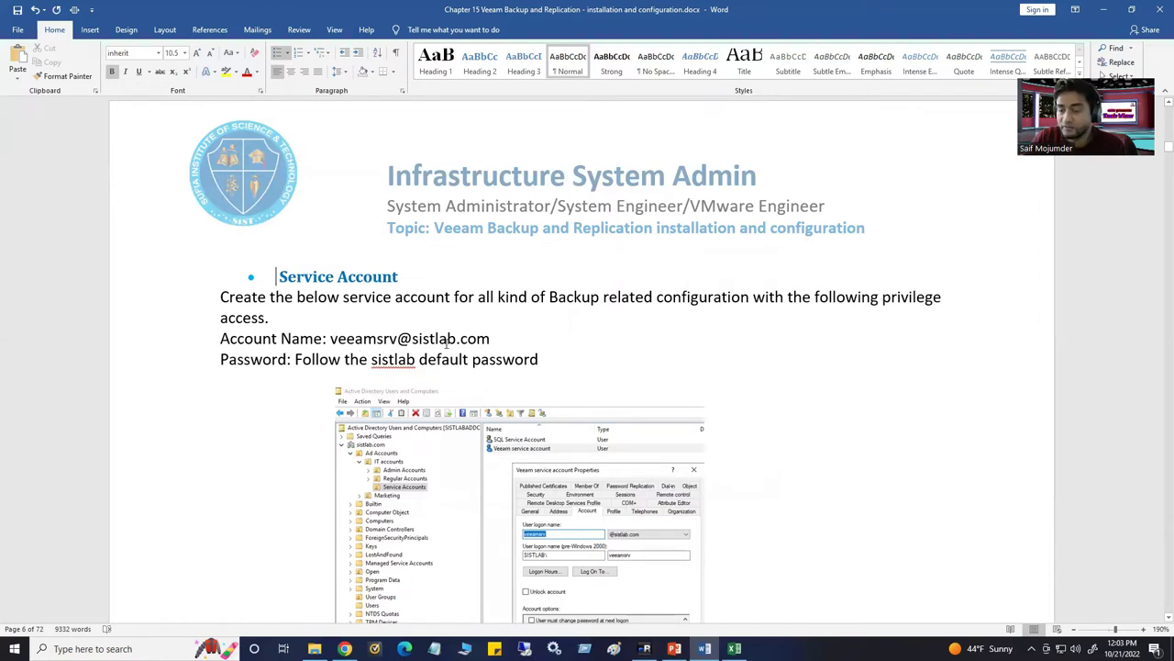
Point out the service account name and highlight the SISTLABINF repository name in the notes
left_click(504, 334)
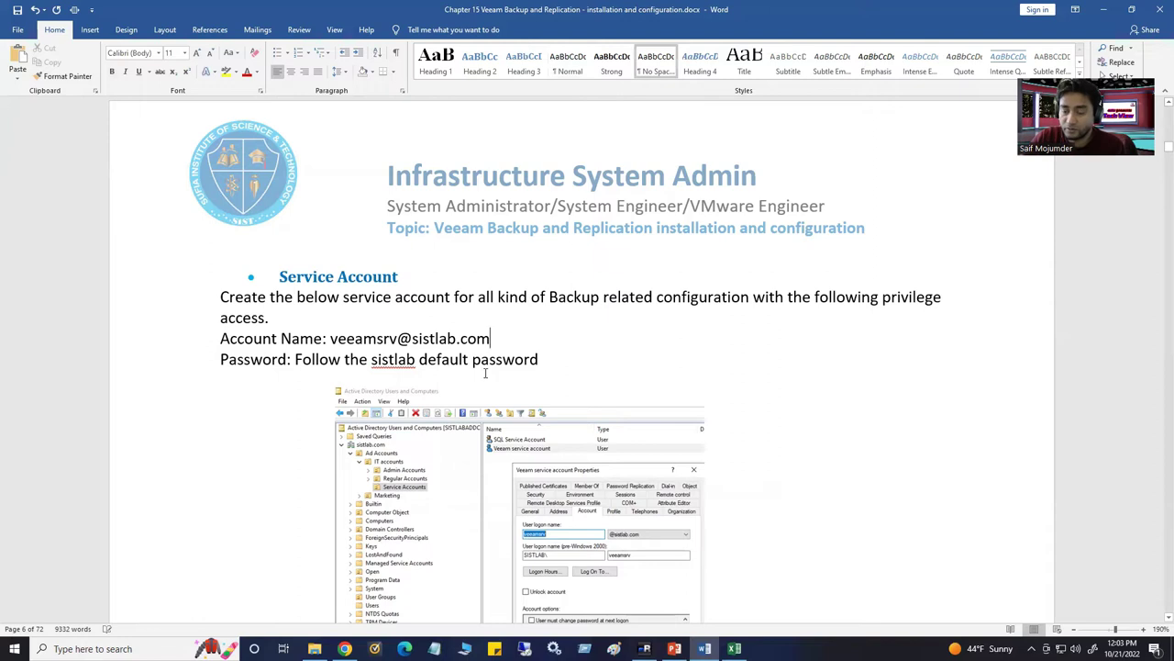
scroll(504, 334, "down", 3)
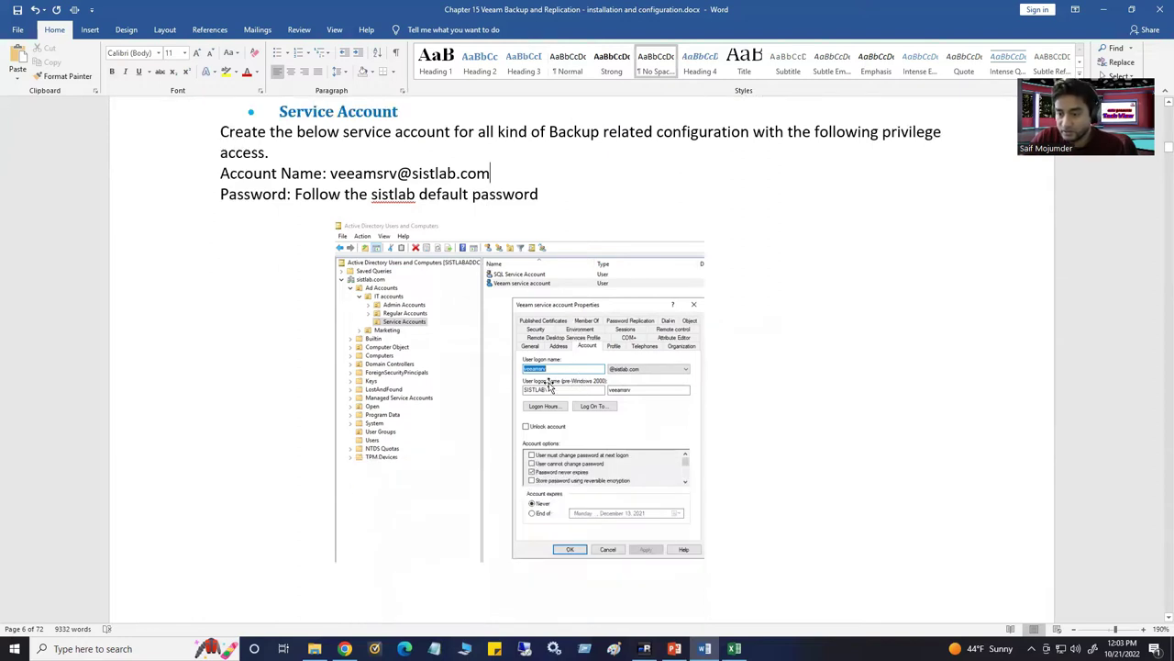
scroll(588, 380, "down", 2)
scroll(588, 380, "down", 5)
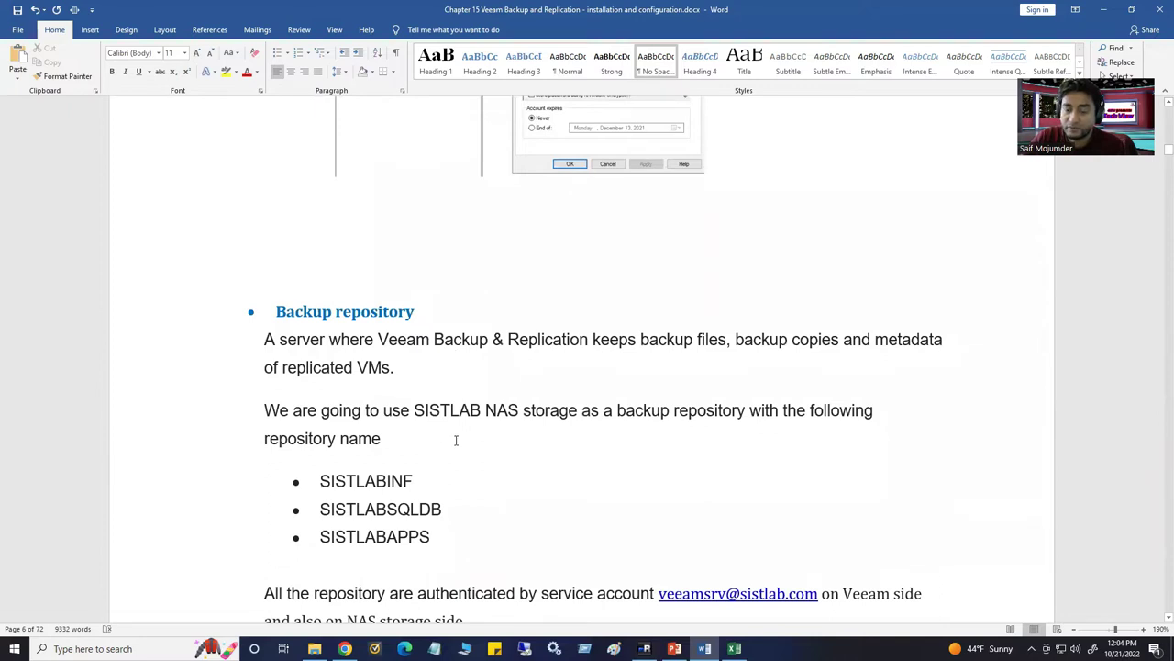
scroll(455, 440, "down", 2)
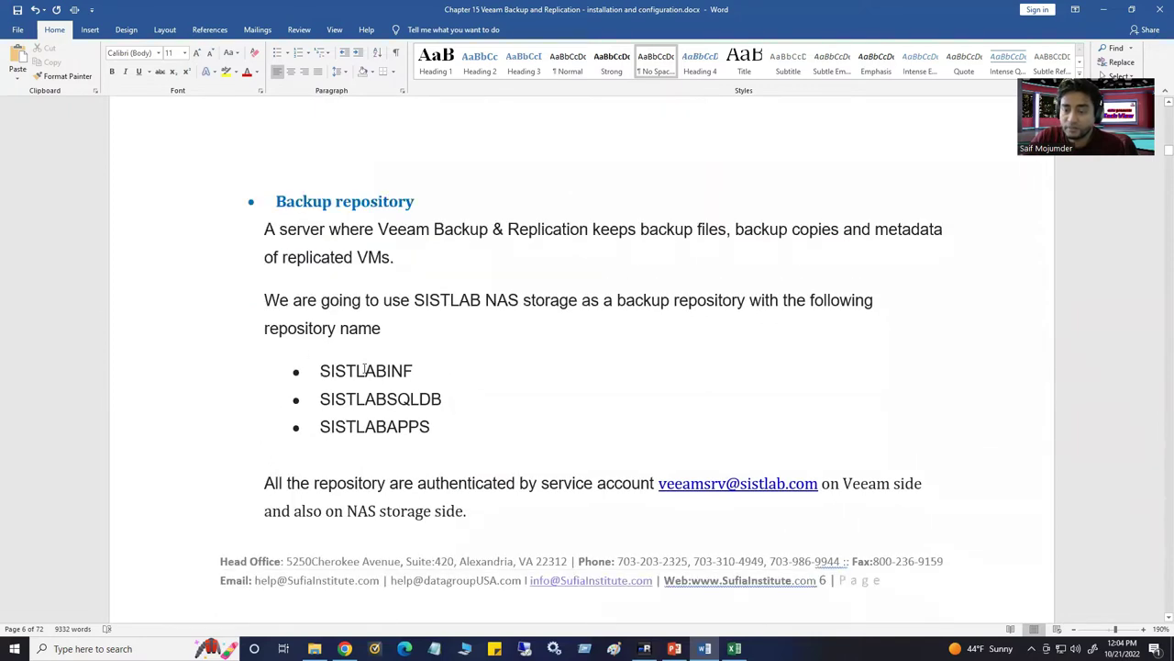
left_click_drag(365, 369, 409, 365)
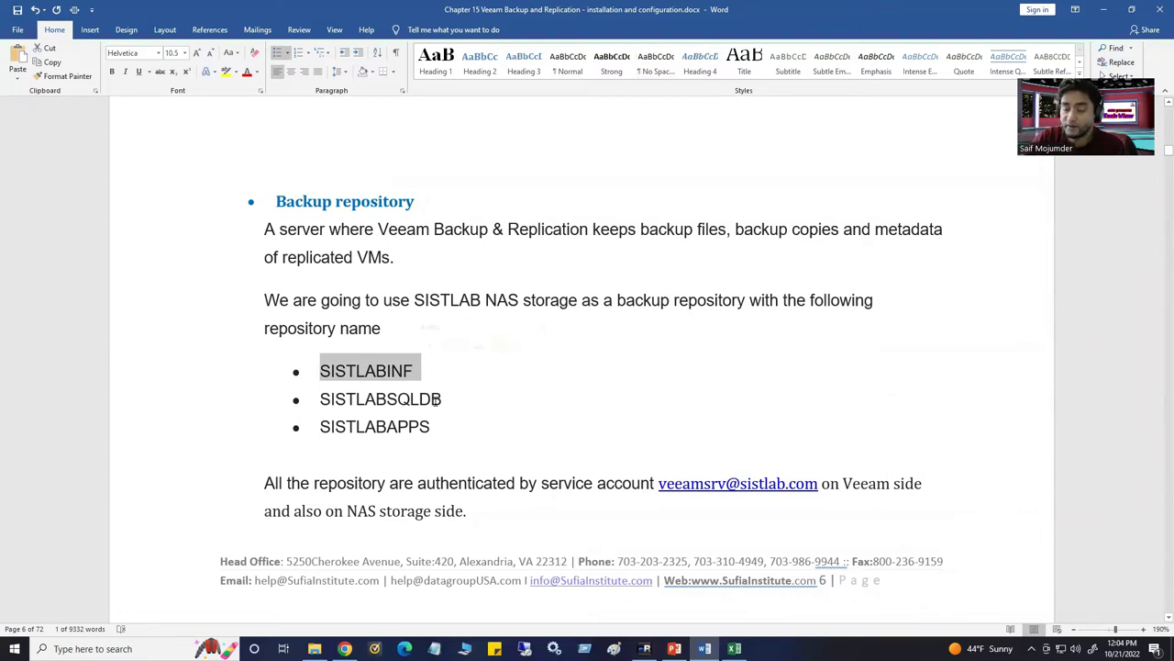
Scroll down to the Step 1 installation prerequisites, then return to the vSphere Client session
scroll(468, 395, "down", 10)
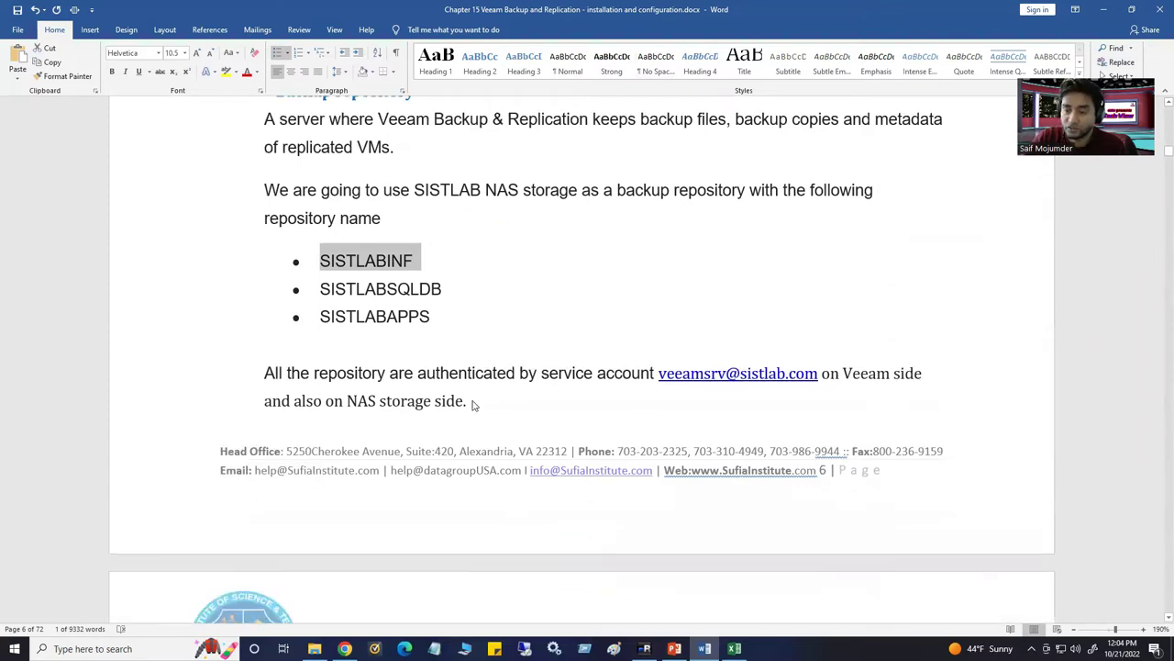
scroll(475, 405, "down", 1)
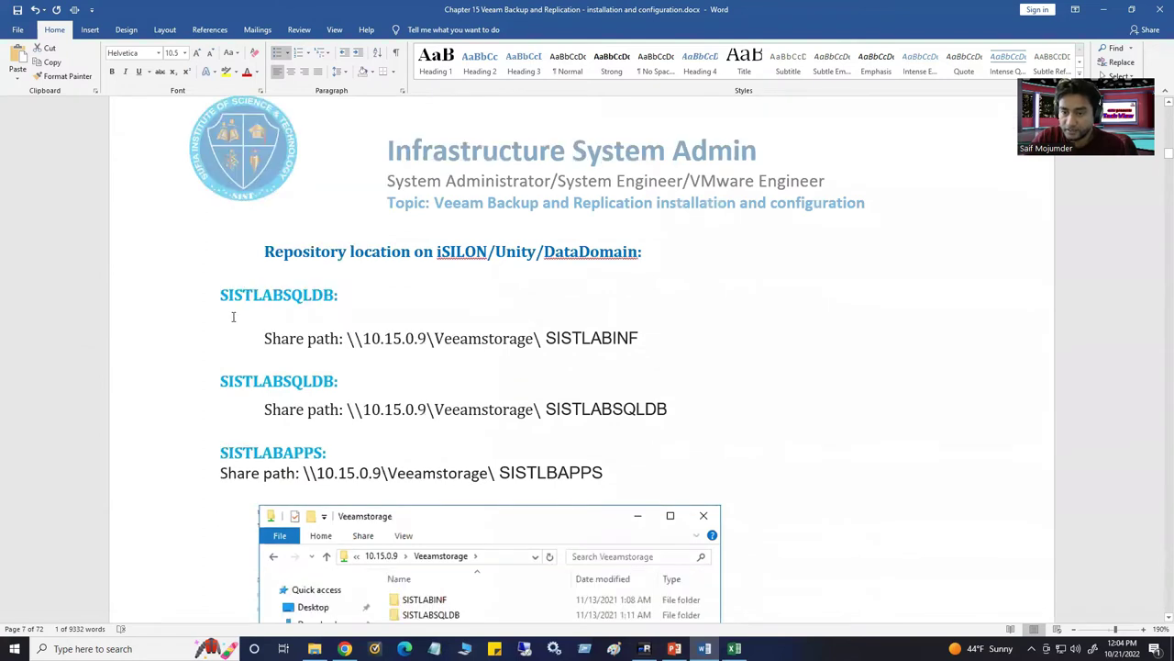
left_click_drag(348, 337, 638, 339)
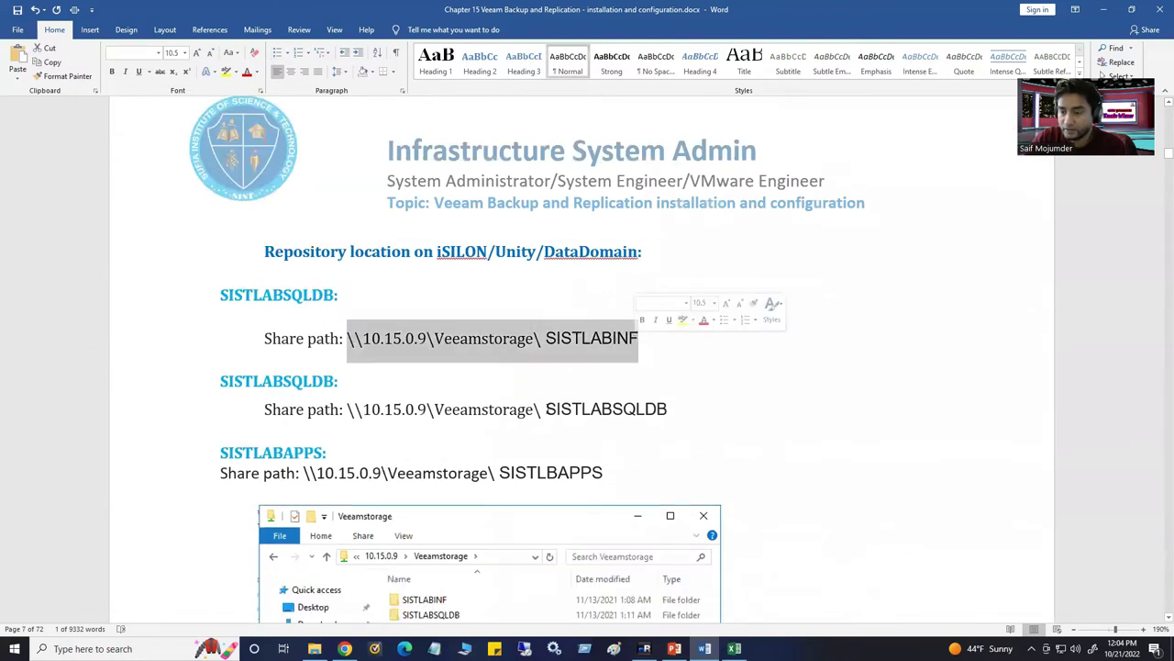
scroll(447, 418, "down", 3)
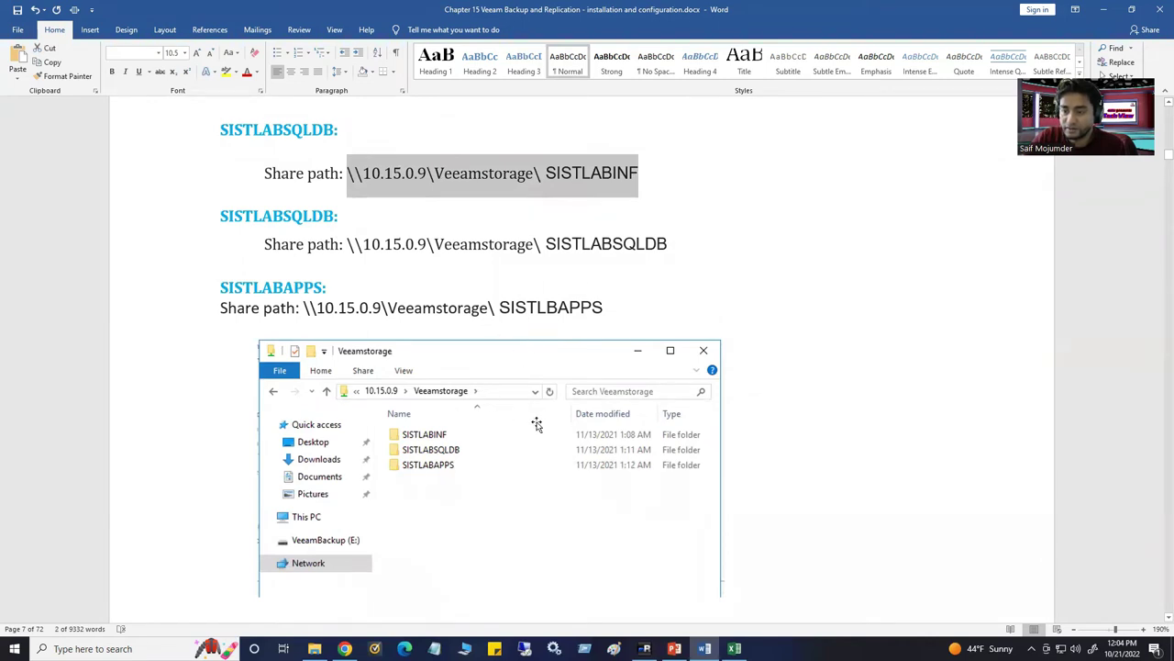
scroll(536, 423, "down", 1)
scroll(537, 423, "down", 7)
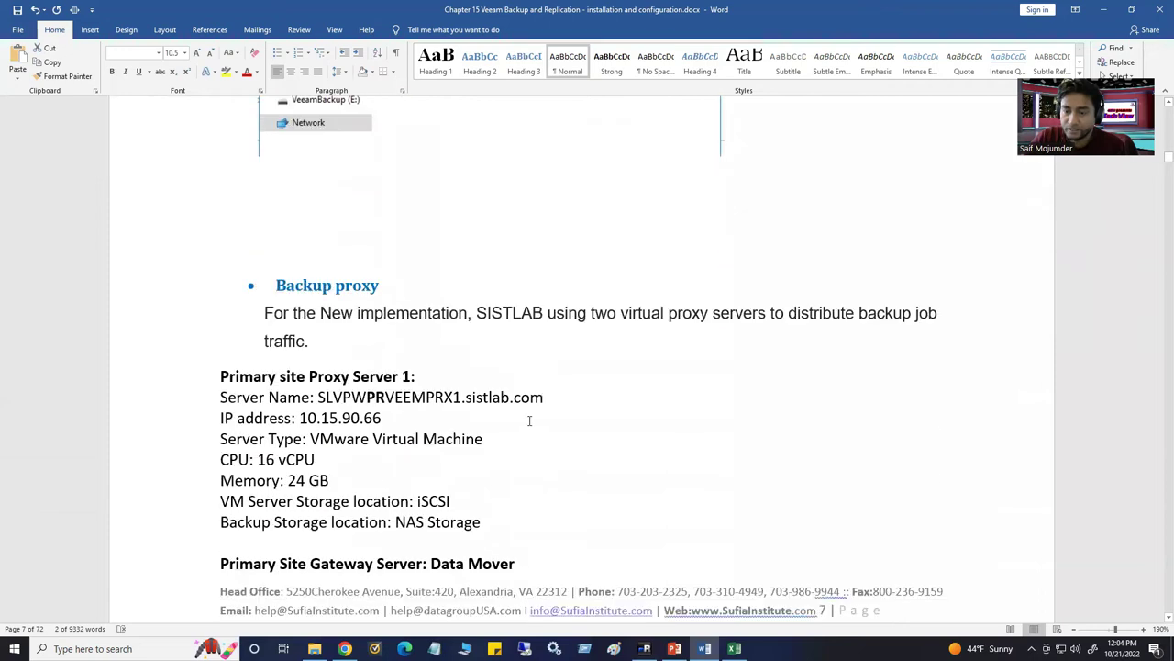
scroll(374, 334, "down", 4)
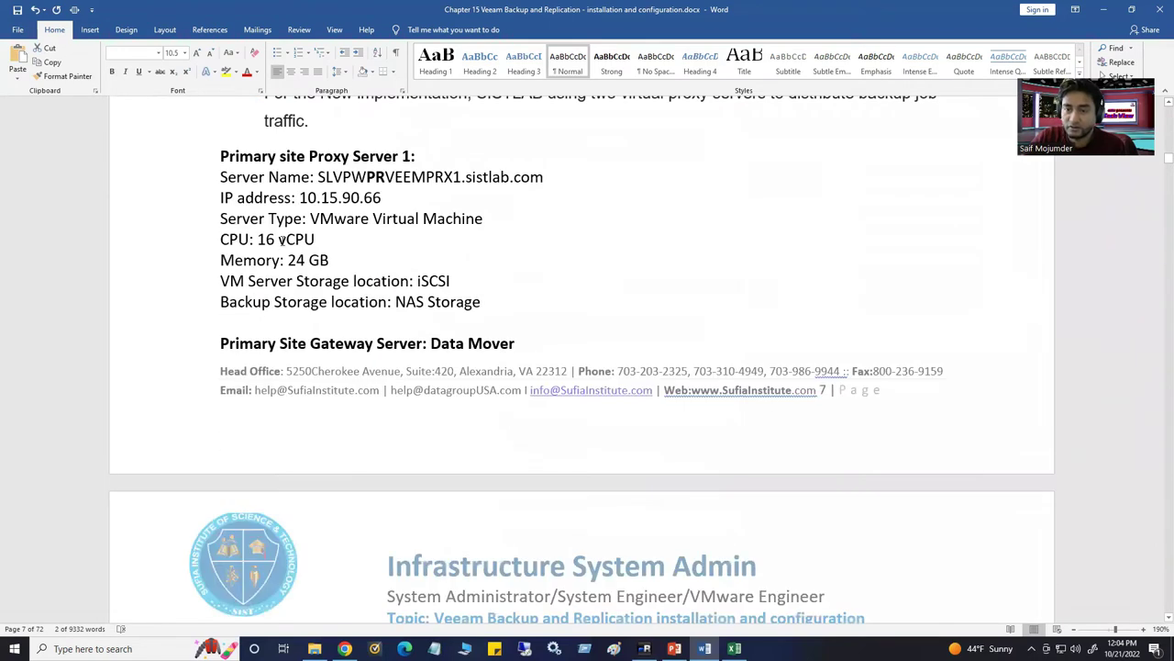
scroll(414, 303, "down", 10)
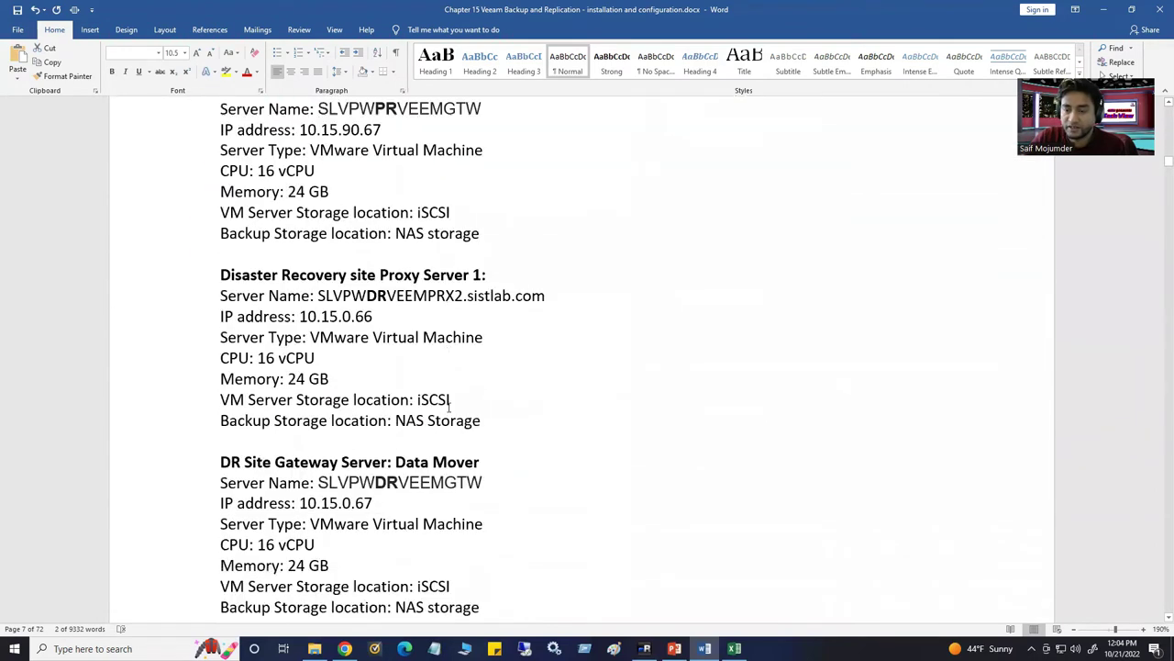
scroll(478, 470, "down", 6)
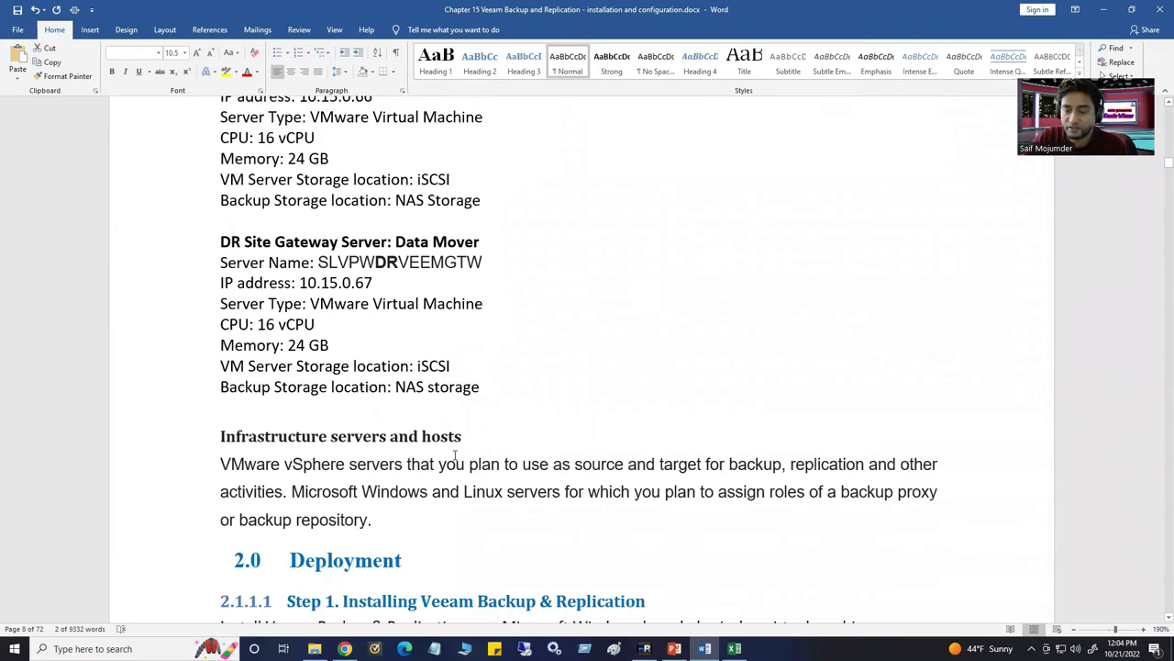
scroll(404, 435, "down", 5)
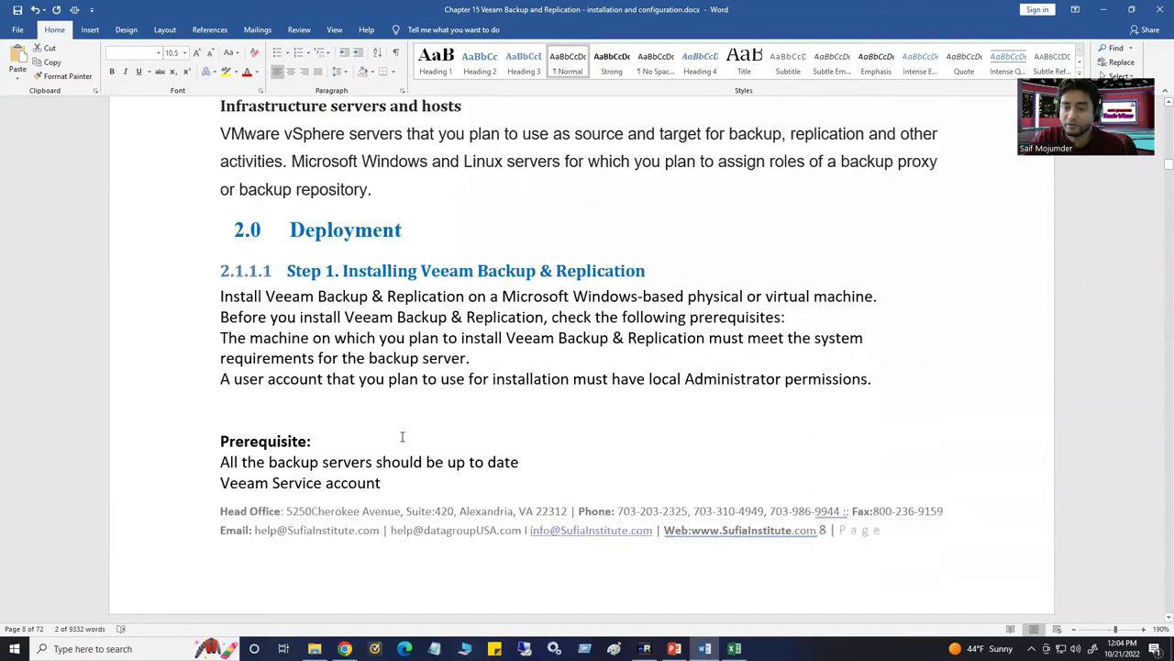
scroll(415, 427, "down", 2)
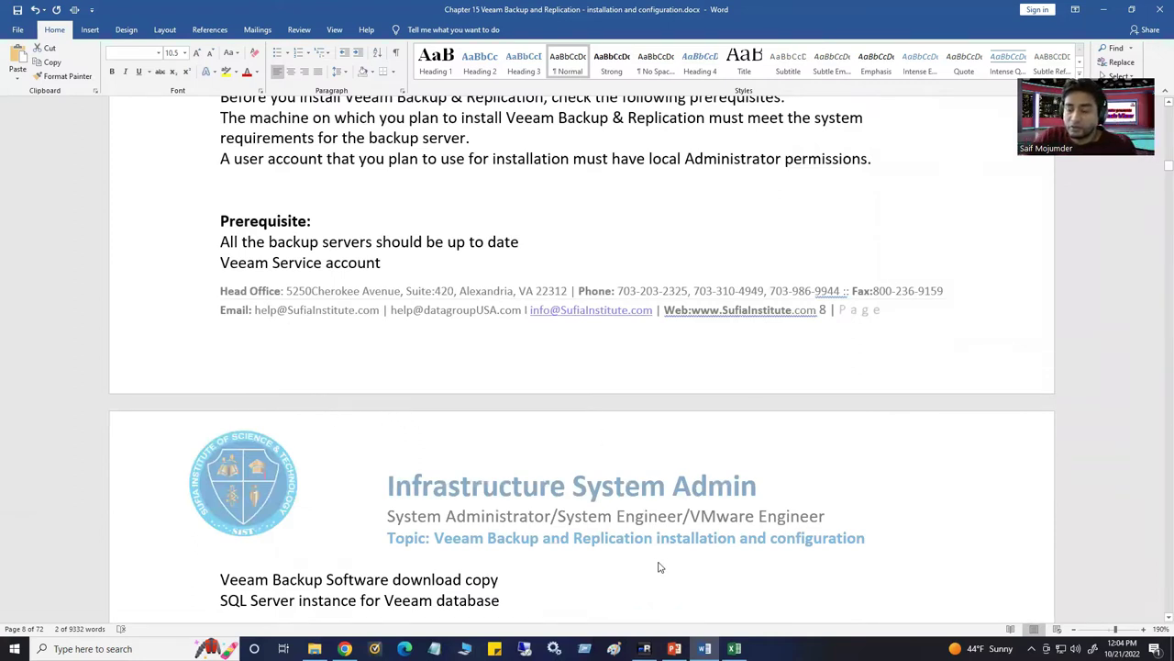
left_click(645, 648)
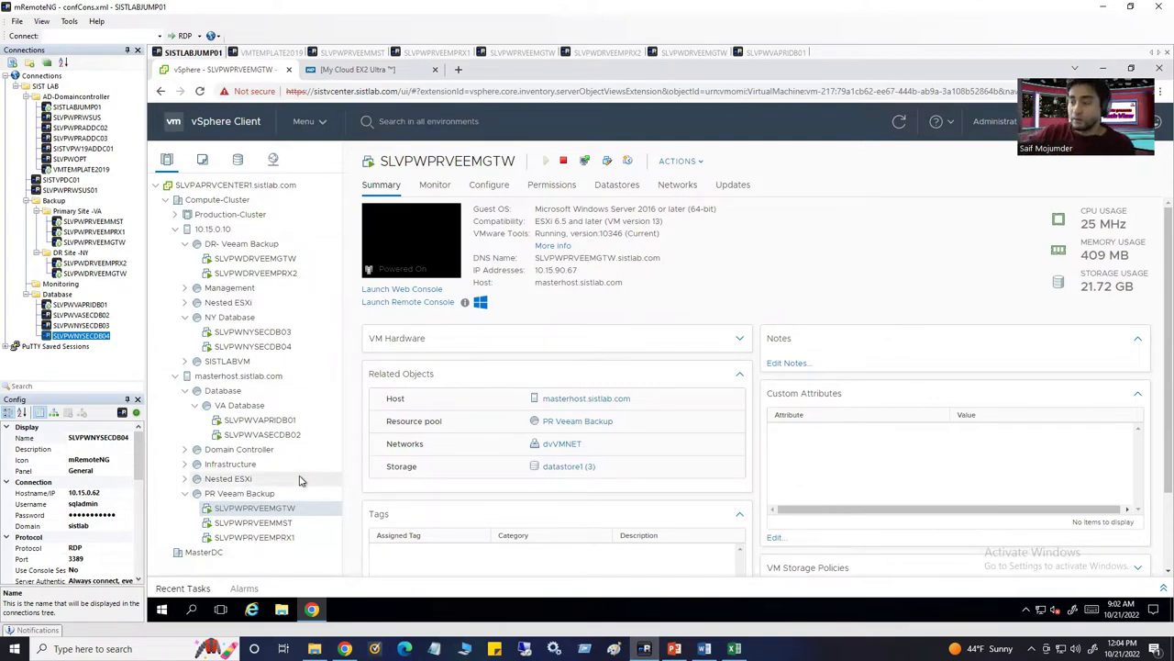
Switch to the SLVPWPRVEEMMST session and launch Server Manager on it
left_click(278, 52)
left_click(353, 52)
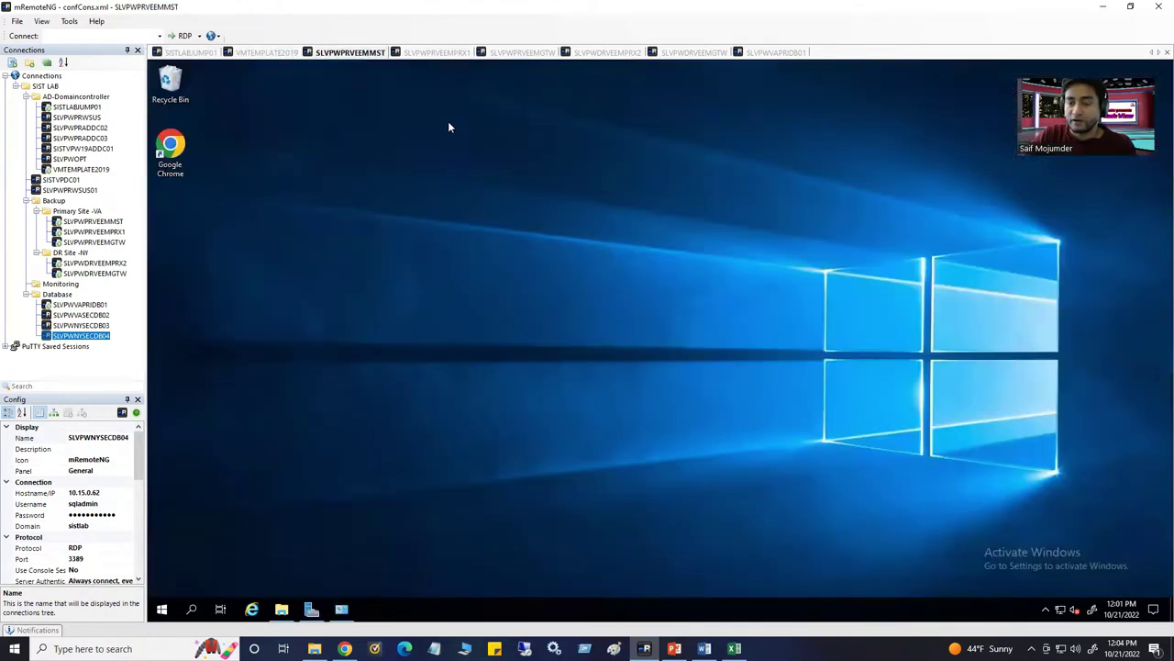
left_click(311, 608)
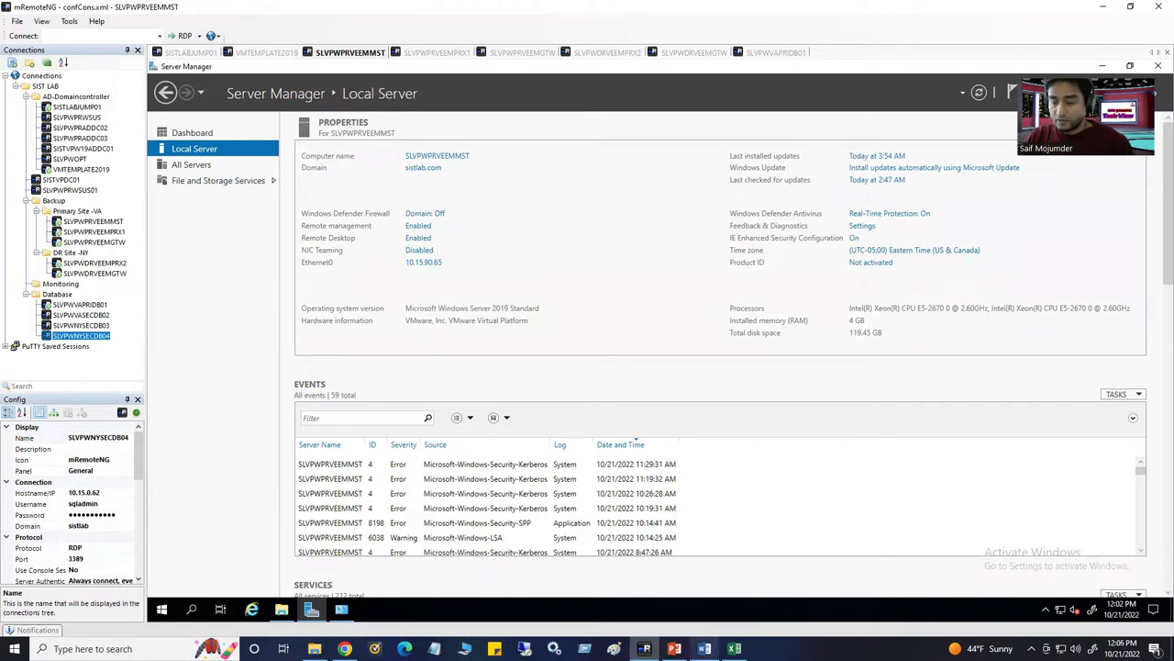
left_click(345, 648)
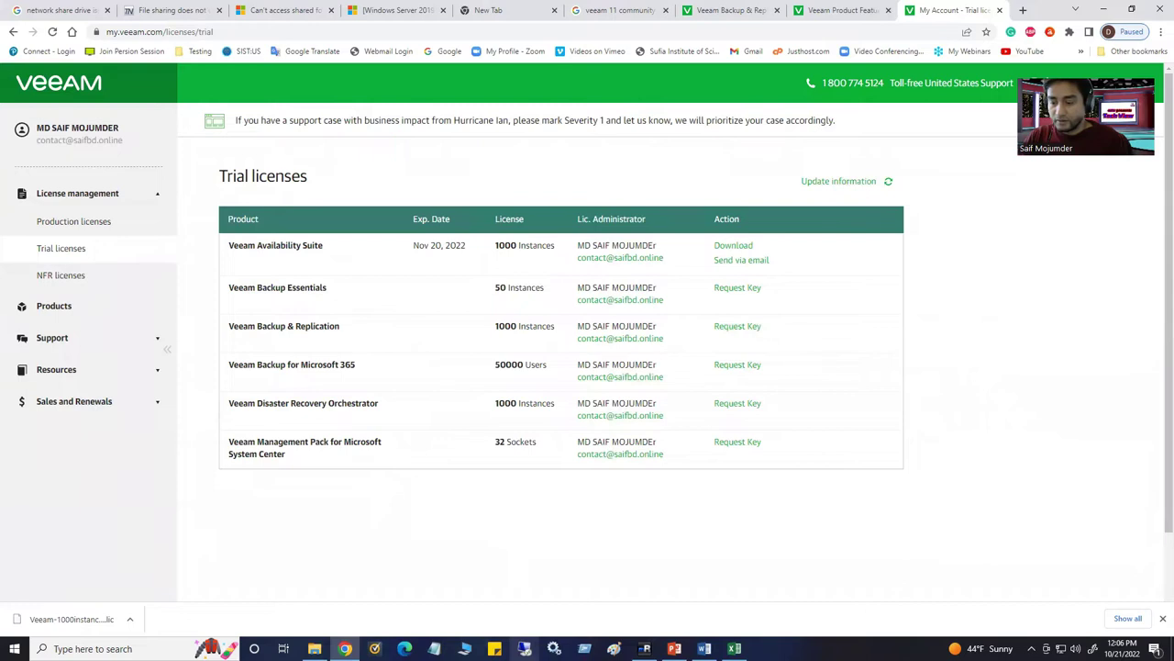
left_click(645, 647)
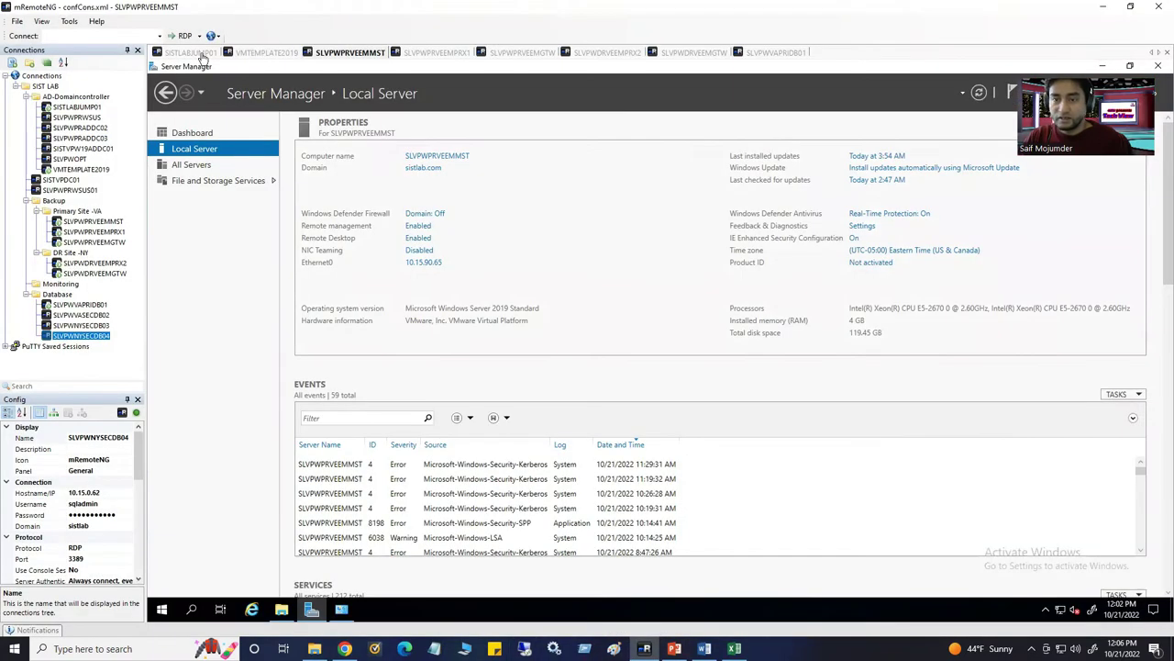
left_click(202, 54)
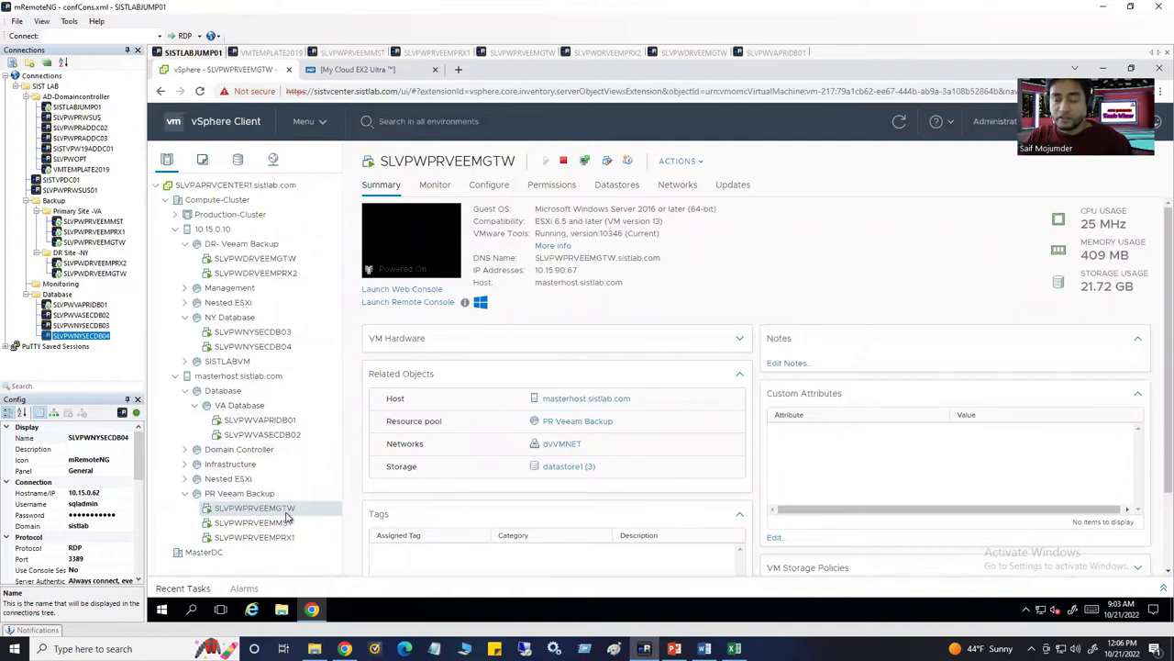
left_click_drag(538, 258, 607, 258)
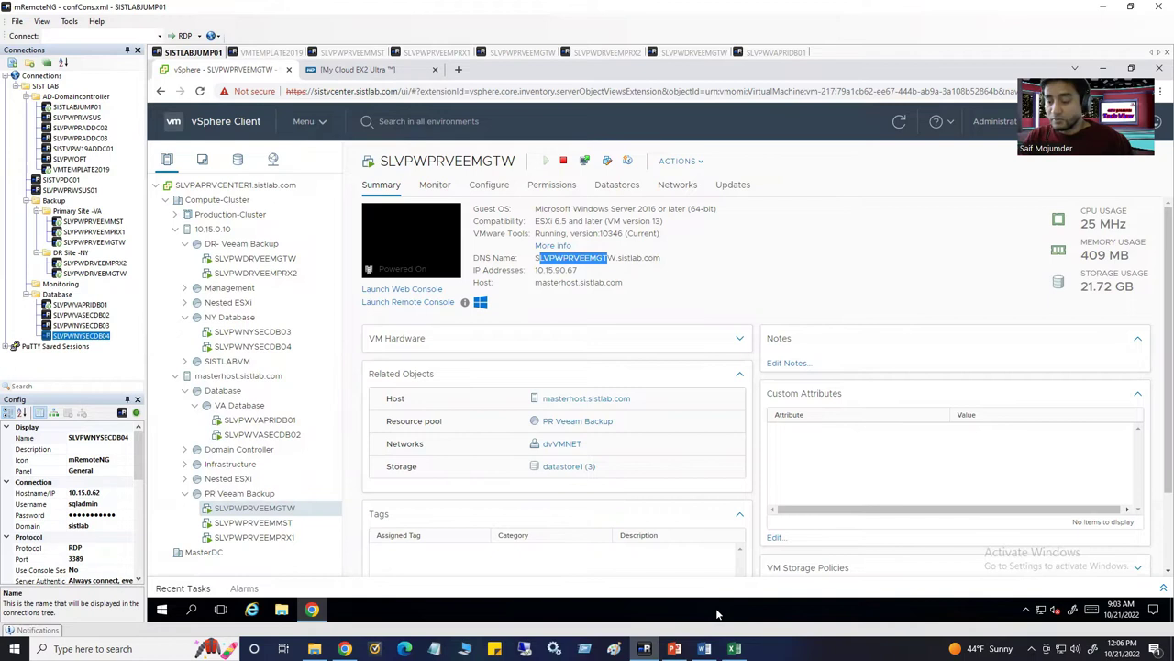
mouse_move(705, 648)
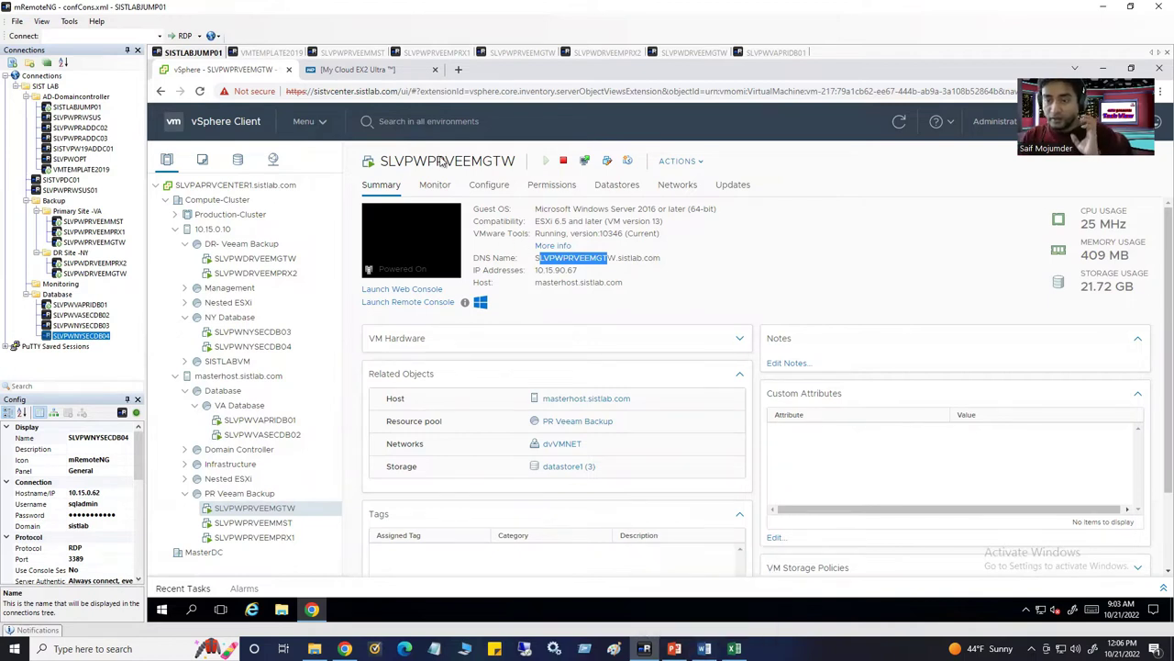
left_click(362, 53)
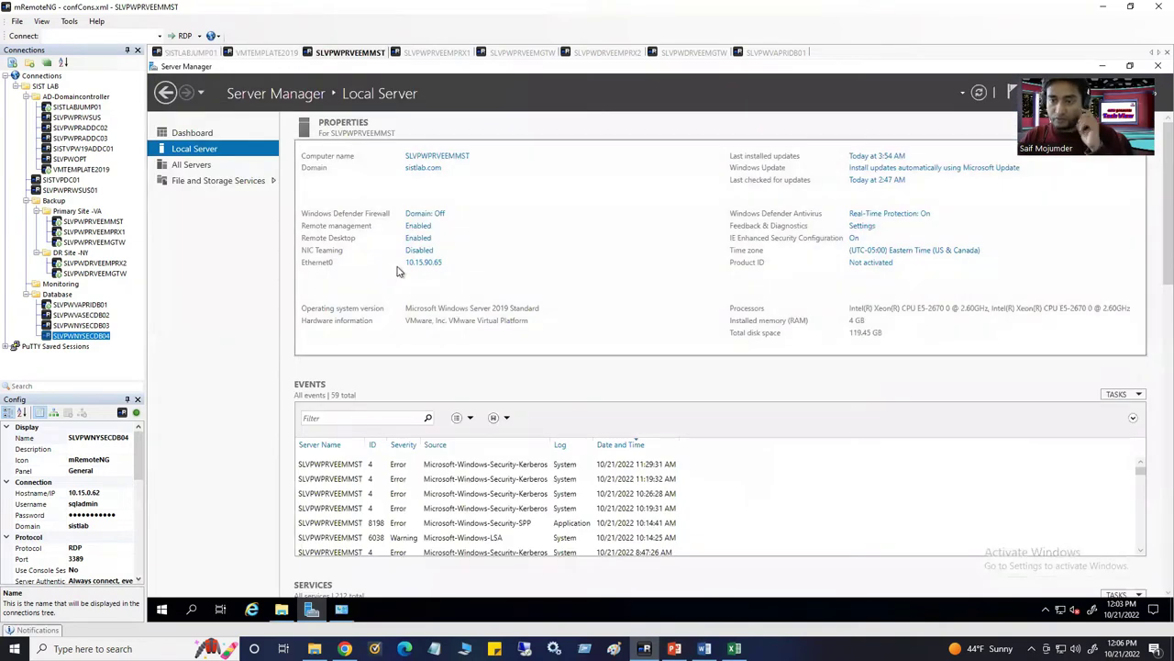
left_click(438, 157)
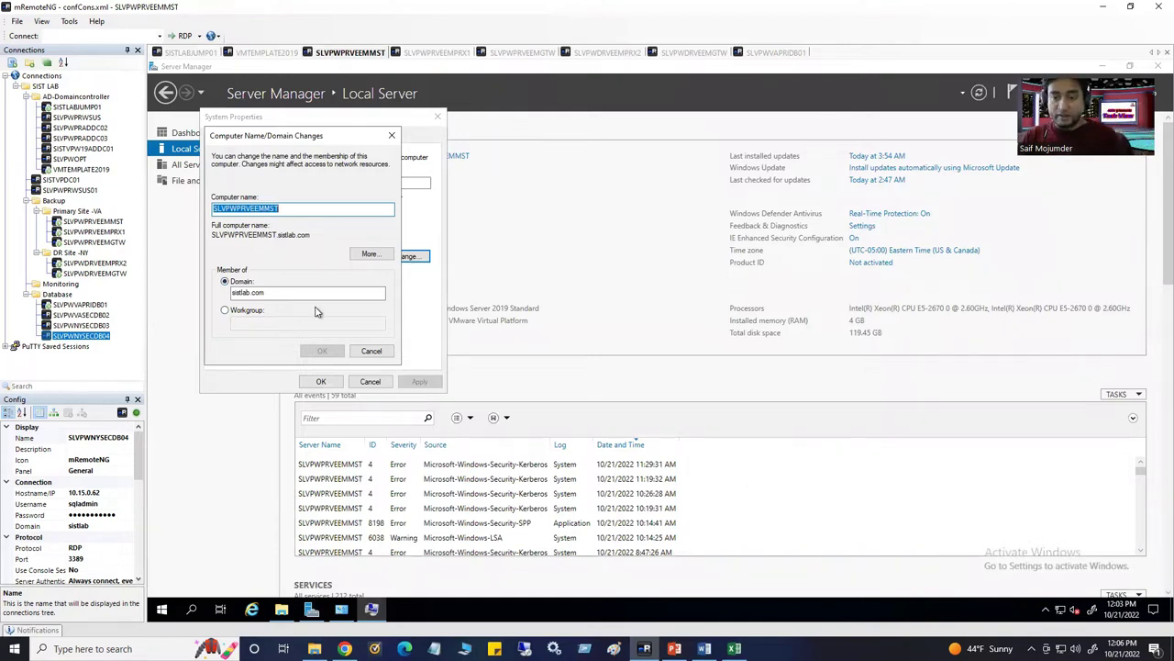
left_click(390, 138)
left_click(438, 116)
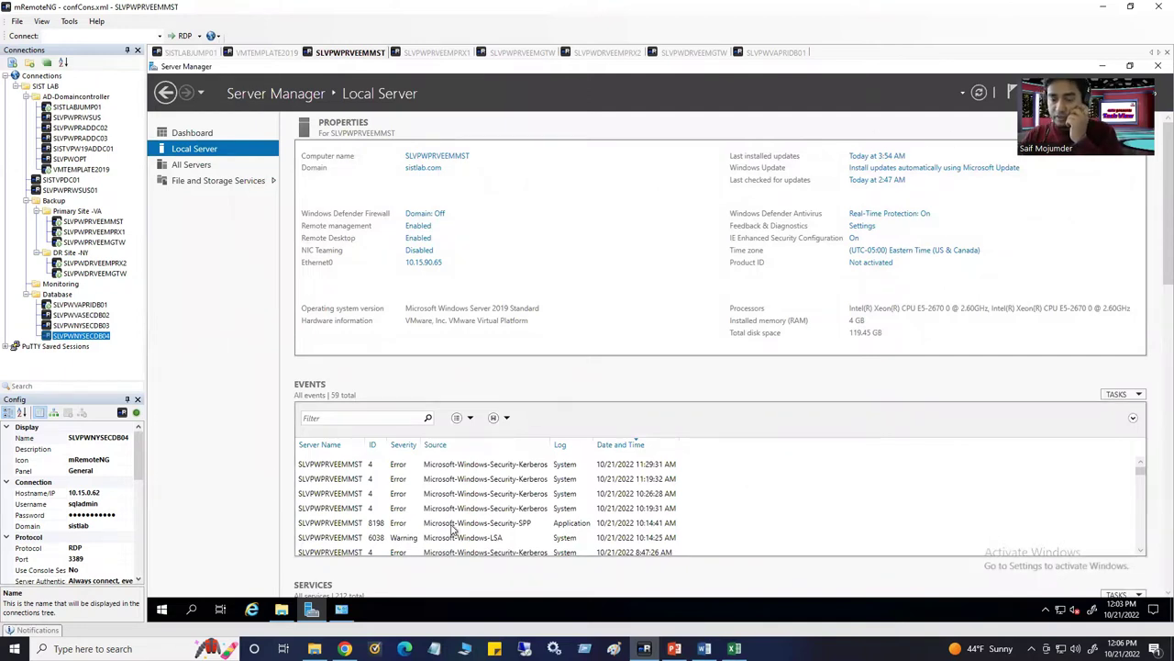
Check Windows Update's installed update history on the MST server, then close Settings
left_click(161, 609)
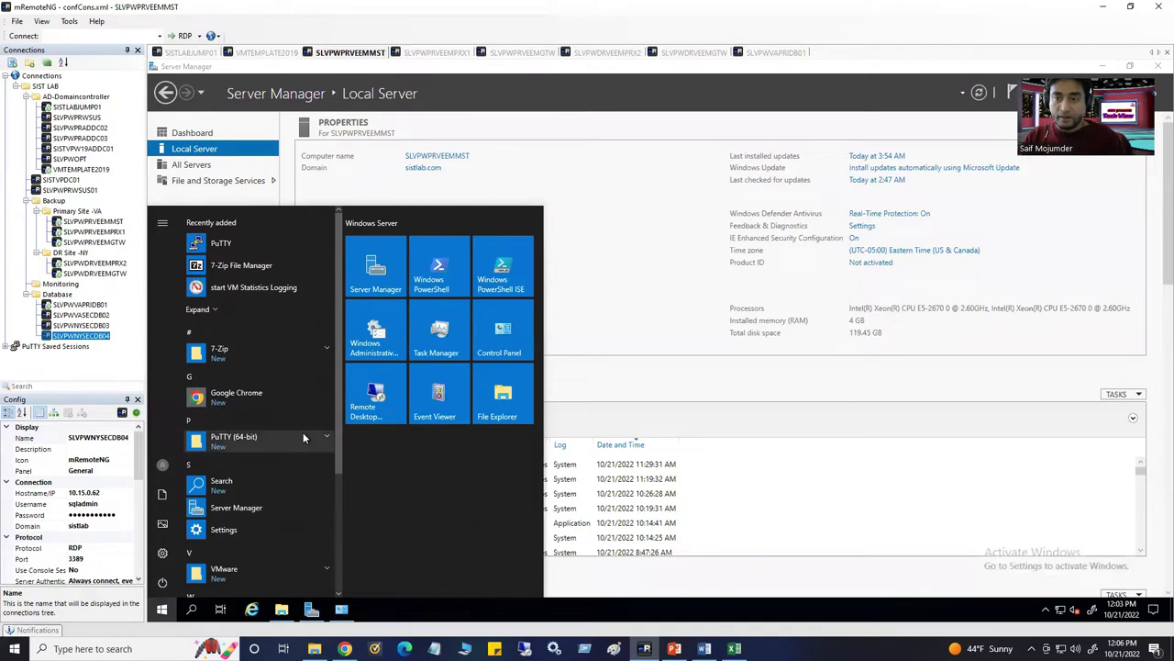
left_click(603, 174)
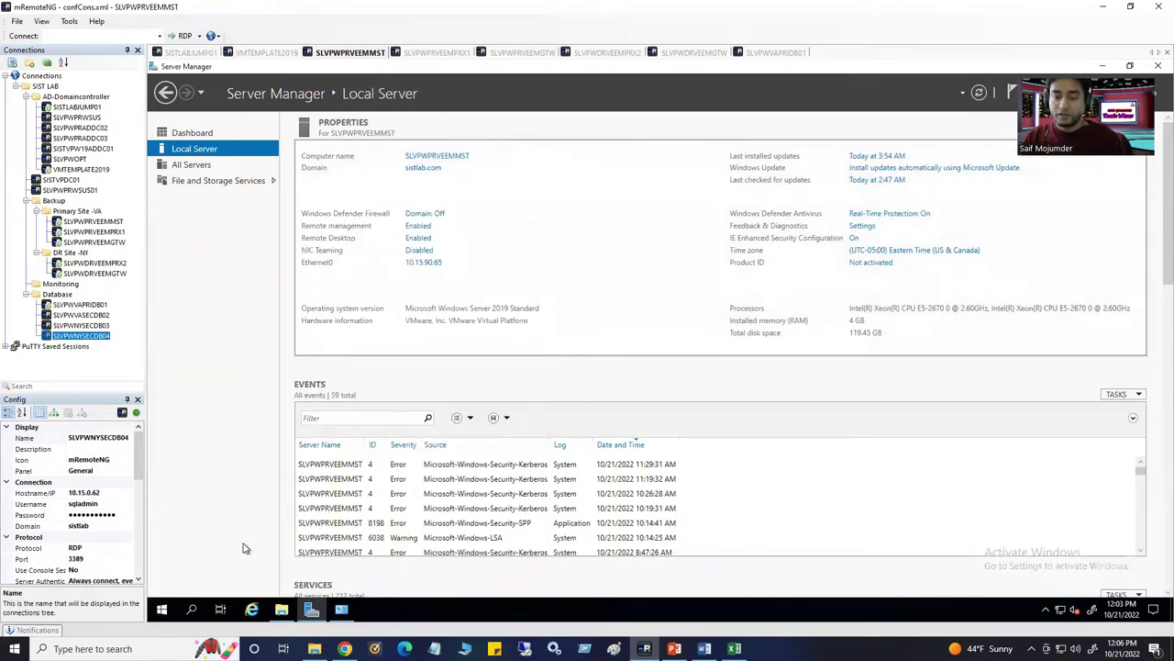
left_click(162, 609)
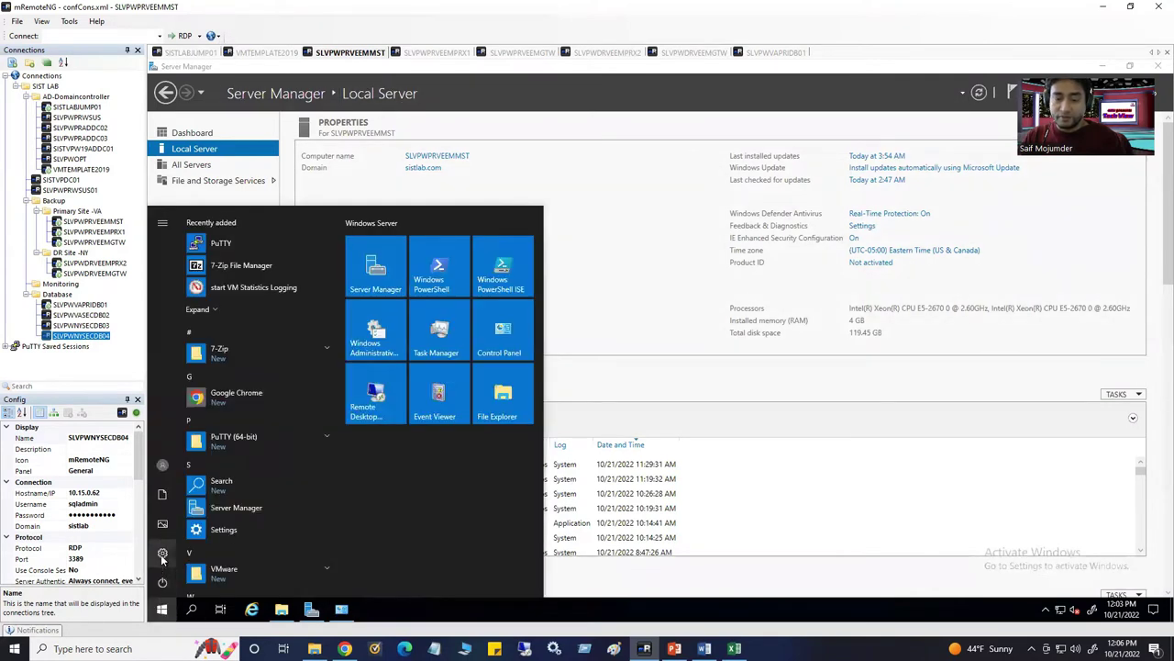
key("super+i")
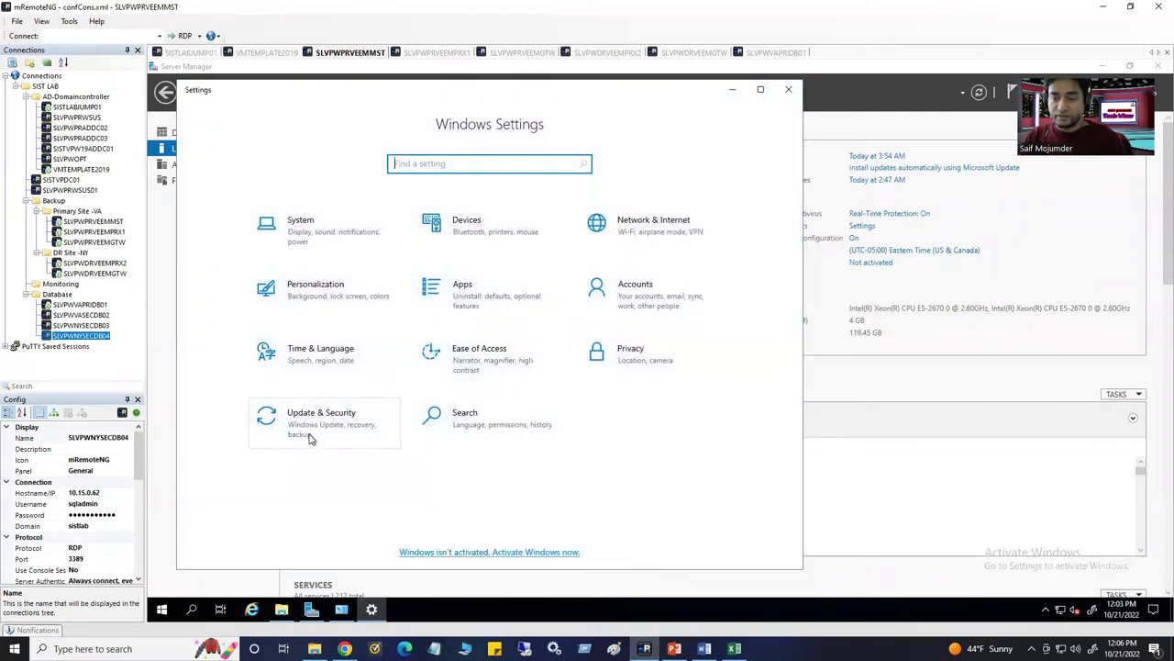
left_click(317, 426)
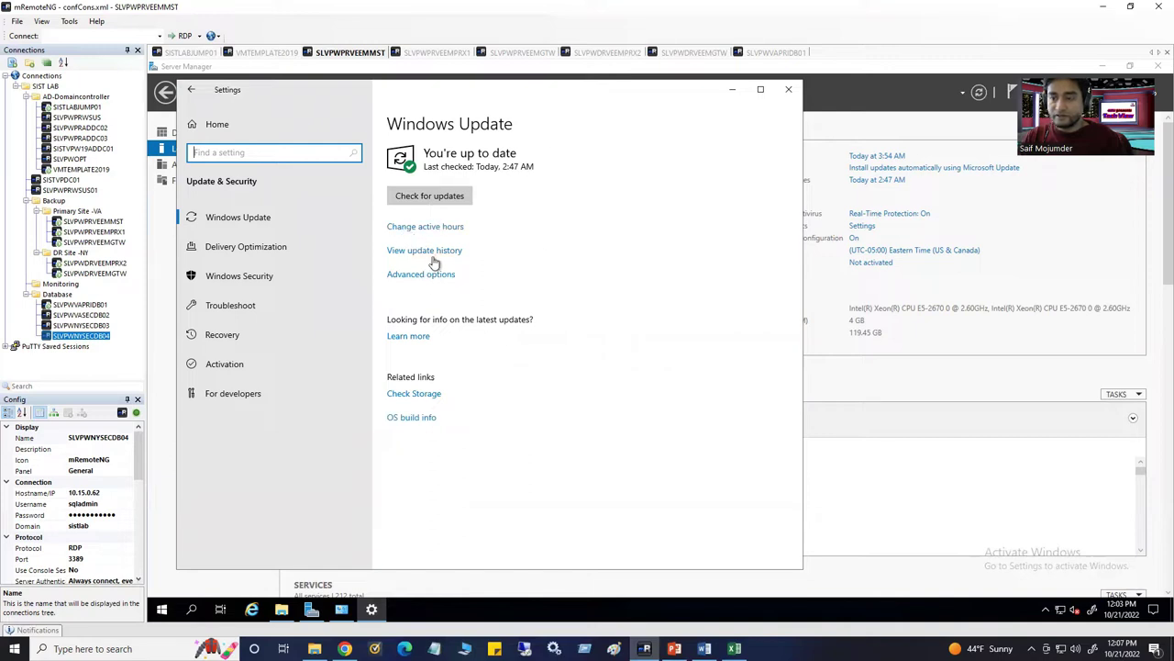
left_click(425, 252)
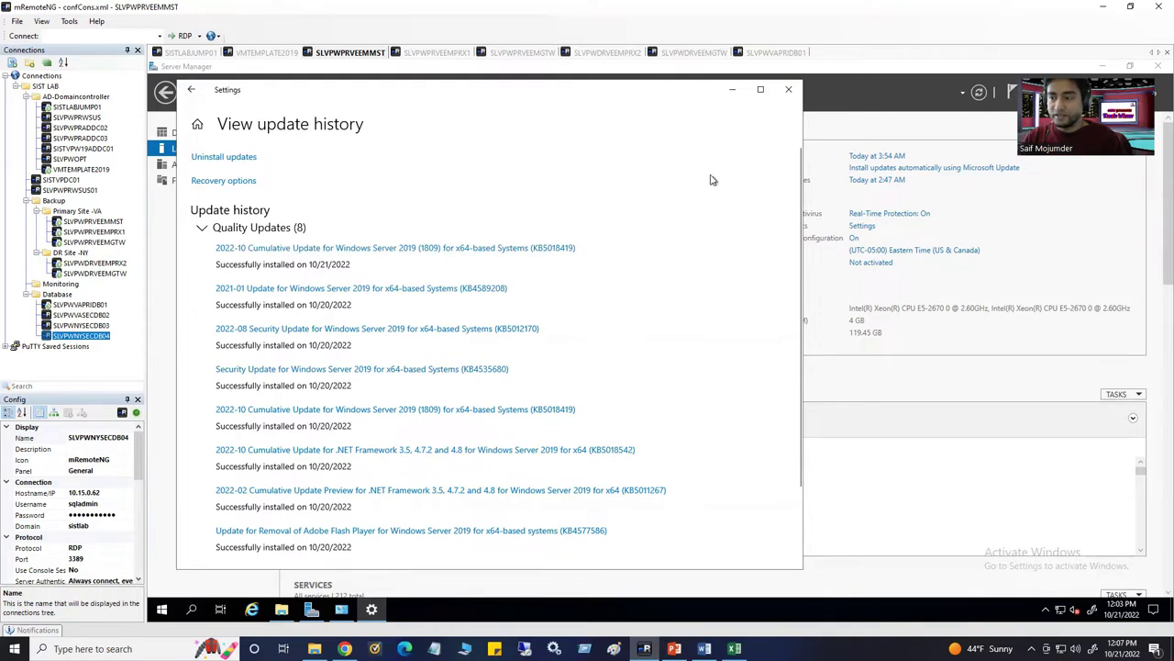
left_click(788, 96)
Cycle through the GTW, PRX, DB01 and PRX1 session tabs, ending back on SLVPWPRVEEMMST
left_click(509, 52)
left_click(606, 52)
left_click(689, 52)
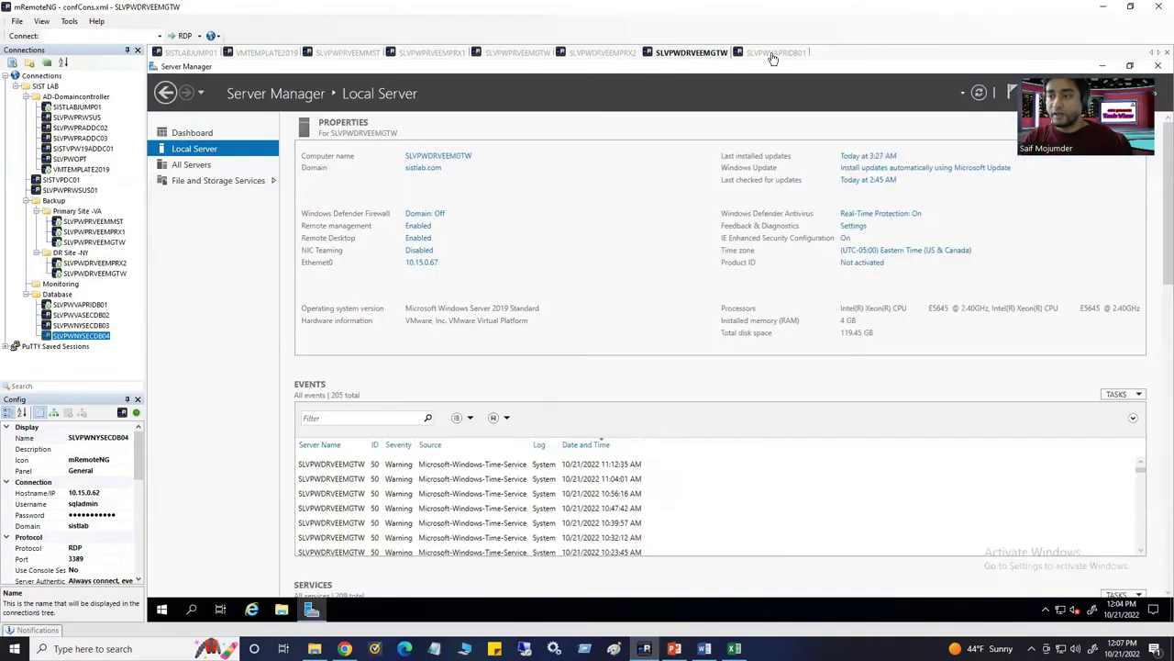
left_click(774, 52)
left_click(517, 52)
left_click(431, 52)
left_click(349, 53)
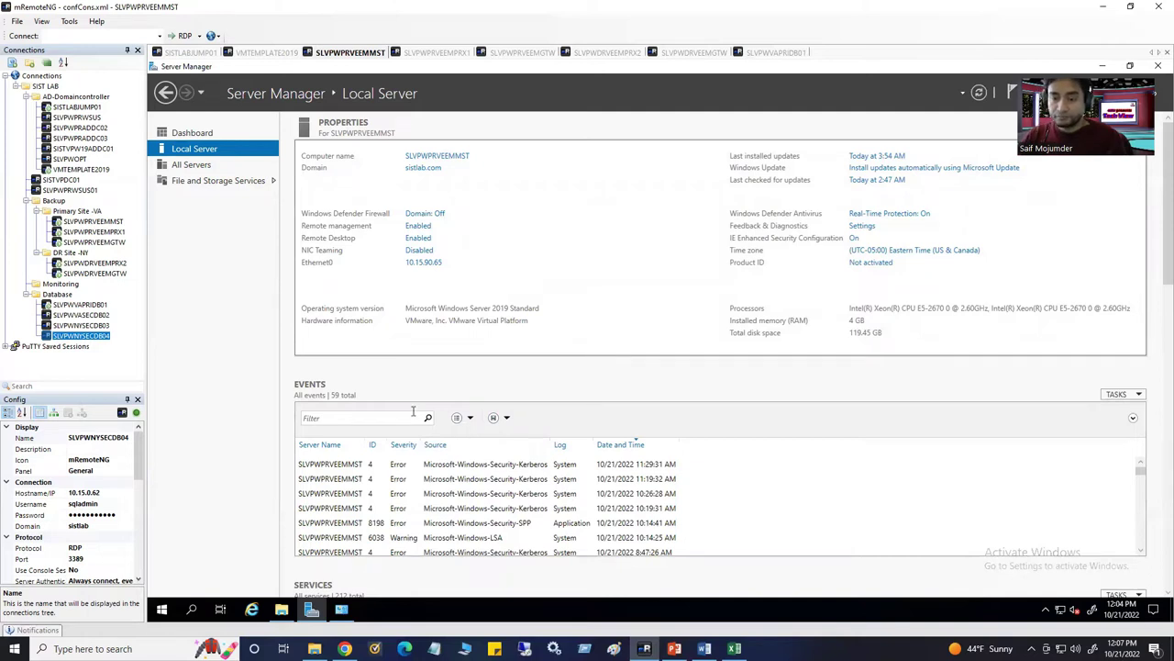
Append 'and license' to the first prerequisite line, then scroll to the installation section
key("alt+Tab")
left_click(502, 359)
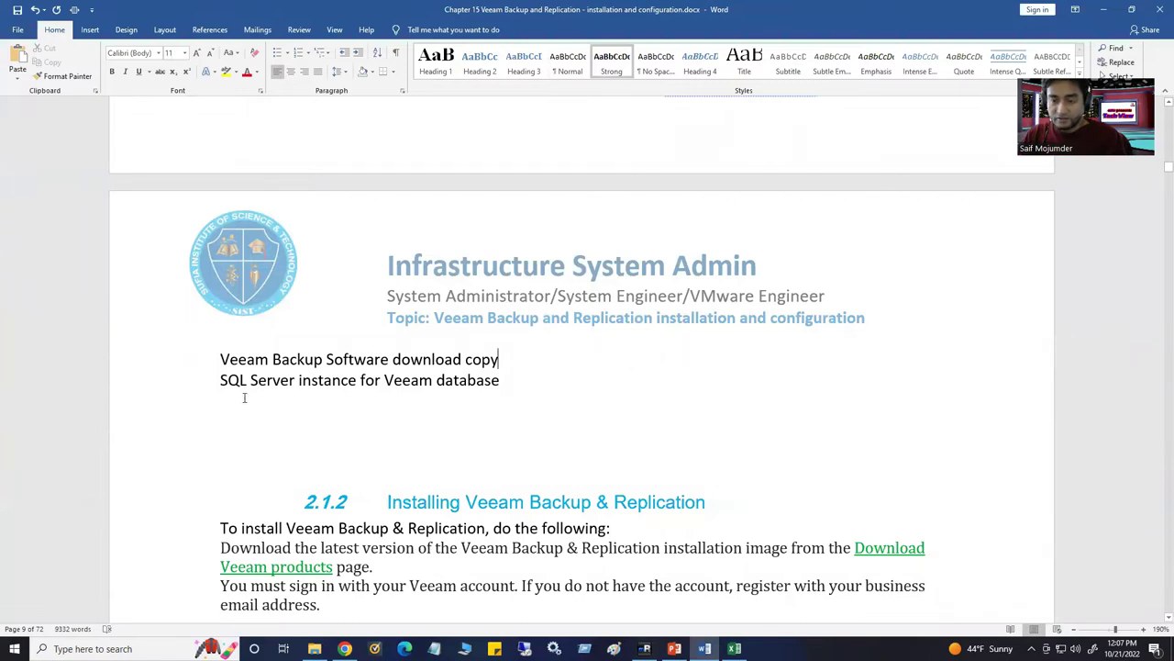
left_click_drag(220, 380, 510, 379)
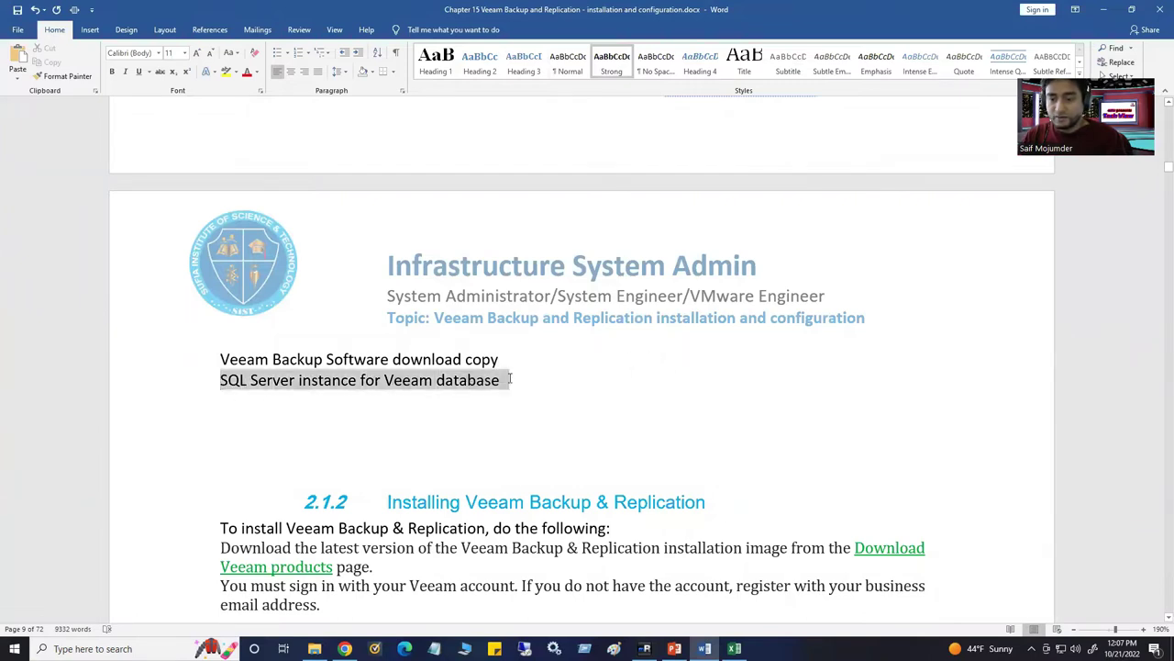
left_click(542, 358)
type("and license")
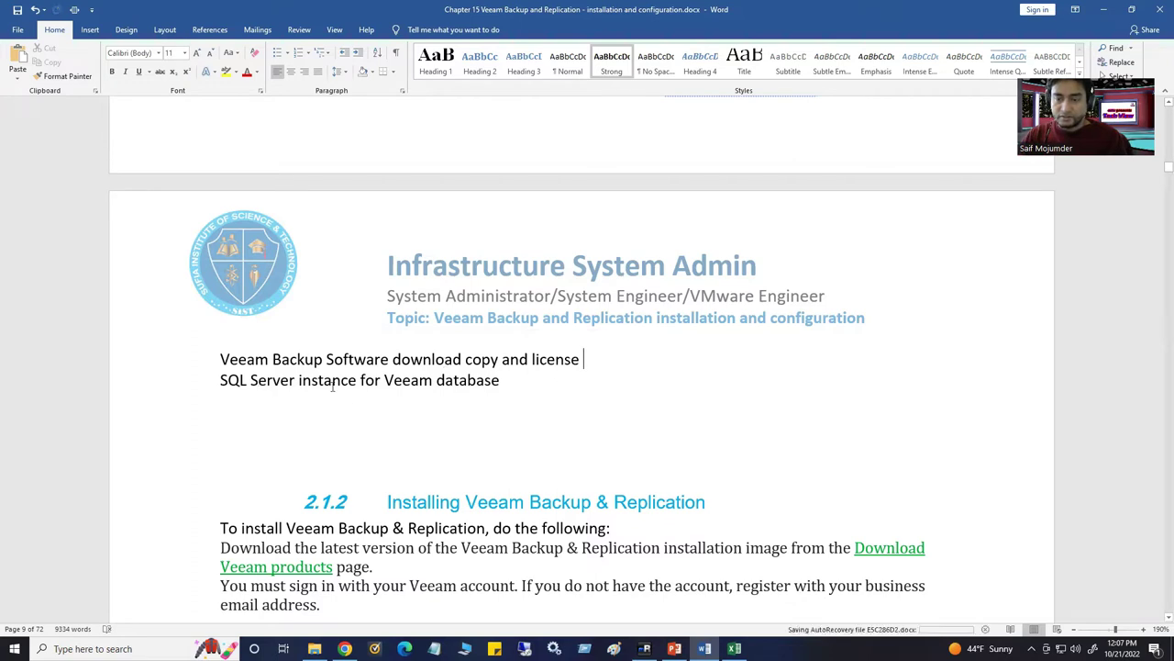
left_click(506, 380)
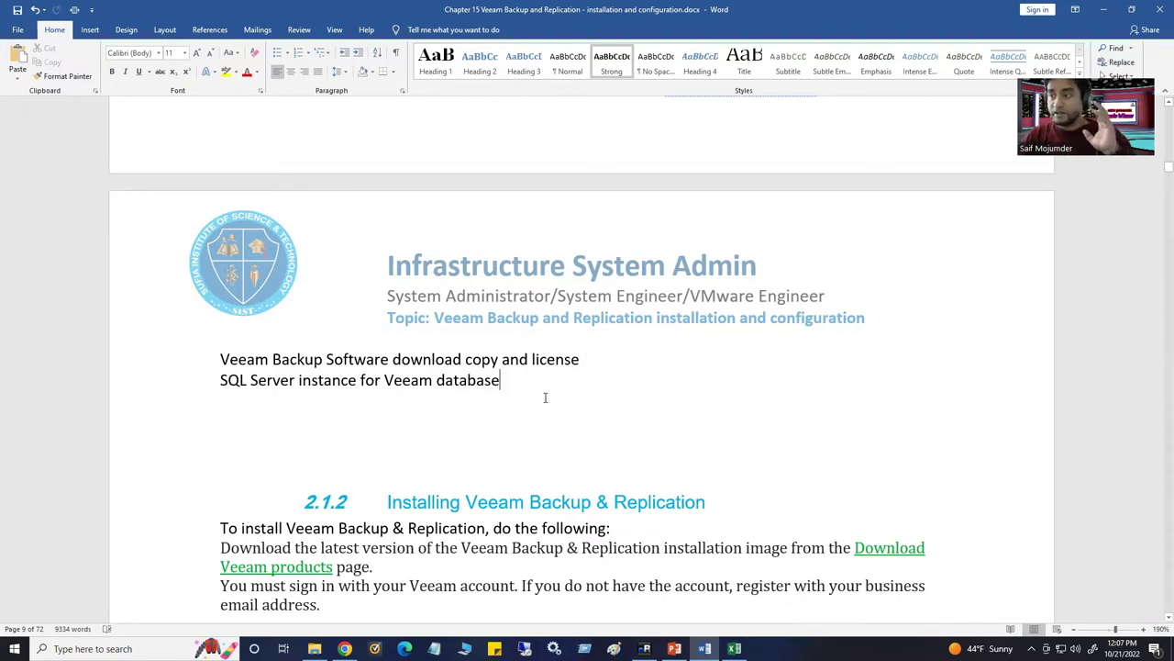
scroll(538, 442, "down", 5)
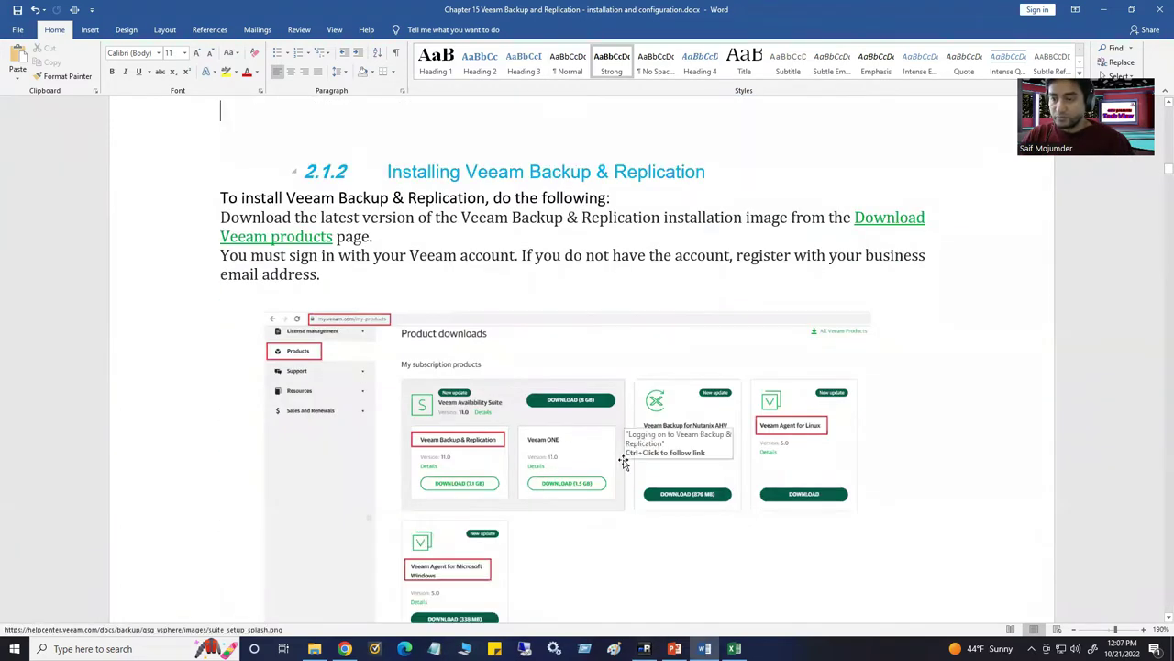
scroll(622, 420, "down", 1)
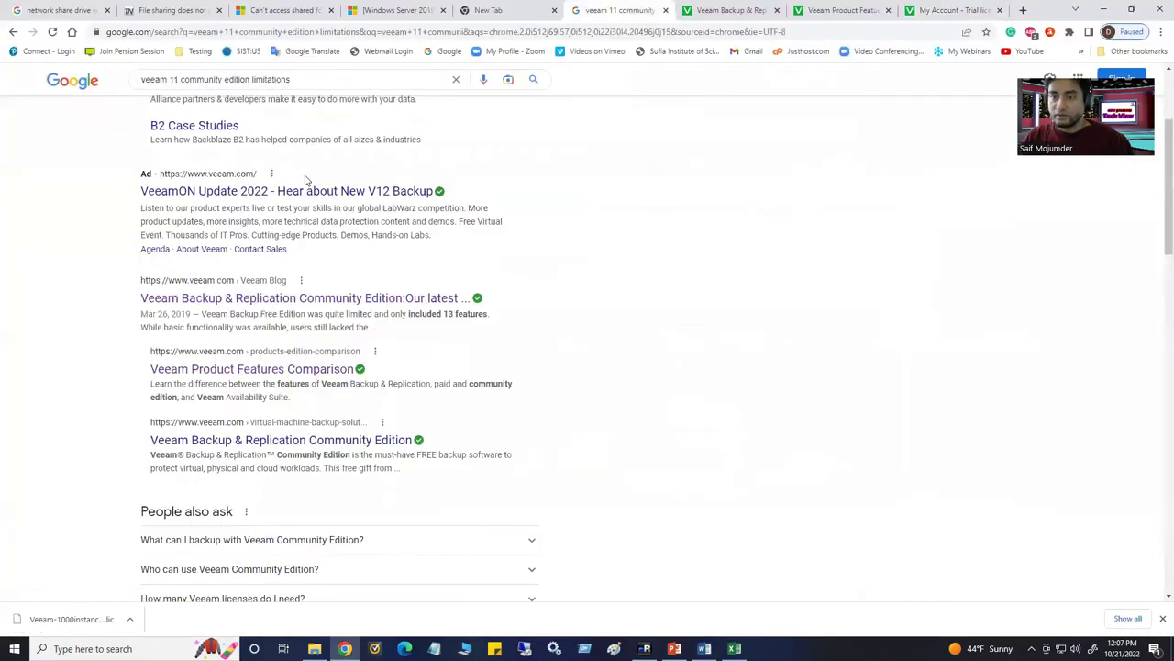
Change the Google query to 'veeam 11 download' and run the search
scroll(206, 175, "up", 1)
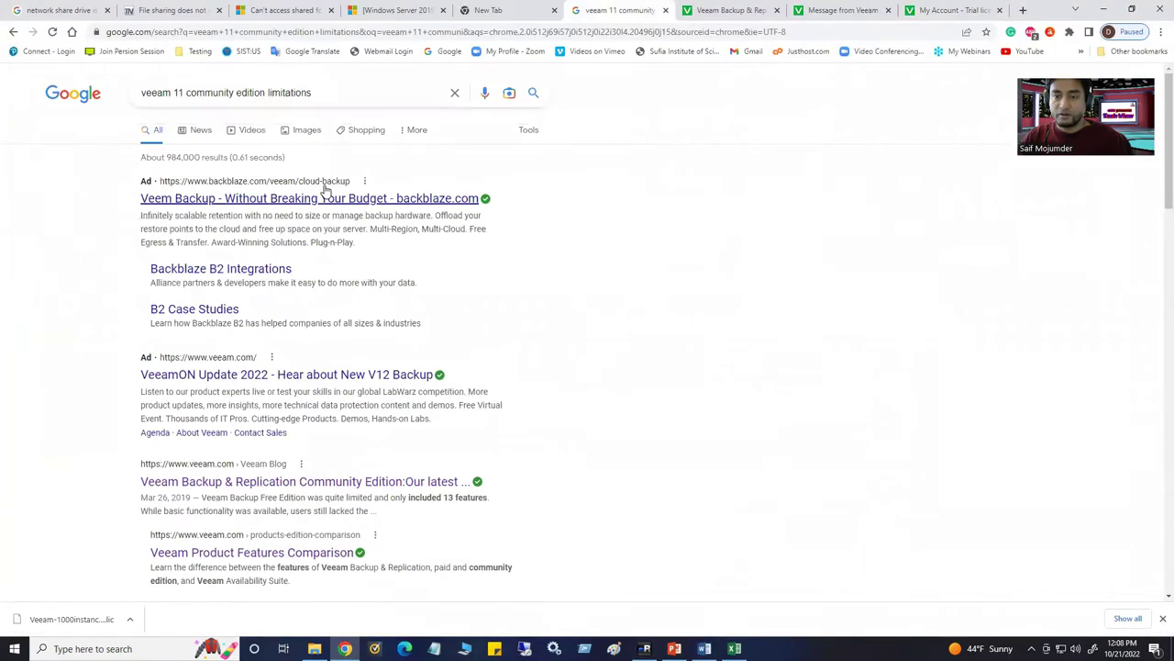
scroll(319, 187, "up", 2)
left_click_drag(333, 92, 186, 92)
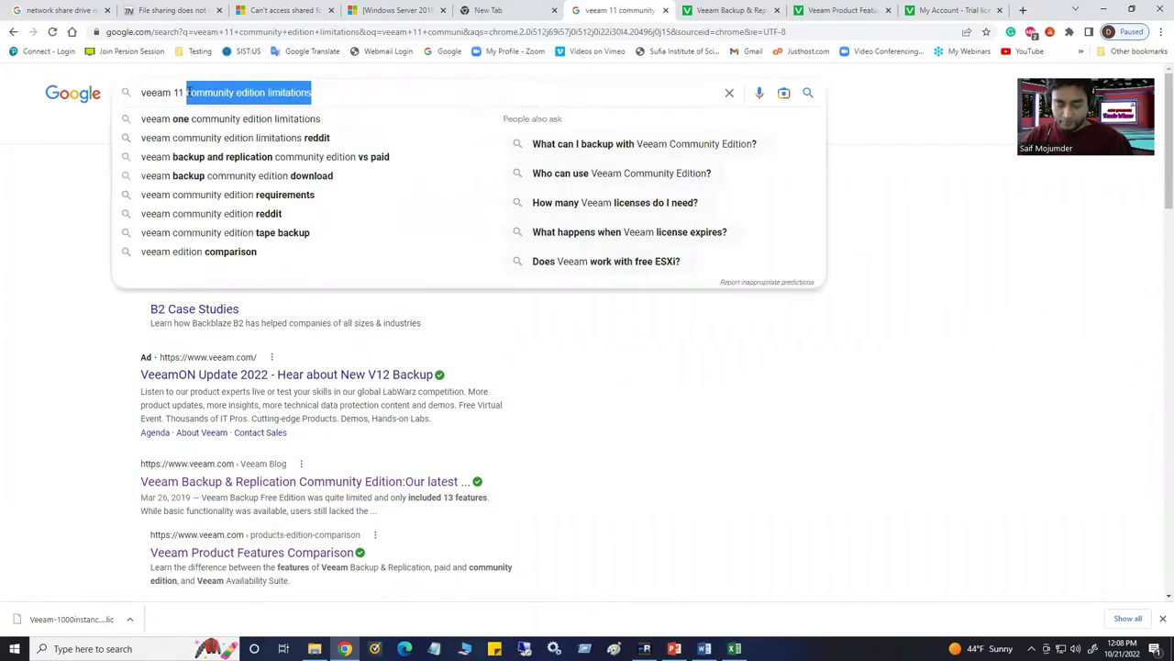
key("BackSpace")
type("dow")
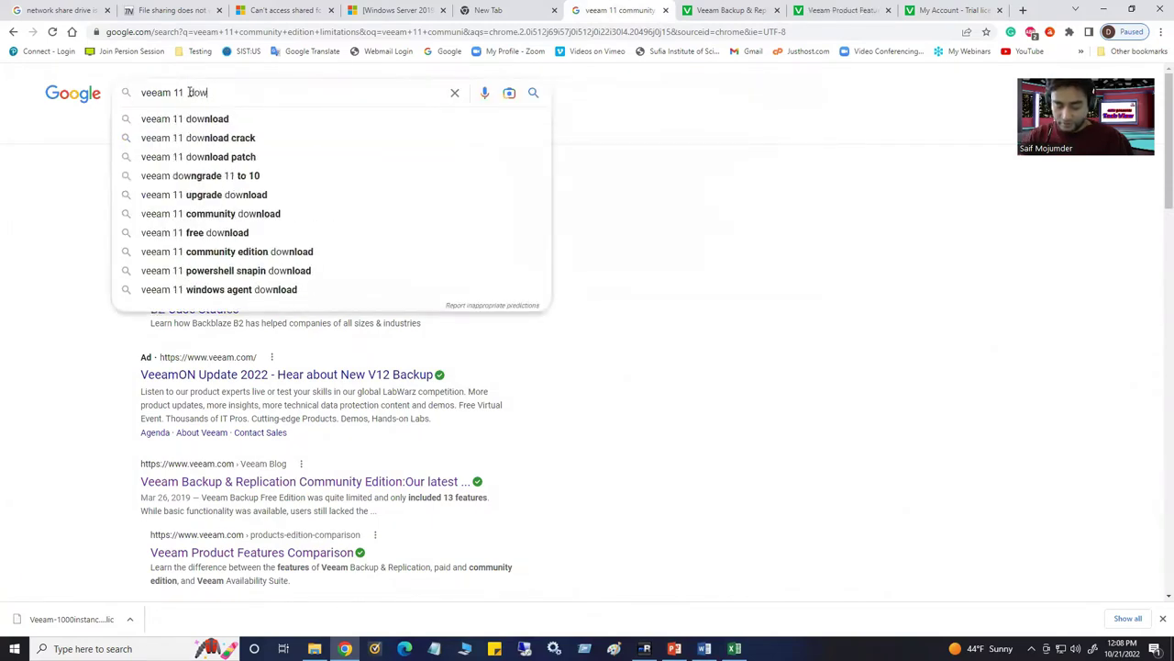
type("nload")
key("Return")
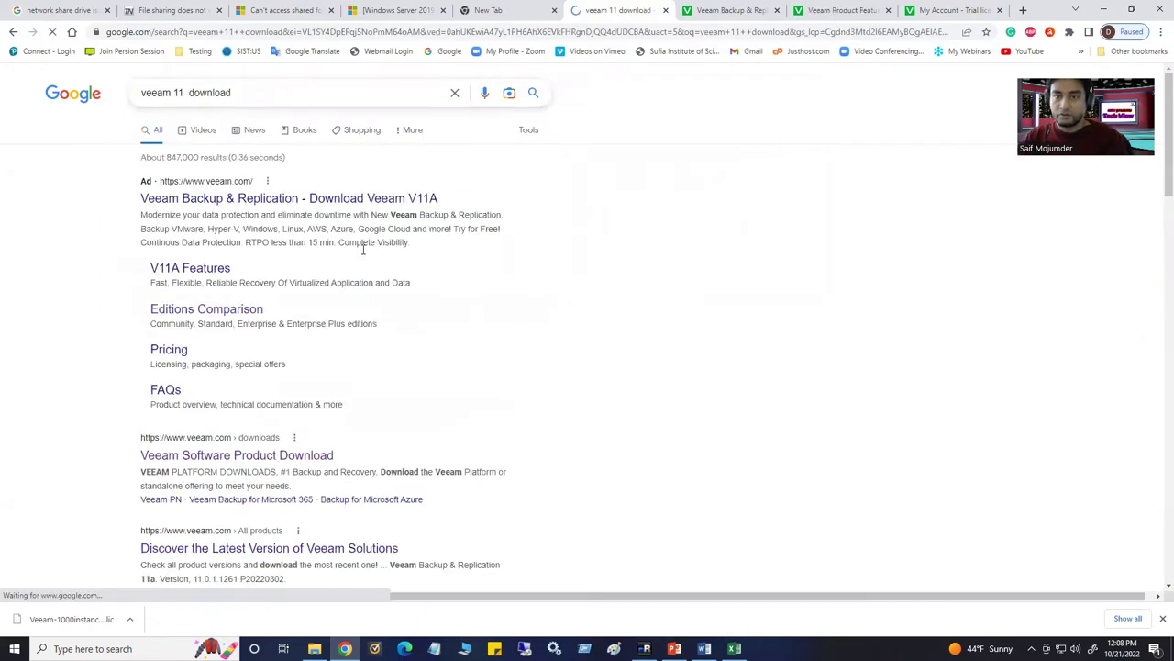
left_click(187, 93)
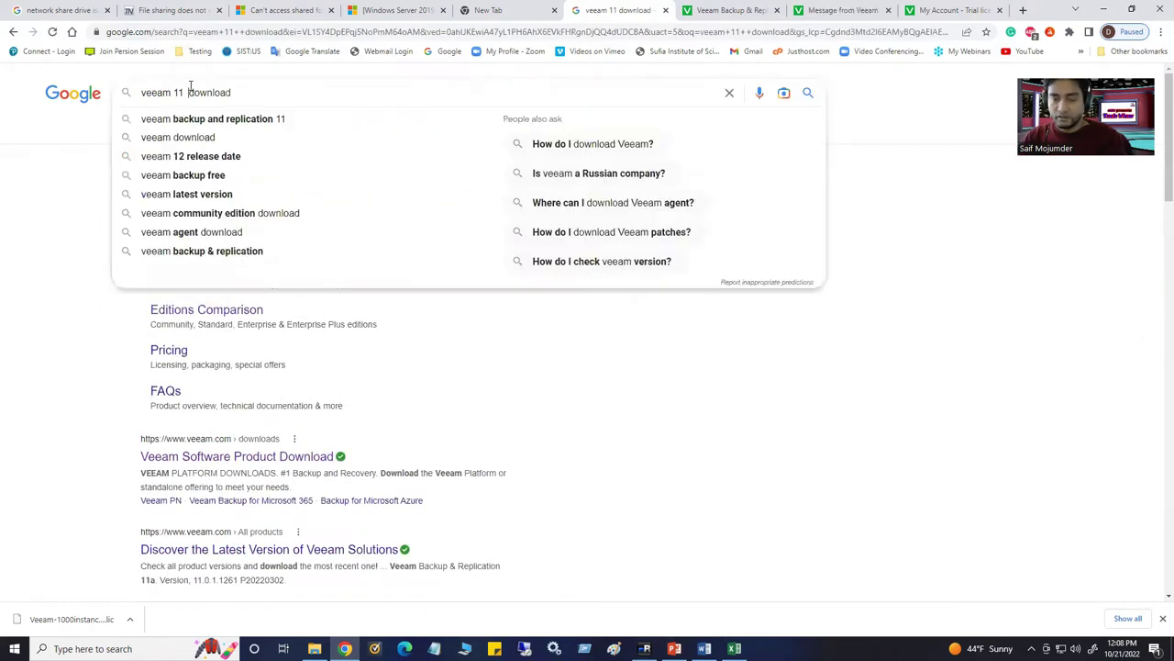
key("Return")
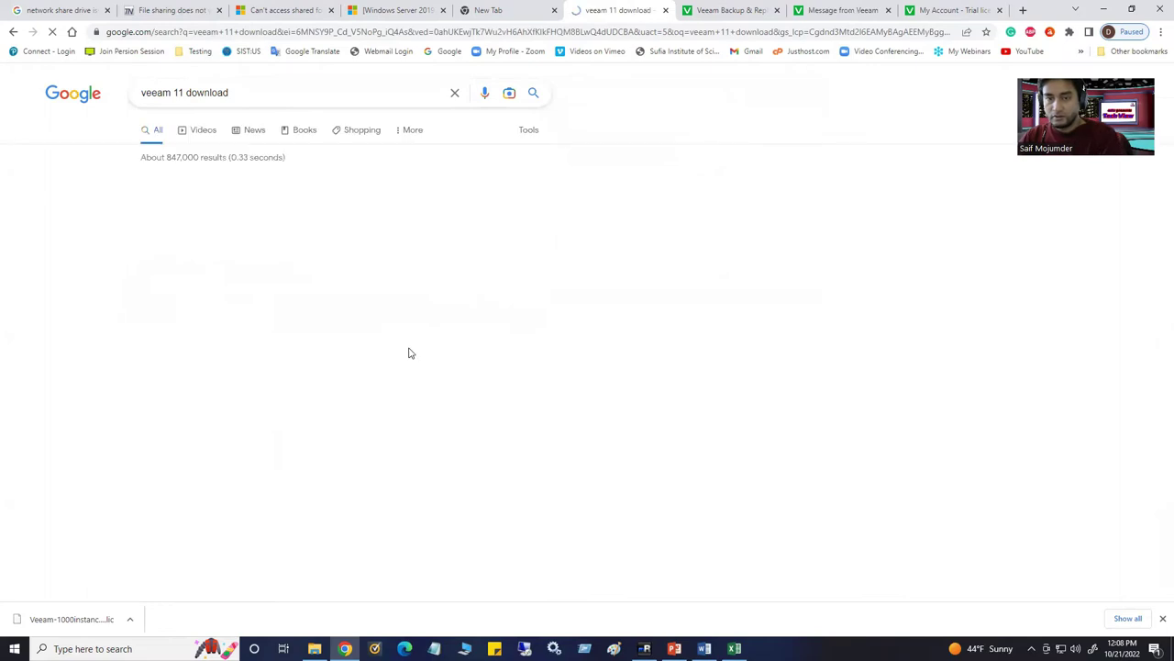
scroll(288, 524, "down", 1)
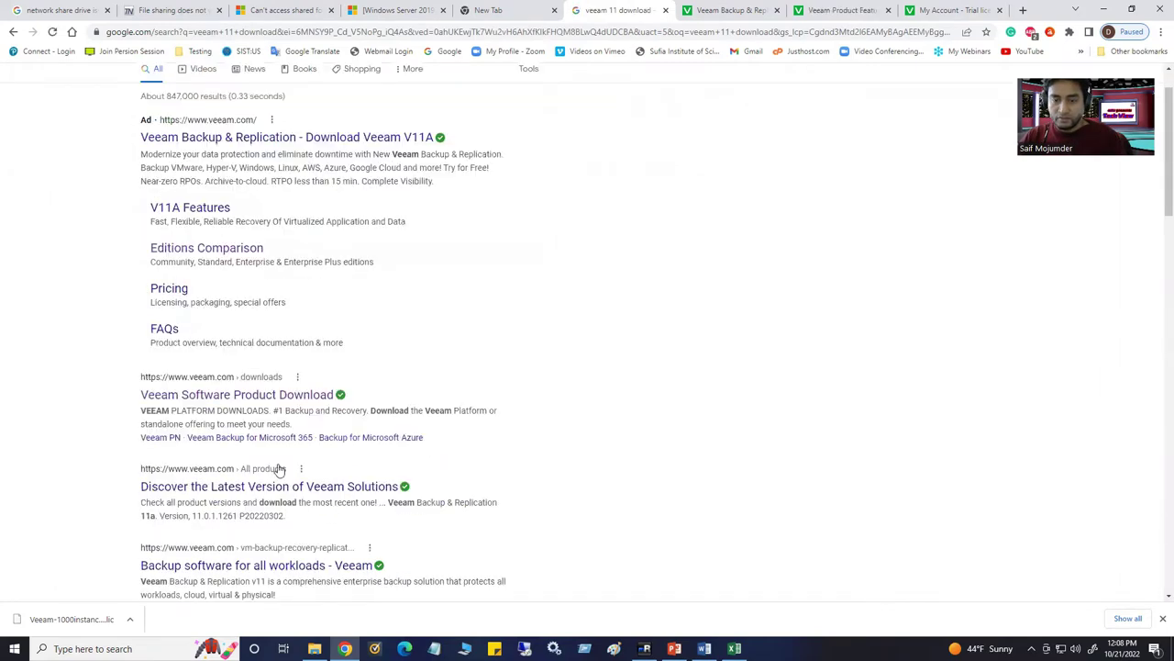
Open the Veeam Software Product Download result in a new tab, then view the Community Edition article
right_click(282, 401)
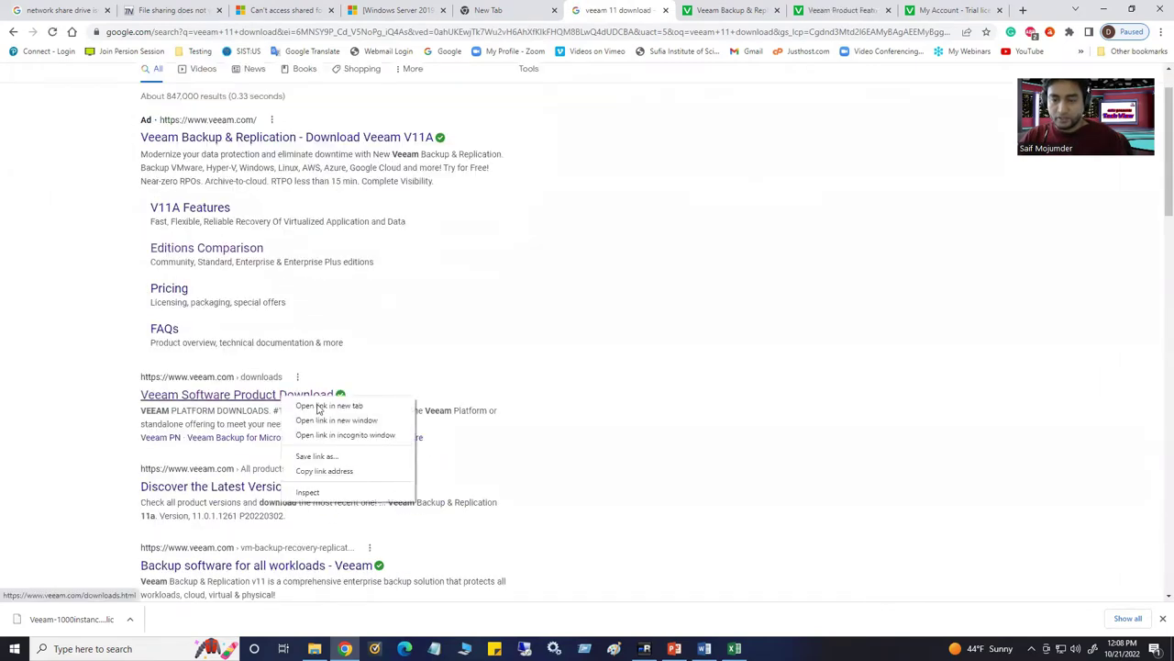
left_click(454, 396)
left_click(639, 10)
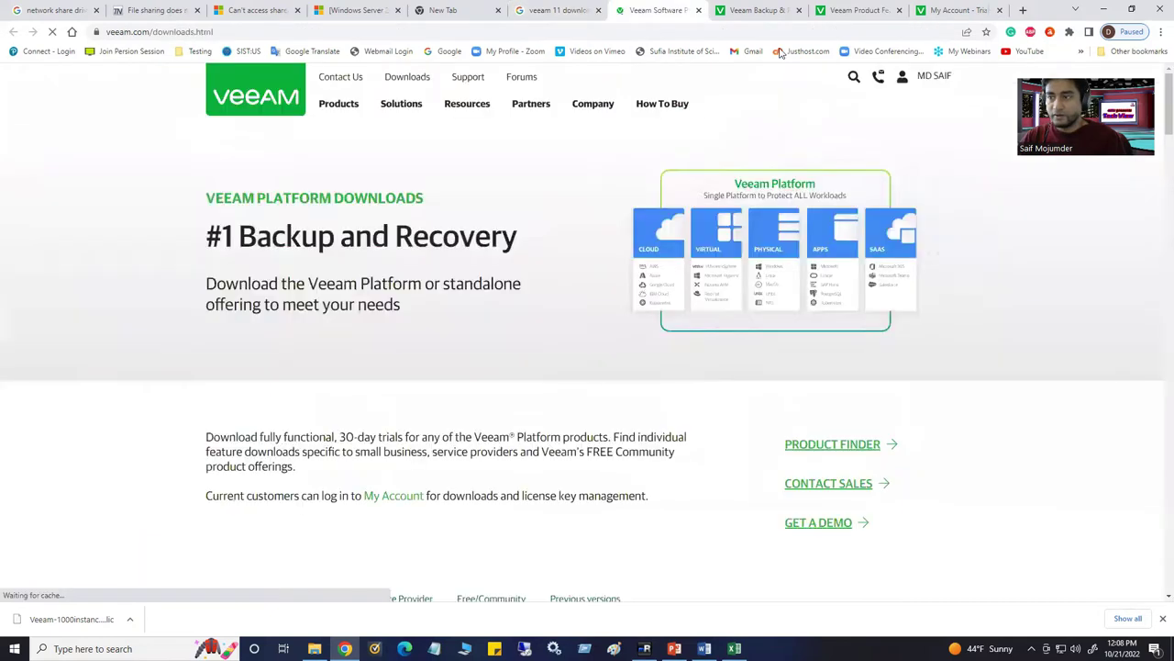
left_click(755, 11)
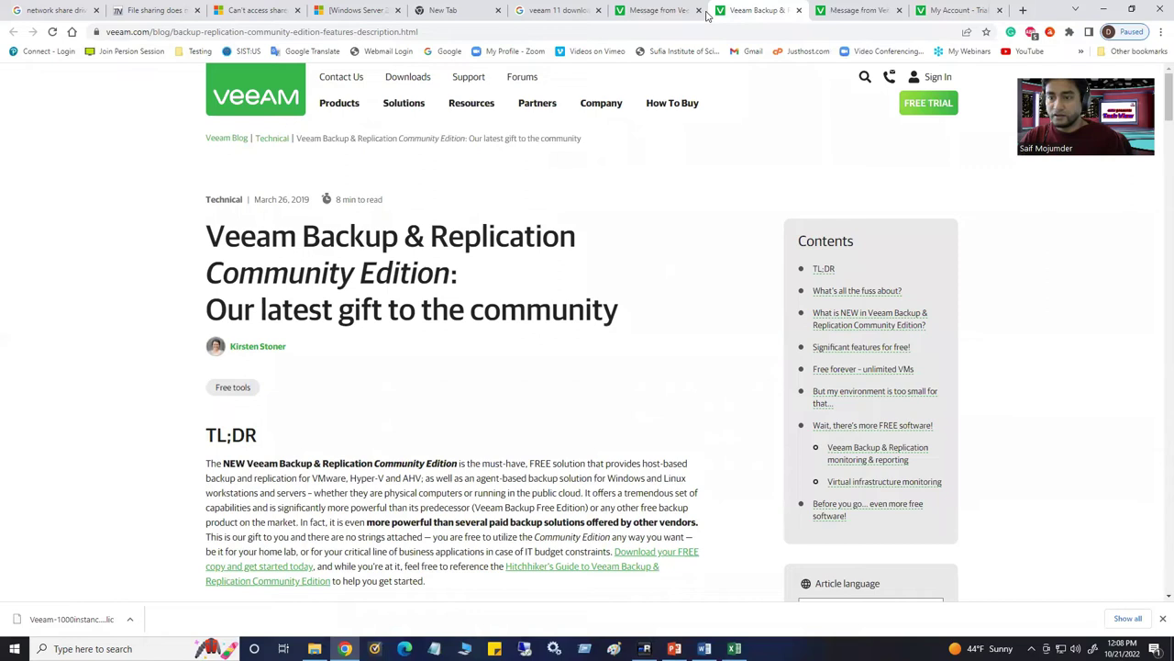
Review the Community Edition versus paid editions table on the Veeam Product Features page
mouse_move(459, 110)
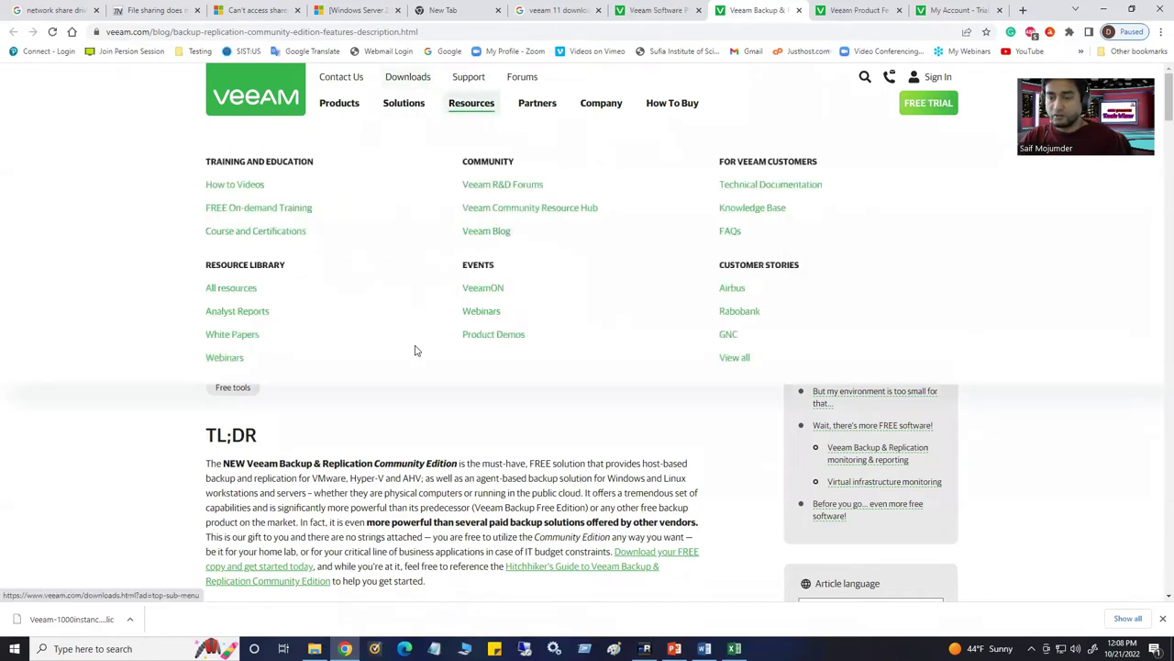
left_click(848, 11)
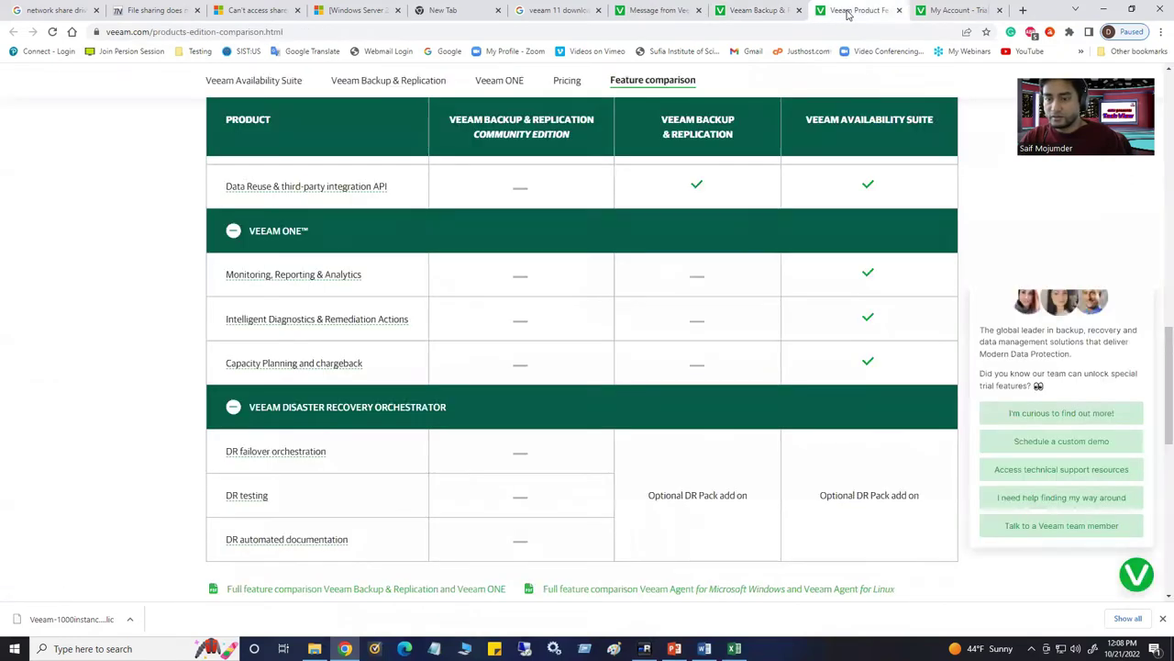
scroll(579, 377, "up", 15)
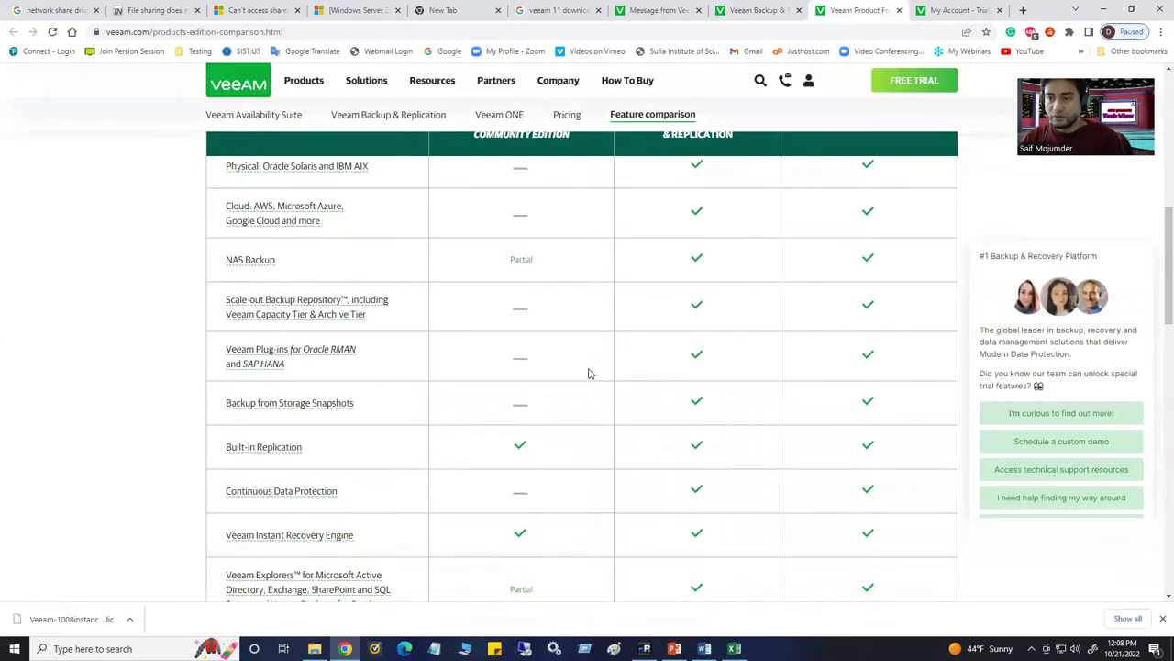
scroll(546, 443, "down", 2)
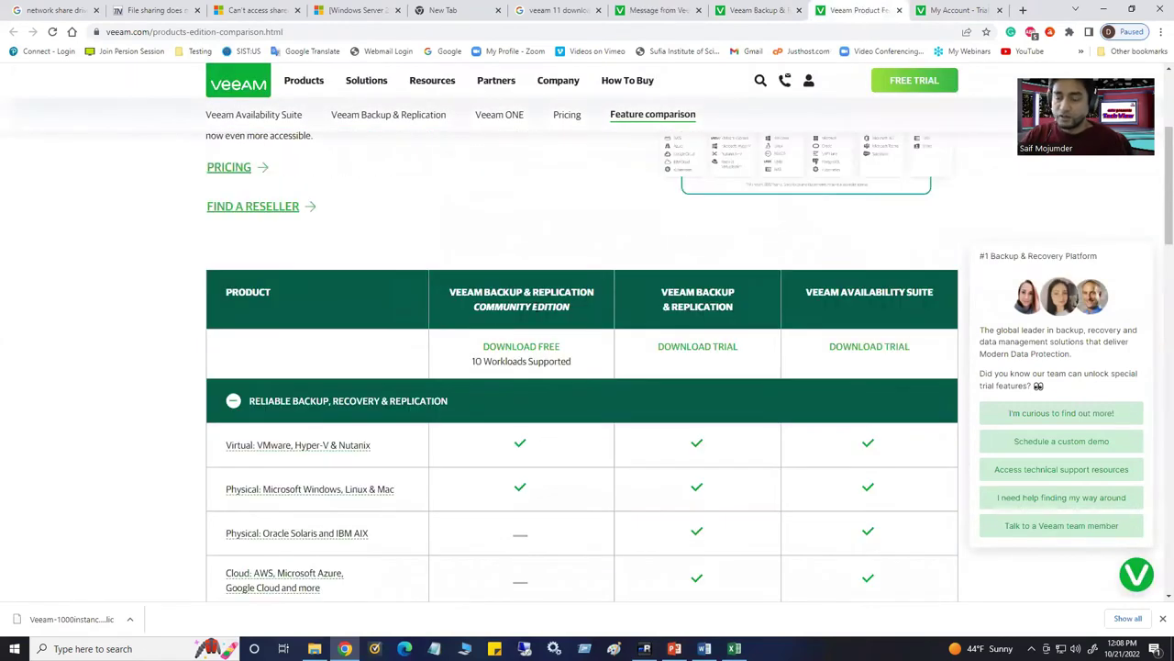
scroll(582, 401, "down", 3)
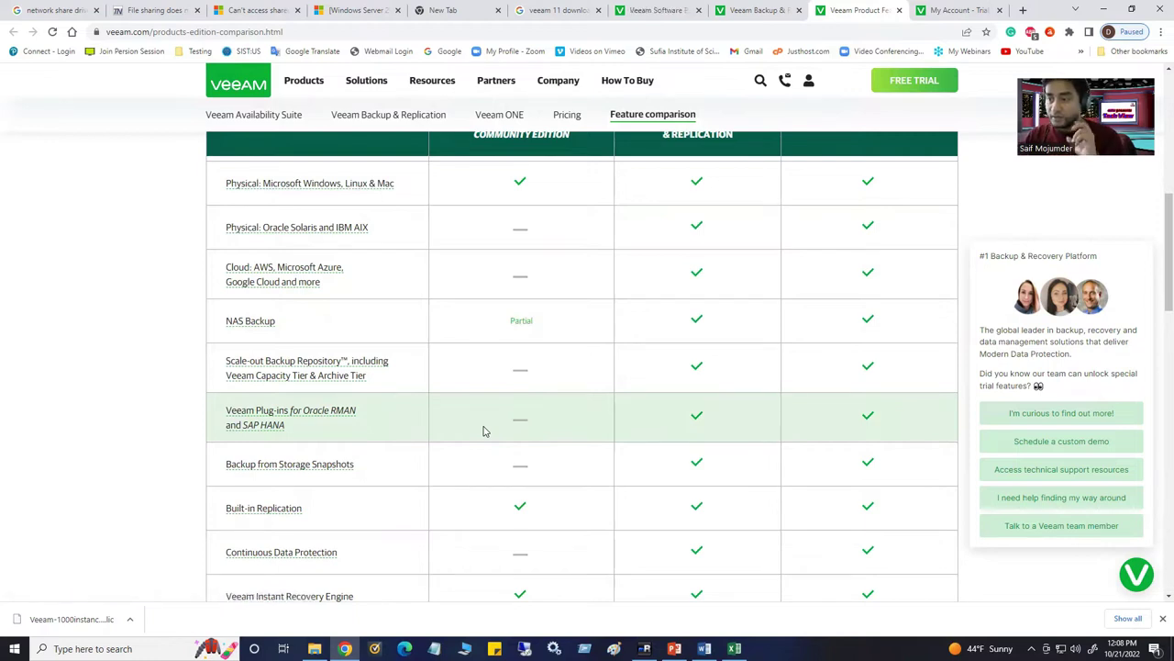
scroll(483, 429, "up", 1)
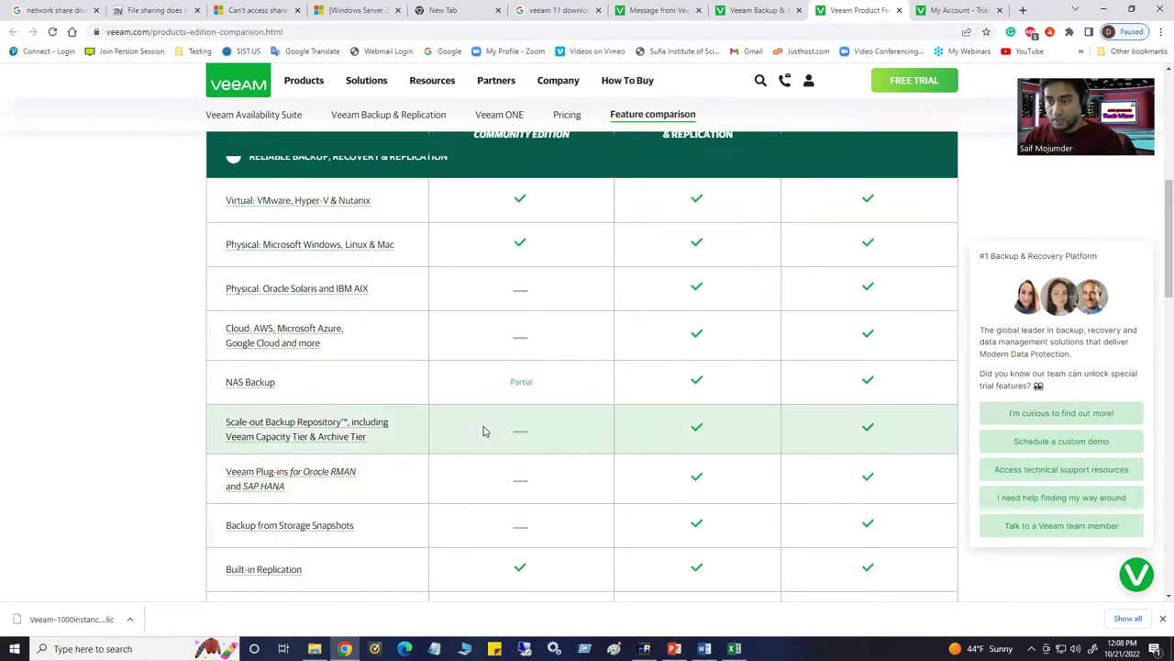
scroll(485, 432, "up", 3)
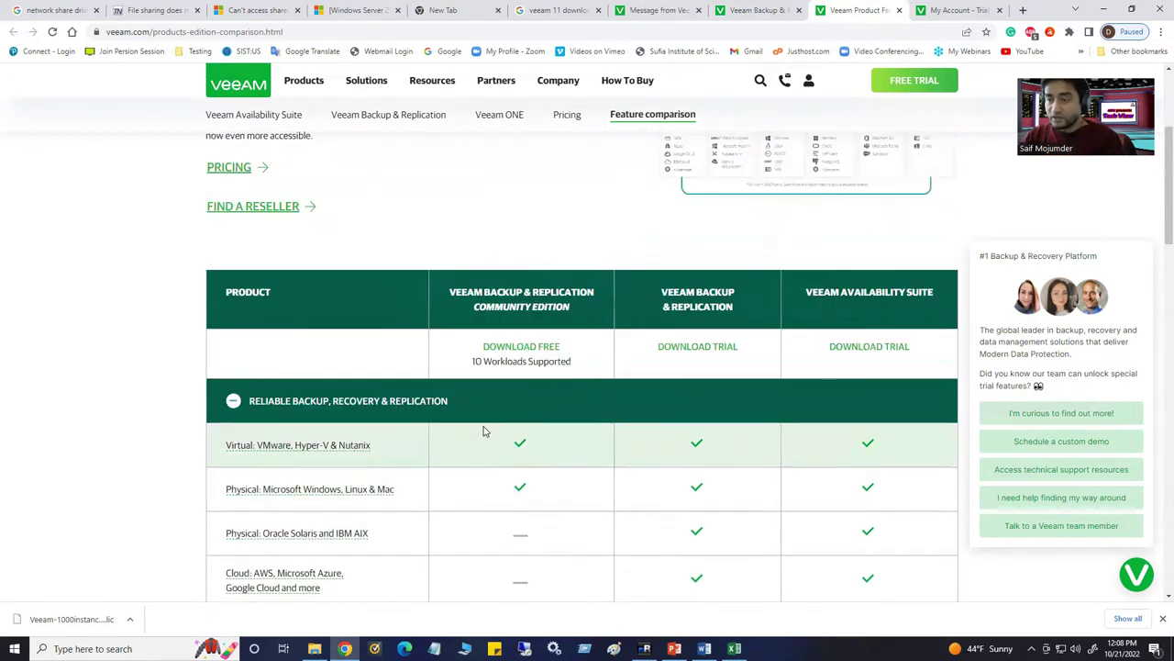
scroll(484, 428, "up", 1)
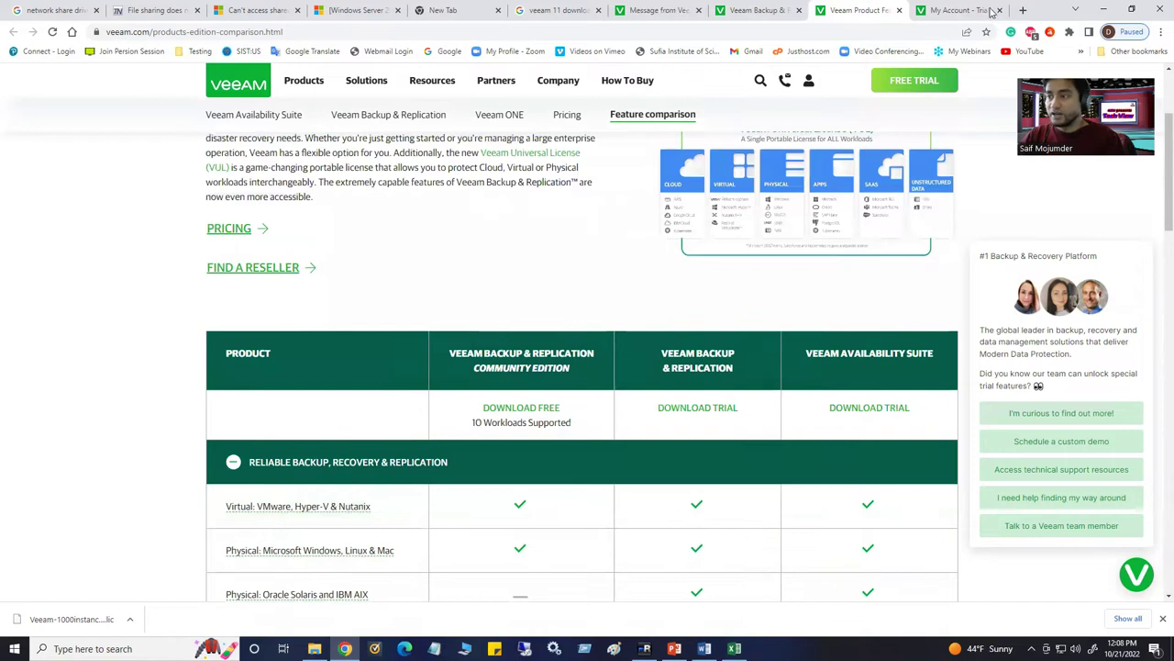
left_click(991, 11)
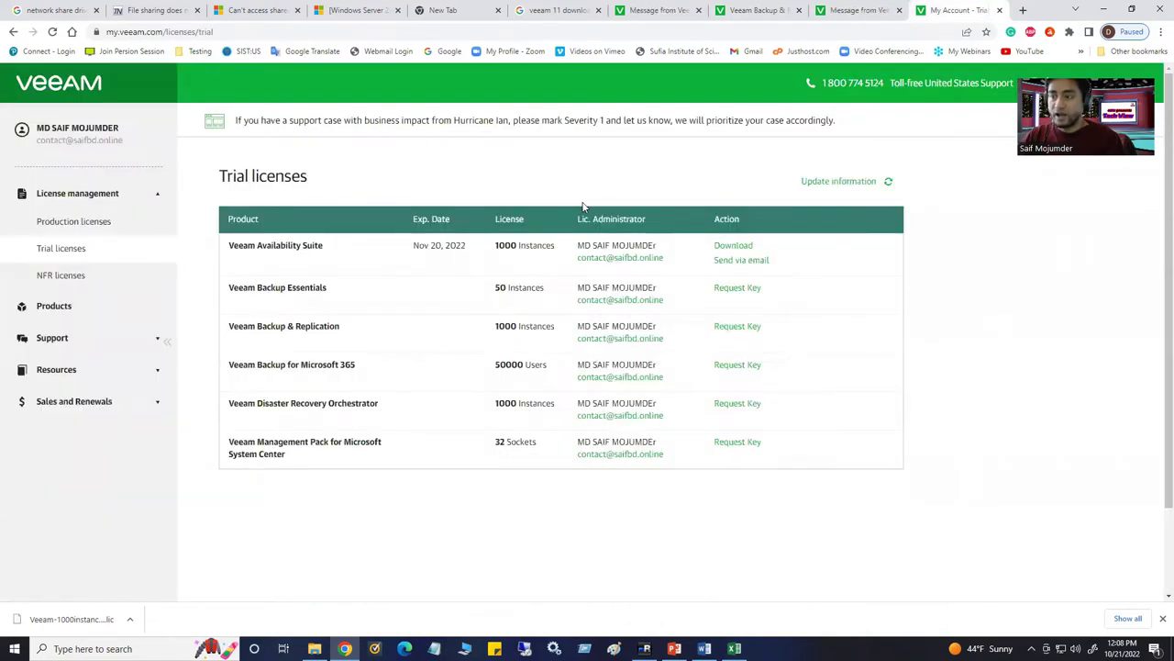
Select the account e-mail address shown under the name on the My Veeam page
left_click_drag(72, 151, 123, 147)
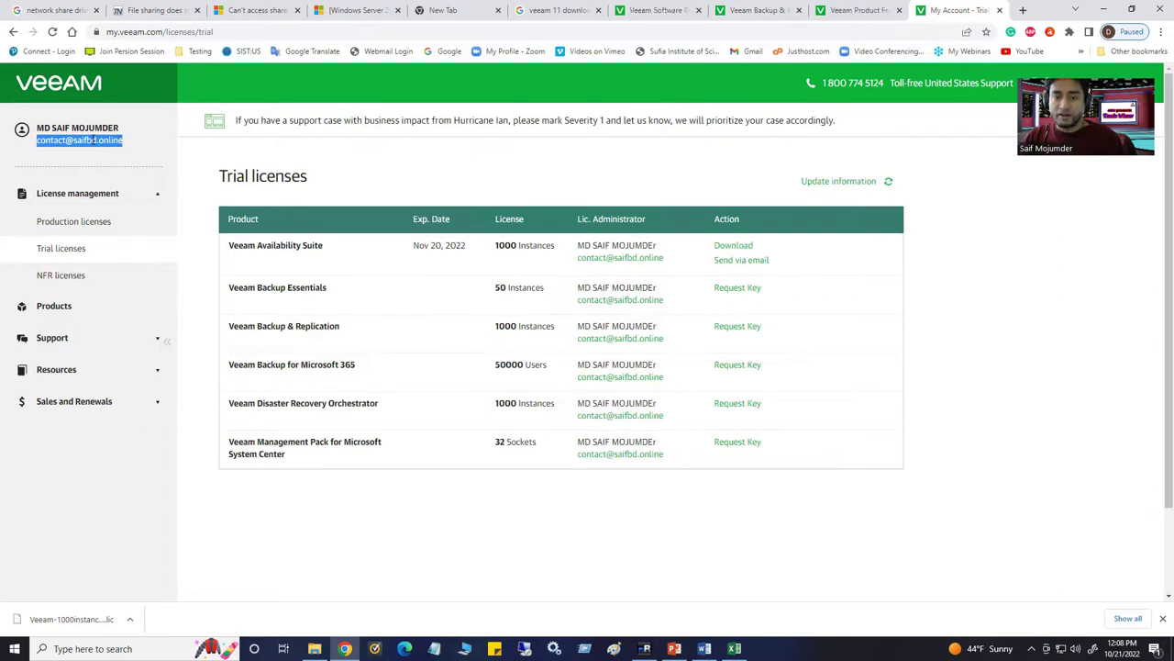
left_click(92, 139)
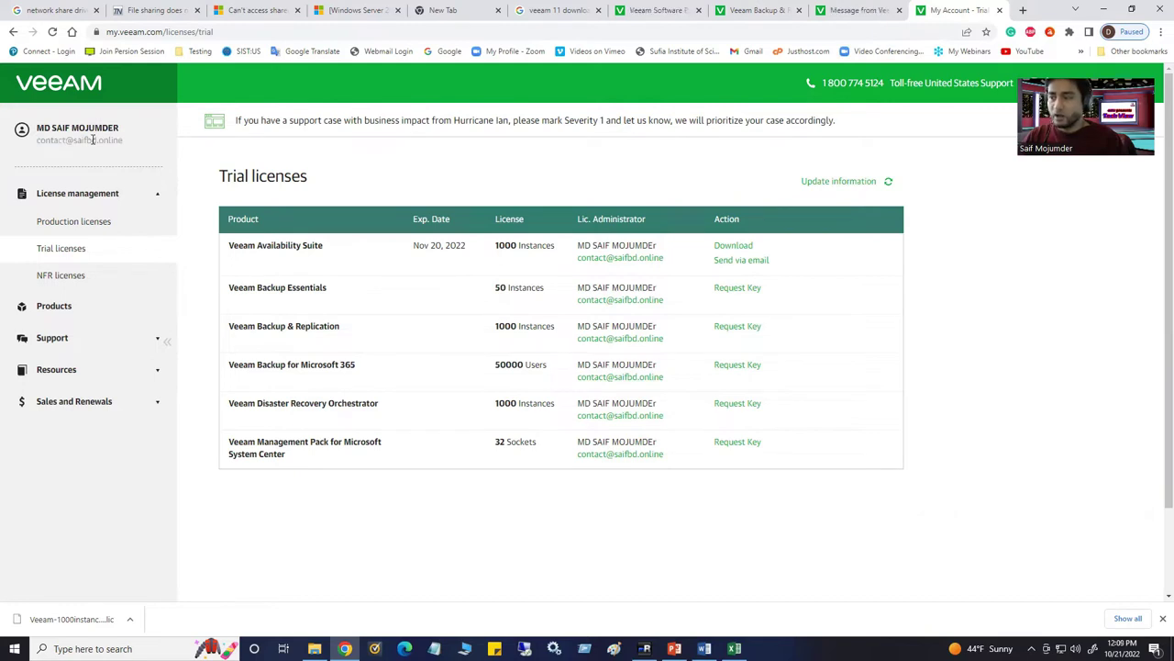
left_click_drag(126, 142, 34, 149)
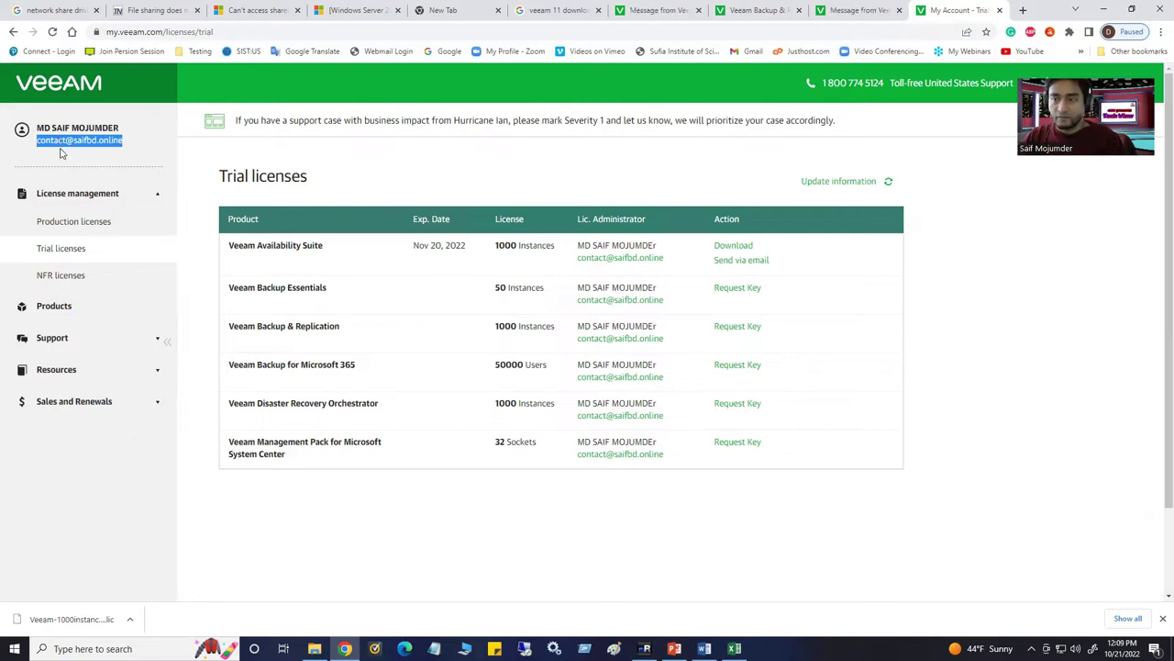
In a new tab, search Google for '1$1' and open the IONOS homepage result
left_click(1023, 10)
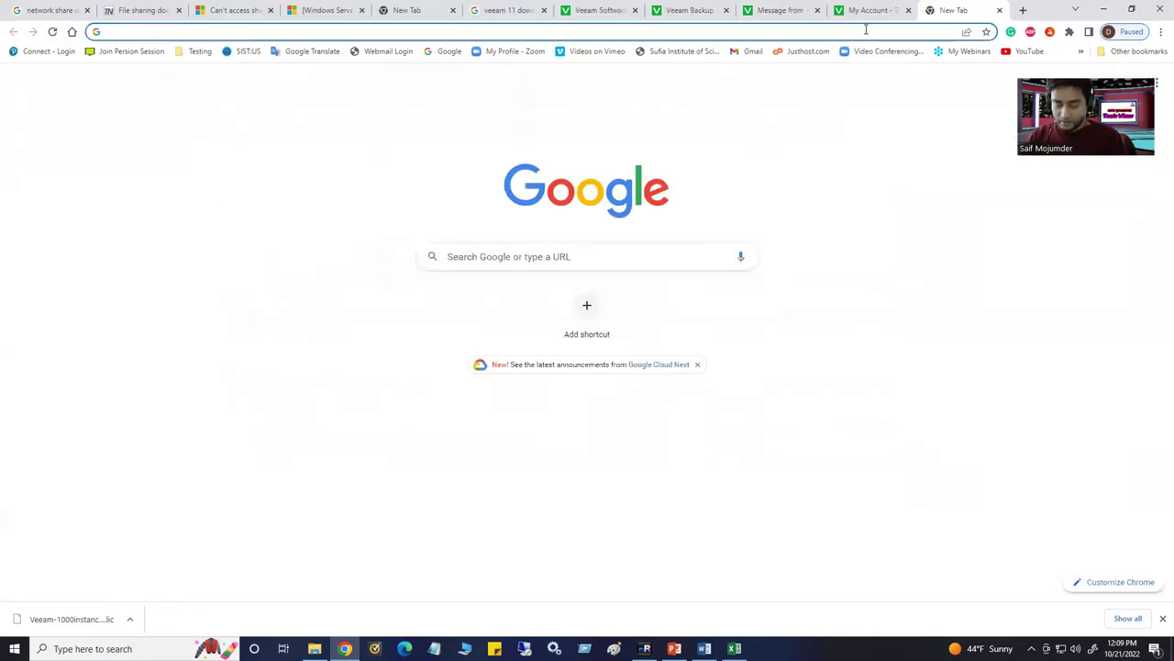
type("i")
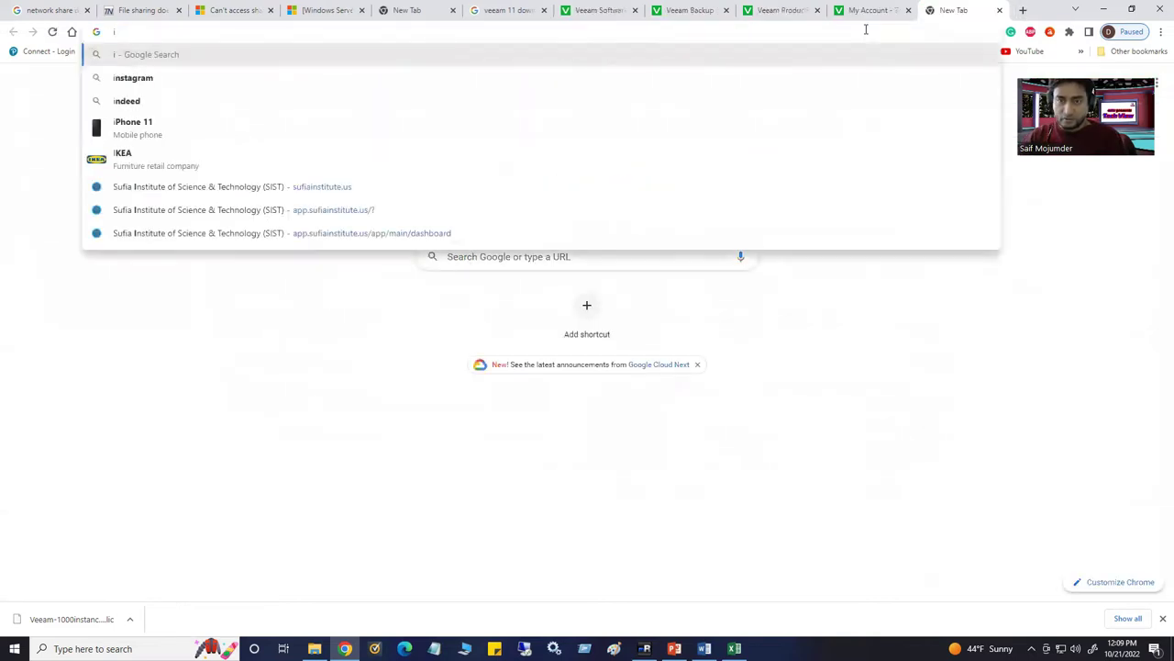
key("BackSpace")
type("1")
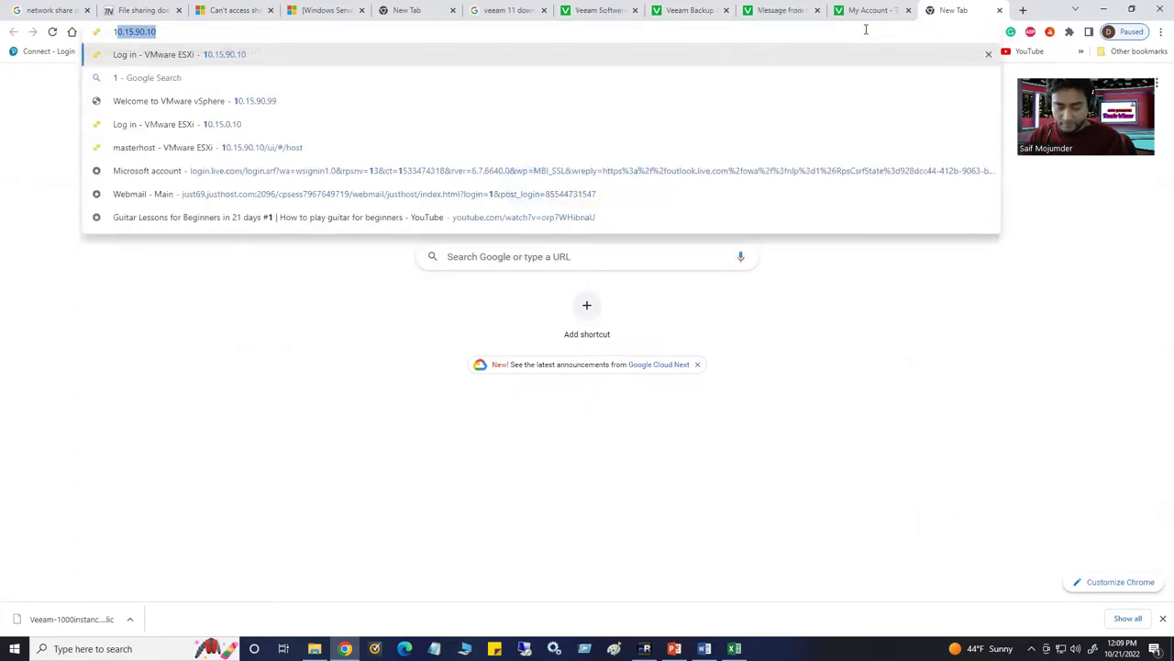
type("5")
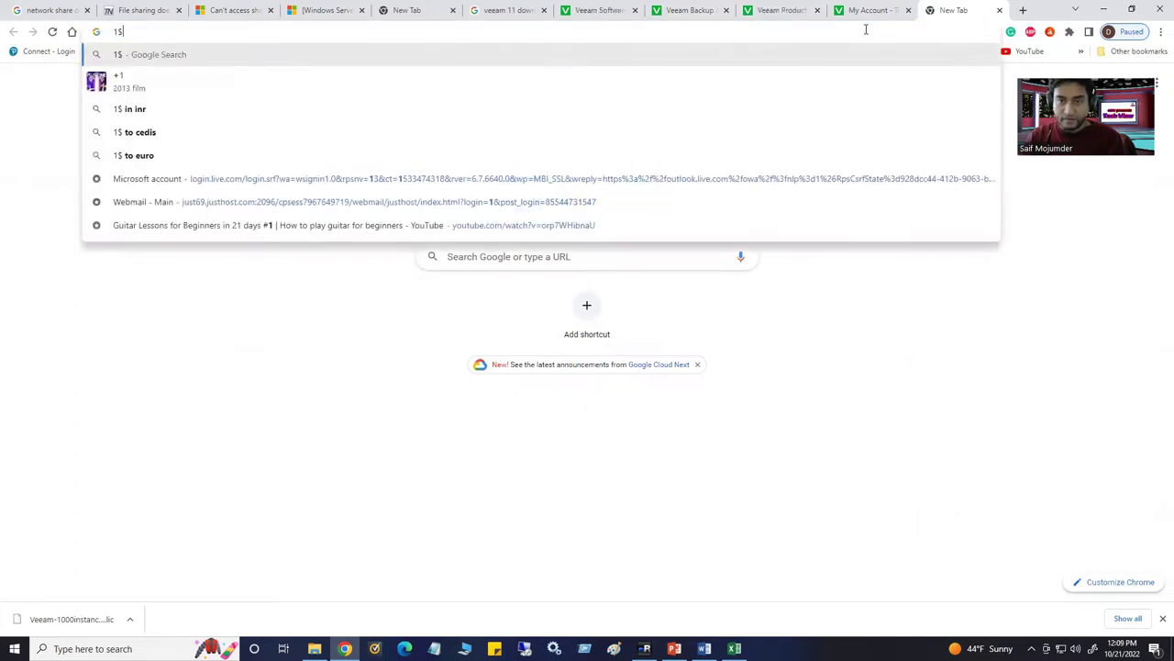
type("1")
key("Return")
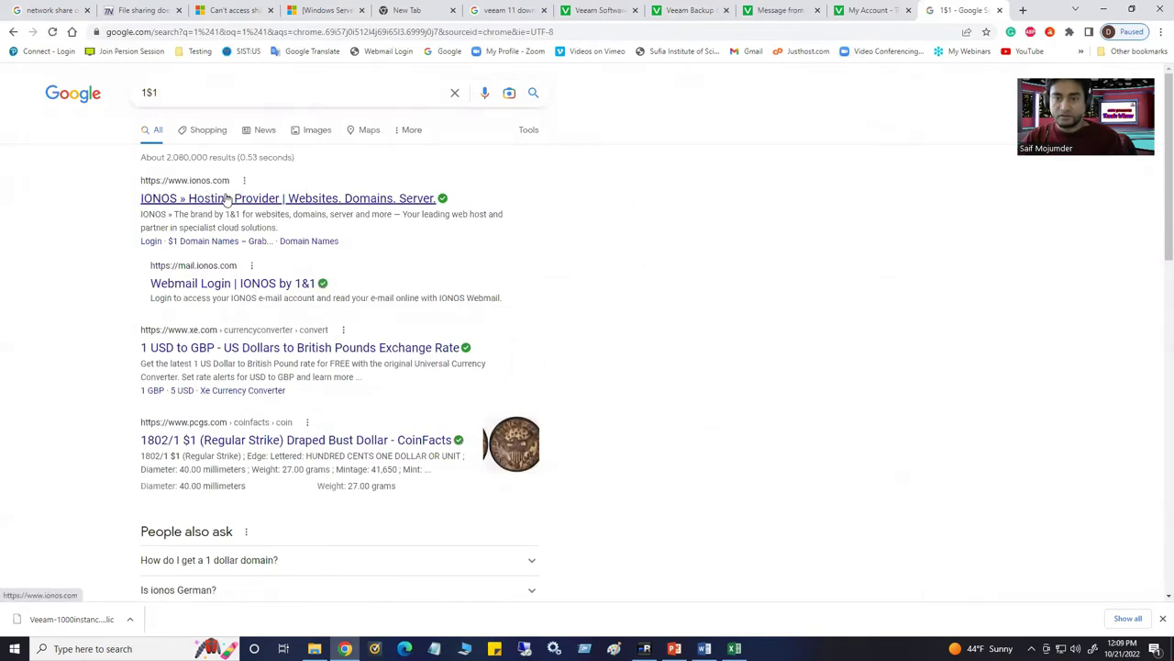
left_click(246, 200)
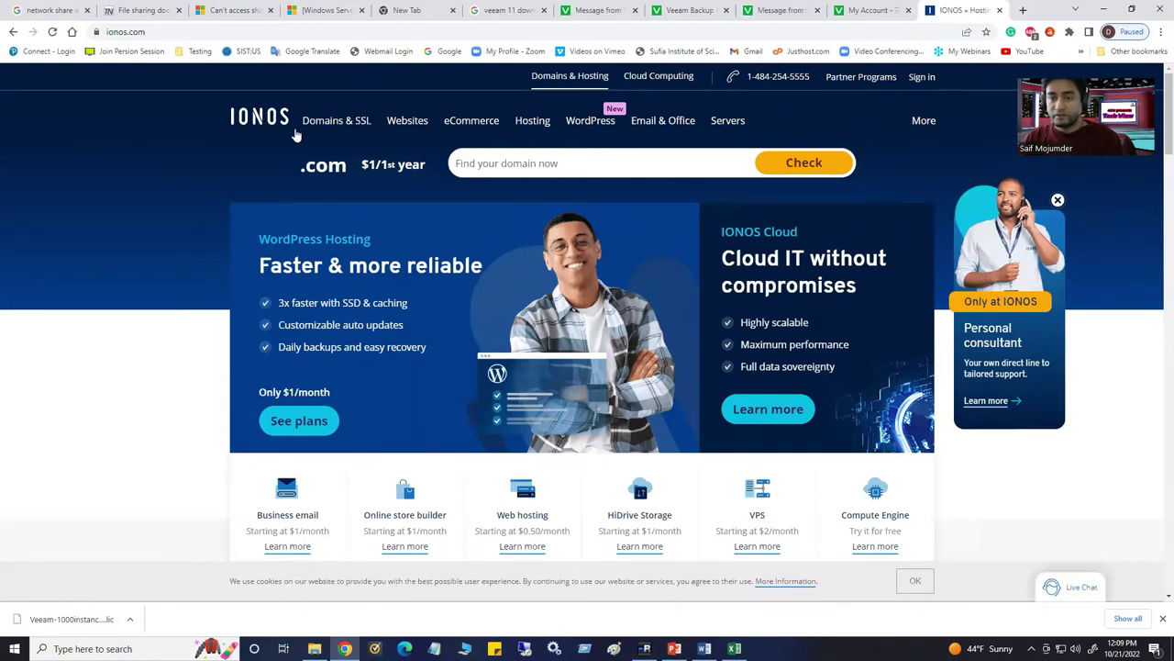
Revisit the Veeam downloads, Community Edition blog and feature comparison tabs, ending on Trial licenses
left_click(598, 11)
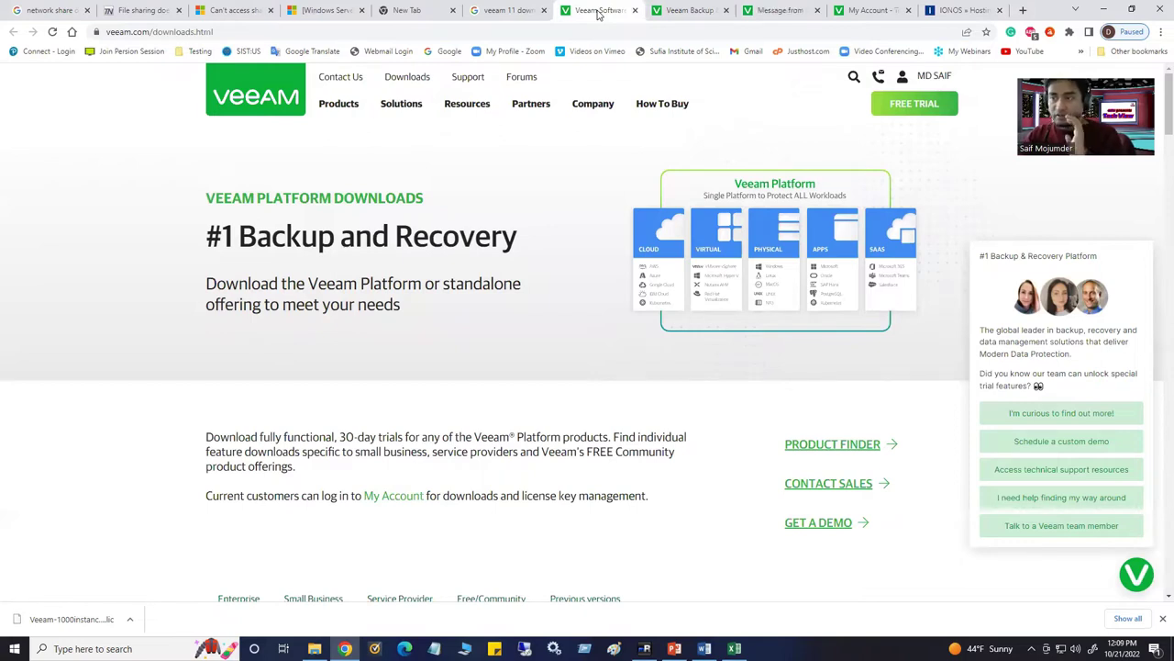
left_click(699, 9)
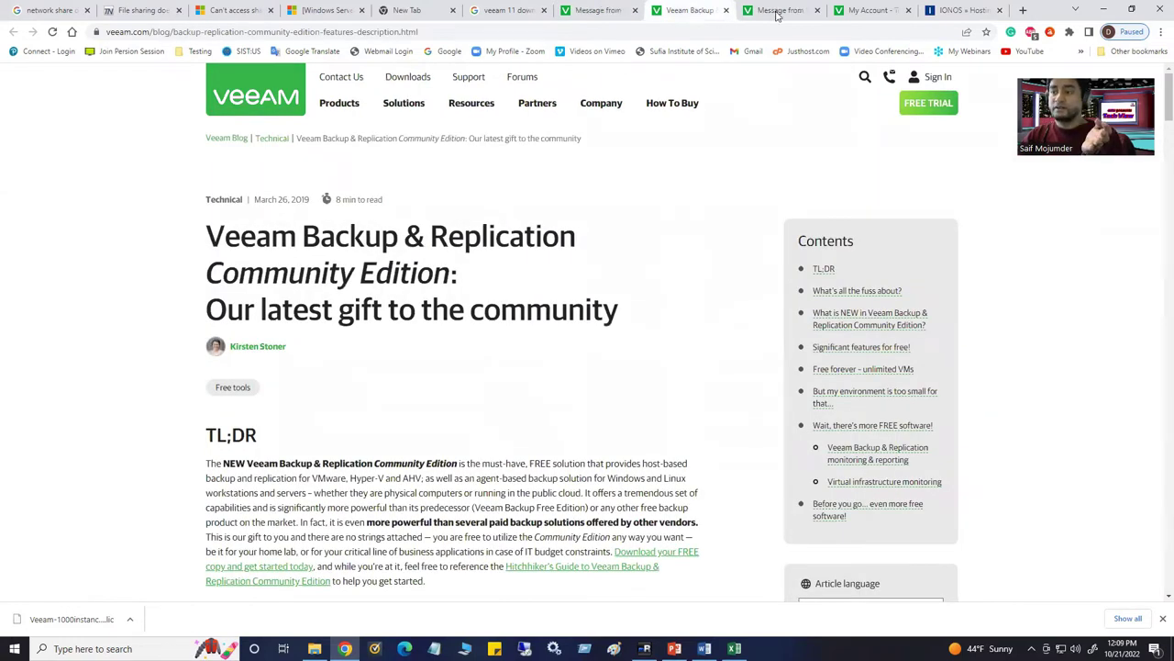
left_click(776, 11)
scroll(536, 202, "up", 3)
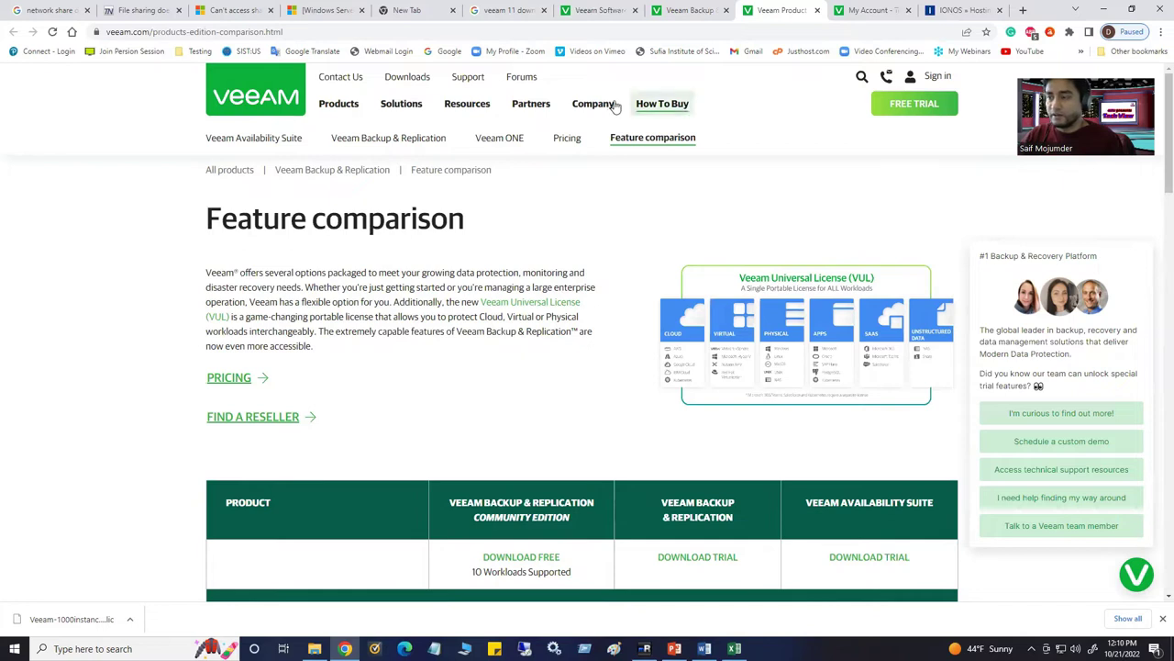
mouse_move(615, 7)
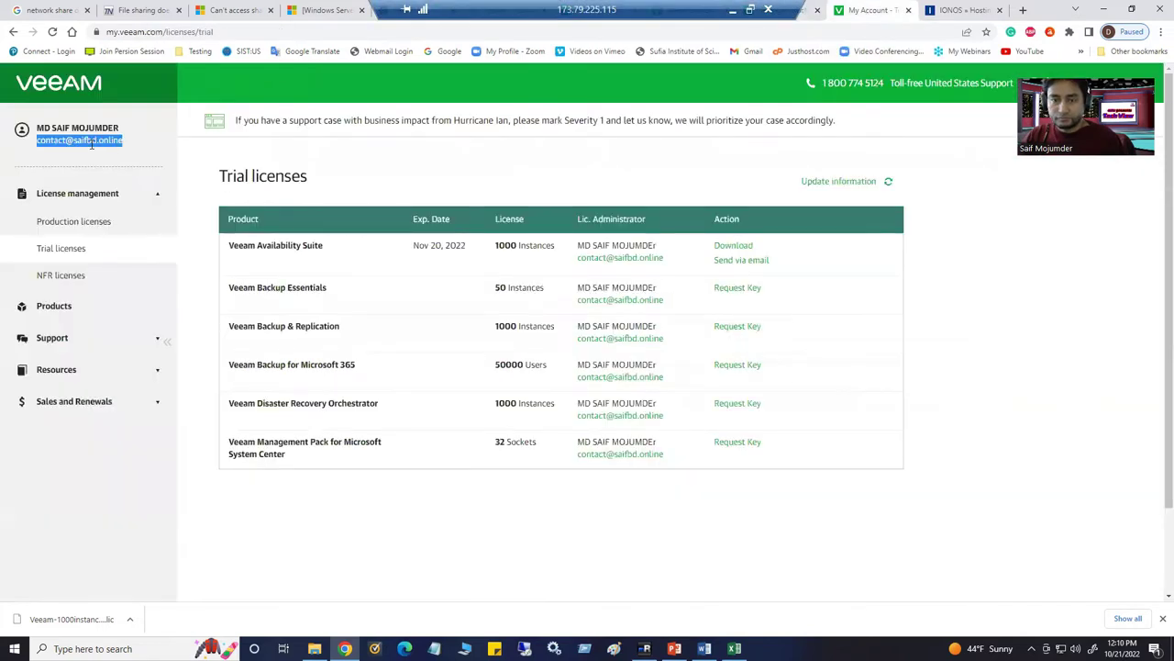
left_click(92, 144)
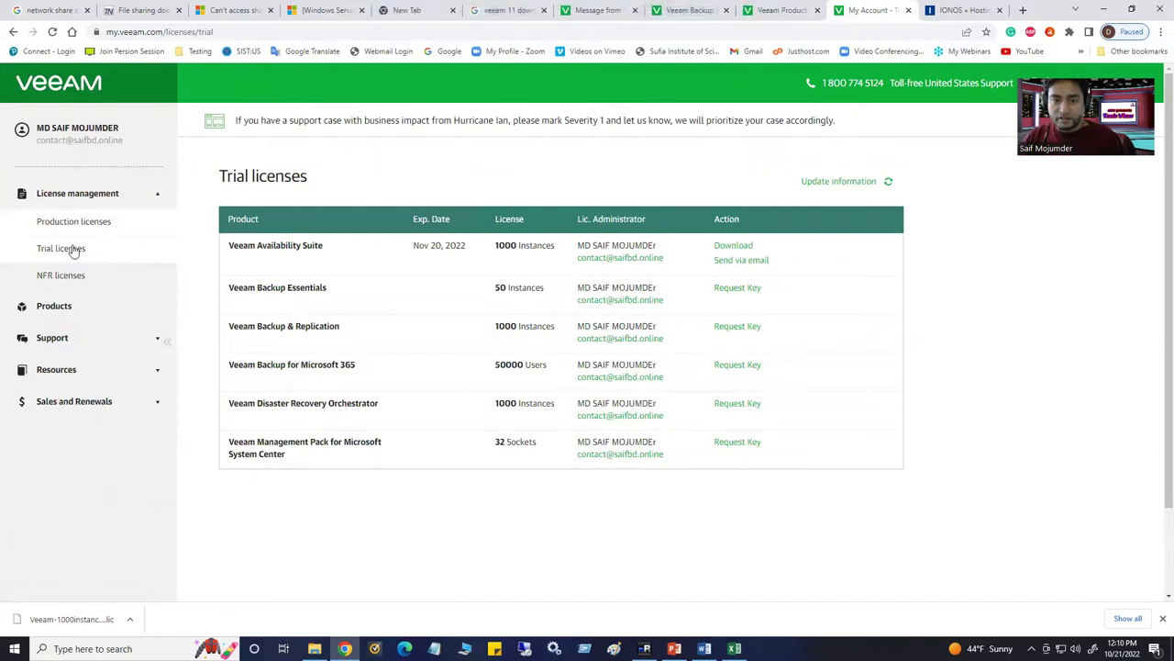
From Products, start the Backup & Replication (9.5 GB) and Veeam ONE (1.5 GB) downloads
left_click(58, 307)
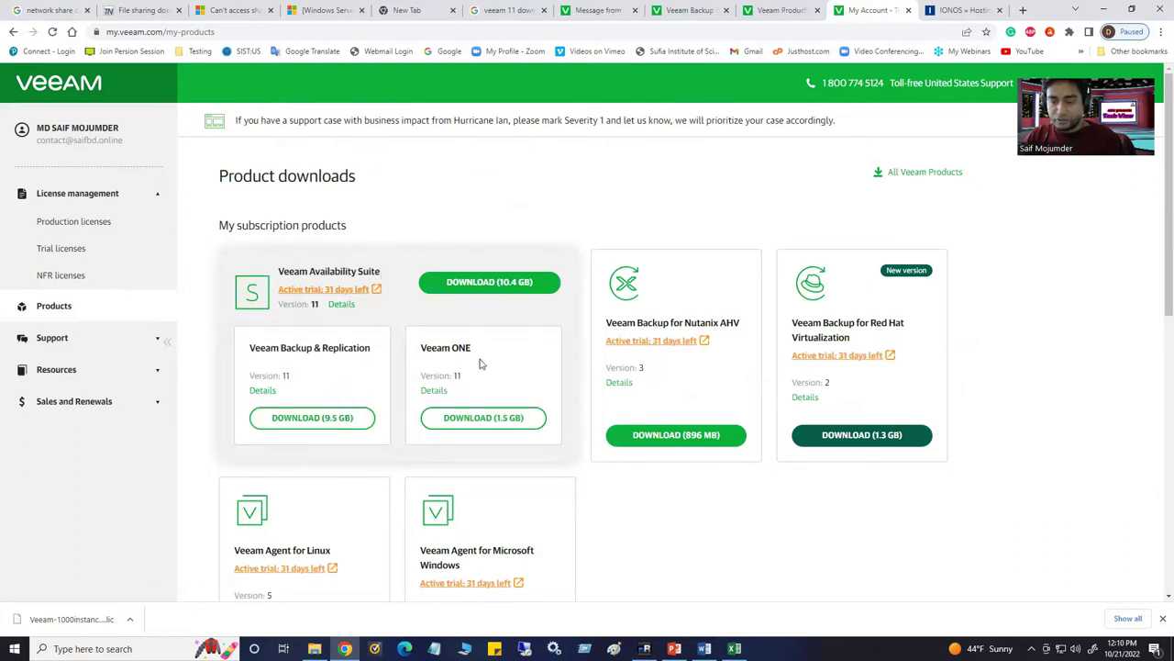
left_click(325, 429)
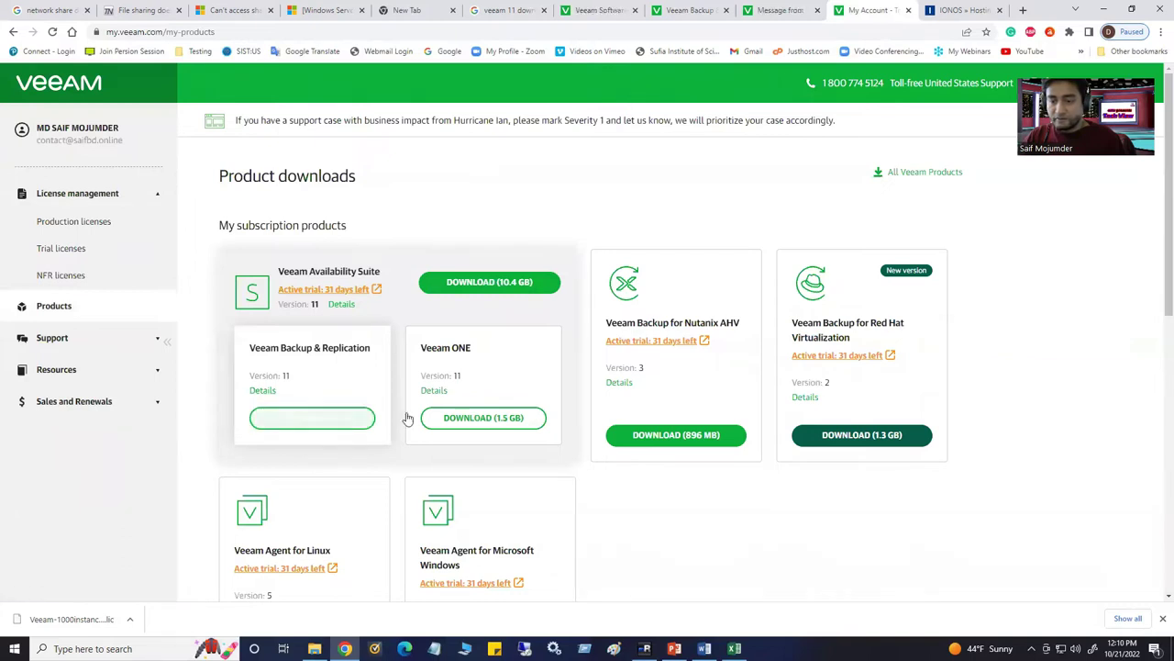
left_click(506, 419)
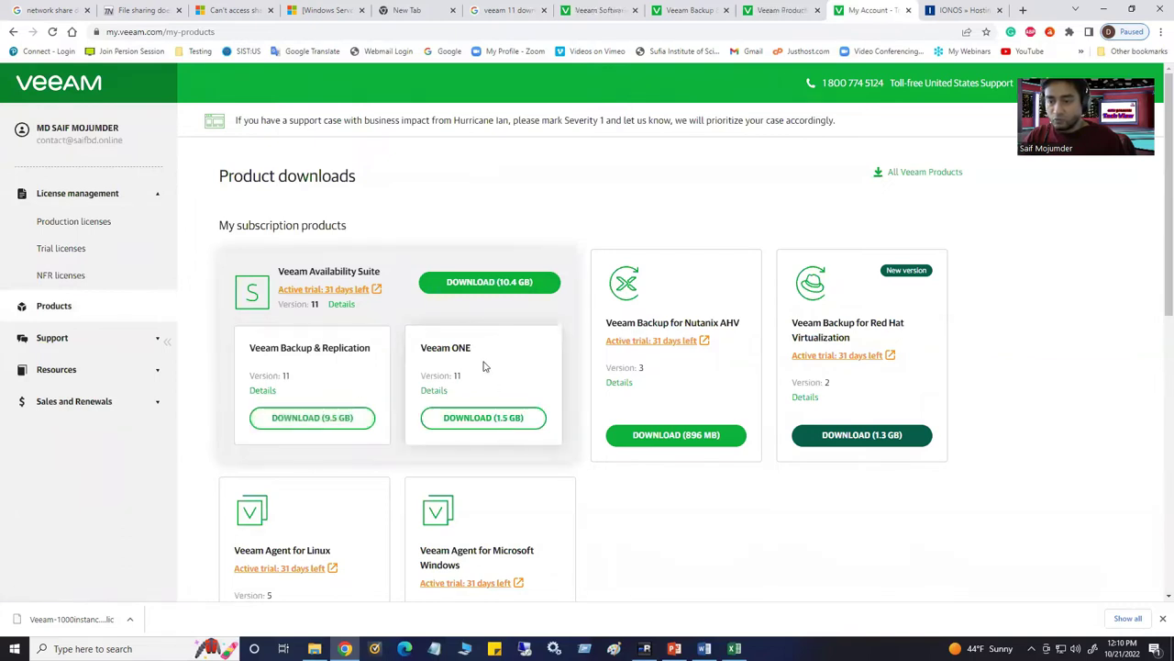
left_click(498, 422)
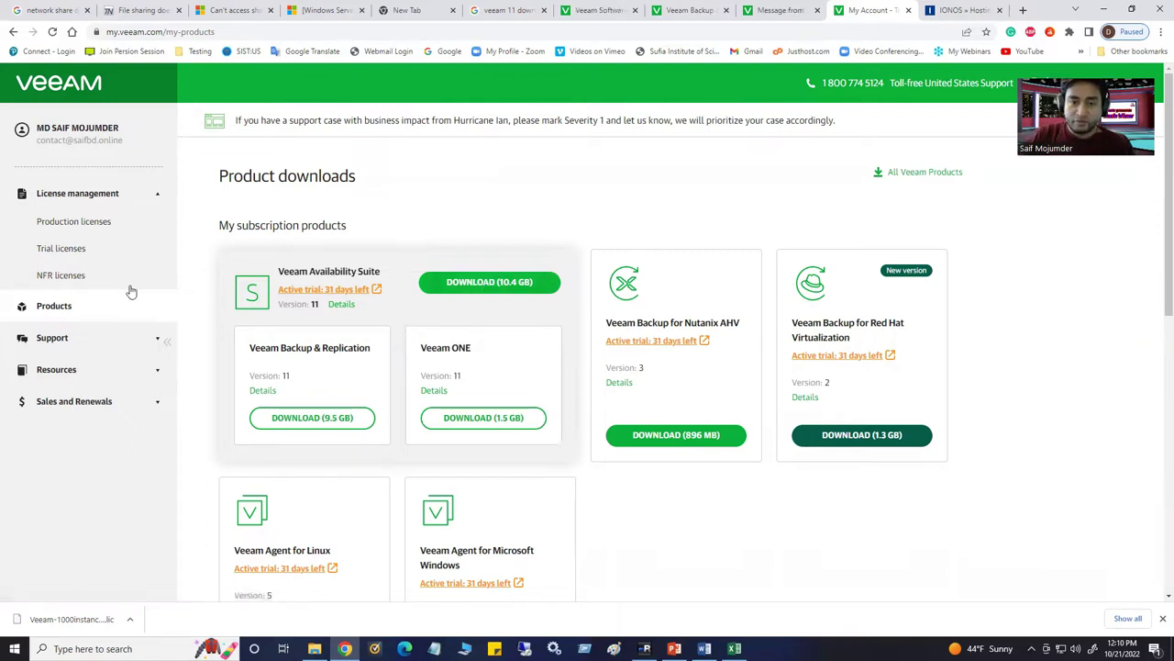
left_click(65, 250)
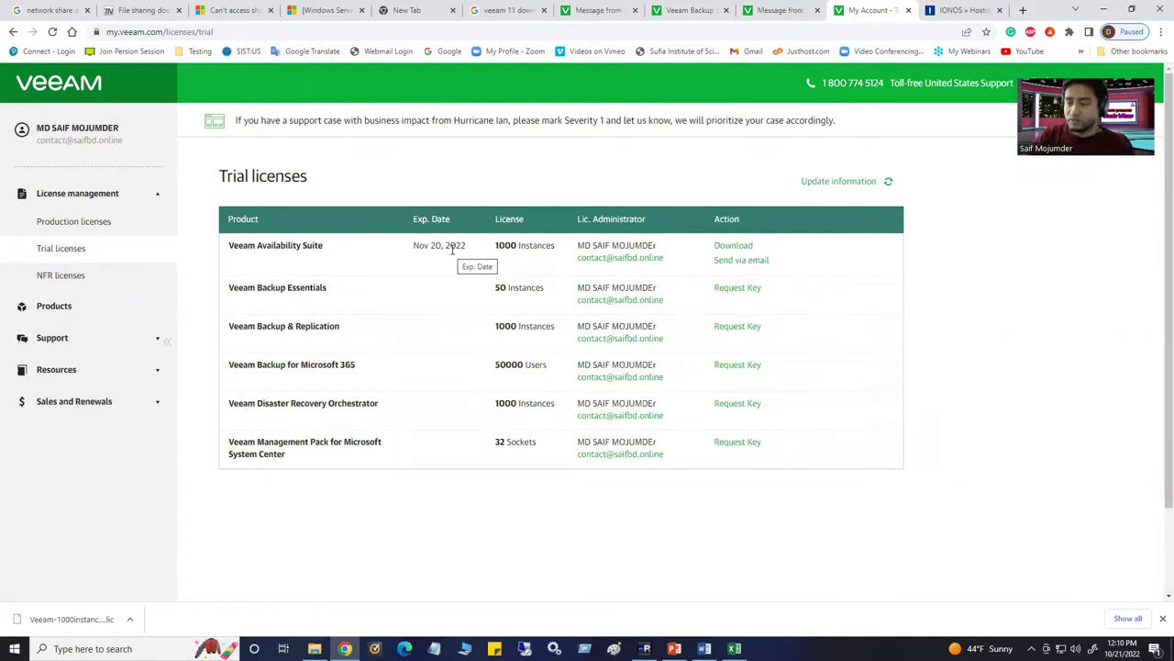
Note the Veeam Availability Suite trial expiry of Nov 20, 2022, then return to mRemoteNG
left_click_drag(414, 244, 470, 250)
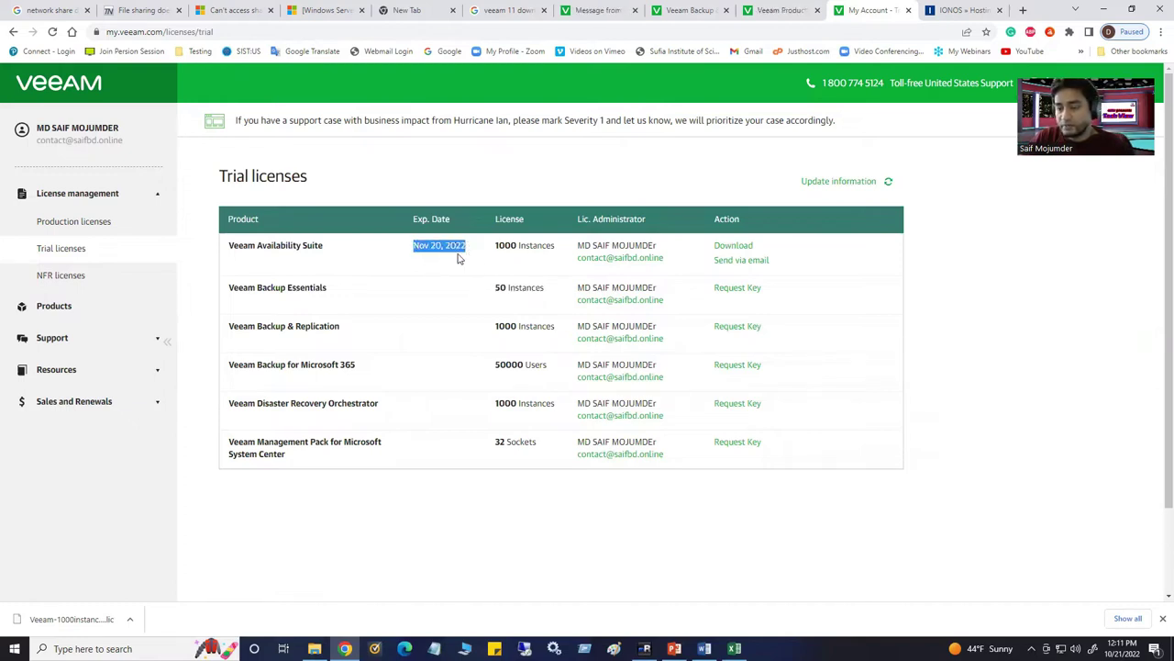
left_click(424, 212)
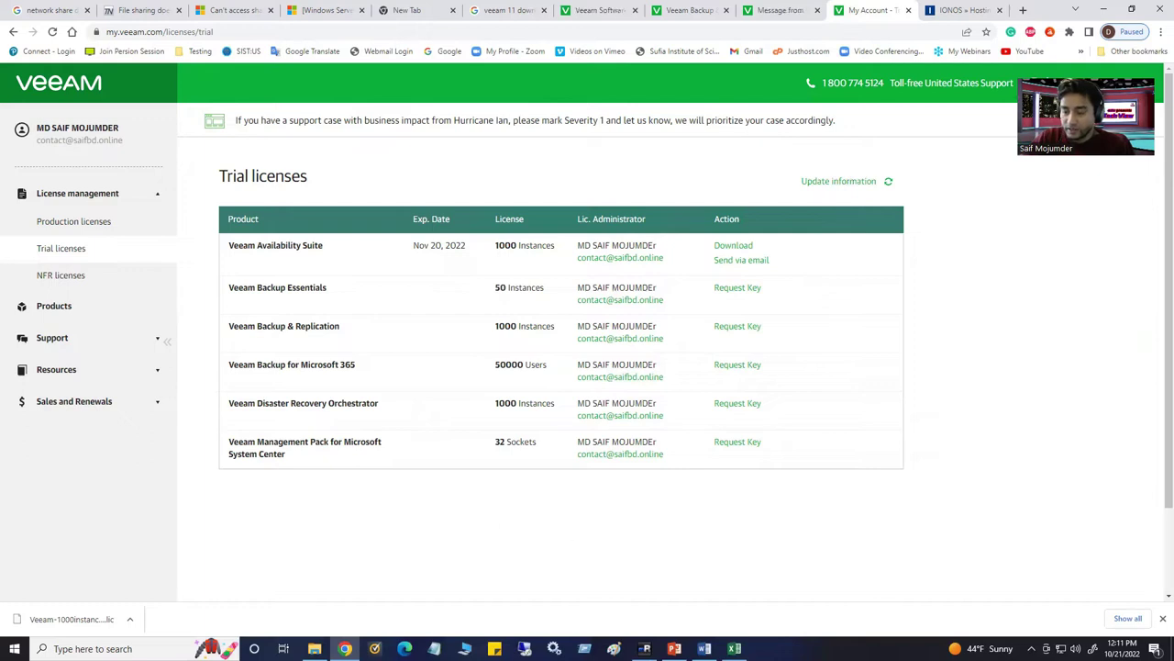
key("alt+Tab")
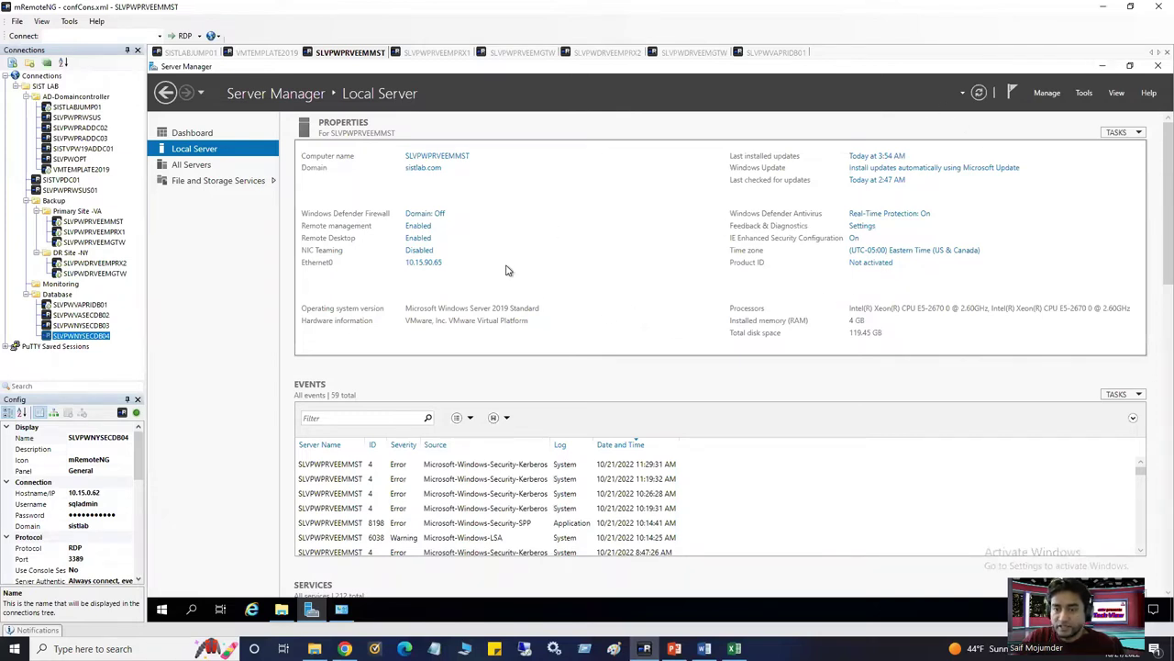
Minimize Server Manager on SLVPWPRVEEMMST and bring up File Explorer on the remote desktop
left_click(1102, 66)
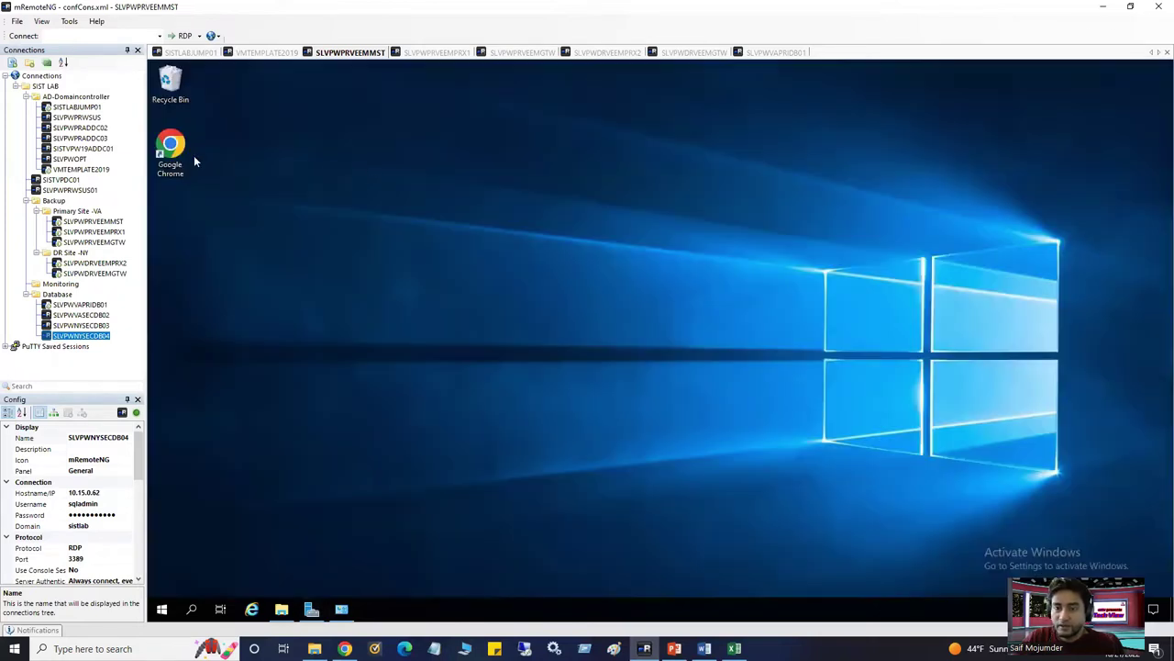
left_click(282, 609)
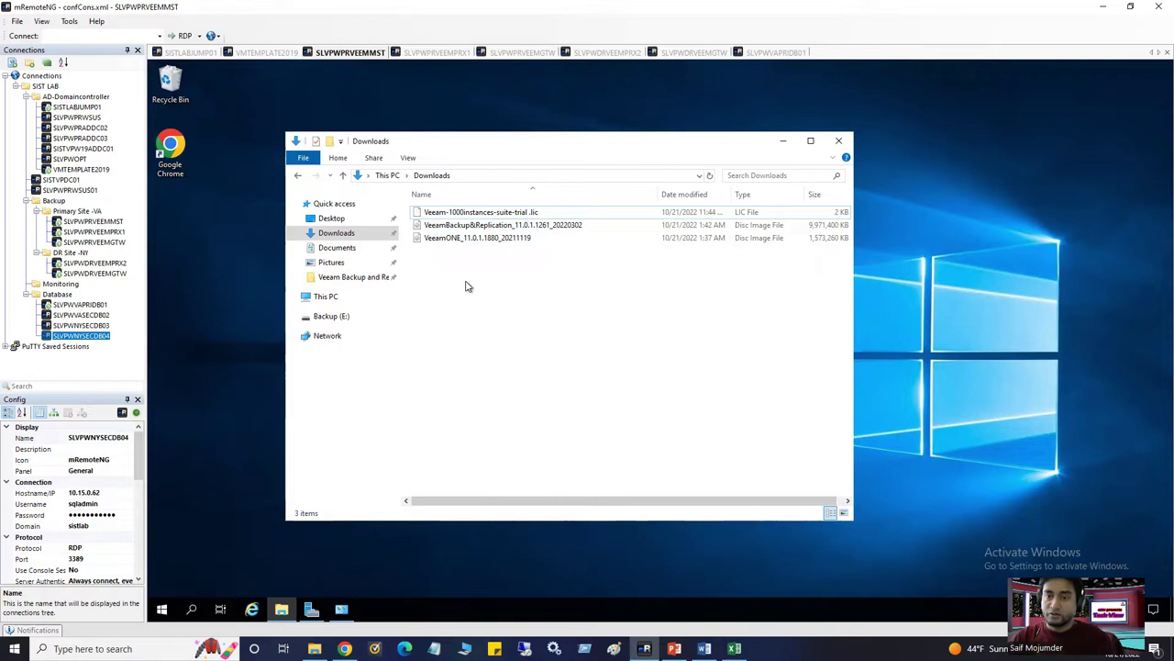
In the SISTLABJUMP01 vSphere Client, collapse the VA Database and NY Database inventory folders
left_click(190, 53)
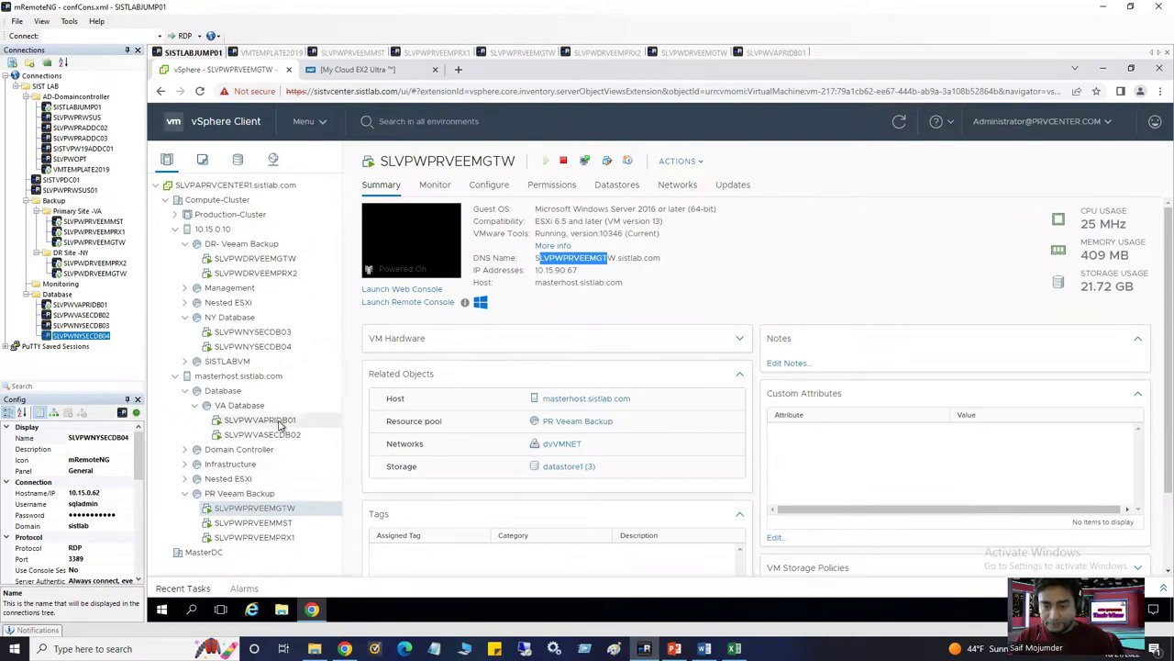
left_click(206, 405)
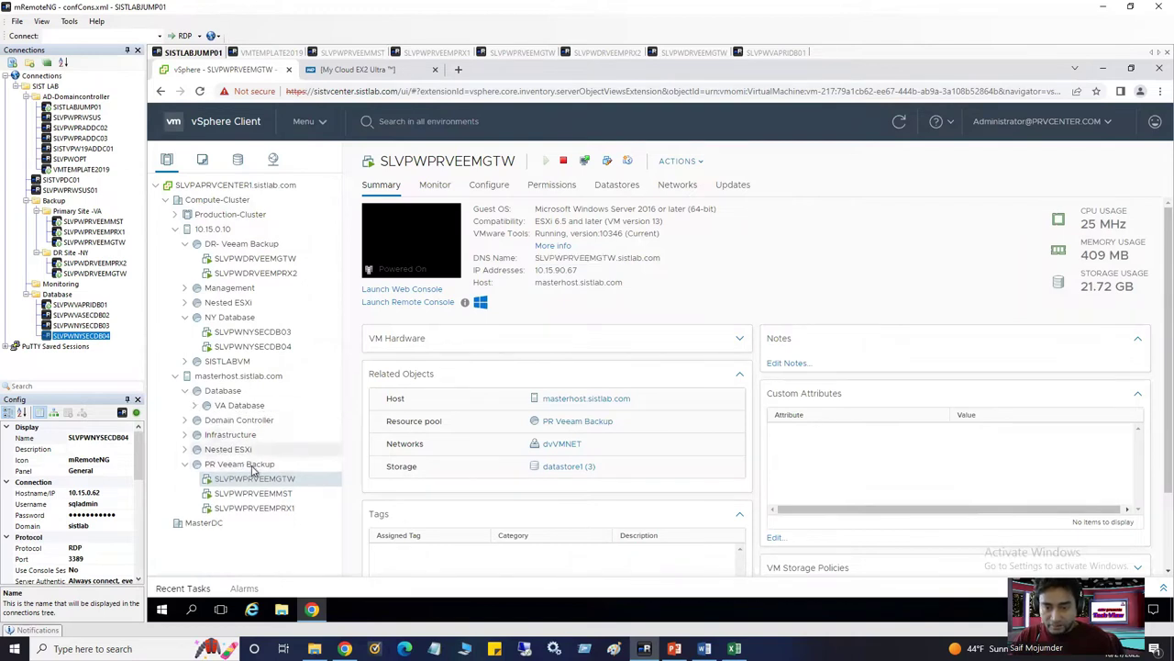
left_click(185, 244)
left_click(185, 244)
left_click(184, 317)
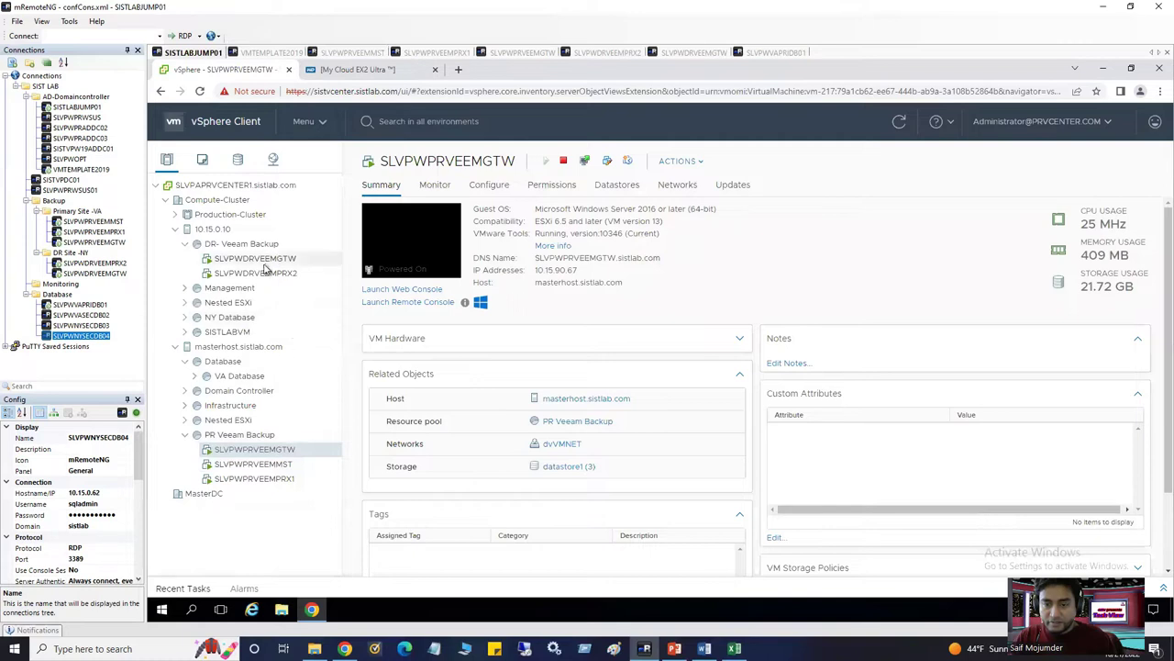
Snapshot SLVPWPRVEEMGTW without memory, described 'Before Veeam installation'
right_click(283, 452)
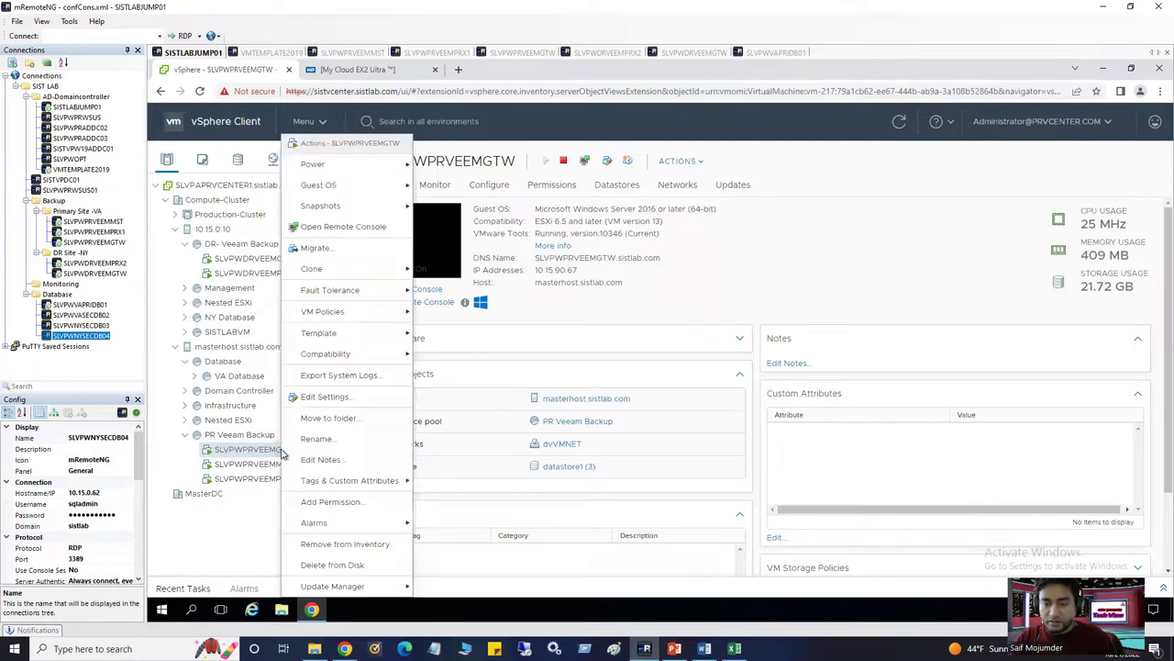
mouse_move(329, 170)
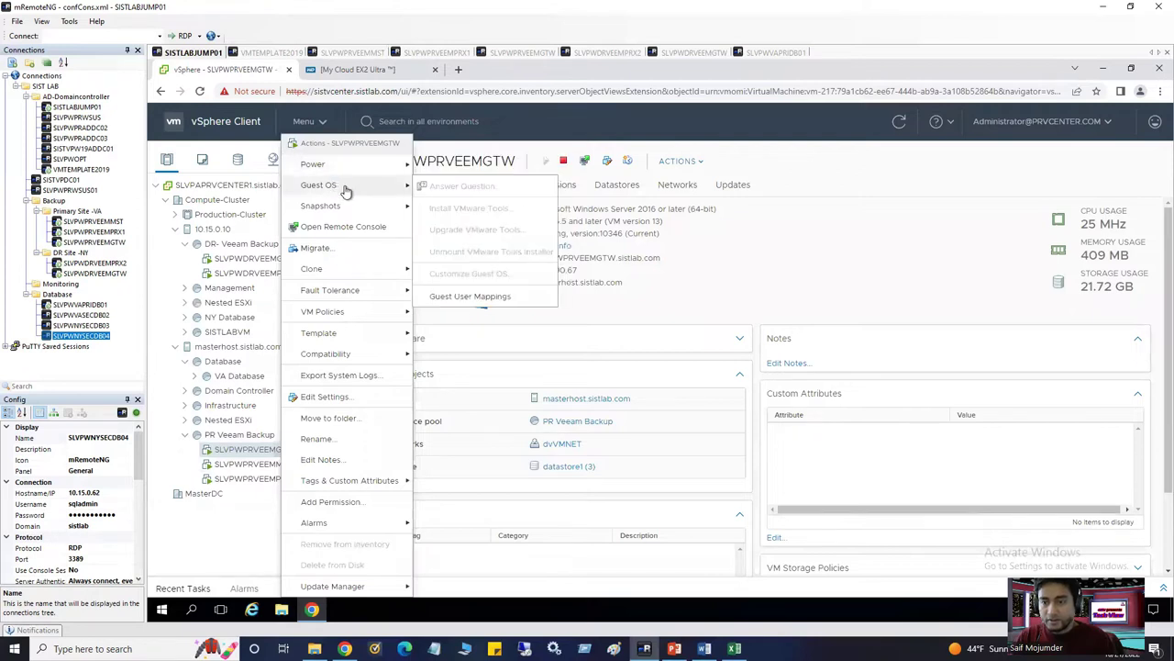
mouse_move(352, 211)
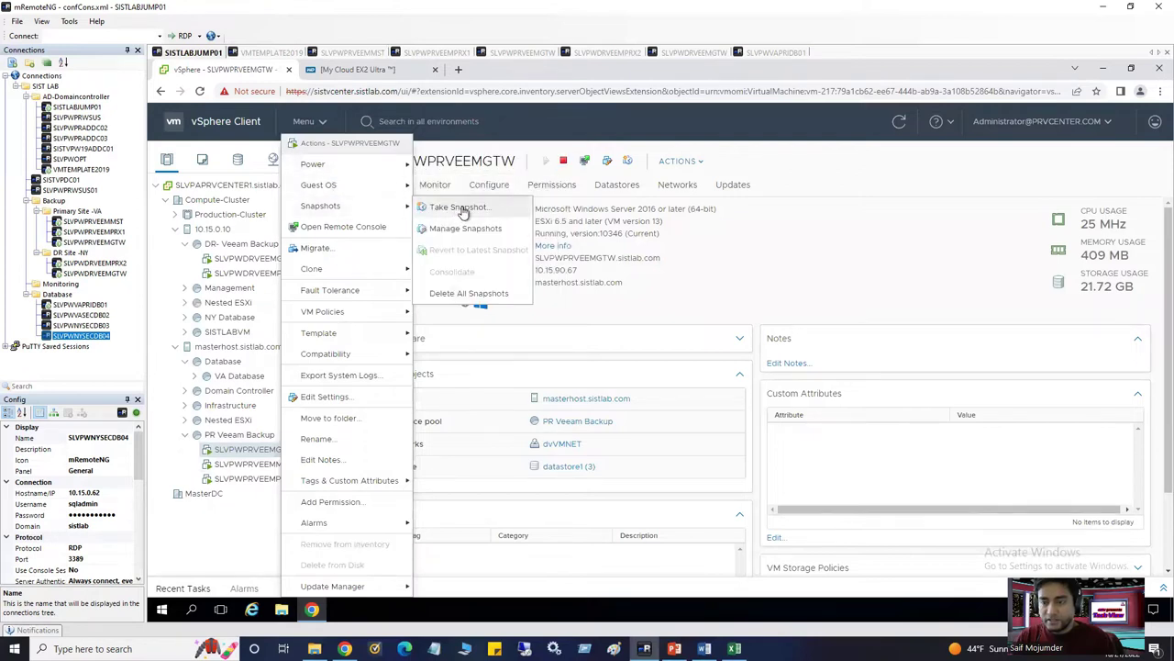
left_click(458, 210)
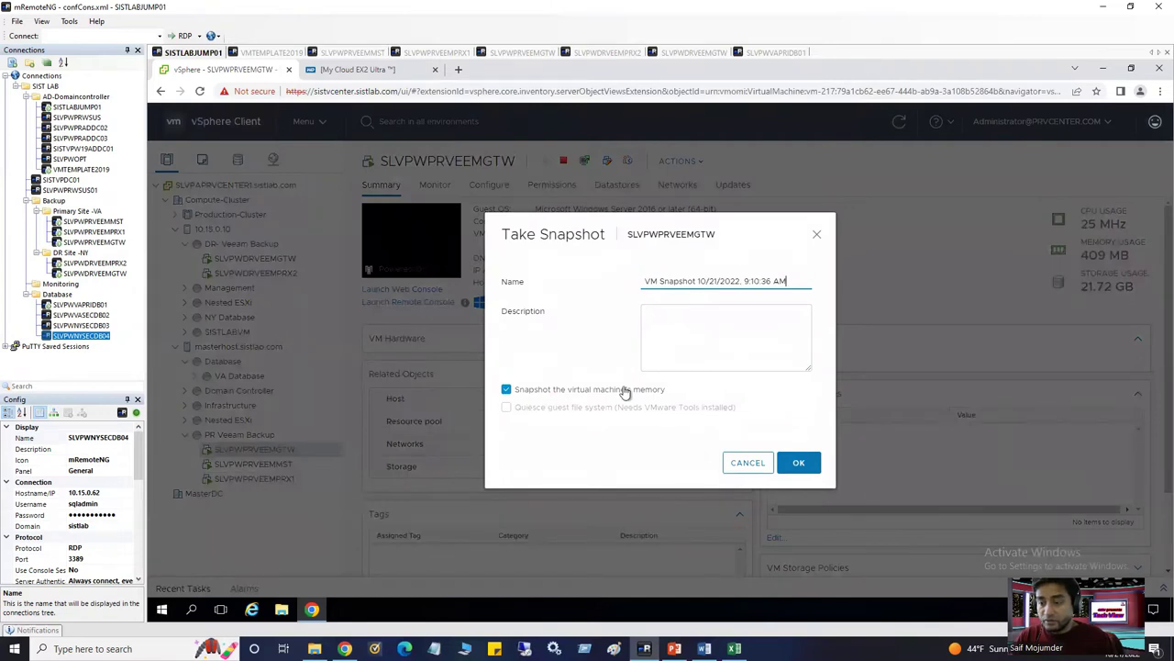
left_click(506, 389)
left_click(686, 321)
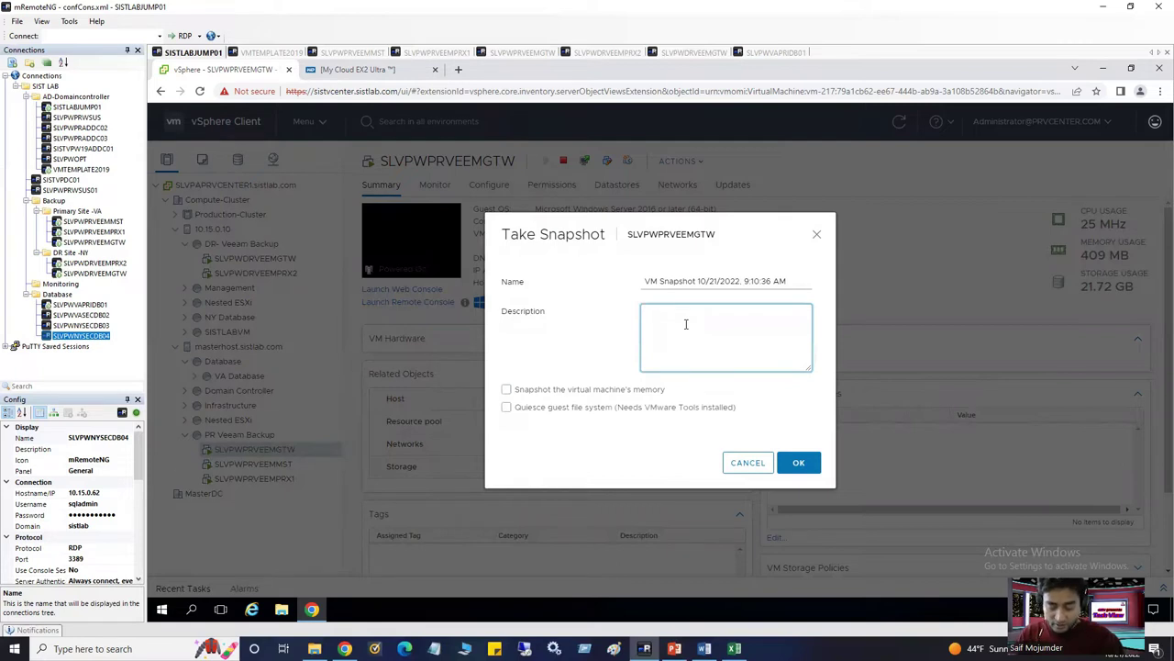
type("Before Veeam inst")
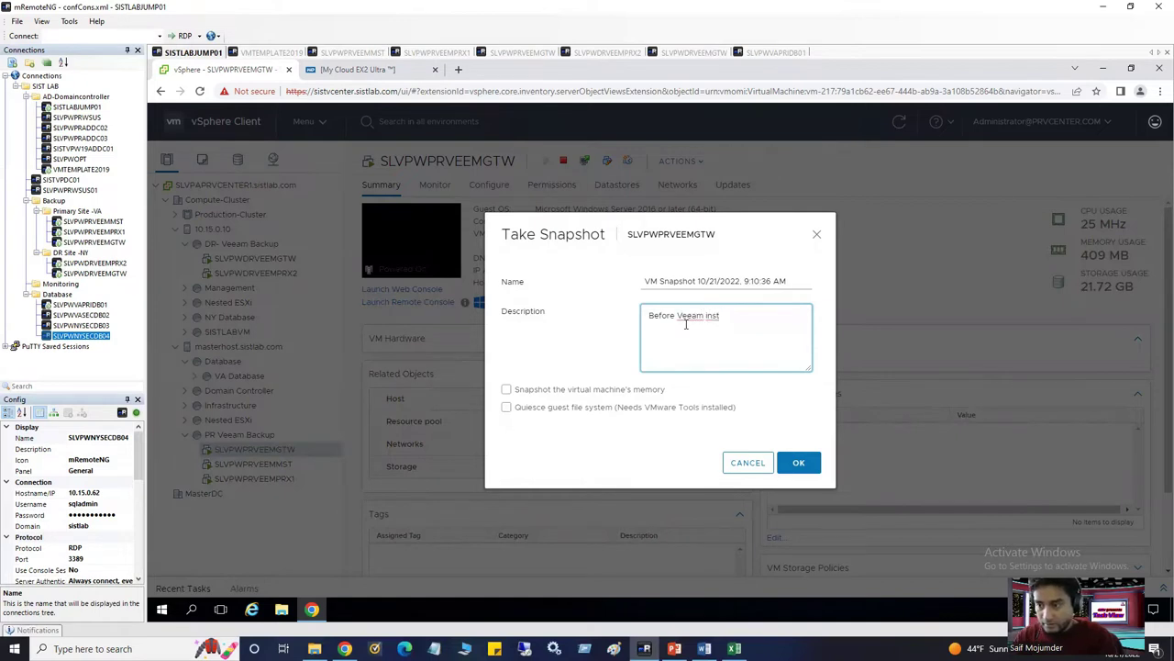
type("allation")
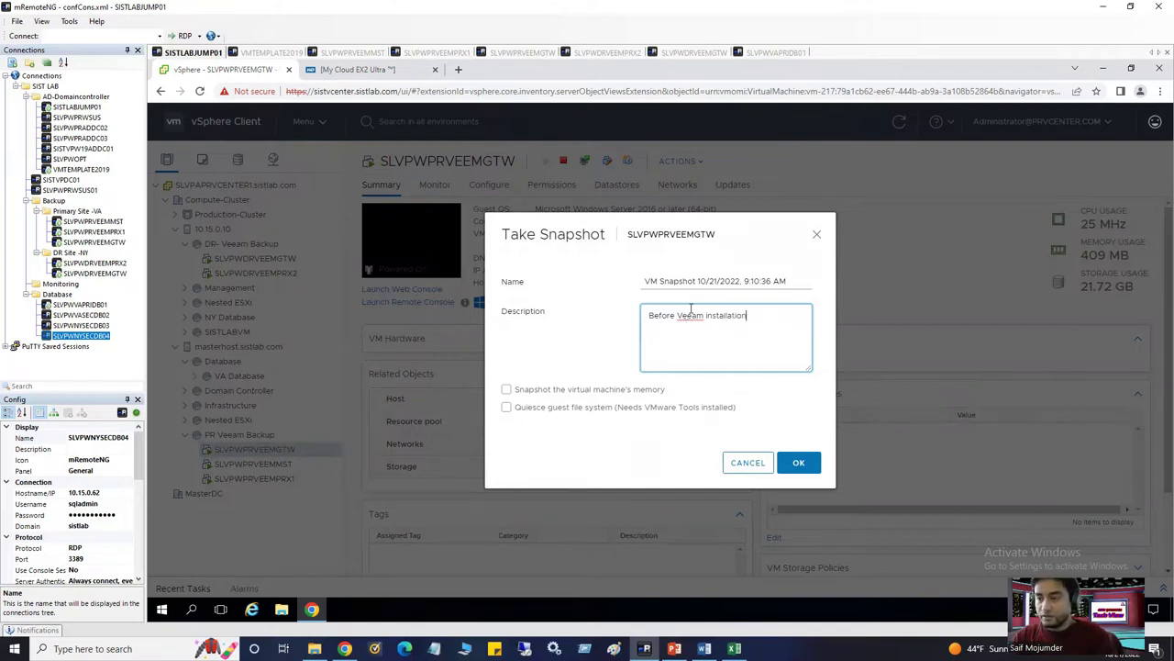
key("ctrl+a")
key("ctrl+c")
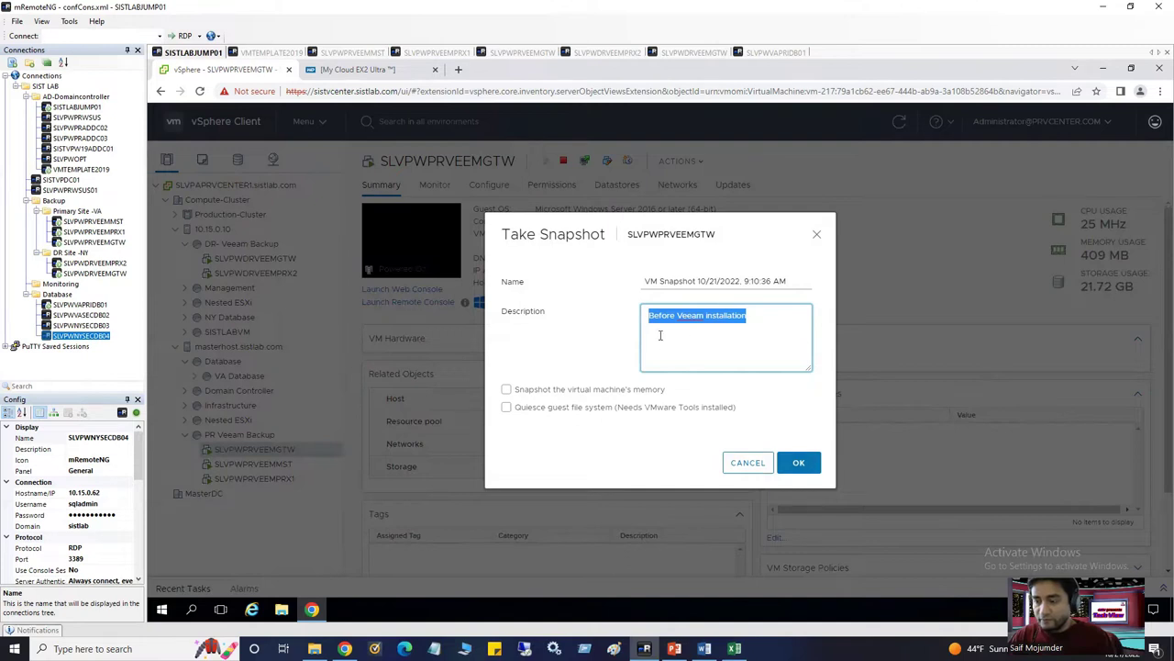
left_click(799, 464)
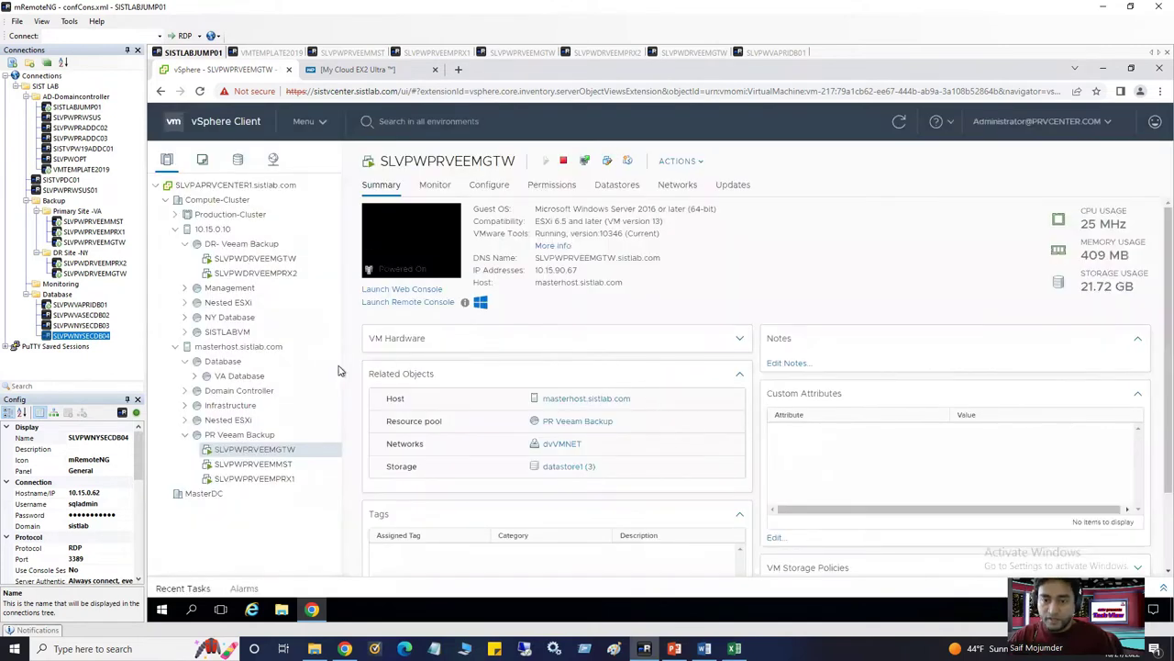
Snapshot SLVPWPRVEEMMST without memory, described 'Before Veeam installation'
left_click(269, 466)
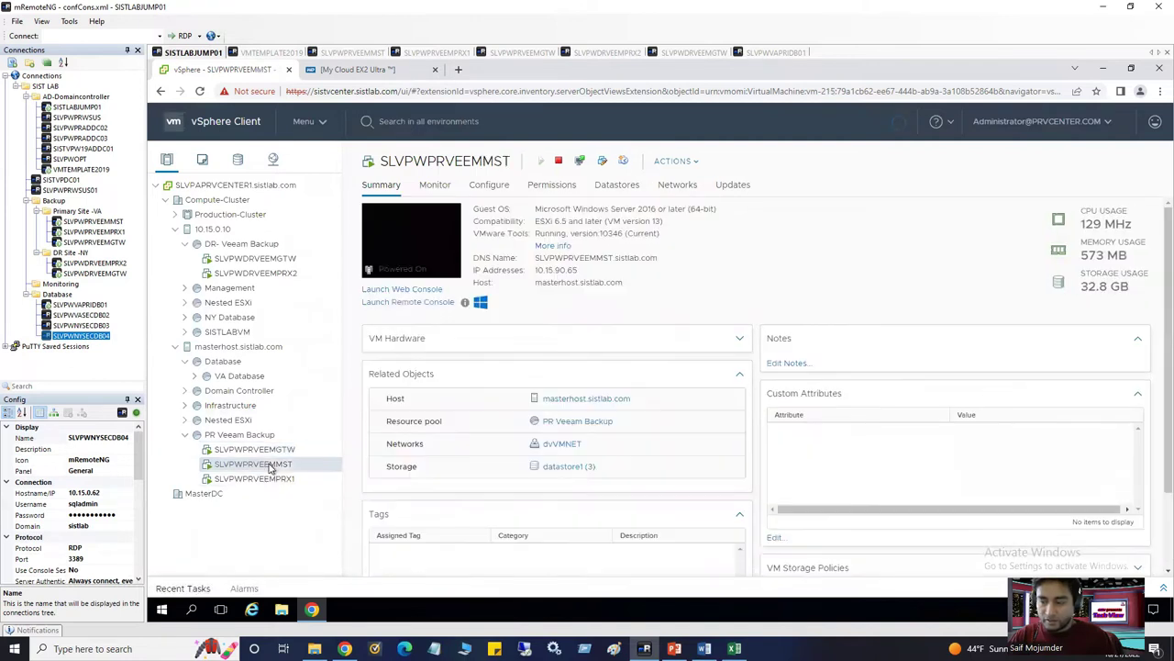
left_click(1158, 590)
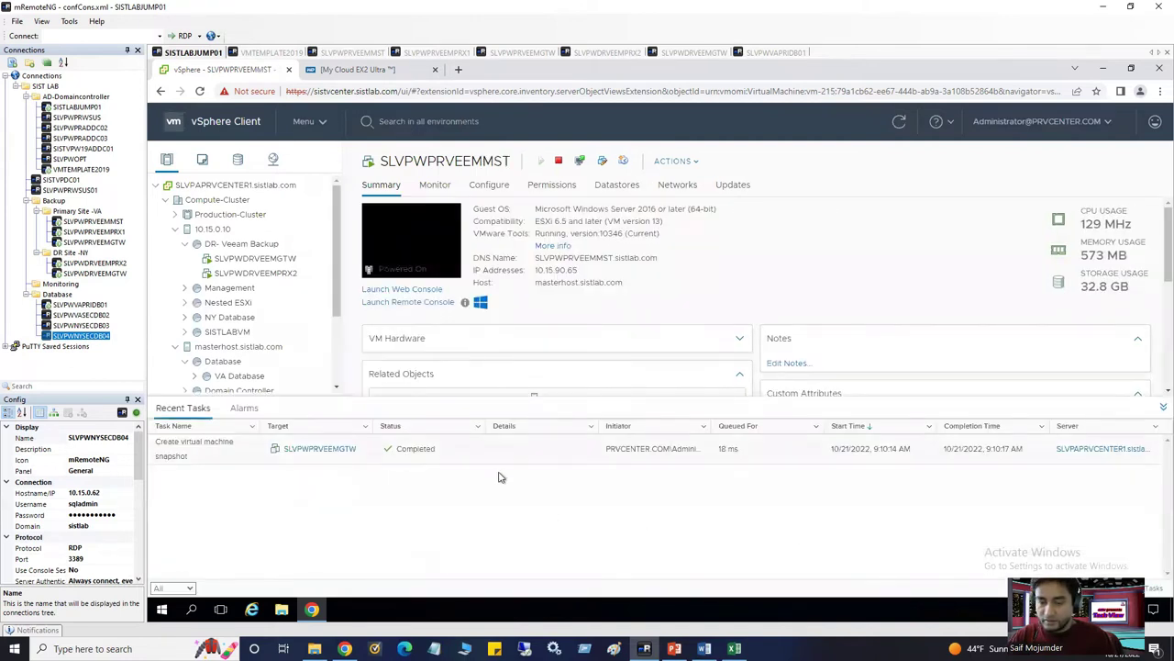
scroll(298, 356, "down", 3)
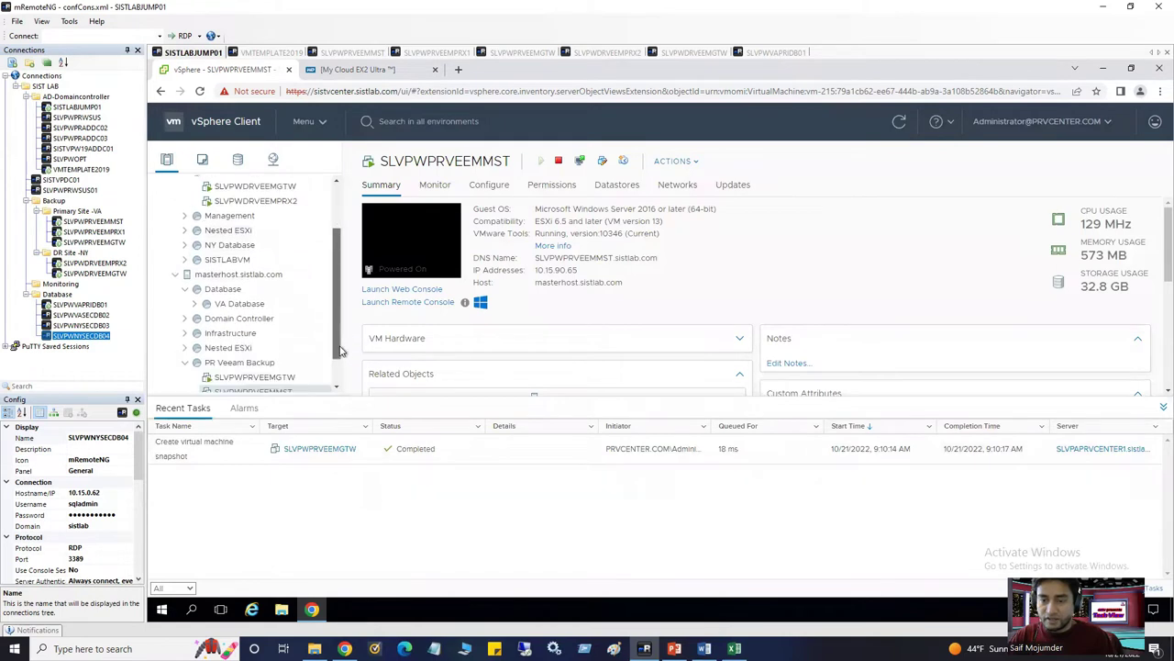
right_click(285, 361)
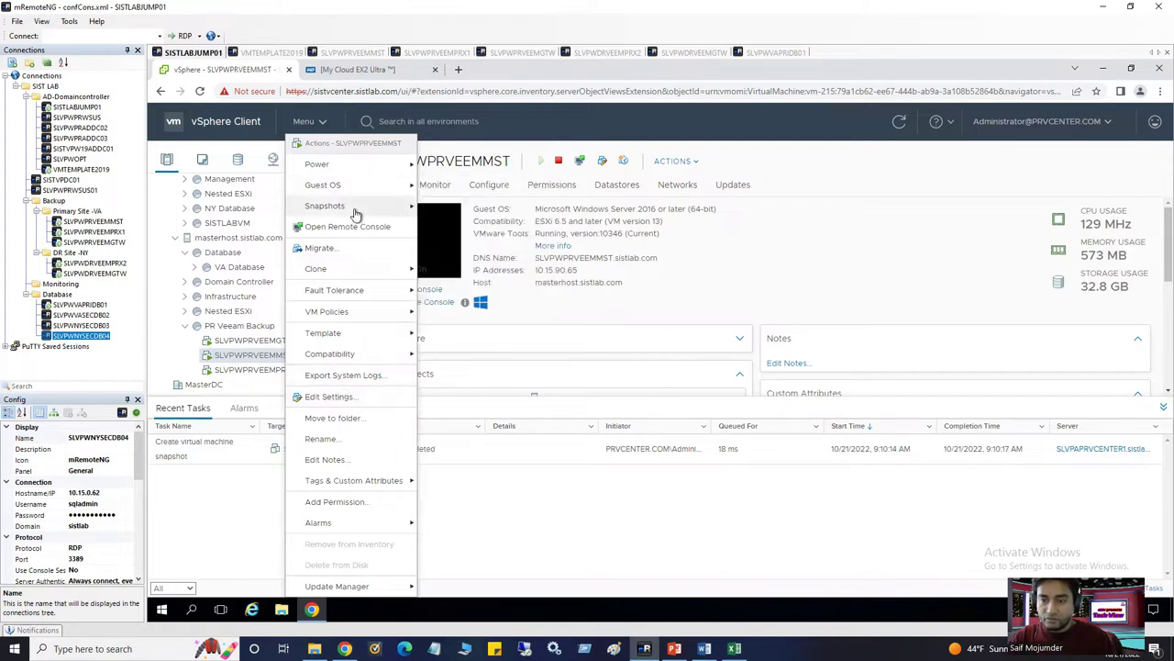
left_click(466, 210)
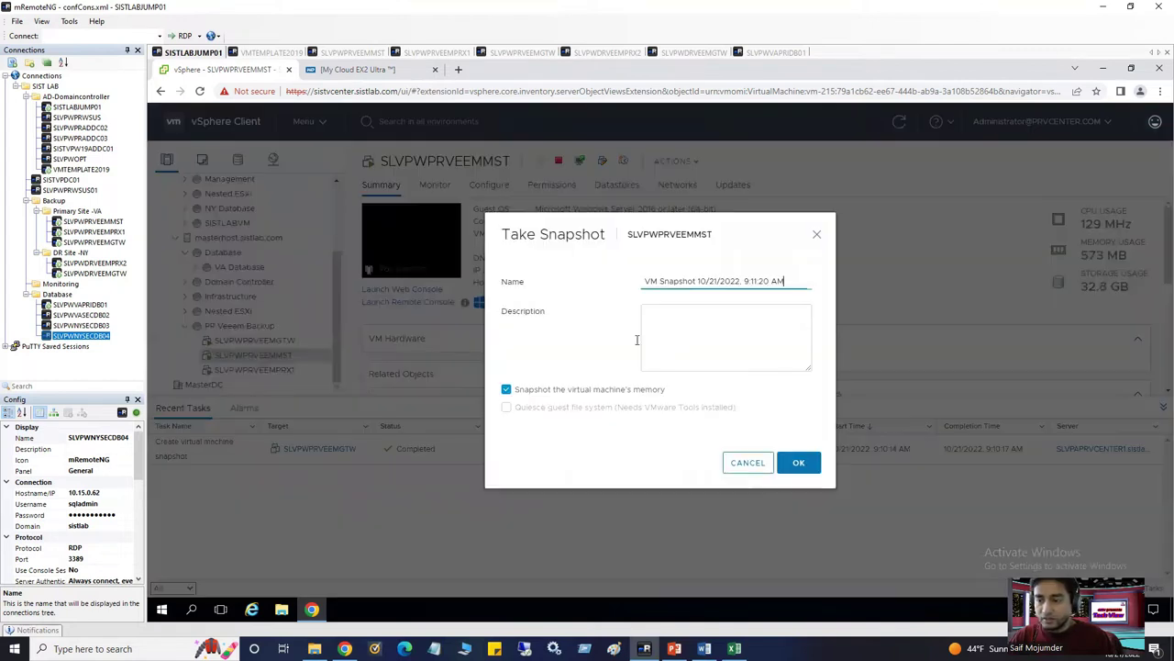
left_click_drag(510, 396, 630, 356)
left_click(507, 389)
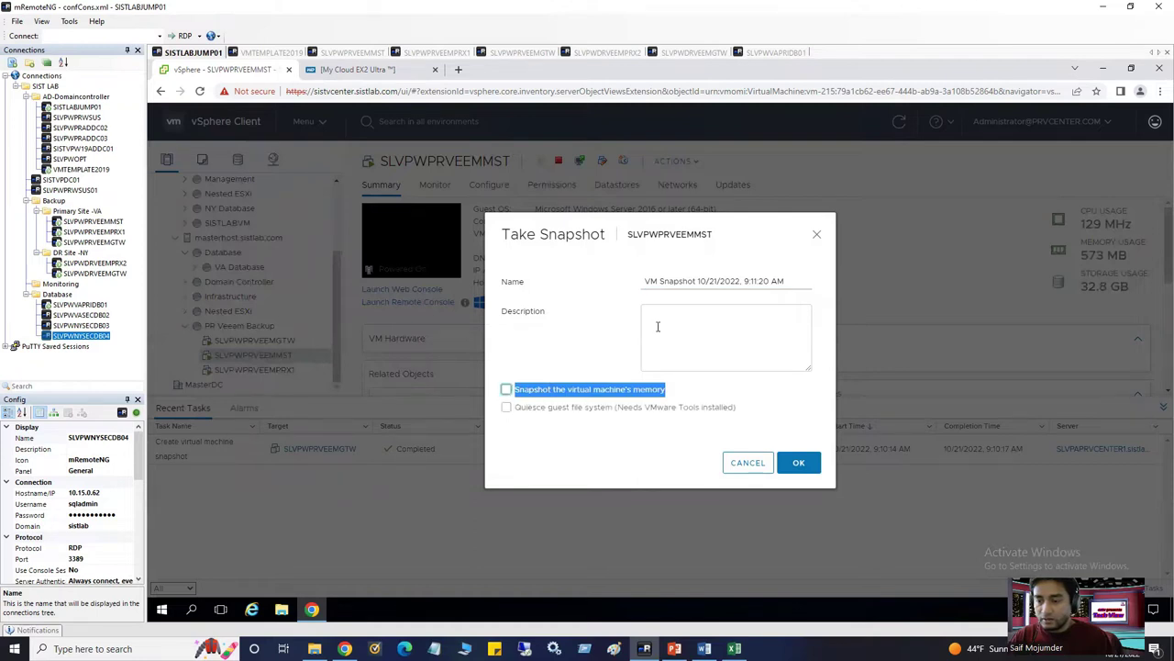
left_click(698, 347)
type("Before Veeam installation")
left_click(799, 464)
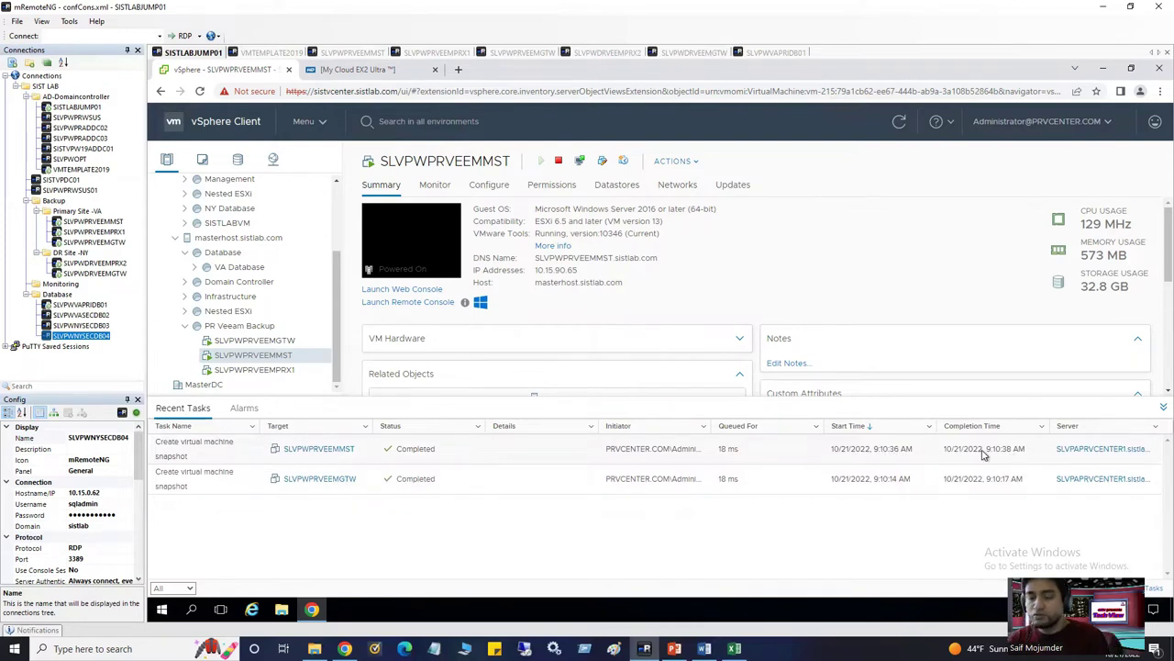
left_click(268, 370)
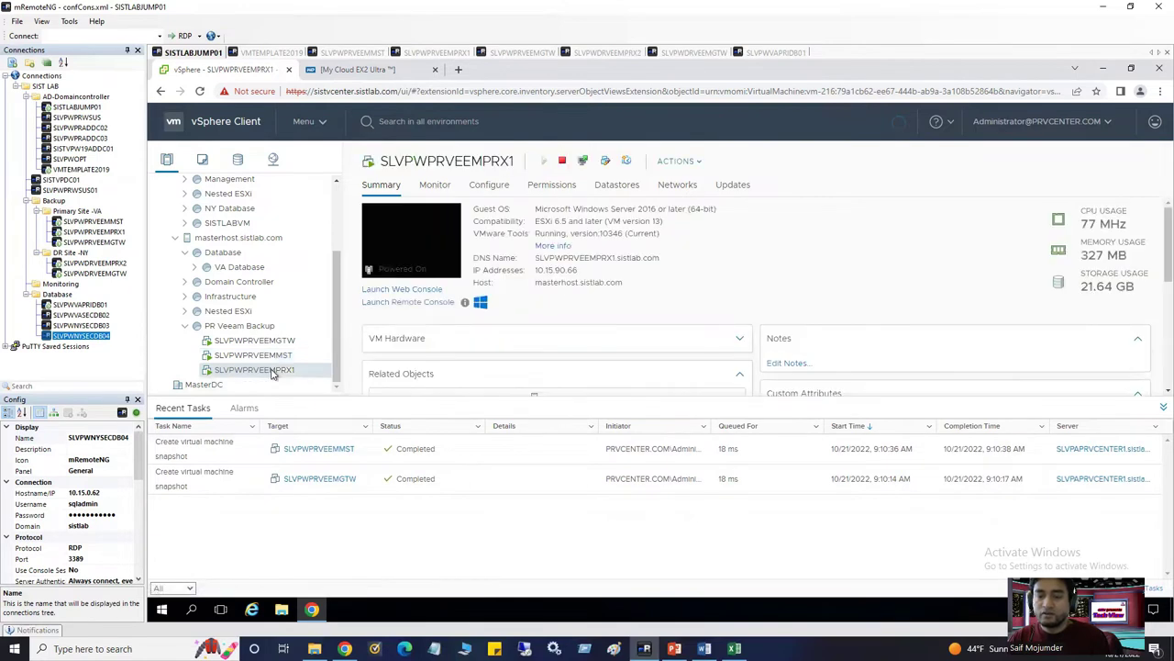
Snapshot SLVPWPRVEEMPRX1 without memory, described 'Before Veeam installation'
right_click(268, 370)
mouse_move(342, 196)
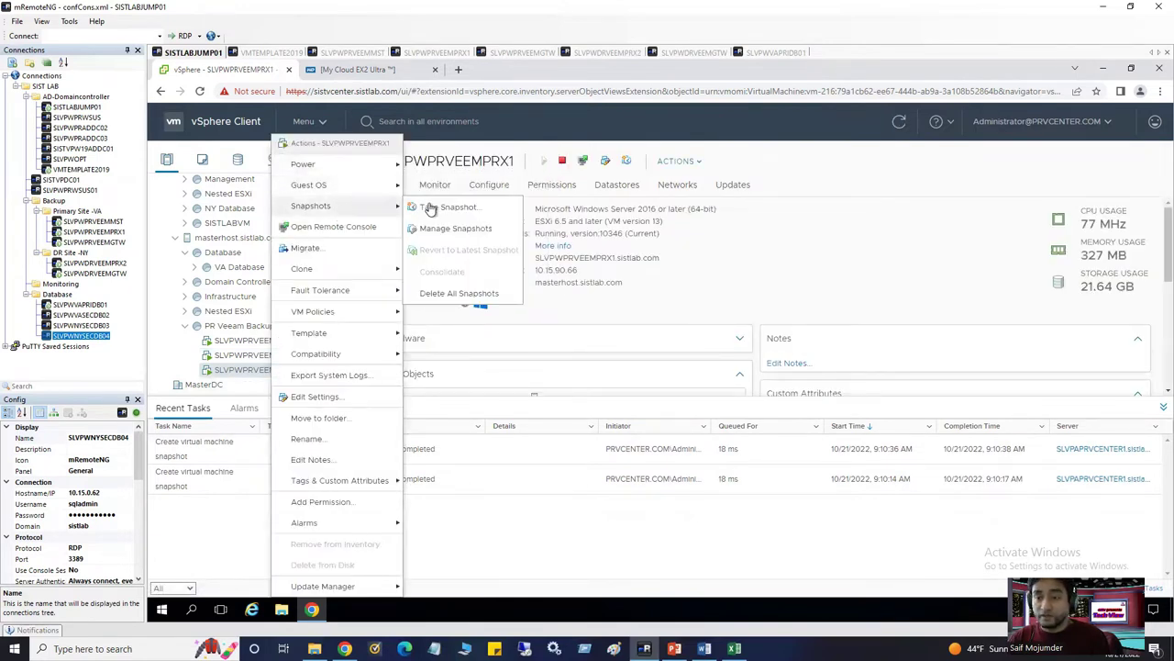
left_click(445, 207)
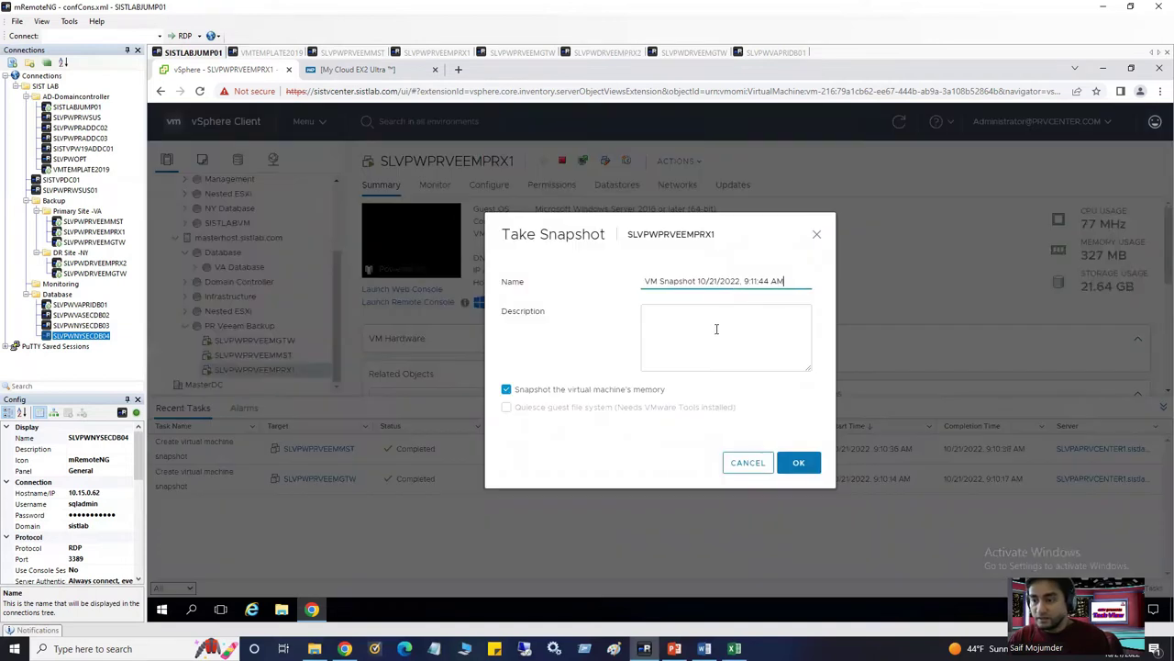
left_click(507, 389)
left_click(665, 325)
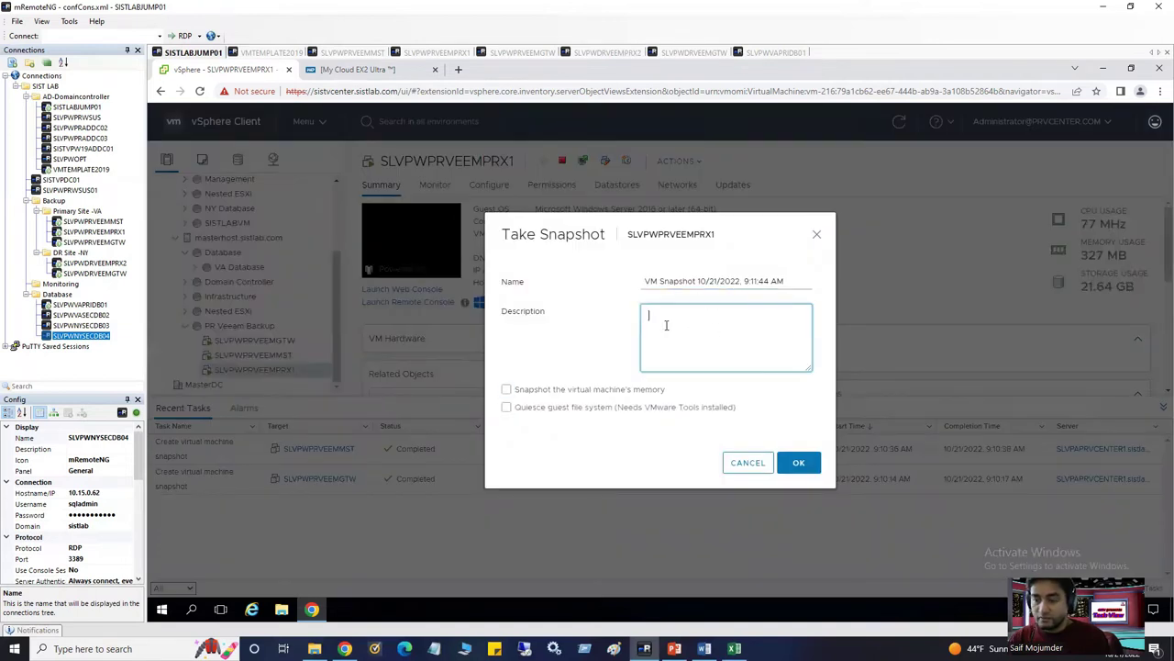
key("ctrl+v")
left_click(797, 463)
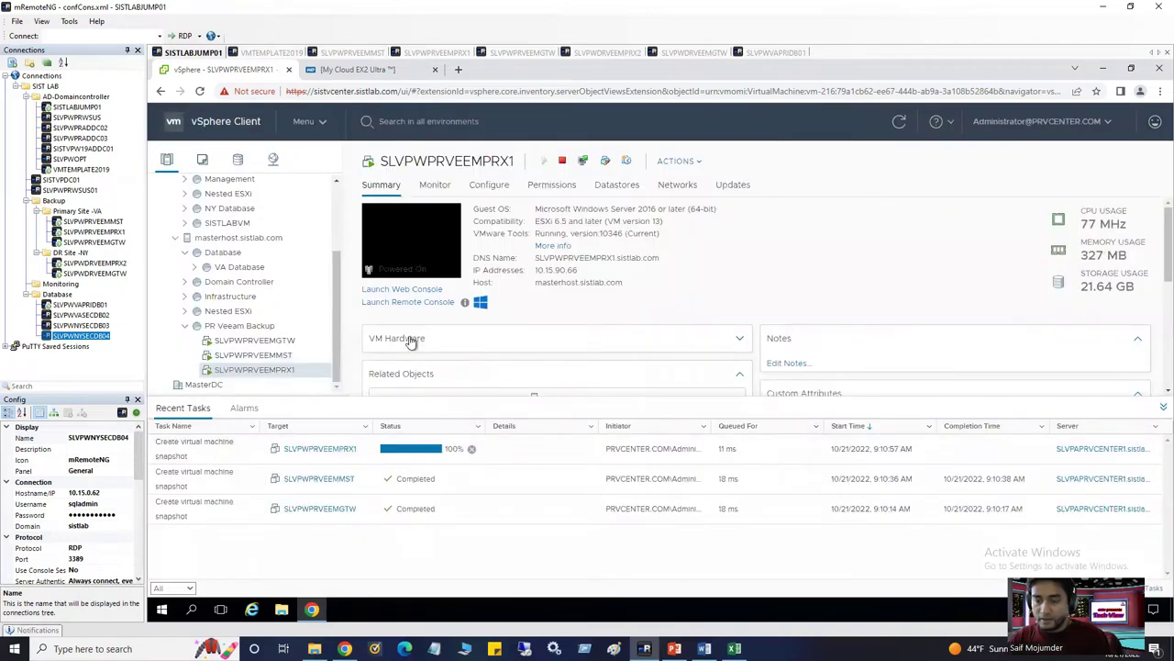
scroll(287, 243, "up", 3)
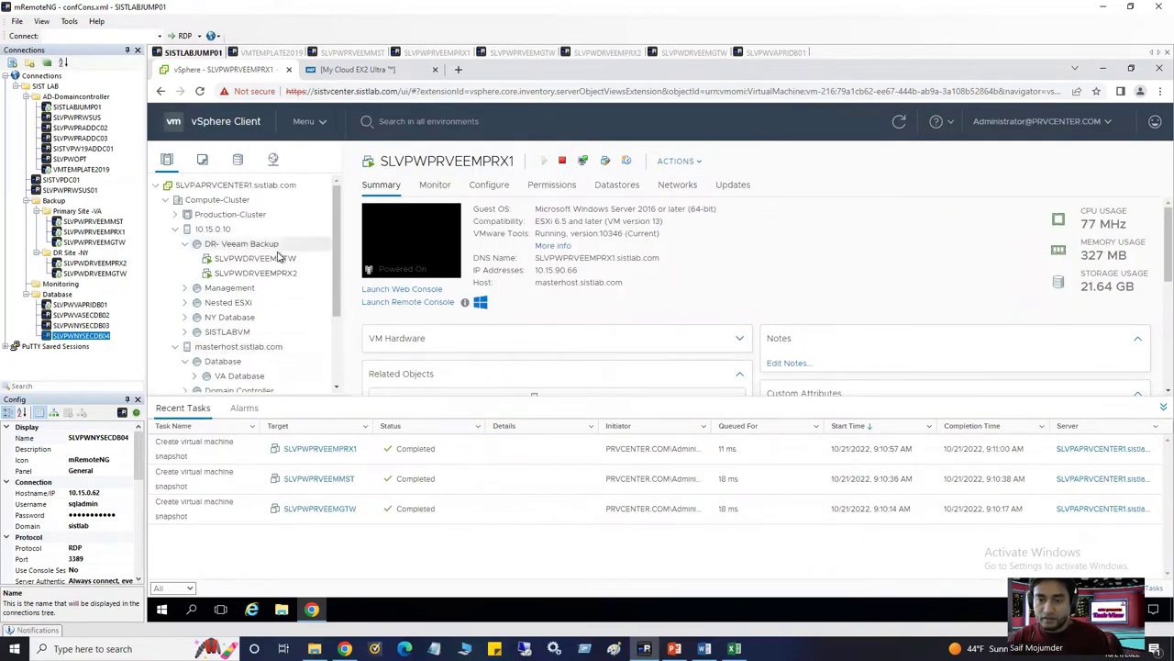
Snapshot SLVPWDRVEEMGTW without memory, described 'Before Veeam installation'
left_click(280, 258)
right_click(281, 259)
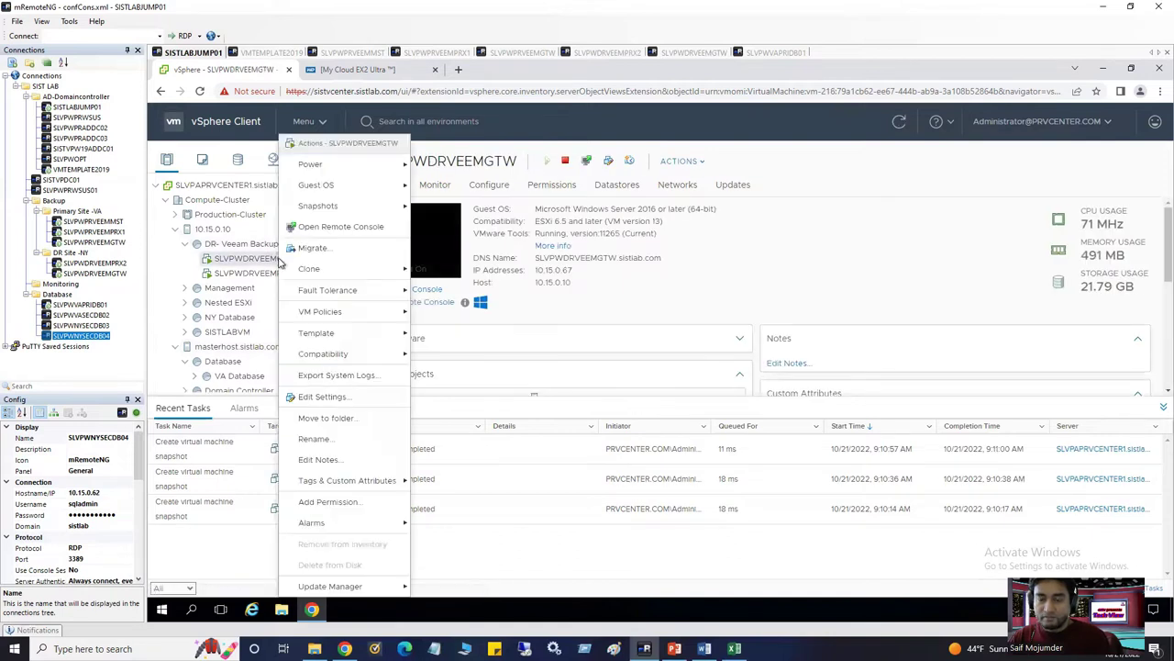
mouse_move(349, 172)
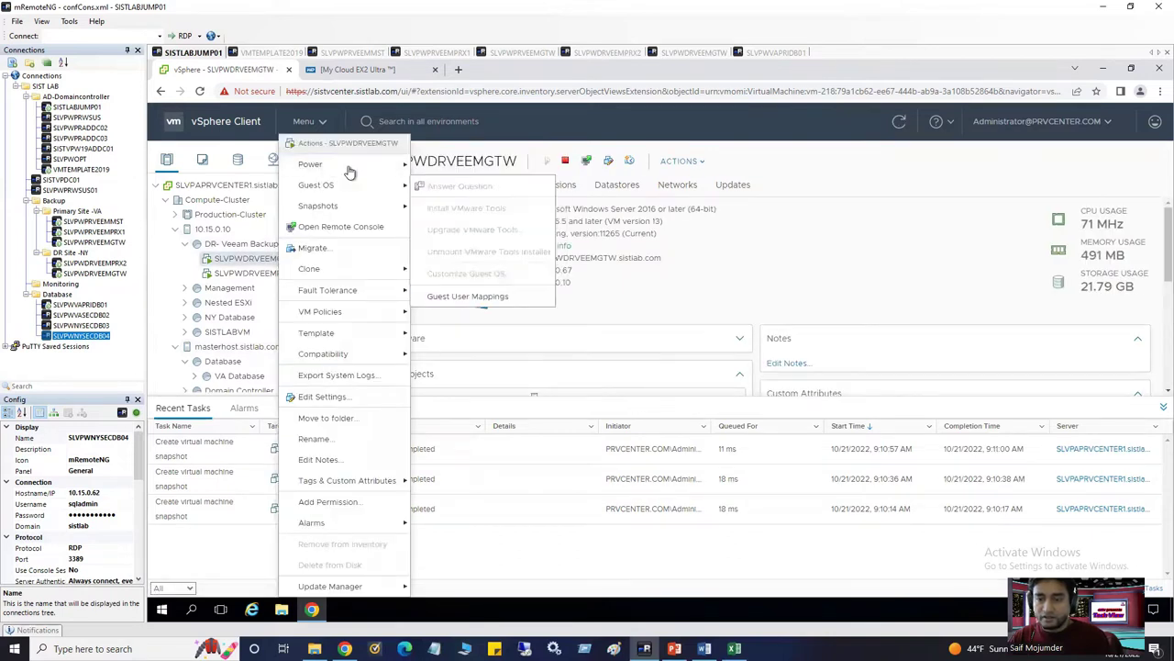
mouse_move(359, 205)
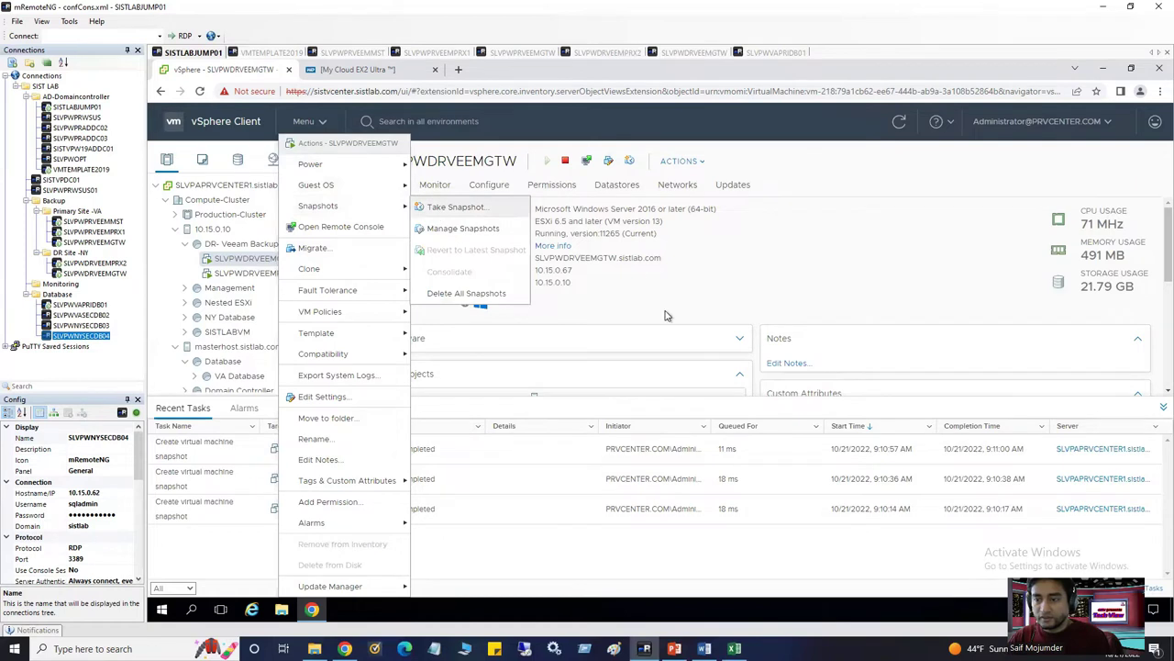
left_click(456, 207)
left_click(508, 393)
left_click(667, 330)
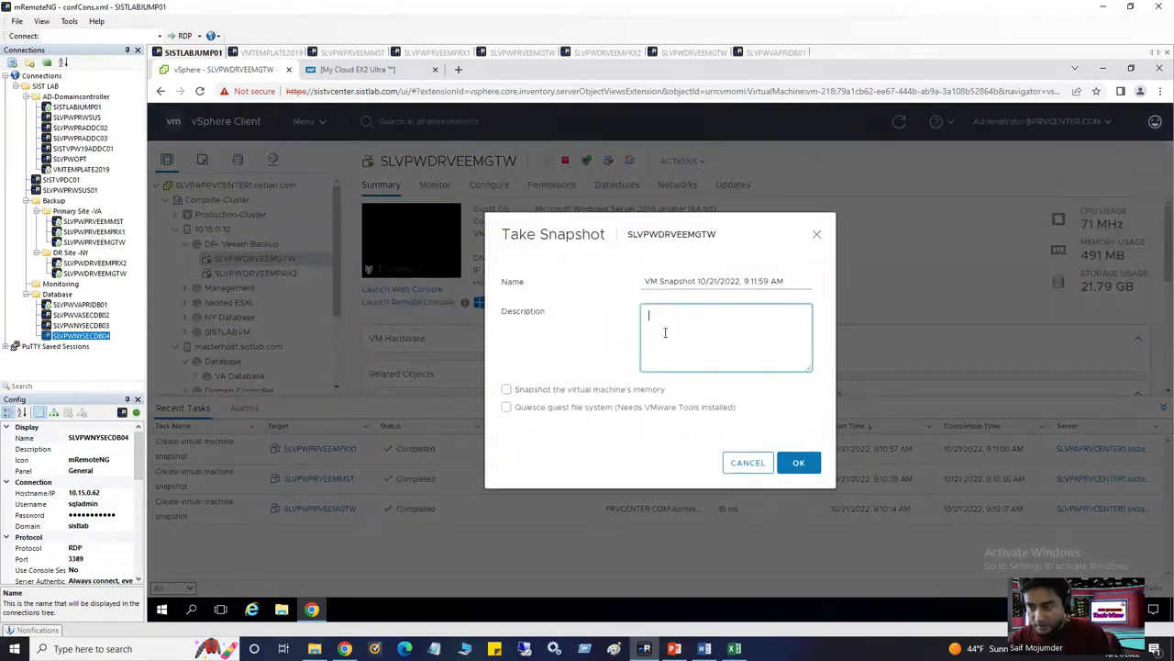
type("Before Veeam installation")
left_click(799, 464)
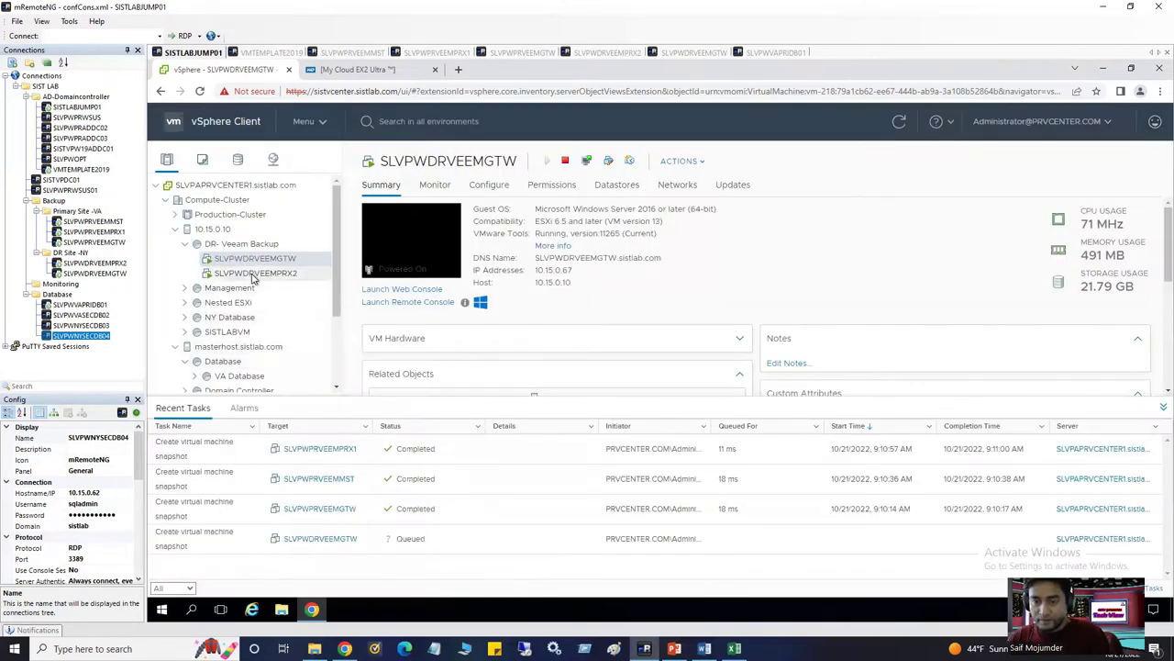
Snapshot SLVPWDRVEEMPRX2 without memory, described 'Before Veeam installation'
left_click(255, 278)
right_click(254, 277)
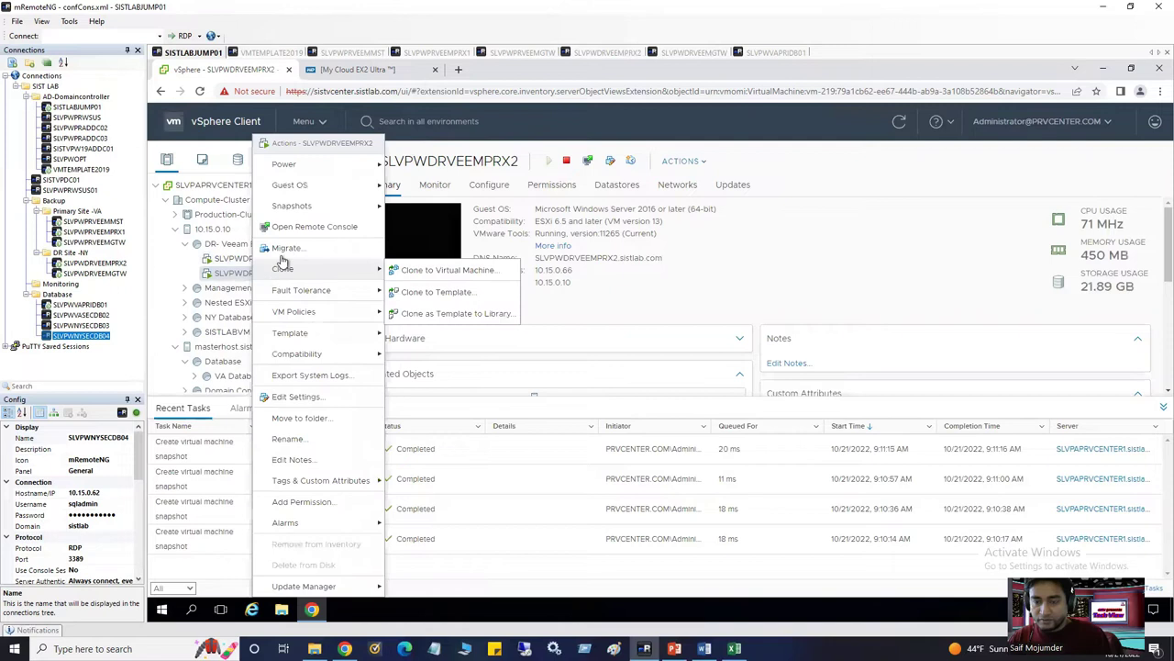
mouse_move(292, 206)
left_click(422, 207)
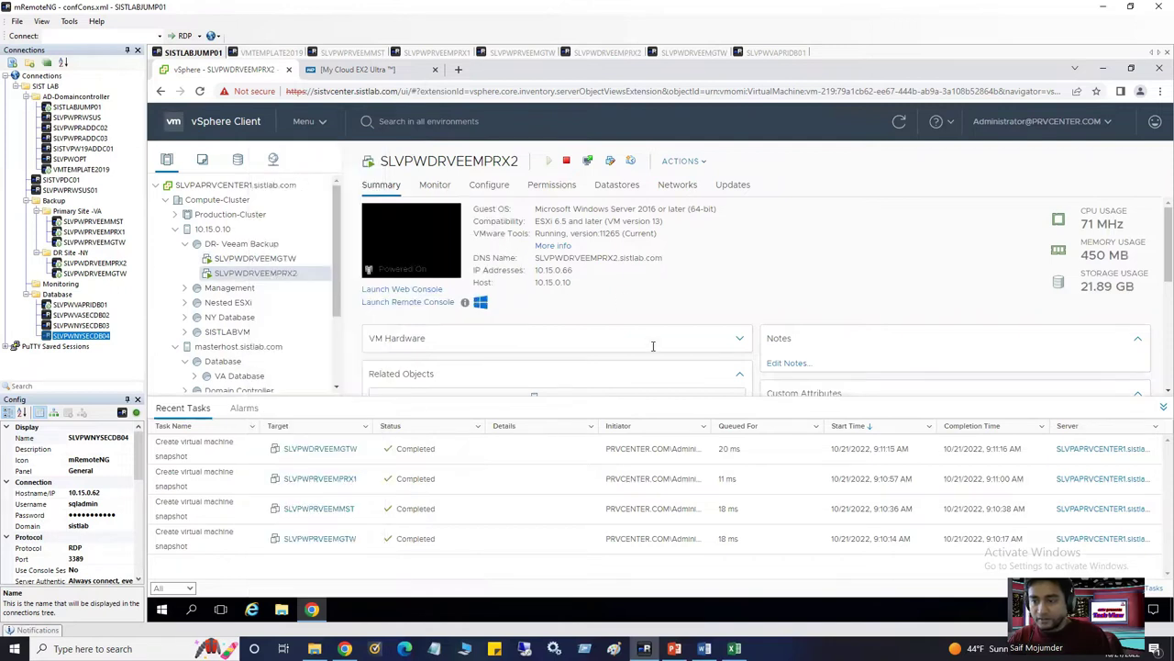
double_click(507, 393)
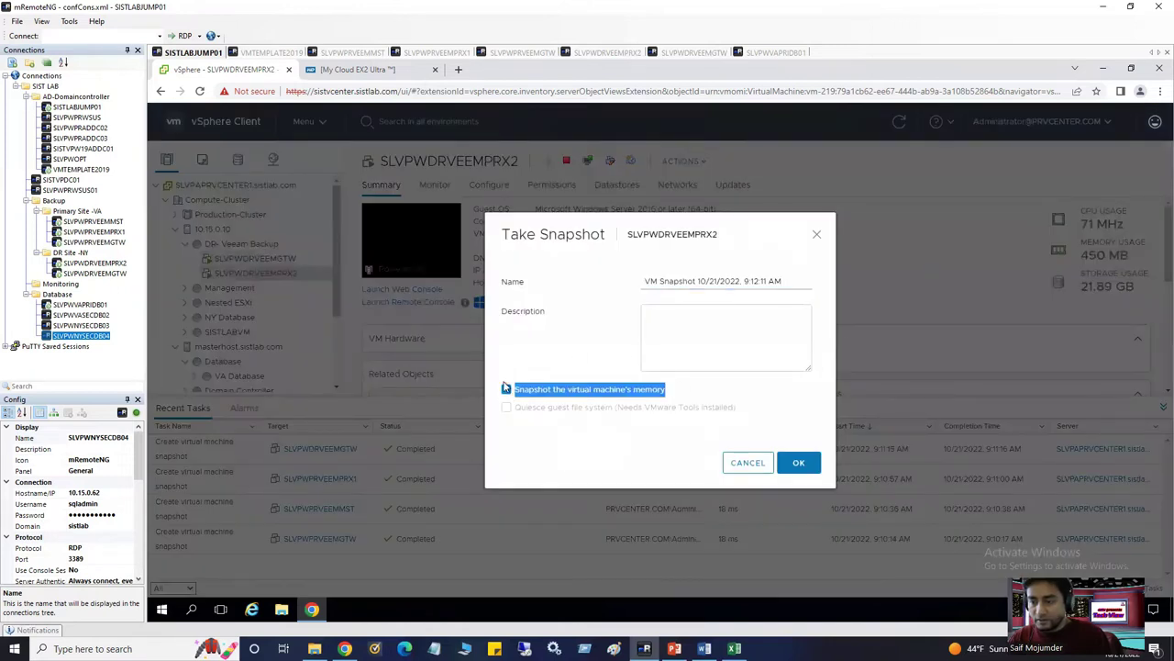
left_click(506, 389)
left_click(697, 327)
type("Before Veeam installation")
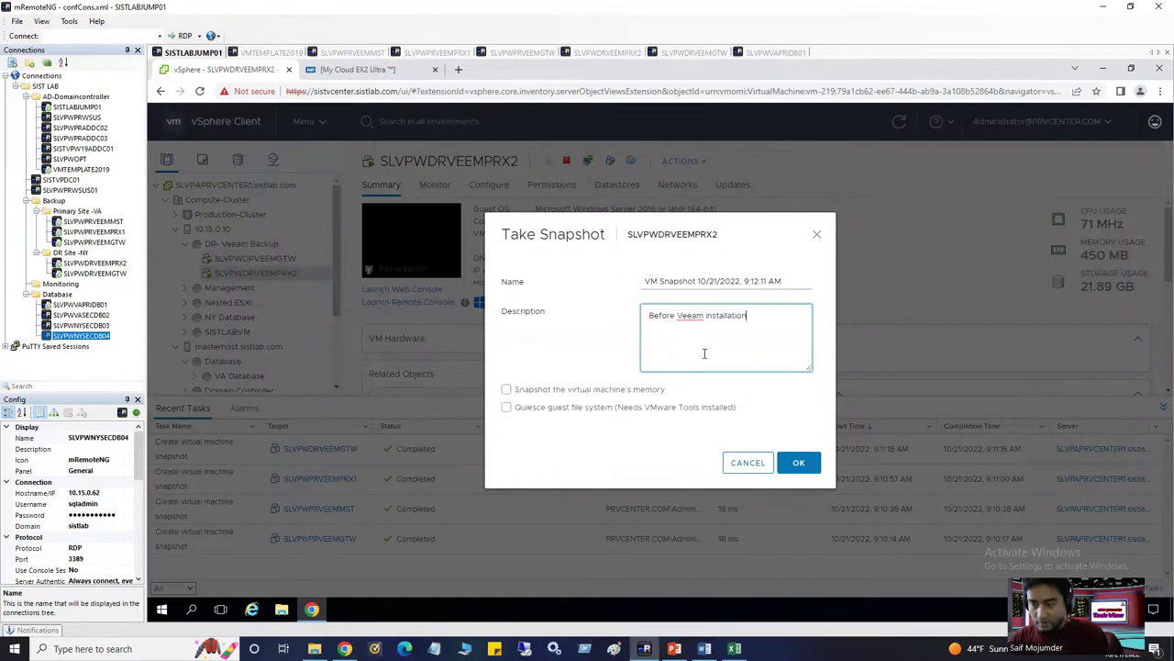
left_click(802, 462)
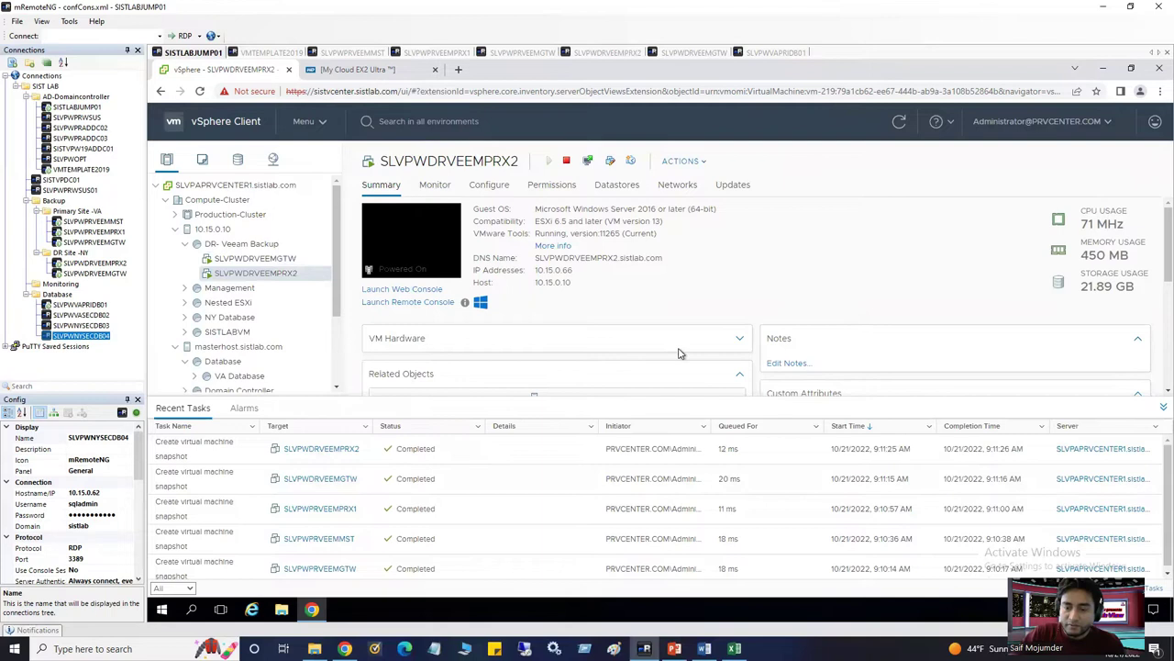
On SLVPWPRVEEMMST, mount the Veeam Backup & Replication ISO and open it
left_click(349, 52)
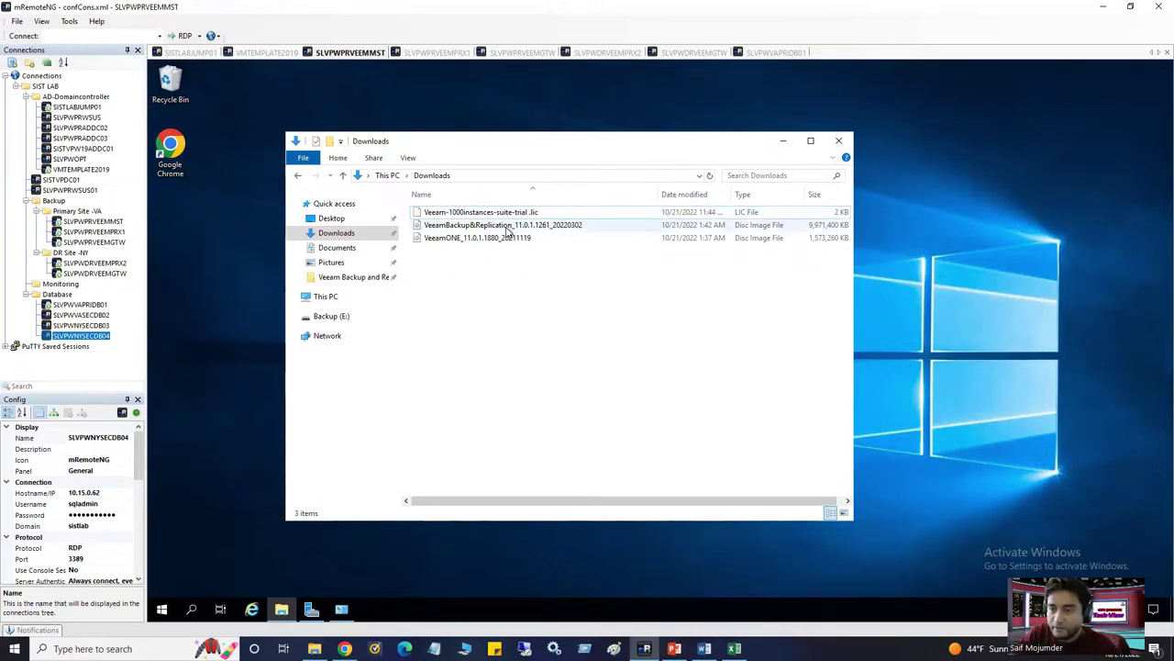
left_click(507, 227)
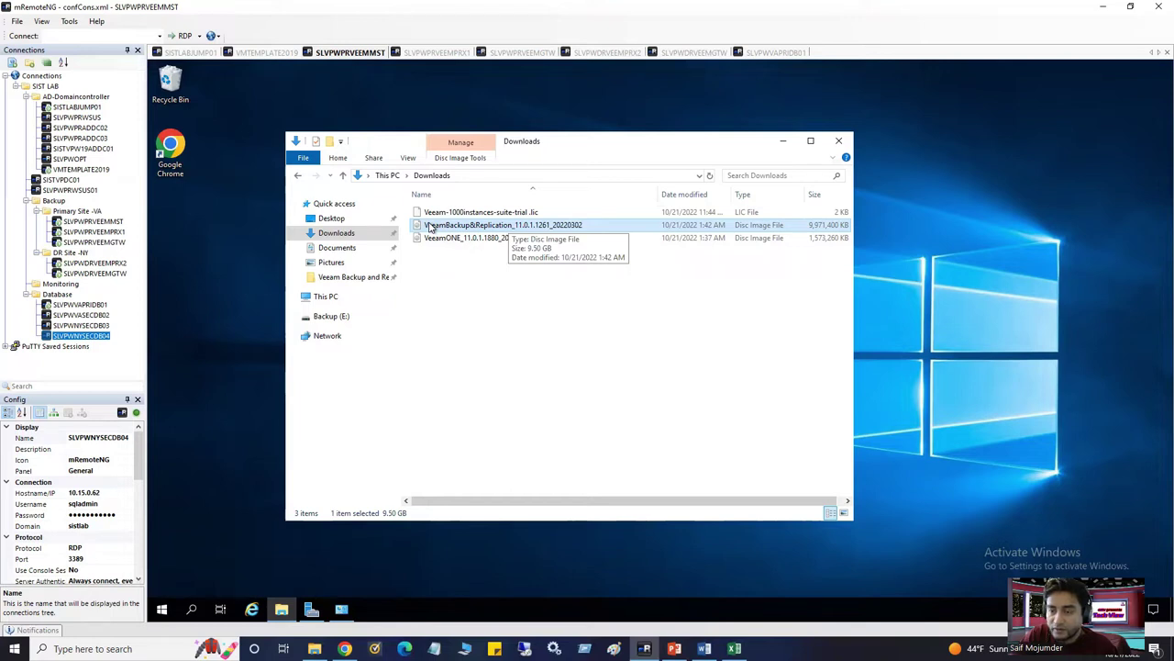
right_click(430, 226)
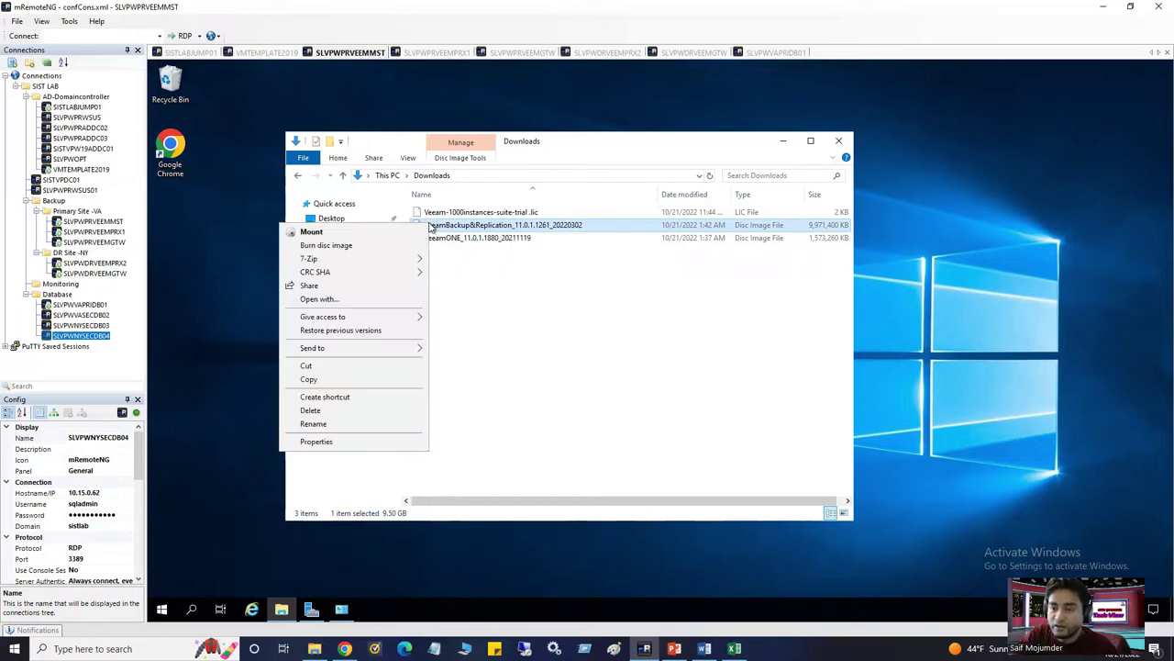
left_click(376, 232)
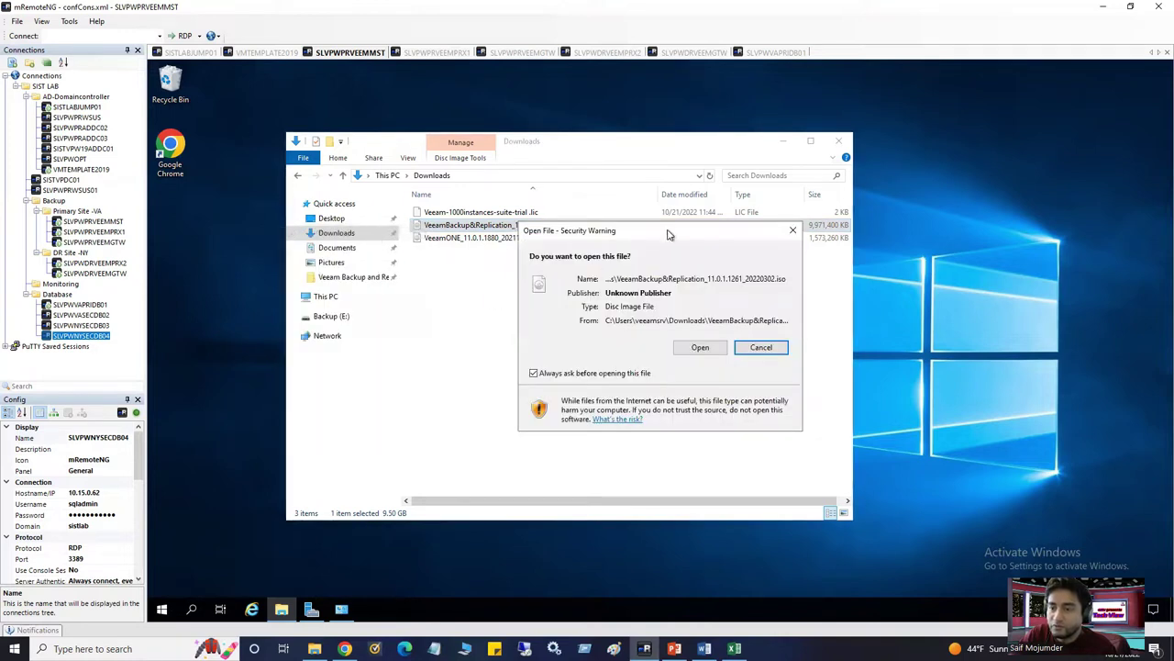
left_click(705, 349)
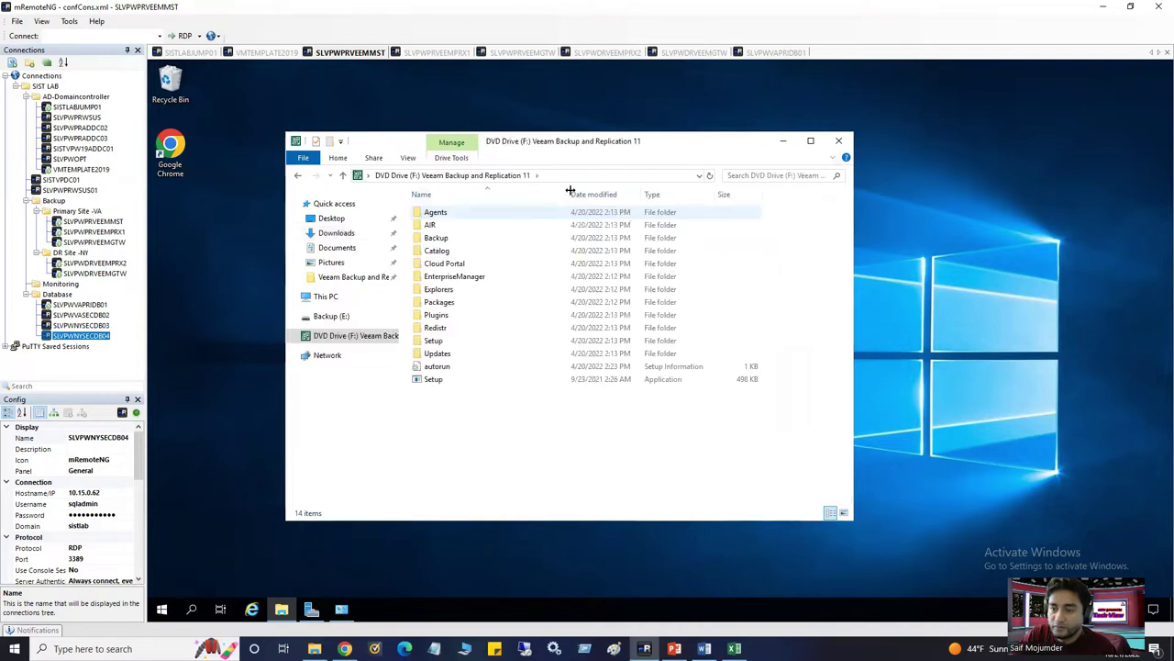
Run Setup from the DVD drive as administrator, approve UAC, and minimize Explorer
right_click(455, 384)
right_click(478, 385)
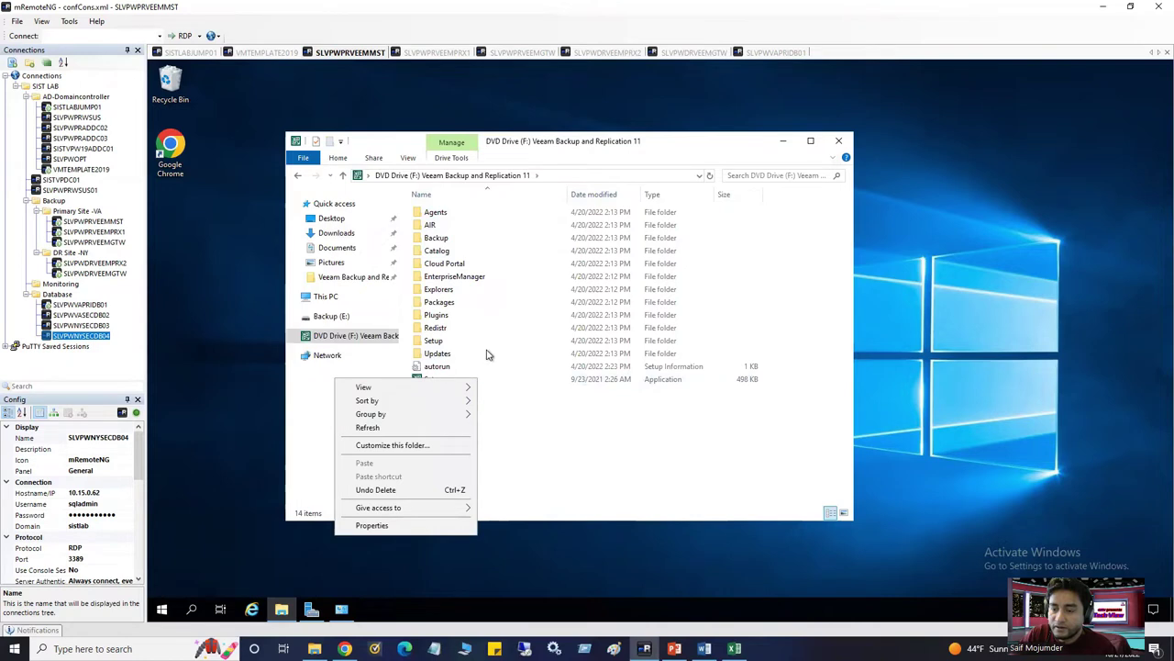
left_click(447, 379)
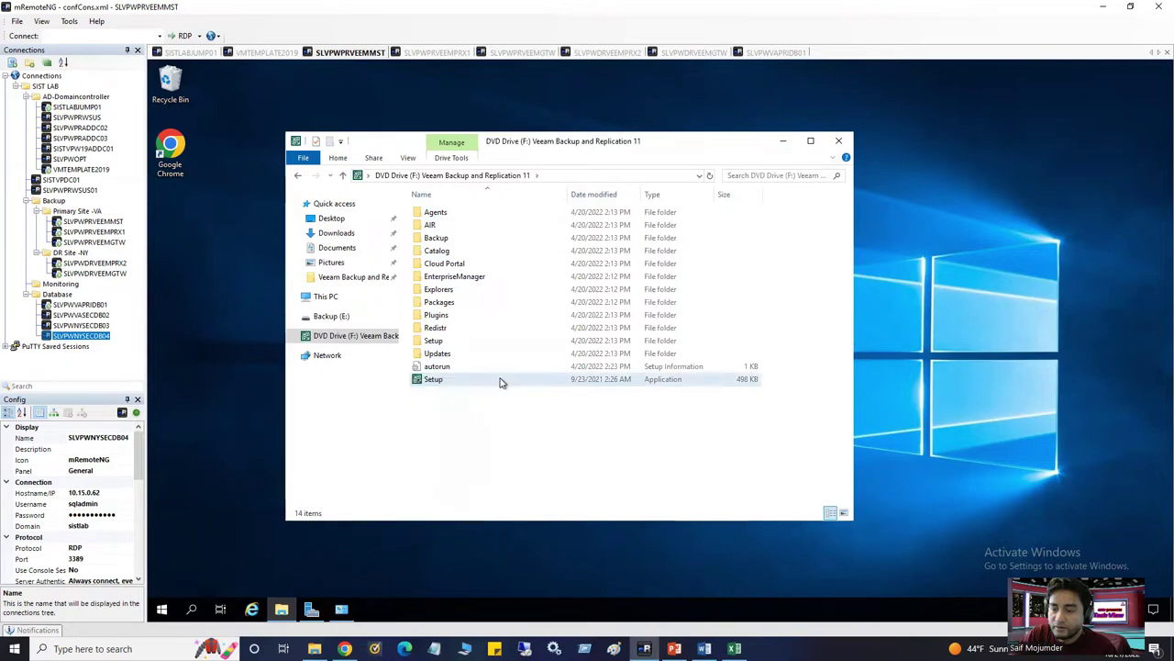
right_click(440, 383)
left_click(386, 404)
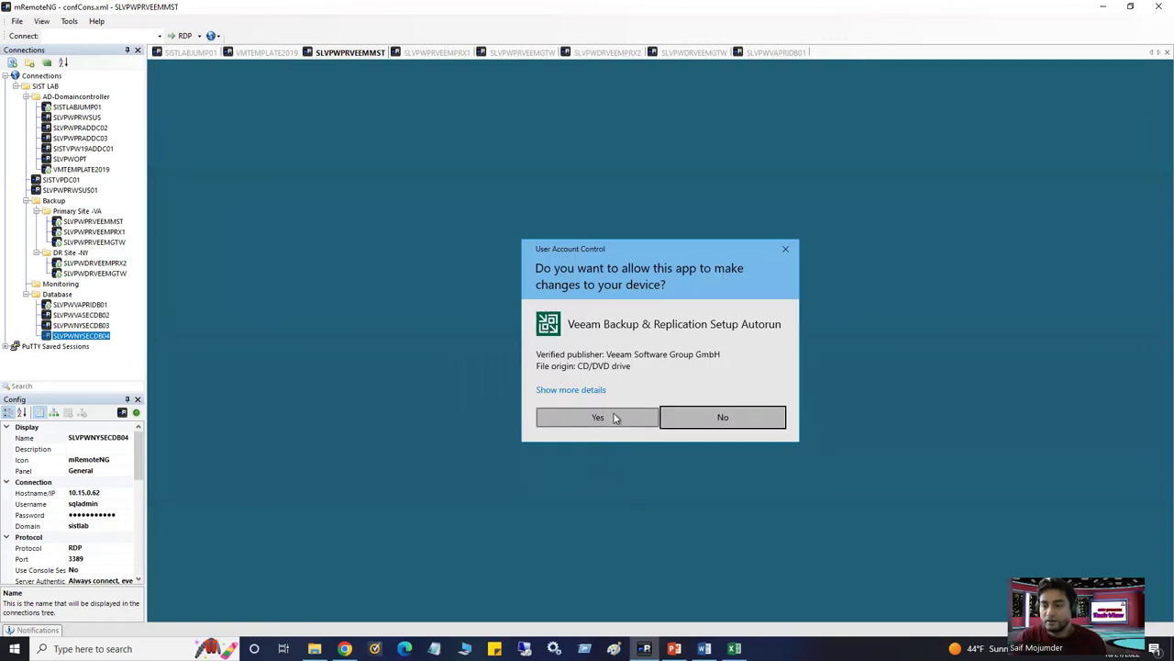
left_click(597, 417)
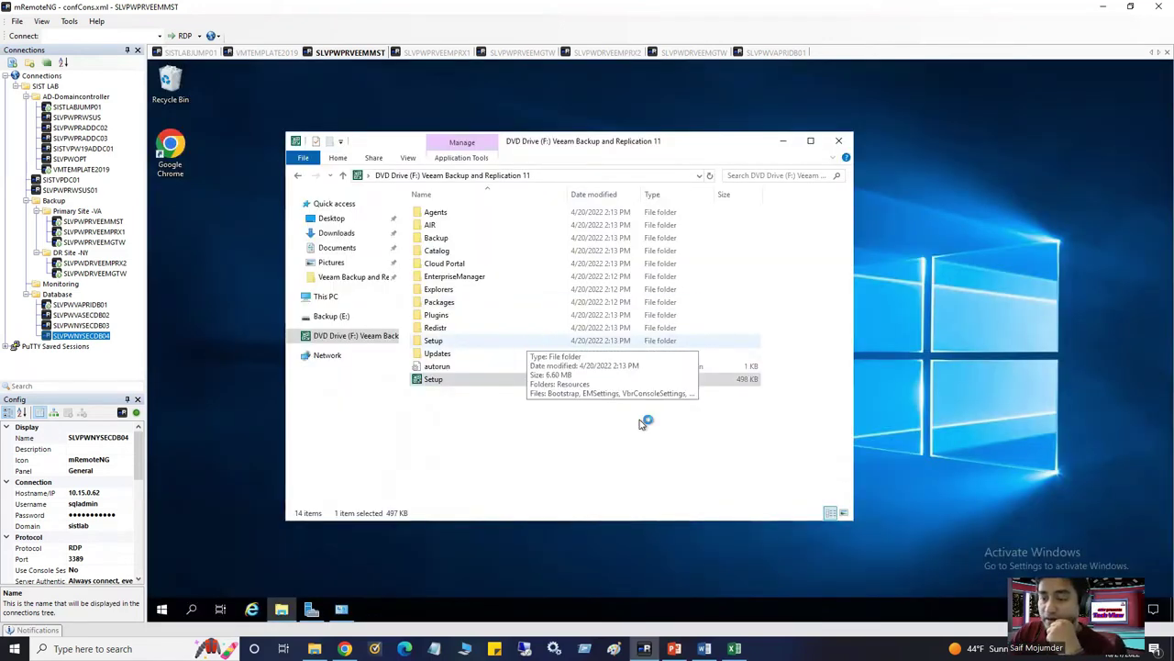
left_click(782, 142)
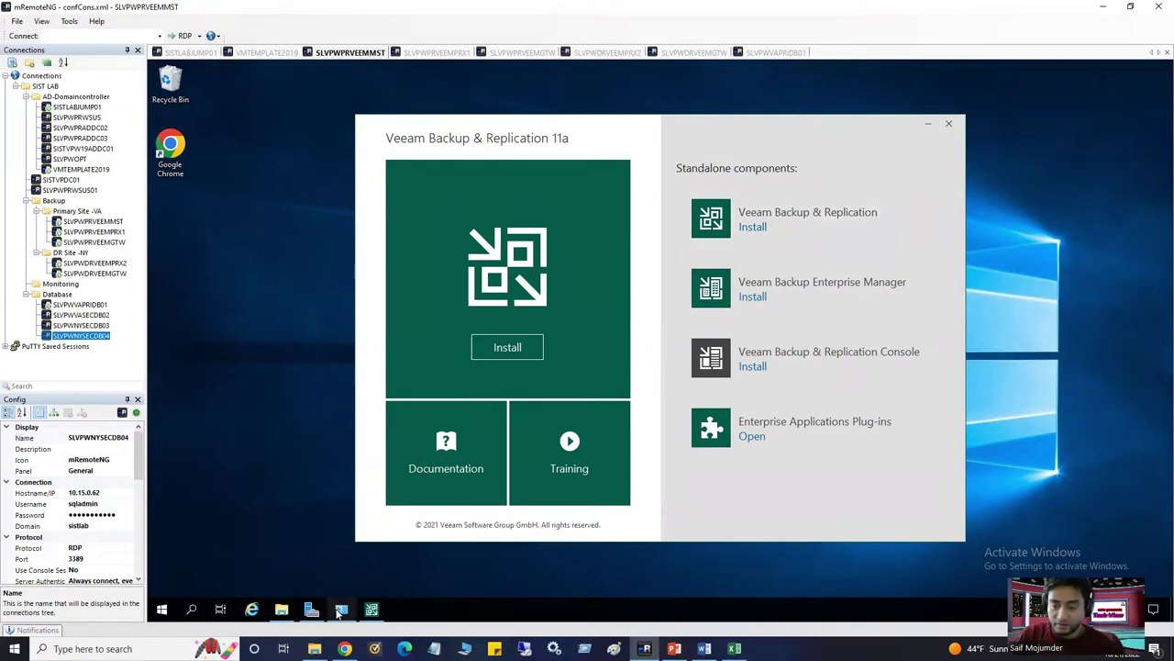
Check Programs and Features beside the Veeam 11a installer, then move to the SLVPWPRVEEMPRX1 session
left_click(341, 609)
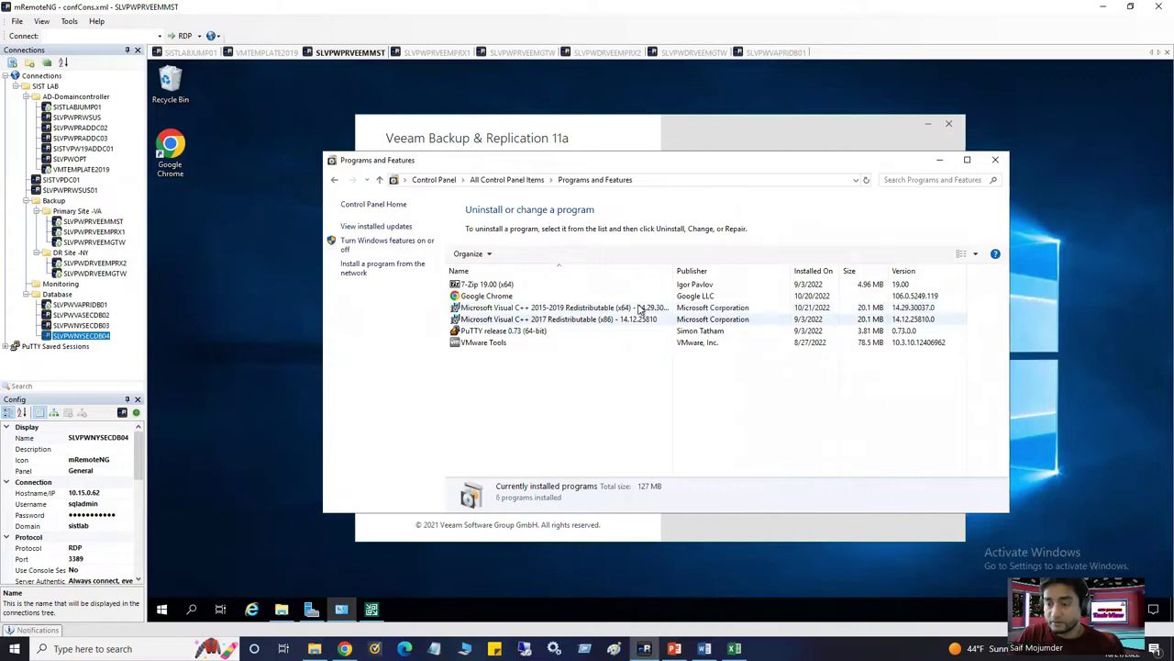
left_click(847, 147)
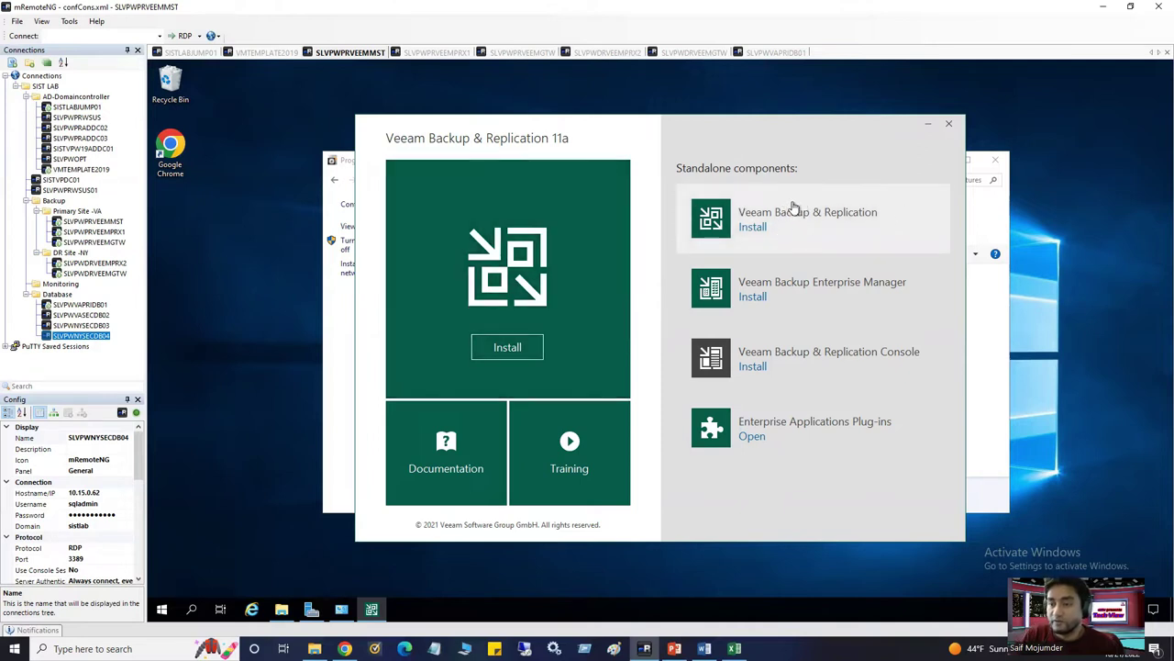
left_click(437, 52)
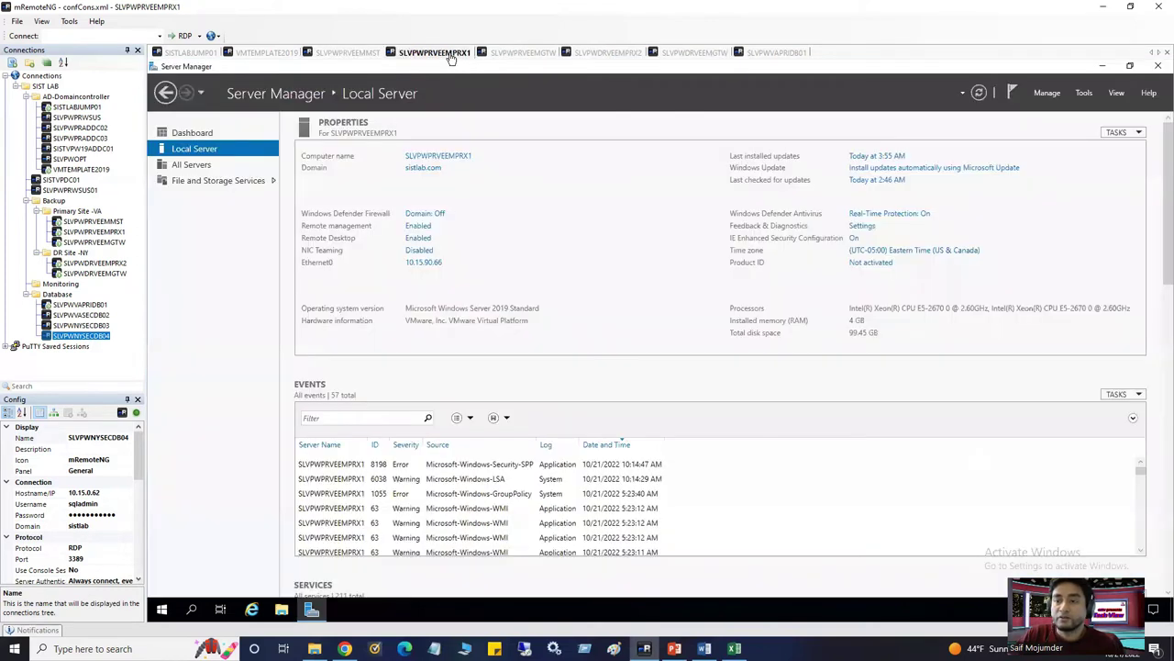
On the SLVPWPRVEEMGTW session, mount the Veeam ISO and open it
left_click(522, 52)
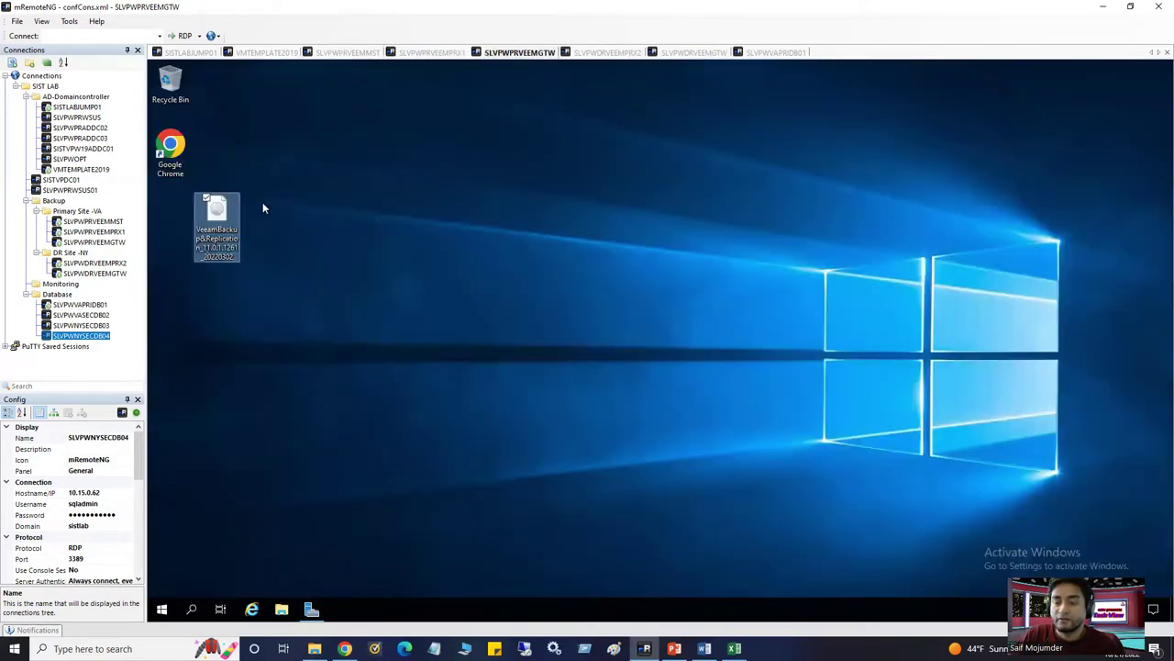
right_click(229, 227)
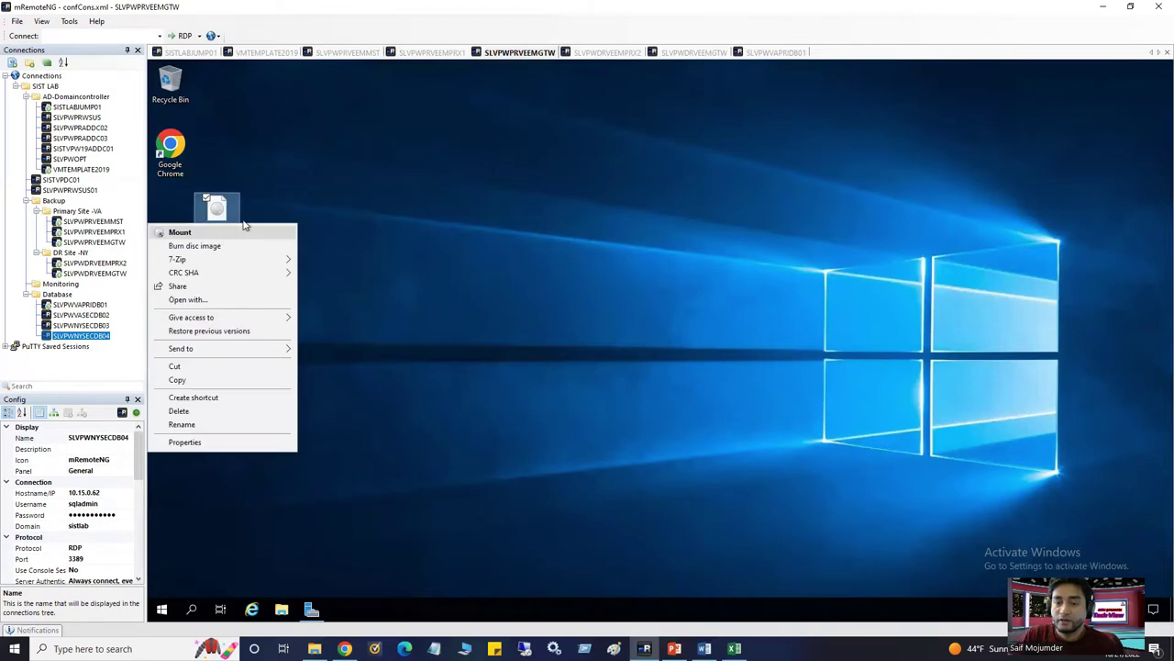
left_click(245, 231)
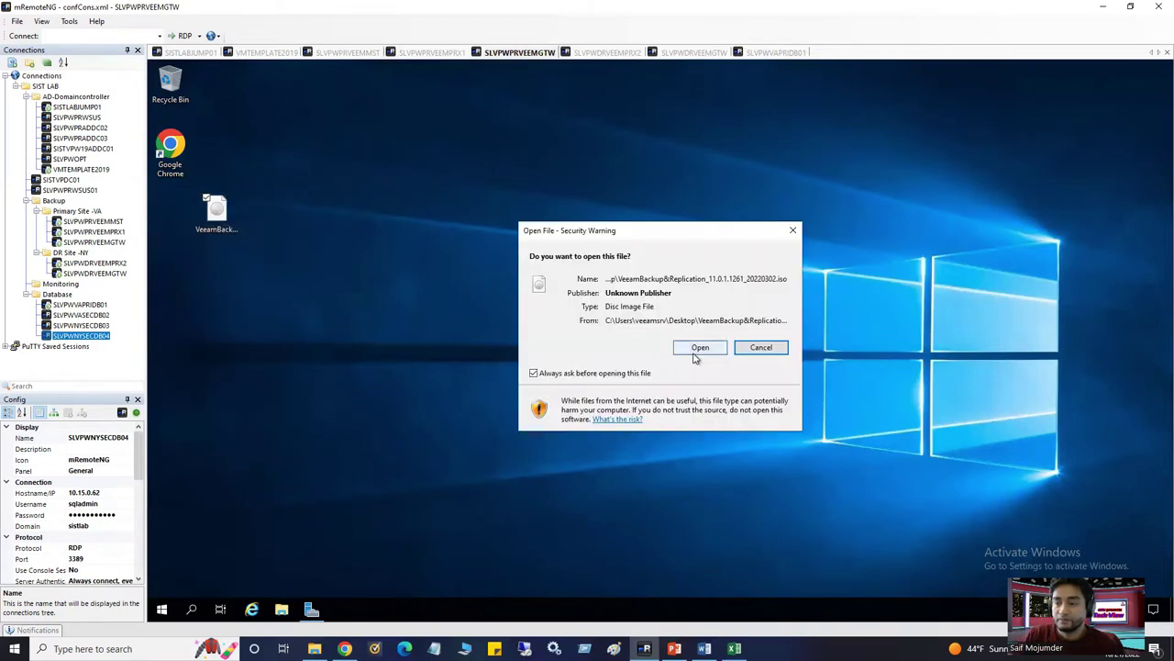
left_click(698, 349)
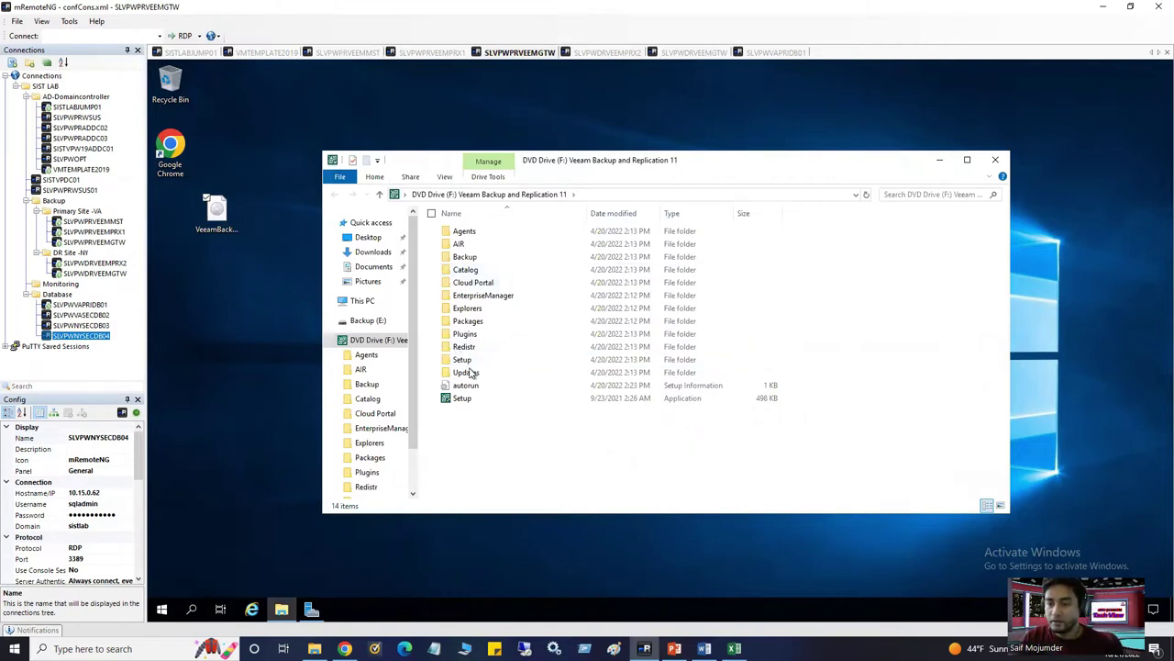
Run Setup from the disc as administrator, approve UAC, and minimize Explorer
right_click(484, 405)
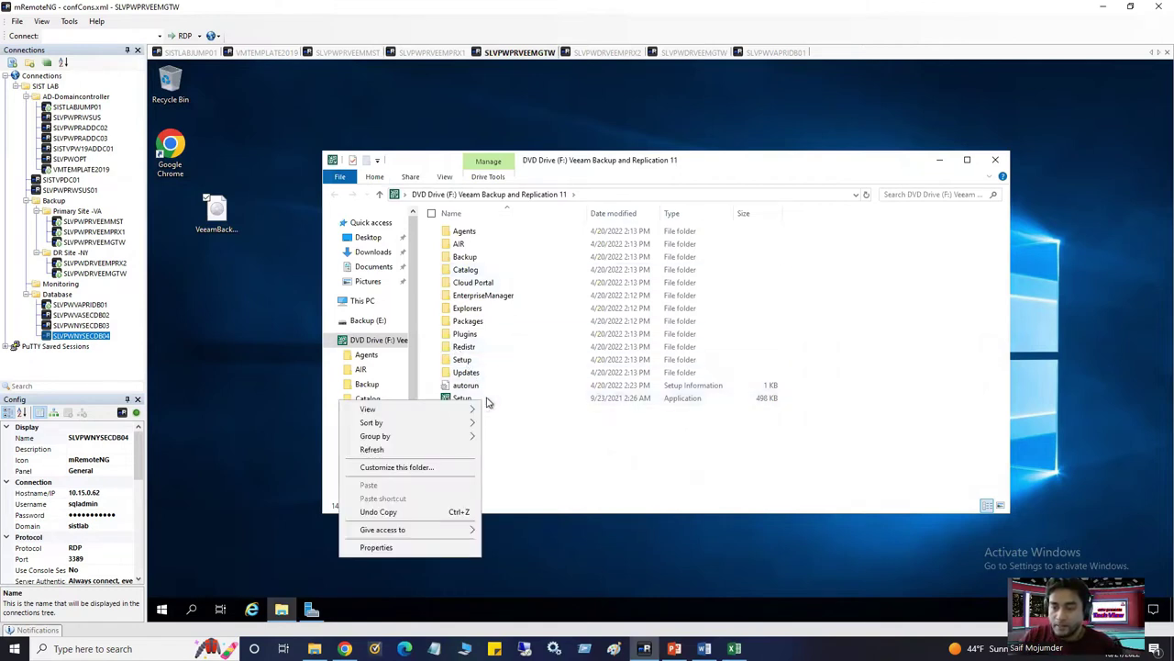
left_click(486, 400)
right_click(487, 400)
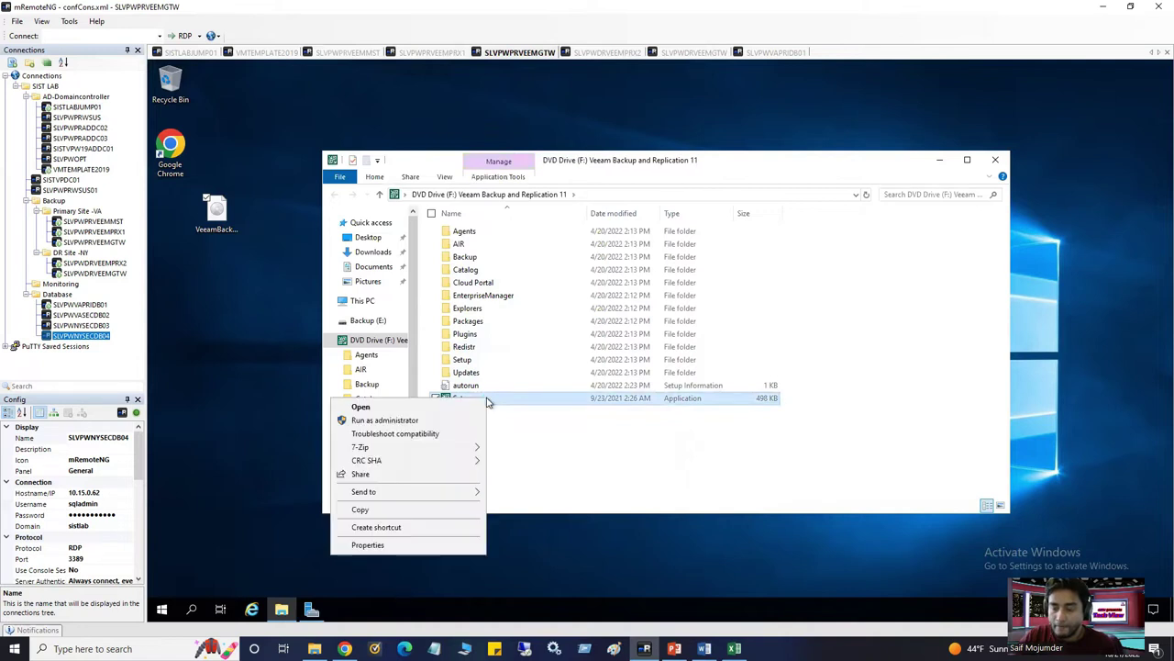
left_click(436, 420)
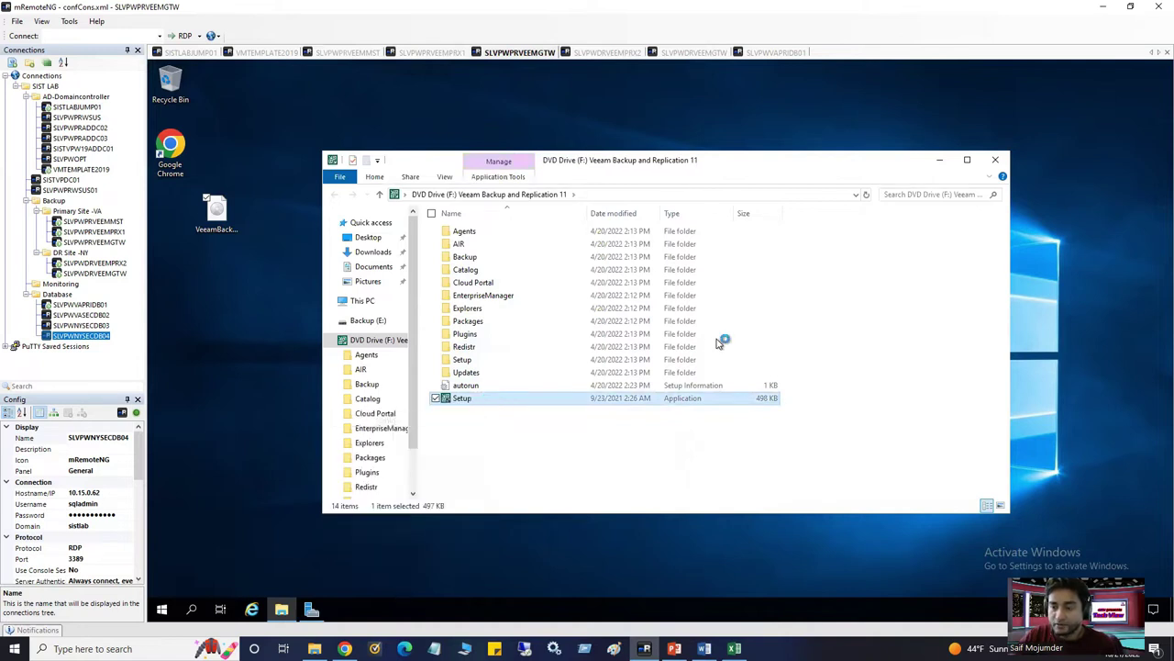
left_click(597, 417)
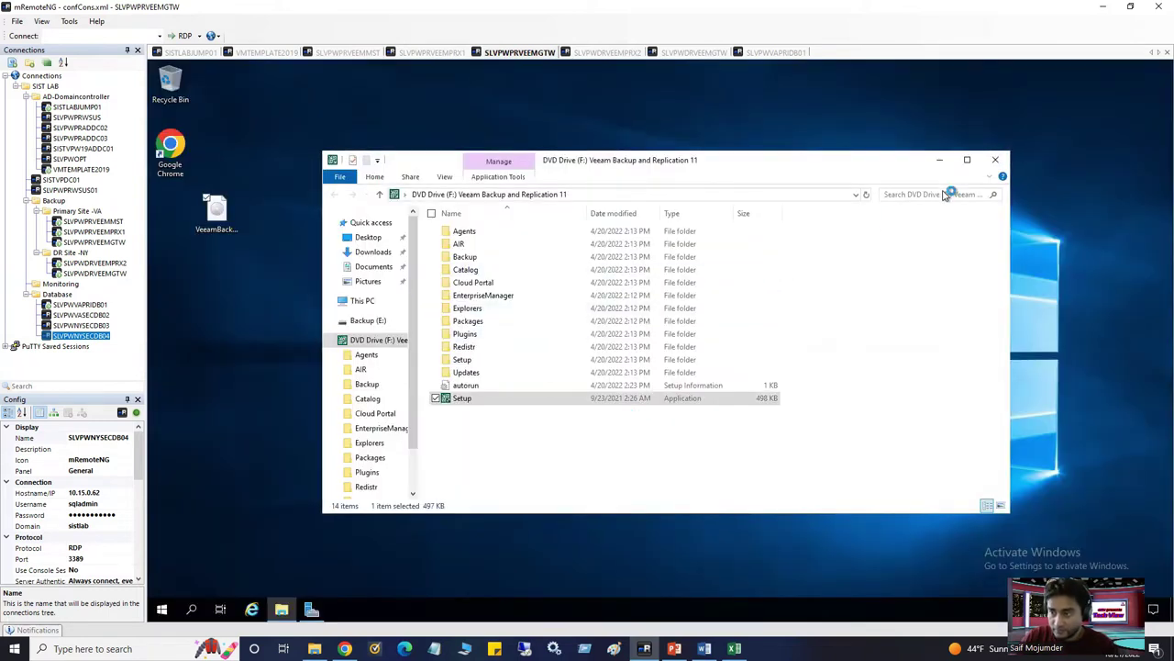
left_click(940, 159)
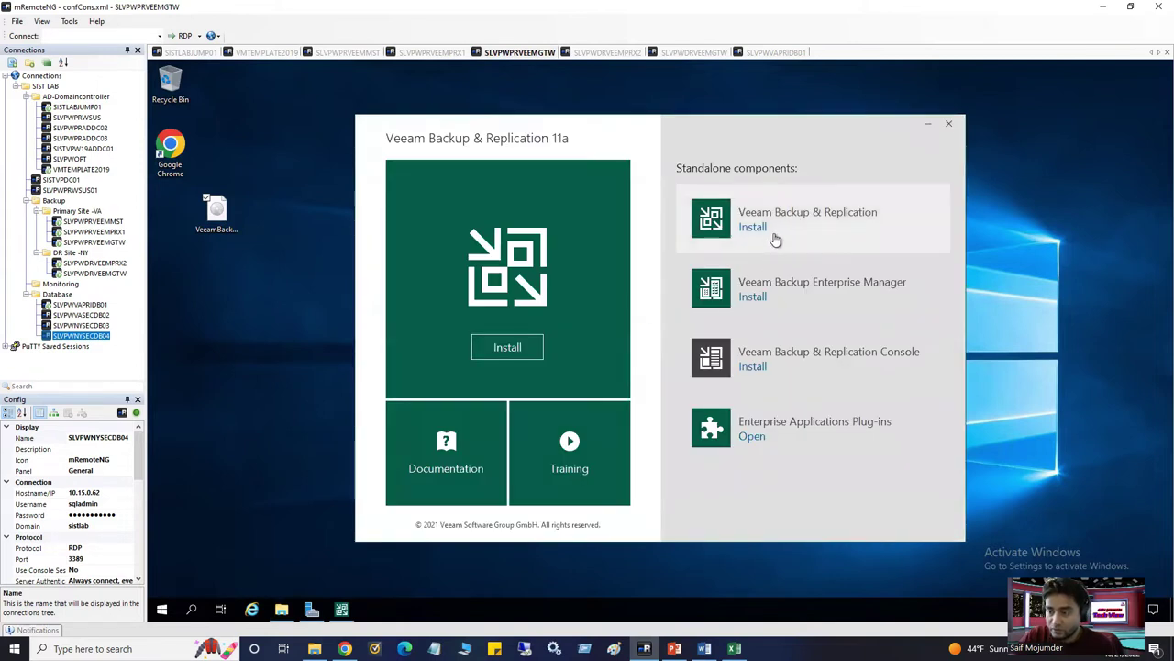
Start the Backup & Replication install, cancel the Visual C++ prompt, close the launcher, and return to SLVPWPRVEEMMST
left_click(773, 238)
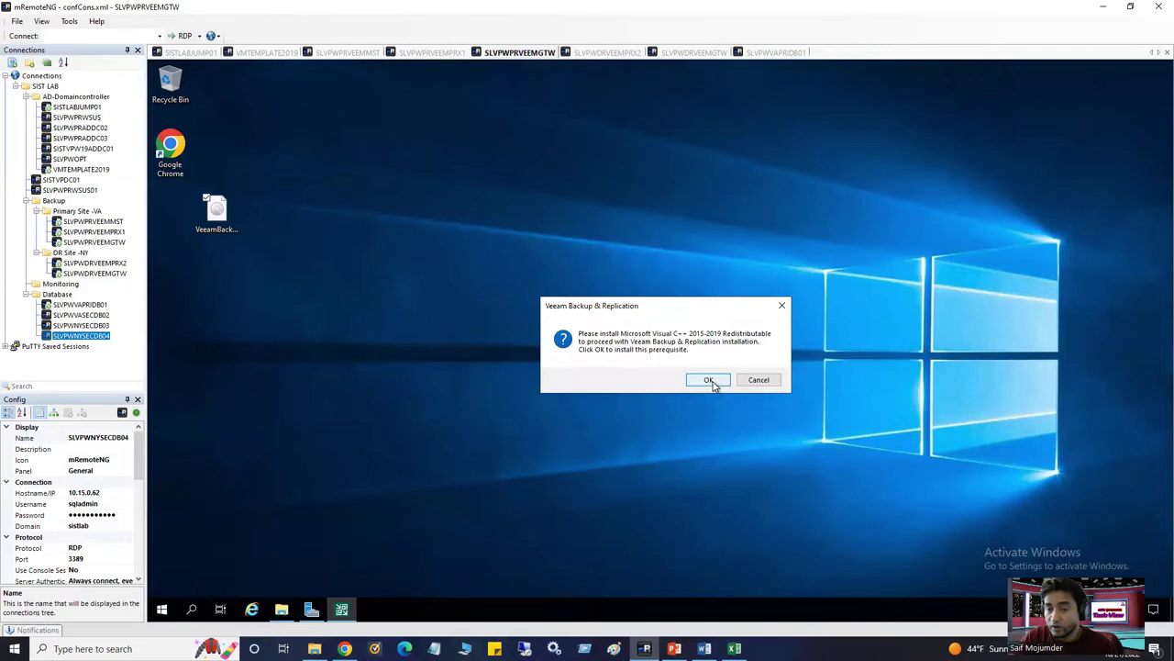
left_click(762, 381)
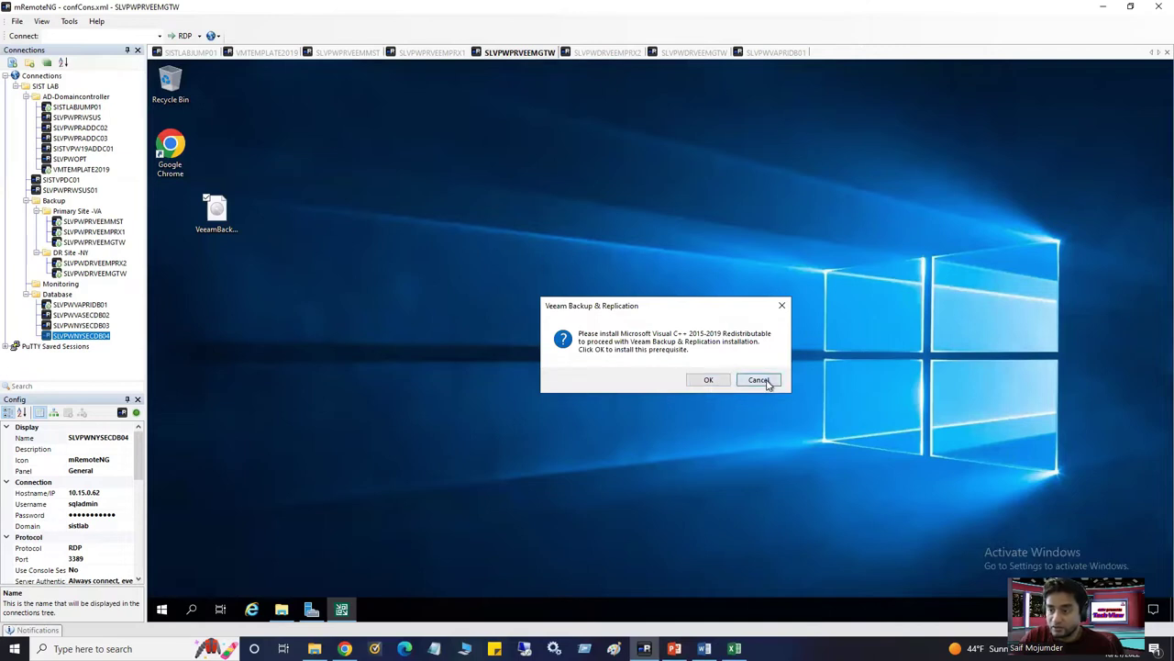
left_click(951, 124)
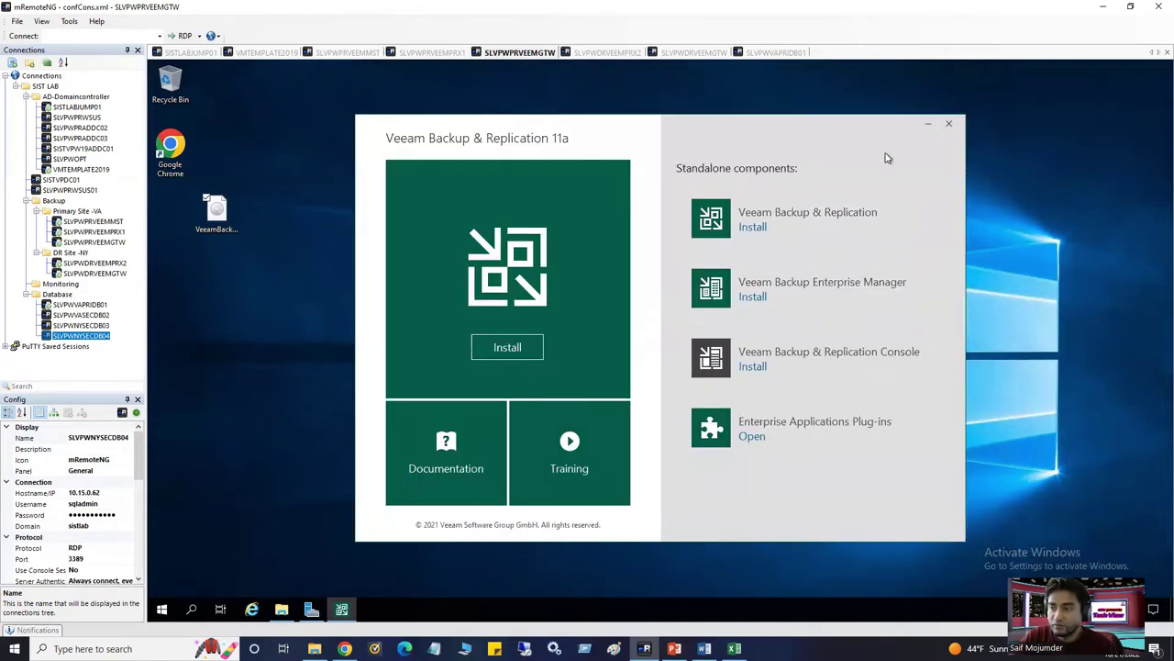
left_click(353, 53)
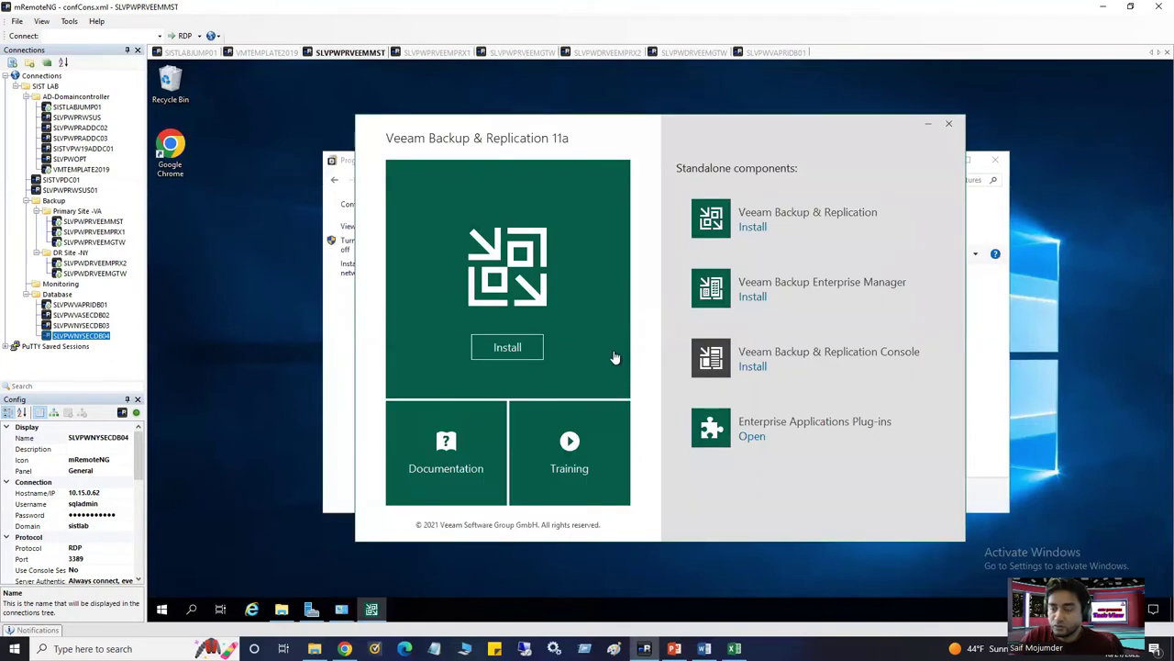
Launch the Veeam Backup & Replication install on SLVPWPRVEEMMST and dismiss the unrelated Settings window
left_click(794, 224)
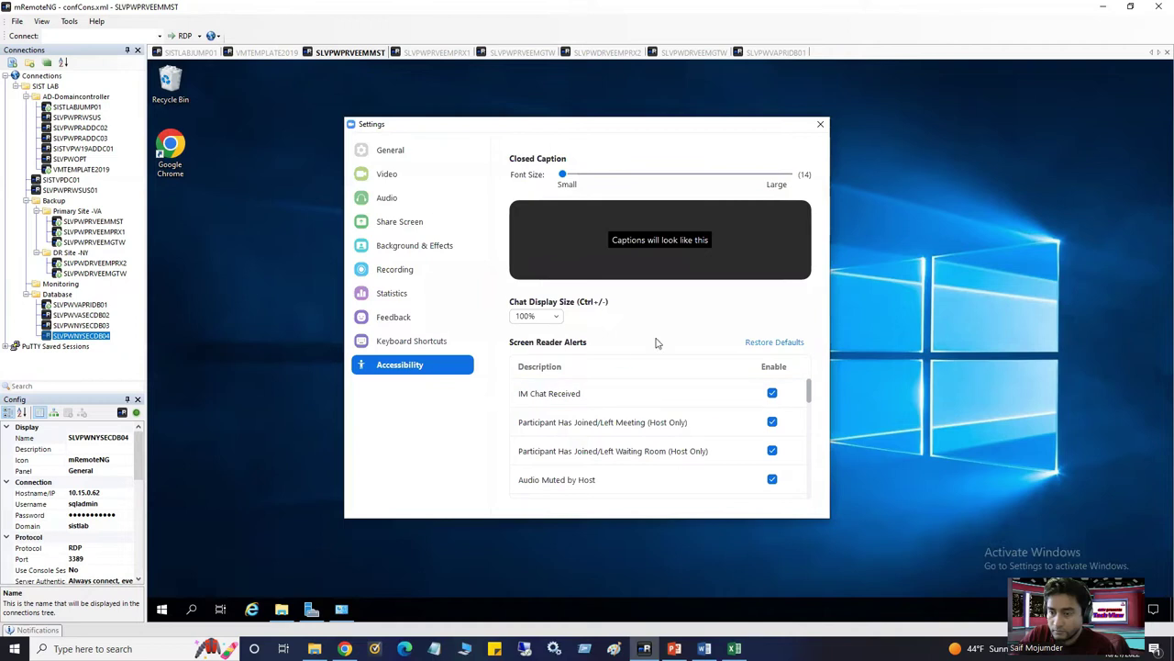
left_click(820, 124)
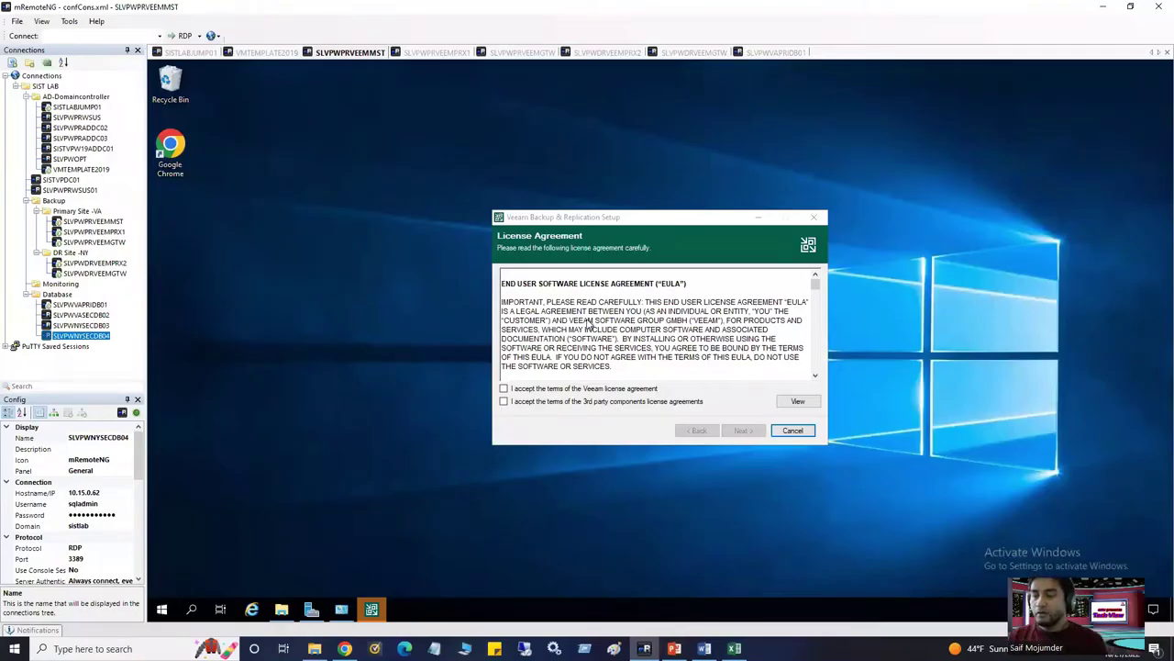
Accept the Veeam and 3rd-party component license agreements and proceed to Provide License
left_click(635, 220)
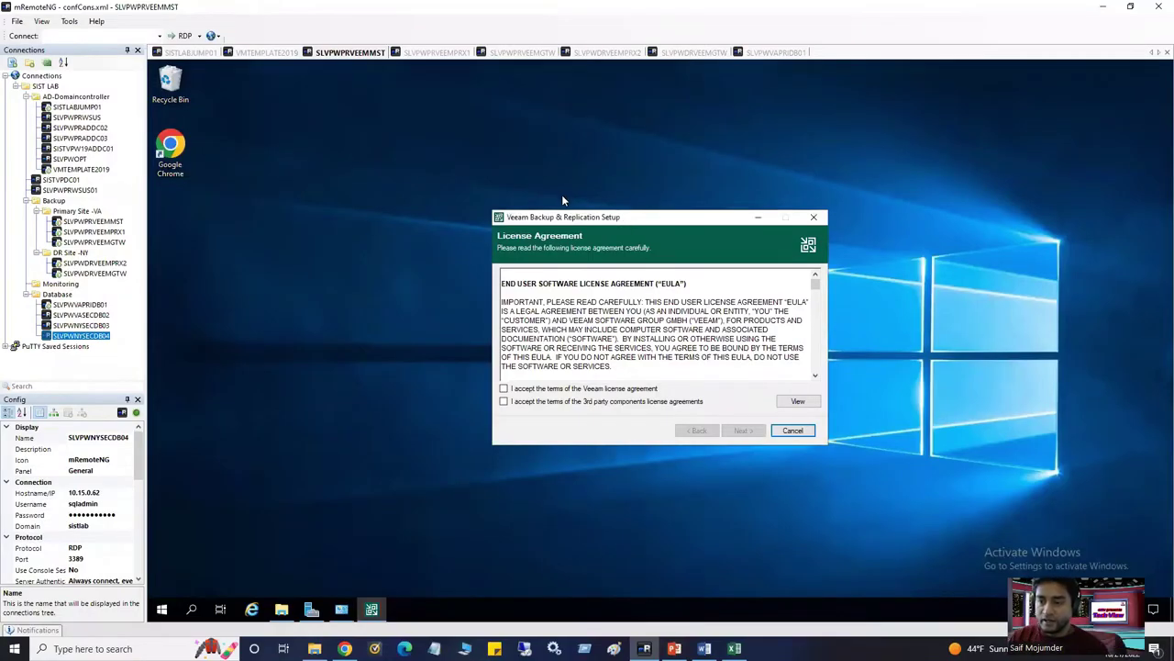
left_click_drag(569, 220, 479, 209)
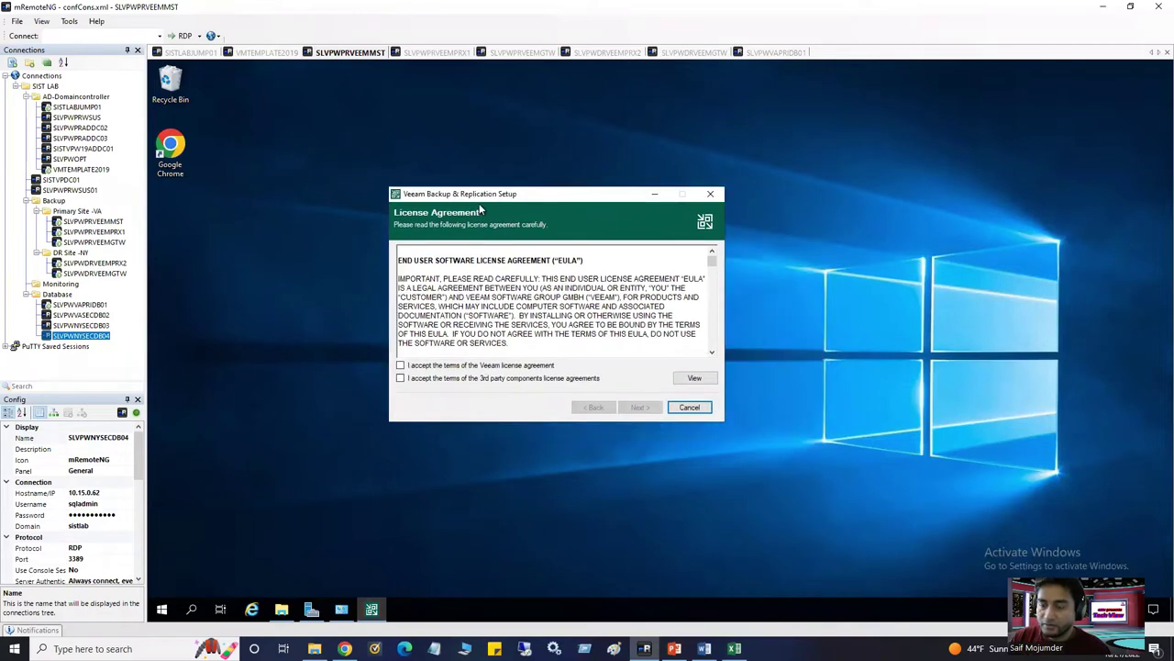
left_click(401, 365)
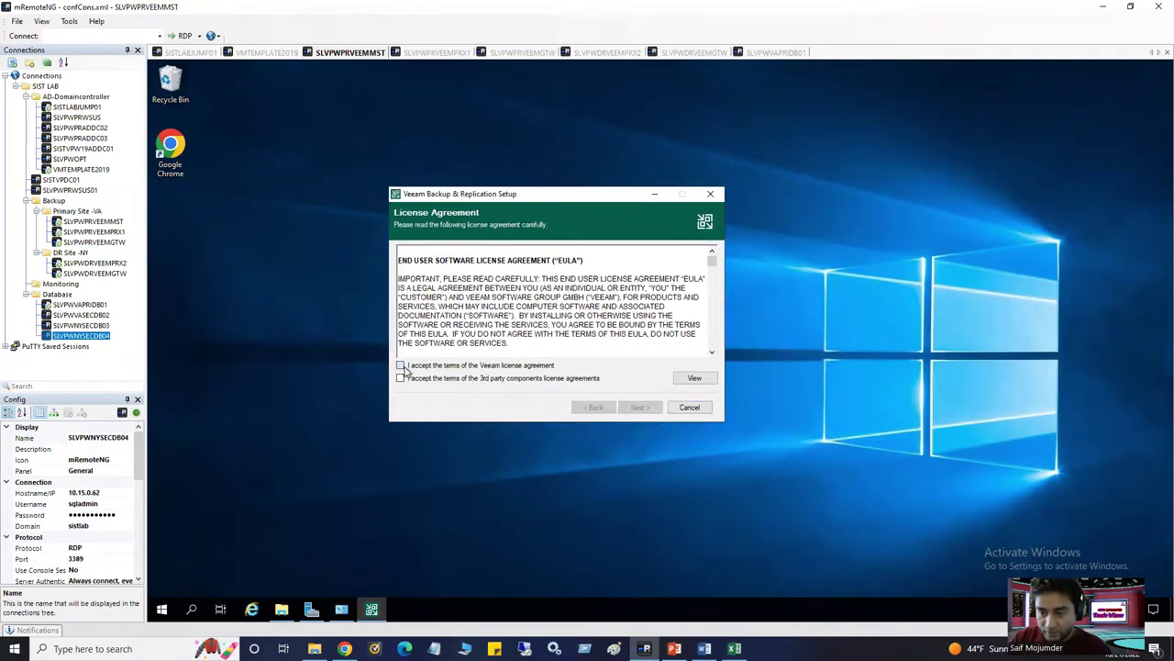
left_click(404, 379)
left_click(641, 408)
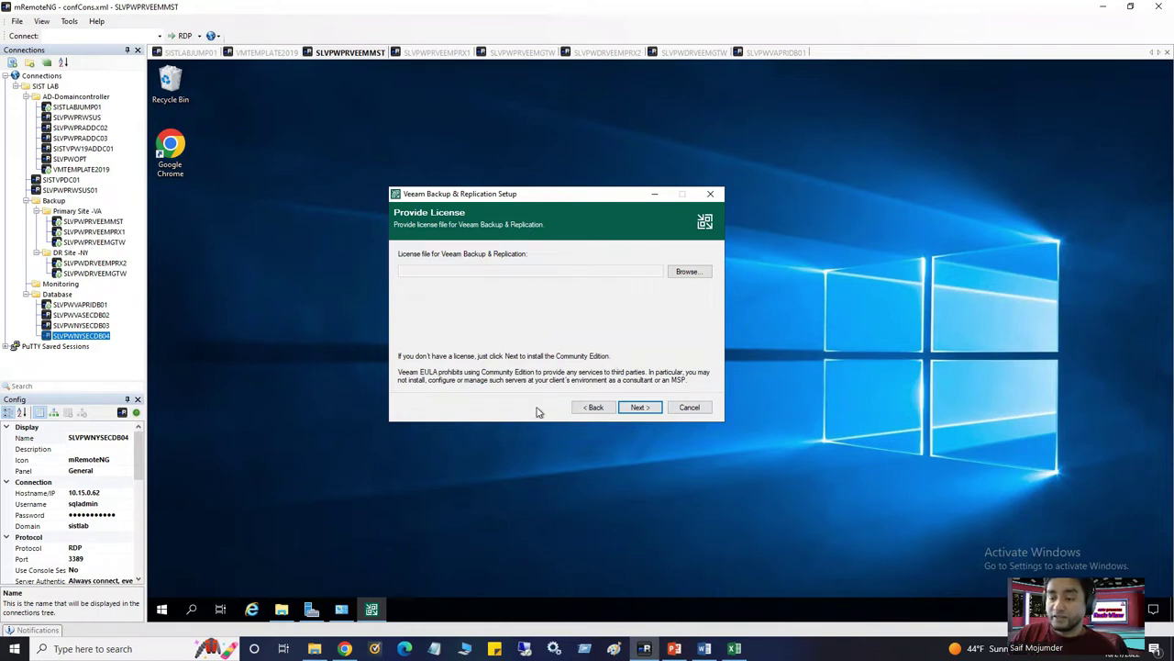
Review the Veeam edition feature comparison page in Chrome
left_click(387, 626)
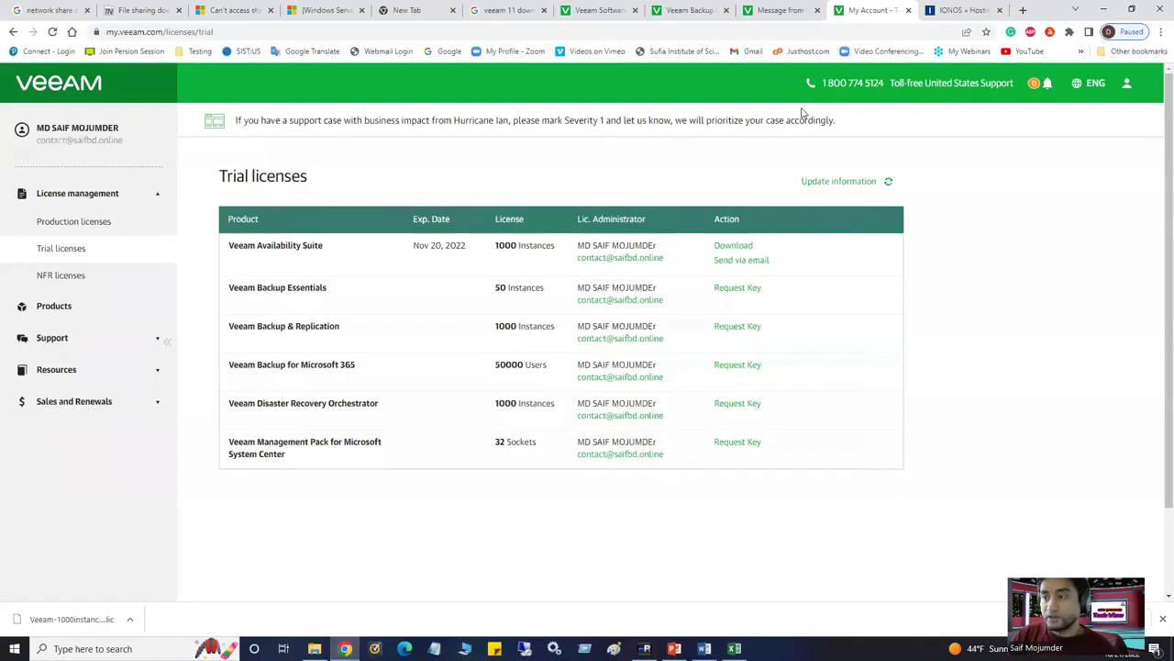
left_click(780, 10)
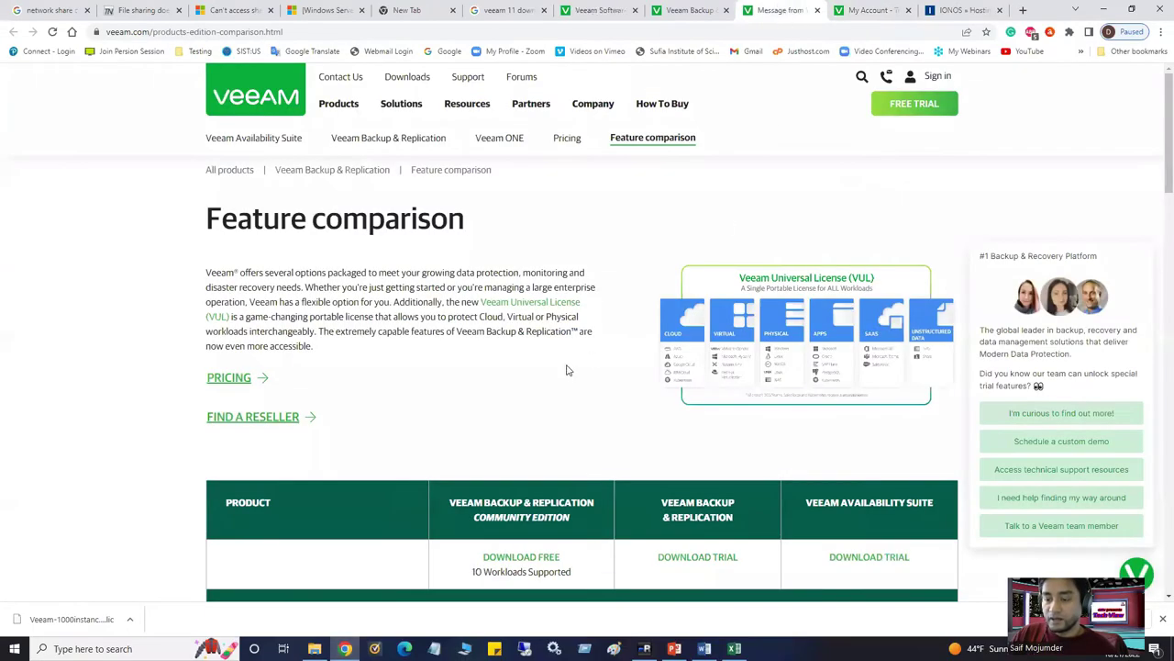
scroll(569, 372, "down", 3)
scroll(504, 371, "down", 1)
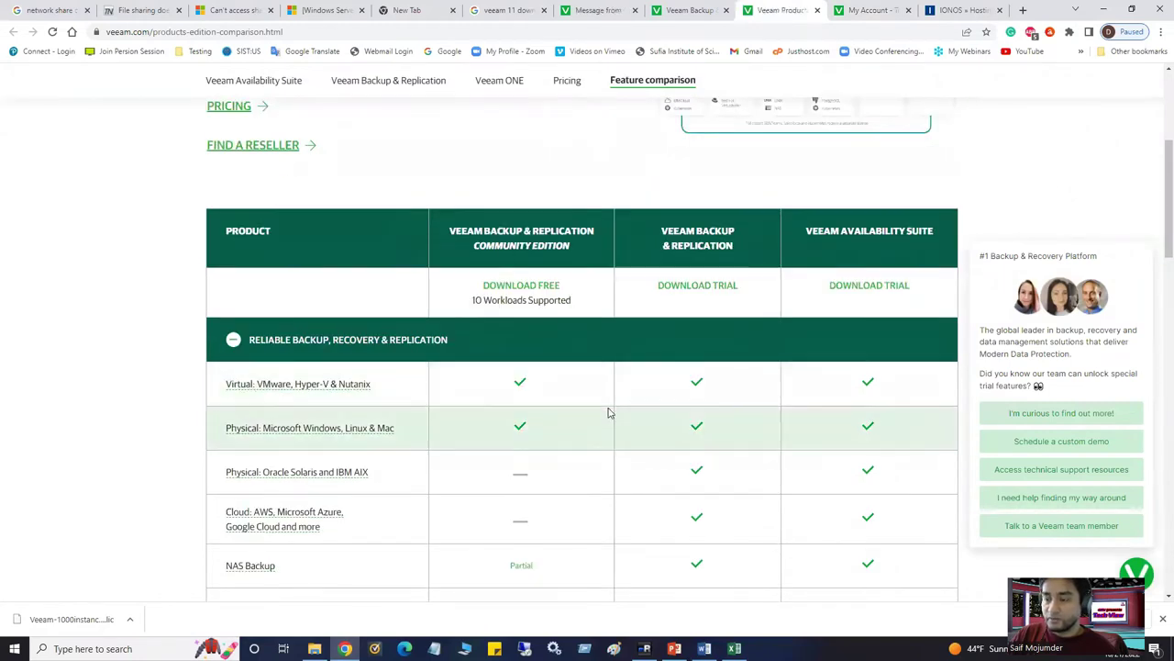
scroll(611, 411, "down", 1)
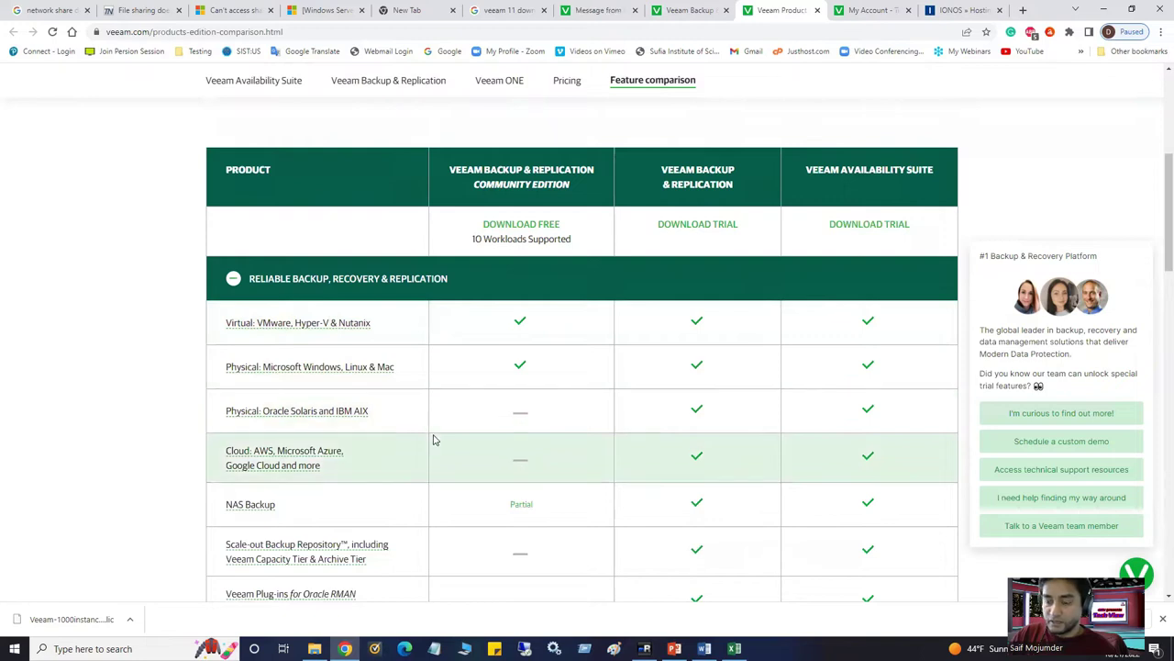
scroll(441, 457, "down", 1)
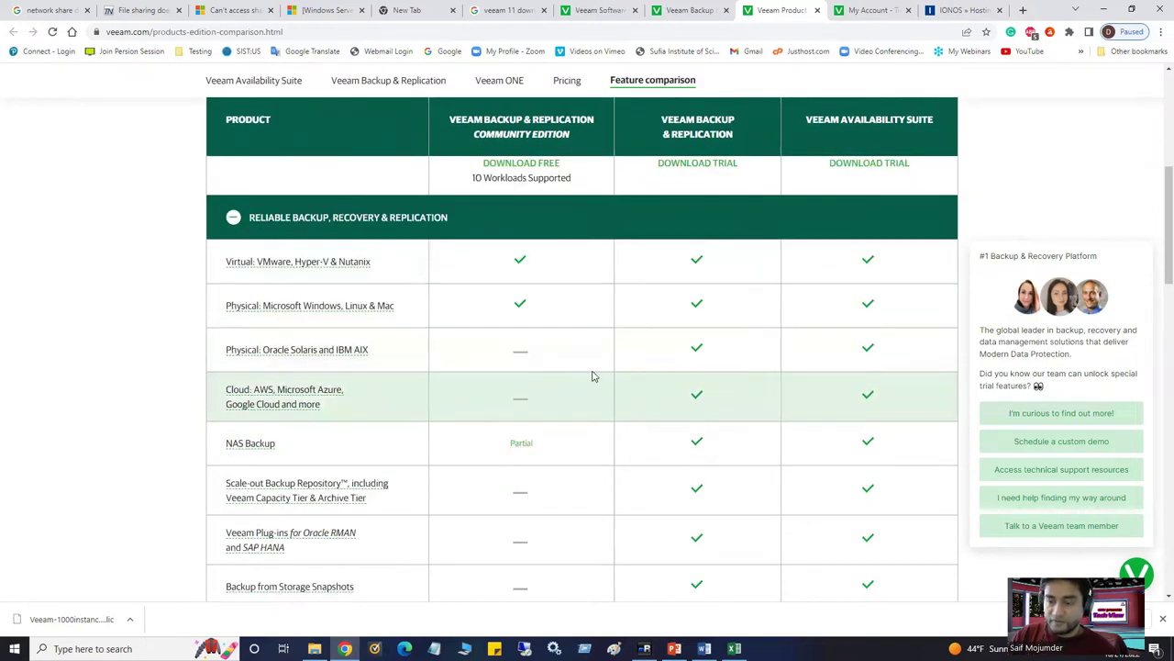
scroll(556, 414, "down", 3)
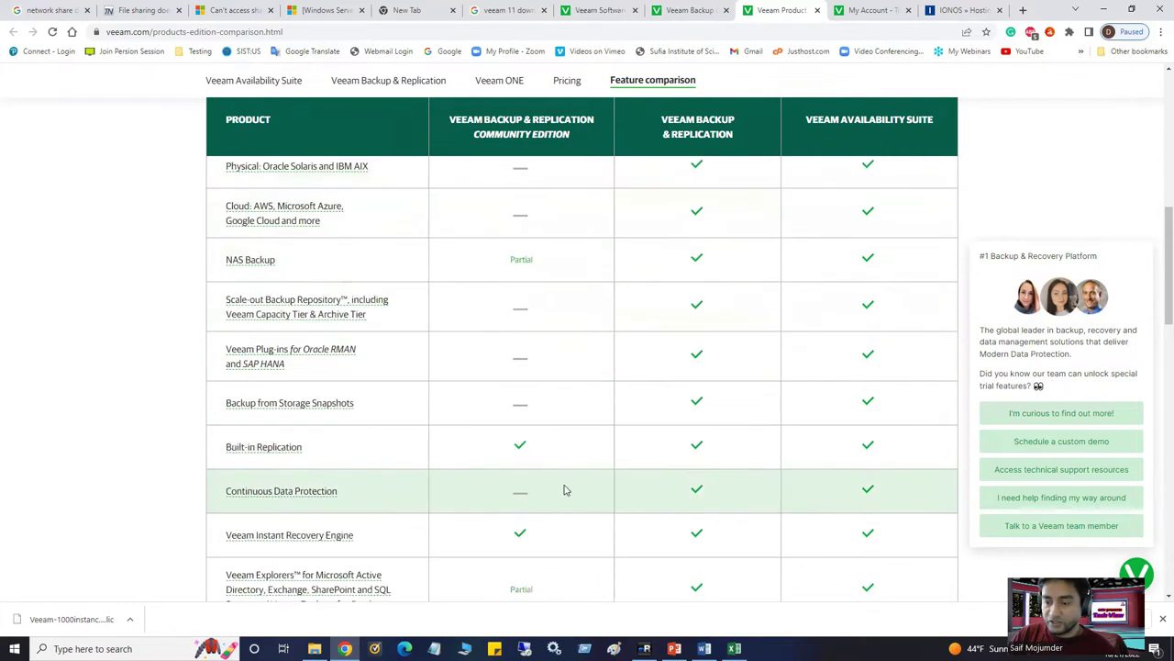
left_click_drag(539, 265, 504, 263)
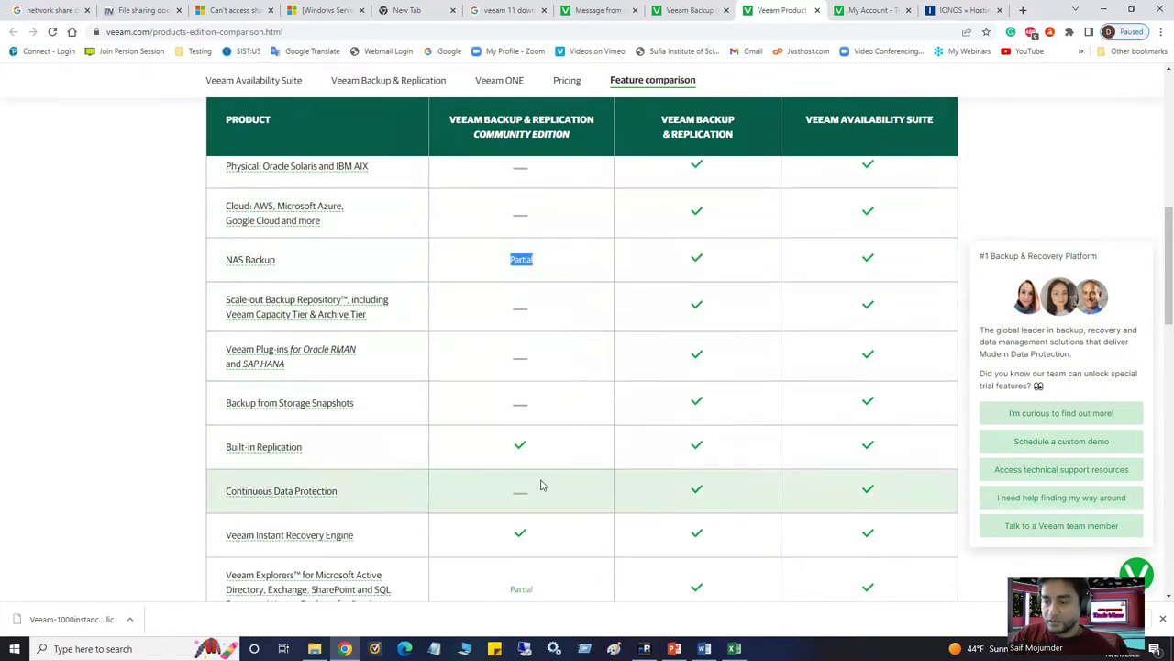
scroll(541, 487, "down", 6)
scroll(540, 491, "down", 4)
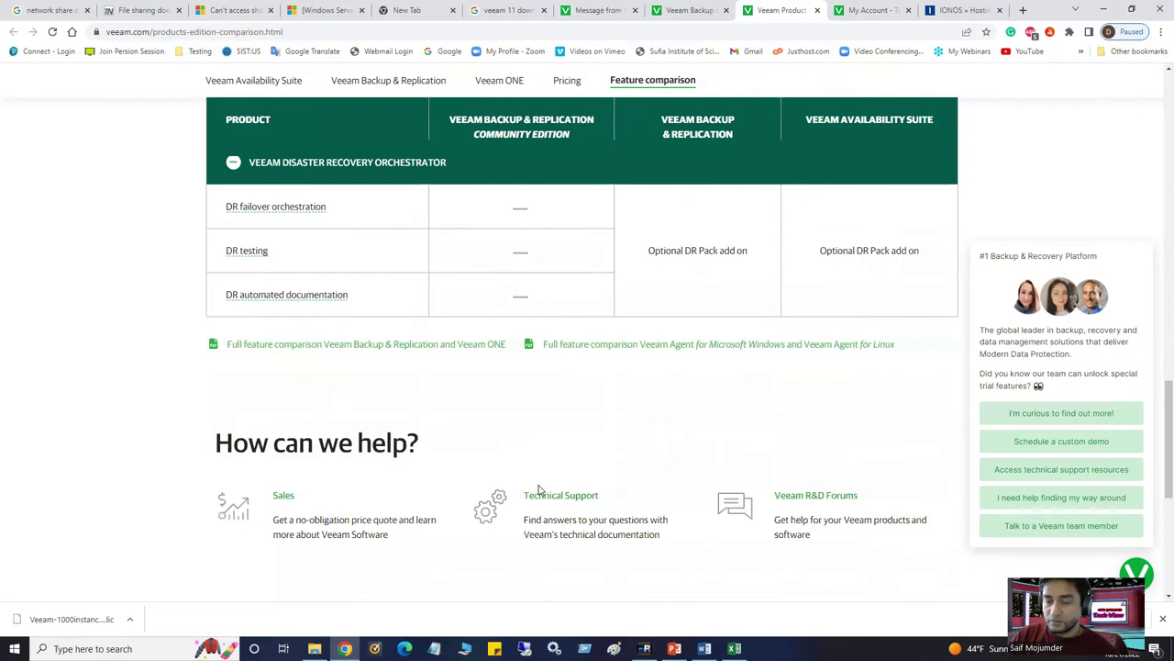
scroll(540, 491, "up", 3)
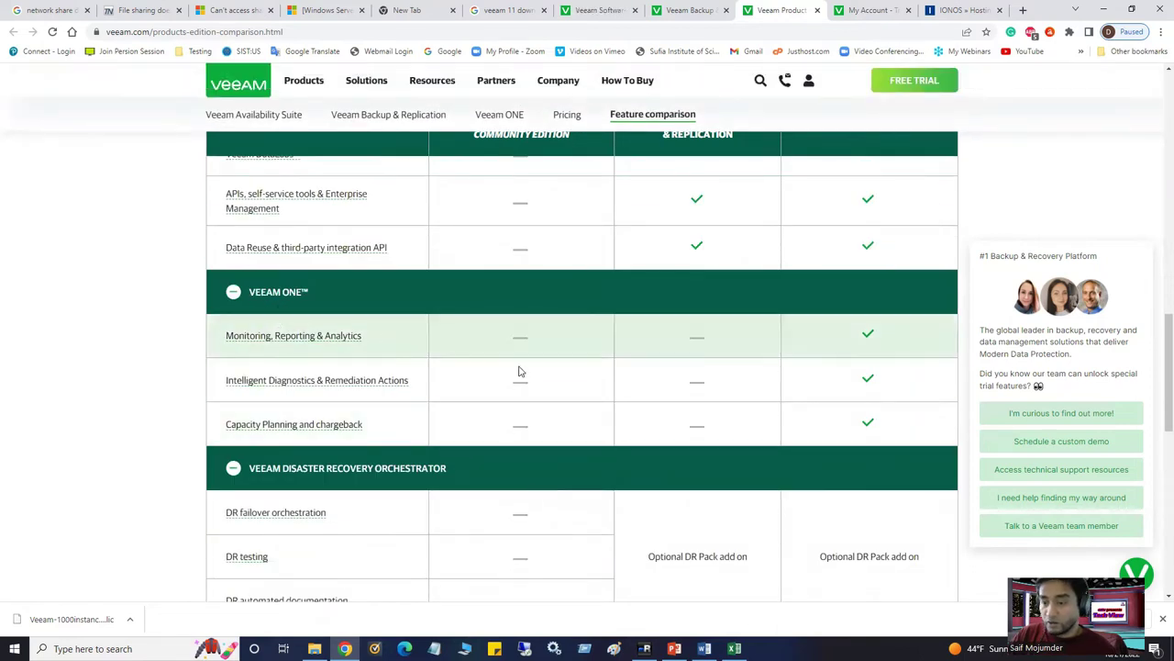
scroll(519, 367, "up", 10)
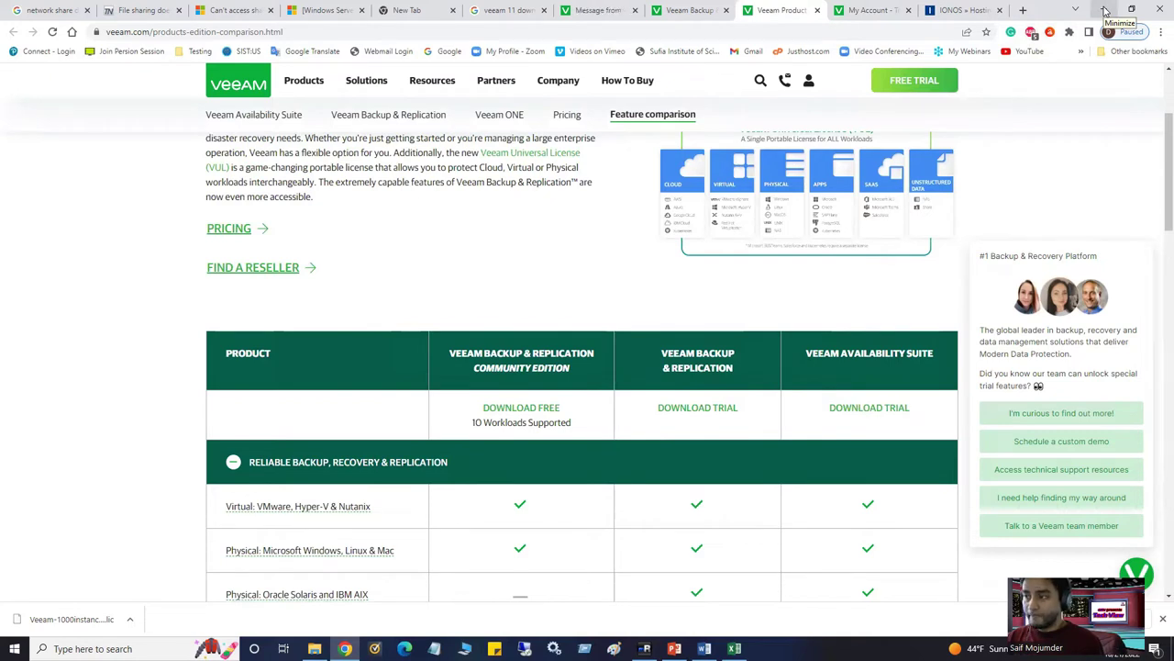
scroll(472, 343, "up", 3)
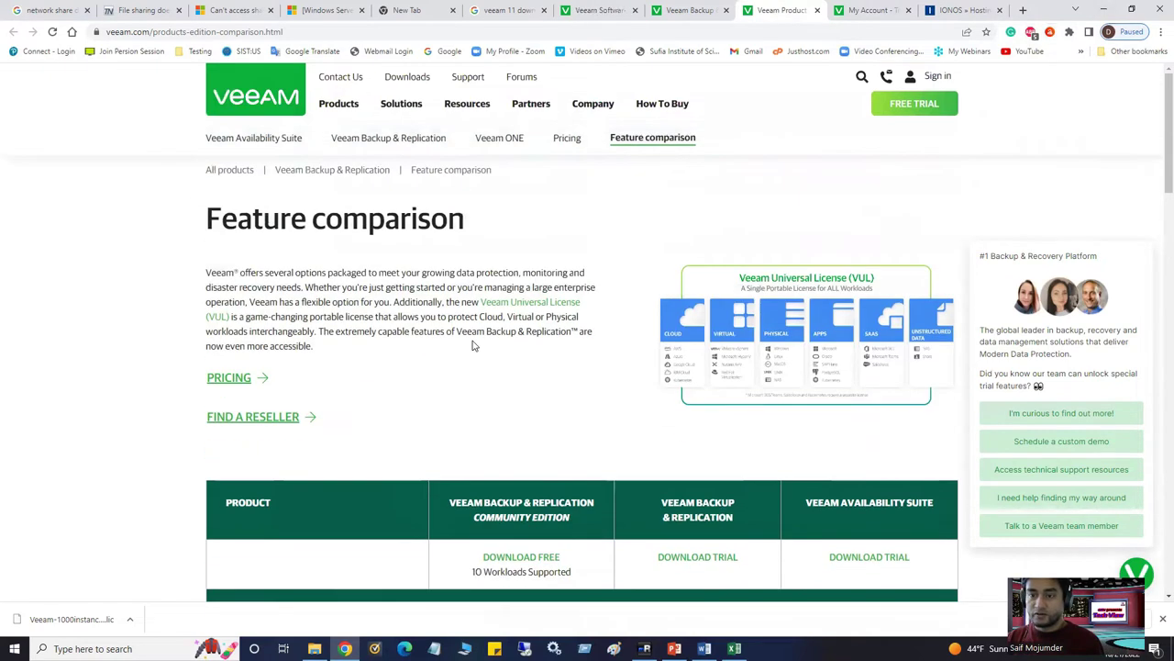
Glance at the Veeam downloads page and My Account trial licenses, then return to the Veeam setup
left_click(601, 11)
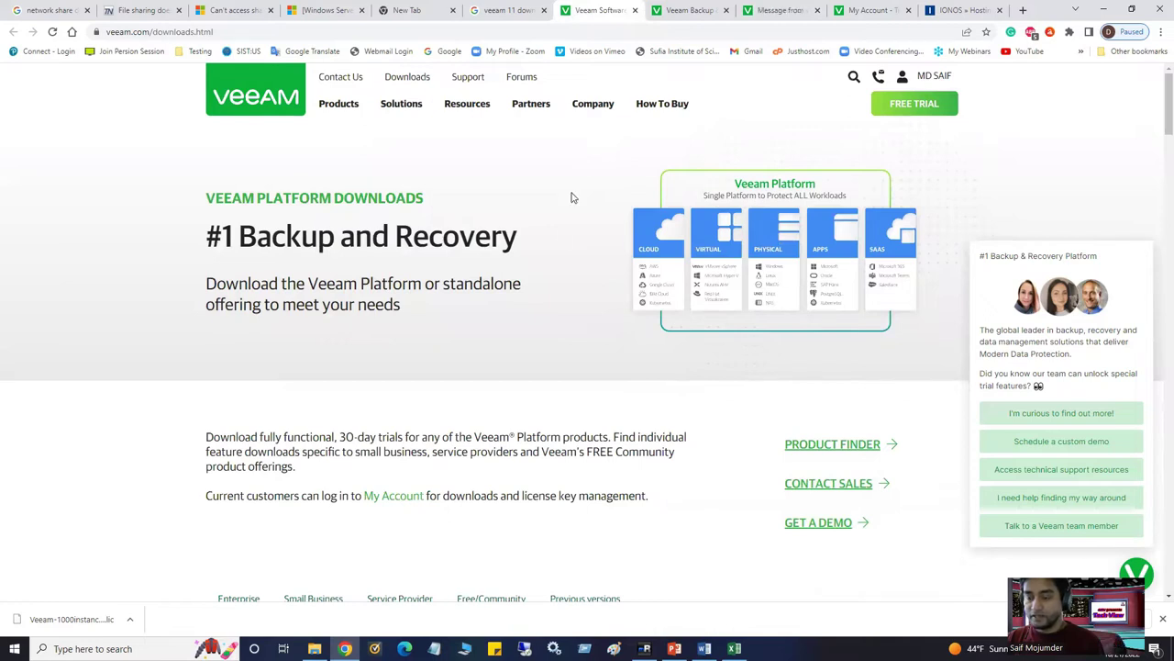
scroll(577, 505, "down", 4)
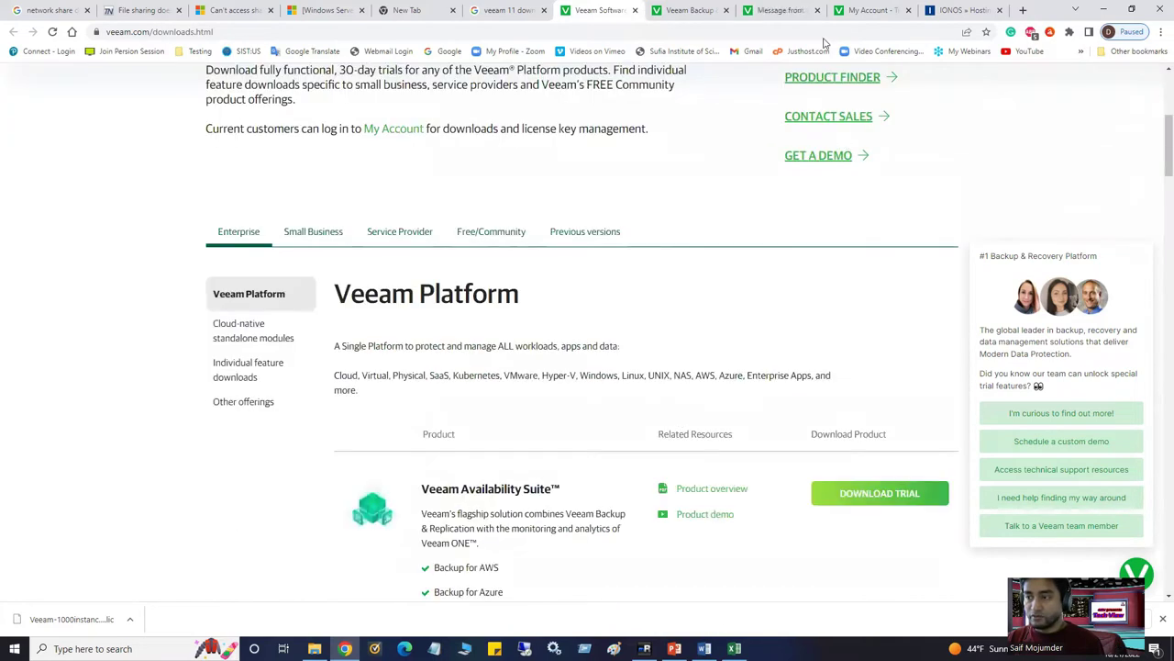
left_click(961, 11)
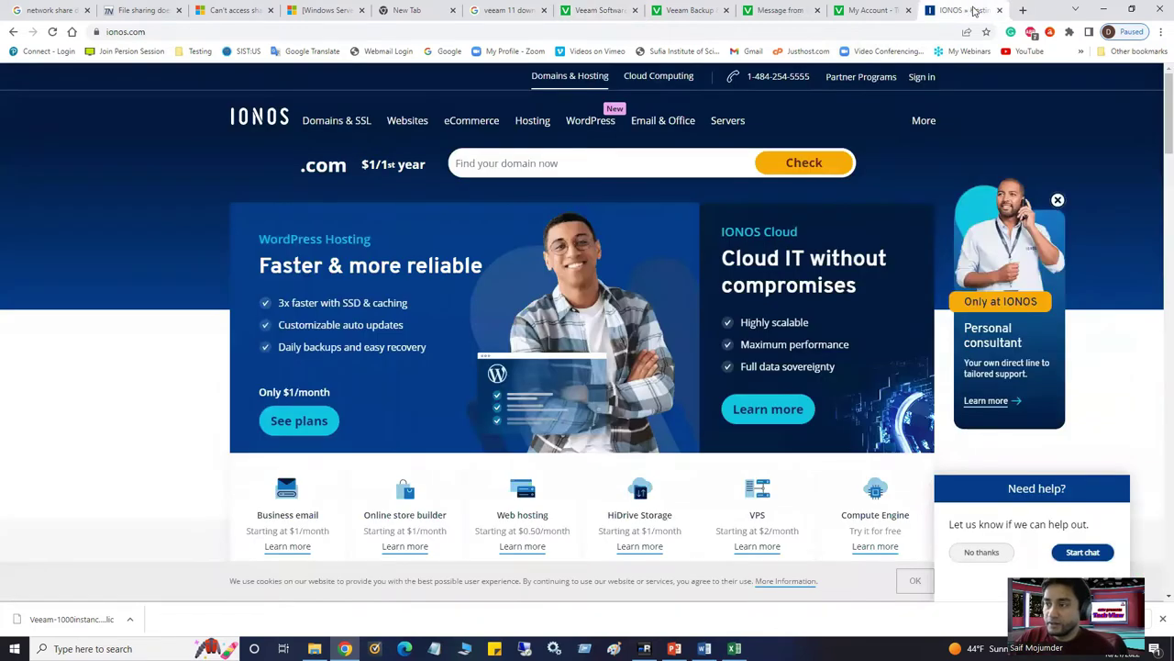
left_click(888, 11)
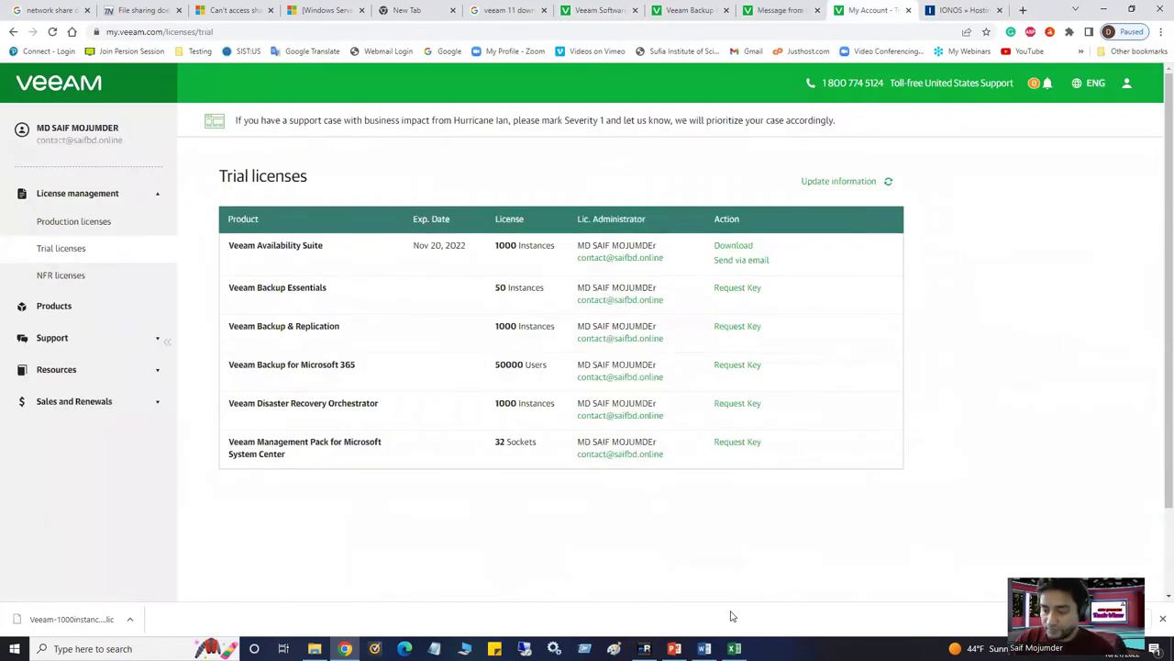
left_click(645, 648)
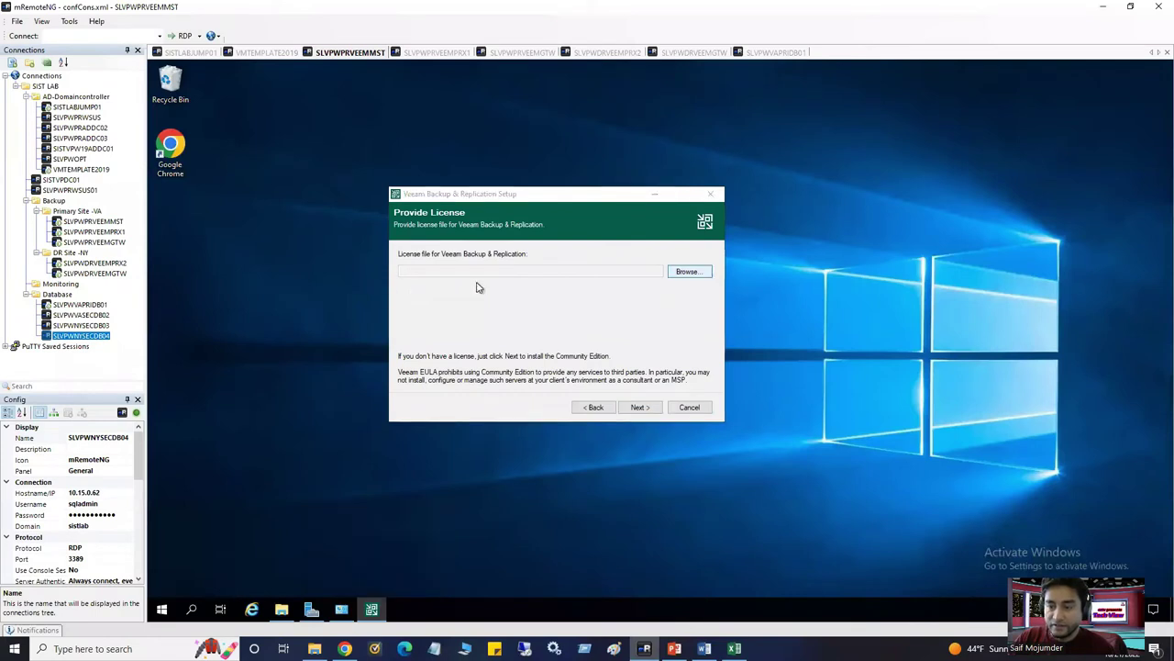
Load the Veeam-1000instances-suite-trial.lic license from Downloads and continue past the License page
left_click(690, 272)
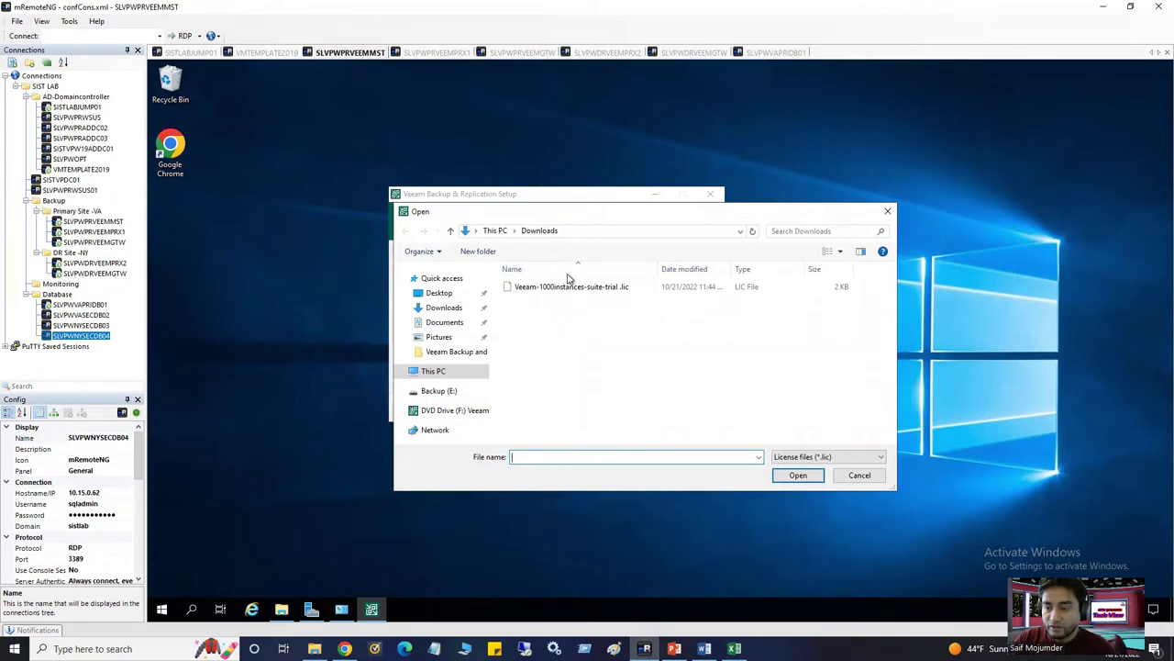
left_click(598, 287)
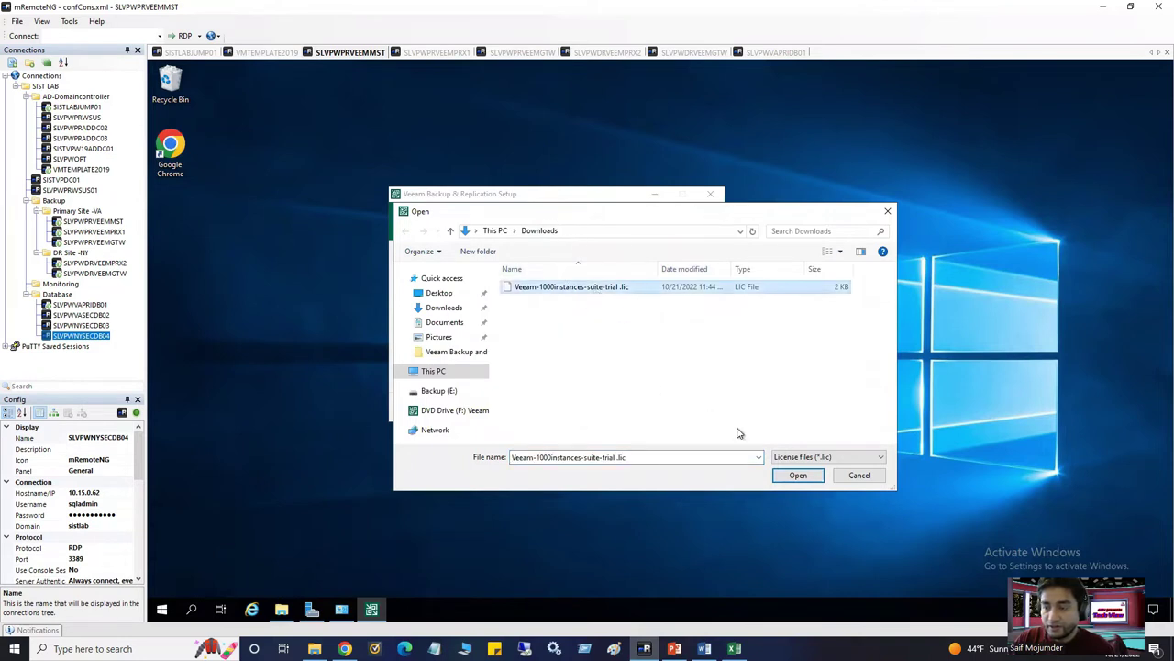
left_click(796, 475)
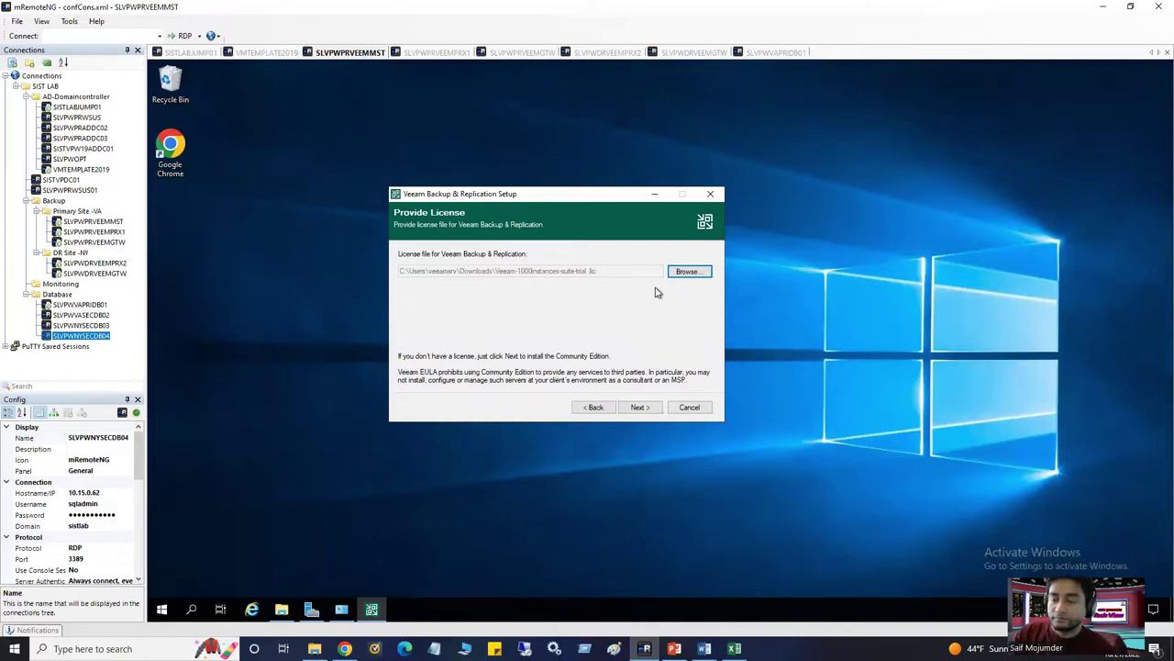
left_click(642, 409)
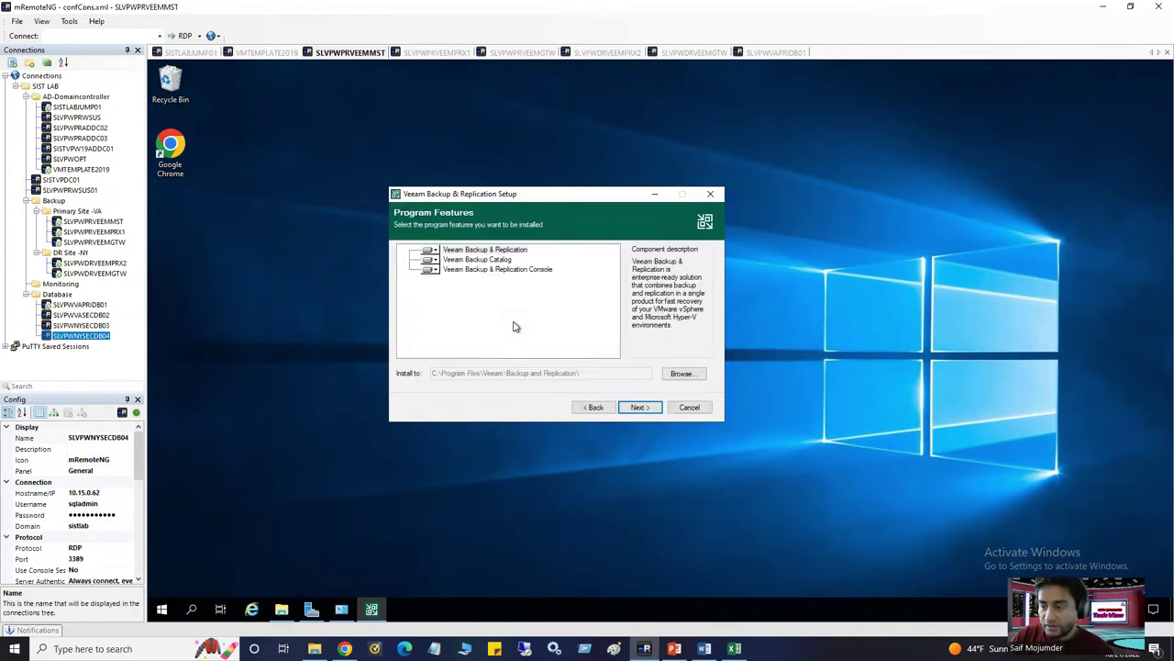
Accept the three default program features and let the System Configuration Check finish
left_click(639, 407)
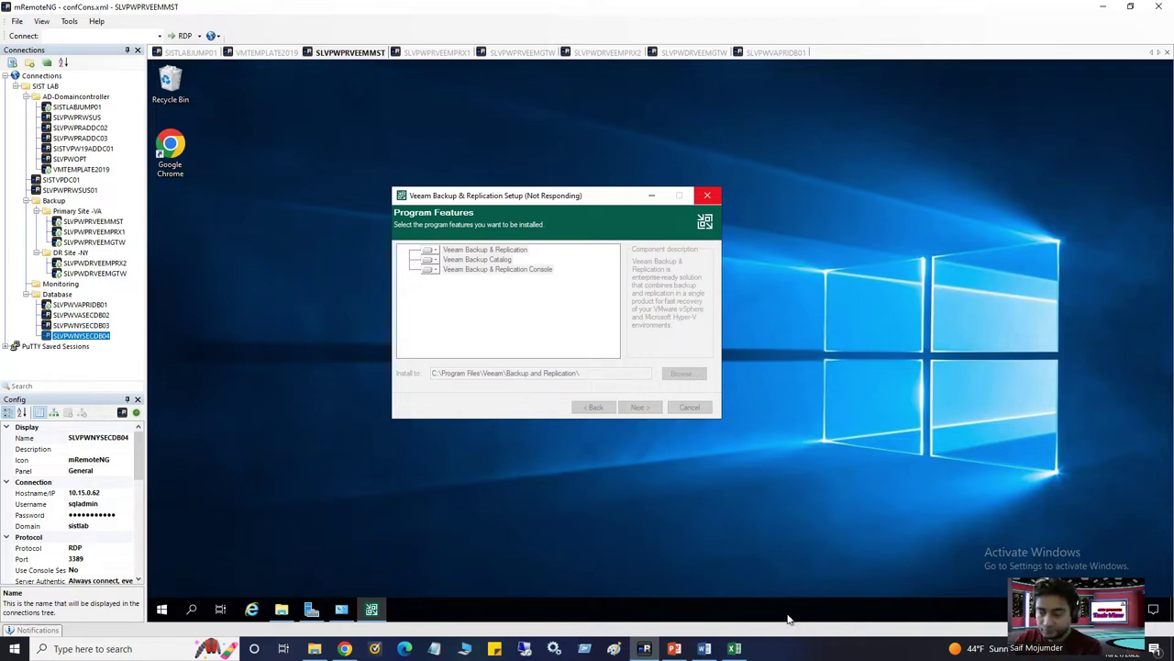
mouse_move(734, 648)
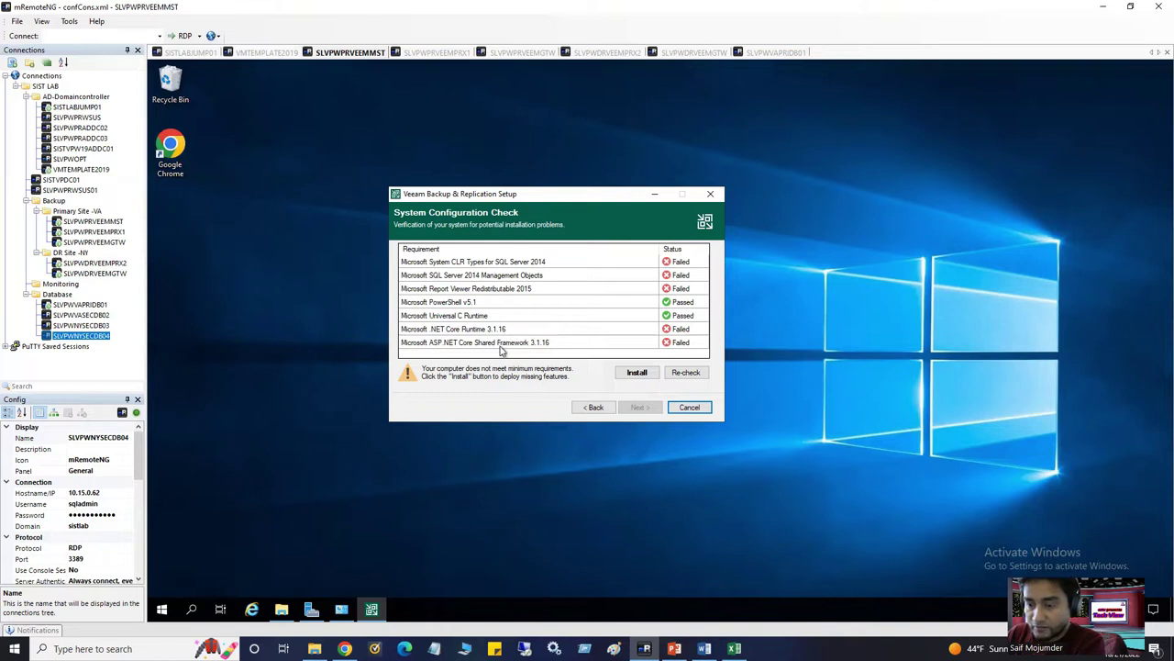
Install the failed prerequisites until all seven pass, then advance to Default Configuration
left_click(636, 374)
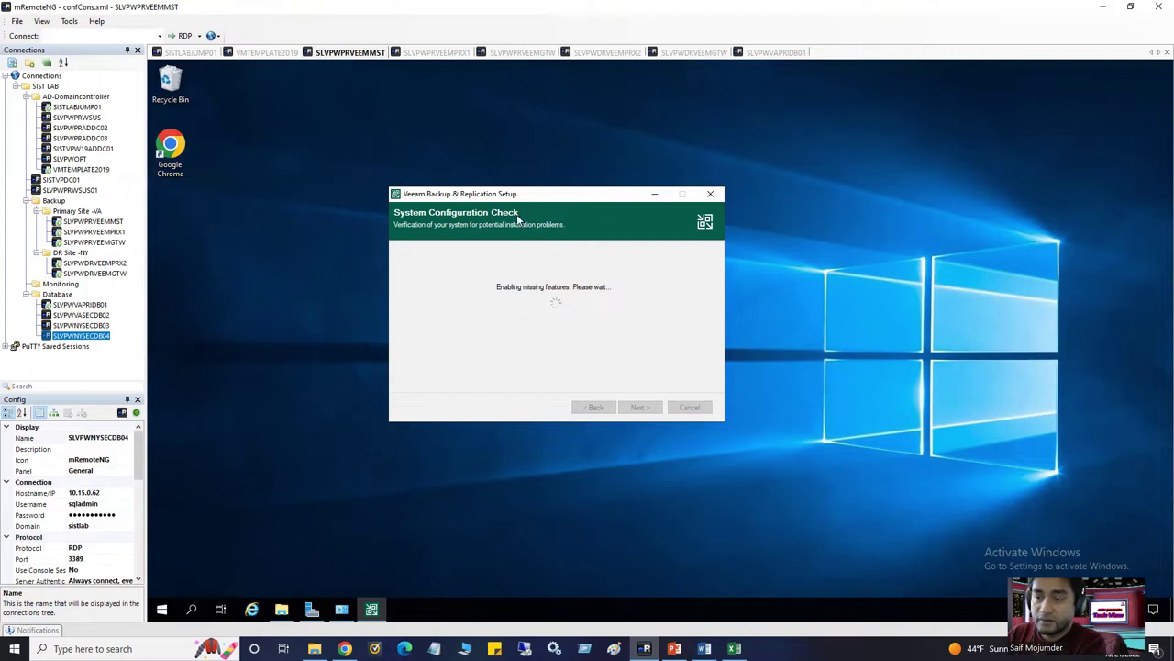
left_click_drag(516, 194, 539, 186)
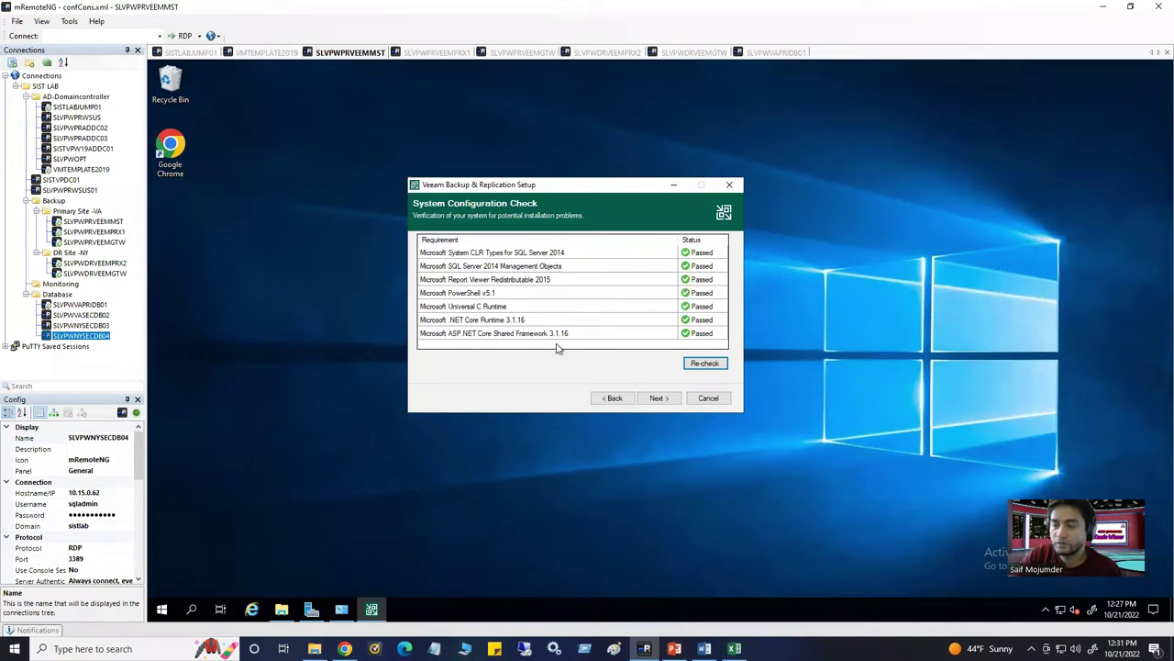
left_click(657, 400)
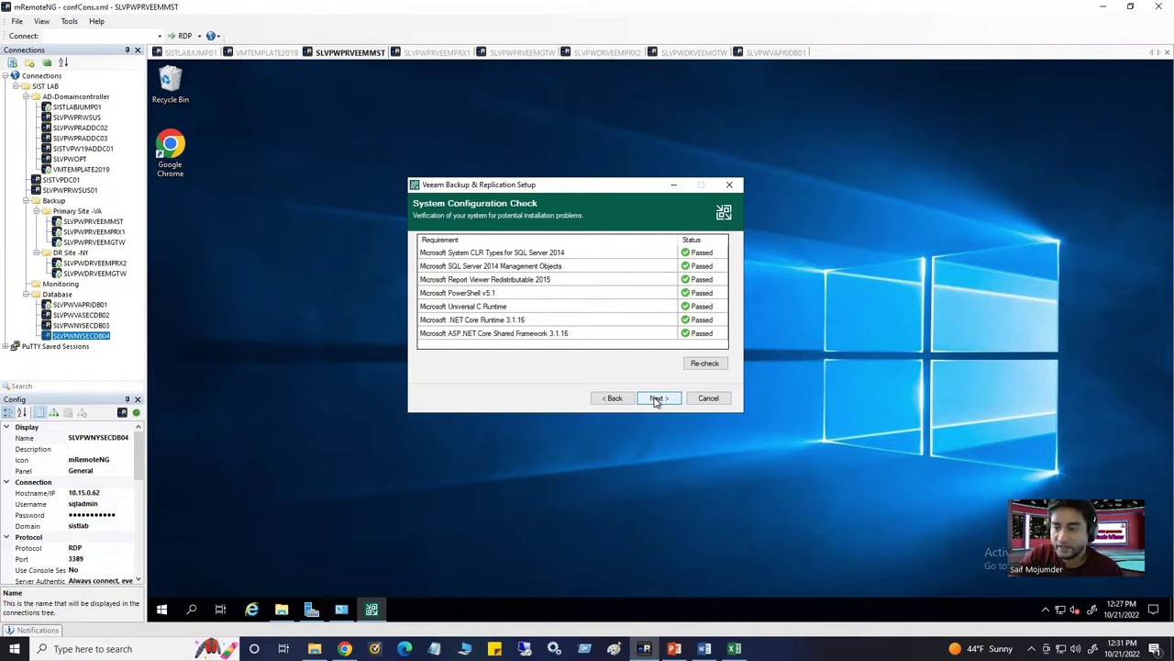
left_click(657, 400)
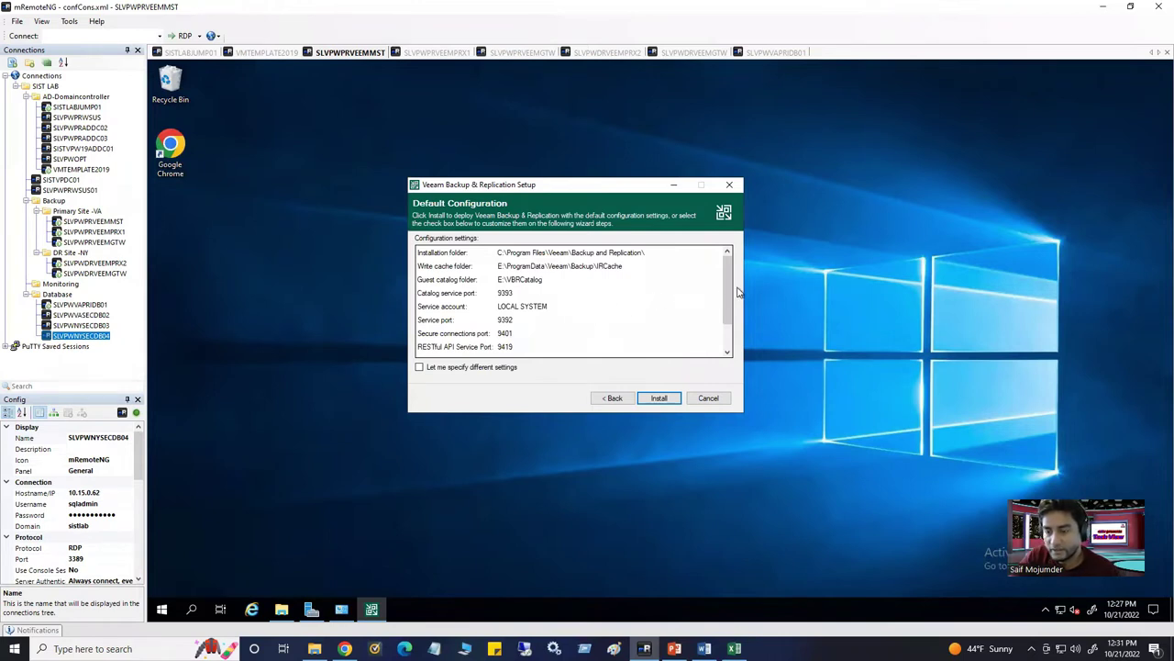
Review the default settings list and tick 'Let me specify different settings' before continuing
left_click_drag(732, 298, 734, 330)
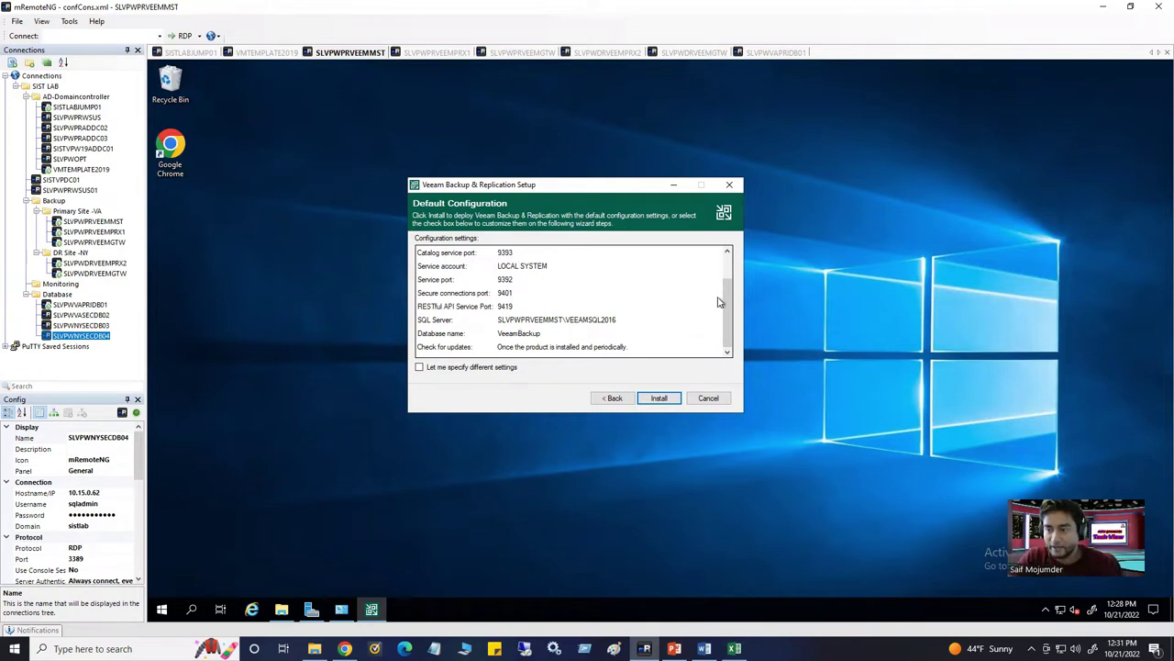
left_click_drag(729, 298, 728, 290)
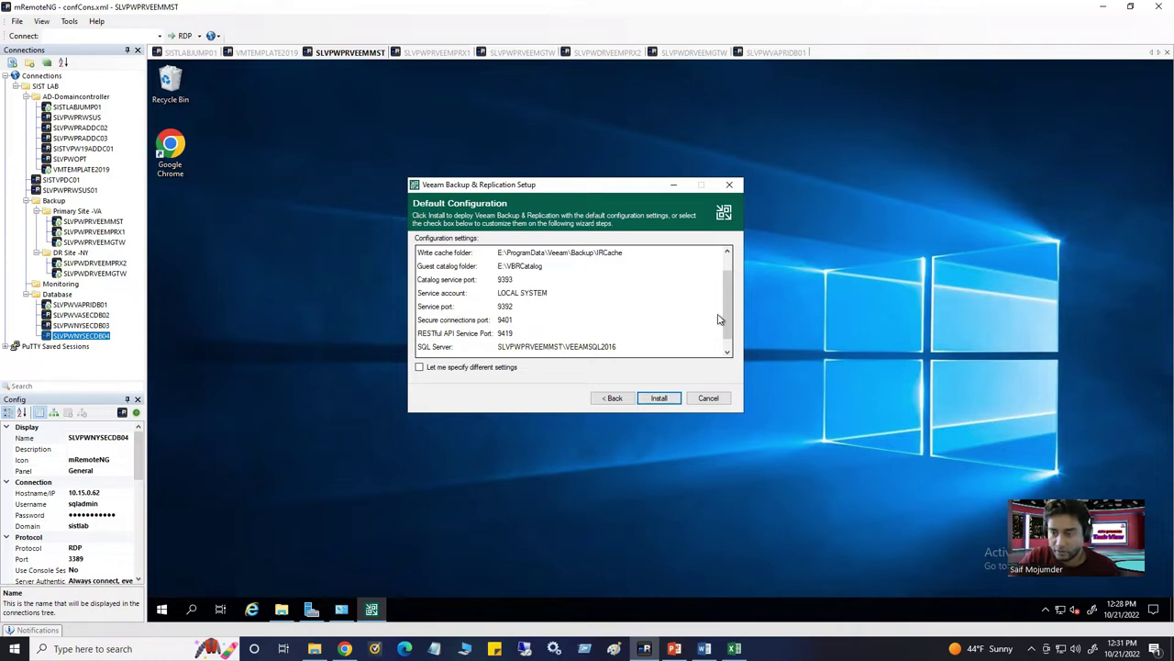
left_click_drag(727, 321, 730, 330)
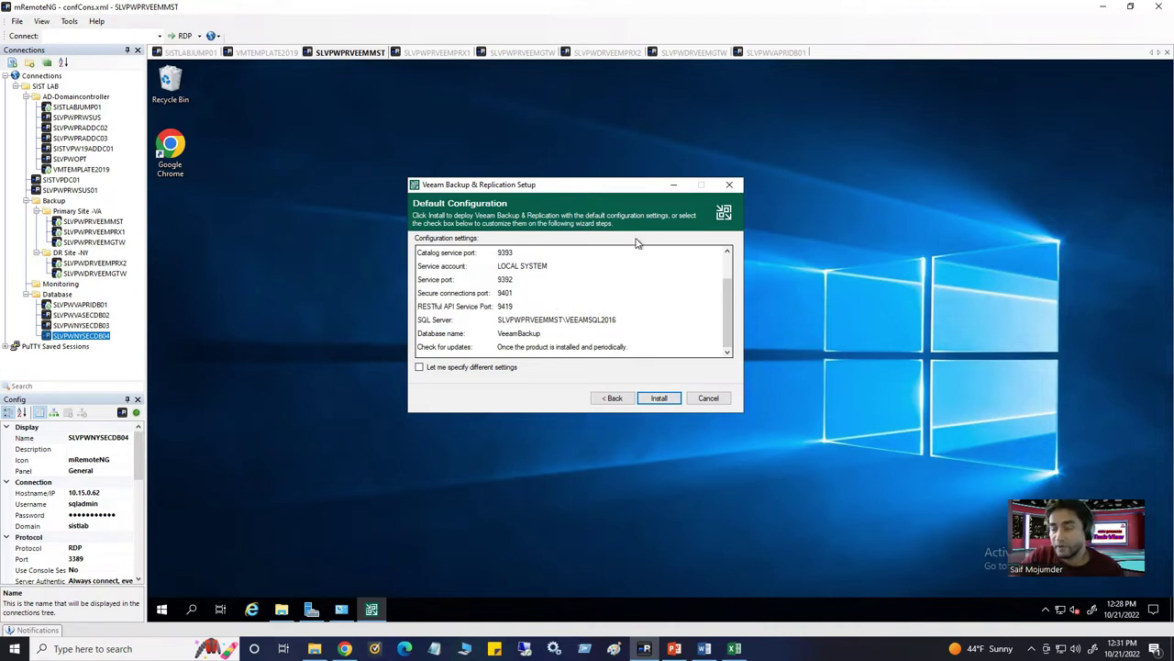
mouse_move(726, 314)
left_mouse_down()
mouse_move(729, 287)
mouse_move(730, 309)
left_mouse_up()
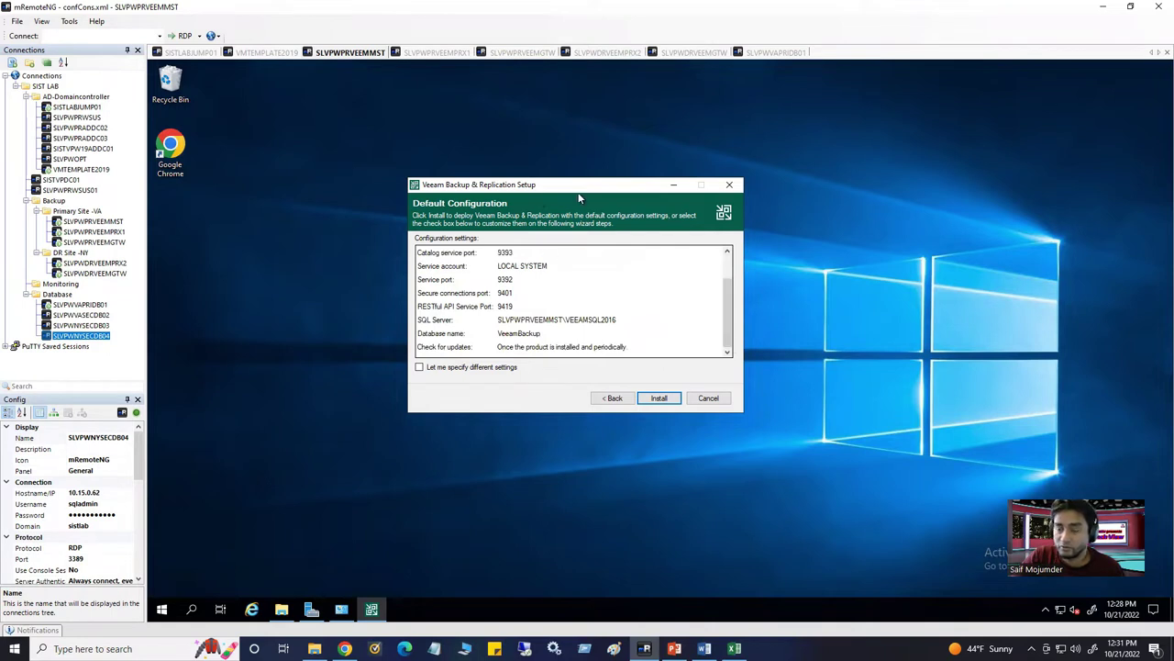
left_click_drag(560, 186, 540, 178)
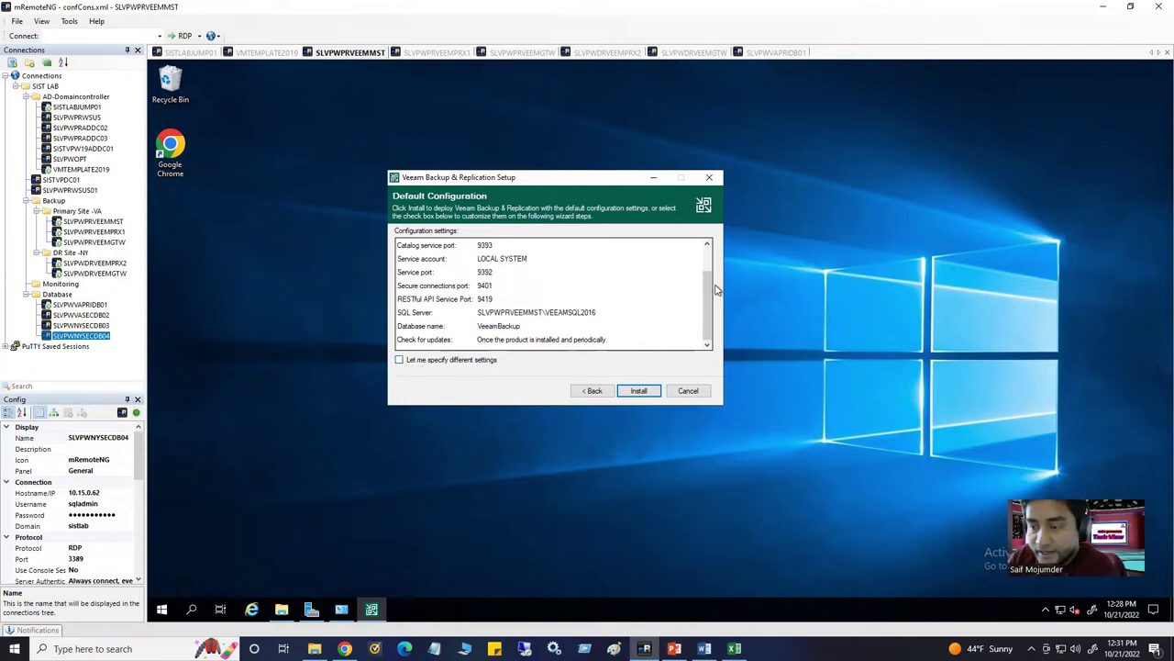
scroll(709, 264, "up", 1)
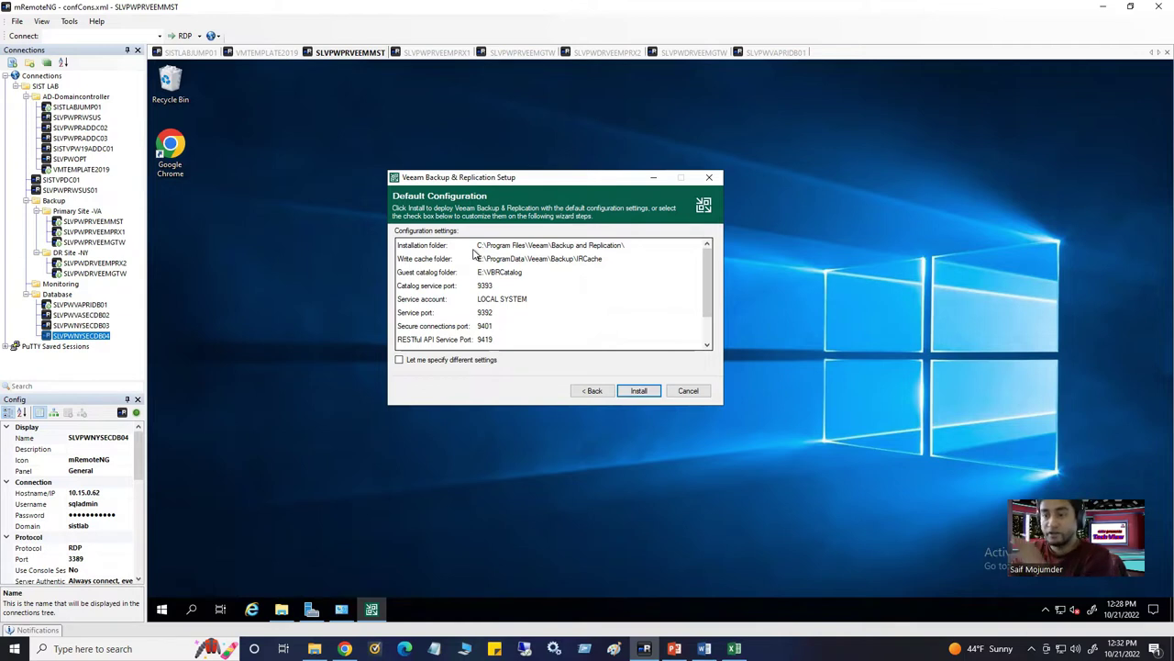
left_click_drag(706, 303, 712, 328)
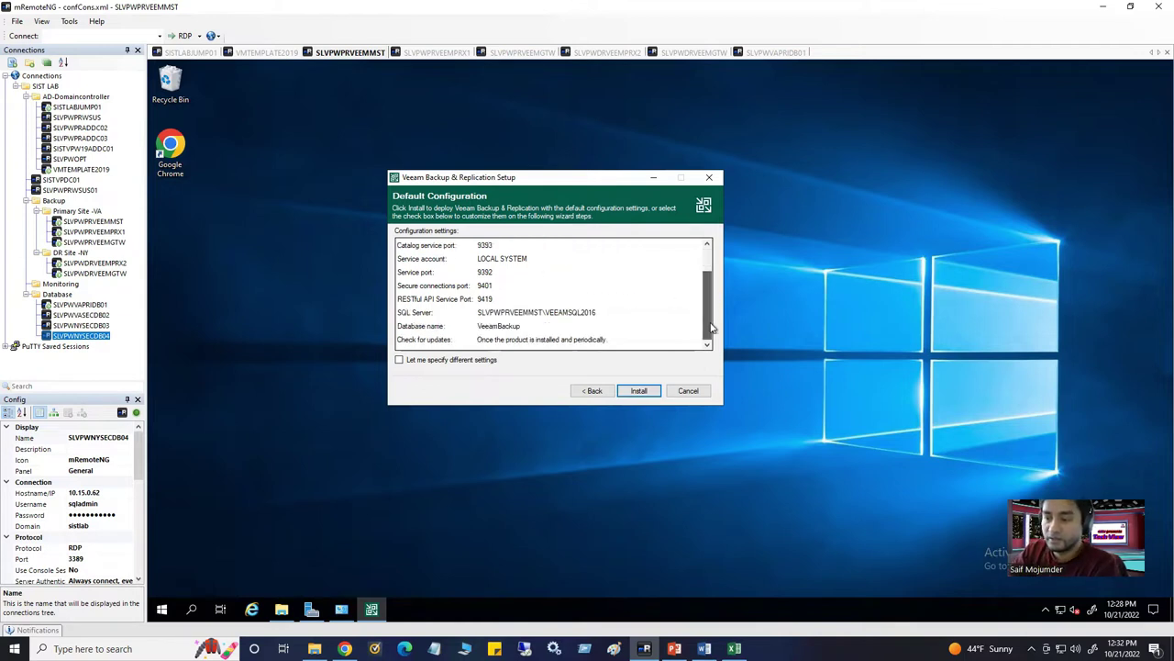
left_click(400, 360)
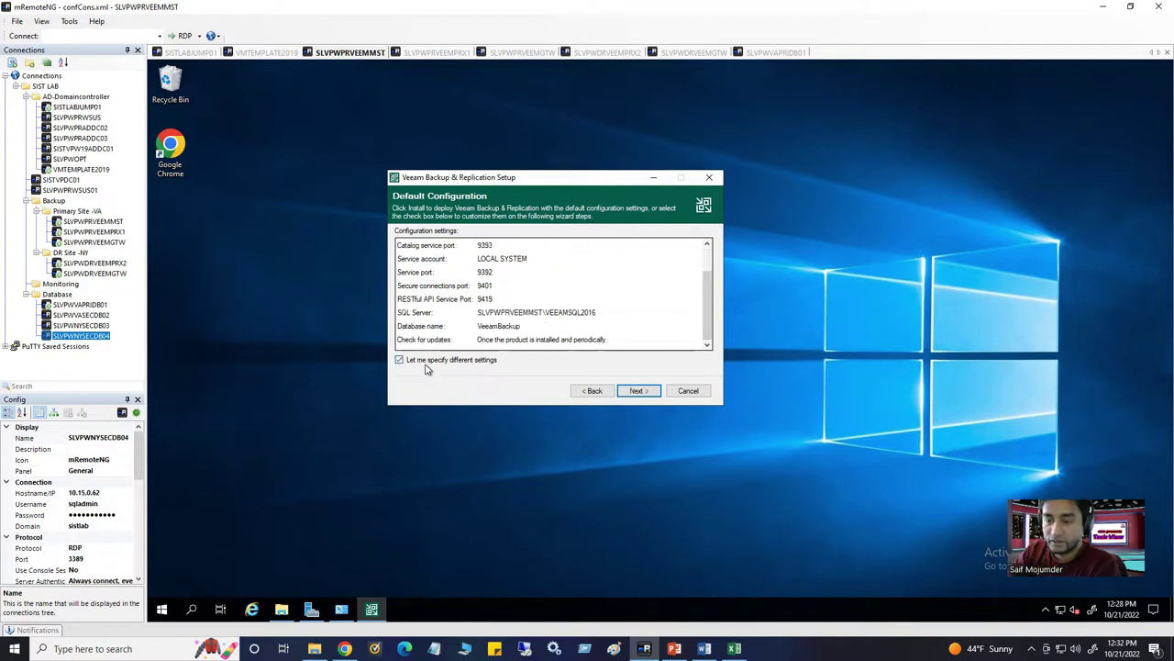
left_click(635, 392)
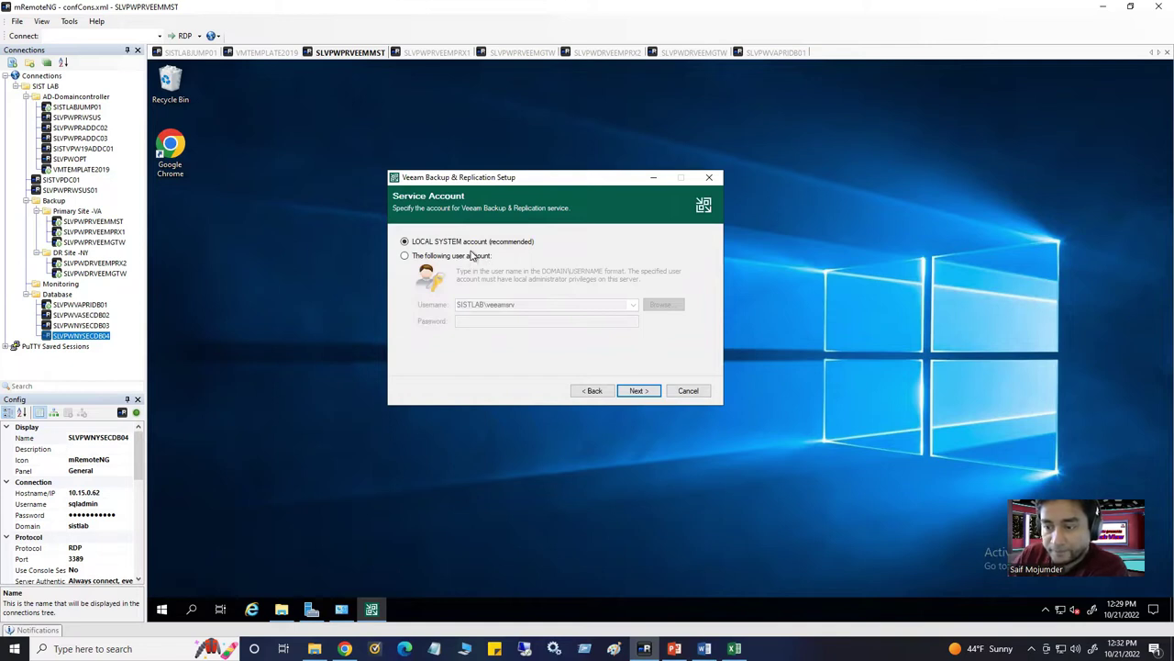
Set the Veeam service to run under a specific user account and begin looking up the username
left_click(405, 256)
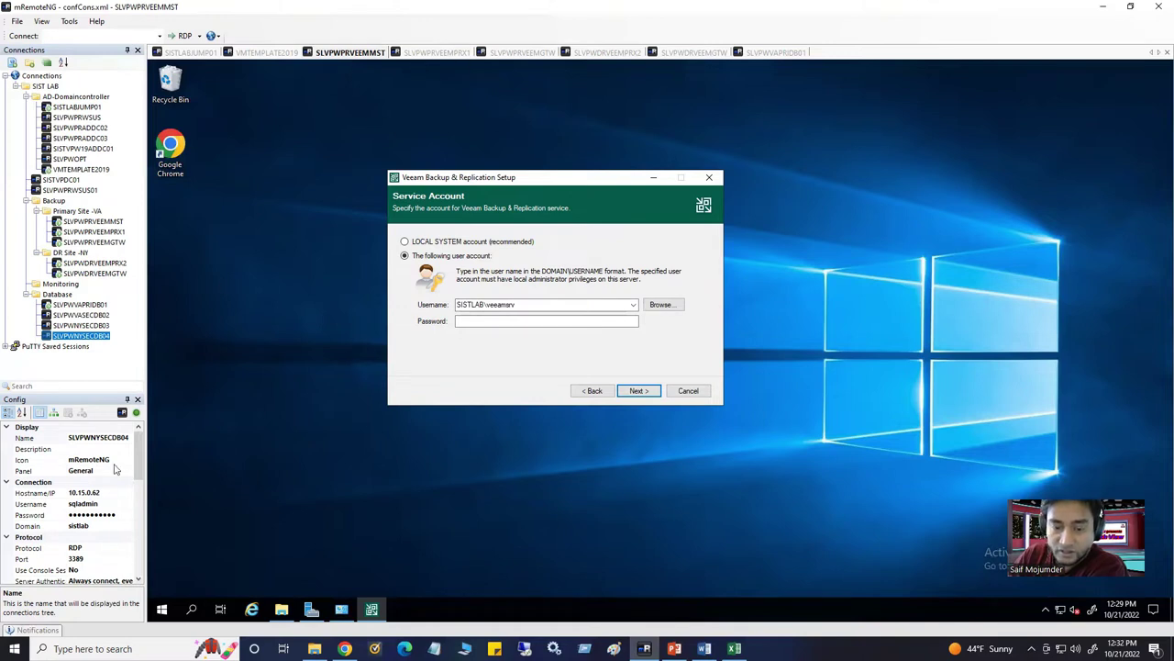
left_click(96, 222)
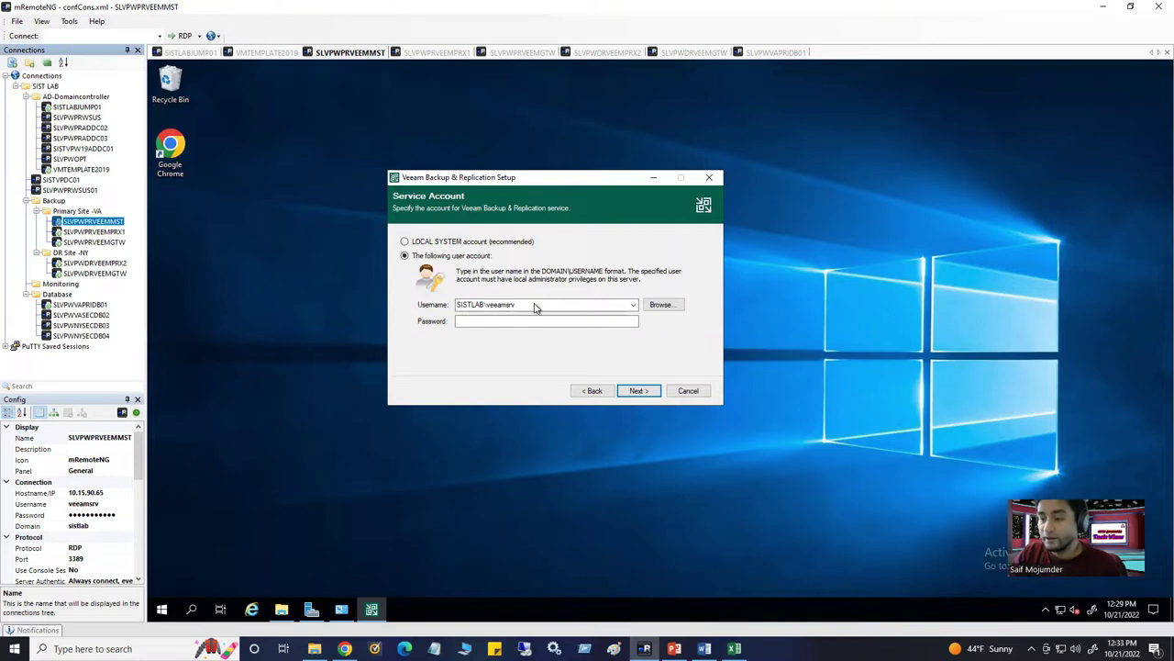
left_click(675, 311)
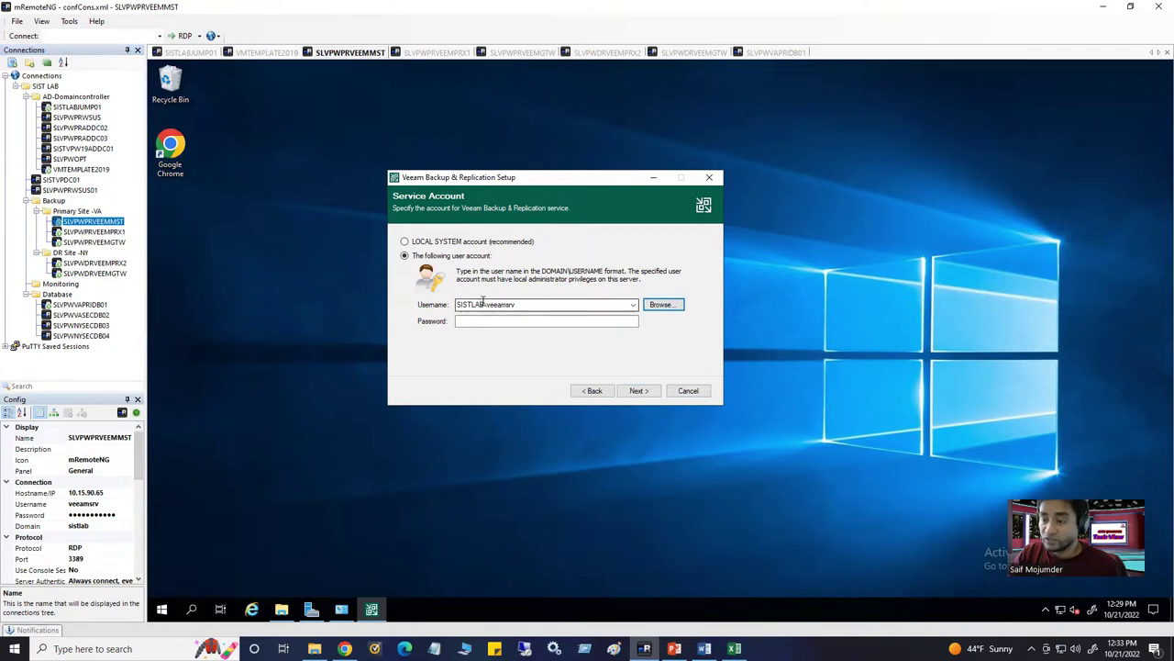
Look up 'vee' in Select Users and dismiss the Name Not Found warning
left_click(662, 306)
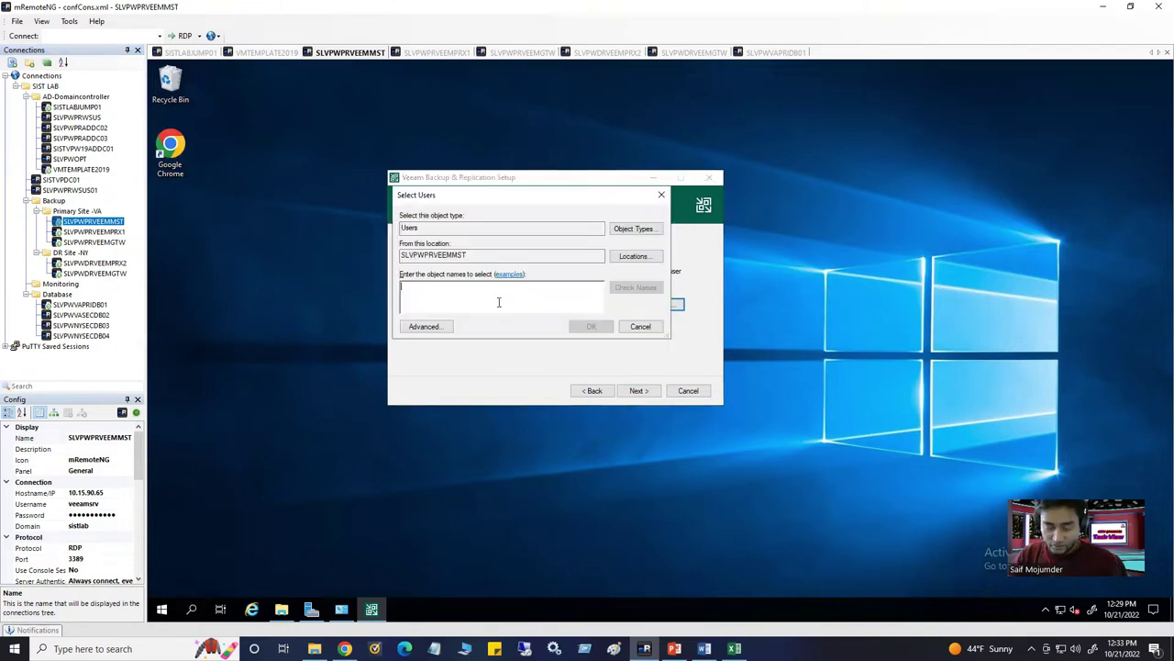
type("veeamsrv")
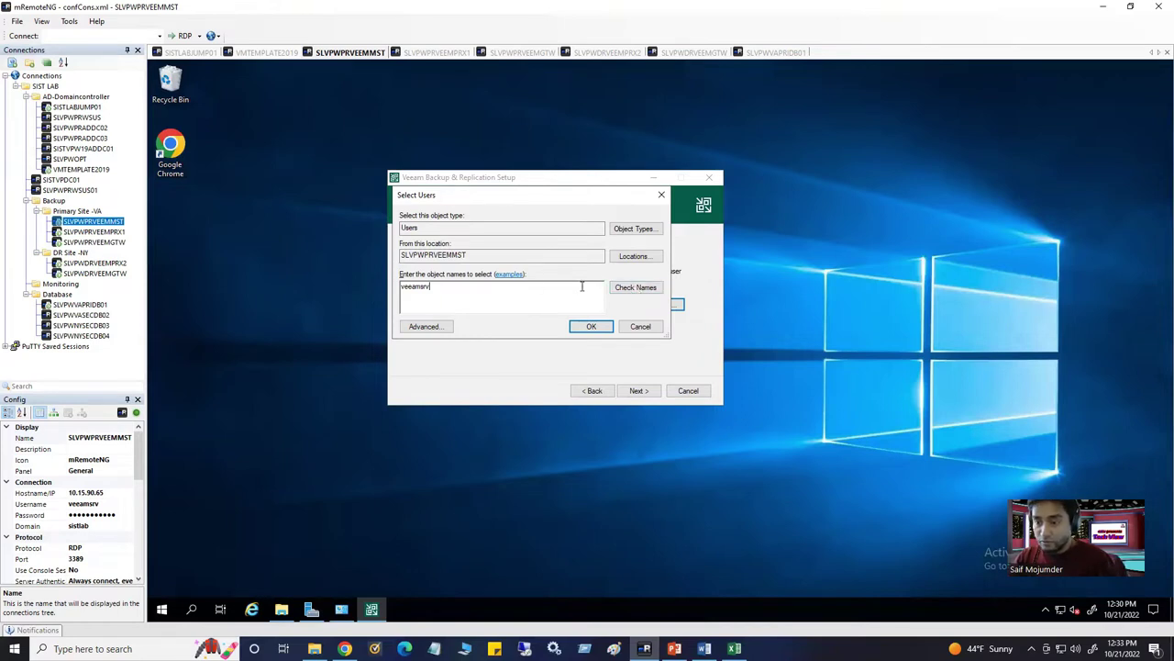
left_click(633, 288)
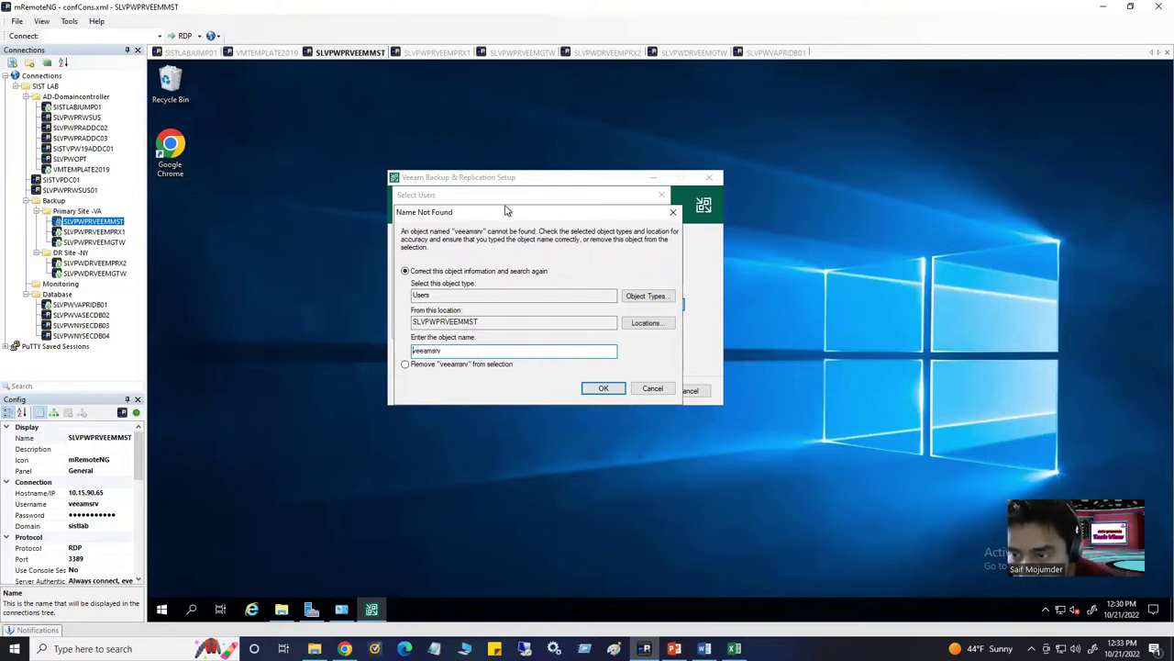
left_click_drag(508, 212, 641, 268)
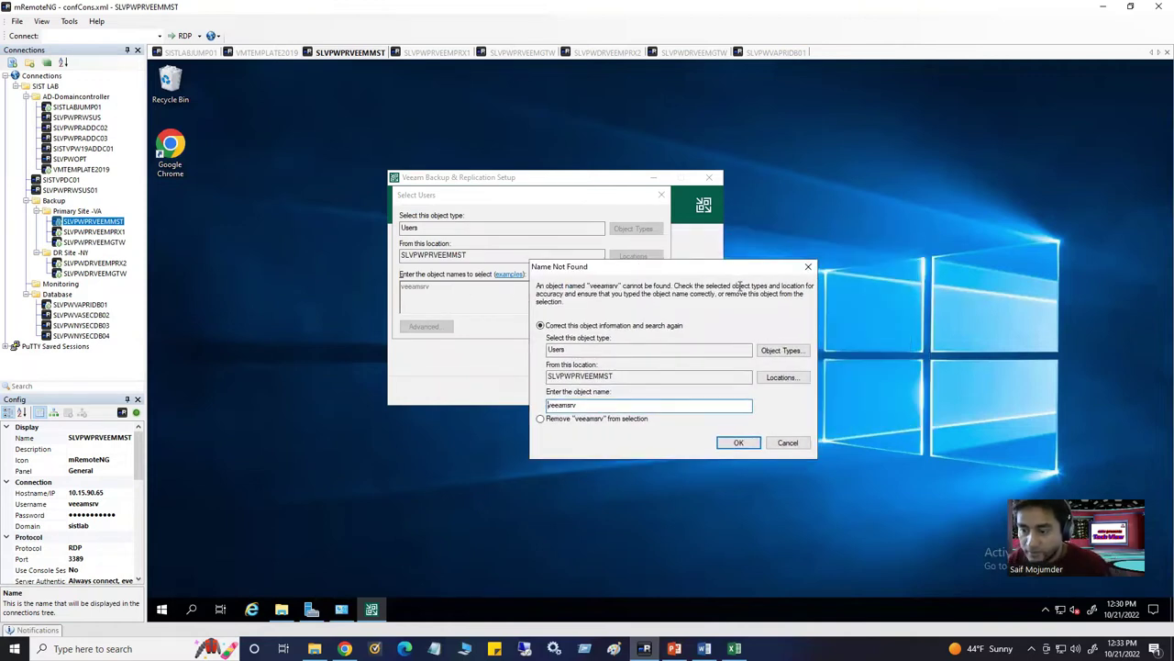
left_click(808, 266)
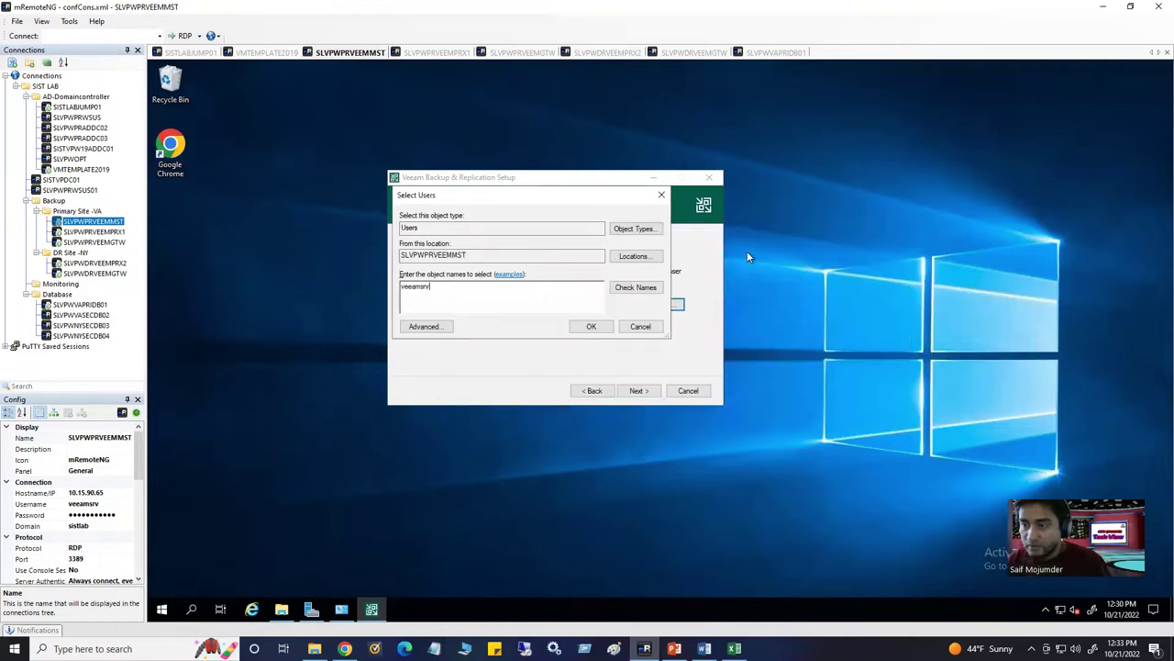
Close the picker, adjust the username field text and reopen Select Users
left_click(661, 197)
left_click(534, 304)
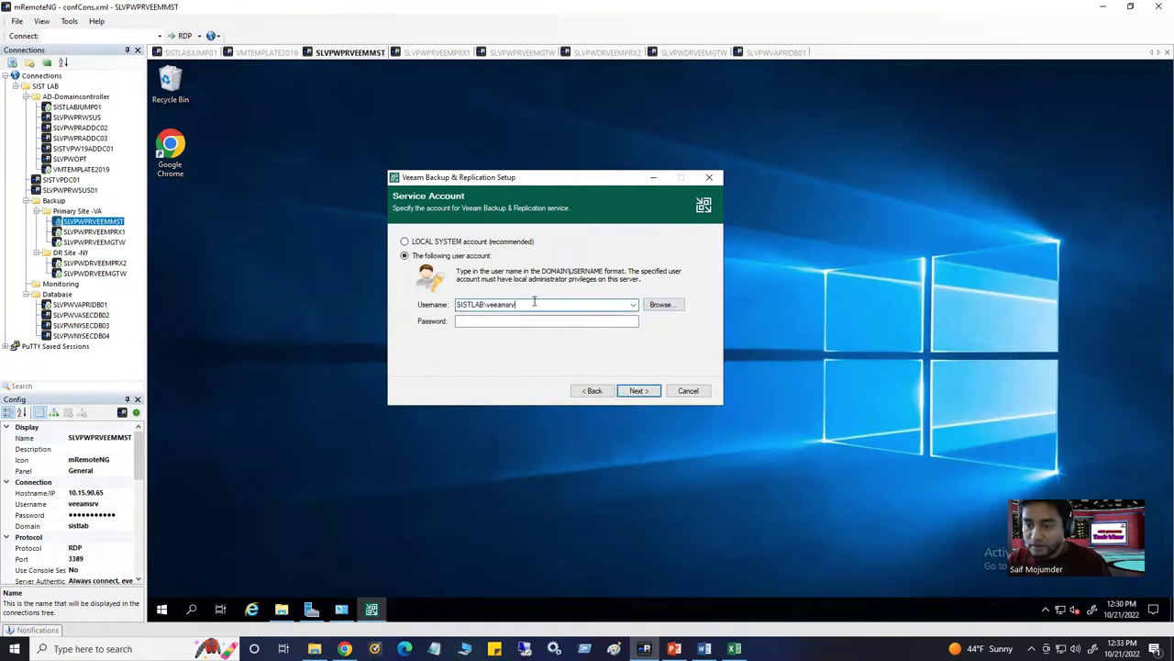
left_click_drag(518, 304, 492, 305)
left_click(662, 304)
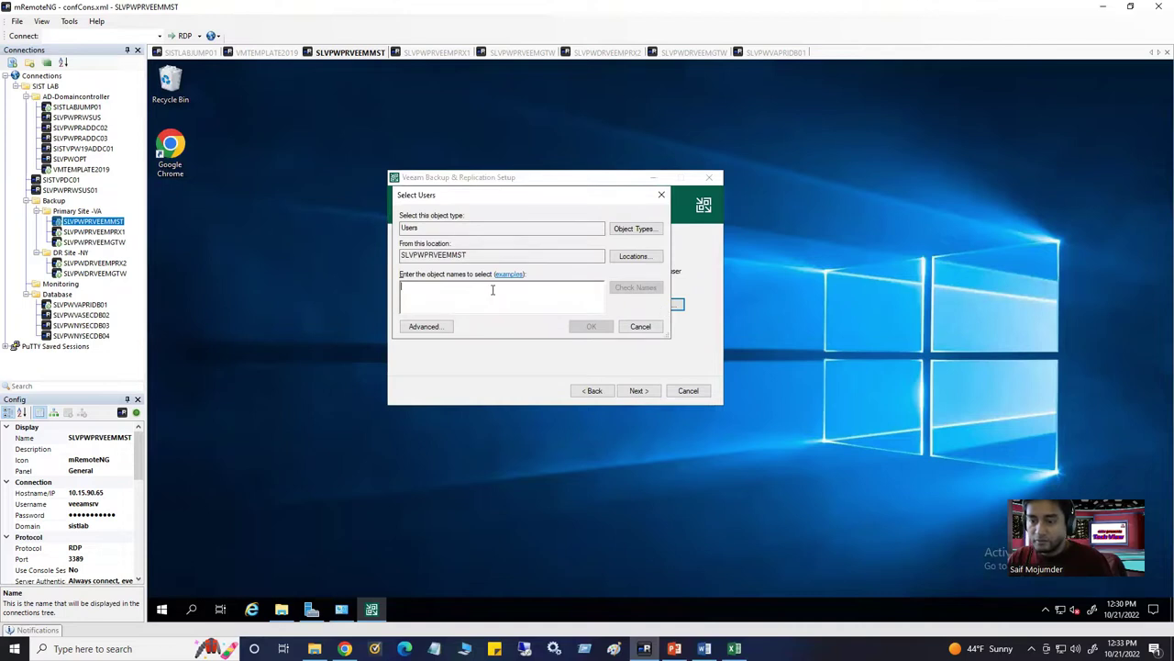
Set the search location to sistlab.com and resolve the account as SISTLAB\veeamsrv
type("veeamsrv")
left_click(636, 287)
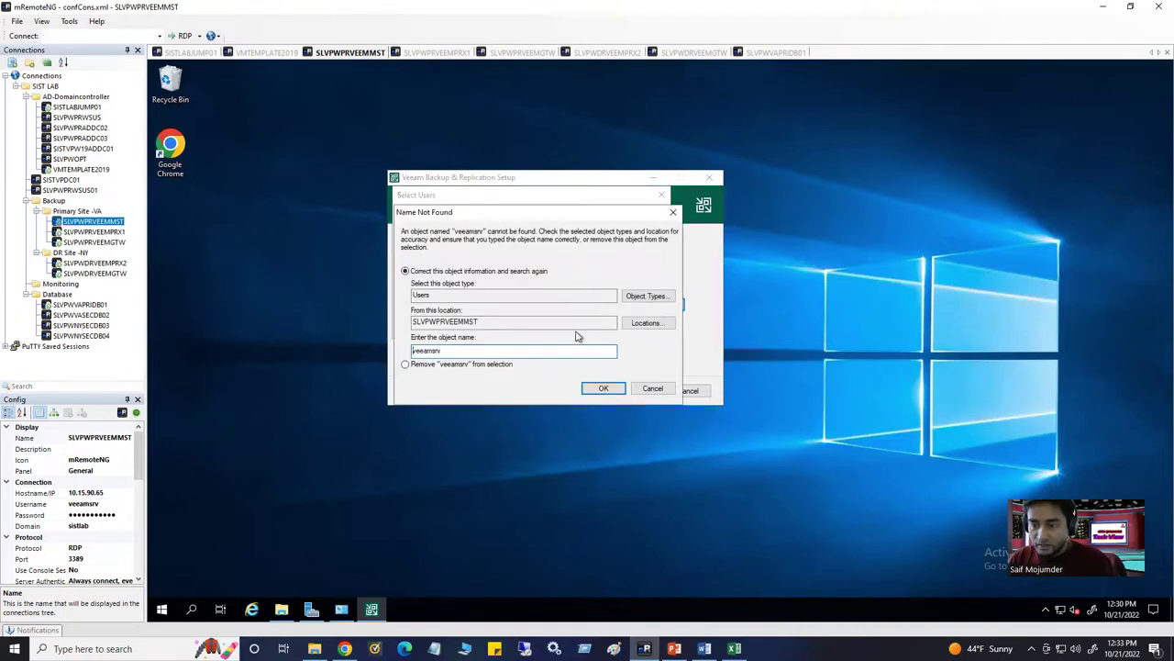
left_click(660, 297)
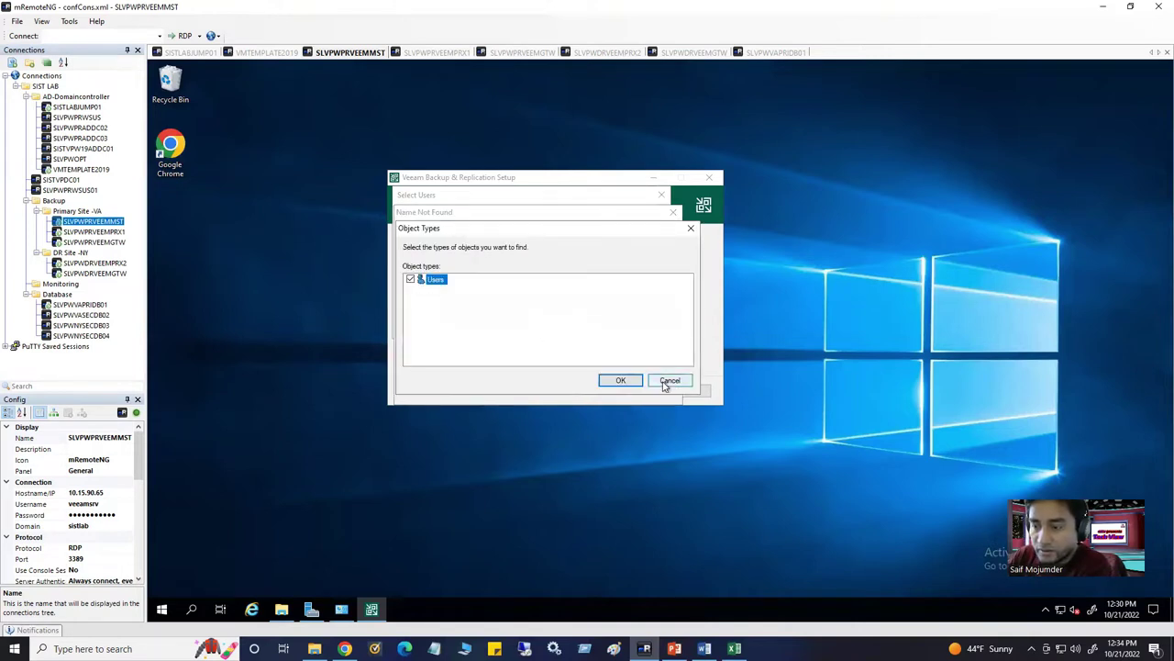
left_click(666, 385)
left_click(647, 323)
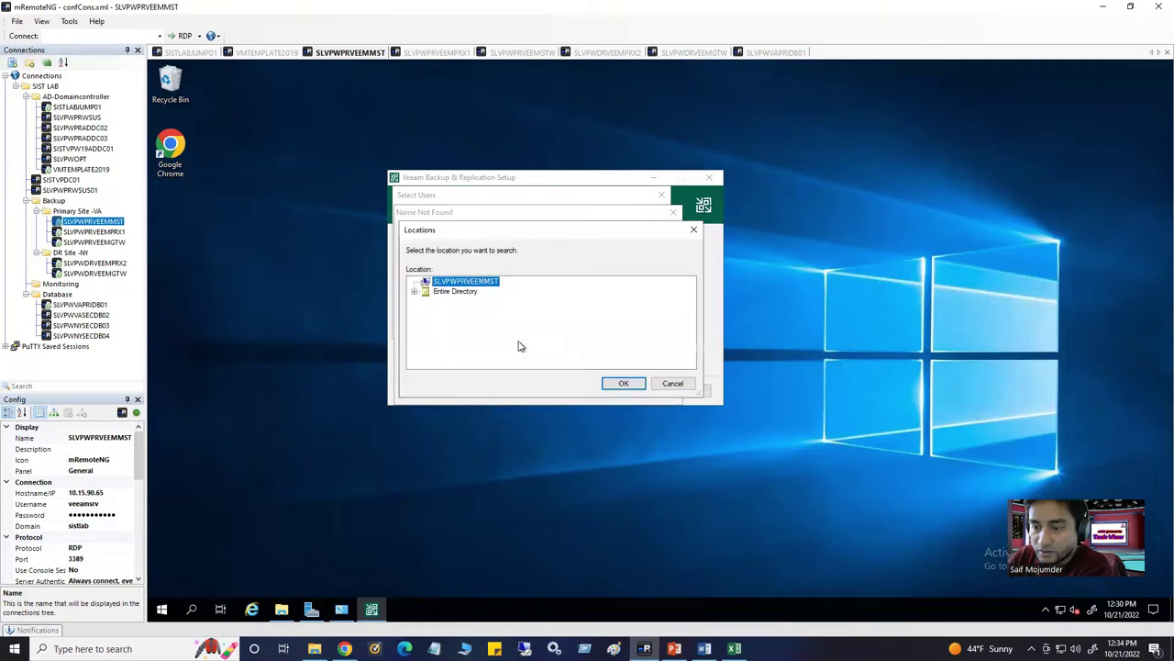
left_click(414, 292)
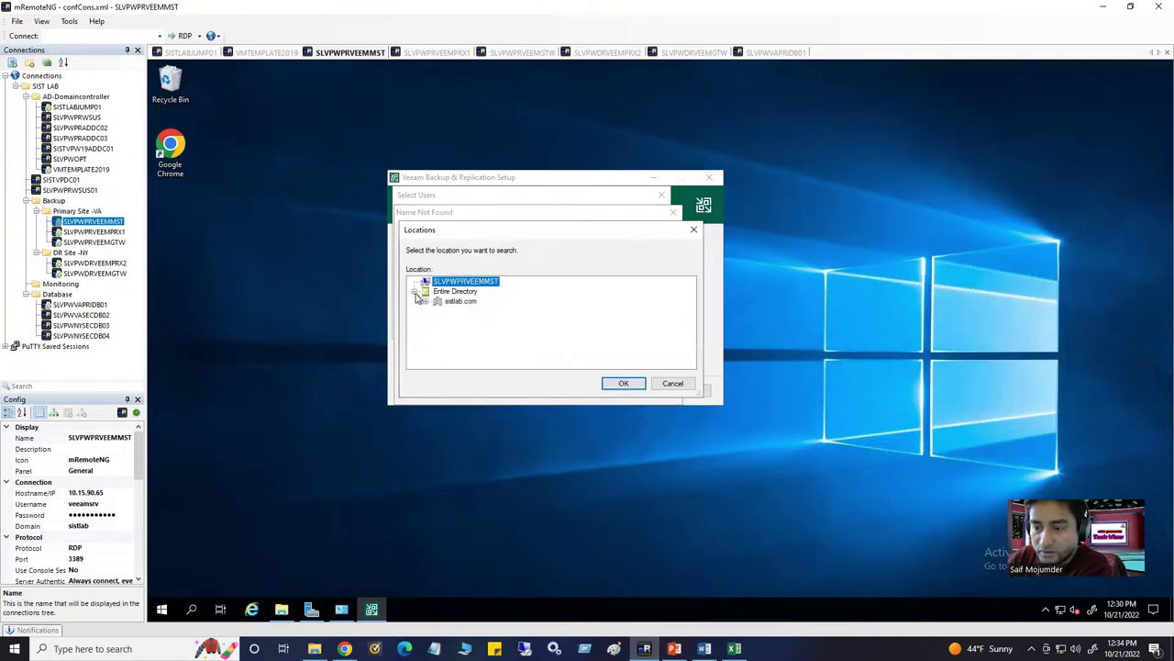
left_click(454, 302)
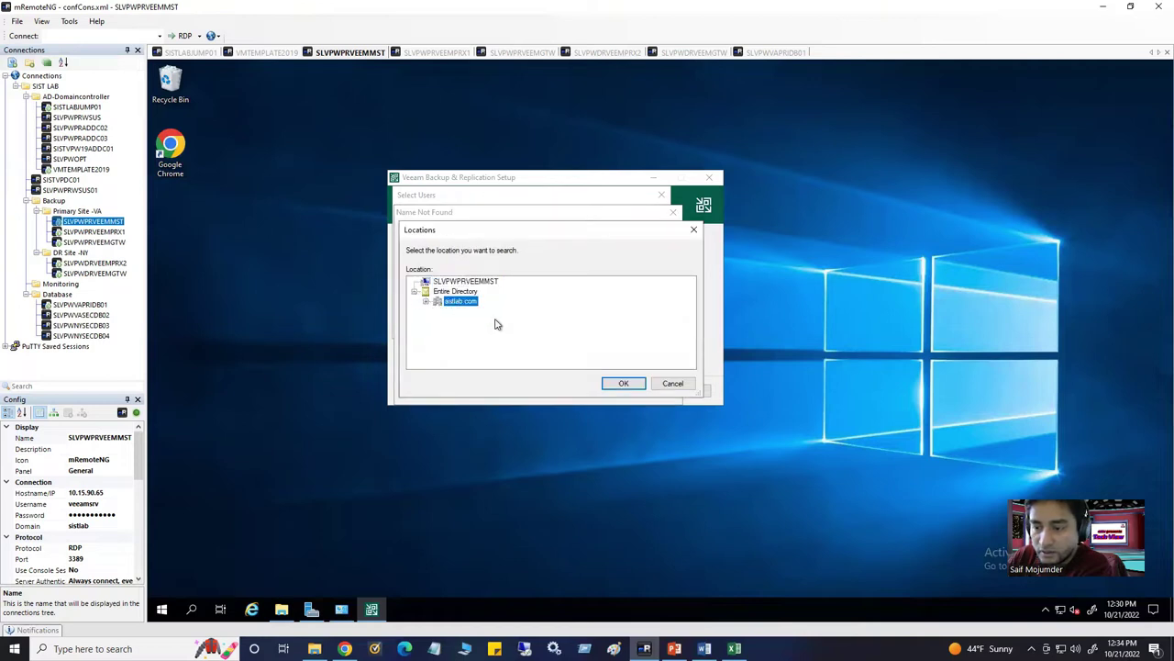
left_click(623, 384)
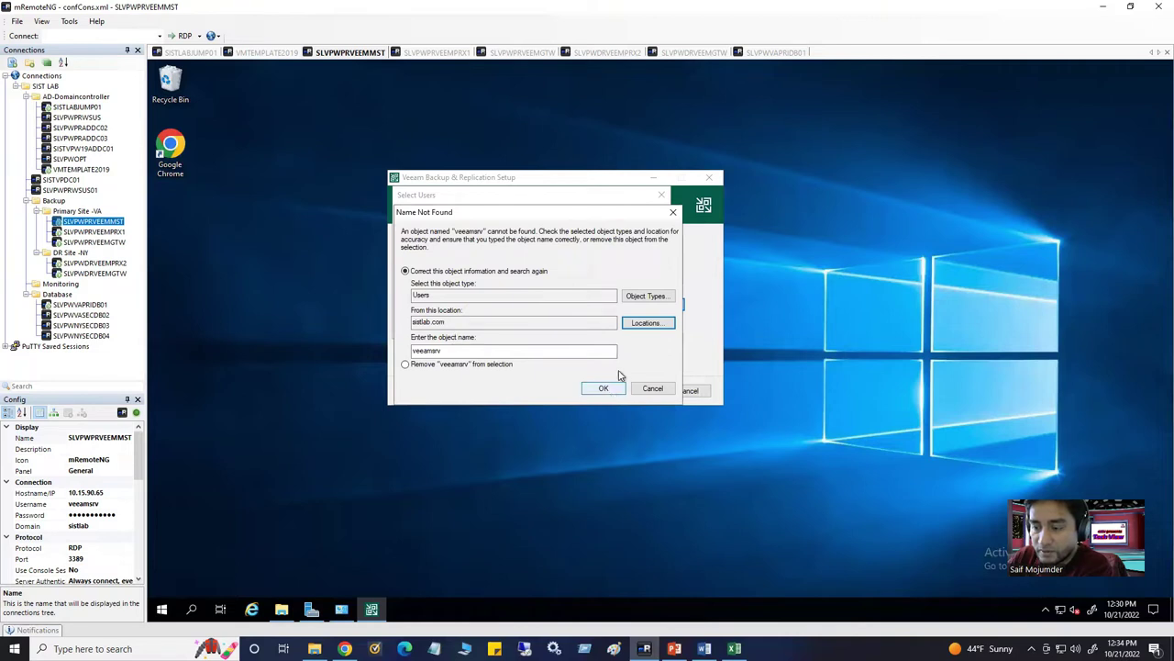
left_click(603, 388)
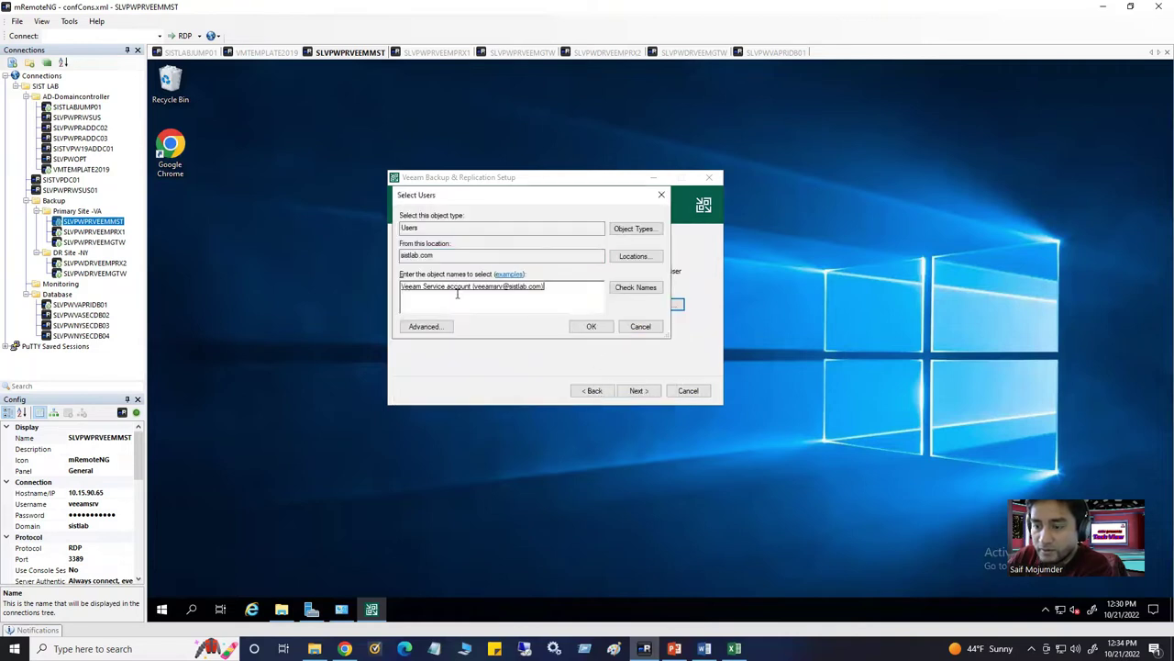
left_click(591, 325)
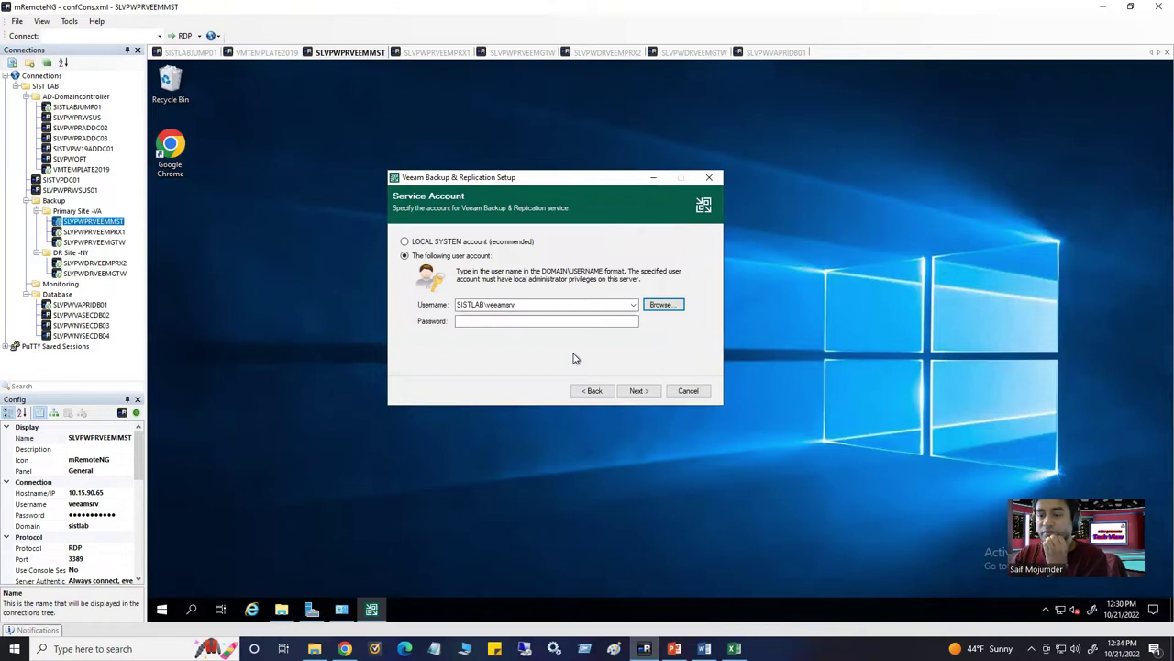
Enter the service account password and advance to the SQL Server instance step
left_click(536, 323)
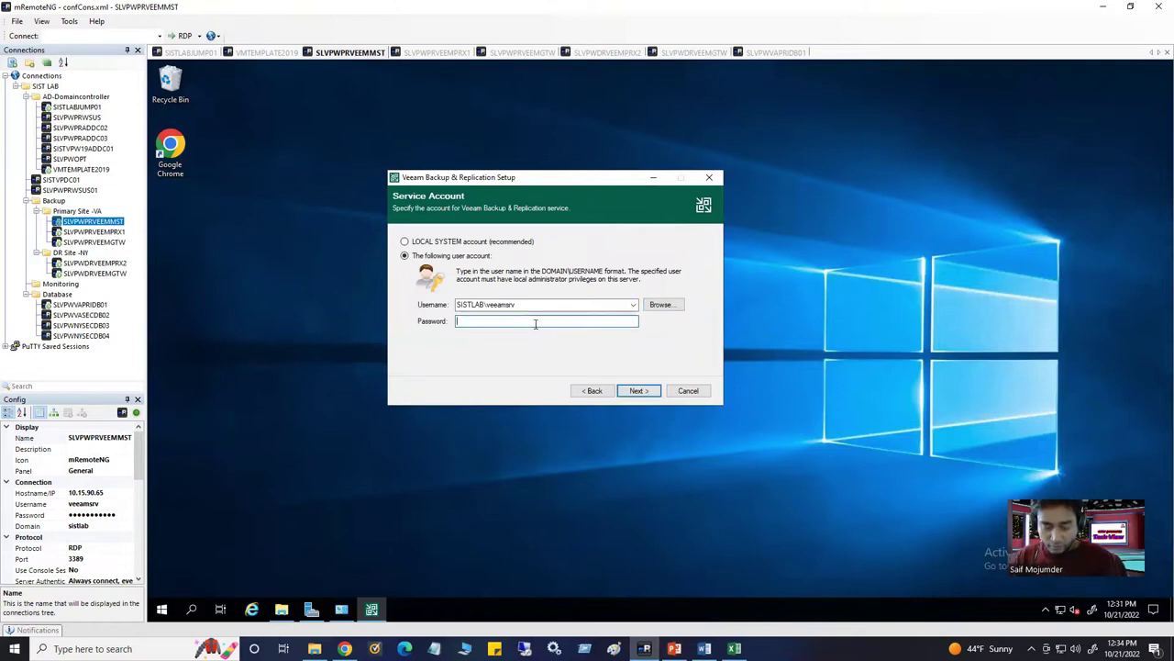
type("••")
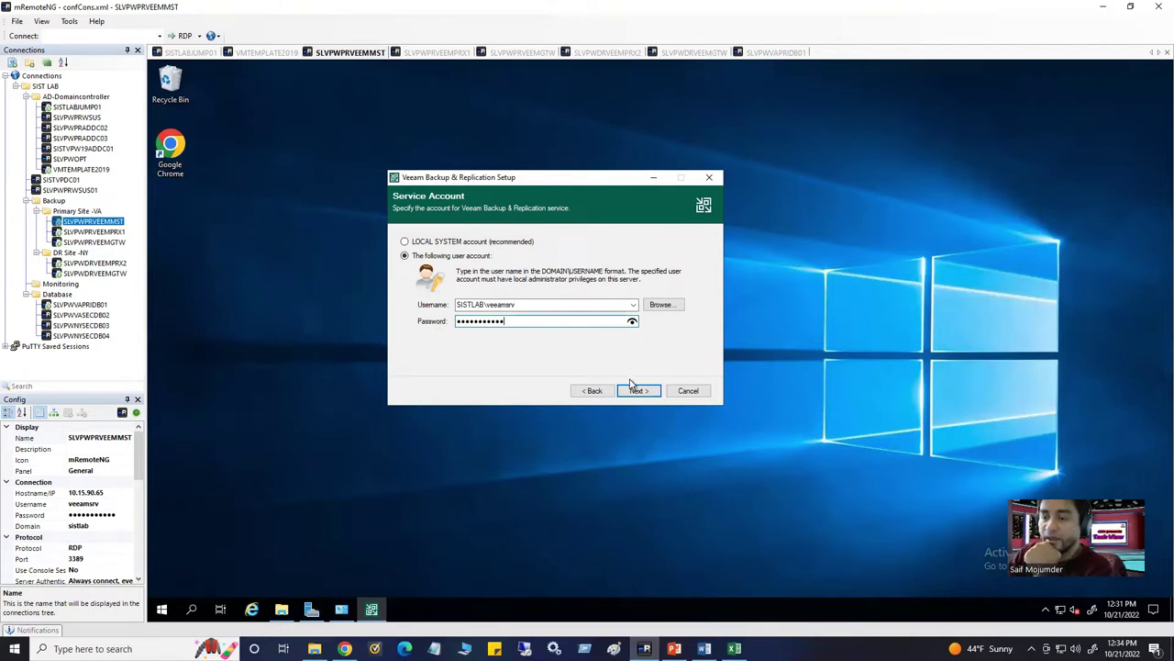
left_click(637, 390)
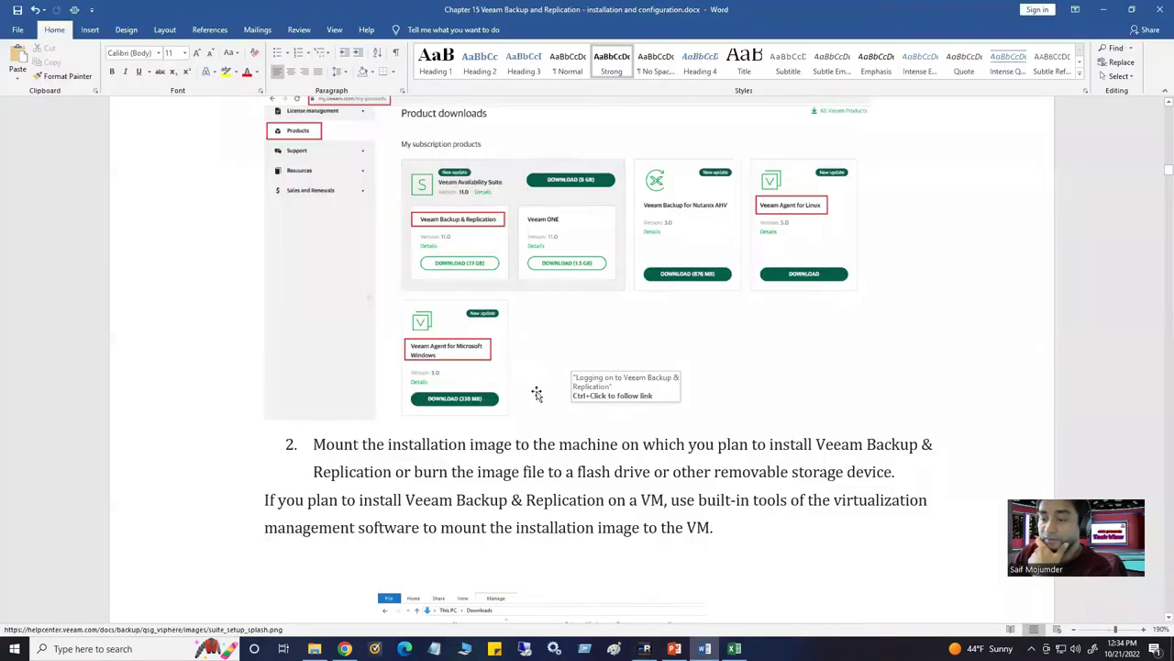
Scroll the Word guide to step 11's existing SISTSQLLIST01 instance screenshot, then return to mRemoteNG
scroll(539, 464, "down", 5)
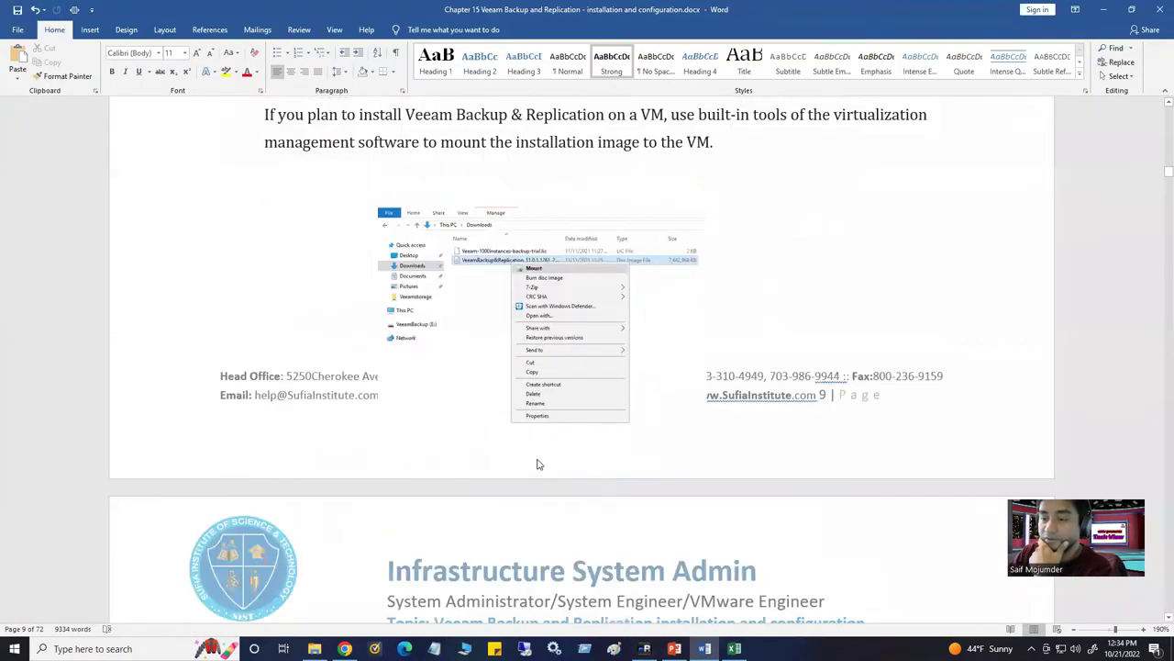
scroll(538, 464, "down", 3)
scroll(545, 266, "up", 2)
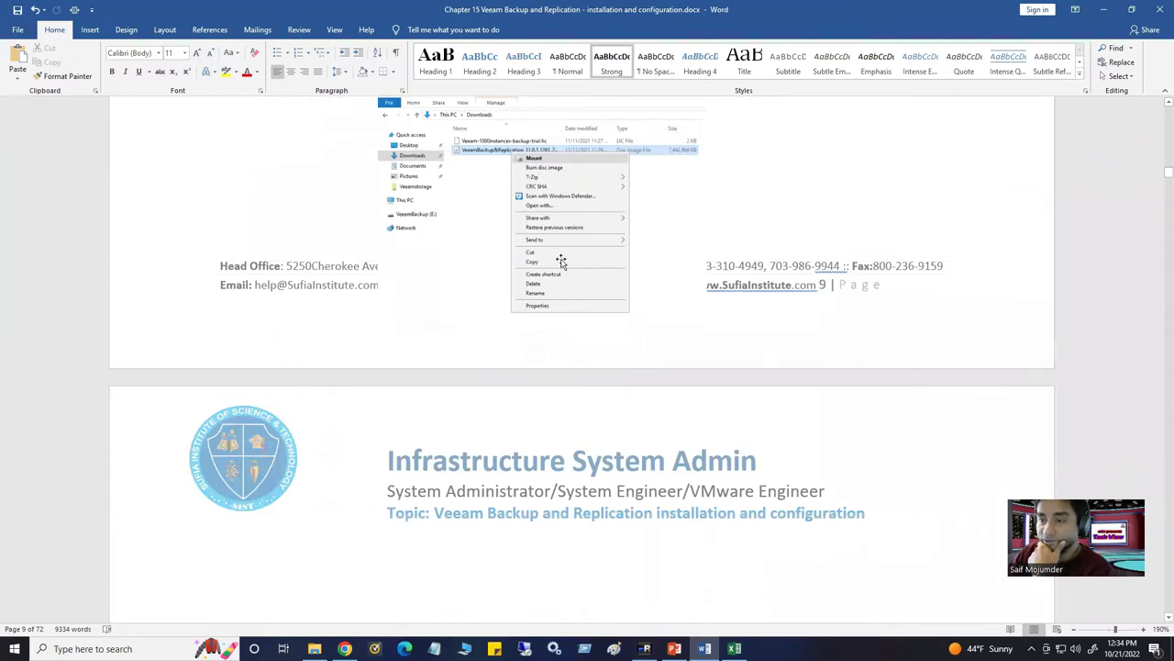
scroll(558, 262, "down", 4)
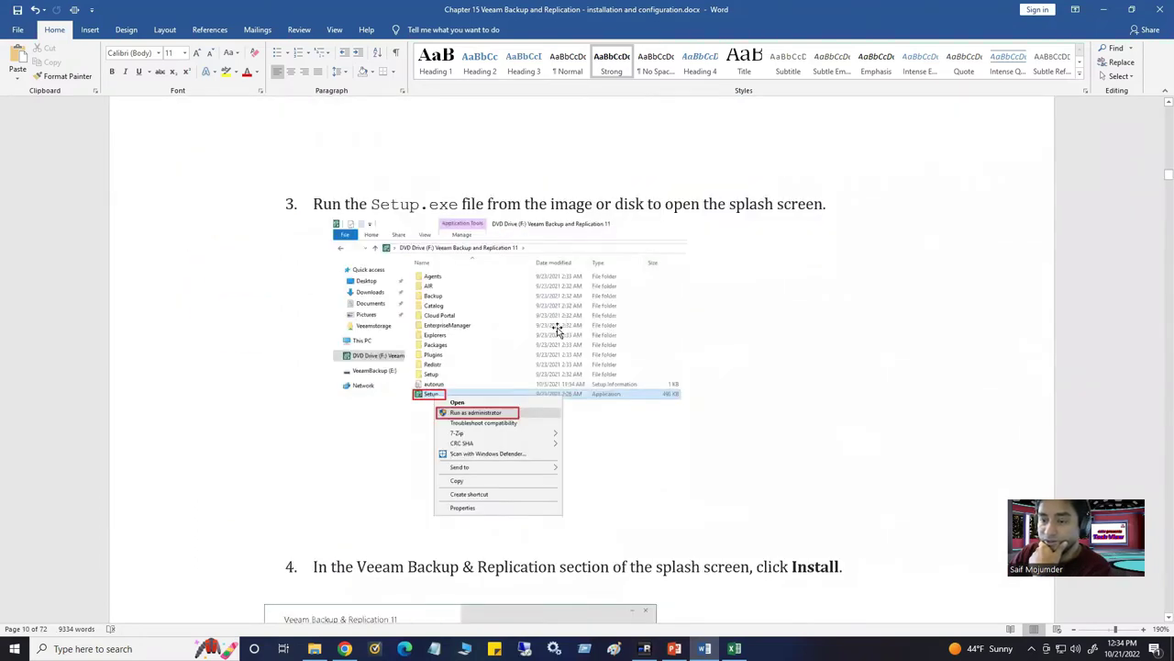
scroll(514, 431, "down", 5)
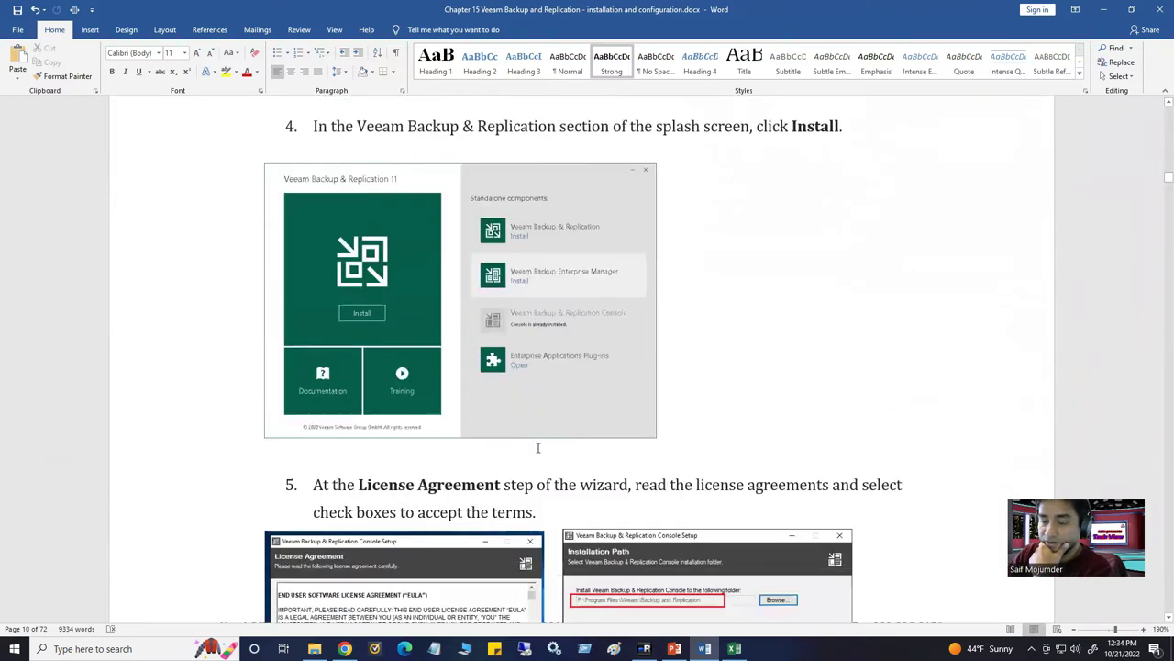
scroll(538, 447, "down", 4)
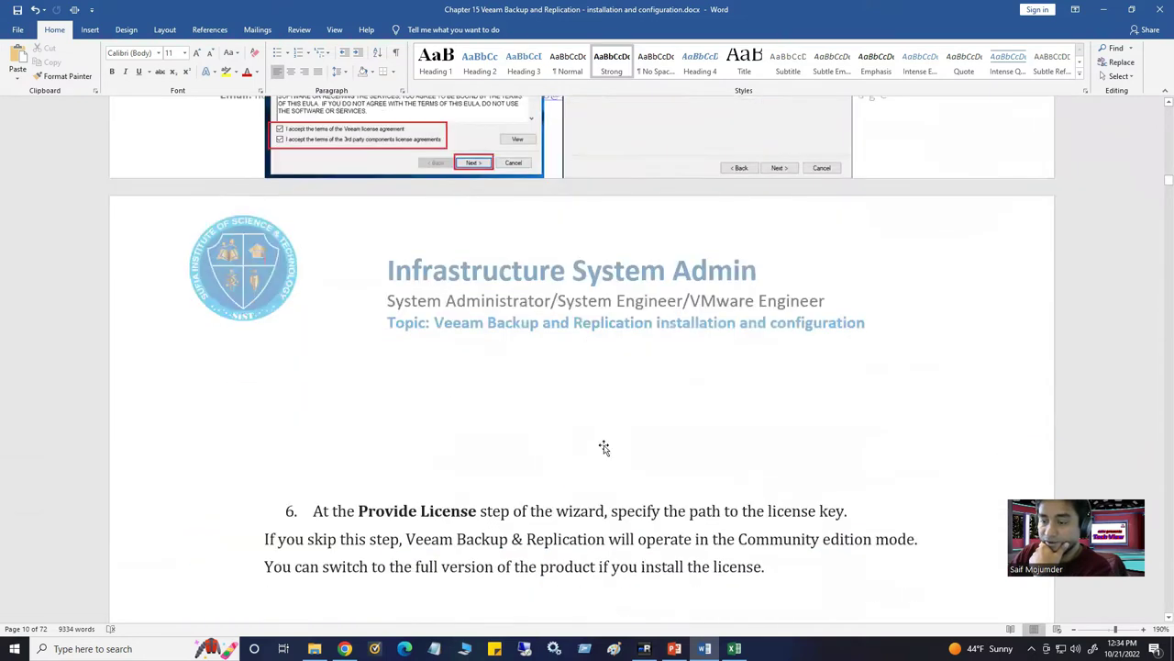
scroll(604, 446, "down", 5)
scroll(544, 338, "down", 3)
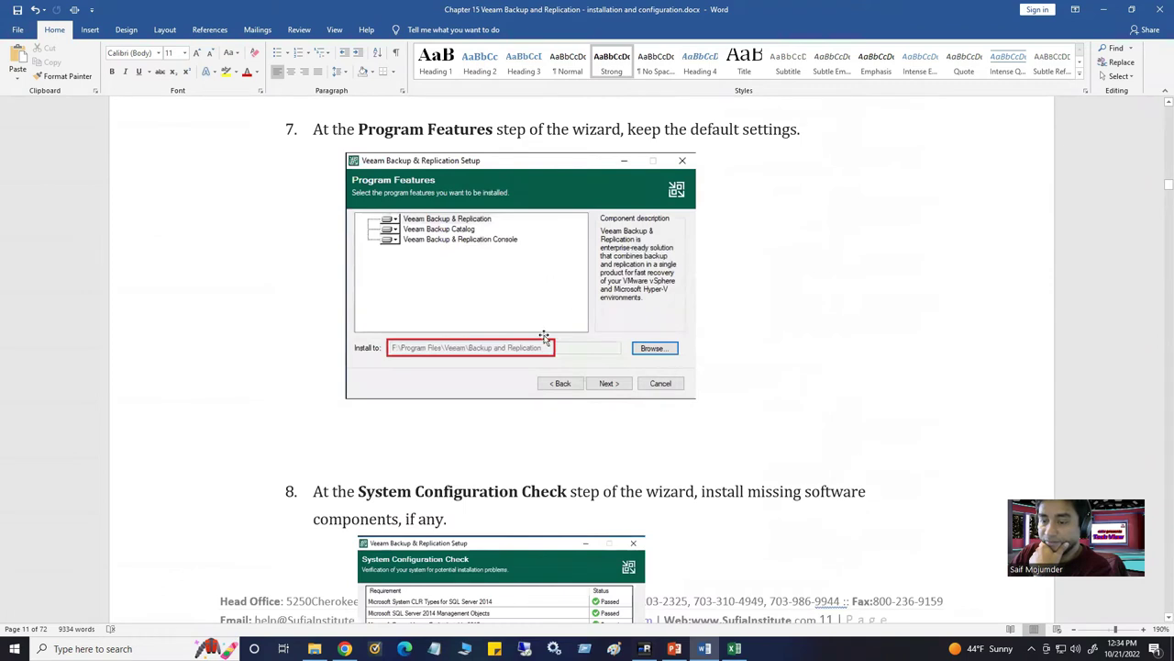
scroll(537, 385, "down", 3)
scroll(591, 452, "down", 6)
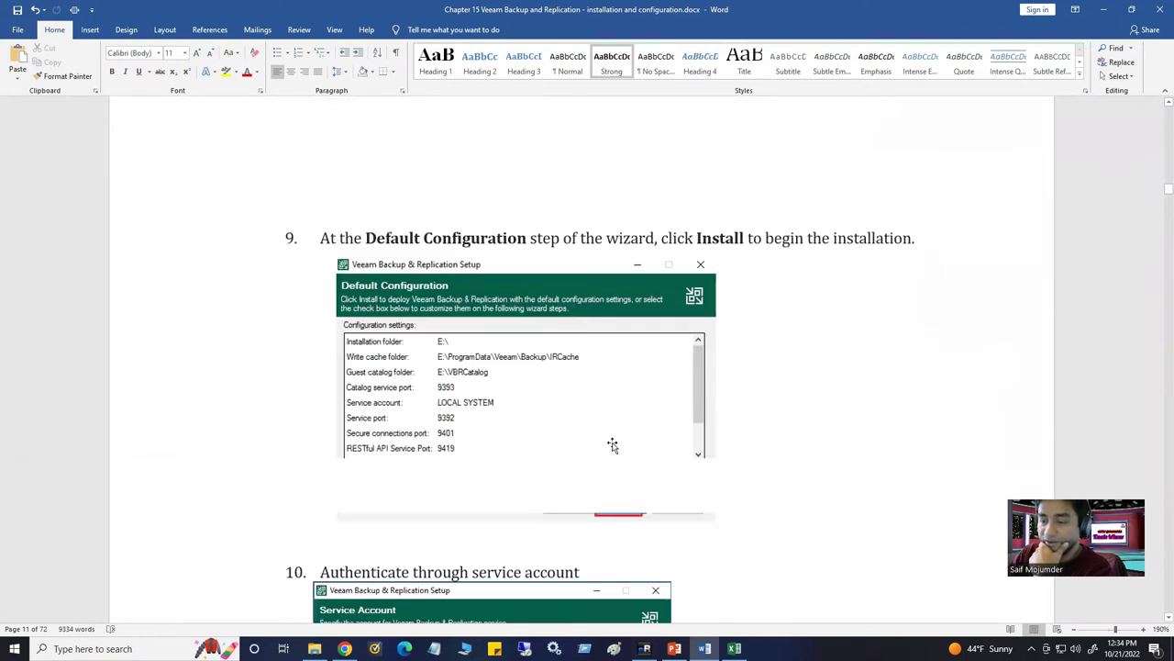
scroll(655, 440, "down", 2)
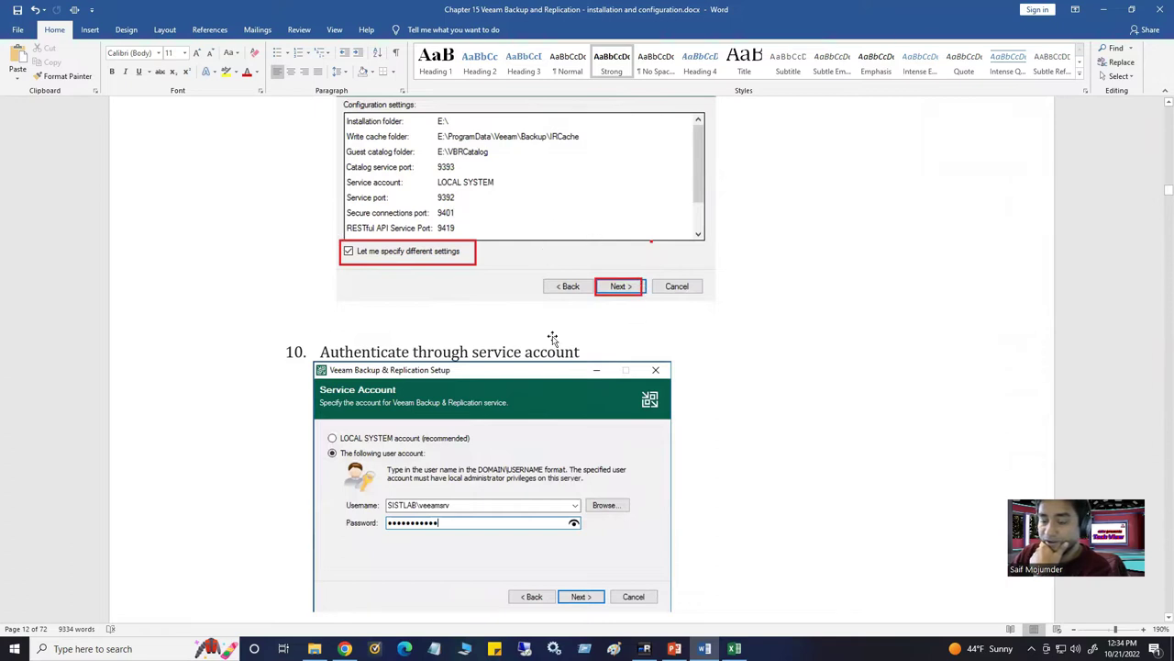
scroll(552, 338, "down", 2)
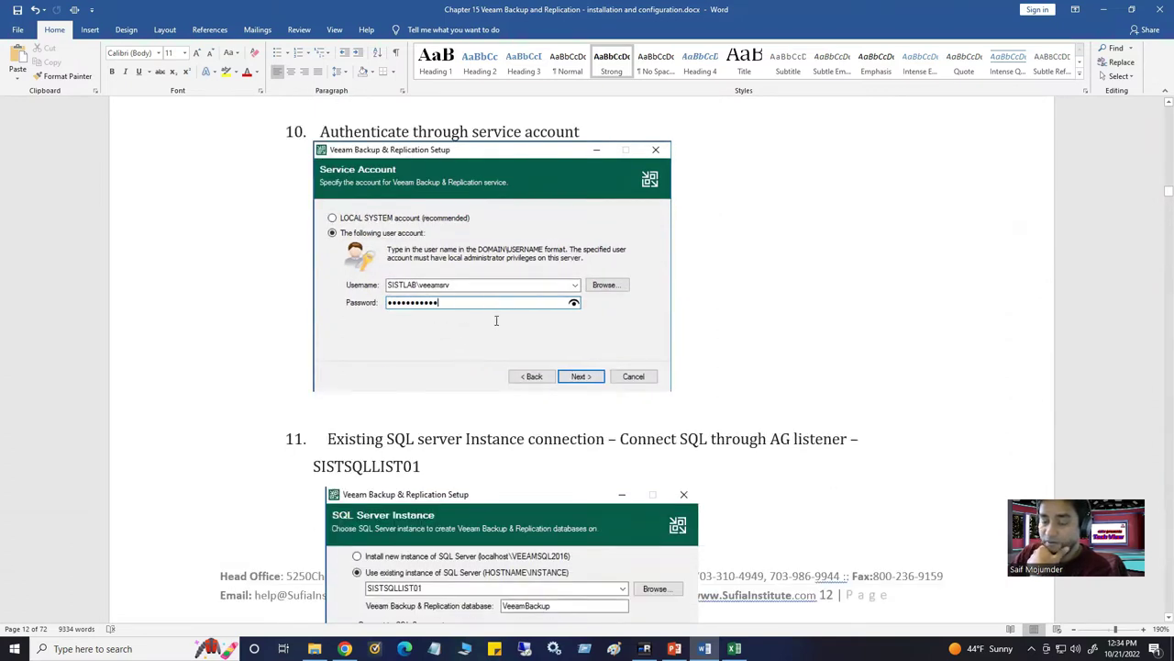
scroll(495, 321, "down", 2)
scroll(496, 349, "up", 1)
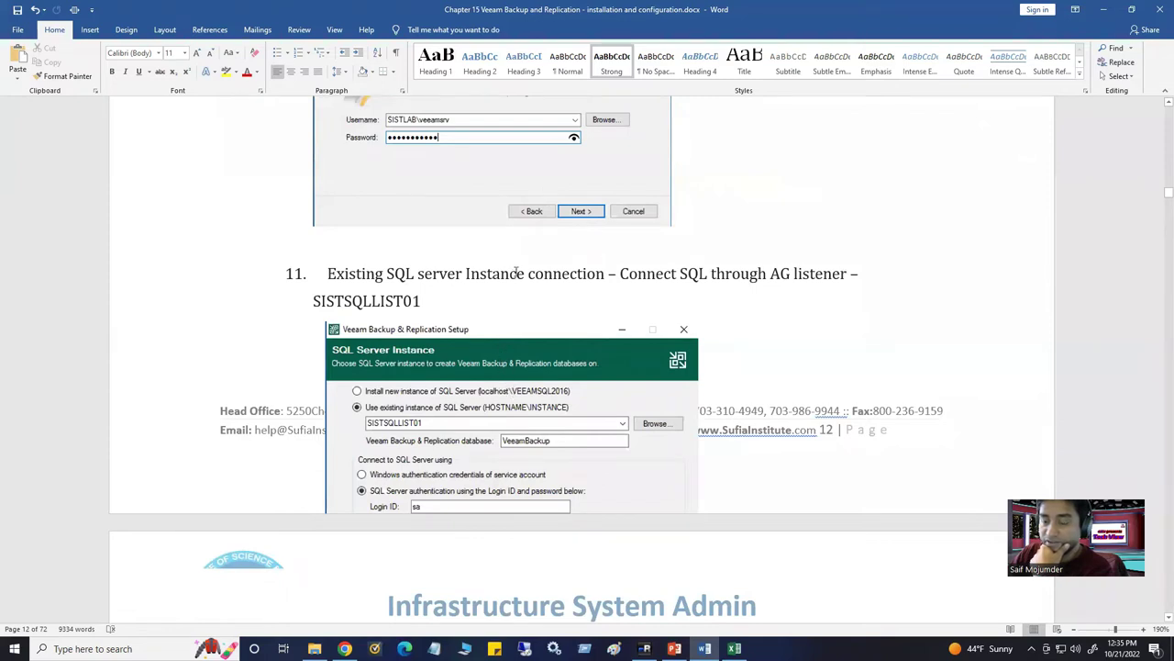
scroll(517, 268, "up", 6)
scroll(516, 268, "up", 1)
left_click(394, 223)
scroll(394, 223, "down", 2)
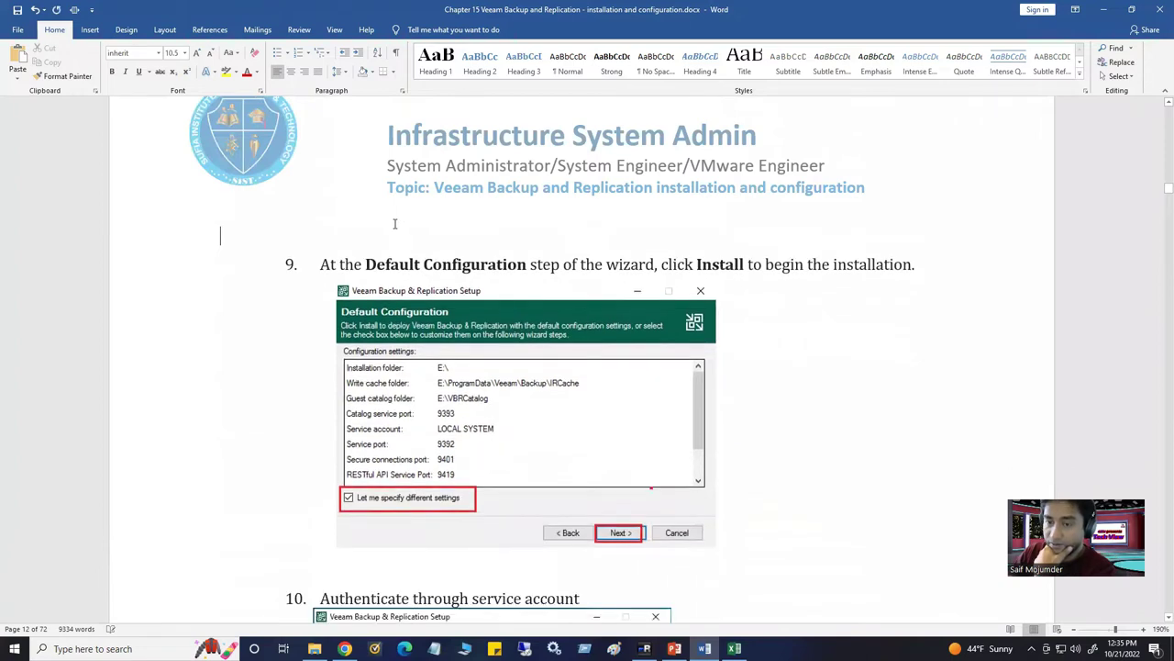
scroll(548, 574, "down", 5)
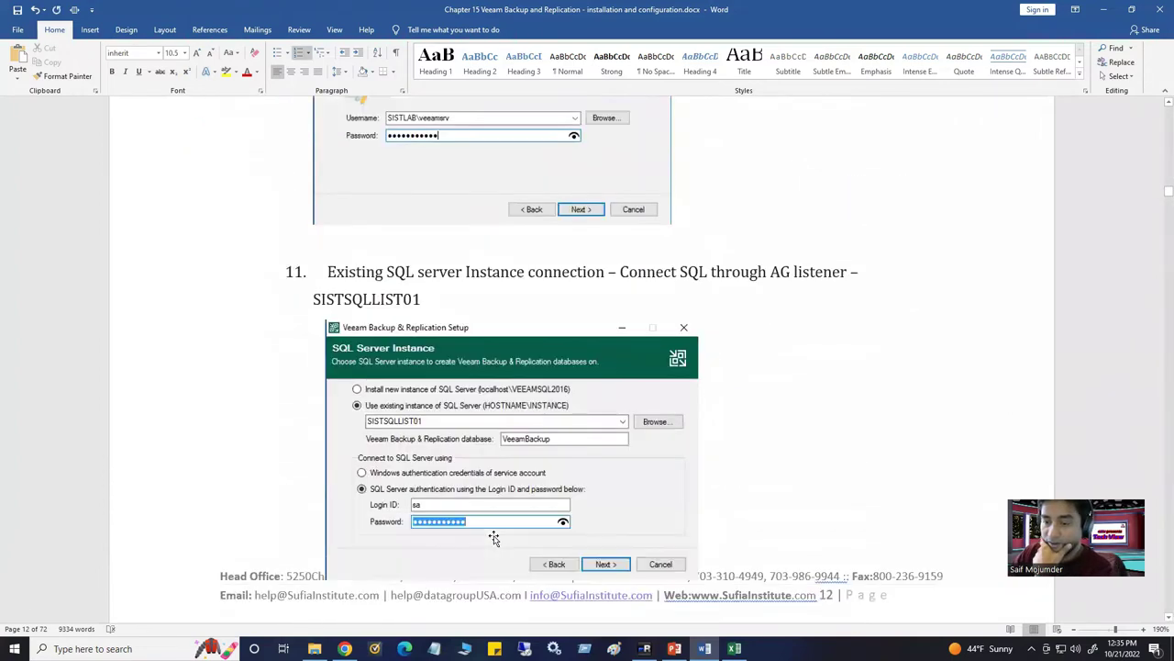
scroll(548, 340, "down", 1)
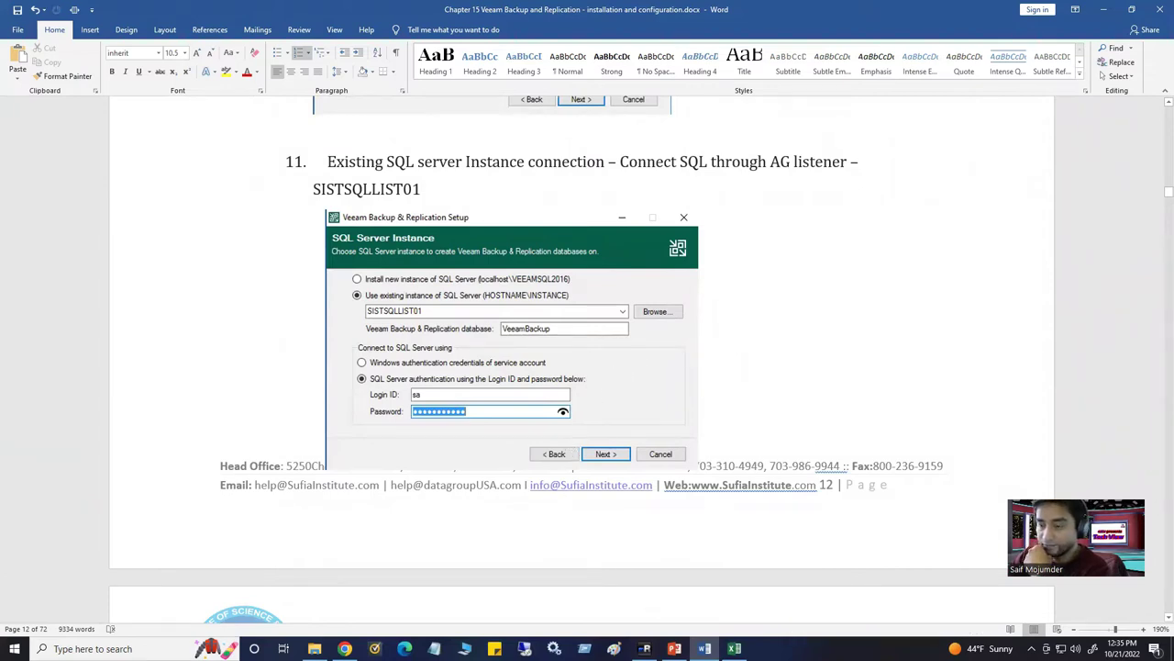
key("alt+Tab")
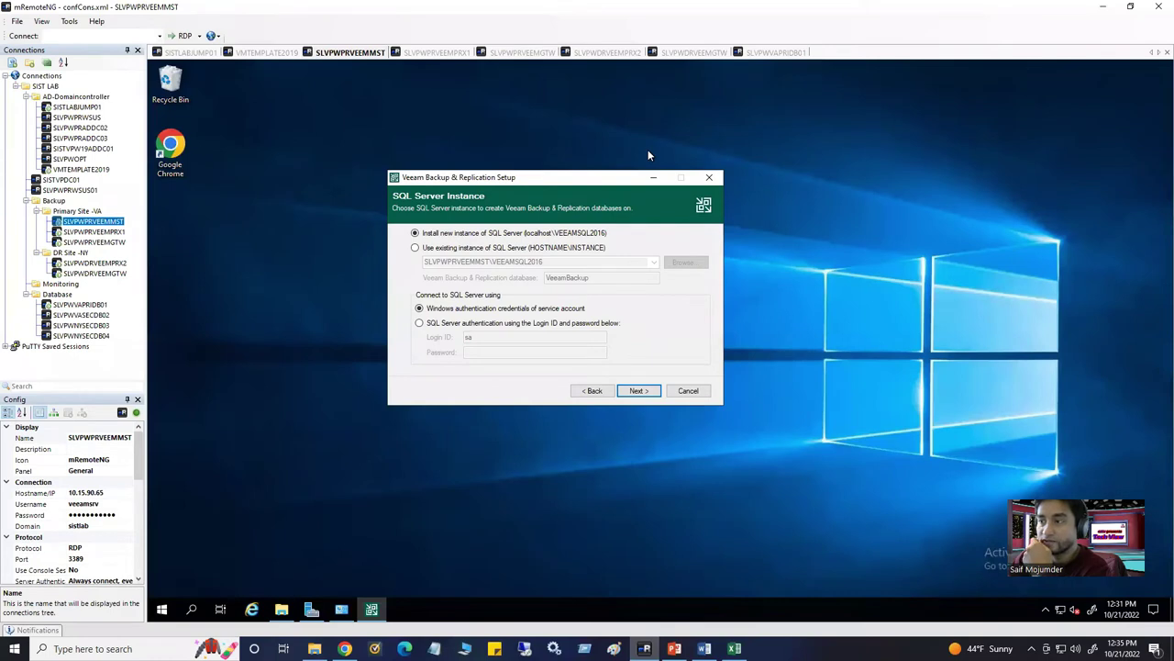
On the SLVPWVAPRIDB01 session, collapse all other servers in Object Explorer, leaving SLVPWVAPRIDB01 expanded
left_click(776, 52)
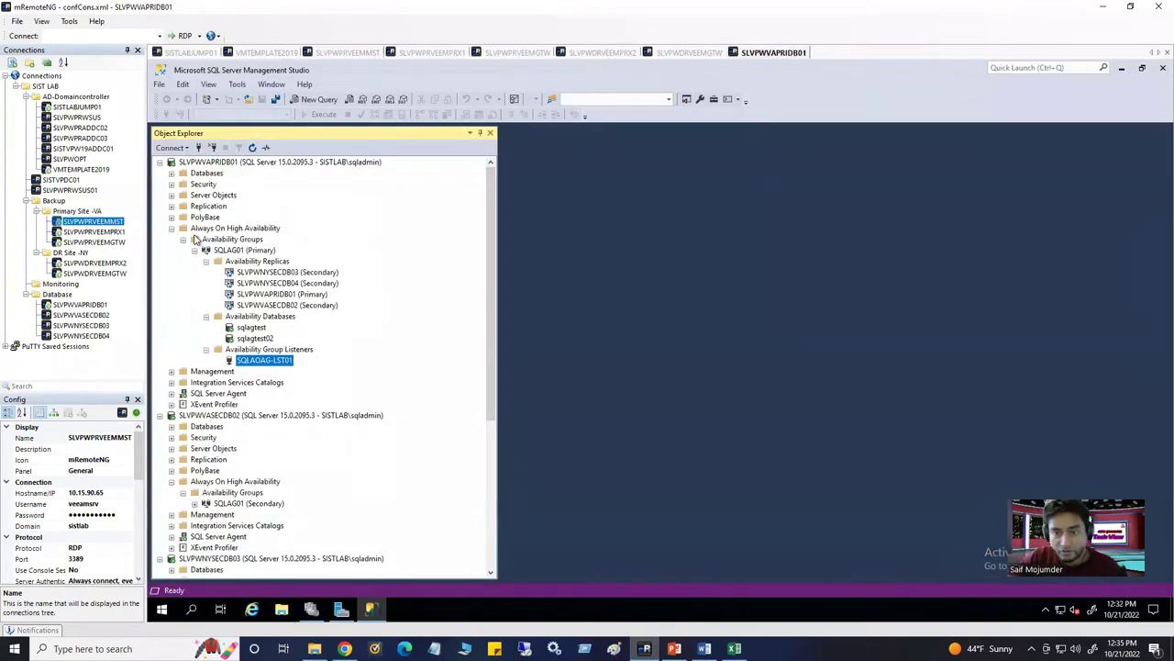
left_click(160, 161)
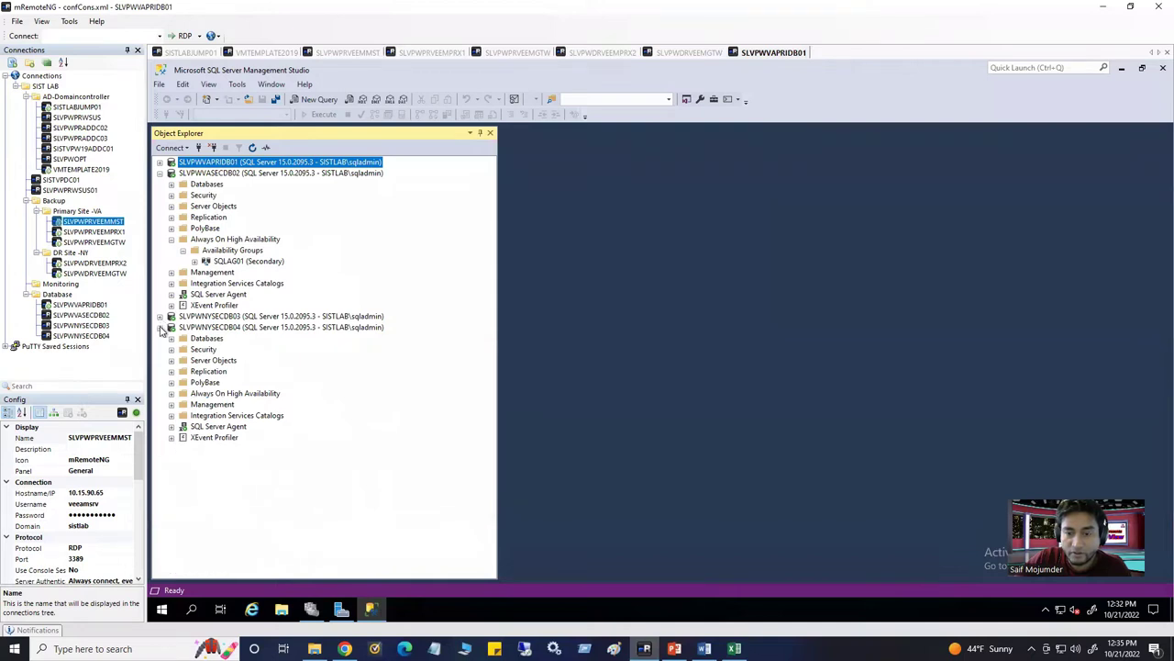
left_click(160, 316)
left_click(160, 326)
left_click(160, 173)
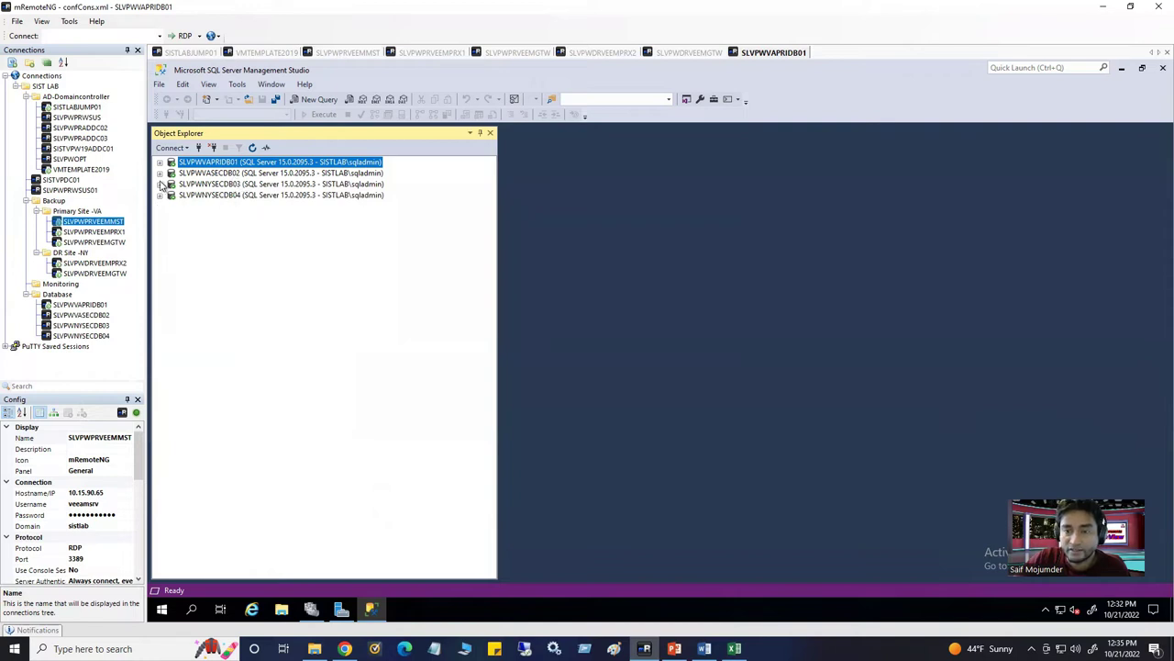
left_click(159, 163)
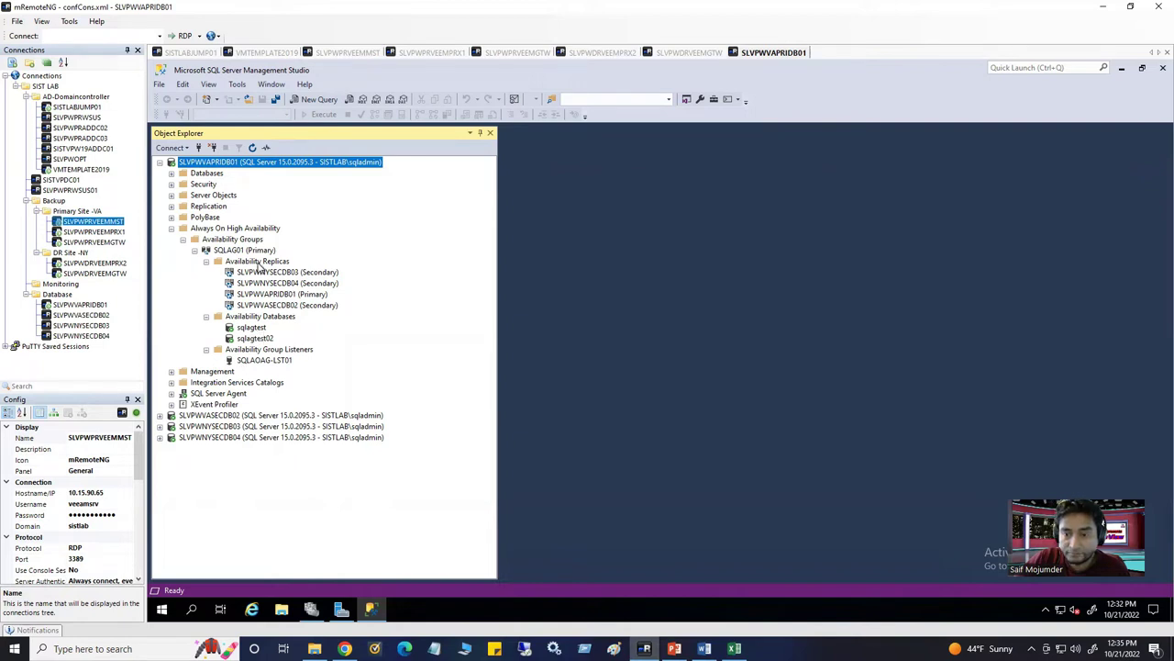
Highlight SQLAG01, its four replicas and the SQLAOG-LST01 listener, then return to SLVPWPRVEEMMST
left_click(225, 252)
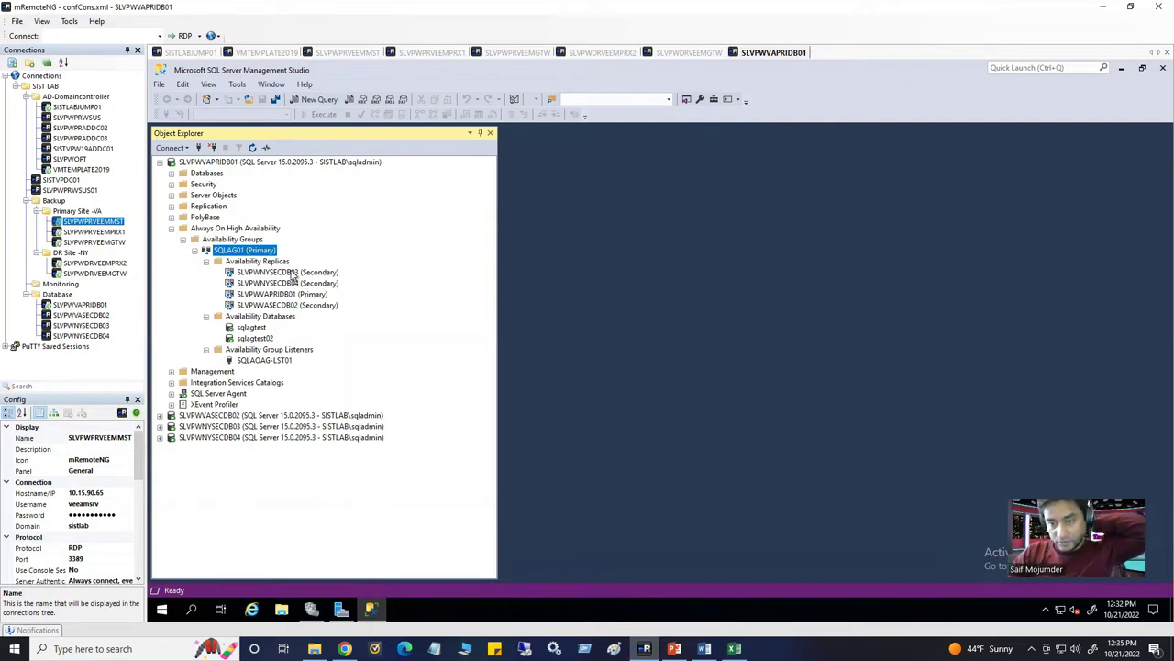
left_click(293, 273)
left_click(290, 283)
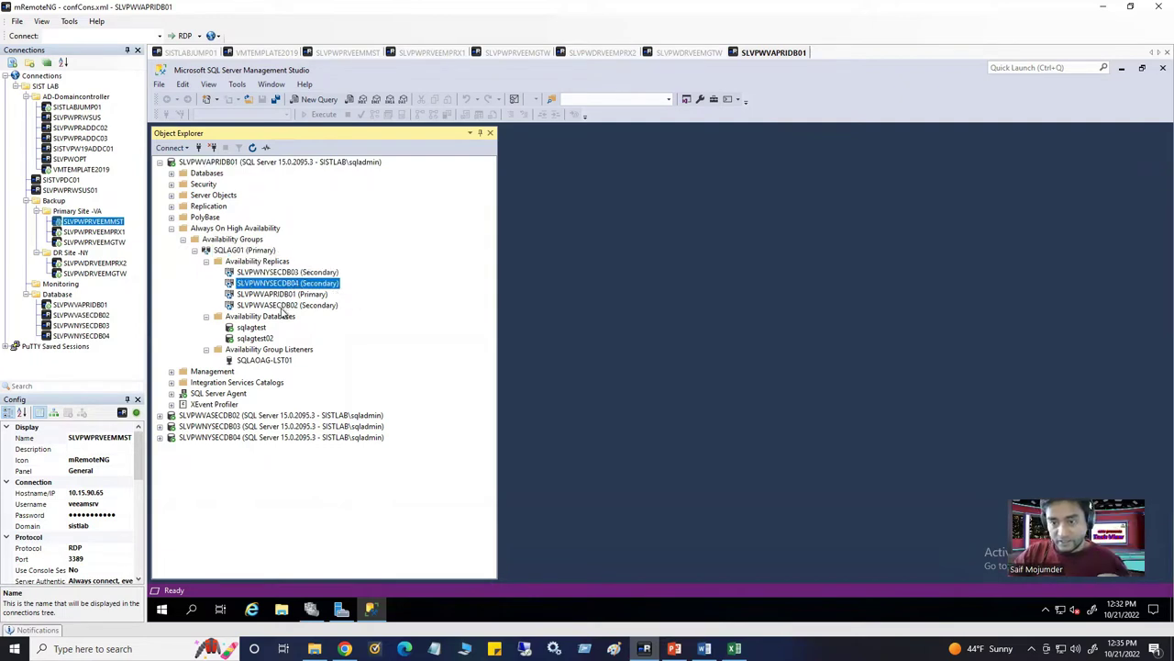
left_click(284, 305)
left_click(287, 294)
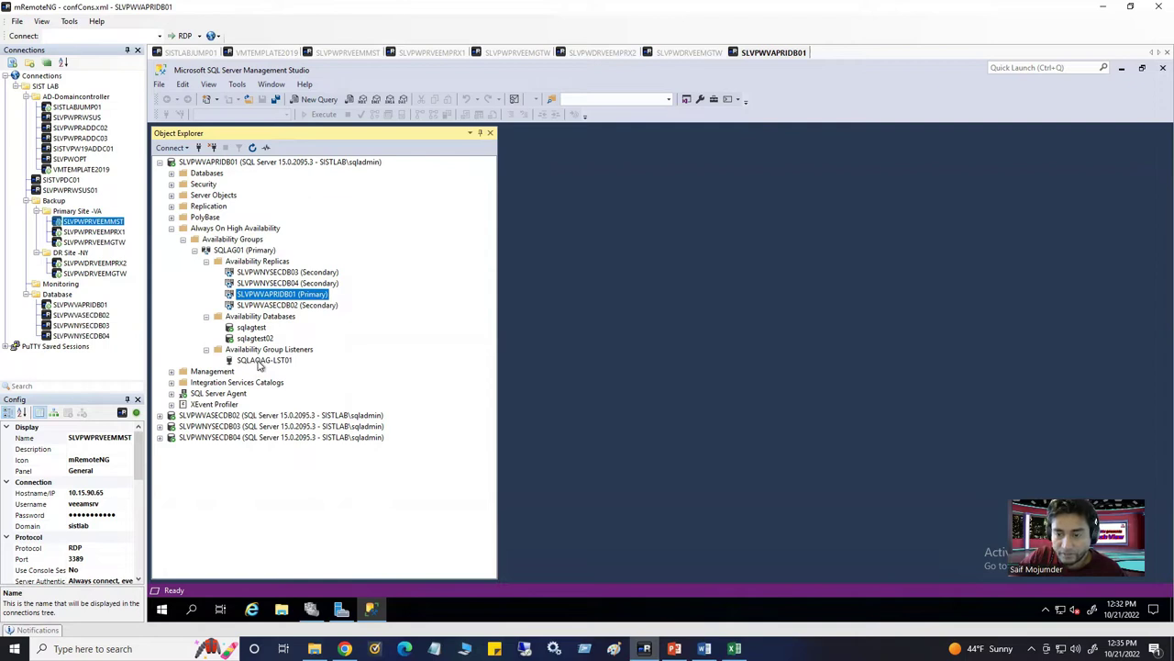
left_click(262, 362)
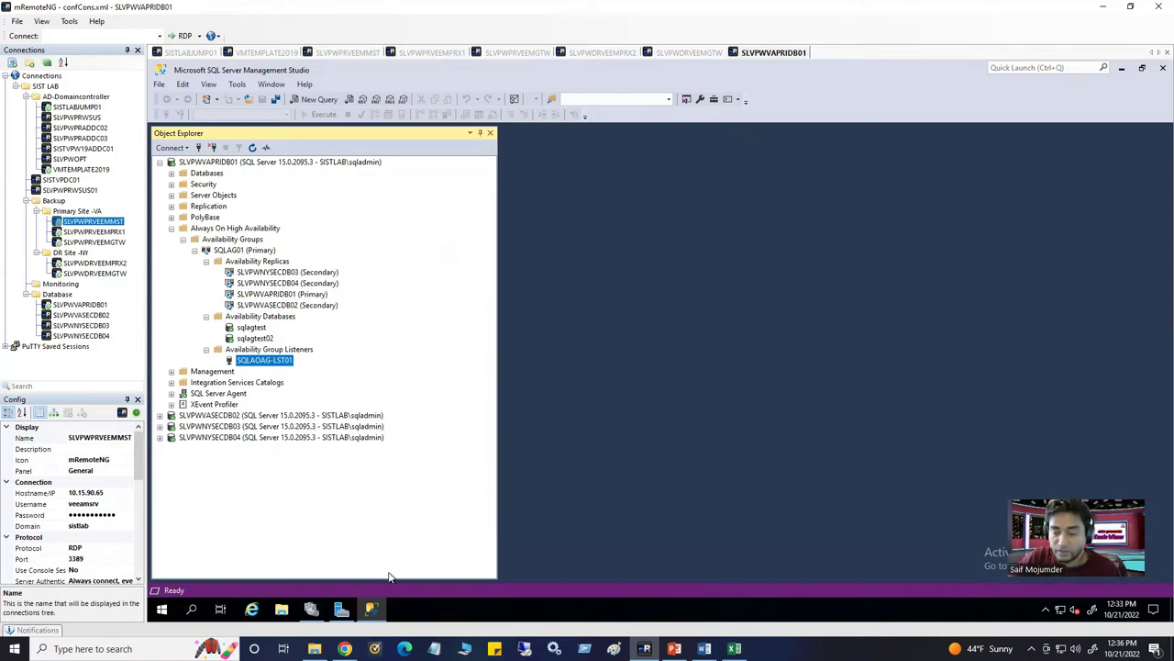
left_click(350, 53)
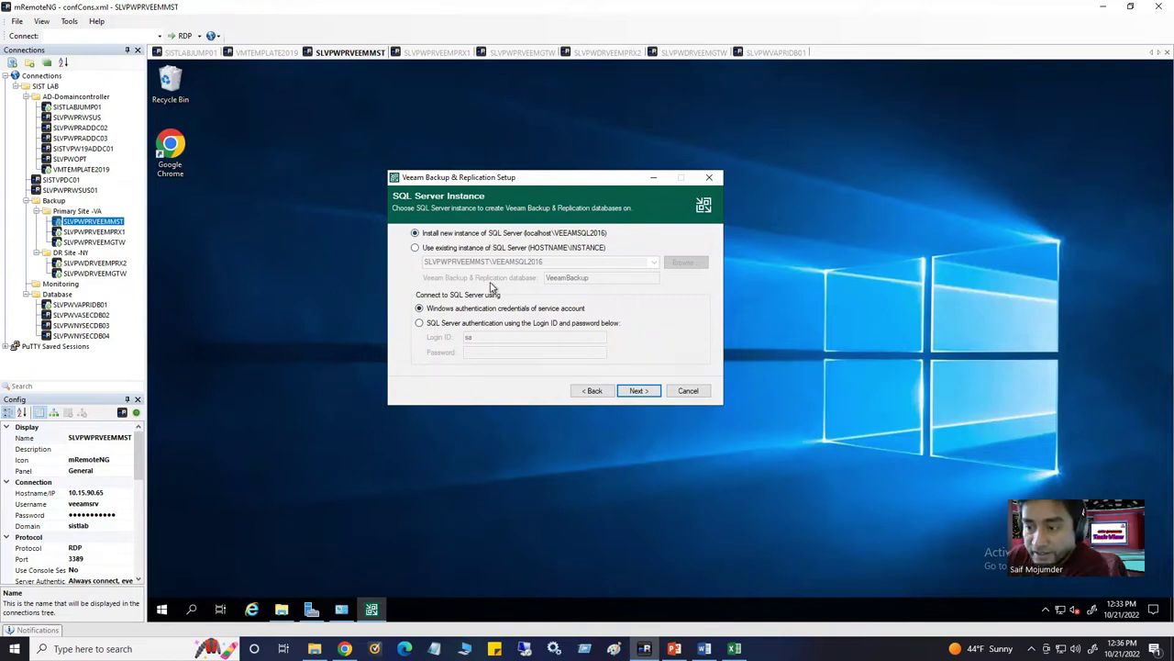
Choose 'Use existing instance of SQL Server' and select the default instance name, checking the Word guide's step 11
left_click(418, 249)
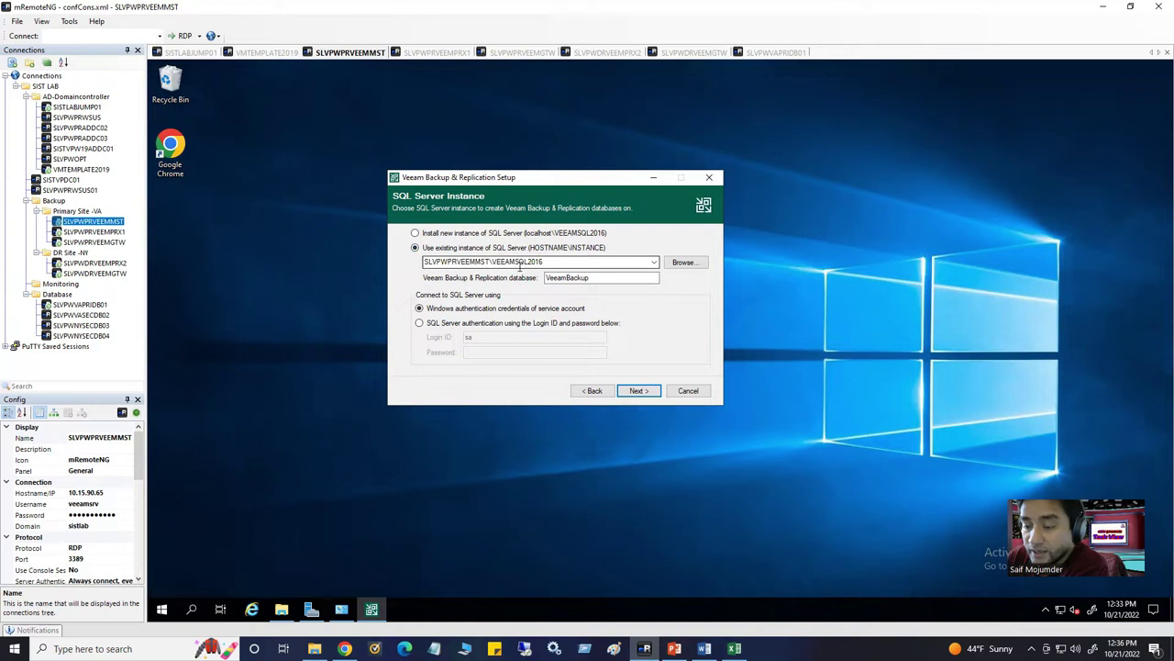
double_click(607, 263)
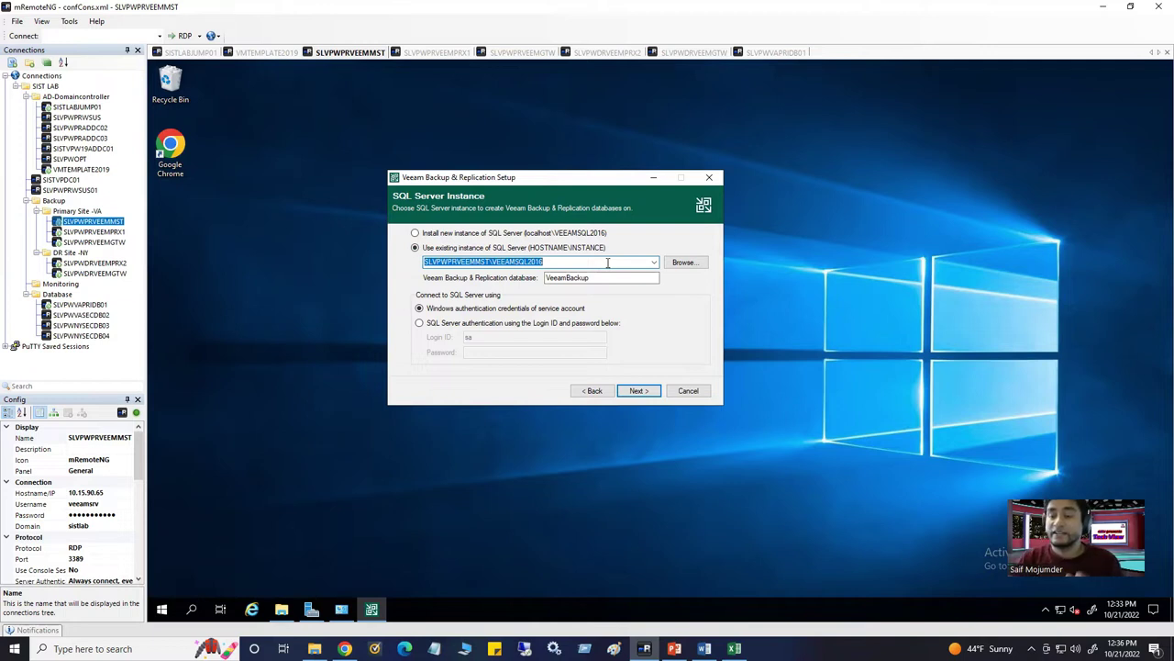
left_click(459, 265)
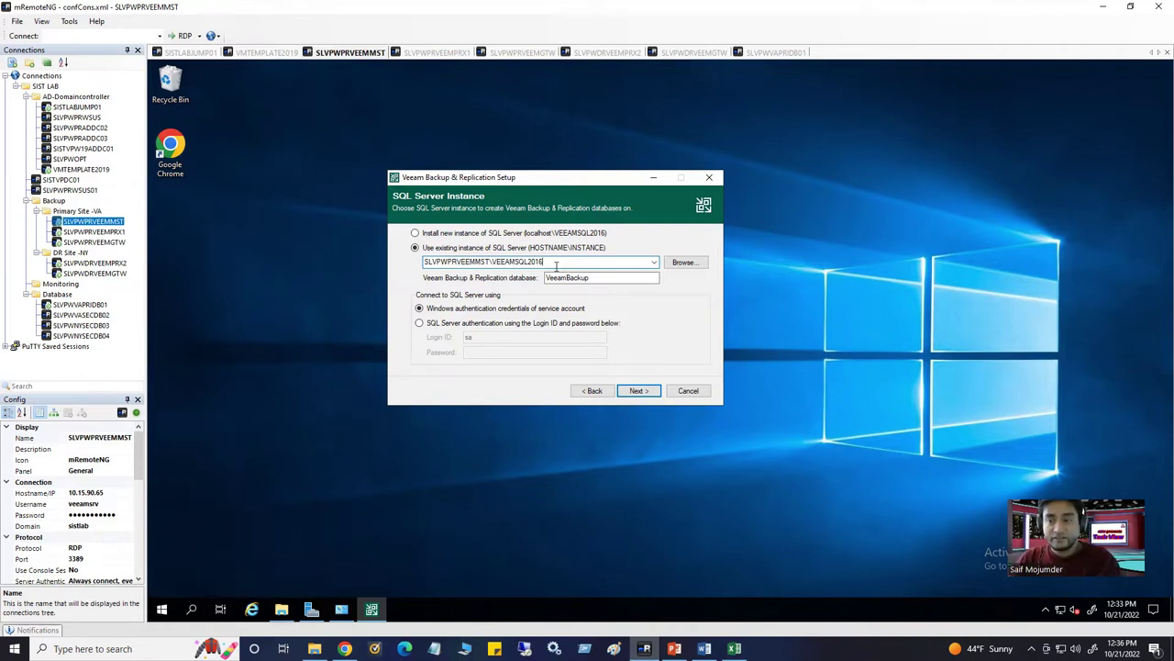
left_click_drag(556, 266, 404, 266)
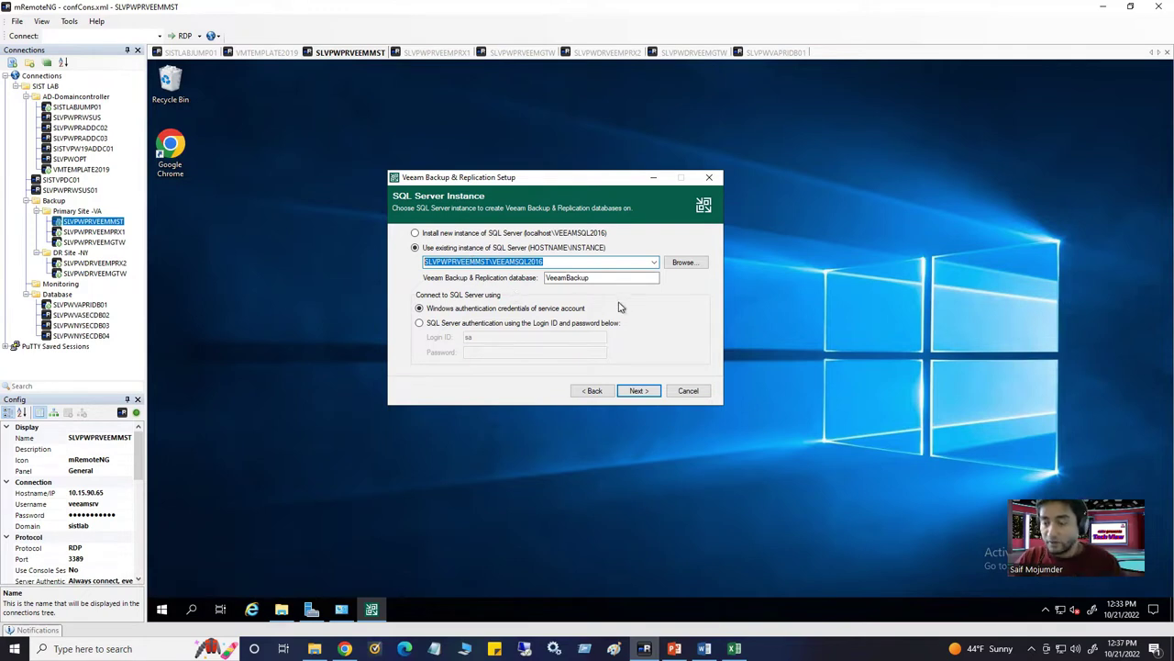
left_click(496, 265)
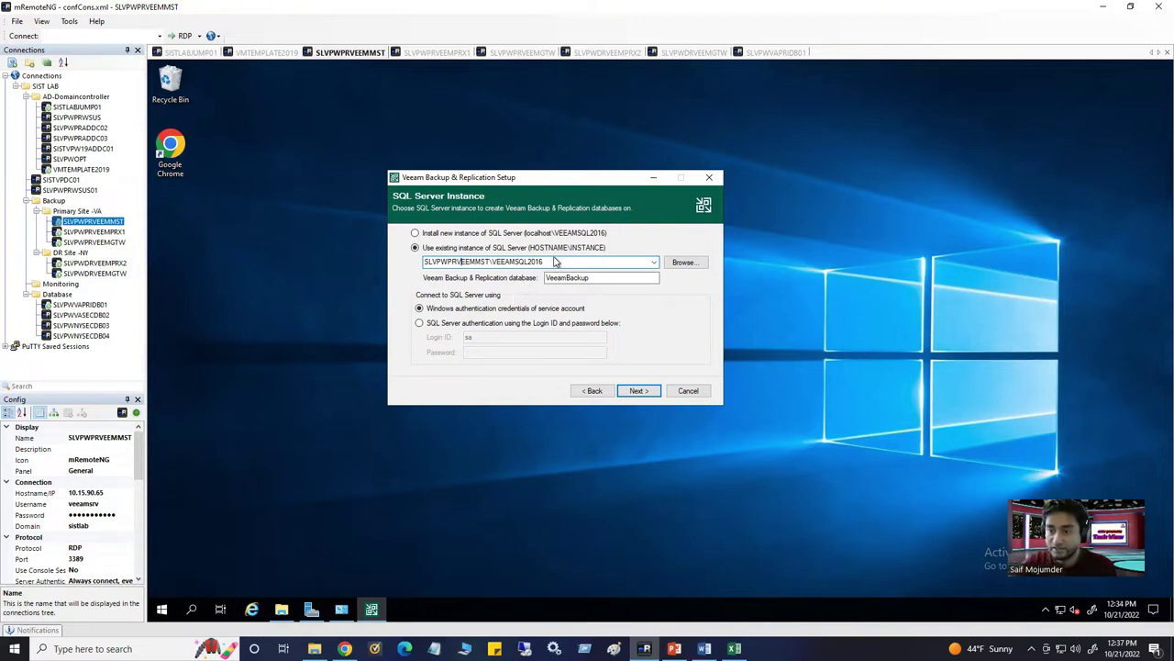
left_click_drag(551, 261, 396, 261)
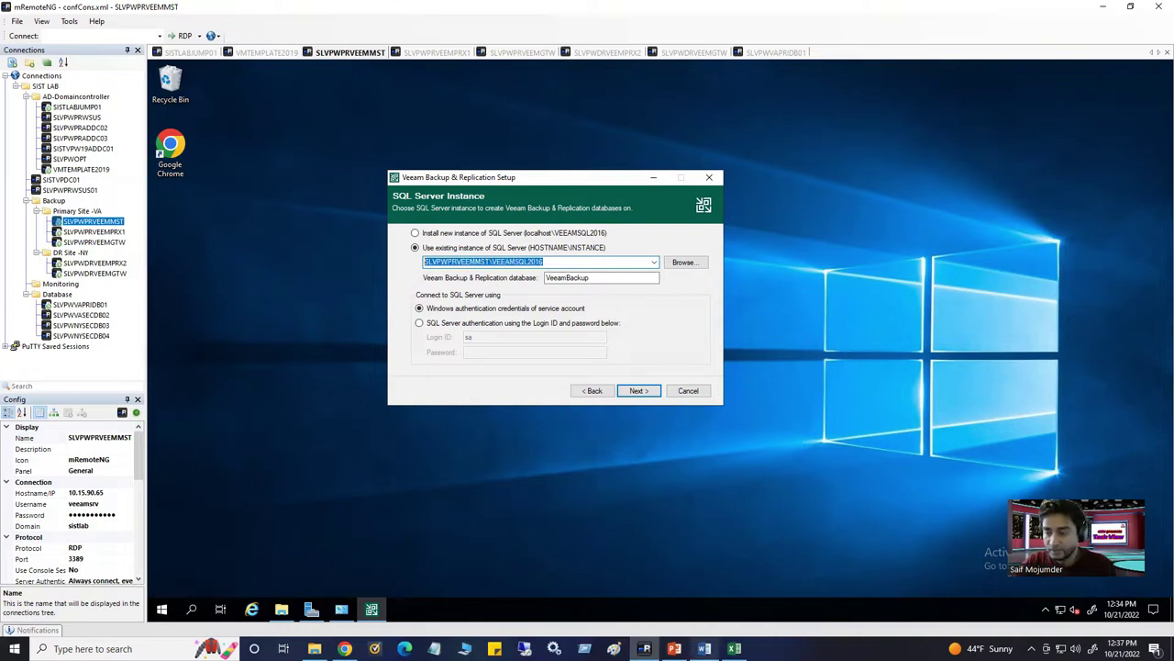
left_click(704, 648)
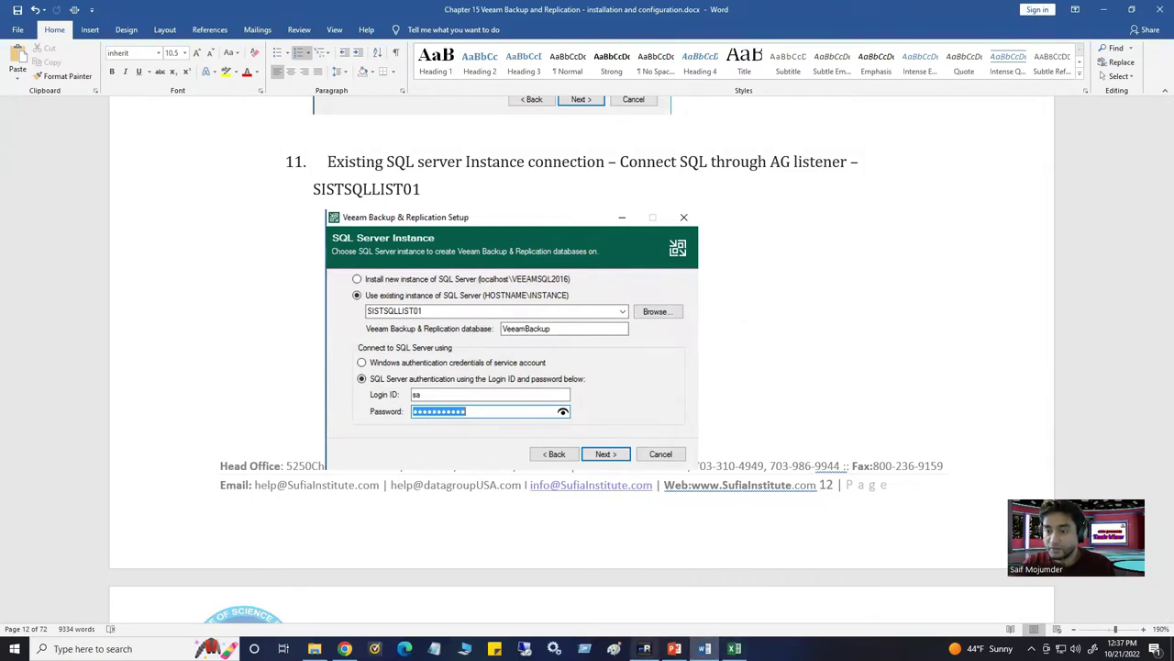
Replace the SQL instance name with SQLAOG-LST01, then check the listener in SSMS on SLVPWVAPRIDB01
left_click(645, 649)
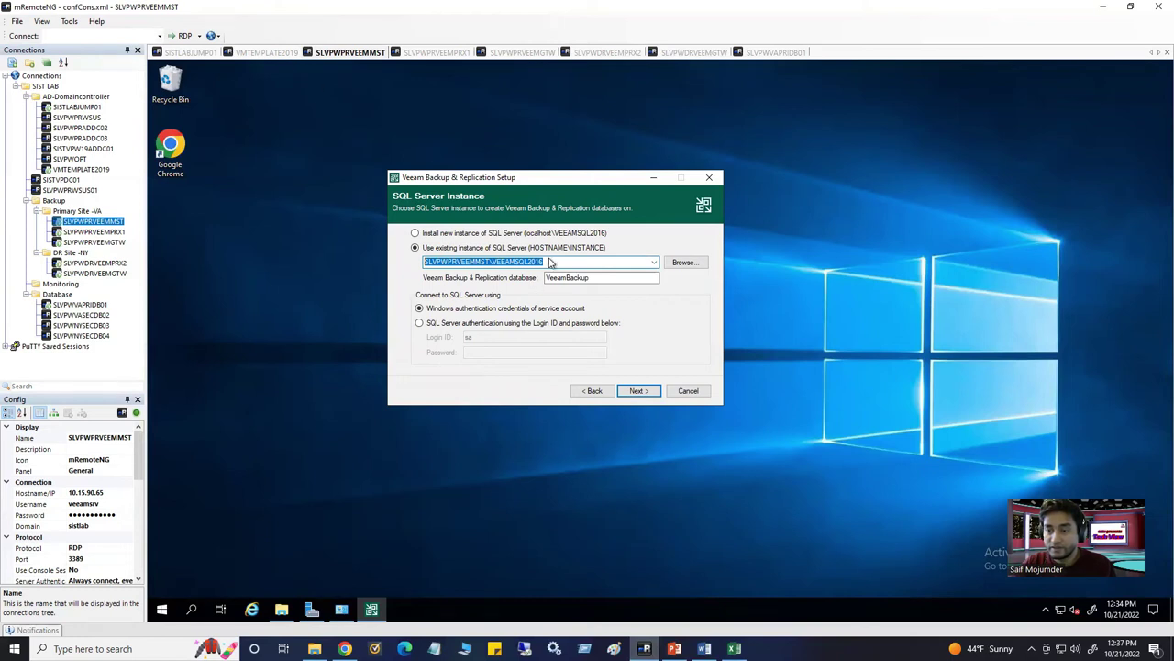
type("SQLAOAG-LST01")
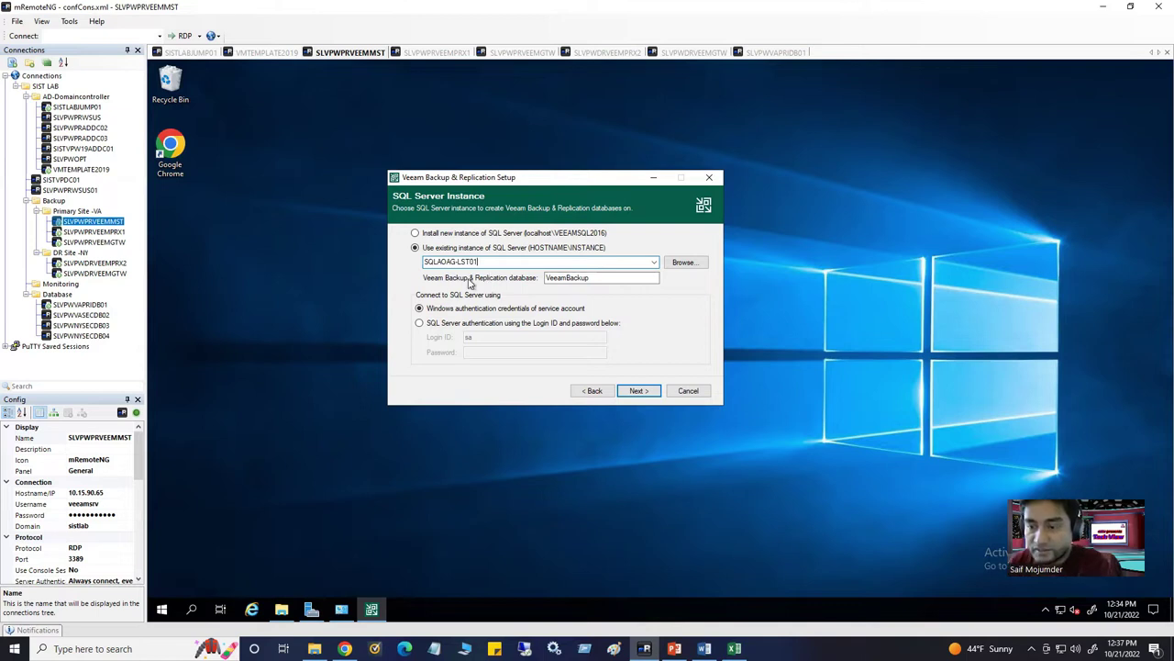
left_click(769, 55)
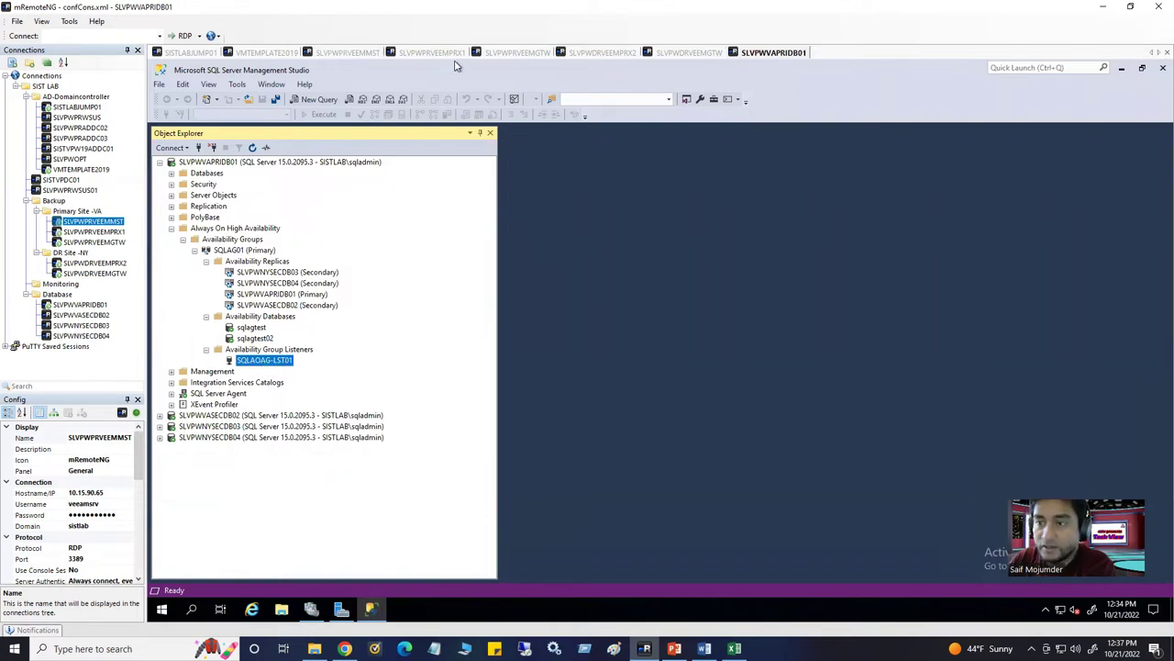
left_click(358, 53)
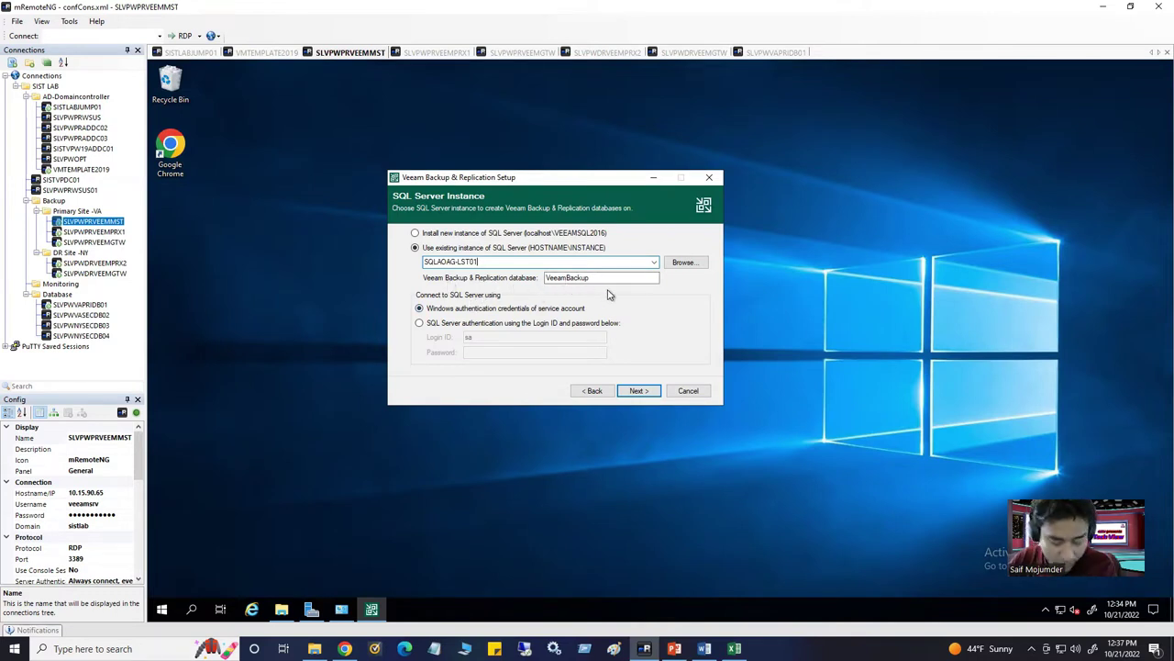
left_click(605, 277)
double_click(599, 277)
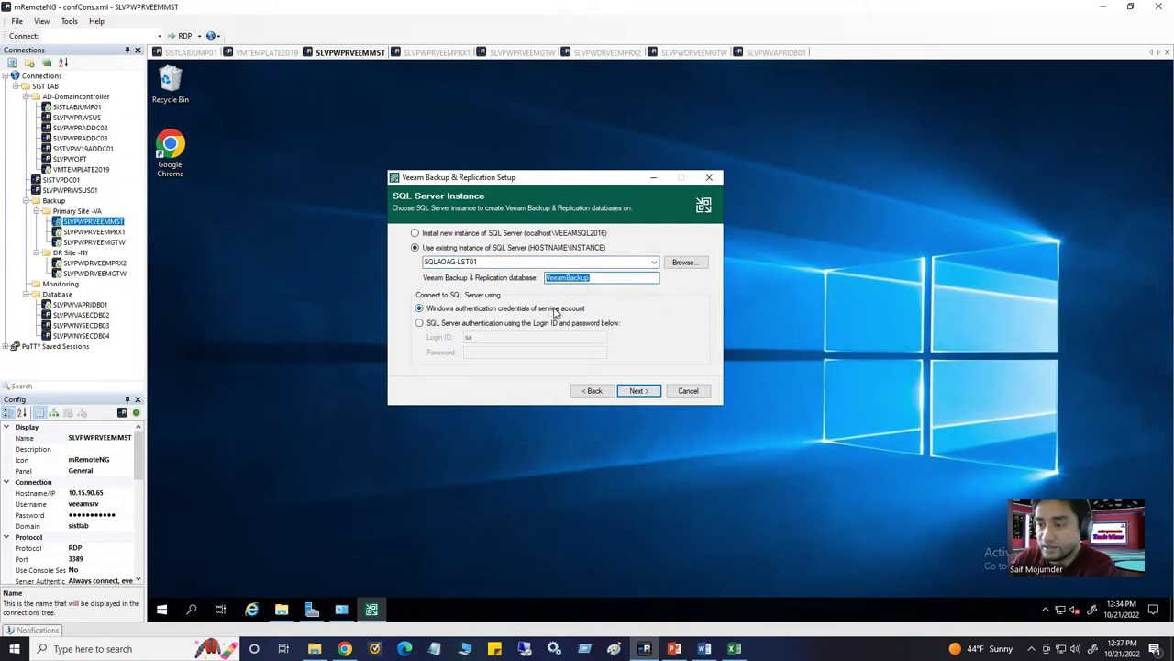
left_click(420, 323)
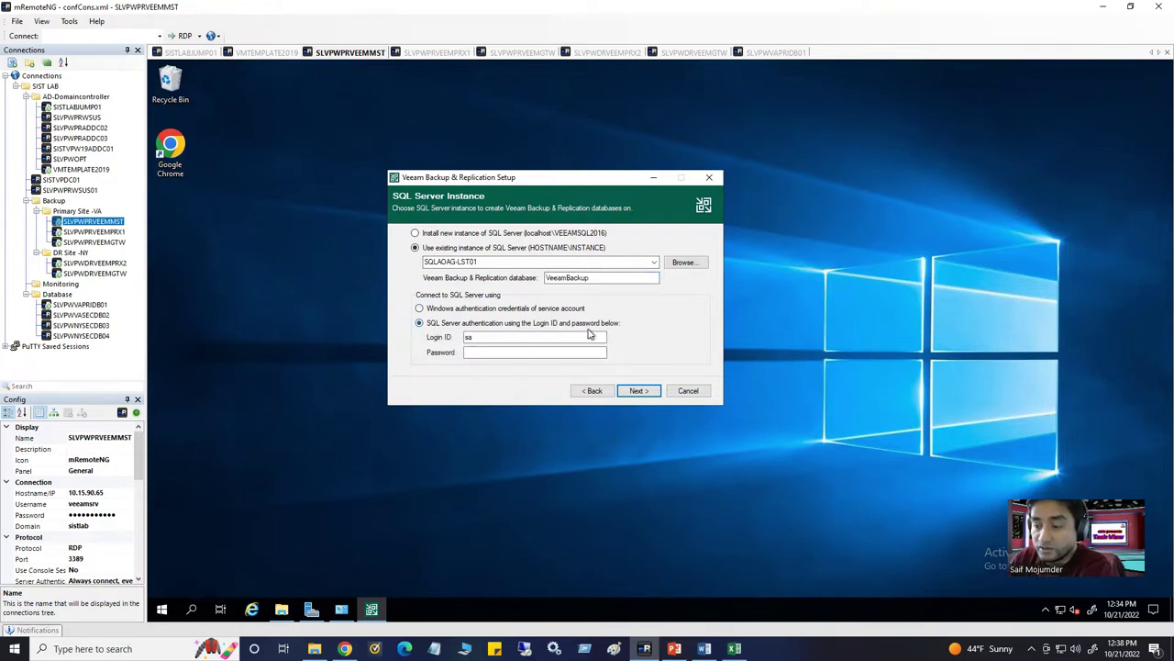
left_click(501, 336)
double_click(502, 337)
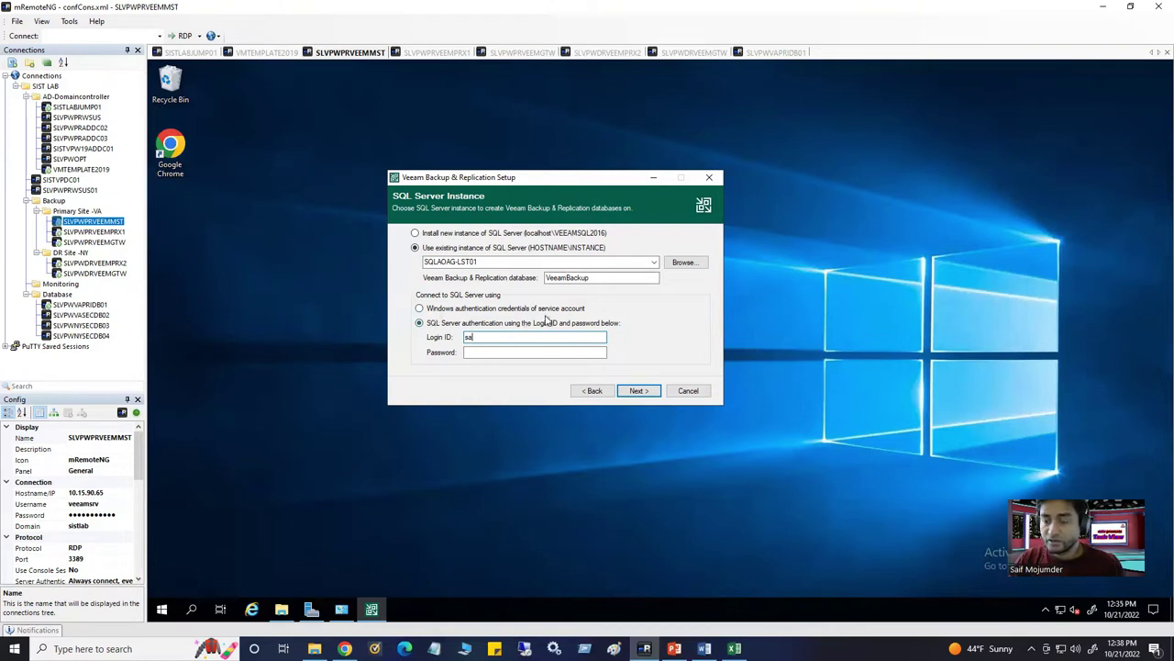
left_click(419, 309)
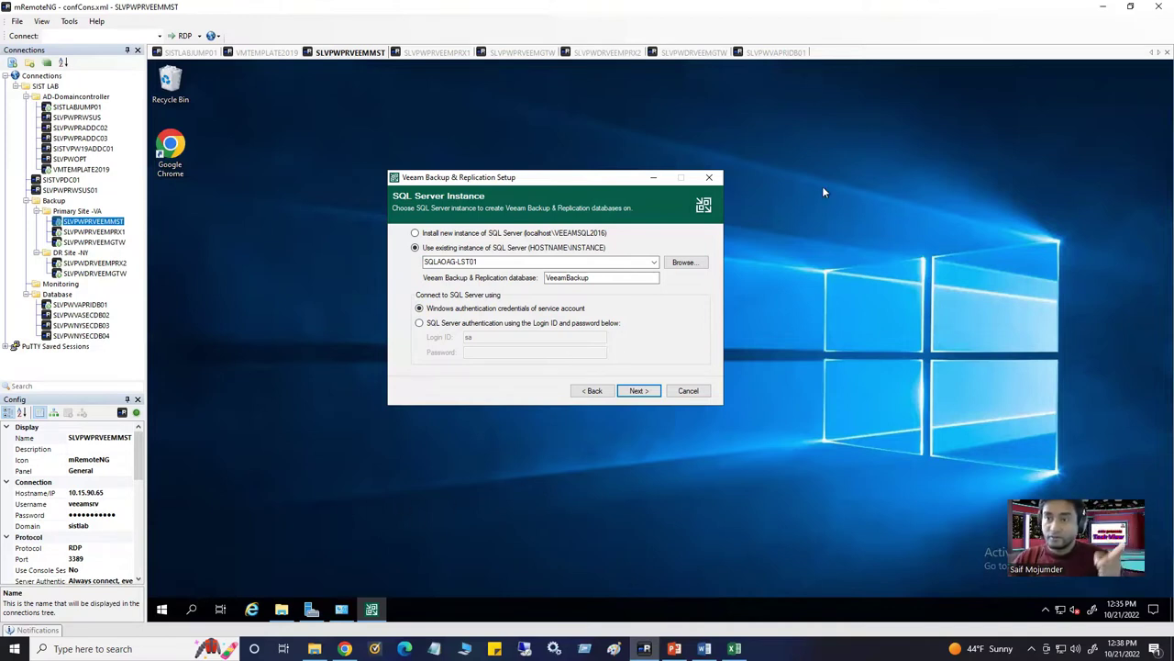
left_click(777, 53)
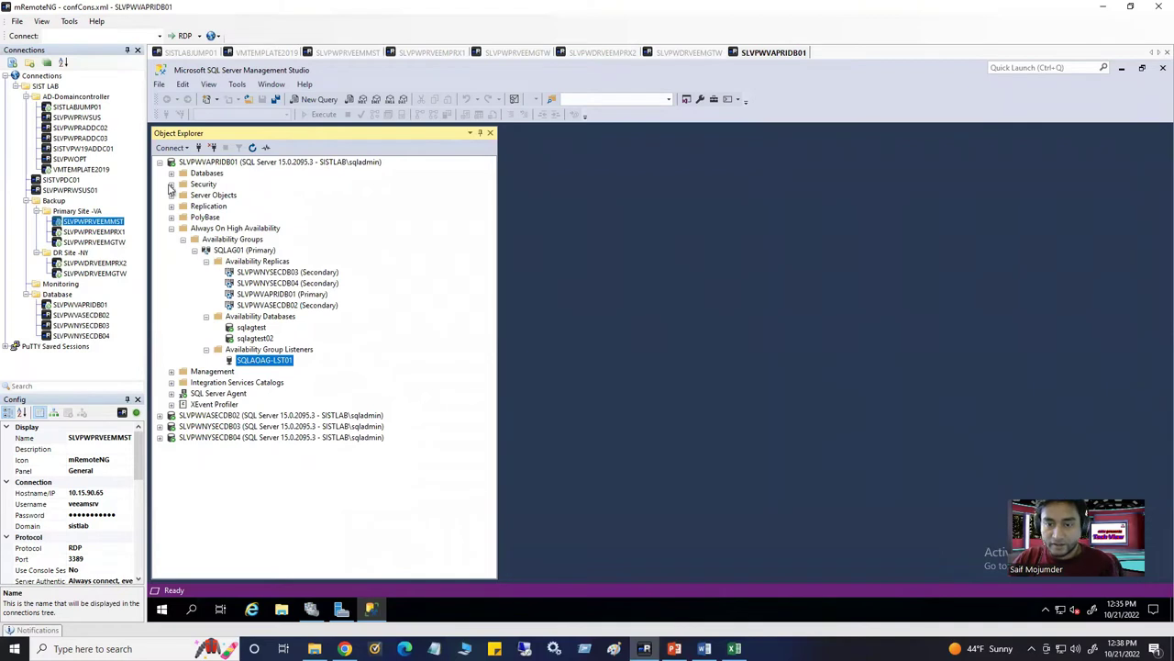
Review the SLVPWVAPRIDB01 Security logins in SSMS and compare with the guide's step 11 screenshot
left_click(171, 185)
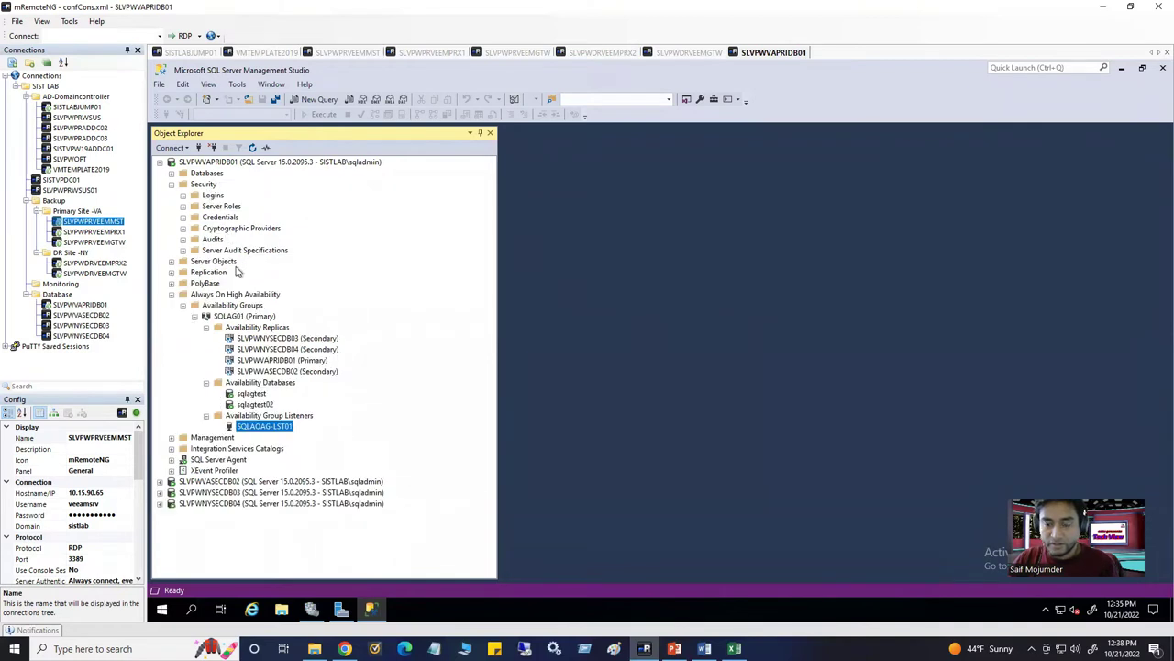
left_click(183, 197)
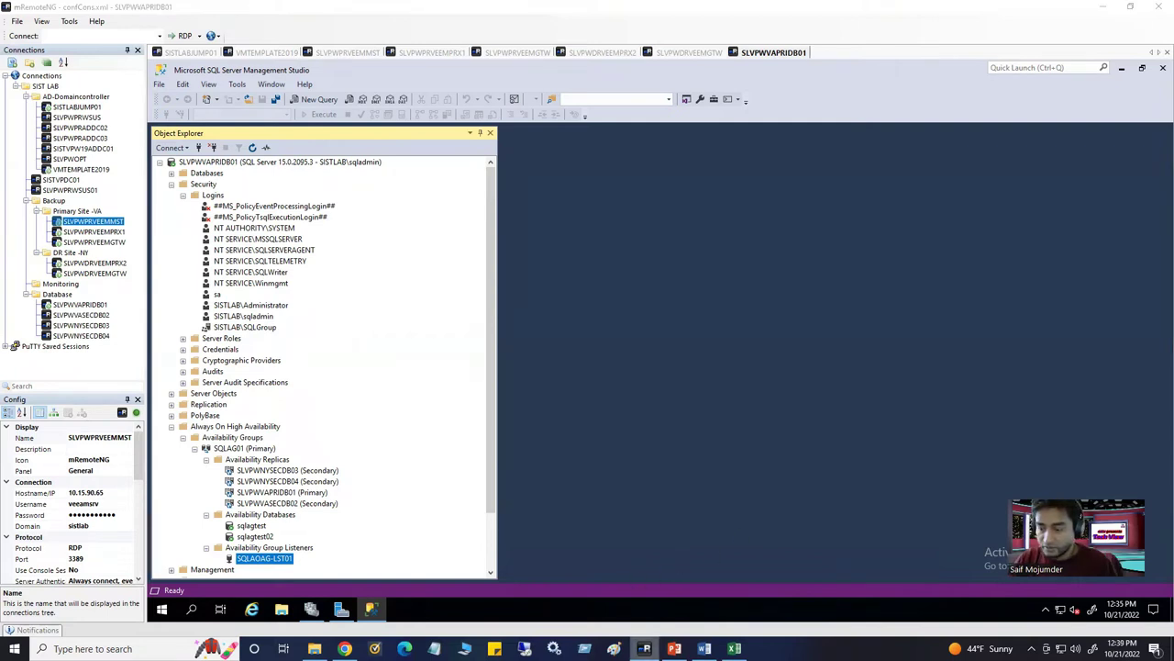
left_click(704, 649)
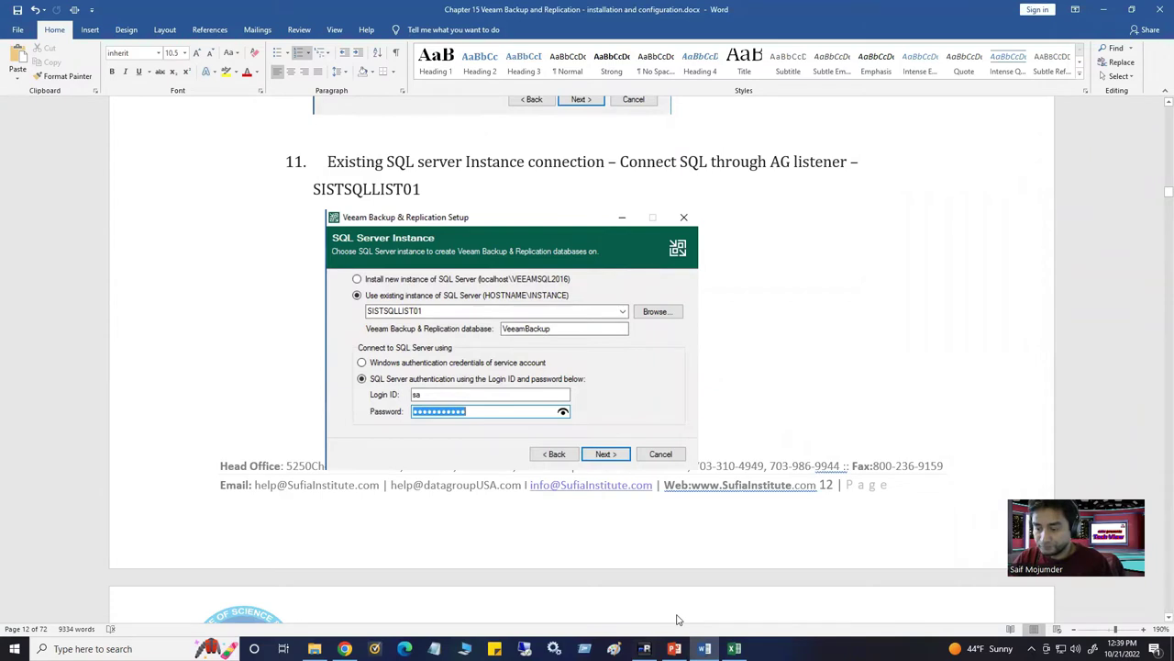
key("alt+Tab")
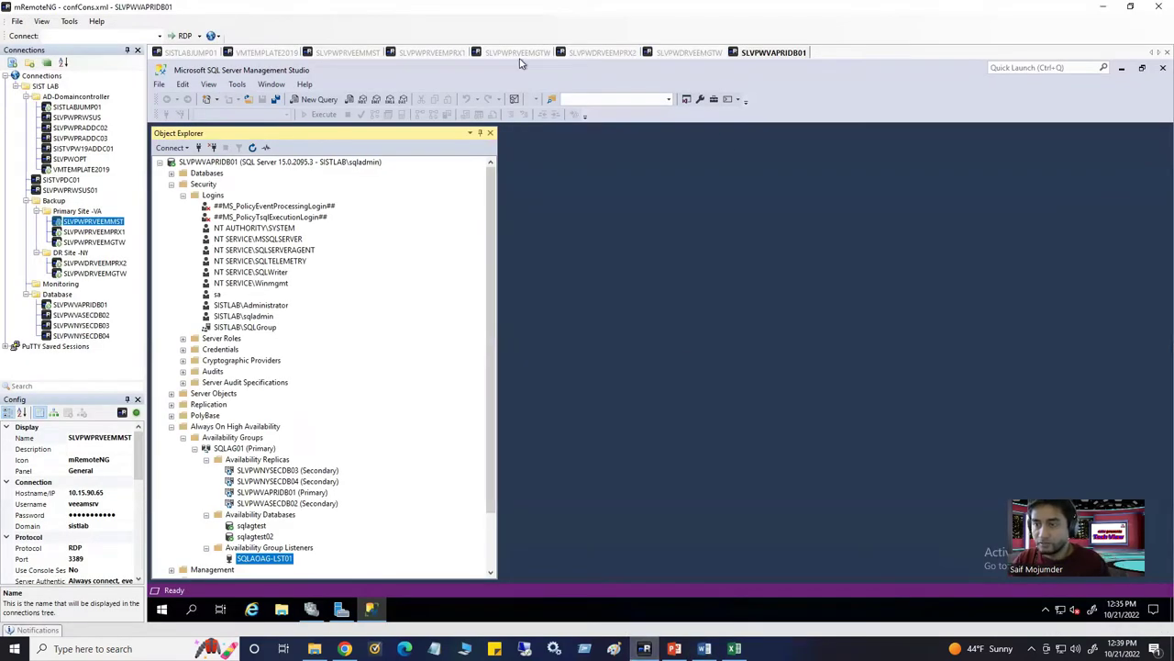
key("ctrl+Tab")
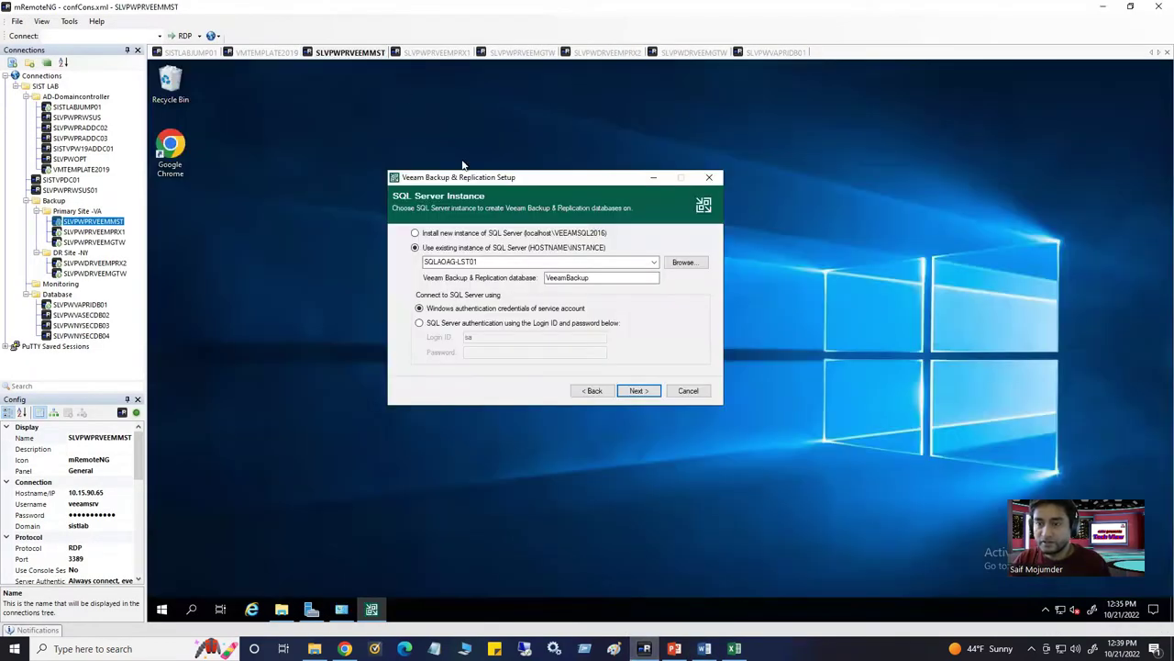
Connect the Veeam setup to the listener using SQL Server authentication with the login password
left_click(420, 323)
left_click(486, 353)
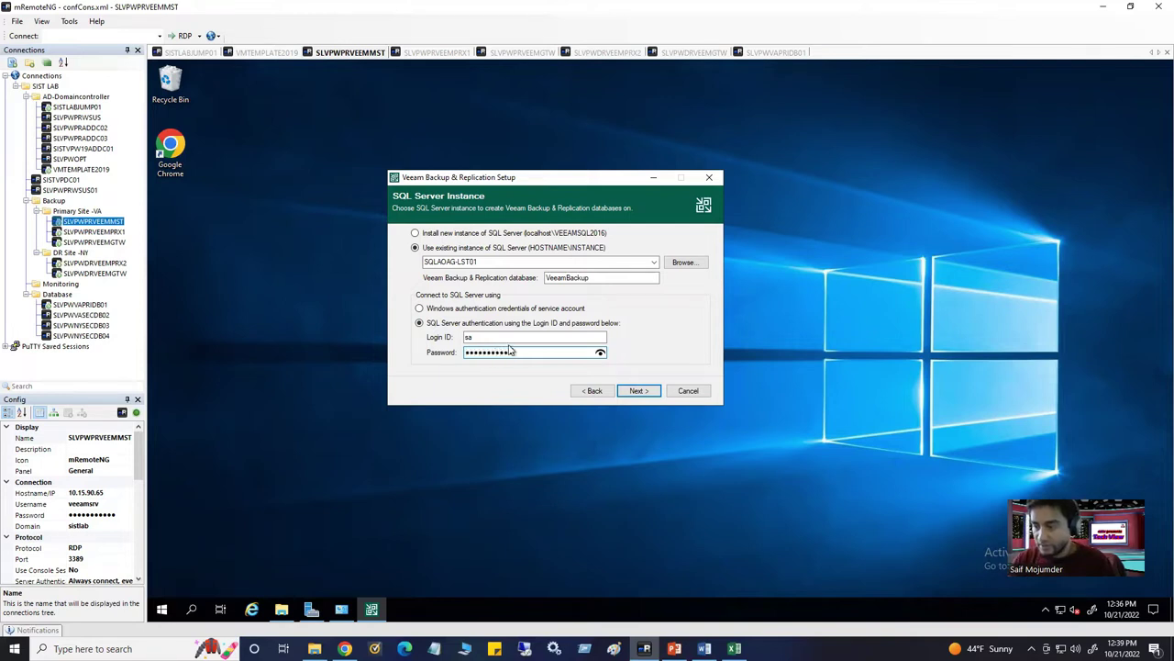
left_click(638, 391)
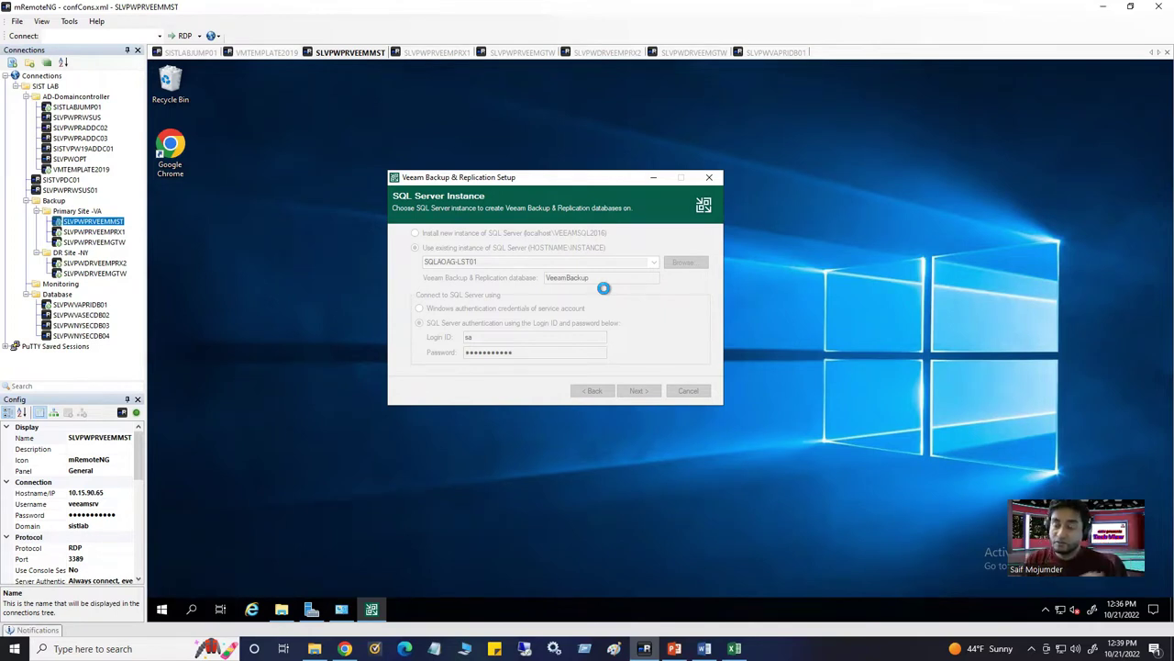
Check the database list on the database server in SSMS, then return to the Veeam setup
left_click(784, 53)
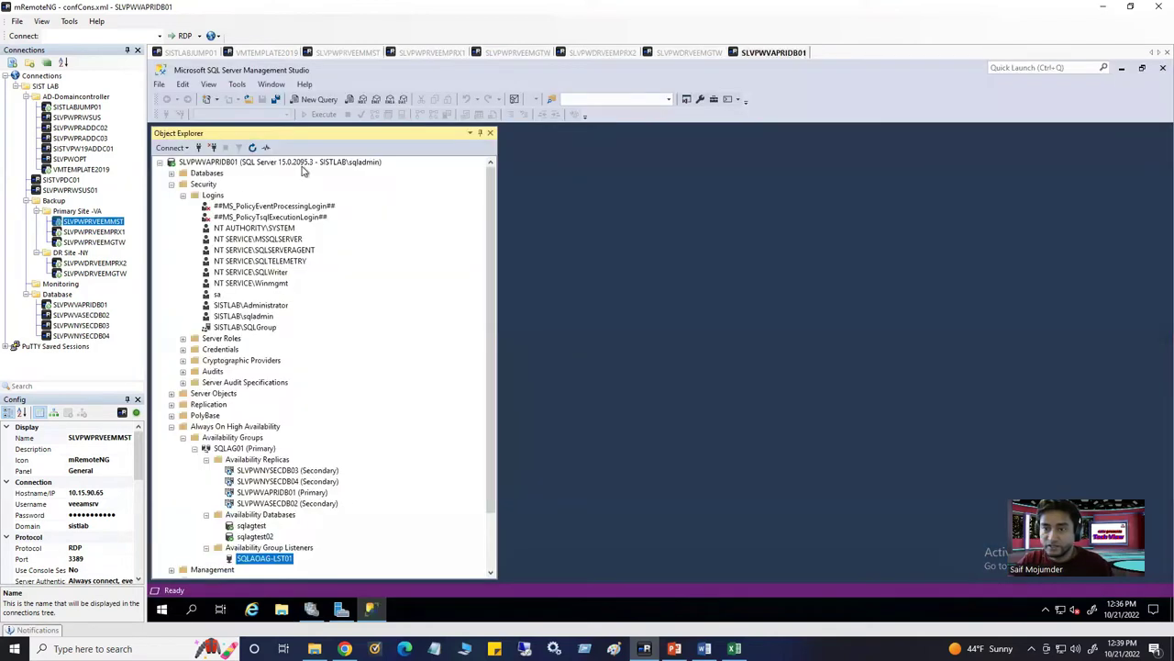
left_click(171, 173)
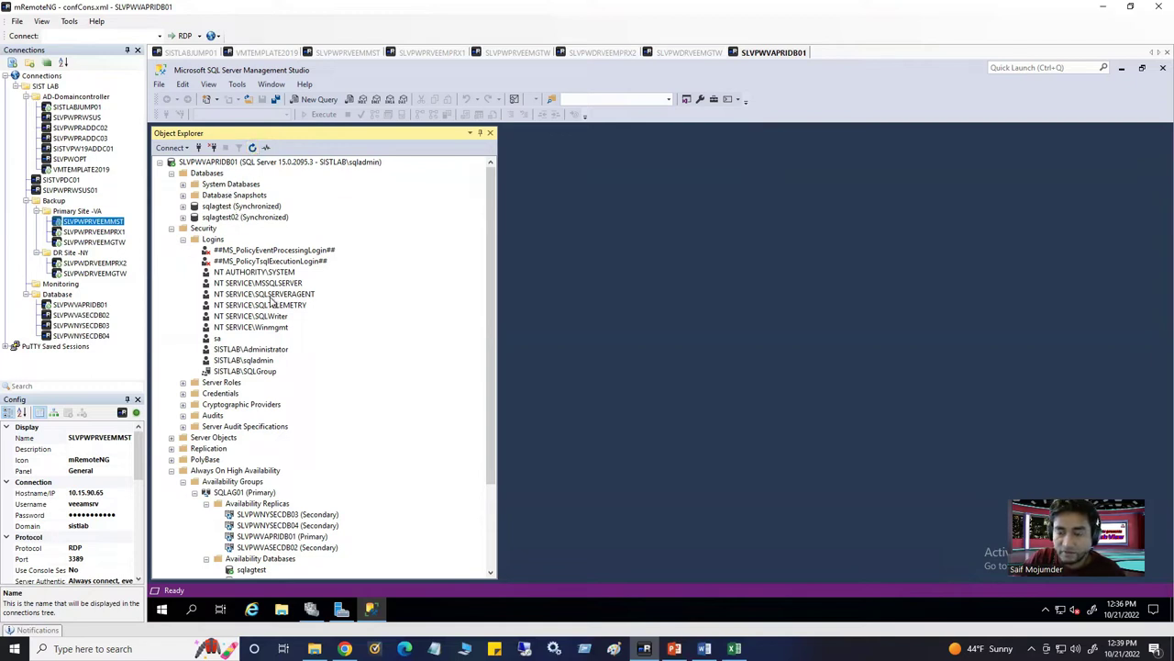
left_click(352, 53)
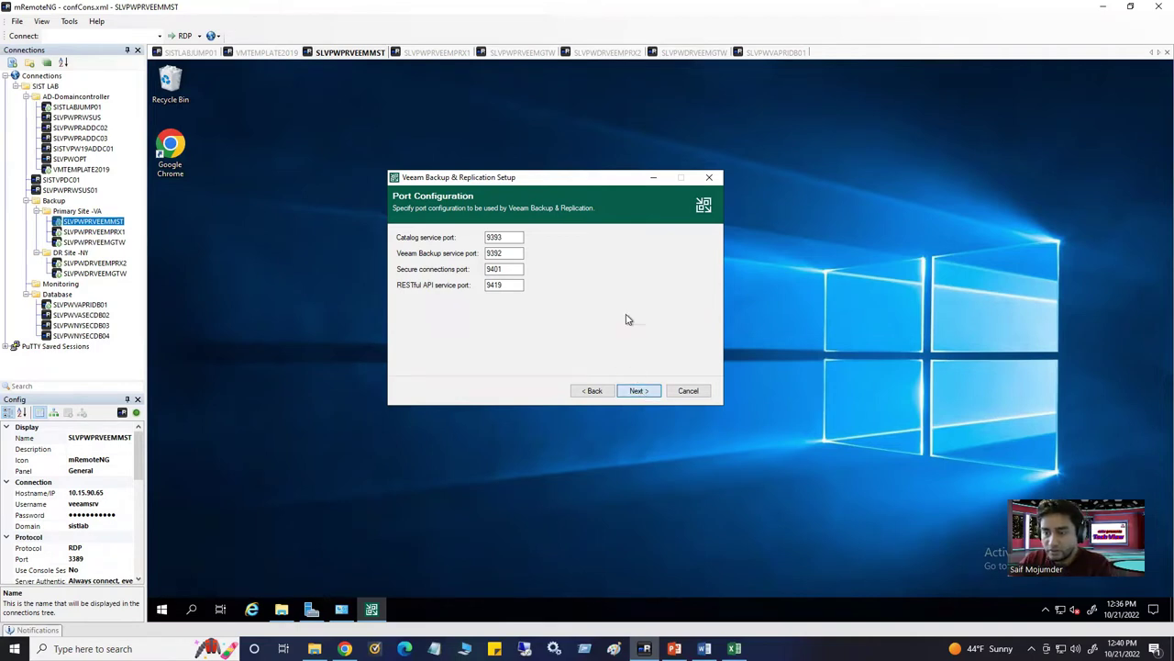
Accept default ports 9393, 9392, 9401, 9419 and the E:\ data locations for IRCache and VBRCatalog
left_click_drag(553, 168, 536, 157)
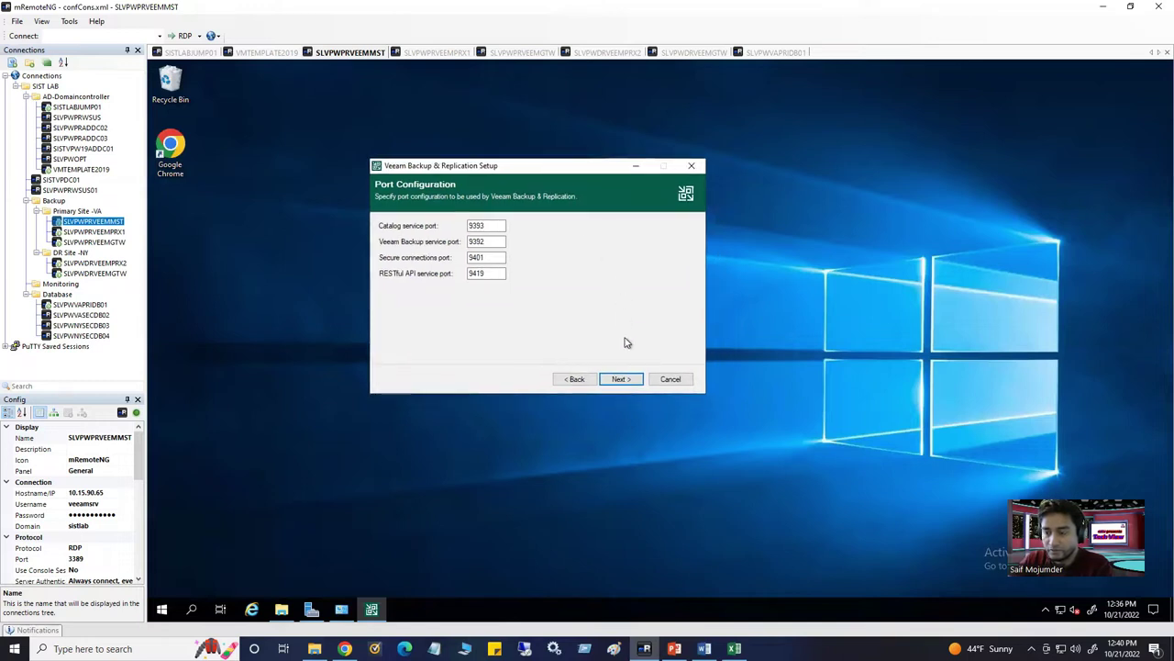
left_click(623, 379)
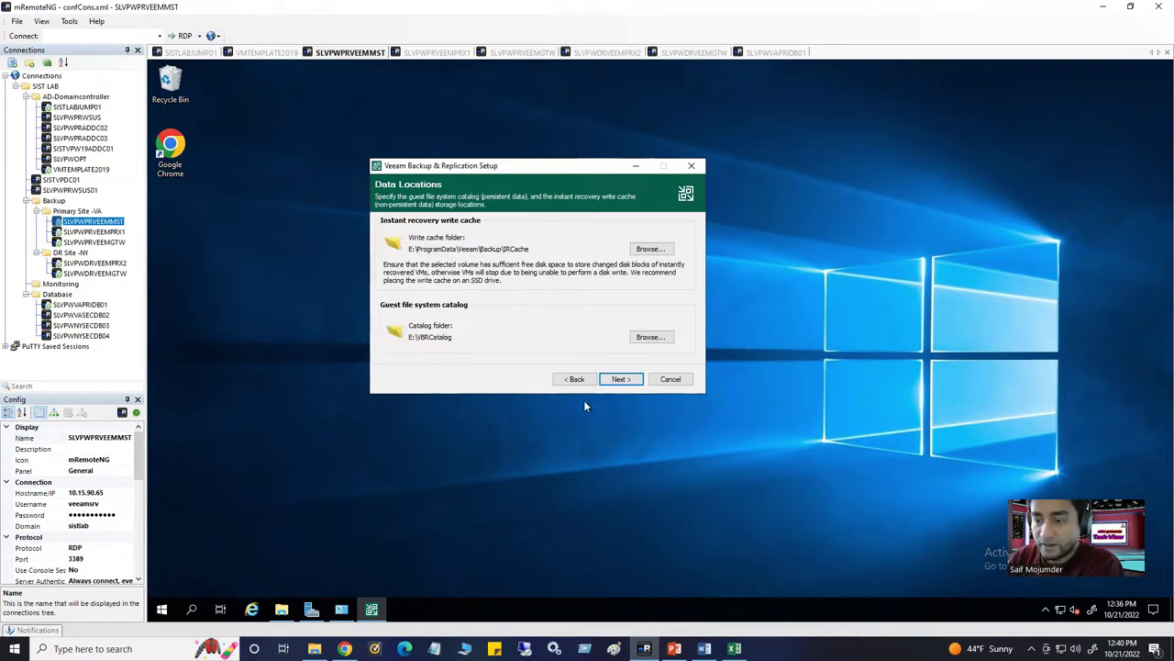
left_click(620, 379)
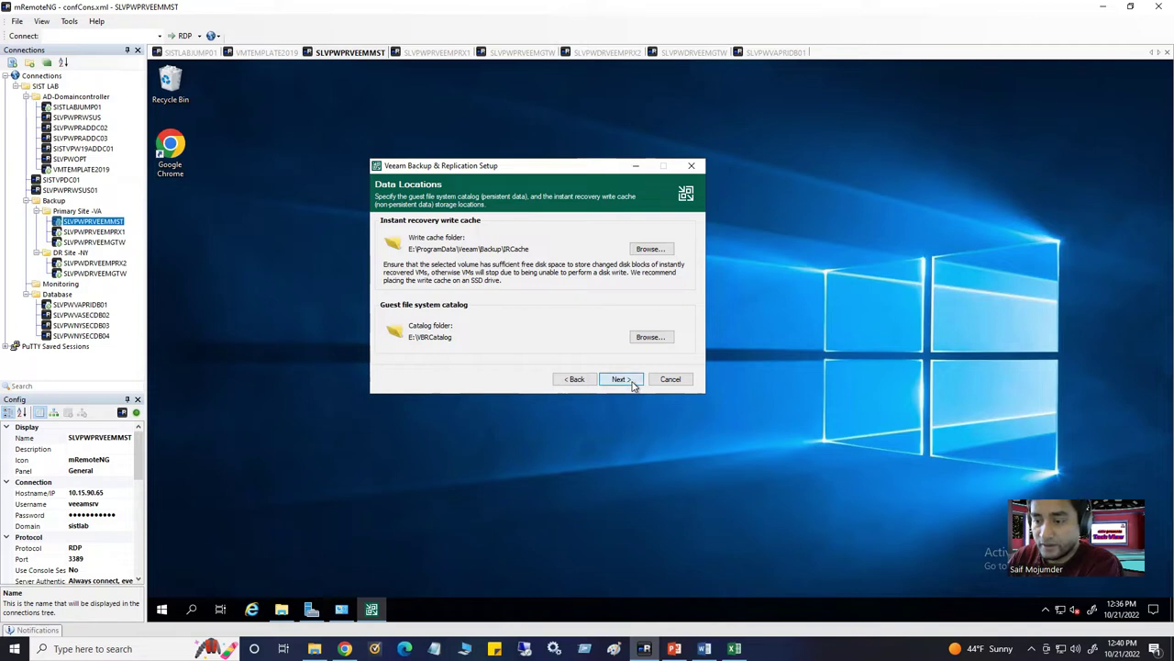
left_click(631, 384)
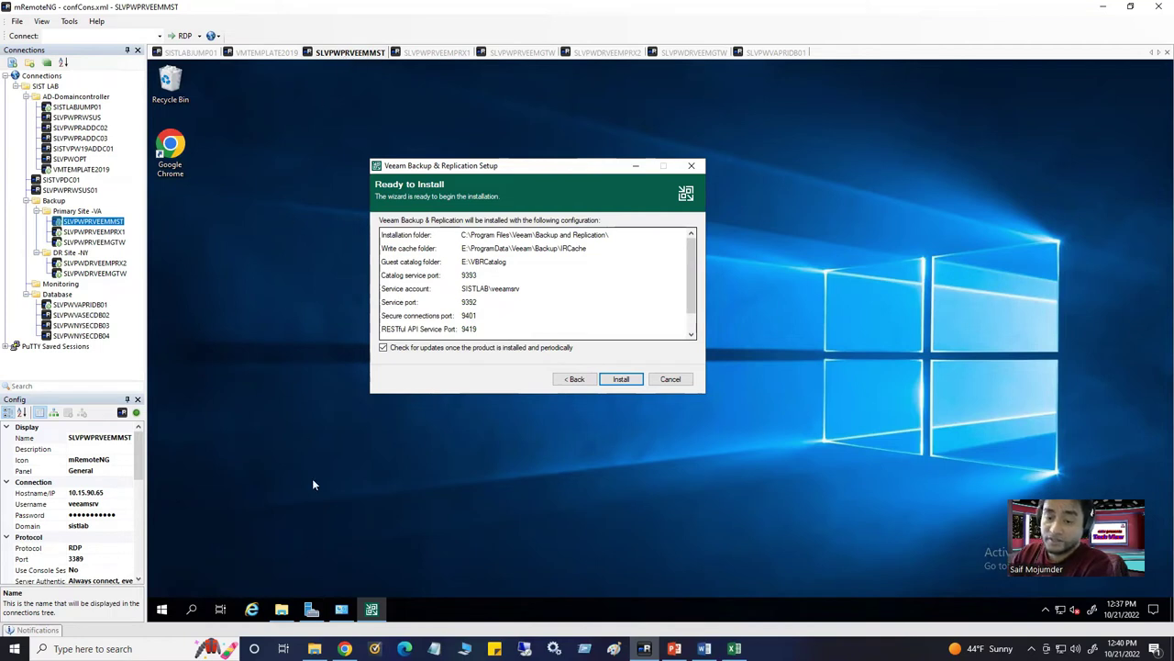
left_click(282, 609)
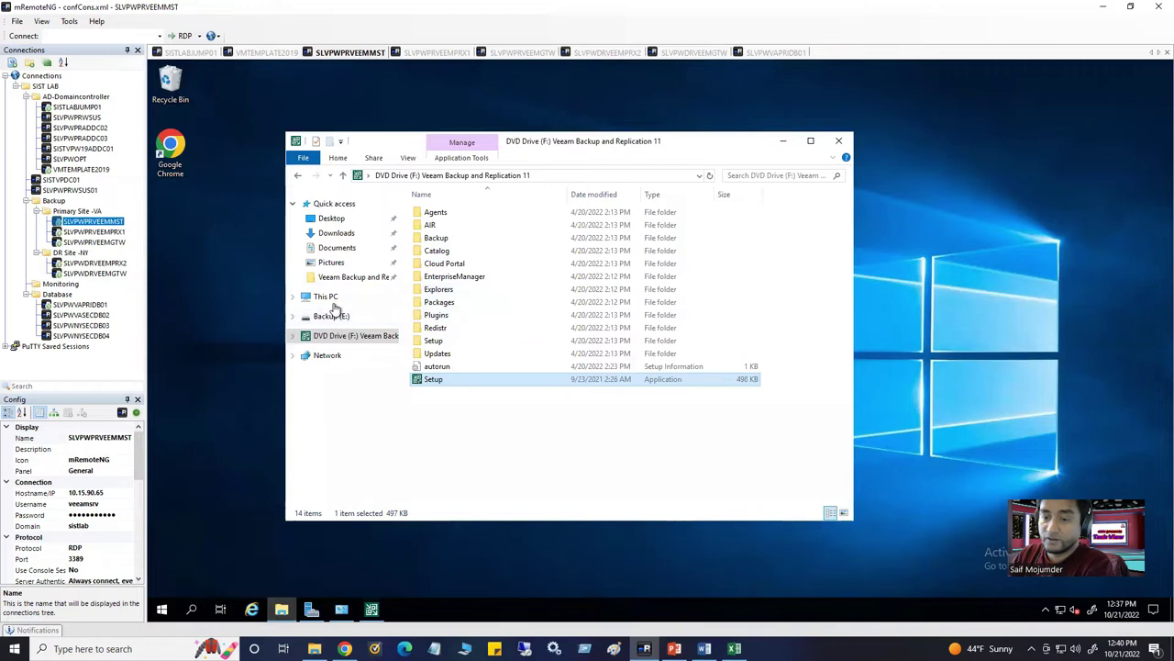
left_click(329, 296)
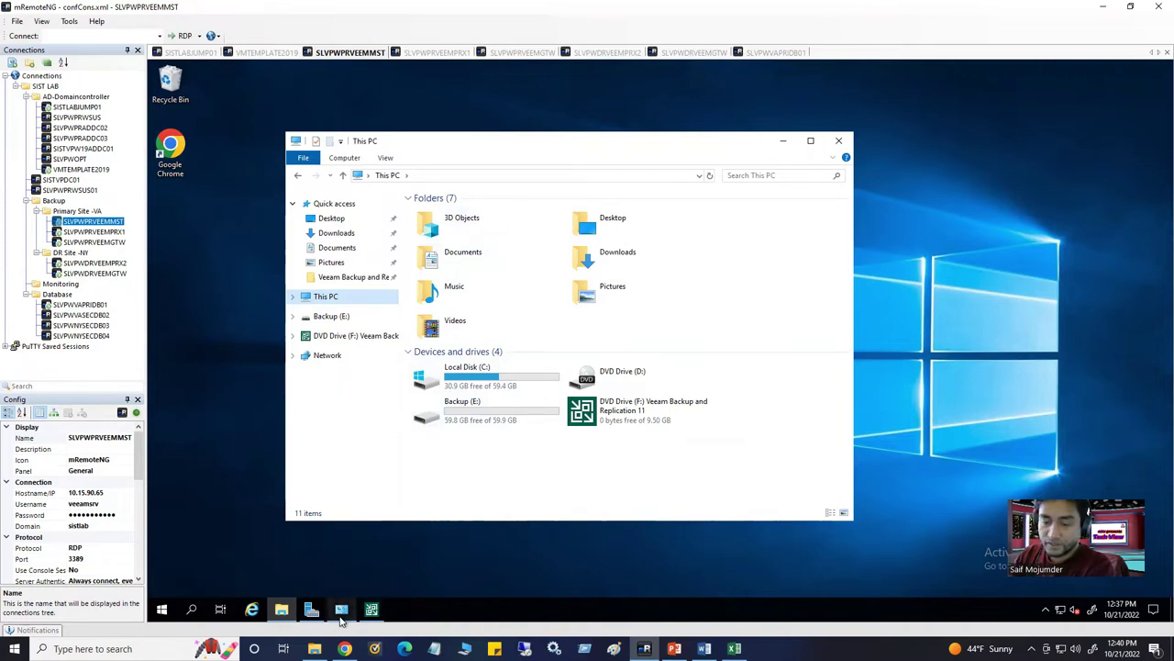
left_click(312, 609)
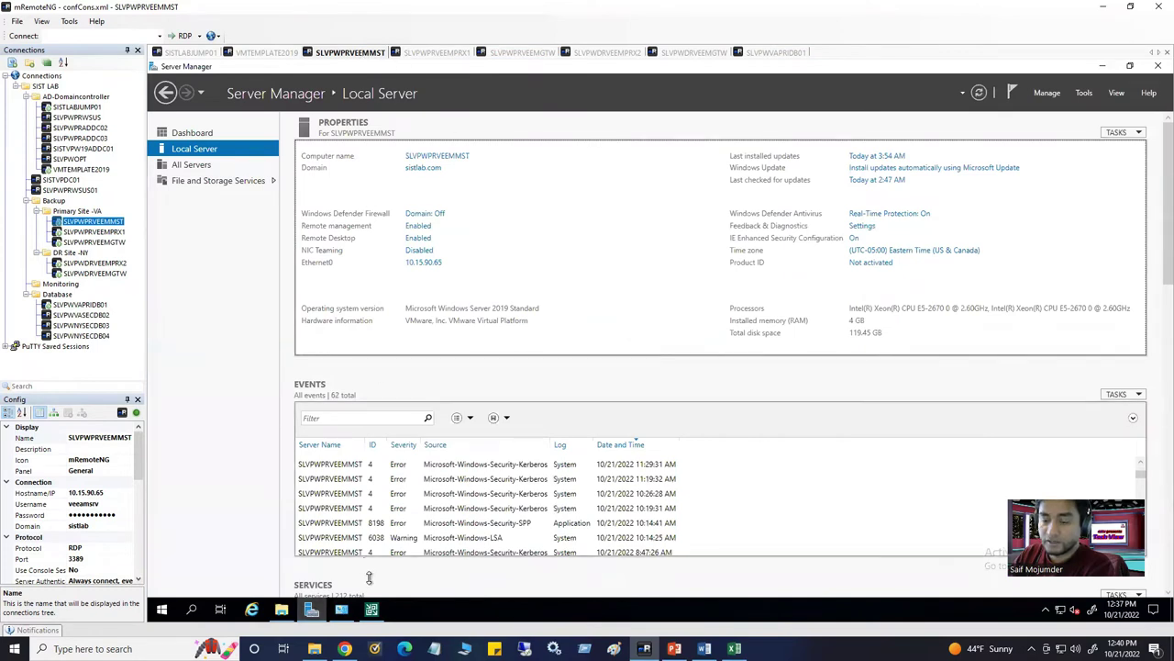
left_click(1105, 70)
left_click(708, 343)
left_click(782, 141)
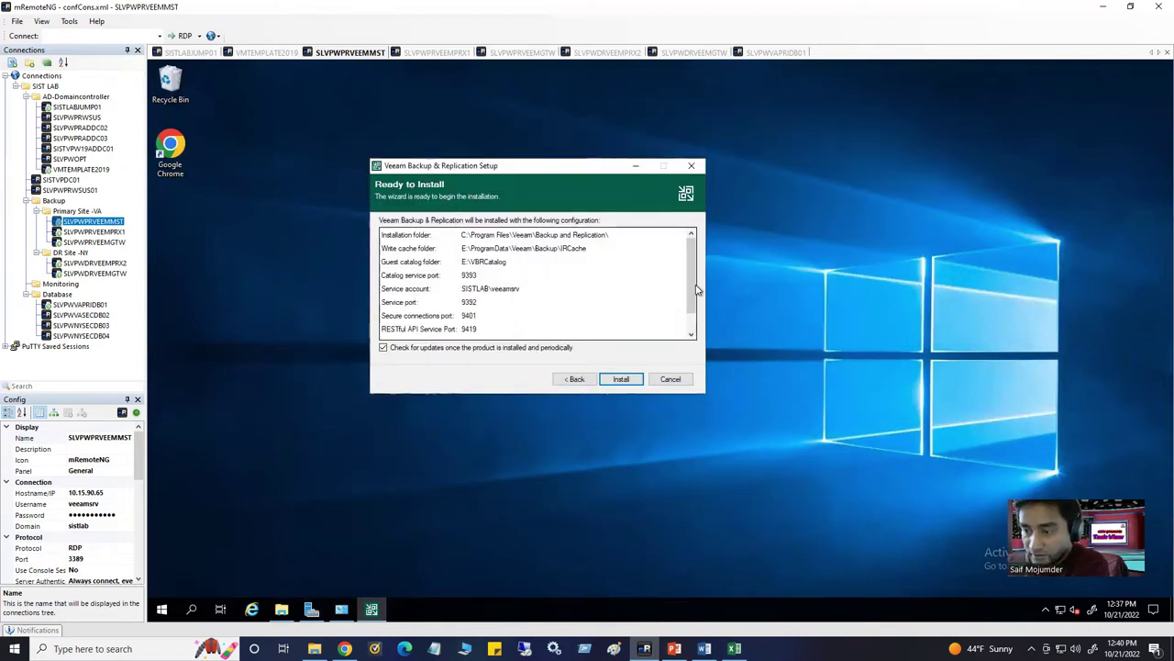
left_click_drag(693, 293, 693, 353)
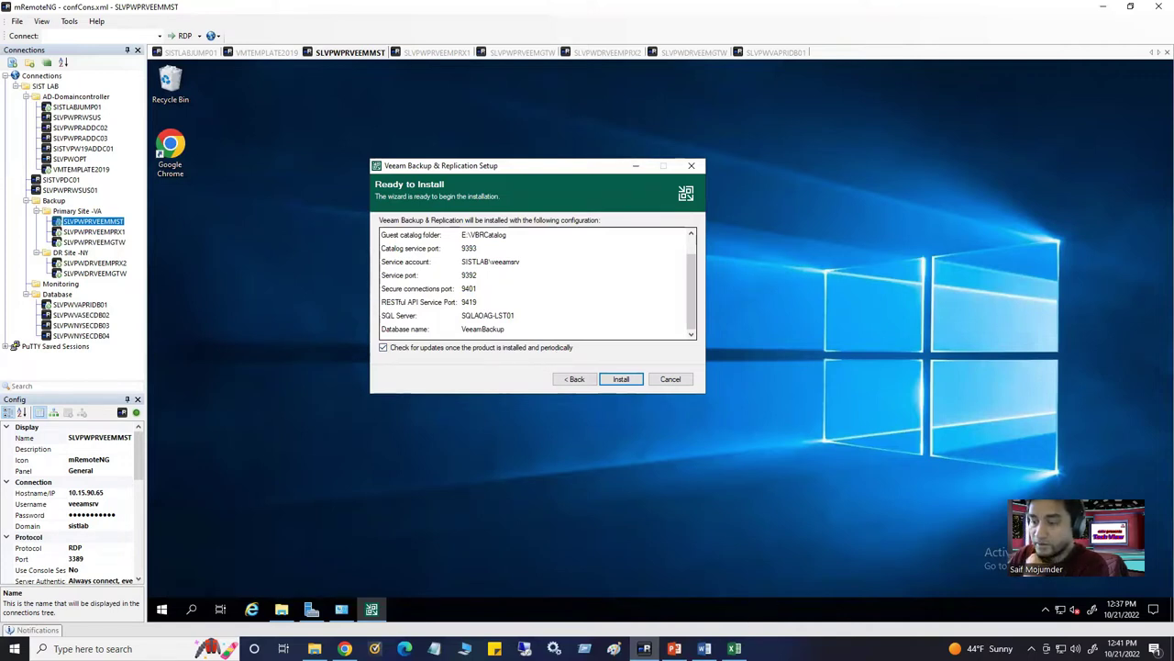
key("alt+Tab")
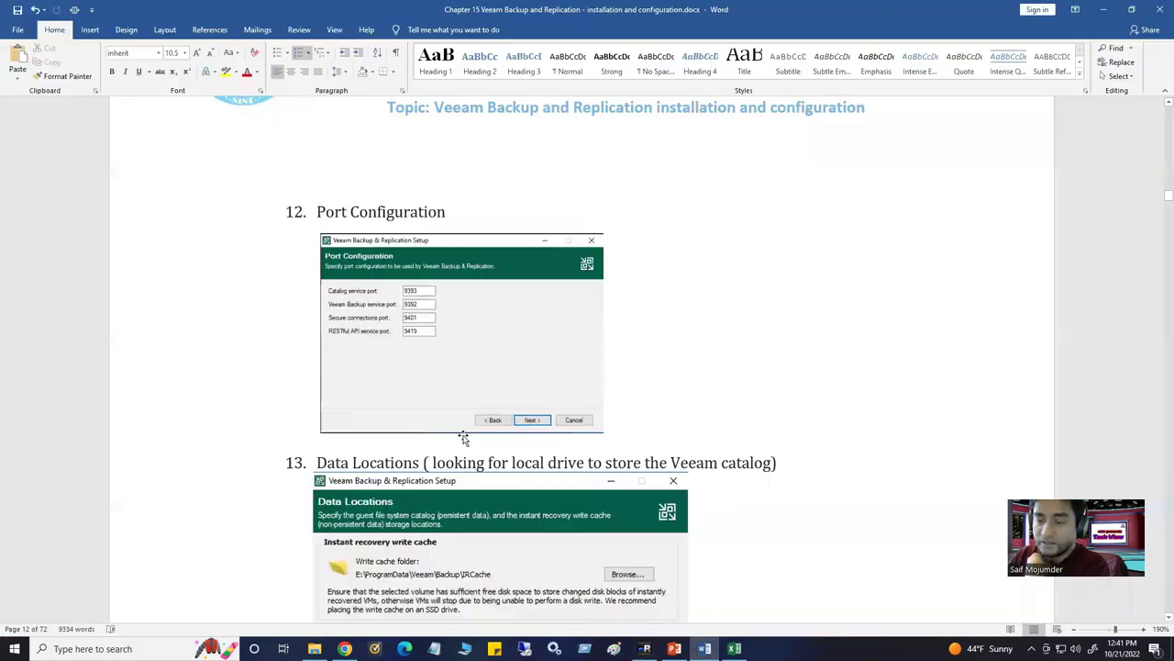
scroll(465, 441, "down", 8)
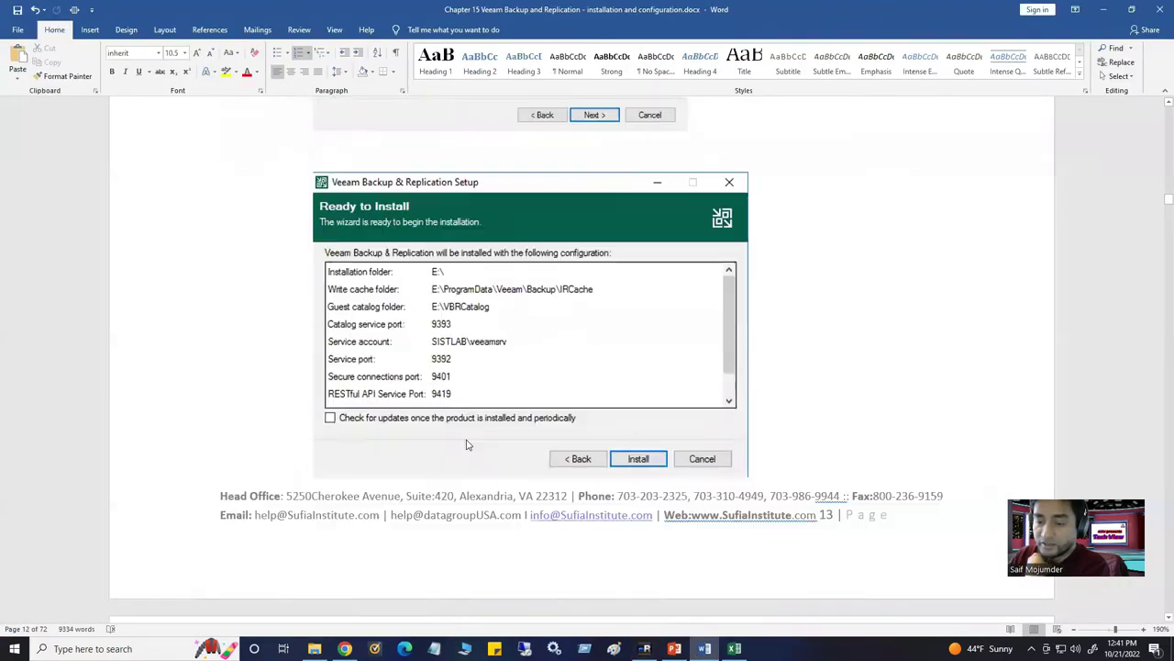
scroll(465, 432, "down", 8)
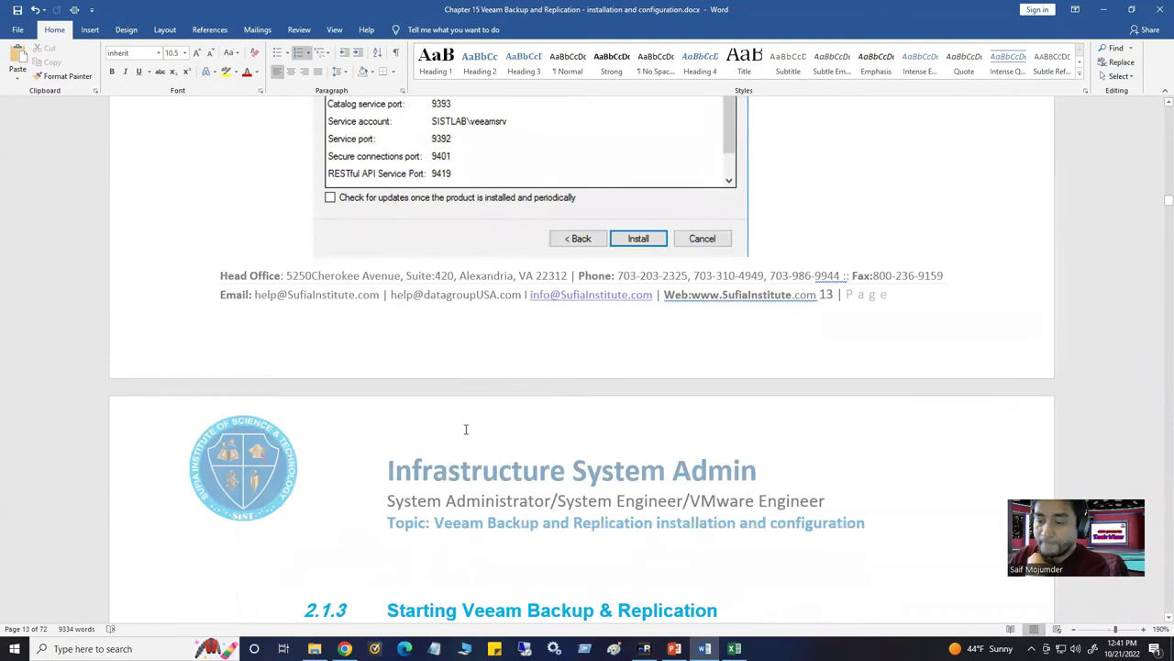
scroll(465, 429, "down", 3)
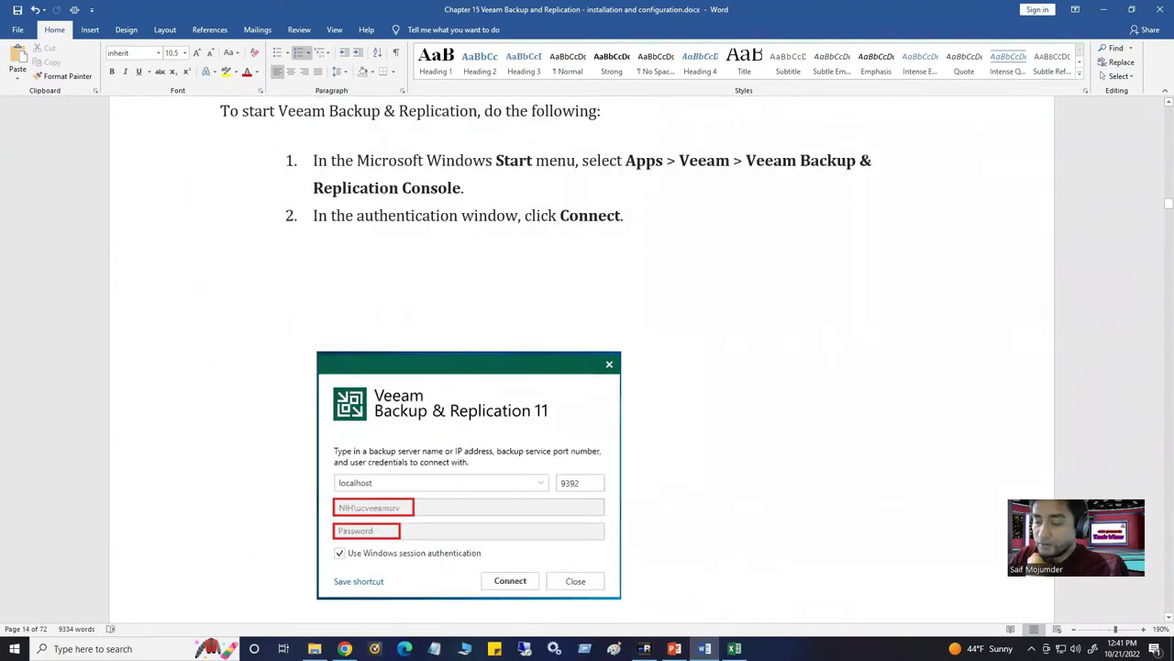
key("alt+Tab")
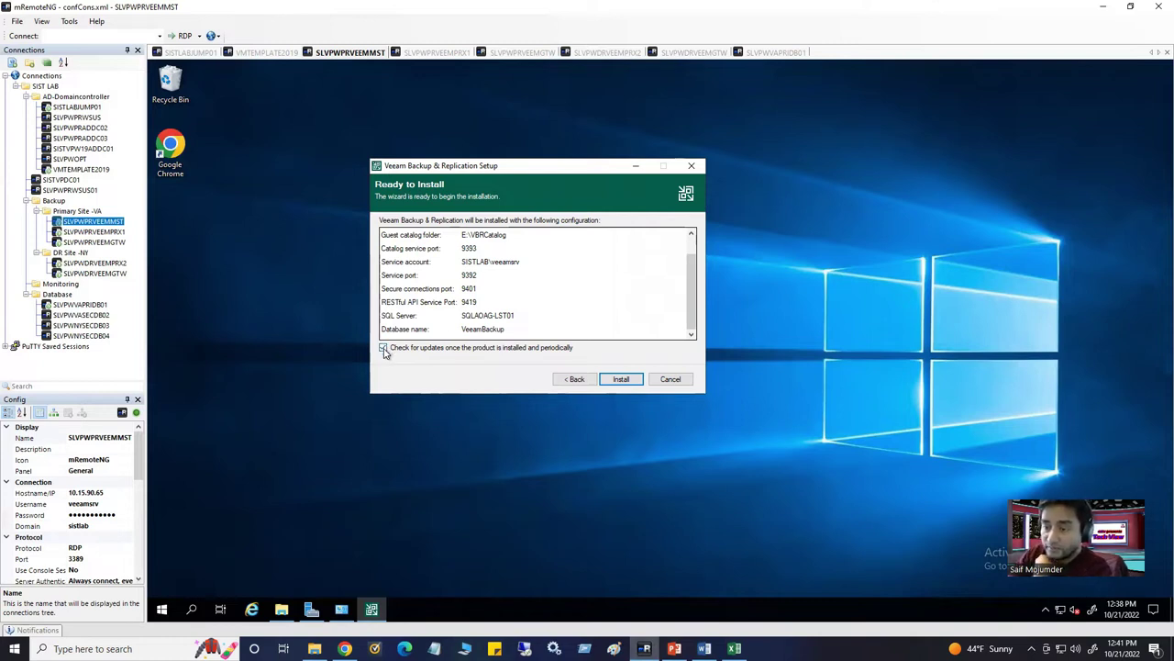
Turn off update checks, install Veeam Backup & Replication 11a, and finish the wizard after success
left_click(384, 348)
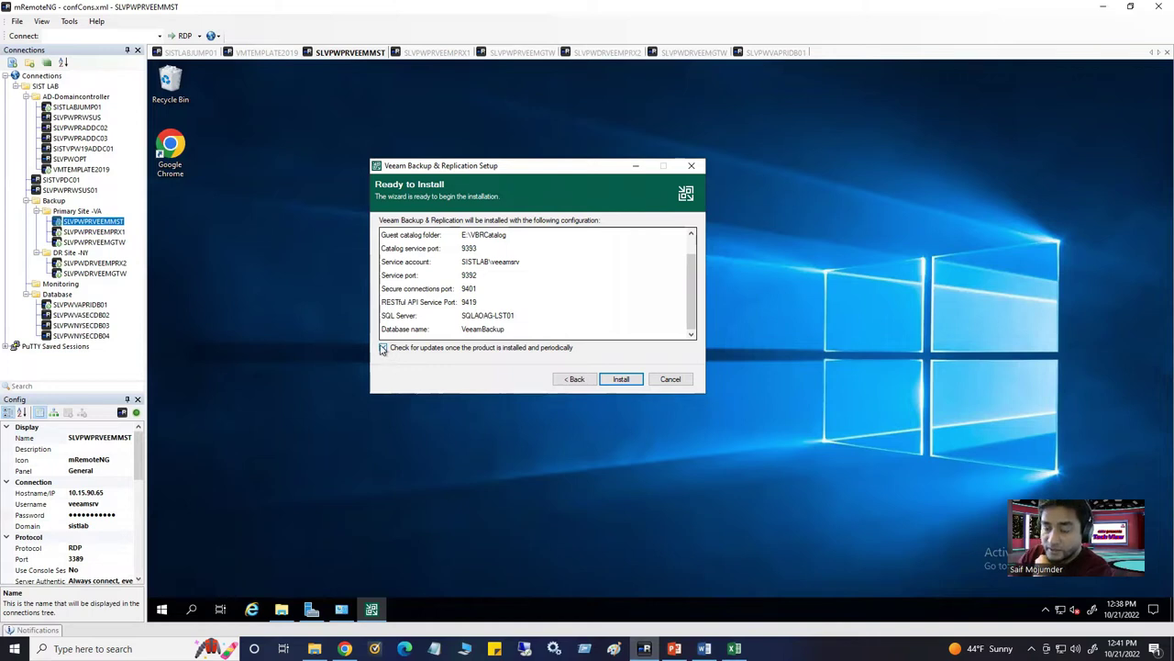
left_click(622, 379)
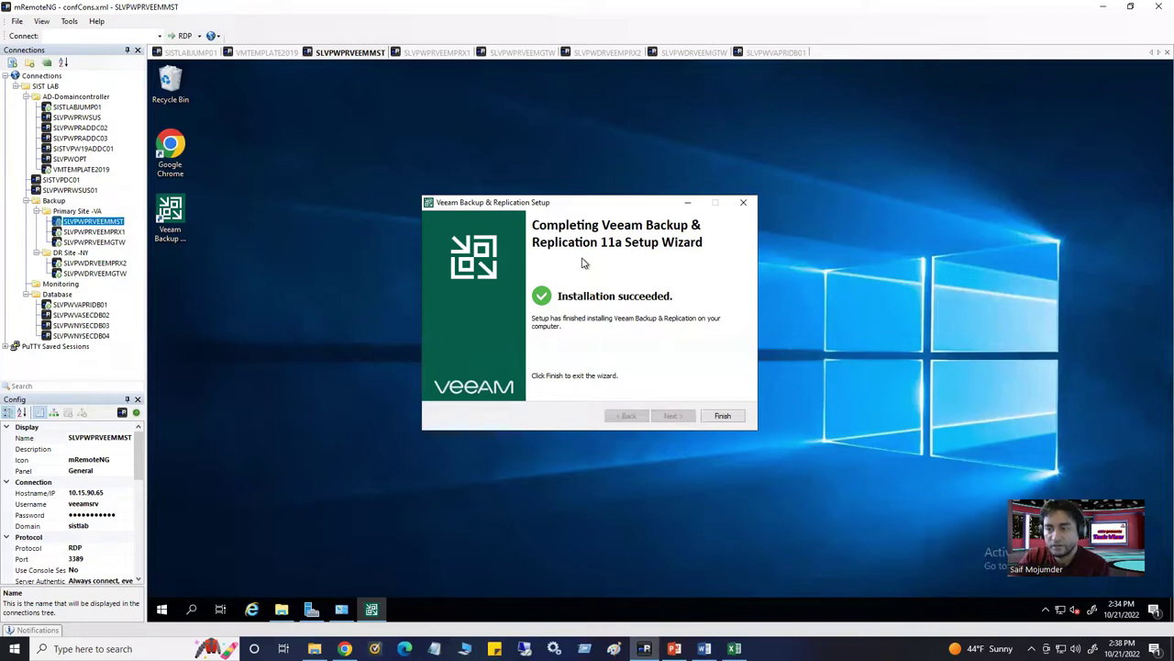
left_click(724, 416)
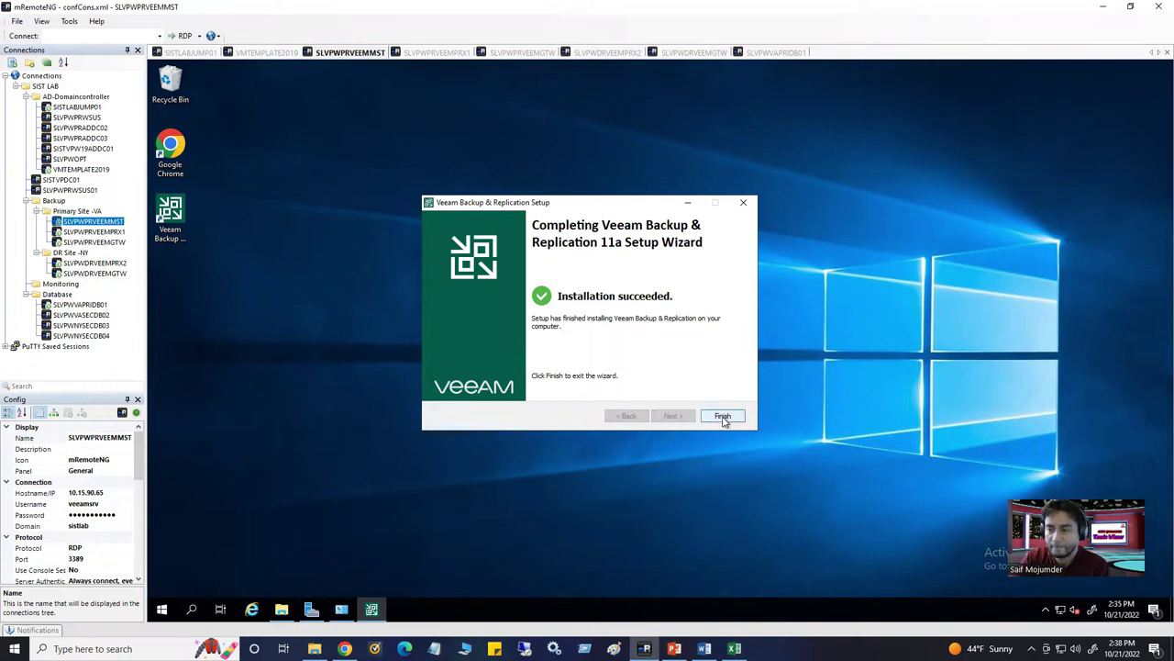
left_click(724, 418)
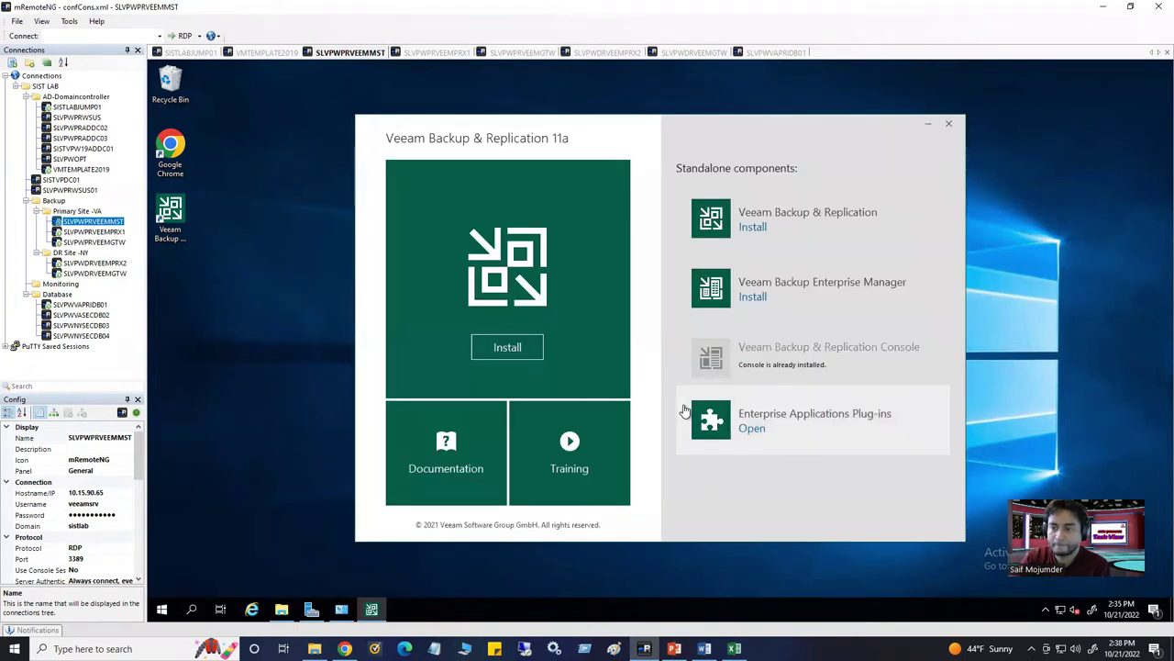
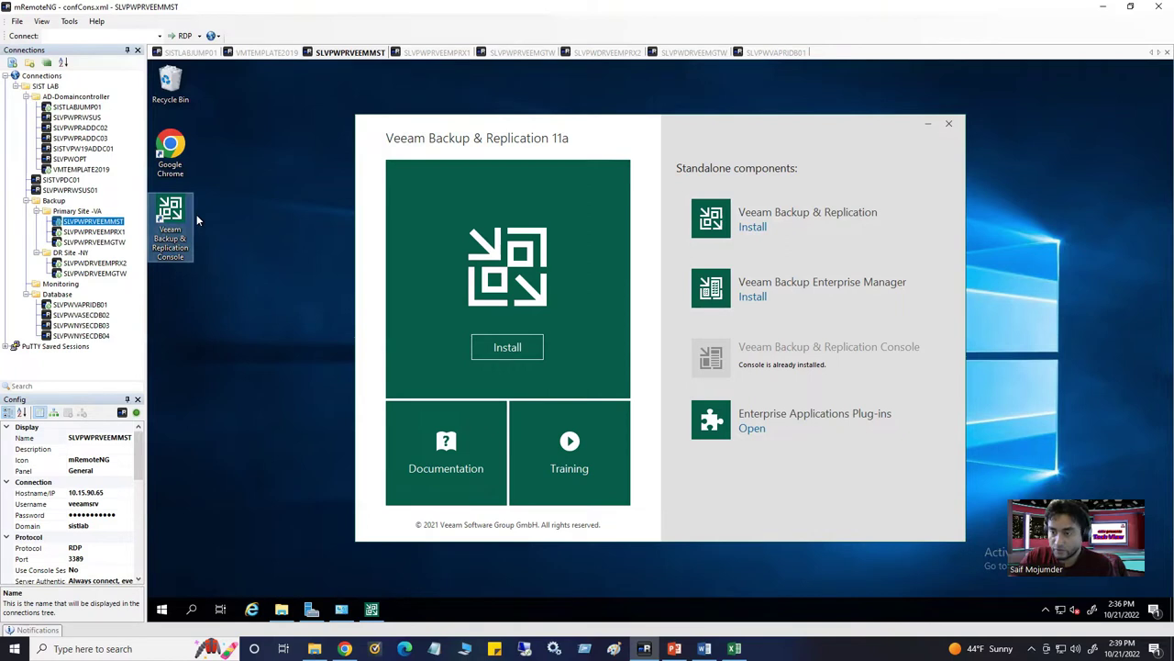
Close the Veeam 11a installer and launch the Veeam Backup & Replication Console
left_click(953, 129)
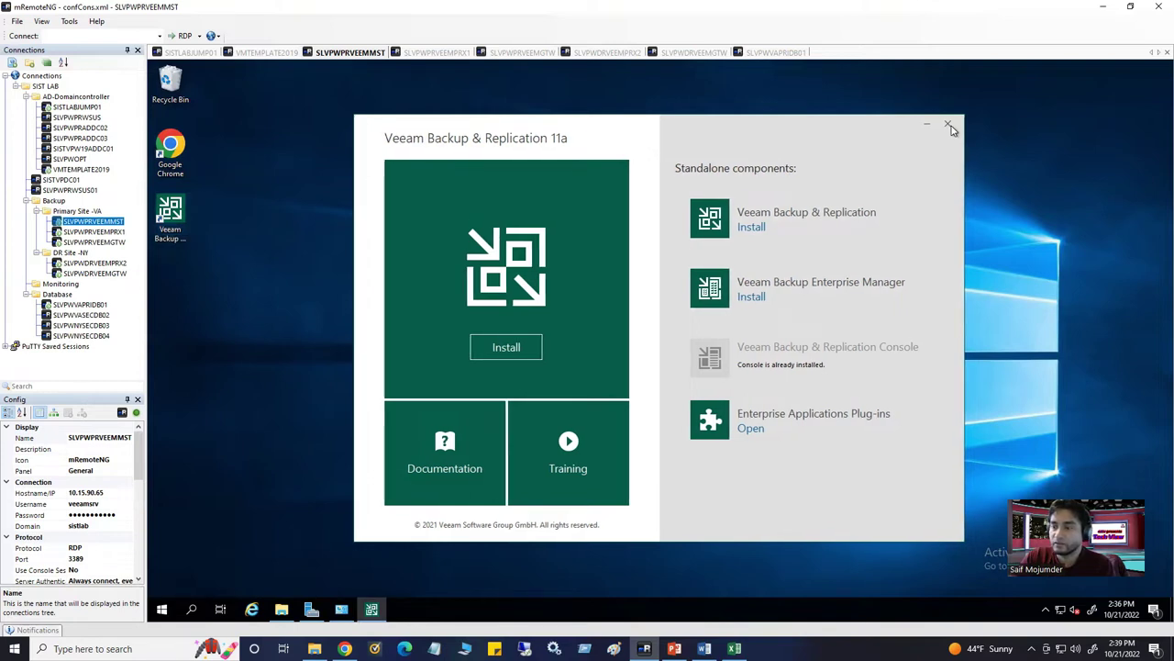
left_click(950, 125)
double_click(186, 230)
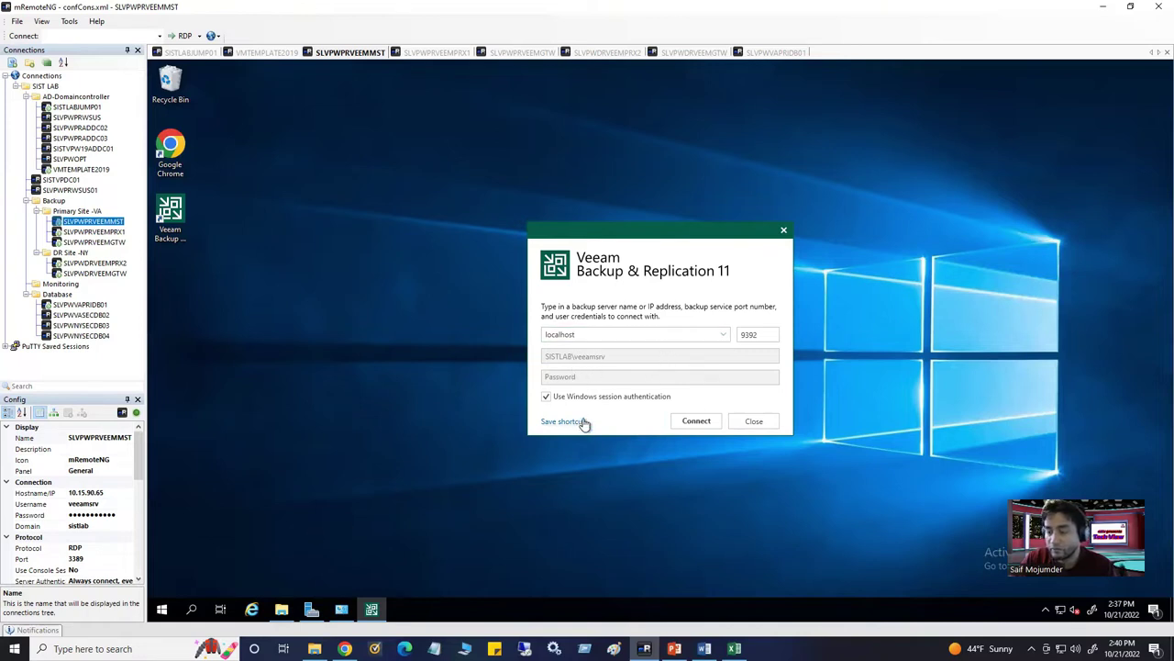
Connect the console to localhost on port 9392 using Windows session authentication
left_click(692, 424)
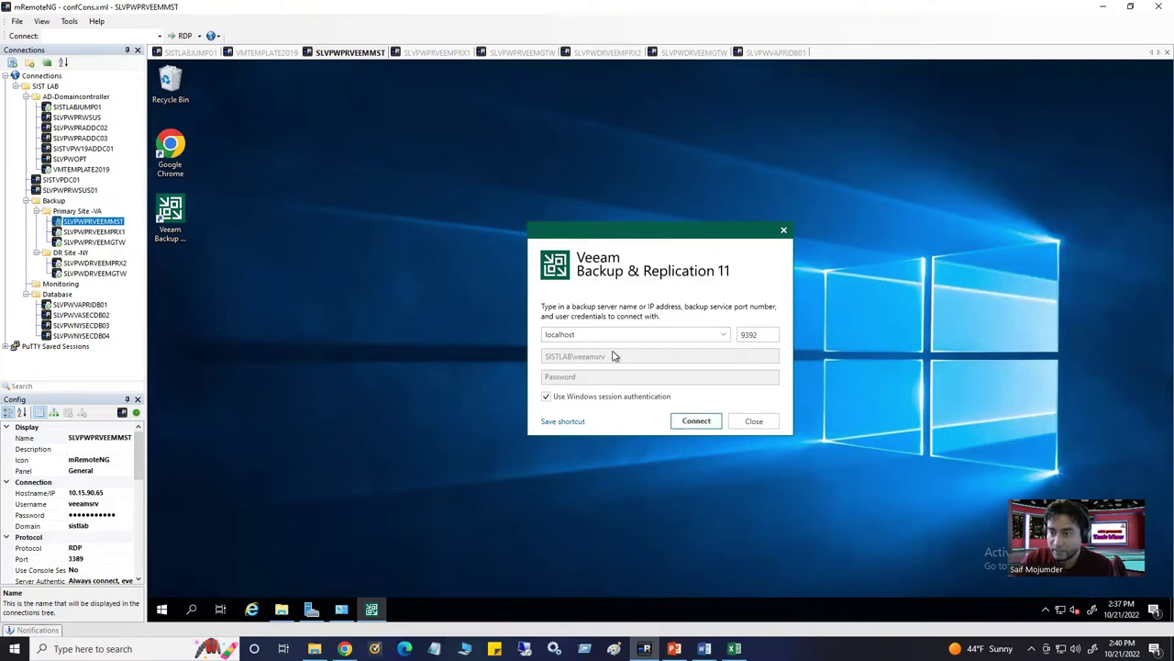
left_click(694, 424)
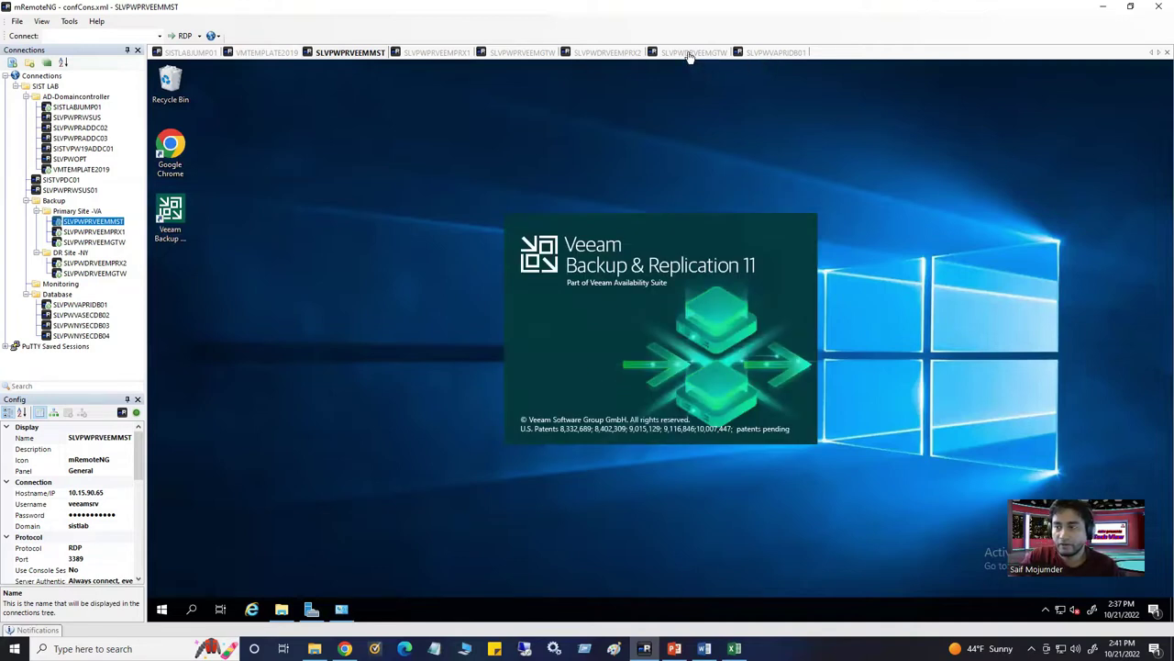
Move from the SLVPWVAPRIDB01 session to VMTEMPLATE2019 and launch Active Directory Users and Computers
left_click(776, 53)
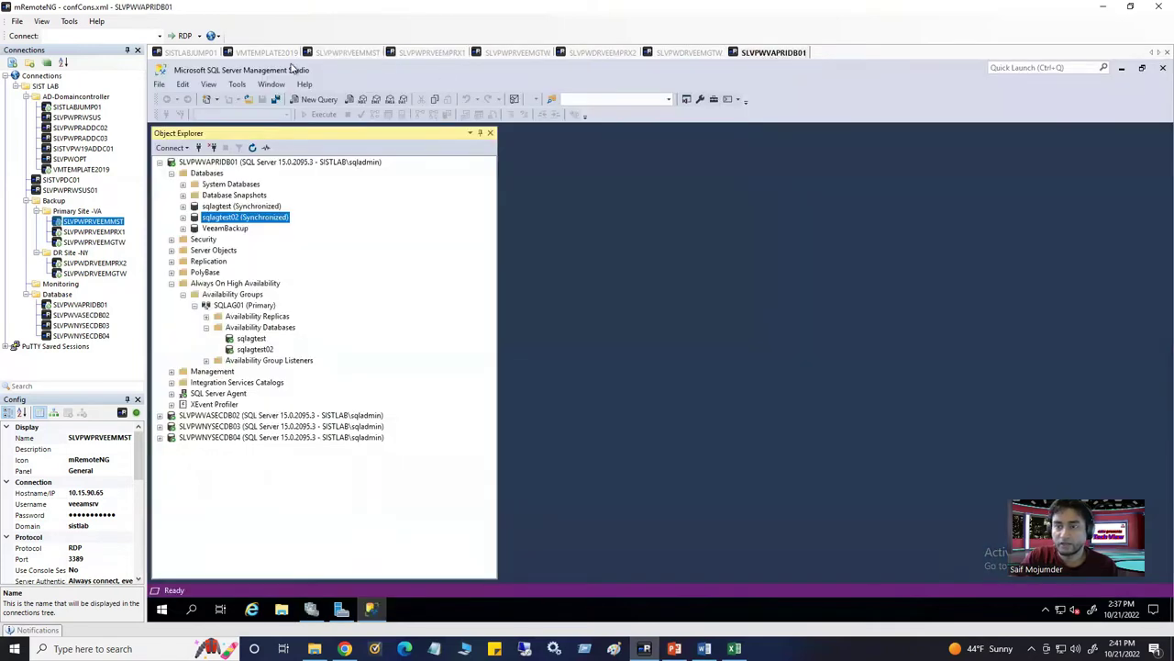
left_click(270, 53)
left_click(342, 610)
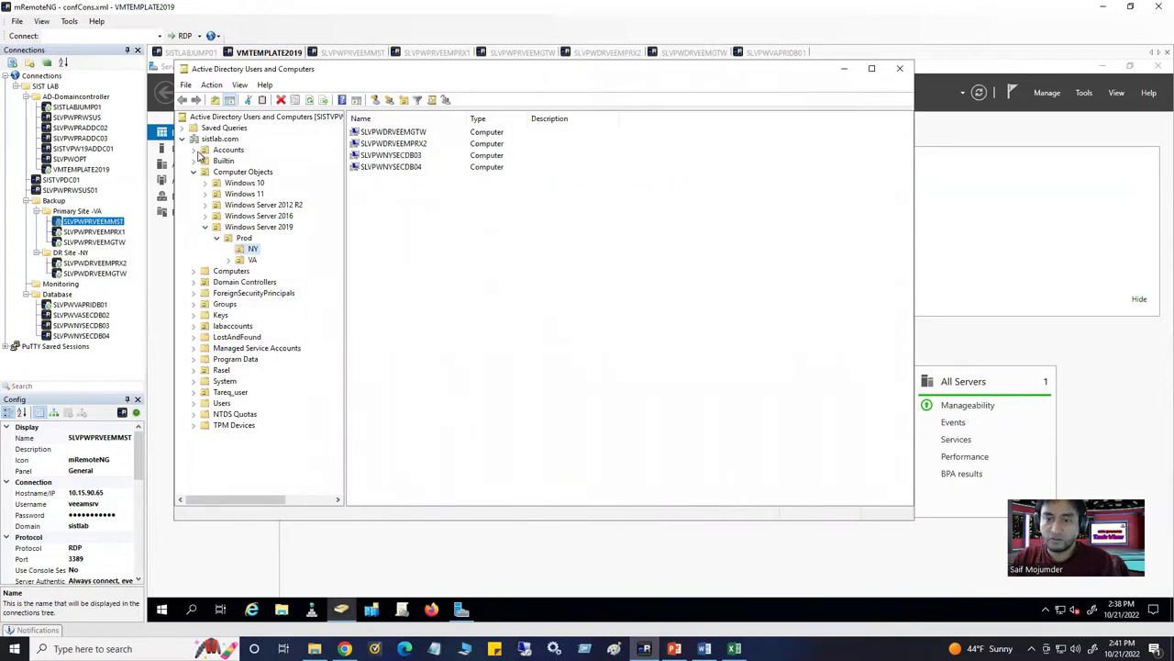
In Accounts > ServiceAccounts, create the global security group ServiceAccountGroup
left_click(194, 150)
left_click(227, 176)
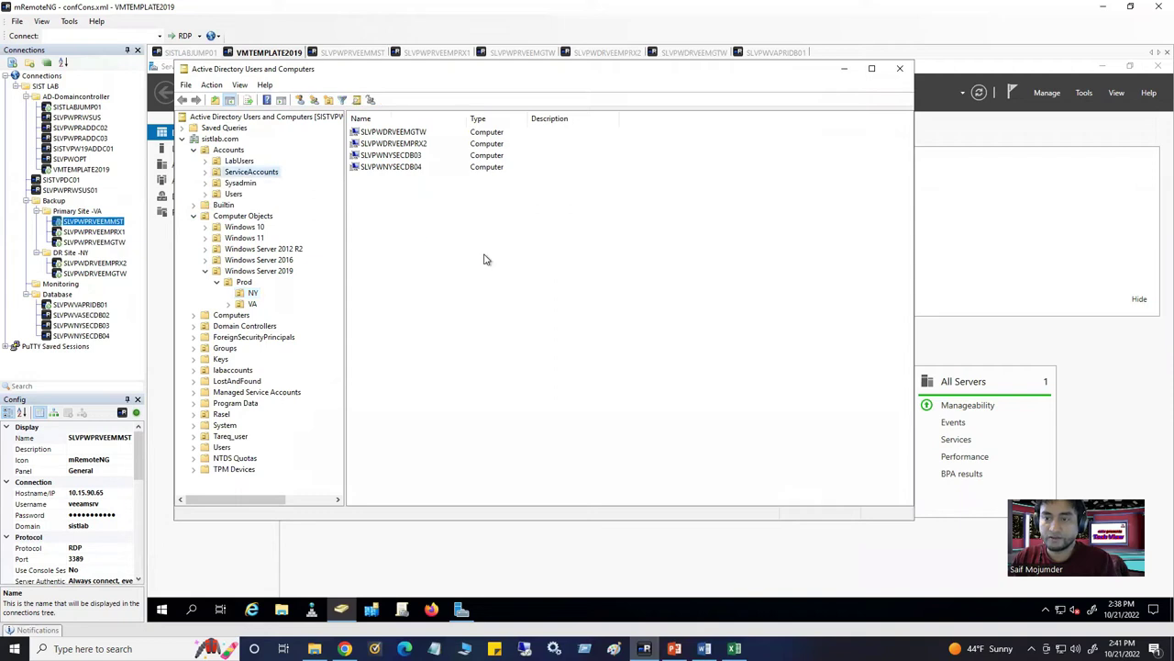
right_click(443, 206)
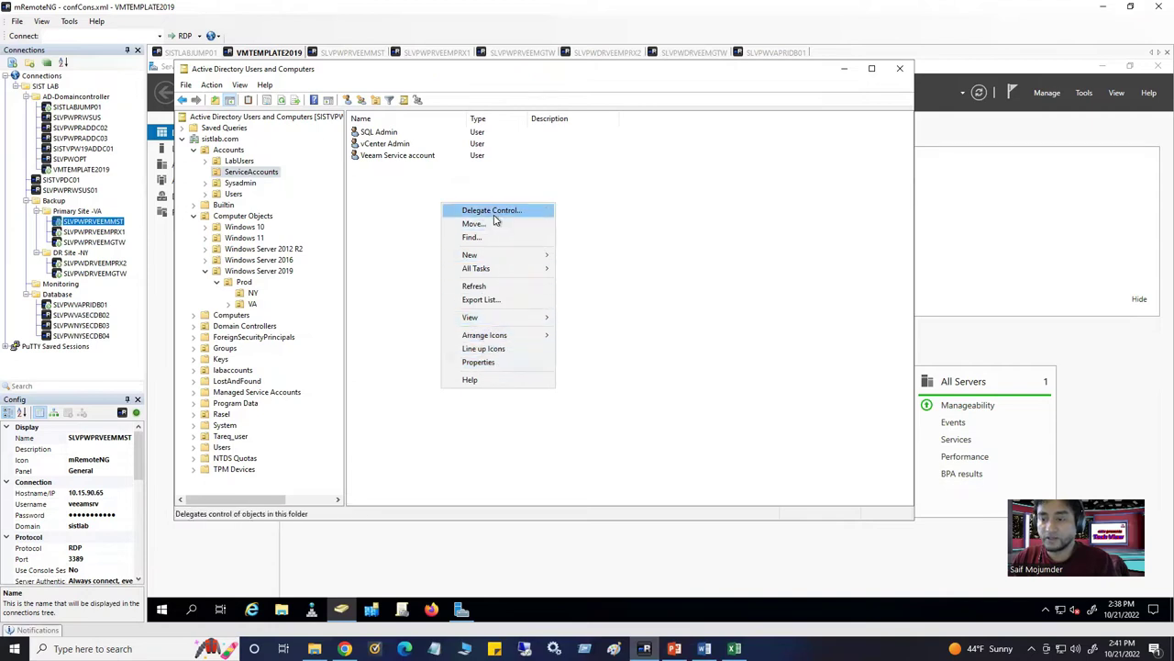
mouse_move(493, 317)
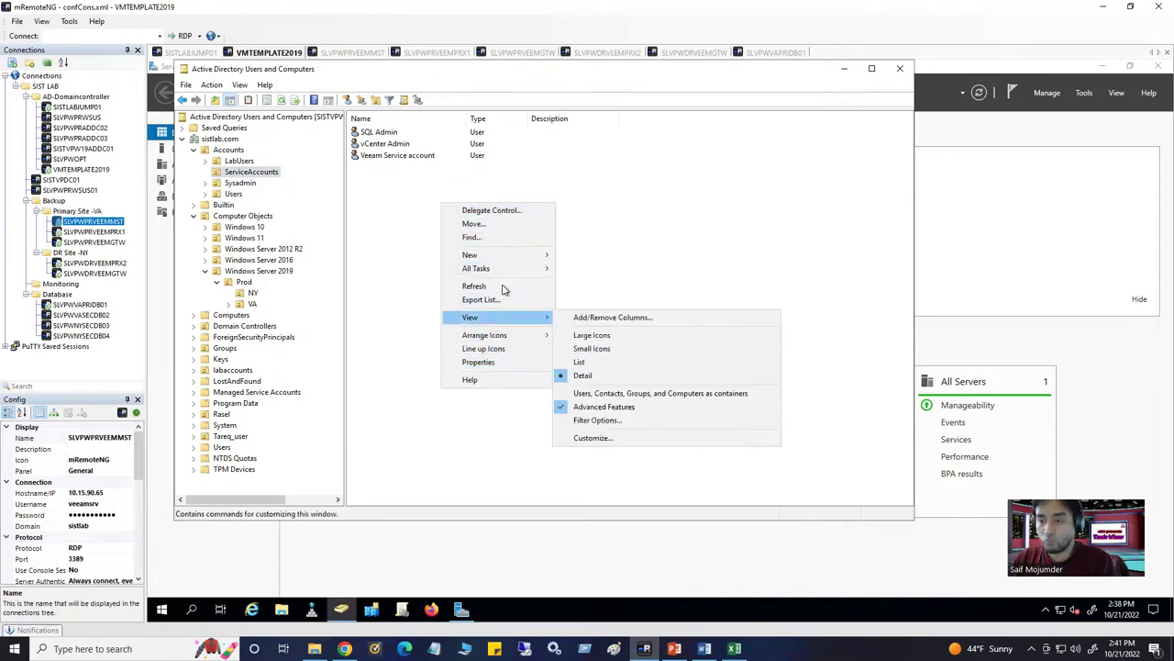
mouse_move(505, 258)
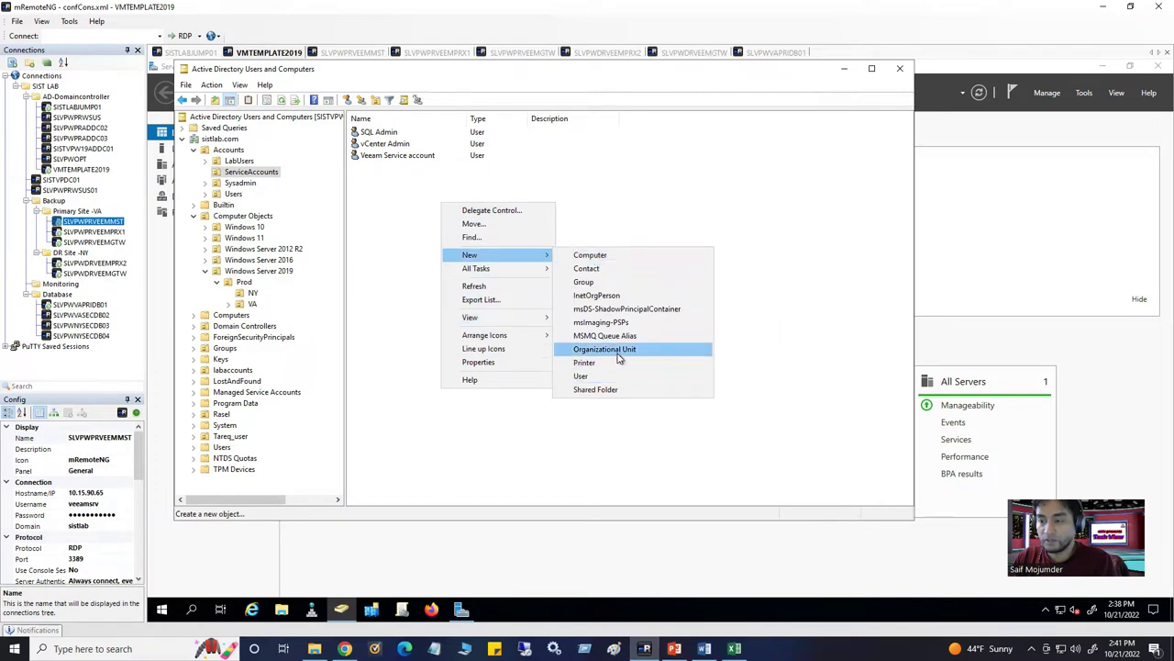
left_click(588, 282)
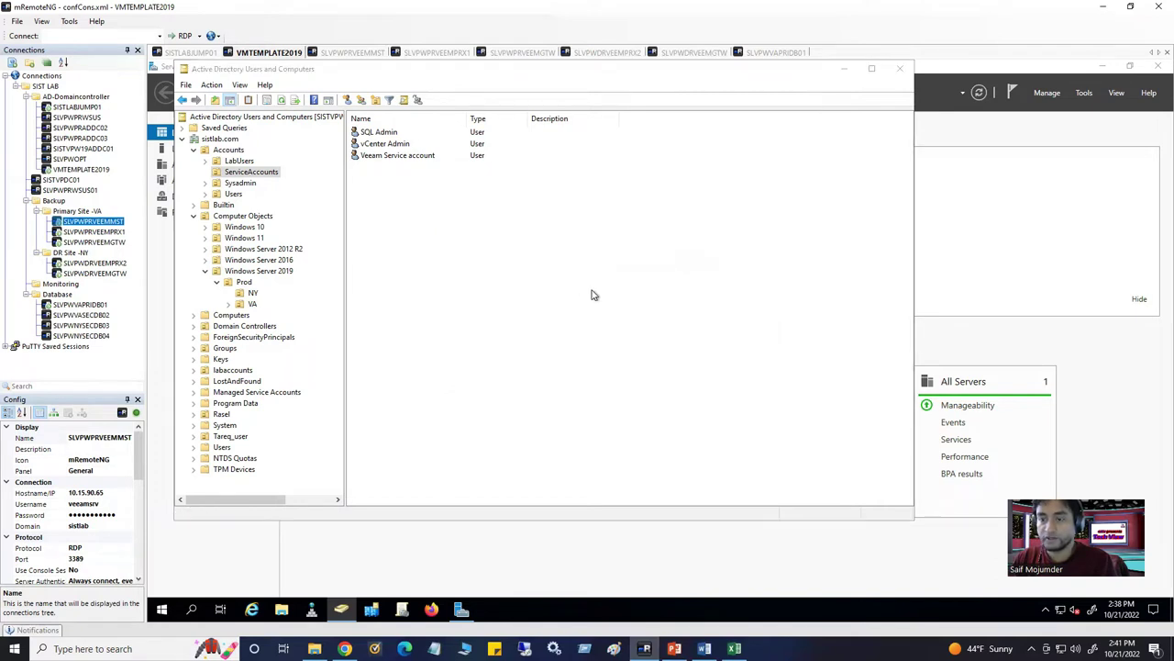
type("Service")
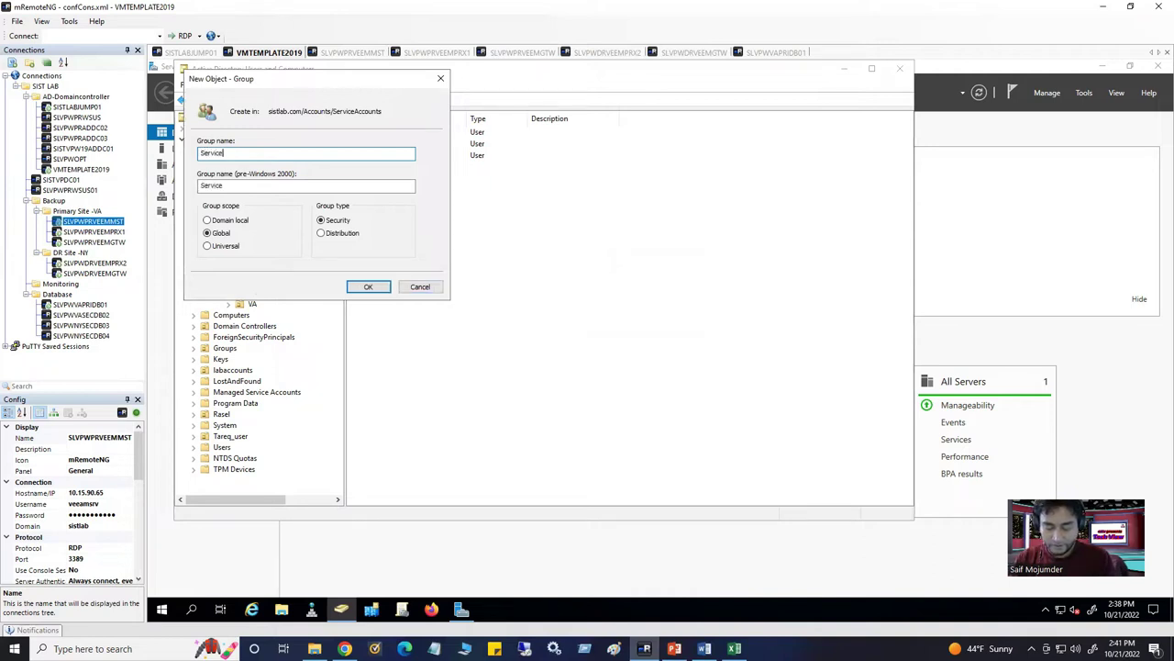
type("A")
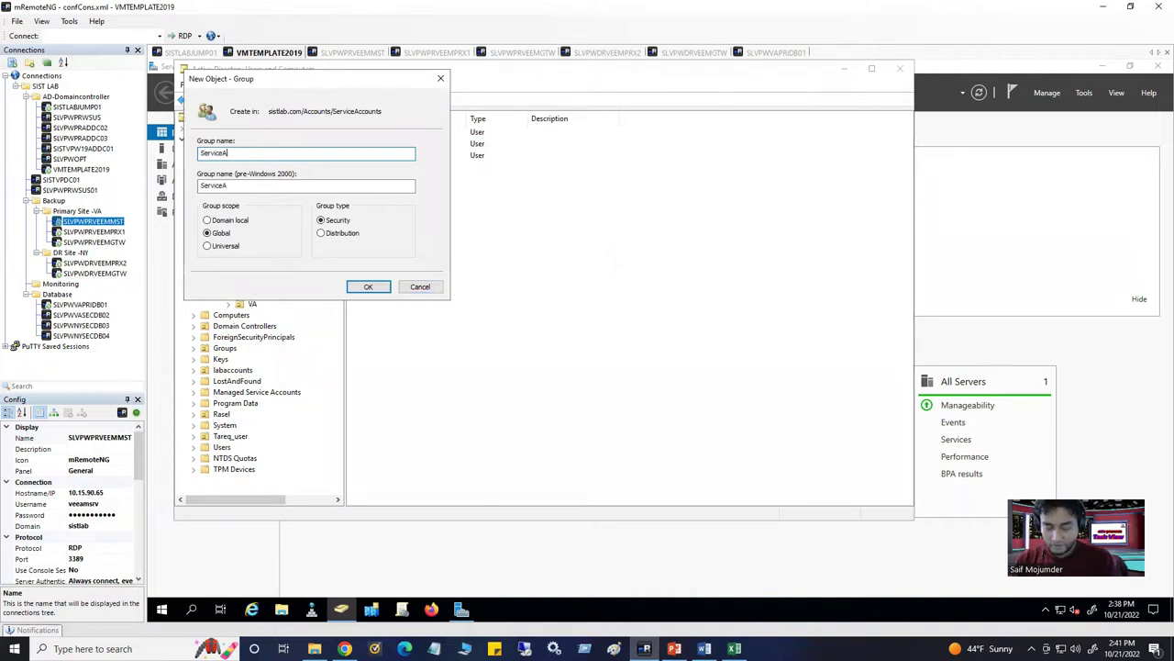
type("ccountGroup")
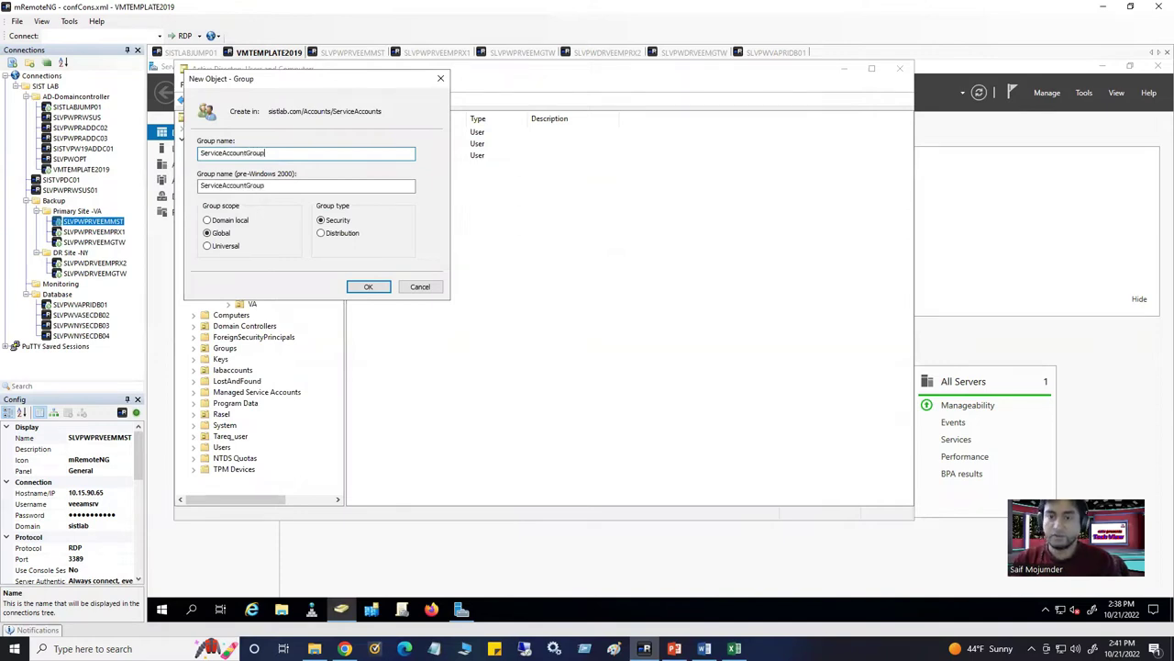
left_click(373, 292)
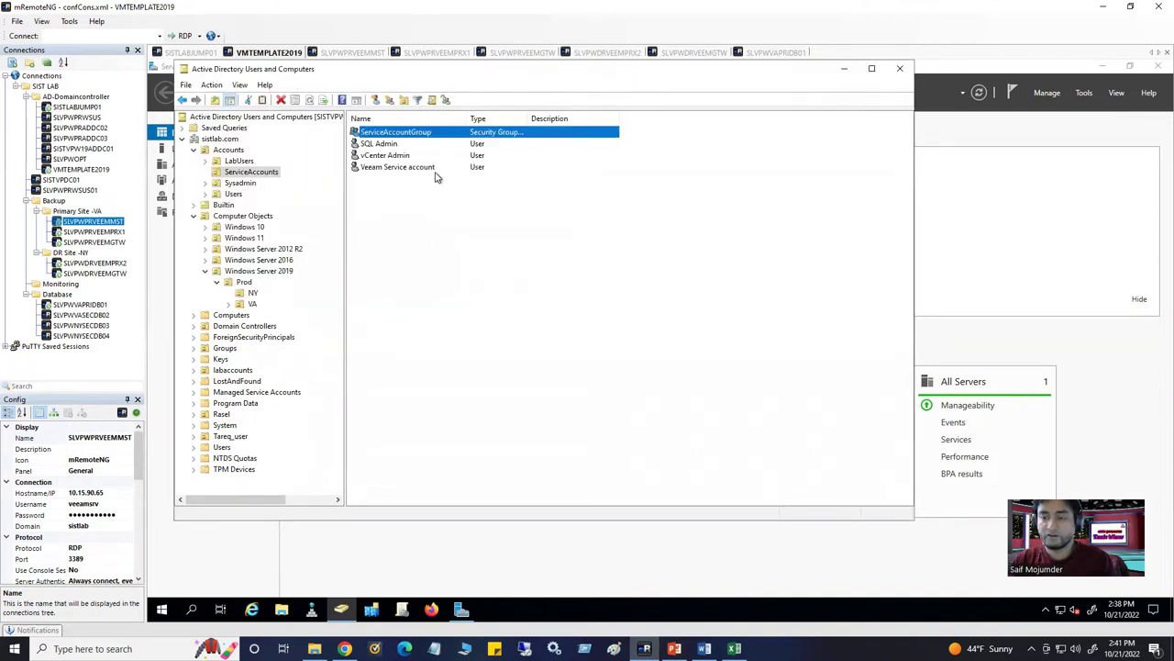
left_click(394, 146)
Add the SQL Admin account to ServiceAccountGroup
right_click(394, 147)
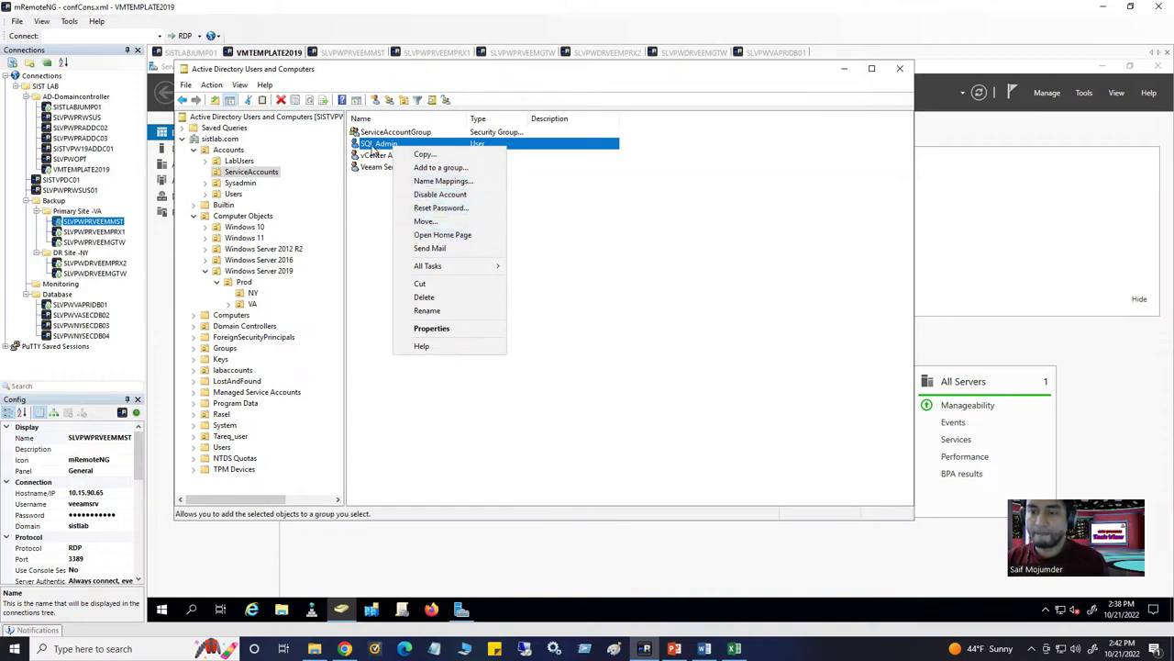
left_click(426, 167)
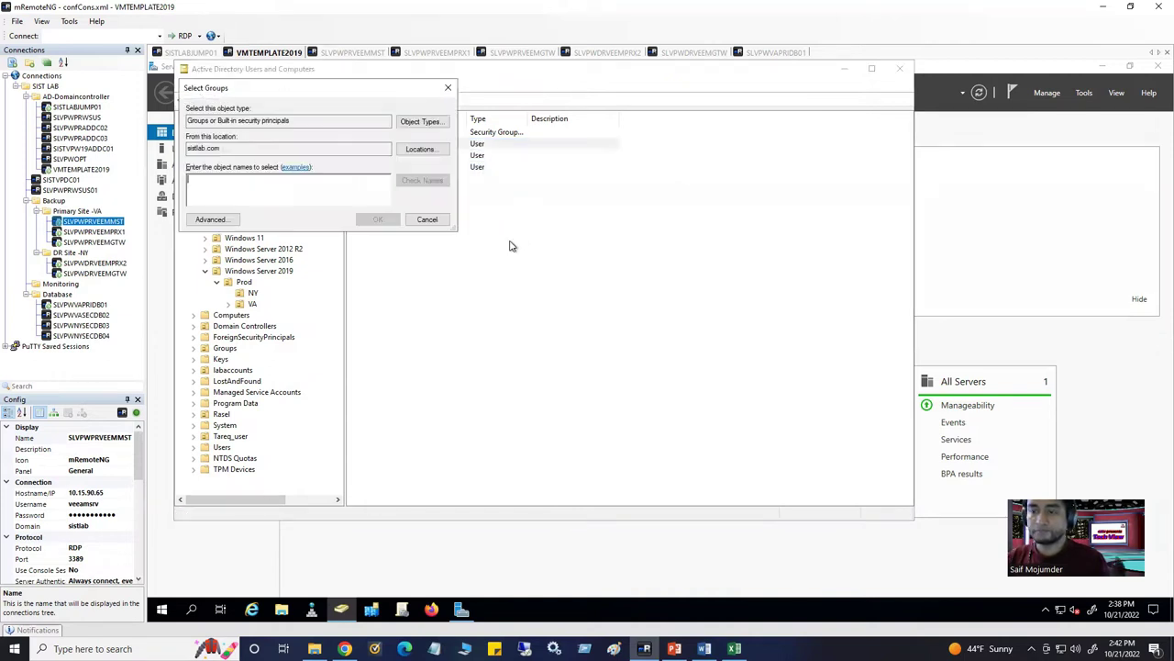
left_click_drag(339, 92, 555, 214)
type("V")
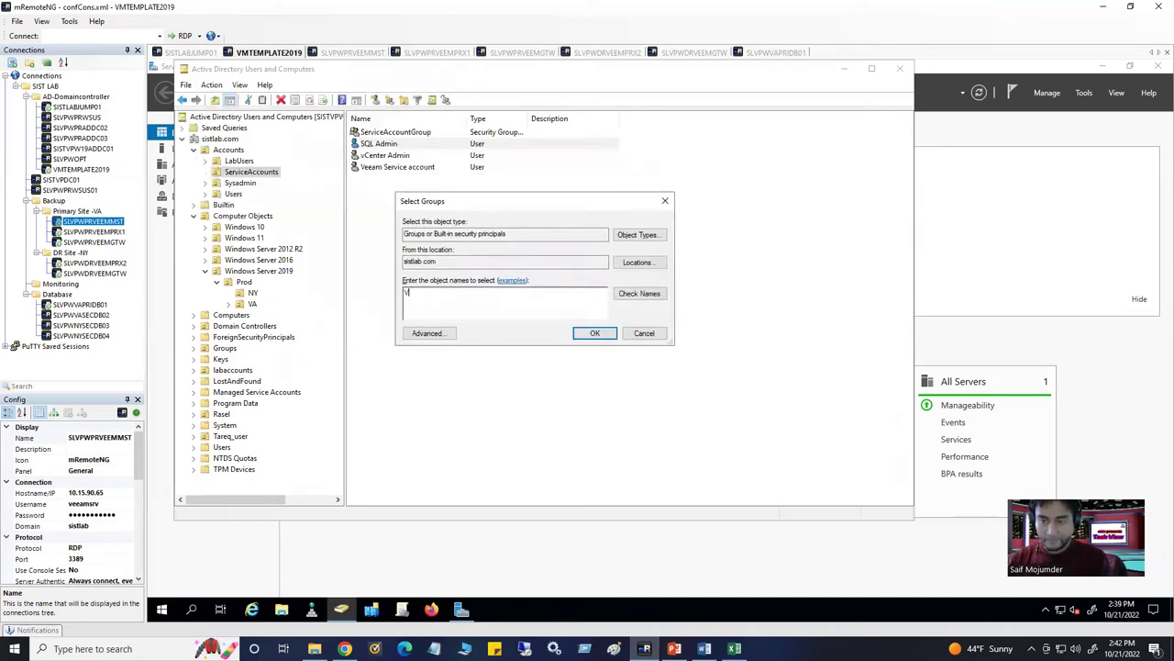
key("BackSpace")
type("ServiceAccountGroup")
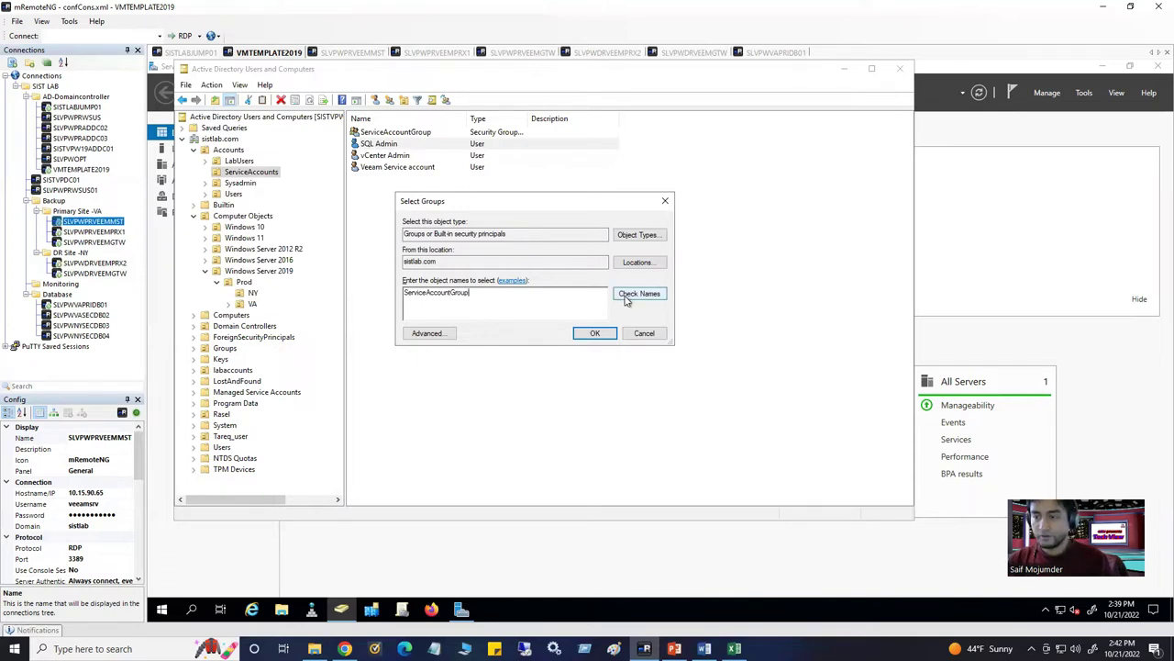
left_click(627, 299)
left_click(597, 334)
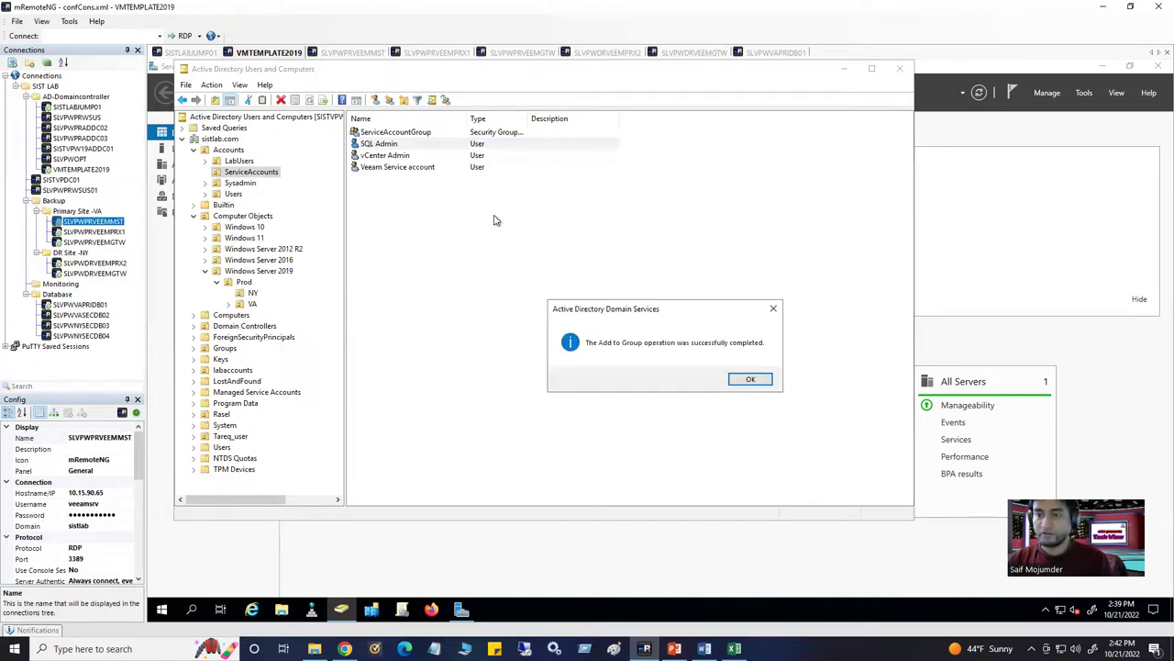
left_click(741, 379)
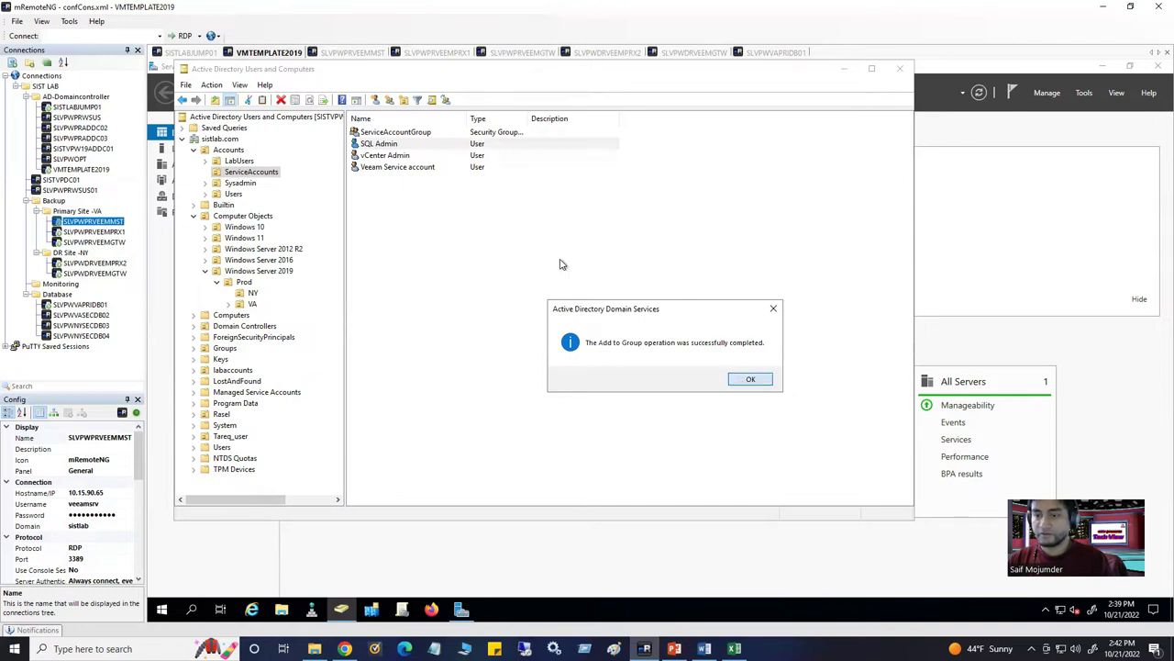
Add the vCenter Admin account to ServiceAccountGroup as well
left_click(404, 157)
right_click(404, 159)
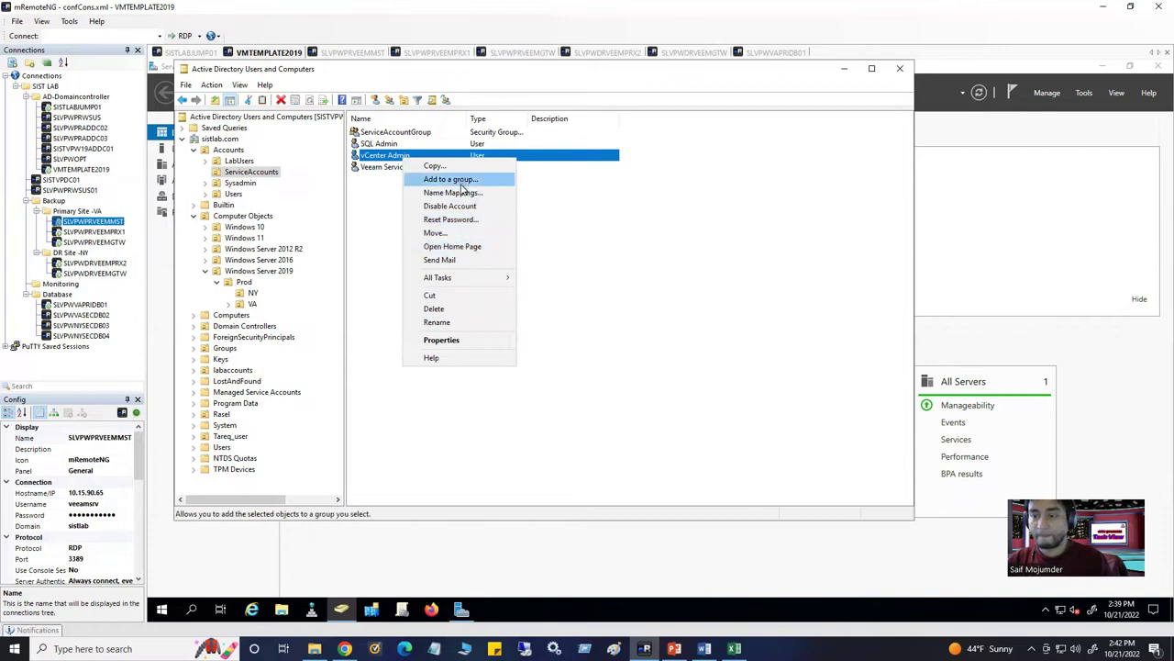
left_click(466, 180)
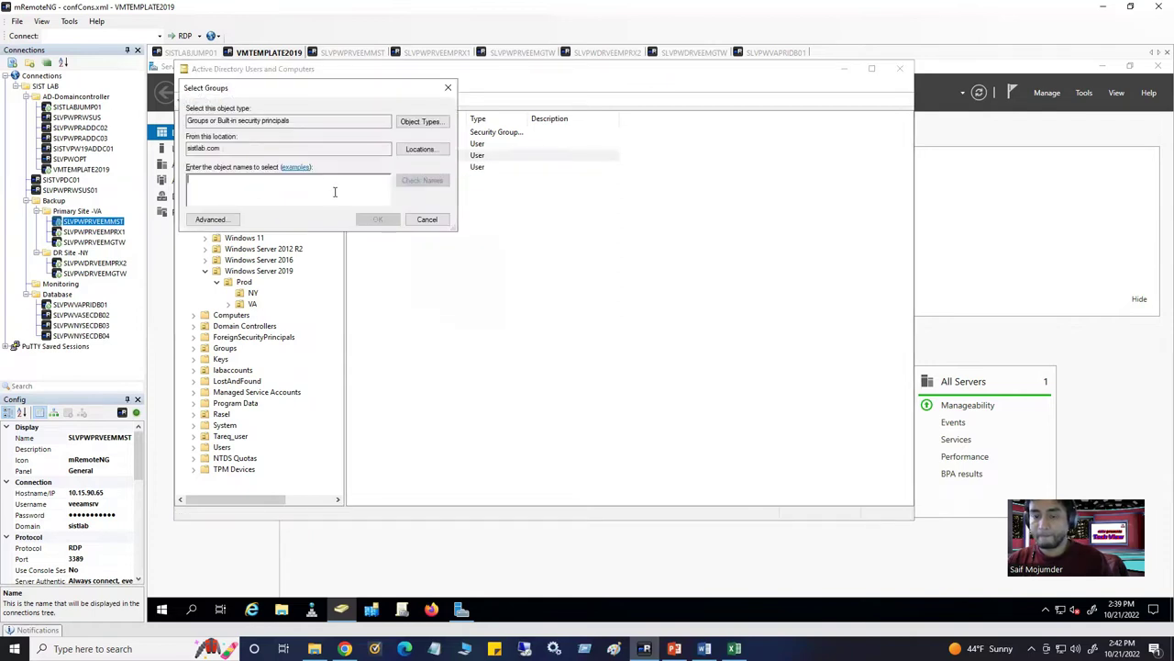
type("v")
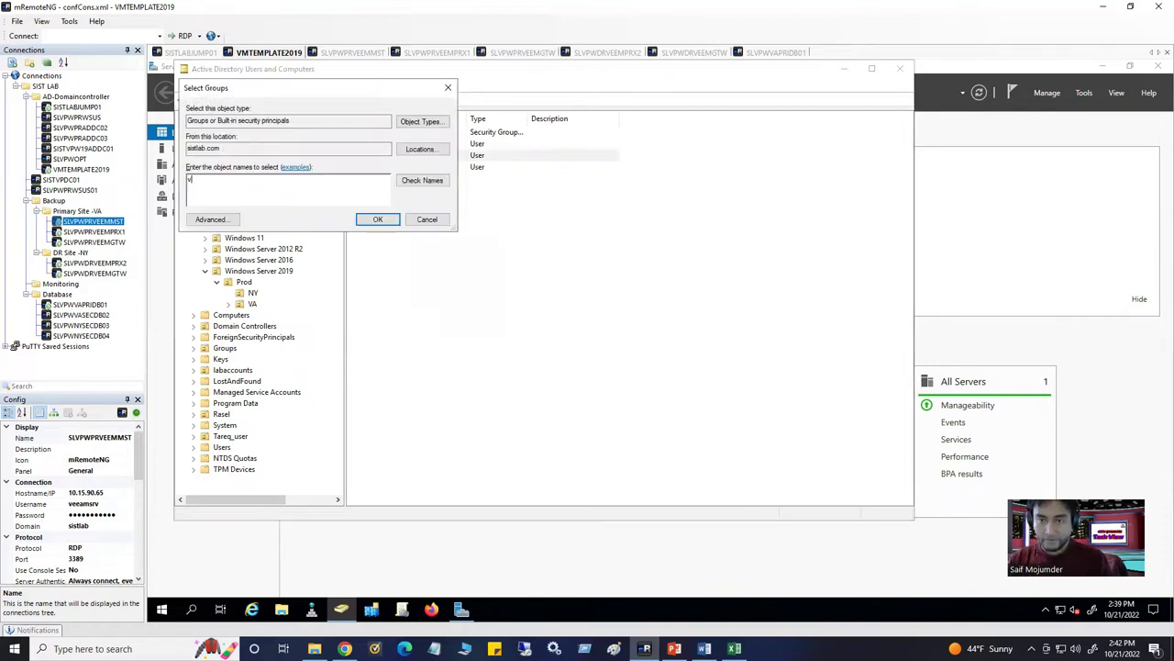
key("BackSpace")
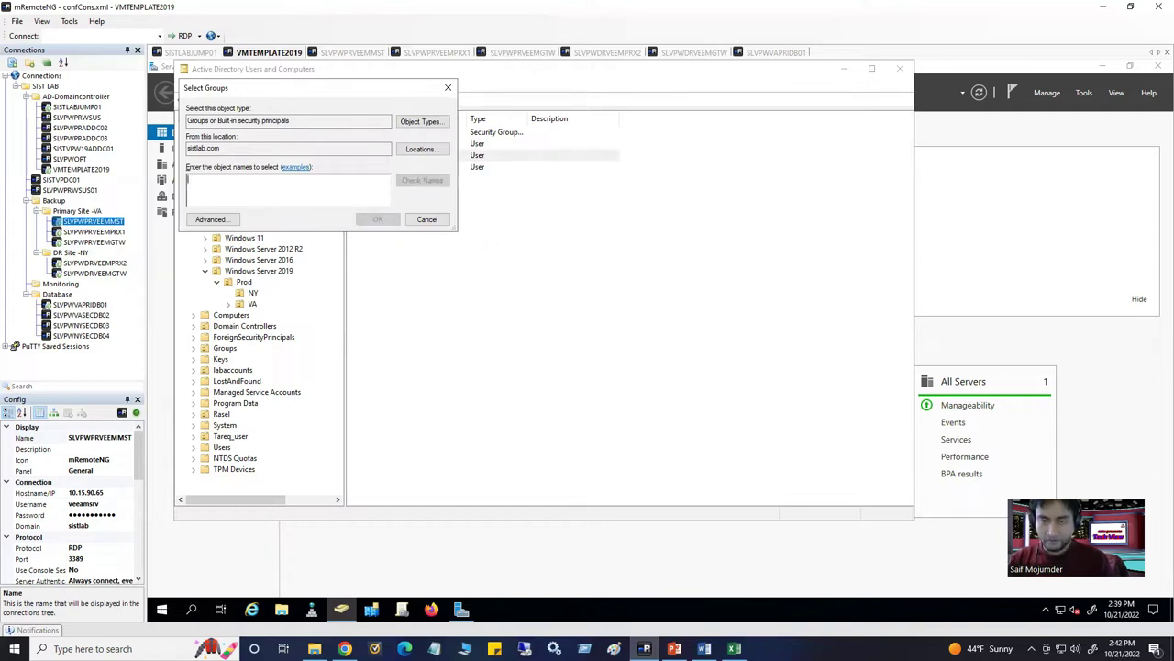
type("ServiceAccountGroup")
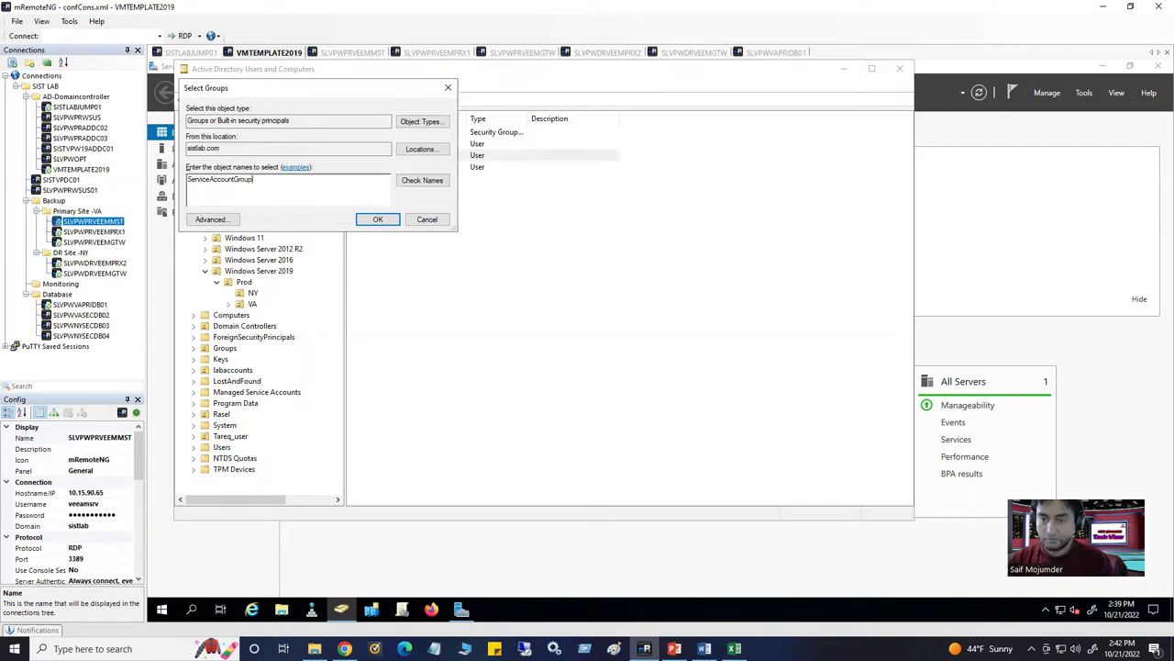
left_click(377, 219)
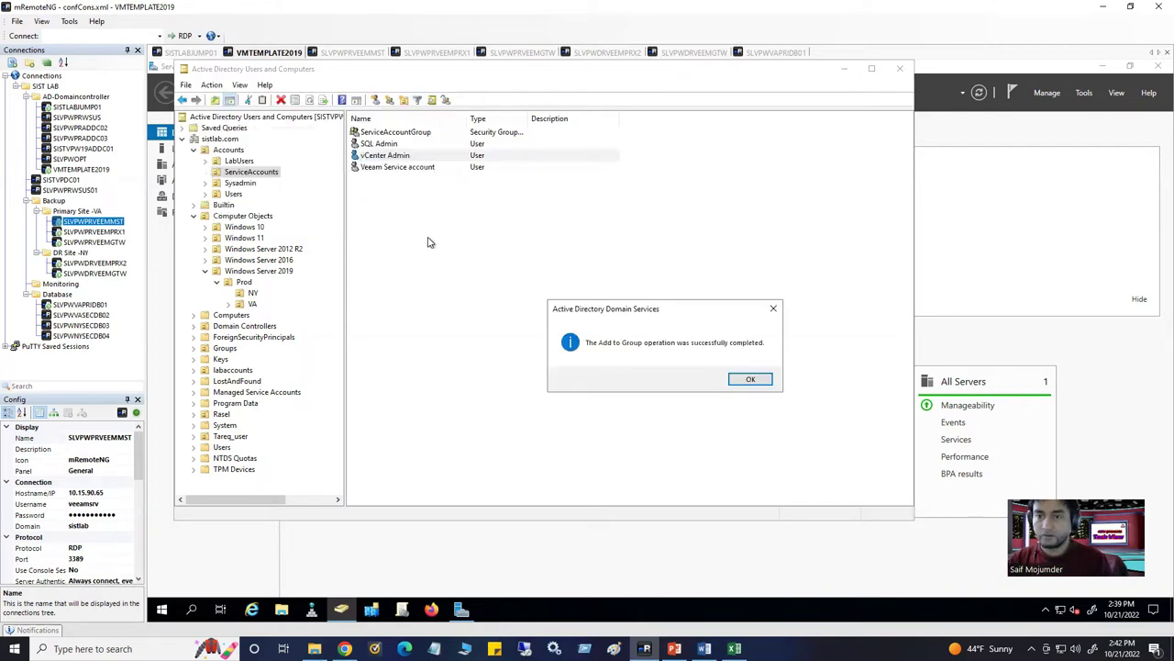
left_click(751, 378)
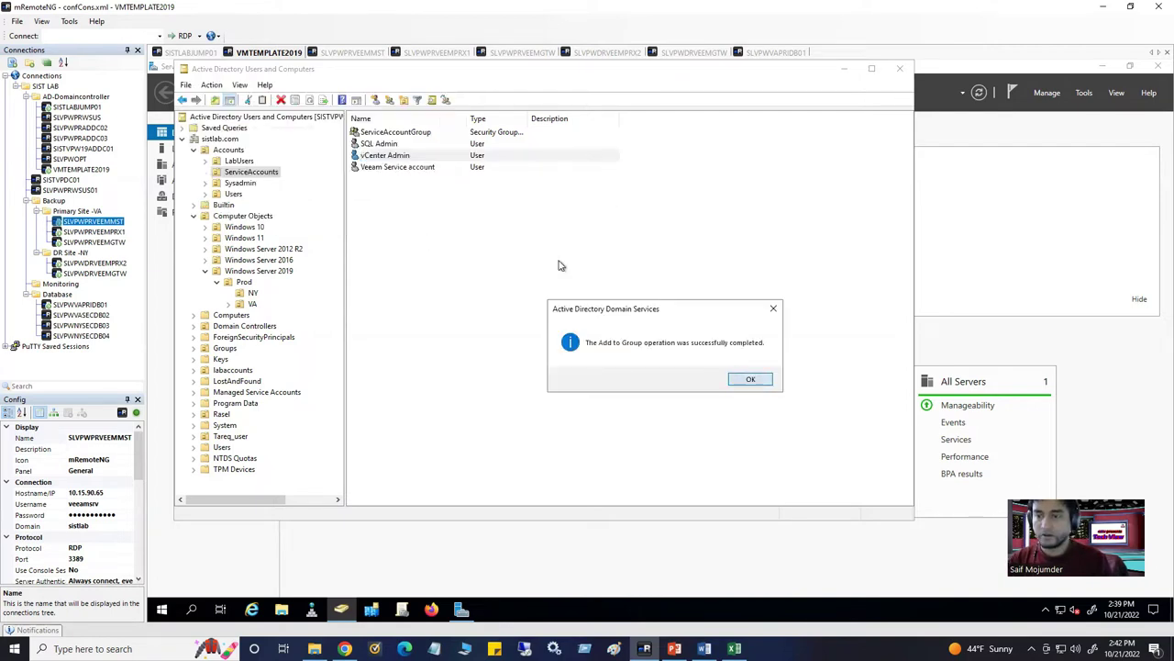
left_click(418, 171)
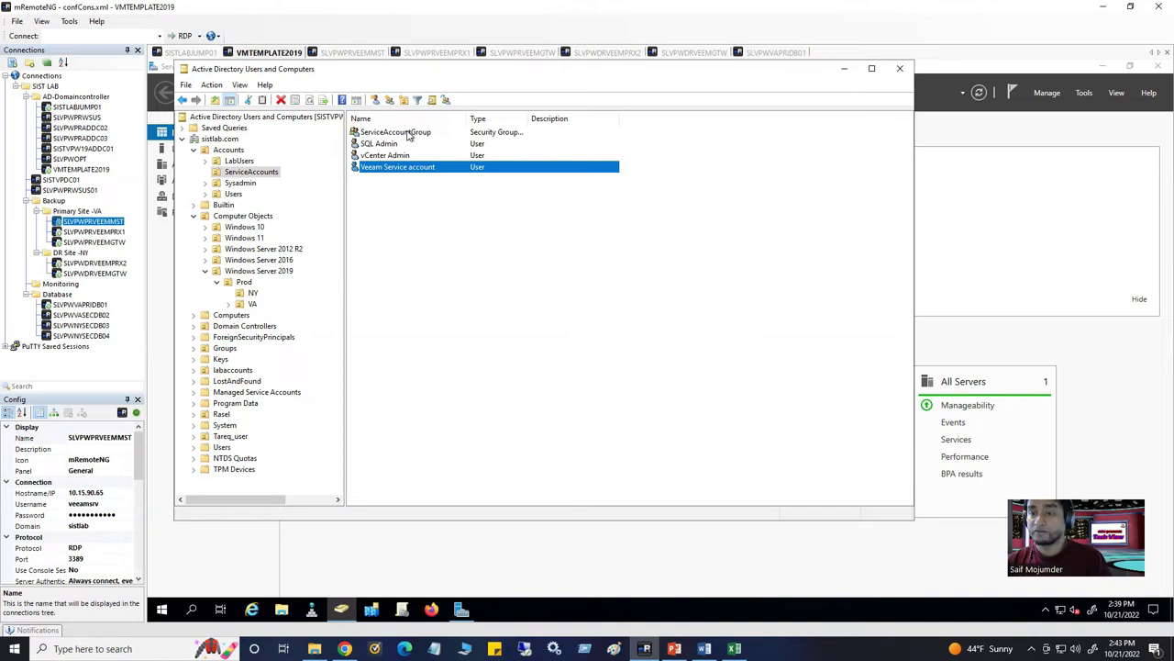
Add the Veeam Service account to ServiceAccountGroup, resolving the name with Check Names
double_click(408, 173)
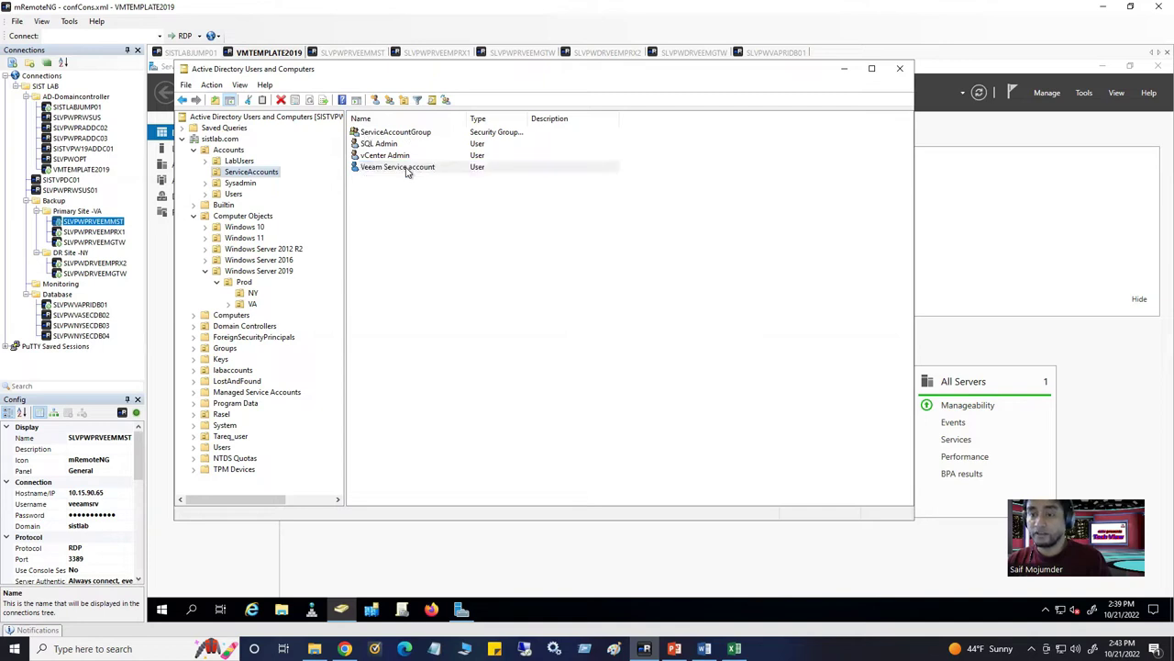
right_click(407, 173)
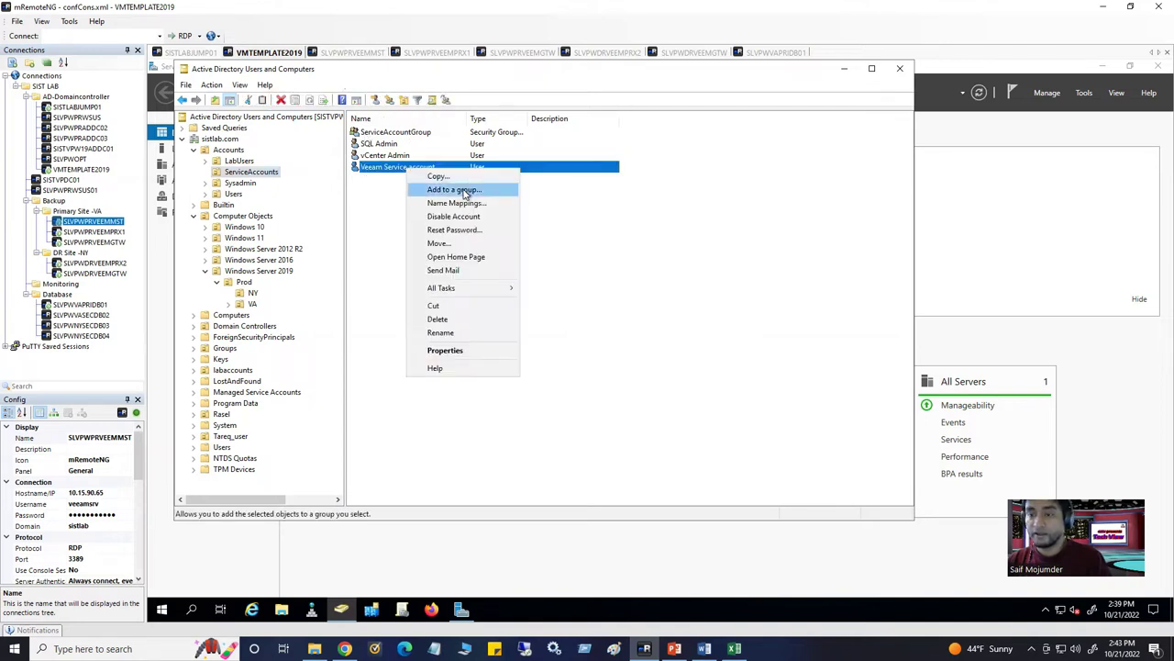
left_click(454, 190)
type("ServiceAccount")
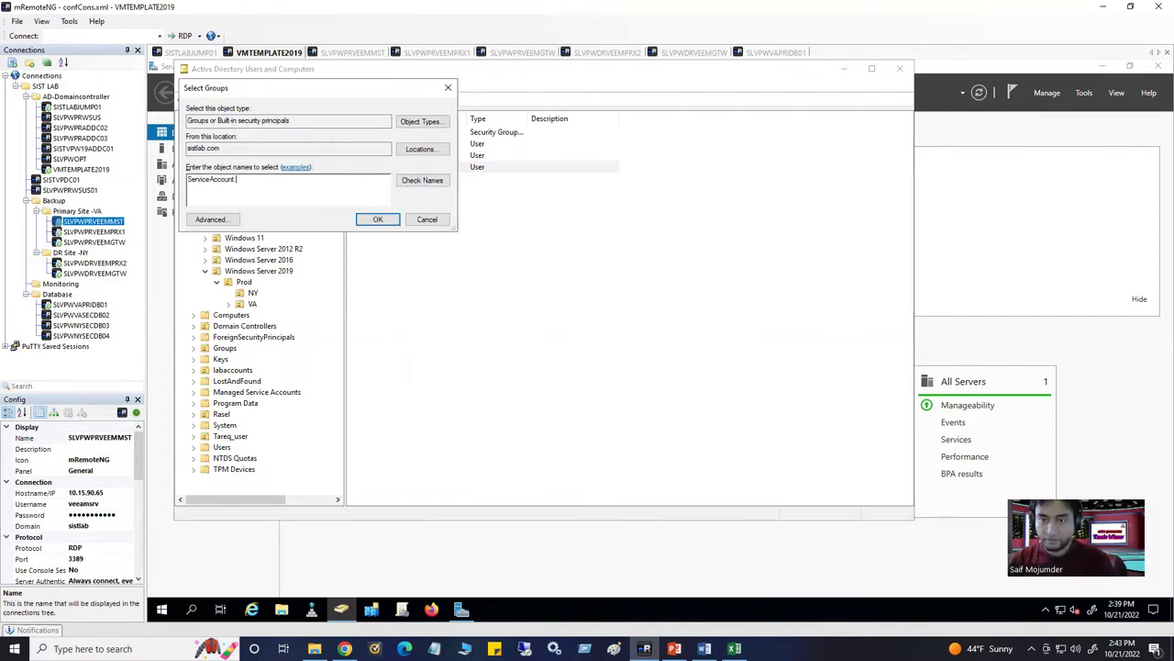
key("BackSpace")
type("Gro")
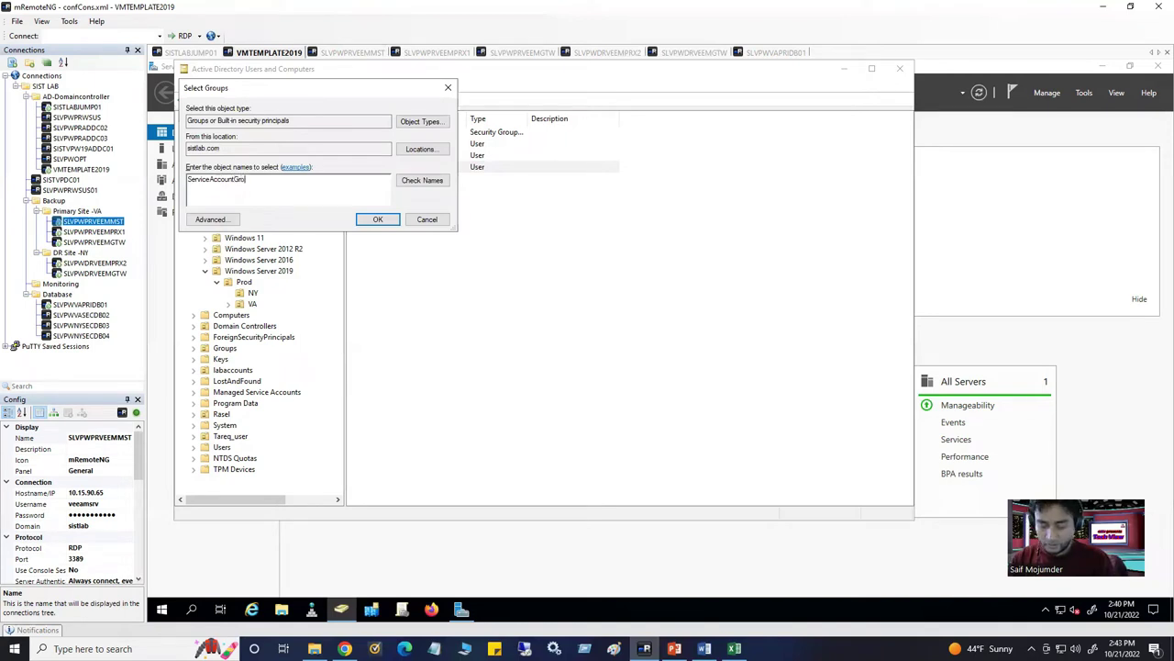
type("up")
left_click(420, 184)
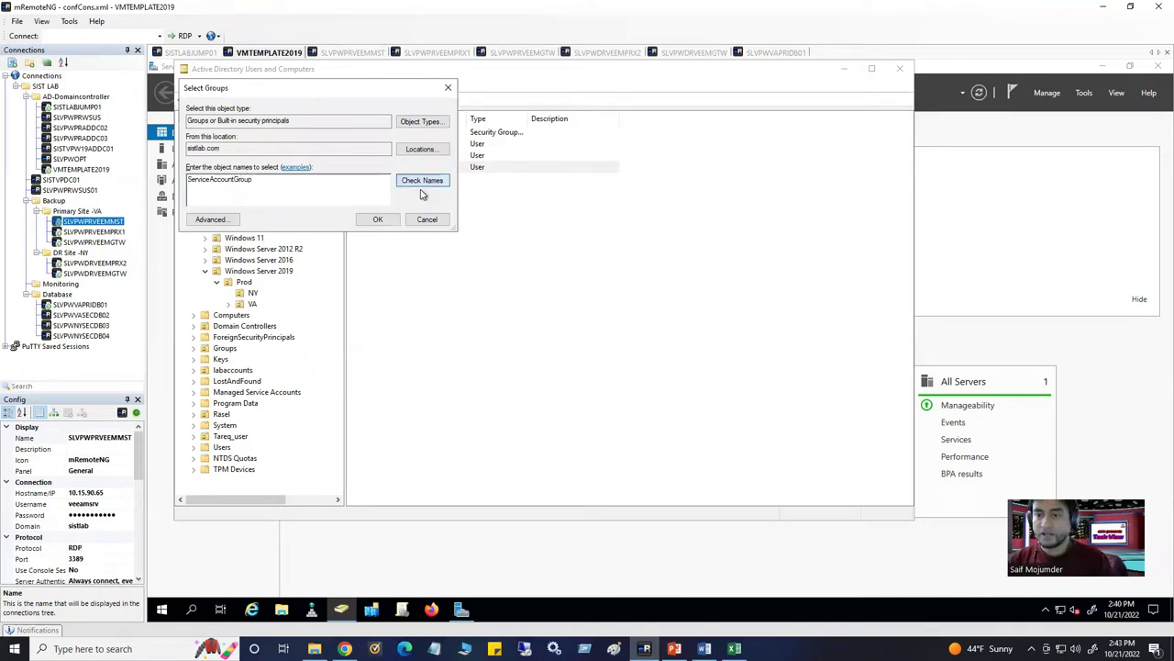
left_click(379, 223)
left_click(752, 380)
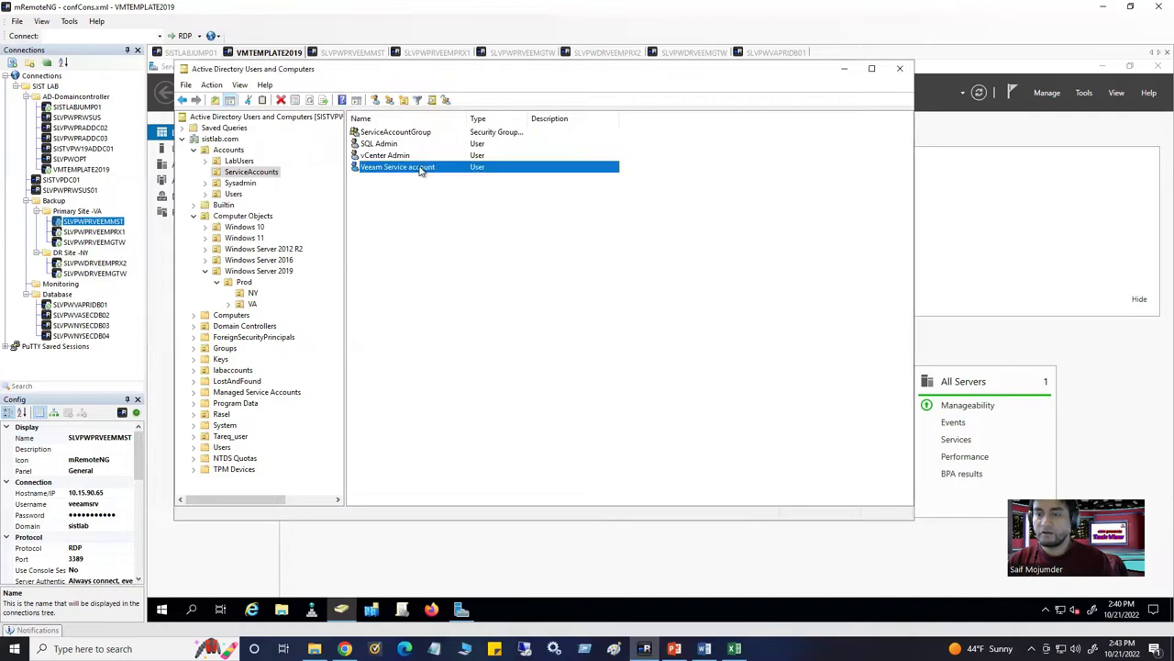
left_click(401, 136)
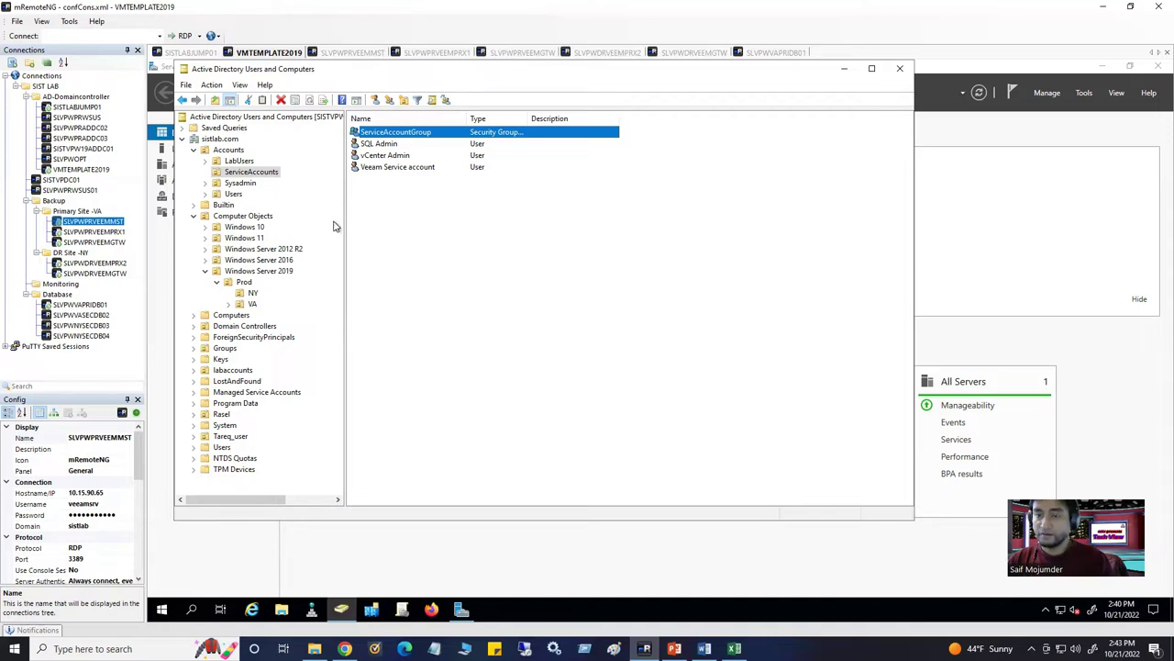
In LabUsers > Sysadmin, review the admin user's Account tab properties and close without changes
left_click(228, 164)
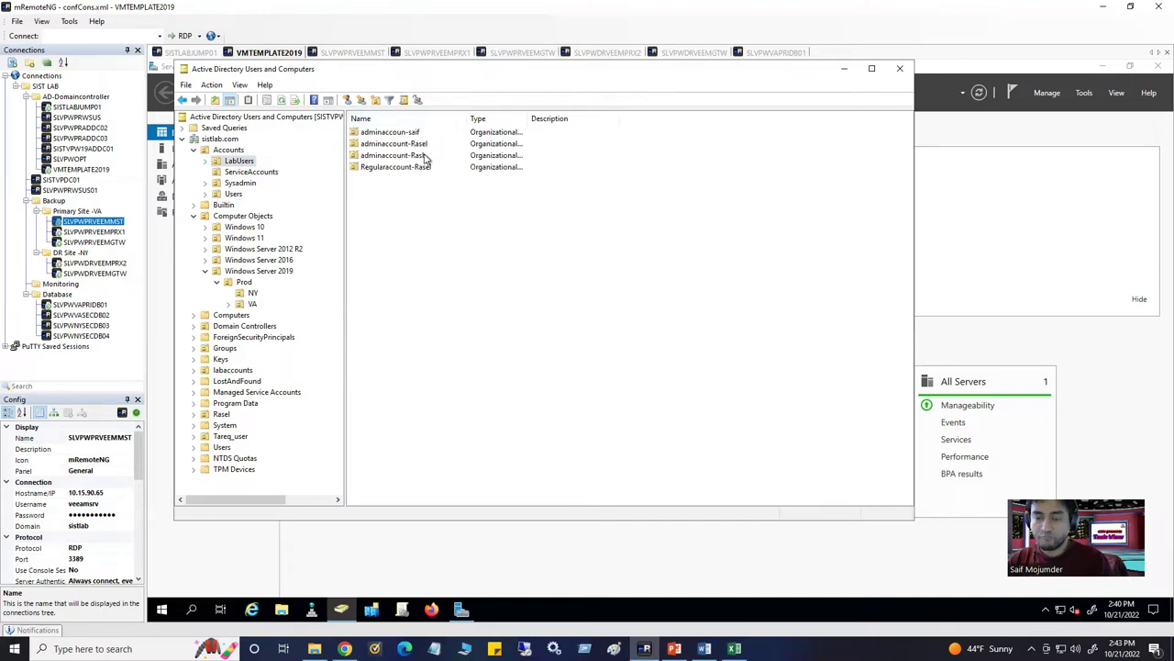
left_click(240, 185)
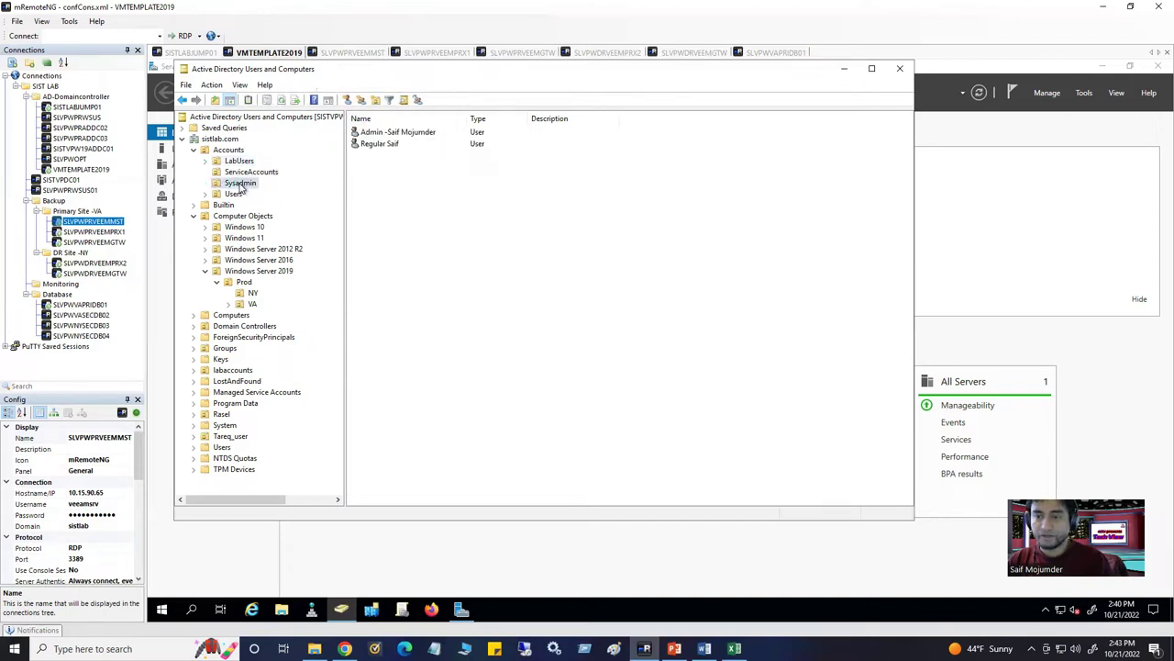
left_click(391, 138)
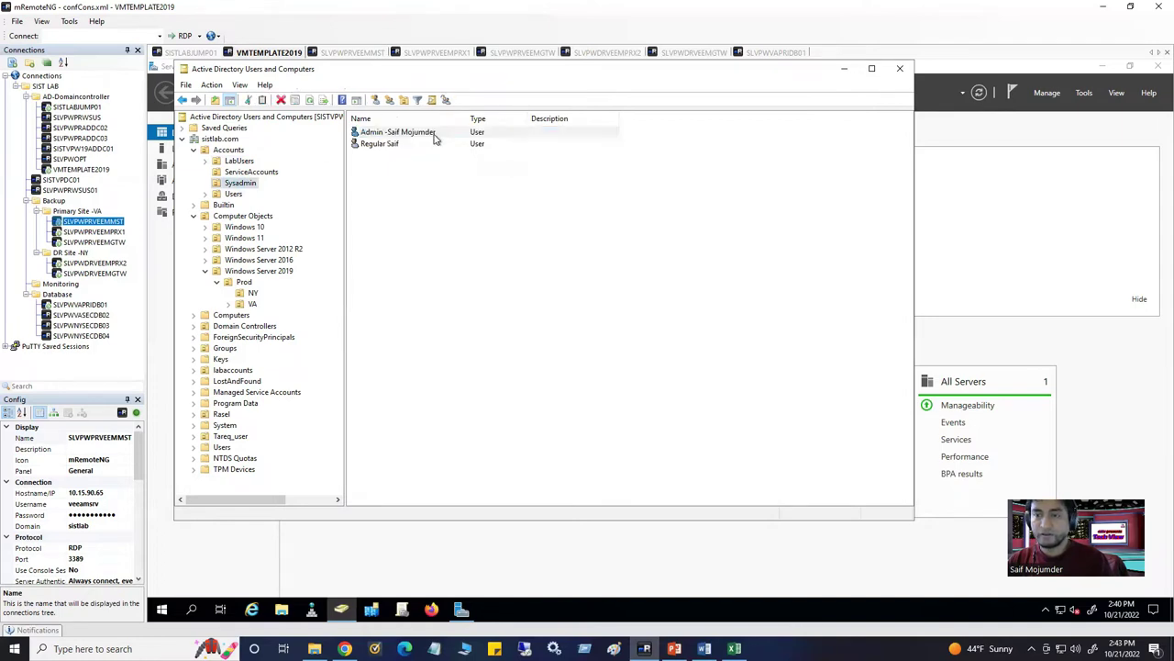
right_click(437, 137)
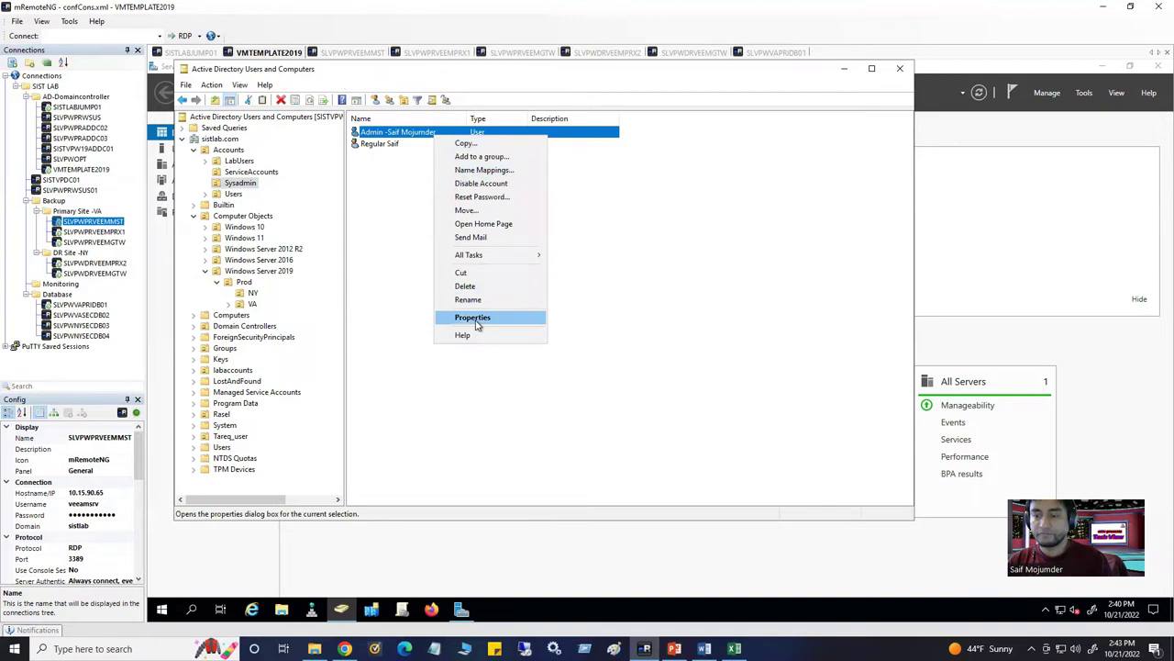
left_click(473, 318)
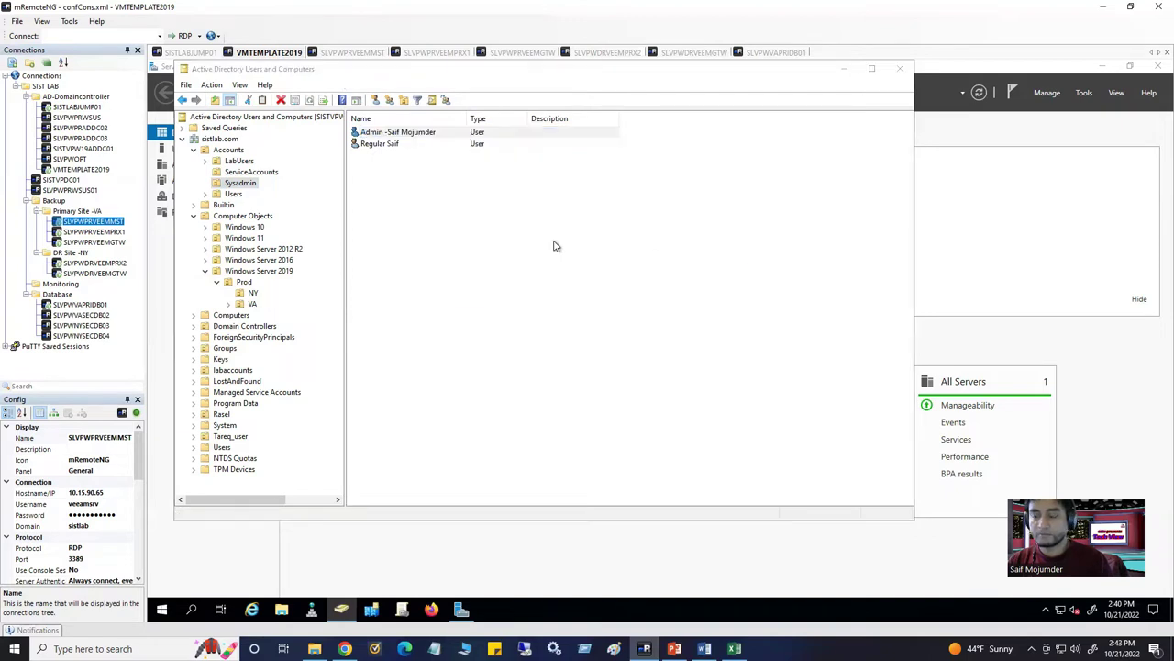
left_click(517, 184)
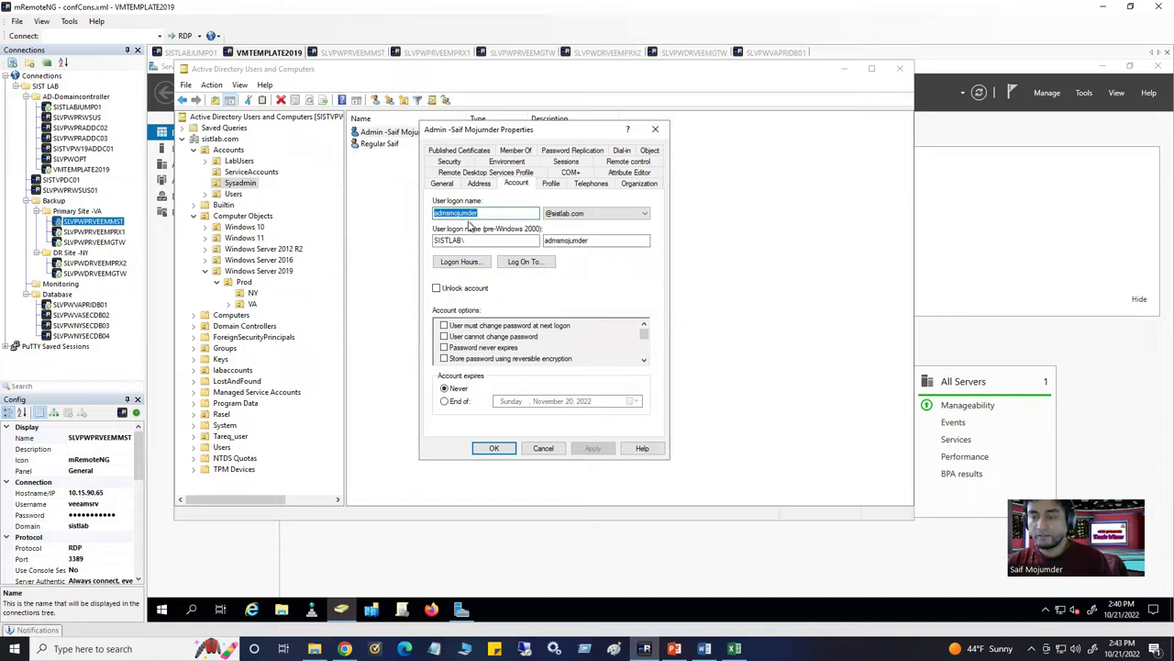
left_click(510, 213)
left_click(657, 132)
Reset the admin user's password, unticking 'must change password at next logon'
left_click(428, 133)
right_click(429, 133)
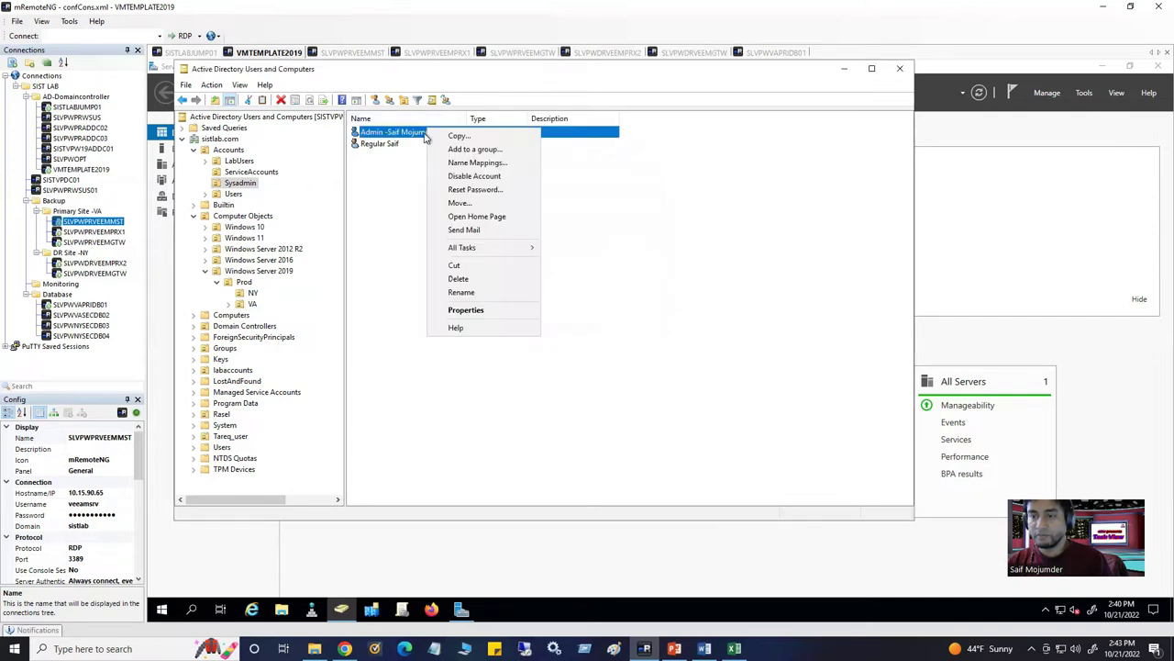
left_click(475, 190)
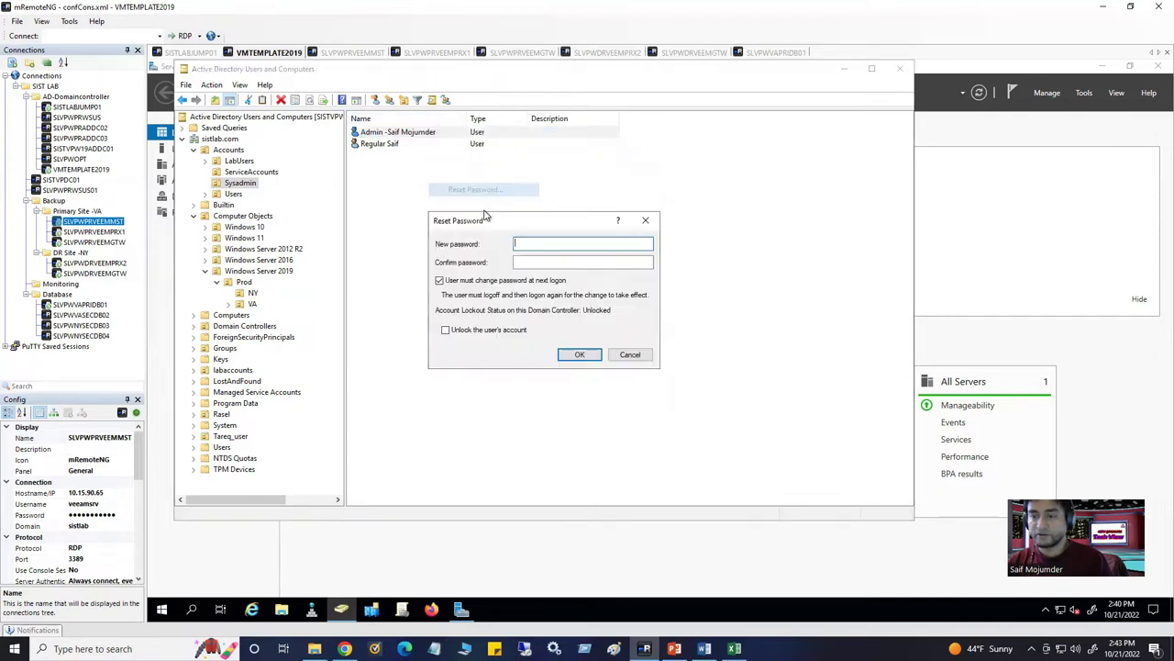
left_click(470, 280)
left_click(532, 246)
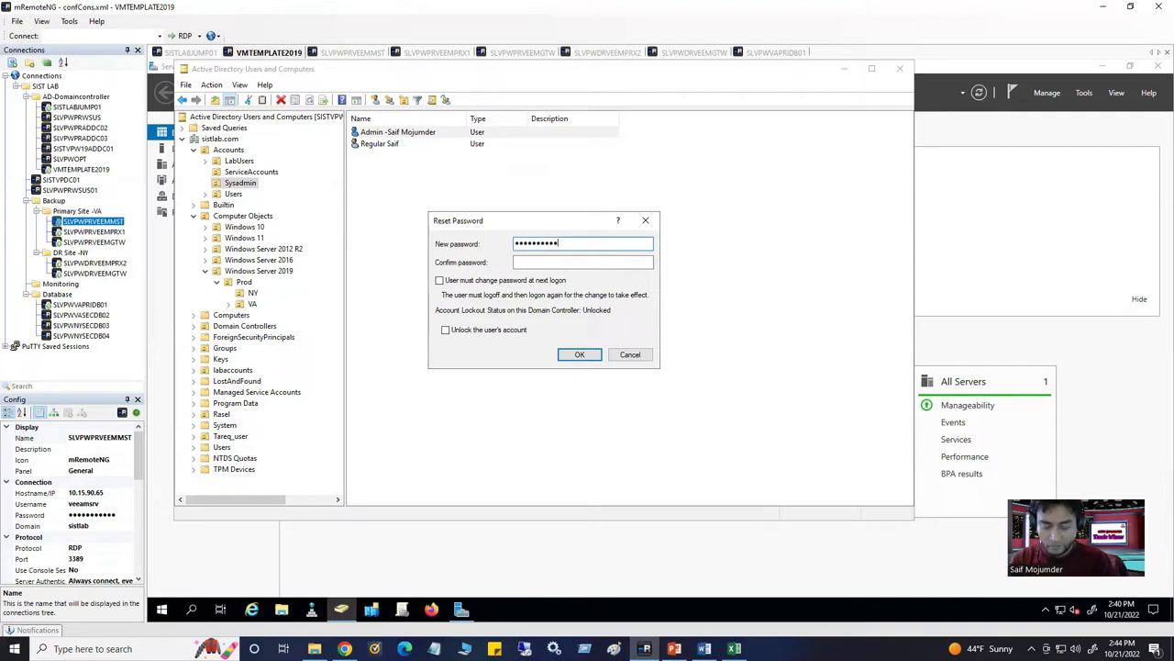
left_click(570, 263)
type("•••••••")
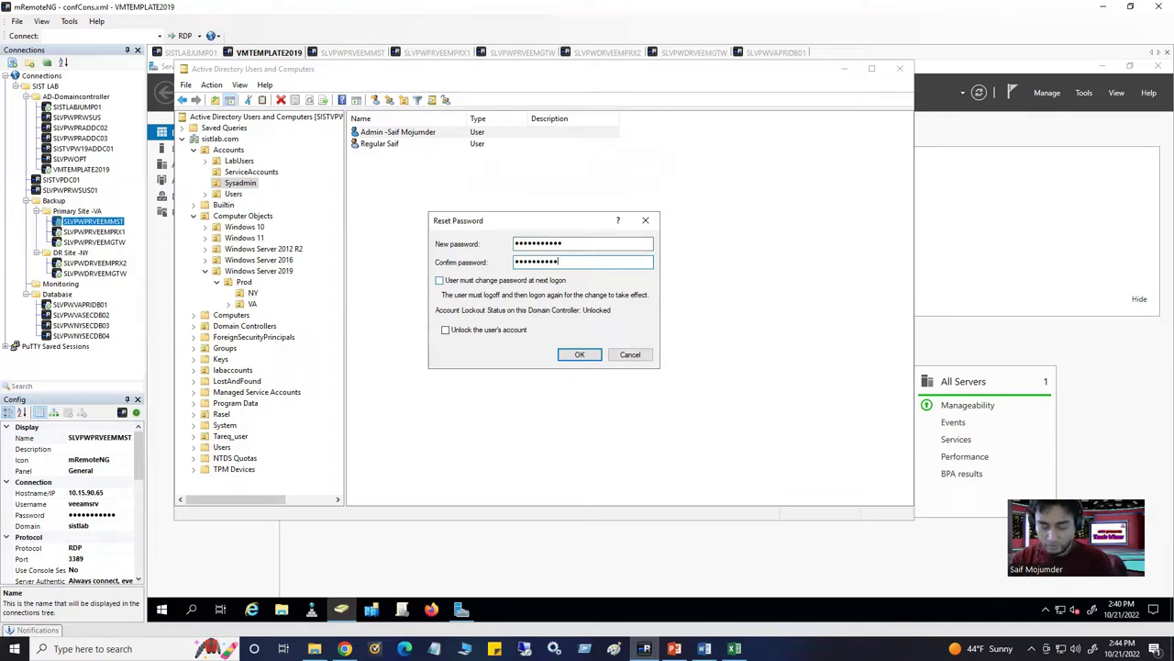
left_click(582, 355)
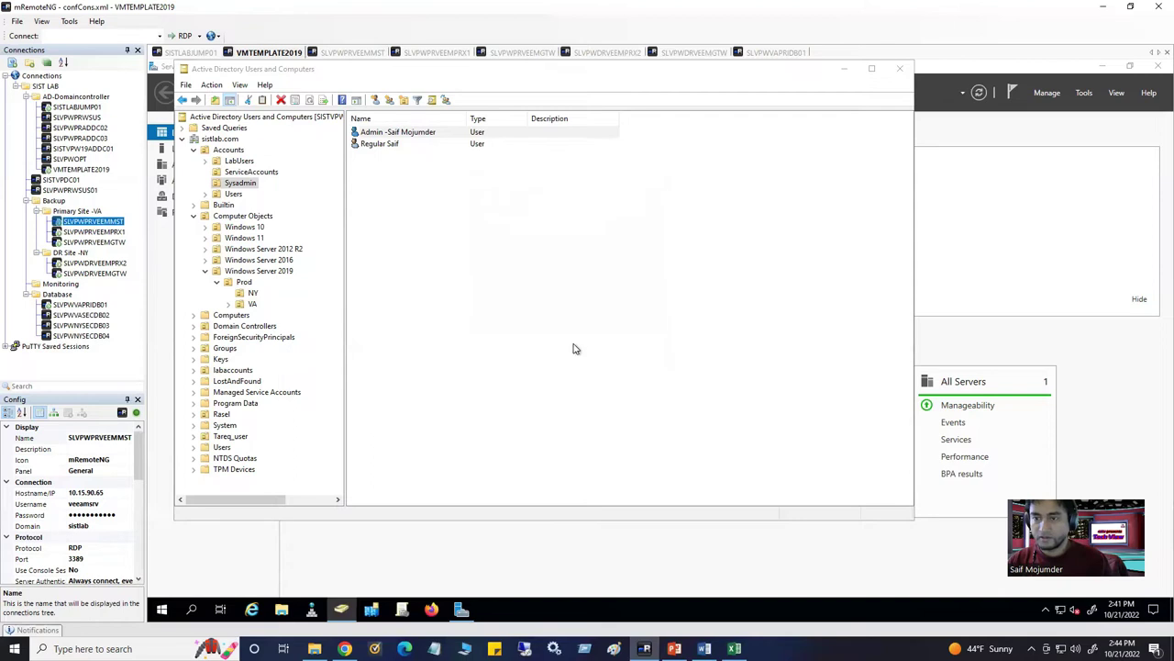
left_click(745, 379)
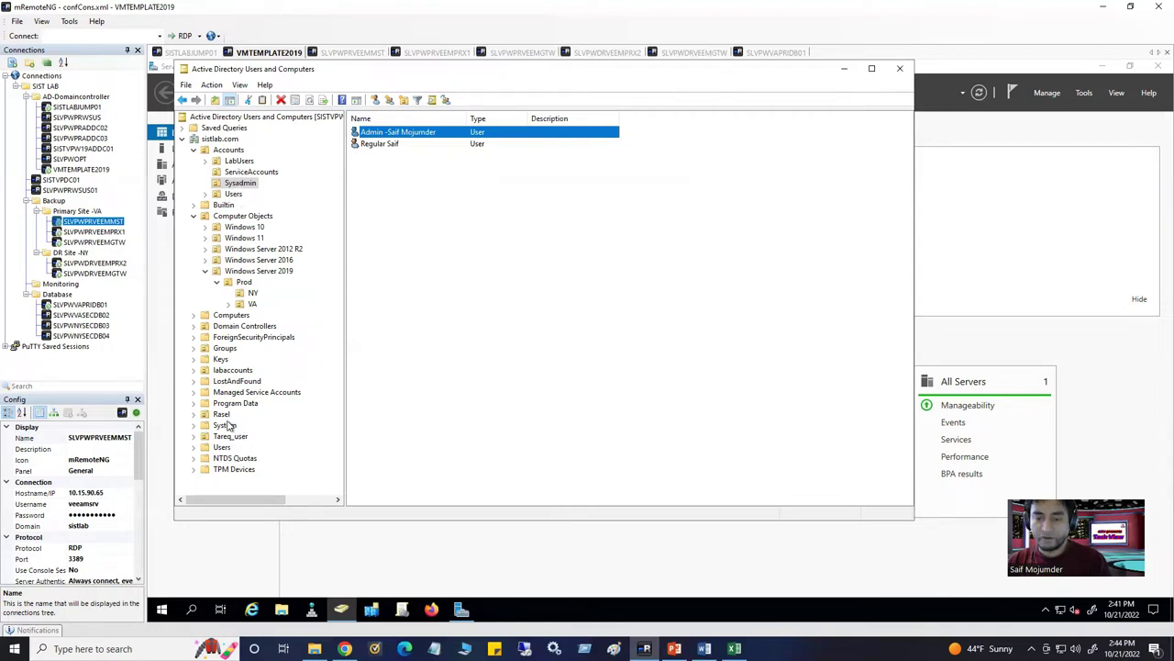
Browse the Groups OU's LAB GROUPS unit, cancelling an accidental move of Sysadmin
left_click(224, 349)
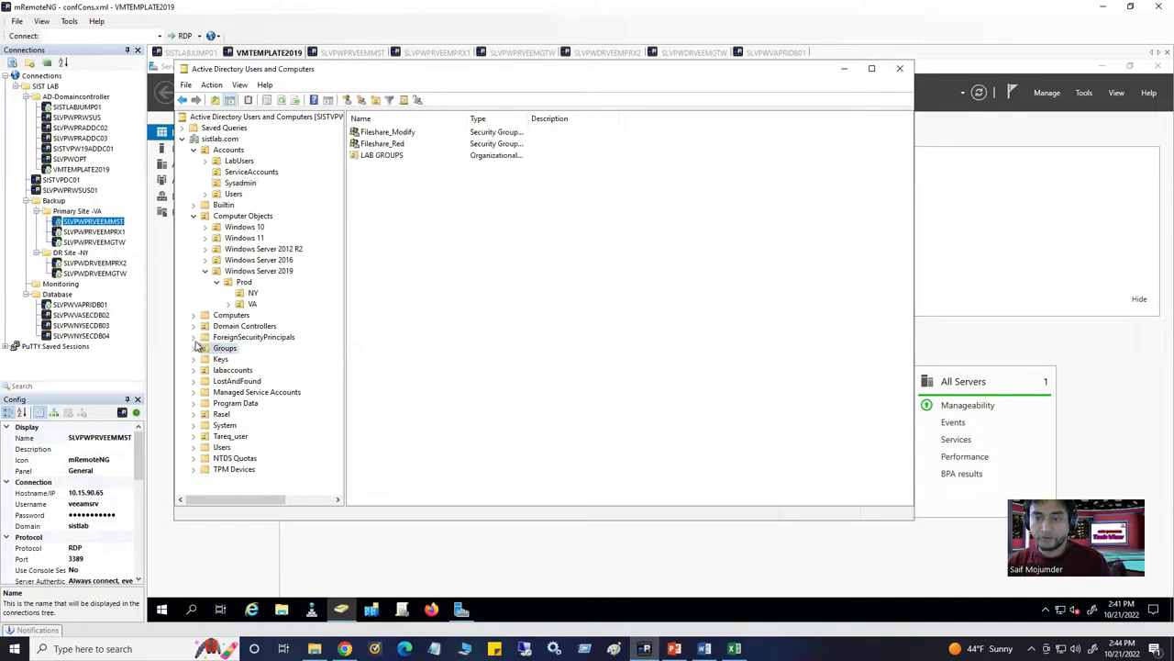
left_click(355, 158)
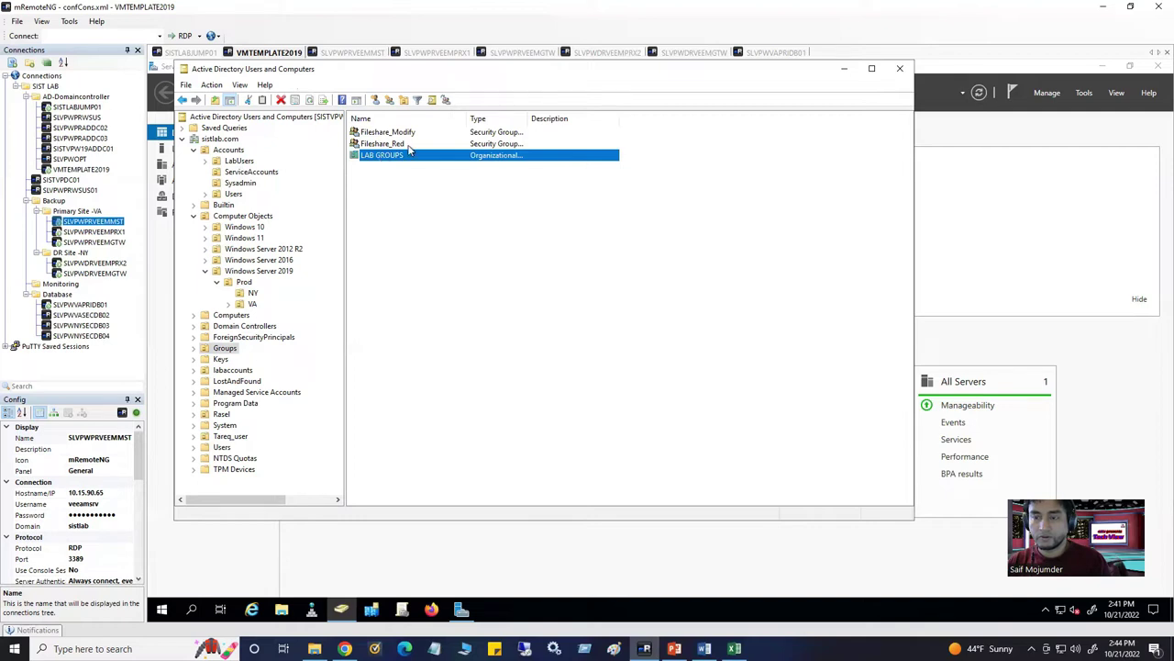
double_click(397, 156)
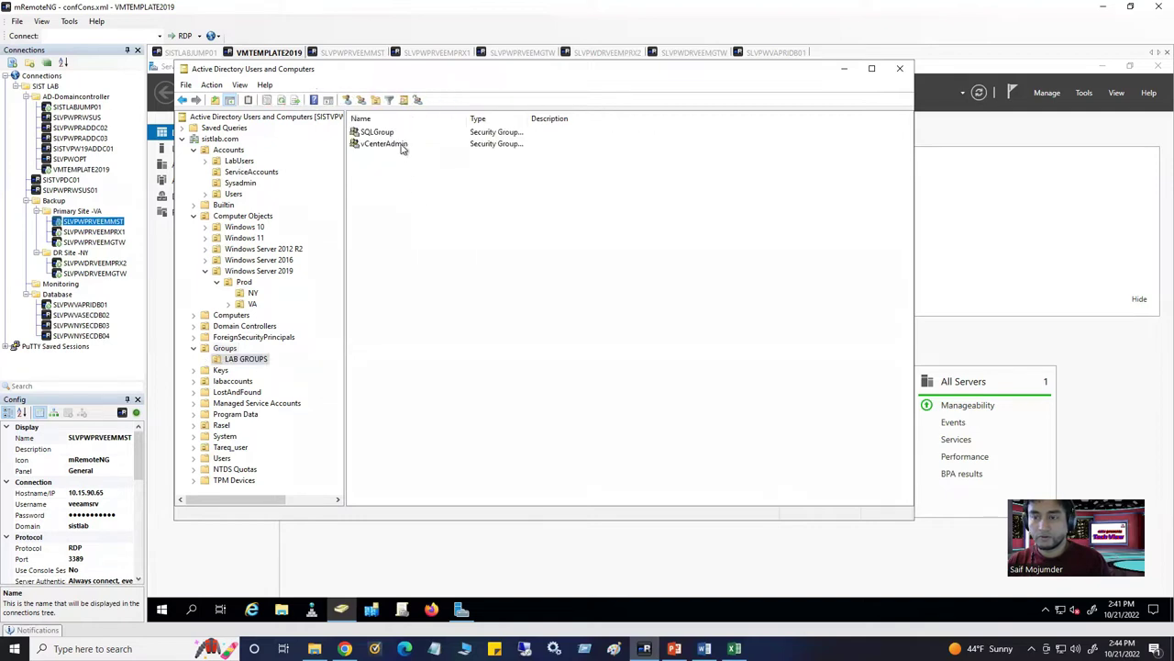
left_click(393, 134)
left_click(399, 149)
left_click(408, 213)
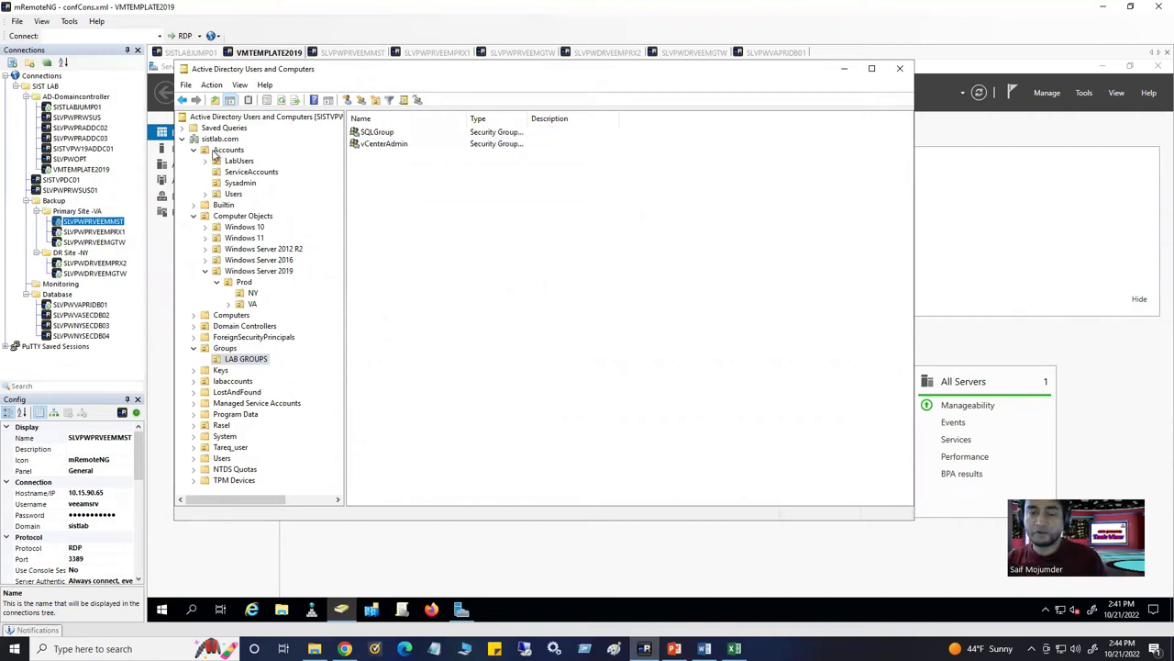
left_click_drag(244, 181, 273, 174)
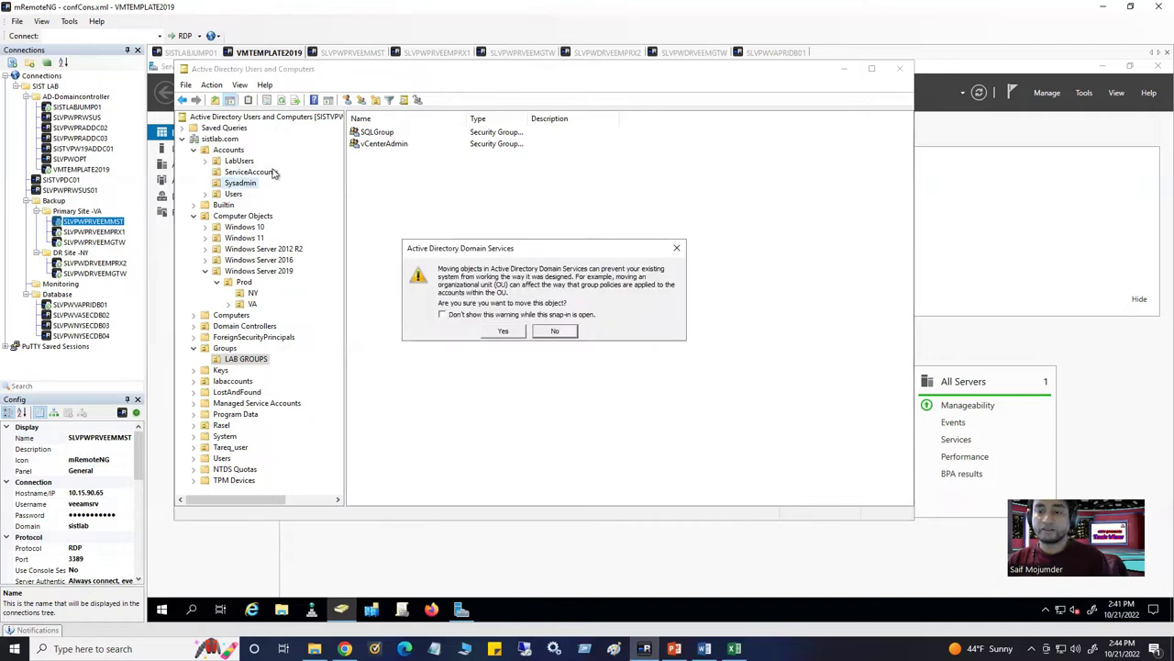
left_click(572, 333)
Move ServiceAccountGroup from ServiceAccounts into the Groups OU, then minimize the console
left_click(252, 173)
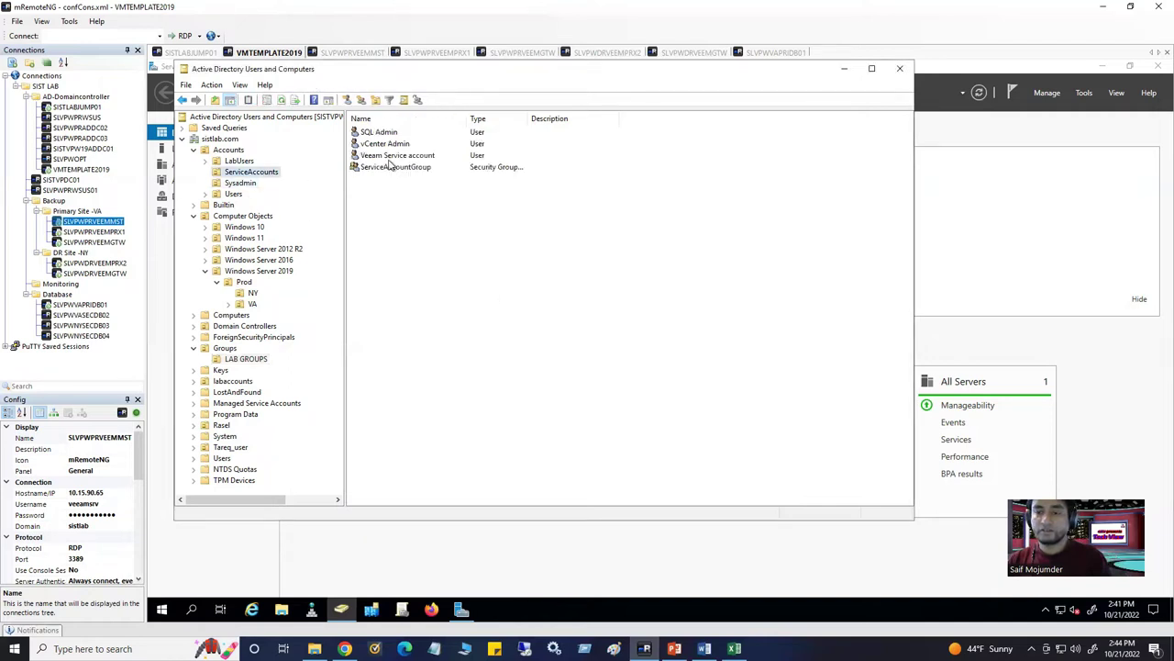
left_click(384, 168)
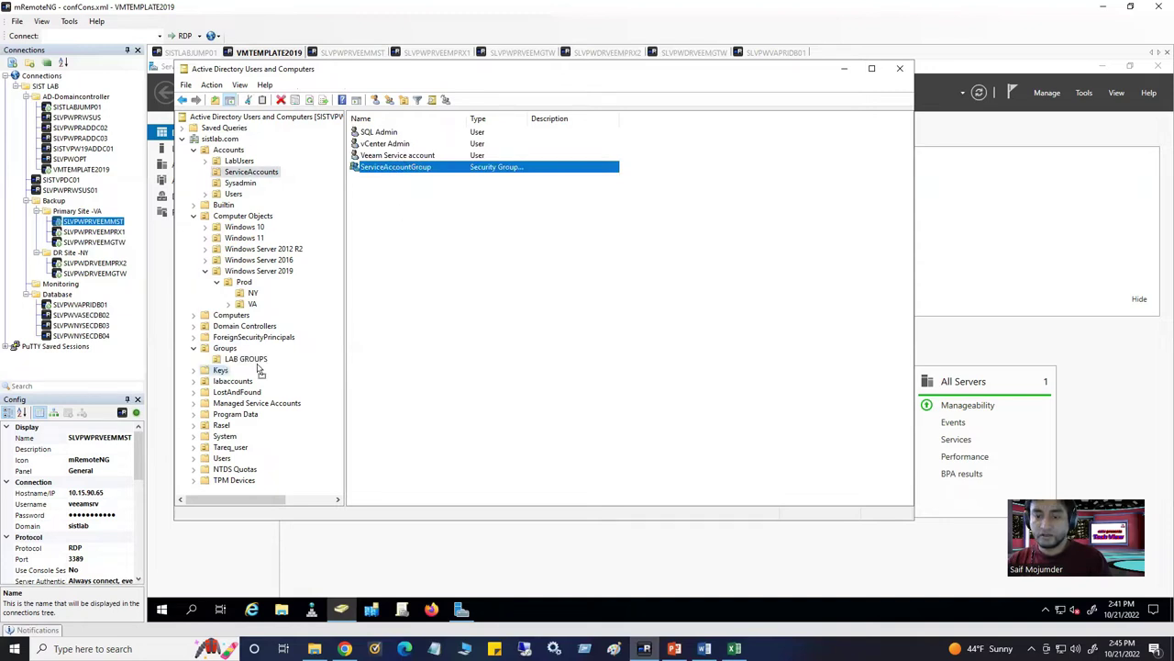
left_click_drag(230, 356, 231, 358)
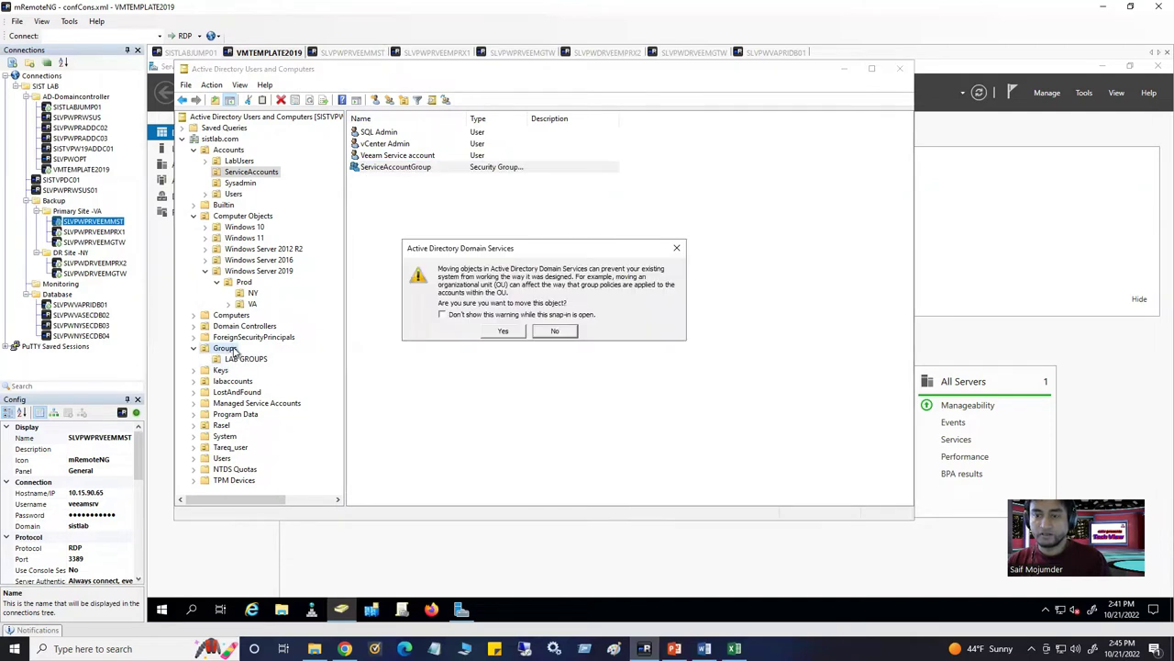
left_click(500, 332)
left_click(225, 349)
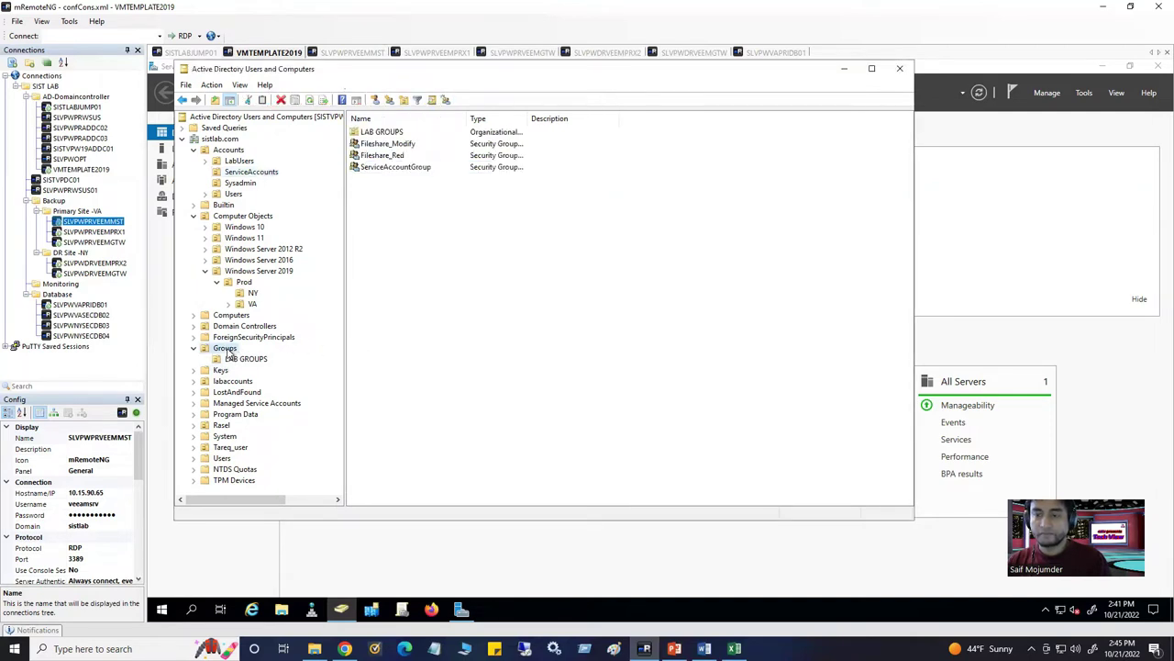
left_click(416, 171)
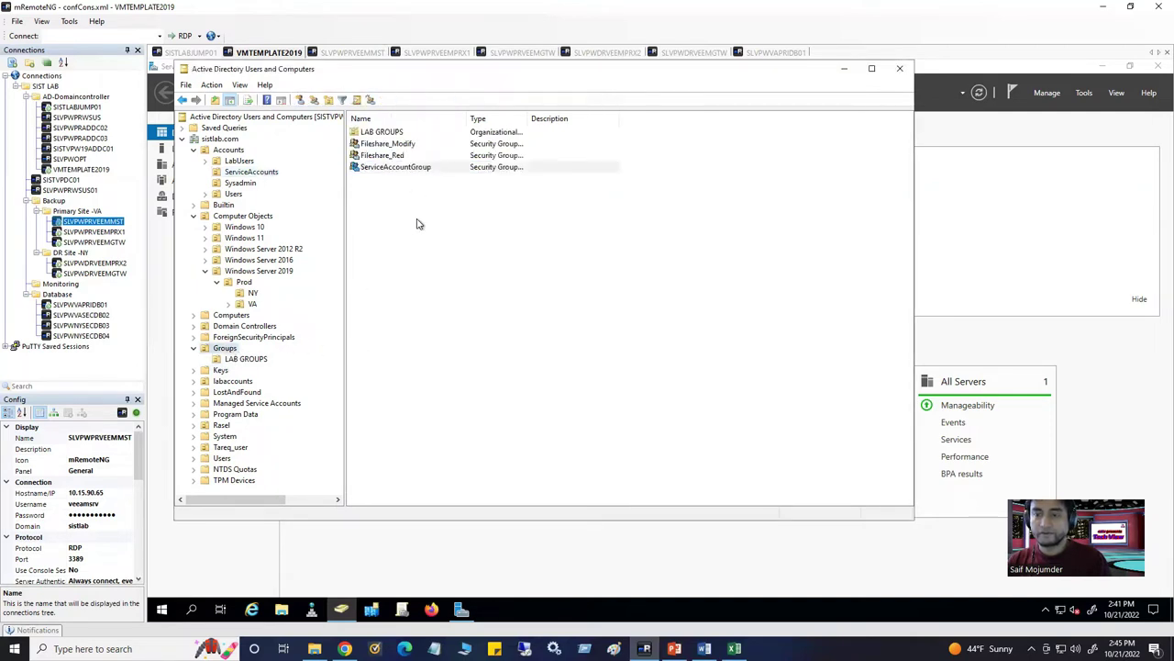
left_click(425, 299)
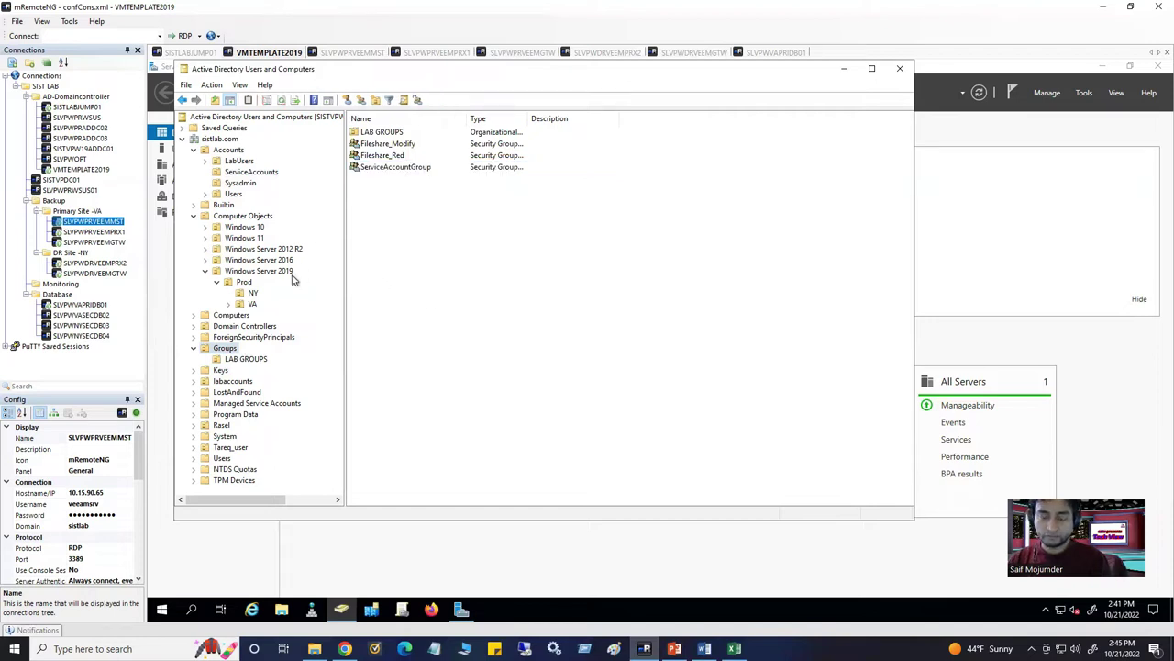
left_click(845, 70)
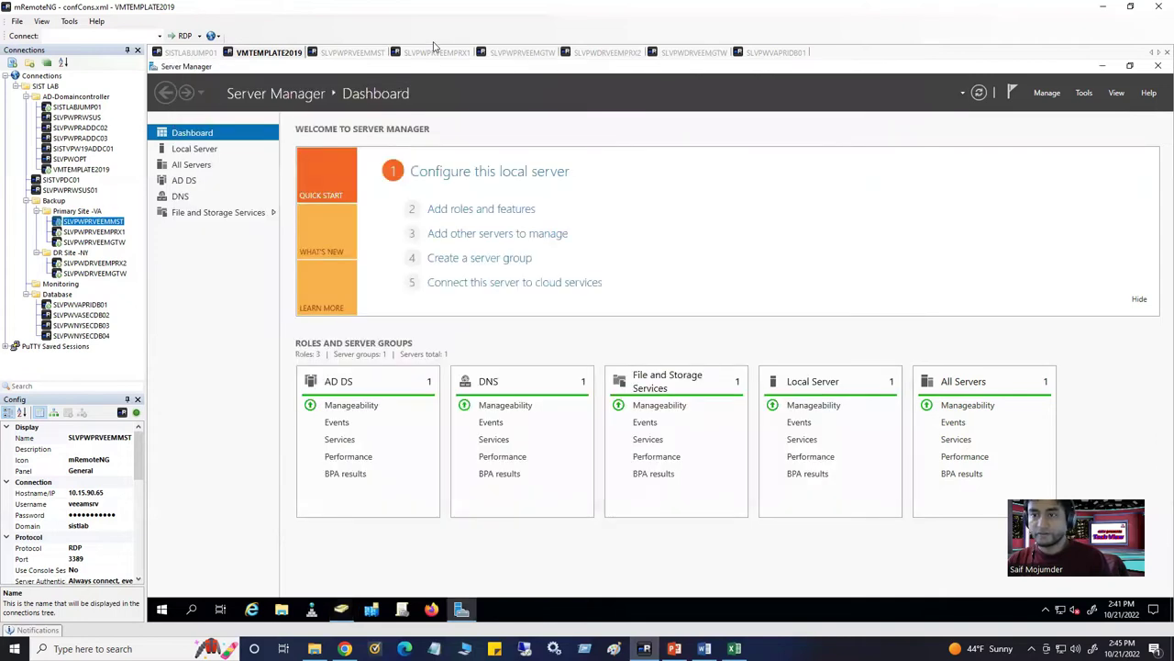
On the SLVPWPRVEEMMST session, dismiss the trial-license warning and apply and finish the components update
left_click(356, 52)
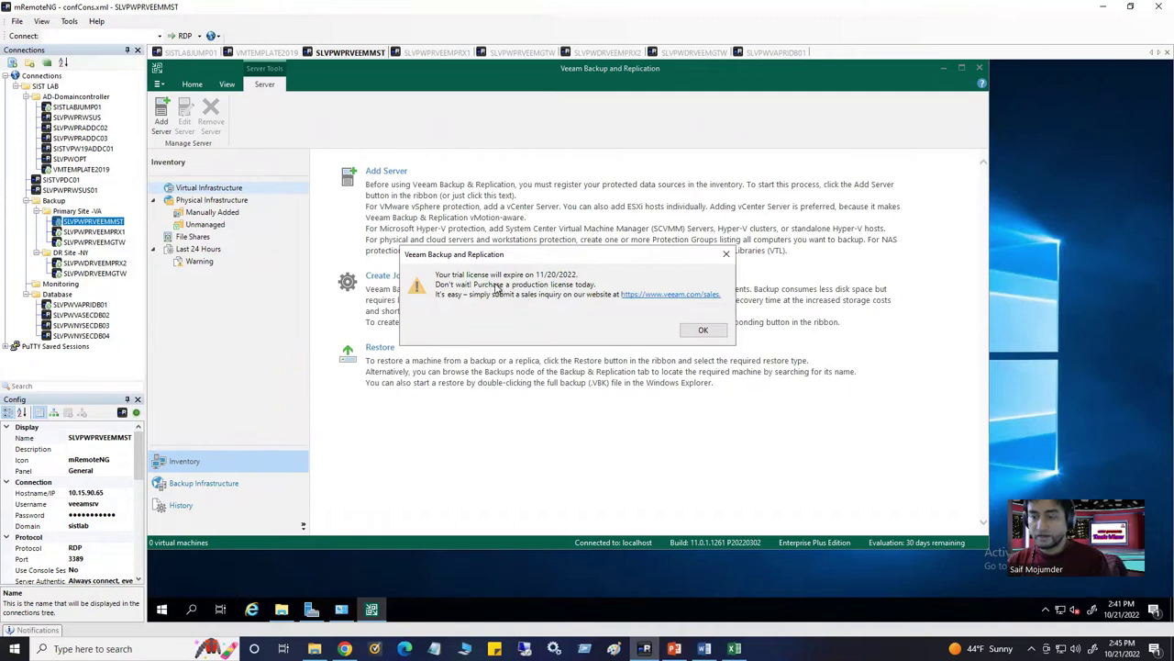
left_click(702, 332)
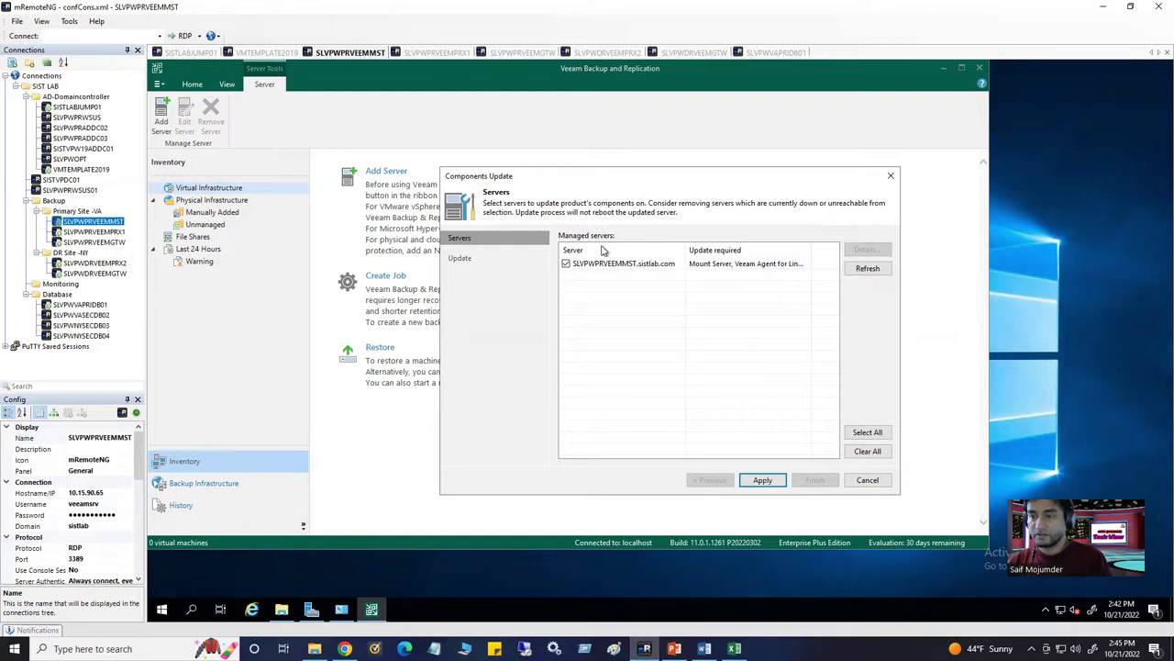
left_click(763, 480)
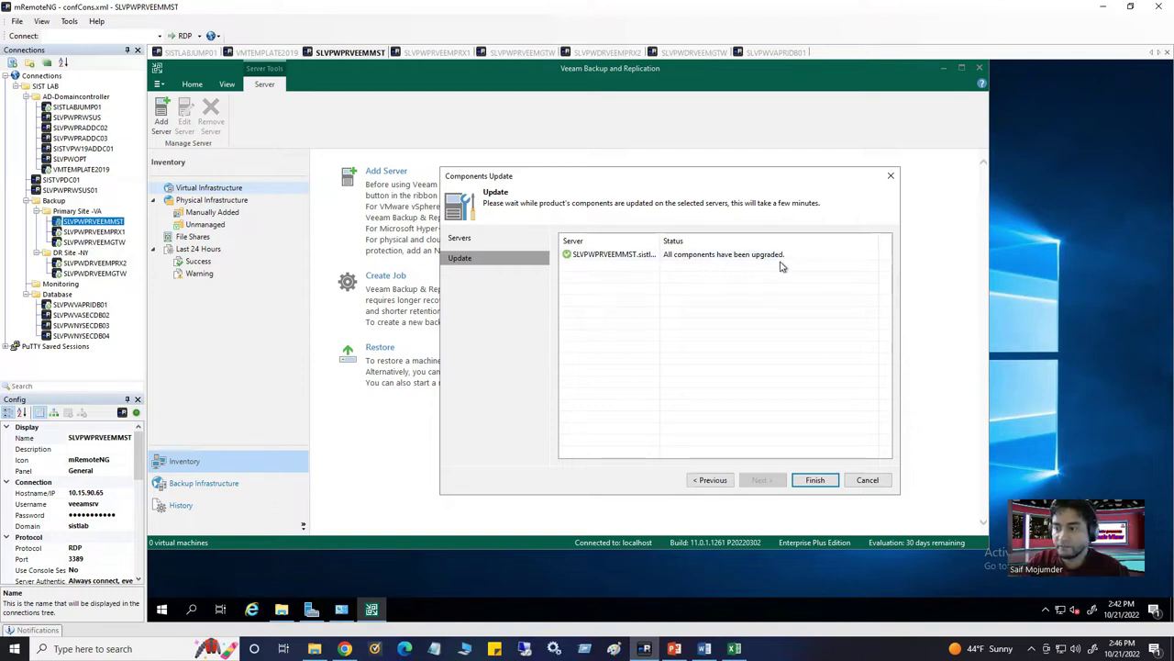
left_click(815, 480)
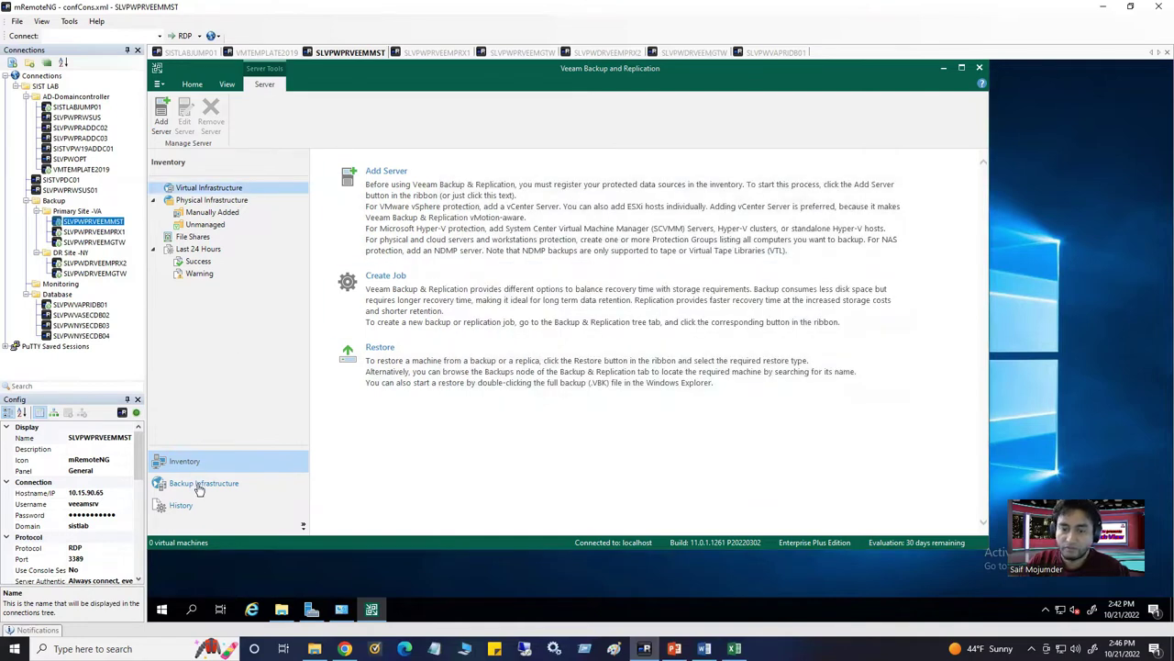
left_click(304, 527)
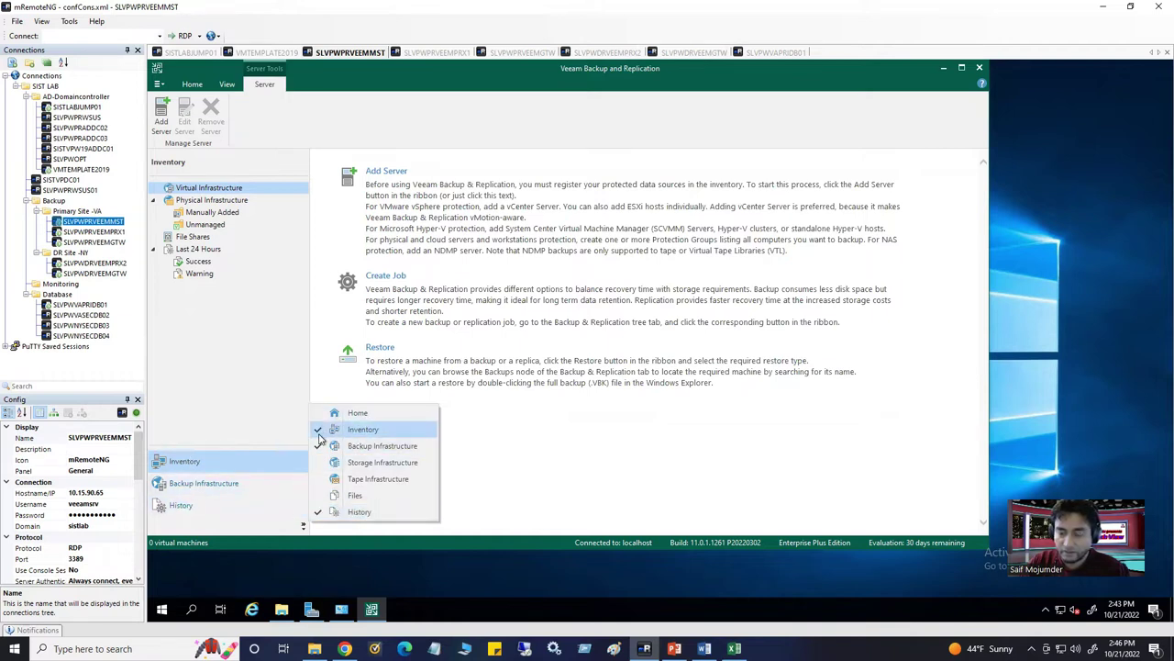
Add the Storage Infrastructure, Tape Infrastructure and Files sections to the navigation pane
left_click(376, 446)
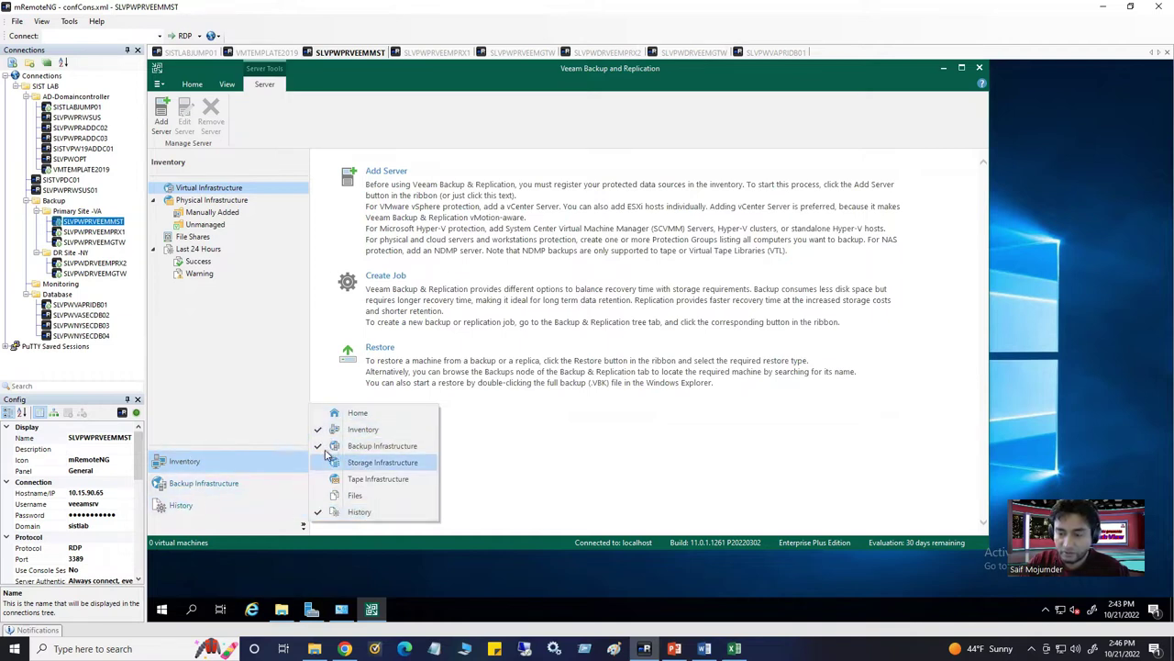
left_click(285, 531)
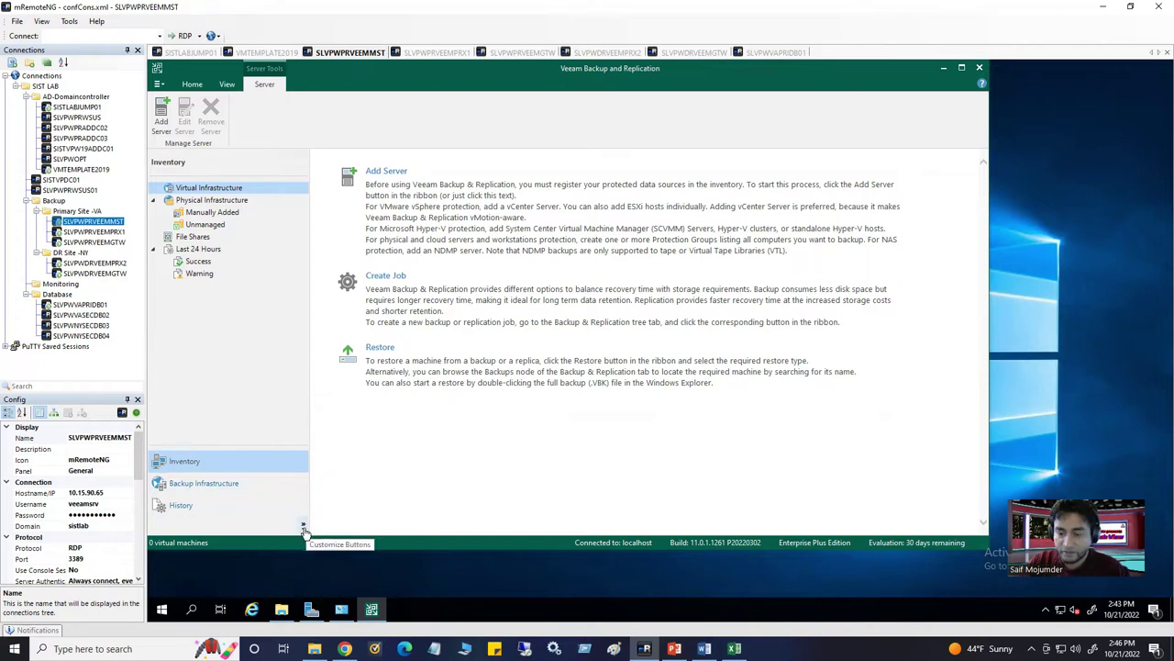
left_click(303, 527)
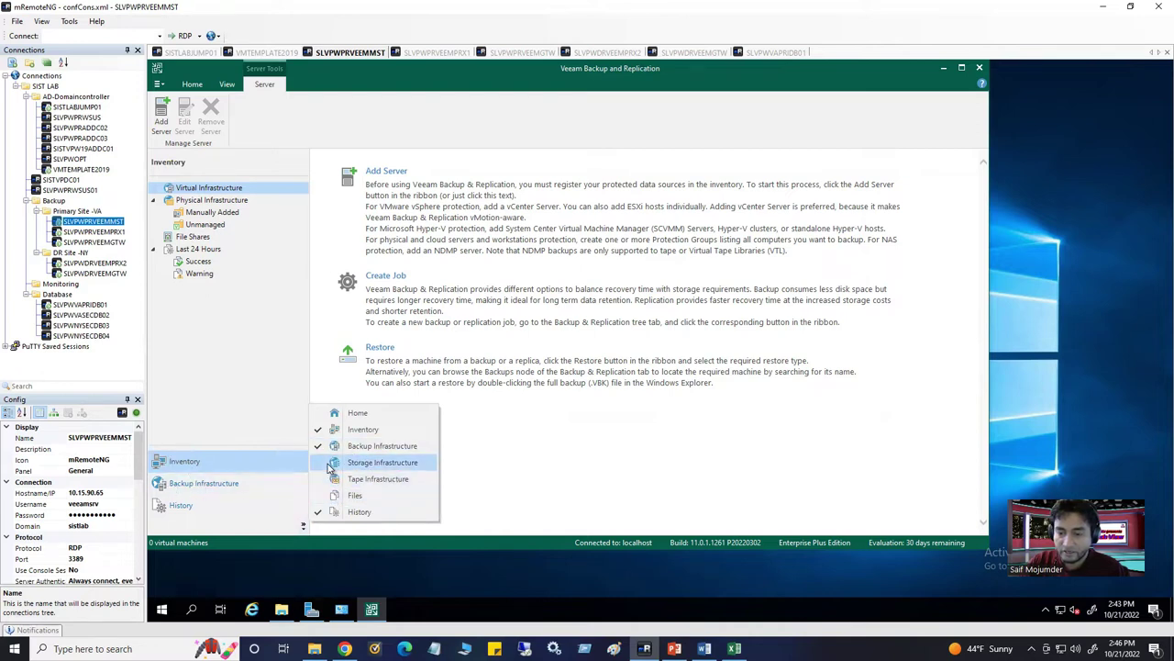
left_click(332, 465)
left_click(304, 527)
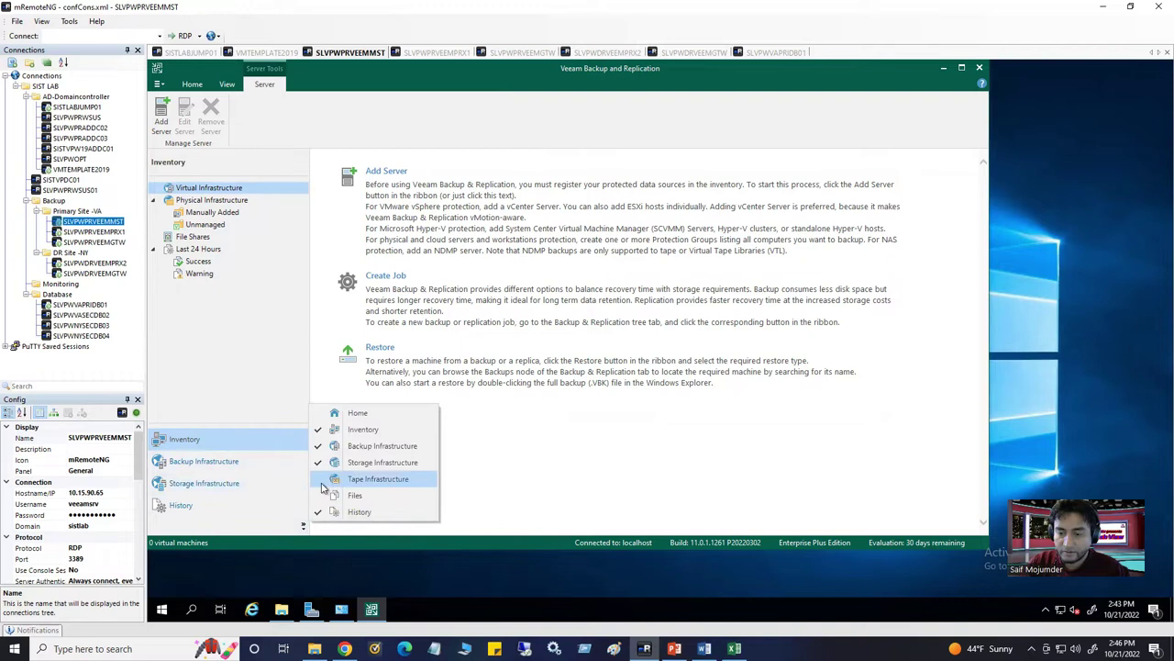
left_click(323, 486)
left_click(304, 528)
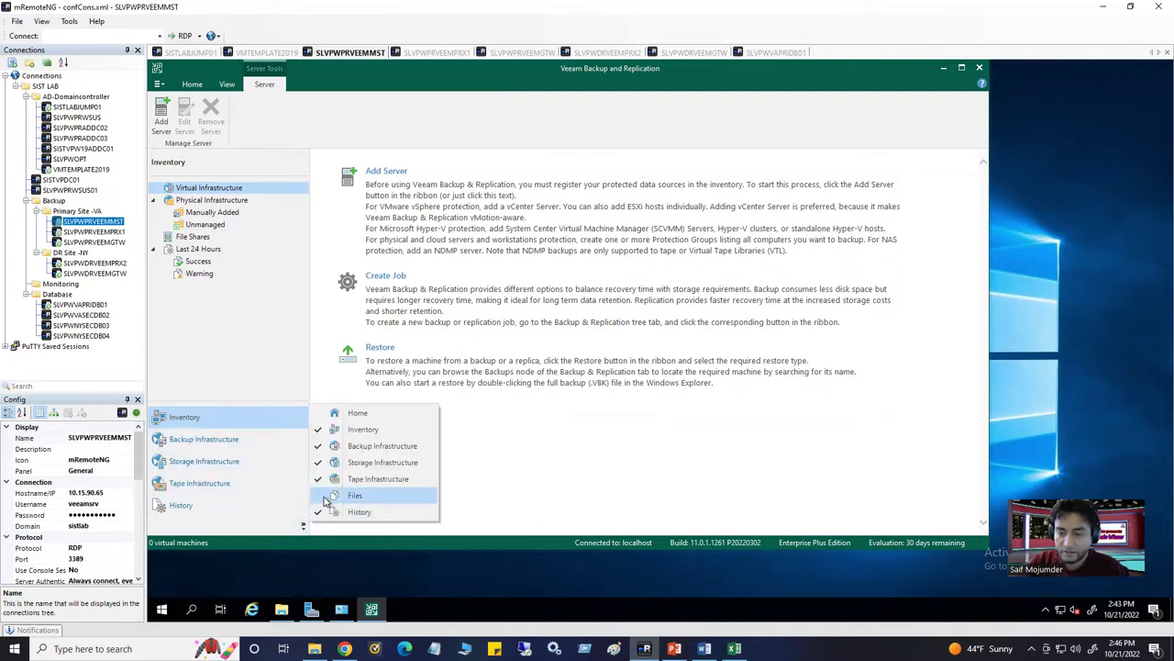
left_click(326, 496)
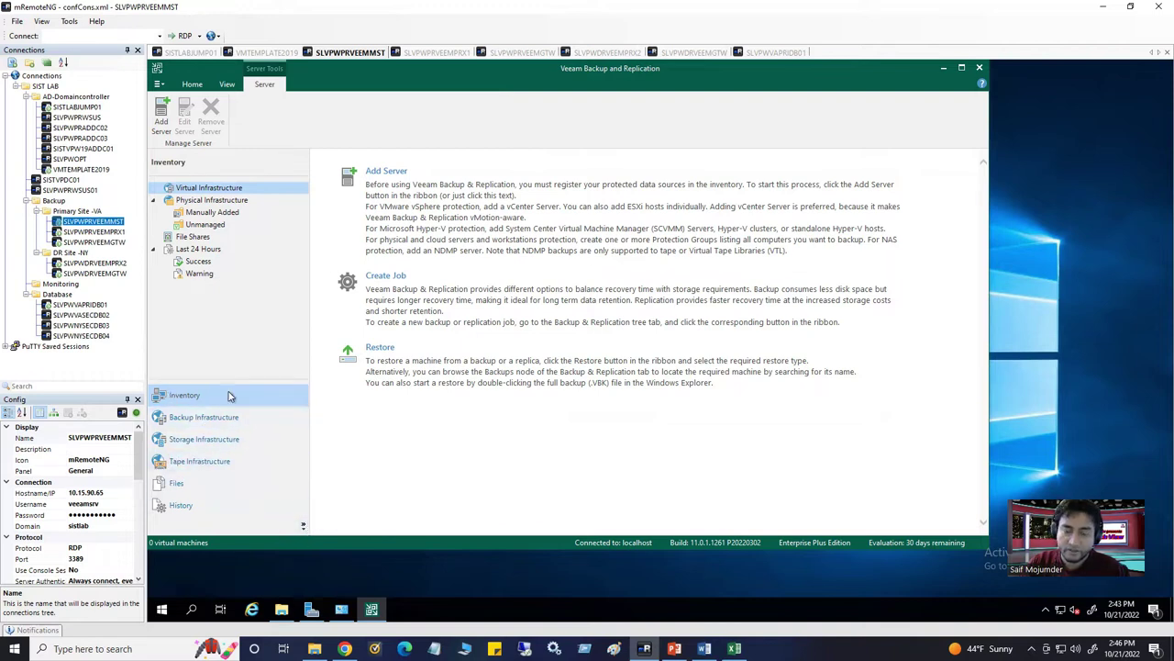
Visit the Backup, Storage, Tape Infrastructure and Files views, then open History
left_click(205, 419)
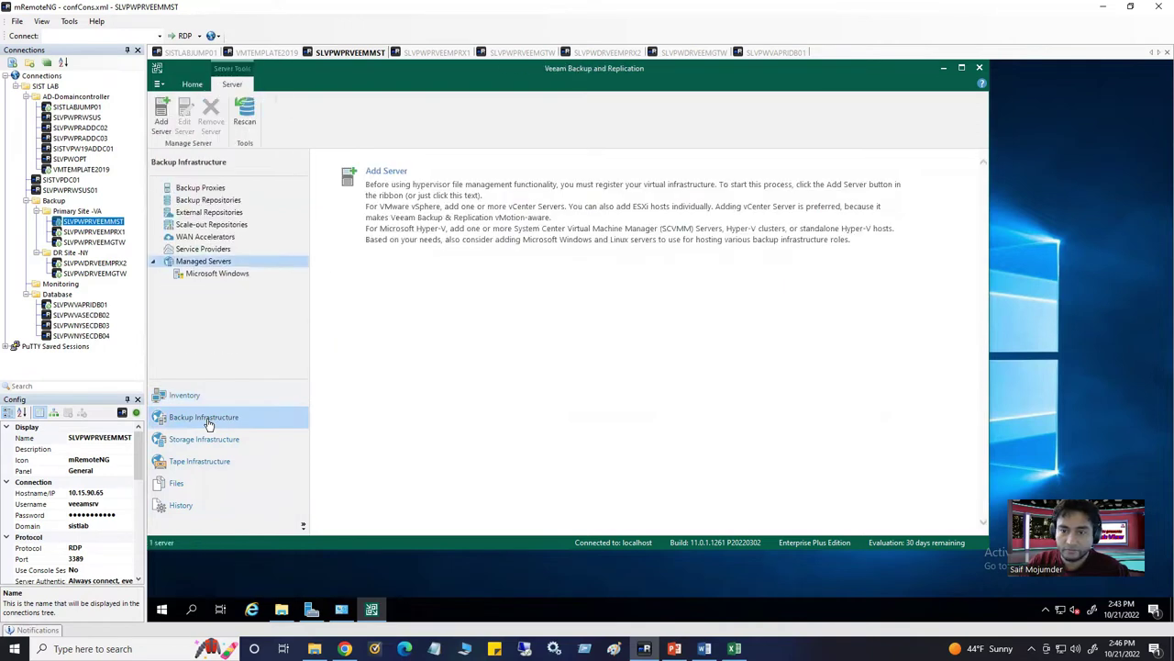
left_click(211, 441)
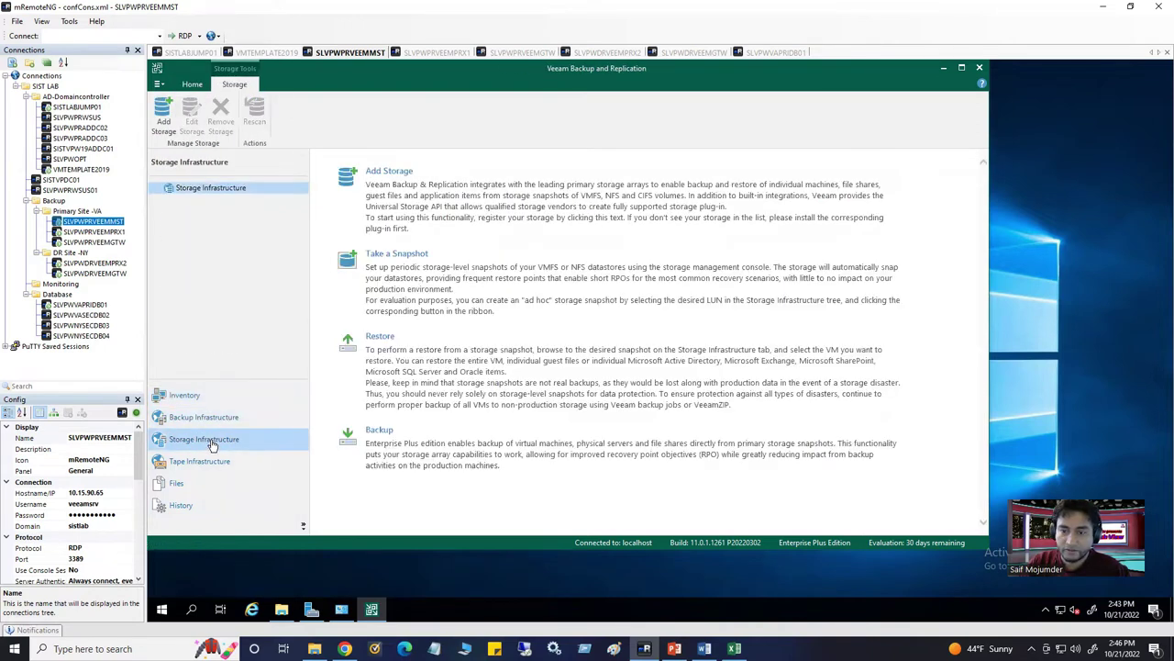
left_click(212, 465)
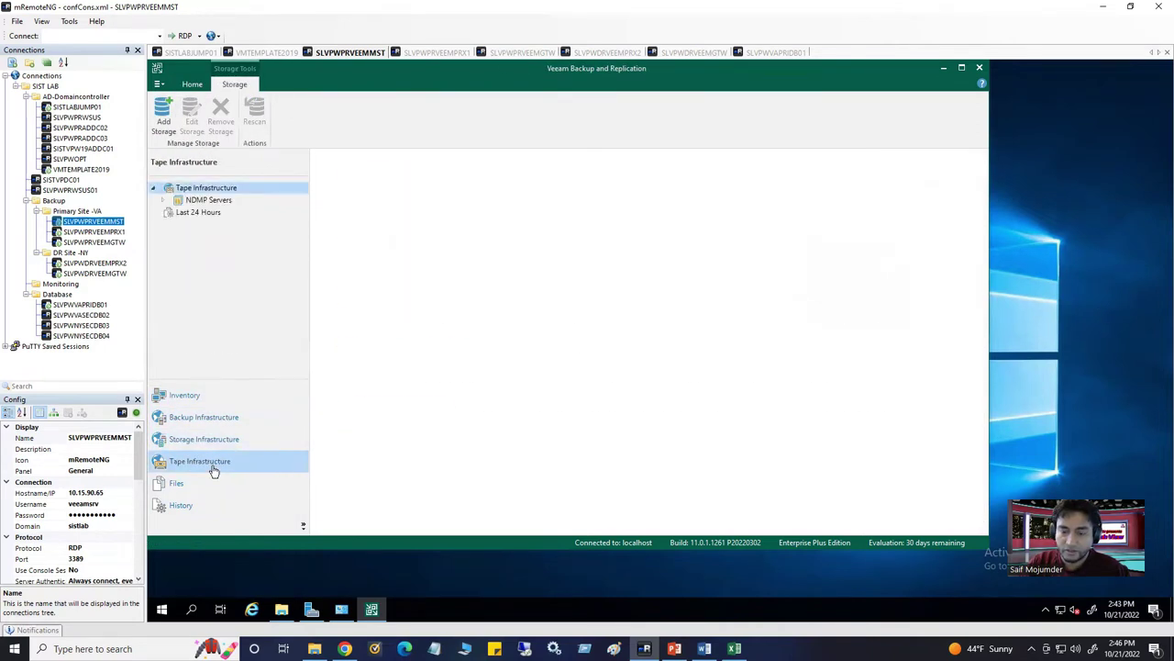
left_click(189, 488)
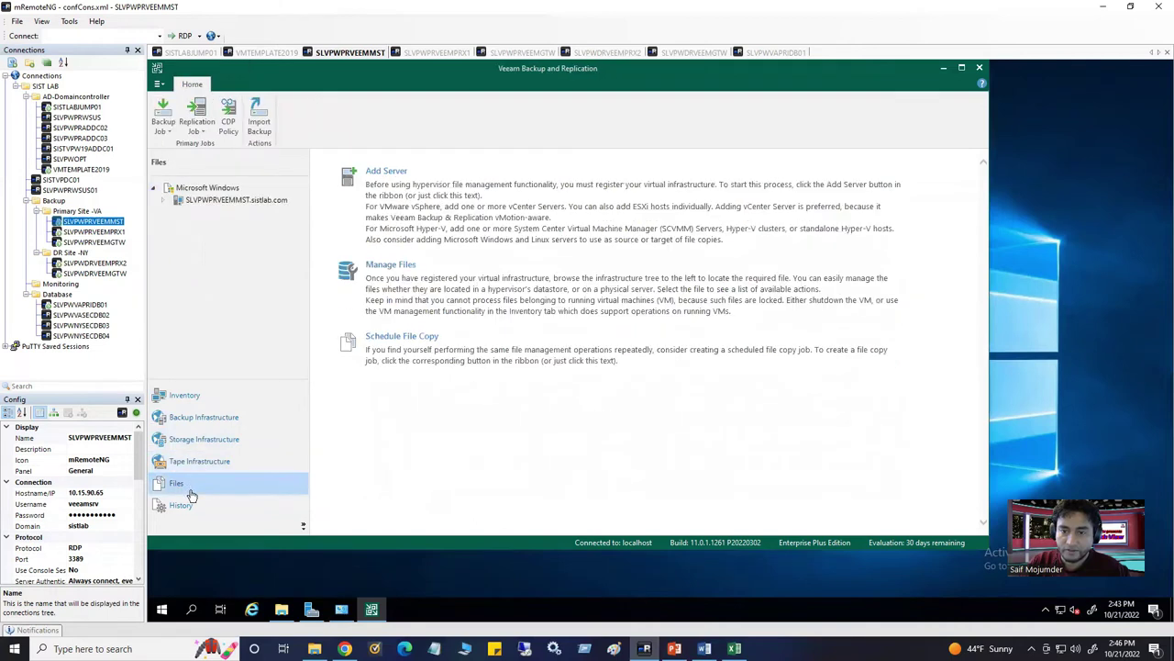
left_click(166, 202)
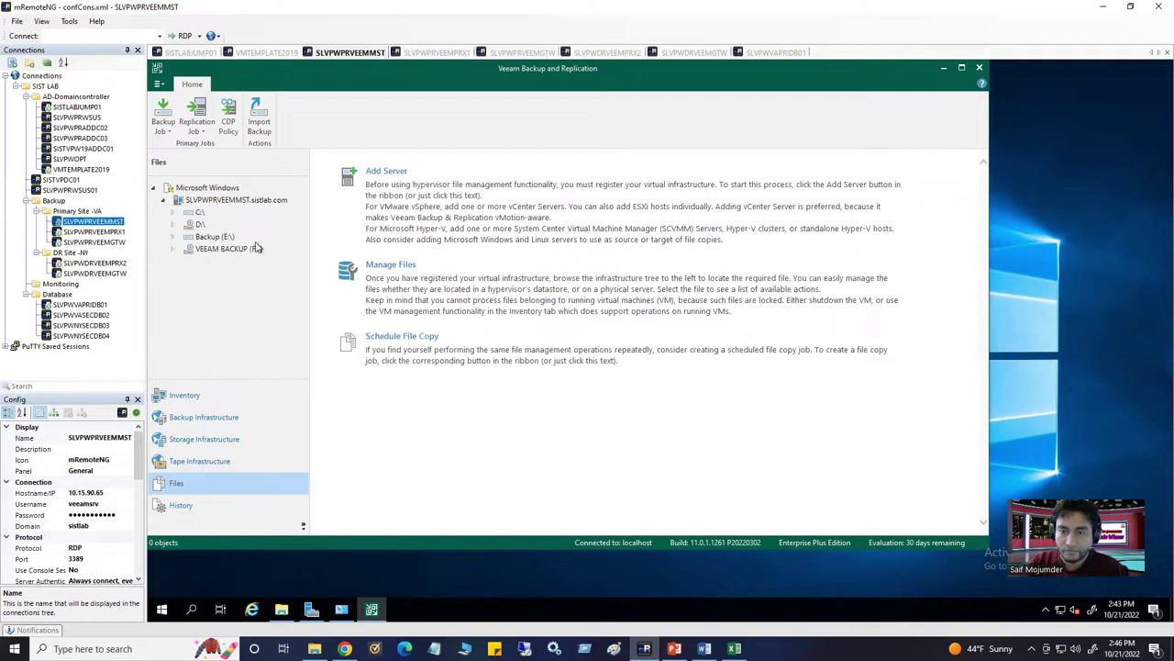
left_click(164, 204)
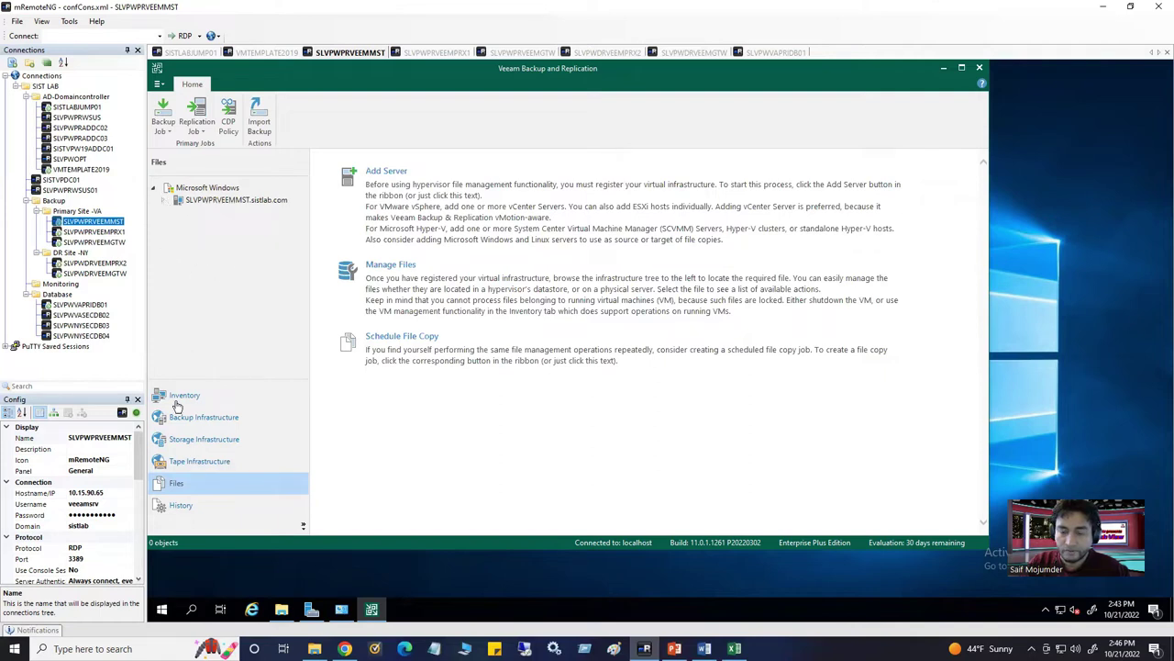
left_click(180, 510)
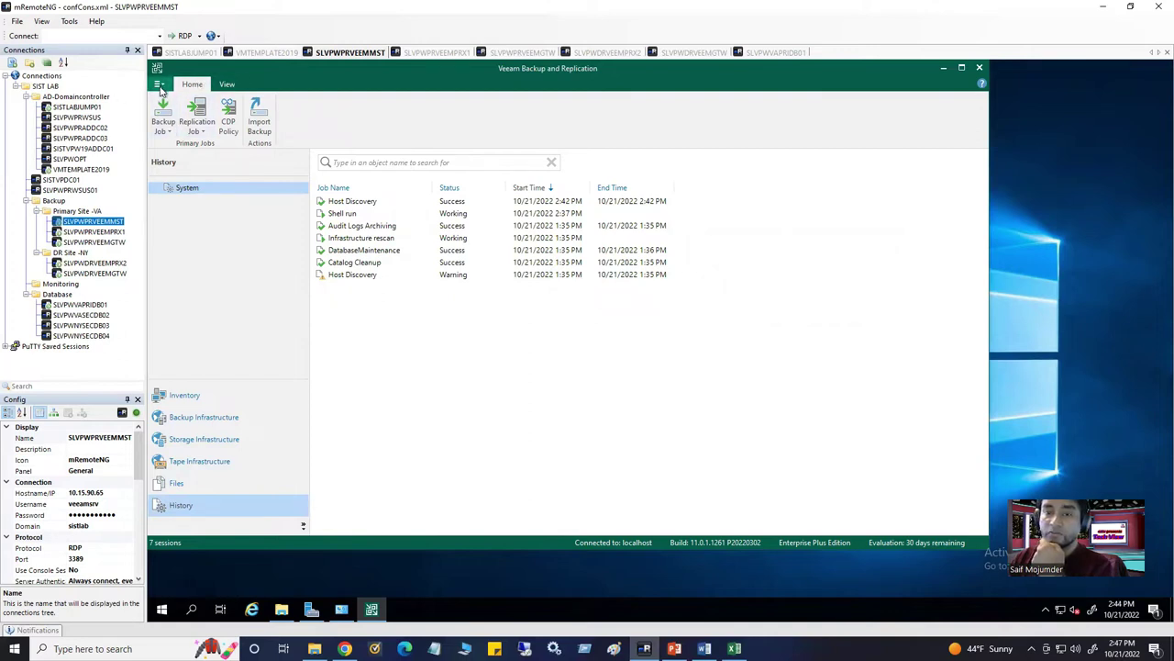
Open General Options from the main menu and move from the Security tab to E-mail Settings
left_click(158, 85)
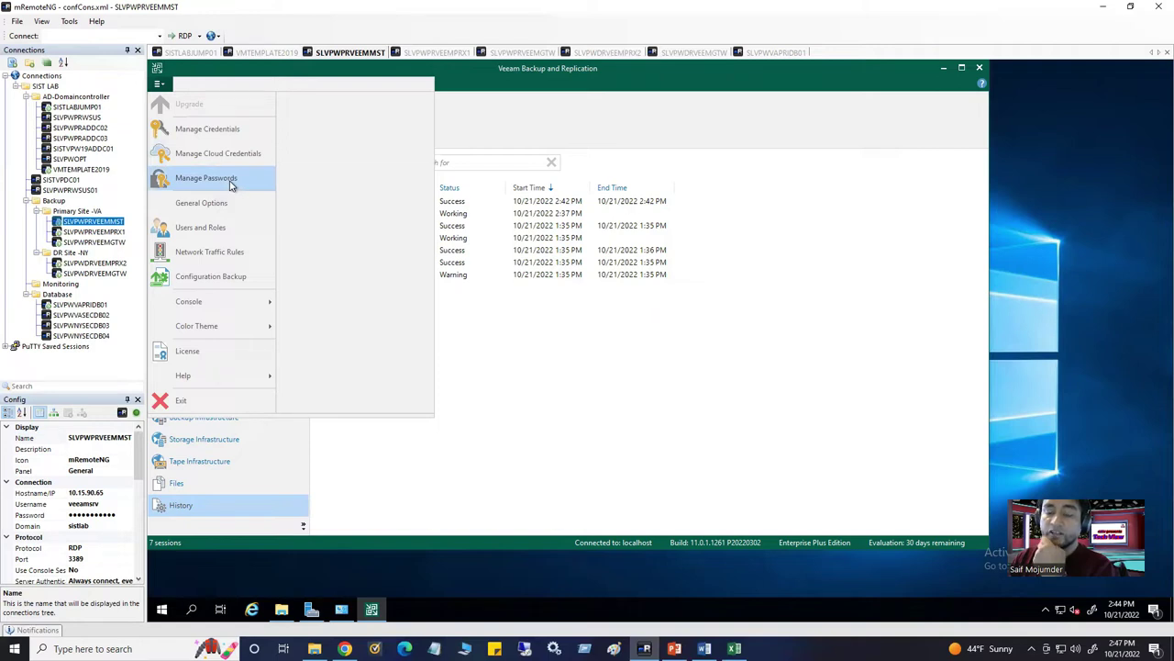
left_click(229, 212)
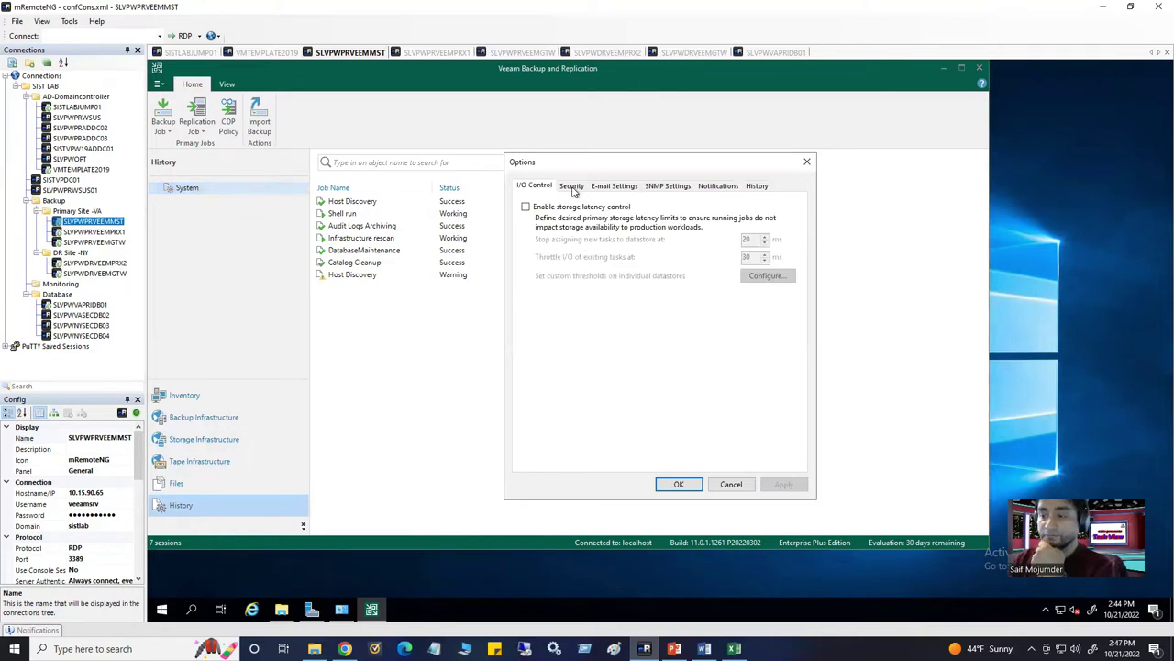
left_click(572, 188)
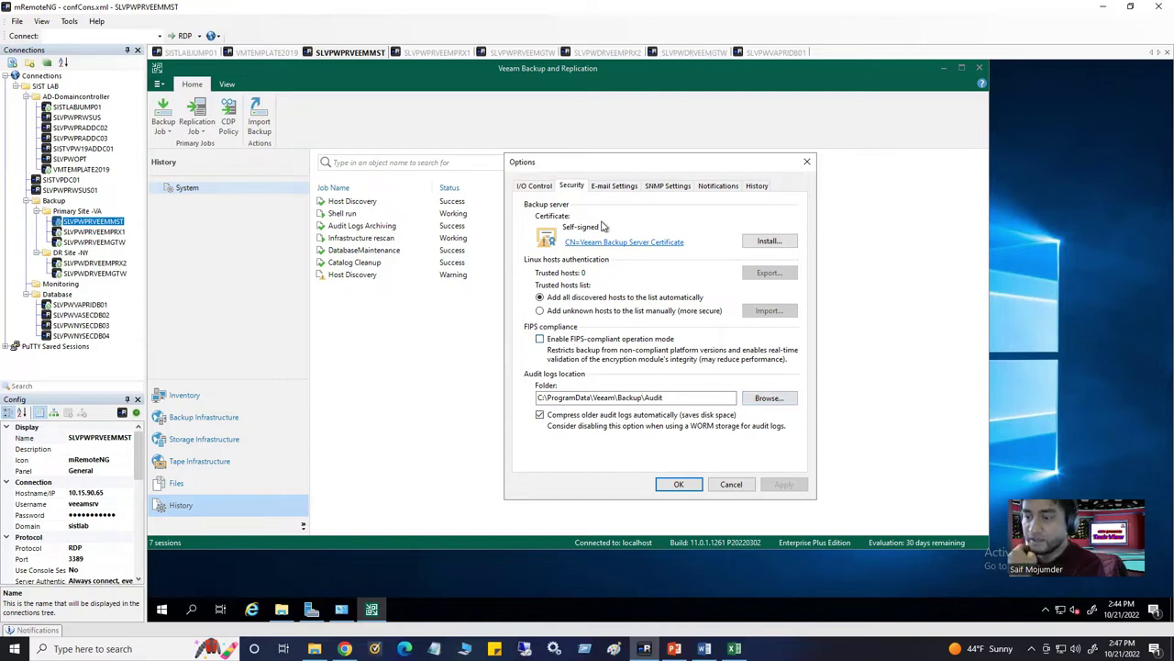
left_click(609, 187)
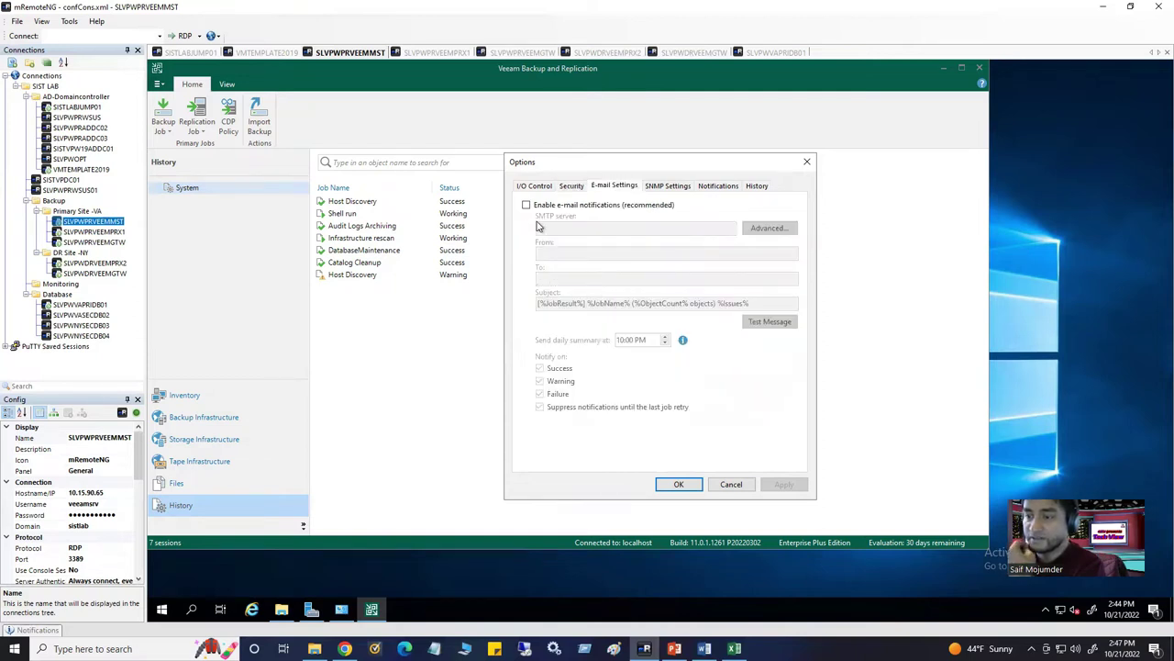
Try the e-mail notification, From, SMTP server and To fields, then cancel Options without saving
left_click(527, 205)
left_click(578, 254)
left_click(579, 278)
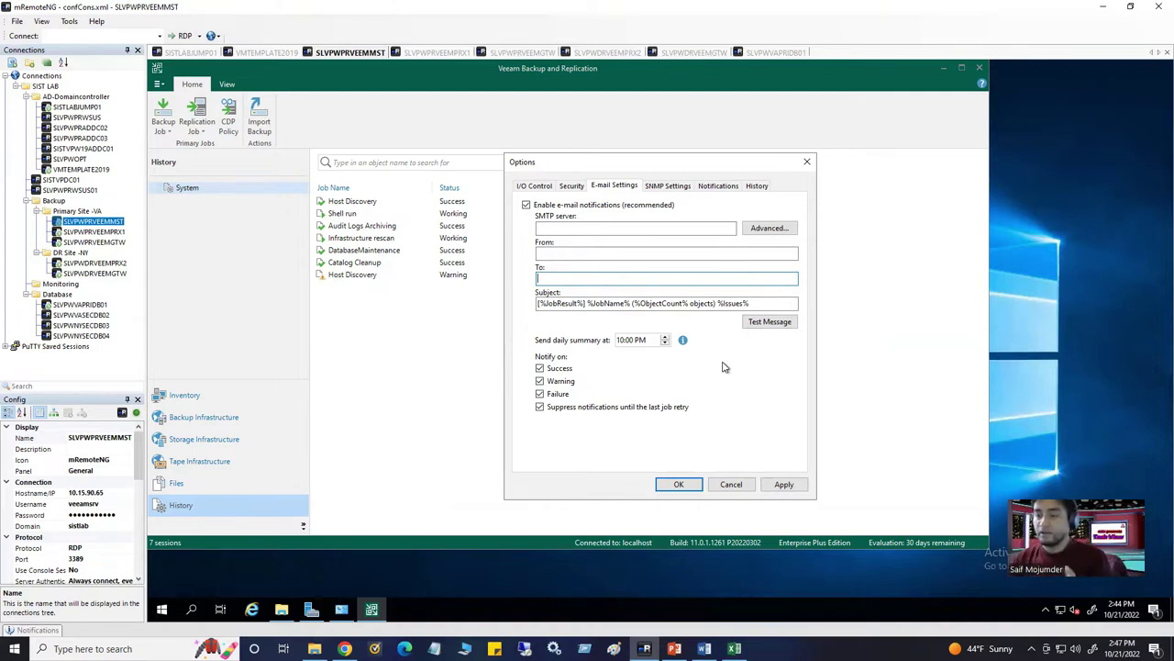
left_click(563, 254)
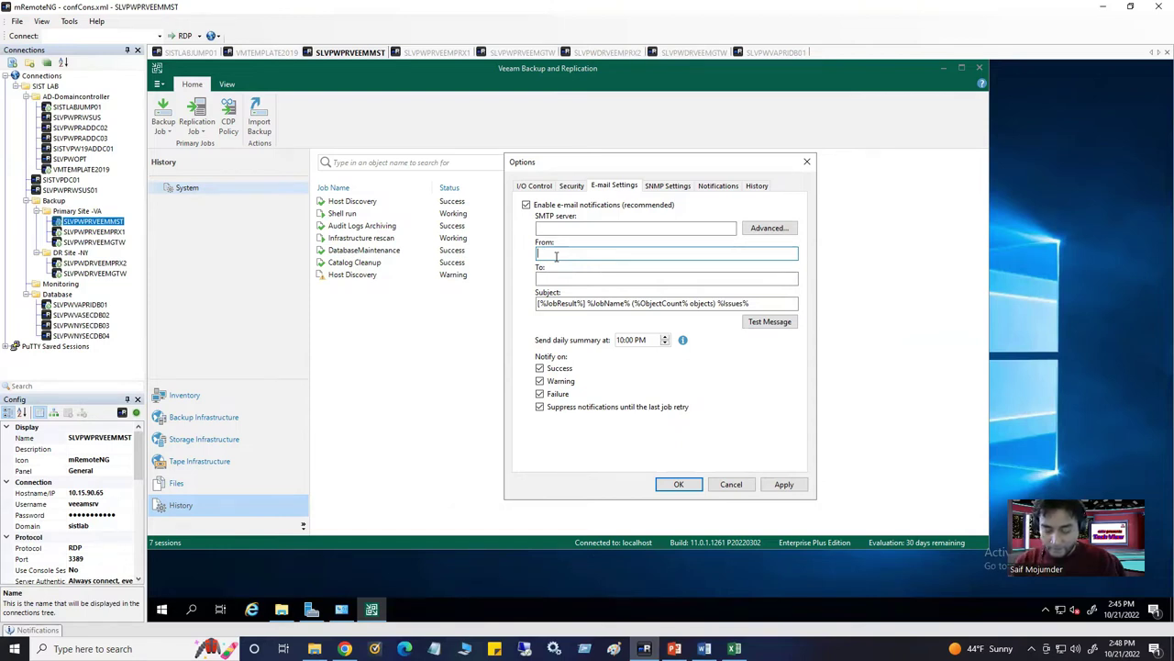
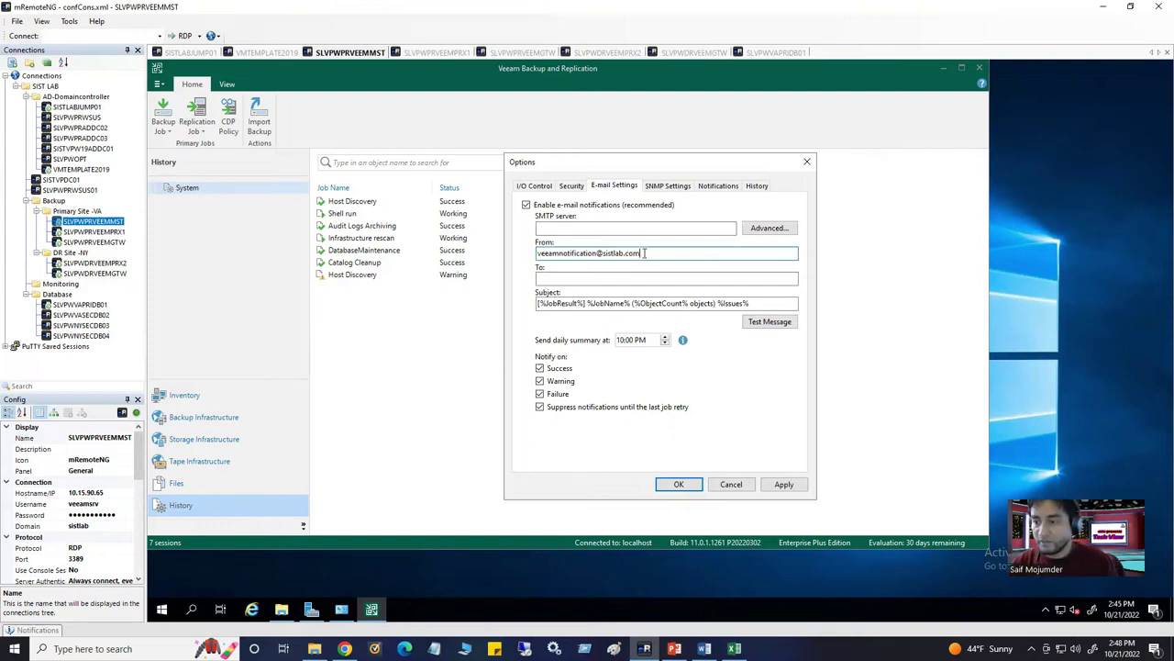
key("ctrl+a")
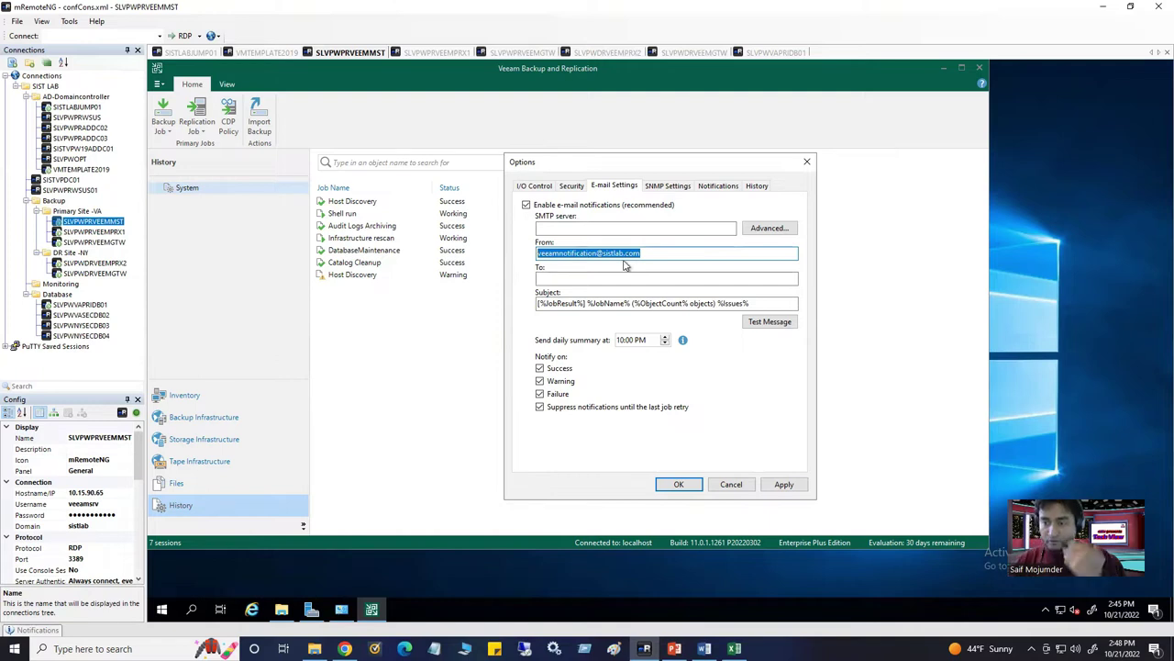
left_click(593, 232)
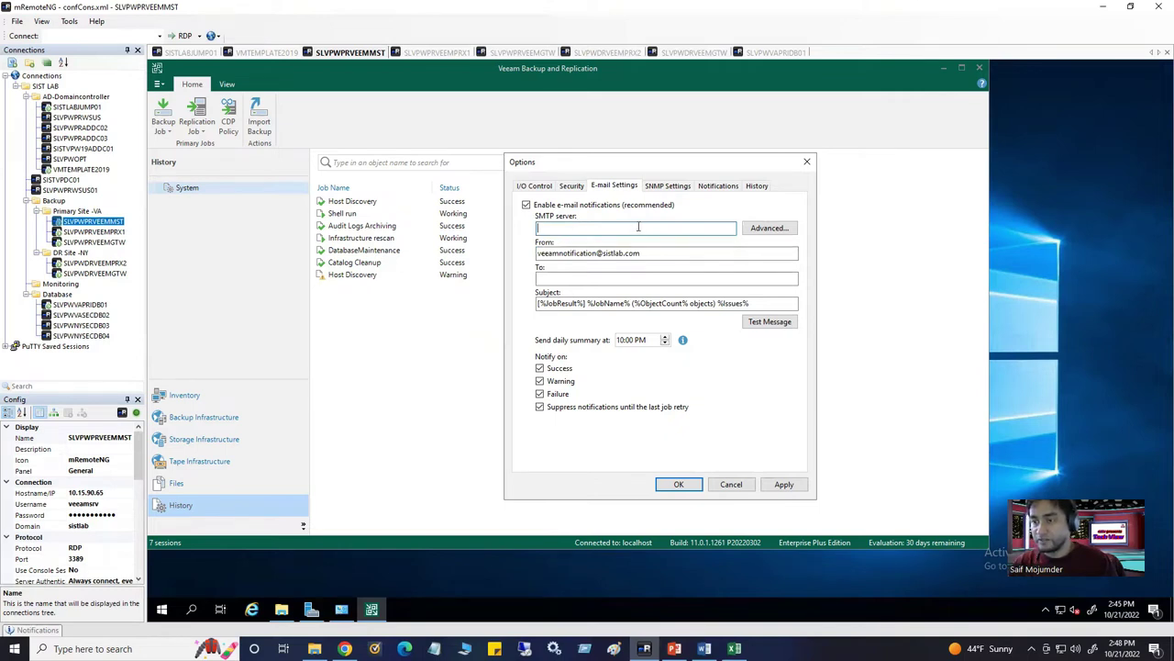
left_click(561, 278)
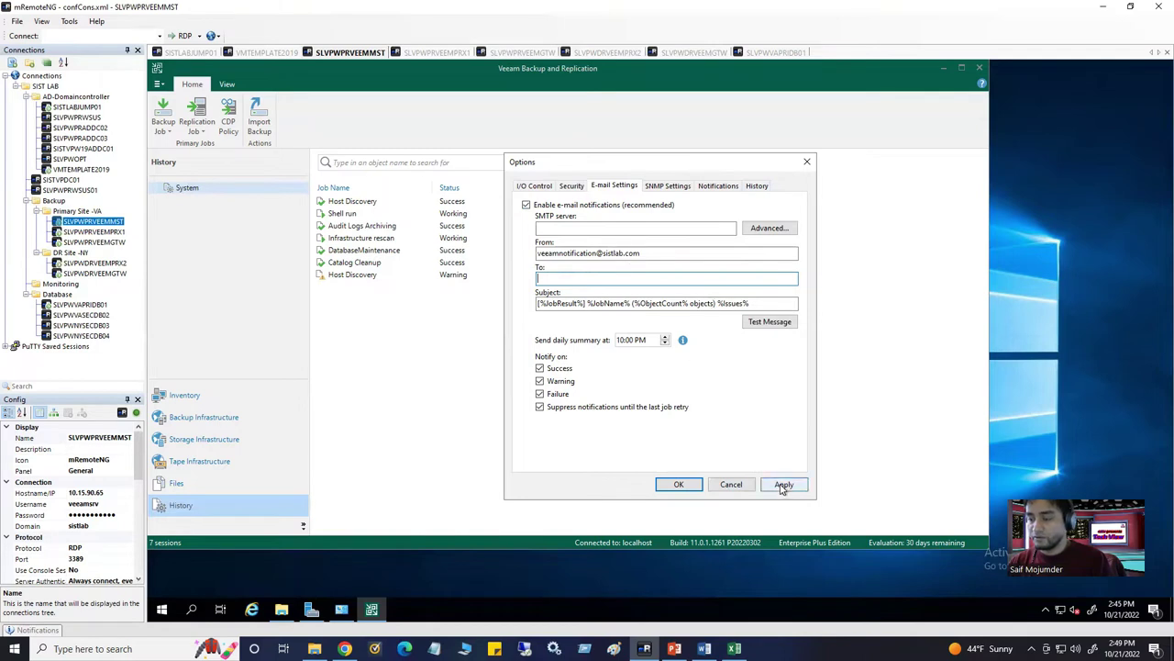
left_click(725, 485)
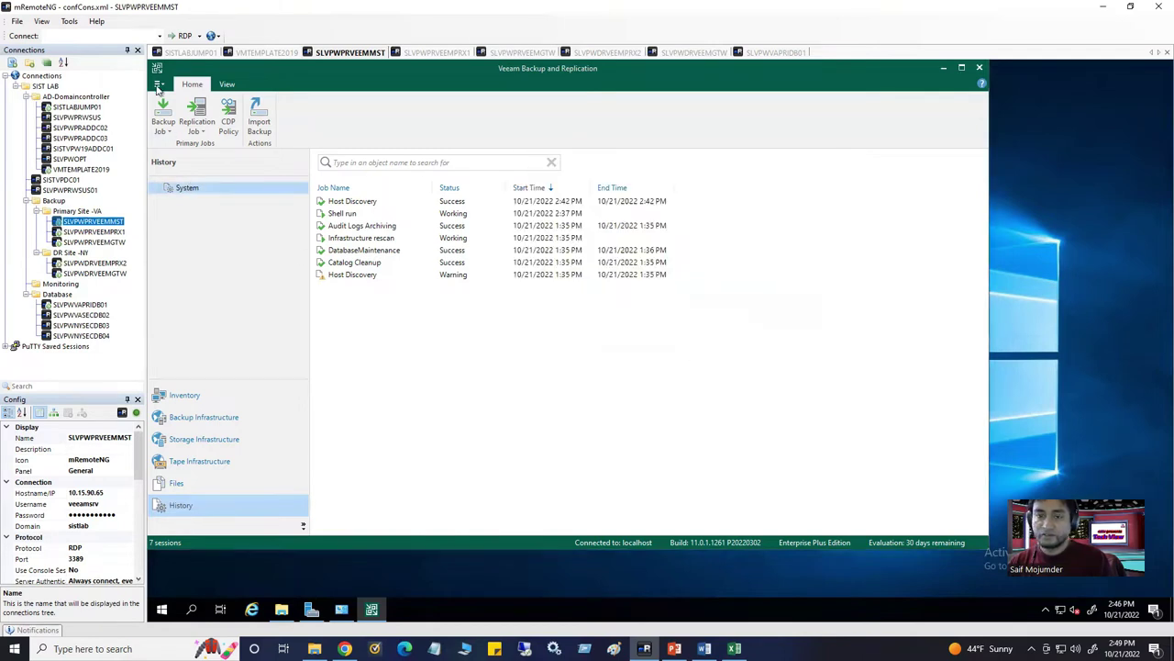
left_click(158, 86)
left_click(210, 128)
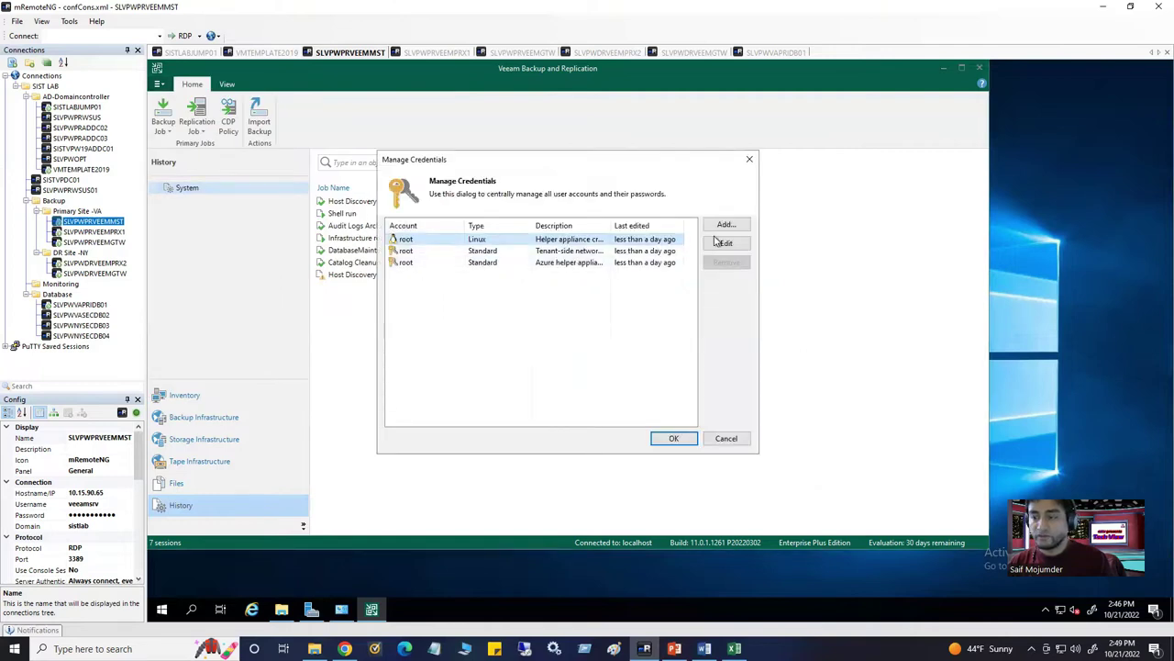
left_click(726, 438)
left_click(157, 84)
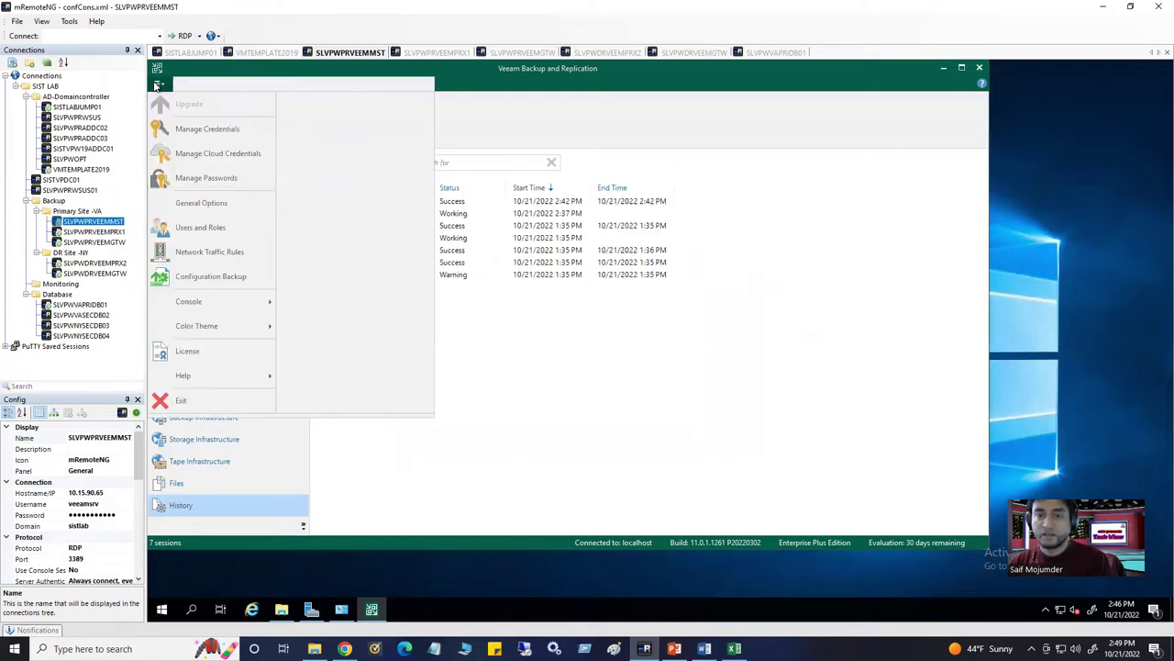
left_click(229, 182)
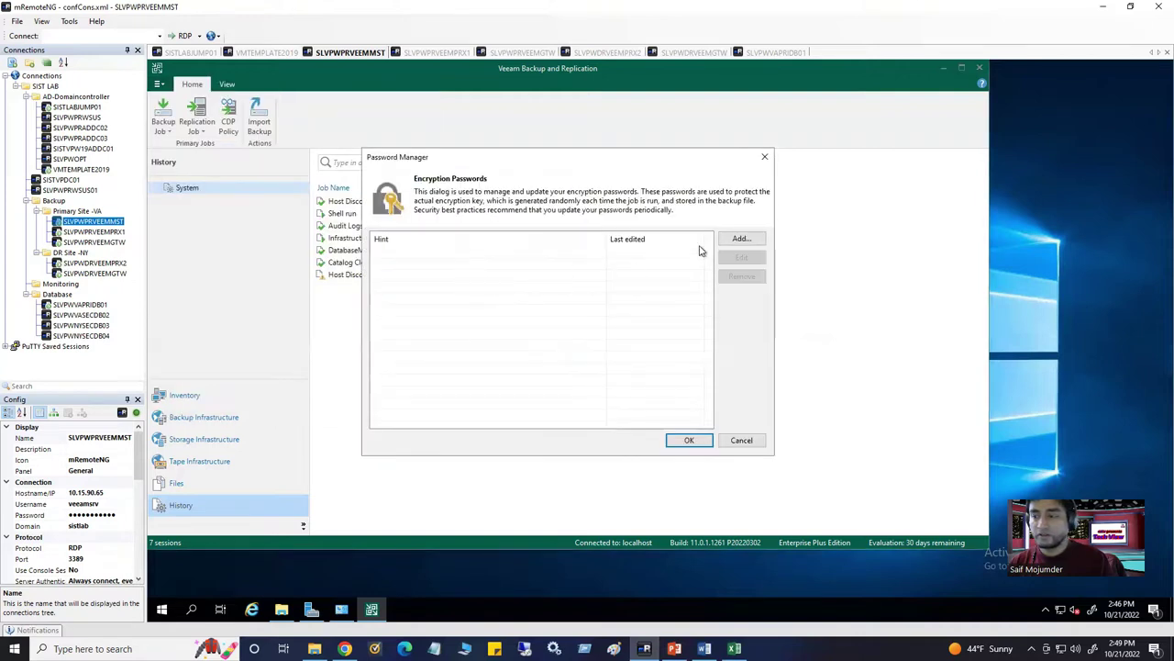
left_click(739, 240)
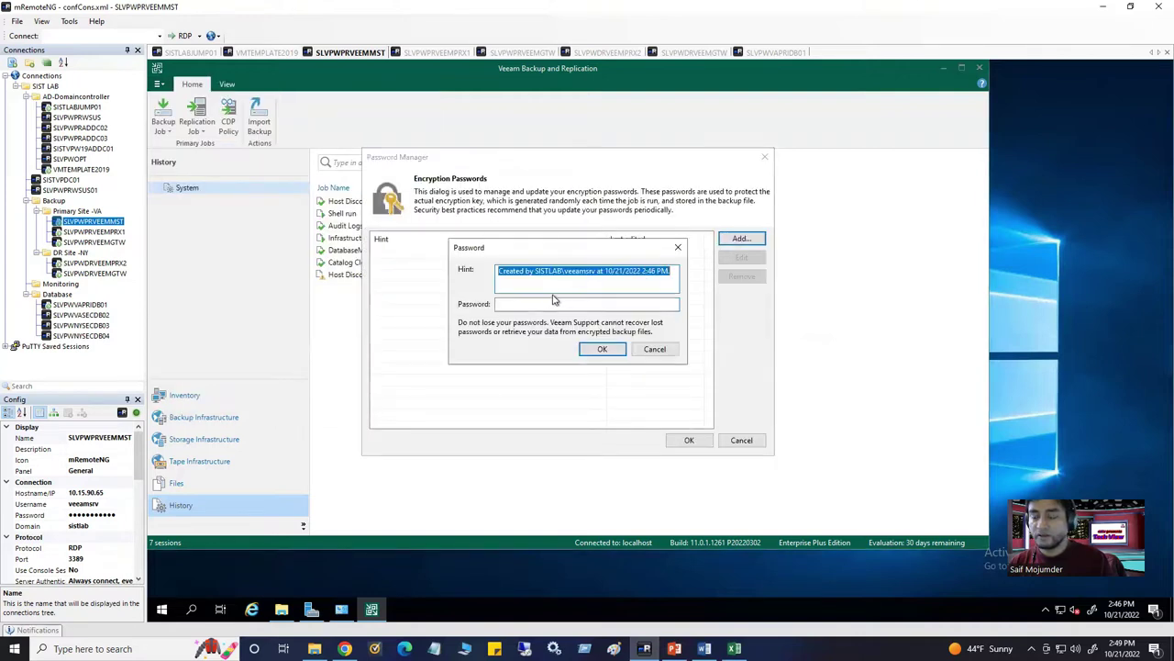
left_click(678, 247)
left_click(741, 440)
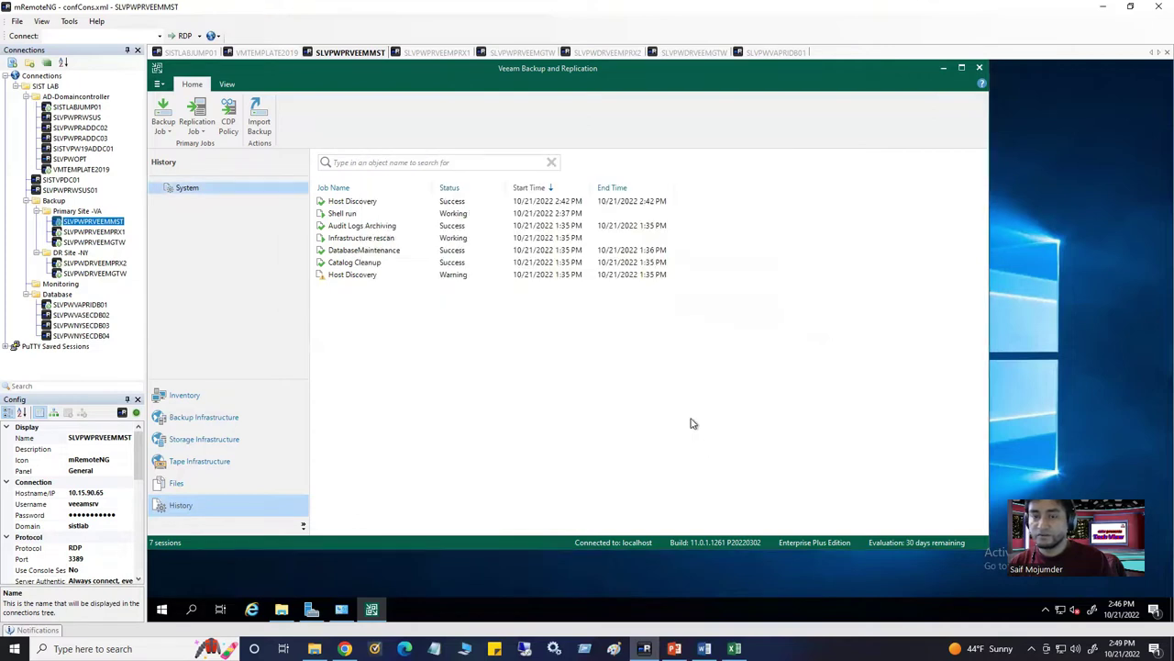
left_click(160, 84)
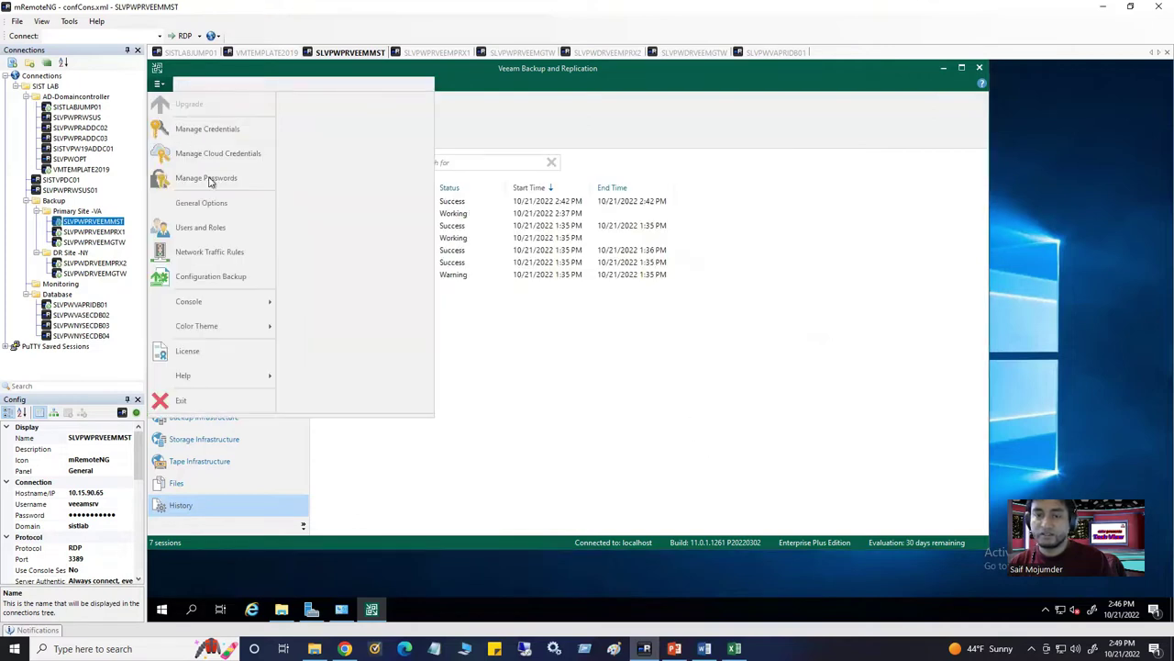
In Users and Roles, add the domain admin account with the Veeam Backup Administrator role
left_click(218, 229)
left_click(451, 230)
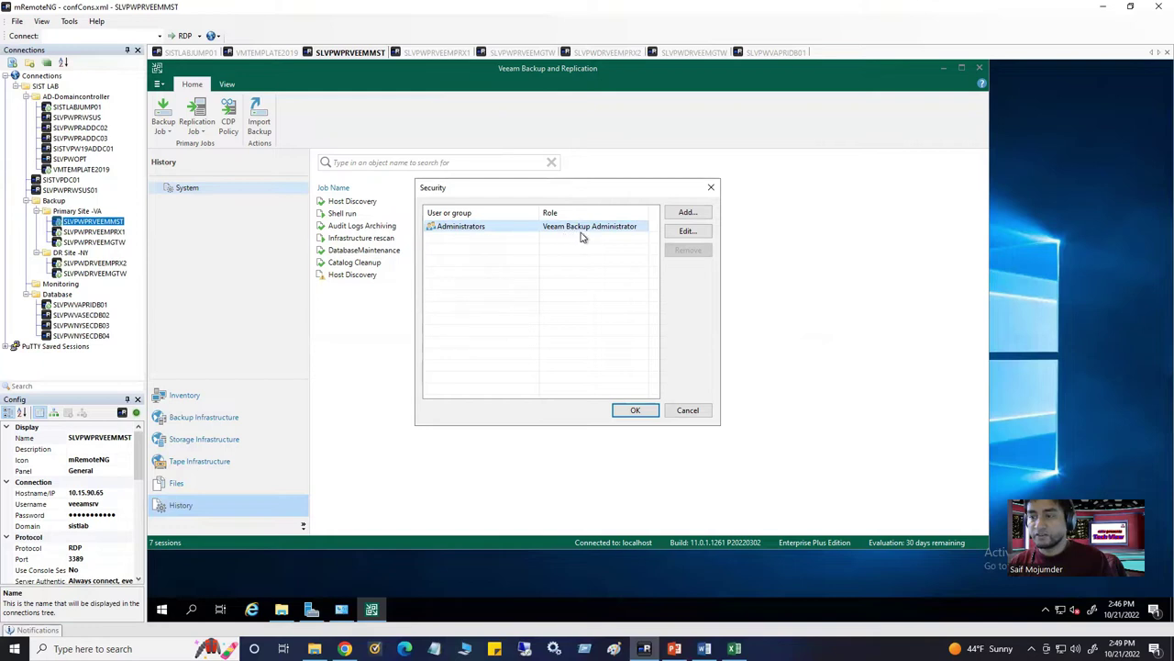
left_click(687, 213)
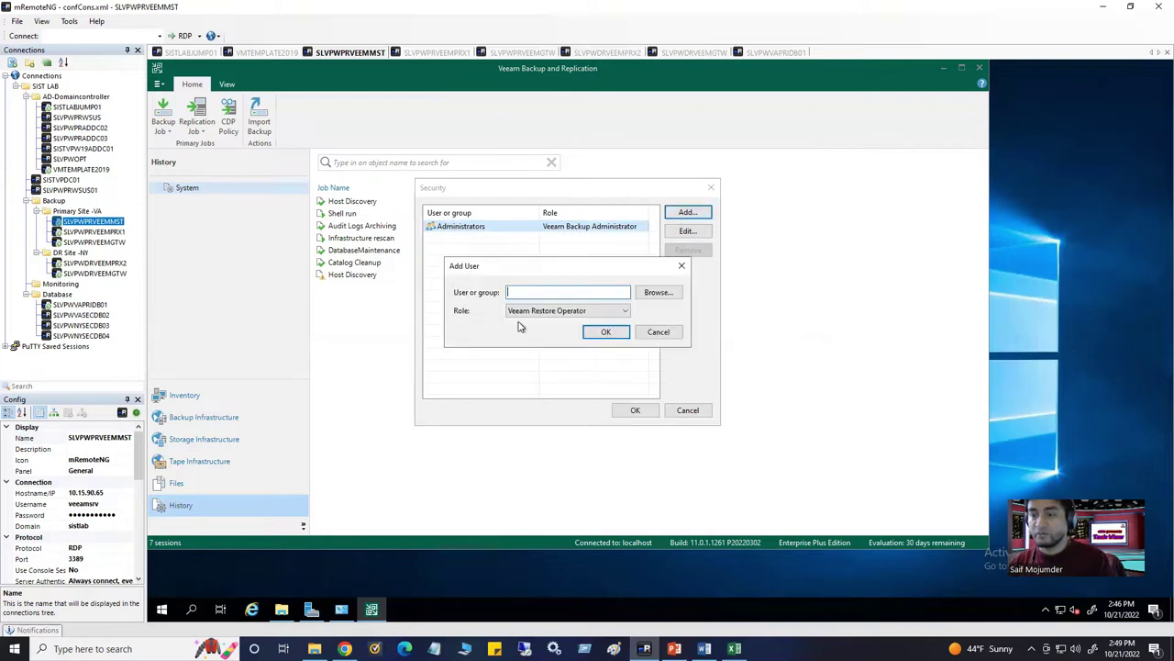
left_click(564, 312)
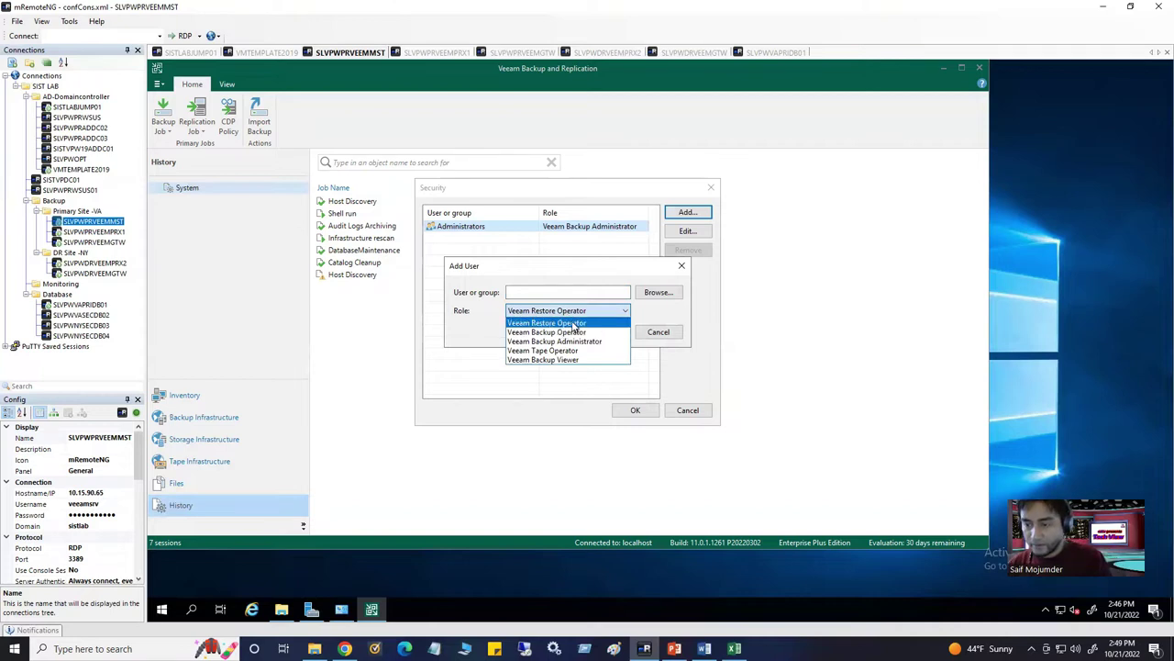
left_click(588, 312)
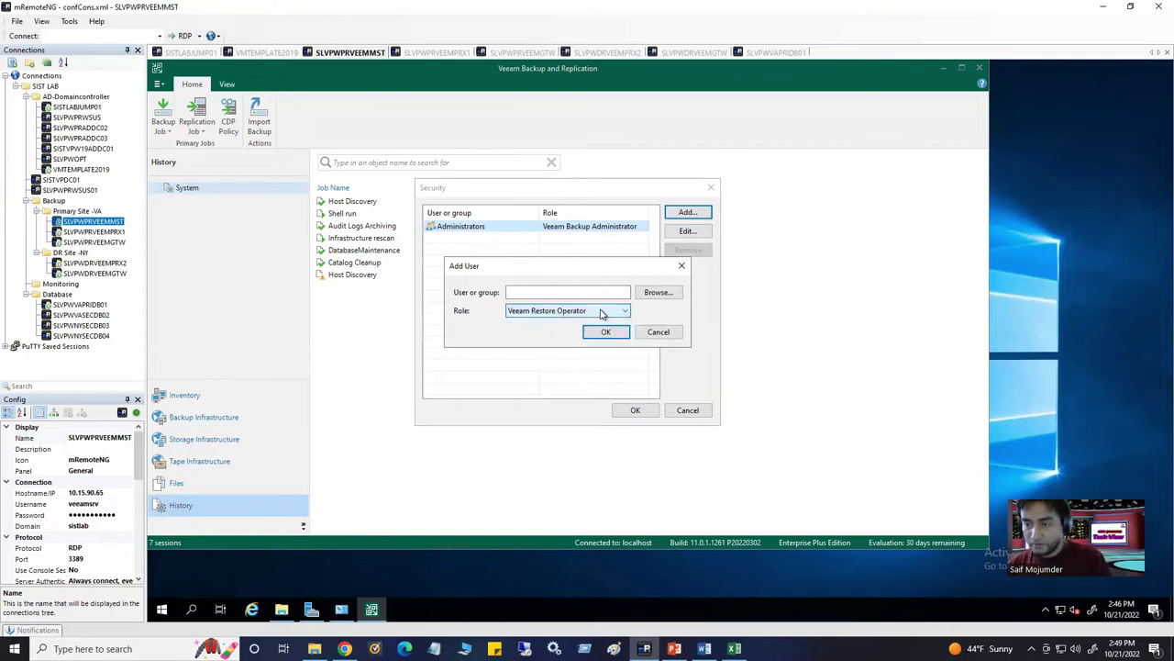
left_click(602, 314)
left_click(581, 341)
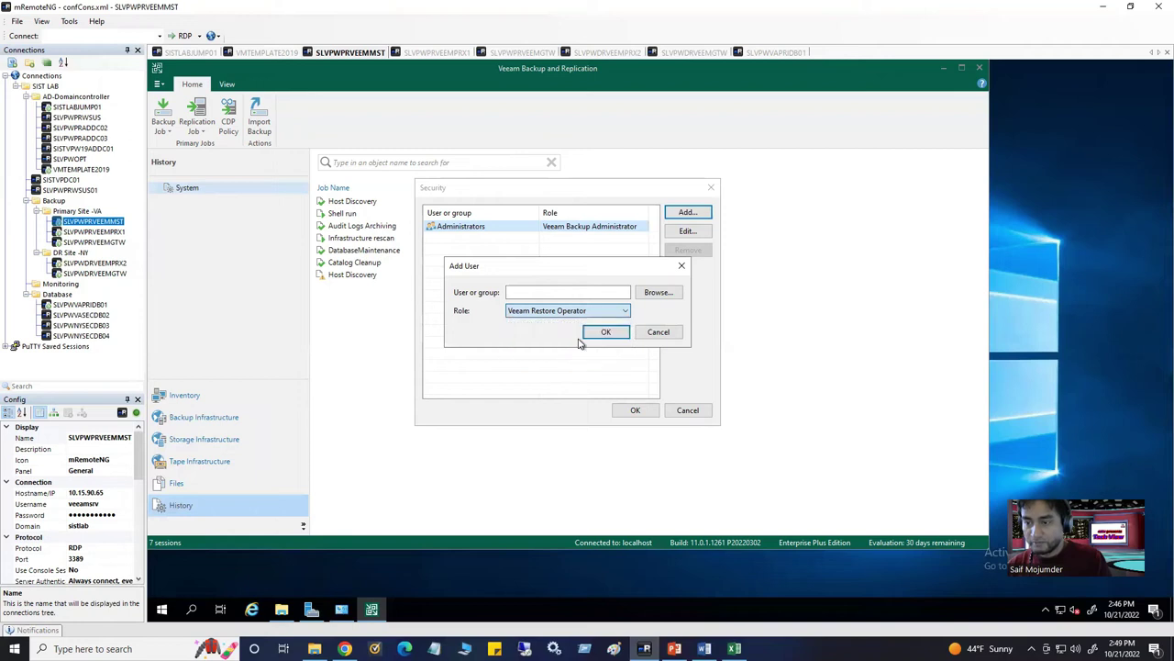
left_click(647, 291)
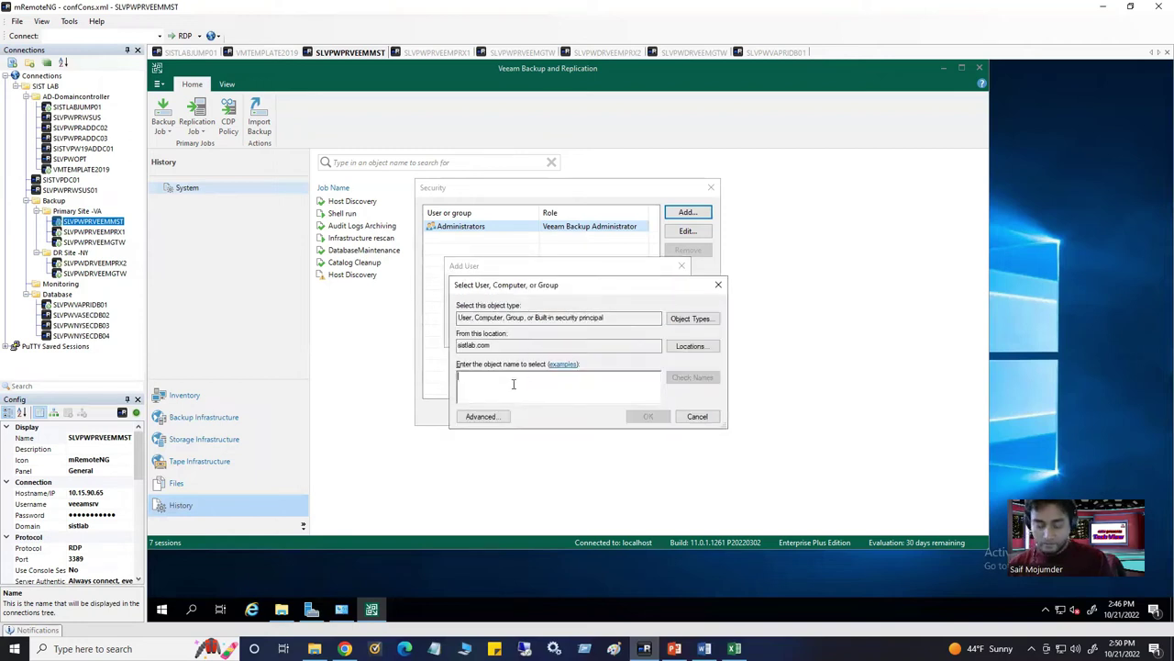
left_click(687, 381)
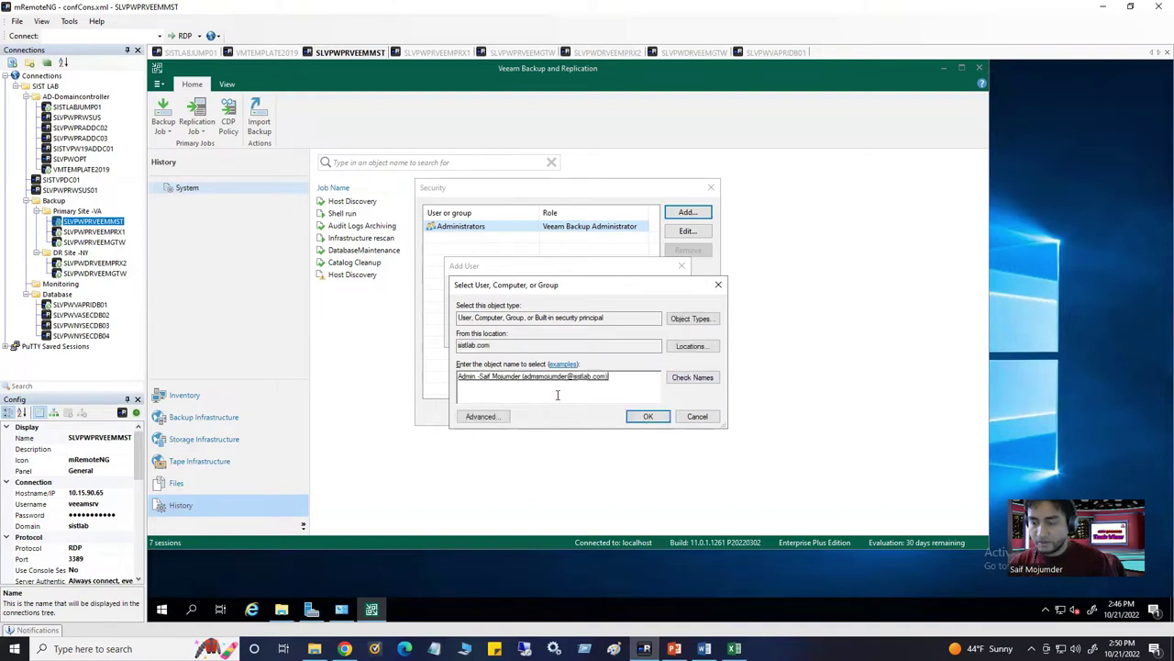
left_click(644, 416)
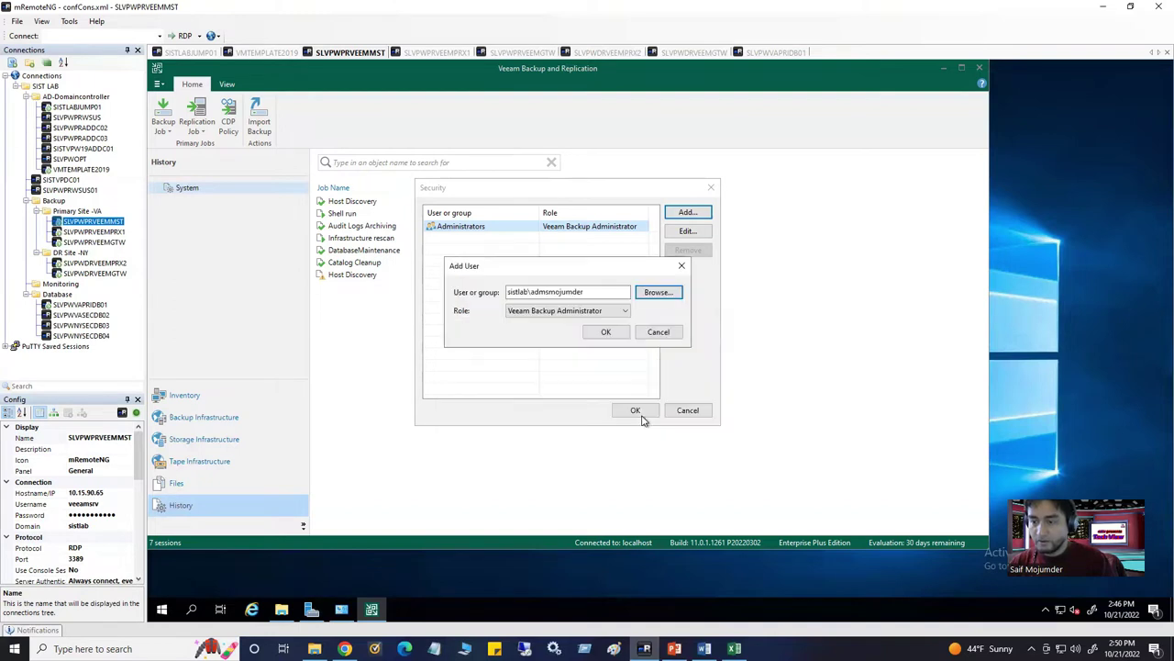
left_click(605, 333)
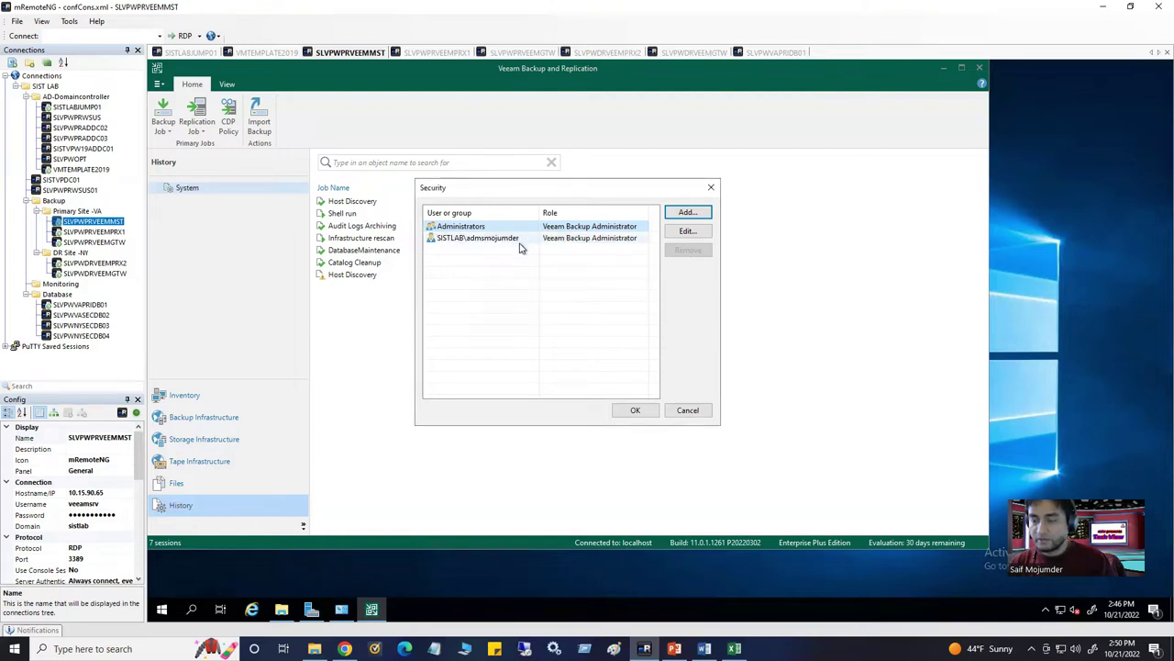
Try changing that account's role to Veeam Tape Operator, discard it, and remove the account
left_click(584, 240)
left_click(687, 231)
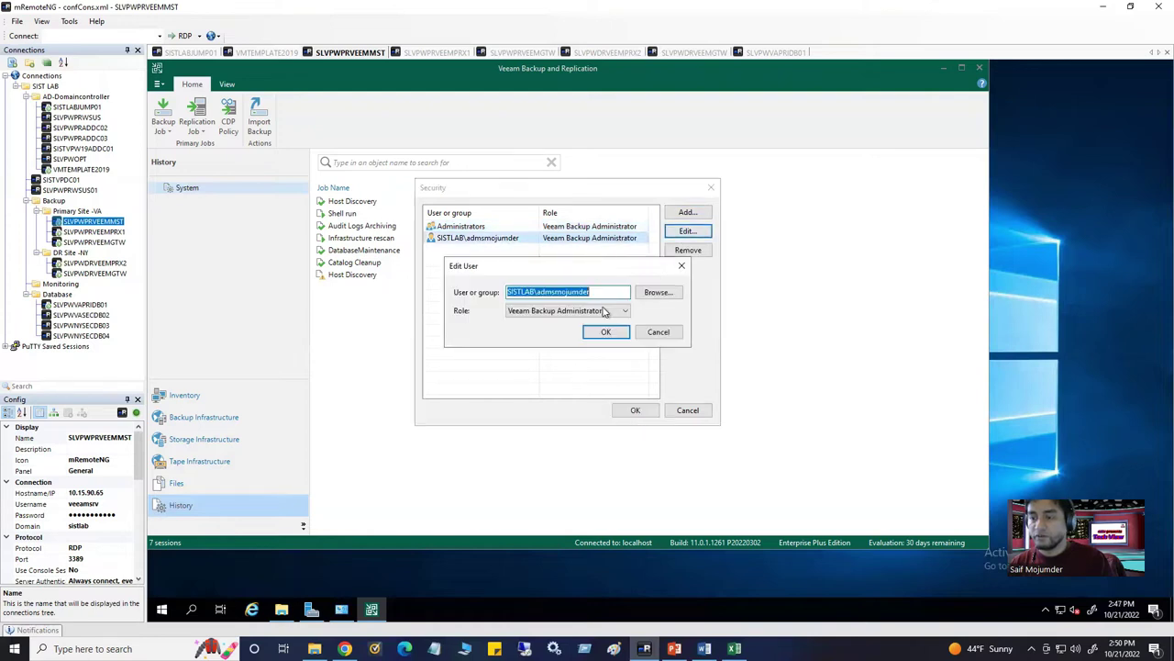
left_click(625, 310)
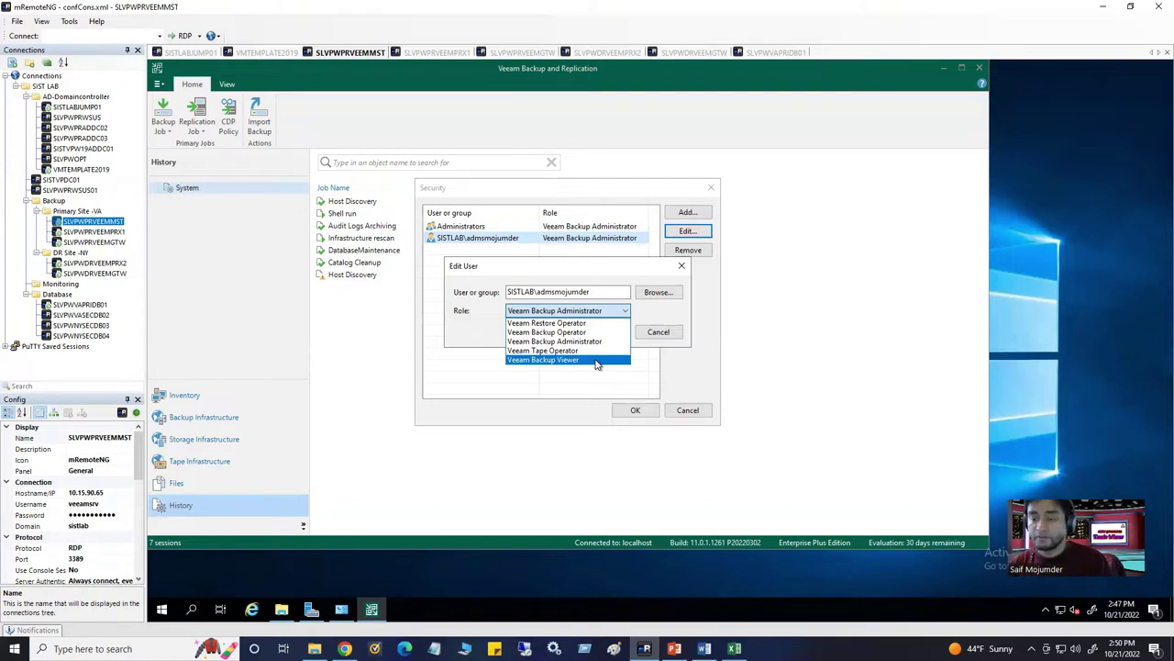
left_click(594, 361)
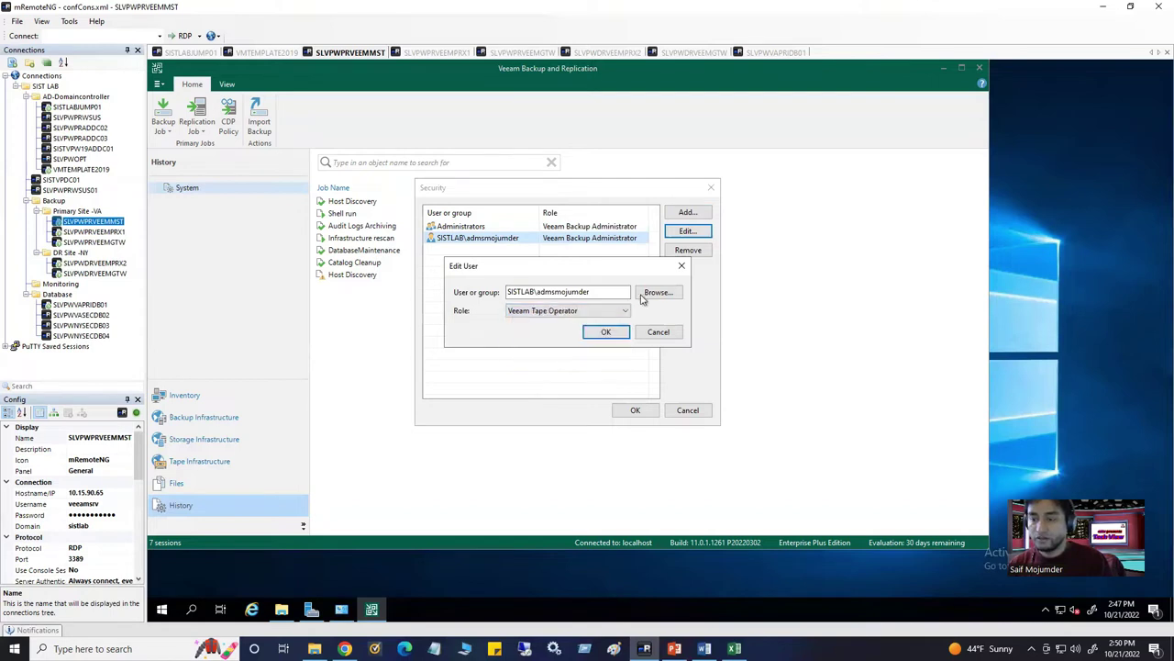
left_click(681, 265)
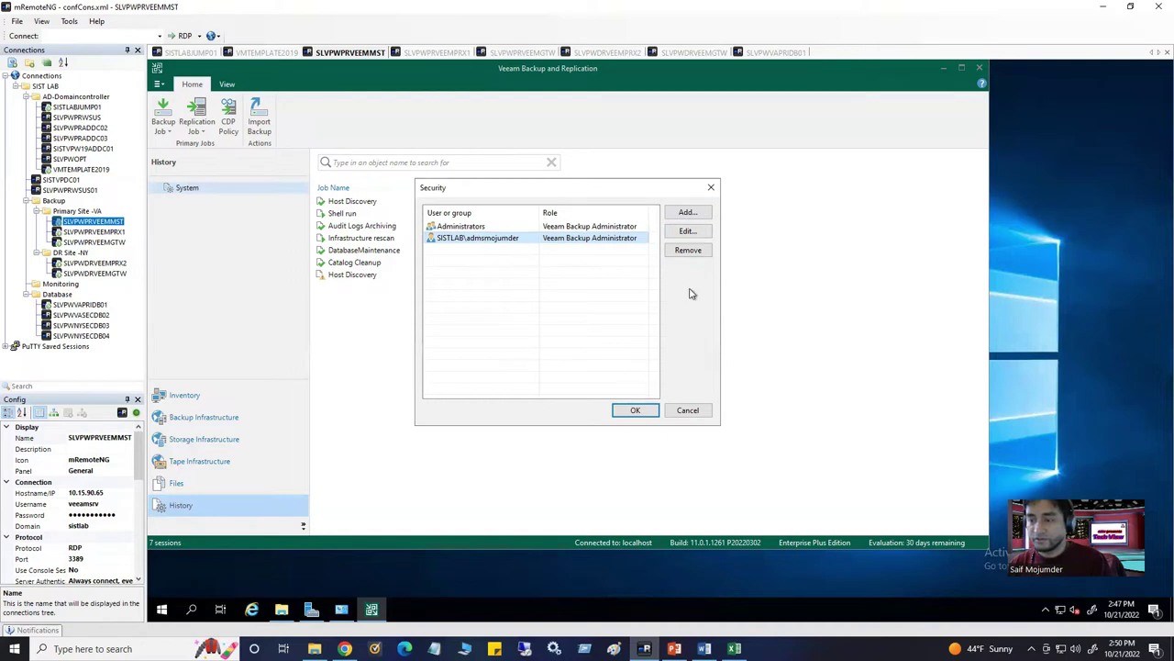
left_click(688, 249)
Start adding another user or group and resolve a name beginning with 's' in the directory
left_click(689, 212)
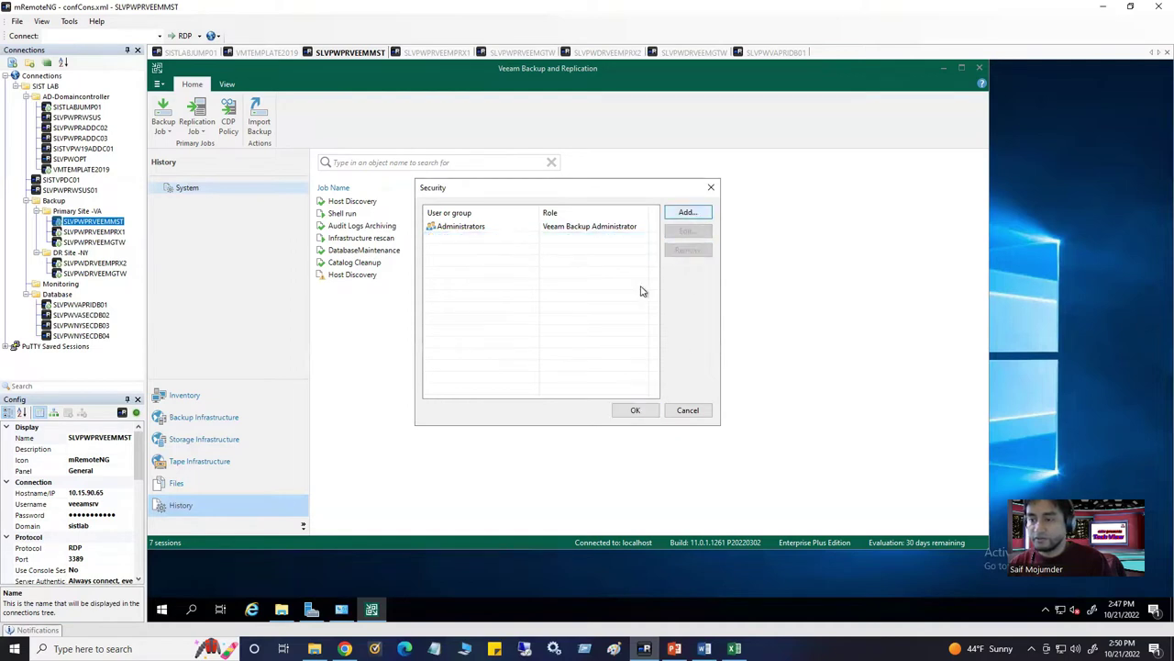
left_click(650, 292)
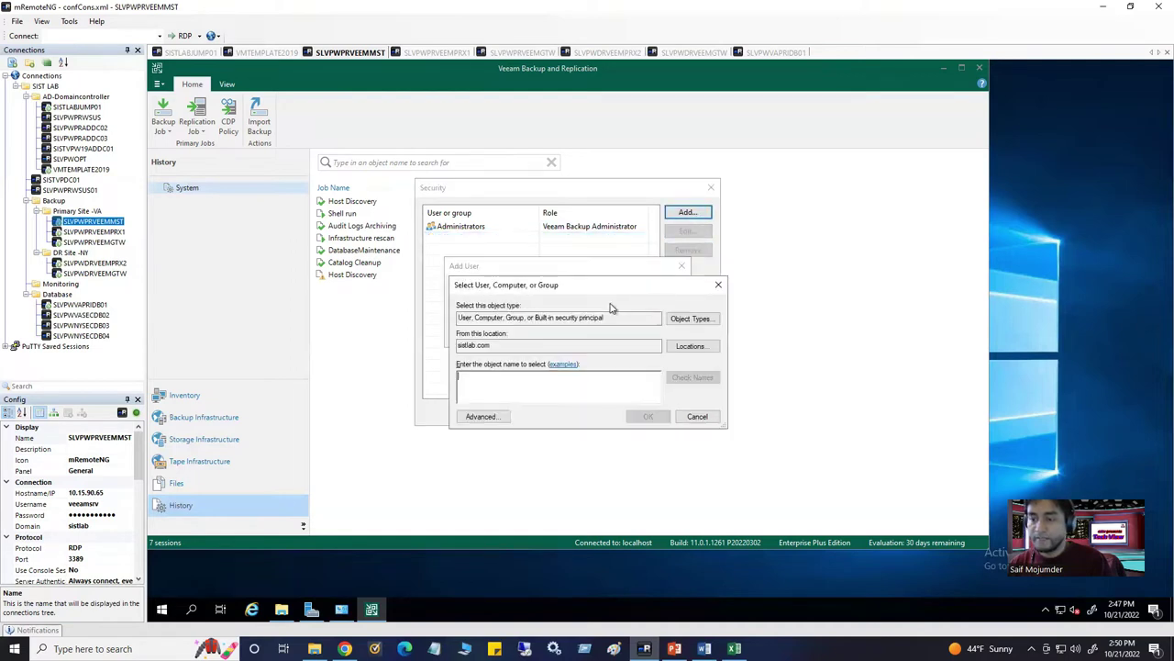
type("sqladmin")
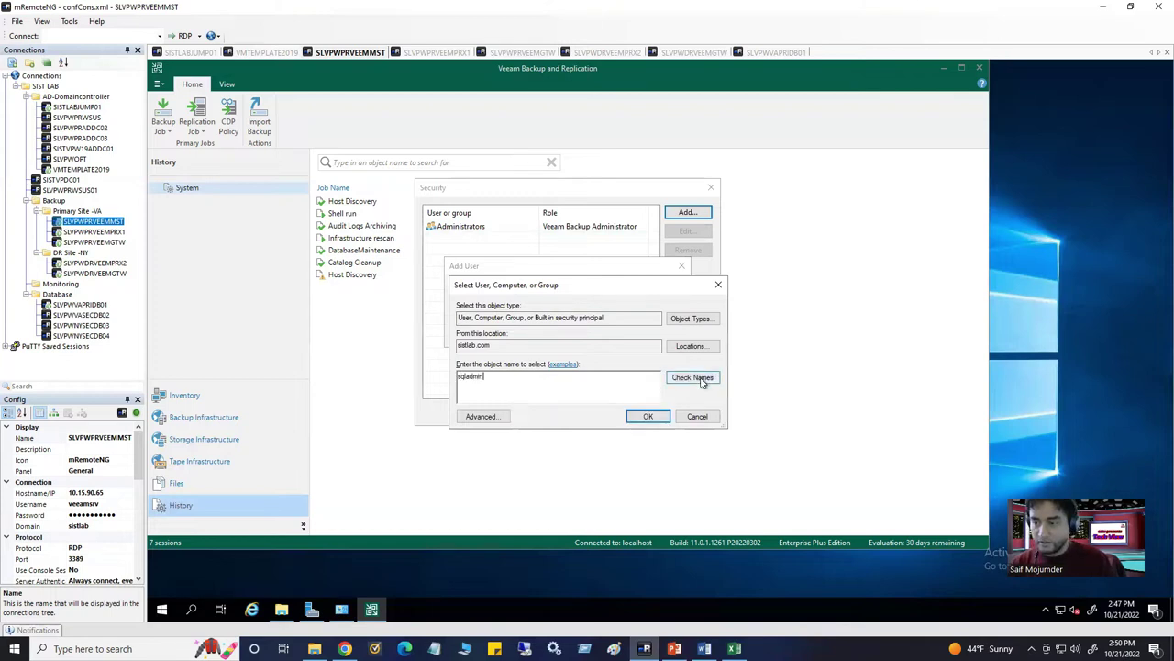
left_click(692, 377)
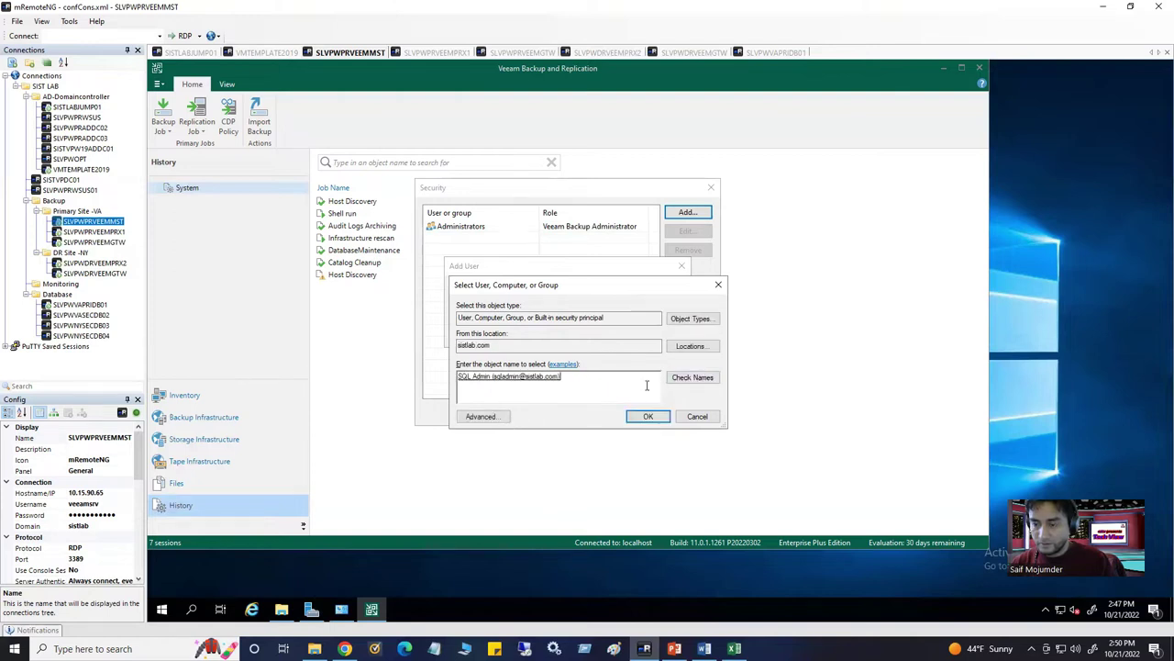
Replace the resolved name with 'sql groups', find it unresolved, and switch to VMTEMPLATE2019
left_click_drag(458, 376, 545, 367)
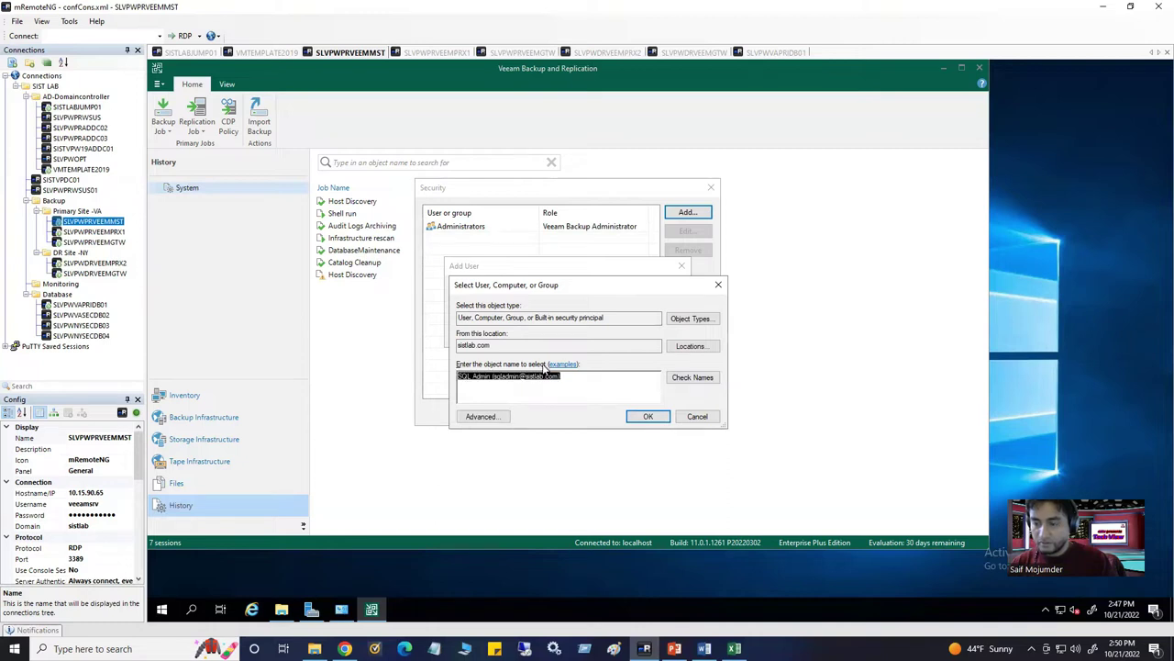
key("BackSpace")
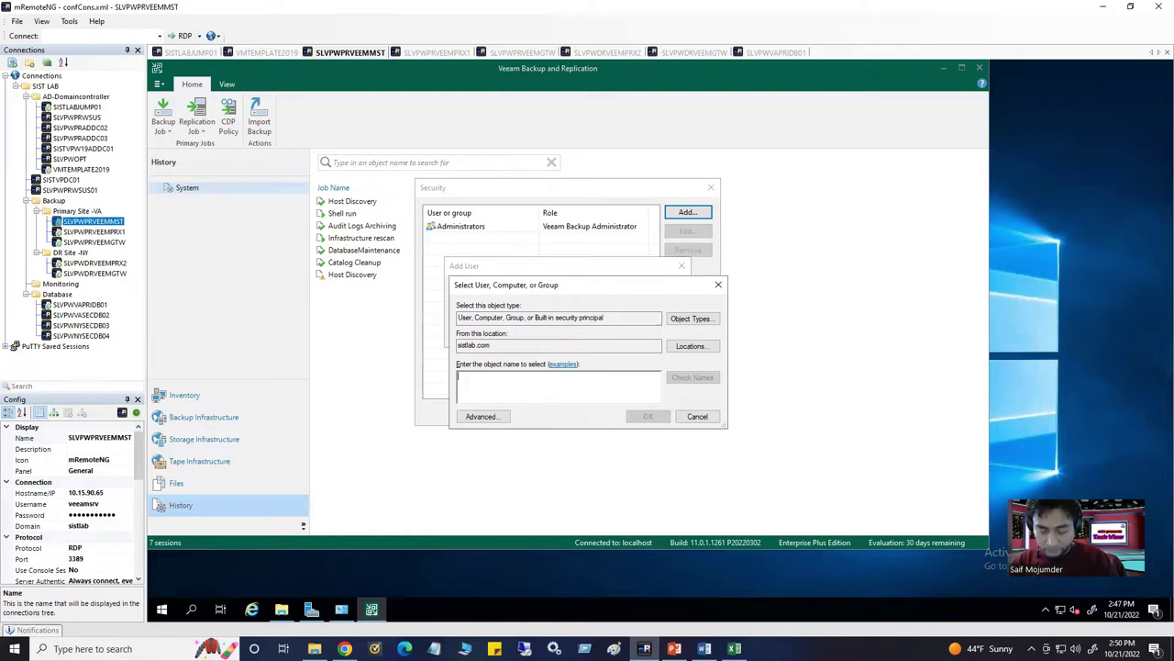
type("sql groups")
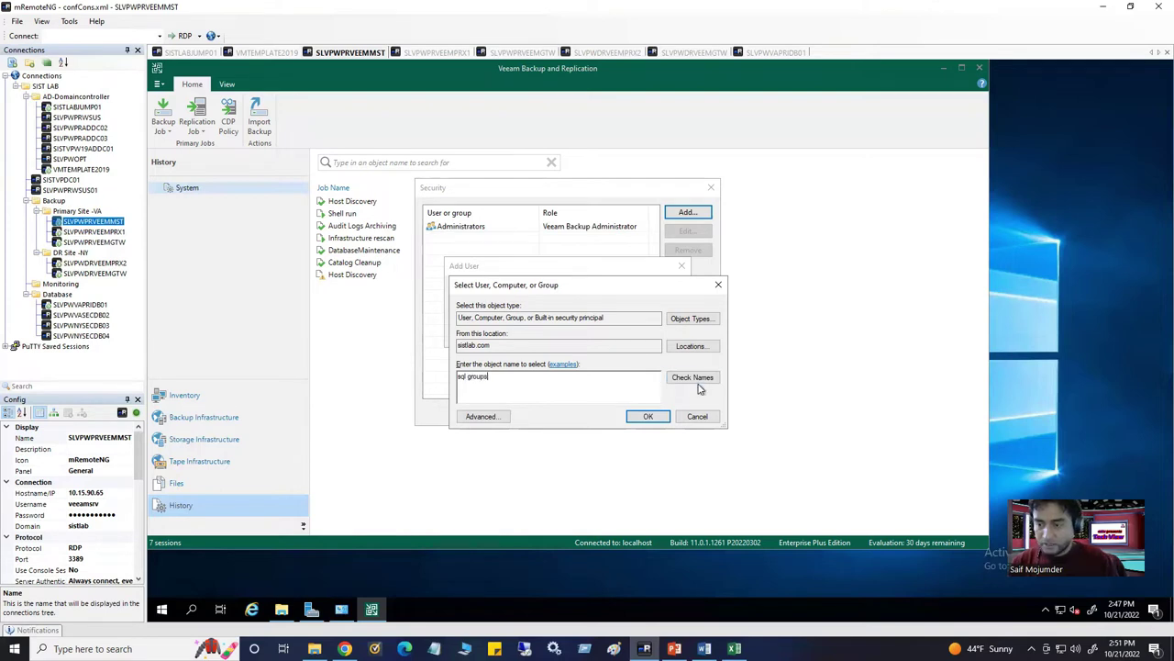
left_click(699, 386)
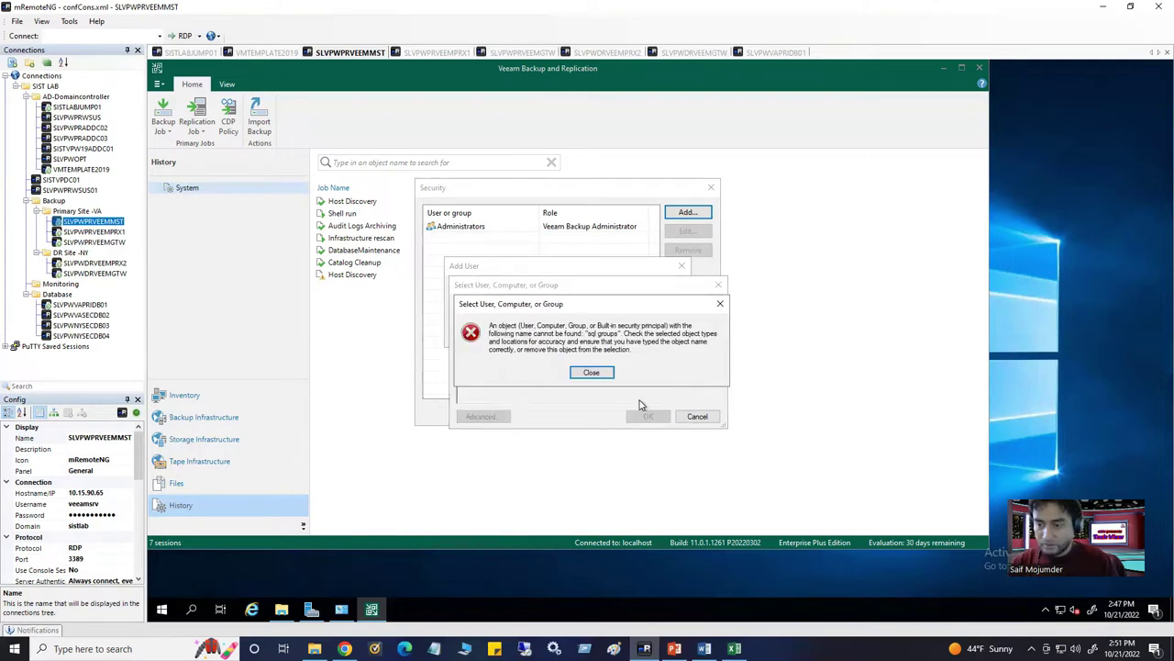
left_click(593, 372)
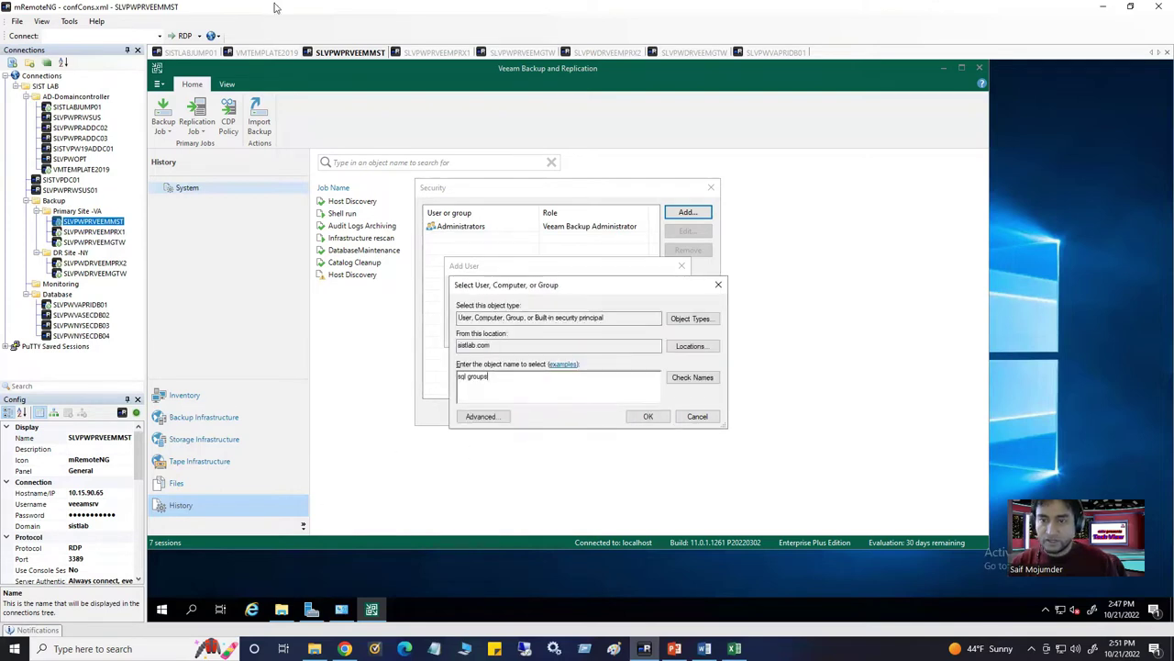
left_click(261, 53)
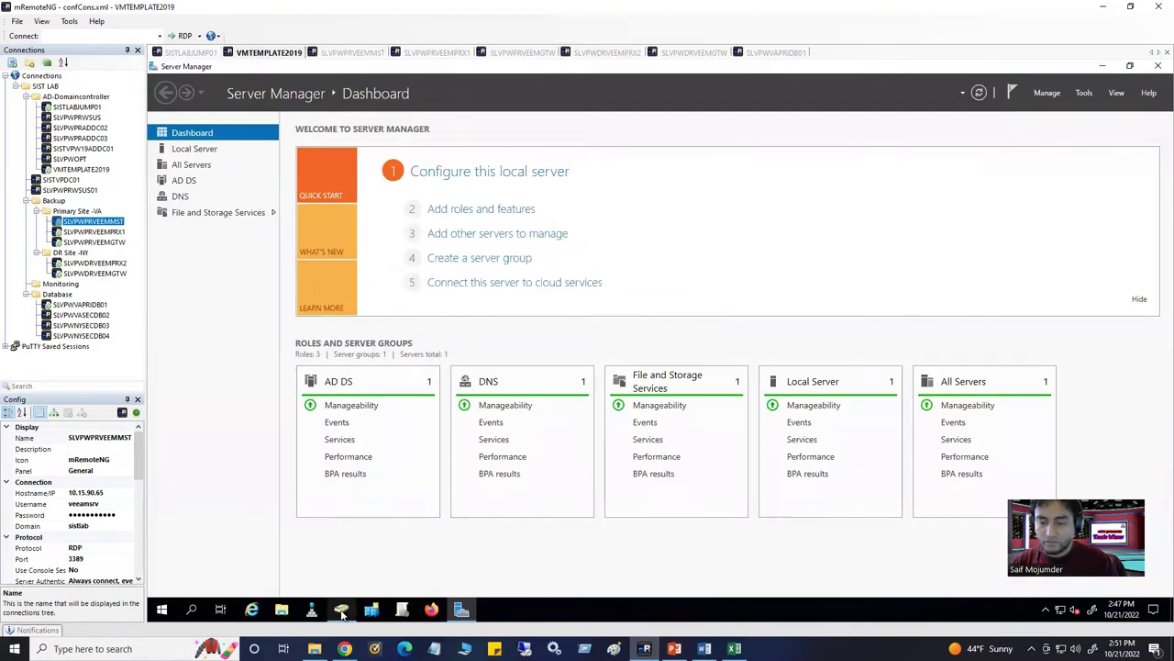
In Active Directory Users and Computers, remove the first member of LAB GROUPS' SQLGroup and apply
left_click(342, 610)
double_click(381, 132)
key("Return")
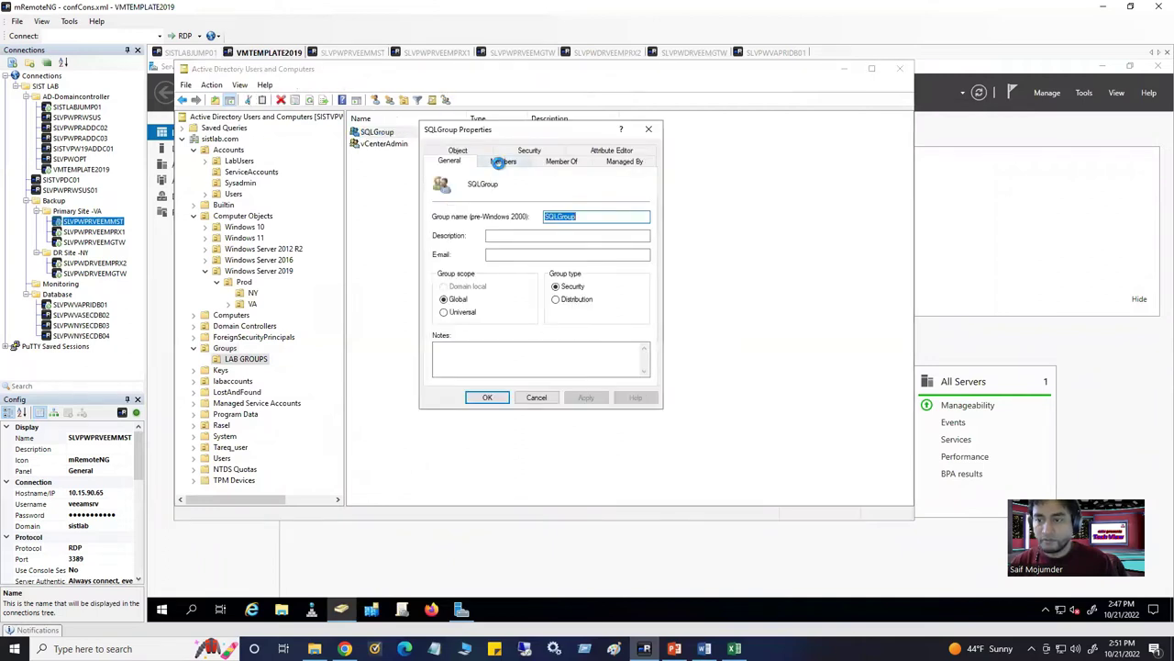
left_click(498, 162)
left_click_drag(492, 193, 536, 192)
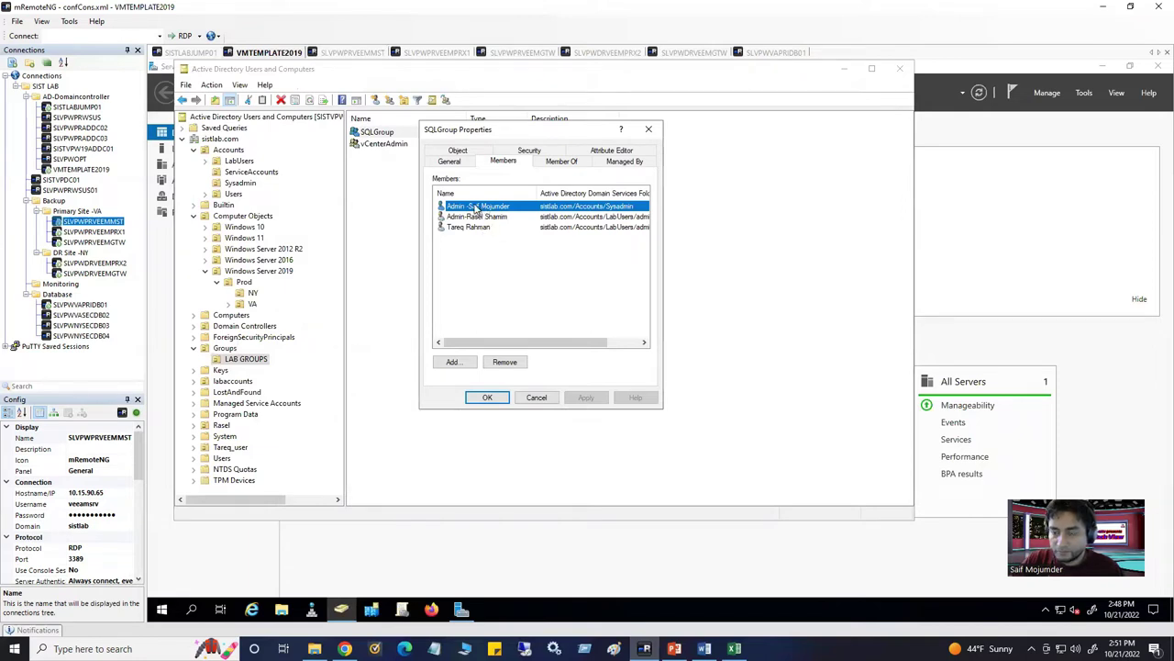
left_click(505, 362)
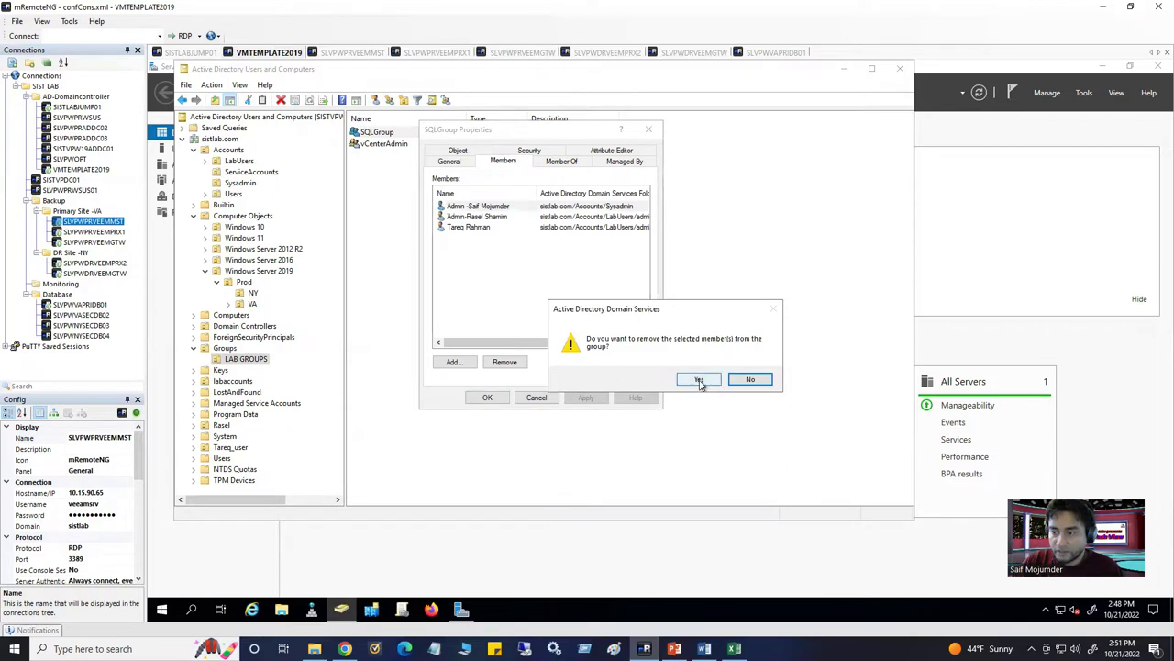
left_click(699, 379)
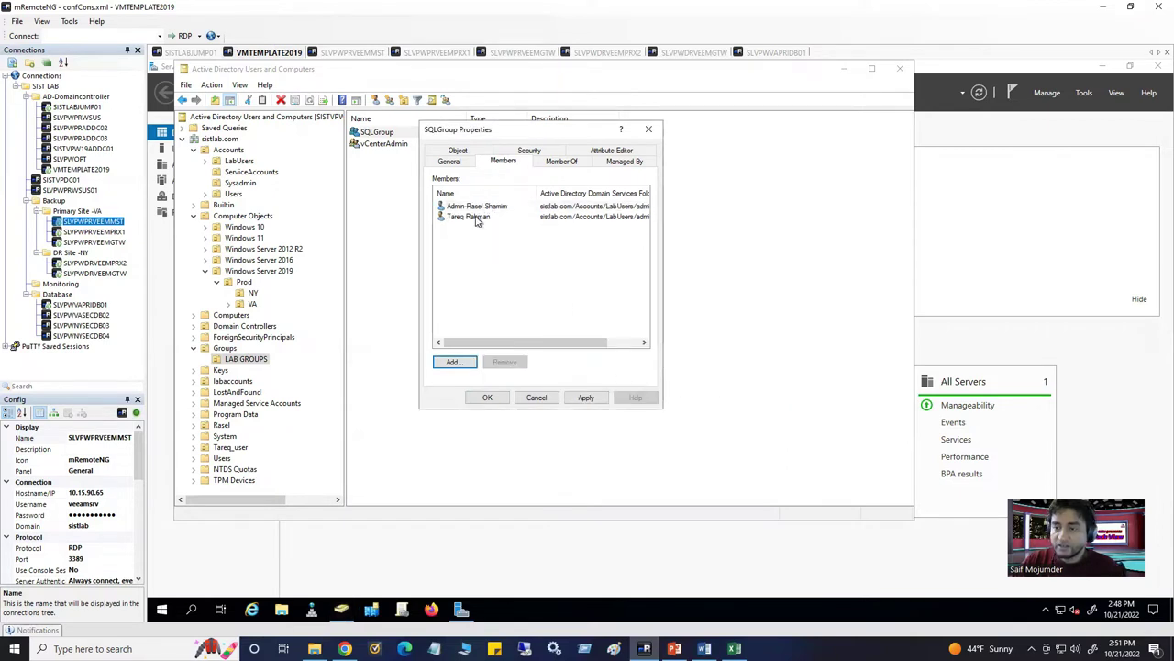
left_click(584, 398)
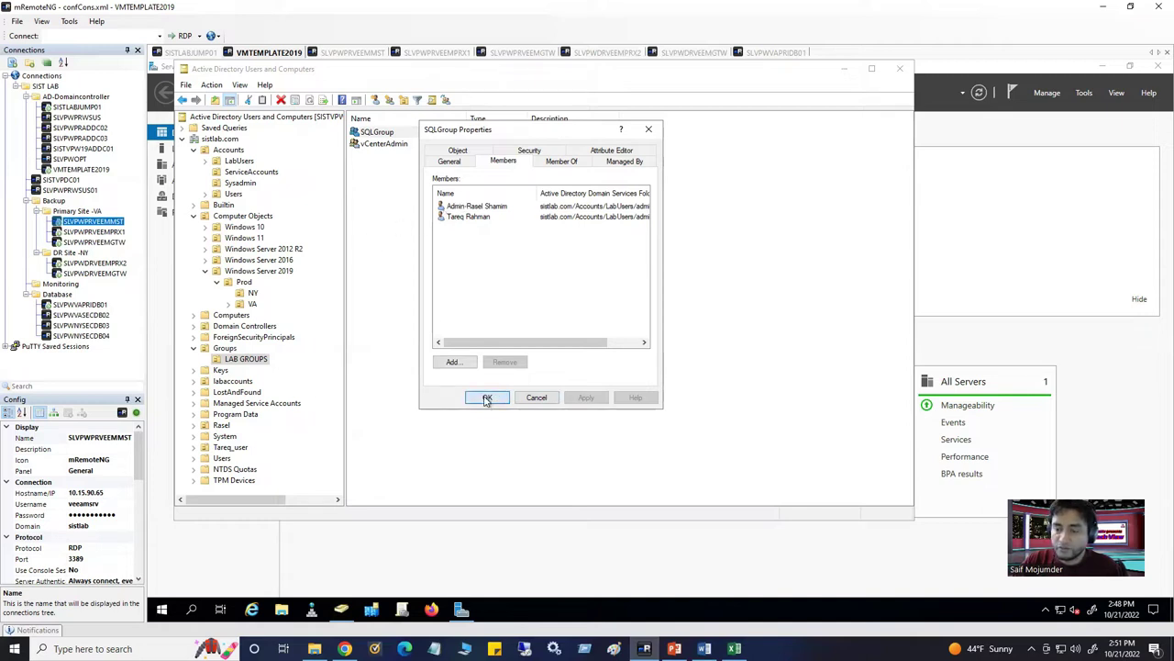
left_click(487, 397)
right_click(394, 134)
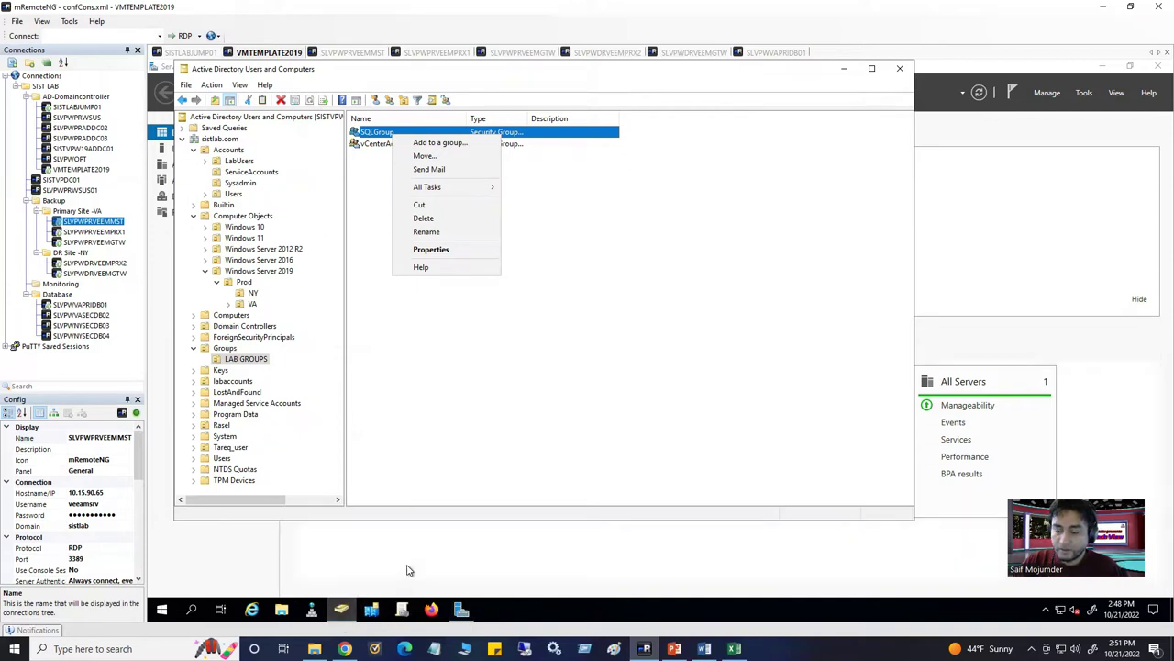
Retry the Veeam group lookup as 'sqgroup', dismiss the not-found error, and return to VMTEMPLATE2019
left_click(362, 53)
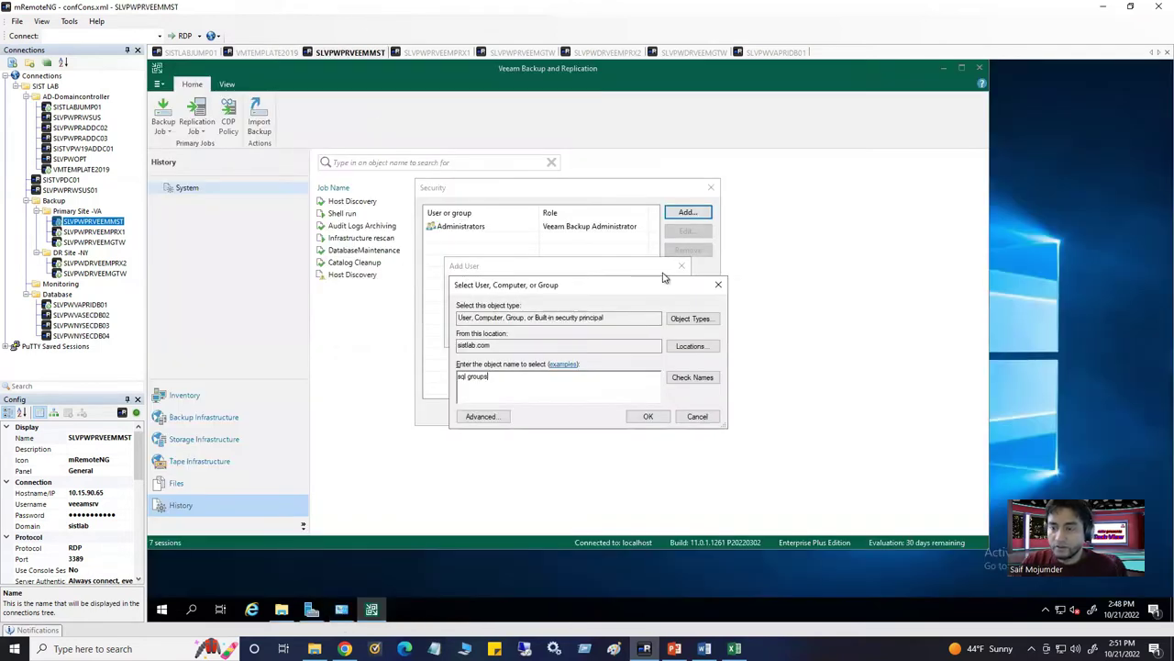
left_click_drag(529, 383, 462, 377)
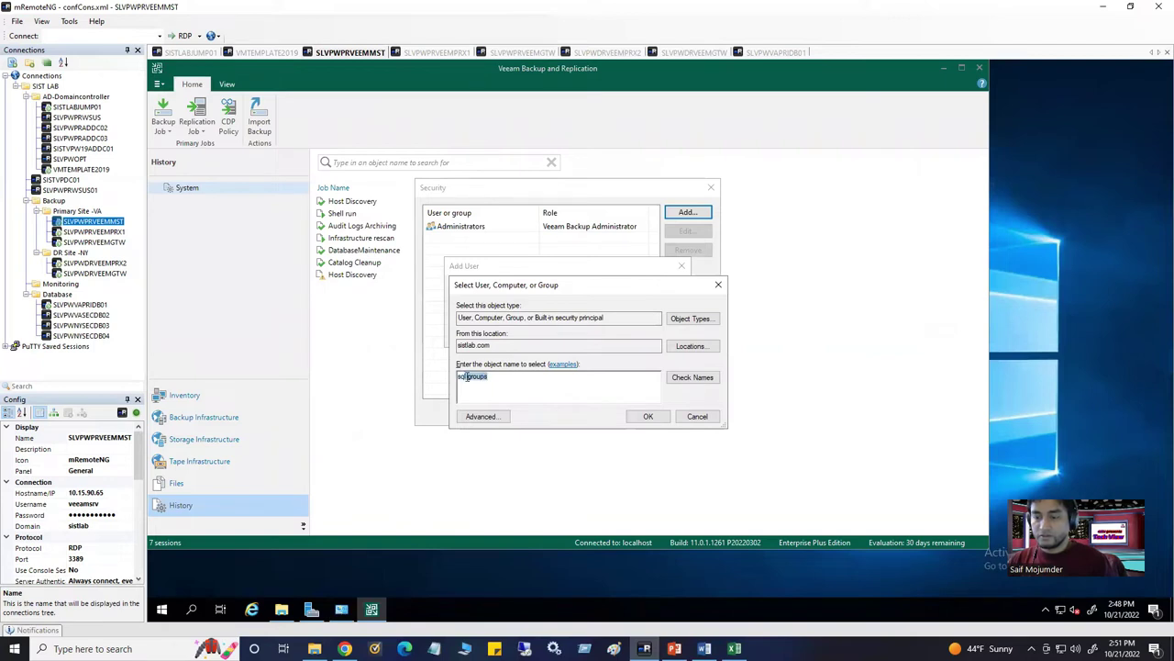
type("sq")
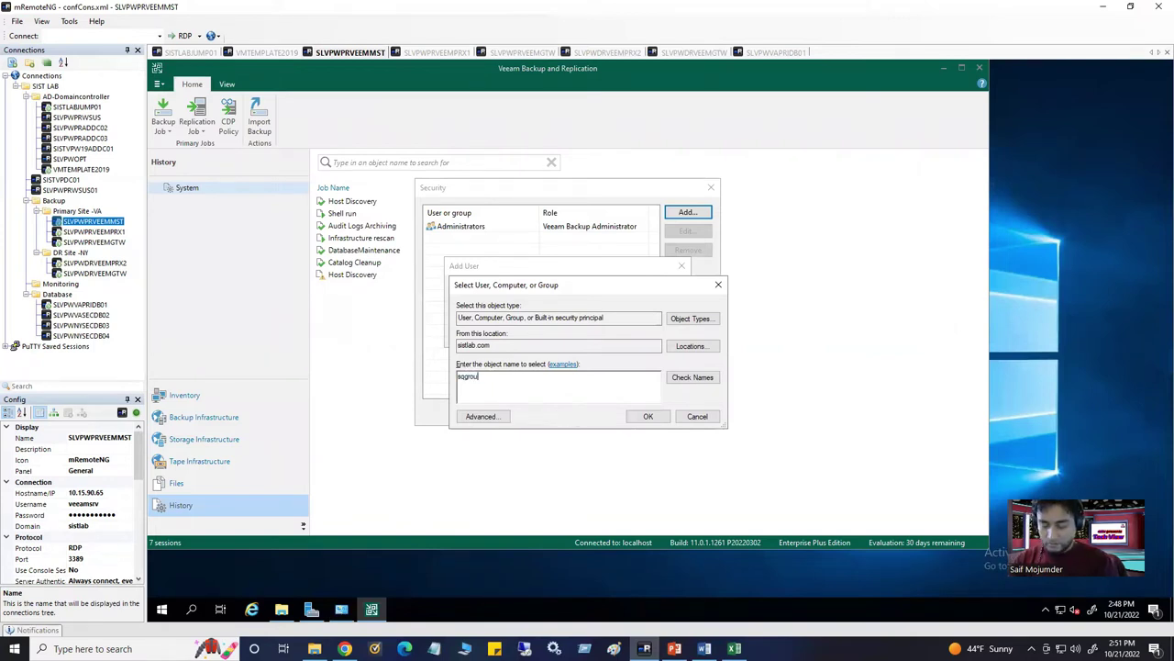
left_click(692, 377)
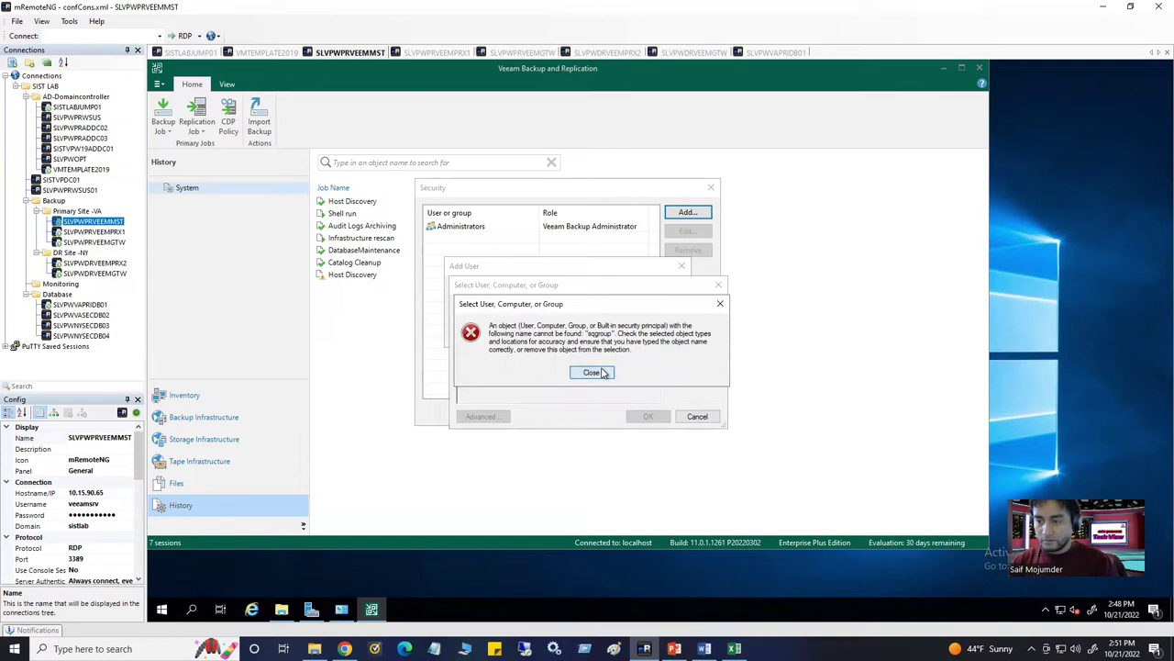
left_click(589, 370)
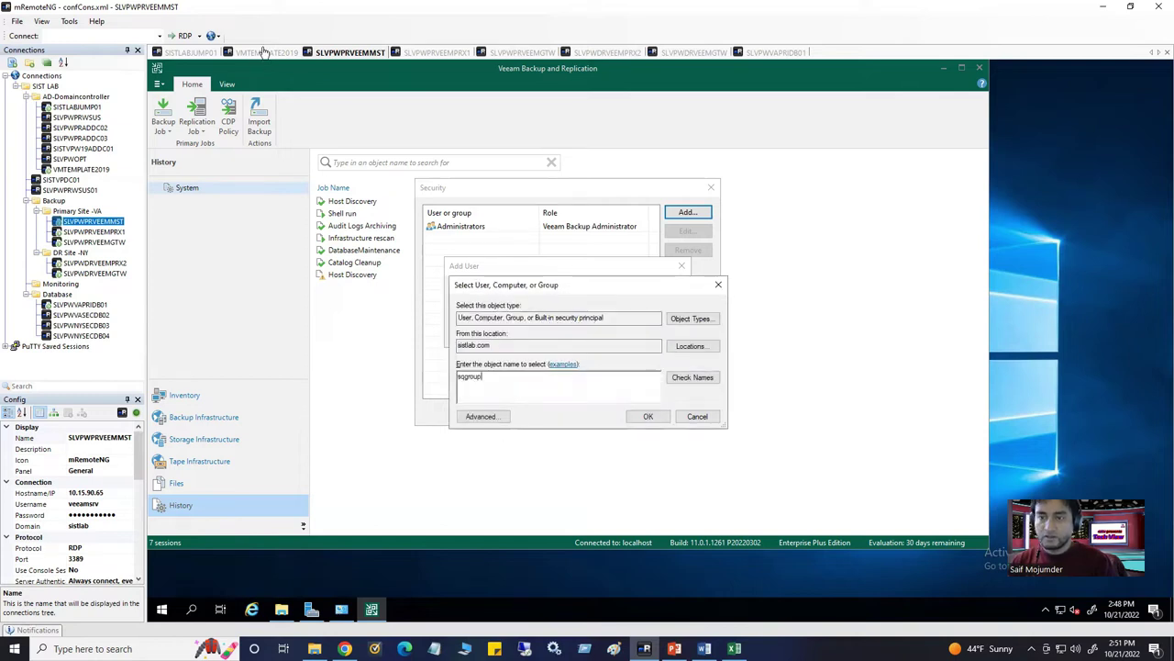
left_click(262, 52)
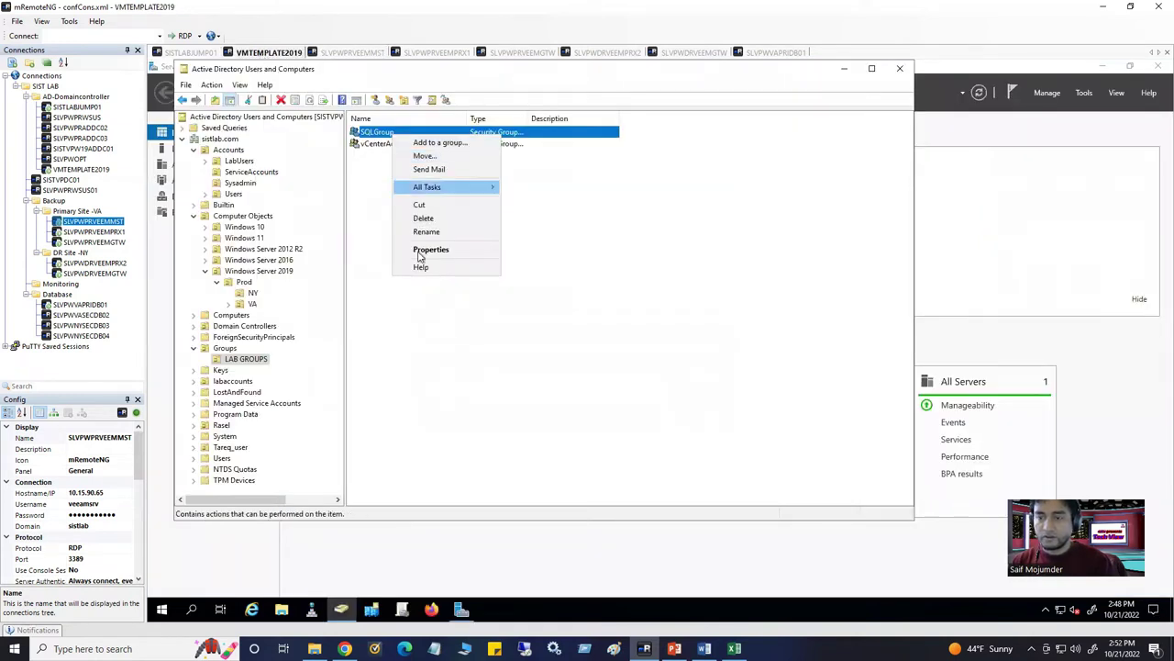
Confirm SQLGroup's exact name in ADUC, then enter 'sqlgroup' in Veeam and resolve it
left_click(375, 135)
double_click(375, 135)
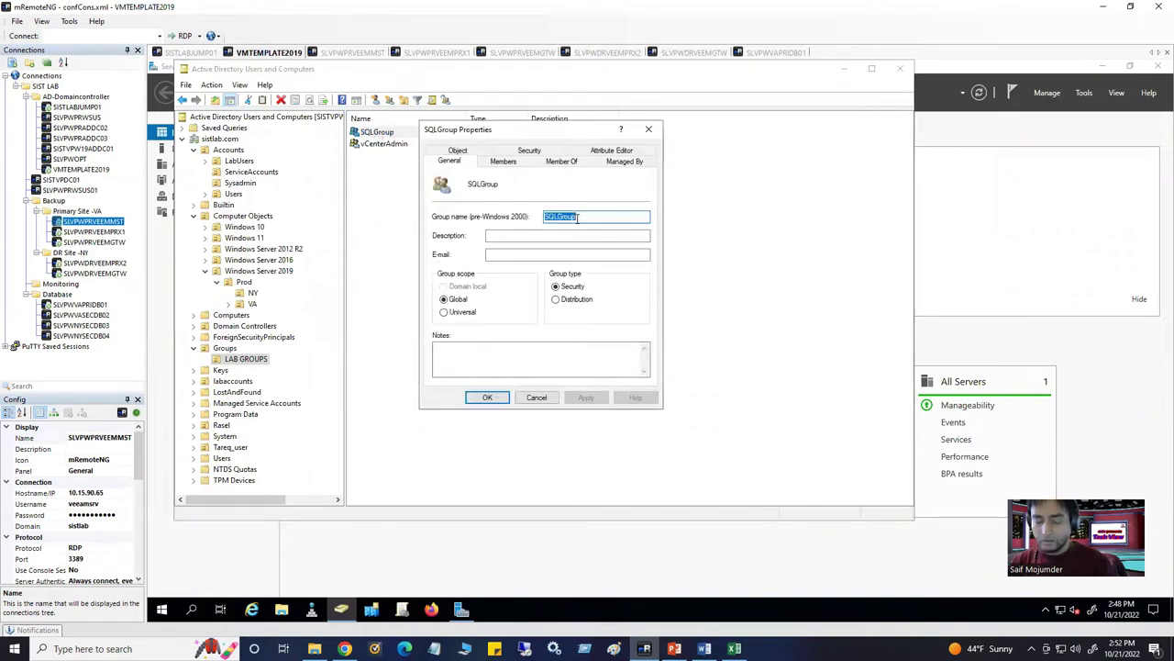
left_click(359, 53)
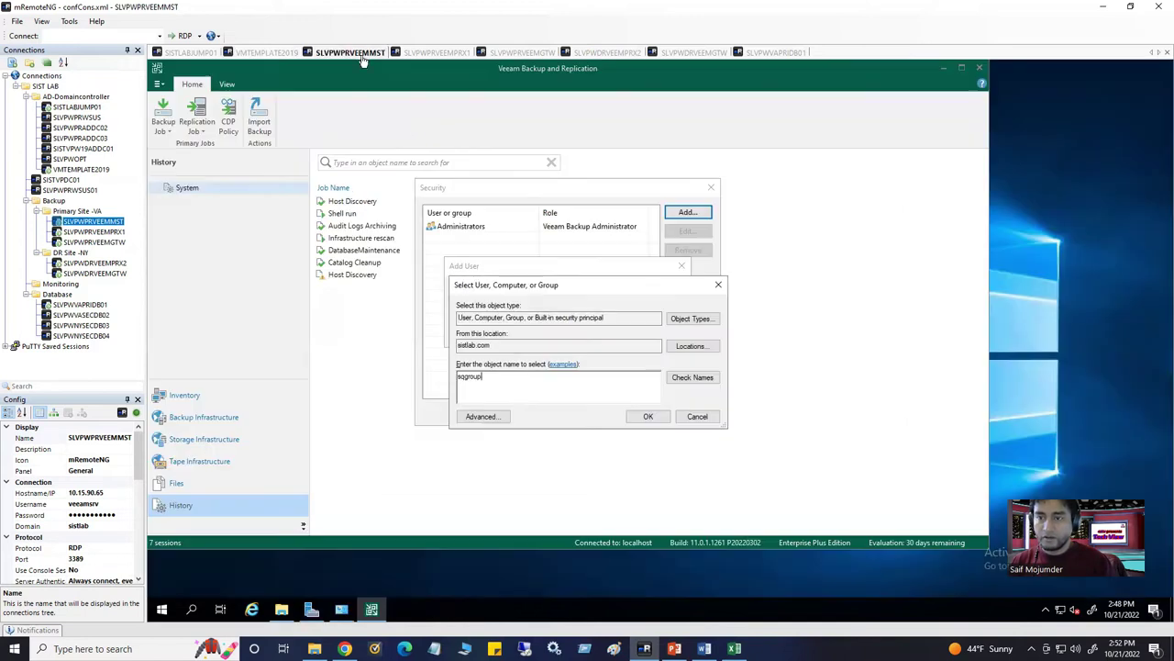
left_click_drag(507, 380, 411, 369)
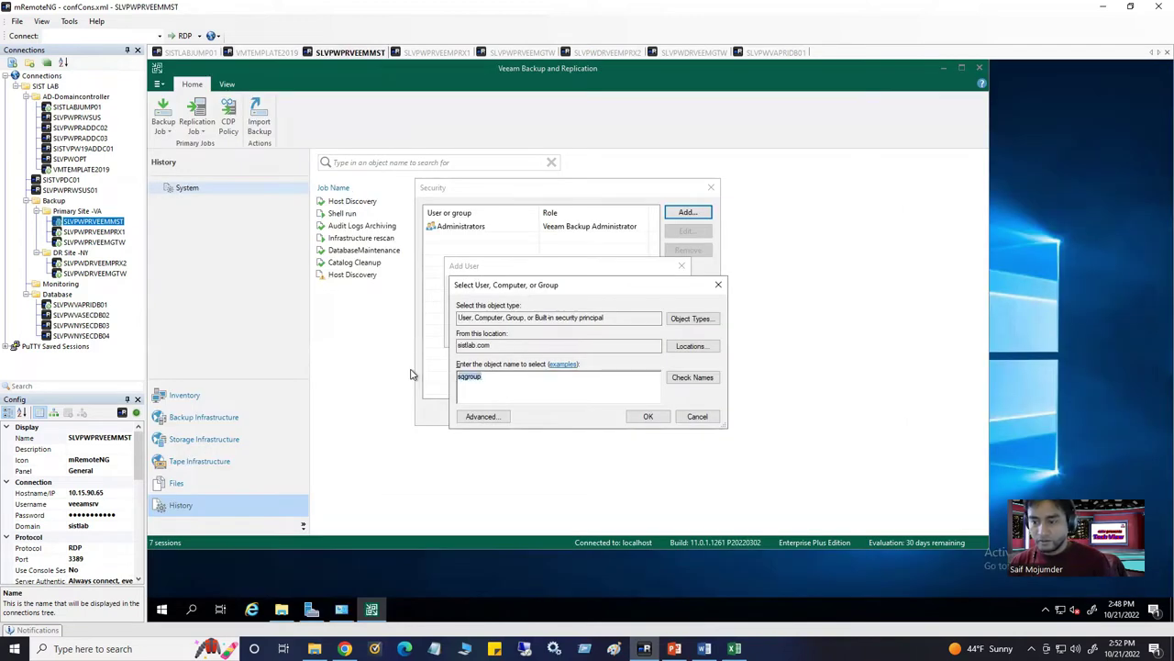
type("sqlgroup")
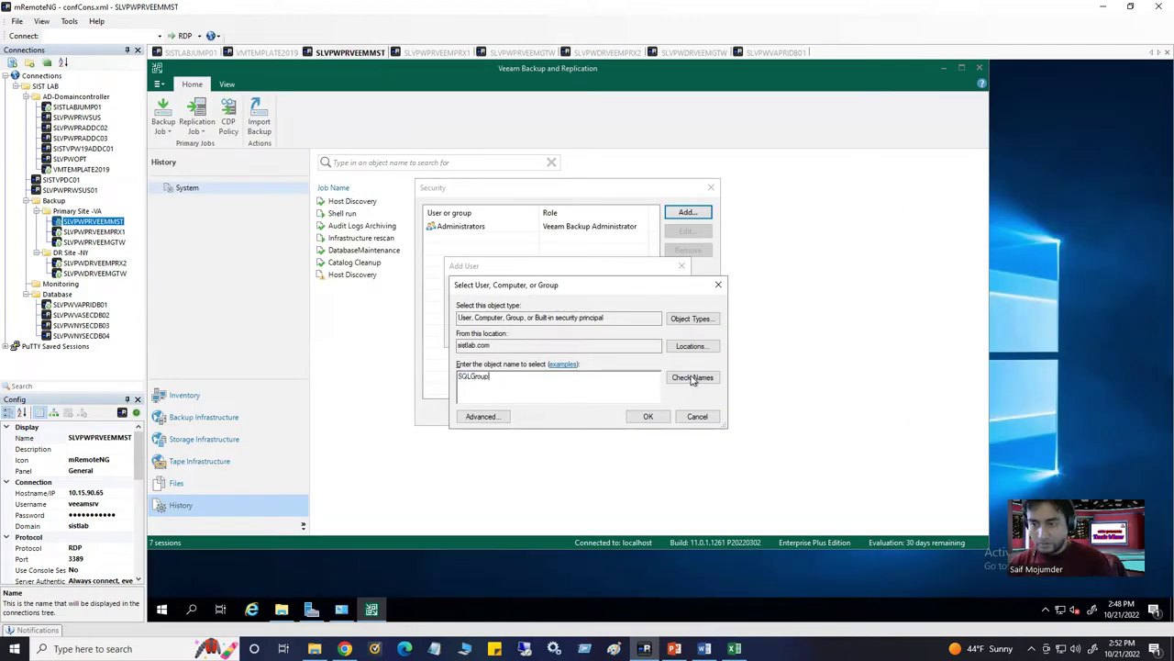
left_click(695, 377)
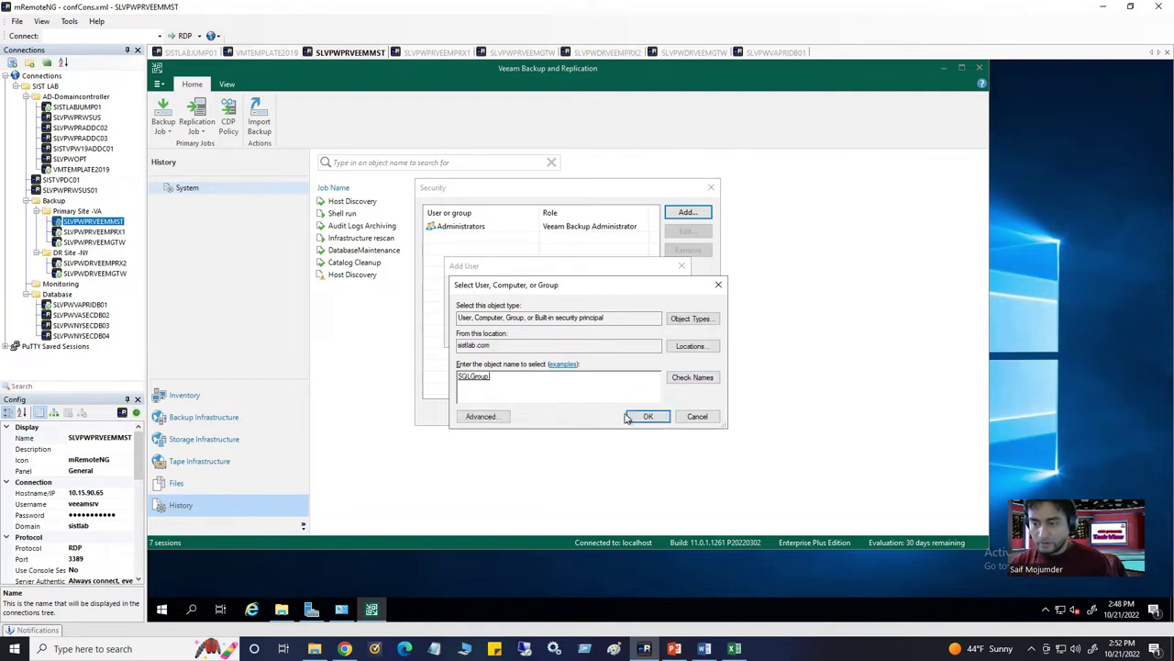
left_click(632, 419)
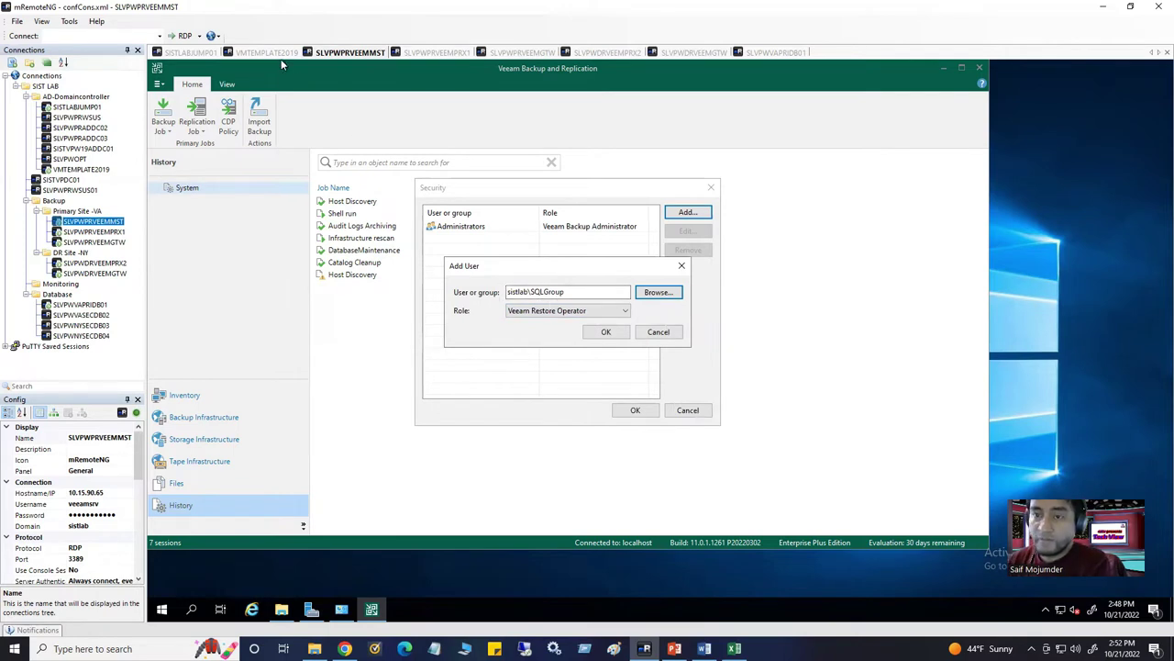
Assign SQLGroup the Veeam Restore Operator role and save the Security settings
left_click(544, 313)
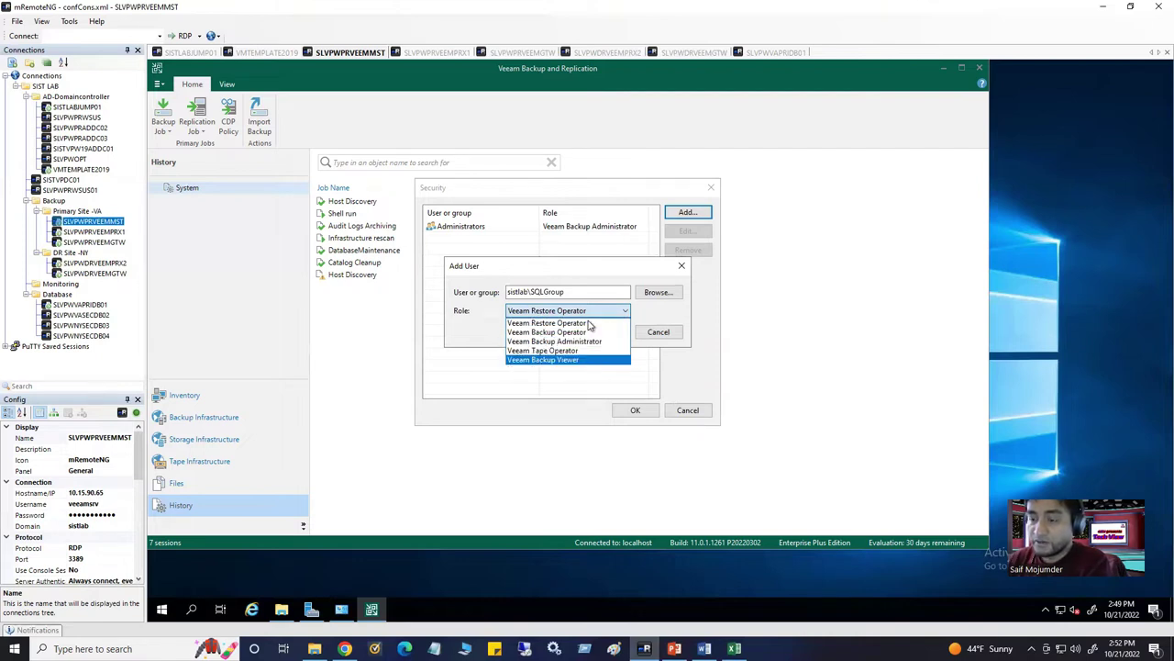
left_click(590, 323)
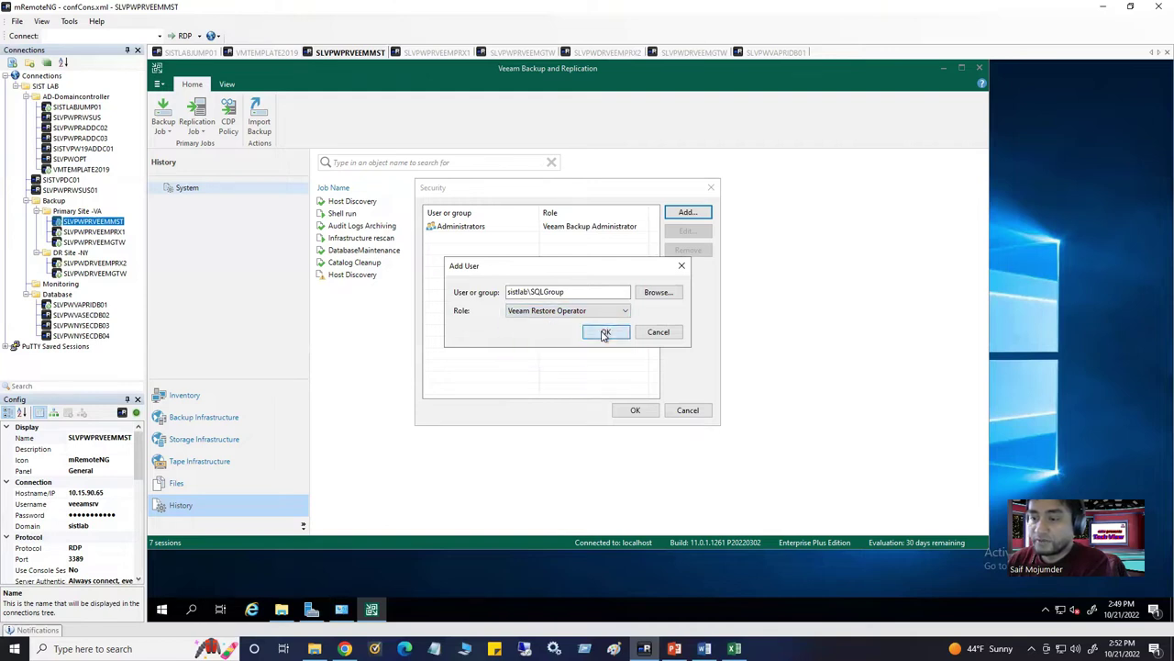
left_click(605, 333)
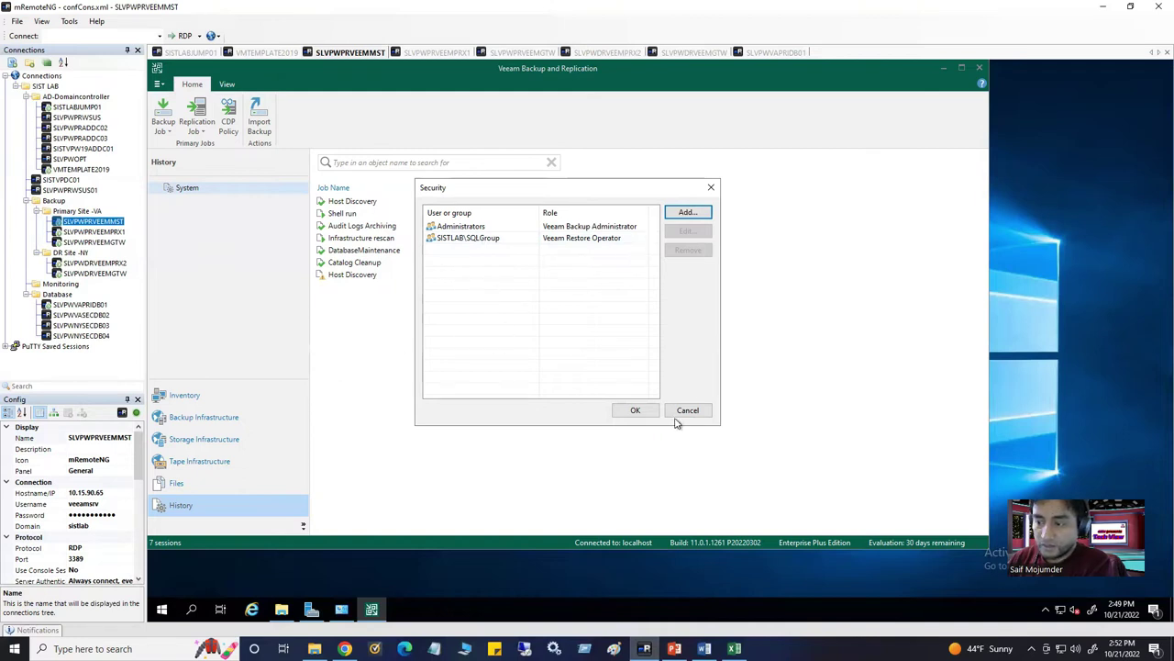
left_click(635, 411)
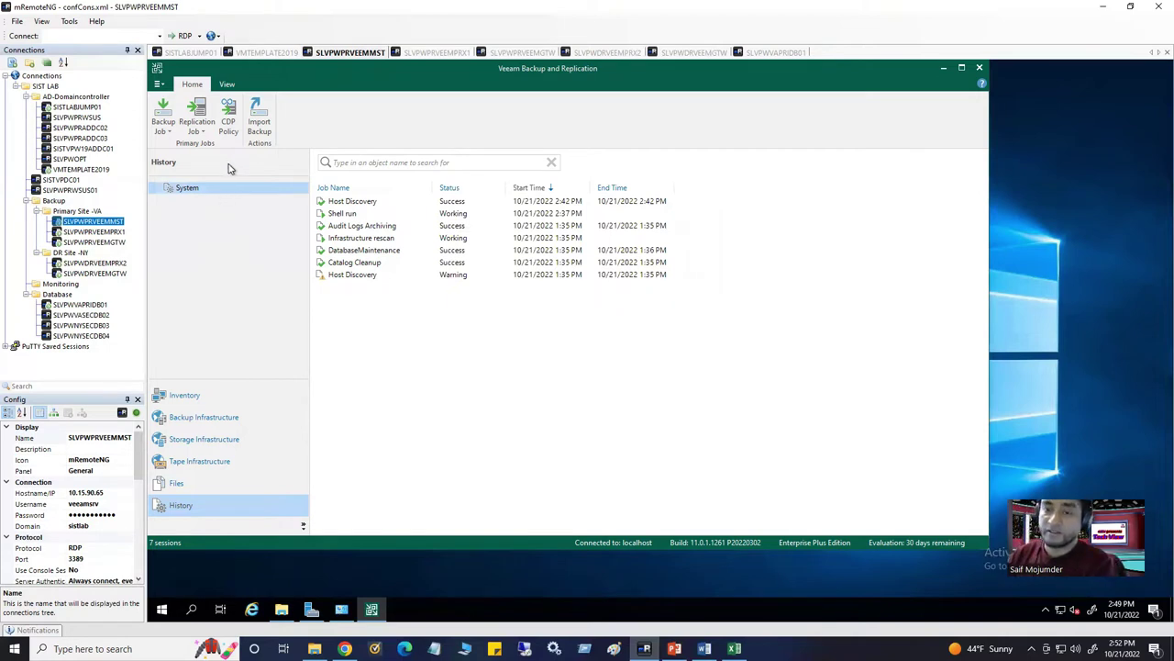
Review the Enterprise Plus evaluation license, its instances and 11/20/2022 expiry, then close License Information
left_click(159, 84)
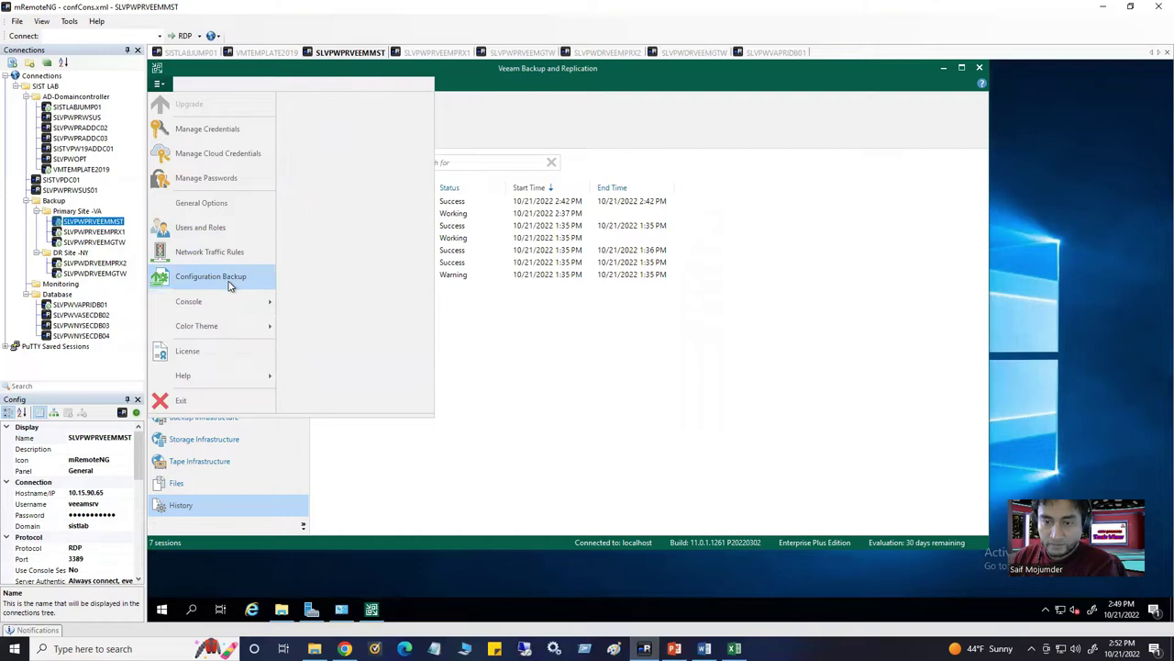
left_click(211, 356)
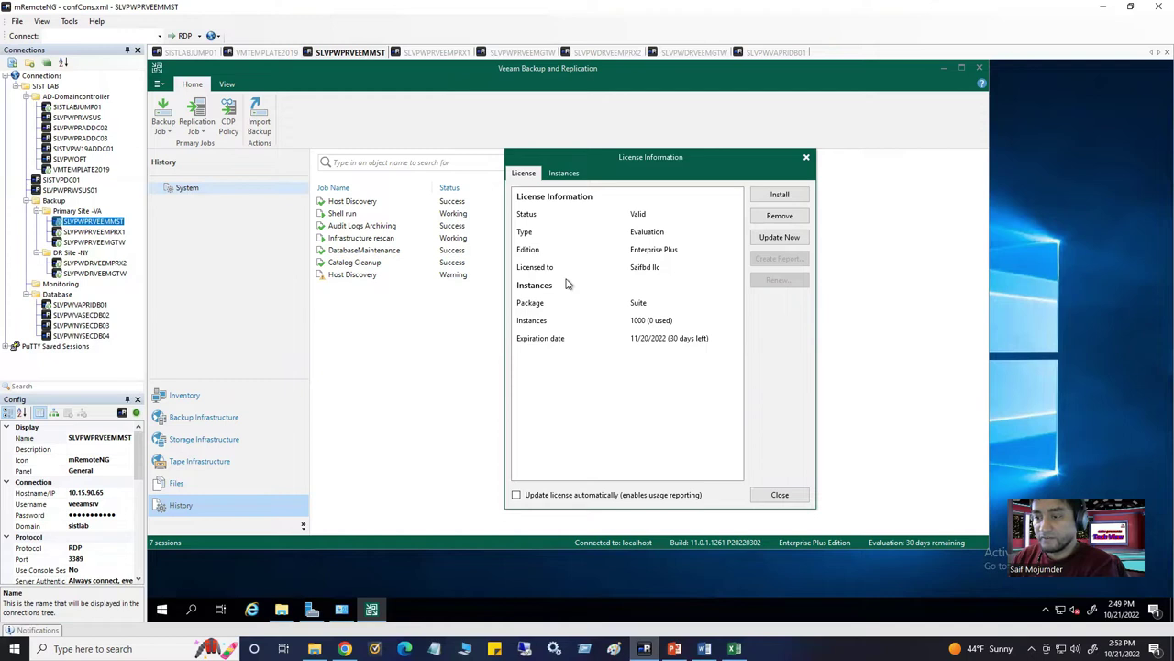
left_click(678, 253)
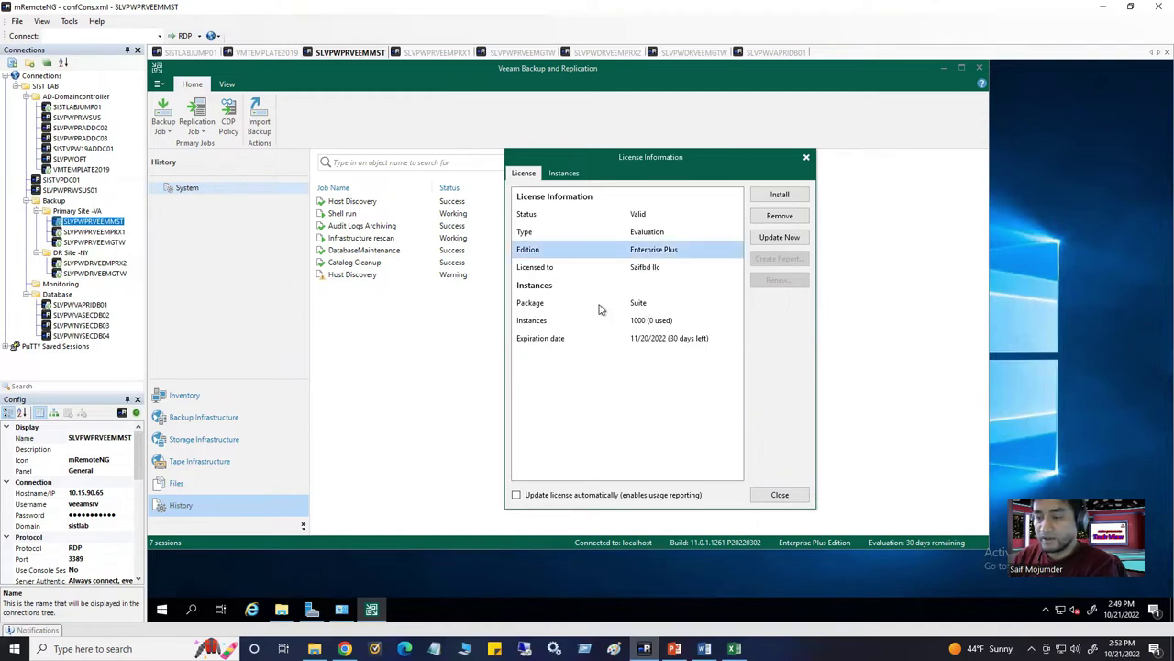
left_click(601, 306)
left_click(550, 337)
left_click(574, 320)
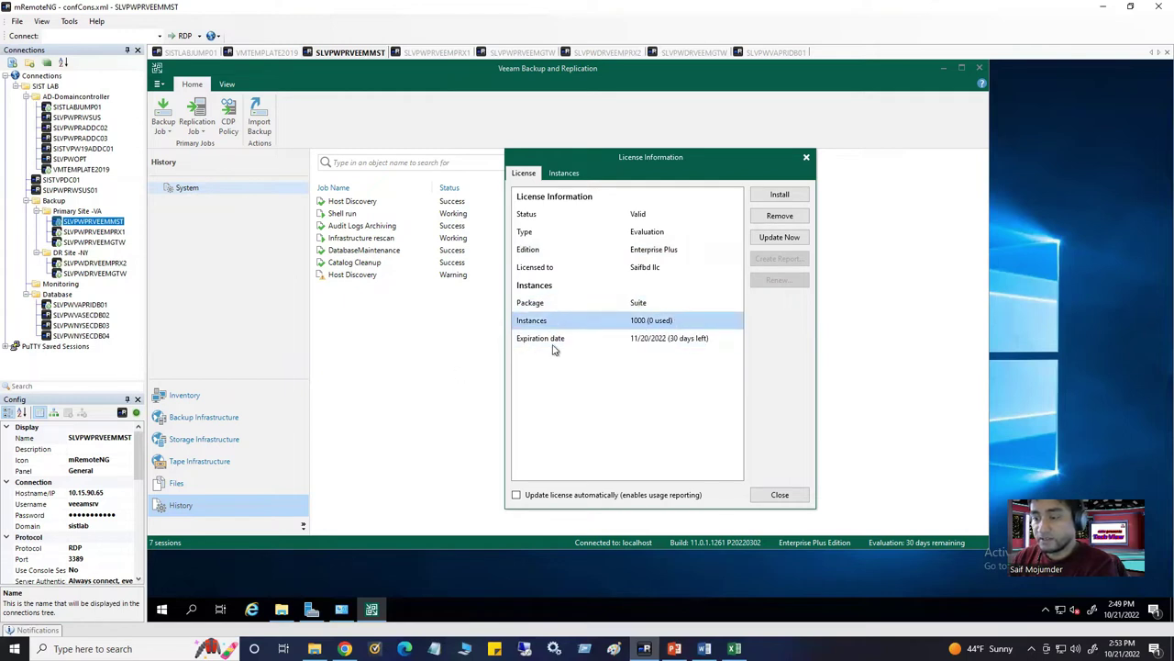
left_click(631, 345)
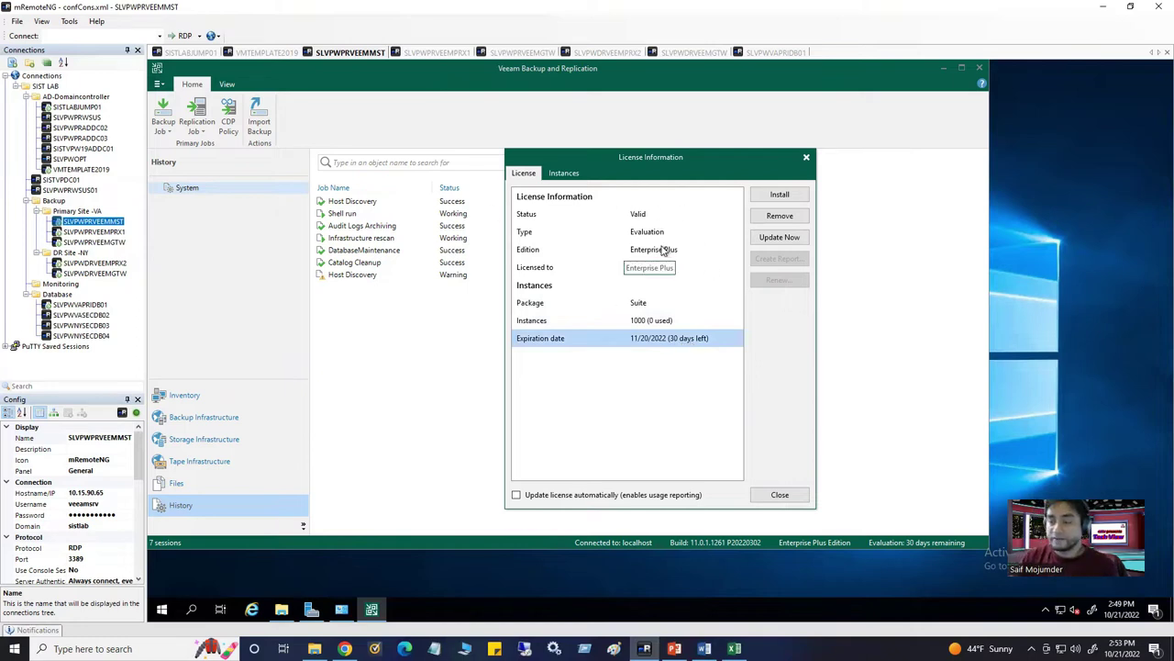
left_click(564, 172)
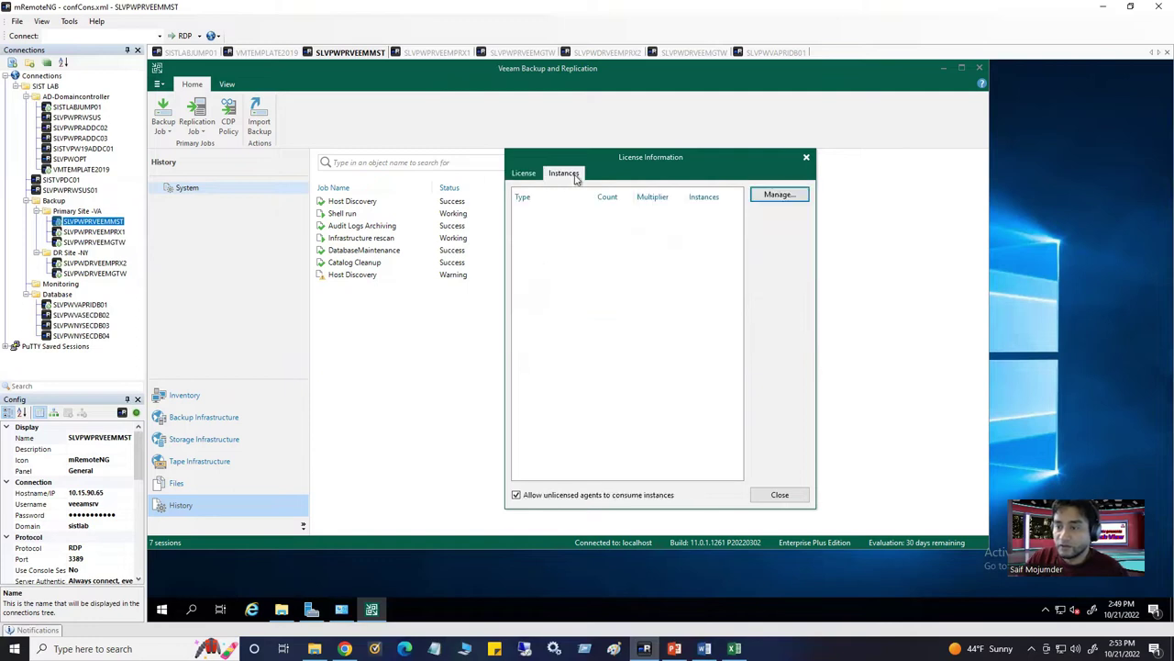
left_click(521, 176)
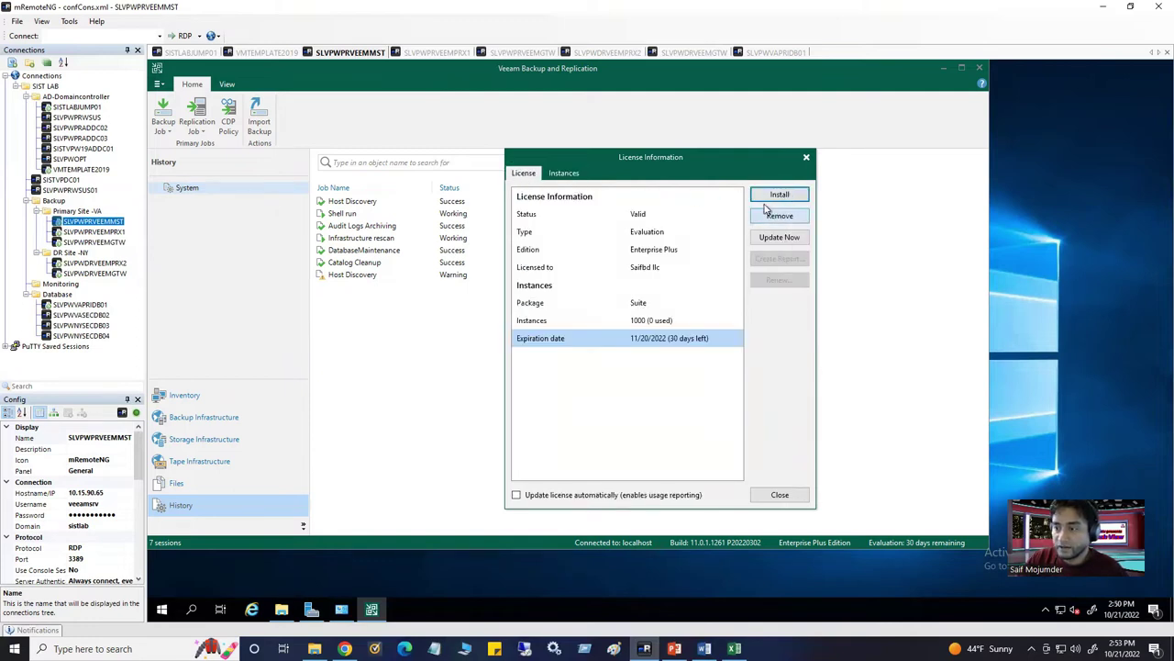
left_click(806, 159)
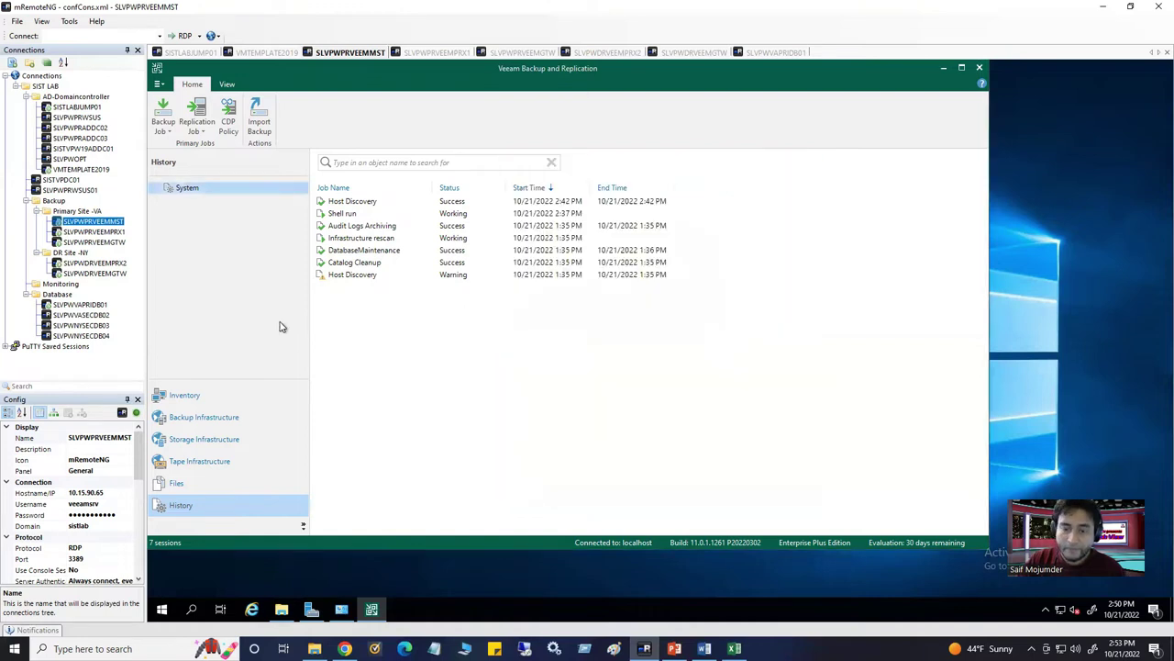
left_click(159, 83)
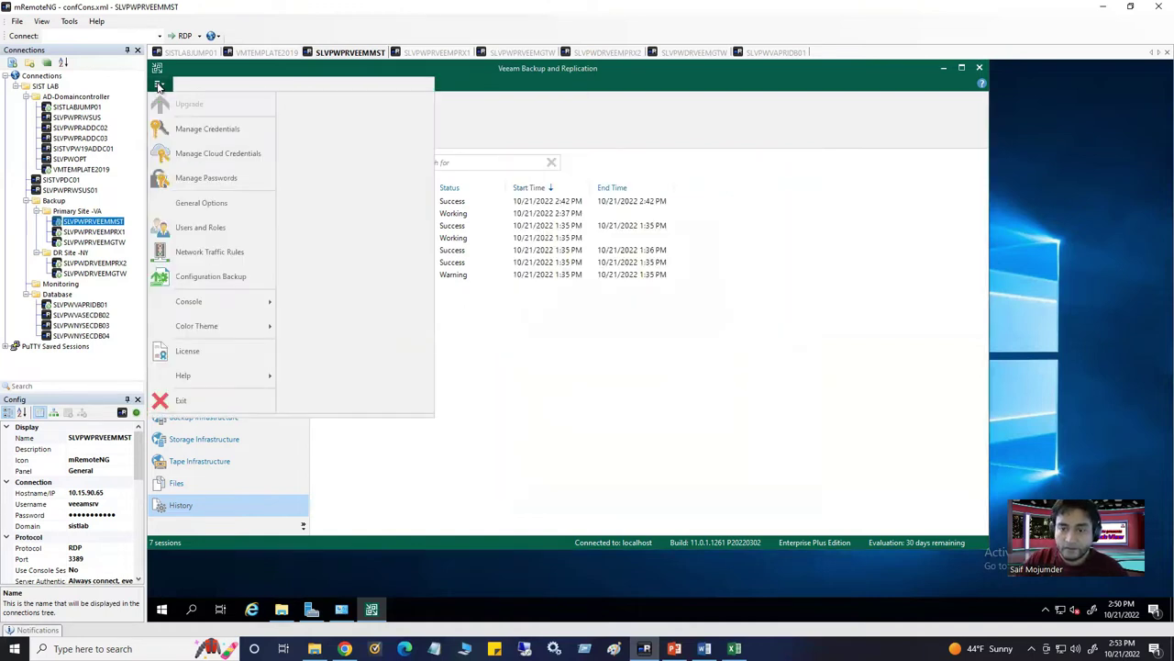
left_click(205, 278)
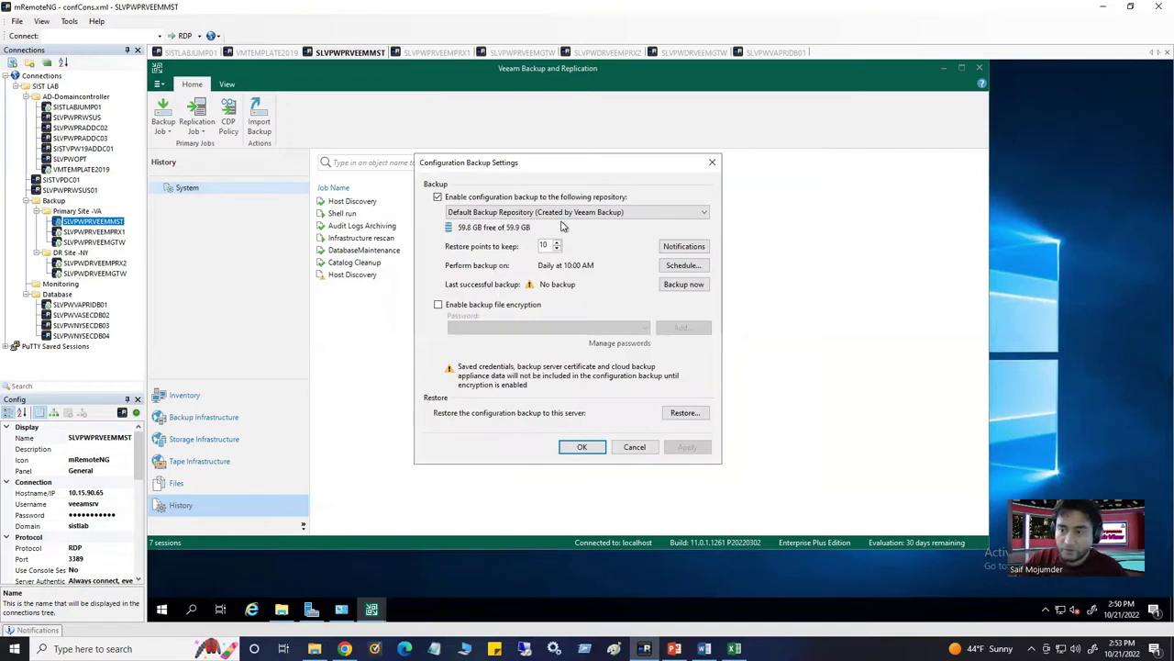
left_click(512, 216)
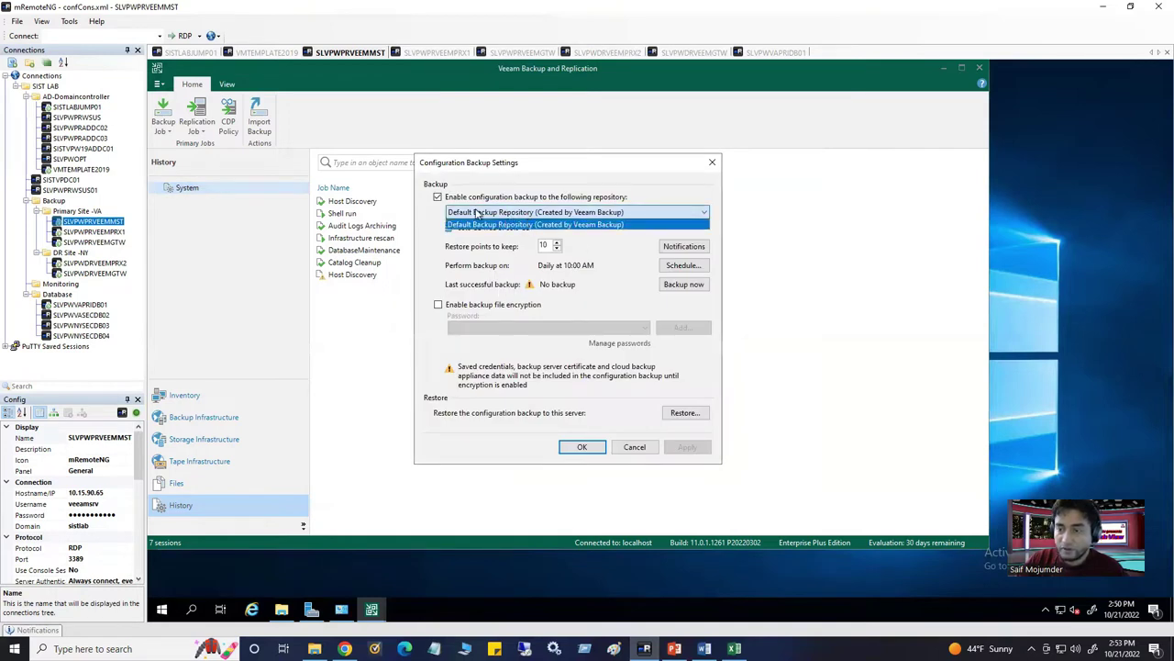
left_click(643, 200)
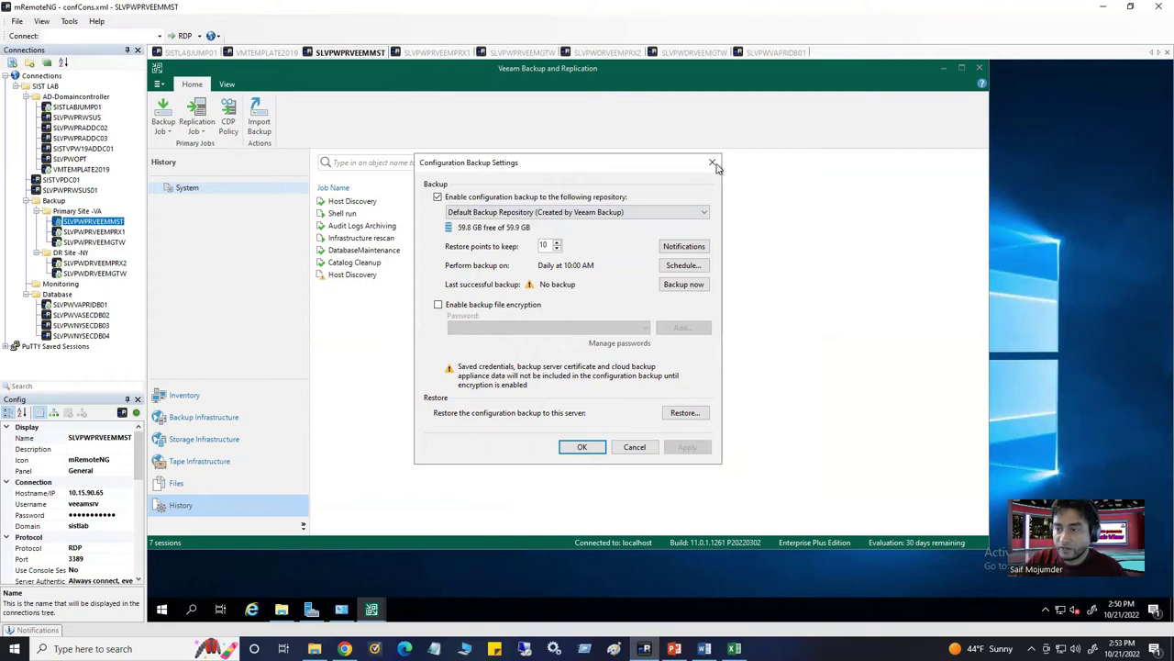
left_click(712, 164)
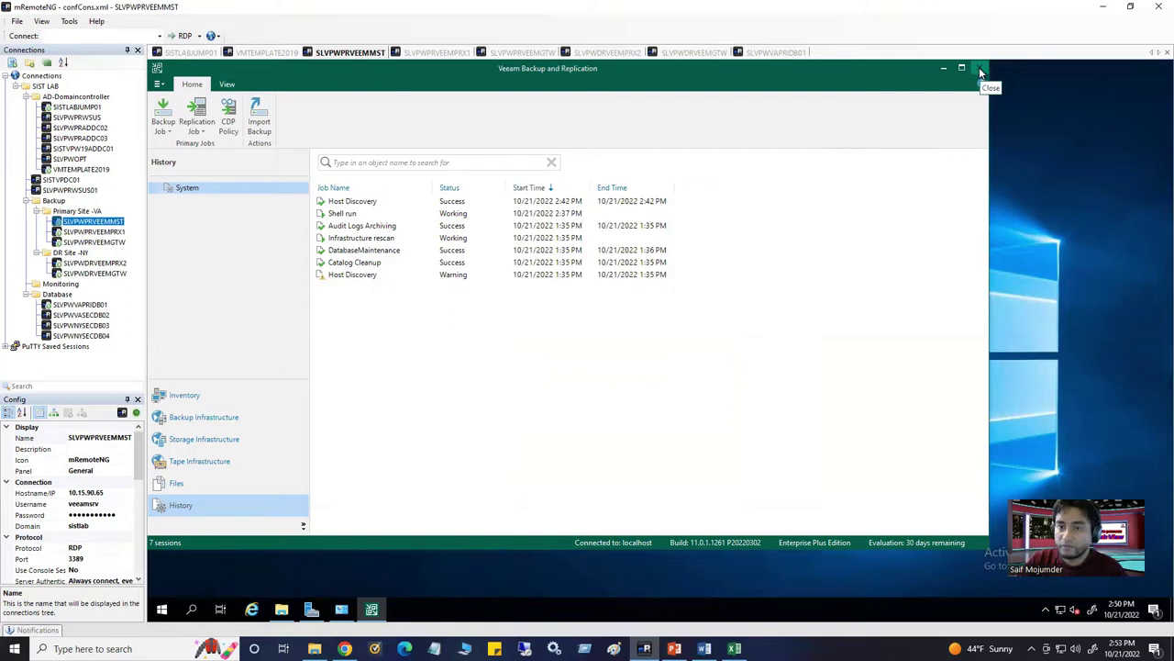
left_click_drag(804, 76, 1012, 128)
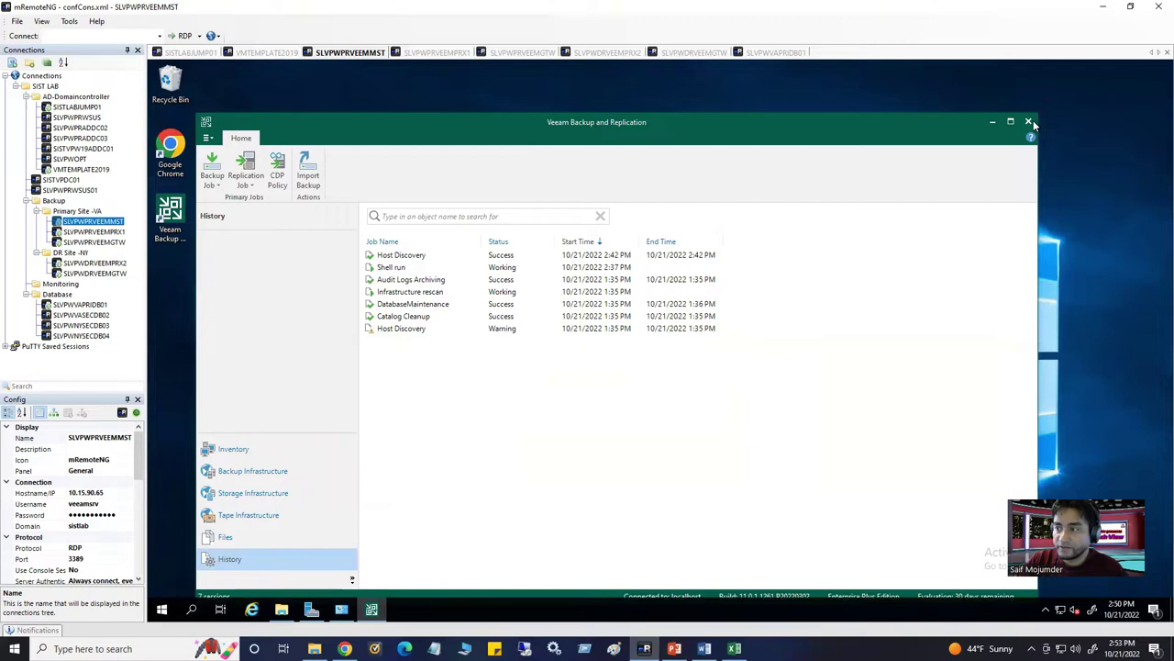
Close the Veeam console, relaunch it, and dismiss the login prompt without connecting
left_click(1029, 121)
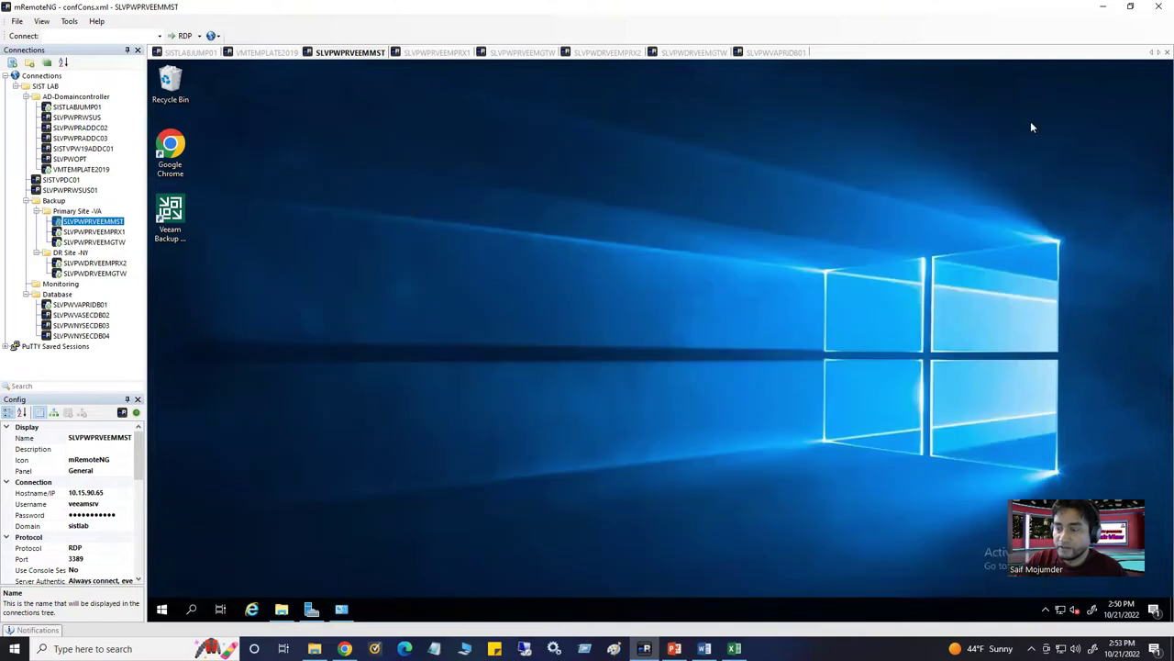
double_click(180, 250)
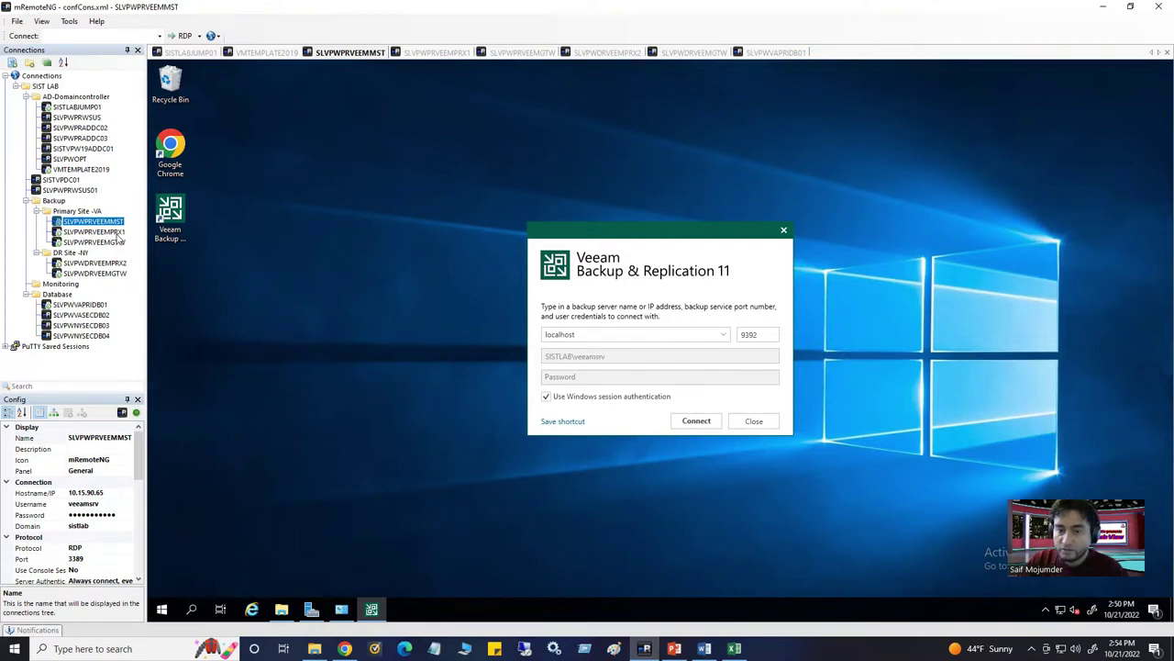
left_click(751, 421)
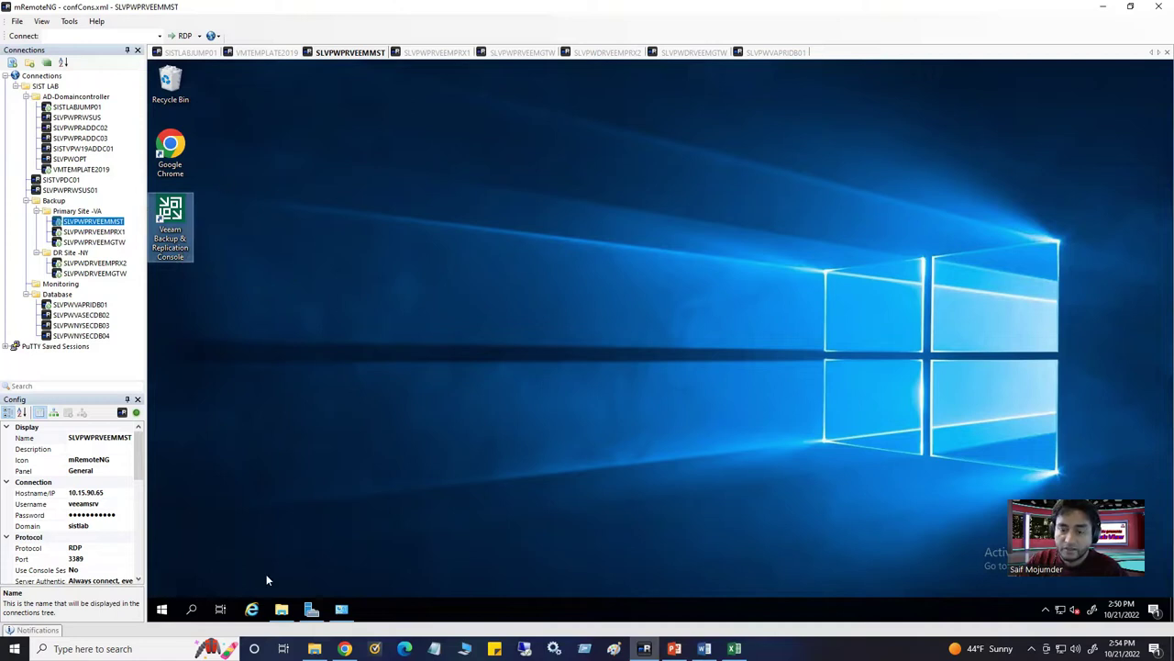
Sign out of the SLVPWPRVEEMMST remote Windows session from the Start menu
left_click(164, 610)
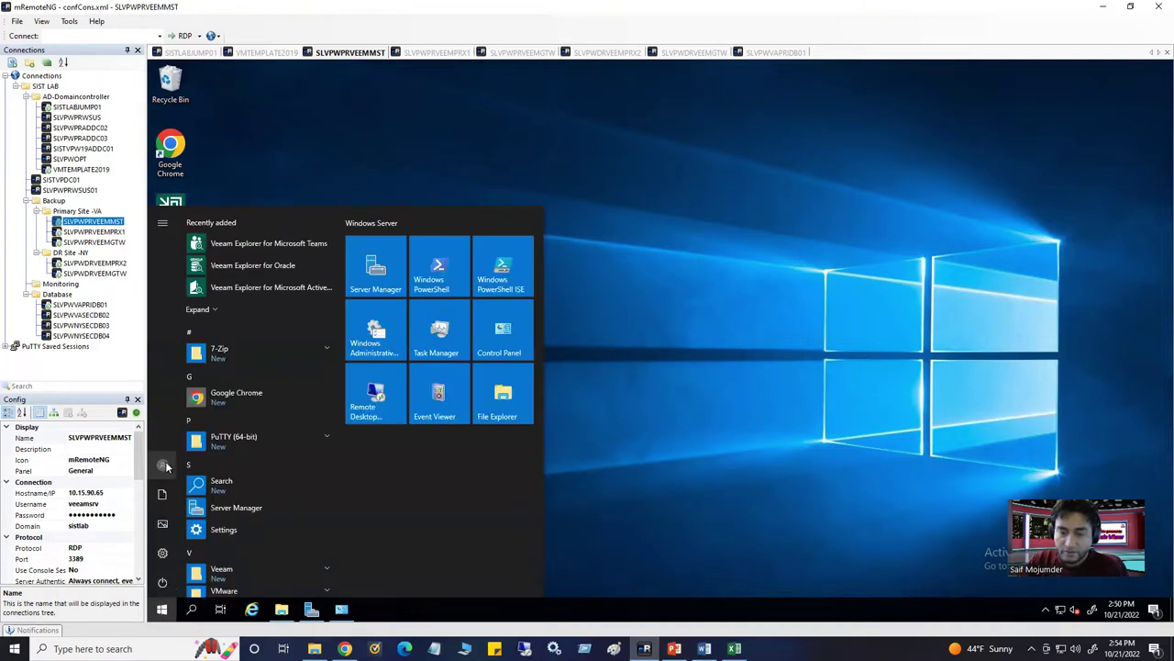
left_click(166, 467)
left_click(167, 433)
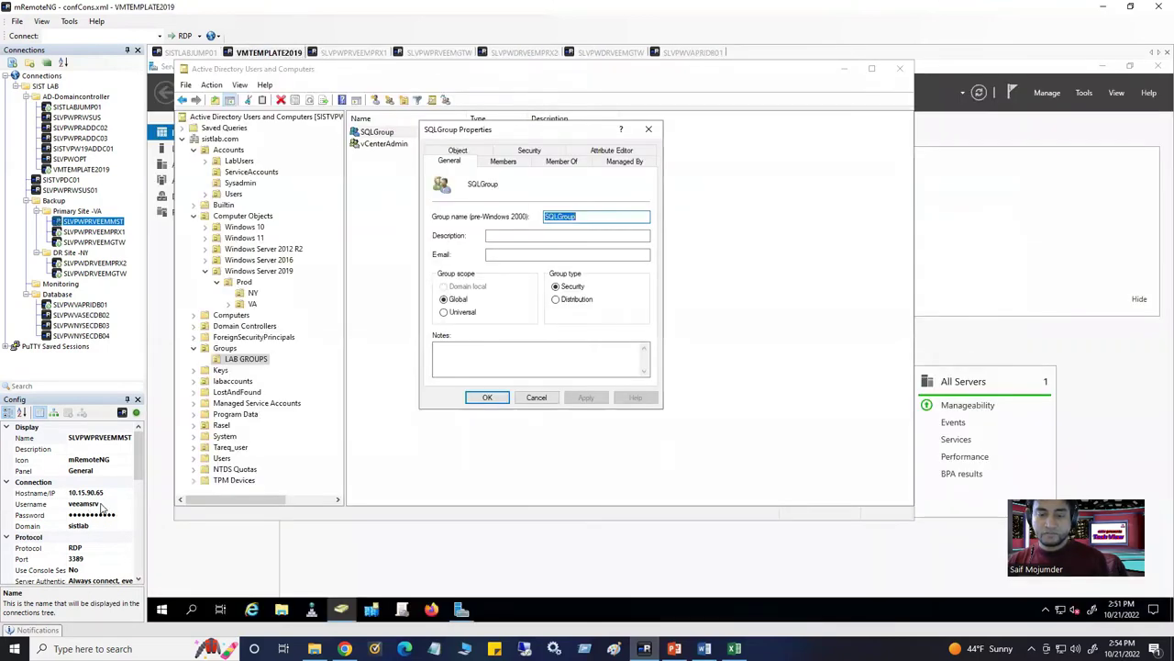
Replace the SLVPWPRVEEMMST connection's username with the domain admin account and reconnect
left_click(103, 503)
left_click_drag(99, 504, 60, 504)
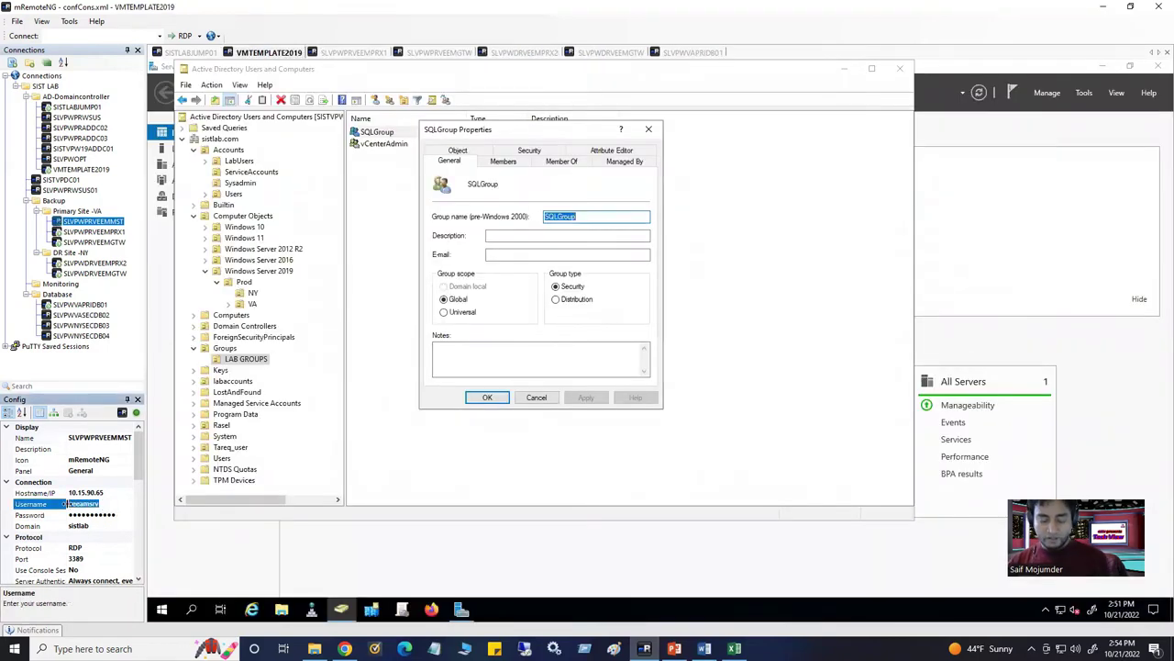
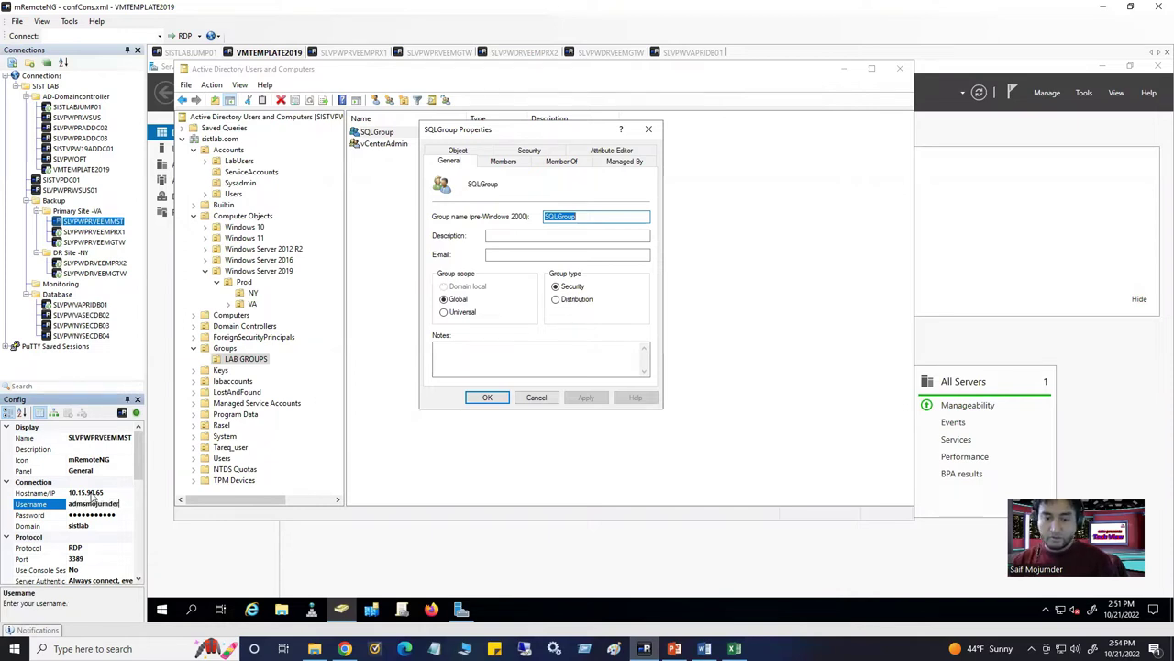
left_click(92, 221)
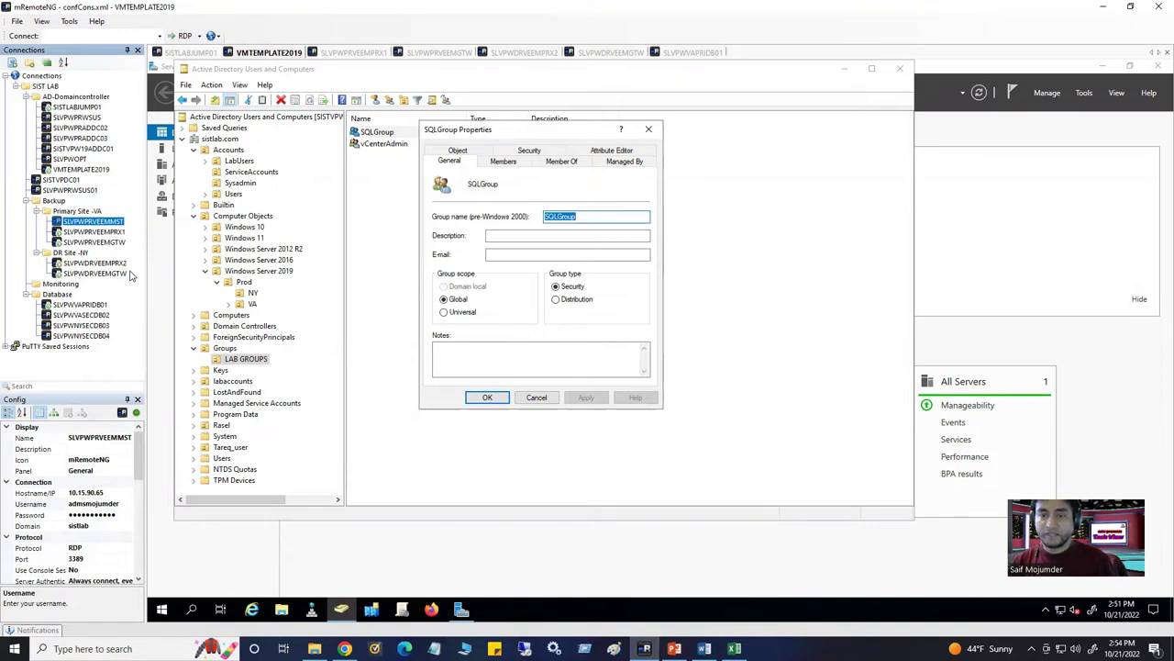
double_click(106, 223)
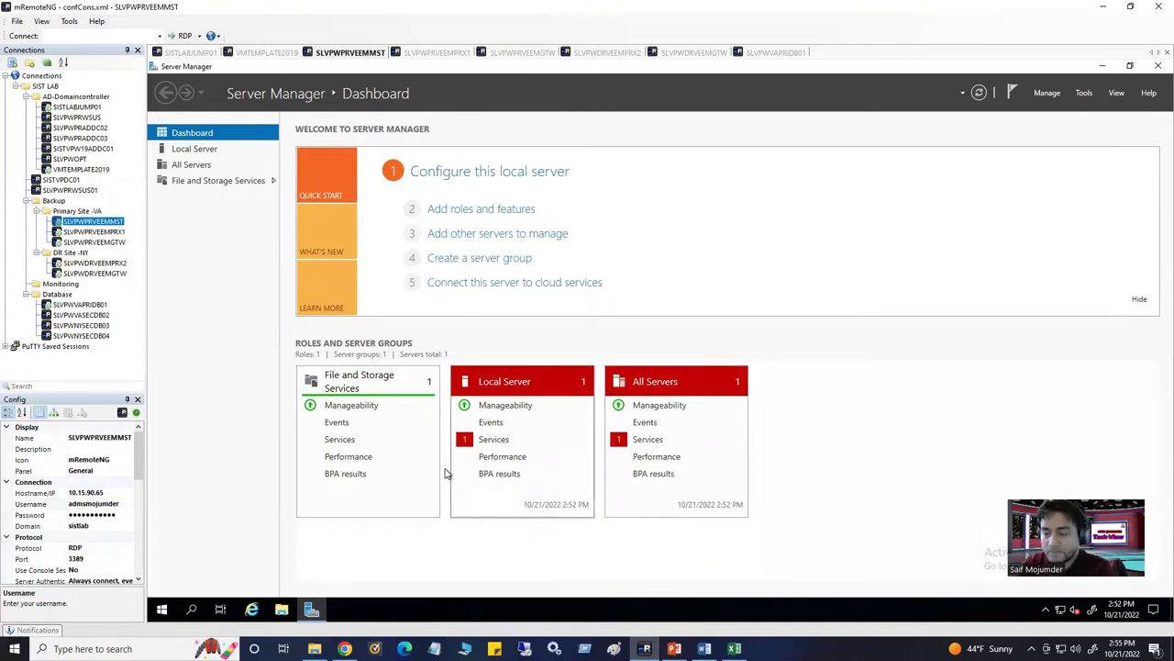
On SLVPWPRVEEMMST, minimize Server Manager, launch the Veeam console and connect with Windows session authentication
left_click(269, 53)
left_click(351, 53)
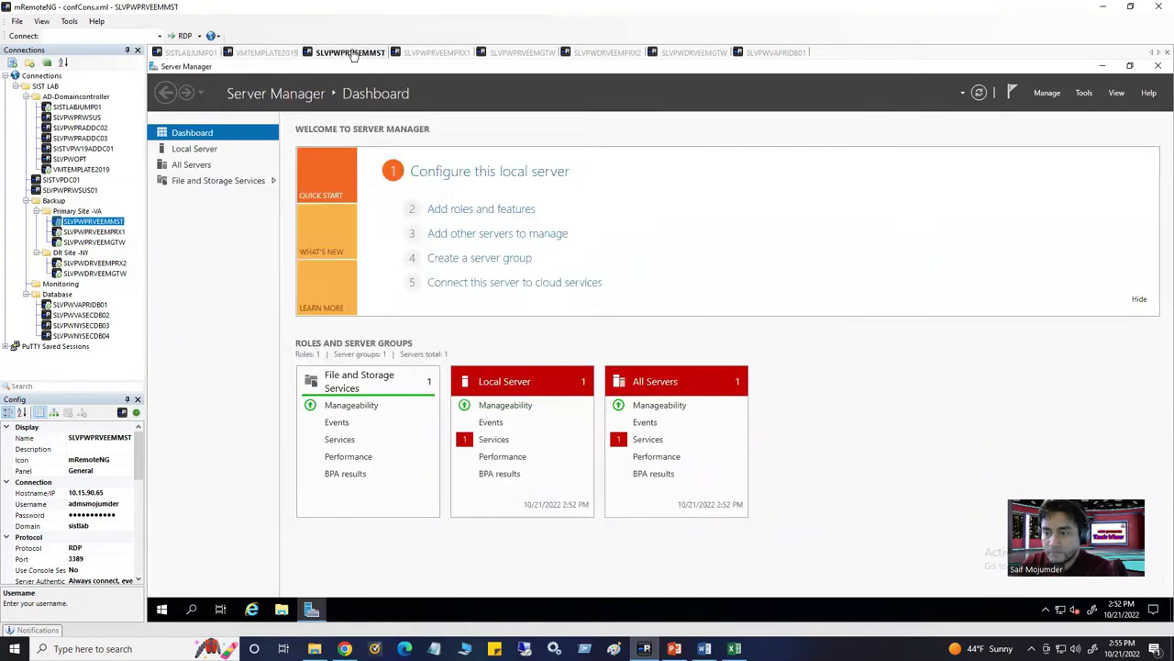
left_click(1105, 67)
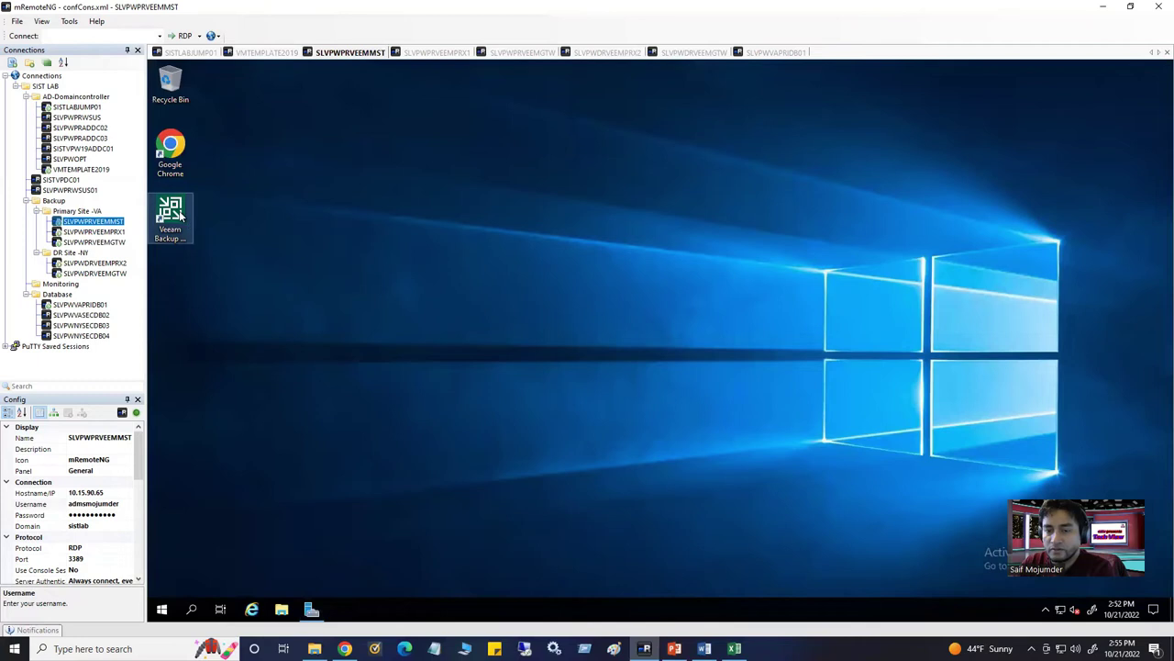
double_click(181, 215)
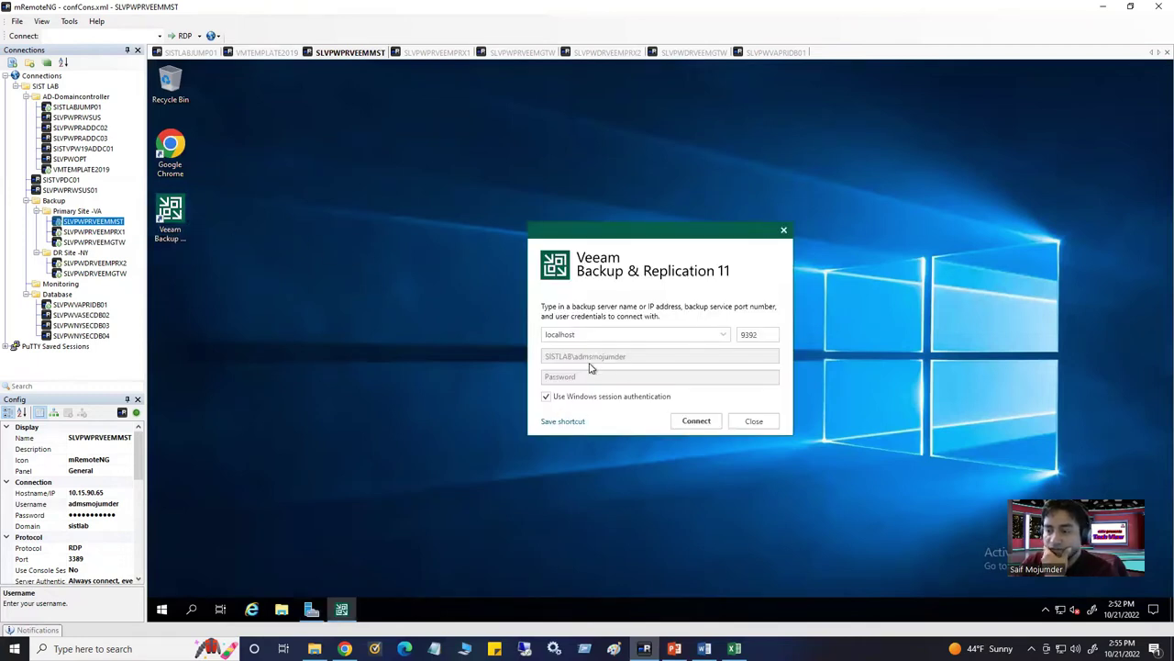
left_click(695, 421)
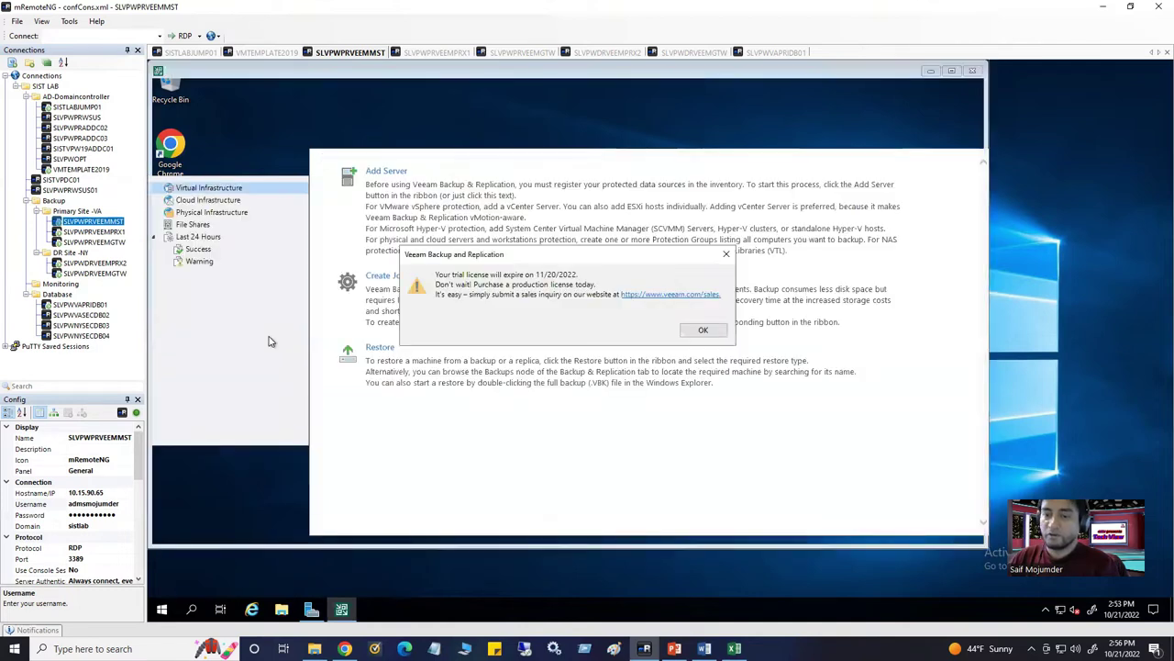
Dismiss the trial-licence warning, check Veeam's Users and Roles, then view the VMTEMPLATE2019 session
left_click(699, 330)
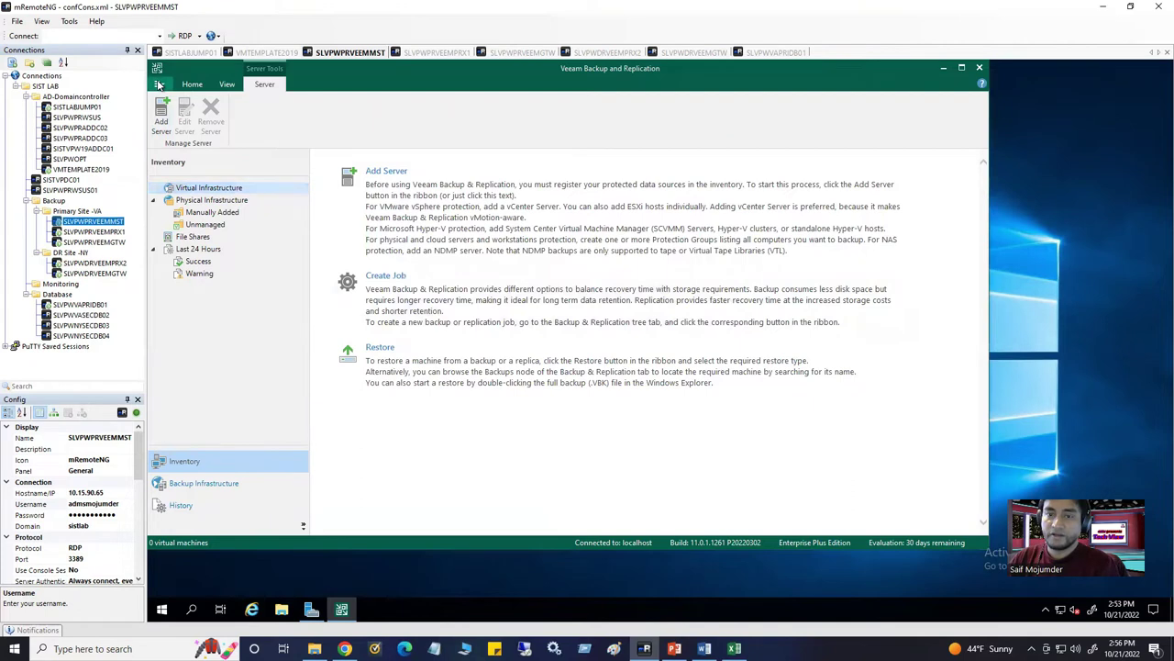
left_click(158, 84)
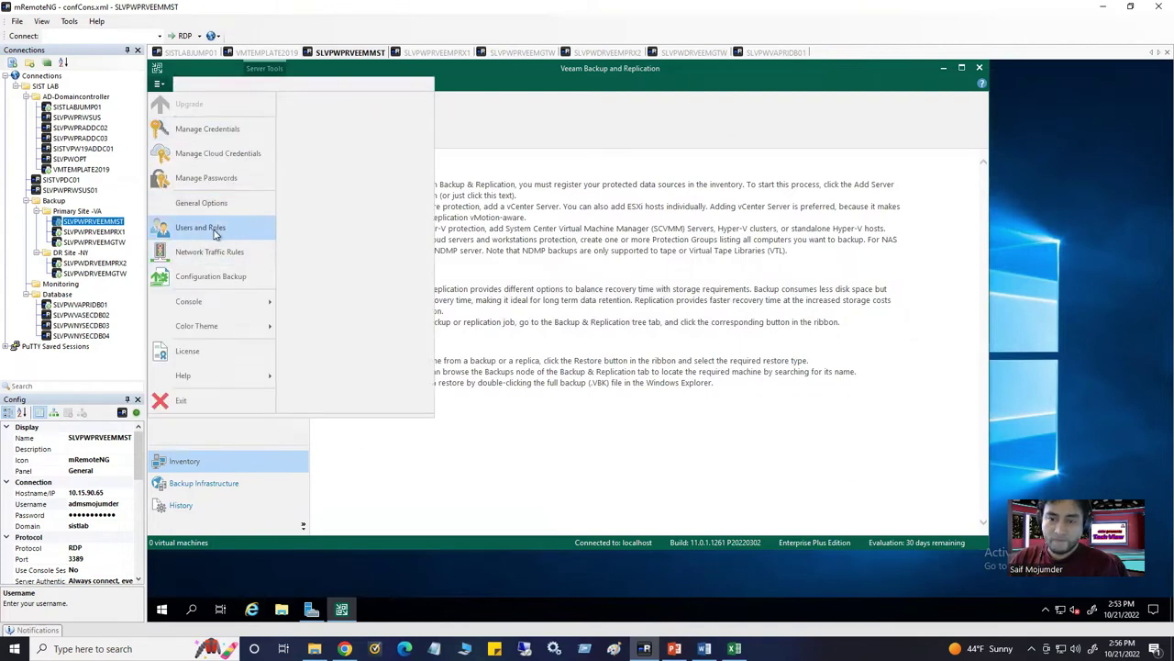
left_click(200, 227)
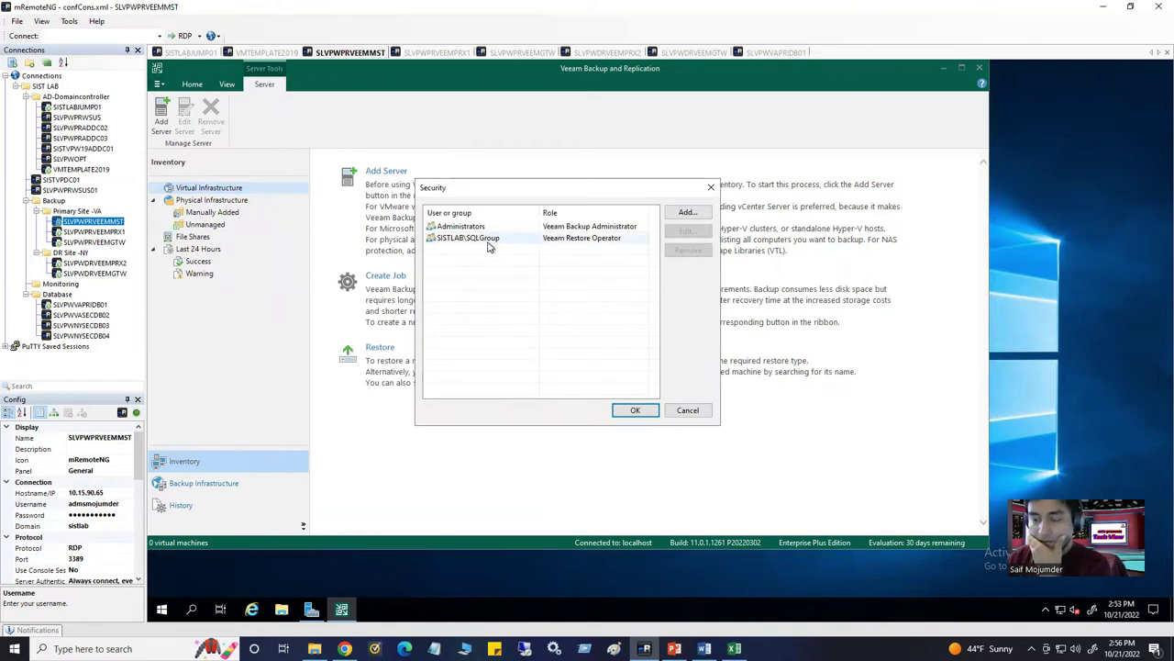
left_click(273, 53)
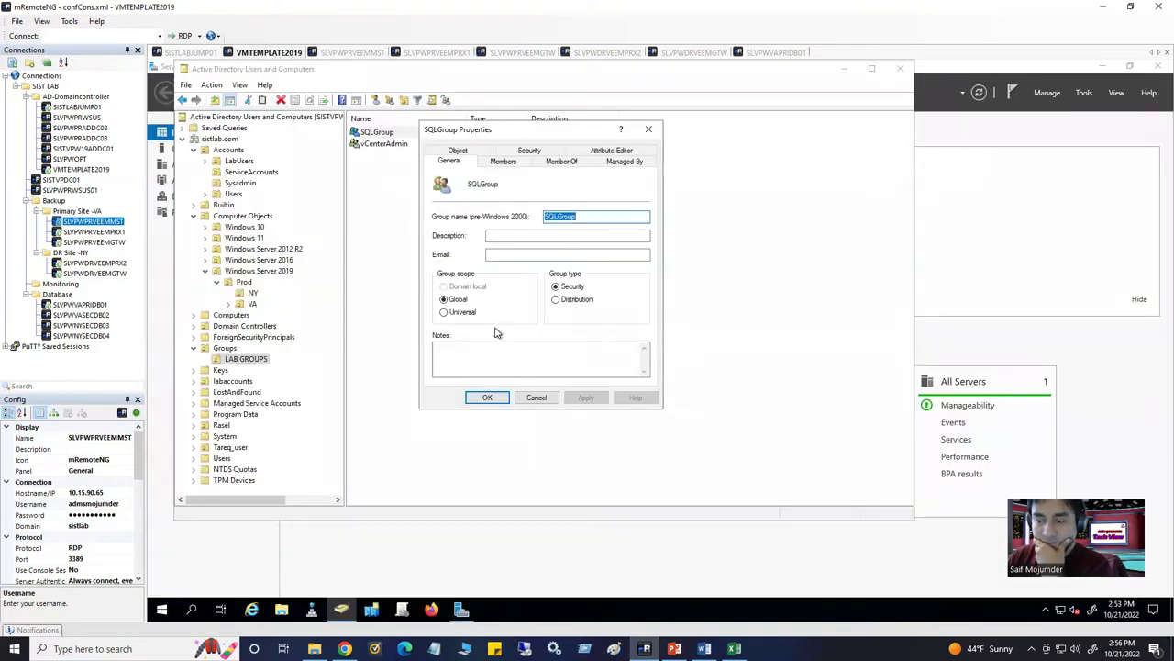
Review SQLGroup's members, close its properties and Active Directory Users and Computers, and return to SLVPWPRVEEMMST
left_click(537, 400)
left_click(408, 170)
left_click(396, 136)
double_click(397, 136)
left_click(502, 162)
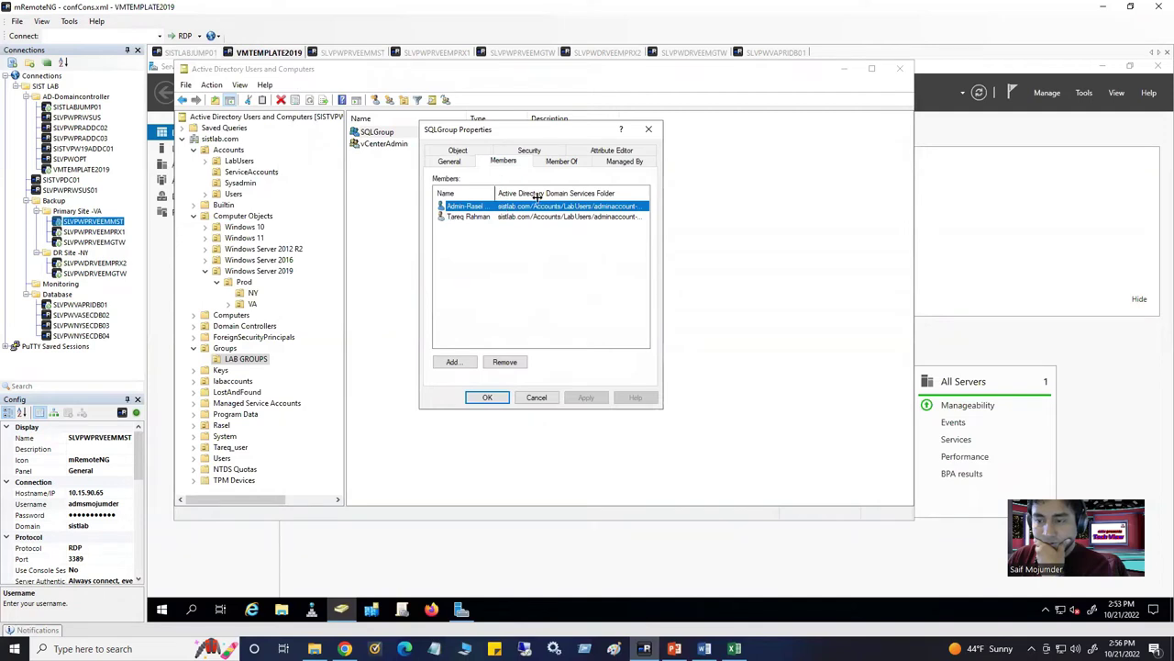
left_click_drag(538, 195, 551, 196)
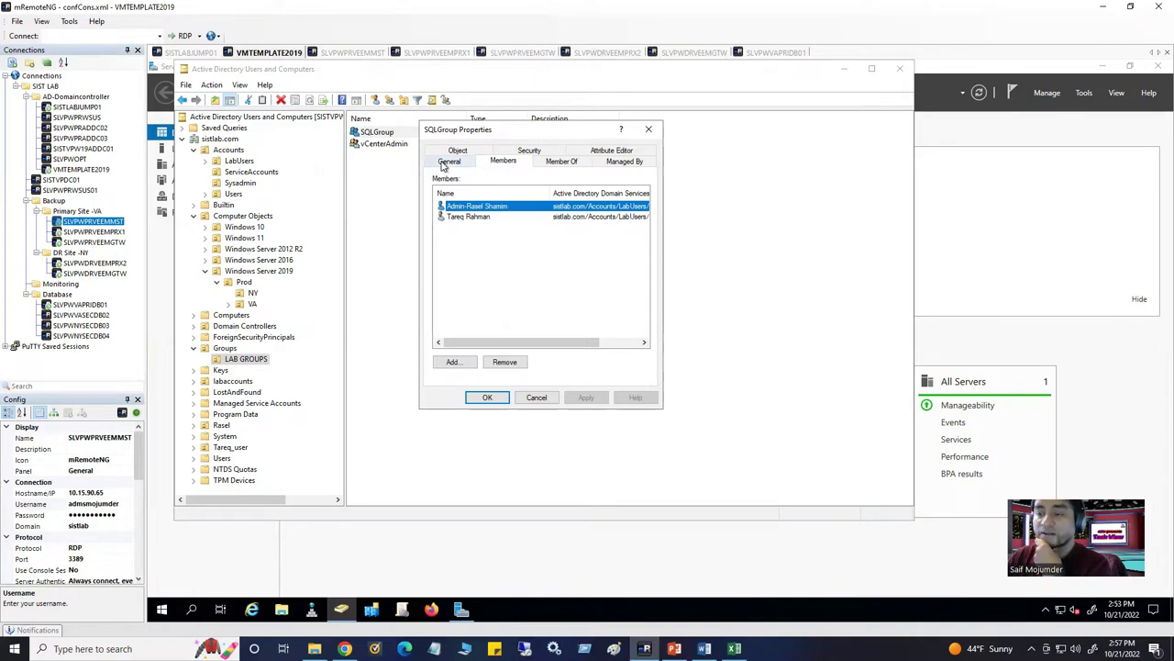
left_click(649, 129)
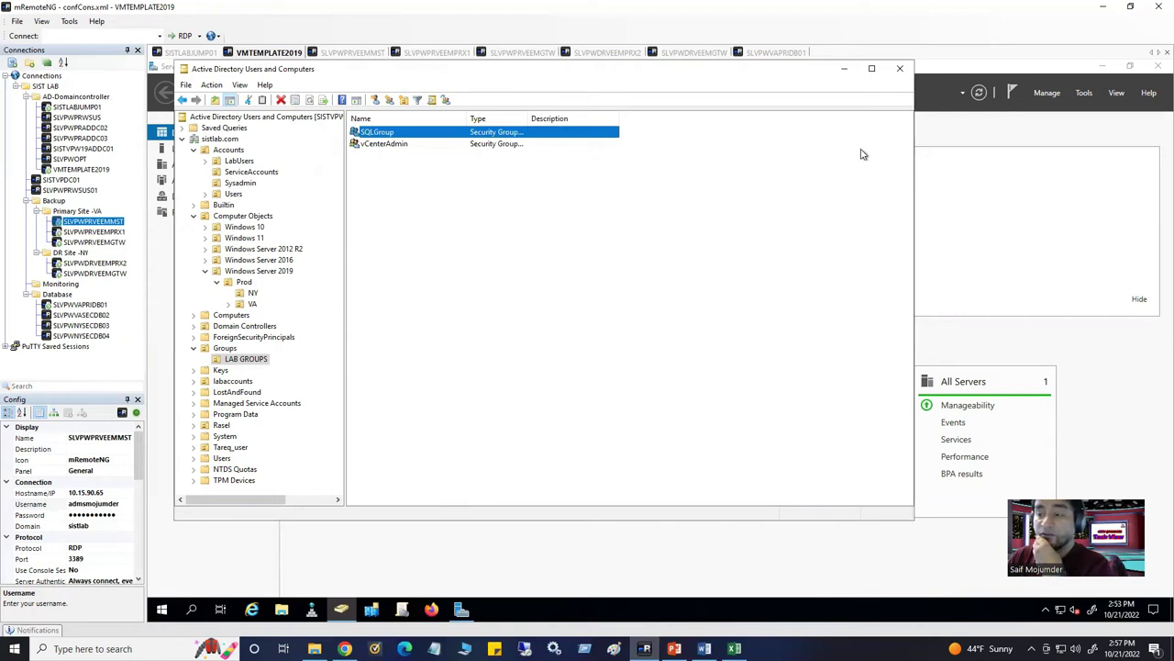
left_click(900, 71)
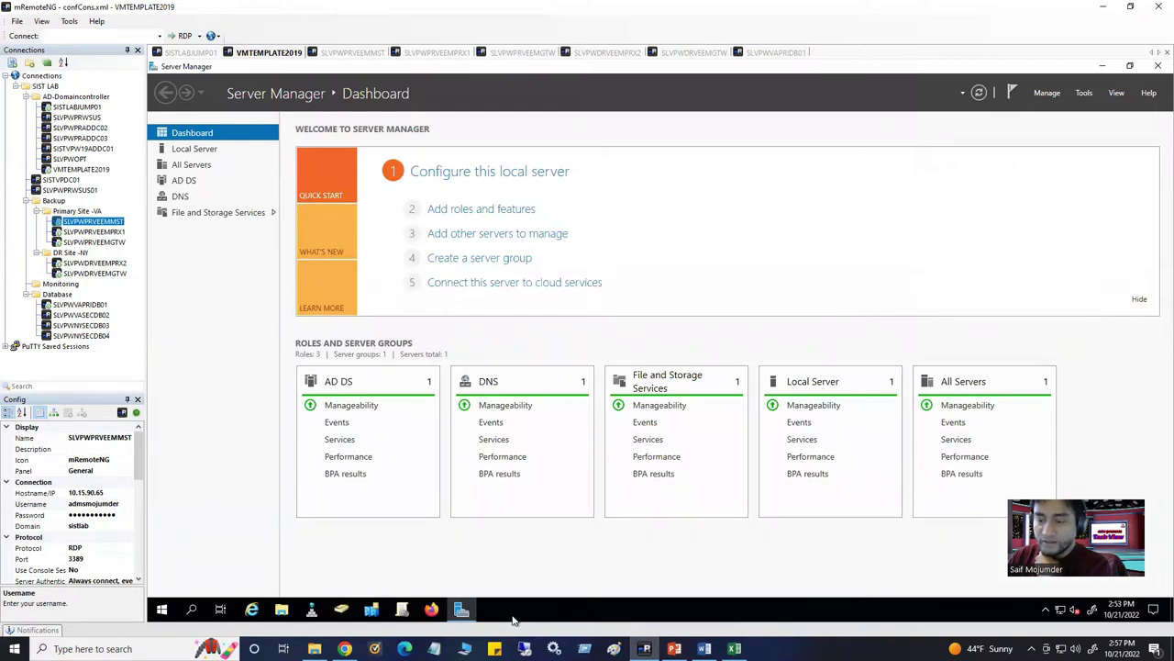
left_click(353, 55)
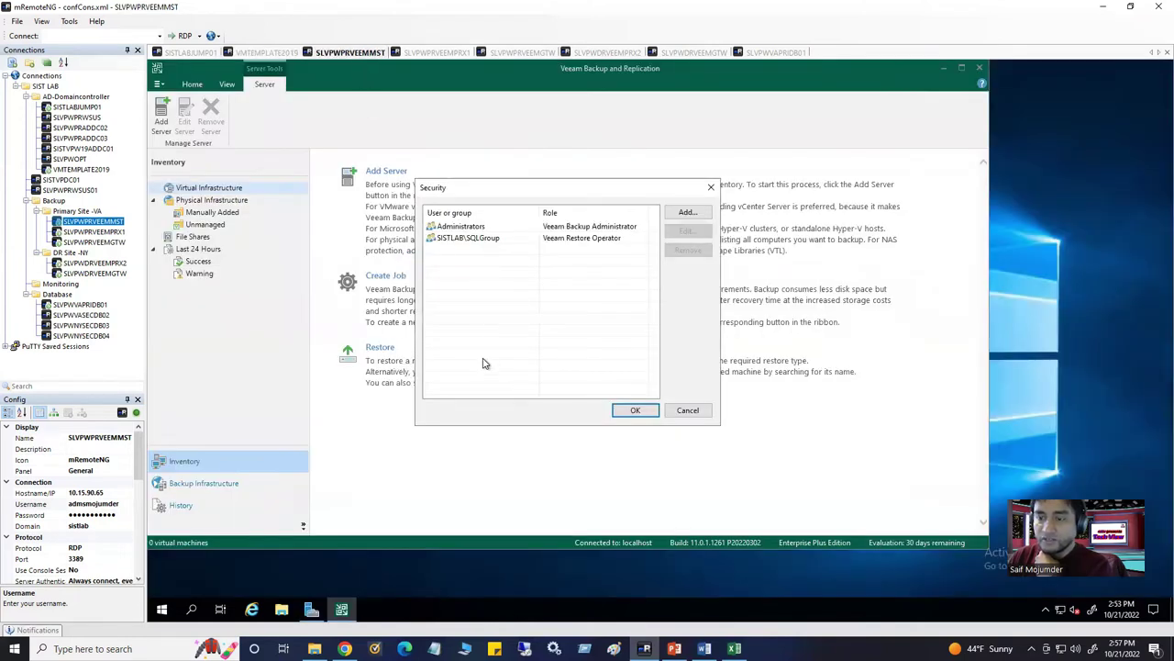
Check which account is signed in to the remote server from the Start menu
left_click(159, 613)
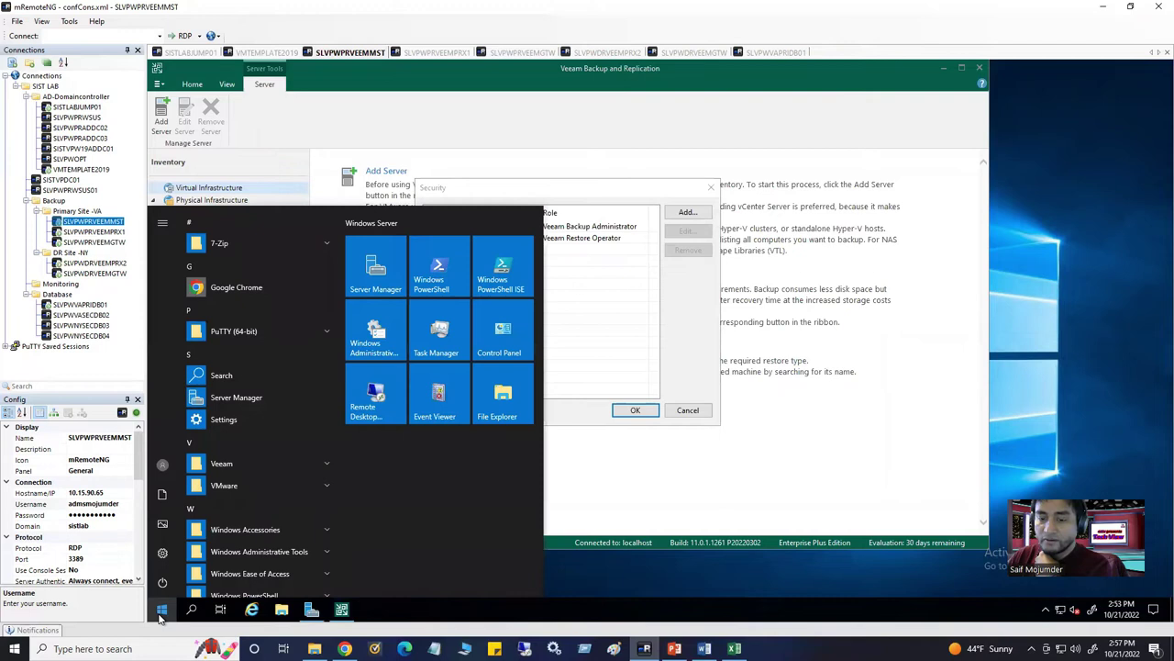
left_click(162, 466)
left_click(464, 583)
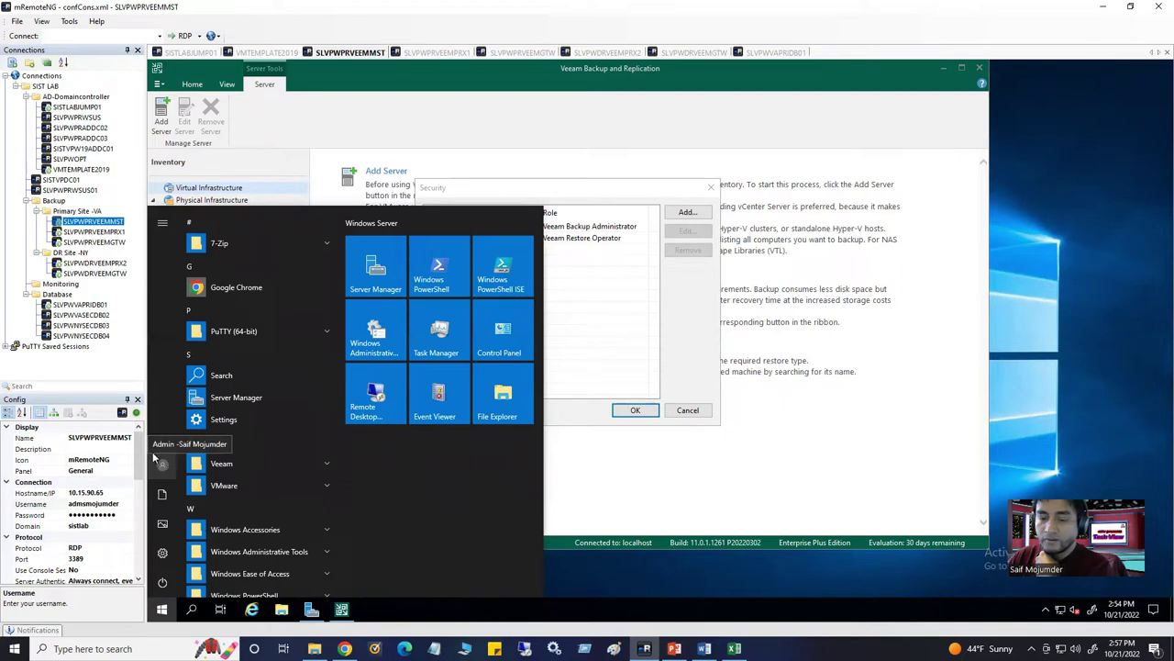
left_click(597, 315)
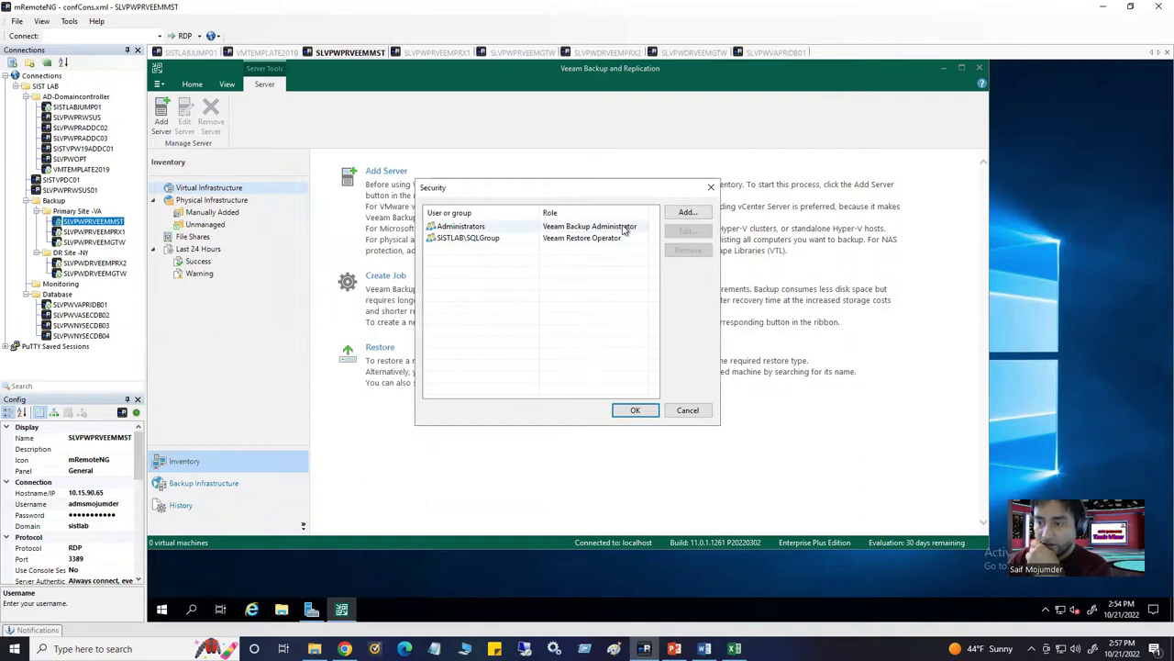
Close Veeam's Security dialog and show the Manually Added physical infrastructure group (0 hosts)
left_click(501, 244)
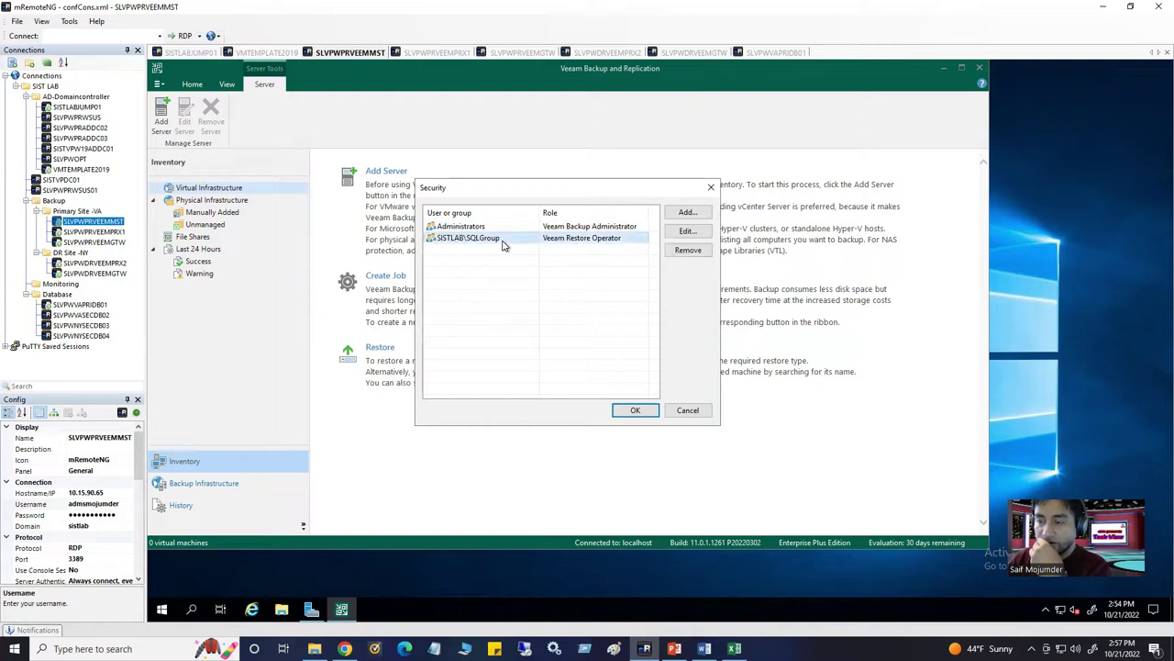
left_click(712, 189)
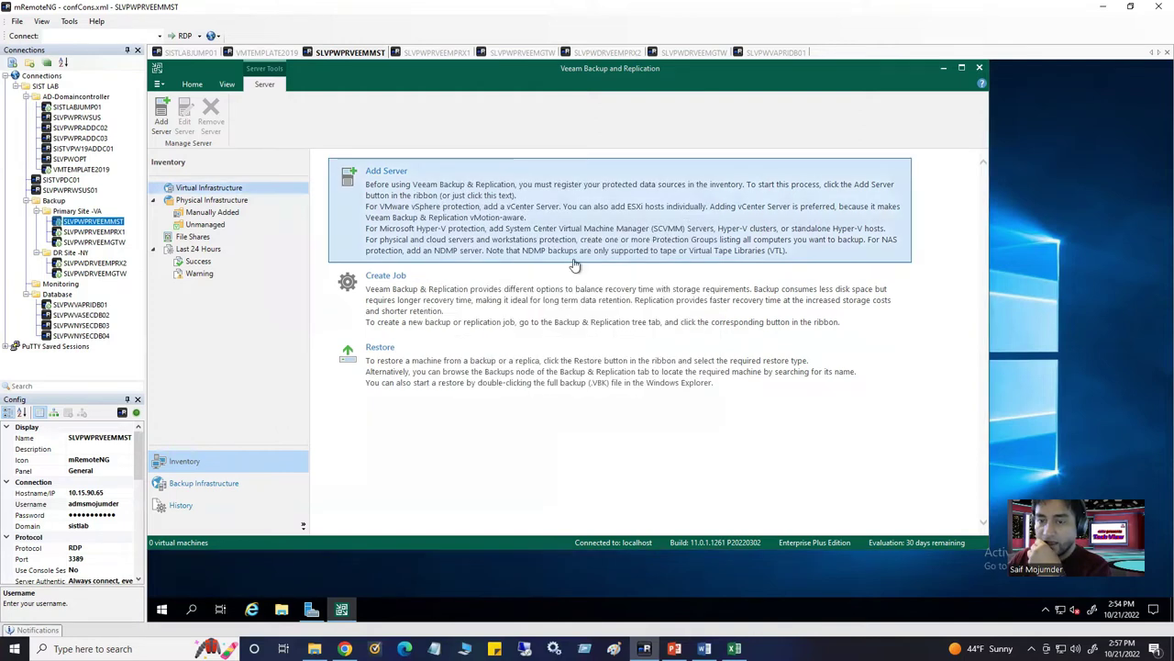
left_click(193, 238)
left_click(205, 225)
left_click(213, 213)
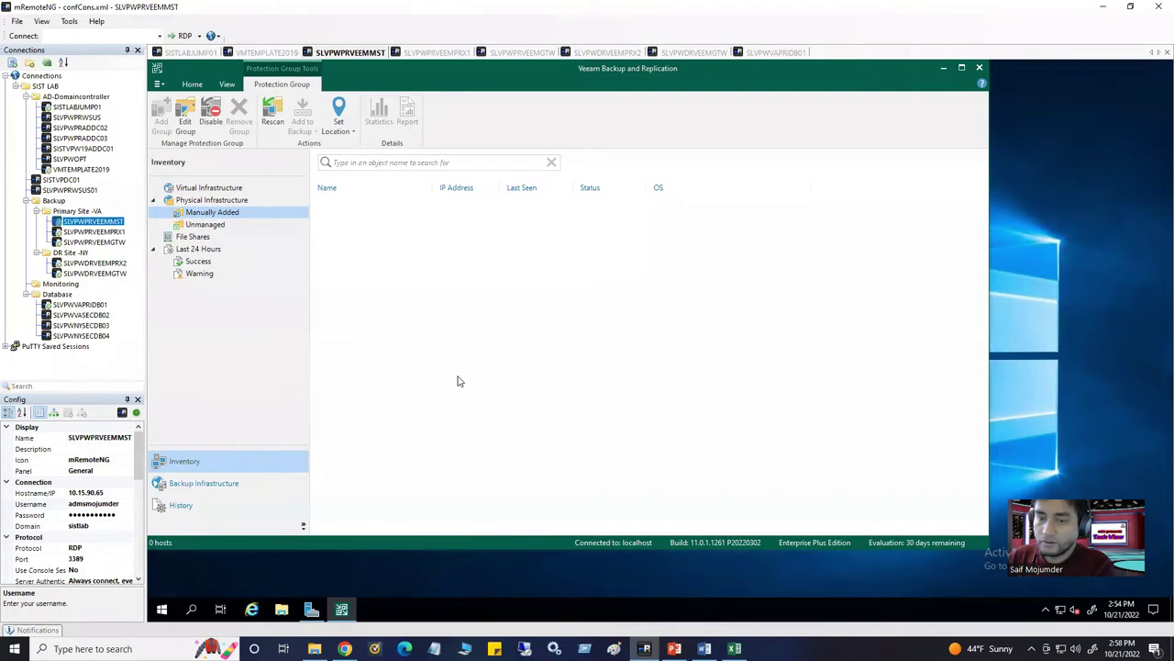
Look through Veeam's main menu and General Options, then reopen Users and Roles showing Administrators and SISTLAB\SQLGroup
left_click(158, 84)
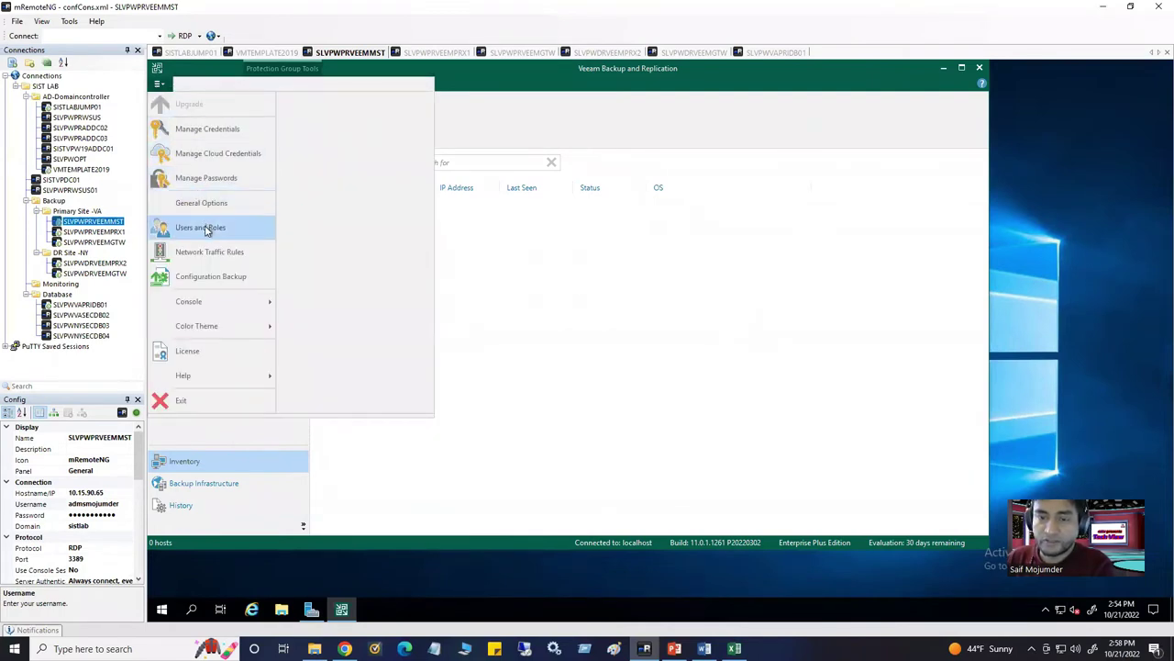
left_click(677, 290)
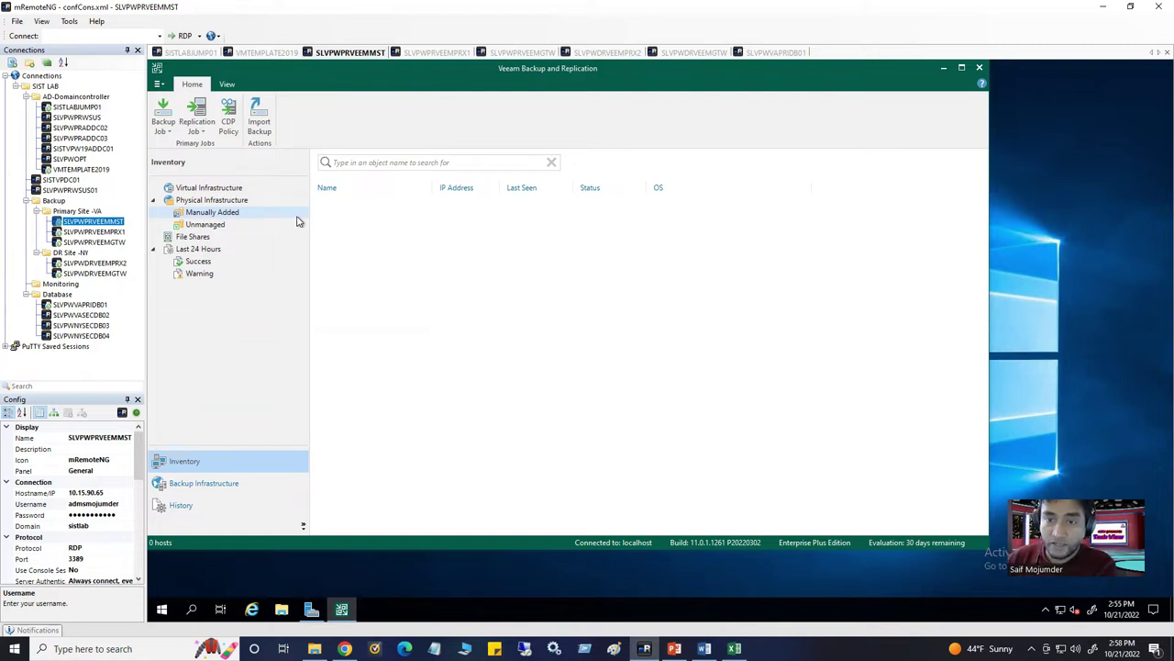
left_click(159, 85)
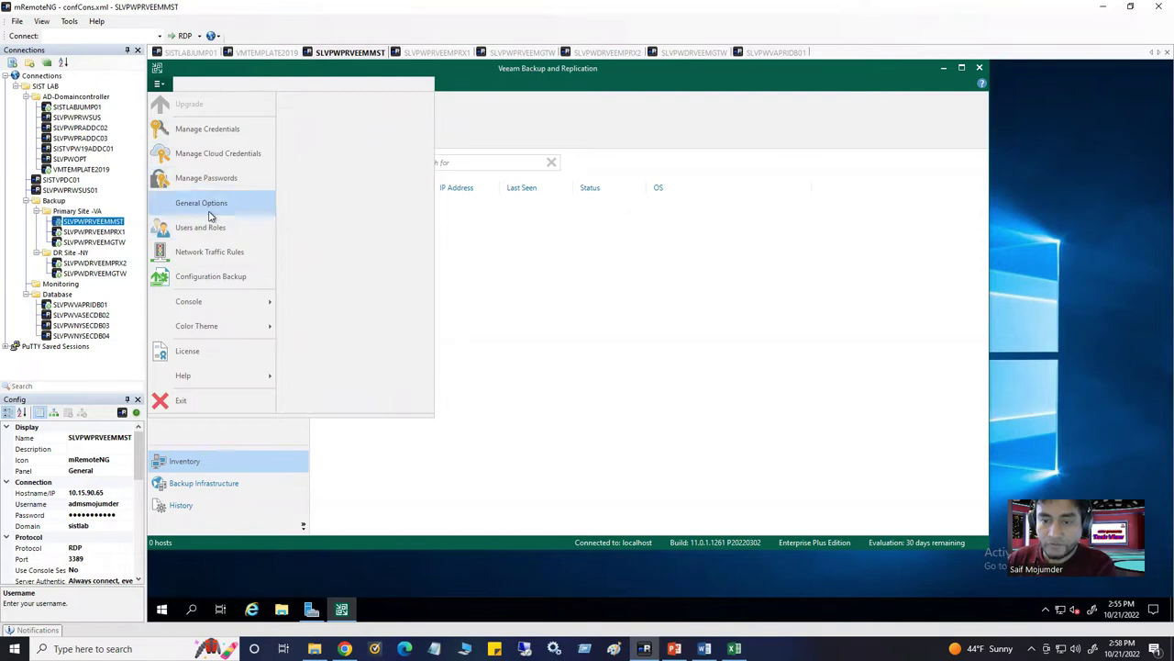
key("Escape")
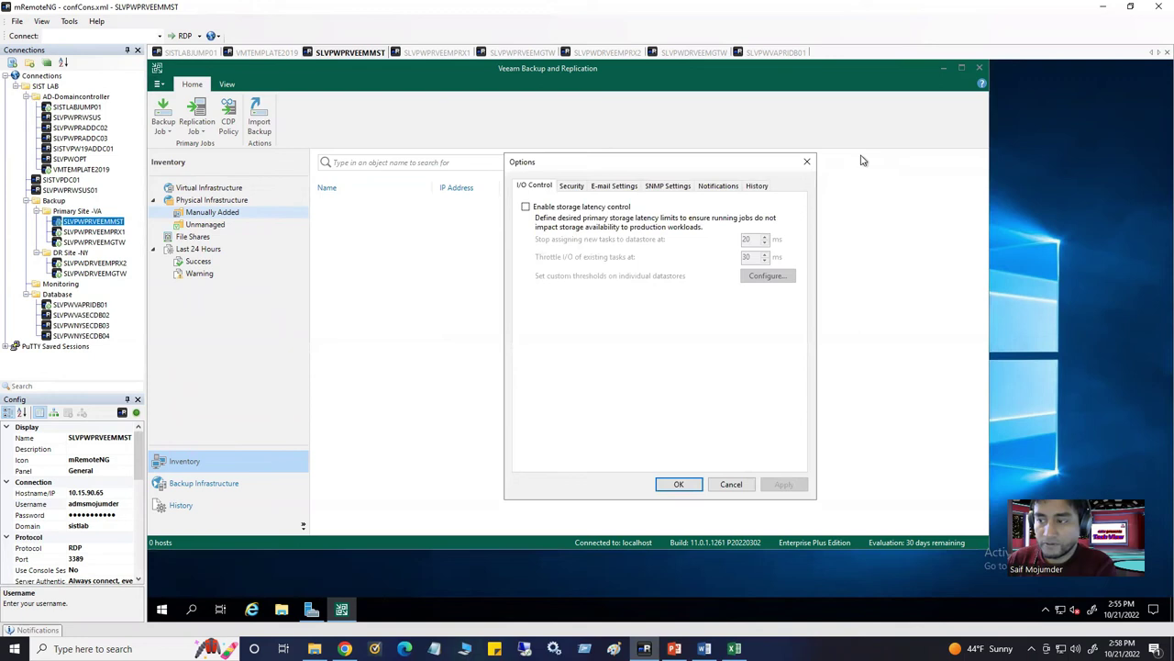
left_click(807, 162)
left_click(158, 85)
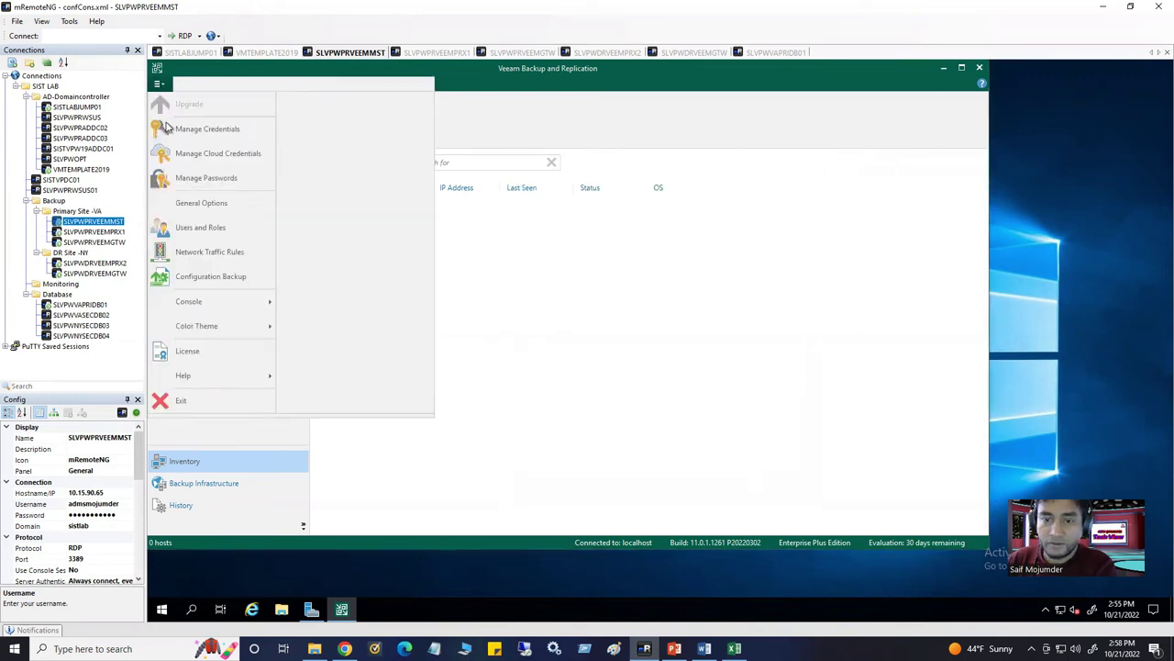
left_click(195, 227)
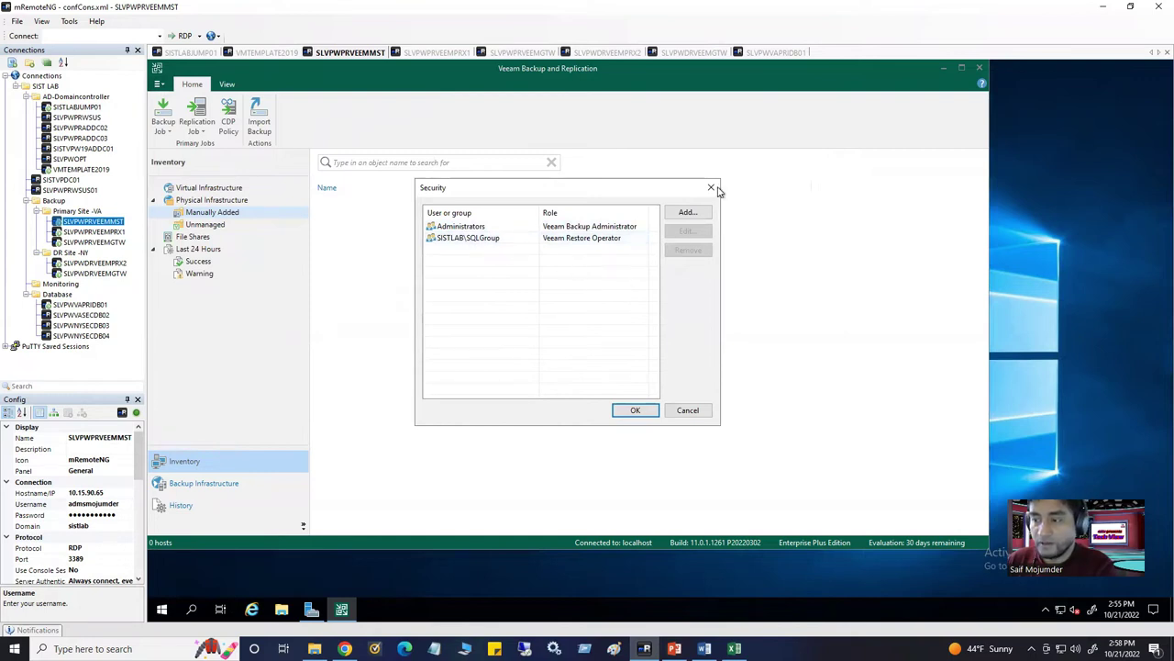
Add the domain admin account to Veeam's Security list with the Veeam Backup Administrator role
left_click(693, 213)
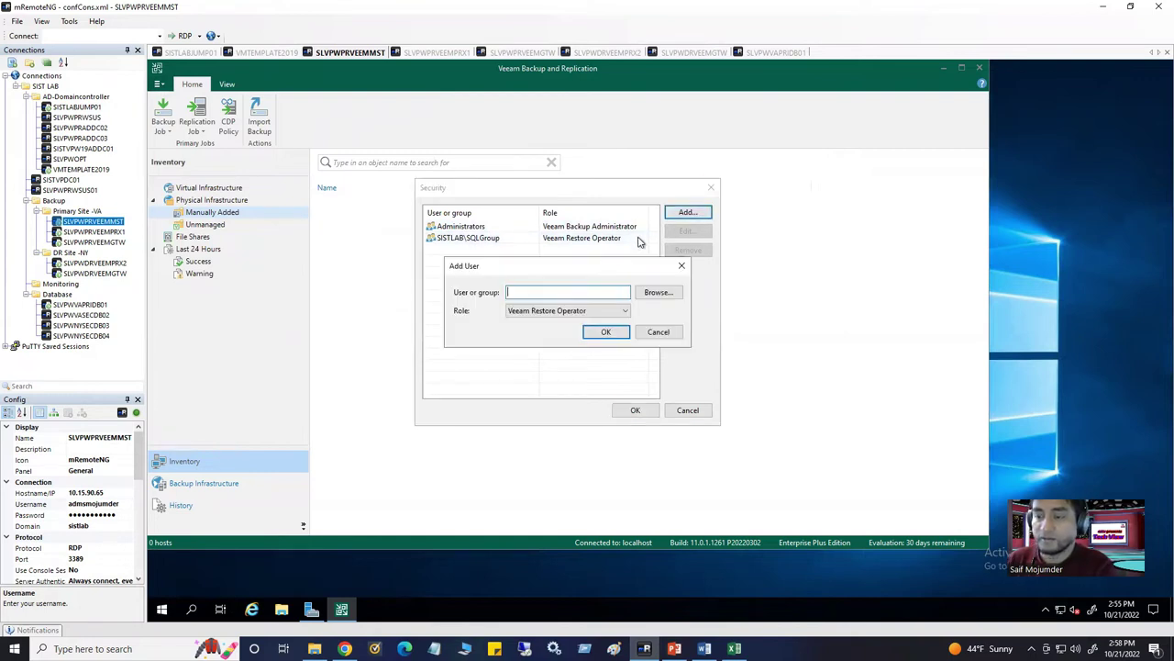
left_click(682, 265)
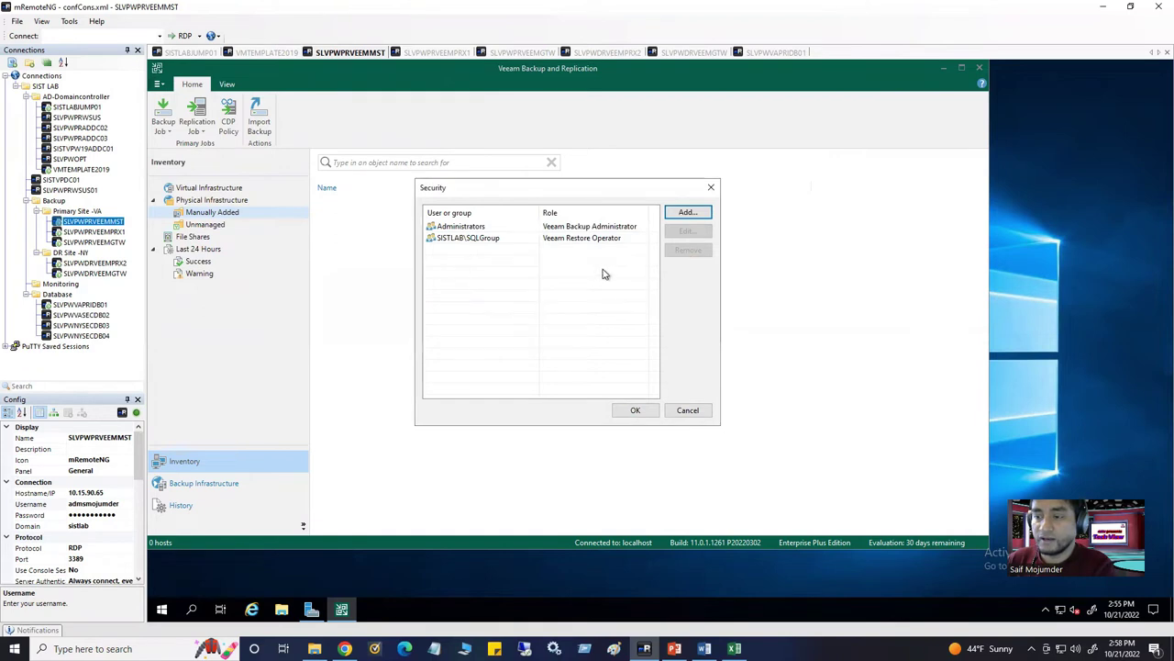
left_click(542, 344)
left_click(688, 214)
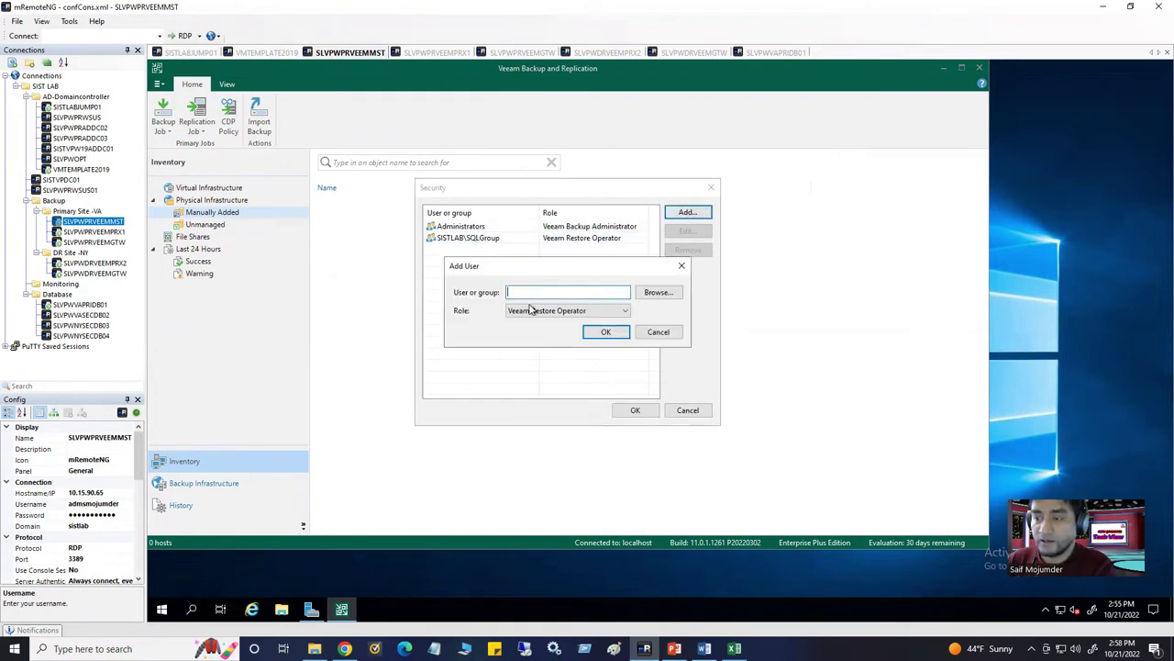
left_click(541, 310)
left_click(555, 341)
left_click(658, 292)
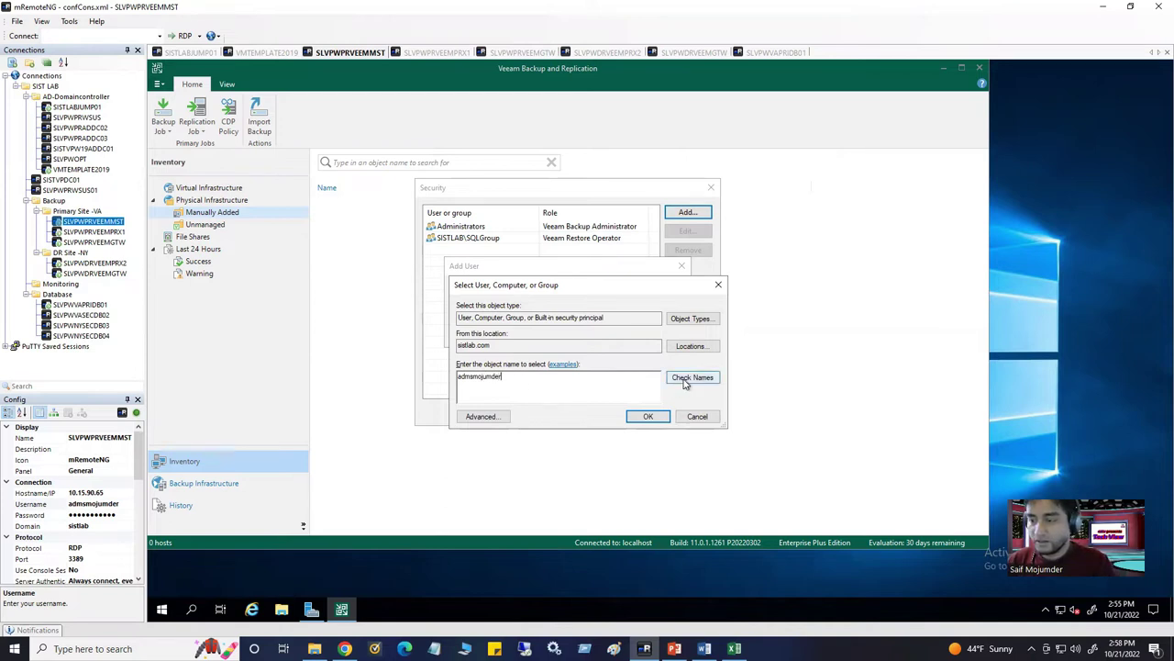
left_click(648, 417)
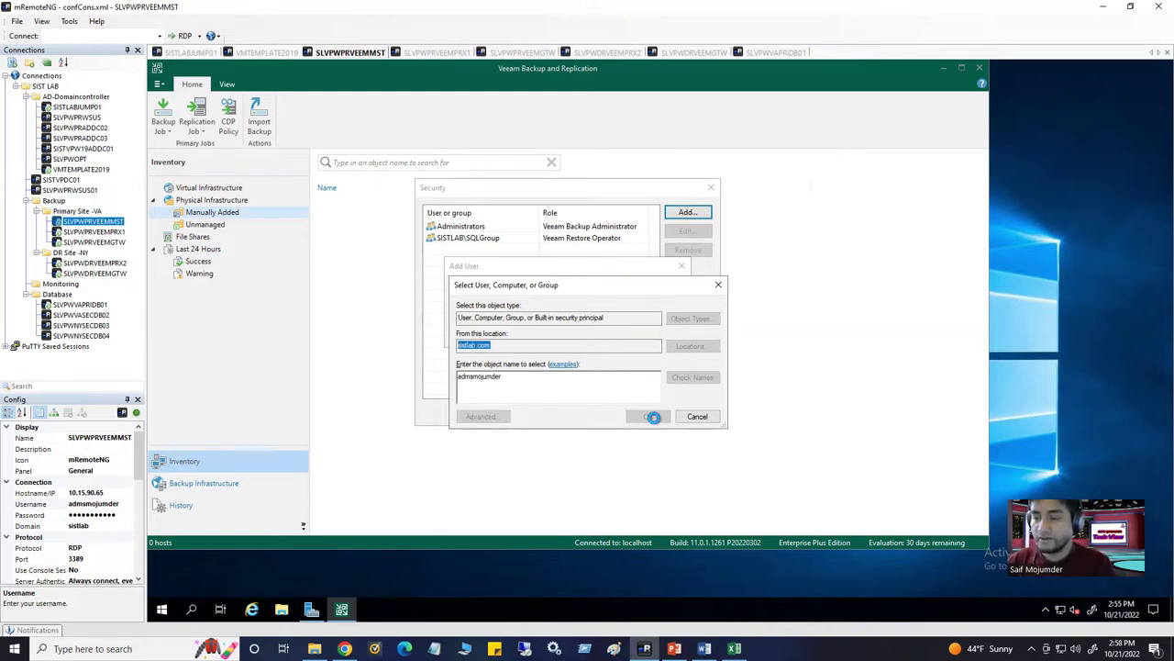
left_click(648, 415)
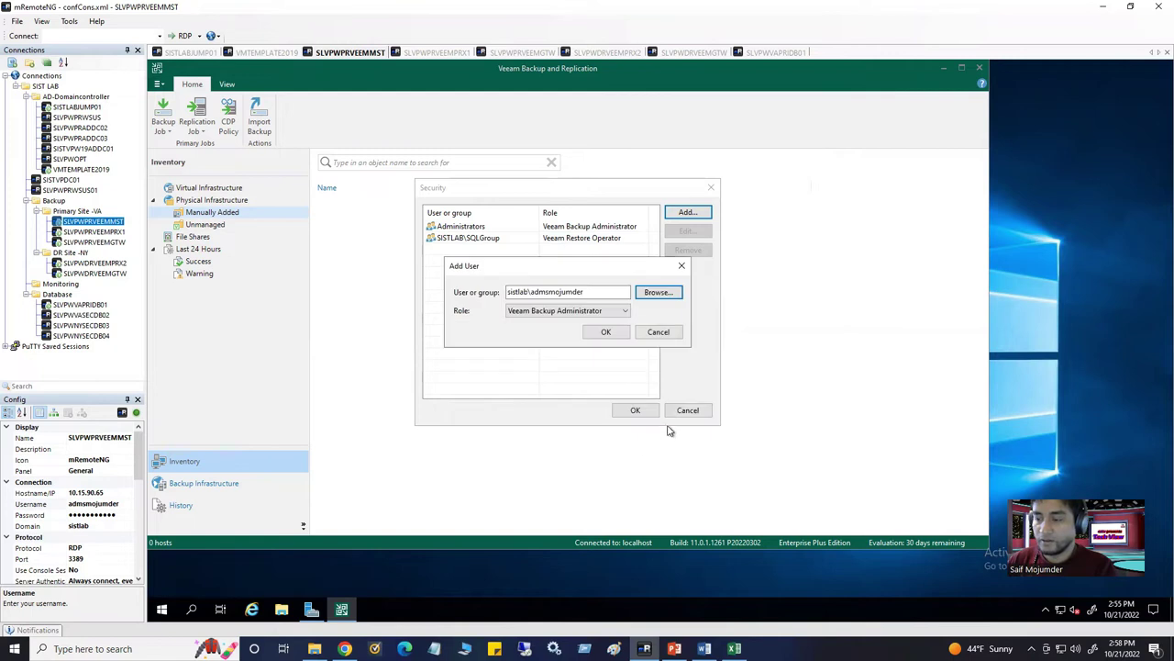
left_click(619, 335)
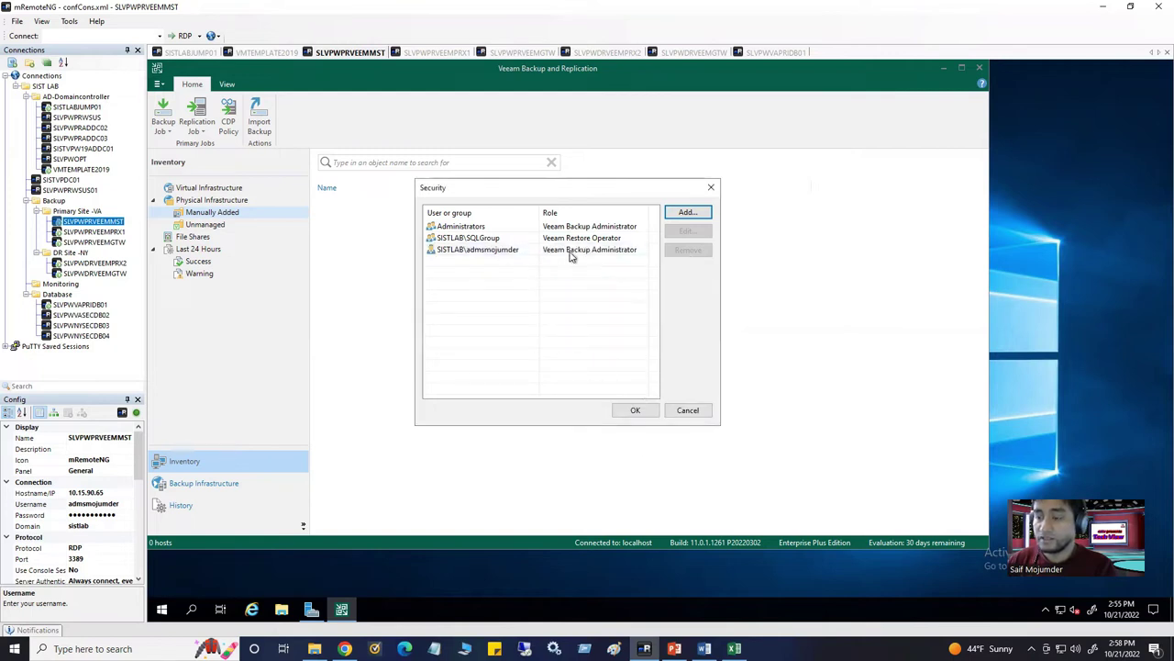
left_click(569, 253)
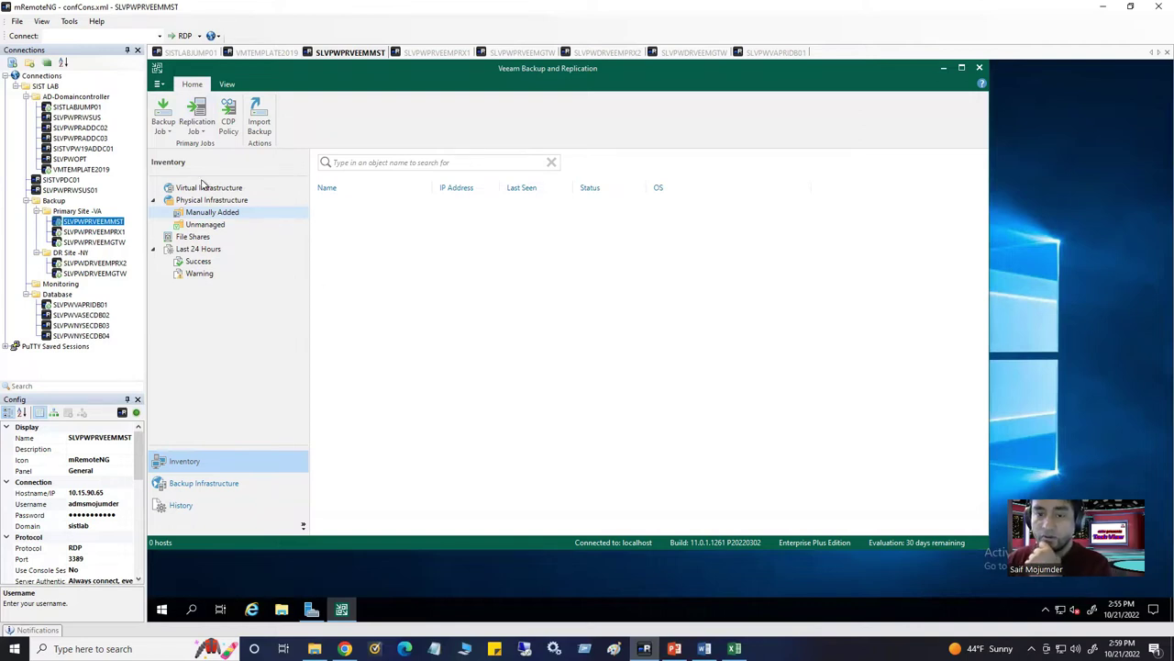
Show Backup Infrastructure's Managed Servers (1 server) and switch back to the Veeam console window
left_click(195, 483)
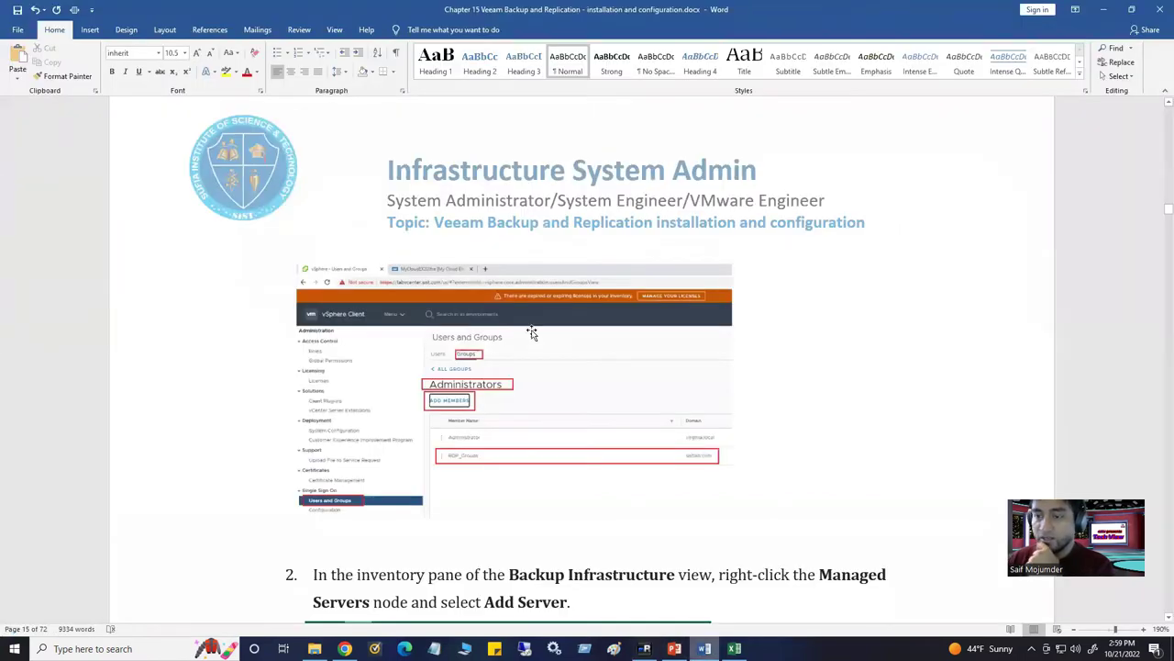
scroll(532, 333, "up", 10)
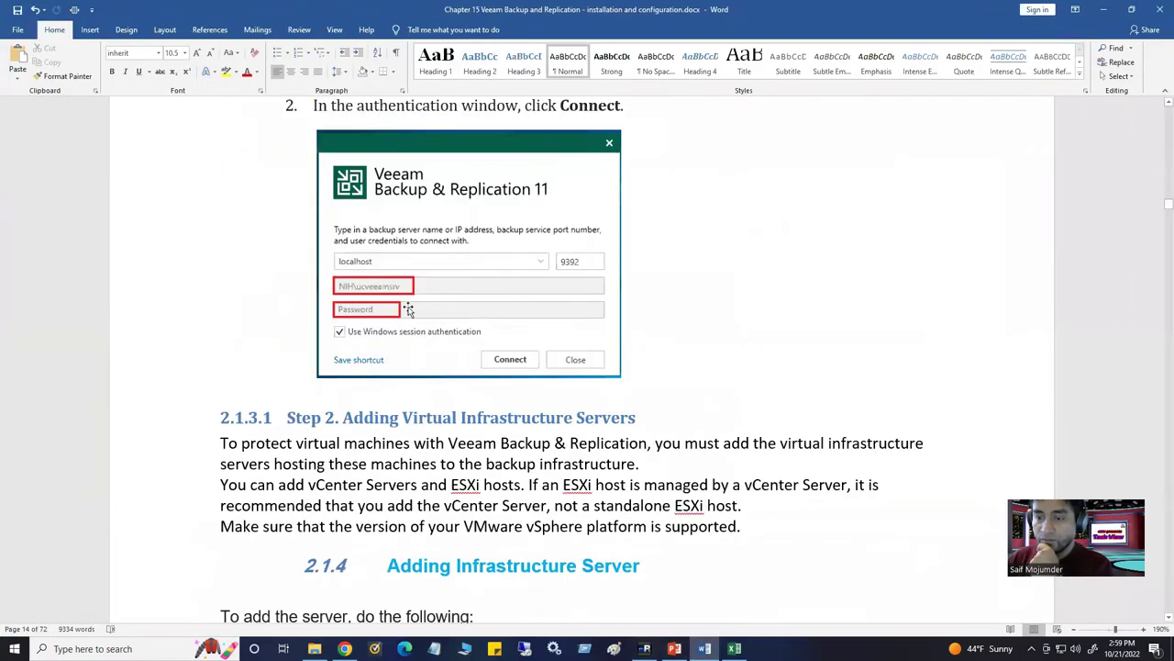
scroll(373, 353, "down", 4)
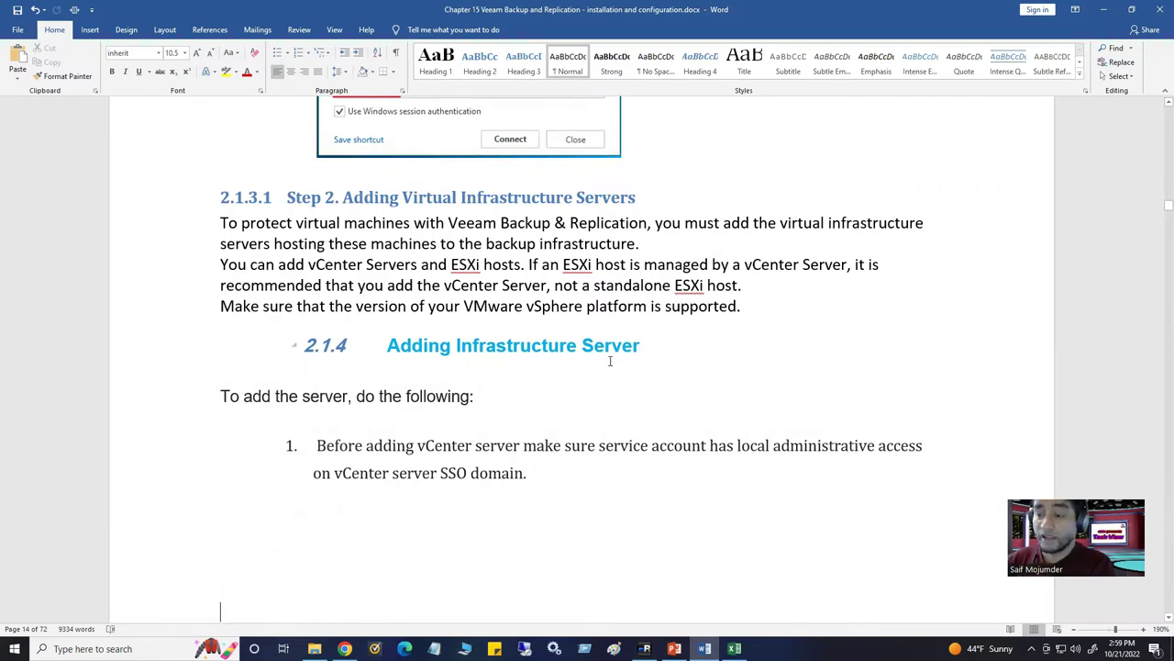
scroll(611, 362, "down", 3)
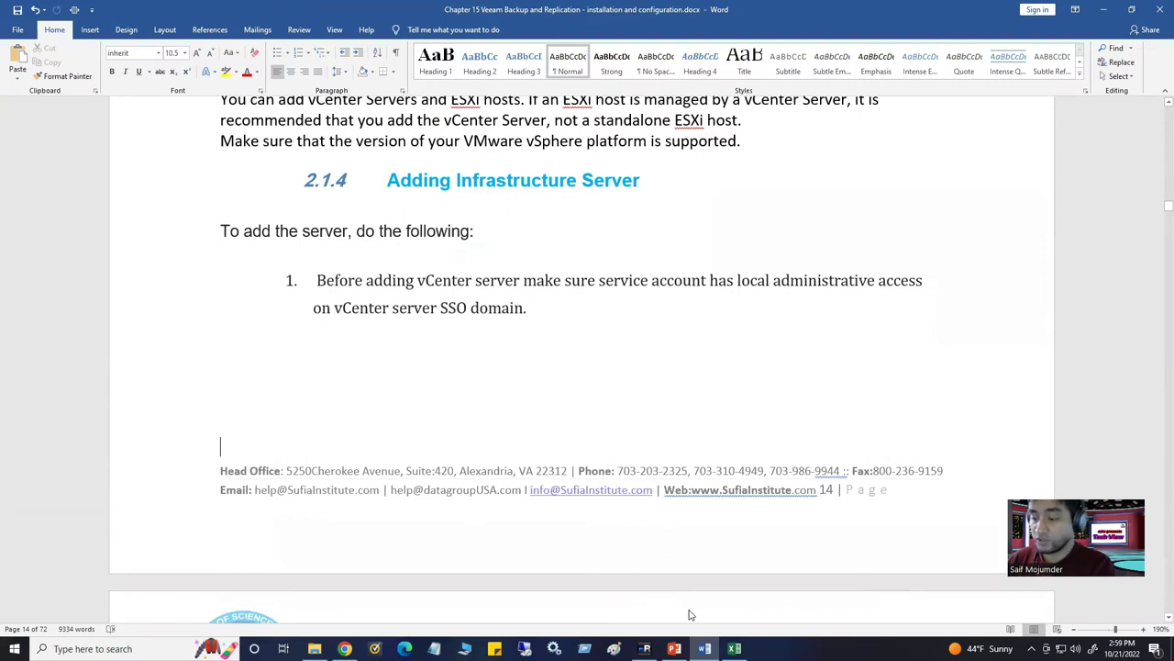
mouse_move(704, 648)
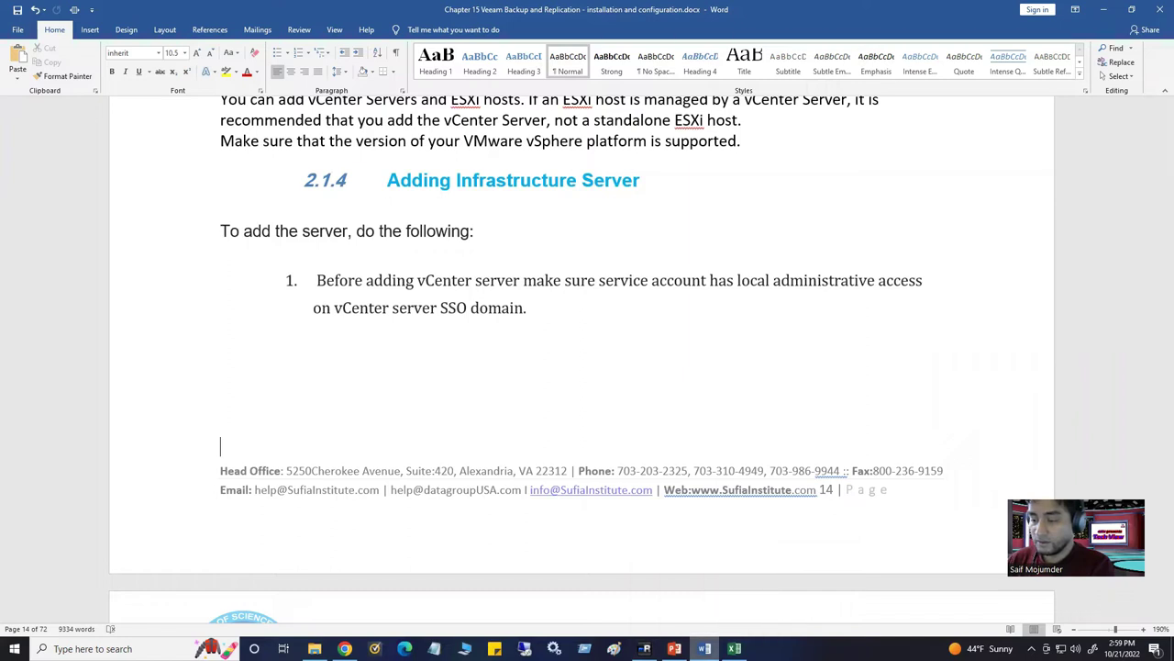
key("alt+Tab")
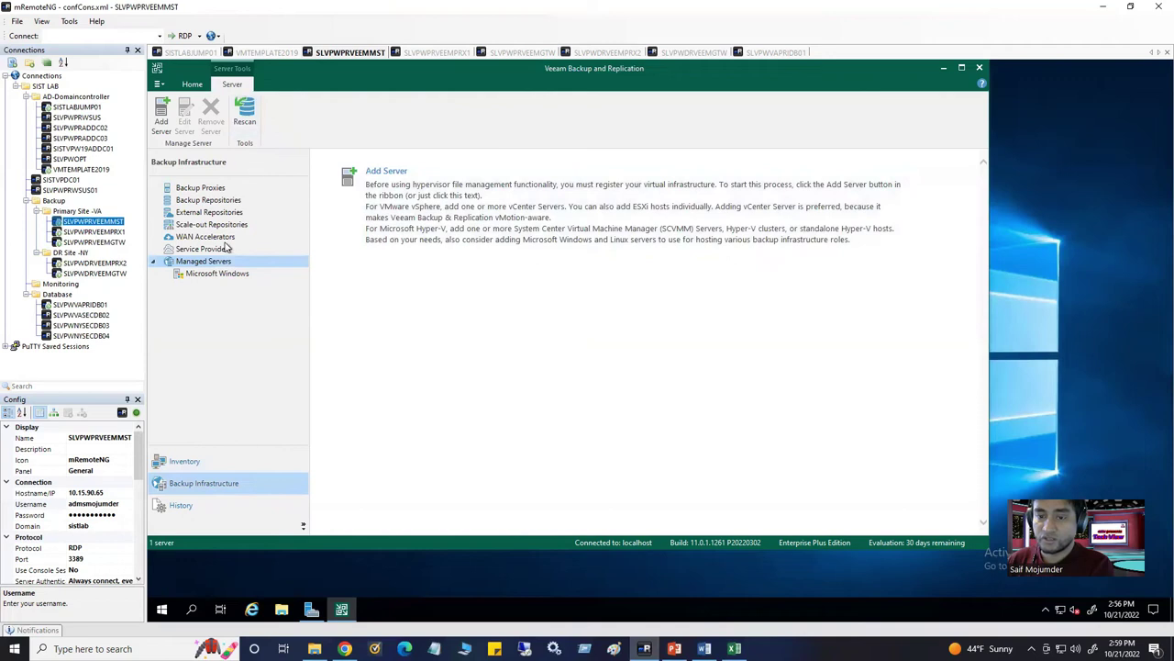
Add Storage Infrastructure, Tape Infrastructure and Files to the navigation pane, then return to Backup Infrastructure
left_click(303, 524)
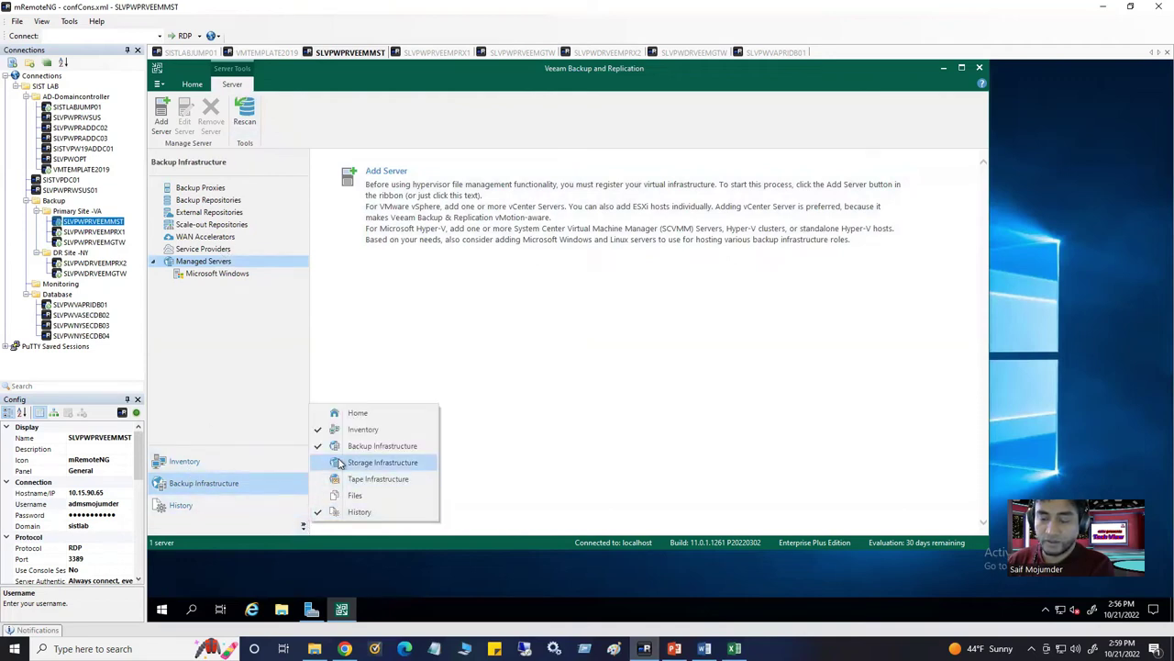
left_click(343, 464)
left_click(305, 524)
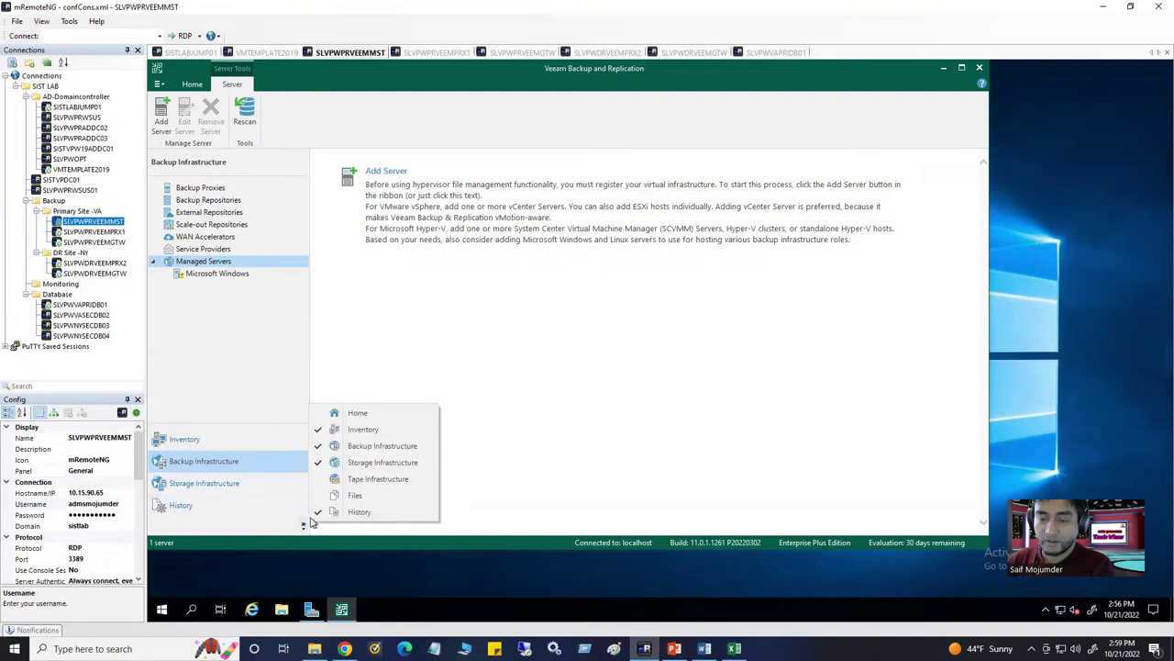
left_click(358, 479)
left_click(303, 525)
left_click(351, 495)
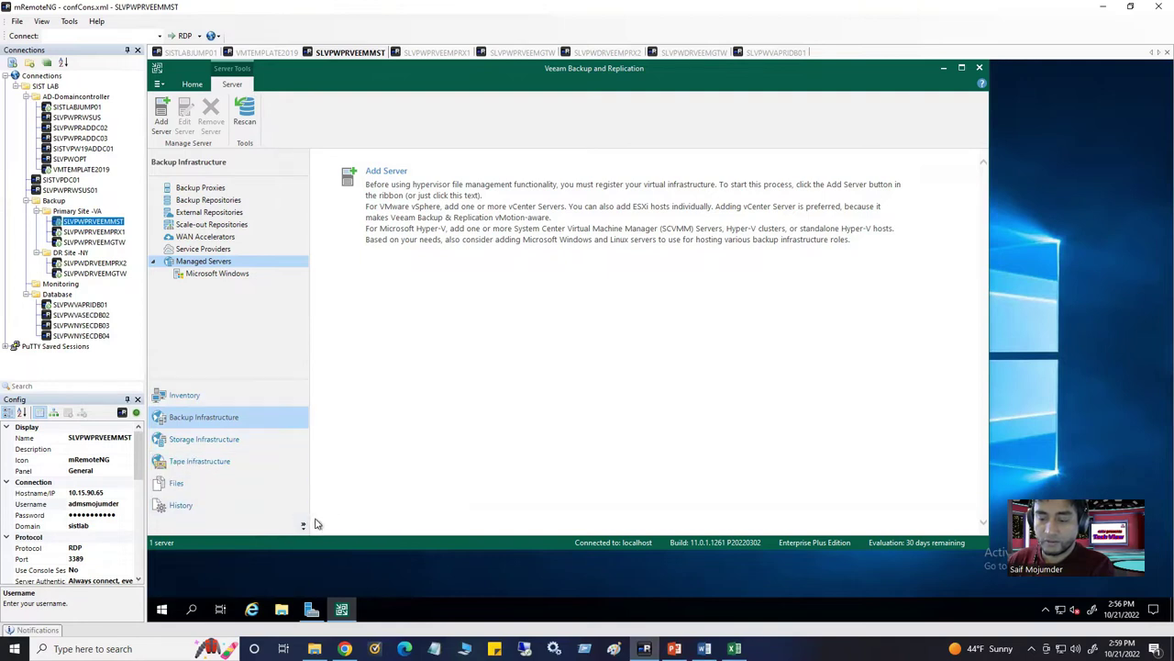
left_click(241, 484)
left_click(216, 422)
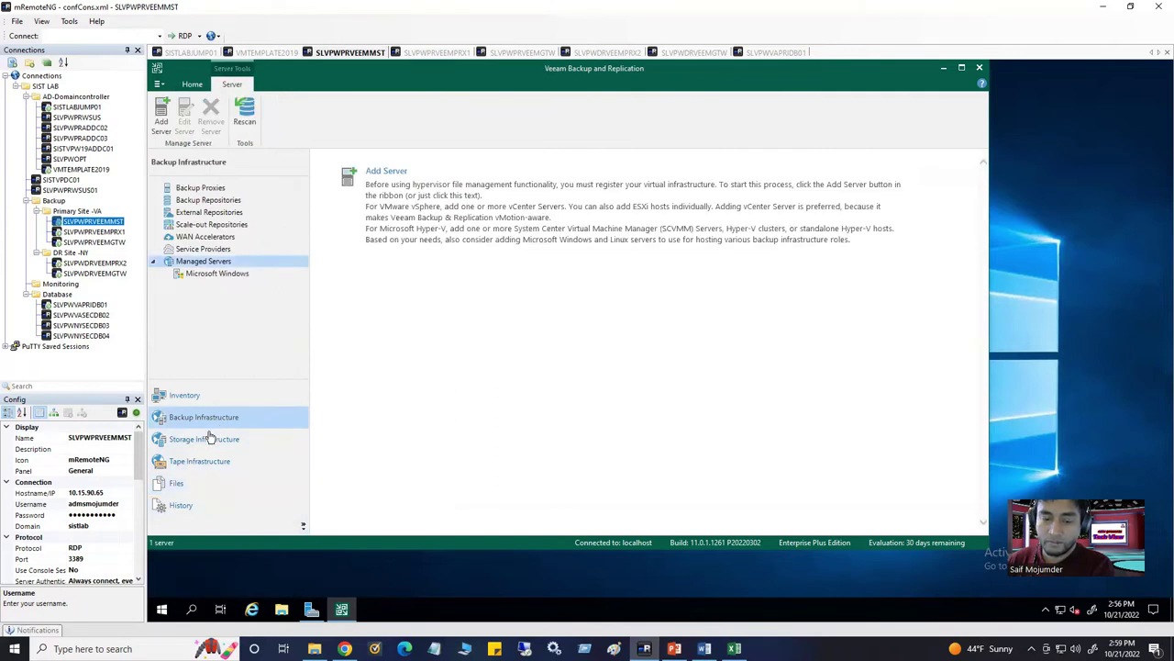
Change the SLVPWPRVEEMMST connection's Username in the Config panel to veeamsrv
left_click(124, 508)
left_click(115, 505)
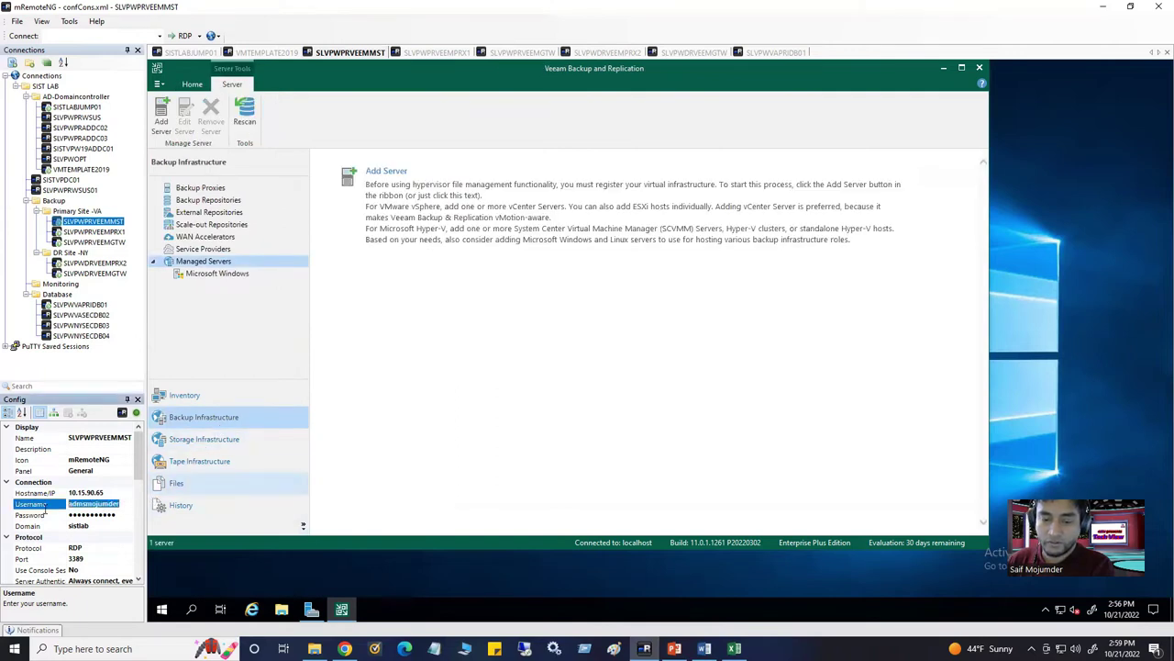
type("a")
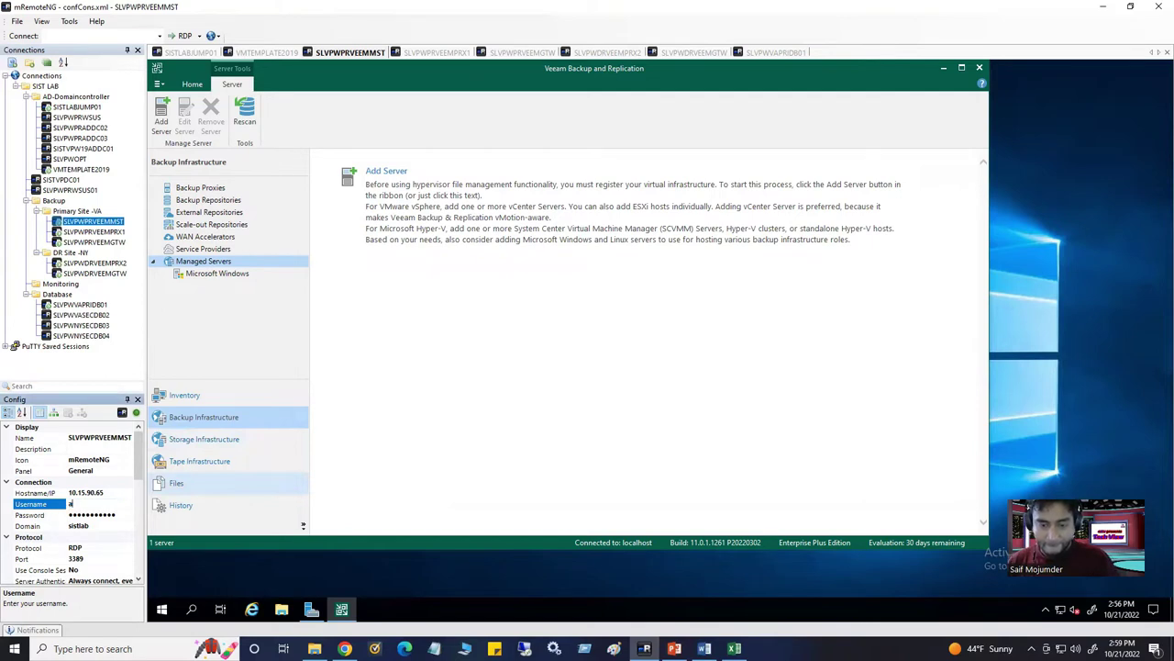
key("BackSpace")
type("veeamsrv")
left_click(630, 327)
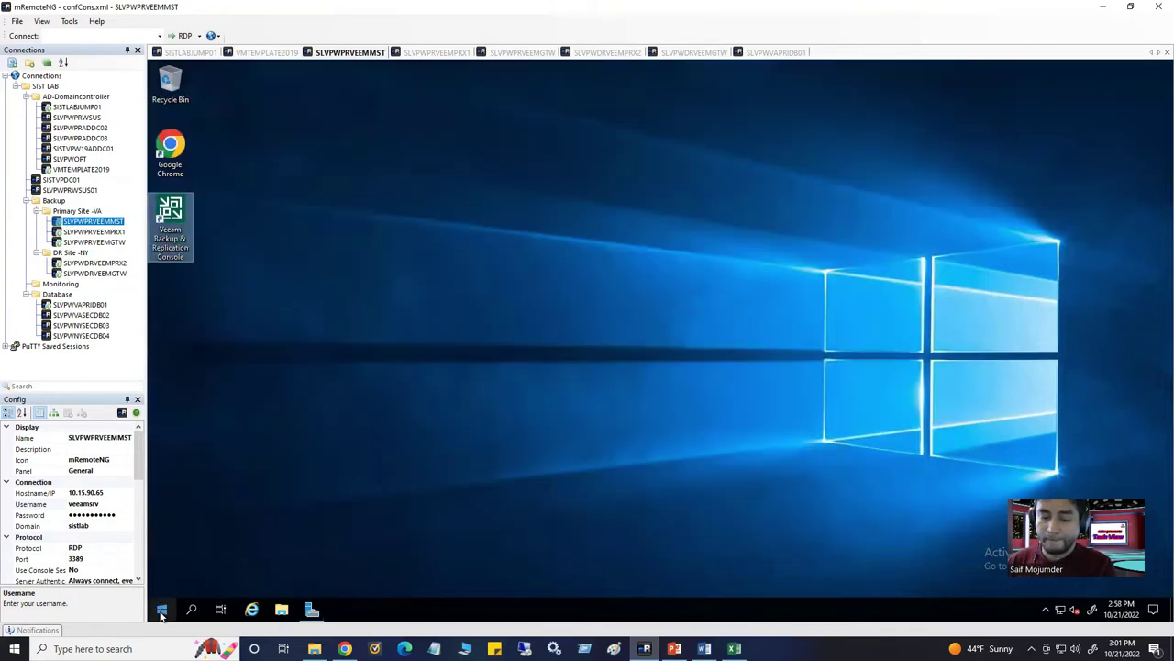
Sign out of the remote server, reconnect SLVPWPRVEEMMST as veeamsrv, and minimize Server Manager
left_click(161, 611)
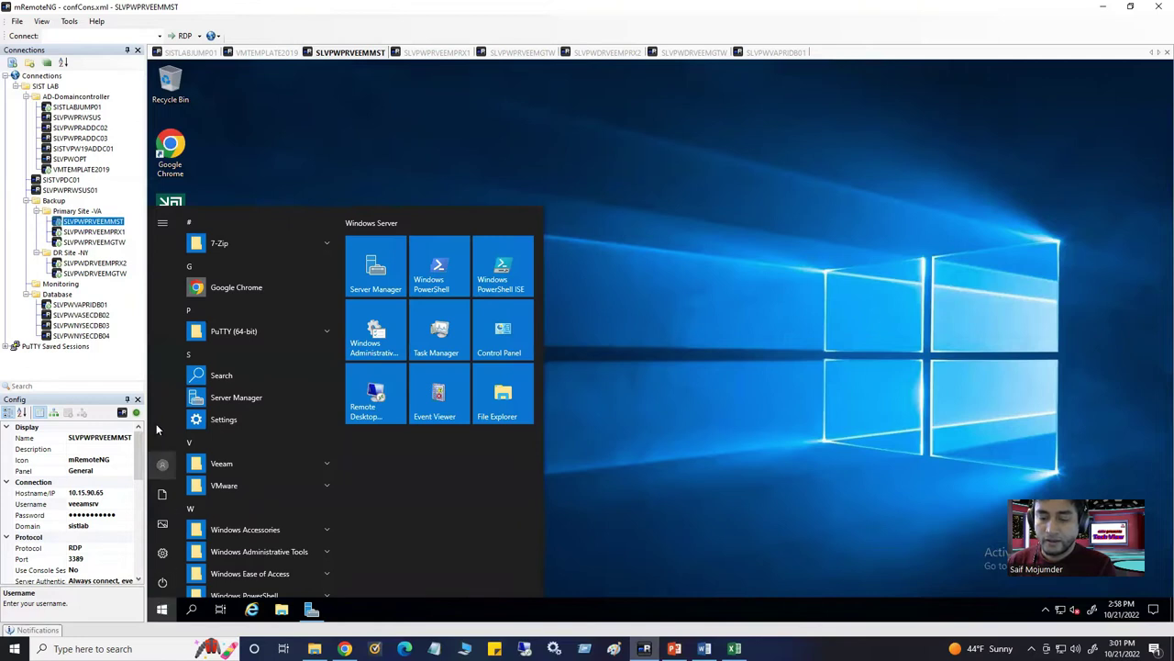
left_click(163, 465)
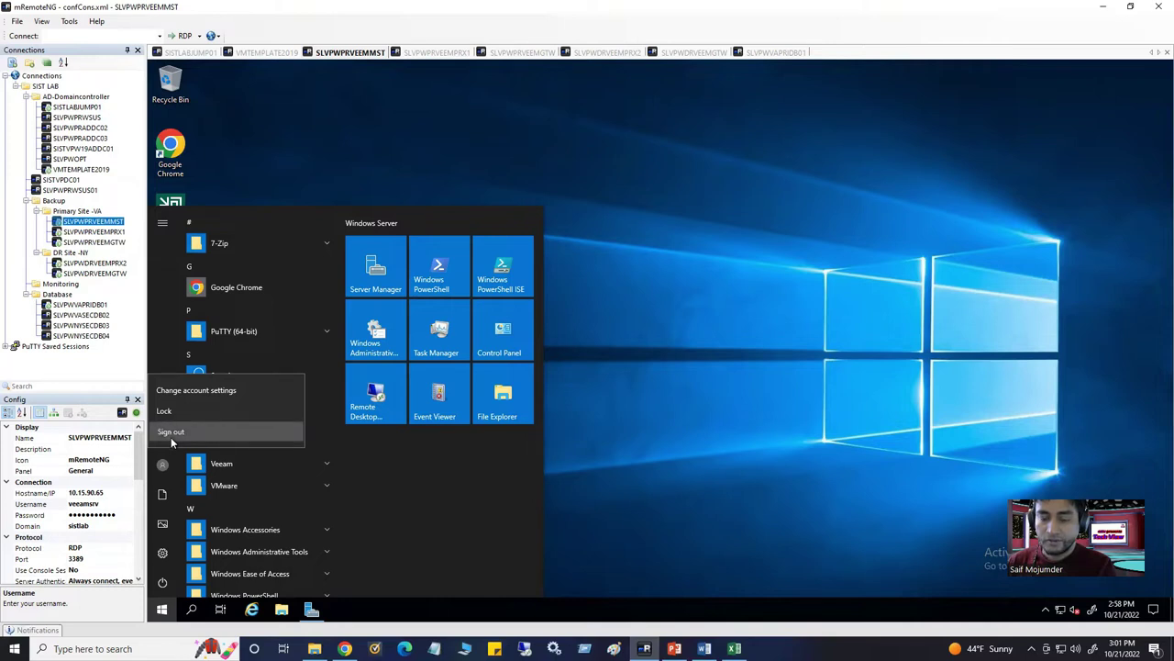
left_click(171, 439)
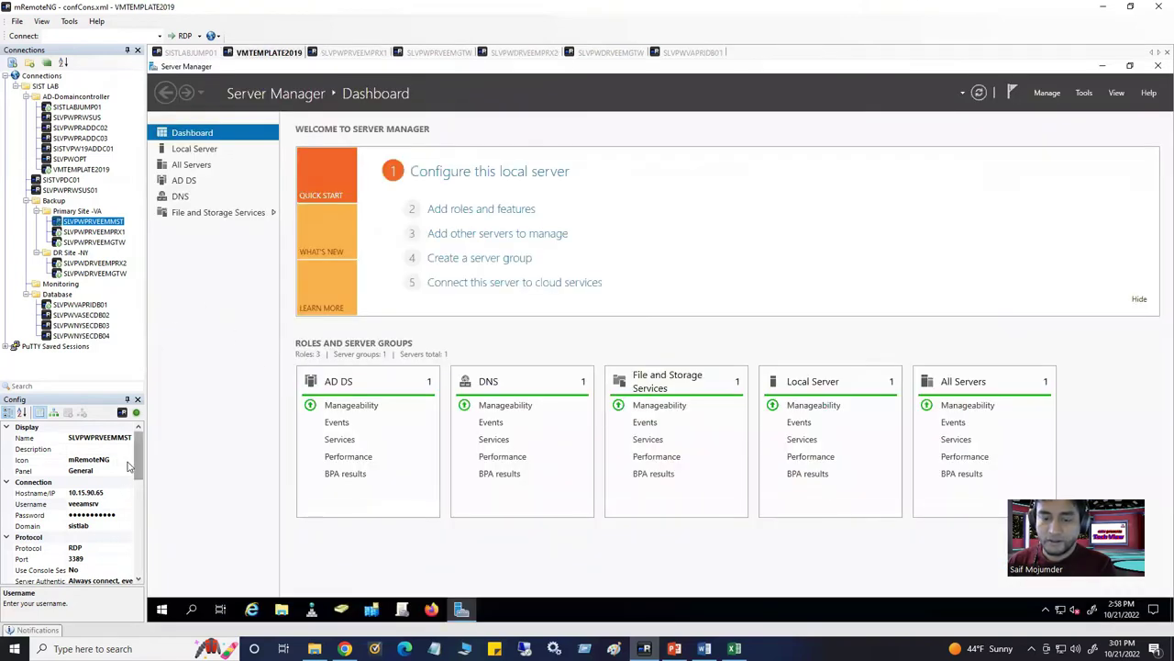
double_click(101, 225)
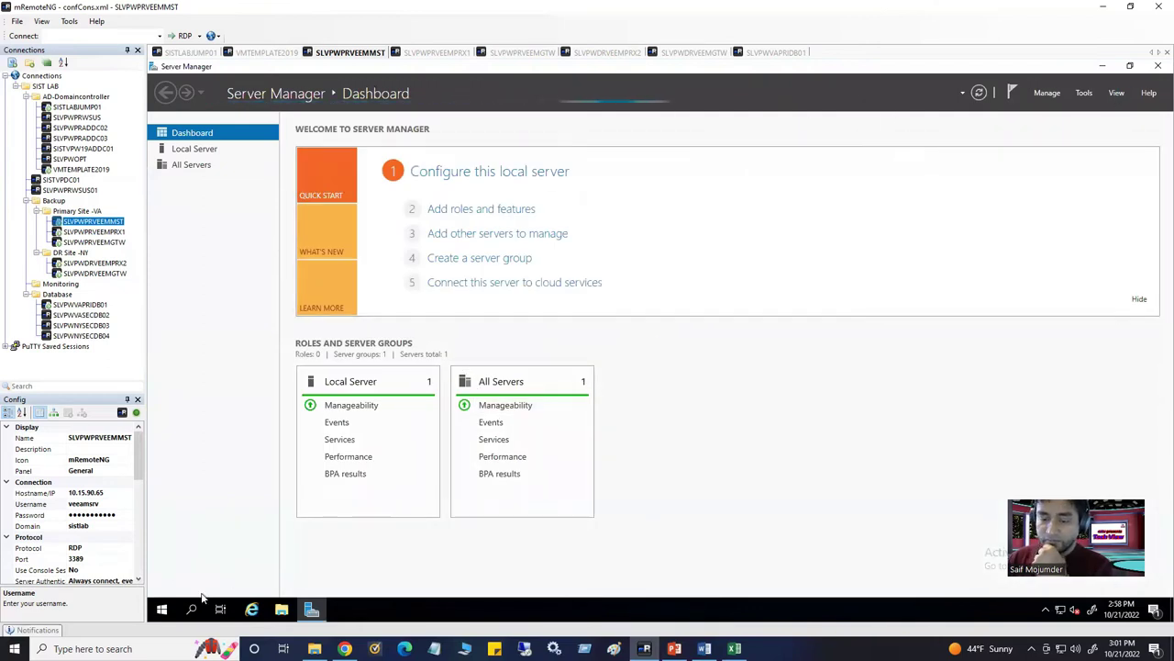
left_click(1102, 65)
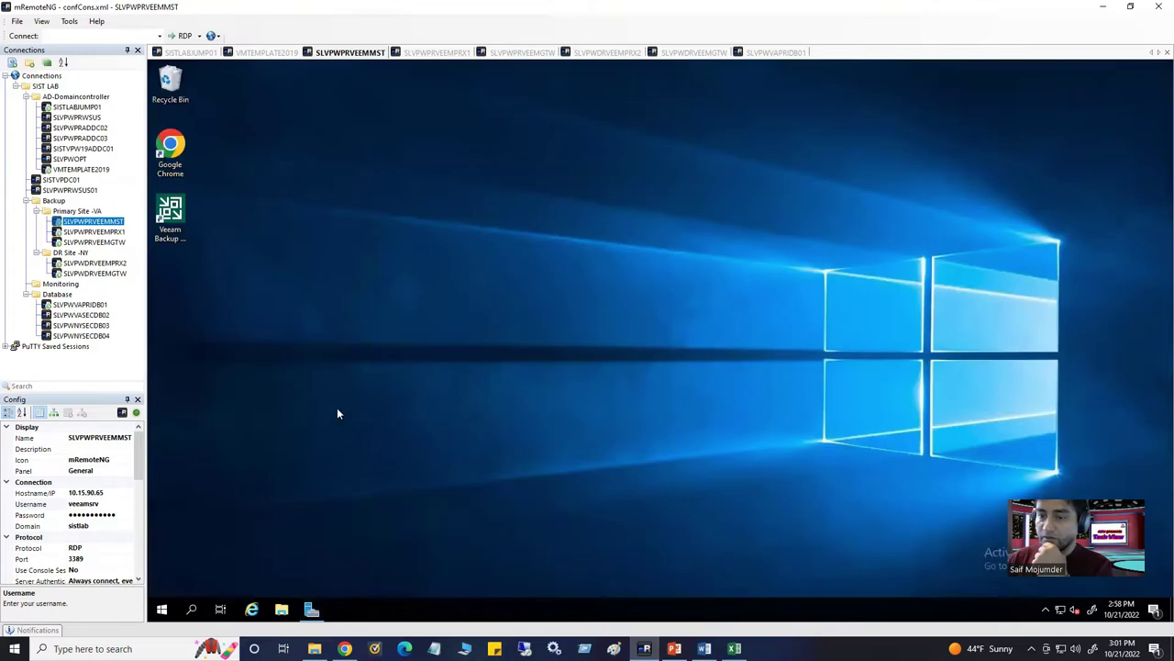
Launch the Veeam Backup & Replication console and connect to localhost using Windows session authentication
double_click(170, 213)
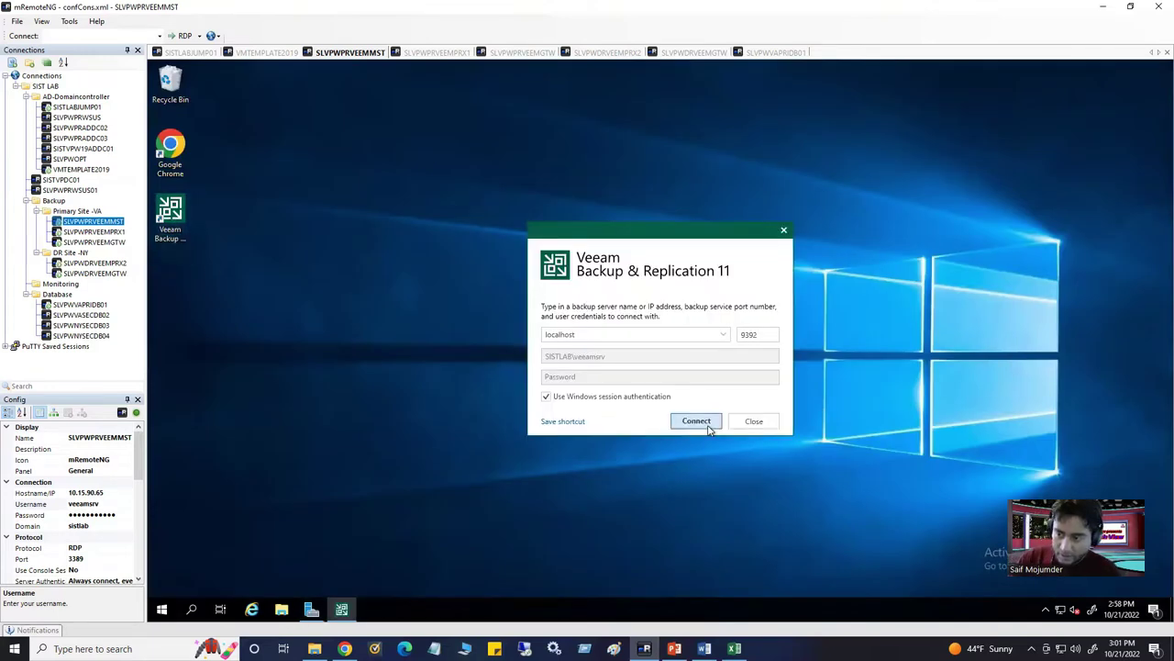
left_click(700, 422)
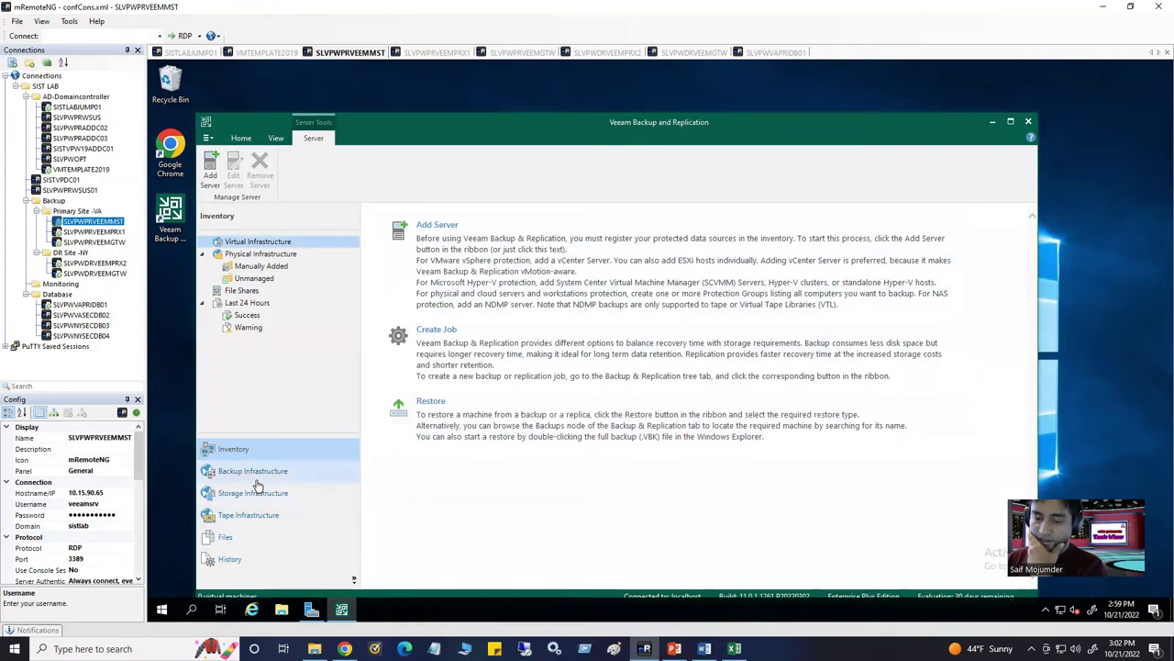
In Backup Infrastructure, bring up Add Server for Managed Servers from the ribbon
left_click(263, 473)
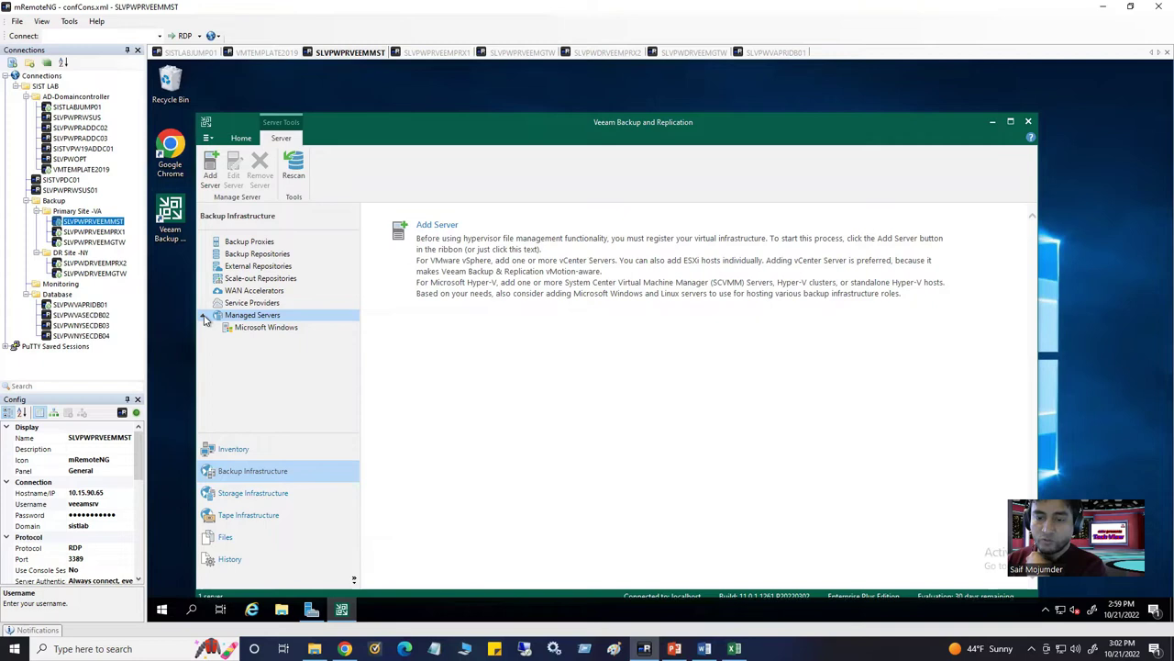
right_click(254, 321)
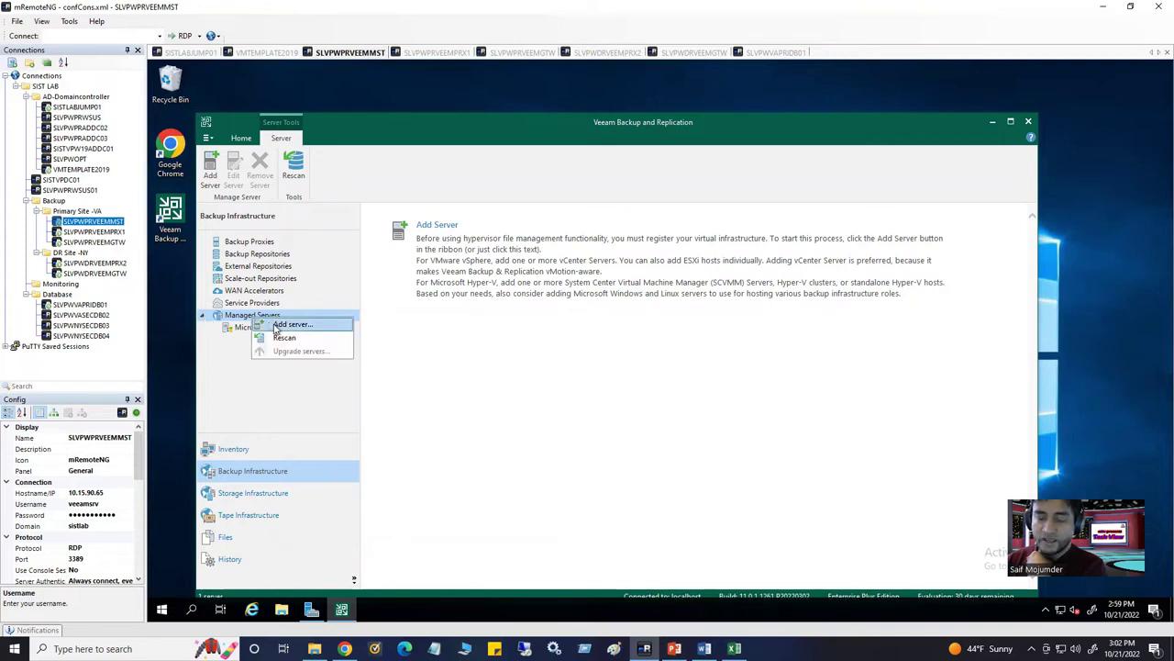
left_click(210, 174)
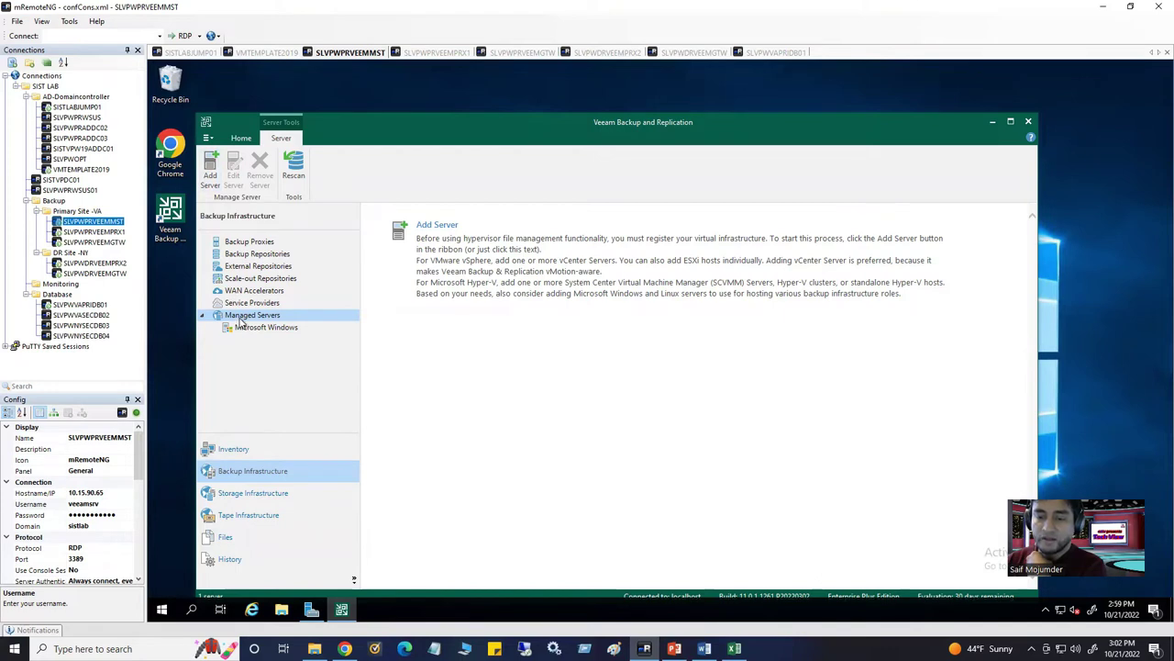
left_click(210, 176)
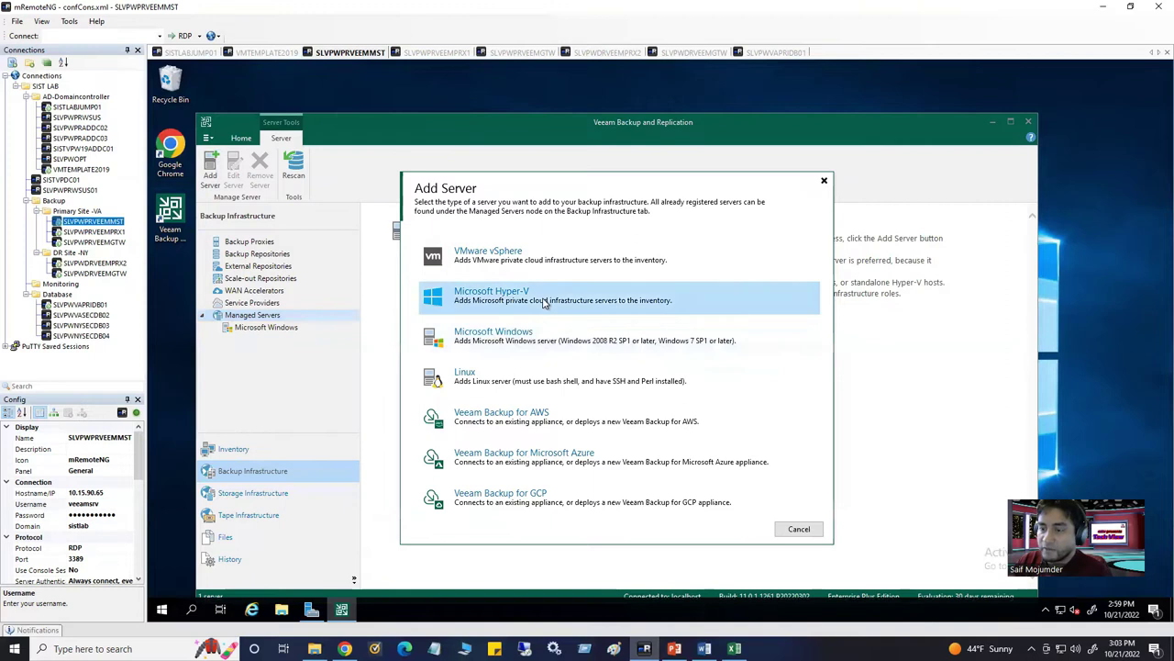
Browse the Microsoft Hyper-V option, then pick VMware vSphere and its vSphere server type
left_click(459, 299)
left_click(665, 265)
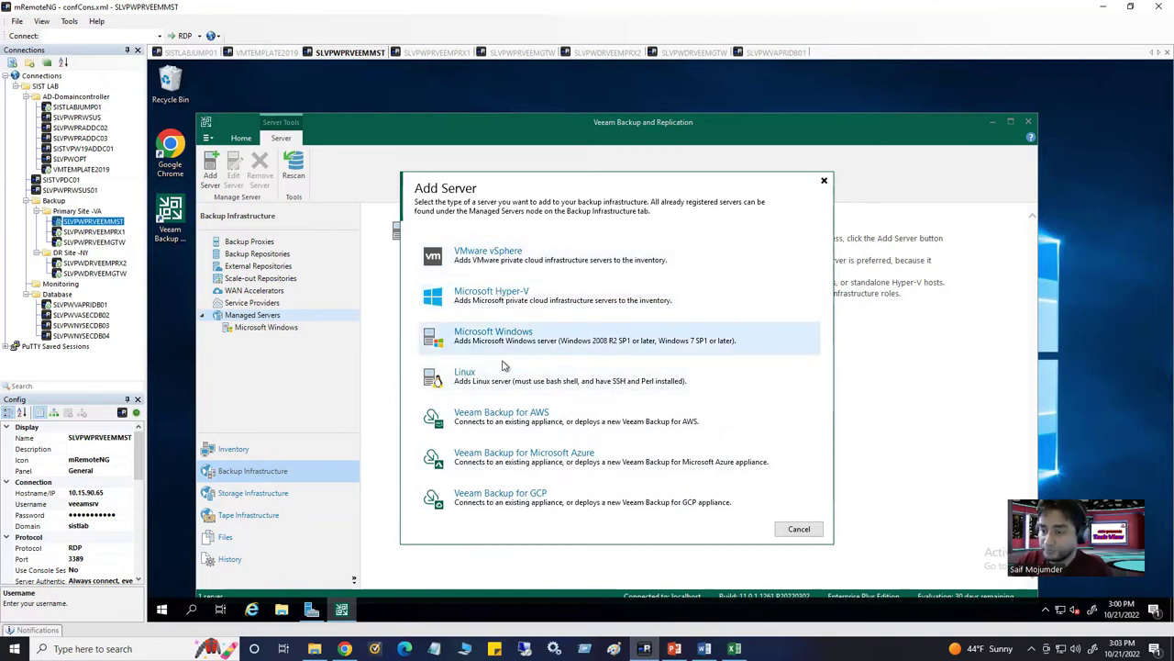
left_click(511, 261)
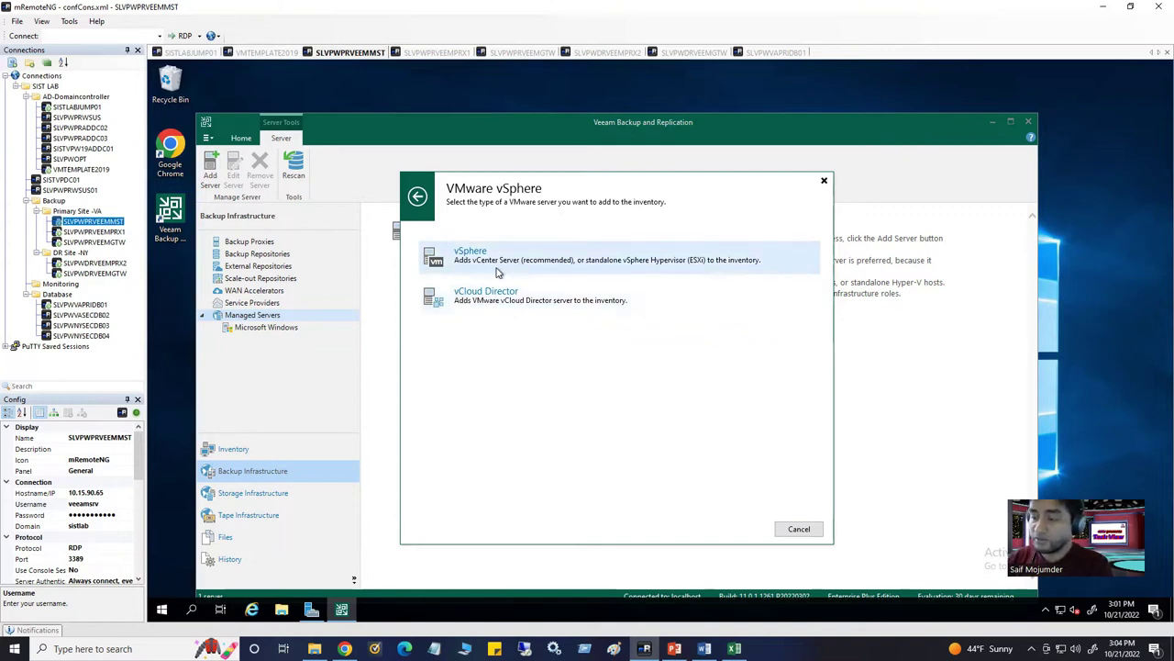
left_click(491, 261)
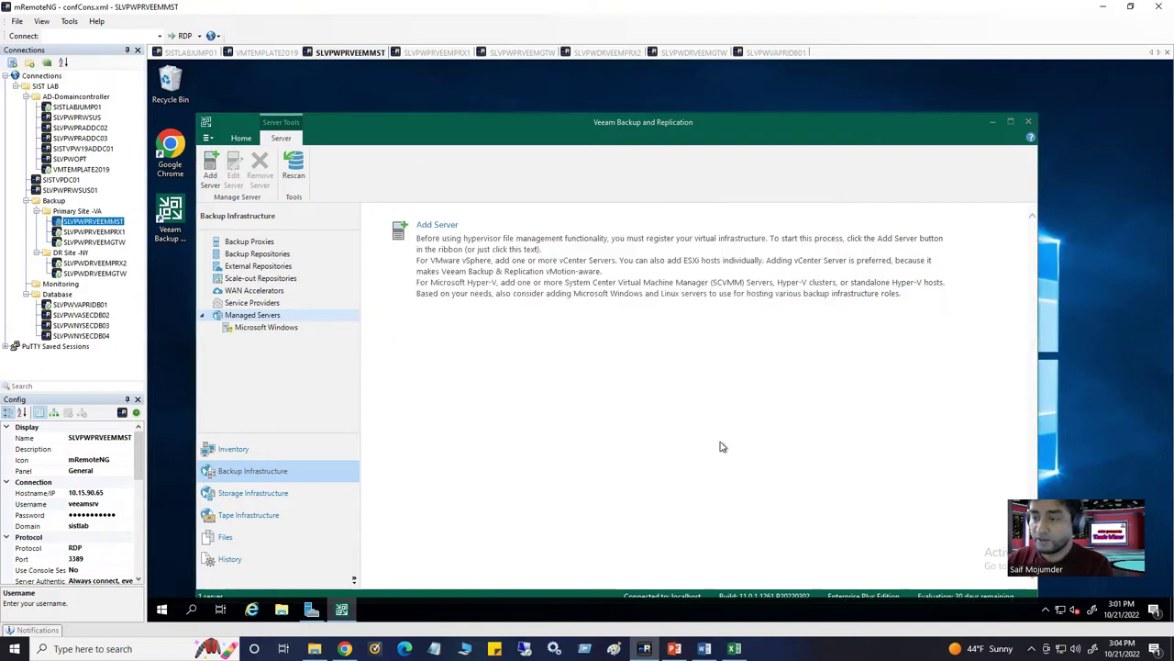
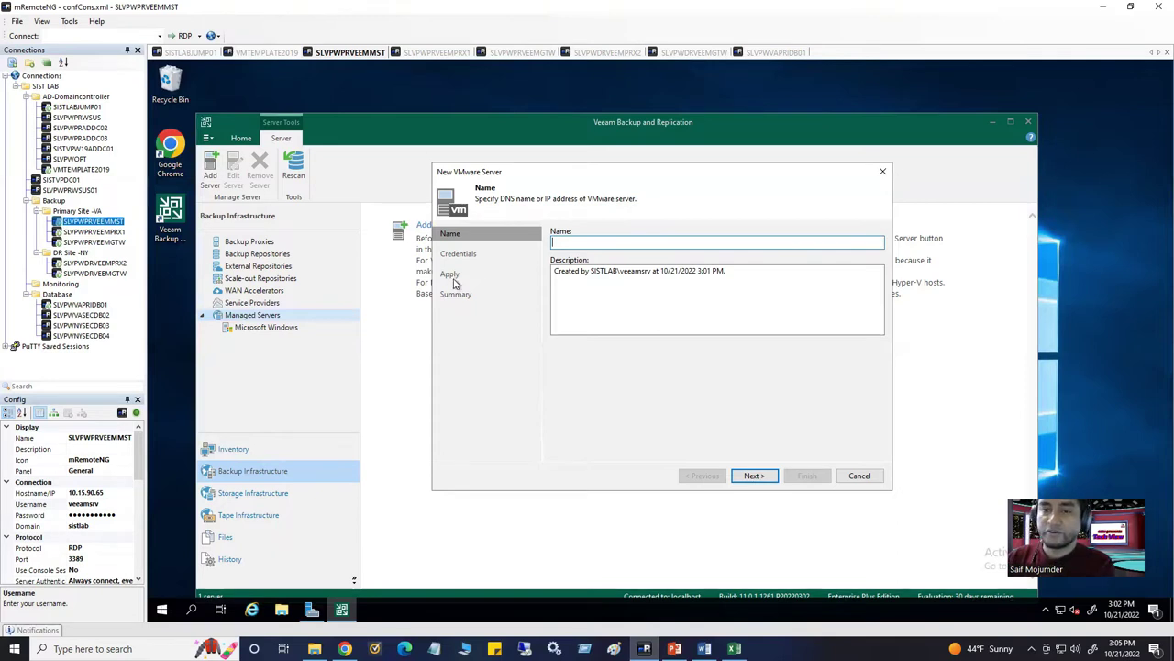
On the SISTLABJUMP01 session, go to vSphere Client's Administration > Single Sign On > Users and Groups page
left_click(200, 55)
scroll(341, 218, "up", 3)
left_click(320, 125)
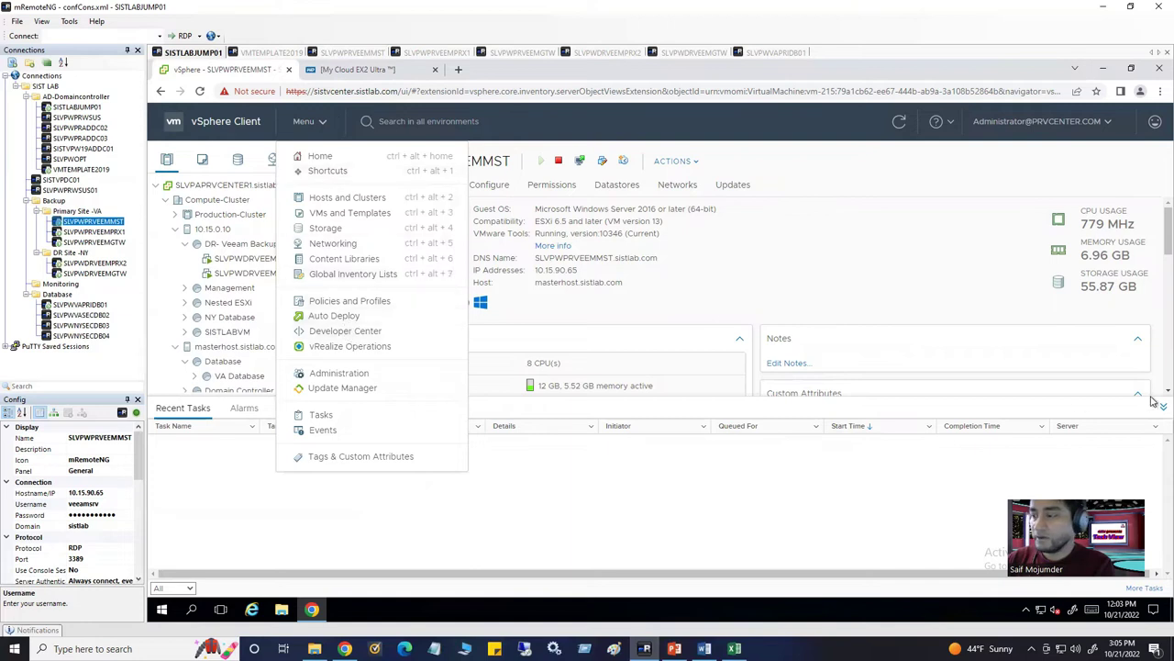
key("Escape")
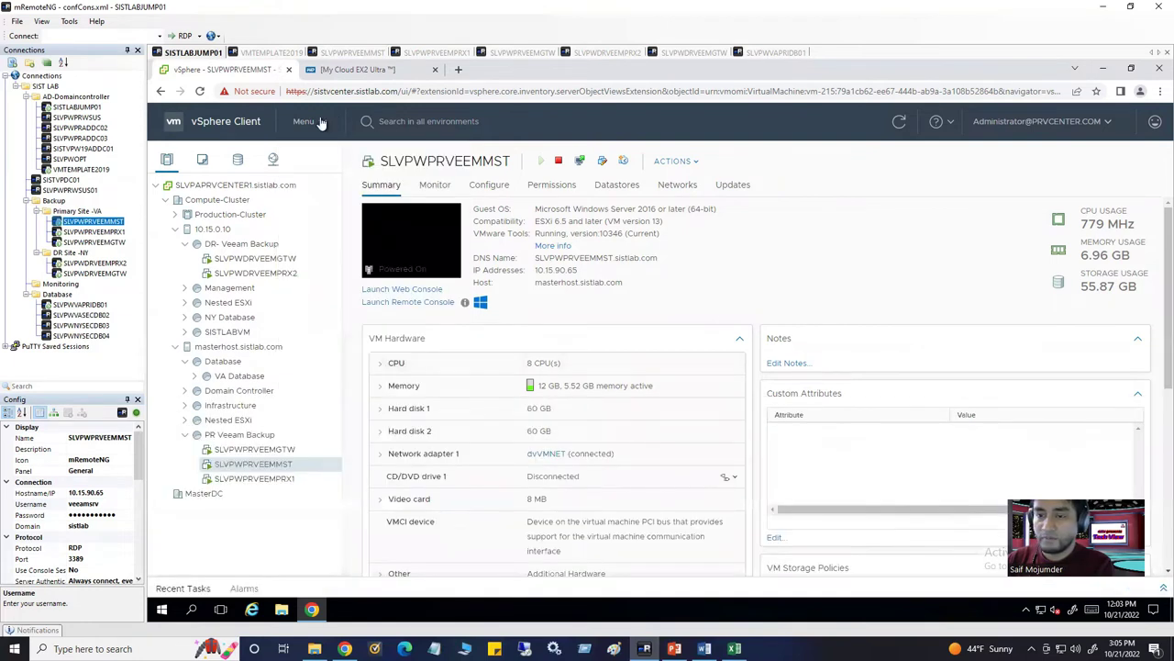
left_click(316, 123)
left_click(340, 375)
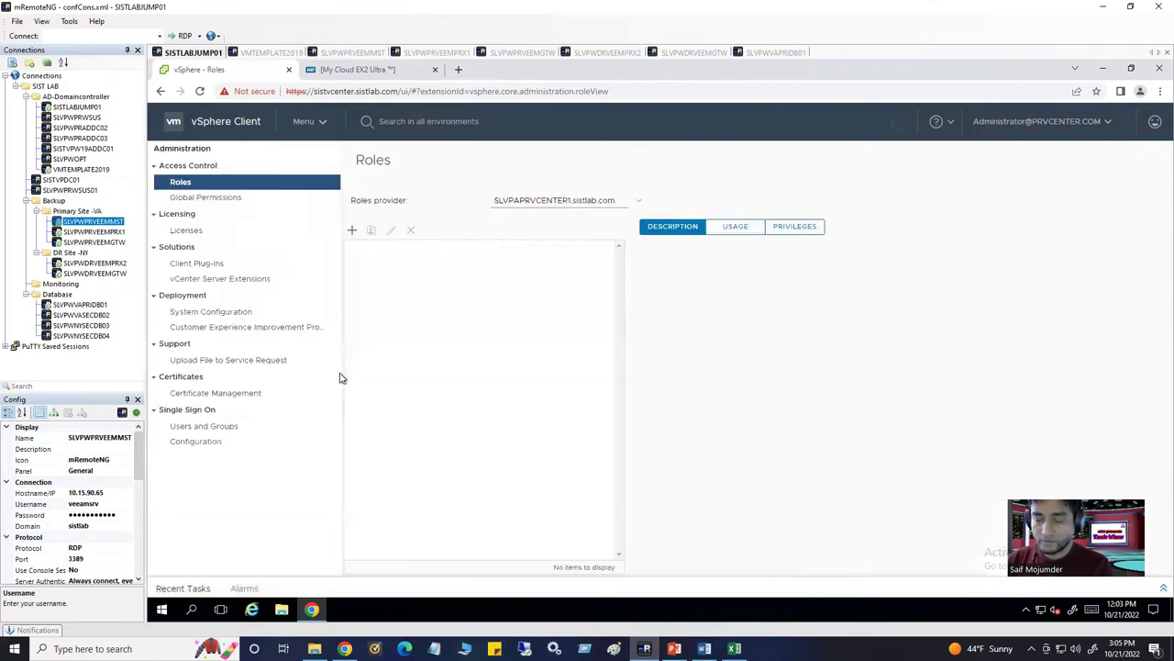
left_click(228, 430)
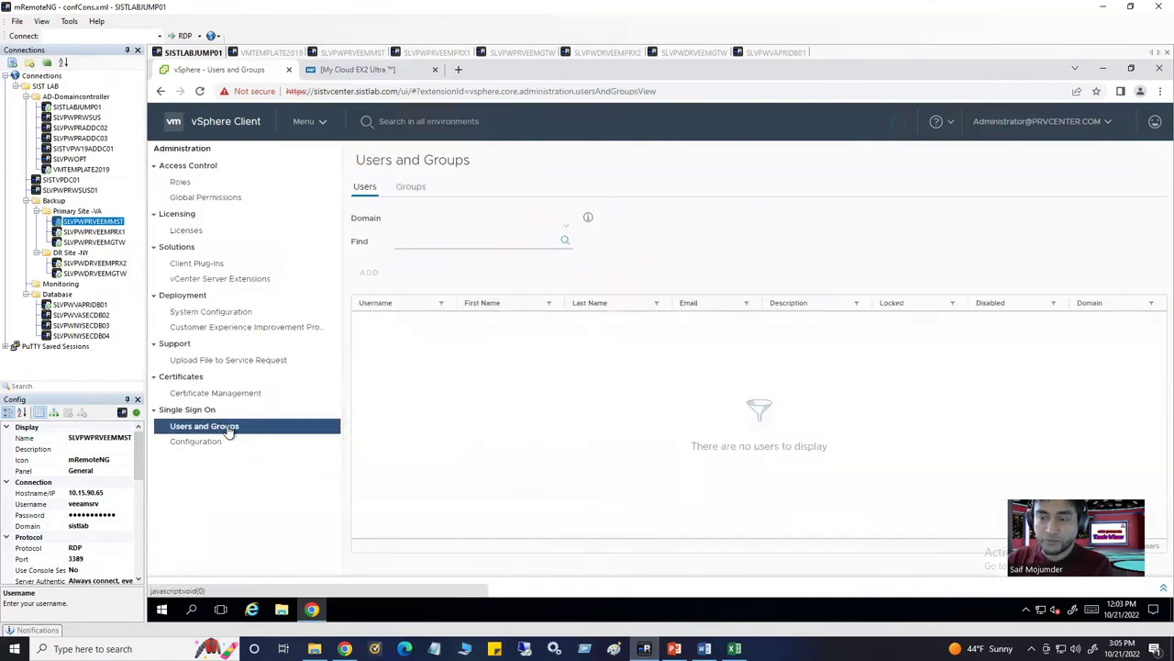
Show the single sign-on Groups list and page through both pages of groups
left_click(412, 187)
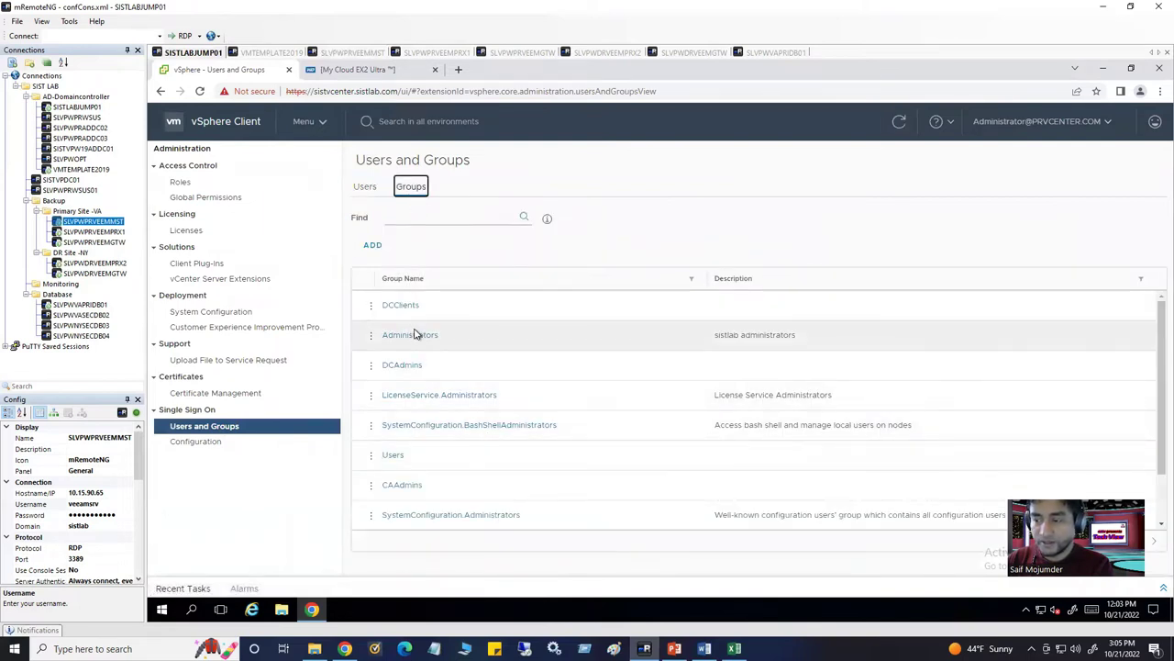
scroll(473, 492, "down", 1)
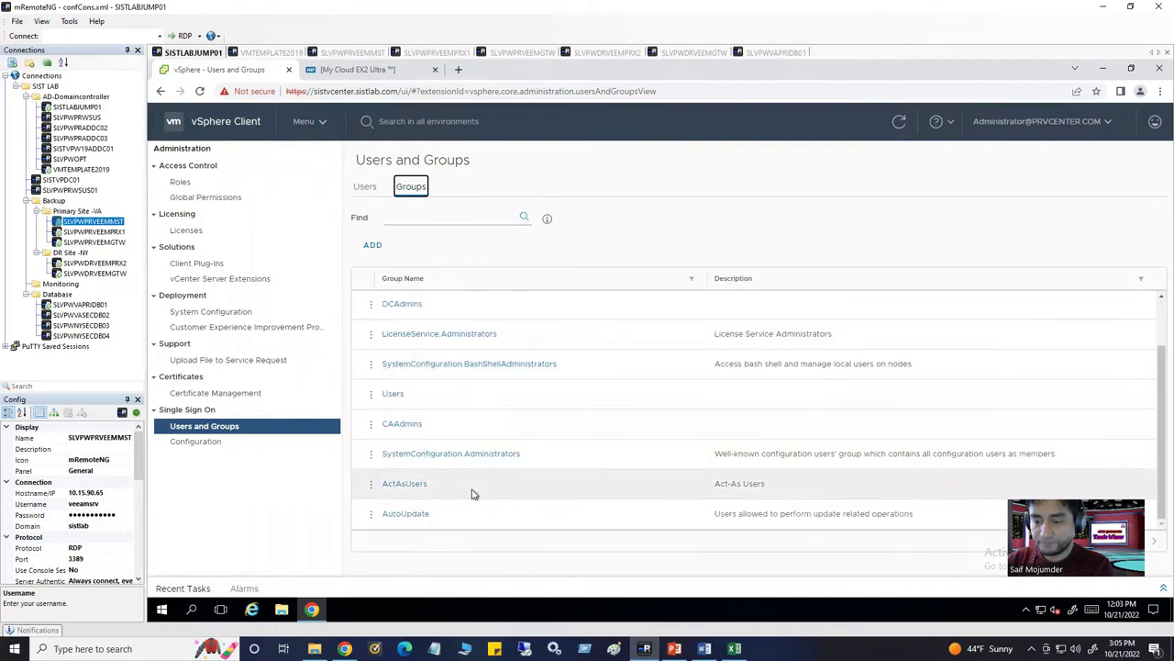
scroll(643, 490, "up", 1)
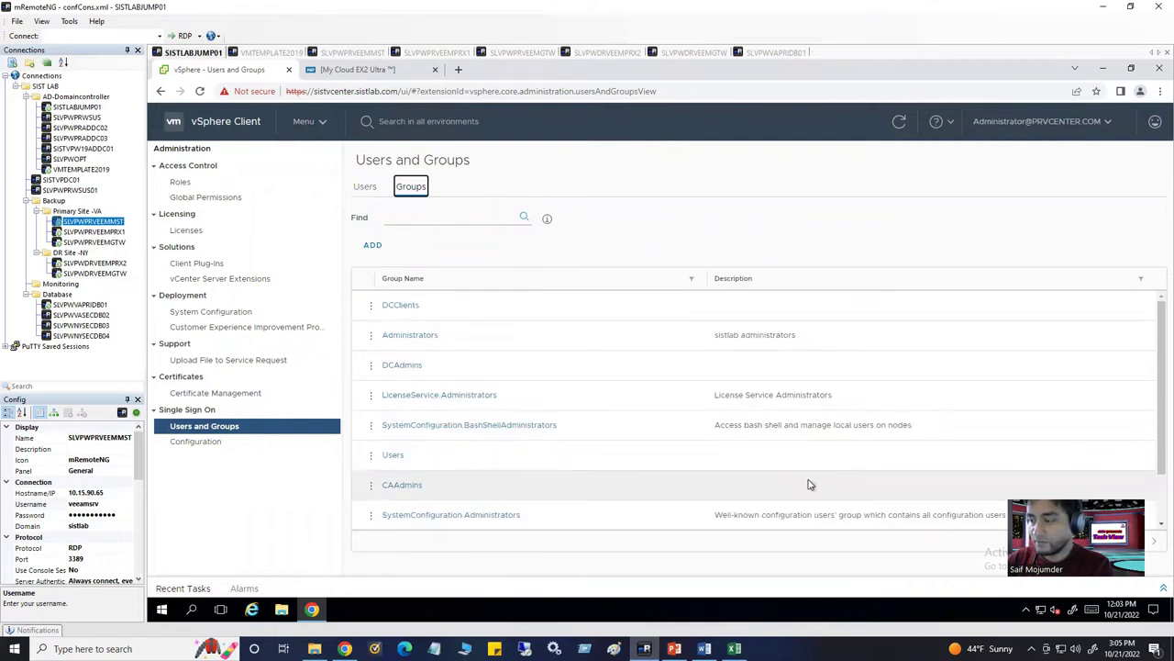
left_click(1138, 543)
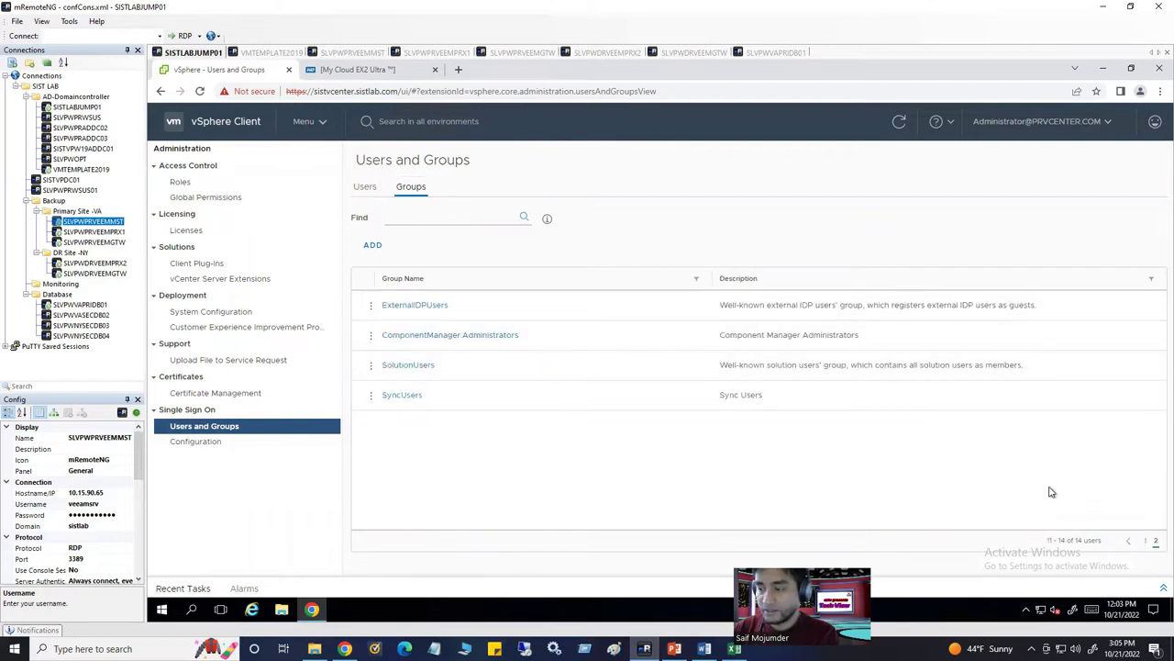
left_click(1145, 542)
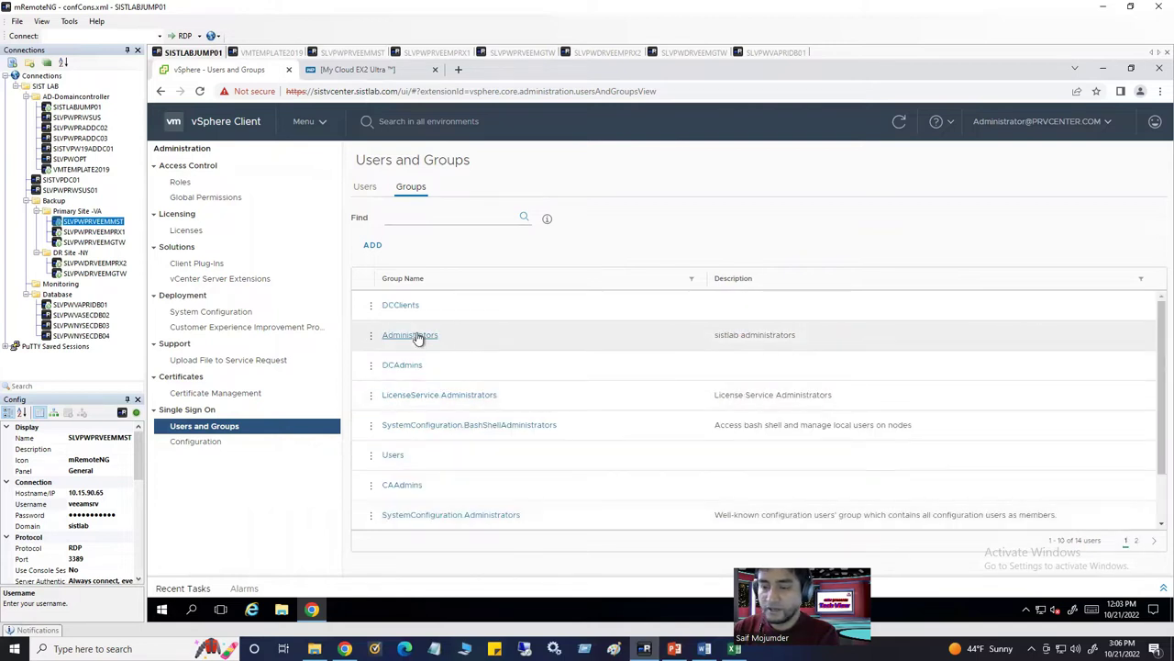
Open the Administrators group and highlight its members, Administrator and Administrators
left_click(371, 335)
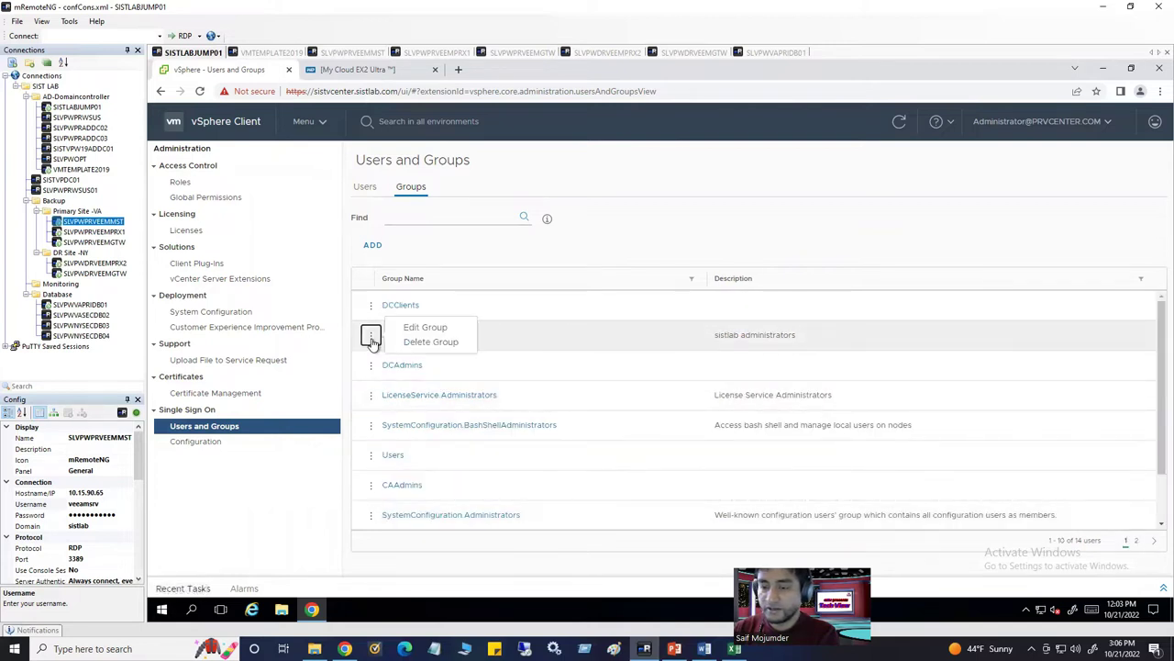
left_click(522, 340)
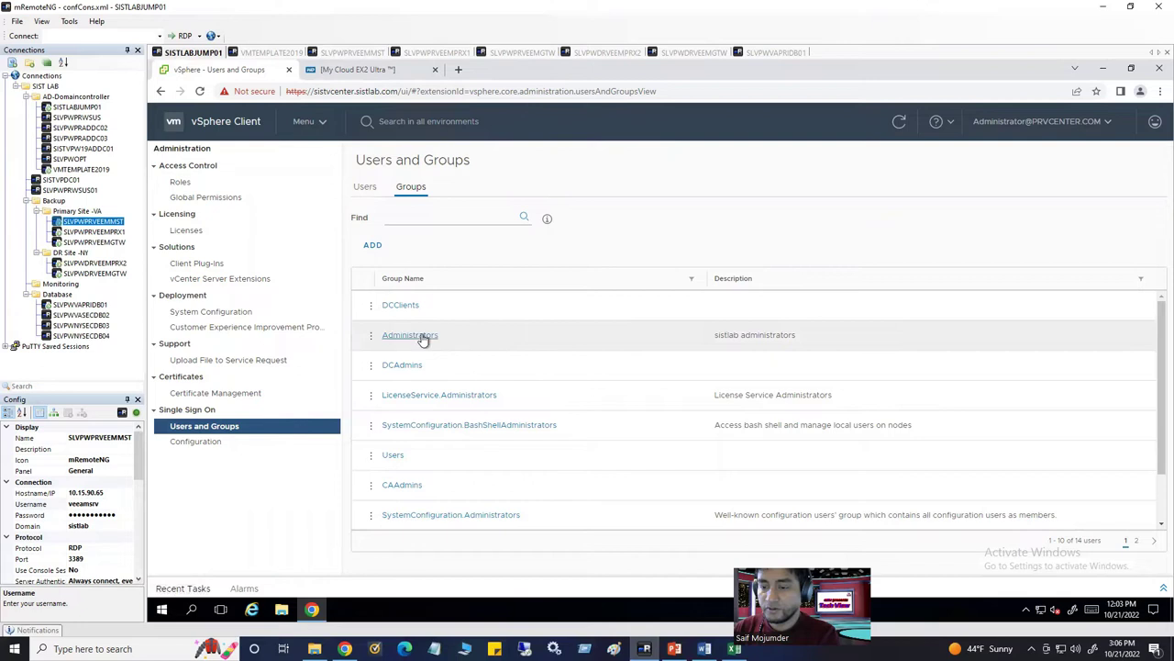
left_click(424, 337)
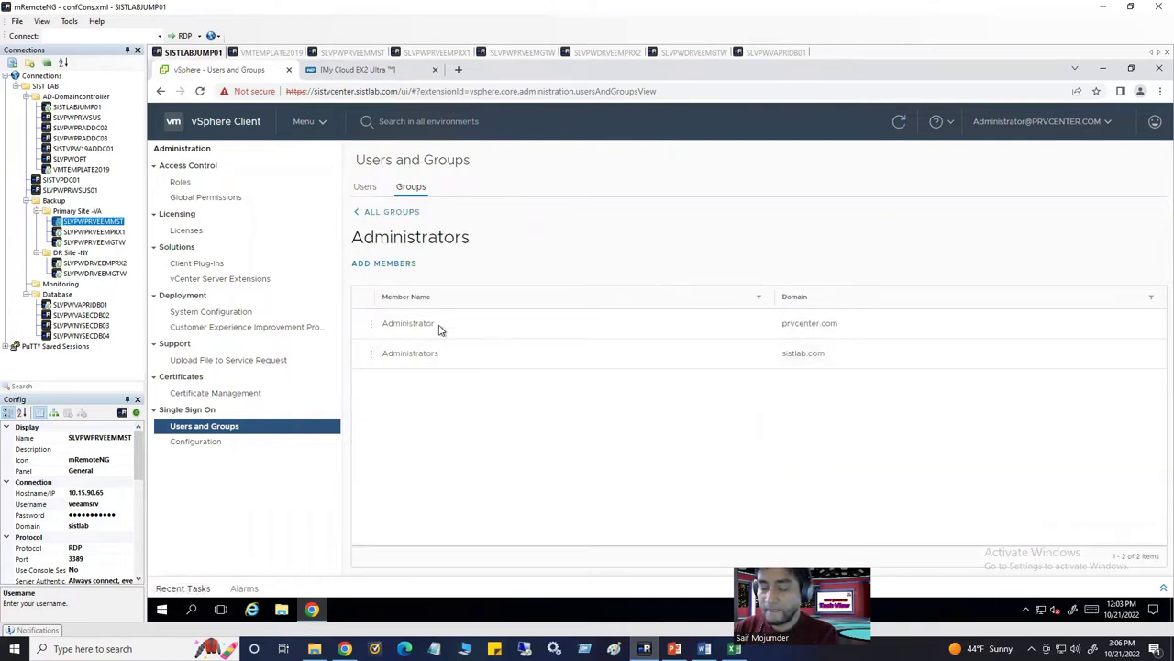
left_click_drag(384, 322, 856, 328)
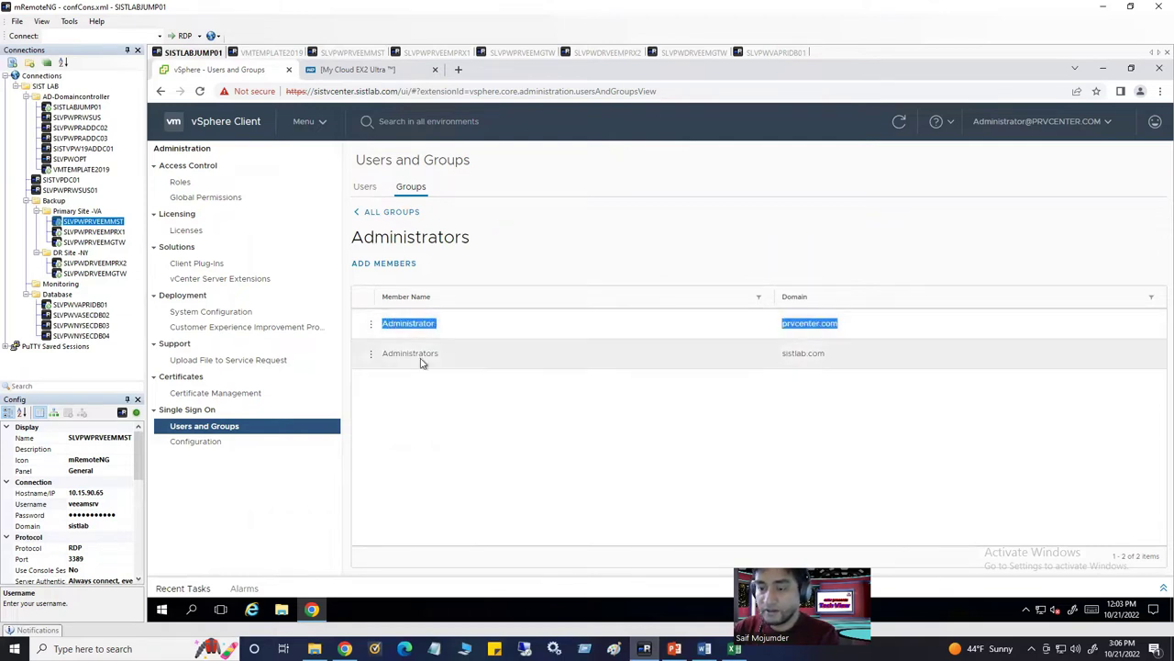
left_click_drag(384, 353, 802, 353)
Change the Administrators group description to 'Veeam Service Account'
left_click(439, 437)
left_click(393, 264)
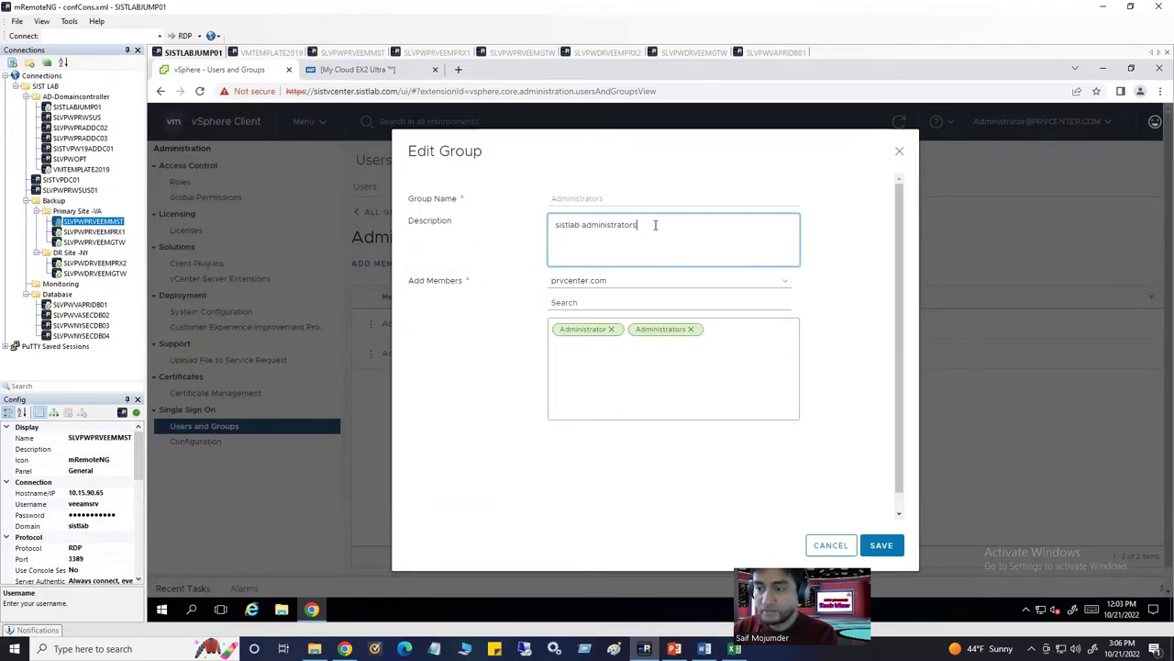
left_click_drag(652, 224, 485, 220)
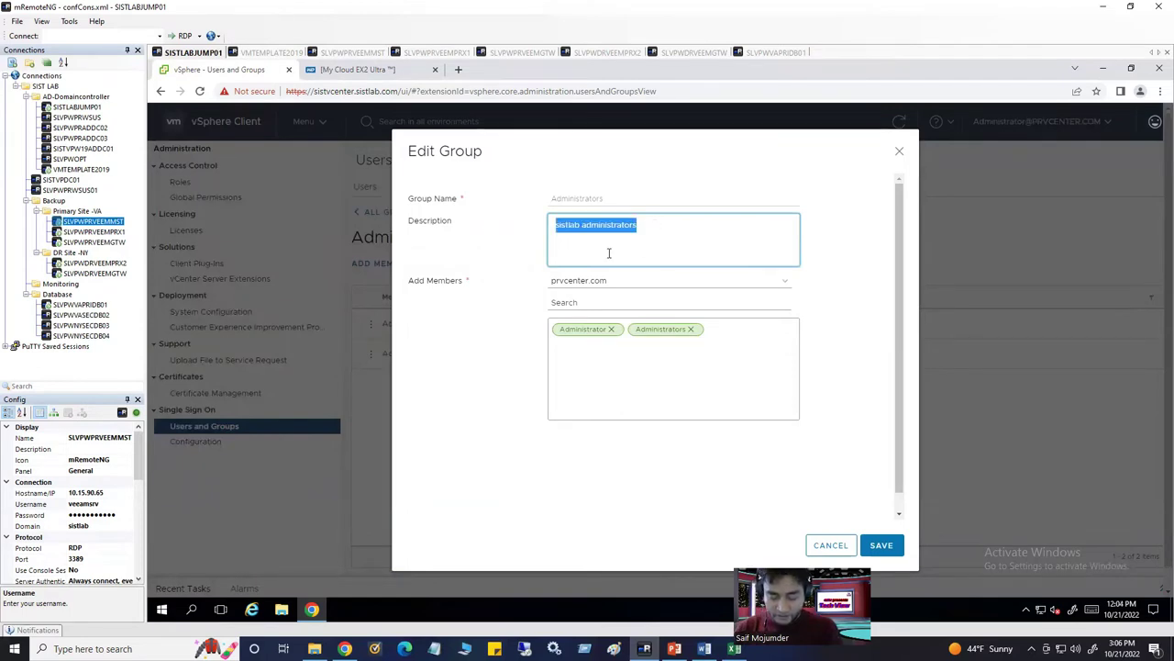
type("Veeam Service Account")
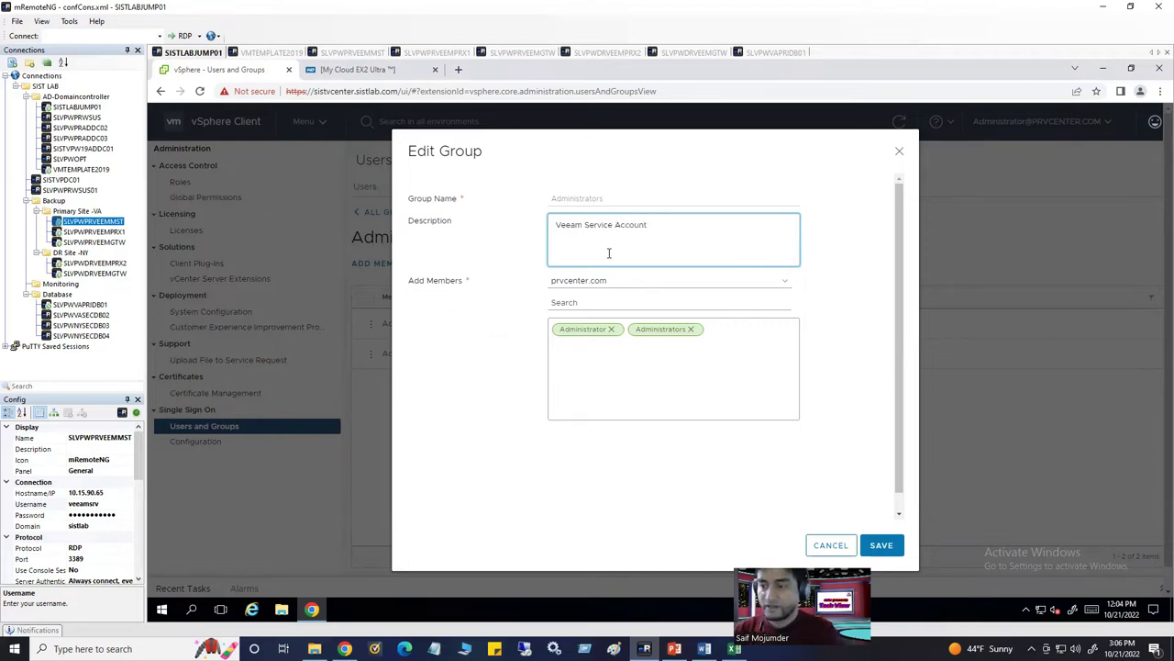
left_click(582, 271)
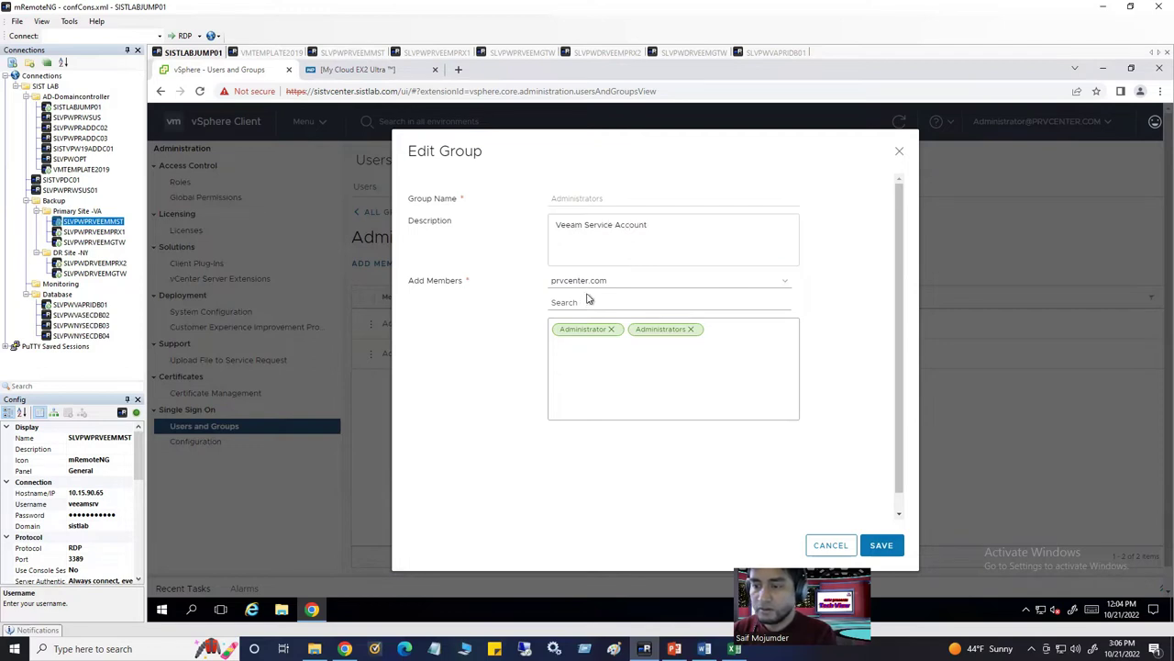
Set the member domain to sistlab.com
left_click(618, 283)
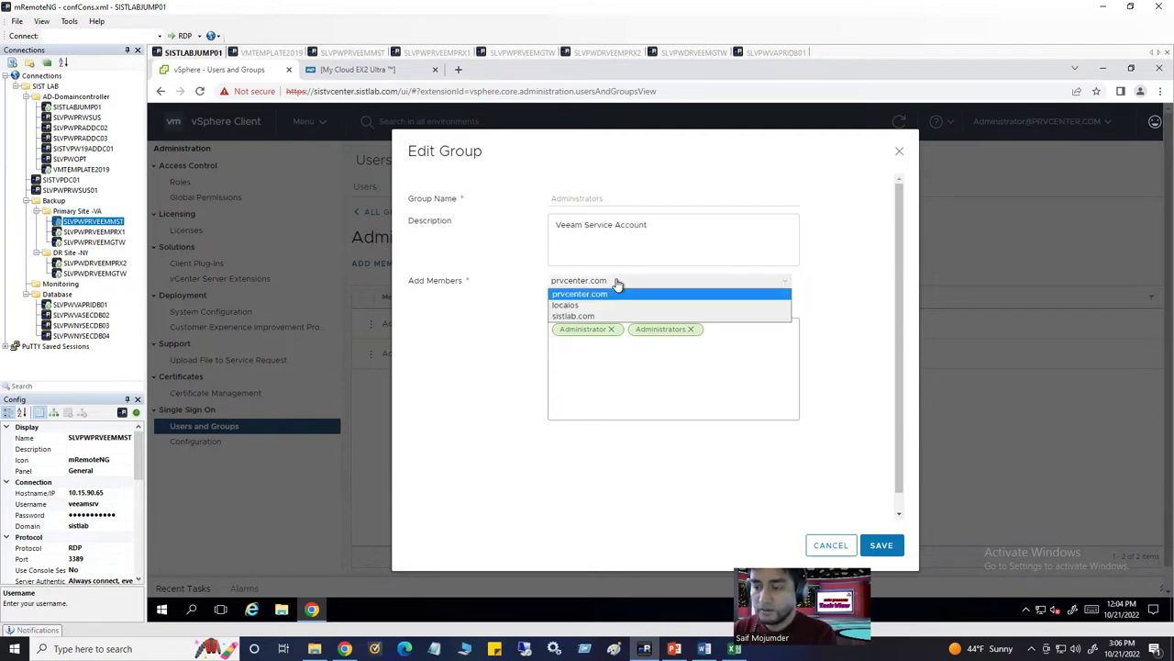
left_click(616, 282)
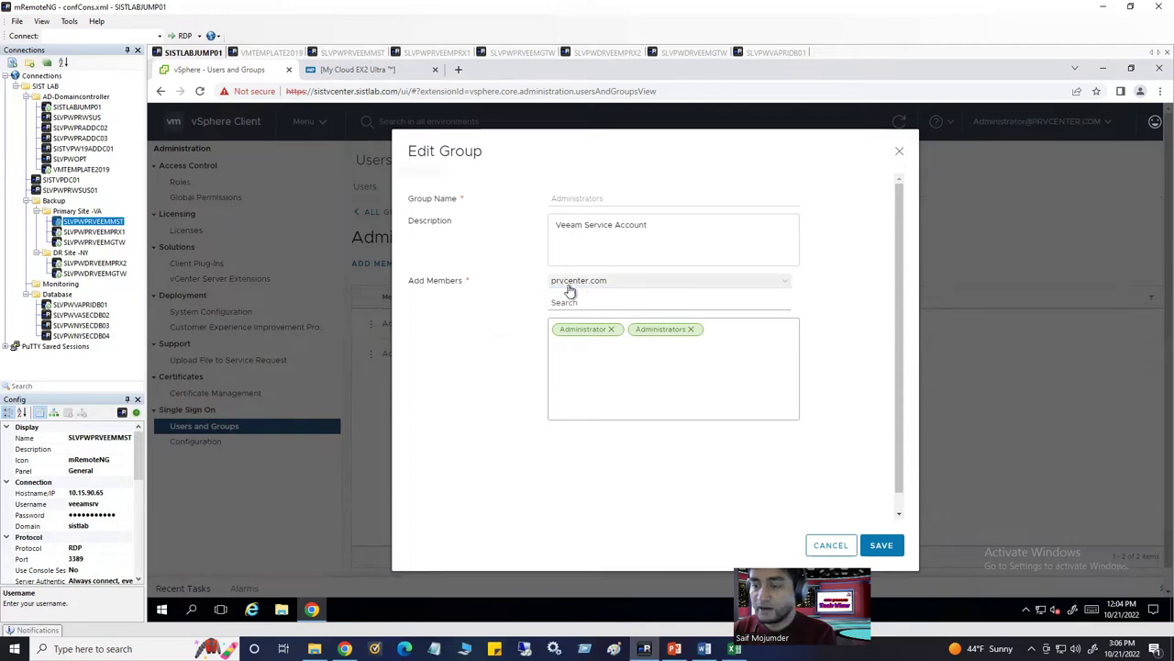
left_click(618, 286)
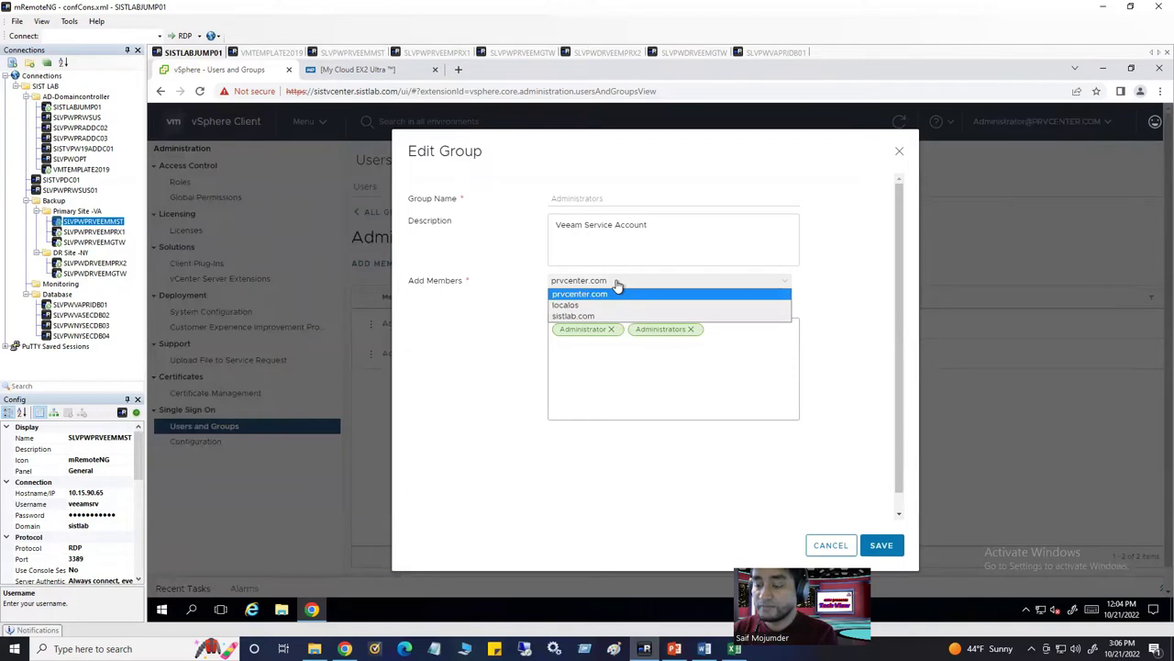
left_click(618, 286)
left_click(617, 287)
left_click(618, 286)
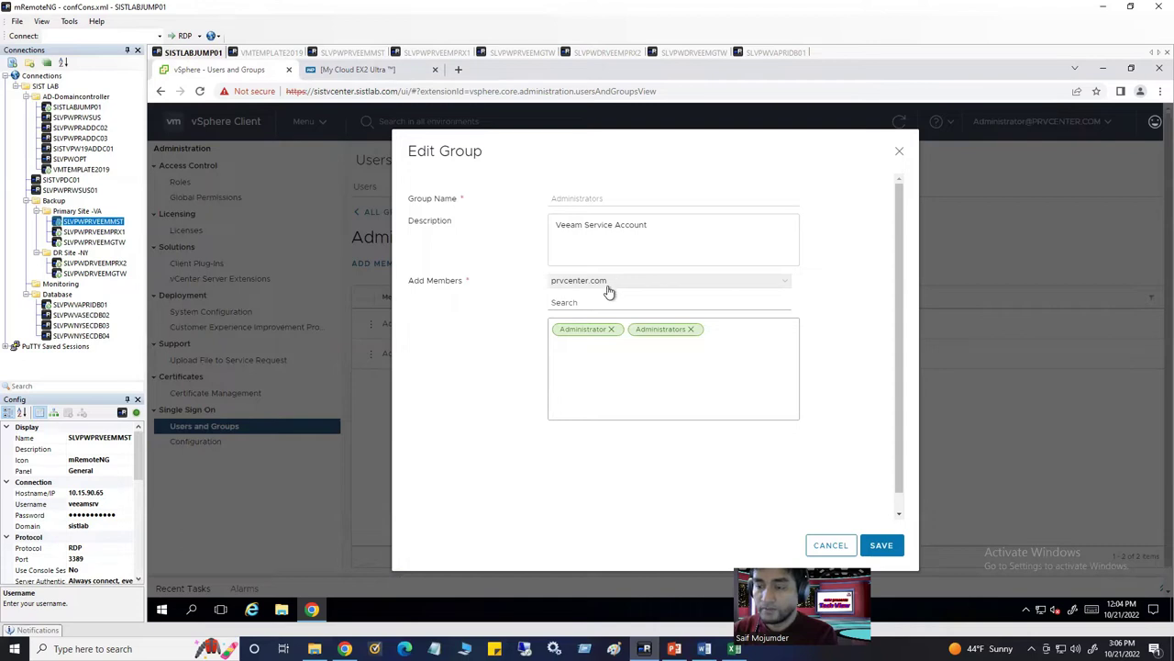
left_click(613, 286)
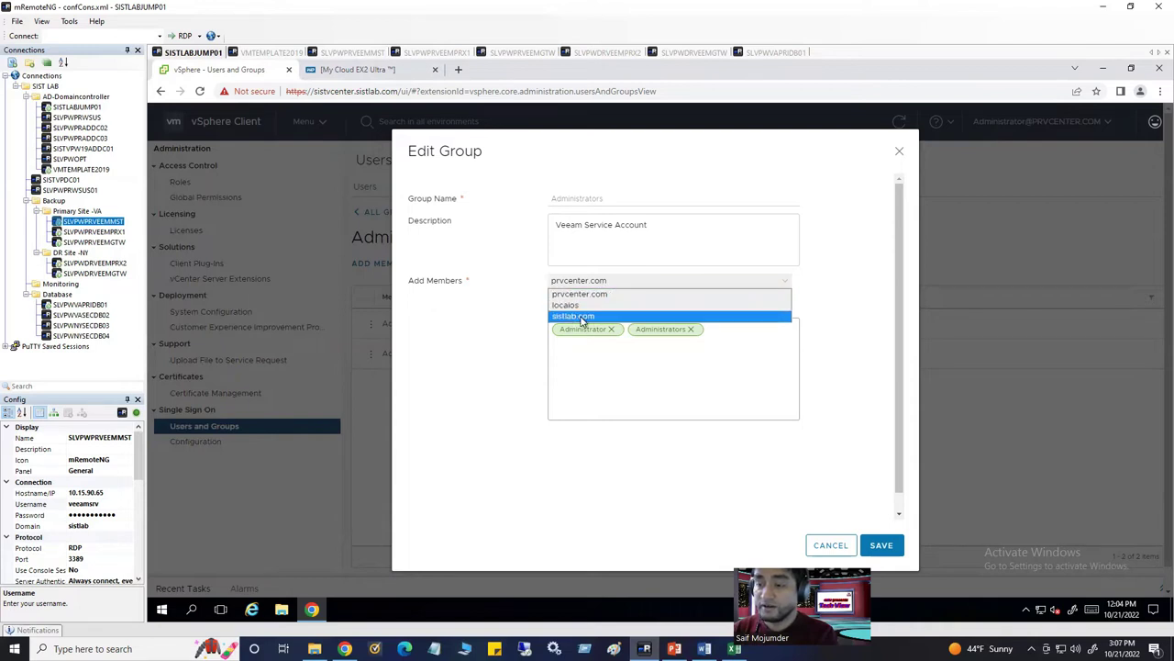
left_click(581, 317)
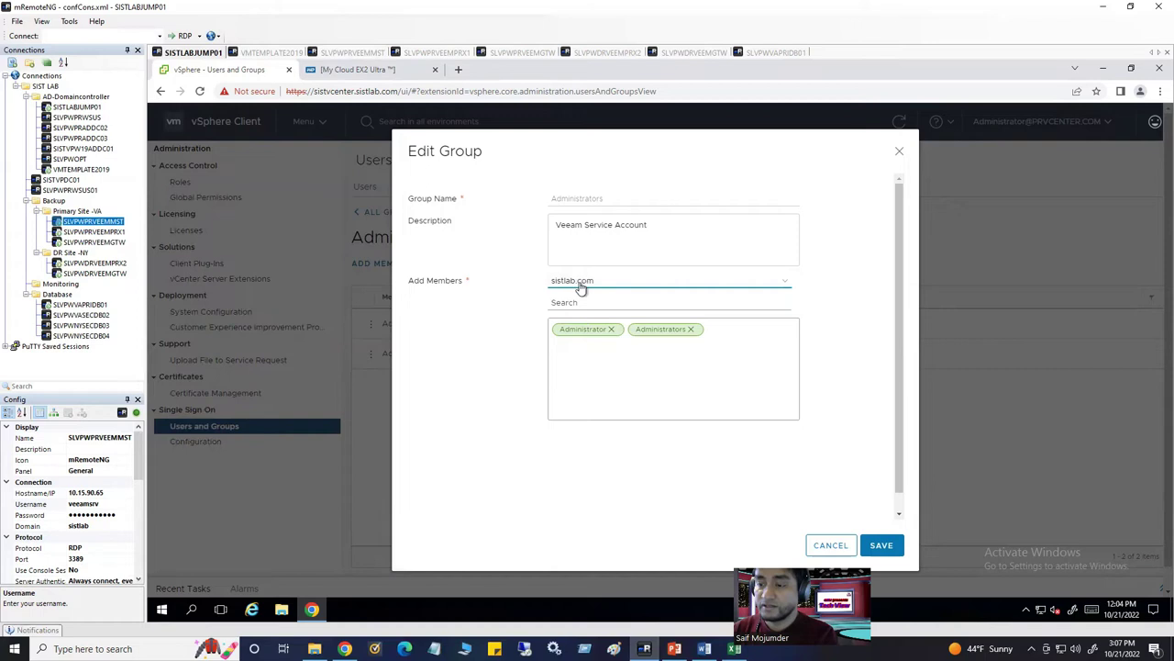
Search 'veea', add the Veeam service account, save the group, then return to VMTEMPLATE2019
left_click(572, 305)
type("veeam")
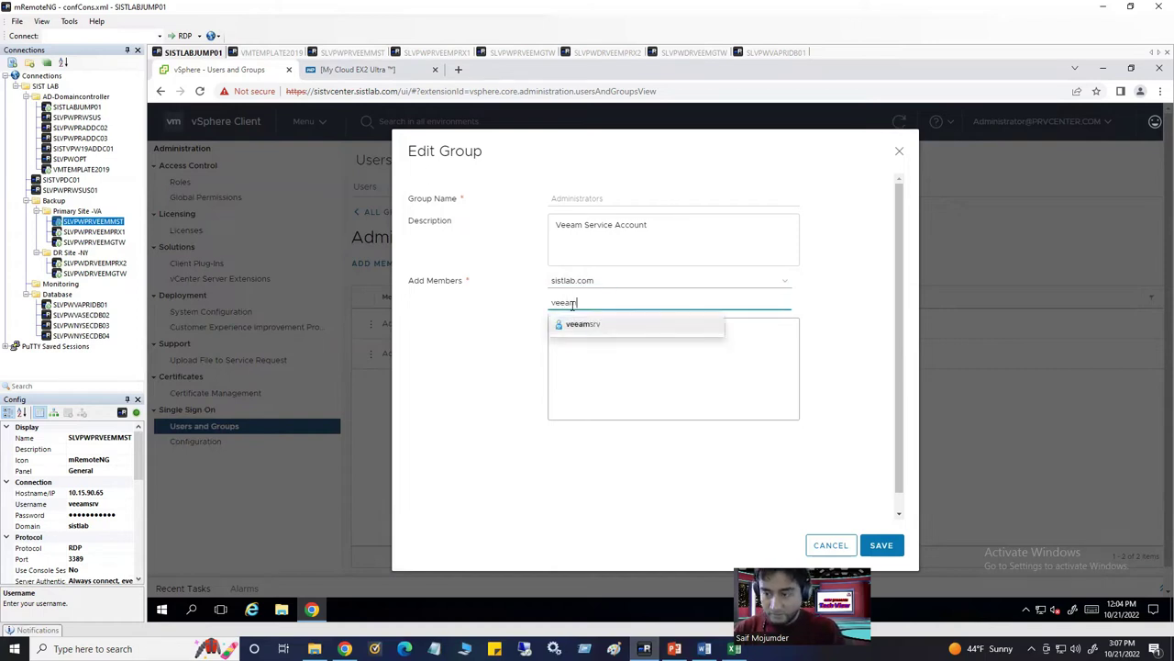
left_click(602, 331)
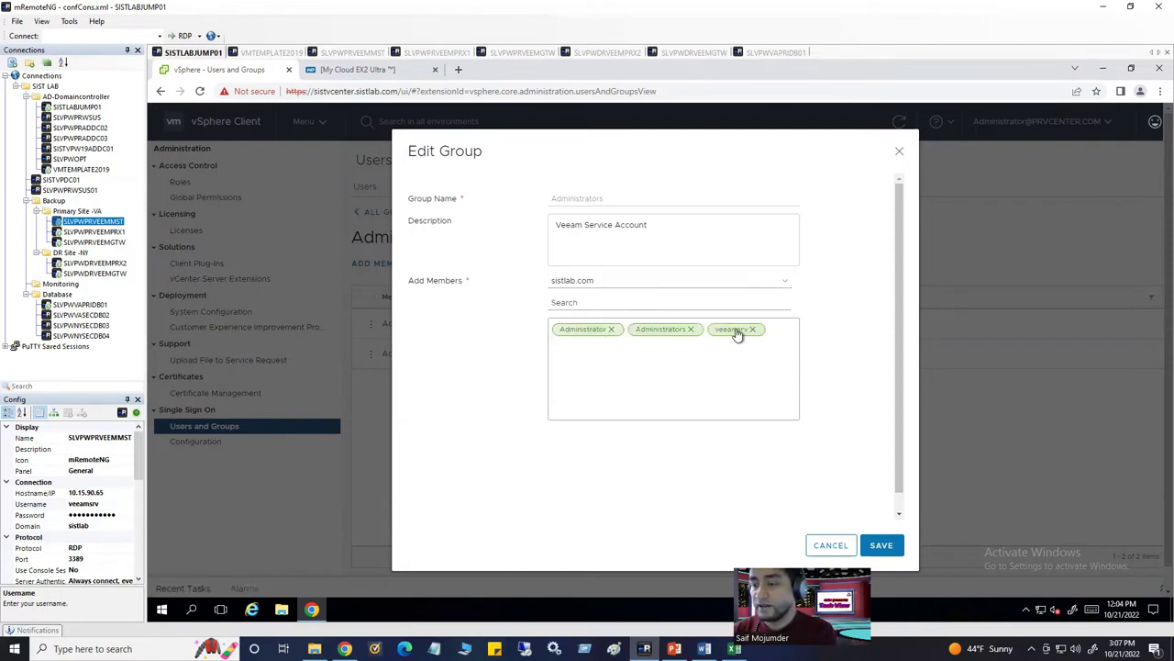
left_click(879, 545)
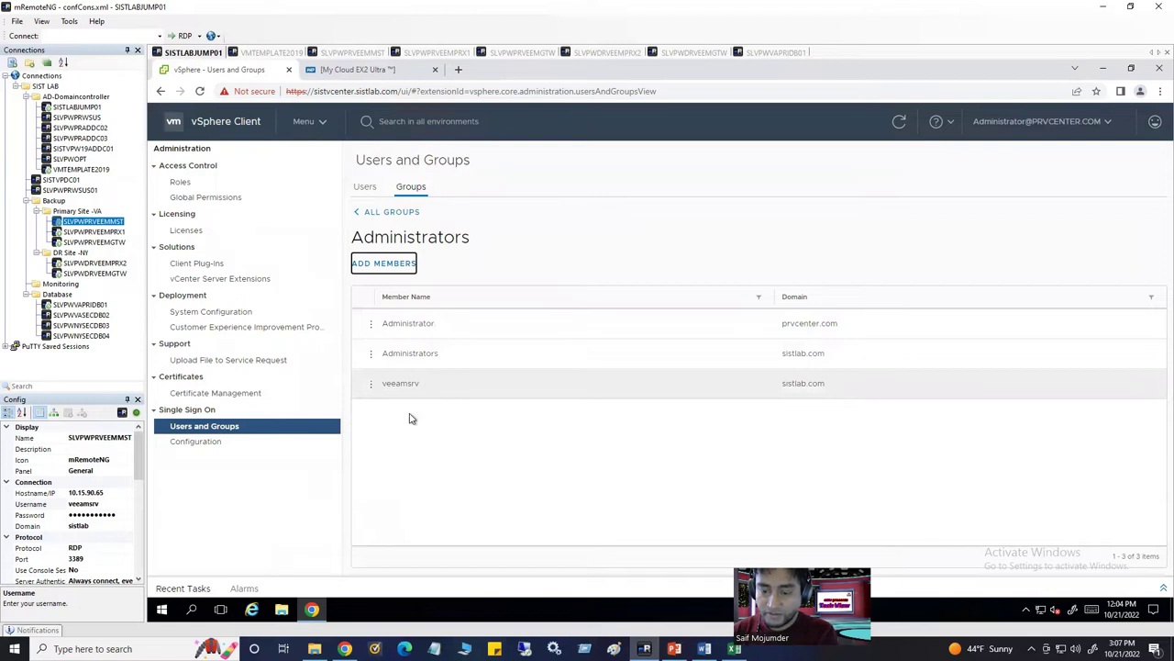
left_click(268, 52)
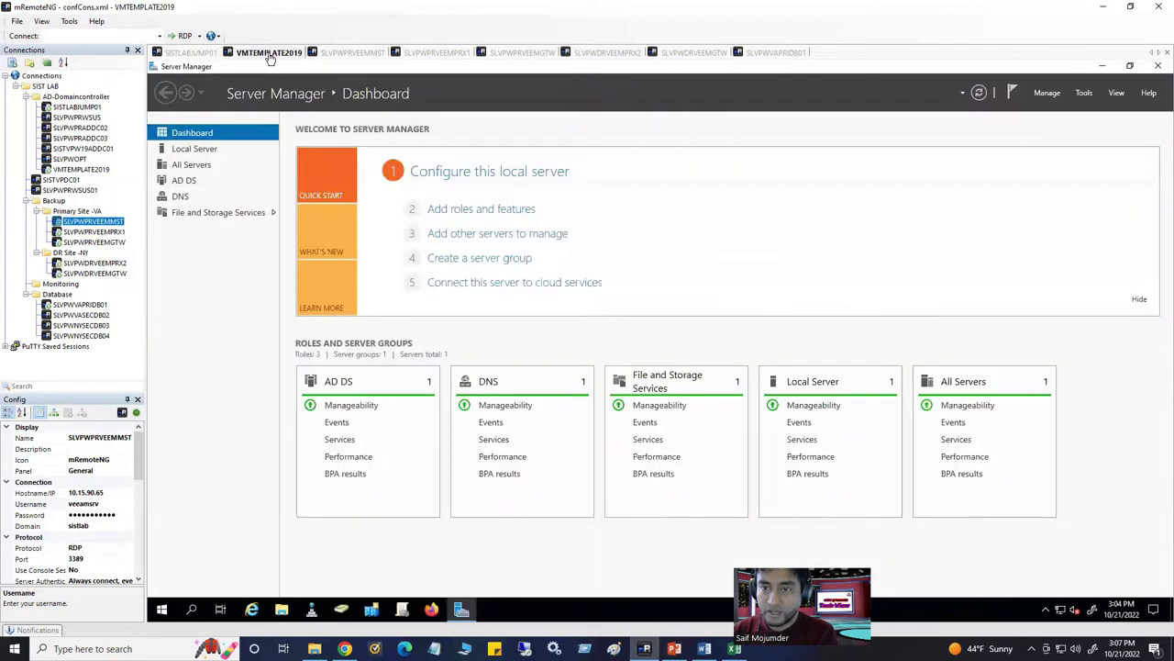
left_click(341, 609)
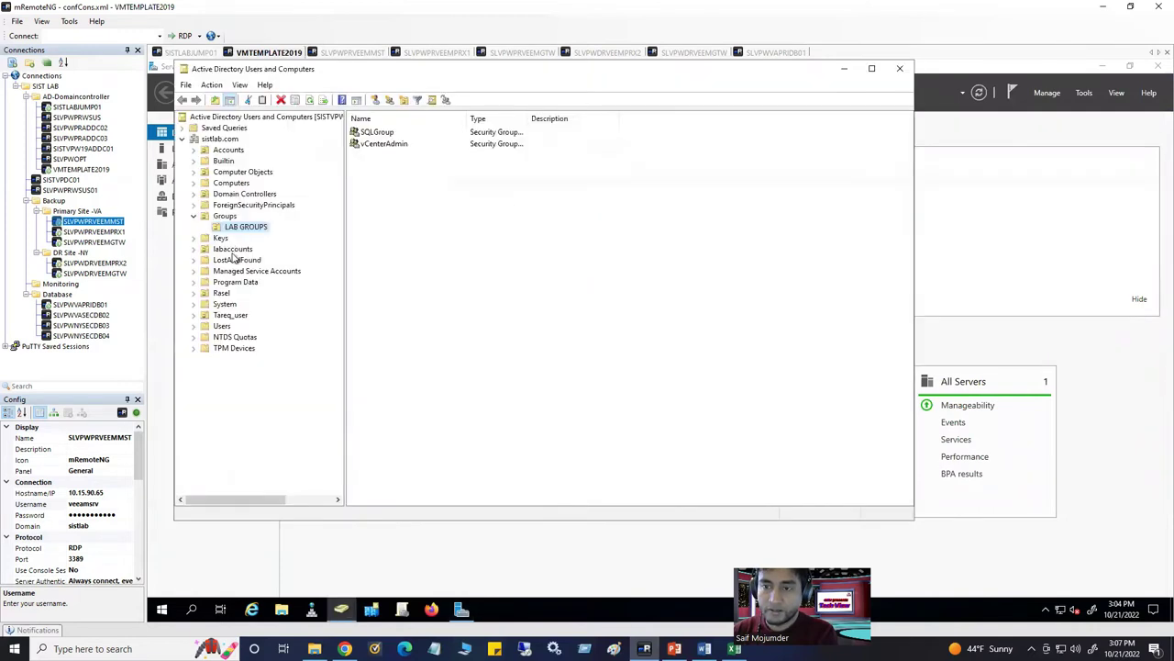
left_click(193, 150)
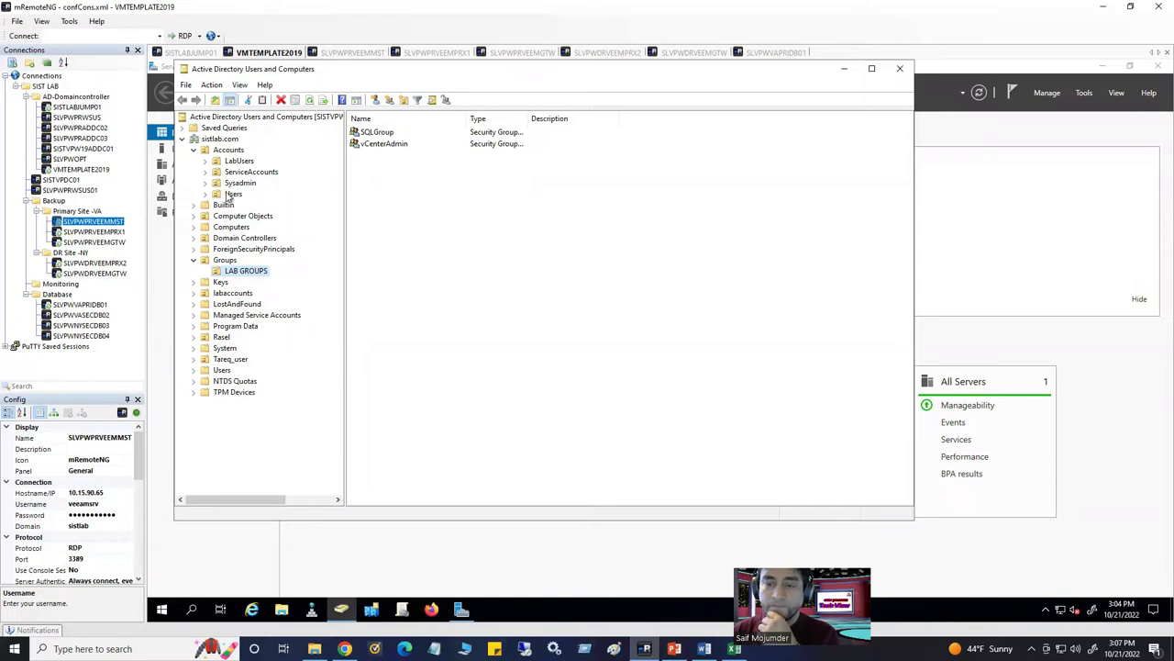
left_click(250, 172)
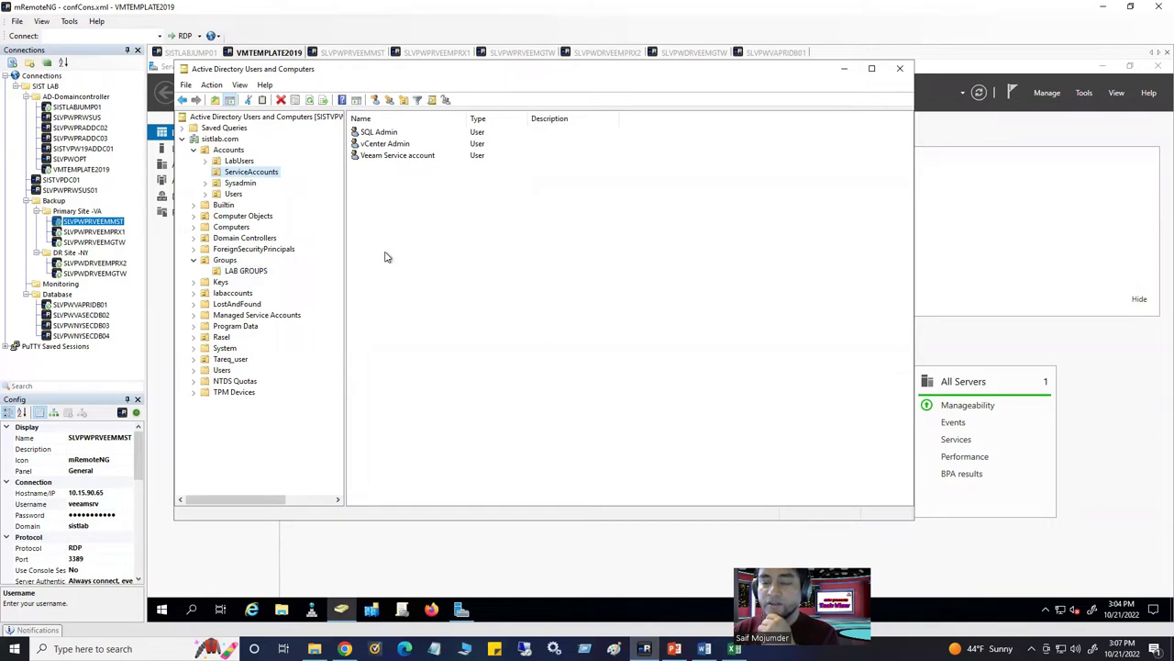
left_click(900, 69)
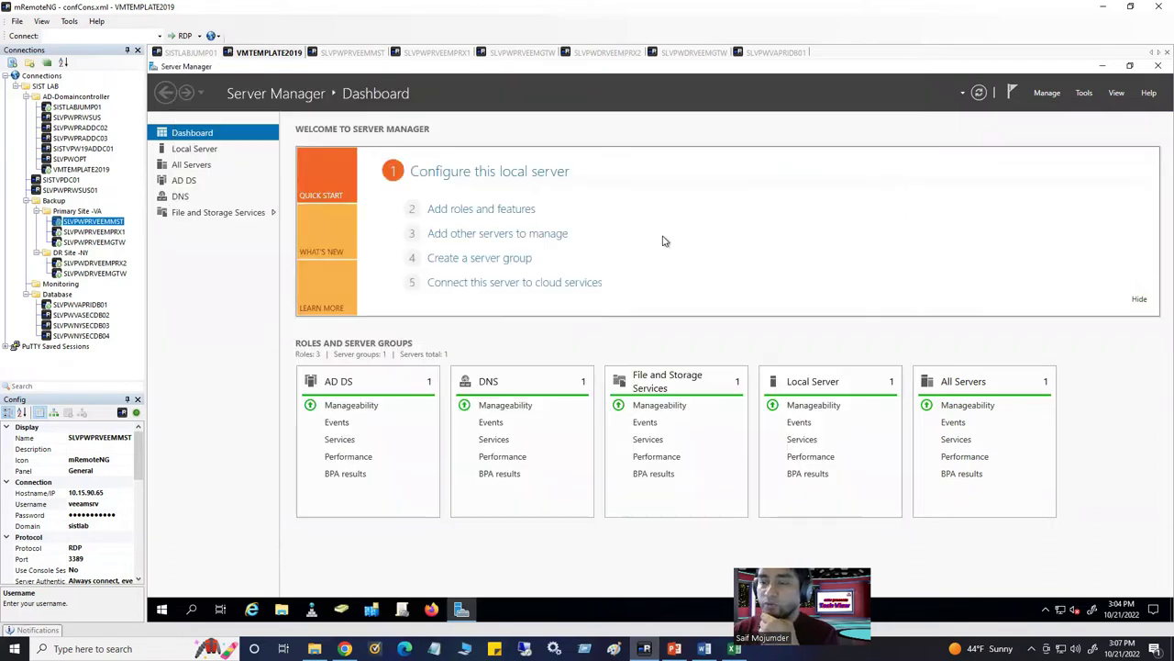
left_click(188, 53)
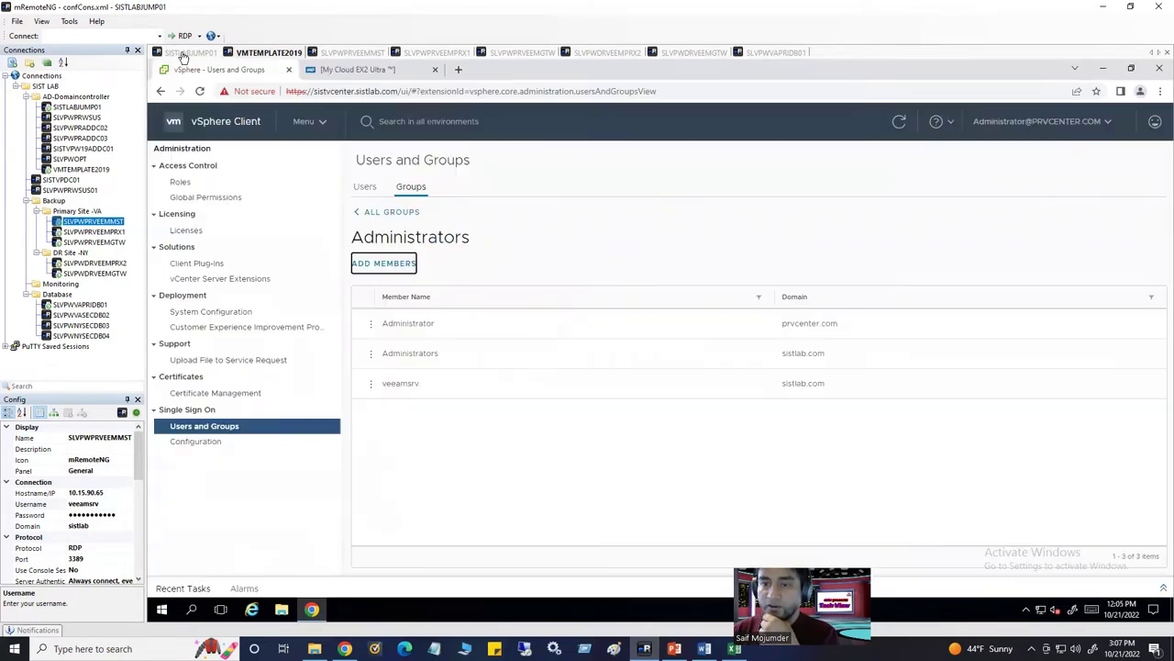
left_click(401, 275)
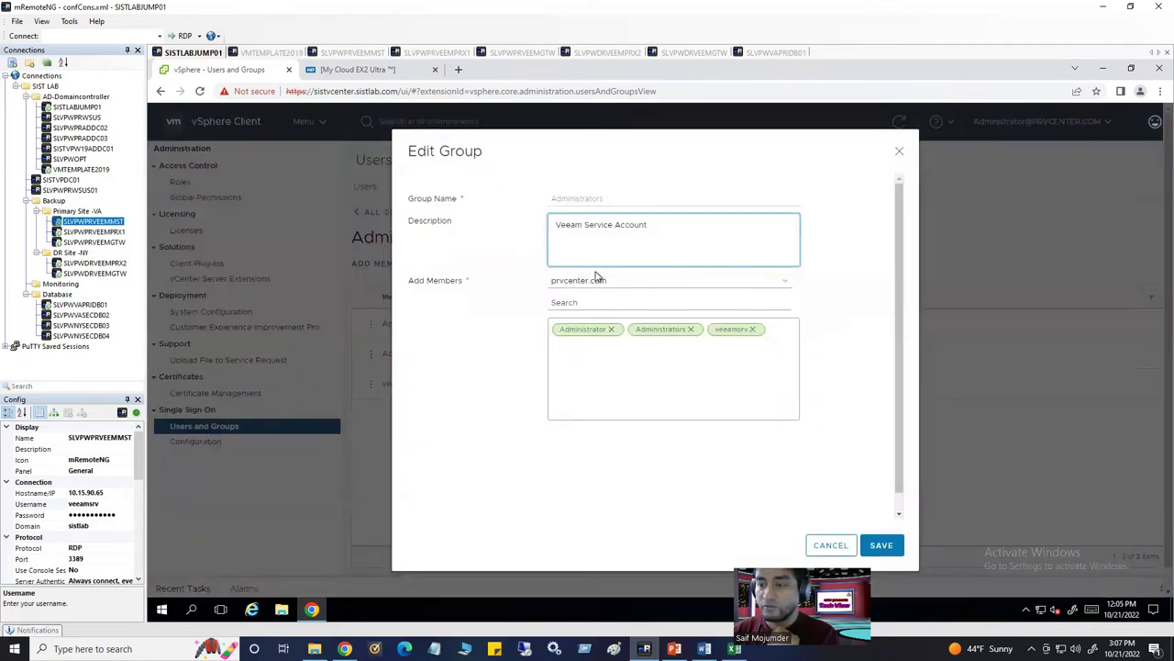
left_click(618, 285)
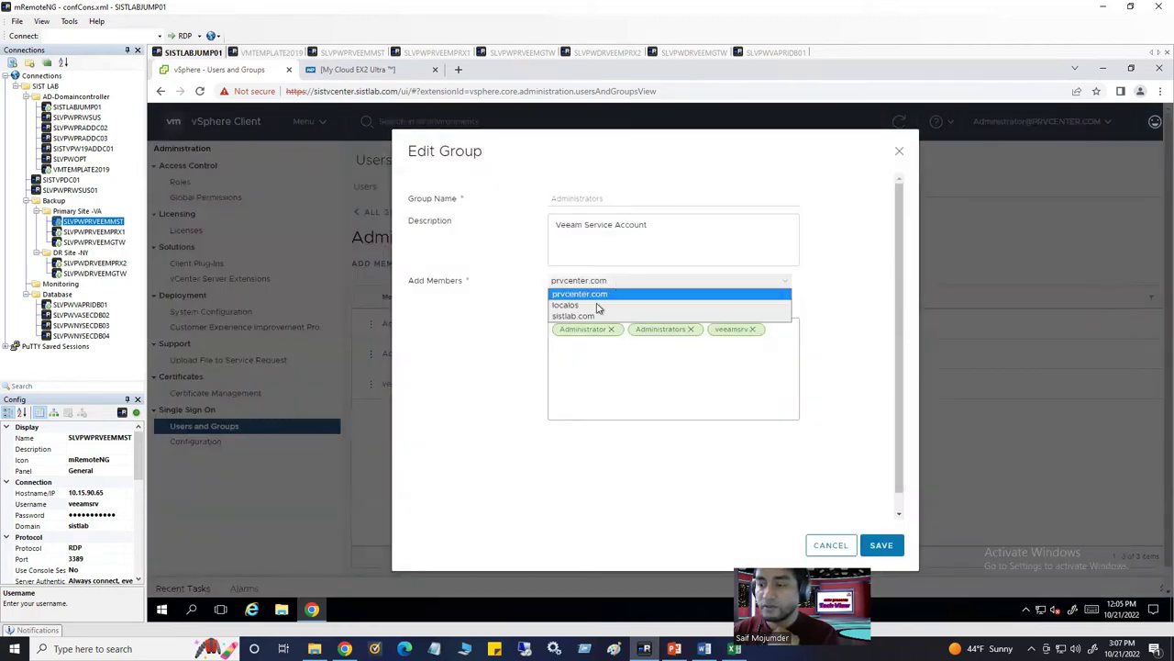
left_click(596, 316)
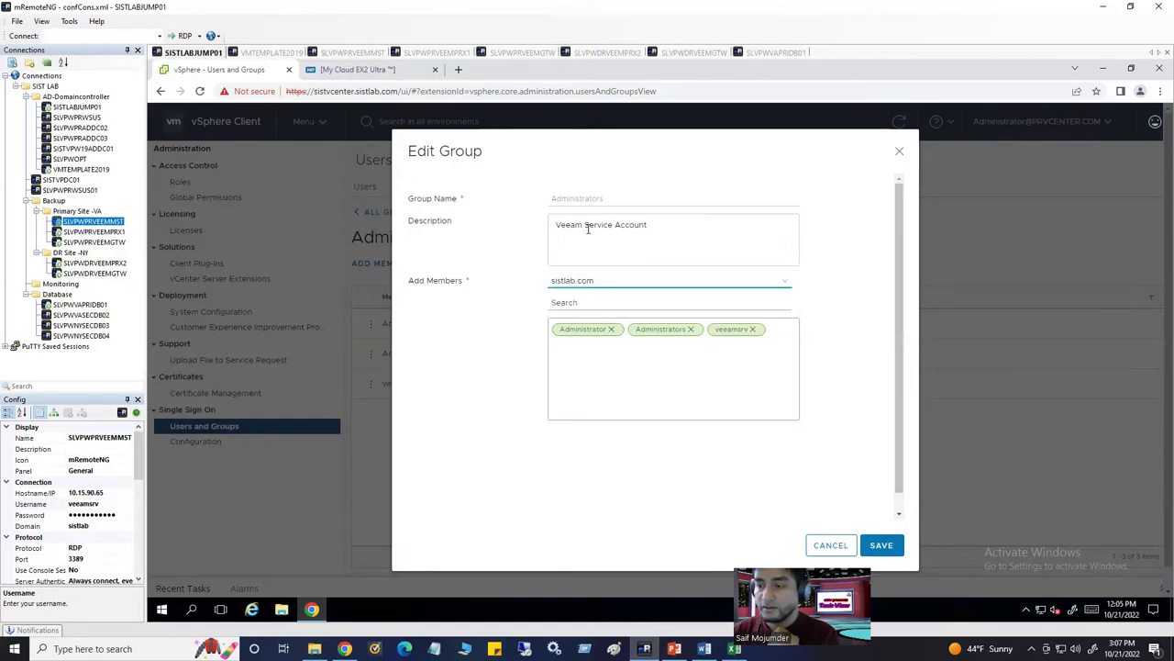
left_click_drag(585, 228, 529, 236)
key("BackSpace")
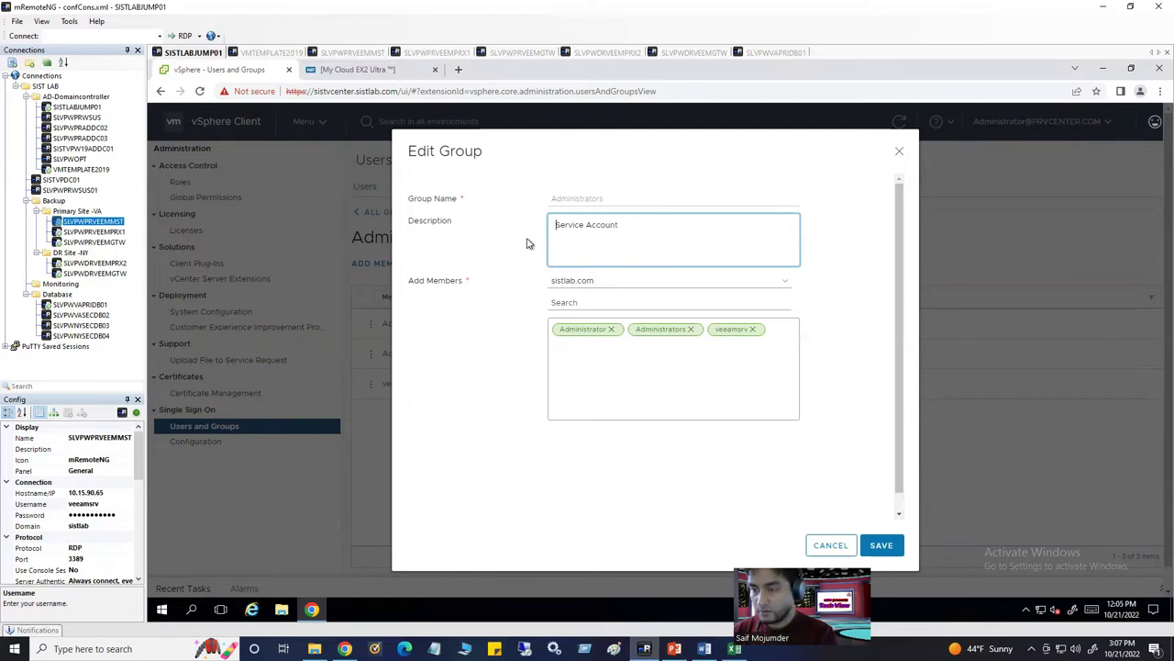
left_click(582, 301)
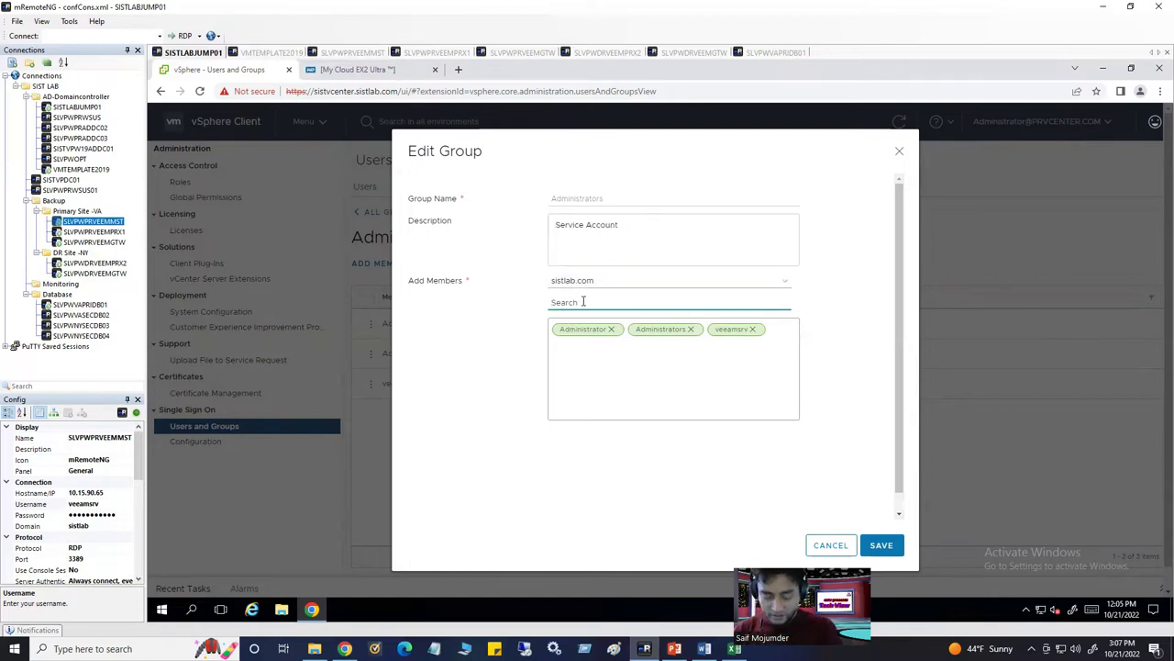
type("Service")
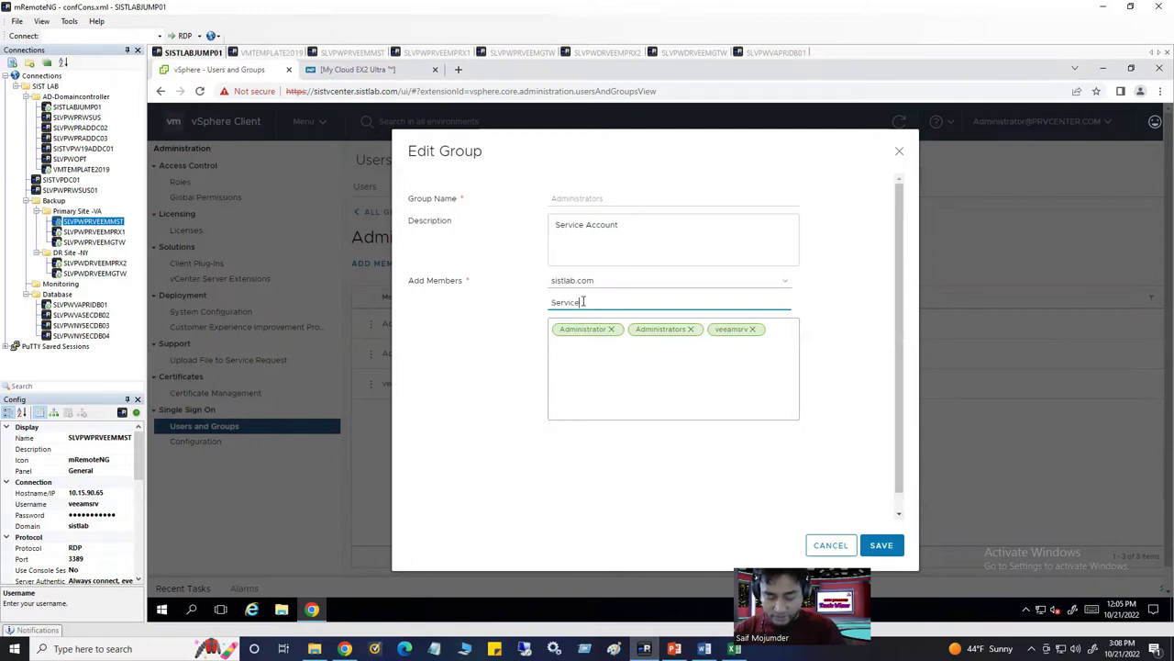
type("Account")
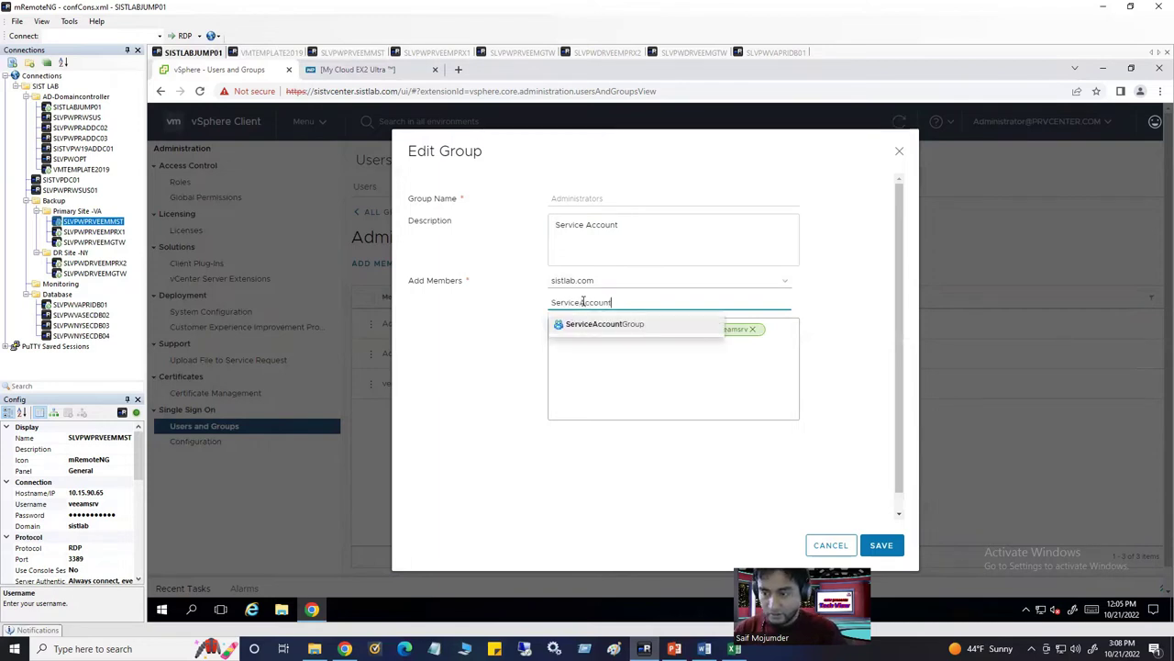
left_click(608, 325)
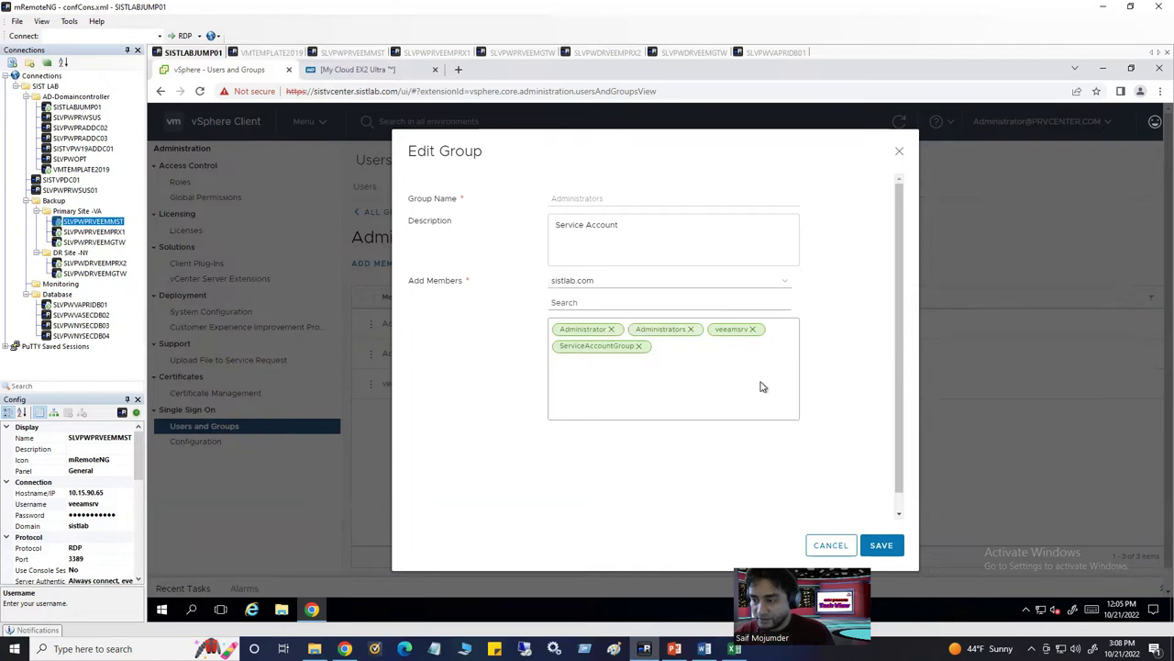
left_click(640, 346)
left_click(821, 545)
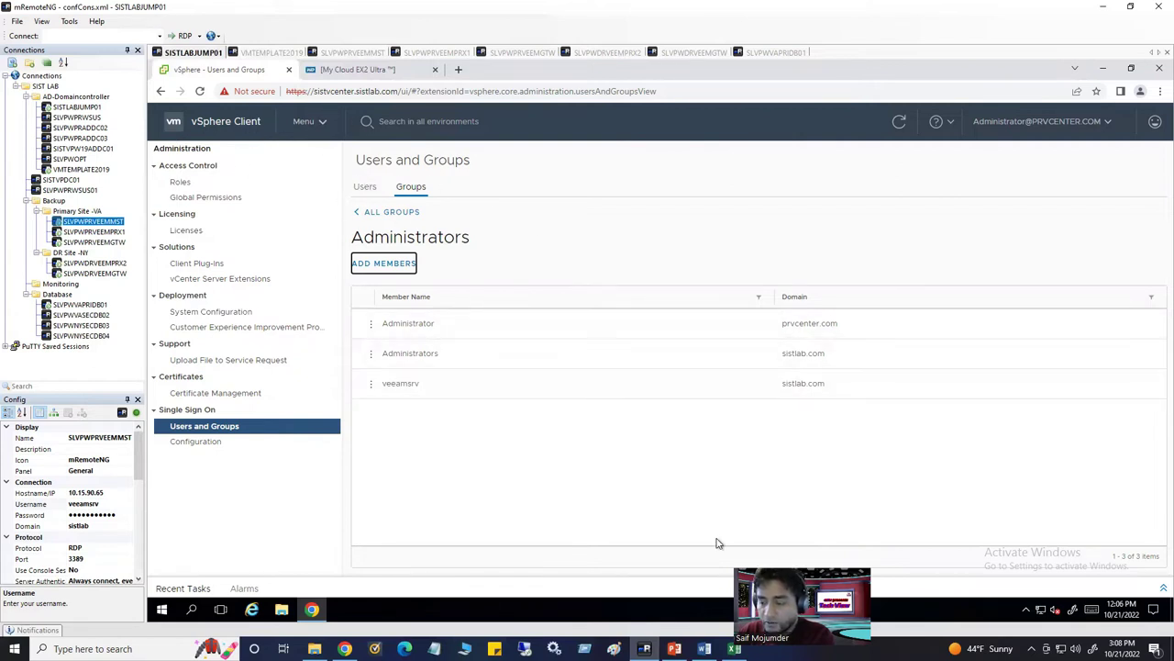
mouse_move(734, 649)
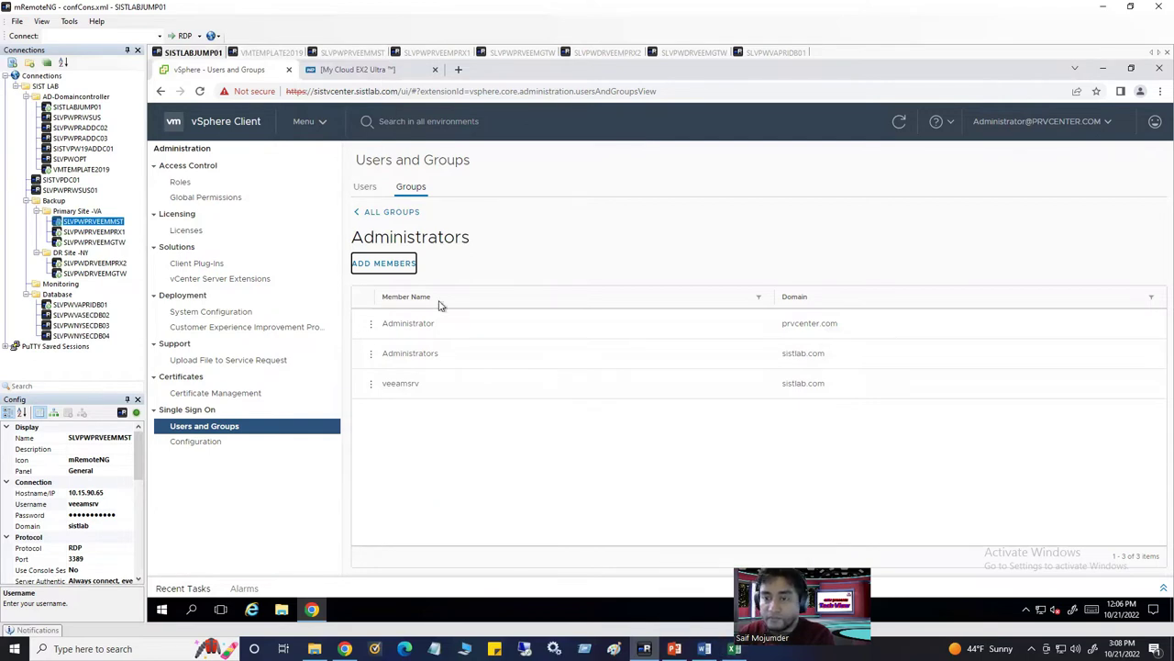
In DNS Manager on VMTEMPLATE2019, open the SLVPAPRVCENTER1 record's properties in the sistlab.com zone
left_click(348, 52)
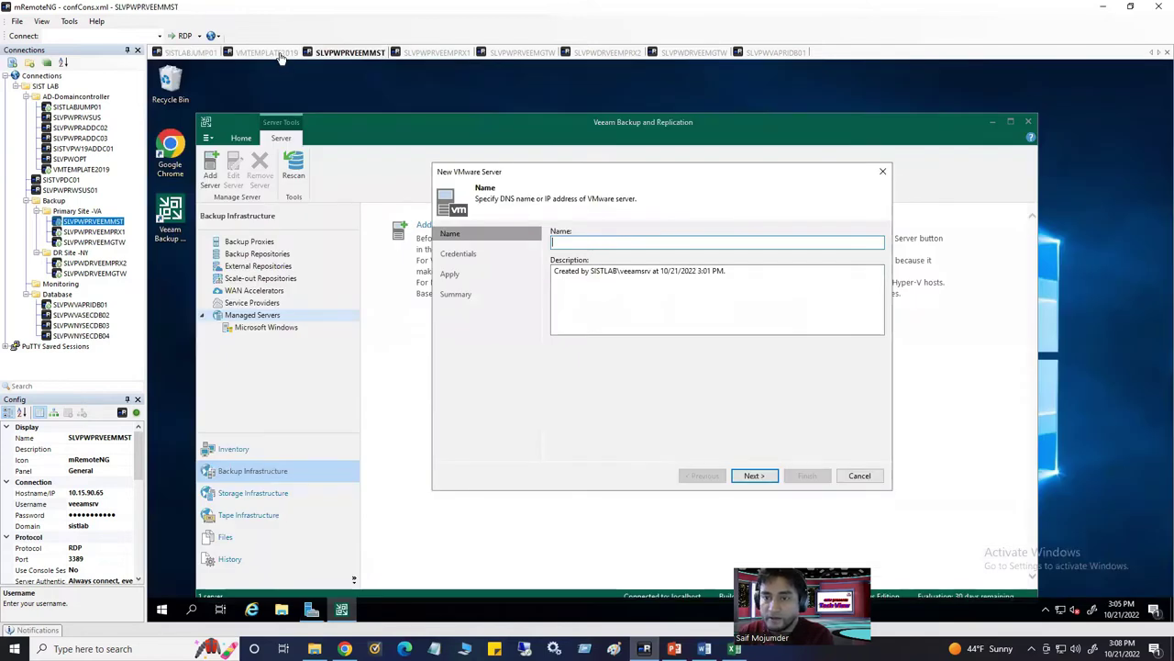
left_click(271, 52)
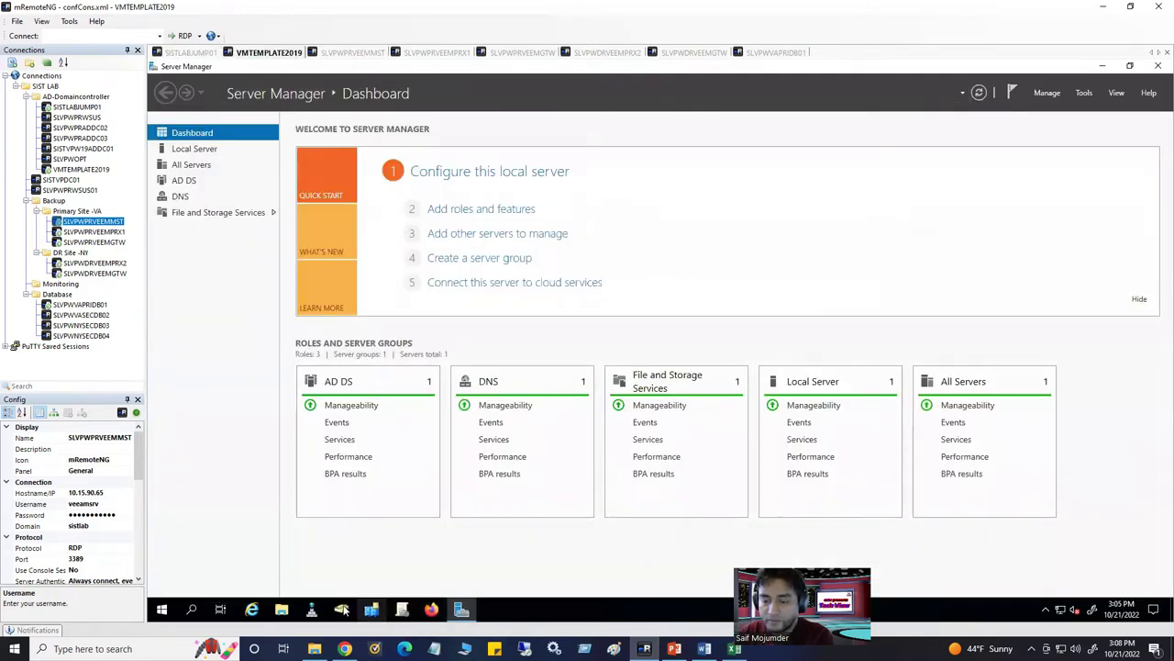
left_click(517, 208)
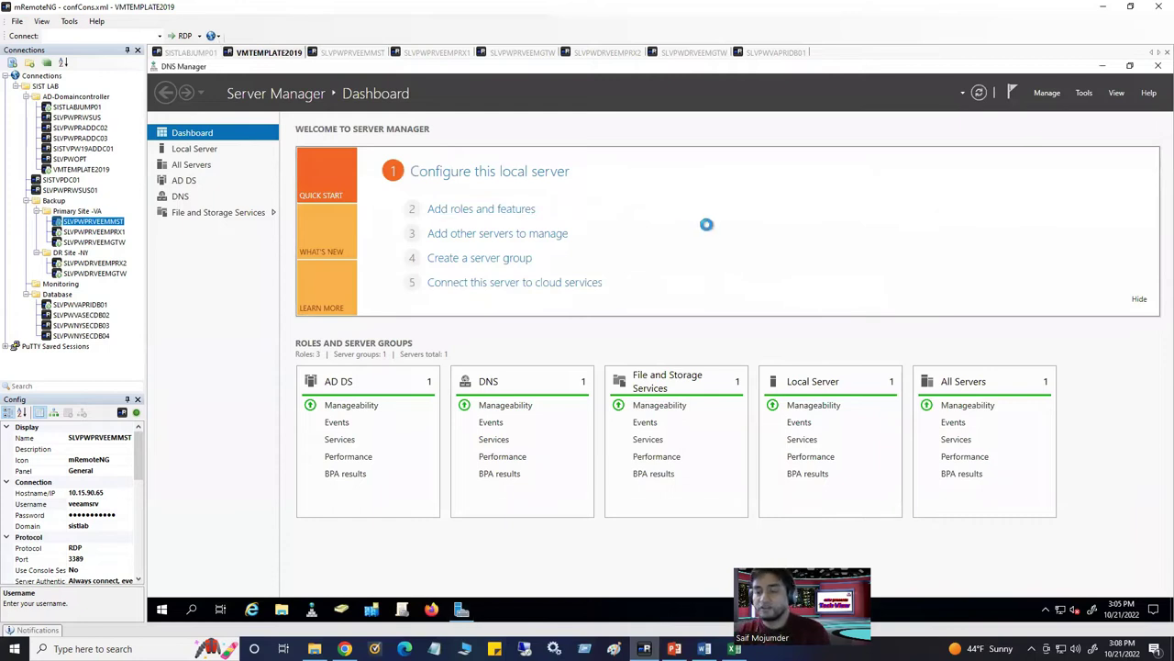
left_click(166, 135)
left_click(216, 156)
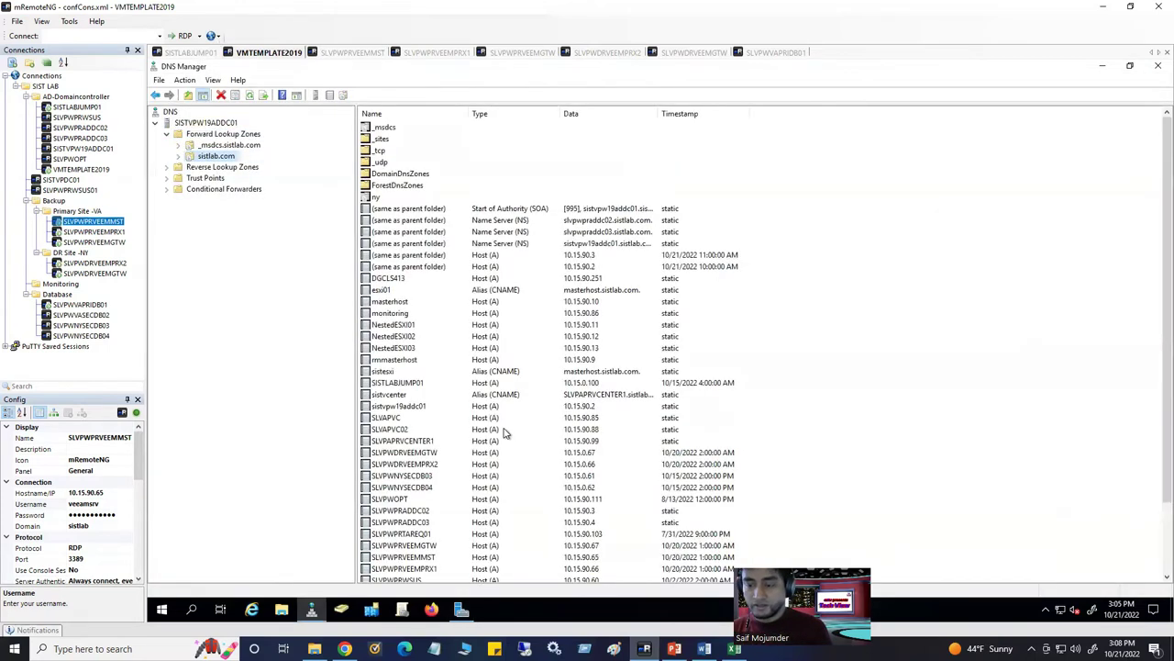
scroll(503, 426, "down", 3)
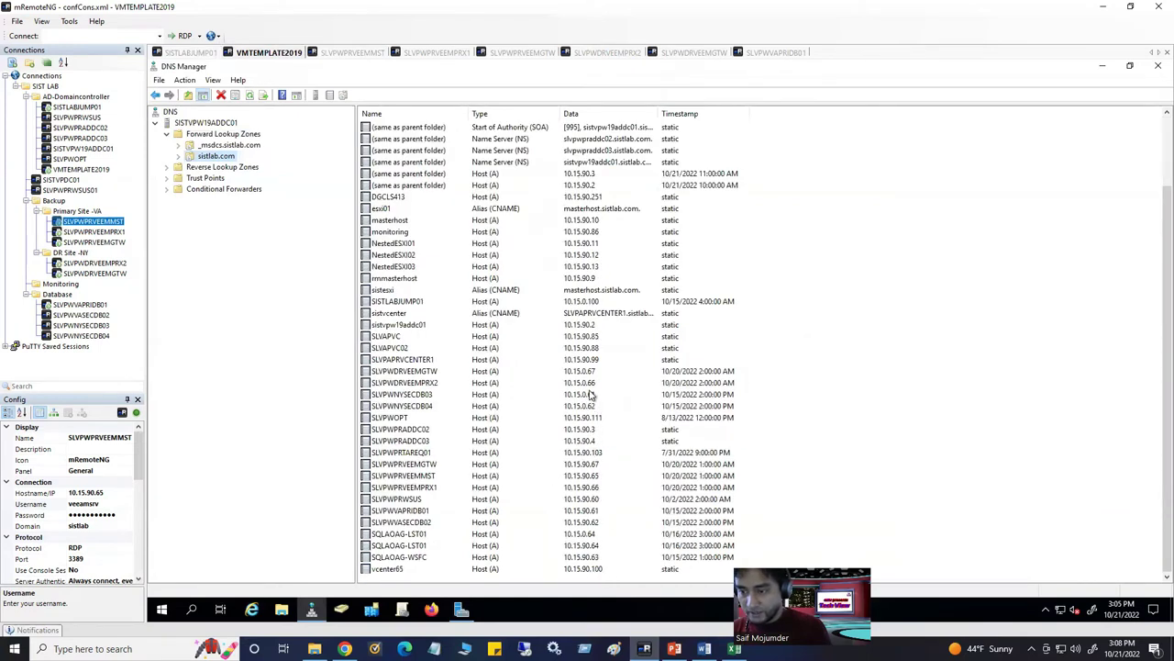
left_click(590, 361)
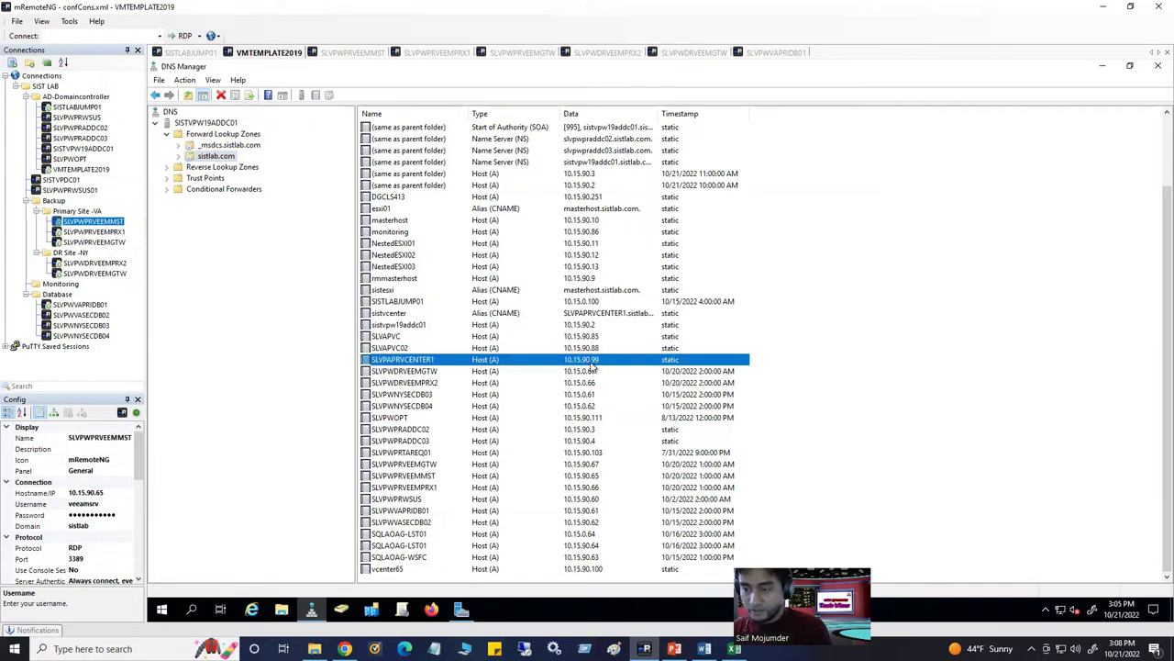
double_click(606, 360)
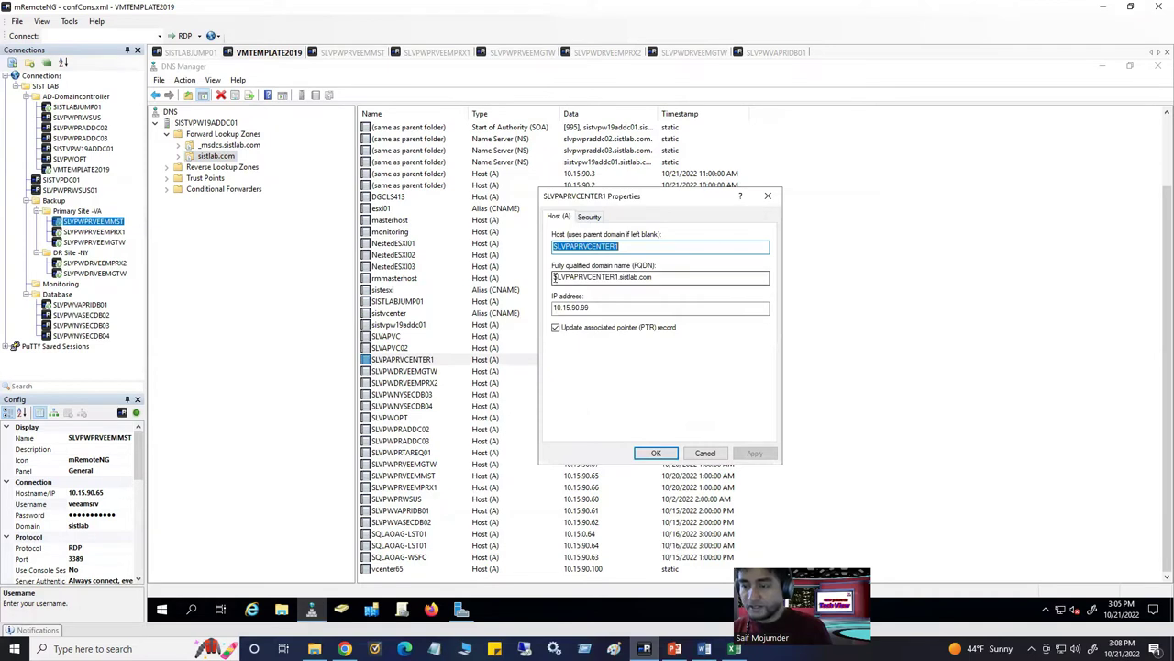
Copy the FQDN SLVPAPRVCENTER1.sistlab.com and paste it as the Veeam server name
left_click_drag(554, 277, 545, 308)
left_click_drag(655, 279, 533, 283)
key("ctrl+c")
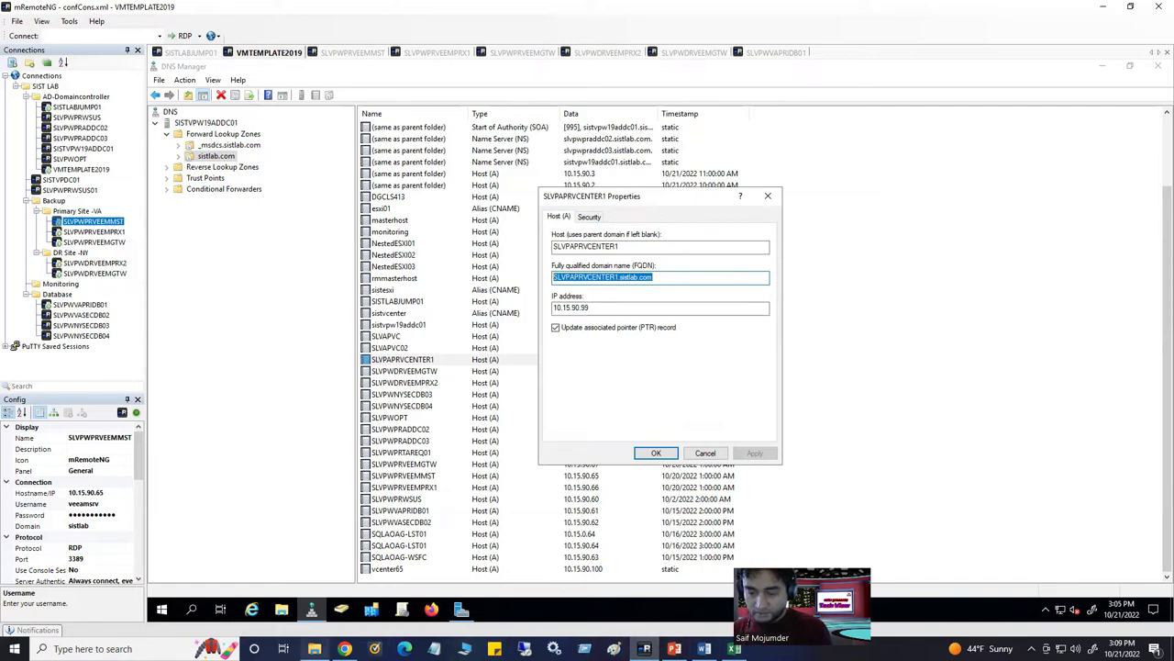
mouse_move(315, 649)
left_click(308, 596)
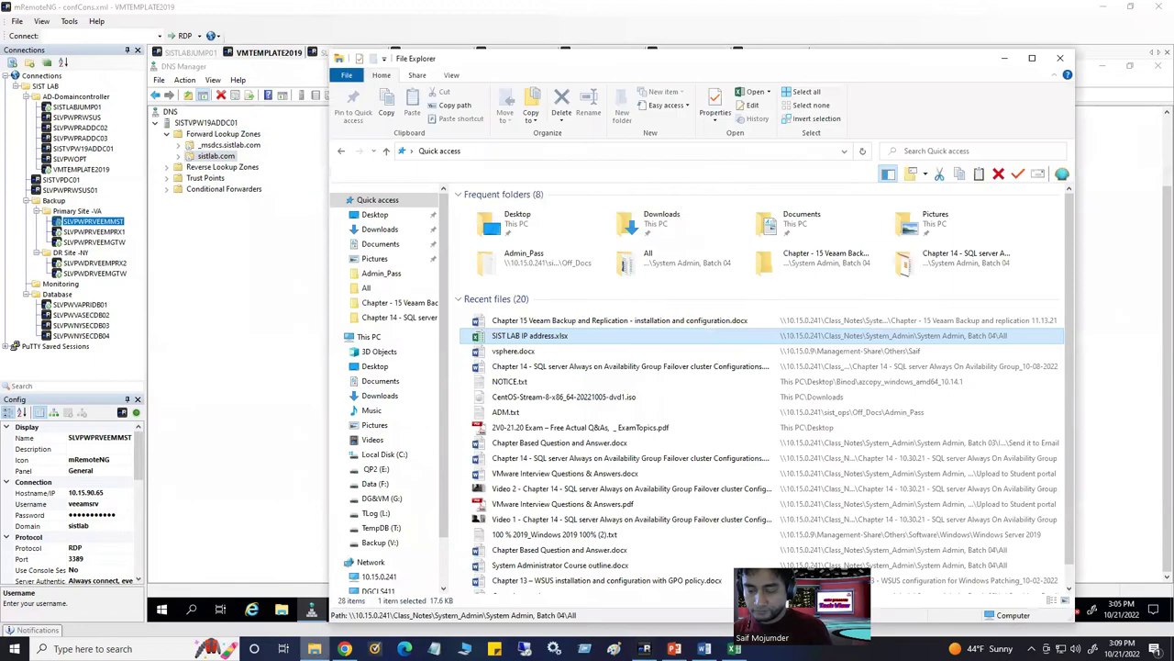
left_click(315, 648)
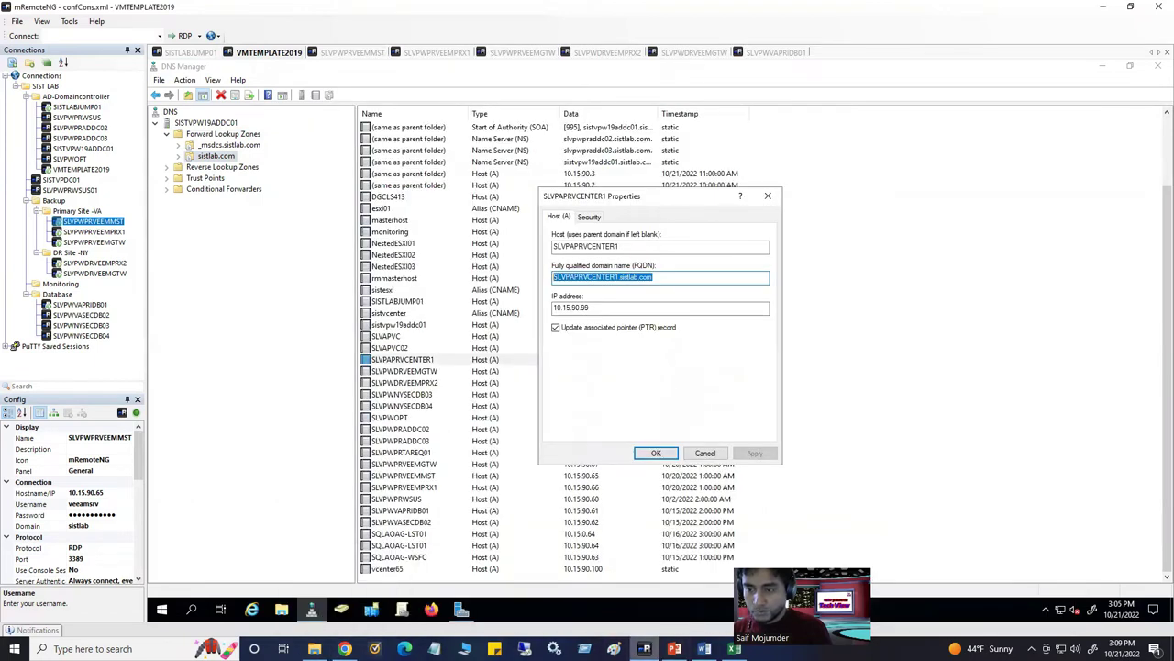
left_click(704, 649)
key("alt+Tab")
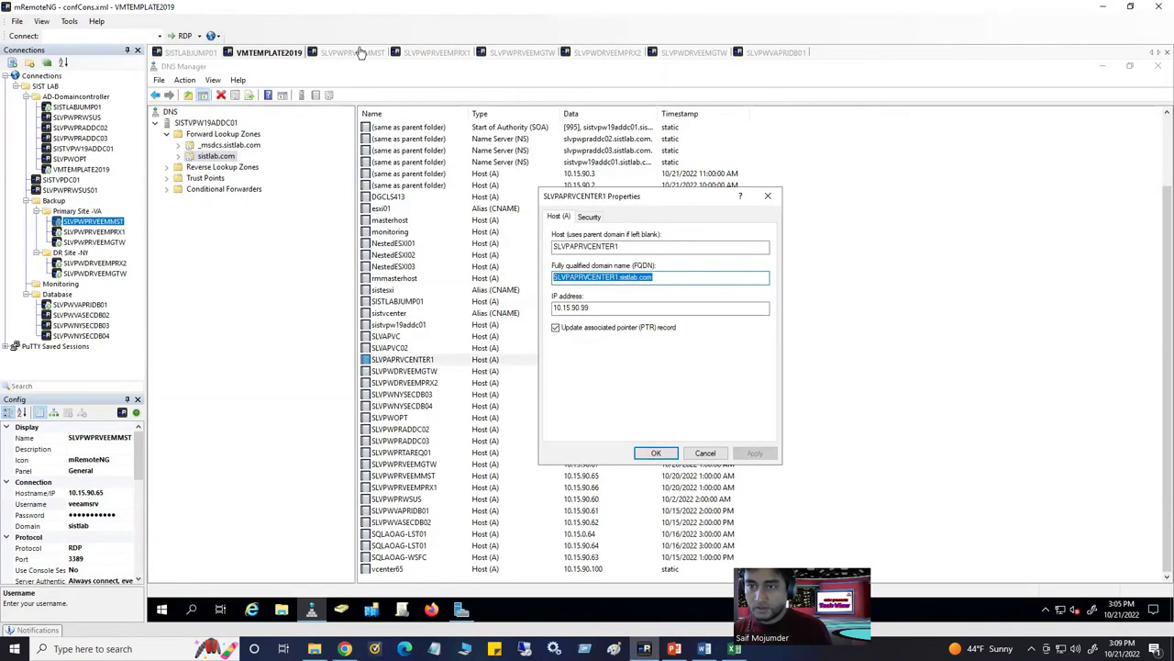
left_click(358, 53)
key("ctrl+v")
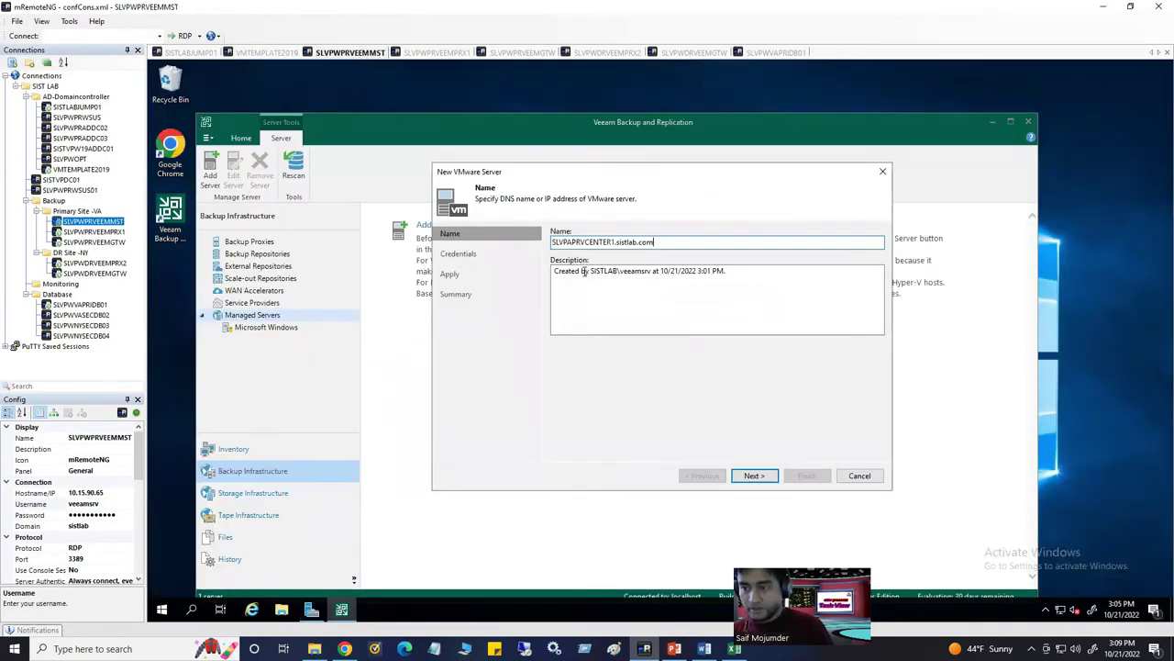
Add a new credential for the veeamsrv service account, resolved by directory lookup
left_click(757, 476)
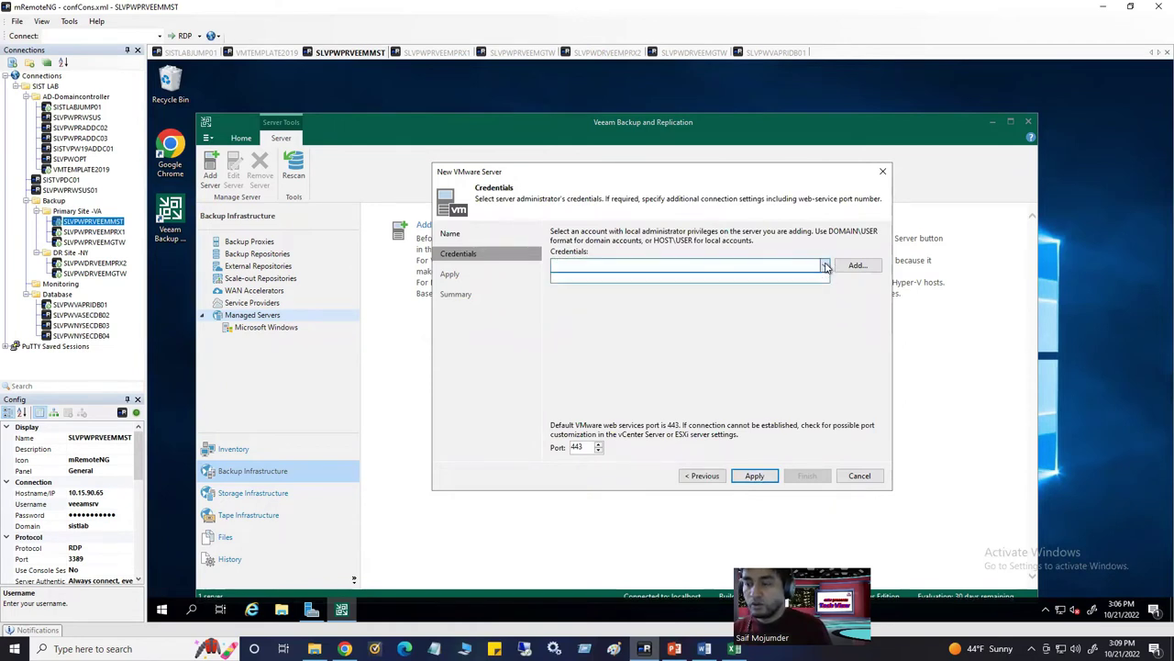
left_click(853, 266)
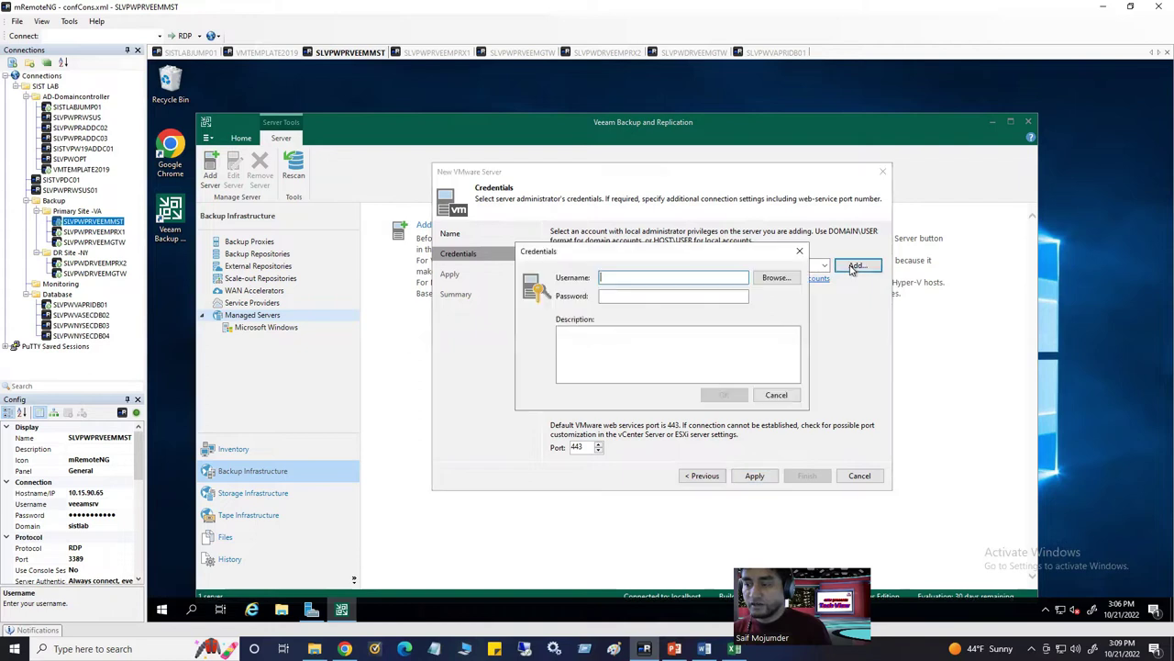
left_click(760, 281)
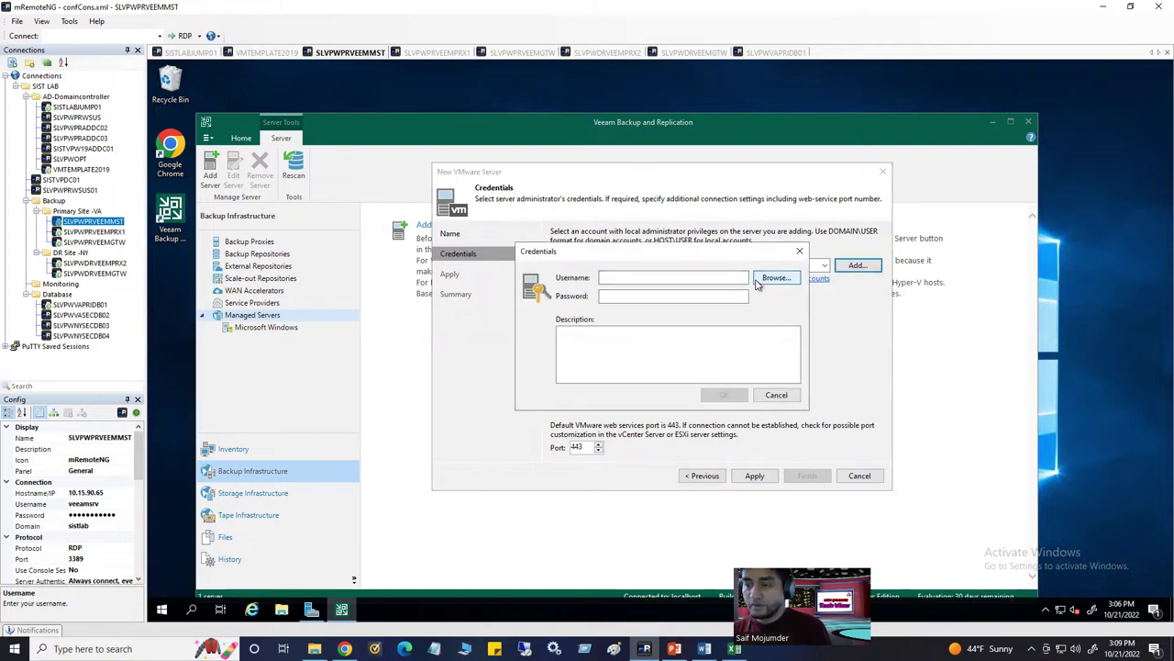
type("veeamsrv")
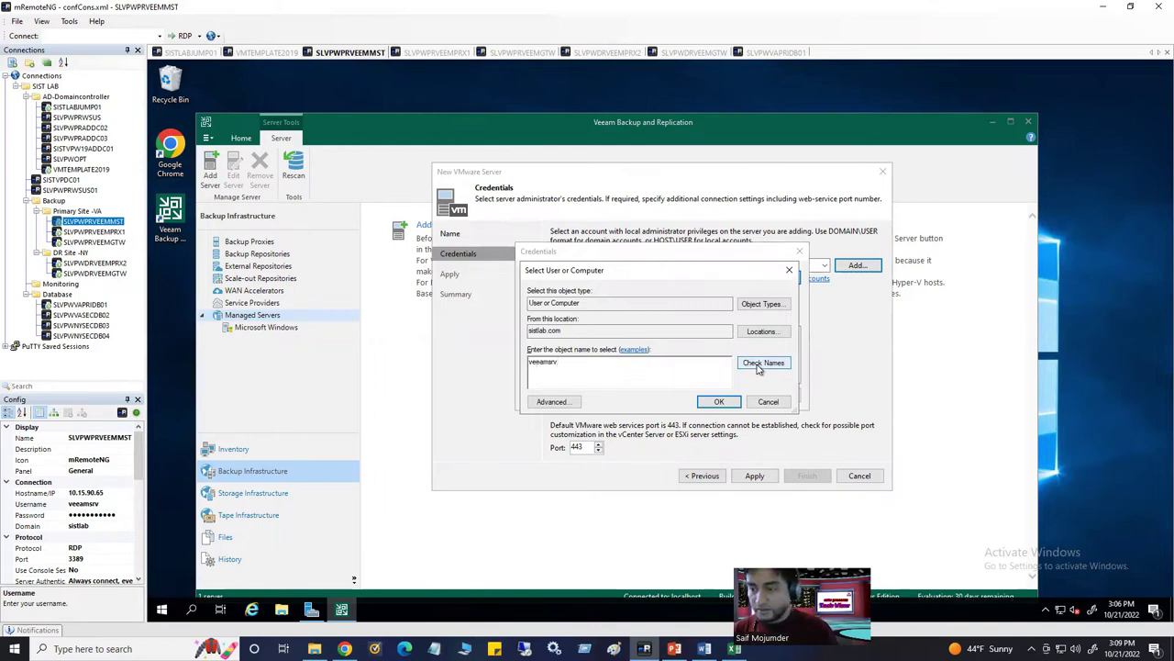
left_click(762, 363)
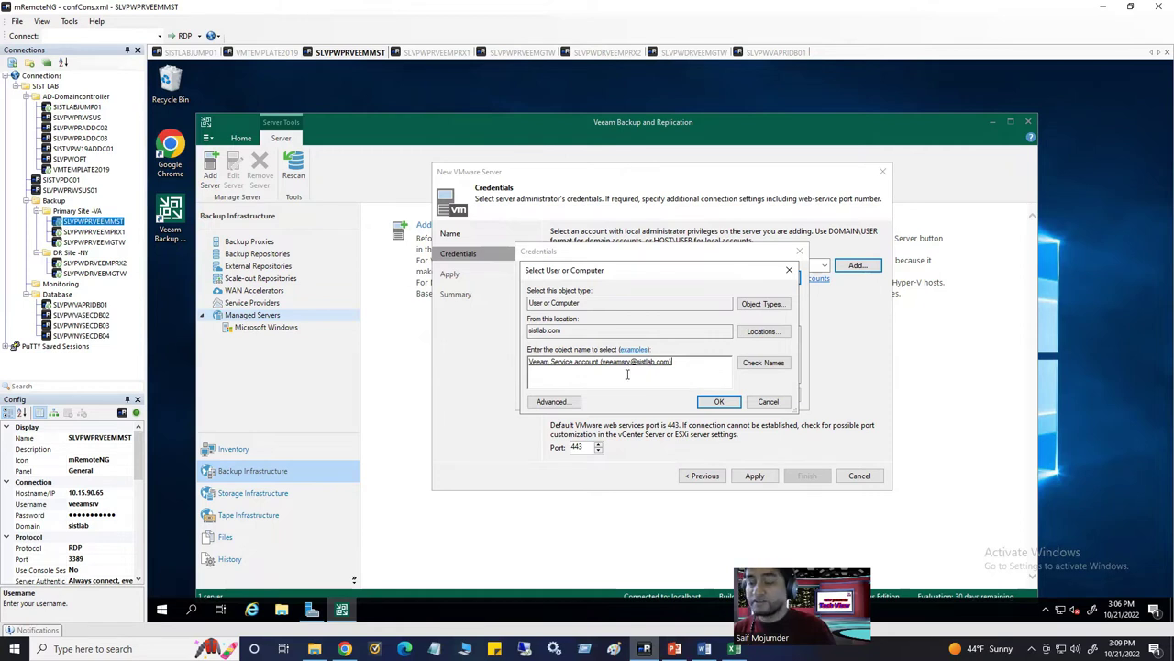
left_click(718, 402)
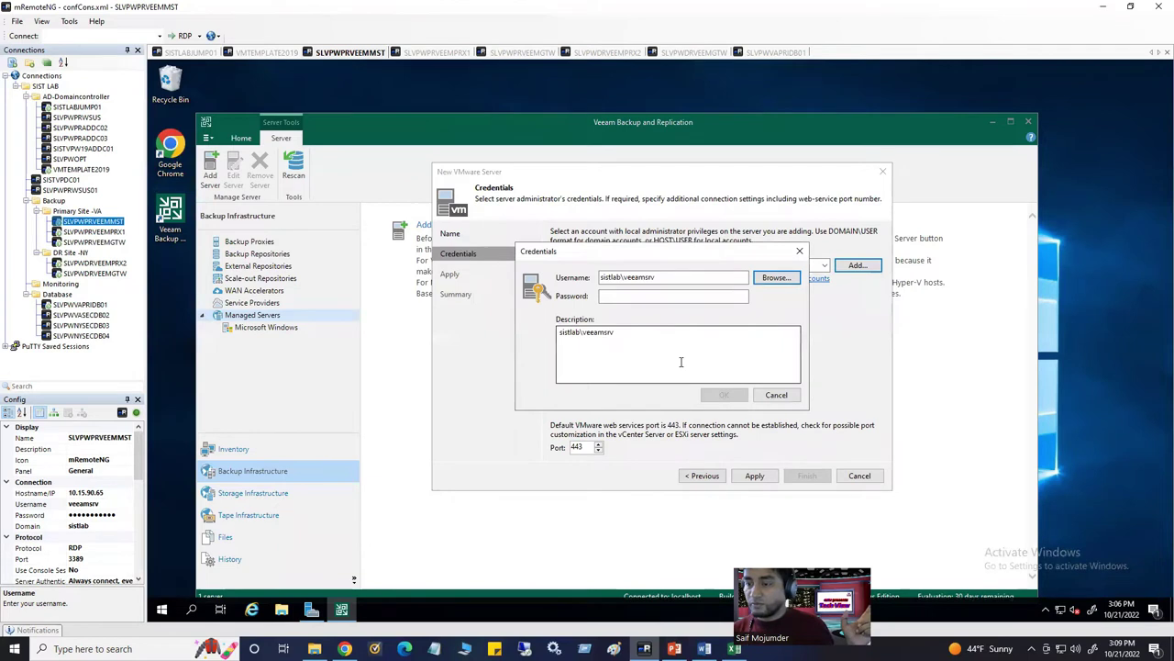
Fill in the credential's description and the account password, then save it
left_click(624, 332)
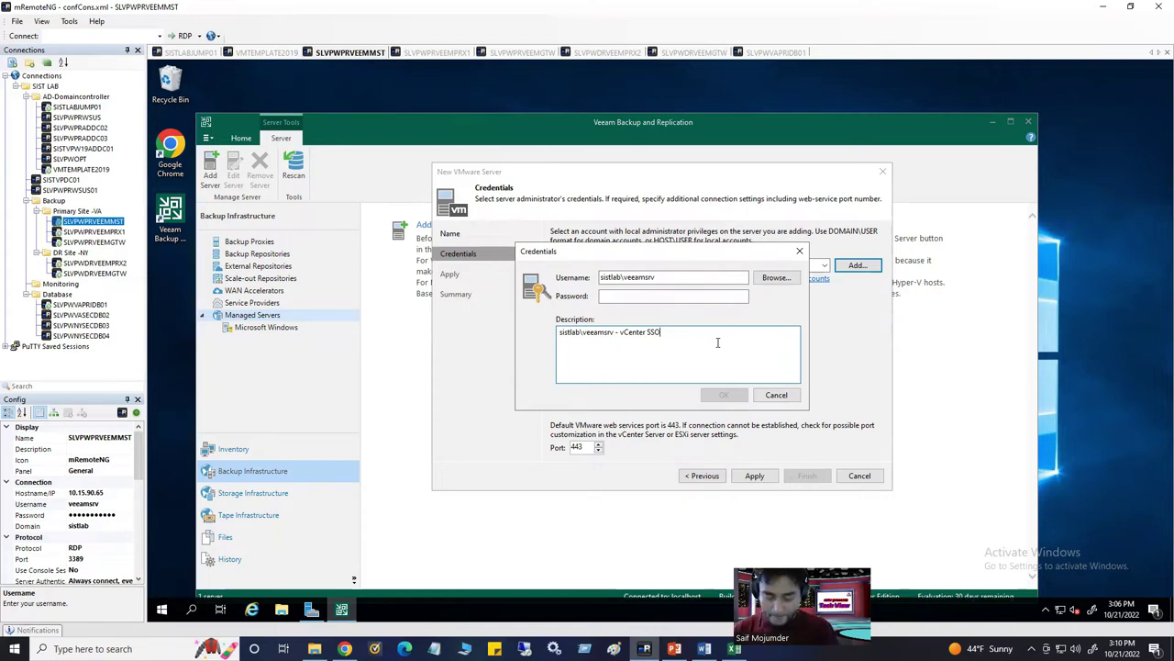
type("dential")
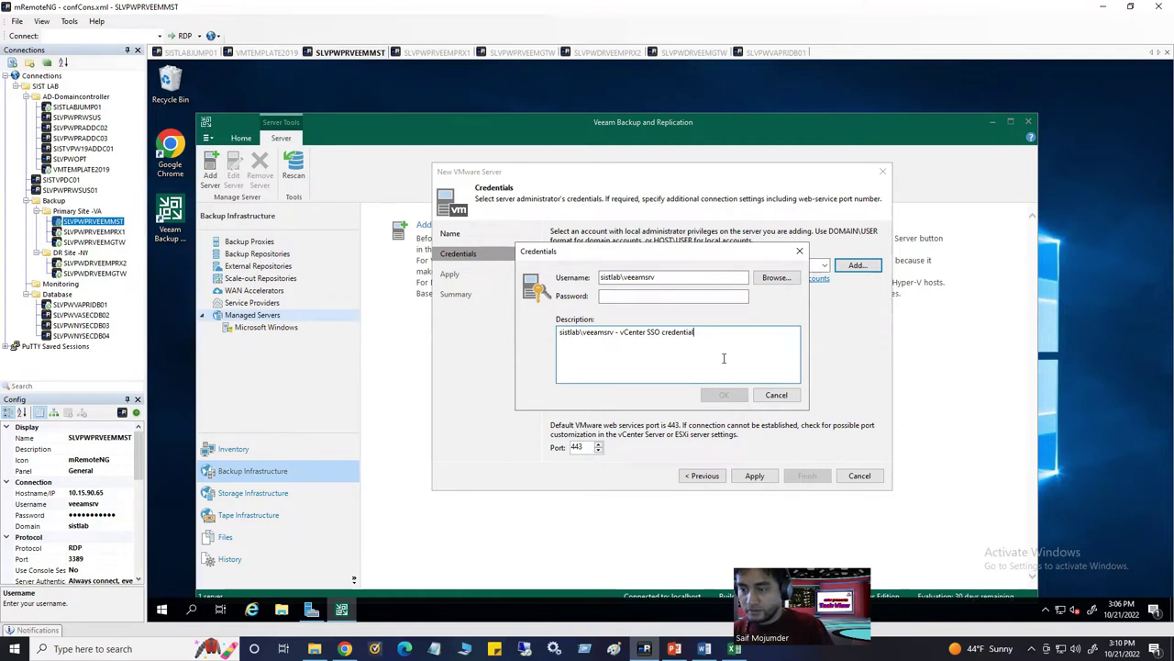
left_click(682, 294)
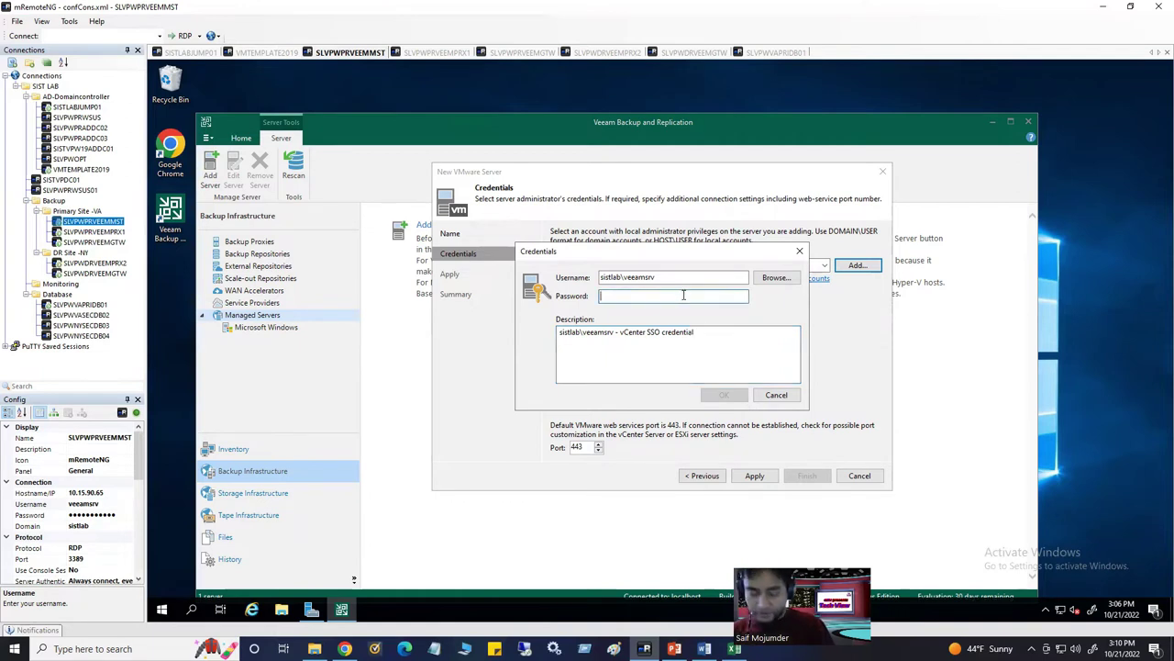
type("**")
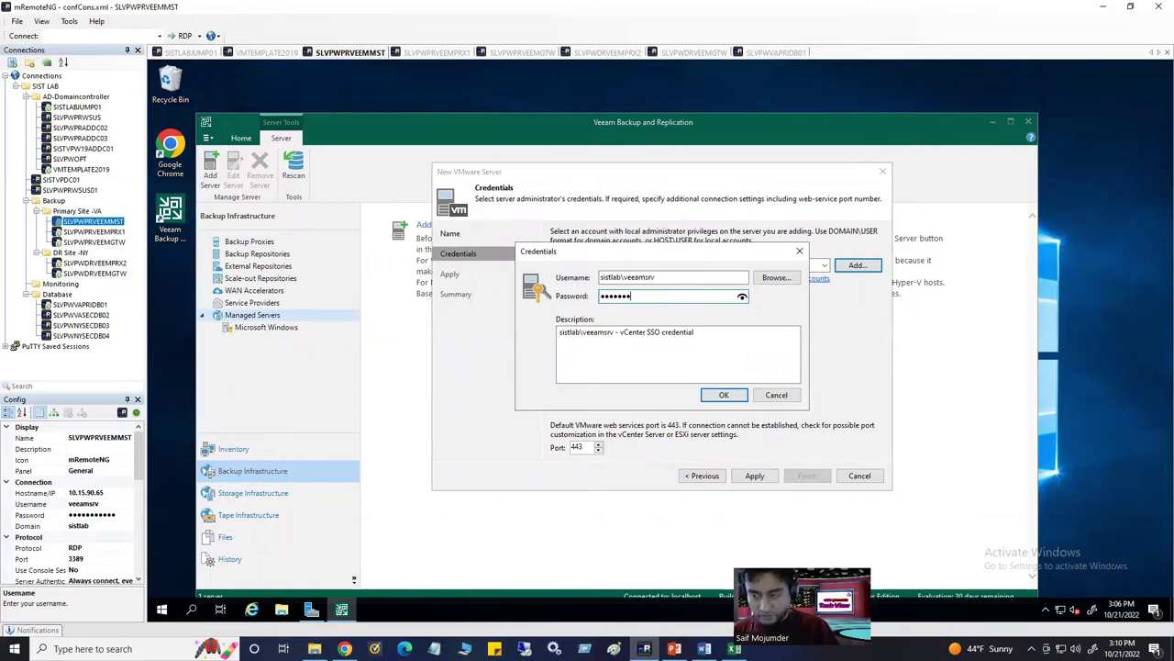
key("BackSpace")
key("BackSpace")
key("BackSpace")
key("BackSpace")
key("BackSpace")
key("BackSpace")
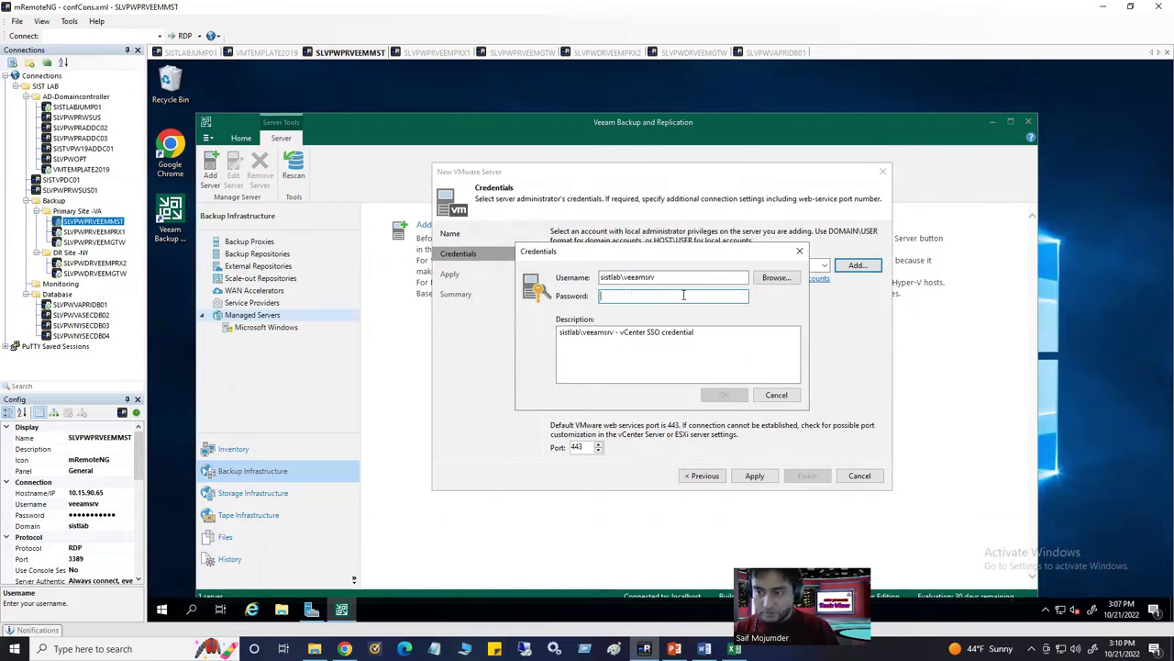
type("*******")
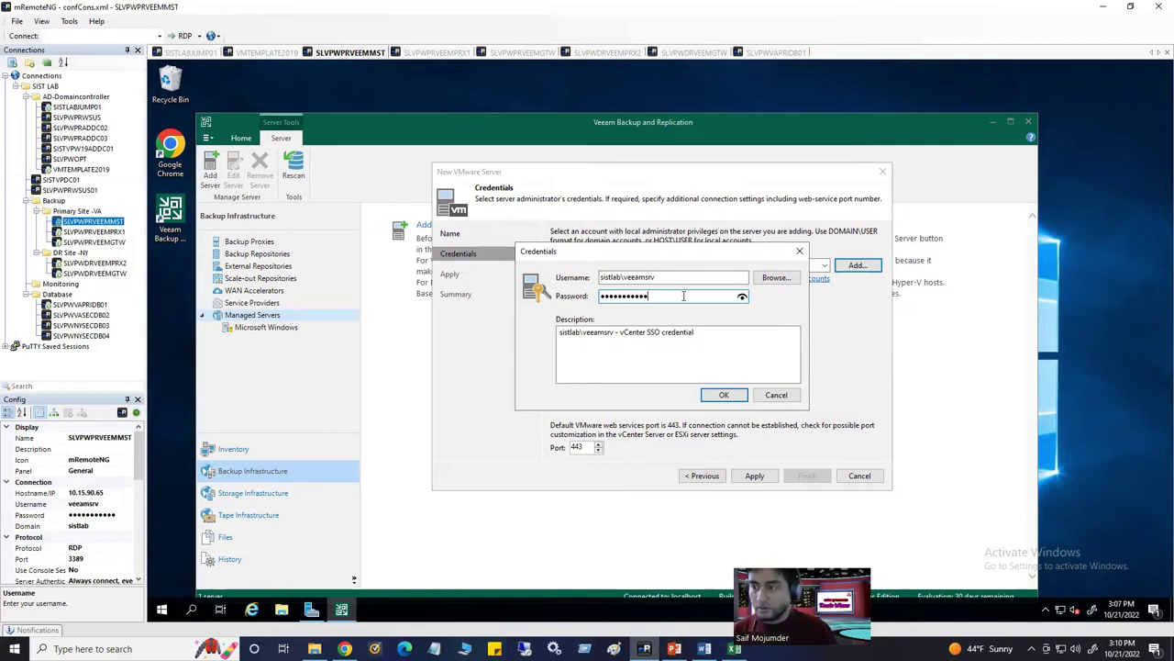
left_click(723, 394)
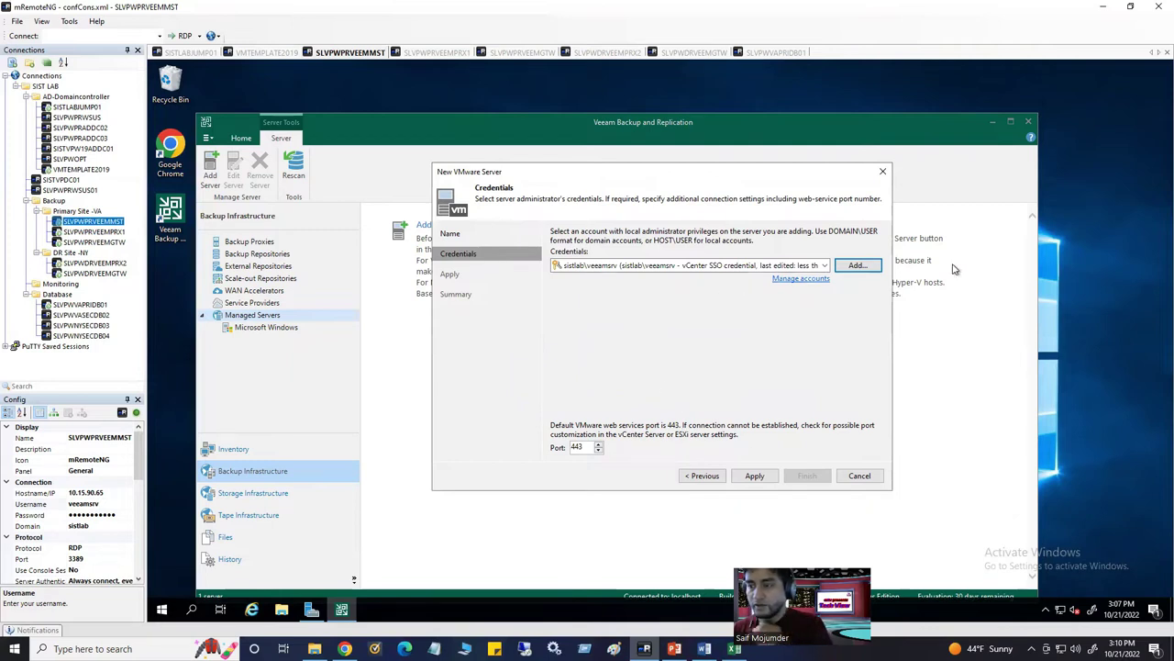
Apply the SLVPAPRVCENTER1.sistlab.com settings, trust its untrusted certificate, and finish the wizard
left_click(752, 475)
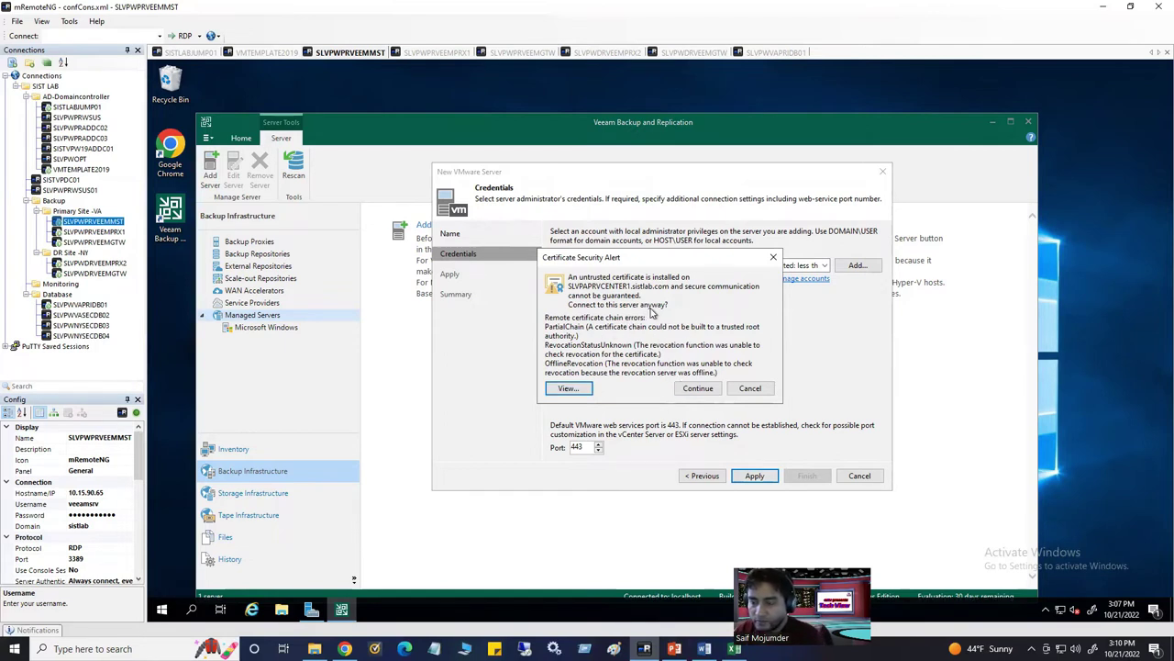
left_click(686, 388)
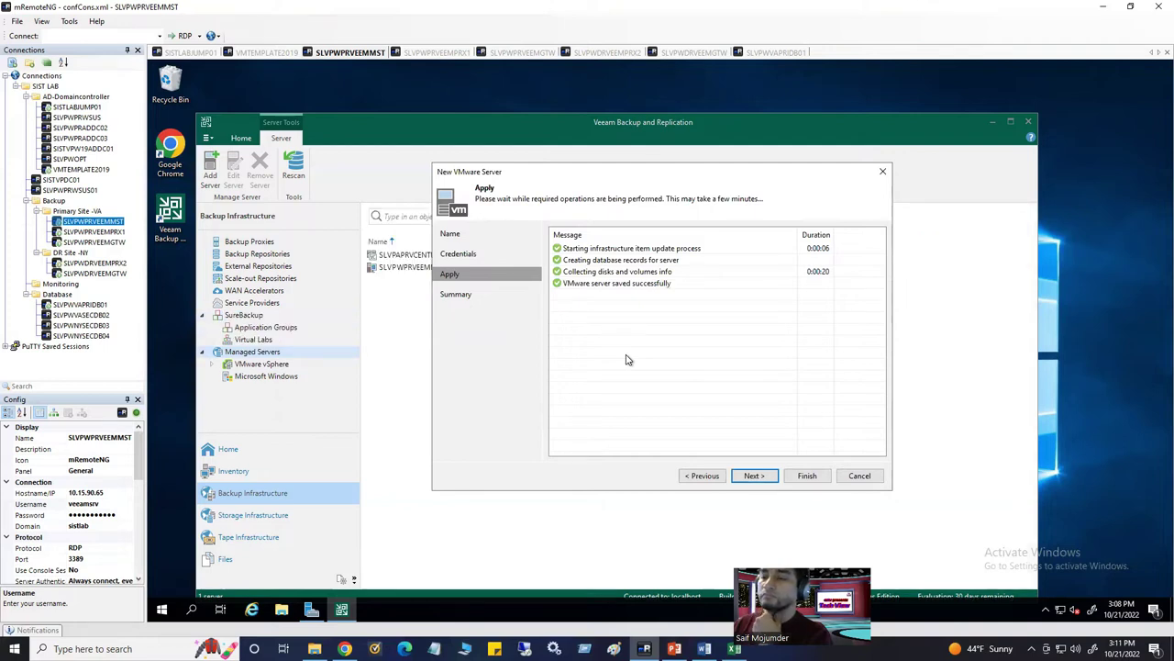
left_click(757, 477)
left_click(808, 475)
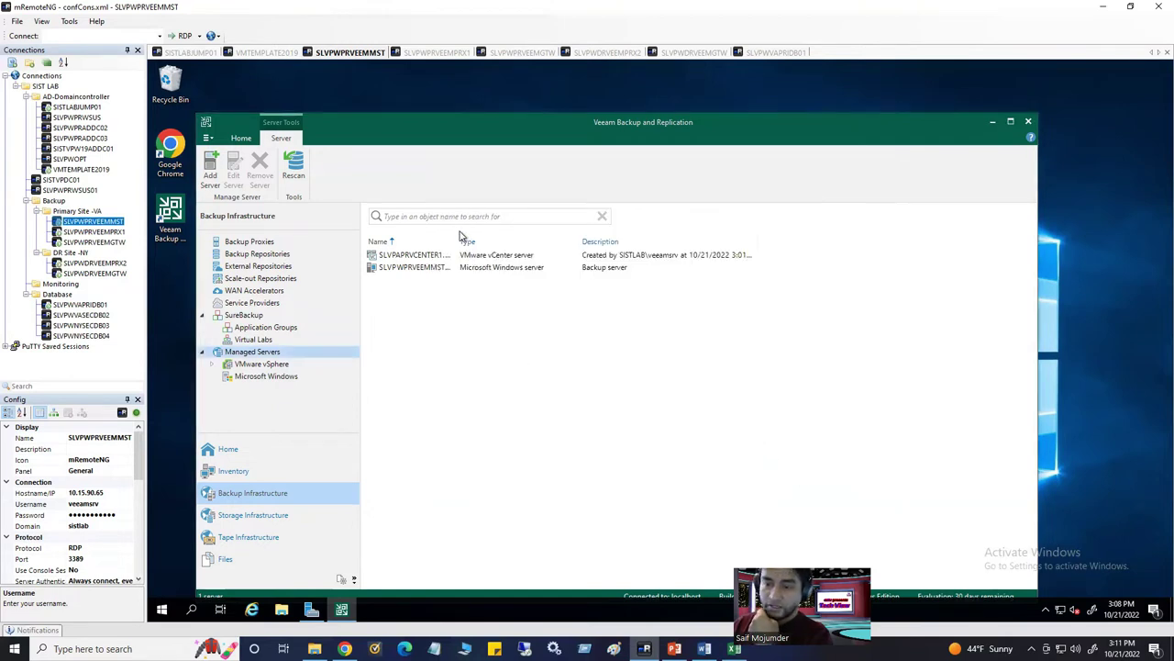
Widen the Name column and expand VMware vSphere > vCenter Servers > SLVPAPRVCENTER1 to reveal Production-Cluster
left_click_drag(453, 235, 523, 237)
left_click(556, 257)
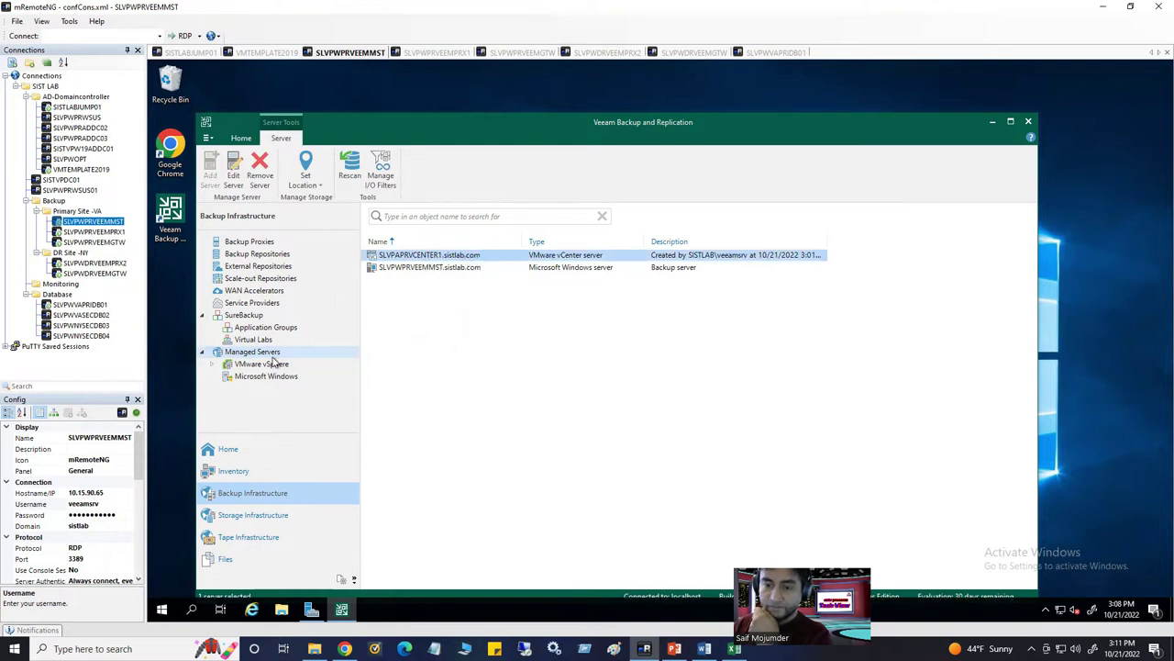
left_click(212, 364)
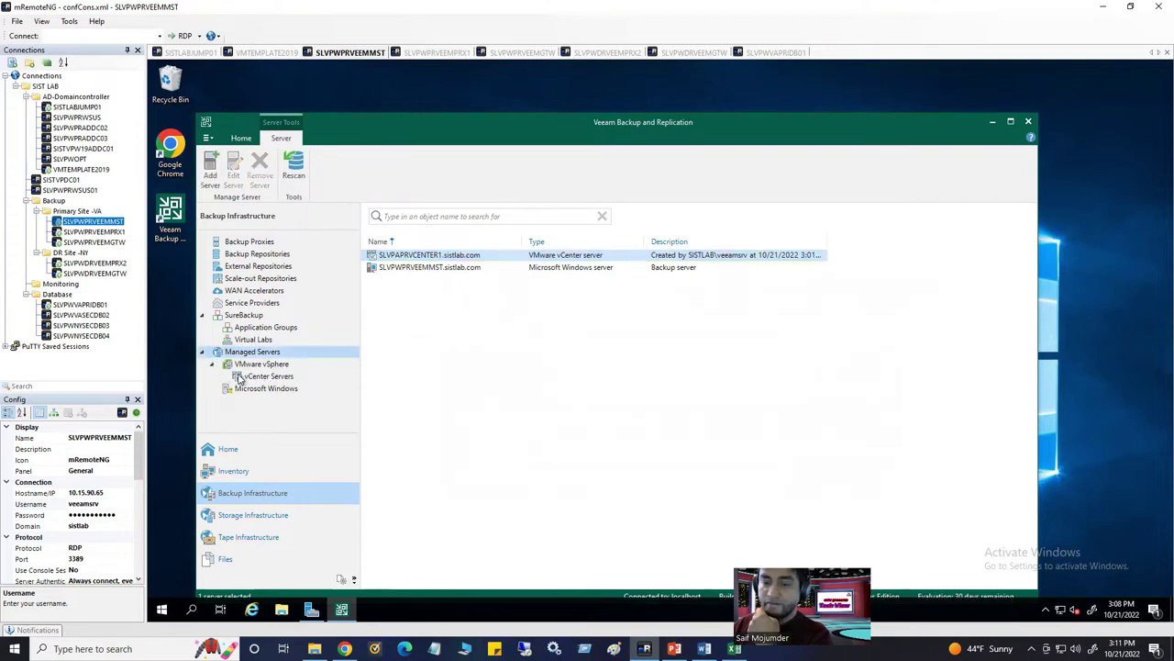
double_click(240, 376)
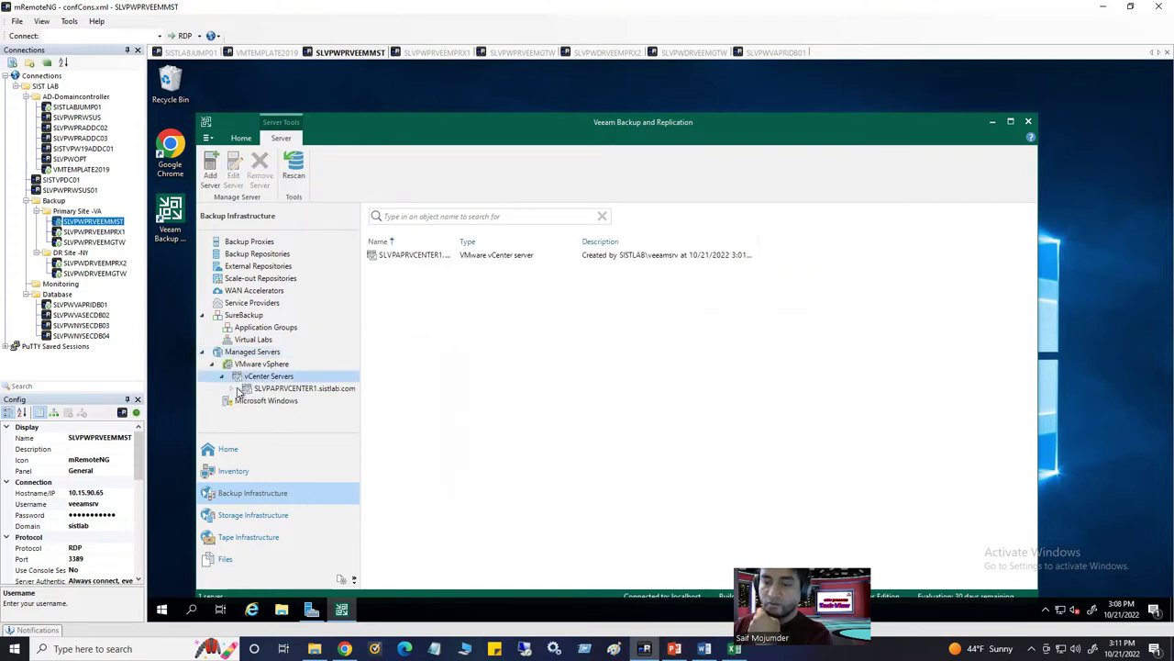
left_click(242, 390)
left_click(232, 390)
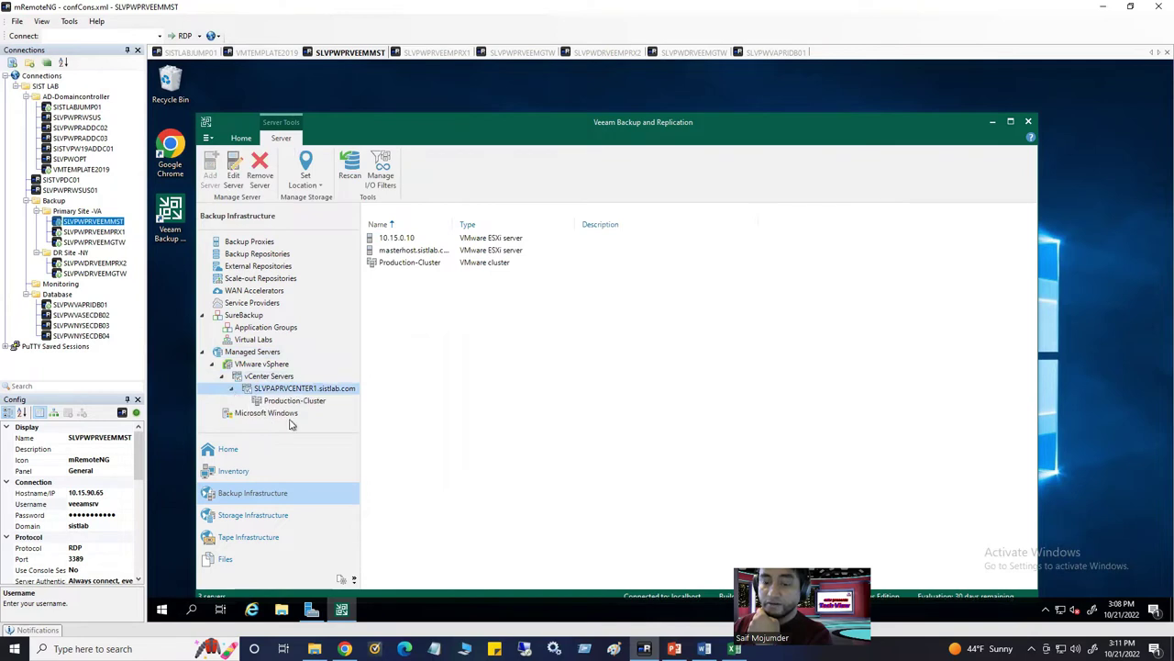
left_click(260, 402)
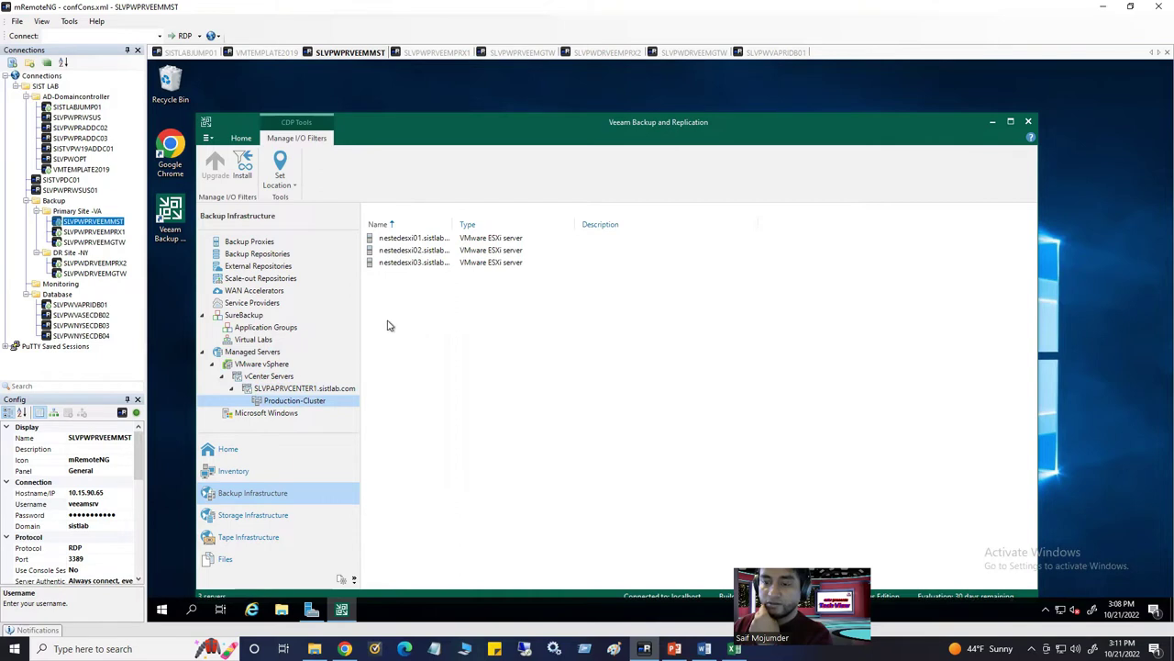
left_click(232, 390)
left_click(233, 390)
left_click(307, 393)
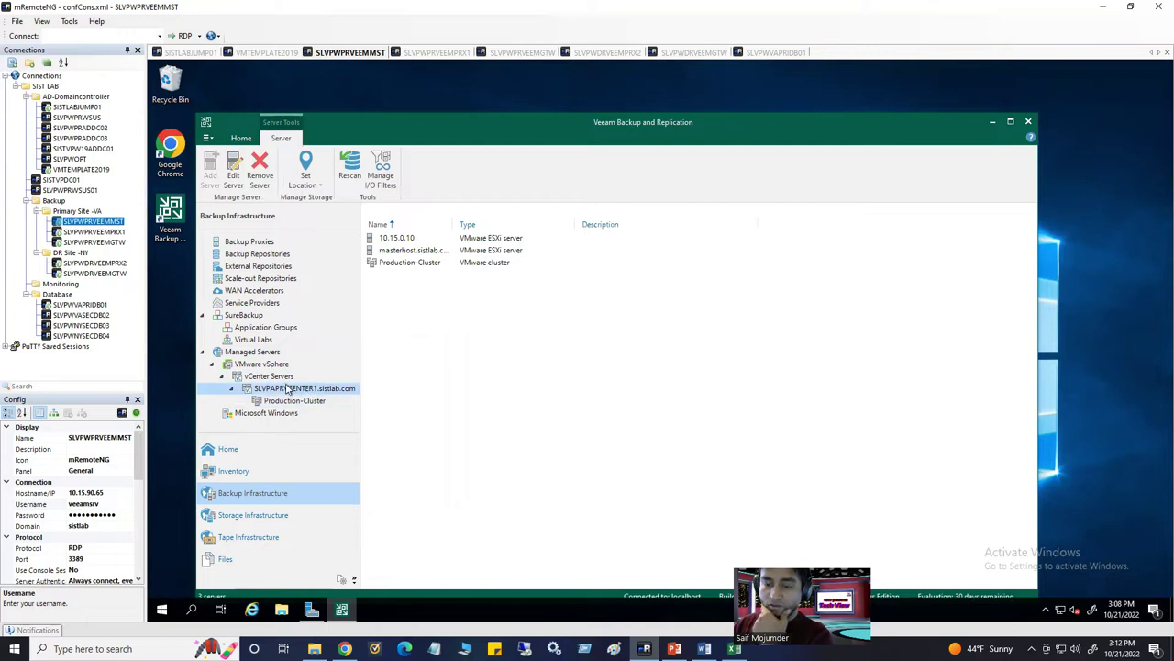
Inspect the ESXi hosts, including 10.15.0.10, and Production-Cluster, ending on the vCenter Servers list
left_click(389, 254)
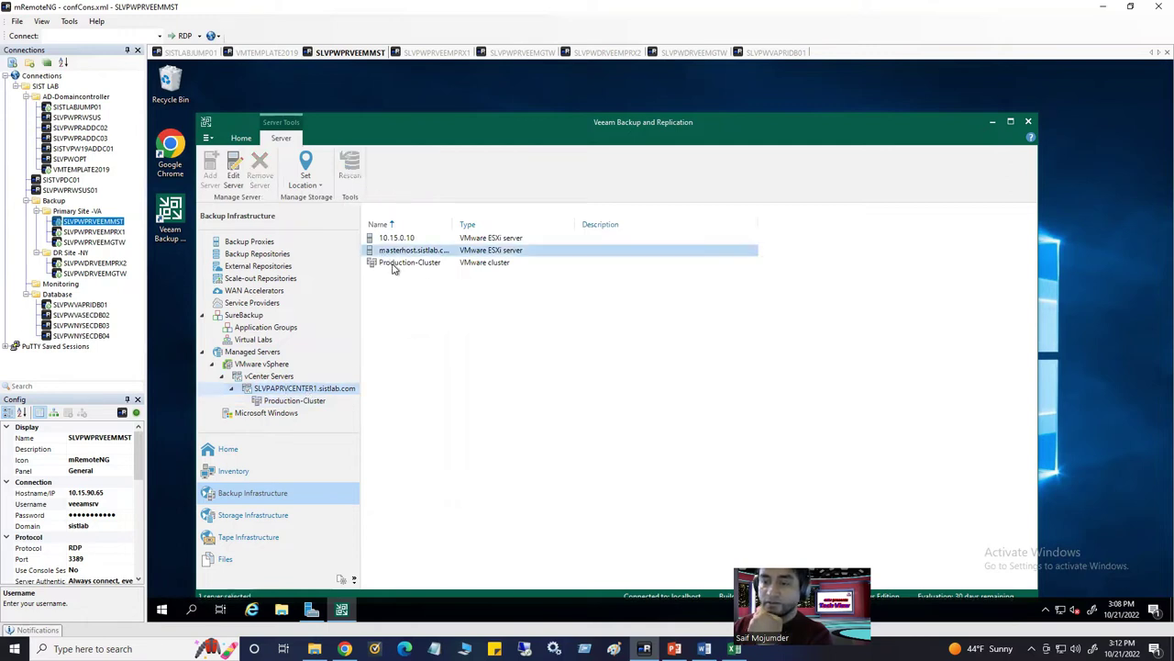
left_click(387, 239)
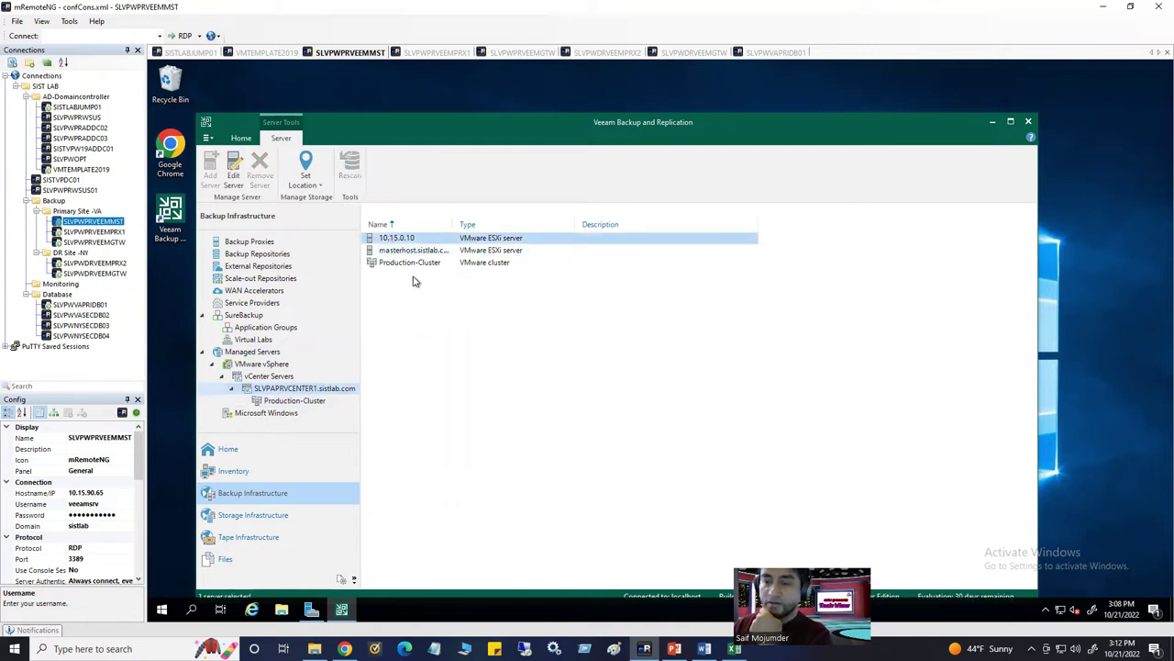
left_click(417, 251)
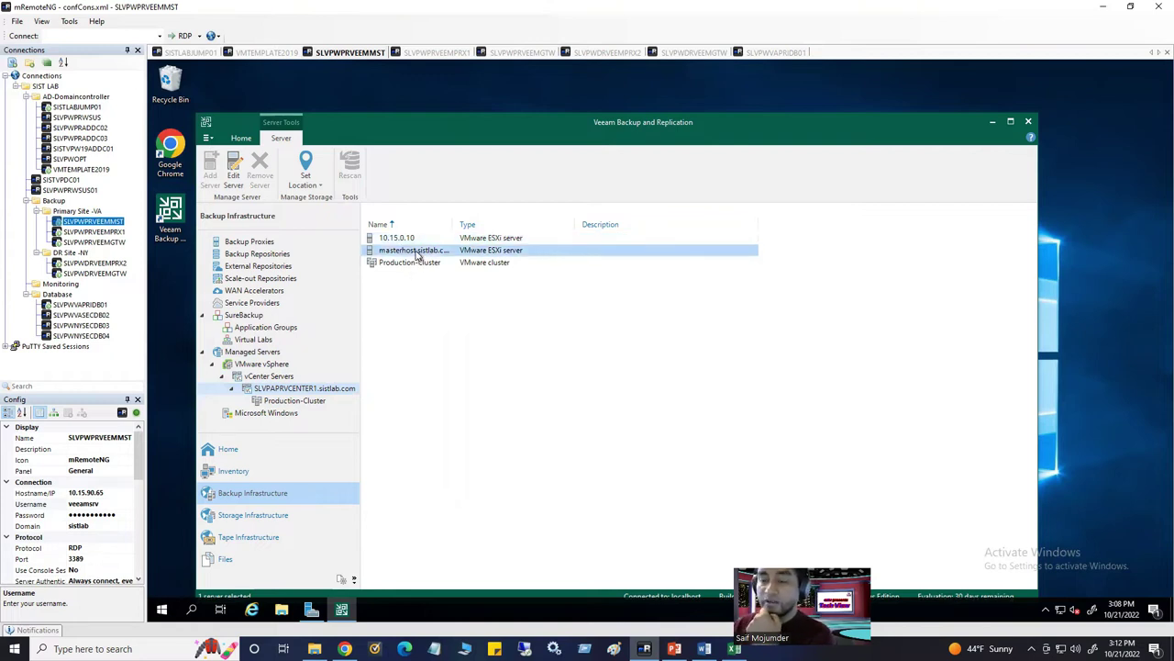
left_click(404, 238)
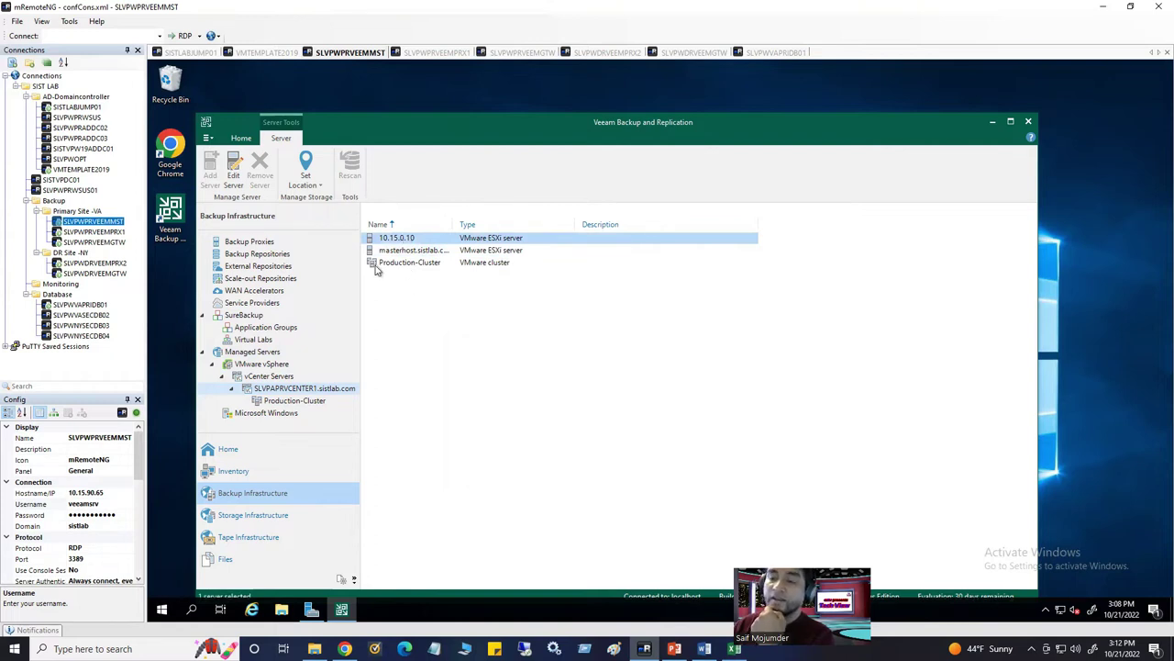
left_click(376, 266)
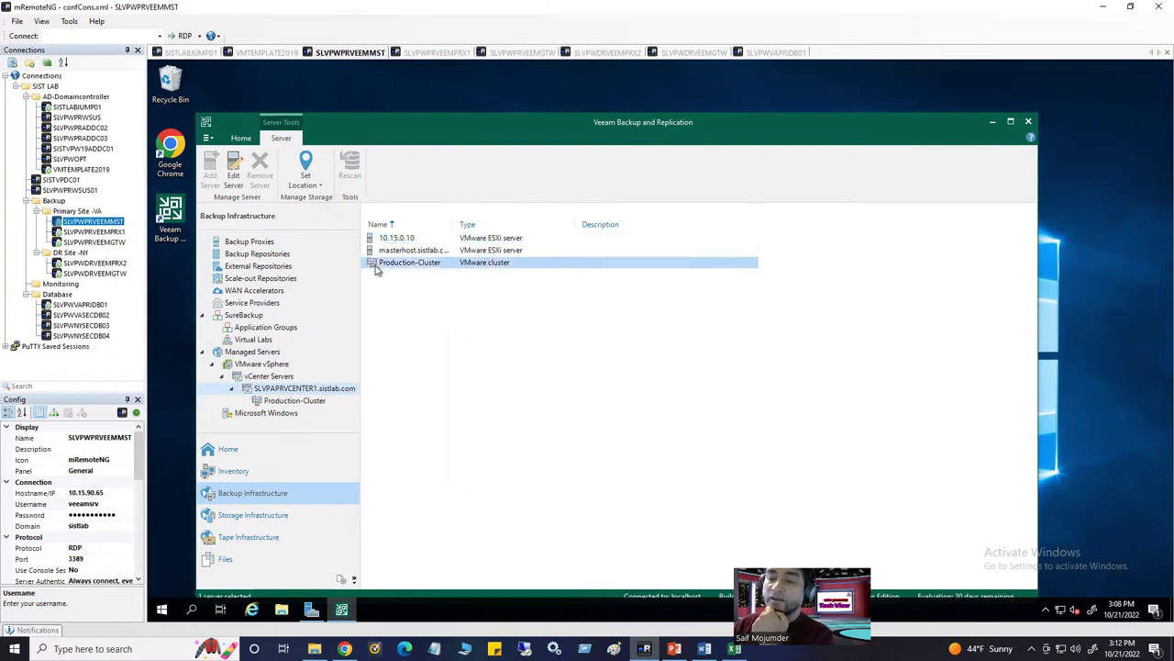
left_click(292, 402)
left_click(290, 389)
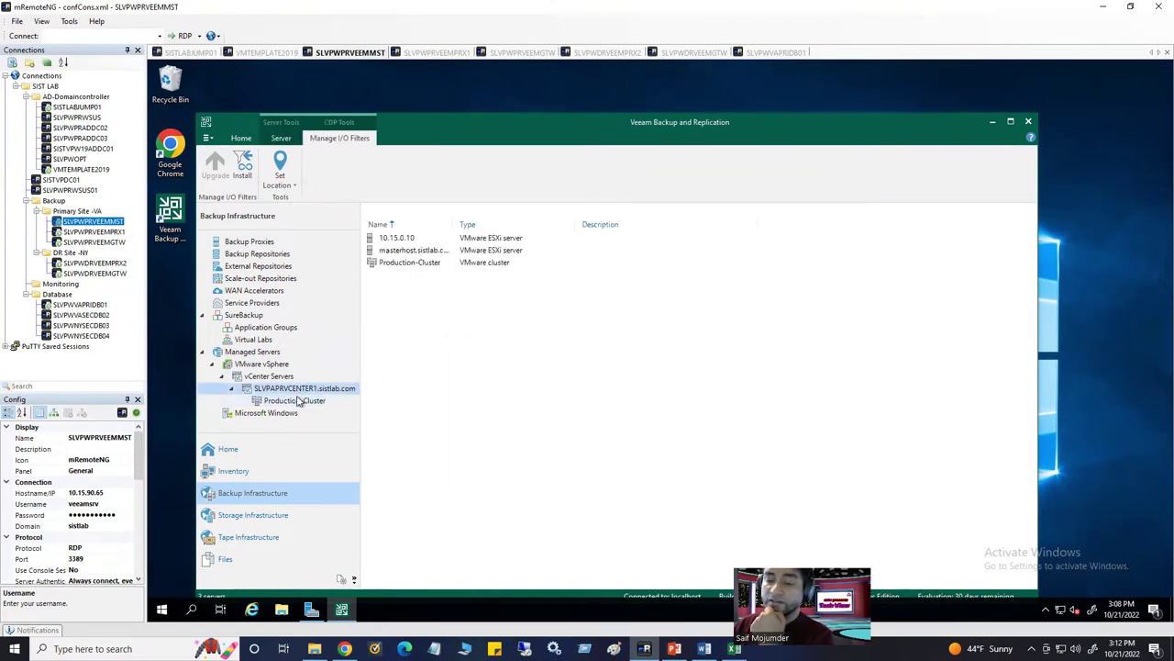
left_click(285, 377)
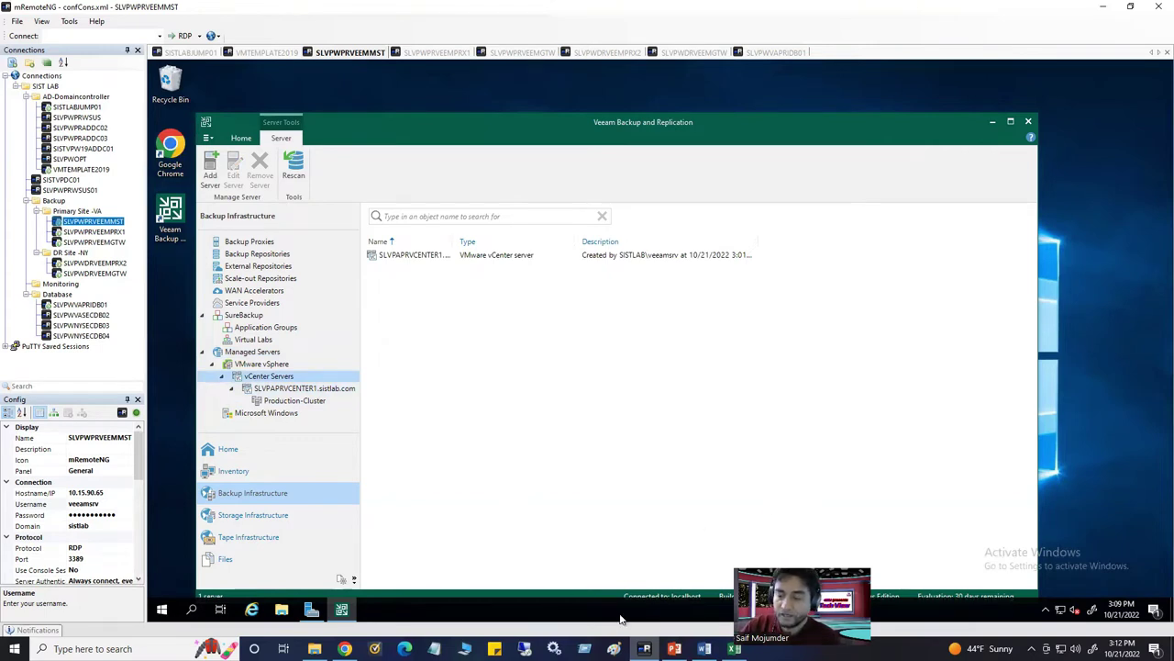
Scroll the Word lab guide down past the New Windows Server screenshot
left_click(703, 649)
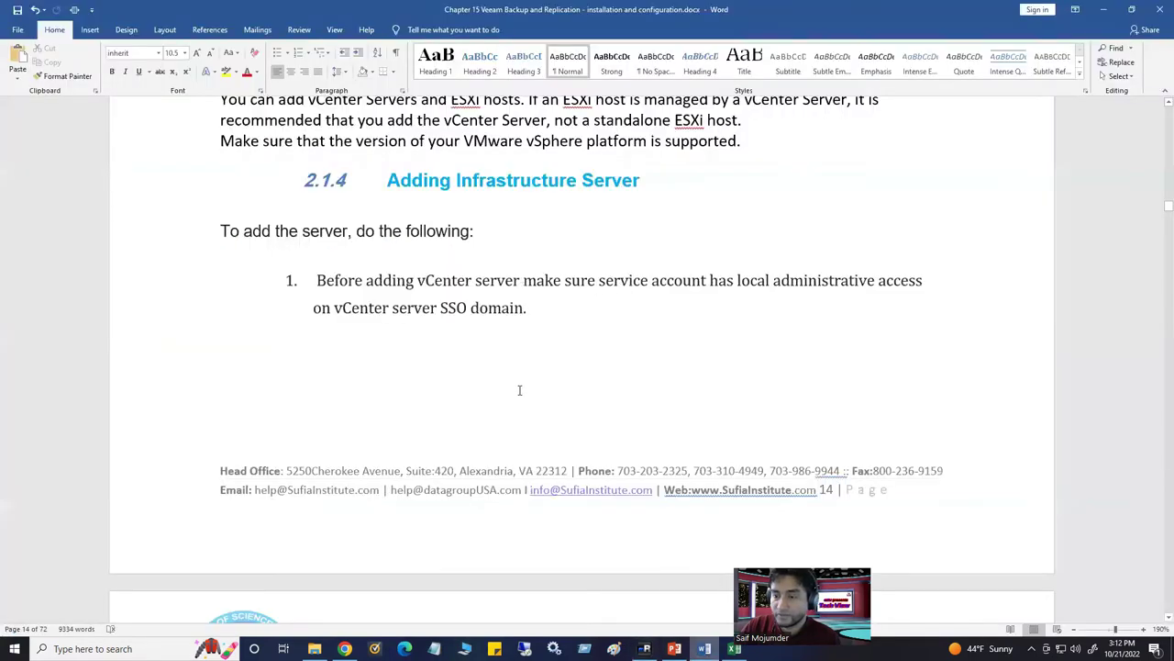
scroll(518, 400, "down", 2)
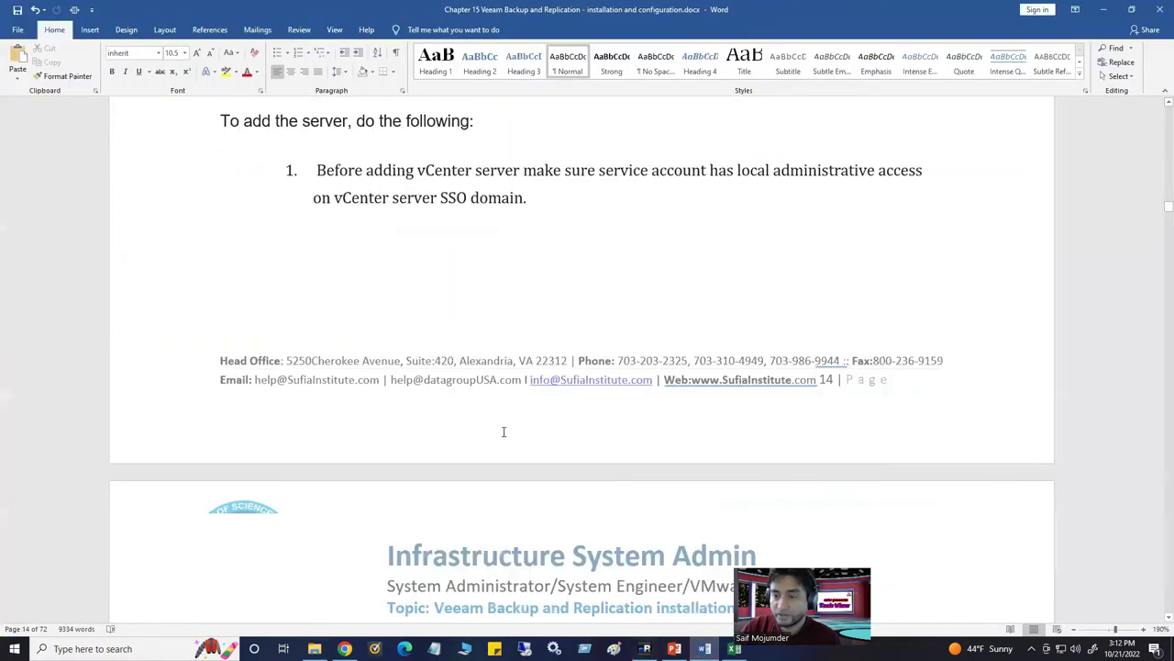
scroll(503, 431, "down", 5)
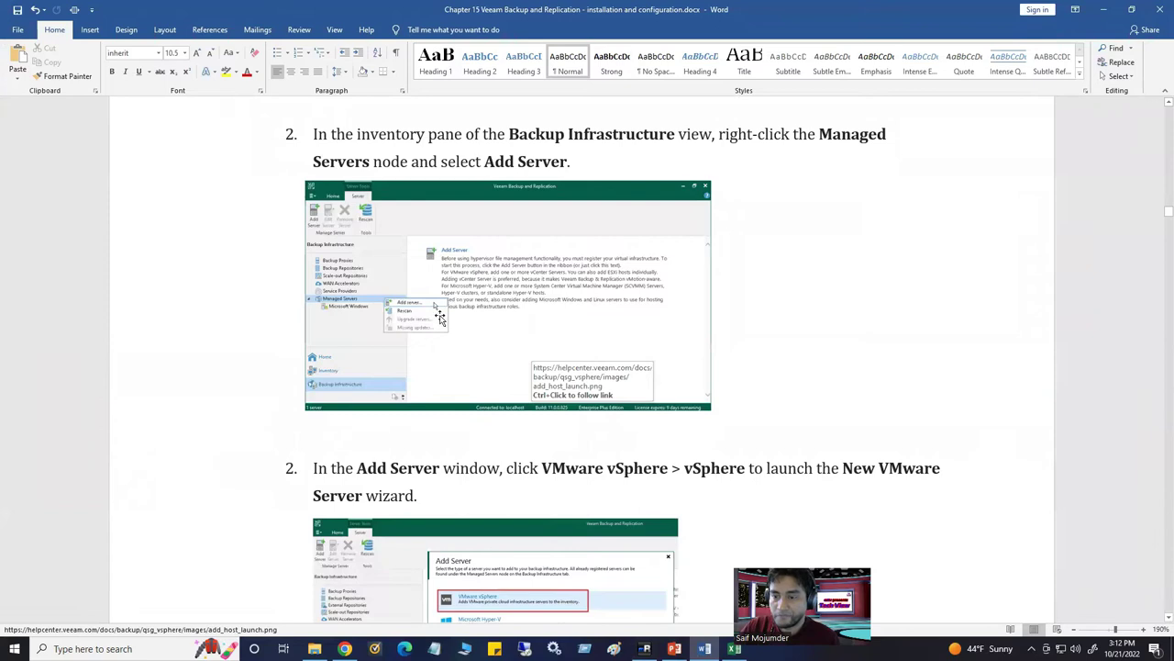
scroll(439, 317, "down", 10)
scroll(531, 419, "down", 8)
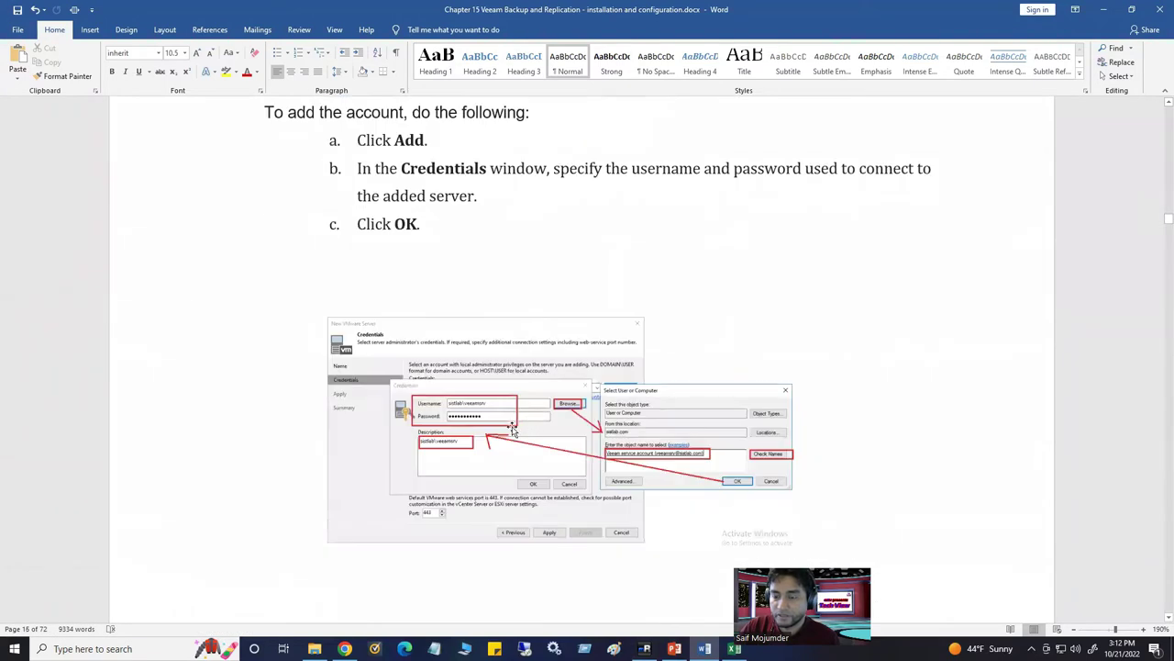
scroll(505, 448, "down", 3)
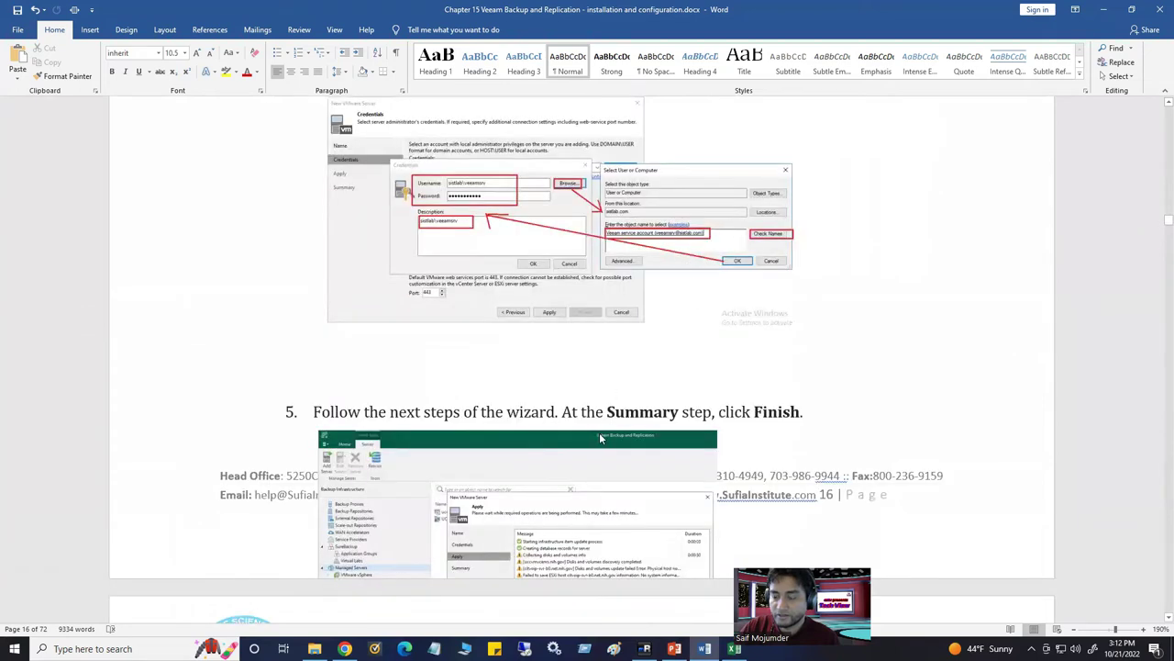
scroll(599, 432, "down", 3)
scroll(469, 317, "up", 2)
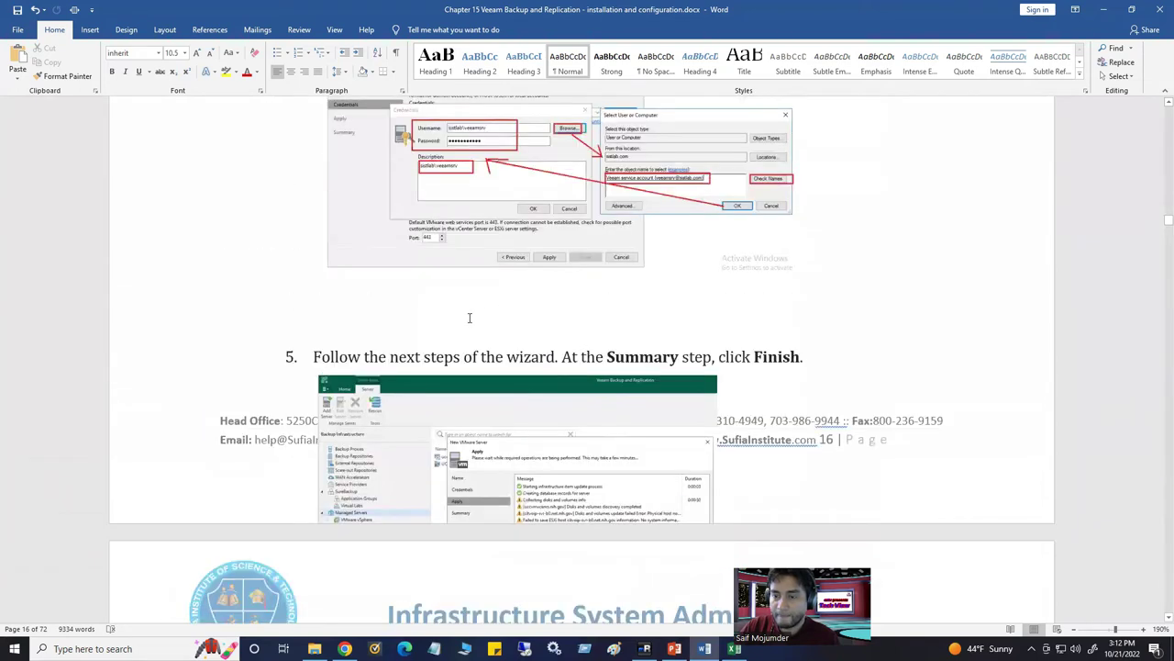
Insert a page break before step 5 and read step 4's Credentials section
left_click(376, 310)
key("ctrl+Return")
scroll(375, 312, "down", 1)
scroll(417, 413, "down", 3)
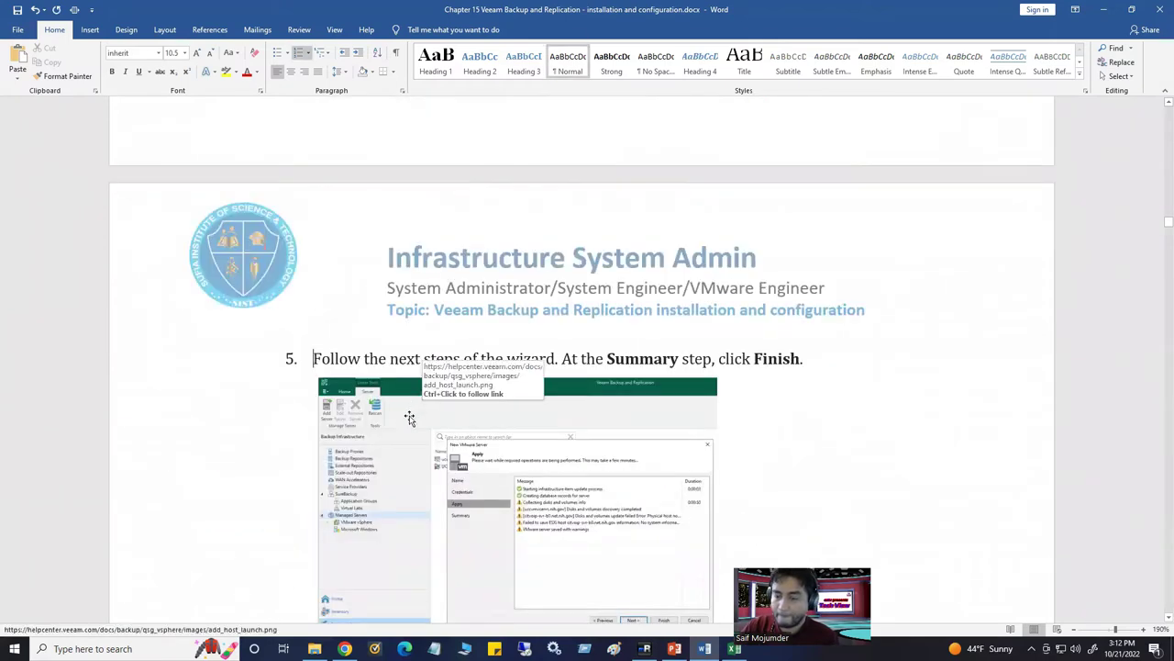
scroll(410, 419, "down", 3)
scroll(431, 385, "up", 2)
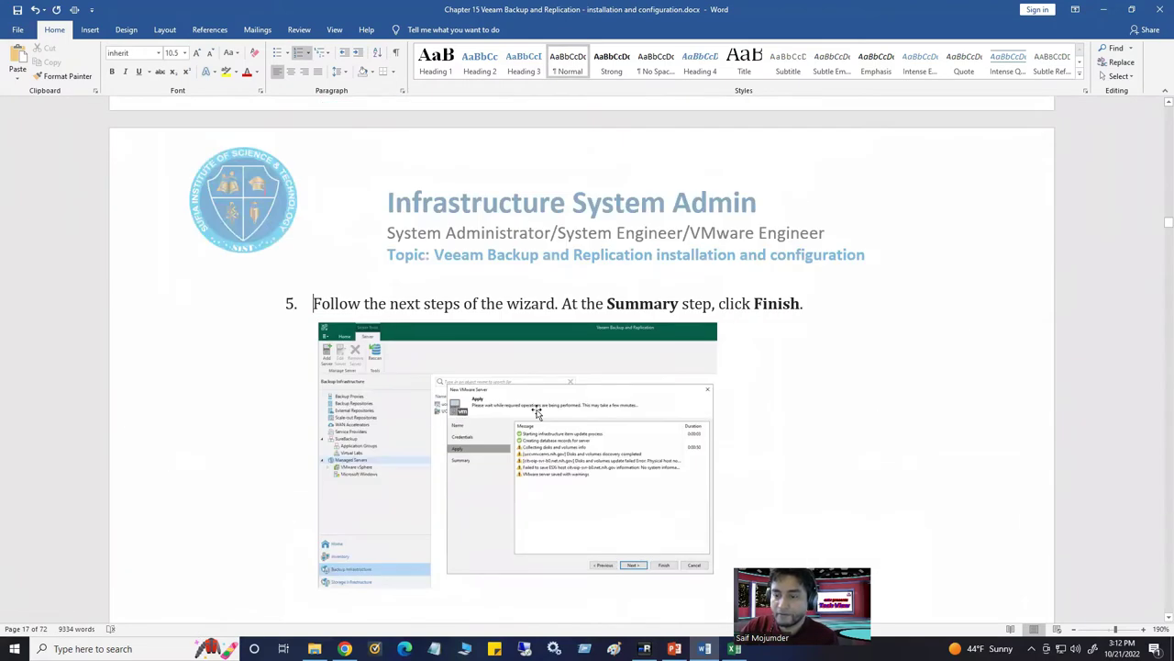
scroll(560, 453, "down", 3)
scroll(564, 454, "down", 3)
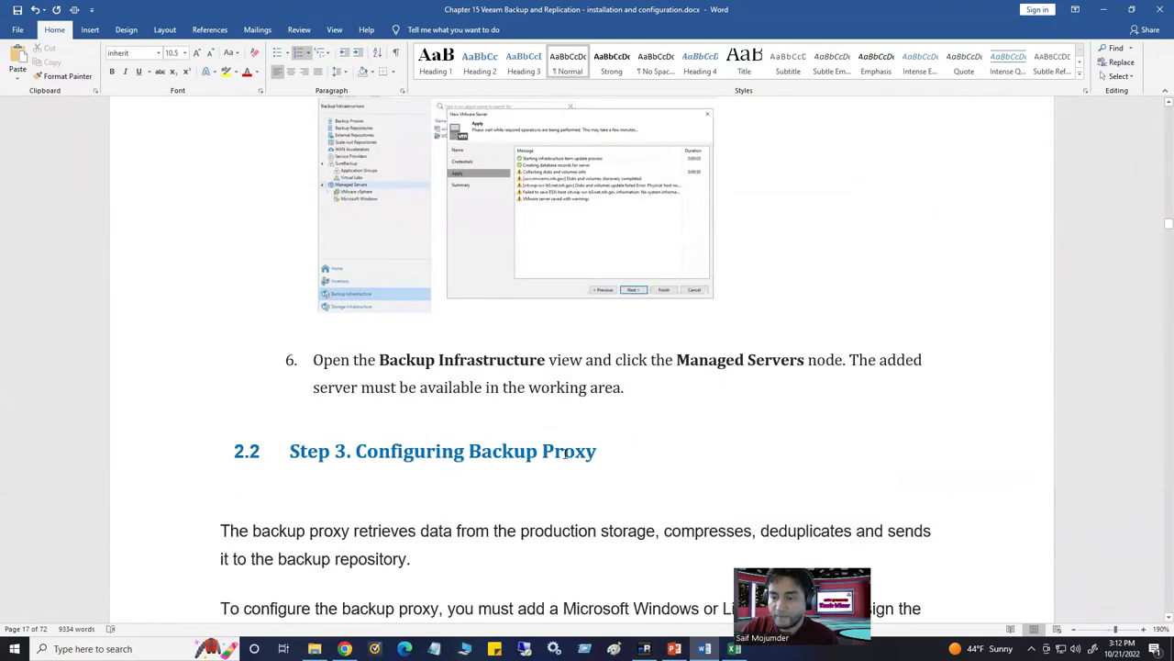
scroll(550, 413, "down", 7)
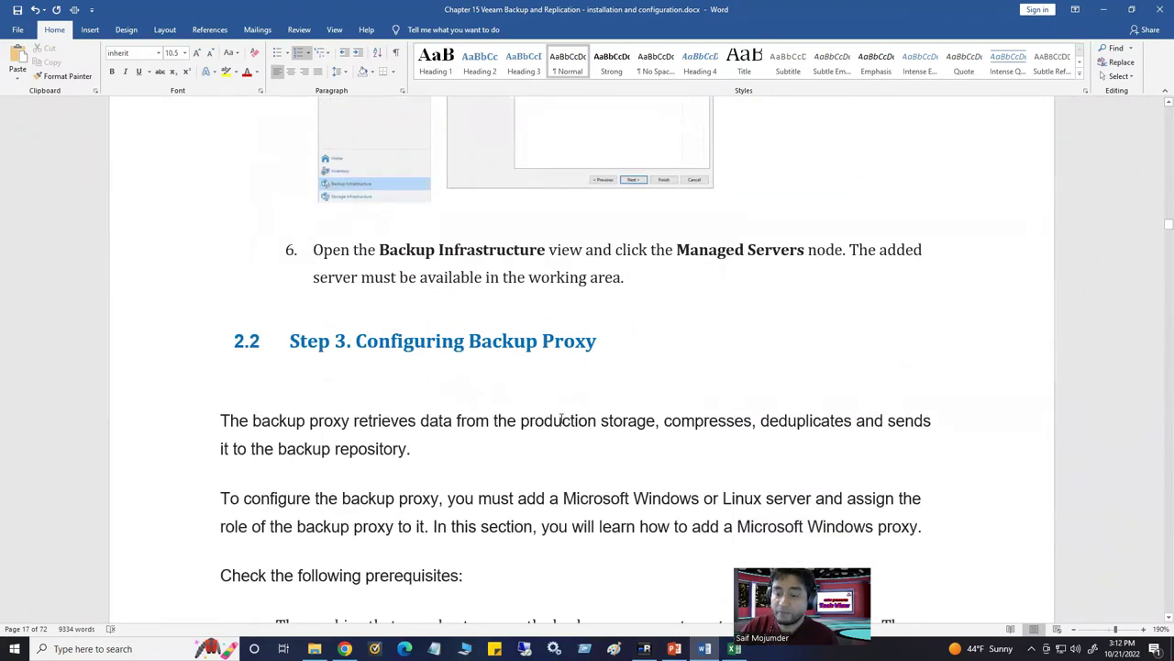
scroll(558, 425, "down", 11)
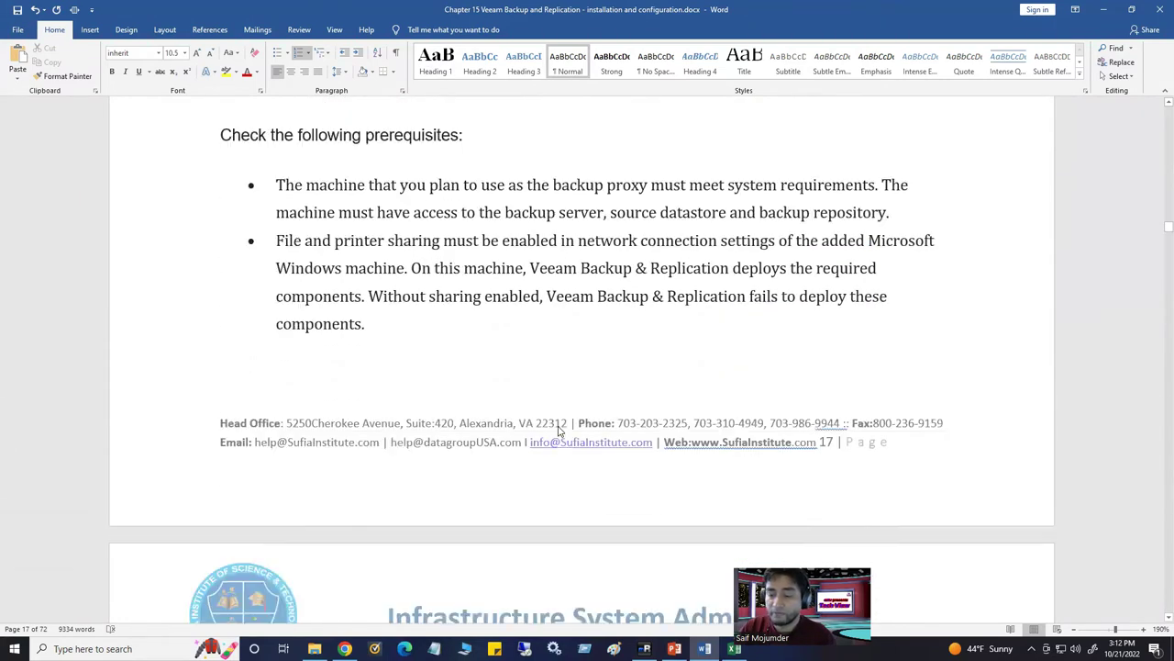
scroll(557, 427, "down", 3)
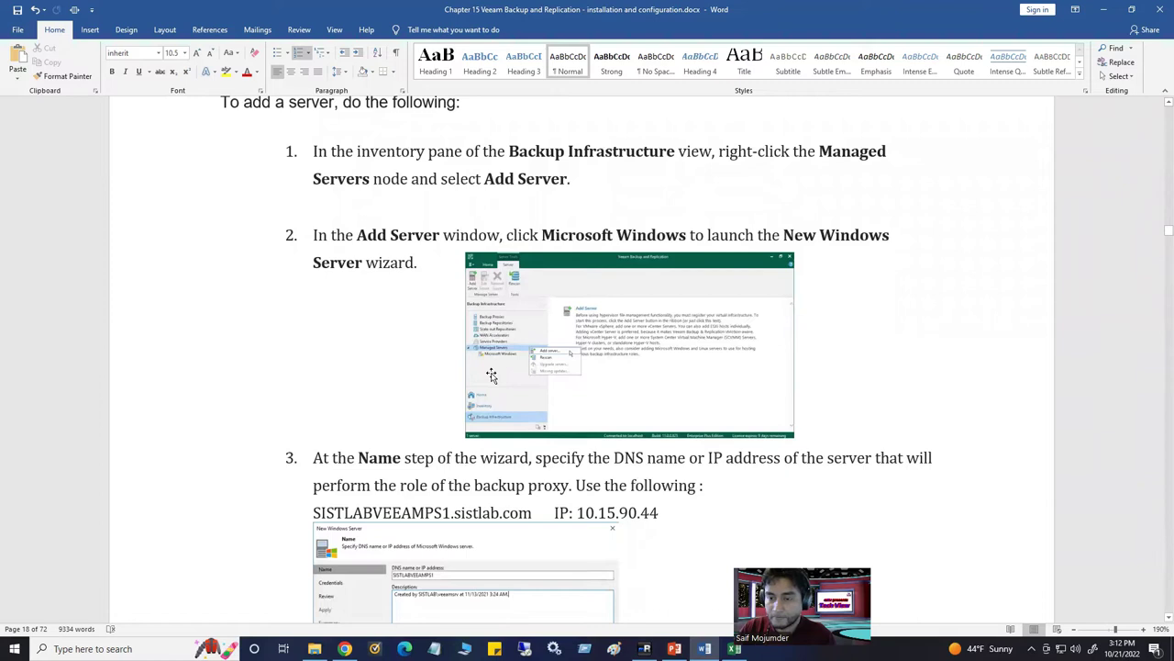
scroll(491, 376, "up", 1)
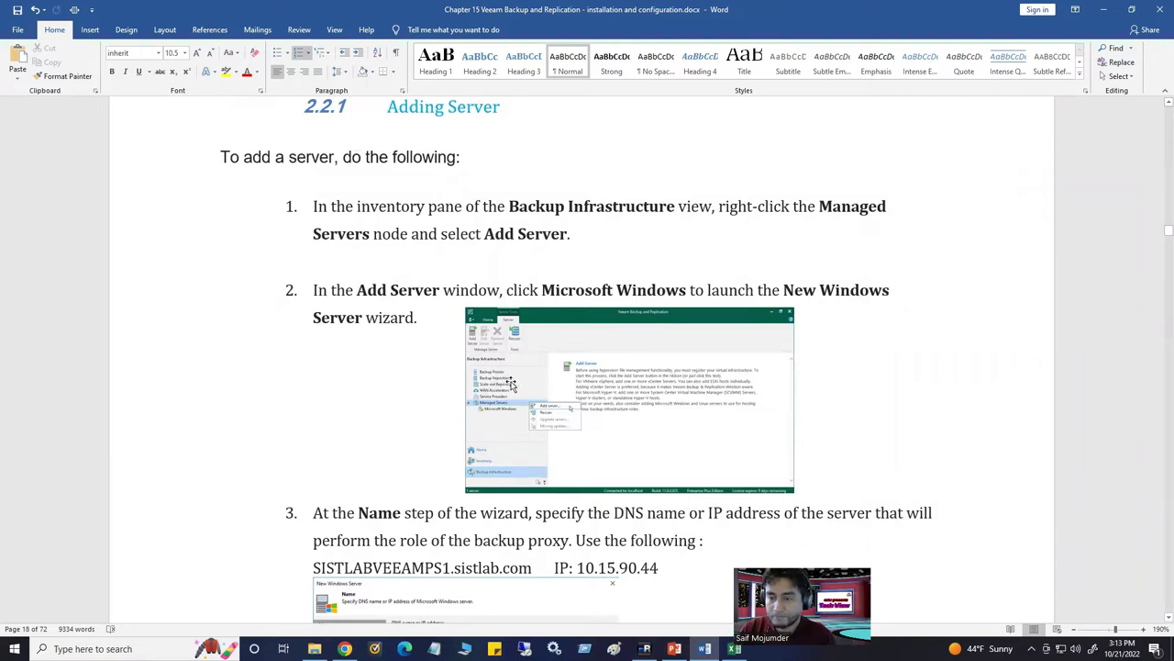
scroll(513, 390, "down", 3)
scroll(561, 440, "down", 3)
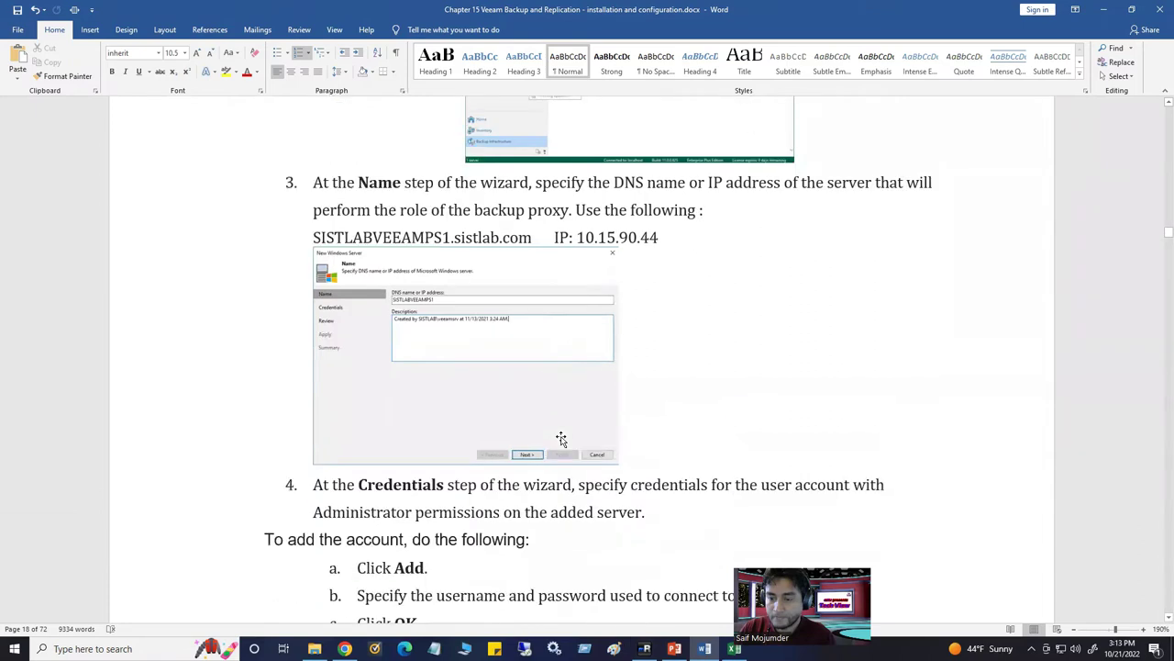
scroll(562, 437, "down", 3)
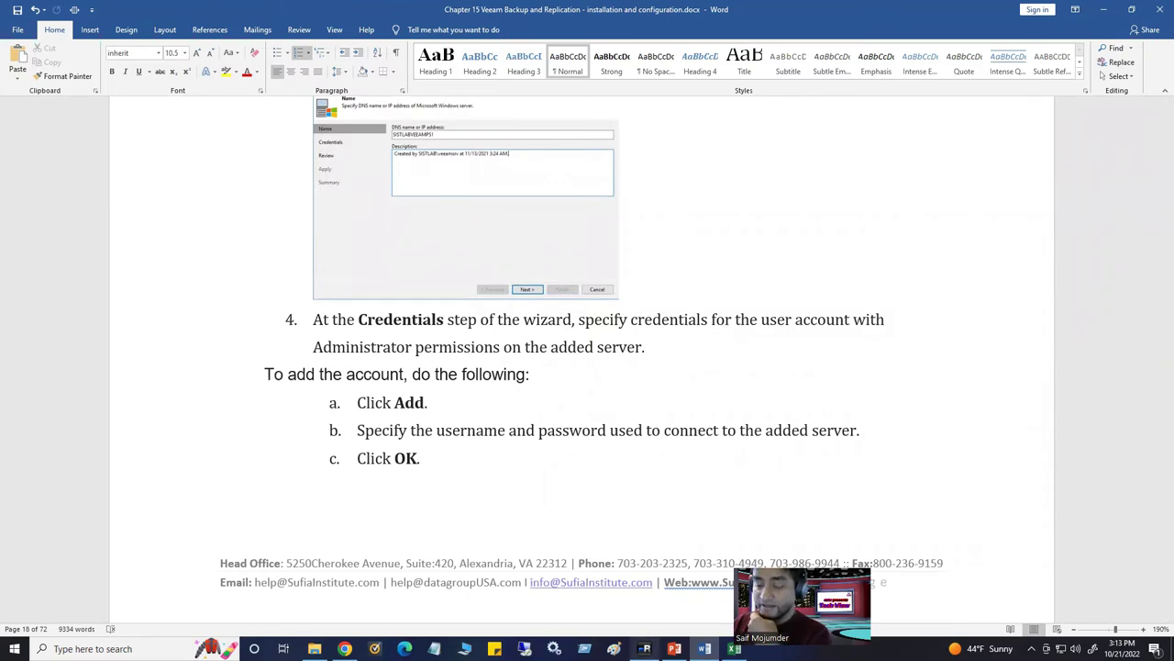
left_click(644, 648)
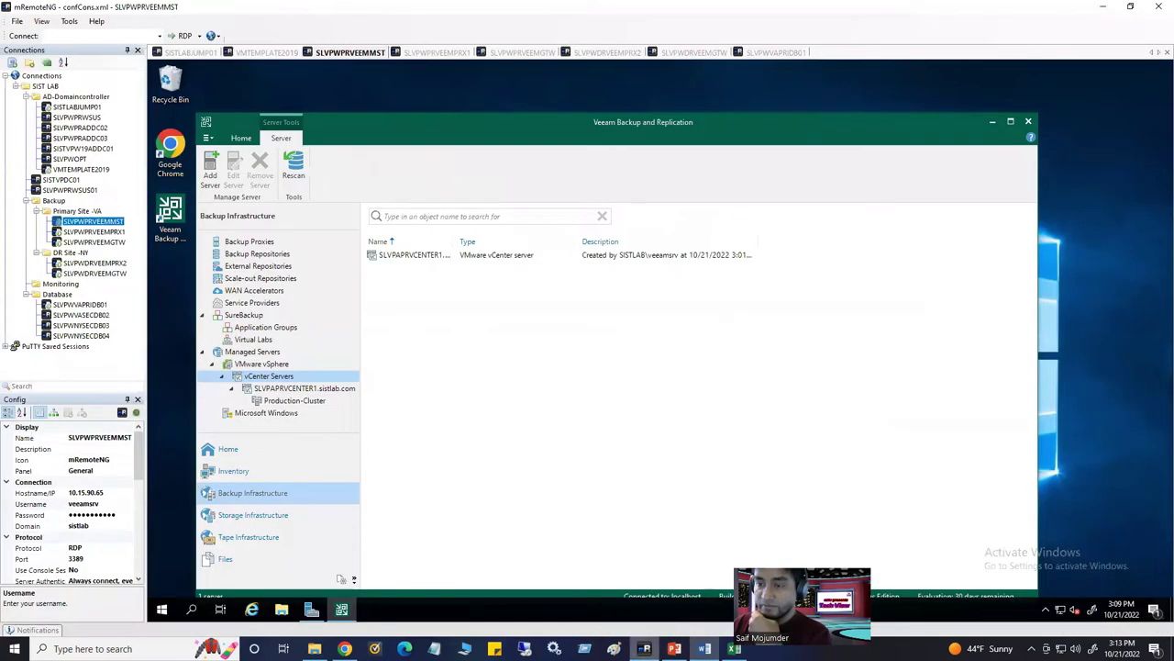
On the SLVPWDRVEEMPRX2 session, search 'computer' and launch Computer Management
left_click(450, 54)
left_click(532, 53)
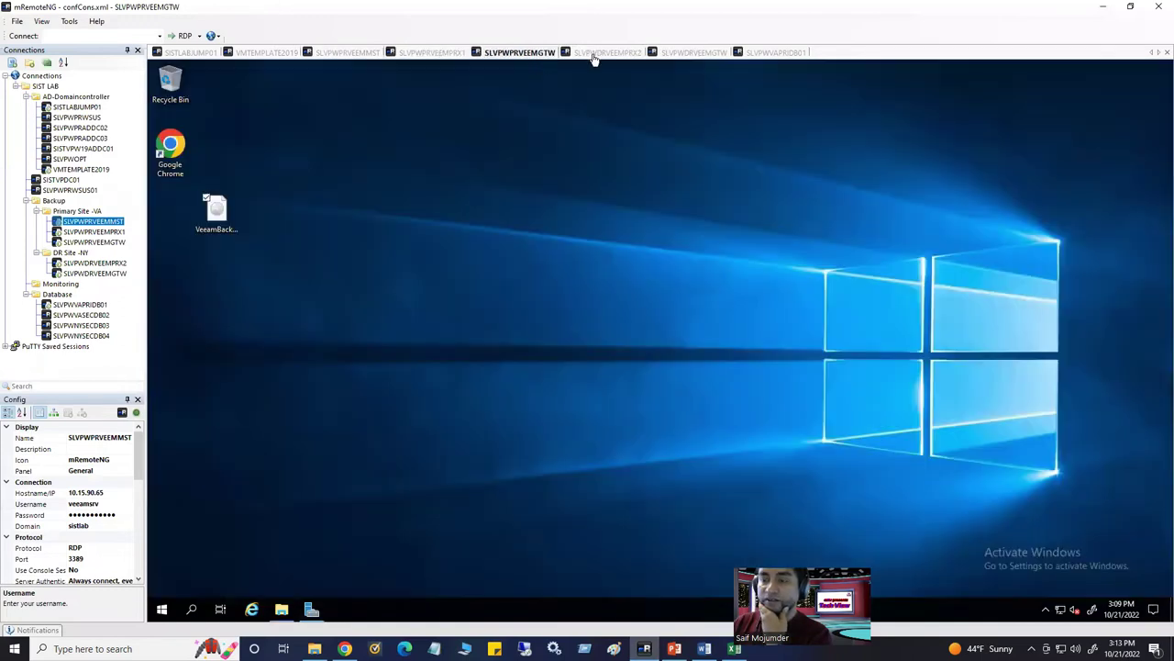
left_click(594, 55)
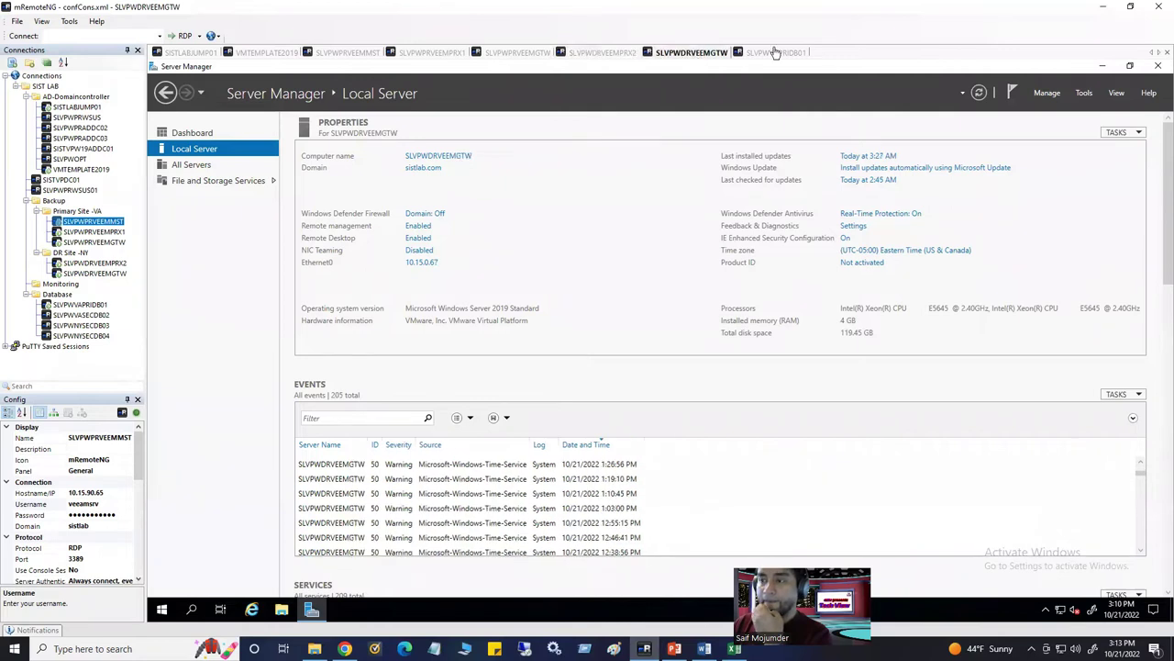
left_click(774, 53)
left_click(711, 55)
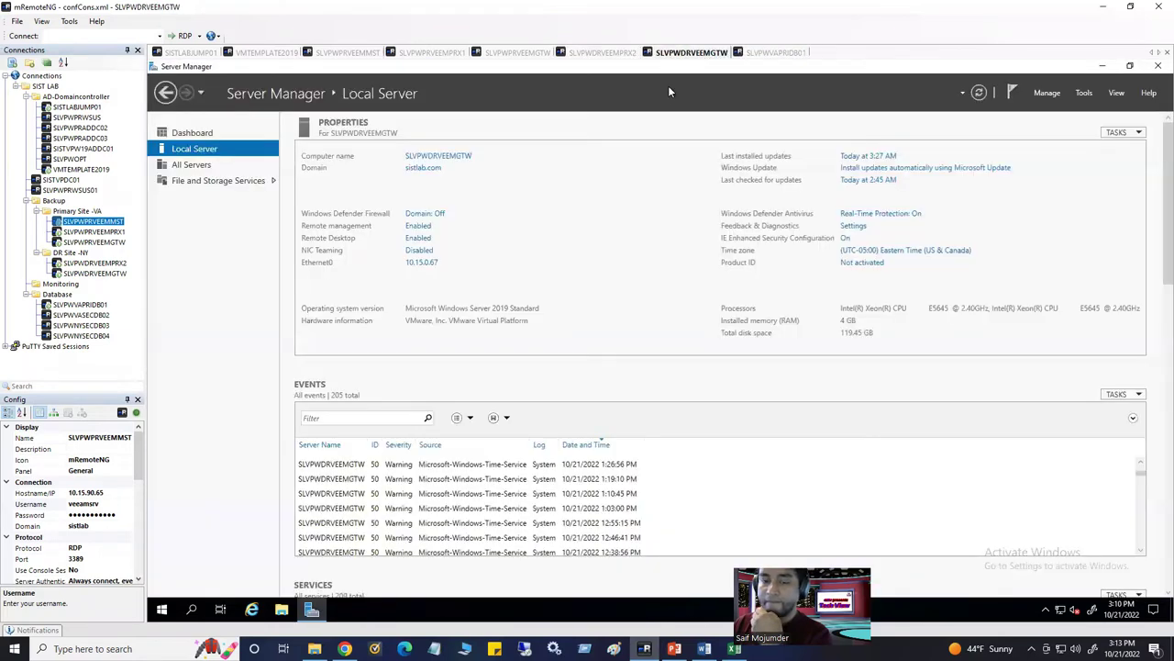
left_click(602, 57)
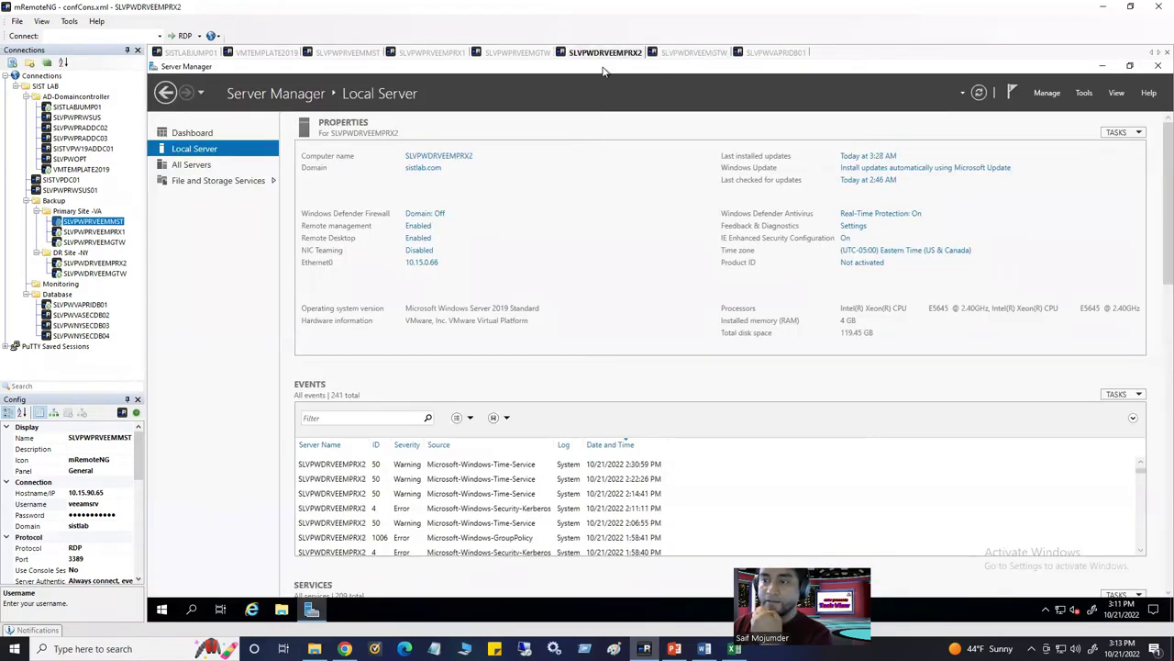
left_click(191, 610)
type("com")
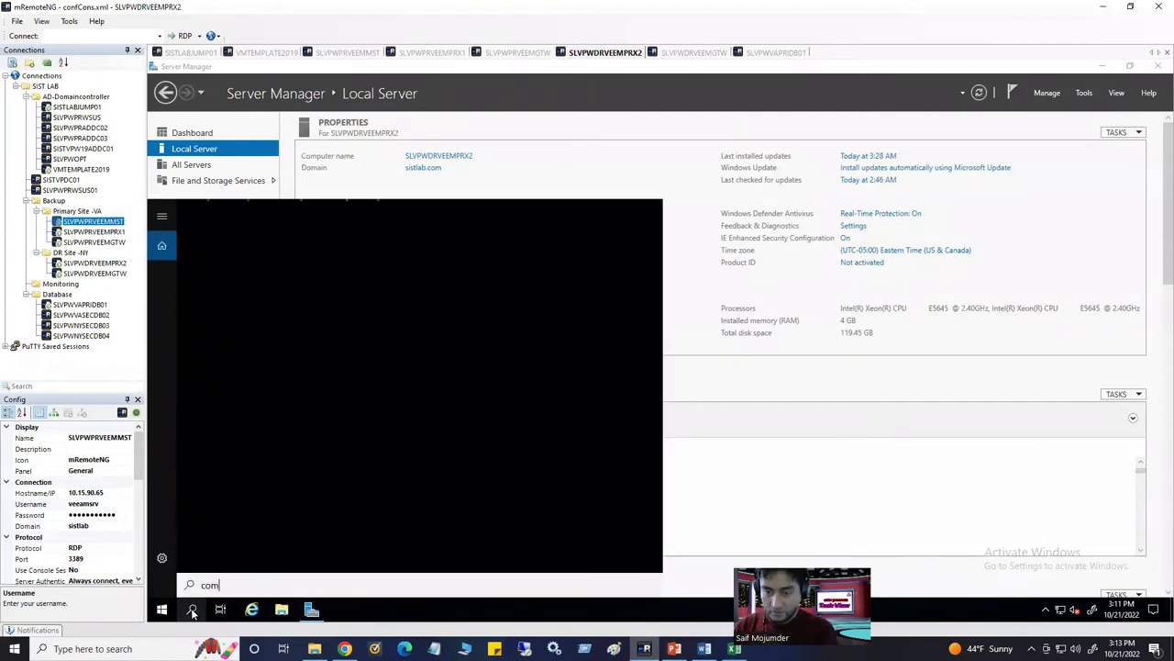
type("pute")
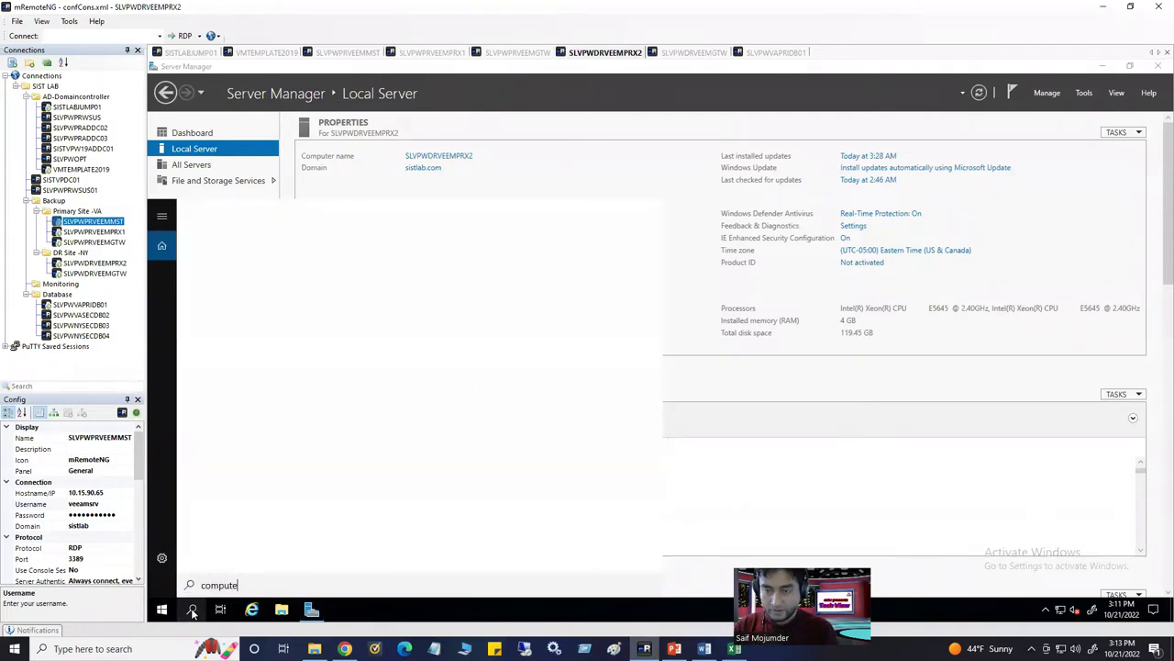
type("r")
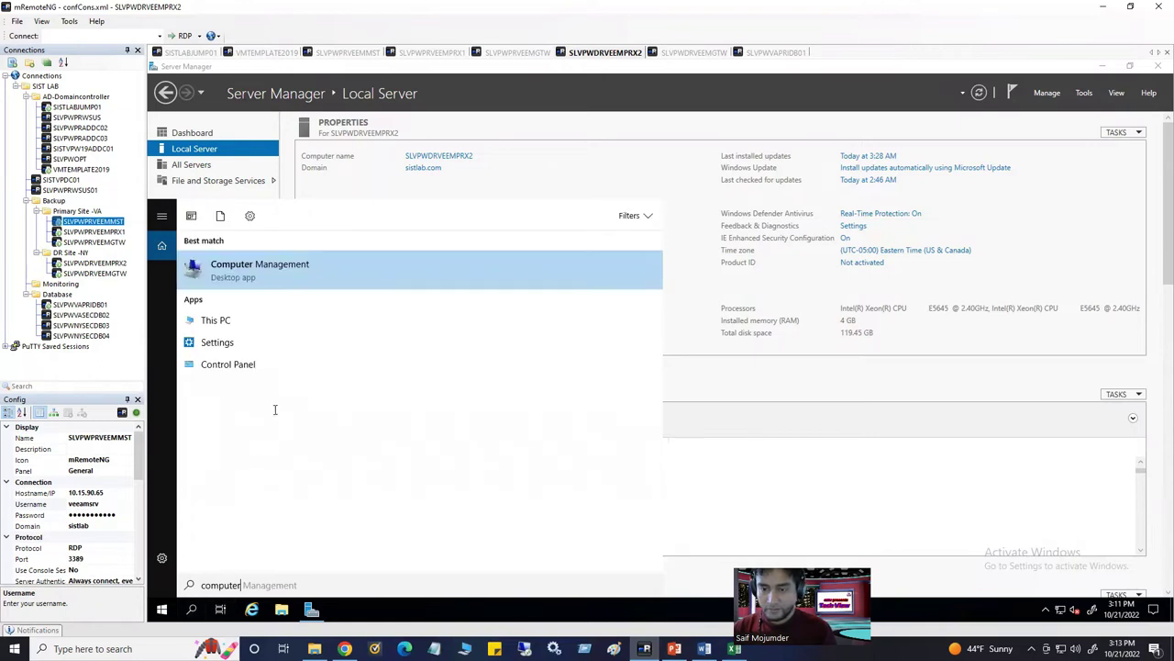
left_click(314, 284)
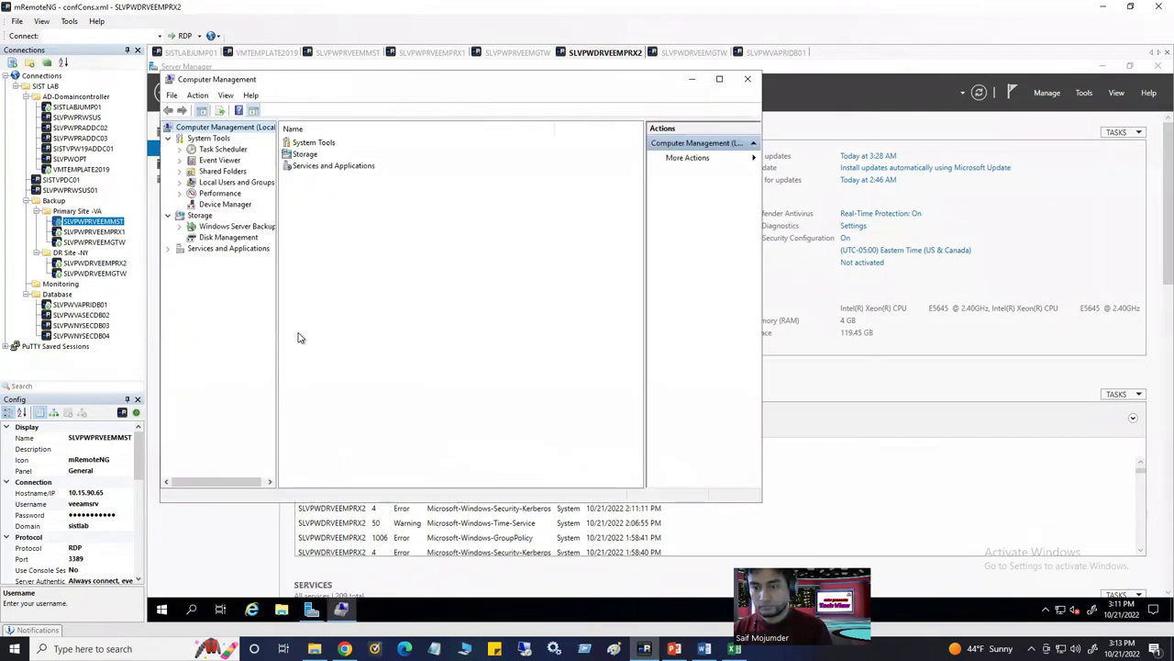
Check the local Administrators group members (Administrator, SISTLAB\Domain Admins), then close Computer Management
left_click(180, 172)
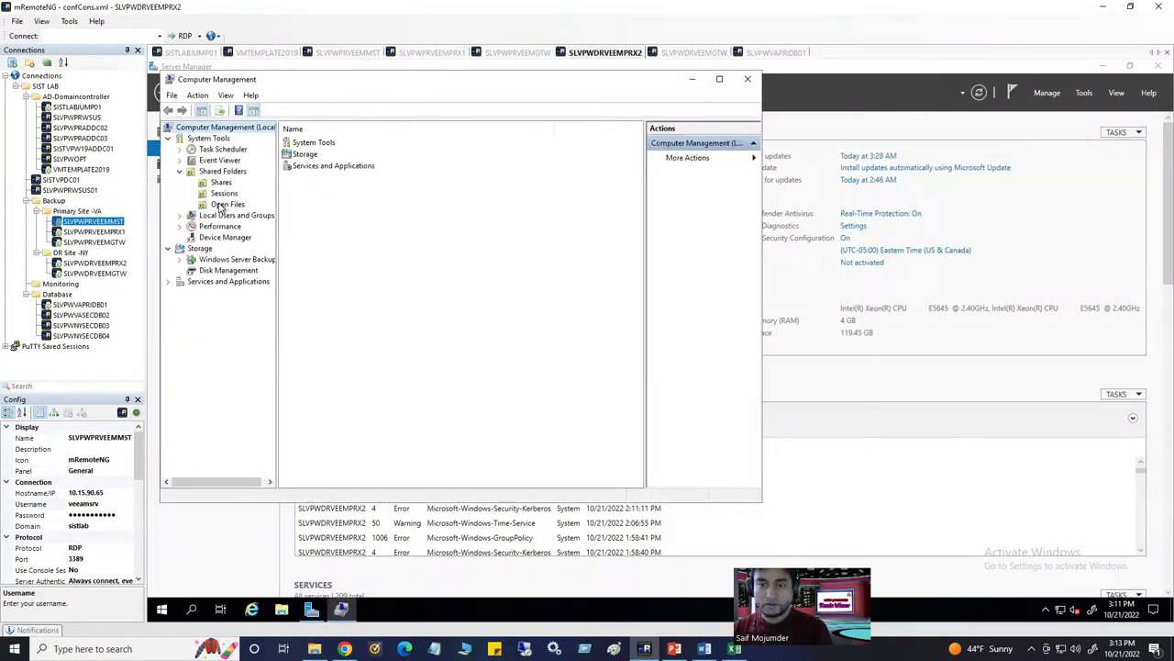
left_click(180, 172)
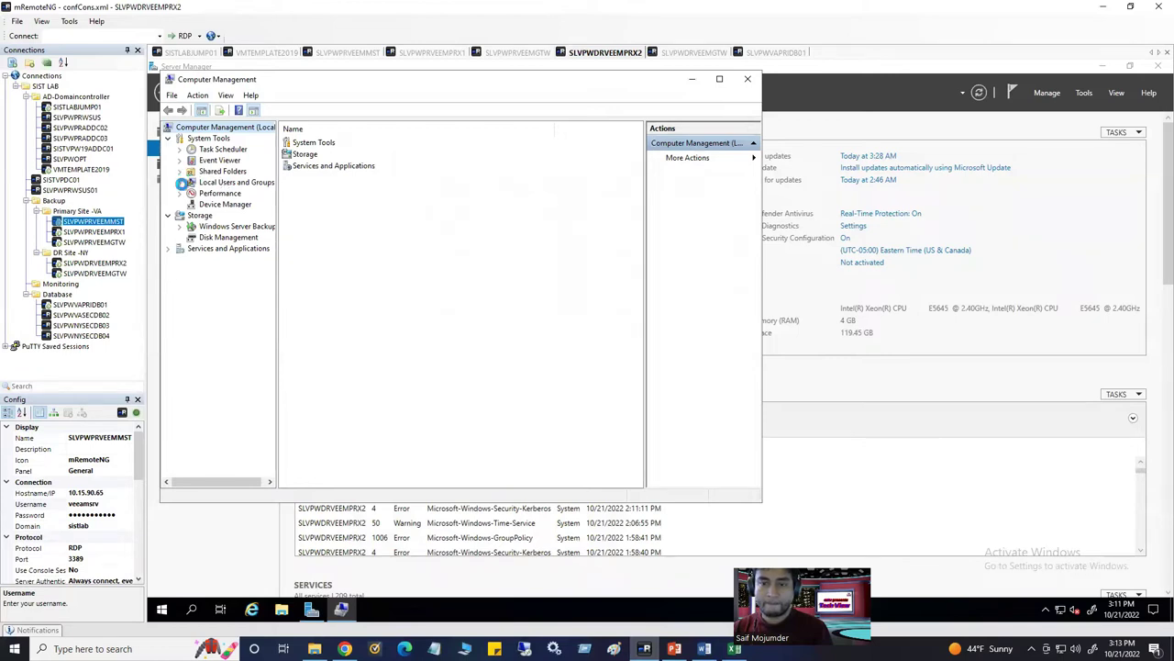
left_click(180, 183)
left_click(222, 204)
double_click(316, 154)
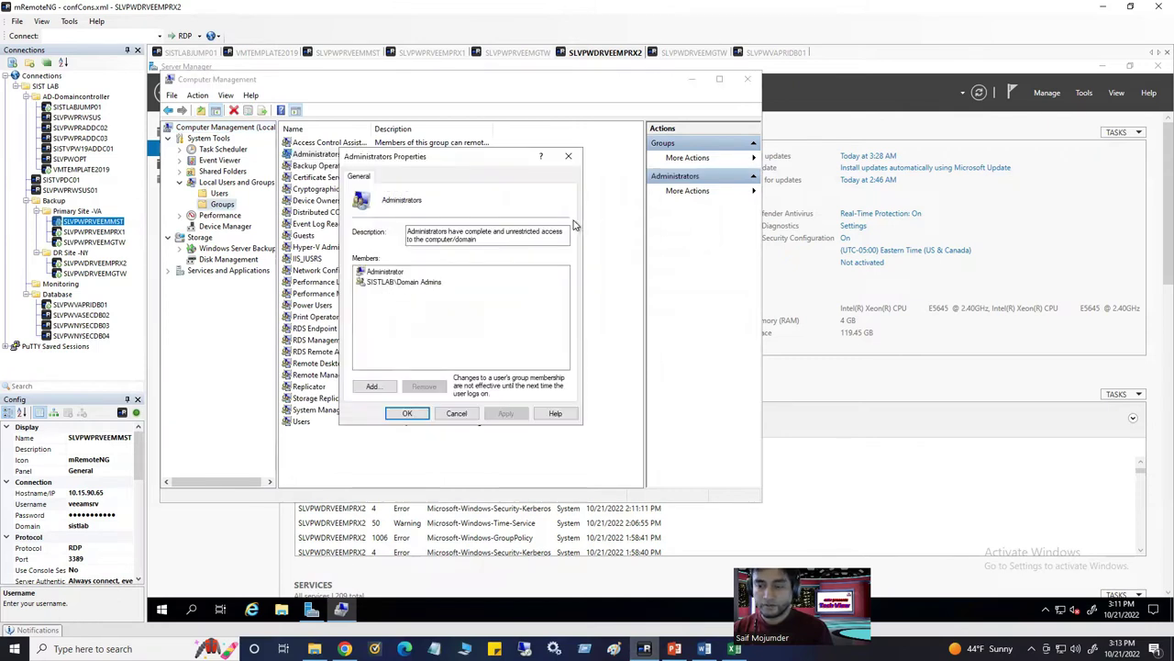
left_click(568, 155)
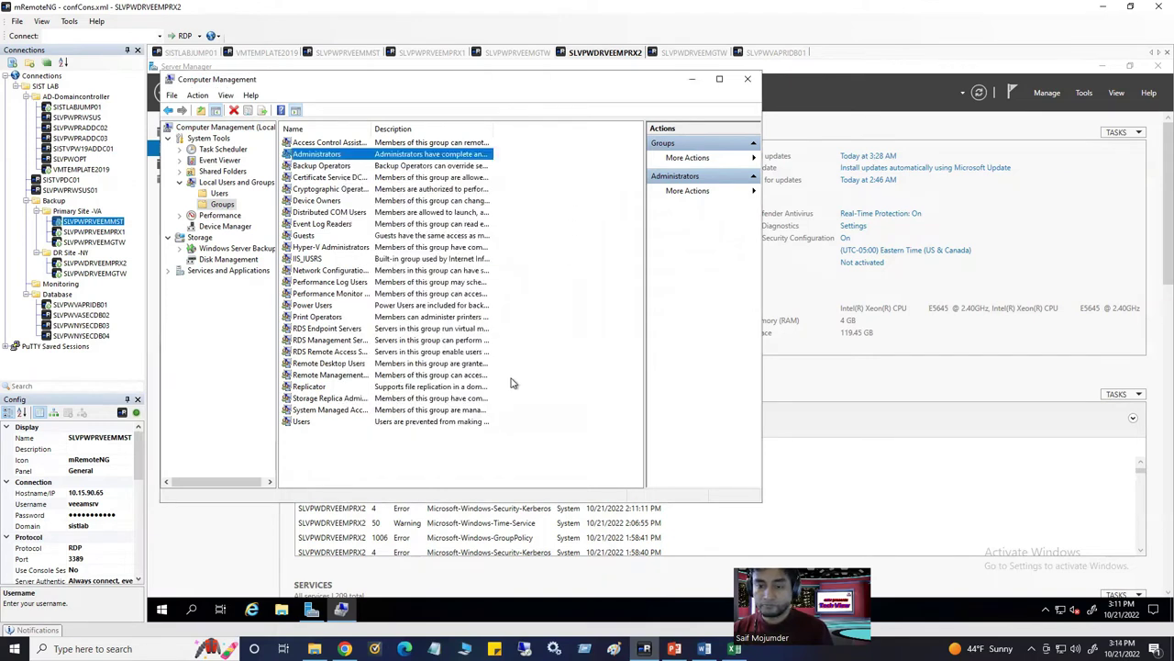
left_click(748, 80)
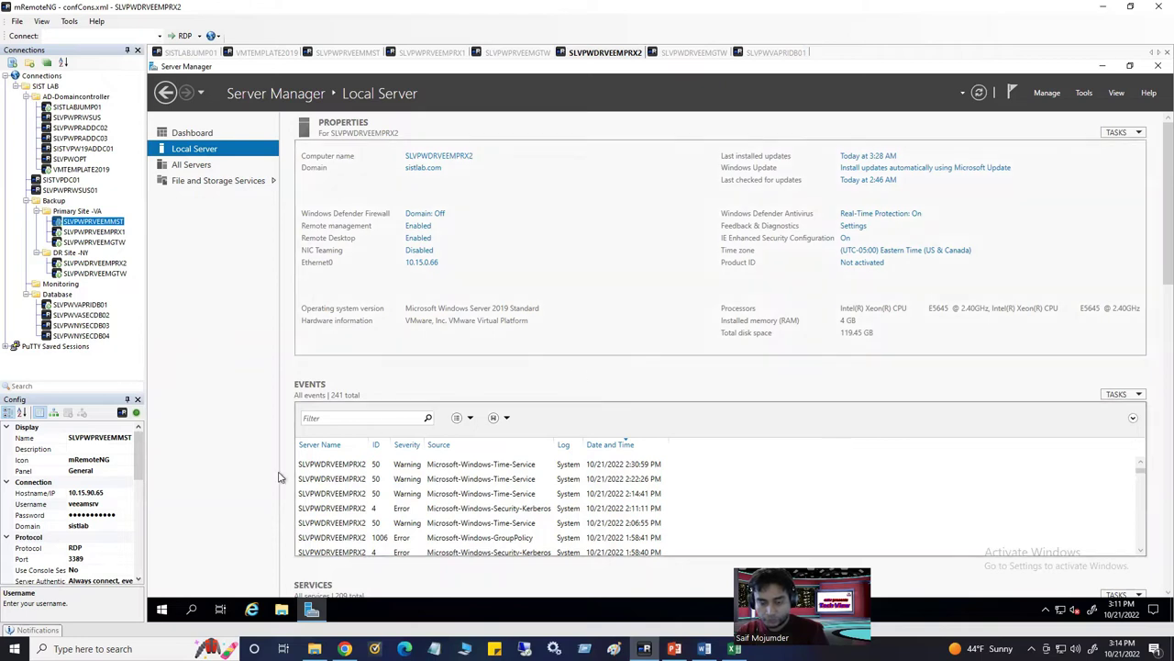
Switch to the SLVPWPRVEEMGTW session and open its Remote Desktop settings from Server Manager
left_click(97, 505)
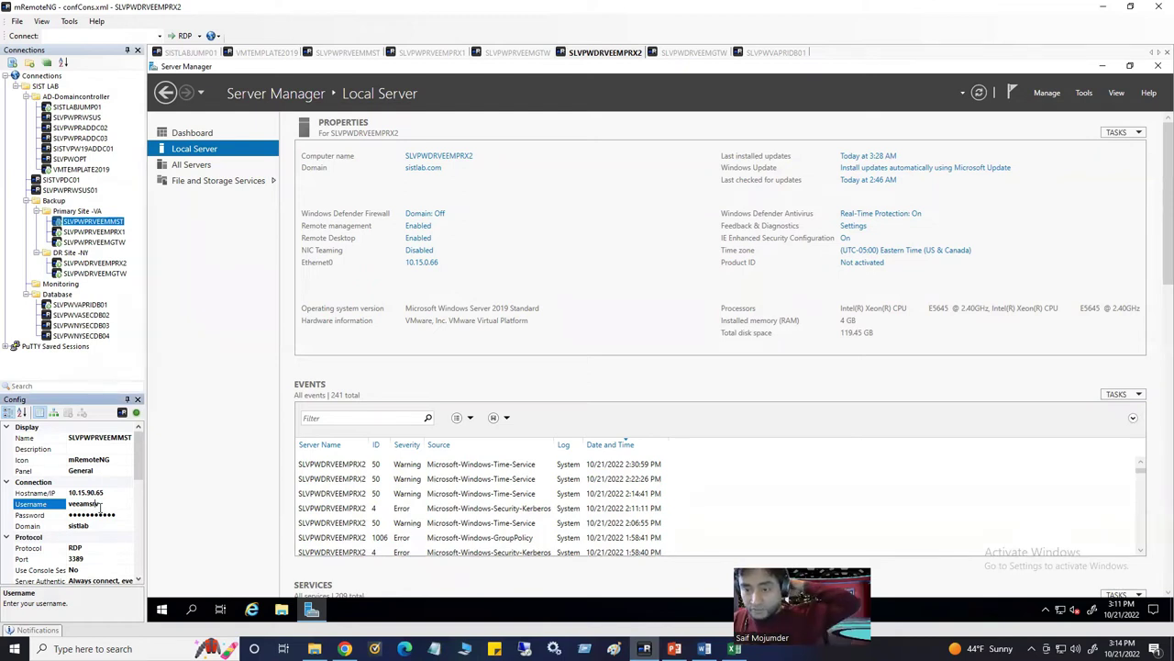
left_click(87, 505)
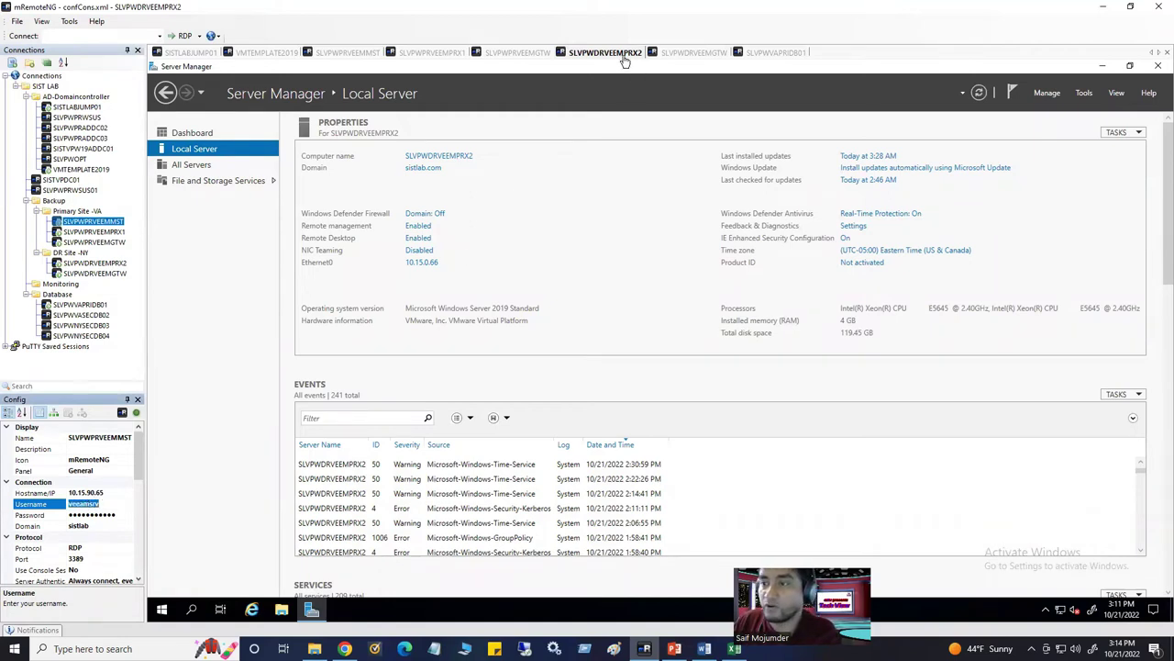
left_click(669, 55)
left_click(775, 53)
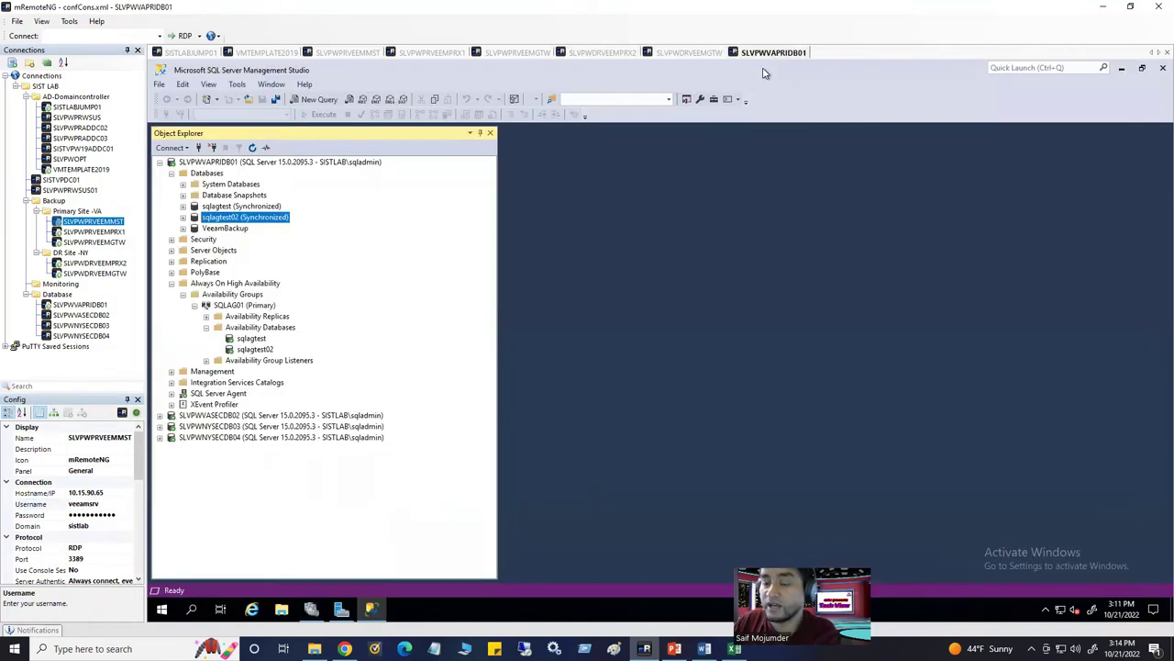
left_click(694, 52)
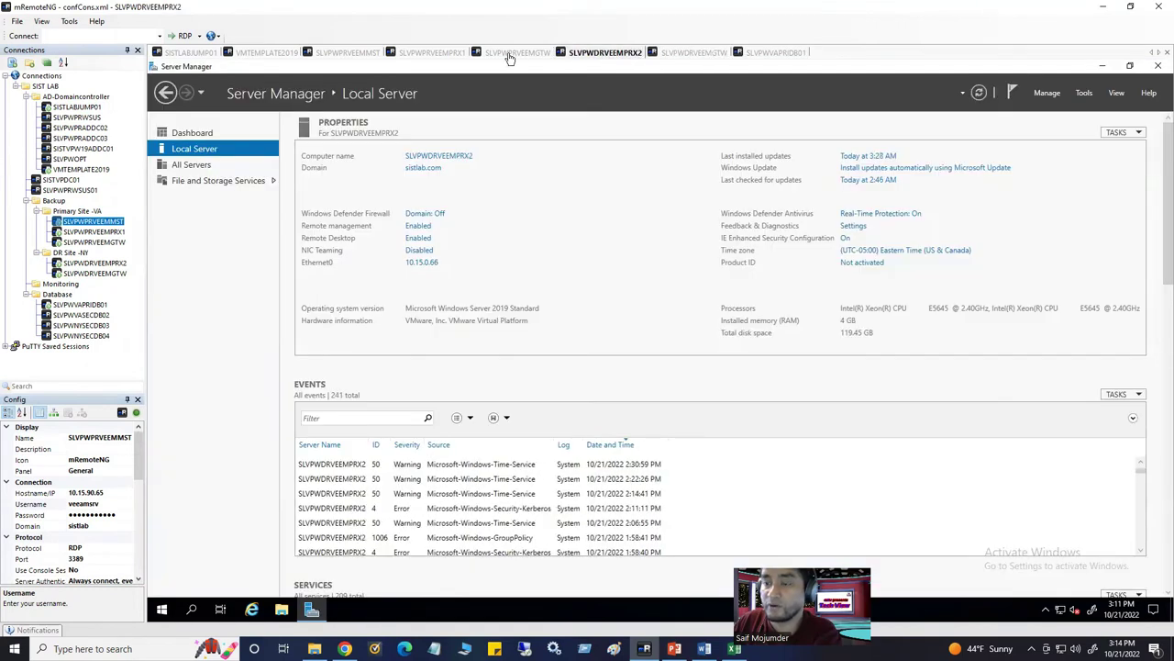
left_click(509, 55)
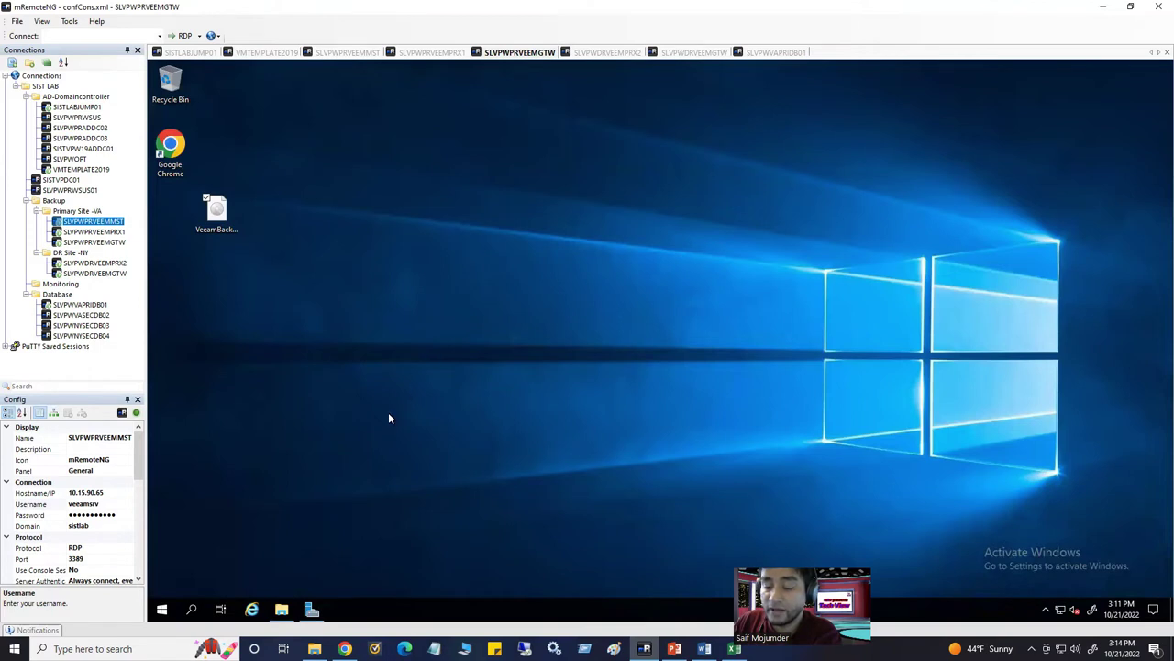
left_click(312, 609)
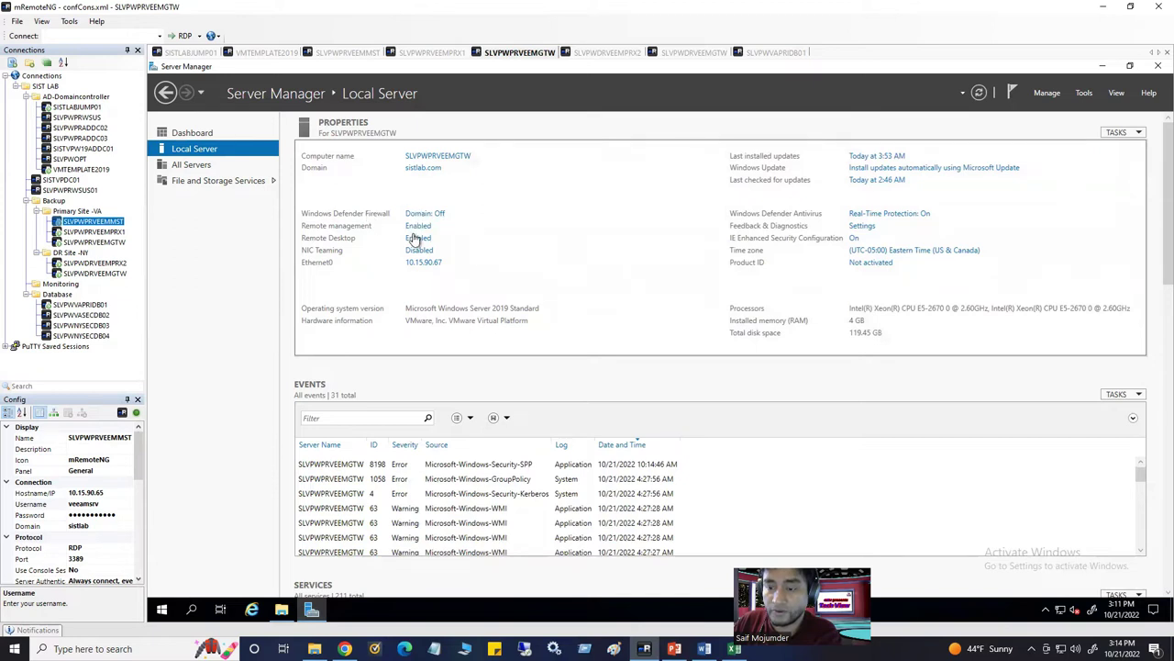
left_click(418, 238)
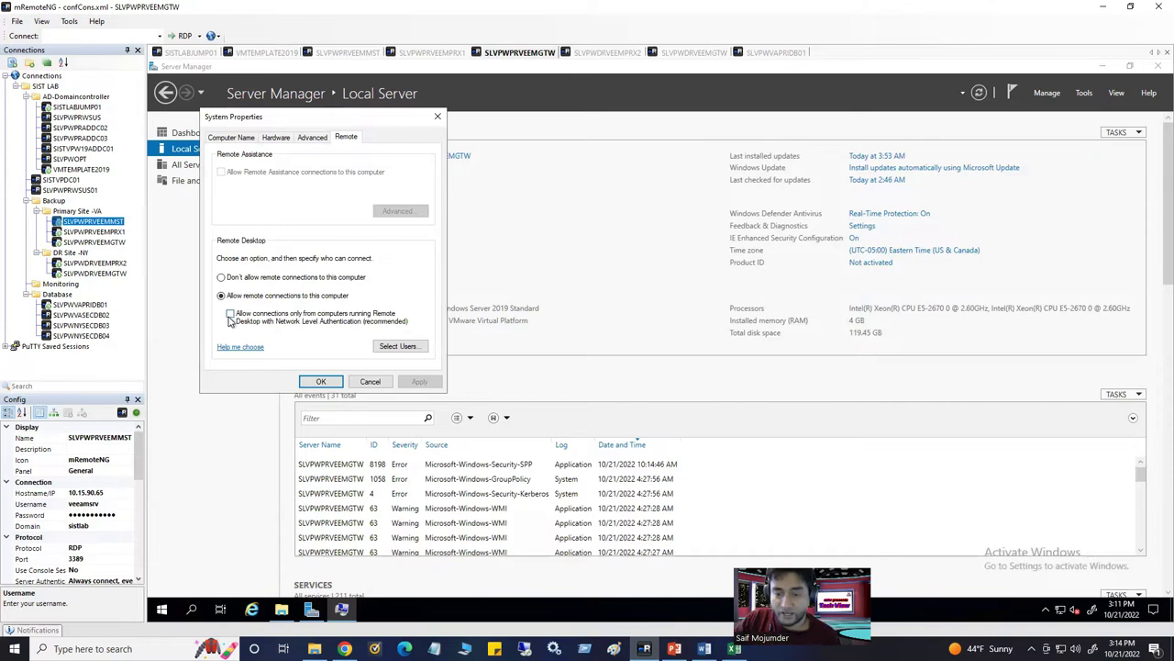
Require Network Level Authentication for Remote Desktop, then move to the SLVPWDRVEEMPRX2 session
left_click(231, 315)
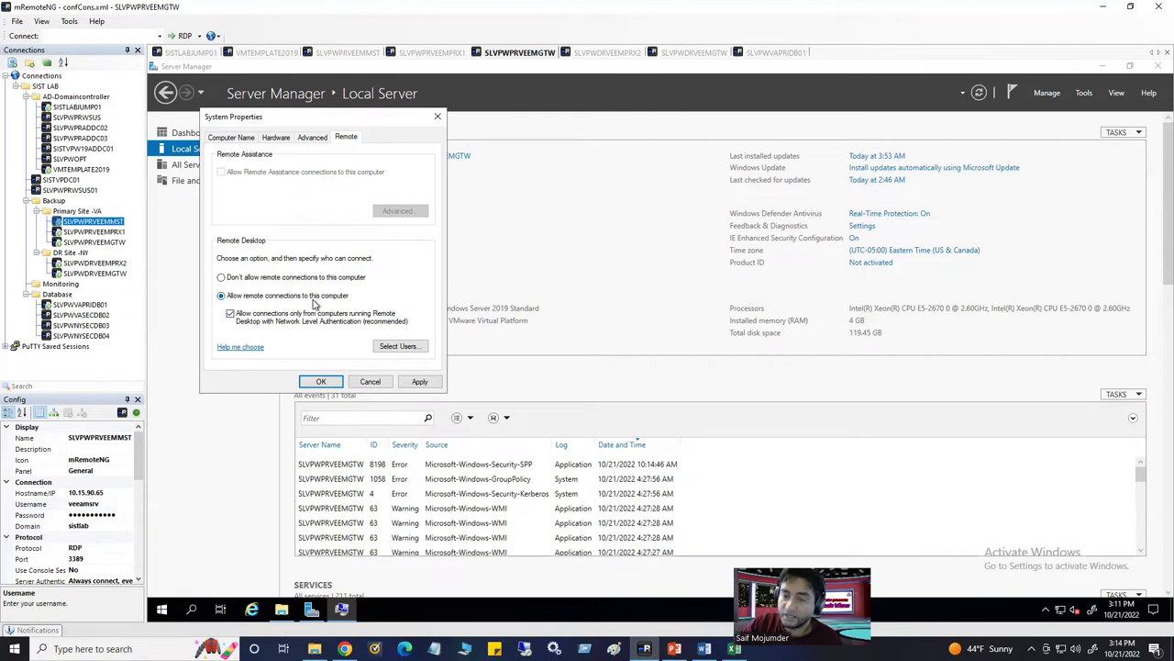
left_click(438, 116)
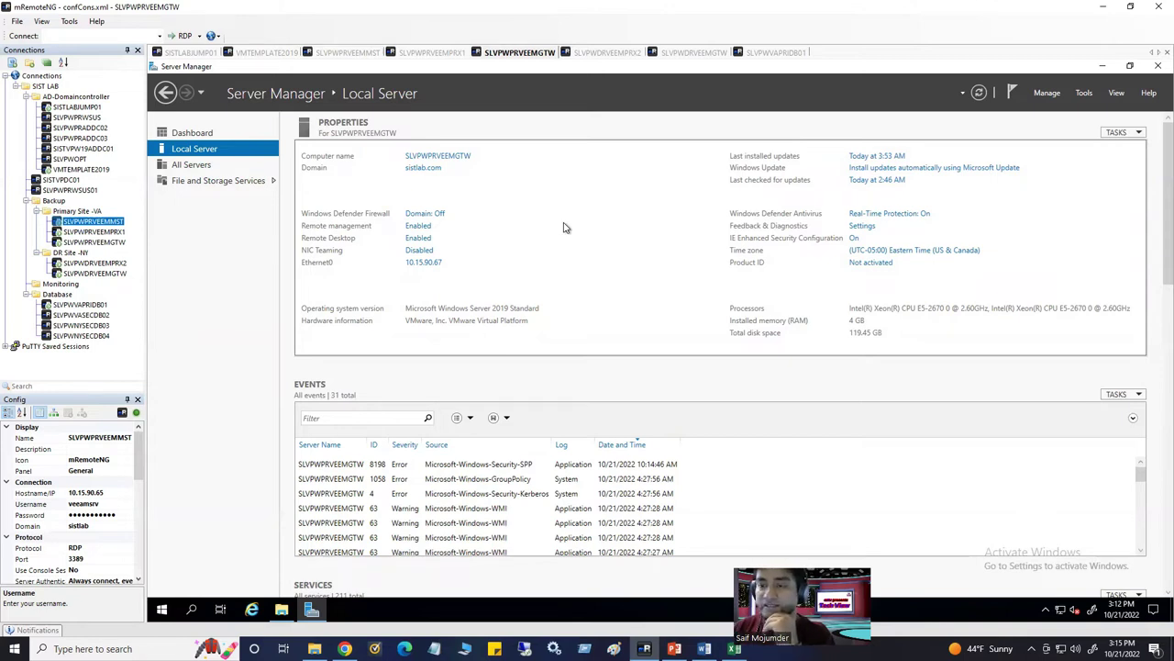
left_click(609, 55)
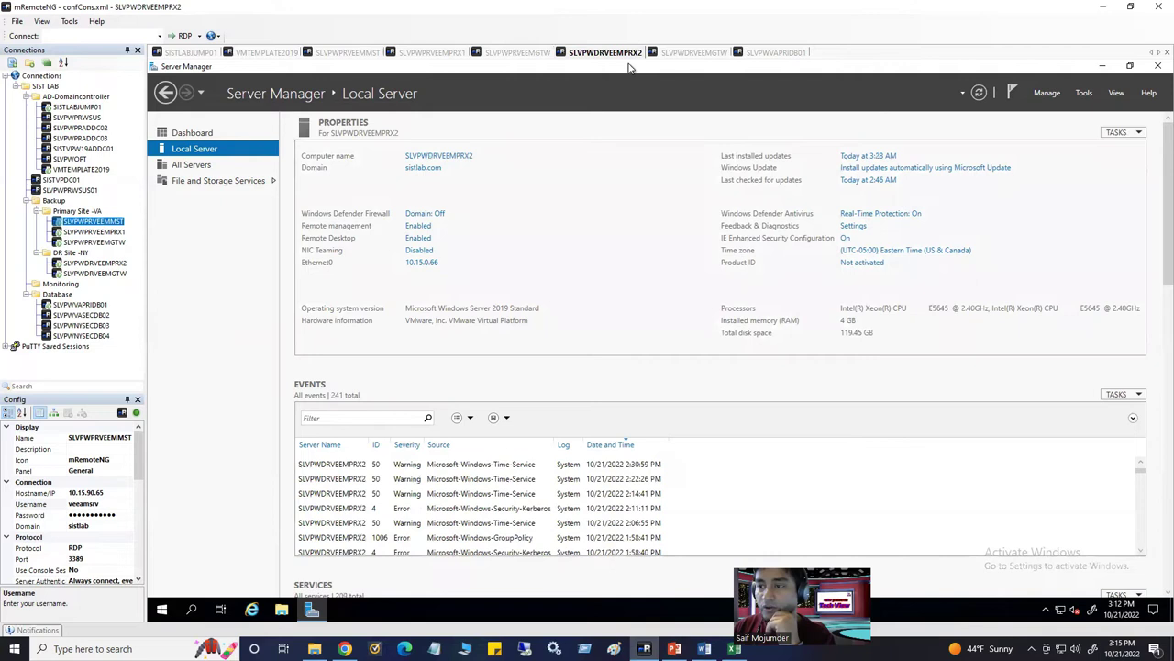
On SLVPWDRVEEMGTW, enable Remote Desktop and require Network Level Authentication
left_click(688, 52)
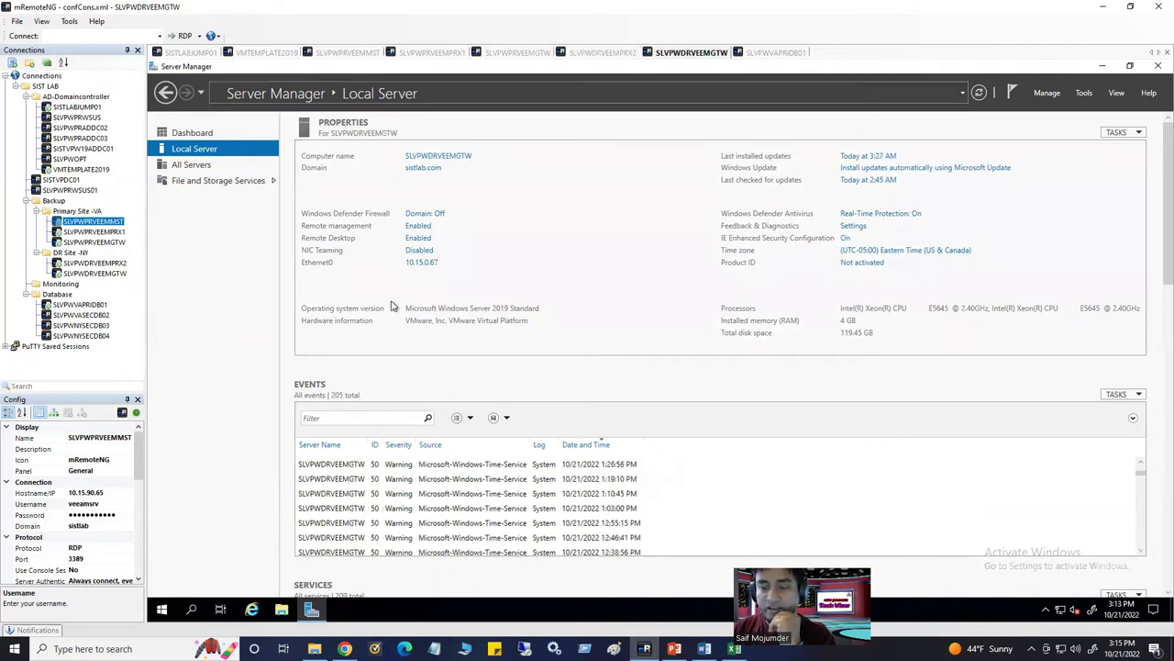
left_click(192, 609)
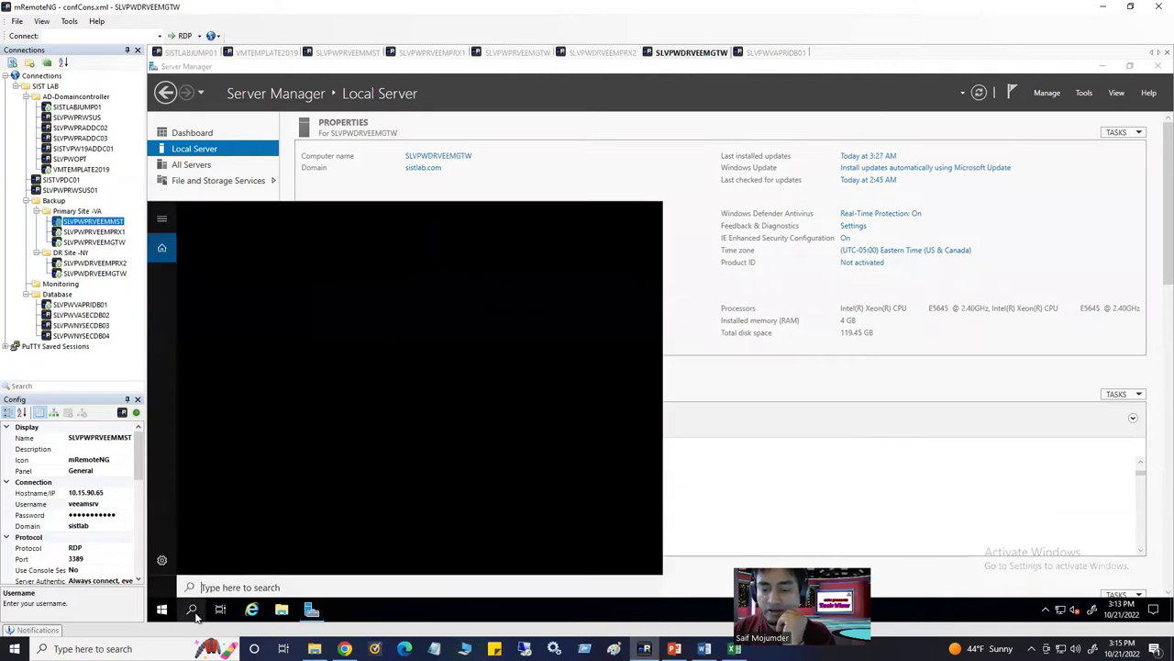
left_click(632, 167)
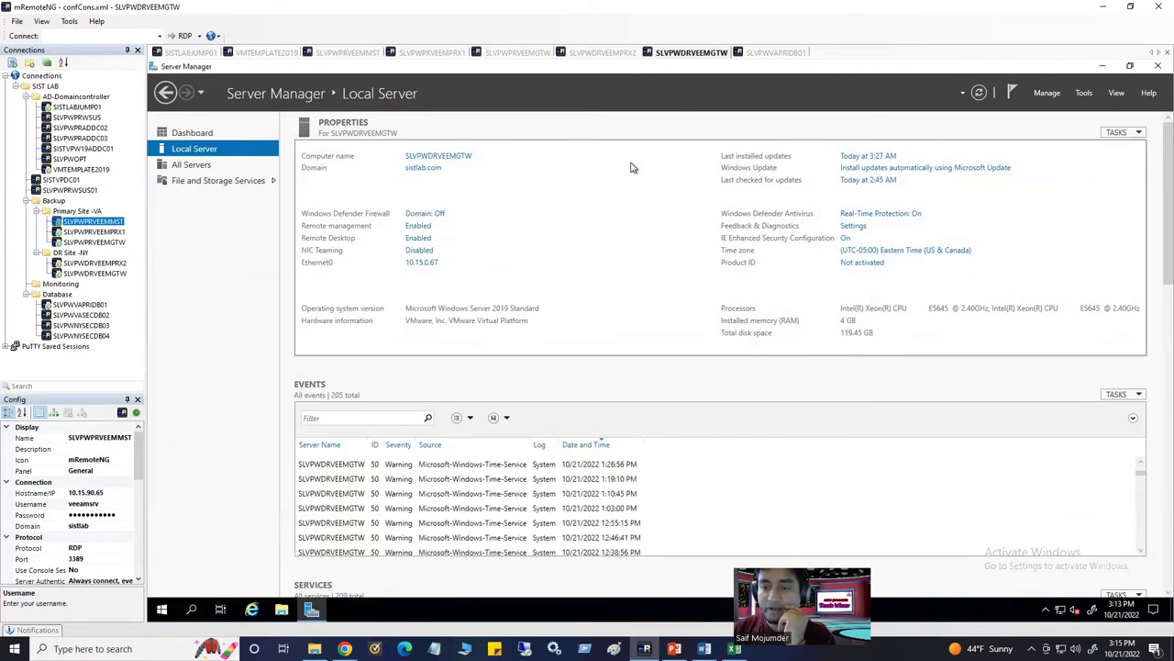
left_click(424, 241)
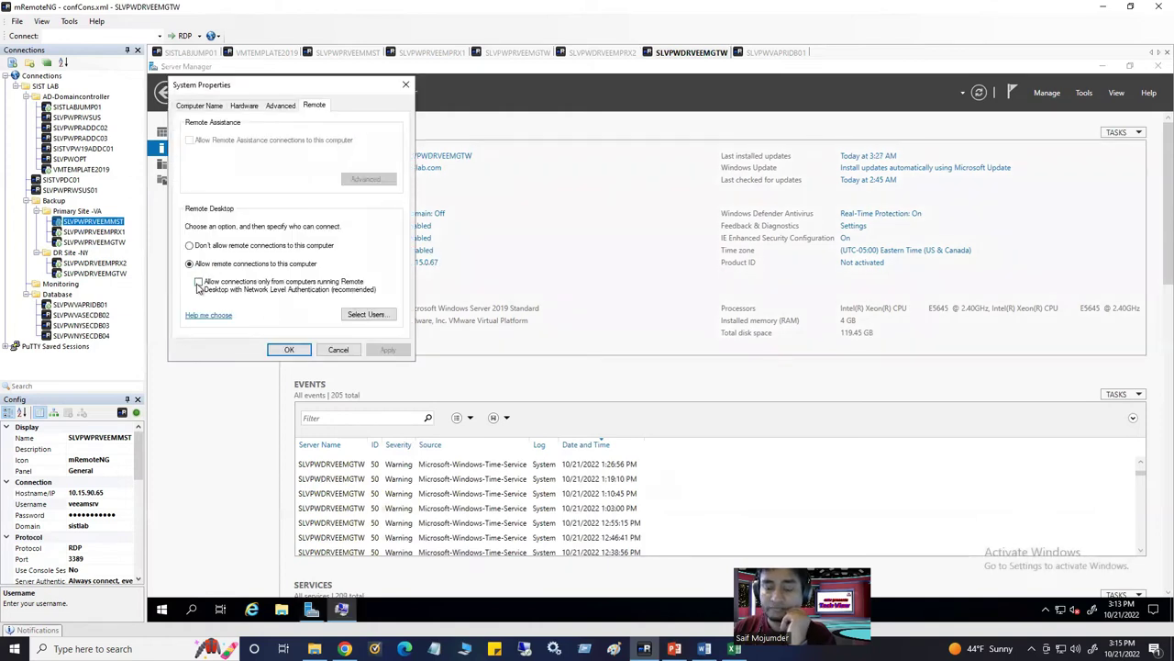
left_click(198, 284)
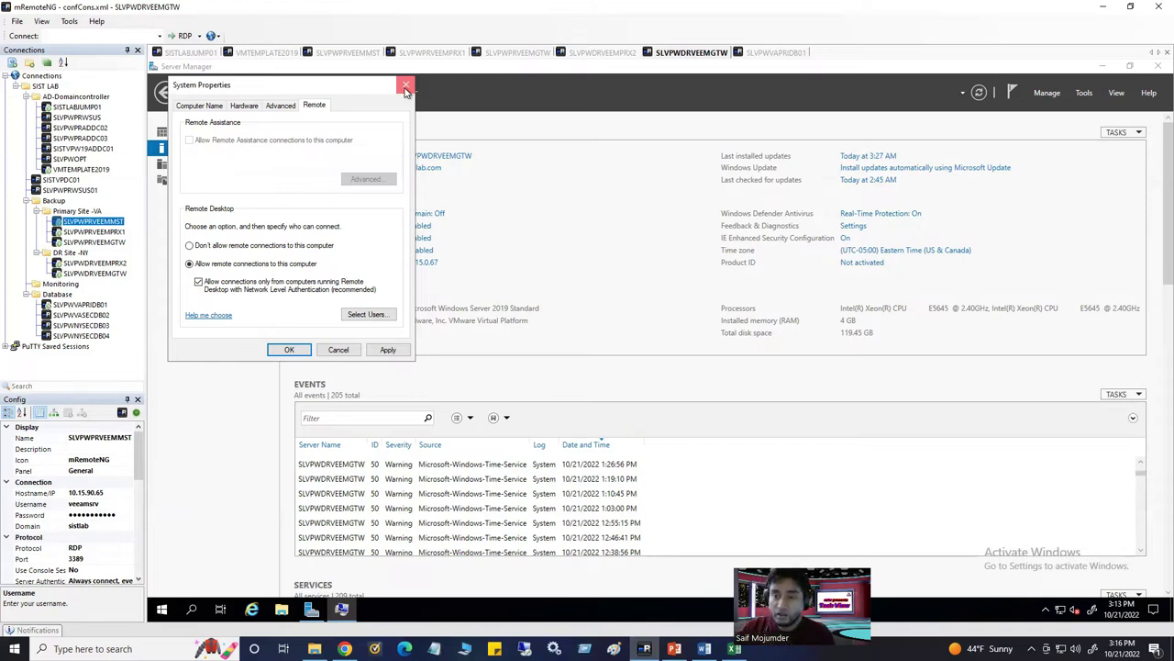
Close System Properties and search the remote server for 'compu' to find Computer Management
left_click(406, 87)
left_click(188, 614)
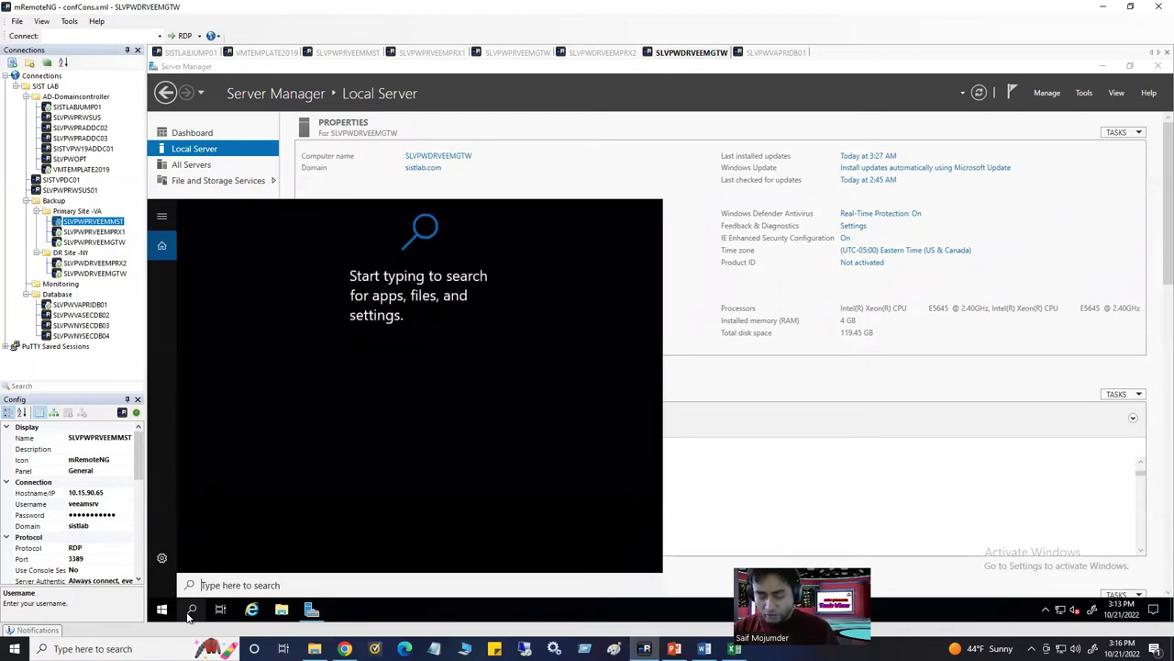
type("computer")
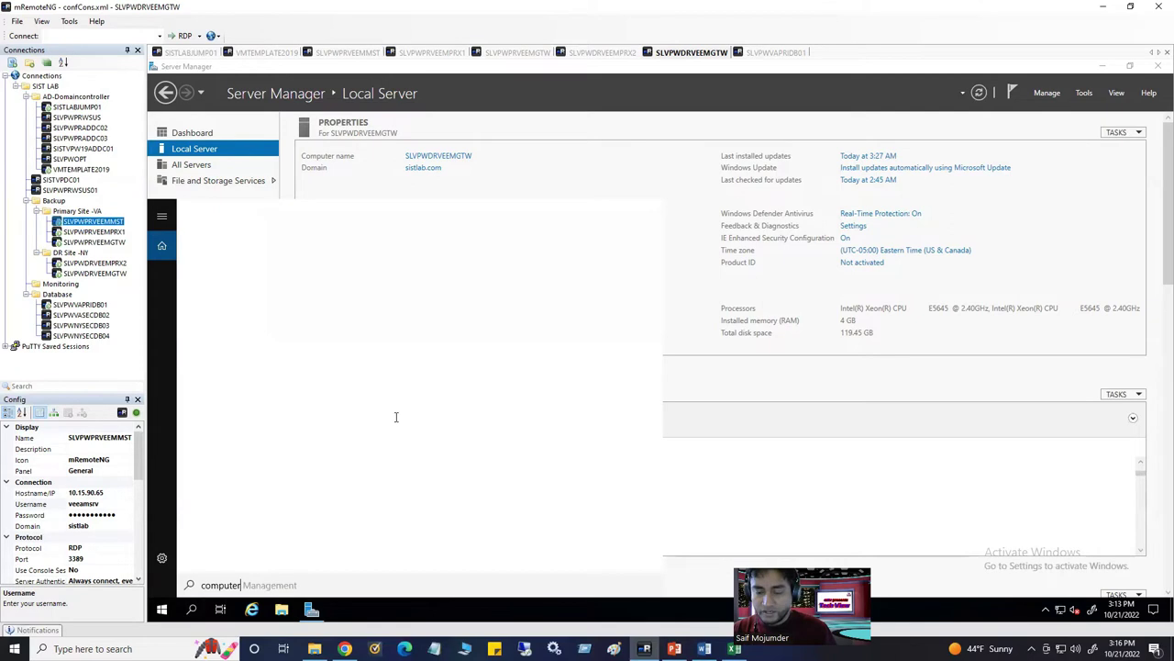
Launch Computer Management and view the members of the local Administrators group
left_click(288, 275)
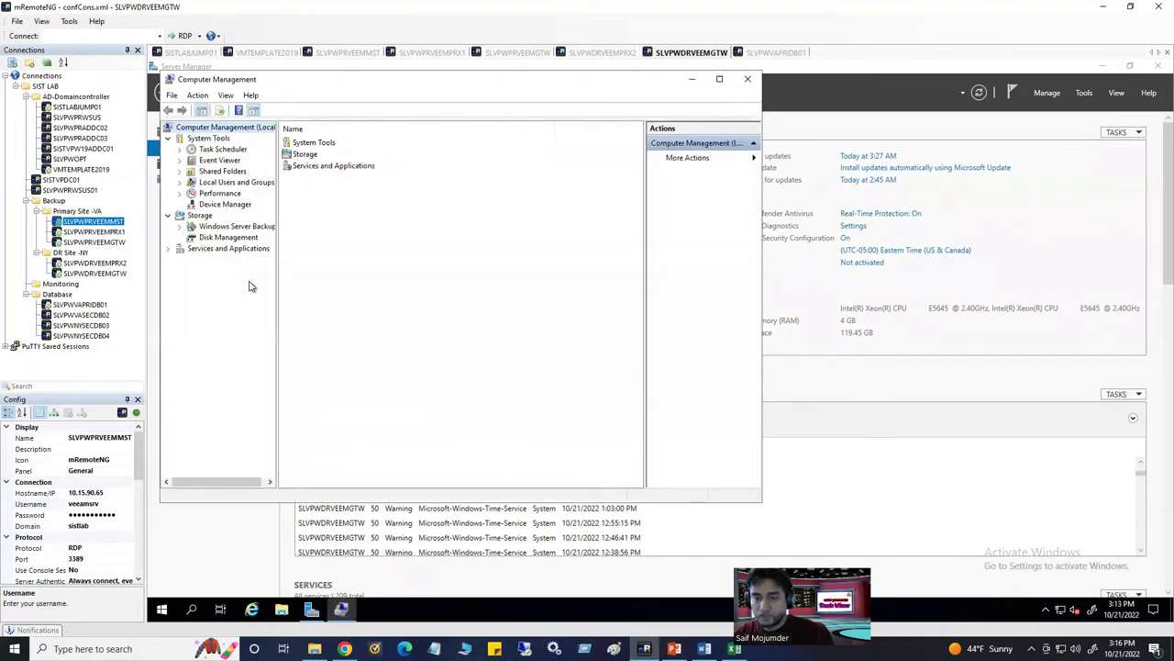
left_click(180, 182)
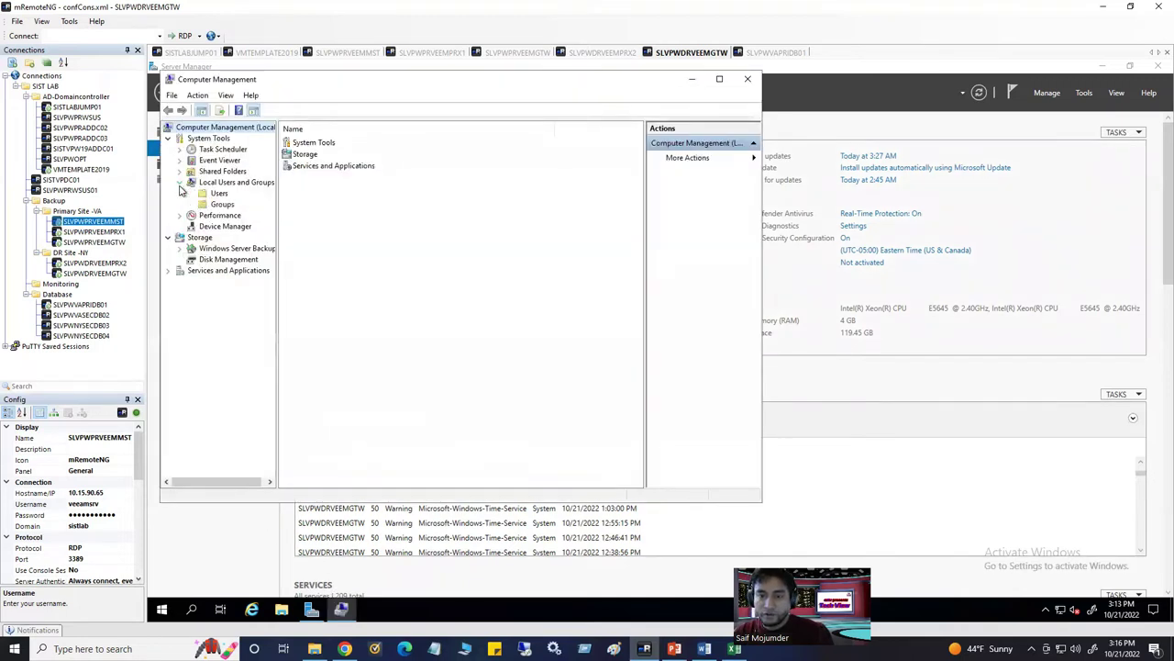
left_click(222, 204)
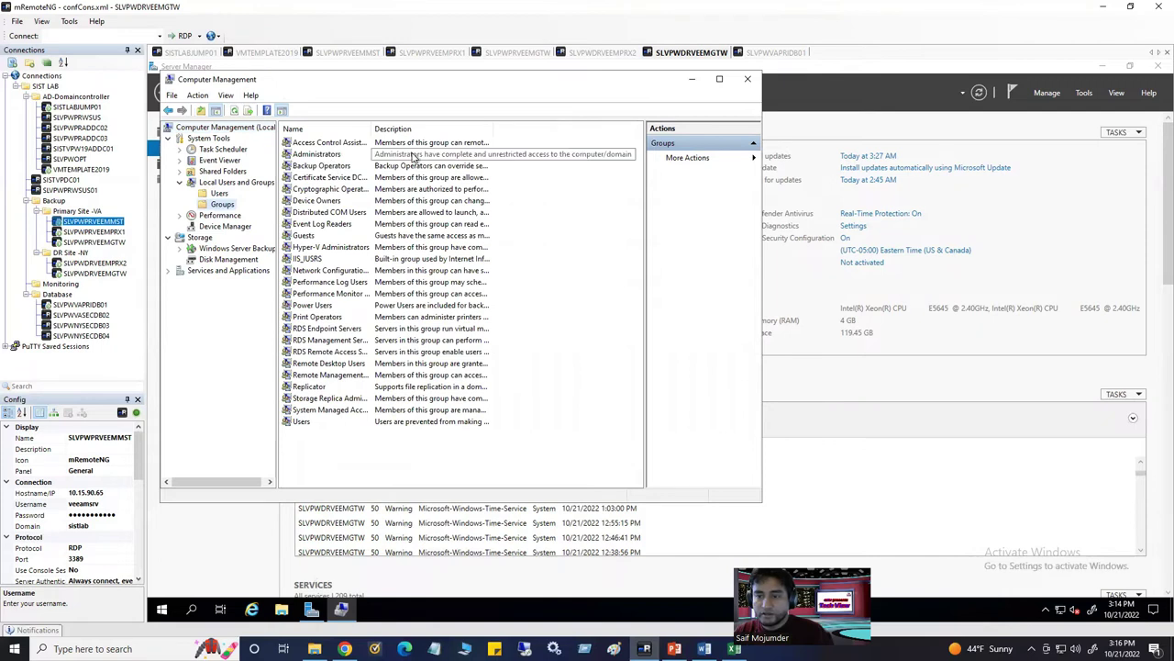
left_click(354, 155)
left_click(330, 156)
double_click(334, 156)
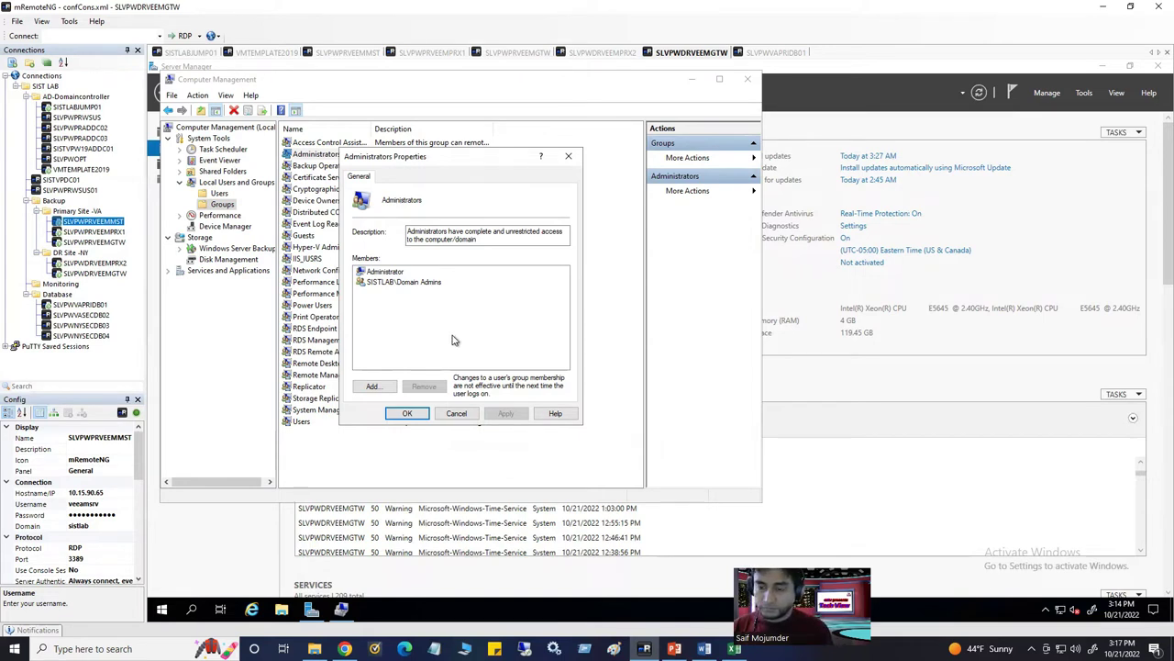
left_click(568, 156)
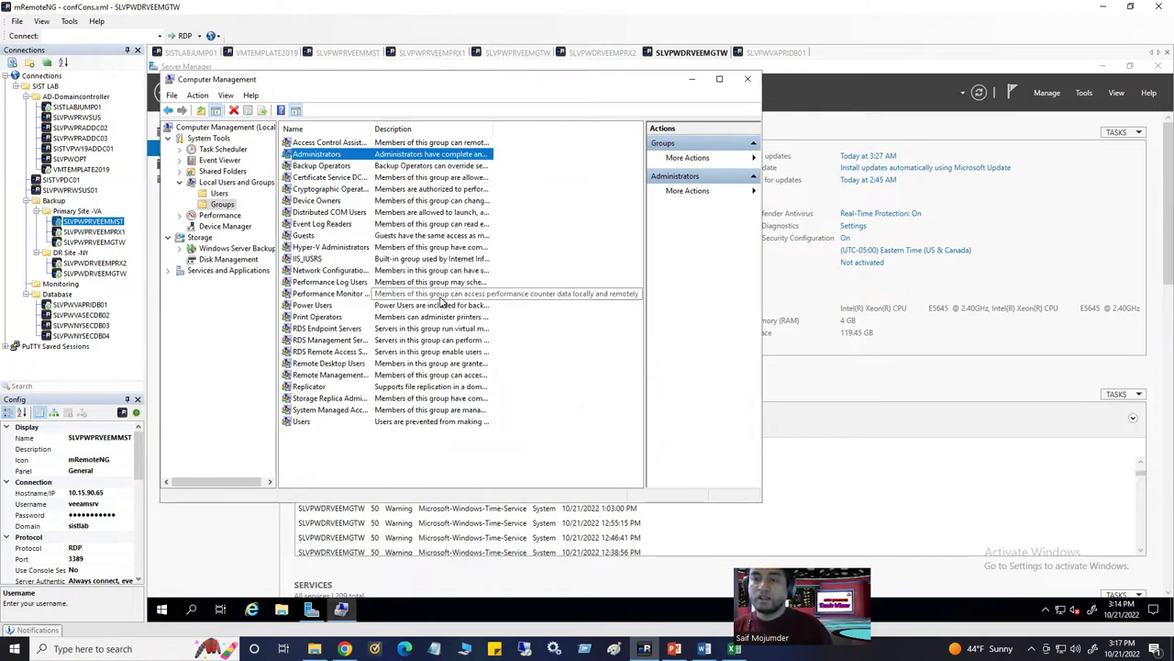
Maximize Computer Management and widen the Description column to show full group descriptions
left_click_drag(493, 129, 617, 130)
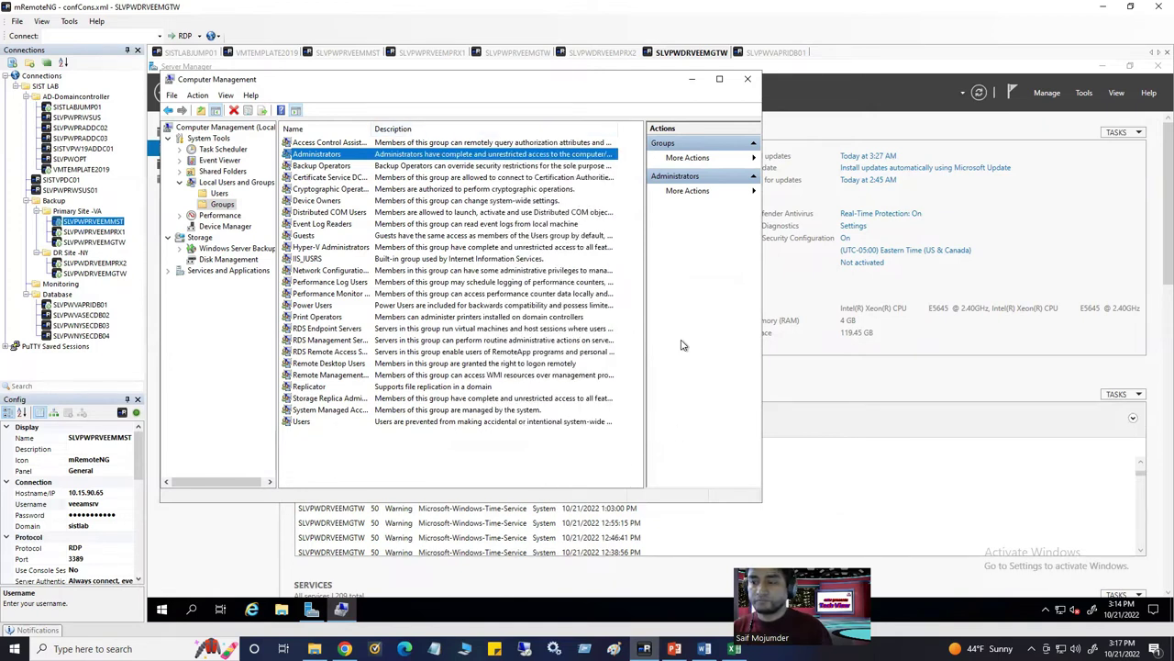
left_click(720, 80)
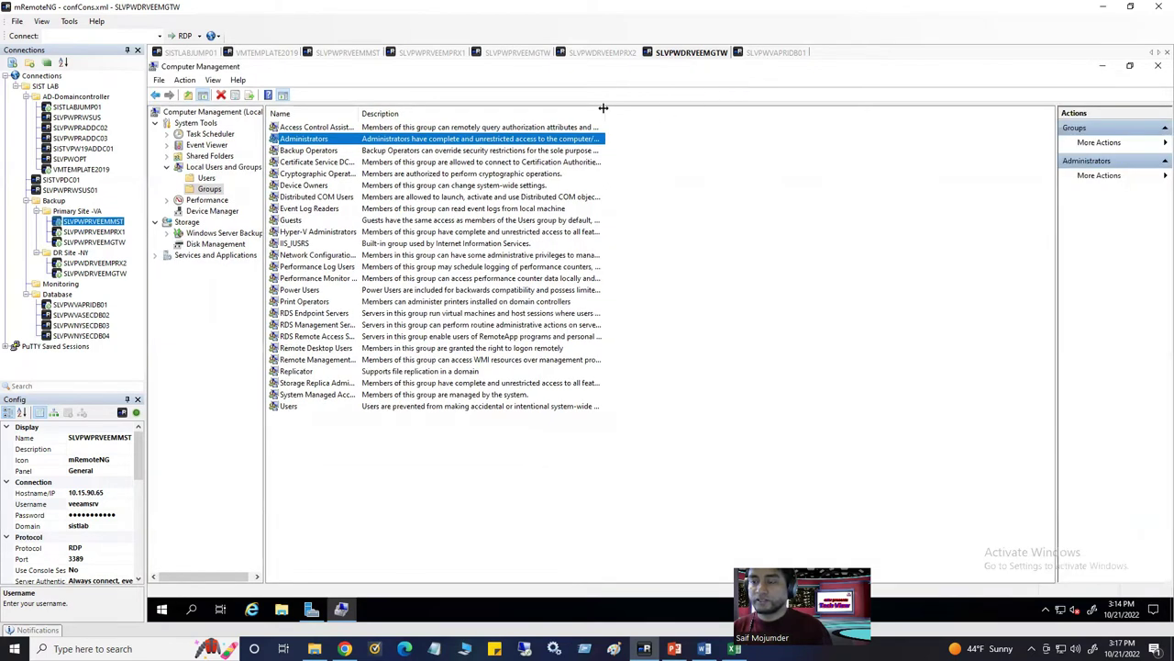
left_click_drag(806, 113, 813, 113)
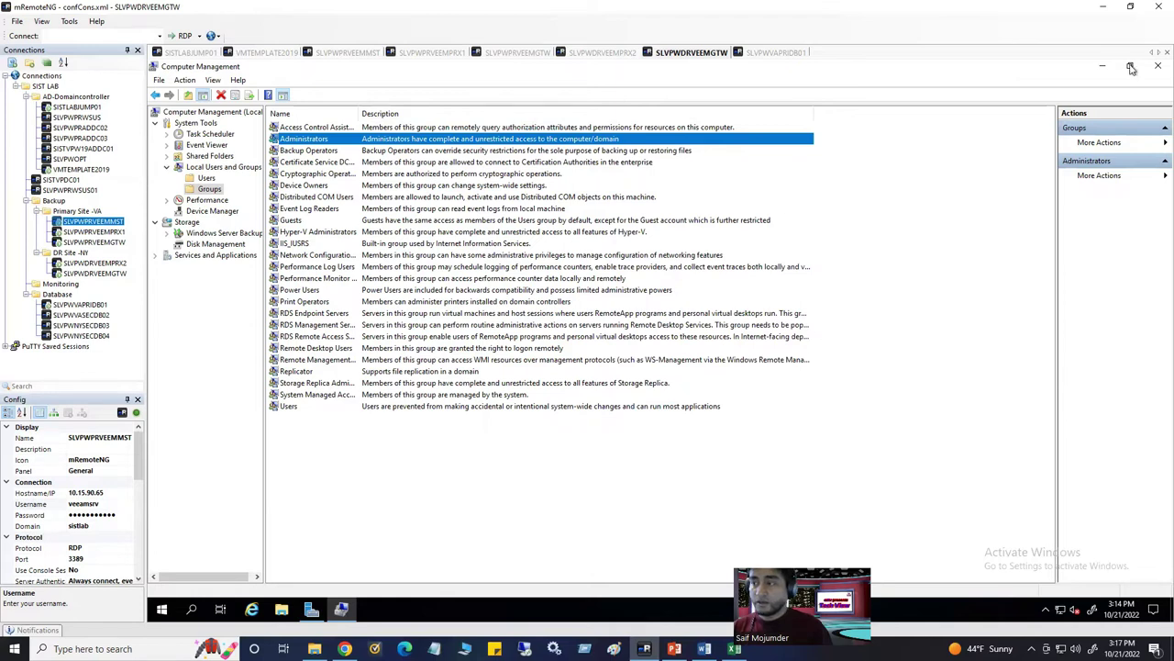
On VMTEMPLATE2019, close the SLVPAPRVCENTER1 DNS record properties and bring up Group Policy Management
left_click(286, 53)
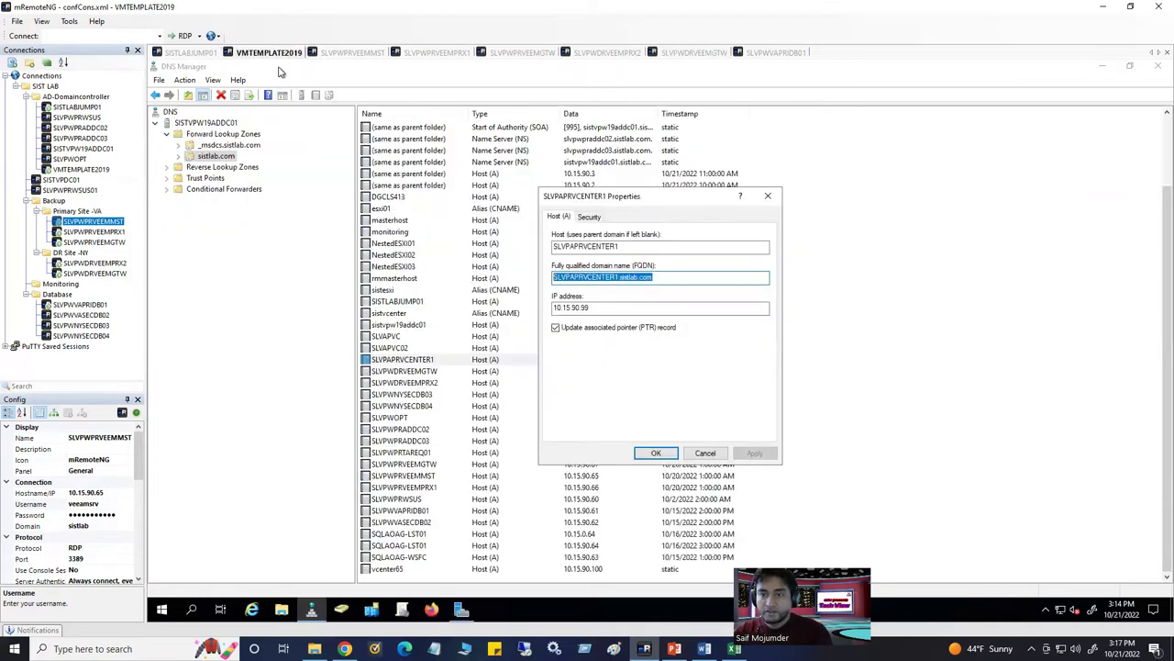
left_click(768, 196)
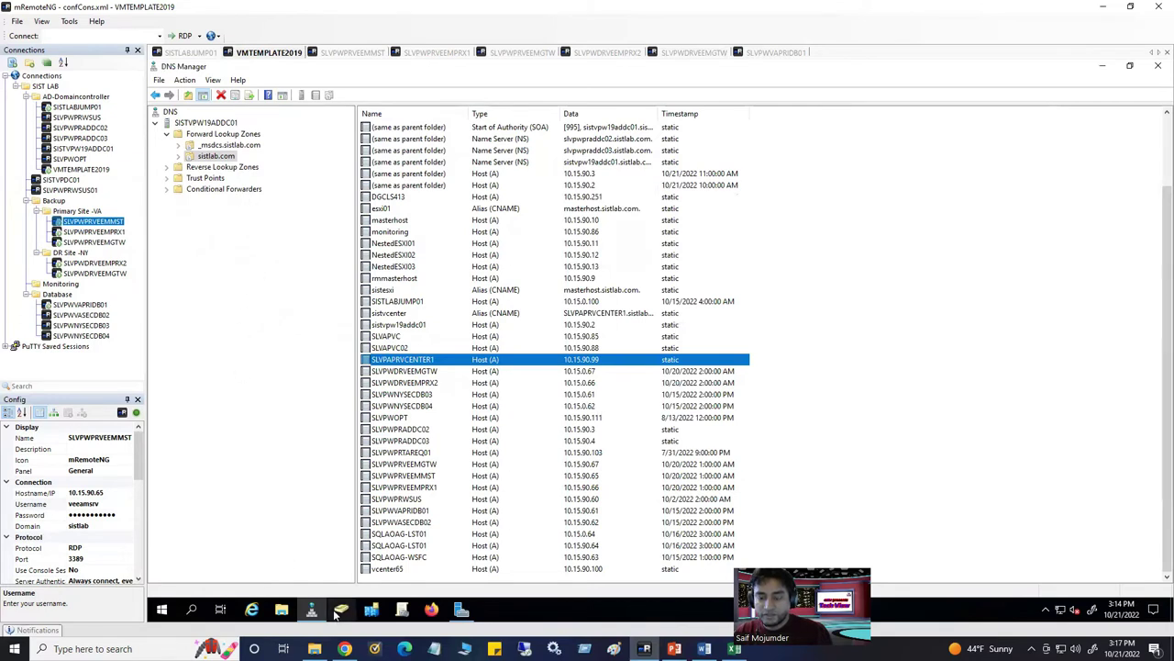
left_click(401, 612)
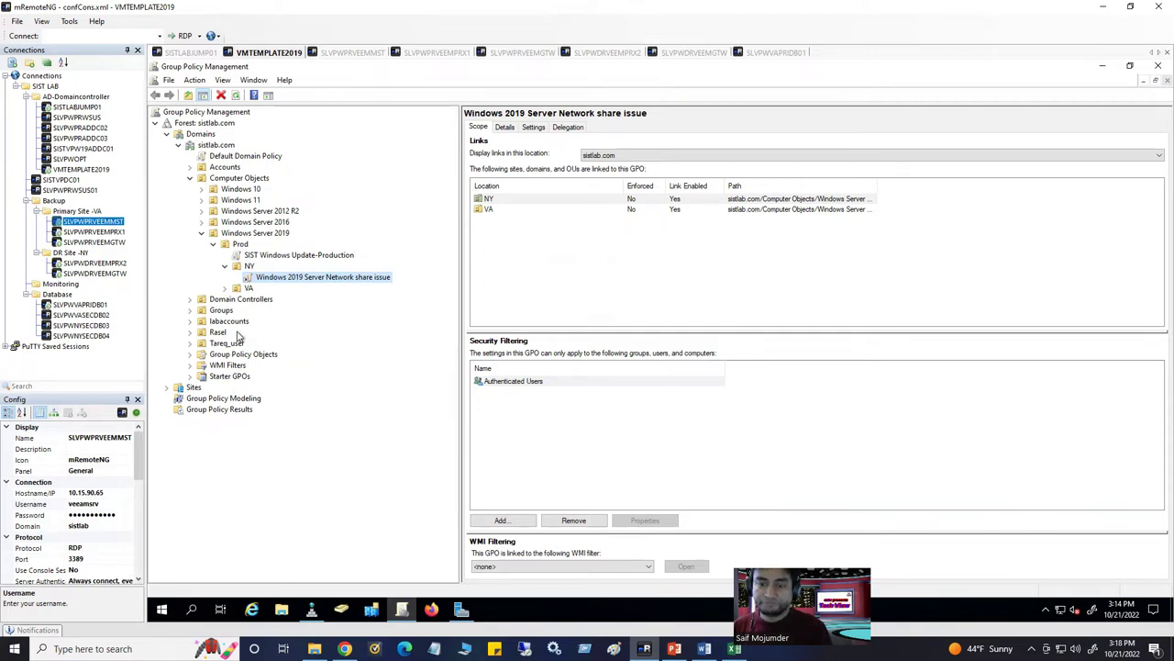
Create a new GPO named 'Local Admin Policy' under Group Policy Objects
left_click(191, 353)
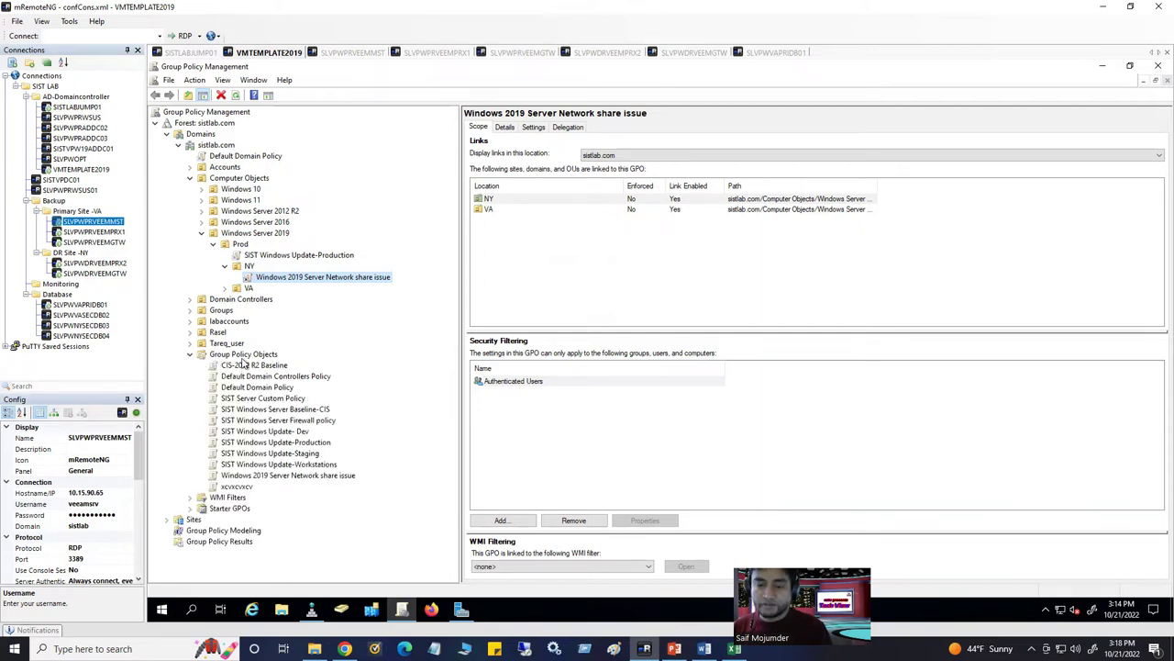
right_click(243, 354)
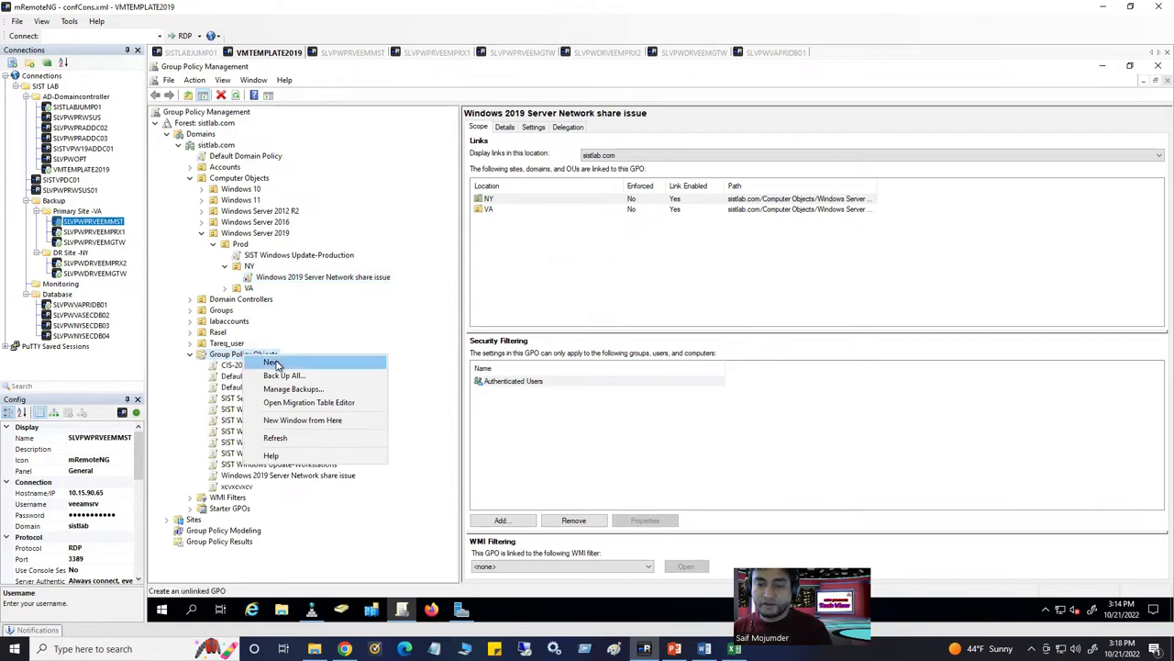
left_click(274, 363)
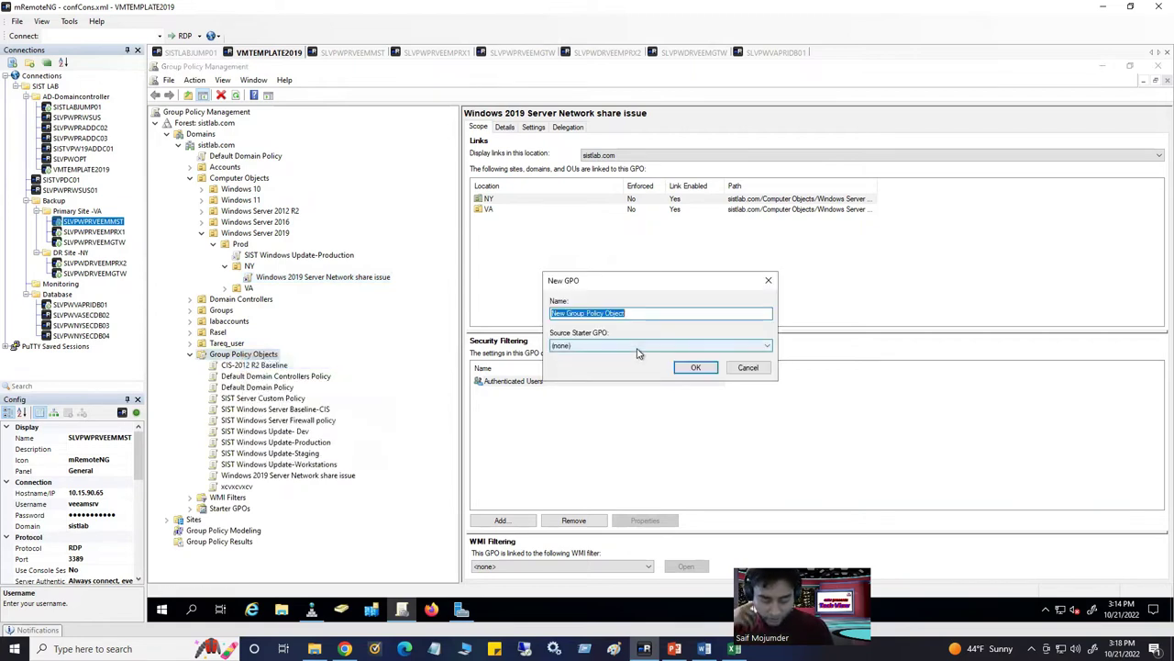
type("Local Admin Policy")
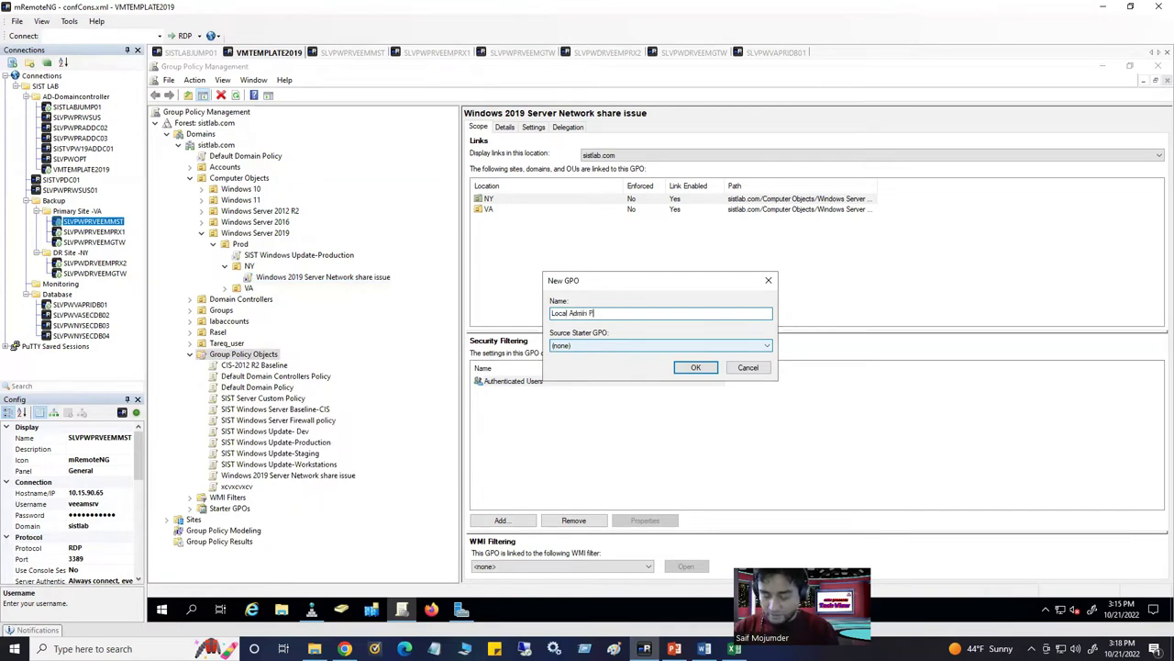
left_click(695, 368)
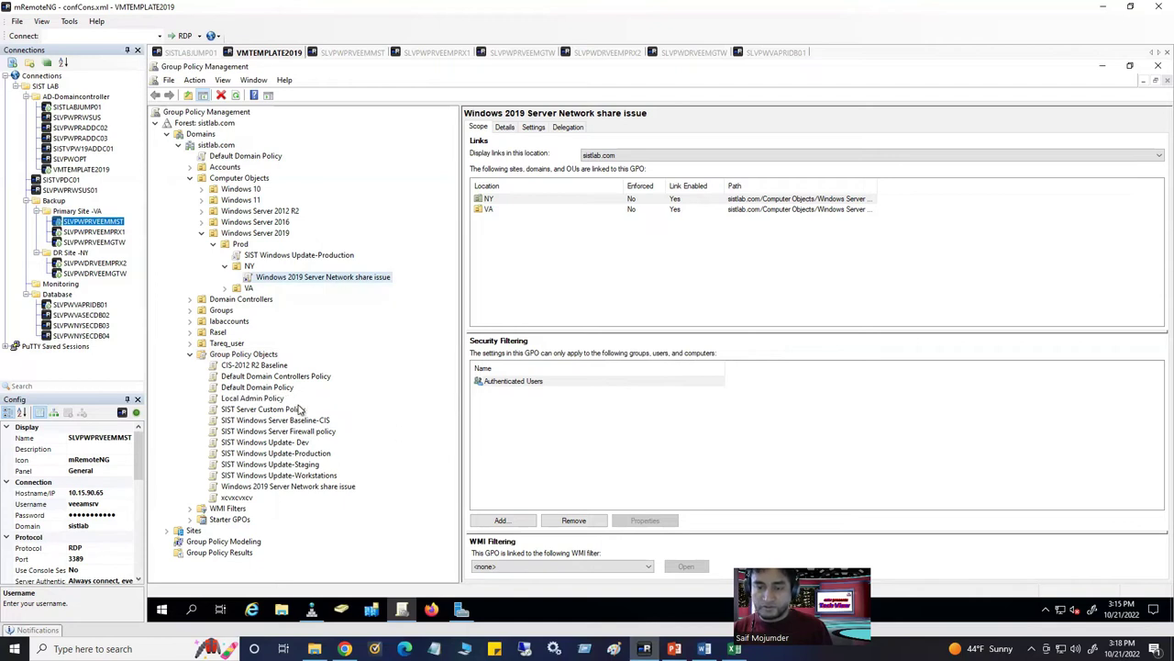
Open Local Admin Policy in the Group Policy Management Editor
left_click(262, 399)
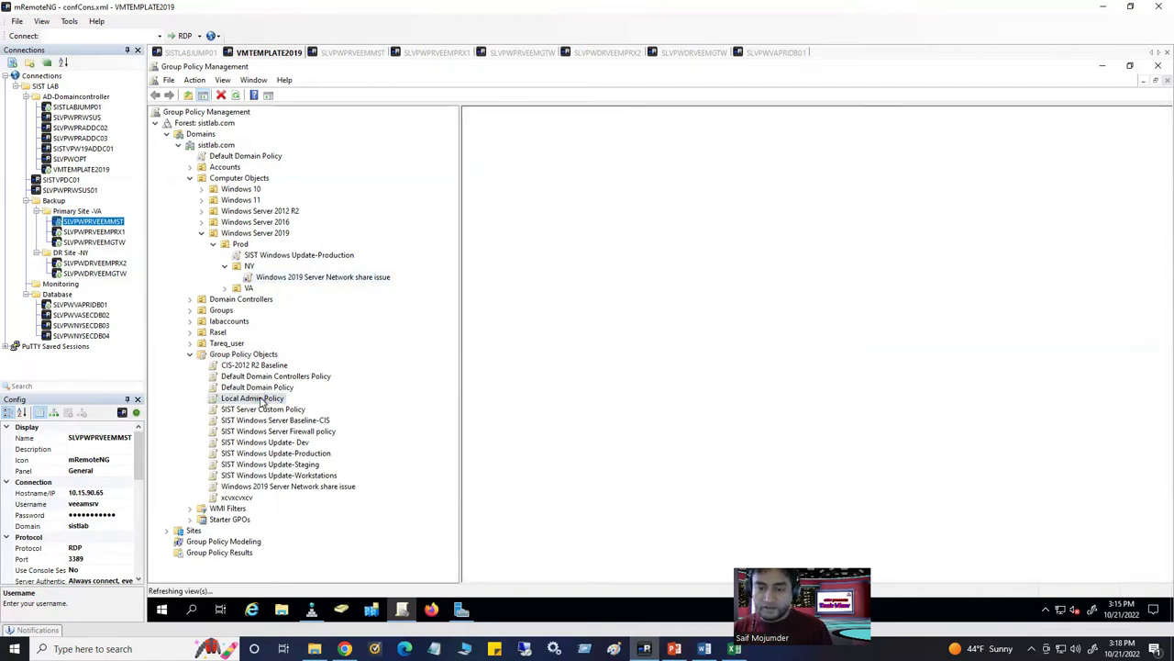
right_click(265, 402)
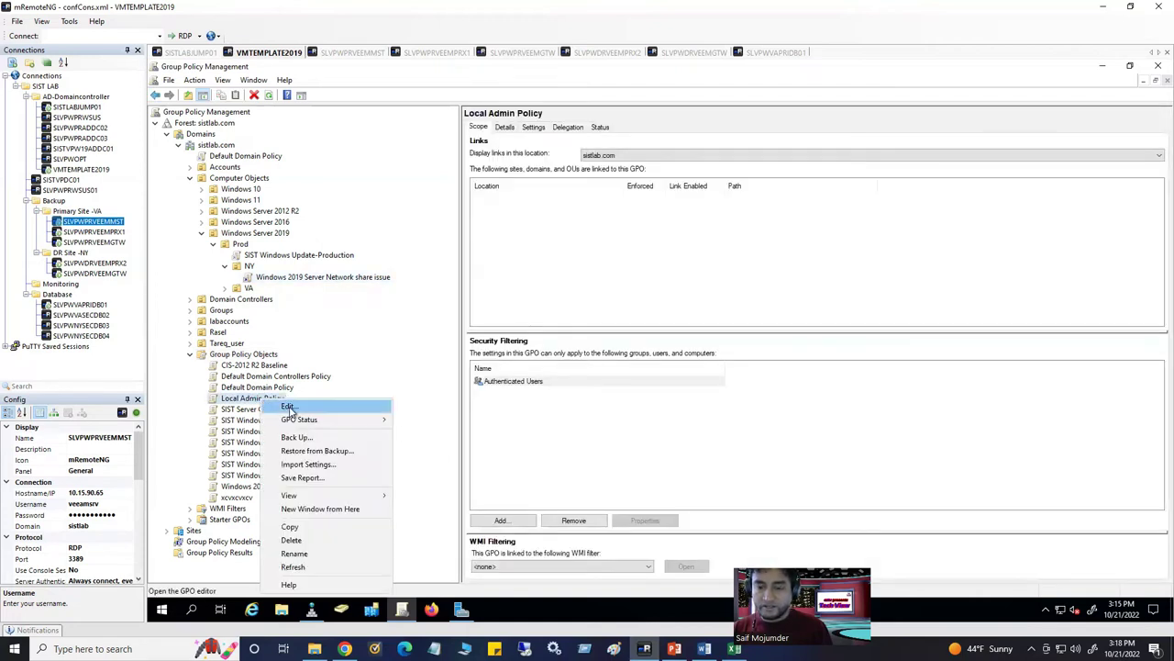
left_click(288, 406)
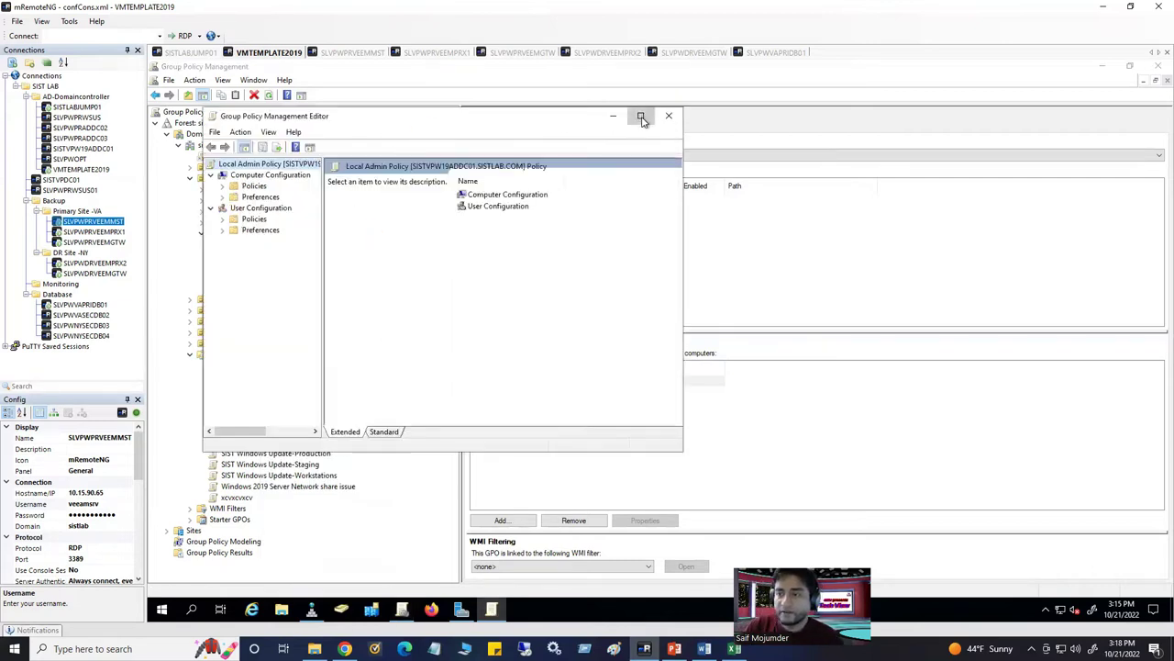
Maximize the editor and navigate Computer Configuration > Policies > Windows Settings > Security Settings > Restricted Groups
left_click(639, 116)
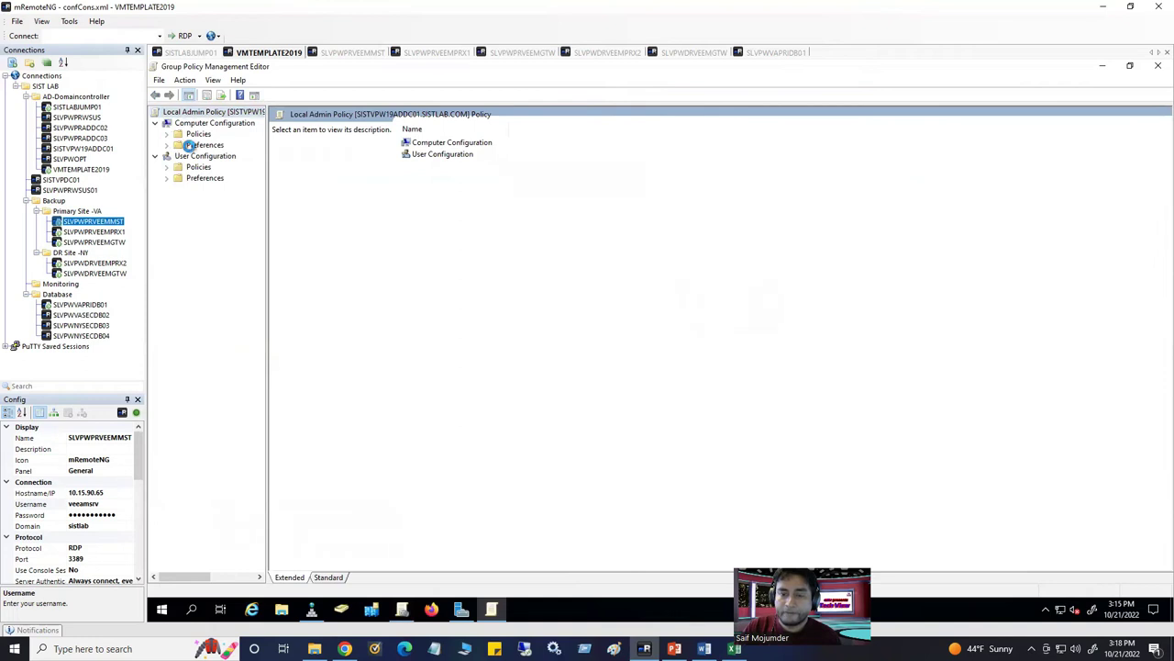
left_click(168, 134)
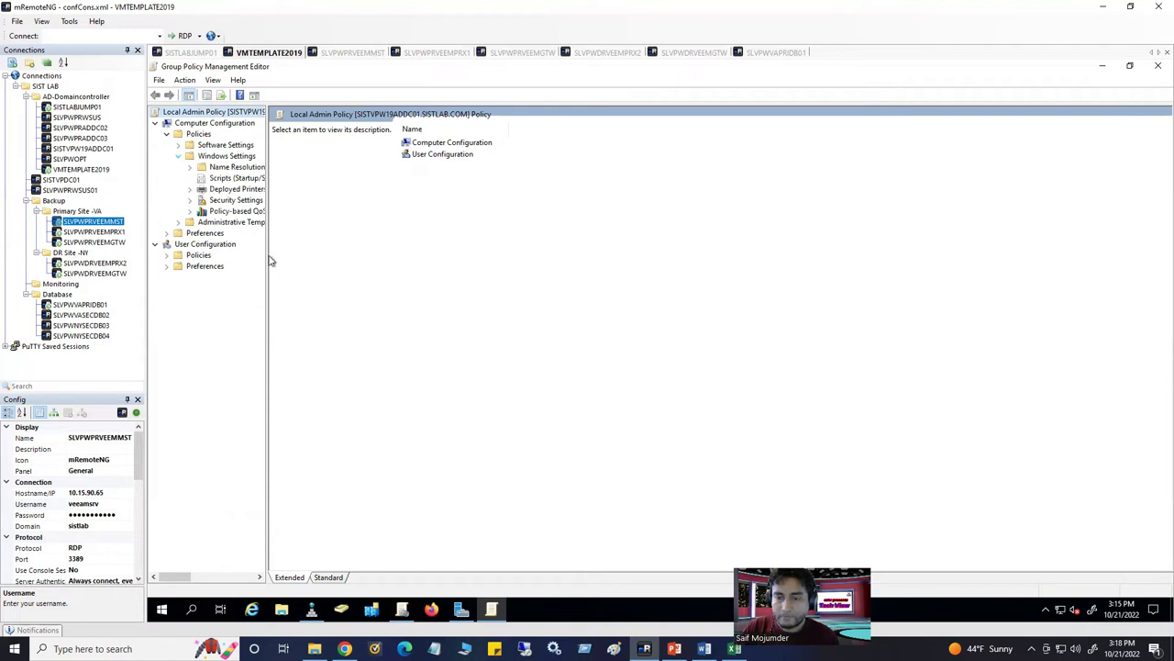
left_click_drag(268, 263, 472, 290)
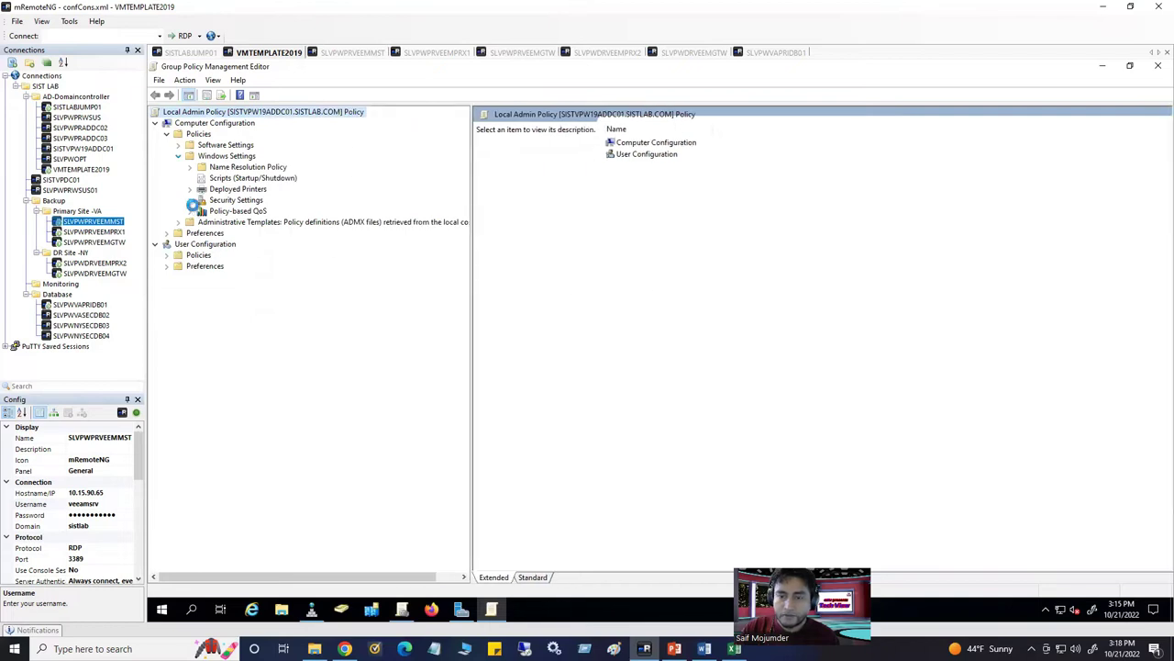
left_click(190, 200)
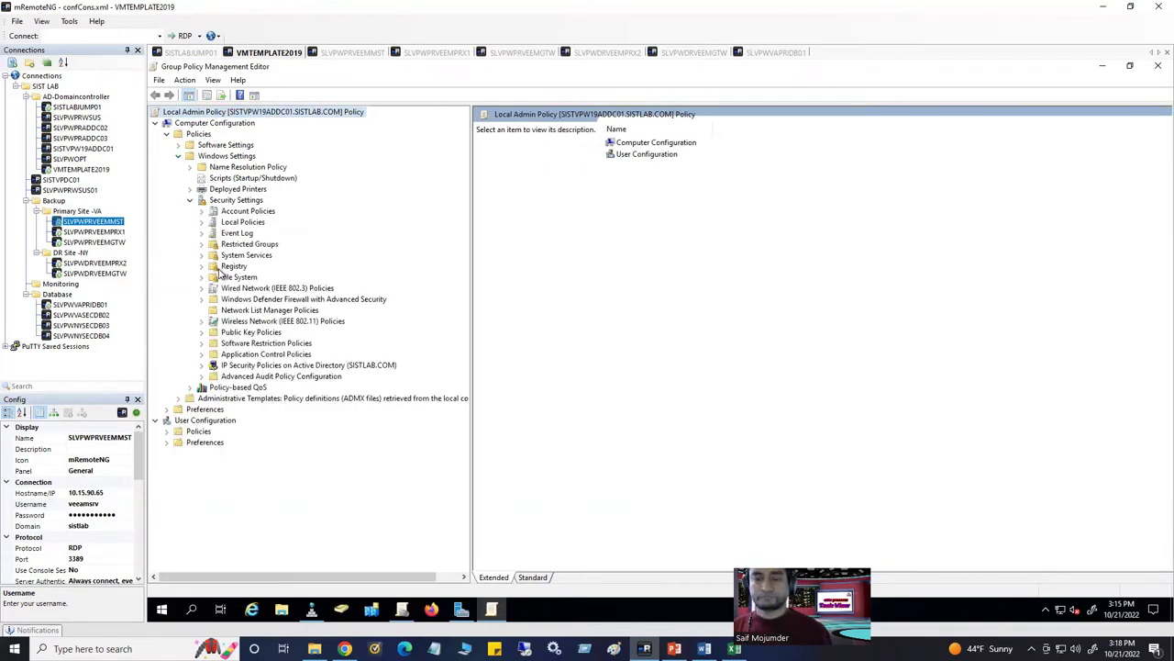
left_click(244, 222)
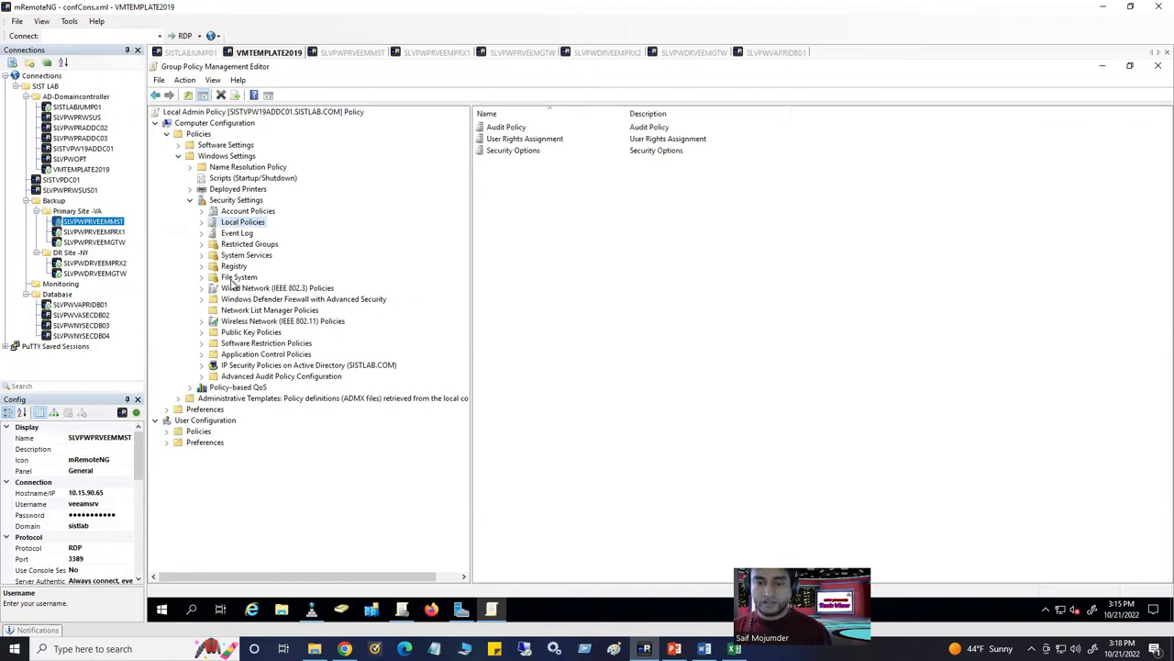
left_click(228, 233)
left_click(225, 244)
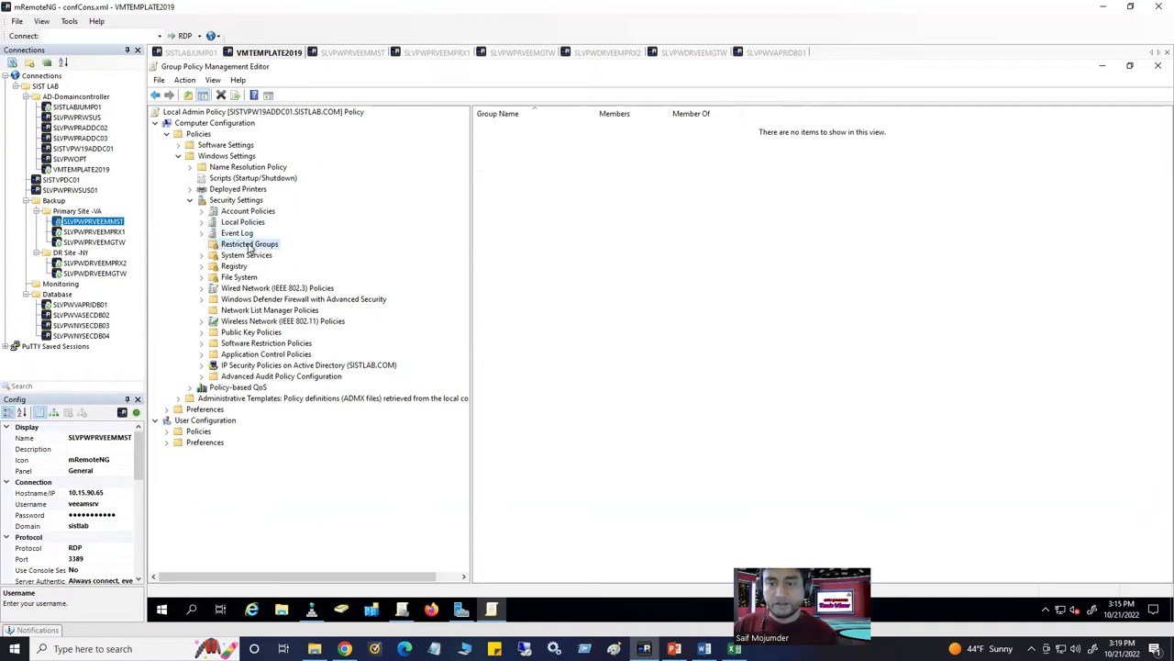
Start adding a group to Restricted Groups, then cancel the attempt
right_click(248, 250)
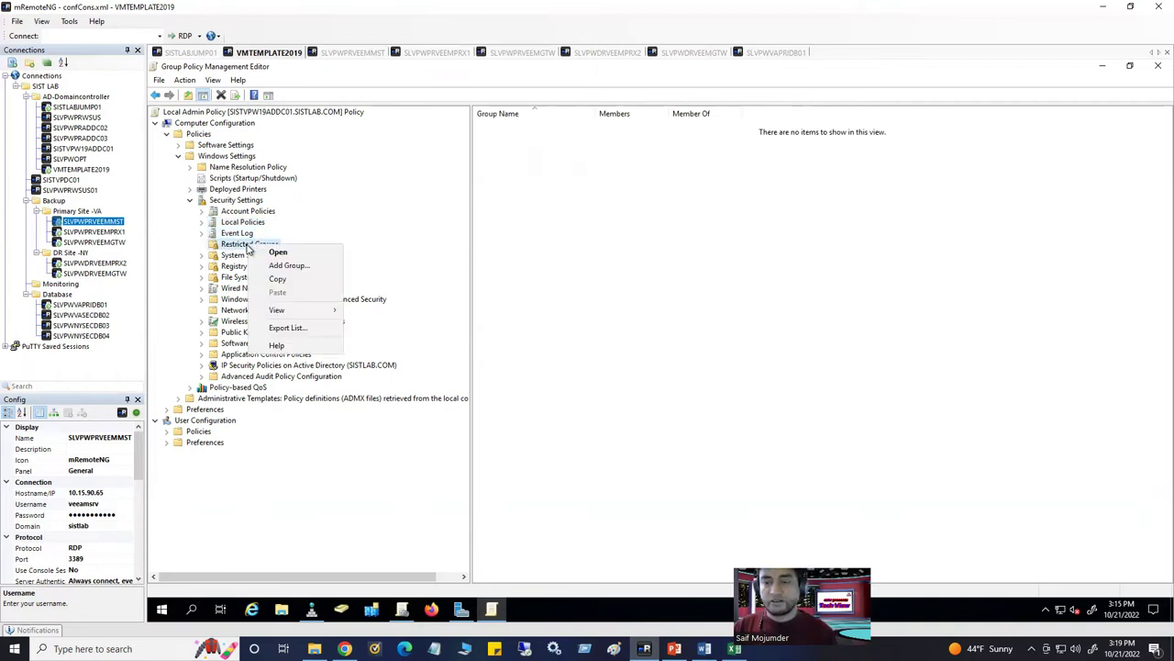
left_click(270, 266)
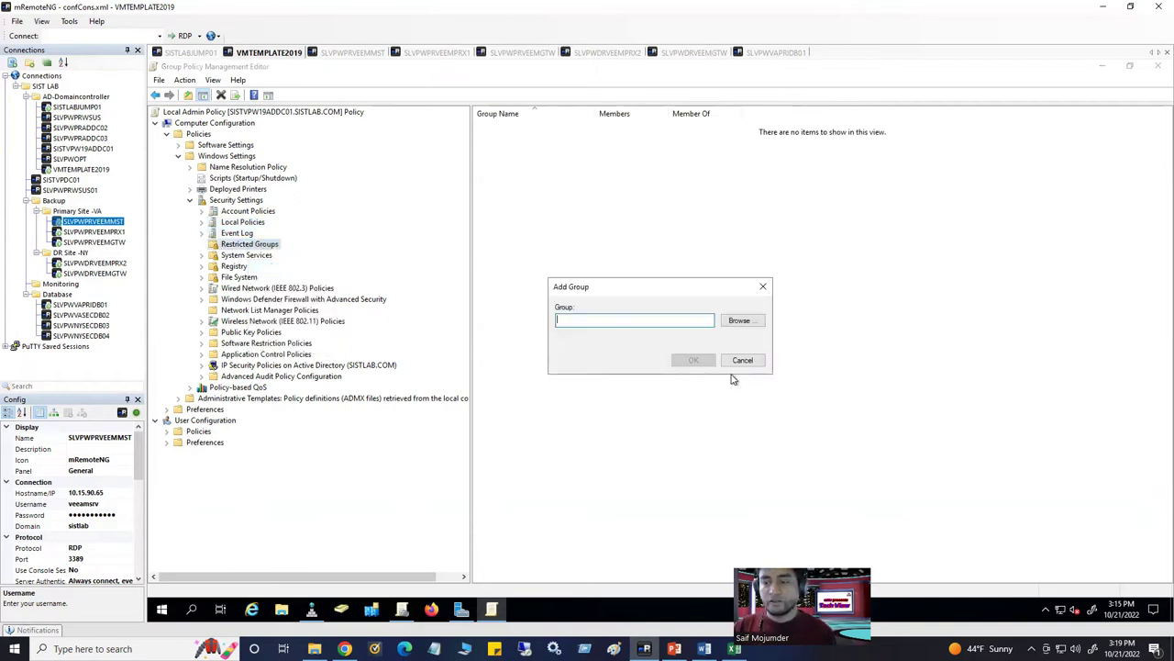
left_click(744, 322)
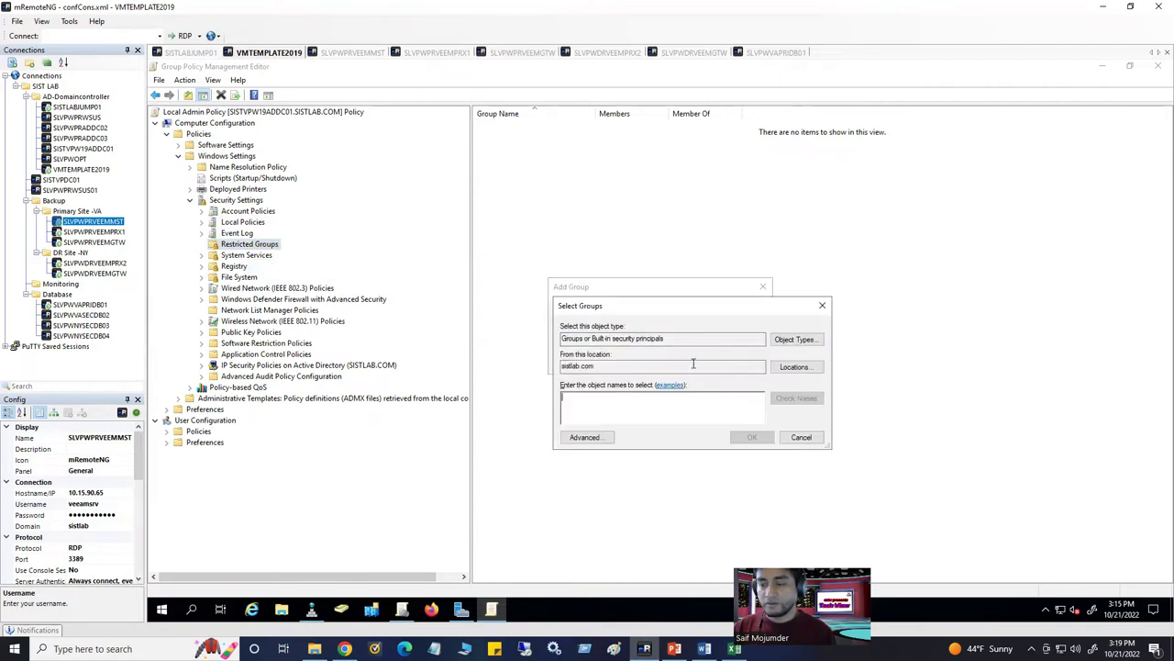
left_click(821, 306)
left_click(764, 290)
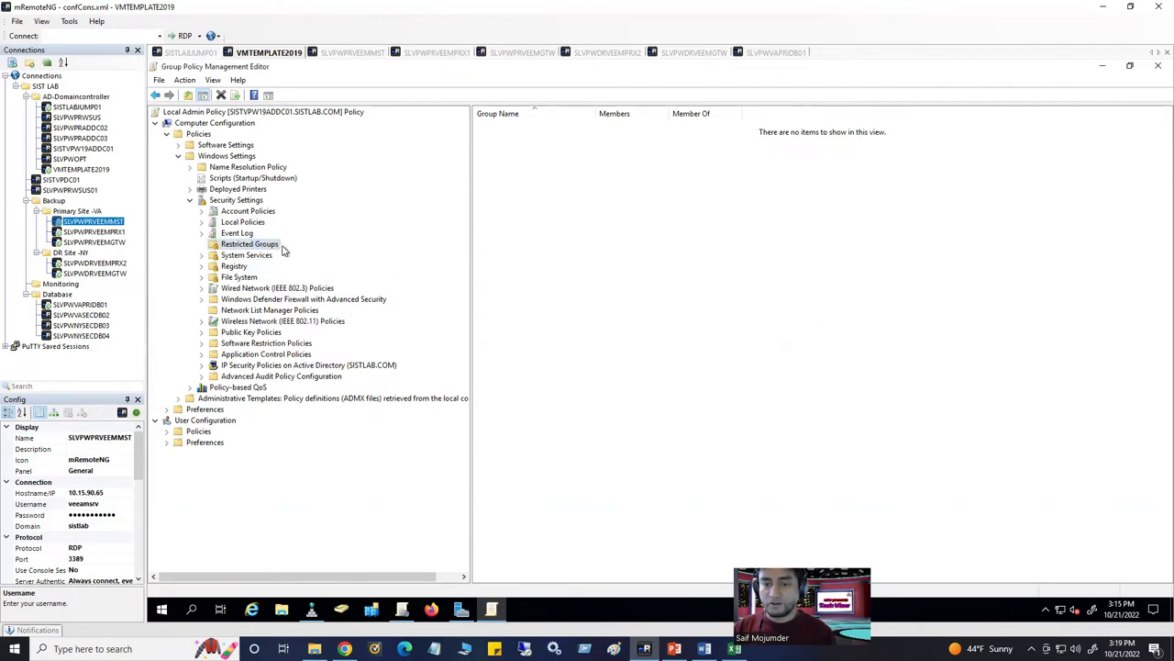
Retry Add Group and search the domain for 'vcent', dismissing the name-not-found warning
right_click(268, 246)
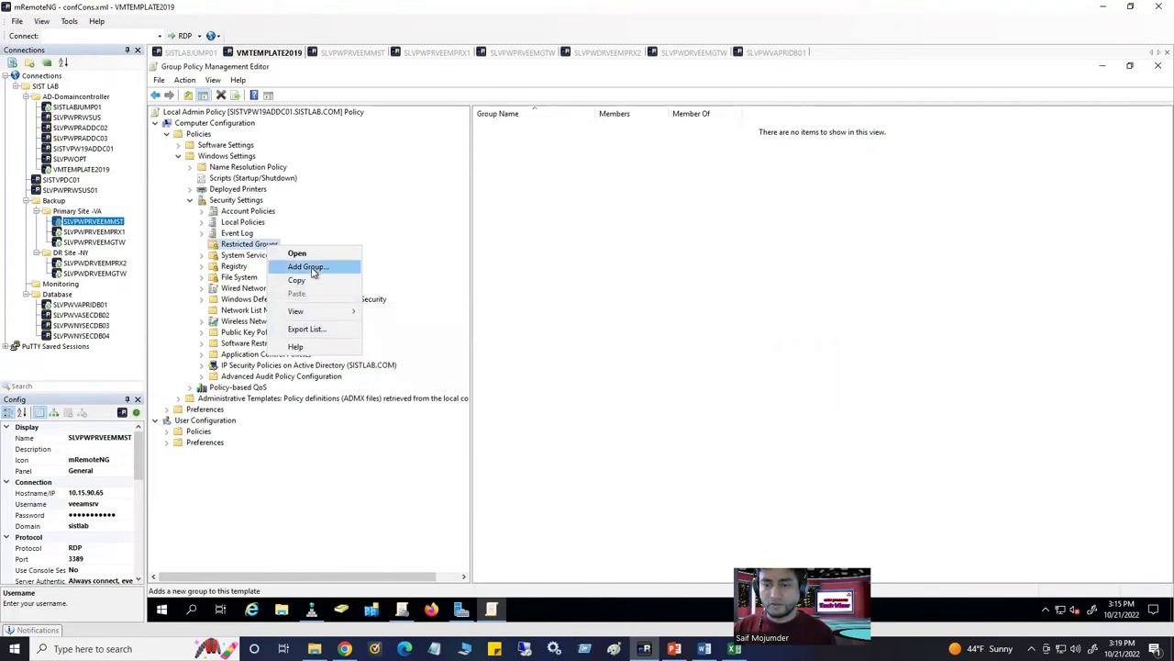
left_click(308, 266)
left_click(734, 322)
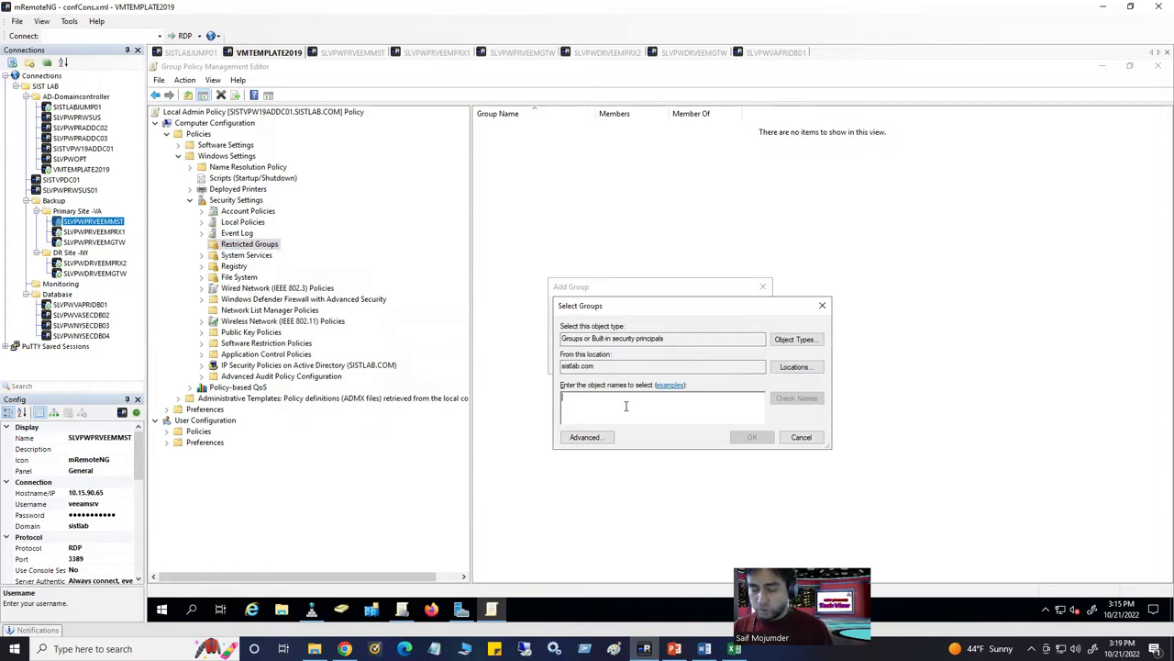
type("vcent")
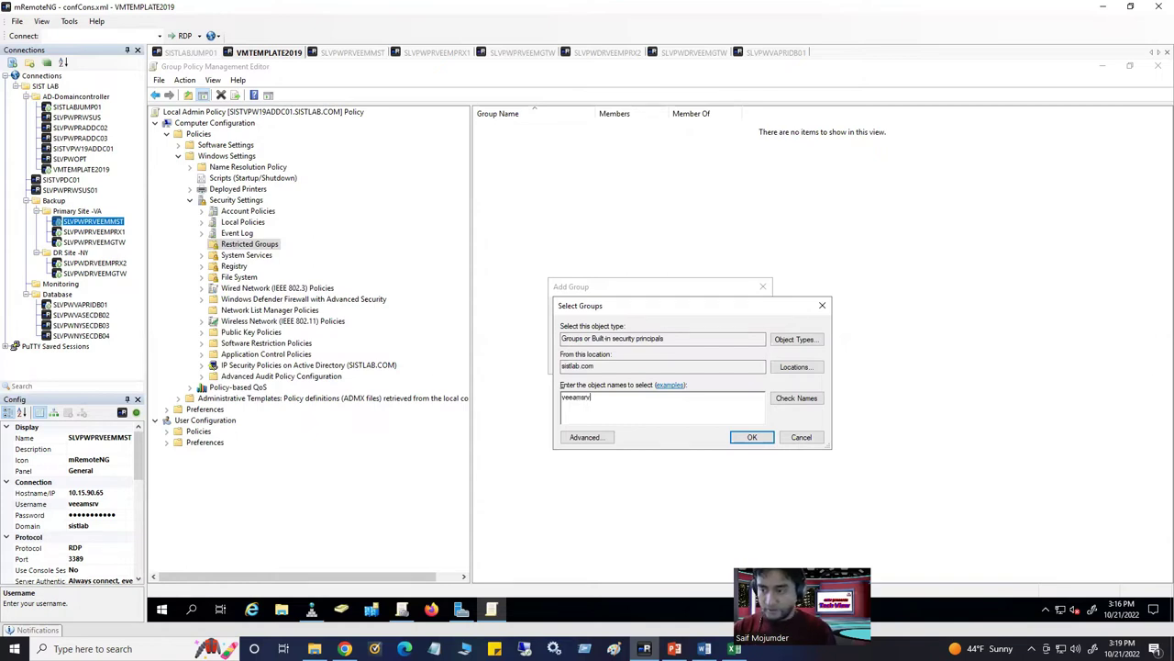
left_click(793, 401)
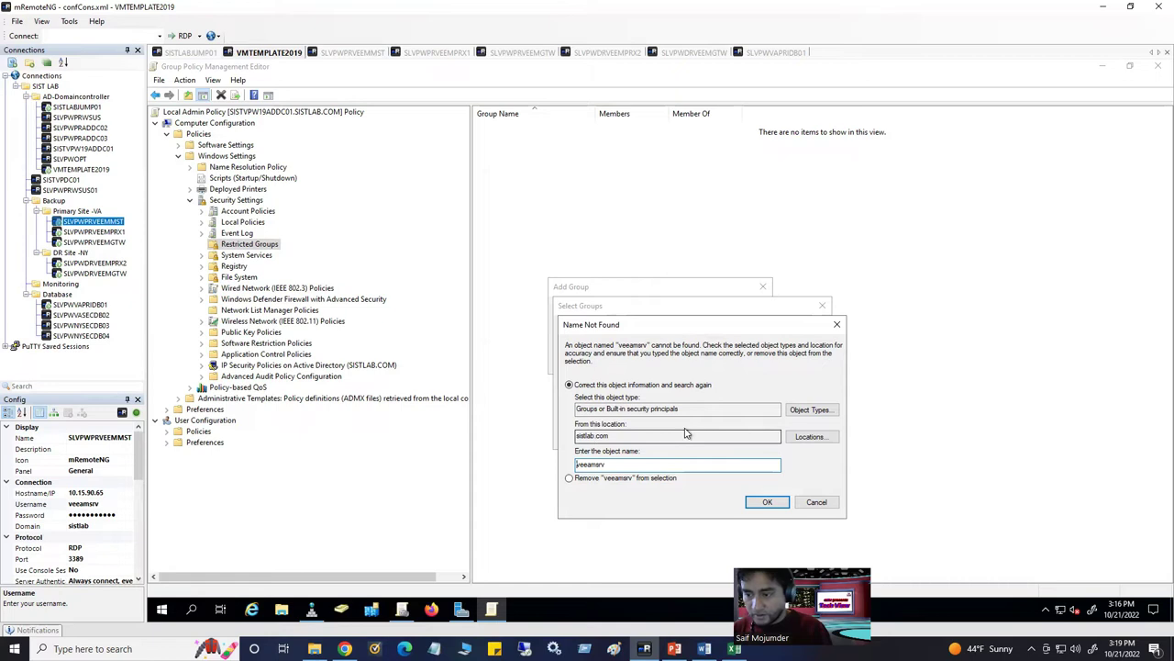
left_click(793, 413)
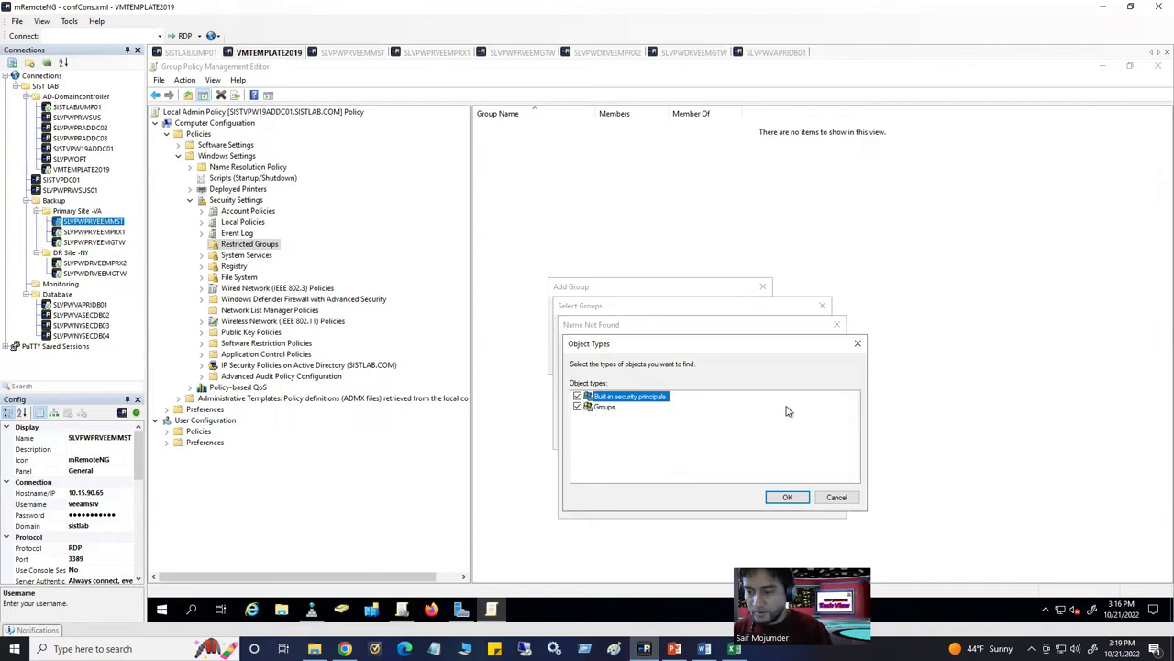
left_click(858, 343)
left_click(837, 324)
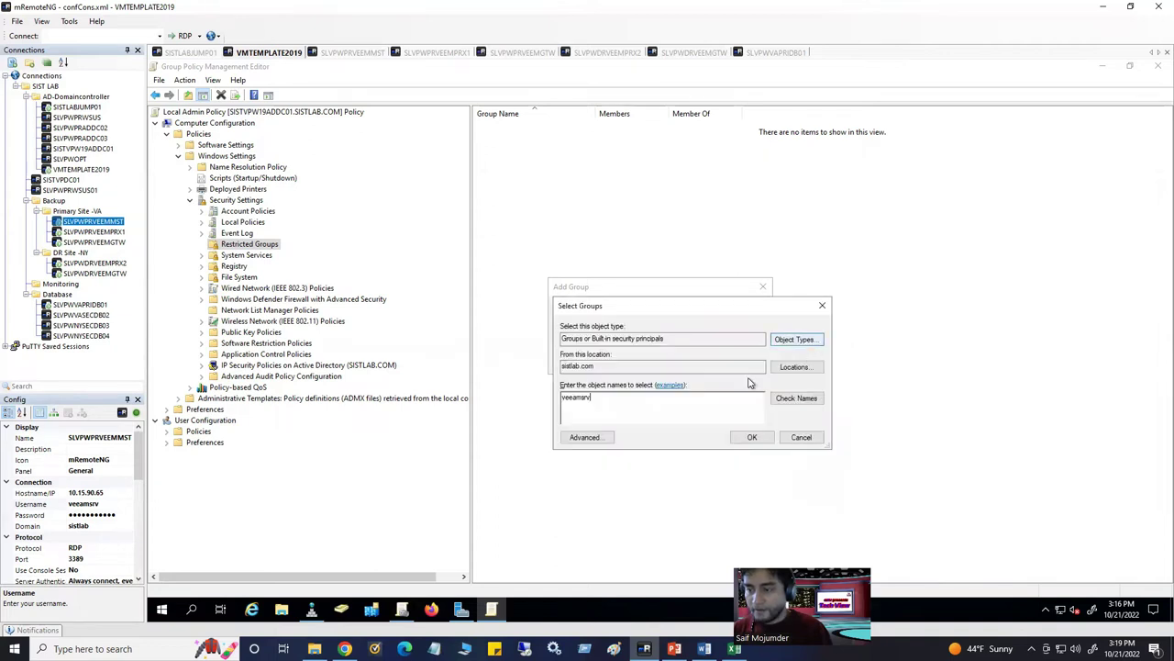
Replace the name with ServiceAccountGroup, resolve it to SISTLAB\ServiceAccountGroup, and confirm
double_click(621, 400)
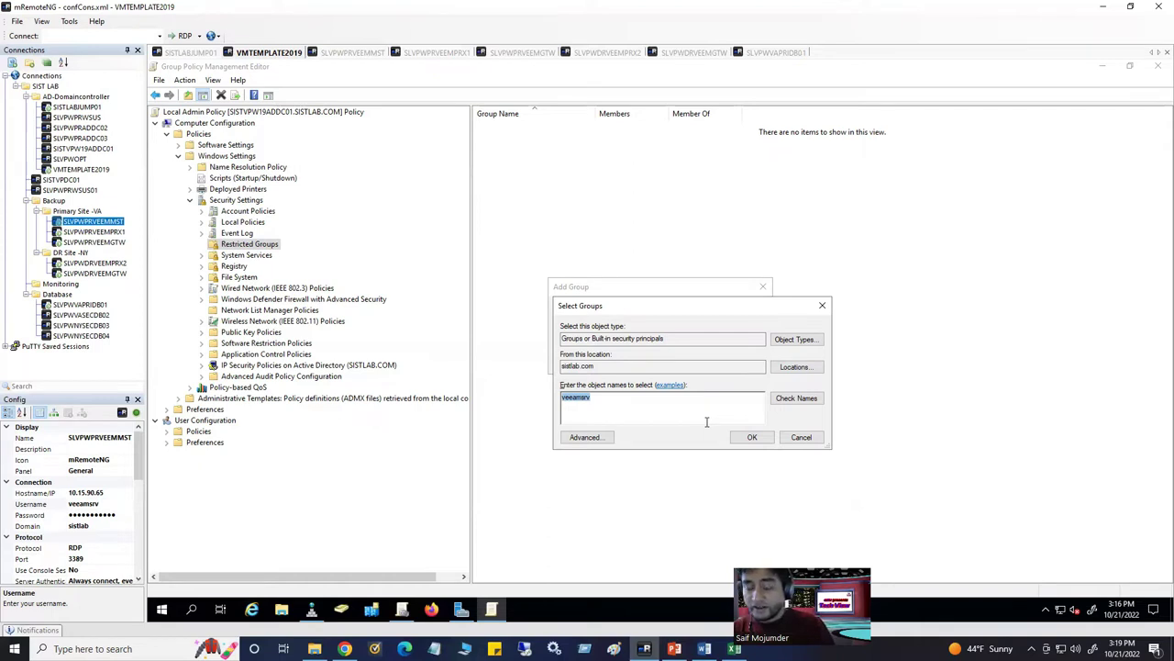
type("ServiceAccountGroup")
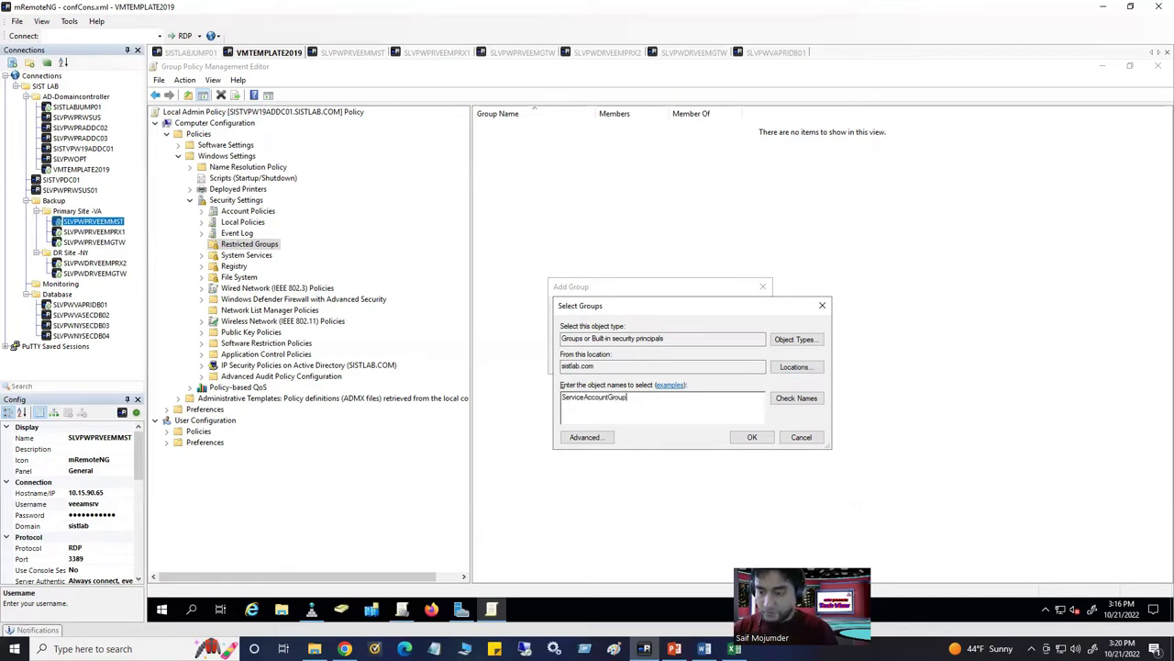
left_click(796, 399)
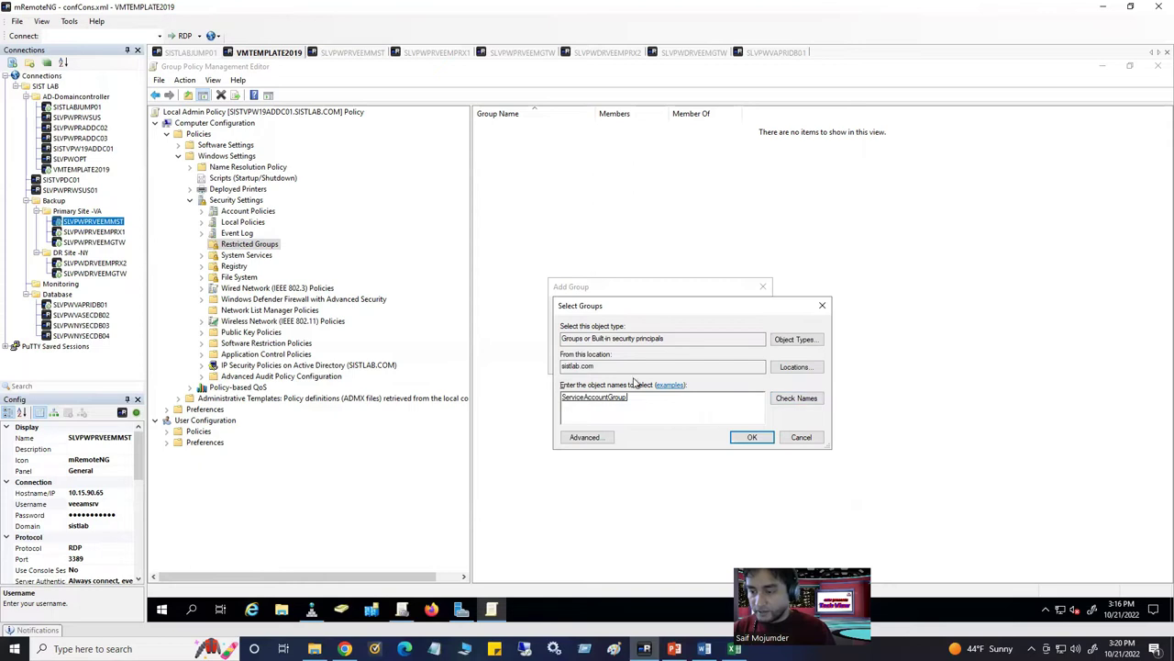
left_click(751, 438)
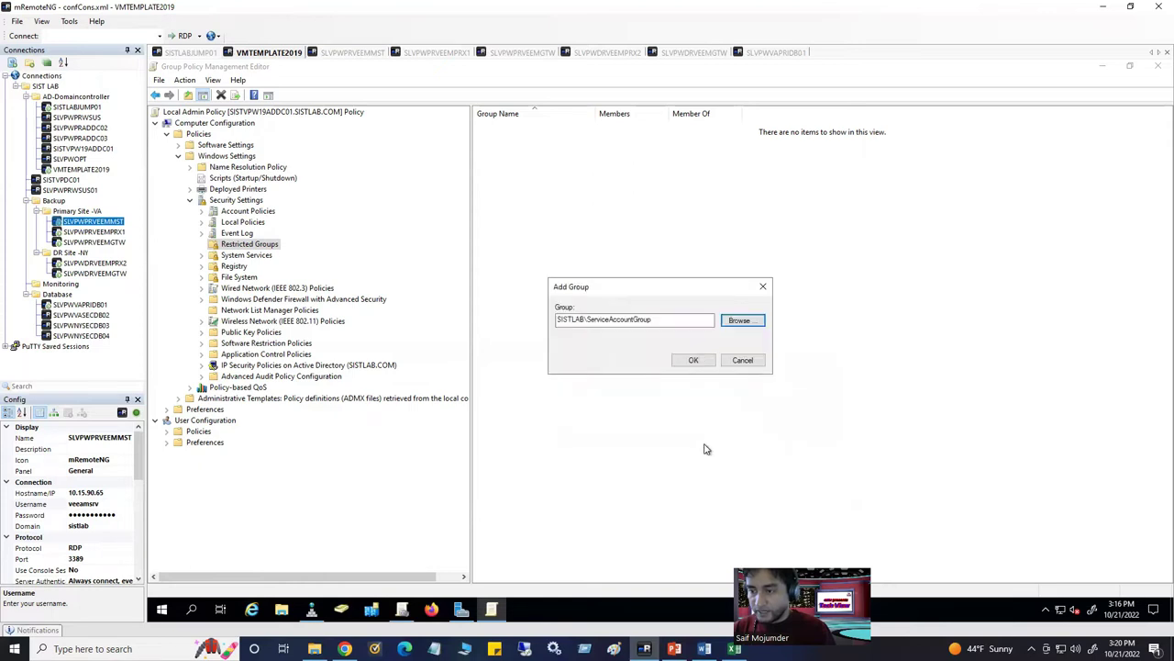
left_click(695, 359)
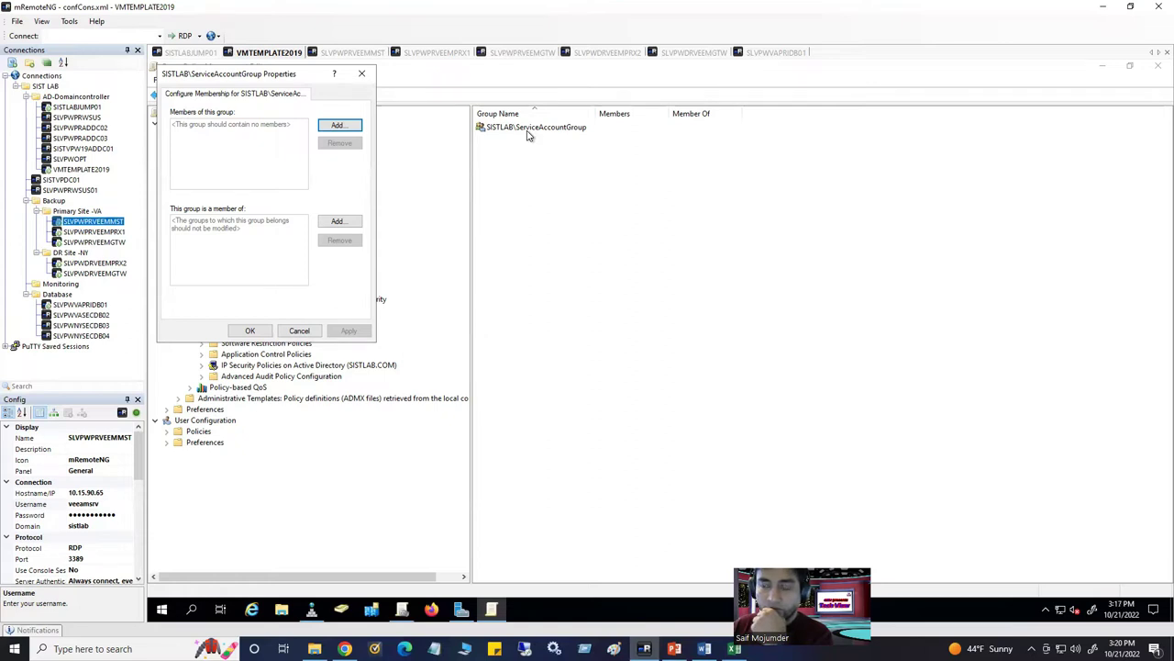
Add the Administrators group as a second restricted group, resolving its name with Check Names
left_click(363, 76)
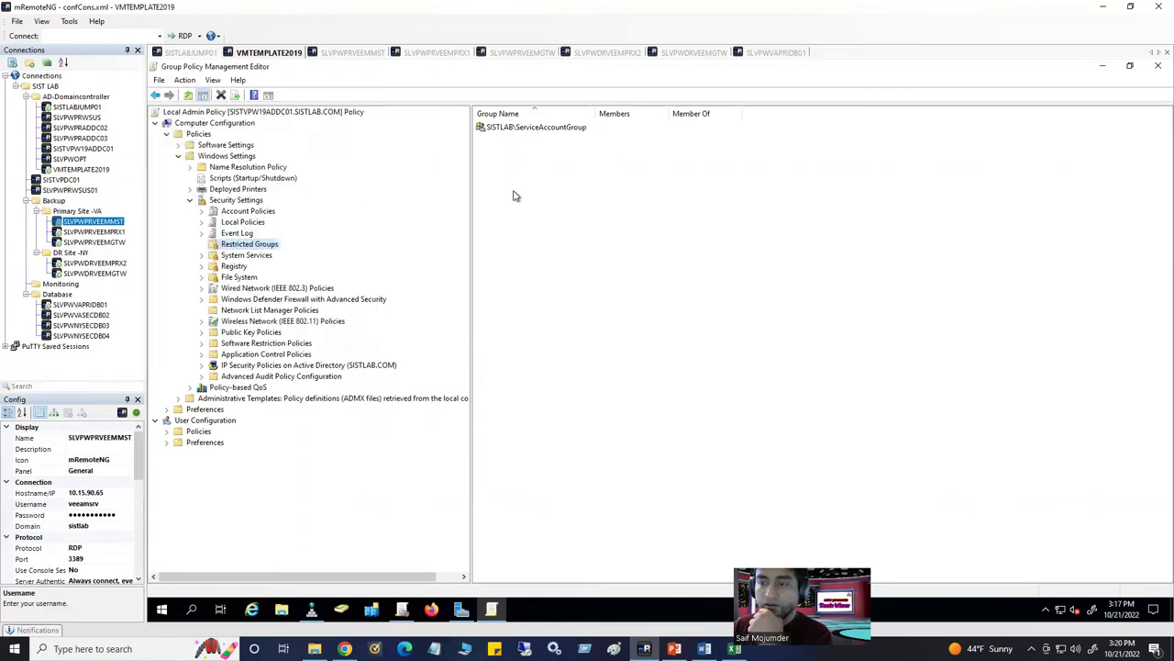
right_click(267, 244)
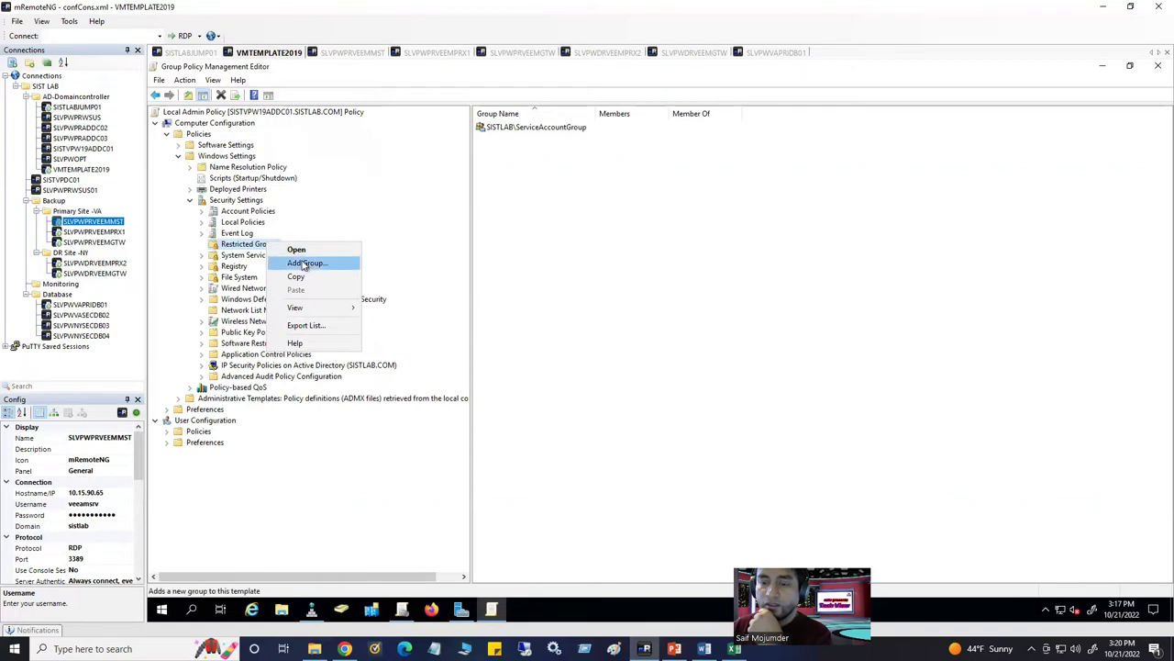
left_click(305, 265)
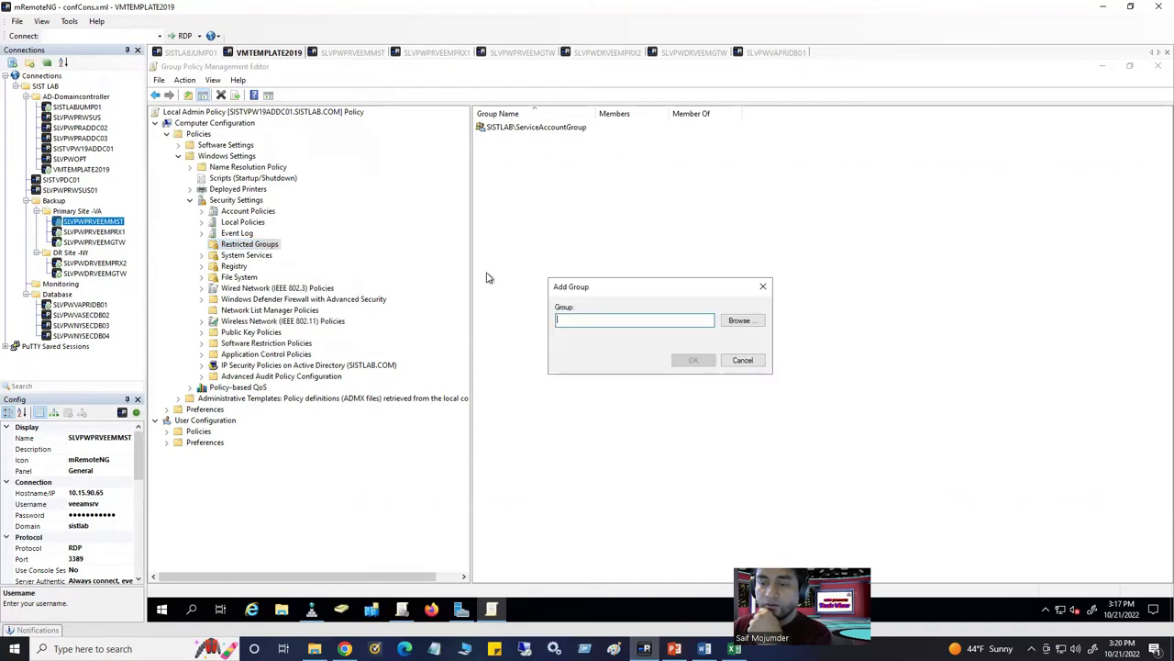
left_click(739, 322)
type("Administrators")
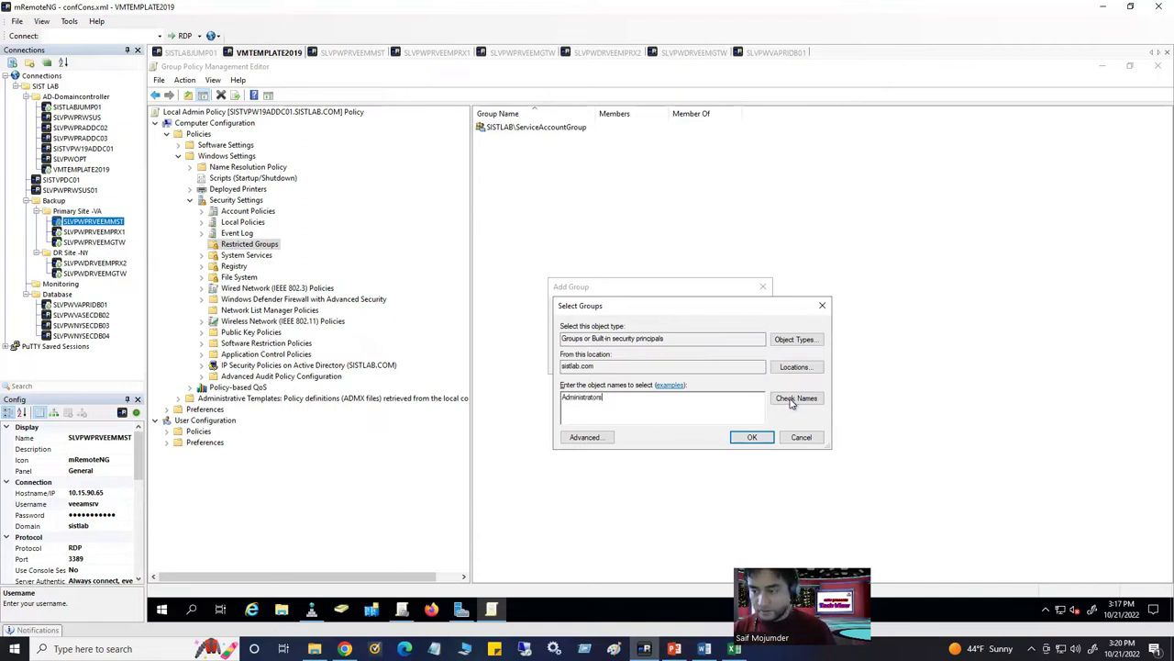
left_click(791, 401)
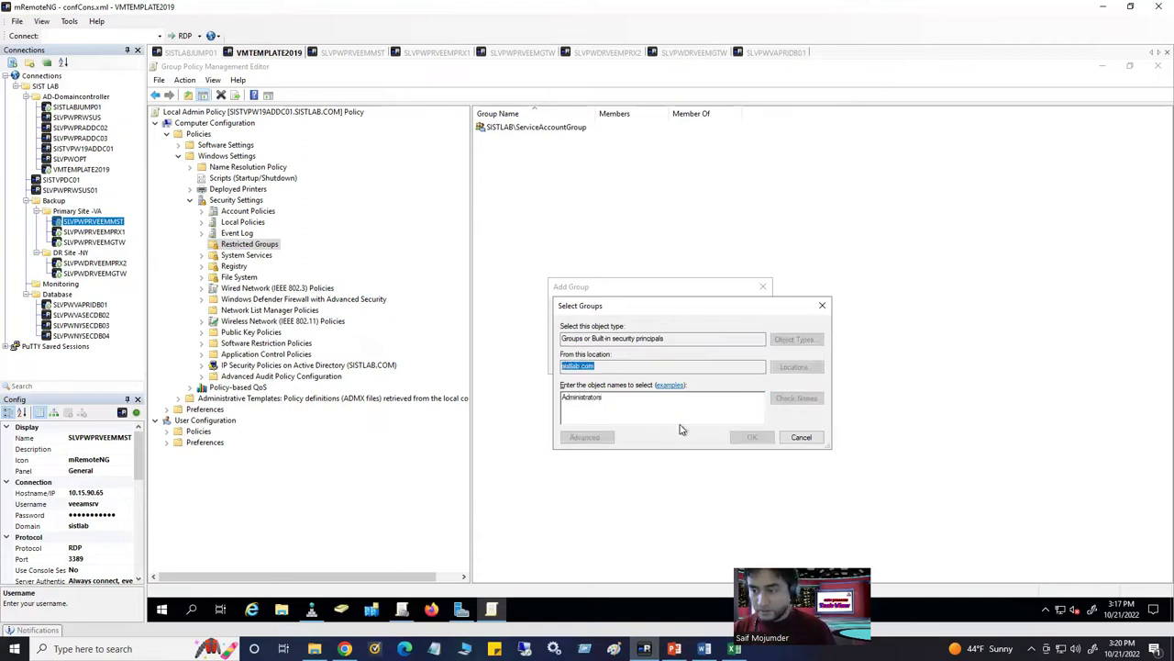
left_click(752, 438)
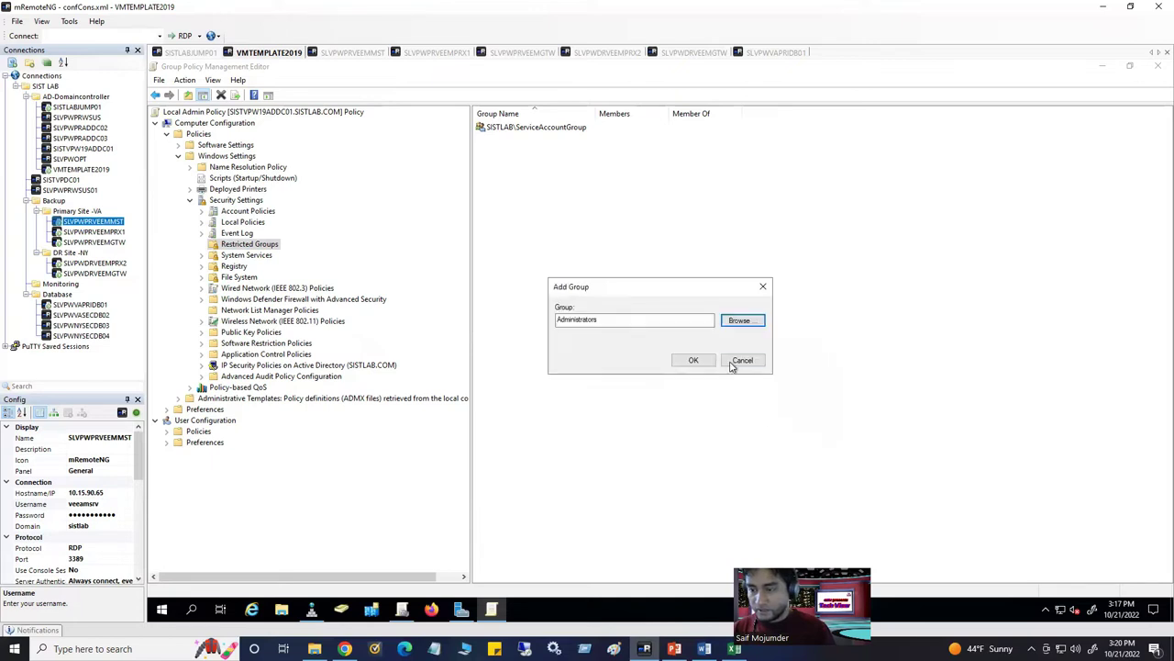
left_click(692, 364)
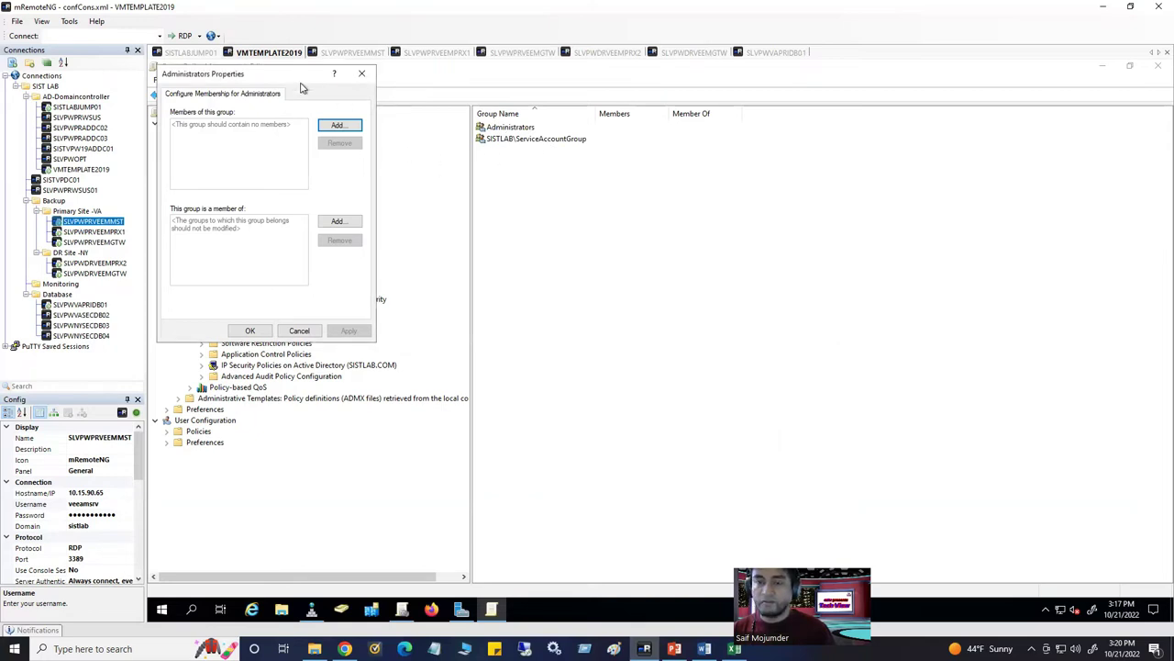
Delete the ServiceAccountGroup entry from Restricted Groups
left_click(360, 78)
left_click(511, 140)
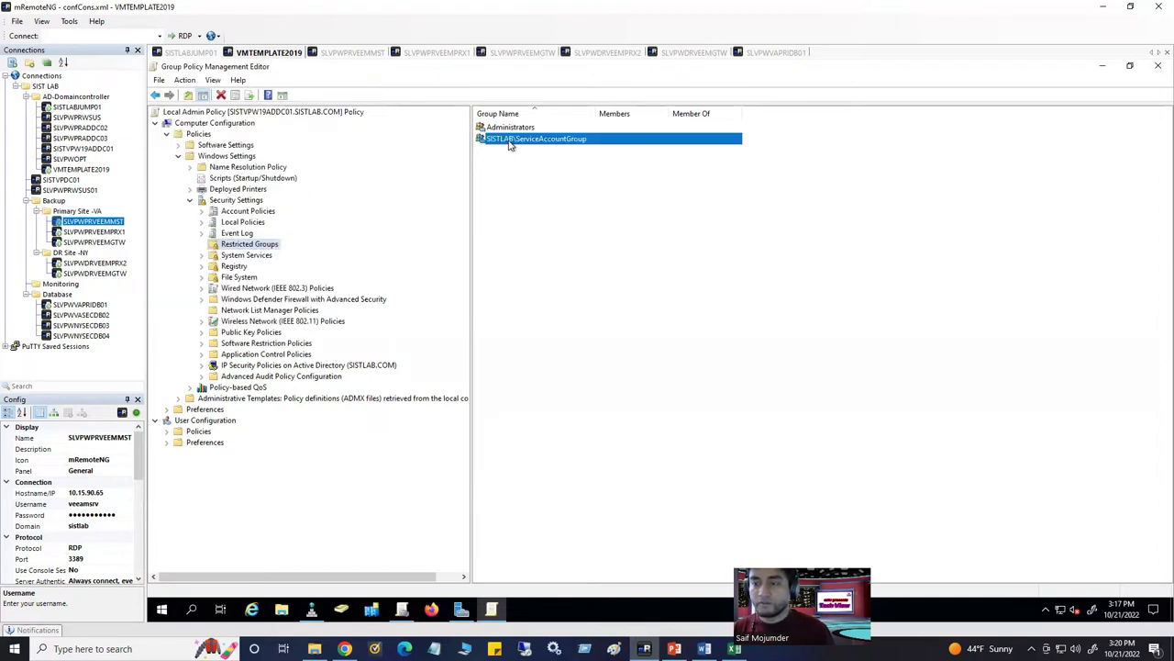
key("Delete")
left_click(668, 382)
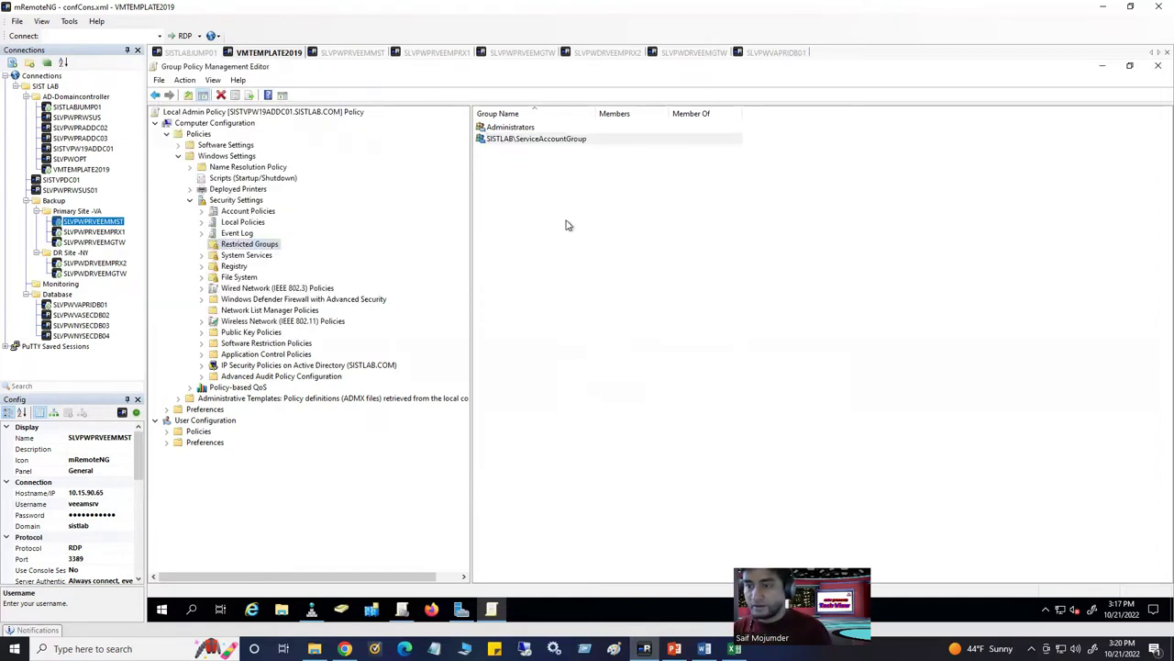
Add SISTLAB\ServiceAccountGroup as a member of the Administrators restricted group
left_click(511, 128)
right_click(513, 131)
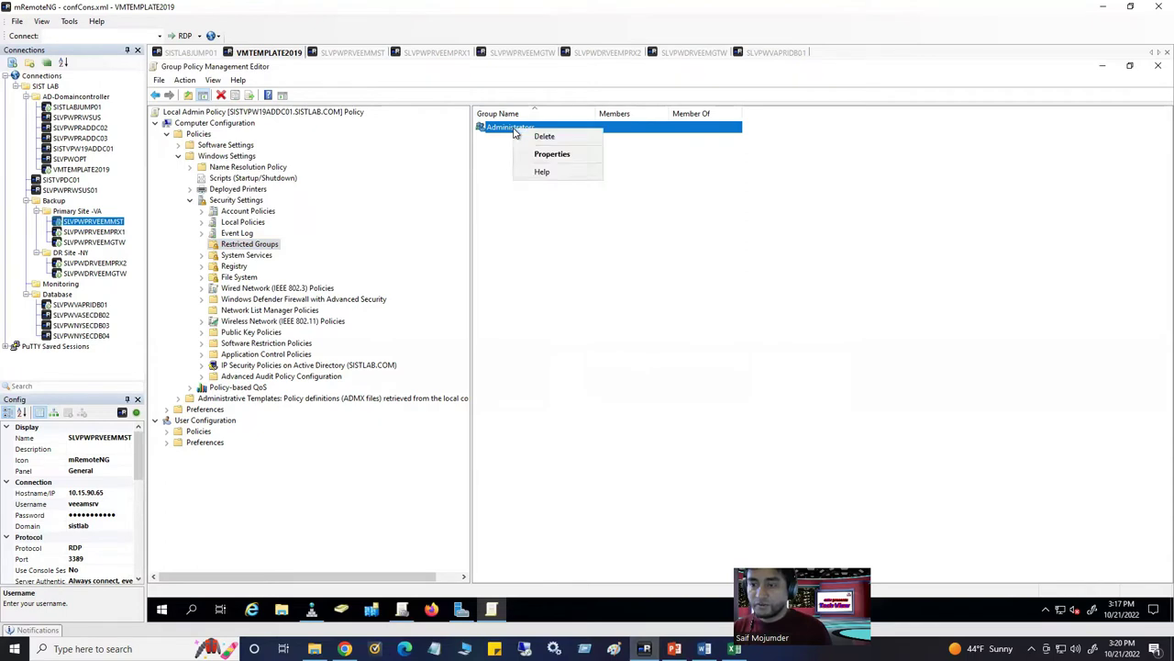
left_click(555, 154)
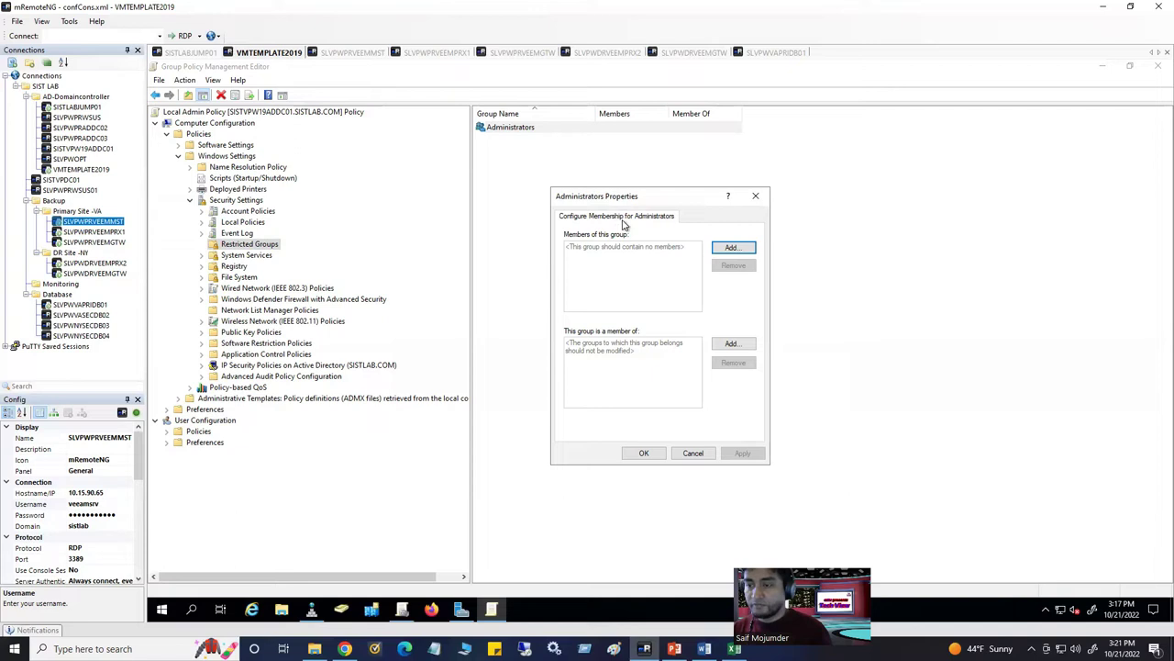
left_click(713, 249)
left_click(741, 323)
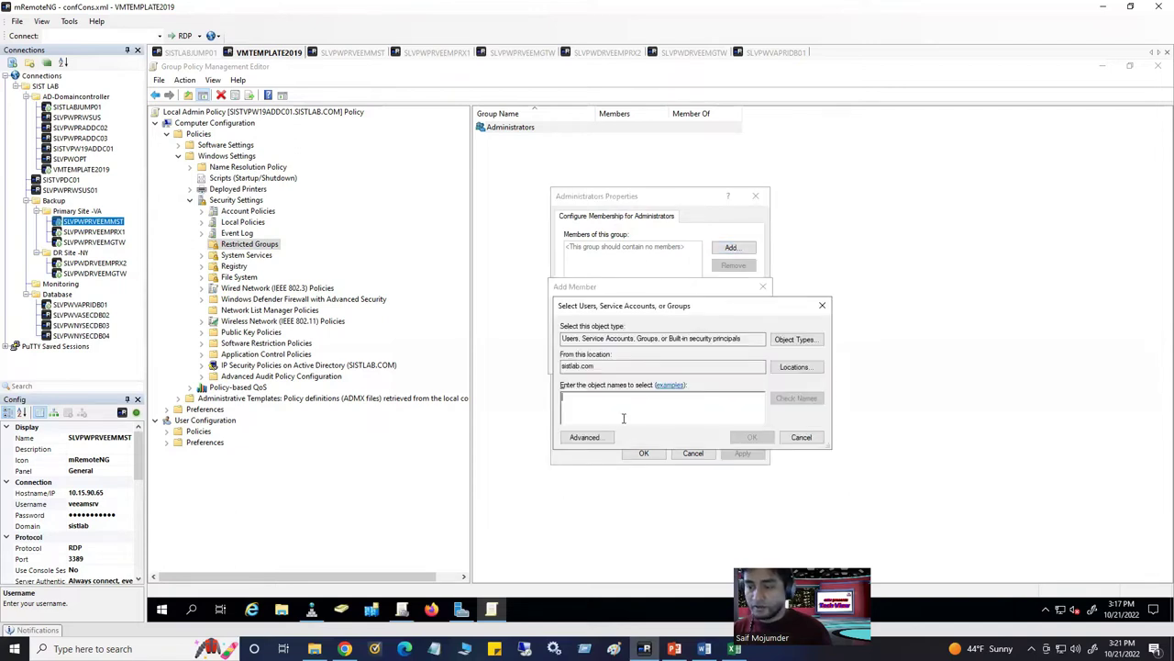
type("ServiceAccountGroup")
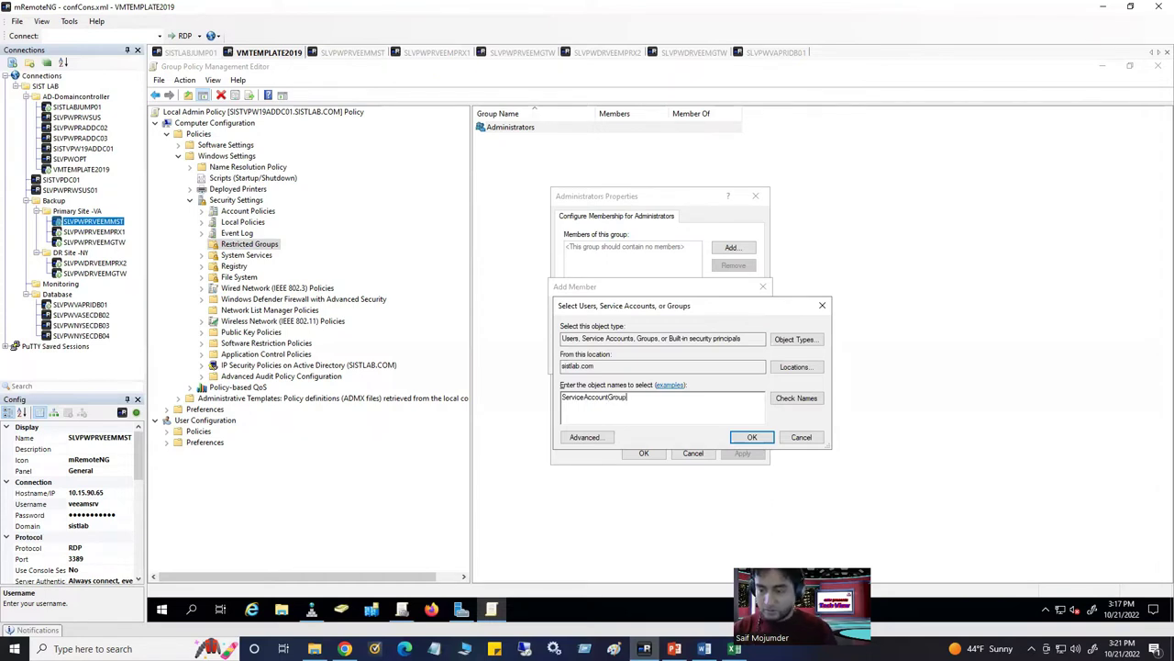
left_click(794, 397)
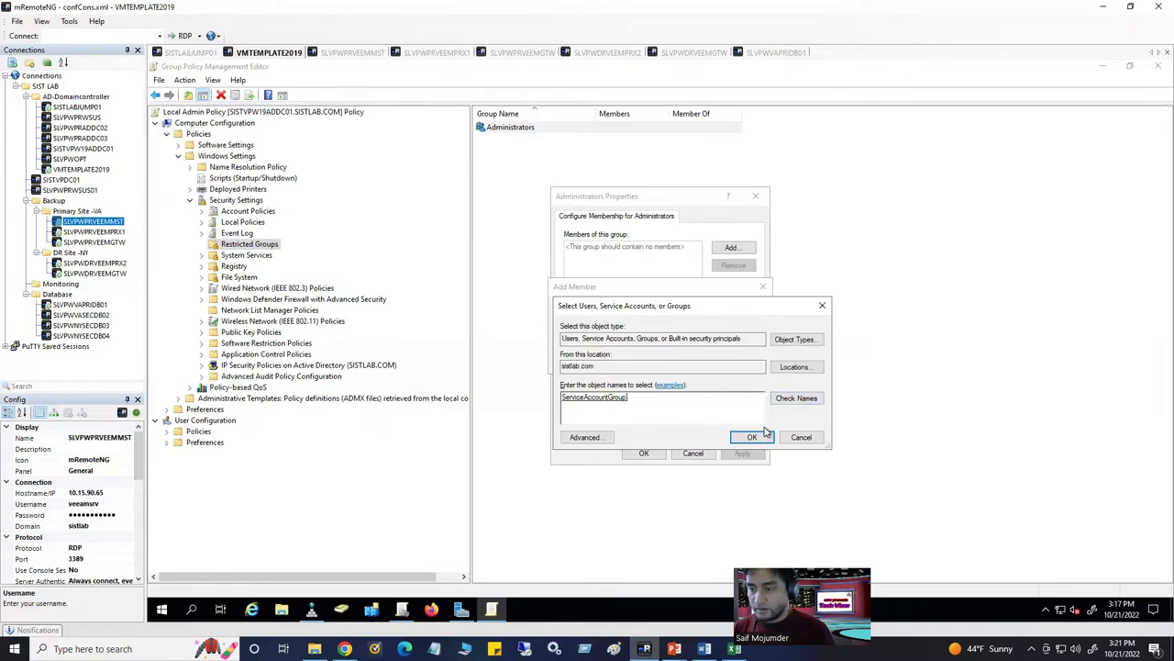
left_click(750, 438)
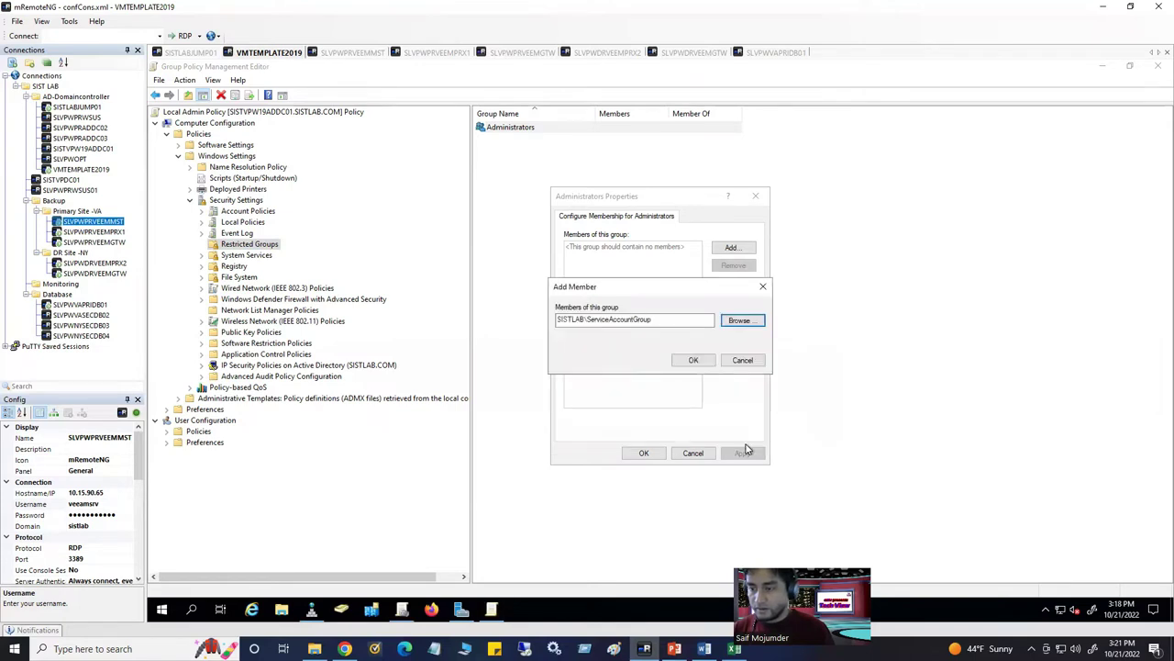
left_click(690, 359)
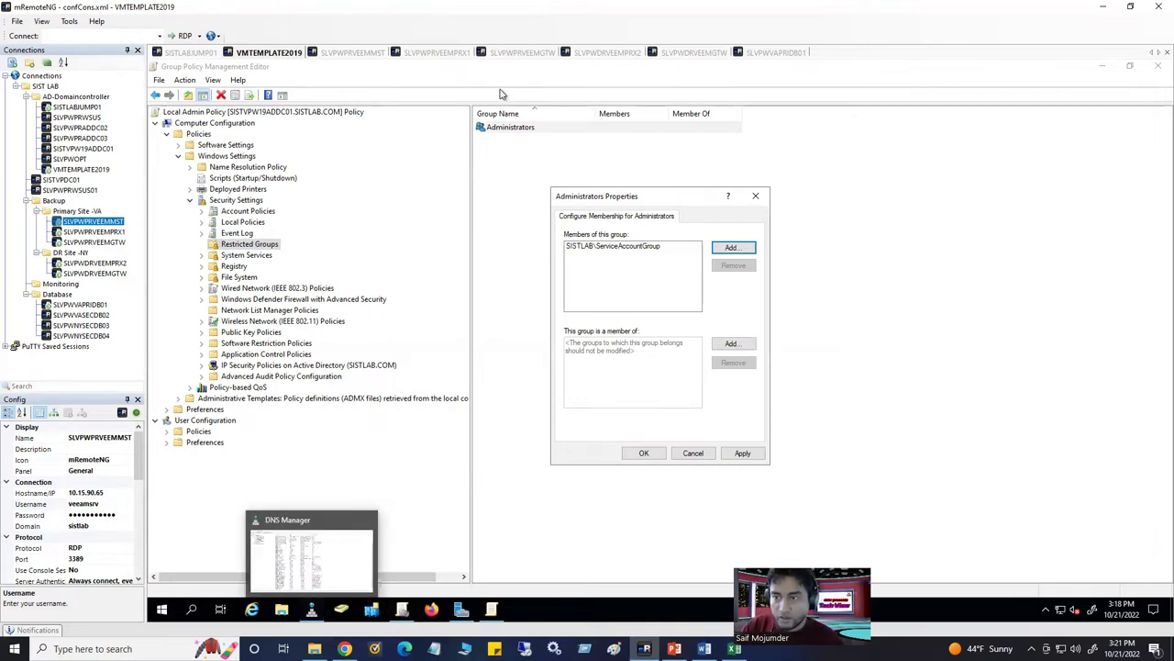
left_click(606, 53)
Check SLVPWDRVEEMGTW's local Administrators members, then begin adding another Administrators member in the GPO
left_click(690, 55)
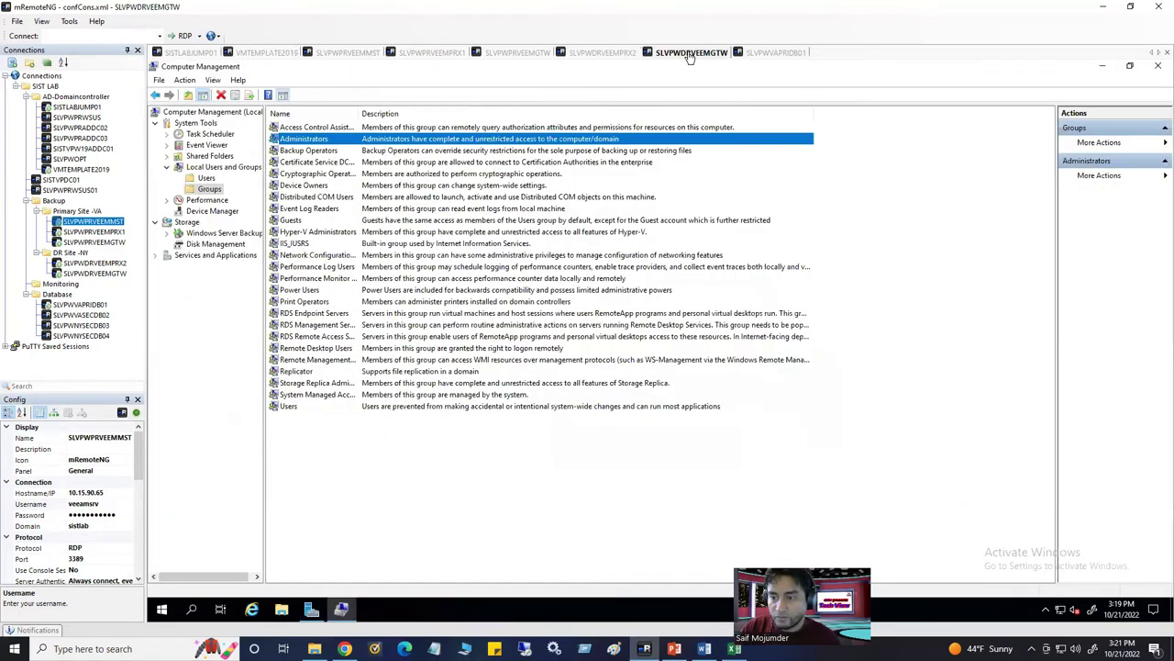
double_click(301, 139)
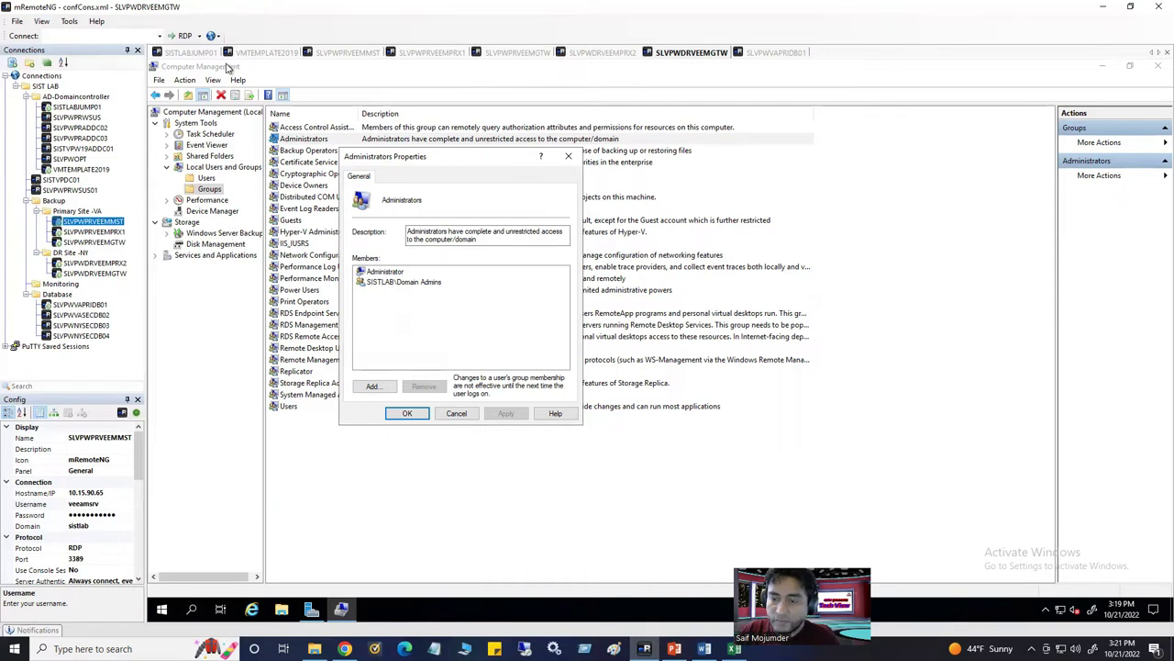
left_click(190, 55)
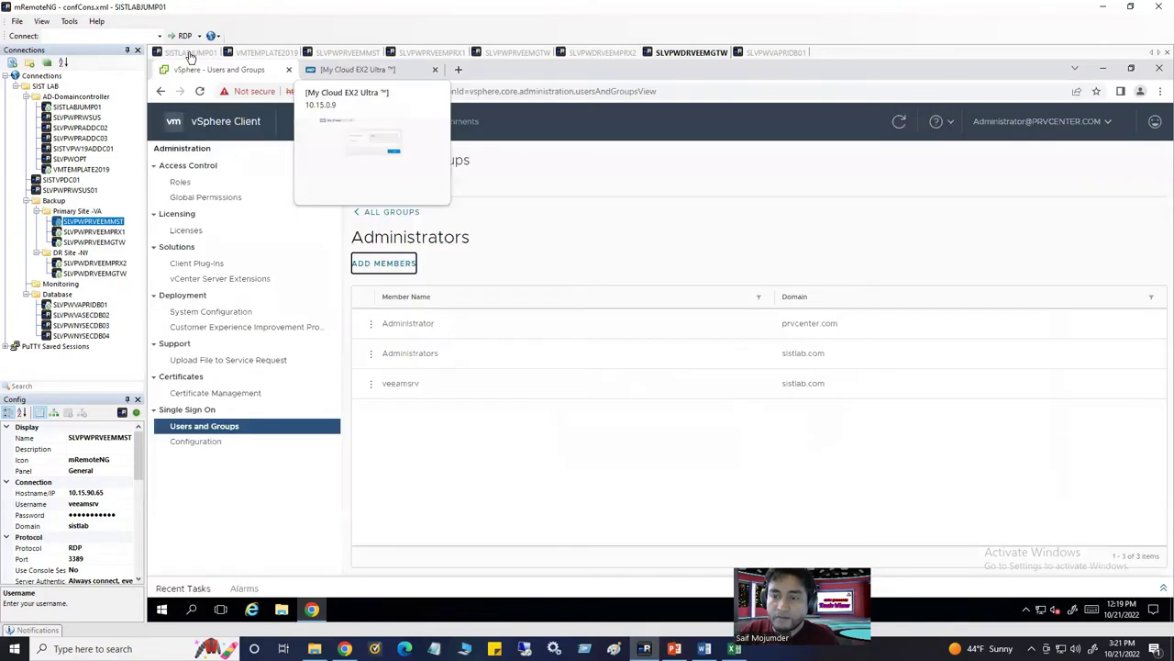
left_click(257, 52)
left_click(732, 247)
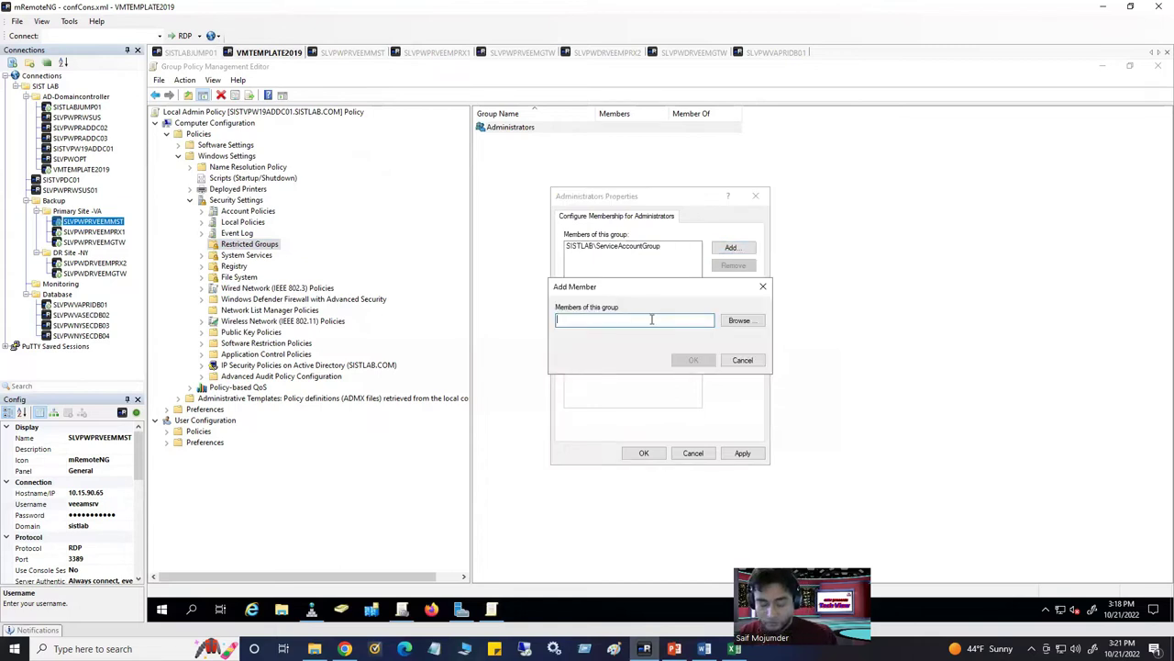
Find SISTLAB\Domain Admins in the directory and add it to the Administrators members
left_click(743, 322)
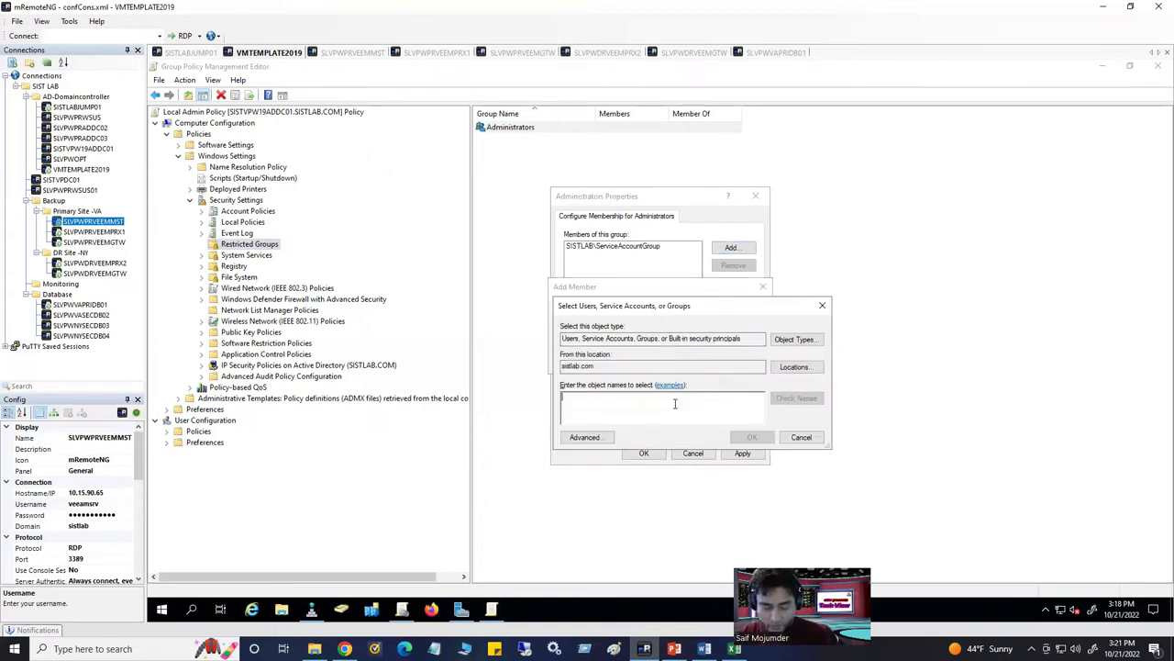
type("Dom")
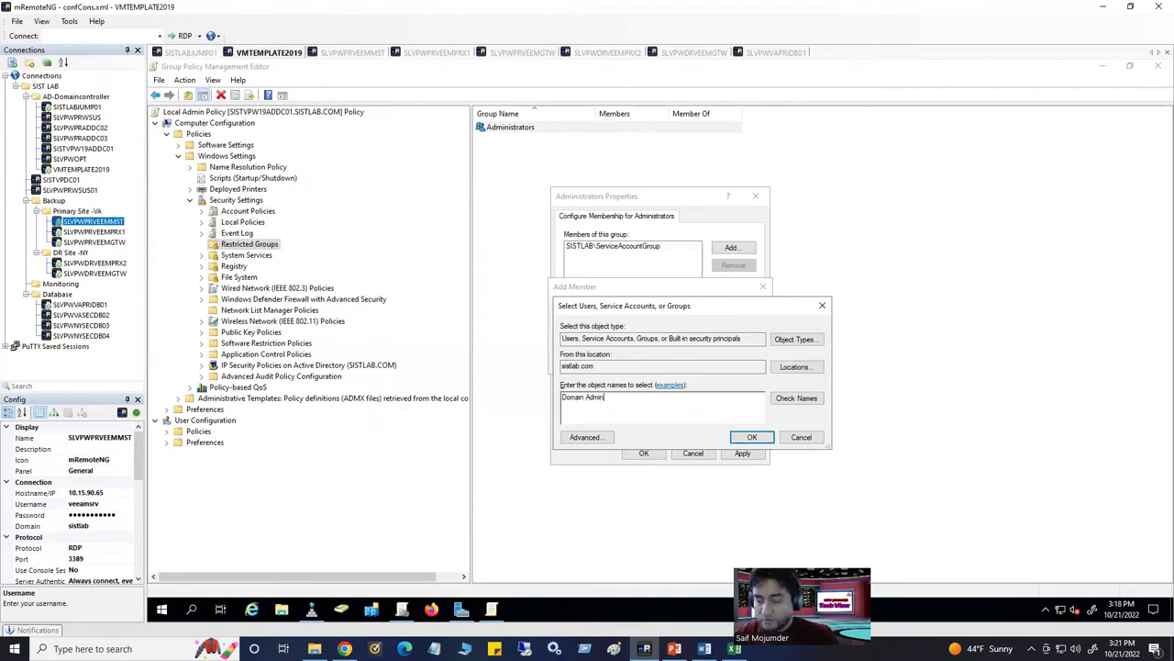
type("ain Admin")
left_click(798, 398)
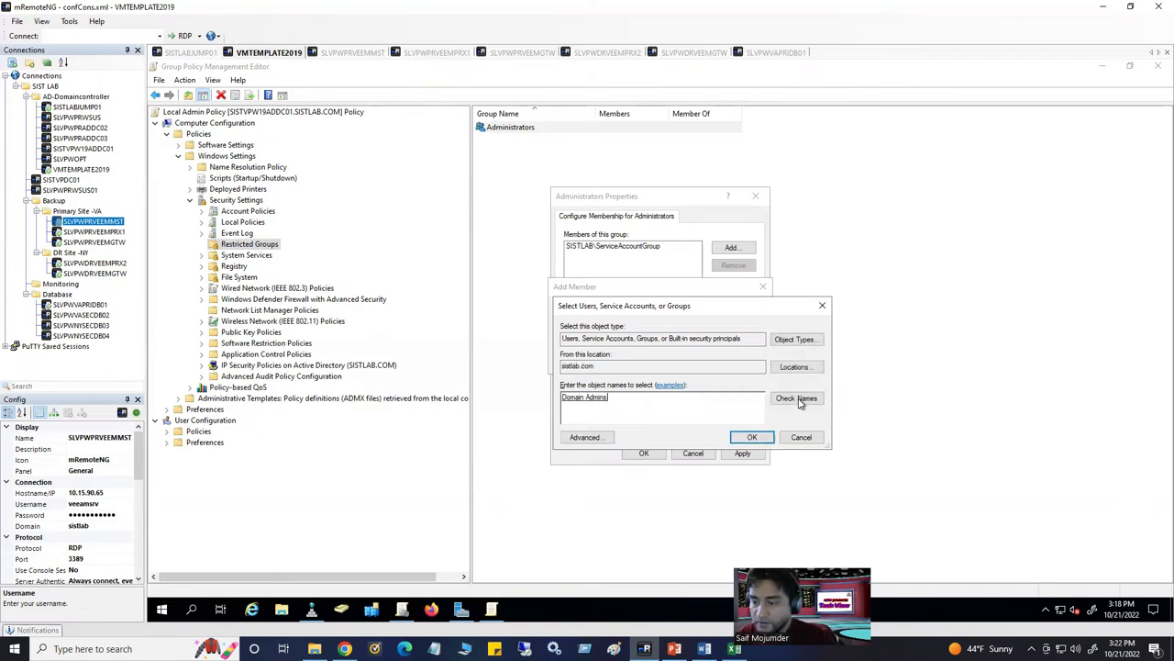
left_click(750, 437)
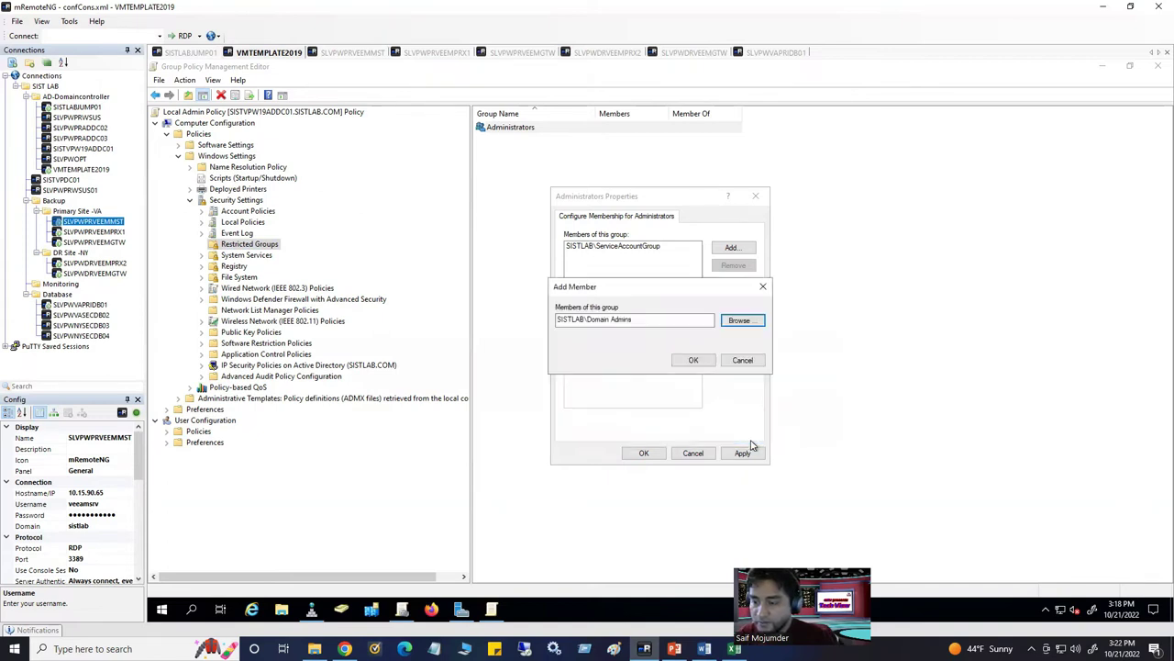
left_click(694, 361)
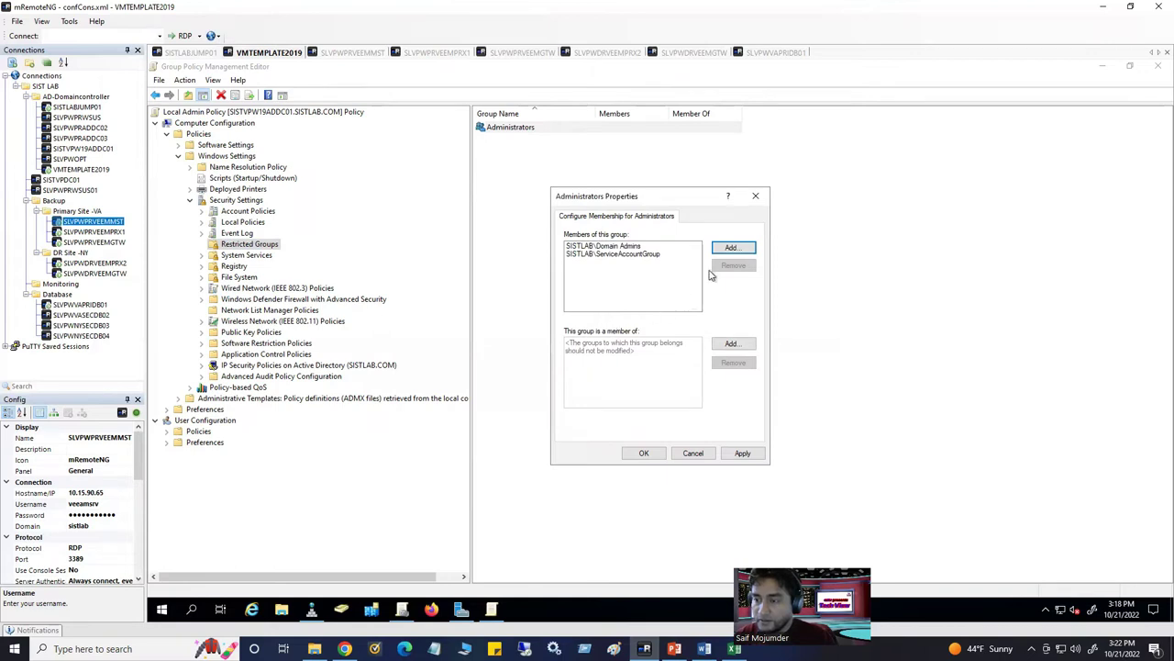
Look up SQLGroup in the directory and add it to the Administrators members
left_click(732, 249)
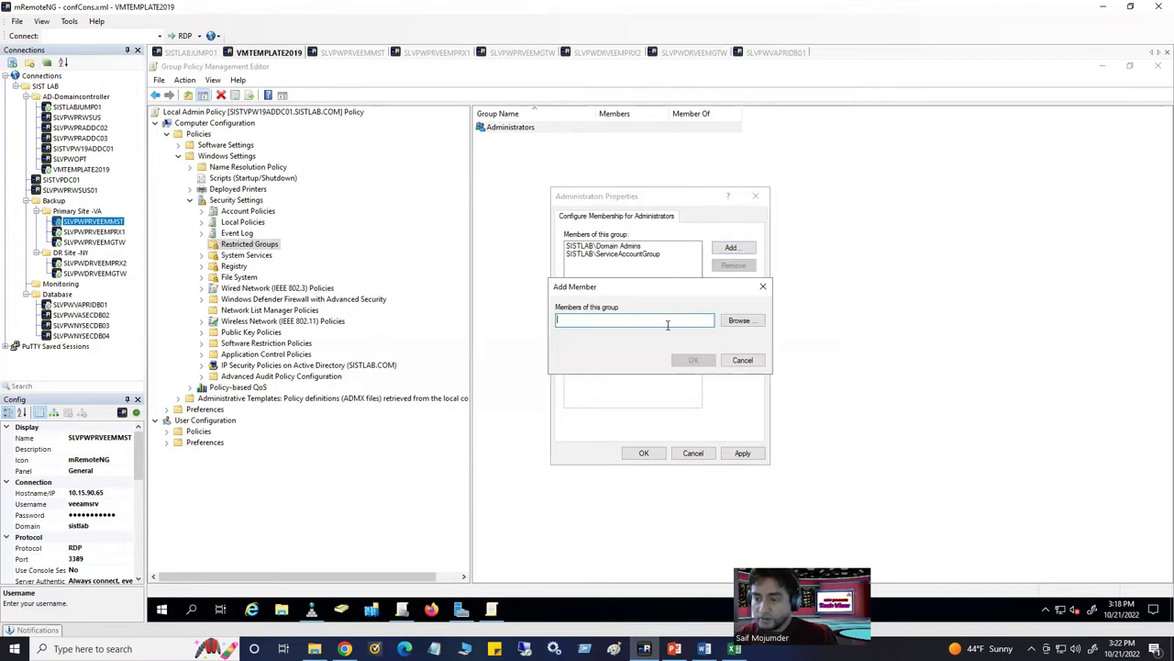
type("SQLGroup")
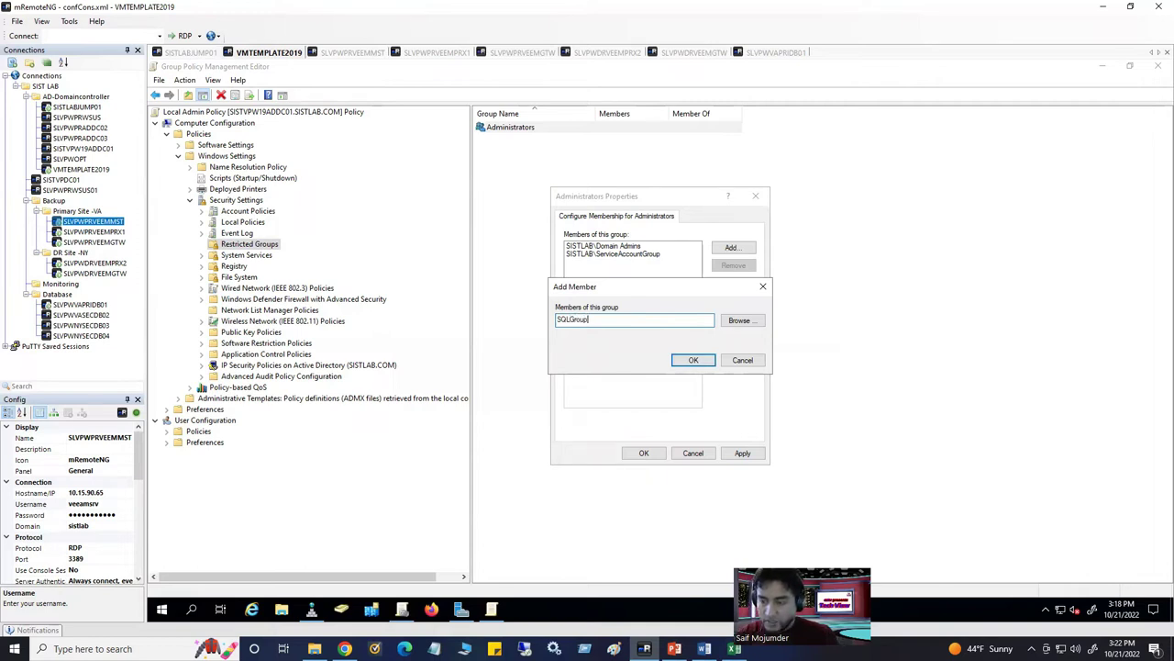
left_click(742, 320)
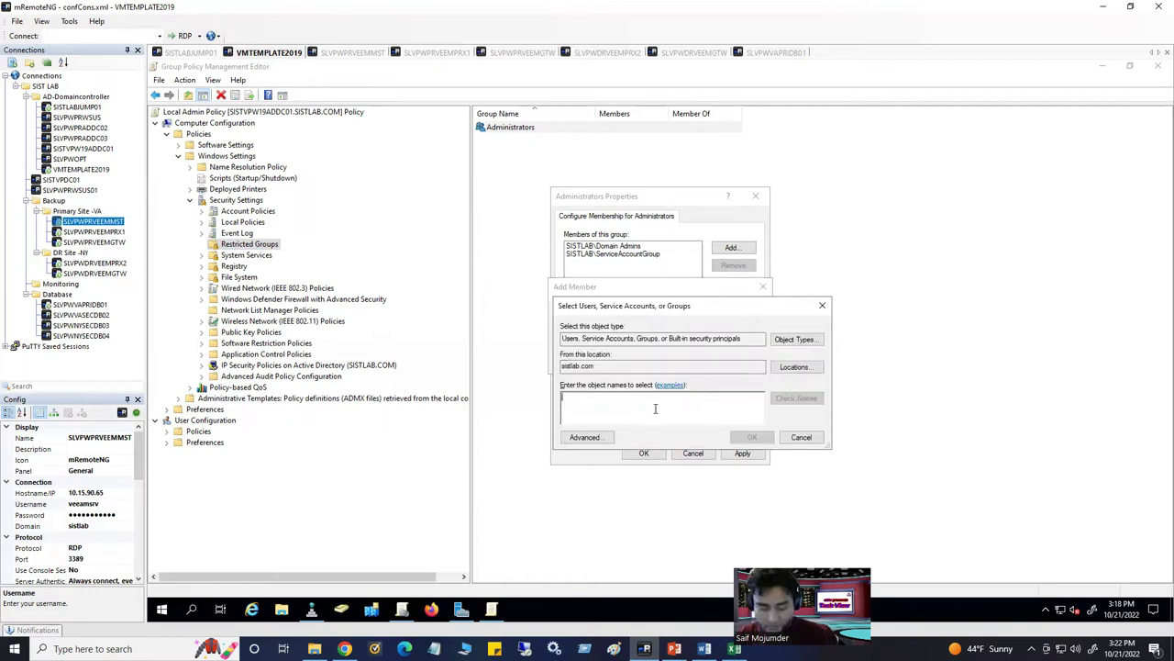
type("SQO")
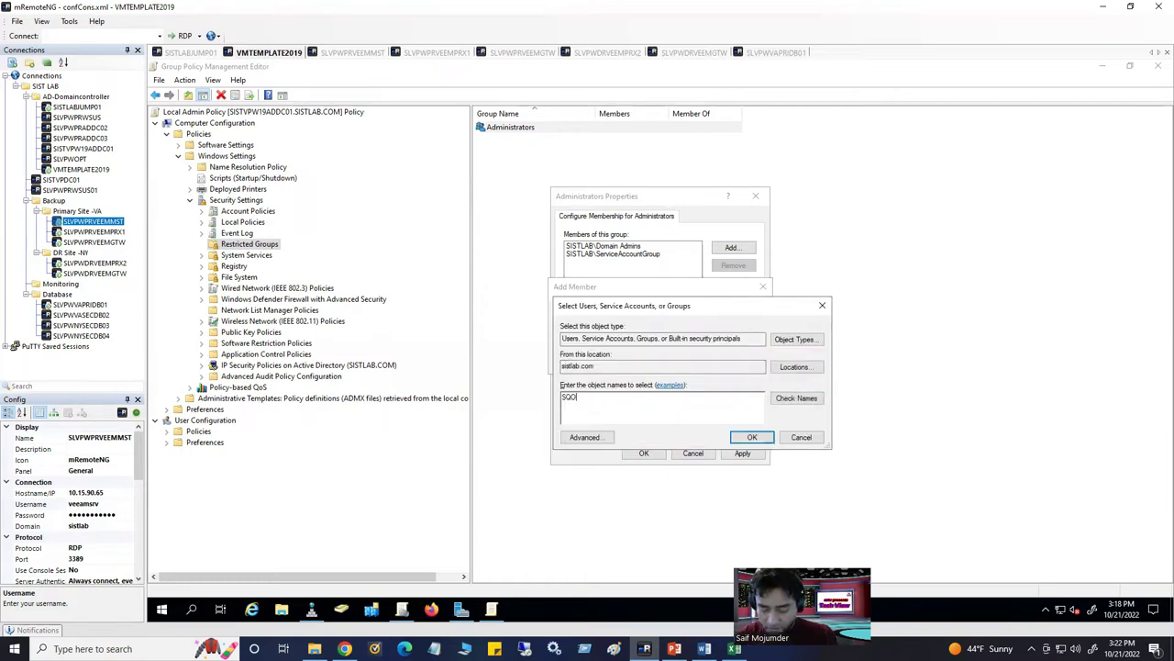
key("BackSpace")
key("BackSpace")
type("SQ")
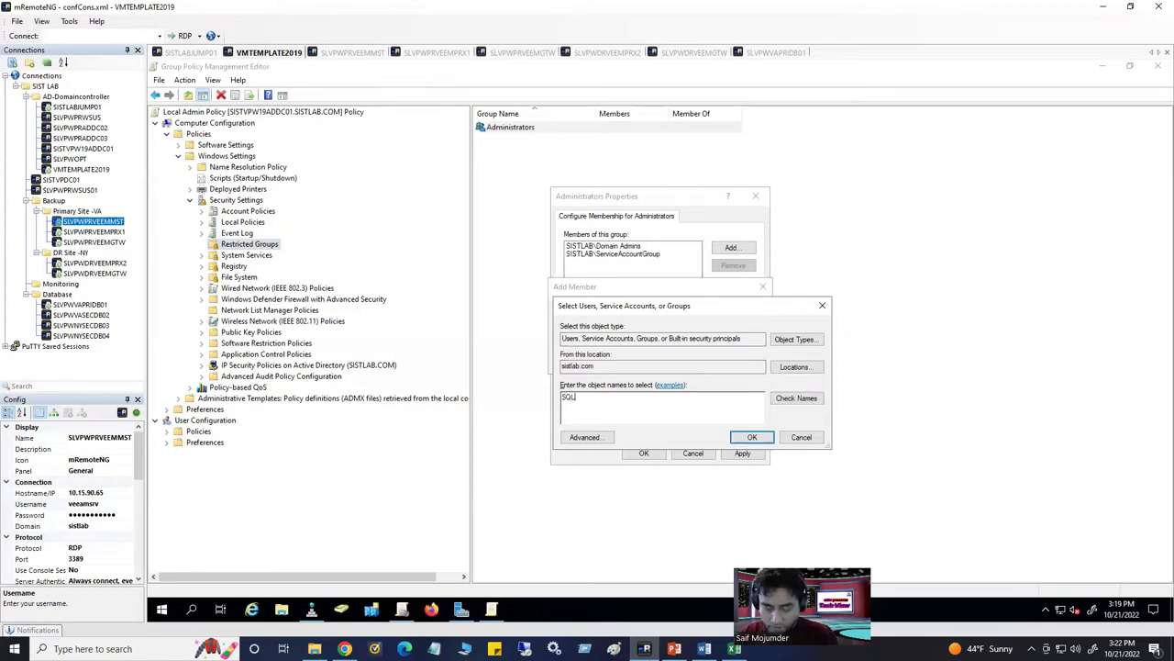
left_click(795, 398)
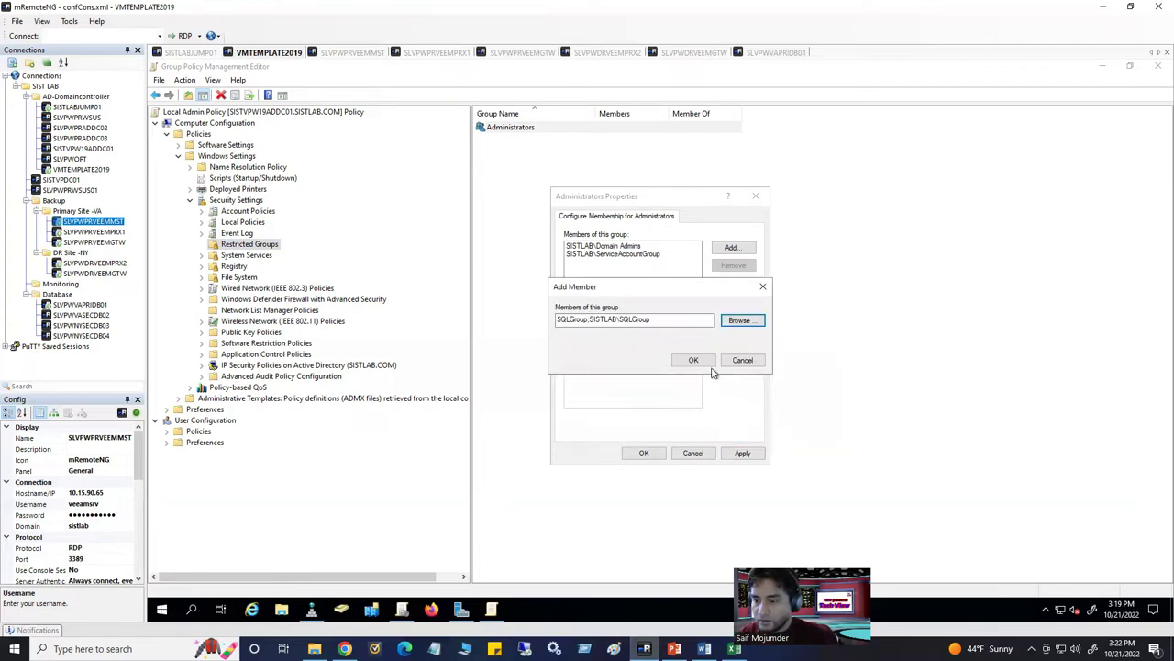
left_click(693, 360)
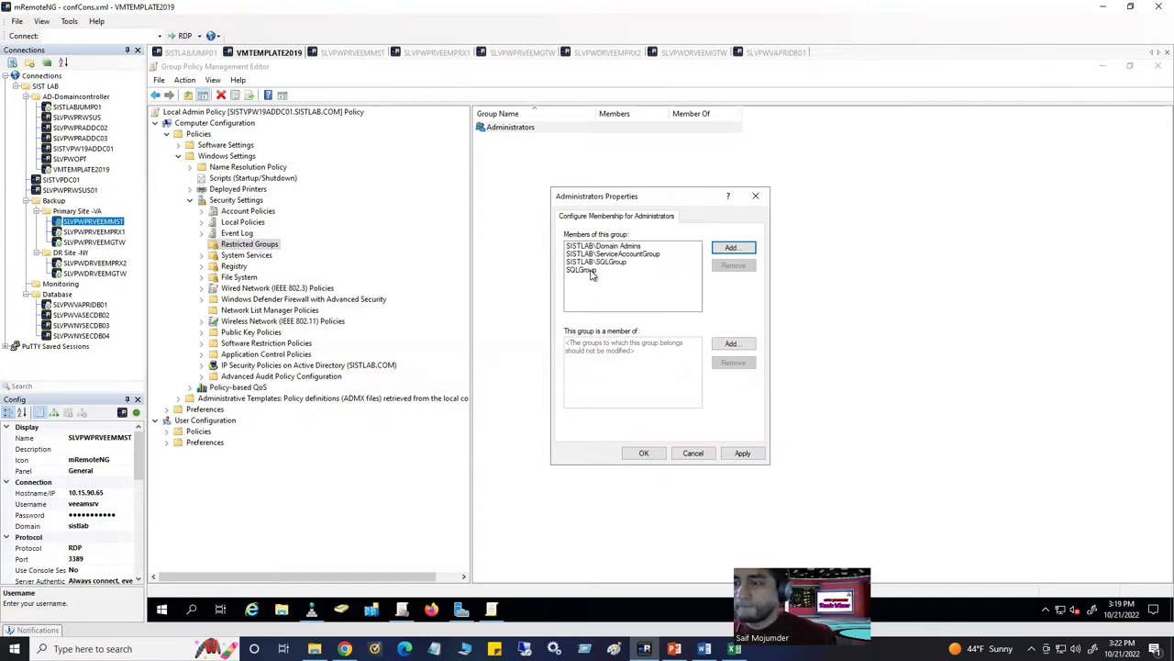
Remove the duplicate unqualified SQLGroup entry, then apply and save the Administrators group
left_click(587, 271)
left_click(733, 265)
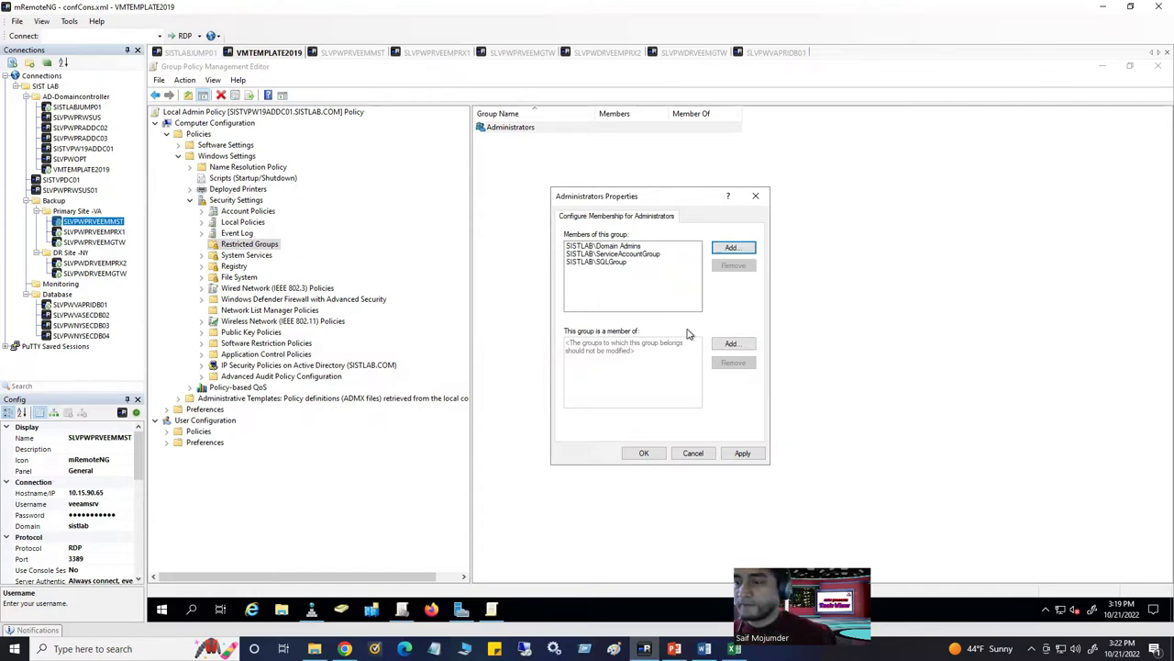
left_click(740, 457)
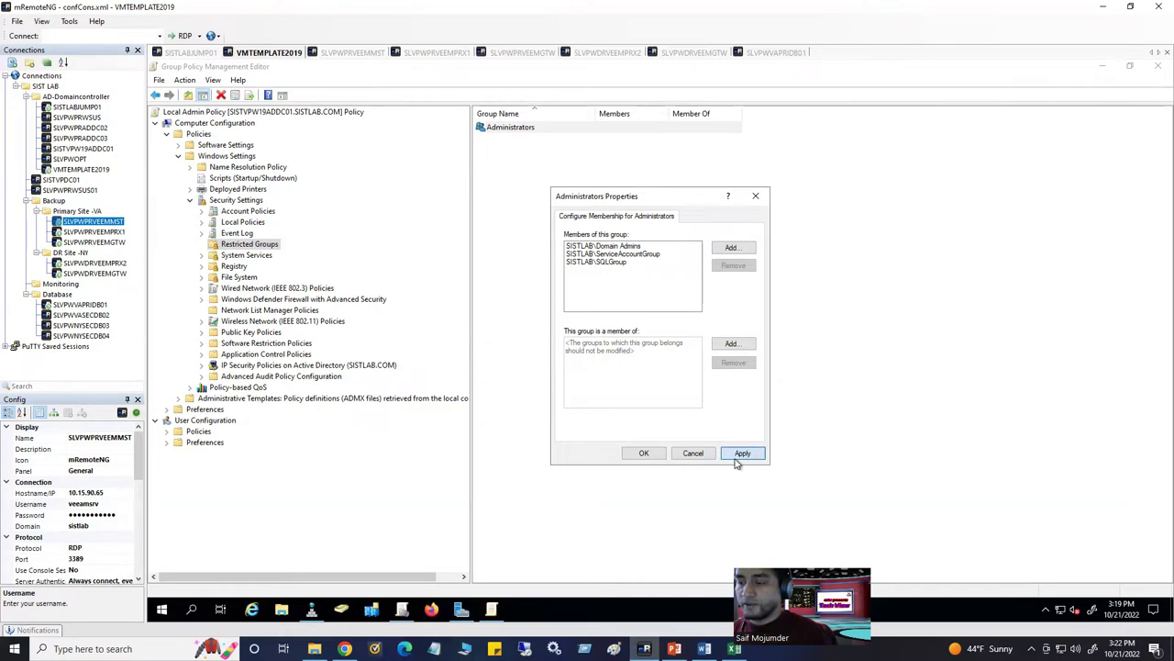
left_click(644, 453)
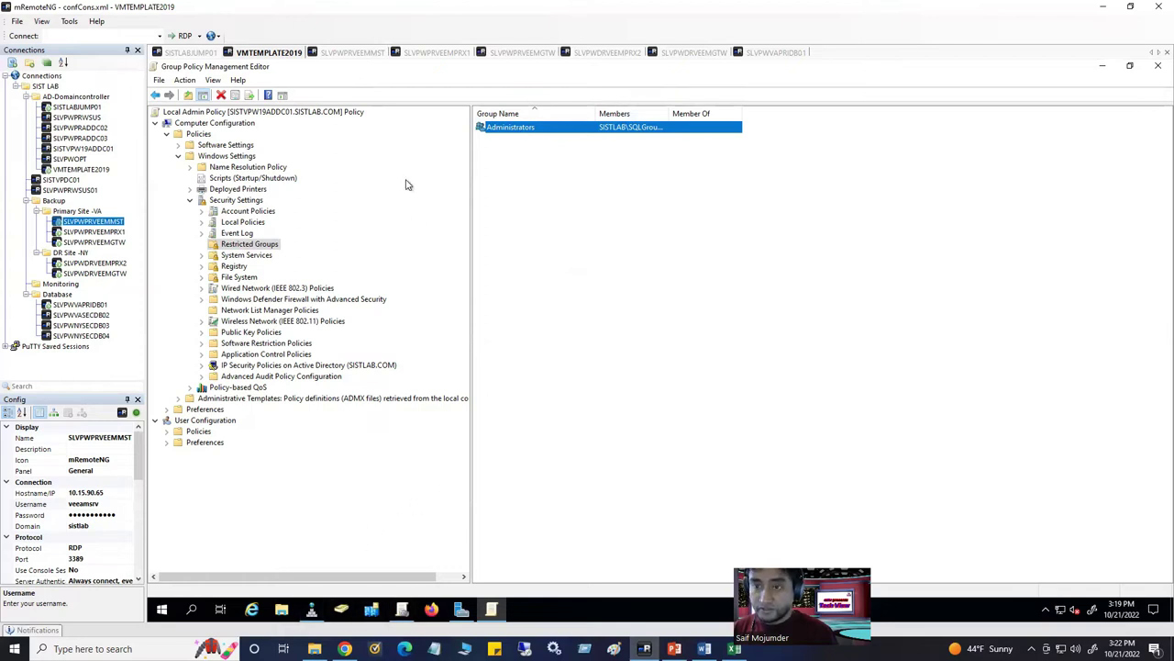
Close the Administrators properties on SLVPWDRVEEMGTW, then close the Group Policy Management Editor on VMTEMPLATE2019
left_click(677, 55)
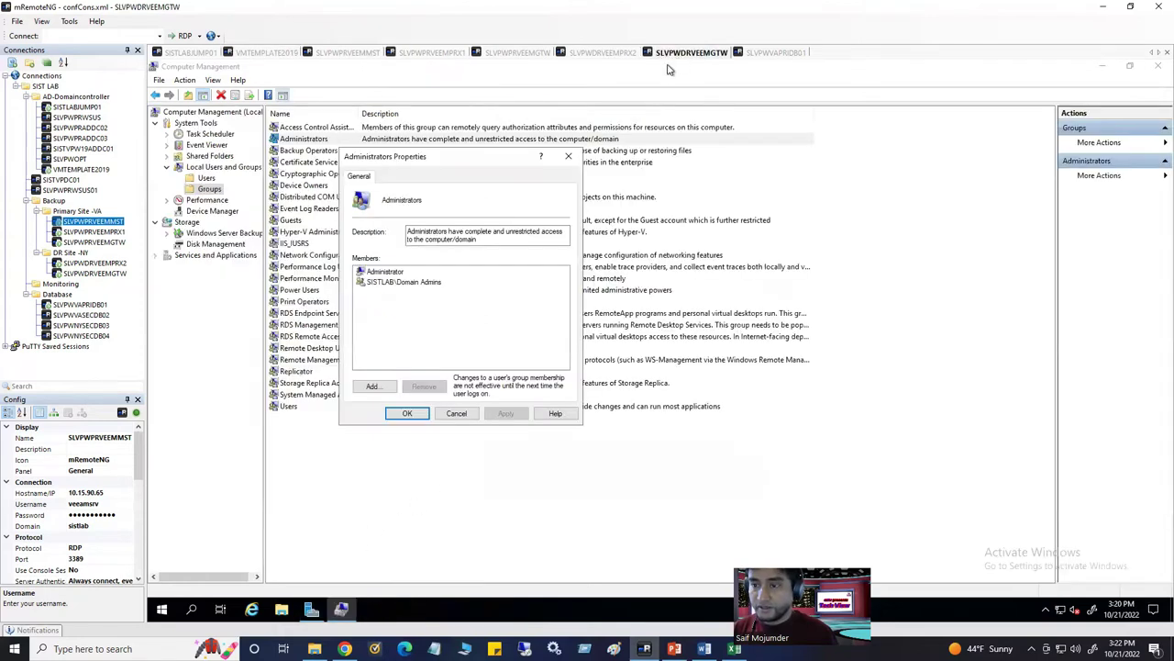
left_click(569, 157)
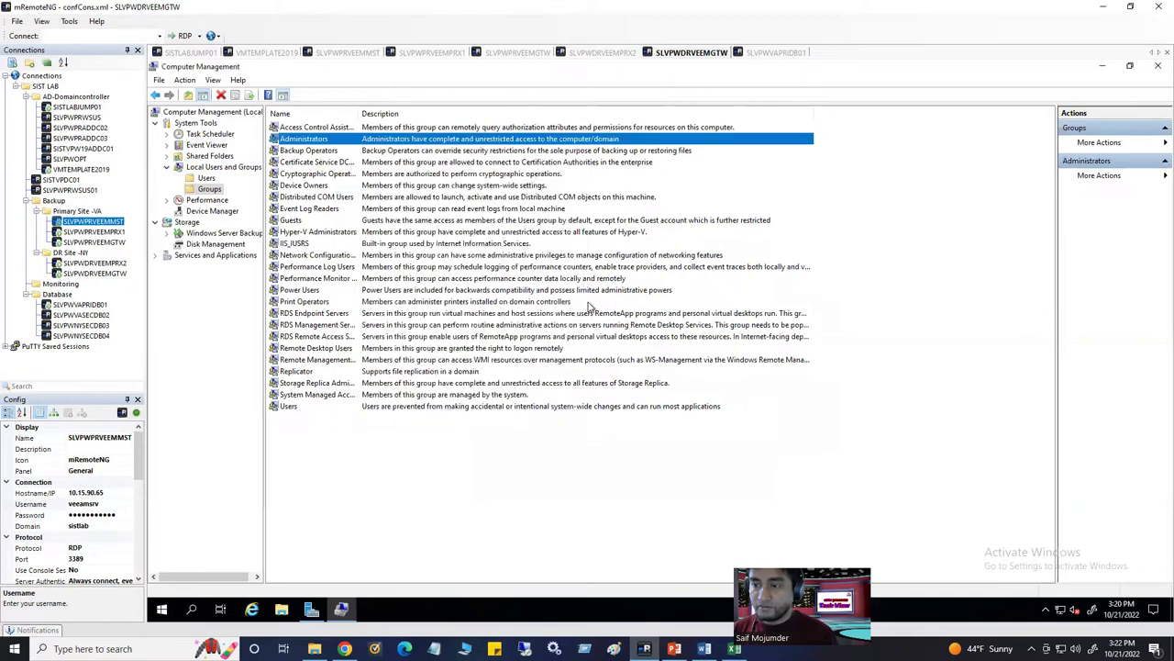
left_click(408, 473)
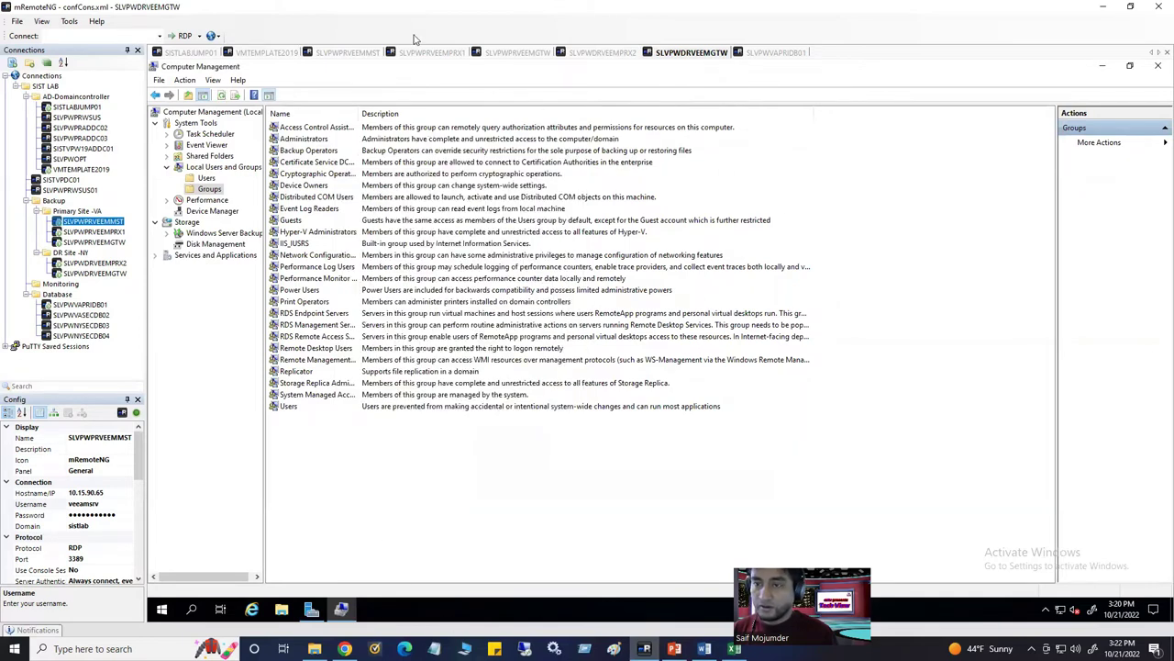
left_click(268, 53)
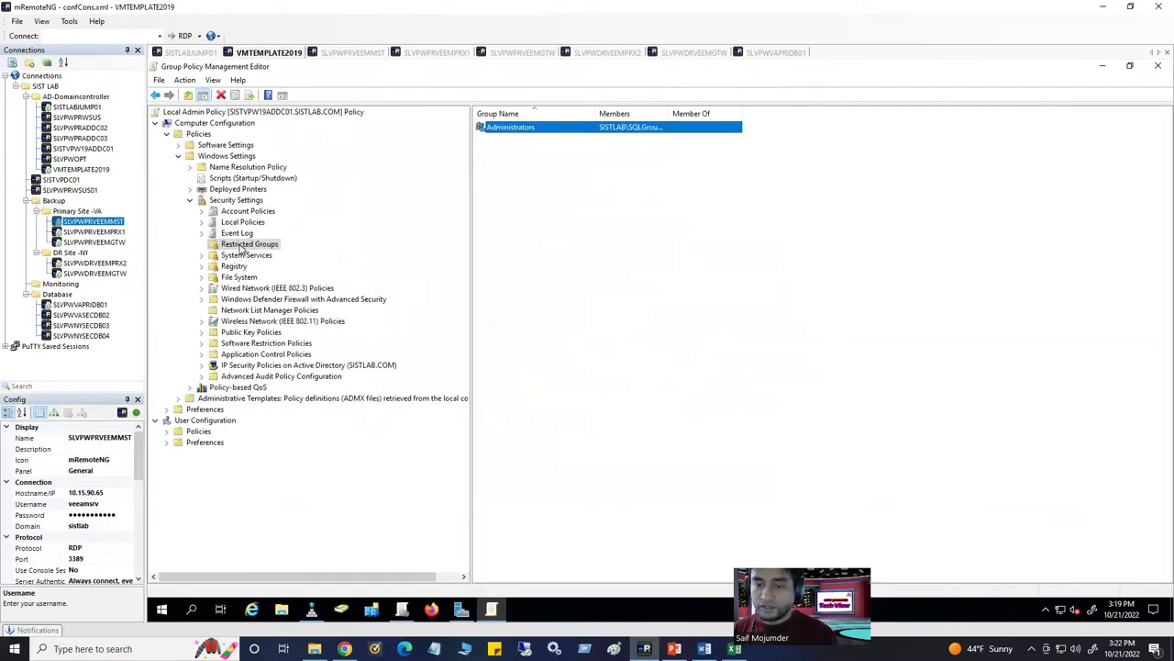
left_click(1158, 66)
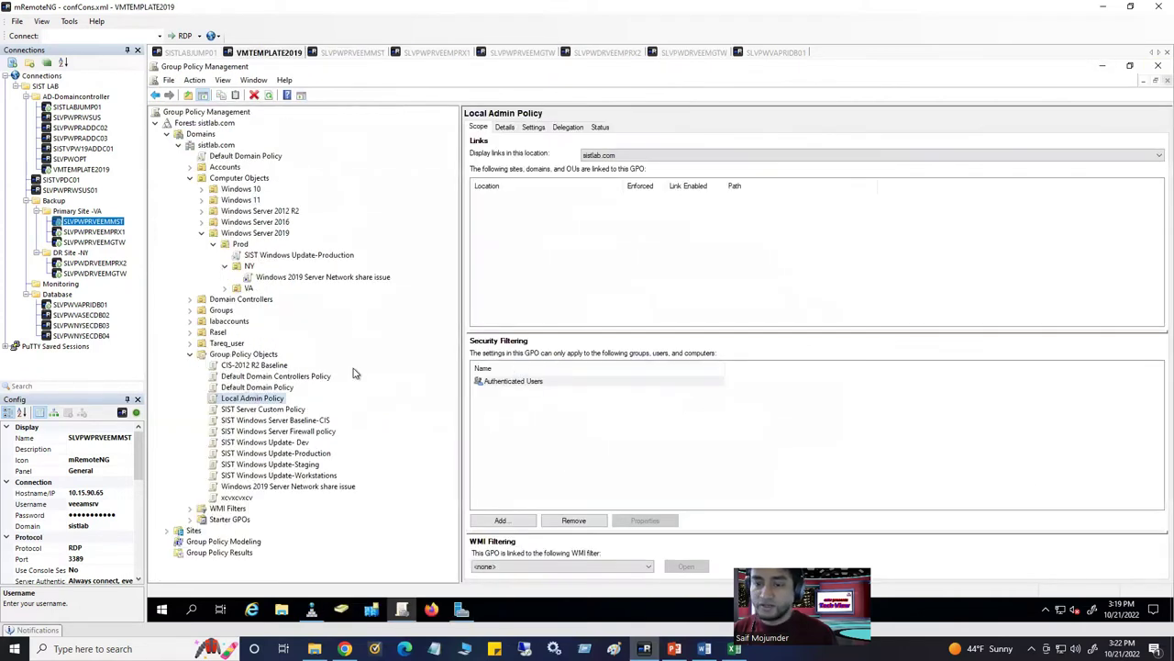
Link the existing Local Admin Policy GPO to the Computer Objects OU
left_click(241, 356)
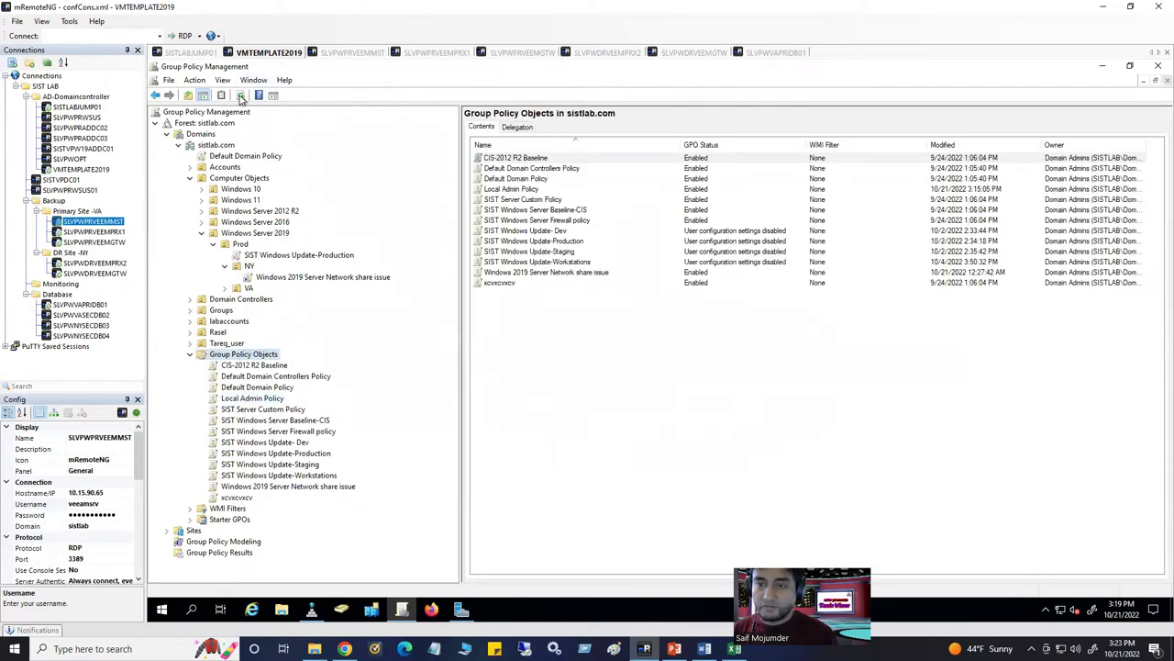
left_click(241, 95)
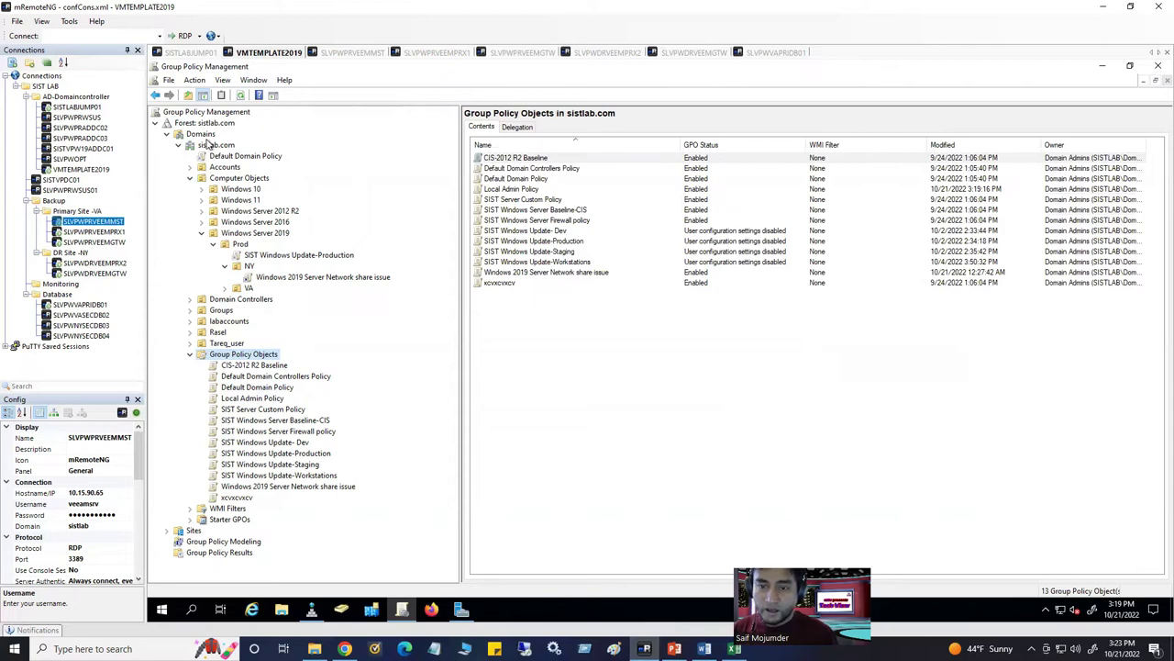
left_click(204, 135)
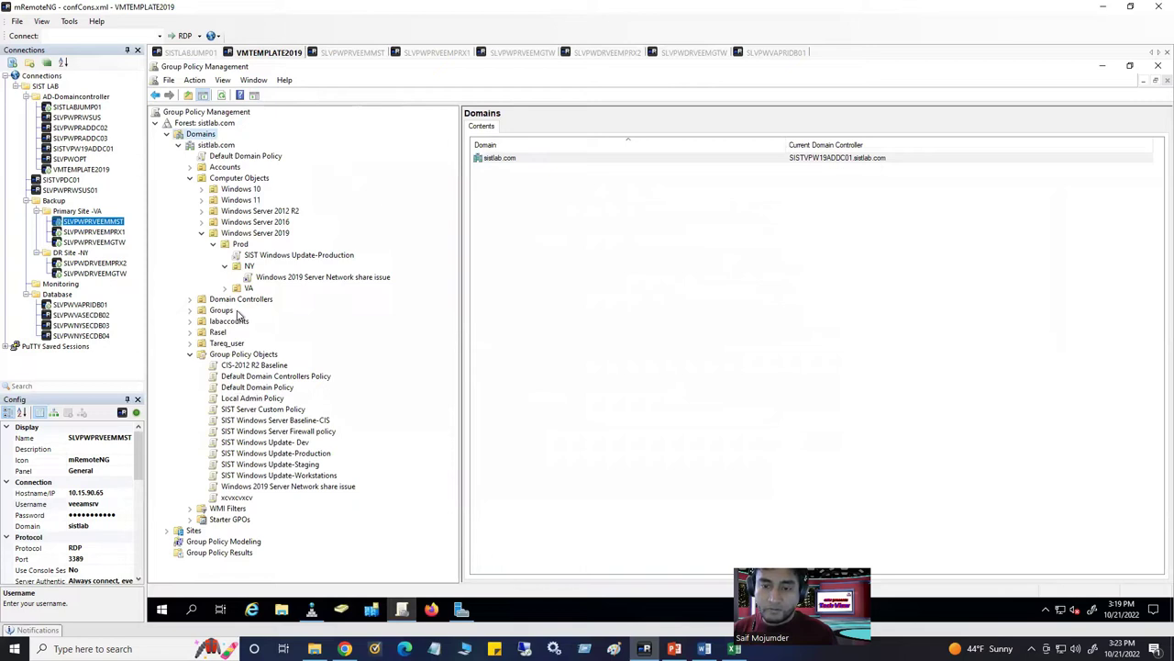
left_click(241, 179)
right_click(261, 179)
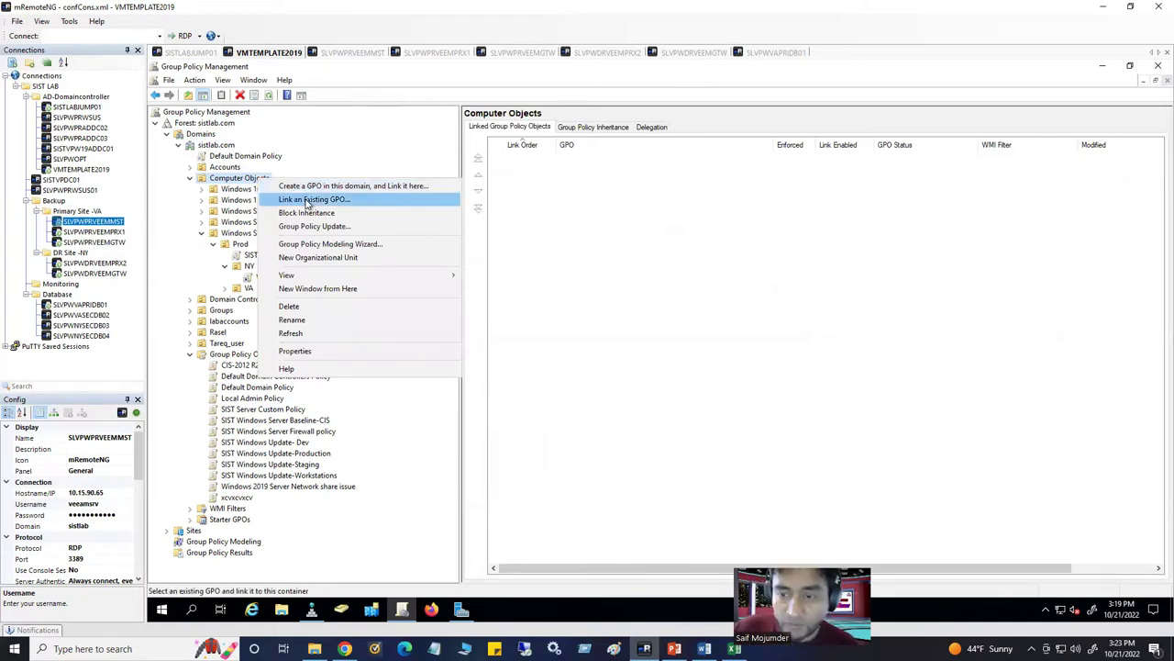
left_click(308, 200)
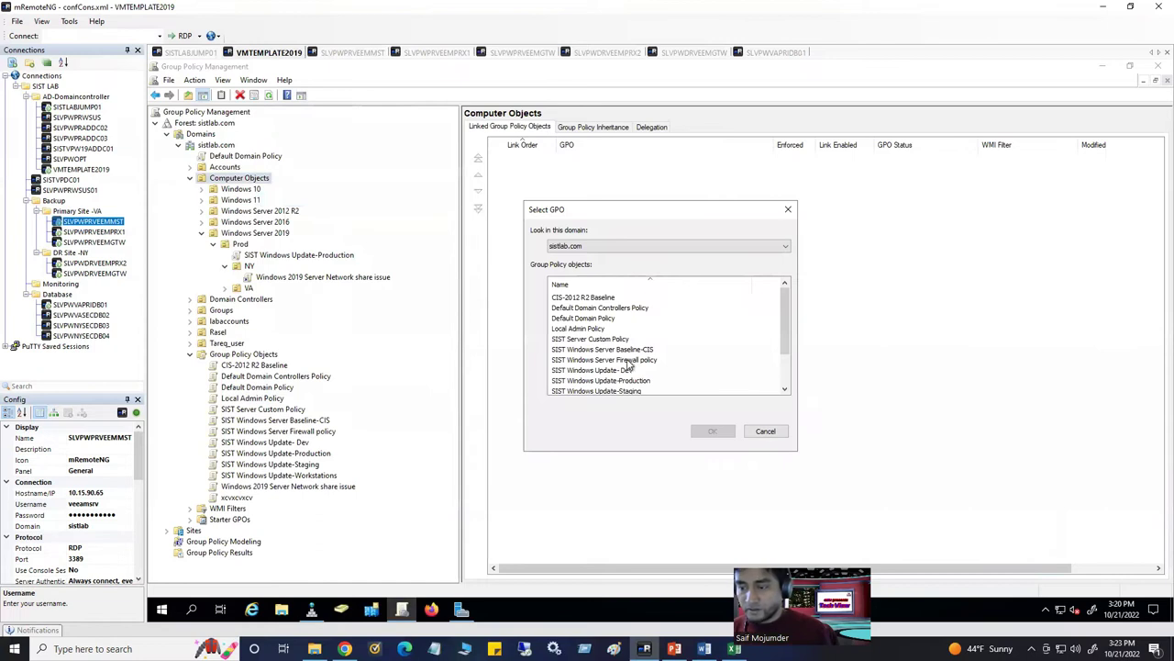
left_click(584, 328)
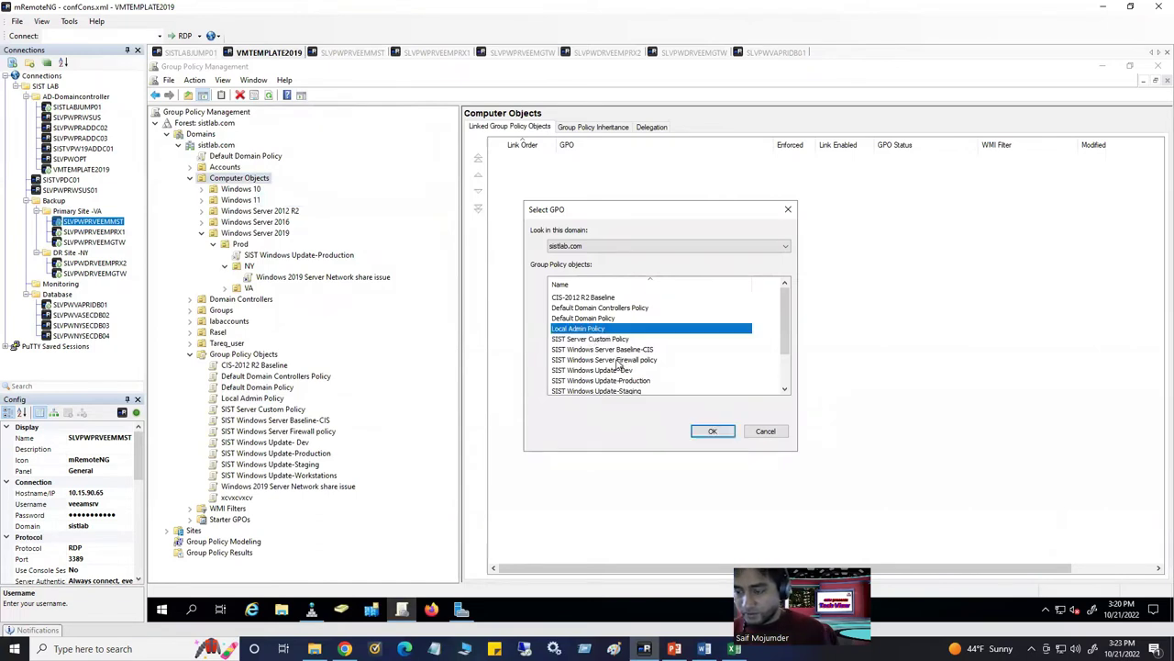
left_click(707, 432)
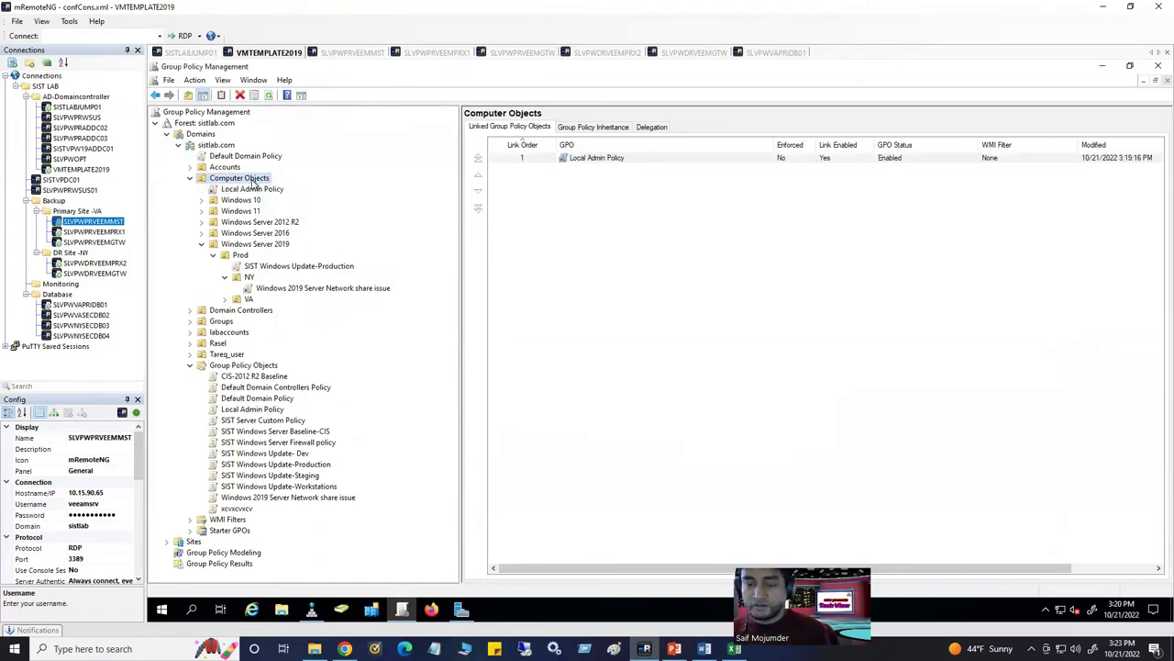
Verify the NY and VA OUs inherit Local Admin Policy, then return to the Domains overview
left_click(249, 300)
left_click(256, 277)
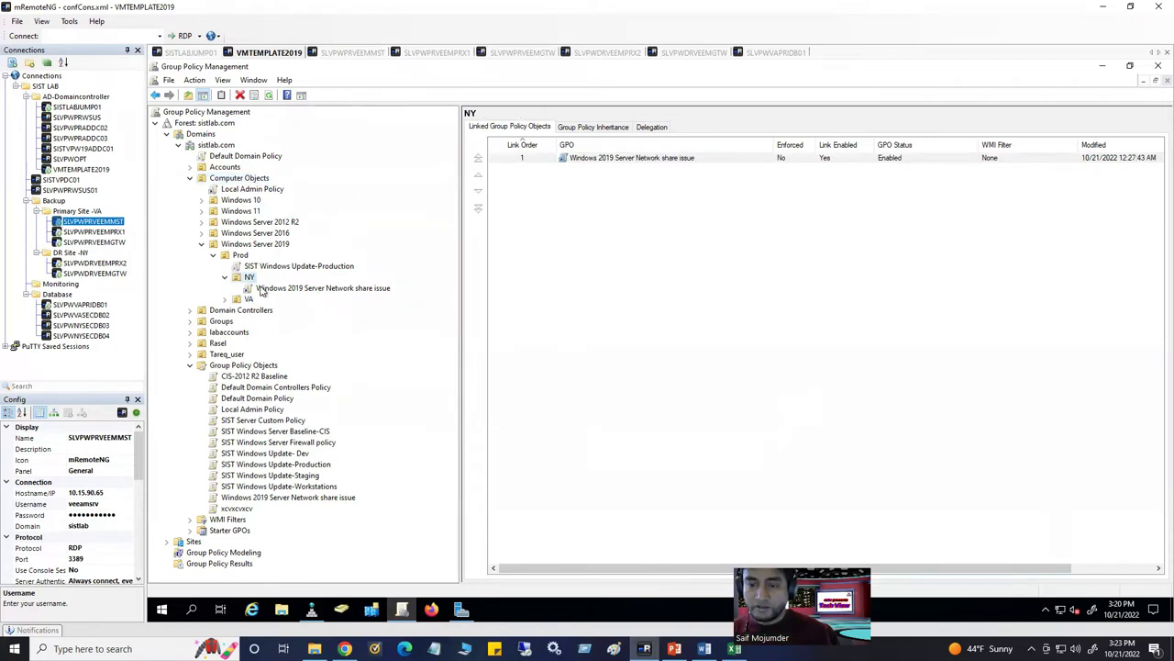
left_click(610, 128)
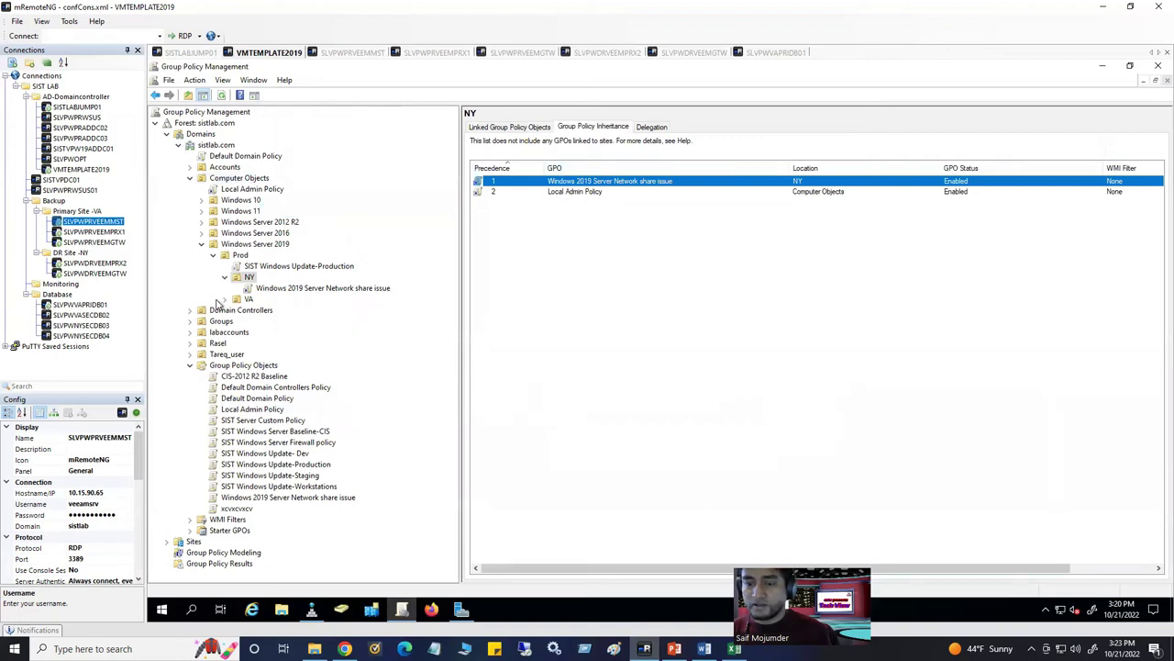
left_click(247, 300)
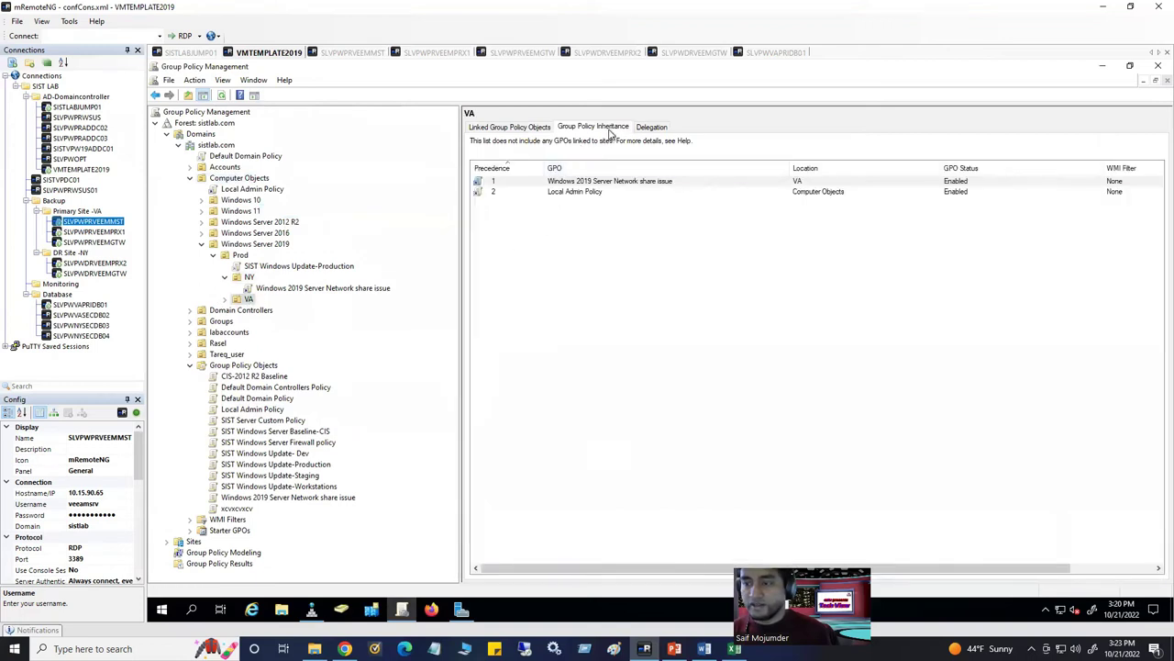
left_click(577, 192)
left_click(658, 278)
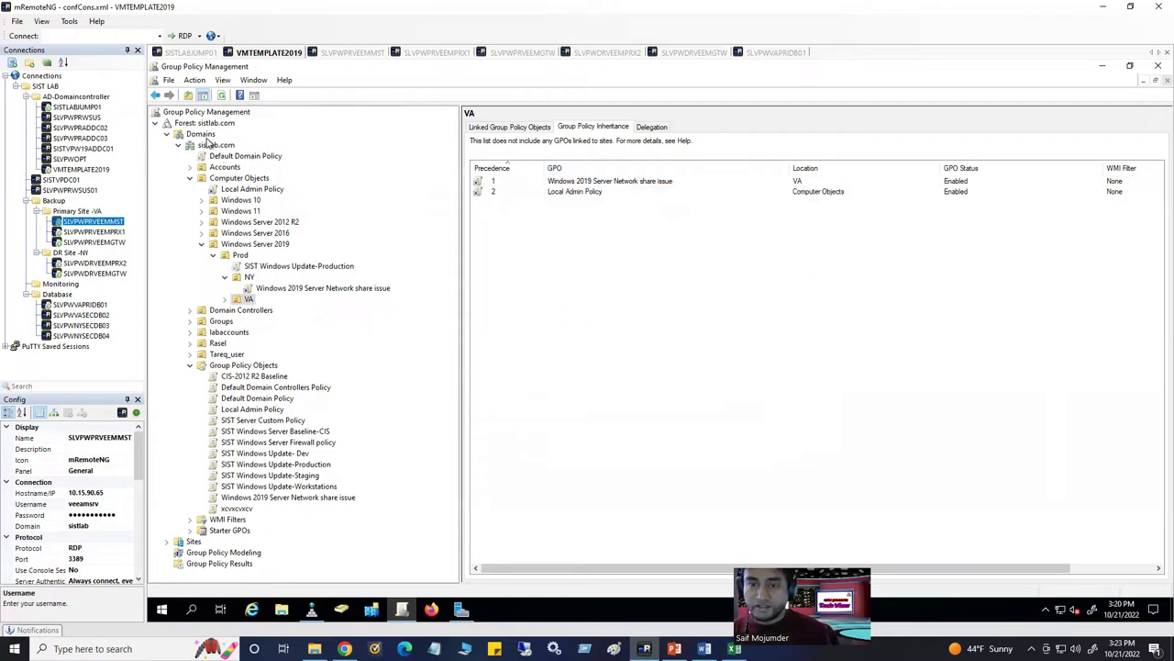
left_click(202, 135)
left_click(221, 96)
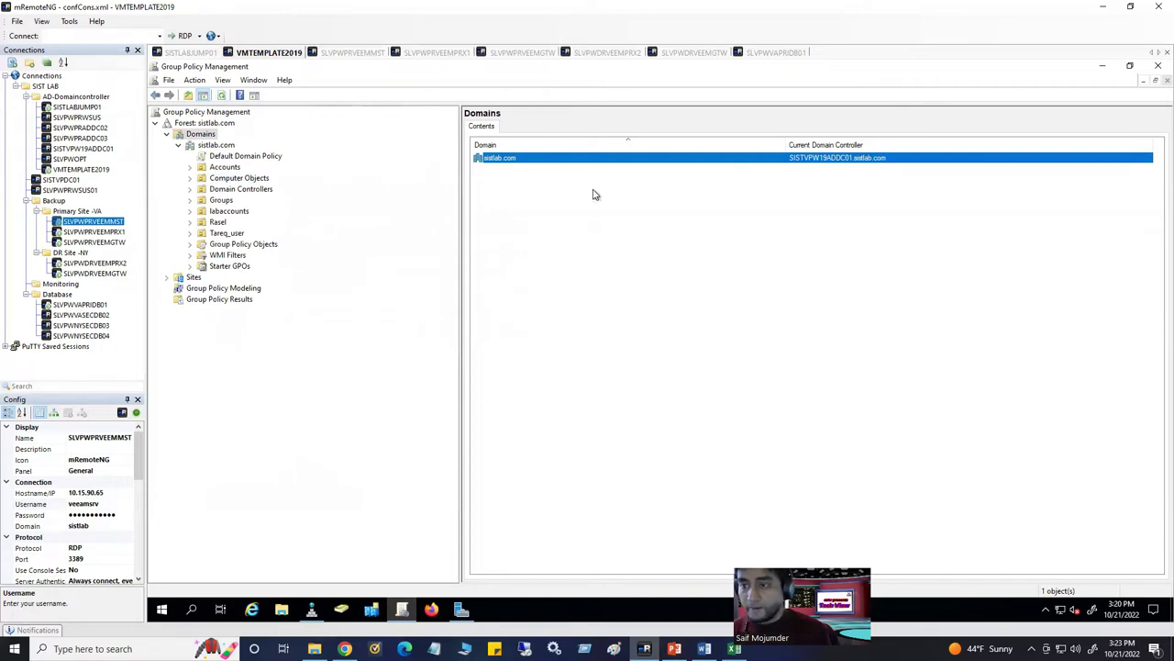
Run gpupdate /force in an elevated PowerShell on the SLVPWDRVEEMGTW gateway server
left_click(695, 54)
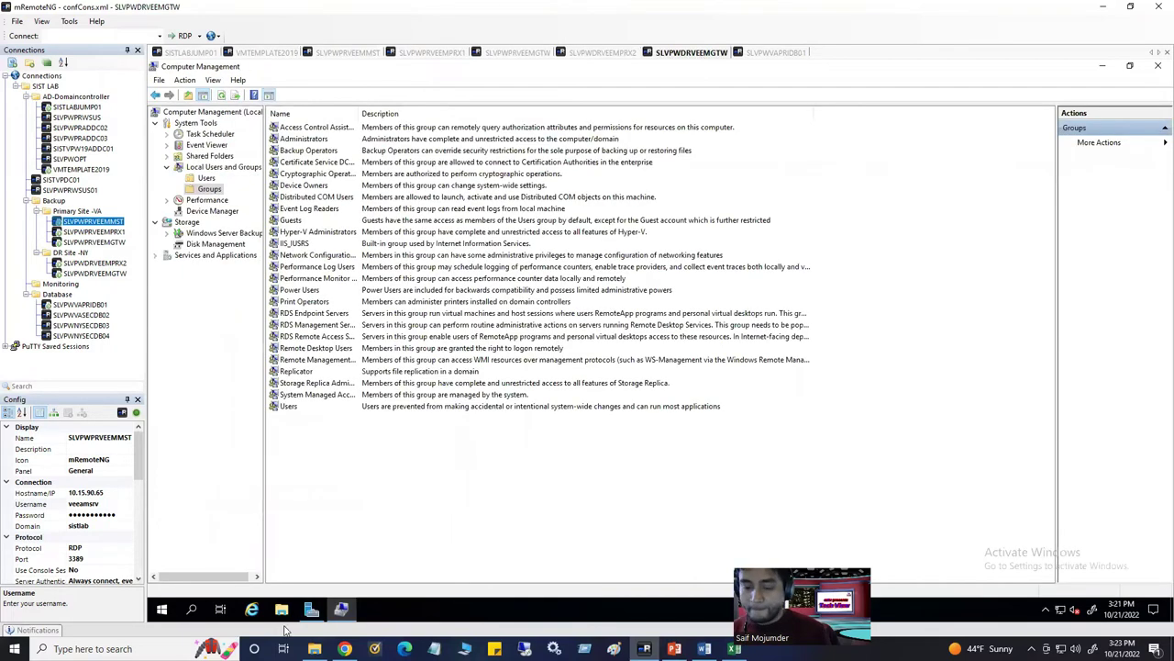
right_click(162, 610)
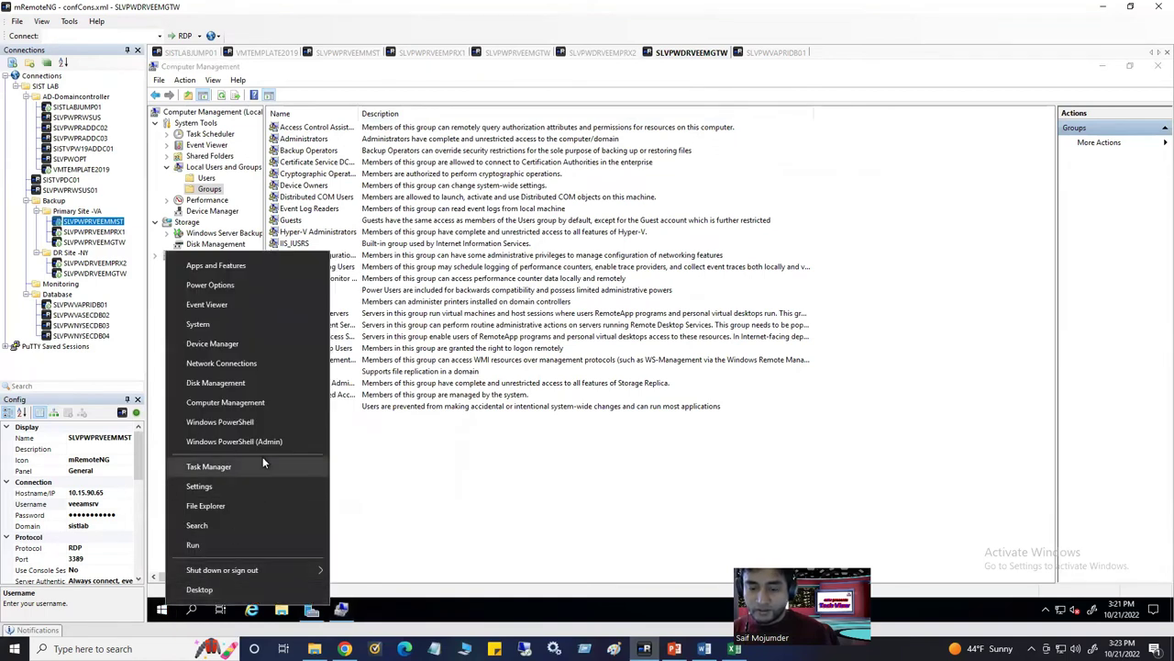
left_click(264, 444)
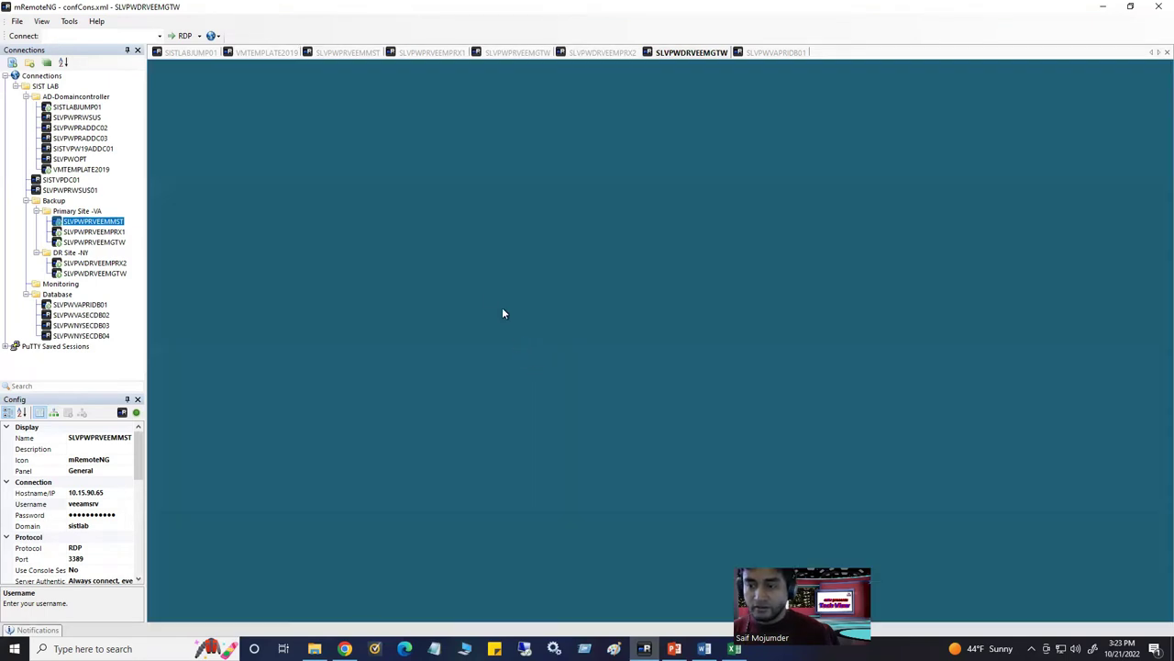
left_click(583, 412)
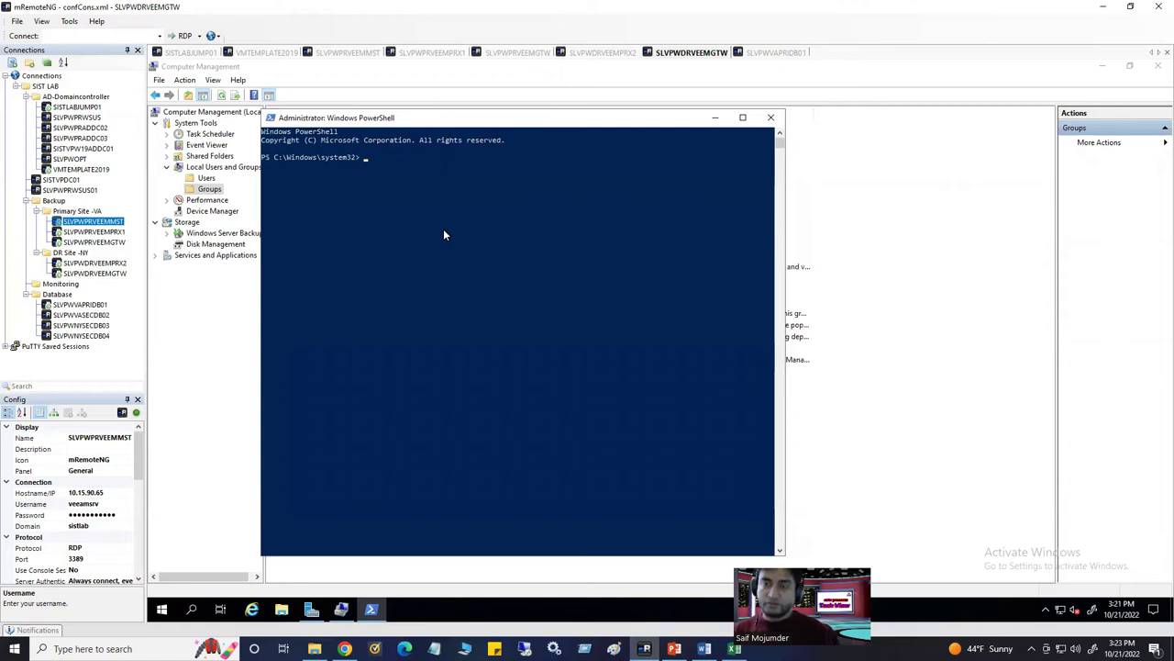
type("gpupdate ")
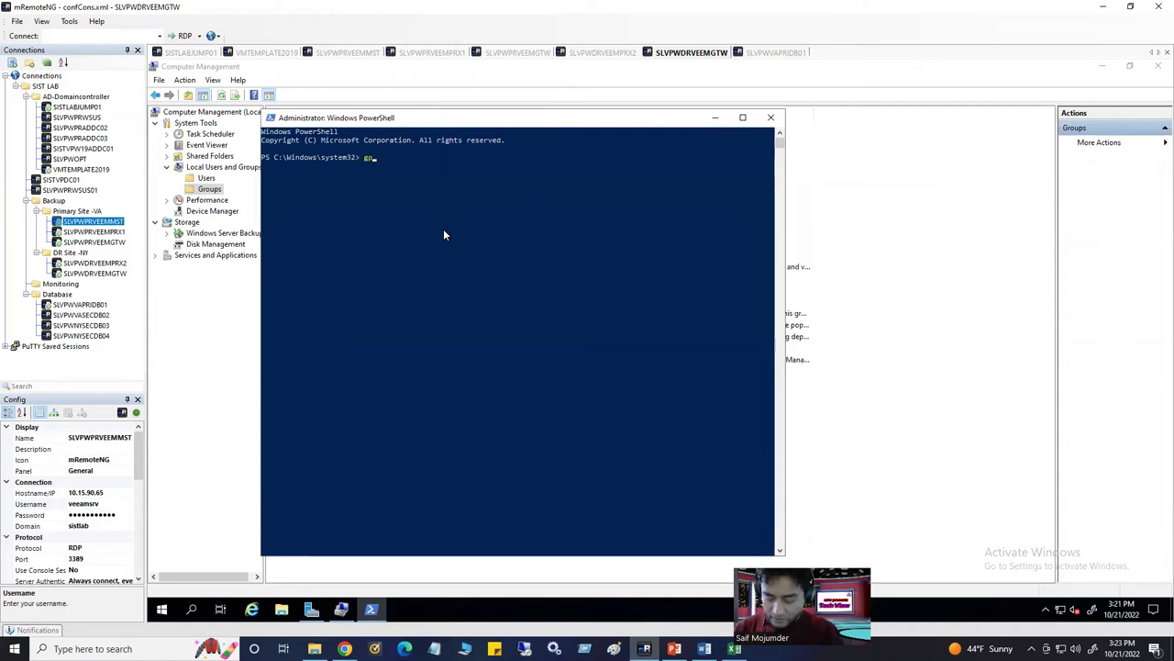
type("/force")
key("Return")
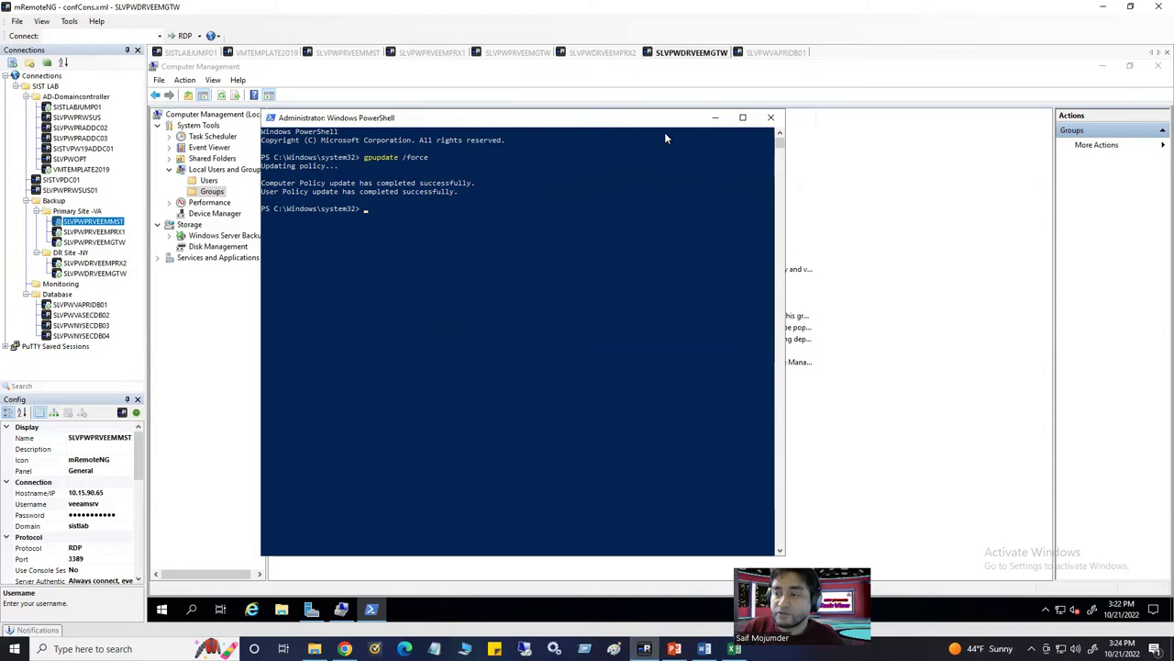
left_click(715, 118)
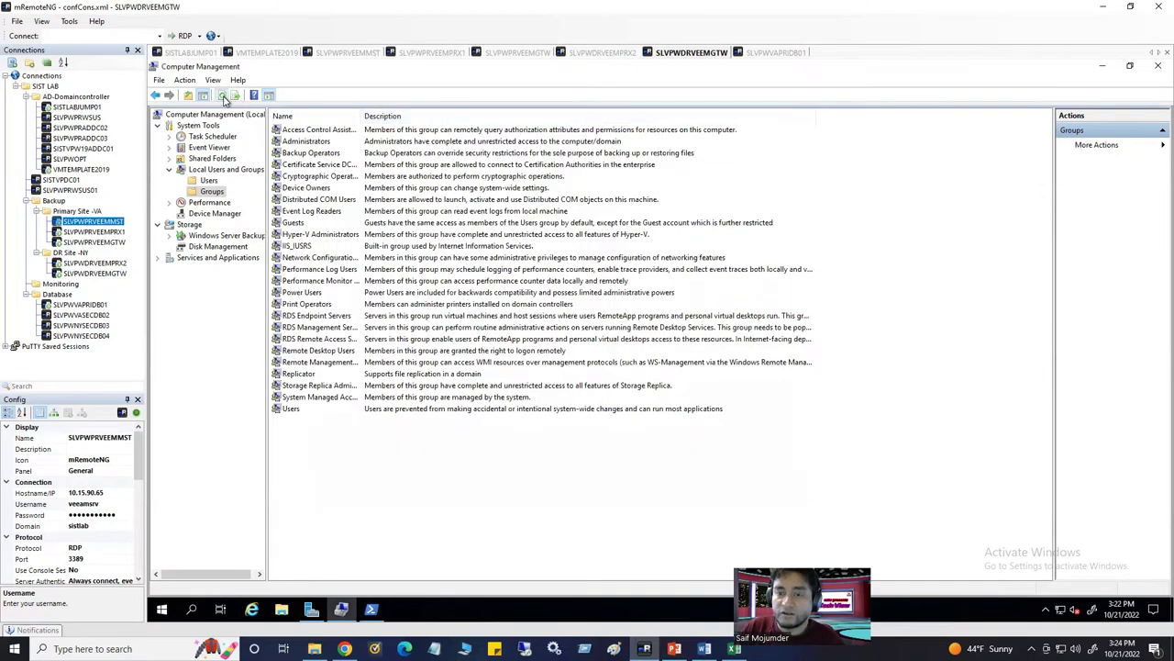
Check that the Administrators group lists SISTLAB\ServiceAccountGroup, then switch to SLVPWPRVEEMMST
double_click(307, 144)
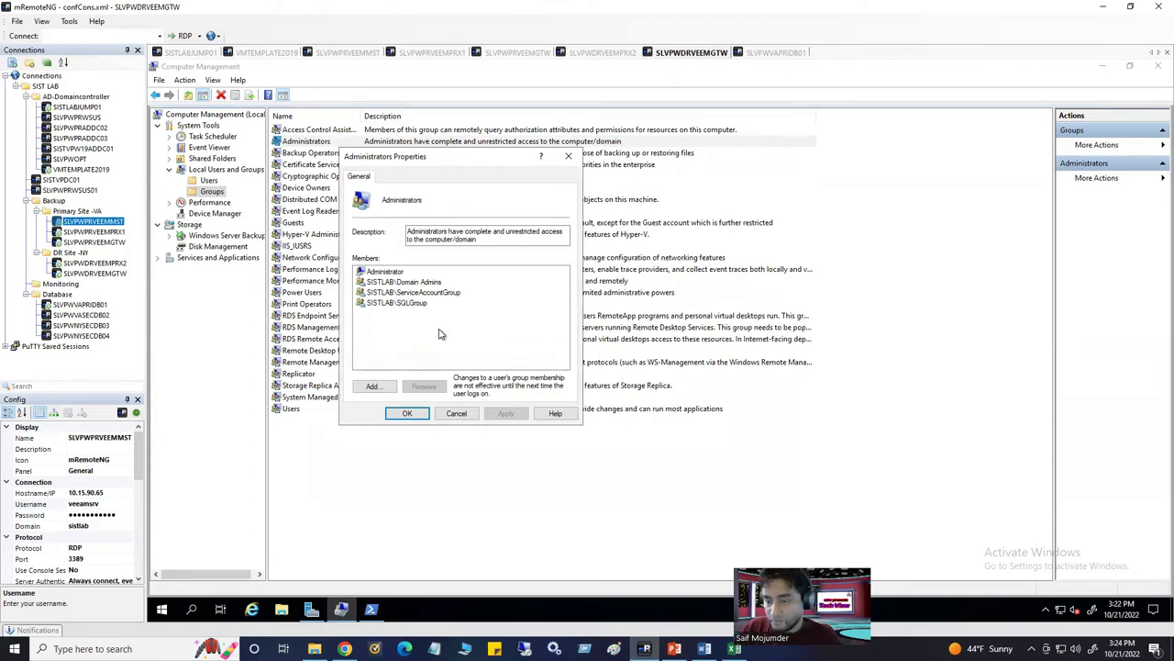
left_click(409, 413)
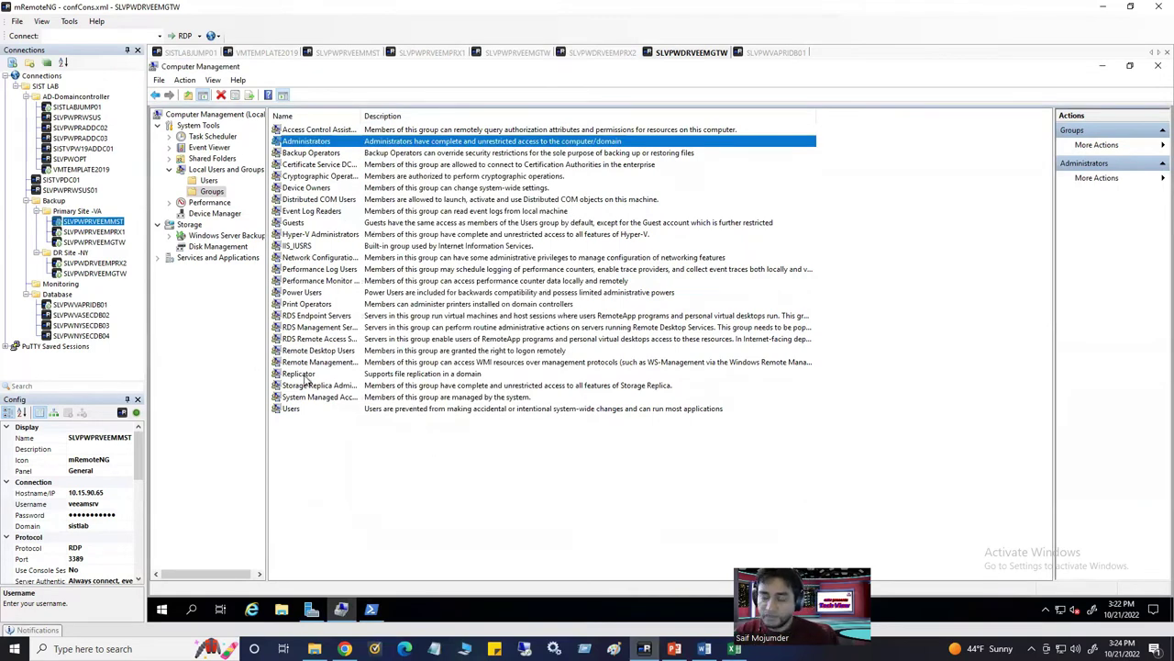
left_click(344, 53)
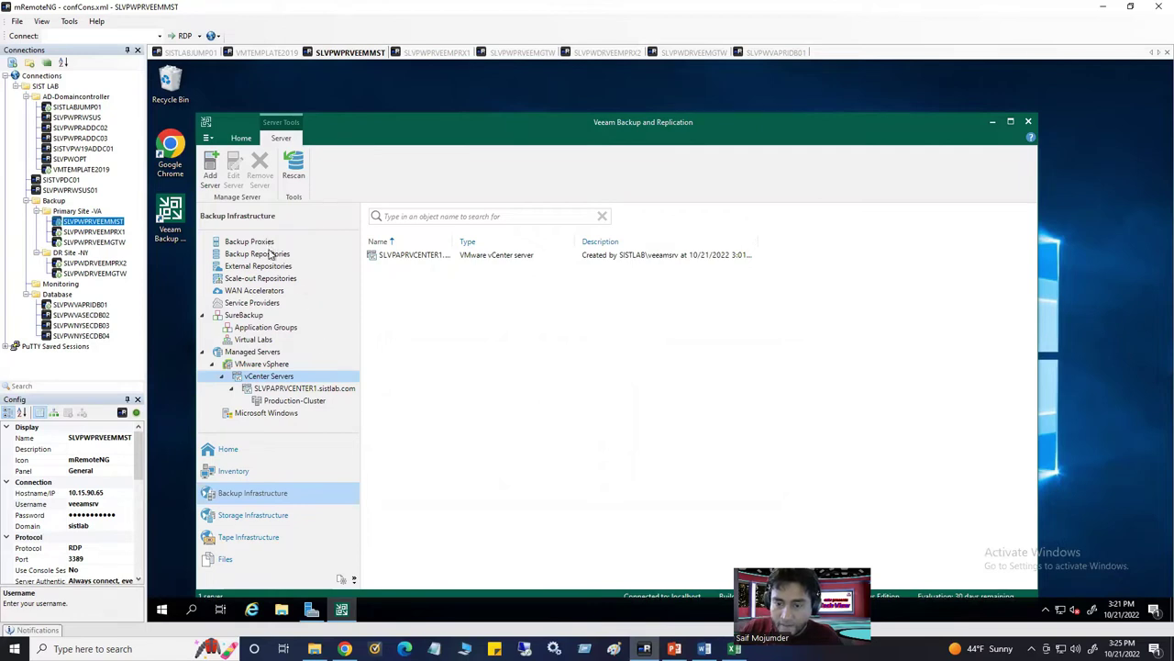
Start adding a Microsoft Windows managed server, then cancel the wizard
left_click(270, 353)
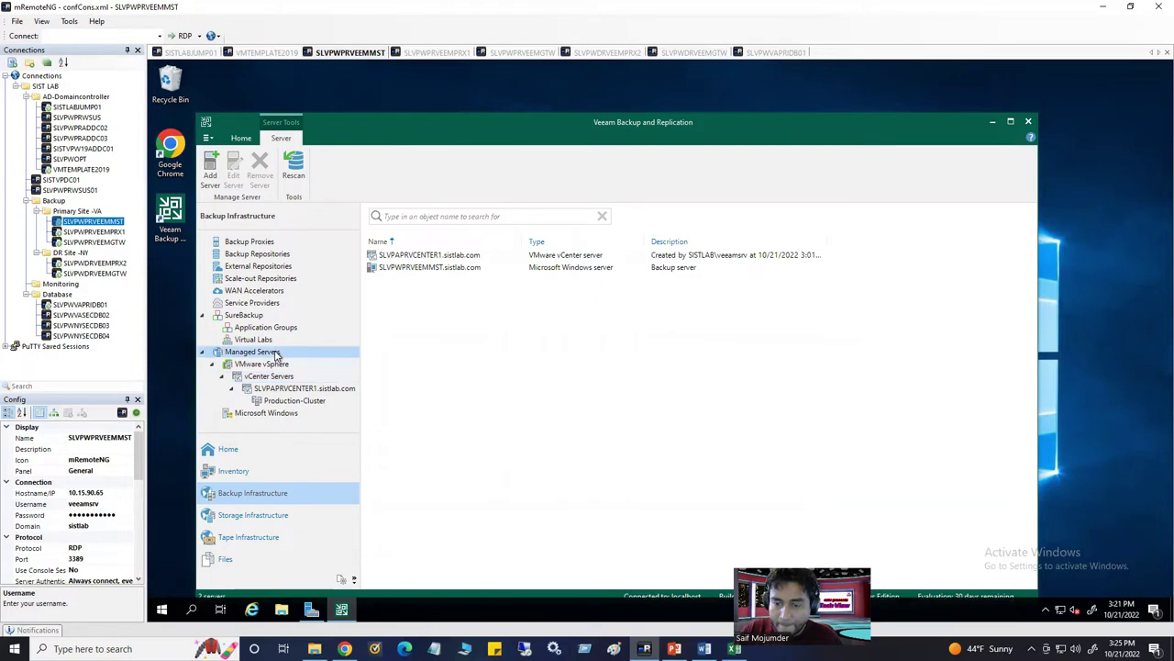
right_click(276, 356)
left_click(308, 359)
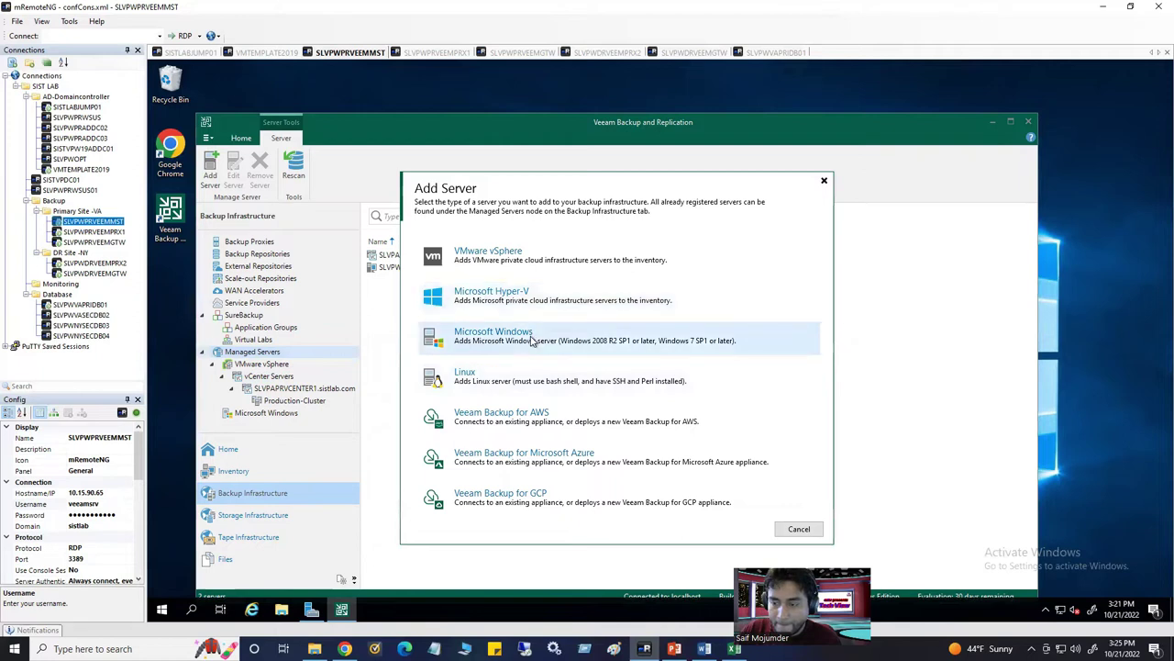
left_click(531, 341)
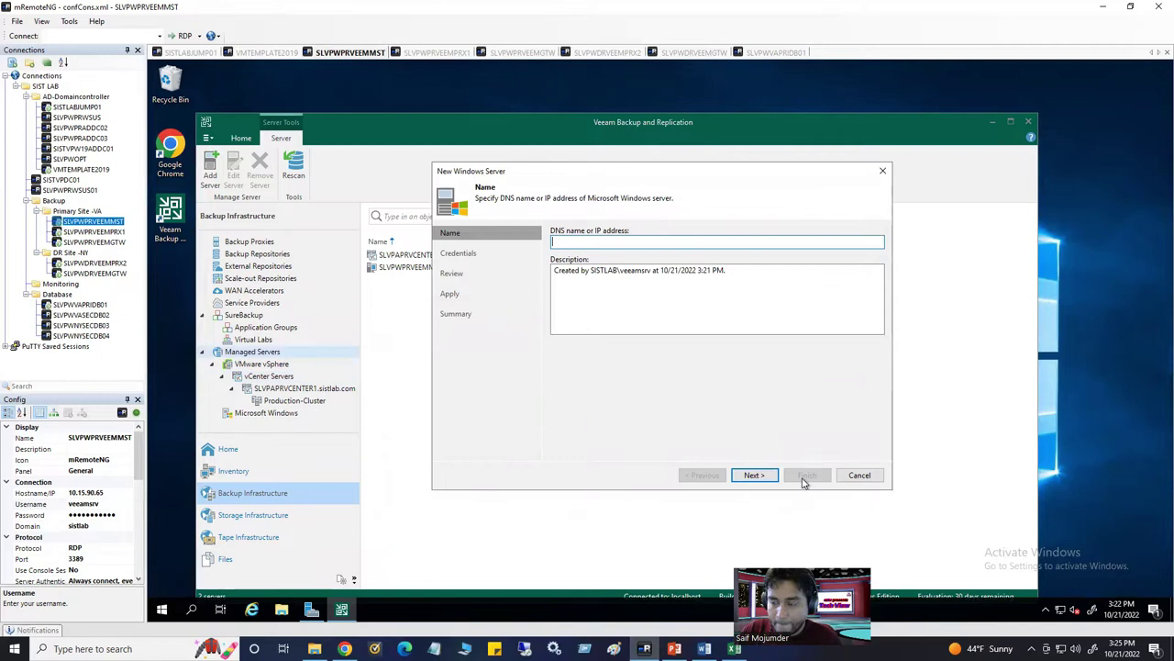
left_click(860, 475)
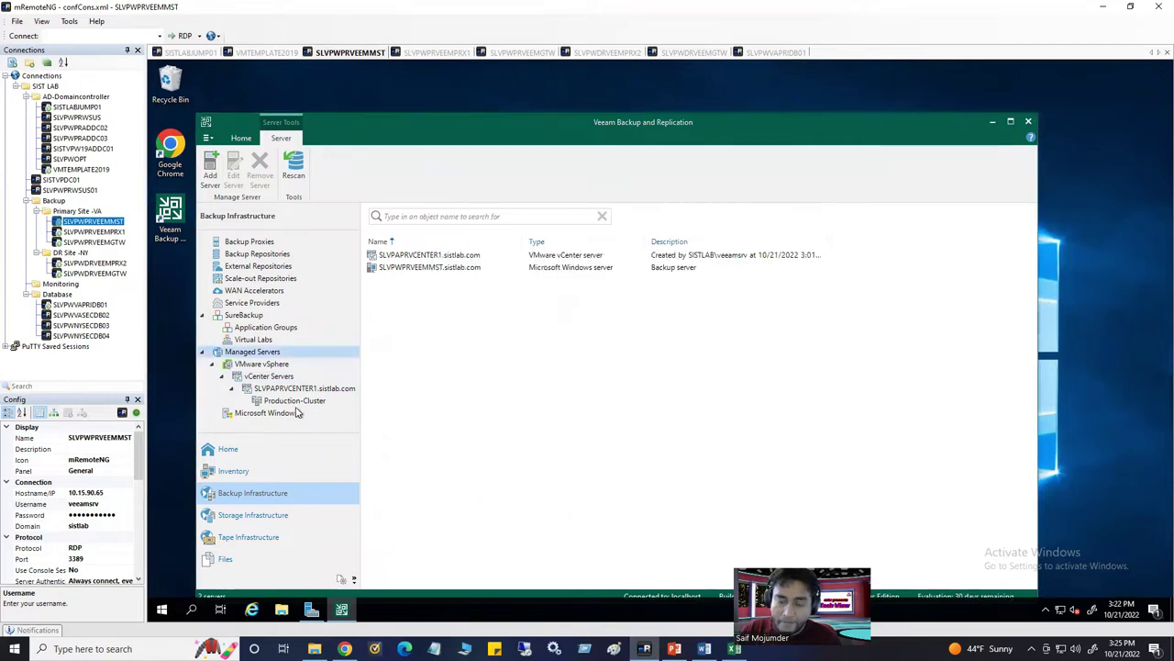
List the backup proxies with widened Type and Host columns and bring up the add-proxy options
left_click(261, 242)
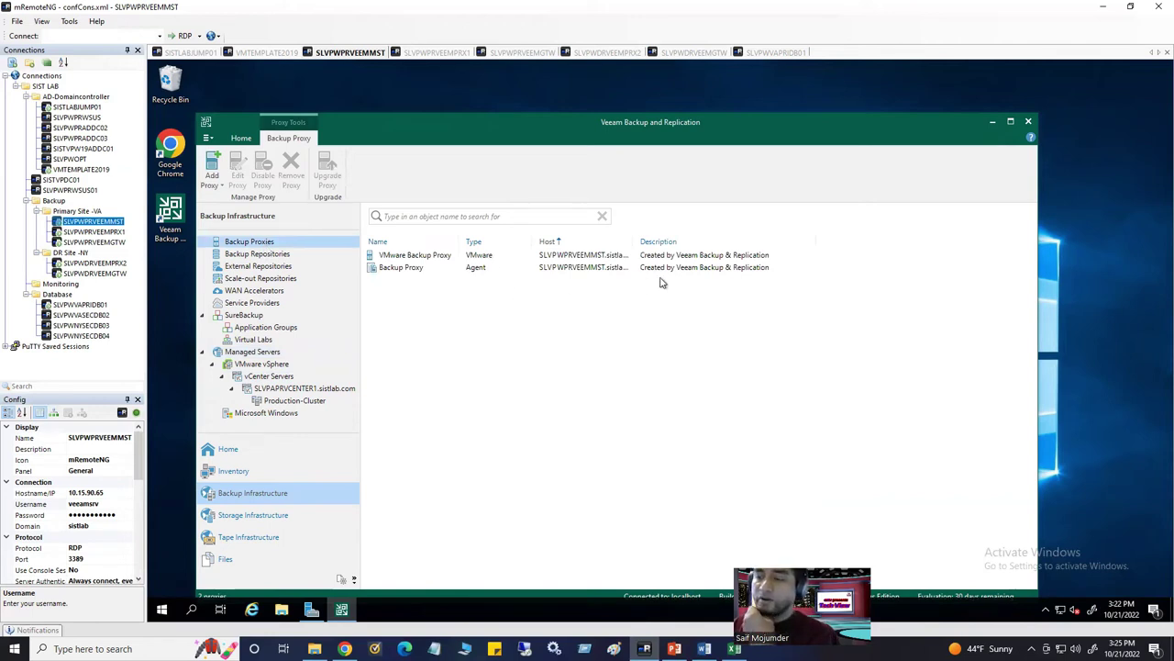
left_click(444, 256)
left_click_drag(532, 241, 574, 242)
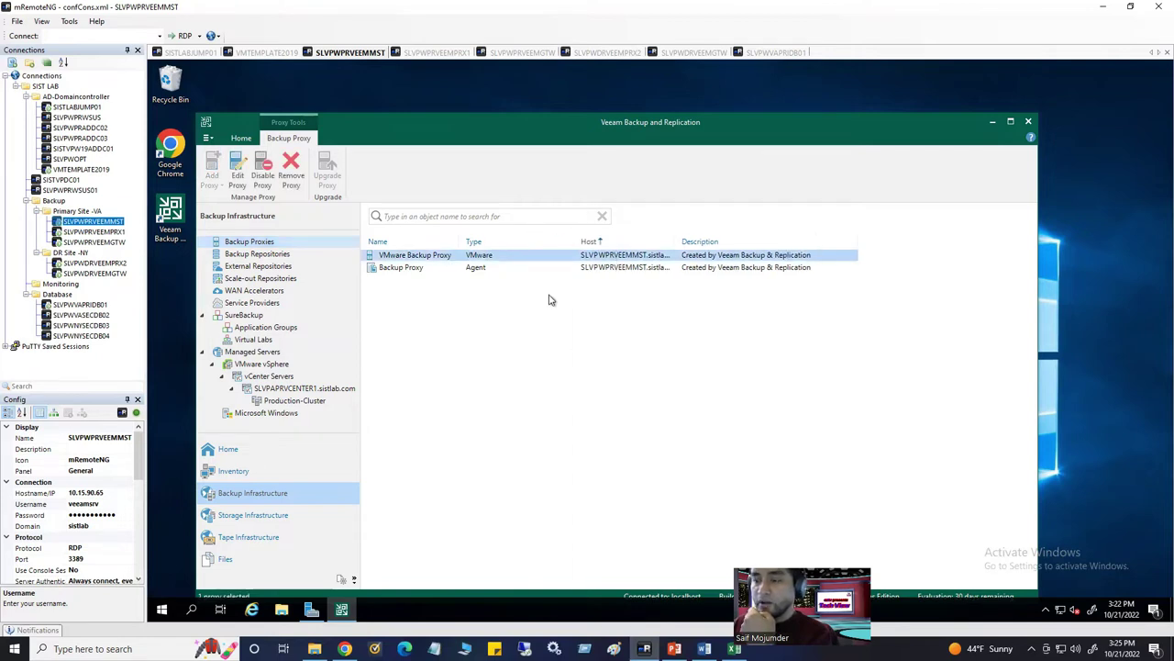
left_click(410, 269)
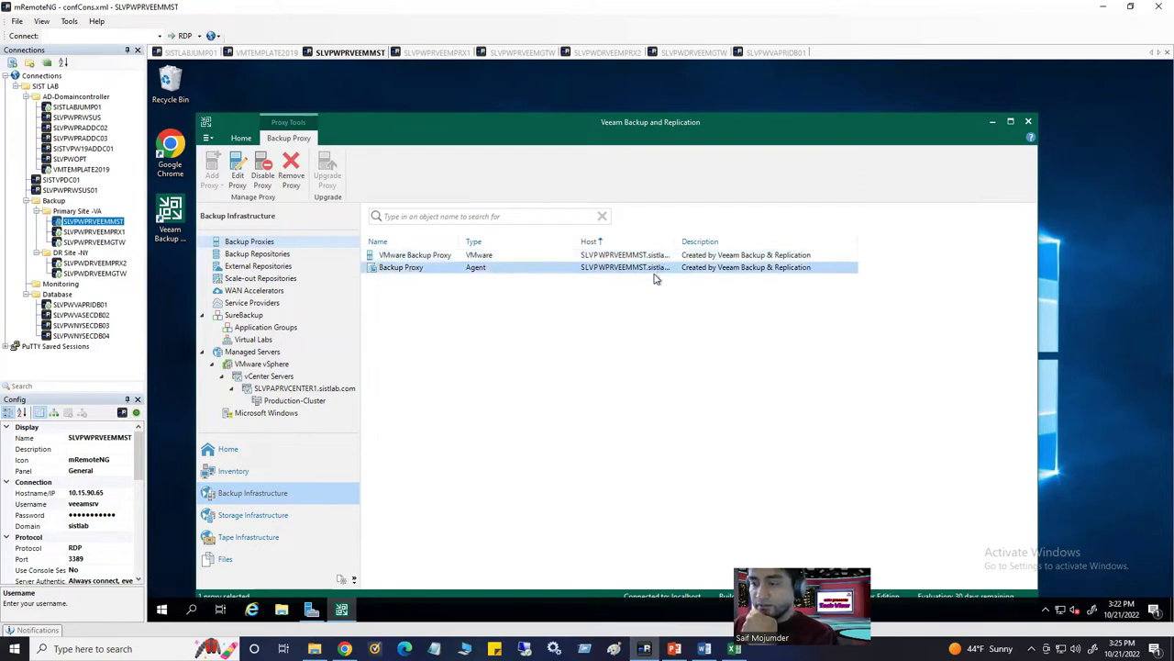
left_click_drag(676, 242, 719, 241)
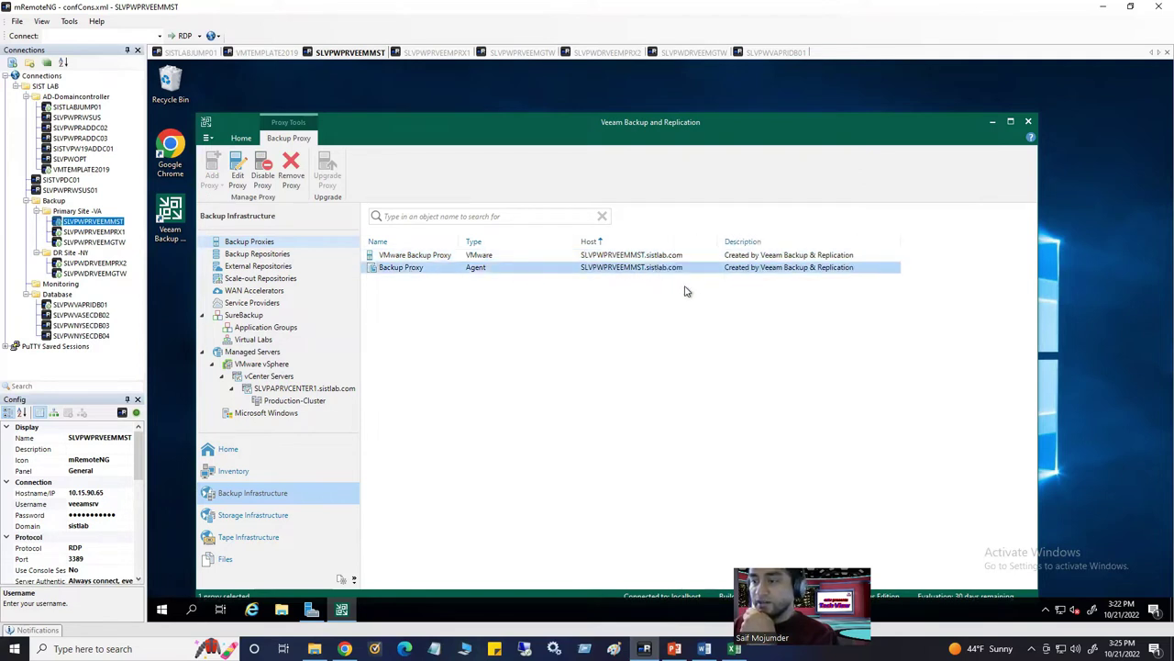
left_click(437, 294)
left_click(424, 268)
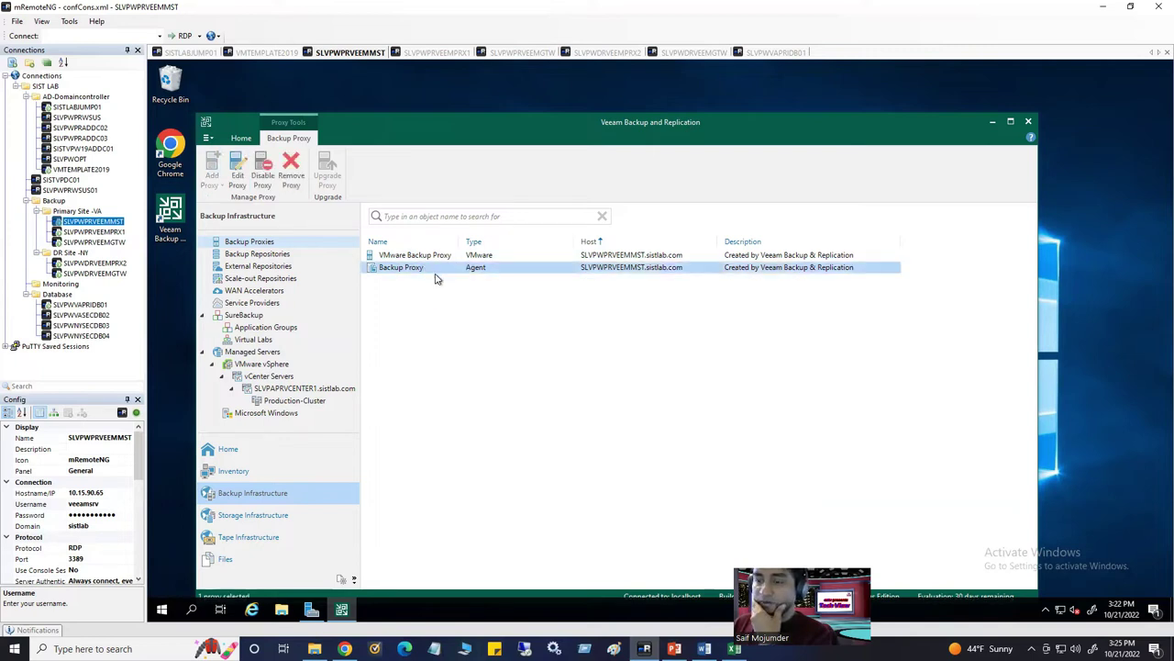
left_click(500, 257)
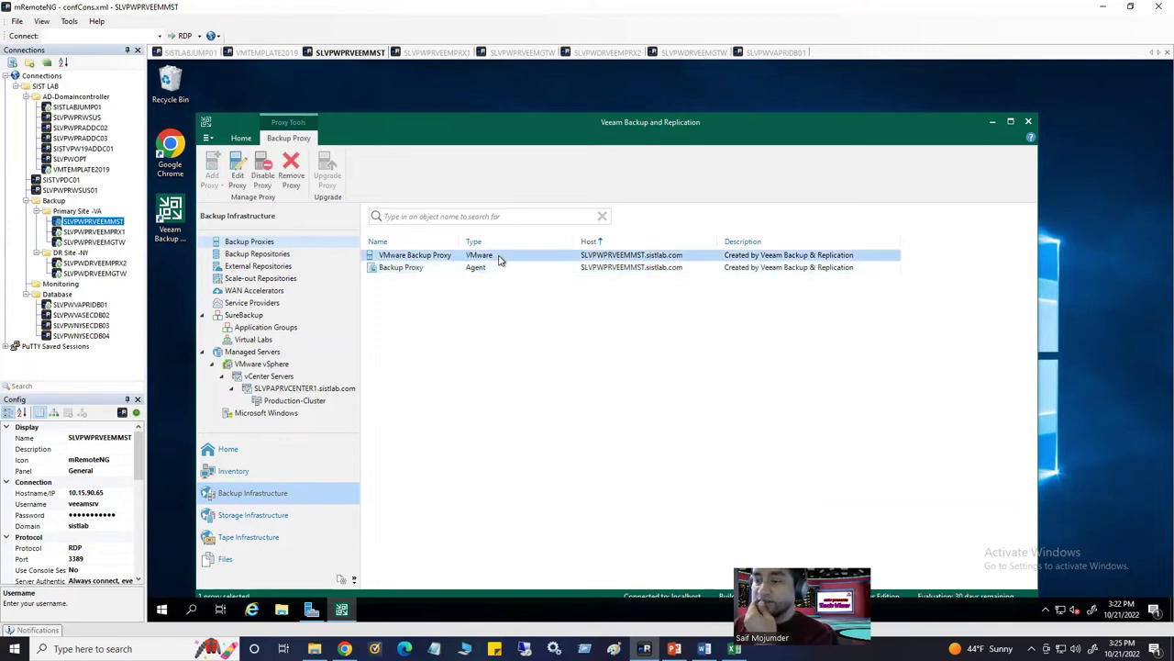
left_click(459, 313)
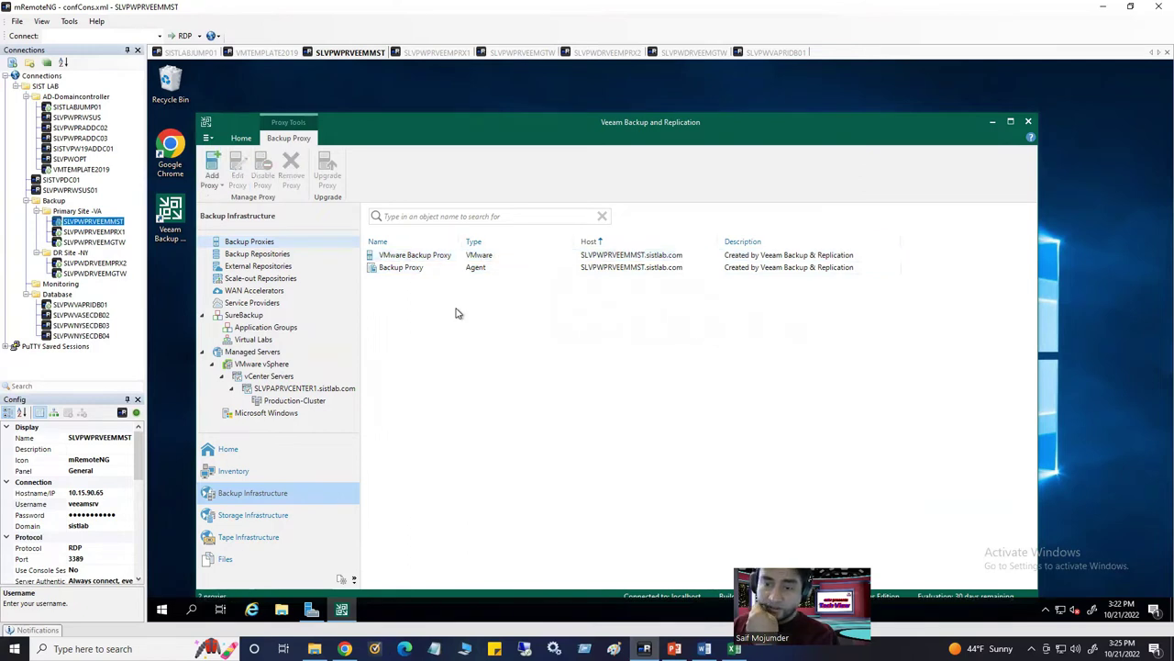
right_click(273, 244)
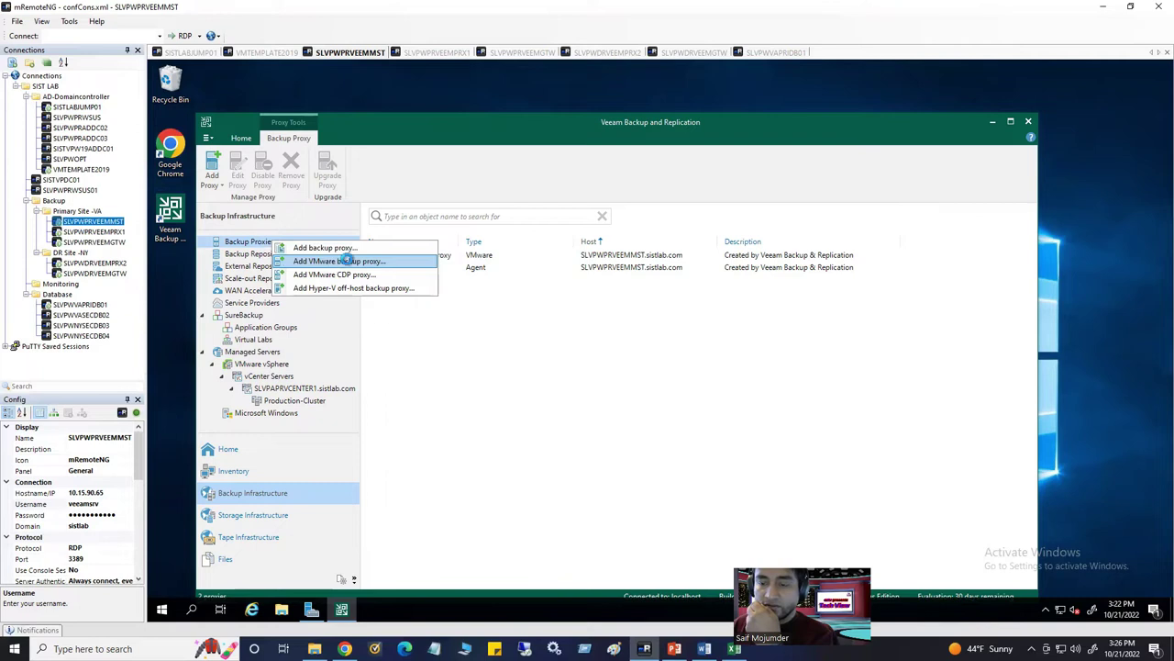
Start the New VMware Proxy wizard, look at its server options, then close it
left_click(341, 262)
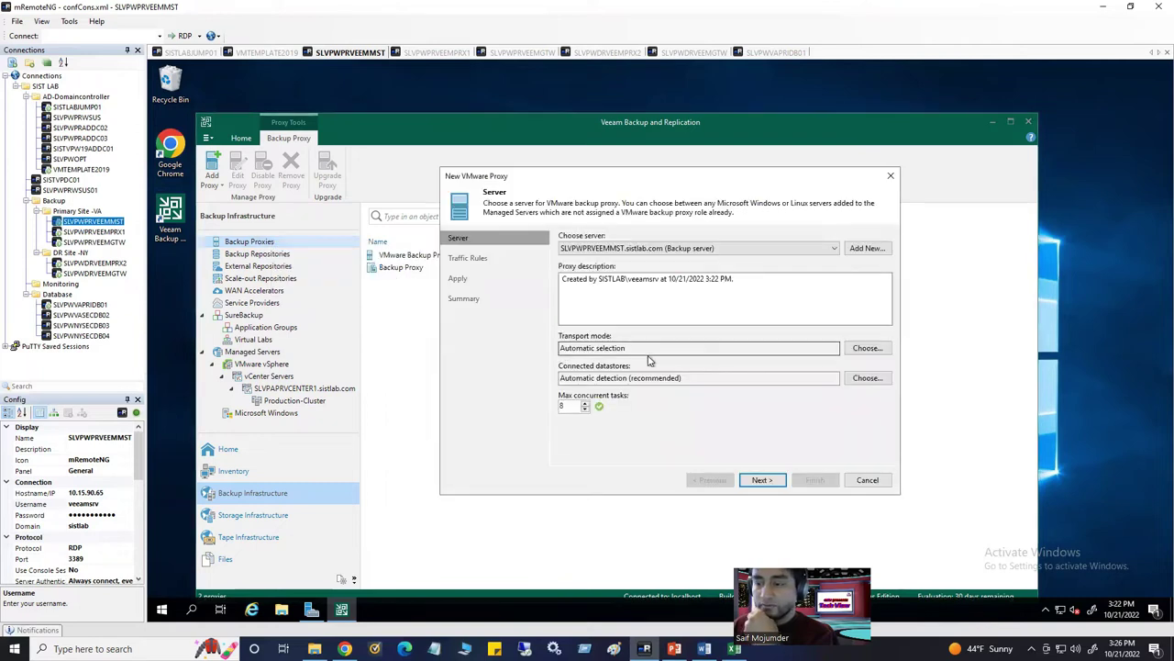
left_click(836, 249)
left_click(835, 258)
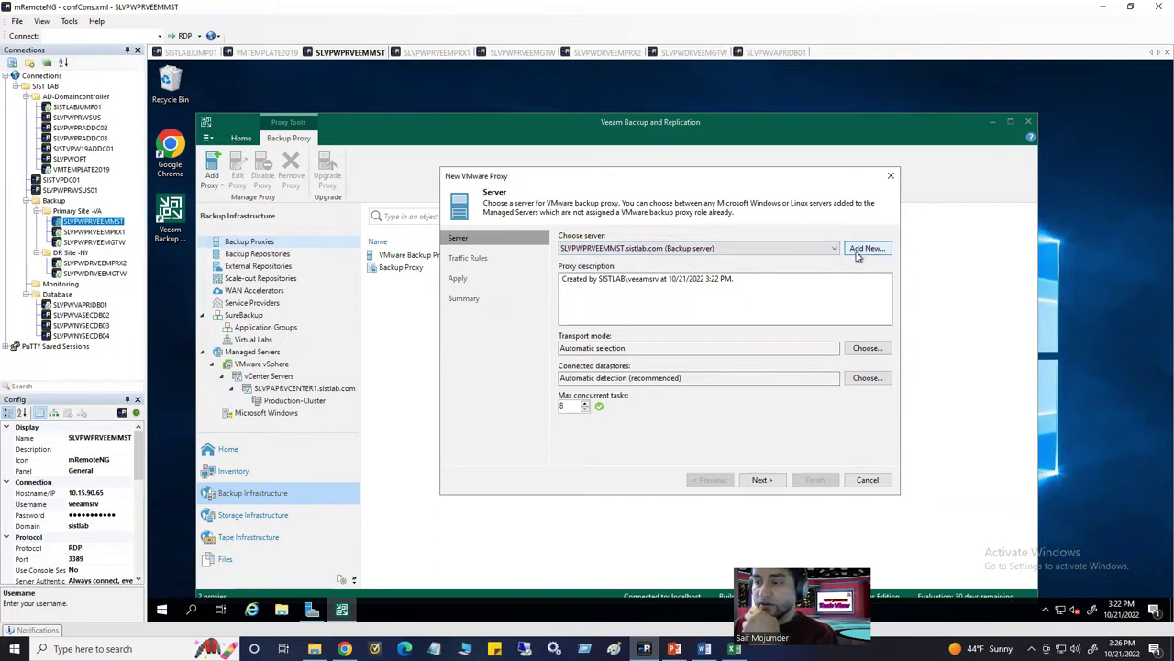
left_click(857, 249)
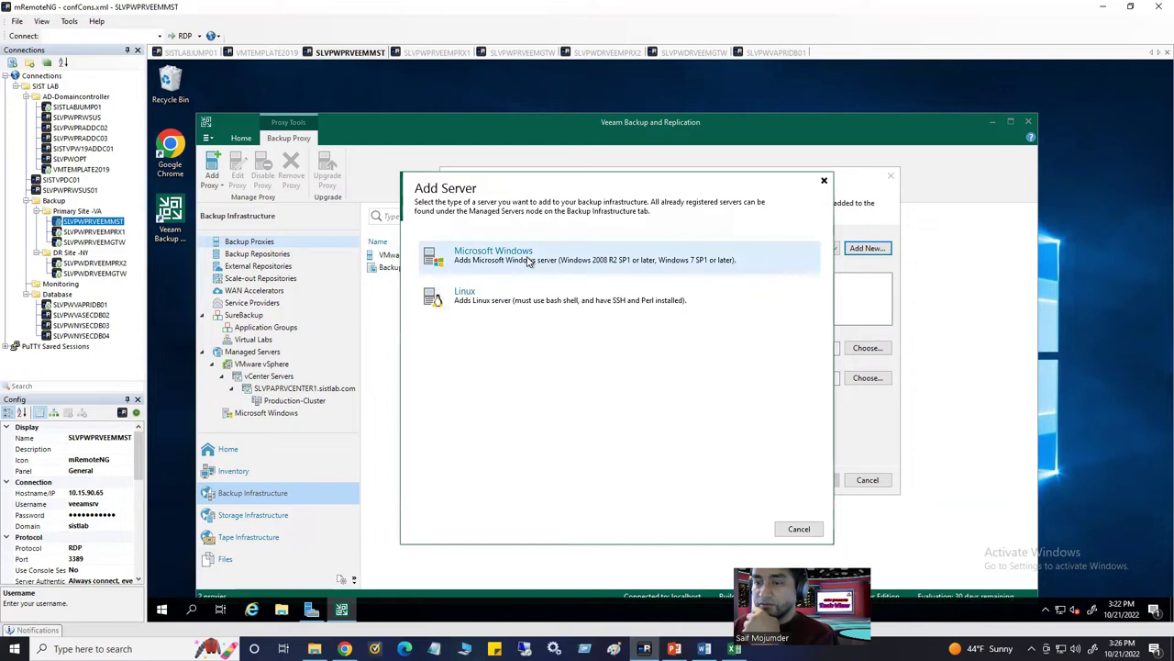
left_click(823, 180)
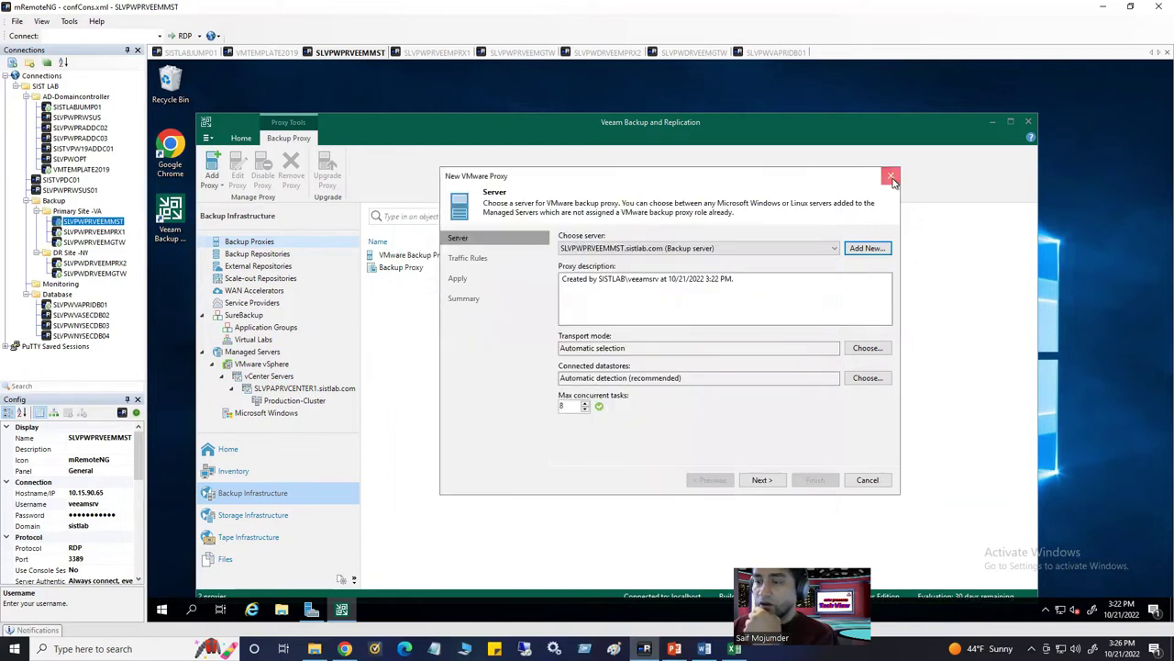
left_click(892, 177)
Cancel a new Windows managed server, then show Backup Proxies and the Add Proxy type choices
left_click(262, 354)
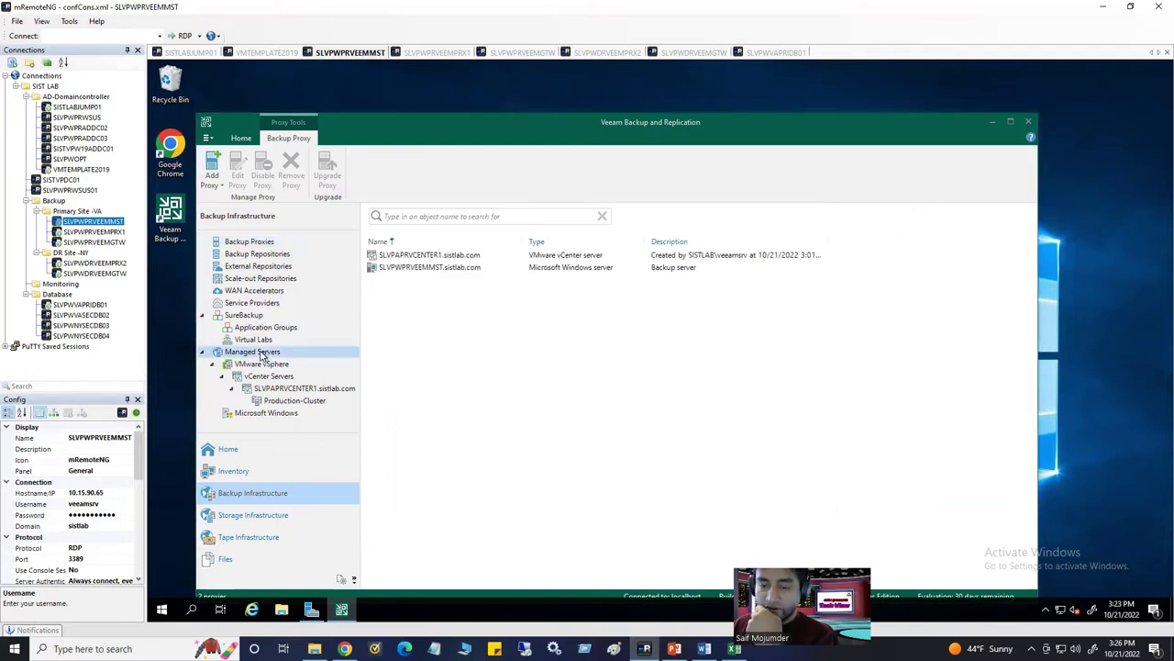
right_click(263, 355)
left_click(292, 372)
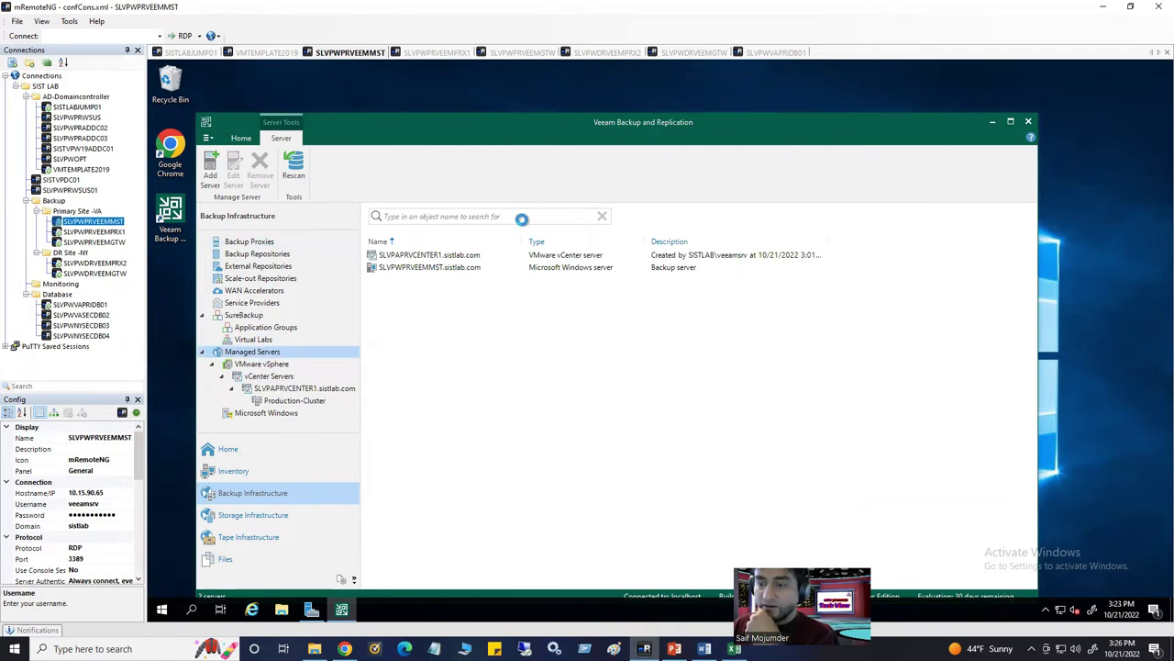
left_click(507, 347)
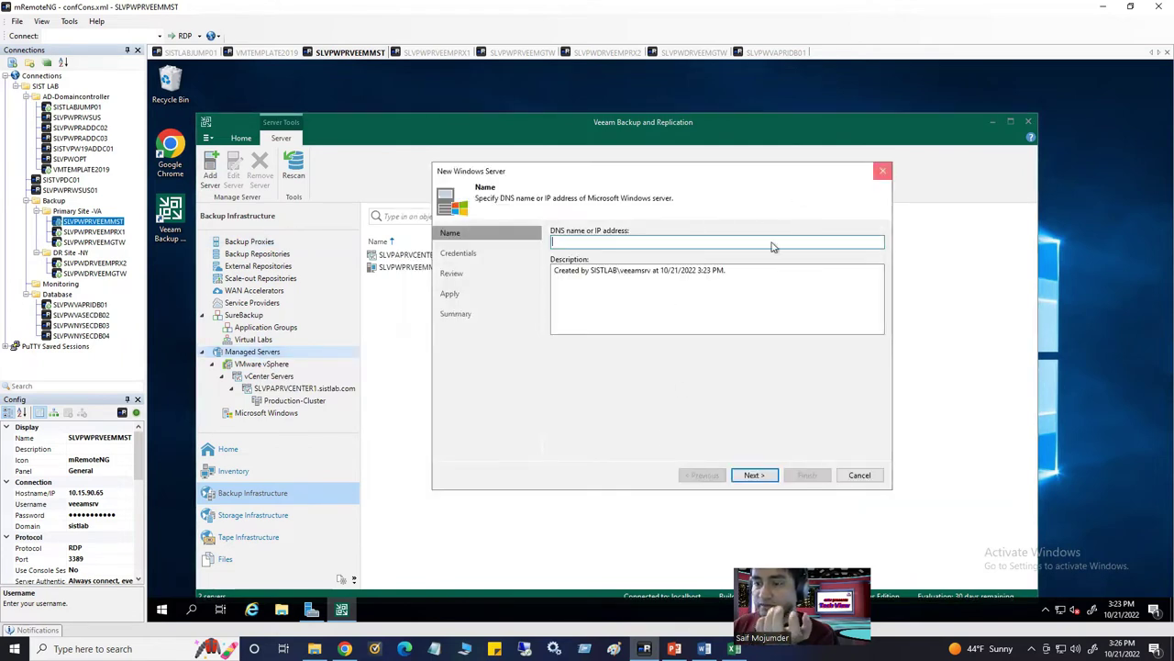
key("Escape")
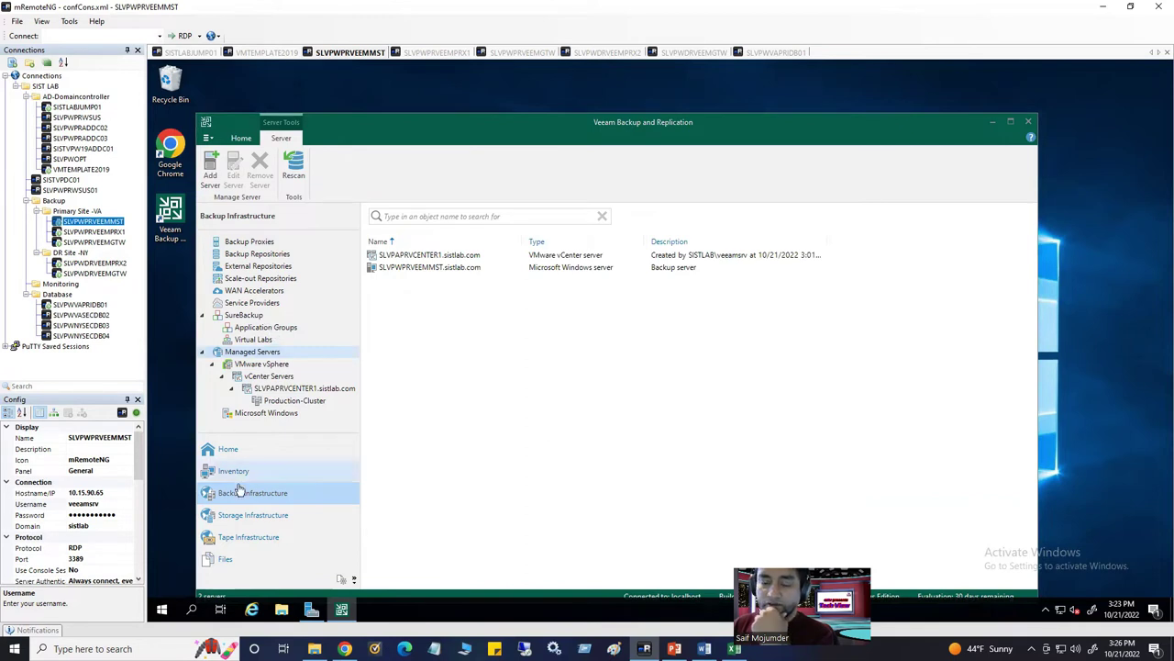
left_click(253, 242)
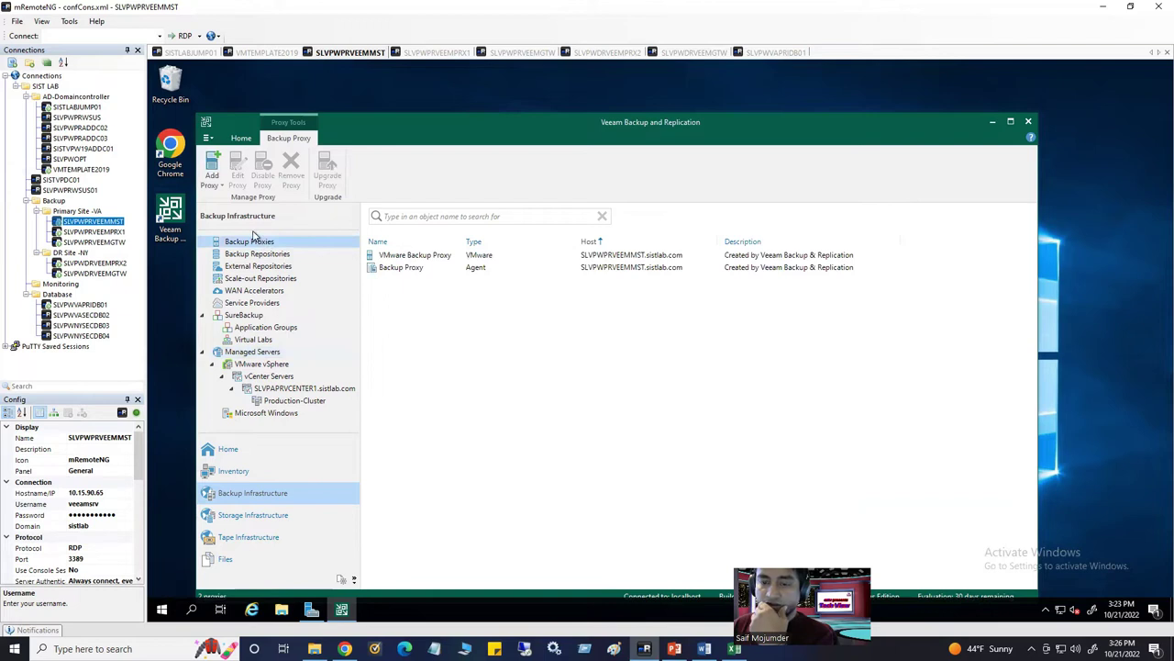
left_click(212, 173)
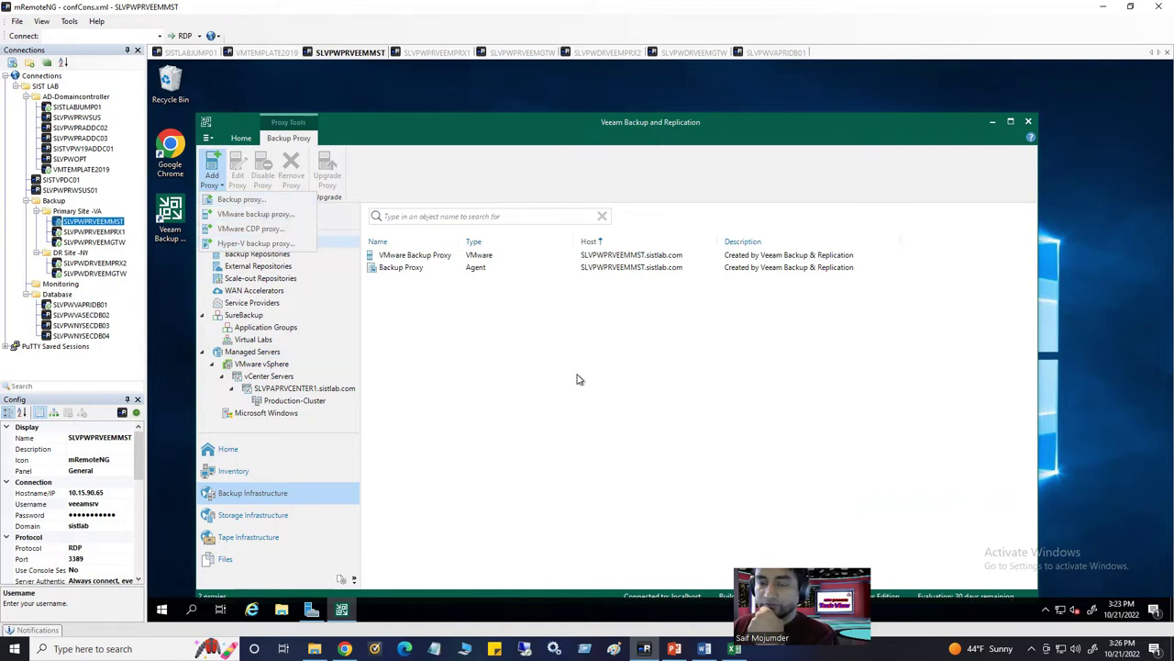
Start a general backup proxy with a new server and paste SLVPWPRVEEMPRX1.sistlab.com as its DNS name
left_click(232, 200)
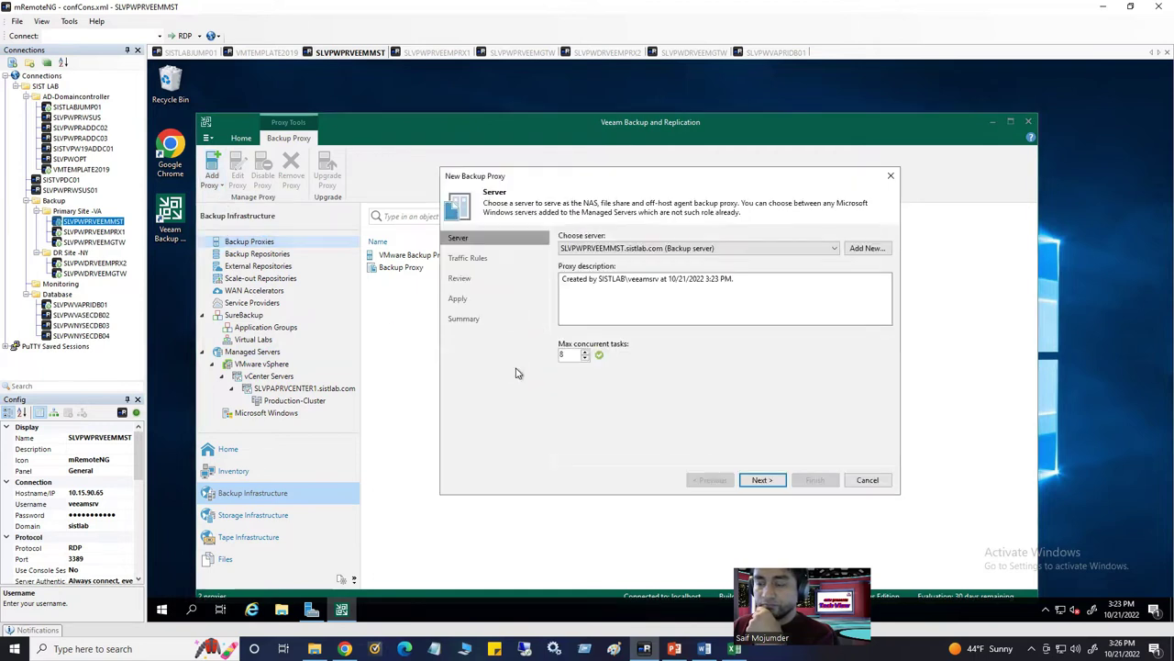
left_click(866, 249)
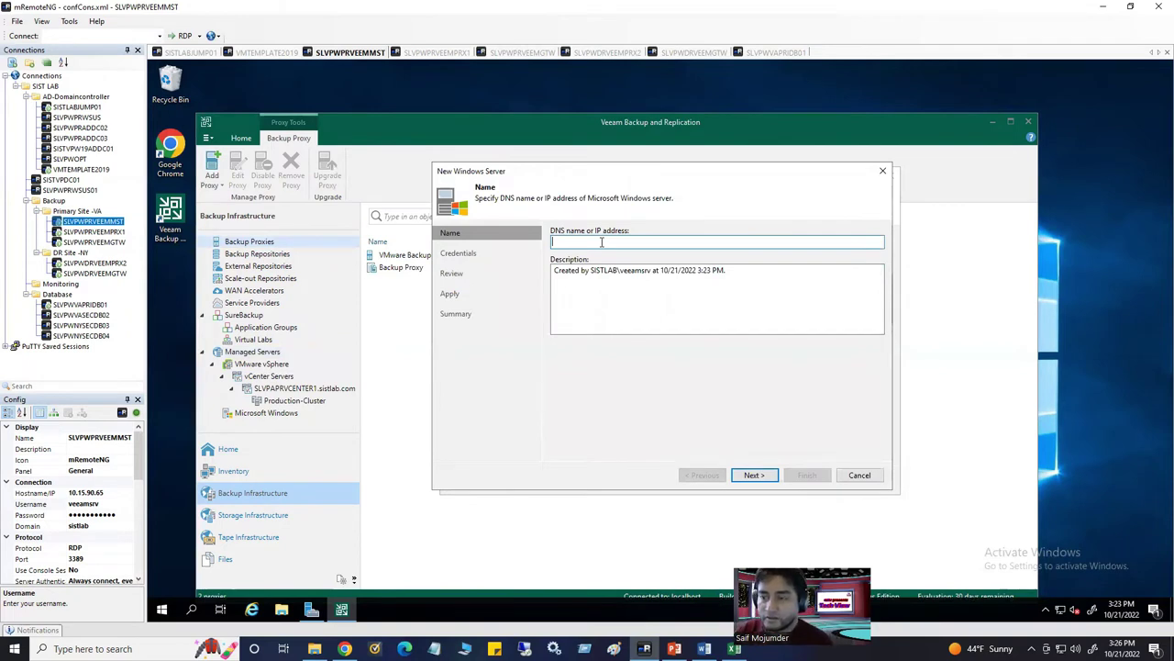
left_click(444, 55)
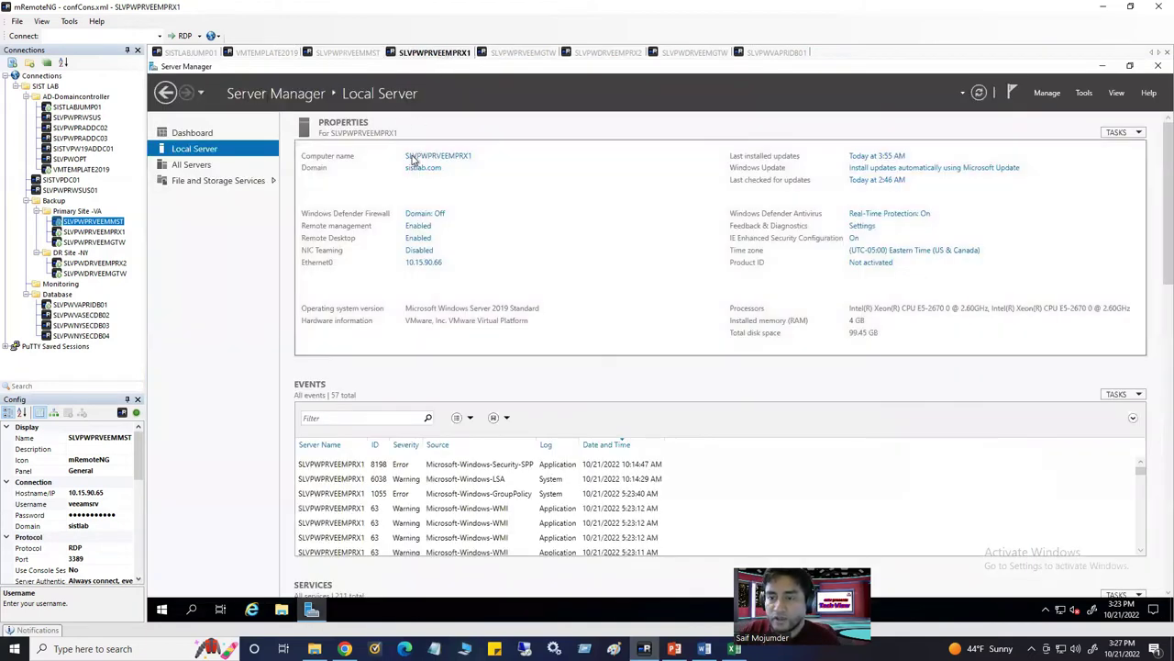
left_click(92, 232)
left_click(98, 437)
key("ctrl+c")
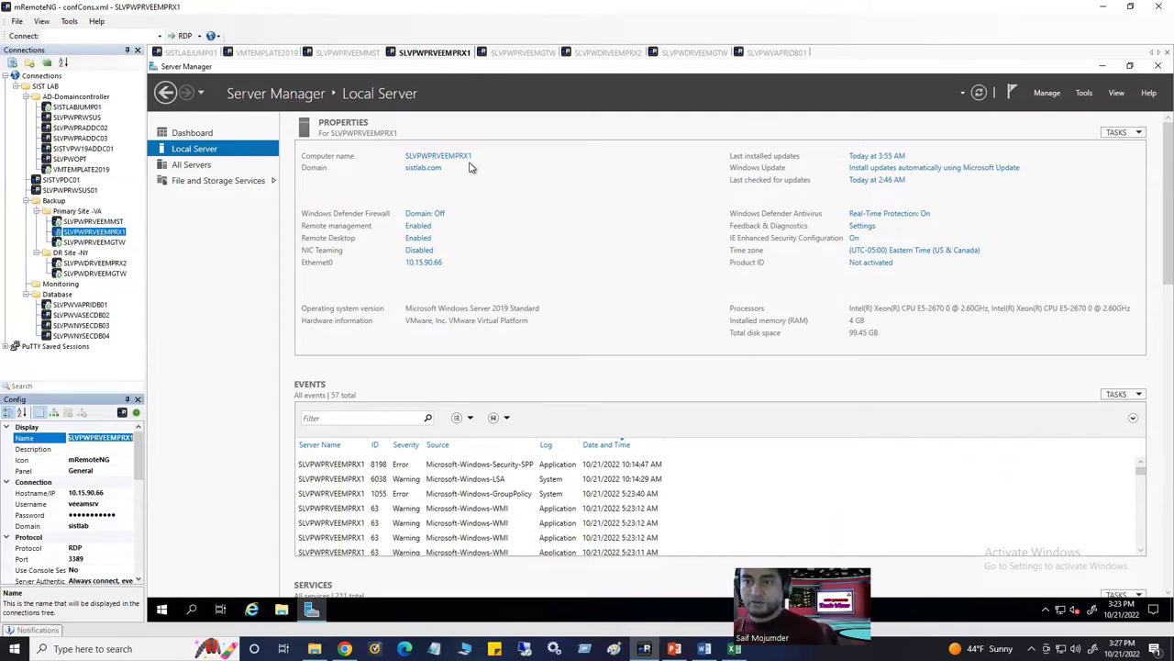
left_click(333, 52)
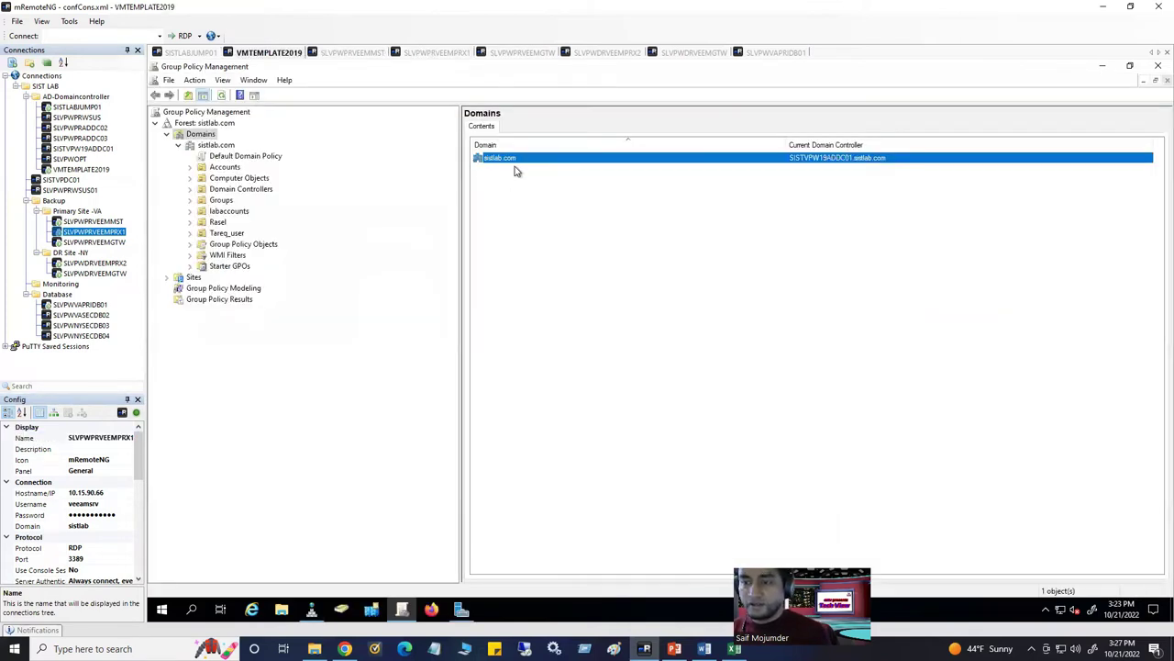
left_click(363, 53)
key("ctrl+v")
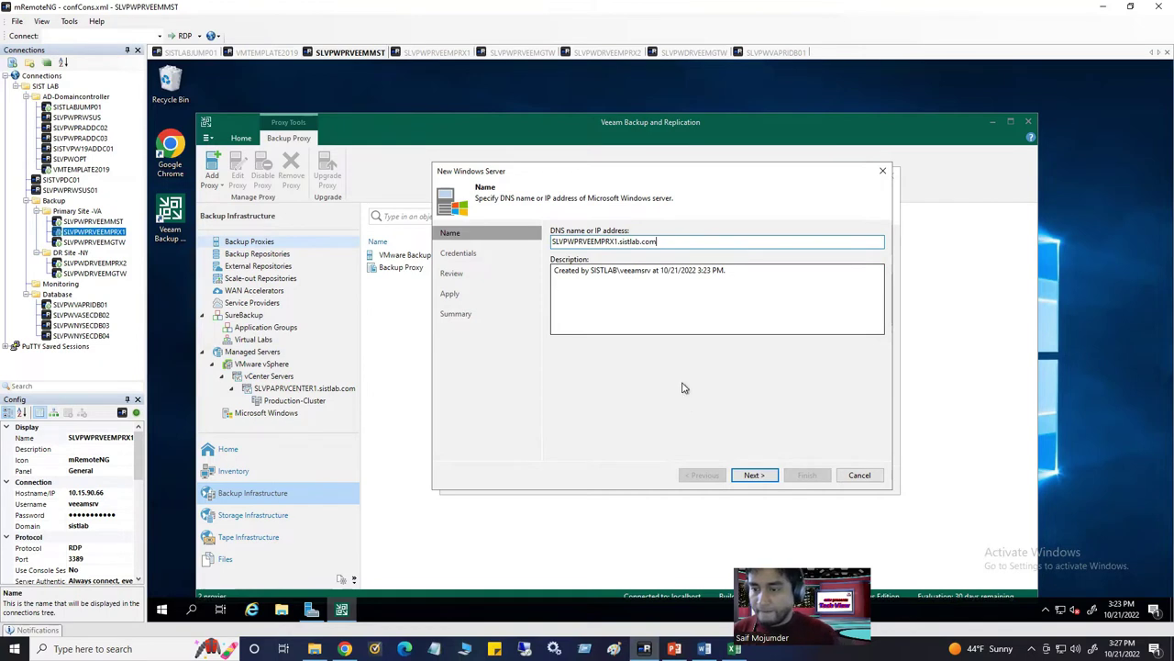
Advance to the credentials step and review the saved credentials without choosing one
left_click(756, 476)
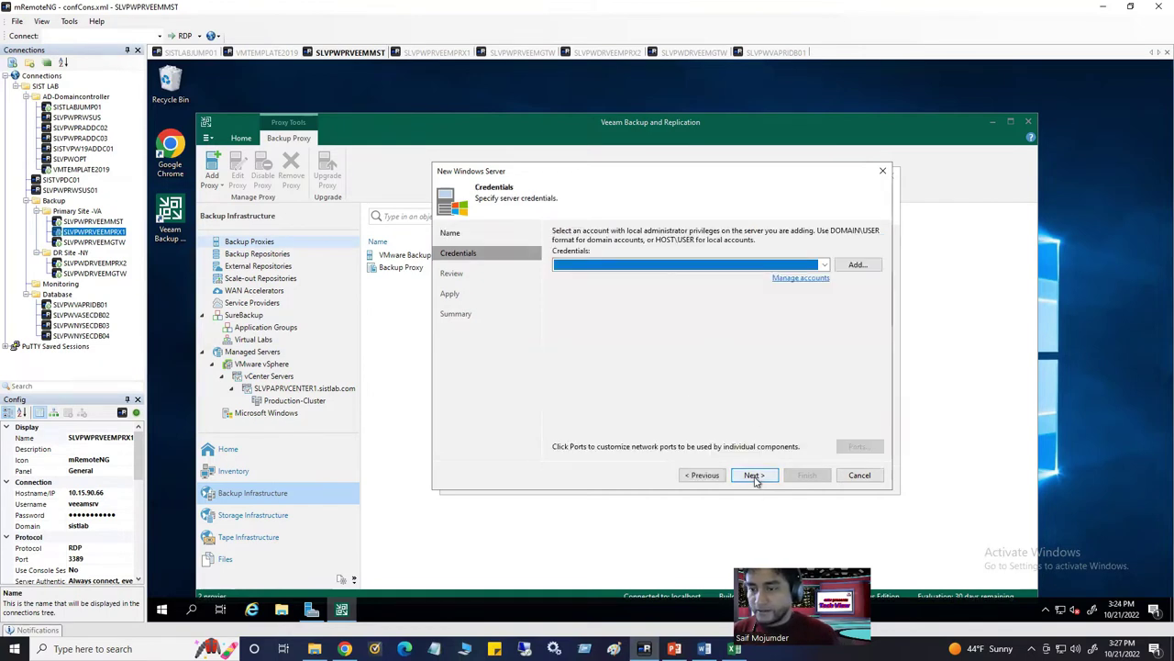
left_click(825, 265)
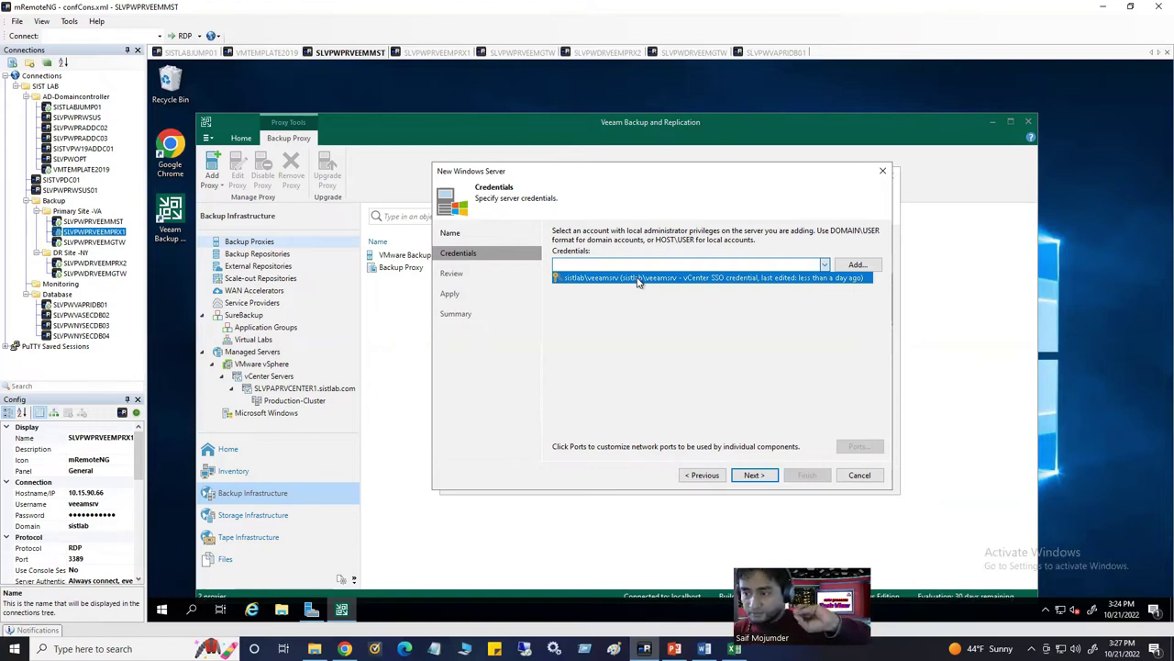
left_click(657, 282)
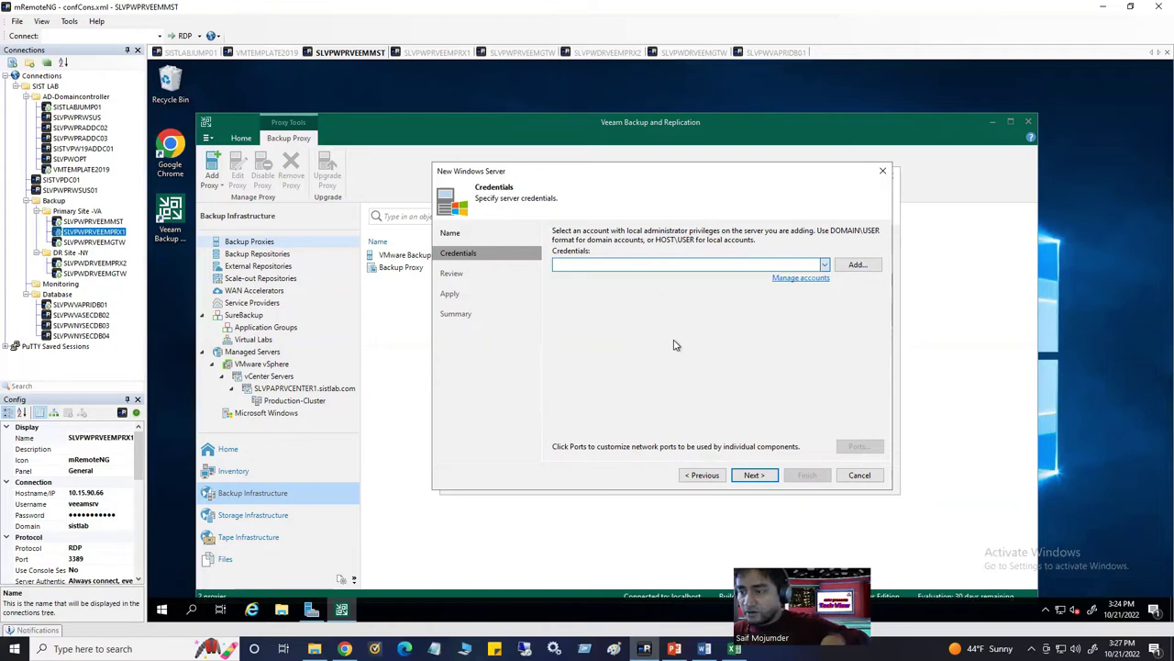
left_click(857, 265)
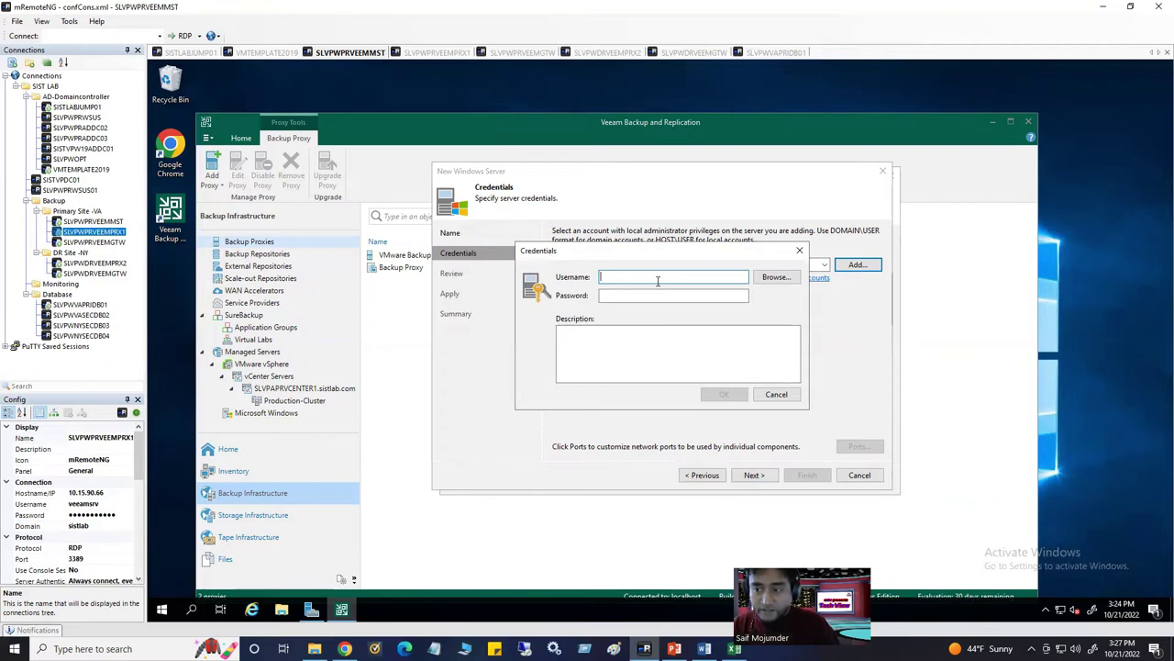
left_click(799, 250)
left_click(825, 265)
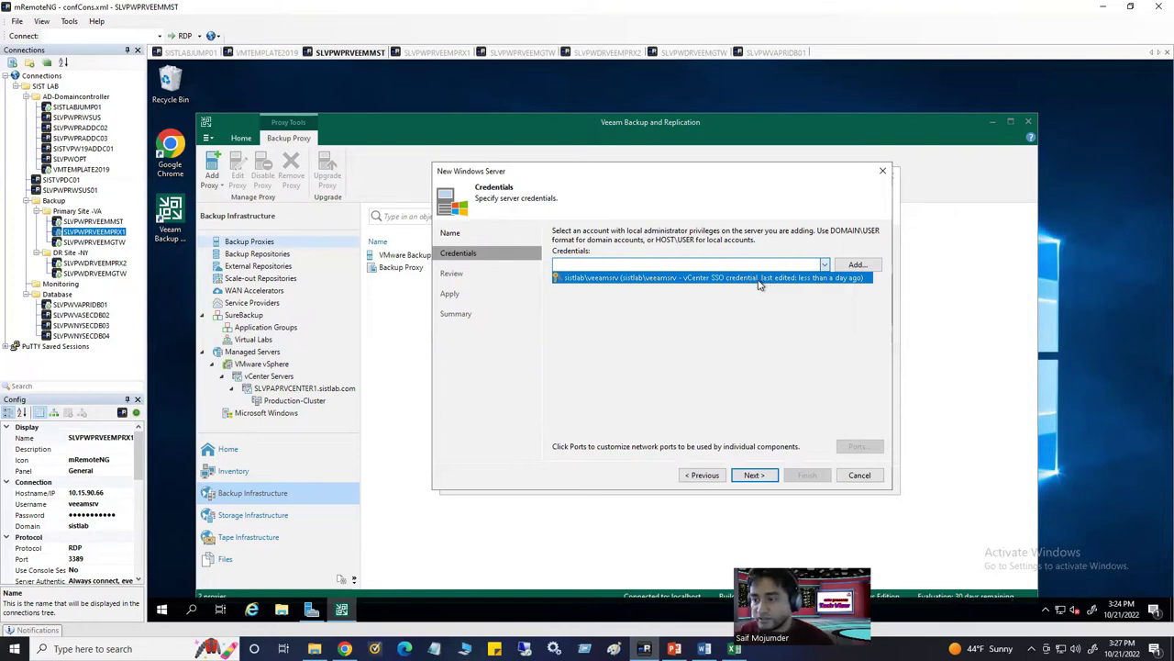
left_click(758, 280)
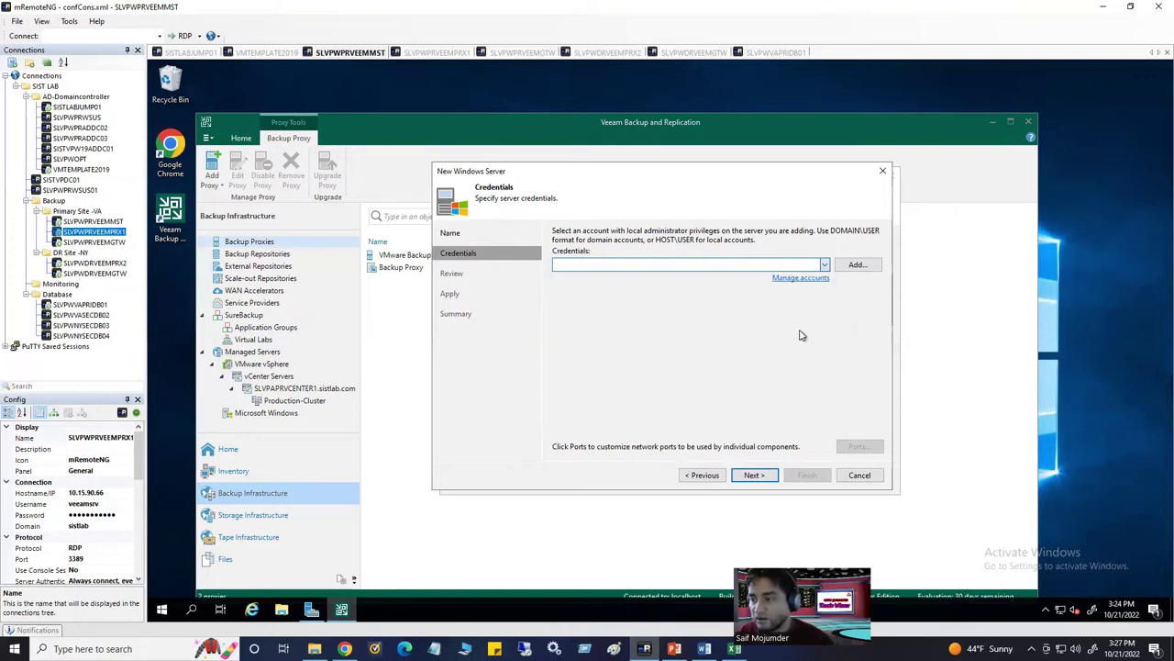
Add a credential for the domain Veeam service account, described 'Windows local admin login', with its password
left_click(857, 266)
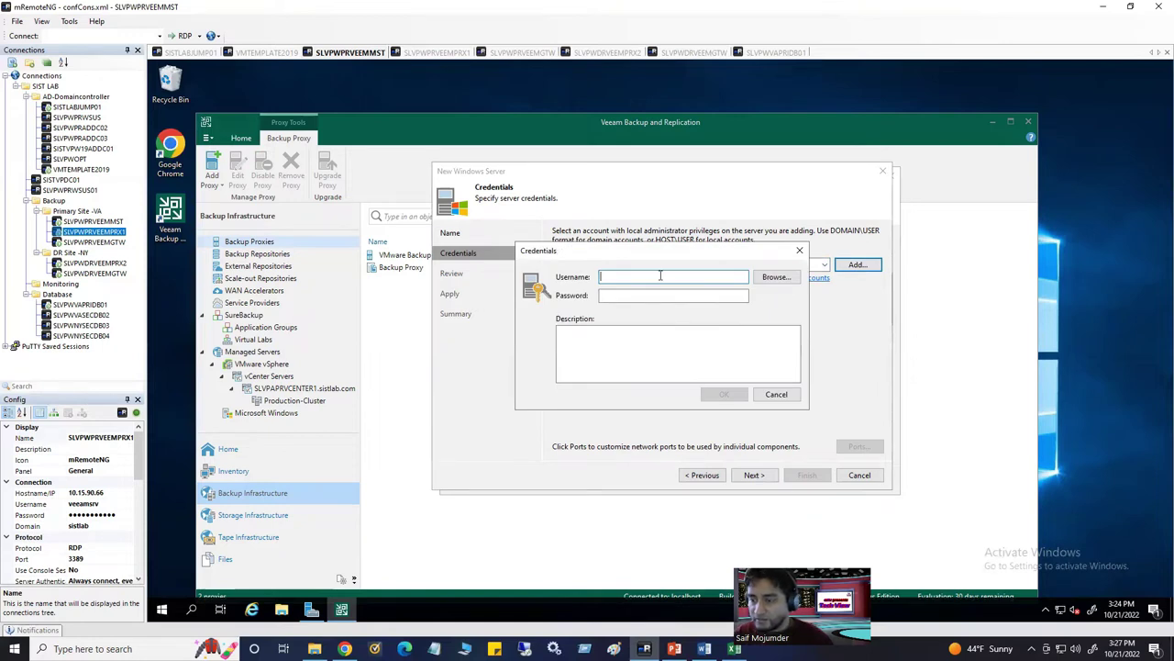
left_click(776, 277)
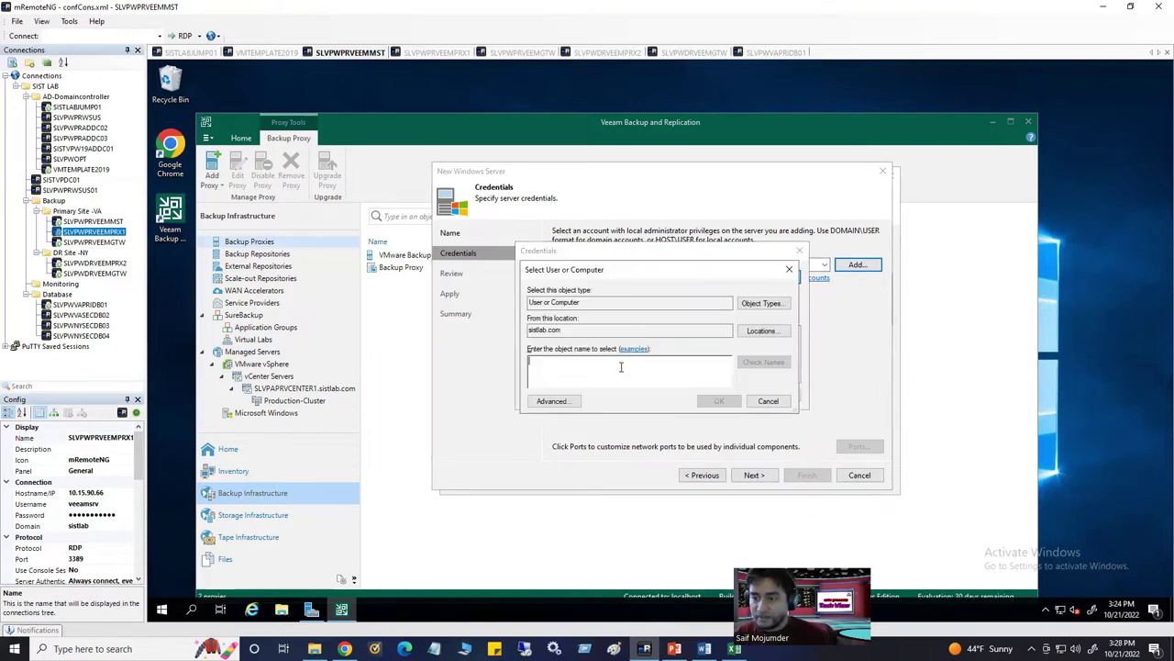
type("veea")
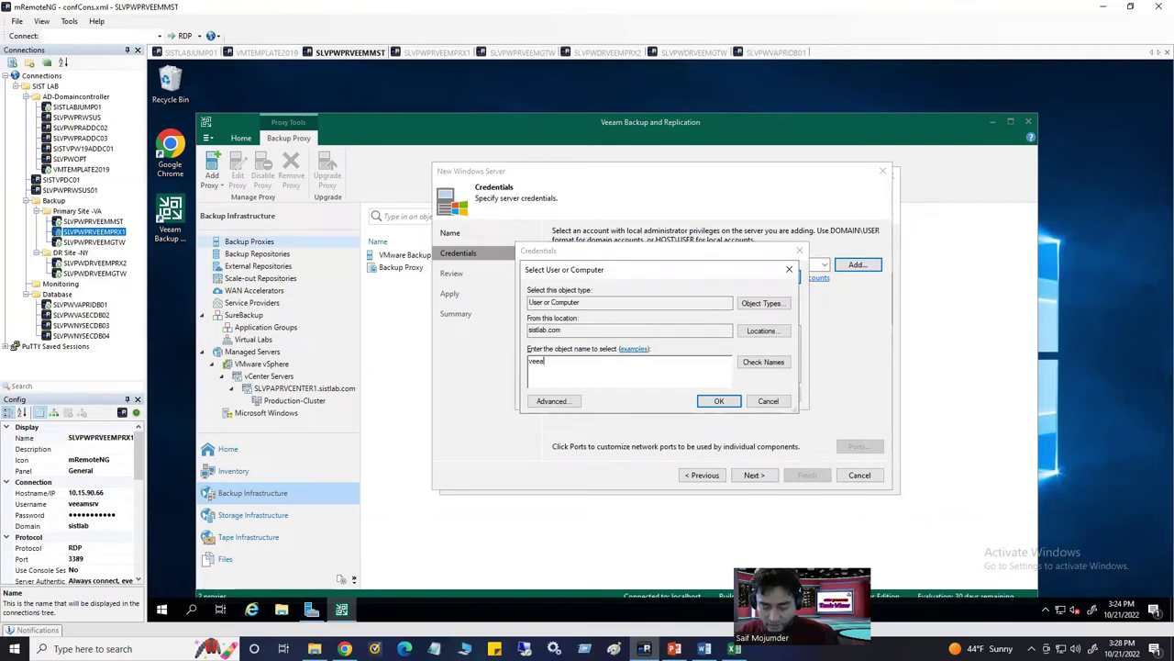
left_click(763, 361)
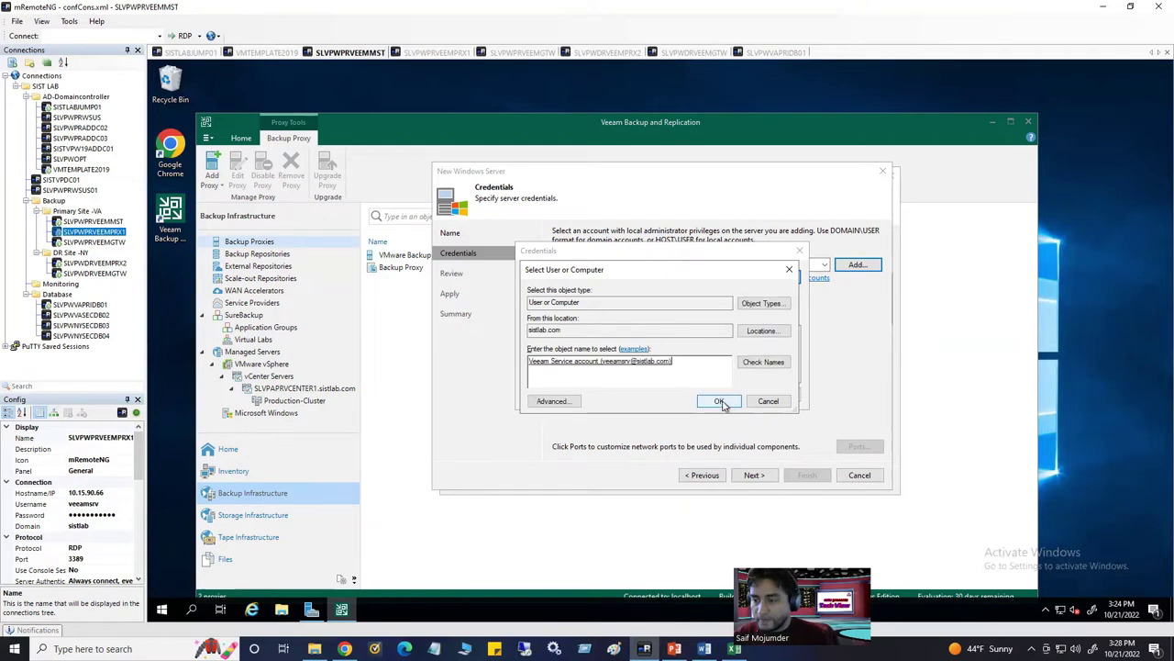
left_click(721, 401)
left_click(673, 341)
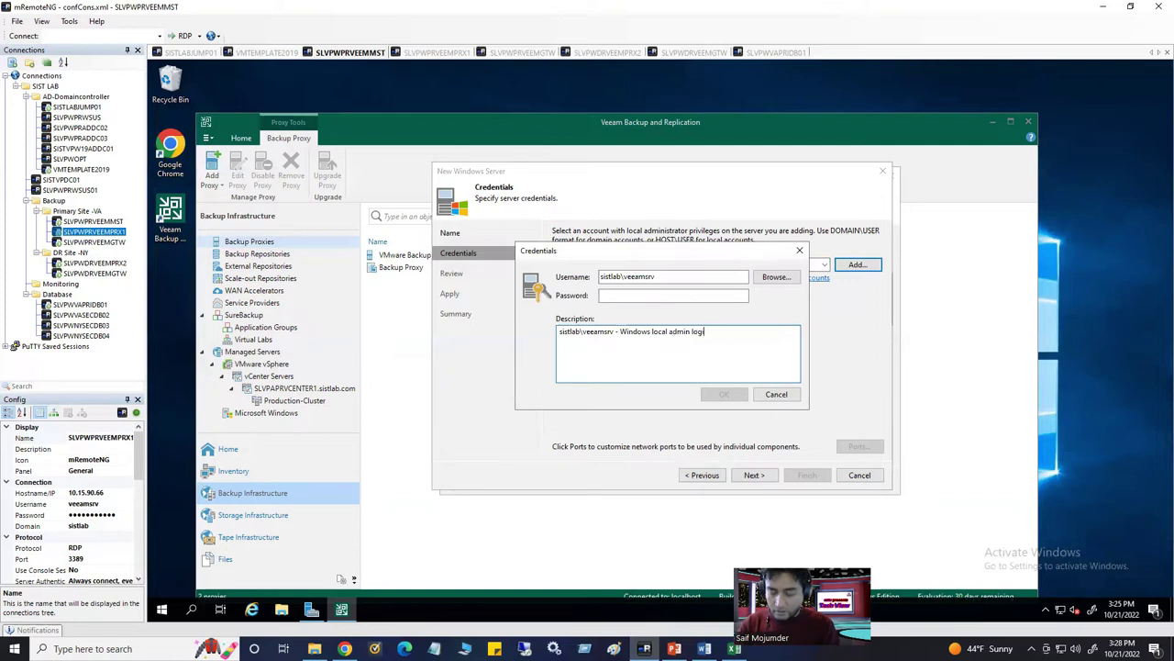
left_click(723, 295)
type("a")
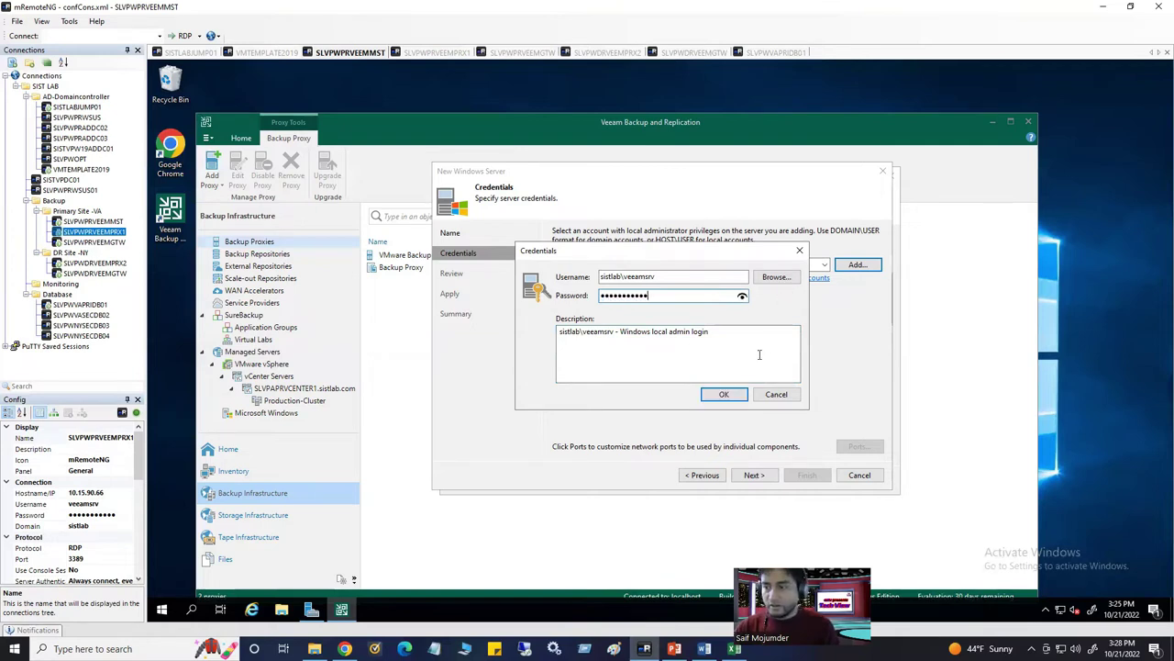
left_click(724, 394)
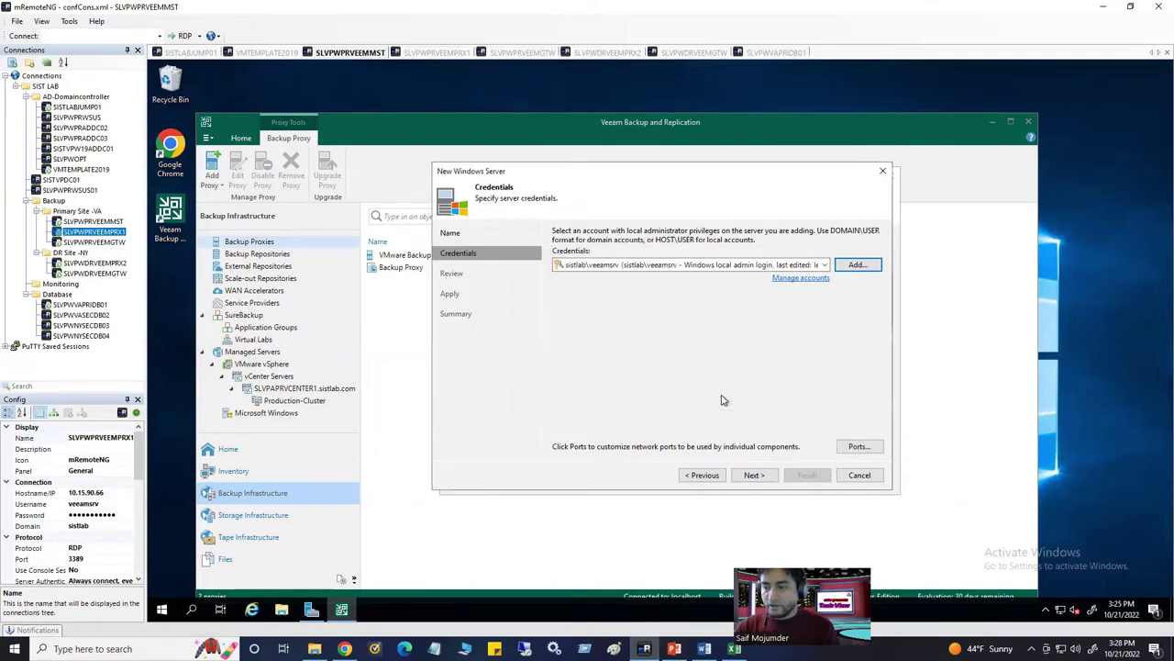
Advance to the Review page and select the Transport component listed for installation
left_click(755, 476)
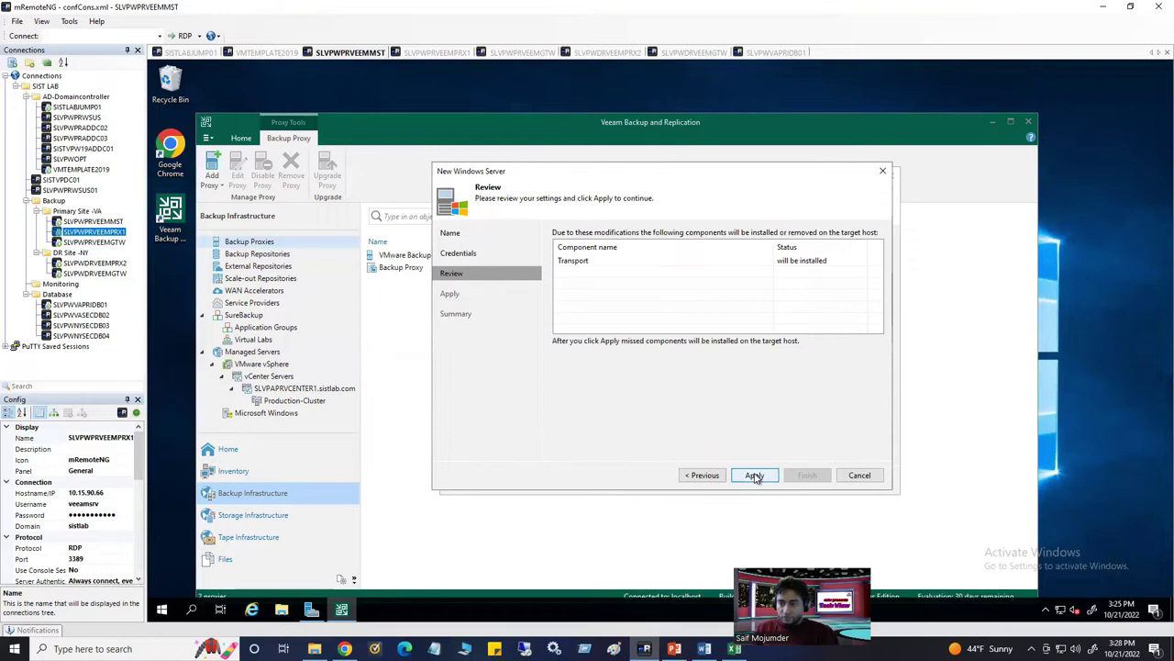
left_click(590, 262)
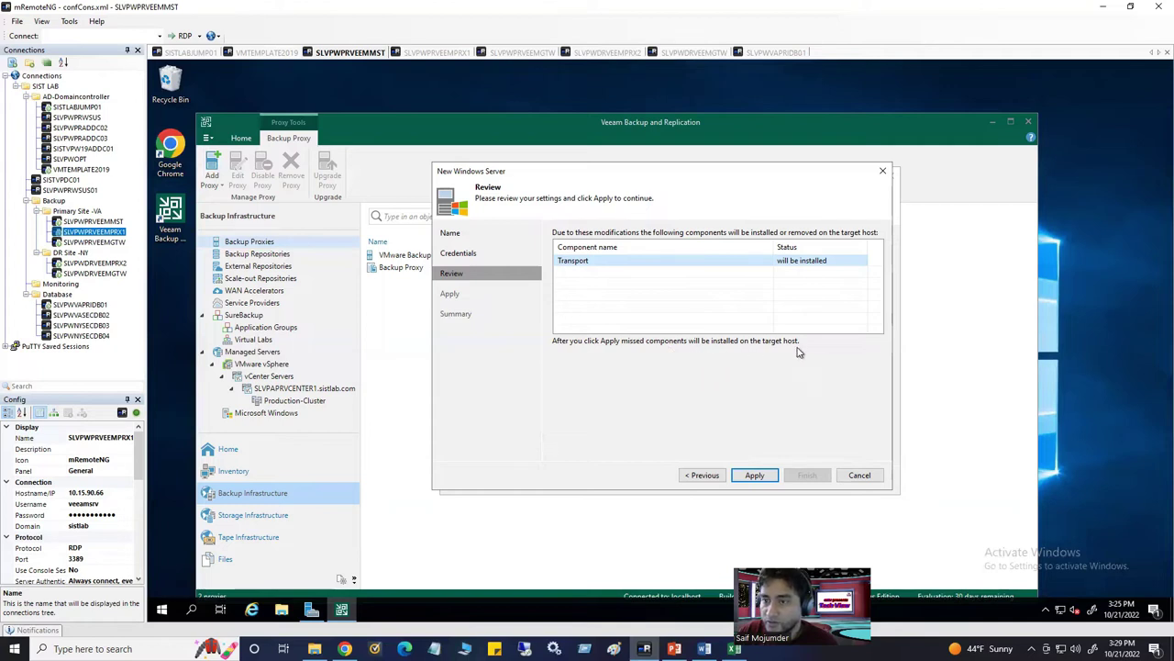
On the proxy, confirm Veeam Installer Service appears in Control Panel's Programs and Features
left_click(441, 53)
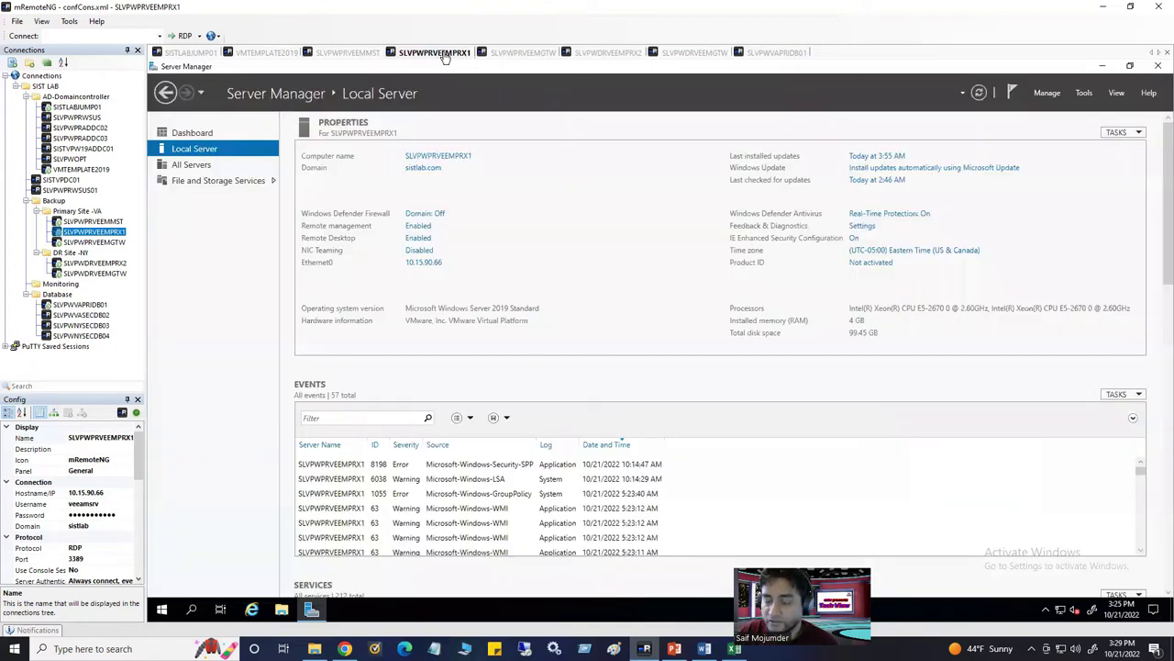
left_click(193, 610)
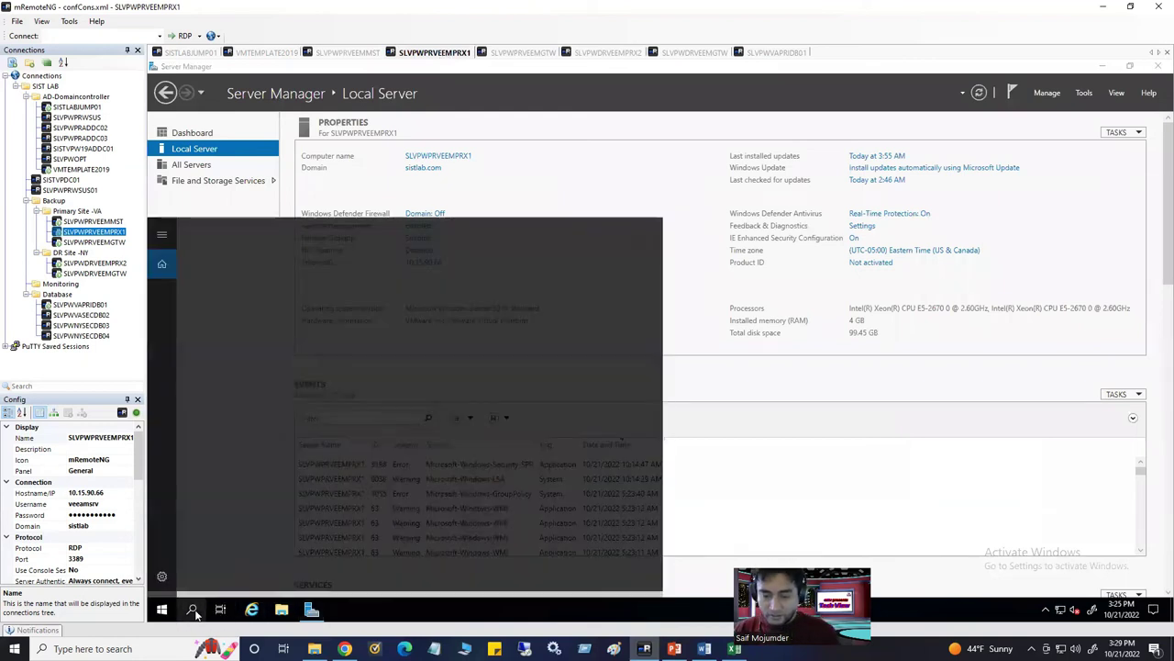
type("control")
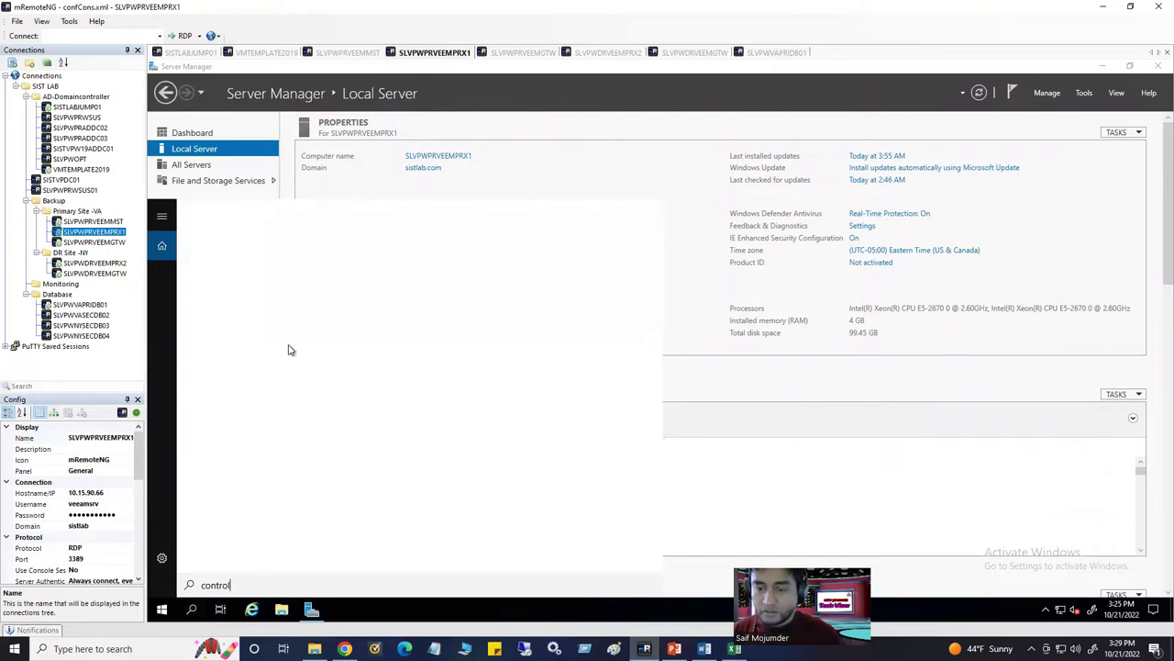
left_click(266, 276)
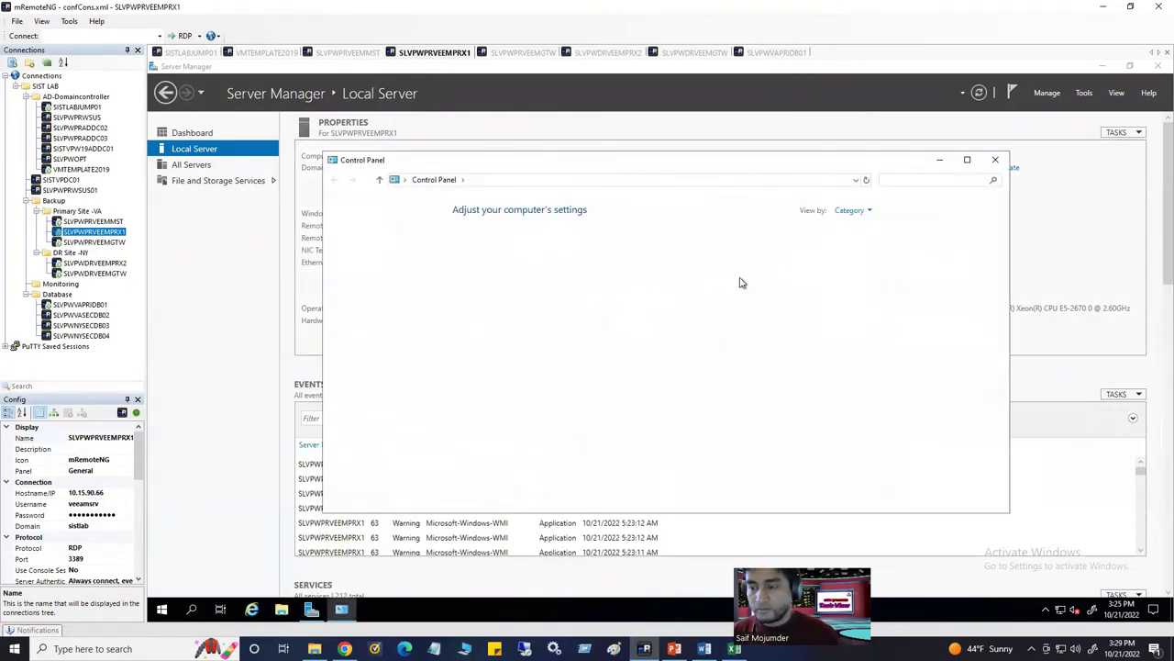
left_click(849, 211)
left_click(867, 257)
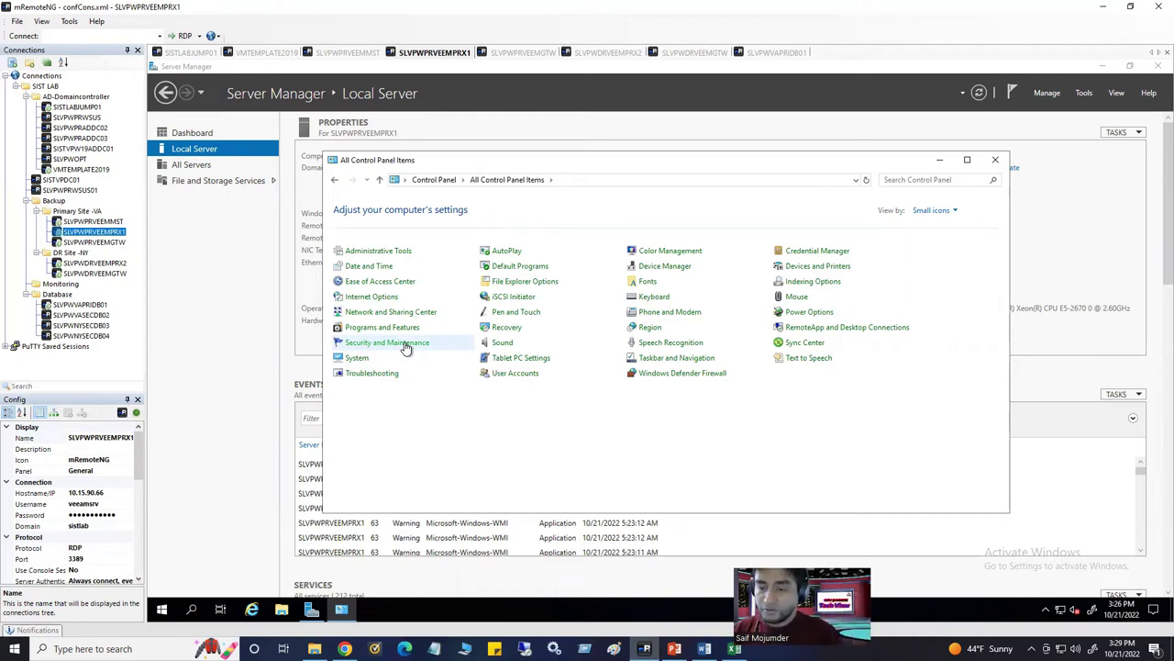
left_click(450, 377)
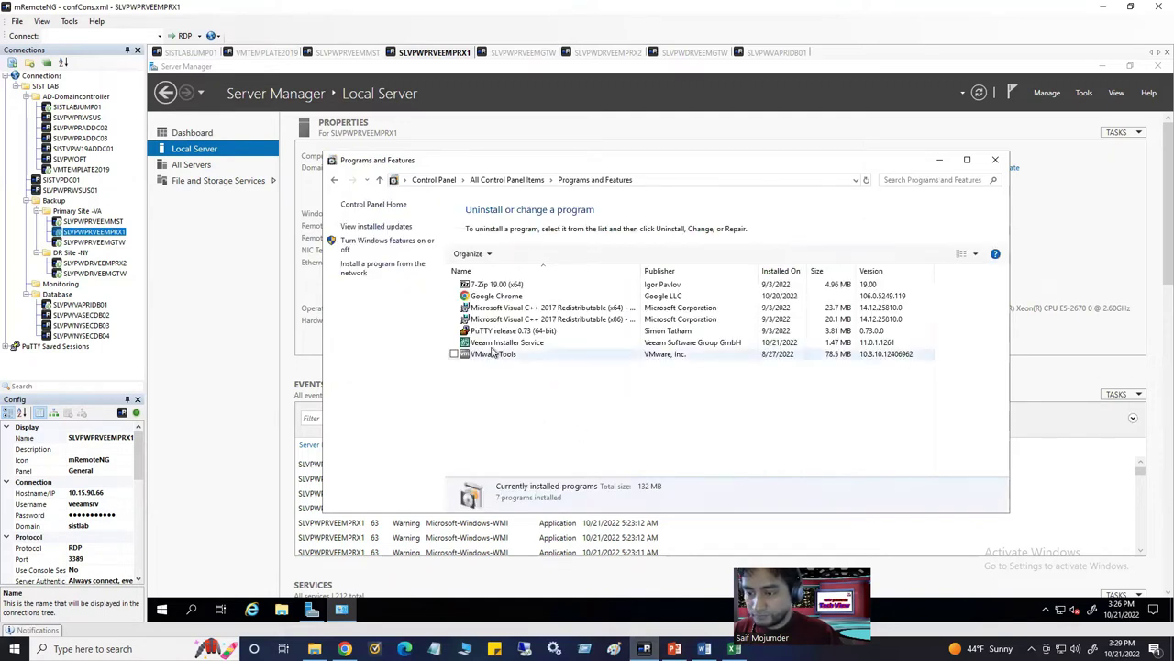
left_click(500, 342)
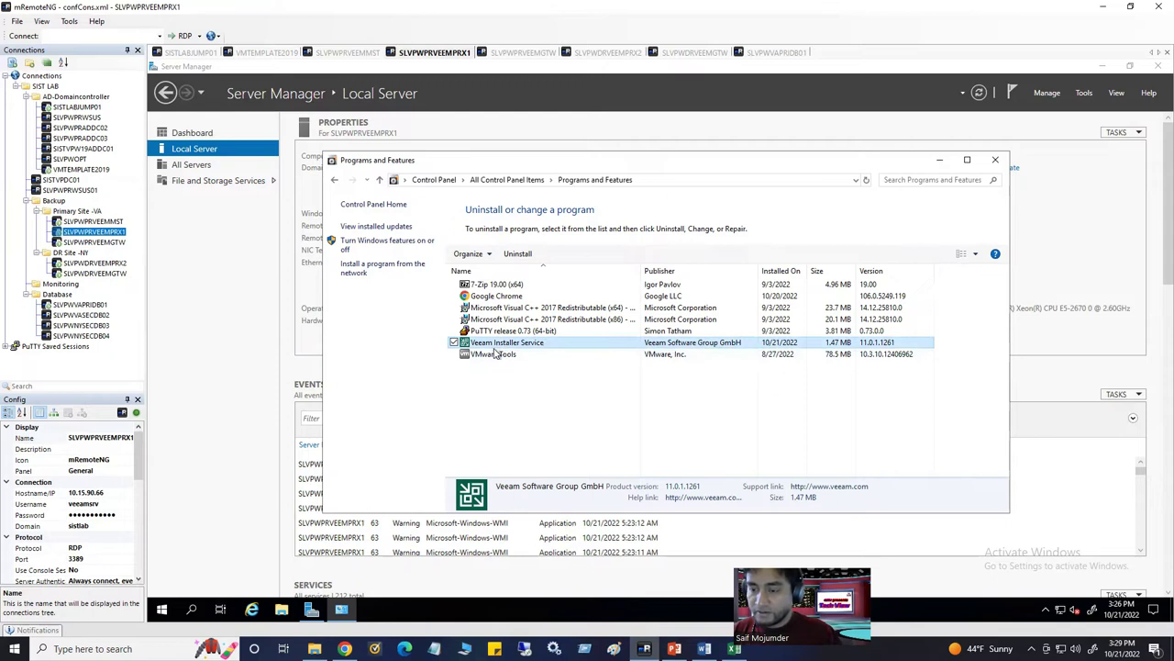
Back in Veeam, apply the new Windows server setup to begin installing components
left_click(940, 161)
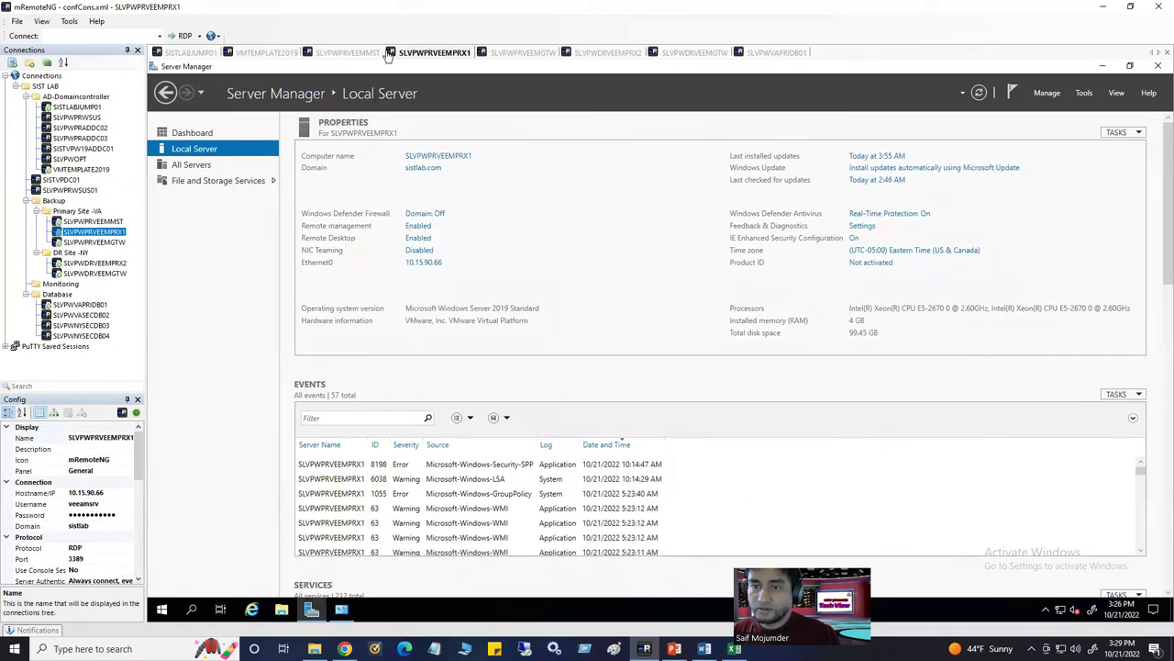
left_click(354, 55)
left_click(755, 476)
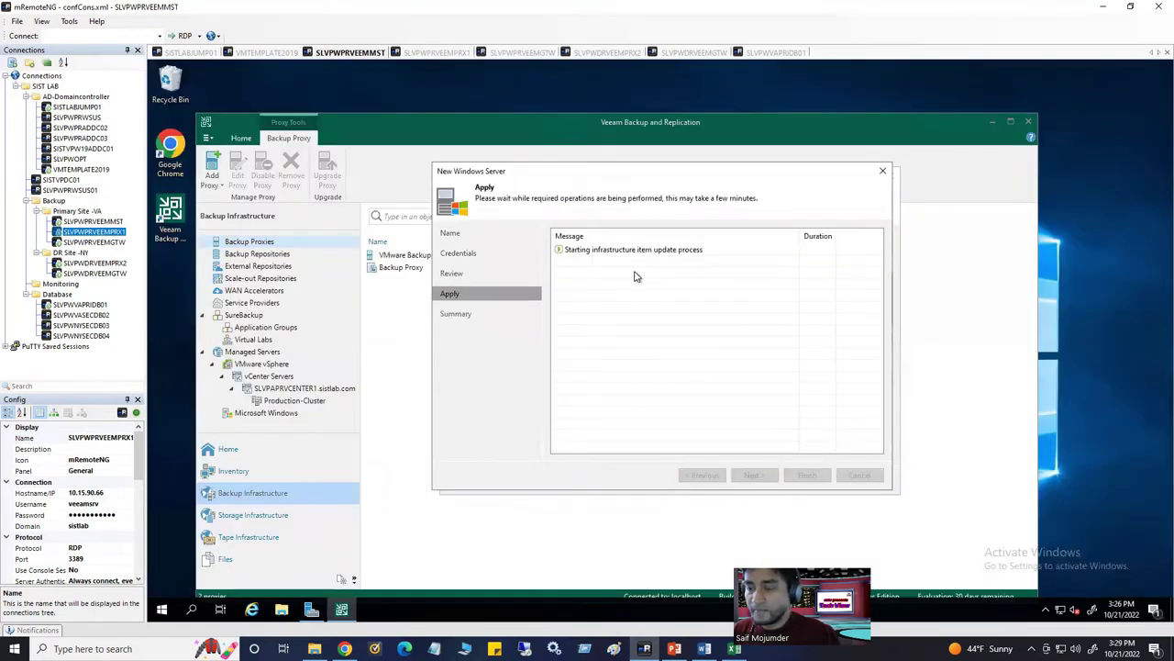
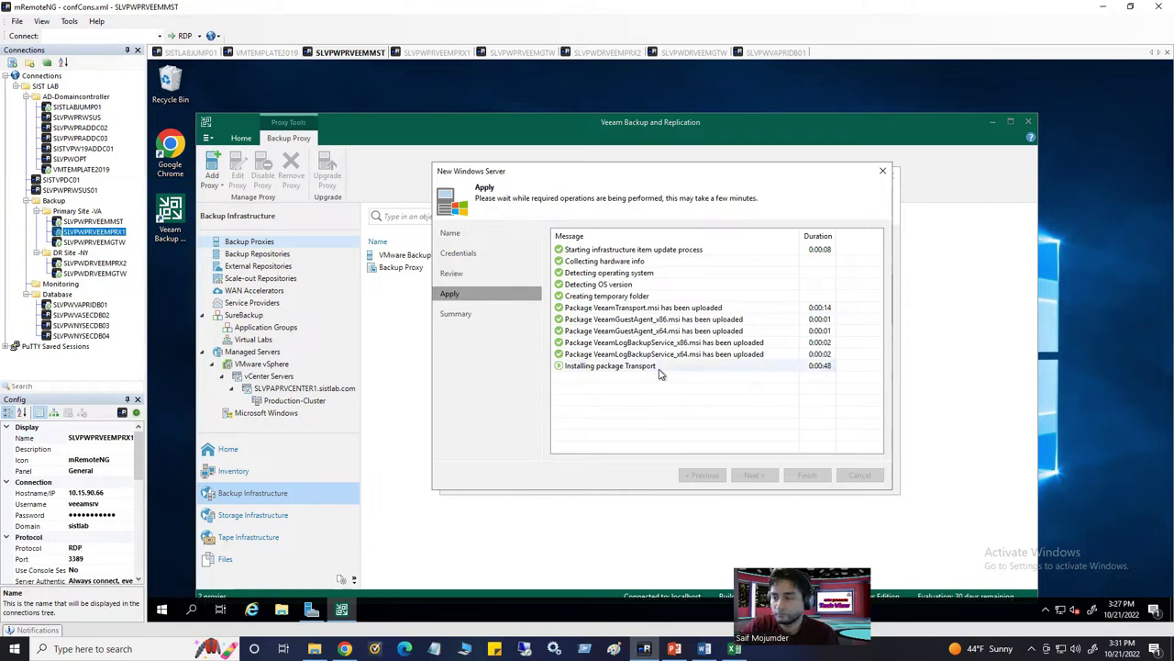
Let Apply complete, then finish adding SLVPWPRVEEMPRX1.sistlab.com as a Windows server
left_click(659, 369)
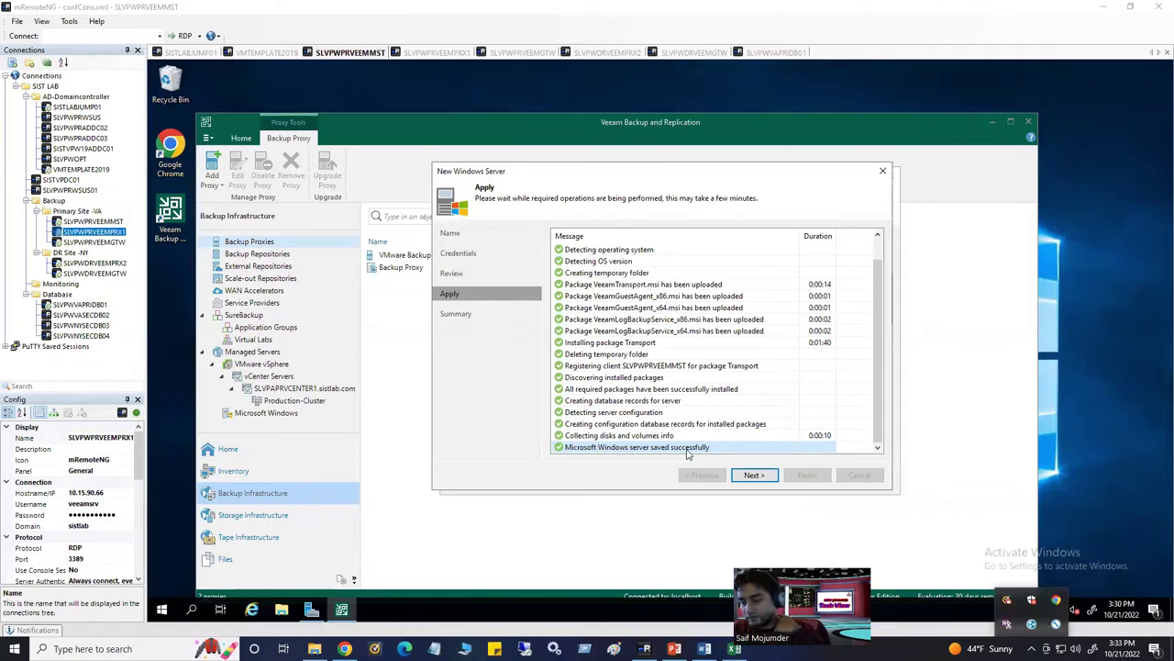
left_click(753, 476)
left_click(807, 476)
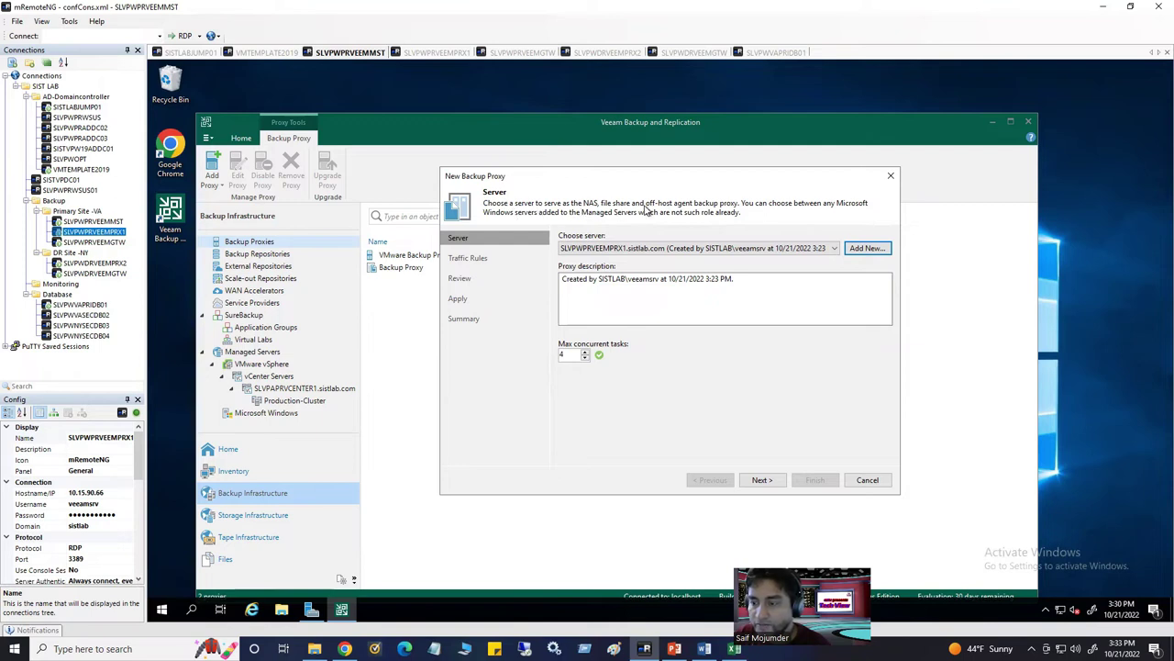
Keep SLVPWPRVEEMPRX1 as the proxy with 4 max concurrent tasks and advance to review
left_click(698, 248)
left_click(697, 249)
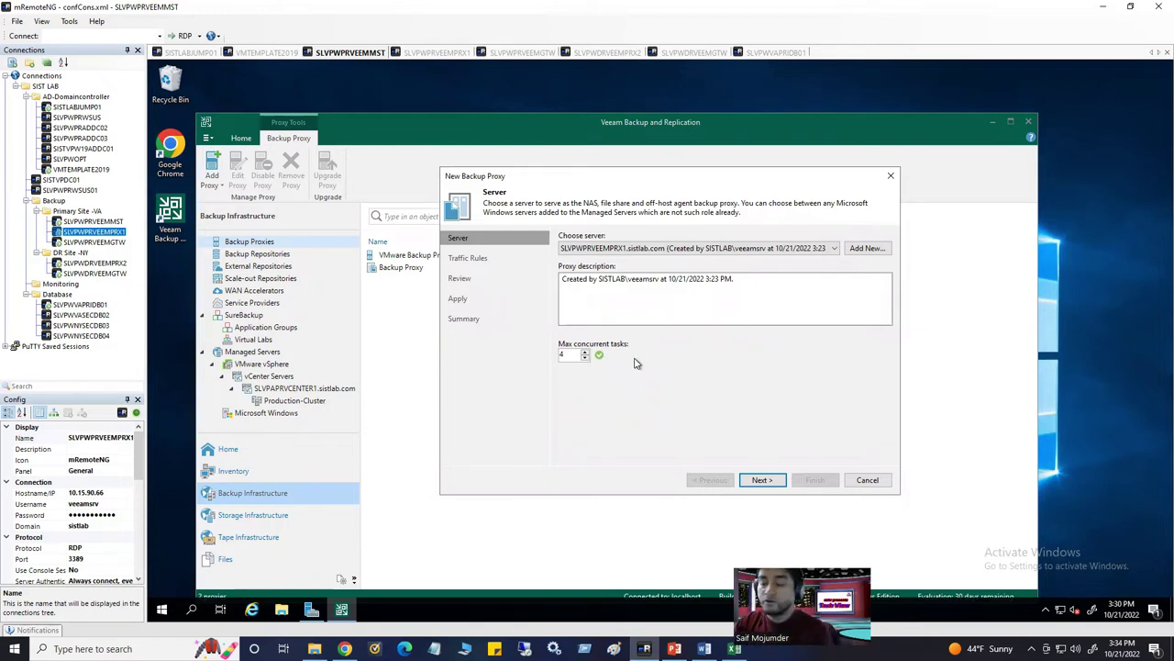
double_click(563, 356)
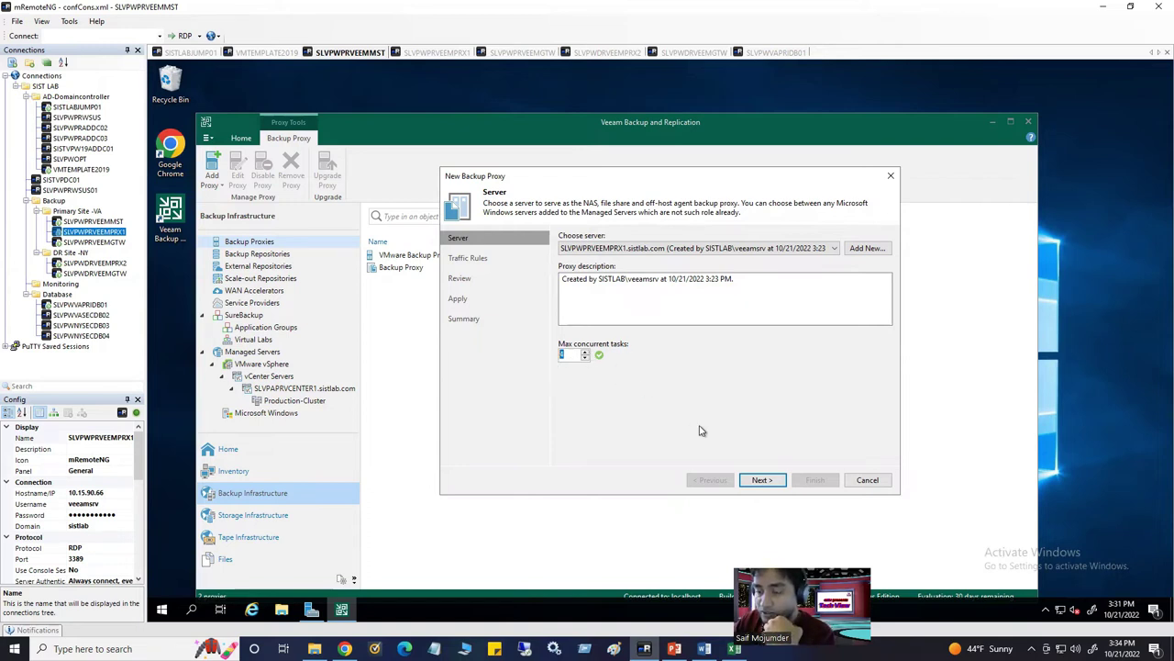
left_click(763, 483)
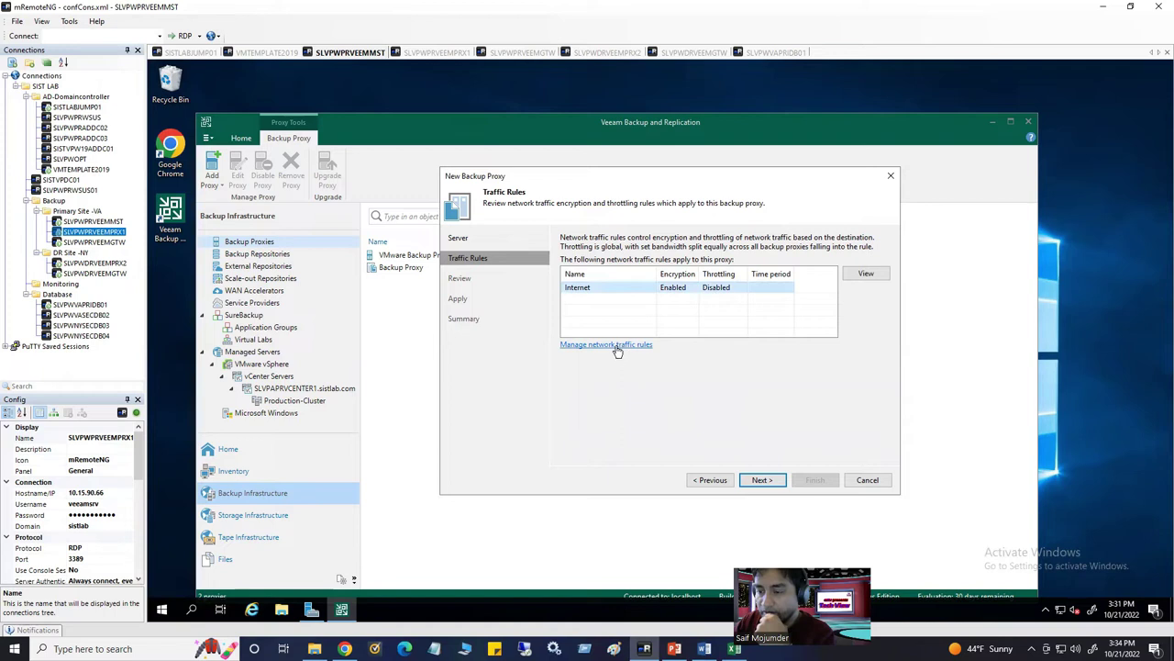
left_click(757, 484)
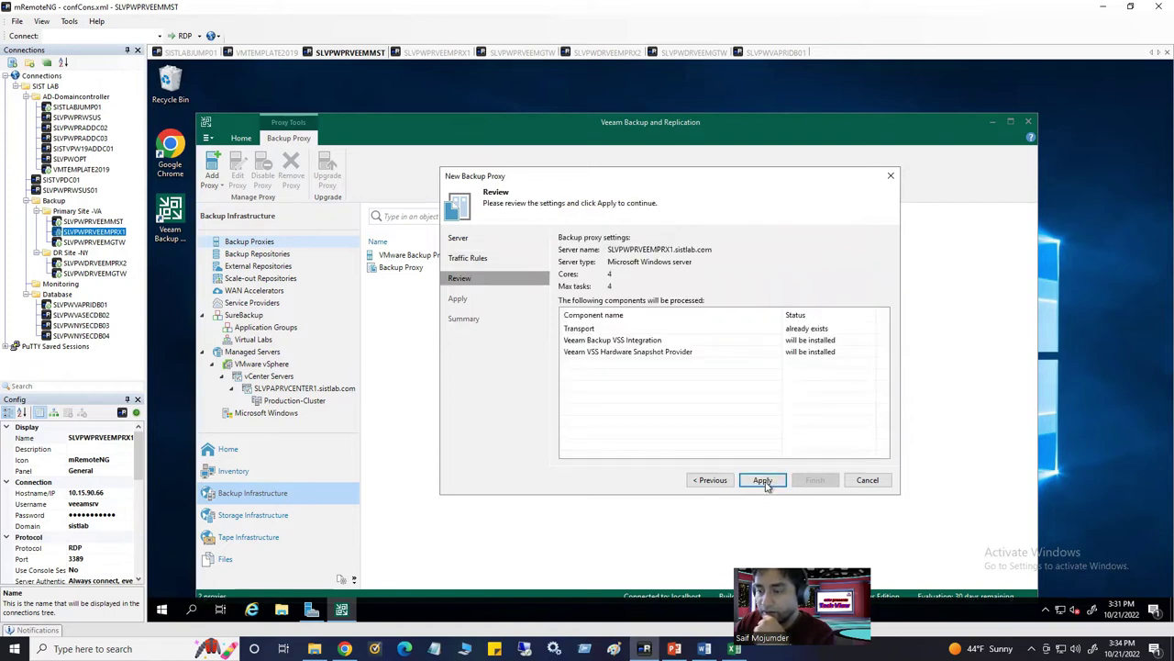
Apply the settings, let the proxy components install, and finish the SLVPWPRVEEMPRX1.sistlab.com Agent proxy
left_click(763, 480)
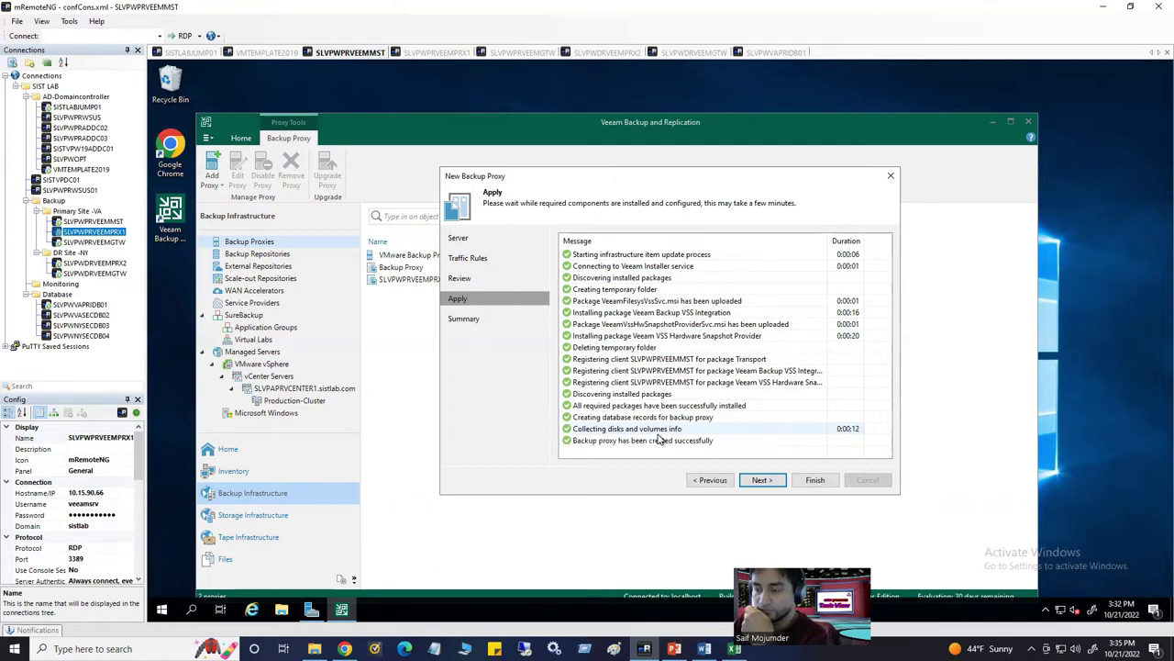
left_click(767, 483)
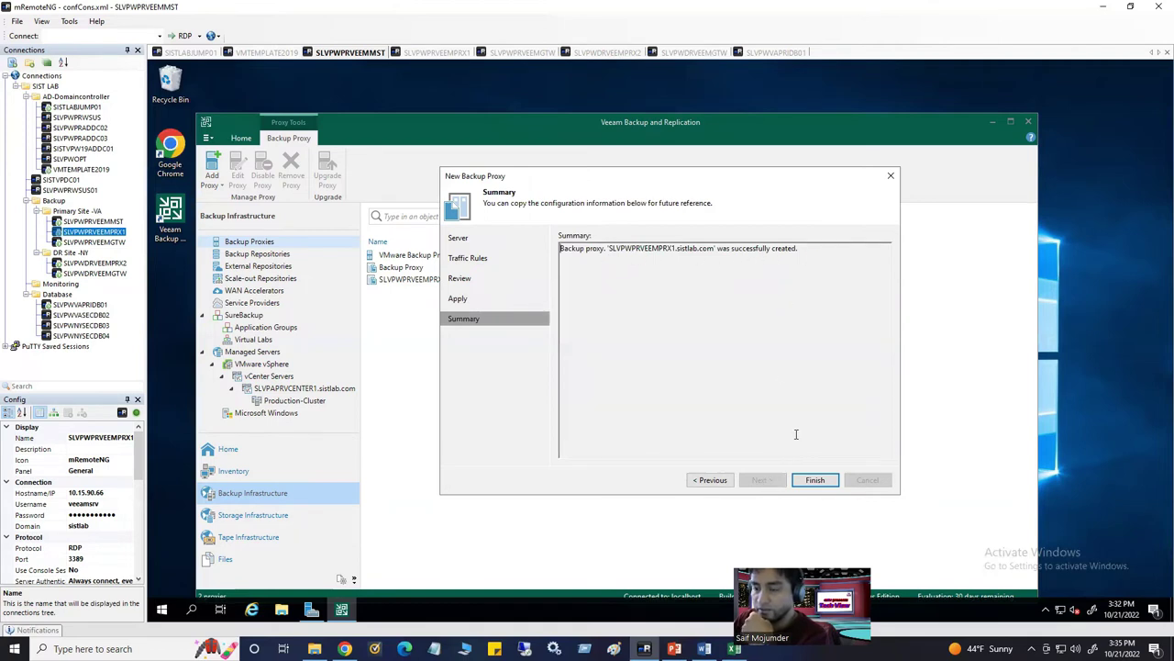
left_click(815, 480)
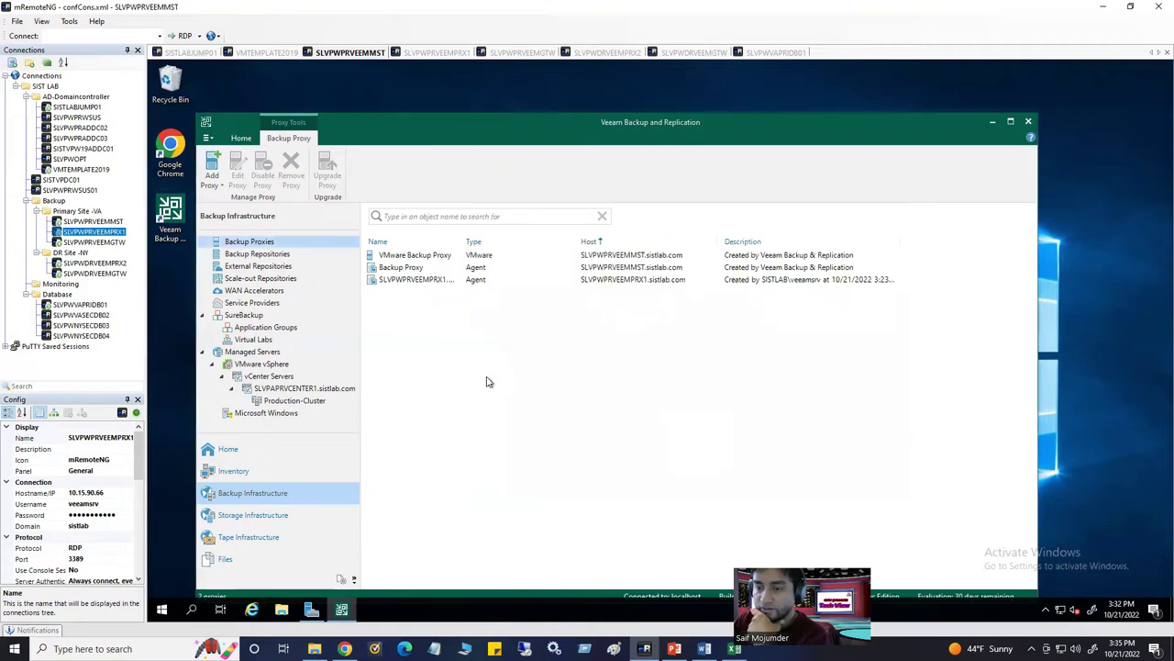
Widen the Name column to show SLVPWPRVEEMPRX1.sistlab.com, then check managed servers and repositories
left_click_drag(469, 241, 531, 242)
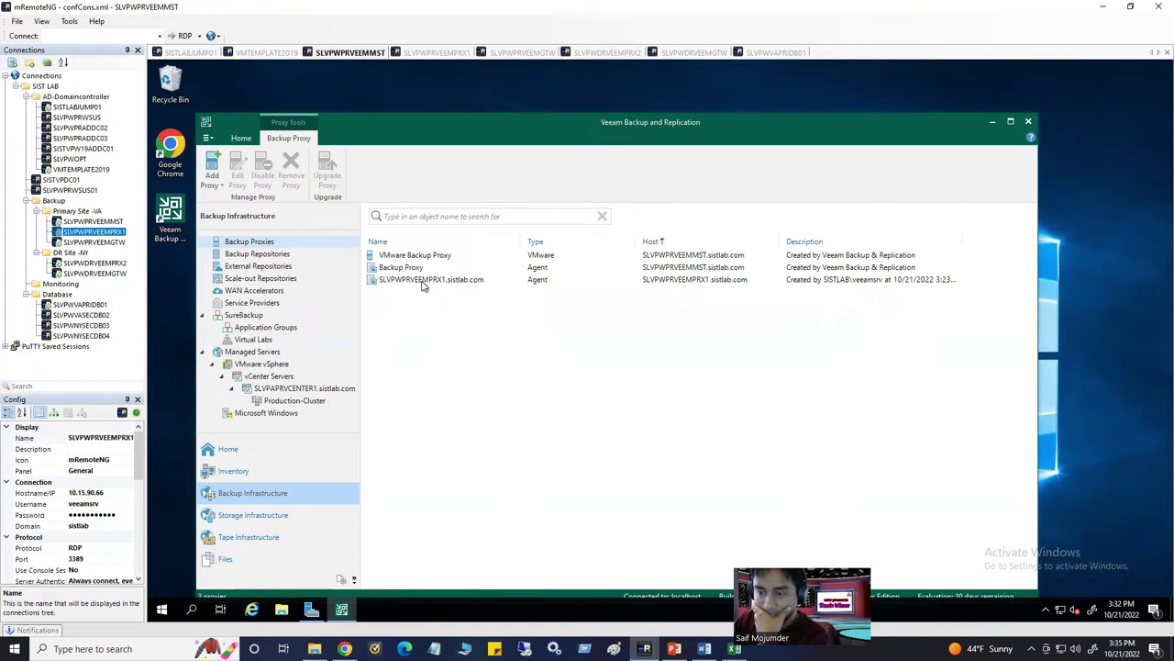
left_click(423, 283)
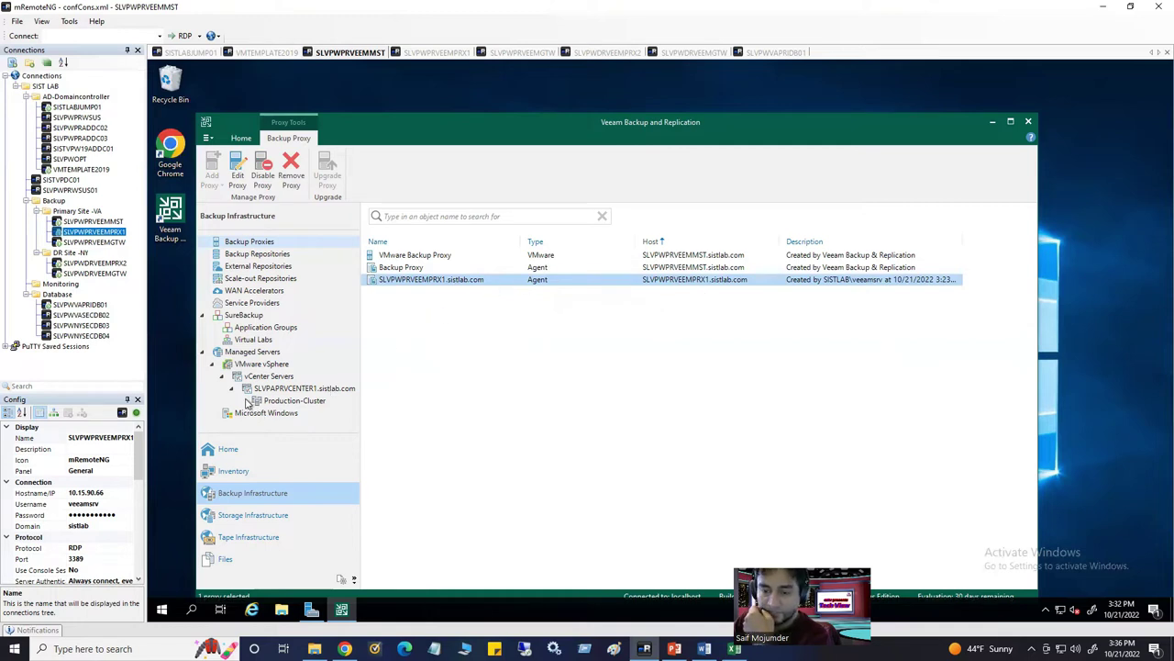
left_click(240, 354)
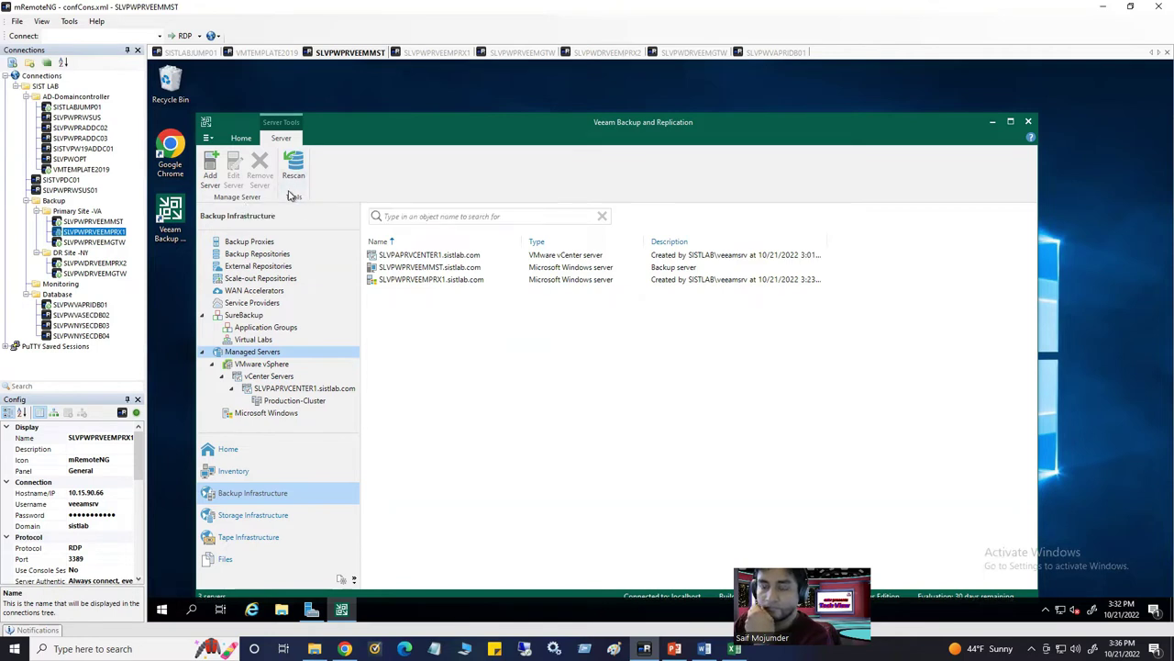
left_click(256, 244)
left_click(260, 256)
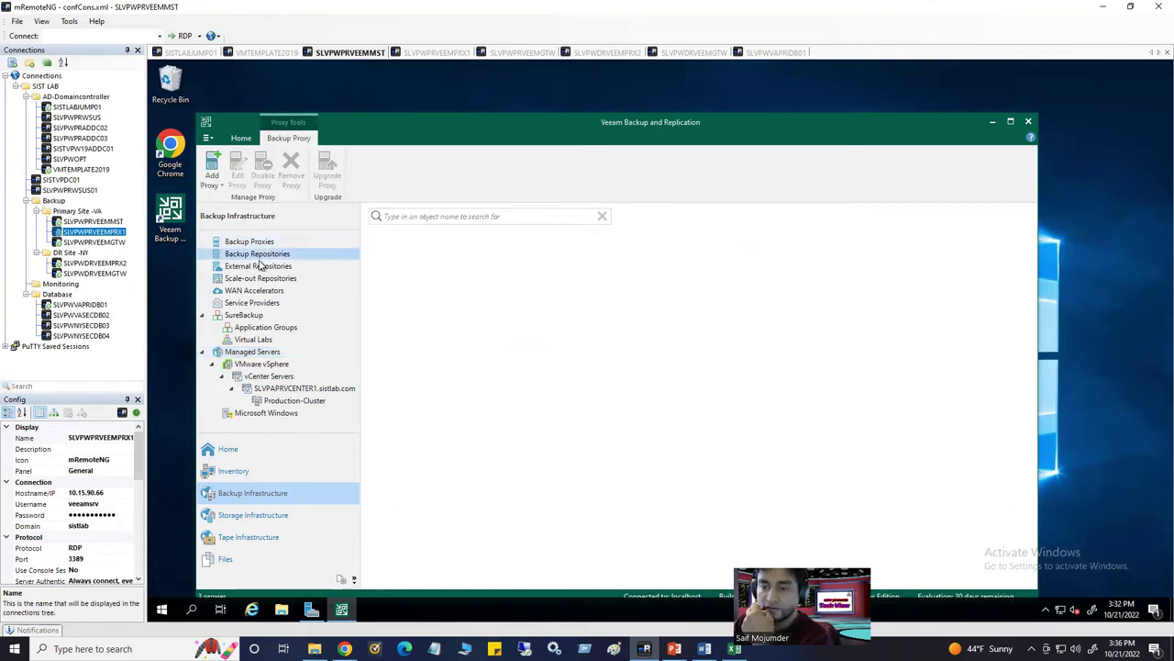
Collapse the vCenter node, inspect the Default Backup Repository, and reselect the listed proxies
left_click(229, 471)
left_click(234, 494)
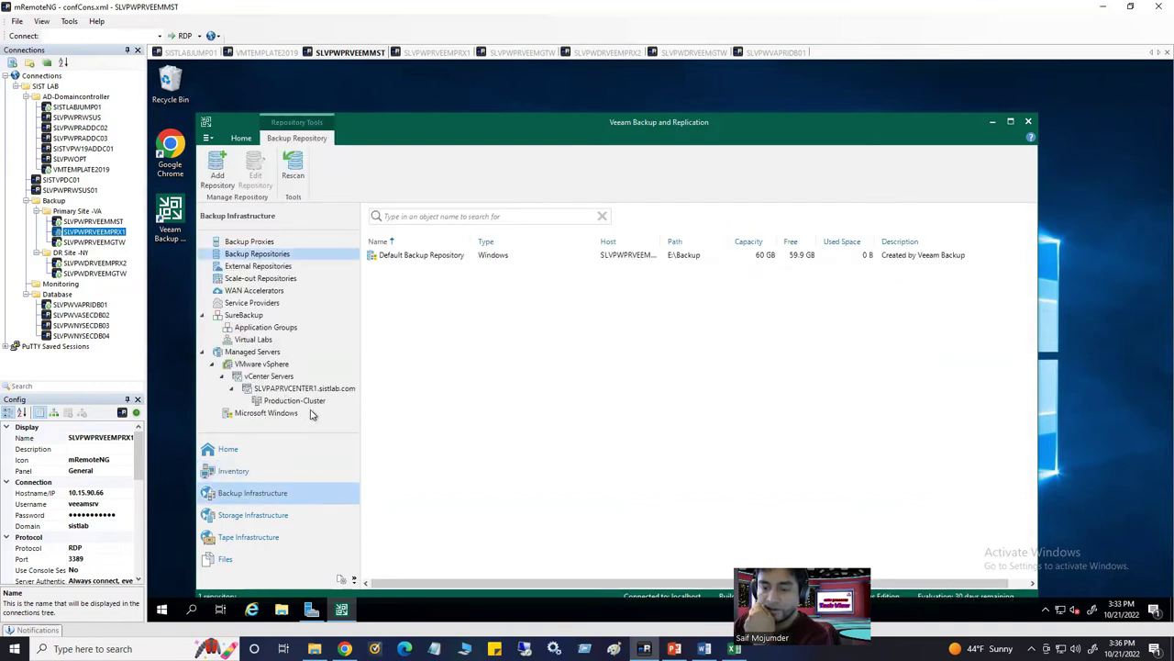
left_click(233, 389)
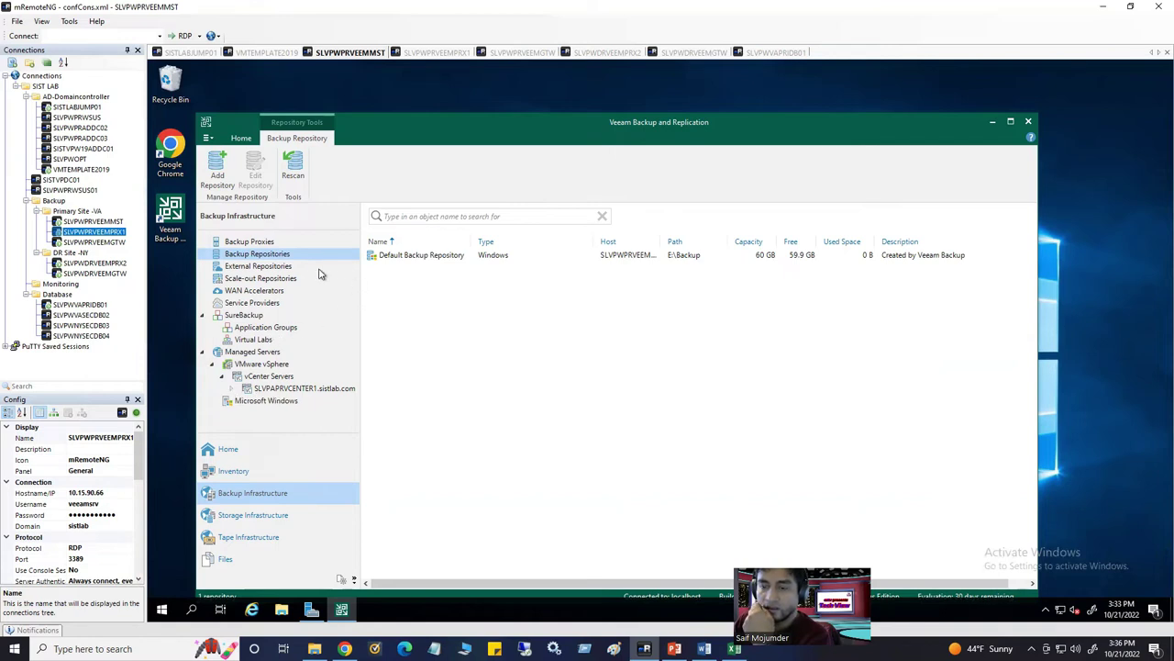
left_click(418, 262)
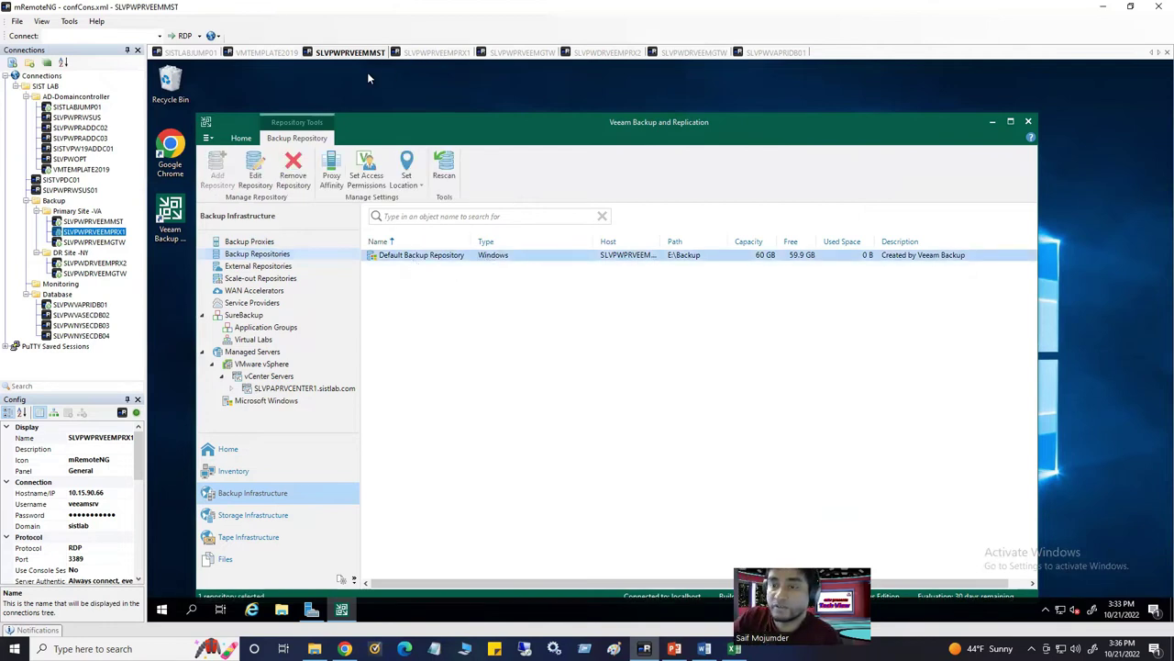
left_click(268, 243)
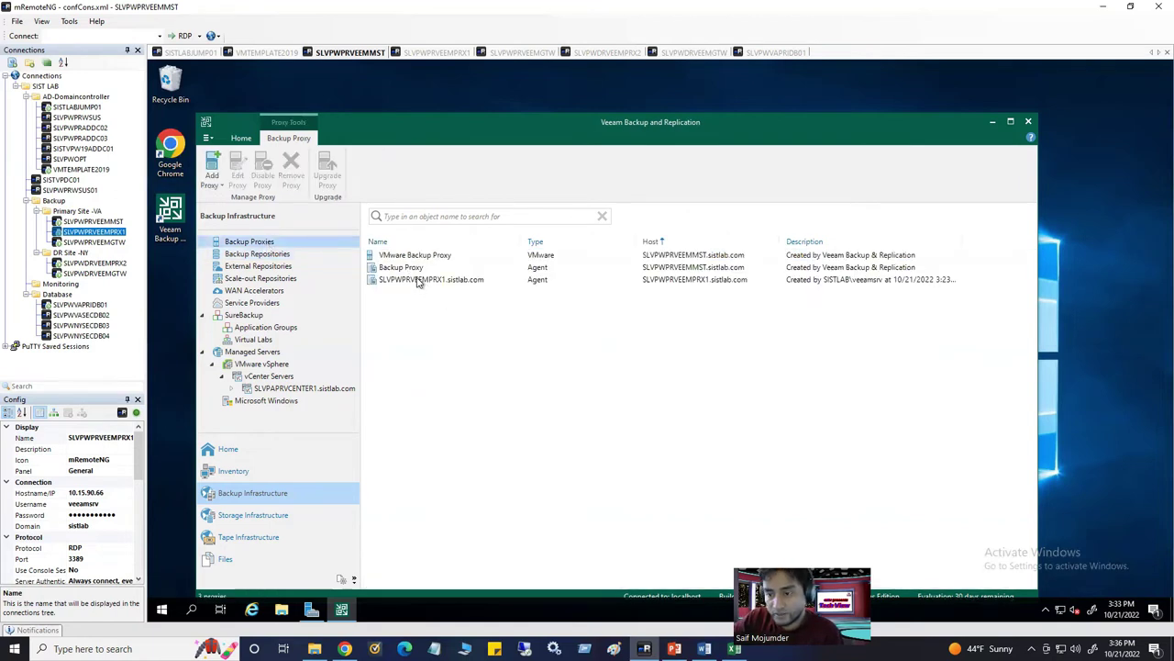
left_click(418, 279)
left_click(413, 268)
left_click(421, 281)
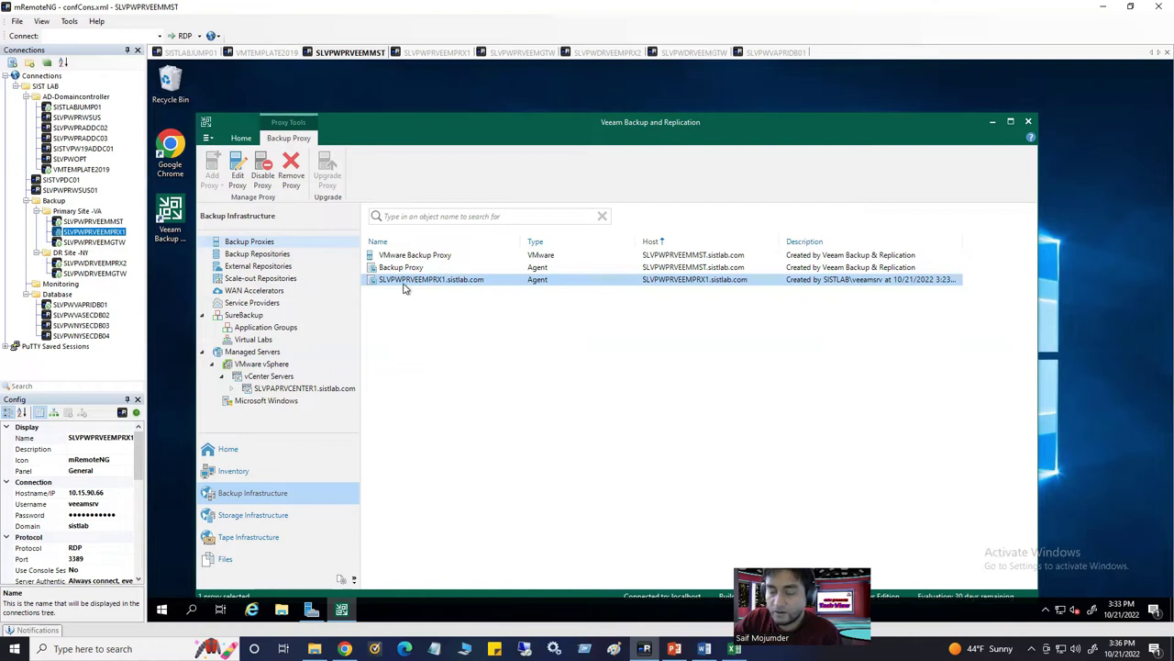
Review the proxy types that can be added and the three proxies now listed
left_click(269, 242)
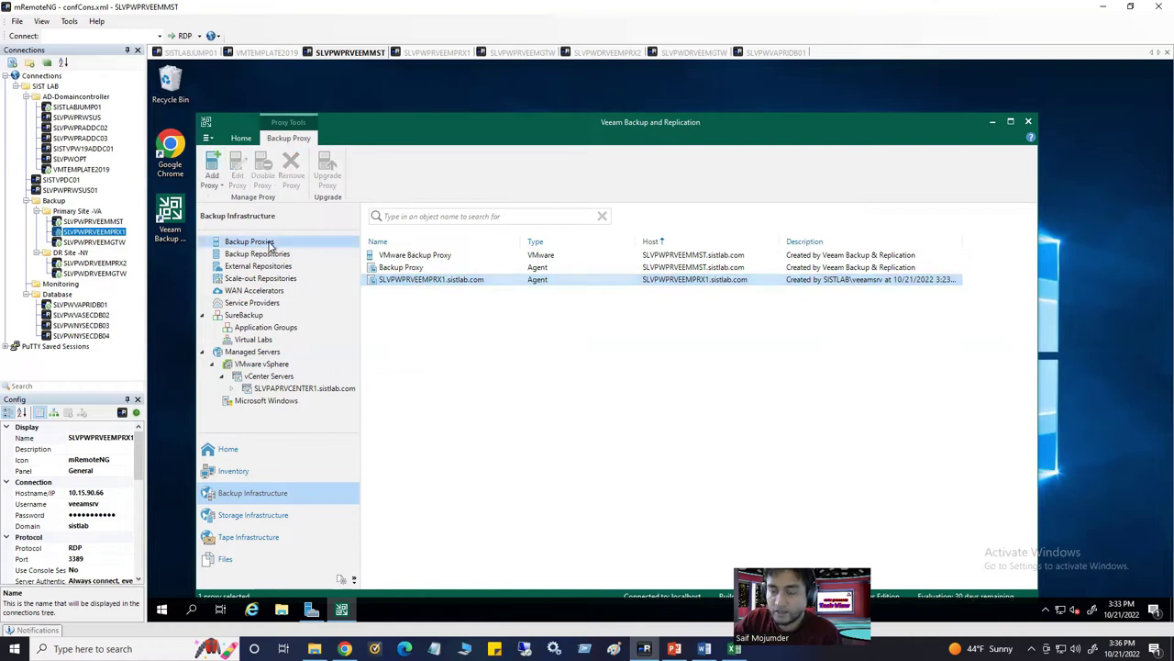
left_click(212, 174)
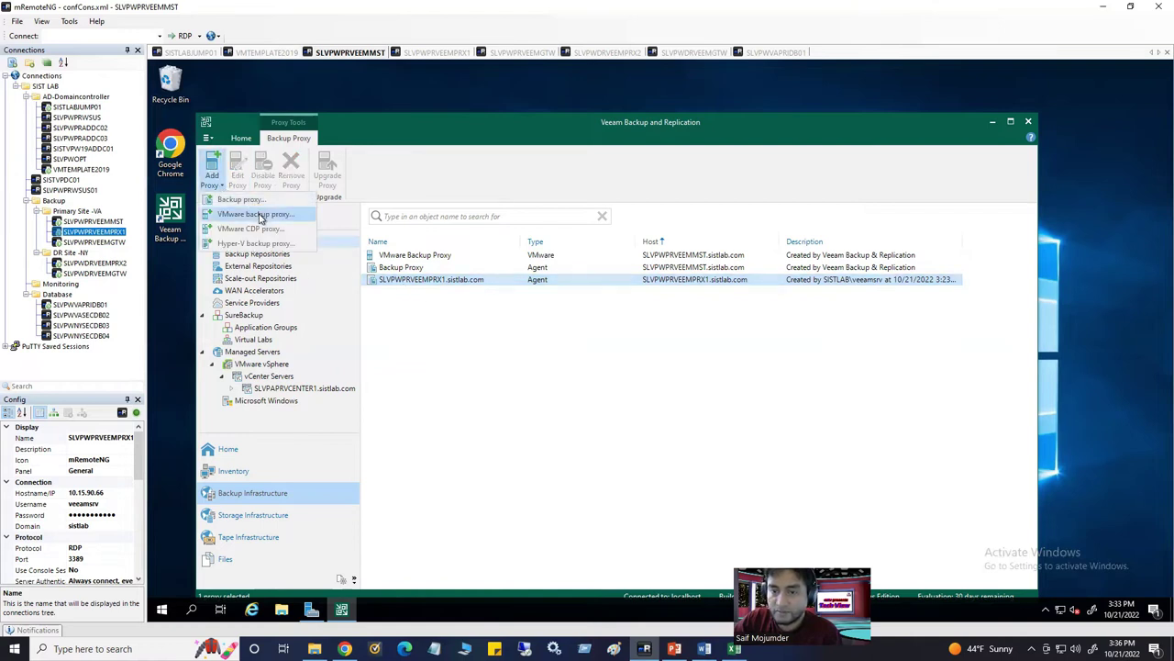
left_click(568, 286)
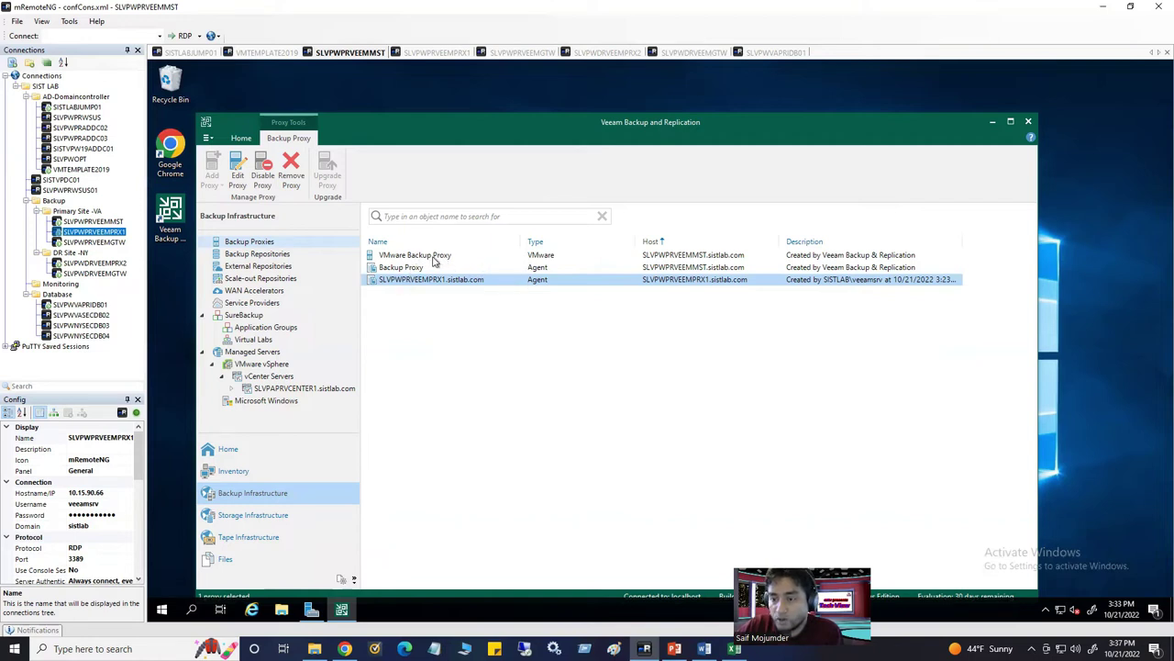
left_click(435, 257)
left_click(527, 268)
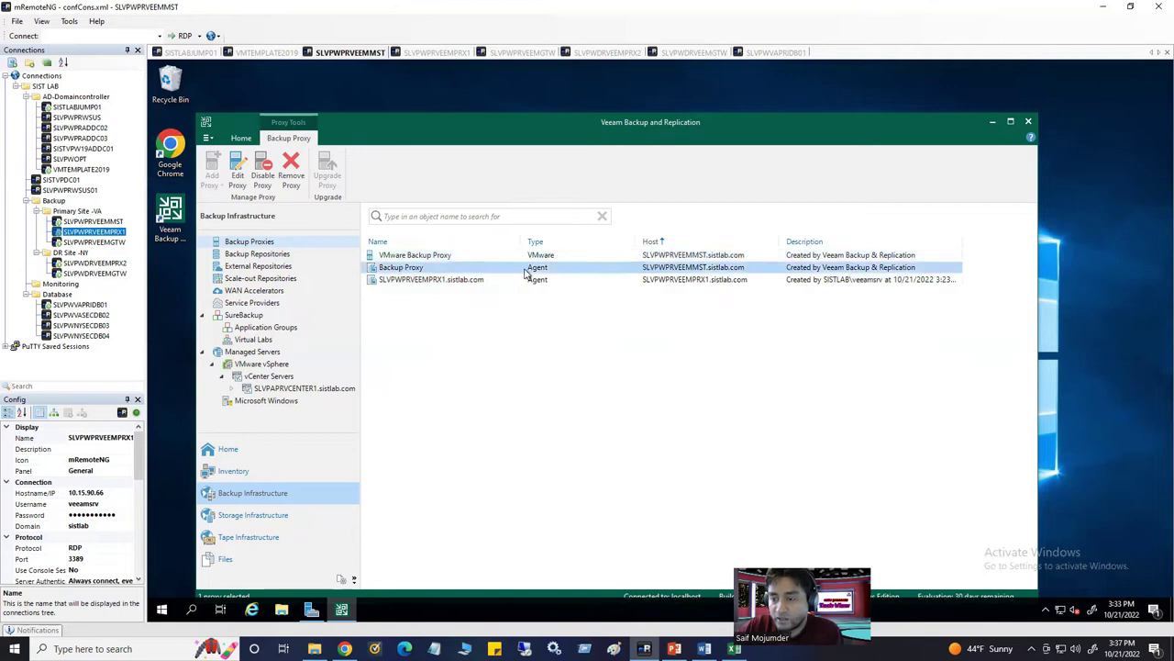
left_click(489, 325)
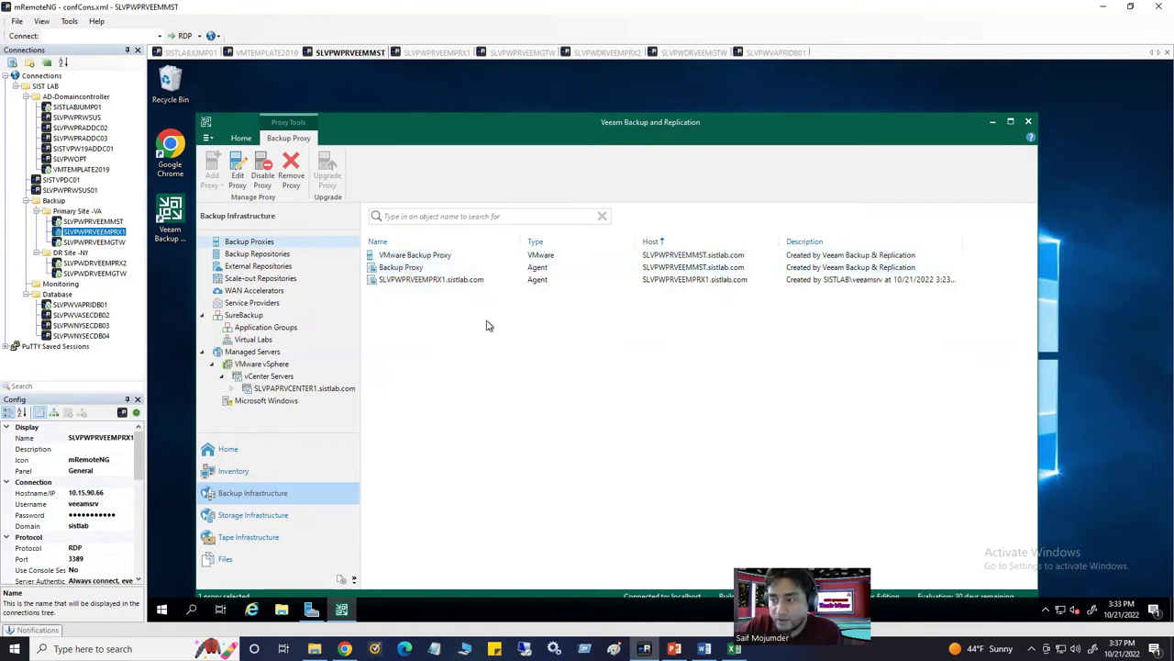
left_click(443, 283)
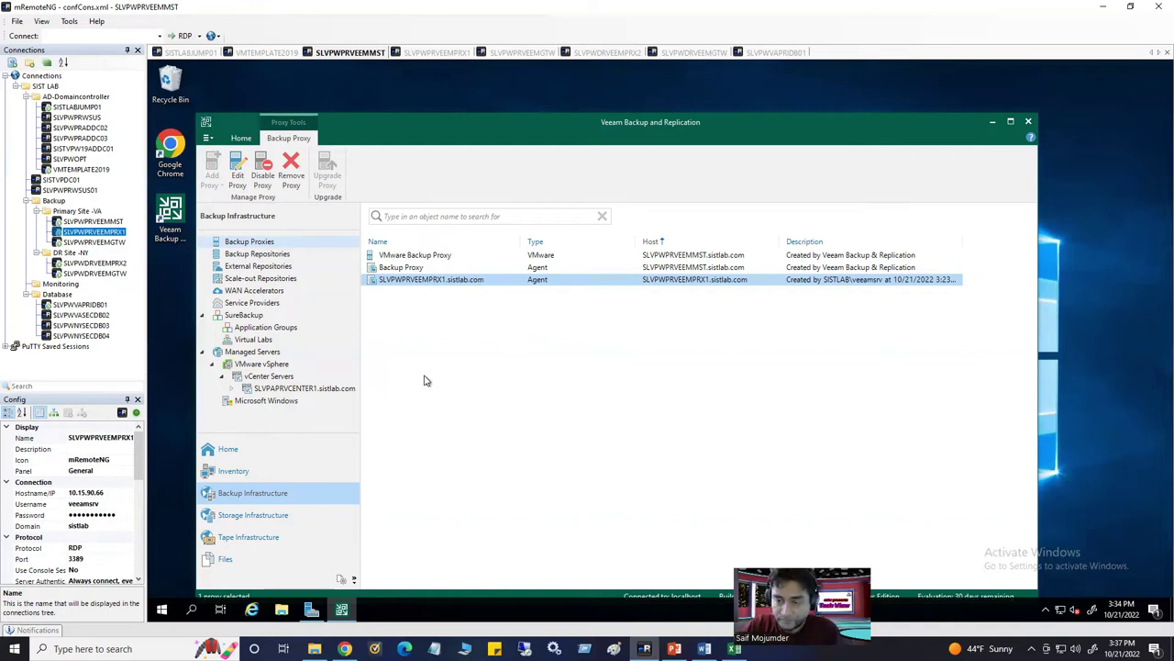
left_click(265, 242)
Start a new VMware backup proxy on server SLVPWPRVEEMPRX1
right_click(265, 241)
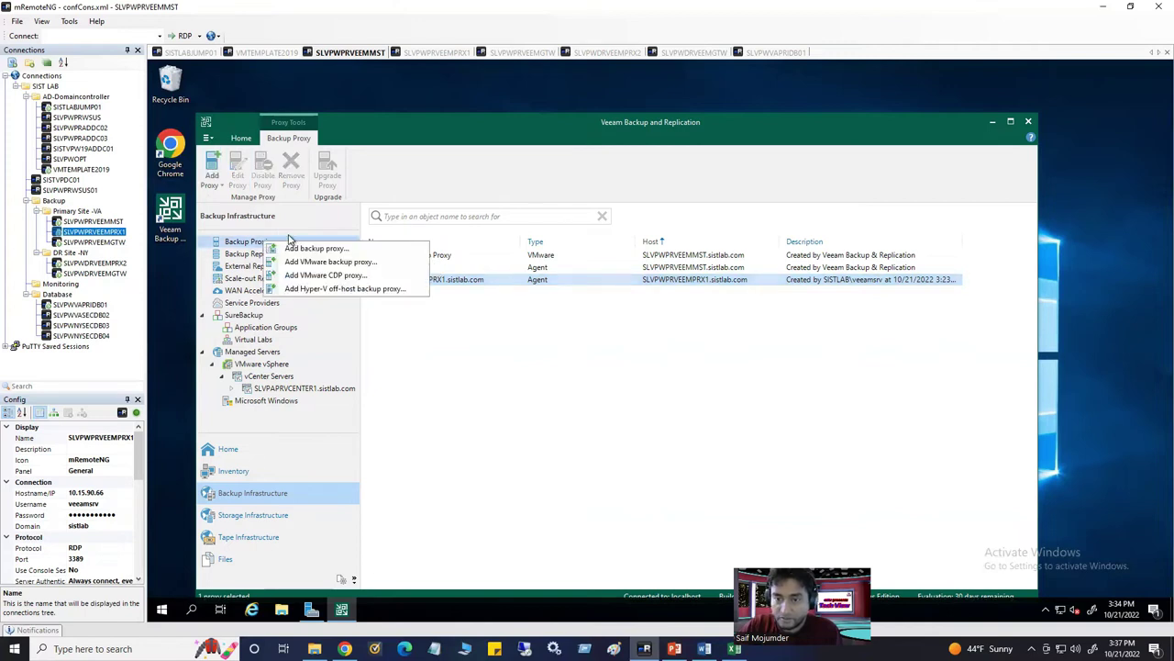
left_click(350, 263)
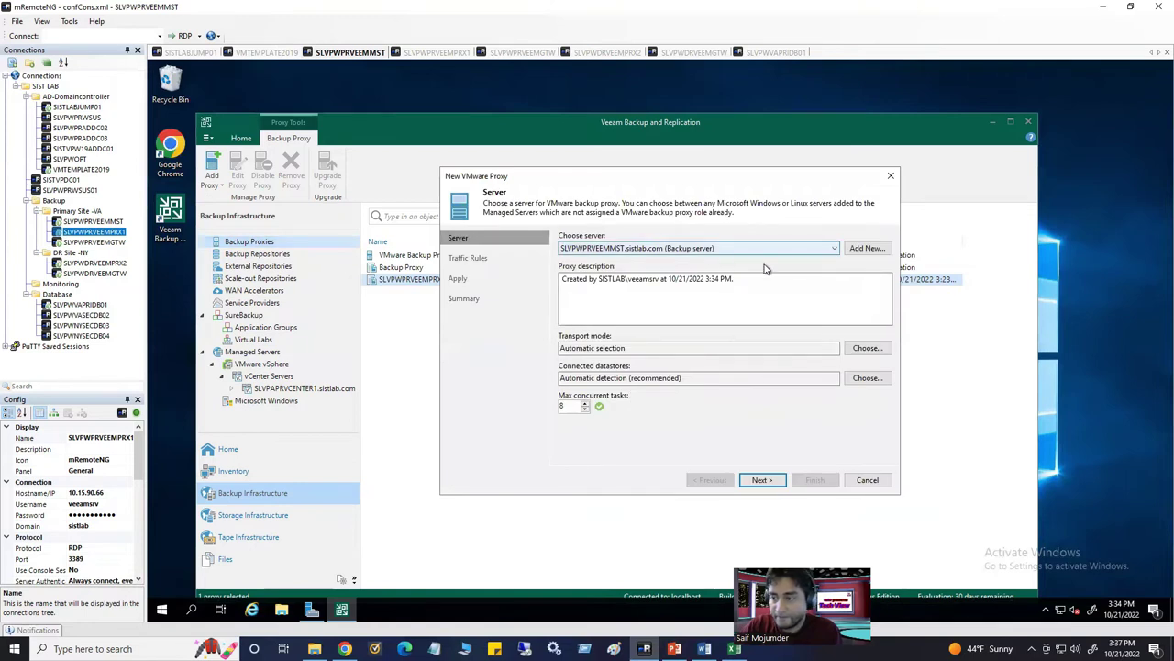
left_click(642, 249)
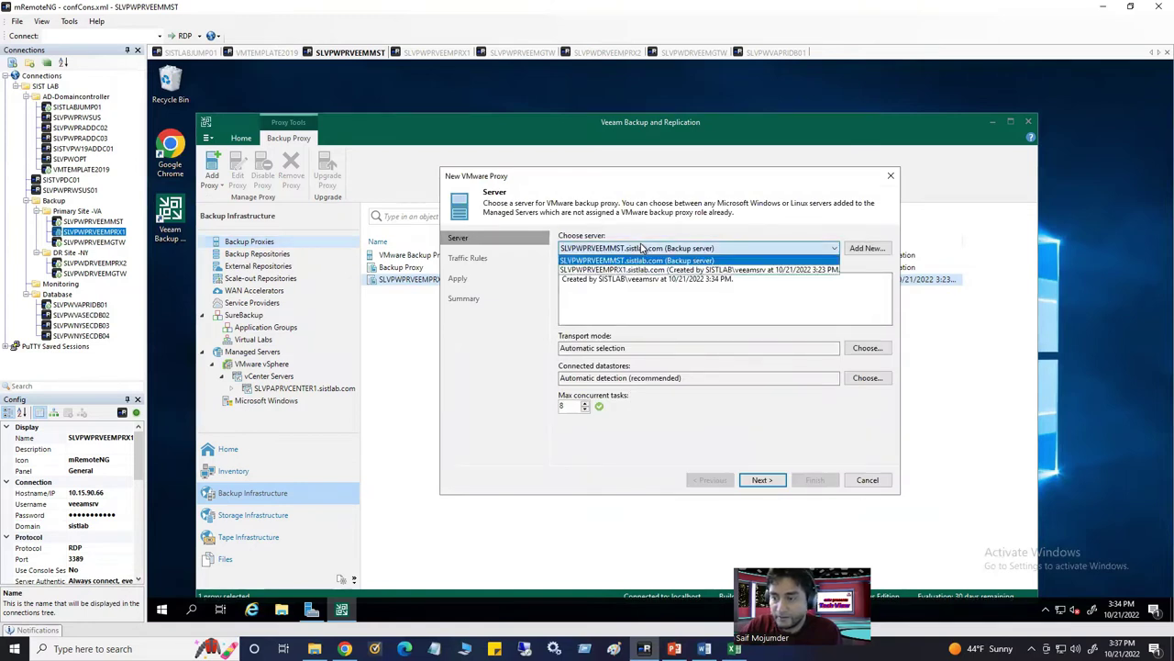
left_click(641, 270)
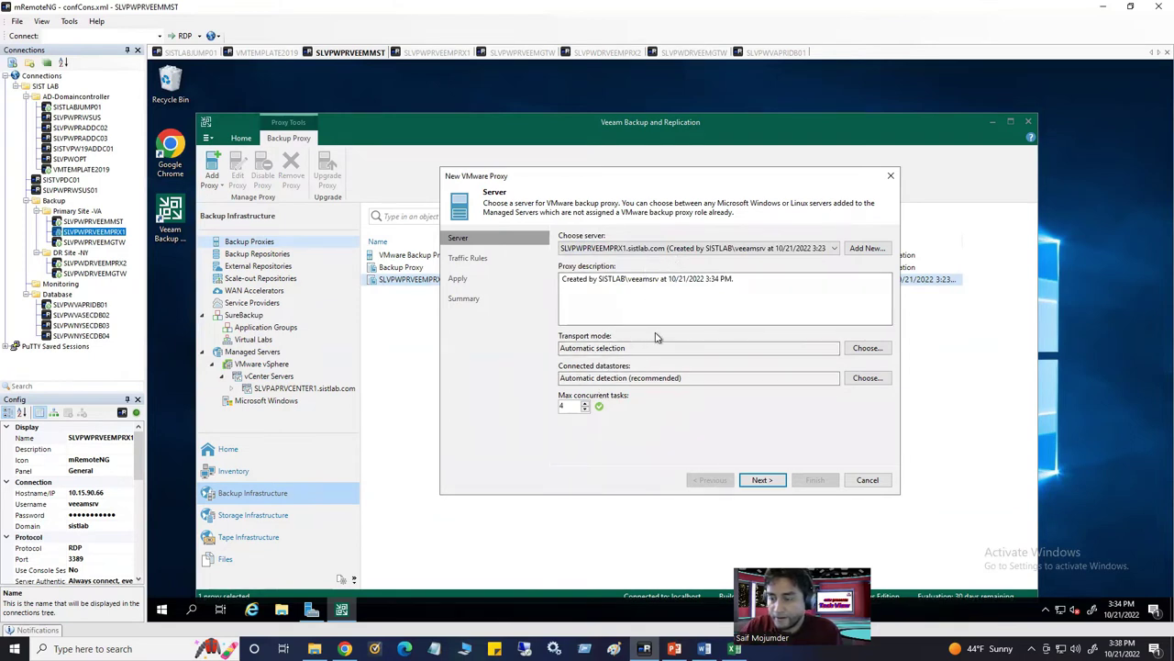
Leave the proxy transport mode at Automatic selection after trying Network
left_click(867, 348)
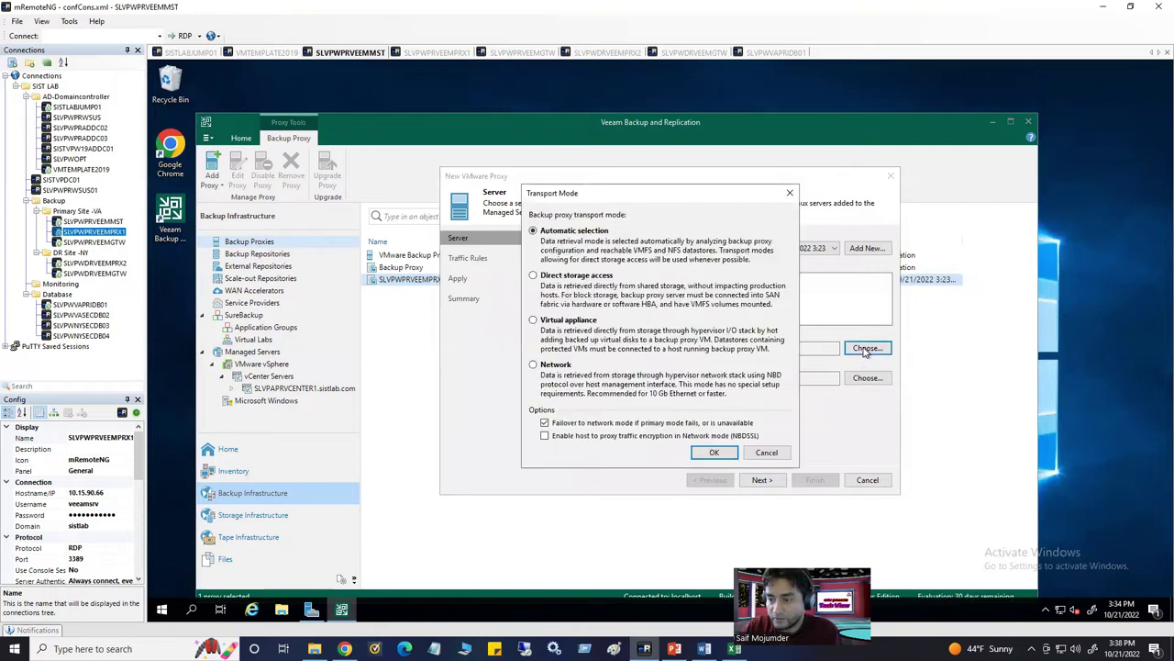
left_click(533, 365)
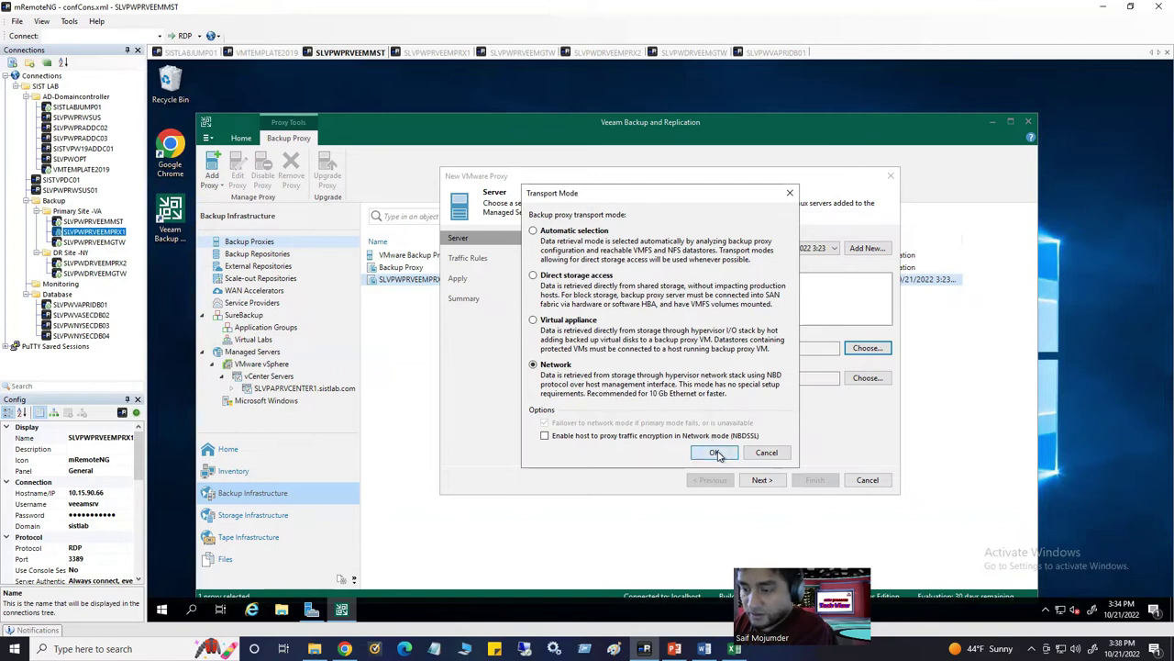
left_click(571, 232)
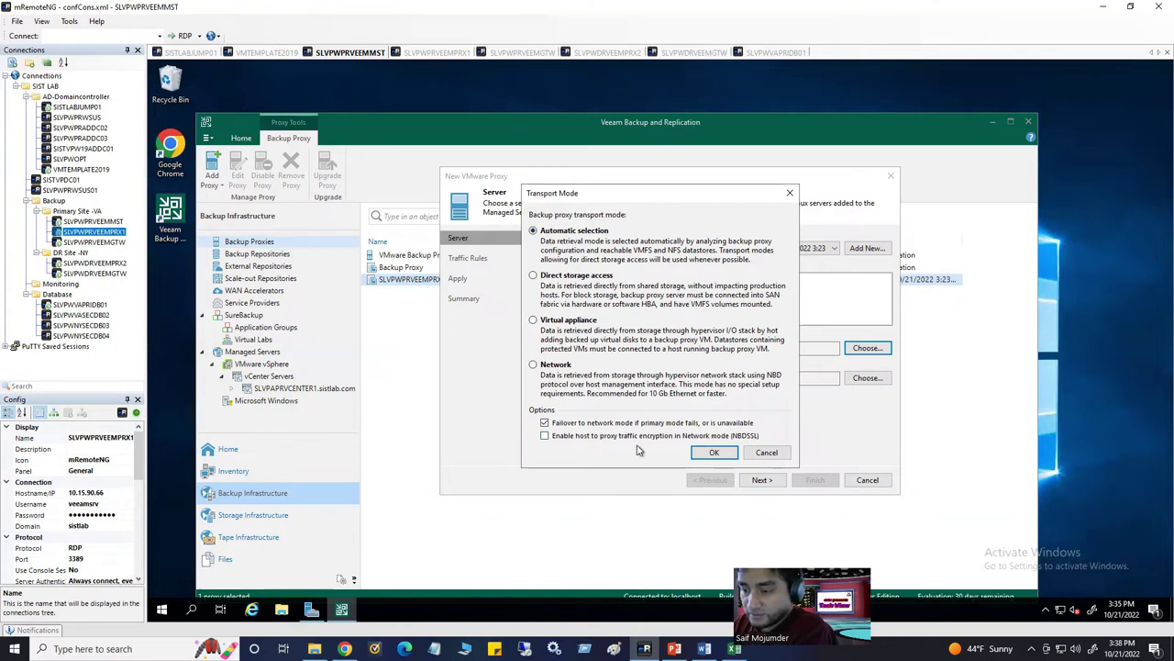
left_click(762, 454)
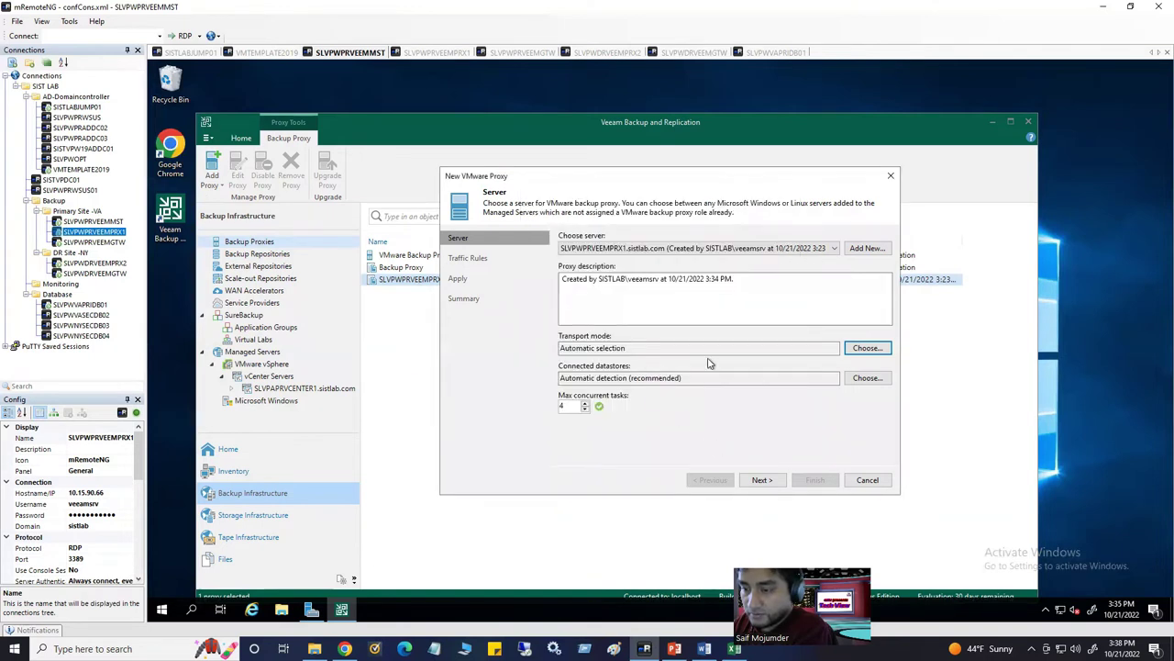
left_click(870, 350)
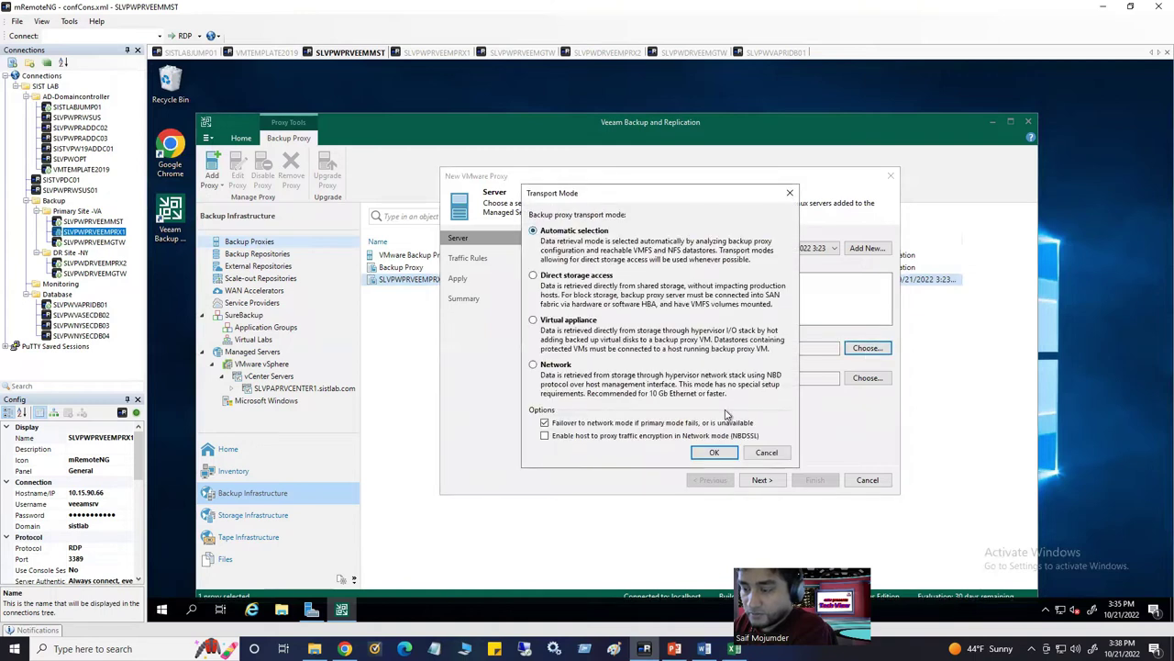
left_click(766, 453)
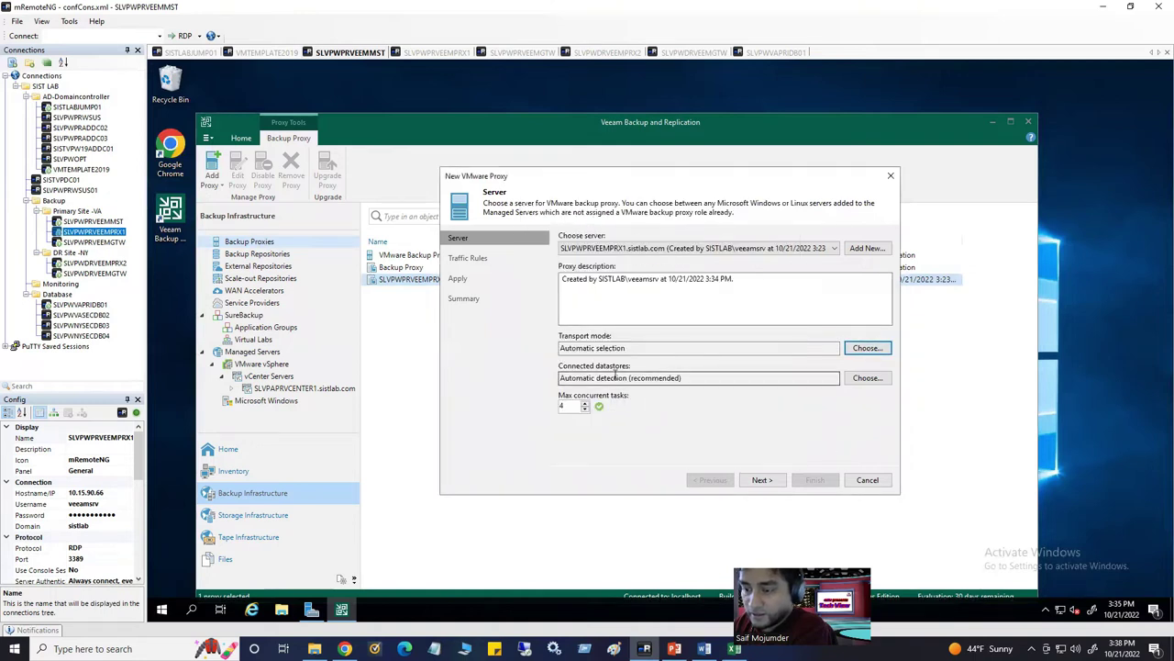
Keep connected datastores on Automatic detection and continue to traffic rules
left_click(867, 379)
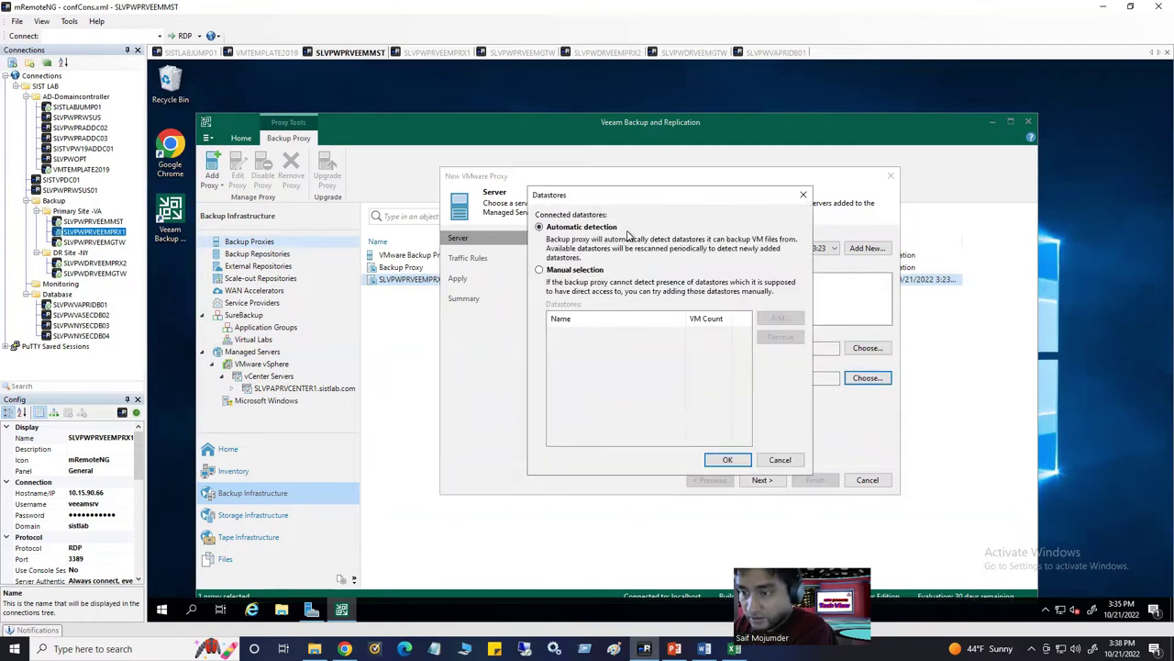
left_click(594, 272)
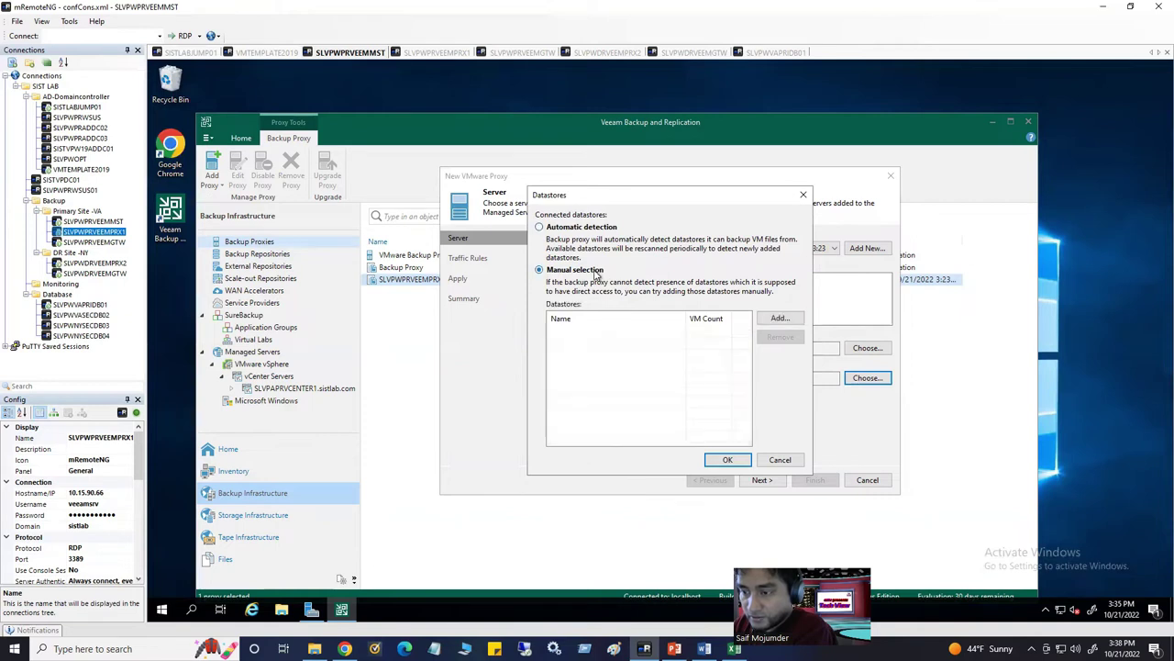
left_click(561, 227)
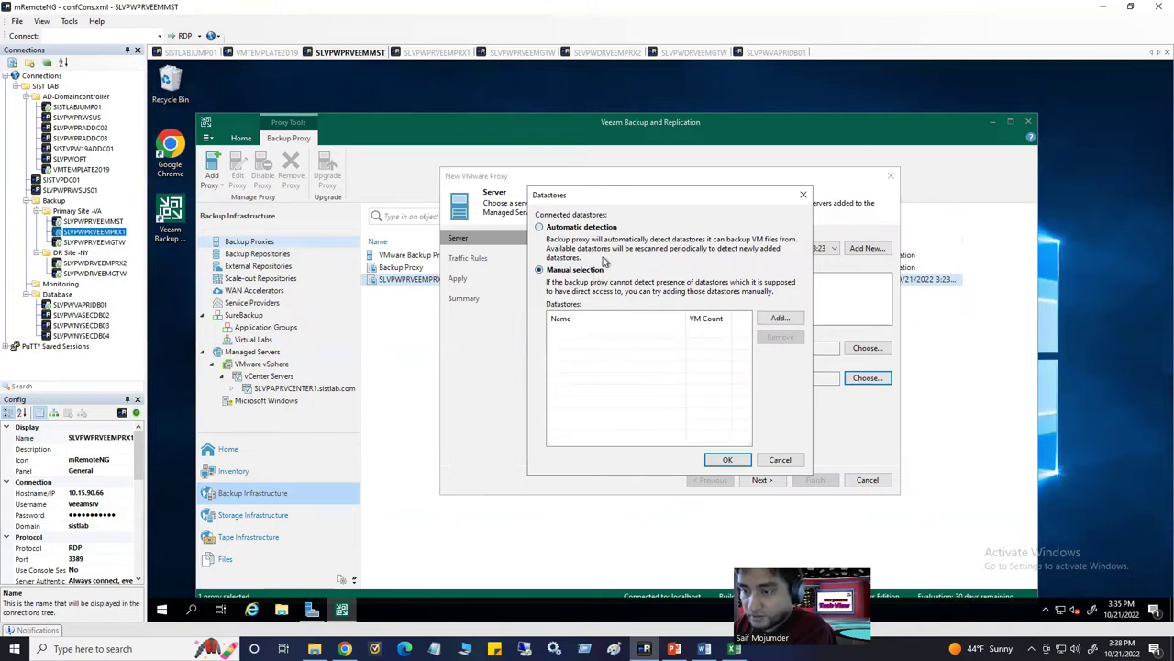
left_click(727, 460)
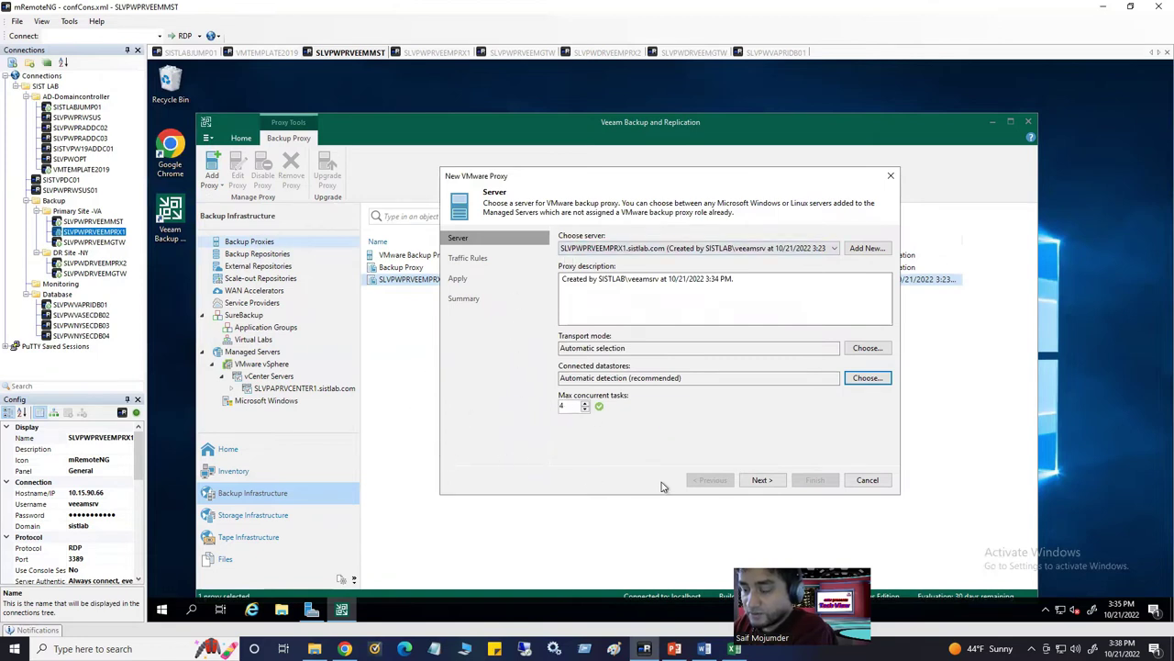
left_click(762, 480)
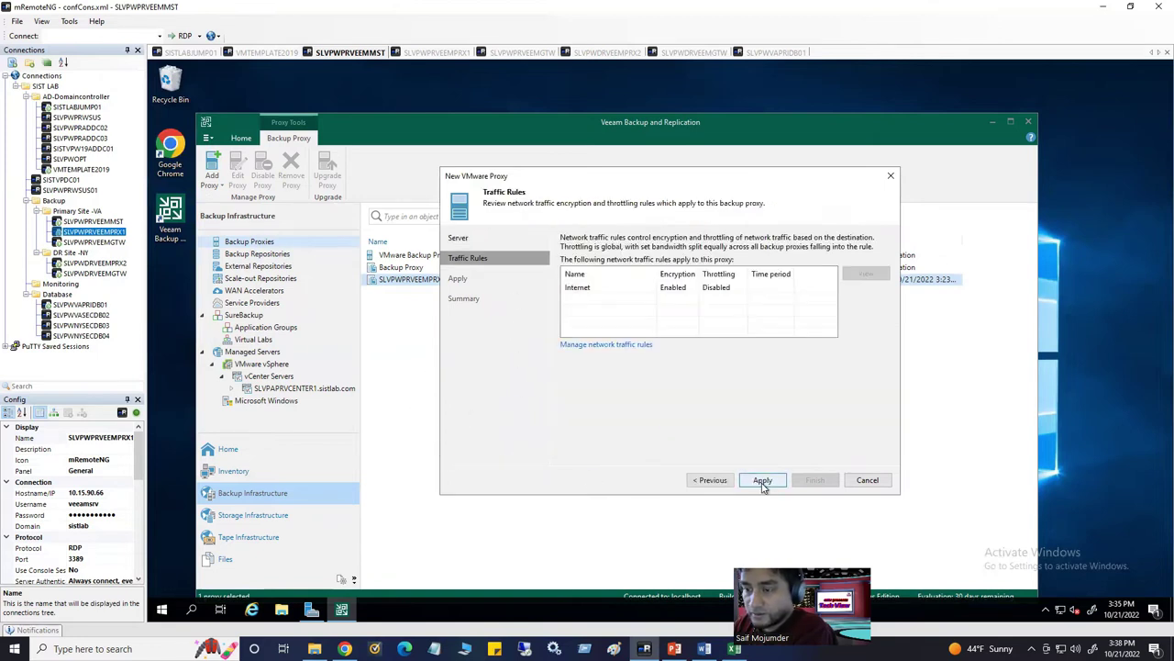
Apply and finish the VMware proxy wizard, then select the new SLVPWPRVEEMPRX1 VMware proxy
left_click(763, 481)
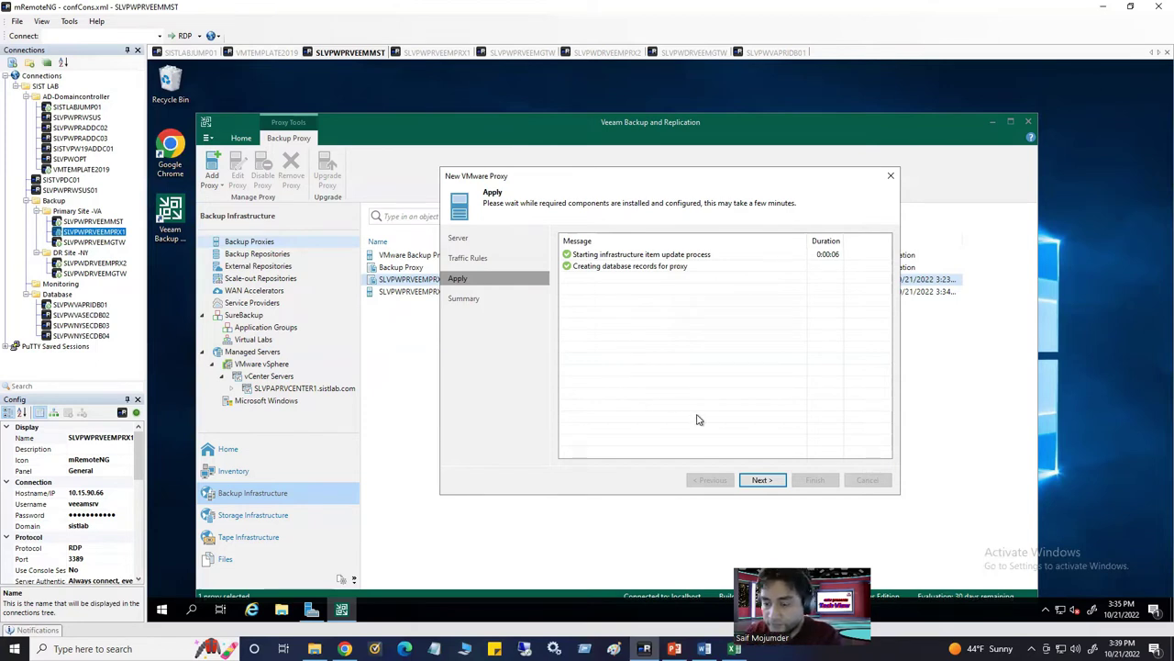
left_click(759, 481)
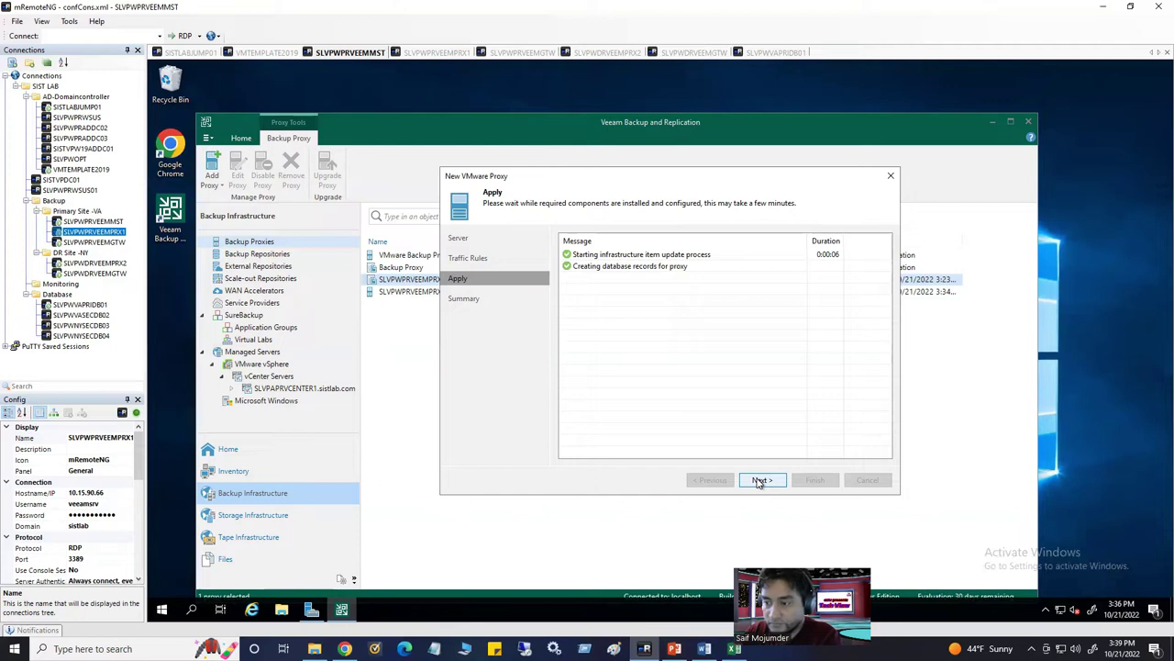
left_click(760, 481)
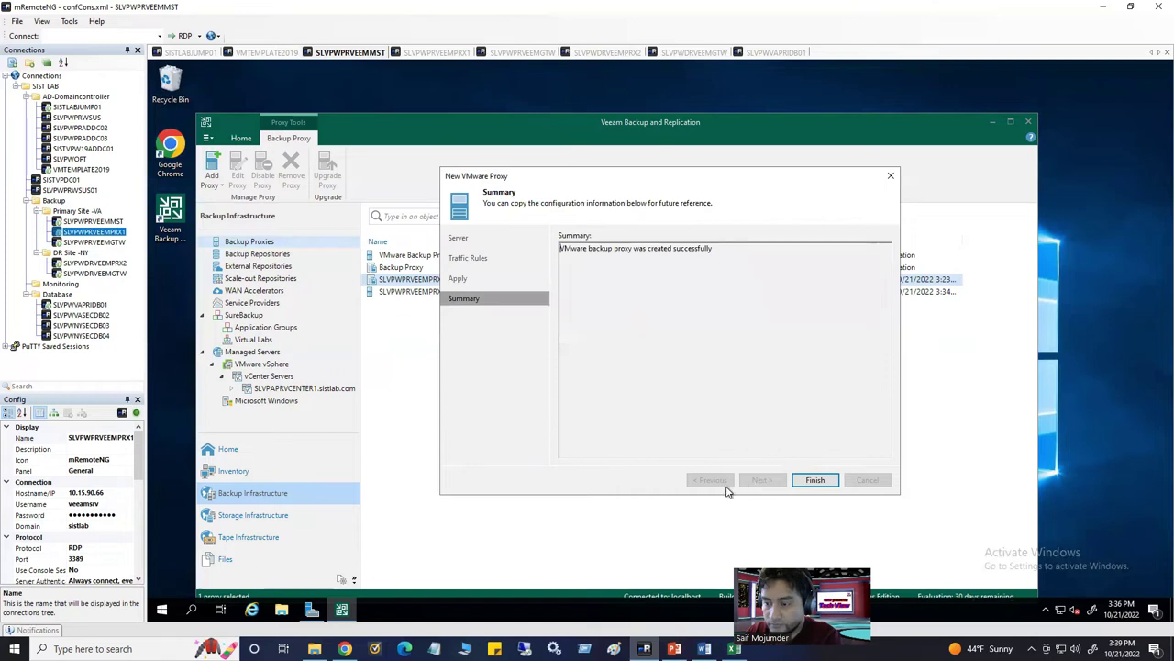
left_click(813, 481)
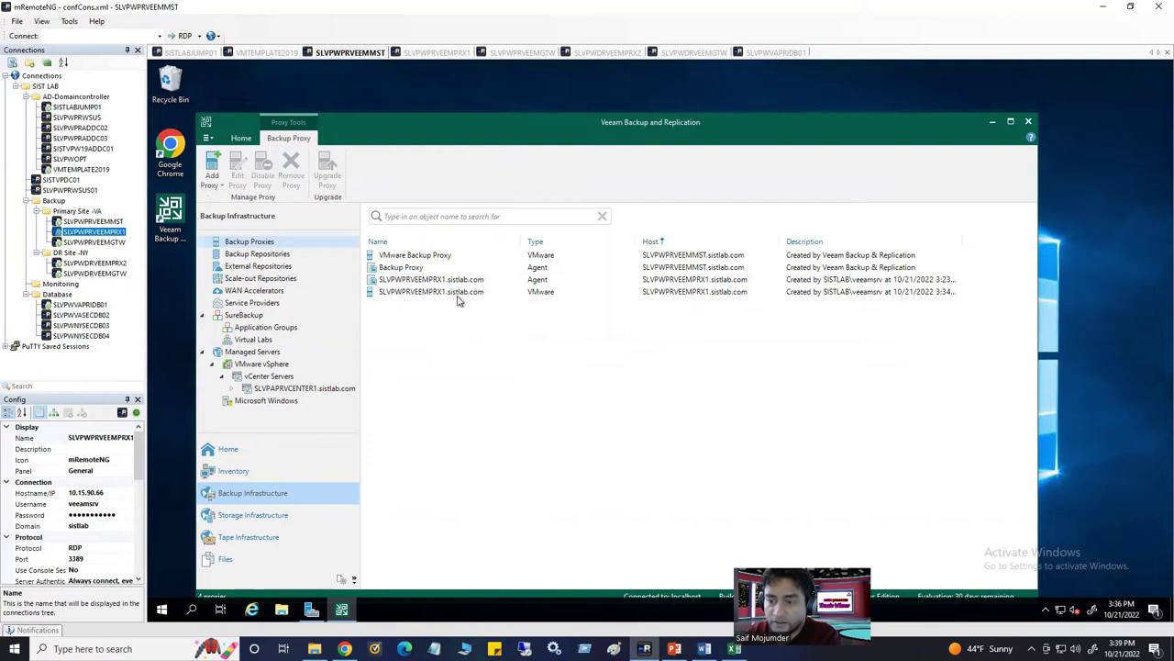
left_click(456, 291)
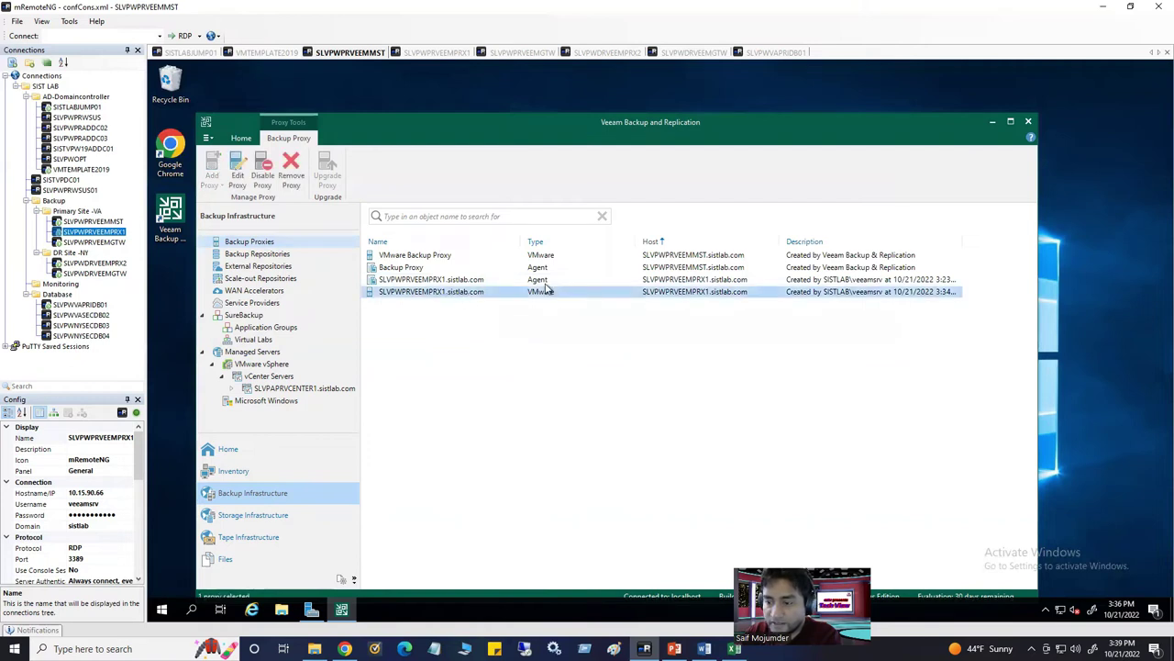
Launch Add backup proxy from Backup Proxies, then switch to the SLVPWDRVEEMPRX2 session
left_click(415, 325)
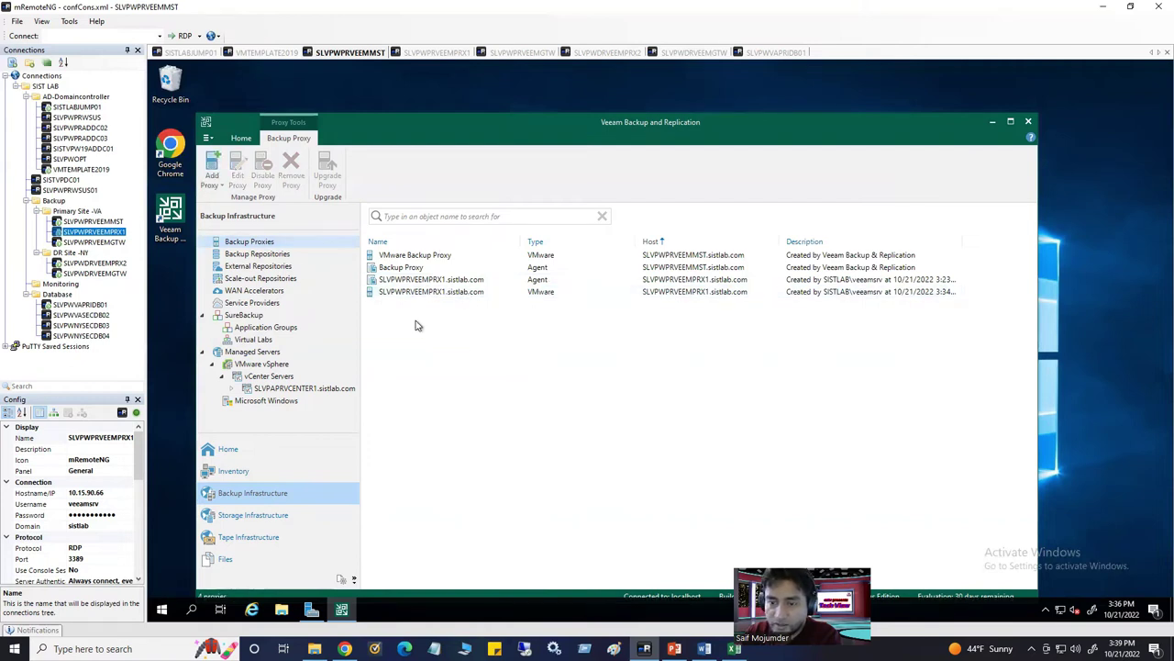
right_click(270, 241)
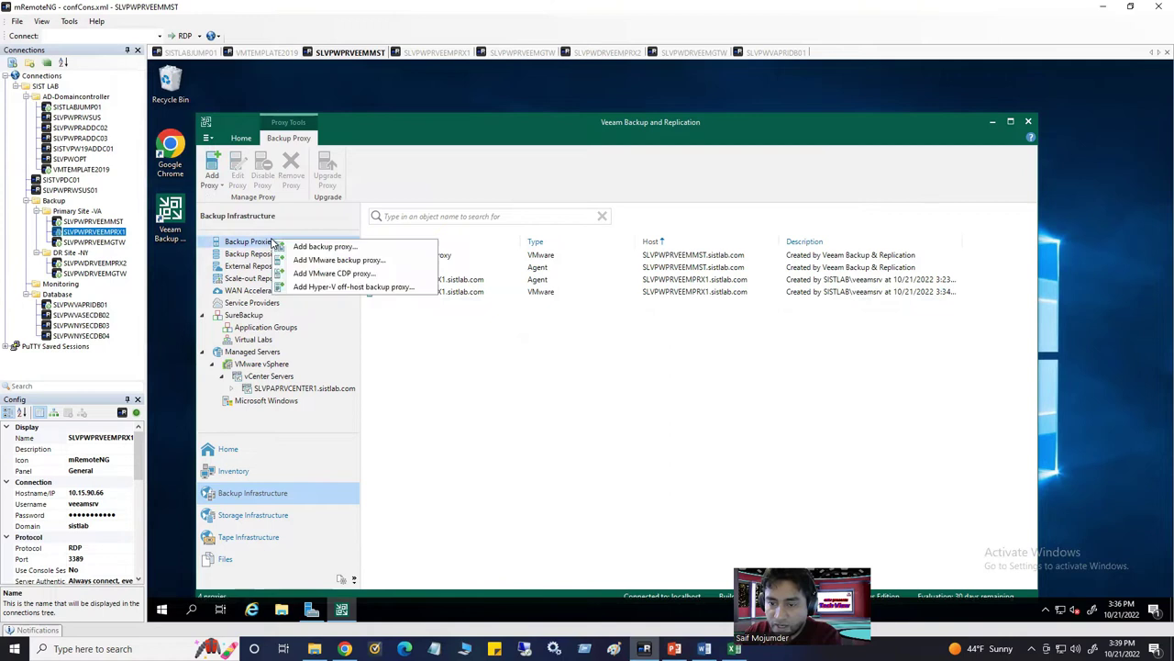
left_click(325, 247)
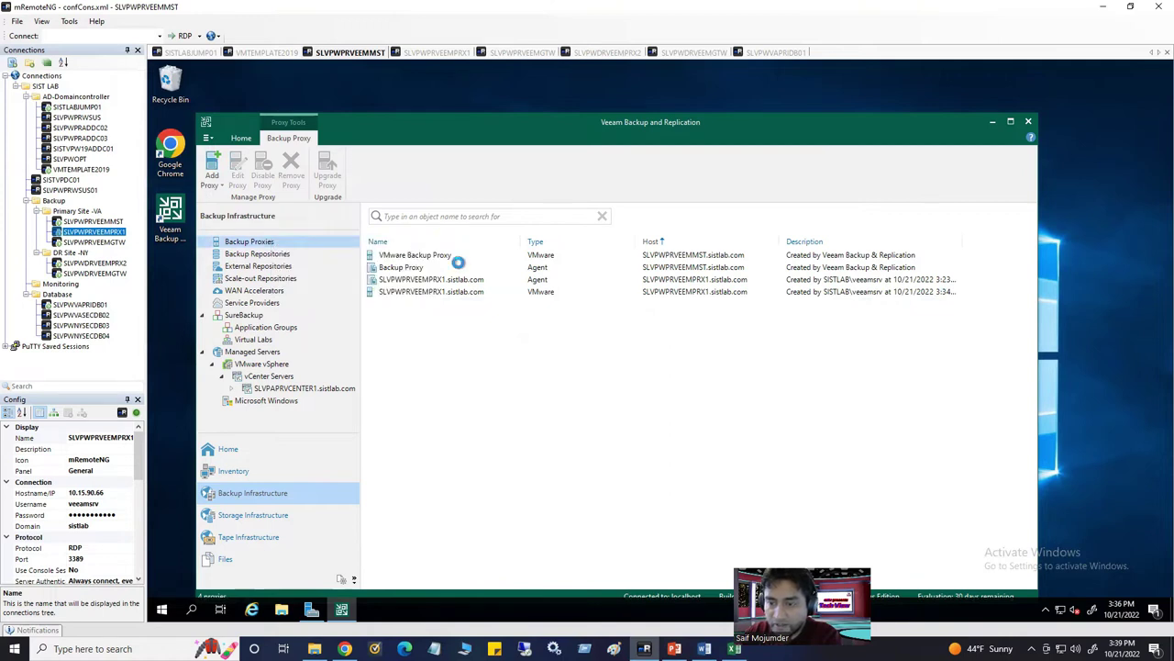
left_click(627, 55)
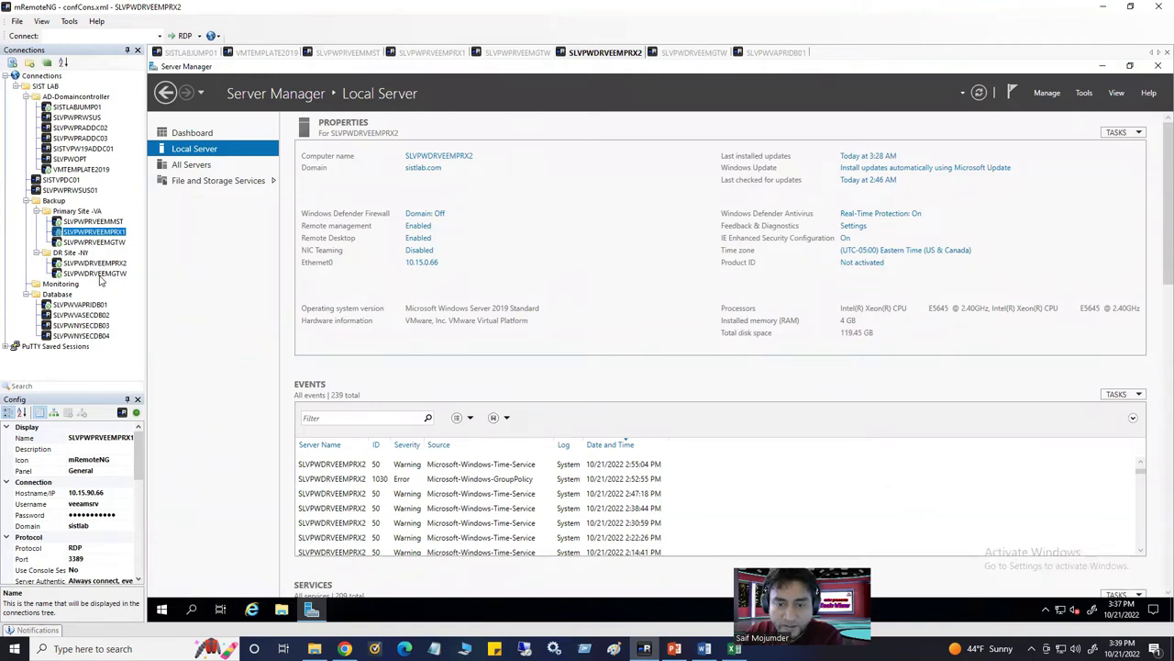
Copy the name SLVPWDRVEEMPRX2 from its mRemoteNG connection and return to the SLVPWPRVEEMMST session
left_click(110, 263)
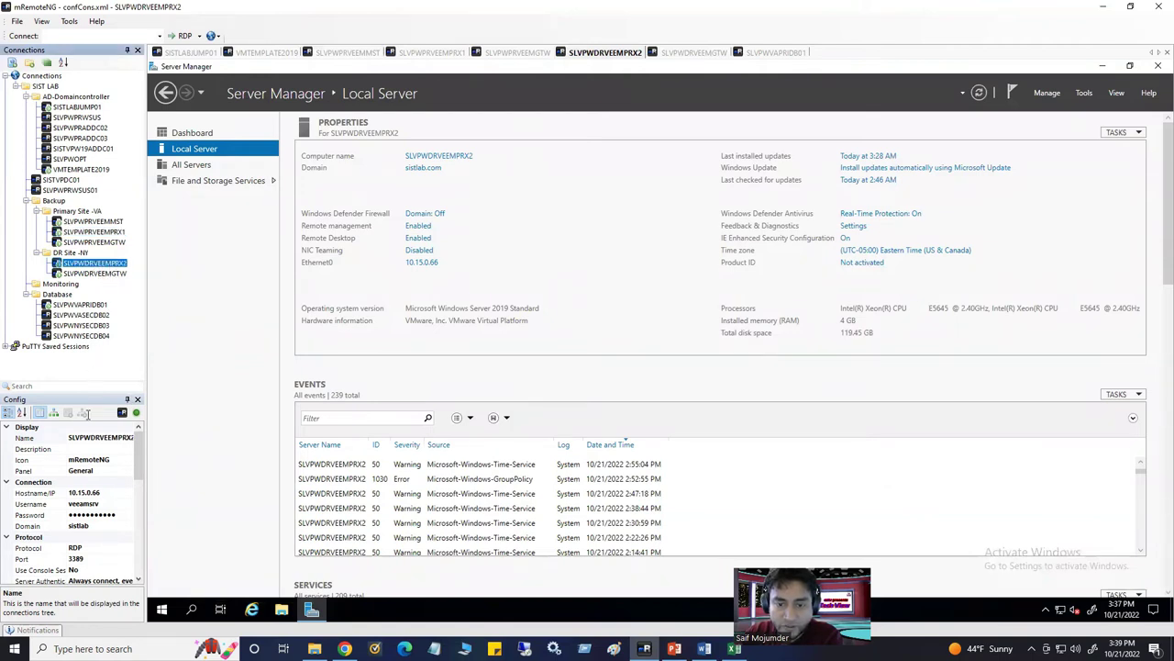
left_click(106, 439)
key("ctrl+c")
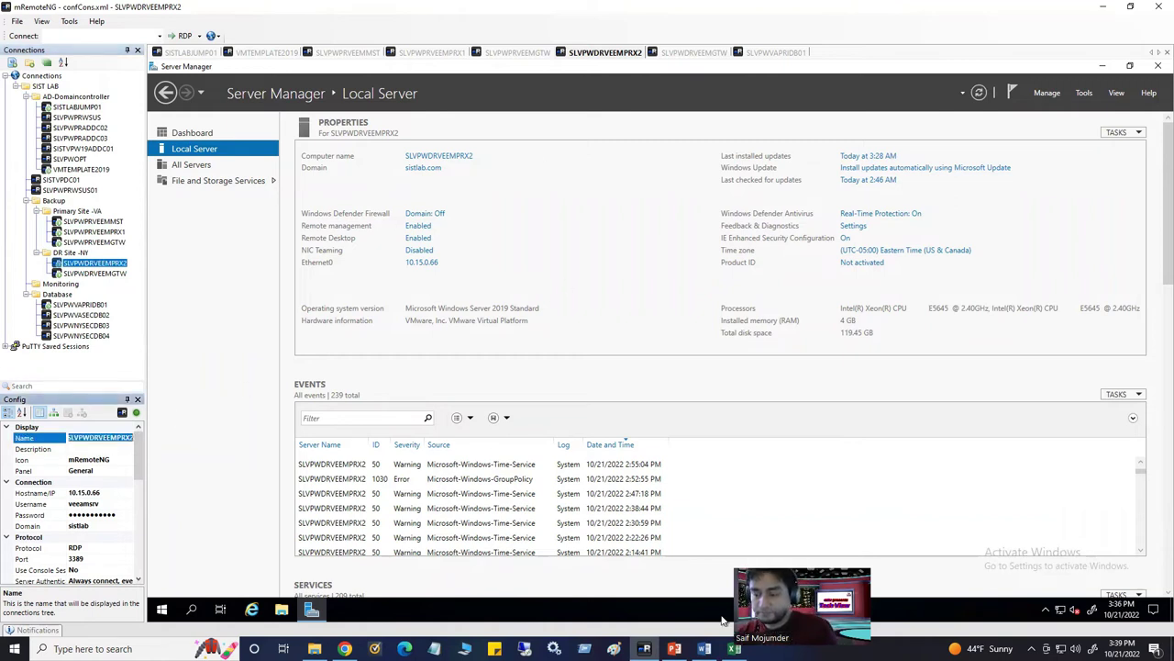
left_click(358, 54)
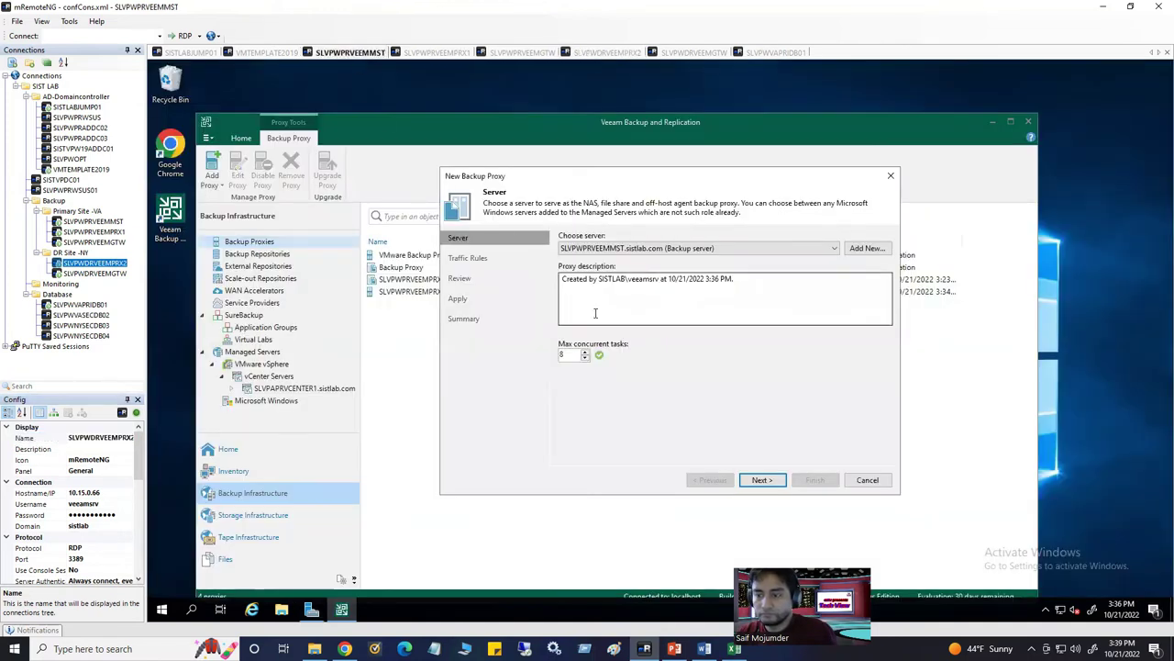
Attempt the default backup server as proxy and dismiss the proxy-already-exists error
left_click(763, 480)
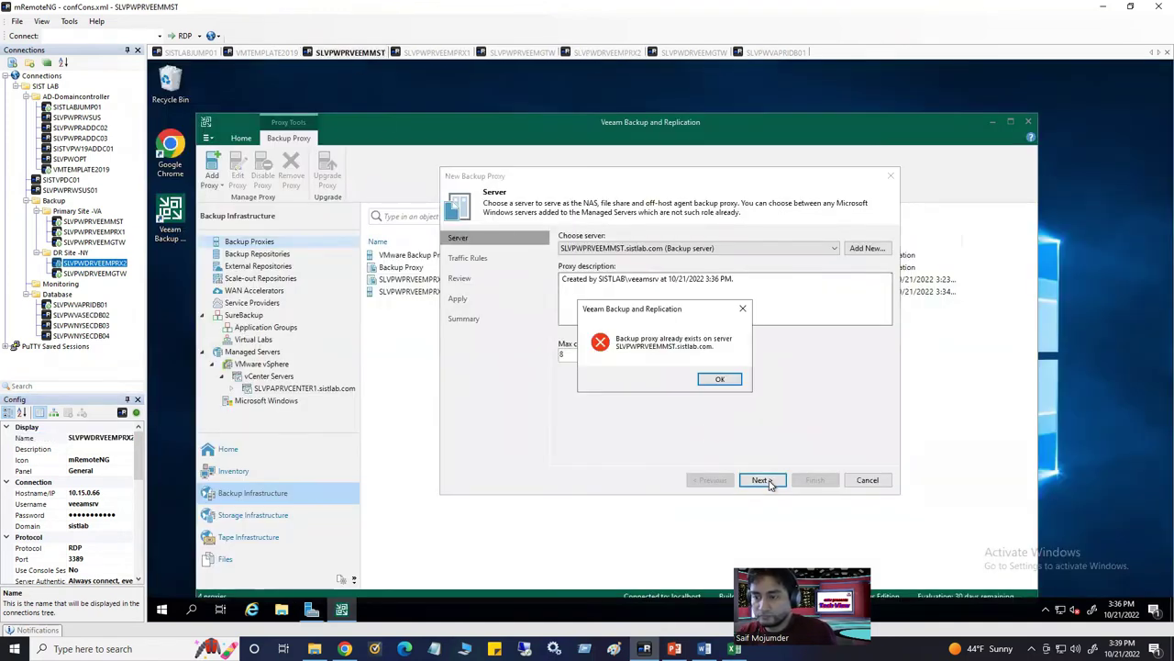
left_click(721, 379)
left_click(708, 248)
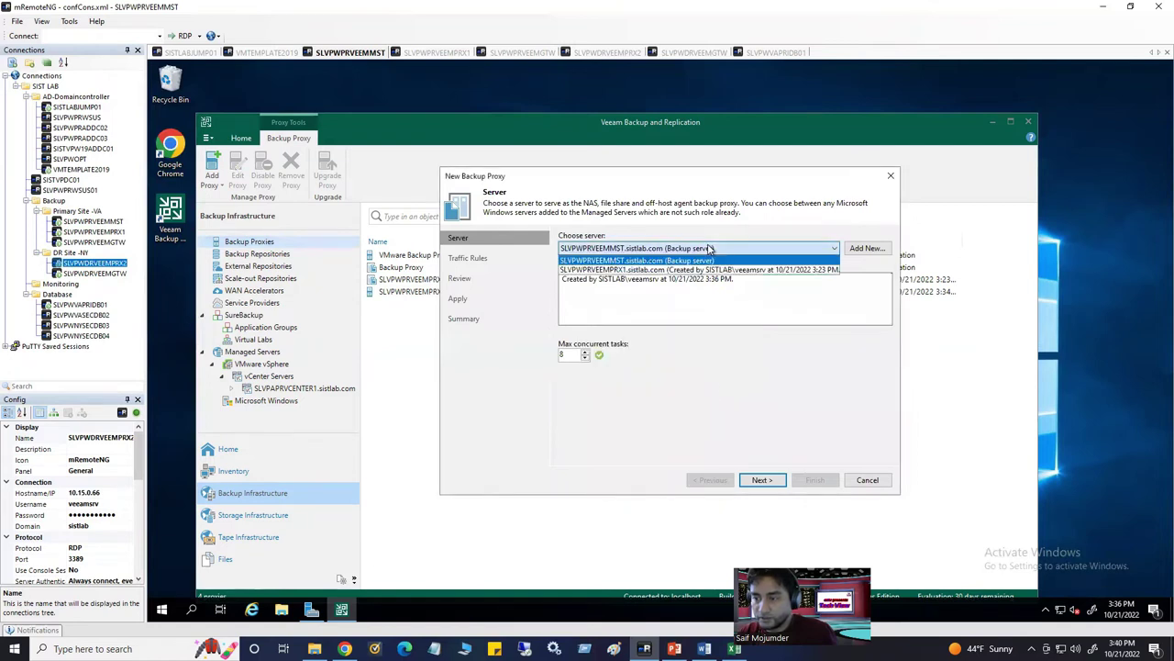
left_click(869, 249)
Add a new Windows server named SLVPWDRVEEMPRX2.sistlab.com with an empty description
left_click(868, 249)
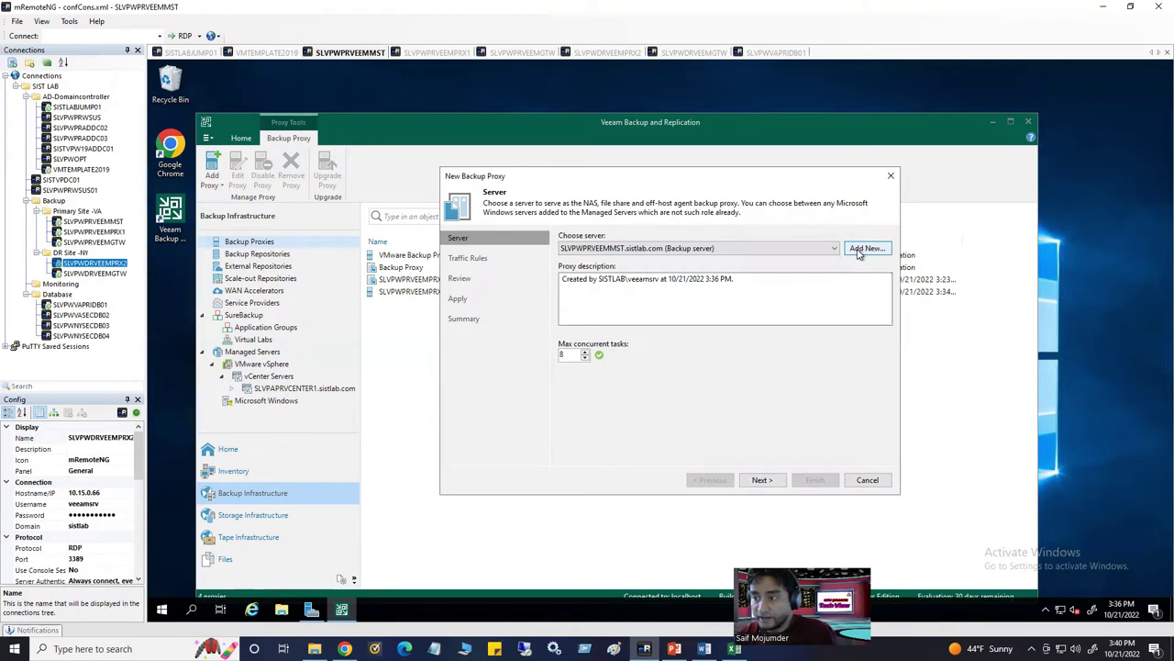
key("ctrl+v")
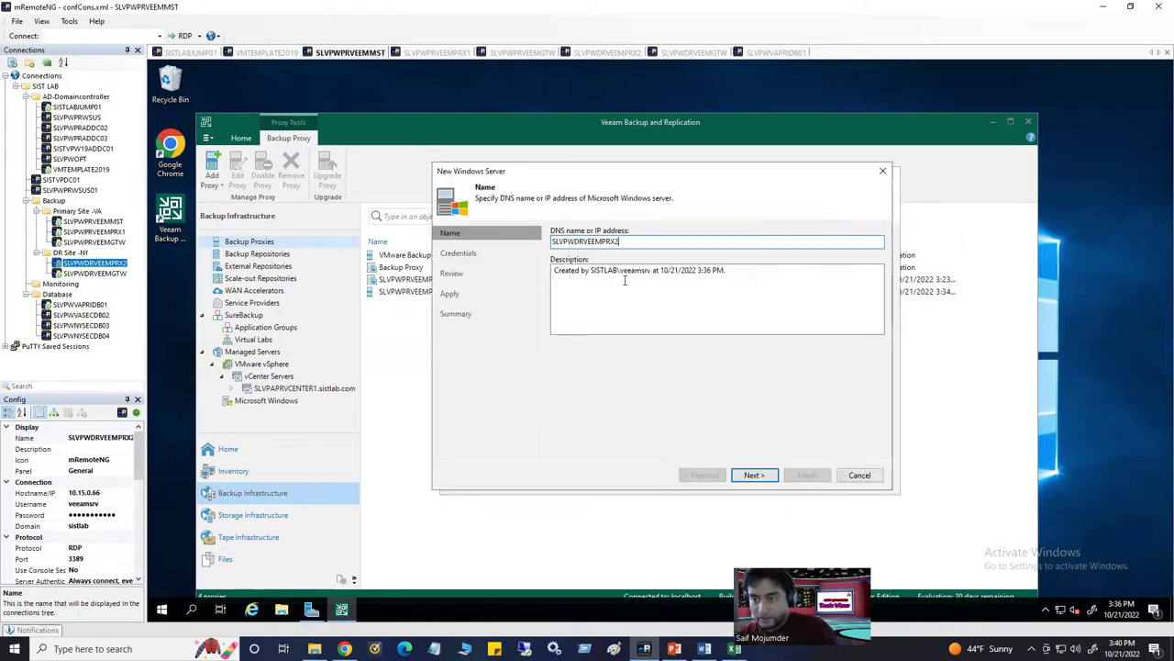
type(".sistlab.com")
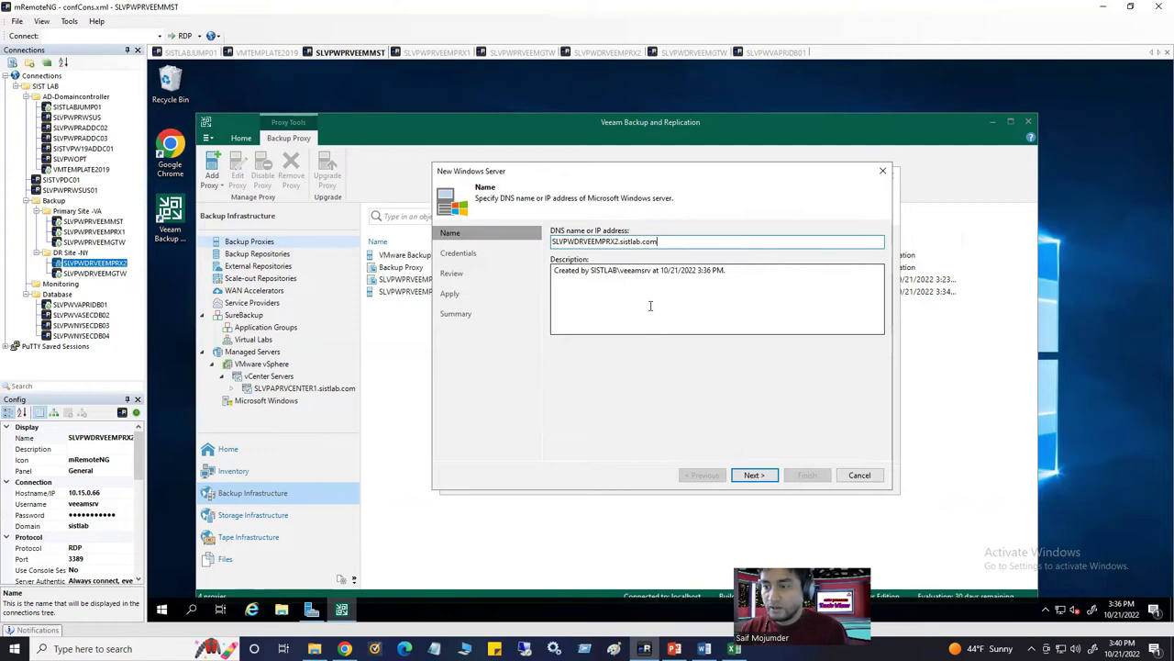
left_click(591, 280)
left_click_drag(745, 273, 552, 272)
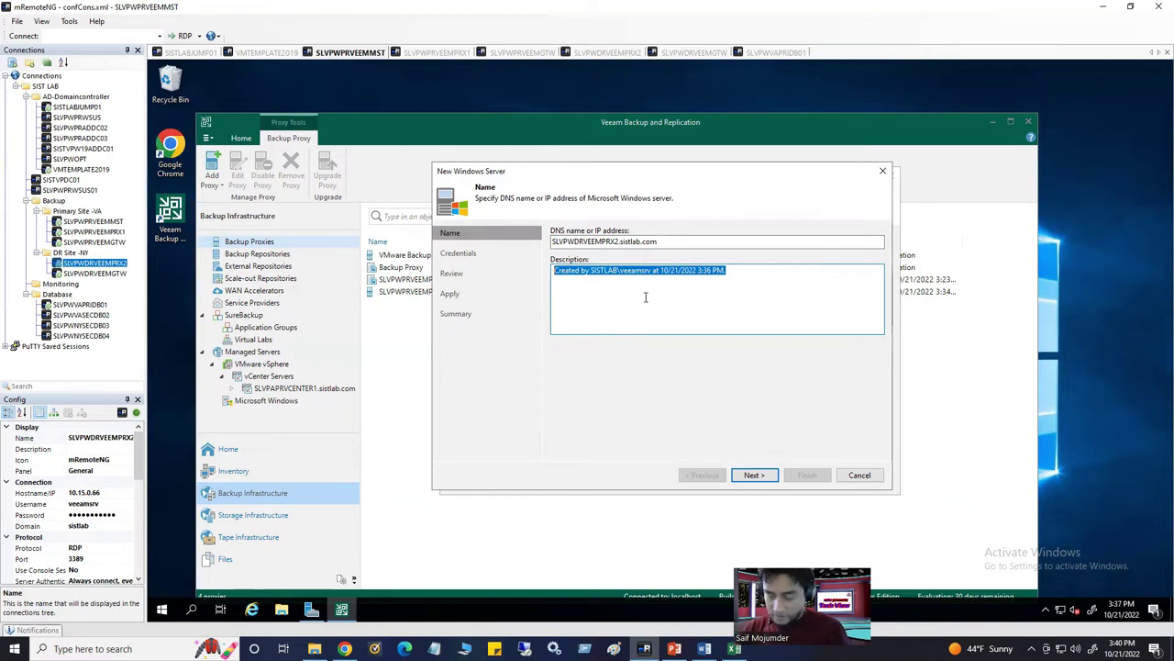
key("BackSpace")
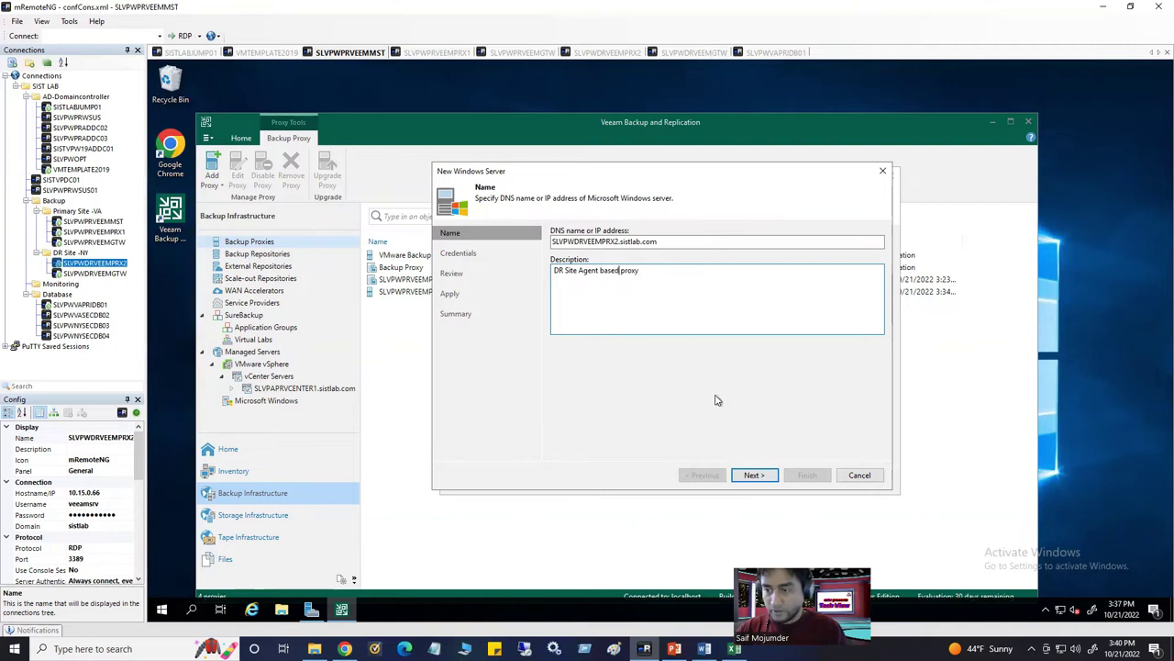
Use the Windows local admin credential and proceed to component detection
left_click(754, 475)
left_click(824, 265)
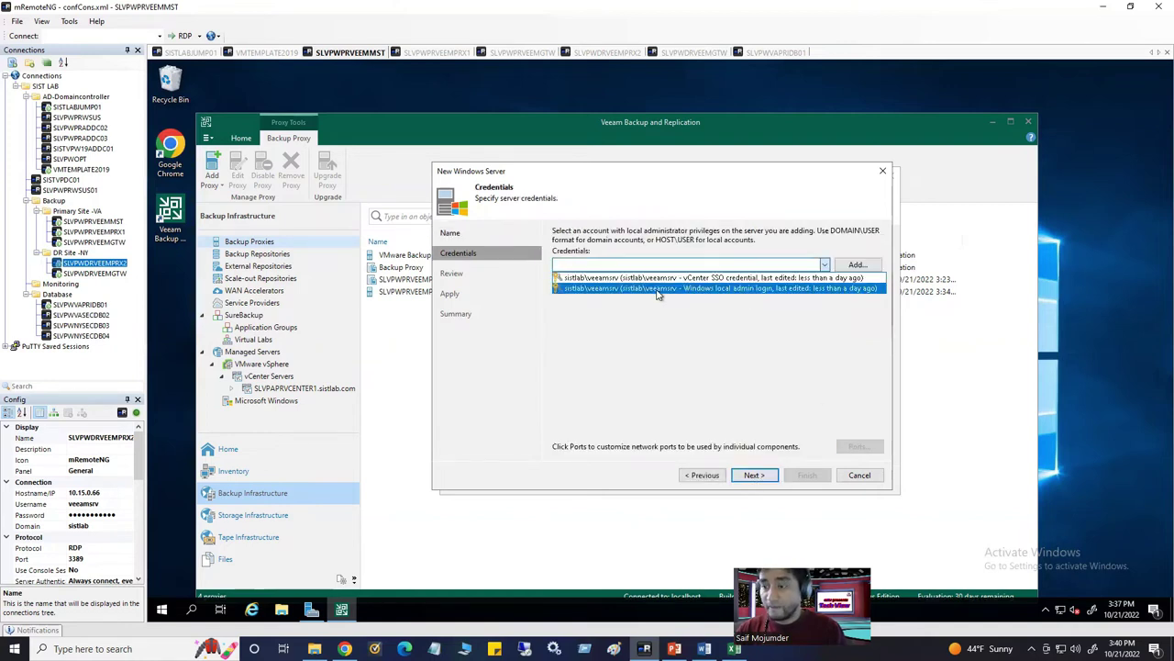
left_click(708, 290)
left_click(760, 478)
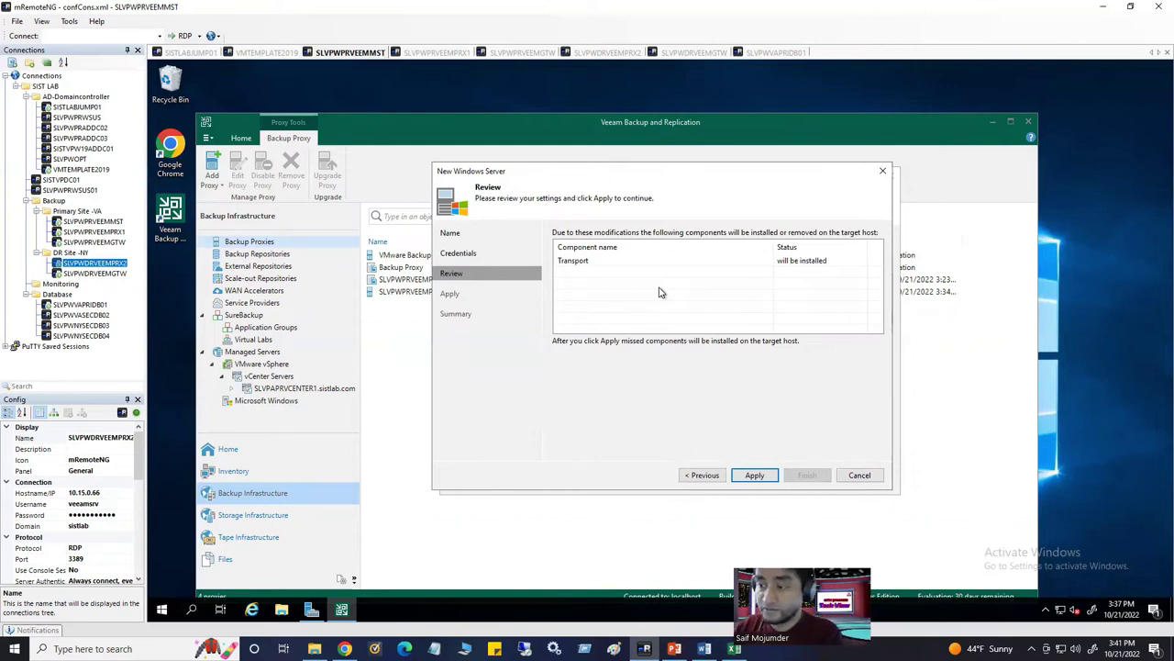
Apply to install the Transport component, then switch to the SLVPWPRVEEMPRX1 session
left_click(578, 265)
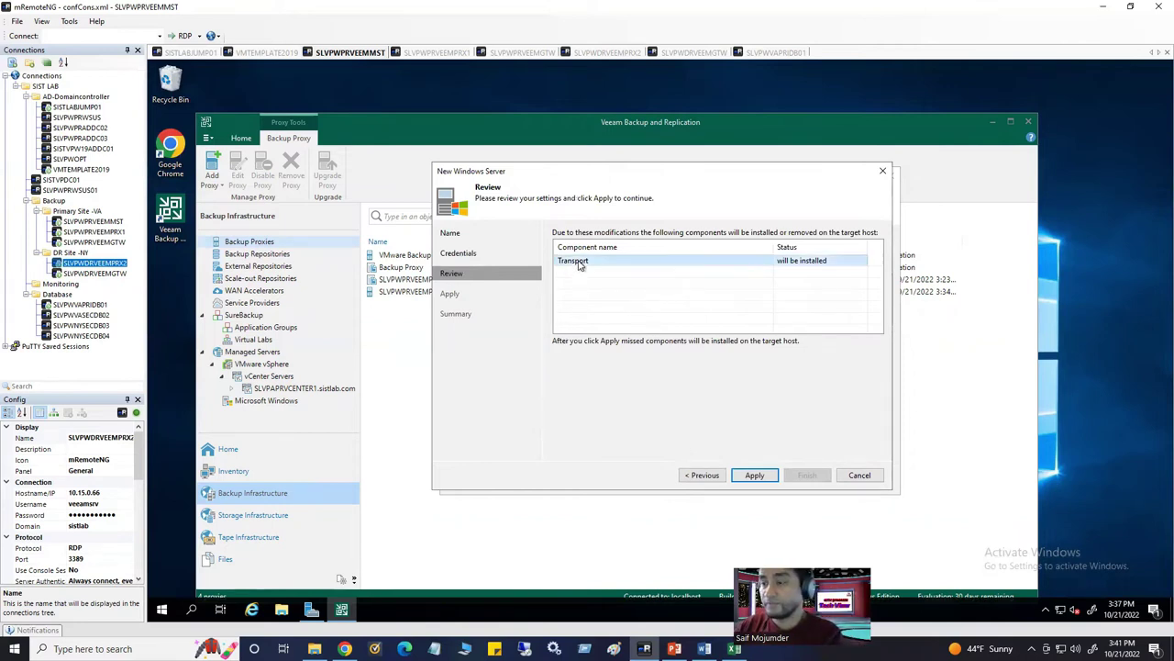
left_click(760, 478)
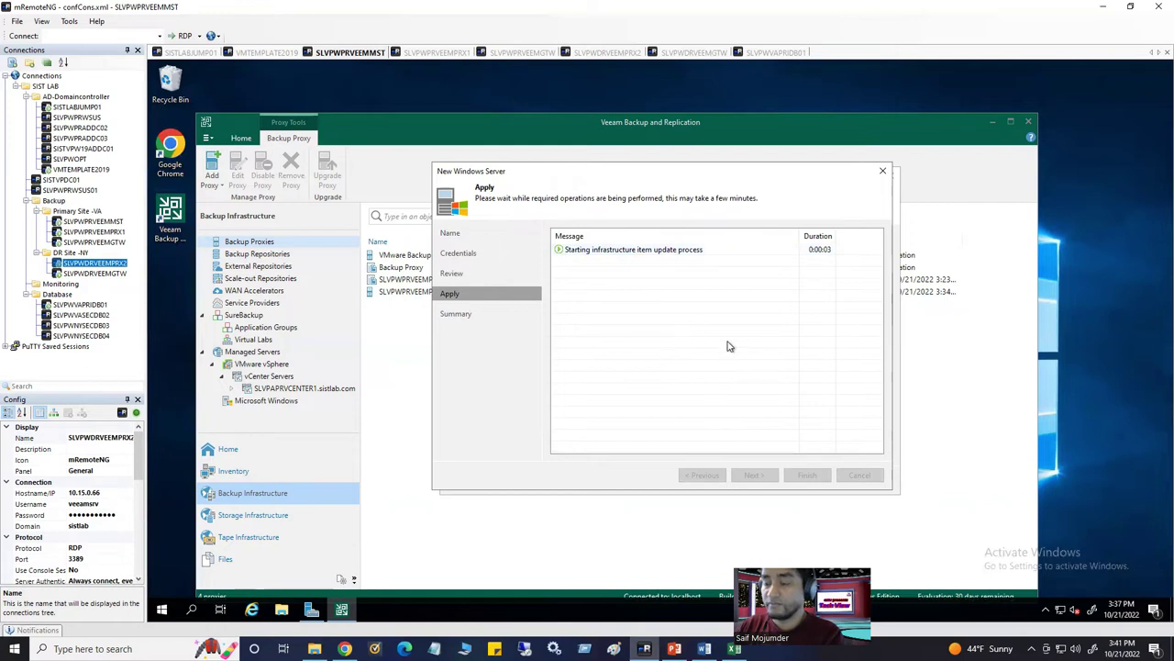
left_click(445, 55)
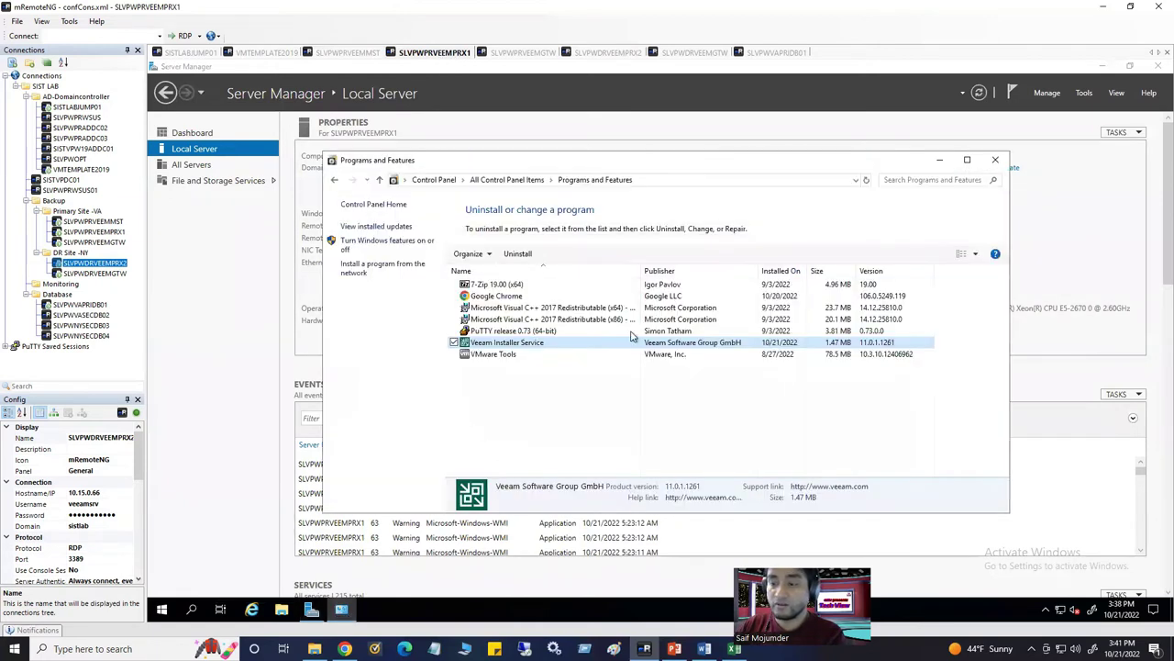
Refresh the installed programs list and review the Veeam Backup VSS Integration and VSS Hardware Provider entries
left_click(866, 180)
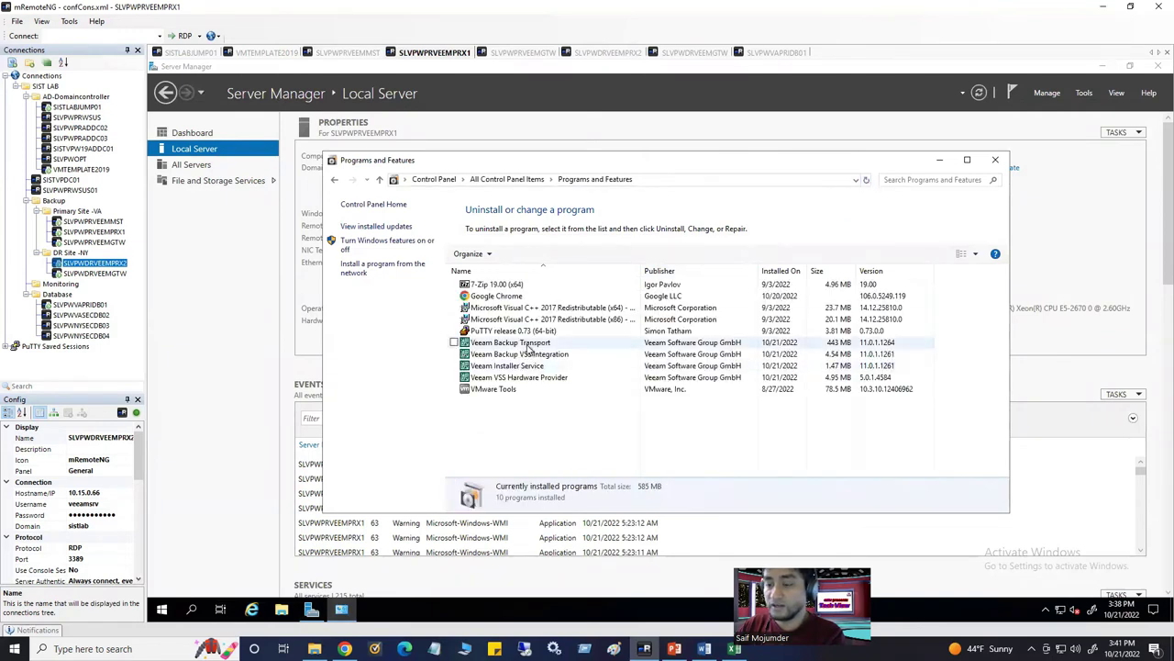
left_click(529, 354)
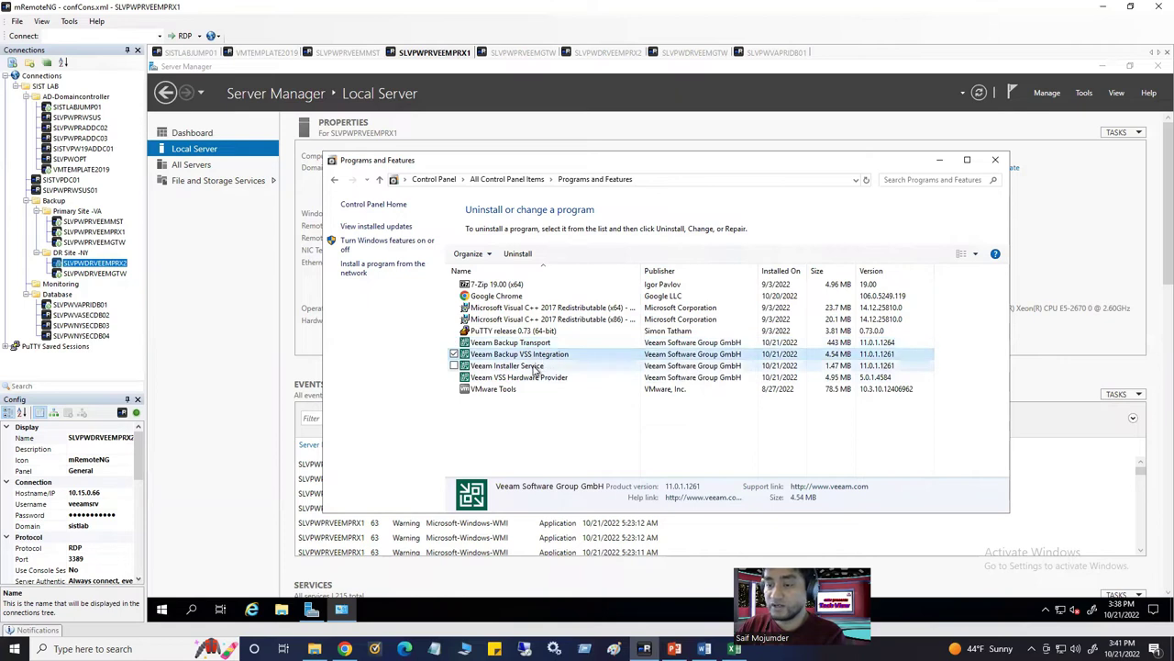
left_click(537, 366)
left_click(540, 378)
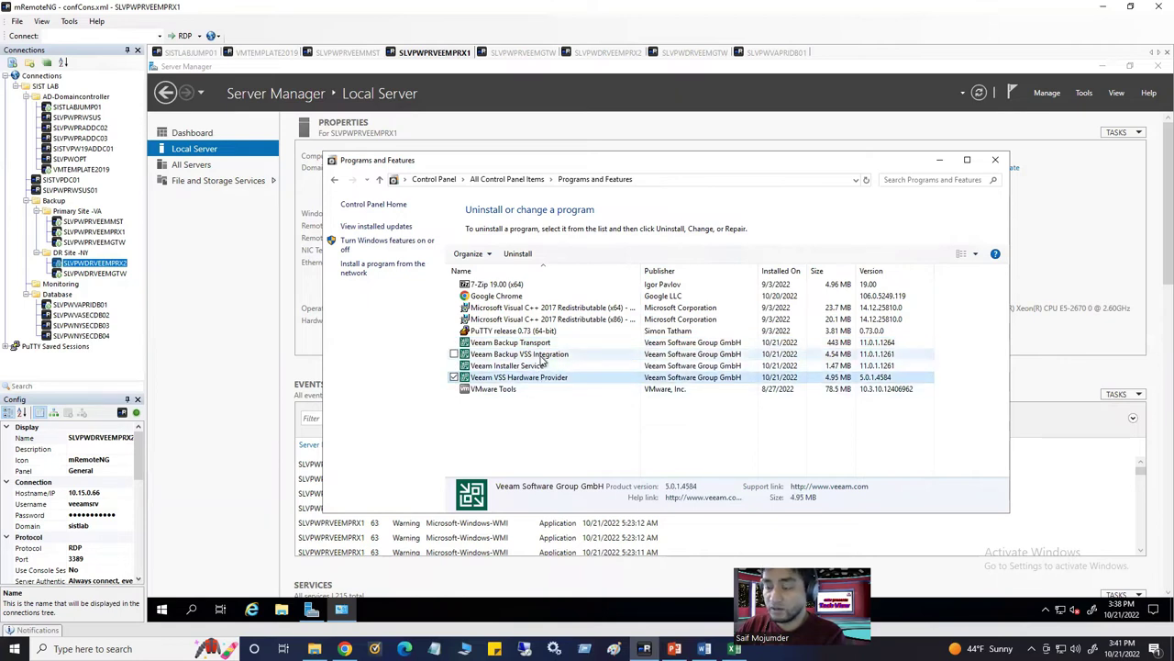
left_click(541, 356)
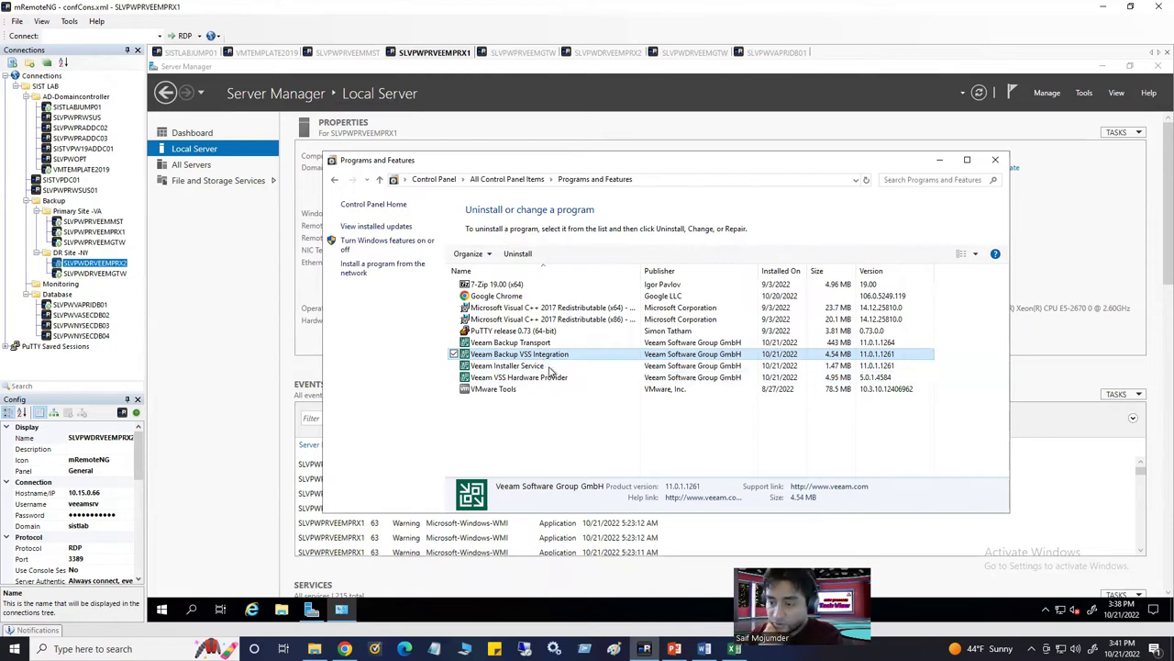
Check the Veeam Backup Transport entry, then close Programs and Features and return to the Veeam server session
left_click(553, 388)
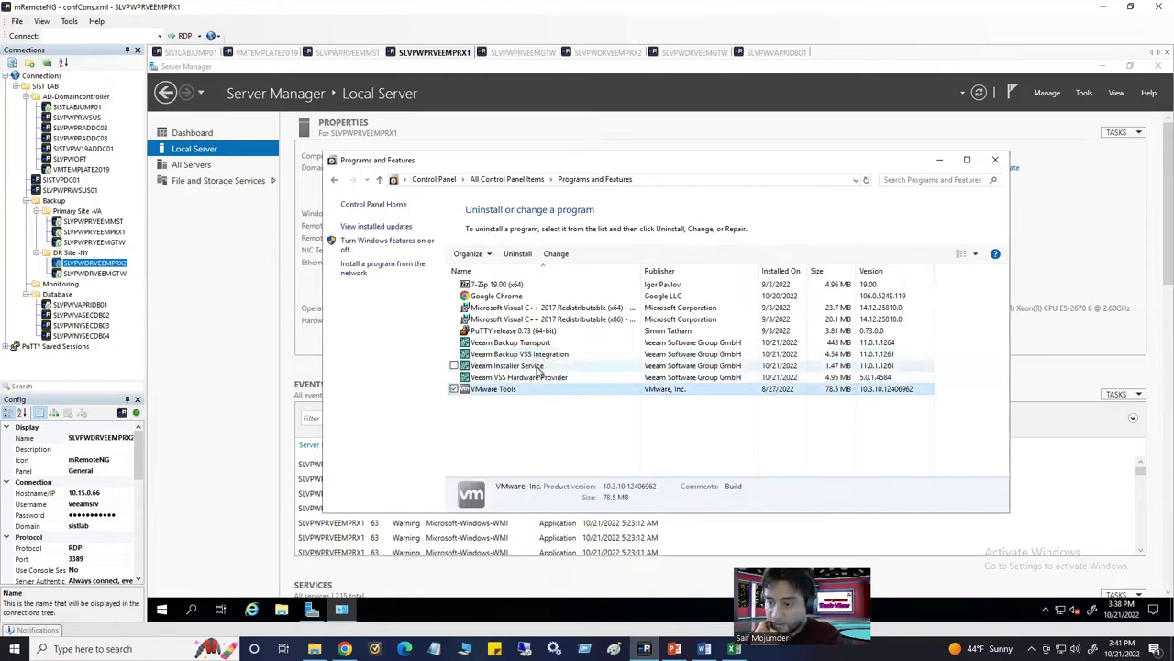
left_click(549, 366)
left_click(540, 345)
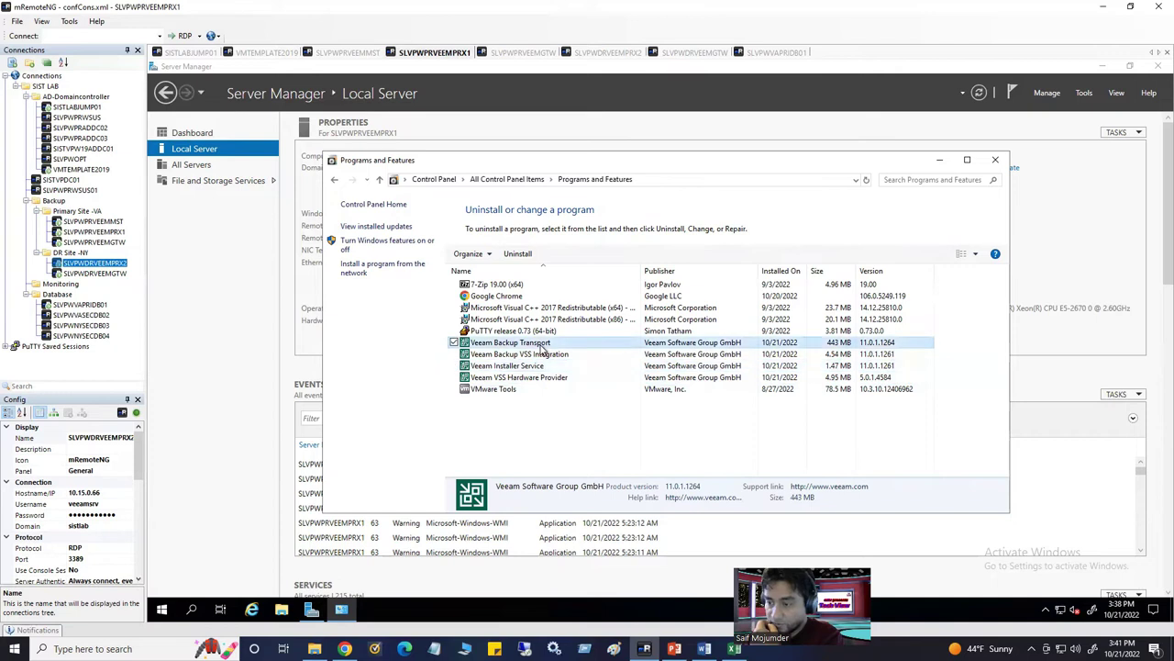
left_click(572, 431)
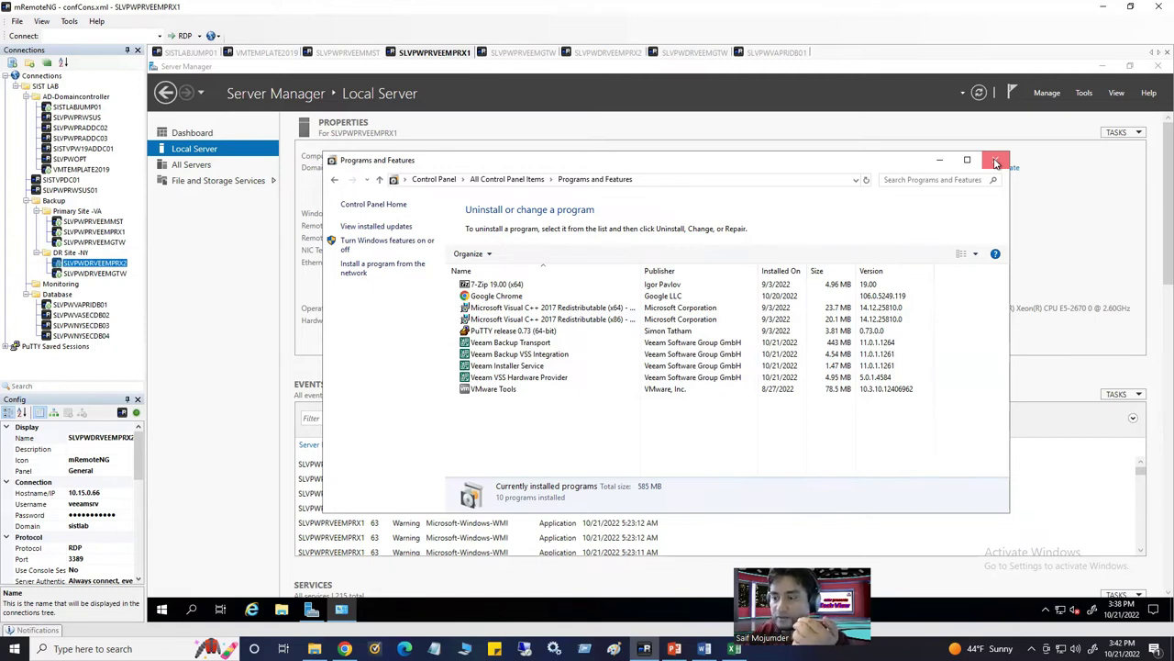
left_click(996, 163)
left_click(360, 53)
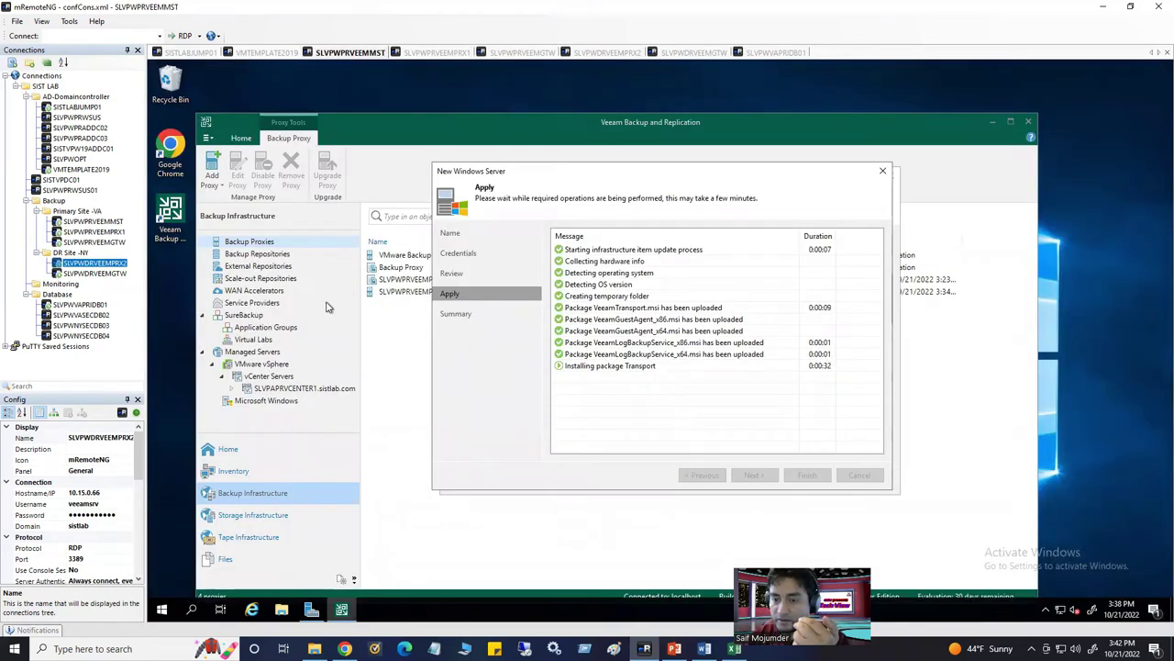
Once the SLVPWDRVEEMPRX2 package installation completes, finish the New Windows Server wizard
left_click_drag(555, 174, 672, 192)
left_click_drag(800, 243, 830, 245)
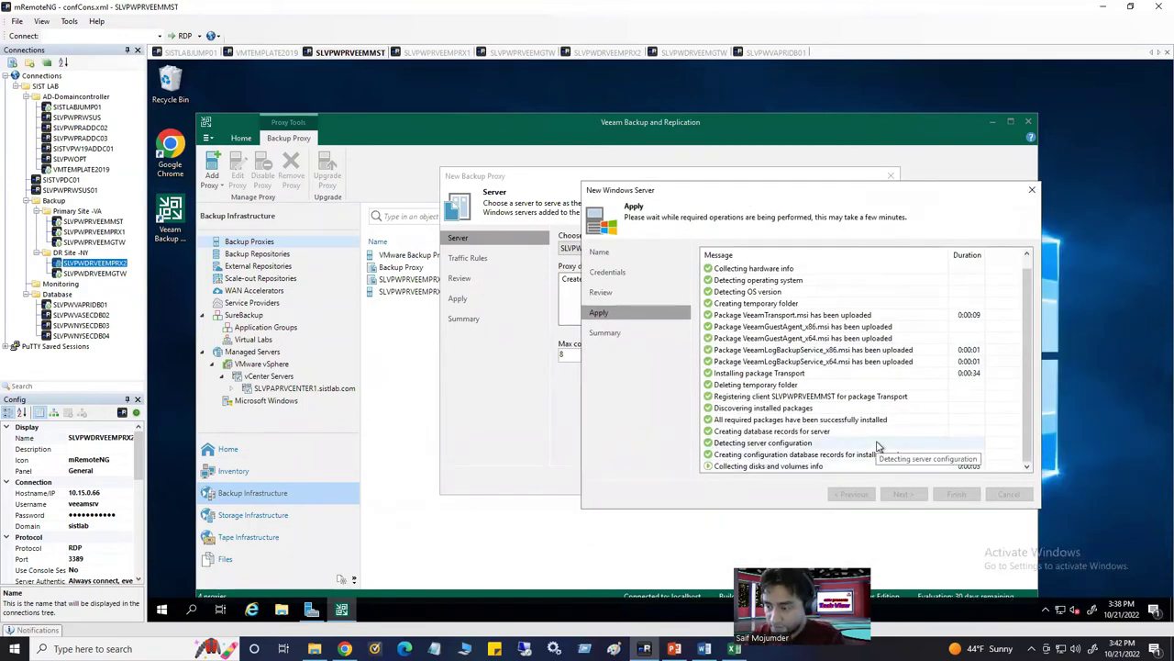
left_click_drag(601, 170, 555, 119)
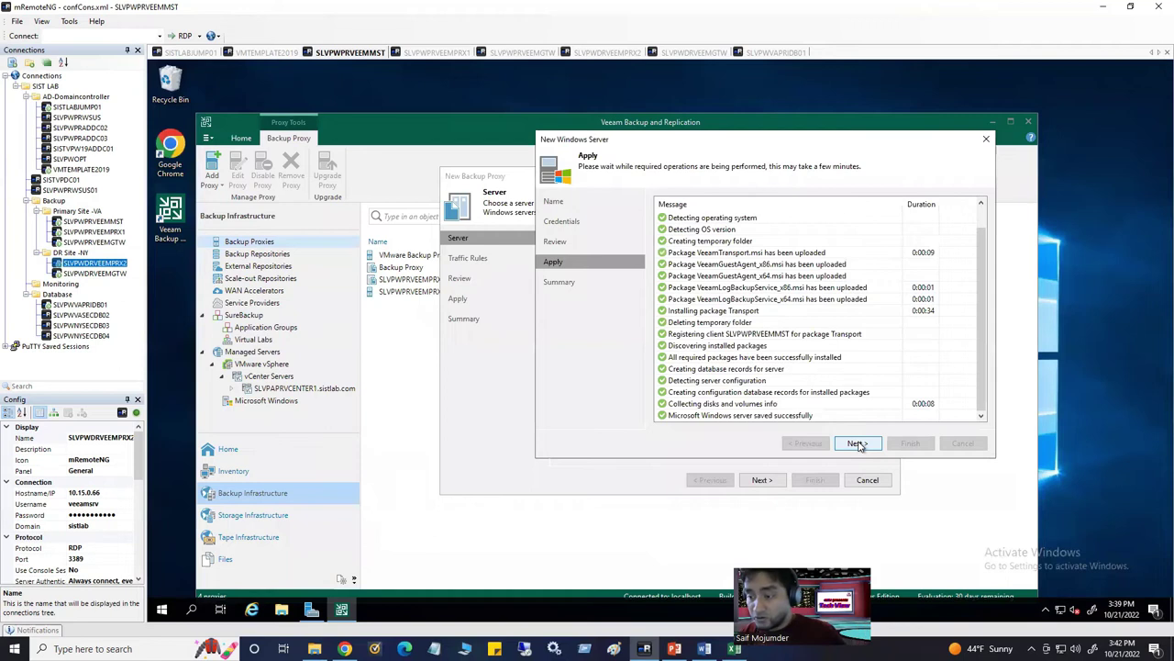
left_click(858, 444)
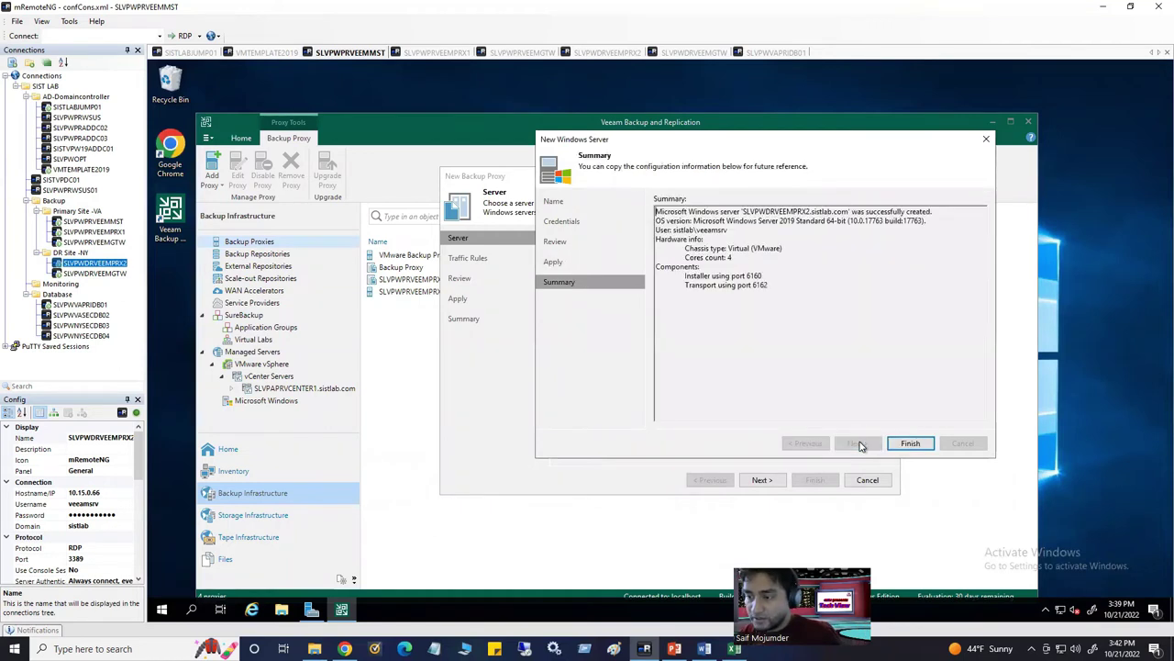
left_click(918, 447)
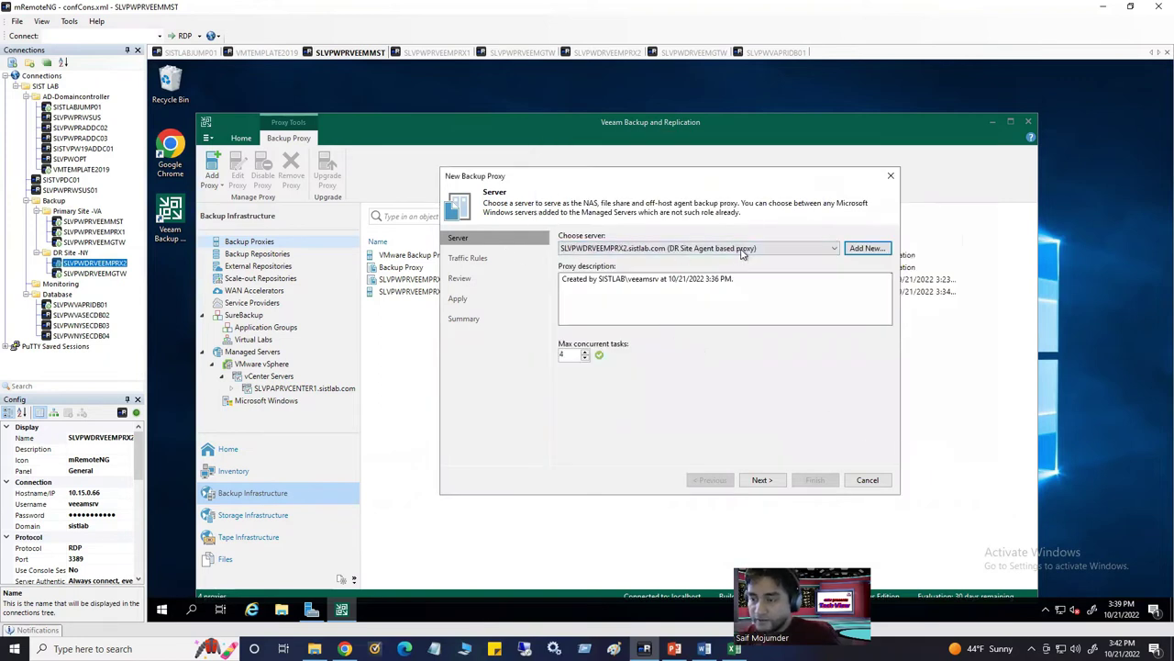
Keep SLVPWDRVEEMPRX2 as the proxy server, describe it as 'DR Site Agent Based Proxy', and advance to Review
left_click(835, 249)
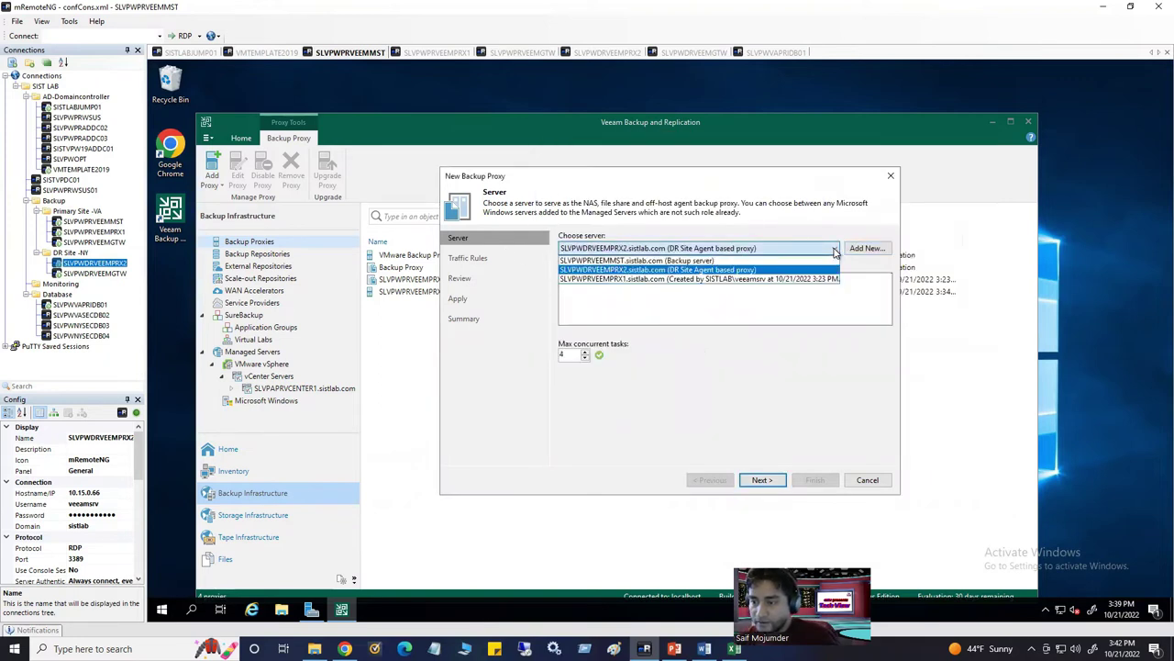
left_click(835, 249)
left_click(761, 480)
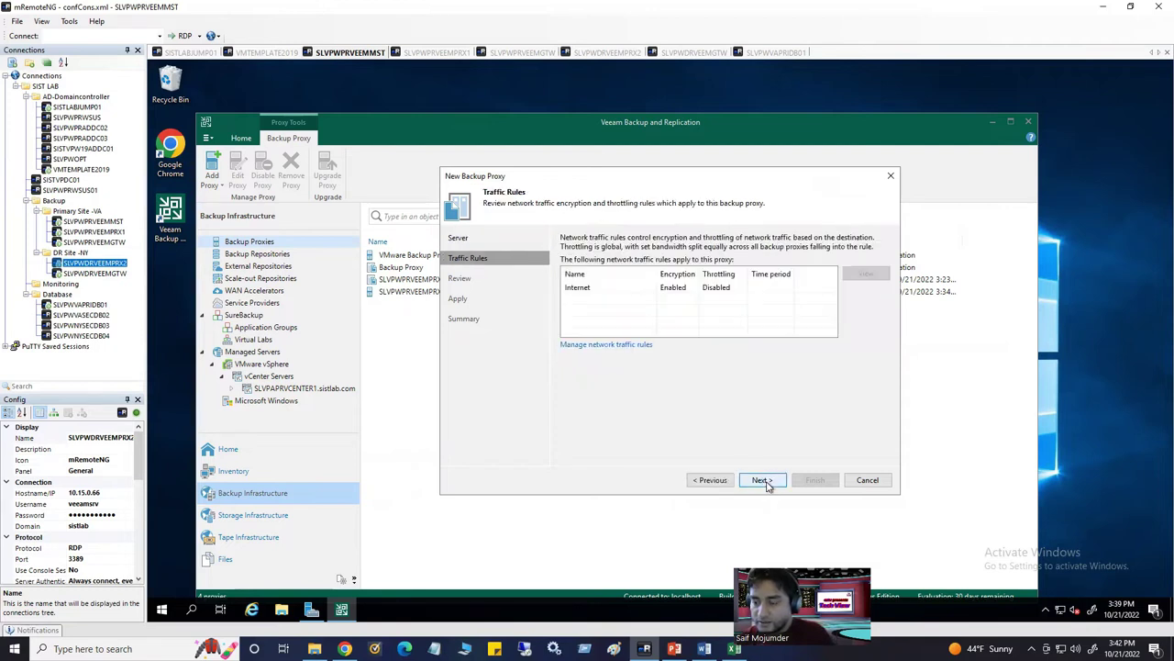
left_click(712, 480)
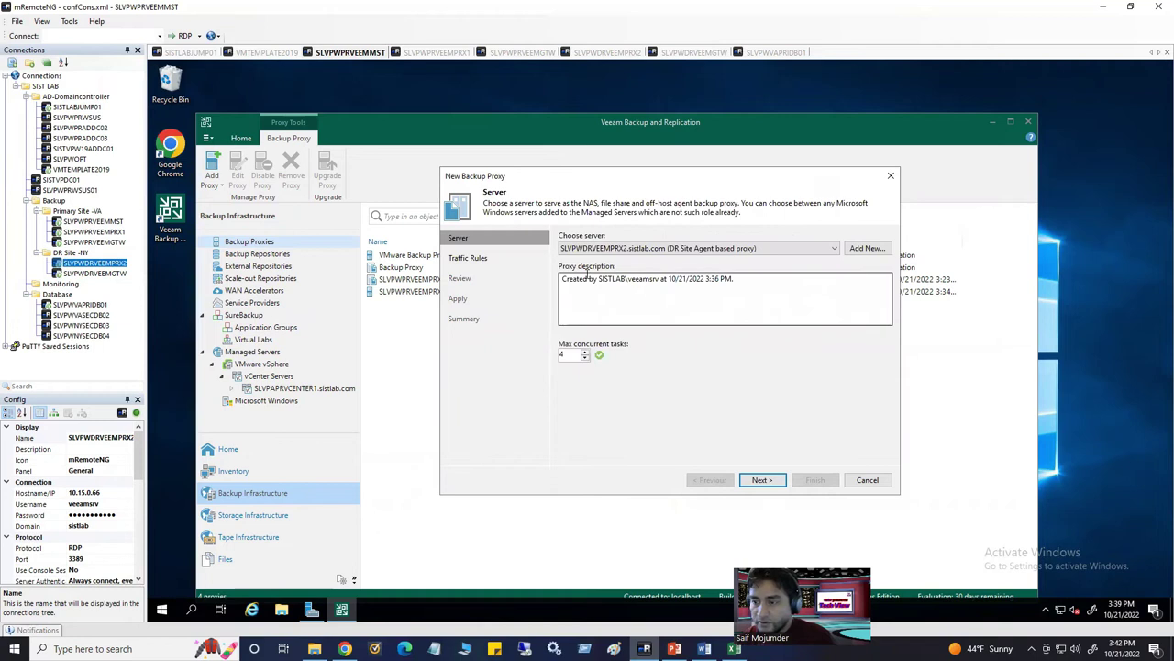
left_click_drag(563, 278, 745, 280)
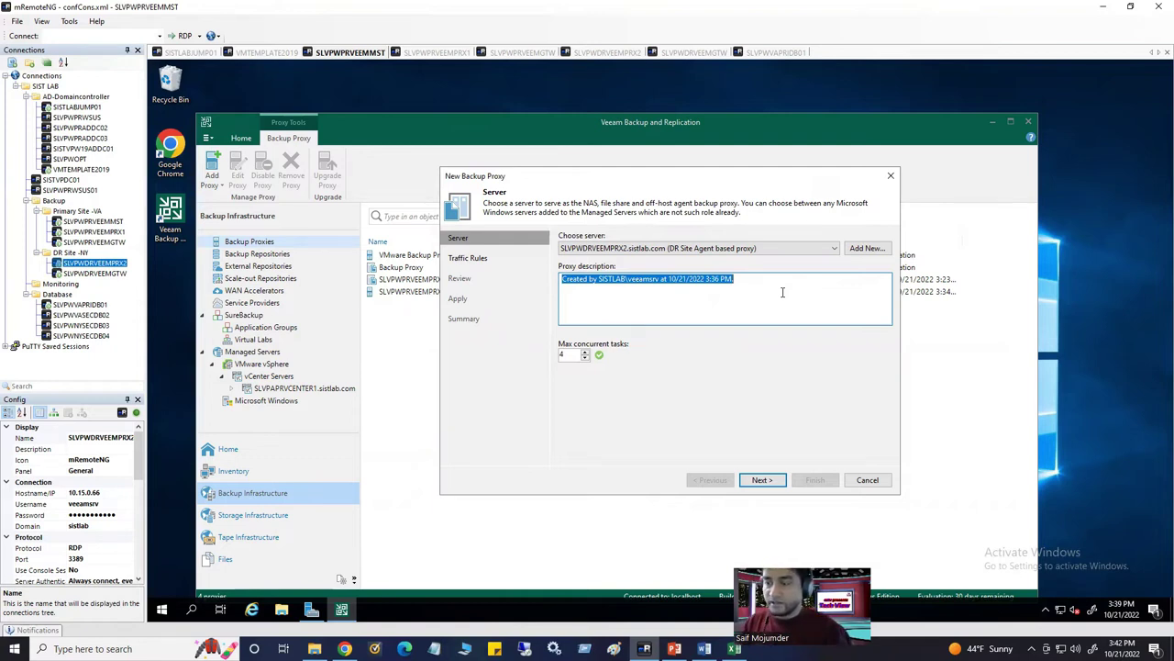
key("BackSpace")
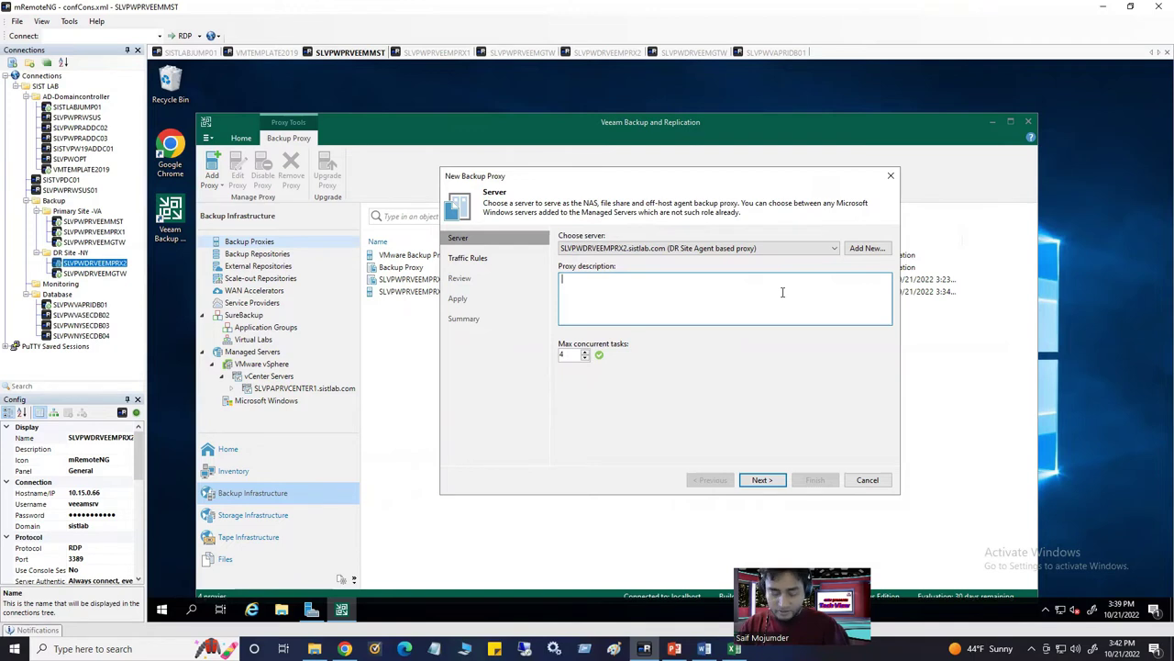
type("DR Site Agent Based Proxy")
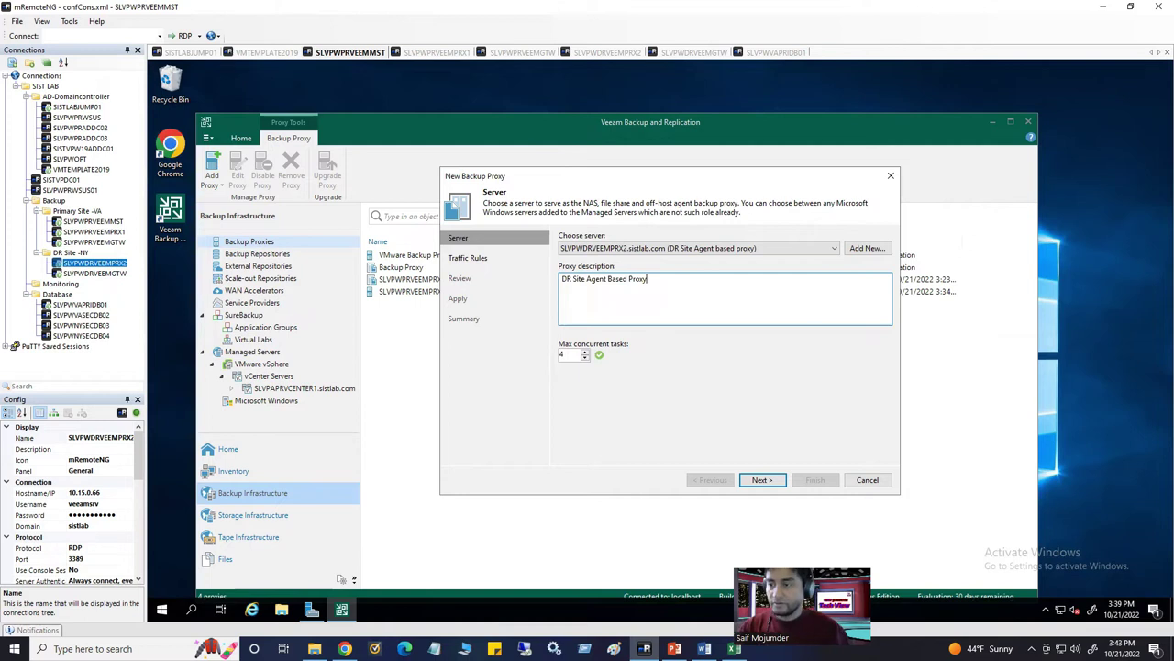
left_click(760, 479)
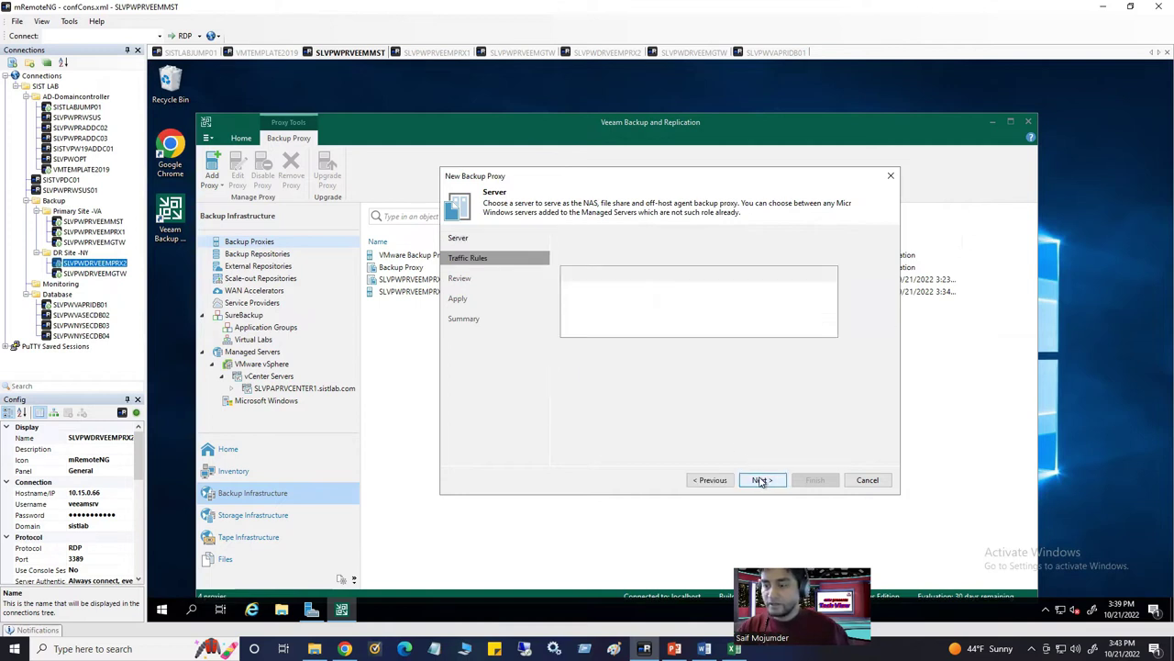
left_click(761, 480)
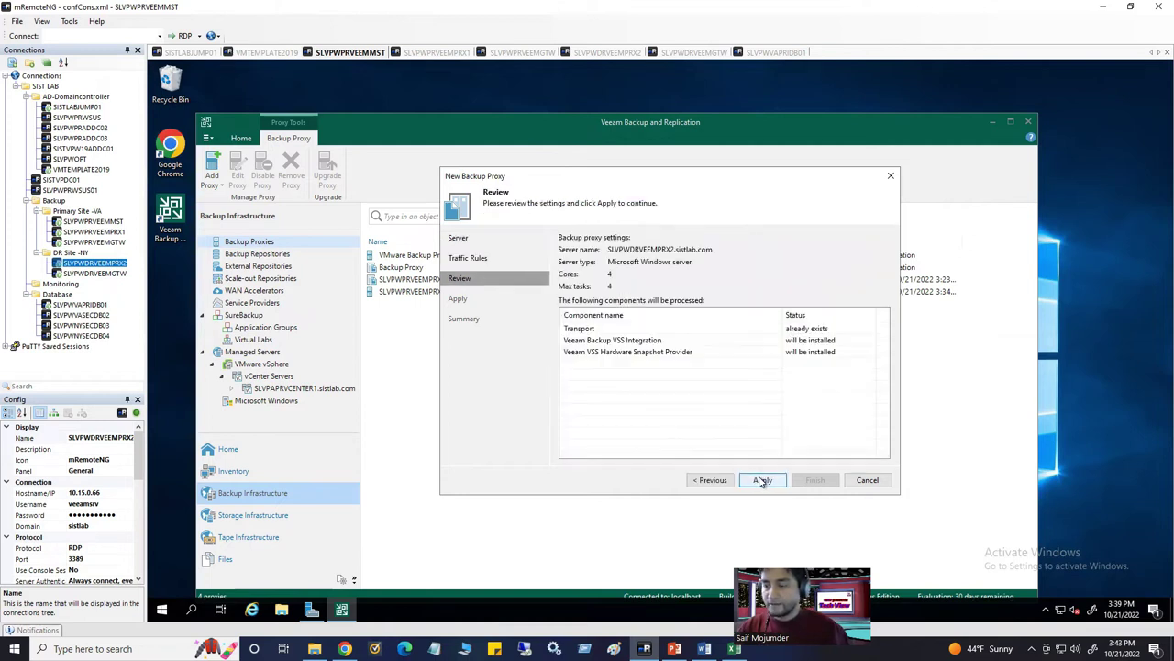
Create the DR site agent proxy, close the wizard, and select the SLVPWDRVEEMPRX2 row in the proxy list
left_click(761, 480)
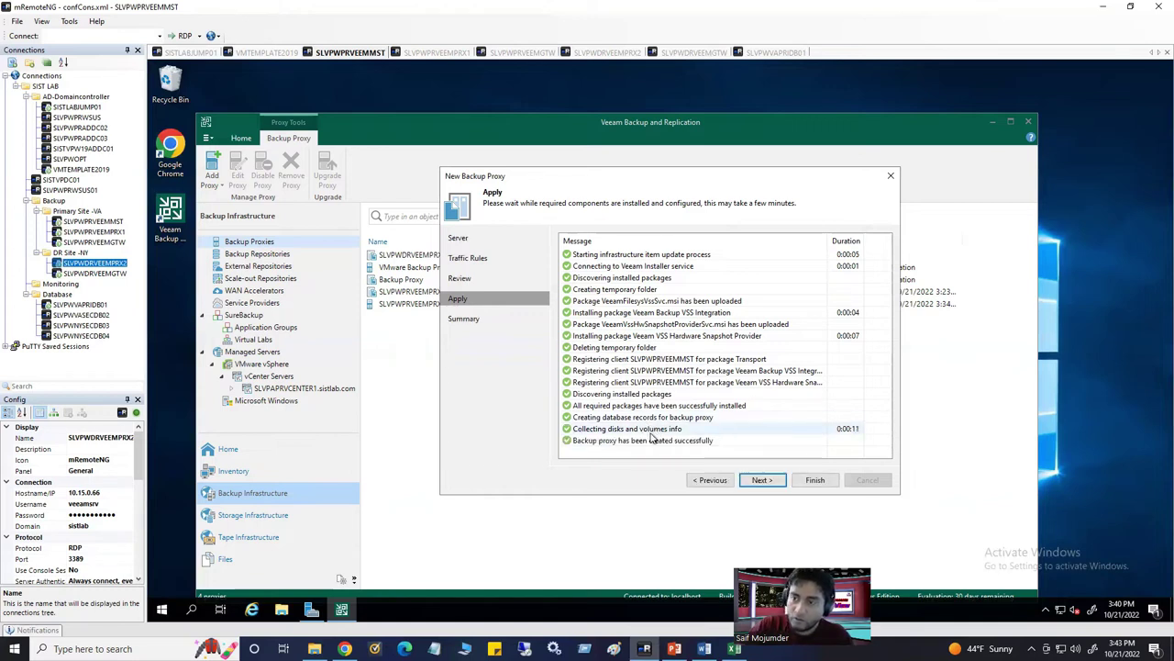
left_click(762, 479)
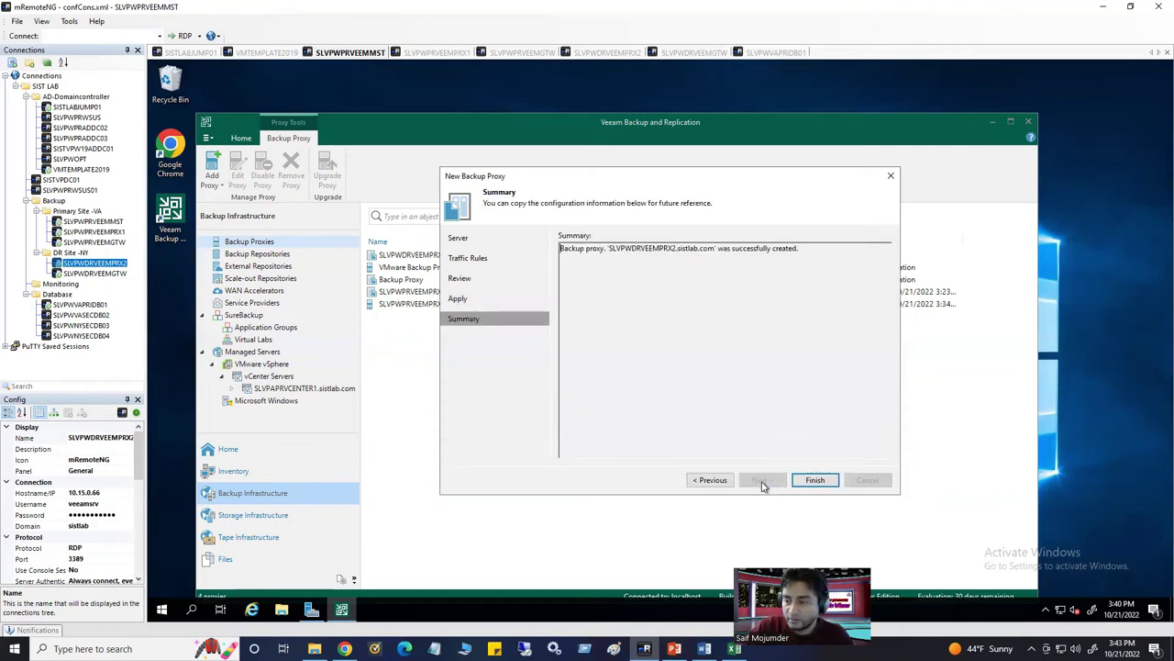
left_click(815, 480)
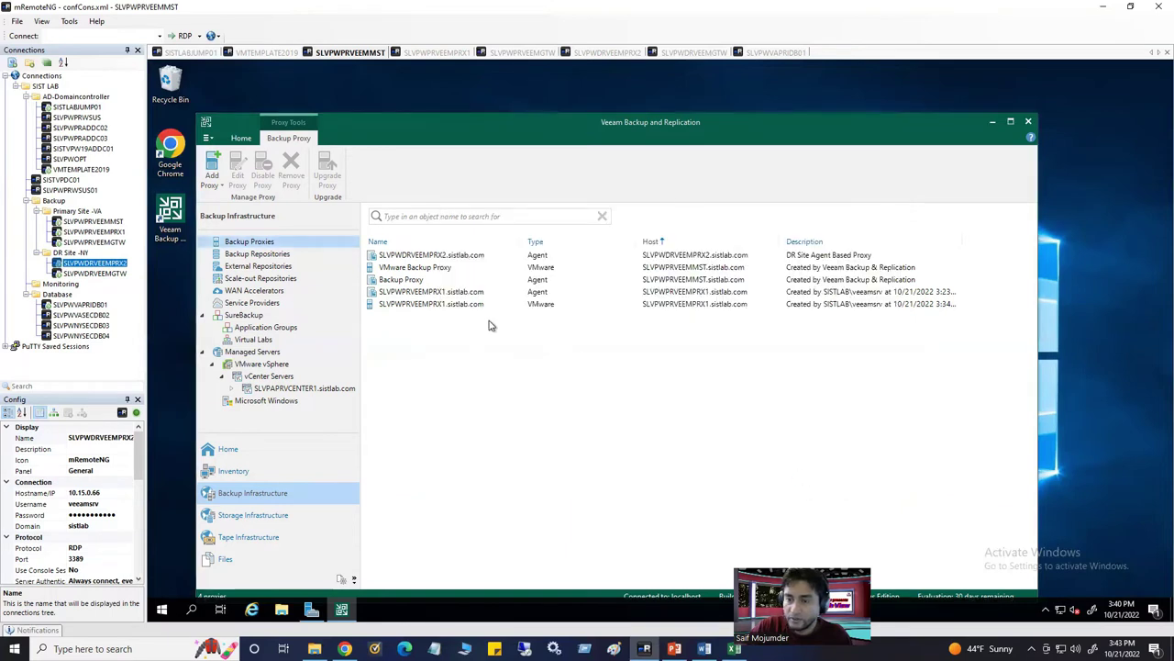
left_click(461, 306)
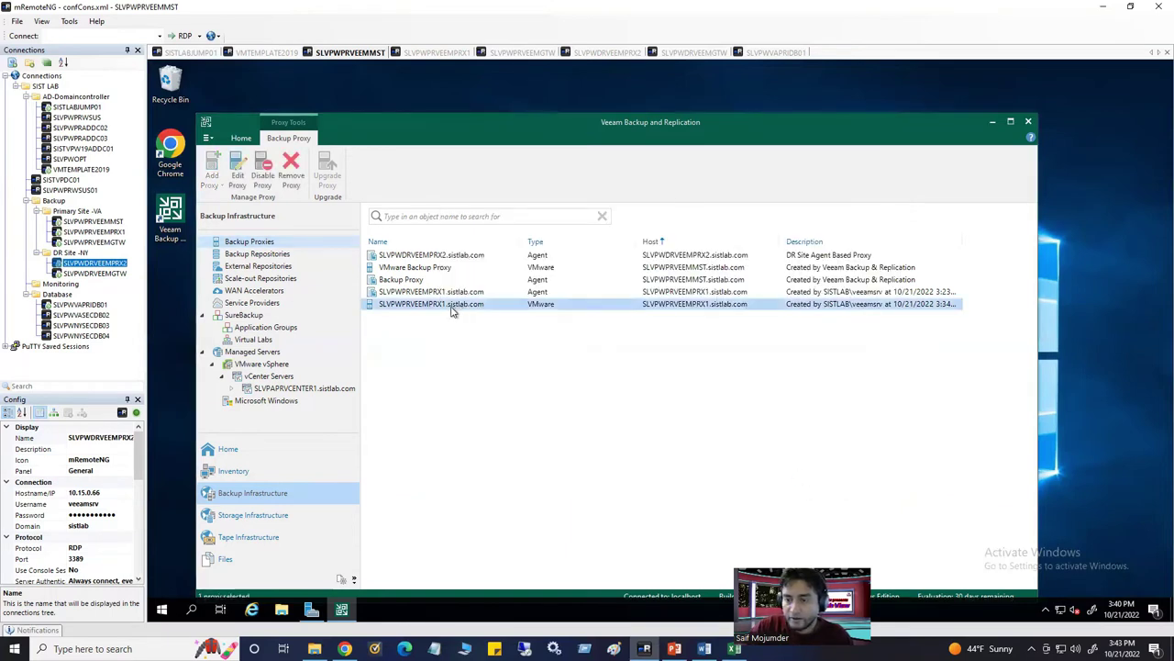
left_click(430, 258)
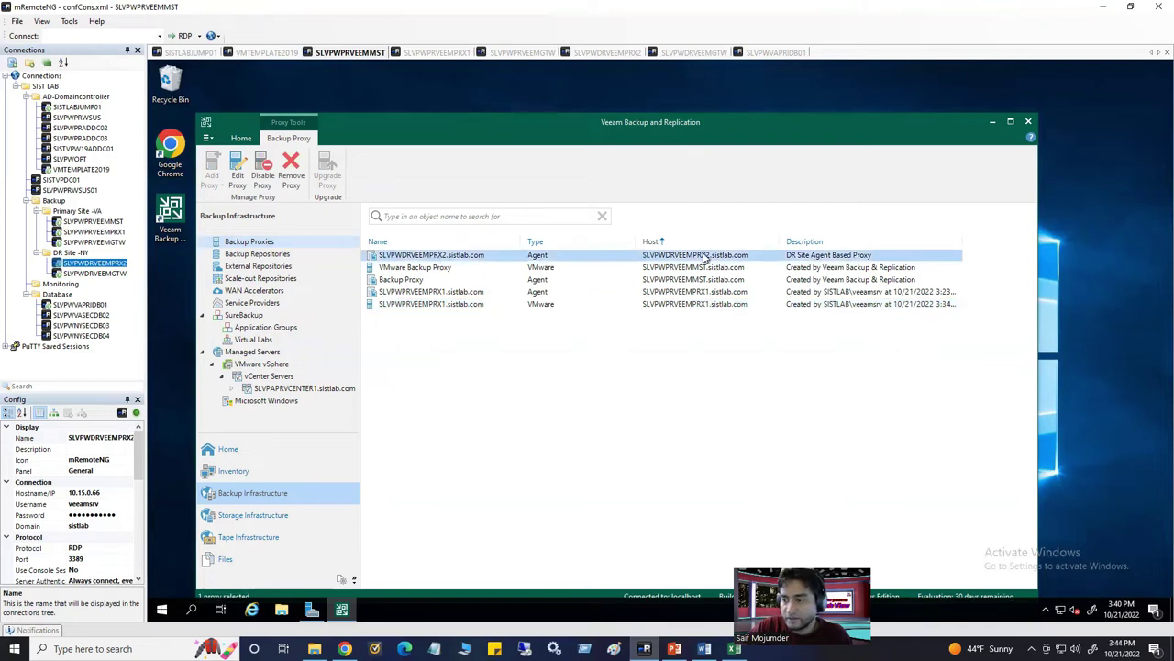
Set the SLVPWPRVEEMPRX1 agent proxy's description to 'Primary site agent based proxy' in its Properties
right_click(841, 293)
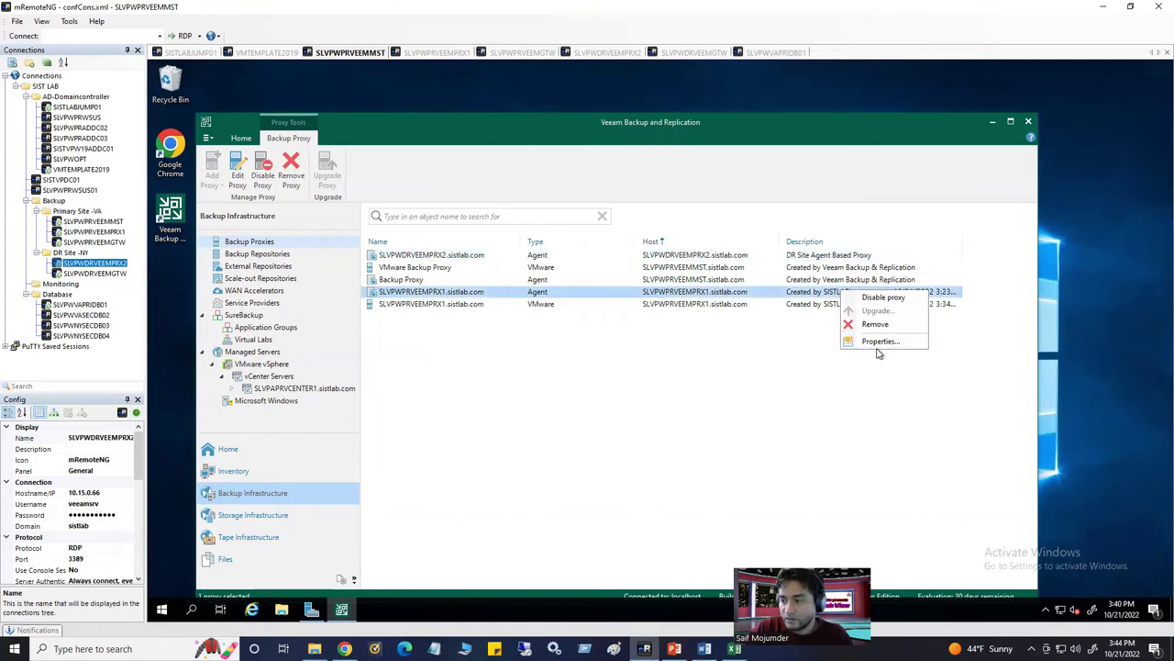
left_click(874, 344)
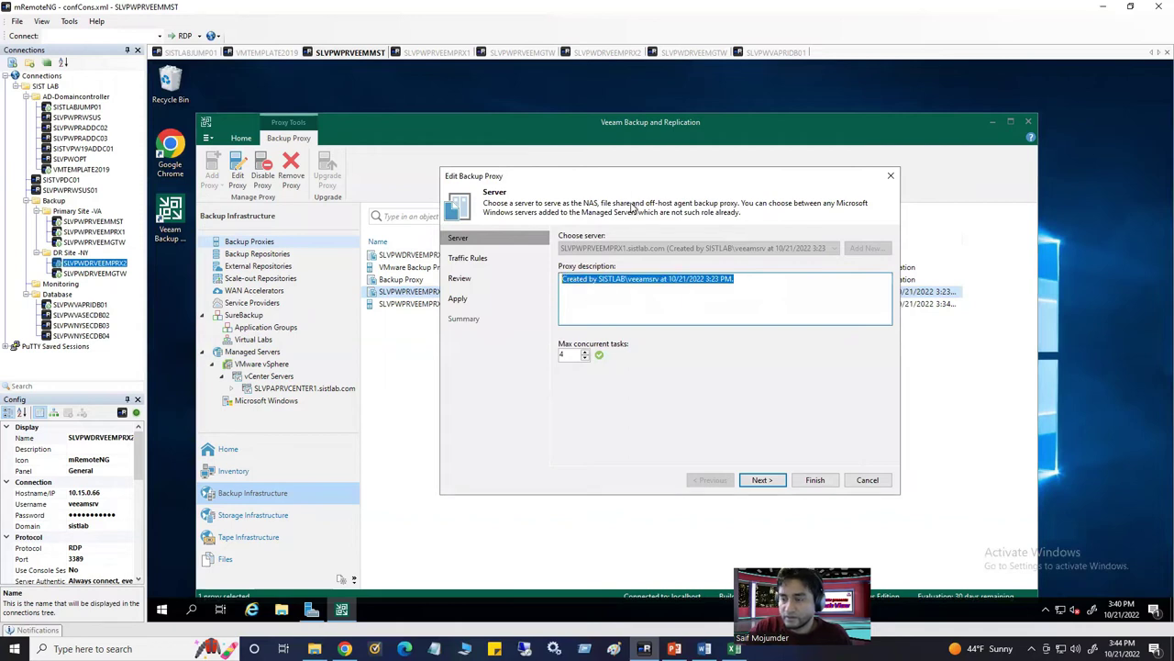
left_click_drag(634, 175, 642, 200)
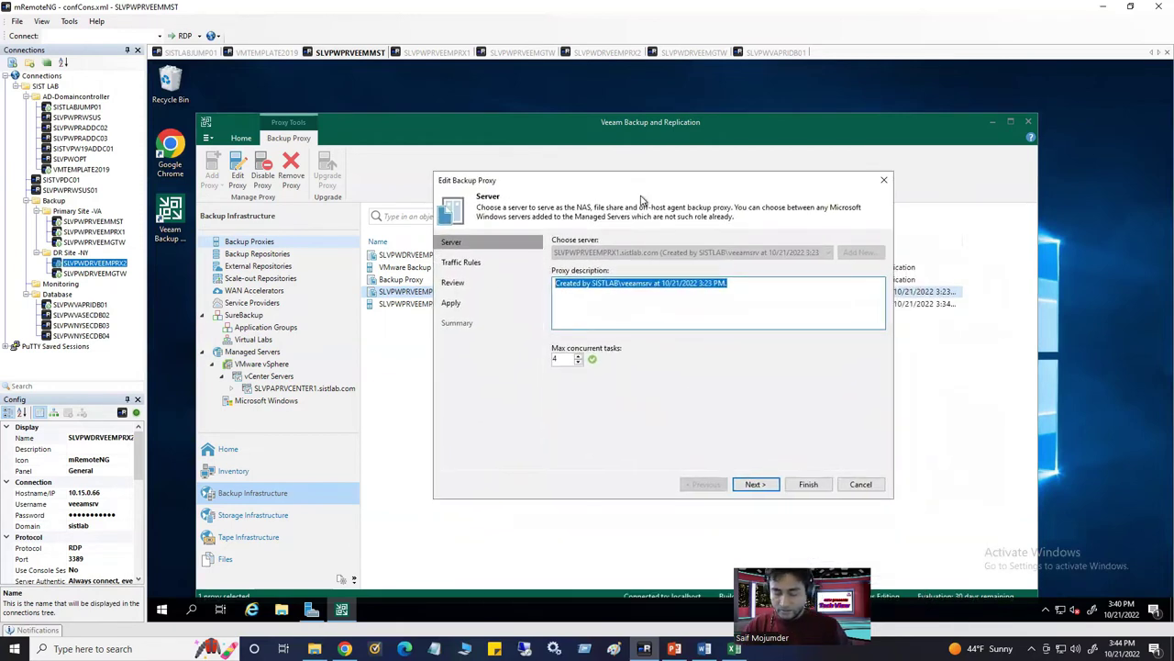
type("Primary site agent based proxy")
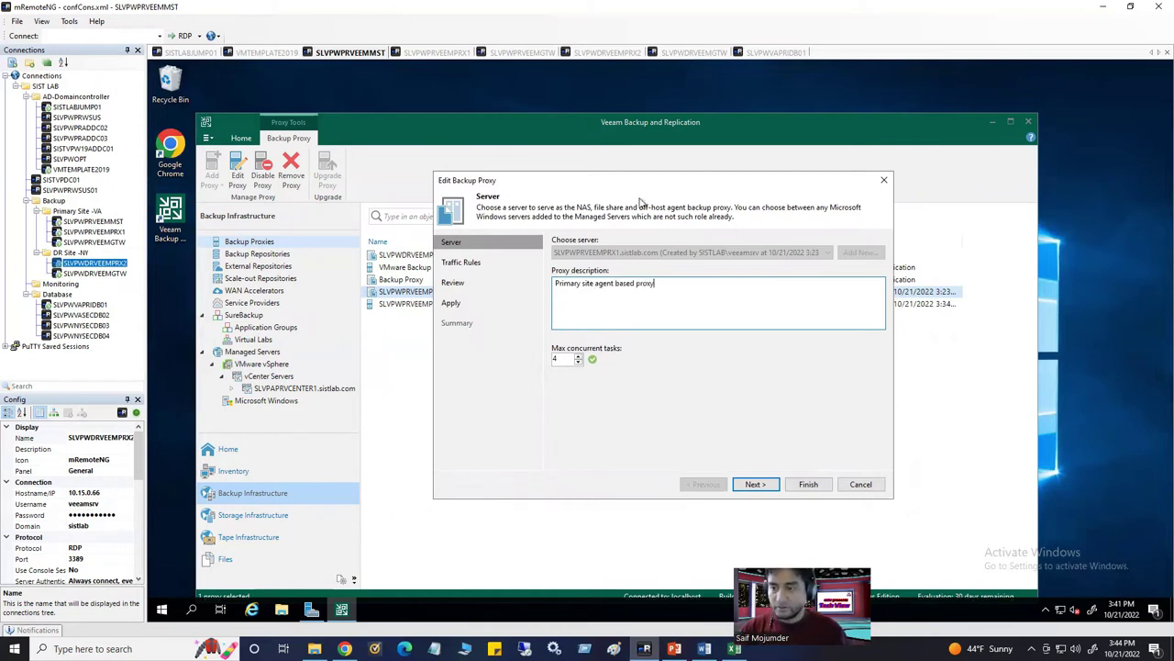
key("ctrl+a")
key("ctrl+c")
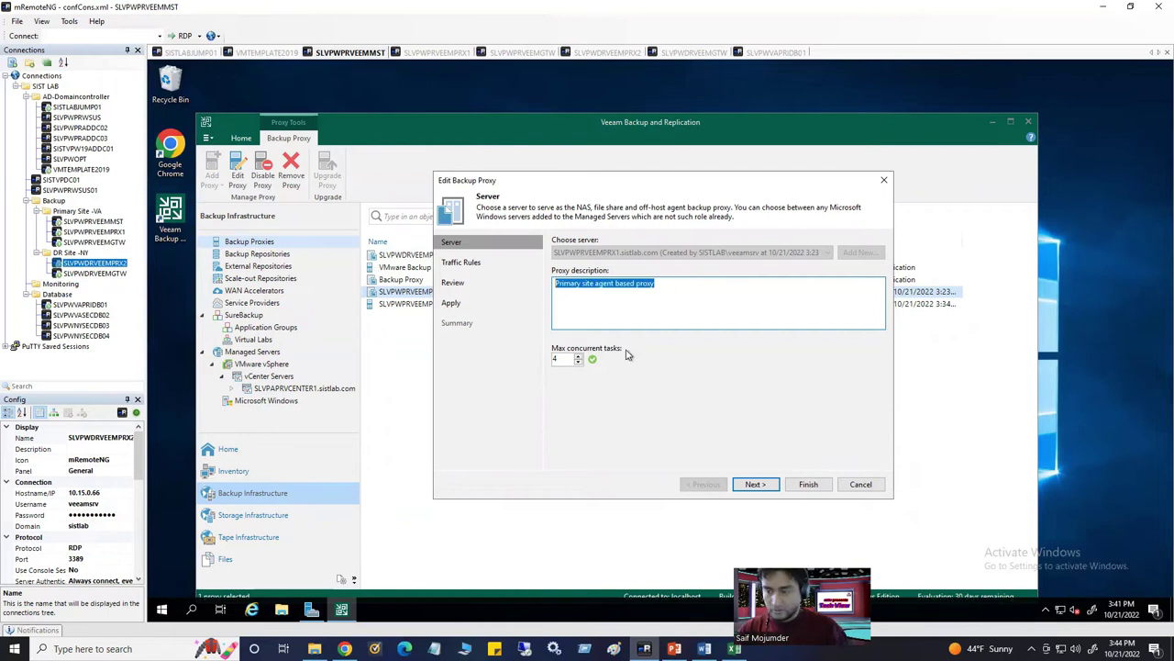
left_click(806, 485)
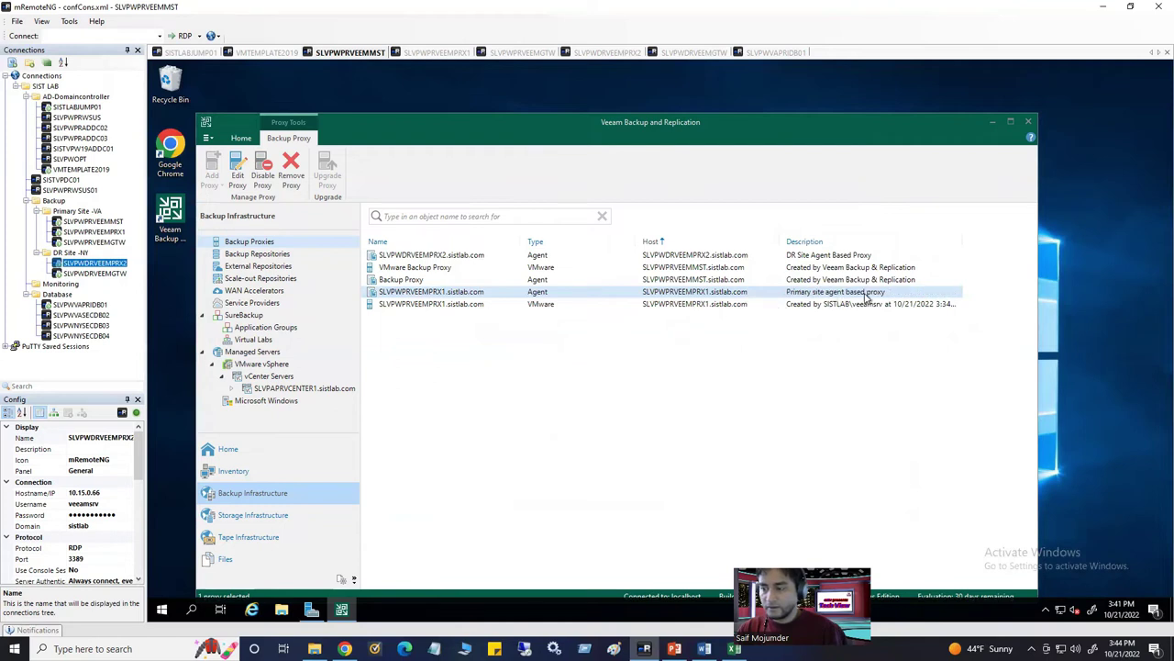
left_click(816, 305)
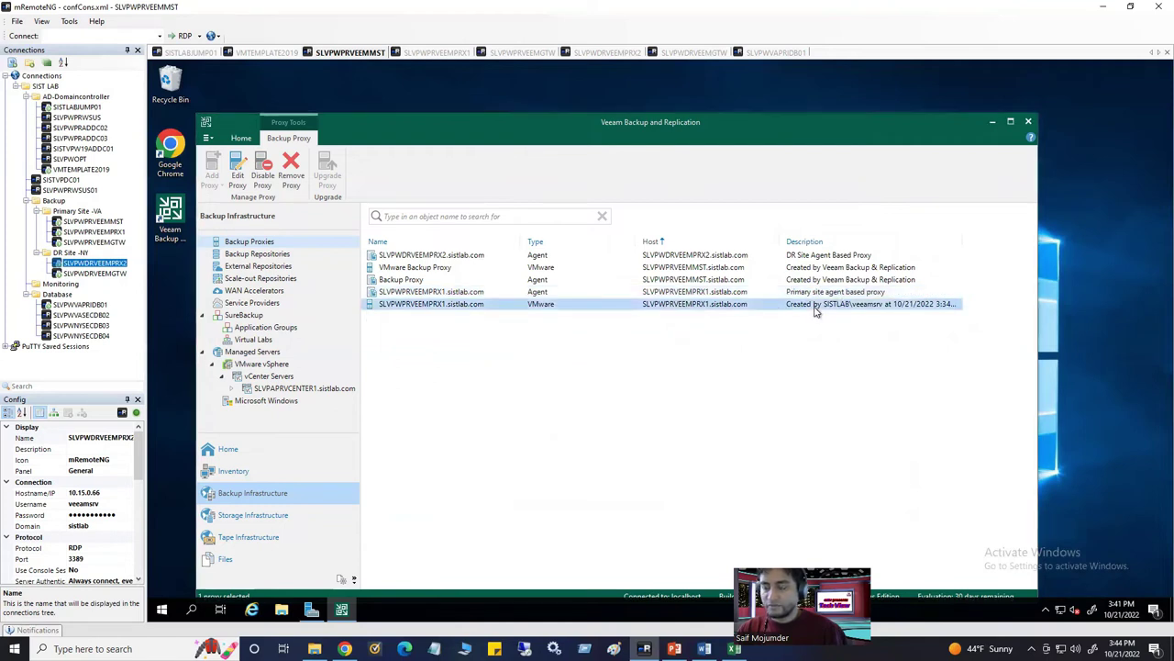
Edit the SLVPWPRVEEMPRX1 VMware proxy's description to 'Primary site VMware based proxy' and apply it
right_click(474, 305)
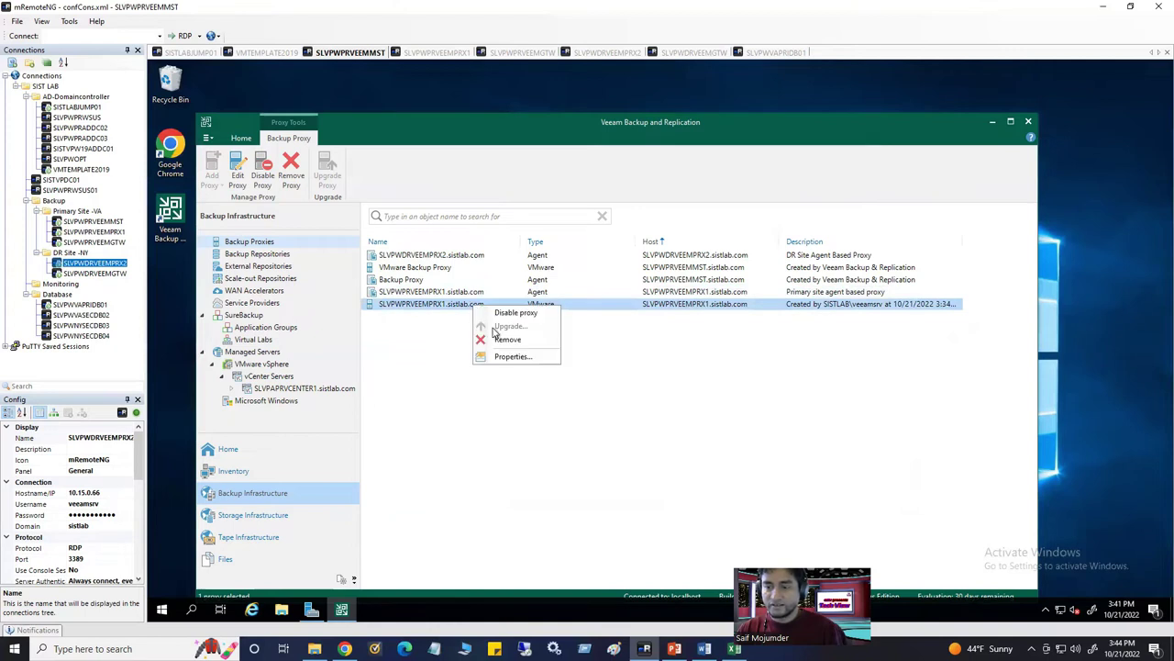
left_click(514, 357)
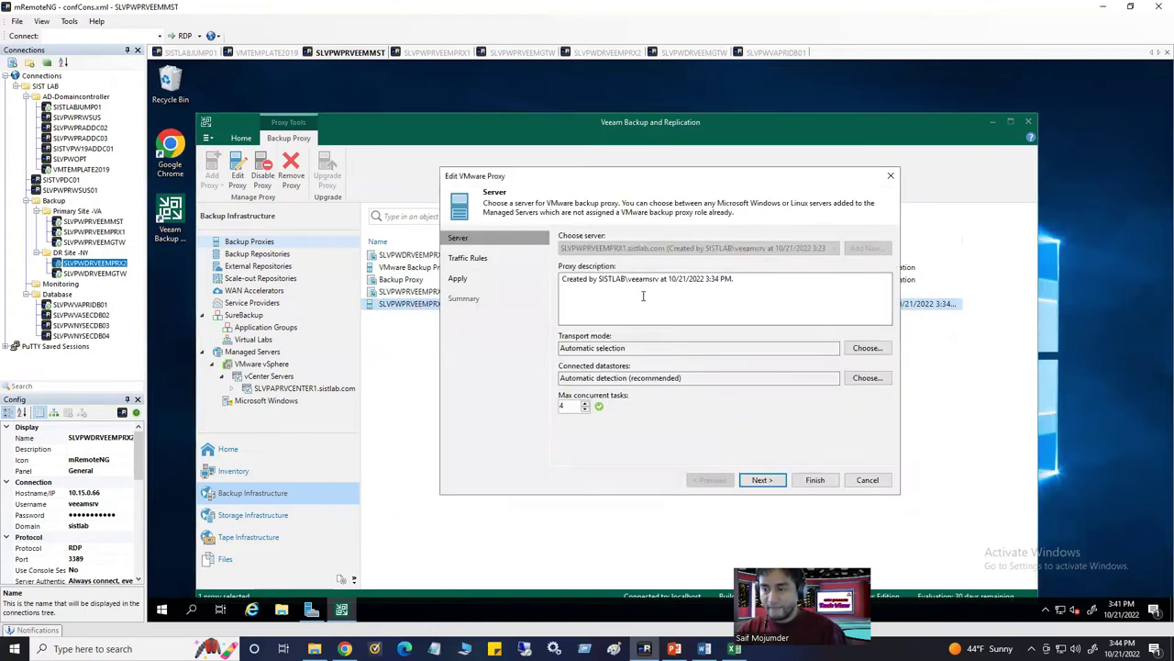
left_click_drag(728, 281, 516, 285)
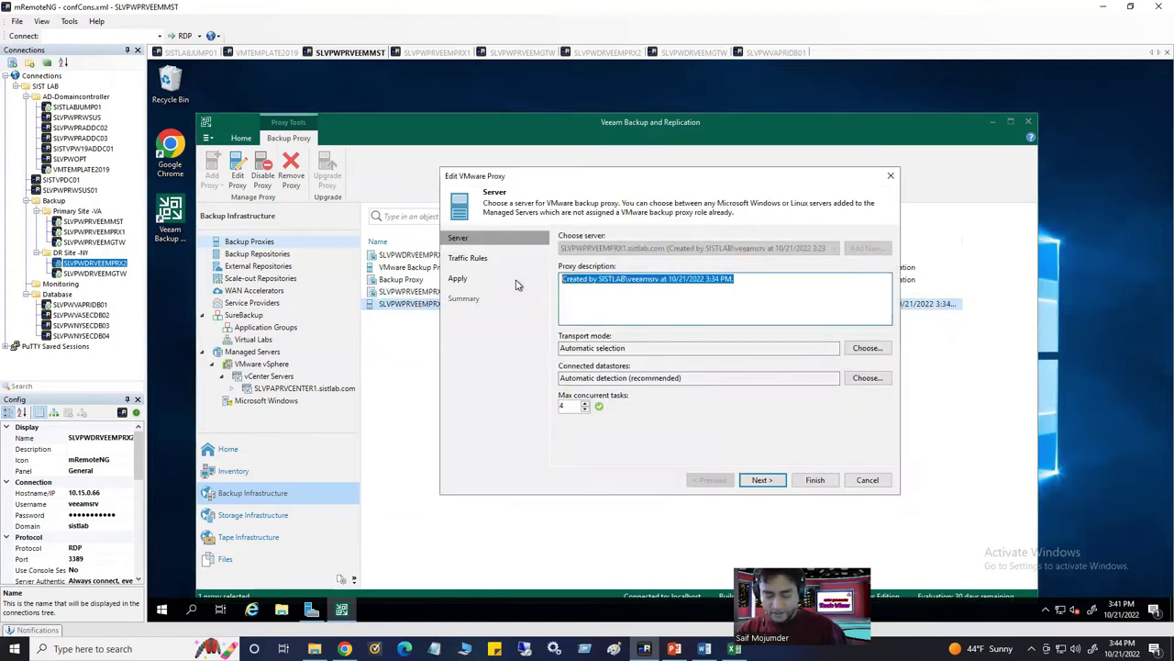
key("ctrl+v")
left_click_drag(603, 281, 628, 287)
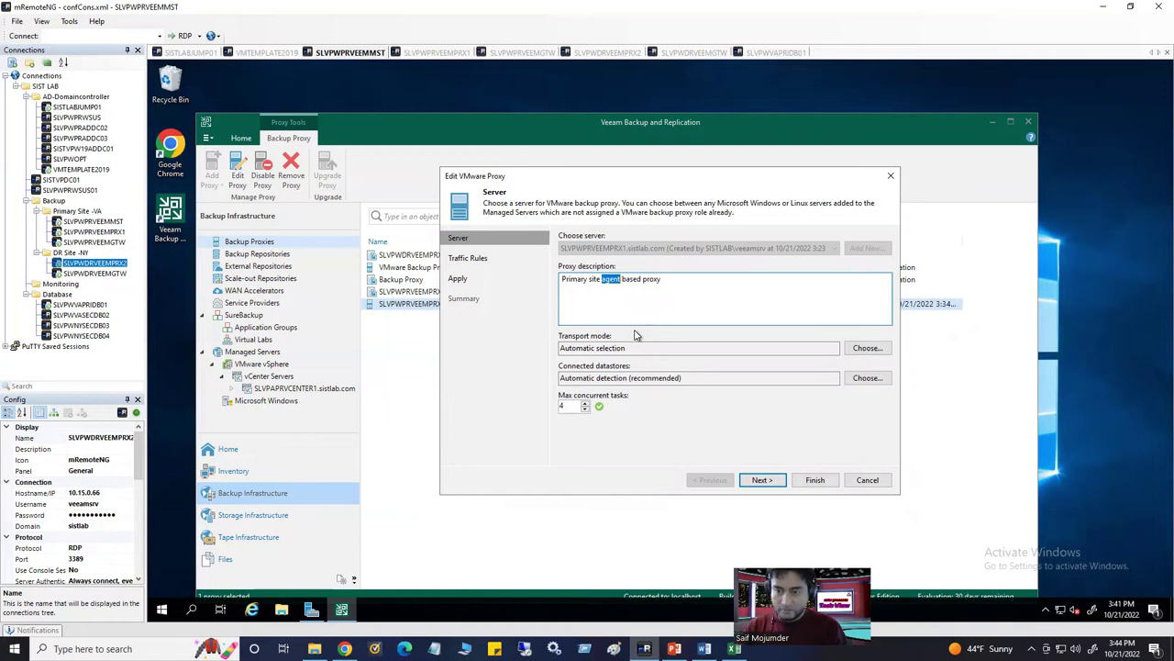
left_click_drag(674, 177, 645, 190)
type("VMware")
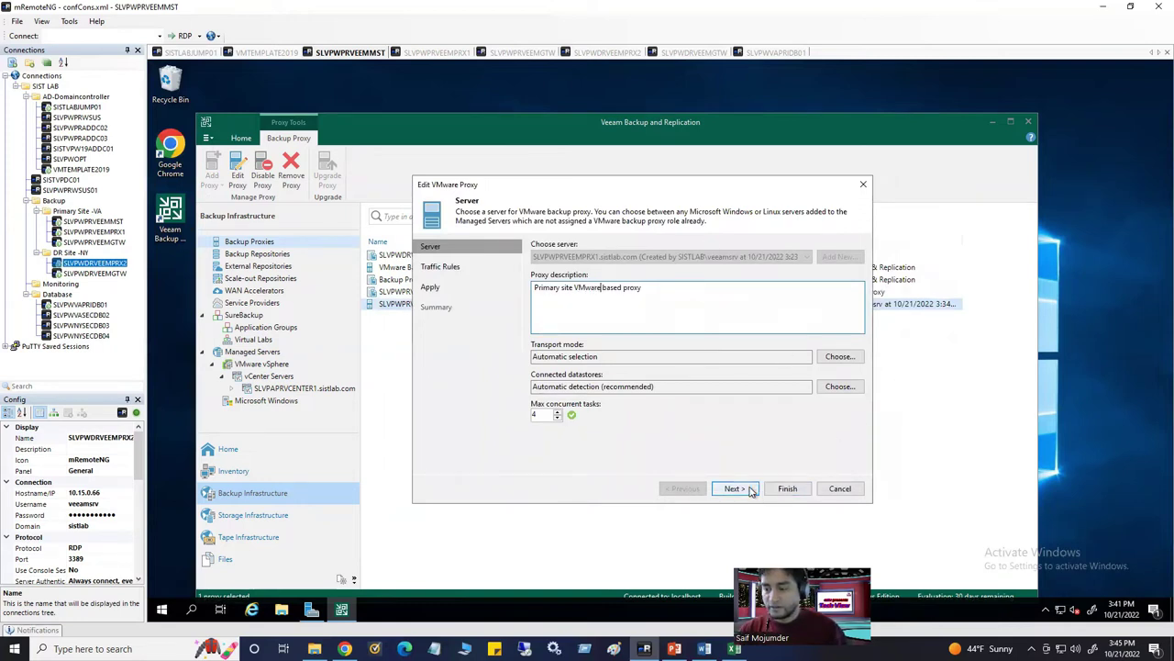
left_click(787, 491)
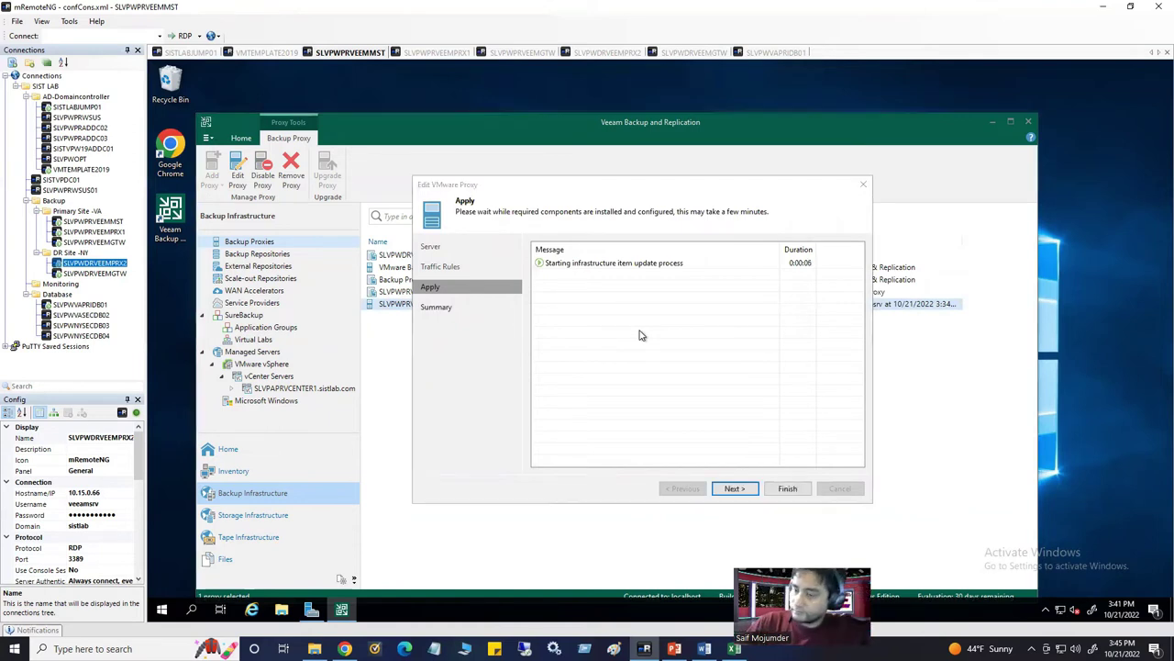
key("Escape")
left_click(562, 364)
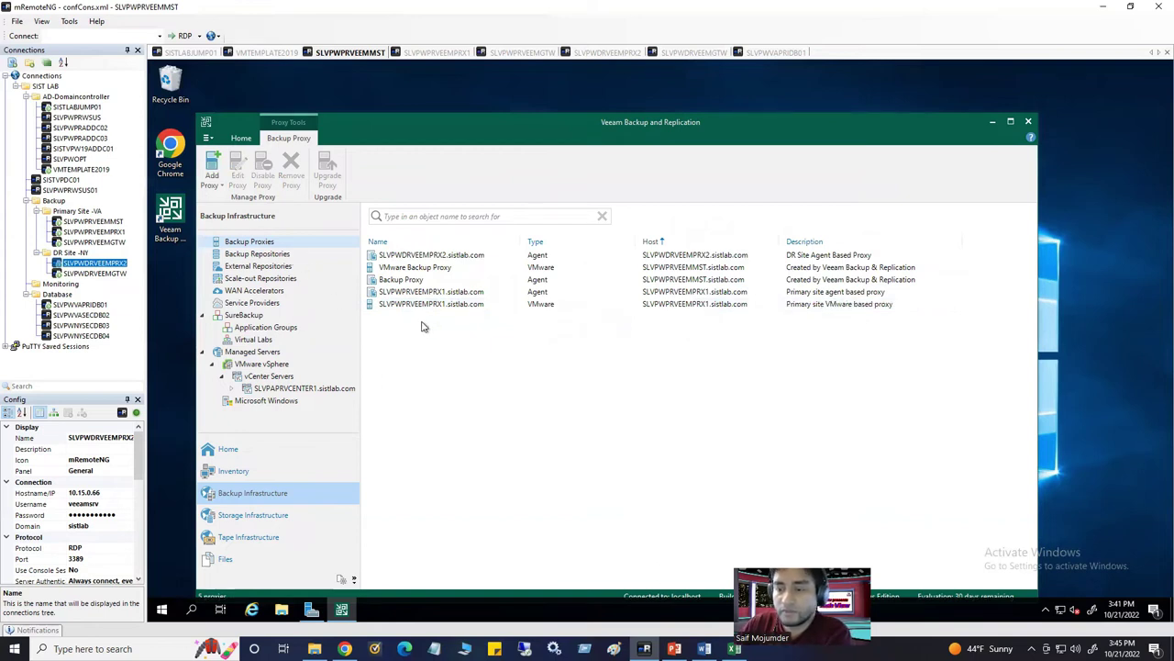
left_click(423, 257)
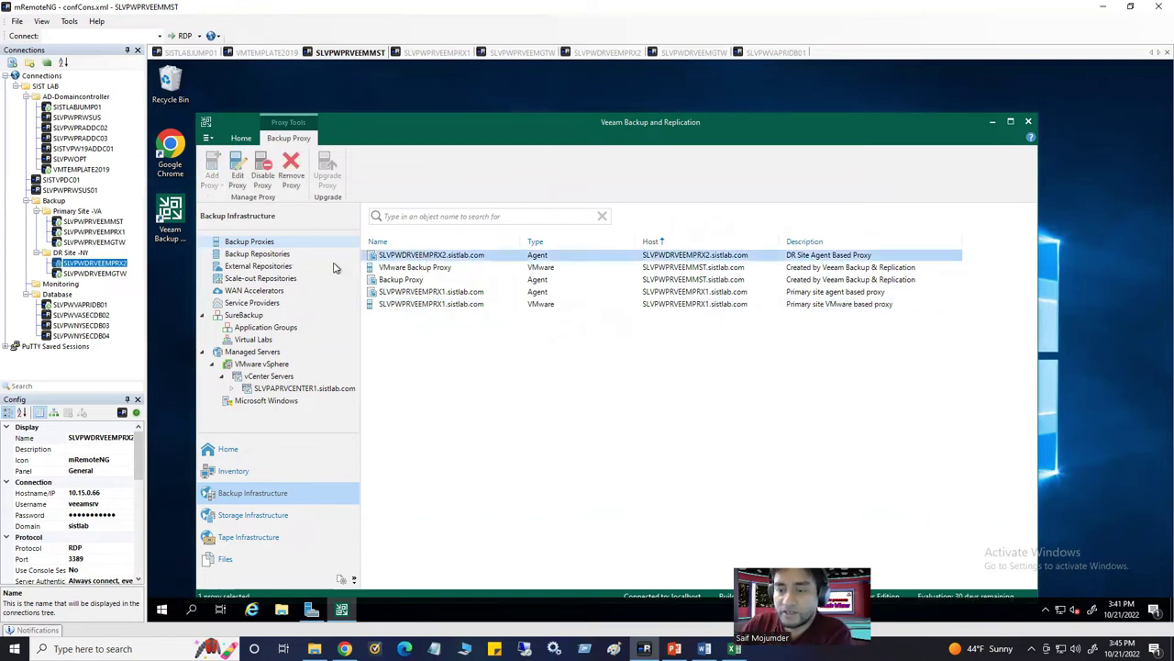
Start a new VMware backup proxy with SLVPWDRVEEMPRX2.sistlab.com chosen, then begin adding a new server
right_click(264, 242)
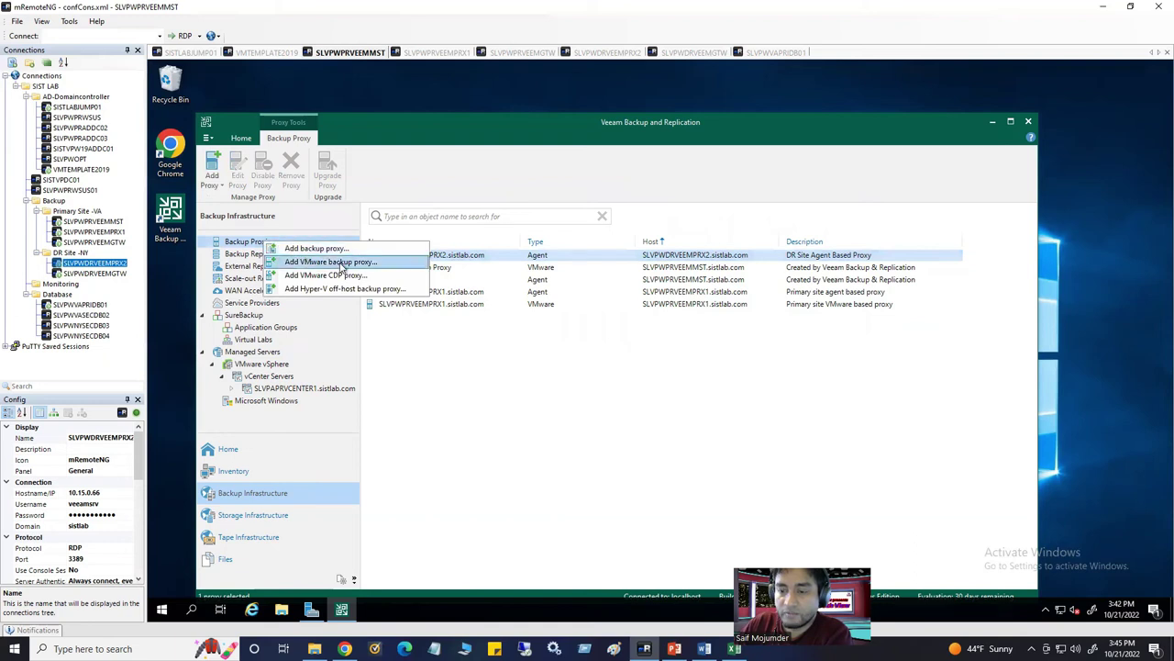
left_click(358, 263)
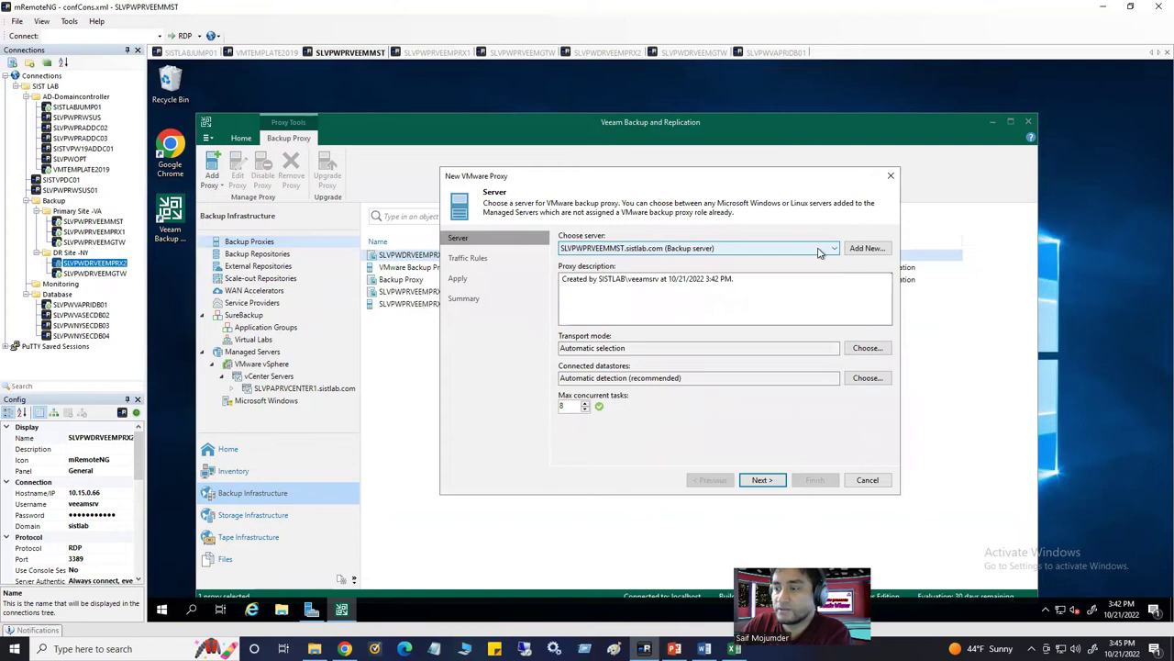
left_click(835, 249)
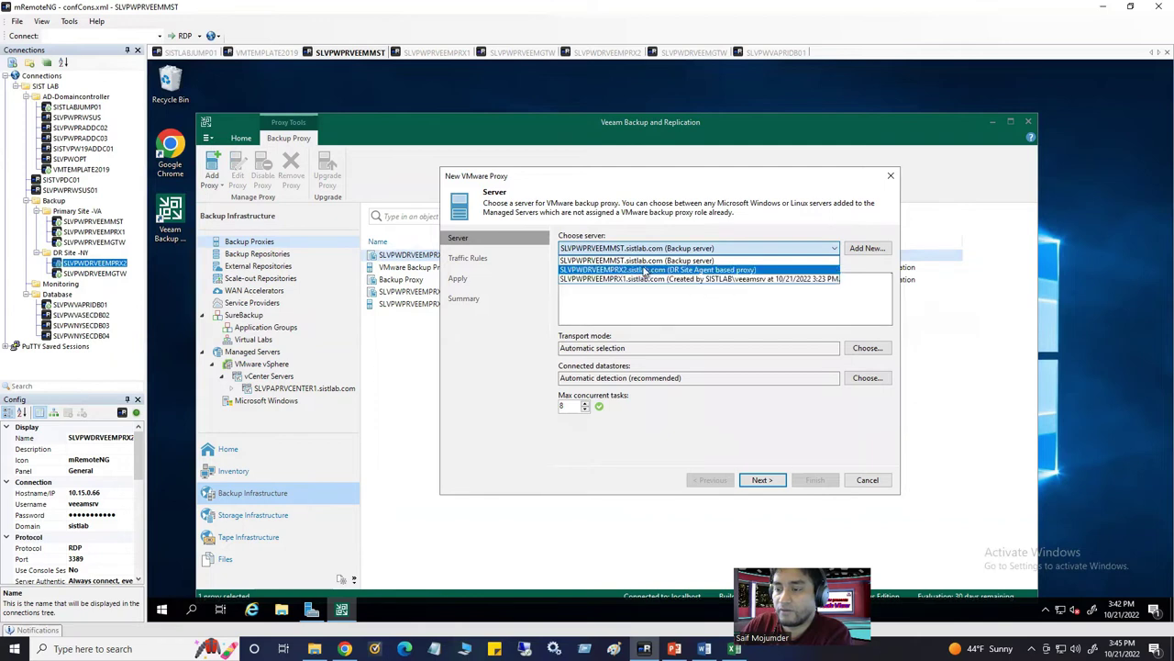
left_click(674, 269)
left_click_drag(734, 279, 480, 289)
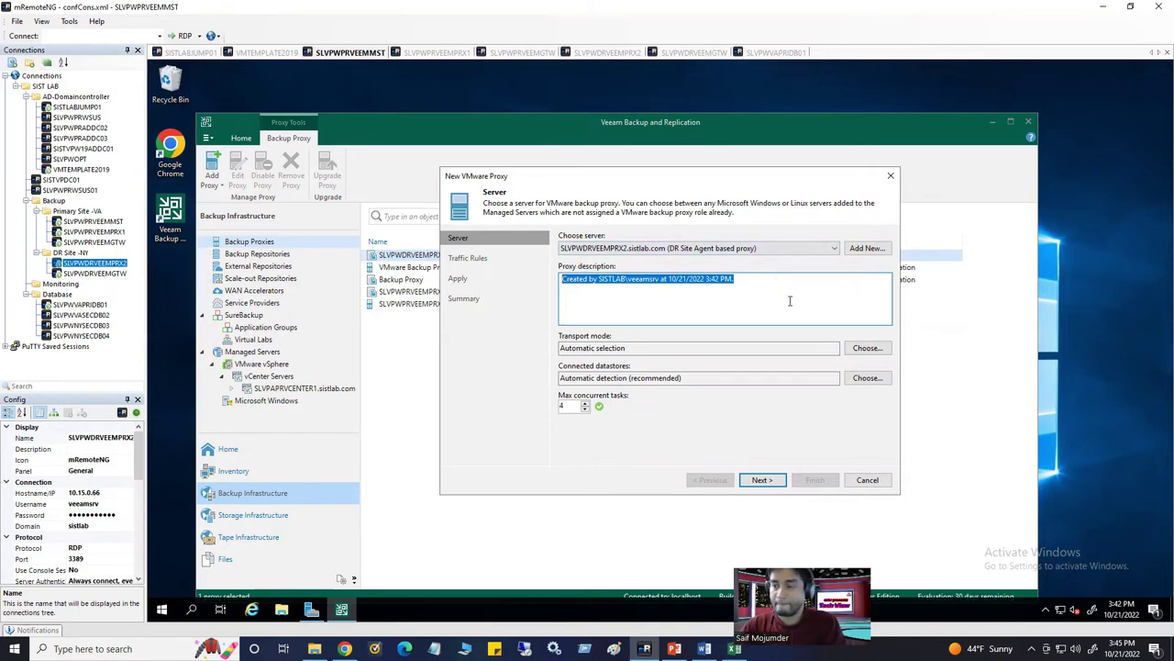
left_click(859, 255)
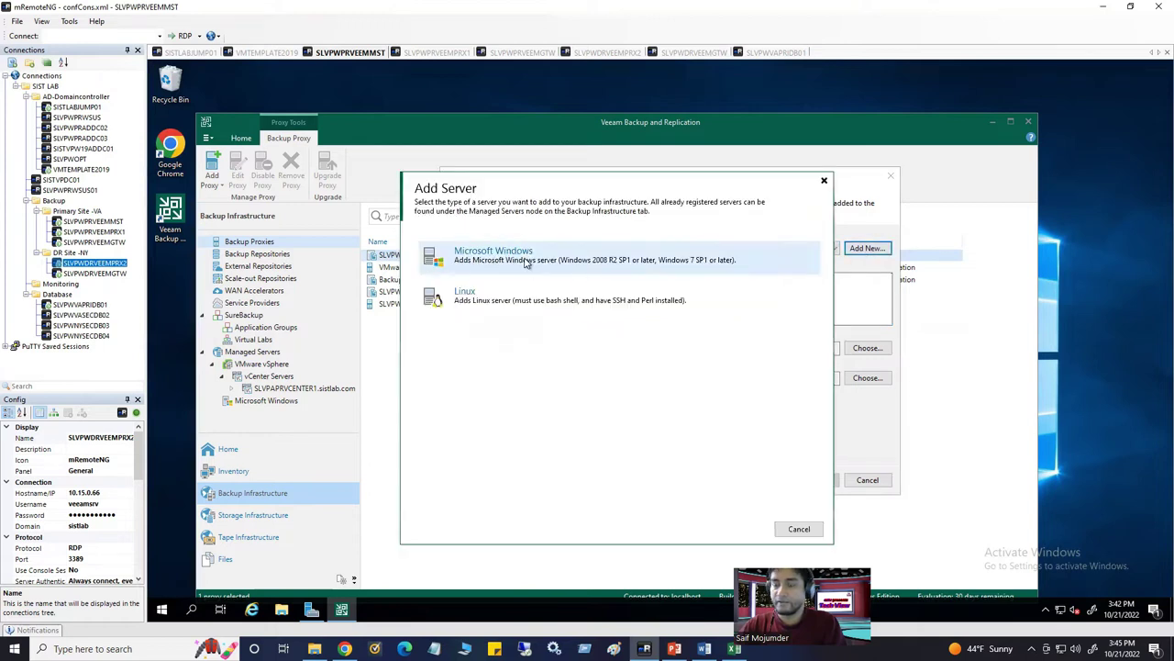
Choose a Microsoft Windows server and paste the proxy description into its Description field
key("Escape")
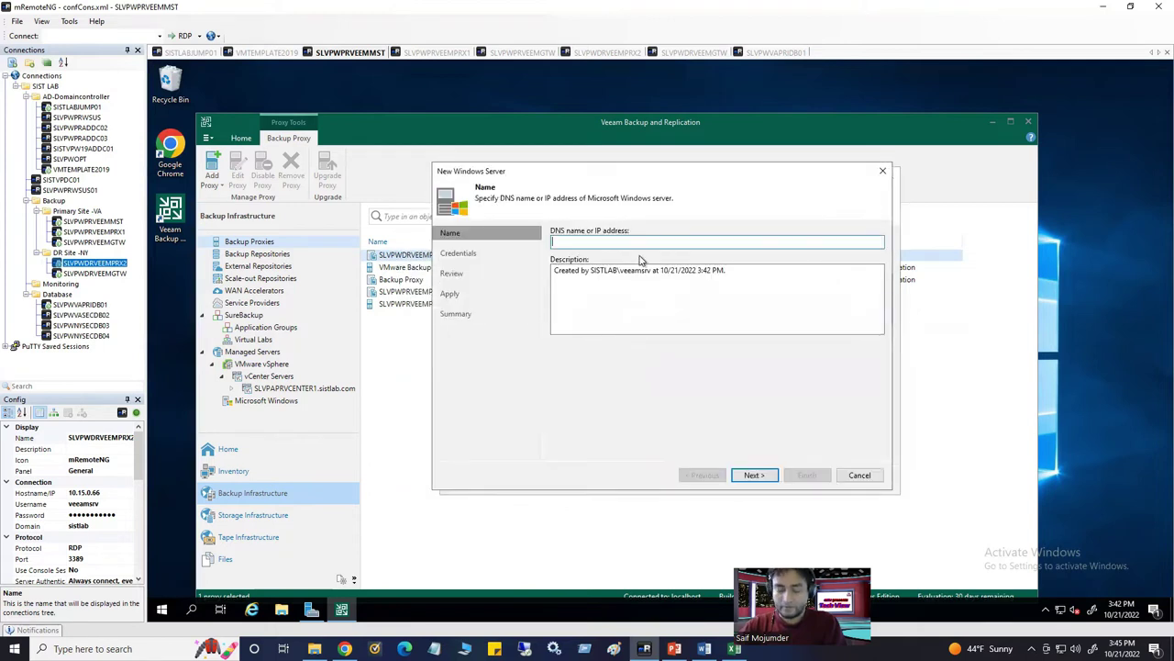
key("ctrl+v")
left_click(624, 288)
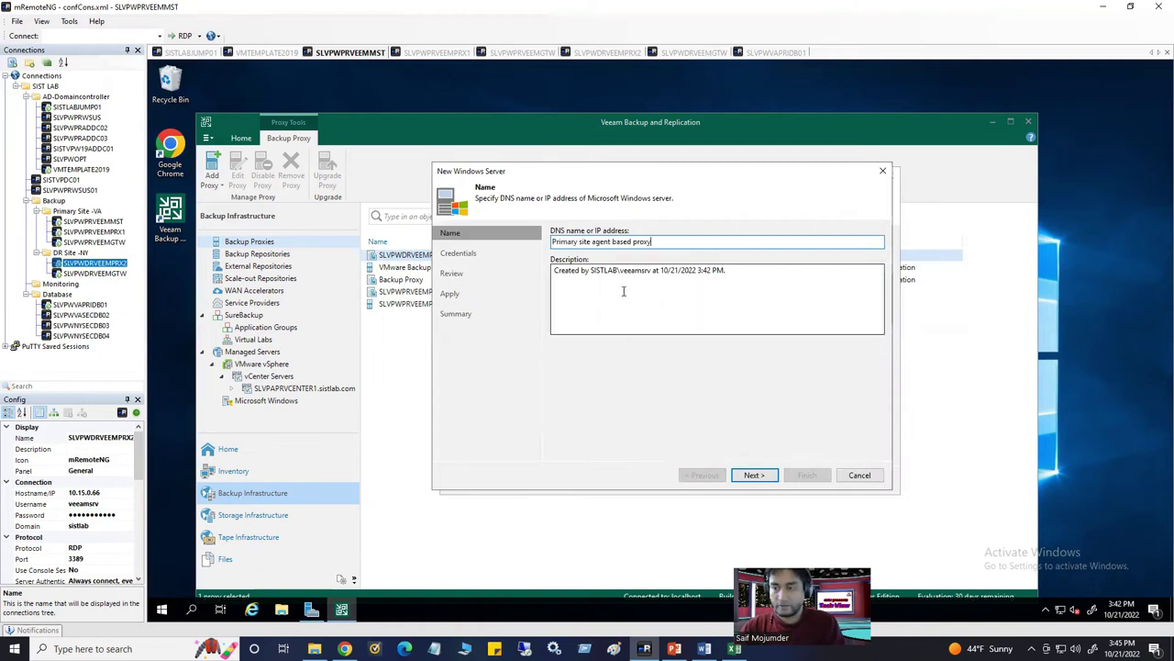
left_click_drag(741, 272, 478, 267)
key("ctrl+v")
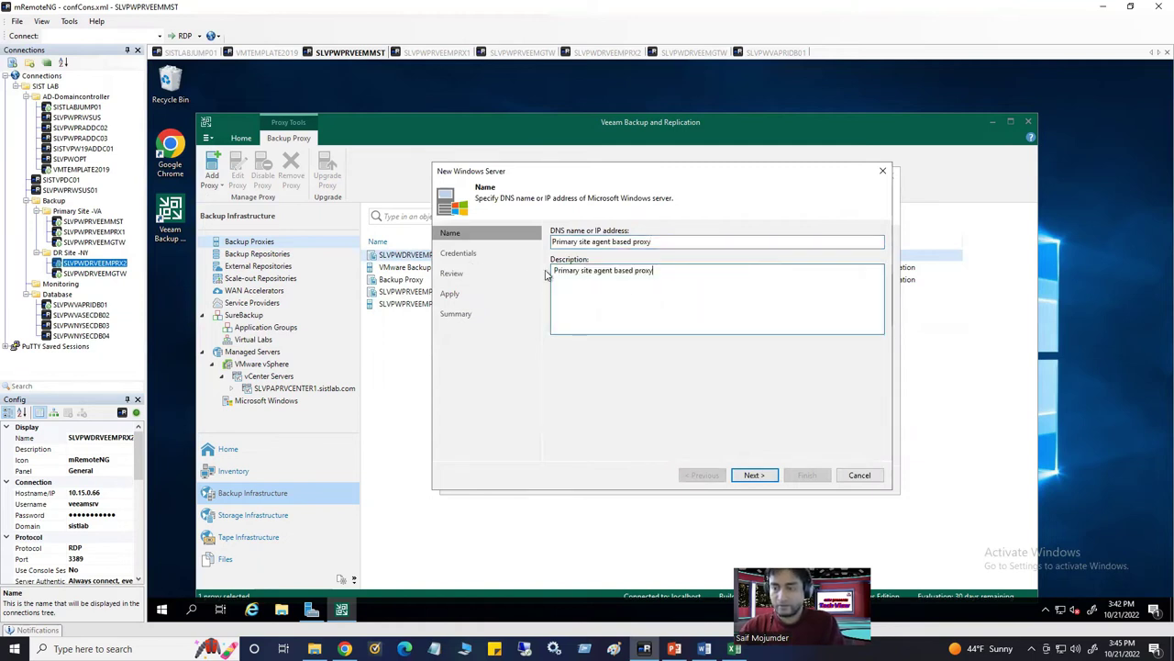
left_click_drag(684, 242, 484, 237)
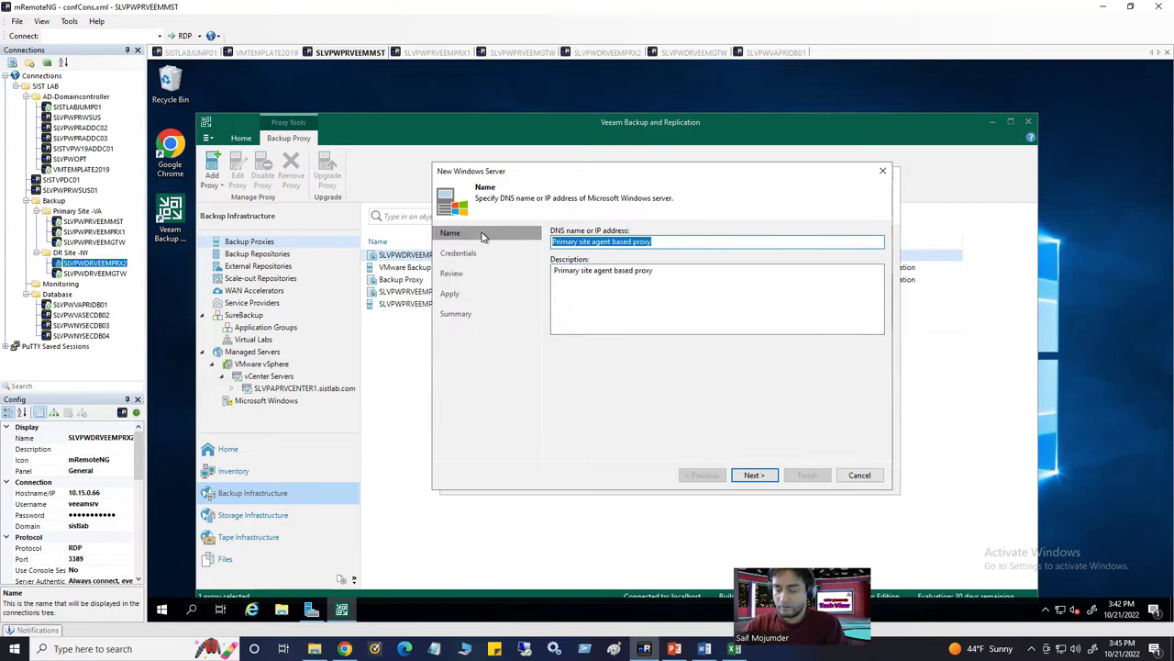
key("BackSpace")
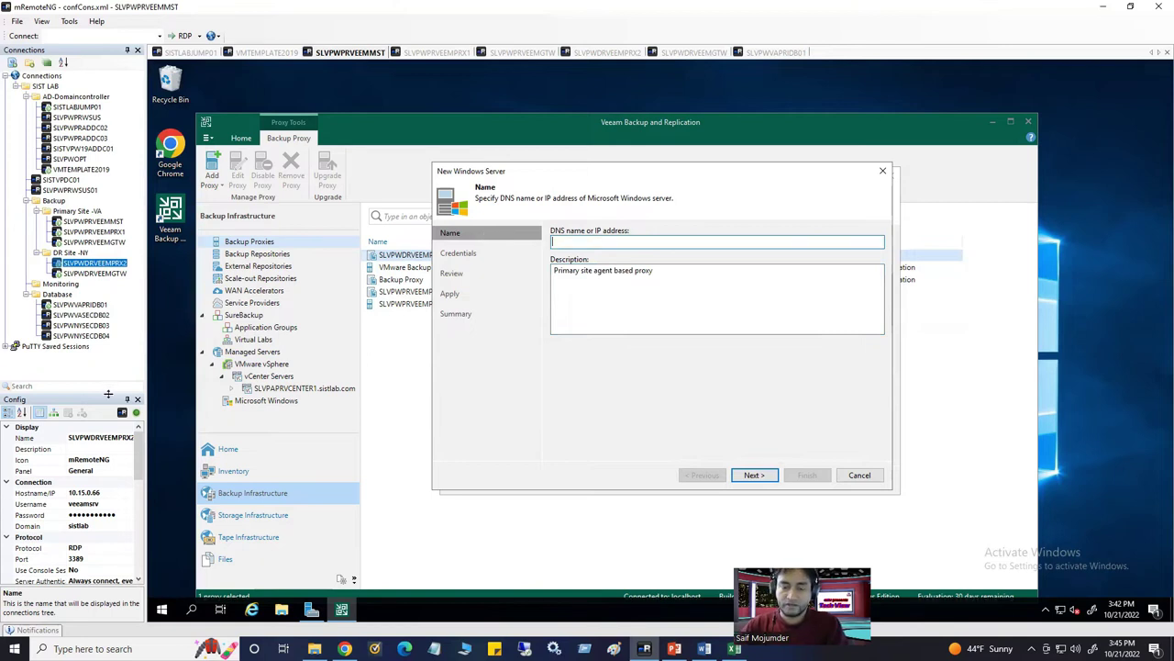
Copy the remote connection's server name and enter SLVPWDRVEEMPRX2.sistlab.com as the DNS name
left_click(111, 438)
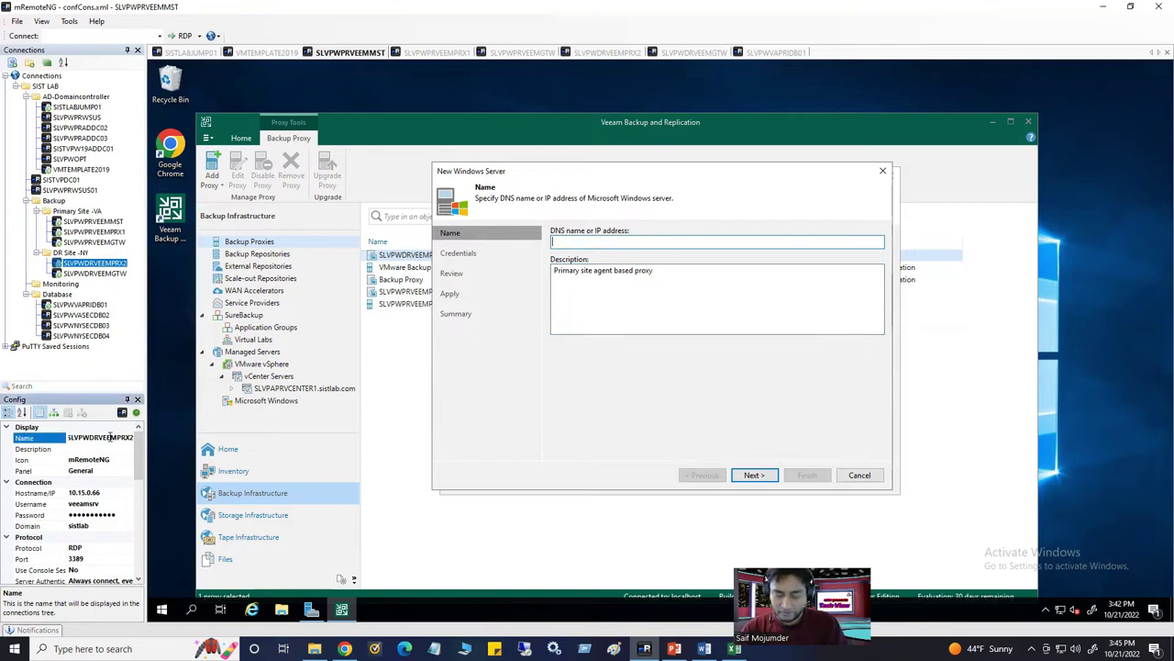
left_click(597, 242)
type("Primary site agent based proxy")
left_click_drag(654, 243, 464, 246)
key("BackSpace")
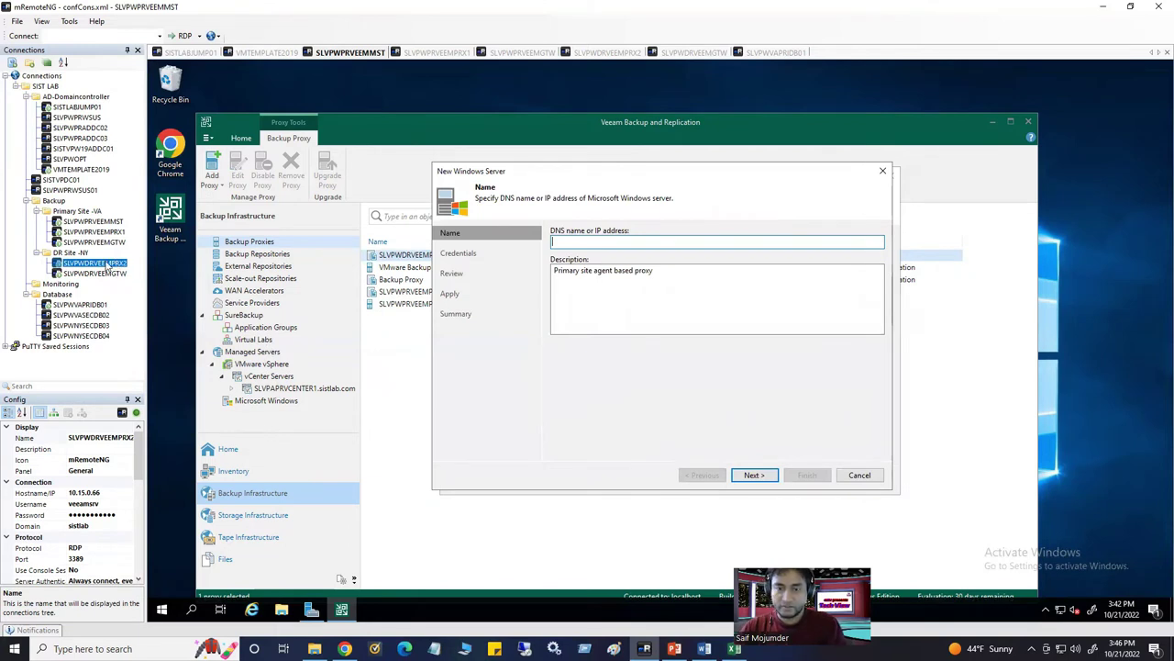
left_click(105, 437)
left_click(105, 437)
key("ctrl+c")
left_click(584, 244)
key("ctrl+v")
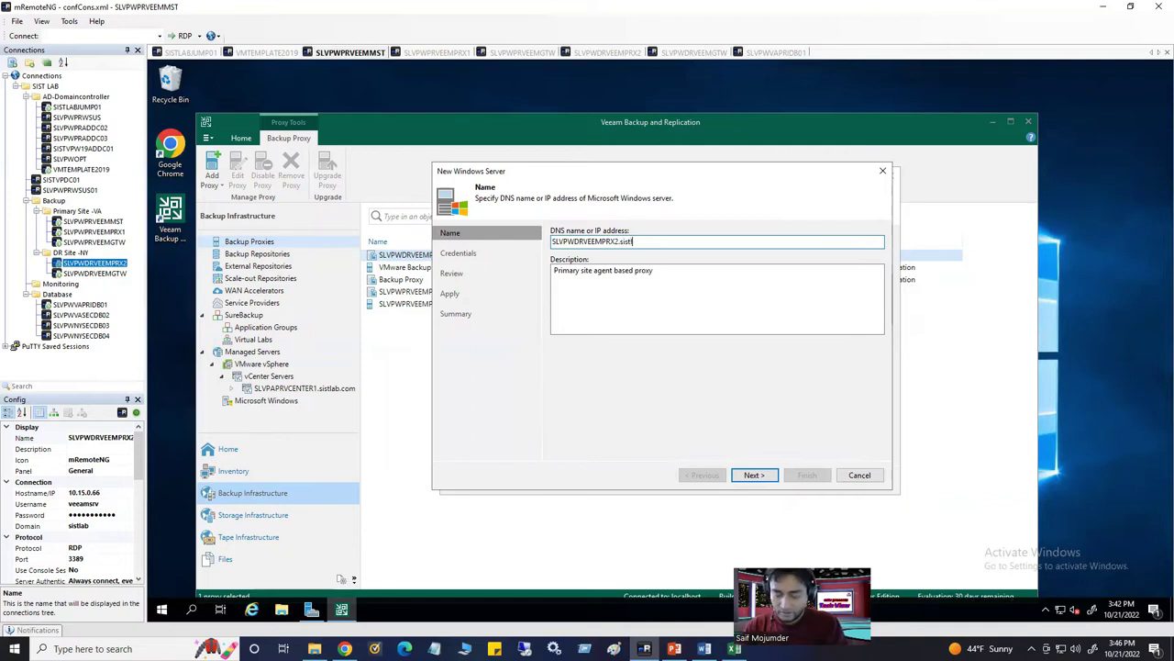
type(".sistlab.com")
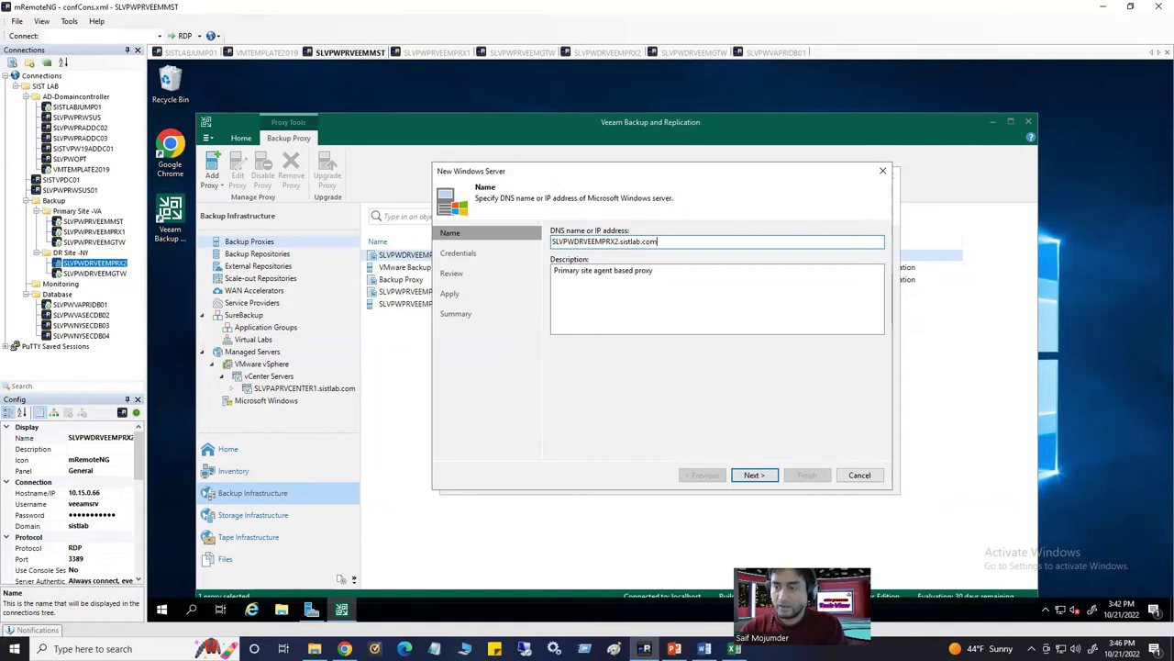
Change the server description to 'DR site VMware based proxy' and try to advance
left_click(670, 272)
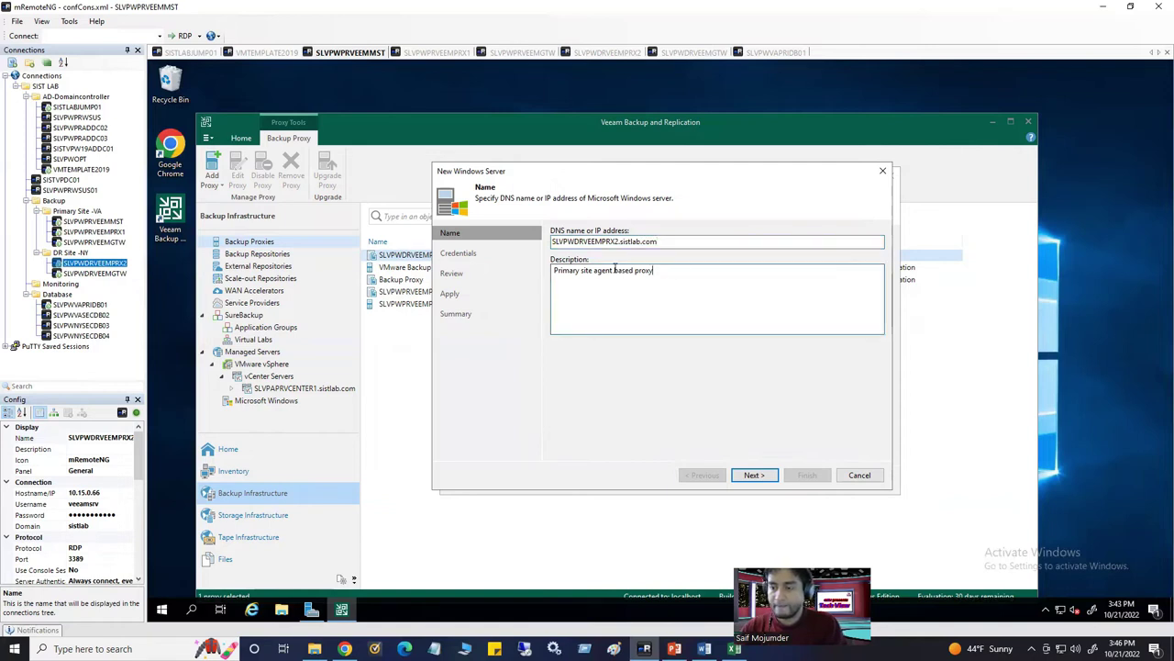
left_click_drag(595, 271, 613, 278)
type("v")
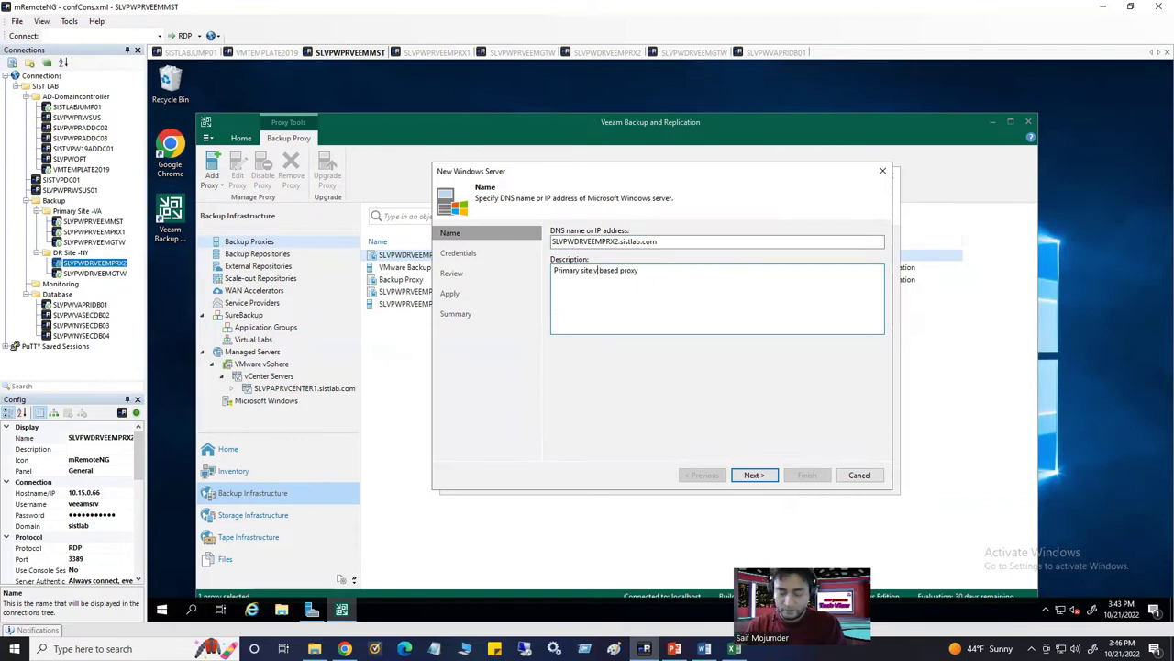
type("m")
key("BackSpace")
key("BackSpace")
type("VMware")
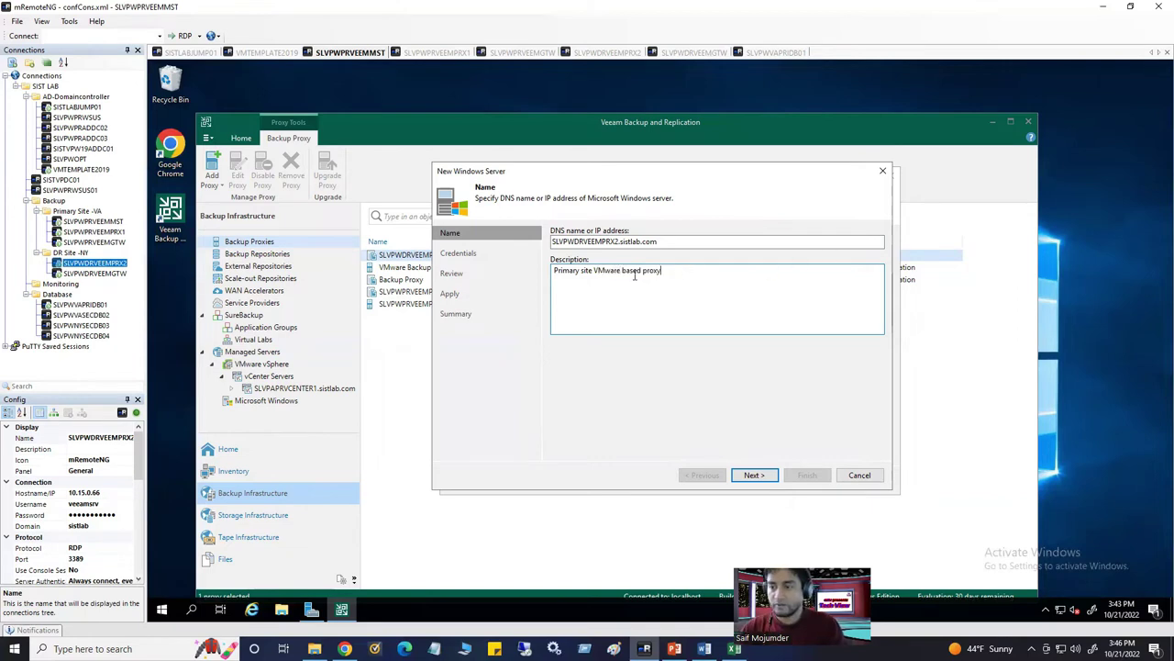
key("ctrl+a")
key("ctrl+c")
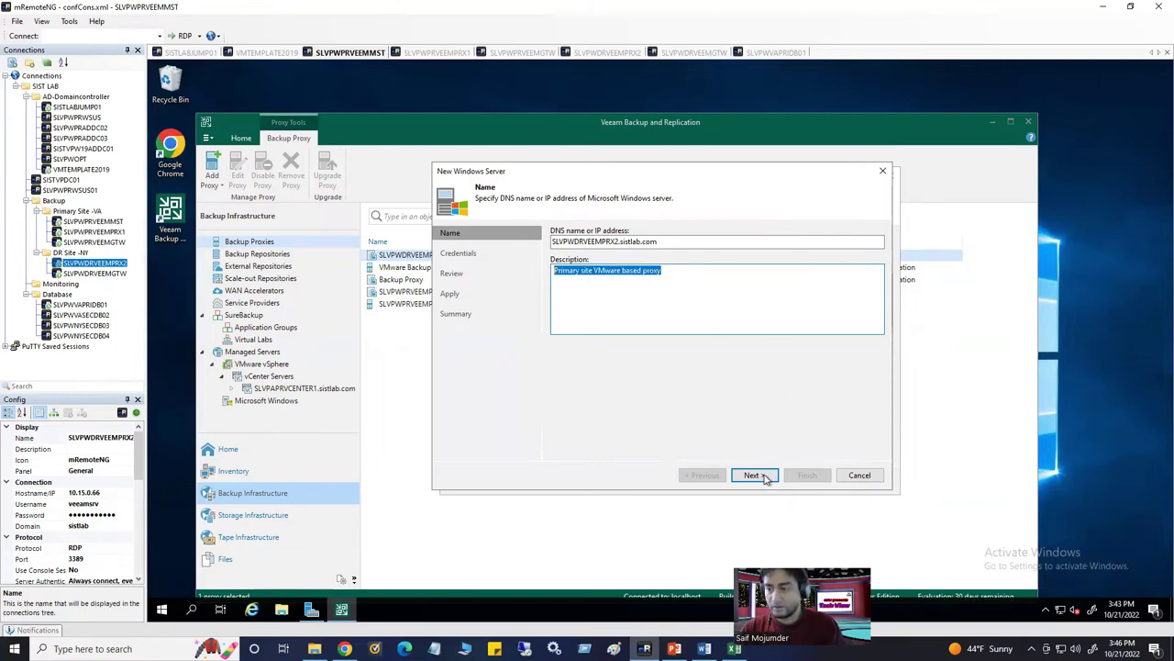
left_click(755, 476)
left_click(578, 274)
left_click_drag(580, 273, 553, 273)
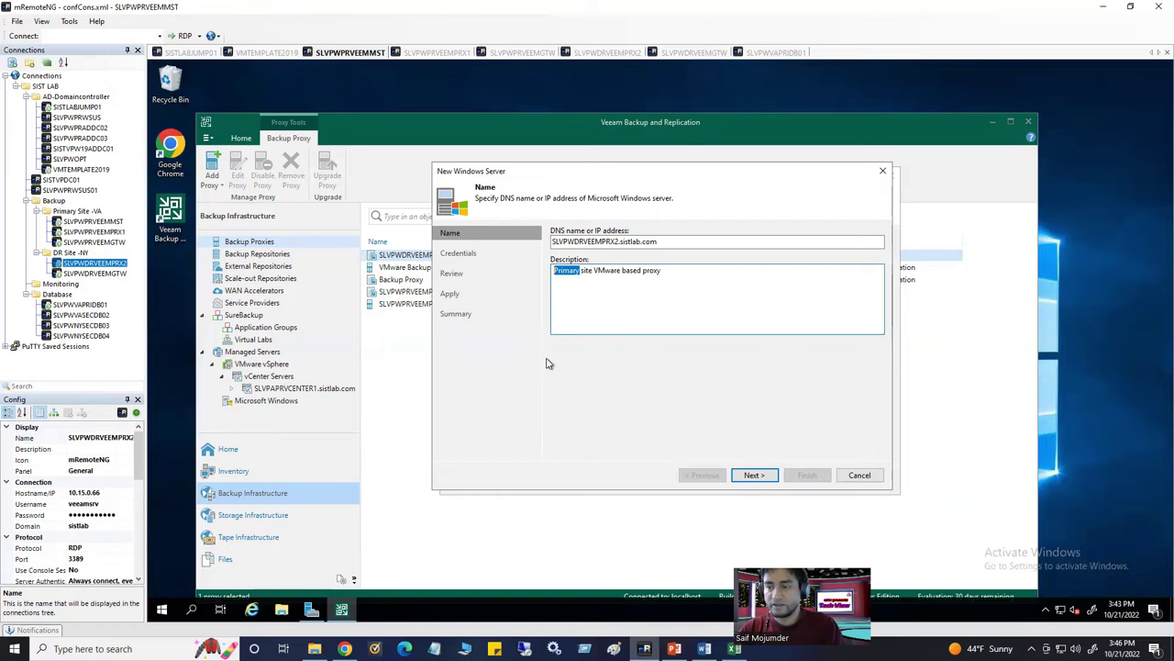
type("DR")
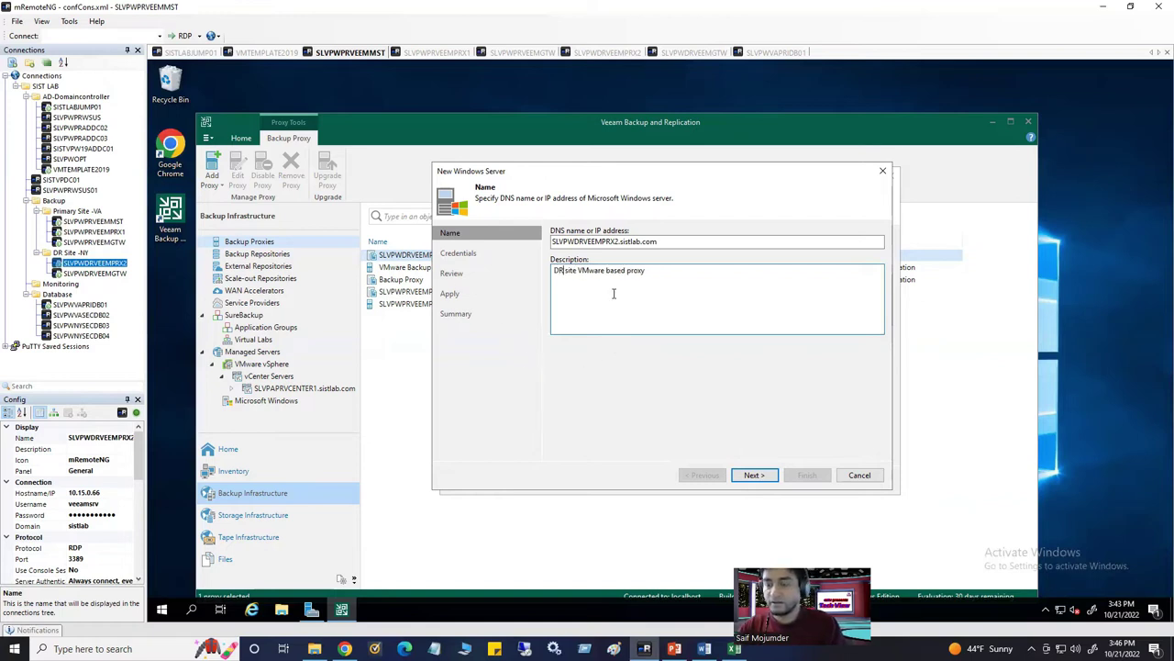
left_click(758, 476)
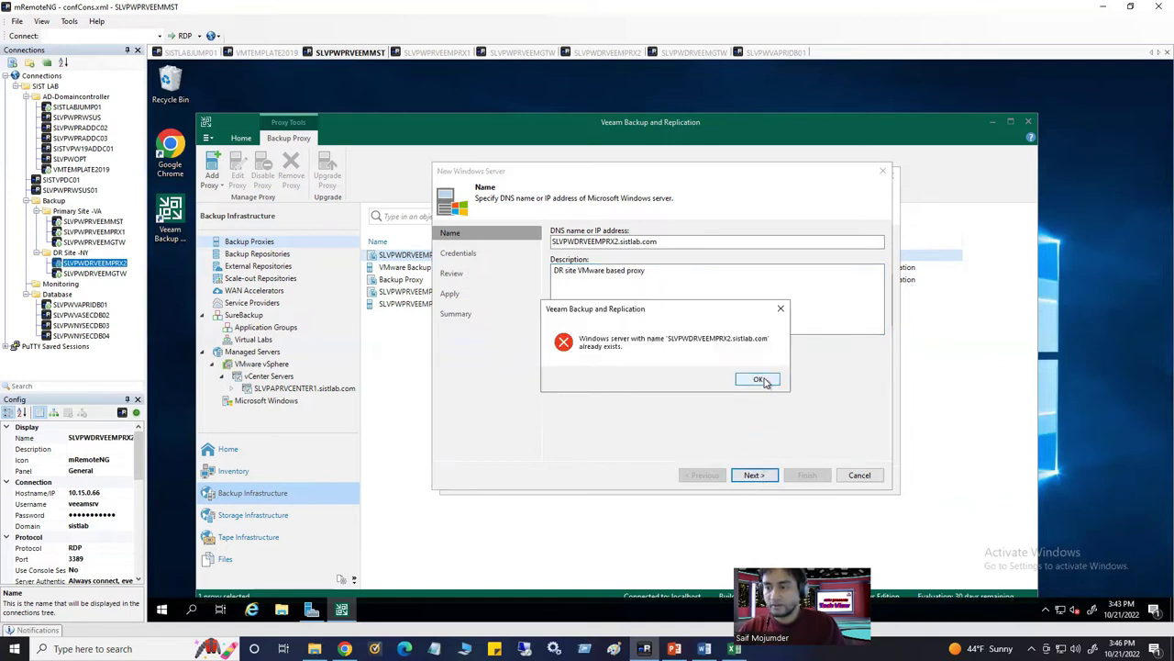
Dismiss the 'server already exists' error and cancel the New Windows Server wizard without saving
left_click(762, 380)
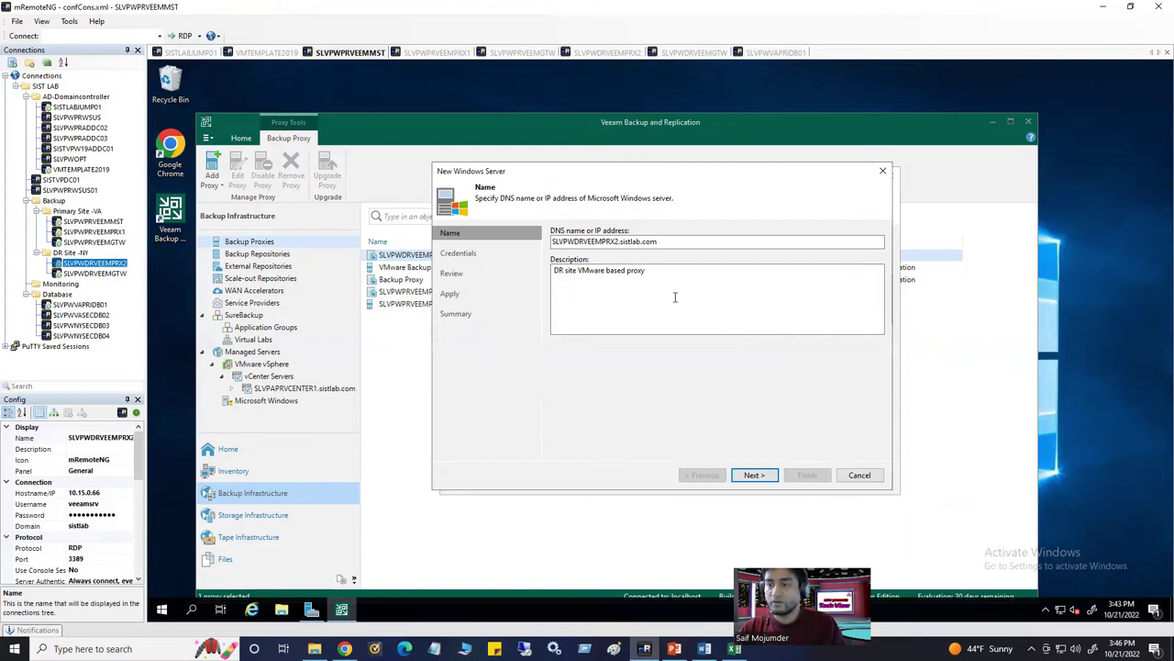
left_click(857, 476)
left_click(670, 356)
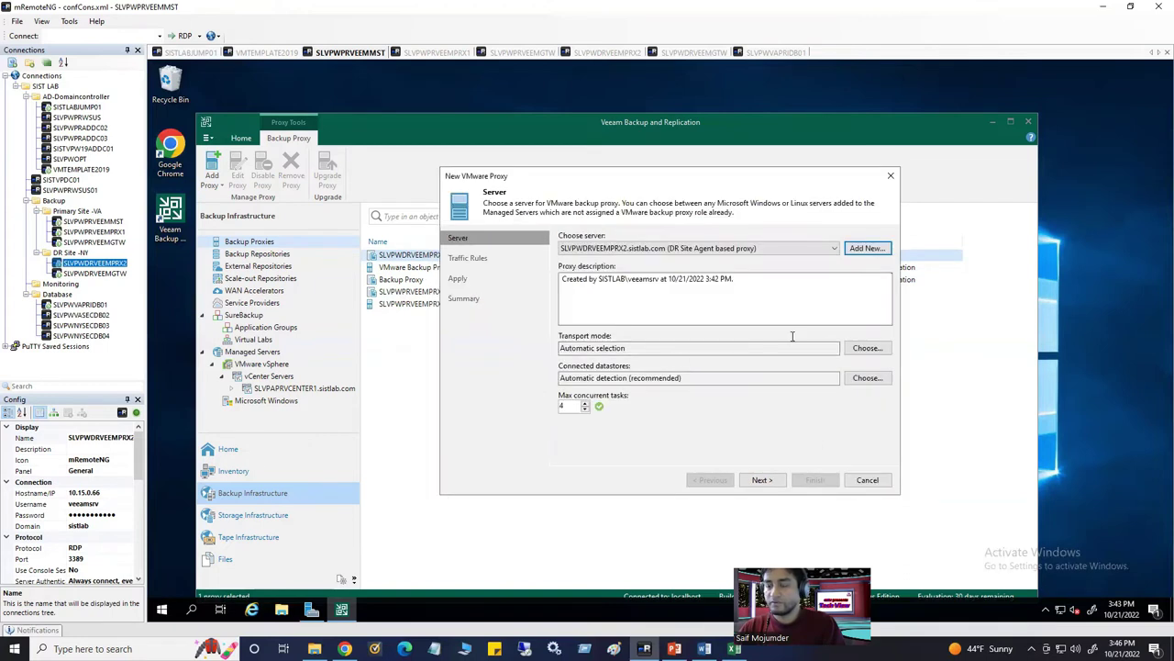
Keep SLVPWDRVEEMPRX2.sistlab.com as the proxy server and set its description to 'DR site VMware based proxy'
left_click(715, 250)
left_click(715, 254)
left_click_drag(734, 279, 558, 284)
key("ctrl+v")
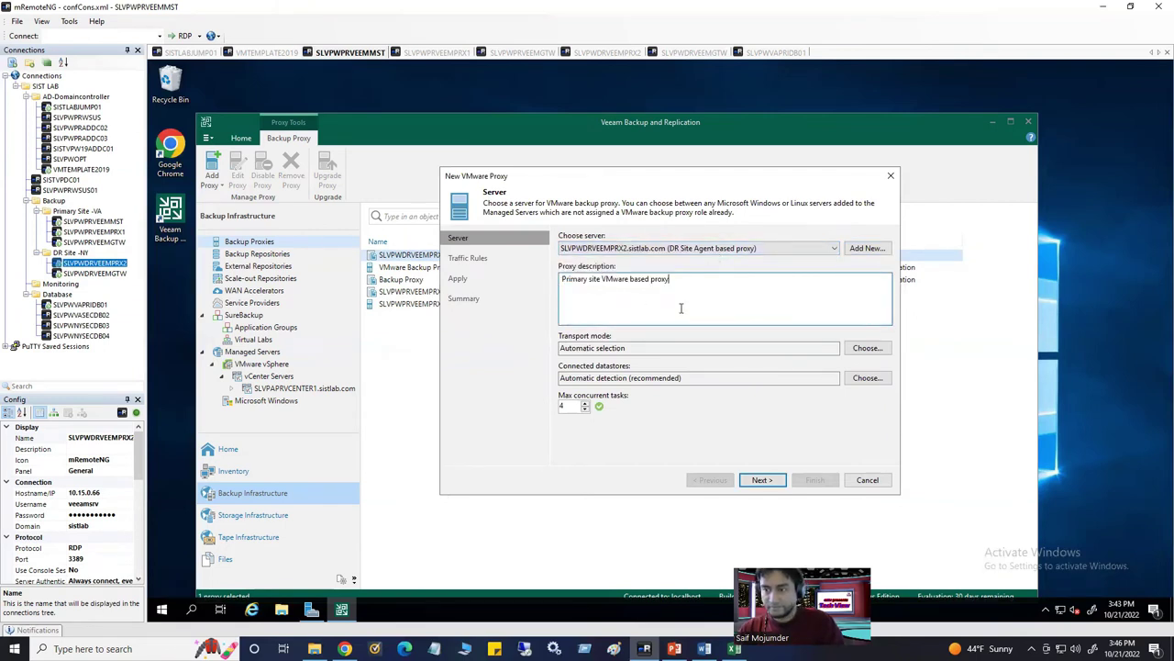
double_click(589, 281)
type("DR")
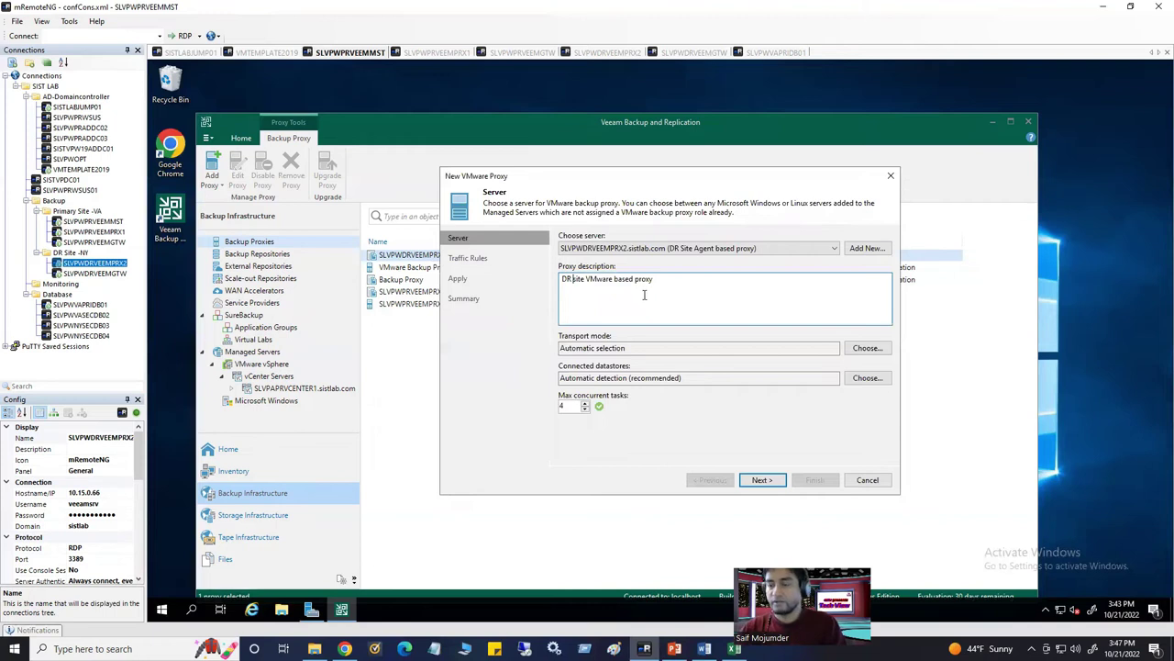
Review the transport mode options and leave it on Automatic selection
left_click(867, 349)
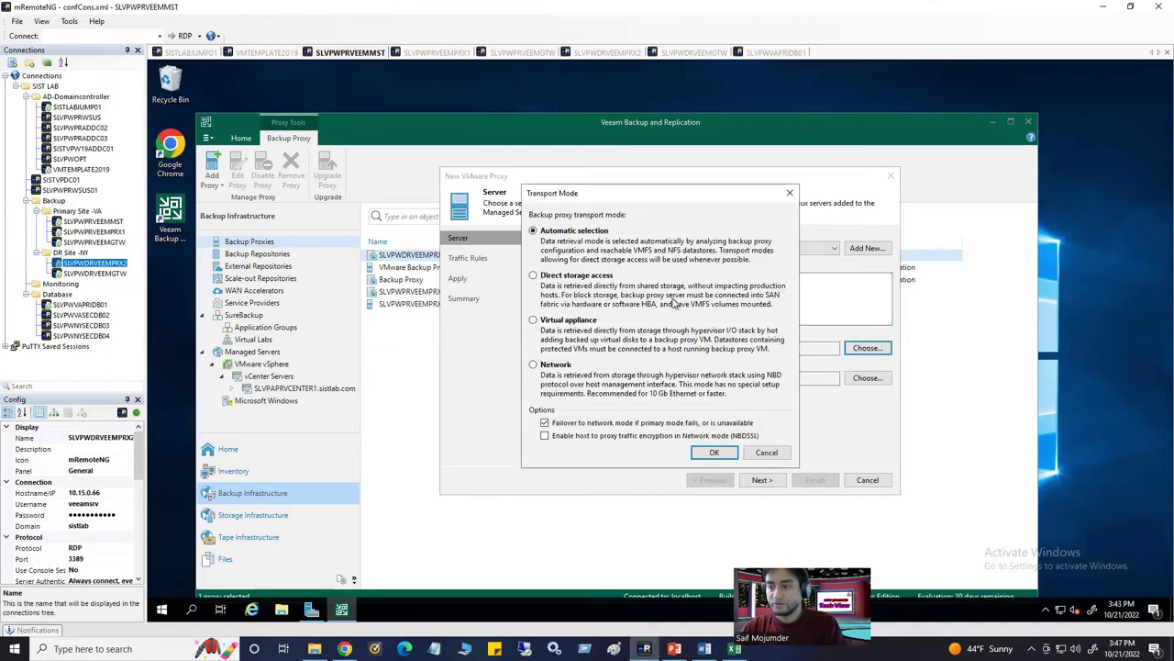
left_click(562, 369)
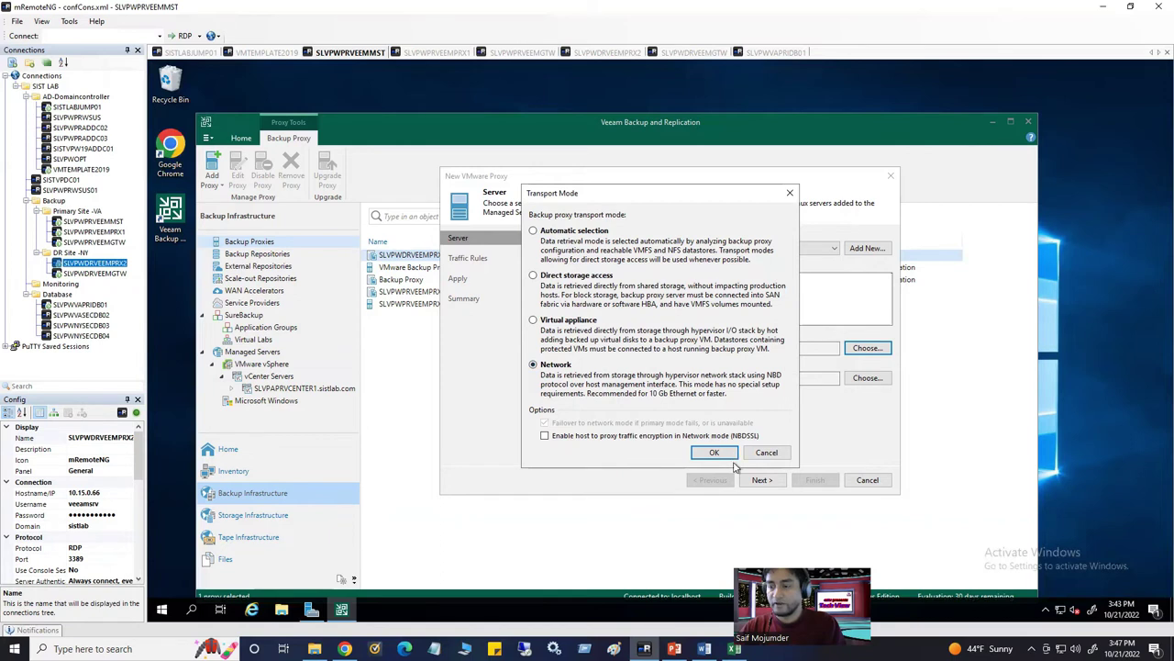
left_click(533, 230)
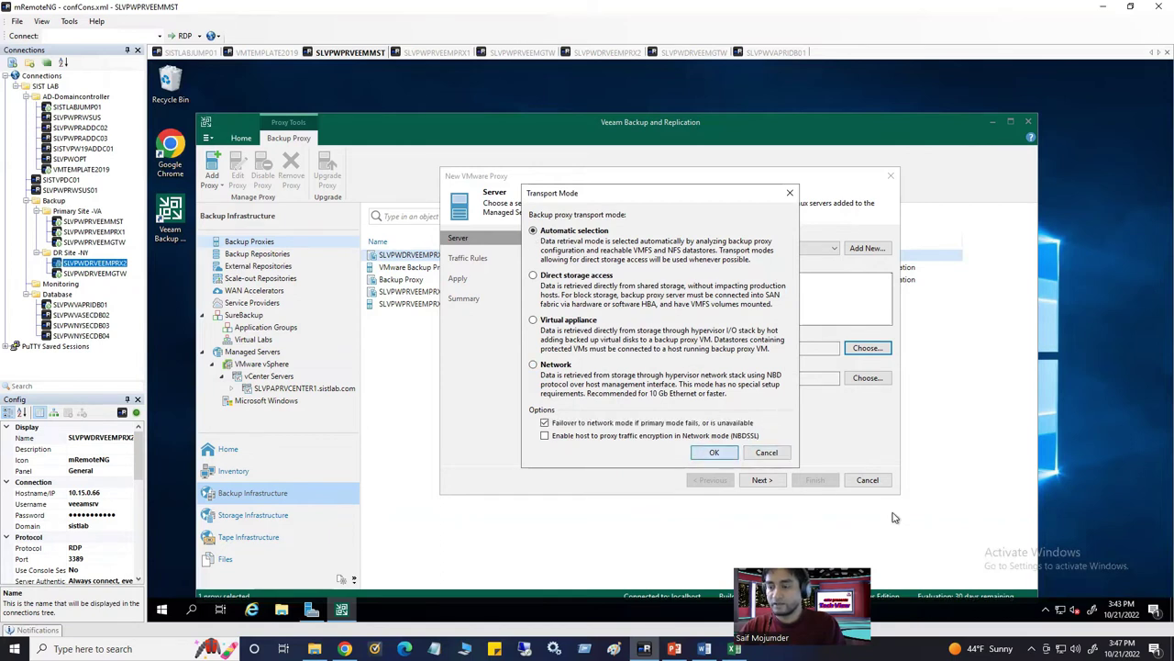
key("Return")
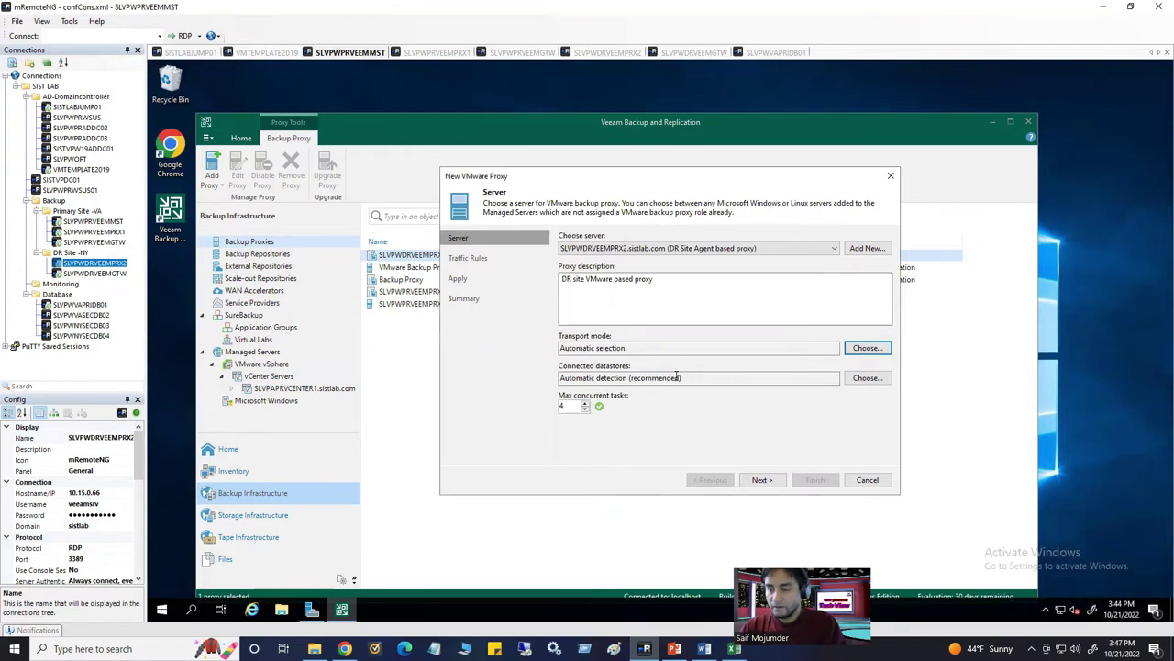
Apply and finish the DR site VMware proxy, show Backup Repositories, then bring up the Word guide
left_click(762, 480)
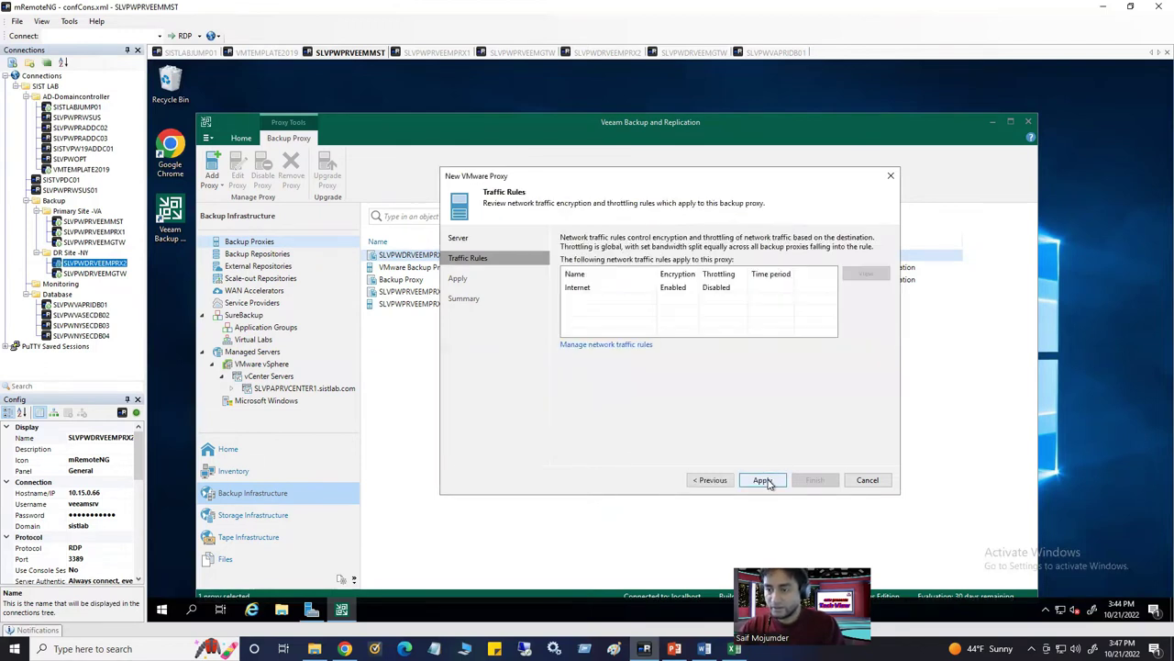
left_click(763, 480)
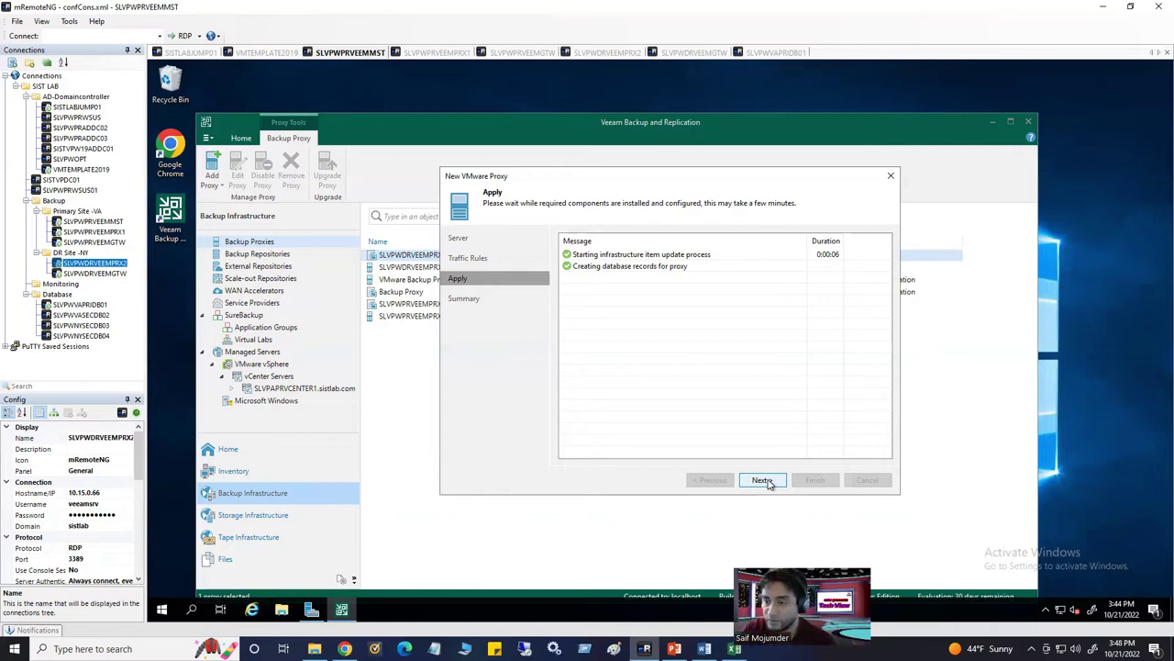
left_click_drag(621, 180, 844, 187)
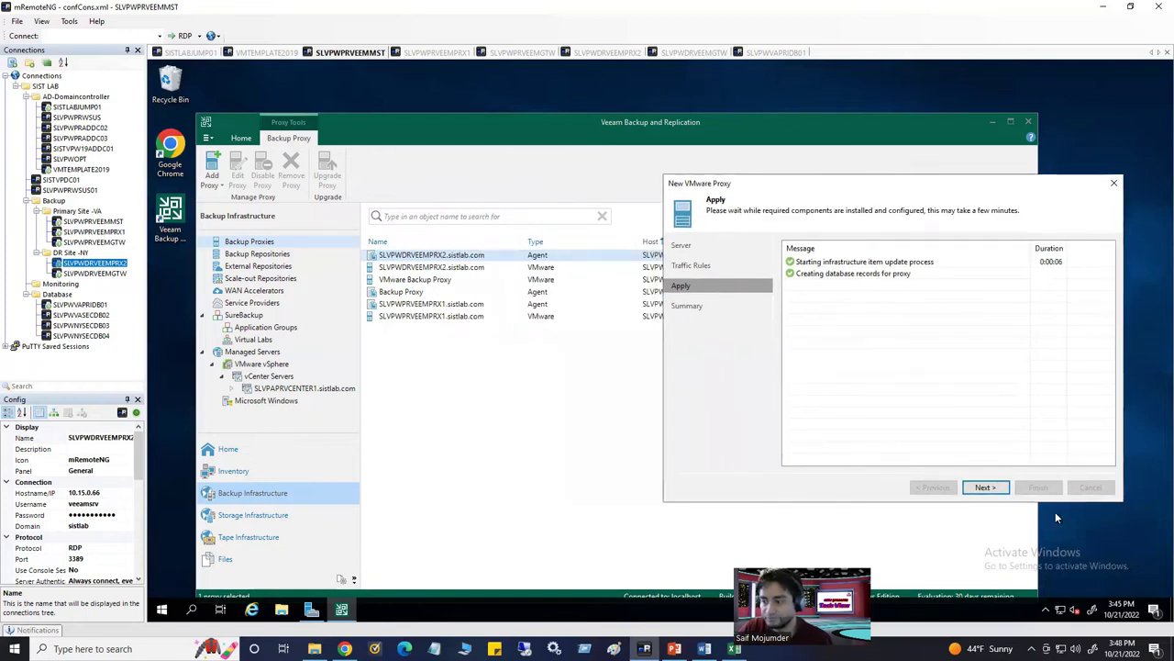
left_click(985, 487)
left_click(1038, 487)
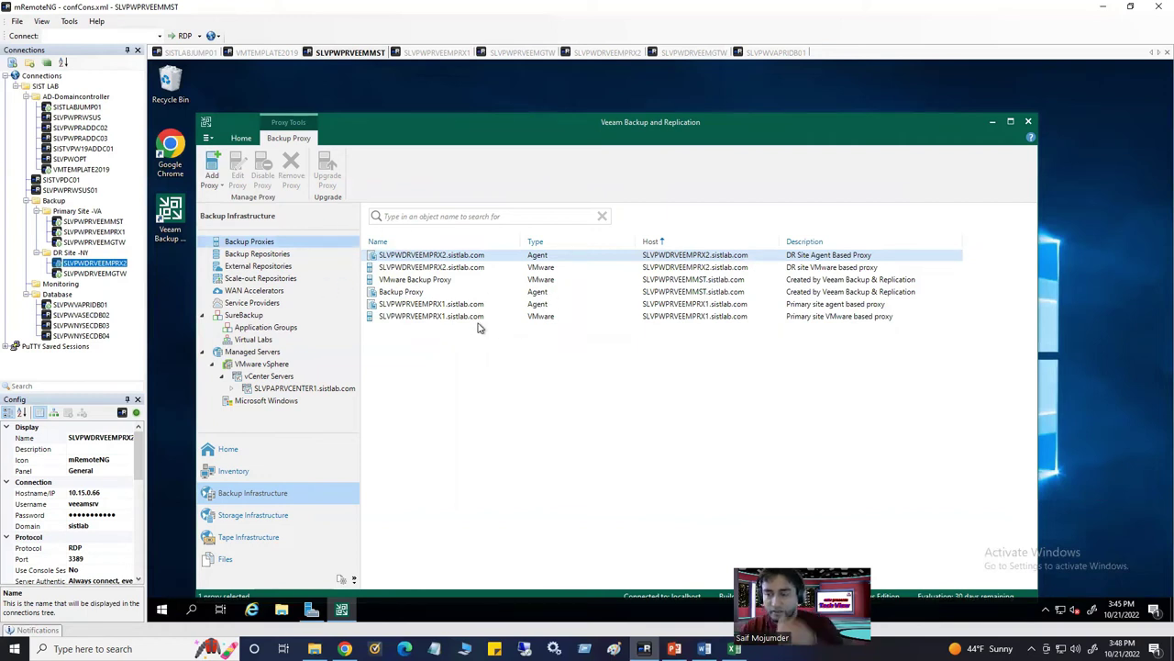
left_click(266, 254)
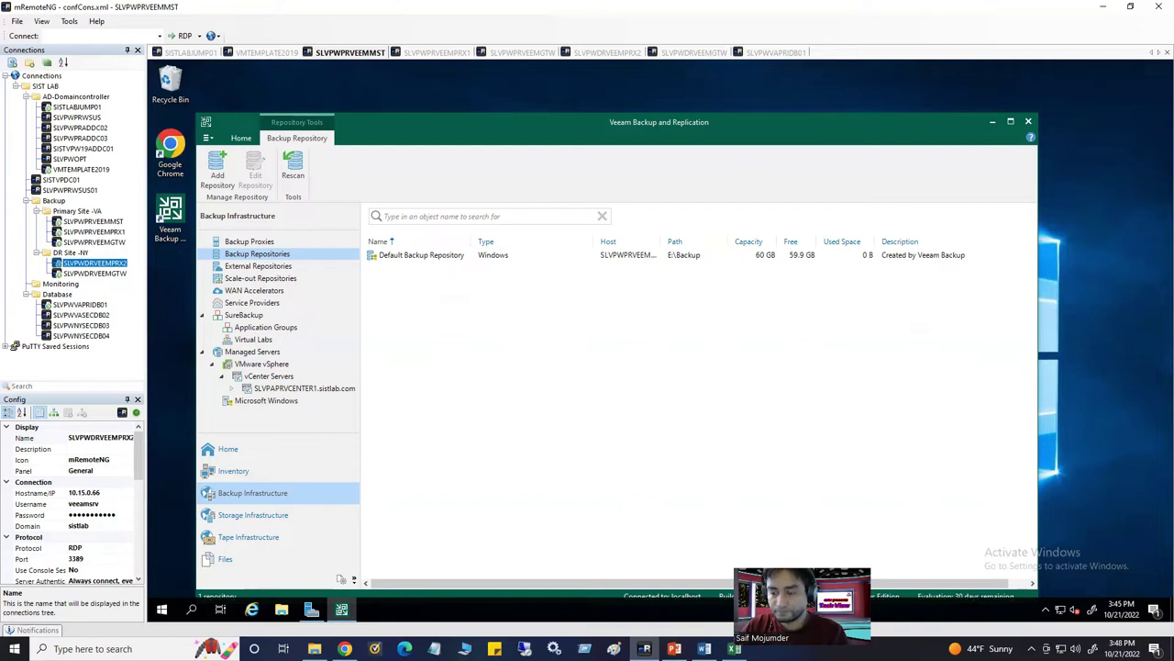
left_click(703, 649)
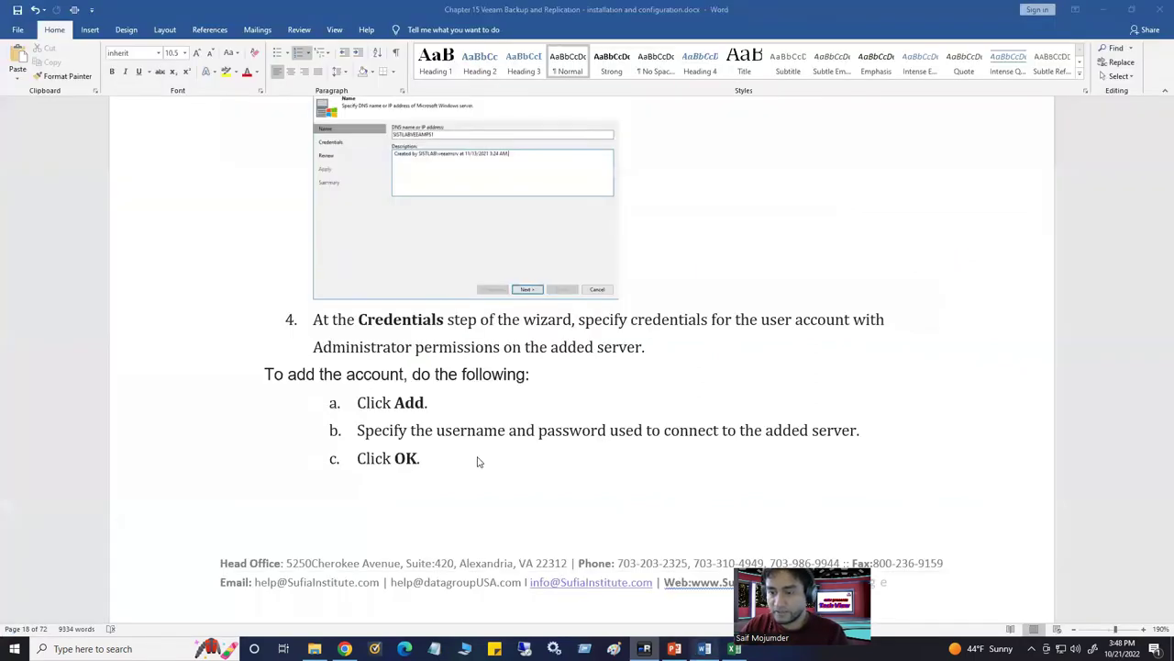
Copy the \\10.15.0.9\Veeamstorage\SISTLABINF path from step 2 of the guide and return to Veeam
scroll(473, 461, "down", 10)
scroll(469, 461, "down", 5)
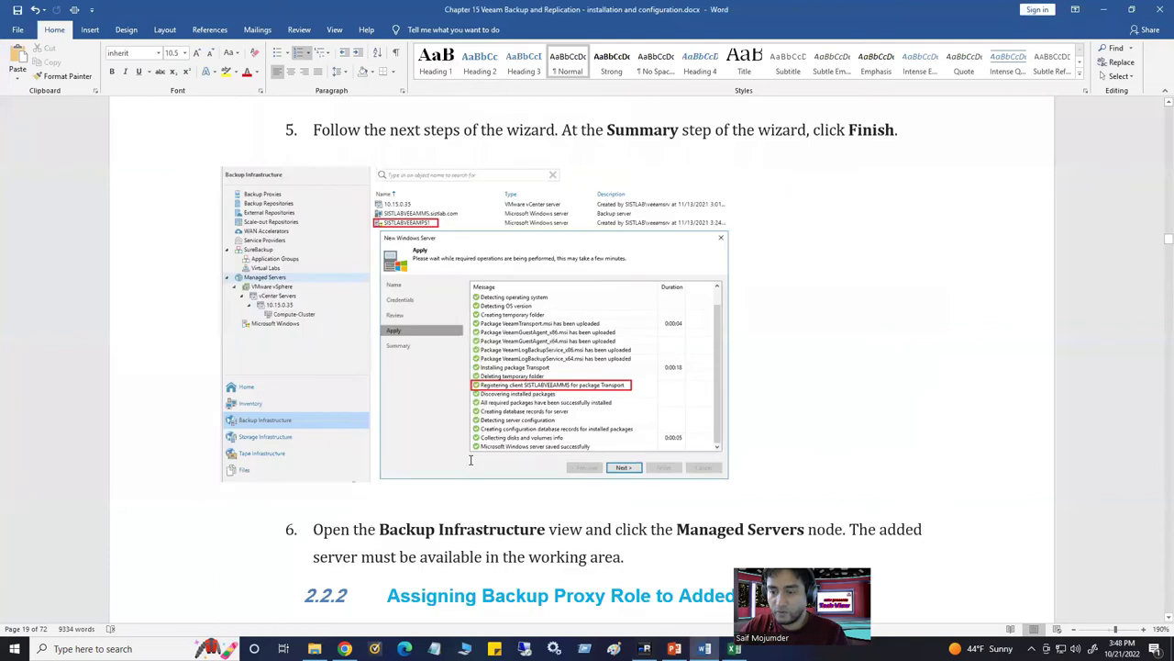
scroll(470, 459, "down", 3)
scroll(471, 461, "down", 4)
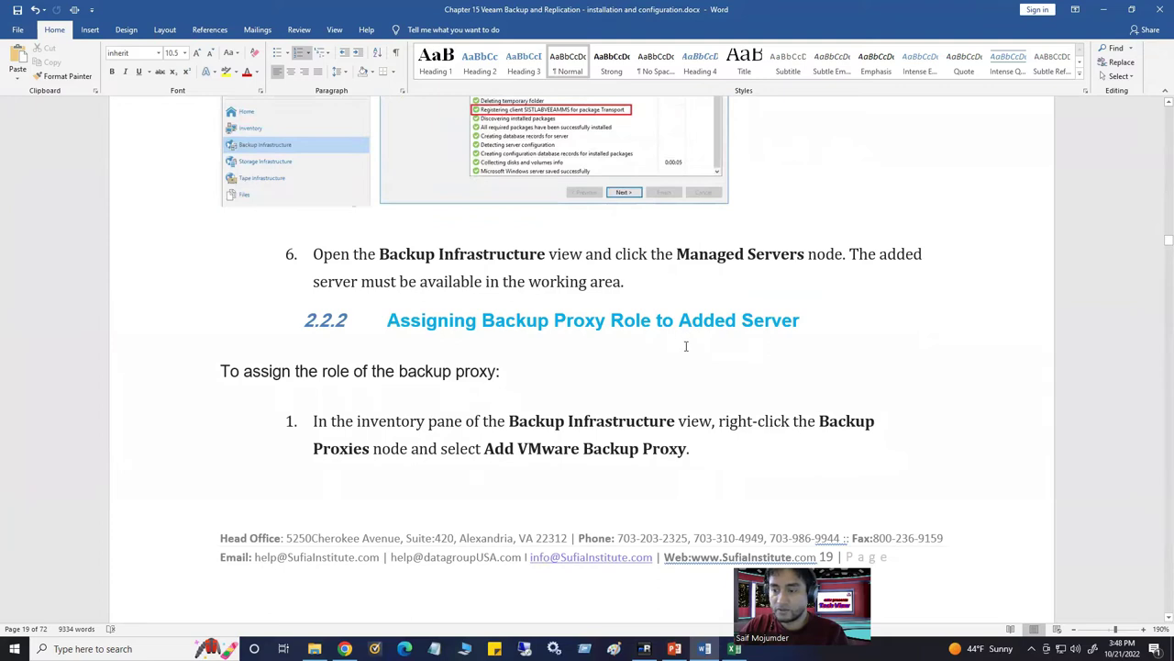
scroll(661, 367, "down", 5)
scroll(609, 401, "down", 4)
scroll(608, 401, "down", 4)
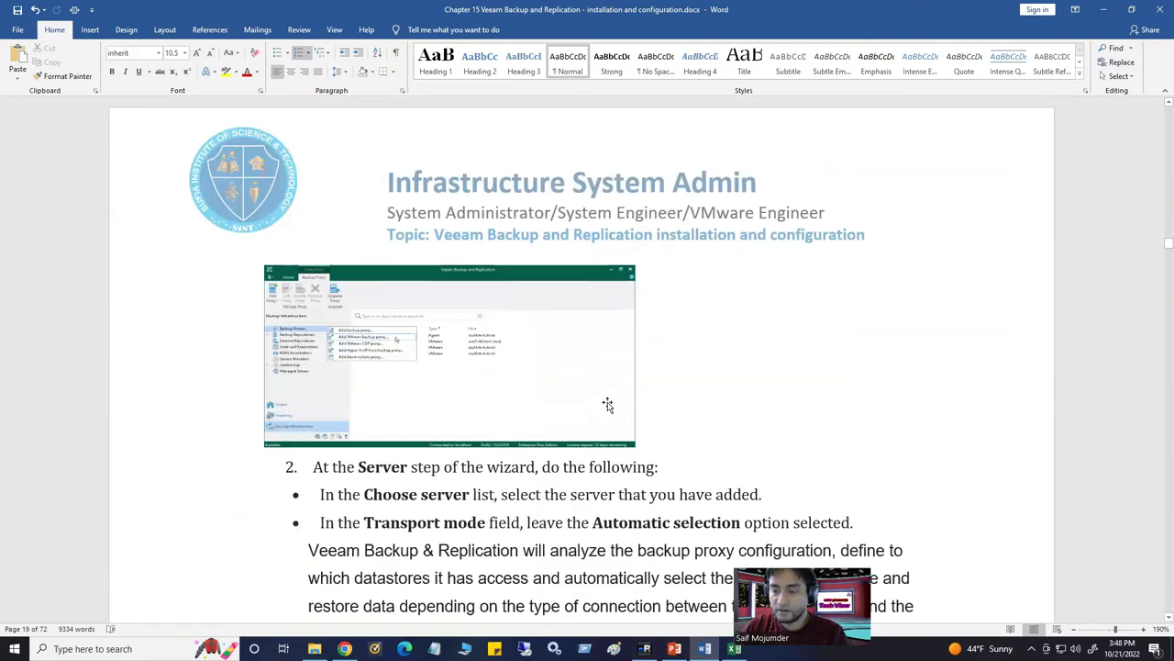
scroll(446, 394, "down", 4)
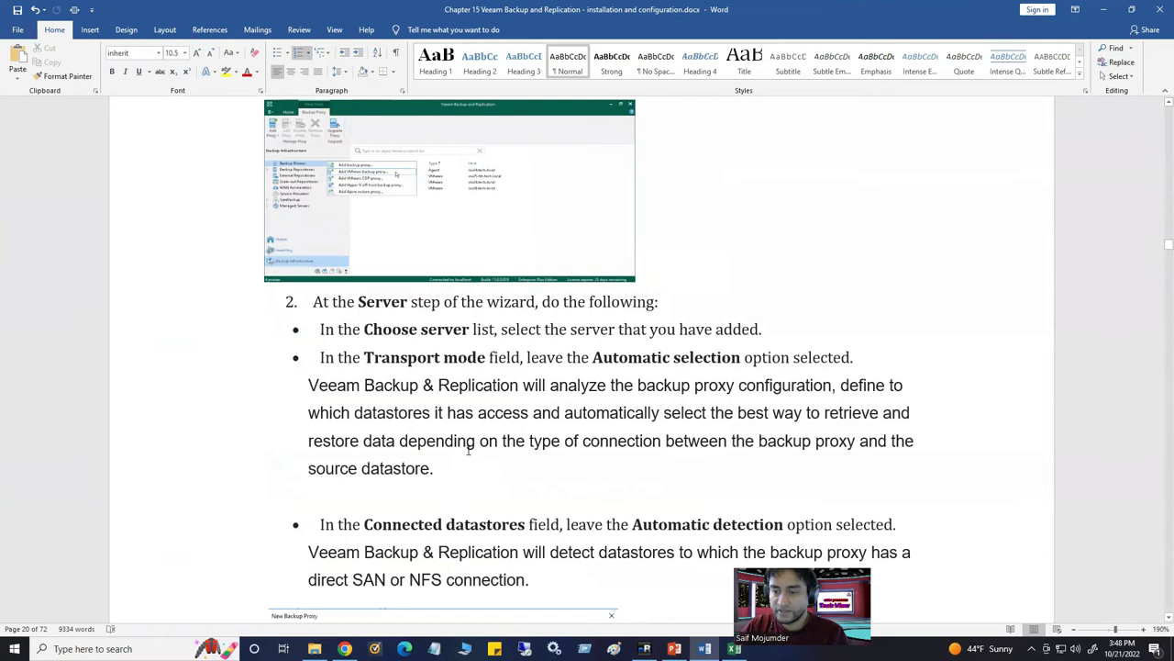
scroll(468, 449, "down", 3)
scroll(468, 449, "down", 3)
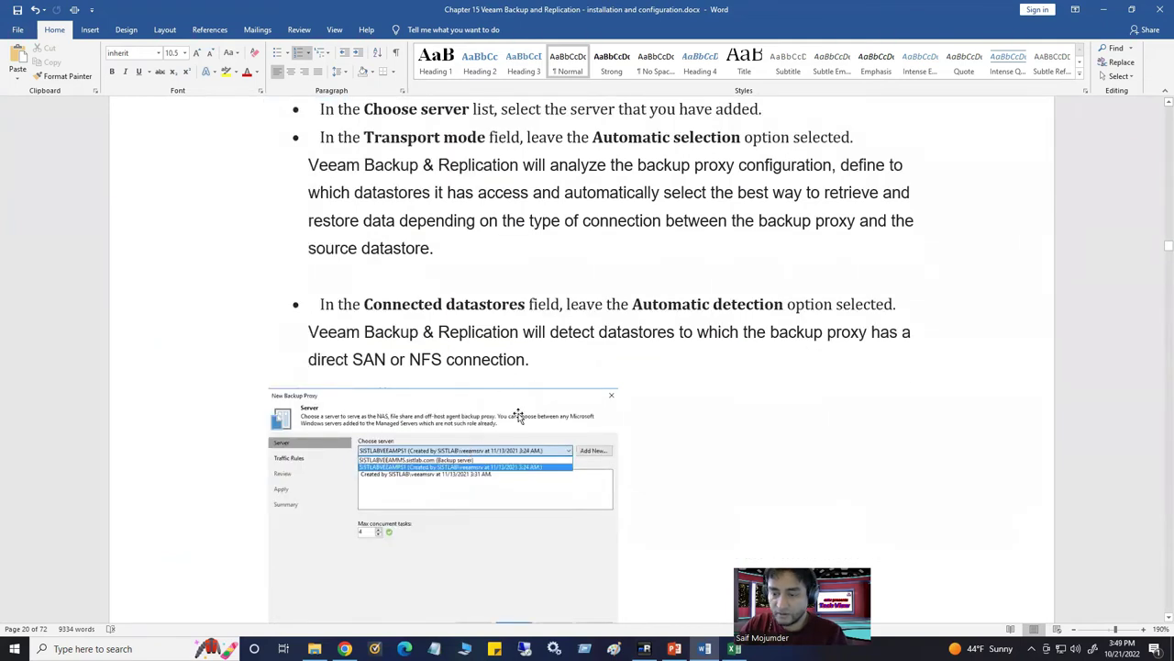
scroll(512, 422, "down", 4)
scroll(512, 422, "down", 12)
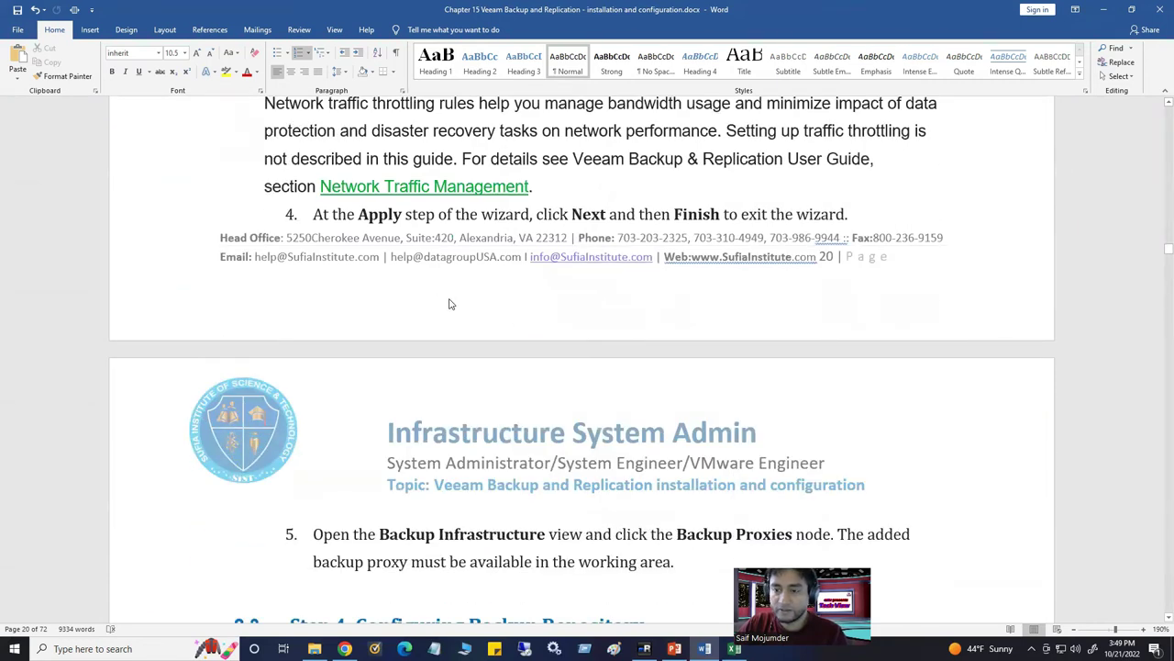
scroll(452, 302, "up", 3)
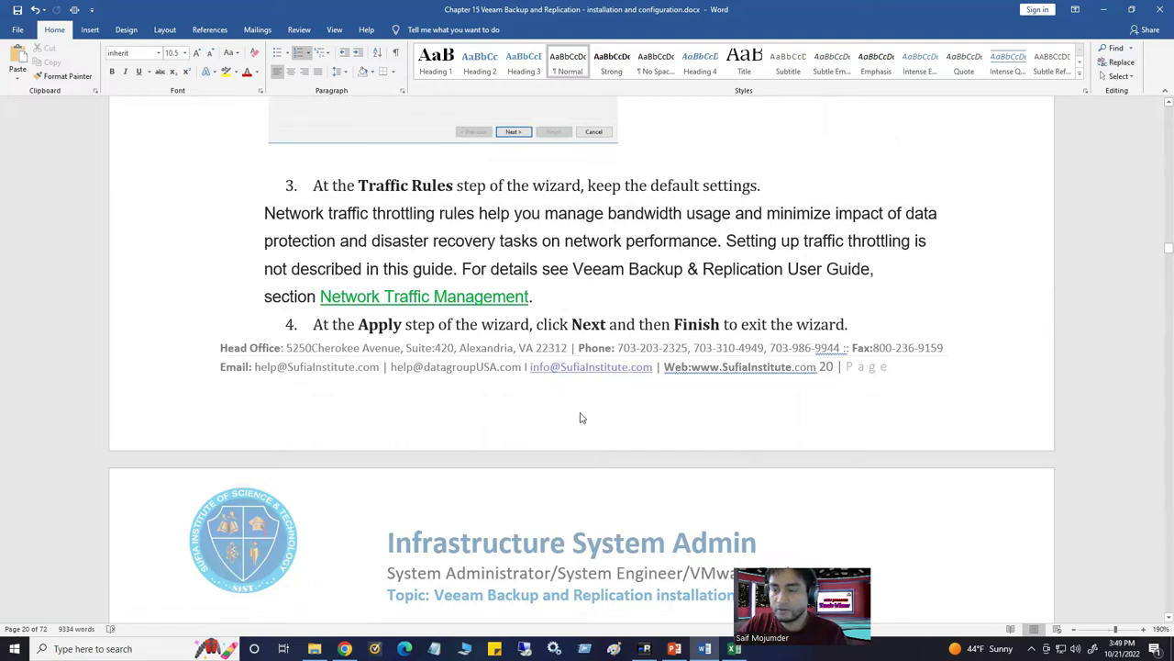
scroll(581, 417, "down", 6)
scroll(553, 466, "down", 6)
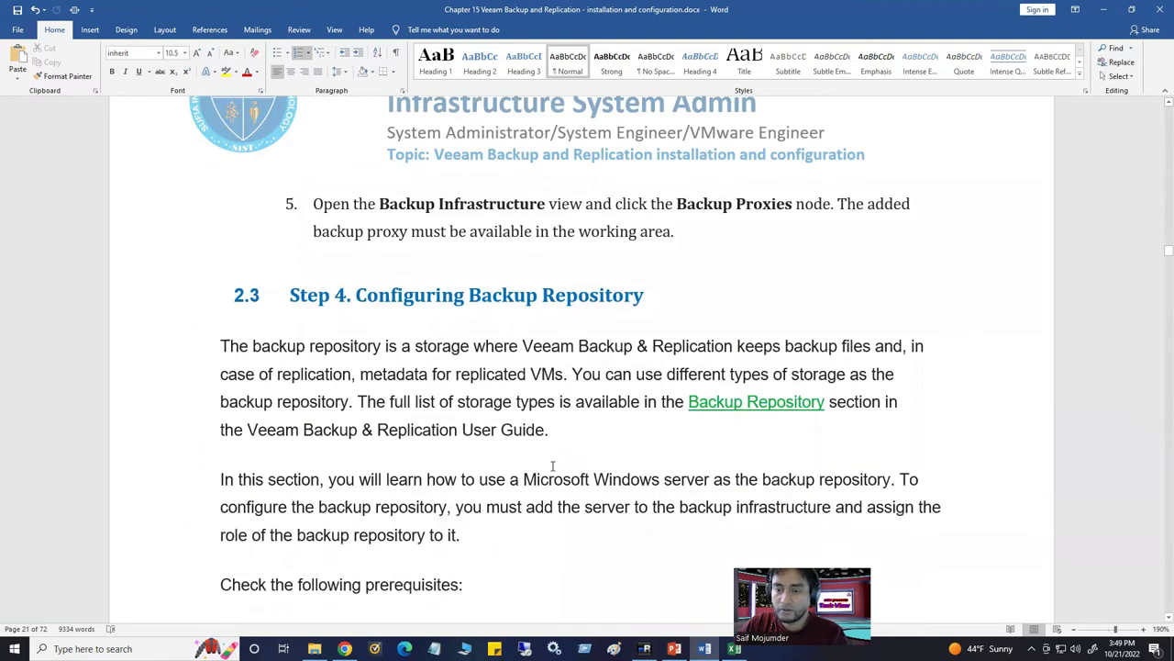
scroll(672, 233, "down", 3)
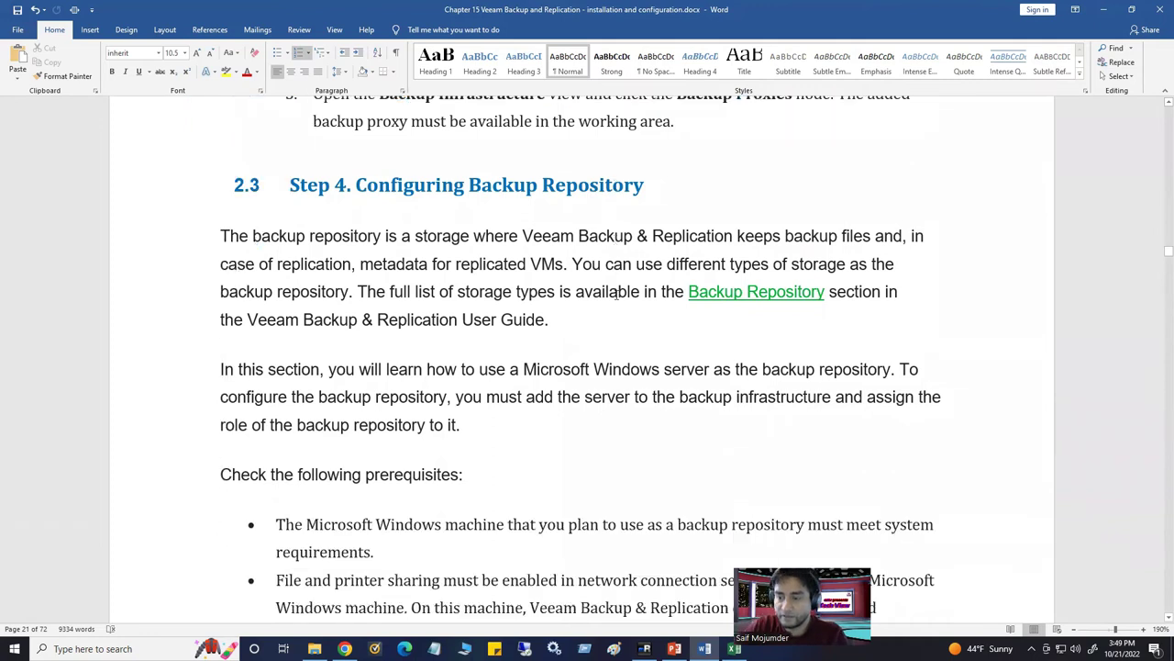
scroll(652, 288, "down", 16)
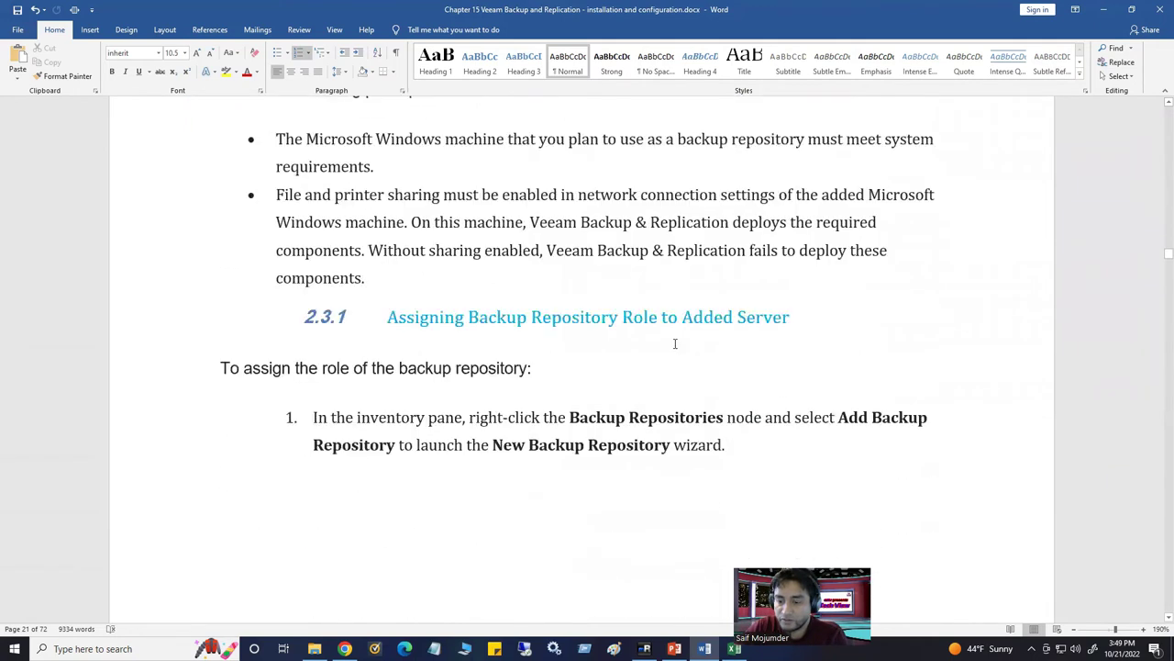
scroll(659, 370, "down", 2)
scroll(642, 376, "down", 11)
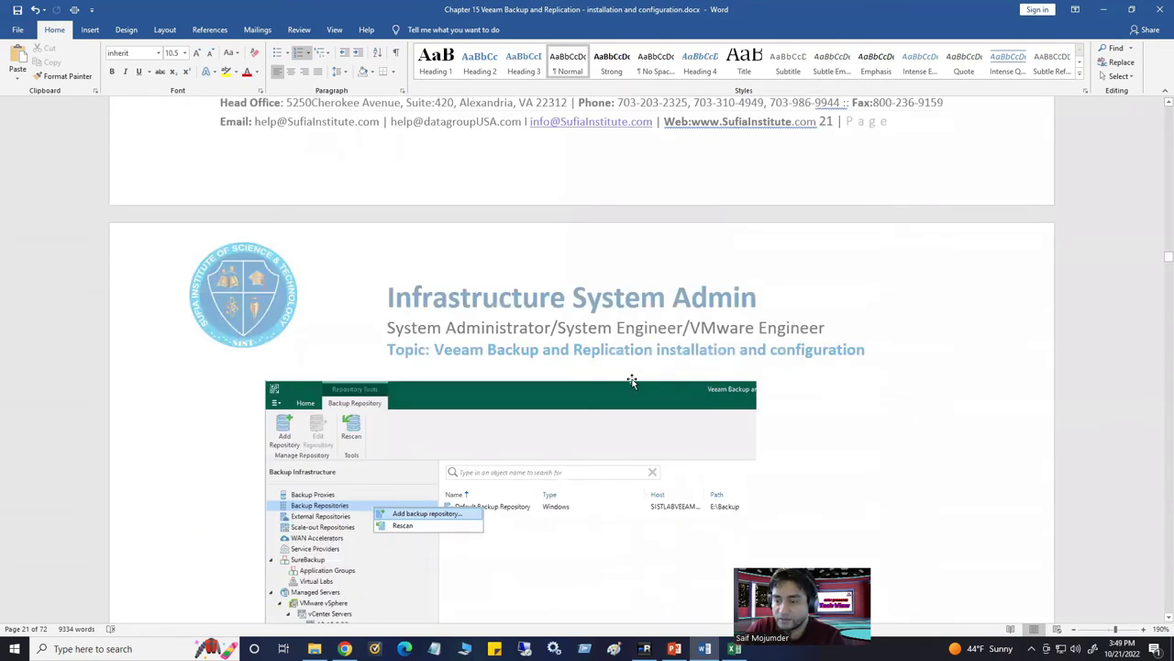
scroll(629, 381, "down", 6)
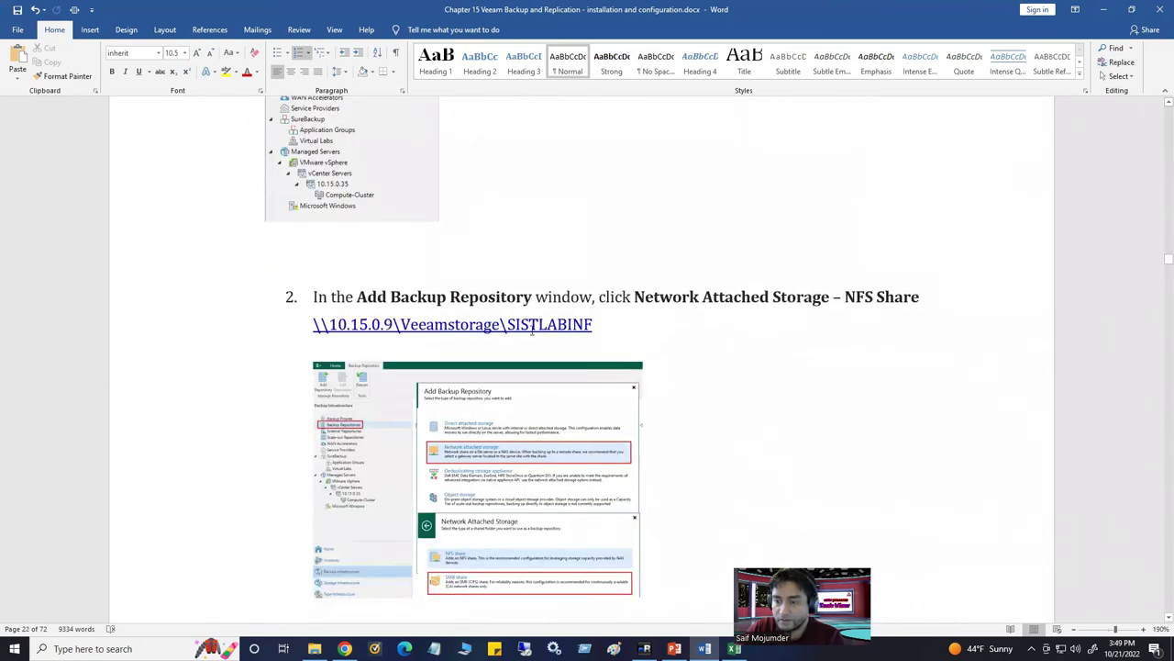
left_click_drag(592, 324, 311, 325)
key("ctrl+c")
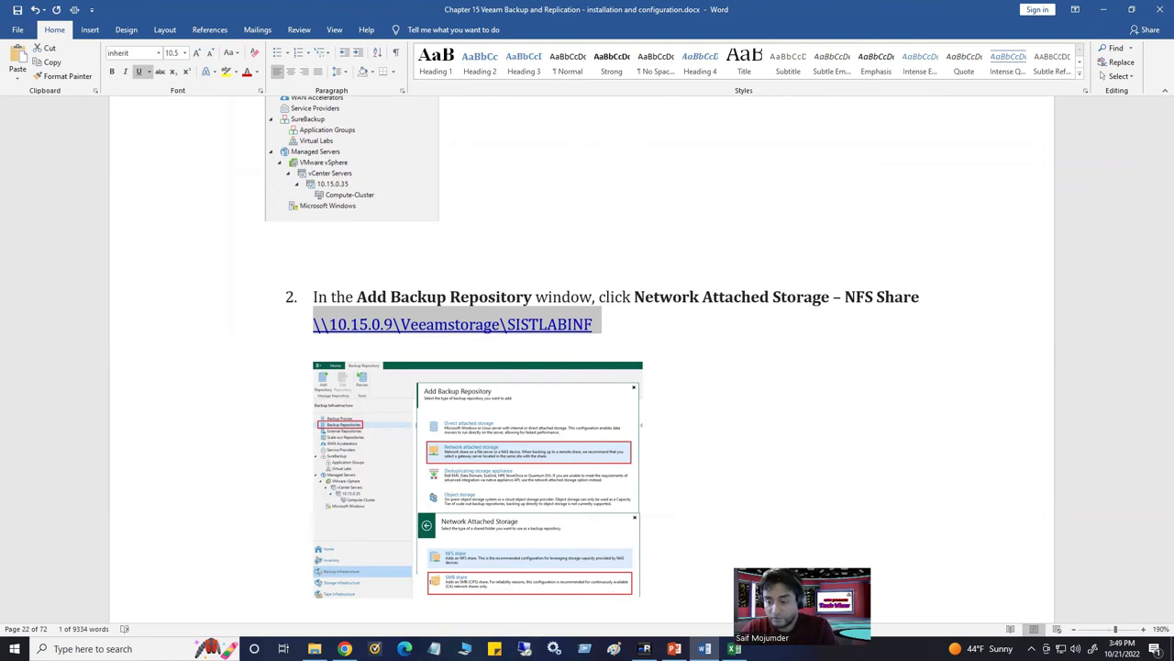
left_click(645, 649)
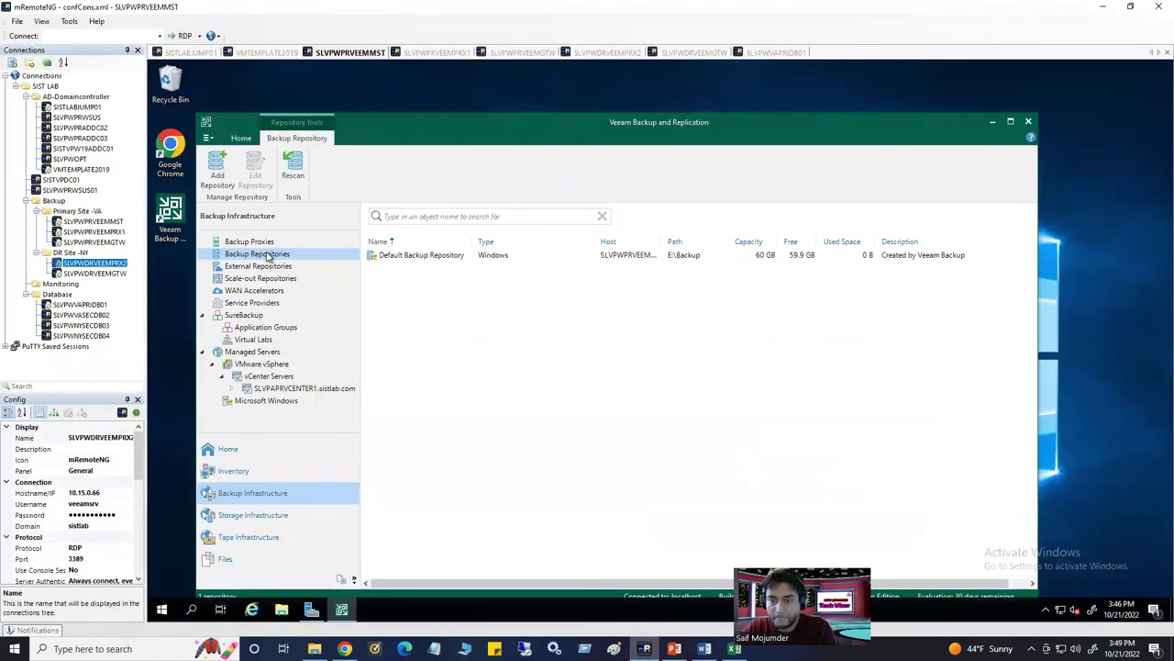
left_click(218, 179)
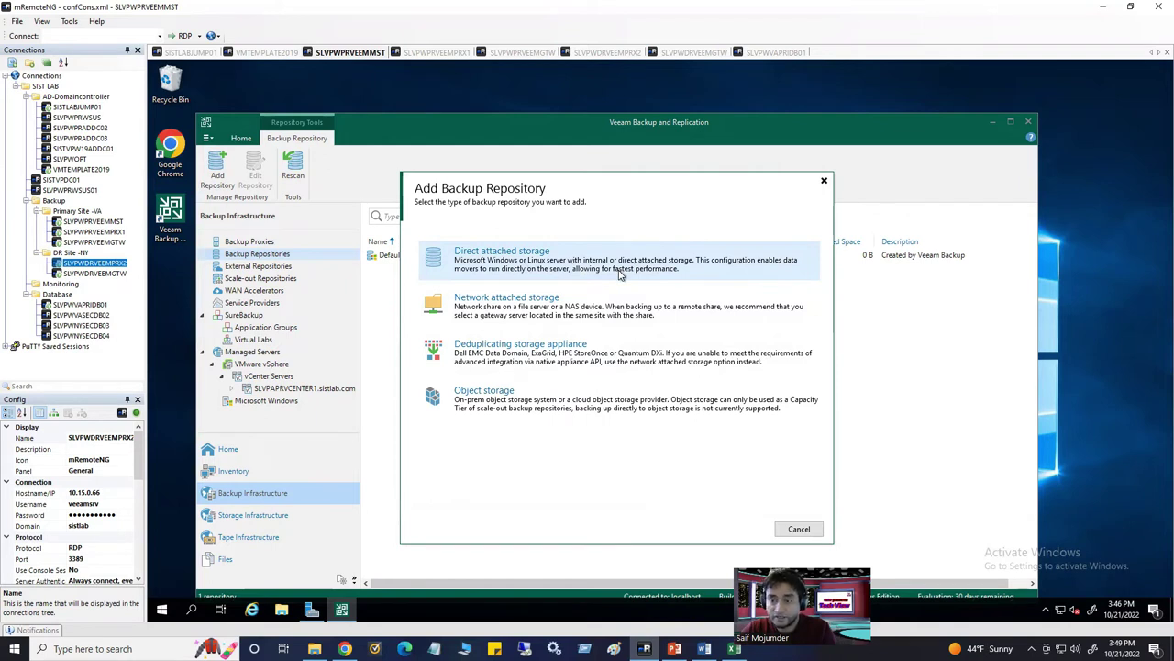
left_click(528, 307)
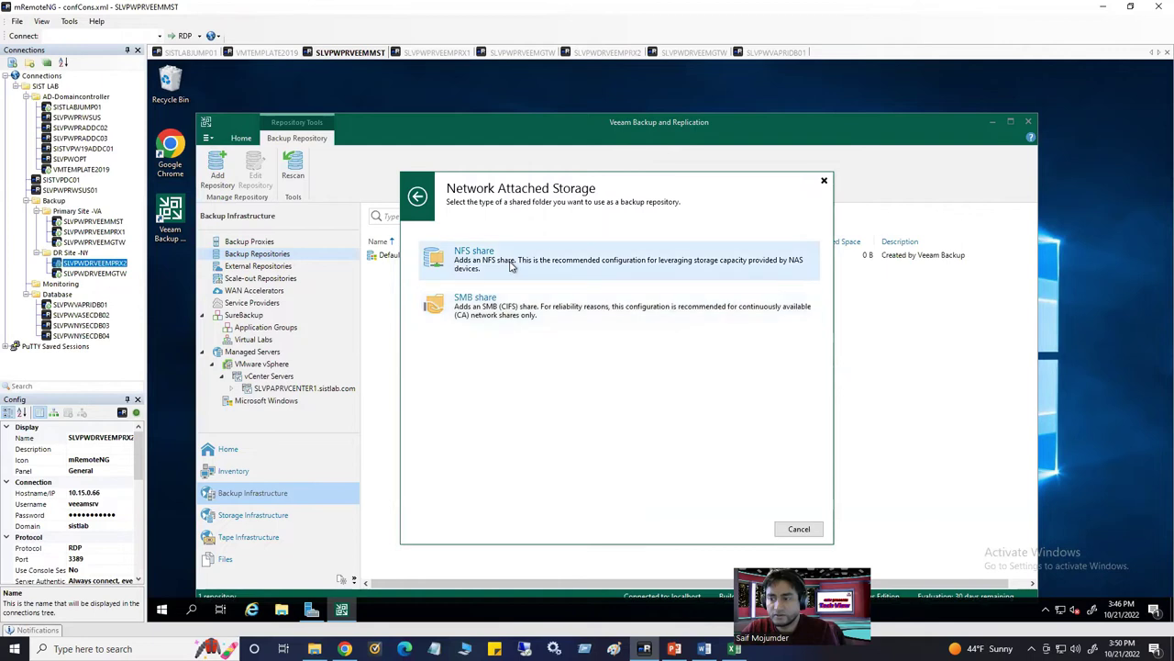
left_click(512, 268)
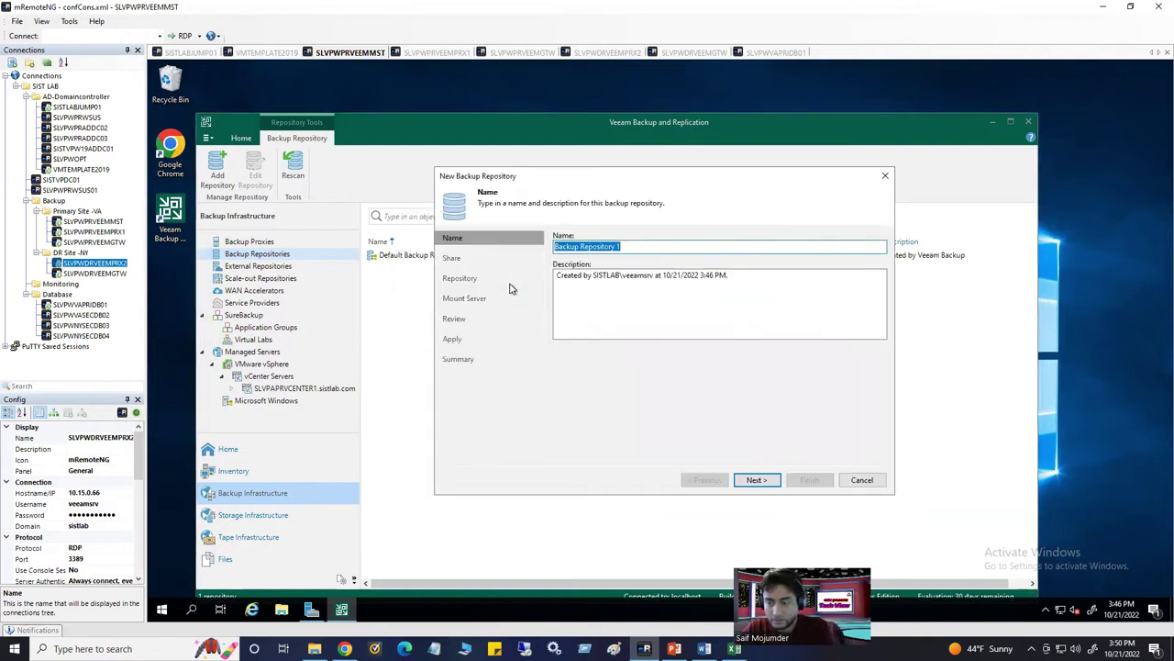
key("ctrl+v")
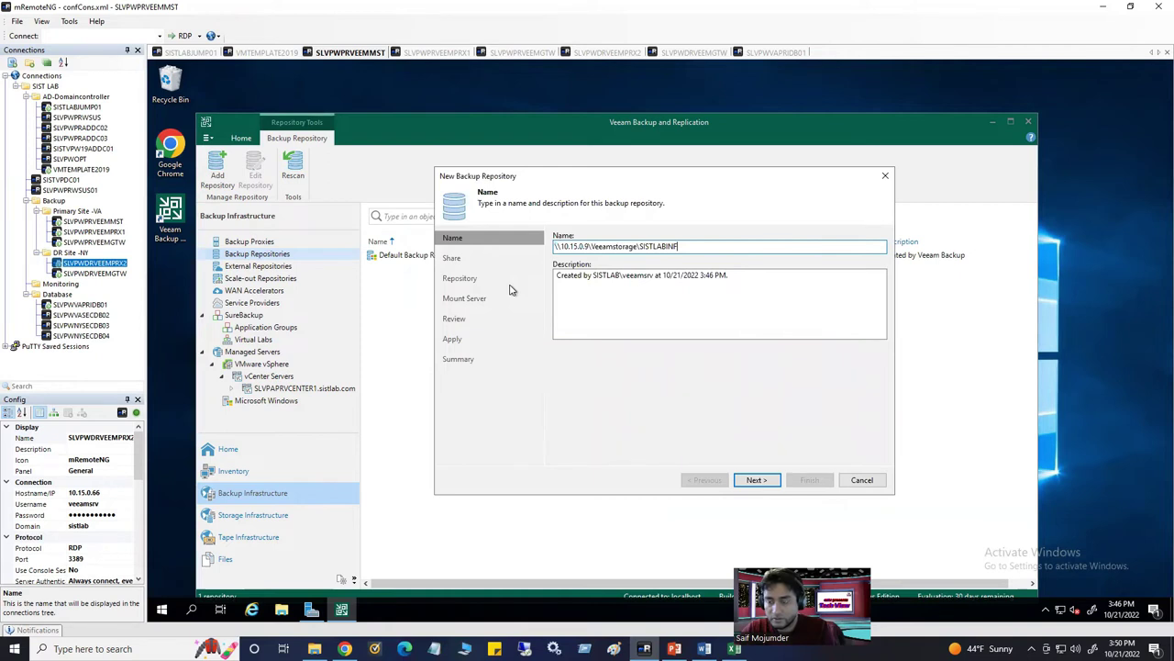
left_click(704, 649)
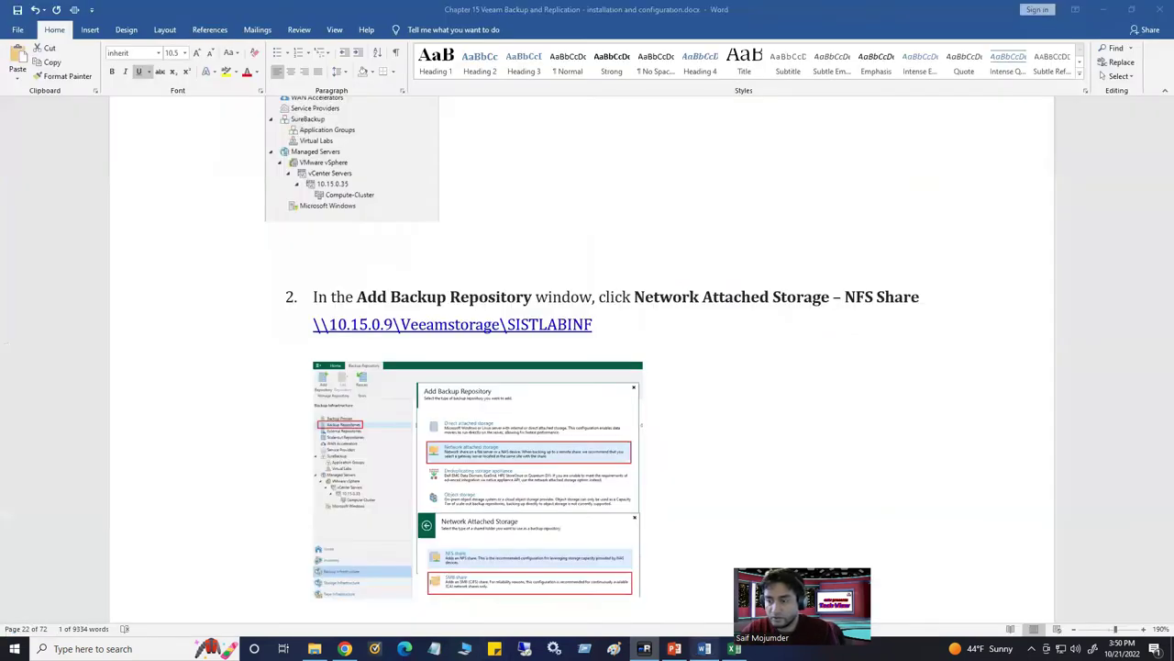
key("alt+Tab")
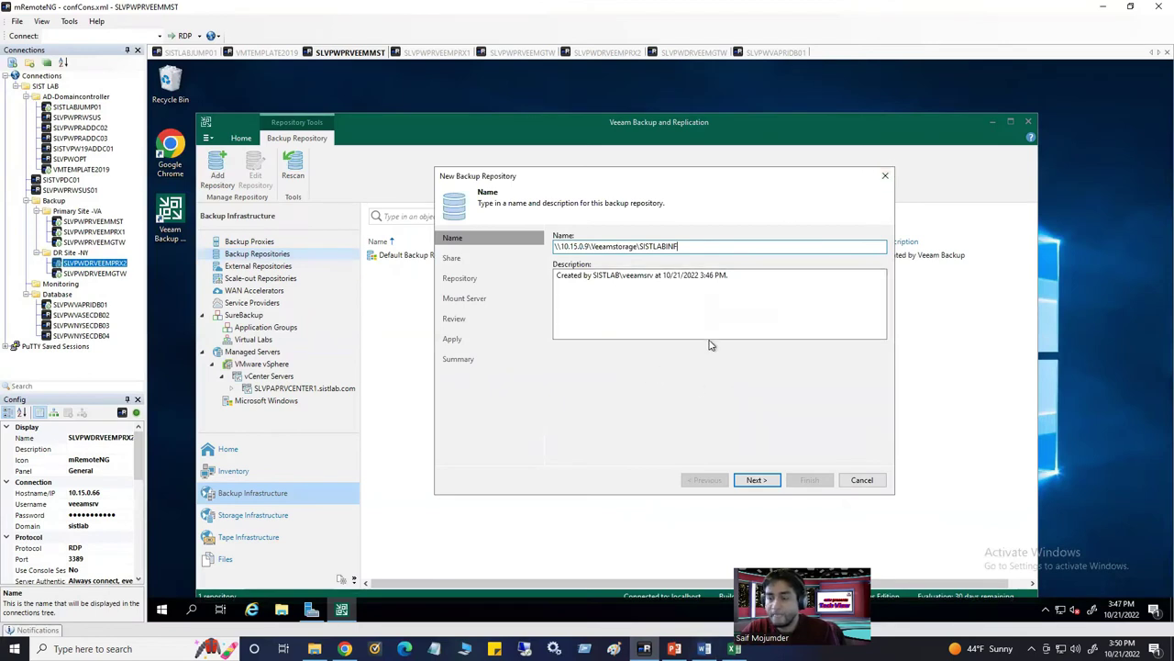
left_click(861, 480)
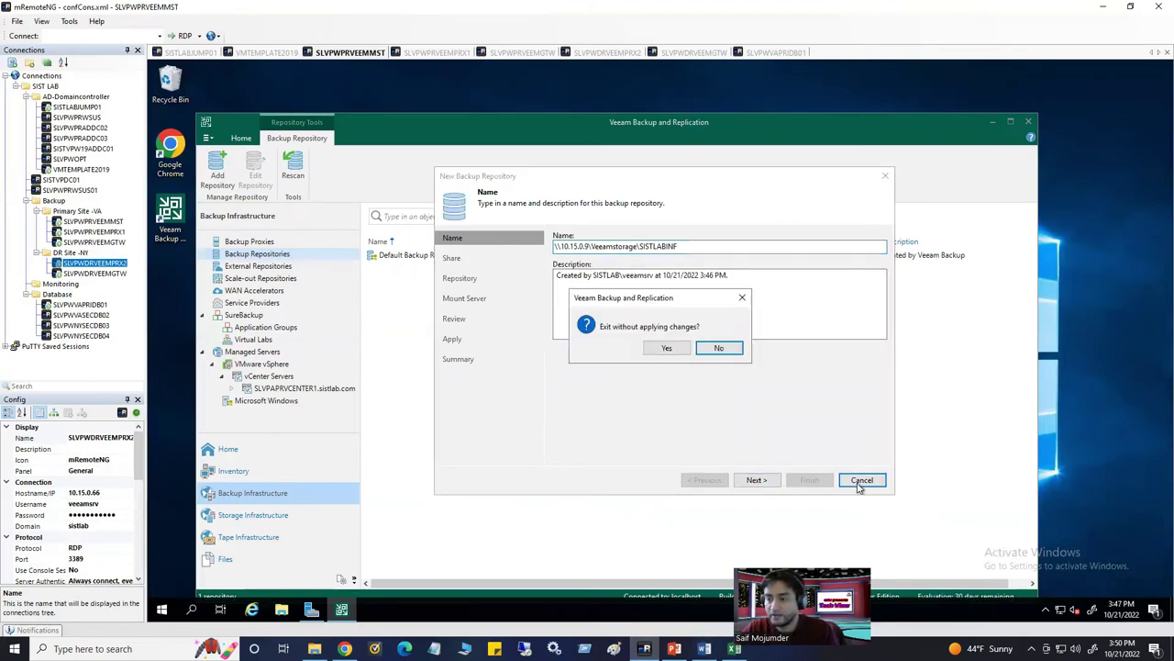
left_click(663, 349)
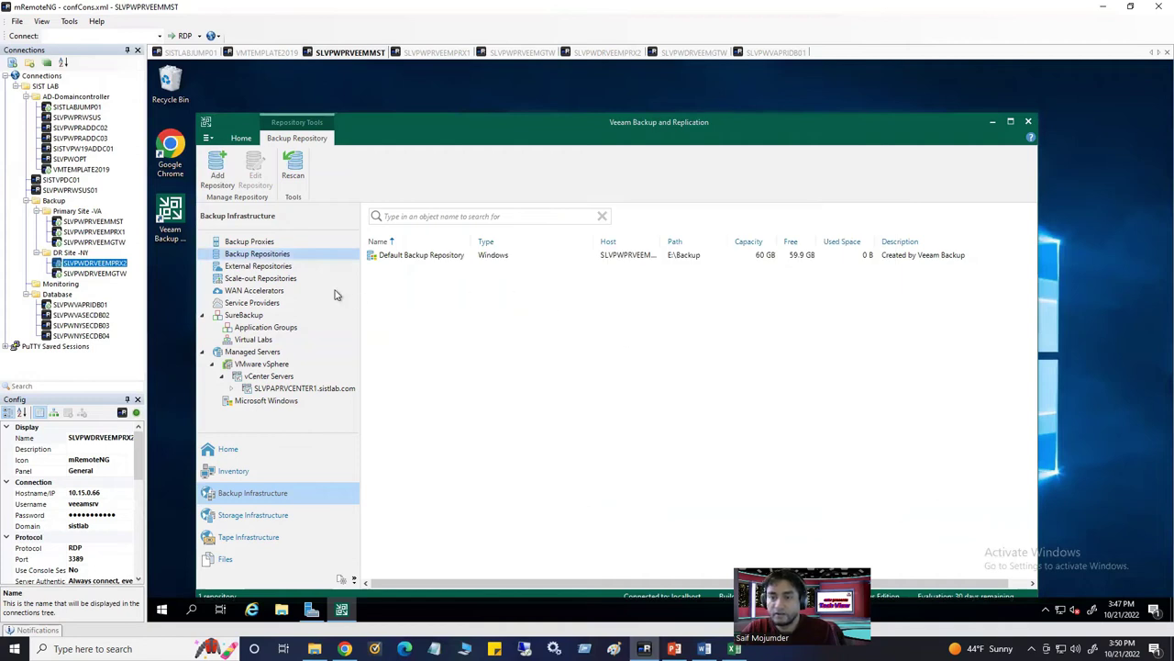
Start a new repository, glance at network attached storage, then view the deduplicating storage appliance options
left_click(220, 175)
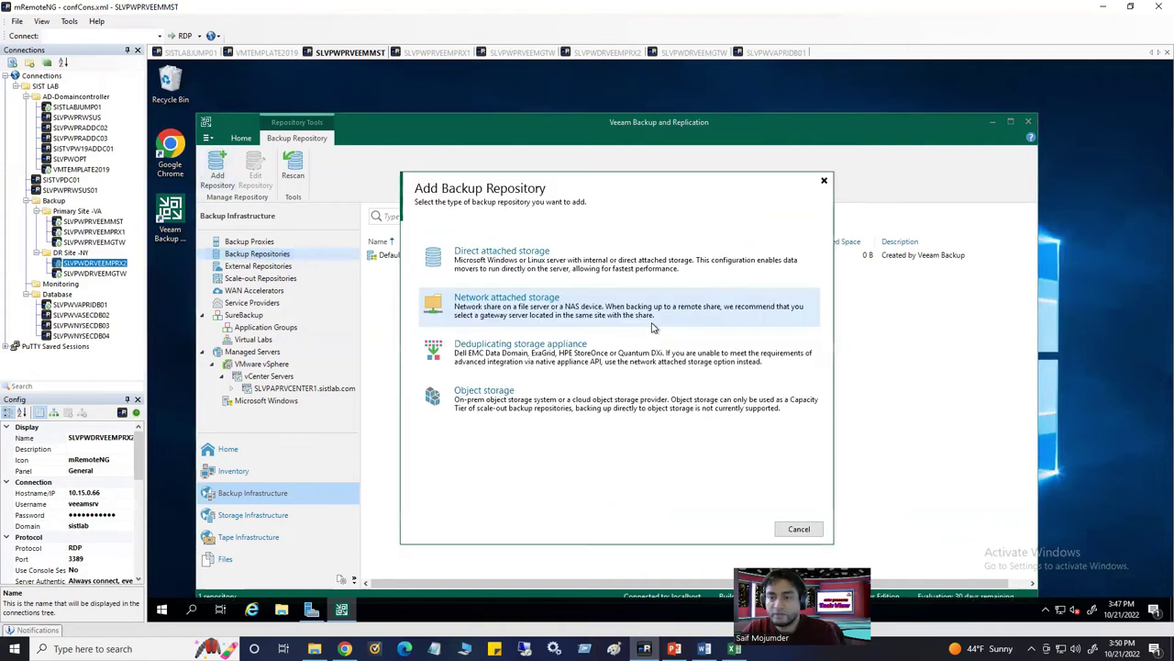
left_click(512, 307)
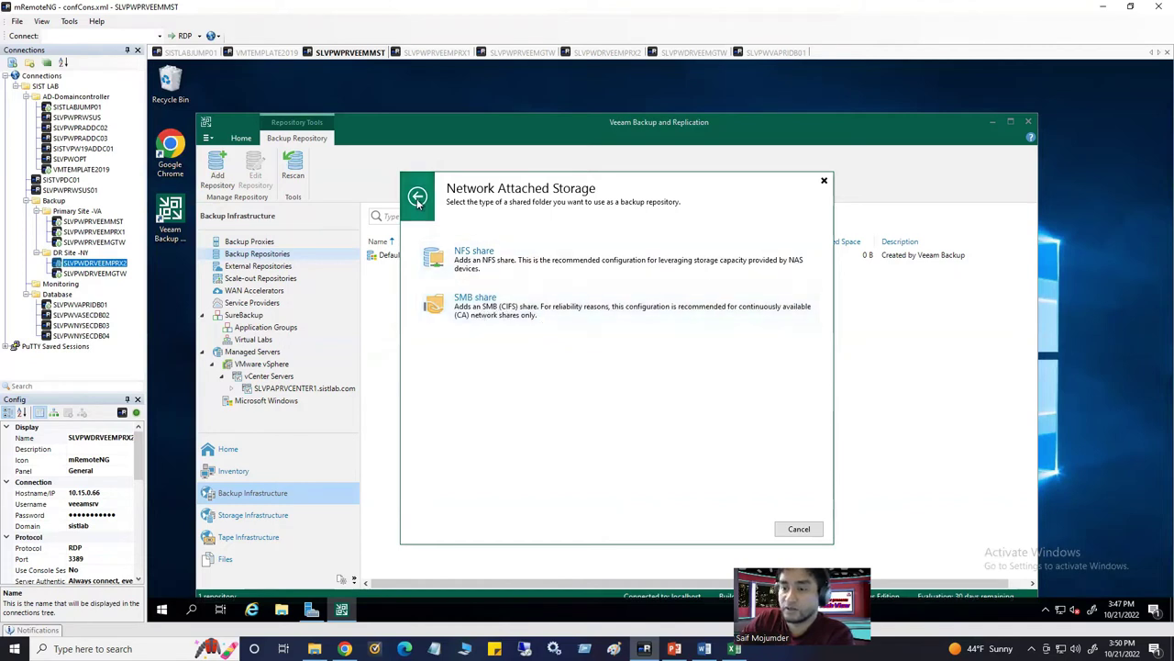
key("BackSpace")
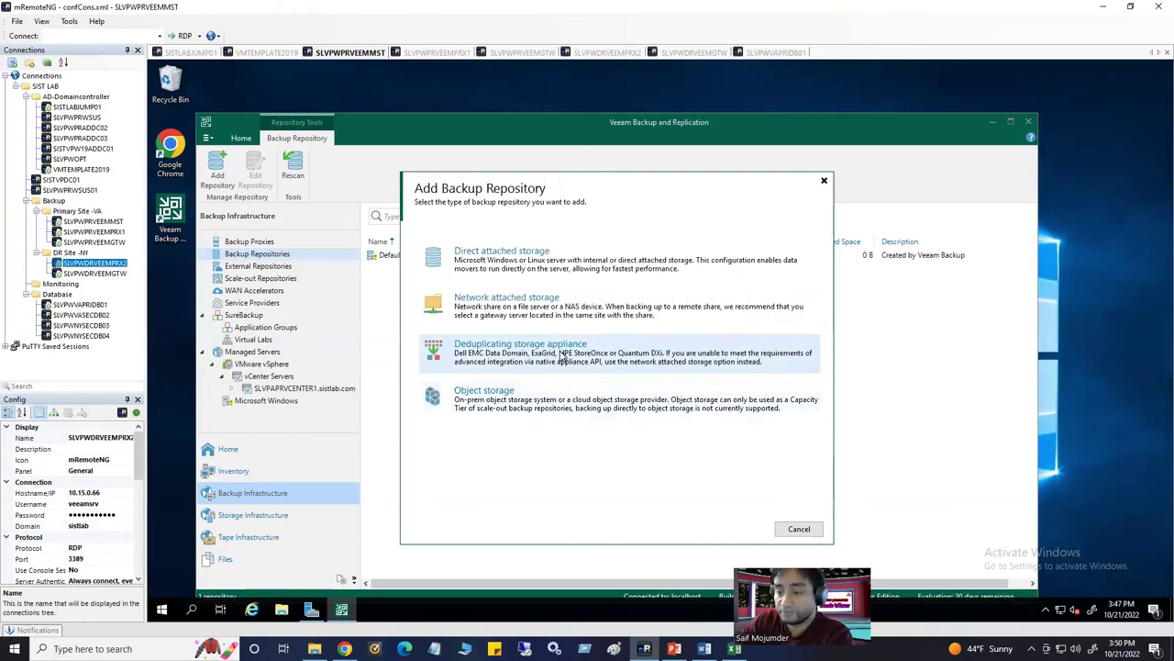
left_click(548, 359)
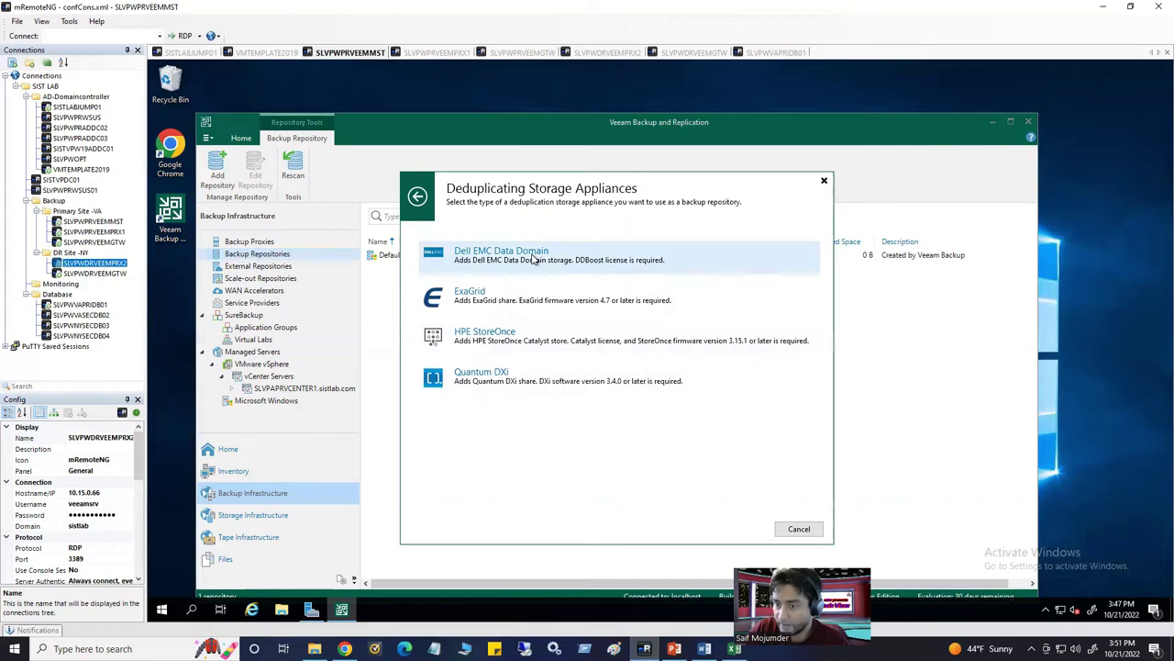
Review the object storage providers, then pick network attached storage as the repository type
left_click(425, 197)
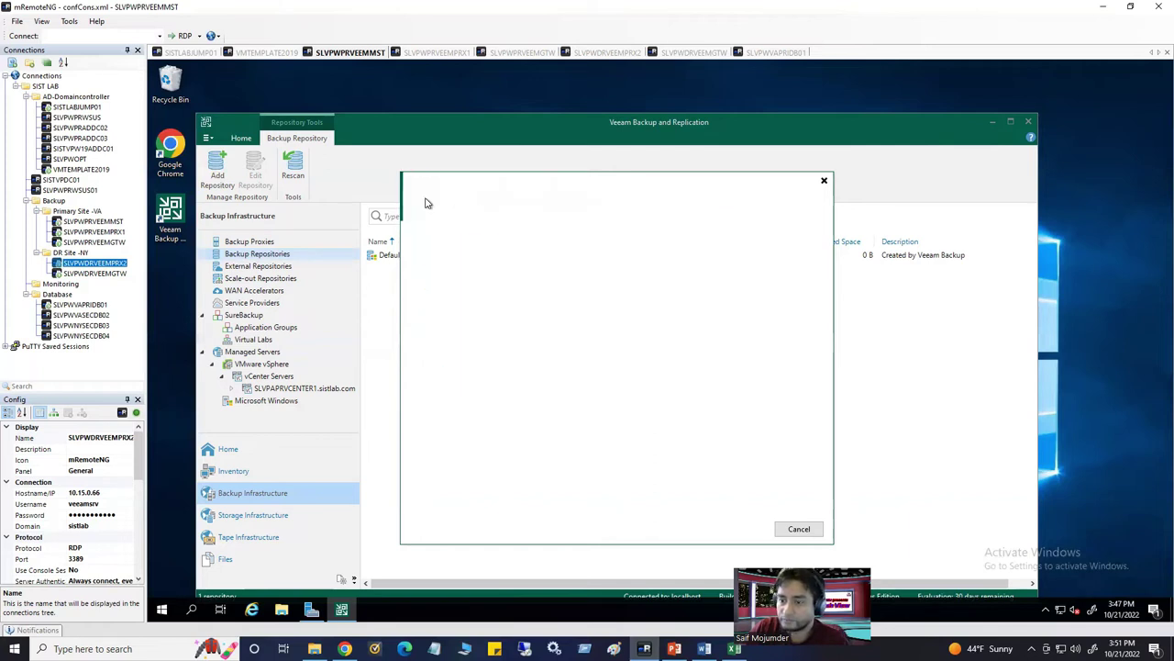
left_click(511, 404)
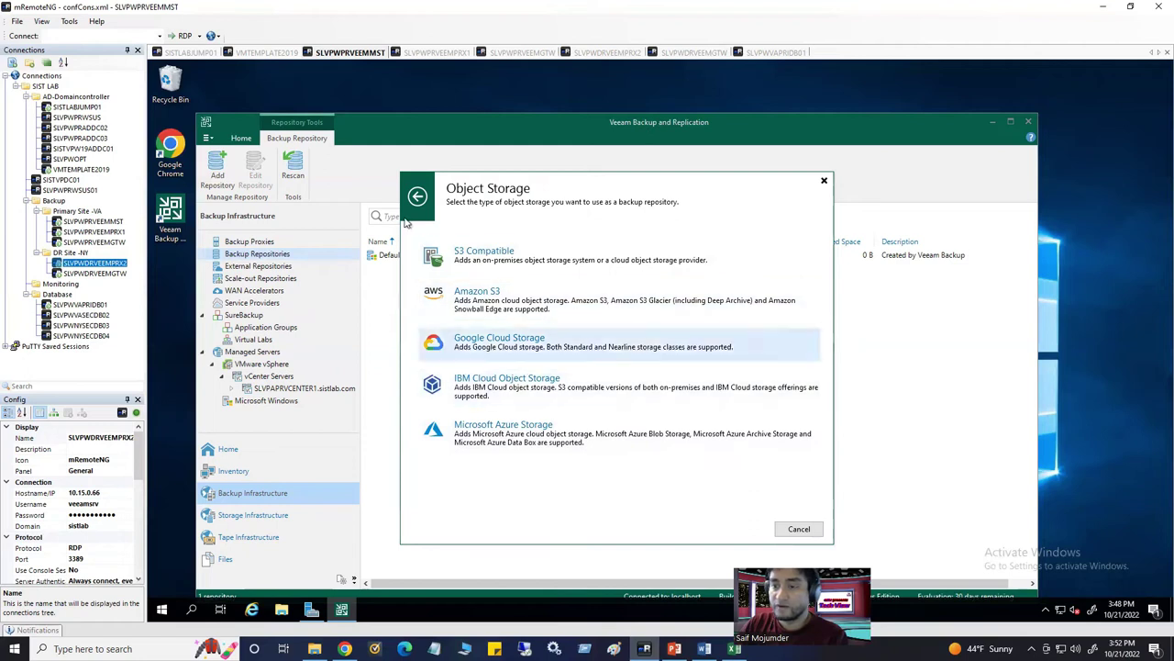
left_click(512, 358)
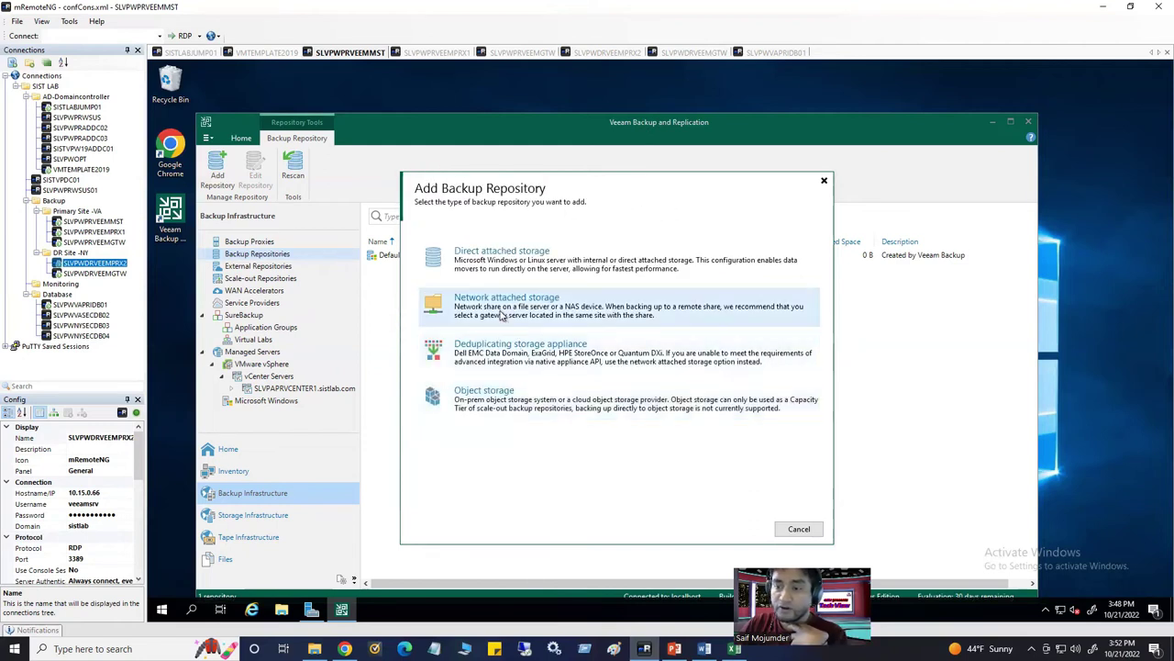
left_click(502, 314)
Choose an NFS share repository and paste the share path as its name
left_click(484, 266)
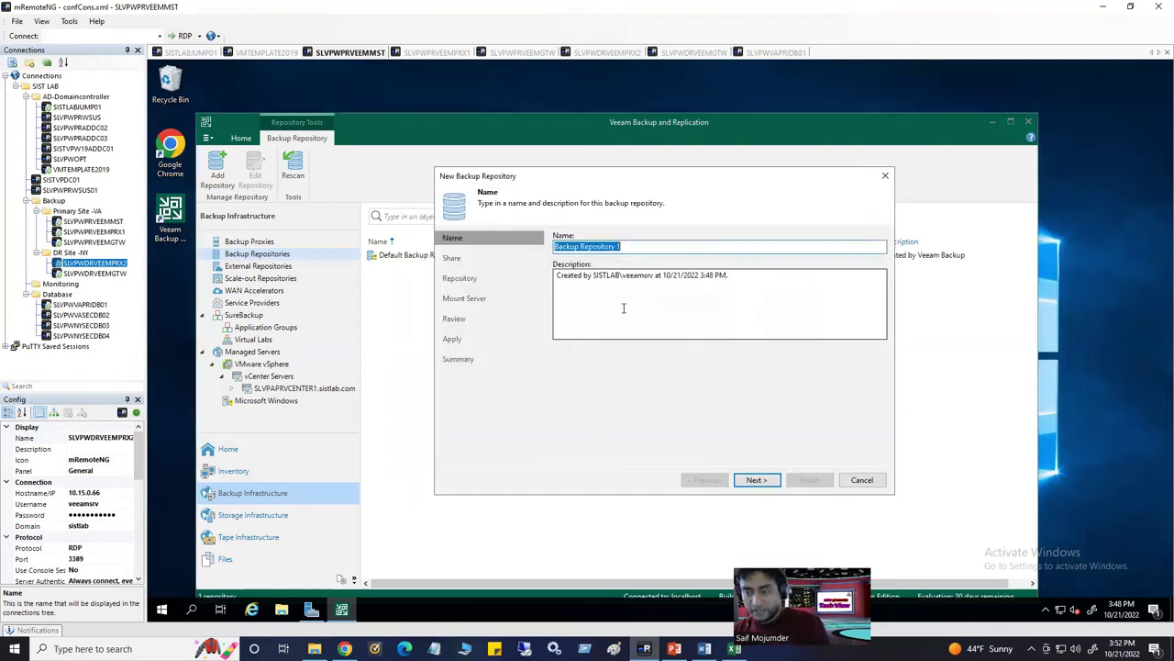
key("ctrl+v")
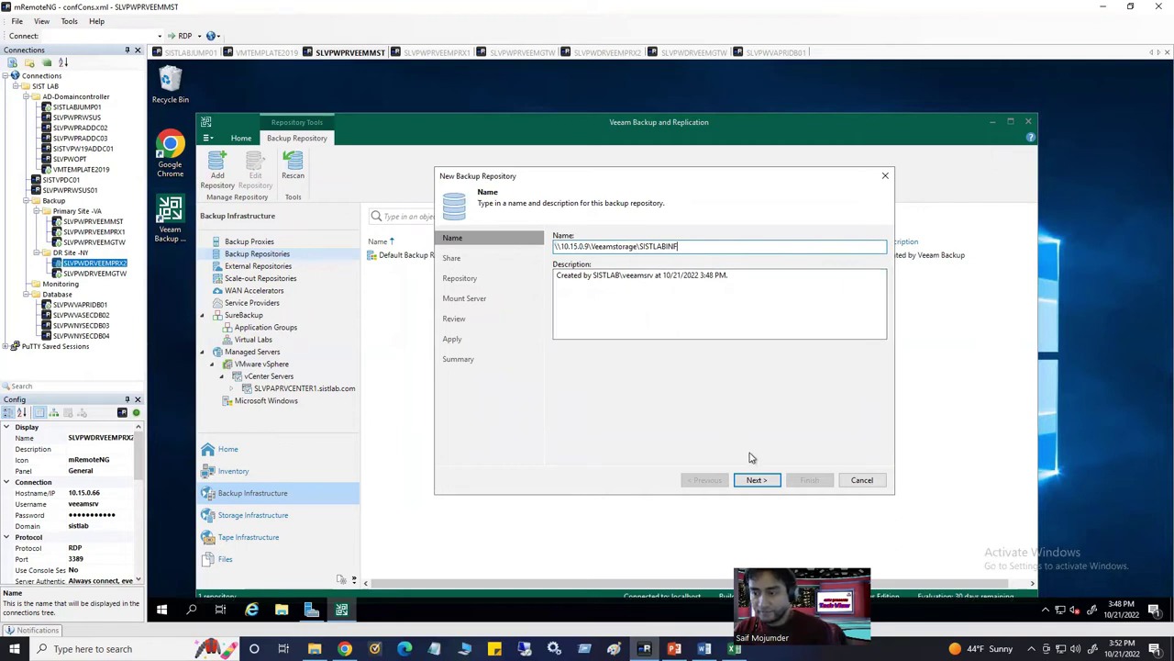
left_click(757, 480)
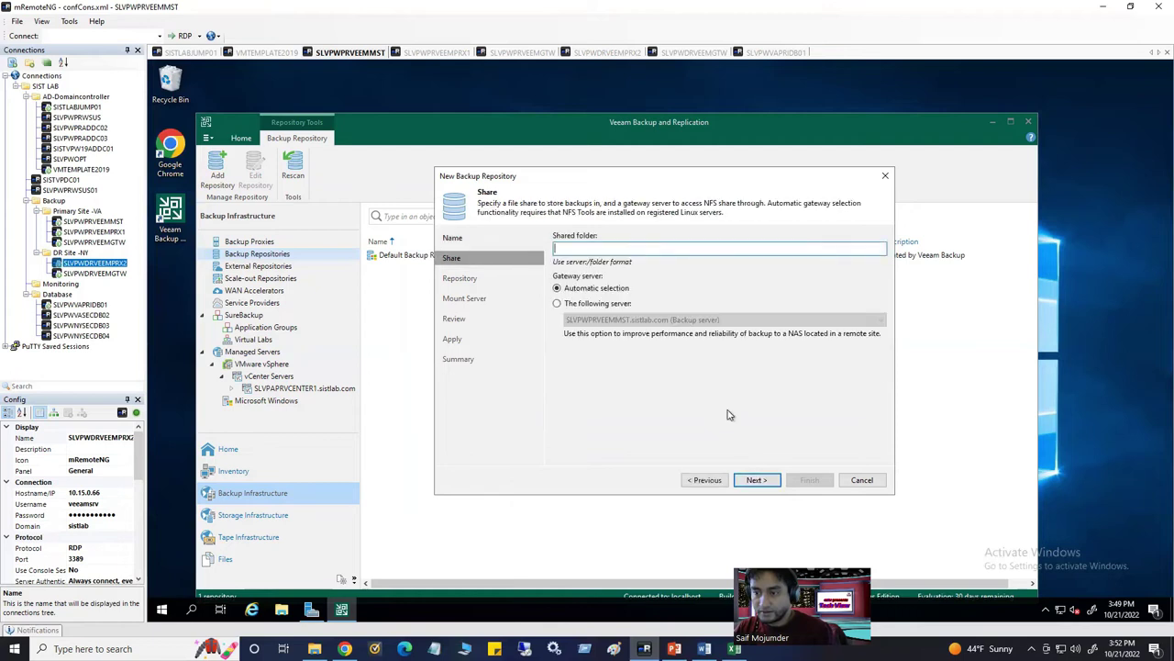
left_click(704, 480)
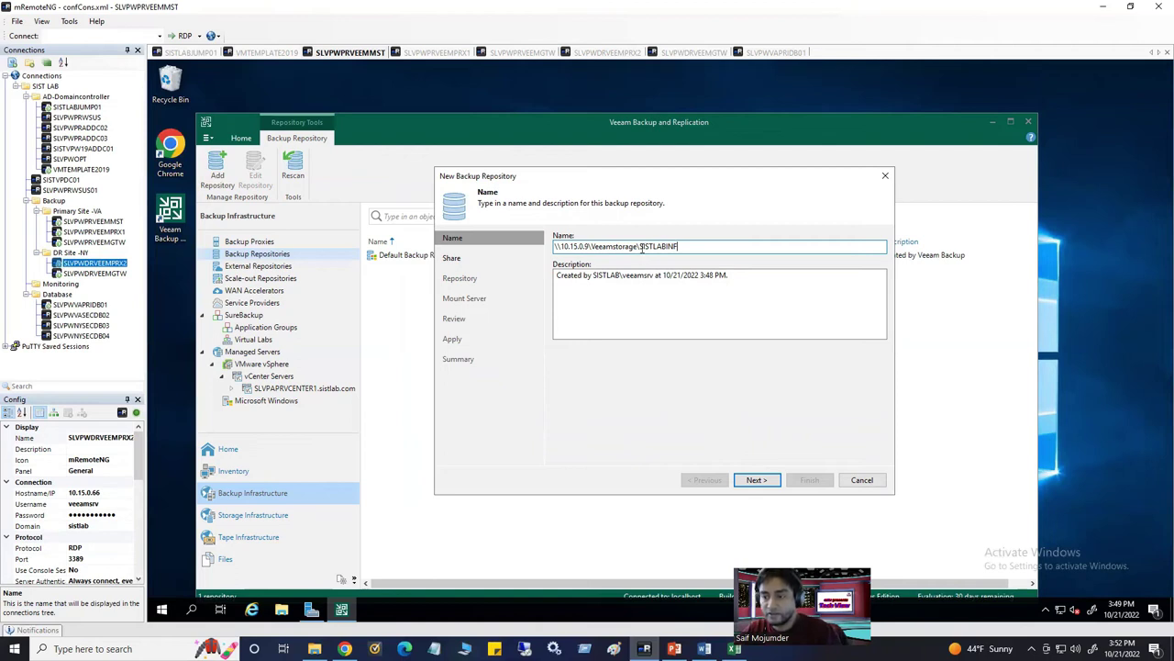
Rename the repository to 'Sitlab Infrastructure Backup', review the description, and continue to the Share page
left_click_drag(699, 244, 555, 241)
key("ctrl+c")
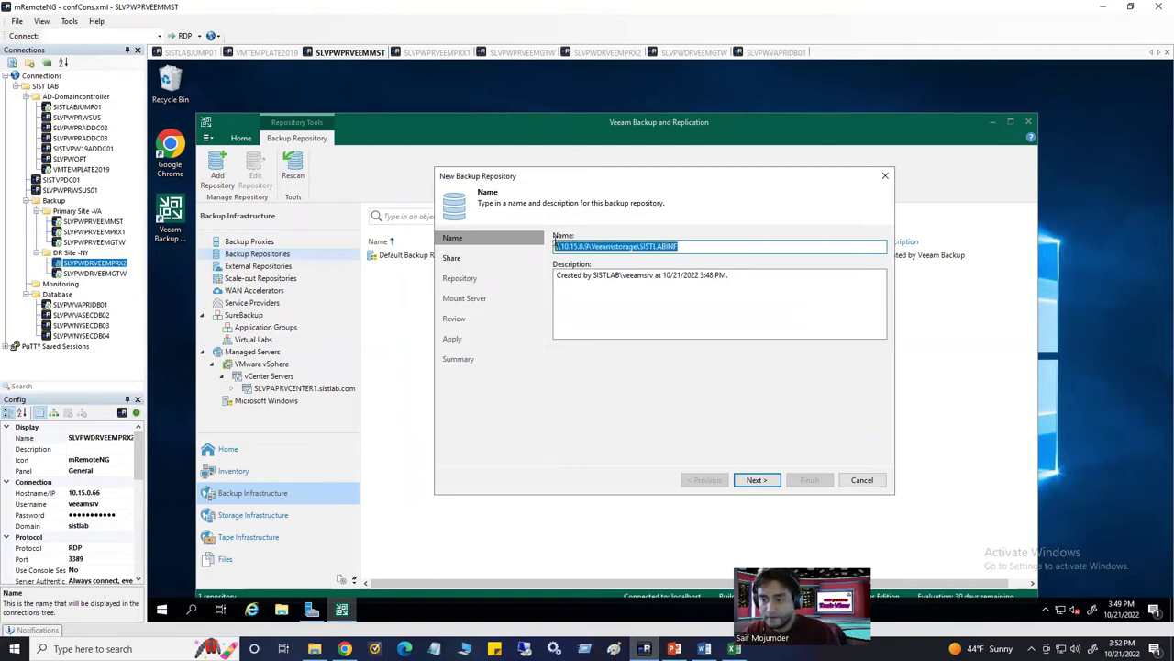
type("Sitl")
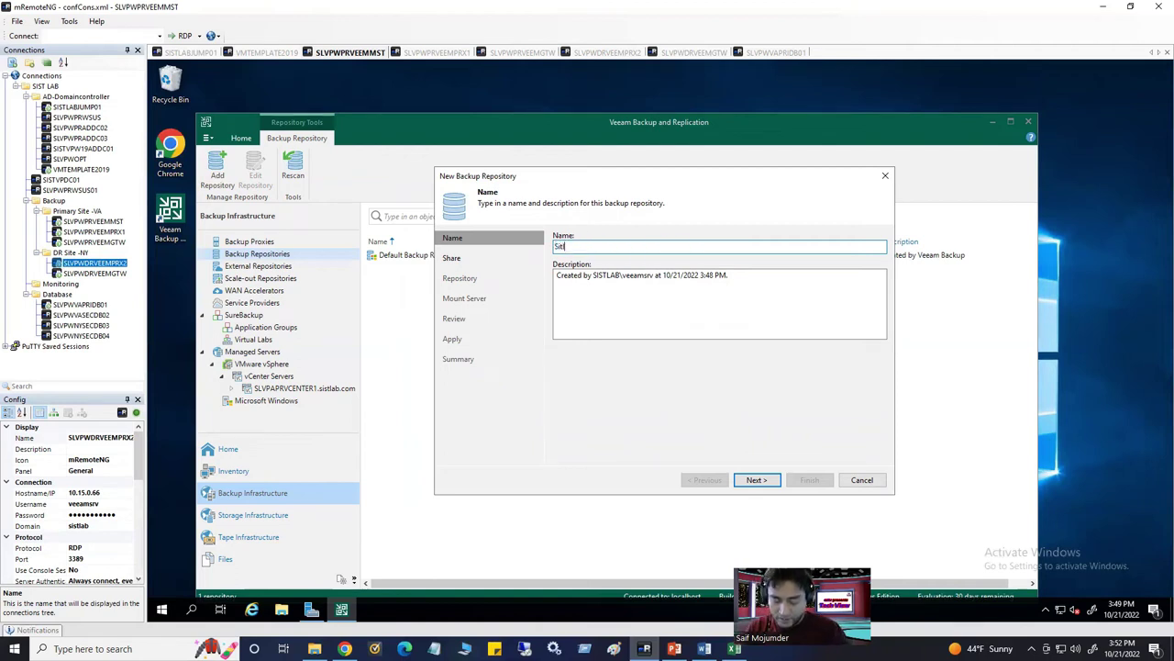
type("ab Infra")
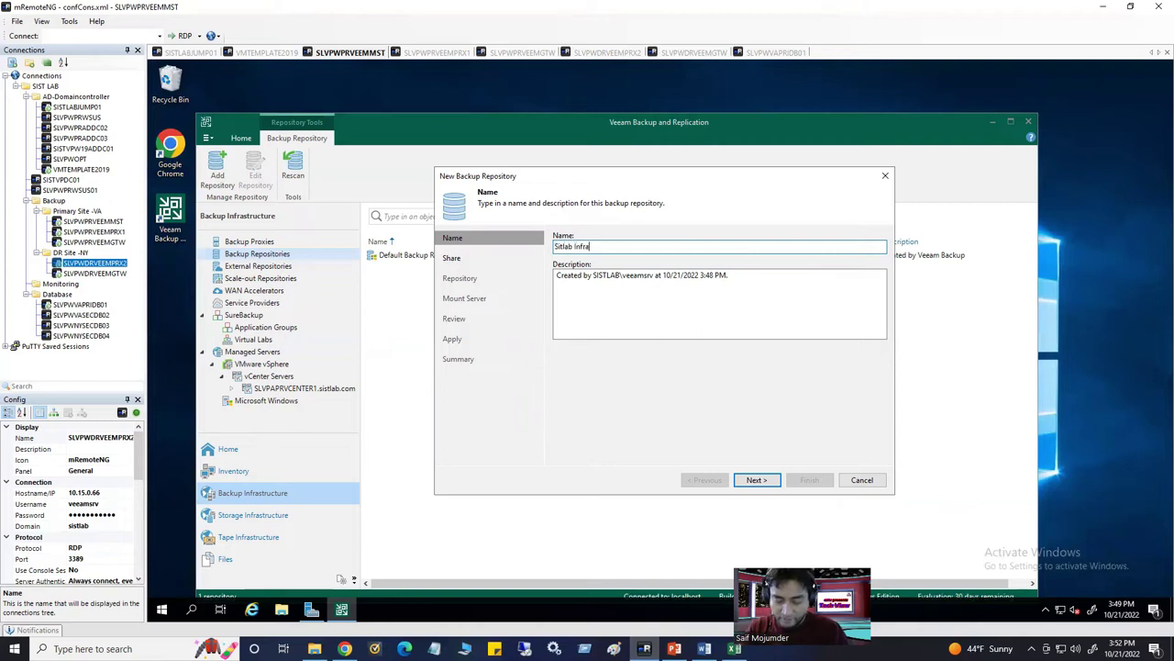
type("struc")
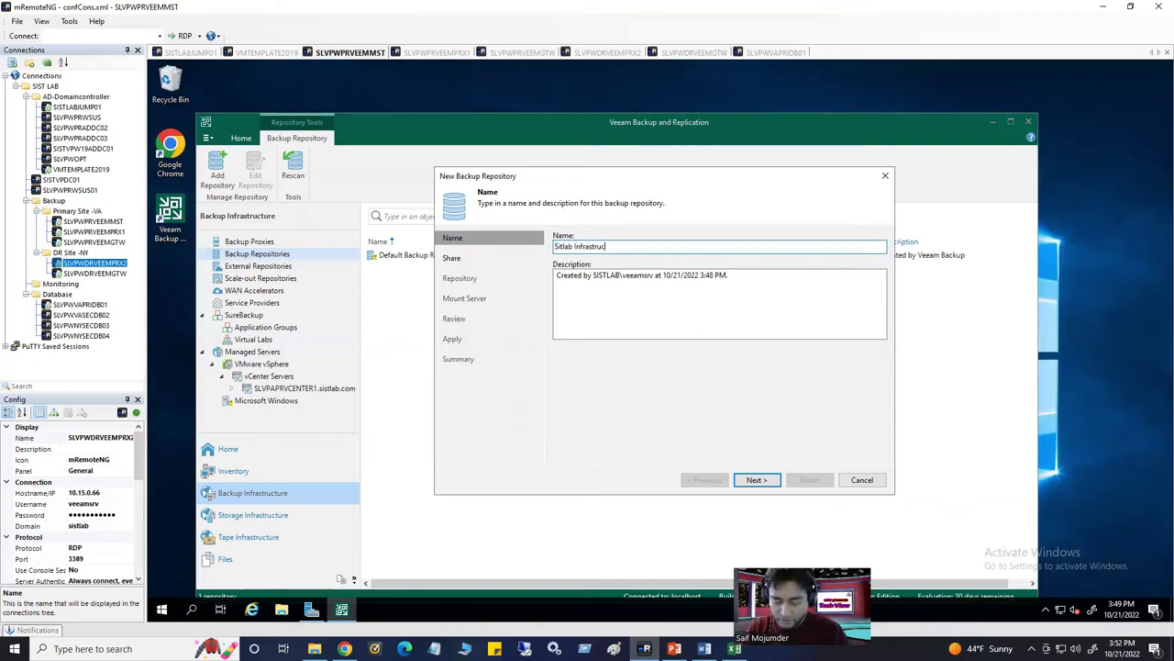
type("ture")
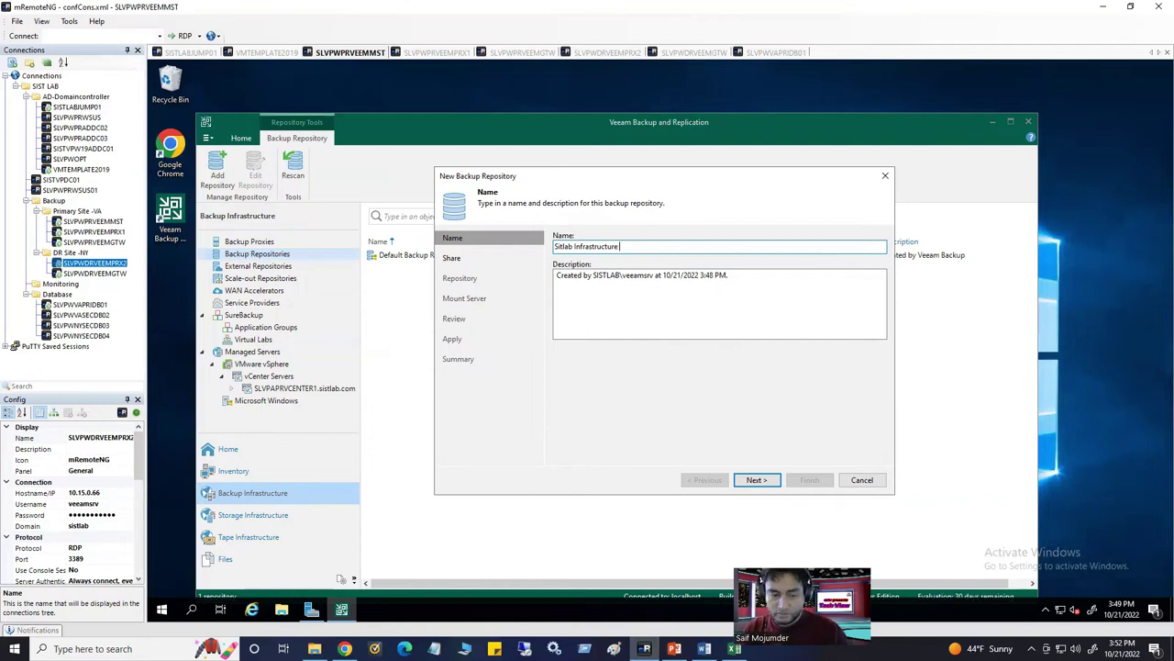
type(" Backup")
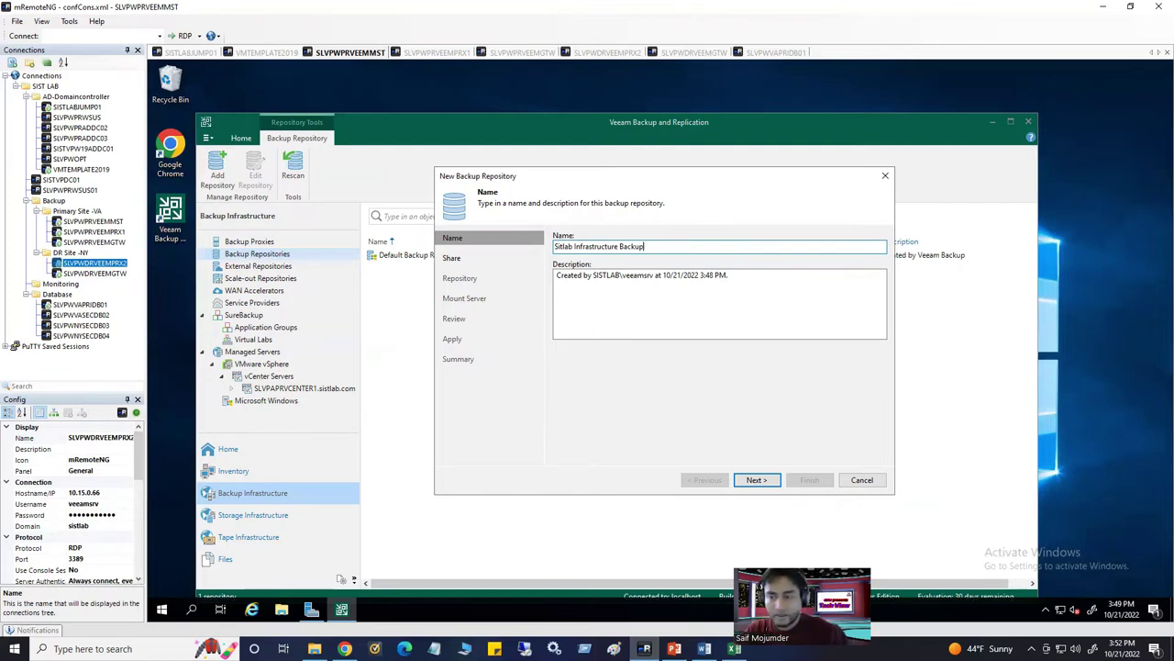
left_click_drag(747, 273, 419, 260)
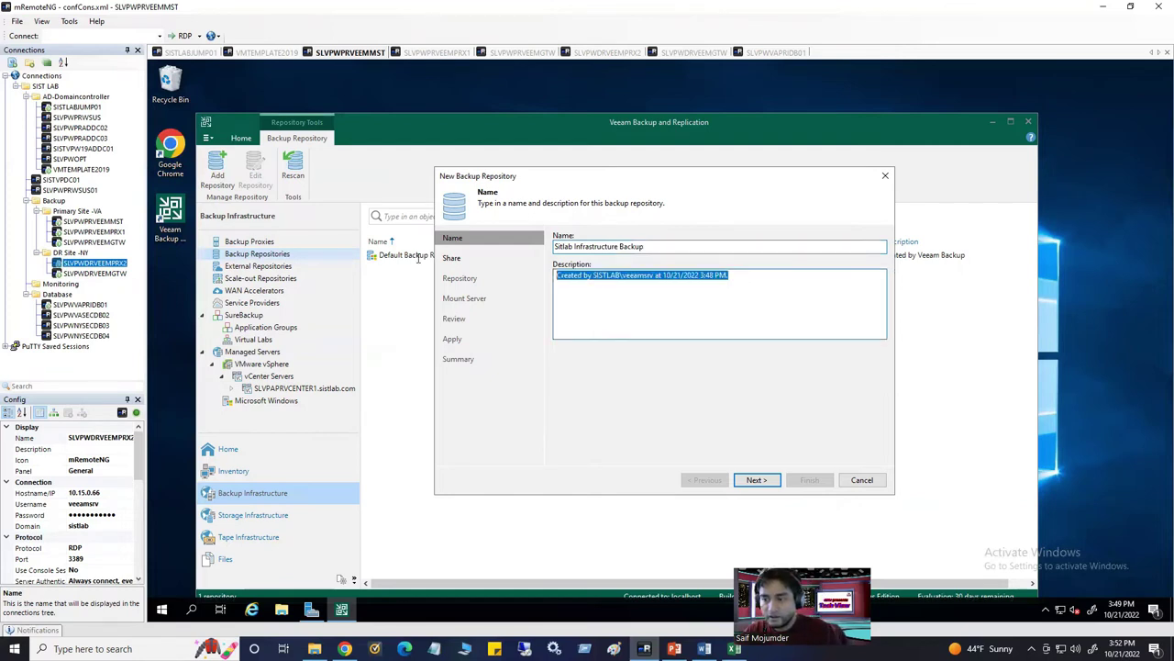
left_click(672, 301)
left_click_drag(730, 284, 571, 288)
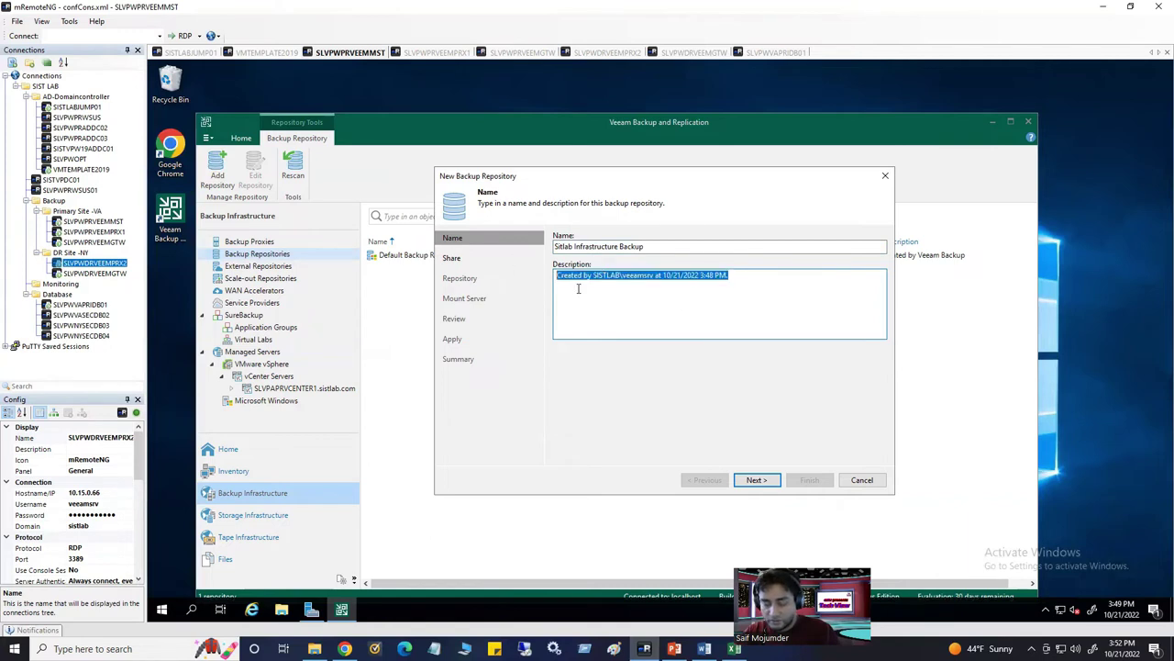
left_click(665, 247)
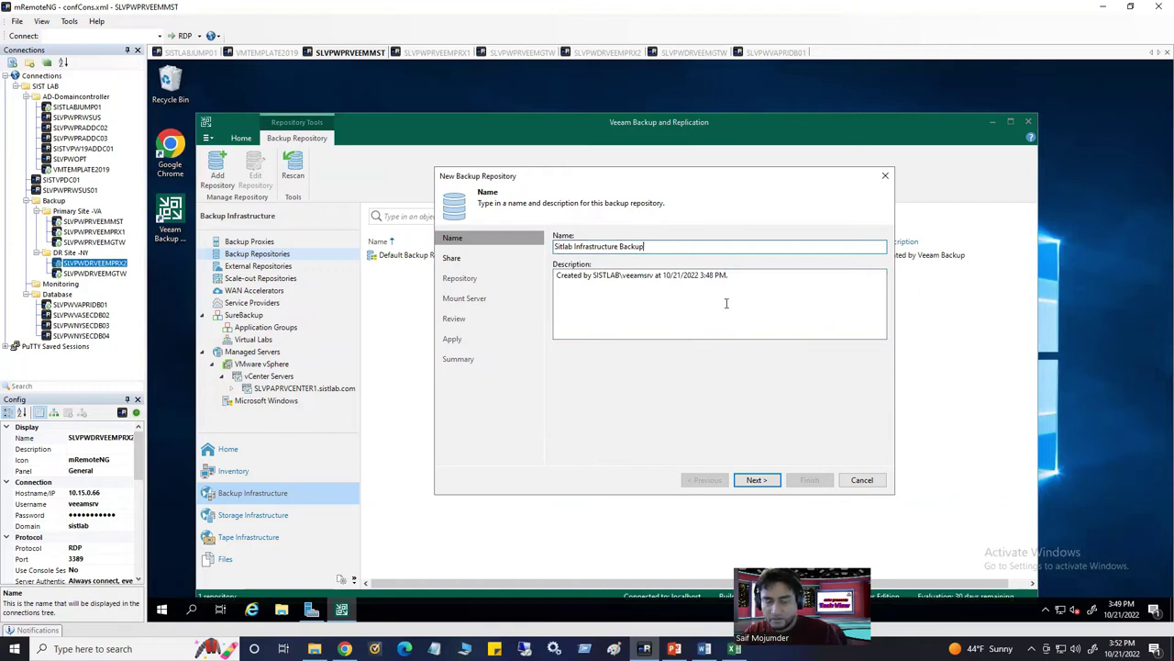
left_click(754, 479)
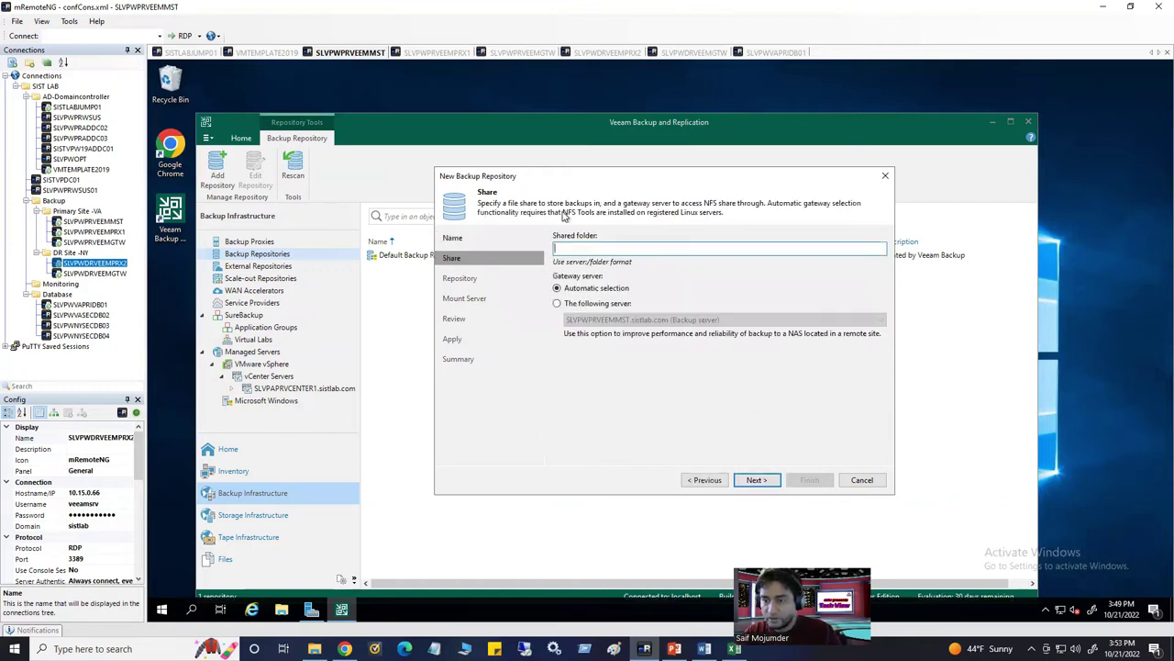
Set the shared folder to \\10.15.0.9\Veeamstorage\SISTLABINF with a specific gateway server, then cancel the wizard
key("ctrl+v")
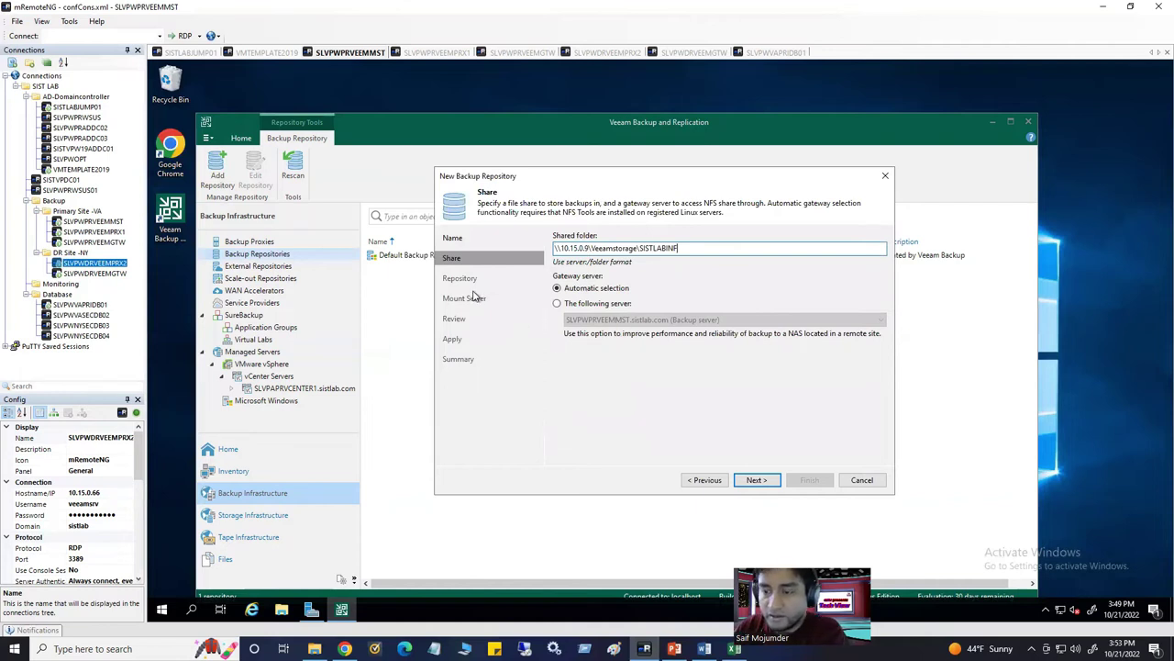
left_click(558, 304)
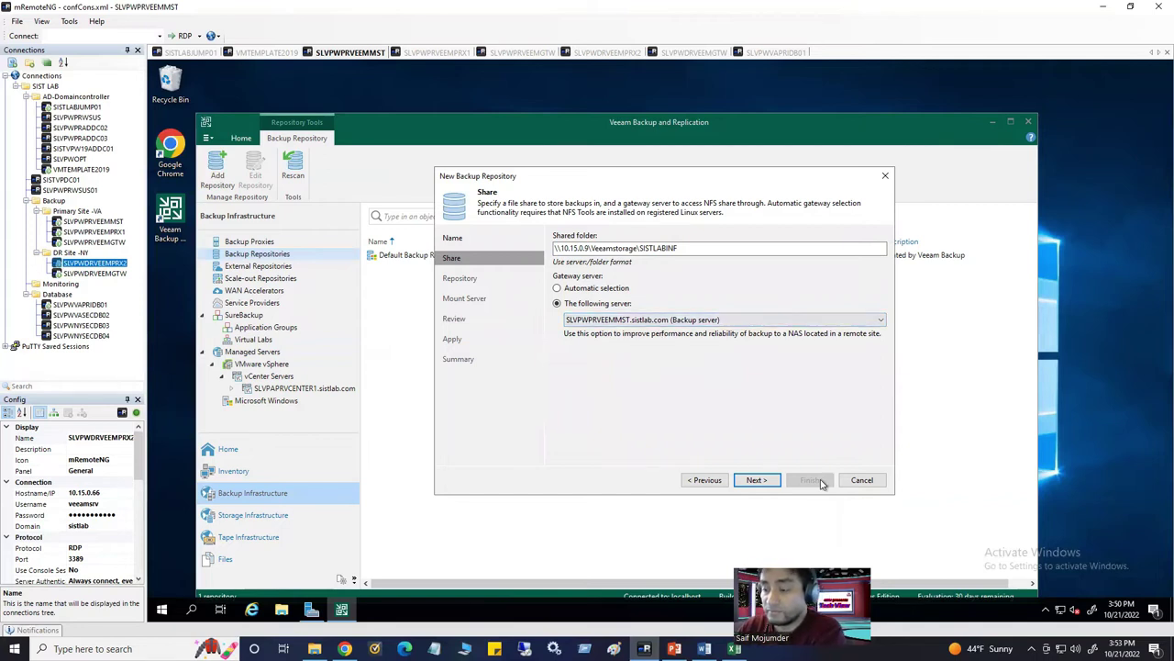
left_click(862, 480)
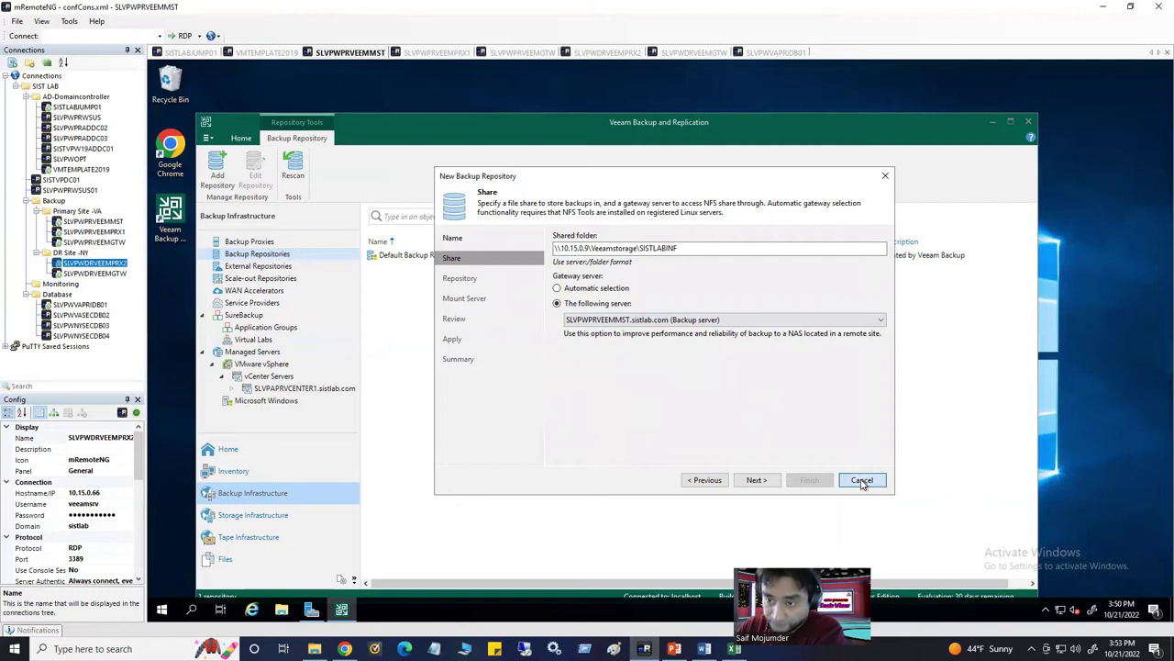
Discard the NFS wizard and start a direct attached storage repository from Backup Repositories
left_click(681, 350)
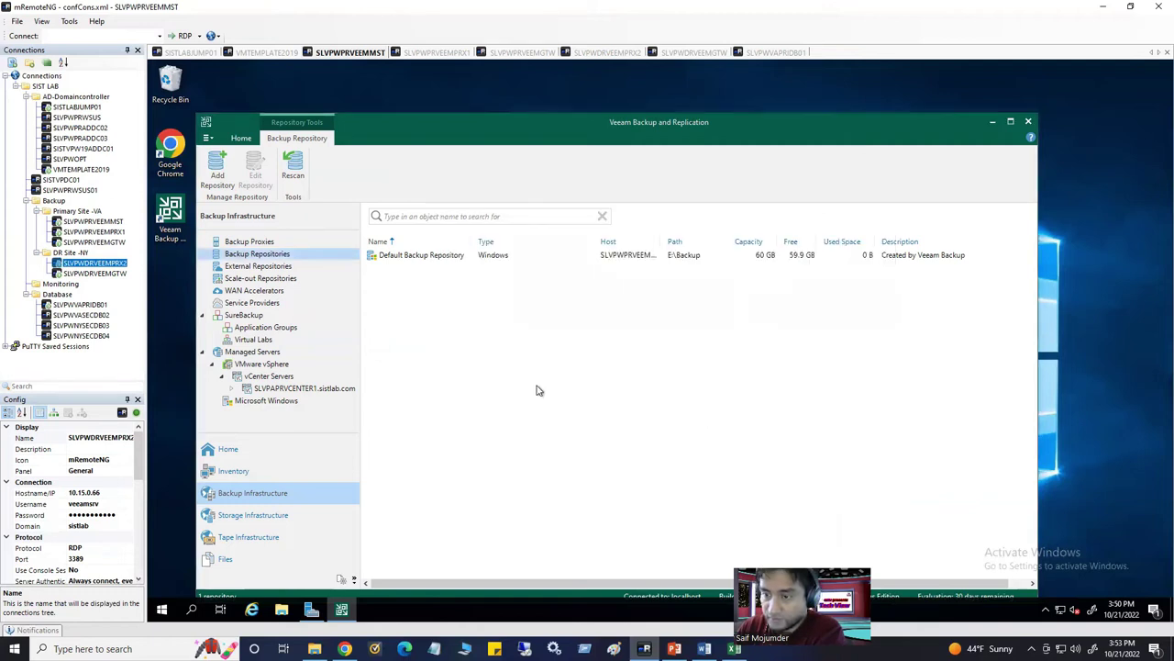
right_click(271, 261)
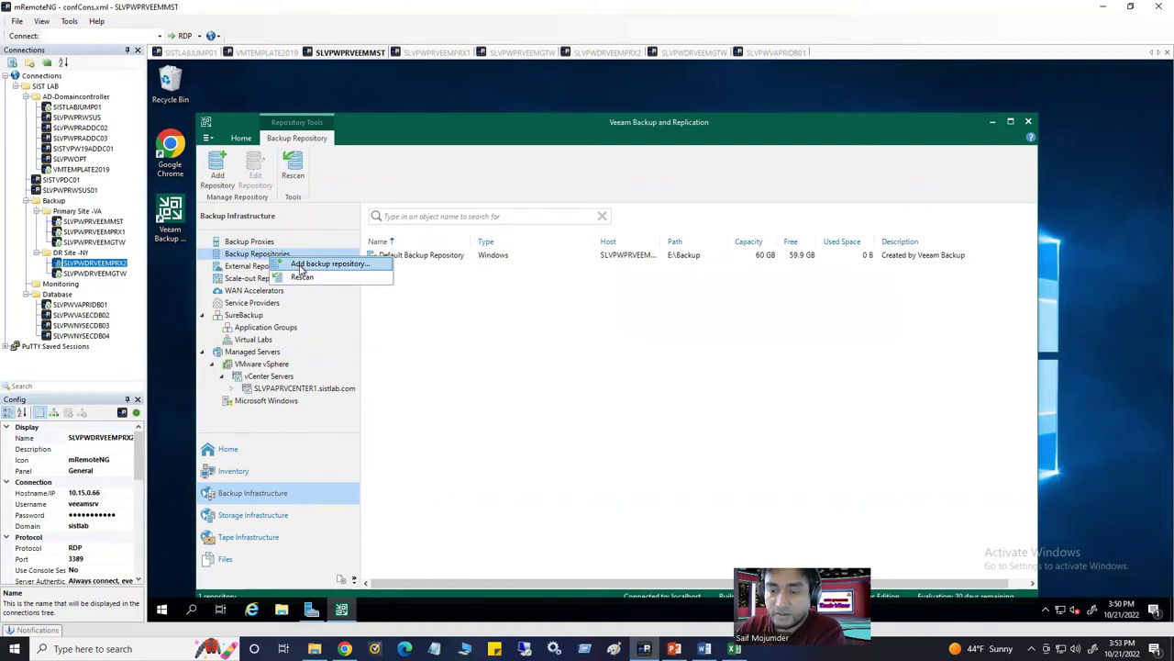
left_click(365, 266)
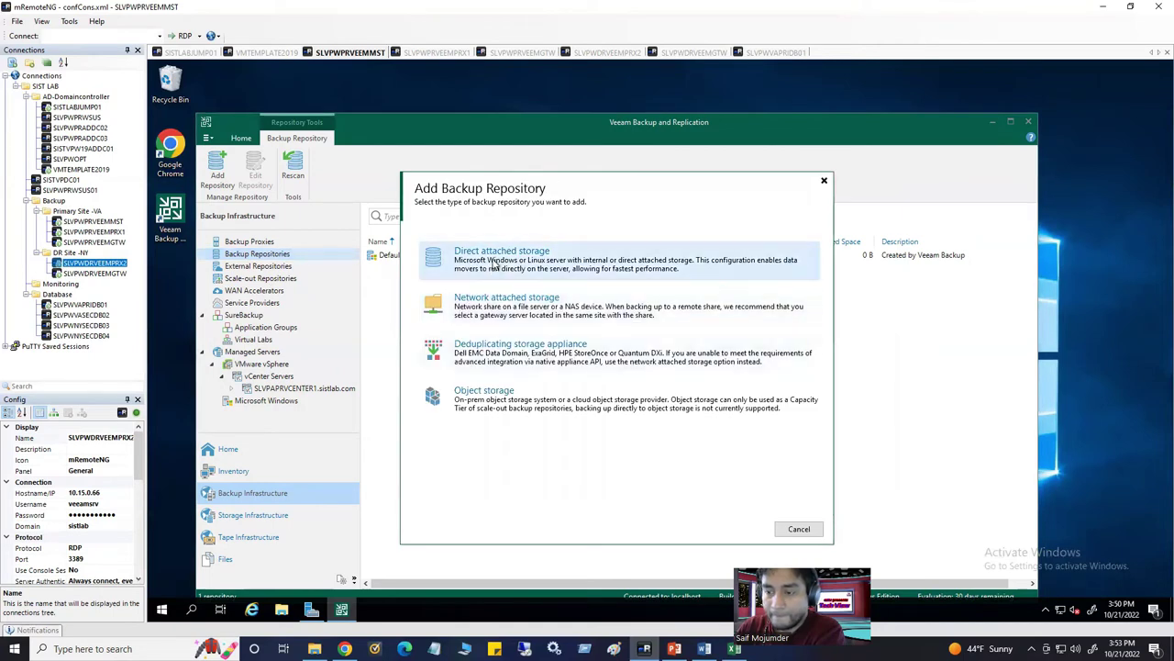
left_click(493, 263)
key("Escape")
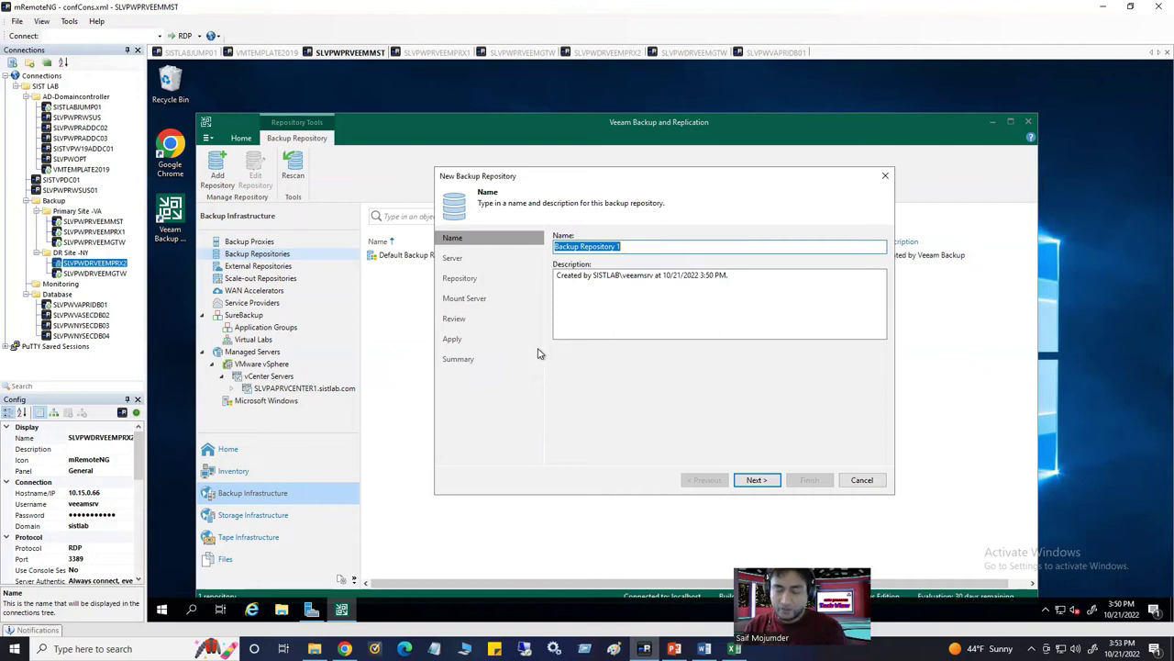
Name the repository 'Gateway Server' with description 'Proimary site Gateway Server', then switch to the Word guide
type("Gat")
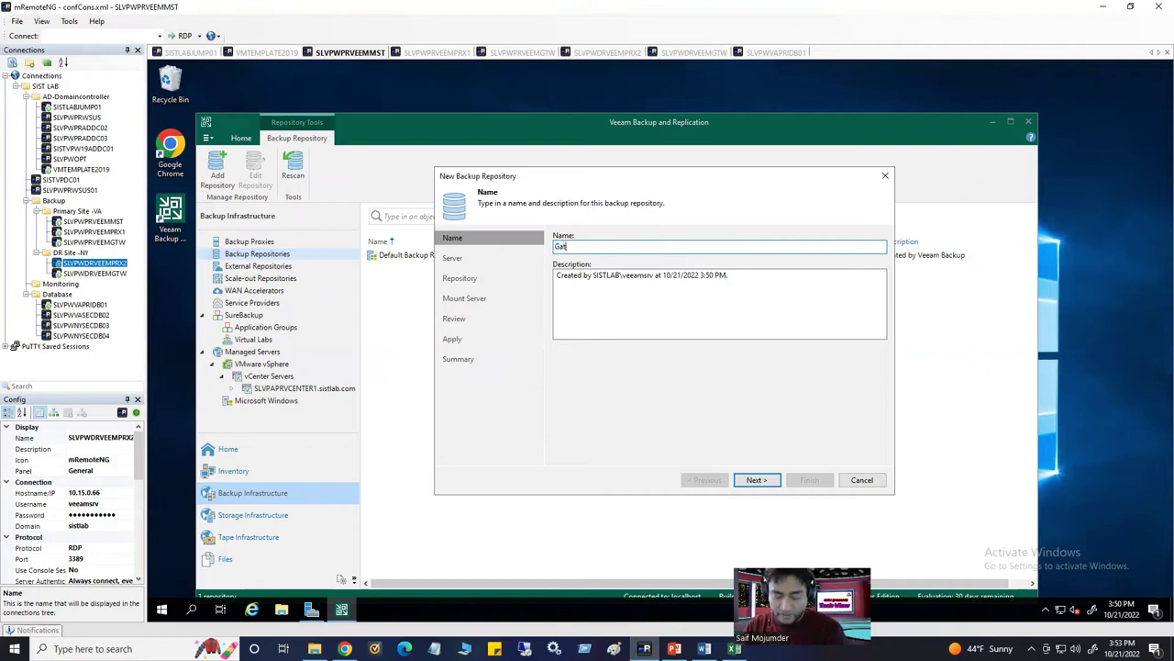
type("eway")
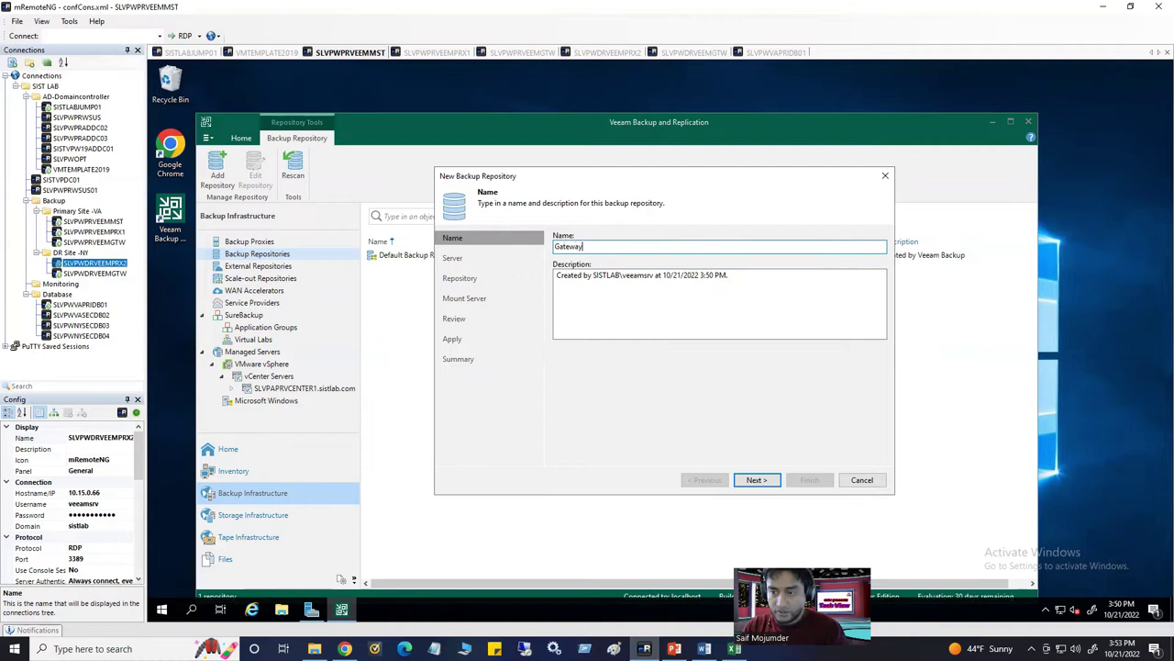
type(" Server")
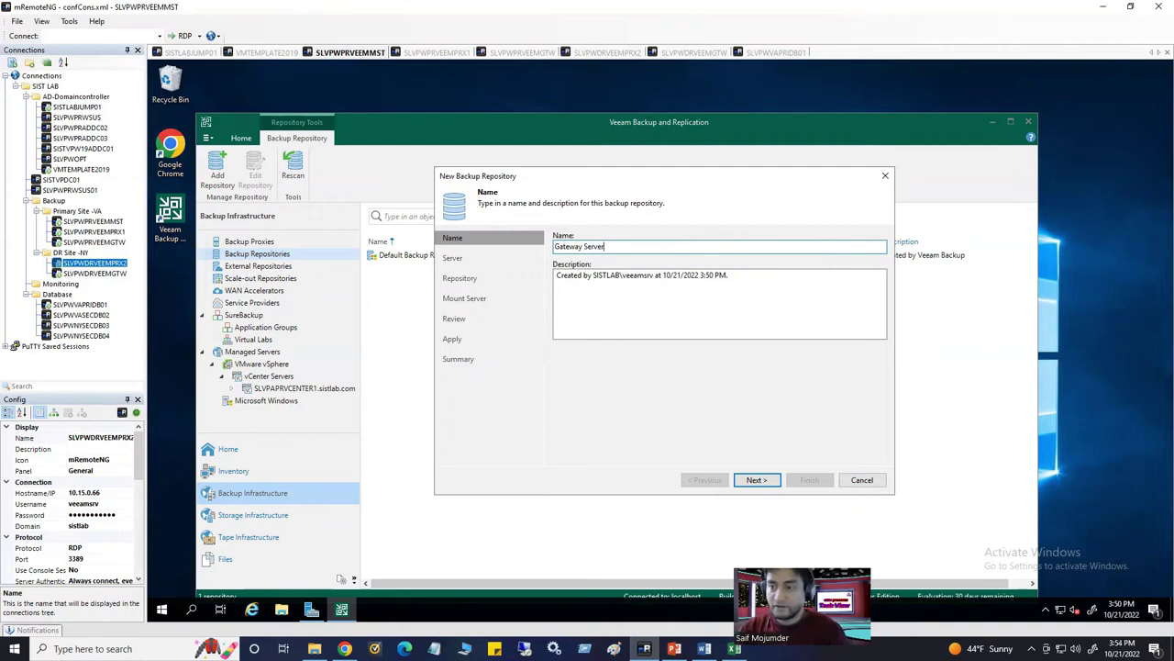
left_click(731, 285)
key("ctrl+a")
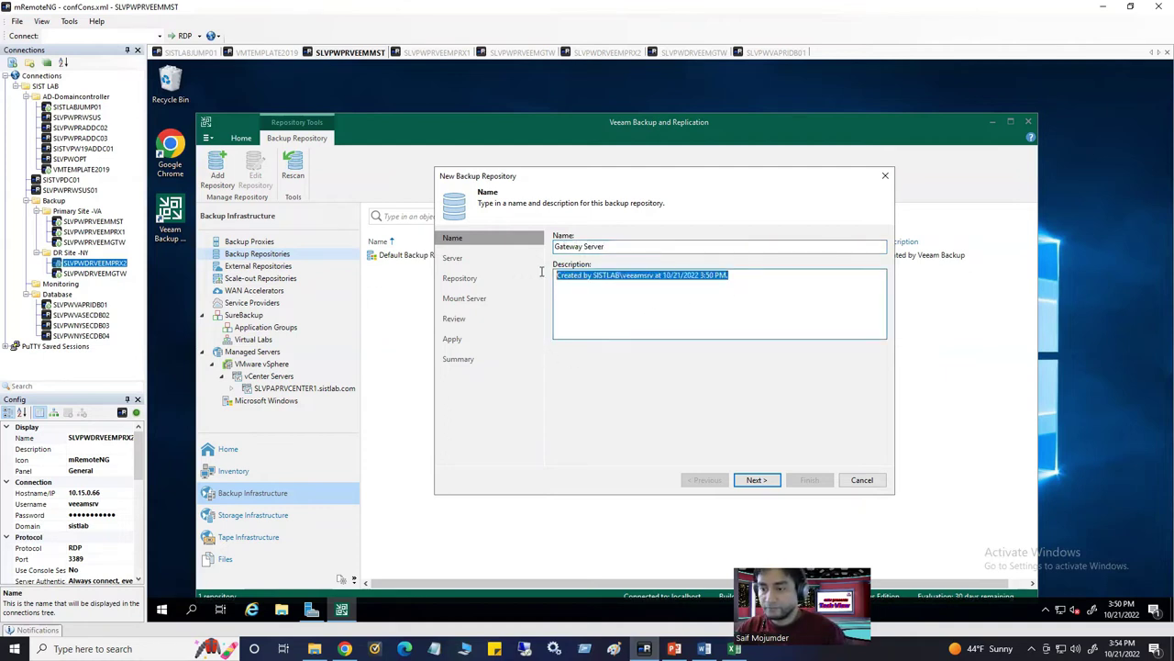
type("Proi")
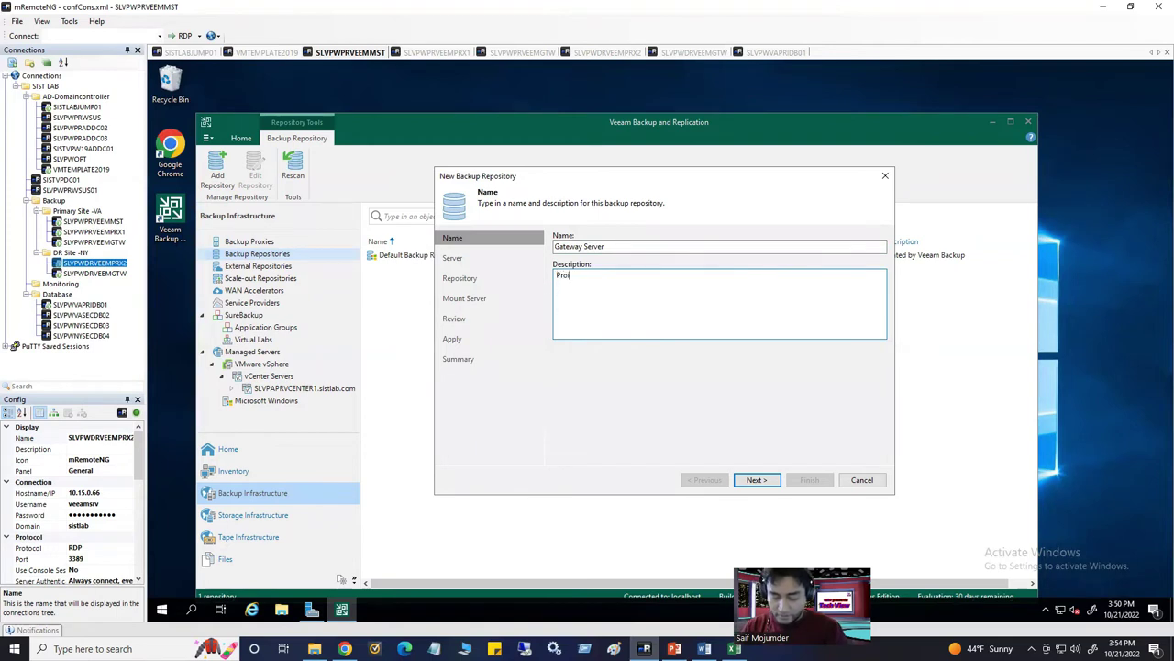
type("mary site Gatewa")
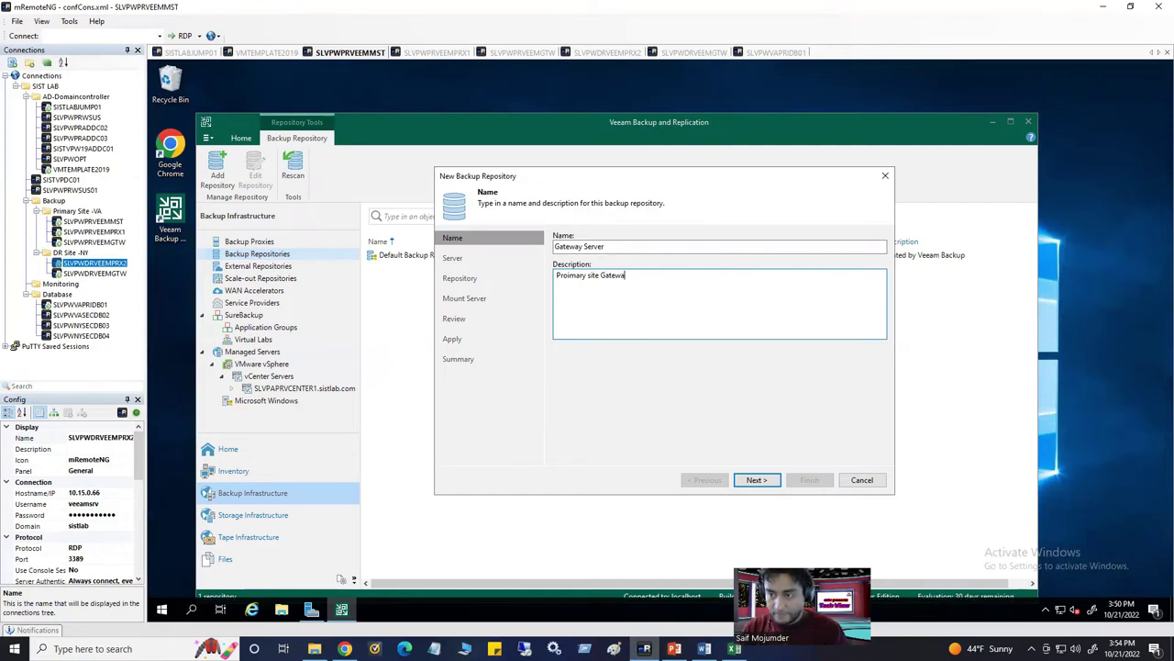
type("y ")
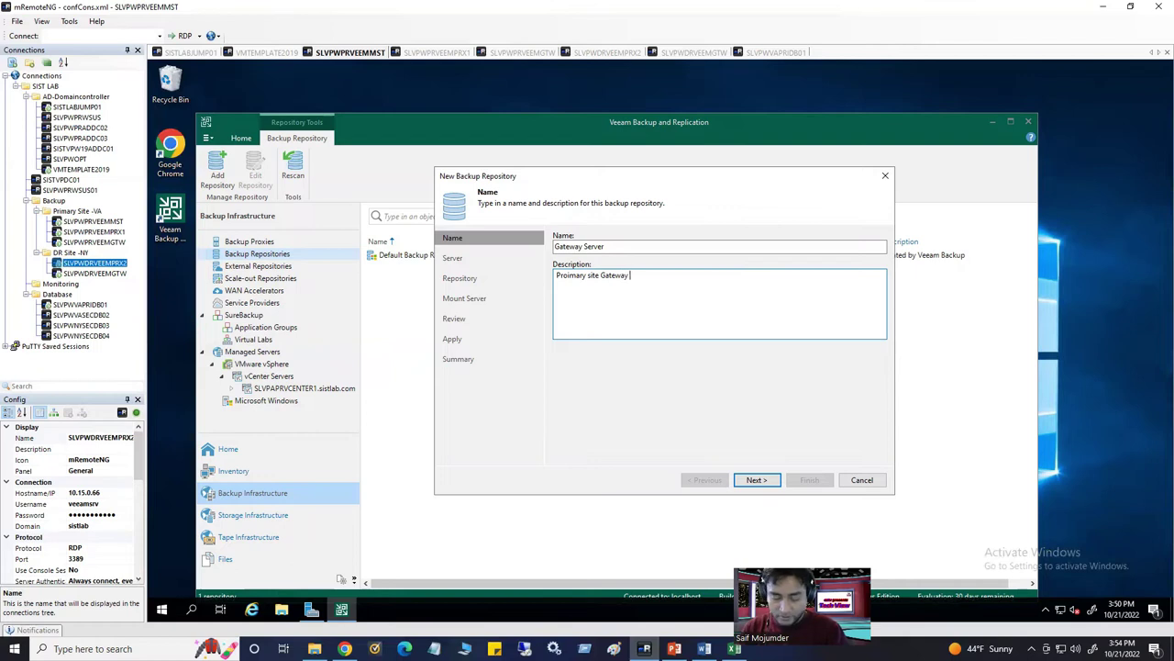
type("Server")
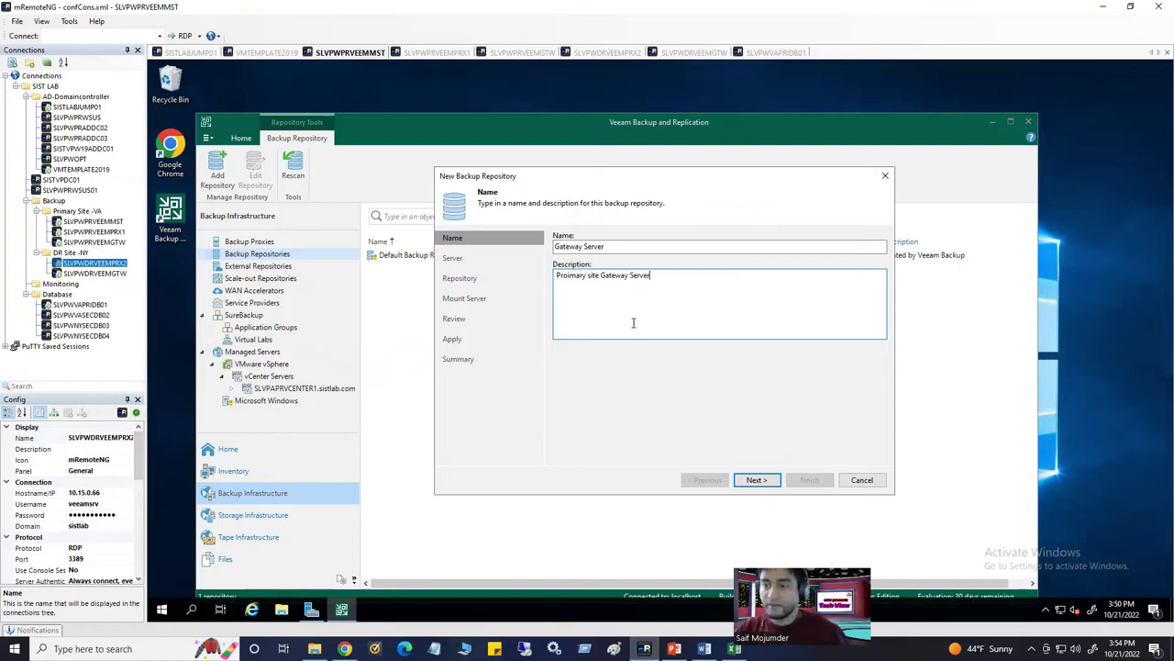
left_click_drag(587, 189, 517, 246)
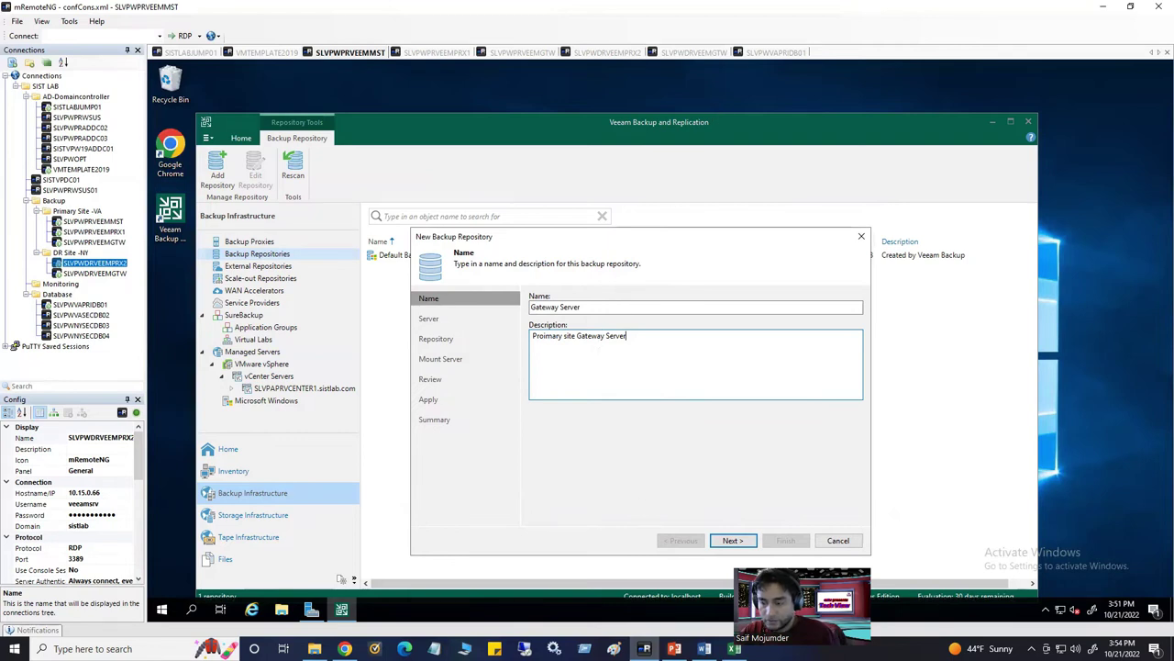
left_click(705, 649)
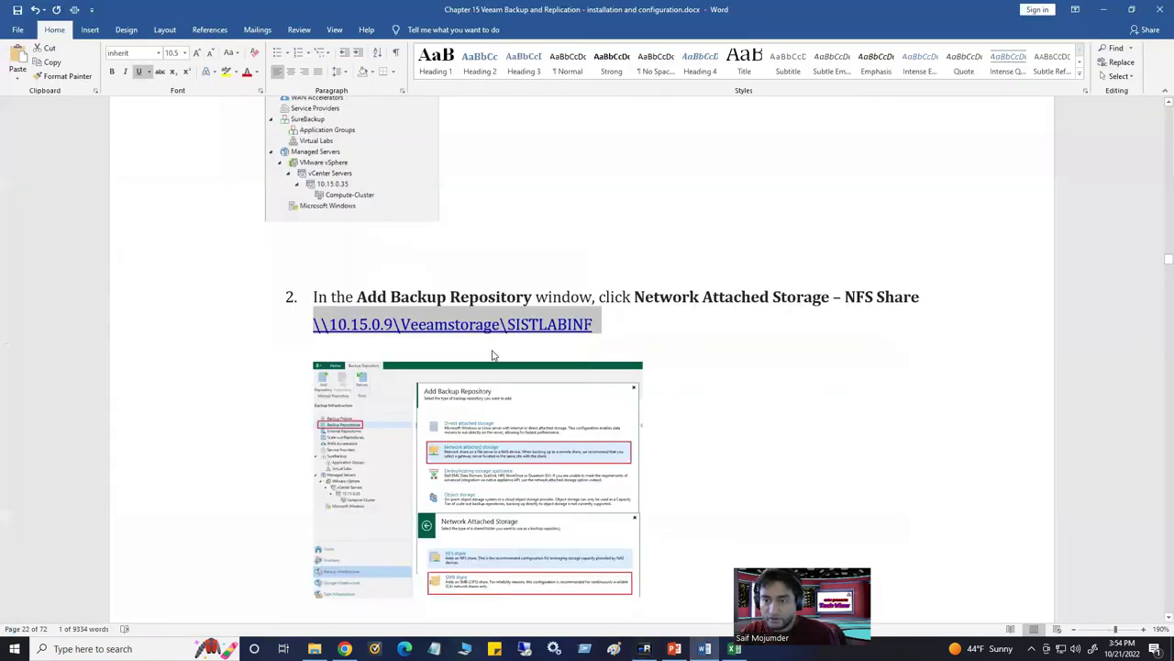
Copy the 'Step 4. Configuring Backup Repository' heading and paste it onto a new line
scroll(491, 354, "up", 10)
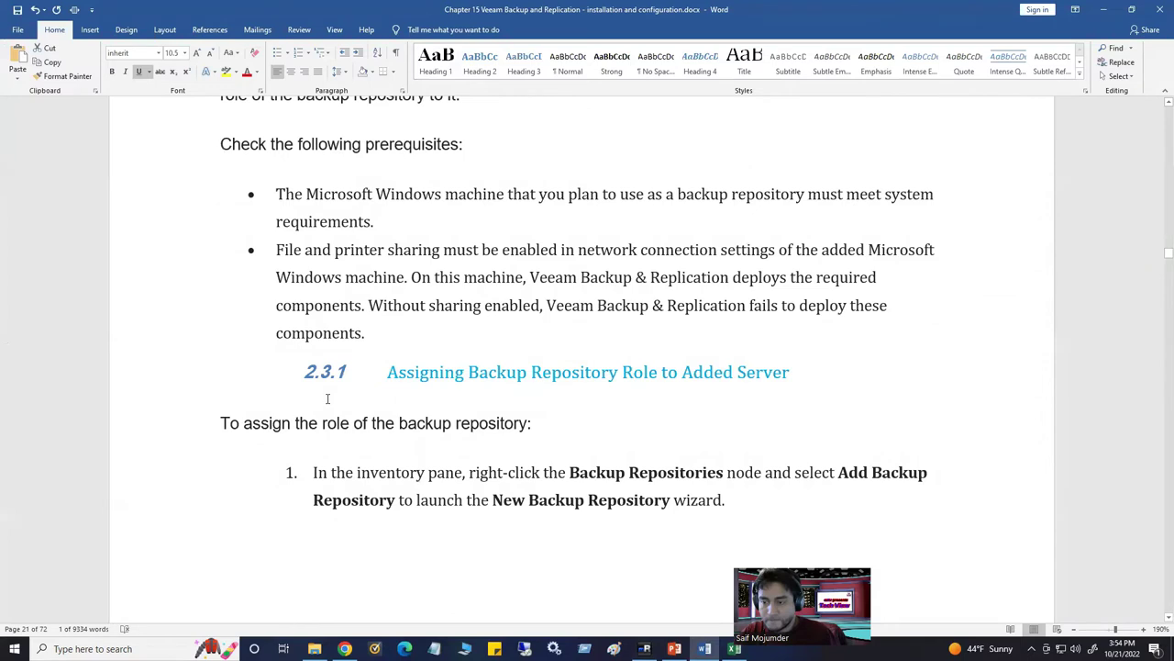
scroll(327, 398, "down", 10)
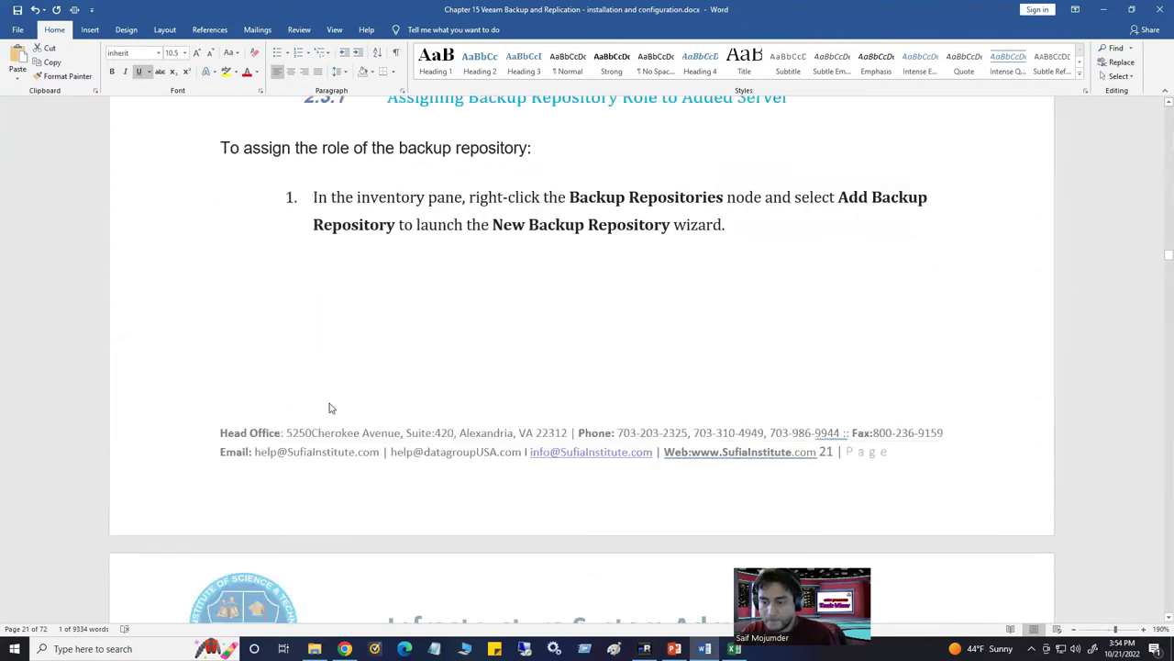
scroll(330, 406, "down", 3)
scroll(335, 401, "up", 10)
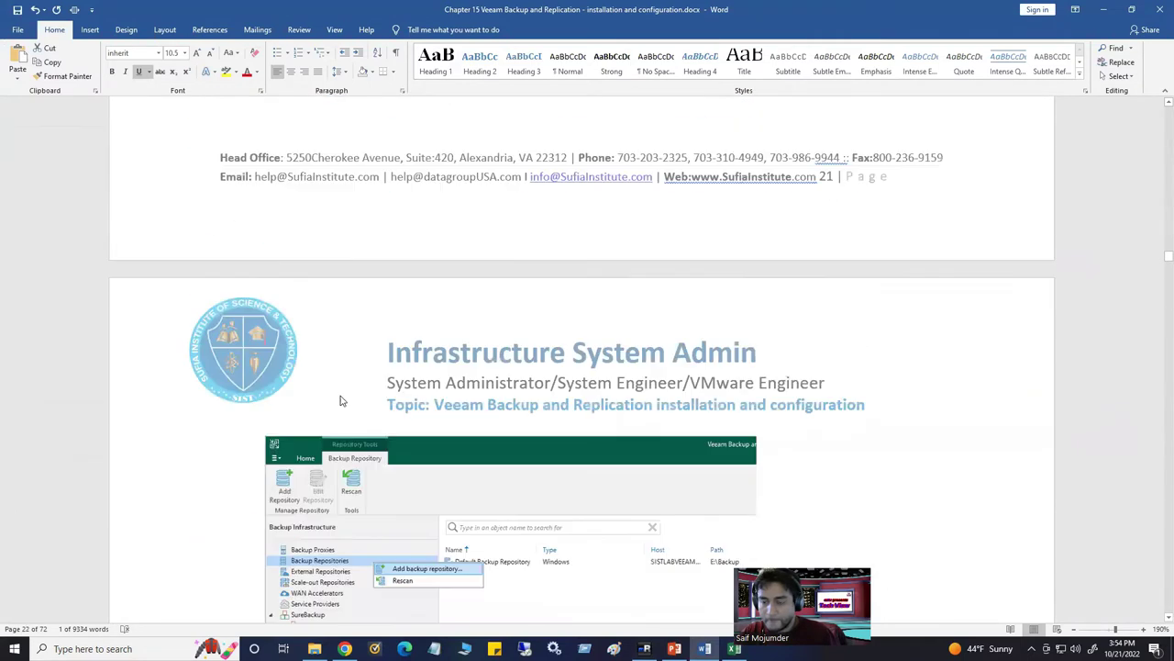
scroll(342, 394, "up", 6)
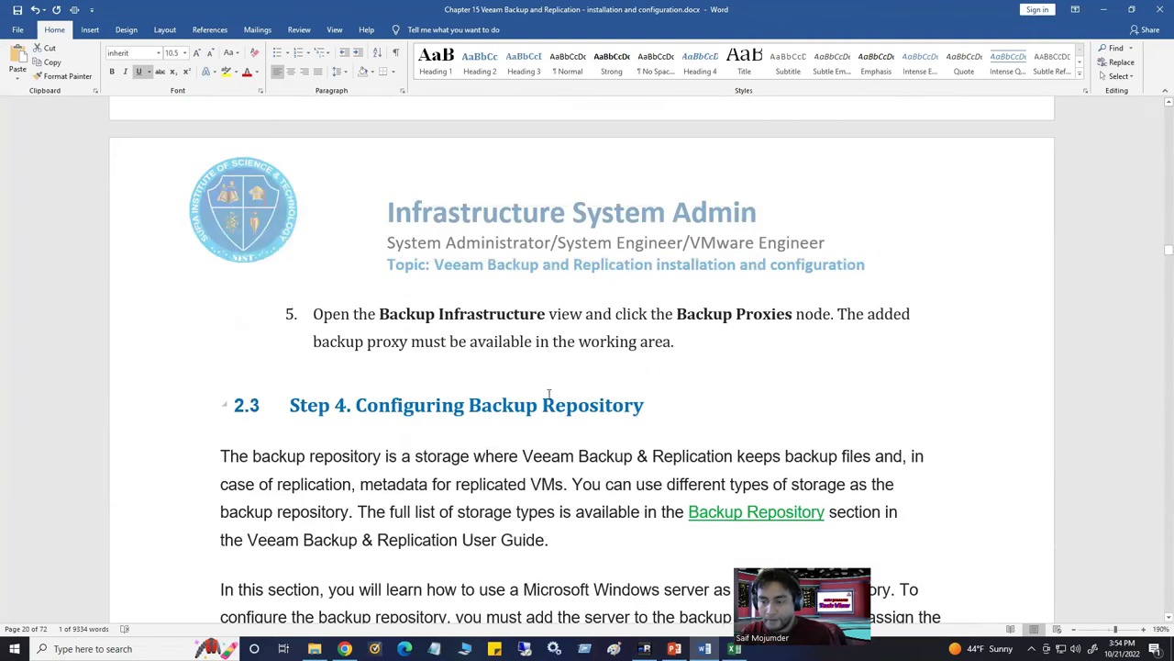
left_click_drag(548, 394, 248, 395)
key("ctrl+c")
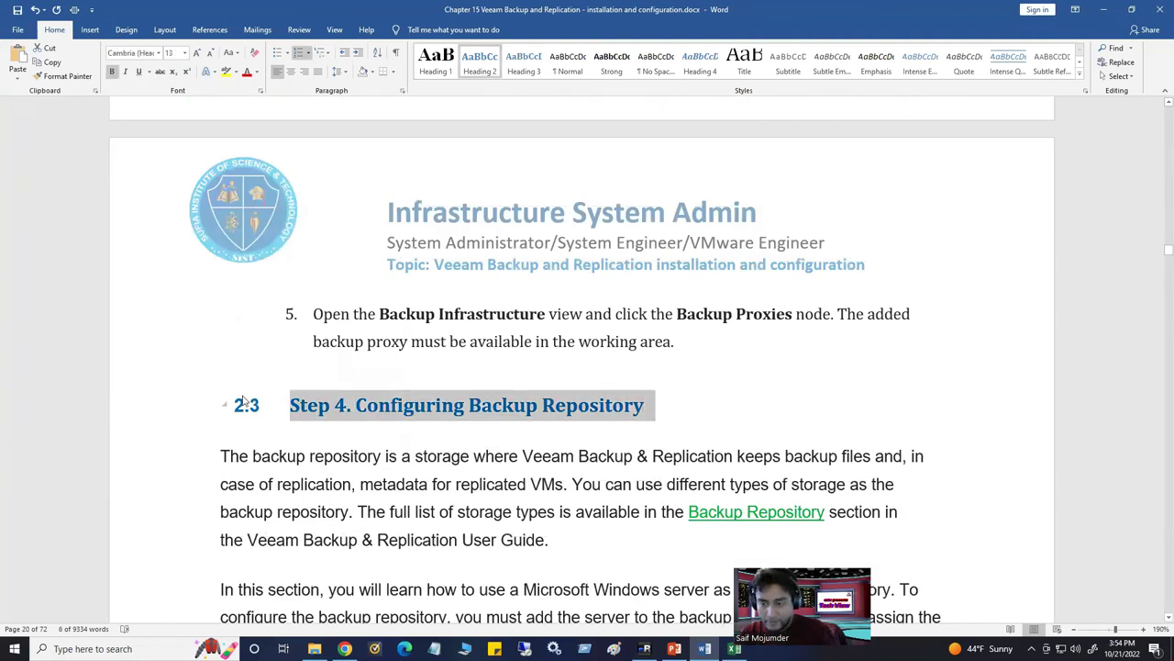
scroll(530, 484, "down", 3)
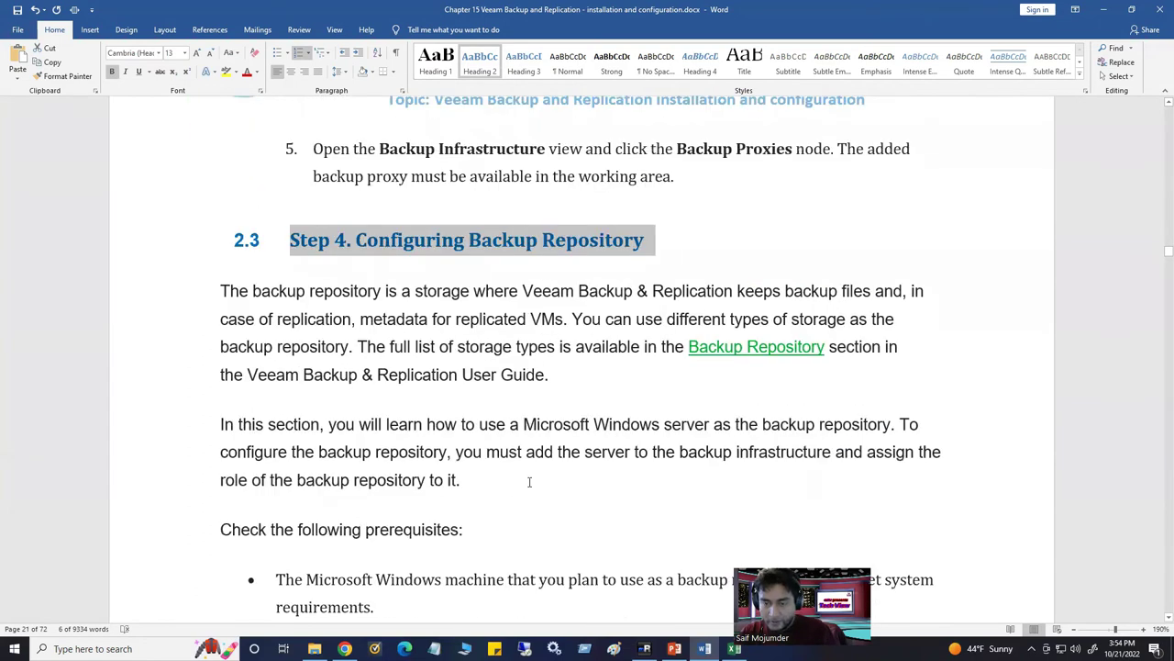
scroll(530, 482, "up", 5)
left_click(226, 473)
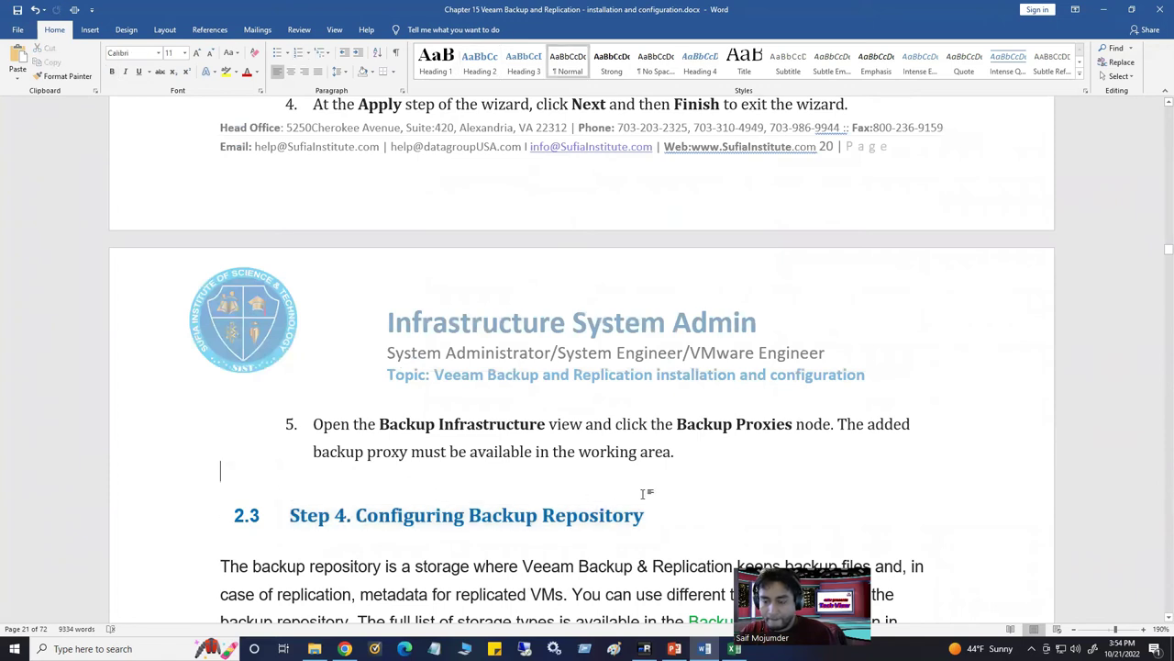
key("Return")
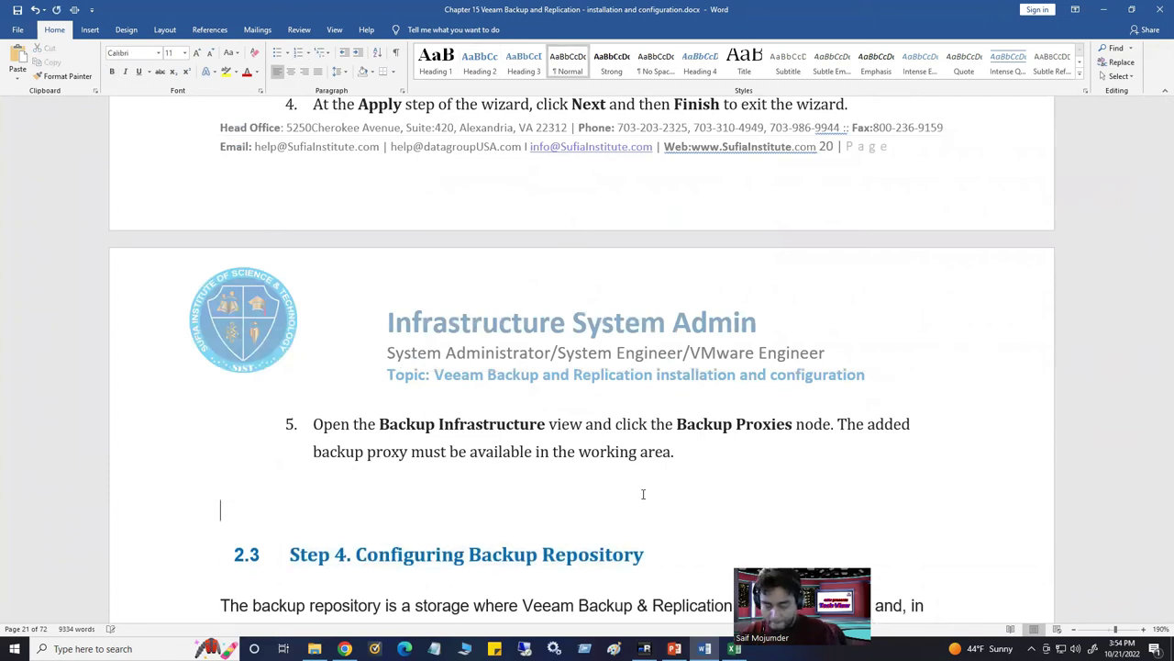
key("ctrl+v")
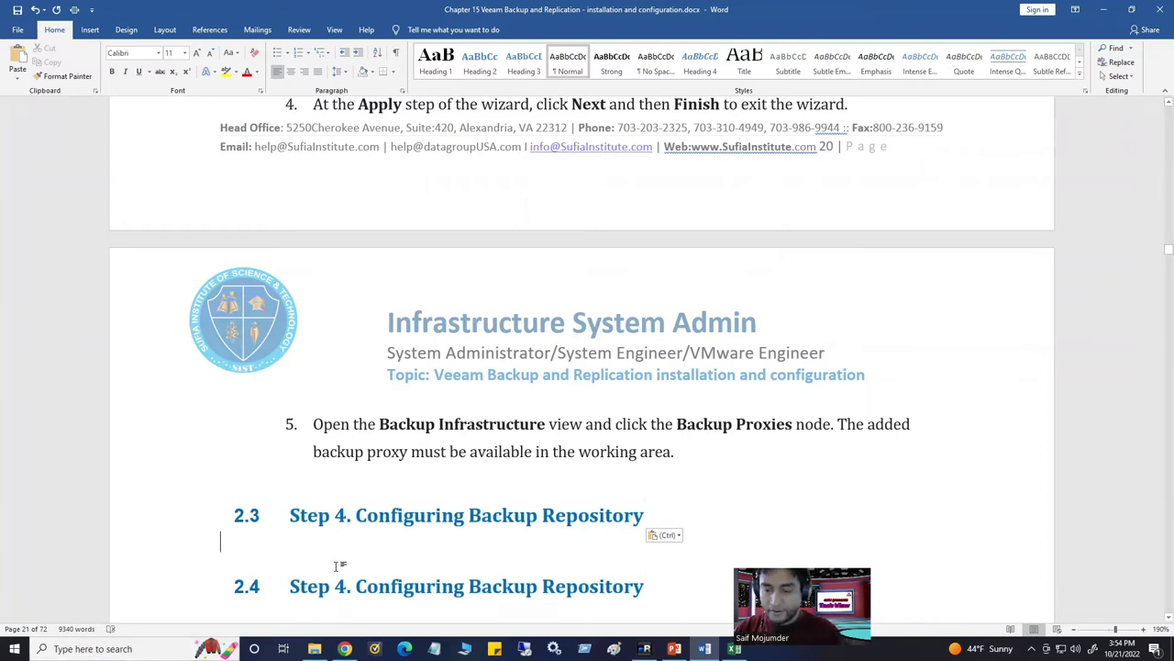
Renumber the copied heading to Step 5 and start an 'Add Getway server' line under 2.3
left_click_drag(334, 587, 344, 592)
type("5")
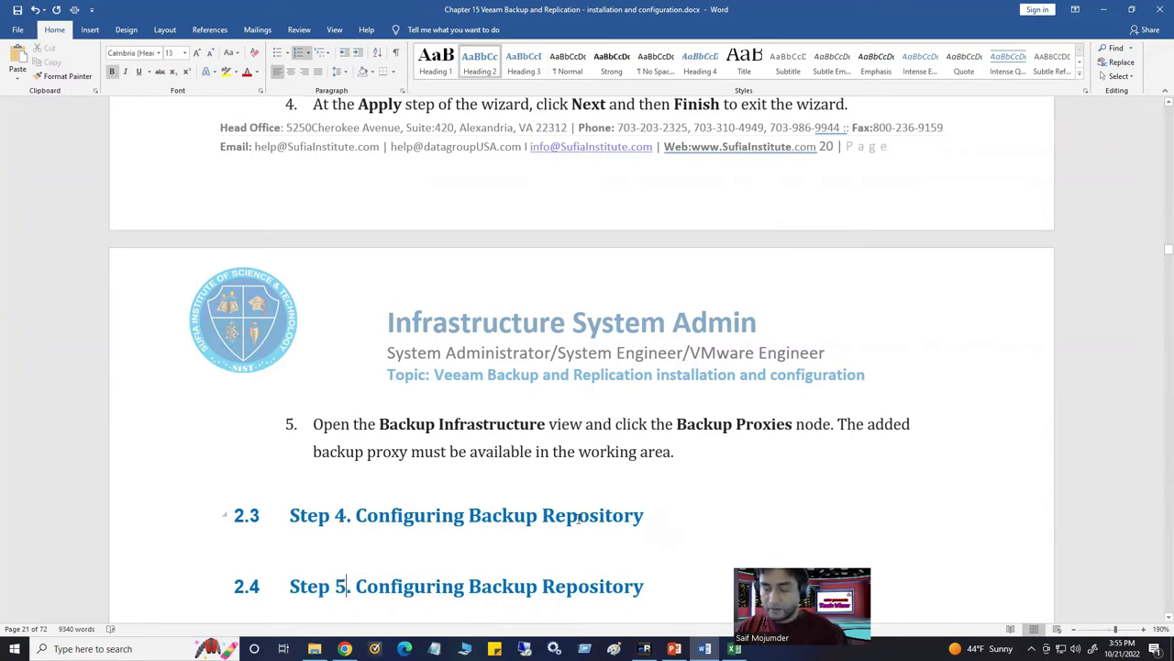
left_click(655, 520)
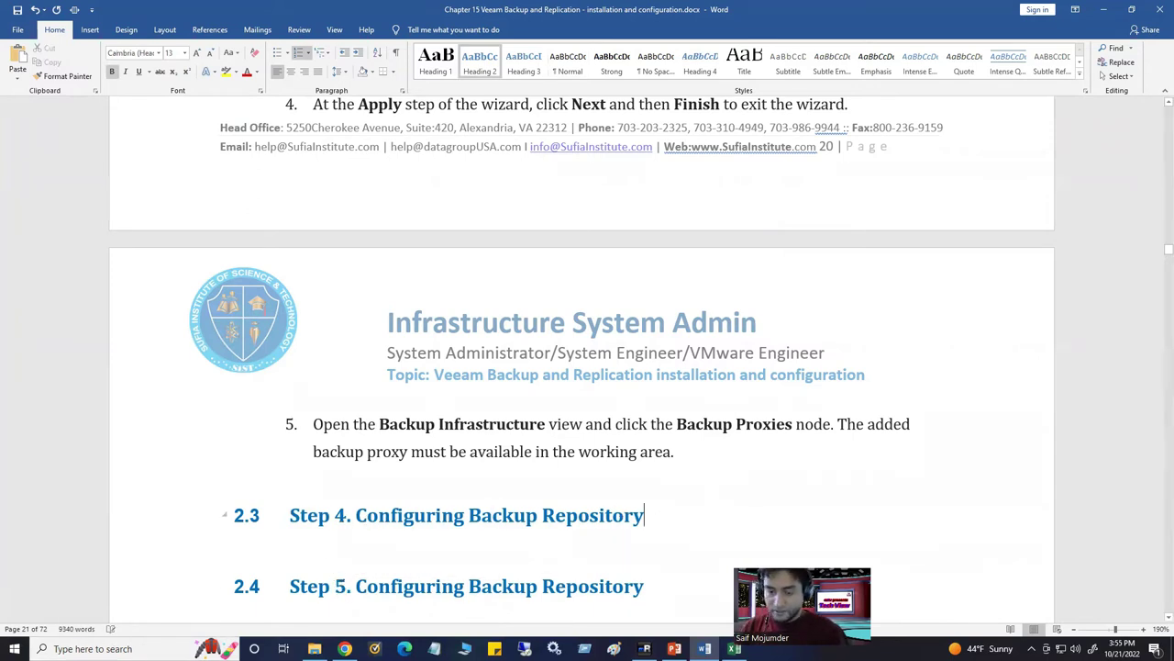
key("Return")
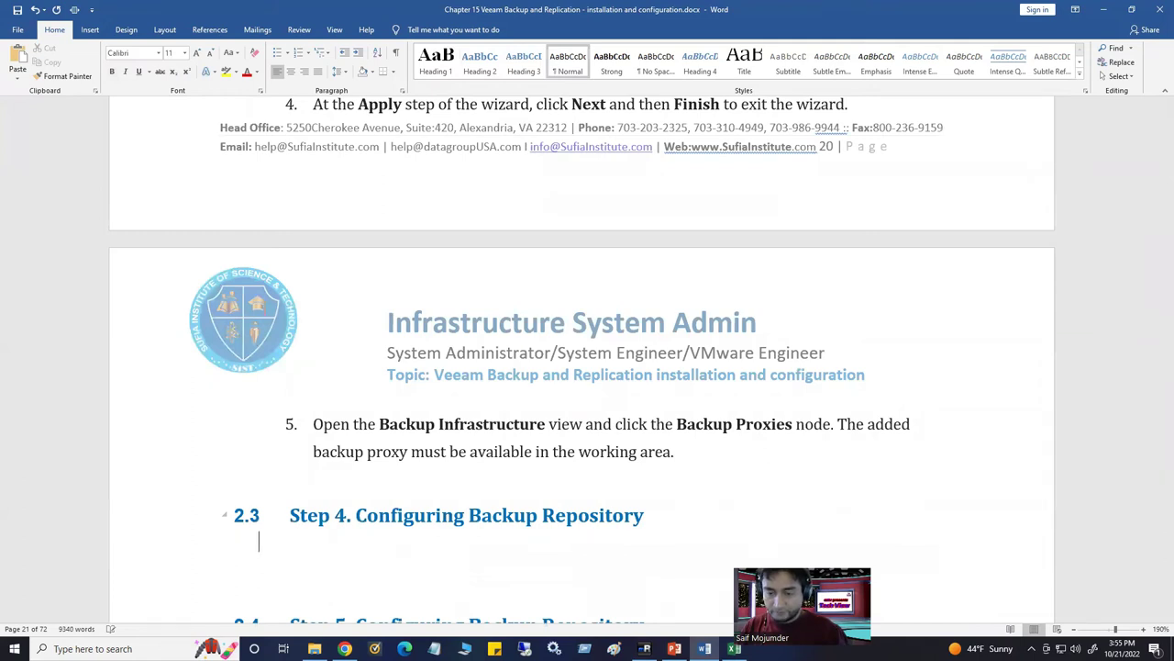
type("Add Getway server")
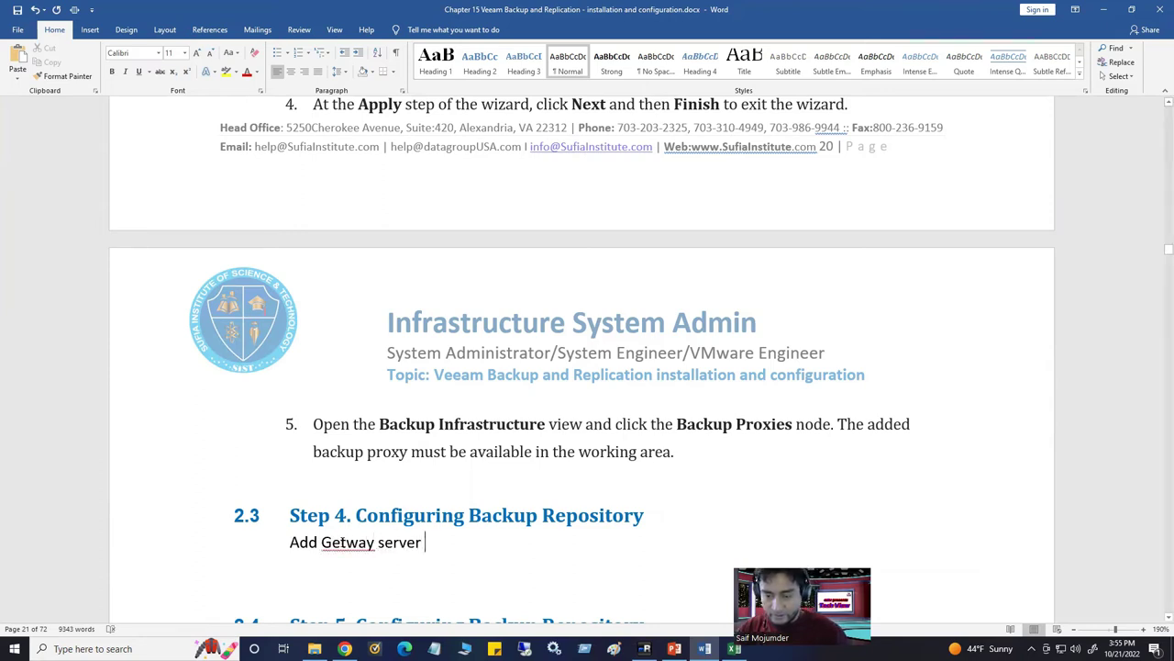
Correct it to 'Add Gateway server to the repository', add blank lines, and return to Veeam
left_click_drag(332, 542, 338, 542)
type("a")
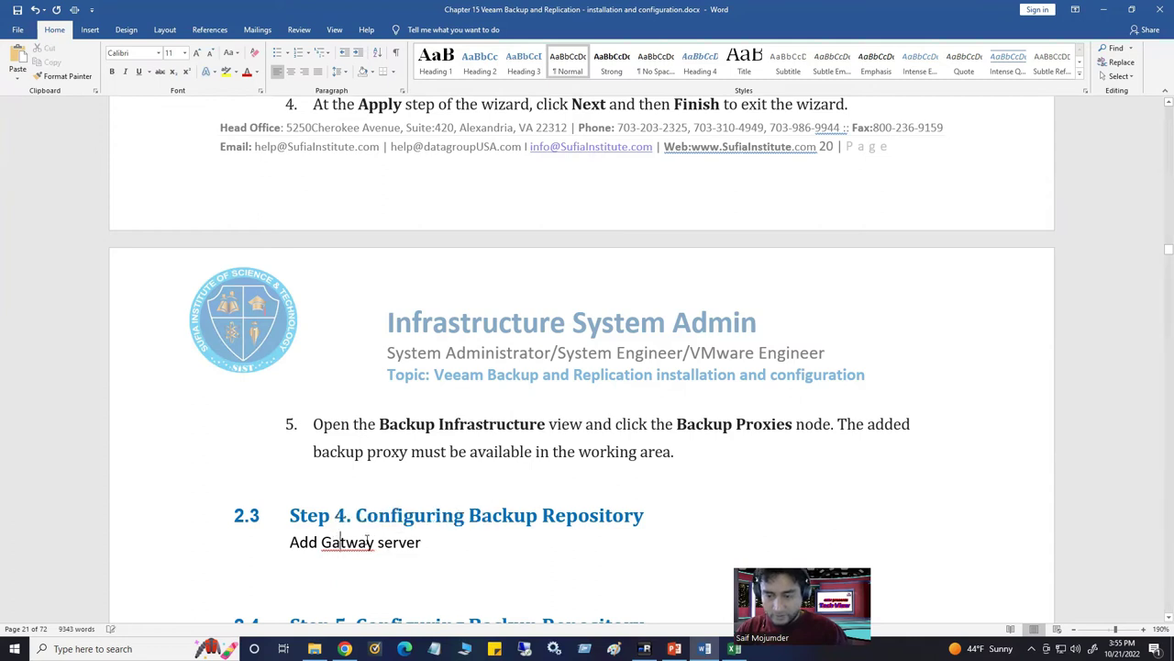
left_click(347, 543)
type("e")
left_click(454, 541)
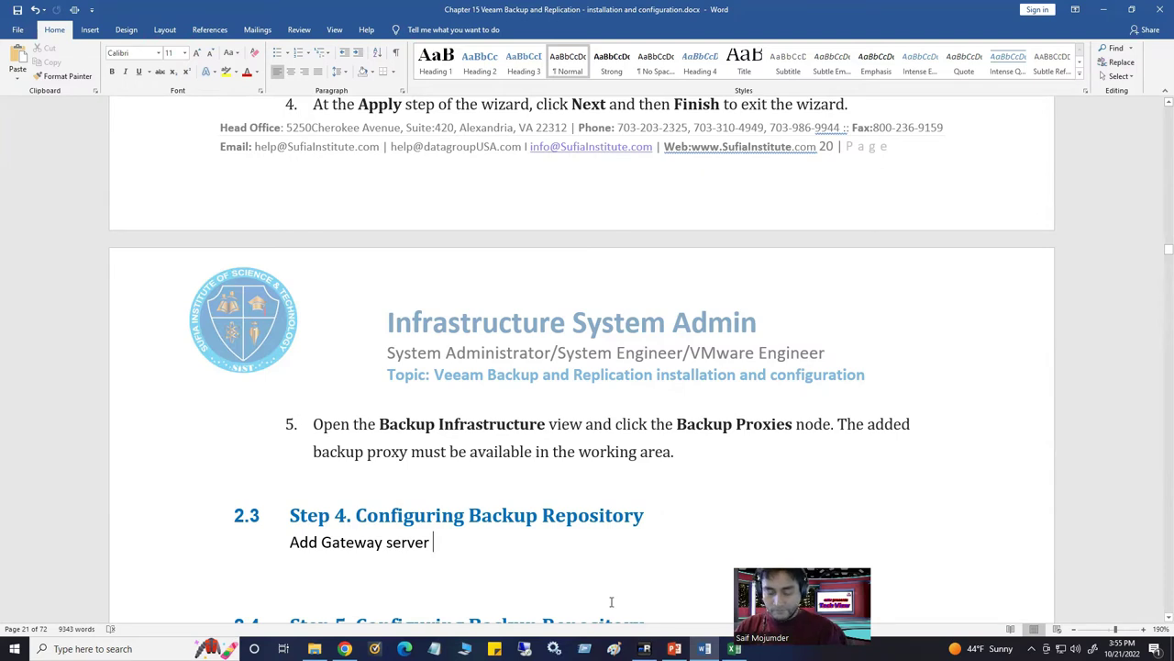
type("to the repository")
key("BackSpace")
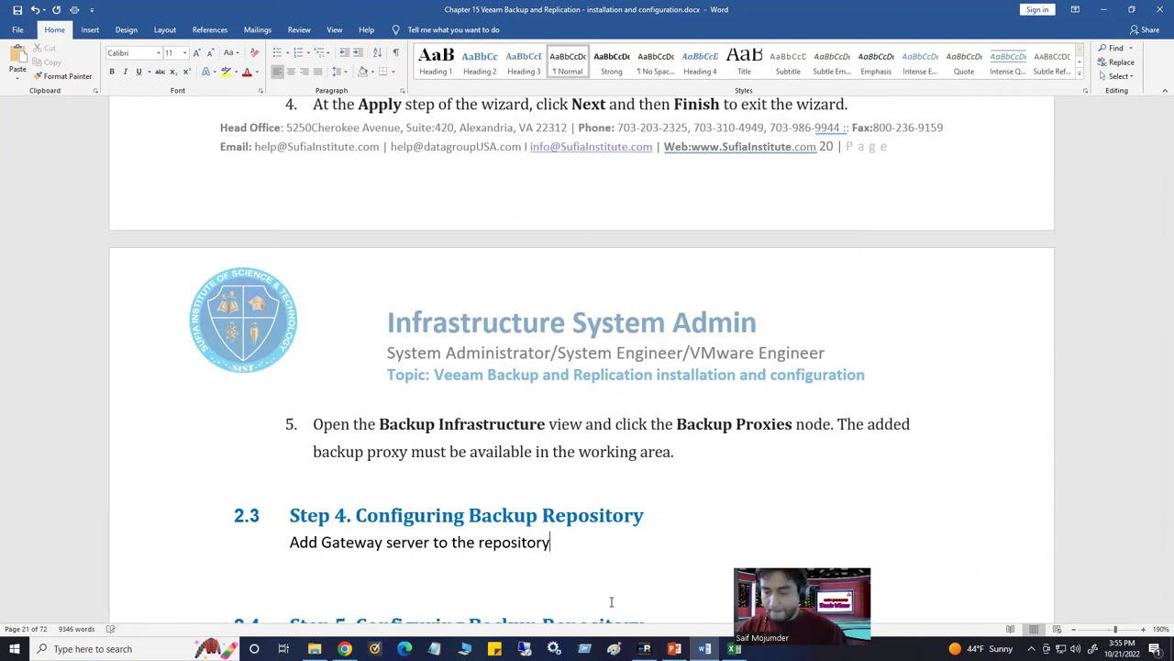
key("Return")
key("Return")
scroll(453, 465, "down", 3)
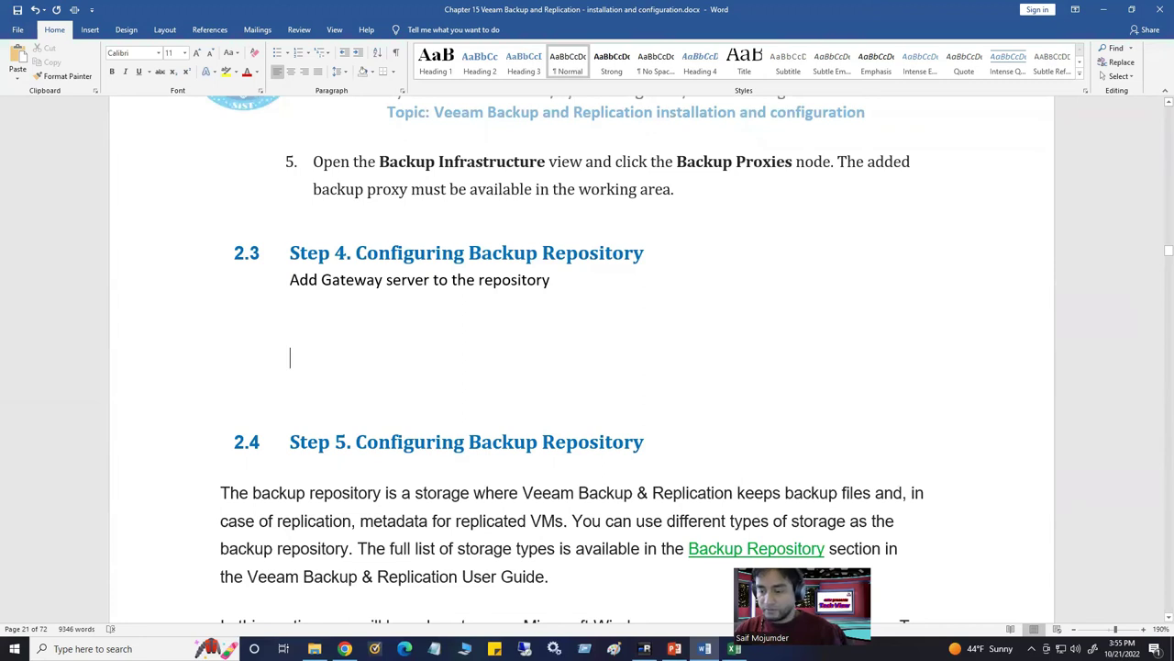
key("alt+Tab")
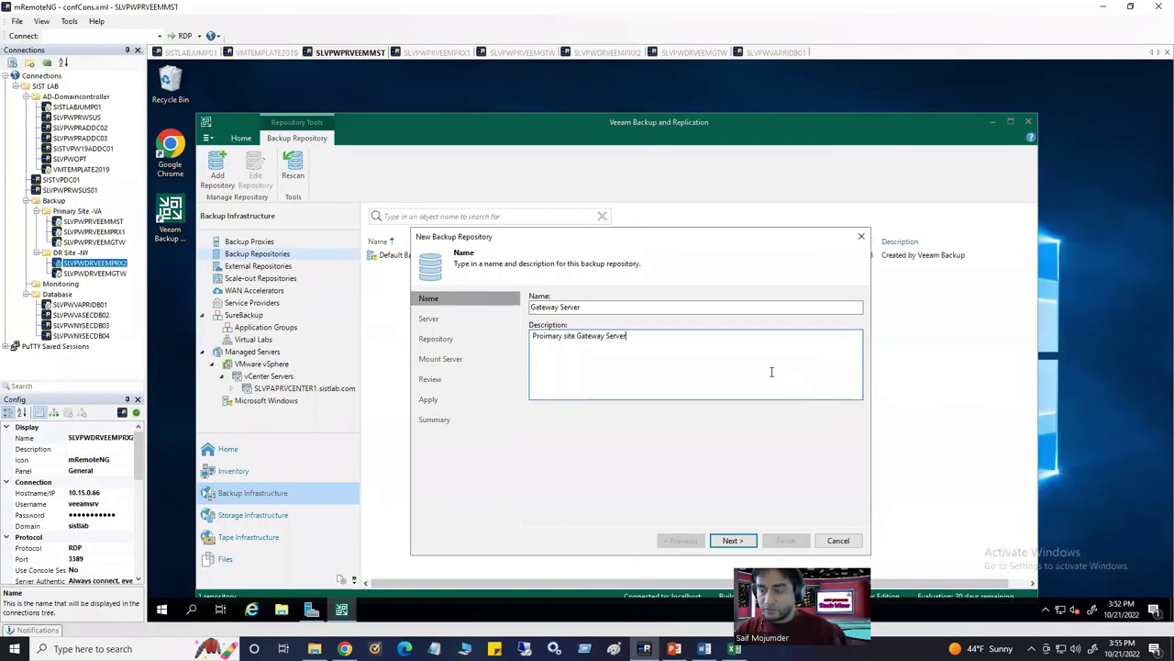
Paste the New Backup Repository screenshot into Paint
left_click(626, 309)
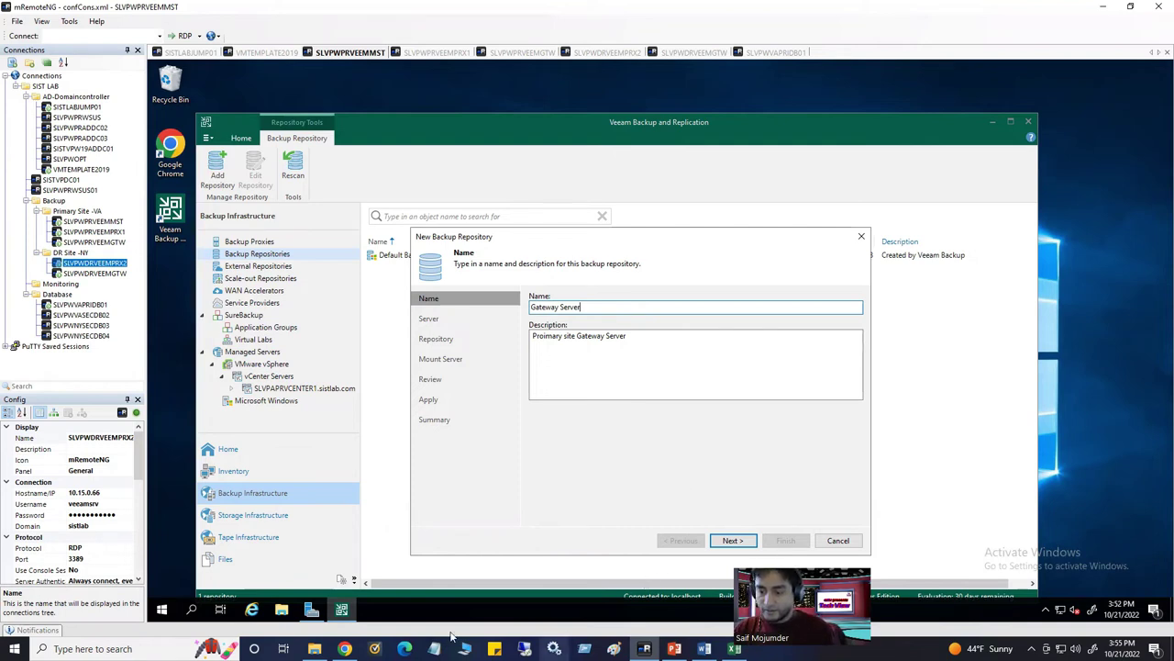
left_click(614, 649)
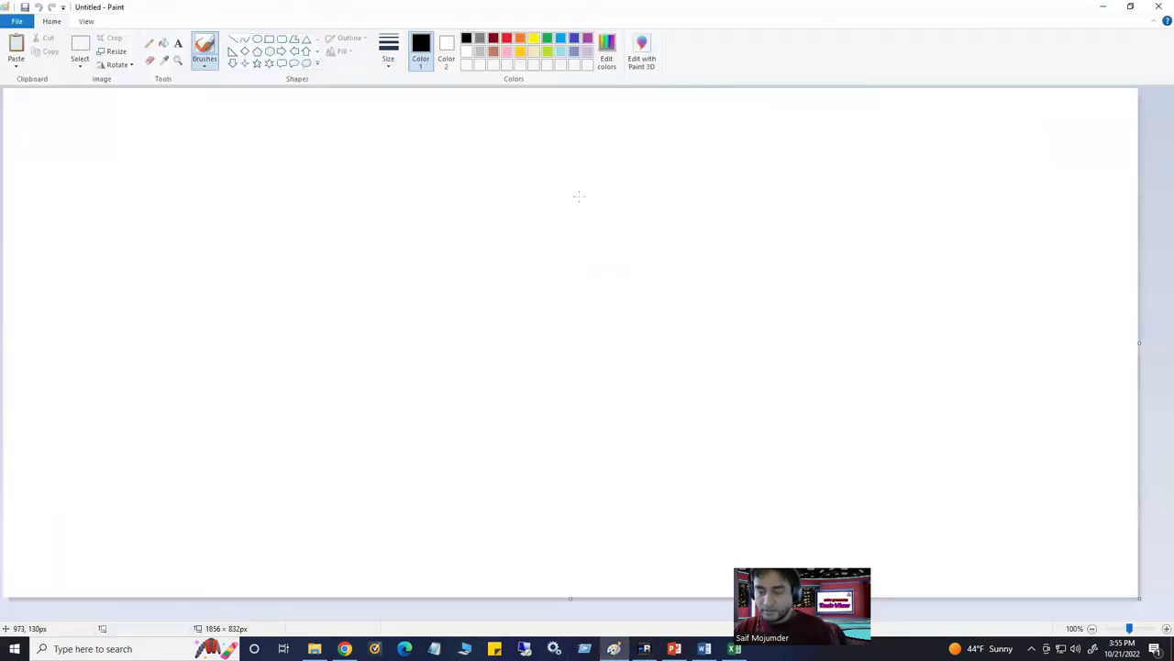
key("ctrl+v")
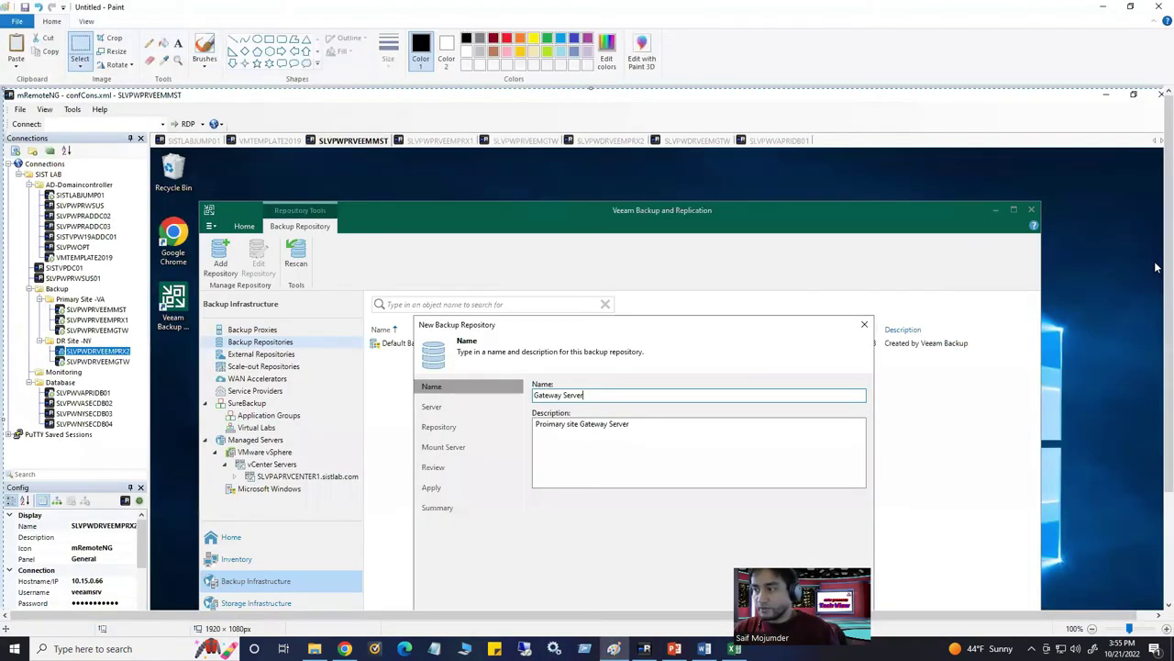
scroll(720, 176, "down", 2)
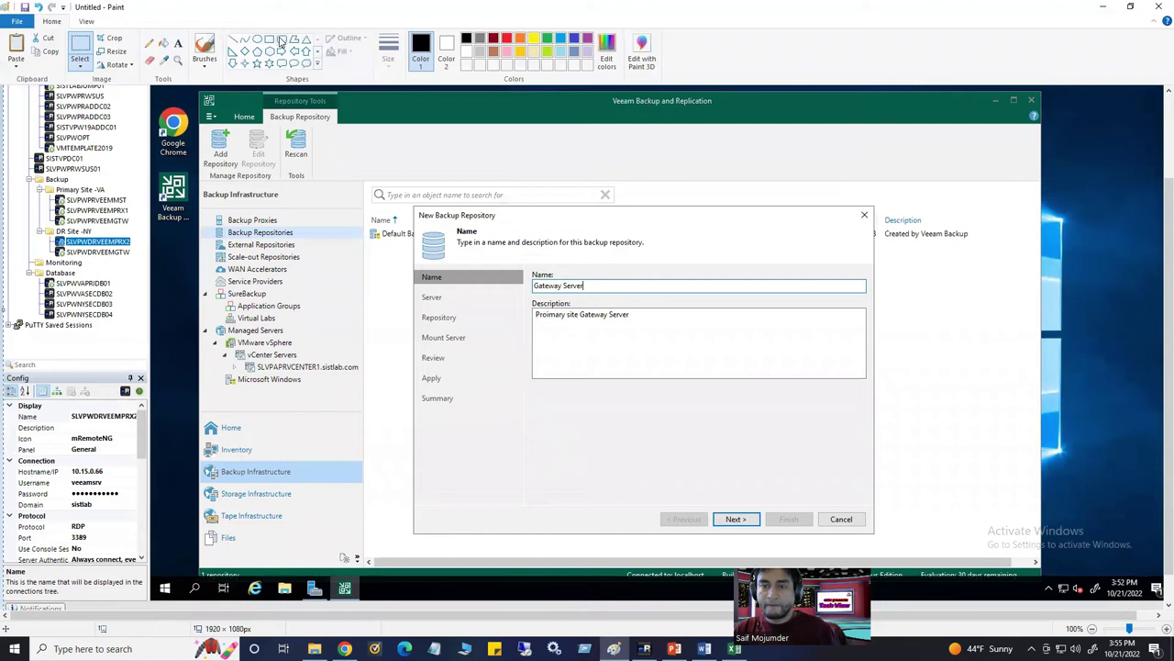
Draw red boxes around Backup Repositories, Add Repository, the Gateway Server name and the description
left_click(268, 39)
left_click(507, 39)
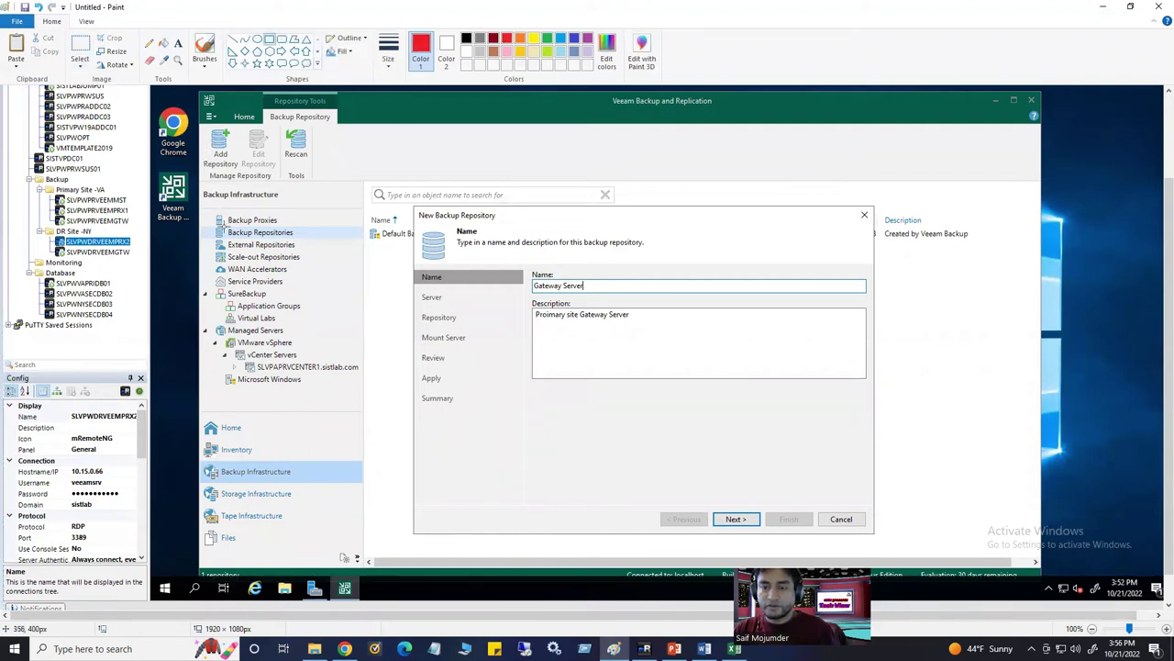
mouse_move(213, 230)
left_mouse_down()
mouse_move(310, 237)
mouse_move(263, 225)
left_mouse_up()
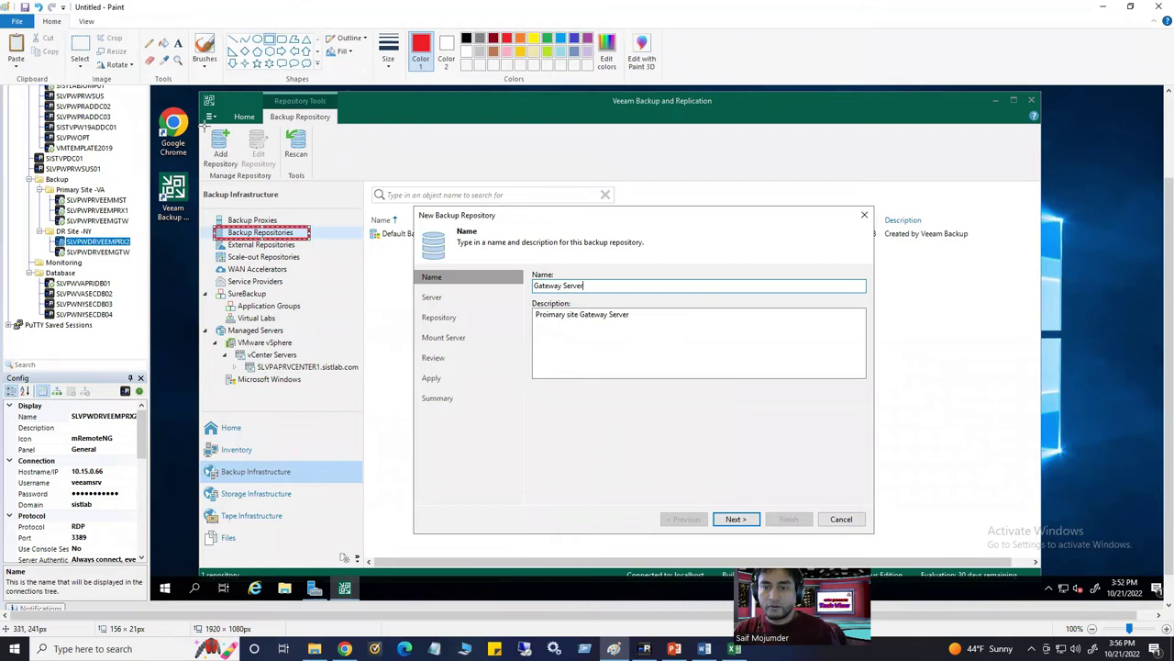
left_click_drag(205, 124, 240, 172)
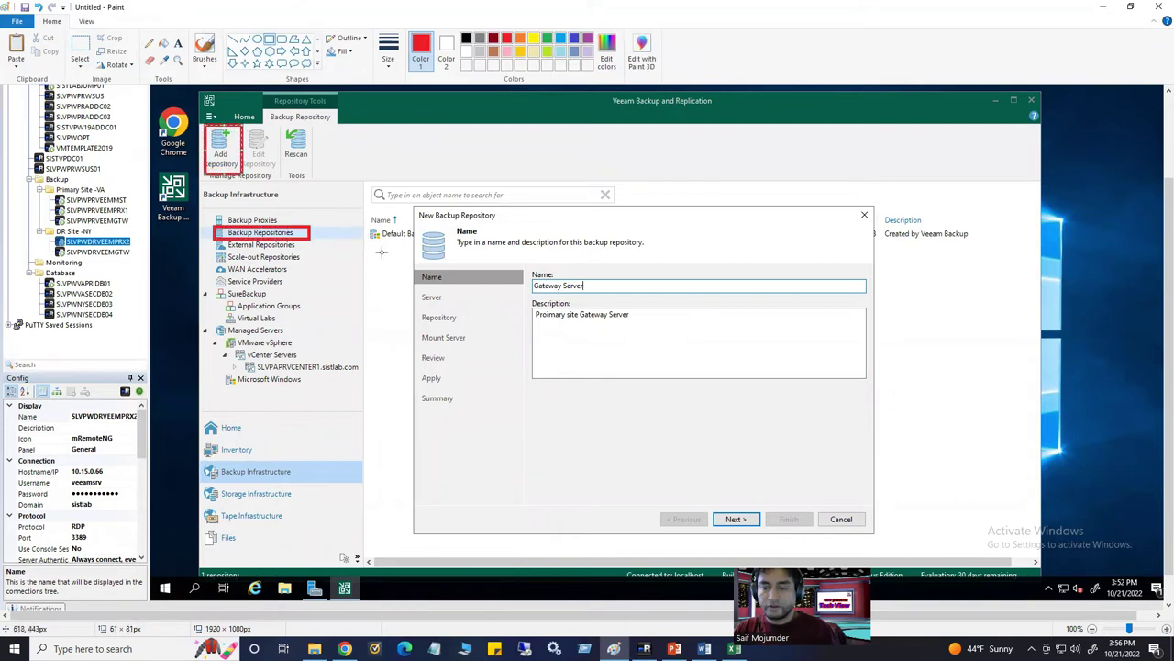
left_click_drag(529, 279, 606, 291)
left_click_drag(532, 307, 648, 323)
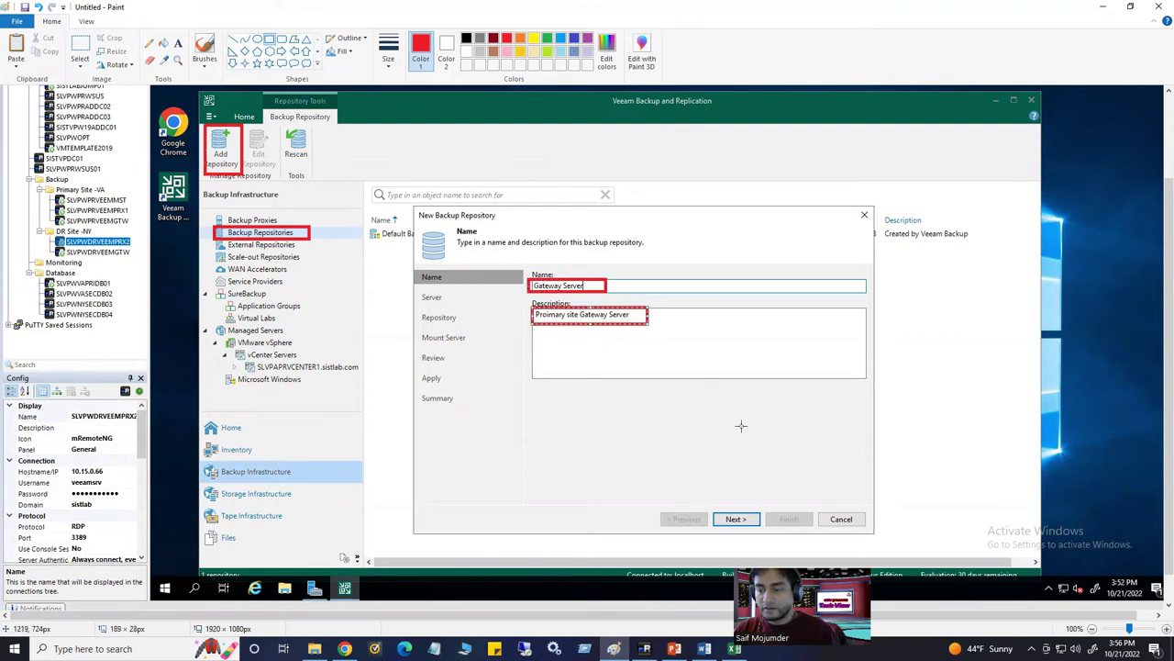
Select the Veeam window area of the screenshot and bring Word back to the front
left_click(80, 47)
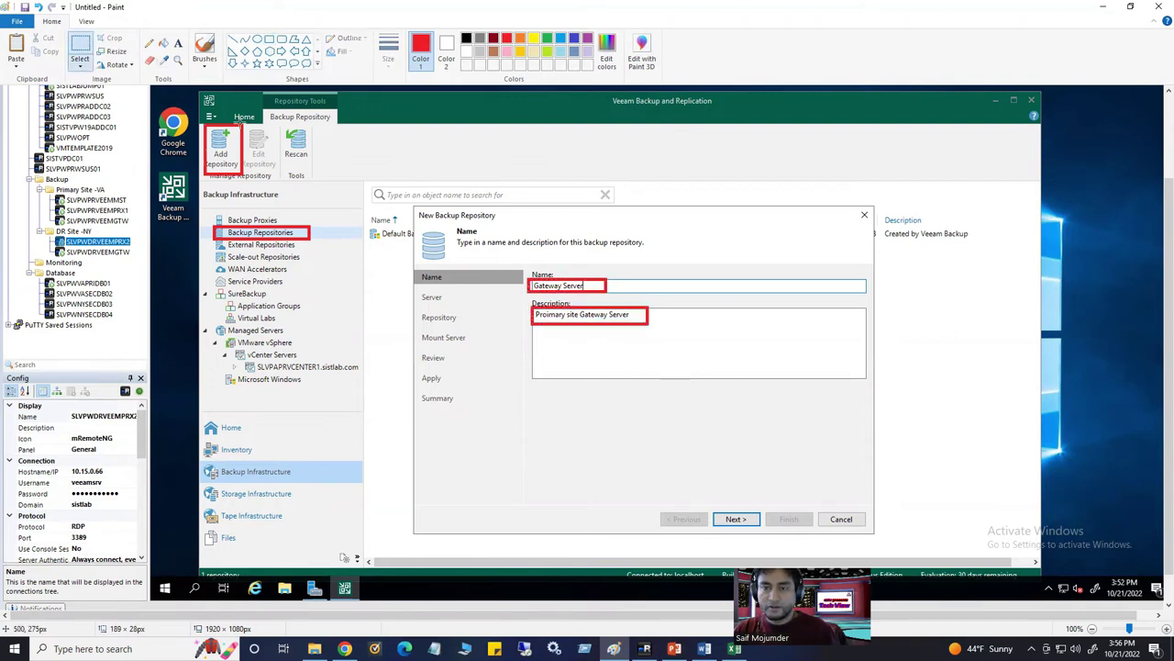
mouse_move(198, 89)
left_mouse_down()
mouse_move(519, 317)
mouse_move(924, 540)
mouse_move(1041, 571)
left_mouse_up()
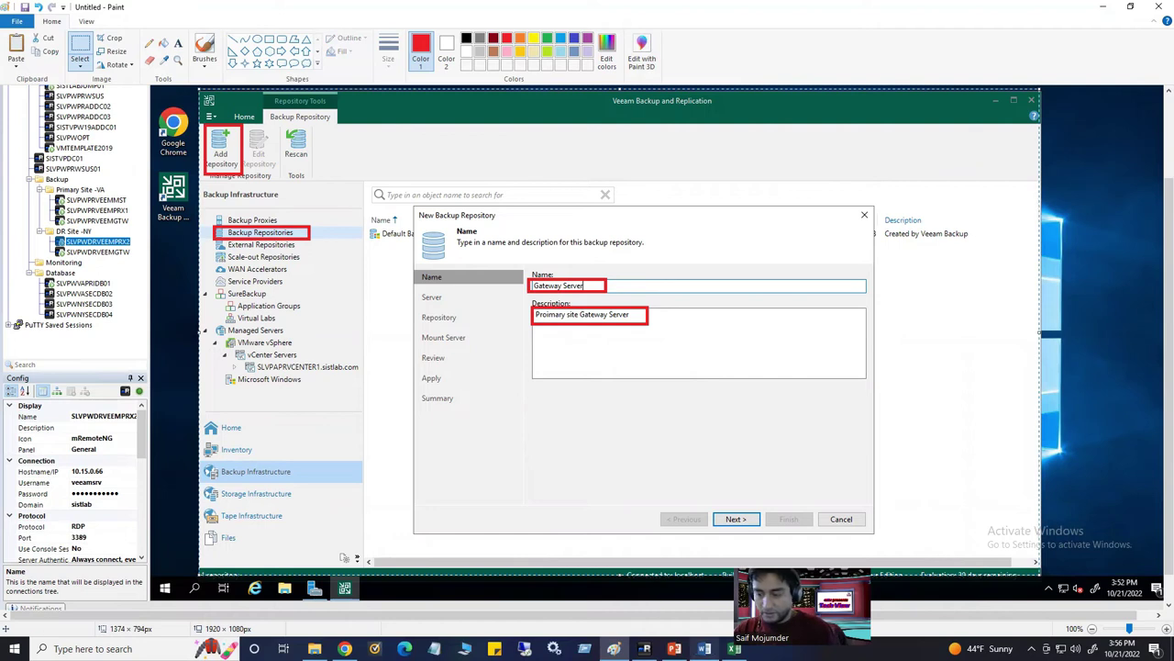
left_click(705, 649)
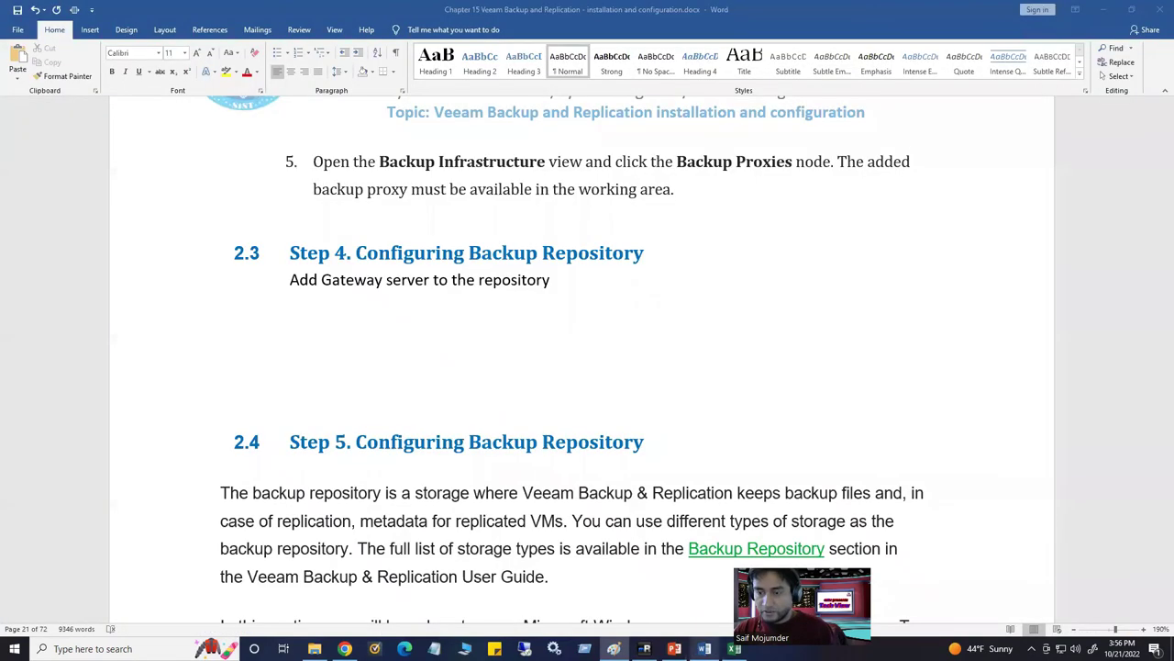
Paste the annotated New Backup Repository screenshot into Word's 'Add Gateway server to the repository' section
left_click(330, 328)
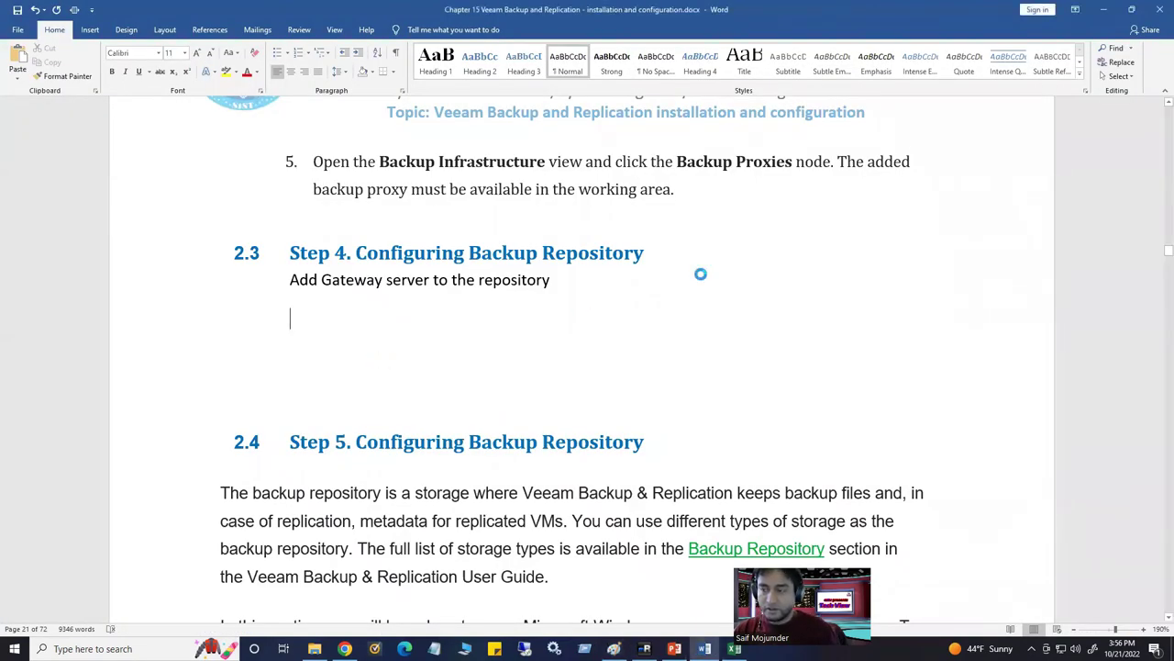
key("ctrl+v")
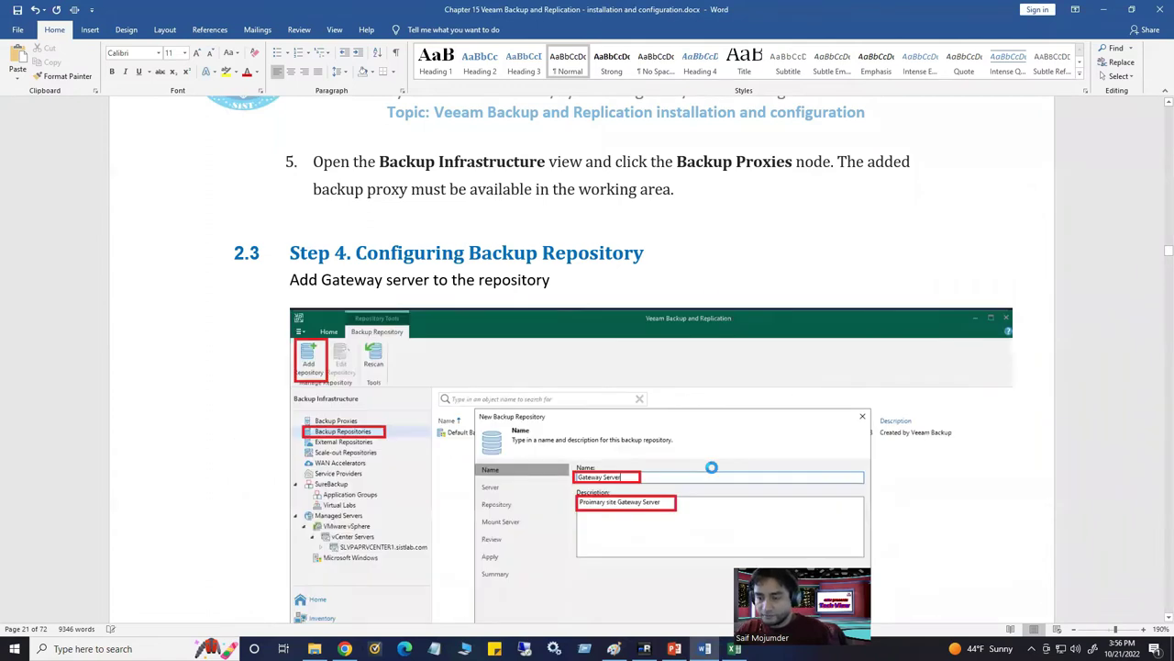
scroll(579, 514, "down", 3)
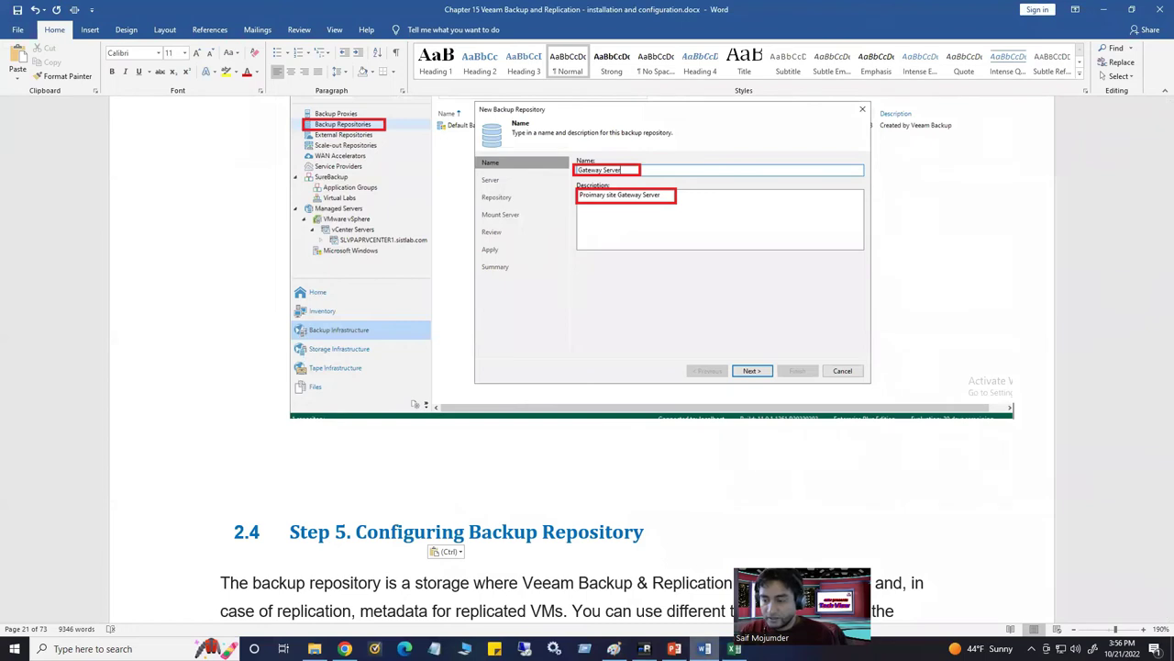
key("alt+Tab")
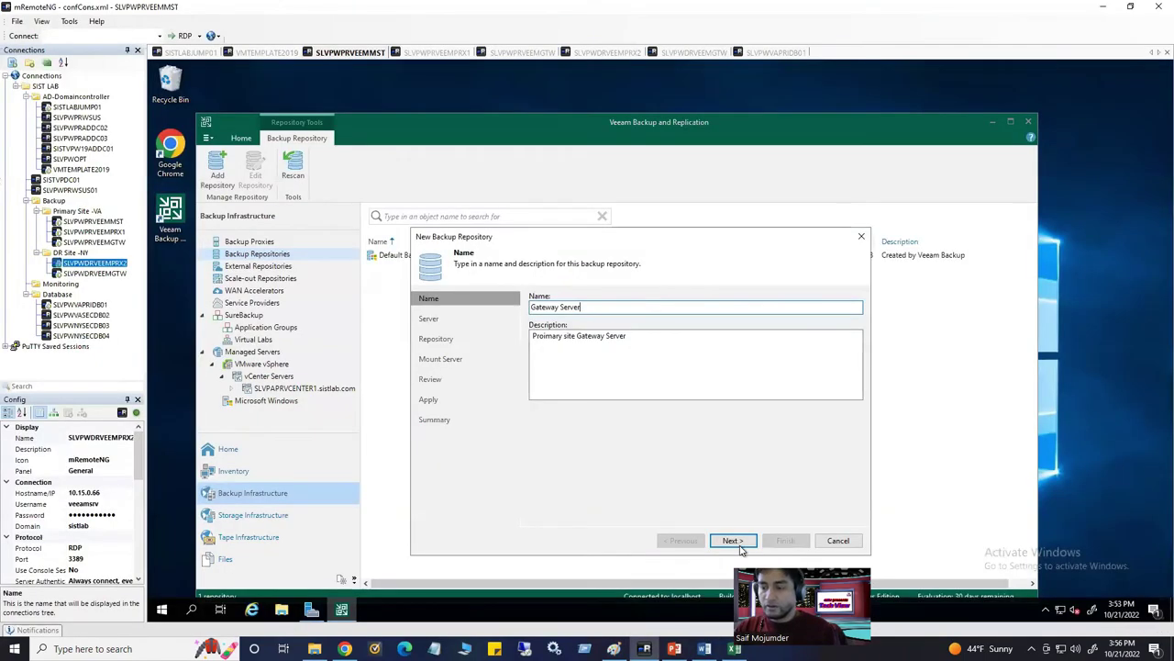
On the Server page, keep the backup server as repository server and choose Add New
left_click(731, 540)
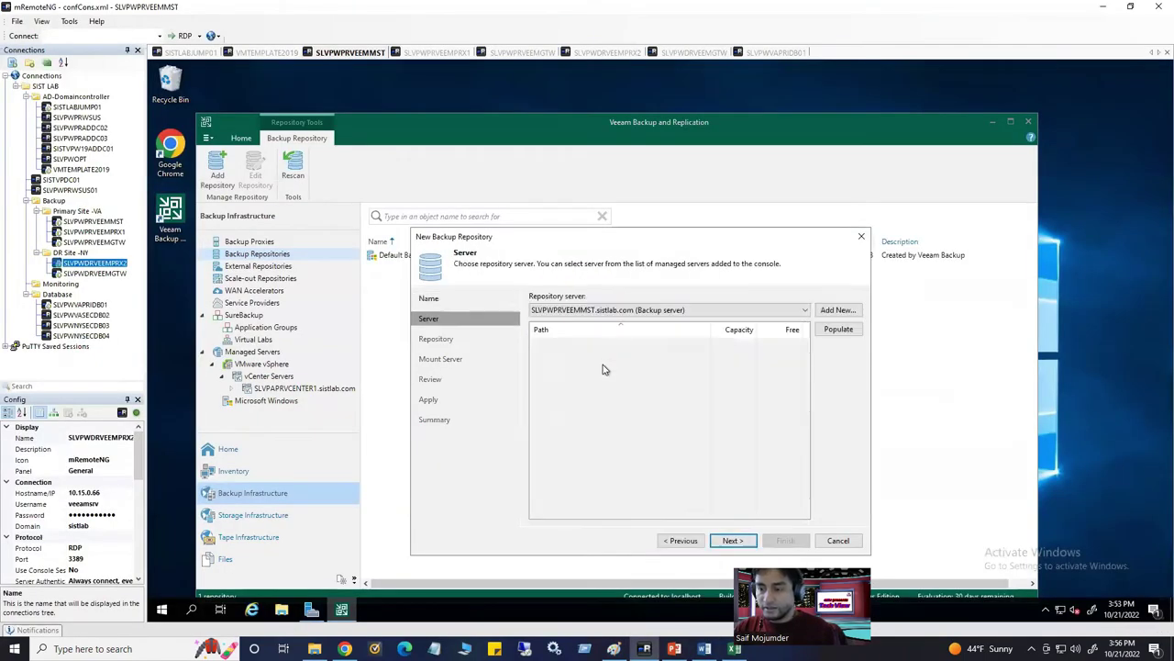
left_click(622, 315)
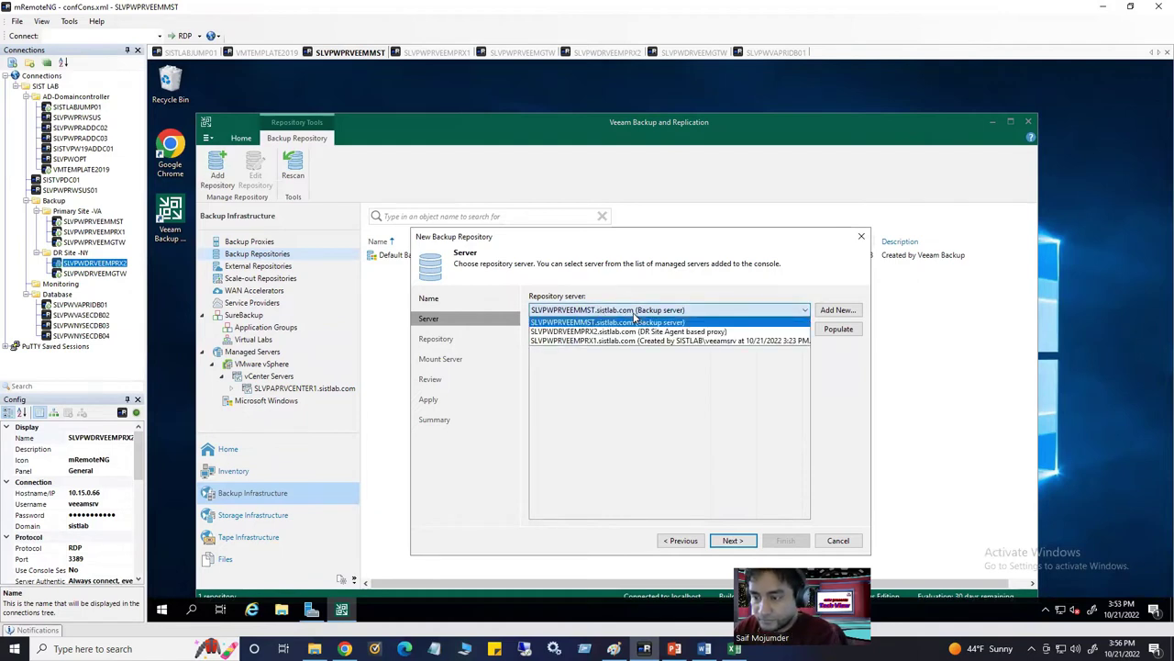
left_click(835, 313)
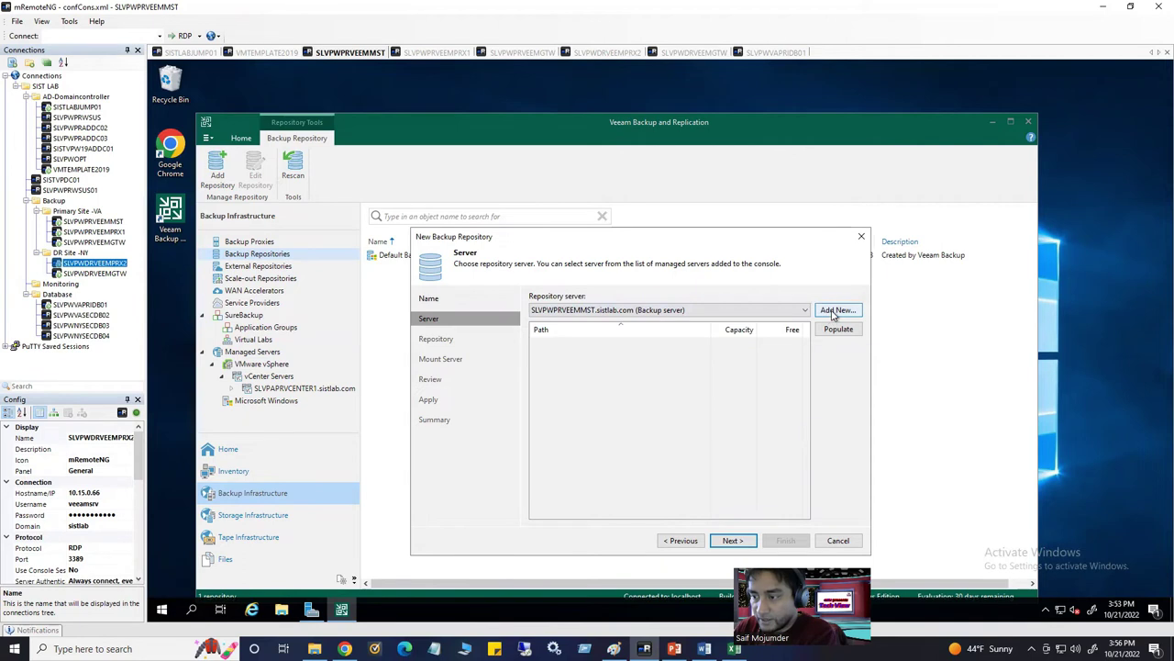
left_click(836, 311)
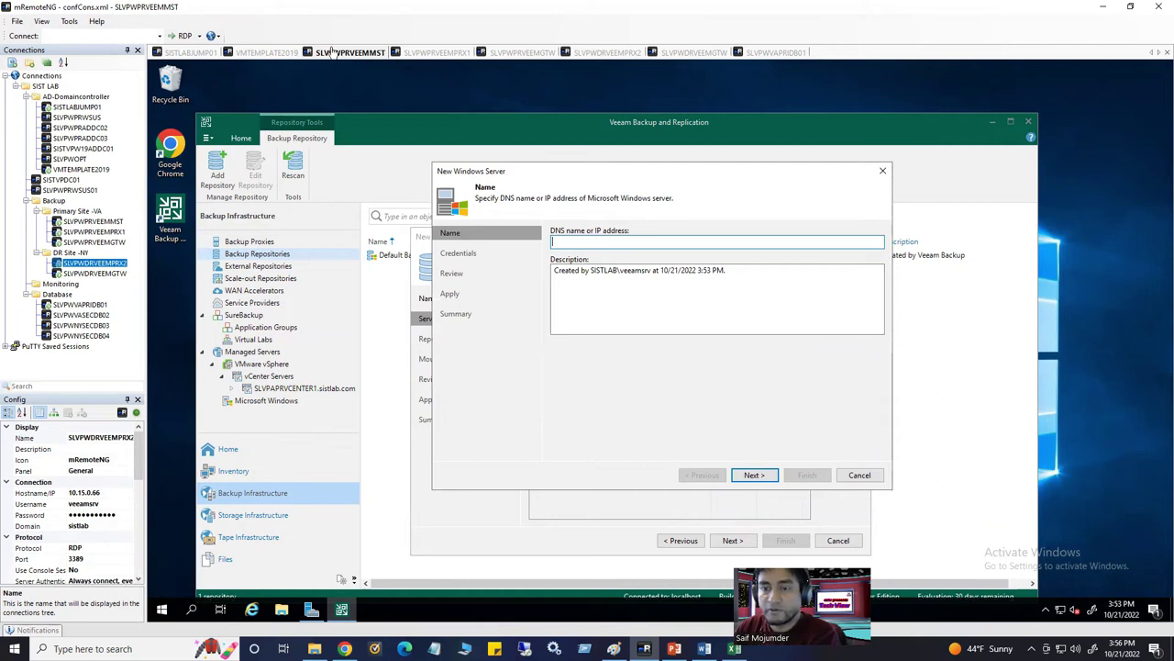
Copy the gateway server's name from its mRemoteNG connection properties
left_click(527, 52)
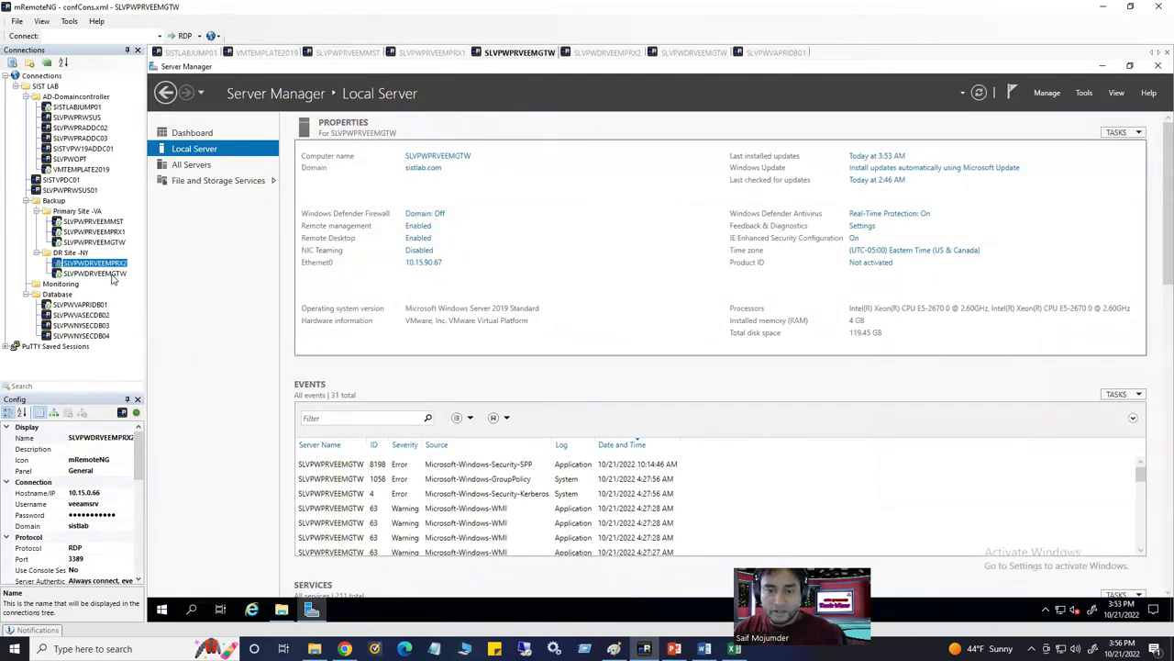
left_click(94, 242)
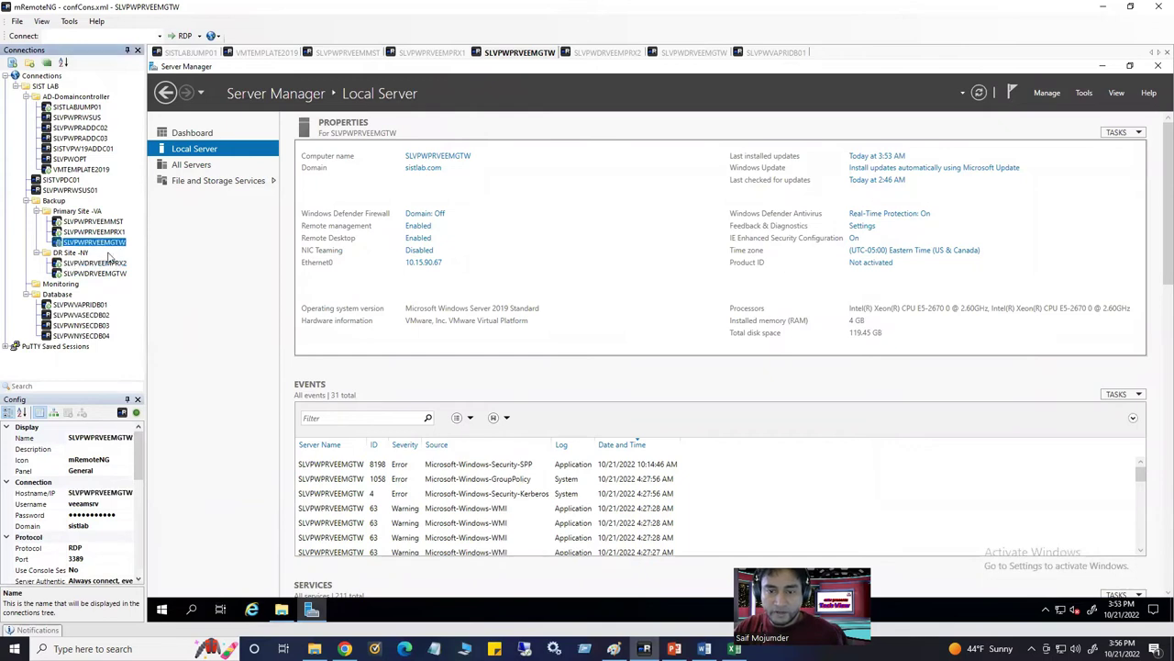
left_click(107, 437)
left_click(108, 438)
key("ctrl+c")
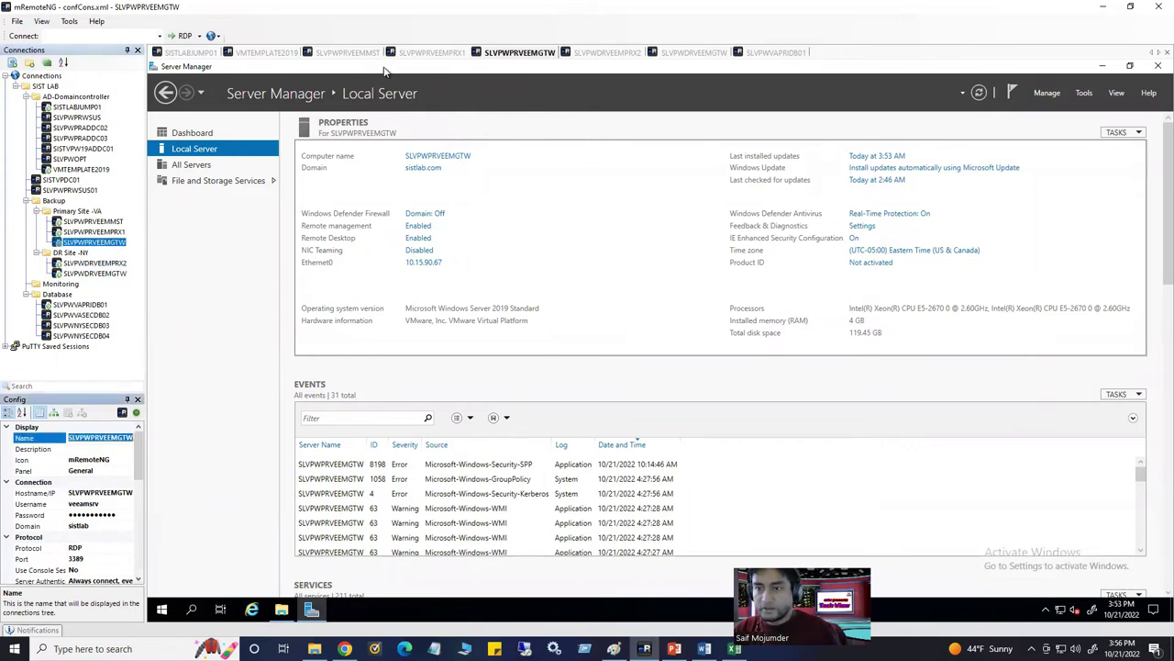
Enter DNS name SLVPWPRVEEMGTW.sistlab.com with description 'Primary site Gateway Server'
left_click(350, 53)
key("ctrl+v")
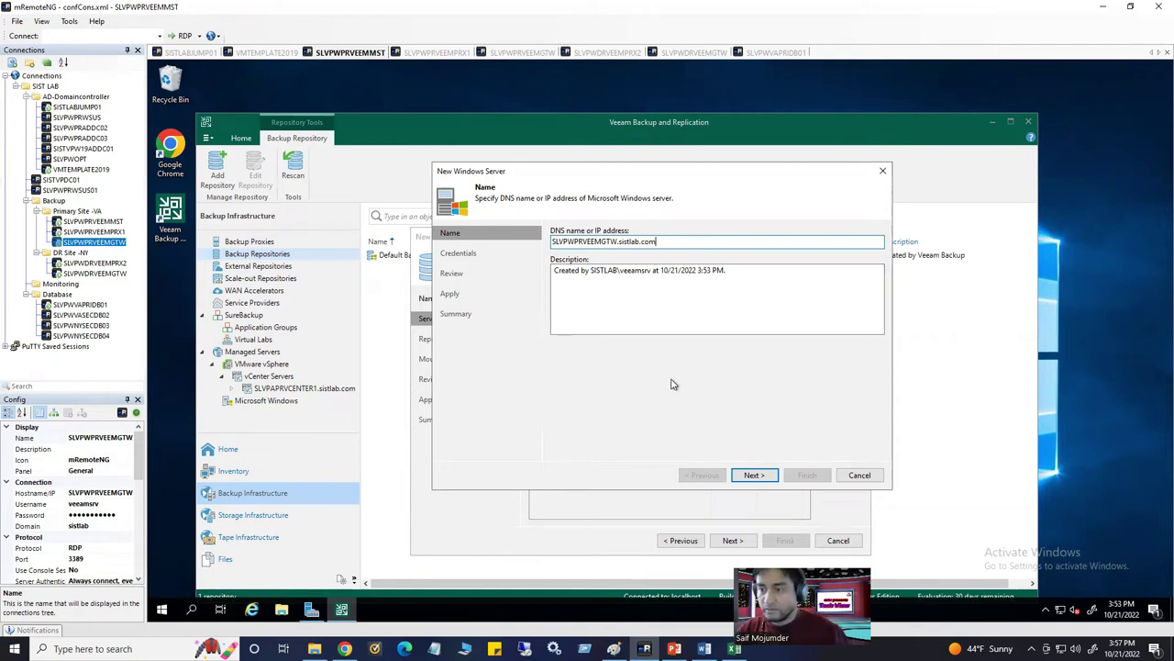
key("Tab")
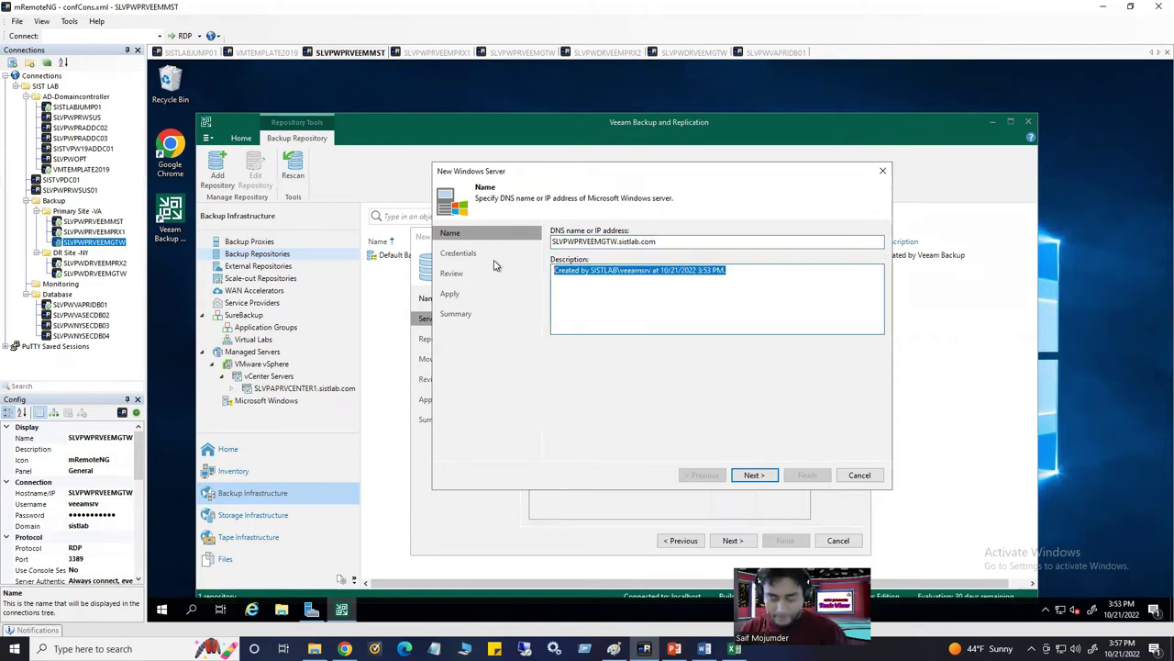
type("Primary site Gateway Server")
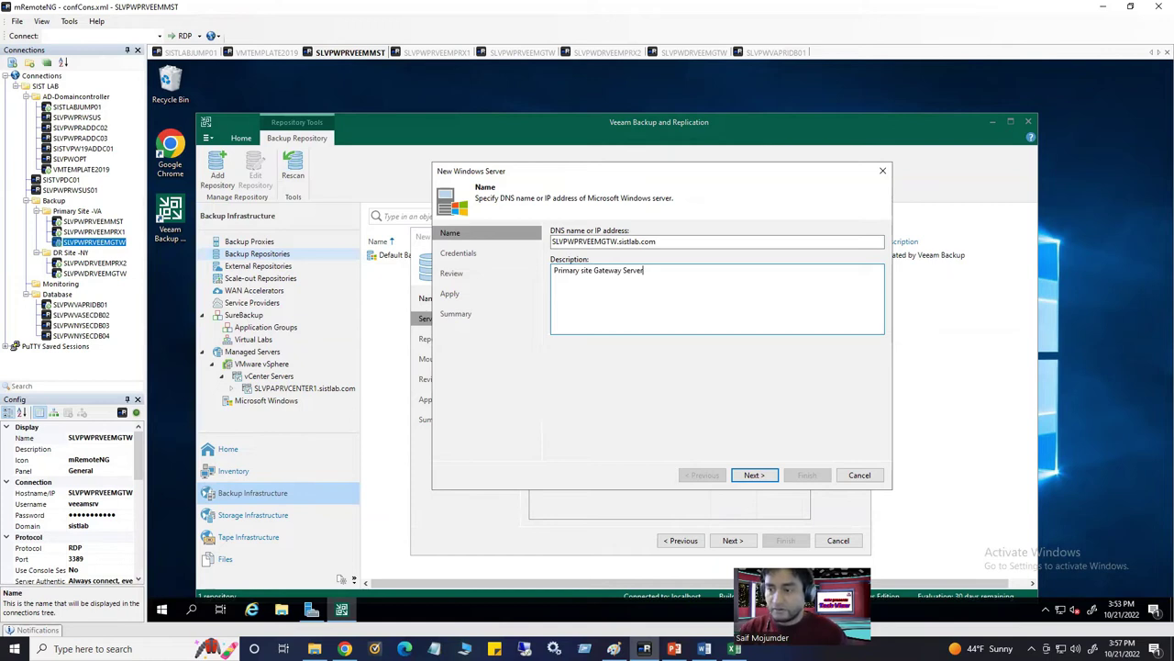
left_click_drag(672, 182, 829, 305)
left_click_drag(899, 275, 751, 344)
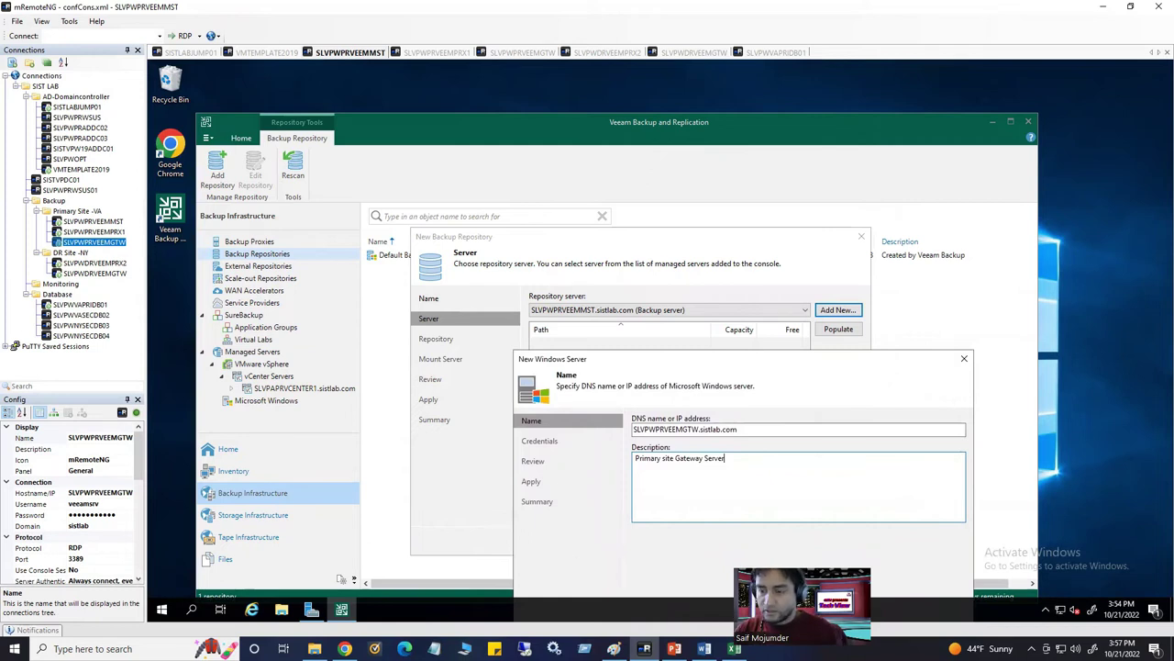
In Paint, outline the Server step, Add New option, DNS name and Description fields in red
key("alt+Tab")
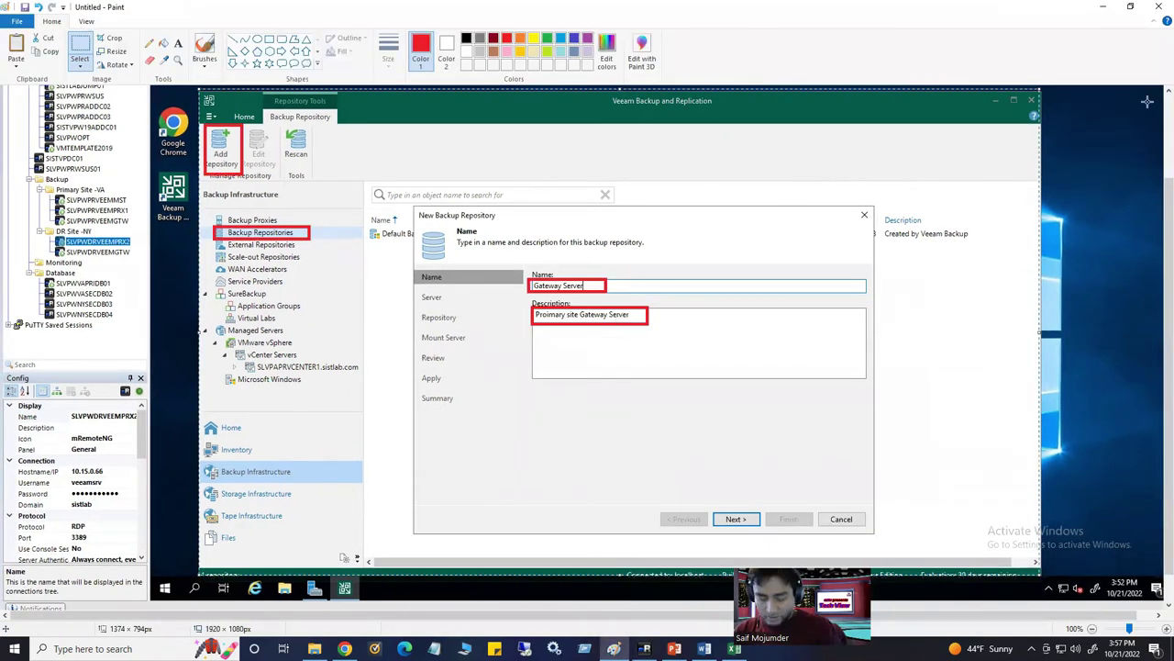
scroll(1157, 213, "down", 10)
scroll(1156, 396, "down", 1)
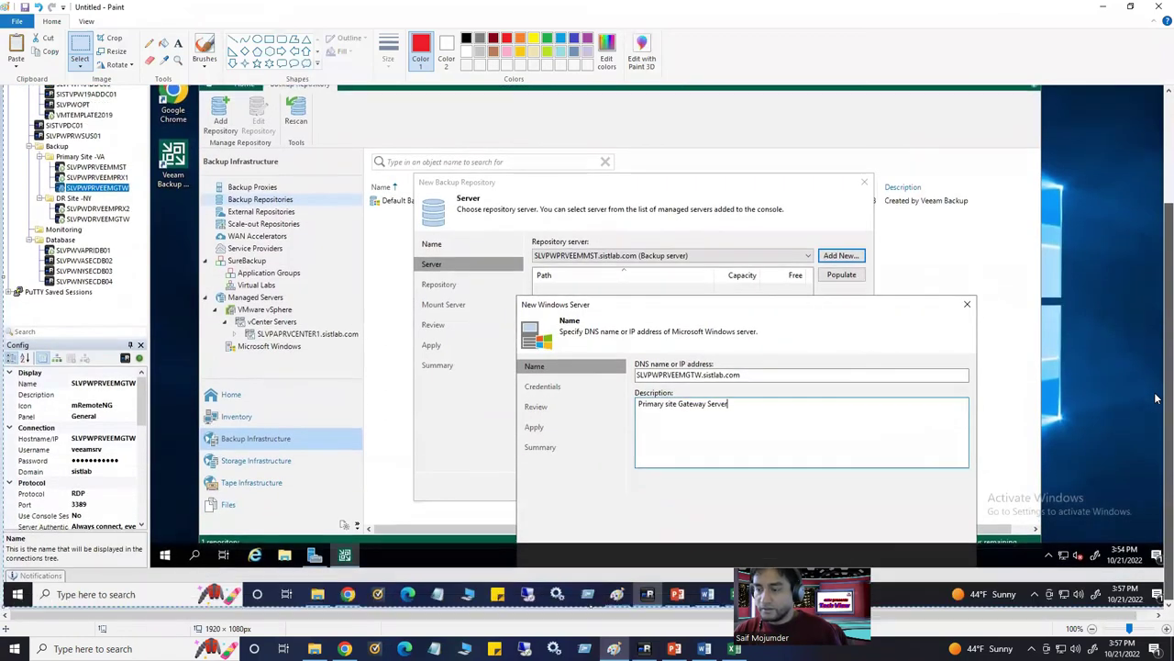
left_click(268, 39)
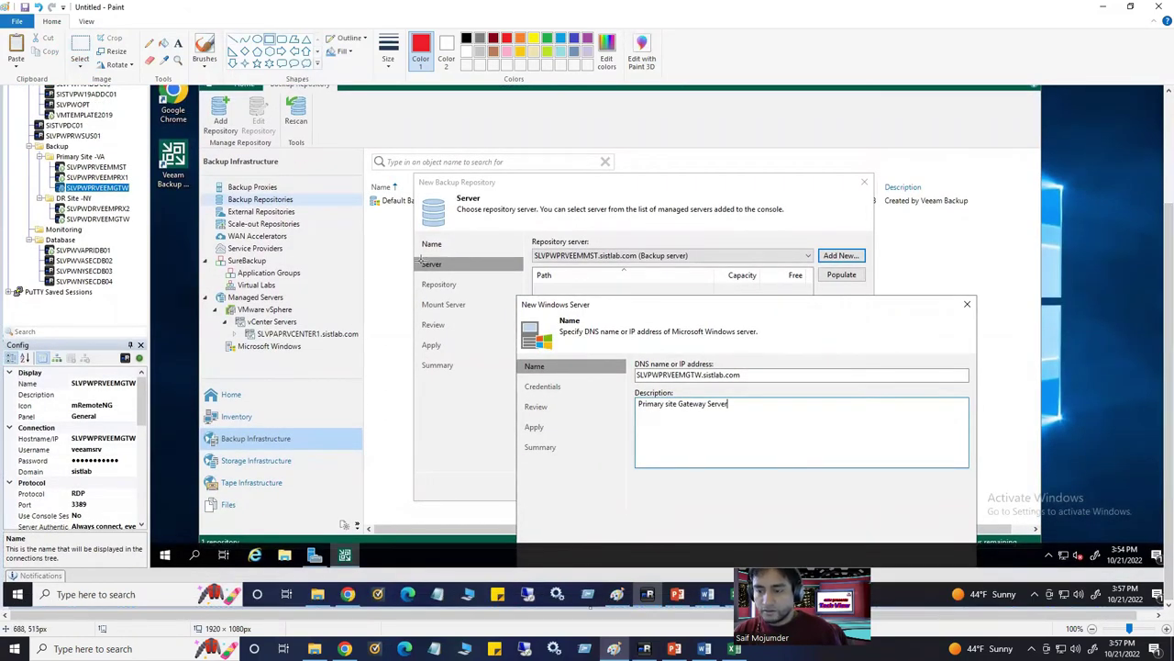
left_click_drag(419, 256, 456, 274)
left_click_drag(814, 248, 870, 264)
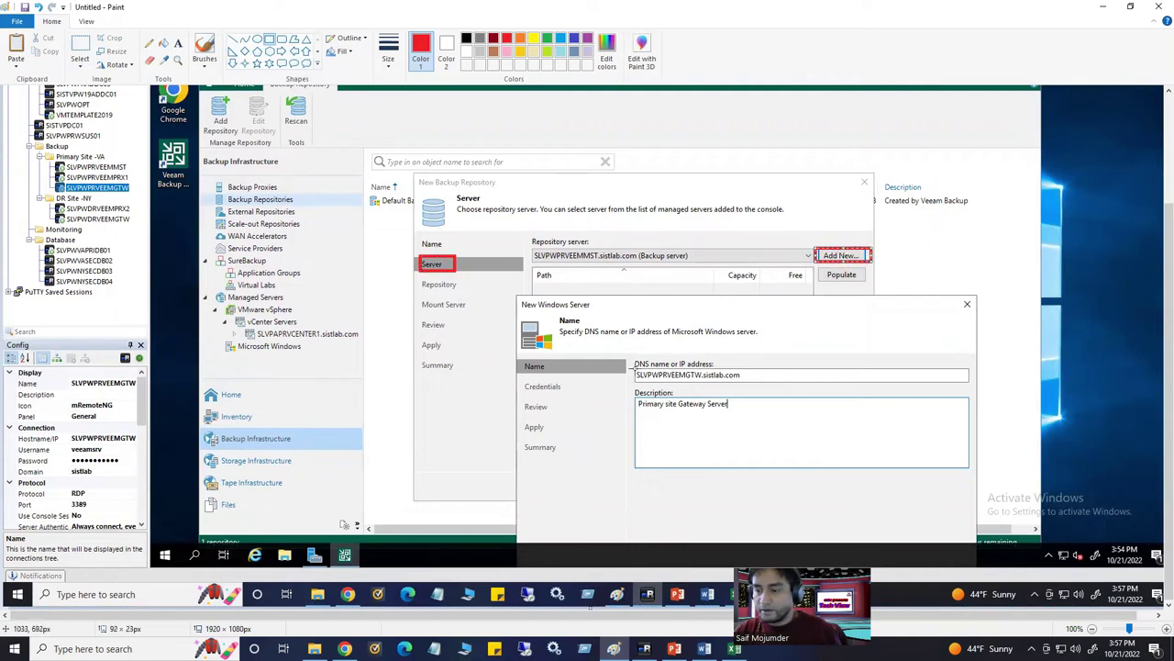
left_click_drag(628, 352, 762, 386)
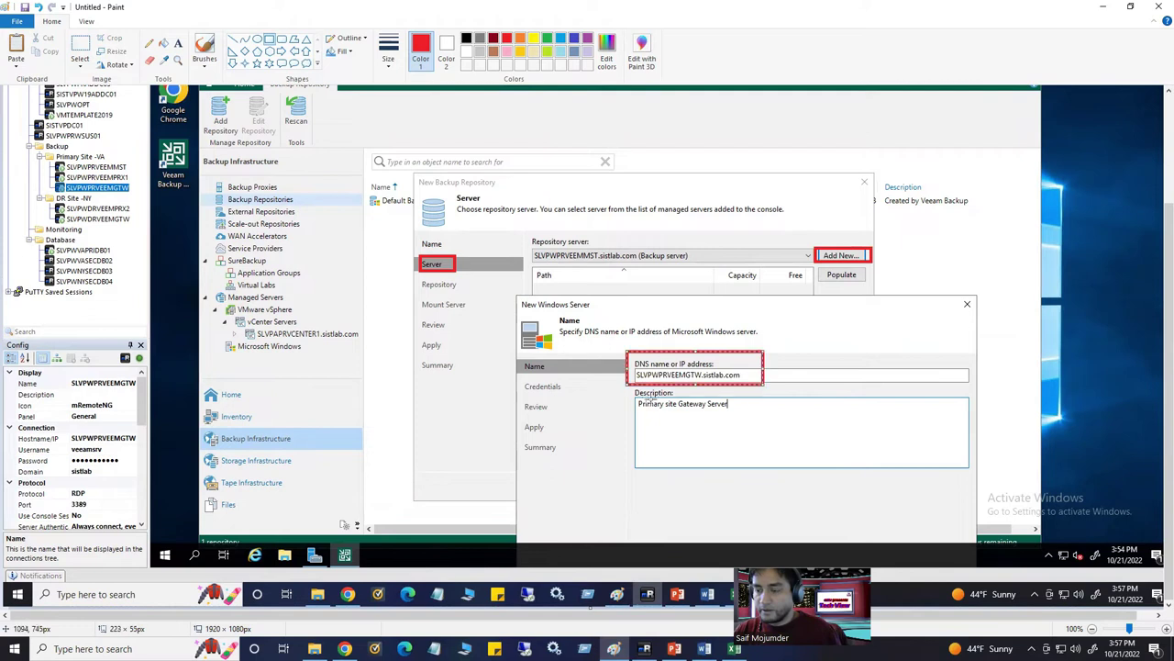
left_click_drag(628, 395, 750, 427)
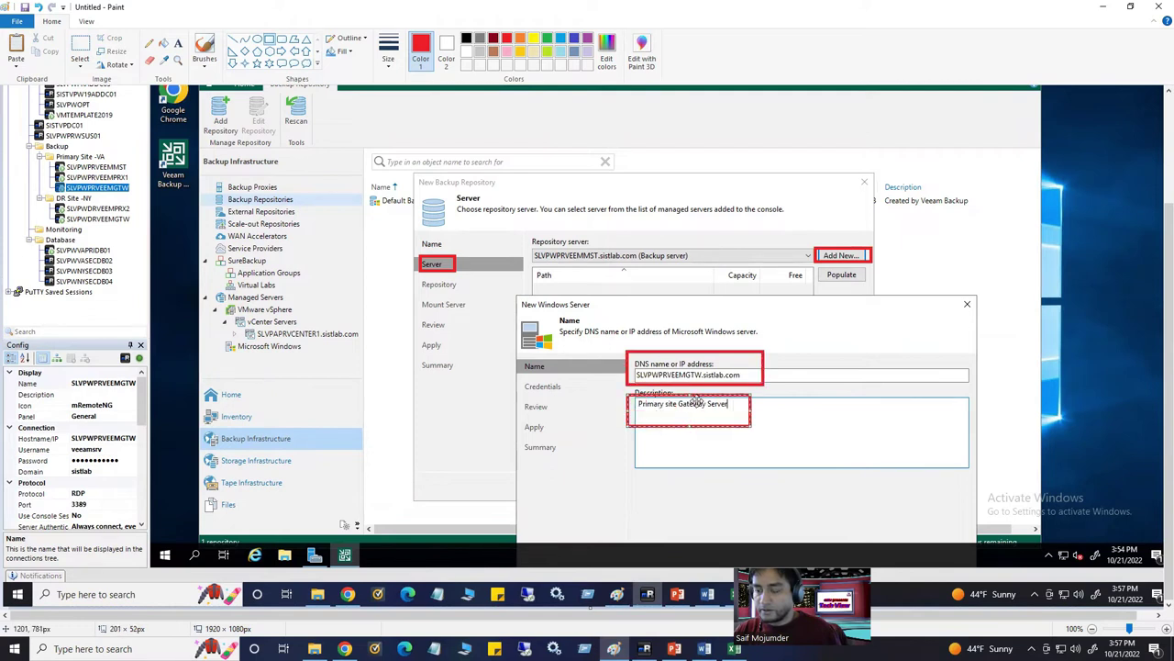
left_click_drag(693, 394, 697, 388)
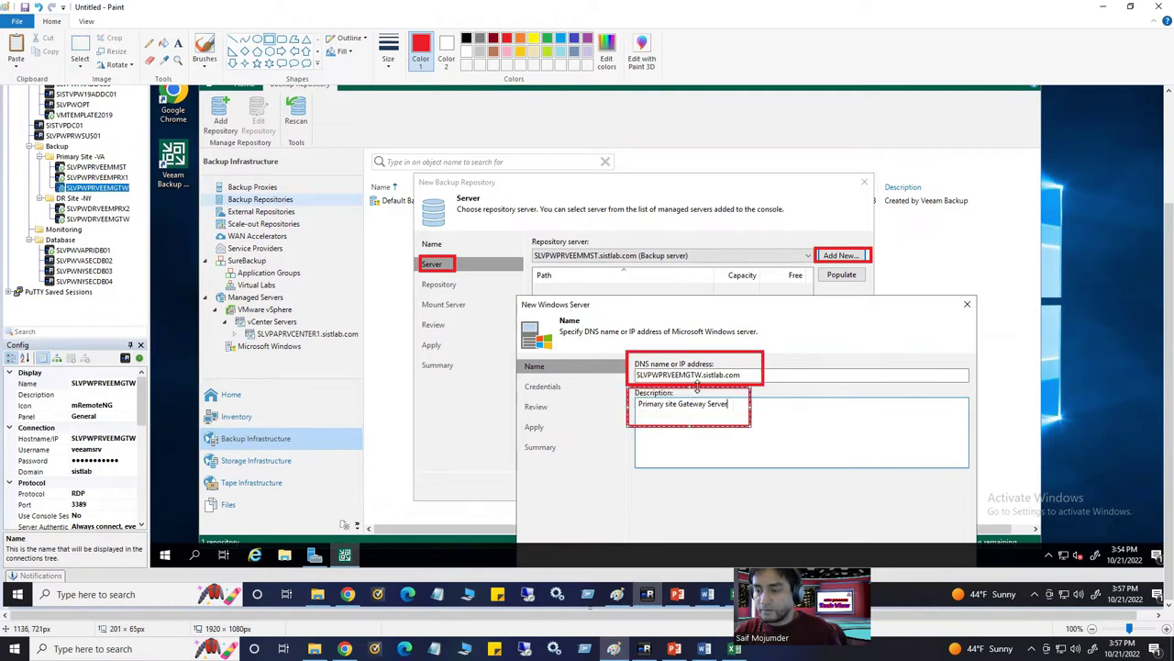
left_click(79, 50)
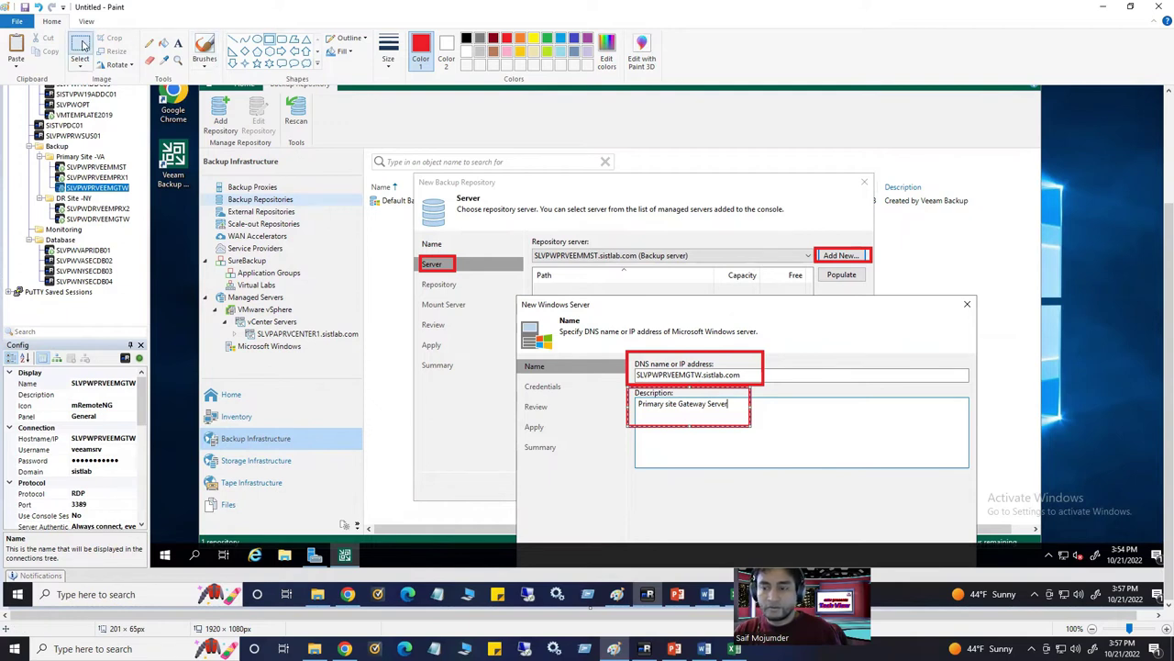
Copy the annotated New Windows Server screenshot and paste it into the Word guide
left_click_drag(200, 88, 1040, 543)
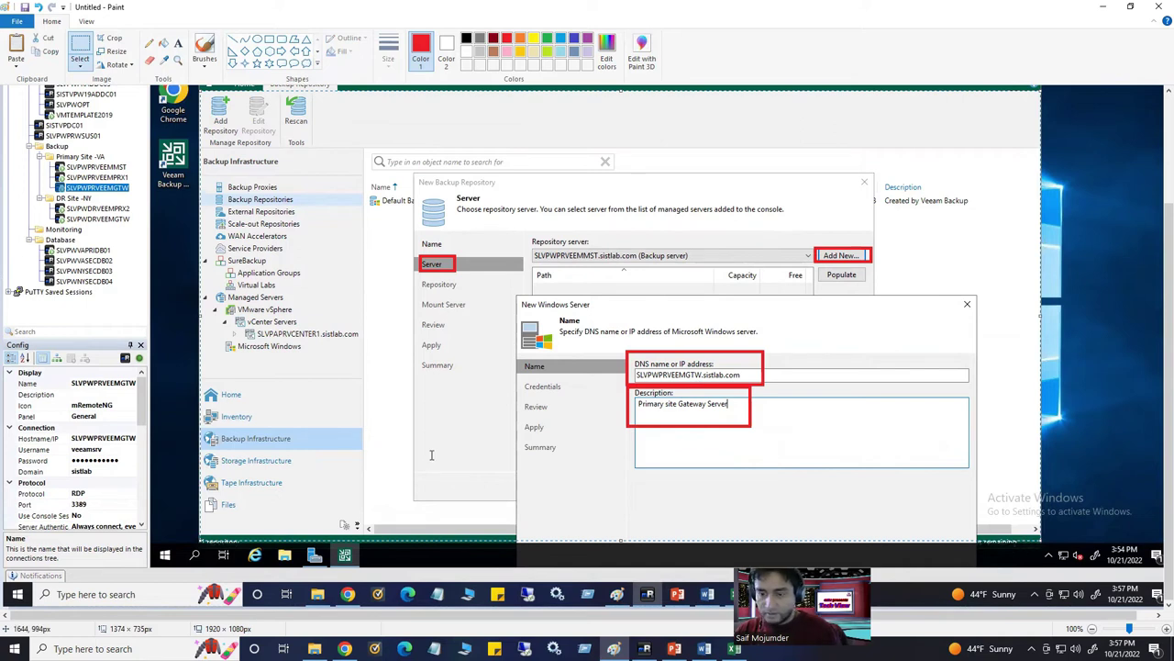
key("alt+Tab")
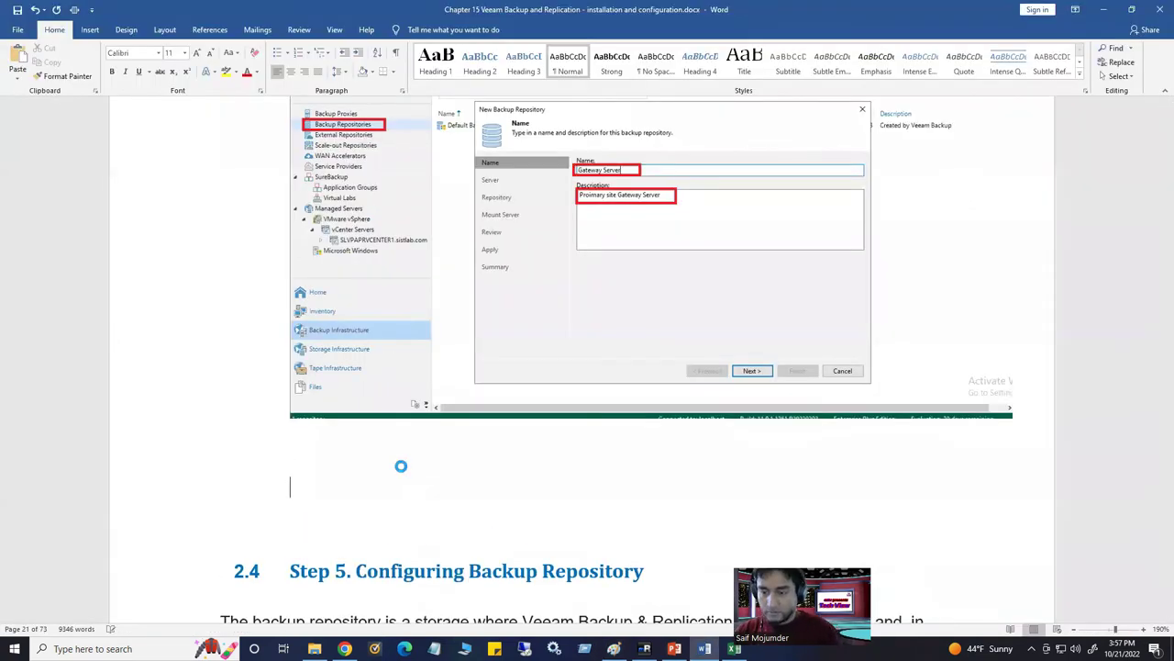
key("ctrl+v")
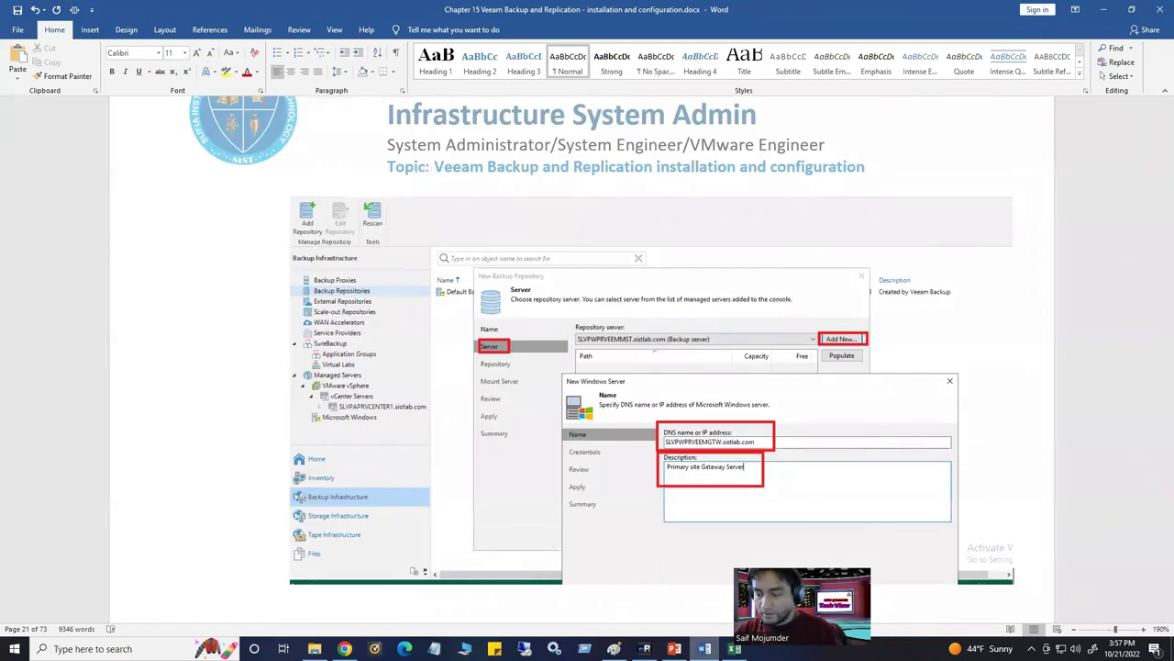
key("alt+Tab")
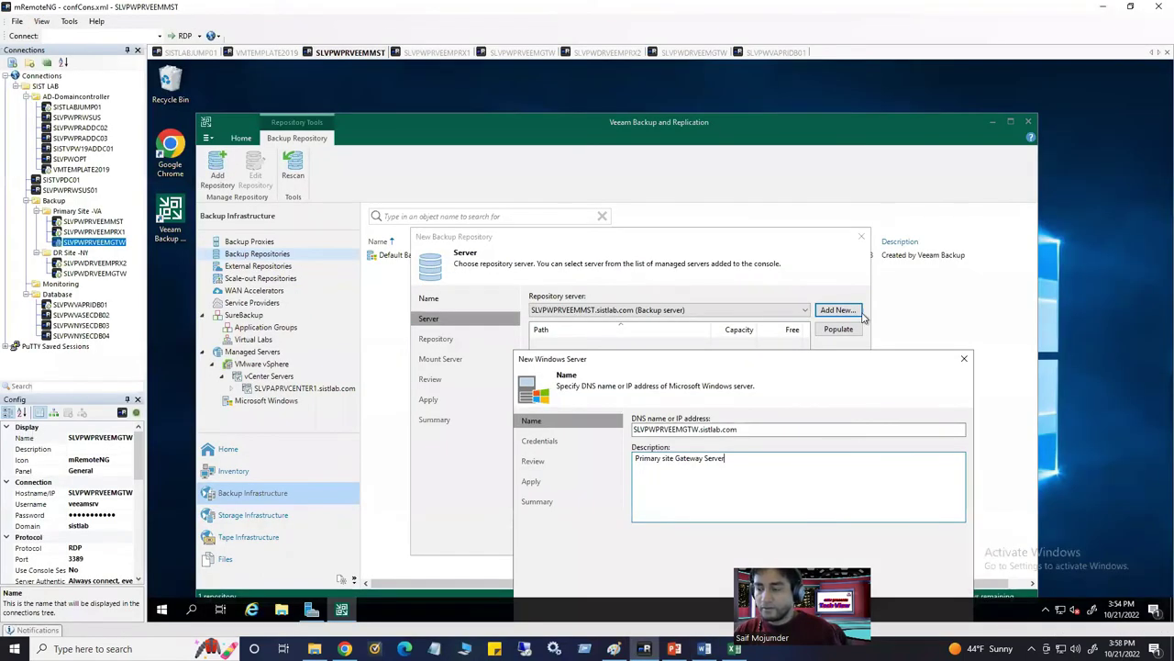
Assign the Windows local admin credential and apply to install the Transport component on the gateway
left_click_drag(786, 356, 657, 127)
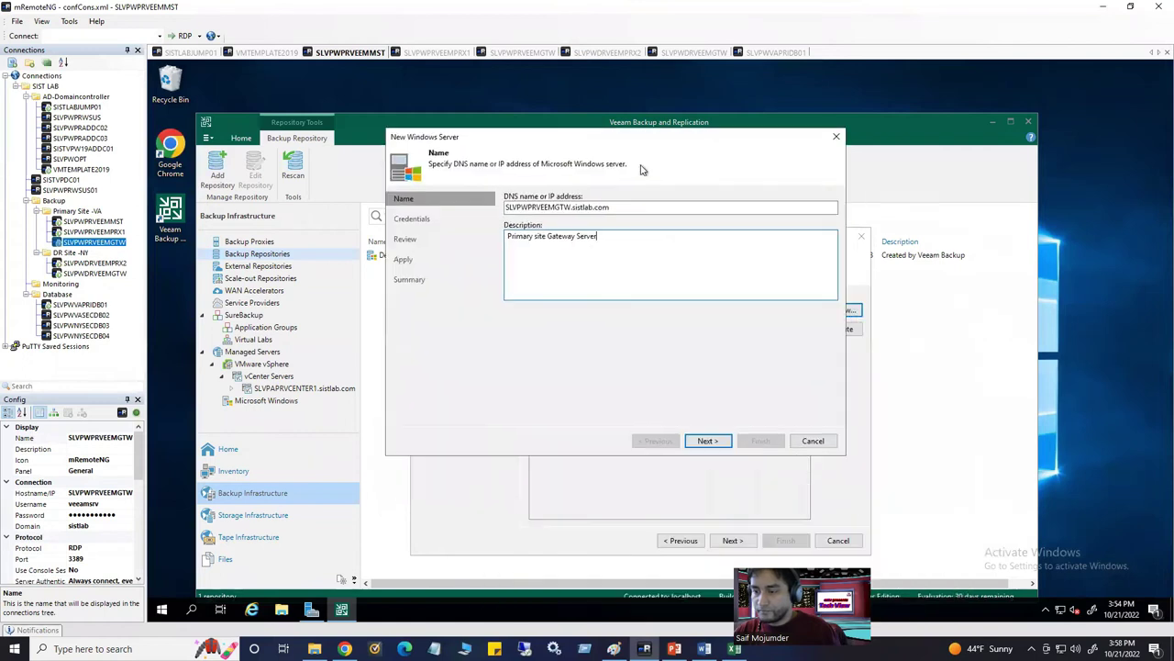
left_click(708, 441)
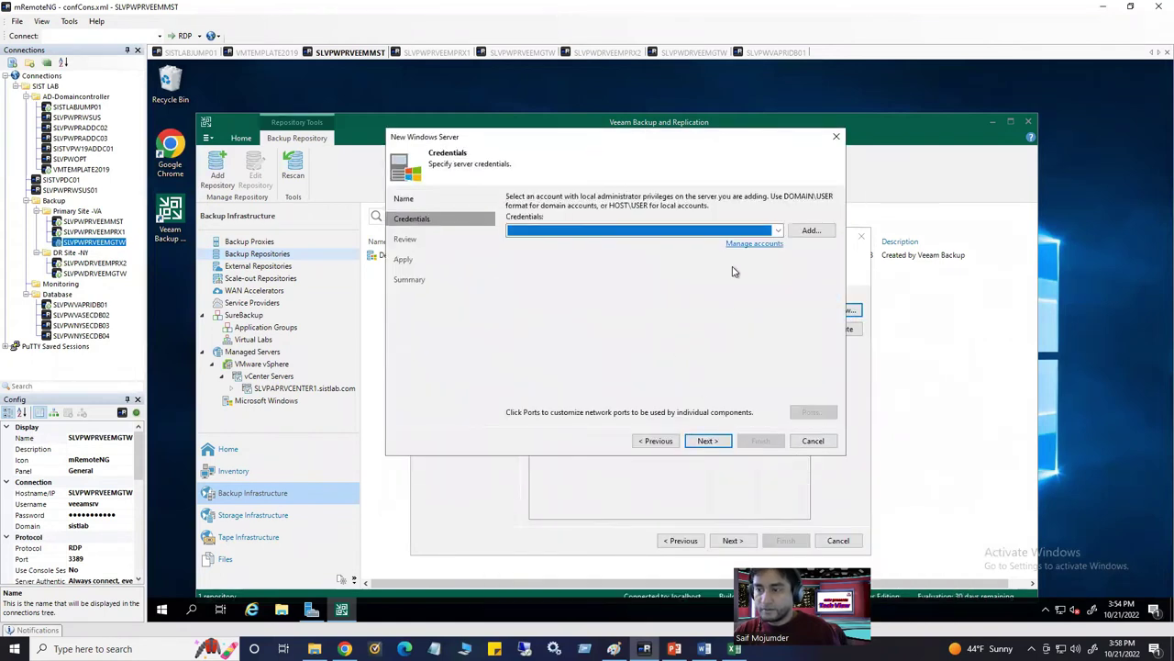
left_click(776, 233)
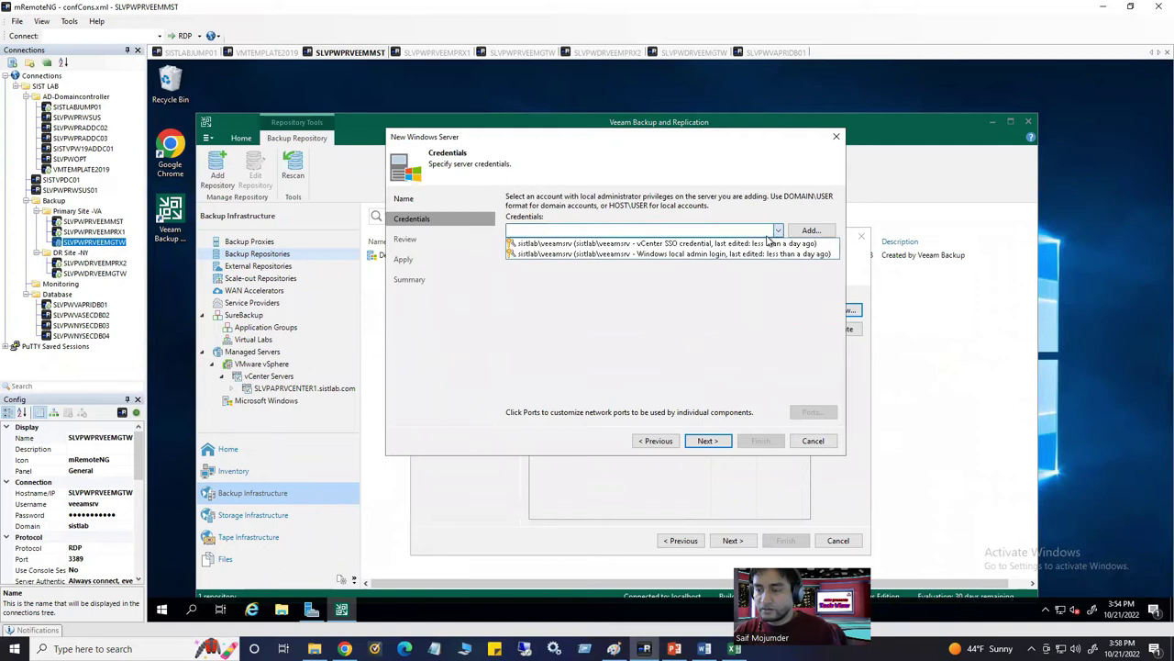
left_click(706, 255)
left_click(709, 441)
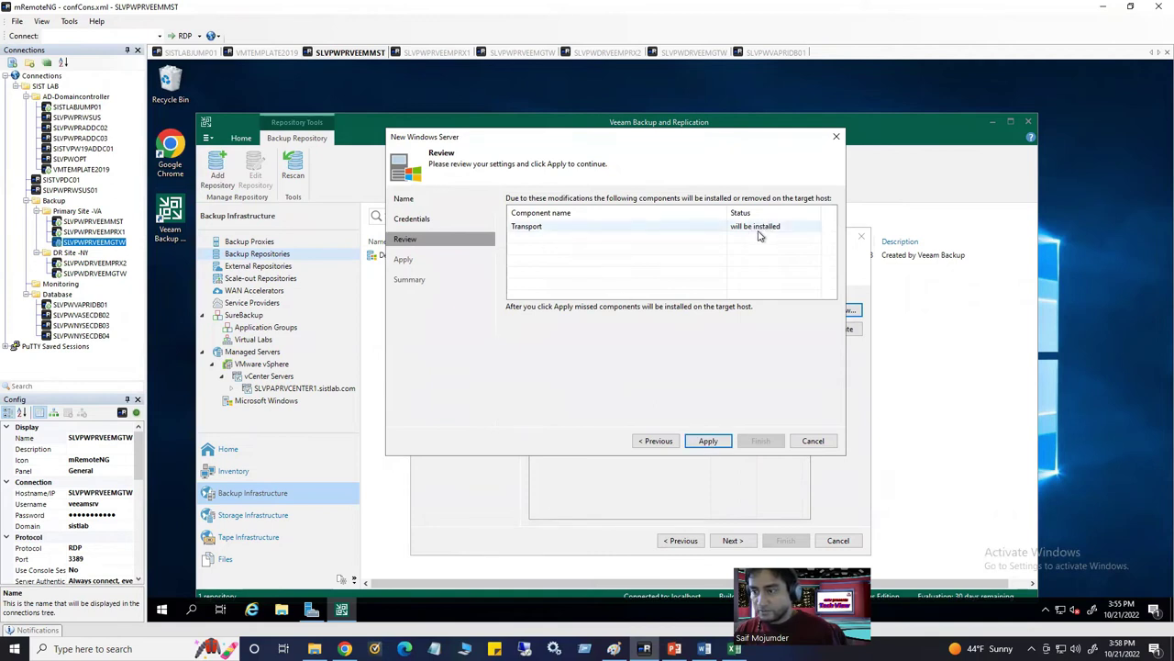
left_click(708, 441)
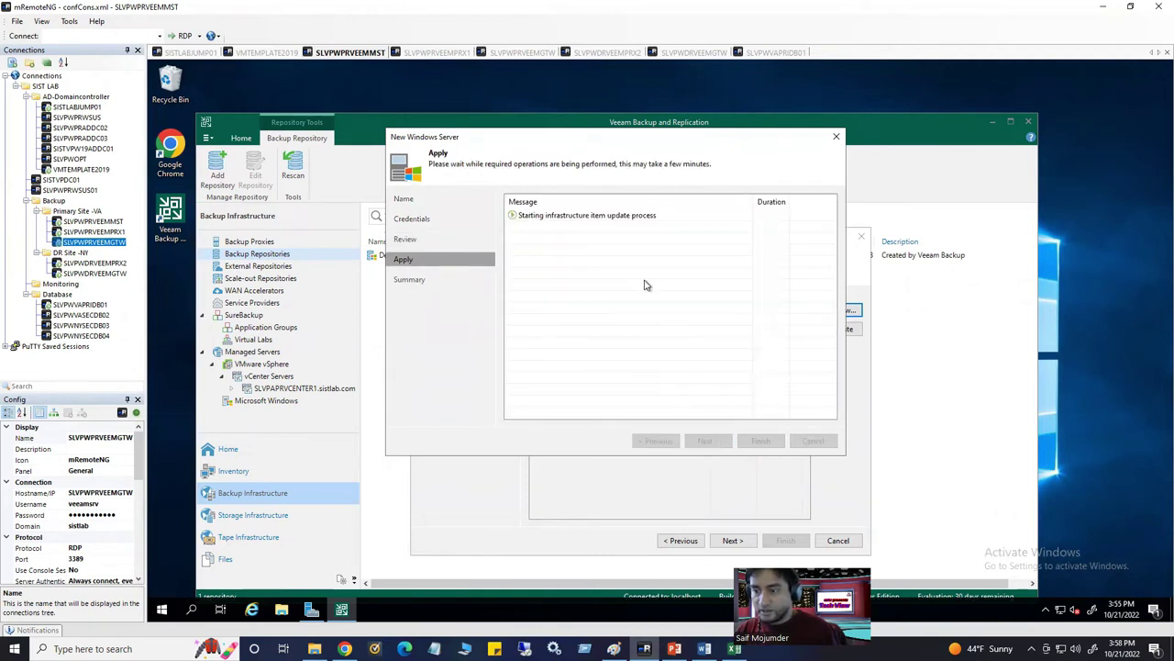
left_click_drag(594, 151, 610, 211)
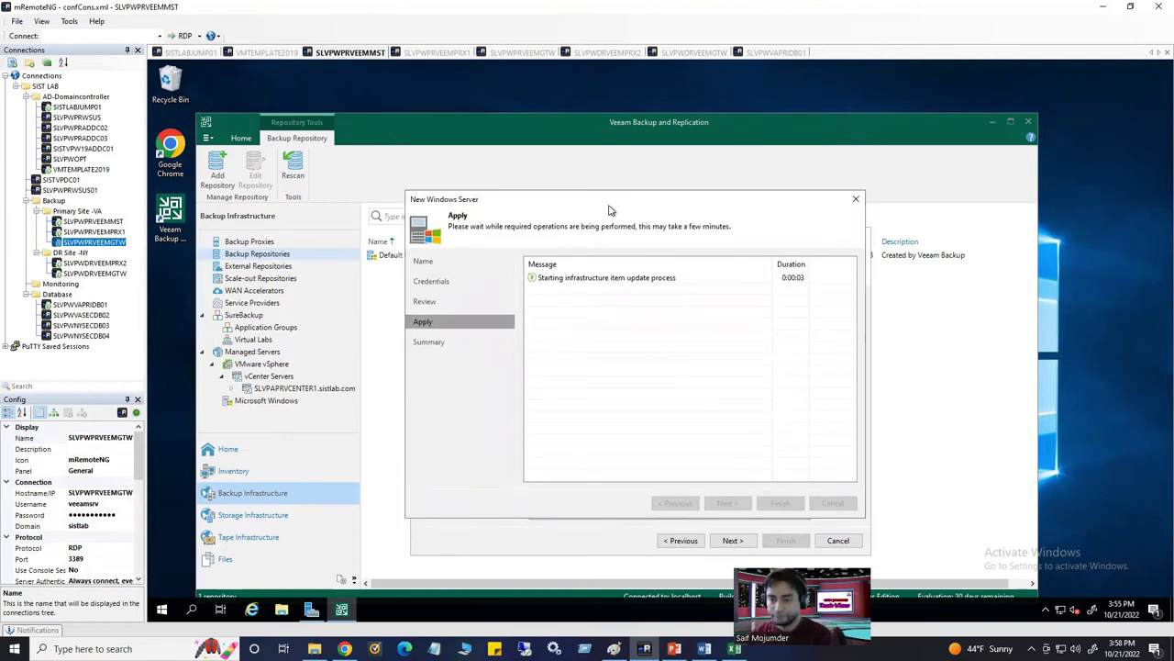
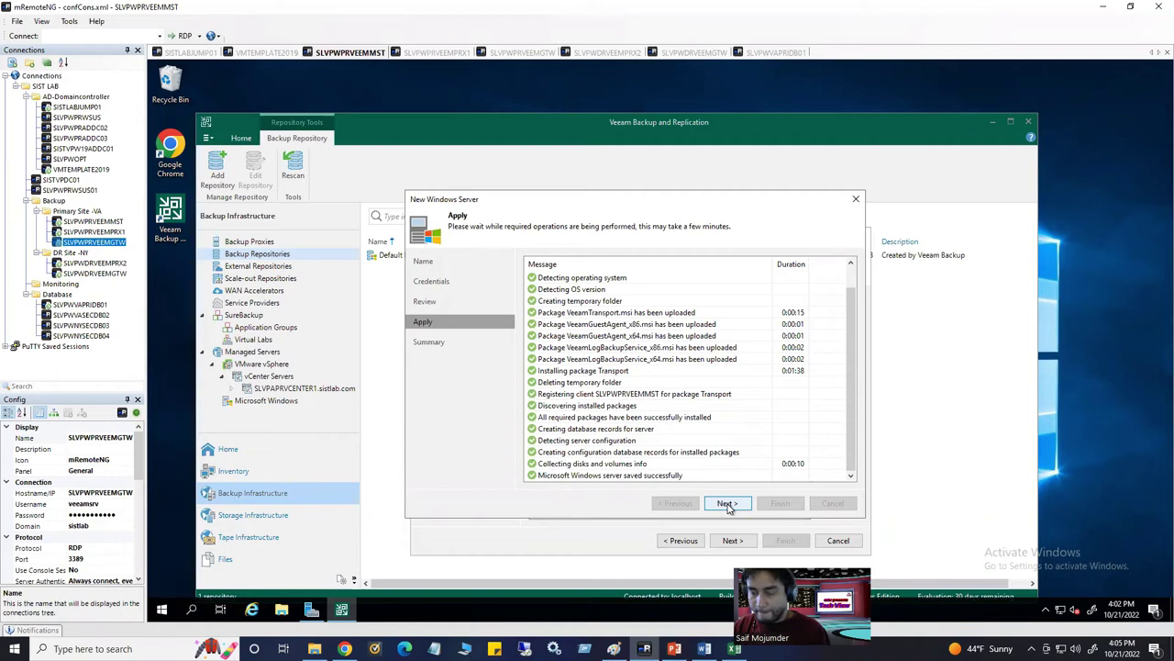
Finish adding SLVPWPRVEEMGTW, list its C:\ (32.1 GB free) and E:\ (59.9 GB free) disks, and continue
left_click(727, 505)
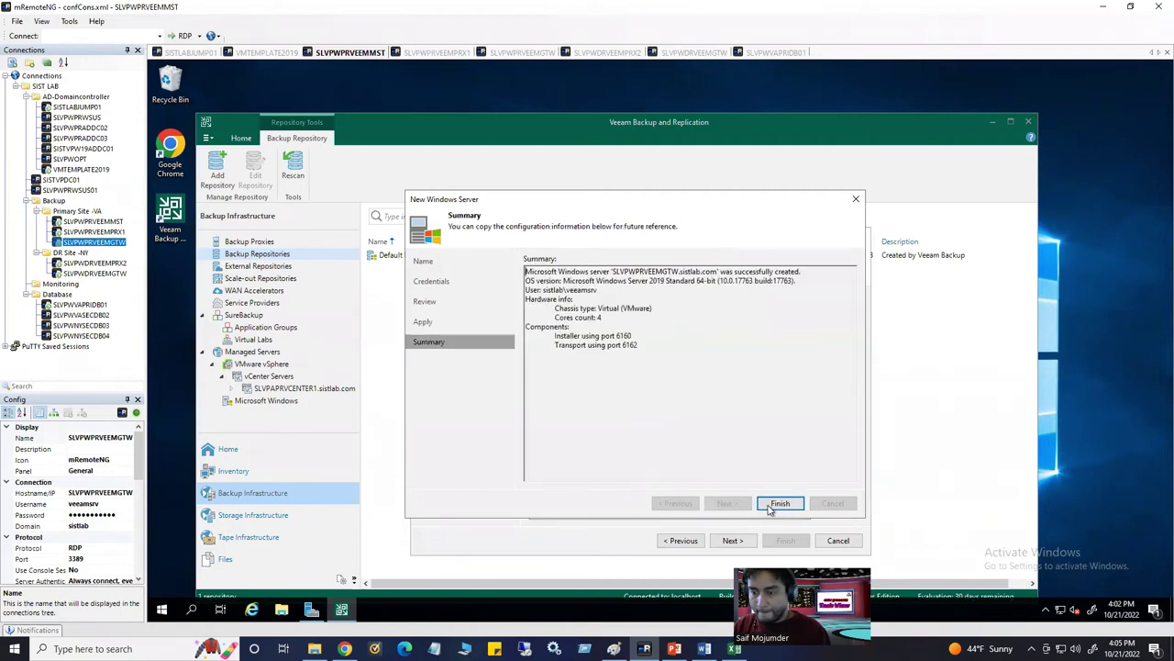
left_click(778, 503)
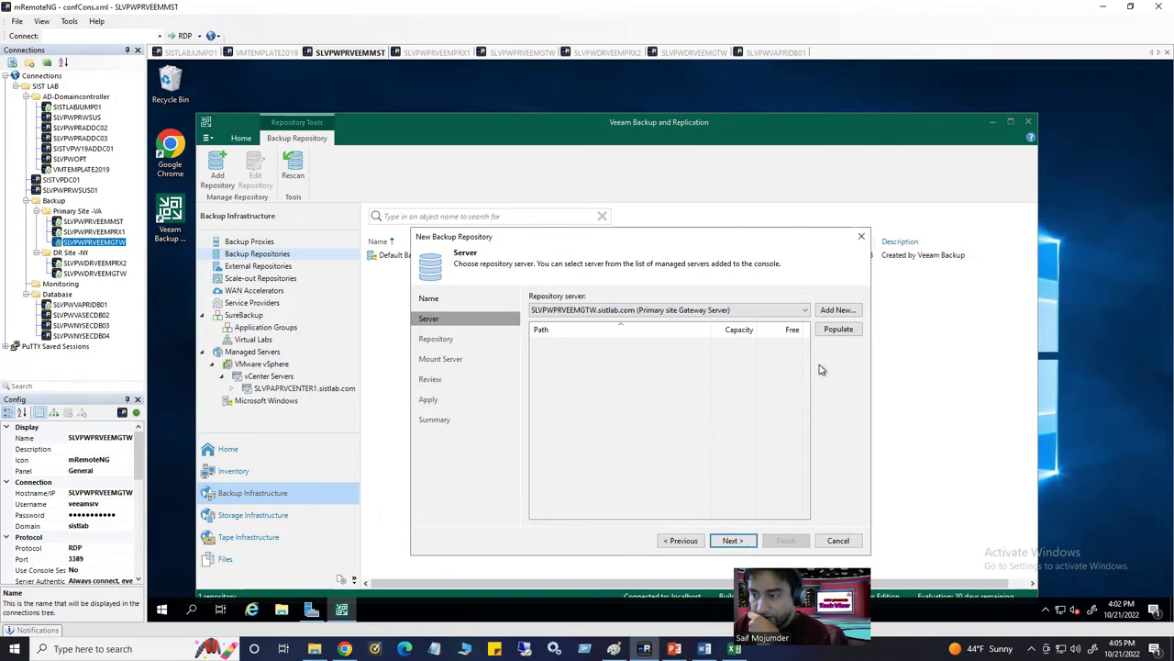
left_click(838, 329)
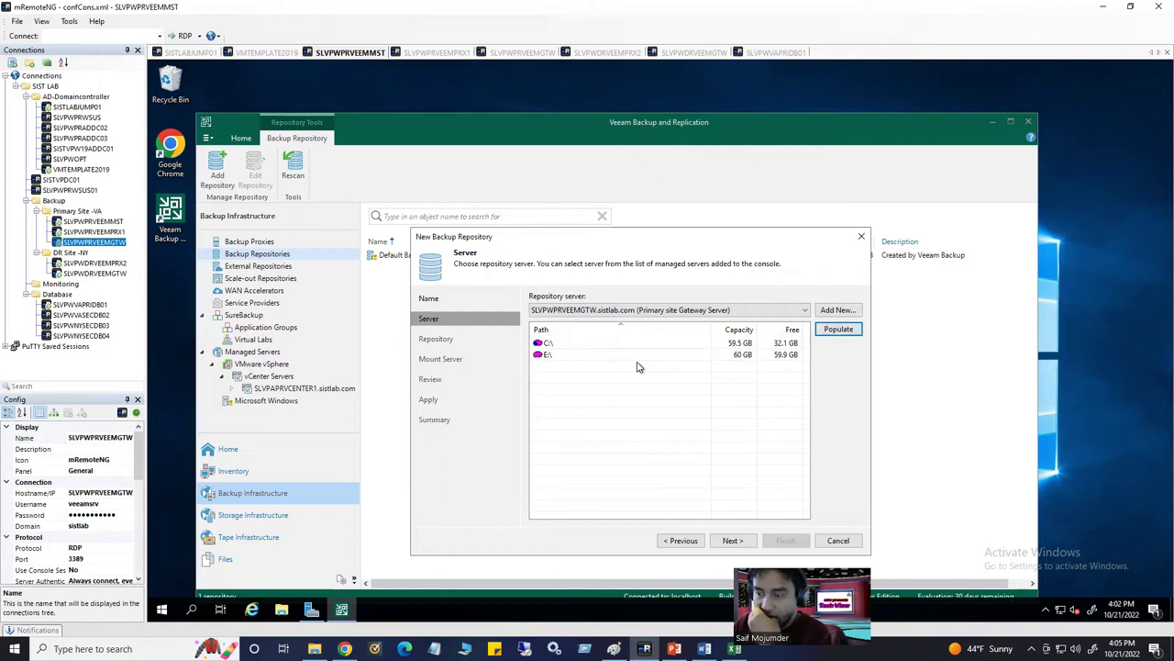
left_click(733, 541)
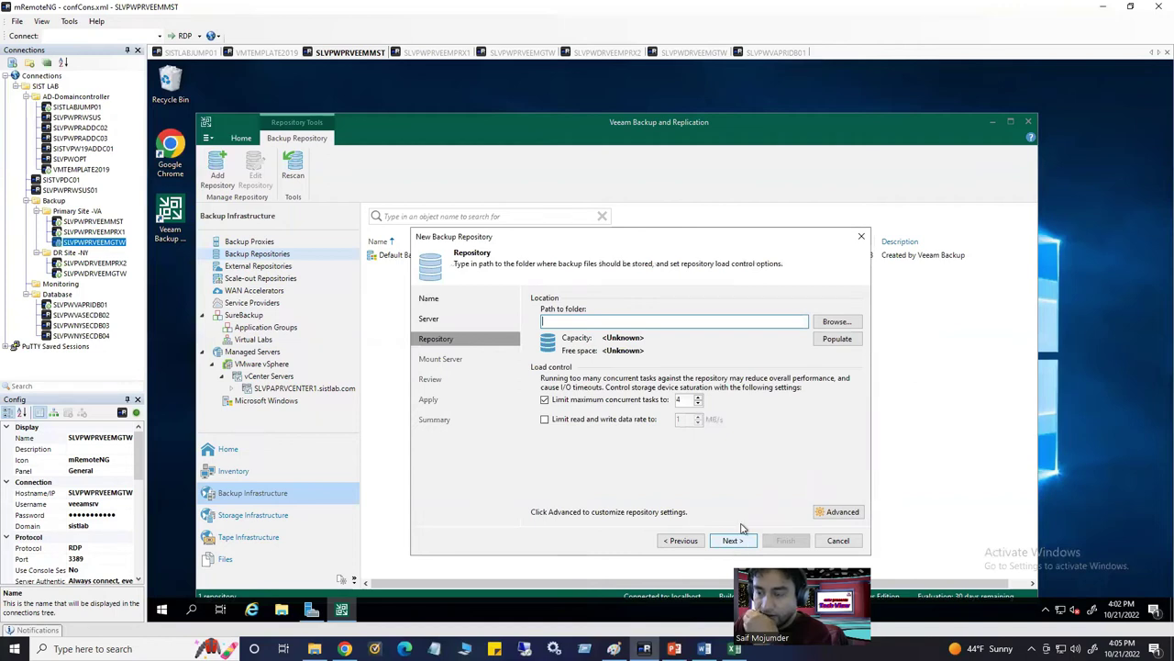
Place the repository at E:\Backups on the E:\ drive and open its Advanced storage compatibility settings
left_click(682, 541)
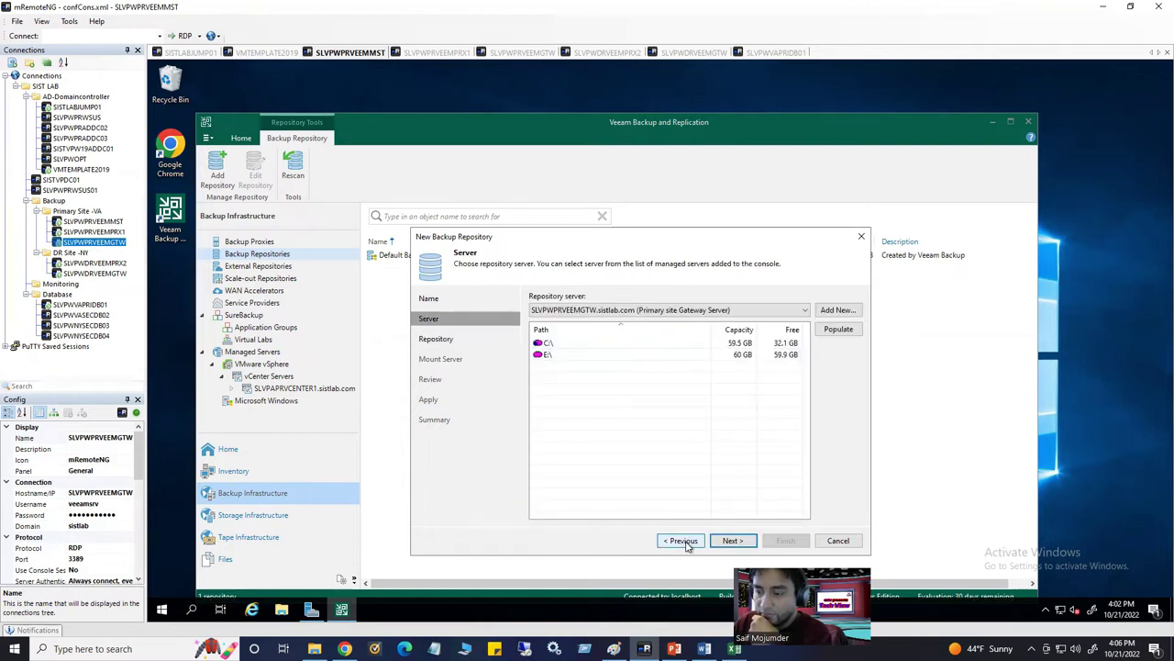
left_click(551, 358)
left_click(731, 540)
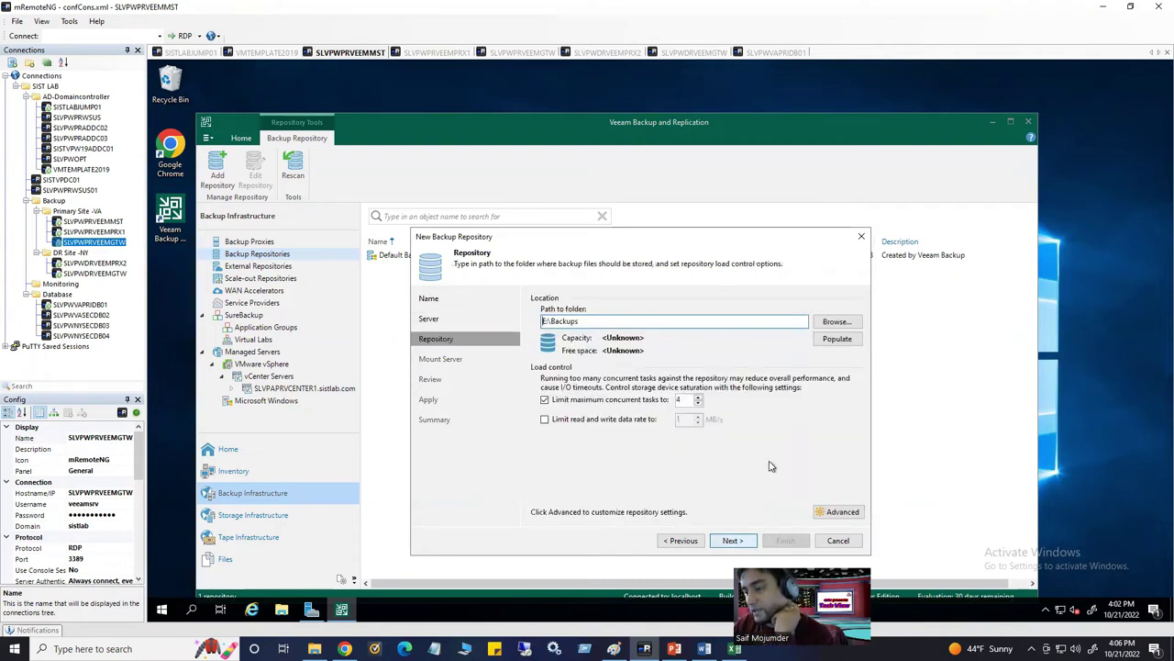
left_click(837, 338)
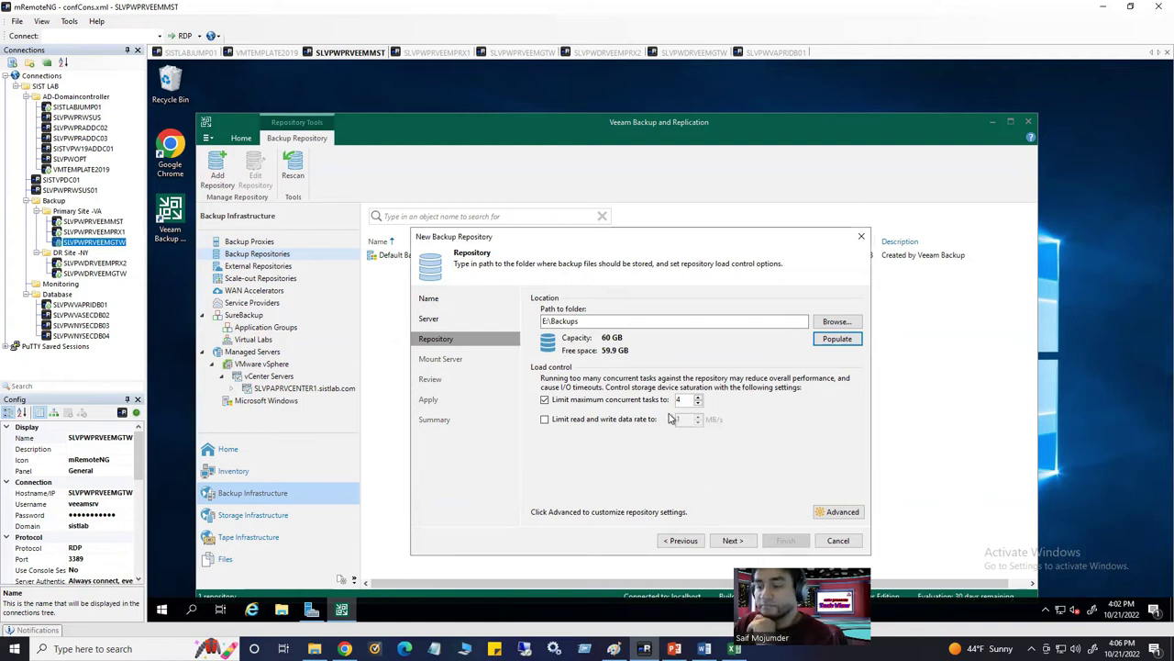
left_click(838, 517)
left_click(838, 512)
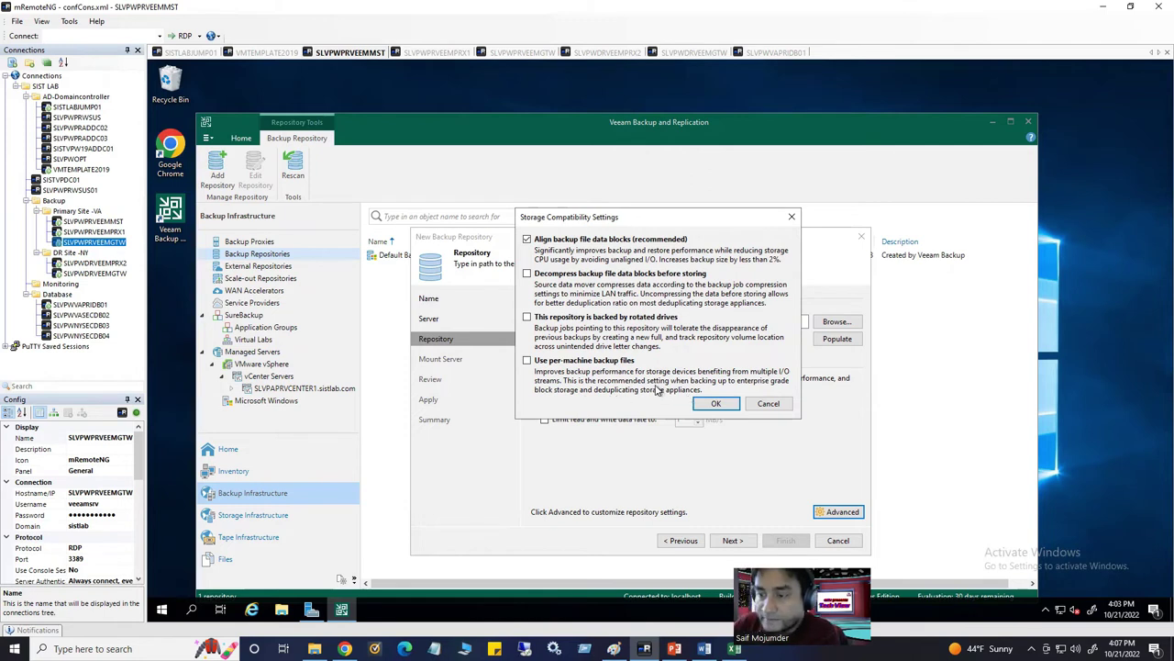
Enable per-machine backup files and accept the fast-cloning warning to reach the Mount Server step
left_click(529, 363)
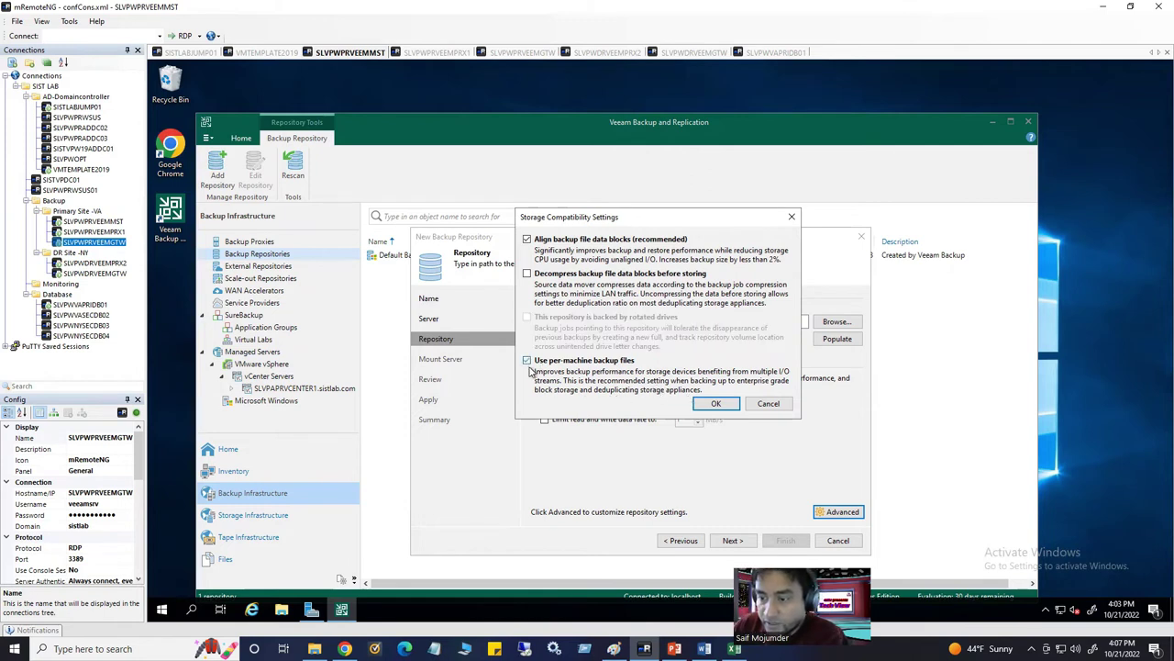
left_click(715, 404)
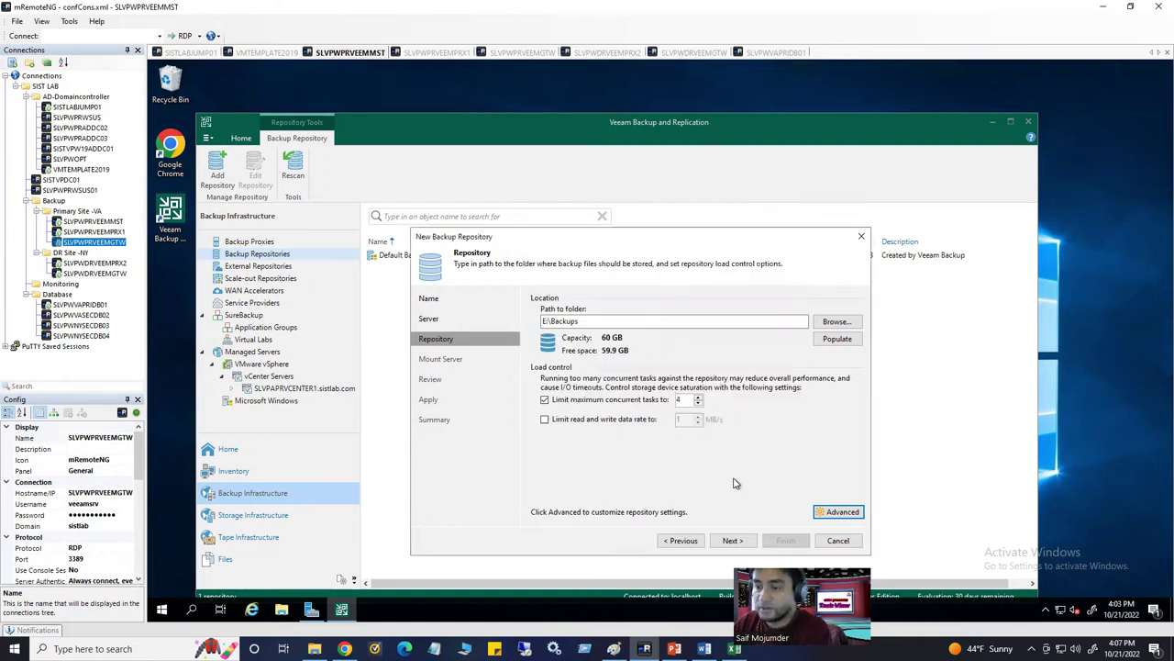
left_click(731, 541)
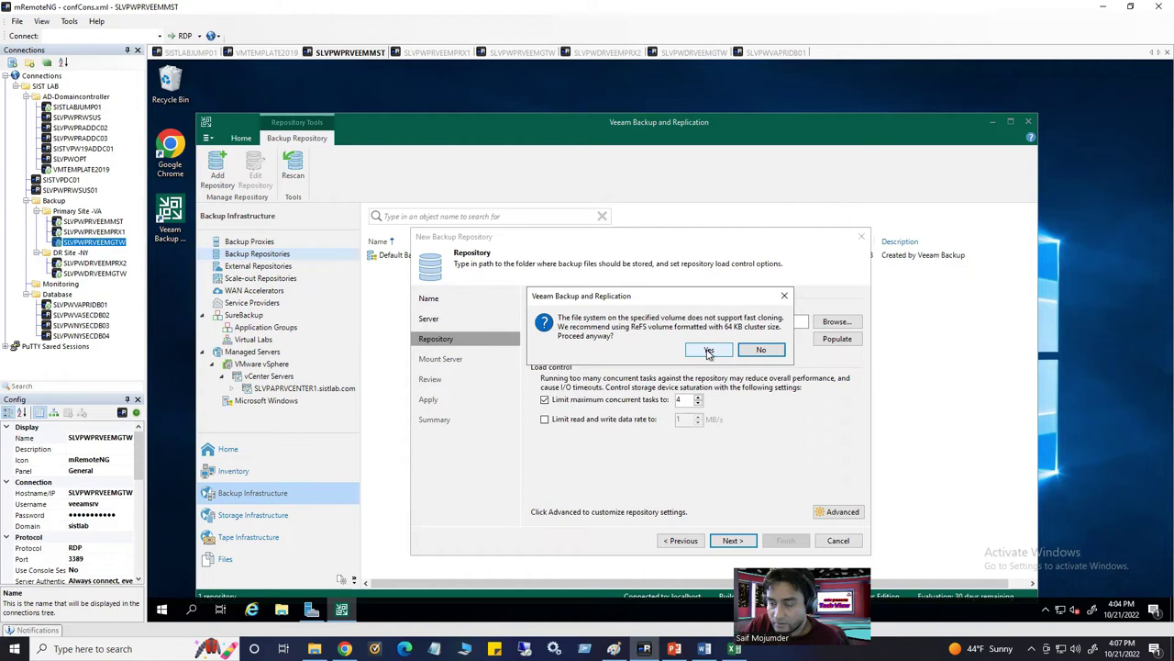
left_click(709, 351)
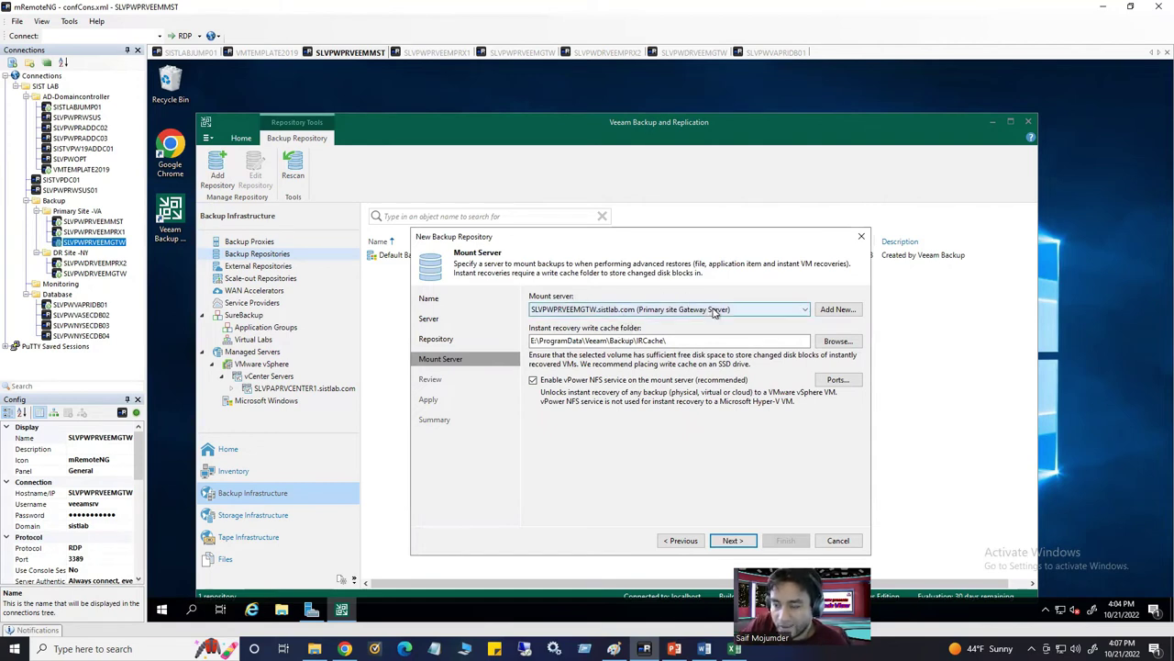
Keep SLVPWPRVEEMGTW as the mount server instead of SLVPWPRVEEMMST and continue to the Review page
left_click(741, 311)
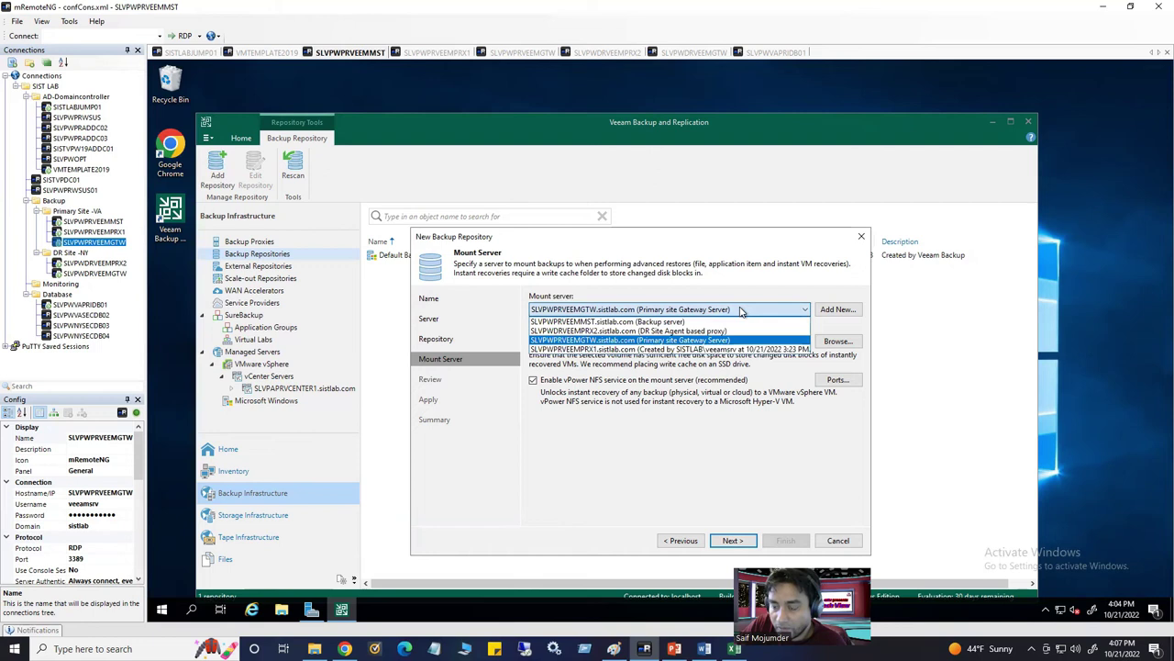
left_click(734, 322)
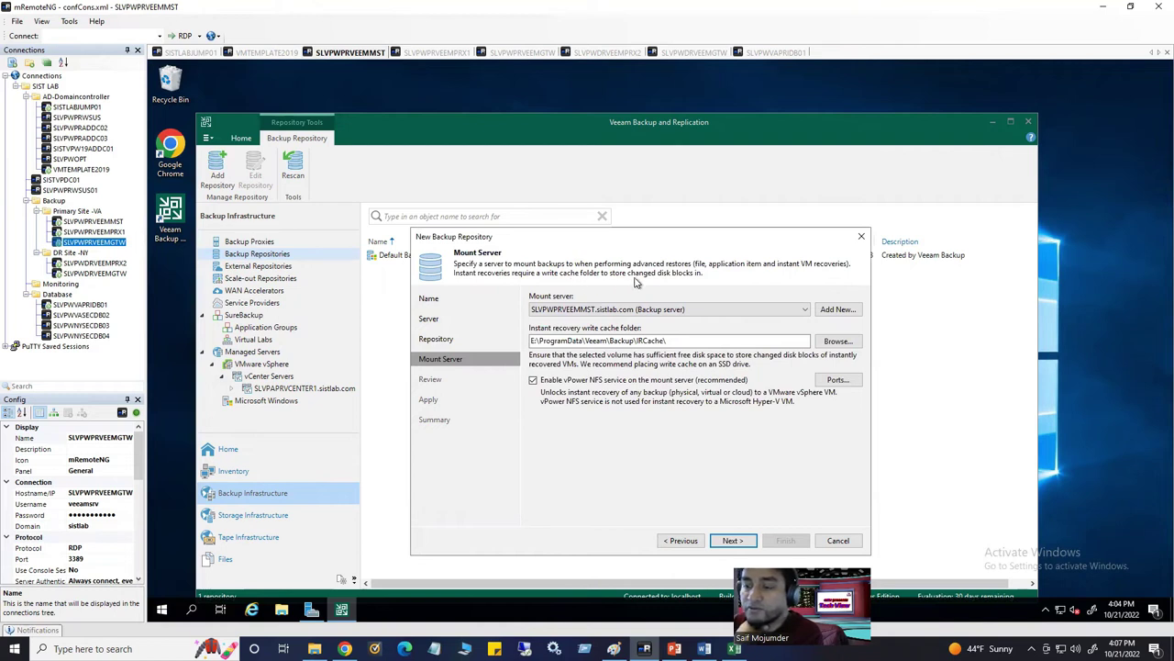
left_click(661, 309)
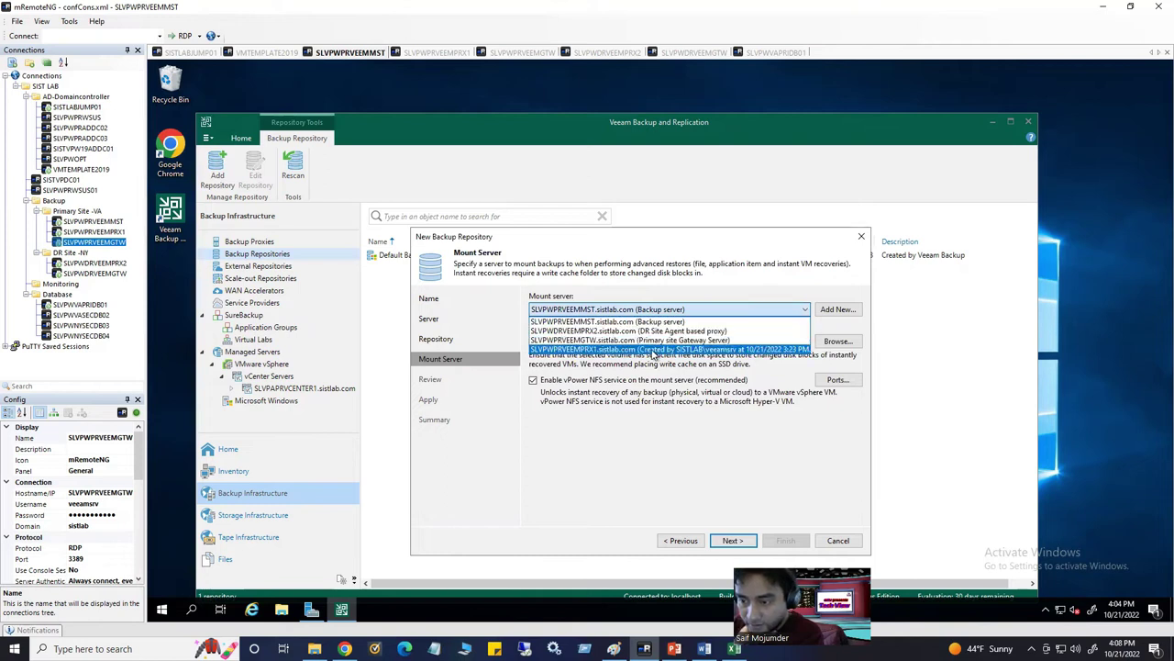
left_click(654, 340)
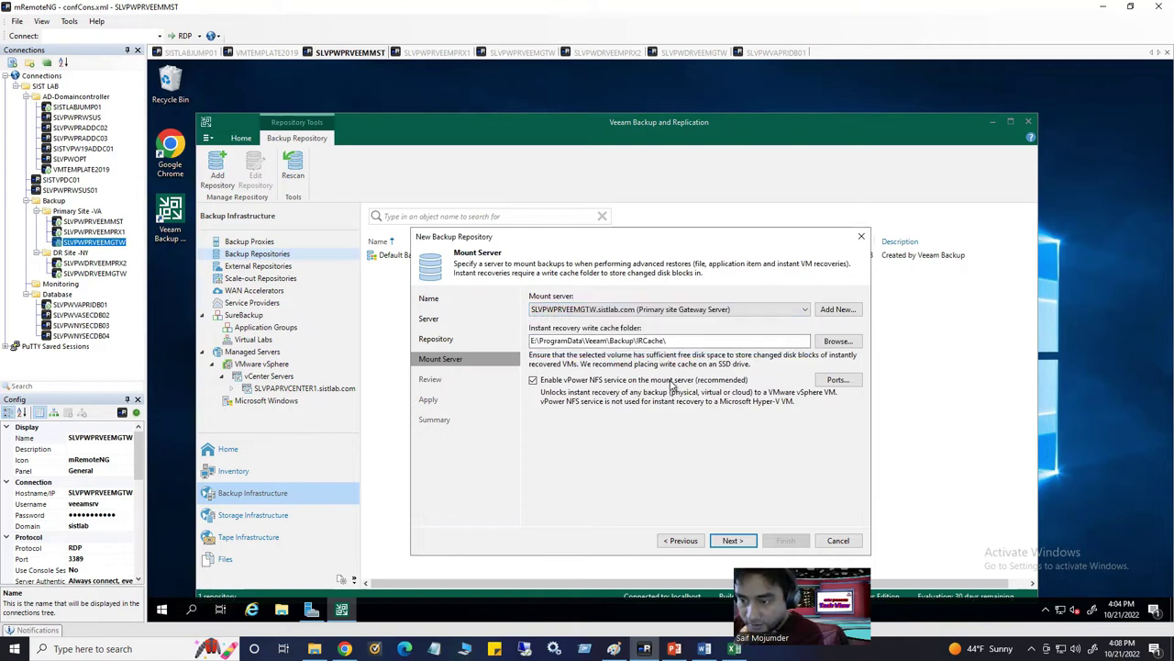
left_click(733, 541)
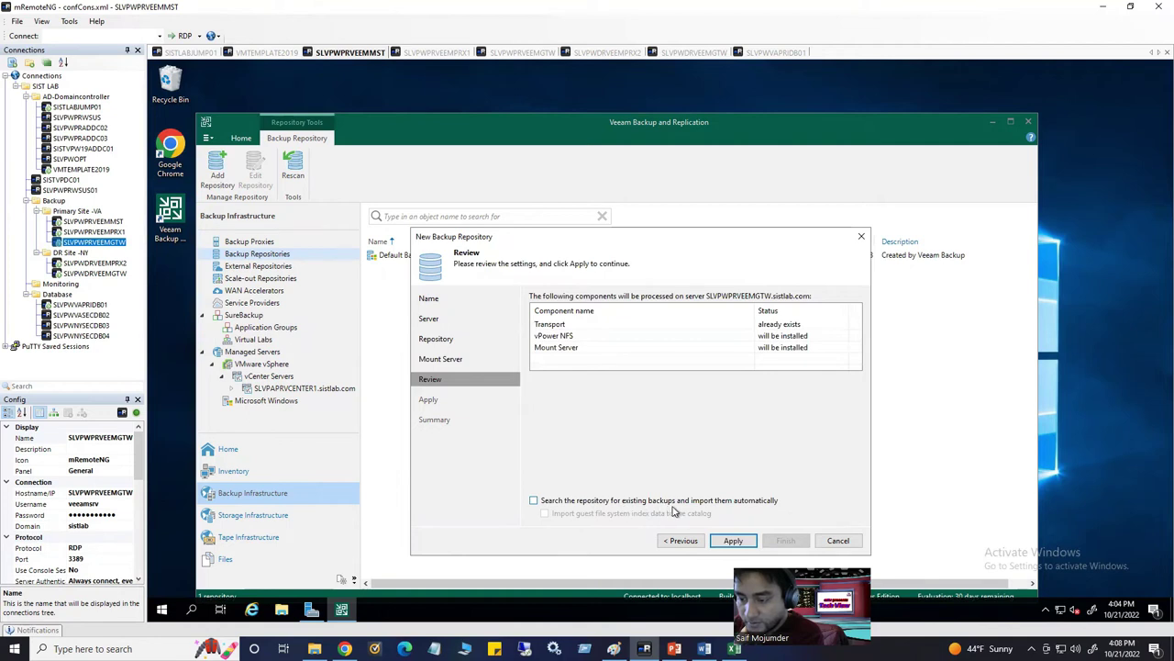
Apply to create the repository with vPower NFS and Mount Server, then go to SLVPWPRVEEMGTW's Server Manager
left_click(736, 543)
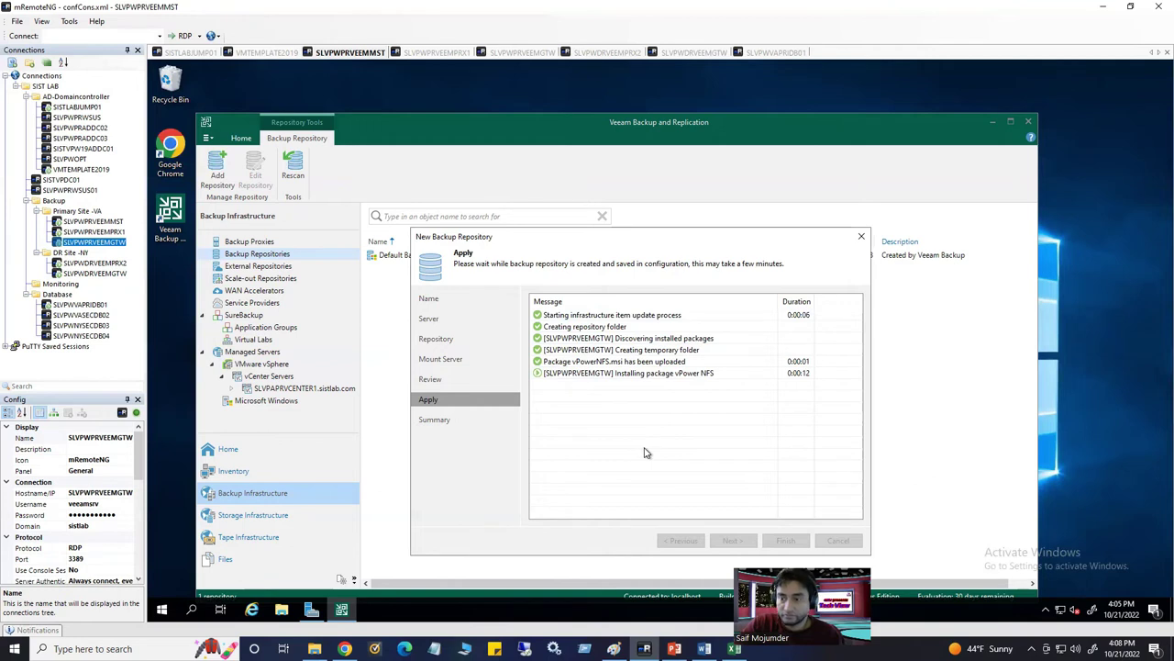
left_click_drag(563, 236, 559, 159)
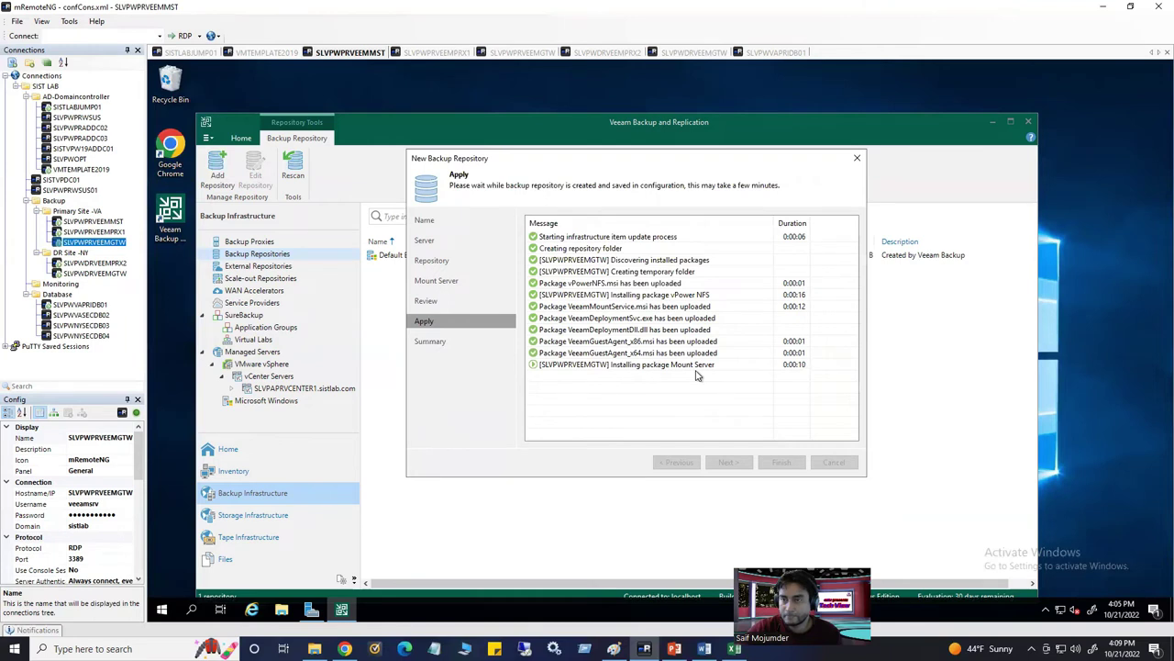
left_click(521, 53)
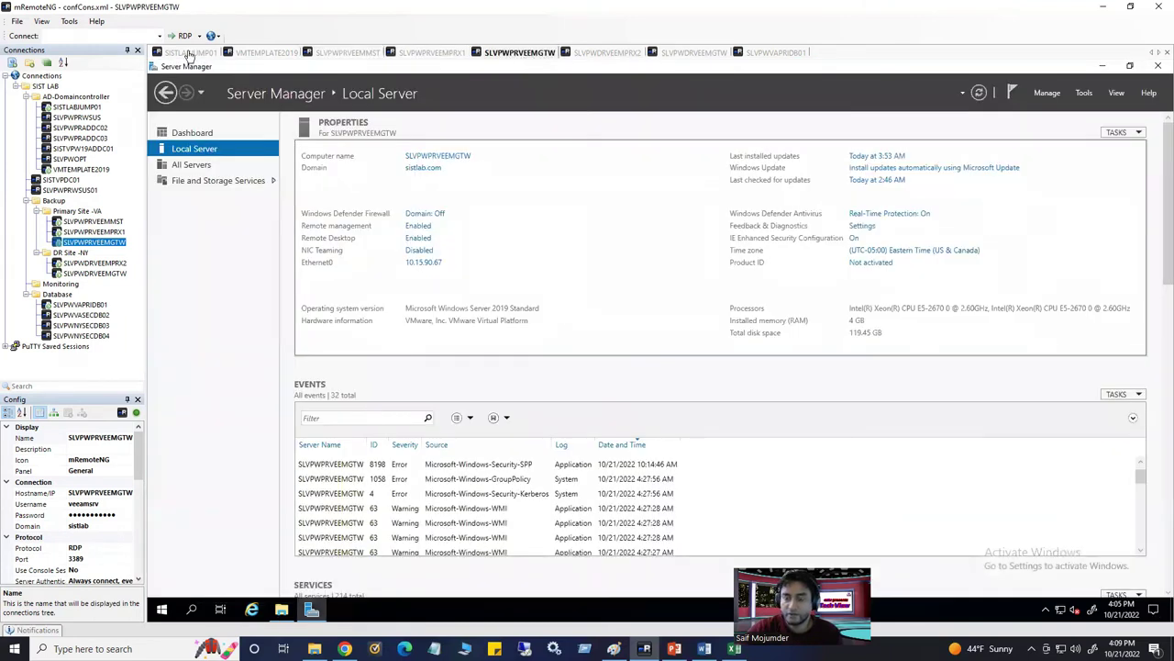
Bring up the SLVPWPRVEEMGTW virtual machine's Summary in the vSphere inventory
left_click(188, 52)
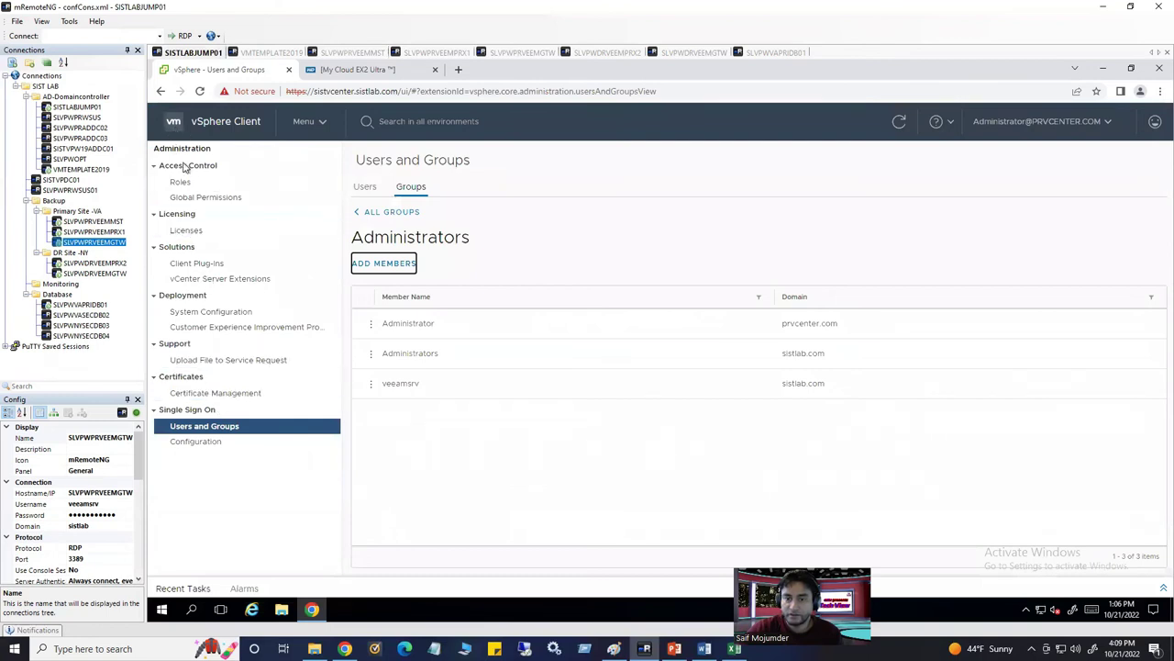
left_click(303, 122)
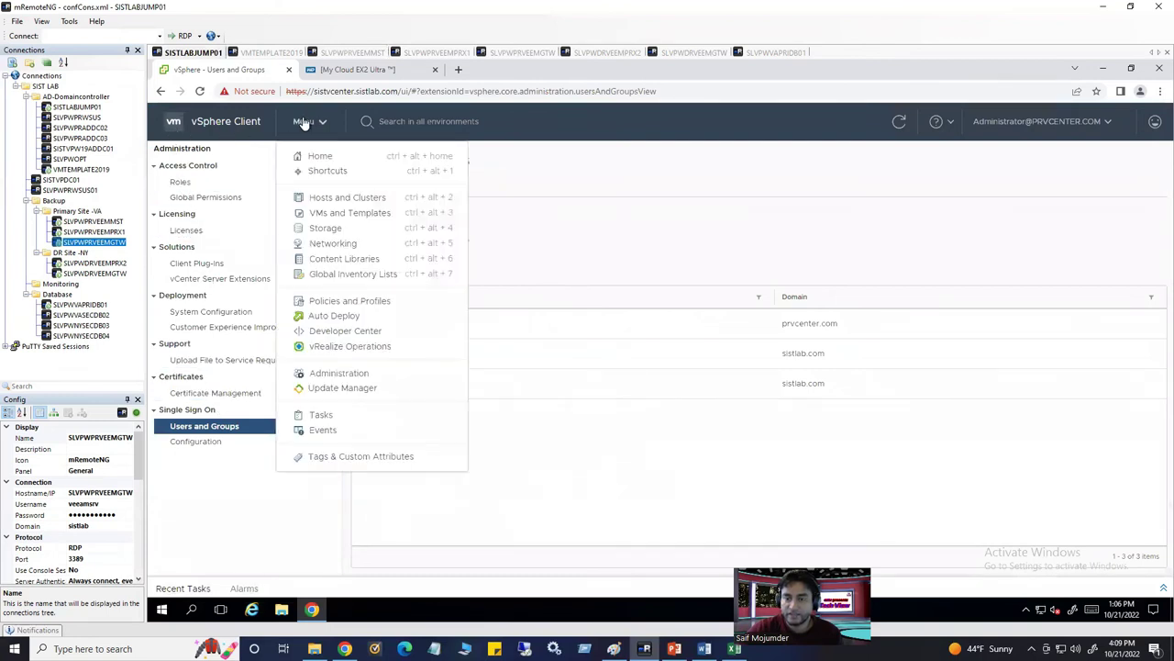
left_click(333, 198)
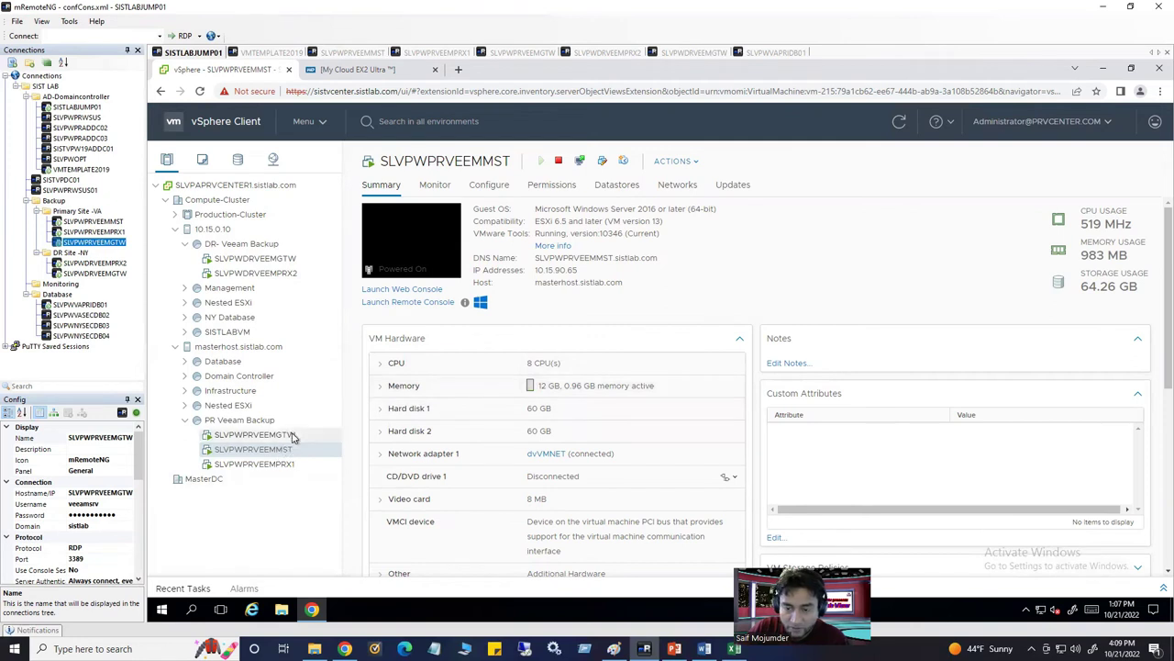
left_click(293, 436)
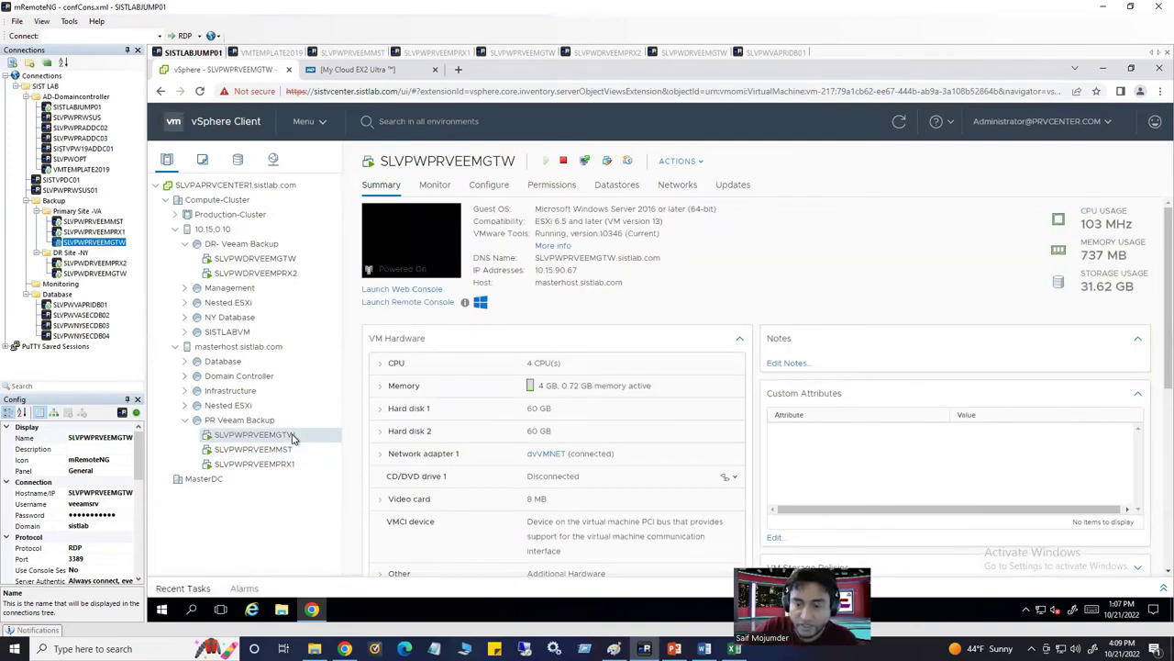
Edit SLVPWPRVEEMGTW's settings to 8 CPUs and 16 GB memory
right_click(293, 438)
left_click(479, 364)
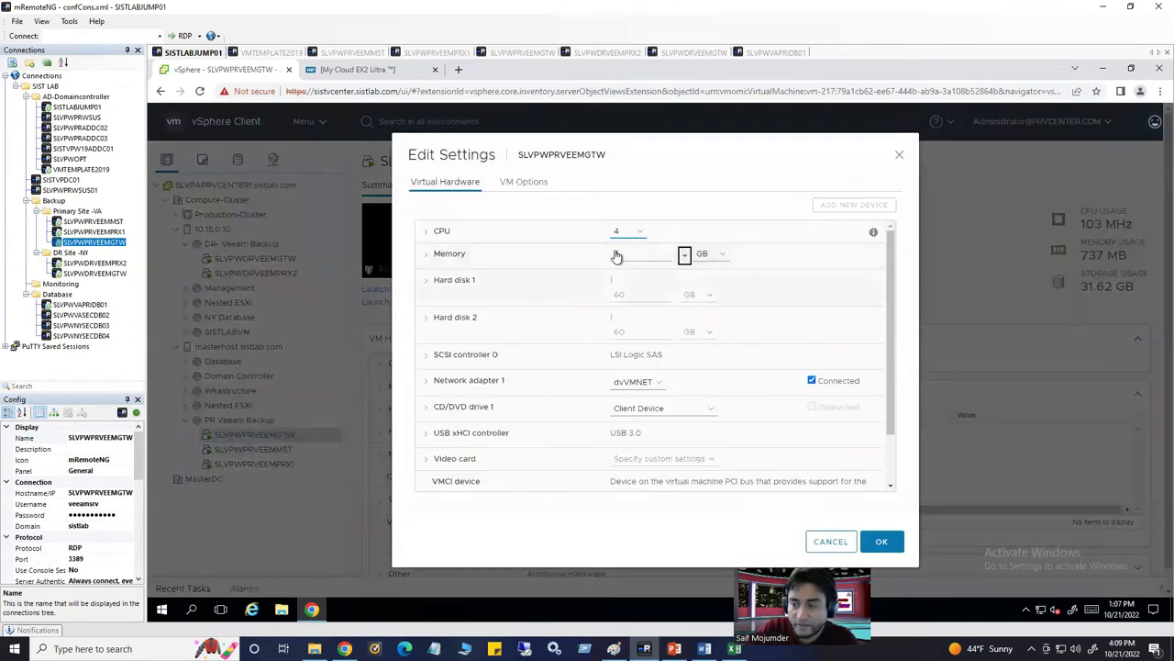
left_click(636, 234)
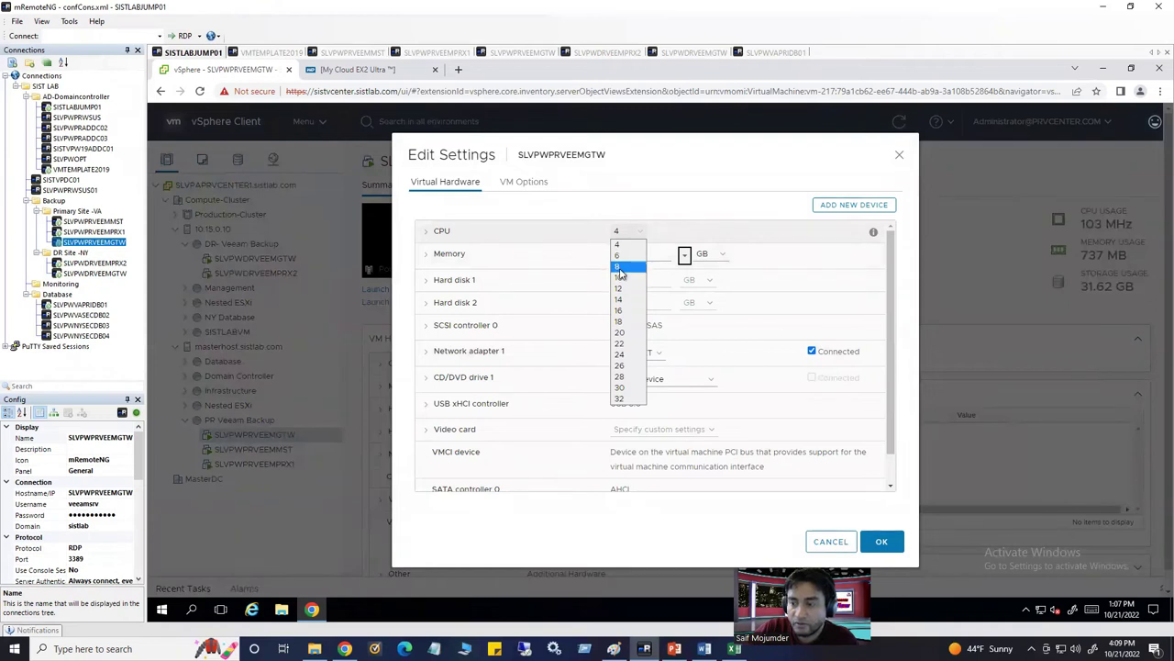
left_click(620, 267)
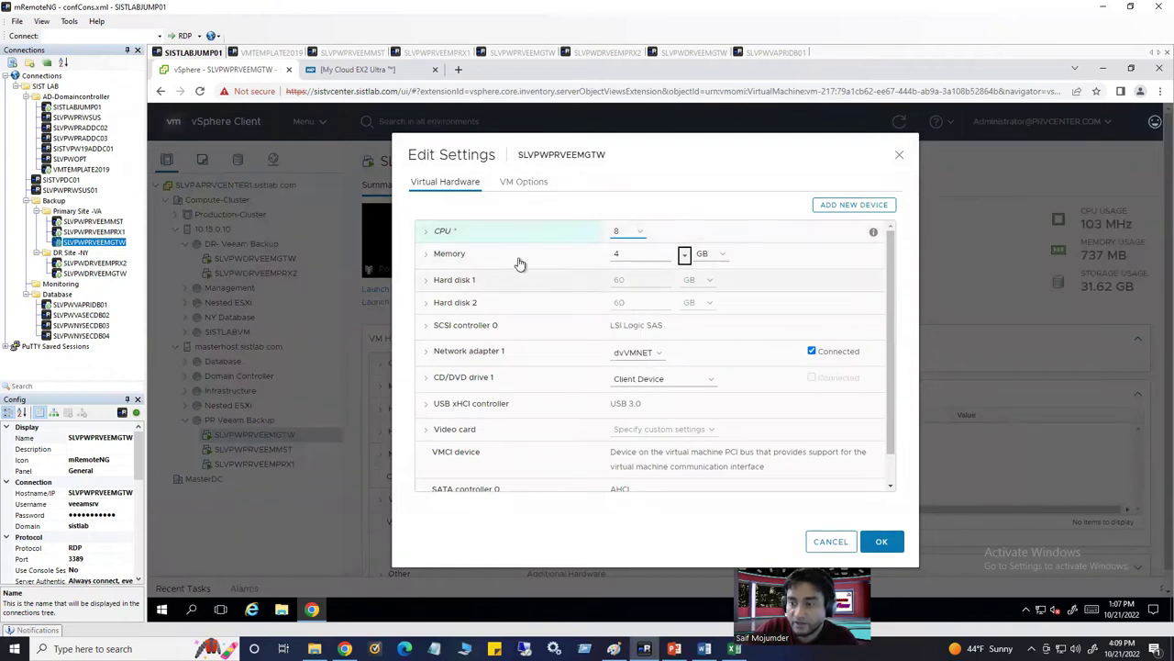
left_click(441, 261)
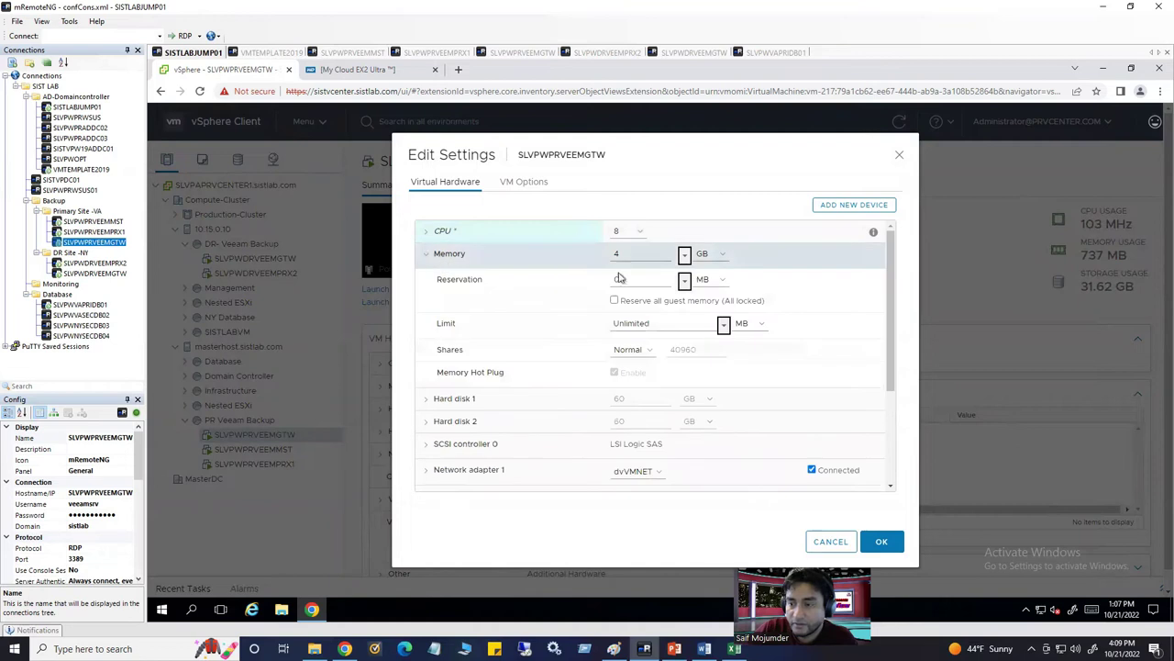
left_click_drag(625, 255, 592, 254)
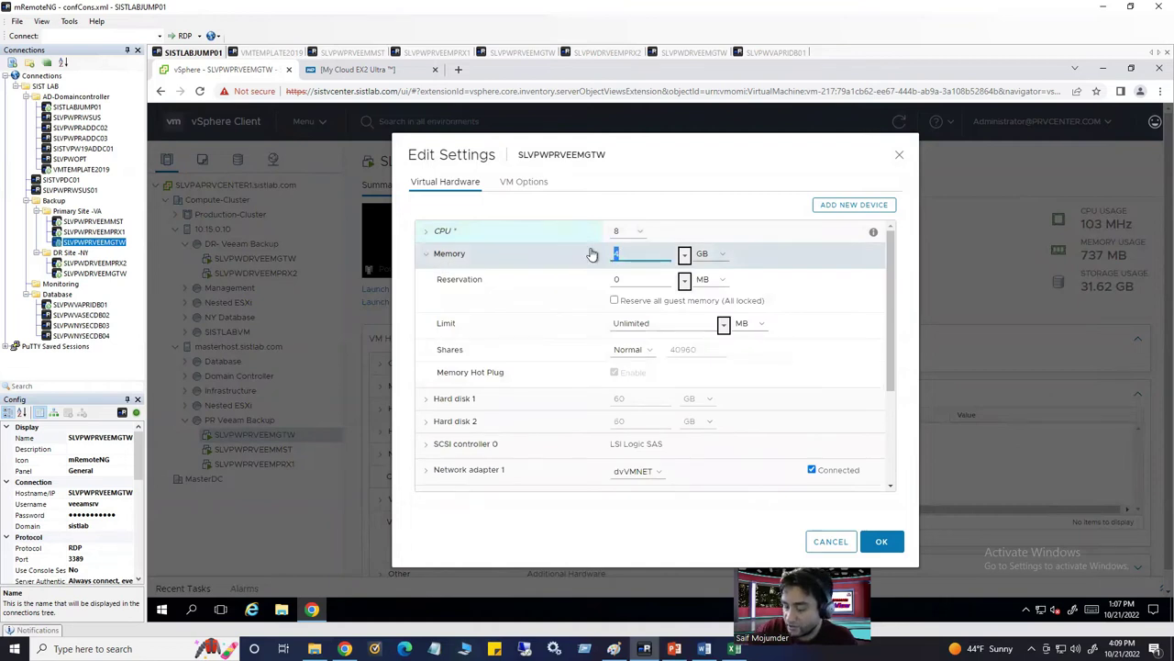
type("16")
left_click(882, 543)
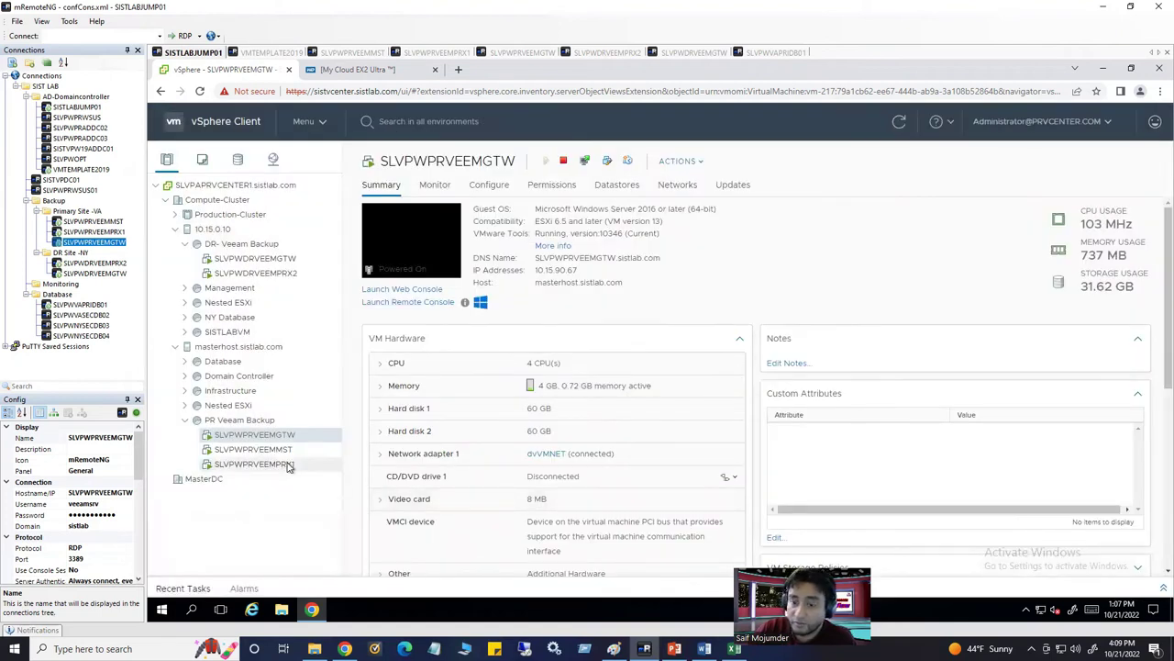
Give SLVPWDRVEEMGTW 8 CPUs and 16 GB memory
left_click(287, 259)
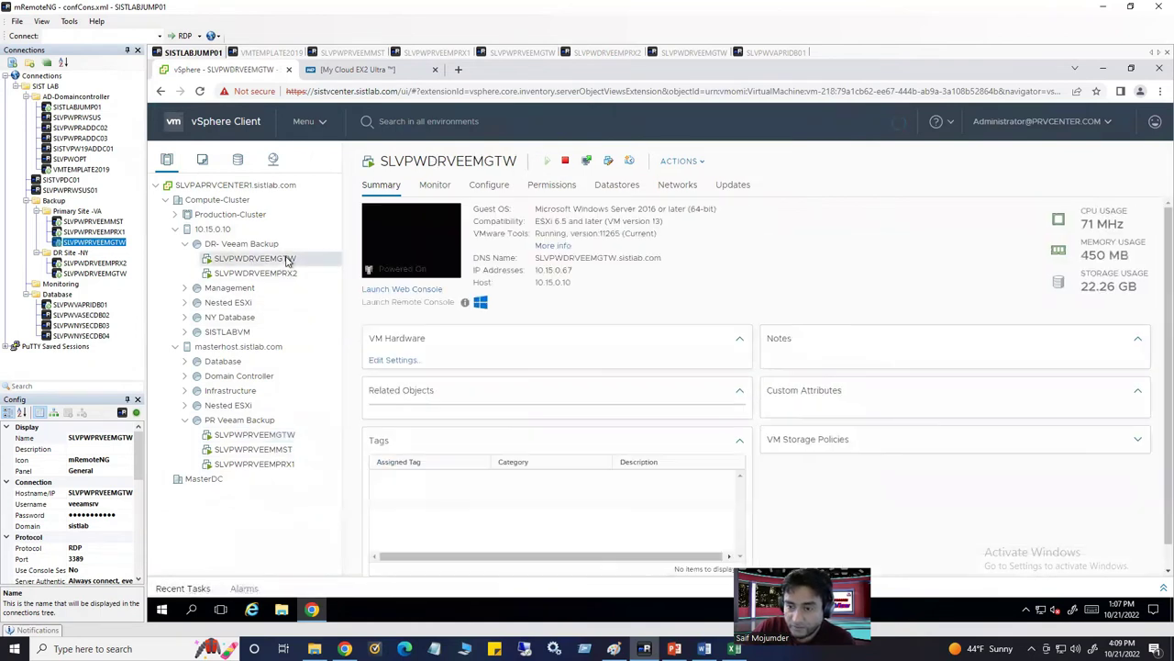
right_click(288, 259)
left_click(321, 400)
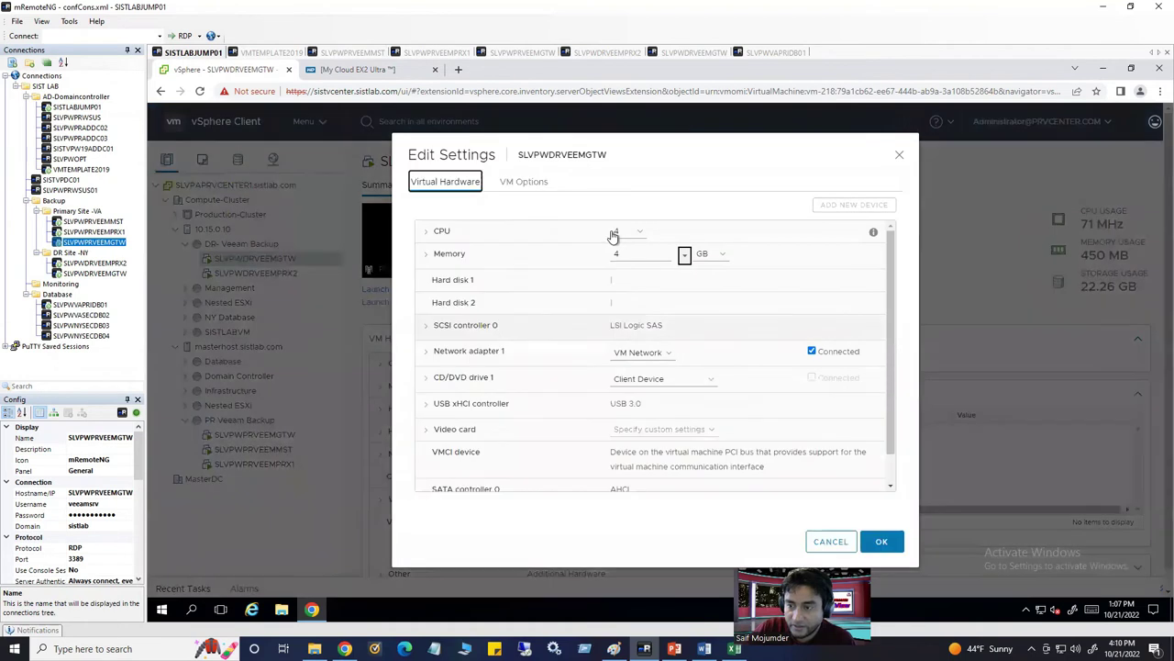
left_click(615, 234)
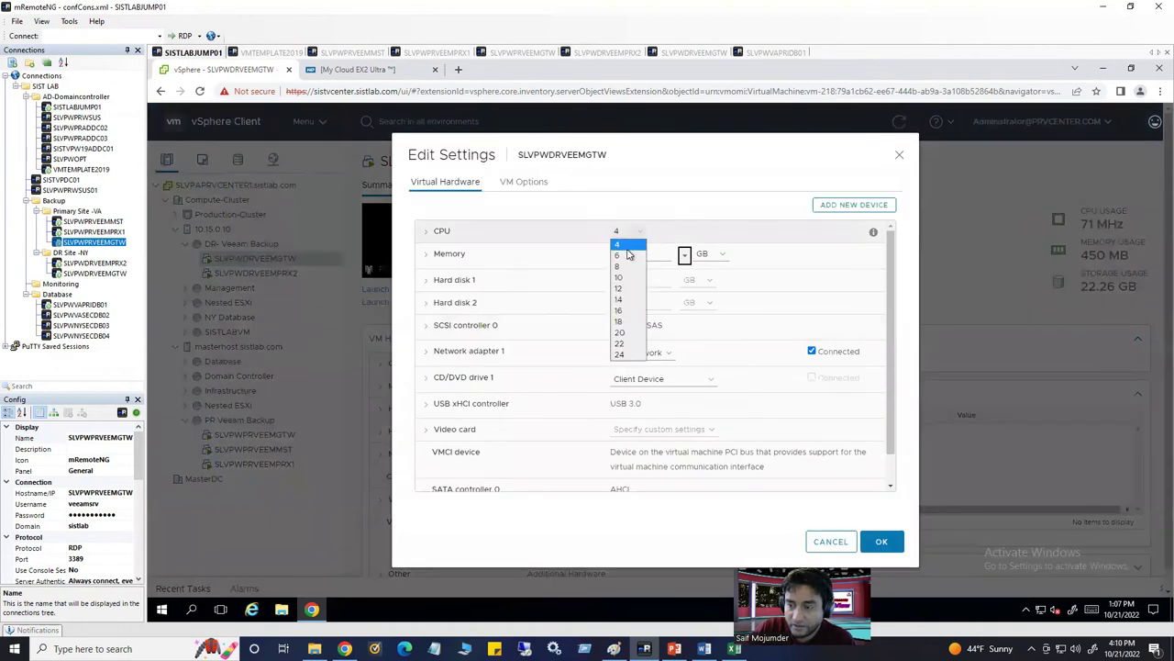
left_click(624, 265)
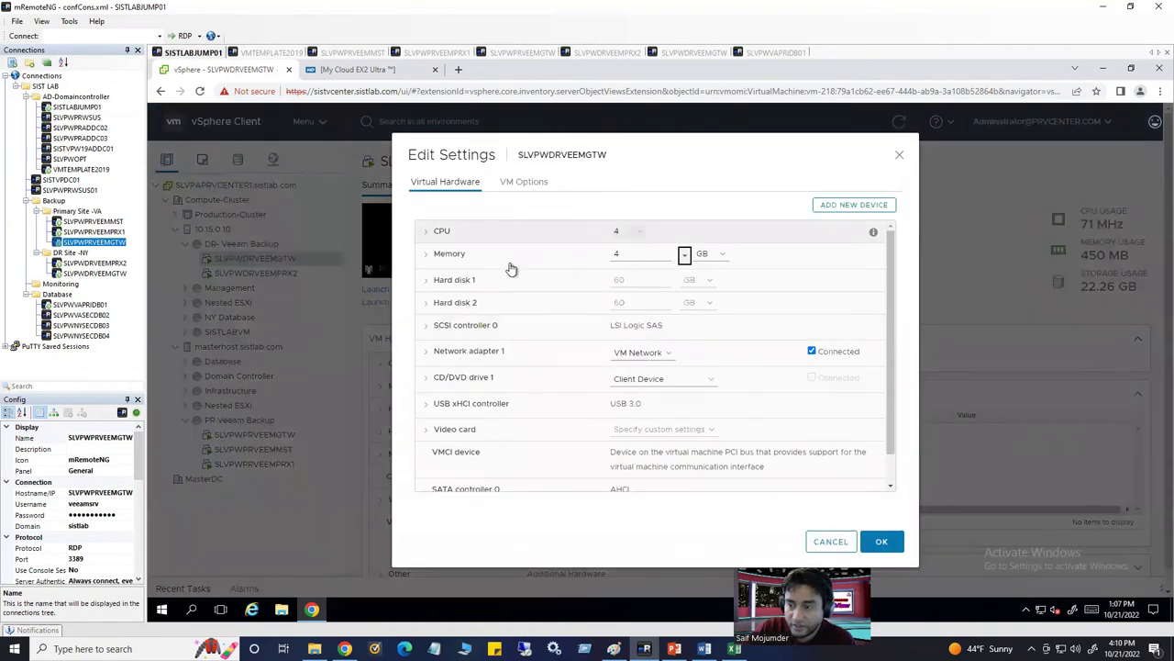
left_click(582, 257)
type("16")
left_click(881, 542)
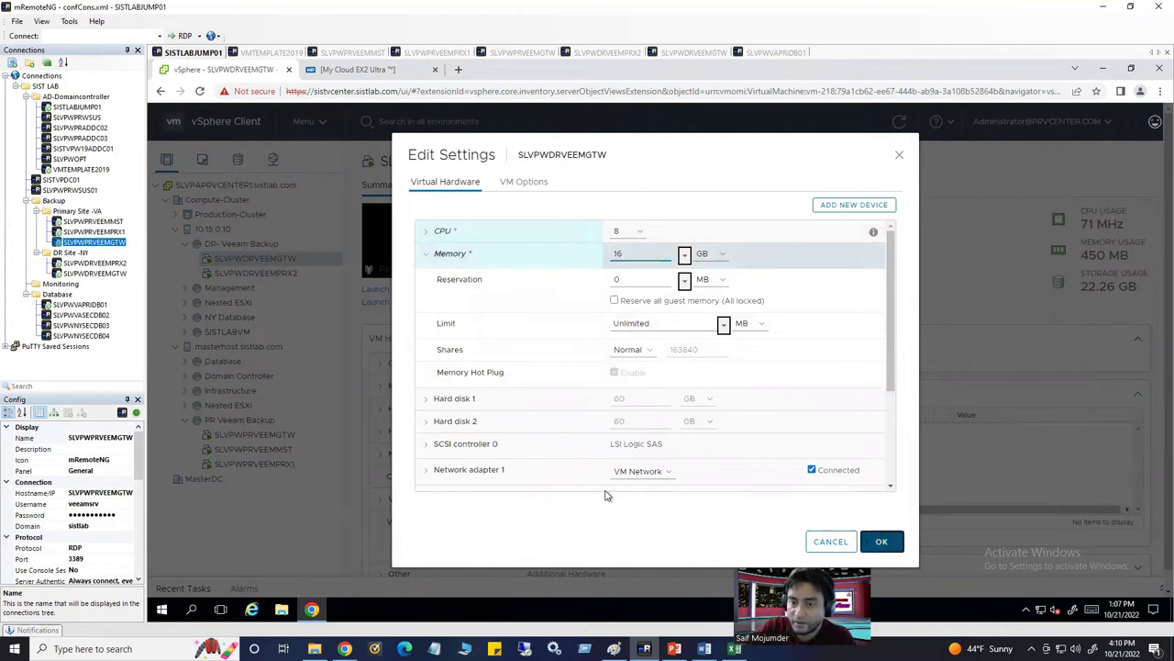
Give SLVPWDRVEEMPRX2 8 CPUs and 16 GB memory
left_click(266, 275)
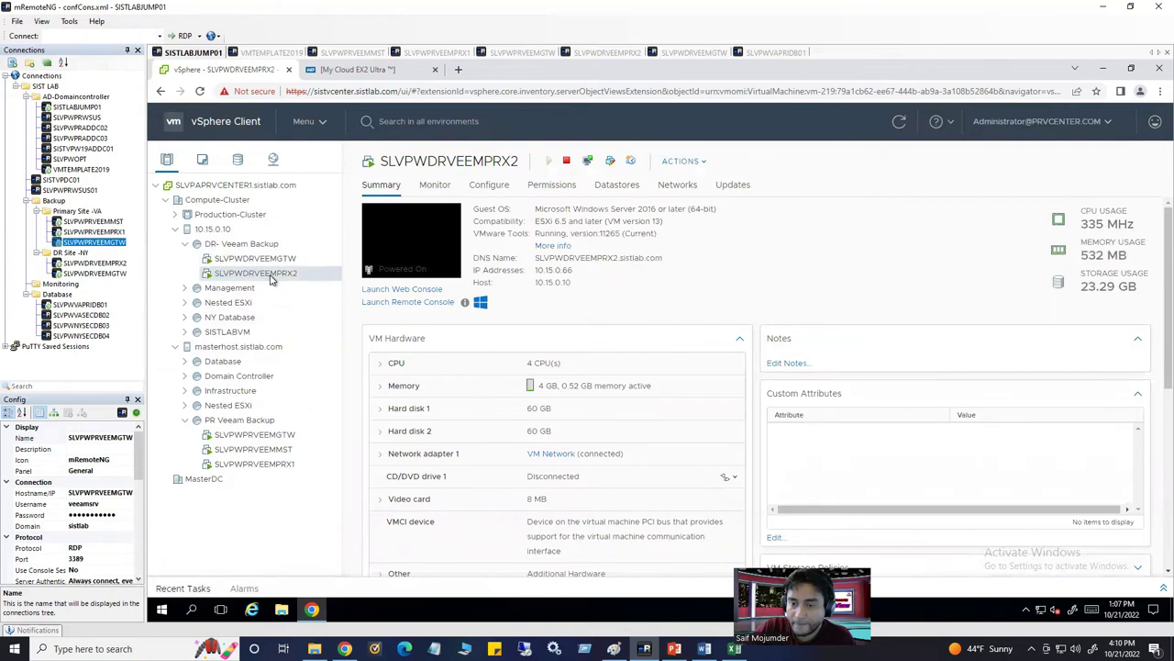
right_click(271, 279)
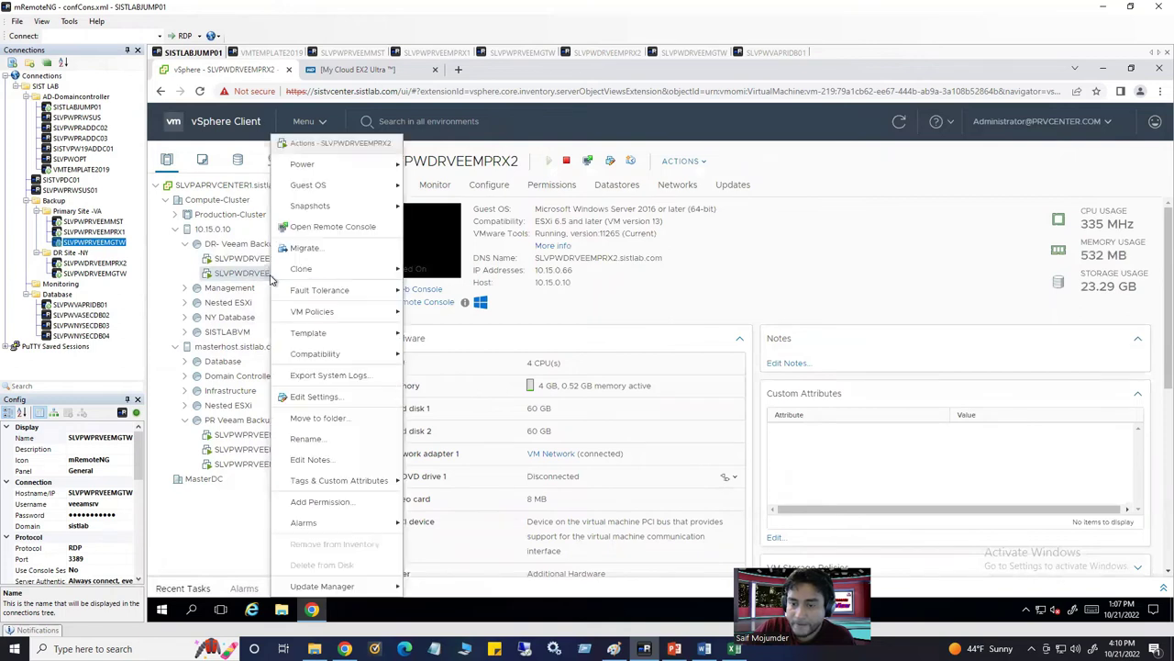
left_click(315, 396)
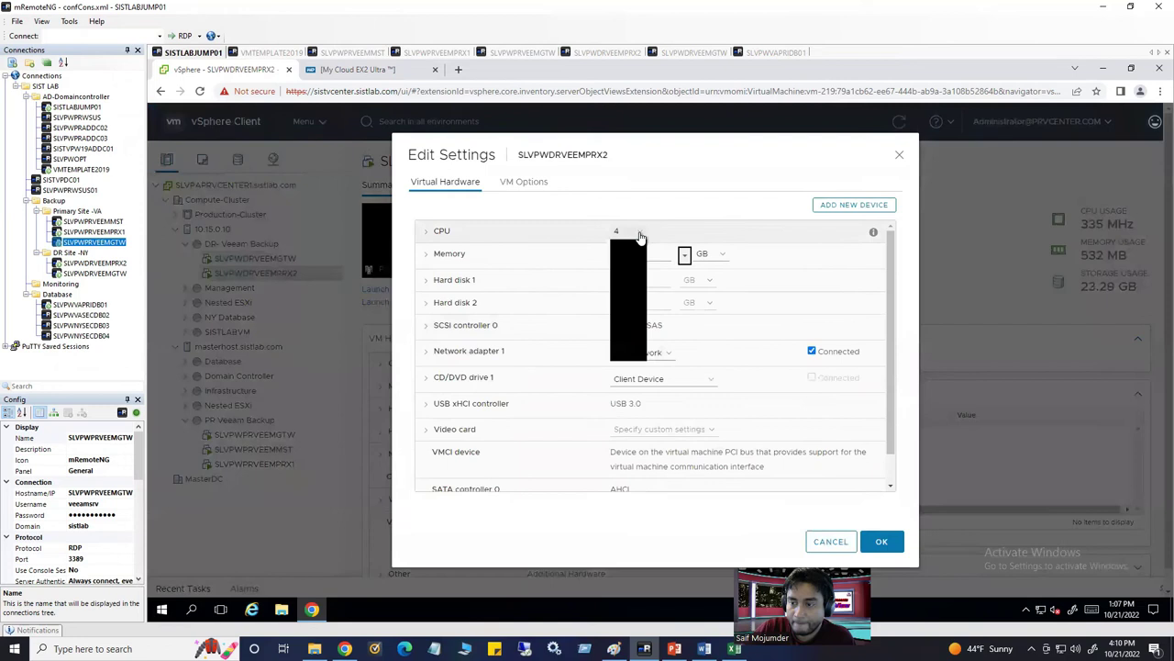
left_click(631, 277)
double_click(619, 253)
type("16")
left_click(881, 542)
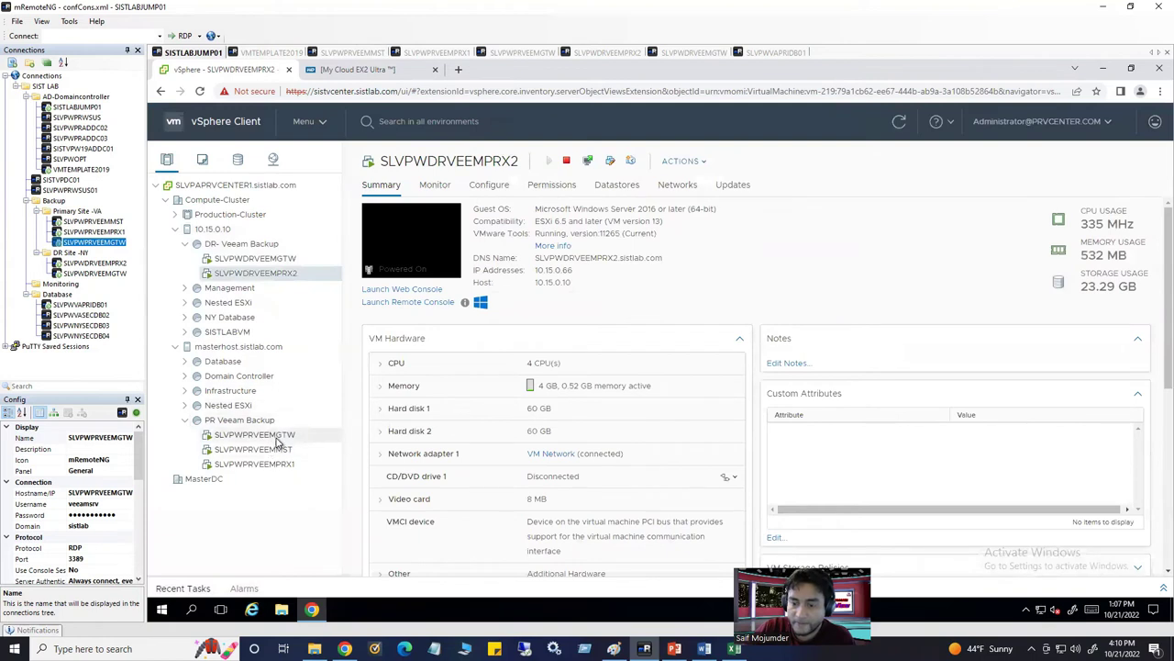
Give SLVPWPRVEEMPRX1 8 CPUs and 16 GB memory, then return to the SLVPWPRVEEMMST session
left_click(282, 465)
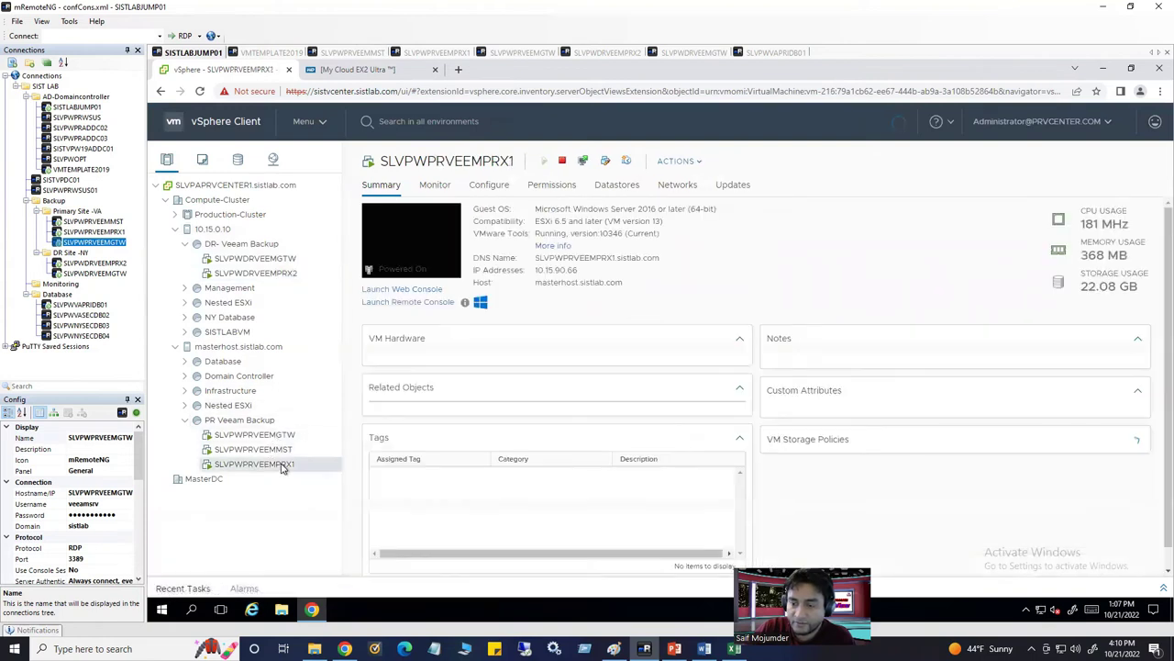
right_click(286, 464)
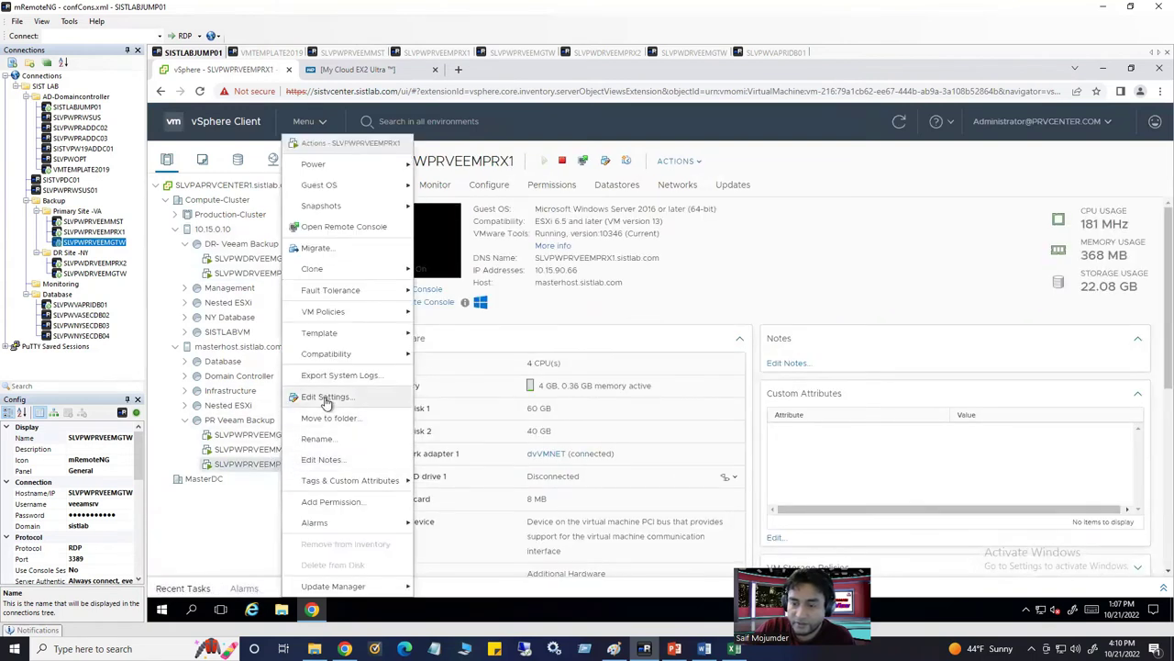
left_click(326, 400)
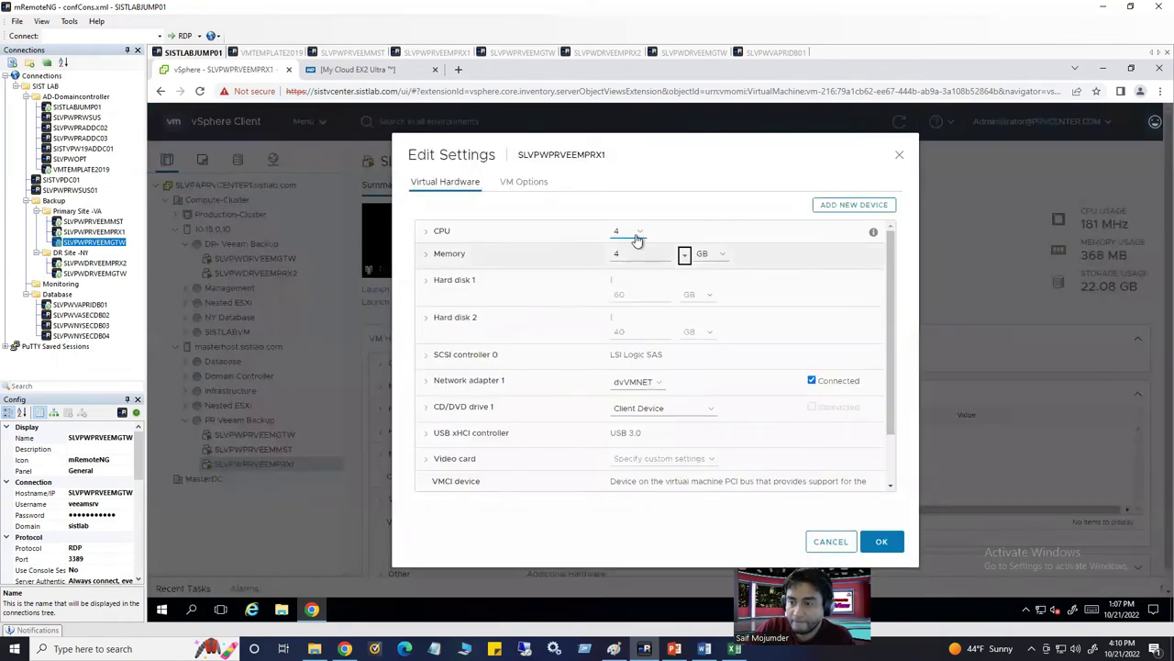
left_click(637, 240)
left_click(633, 294)
left_click(624, 252)
double_click(616, 253)
type("16")
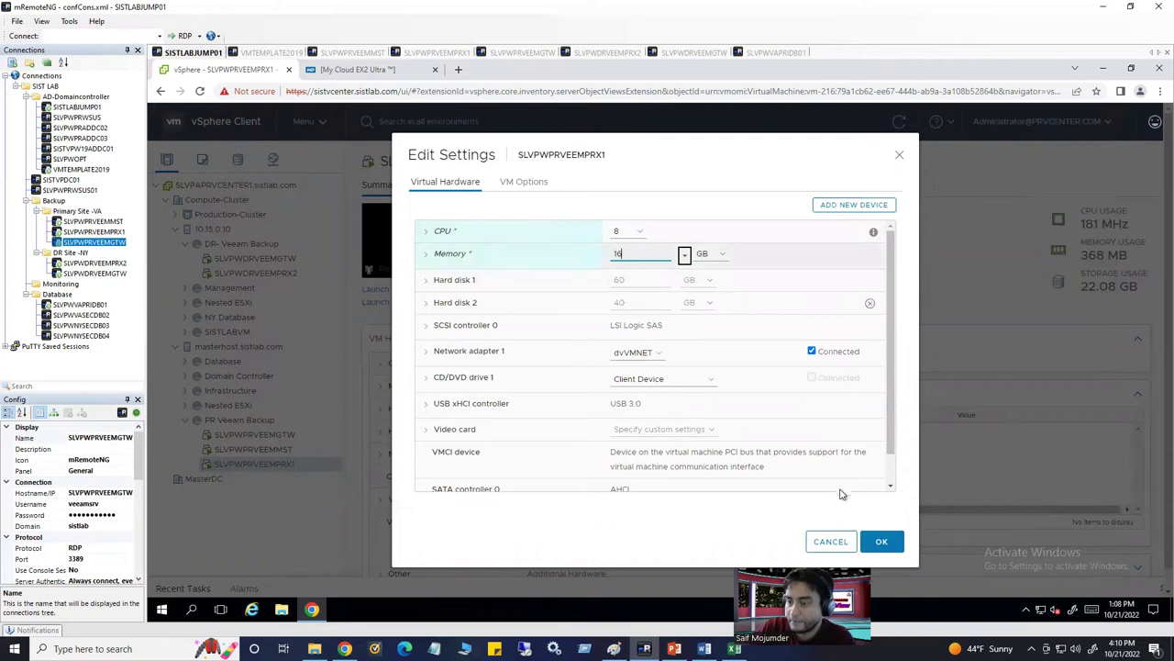
left_click(882, 541)
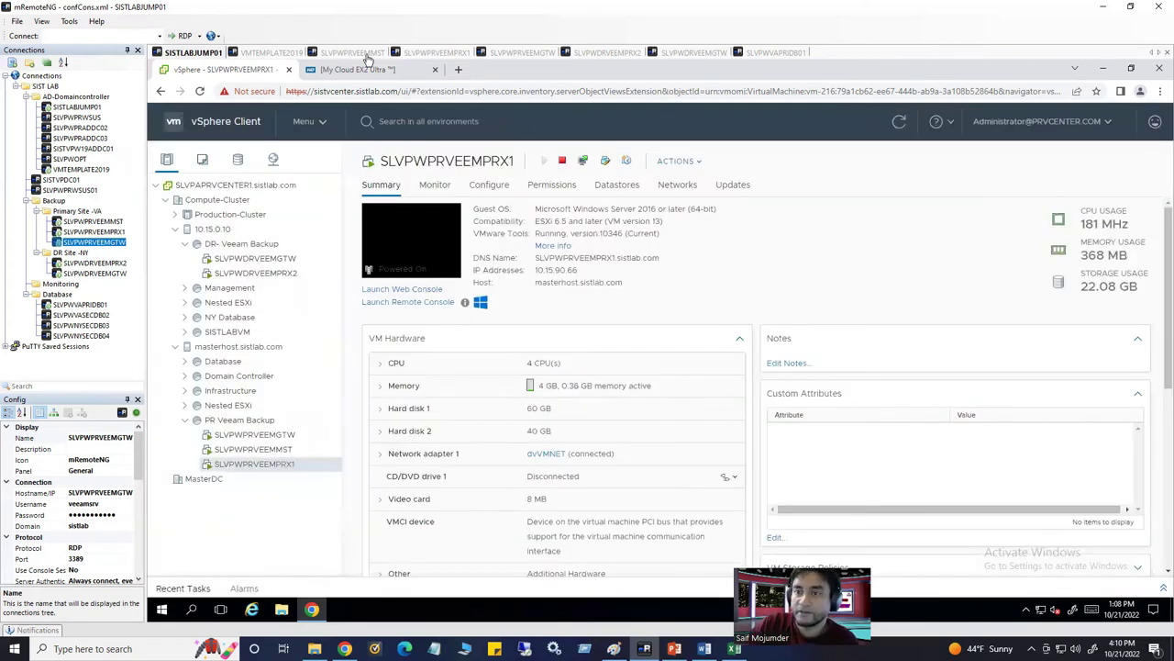
left_click(362, 53)
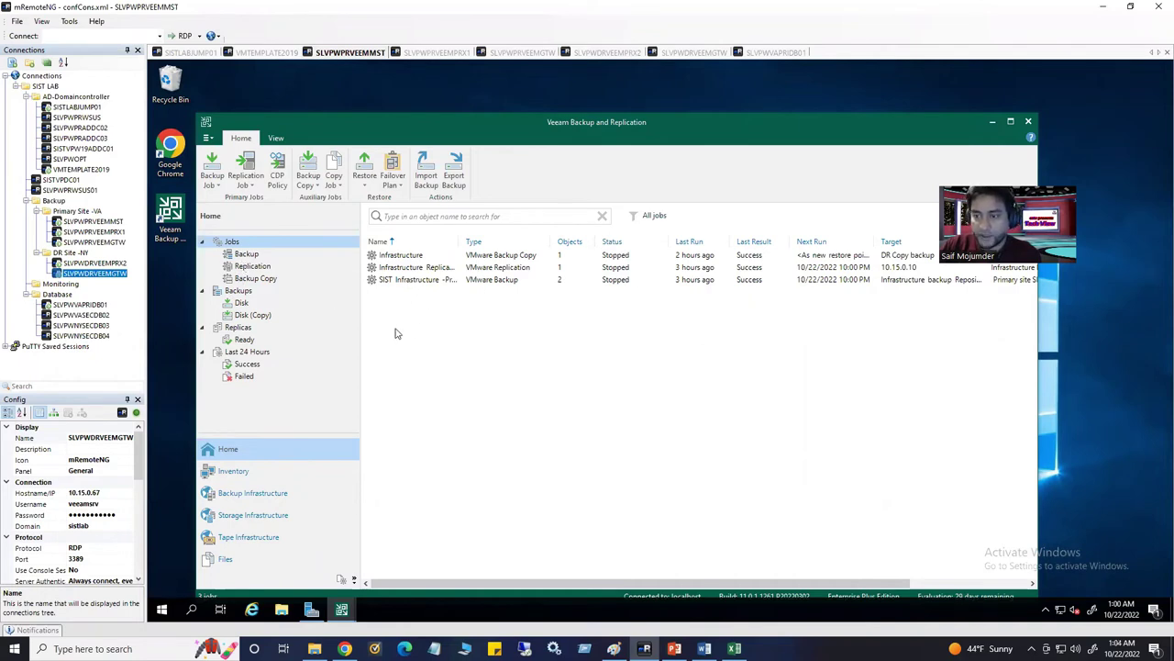
Expand SIST Infrastructure -Production under Disk backups, review its job, and select SISTVPW19ADDC01
left_click(239, 304)
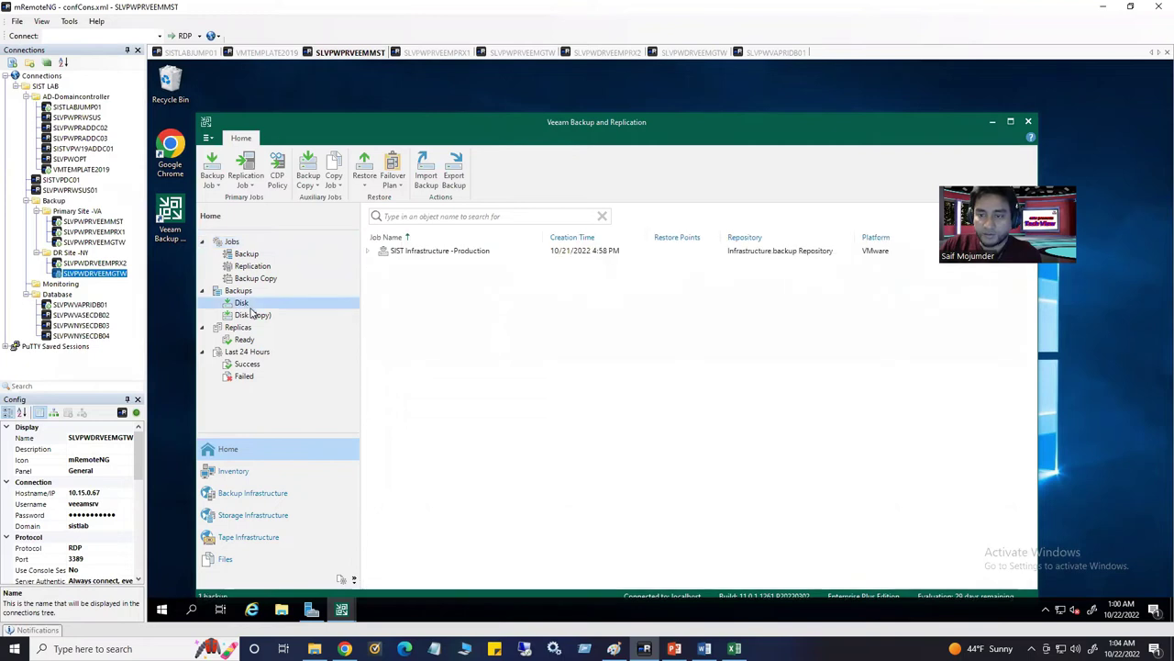
left_click(368, 253)
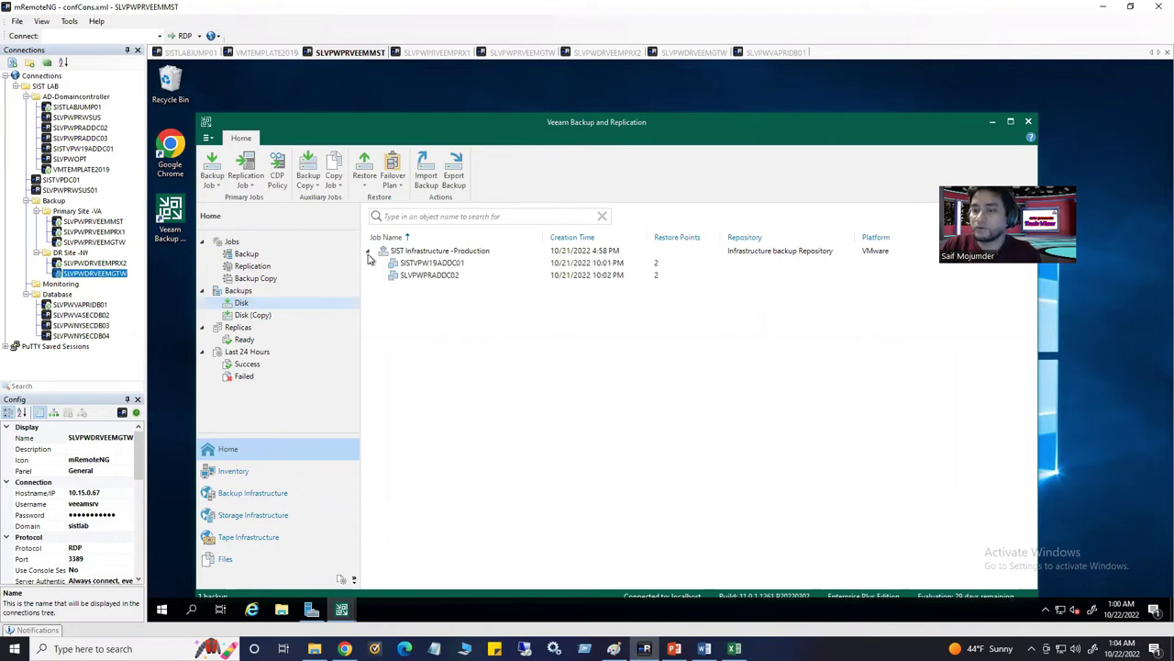
left_click(469, 254)
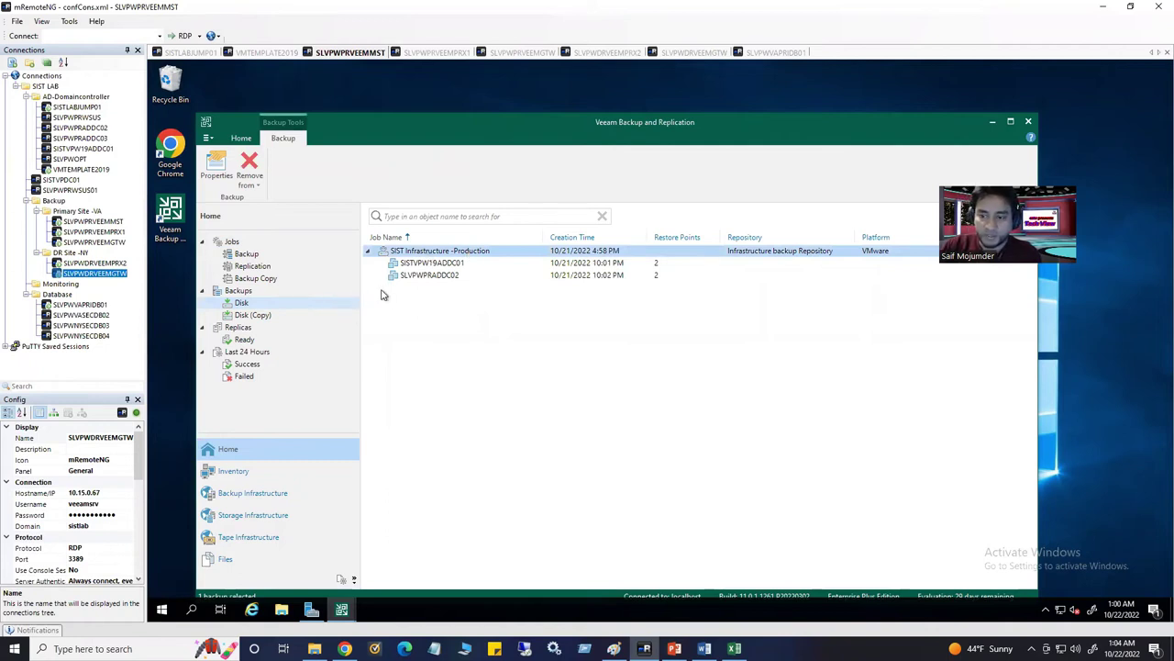
left_click(255, 256)
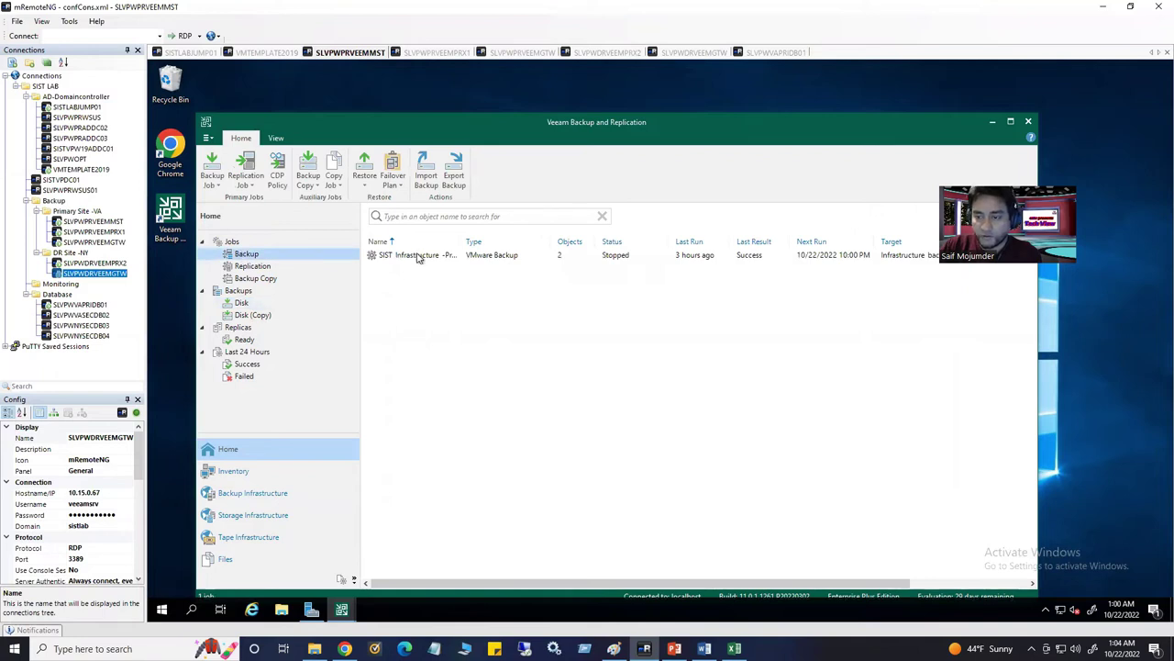
left_click(418, 257)
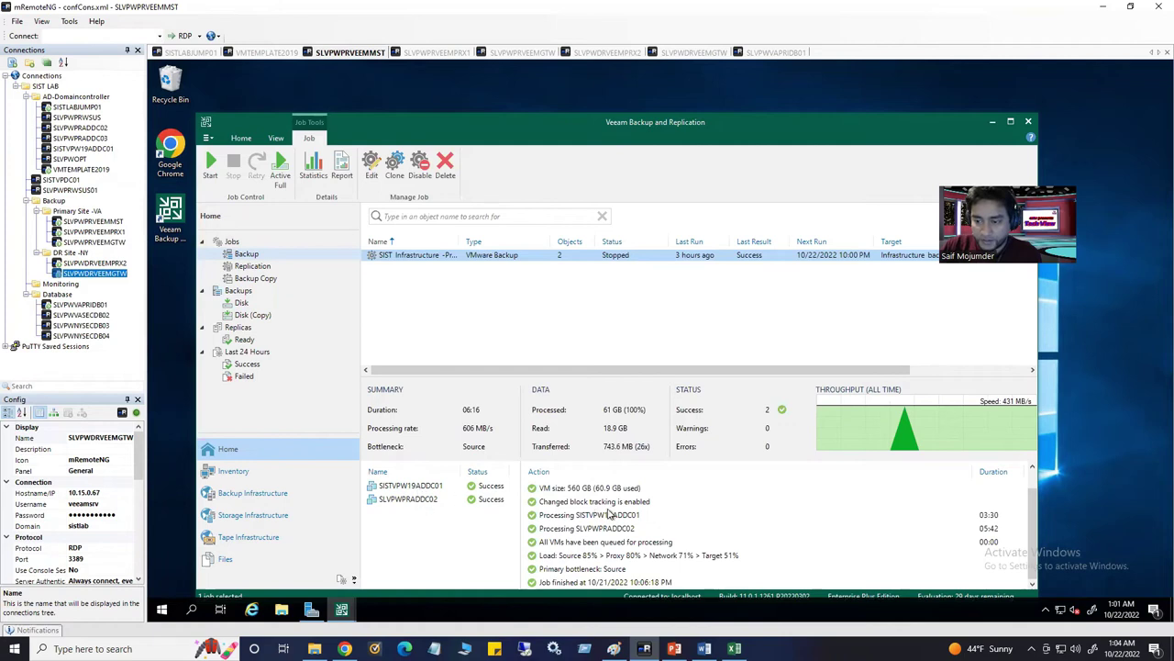
left_click(244, 304)
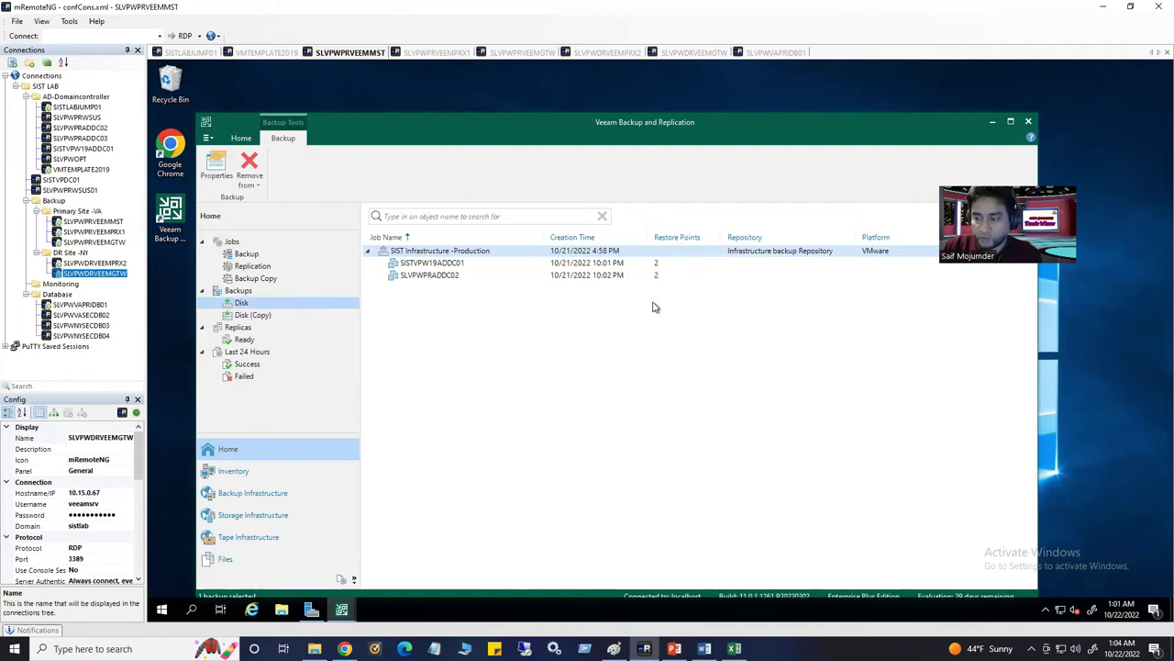
left_click(448, 263)
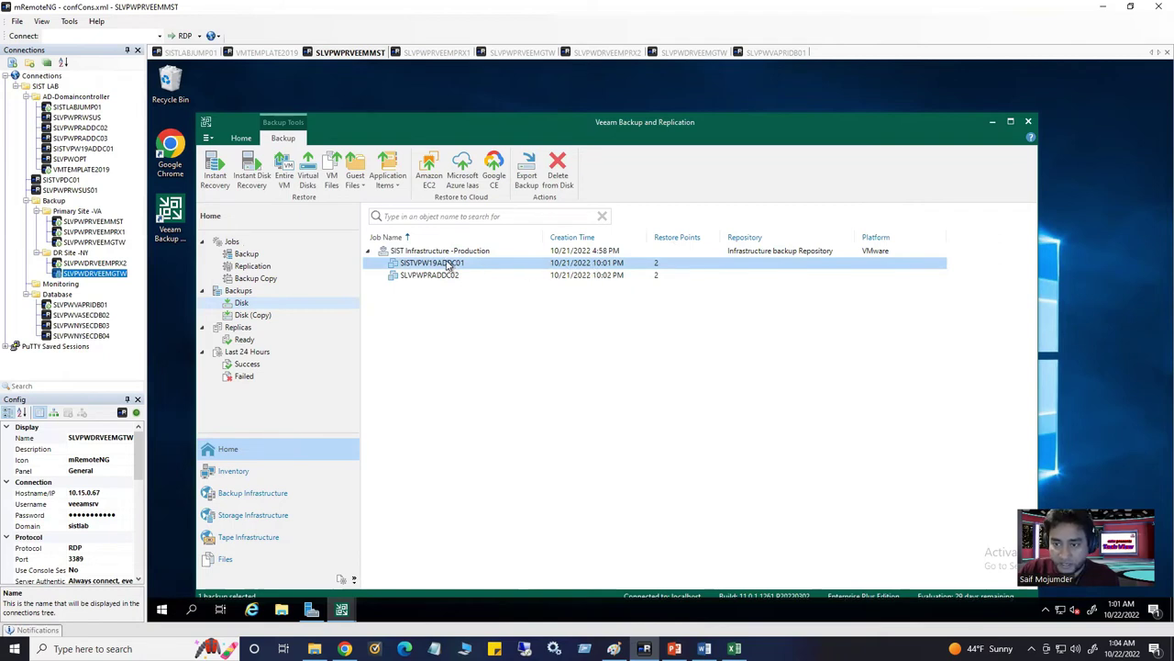
right_click(416, 265)
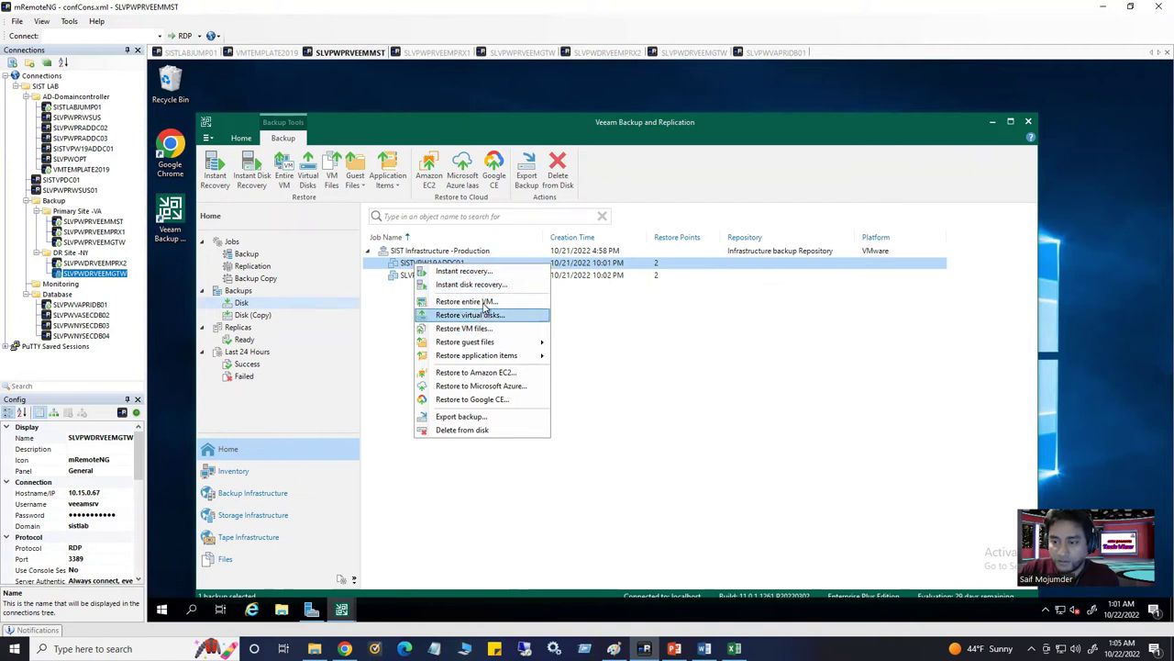
left_click(484, 304)
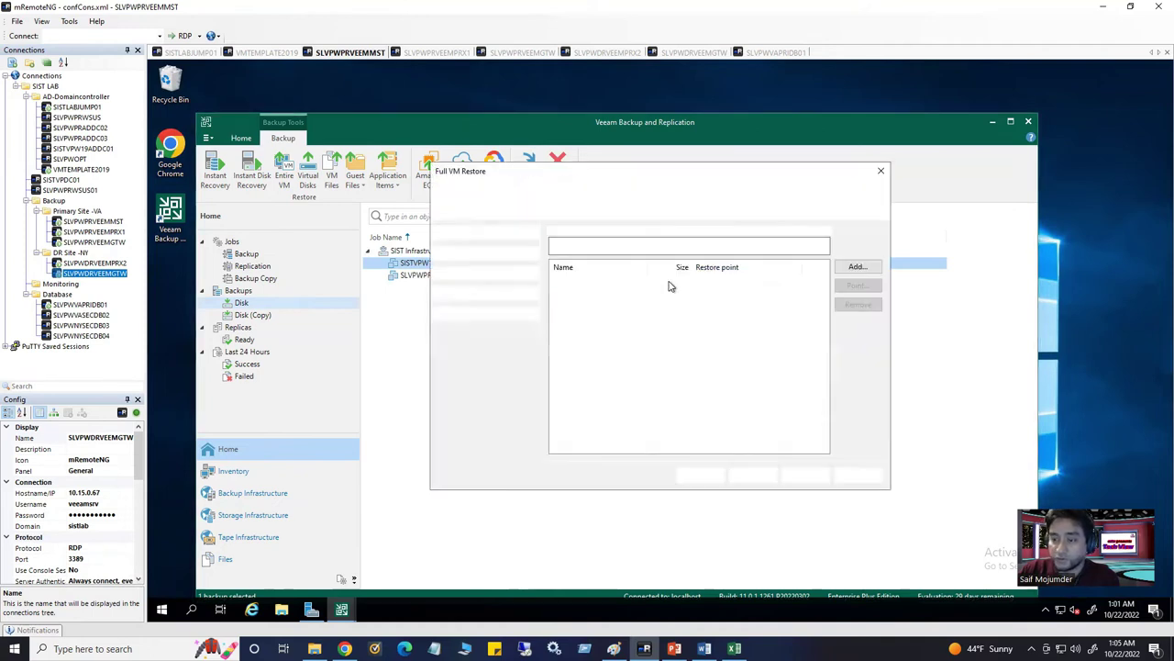
left_click(601, 283)
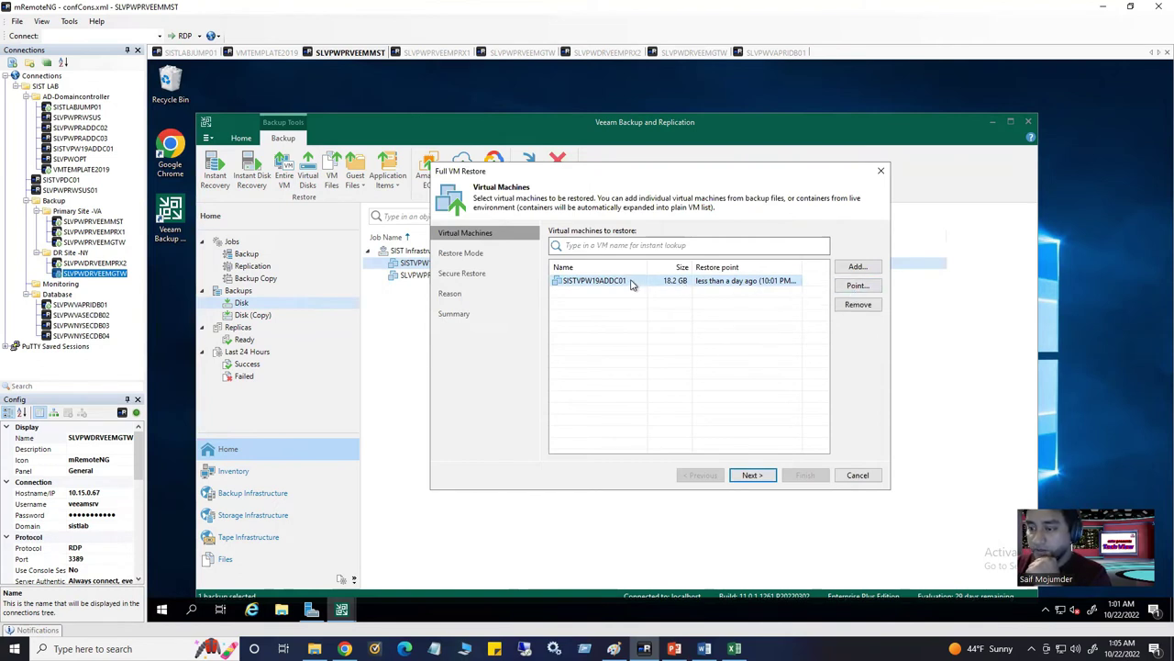
left_click(589, 247)
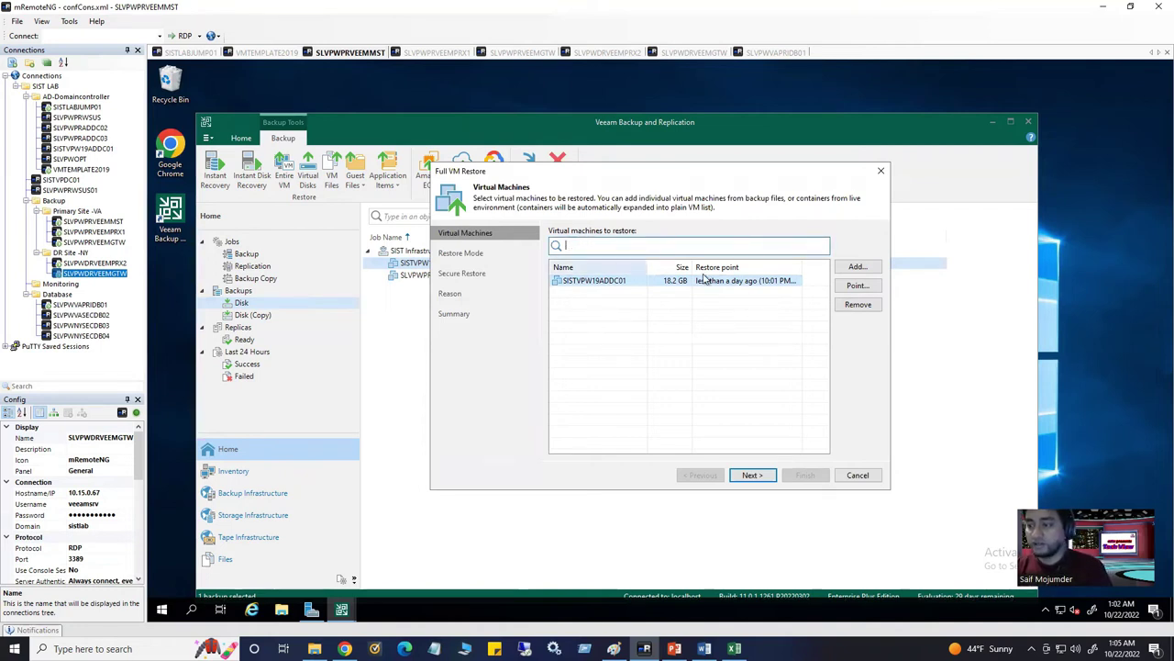
left_click(883, 173)
left_click(667, 347)
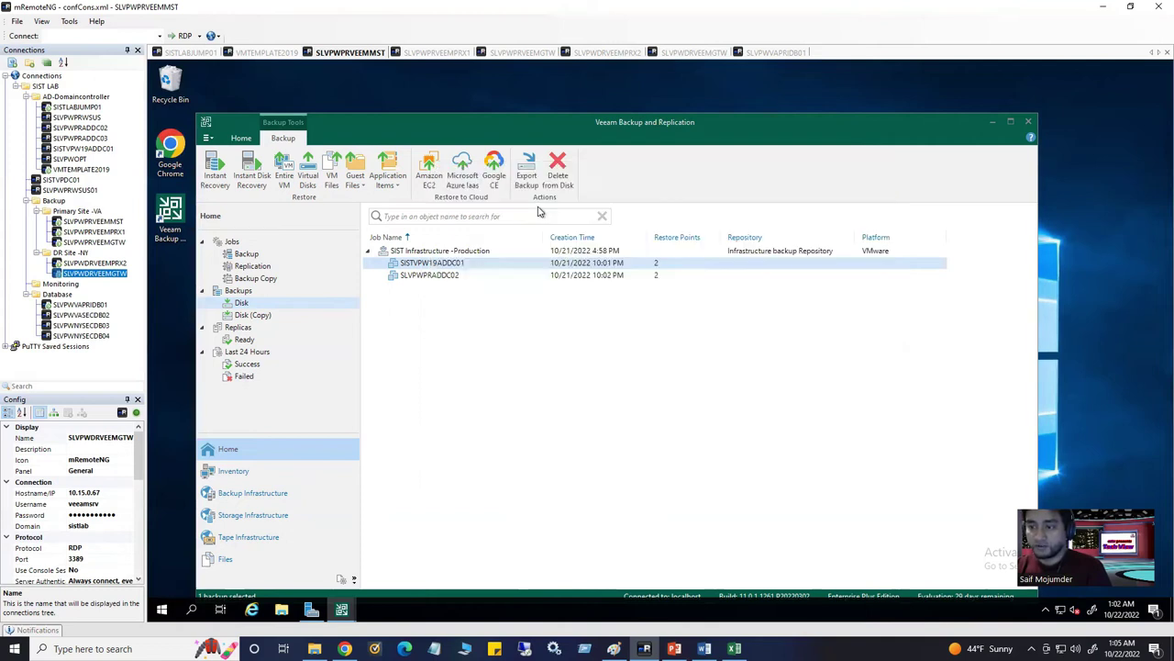
Start a VMware vSphere restore from backup, choosing Entire VM restore for the Full VM Restore wizard
left_click(234, 473)
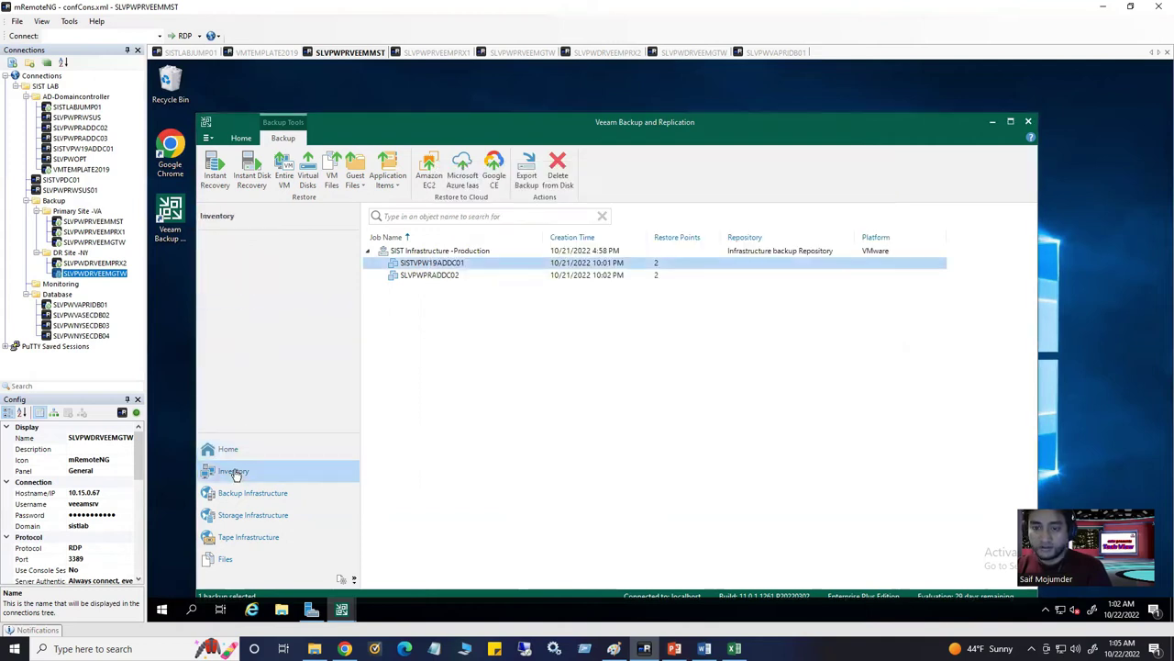
left_click(229, 448)
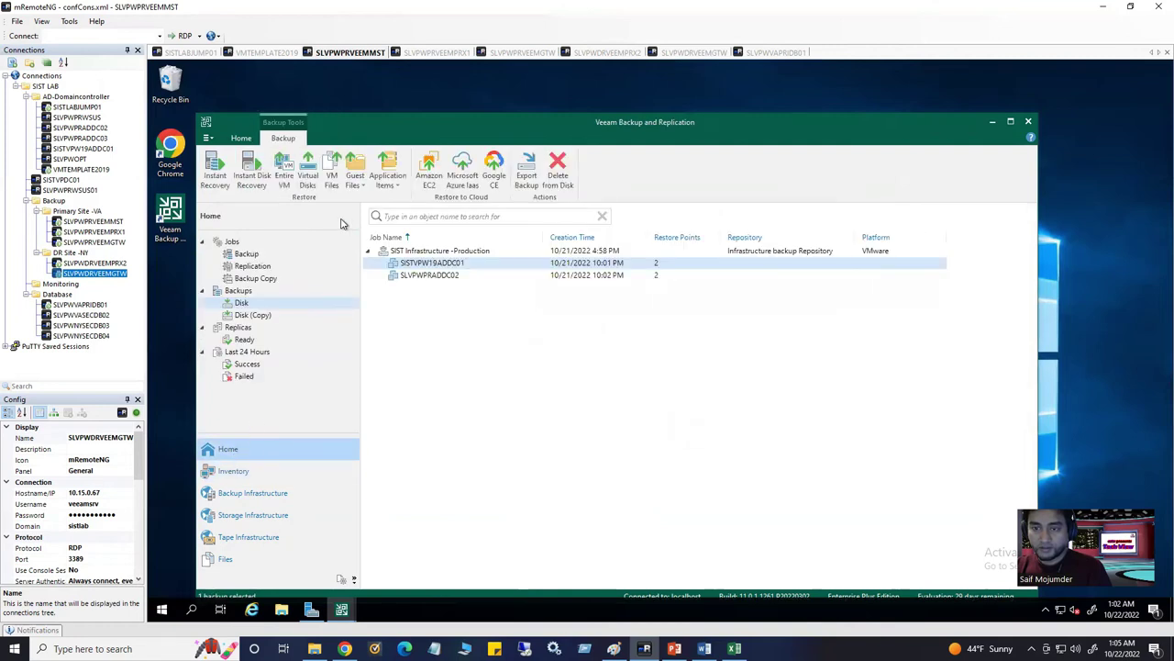
left_click(241, 139)
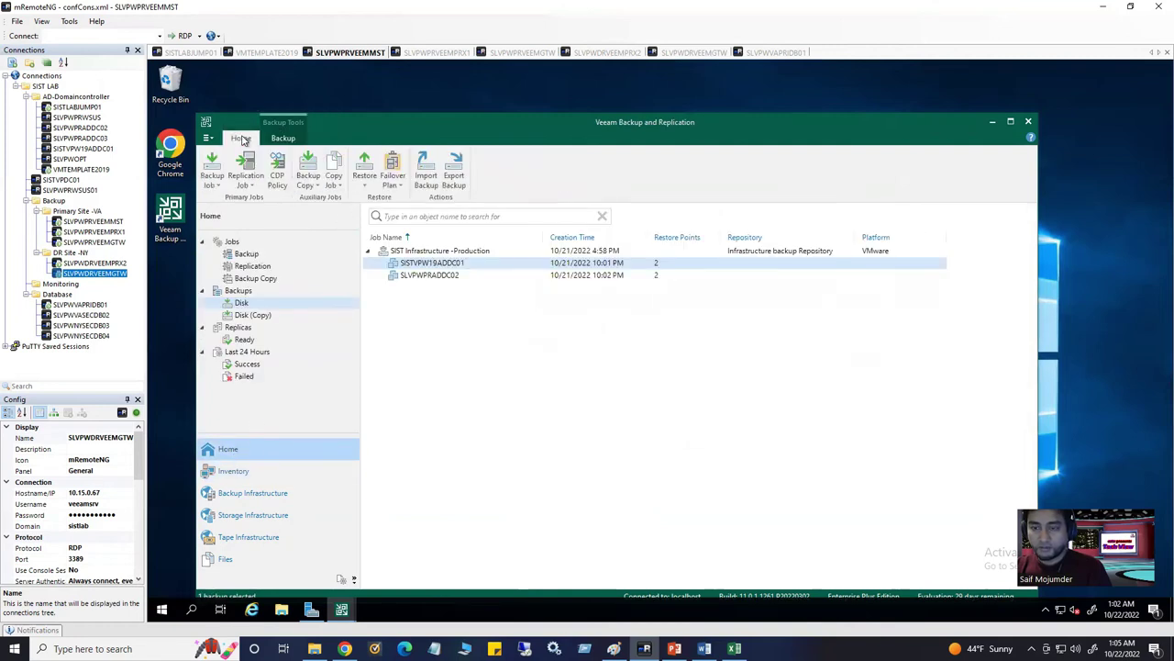
left_click(371, 182)
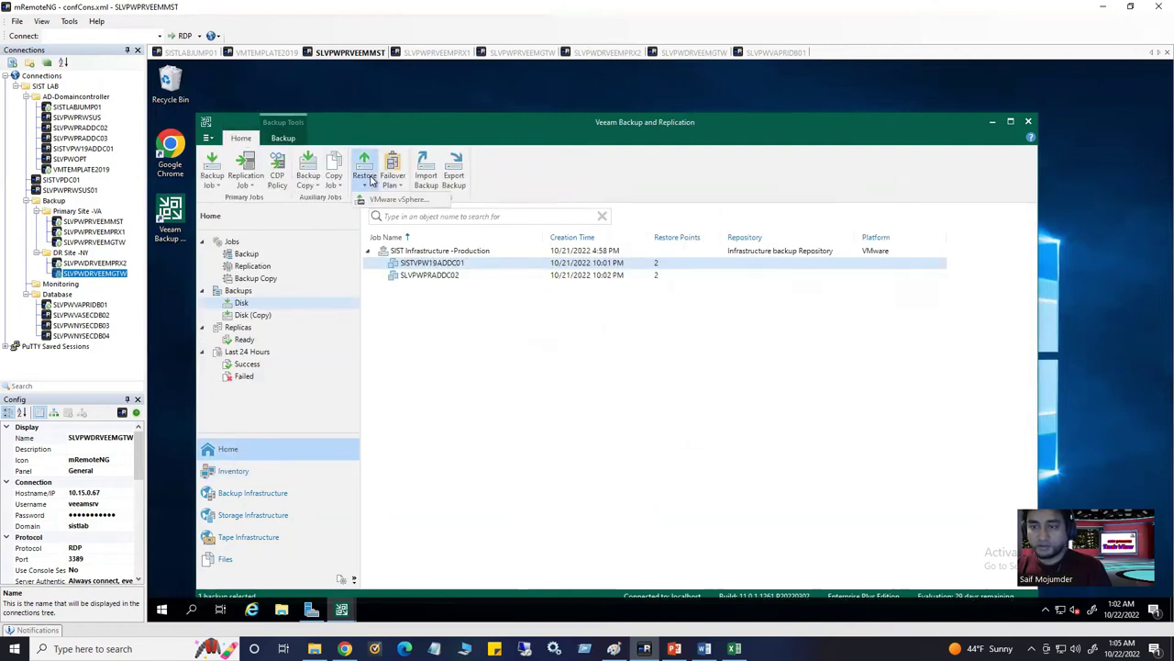
left_click(383, 198)
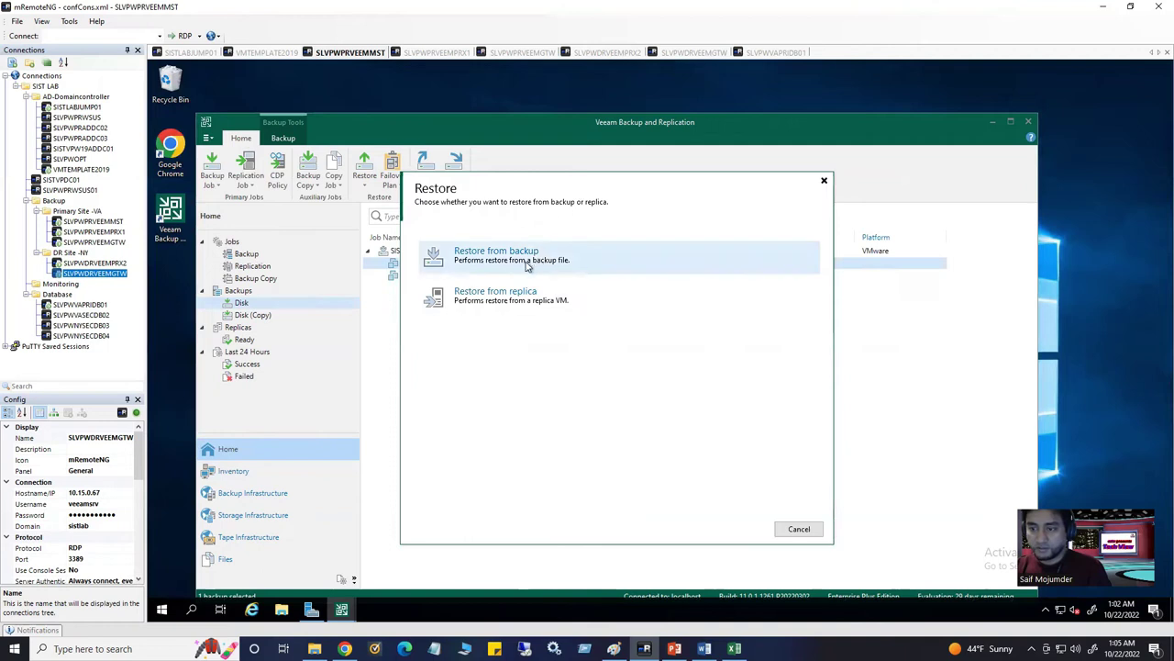
left_click(553, 258)
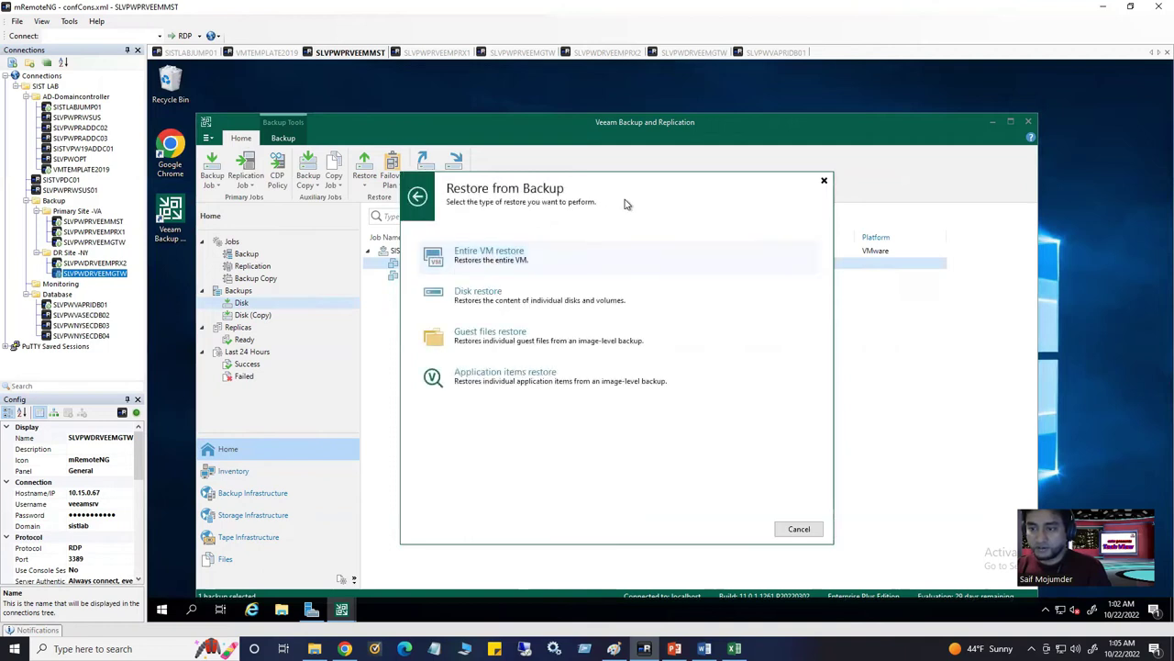
left_click(509, 259)
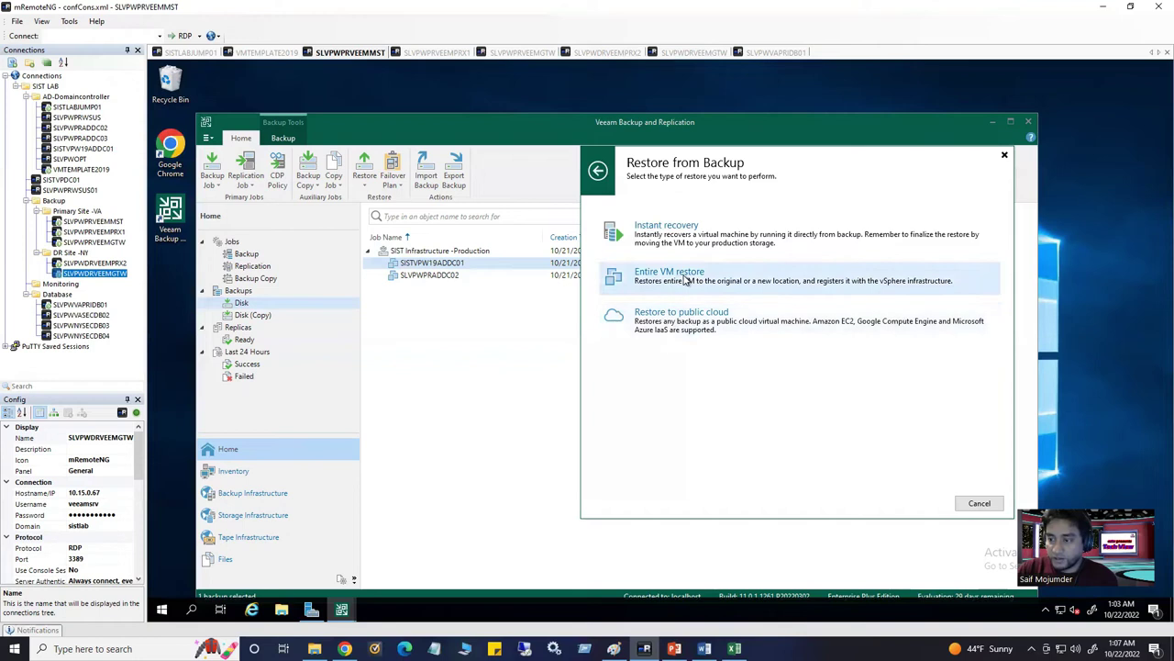
left_click(687, 280)
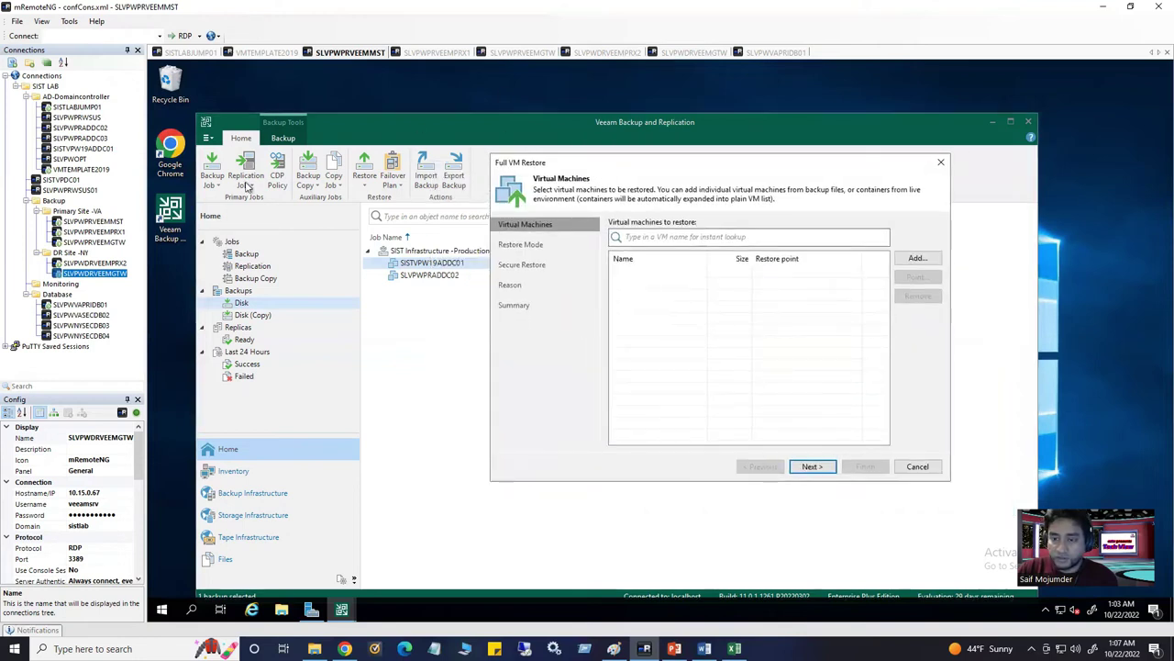
Search for SISTVPW19ADDC01 and add it to the restore list
left_click(657, 238)
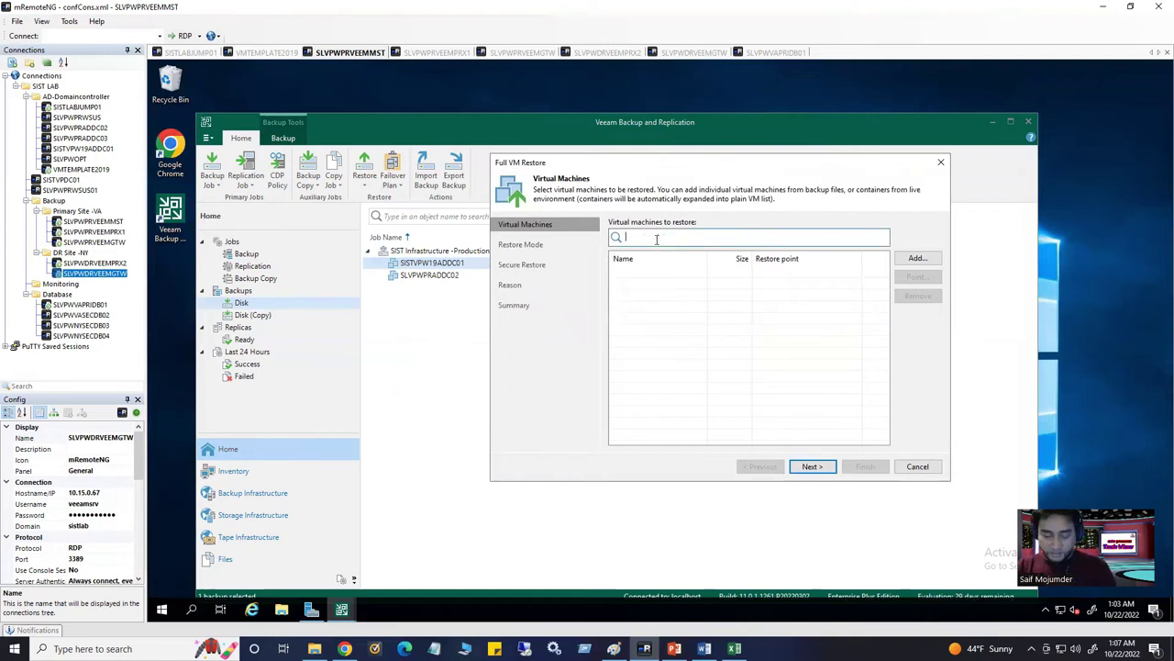
type("SIST")
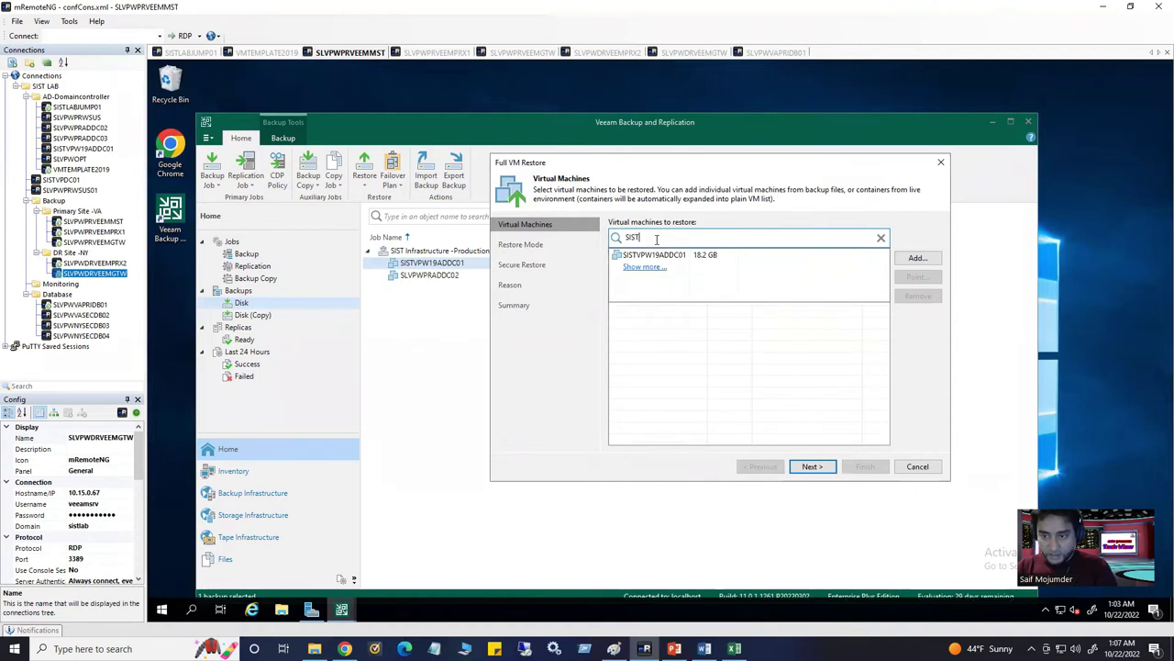
type("VPW")
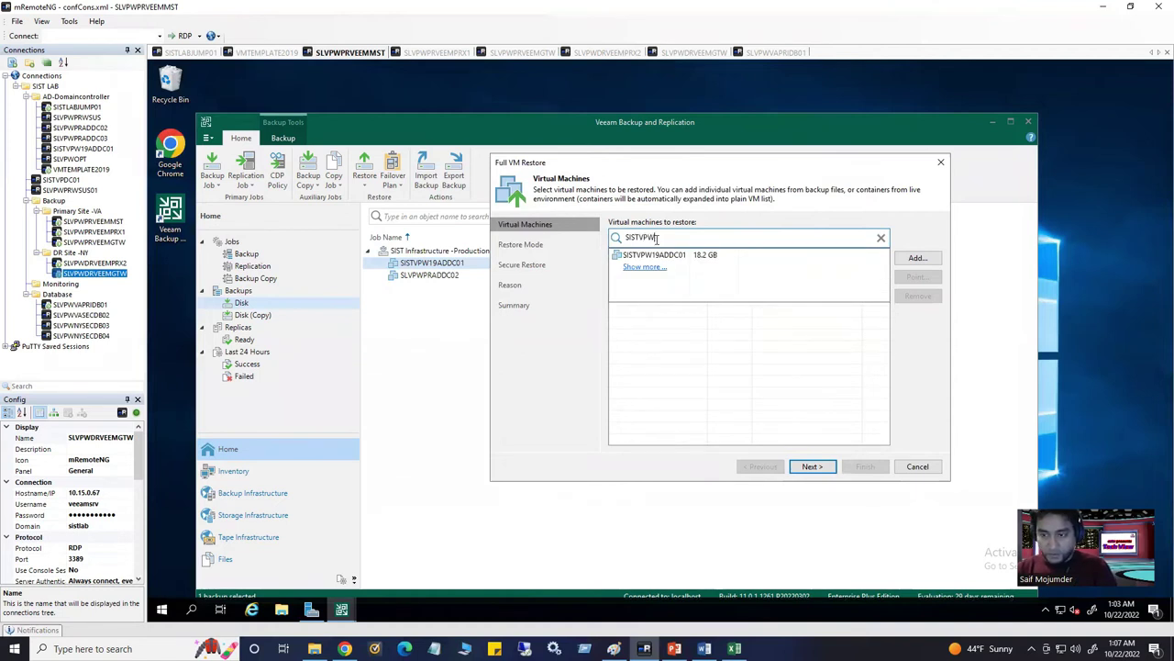
type("19")
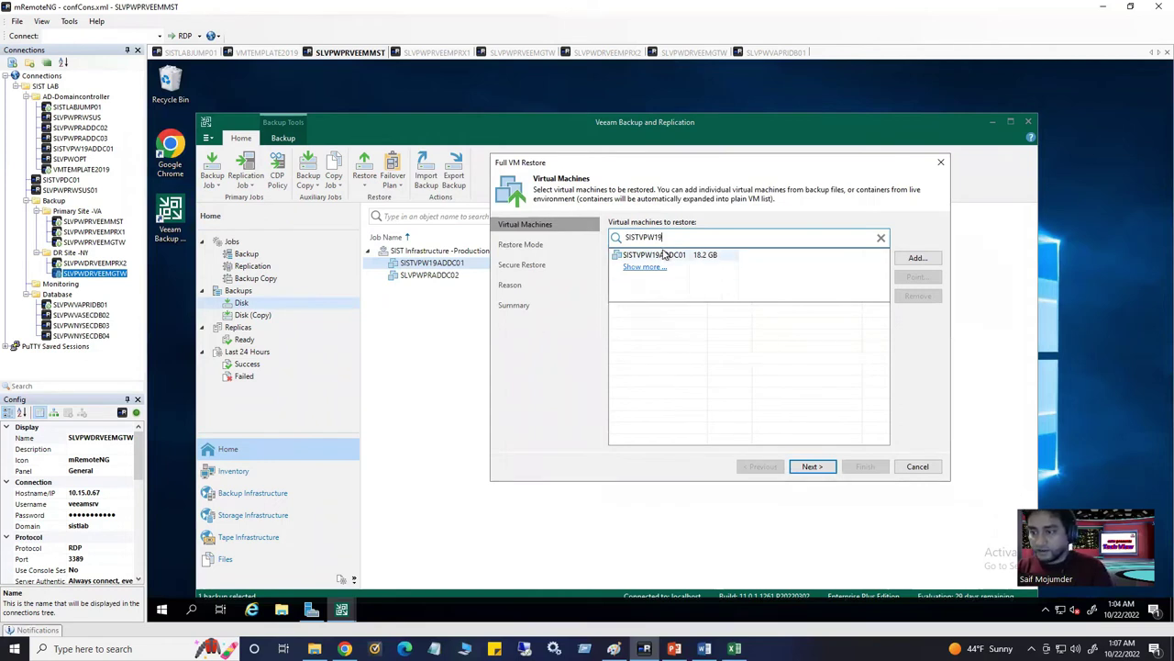
left_click(665, 259)
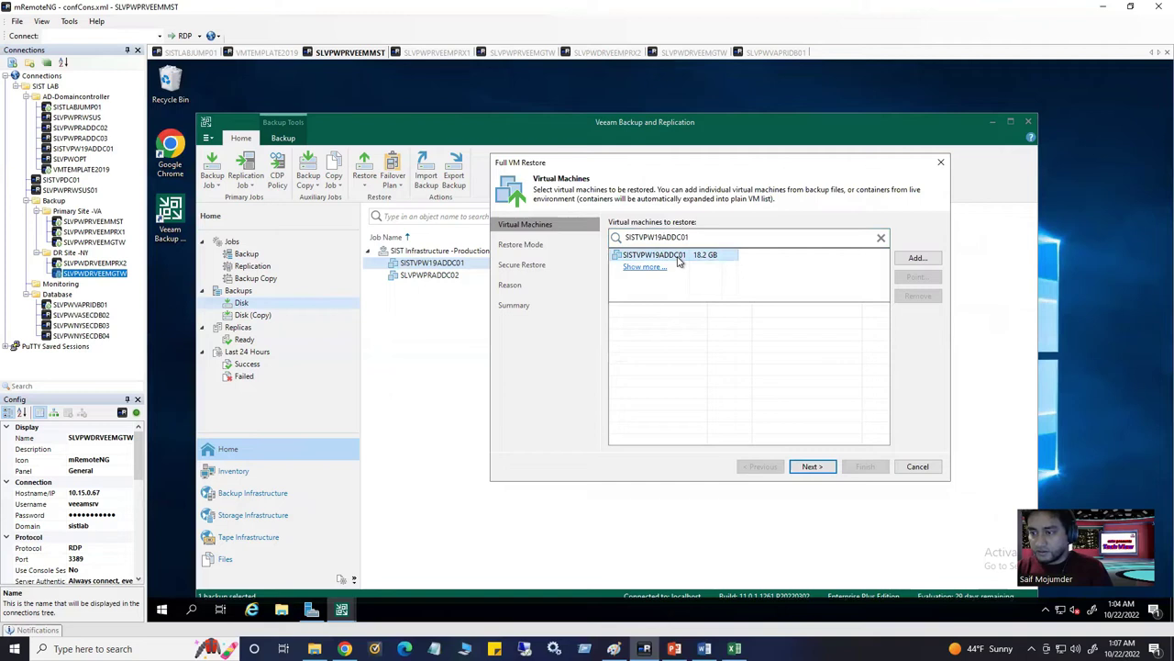
left_click(679, 262)
left_click(661, 275)
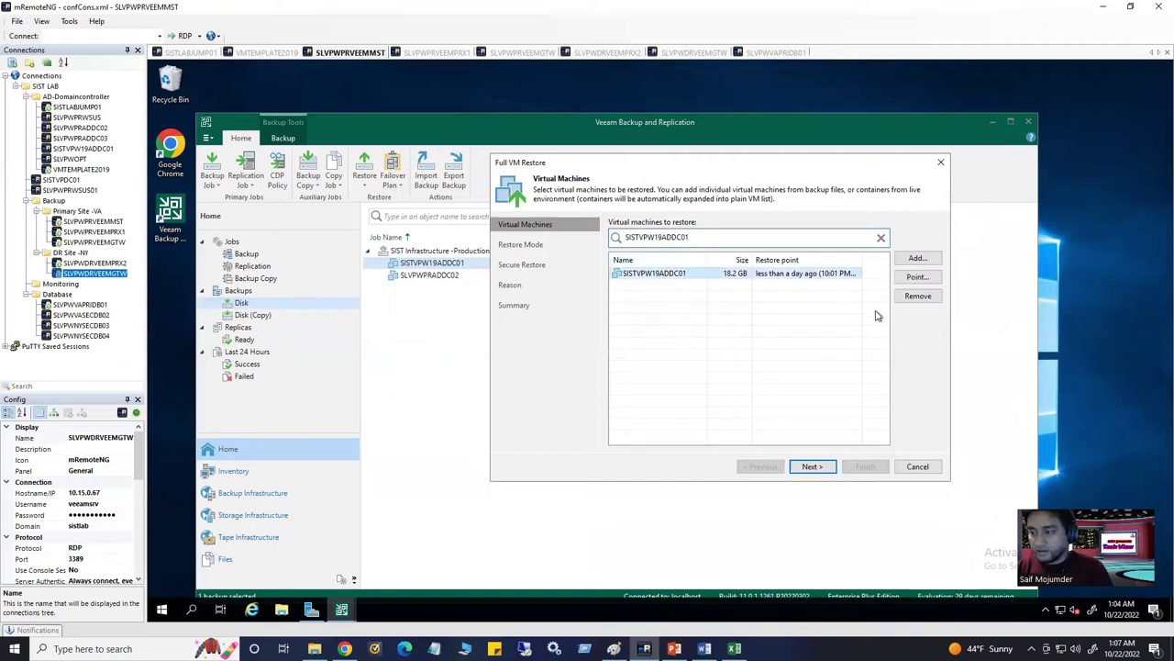
Pick the full 5:01 PM Friday 10/21/2022 restore point and continue to Restore Mode
left_click(917, 279)
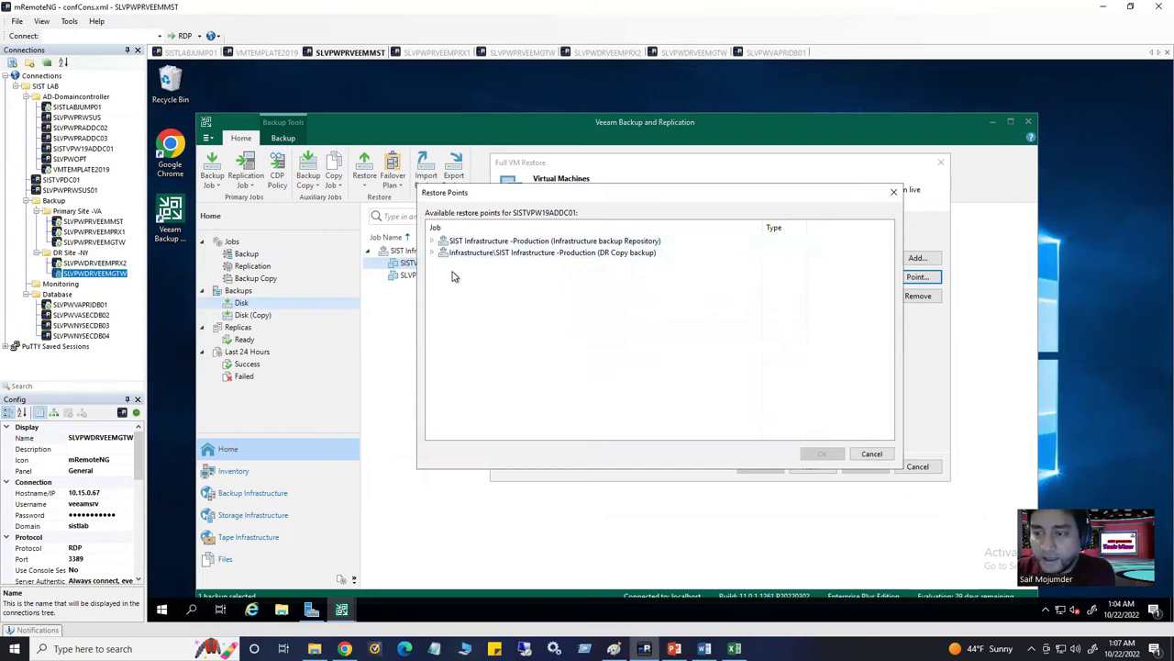
left_click(433, 241)
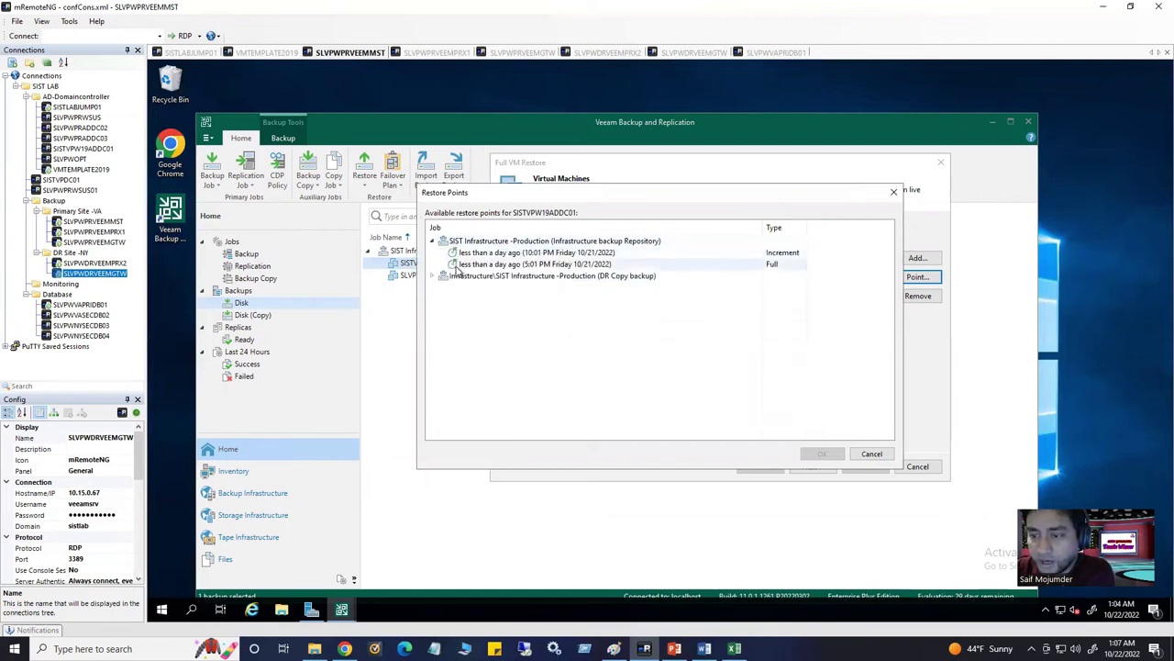
left_click(433, 277)
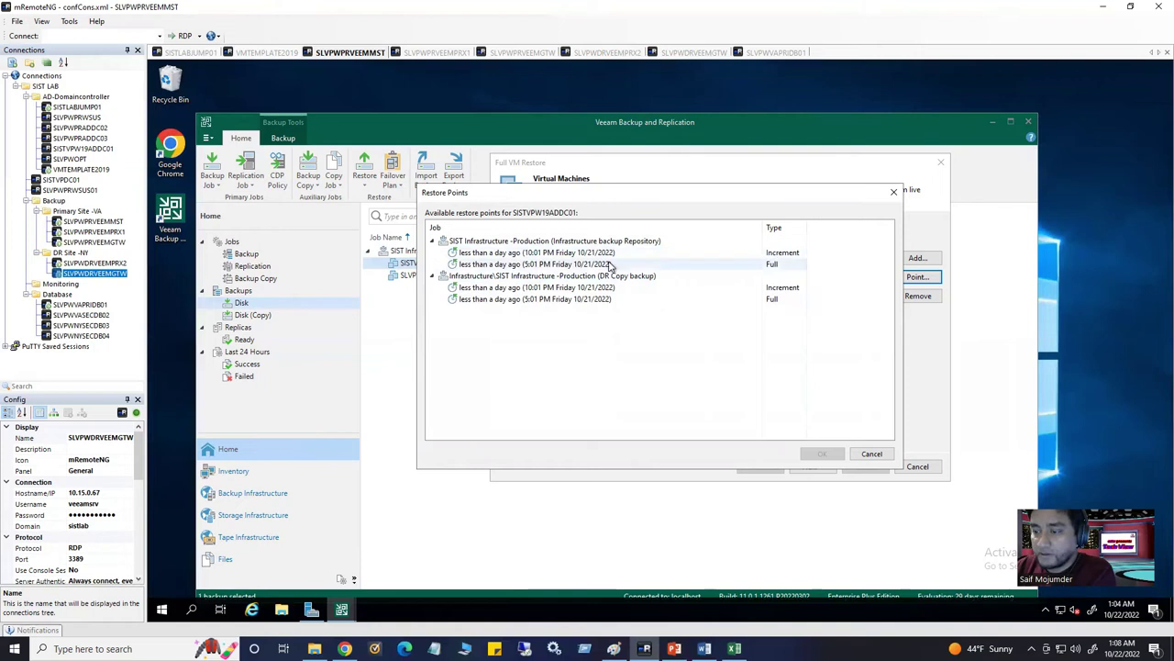
left_click(605, 265)
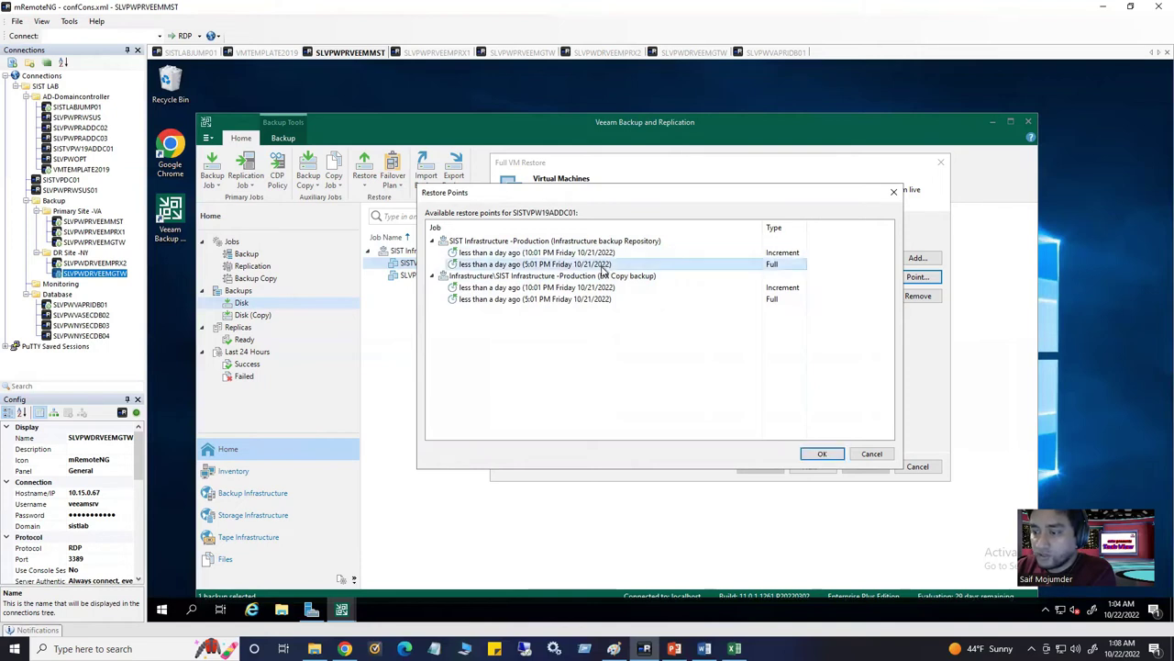
left_click(822, 453)
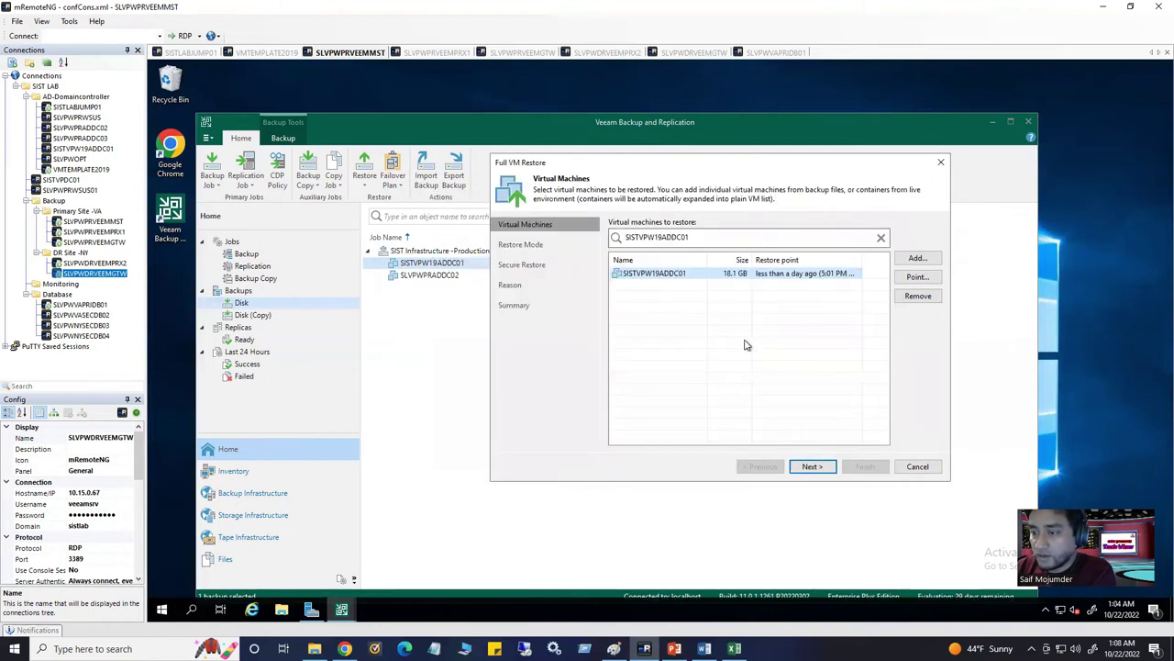
left_click(811, 468)
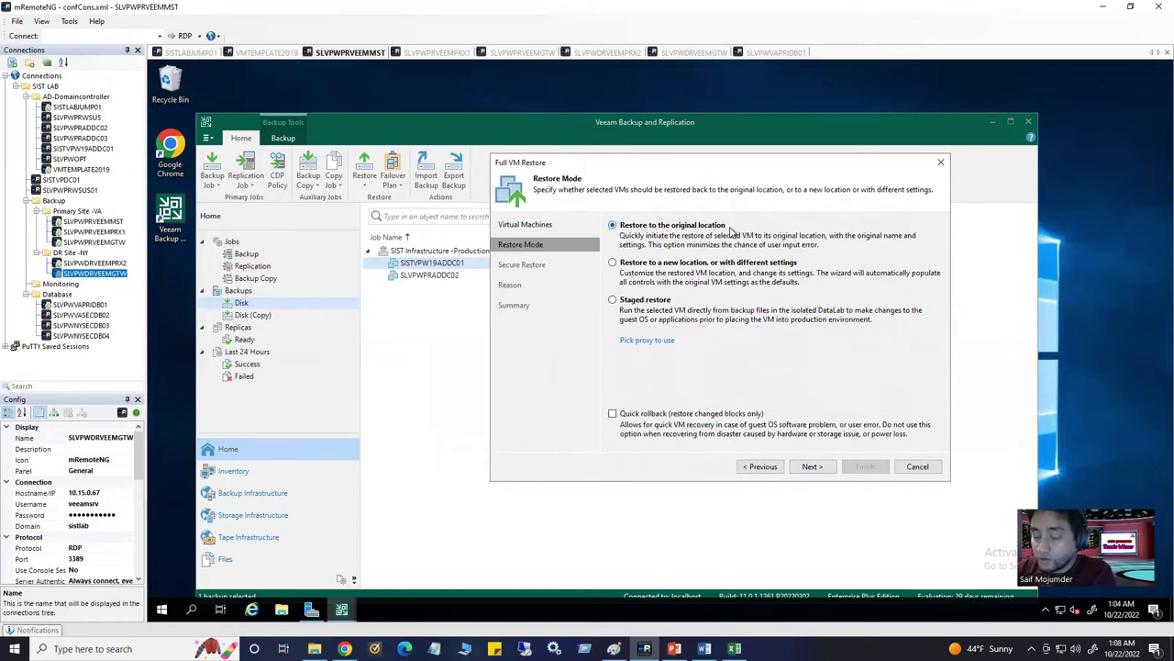
left_click(194, 54)
Sign in to the vSphere Client with the saved administrator username and password
left_click(269, 315)
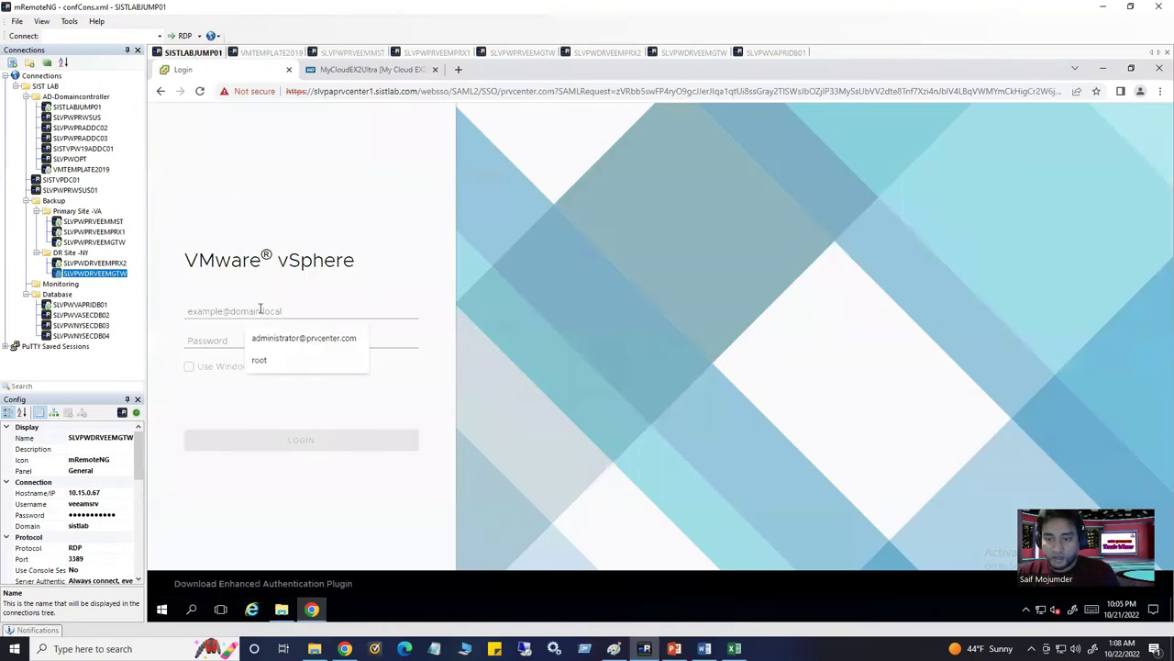
left_click(238, 338)
left_click(239, 339)
type("*")
key("BackSpace")
key("BackSpace")
type("*********")
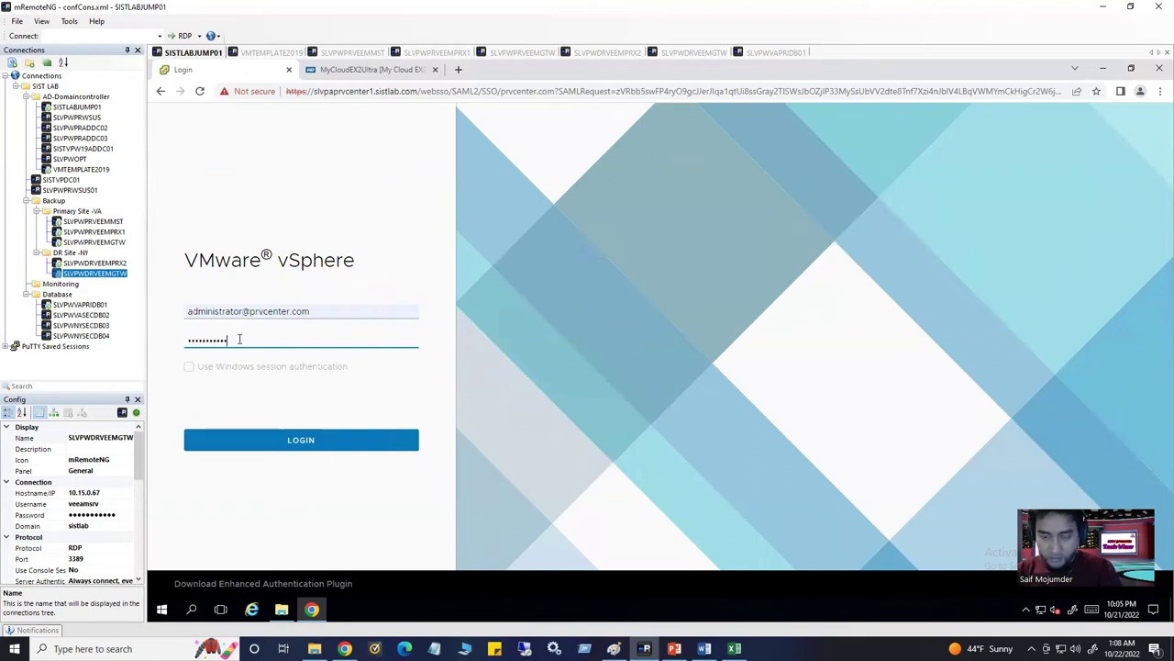
left_click(300, 441)
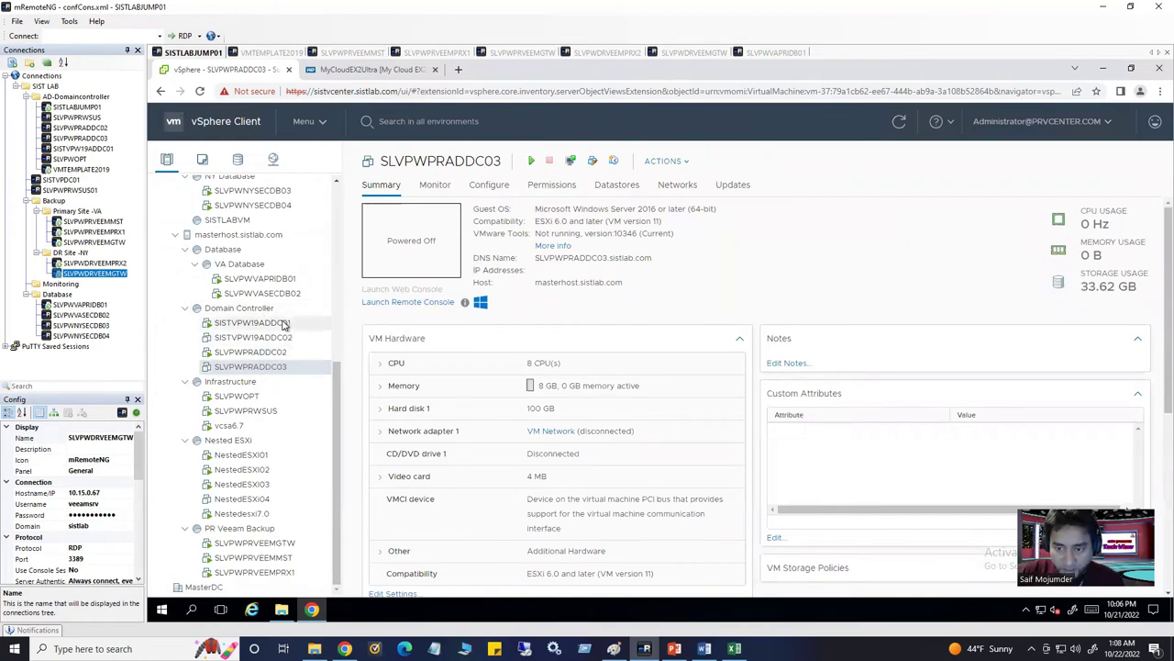
Review SISTVPW19ADDC01's Summary, noting its host masterhost.sistlab.com, then go back to Veeam
left_click(284, 325)
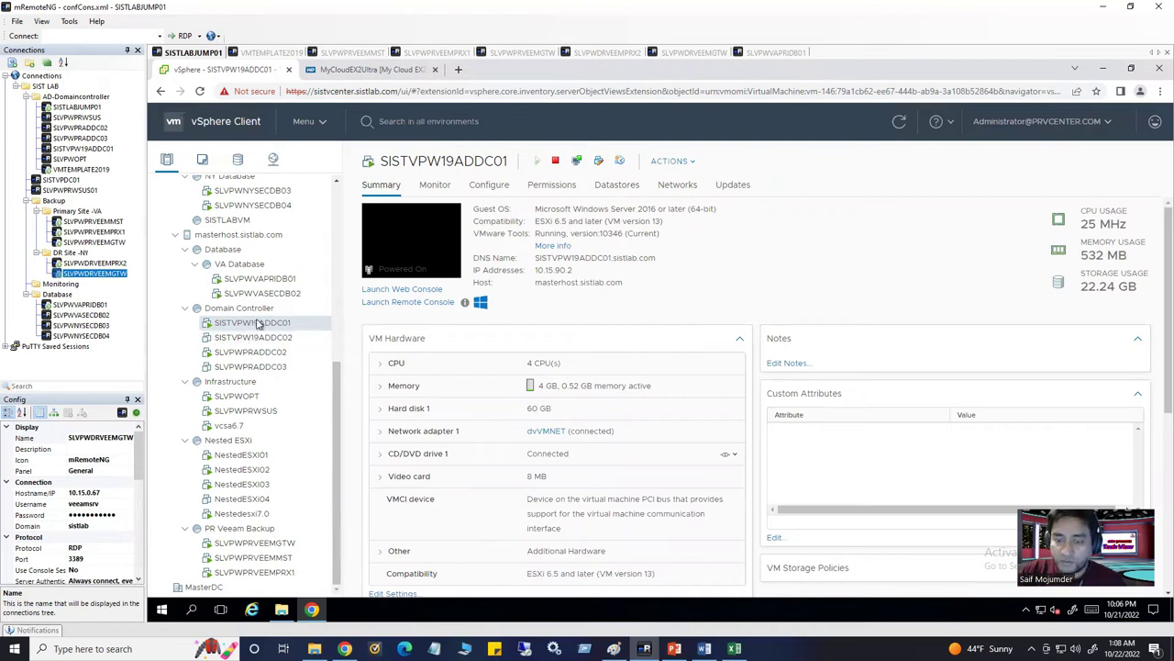
left_click(246, 323)
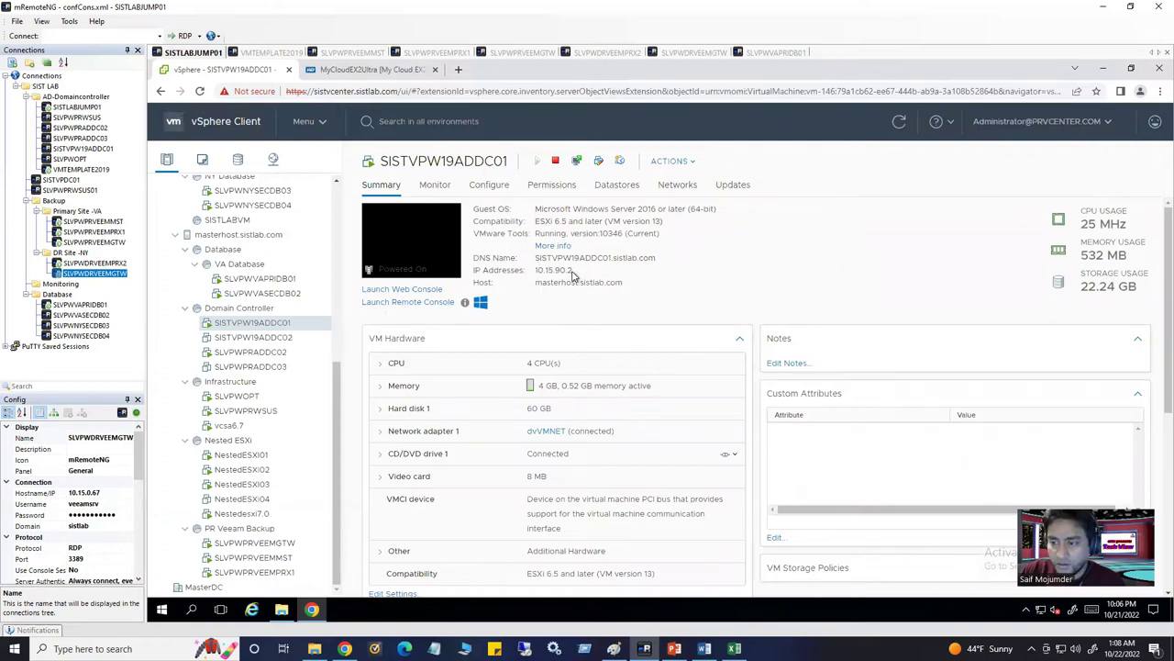
left_click_drag(587, 270, 611, 282)
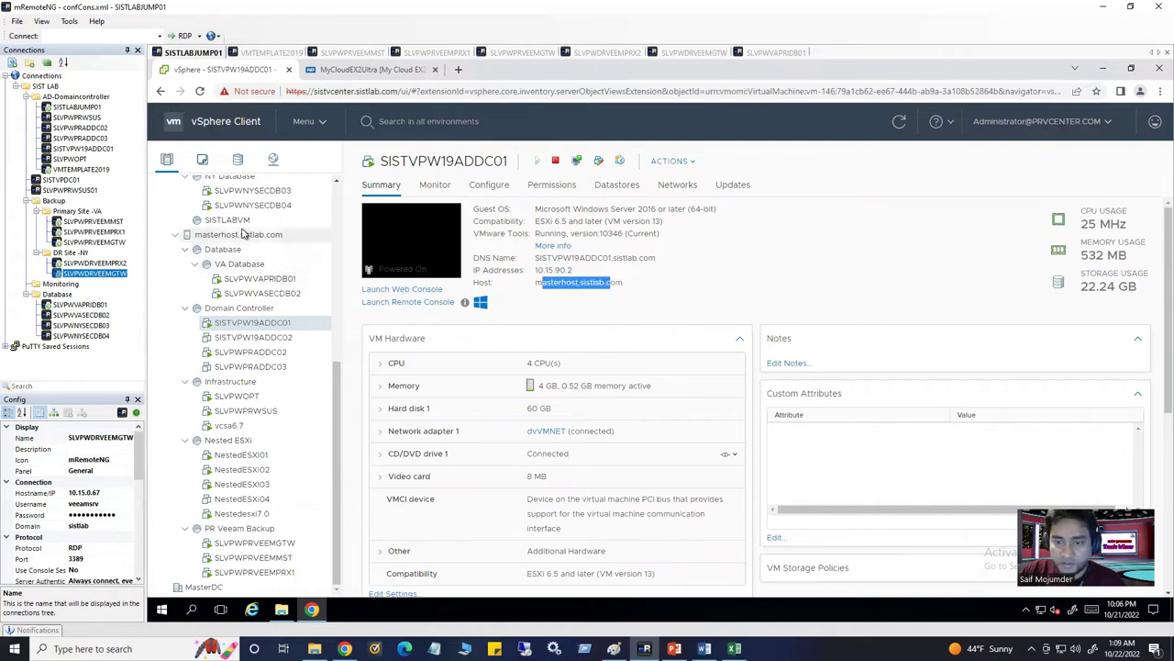
scroll(246, 240, "up", 2)
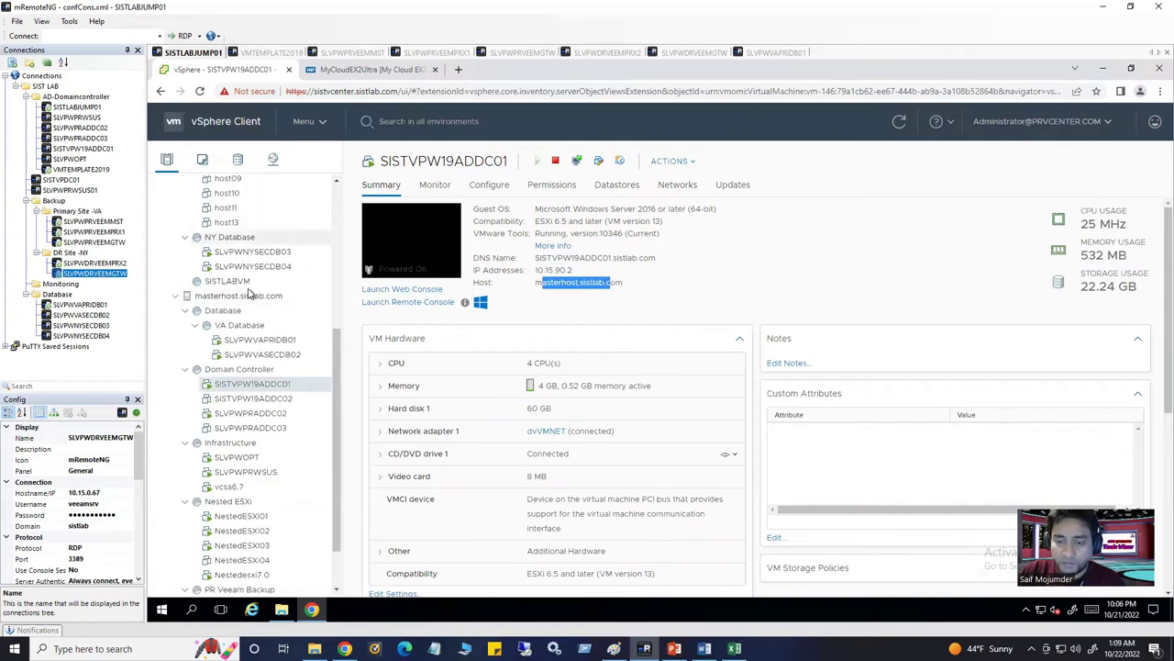
scroll(241, 370, "up", 9)
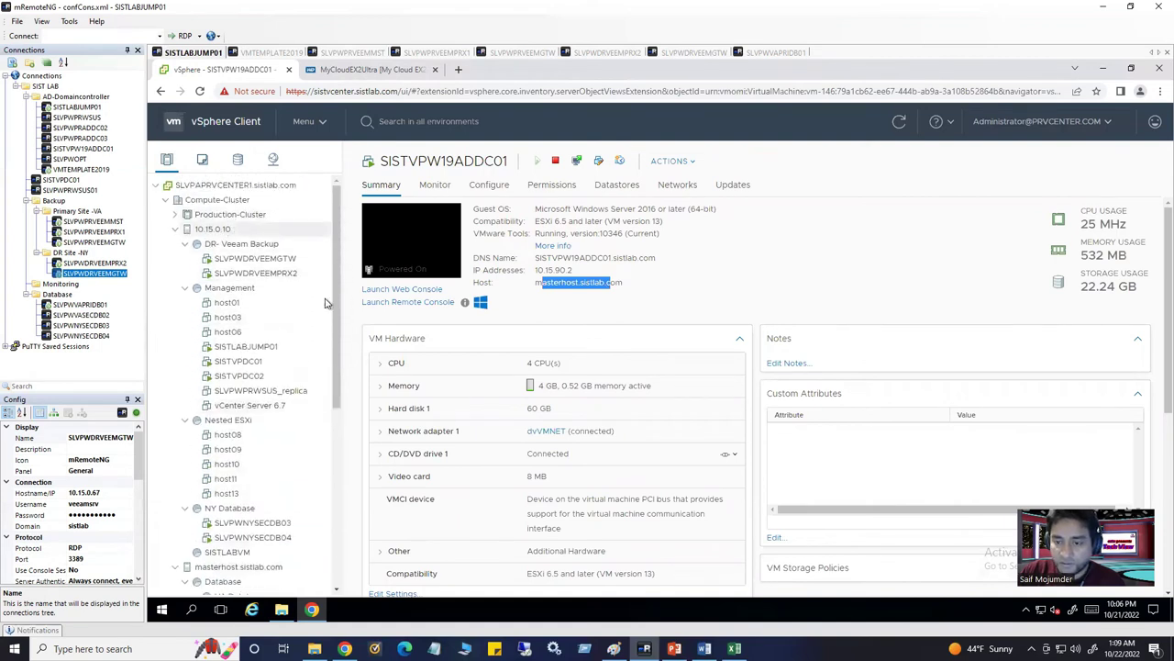
scroll(284, 358, "down", 8)
scroll(293, 368, "down", 2)
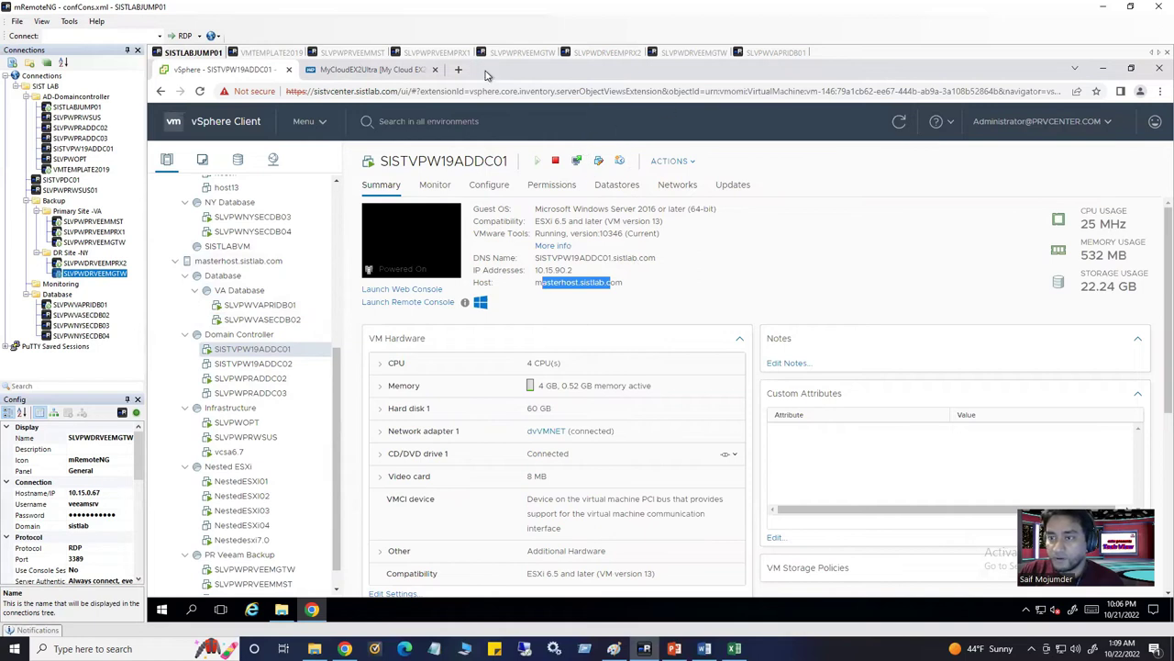
left_click(367, 55)
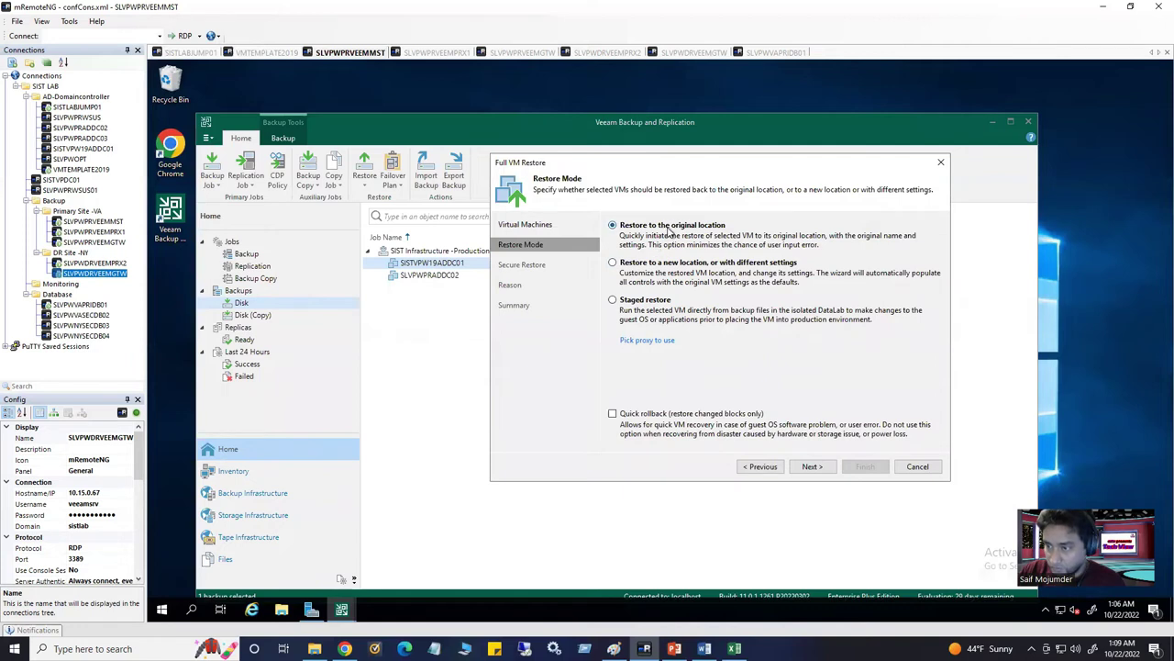
Step back to Restore Mode and choose 'Restore to a new location, or with different settings'
left_click(811, 469)
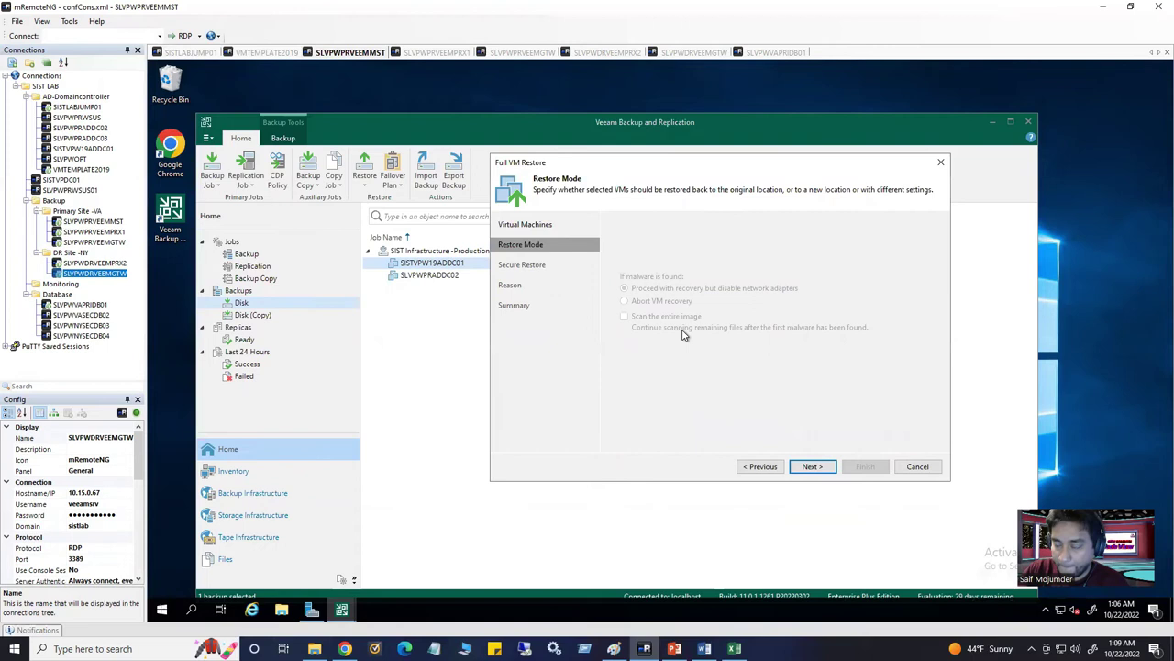
left_click(813, 467)
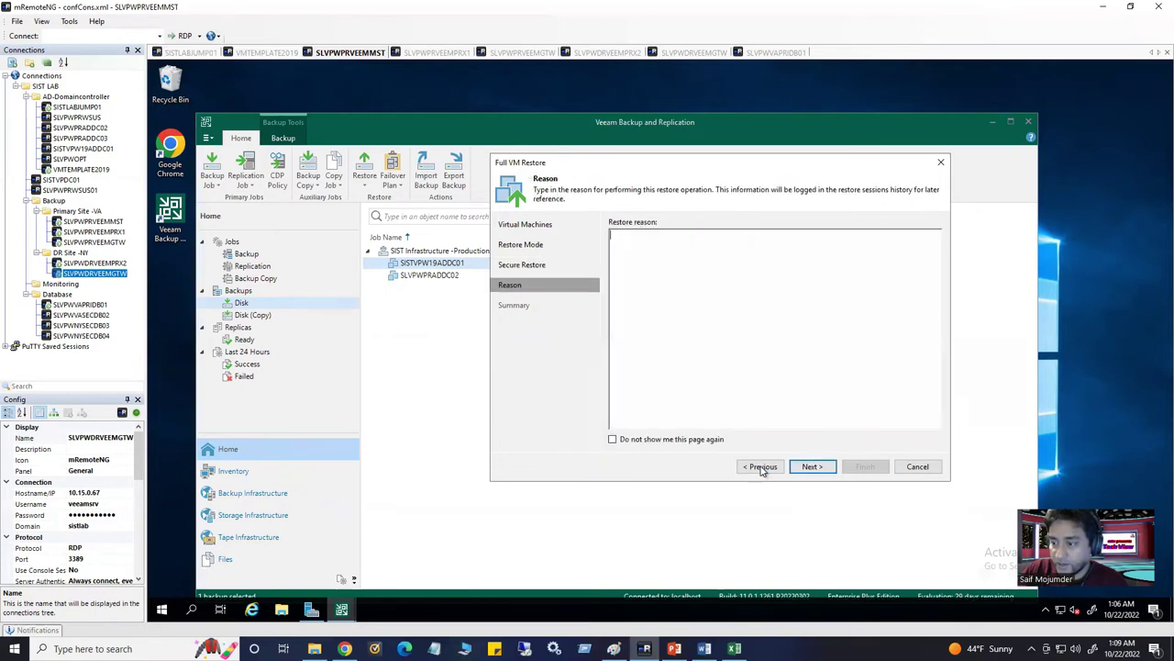
left_click(762, 467)
left_click(762, 467)
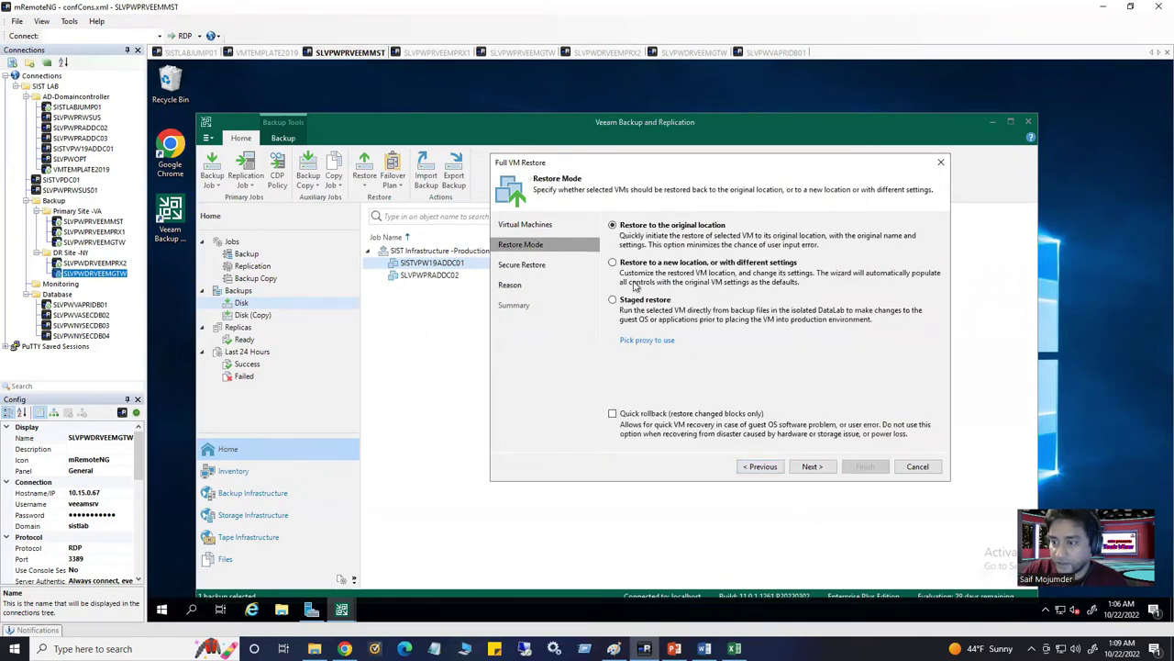
left_click(613, 264)
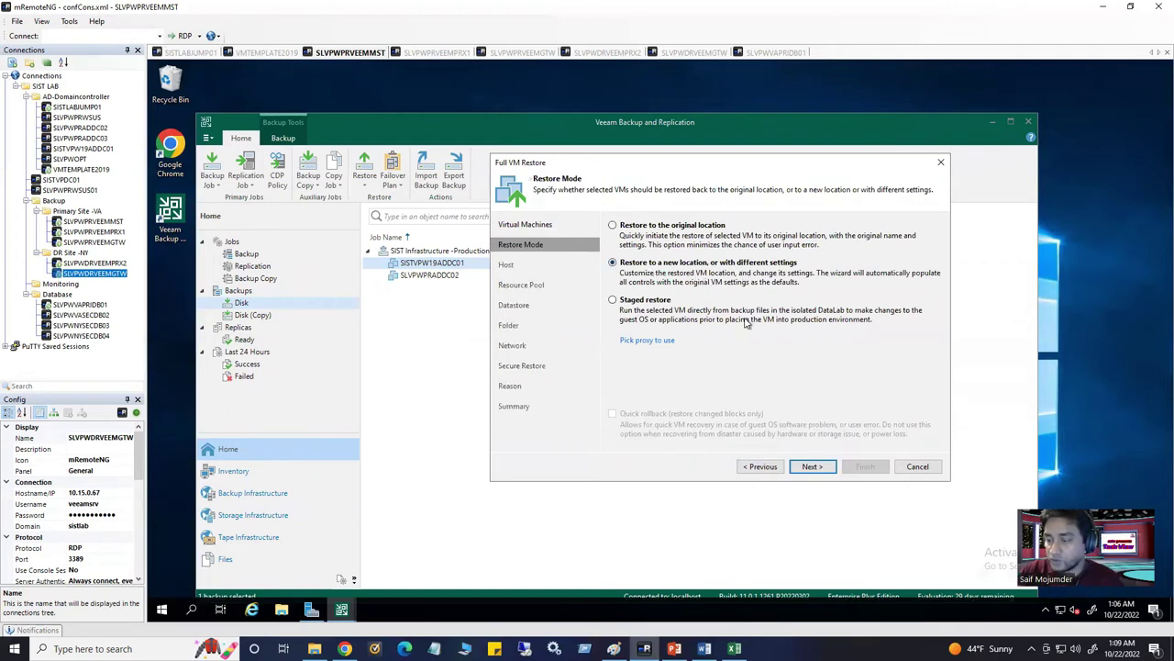
Set SISTVPW19ADDC01's restore destination host to 10.15.0.10
left_click(813, 466)
left_click(667, 255)
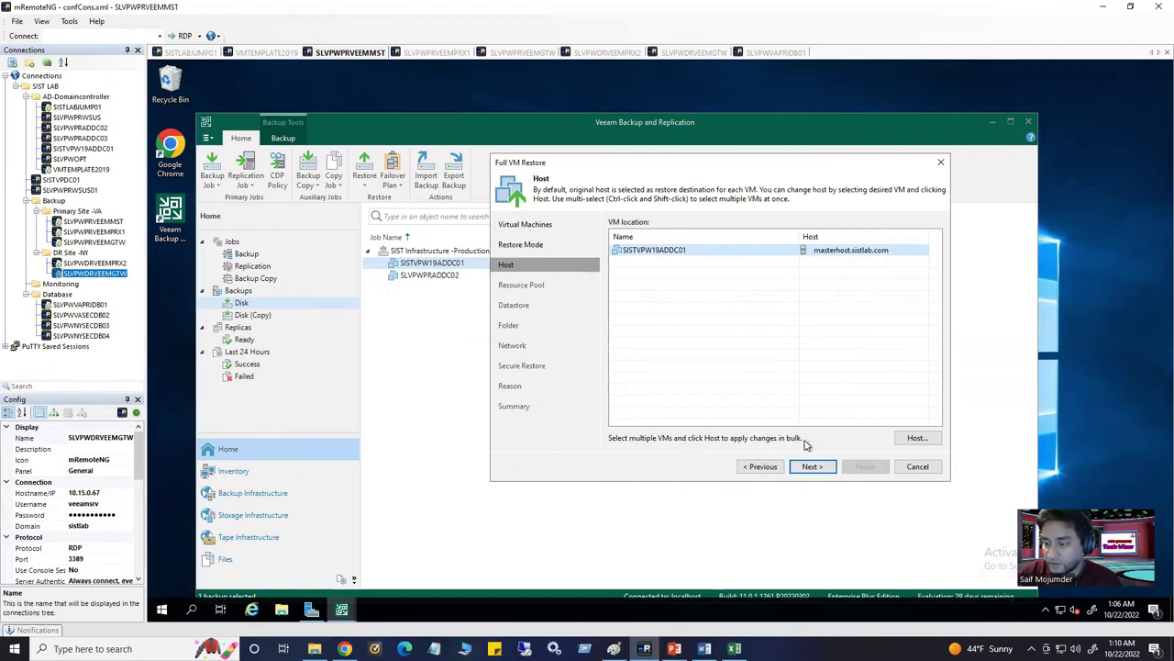
left_click(910, 440)
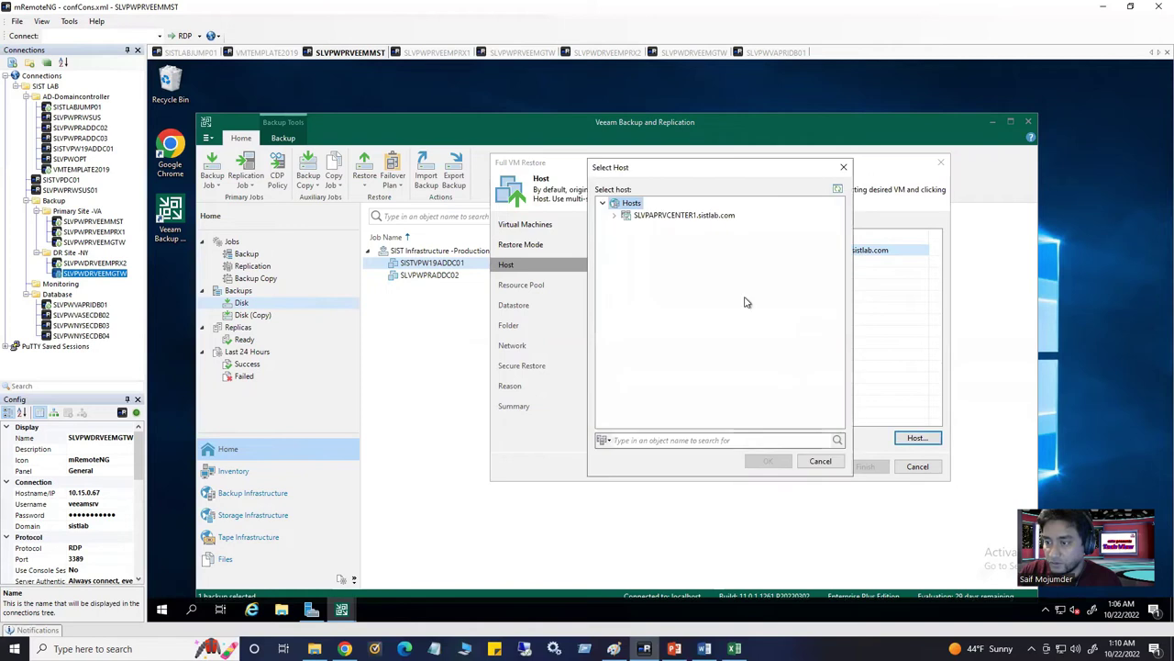
left_click(614, 215)
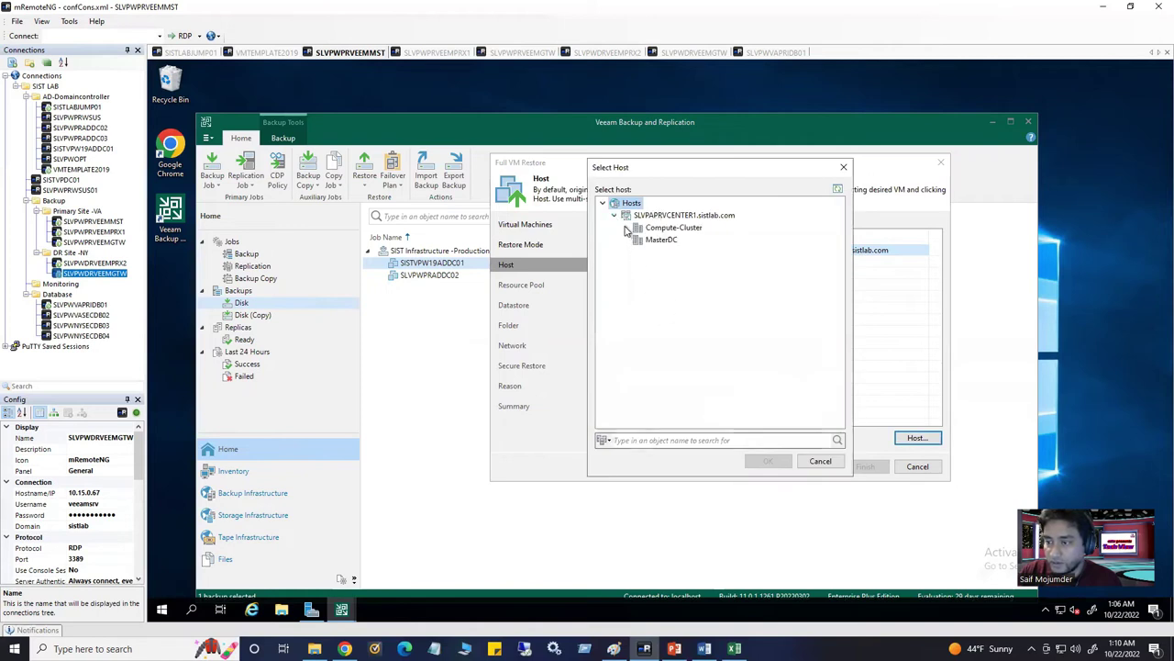
left_click(626, 226)
left_click(690, 256)
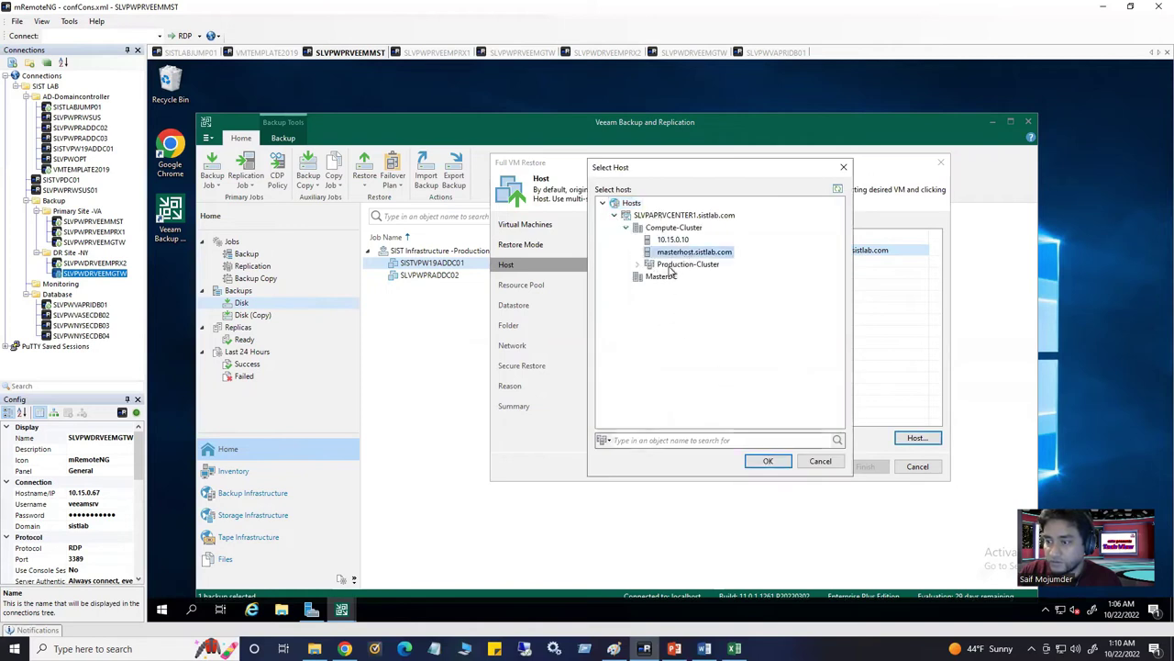
left_click(638, 265)
left_click(690, 277)
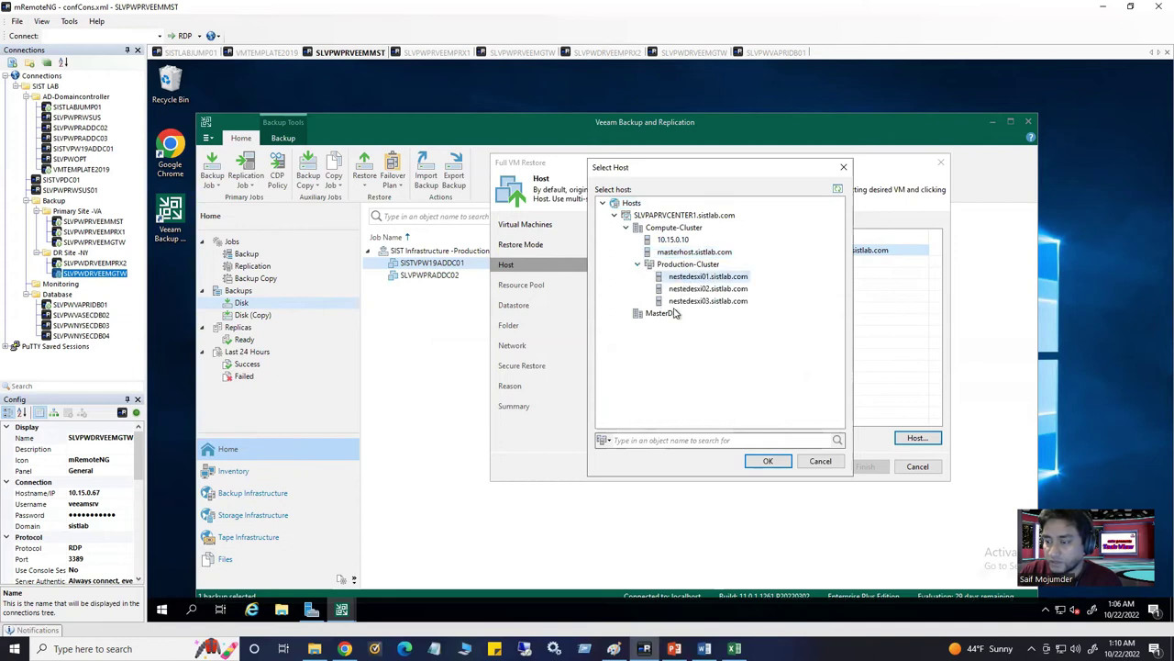
left_click(670, 240)
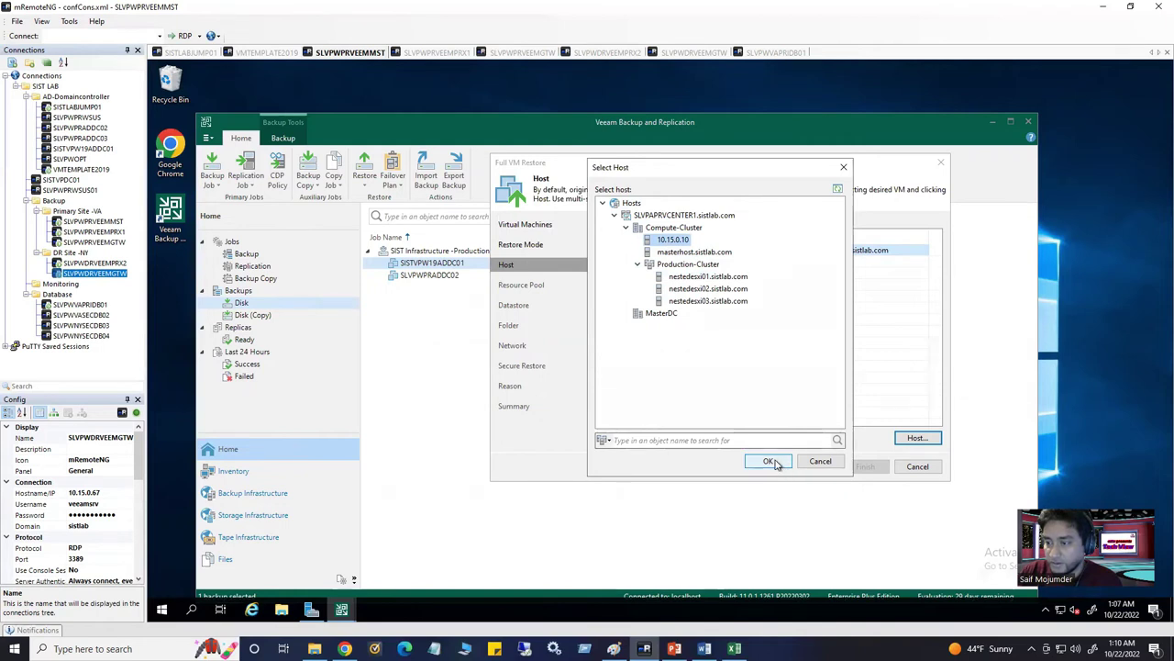
left_click(771, 462)
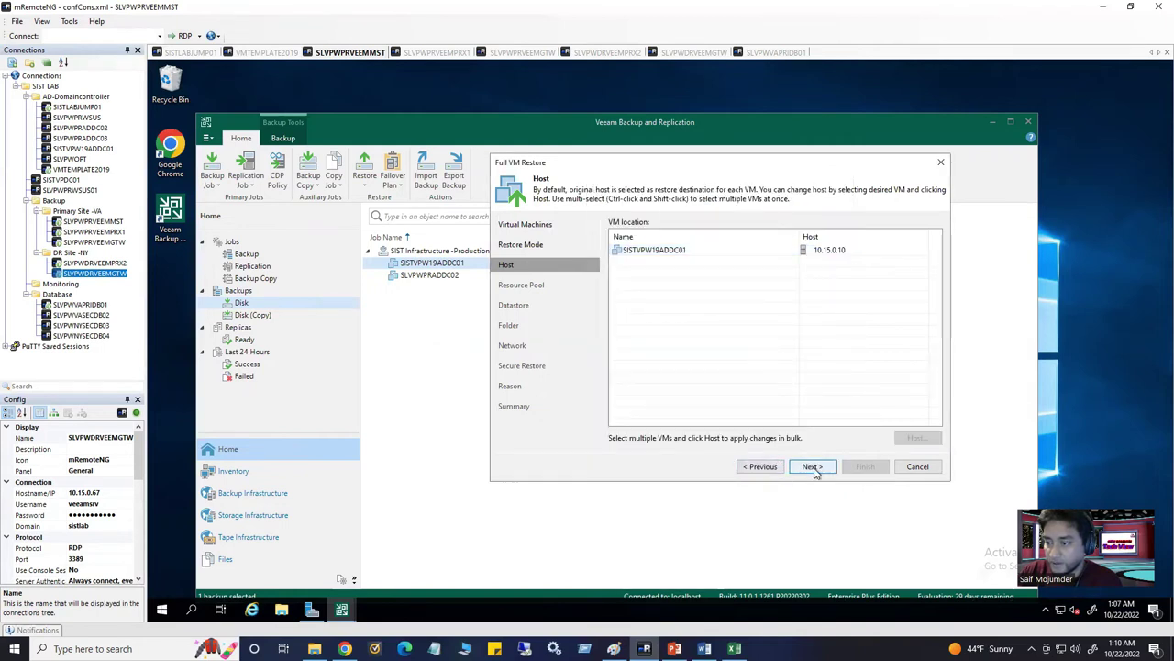
Place the restored VM in host 10.15.0.10's Management resource pool
left_click(813, 467)
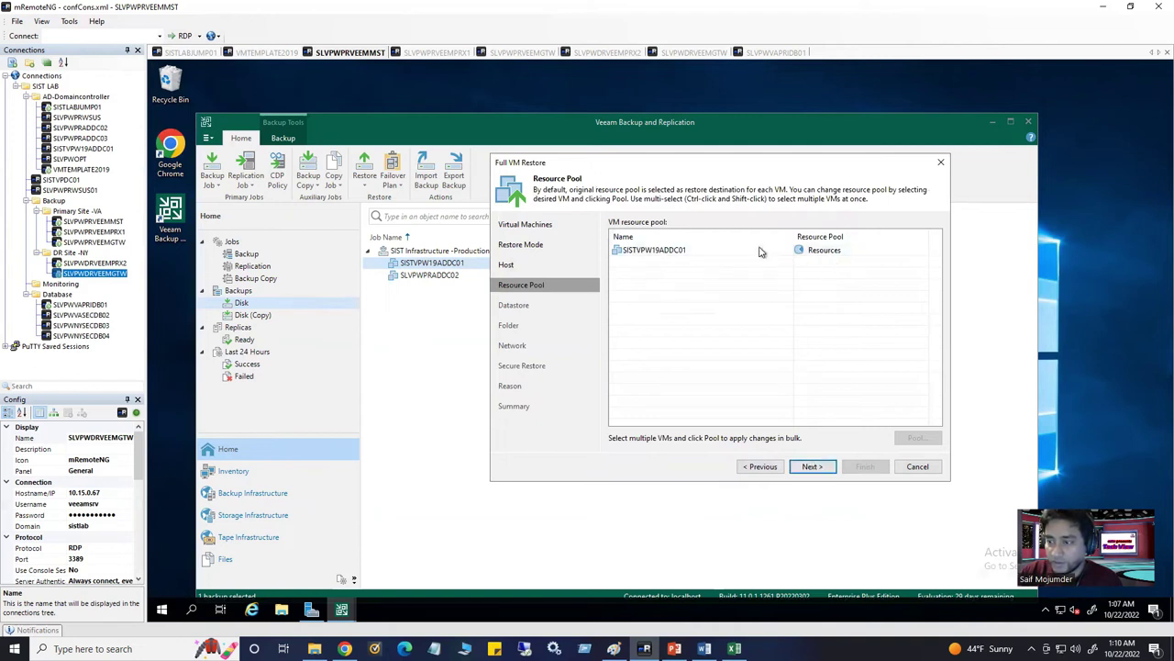
left_click(846, 254)
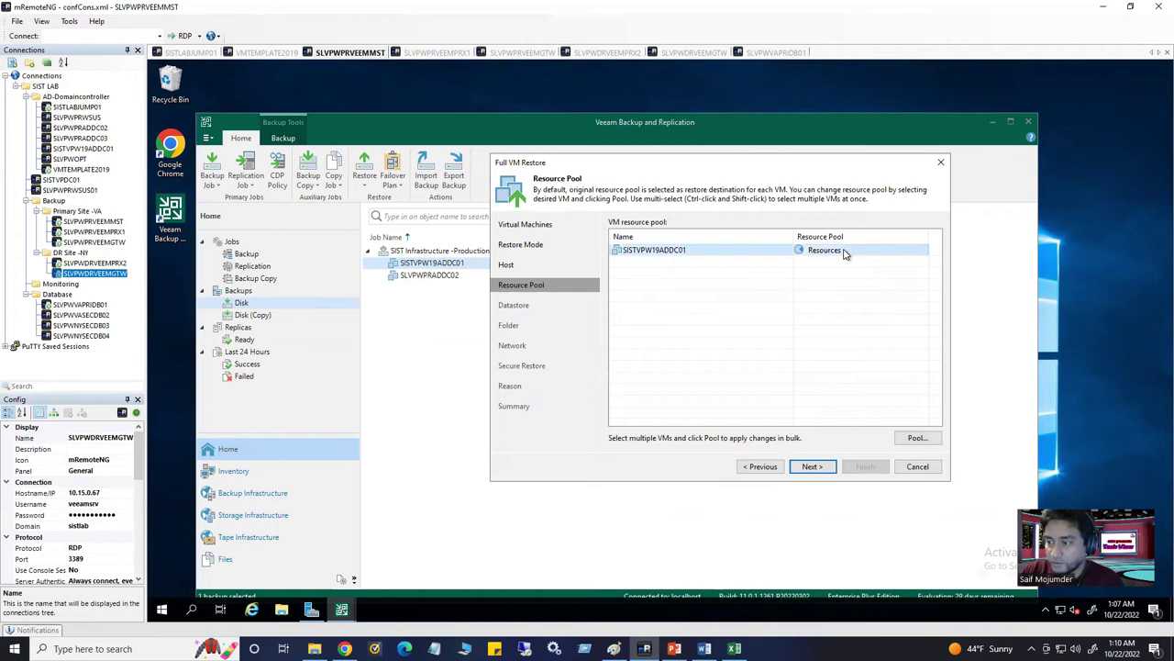
left_click(921, 438)
left_click(614, 215)
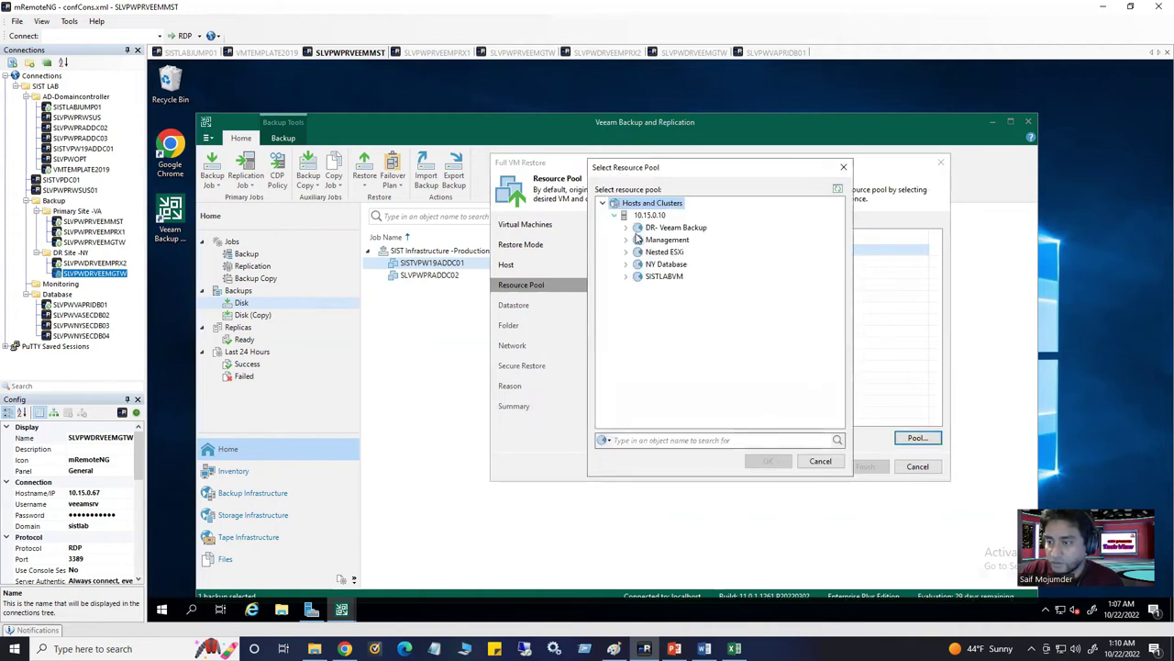
left_click(667, 240)
left_click(769, 460)
left_click(813, 466)
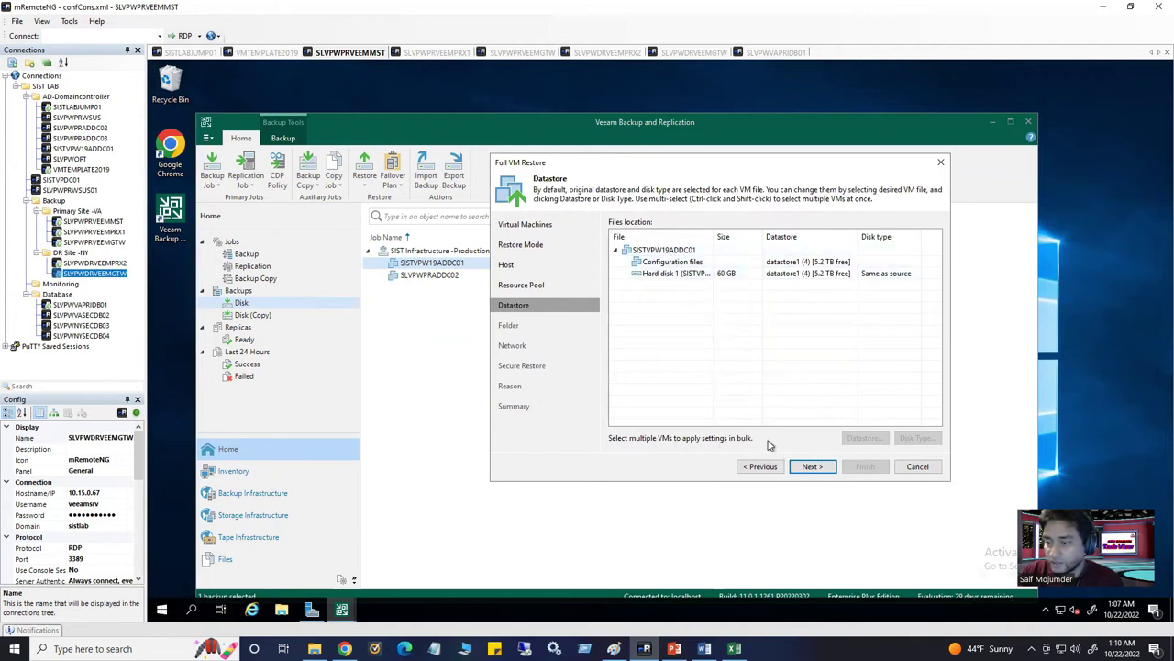
Put the VM's configuration files on the NAS01 datastore
left_click(890, 273)
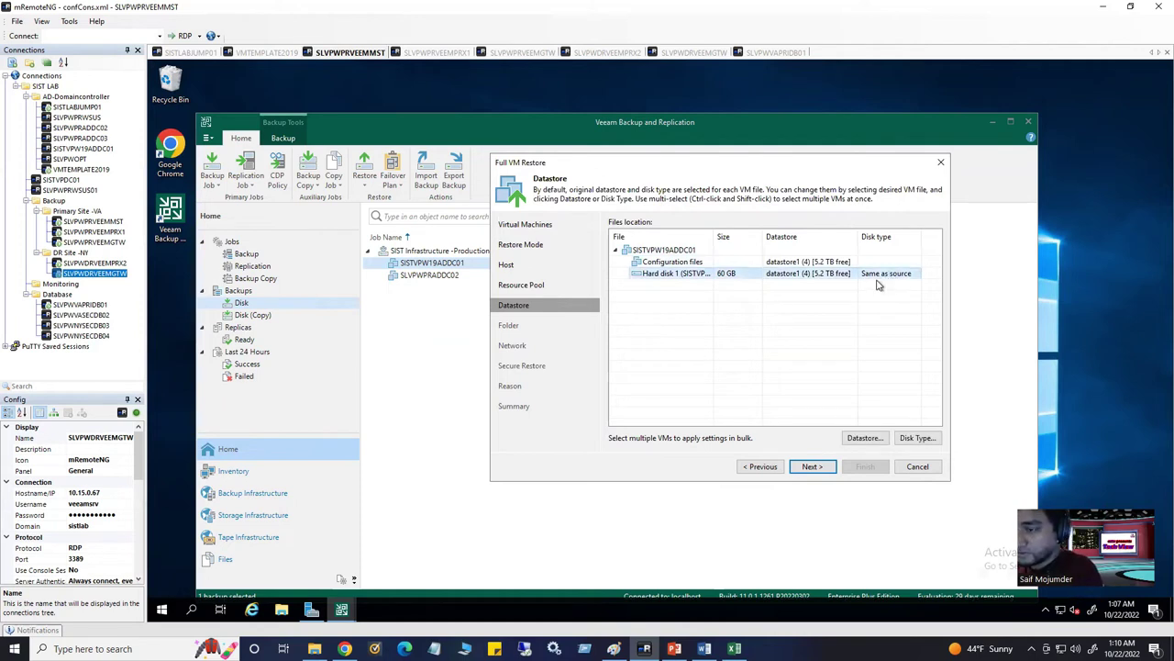
left_click(890, 263)
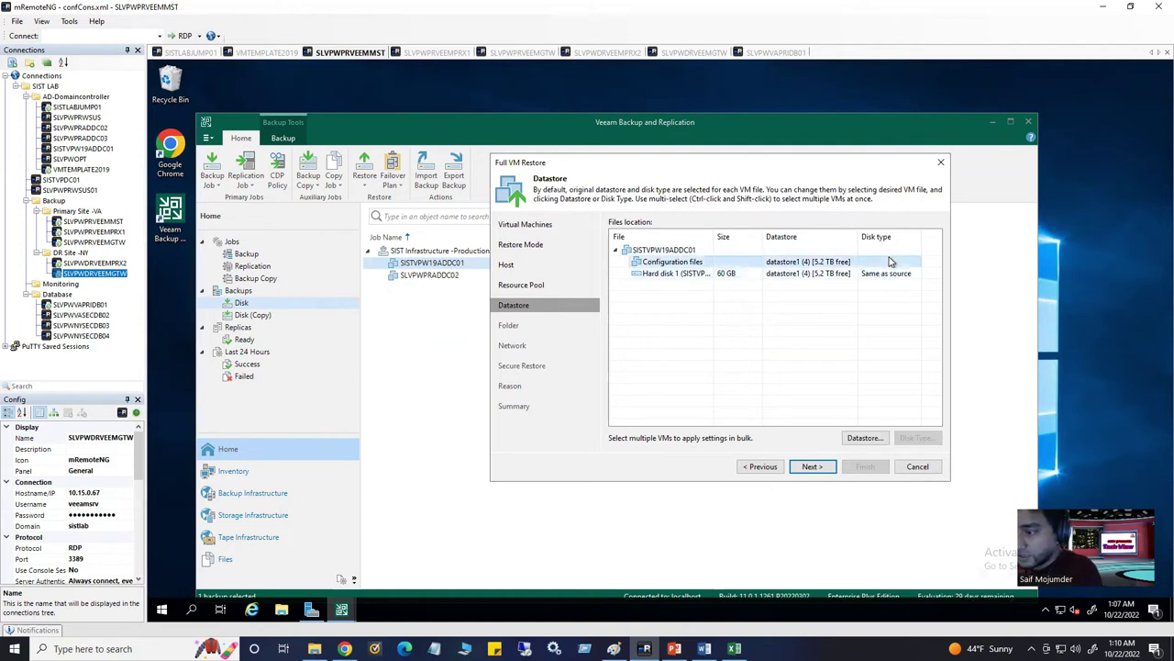
left_click(870, 437)
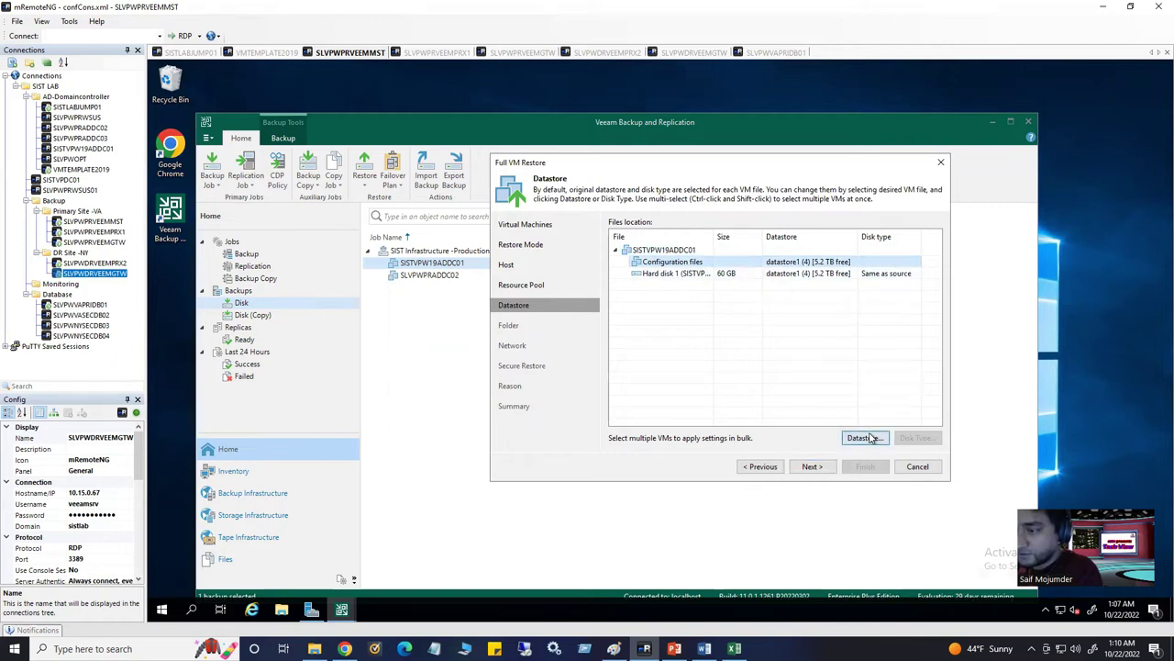
left_click(614, 214)
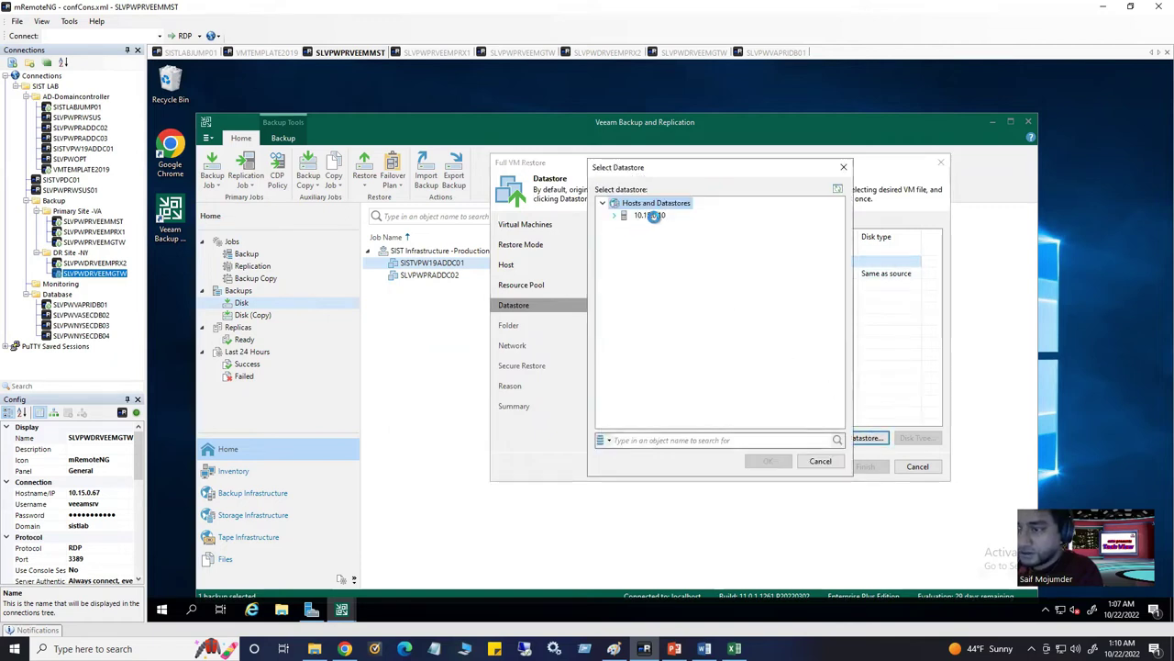
left_click(626, 239)
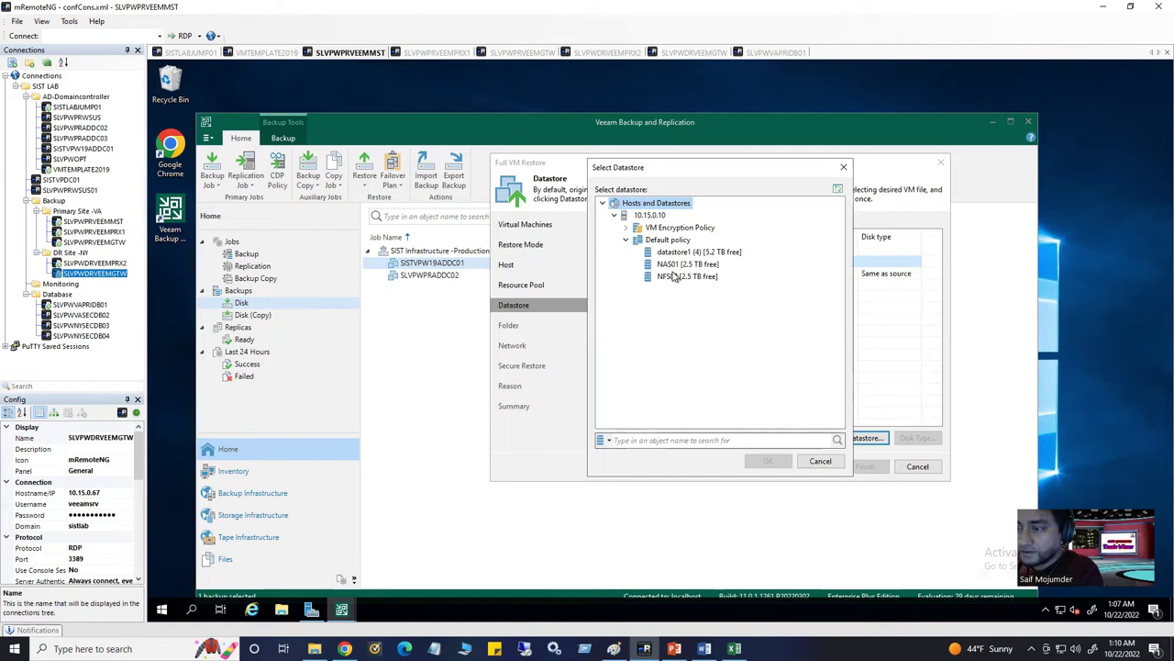
left_click(679, 263)
left_click(771, 461)
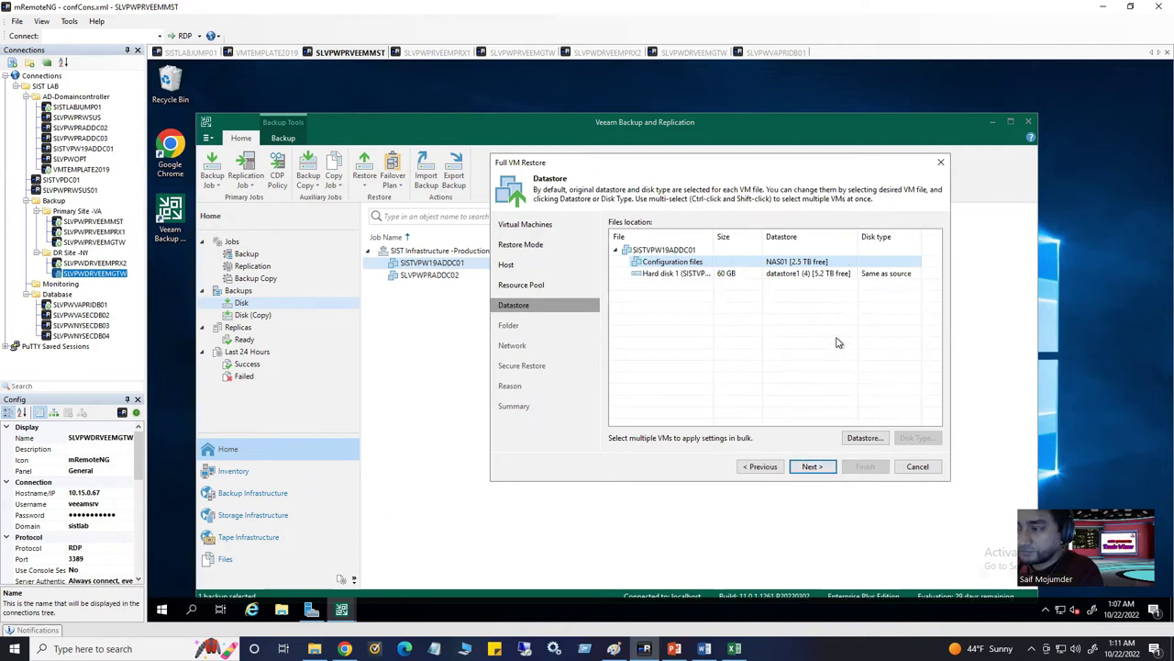
Put the VM's 60 GB Hard disk 1 on NAS01 as well
left_click(791, 274)
left_click(865, 439)
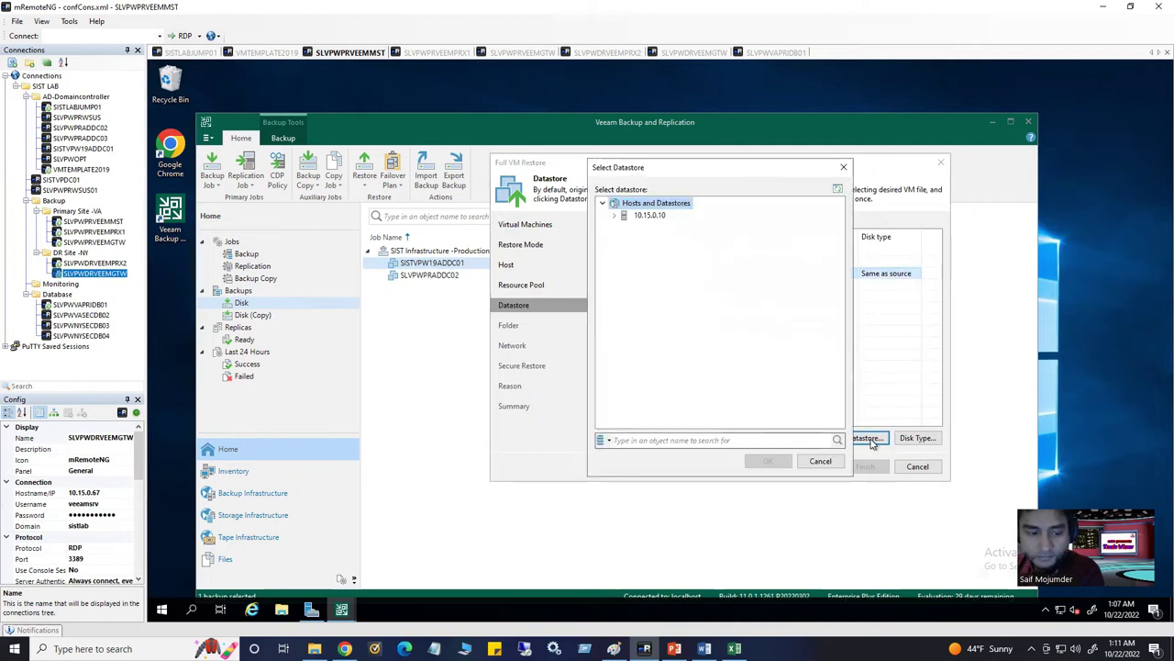
left_click(613, 214)
left_click(626, 239)
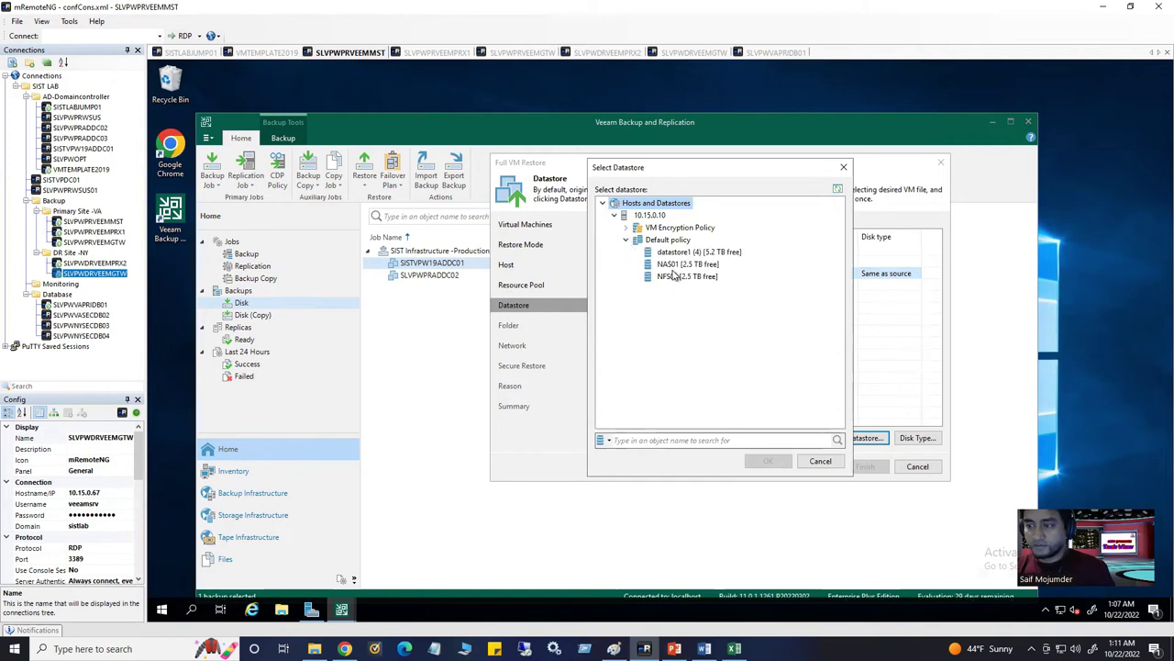
left_click(678, 265)
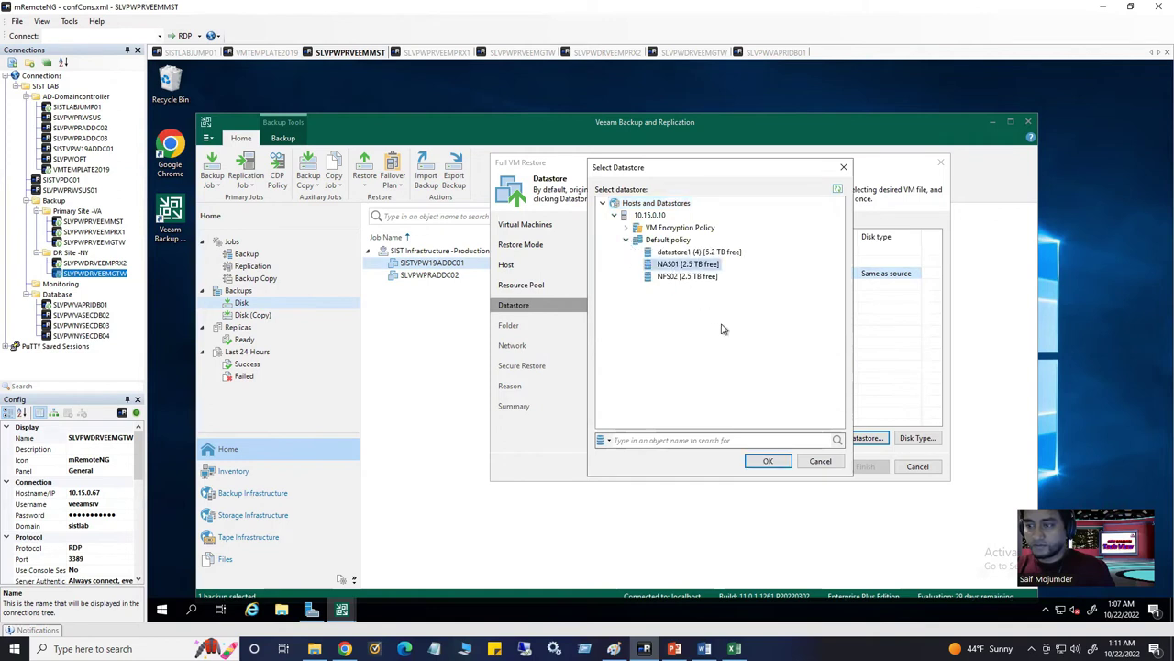
left_click(771, 461)
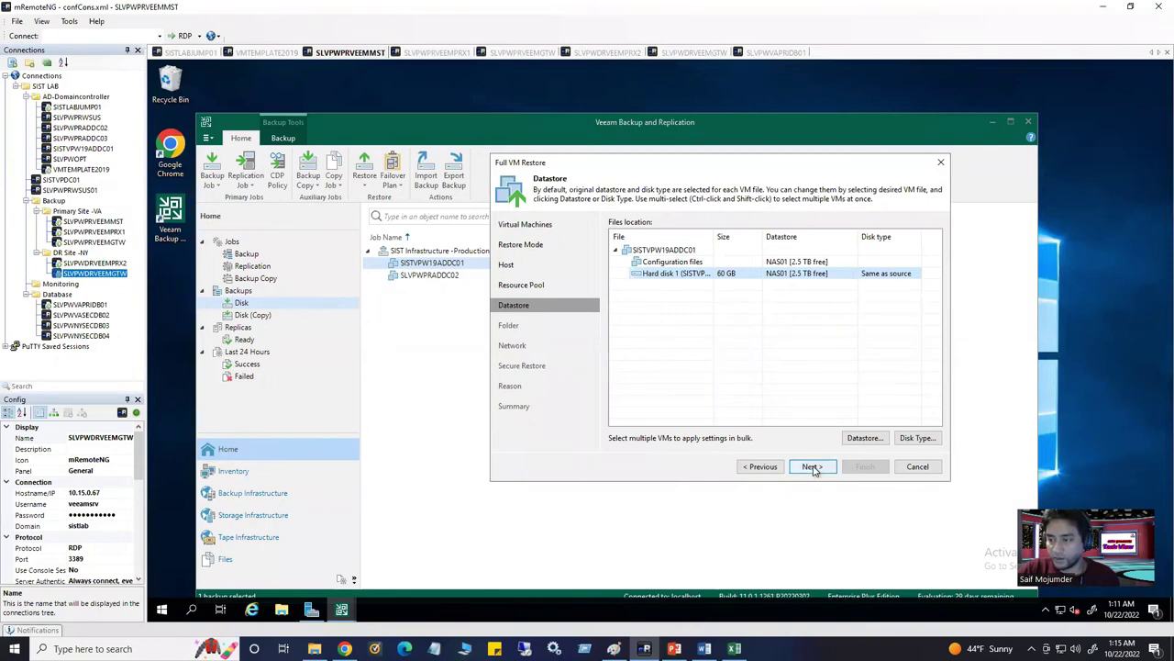
Decline overwriting the existing VM with the same name
left_click(813, 466)
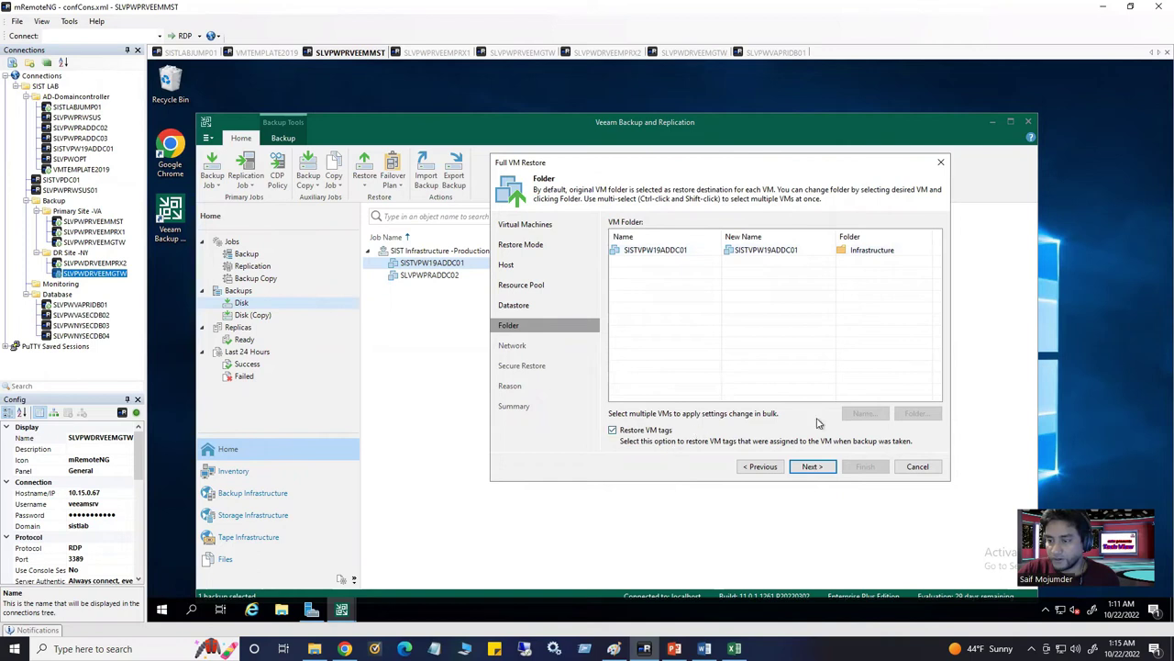
left_click(813, 467)
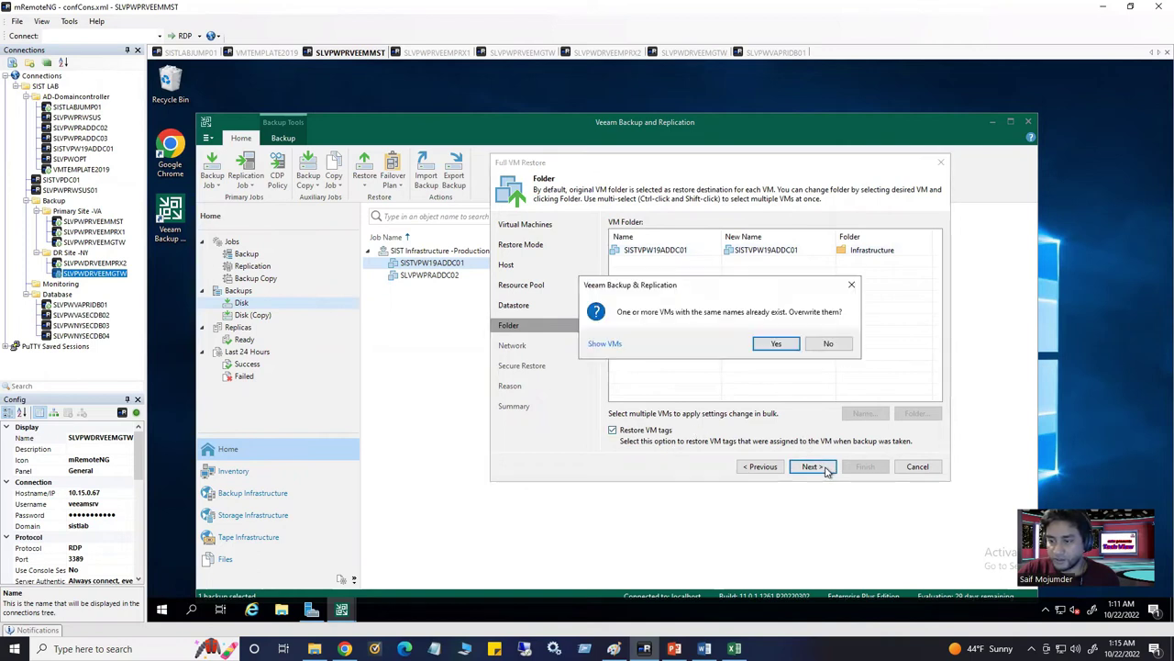
left_click(830, 345)
Set the restored VM's folder to DR Database under Compute-Cluster
left_click(891, 251)
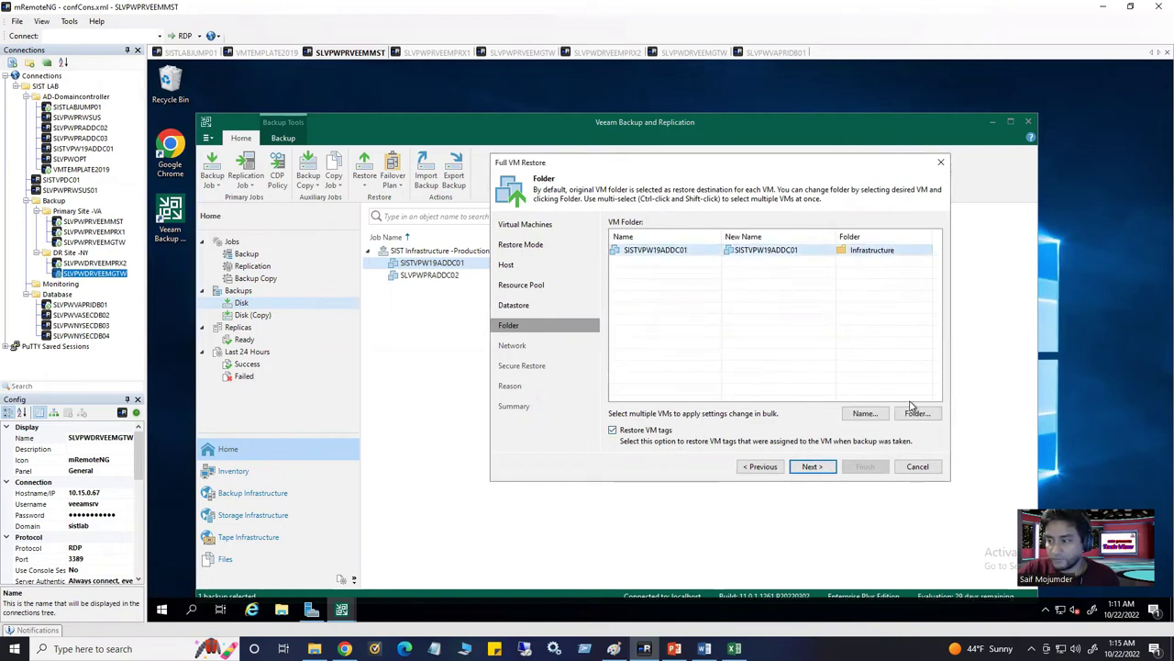
left_click(915, 414)
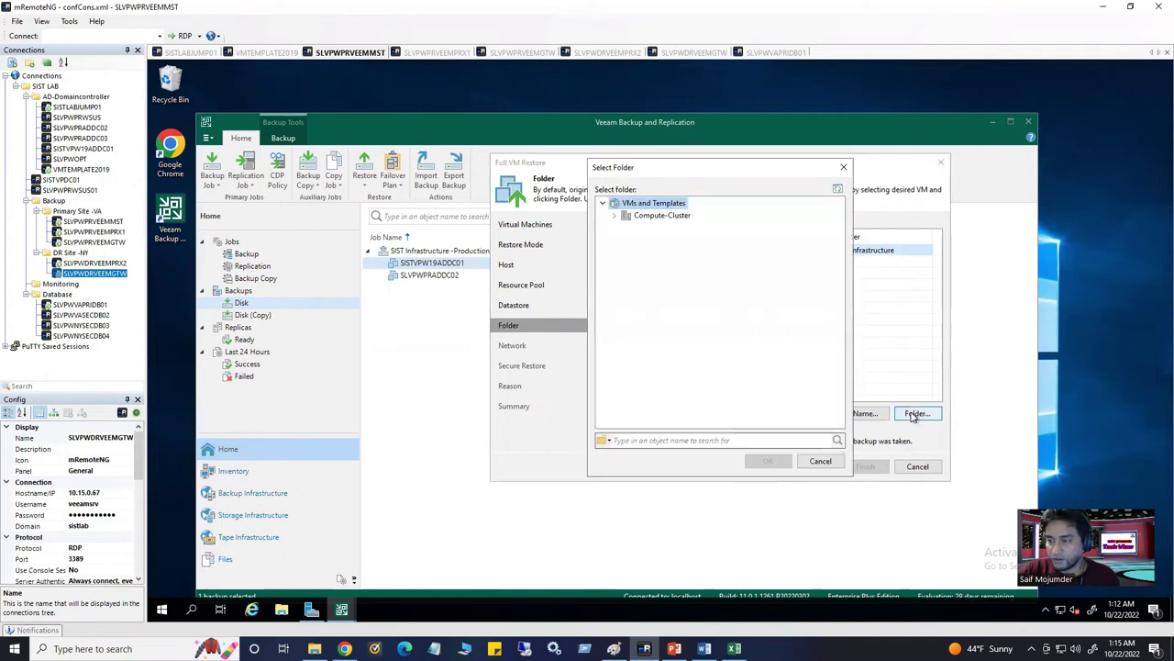
left_click(615, 214)
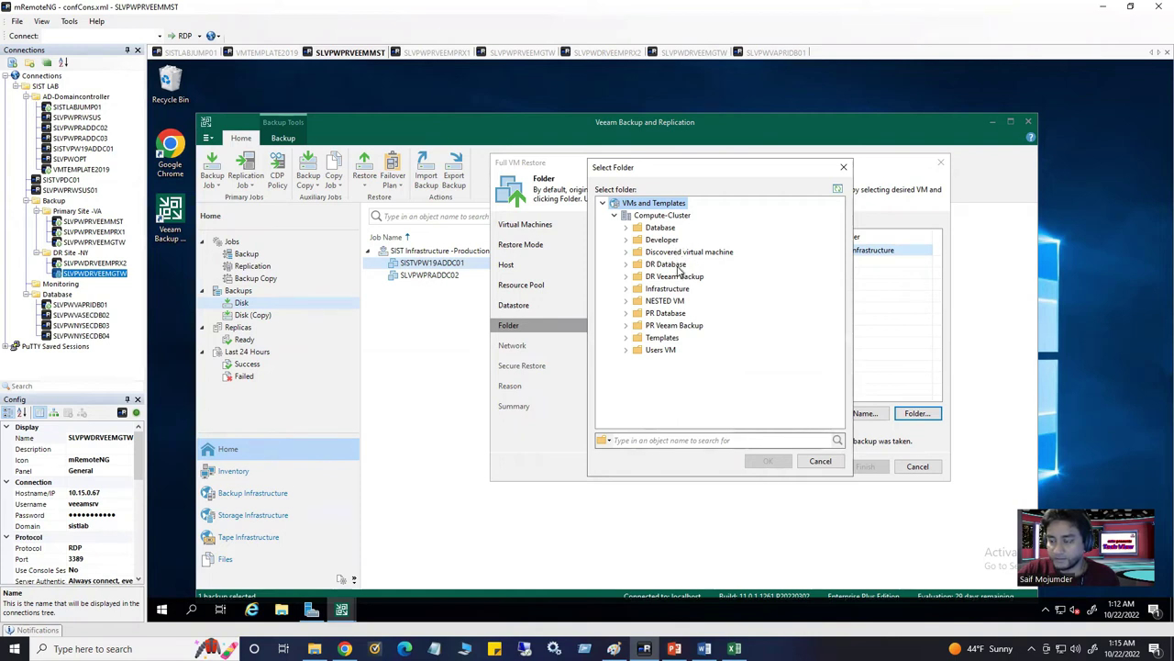
left_click(666, 265)
left_click(768, 460)
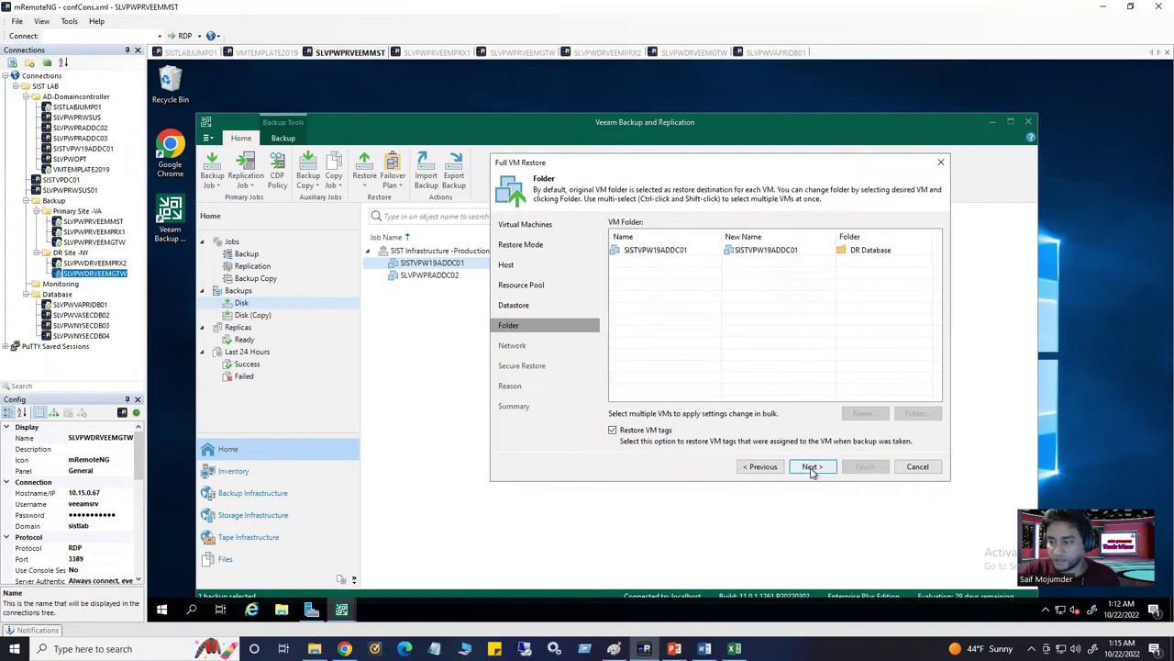
left_click(811, 470)
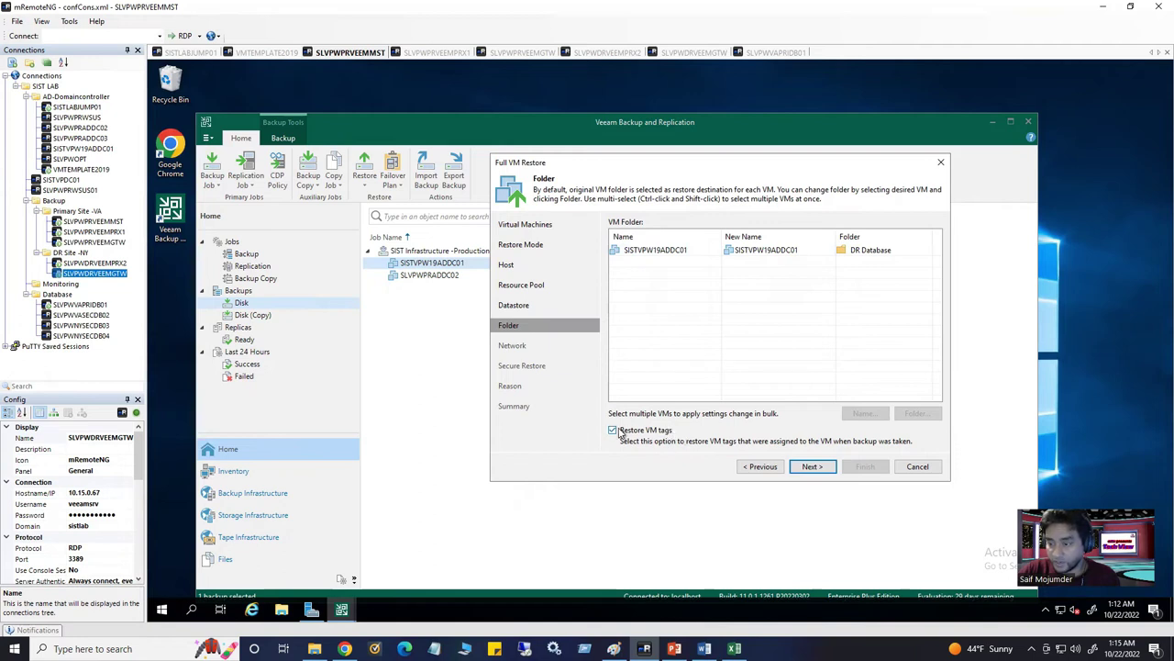
left_click(812, 468)
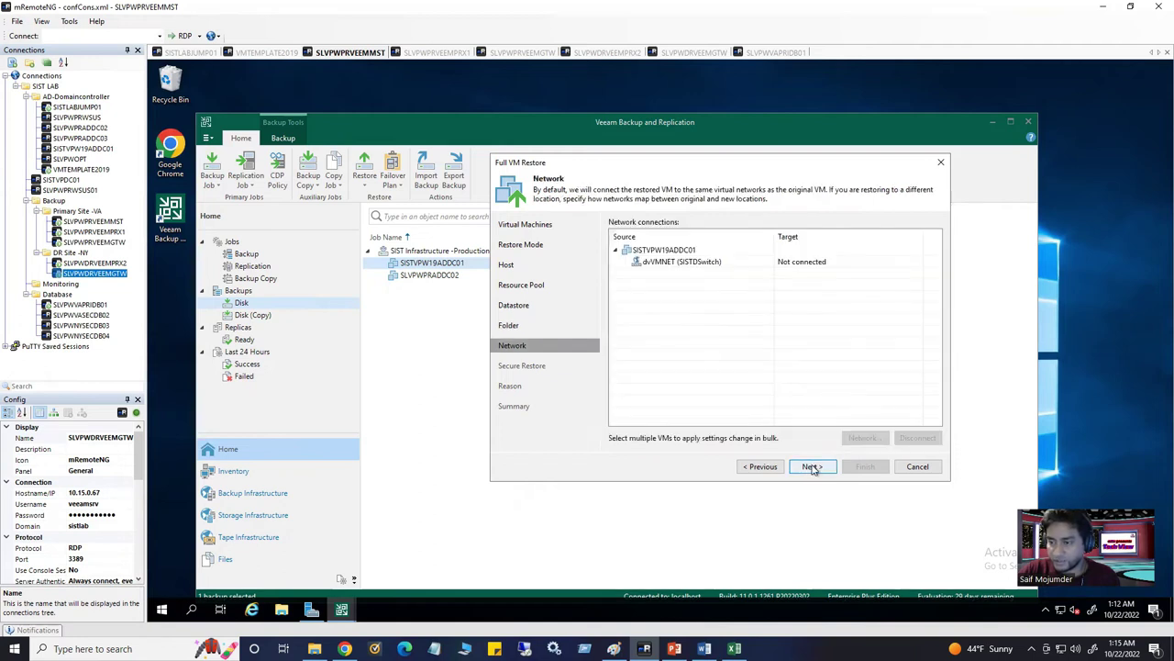
Map dvVMNET (SISTDSwitch) to VM Network on host 10.15.0.10 and reach Secure Restore
left_click(804, 263)
left_click(870, 438)
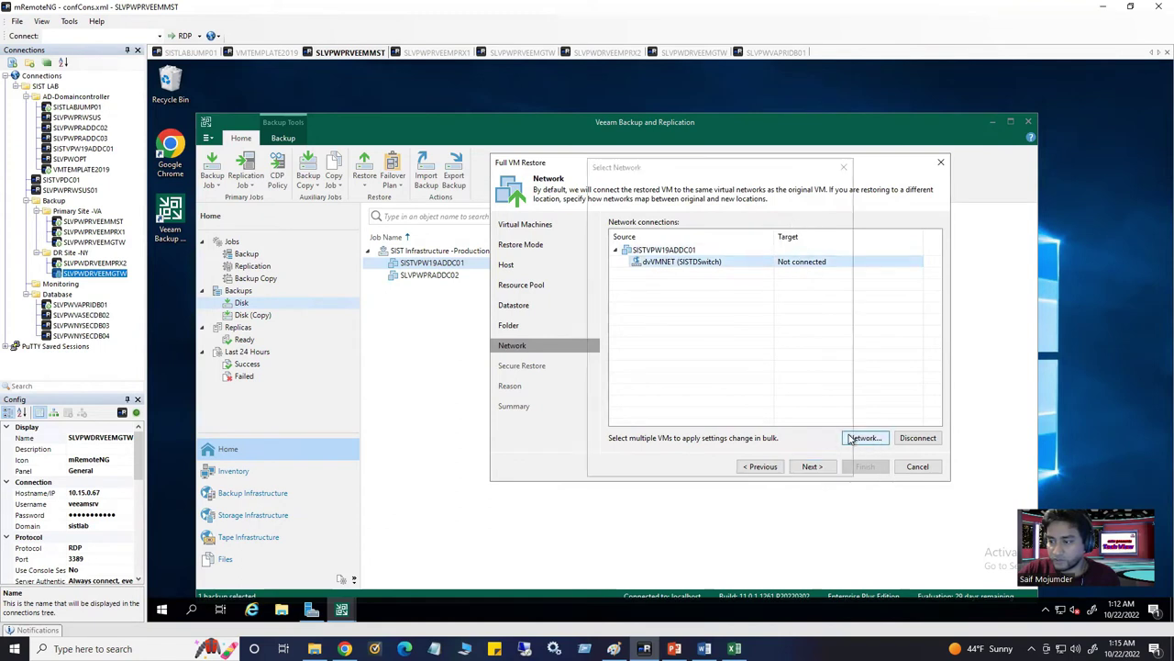
left_click(609, 216)
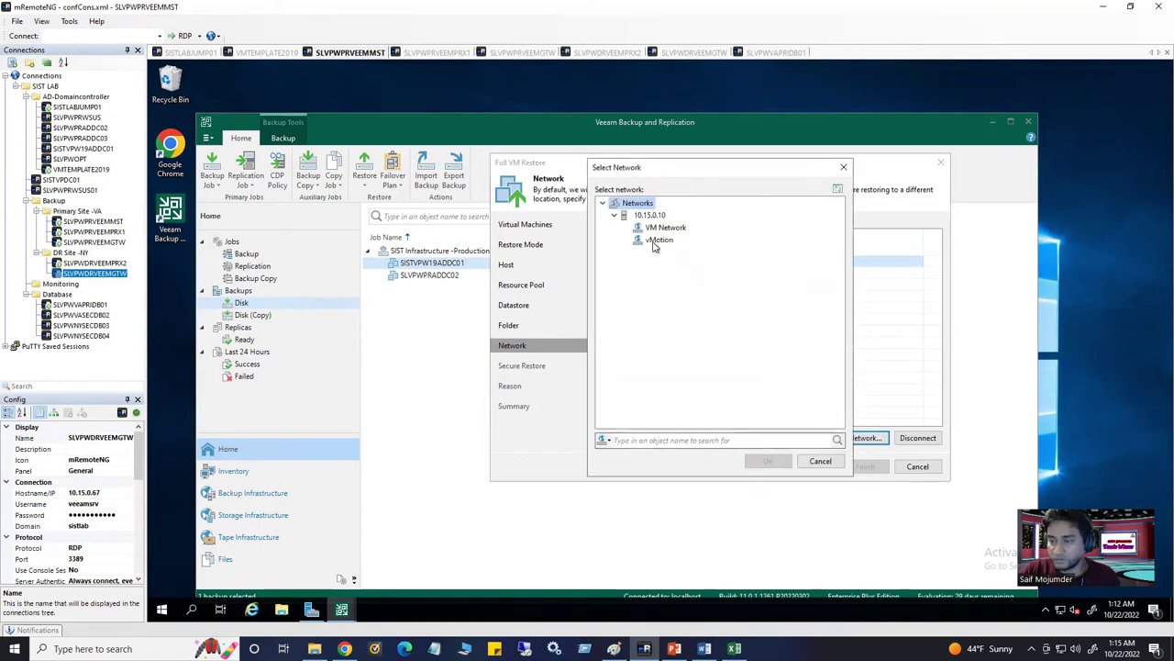
left_click(668, 227)
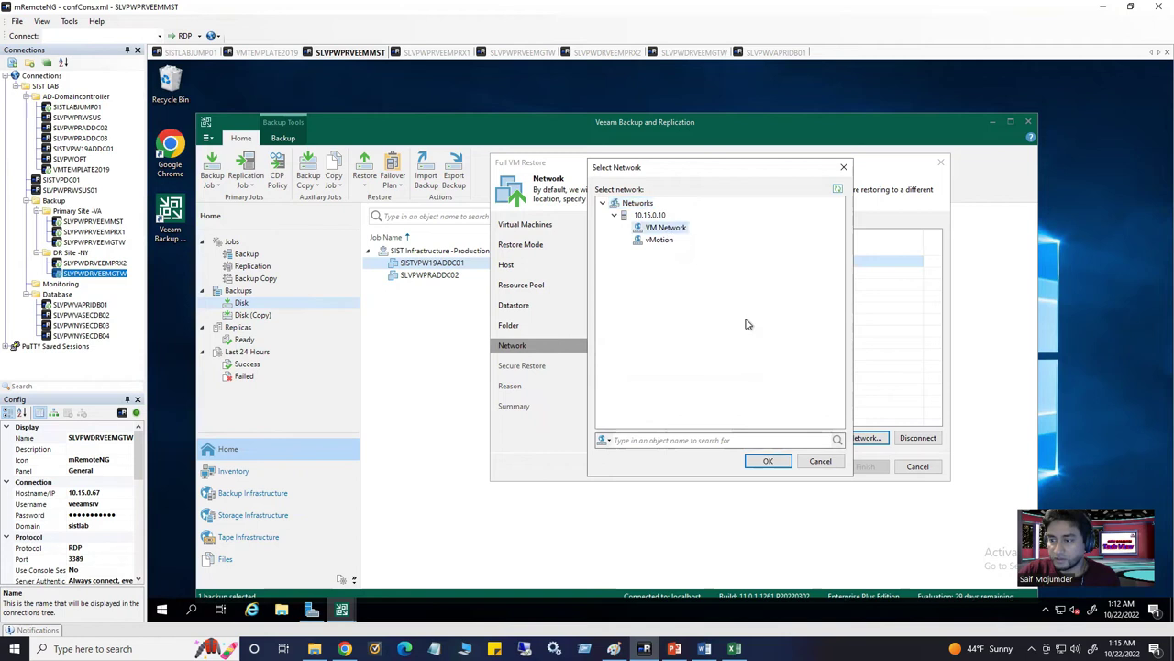
left_click(769, 461)
left_click(823, 466)
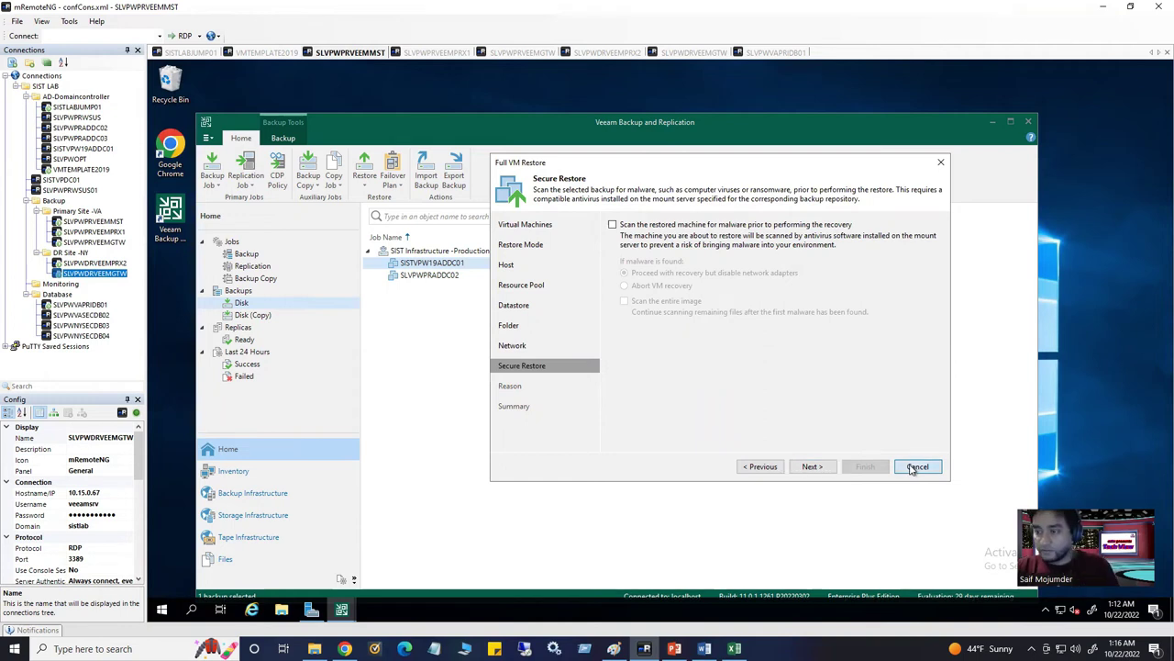
left_click(916, 467)
Confirm exiting the Full VM Restore wizard without restoring
left_click(667, 349)
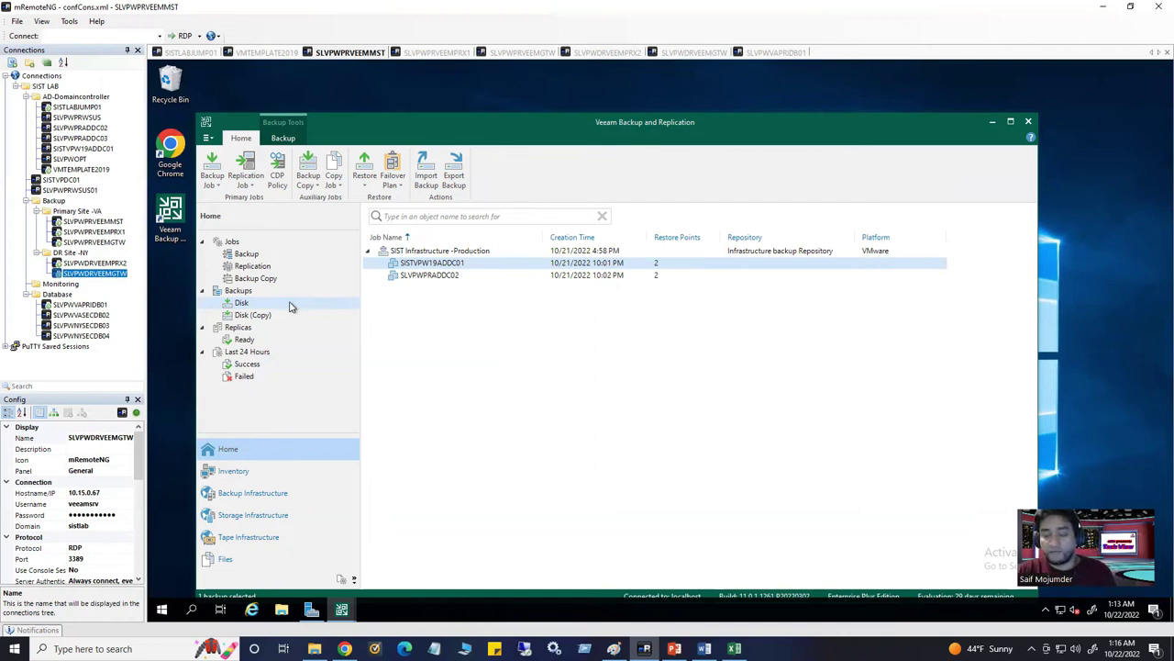
Open the SIST Infrastructure -Production backup job's settings and step through to Guest Processing
left_click(253, 254)
left_click(425, 261)
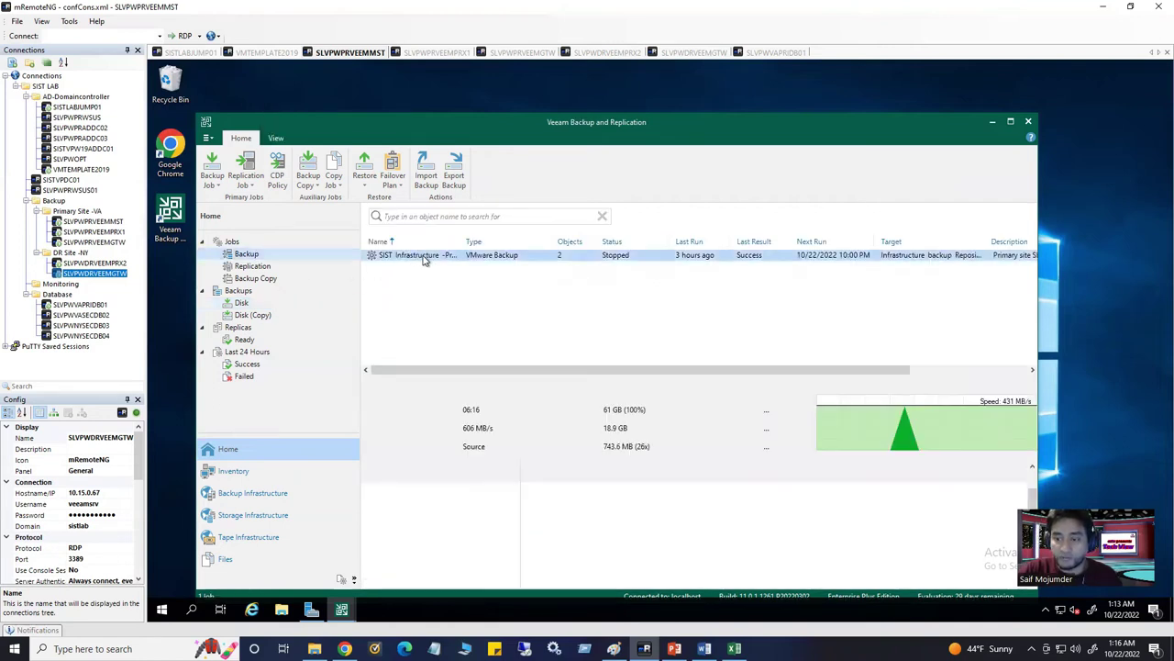
right_click(425, 261)
key("Escape")
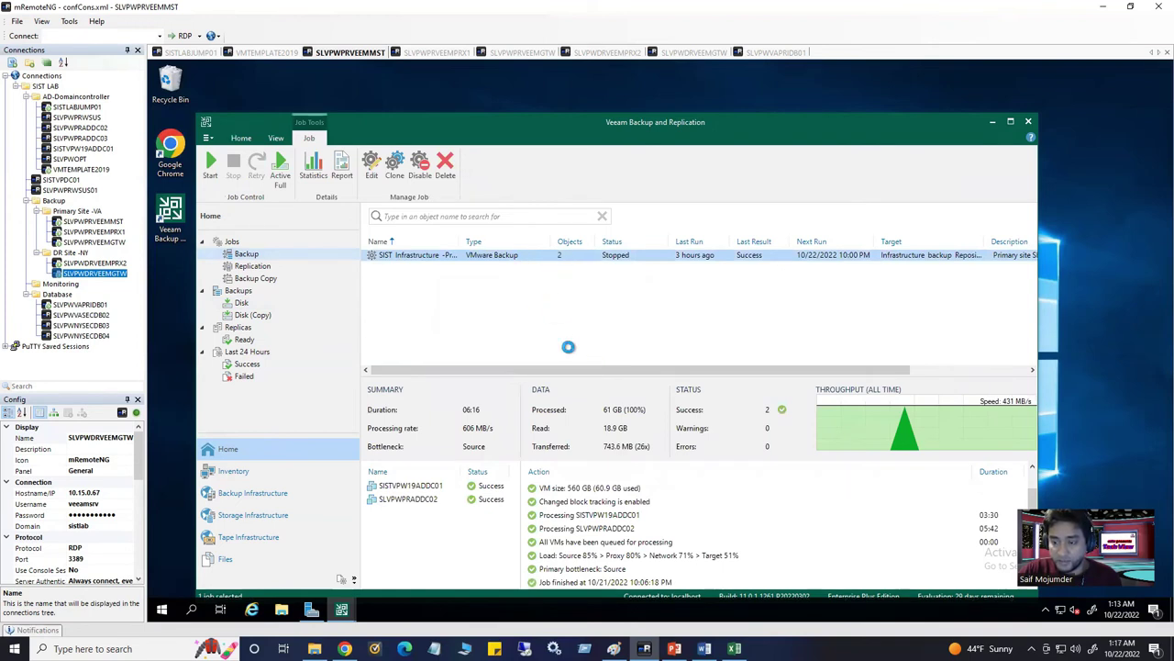
left_click(744, 476)
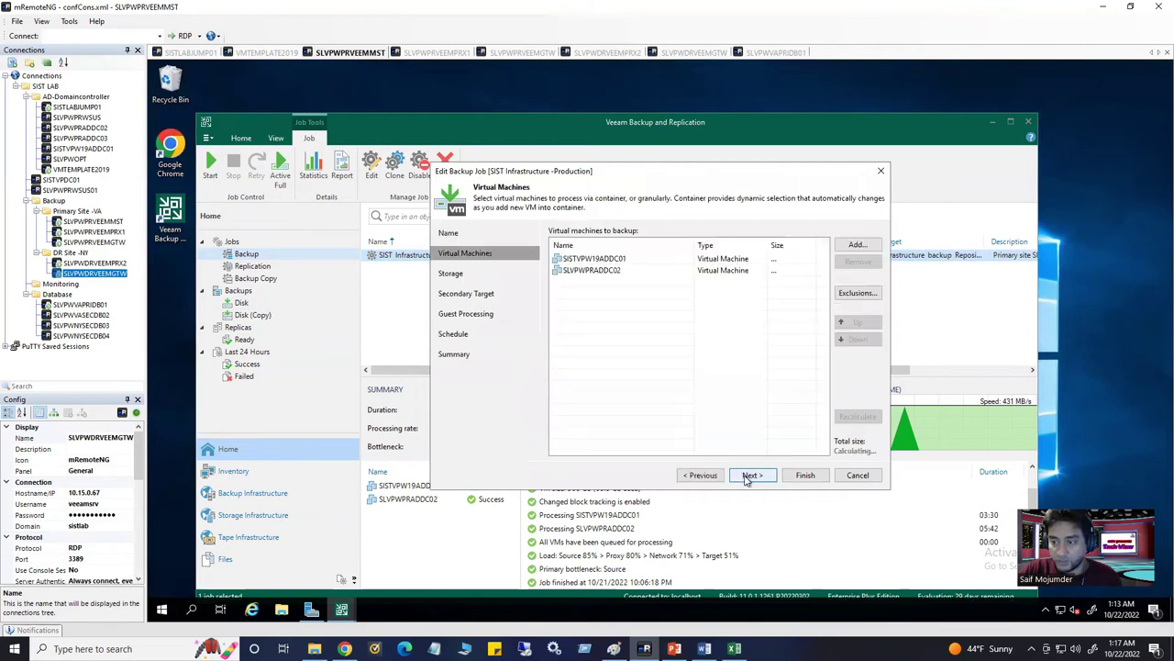
left_click(748, 475)
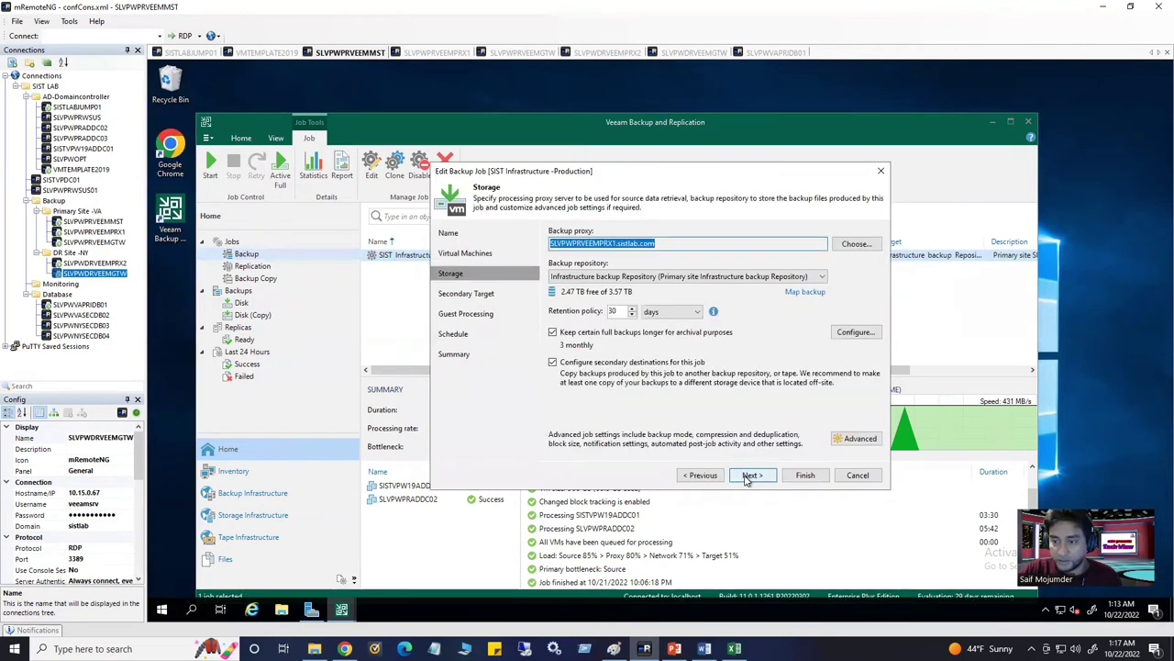
left_click(748, 477)
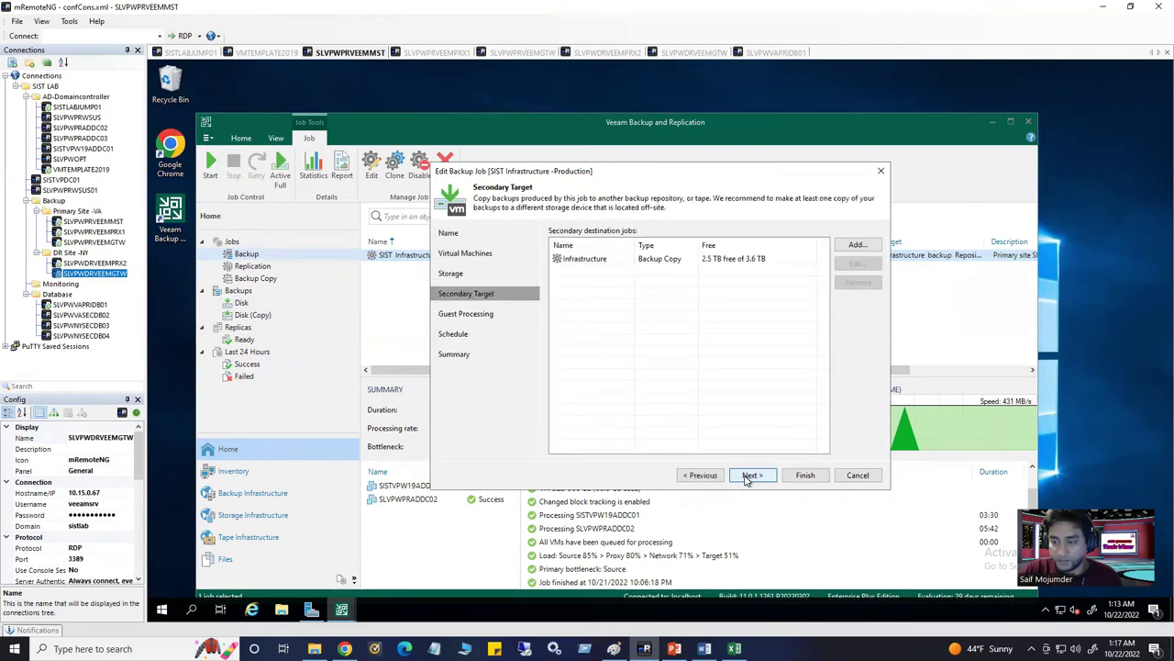
left_click(748, 476)
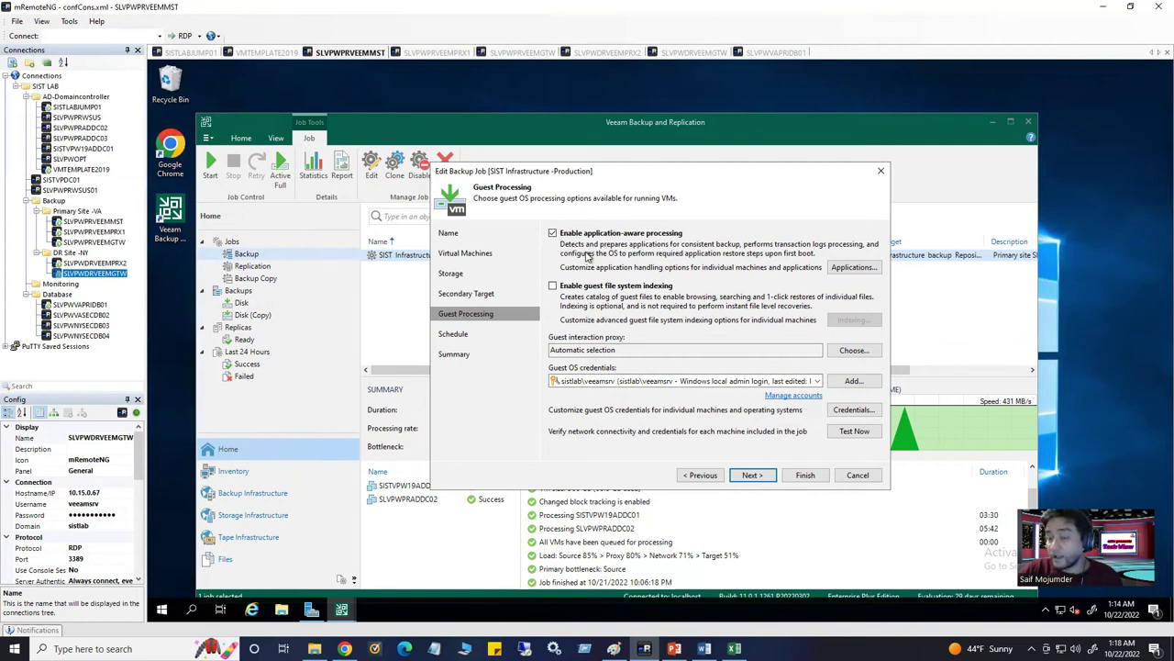
Toggle application-aware processing off and on, leaving it enabled
left_click(553, 233)
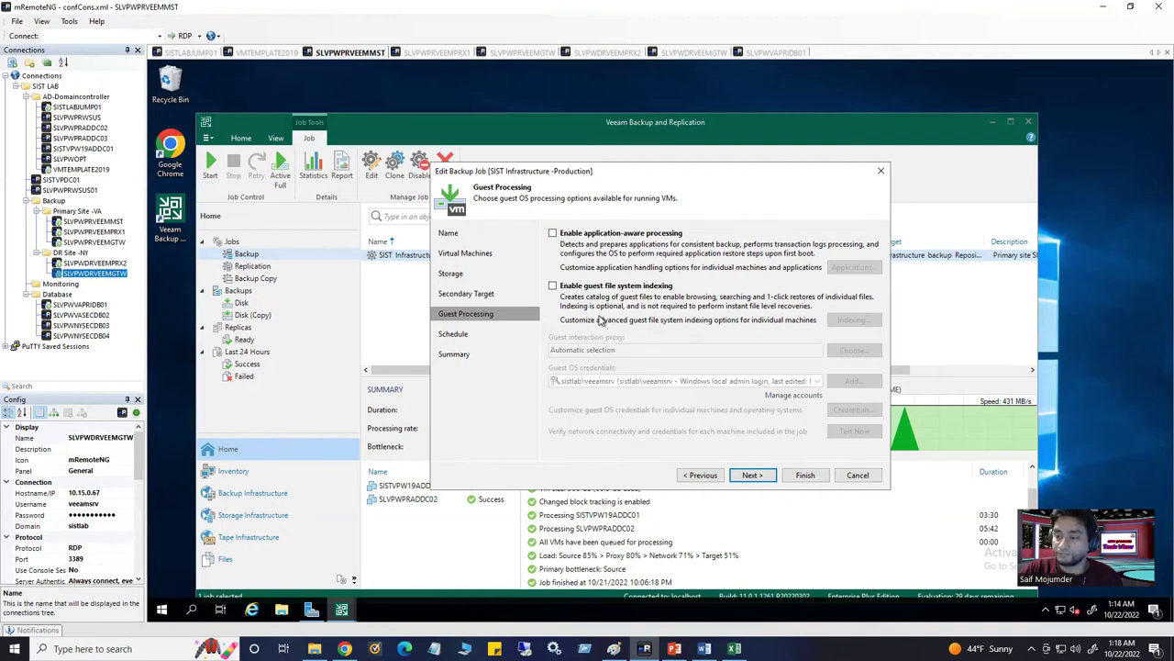
left_click(553, 233)
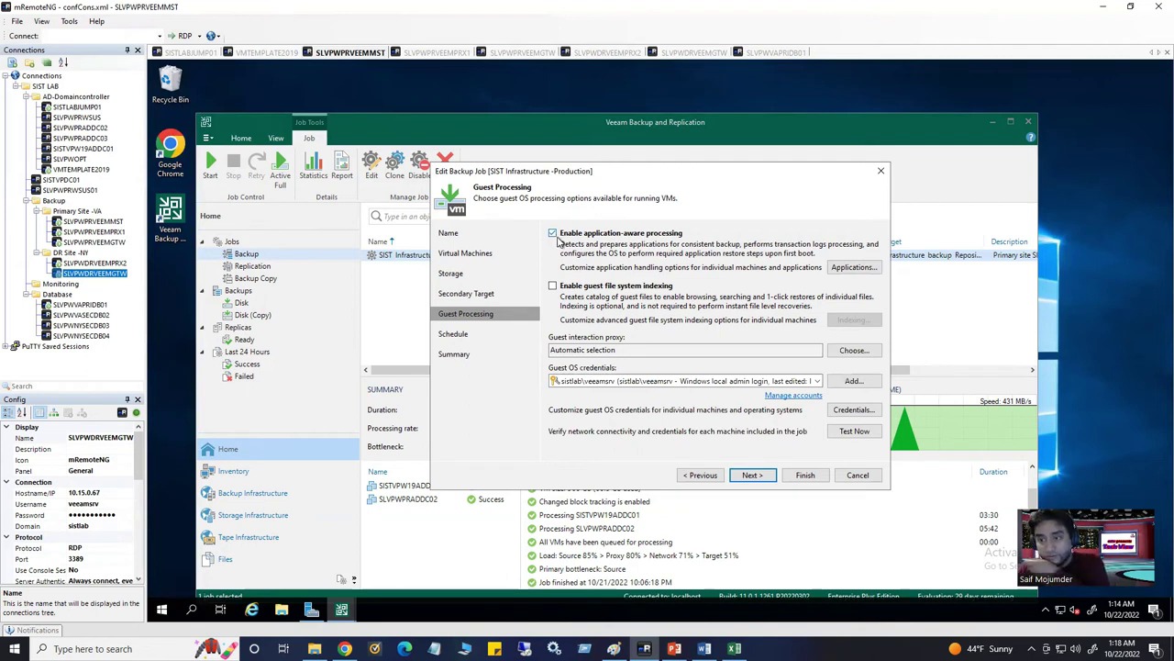
left_click(553, 234)
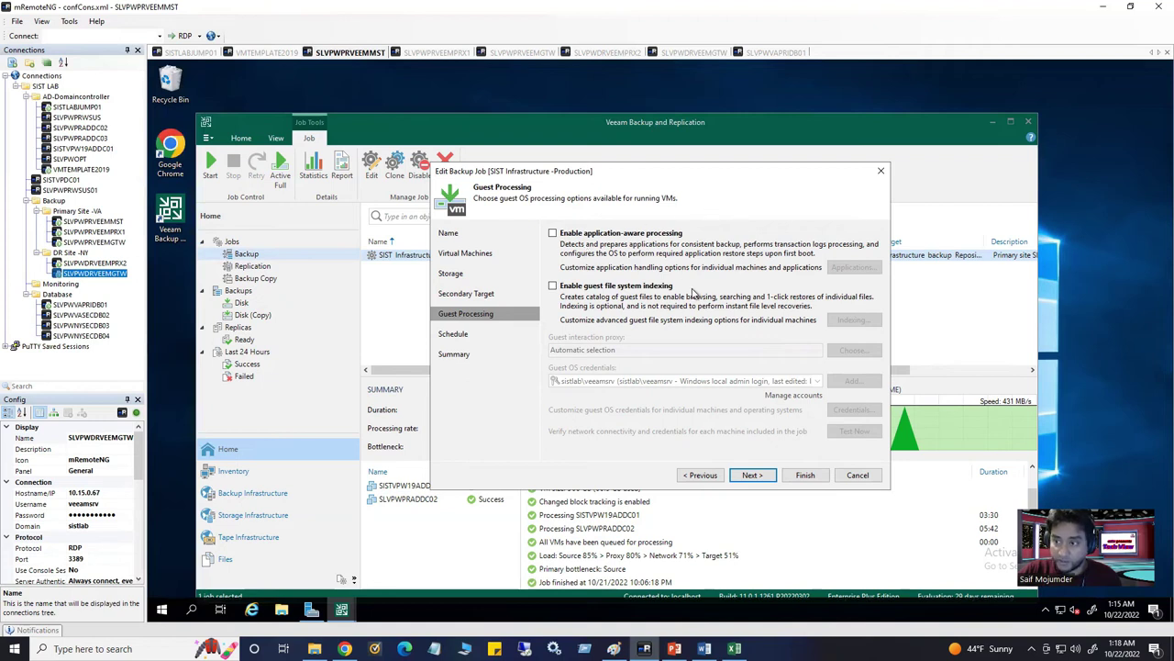
left_click(554, 235)
left_click(553, 234)
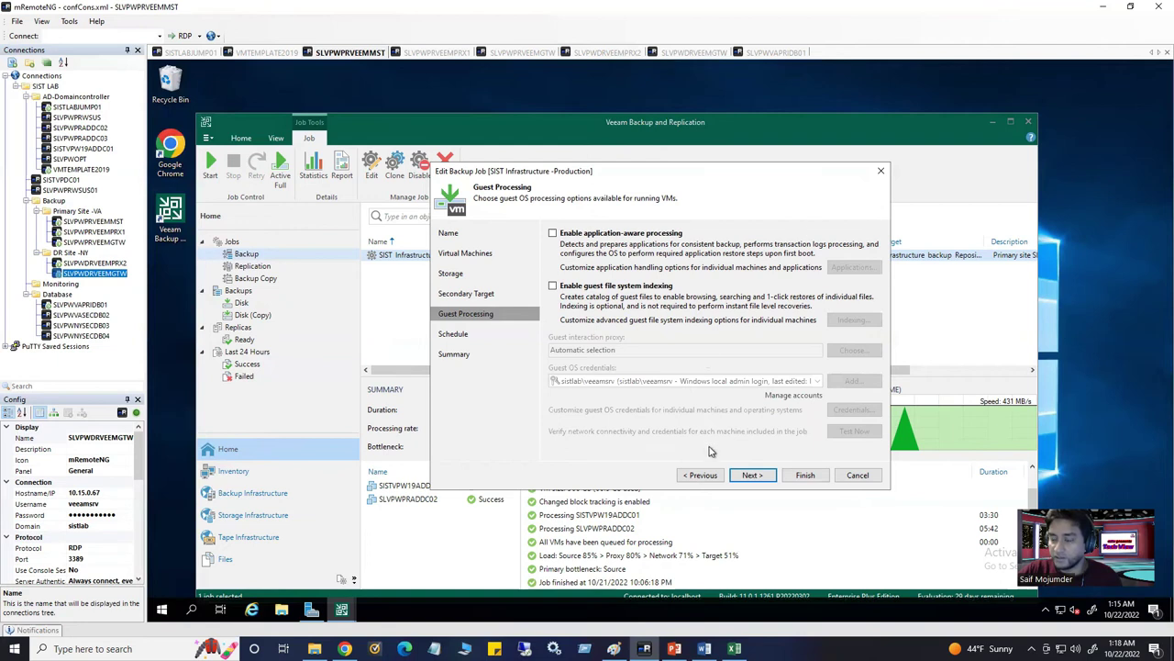
left_click(554, 234)
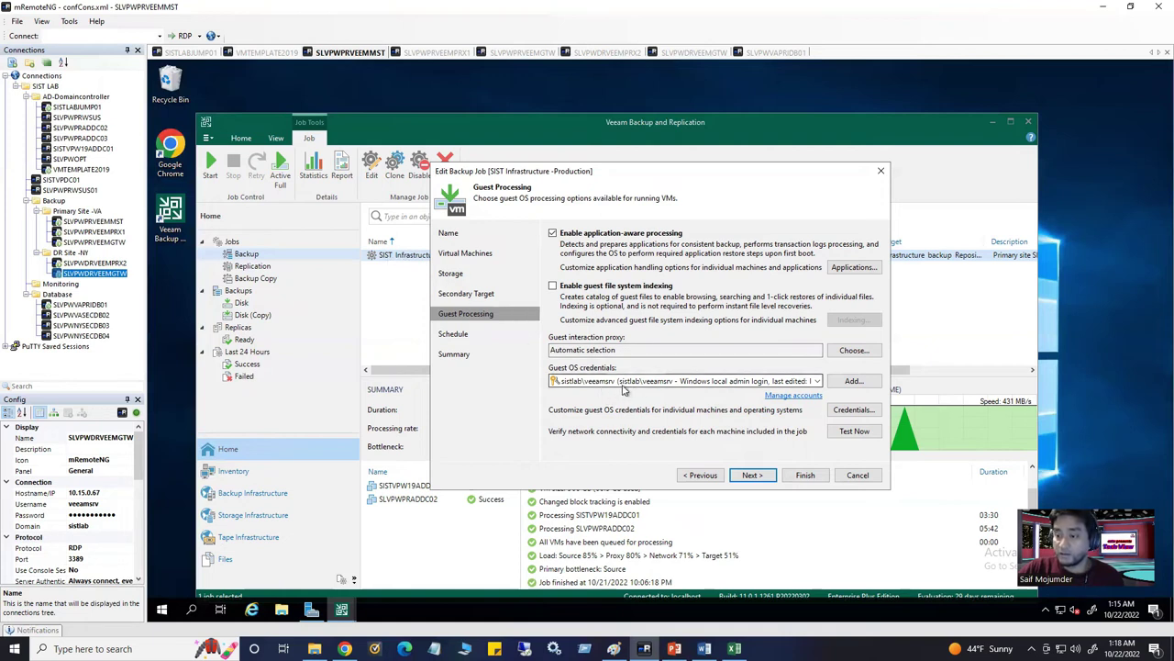
mouse_move(666, 386)
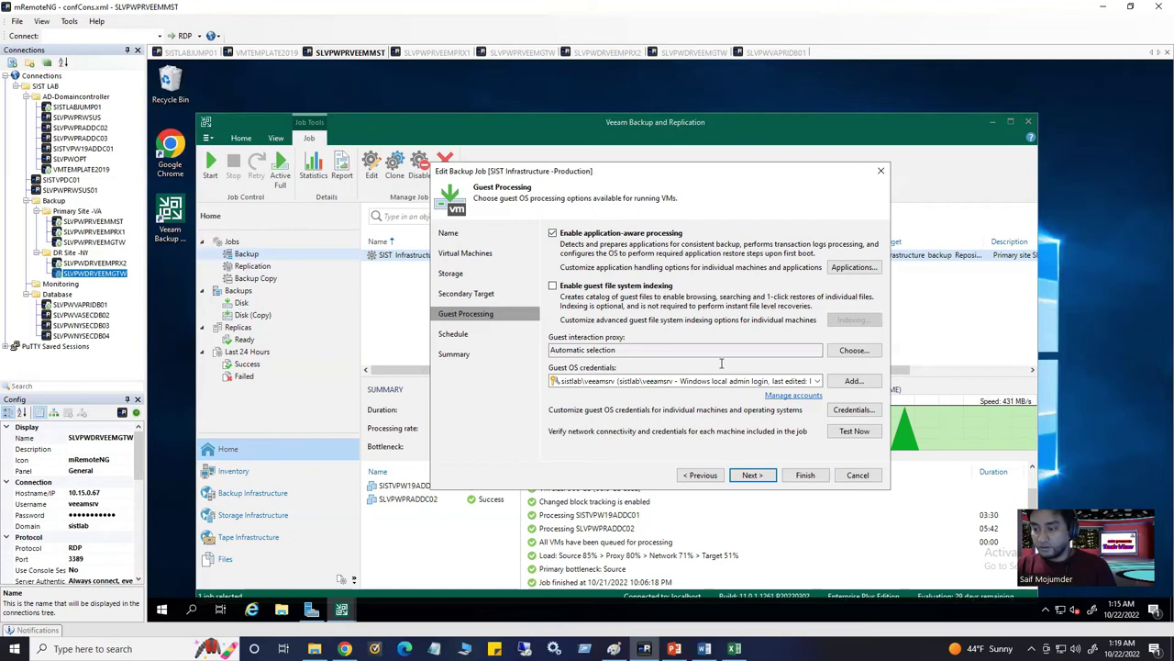
Discard the job edits and show the SISTVPW19ADDC01 session's action log
left_click(858, 475)
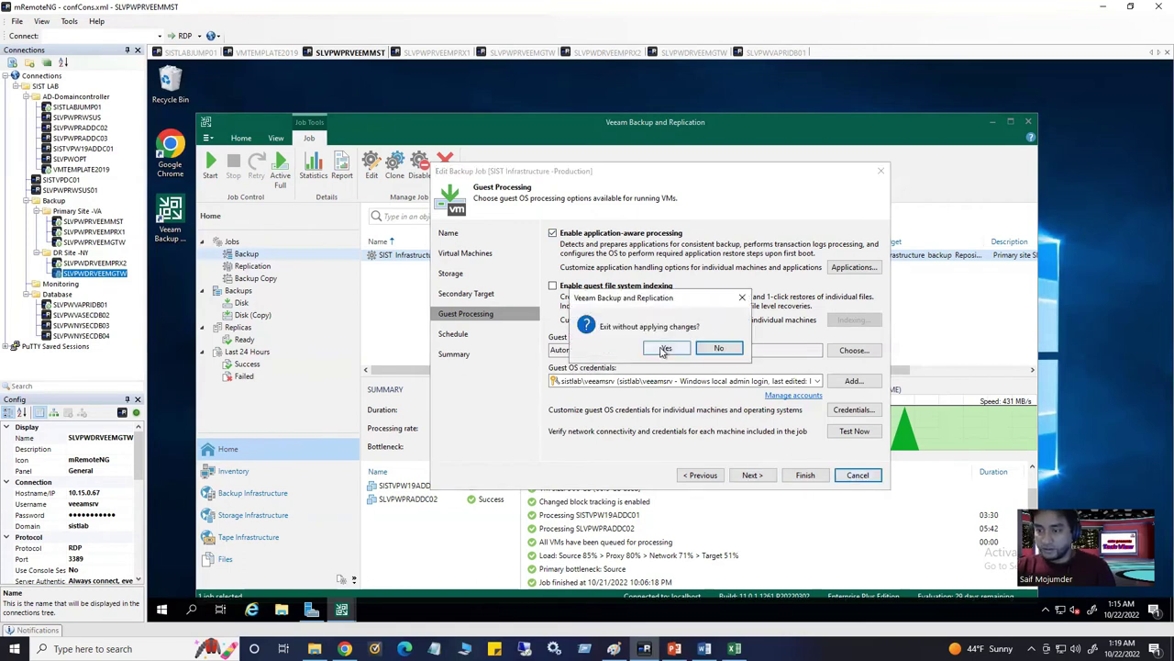
left_click(665, 349)
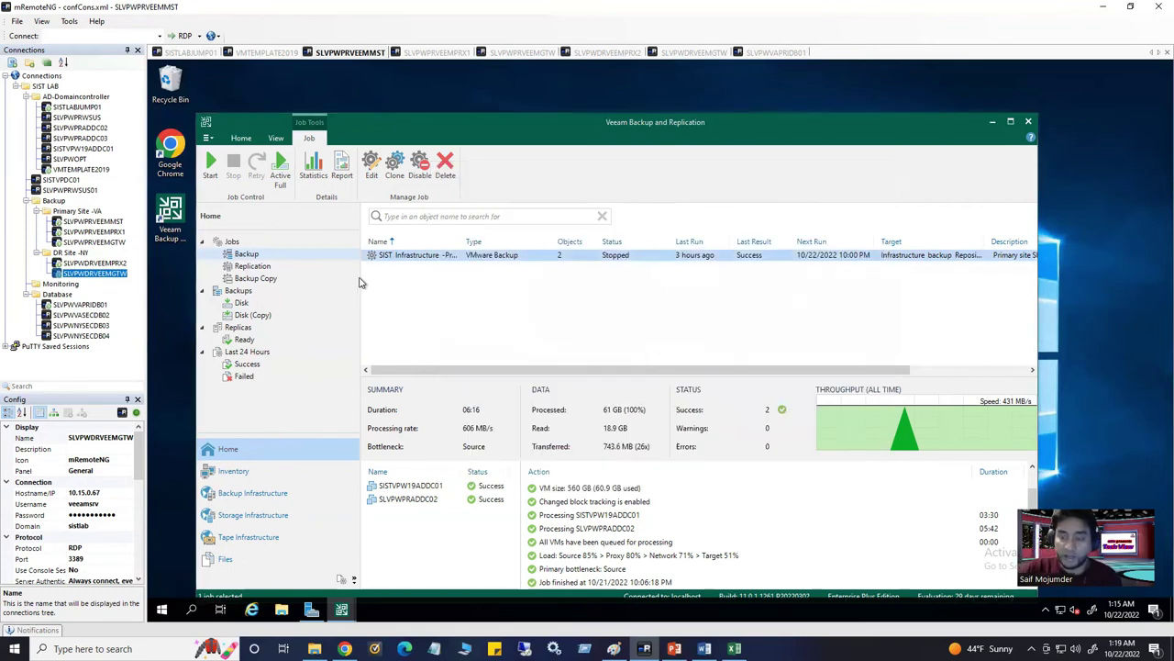
left_click(421, 488)
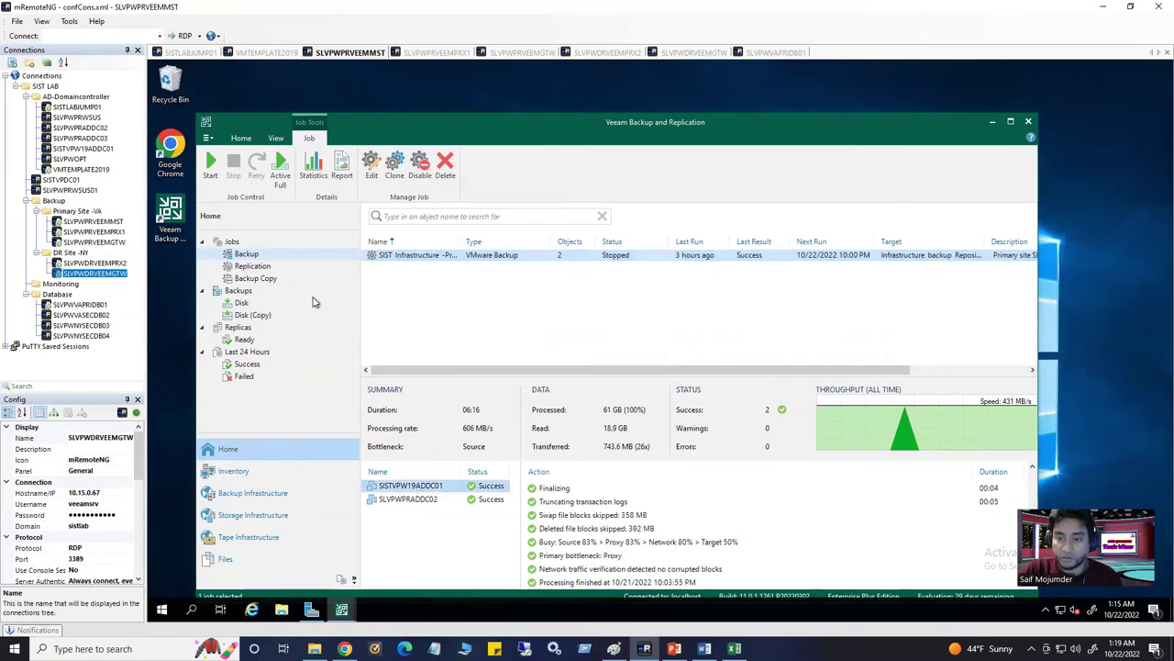
left_click(267, 53)
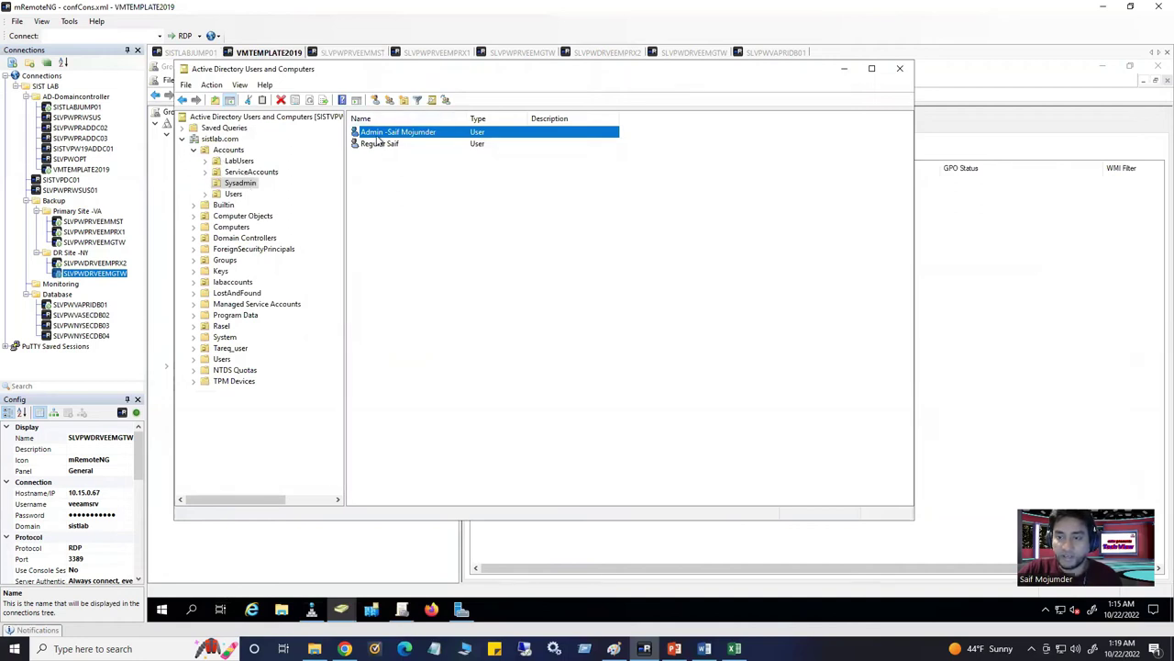
Delete the admin user account from the Sysadmin folder and return to the Veeam server session
left_click(431, 153)
left_click(423, 137)
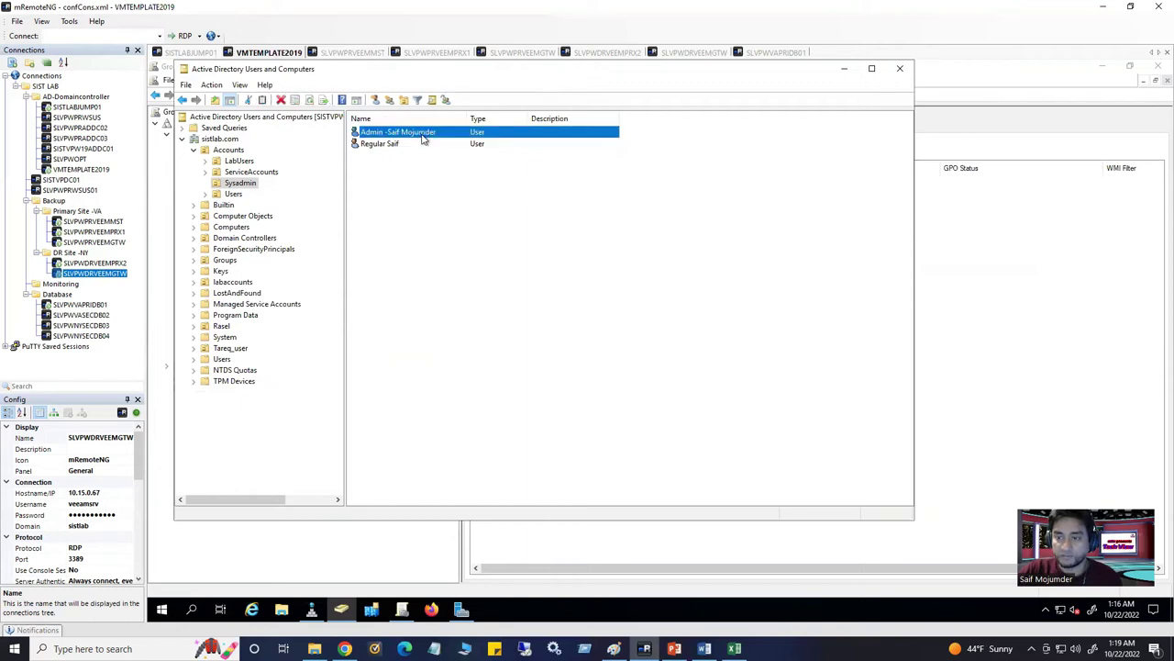
right_click(423, 137)
left_click(466, 293)
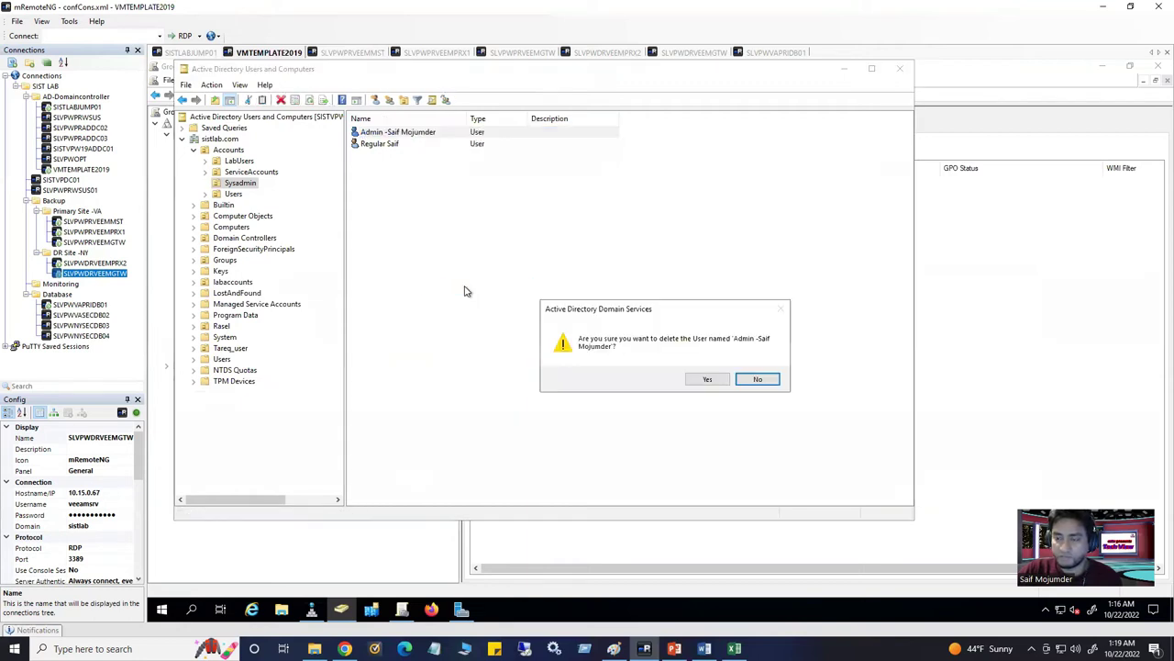
left_click(705, 379)
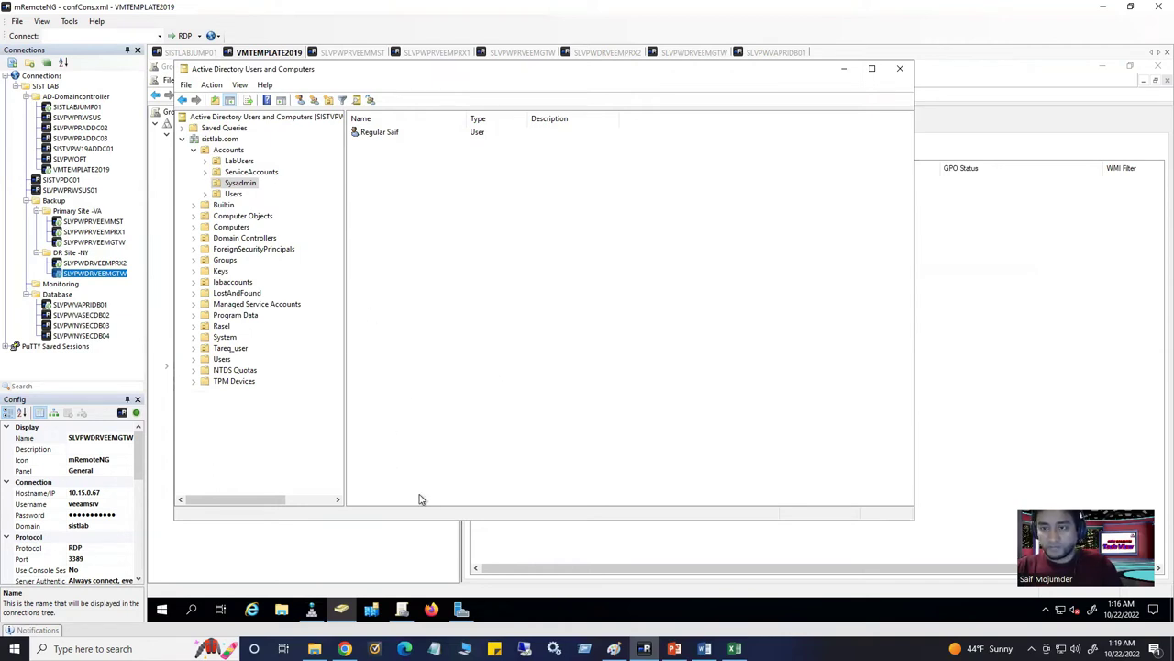
left_click(375, 53)
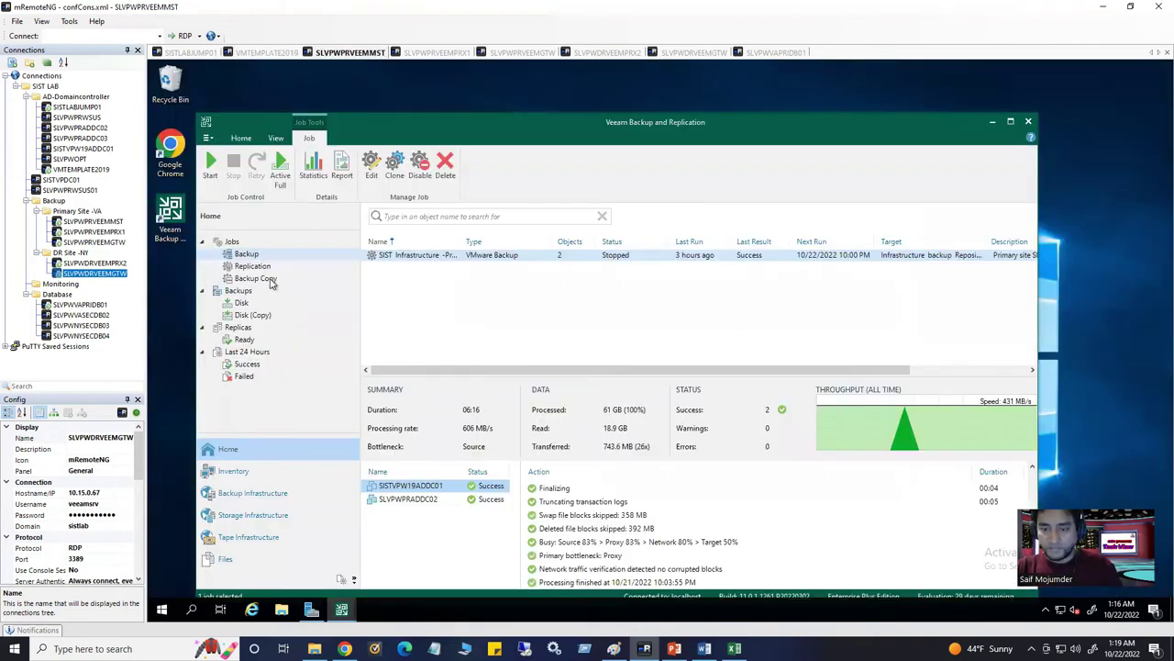
From the disk backups, start a Microsoft Active Directory objects application-item restore
left_click(241, 303)
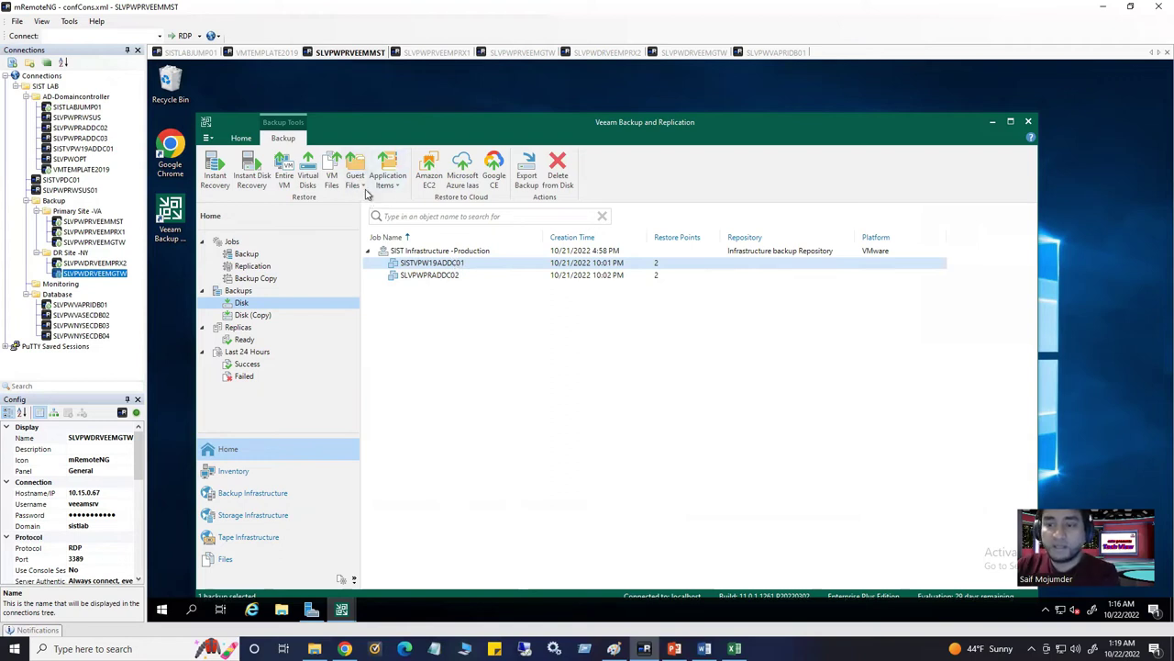
left_click(363, 187)
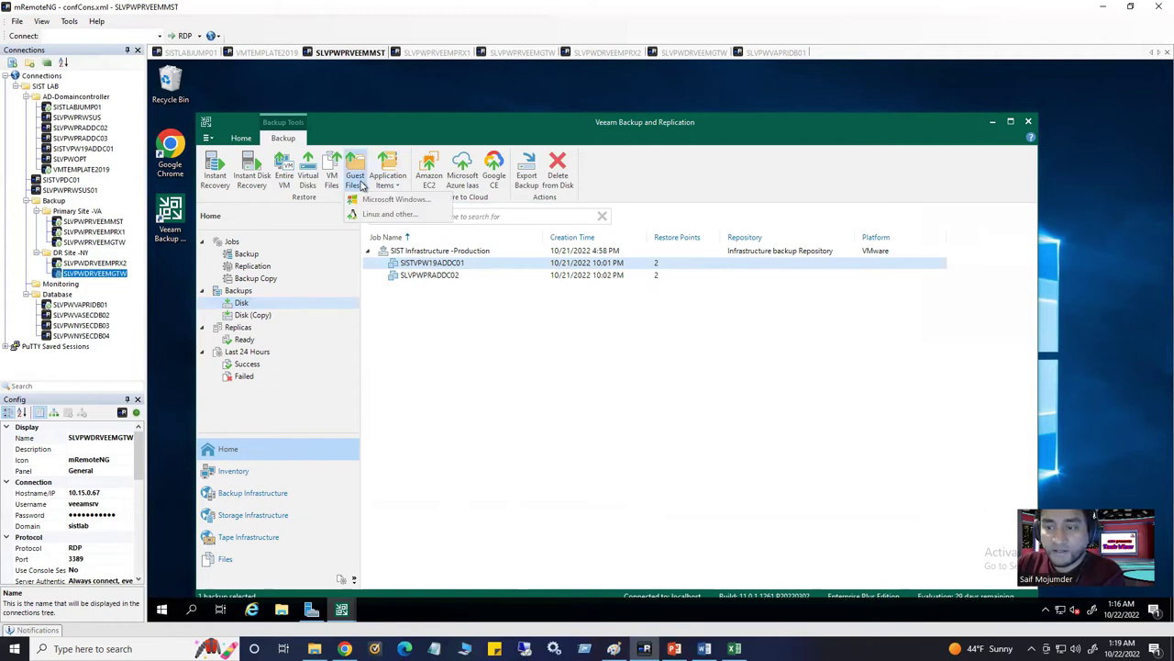
left_click(389, 181)
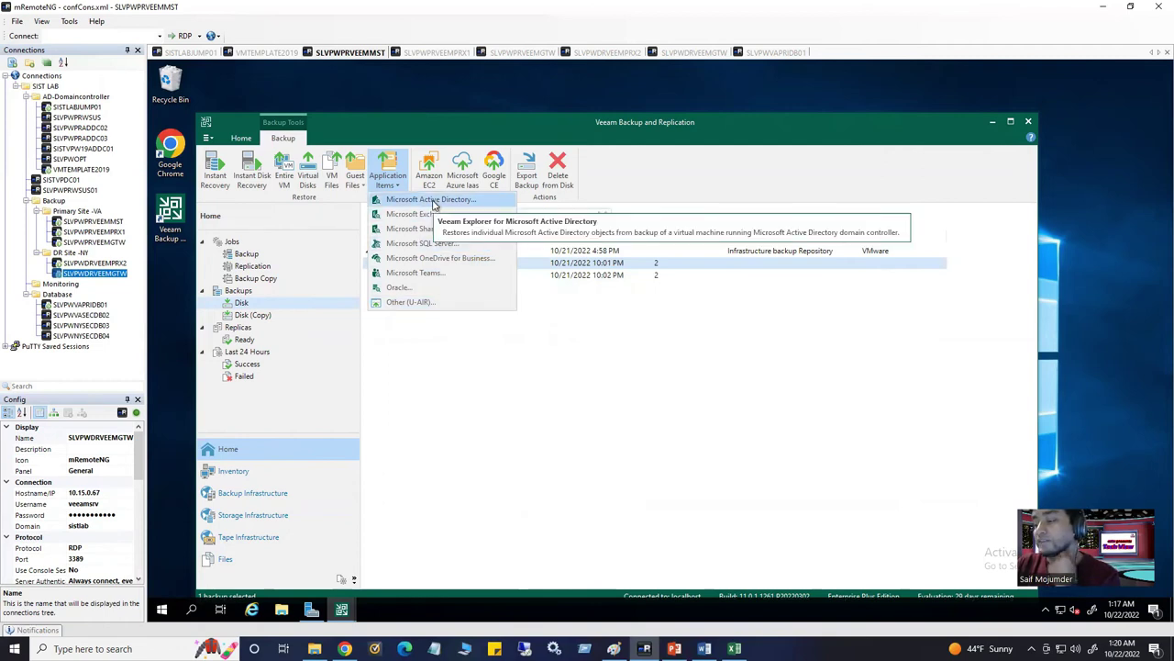
left_click(435, 201)
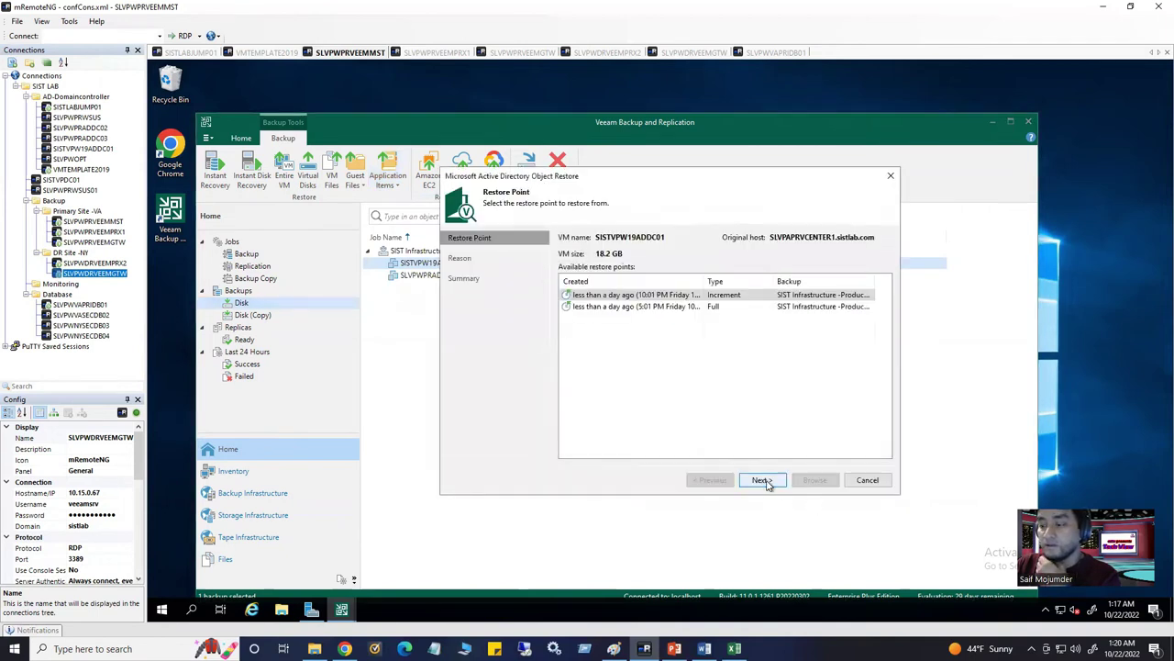
Choose the latest incremental restore point and open it for browsing in Veeam Explorer
left_click(711, 310)
left_click(684, 295)
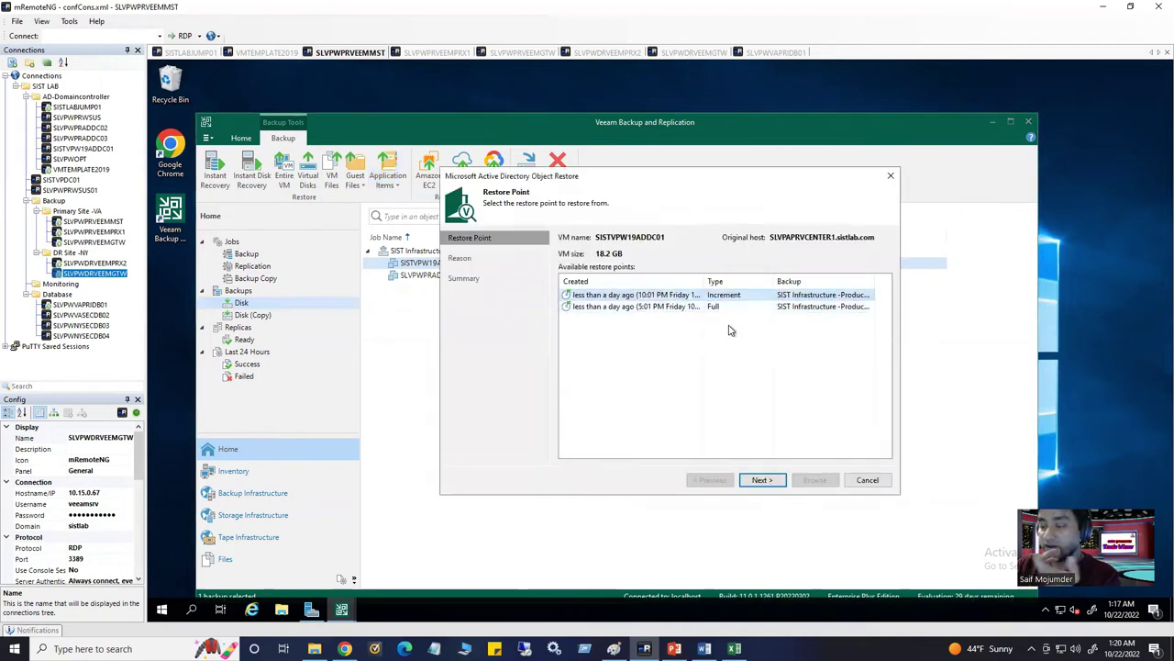
left_click(762, 481)
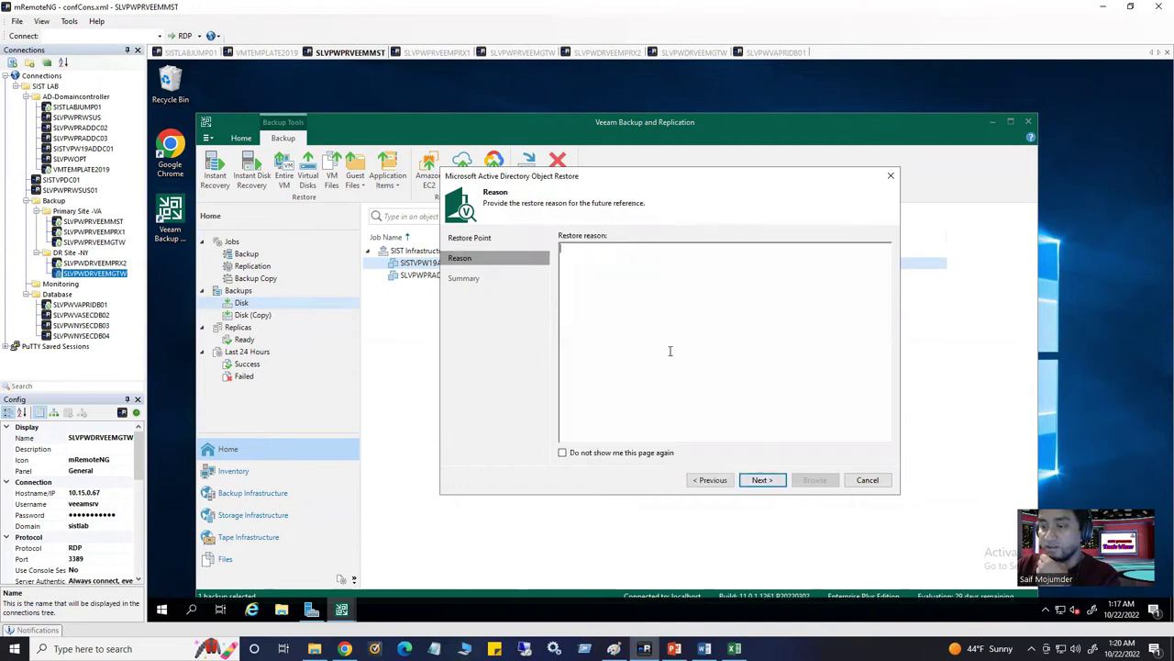
left_click(762, 481)
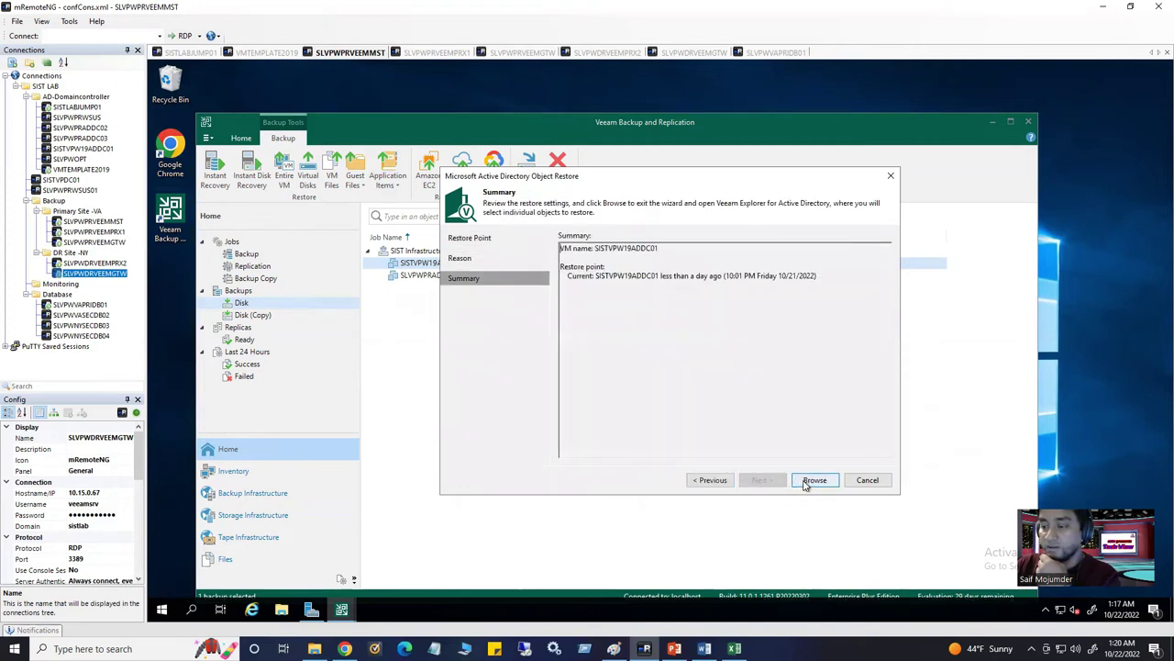
left_click(813, 480)
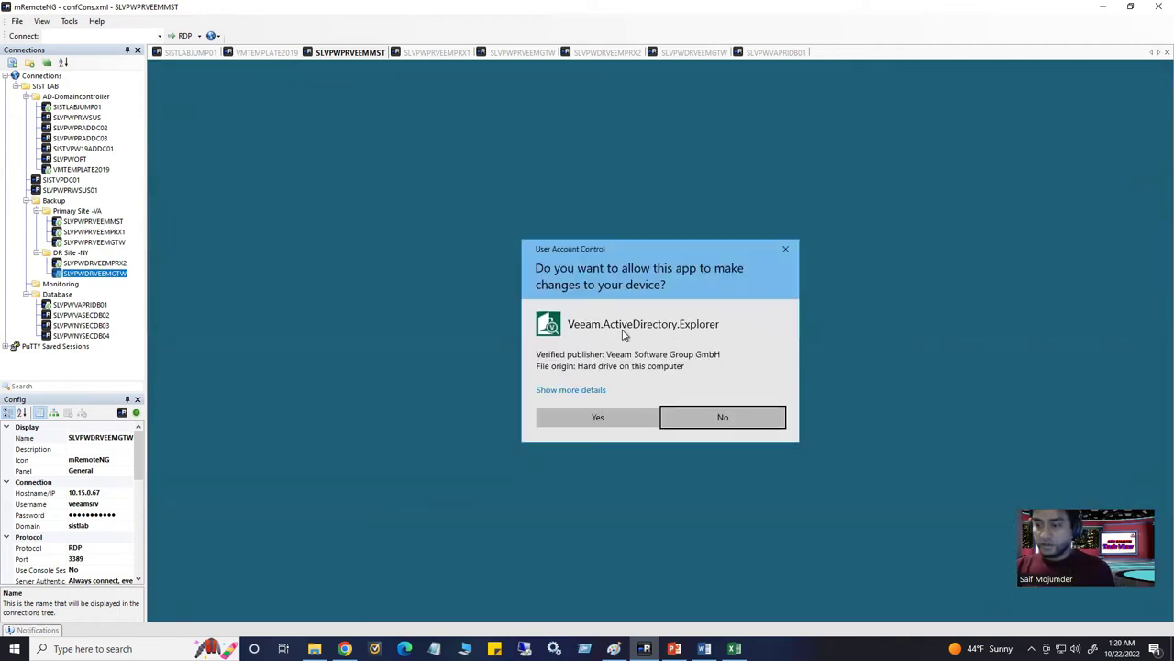
Allow the explorer to run and browse sistlab.com's backup down to the Accounts > Sysadmin folder
left_click(622, 421)
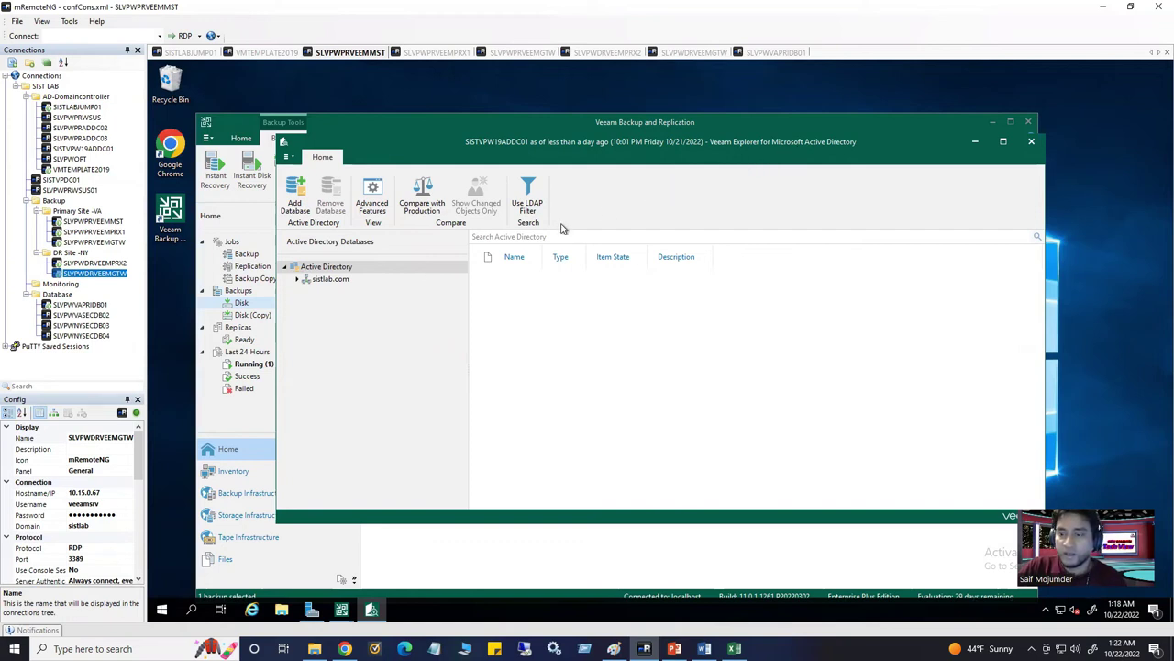
left_click(297, 280)
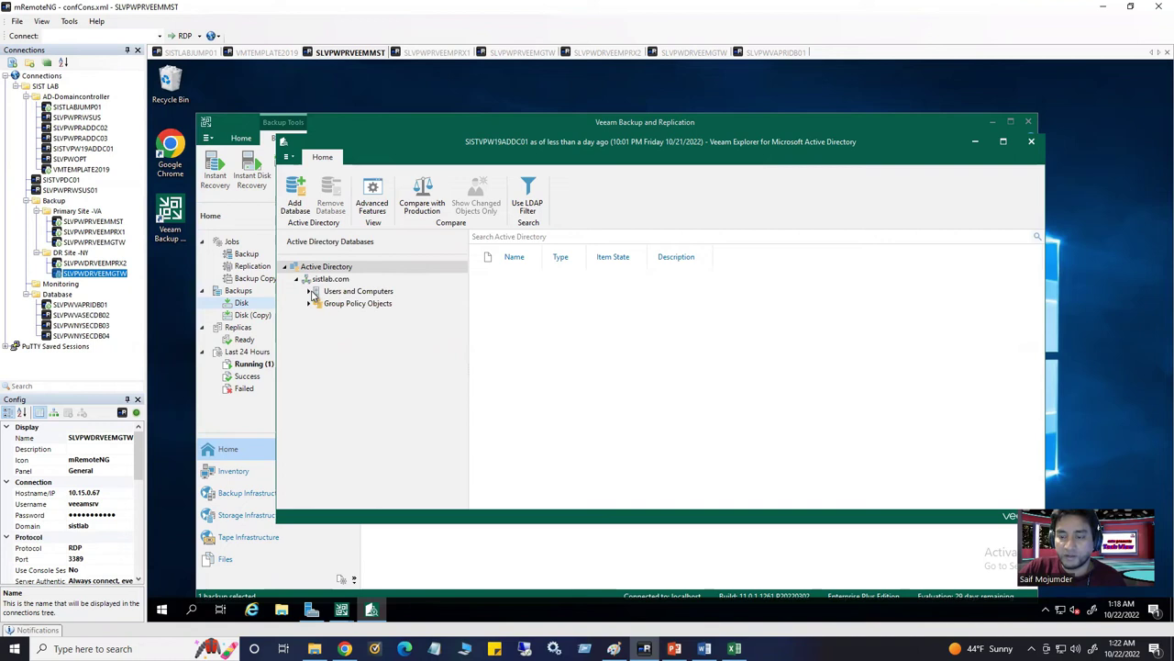
left_click(311, 292)
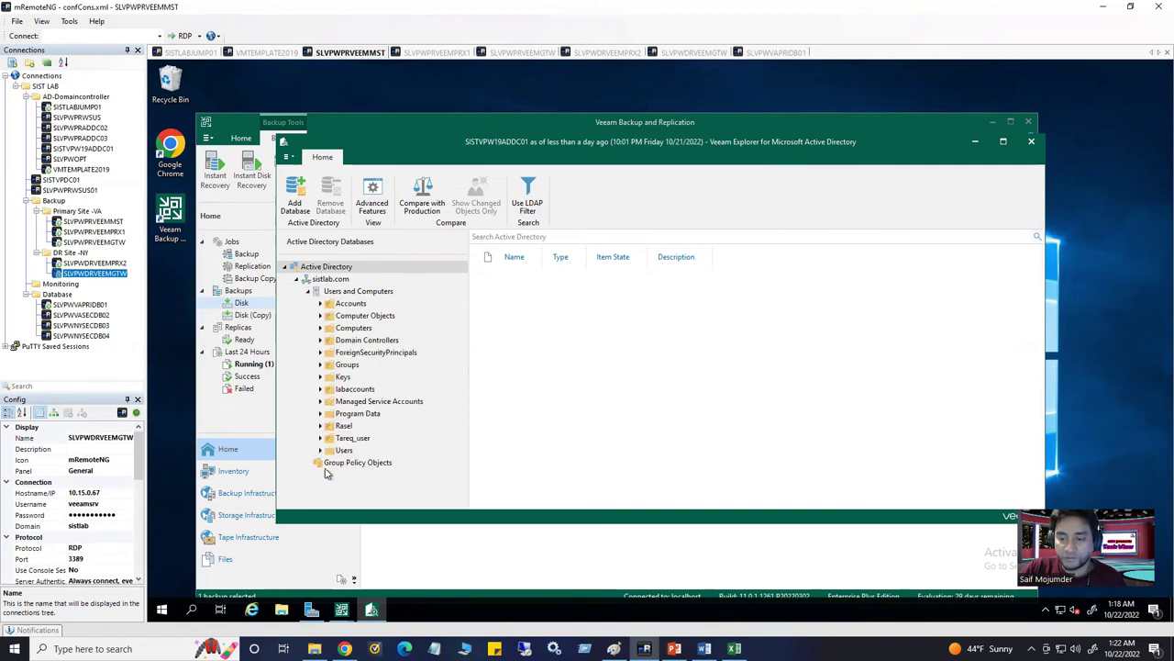
left_click(332, 465)
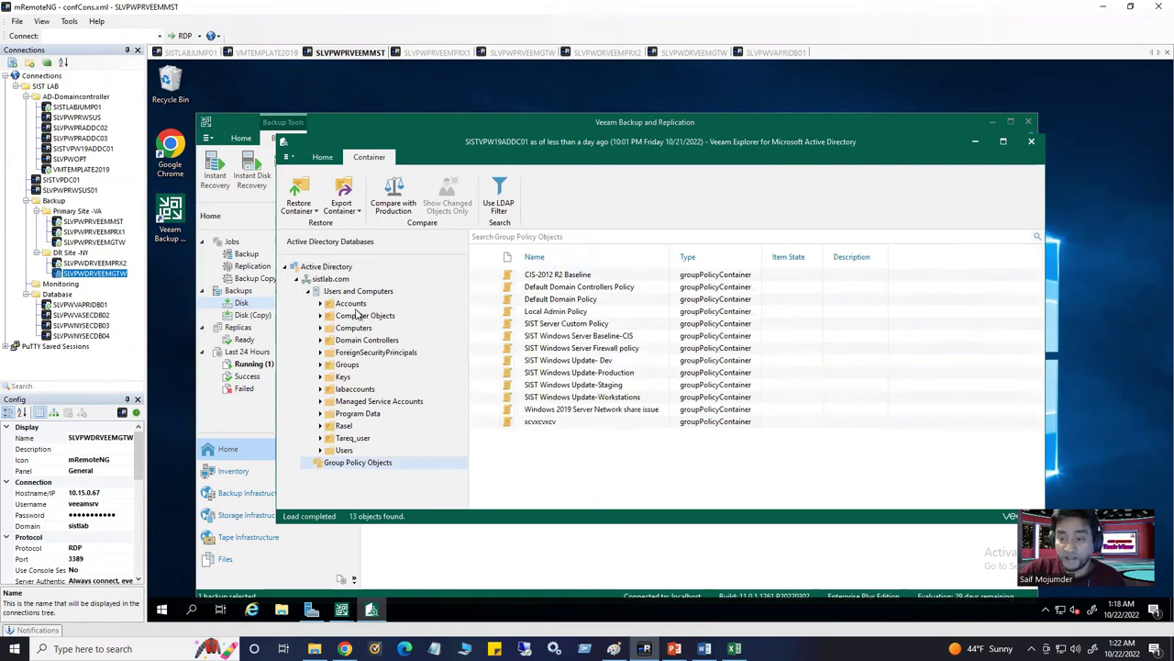
left_click(346, 304)
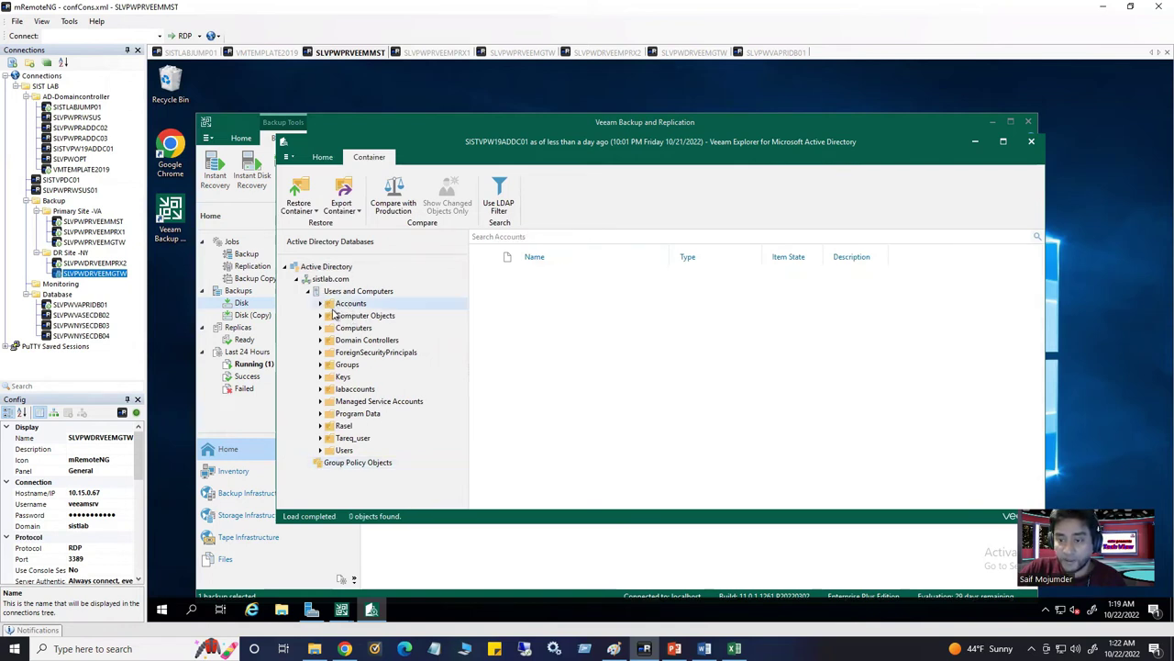
left_click(320, 304)
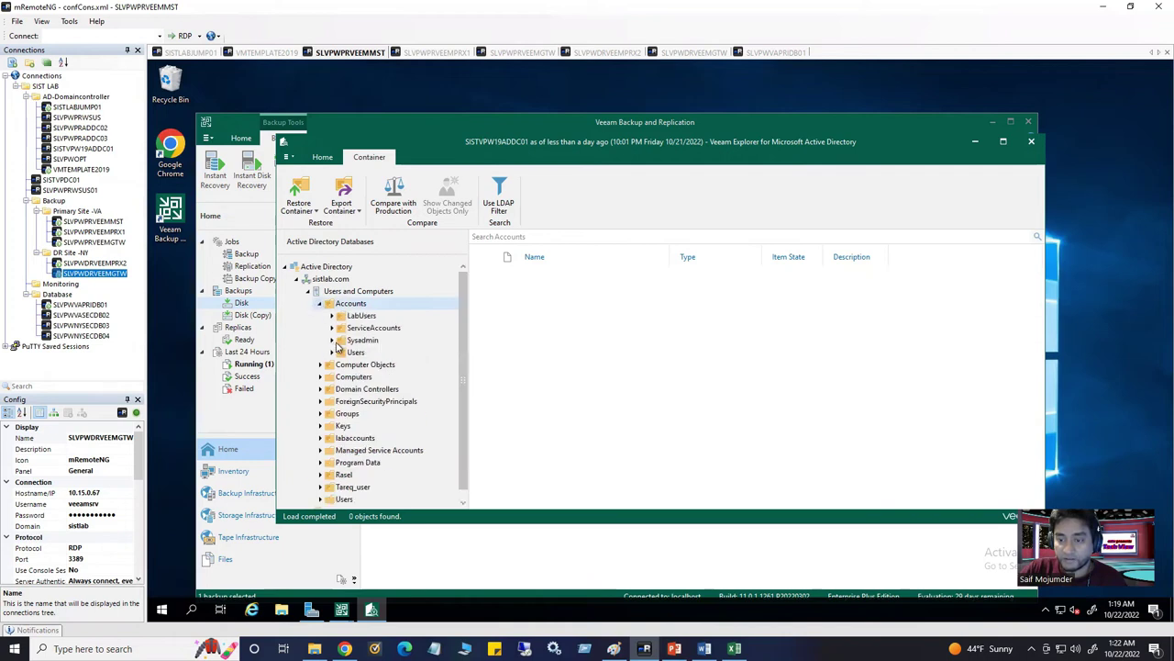
left_click(358, 341)
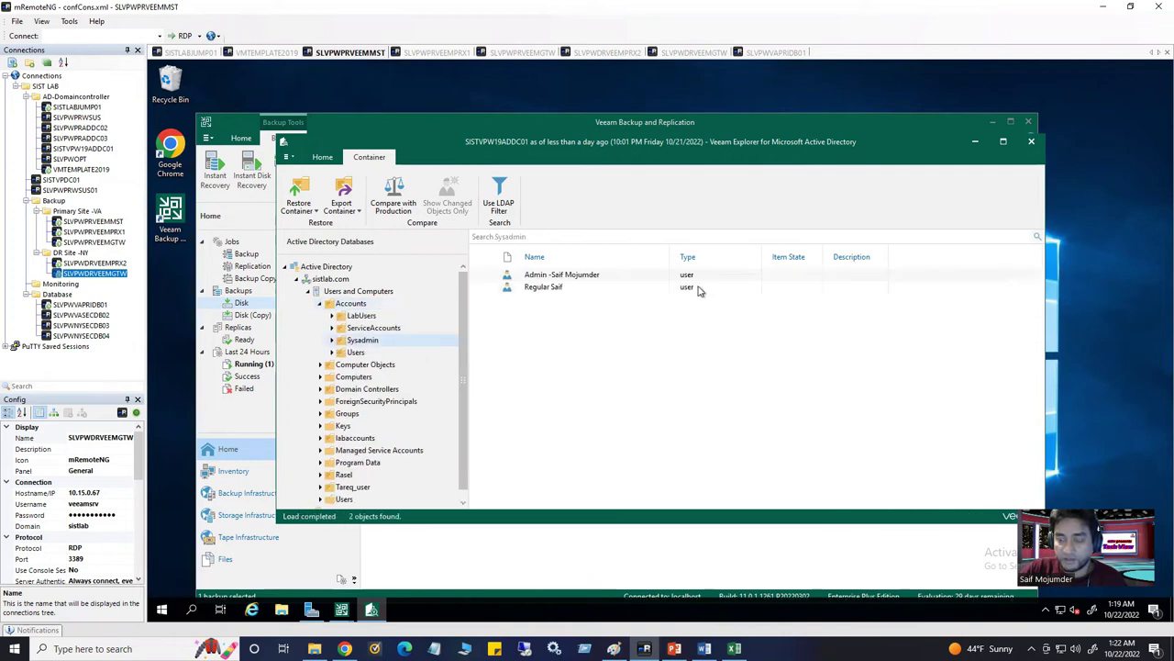
Restore the admin user to the original domain controller, then close the explorer
right_click(564, 280)
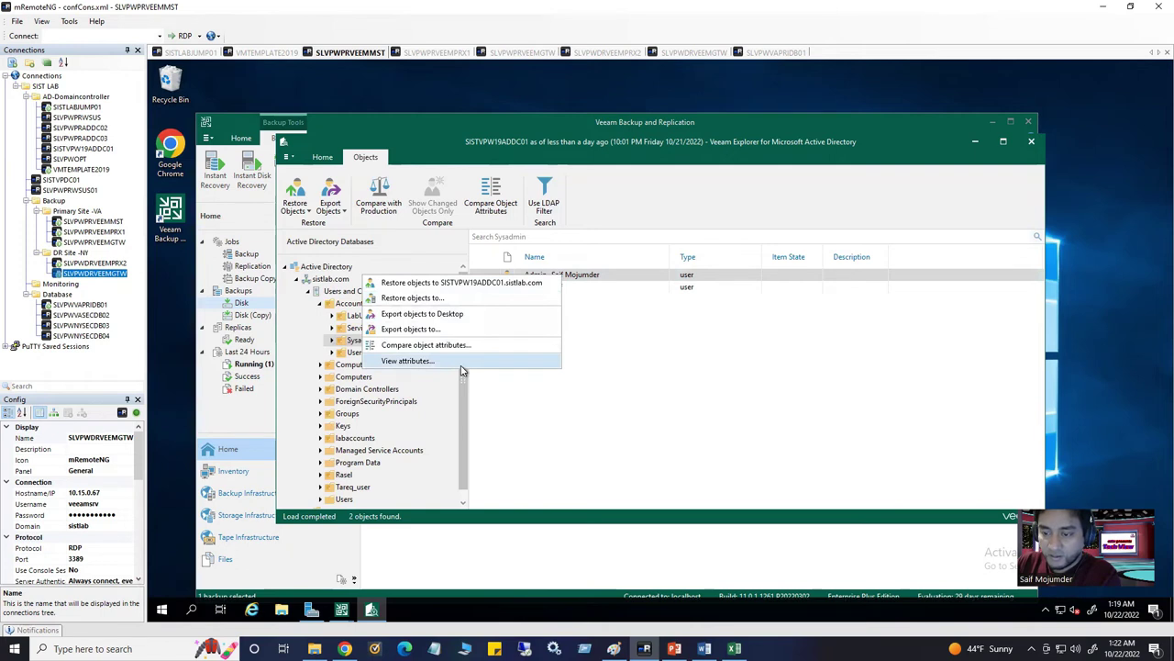
left_click(493, 283)
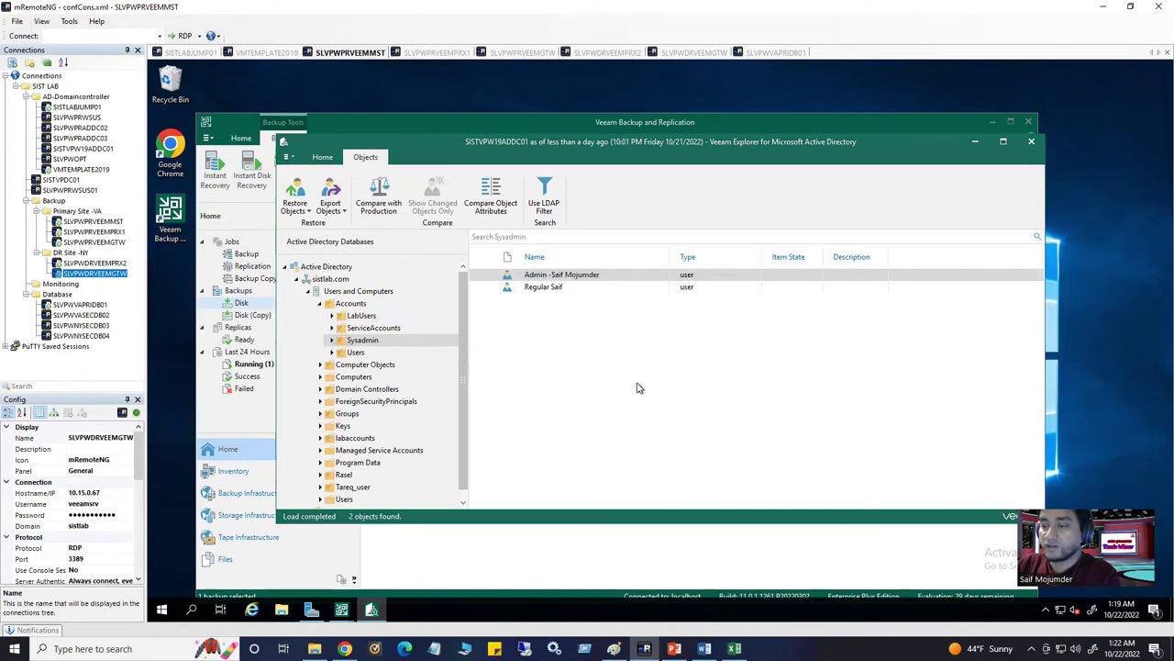
left_click(758, 361)
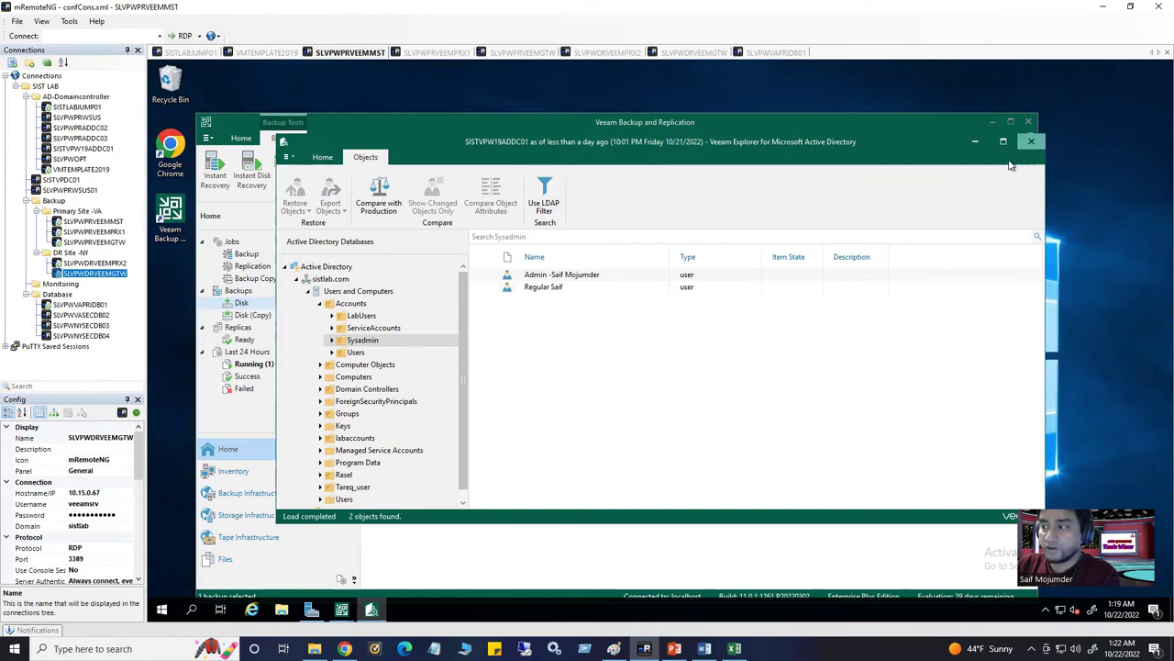
left_click(1032, 142)
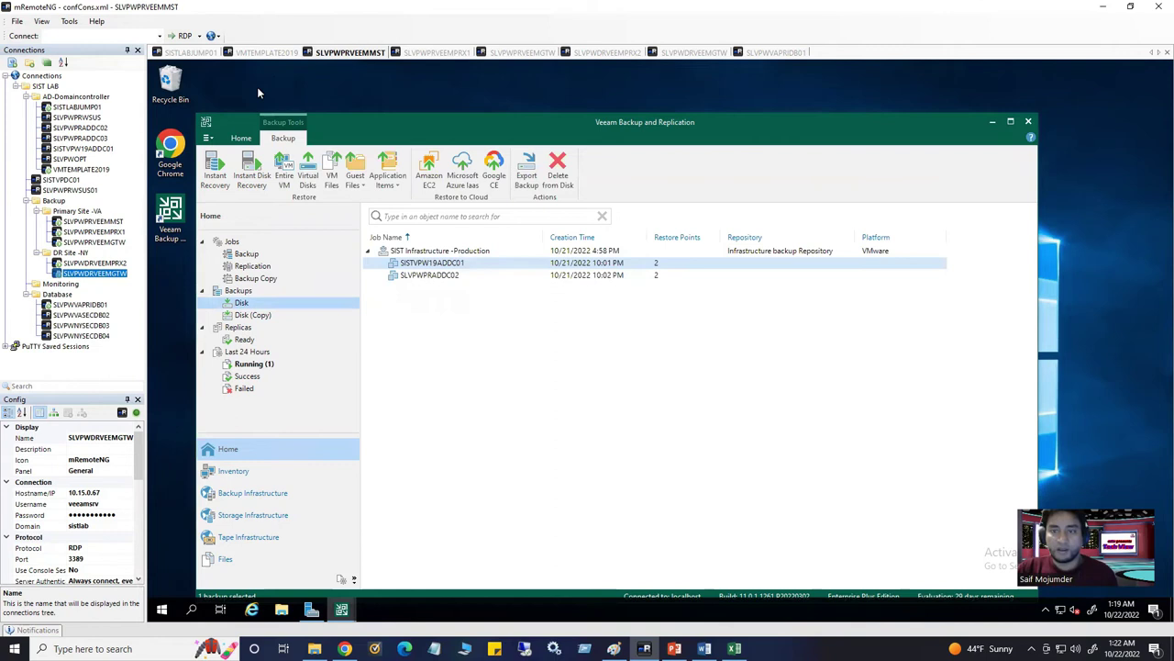
left_click(269, 54)
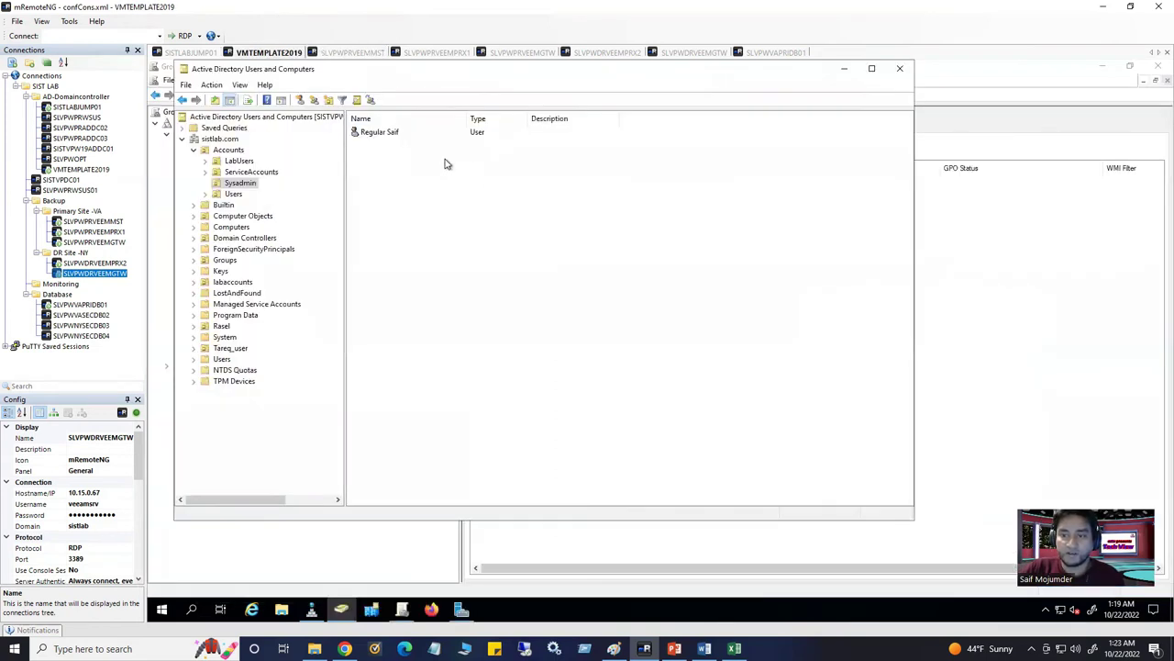
Refresh the Sysadmin folder to confirm the restored admin account, then return to the Veeam session
left_click(244, 173)
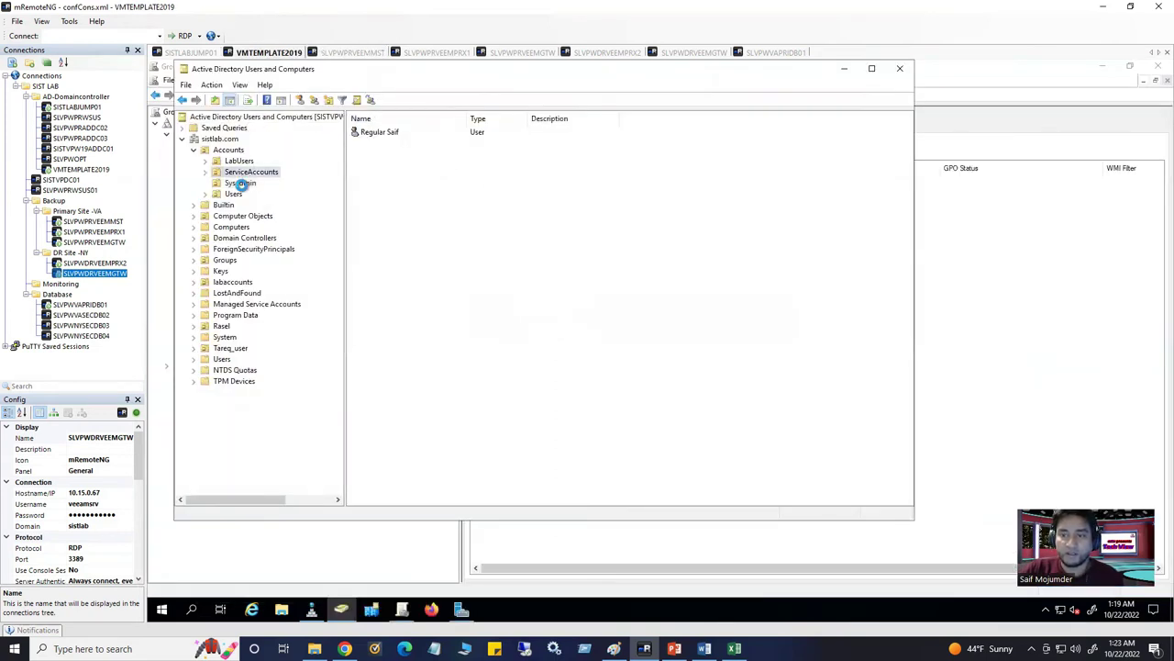
left_click(240, 183)
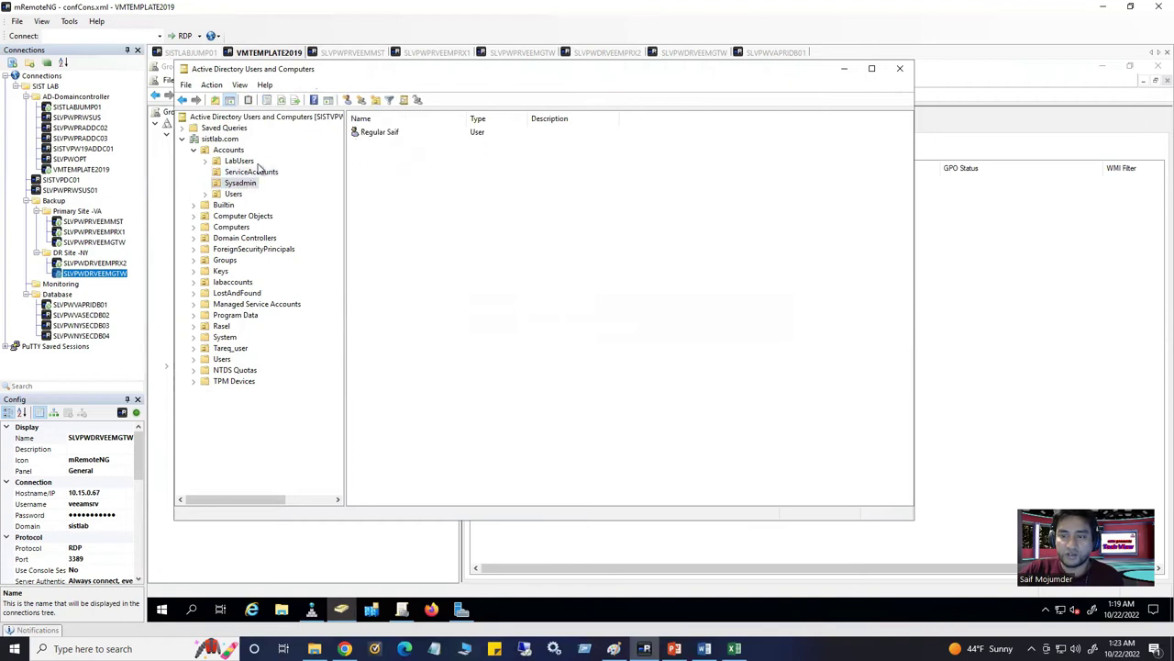
left_click(283, 101)
key("Down")
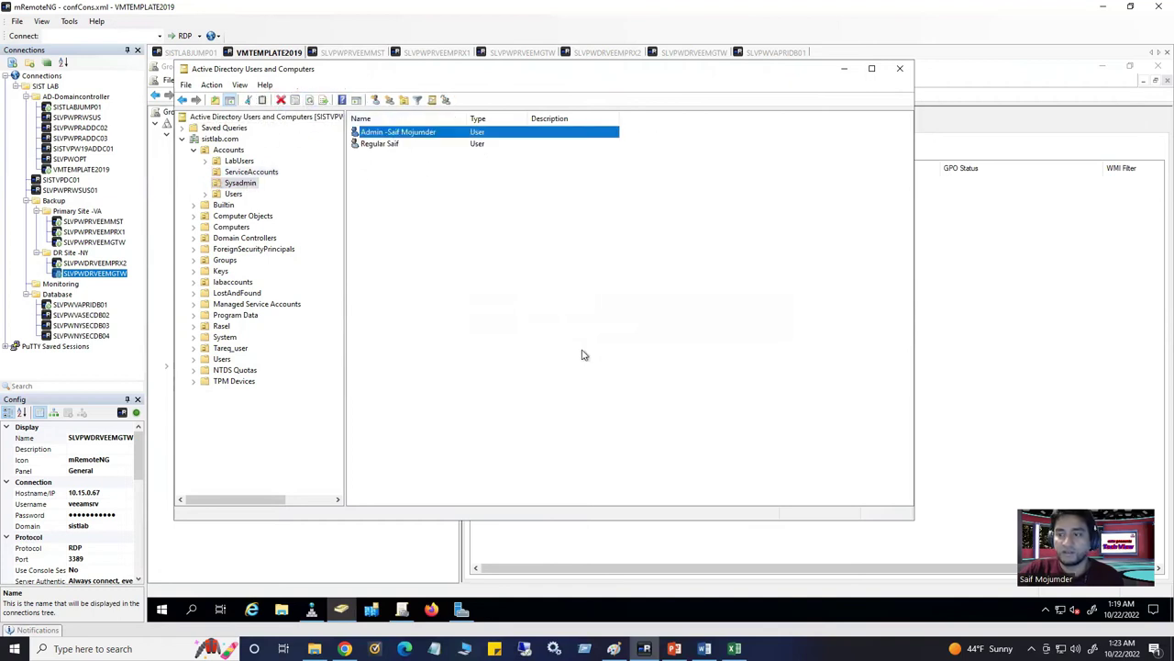
left_click(582, 356)
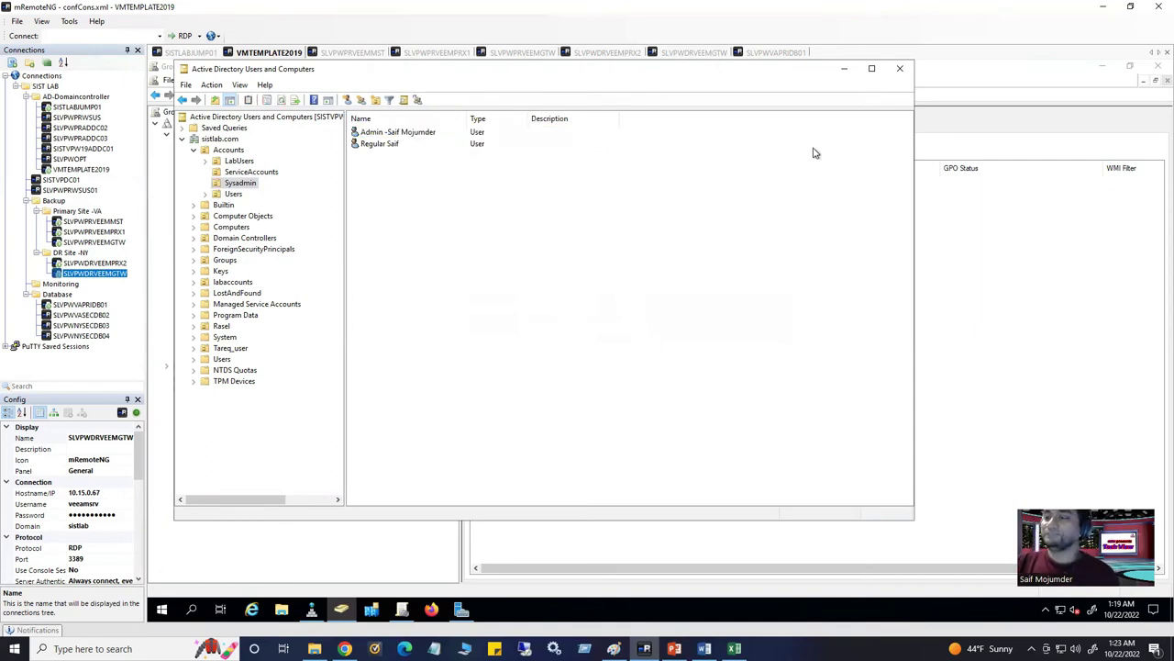
left_click(846, 72)
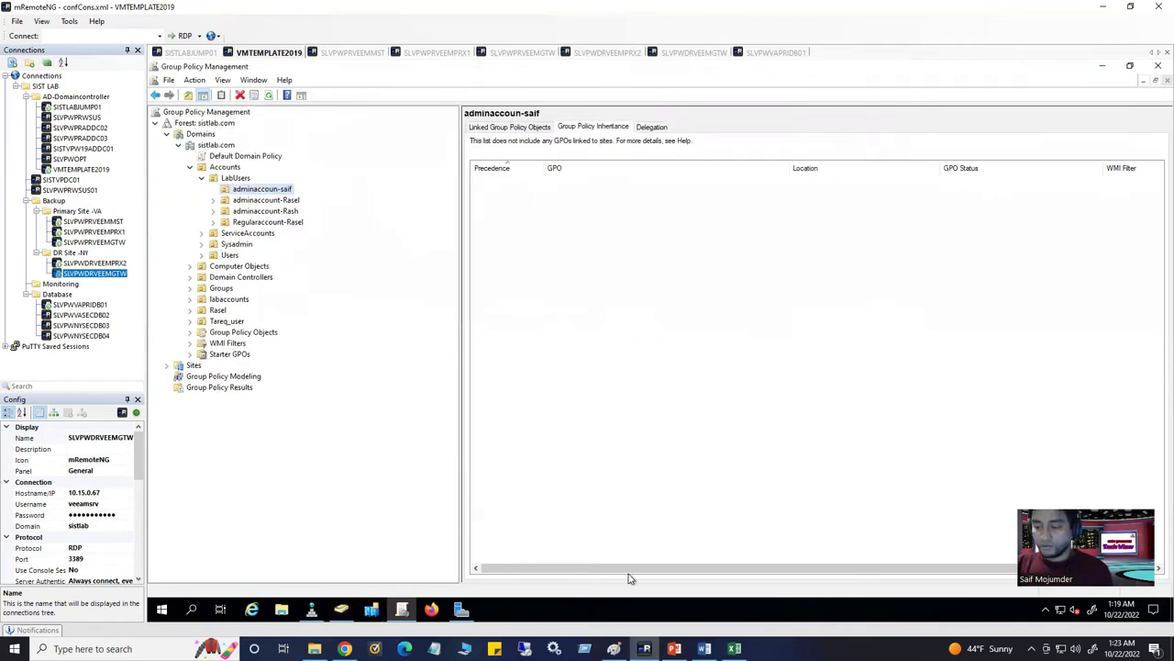
left_click(365, 54)
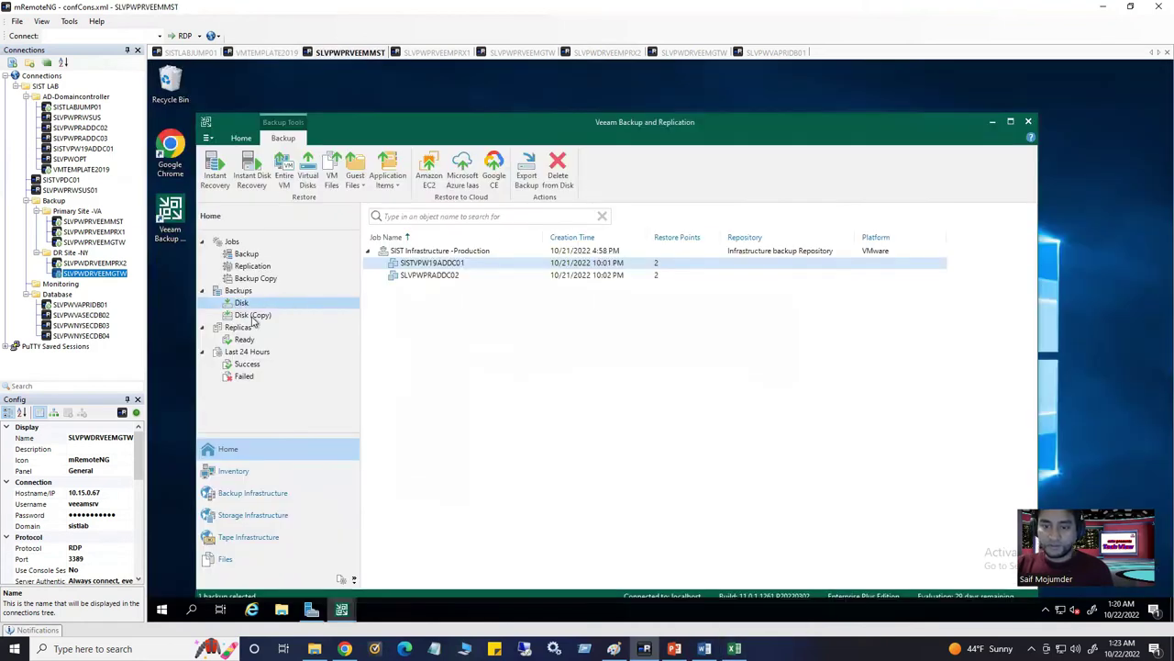
Look through Disk (Copy) backups, the Backup Copy, Backup and Replication jobs, and Ready replicas
left_click(255, 315)
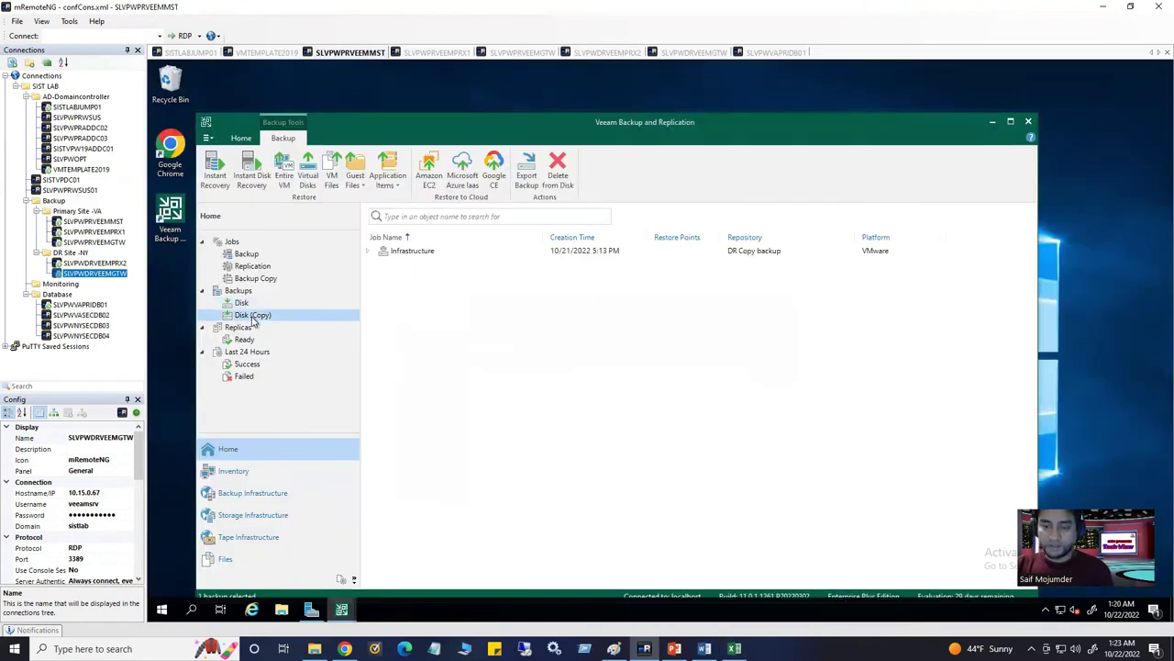
left_click(369, 253)
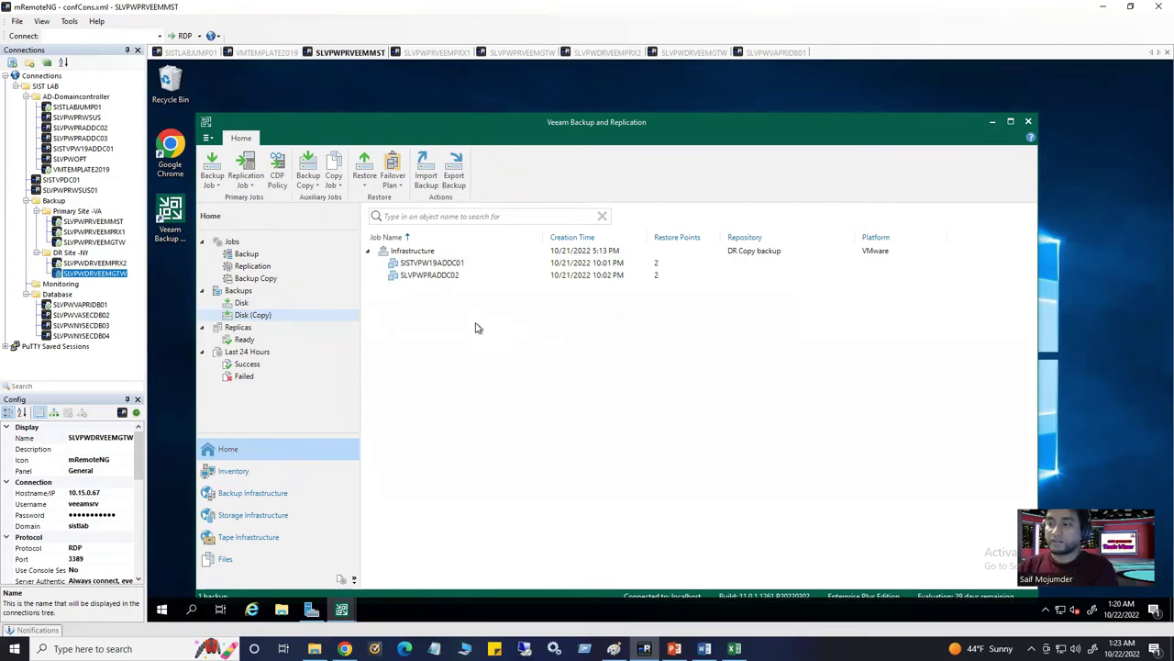
left_click(256, 278)
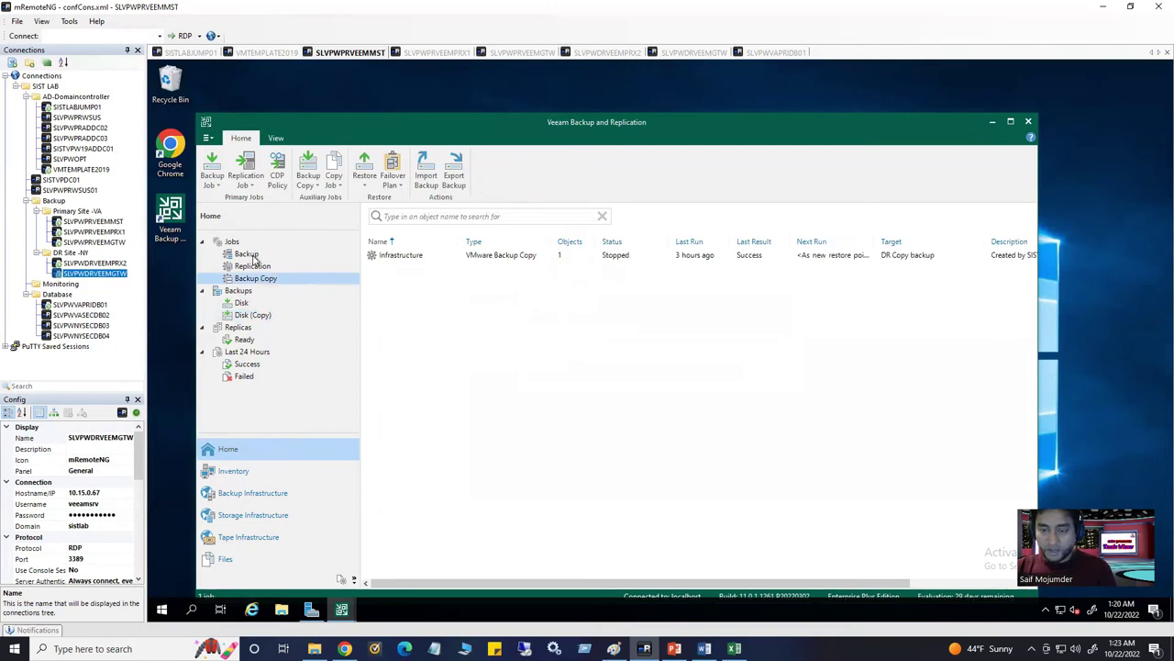
left_click(252, 256)
left_click(258, 267)
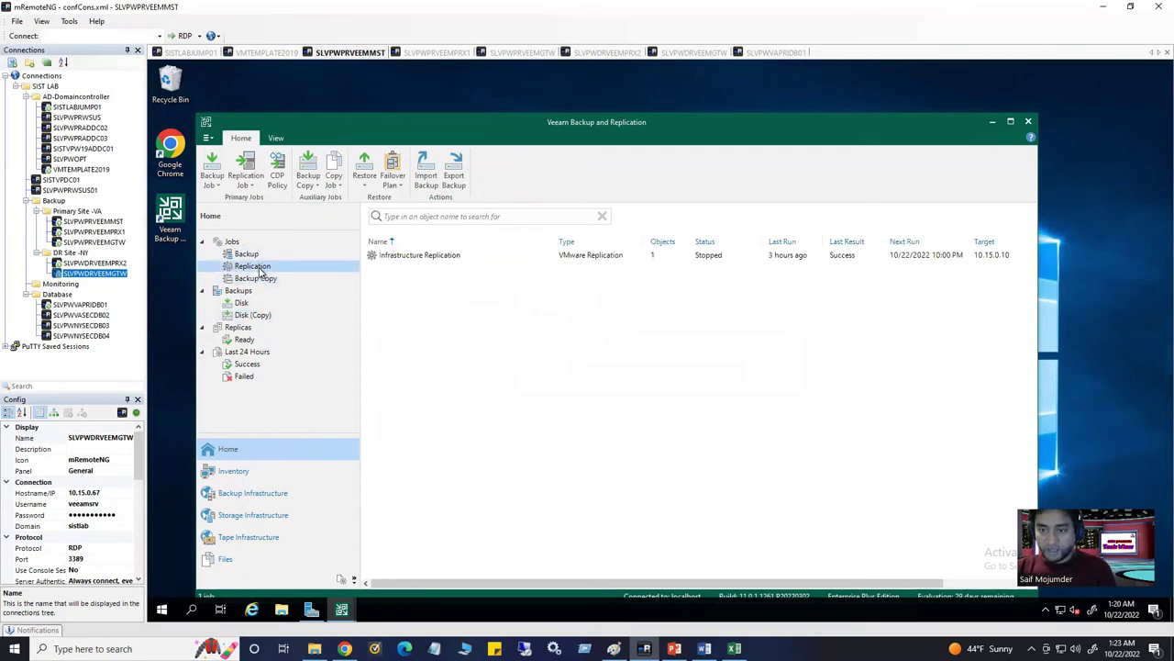
left_click(244, 341)
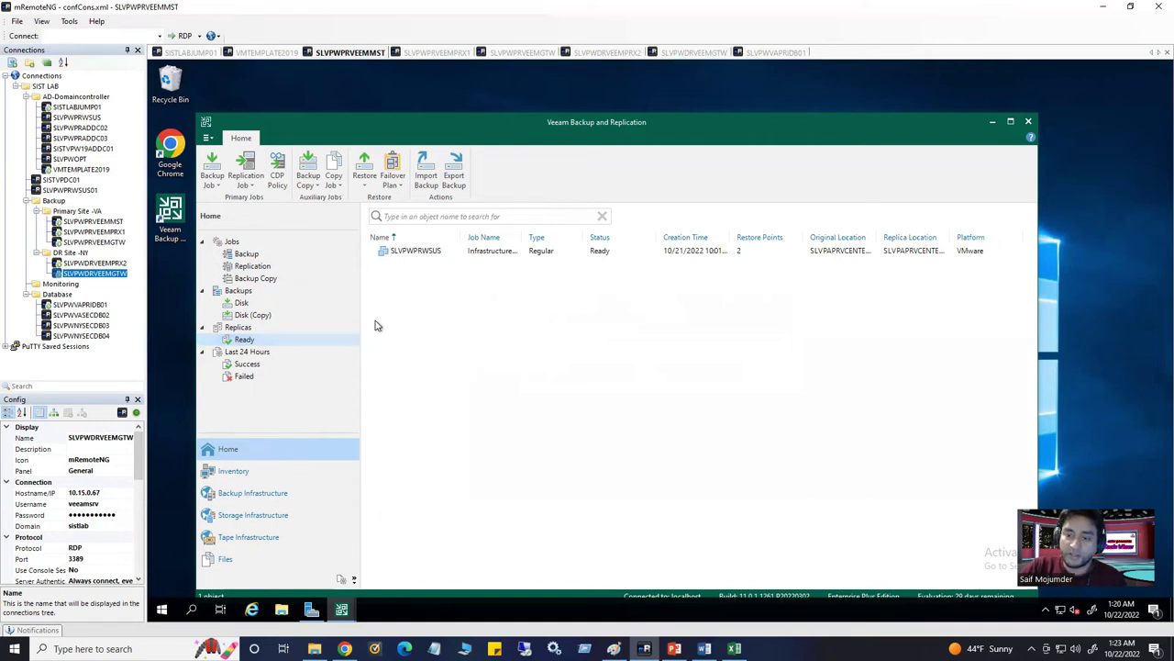
left_click(343, 305)
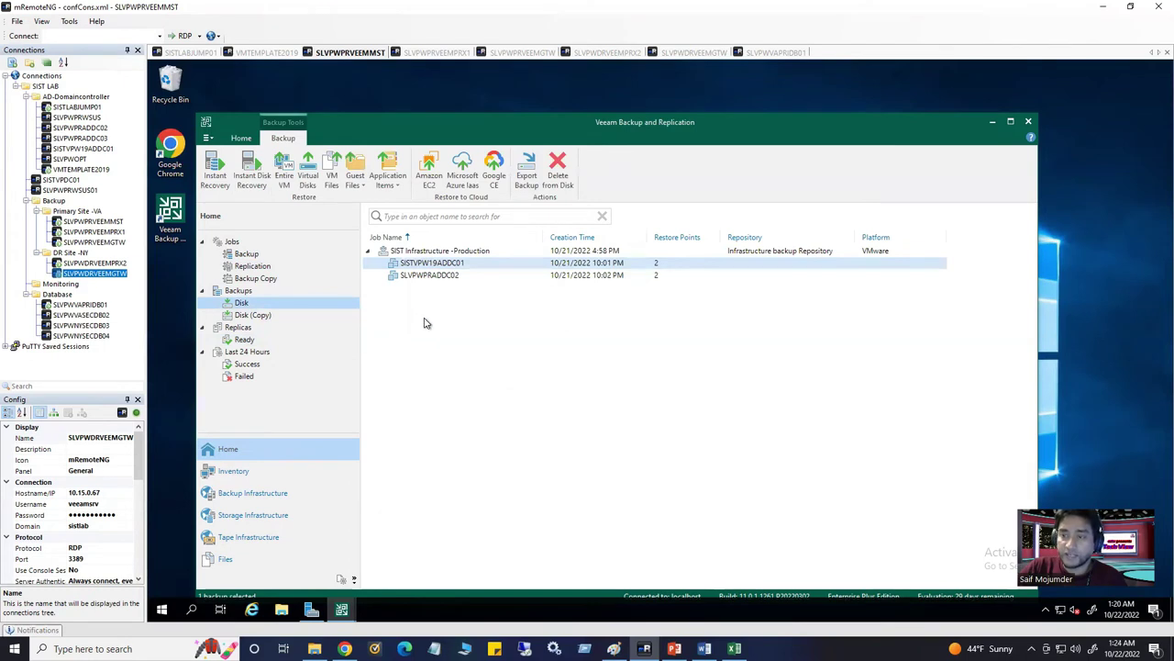
left_click(201, 53)
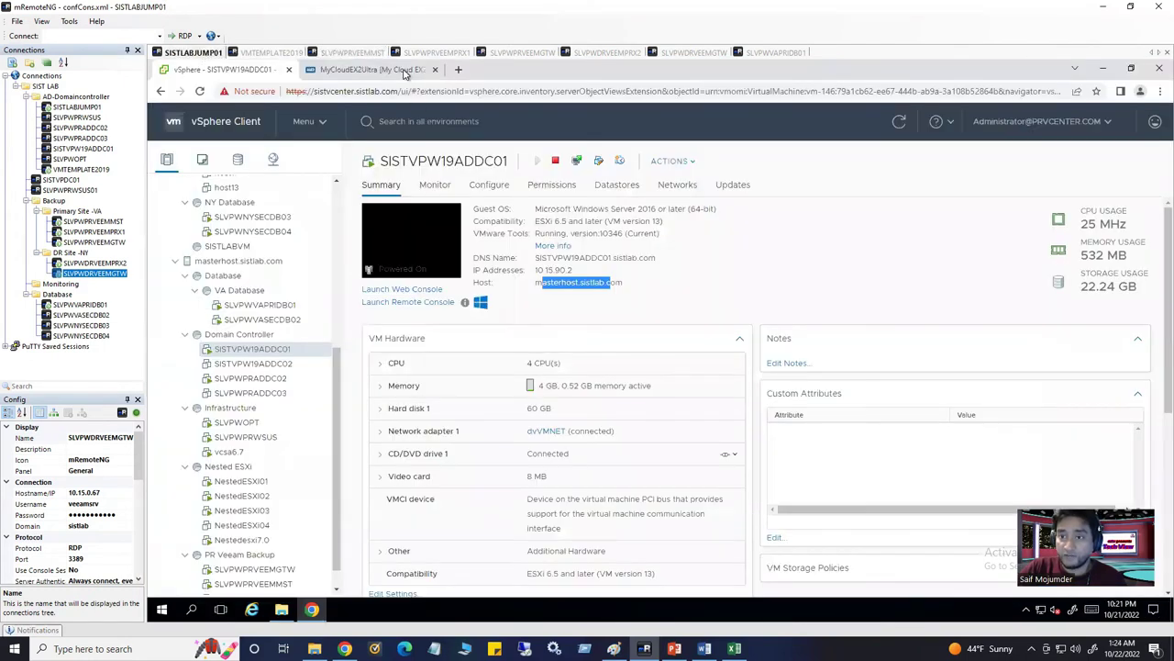
On the jump host, go up to 10.15.0.9 to list its NAS shares and try opening labdatastore02
left_click(372, 70)
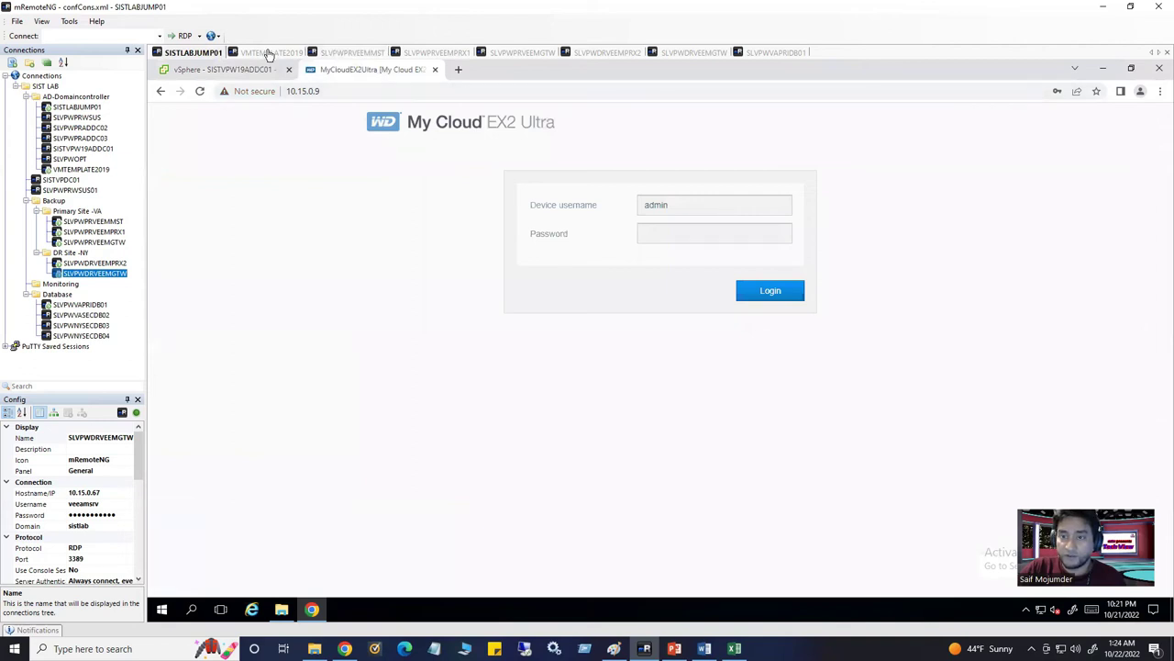
left_click(267, 52)
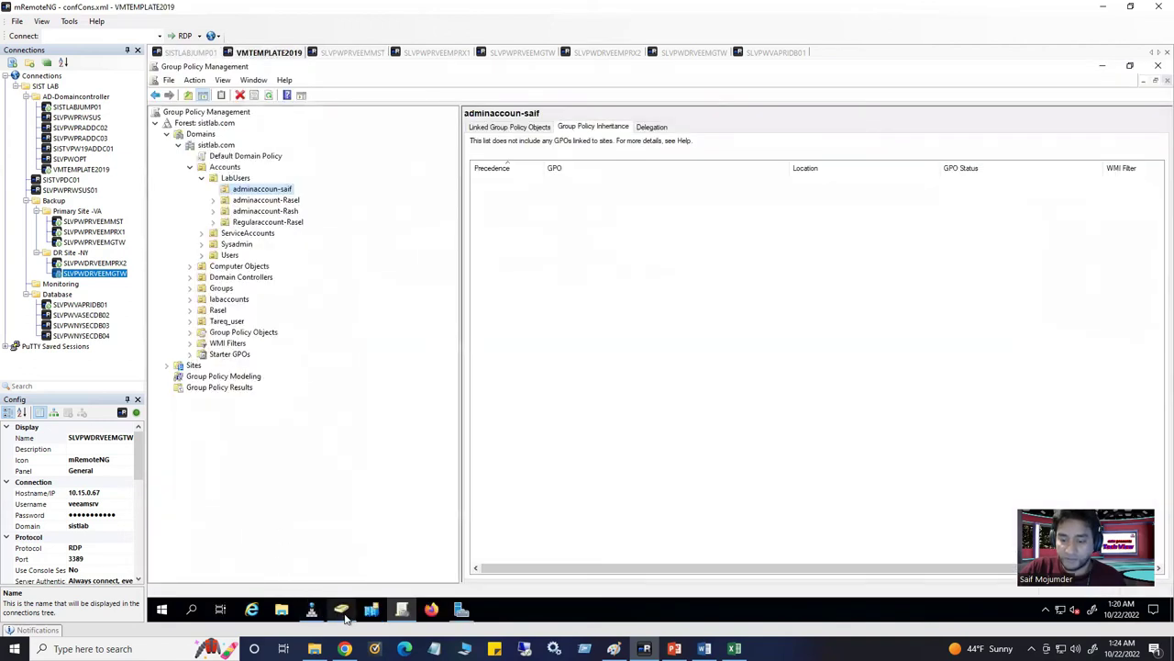
left_click(283, 613)
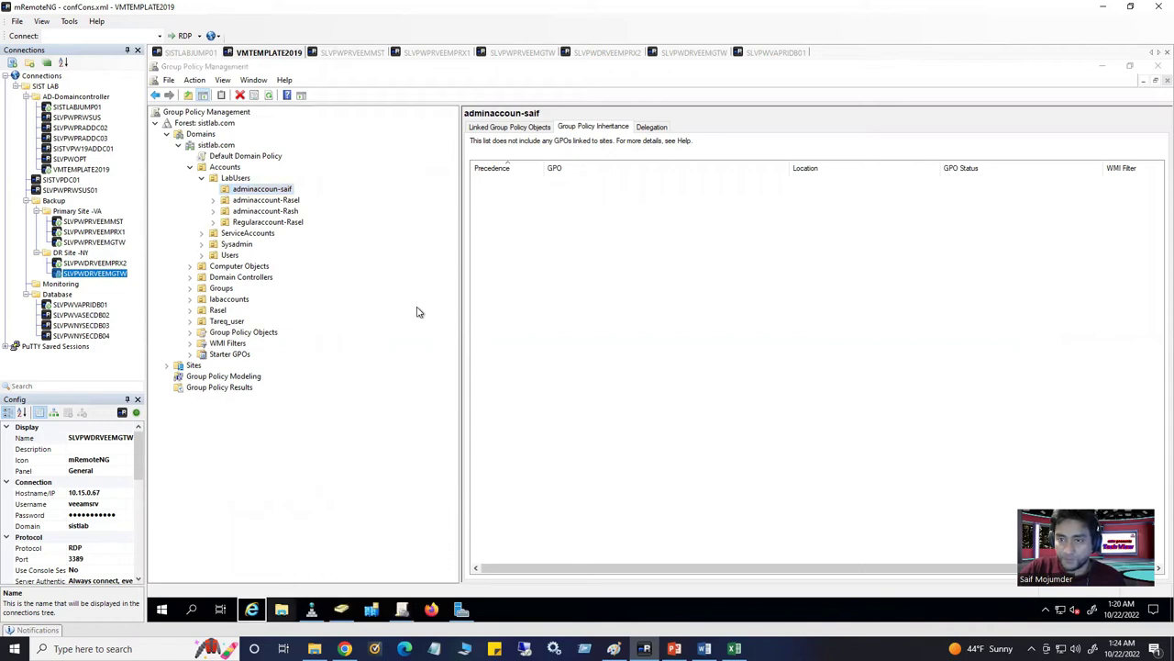
left_click(205, 54)
left_click(281, 609)
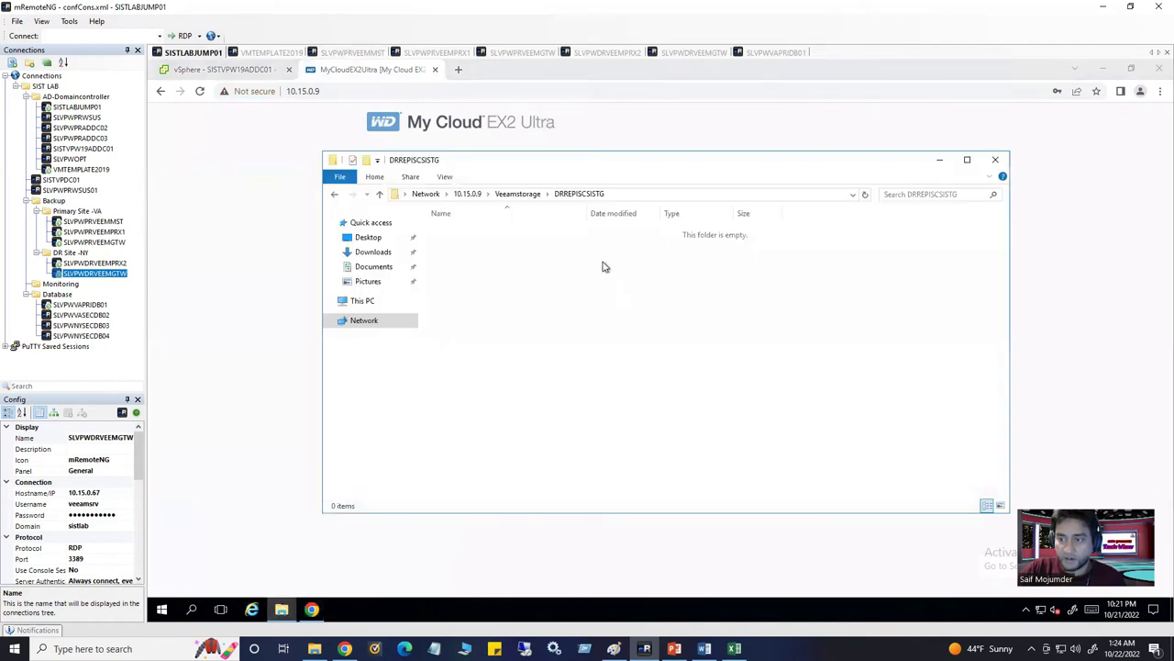
left_click(470, 195)
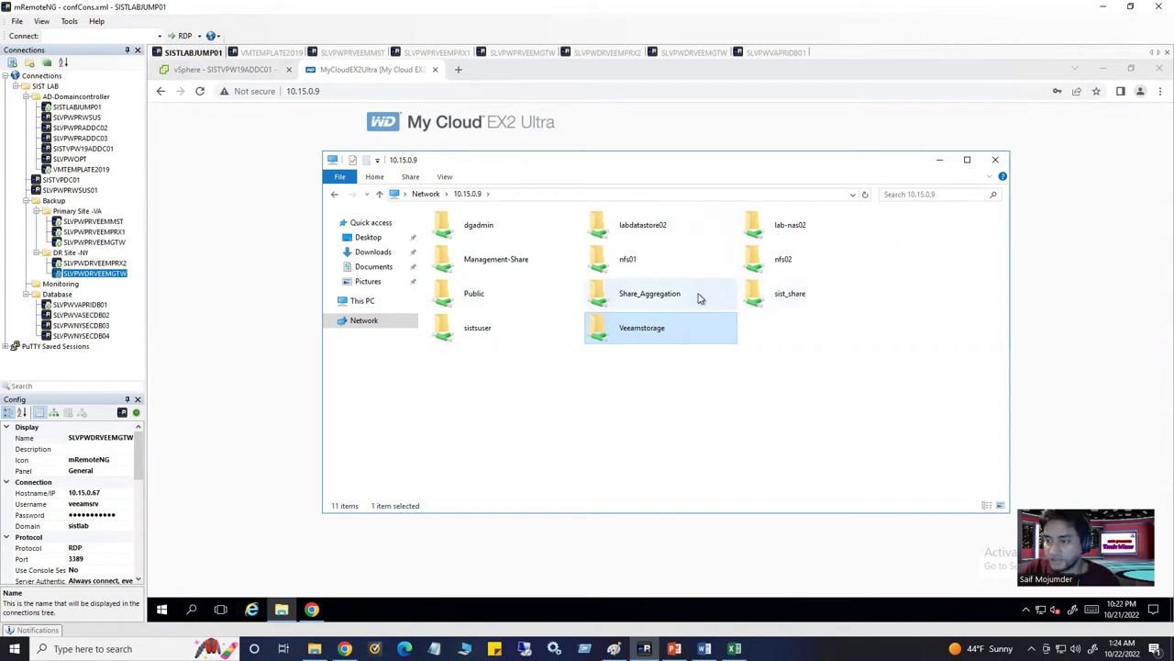
double_click(663, 234)
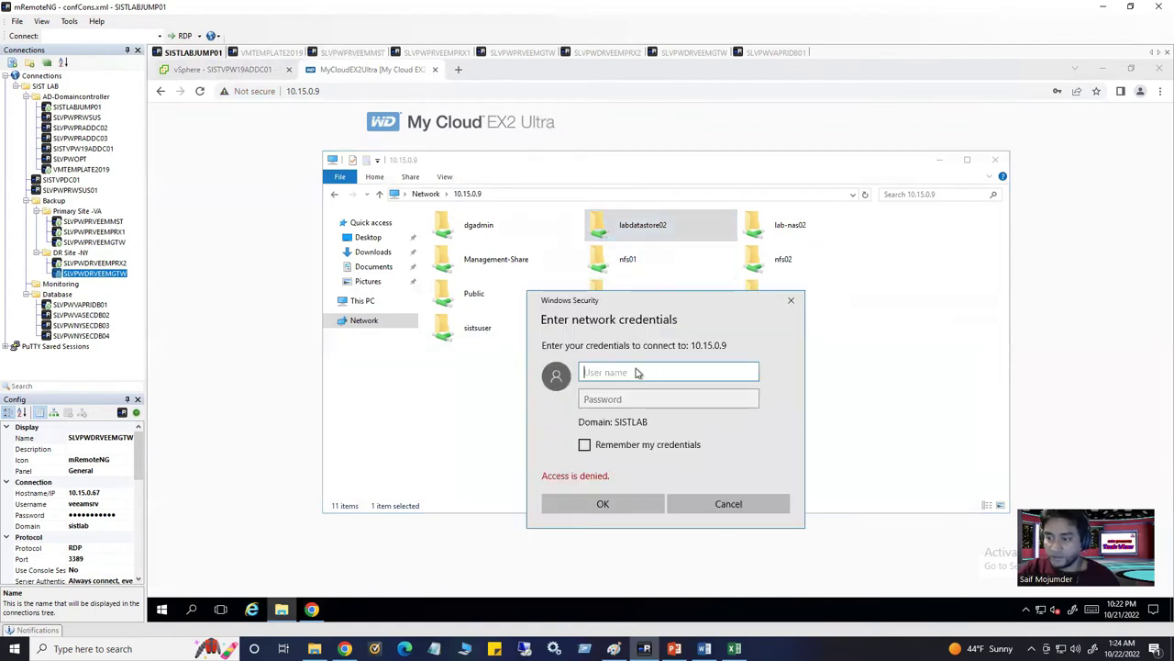
type("saif")
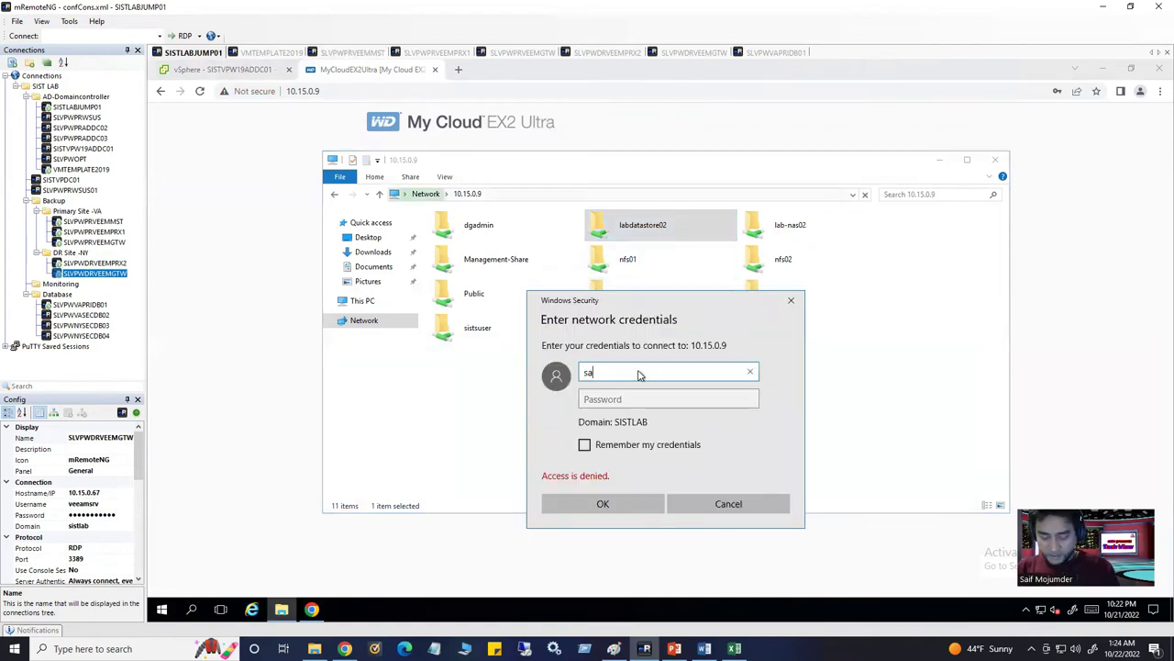
key("BackSpace")
key("BackSpace")
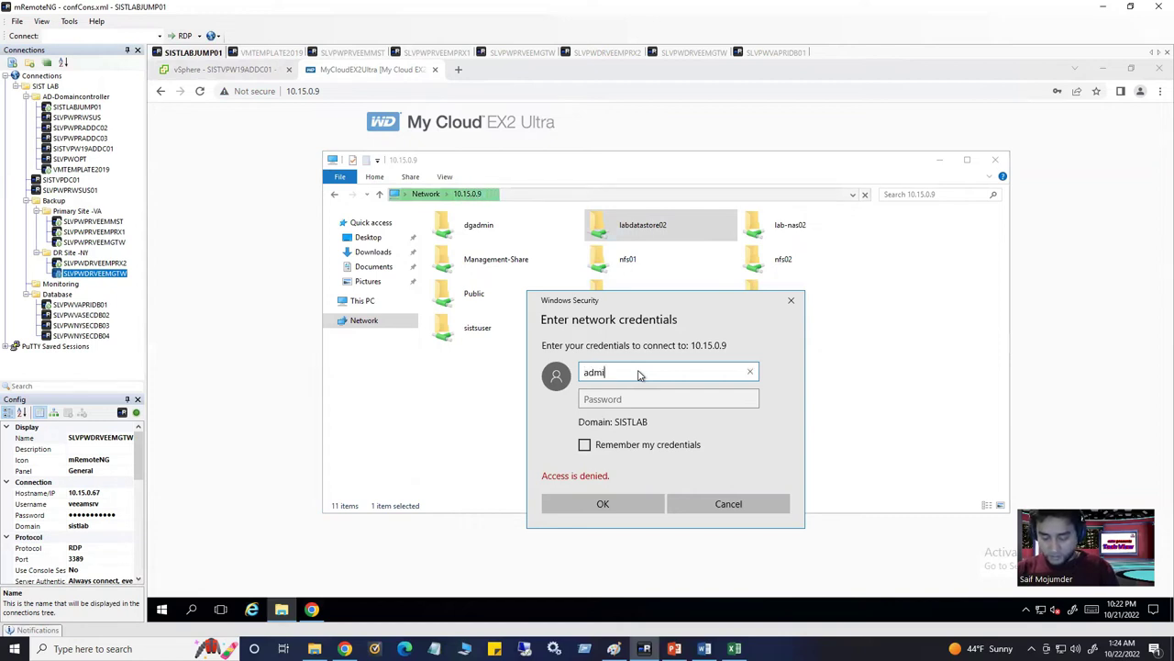
key("Tab")
type("a")
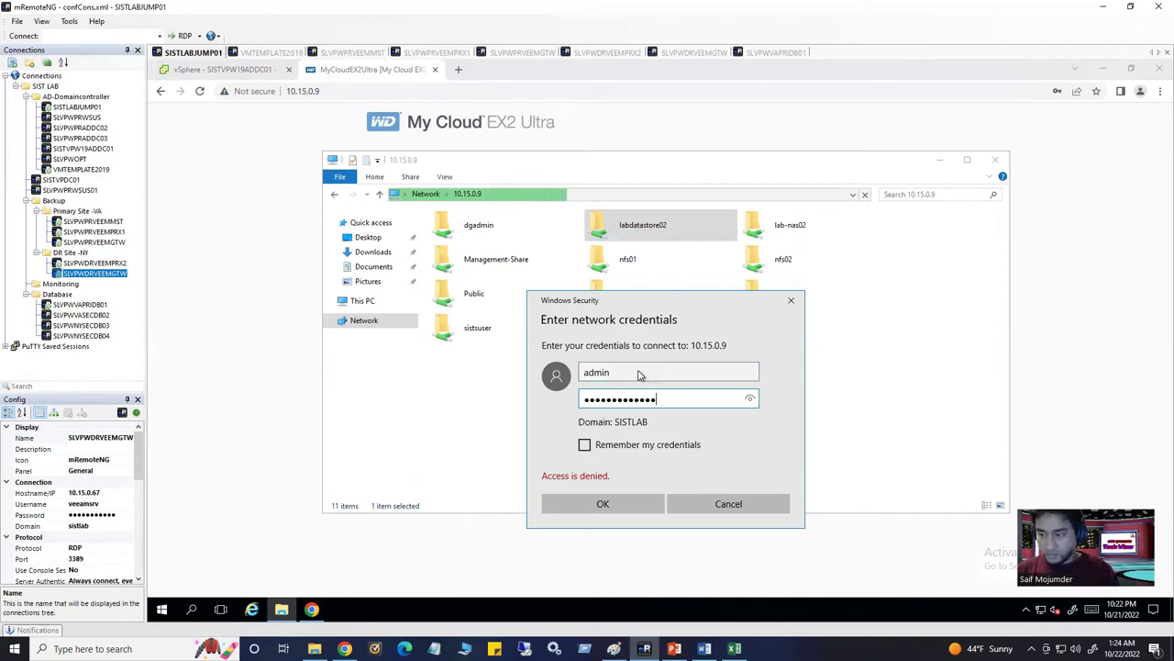
key("Return")
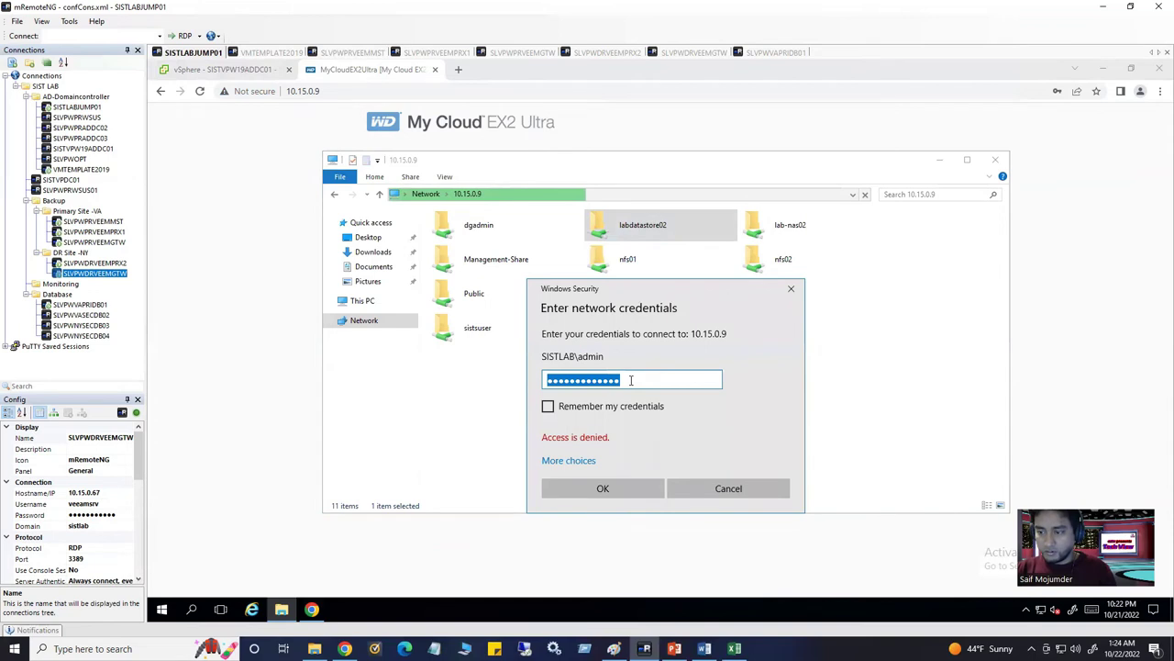
left_click(720, 493)
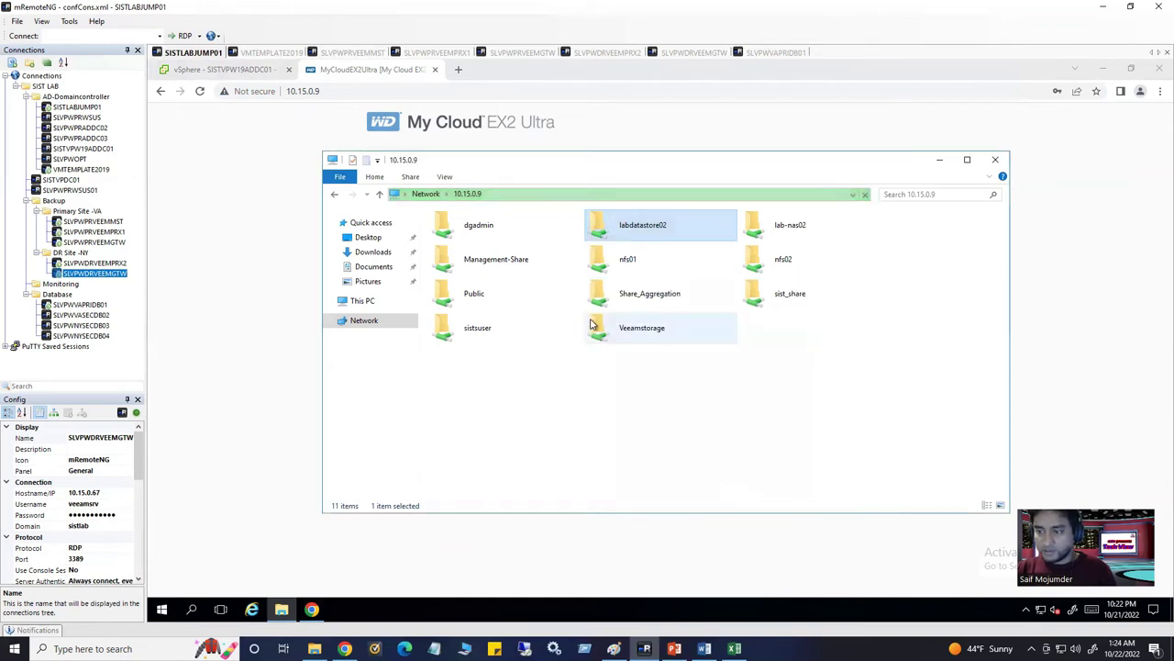
left_click(618, 336)
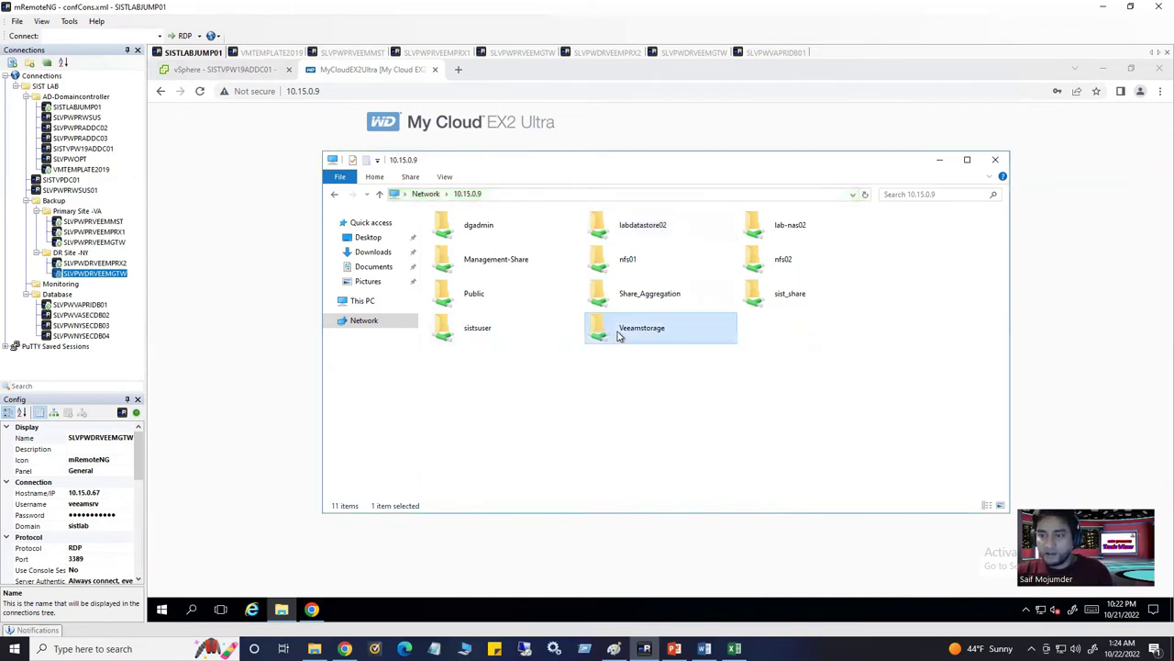
Open the Veeamstorage share, look inside Chapter 14, and check the share's full network path
double_click(617, 336)
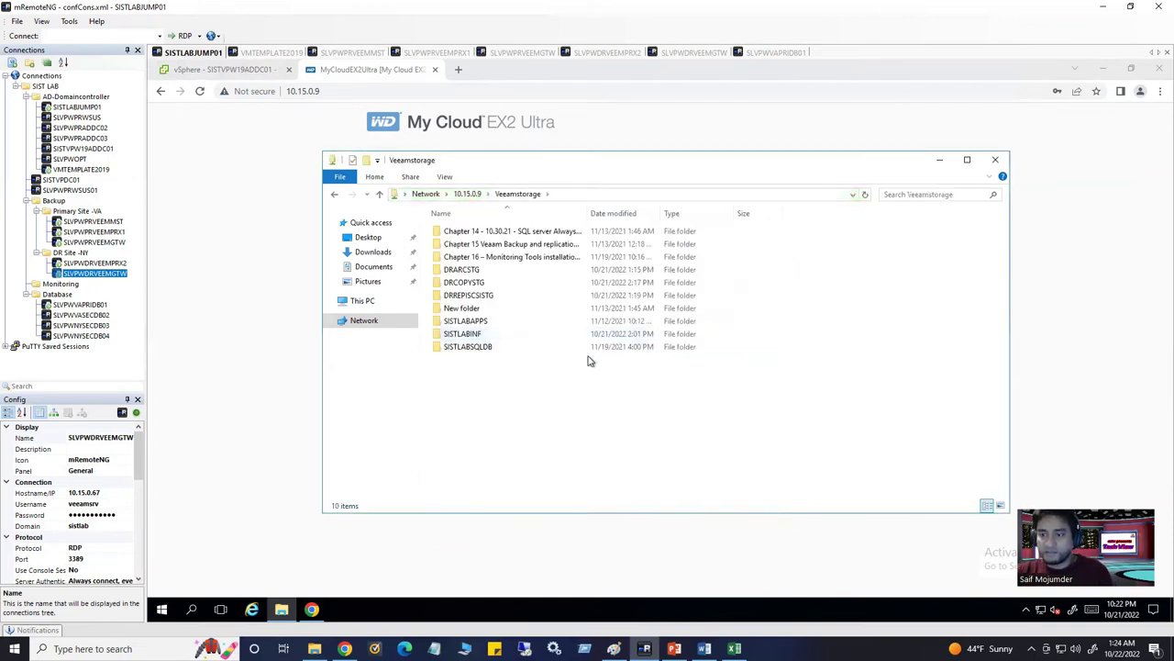
right_click(544, 404)
mouse_move(558, 413)
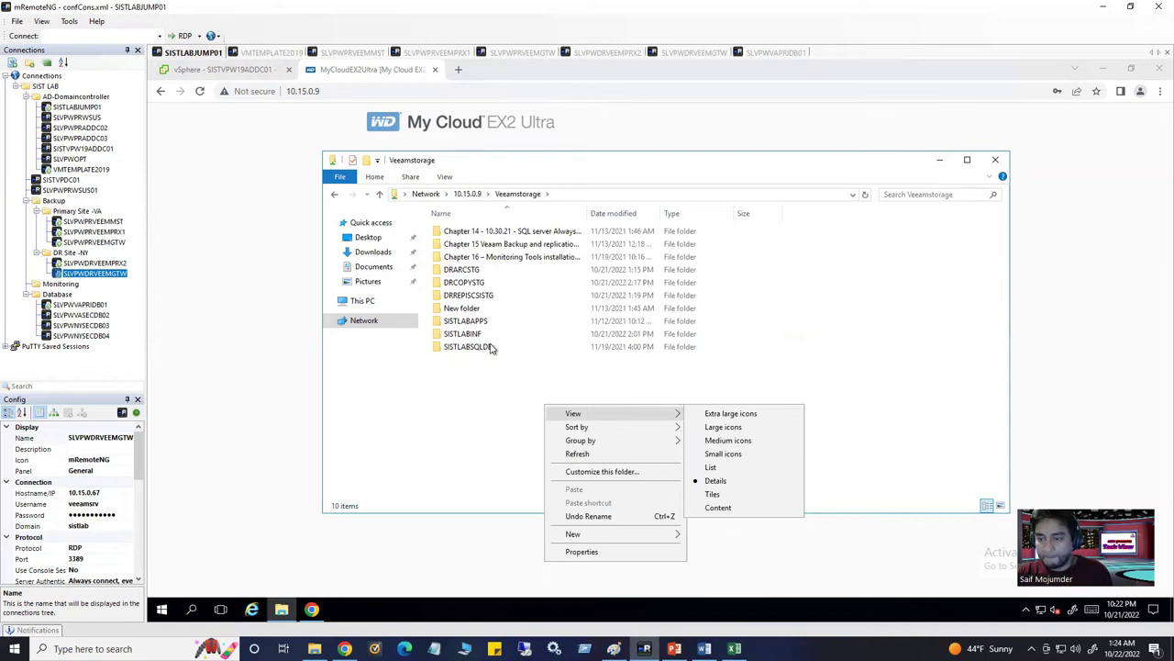
left_click(518, 236)
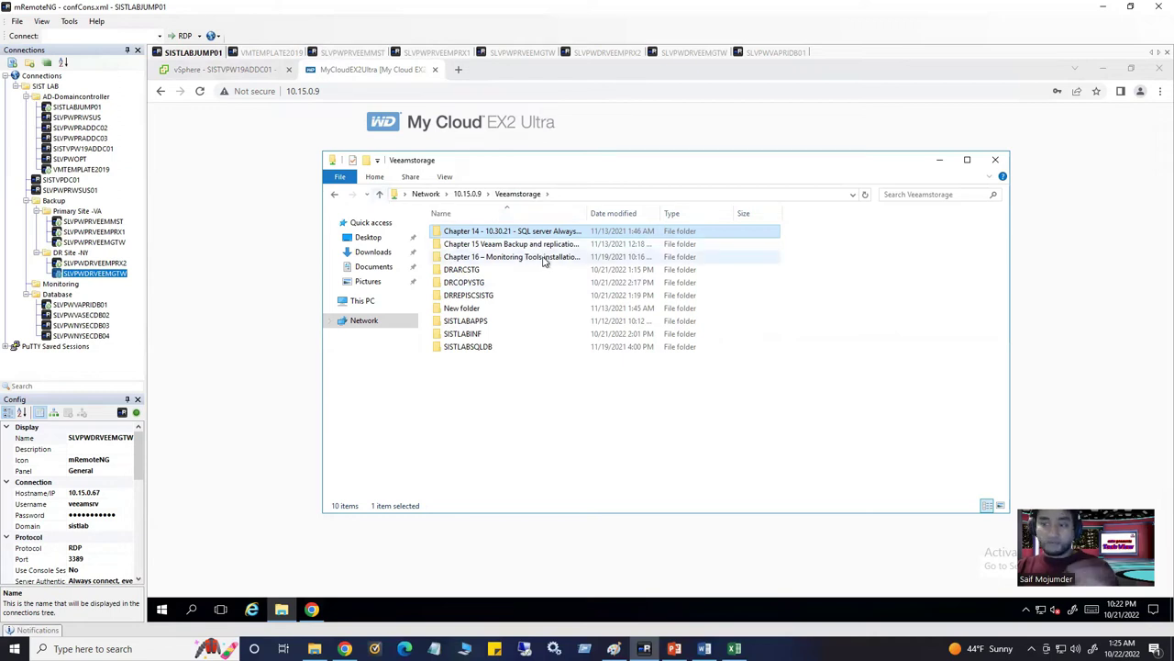
left_click(517, 401)
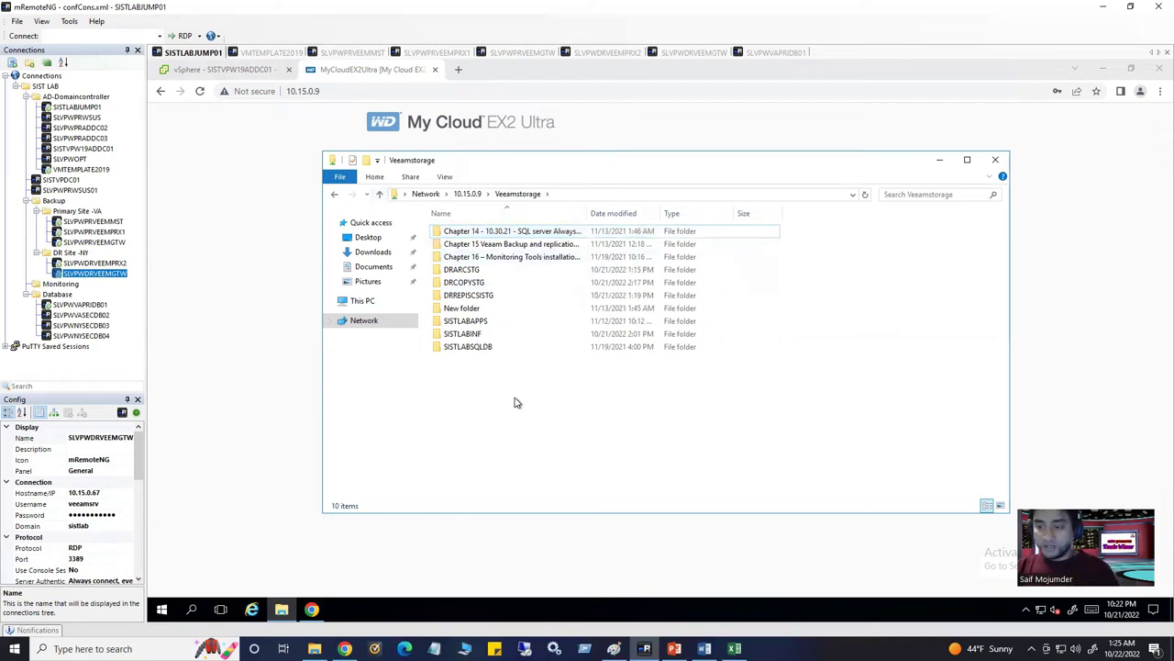
double_click(529, 232)
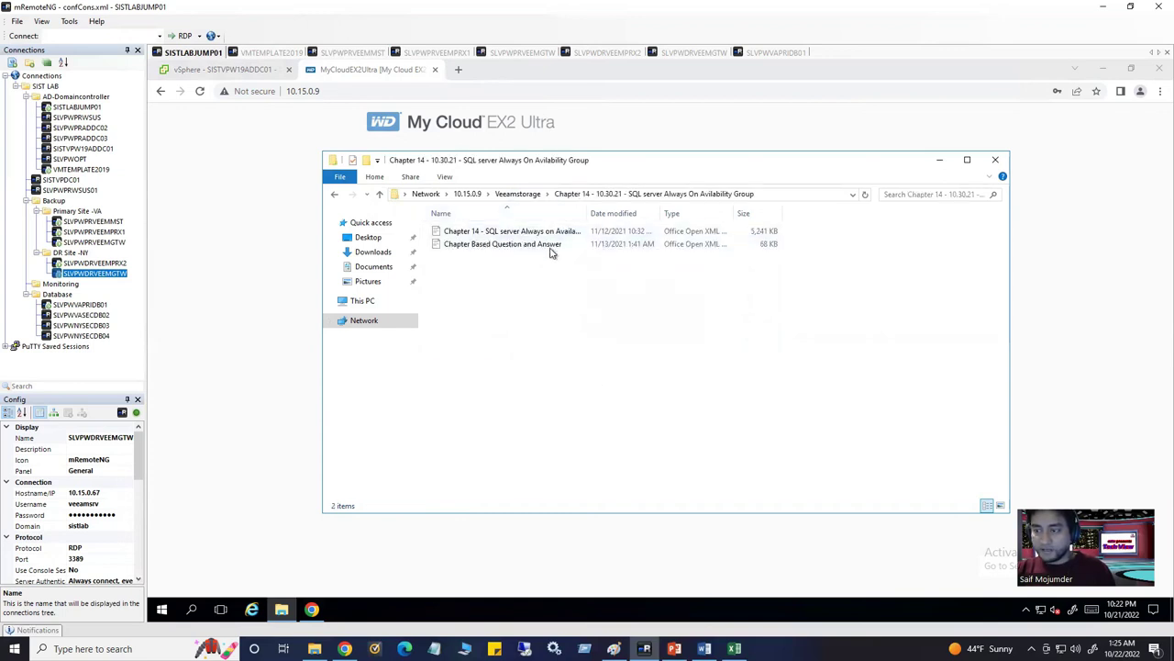
left_click(380, 193)
left_click(586, 195)
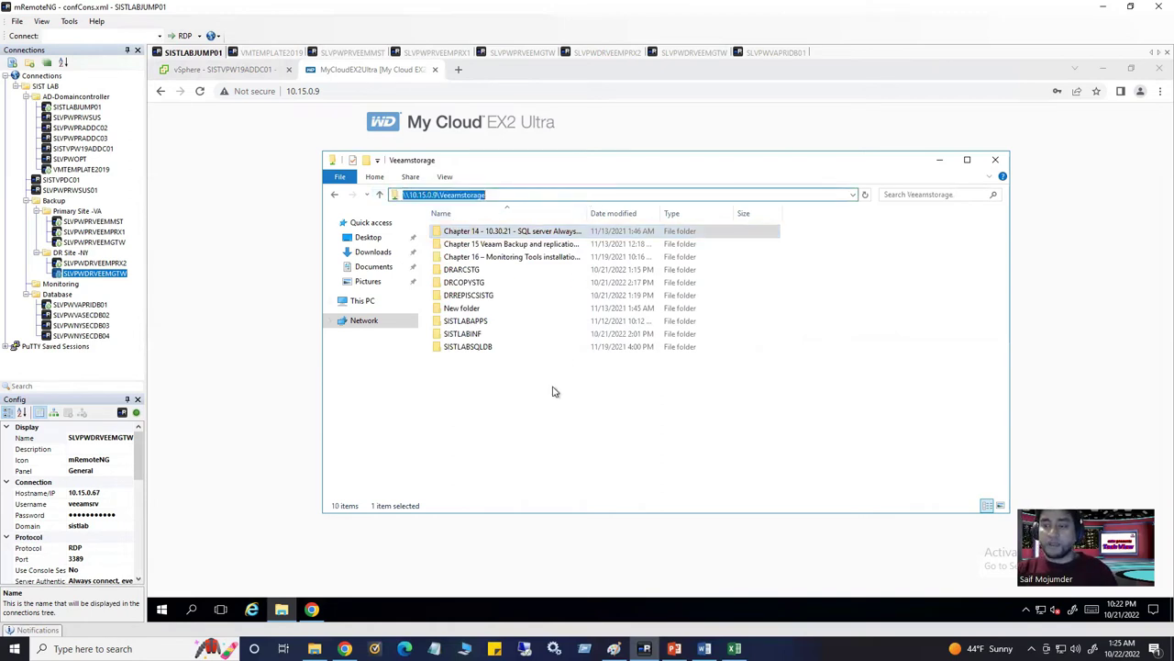
left_click(511, 406)
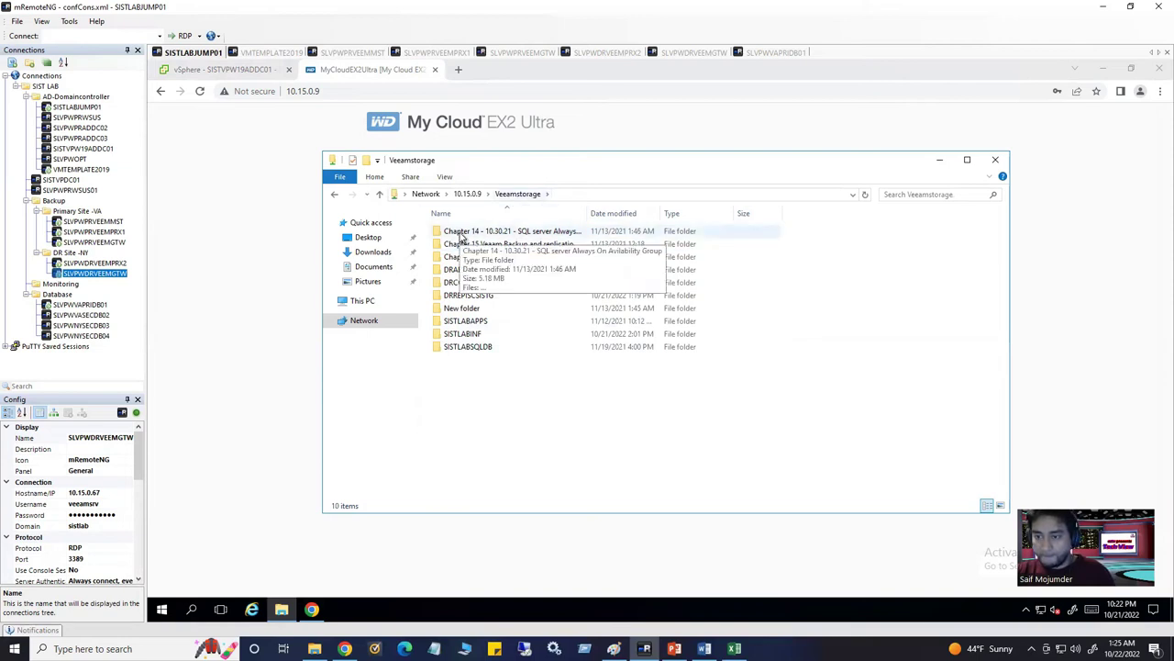
Create a new folder named Data in Veeamstorage
right_click(496, 374)
mouse_move(587, 504)
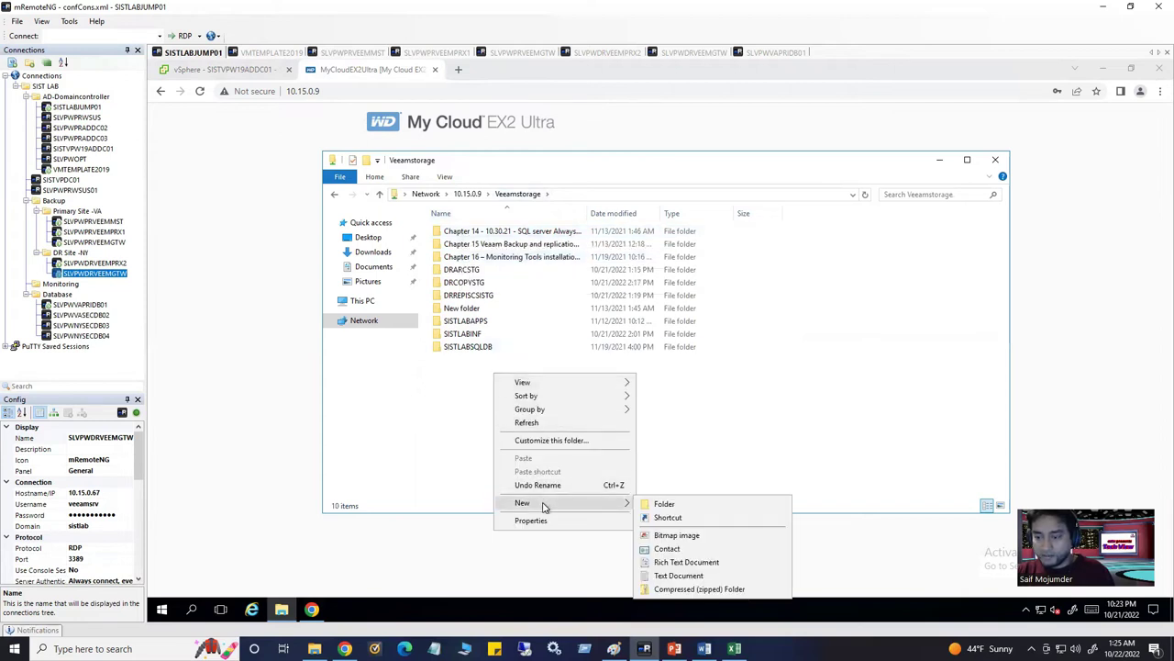
left_click(657, 504)
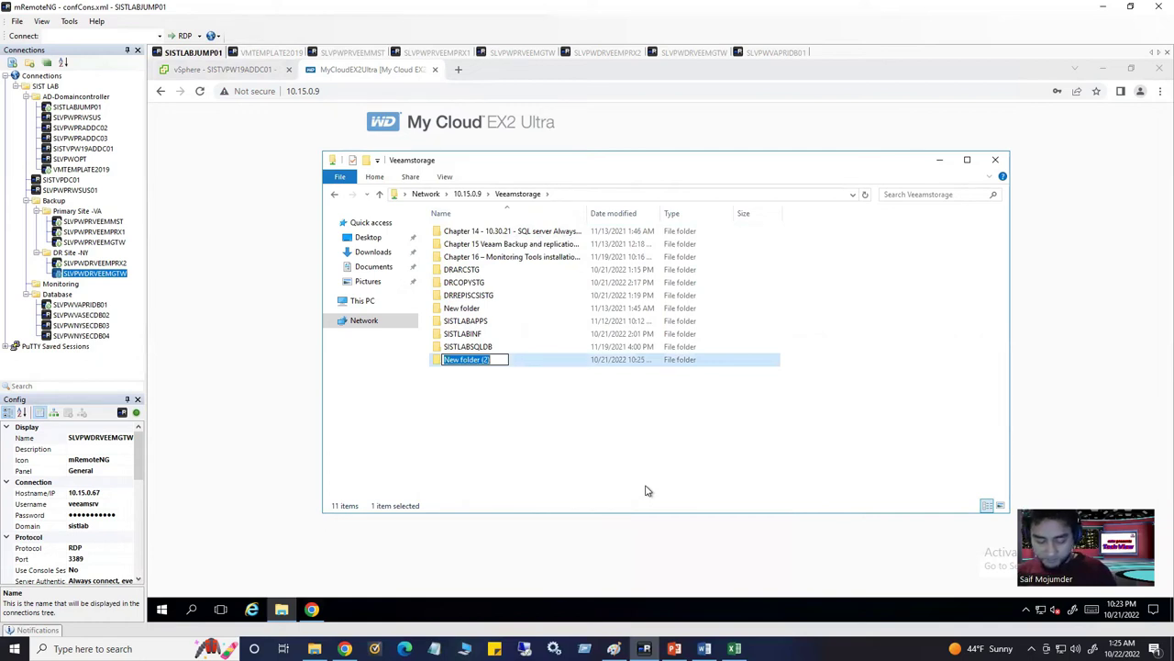
type("Data")
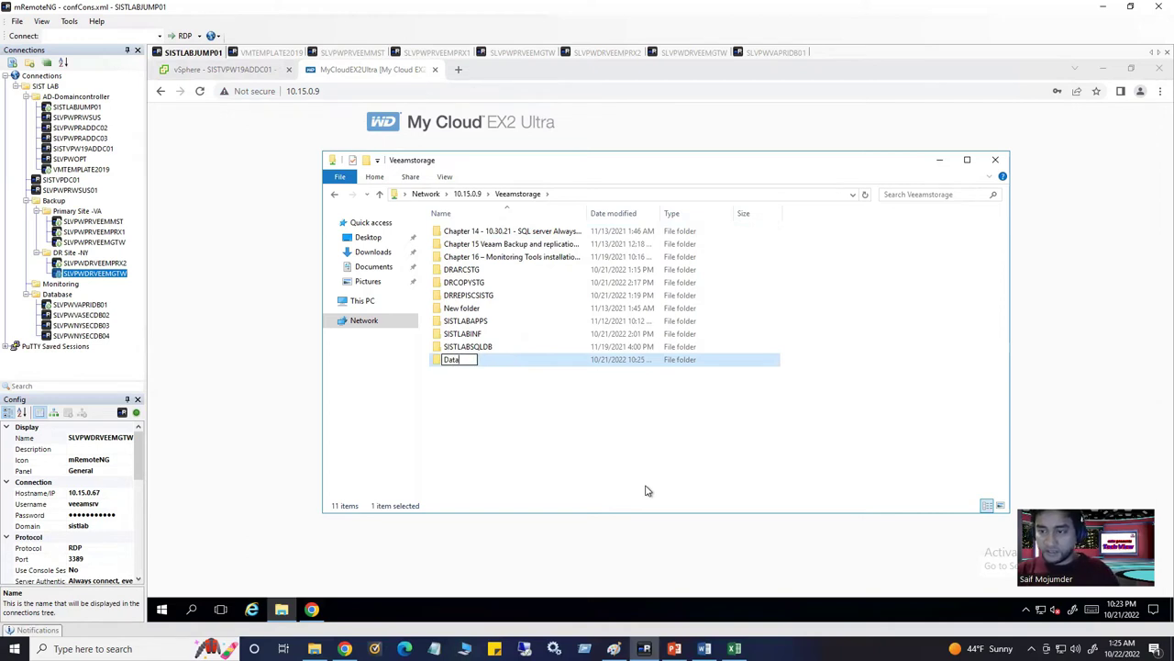
left_click(646, 491)
Move the Chapter 14 and Chapter 15 folders into Data, accepting the warnings
left_click(509, 235)
left_click_drag(509, 235, 459, 359)
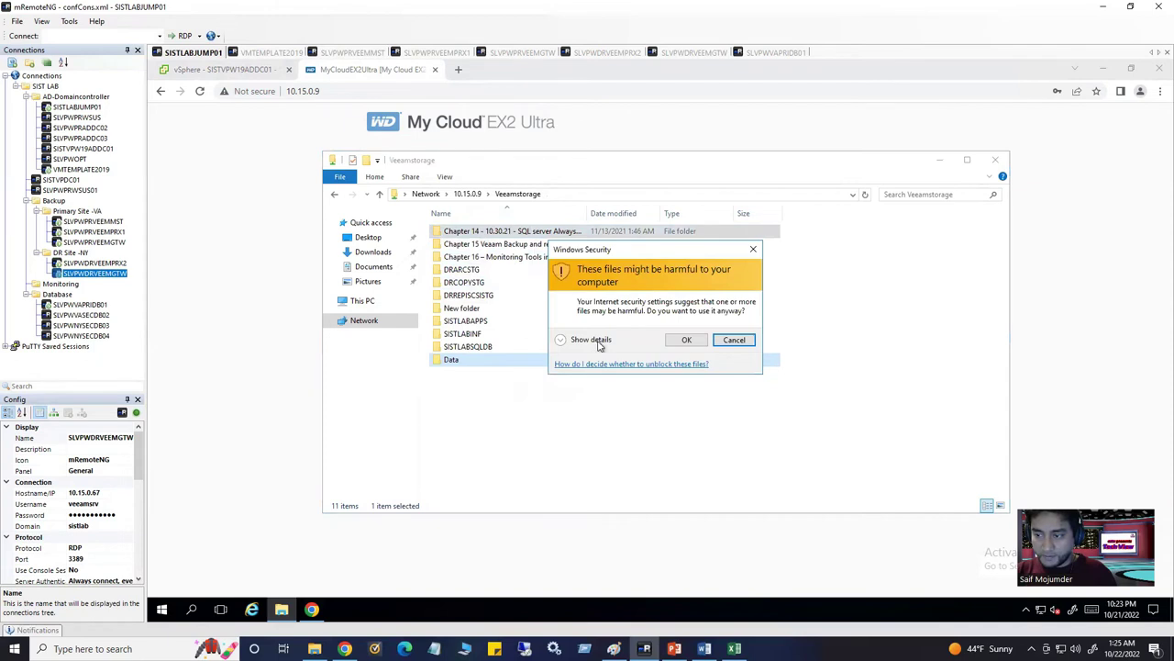
left_click(687, 340)
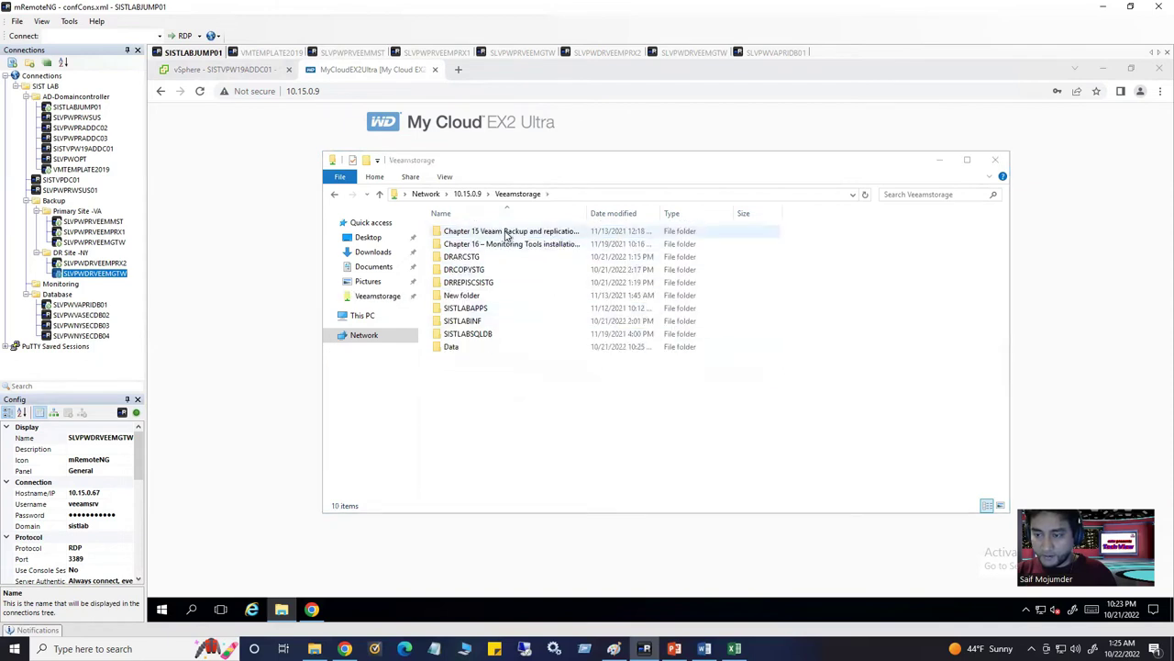
left_click_drag(506, 235, 461, 349)
left_click(674, 340)
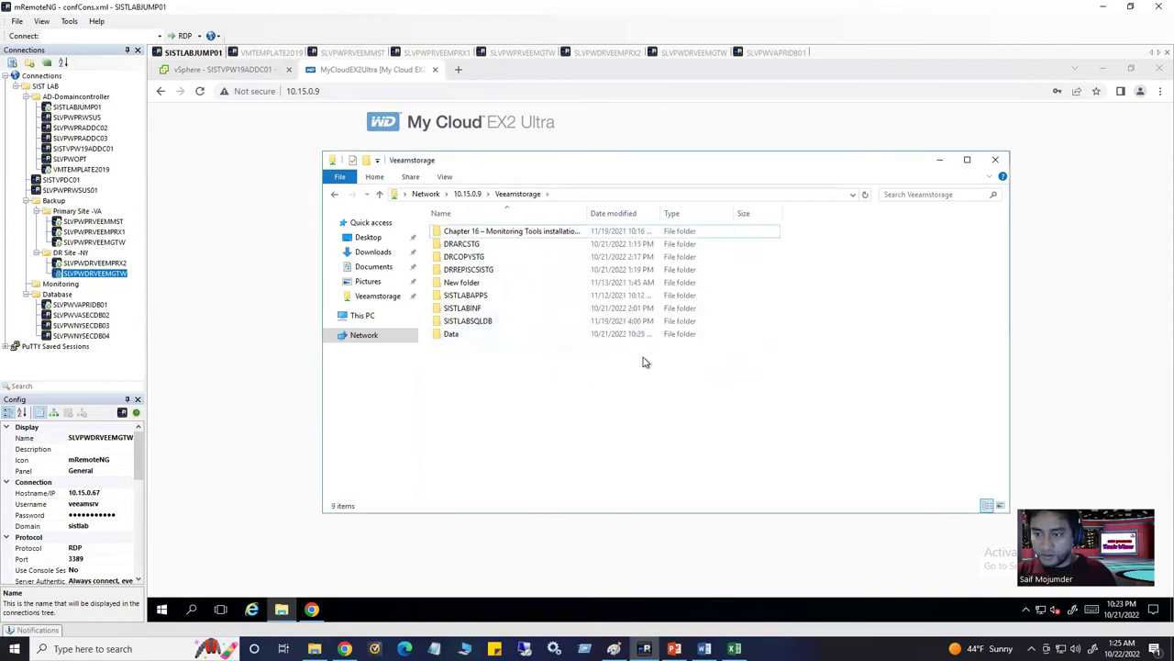
Open Data to verify its contents and note its full network path, then return to the Veeam server
double_click(464, 334)
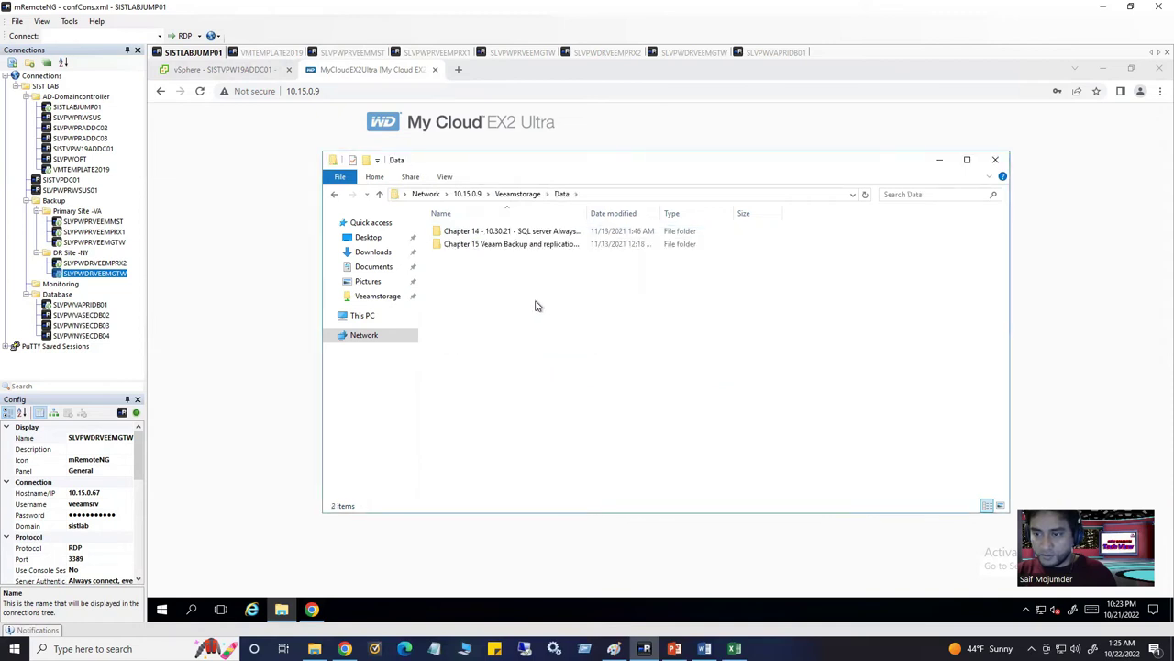
left_click(493, 246)
double_click(492, 246)
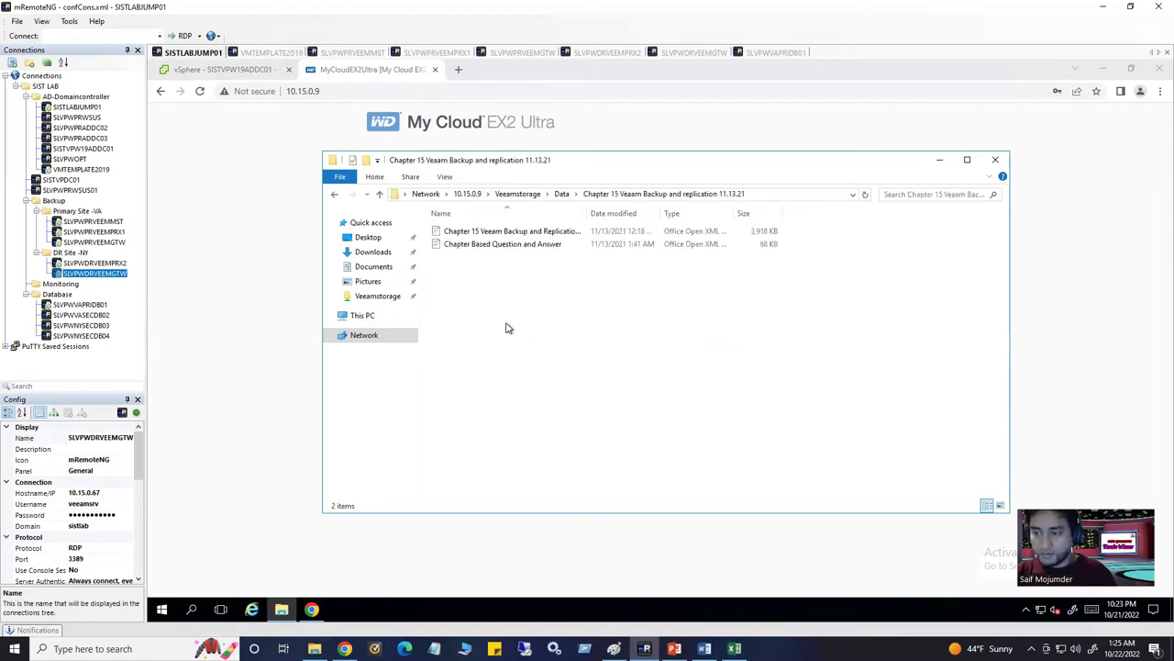
left_click(381, 194)
left_click(381, 194)
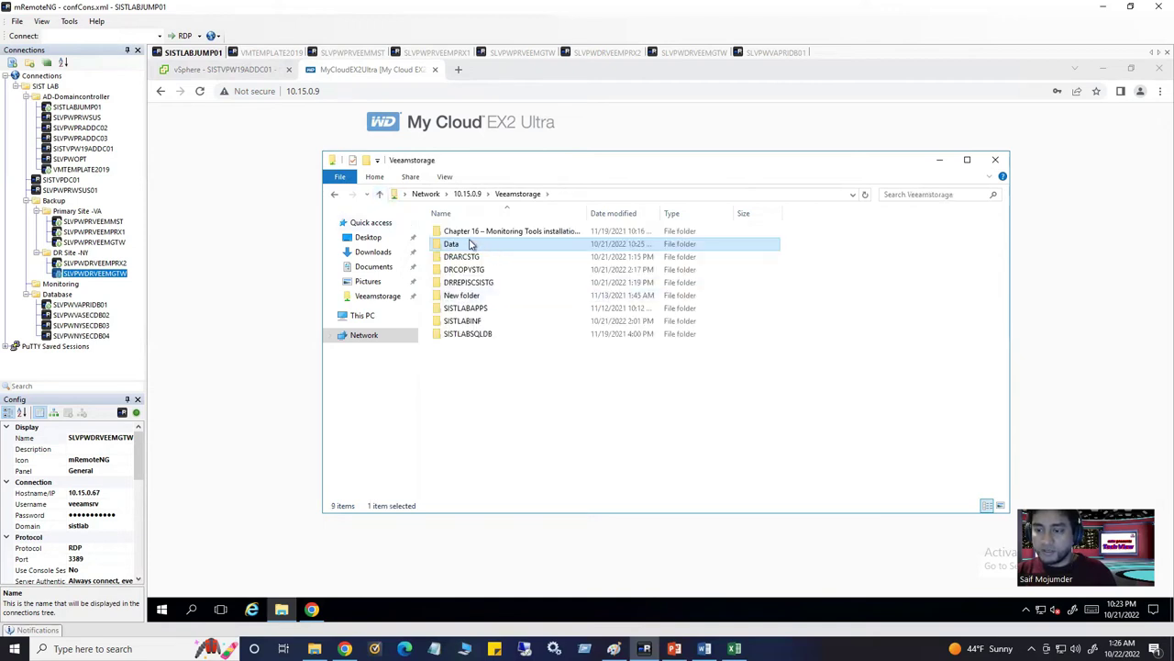
double_click(470, 244)
left_click(597, 195)
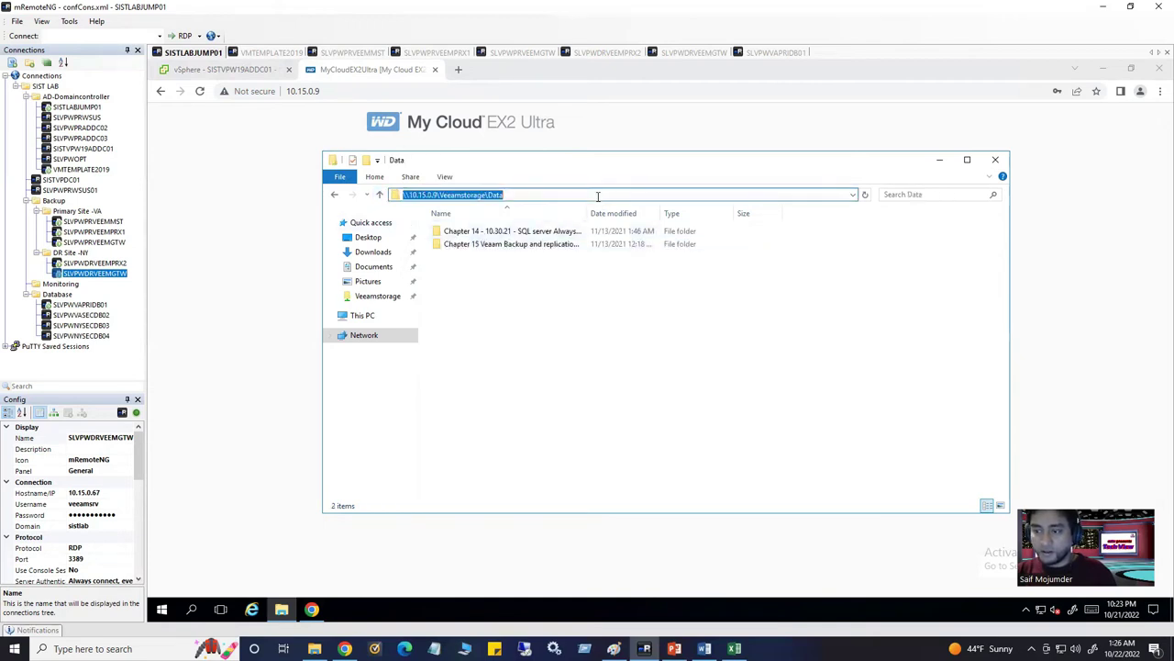
left_click(530, 336)
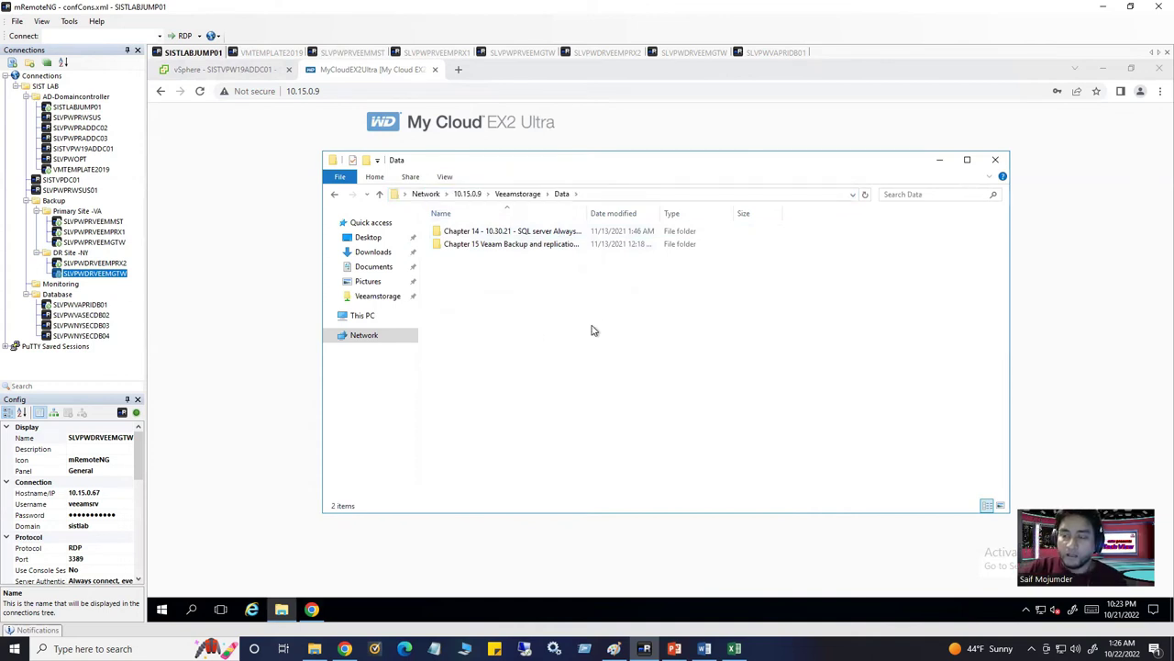
left_click(378, 52)
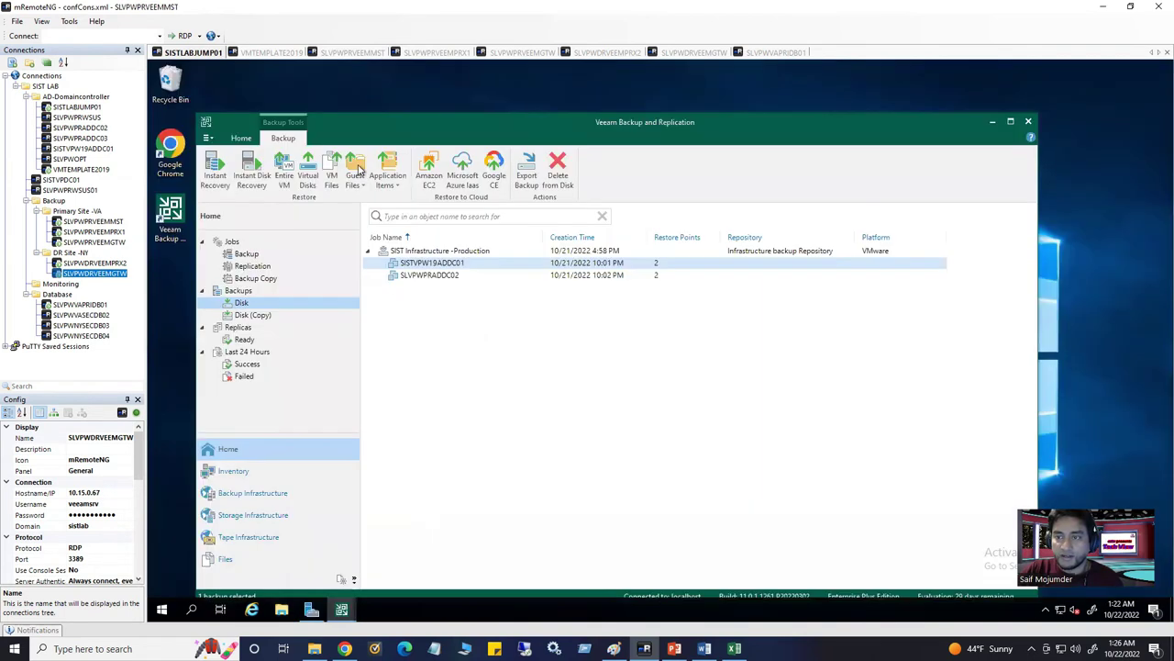
Cycle through Inventory, Backup Infrastructure, Home and Jobs, ending on Managed Servers
left_click(235, 472)
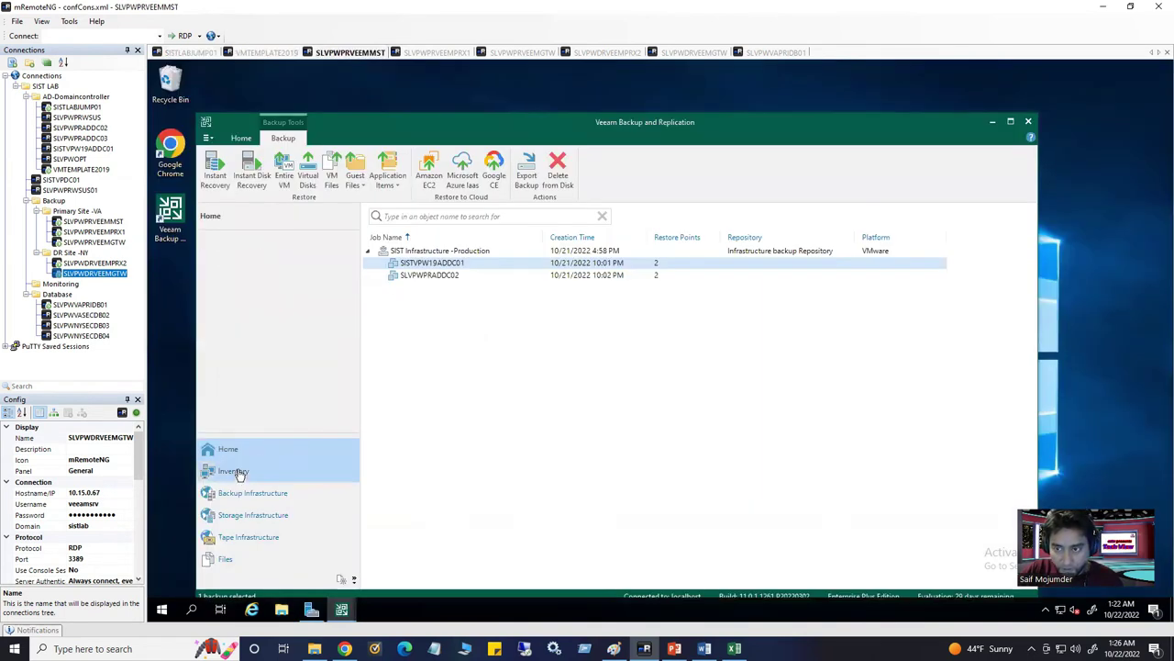
left_click(245, 496)
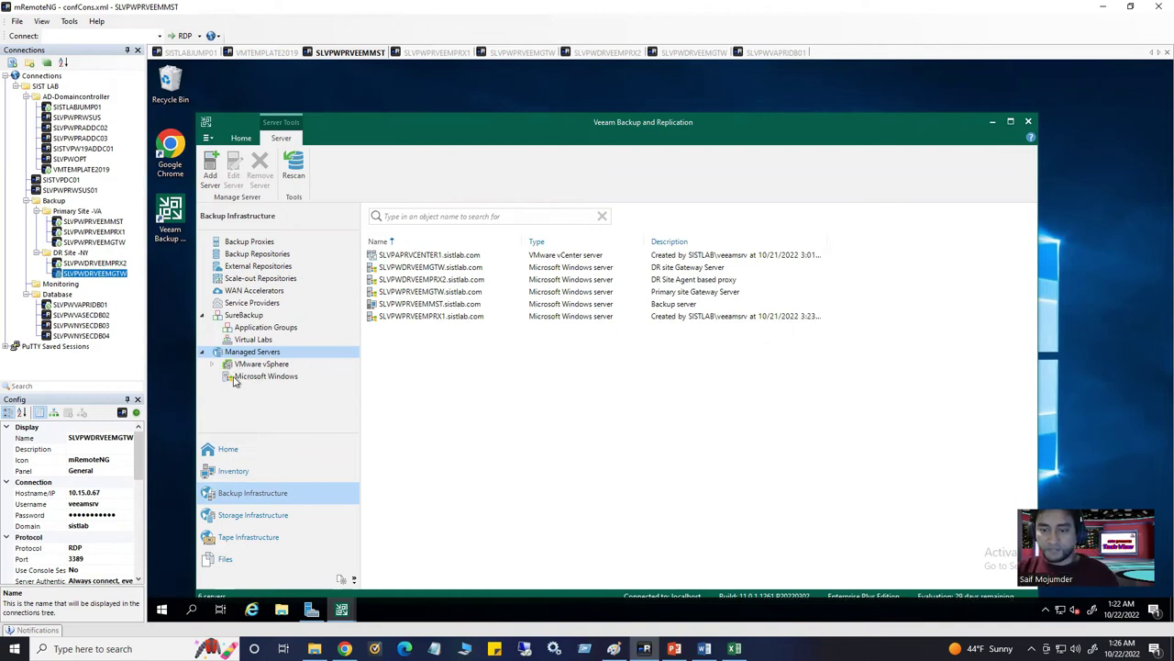
left_click(225, 449)
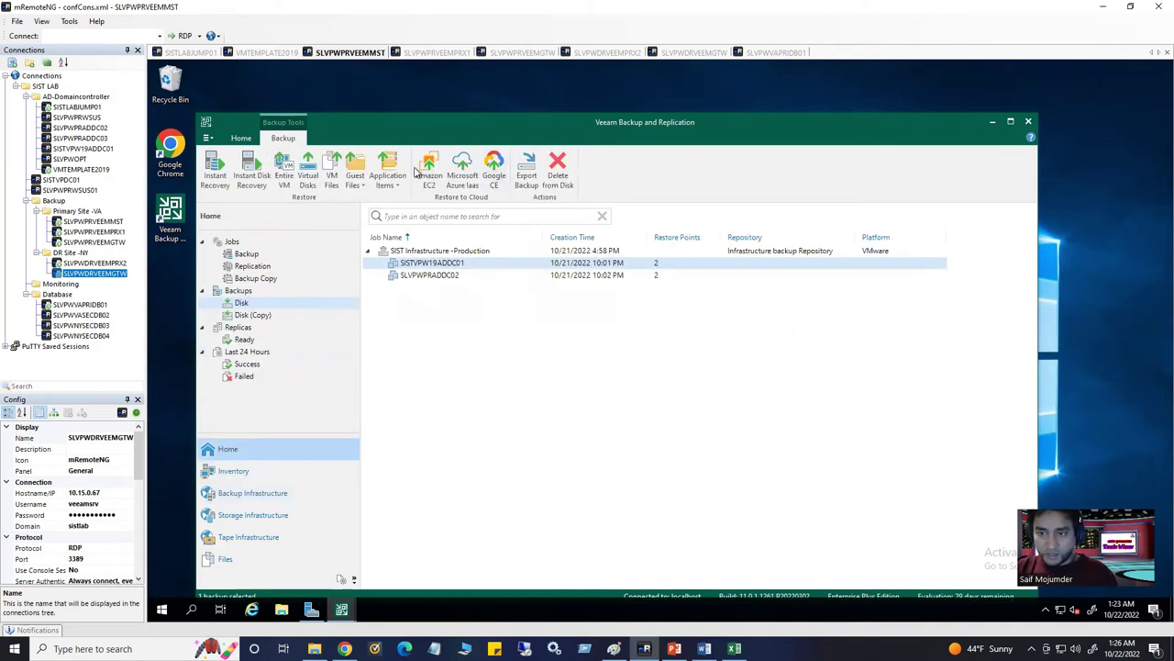
left_click(235, 242)
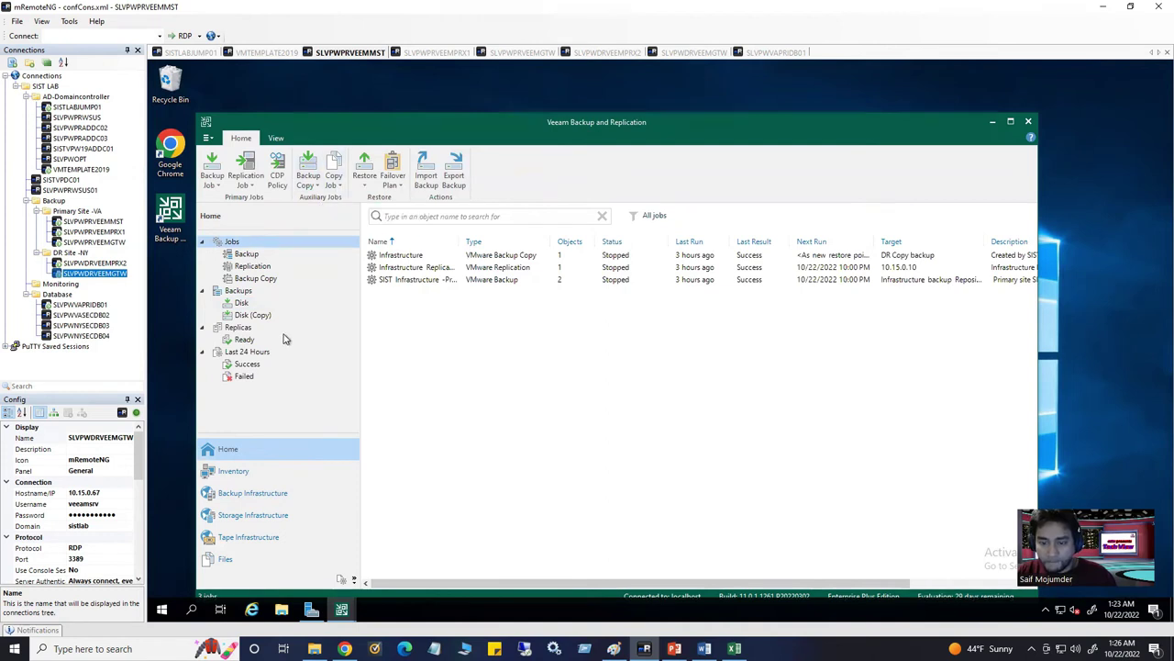
left_click(250, 476)
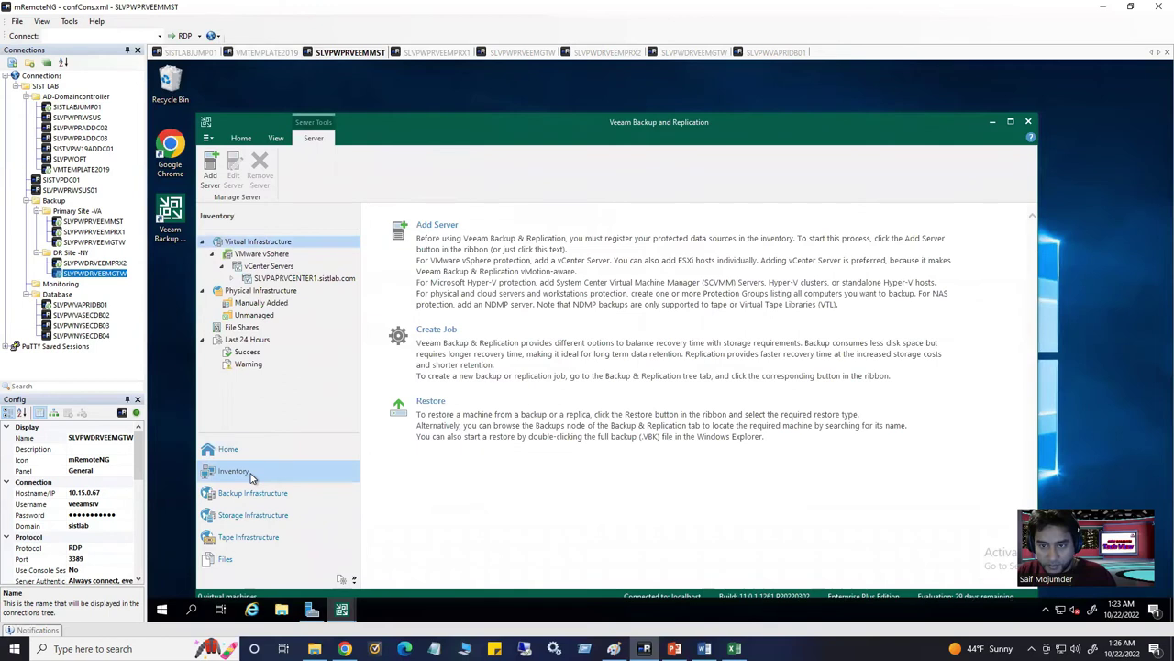
left_click(245, 141)
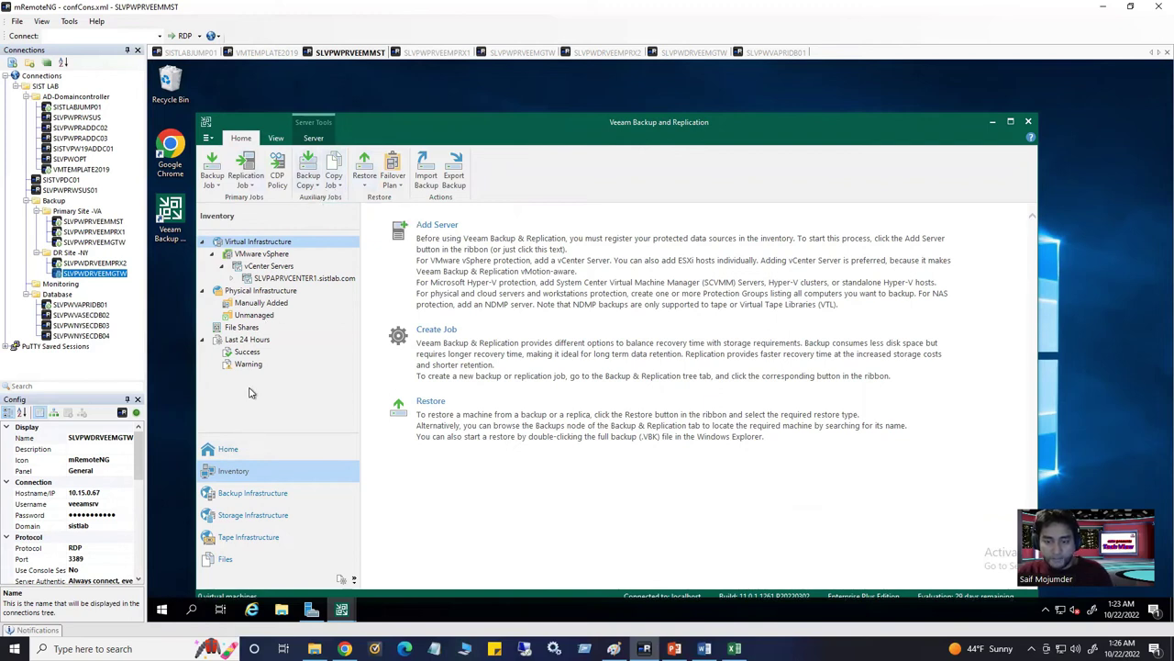
left_click(244, 495)
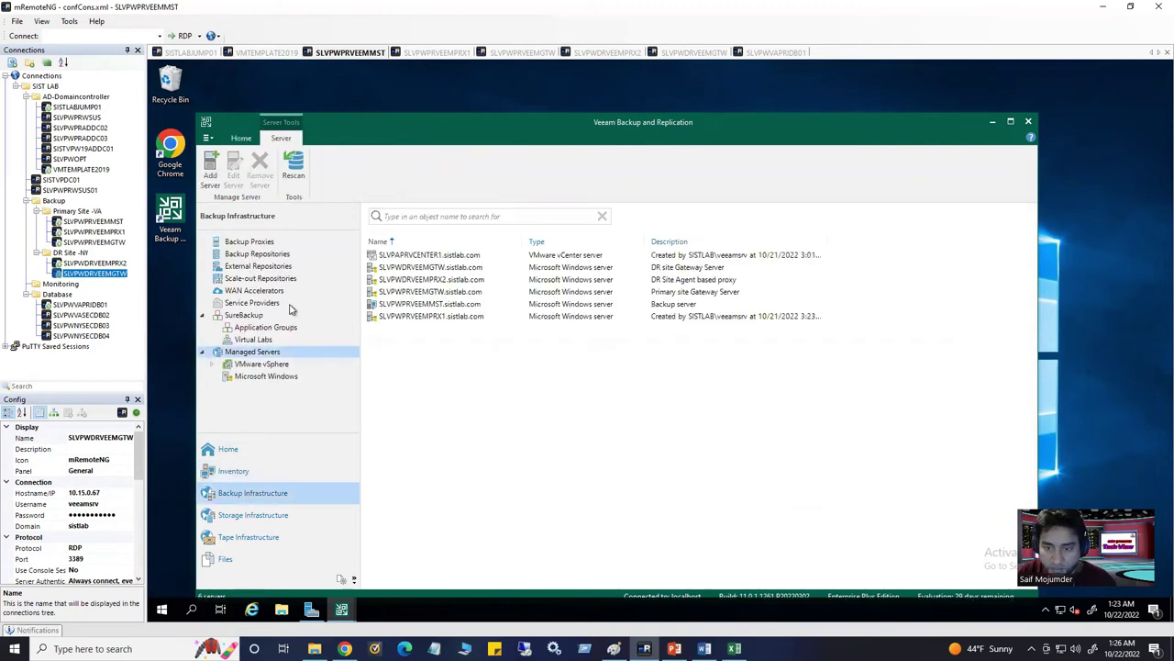
Review the server types under Managed Servers > Add server, cancel, and go to Inventory
right_click(248, 356)
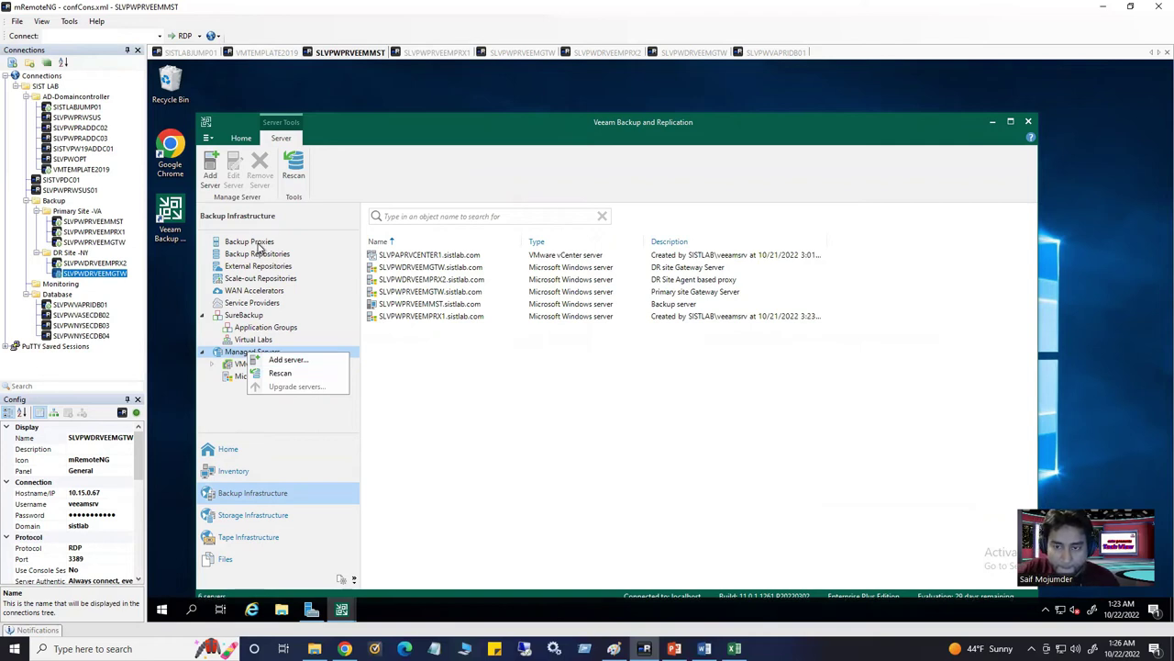
left_click(244, 139)
left_click(243, 139)
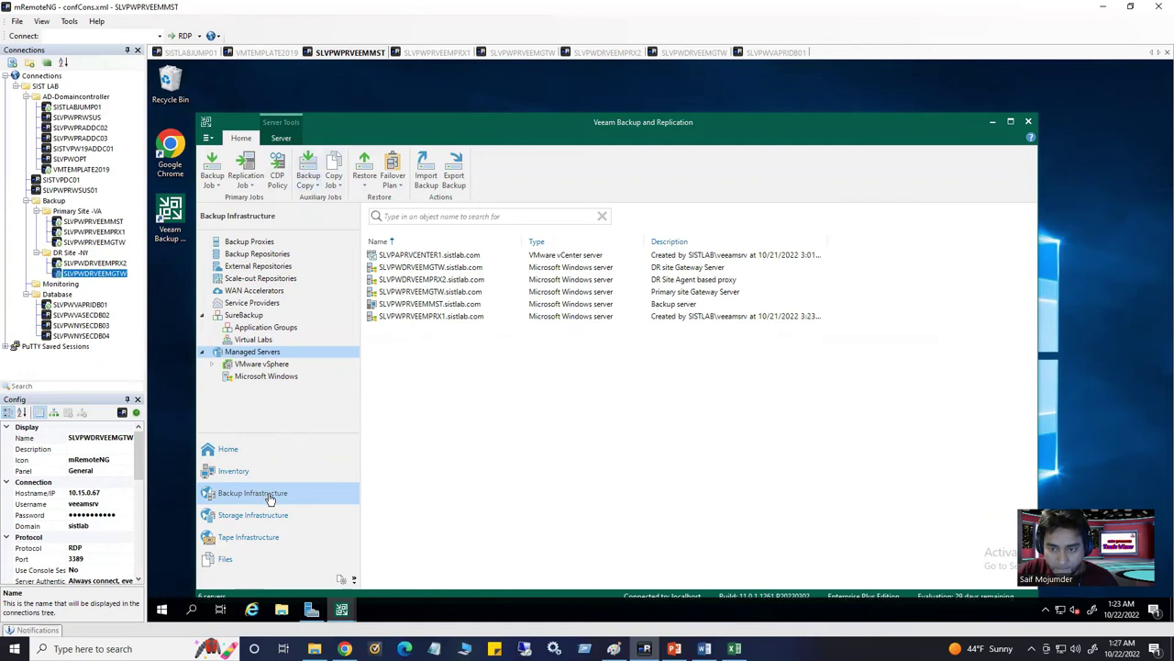
right_click(263, 355)
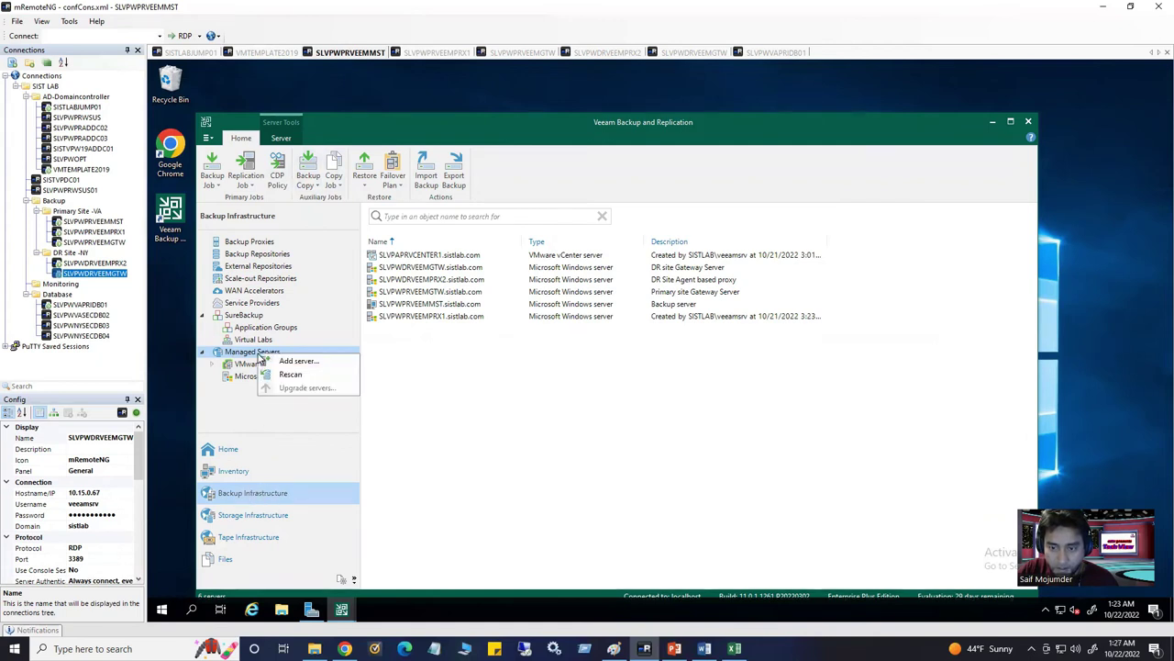
left_click(286, 361)
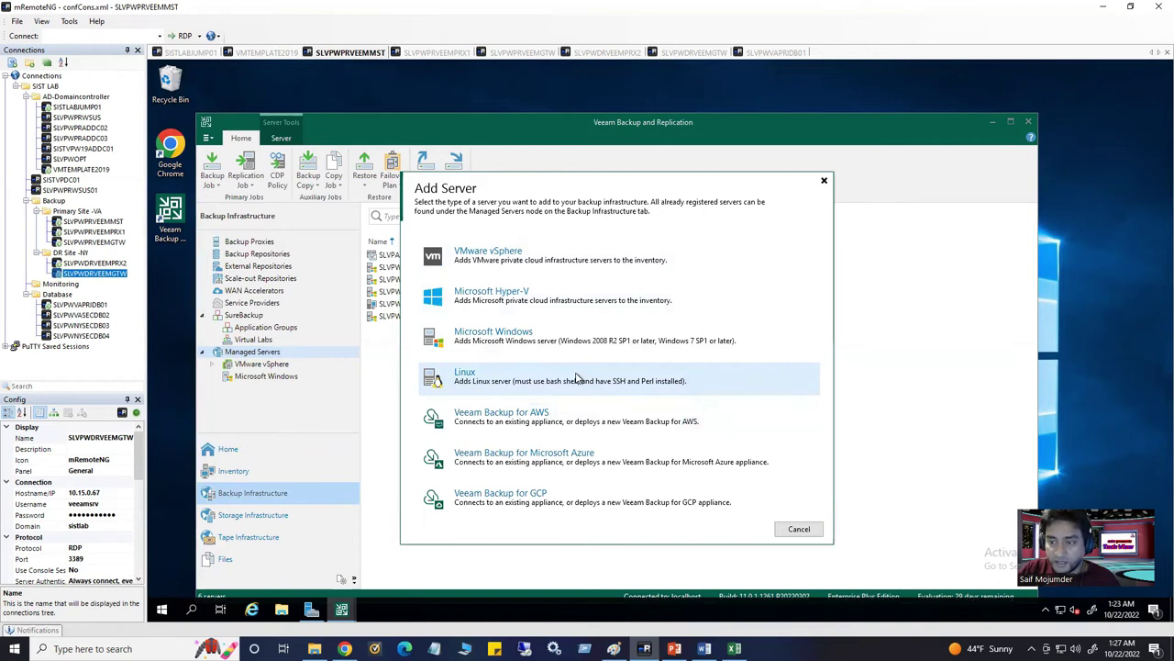
left_click(797, 530)
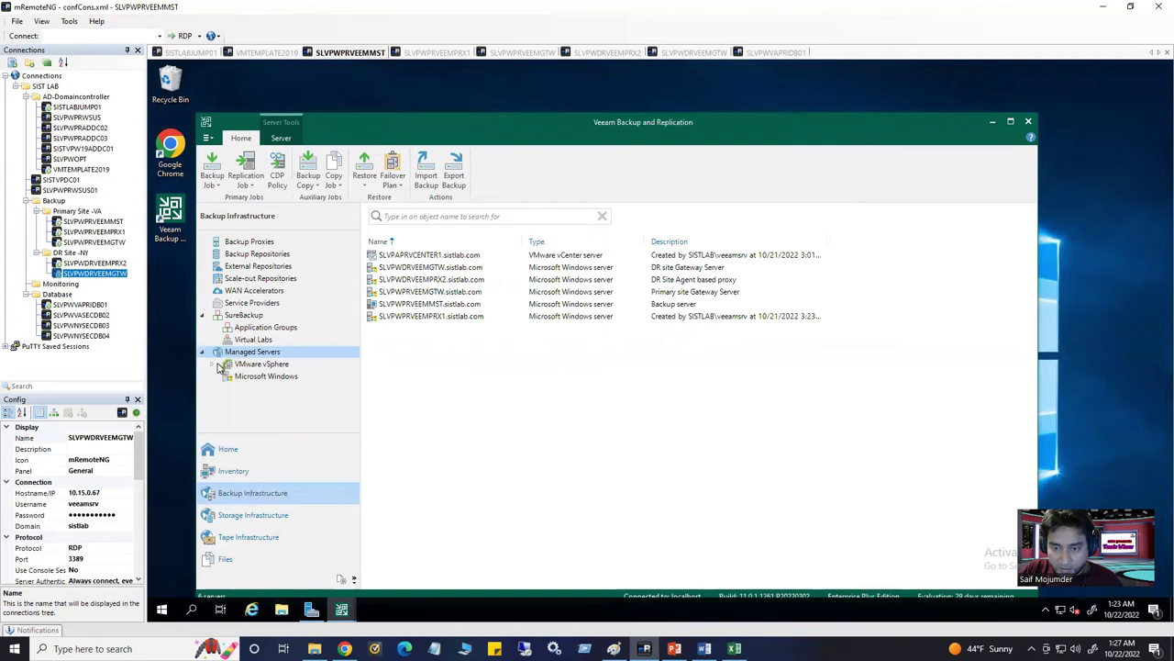
left_click(241, 473)
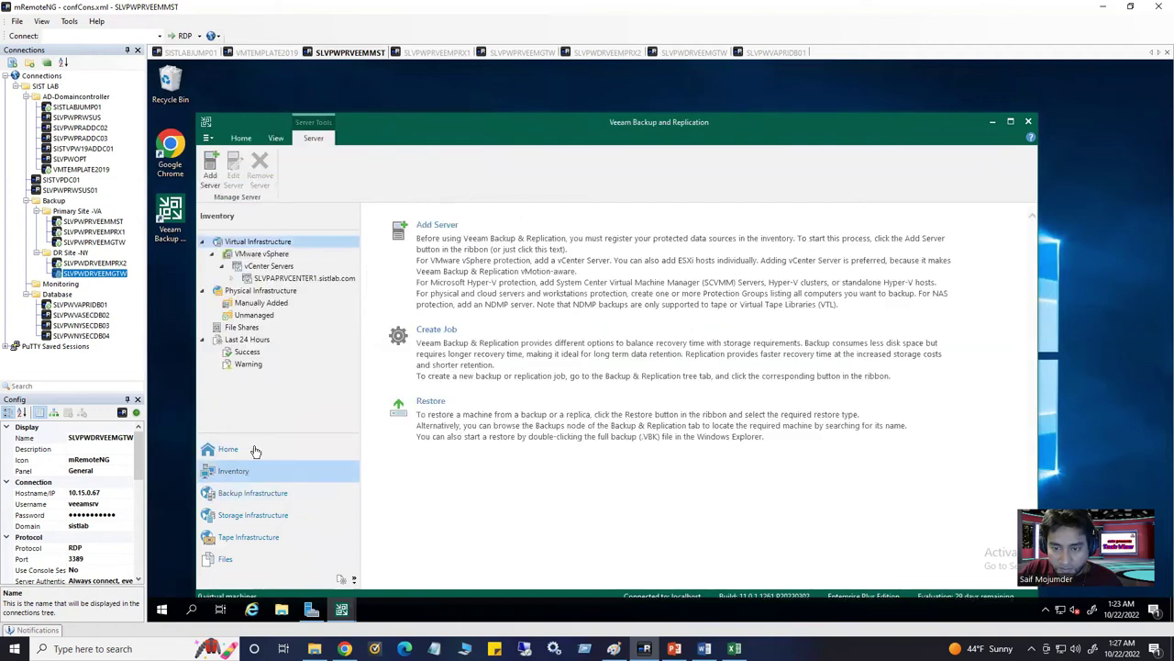
From Inventory > File Shares, choose Add File Share and pick SMB share
left_click(241, 328)
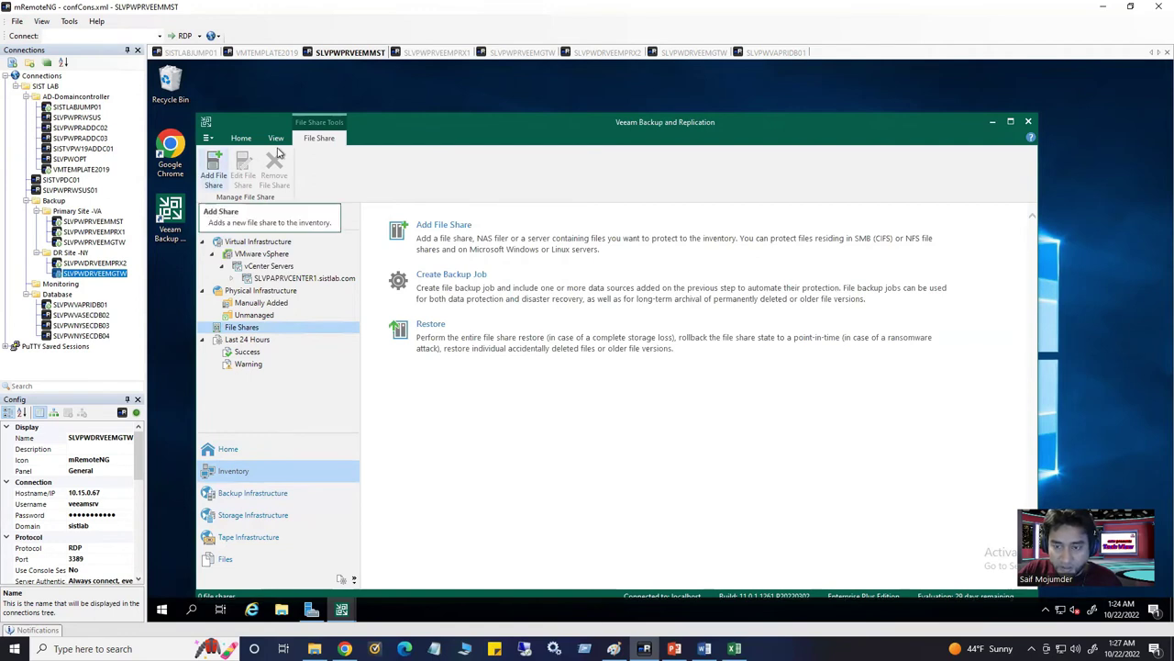
left_click(475, 236)
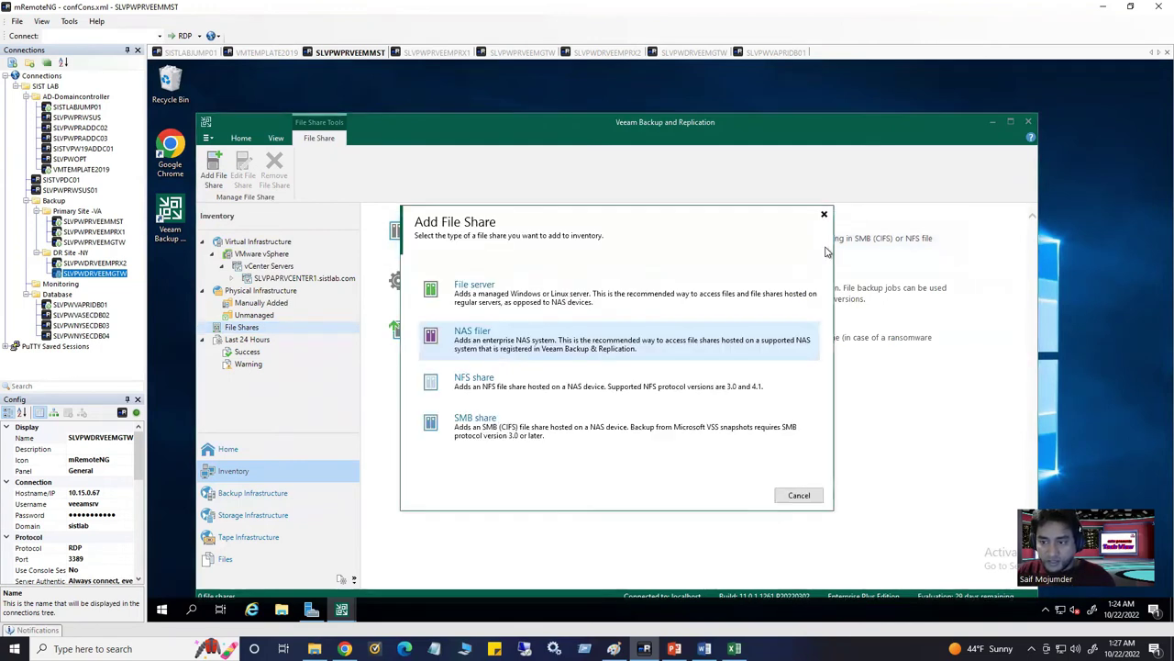
left_click(824, 214)
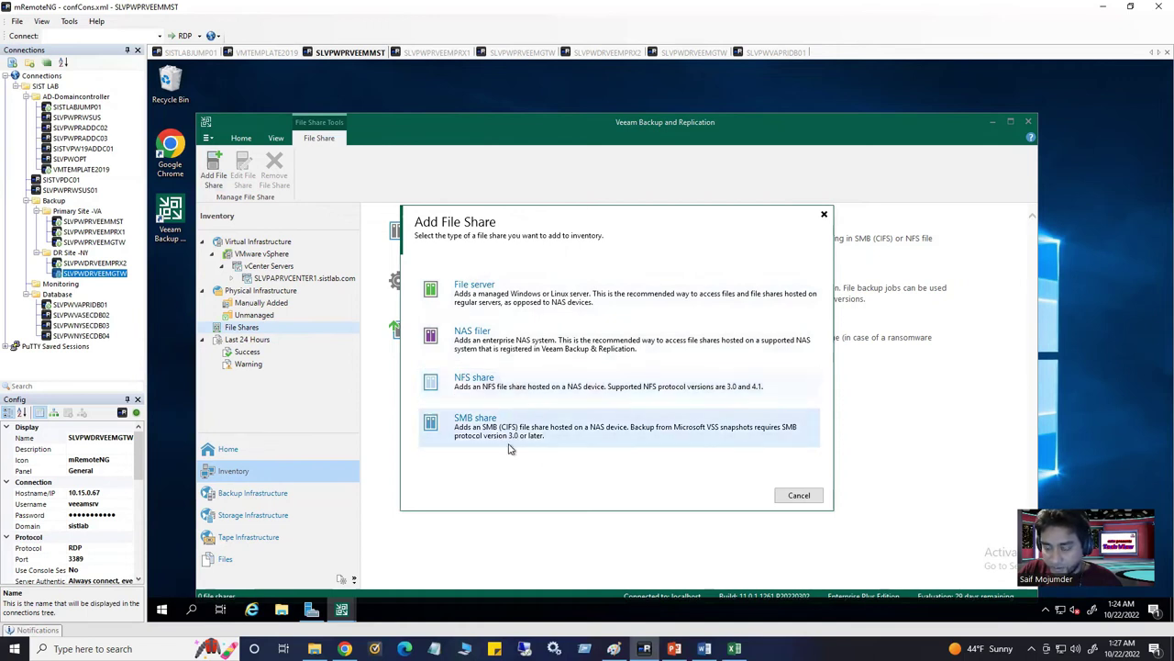
left_click(527, 435)
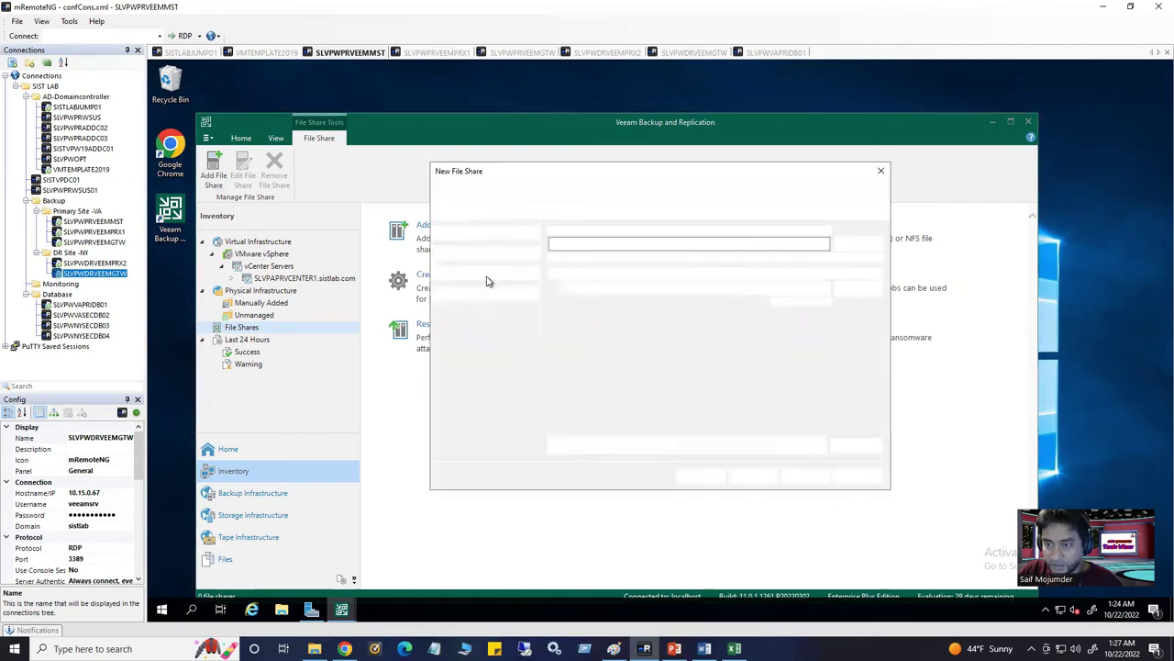
Enter \\10.15.0.9\Veeamstorage\Data as the share path, keeping direct backup from the file share
type("\\\\10.15.0.9\\Veeamstorage\\Data")
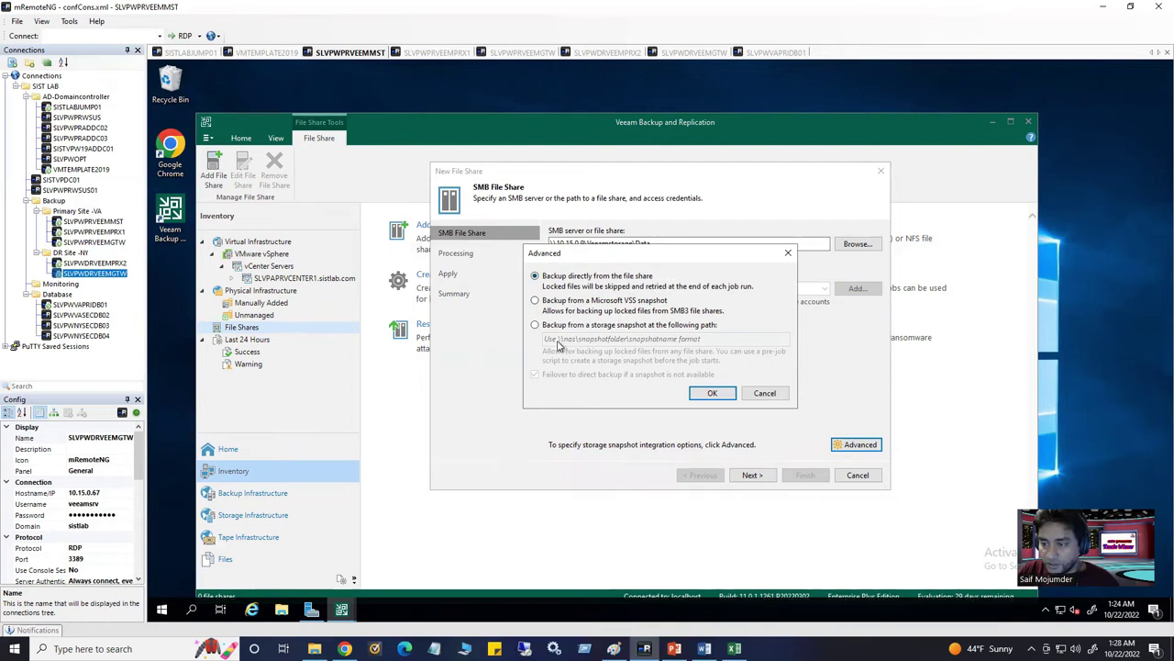
left_click(714, 394)
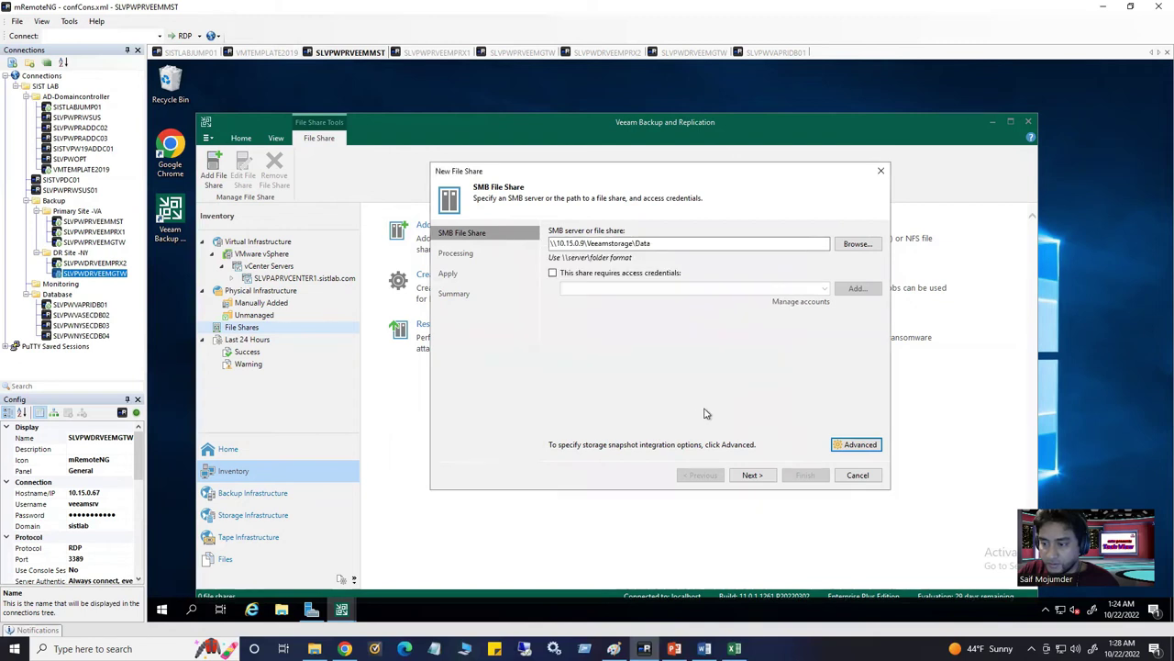
left_click(753, 475)
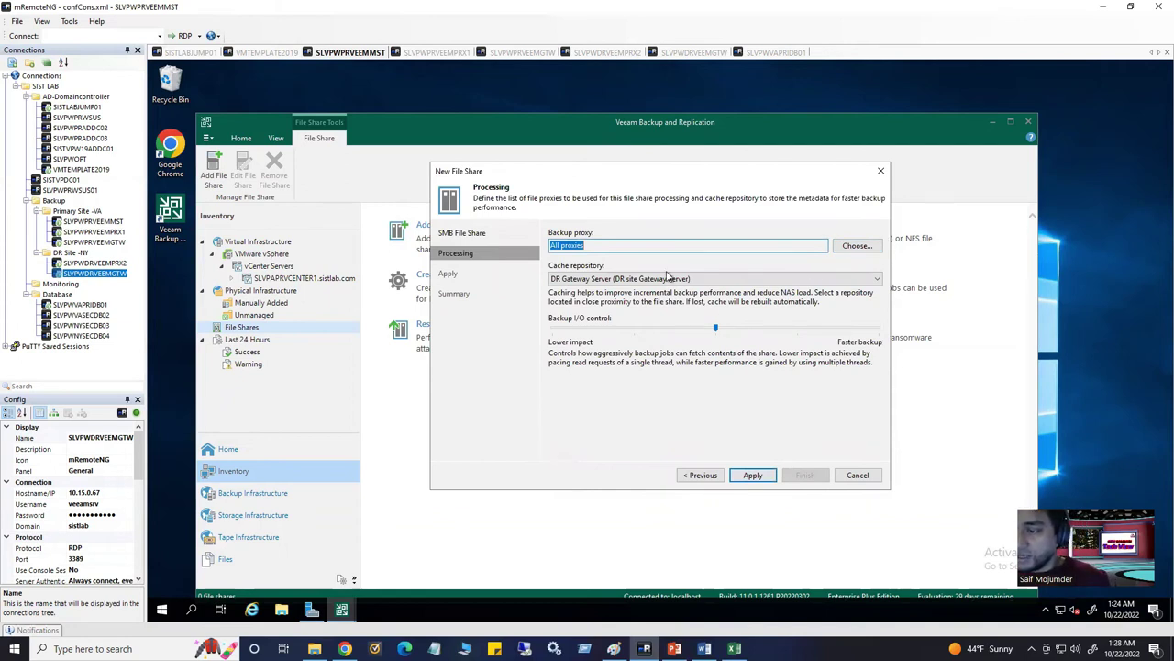
Use Gateway Server as cache repository, limit proxies to SLVPWPRVEEMPRX1.sistlab.com, and apply
left_click(606, 279)
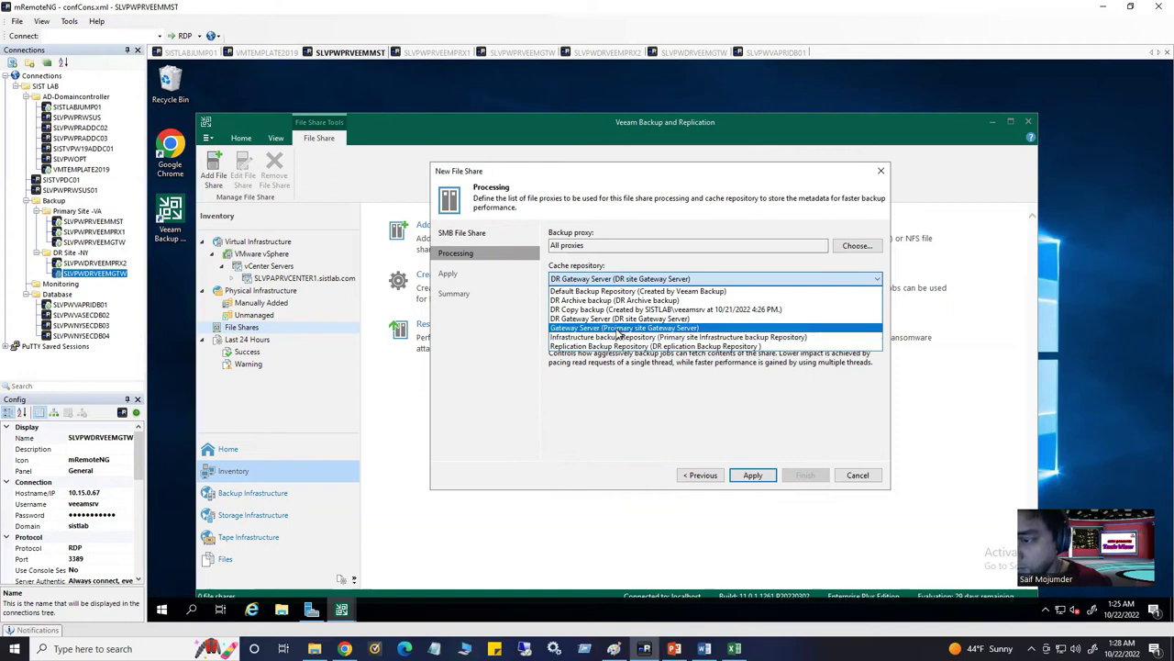
left_click(620, 328)
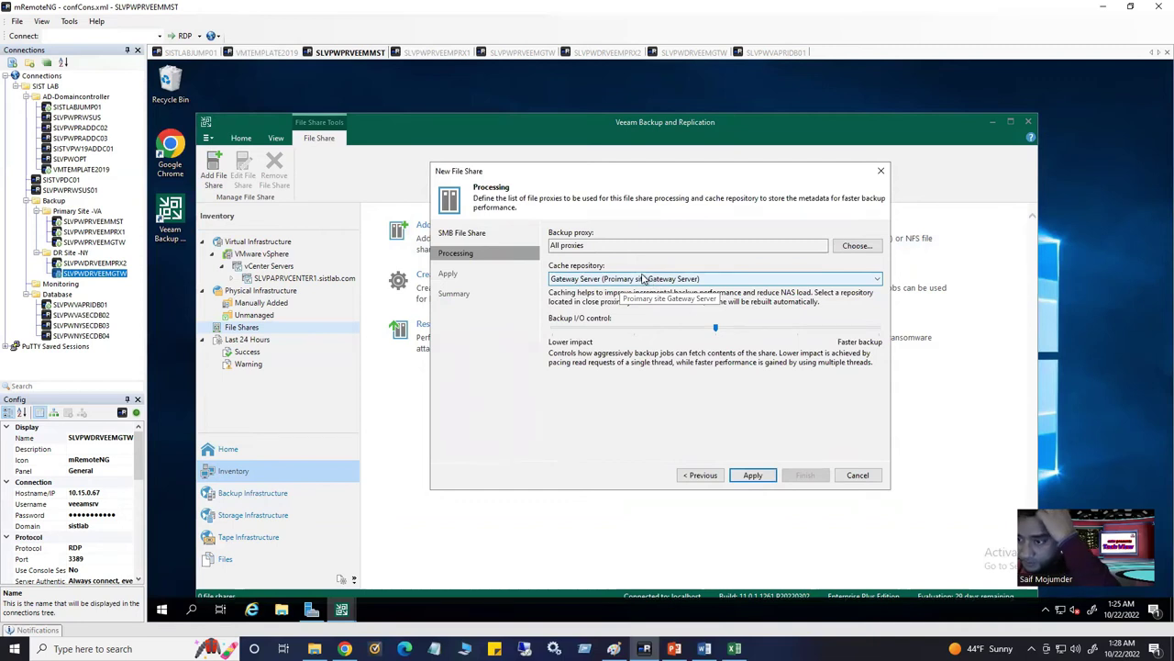
left_click(857, 246)
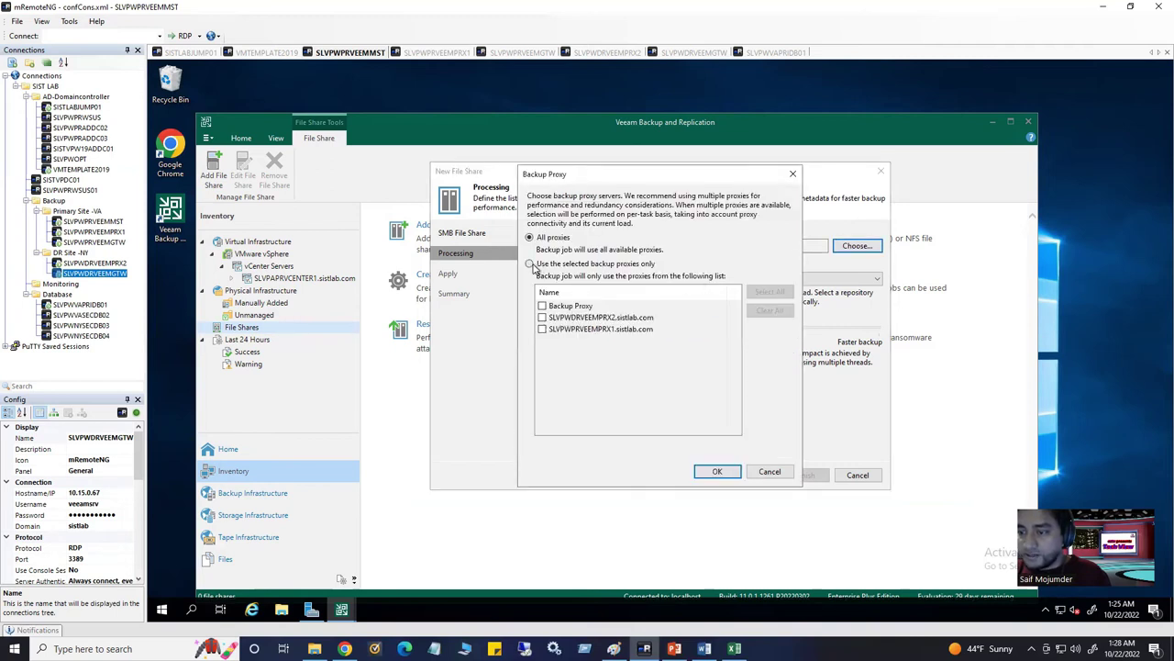
left_click(531, 264)
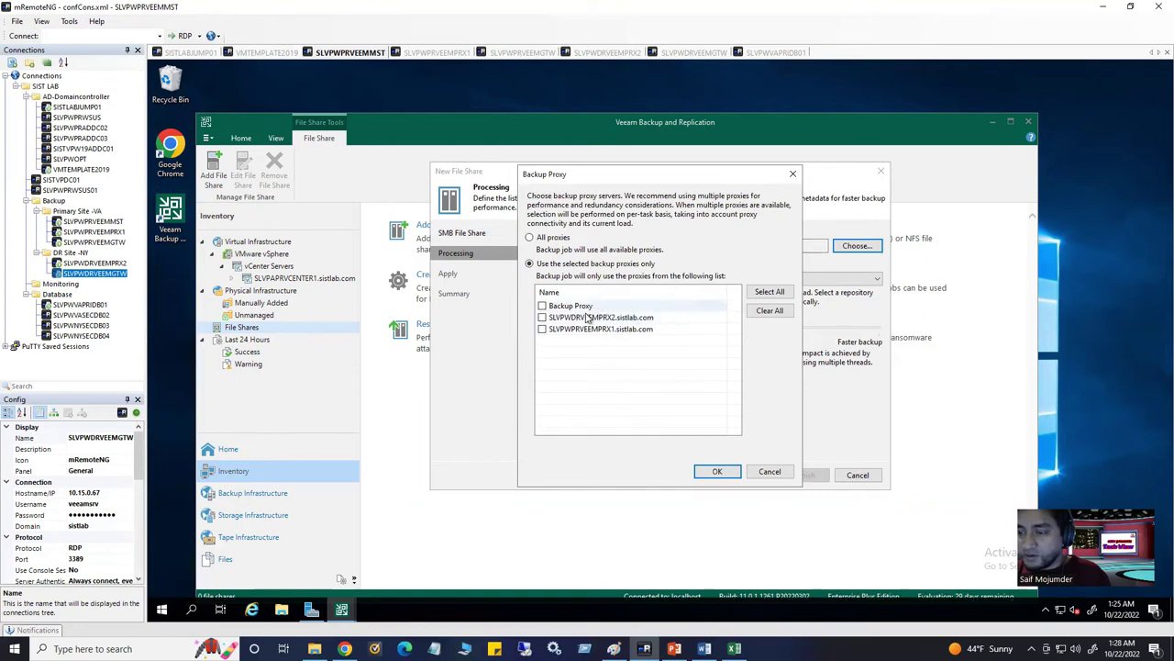
left_click(543, 329)
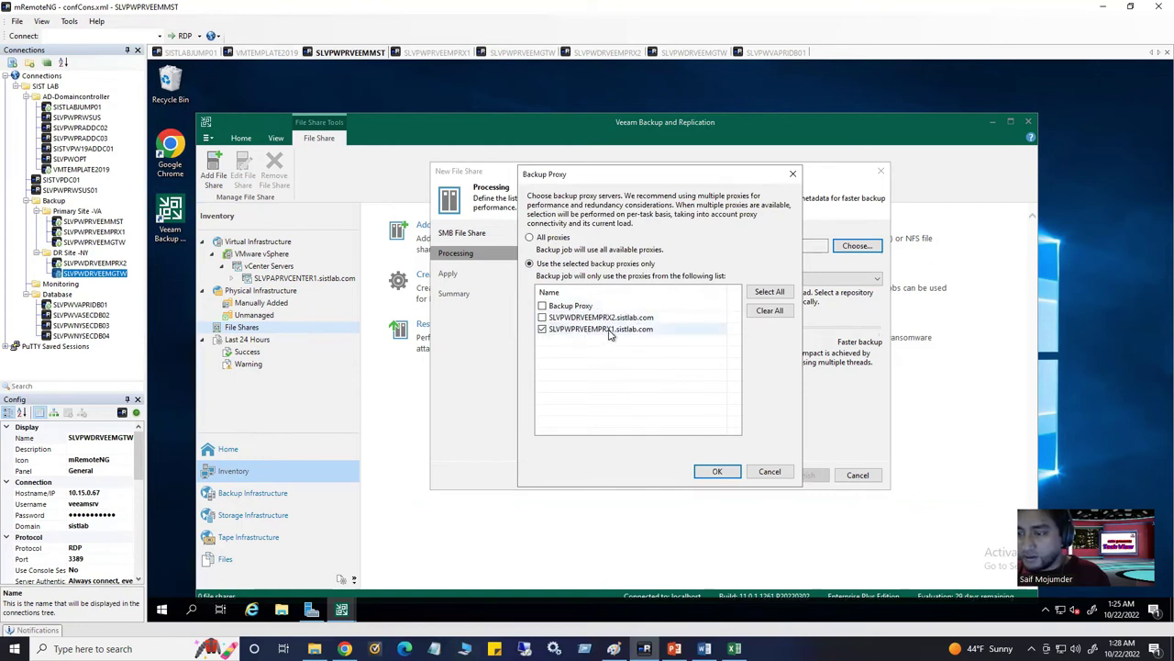
left_click(717, 472)
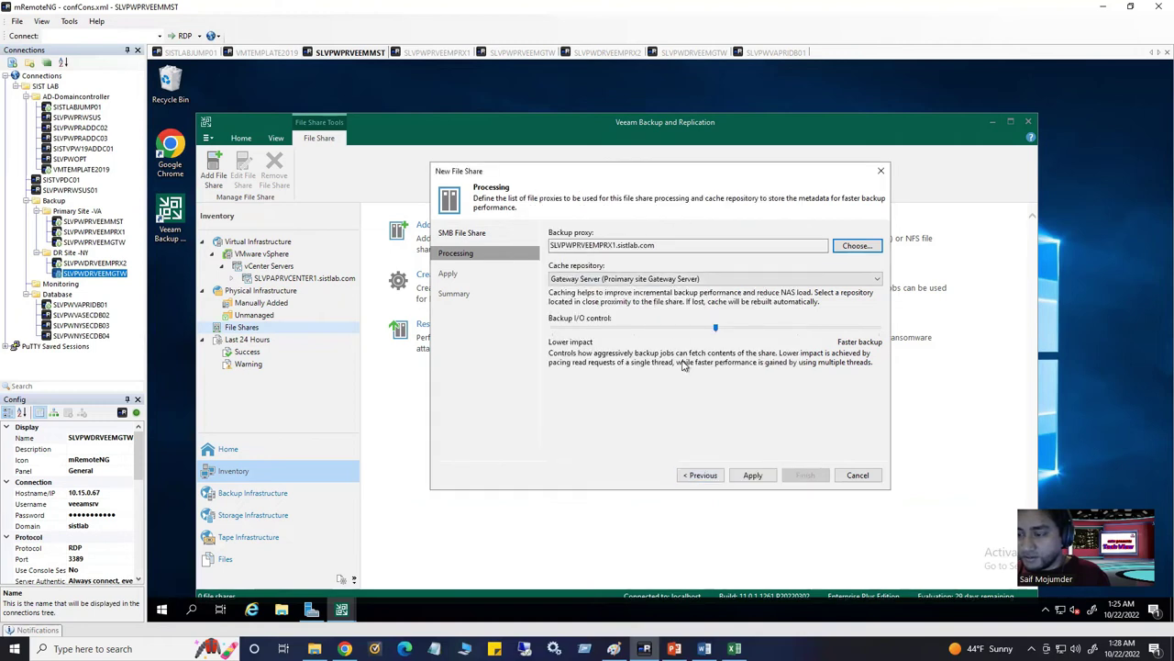
left_click(751, 475)
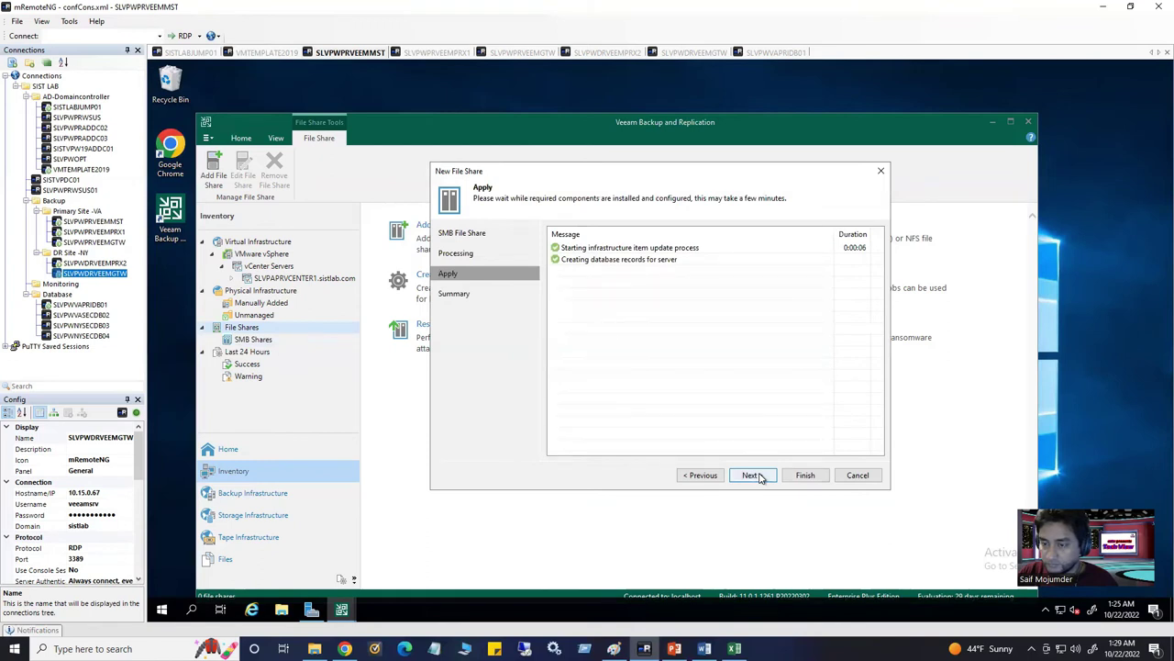
Finish the wizard and show \\10.15.0.9\Veeamstorage\Data under File Shares > SMB Shares
left_click(752, 476)
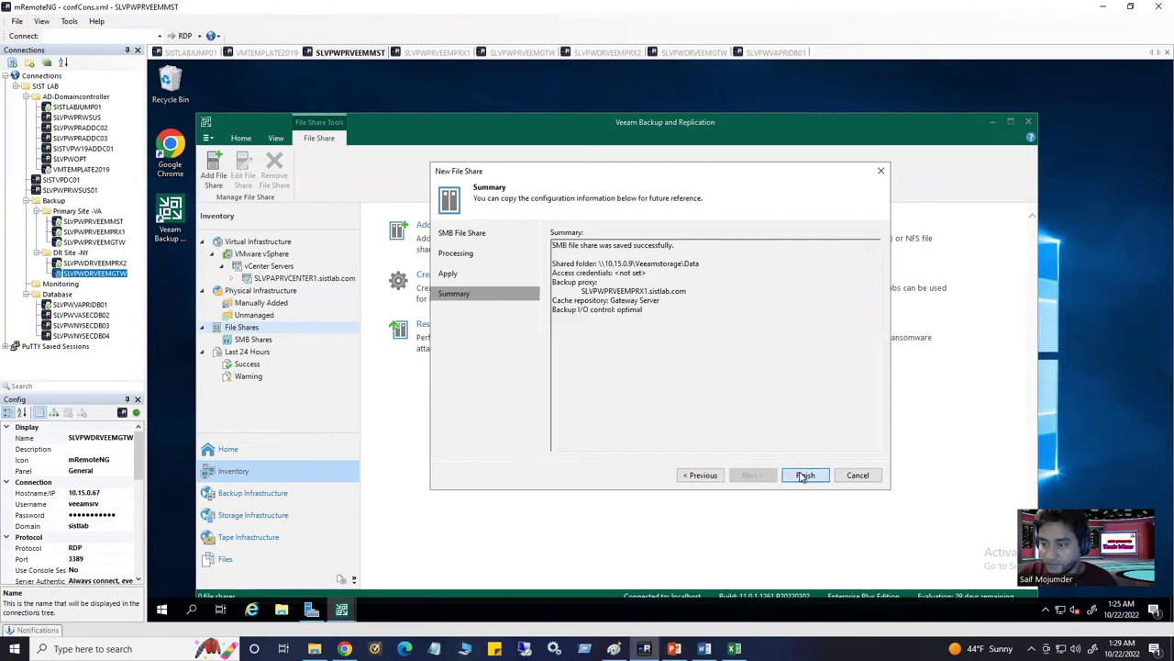
left_click(805, 476)
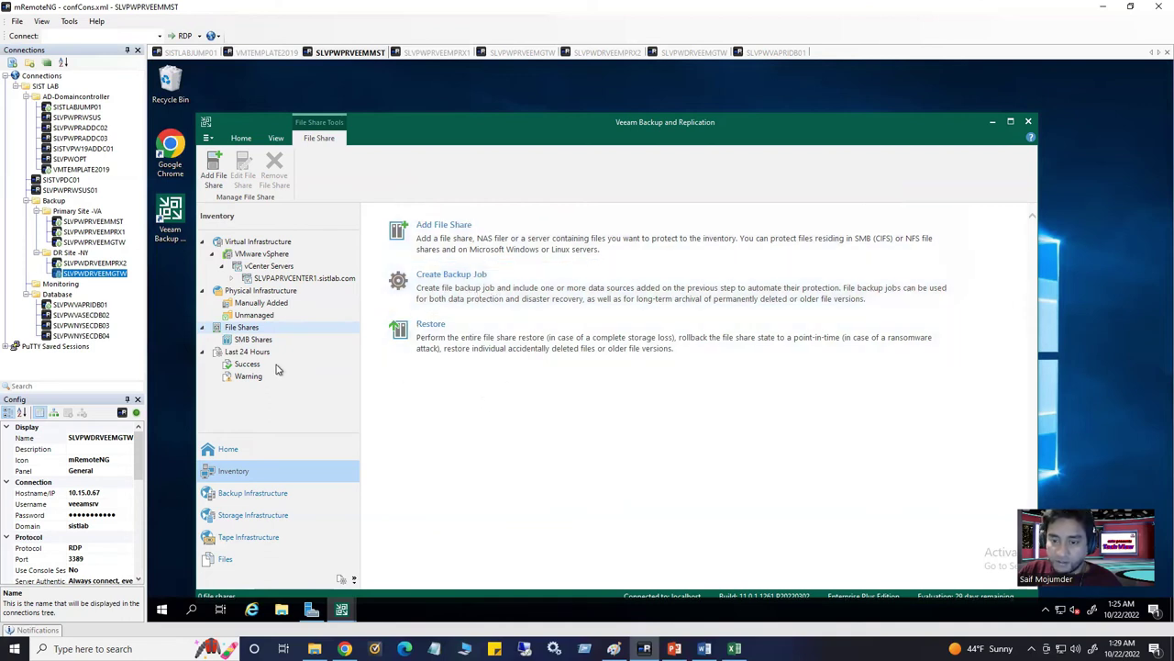
left_click(242, 341)
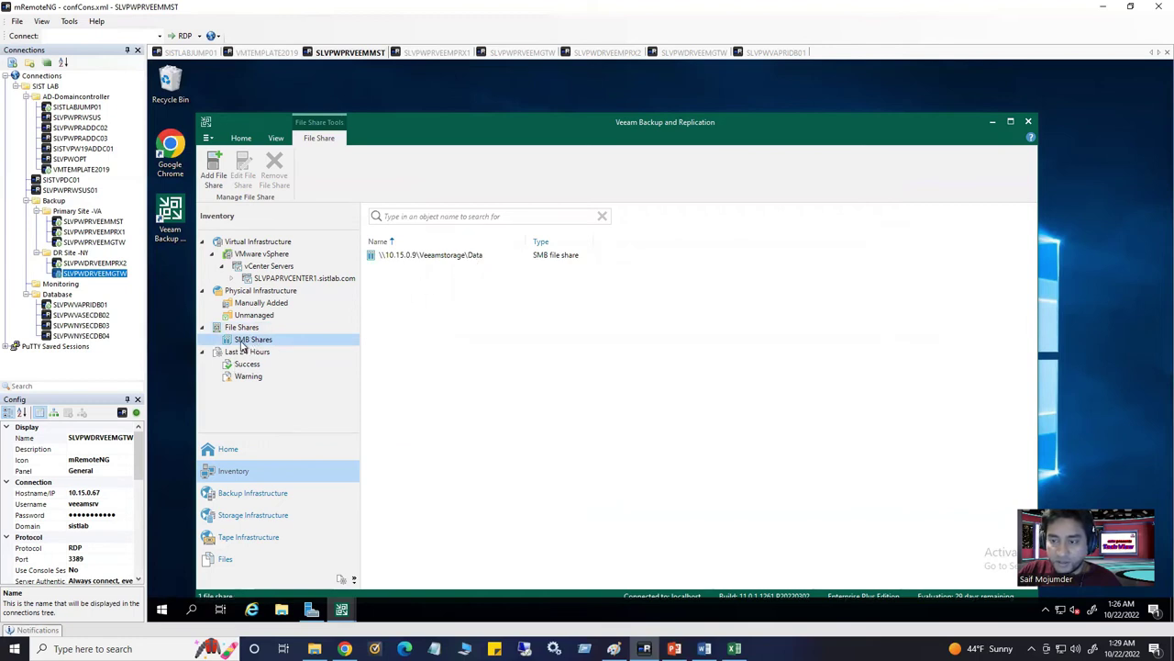
Review the Data share's properties, including the Processing page, and close without changes
right_click(242, 342)
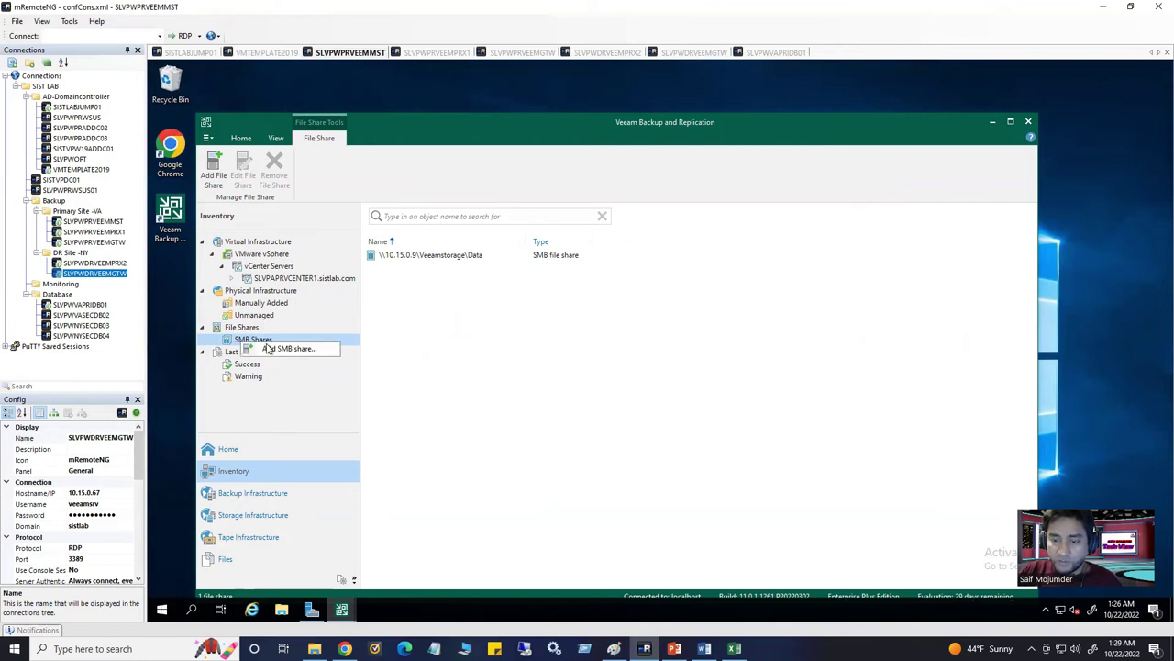
left_click(435, 261)
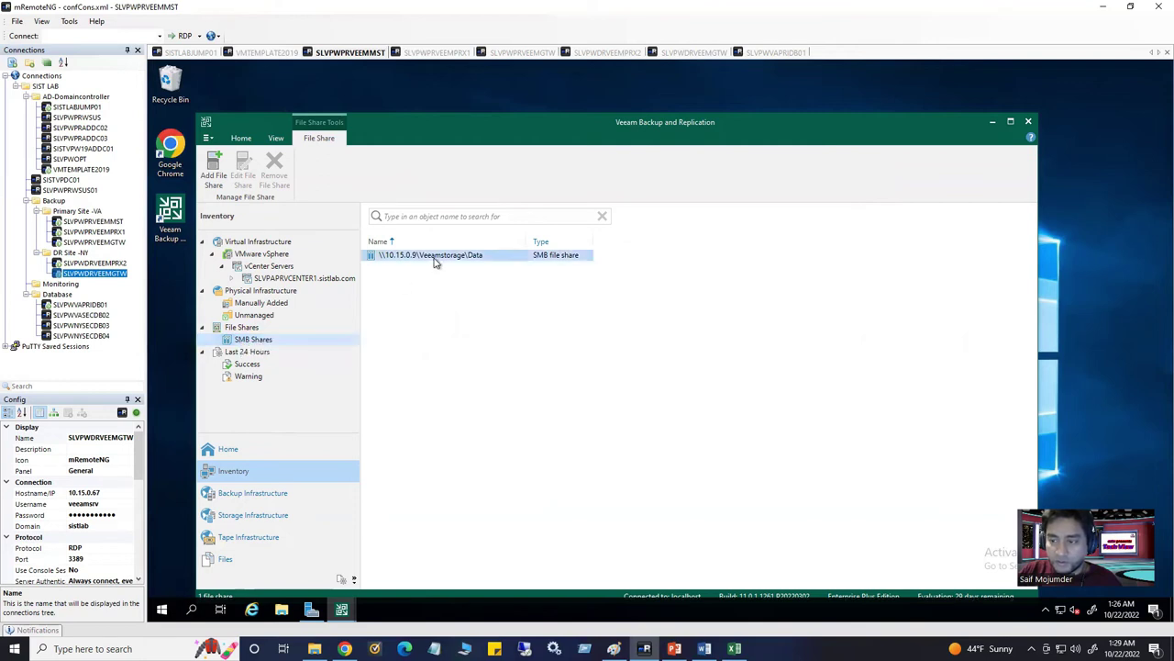
right_click(437, 262)
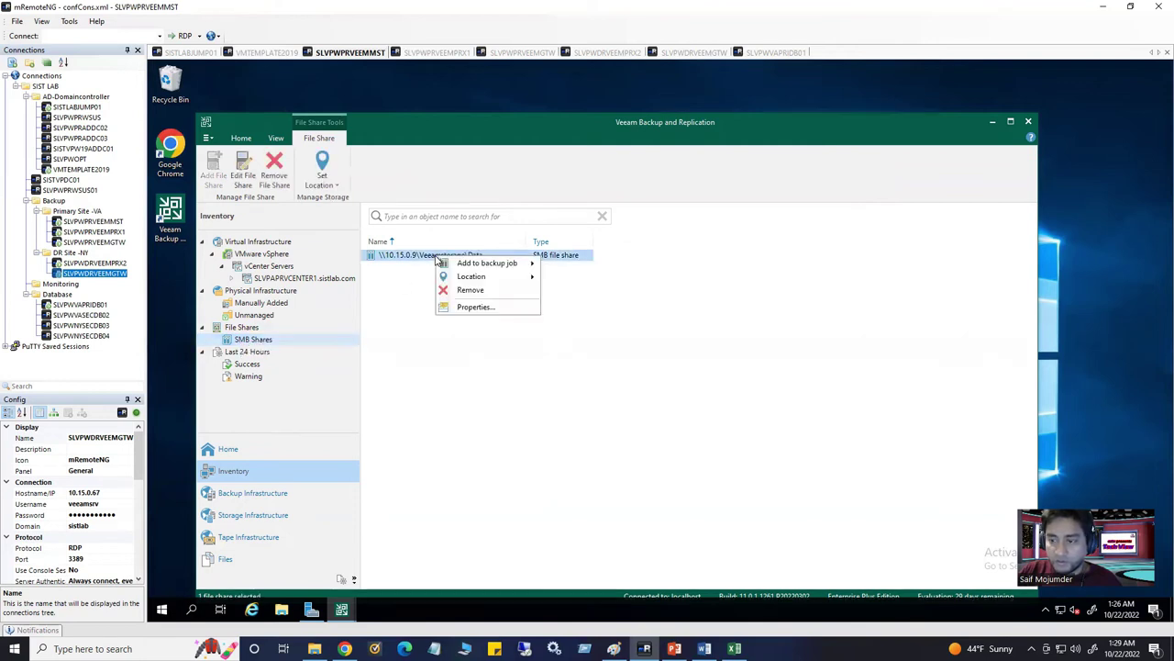
left_click(474, 306)
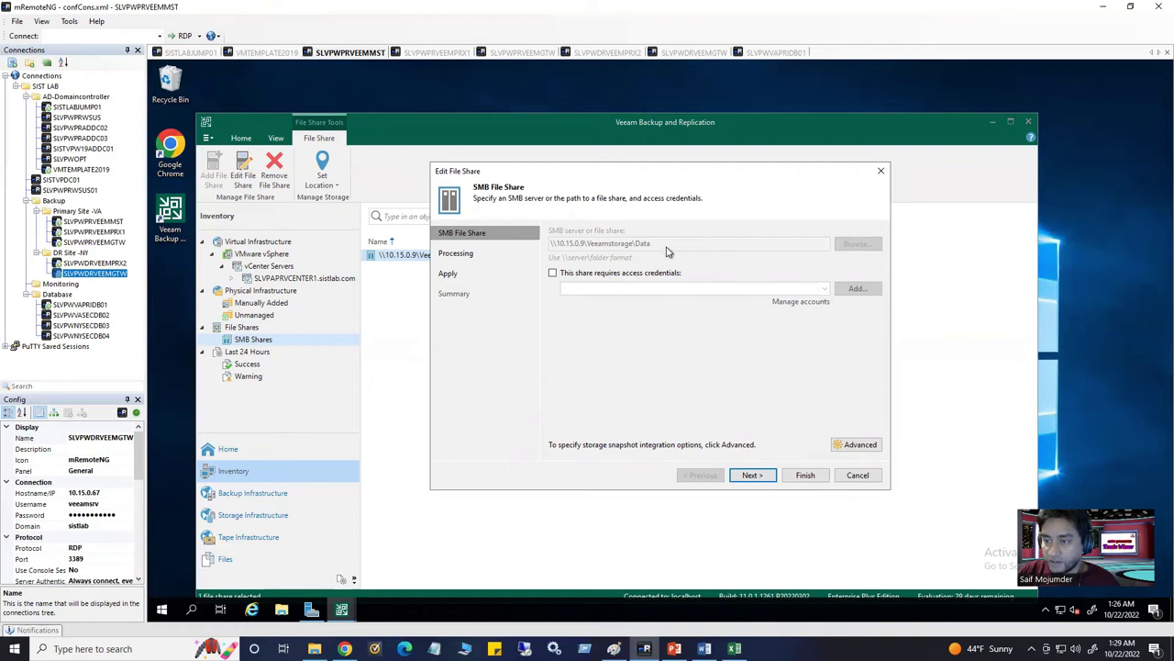
left_click(467, 256)
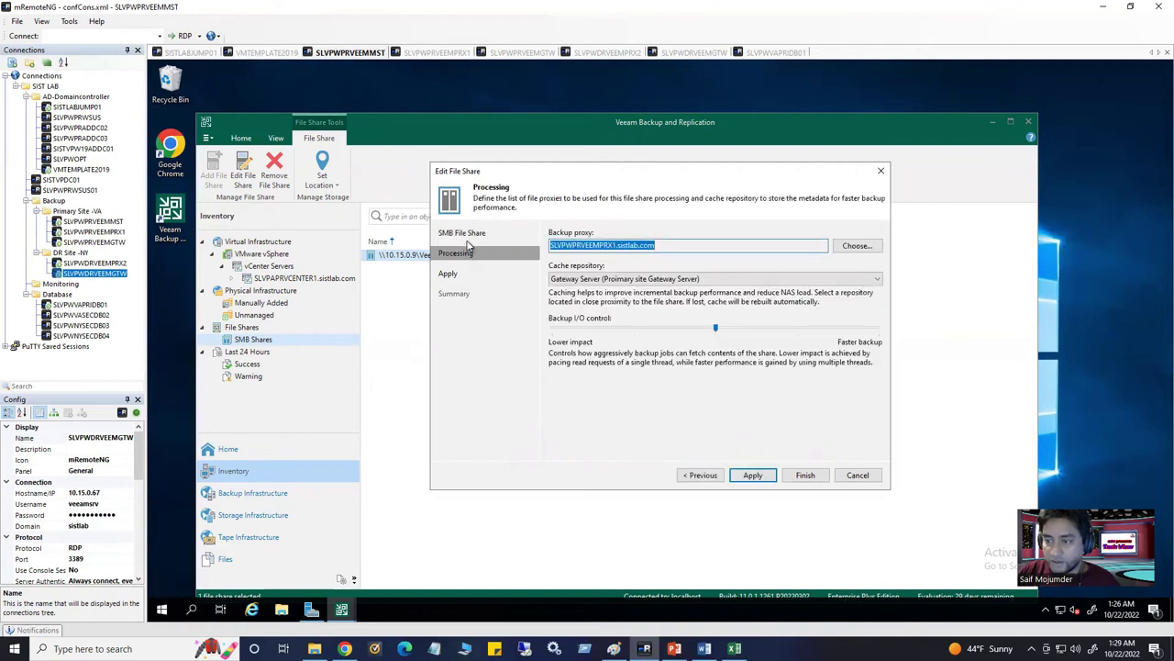
left_click(465, 234)
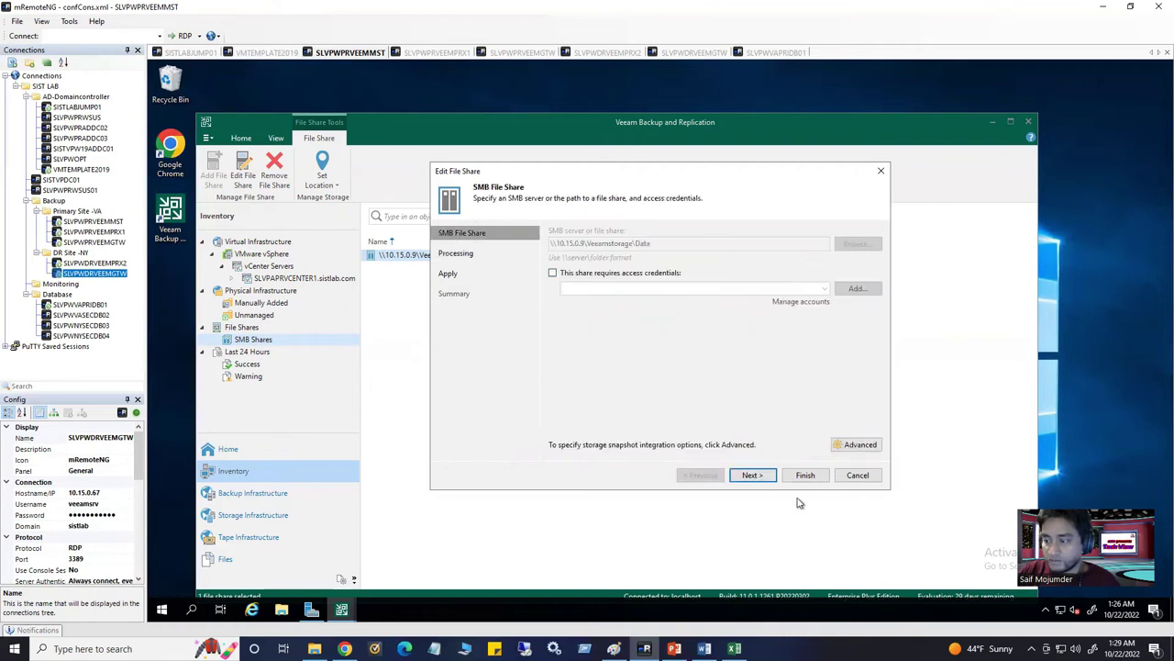
left_click(879, 174)
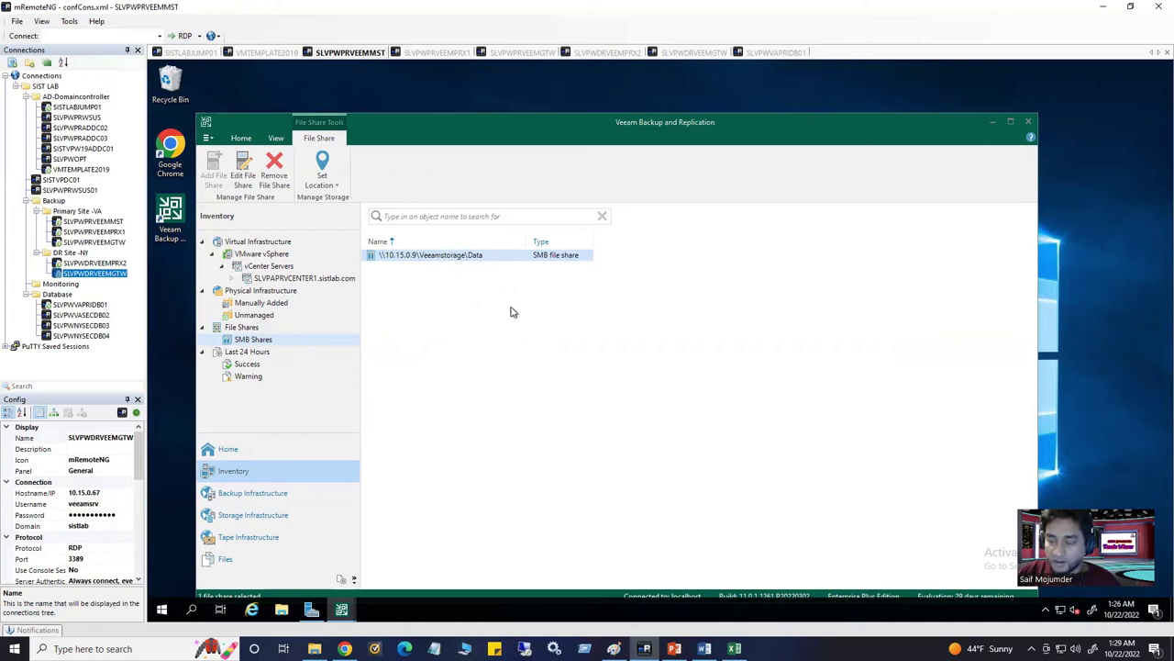
left_click(394, 258)
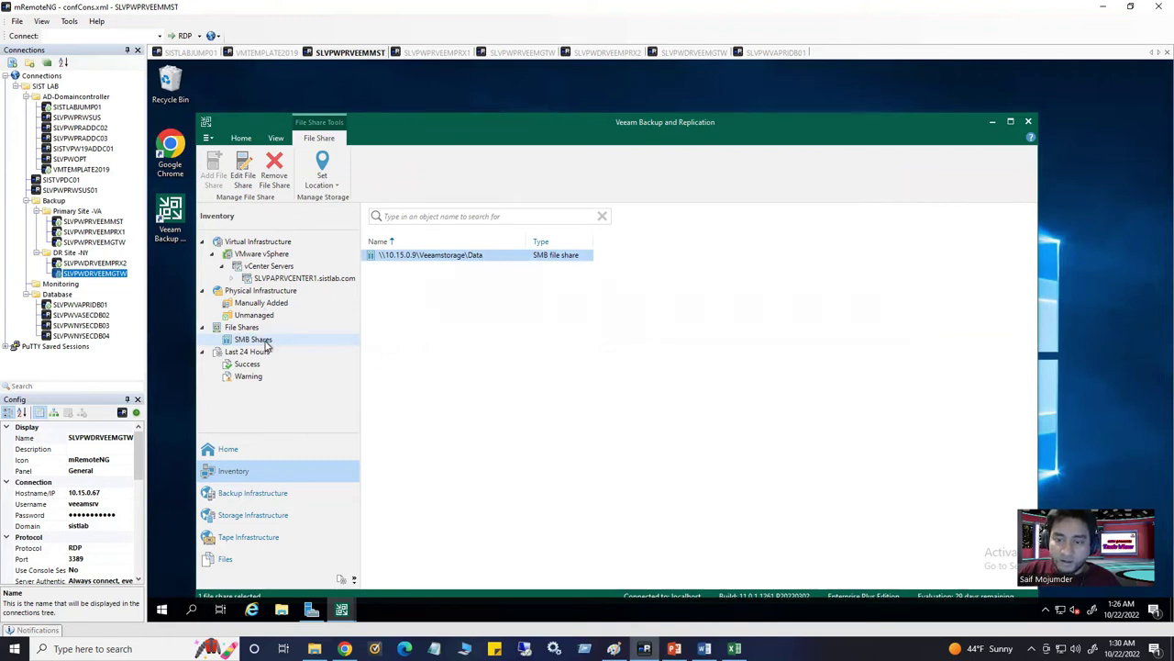
left_click(242, 175)
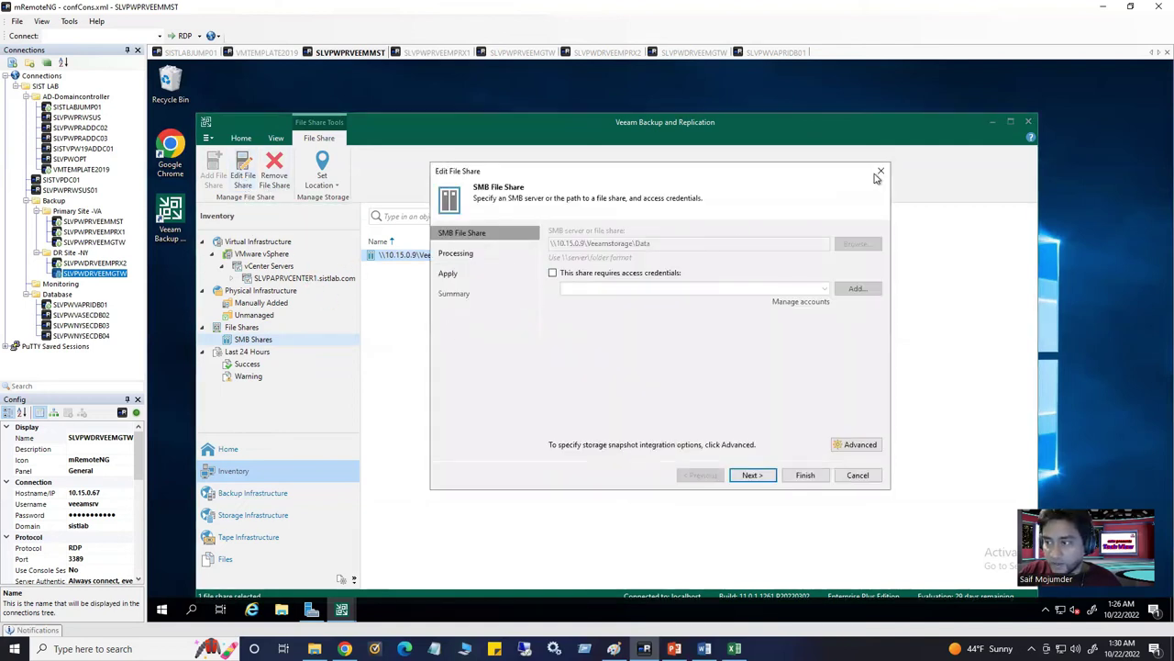
left_click(882, 172)
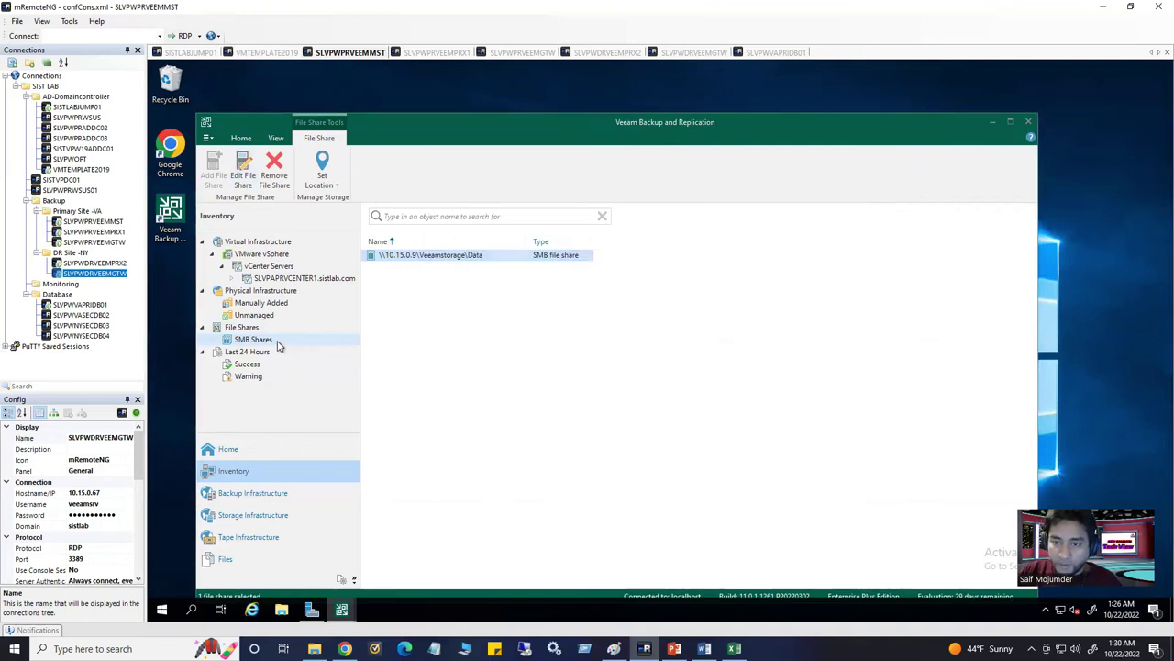
Bring up the File Shares overview page with its backup job actions
left_click(240, 138)
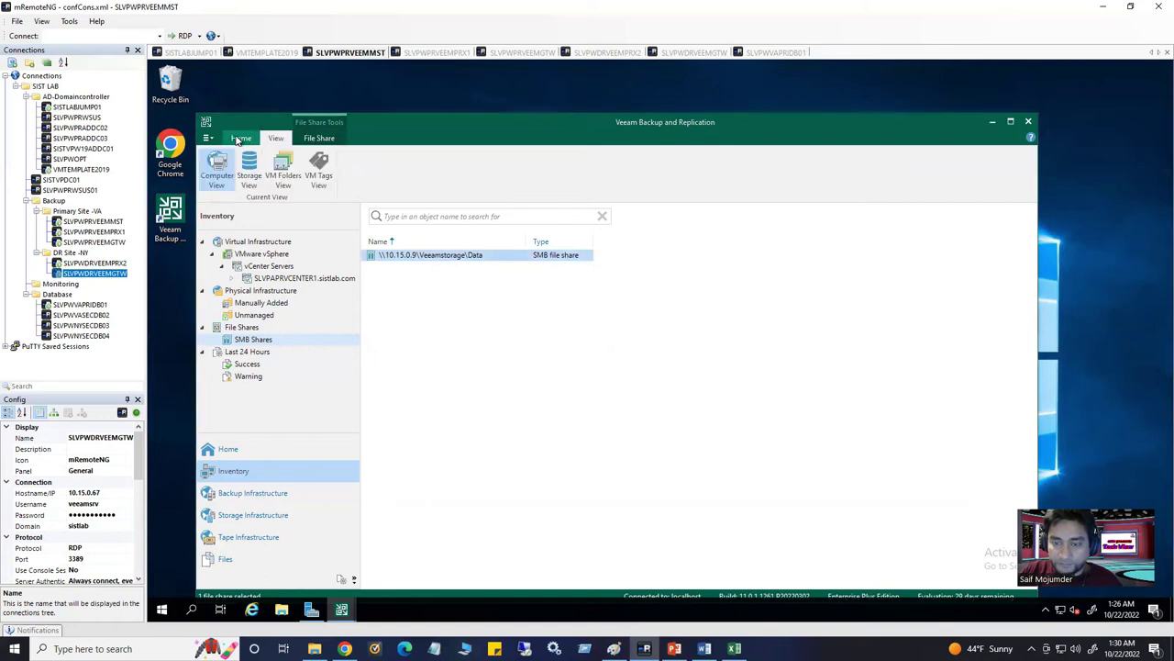
left_click(241, 138)
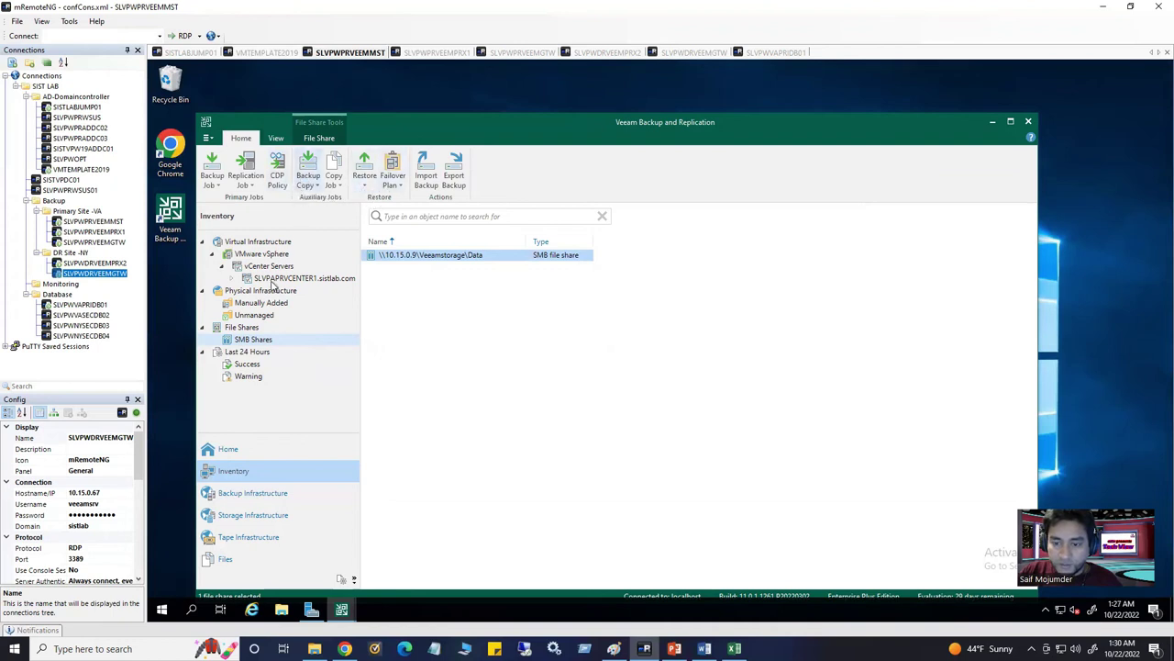
left_click(269, 344)
right_click(269, 345)
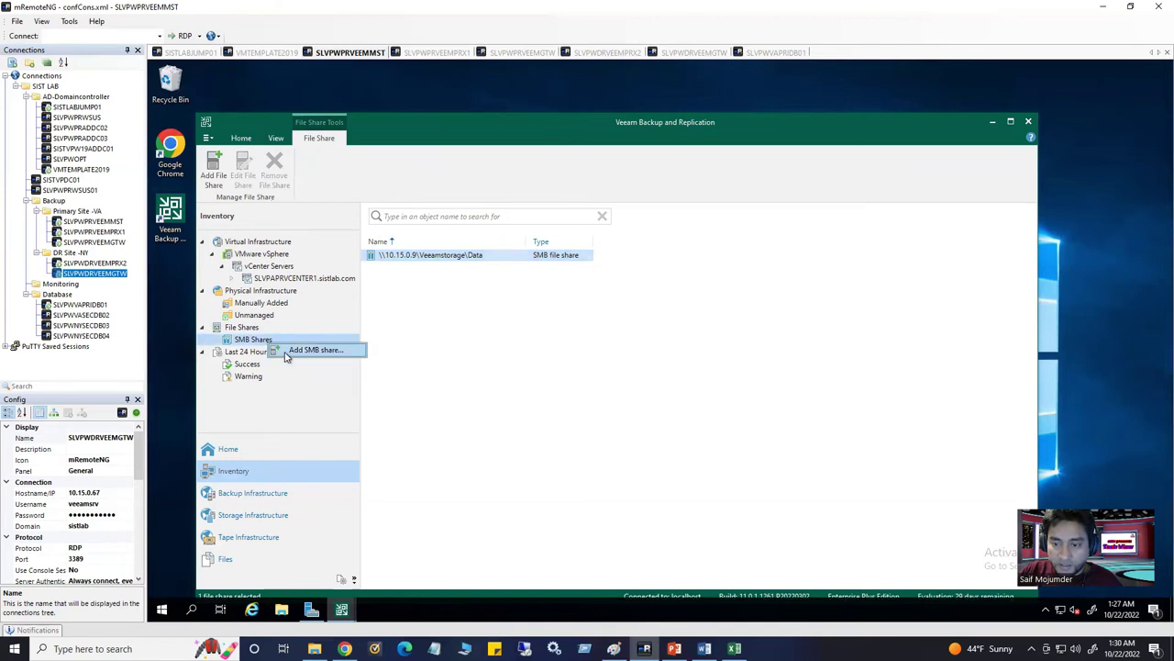
left_click(251, 342)
right_click(250, 342)
left_click(245, 327)
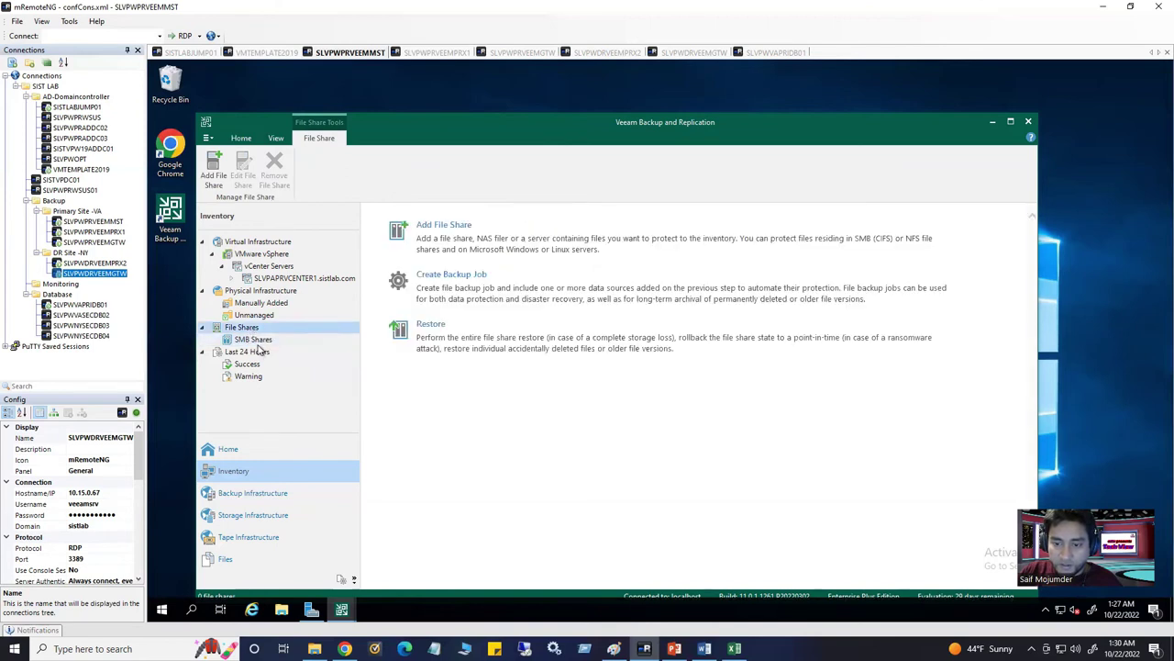
Create a new file backup job named 'File share backup' with an empty description
left_click(473, 285)
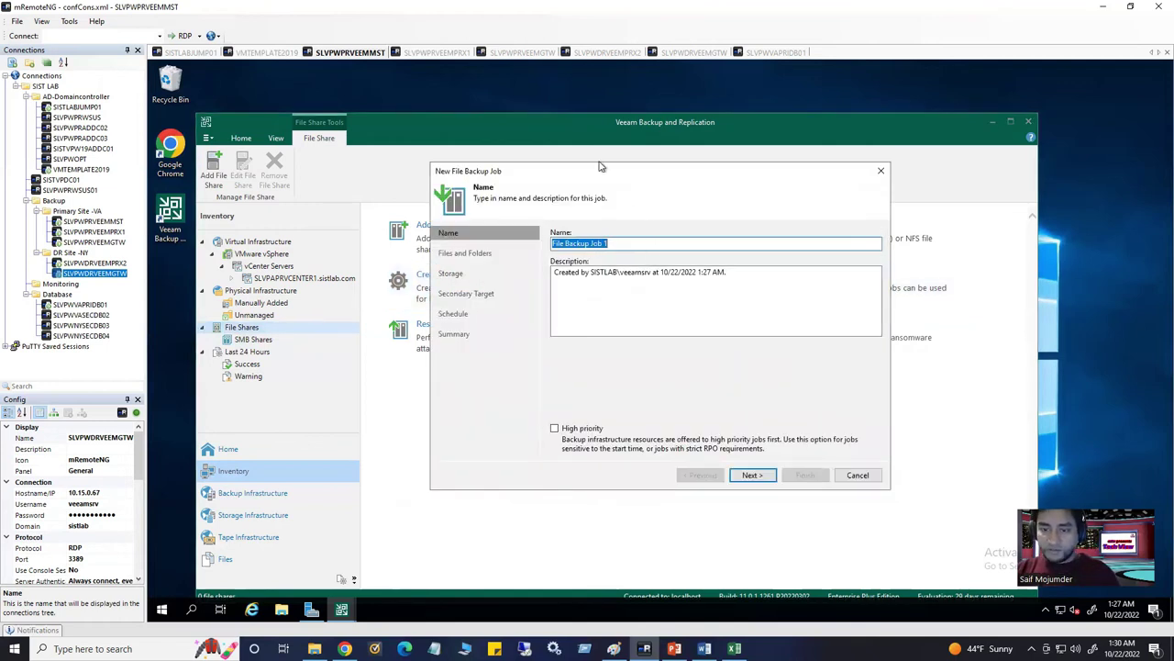
type("F")
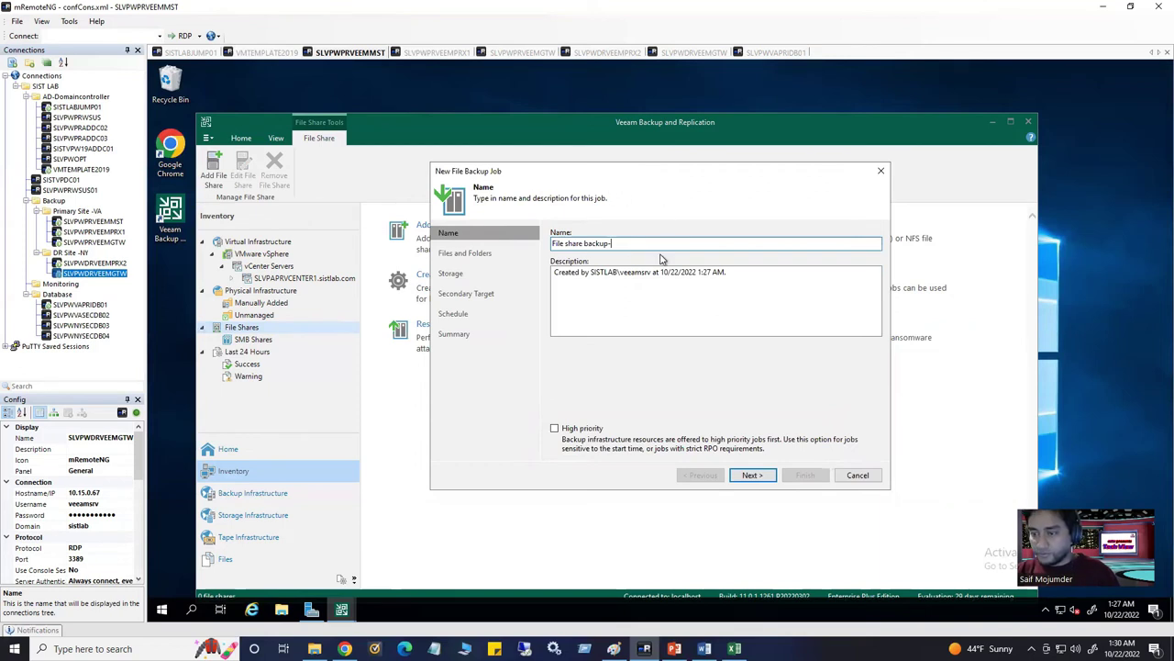
type("_______")
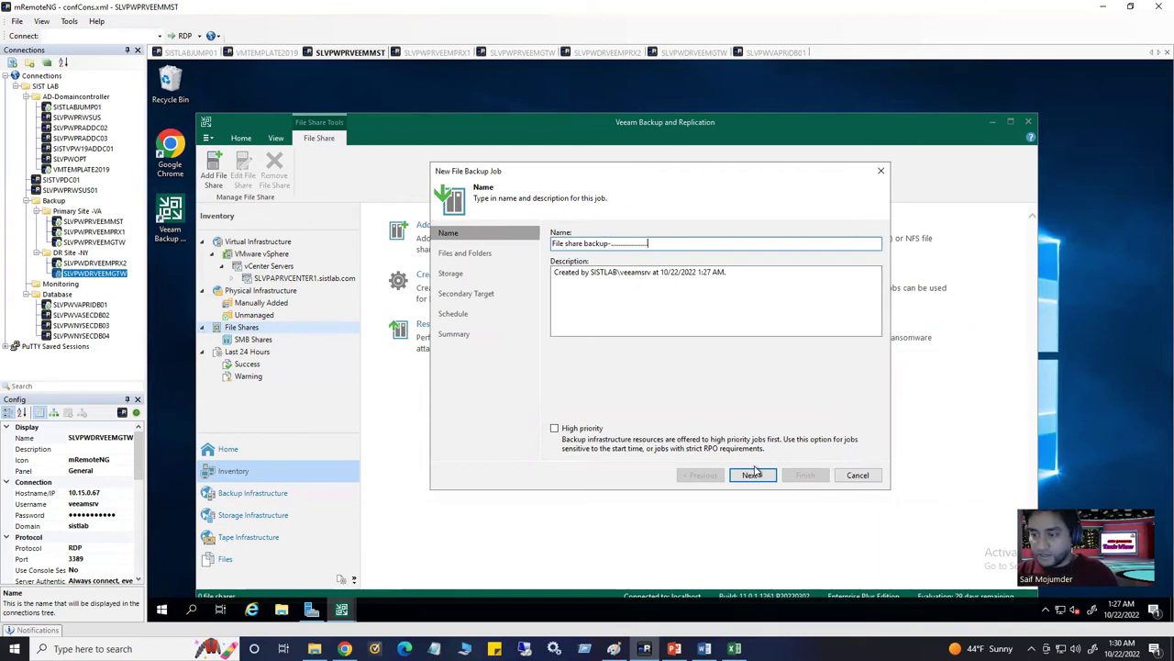
left_click_drag(729, 273, 551, 273)
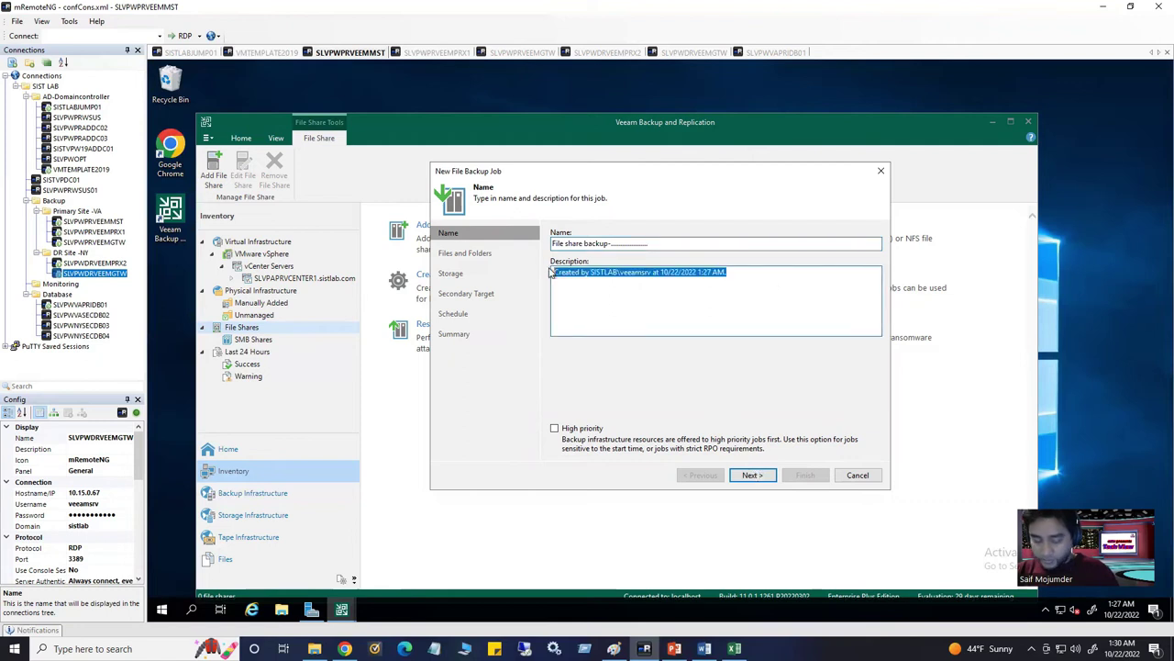
type("fdsfdjshgfhdsj")
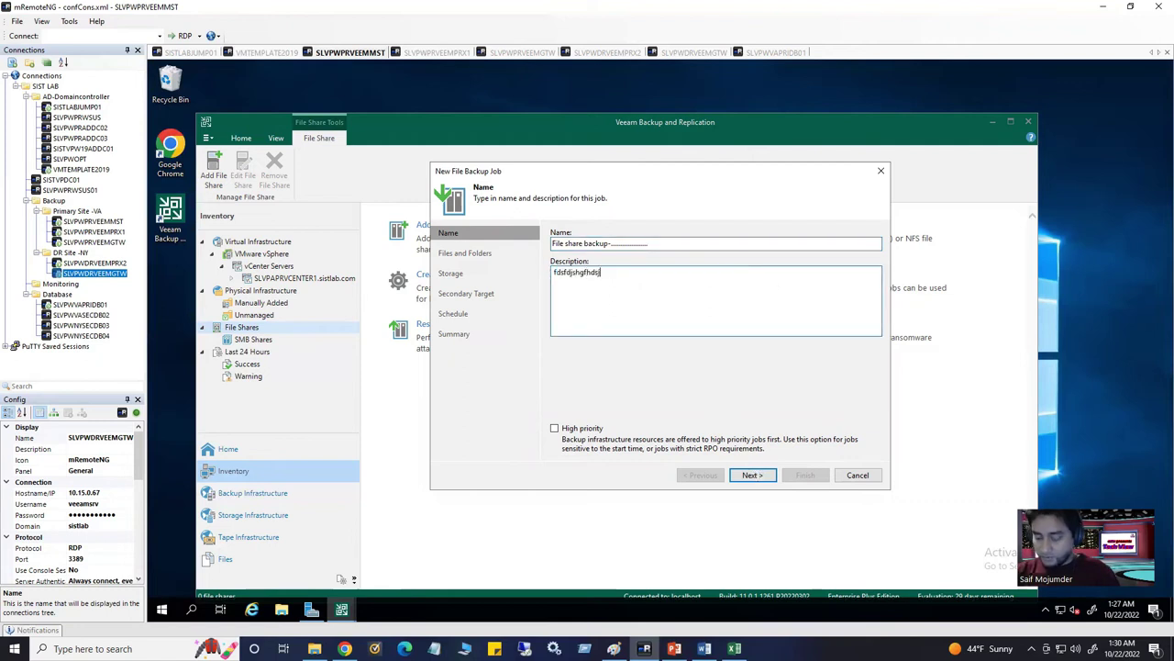
key("BackSpace")
key("BackSpace")
key("BackSpace")
key("BackSpace")
key("BackSpace")
key("BackSpace")
key("BackSpace")
key("BackSpace")
key("BackSpace")
key("BackSpace")
key("BackSpace")
key("BackSpace")
key("BackSpace")
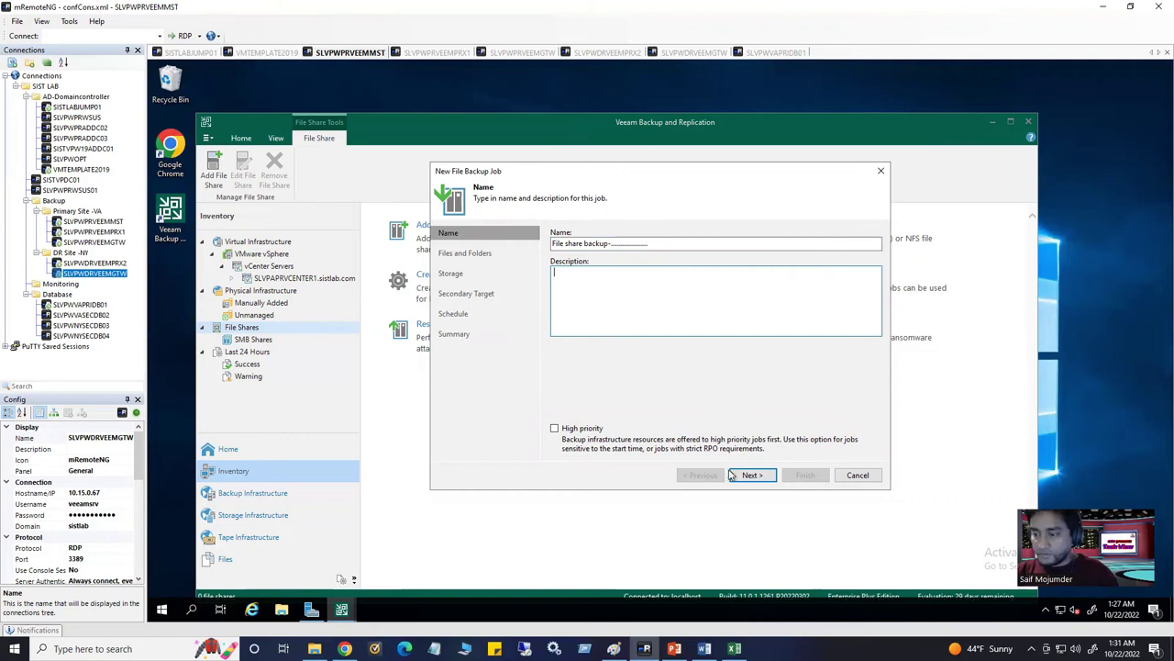
Add a folder source and expand \\10.15.0.9\Veeamstorage\Data to browse its subfolders
left_click(753, 474)
left_click(857, 235)
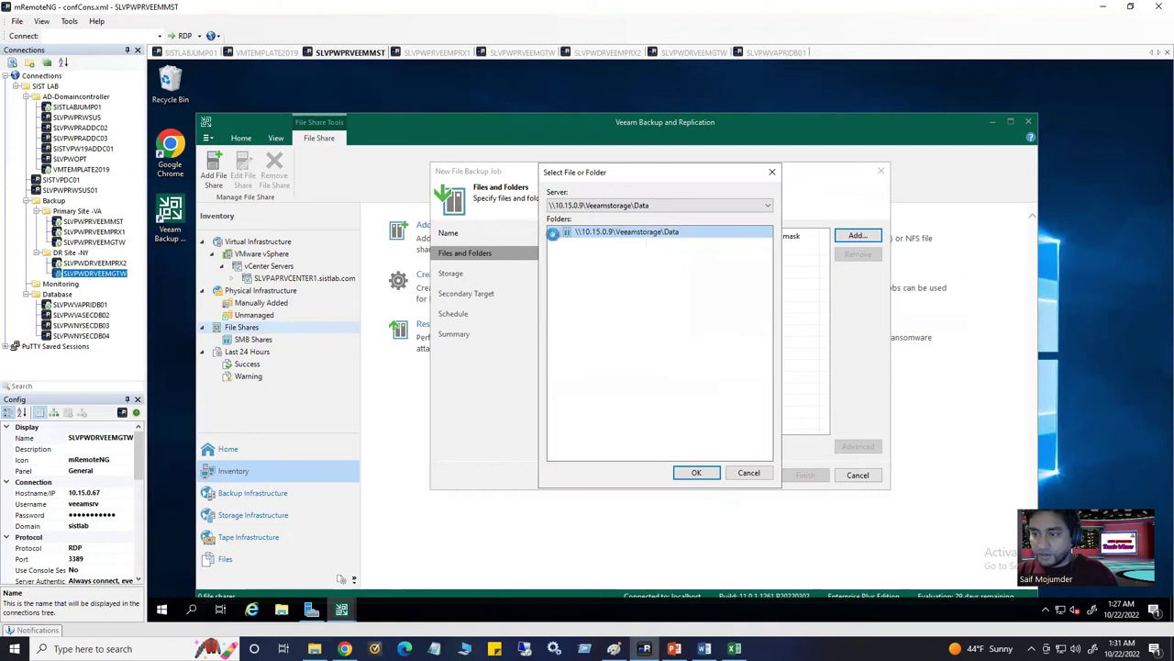
left_click(555, 233)
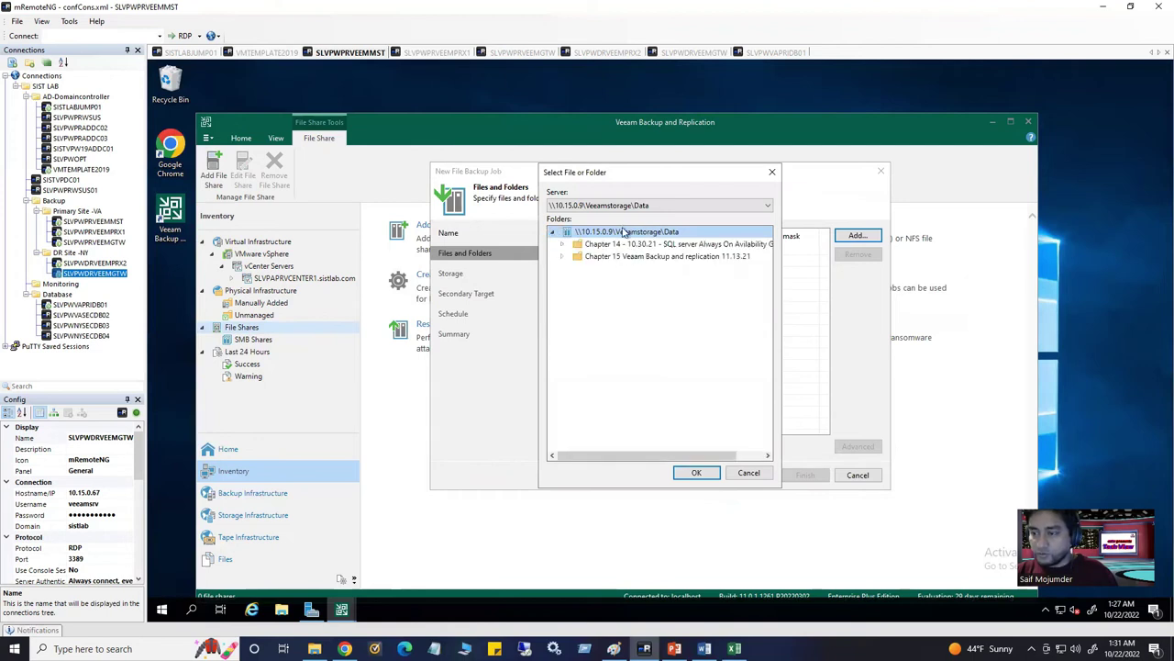
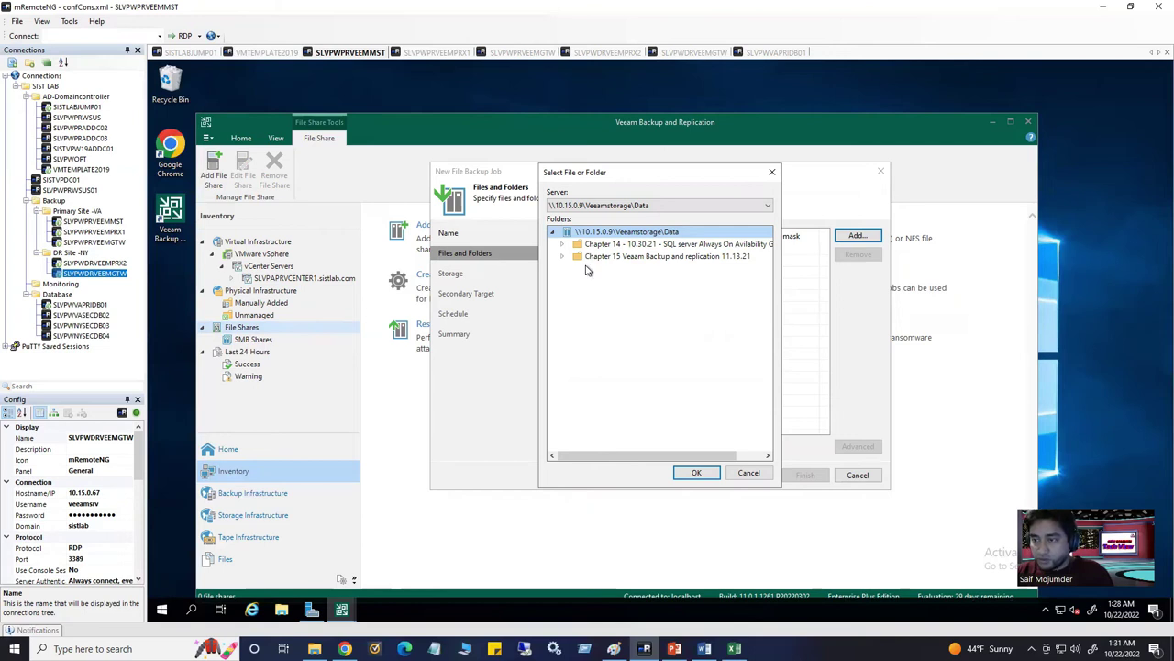
Add the Chapter 14 and Chapter 15 folders to the file backup job
left_click(598, 246)
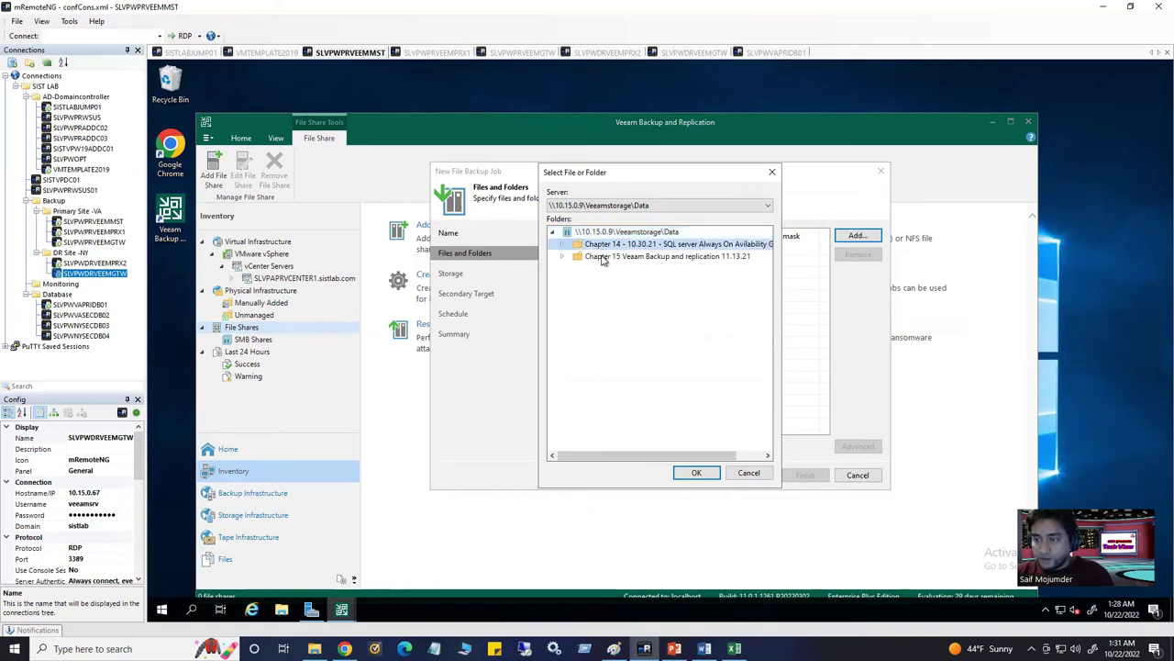
left_click(603, 257, "ctrl")
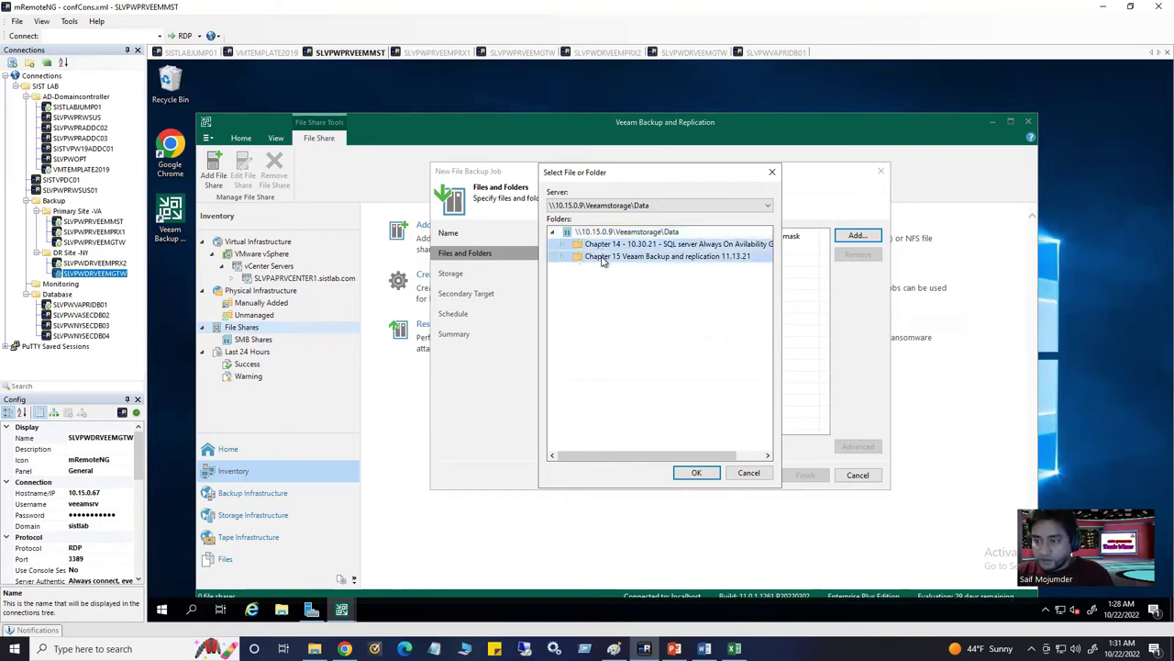
left_click(696, 474)
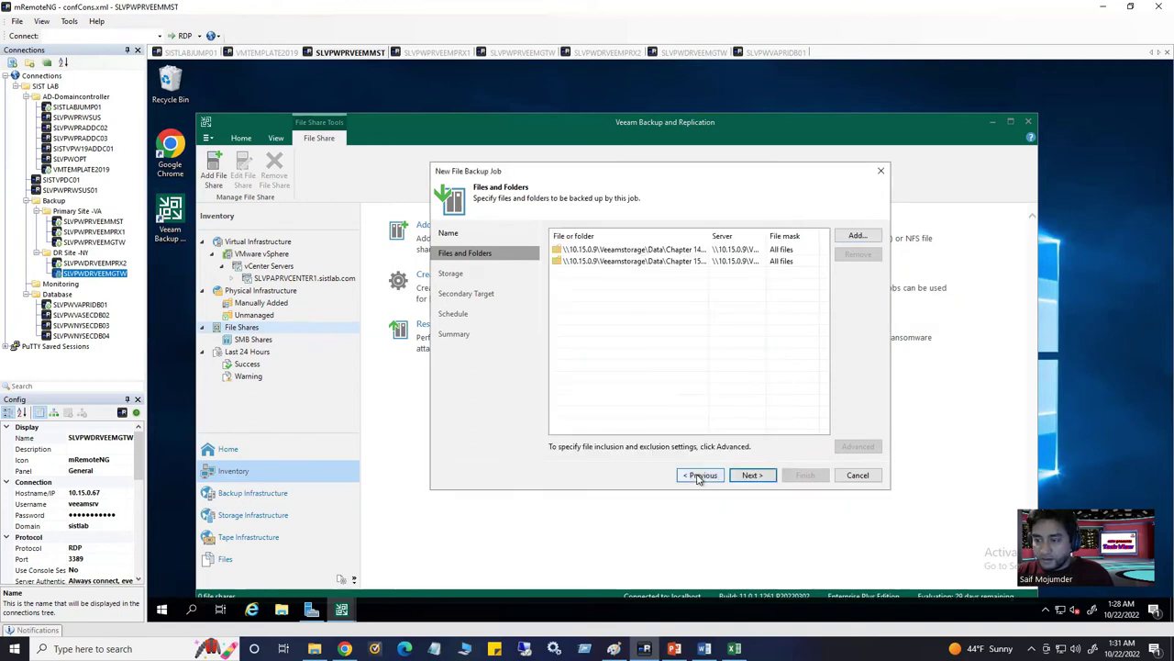
left_click(750, 476)
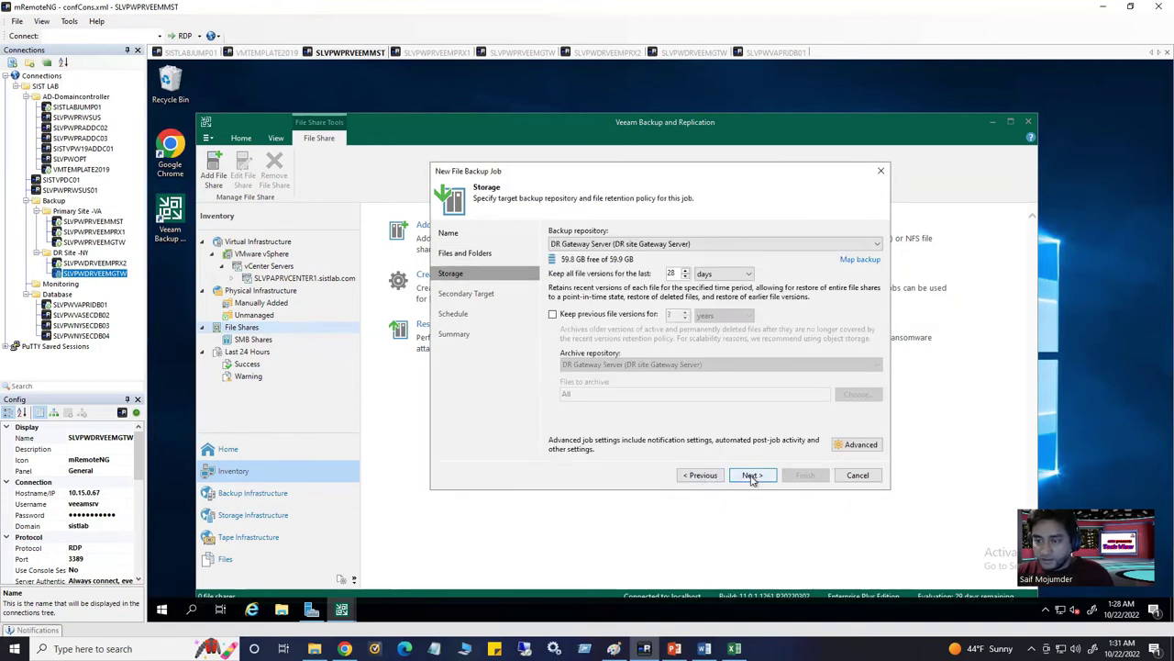
Target Infrastructure backup Repository and archive previous file versions to DR Archive backup
left_click(626, 245)
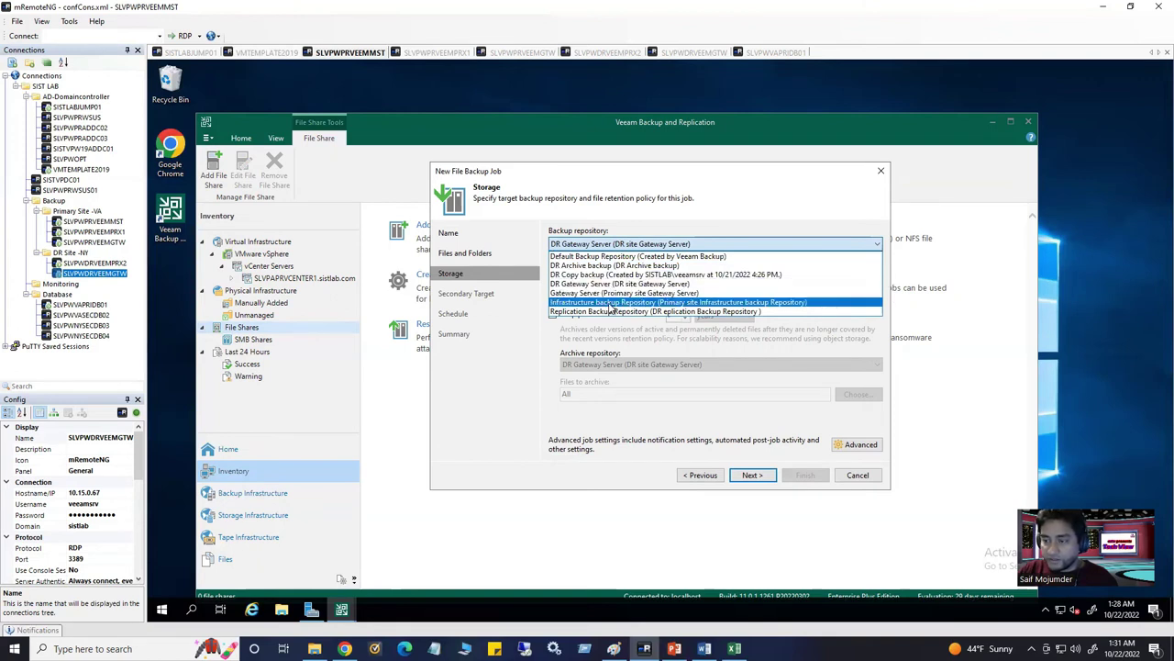
left_click(610, 303)
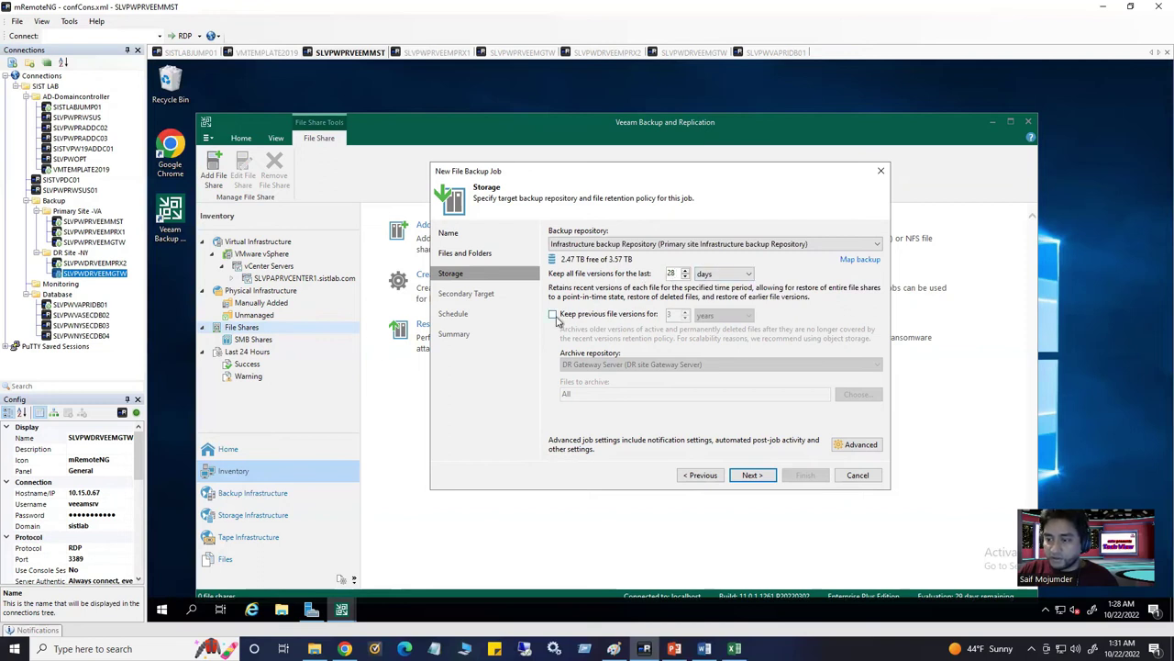
left_click(626, 319)
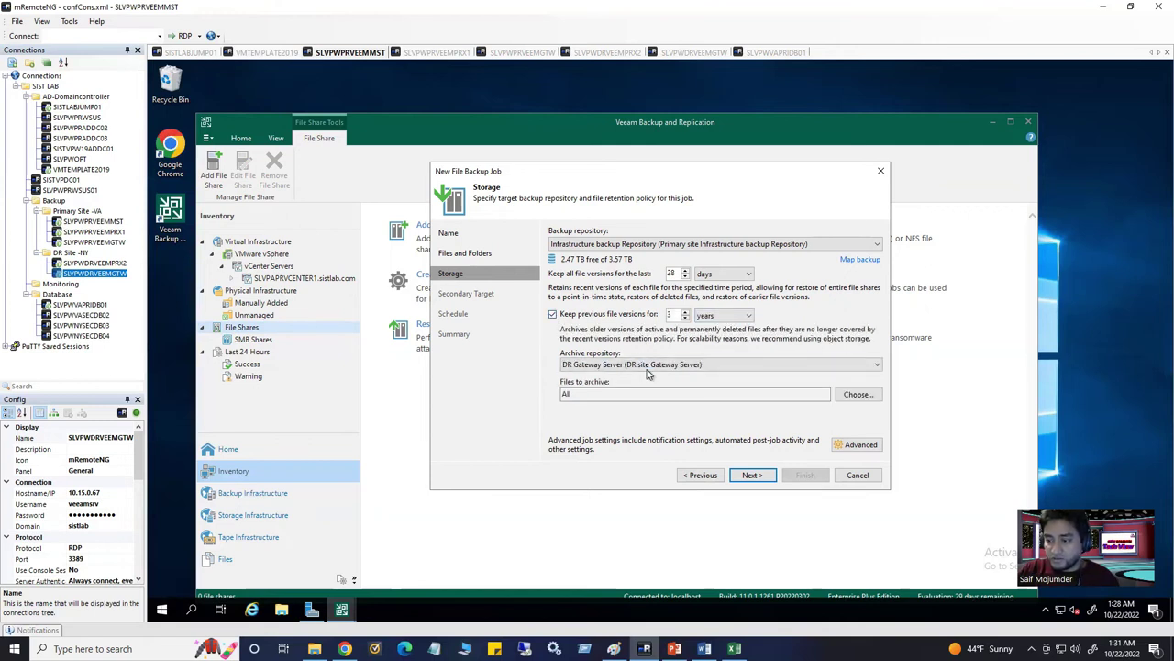
left_click(552, 313)
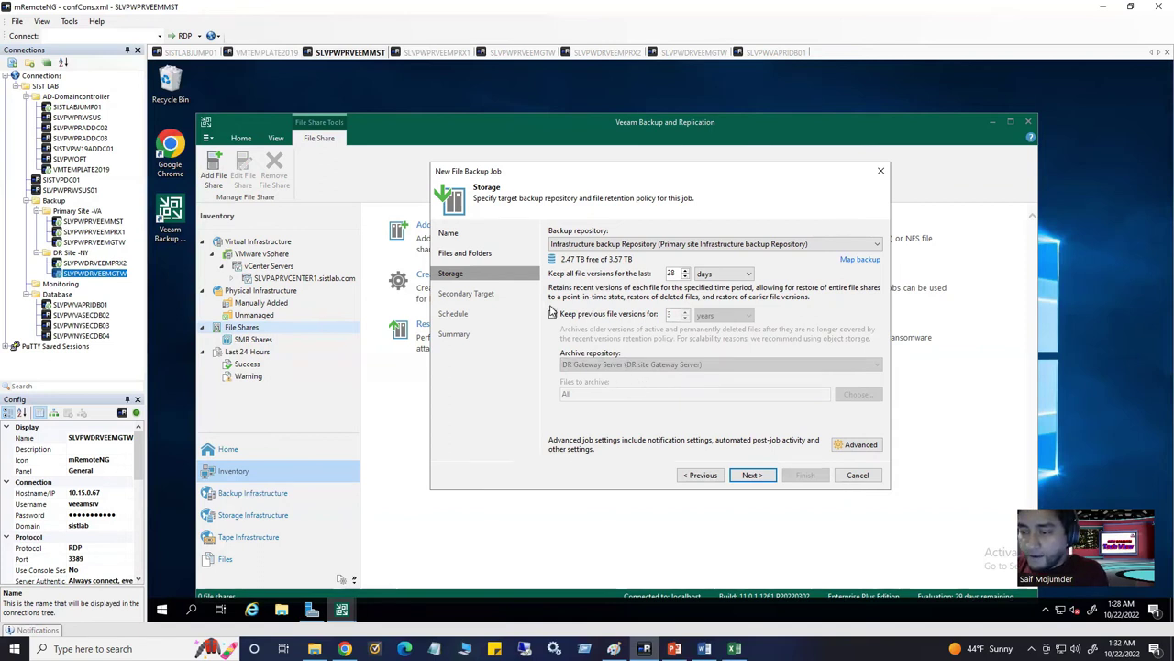
left_click(553, 314)
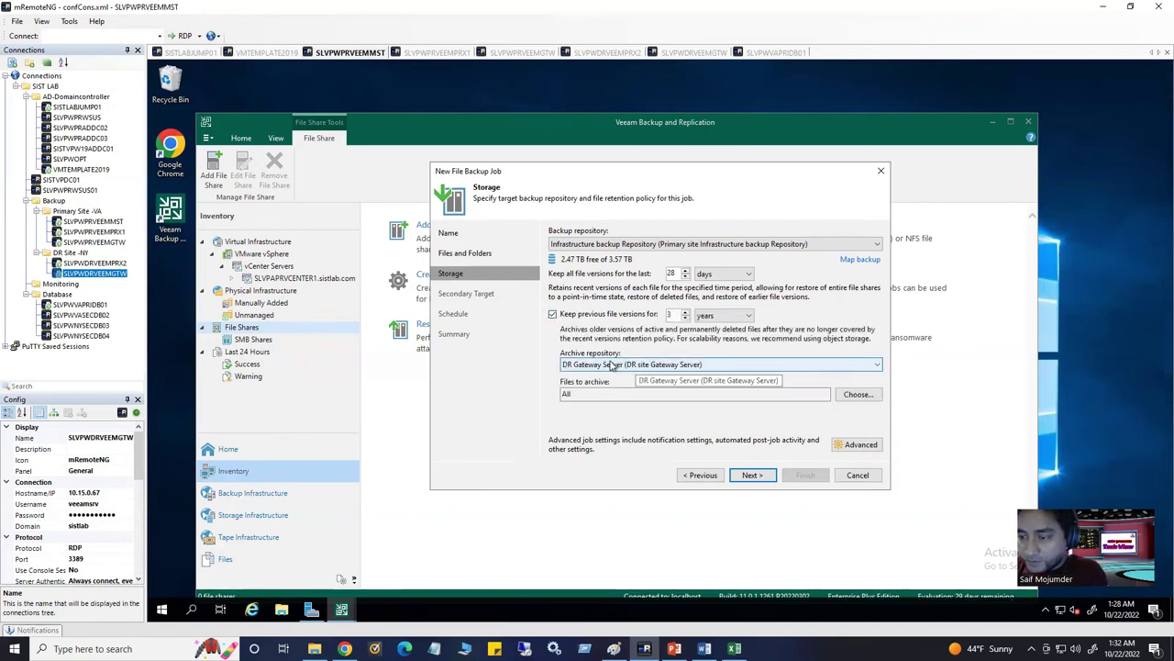
left_click(672, 365)
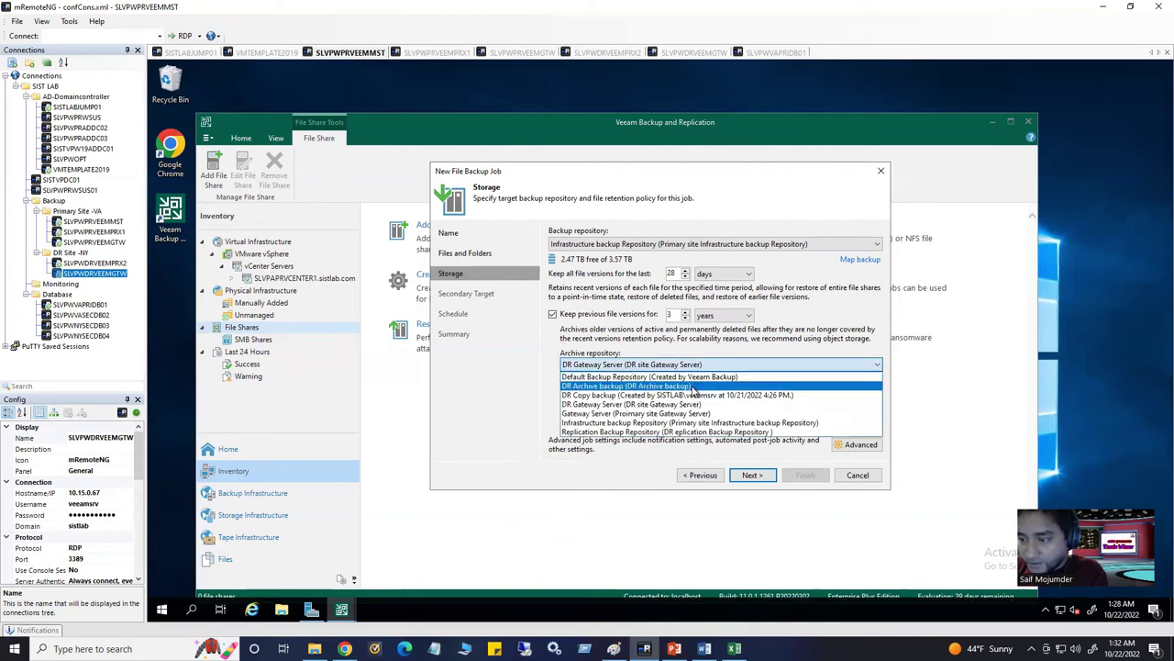
left_click(664, 385)
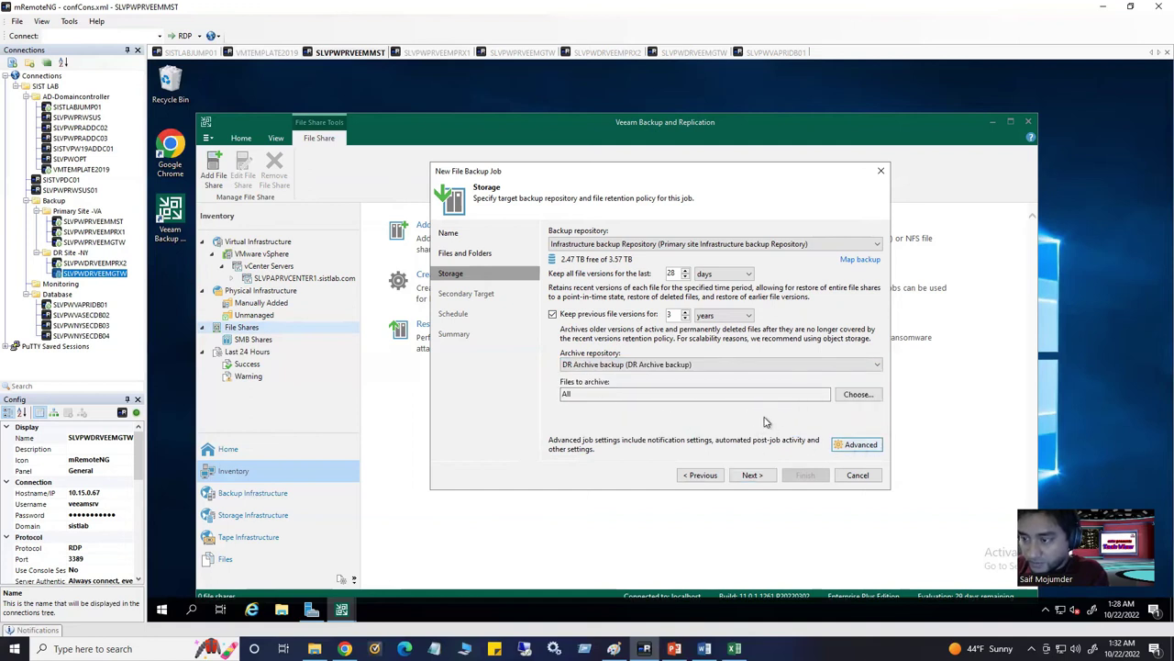
left_click(858, 445)
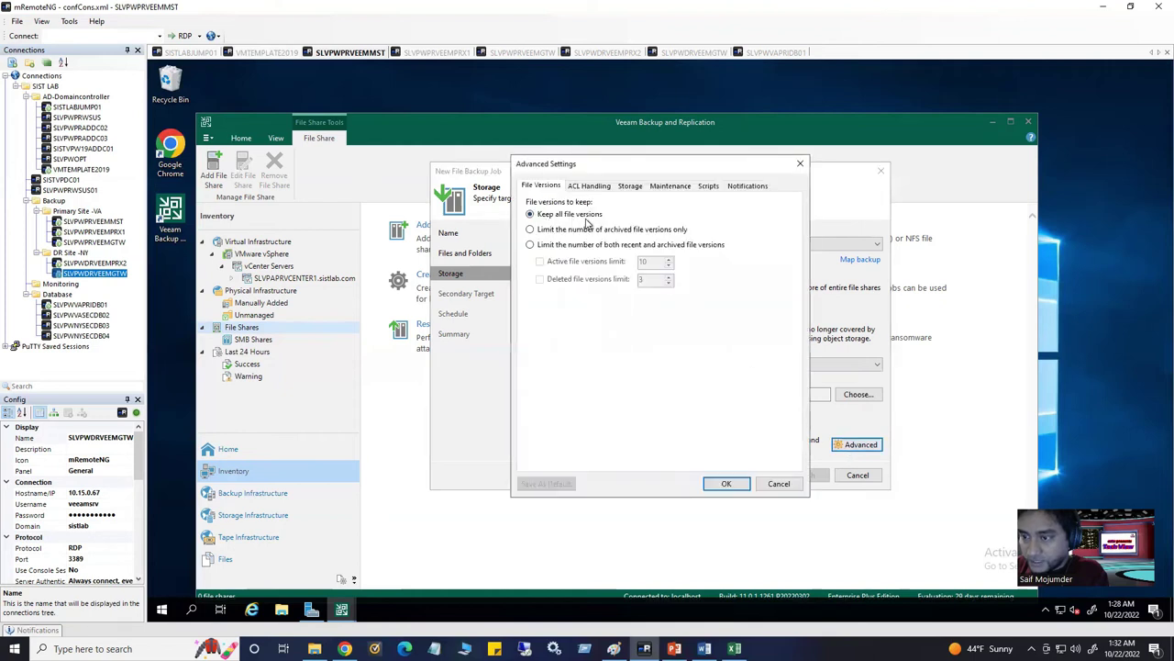
Review the Maintenance and Storage advanced settings unchanged, then advance to the Secondary Target step
left_click(666, 187)
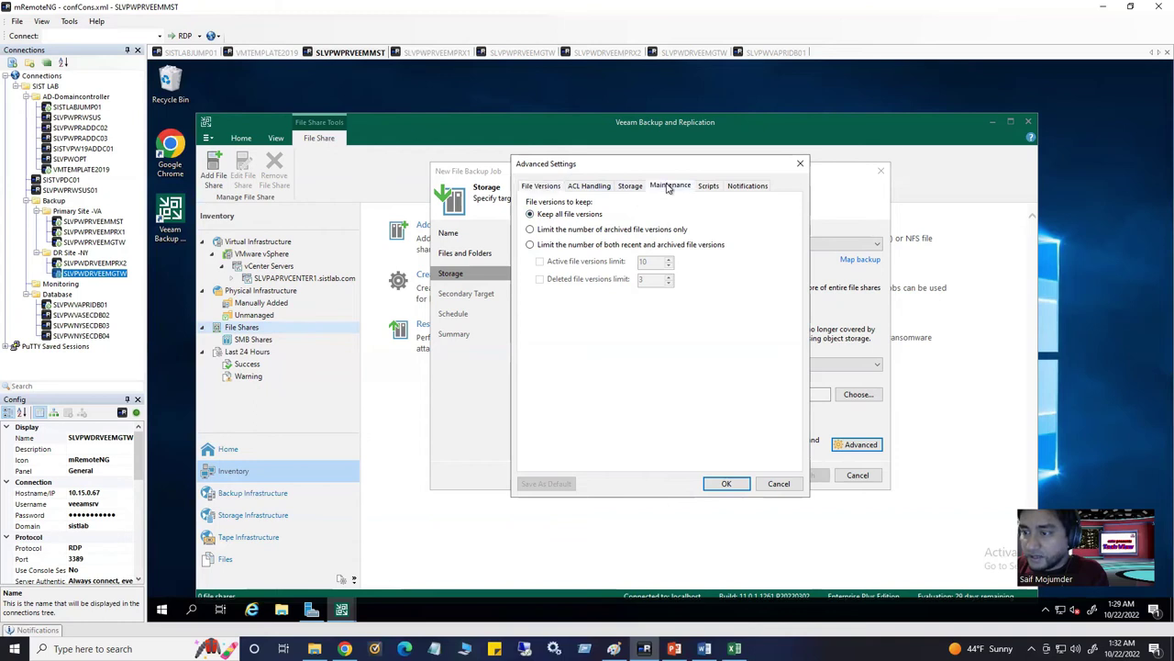
left_click(635, 186)
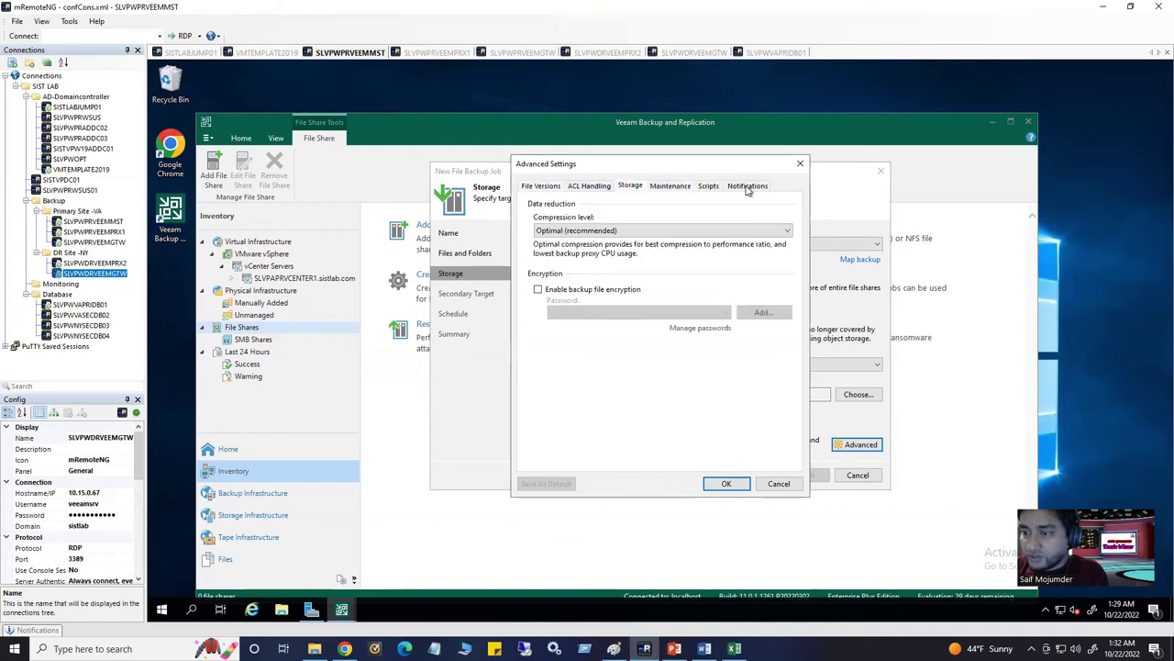
left_click(730, 486)
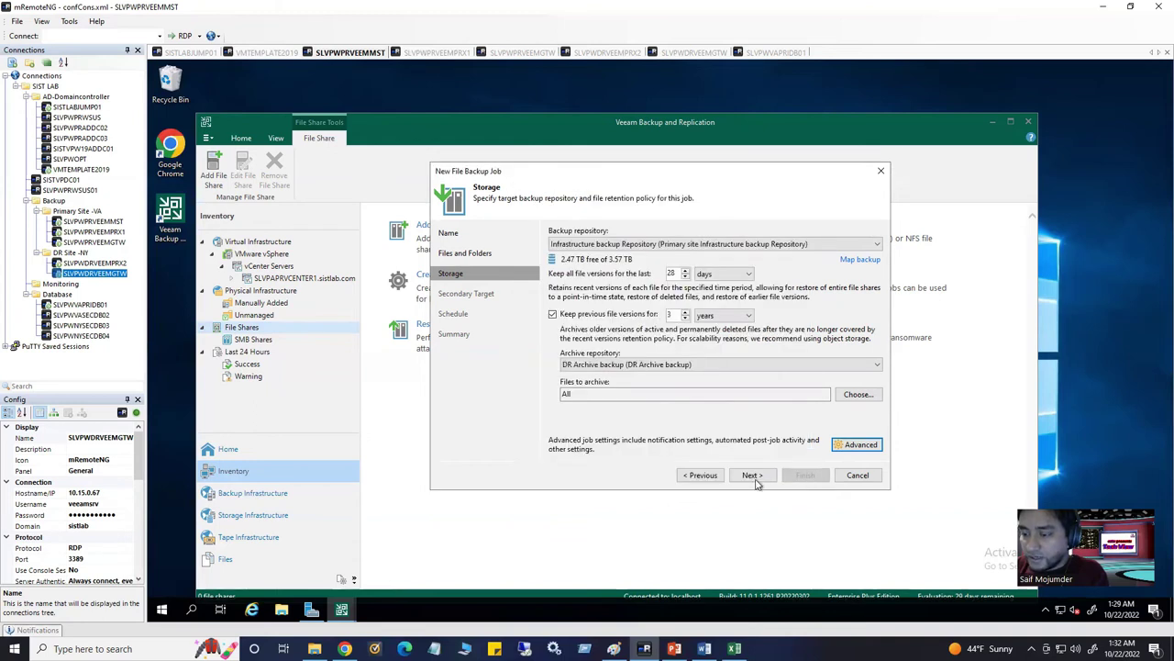
left_click(754, 477)
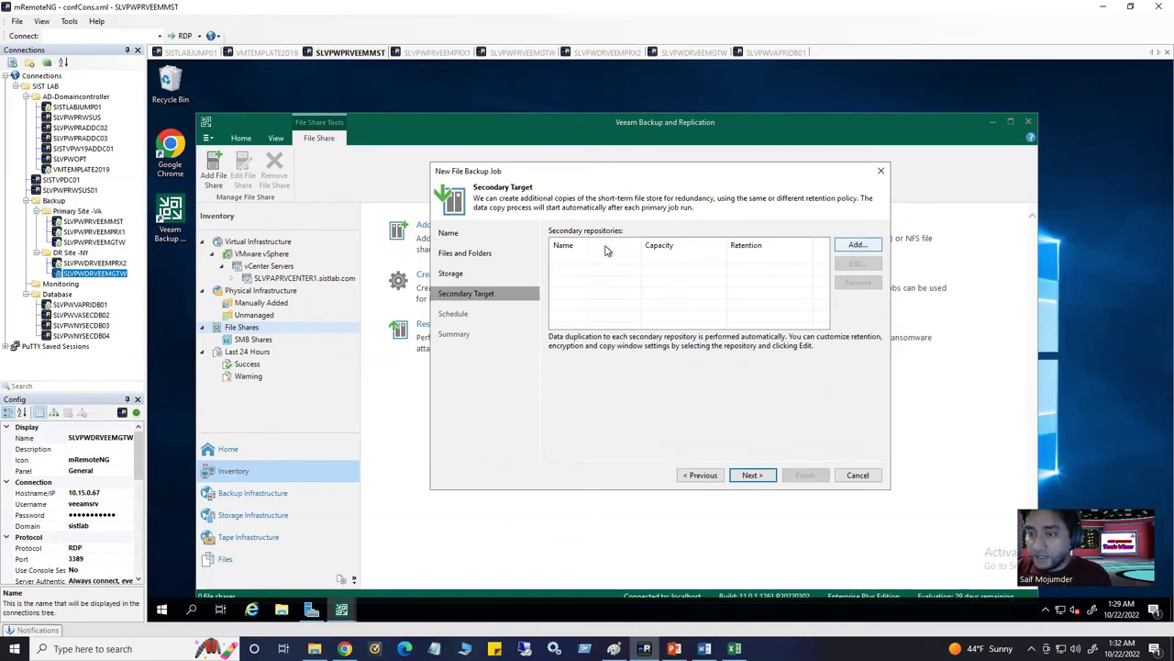
Run the job automatically at 11:00 PM on all days except Tuesday and Thursday
left_click(751, 474)
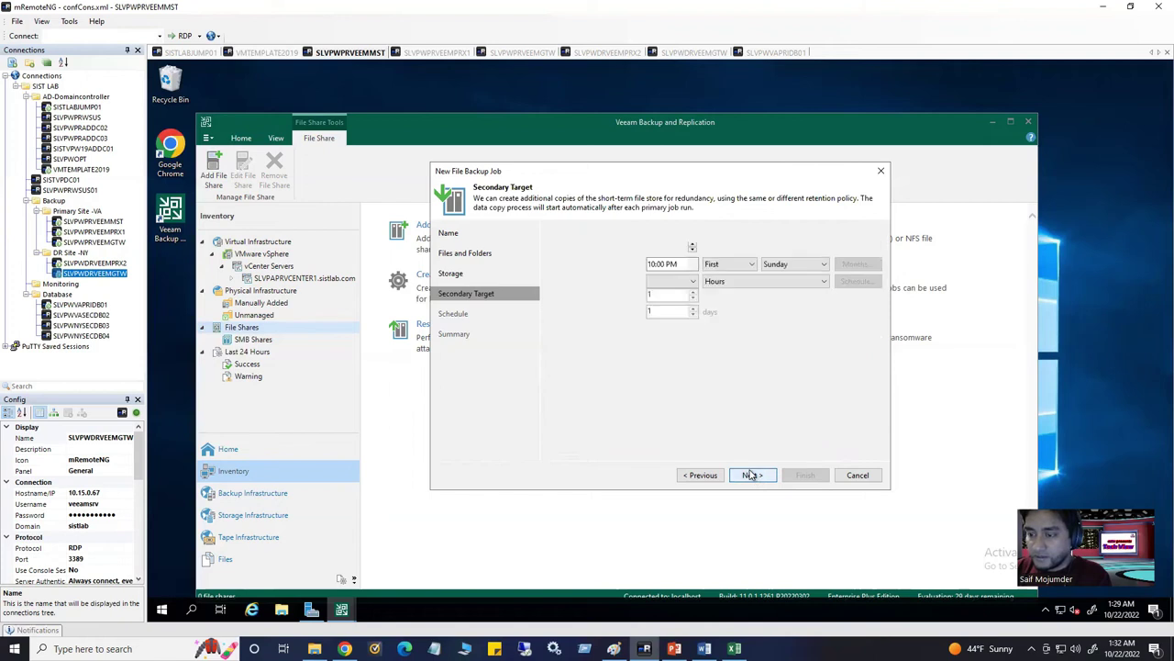
left_click(554, 233)
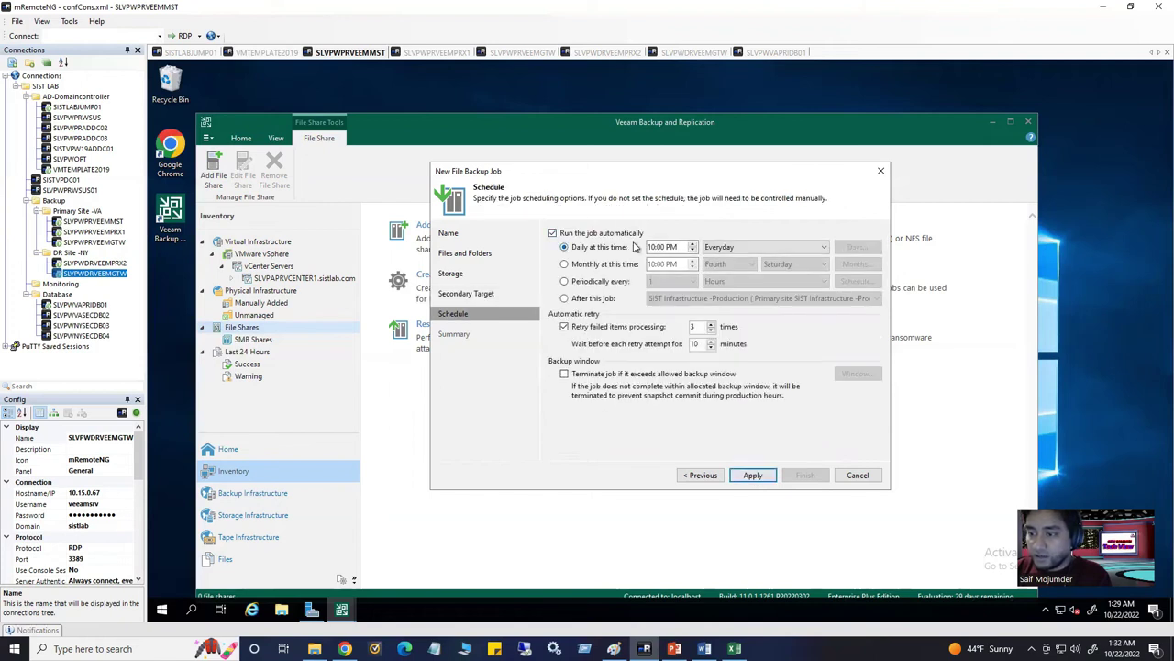
left_click(675, 248)
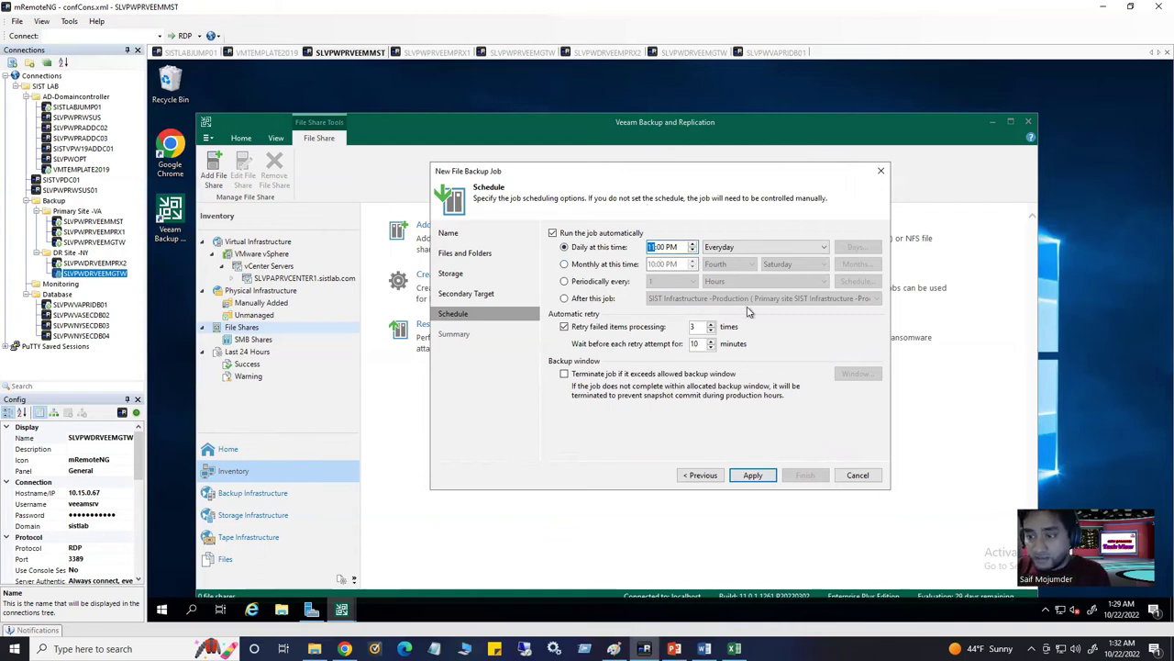
left_click(772, 247)
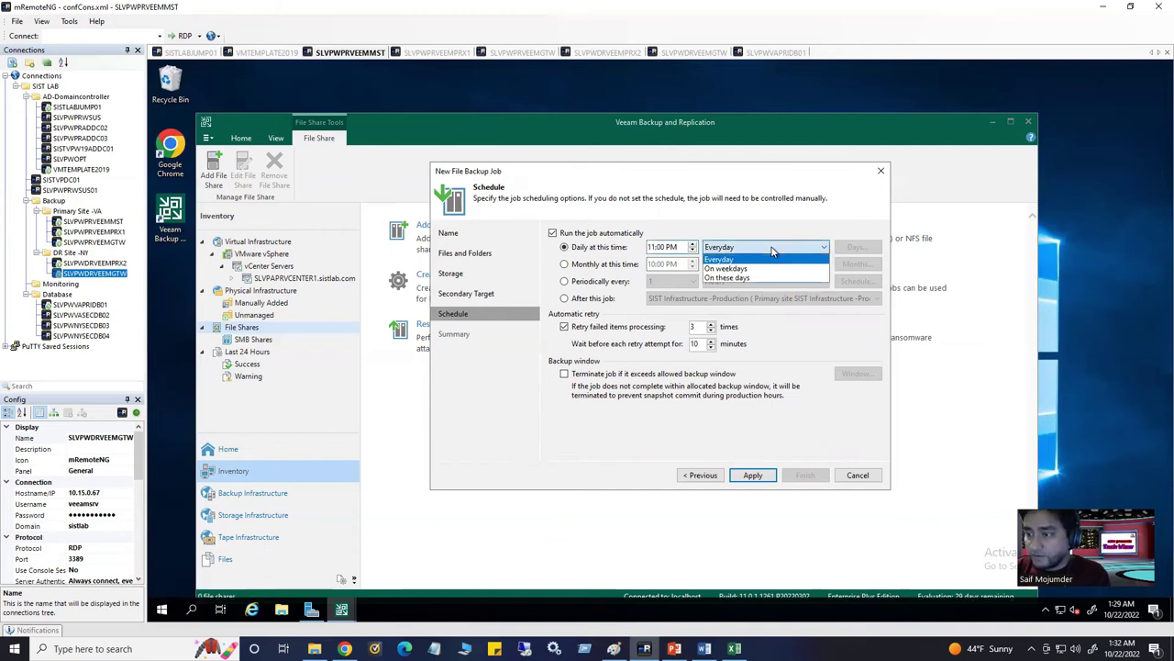
left_click(756, 278)
left_click(857, 248)
left_click(582, 311)
left_click(582, 336)
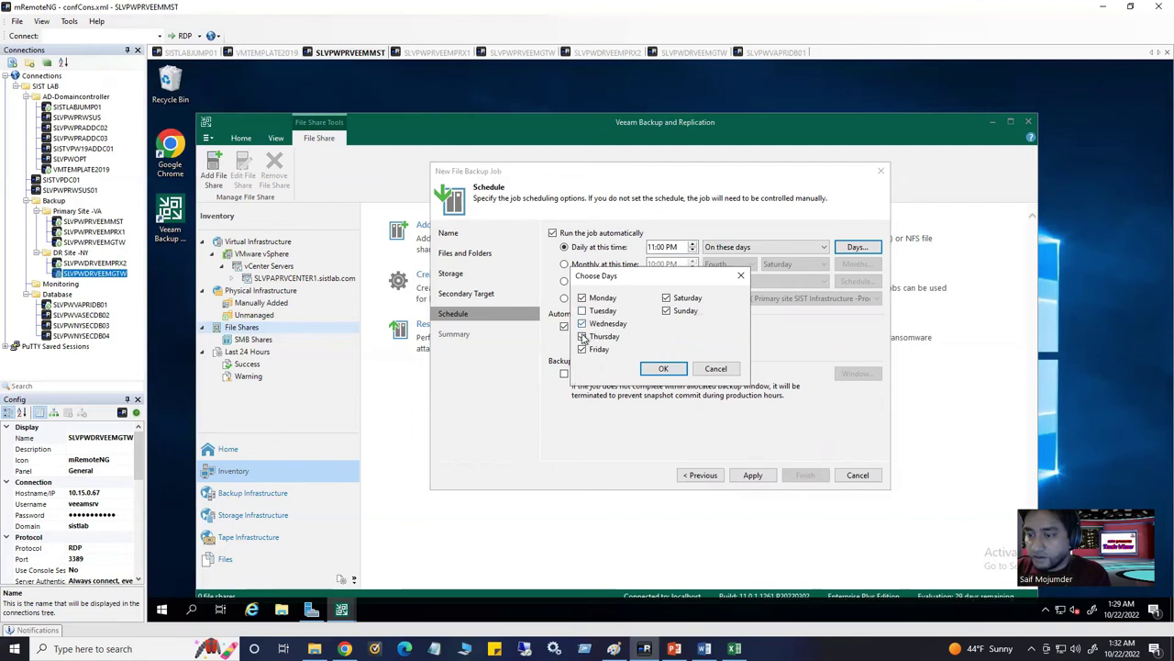
left_click(665, 368)
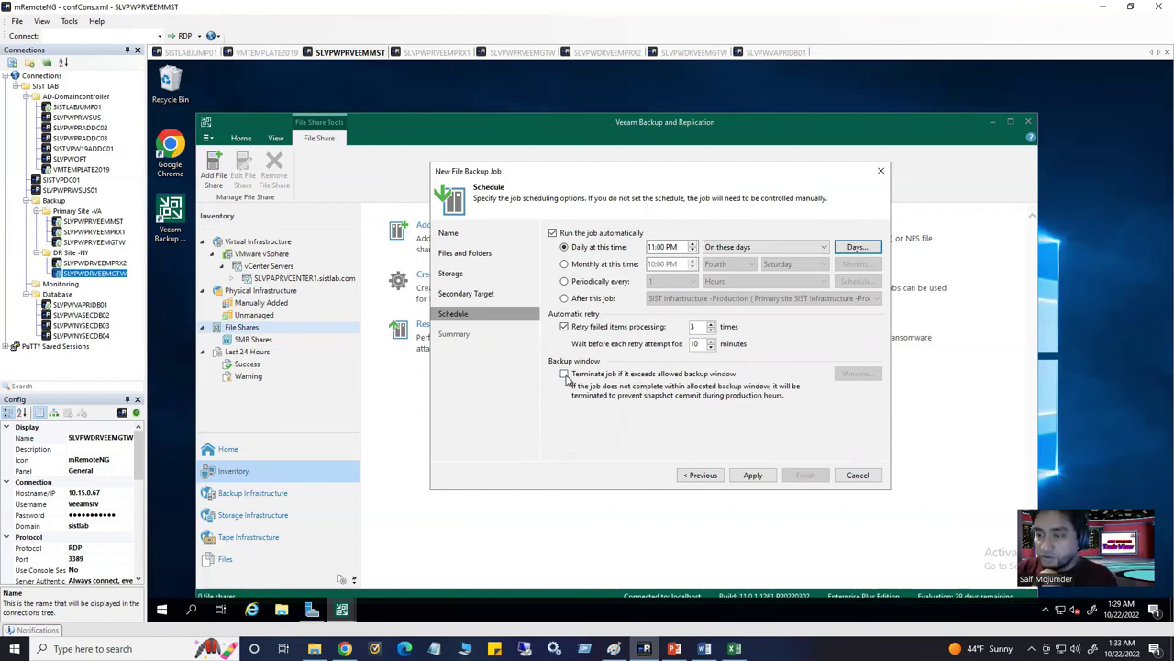
Stop the job if it overruns the backup window, keep window hours unchanged, and apply
left_click(565, 373)
left_click(858, 374)
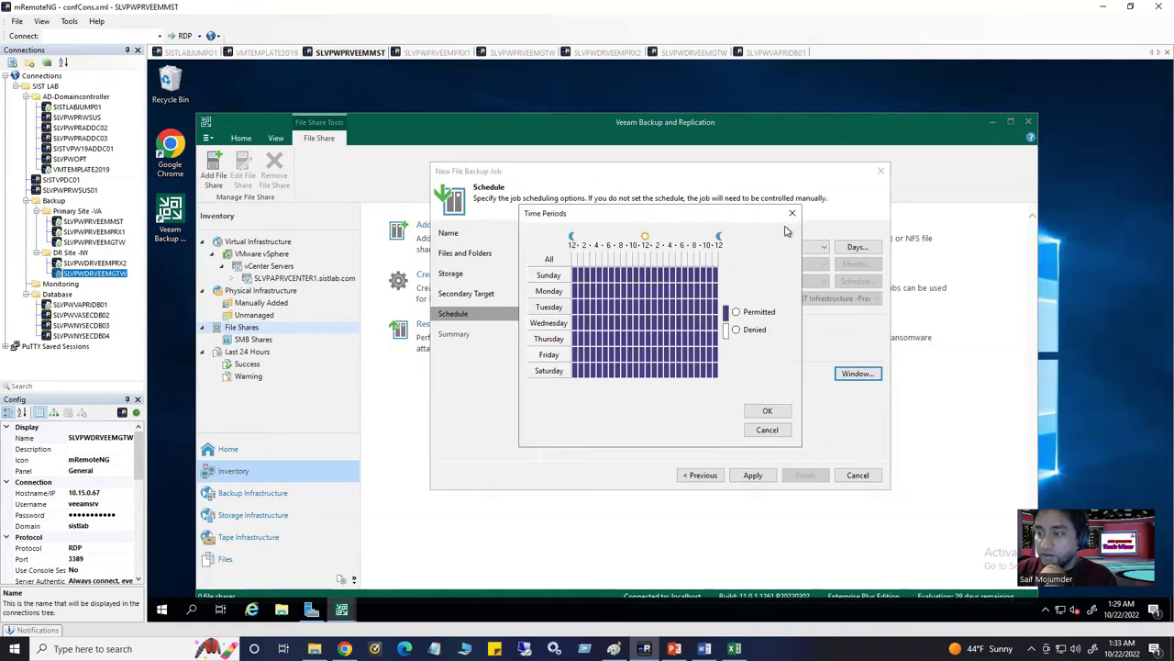
left_click(793, 215)
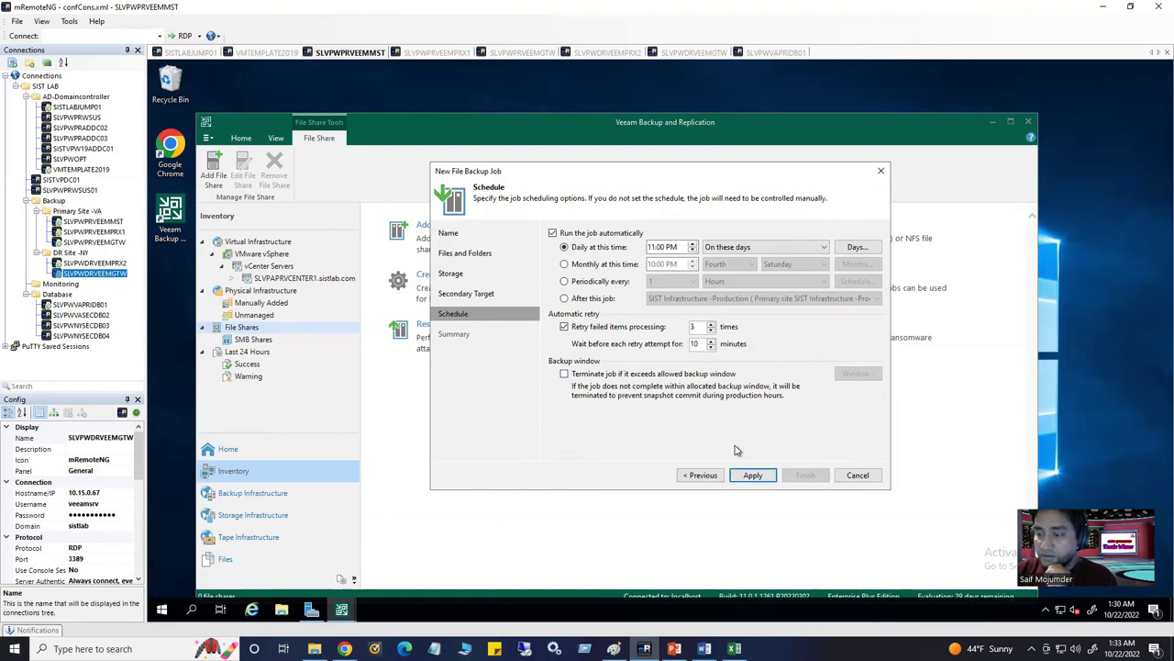
left_click(753, 476)
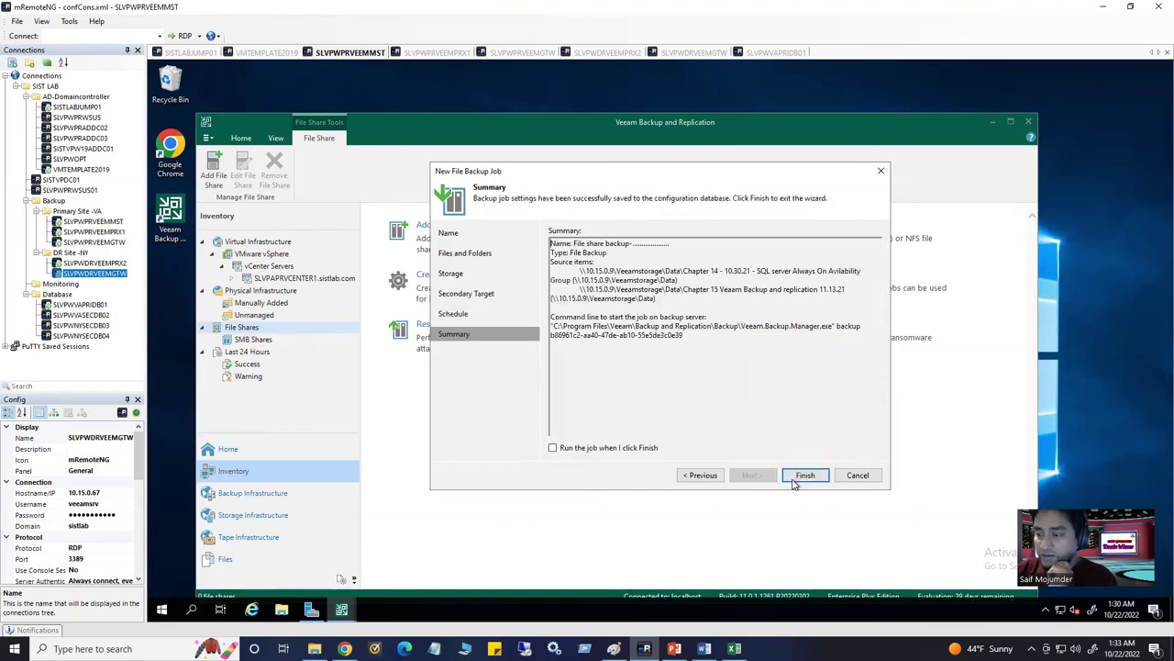
Finish the job so it starts immediately, then follow File share backup's progress in the Jobs list
left_click(553, 447)
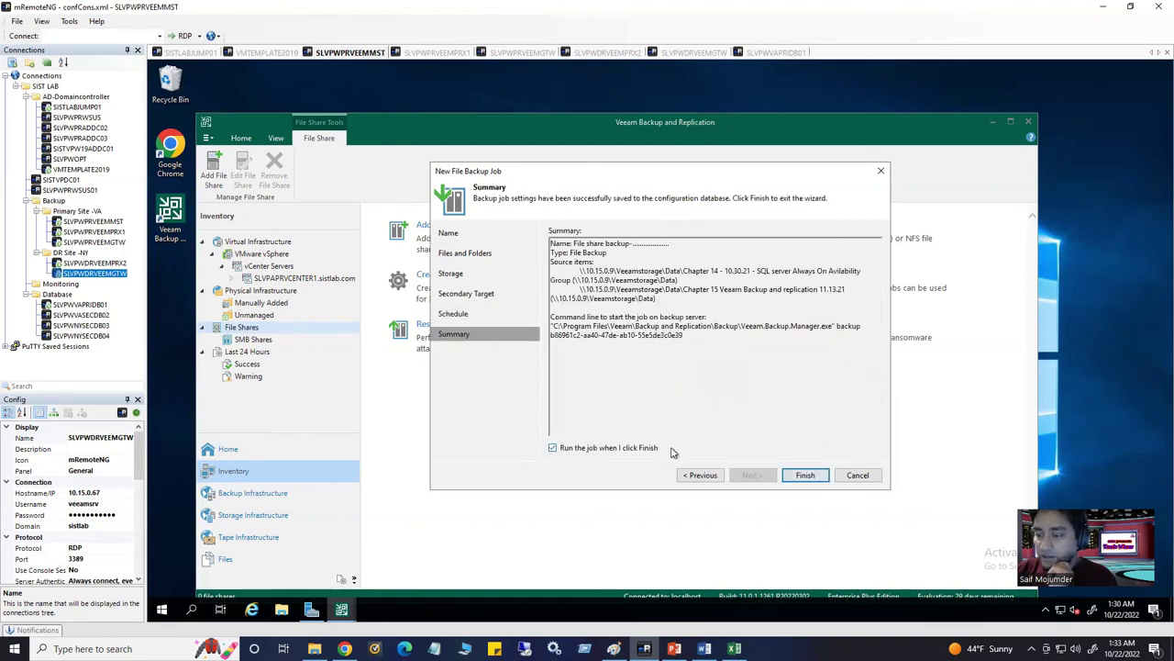
left_click(802, 477)
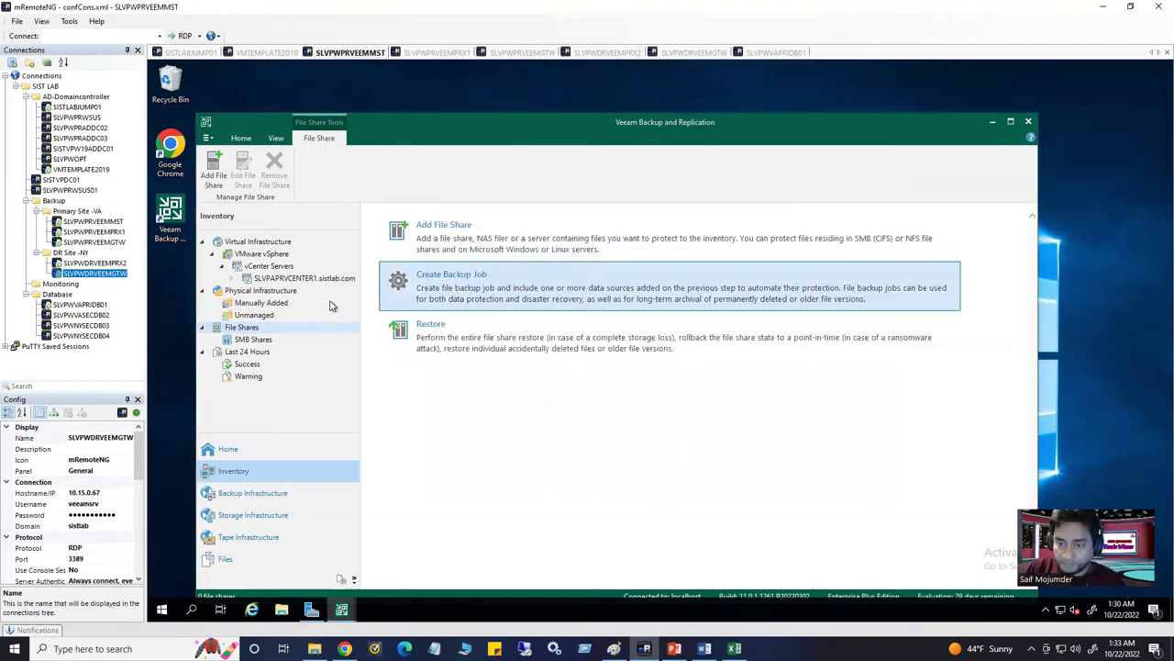
left_click(227, 449)
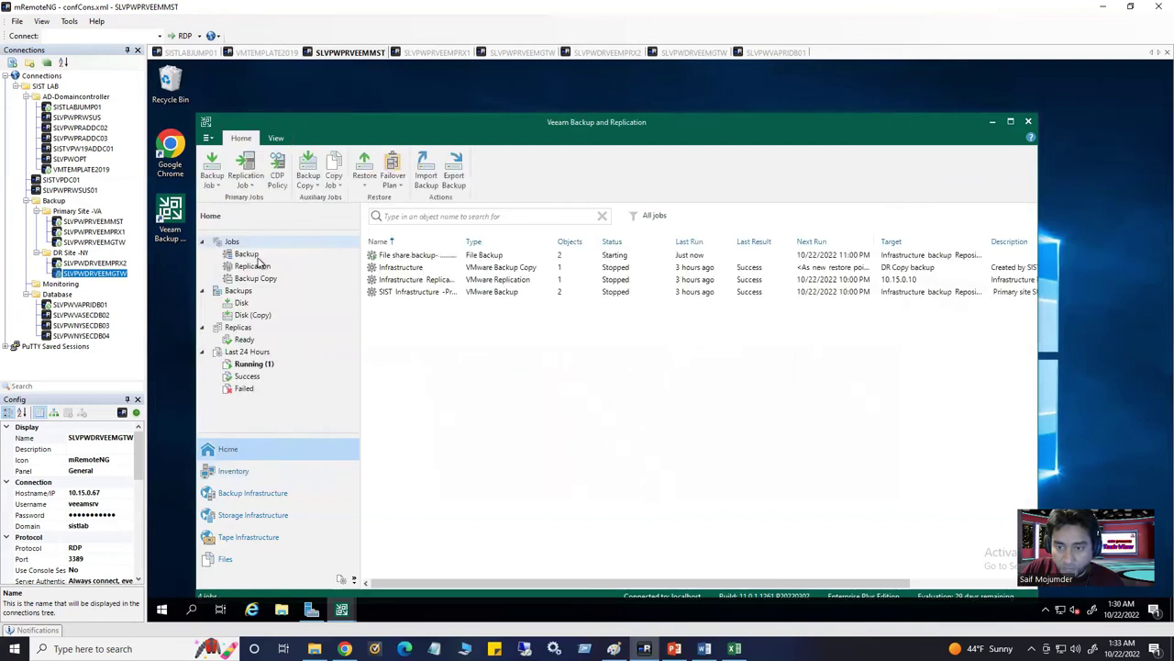
left_click(401, 256)
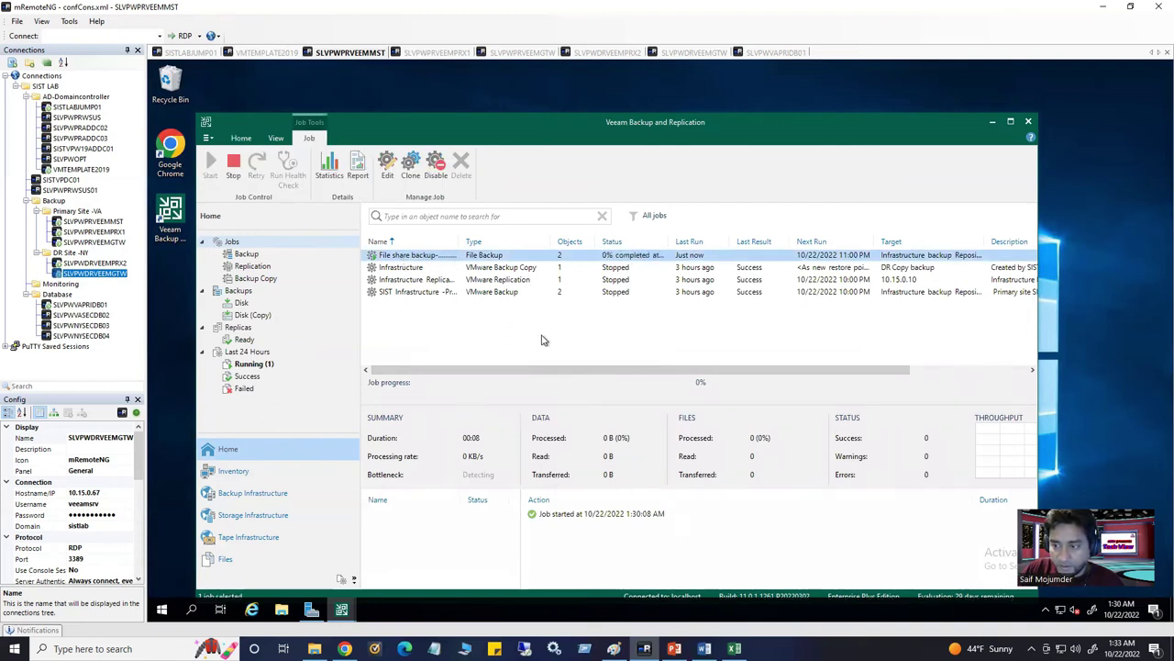
left_click(412, 243)
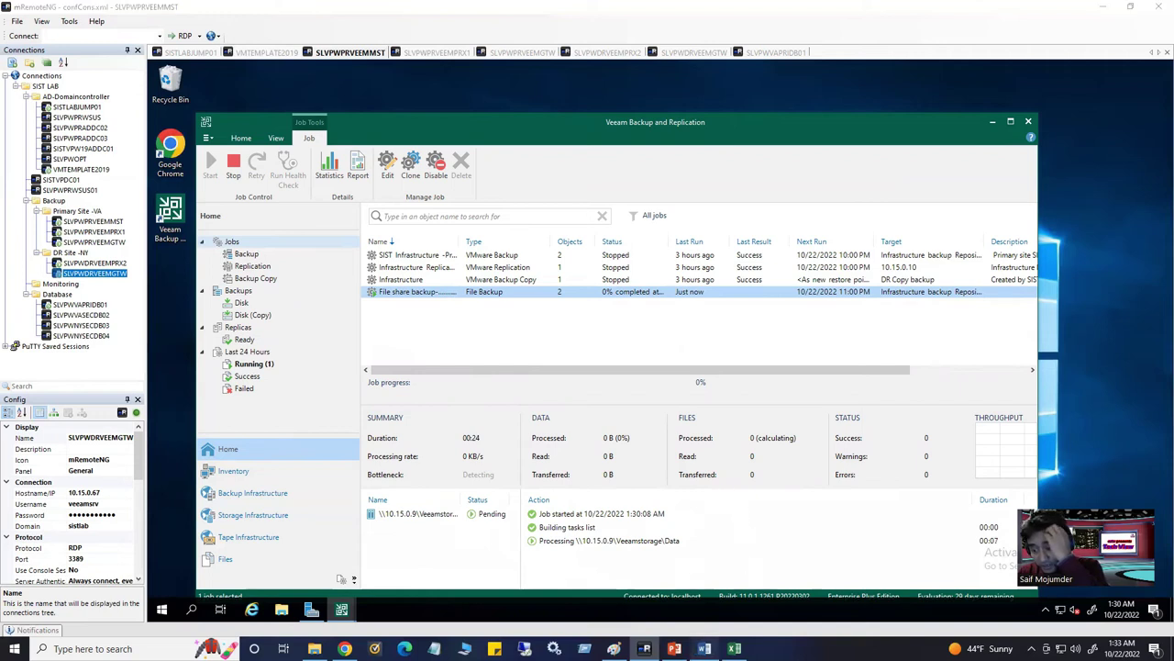
left_click(703, 648)
Scroll the Word guide from page 23 down to heading 3.3.2 Creating Protection Group
scroll(709, 489, "down", 15)
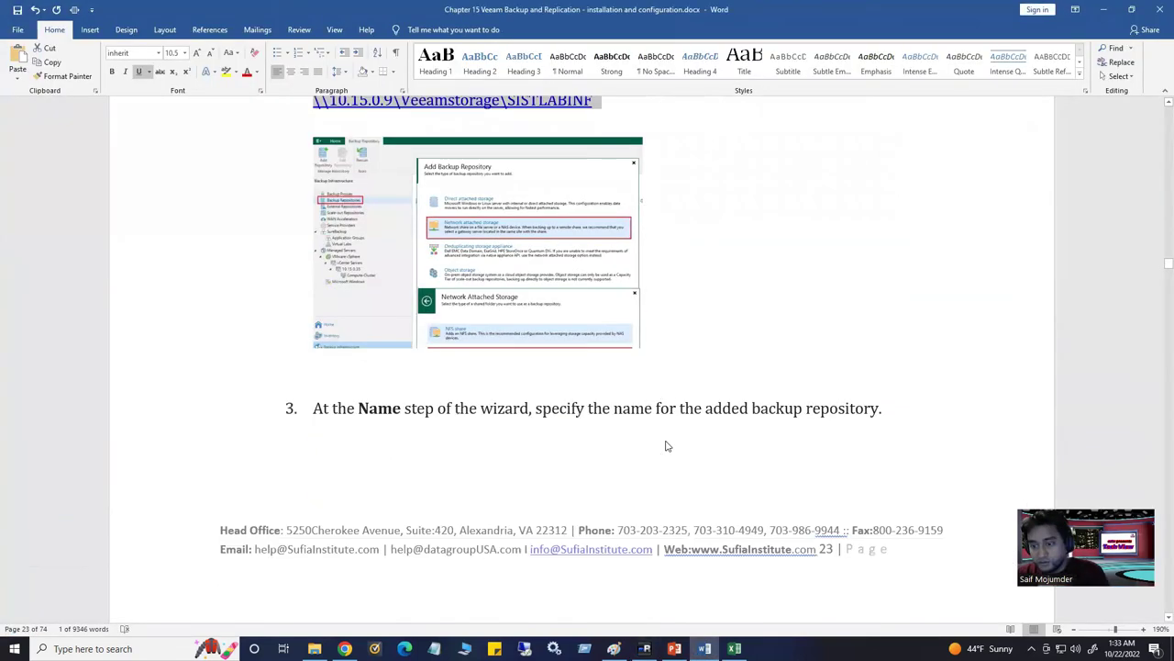
scroll(662, 466, "down", 20)
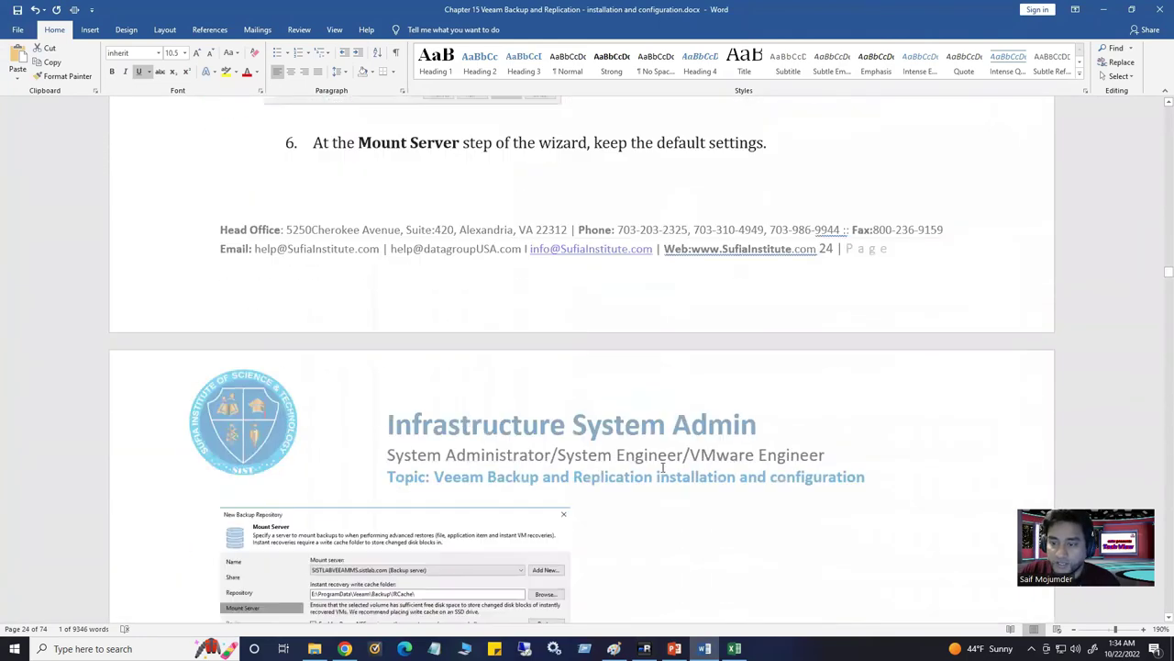
scroll(672, 491, "down", 15)
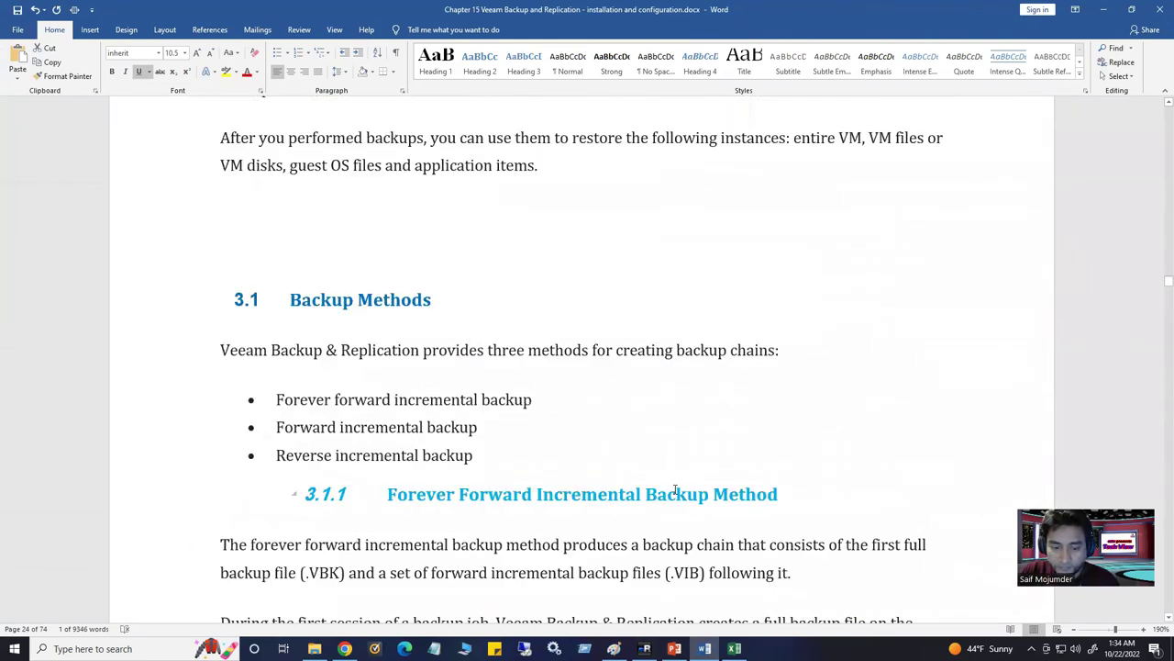
scroll(587, 510, "down", 15)
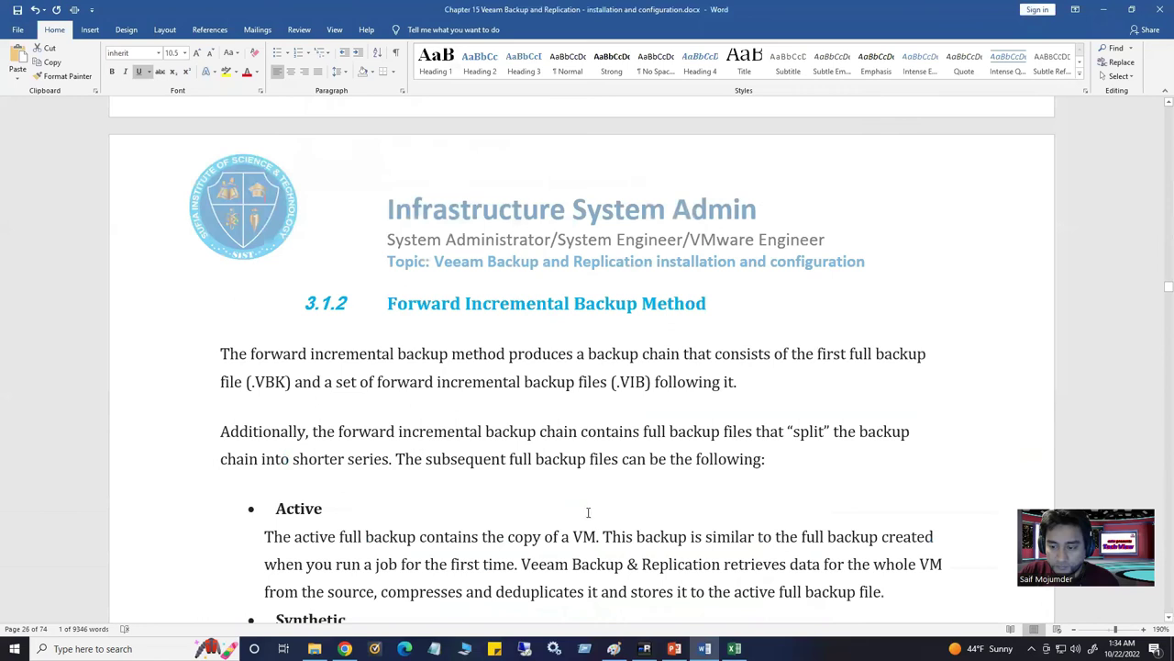
scroll(517, 515, "down", 20)
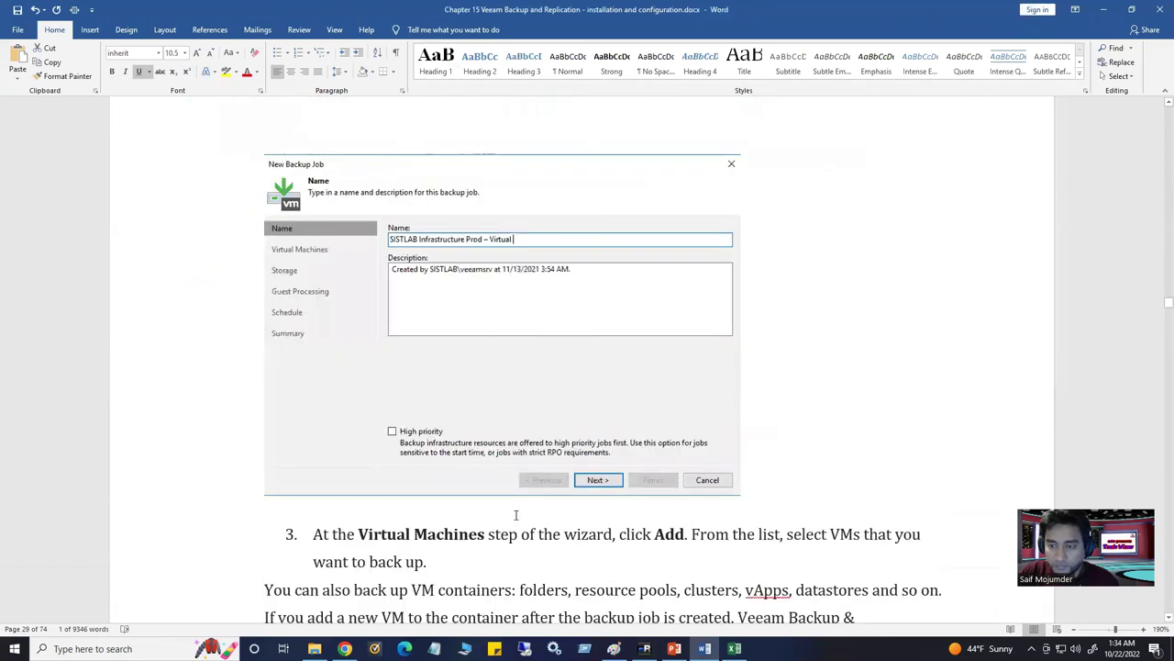
scroll(516, 514, "down", 10)
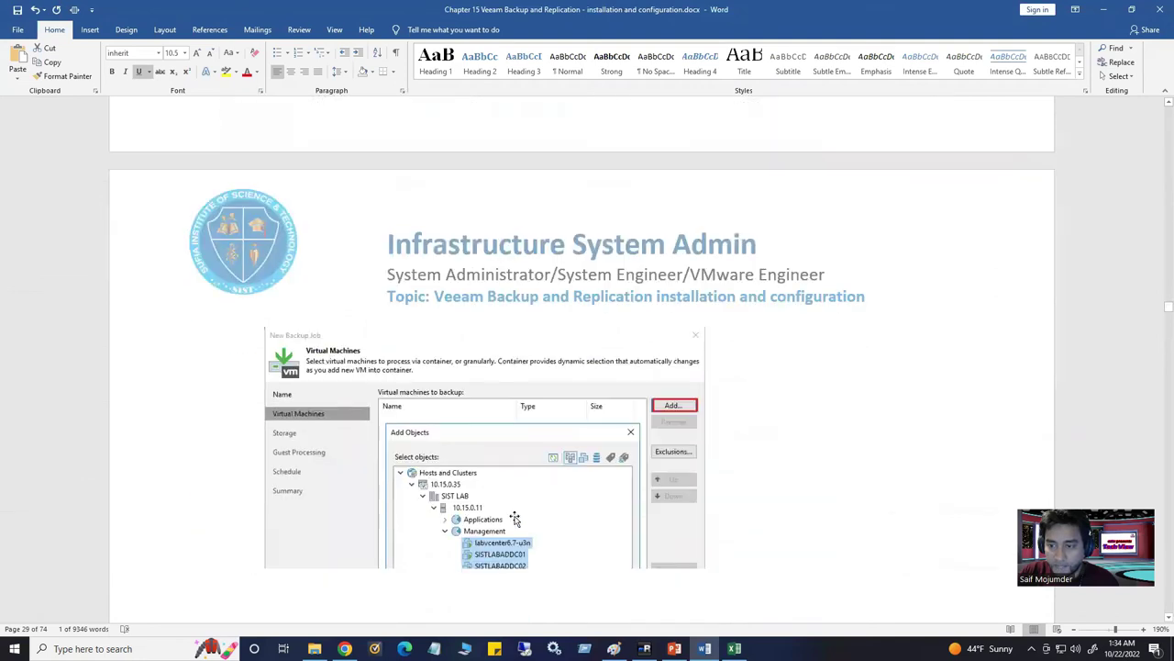
scroll(516, 520, "down", 3)
scroll(516, 519, "down", 15)
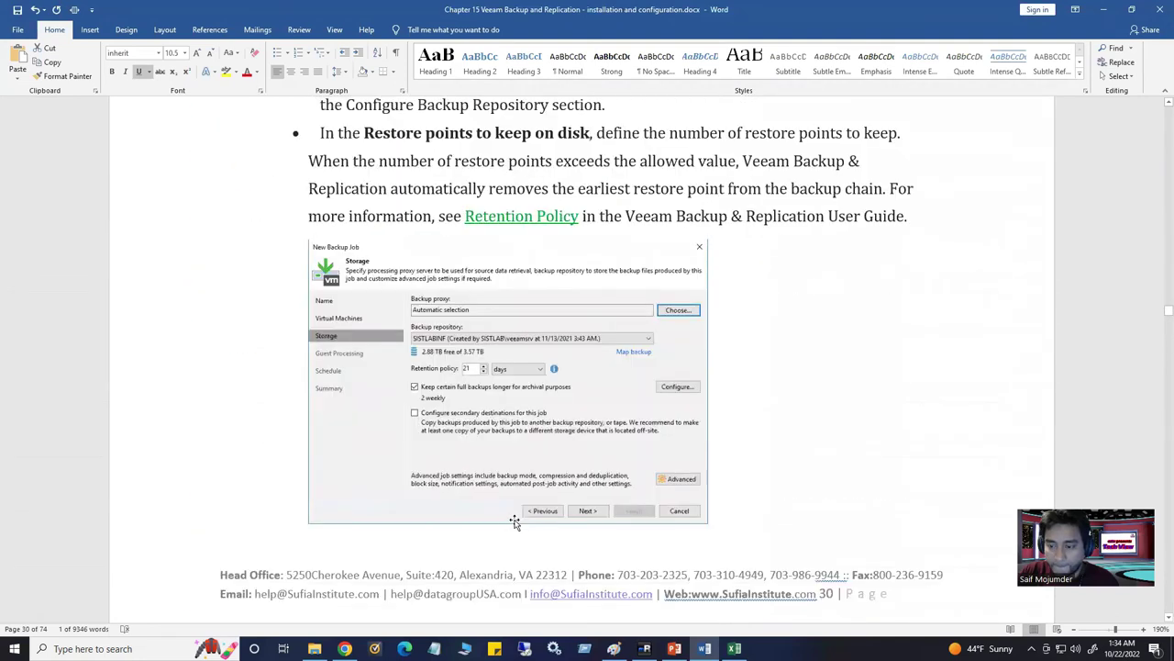
scroll(515, 522, "down", 15)
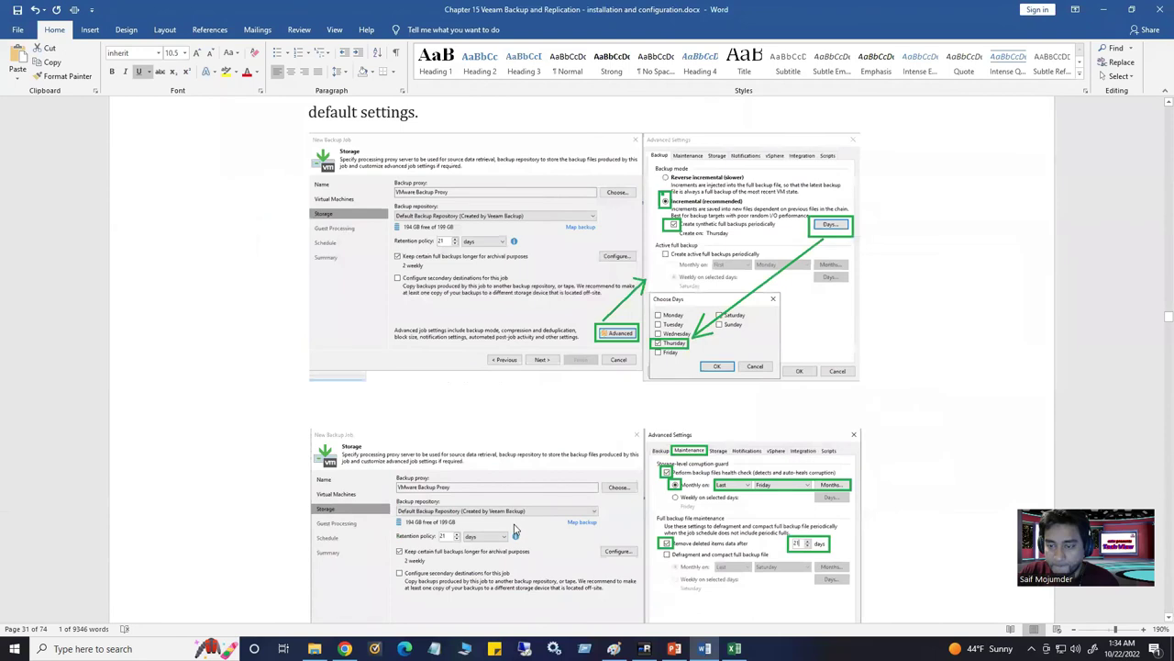
scroll(523, 518, "down", 15)
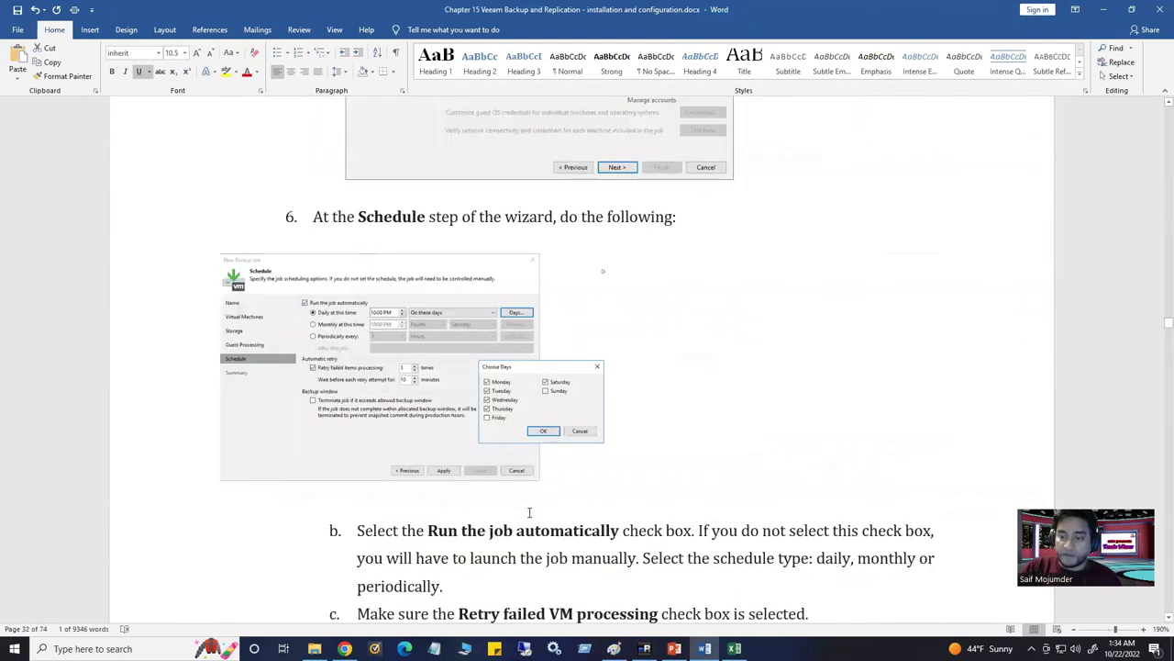
scroll(530, 514, "down", 3)
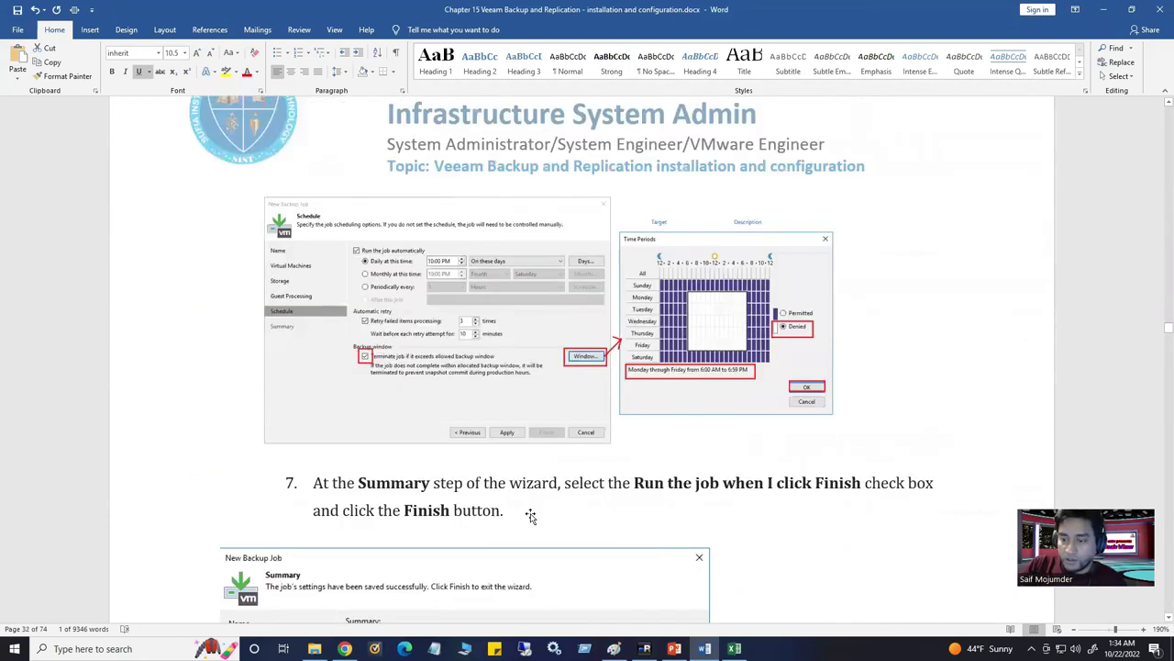
scroll(530, 517, "down", 15)
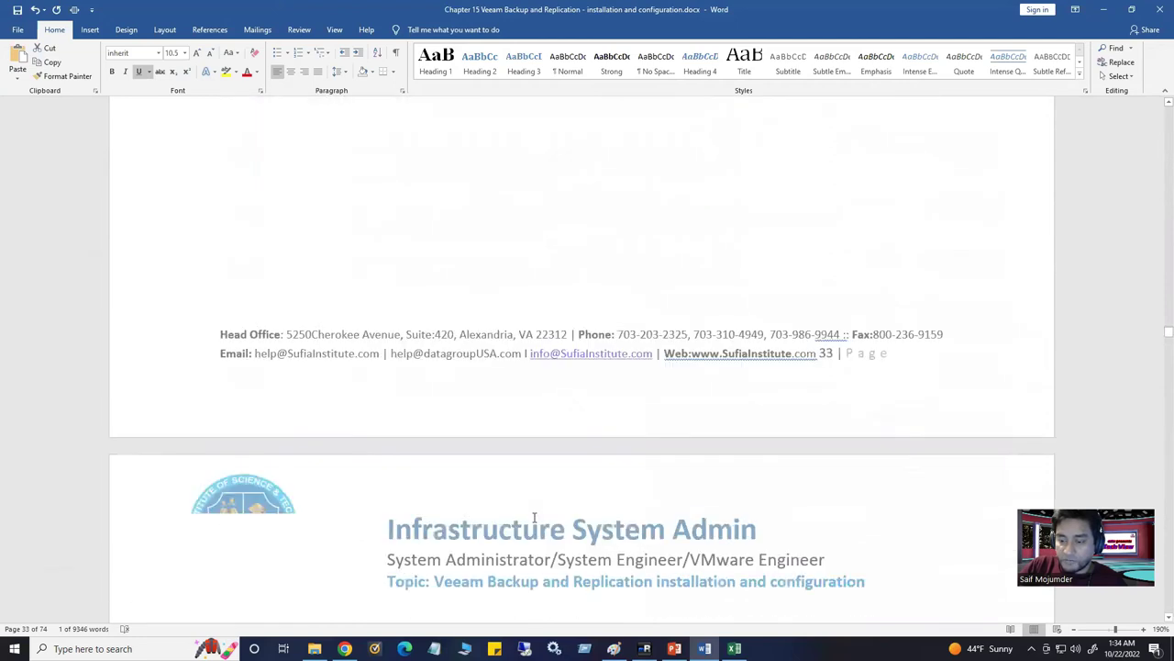
scroll(534, 517, "down", 1)
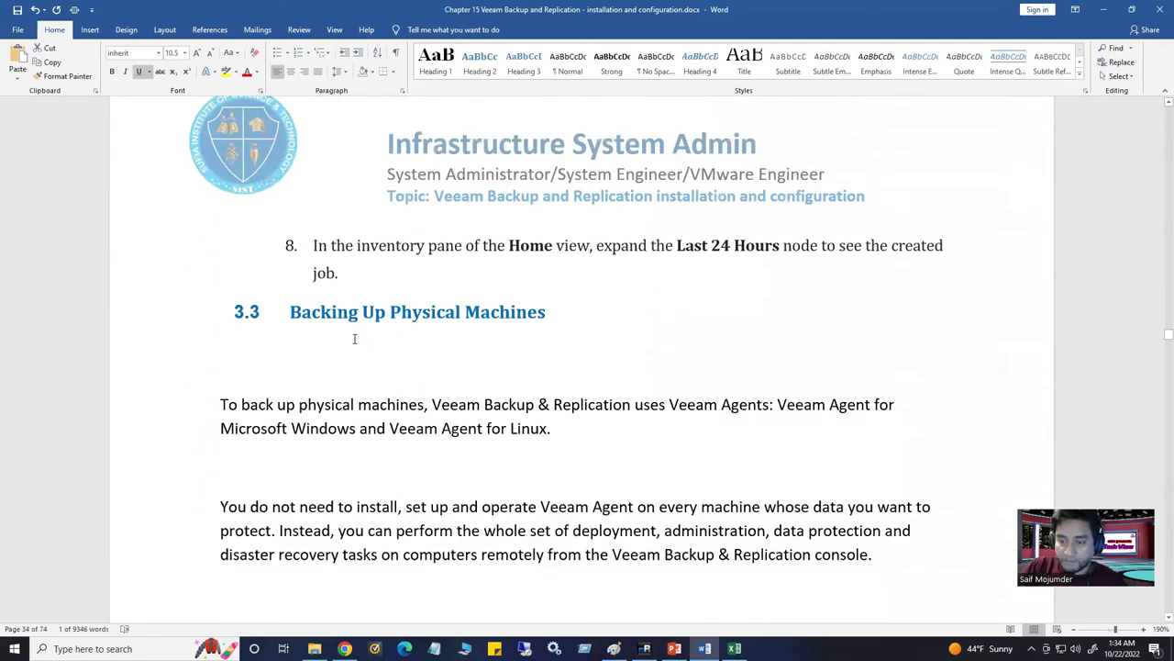
scroll(493, 404, "down", 8)
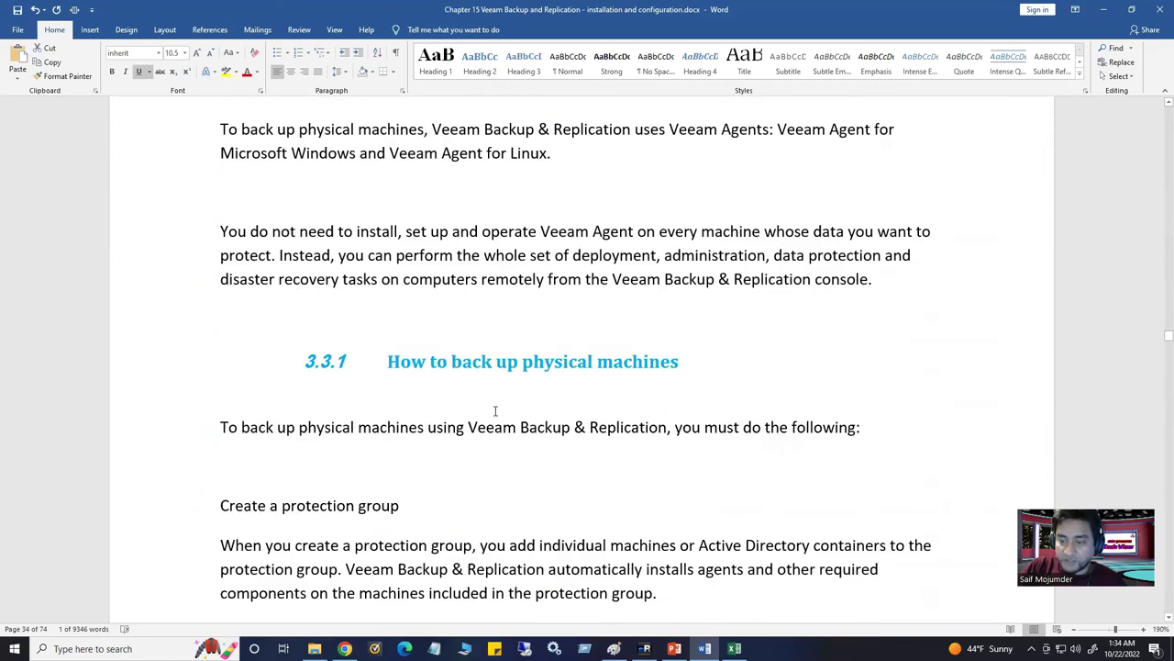
scroll(491, 410, "down", 6)
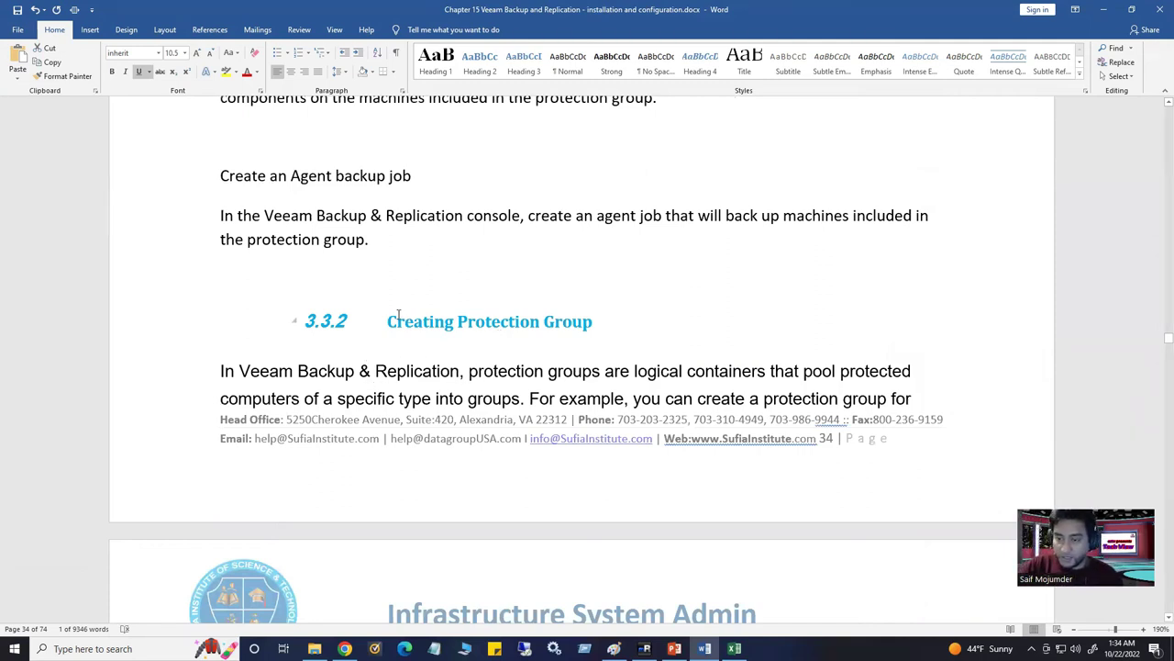
left_click(389, 322)
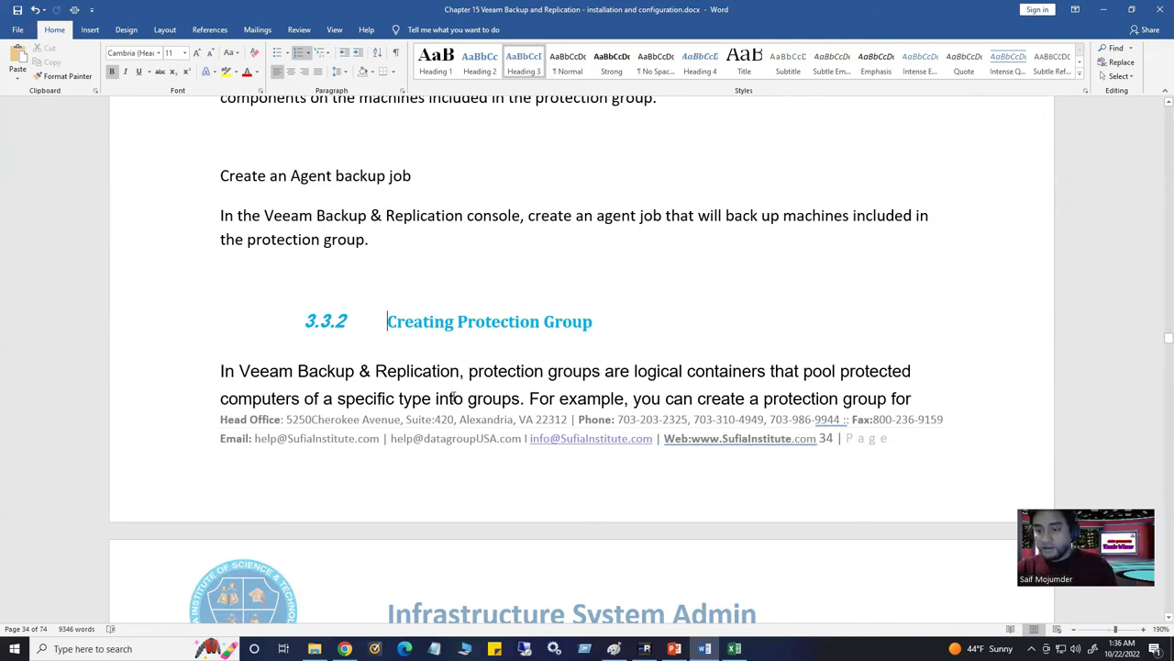
scroll(462, 355, "down", 3)
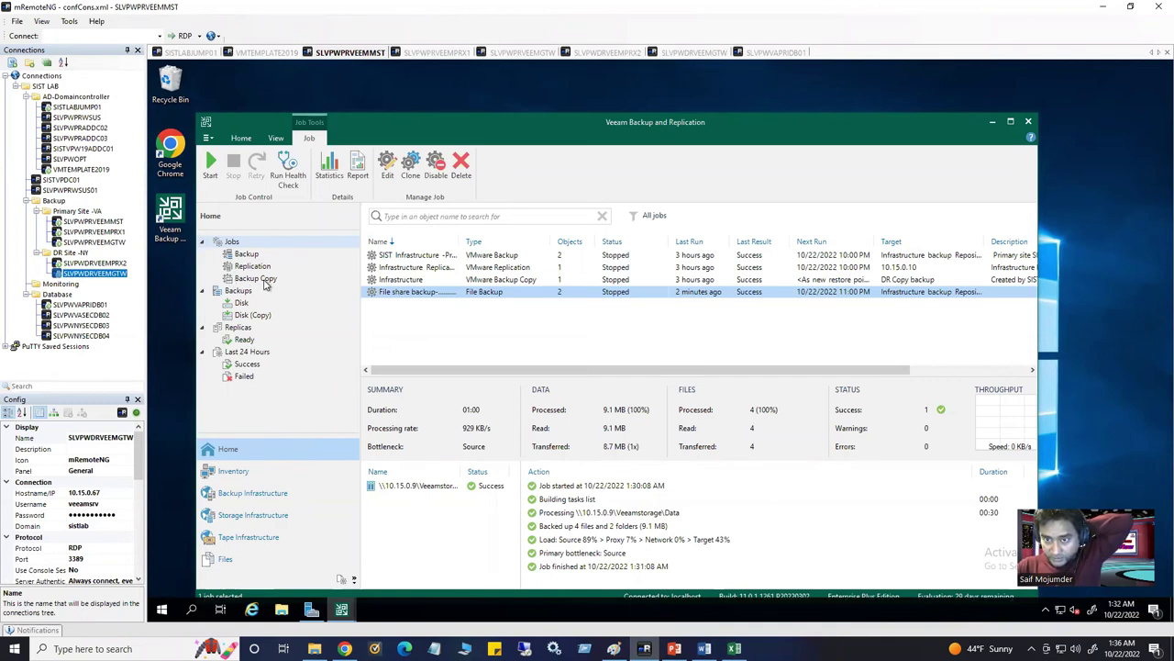
Inspect the File share backup's Veeamstorage Data share under Disk backups, then switch to SISTLABJUMP01
left_click(256, 254)
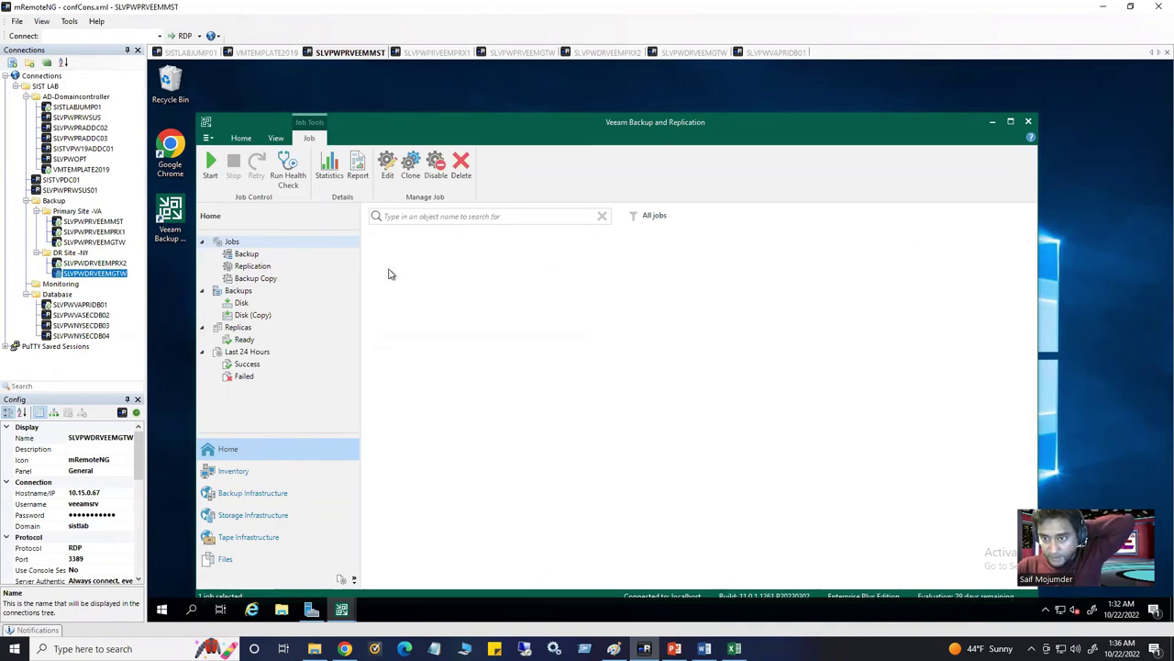
left_click(243, 303)
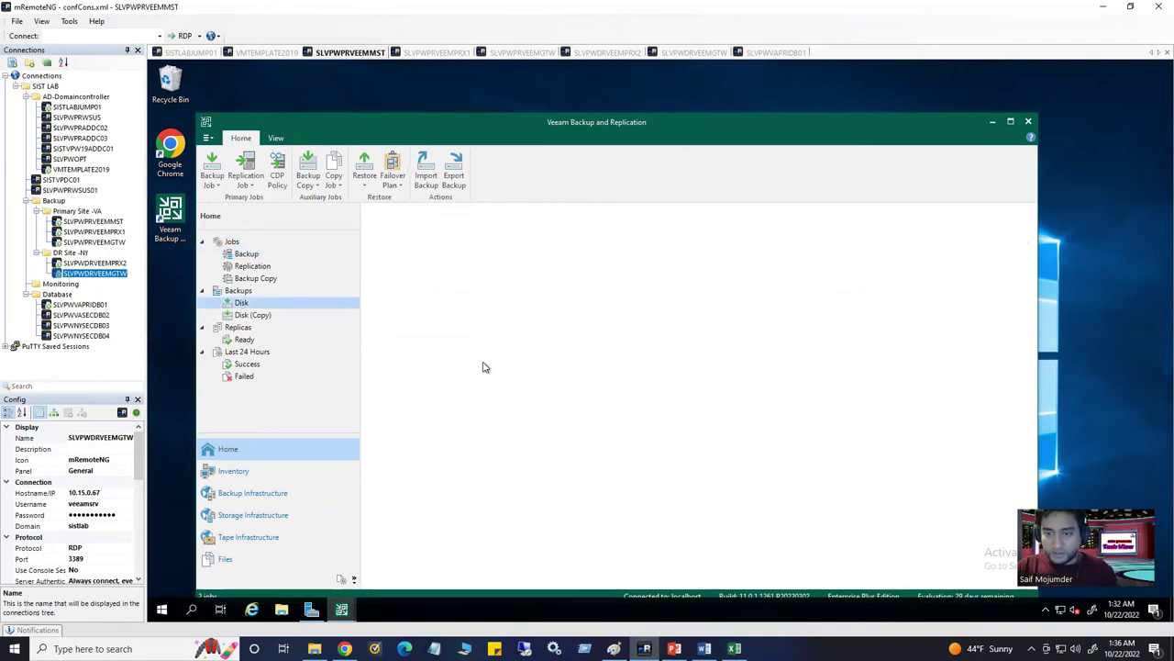
left_click(403, 272)
double_click(404, 253)
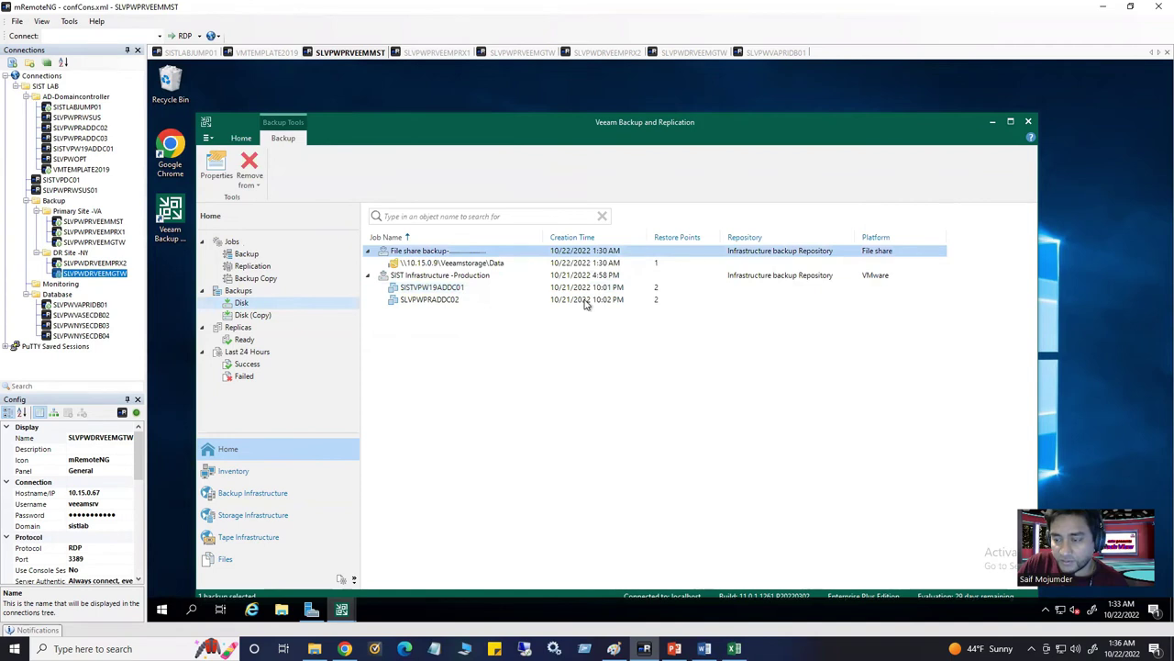
left_click(404, 264)
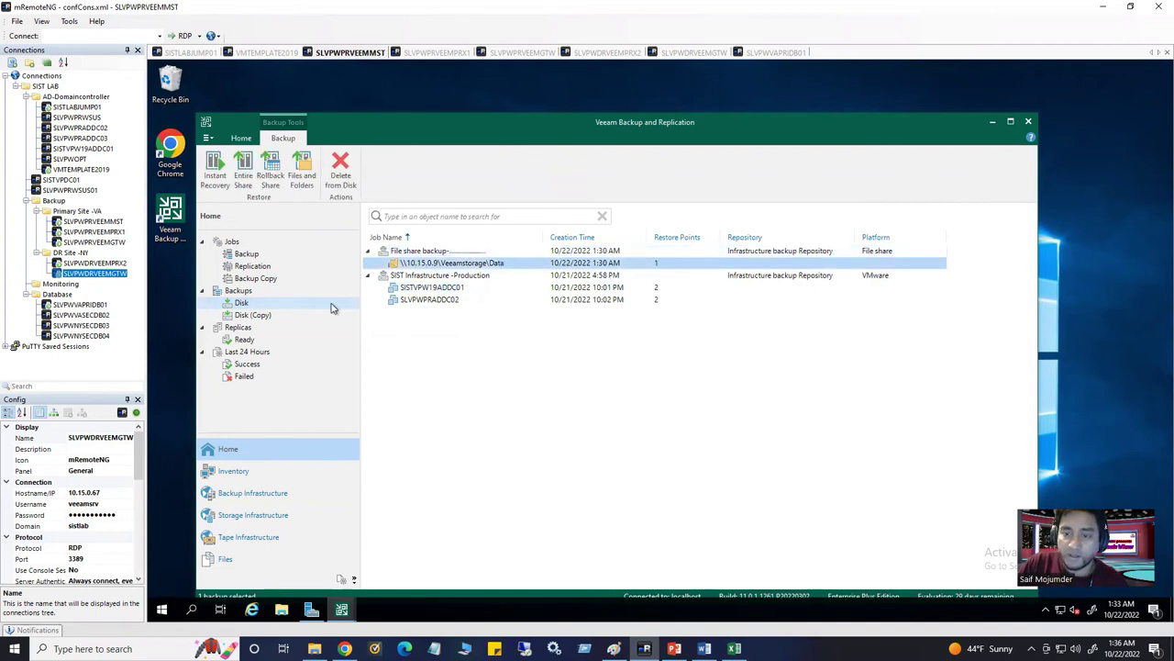
left_click(190, 55)
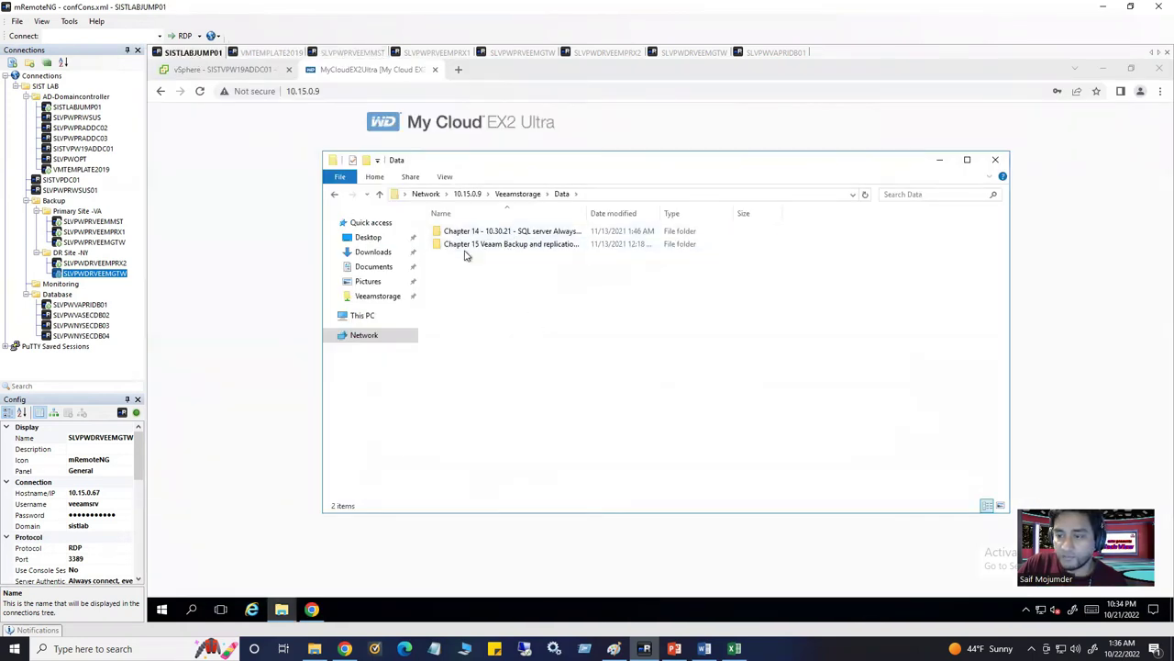
Permanently delete both documents in the Chapter 15 folder, then return to the Veeam server session
double_click(495, 249)
left_click_drag(459, 293, 601, 221)
key("Delete")
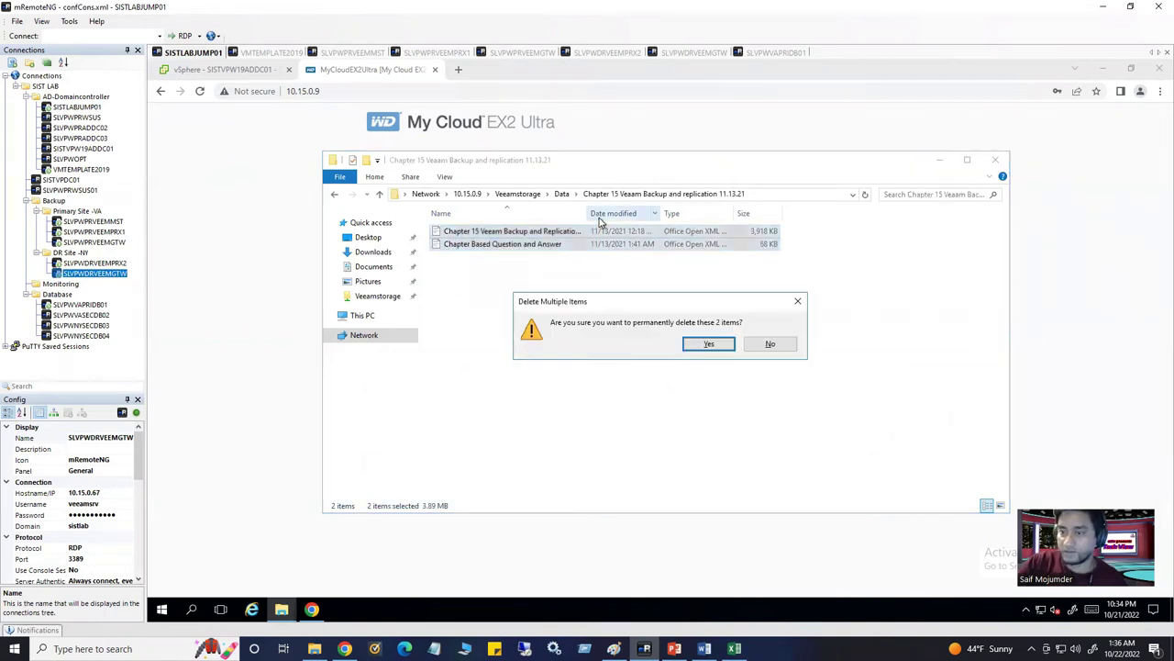
left_click(710, 346)
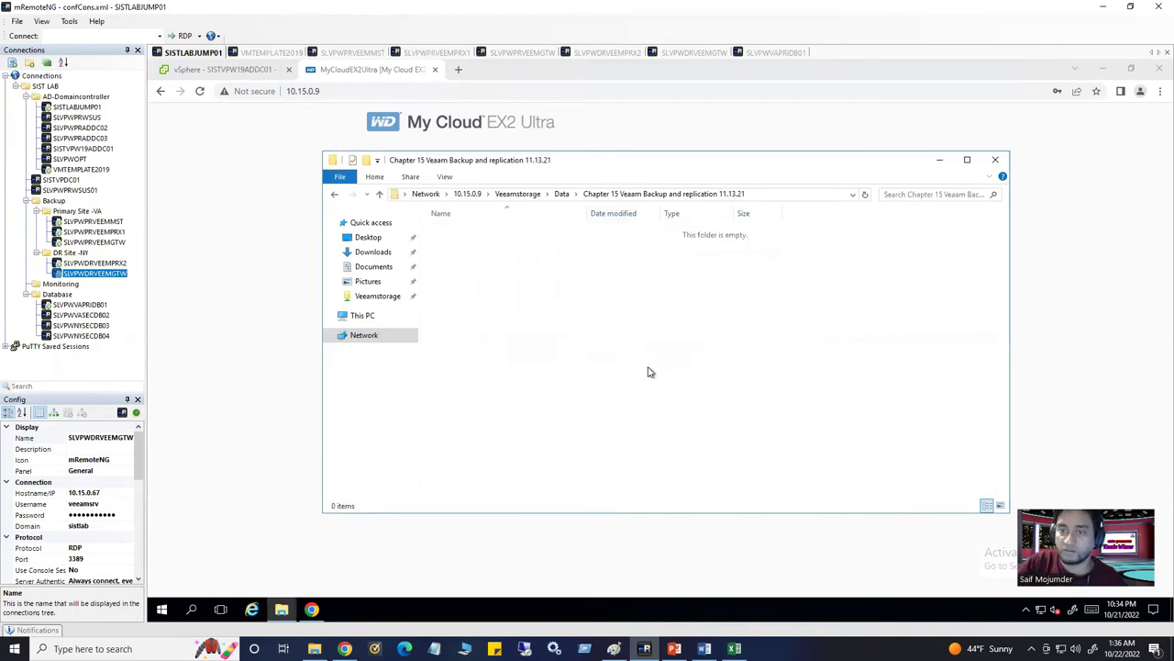
left_click(278, 55)
left_click(364, 52)
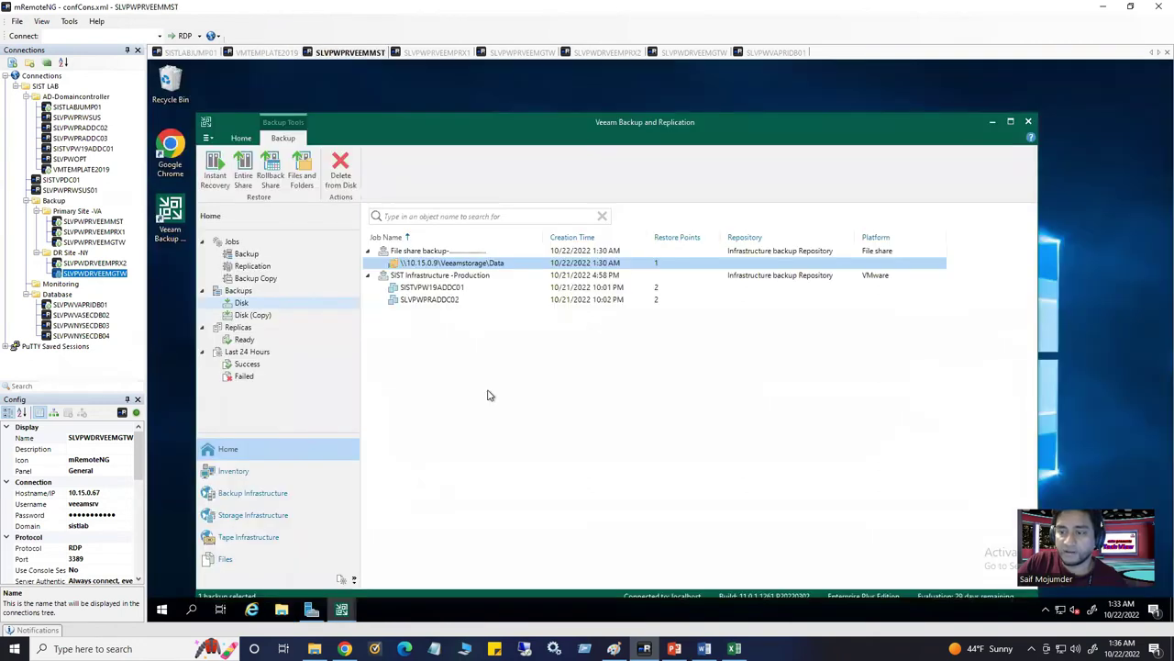
Select the \\10.15.0.9\Veeamstorage\Data share and launch an Entire Share restore
left_click(439, 255)
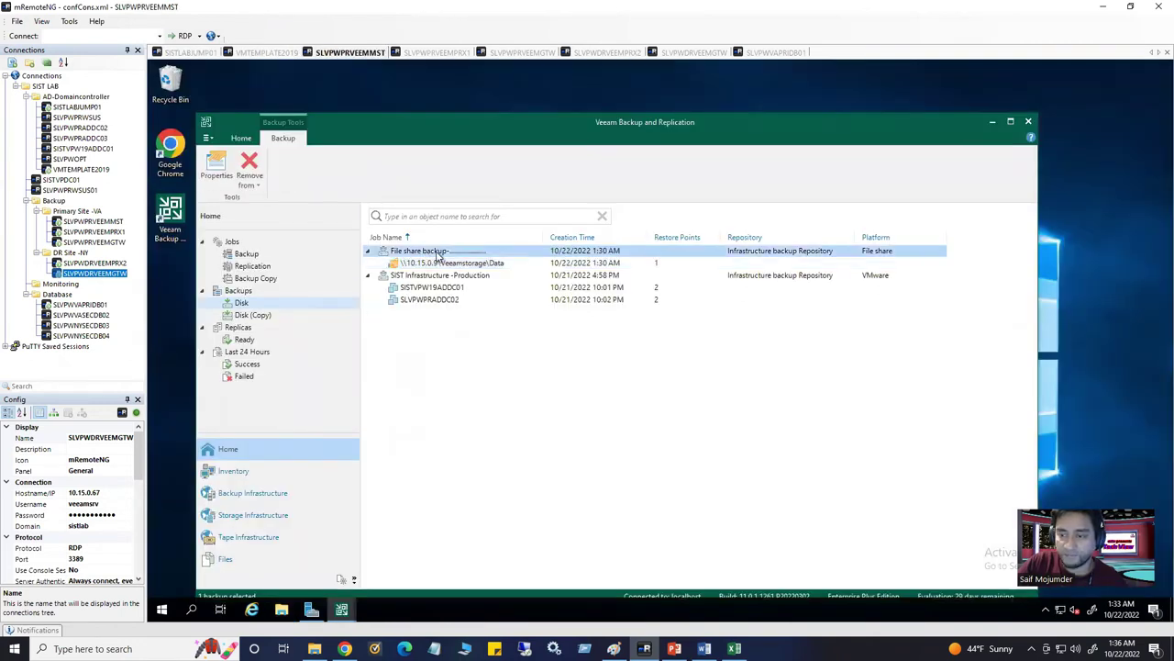
right_click(439, 254)
left_click(425, 266)
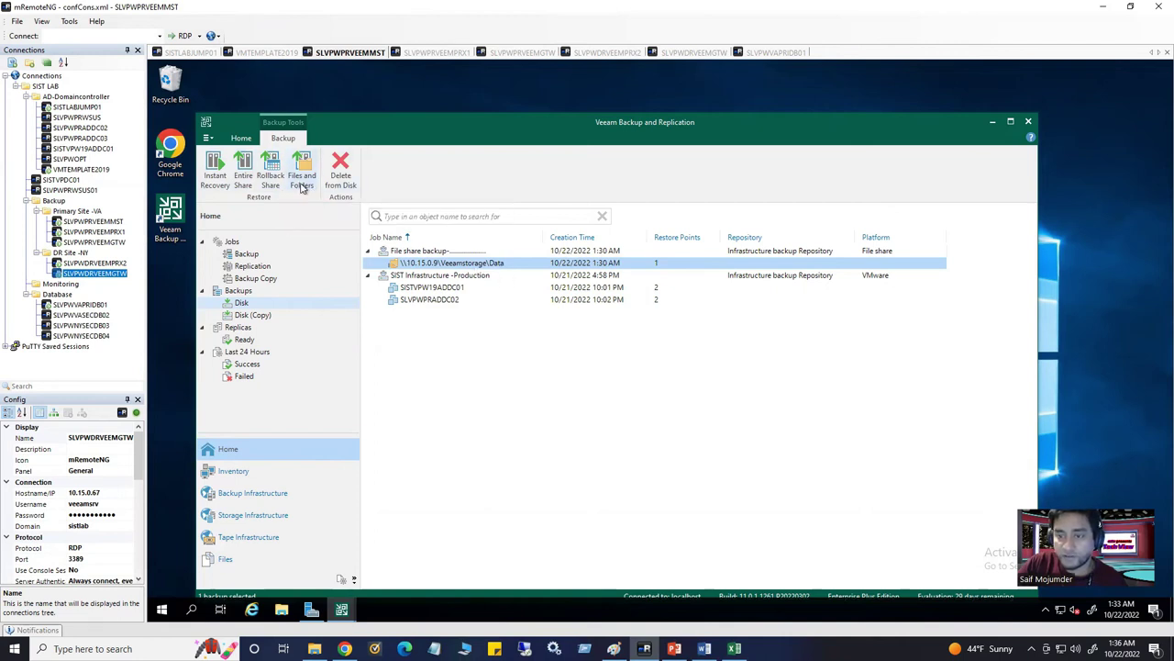
left_click(244, 185)
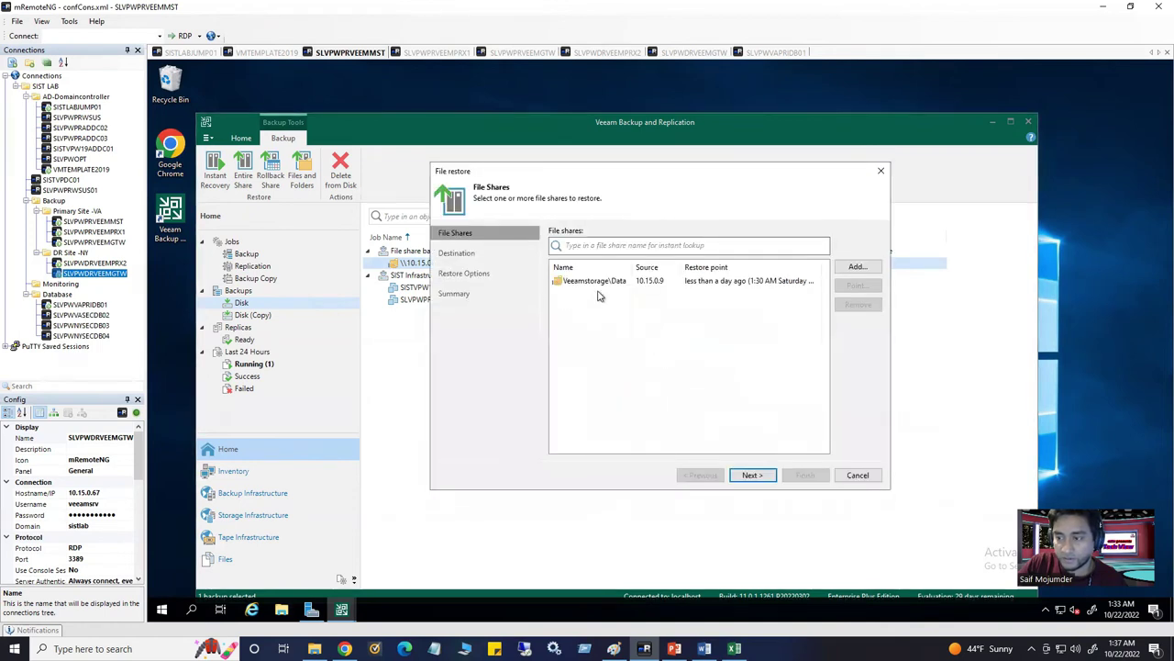
Pick the whole Chapter 15 folder from the Data share's latest restore point and continue
left_click(582, 283)
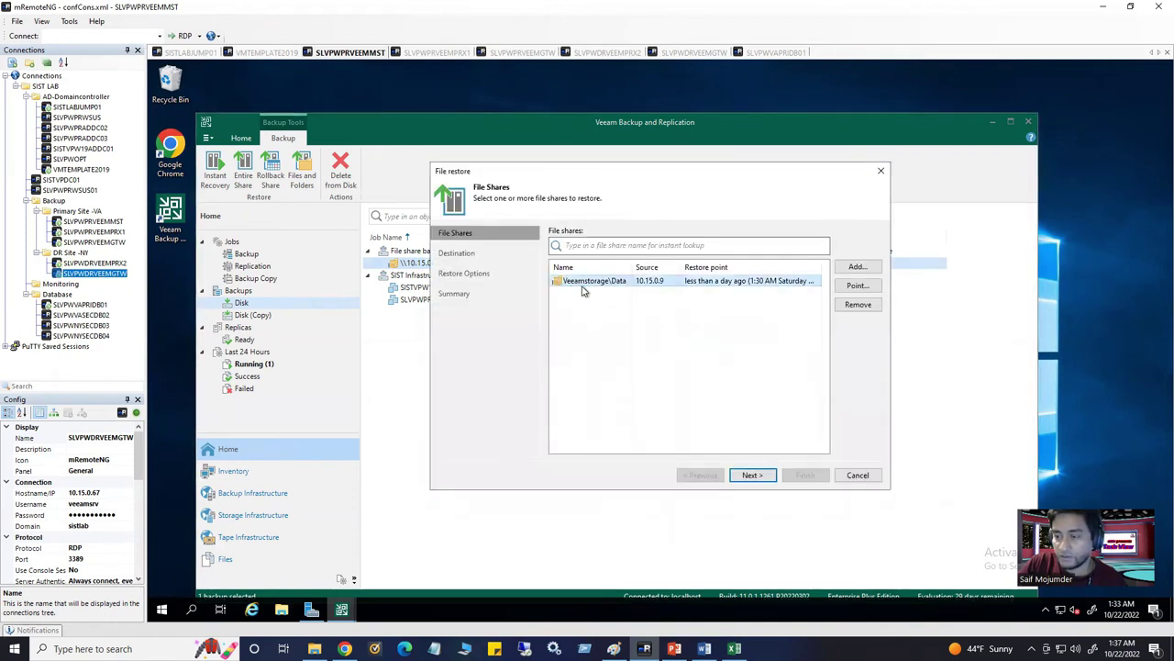
left_click(846, 290)
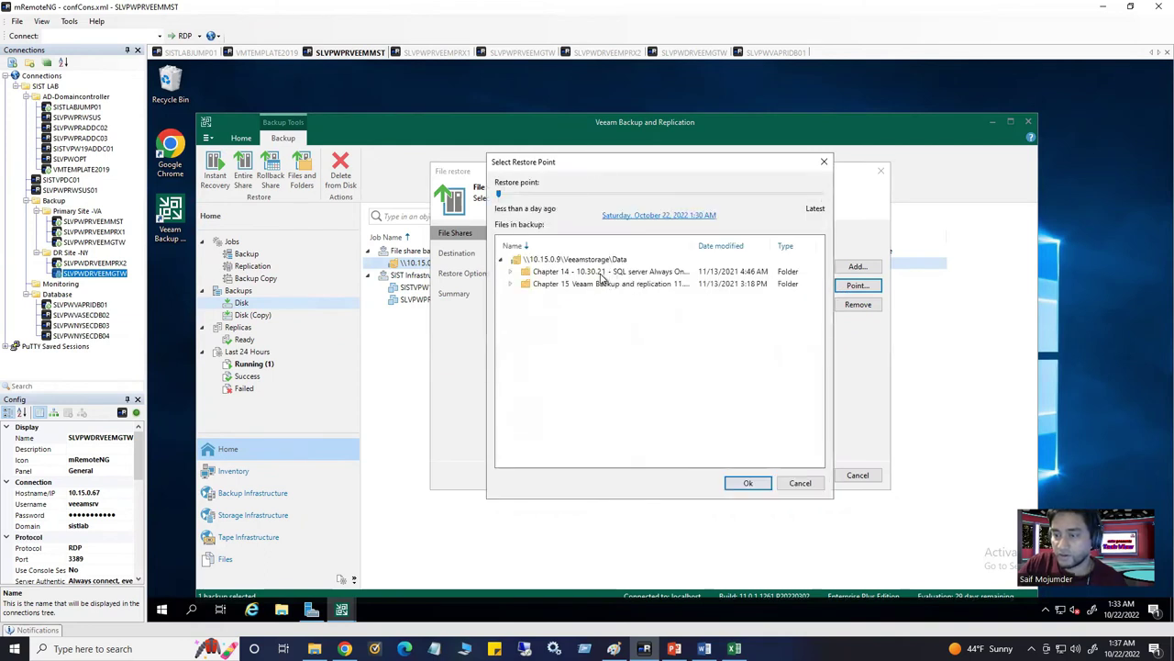
double_click(594, 286)
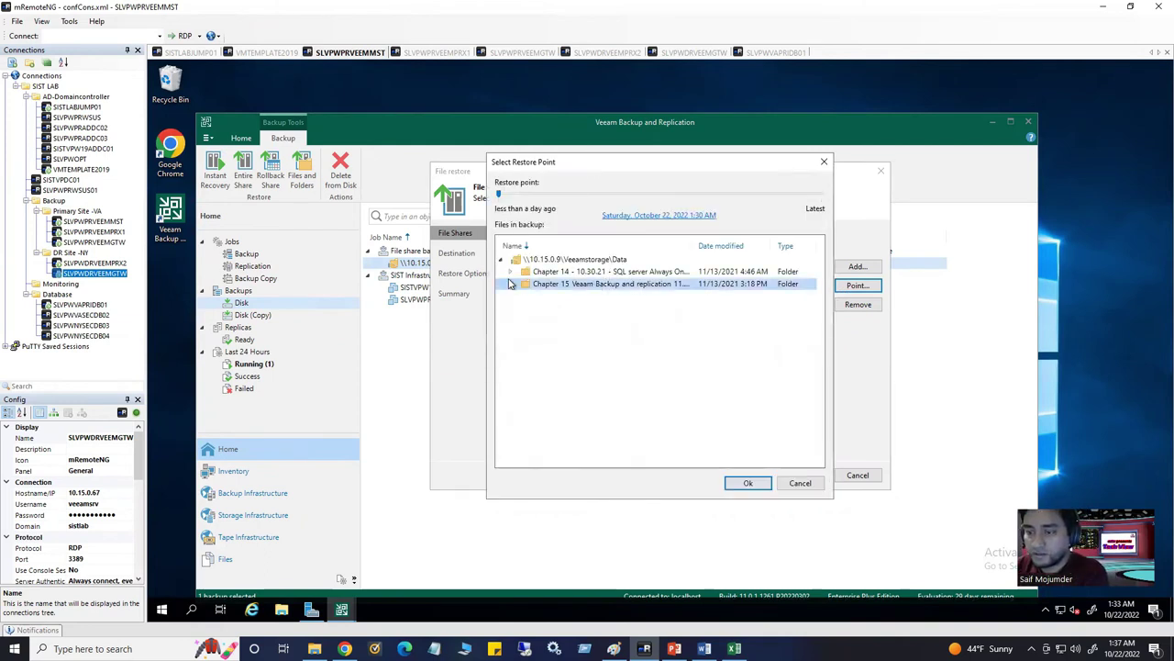
left_click(592, 308)
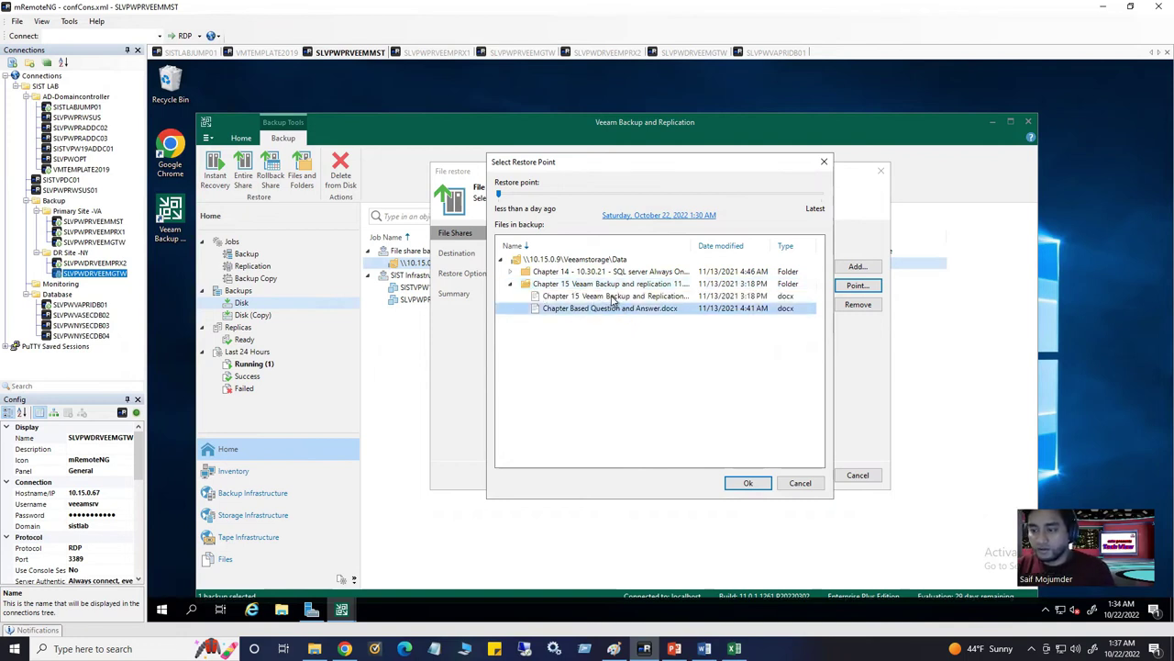
left_click(580, 299)
left_click(563, 284)
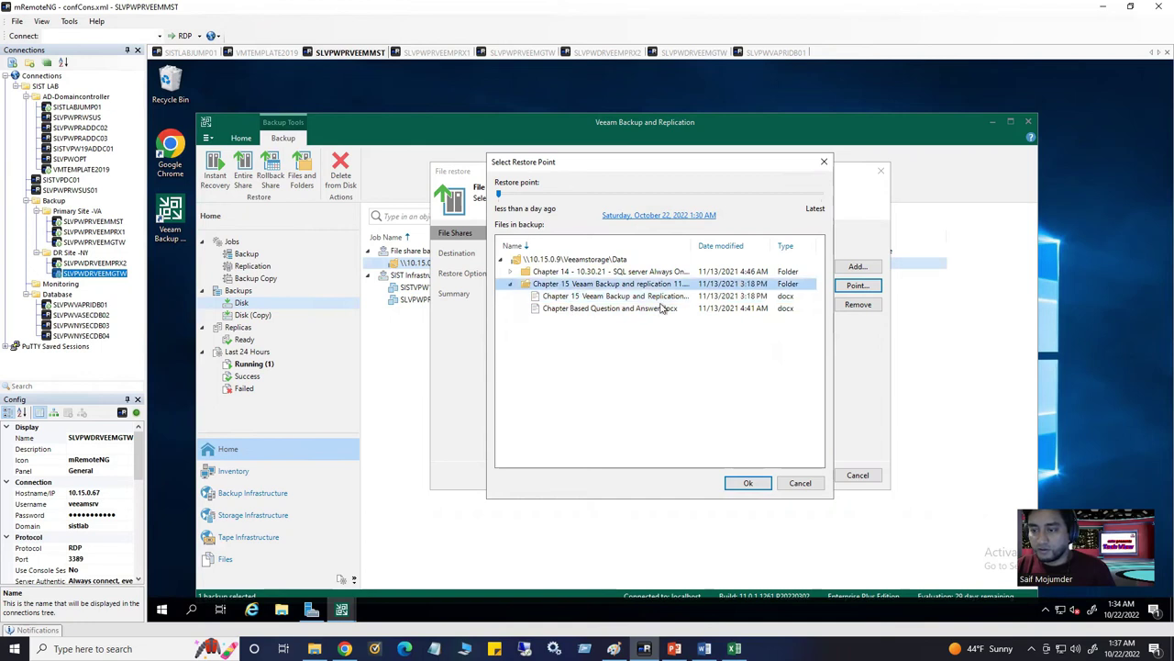
left_click(750, 483)
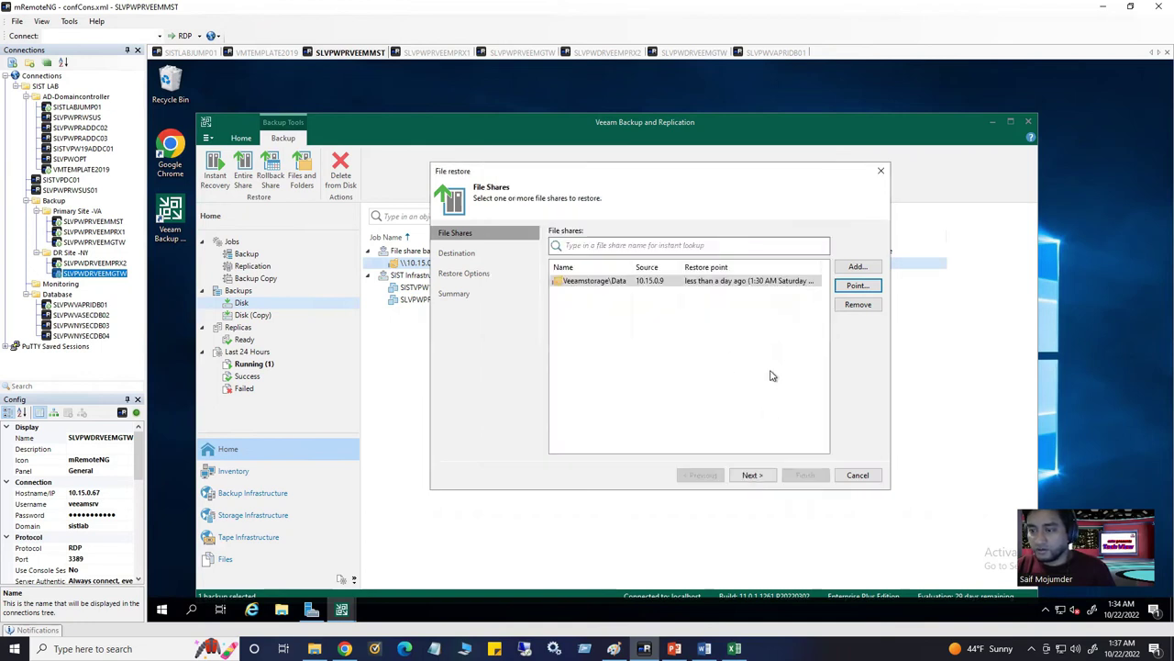
left_click(752, 476)
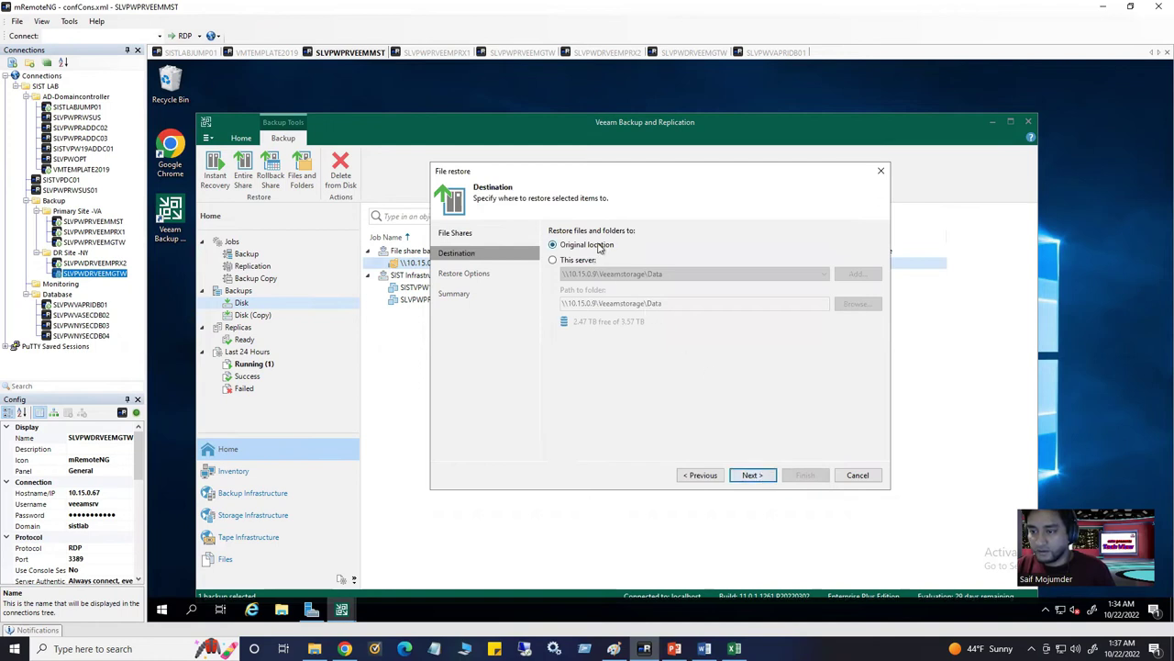
Restore to the original location skipping existing files, then close the successful session report
left_click(759, 477)
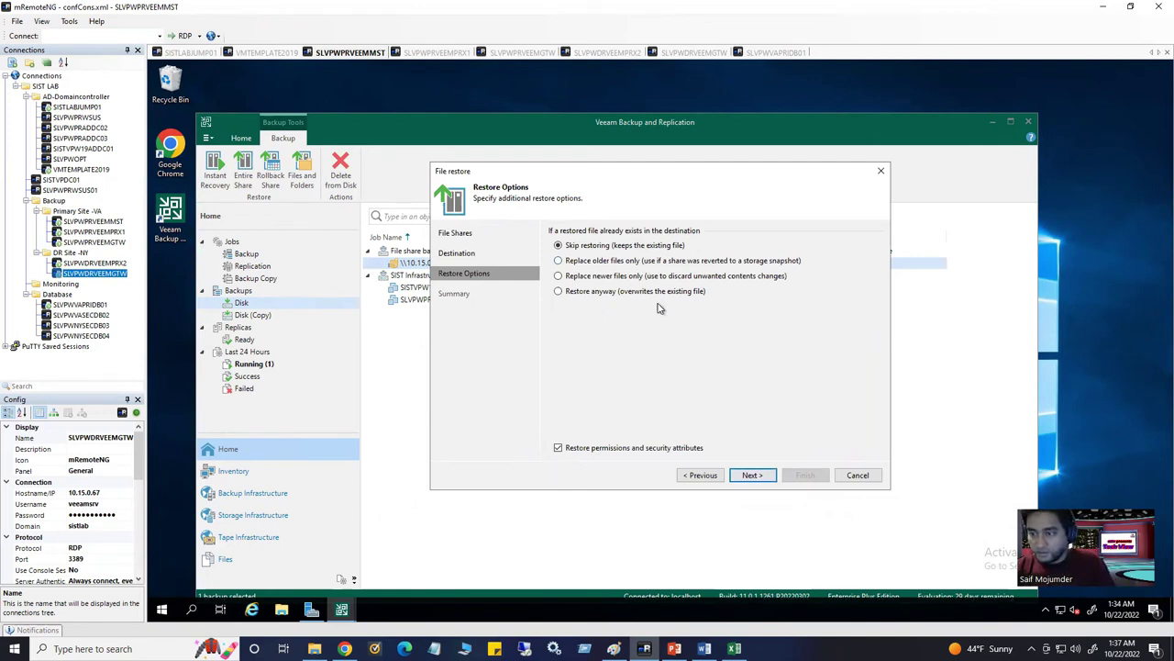
left_click(755, 476)
left_click(804, 475)
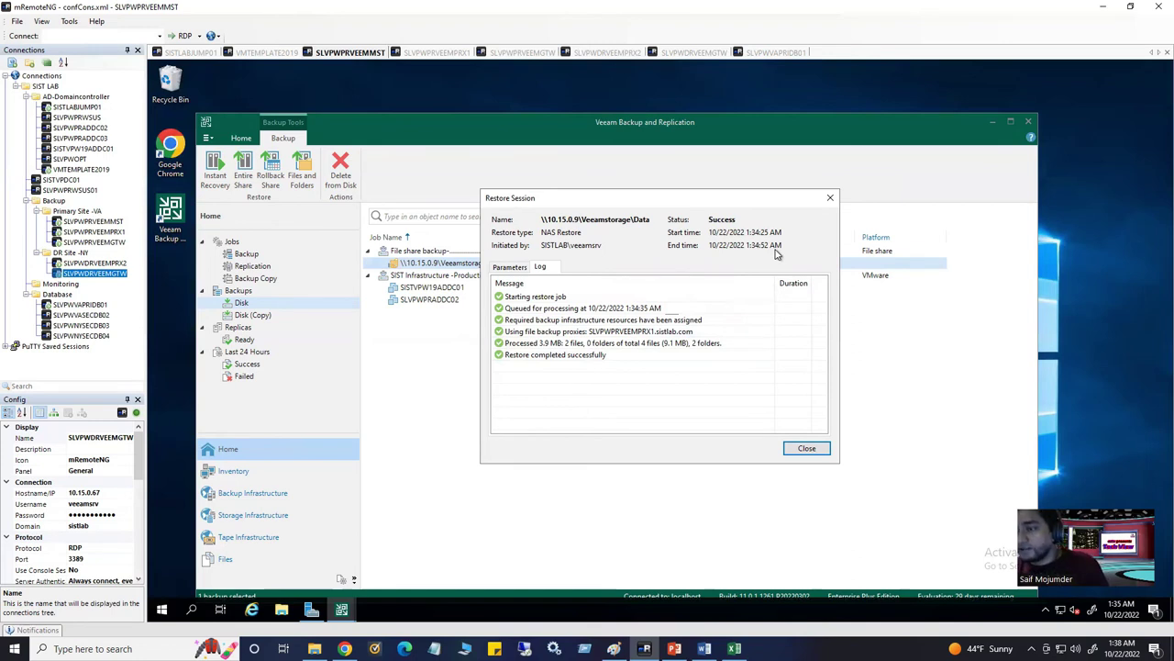
left_click(806, 447)
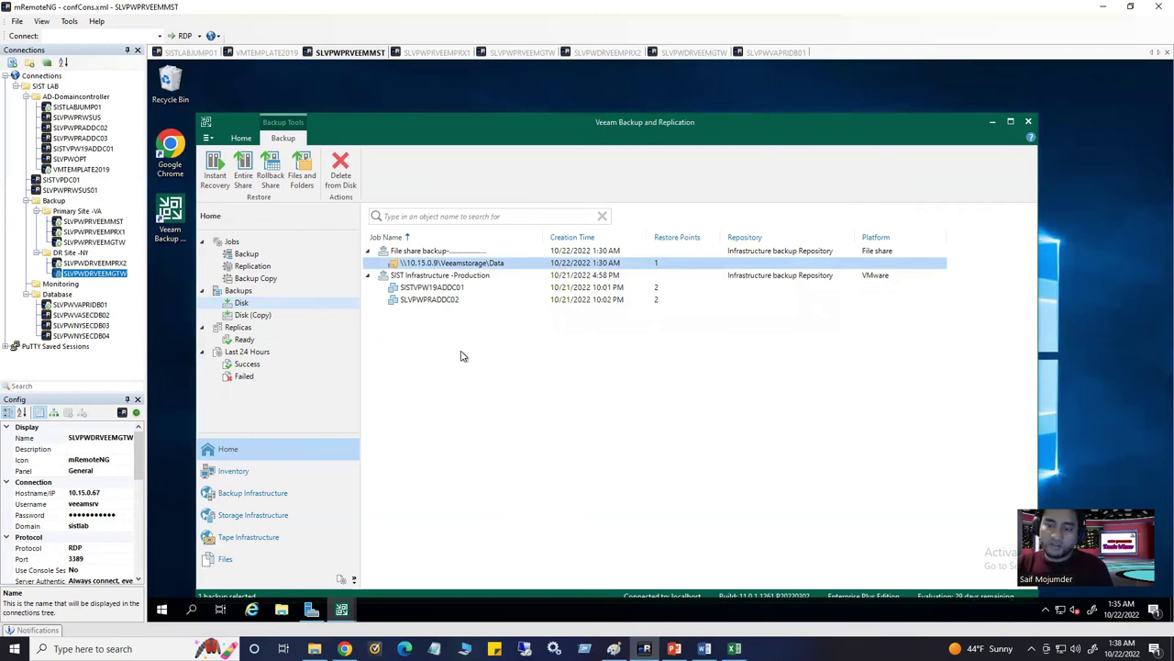
Confirm the Chapter 15 folder on the Veeamstorage share holds both documents, then return to the Word chapter
left_click(202, 53)
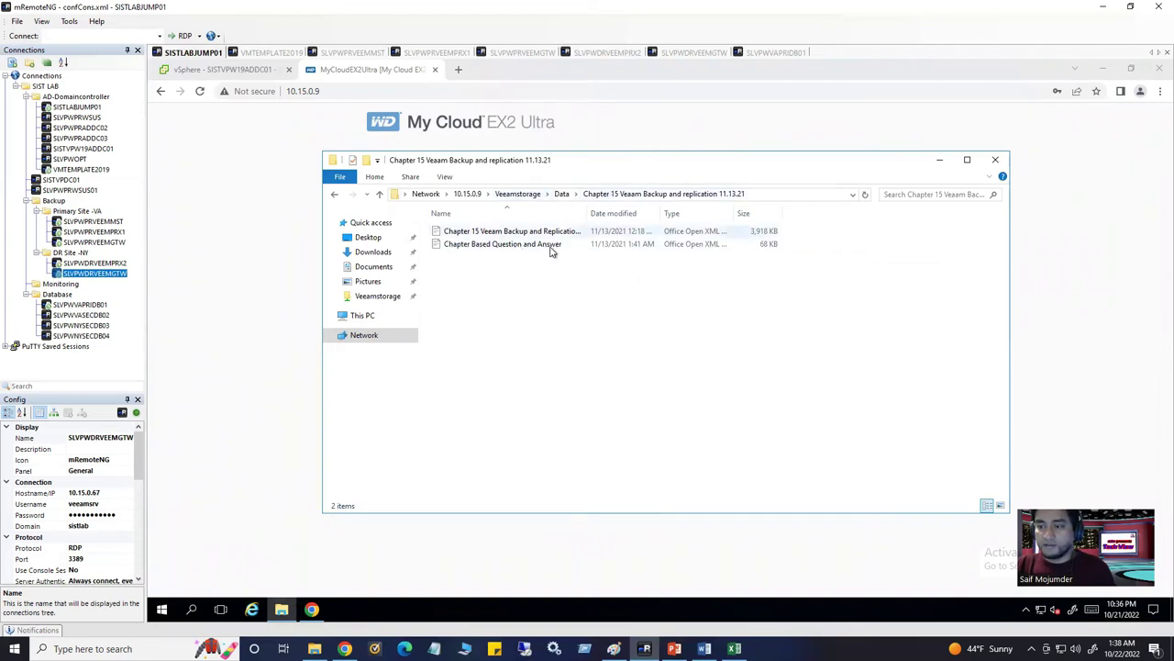
left_click(561, 194)
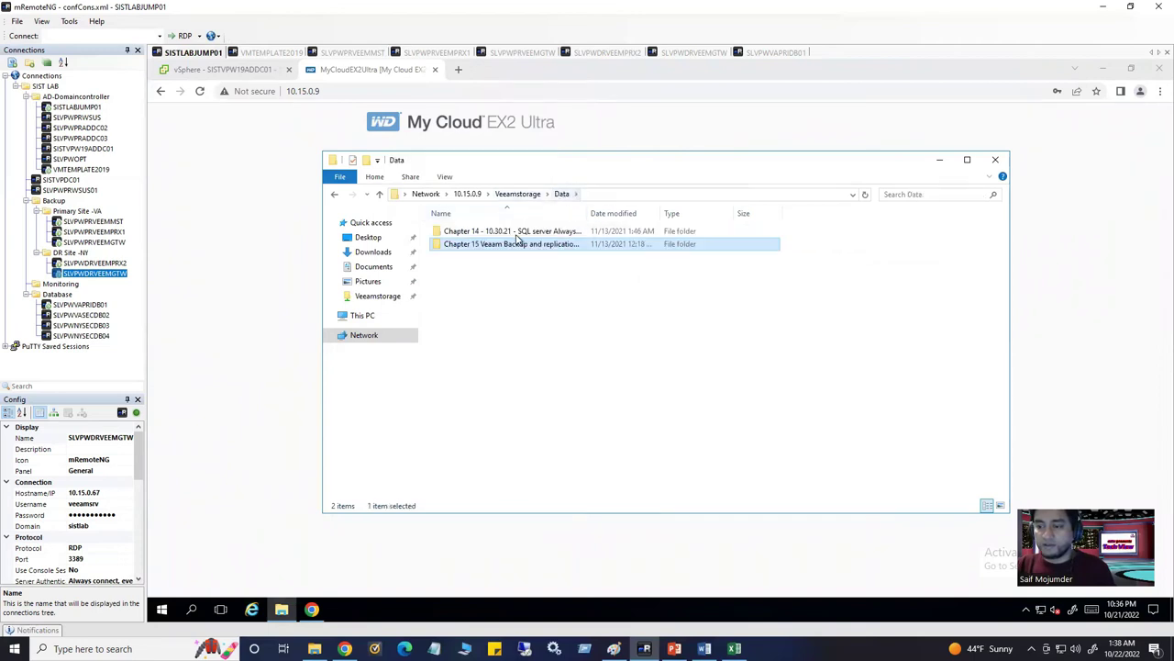
double_click(487, 245)
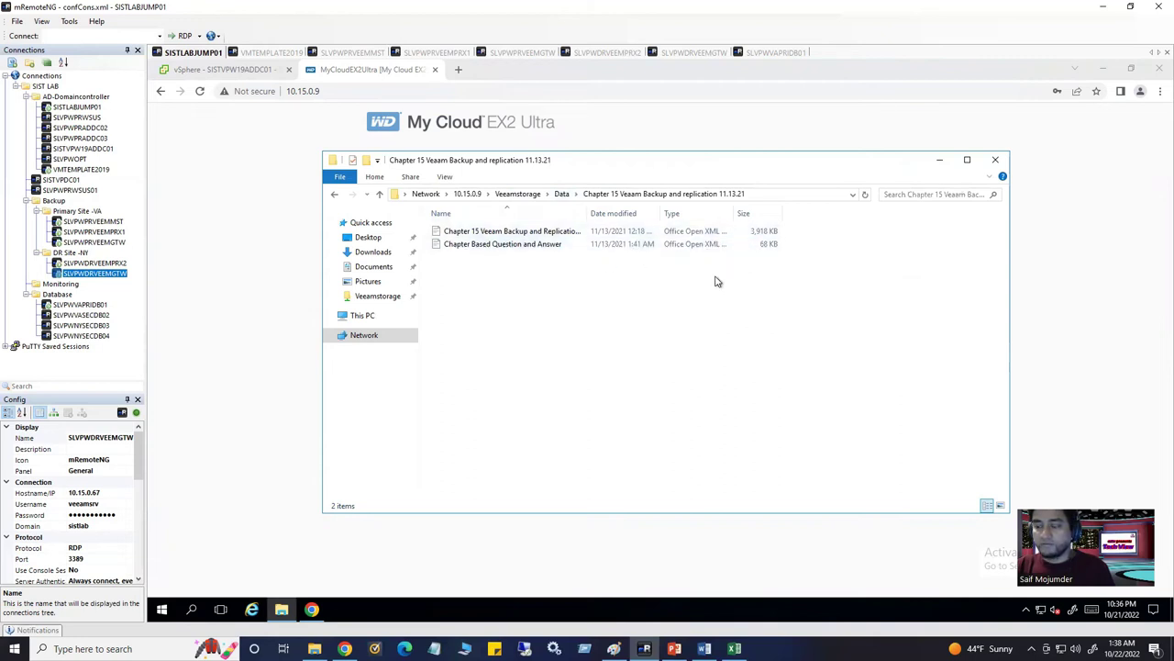
left_click(998, 162)
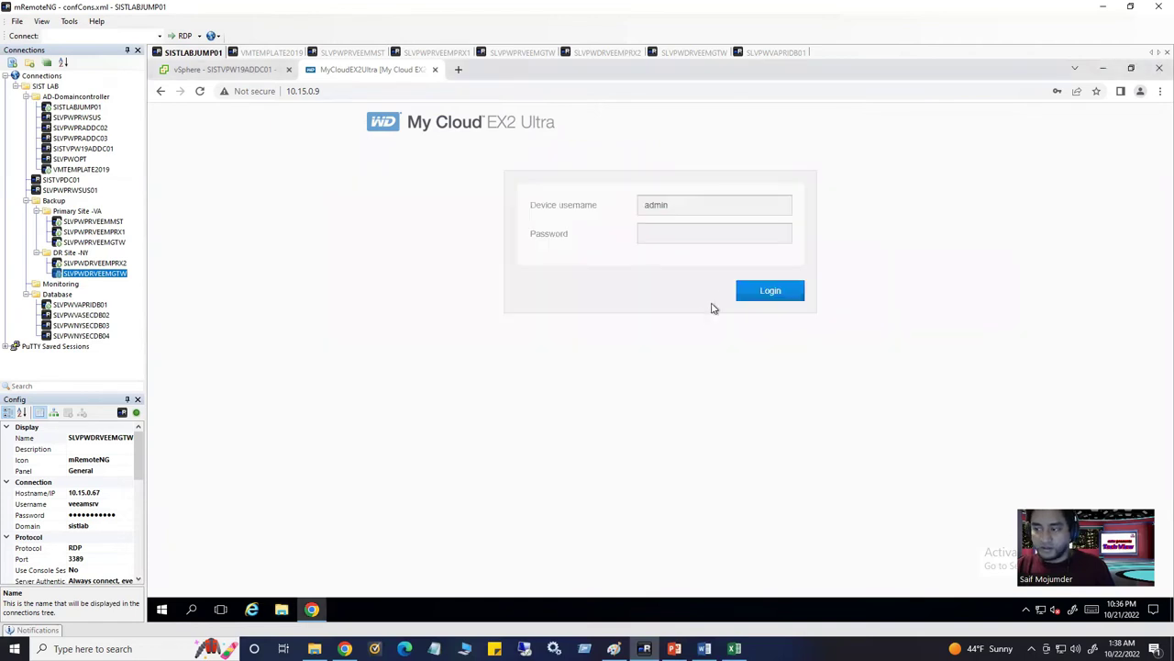
left_click(703, 649)
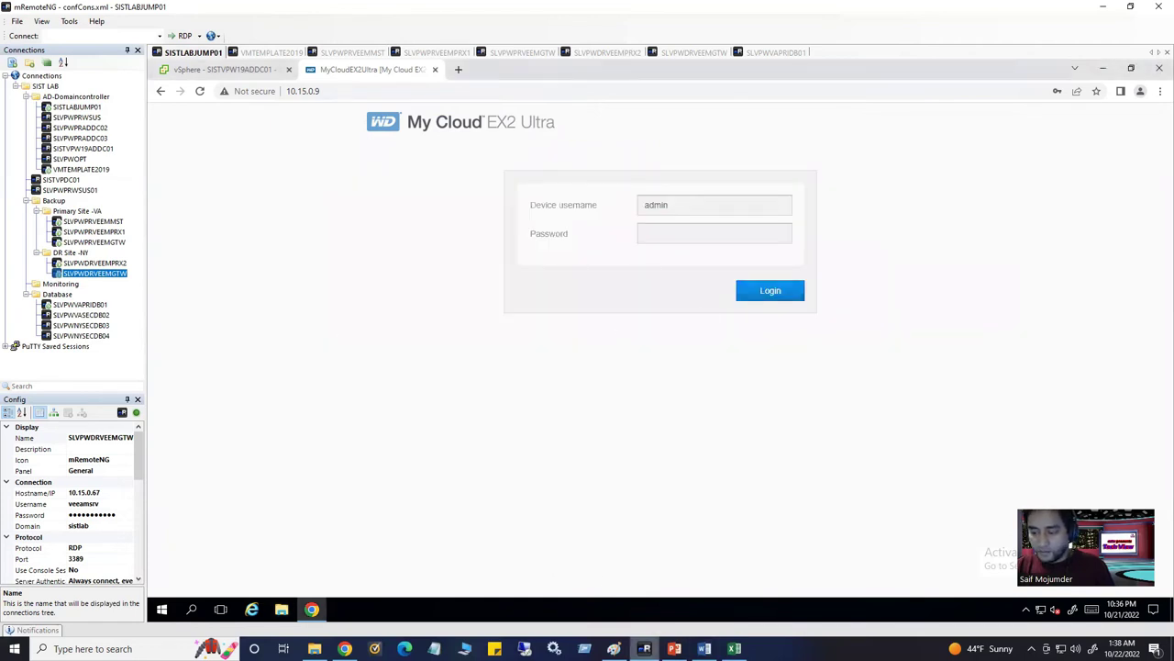
scroll(526, 462, "down", 3)
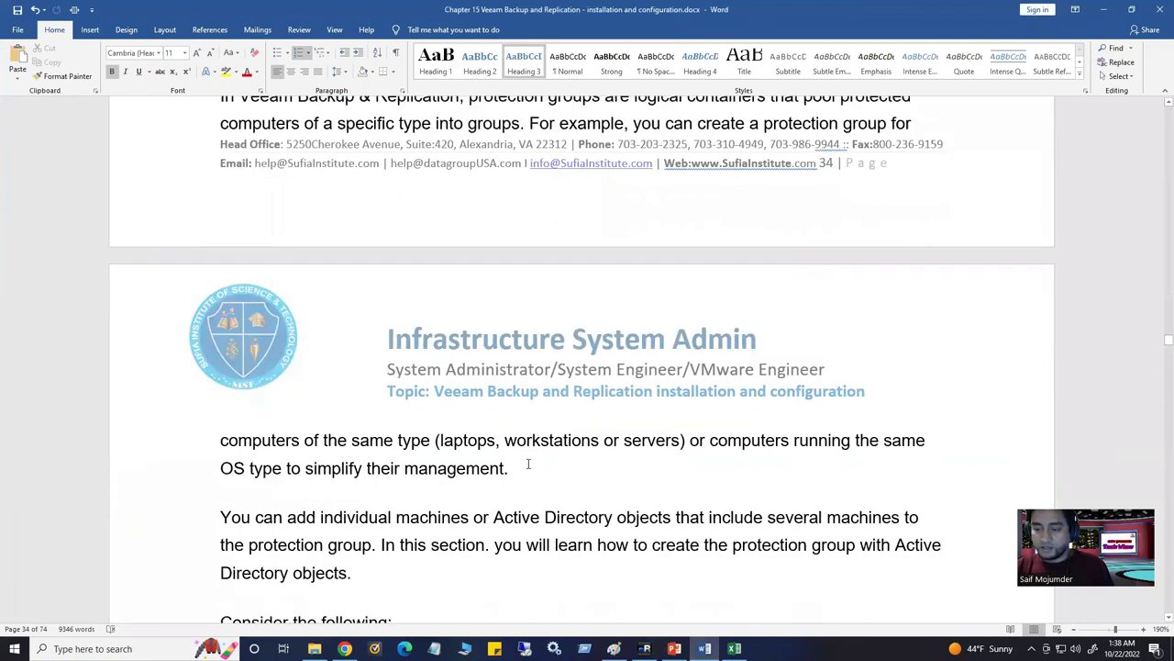
Scroll through section 3.3.3 and select the SISTLABINFPPRDPRTG protection group name
scroll(527, 464, "up", 3)
scroll(527, 463, "down", 9)
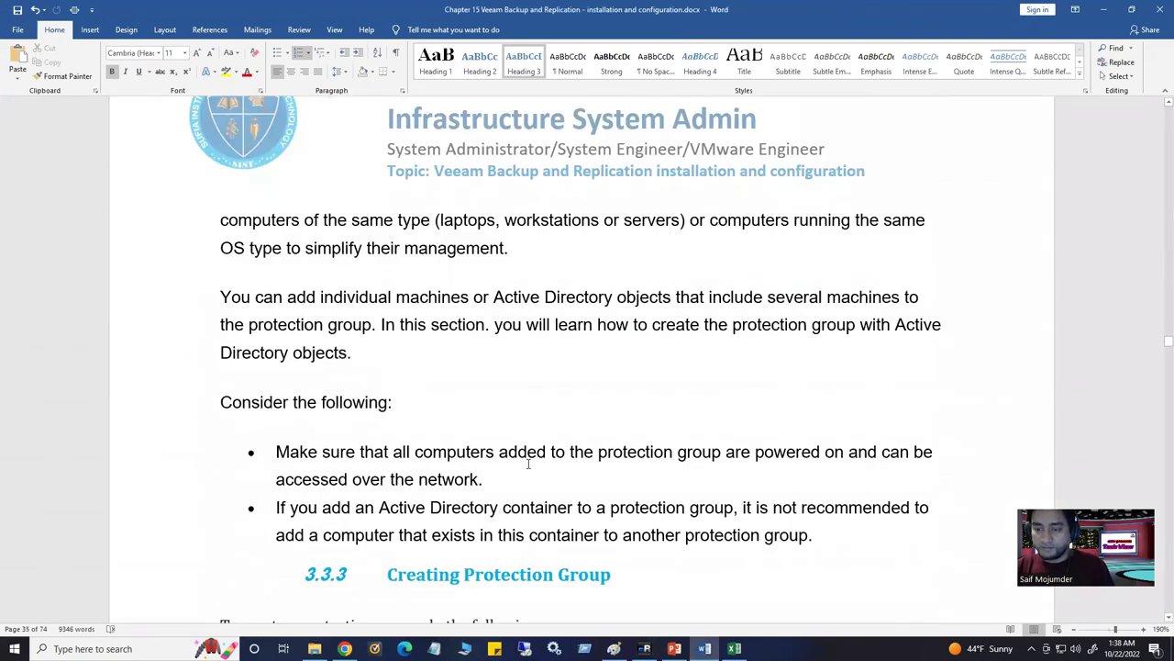
scroll(528, 468, "up", 1)
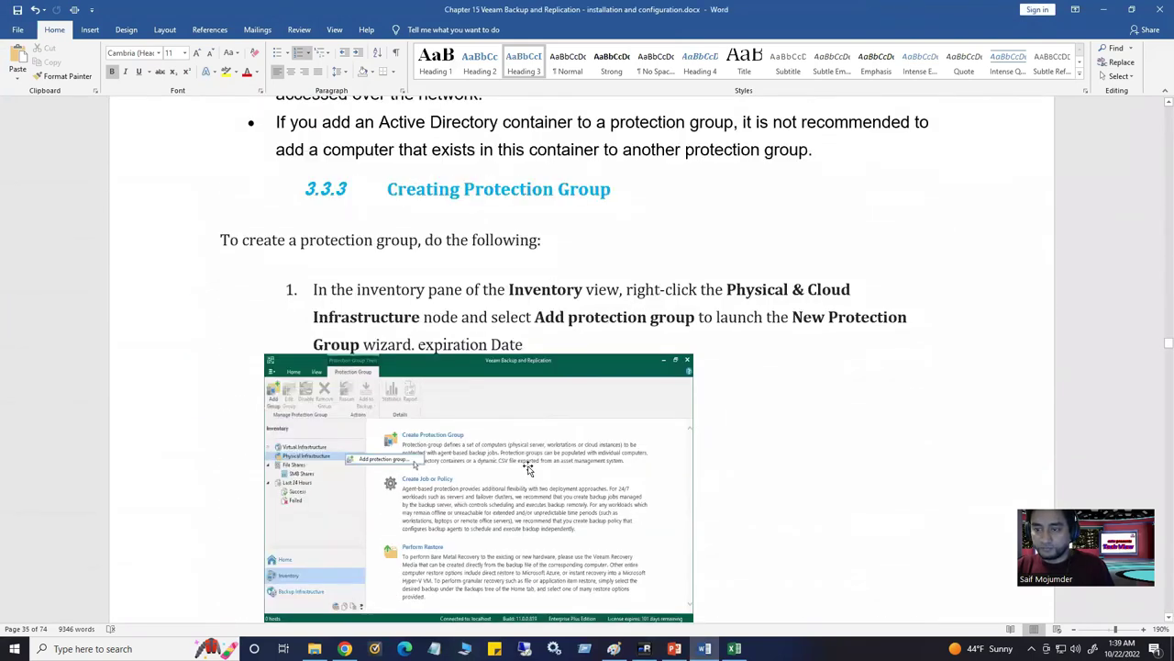
scroll(528, 468, "down", 3)
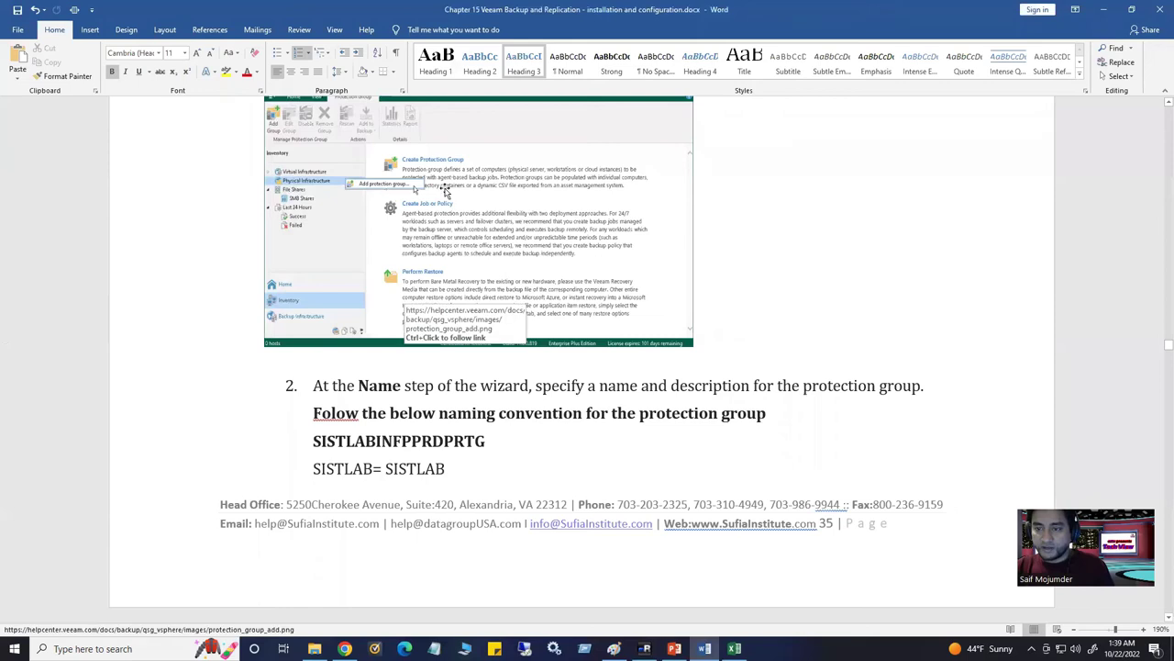
scroll(450, 439, "down", 2)
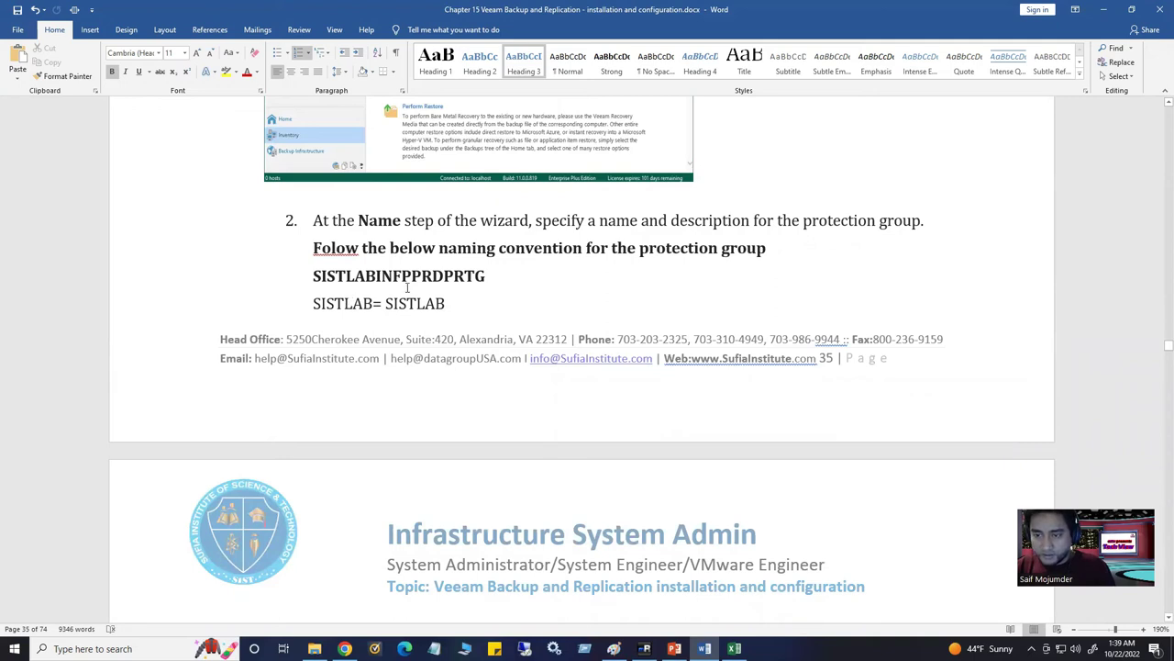
scroll(420, 339, "down", 4)
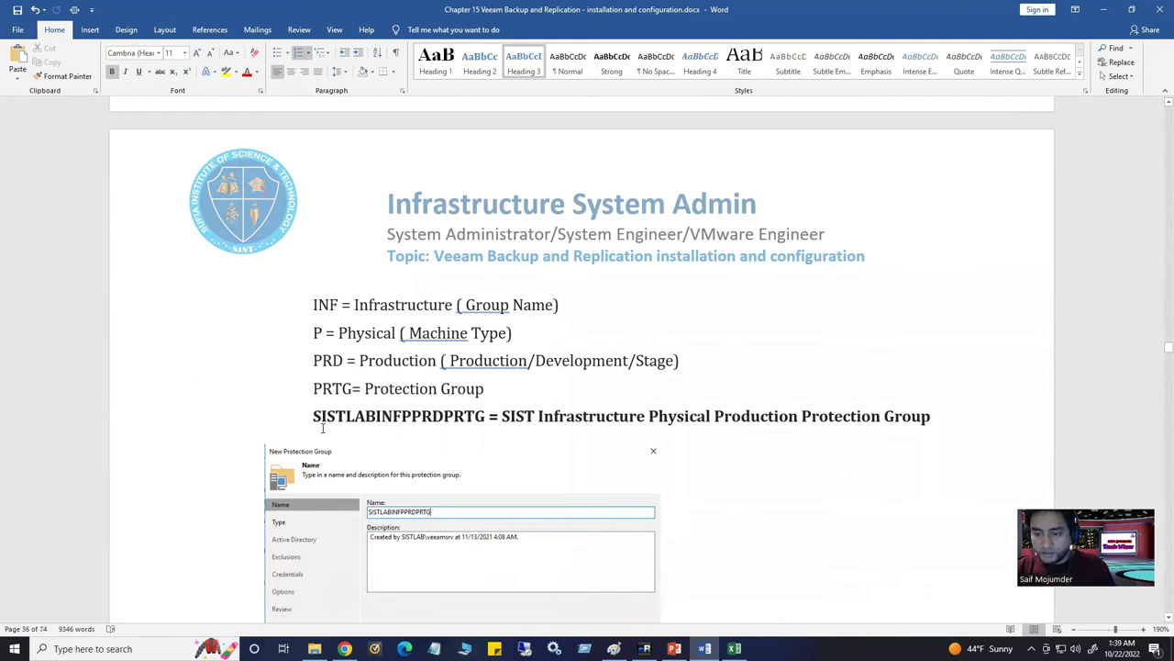
scroll(330, 431, "down", 1)
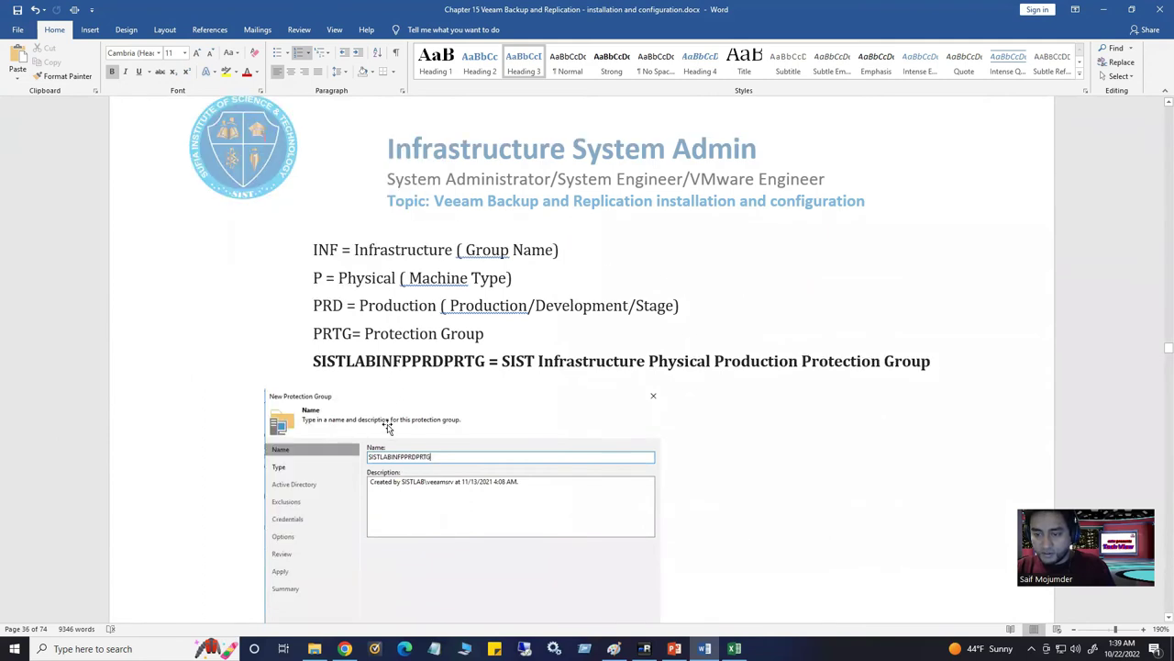
scroll(433, 388, "down", 1)
scroll(436, 391, "down", 2)
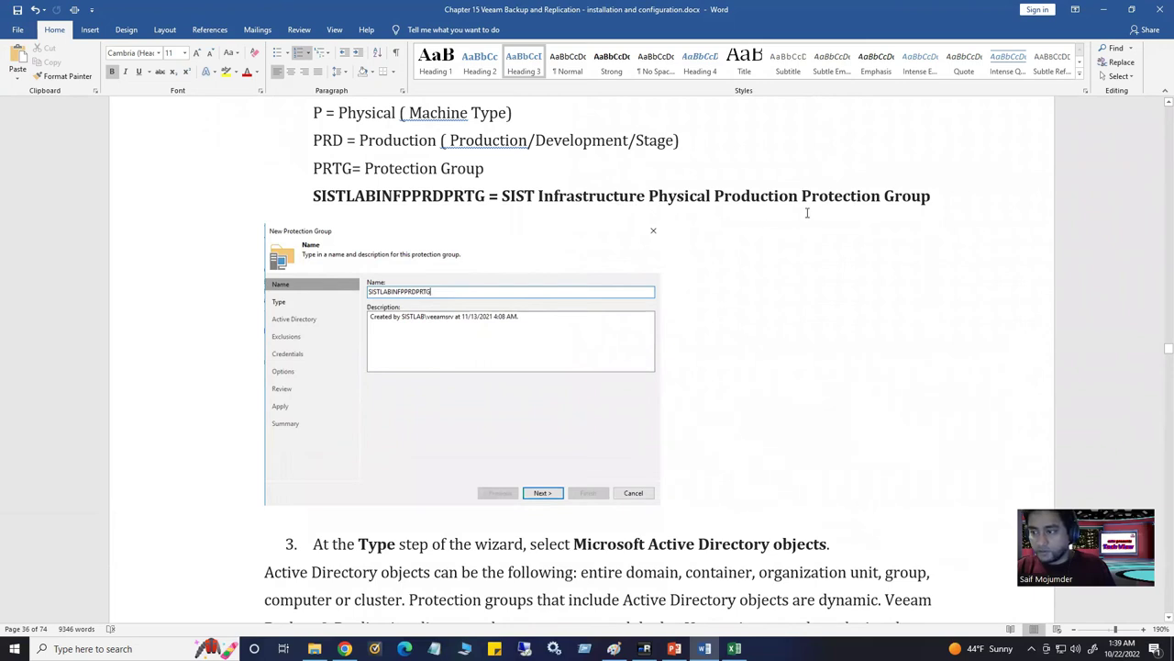
triple_click(871, 190)
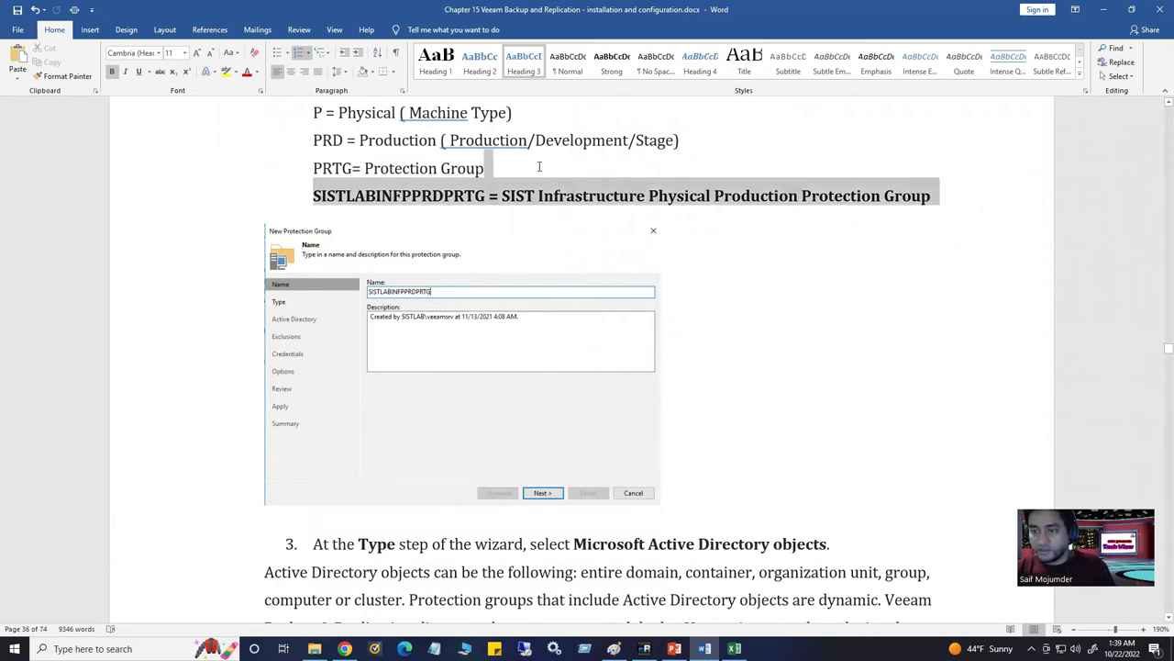
left_click(453, 195)
left_click_drag(484, 195, 312, 196)
Select the SISTLABINFPPRDPRTG name under step 2, then switch back to the Veeam server session
scroll(414, 361, "down", 10)
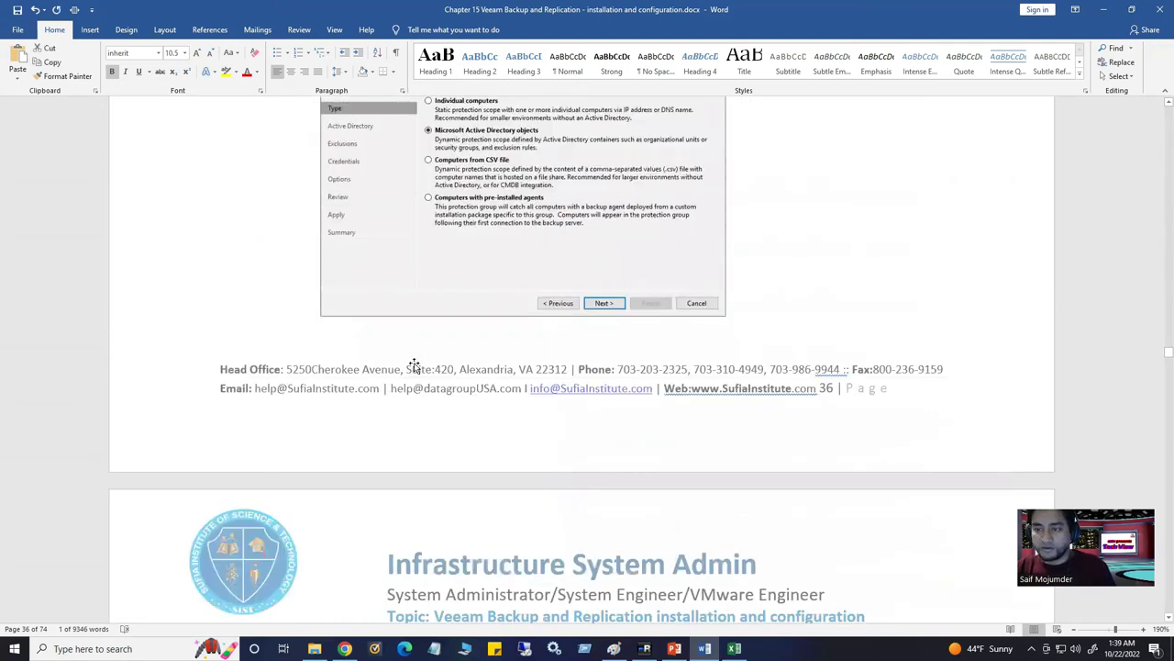
scroll(414, 365, "up", 4)
scroll(414, 365, "up", 2)
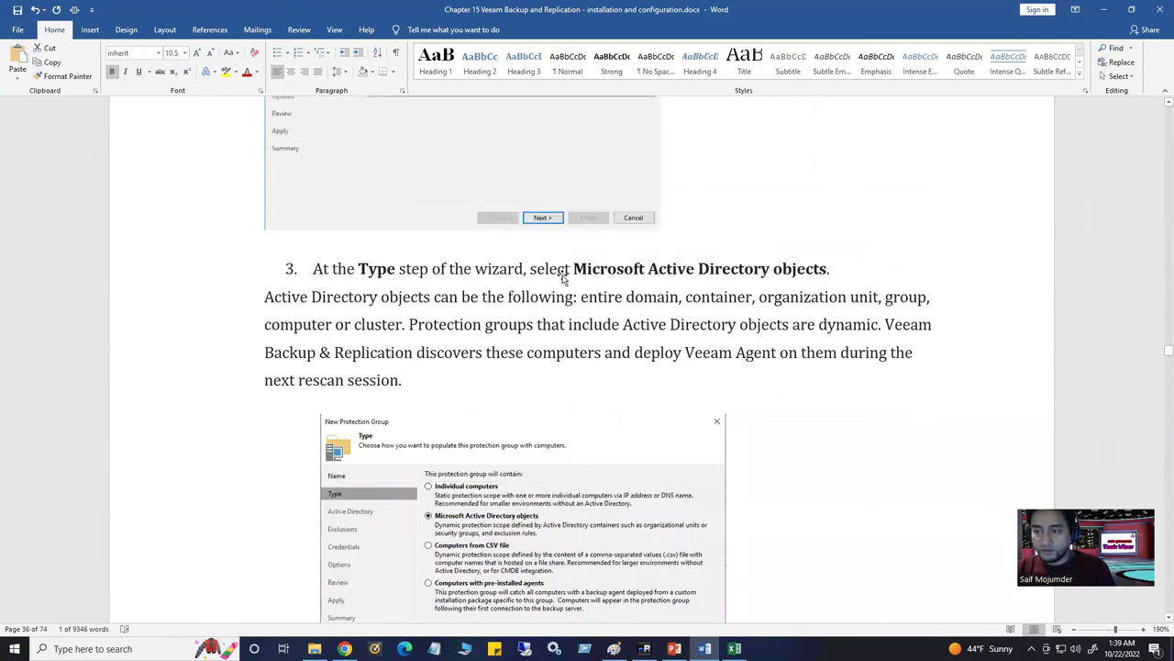
scroll(557, 268, "up", 7)
scroll(499, 292, "up", 6)
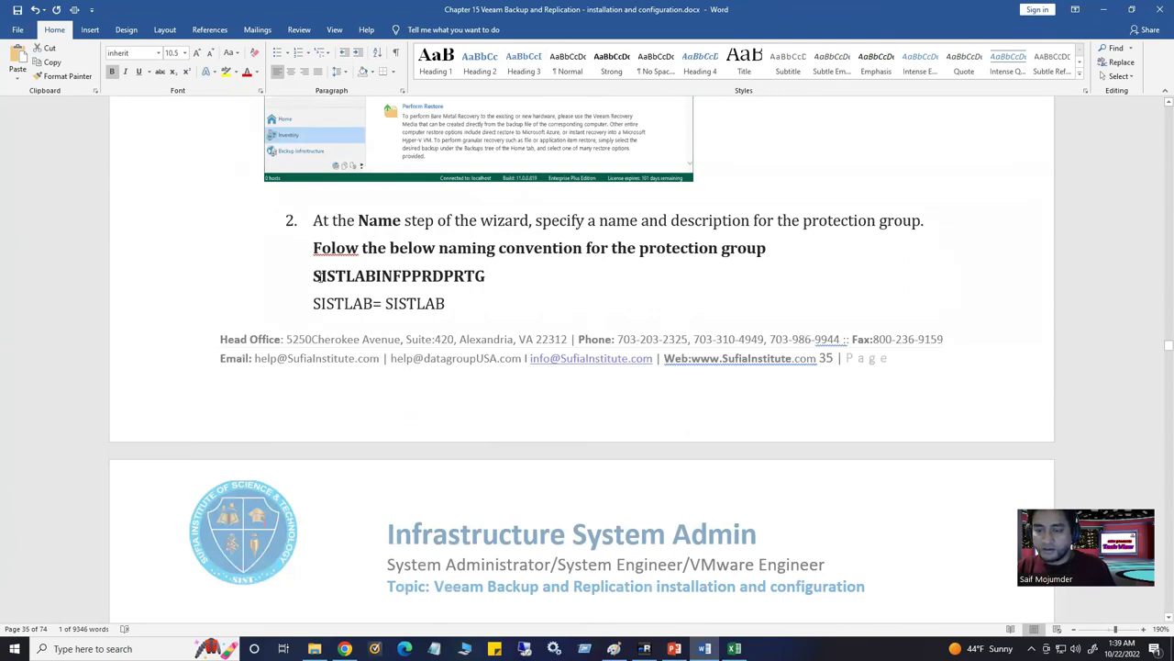
left_click_drag(313, 275, 488, 285)
key("ctrl+c")
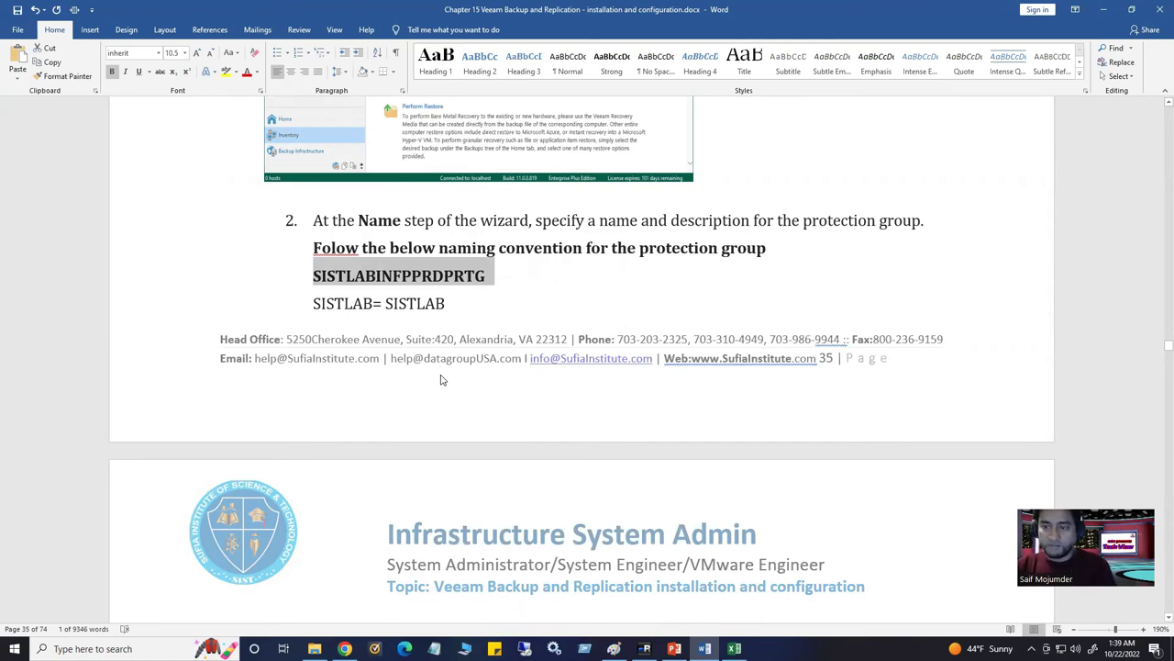
left_click(644, 648)
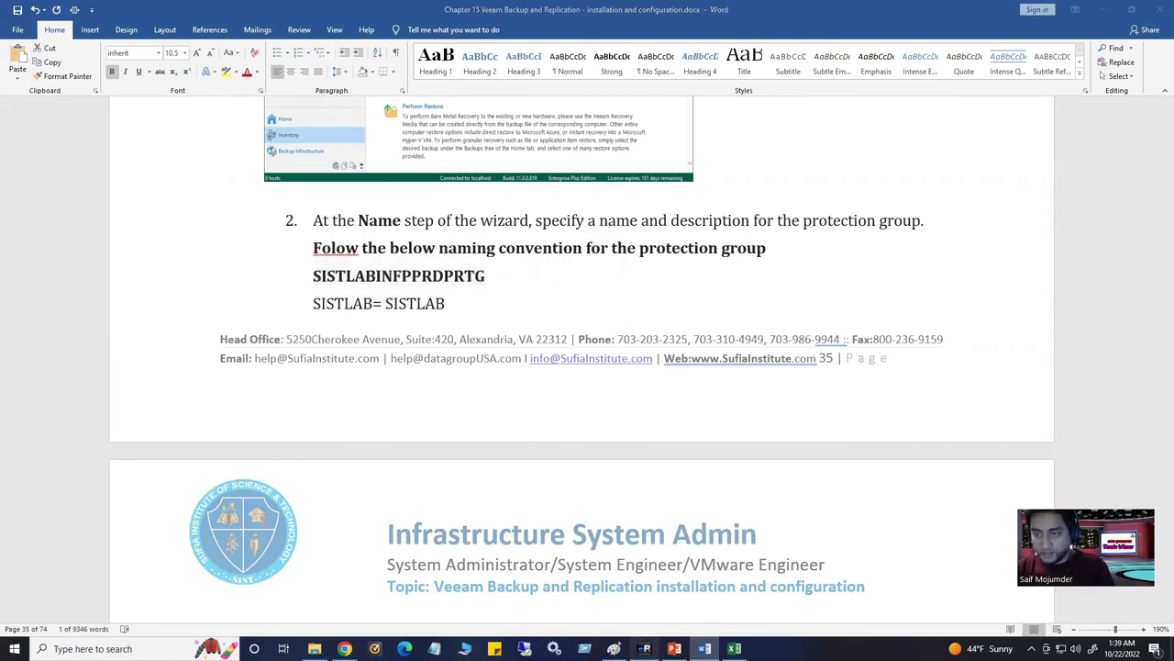
left_click(349, 53)
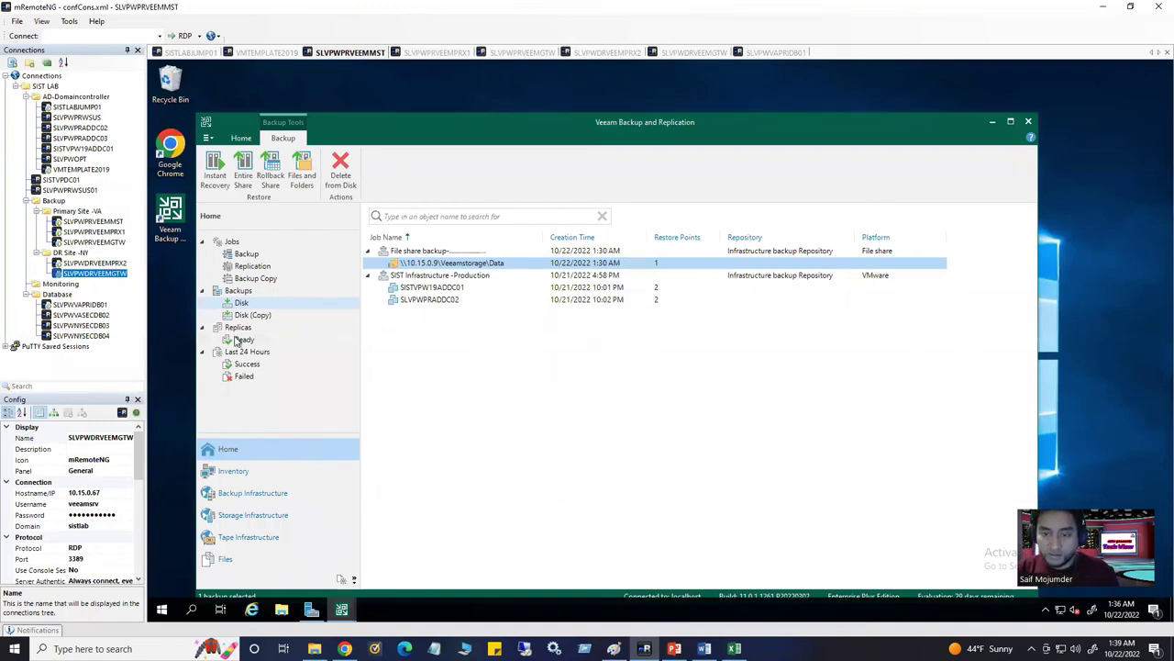
Open Inventory and launch the New Protection Group wizard from Physical Infrastructure
left_click(245, 291)
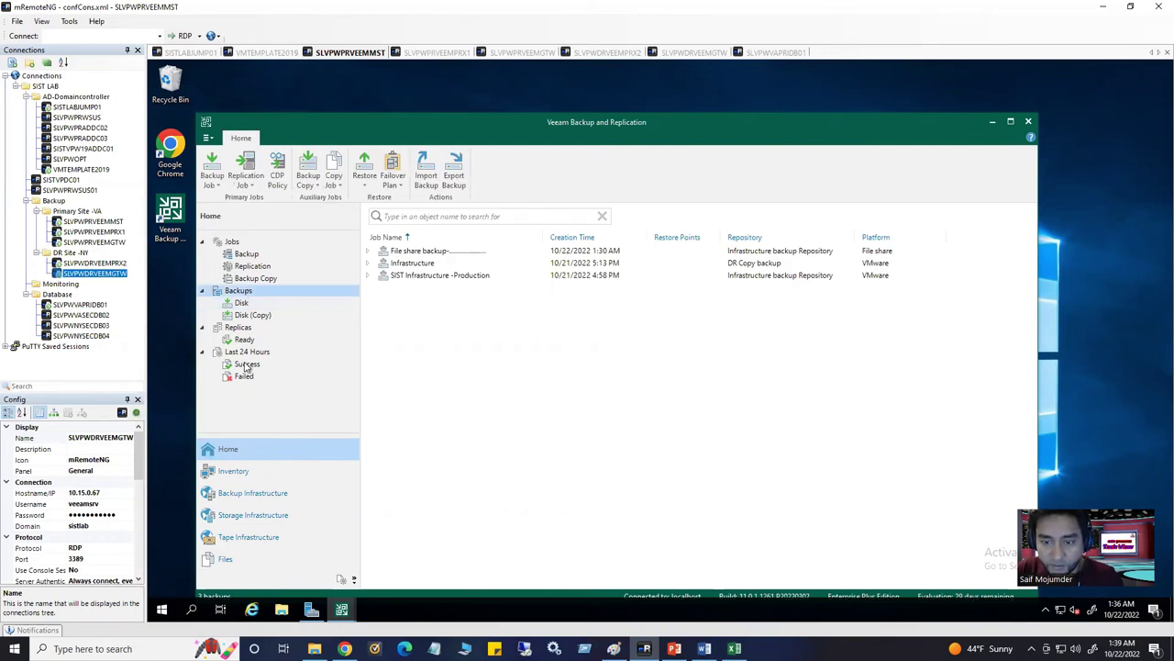
left_click(243, 472)
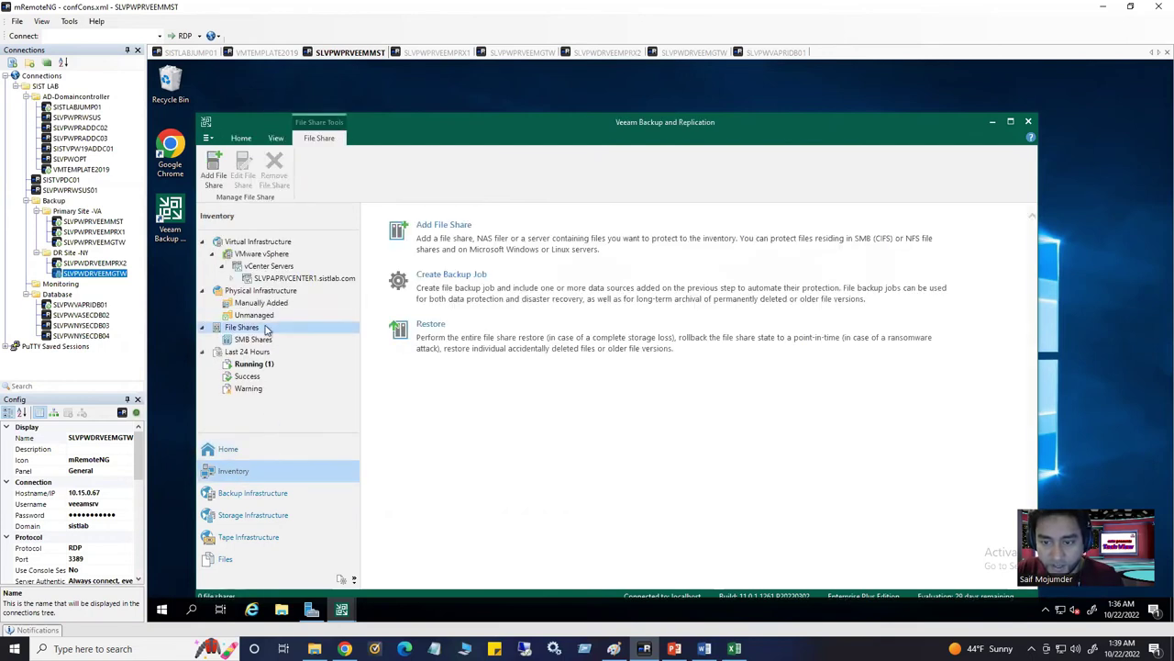
left_click(265, 291)
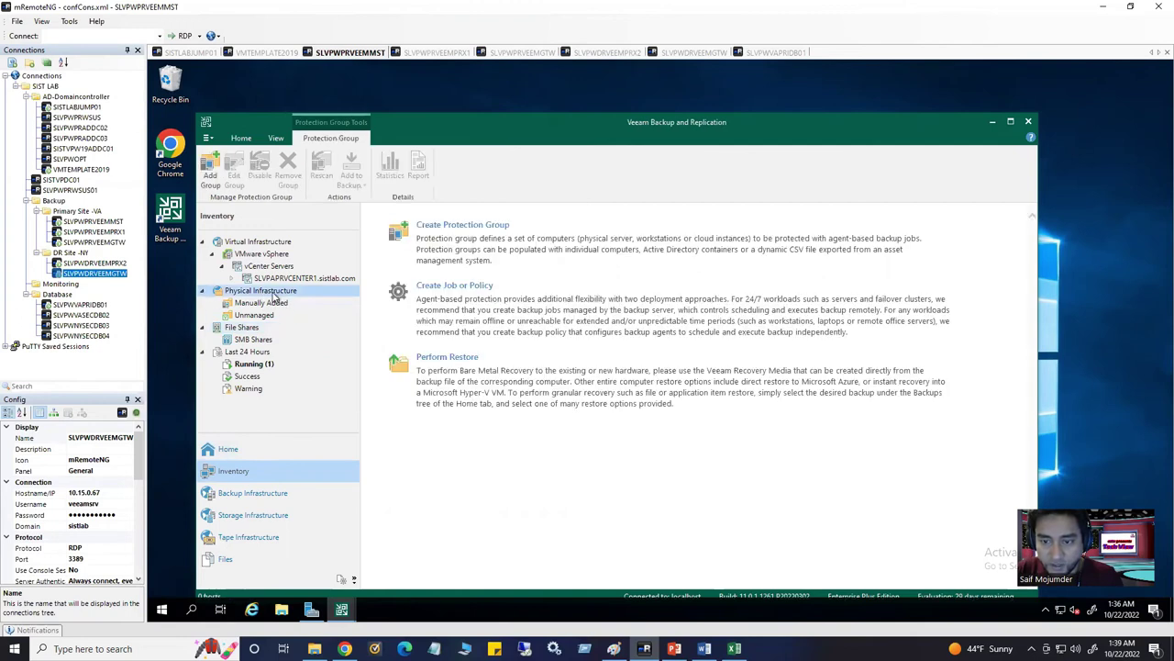
left_click(303, 300)
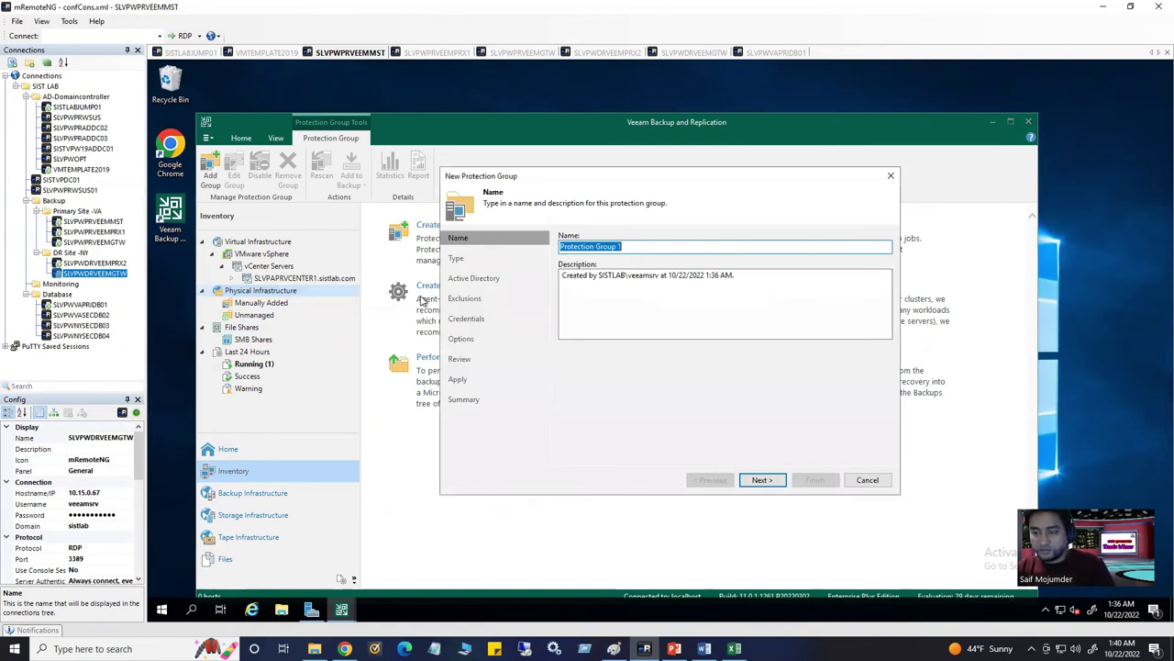
Restart the protection group wizard and paste SISTLABINFPPRDPRTG as the group name
left_click(891, 177)
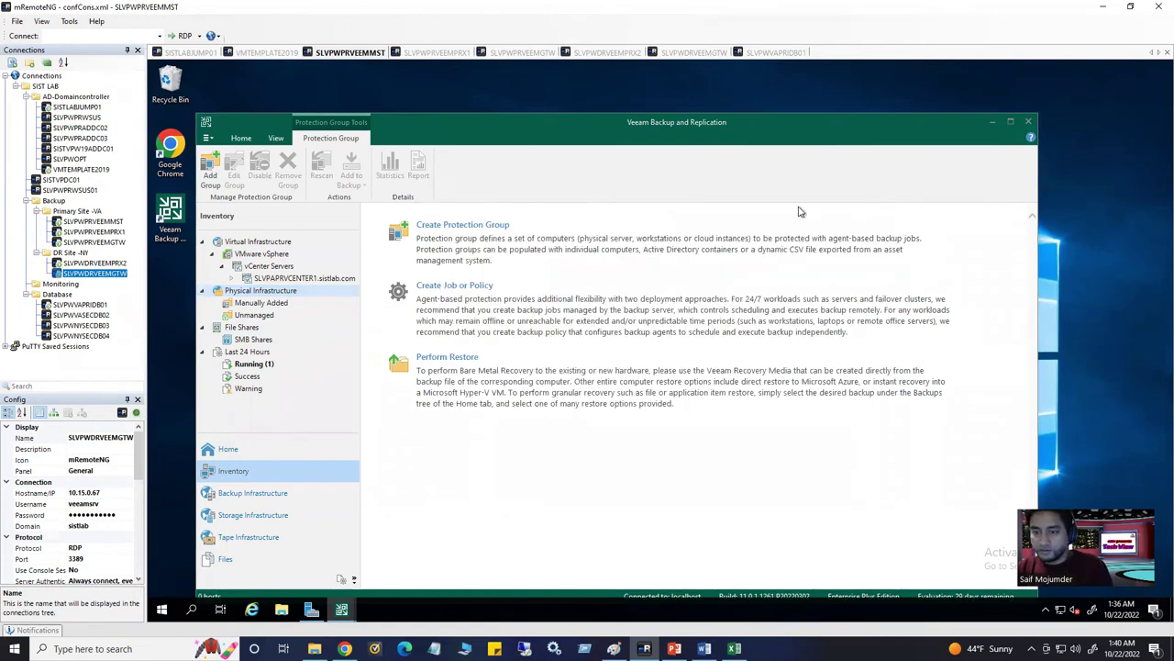
right_click(306, 291)
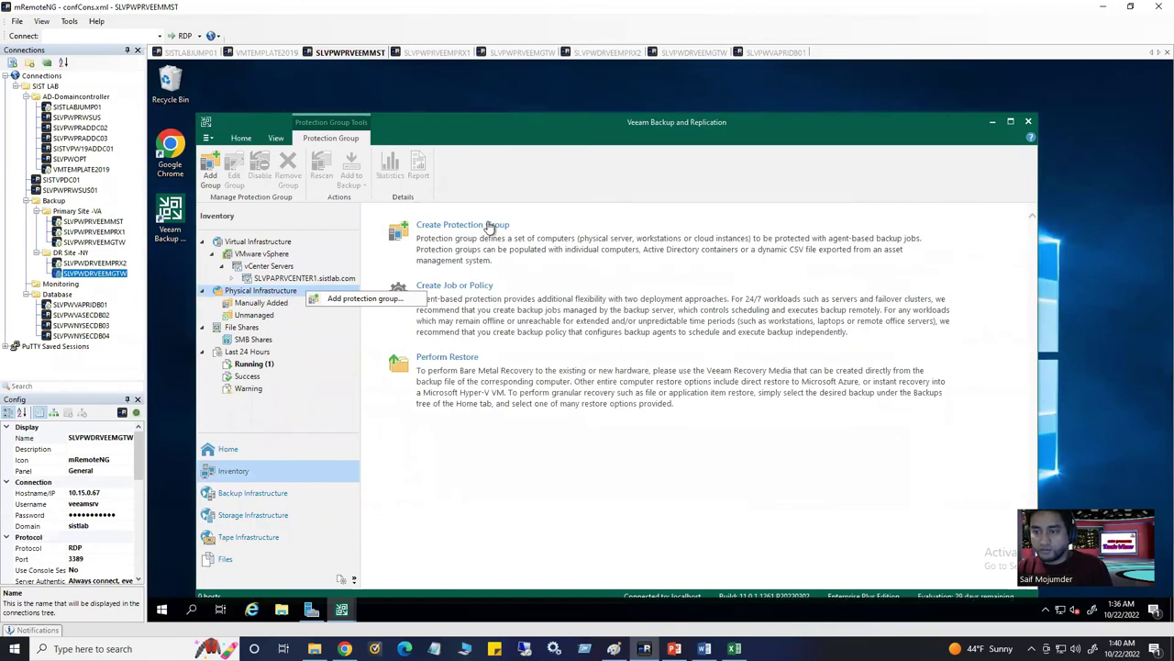
left_click(486, 227)
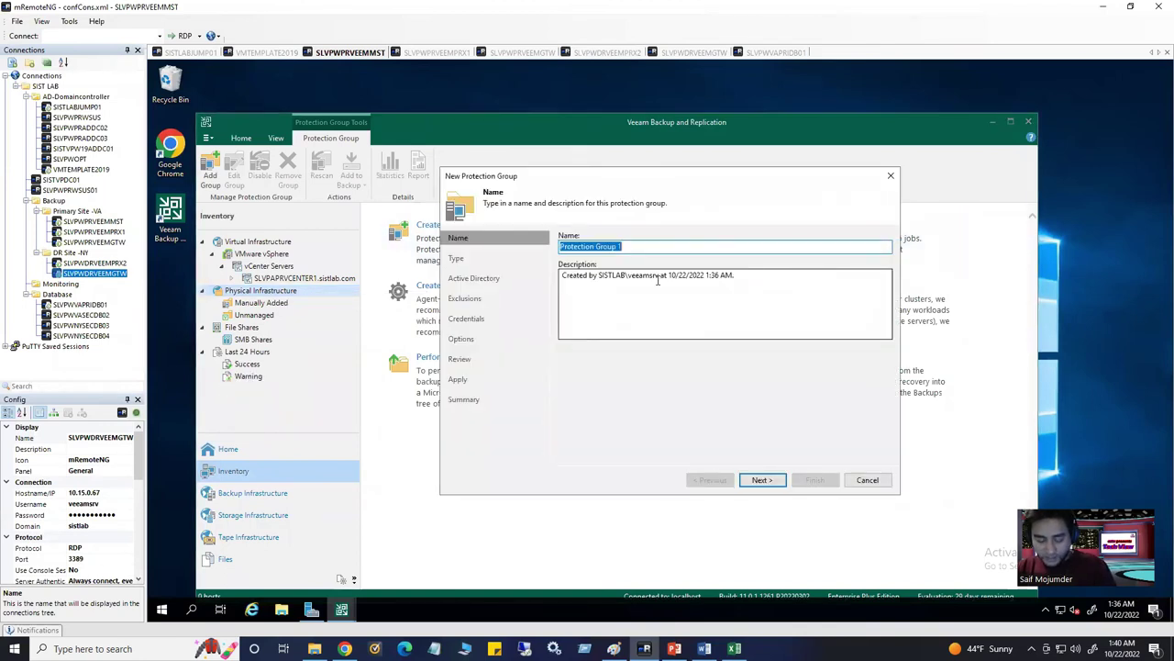
key("ctrl+v")
Enter the description 'Production physical server' and continue to the Type step
left_click(729, 275)
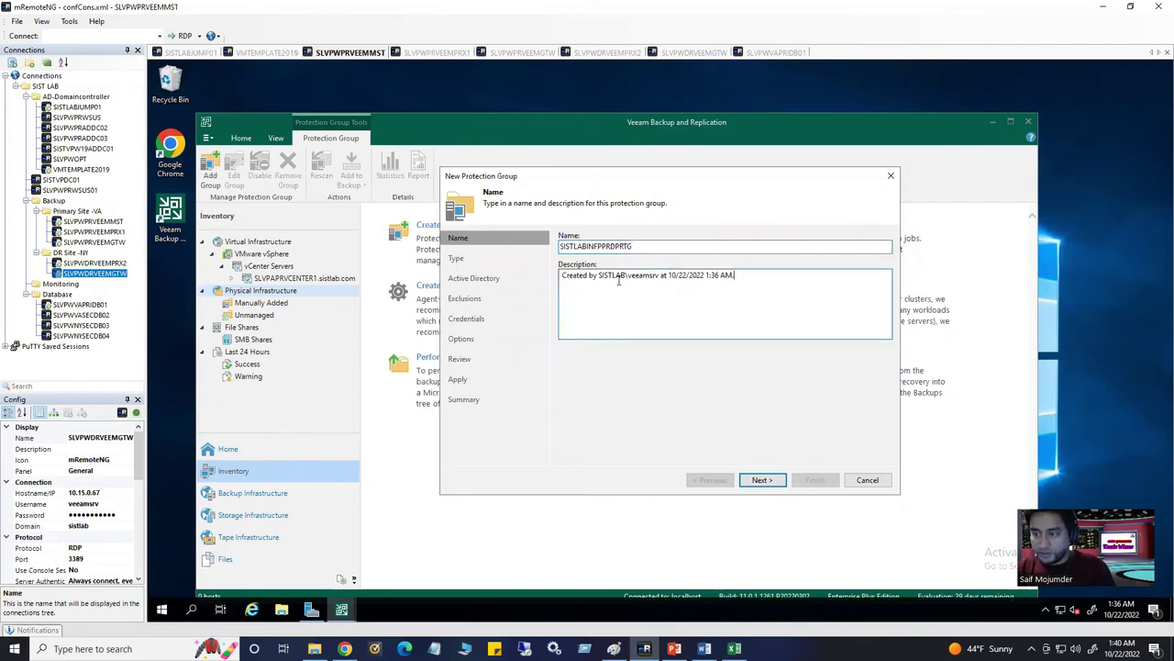
key("ctrl+a")
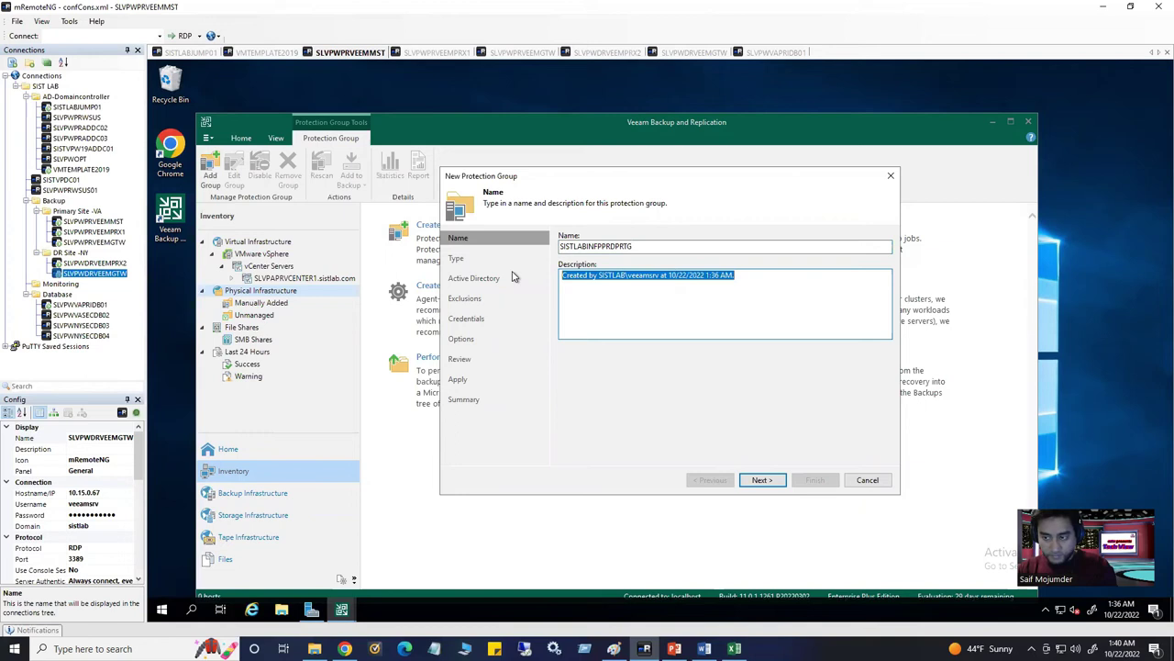
type("Physical server")
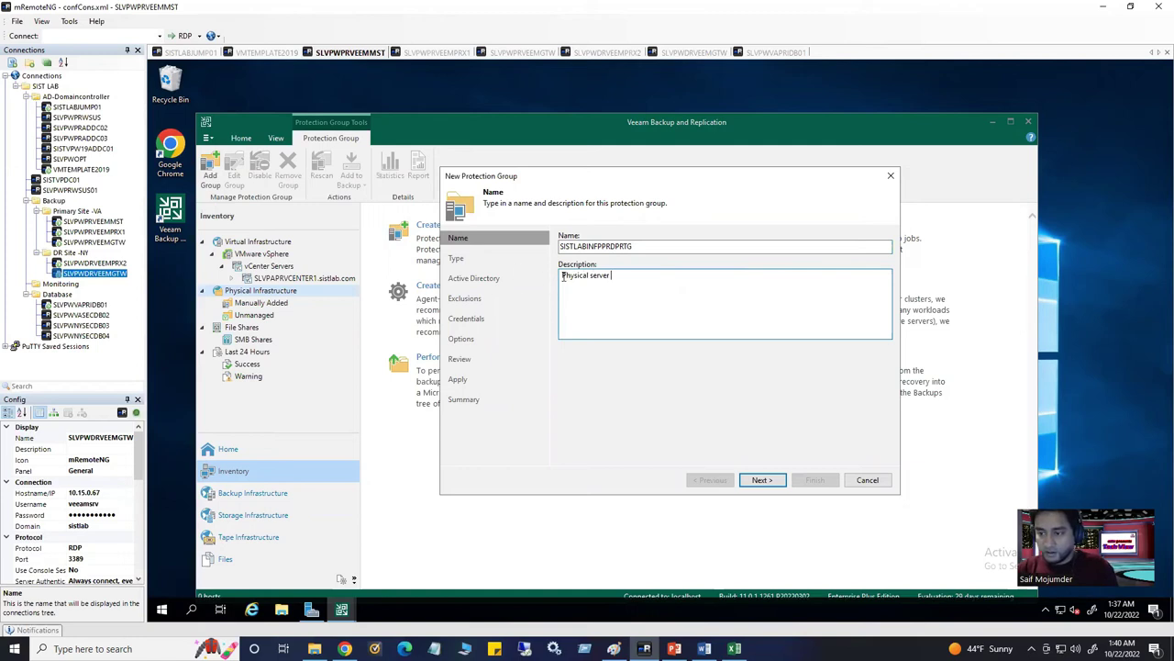
type("Product")
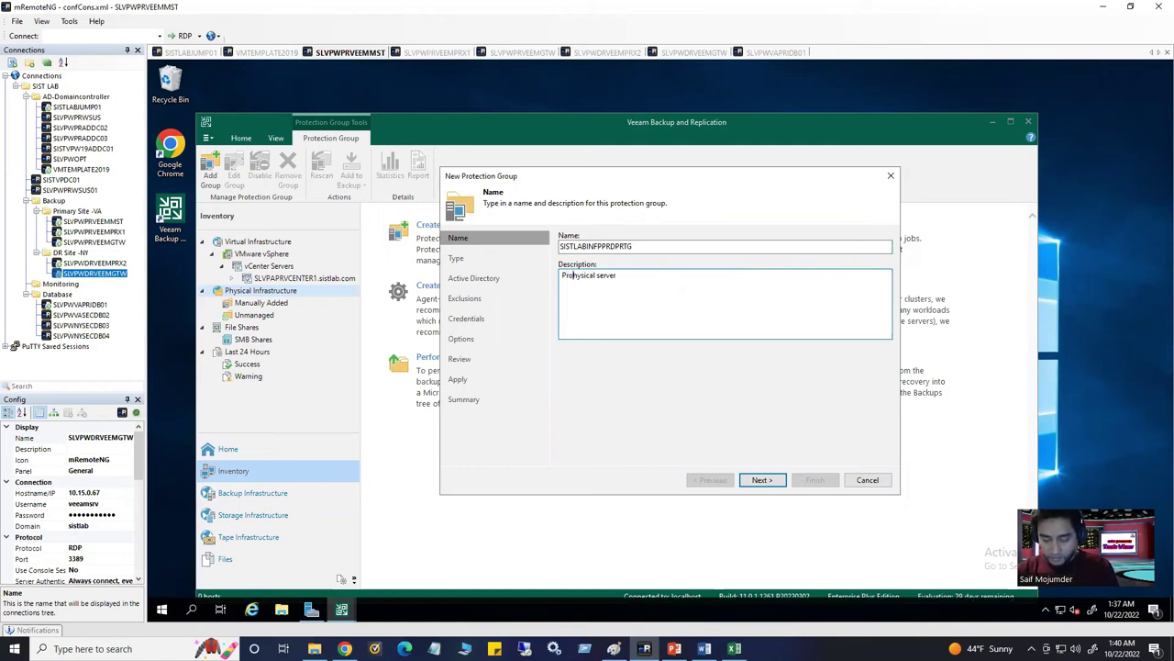
type("ion")
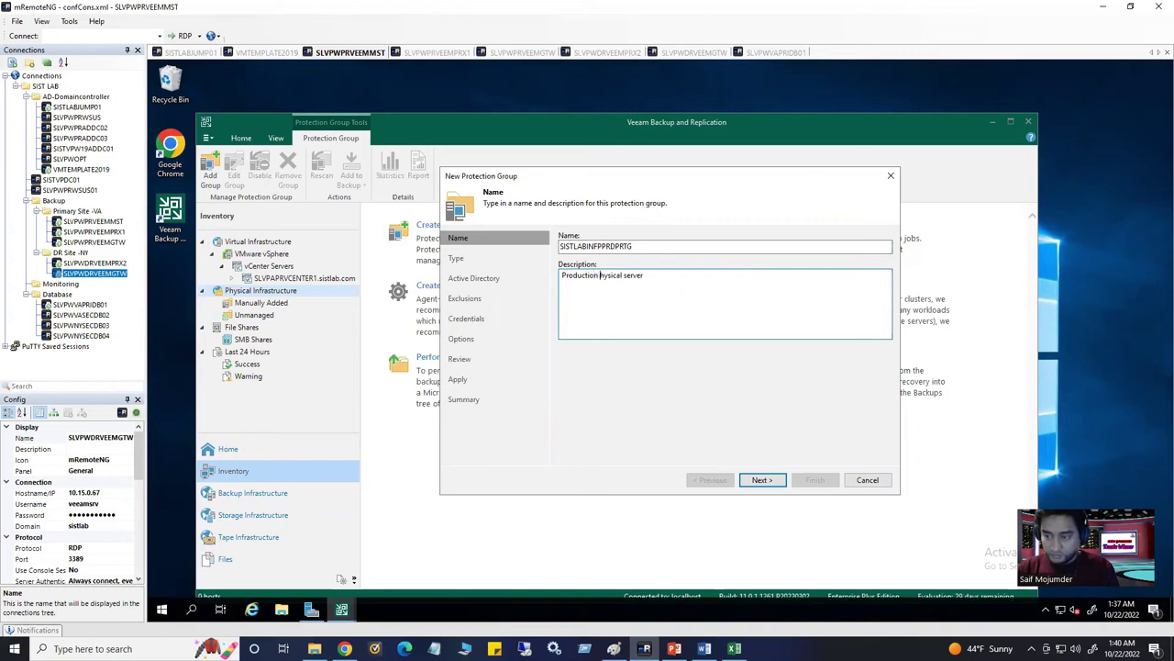
key("End")
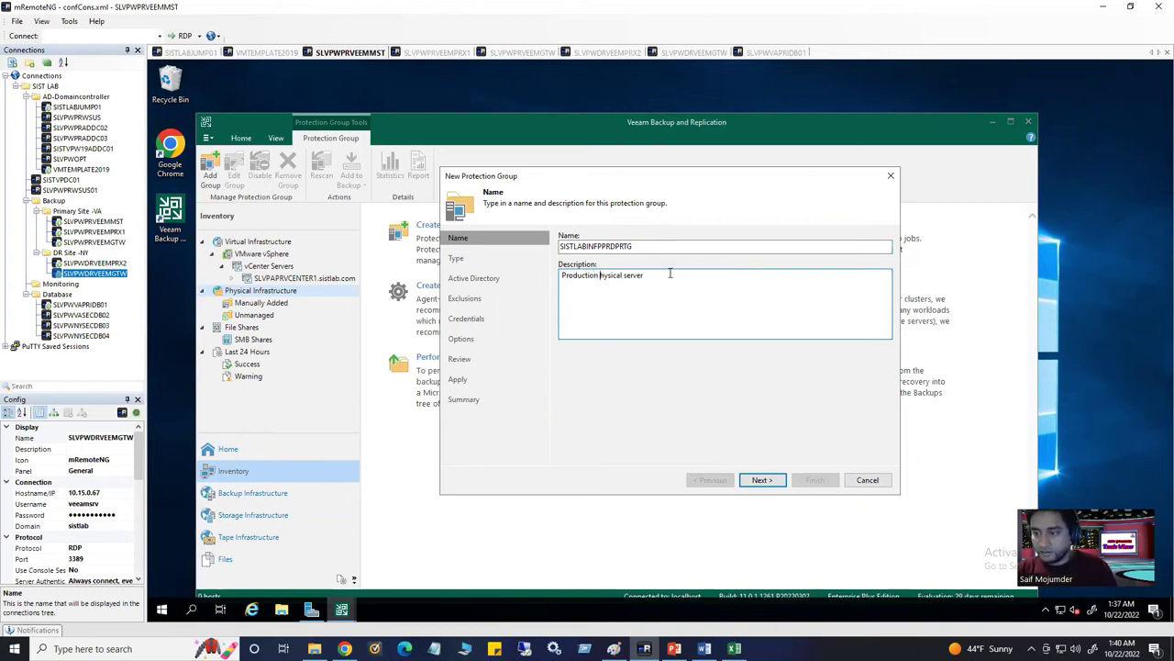
left_click(601, 276)
type("p")
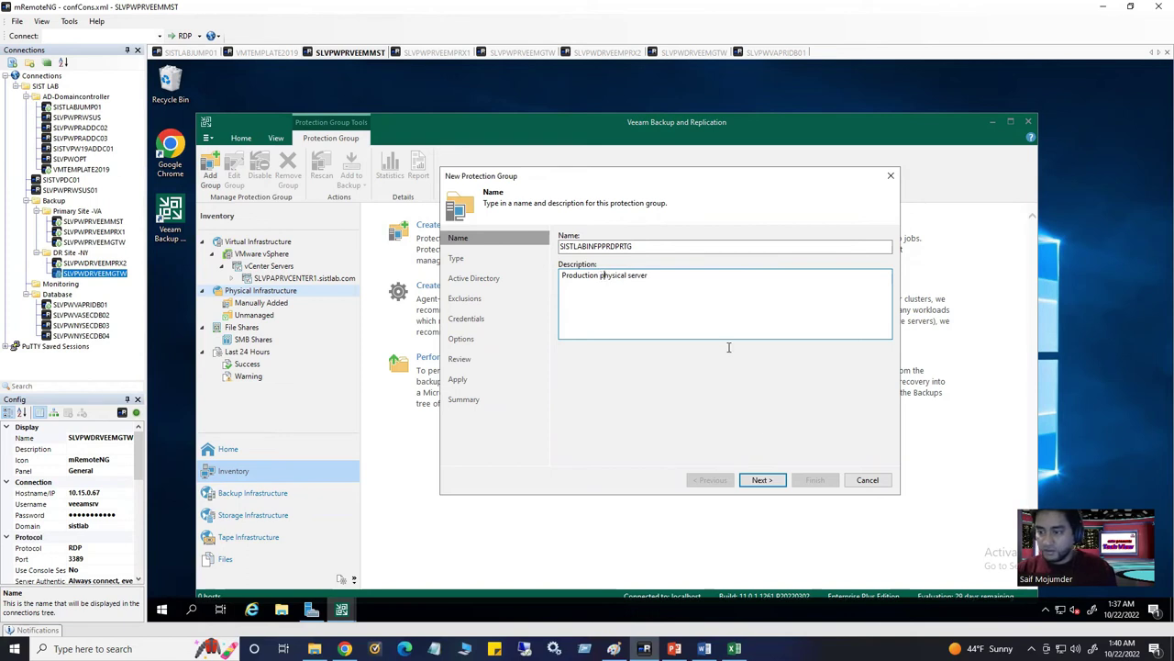
left_click(759, 480)
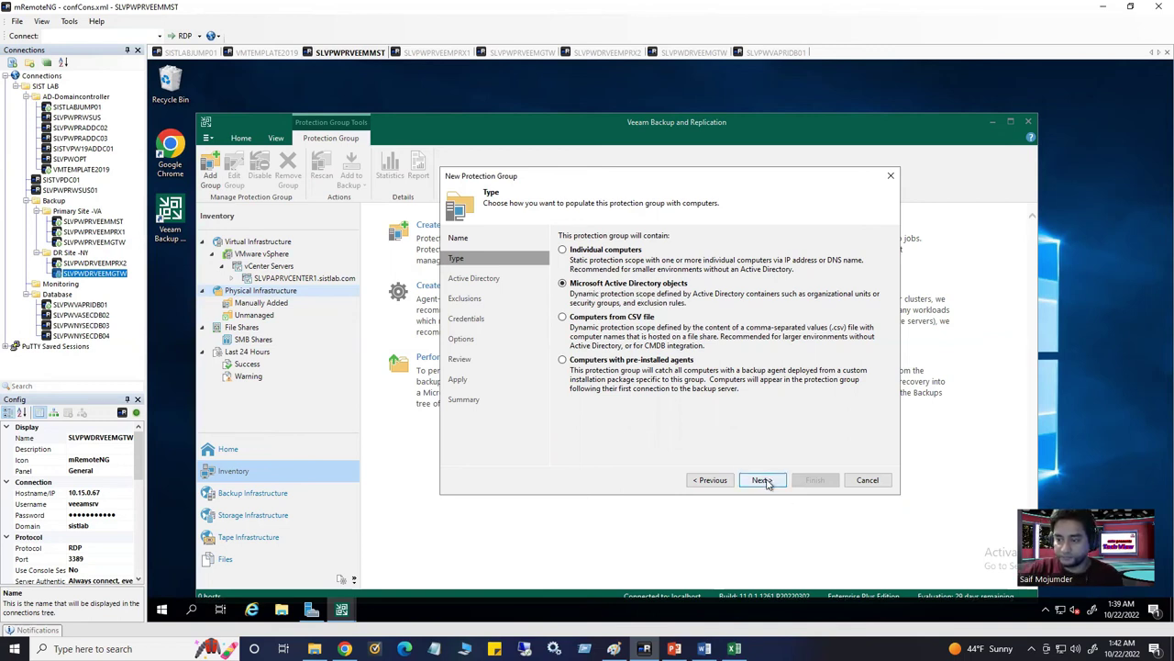
Keep Microsoft Active Directory objects as the group type and continue
left_click(764, 480)
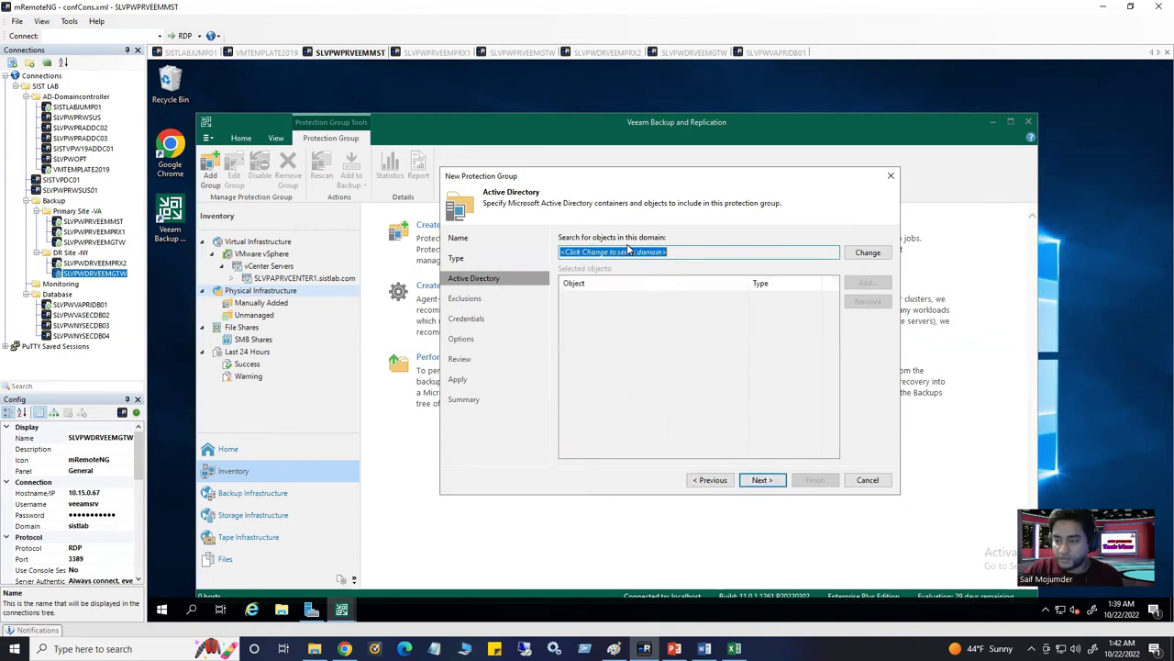
Set the search domain to sistlab.com via SISTVPW19ADDC01 on port 389 using the Windows local admin account
left_click(862, 256)
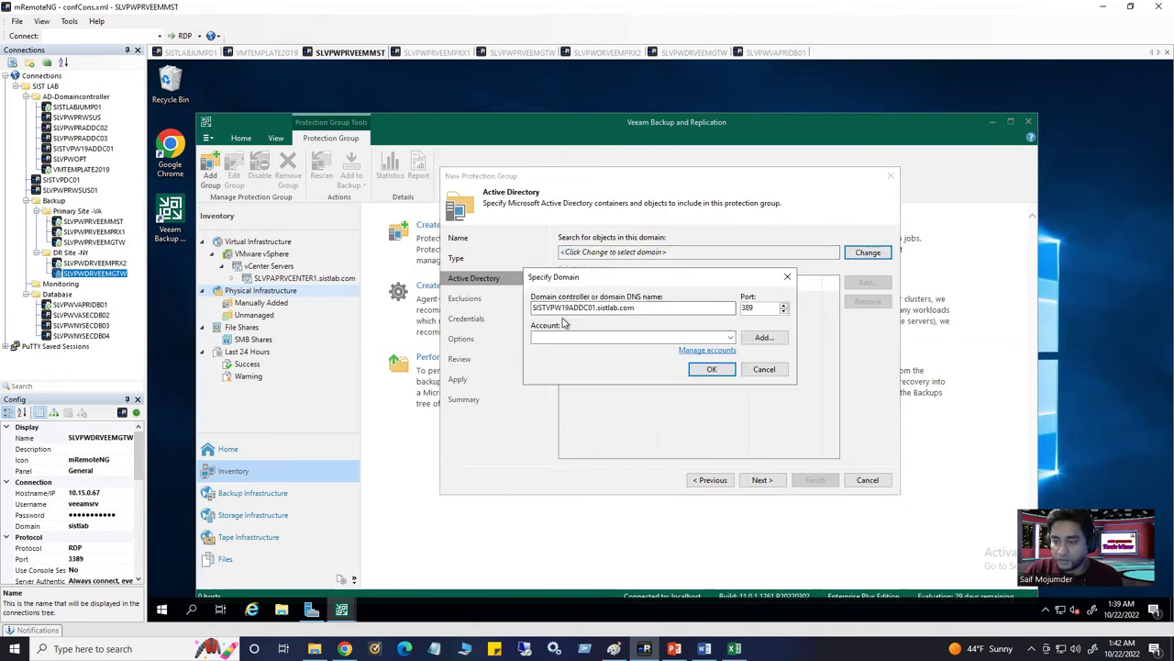
left_click(634, 310)
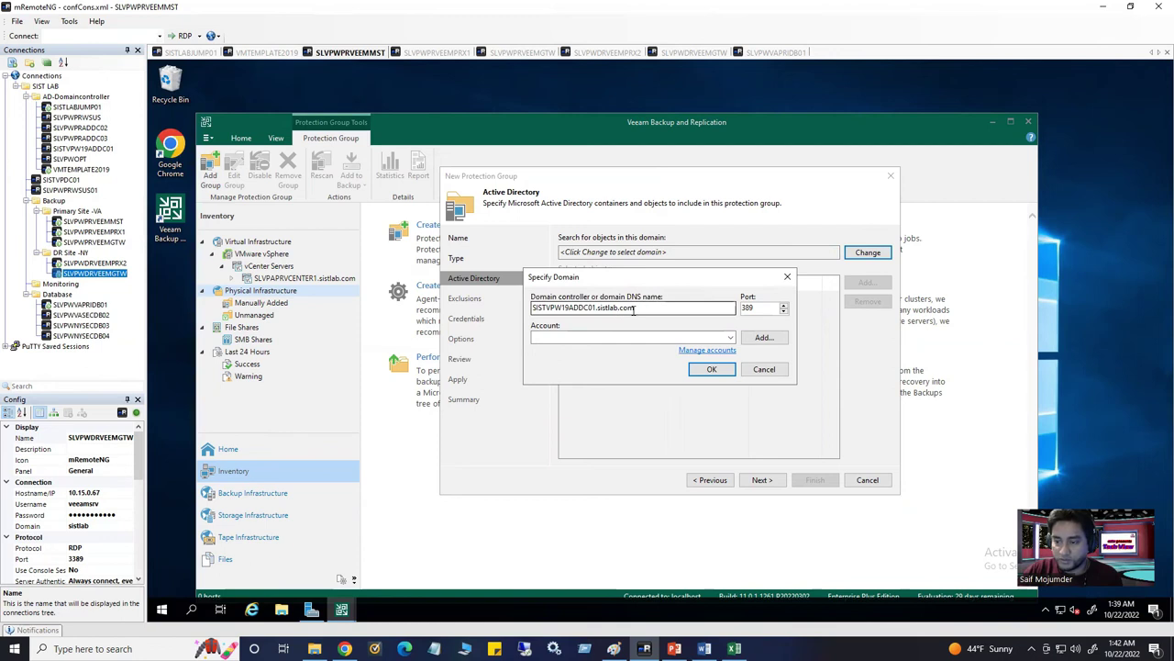
left_click(730, 338)
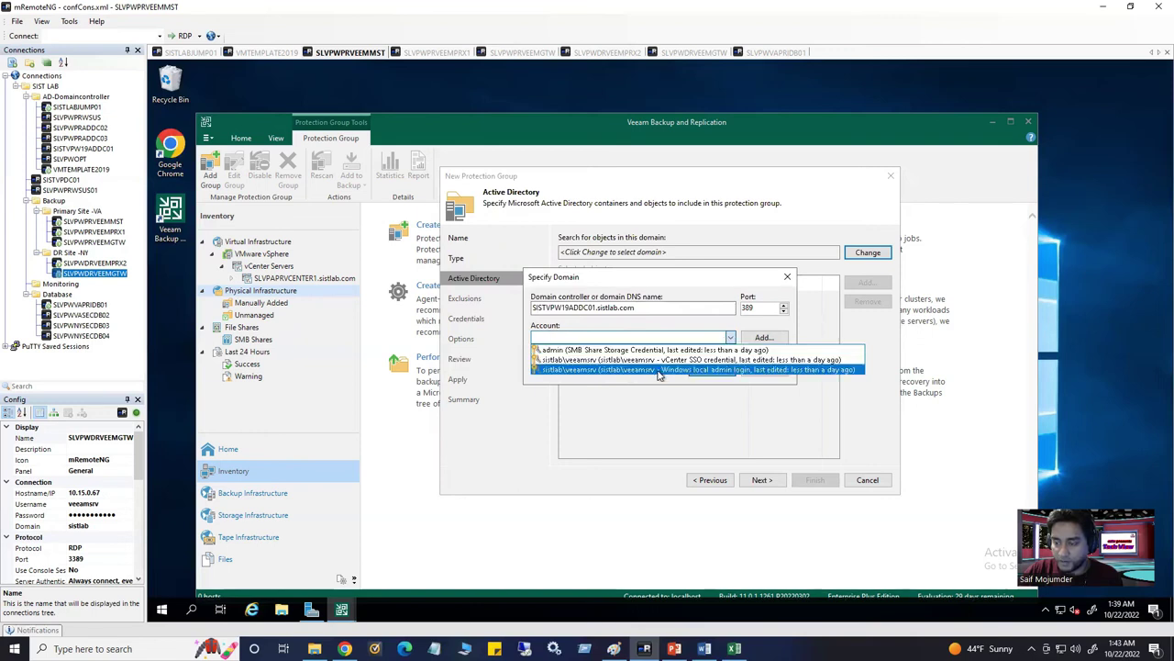
left_click(658, 370)
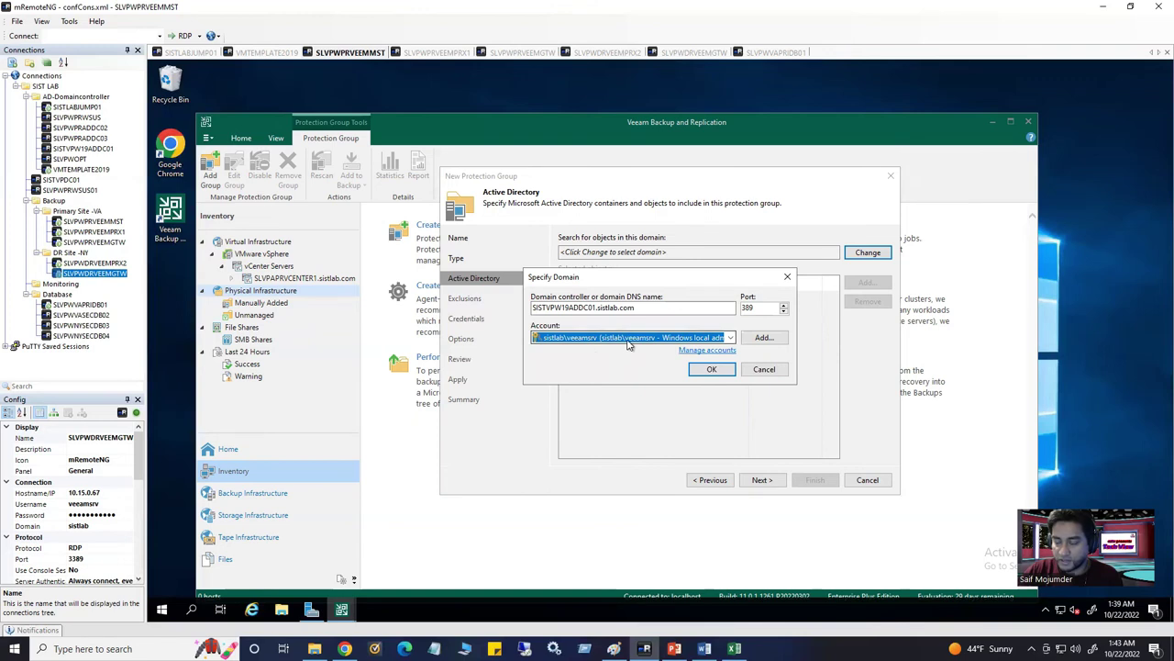
left_click(712, 370)
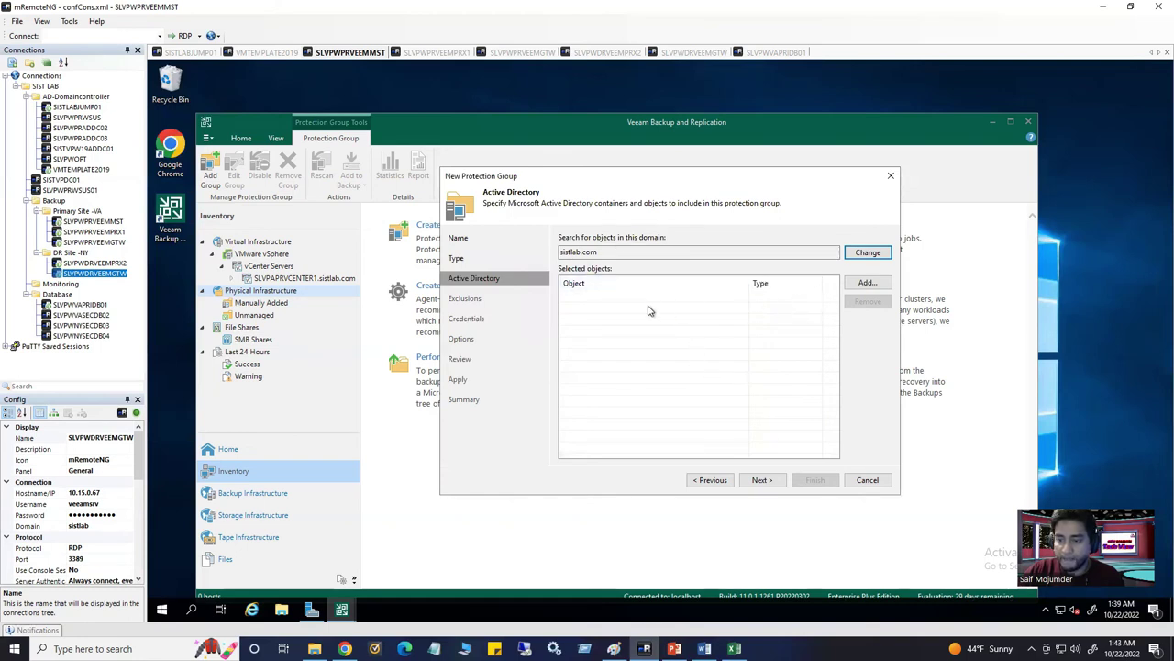
Browse sistlab.com Computer Objects to Windows Server 2016 > Prod and add SLVPWPRWSUS01.sistlab.com
left_click(867, 282)
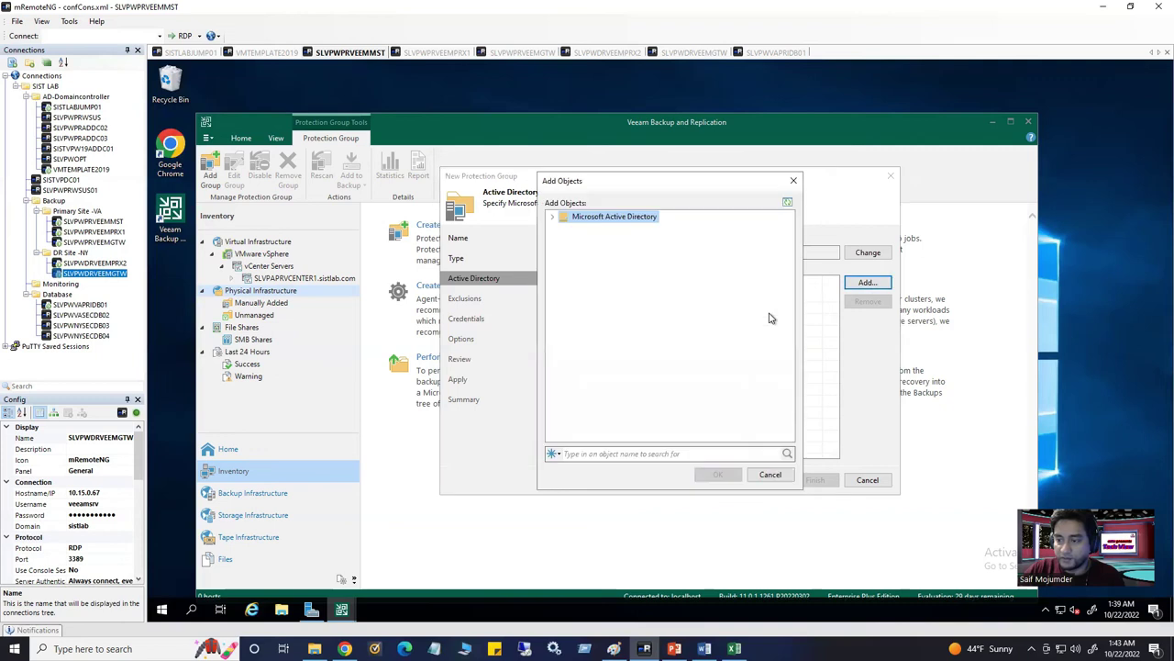
left_click(552, 216)
left_click(564, 229)
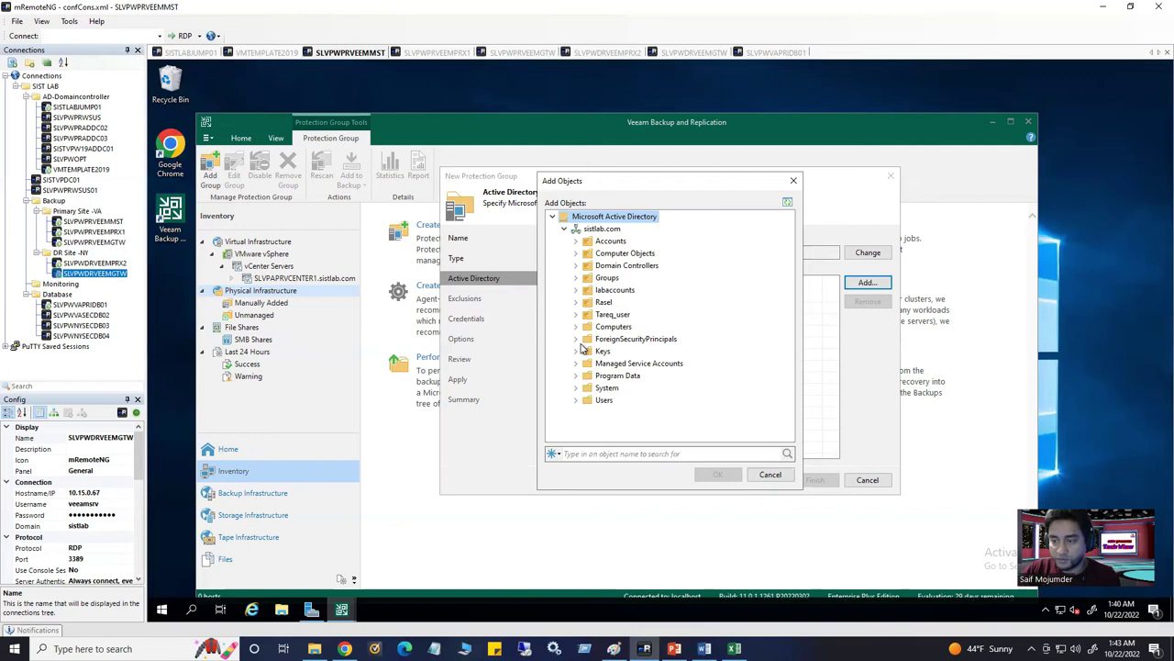
left_click(575, 253)
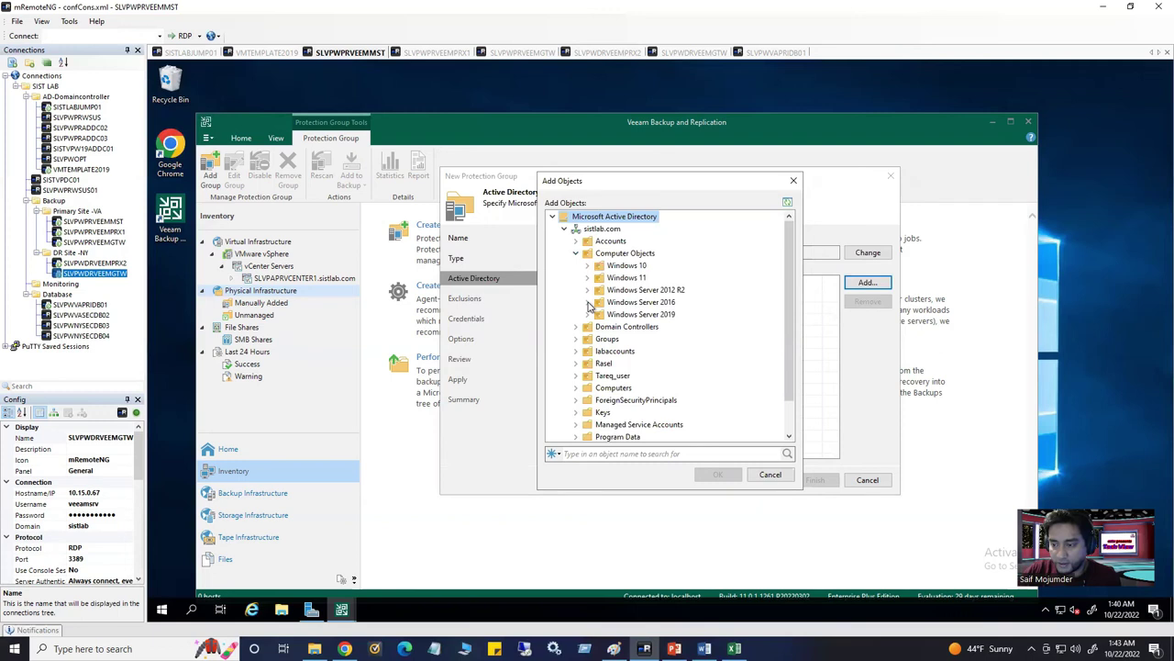
left_click(587, 314)
left_click(599, 327)
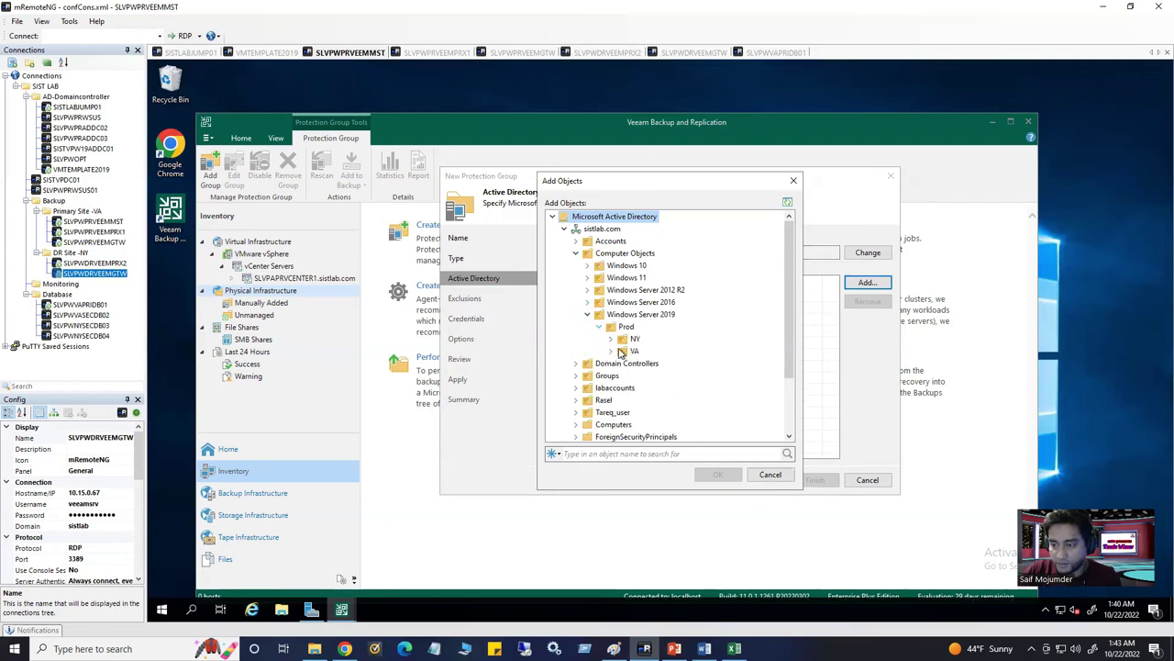
left_click(611, 339)
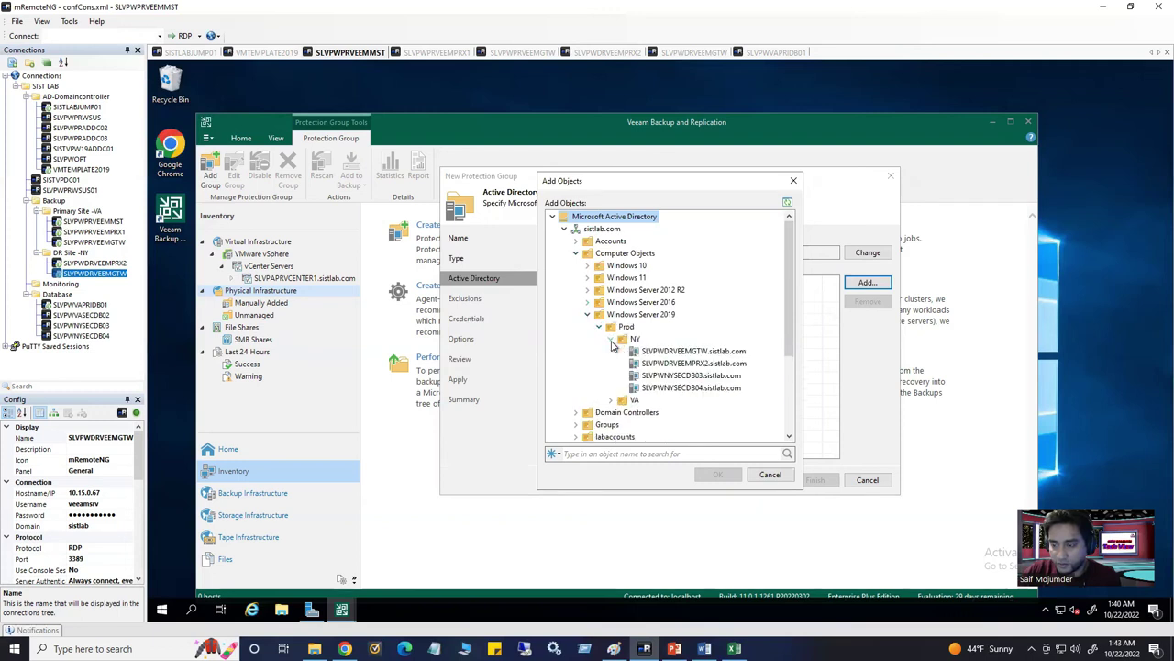
left_click(611, 400)
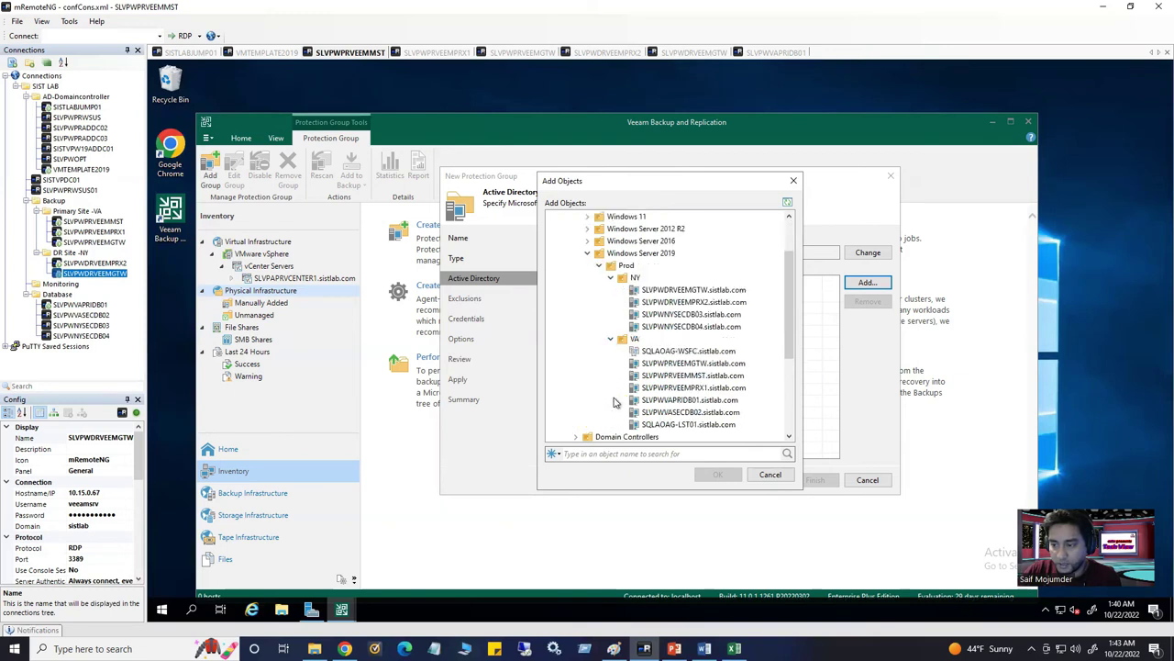
left_click(589, 241)
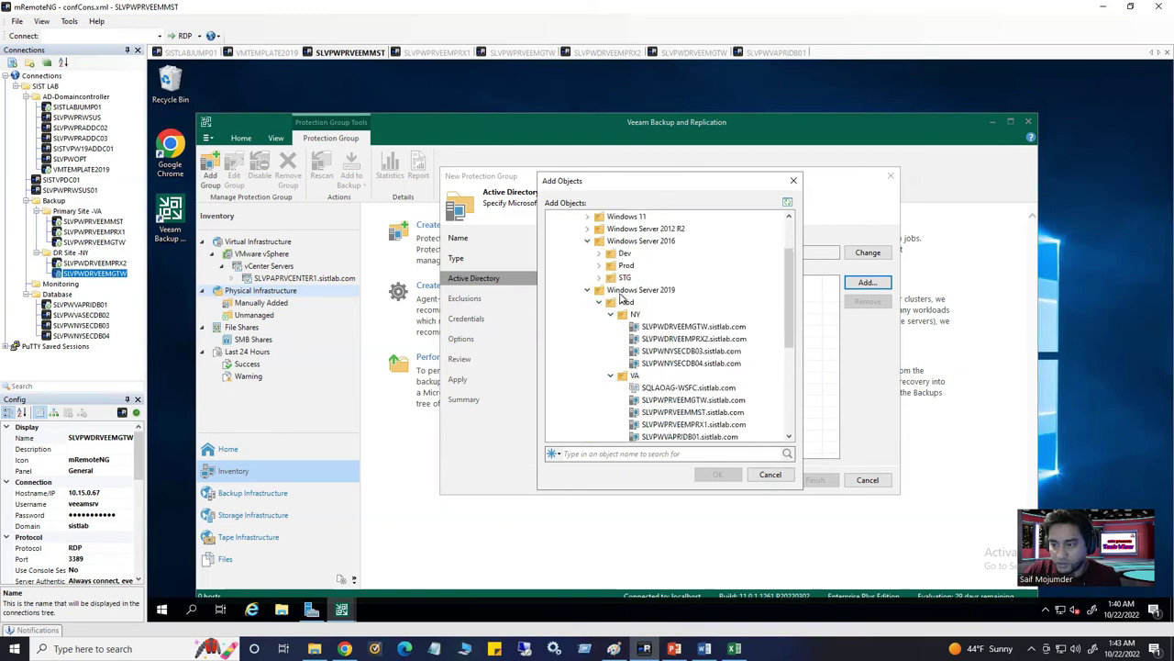
left_click(599, 265)
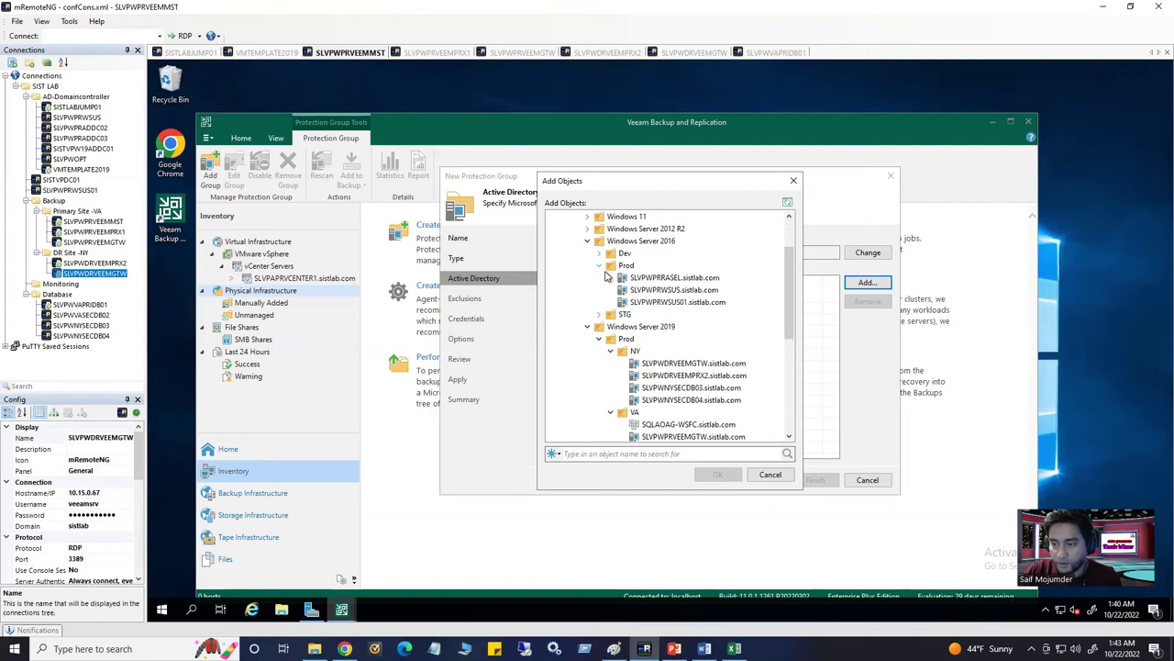
left_click(666, 304)
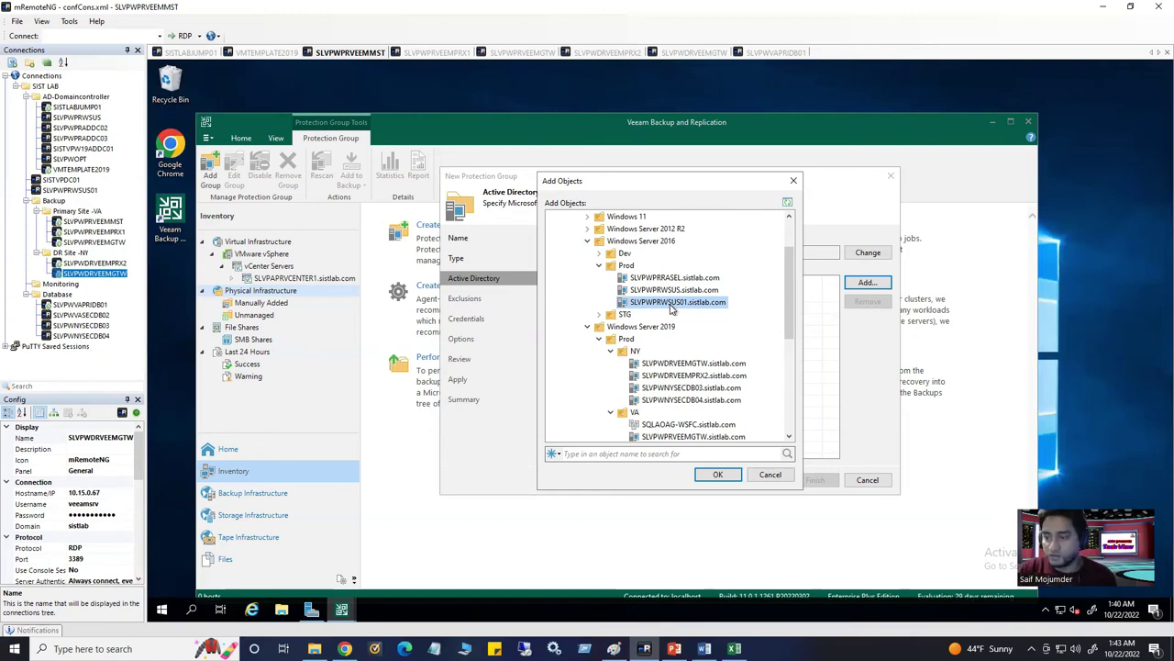
left_click(719, 474)
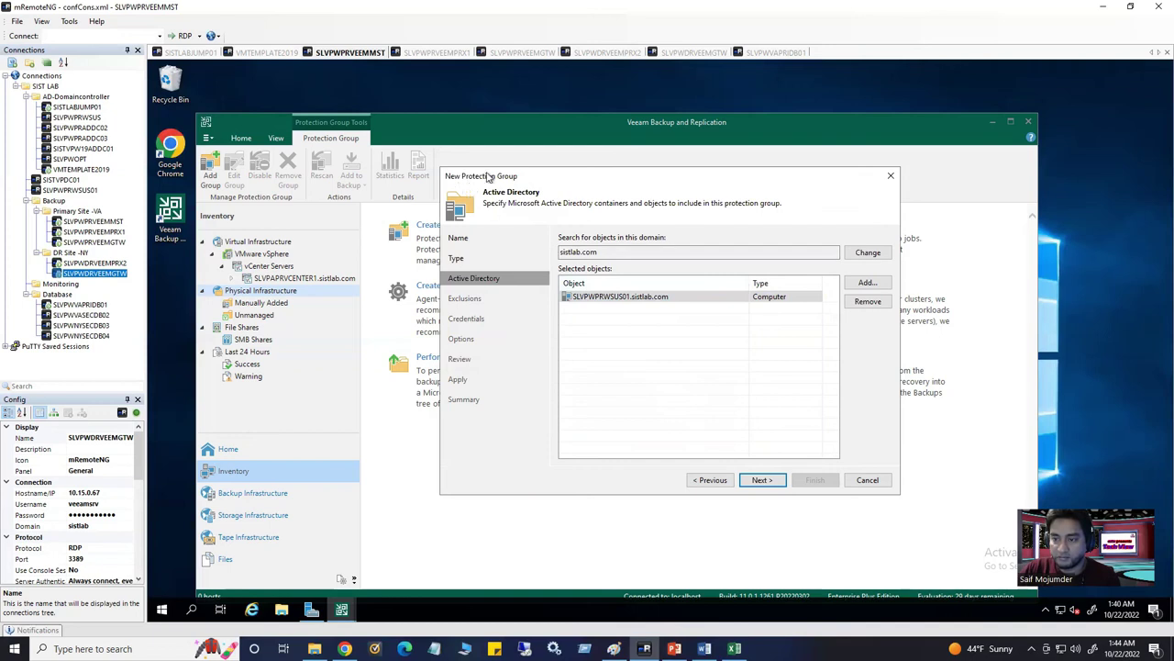
On the Exclusions step leave 'The following objects' unchecked and continue to Credentials
left_click(760, 481)
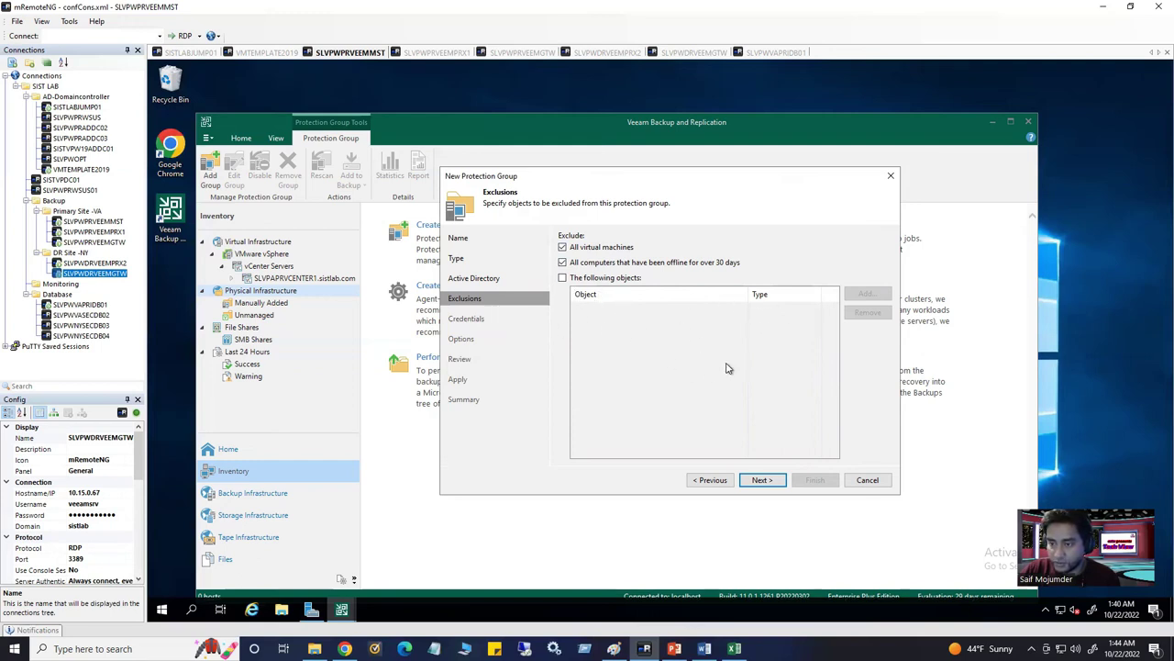
left_click(606, 280)
left_click(867, 293)
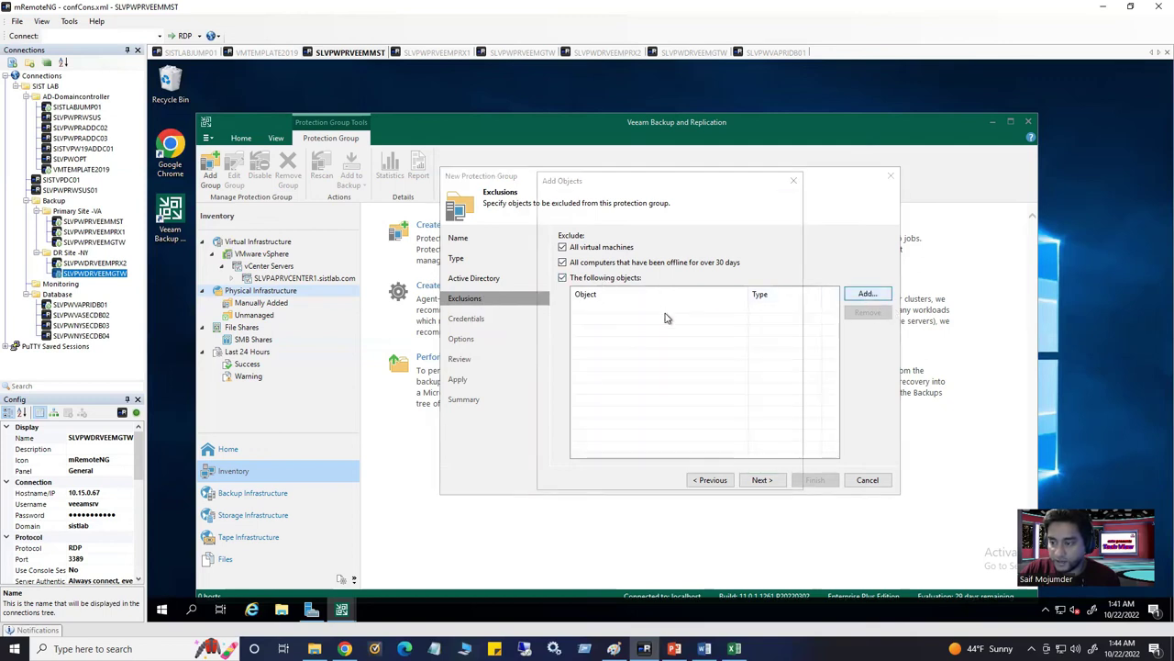
left_click(794, 180)
left_click(563, 278)
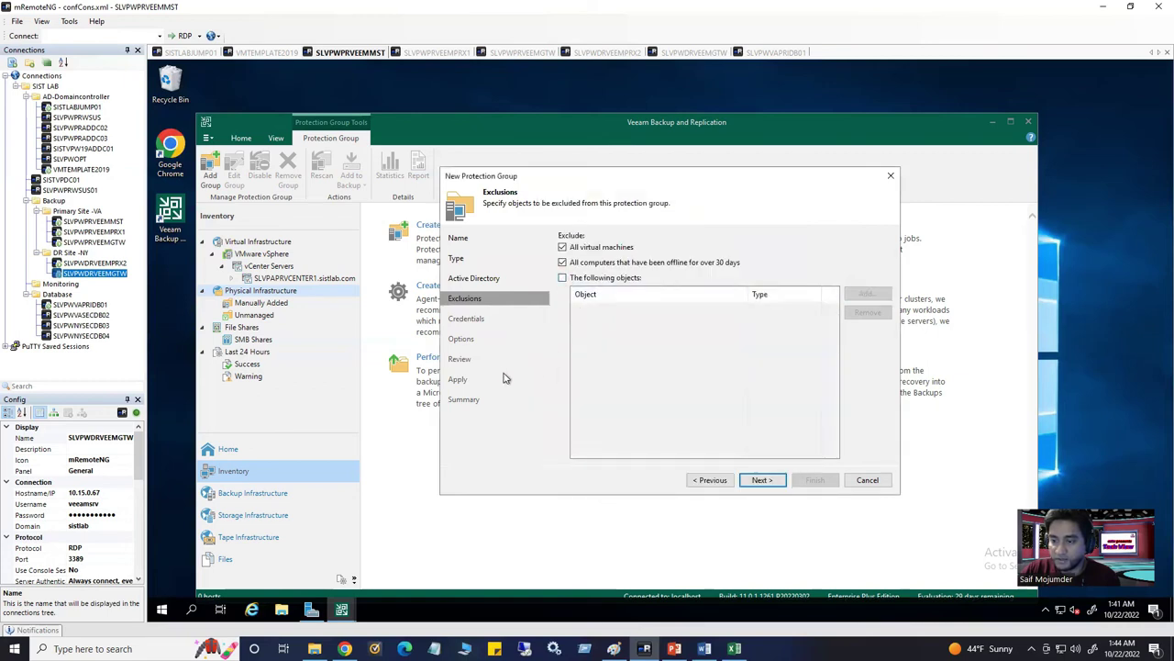
left_click(762, 480)
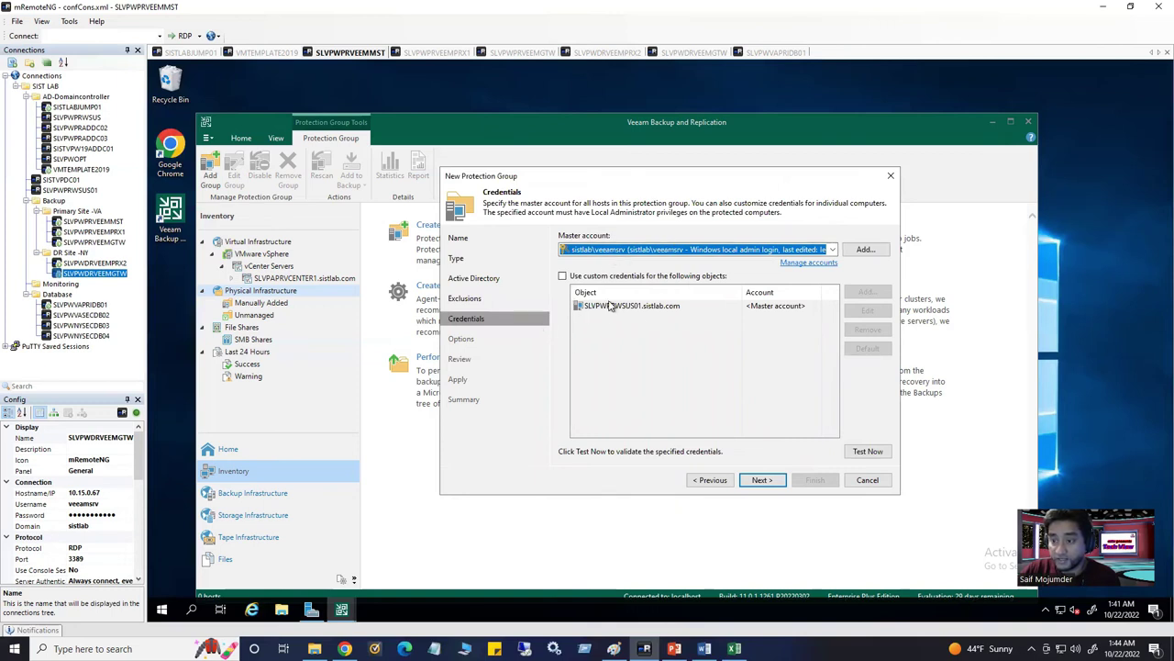
Keep the Windows local admin master account for SLVPWPRWSUS01.sistlab.com and continue to Options
mouse_move(626, 260)
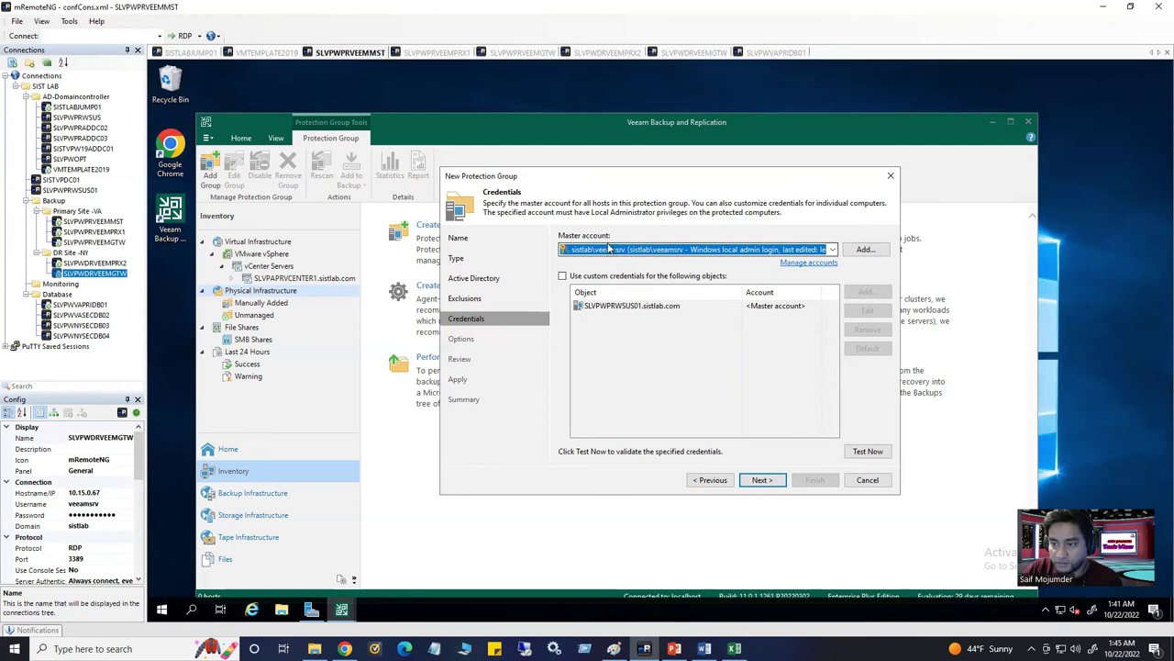
left_click(758, 484)
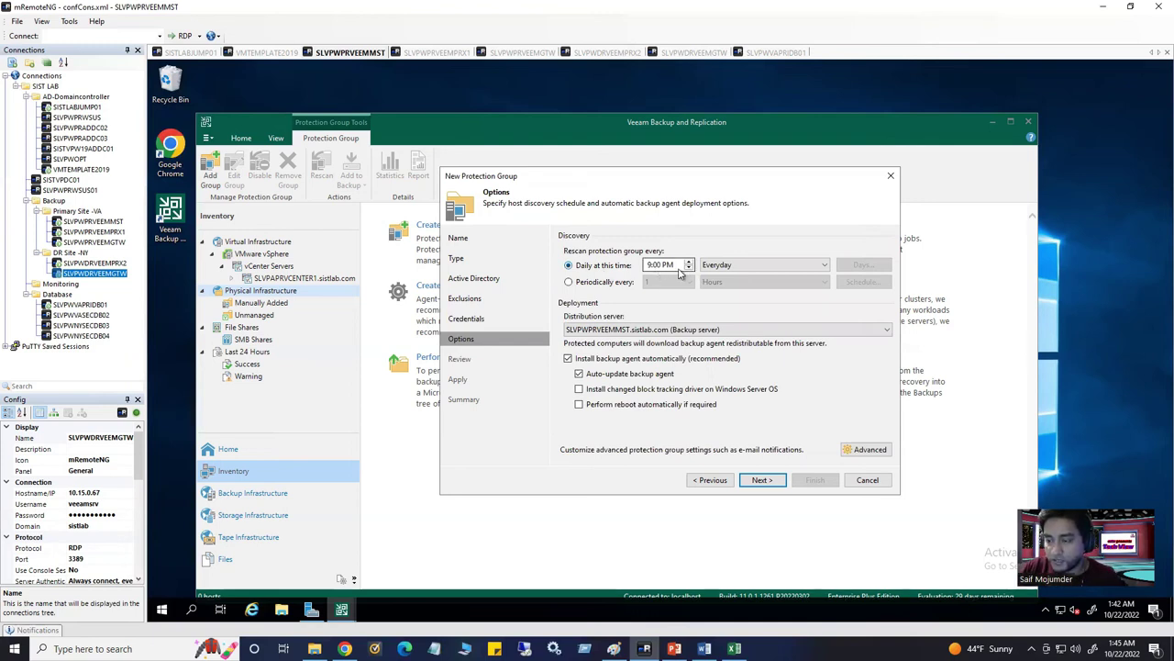
Schedule rescans on selected weekdays only, dropping Monday and Wednesday
left_click(754, 265)
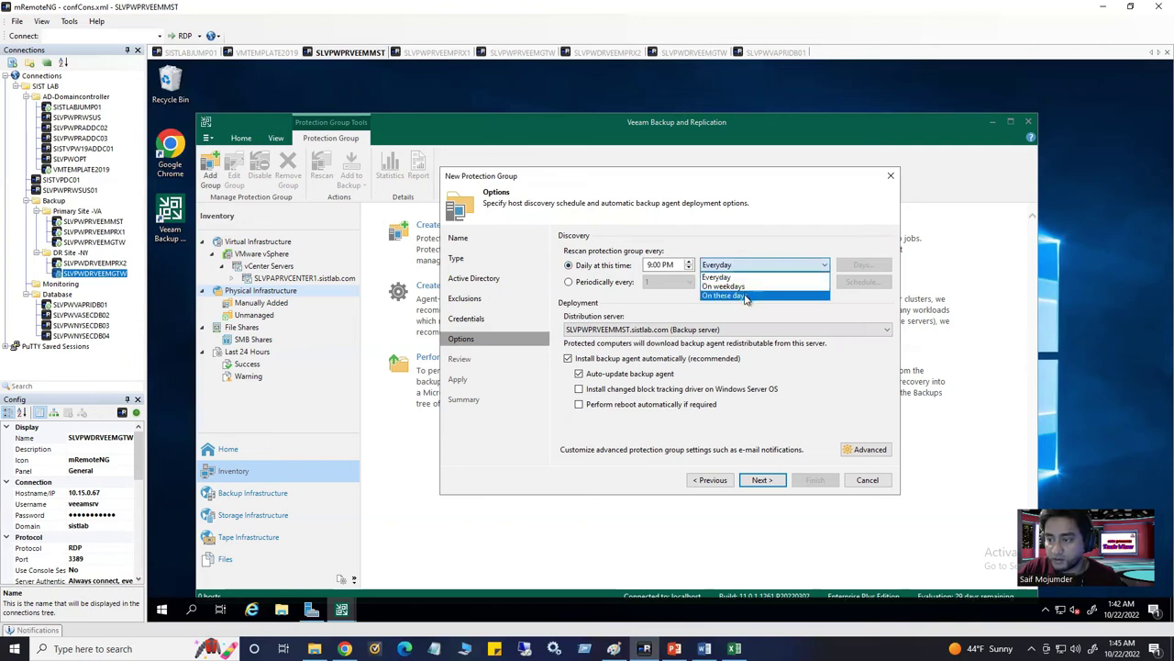
left_click(746, 297)
left_click(862, 266)
left_click(583, 298)
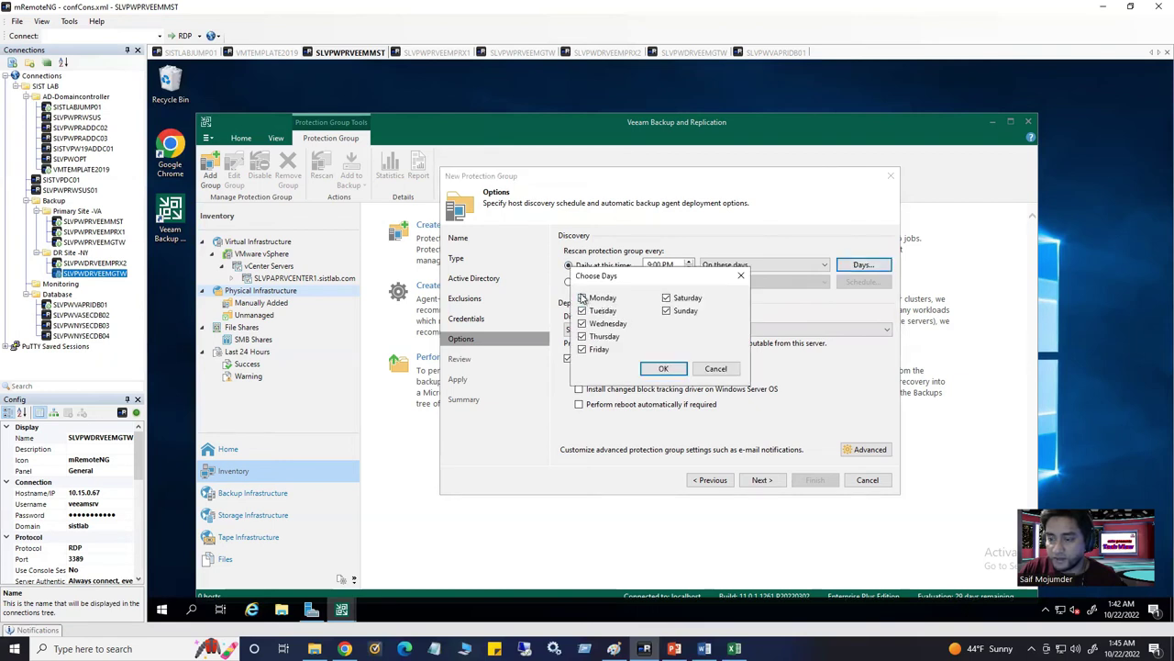
left_click(582, 324)
left_click(661, 369)
Set the rescan time to 8:00 PM and enable the changed block tracking driver
left_click(650, 264)
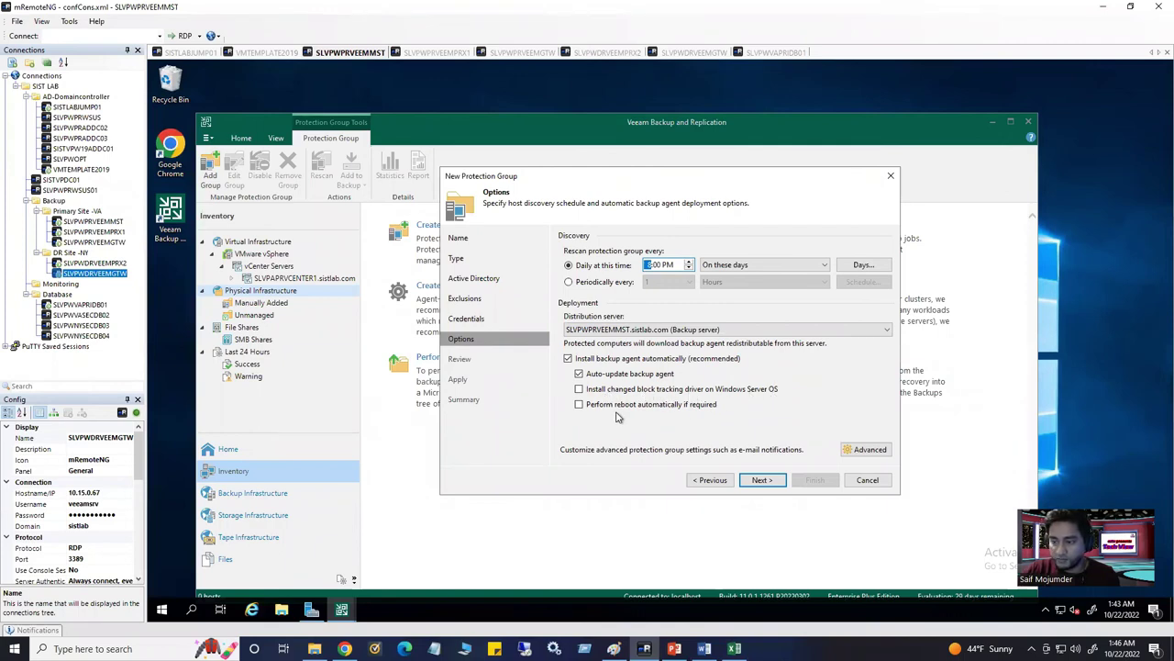
left_click(584, 390)
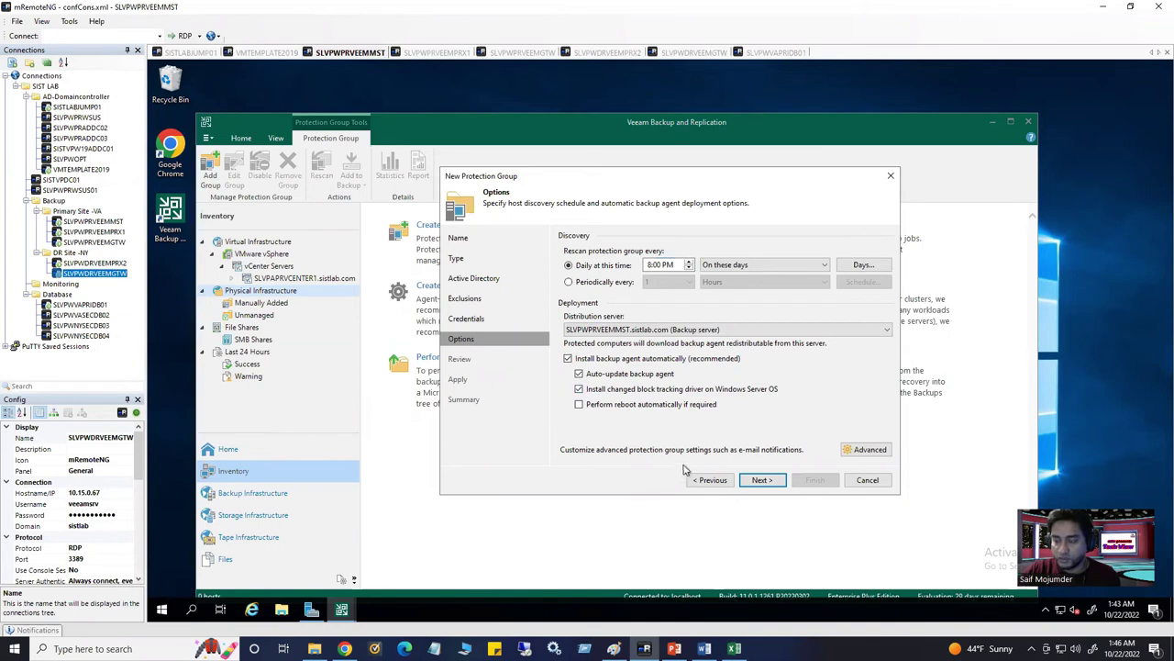
left_click(862, 450)
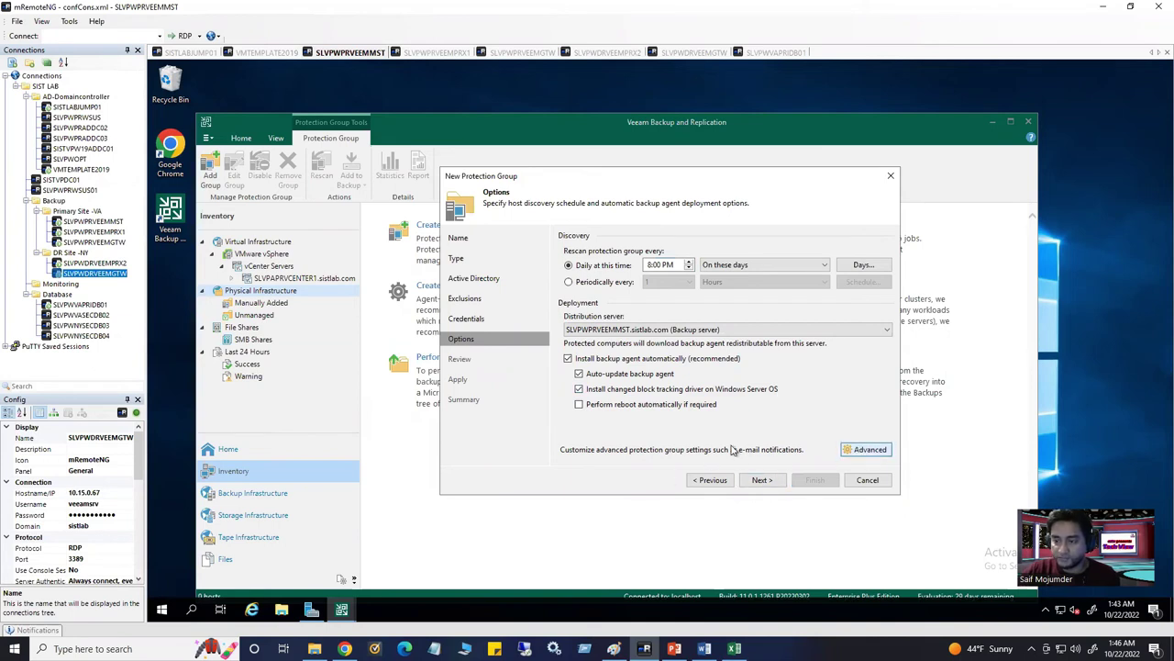
Review the daily agent status report e-mail options in Advanced settings, cancel them, and reach Review
left_click(870, 448)
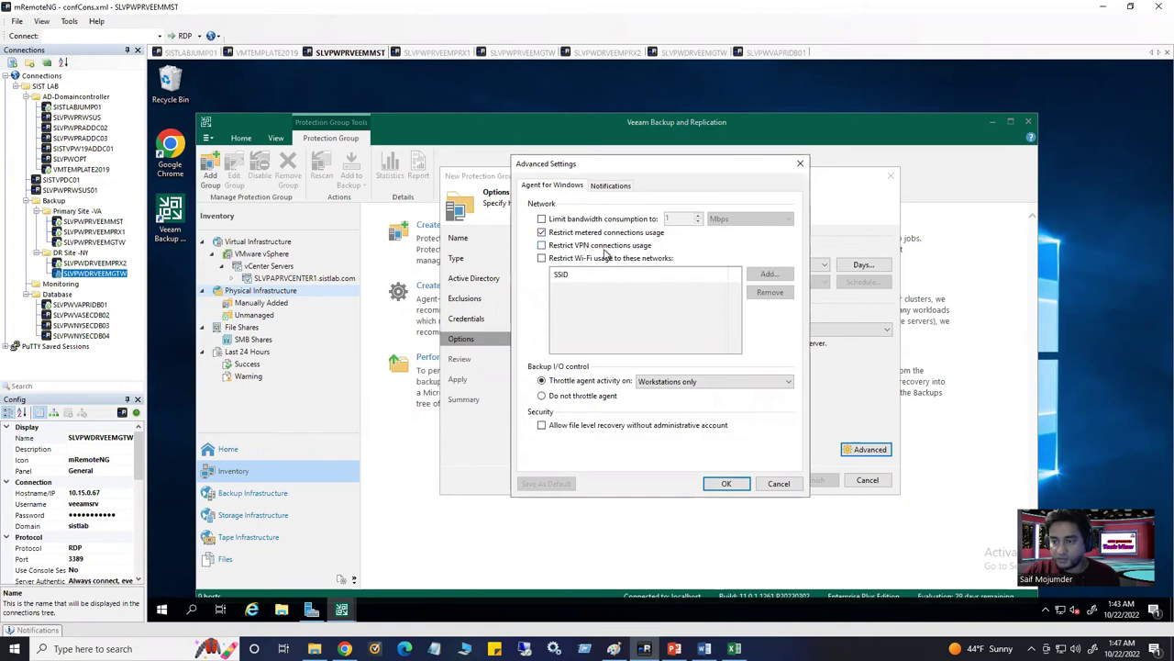
left_click(627, 187)
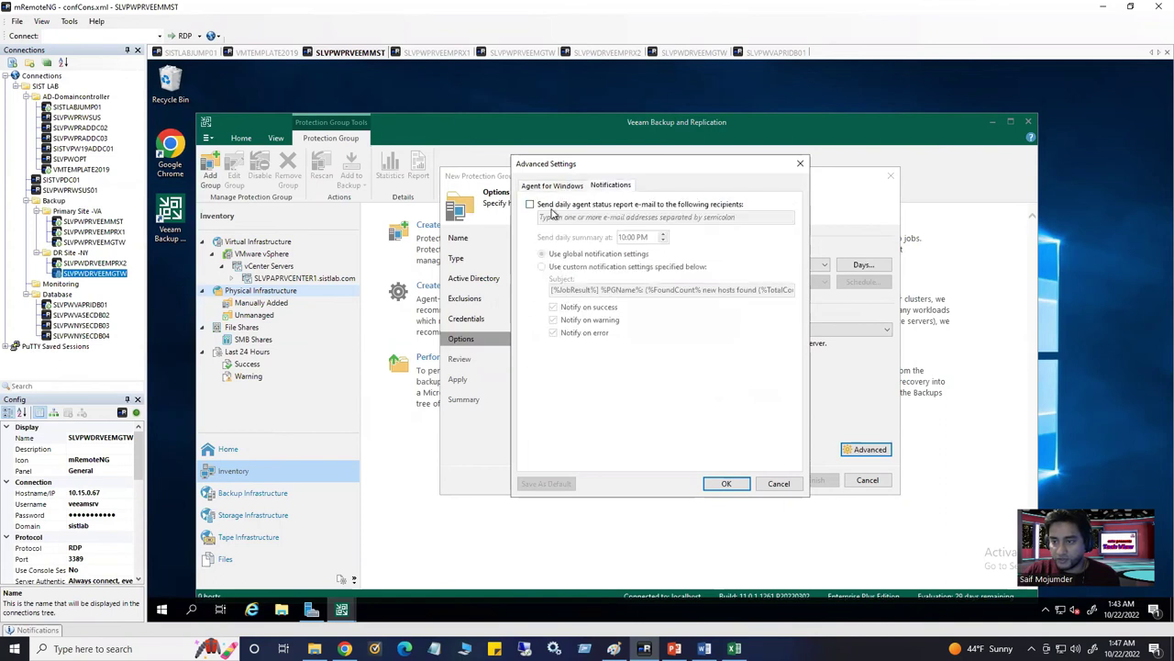
left_click(530, 204)
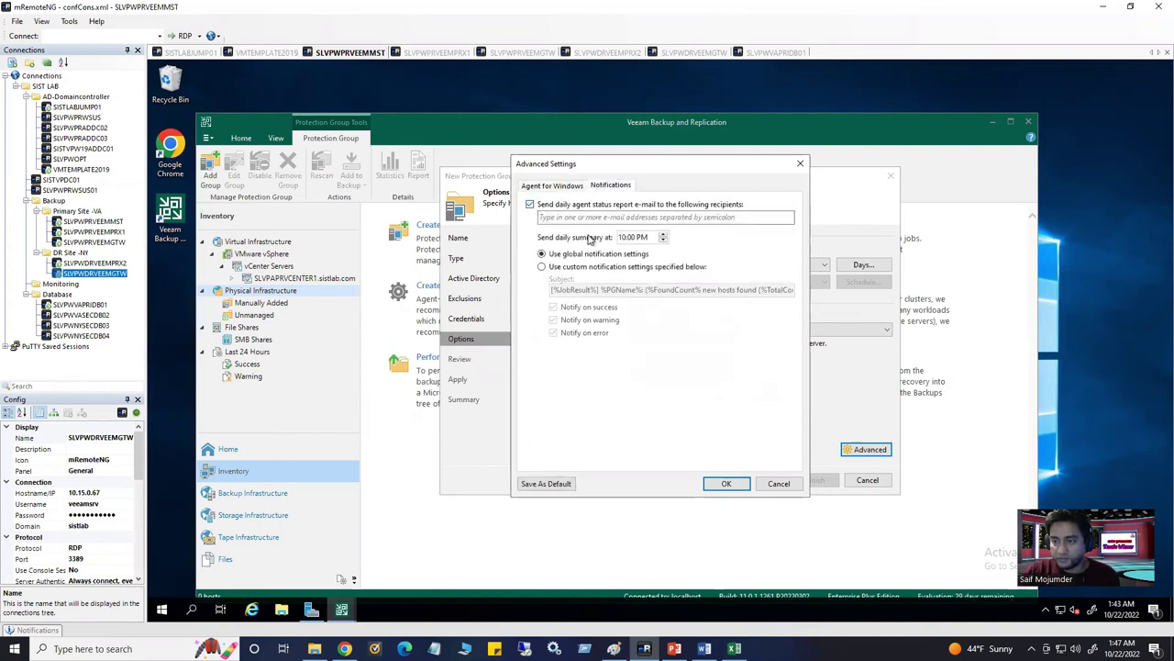
left_click(605, 218)
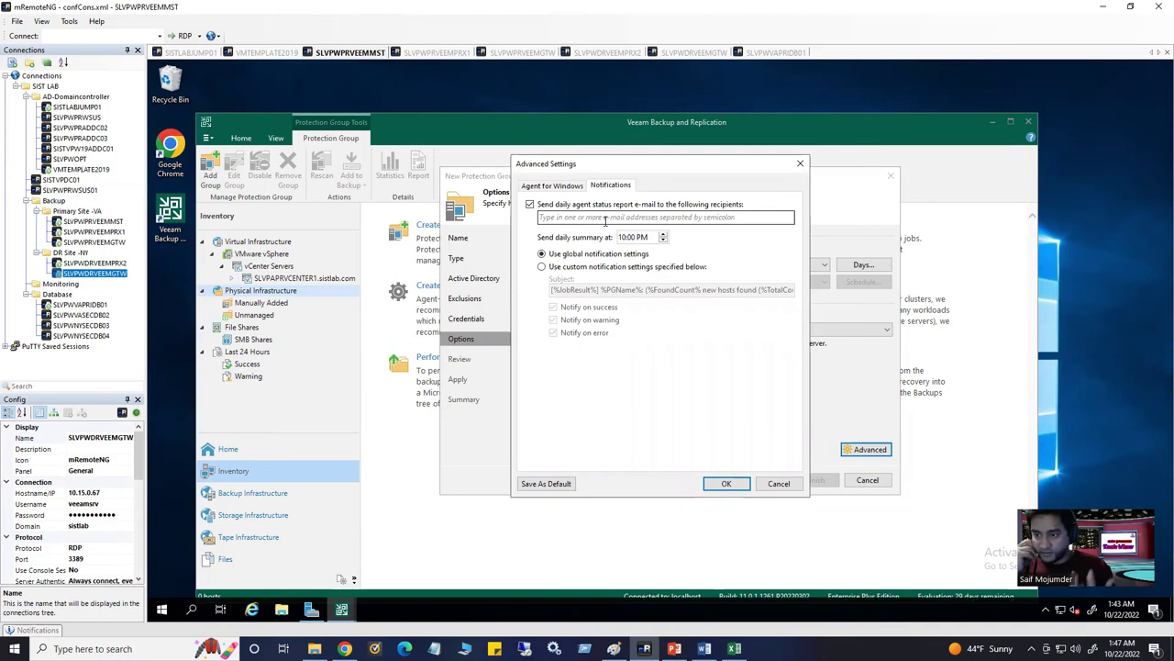
left_click(606, 221)
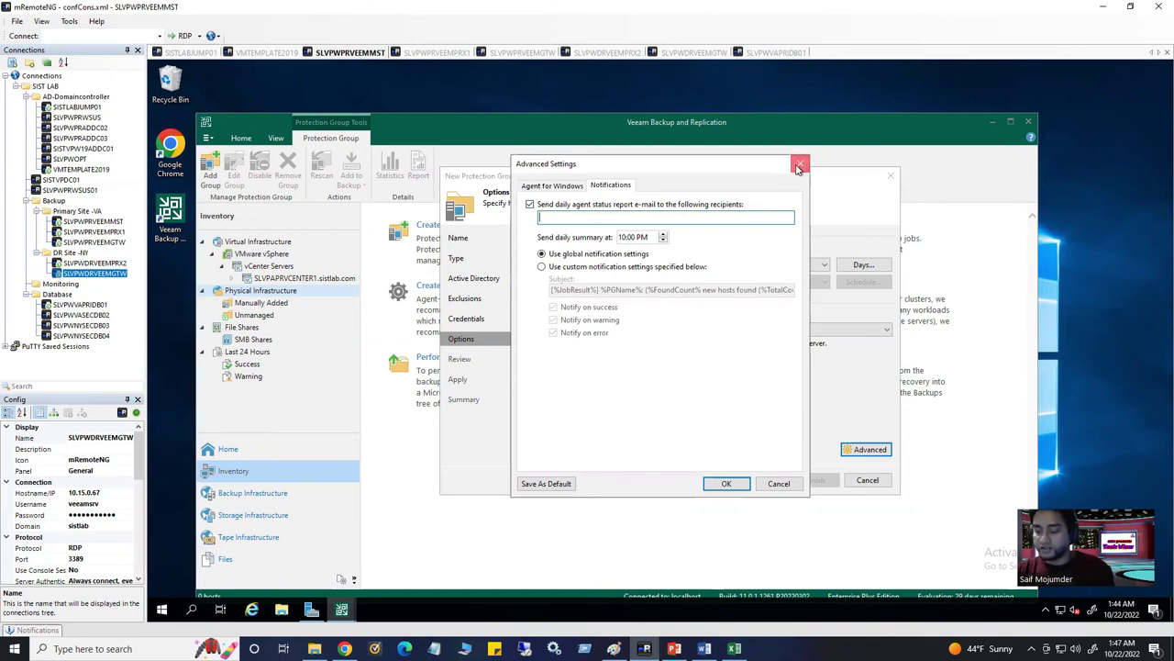
left_click(798, 165)
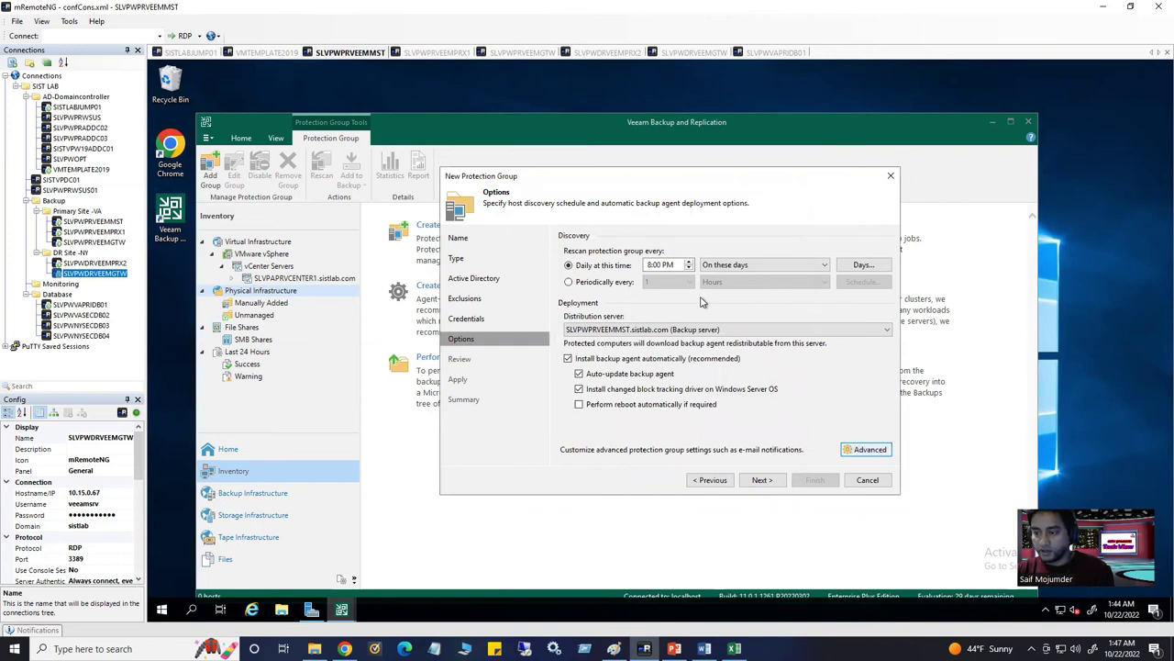
left_click(865, 450)
left_click(615, 187)
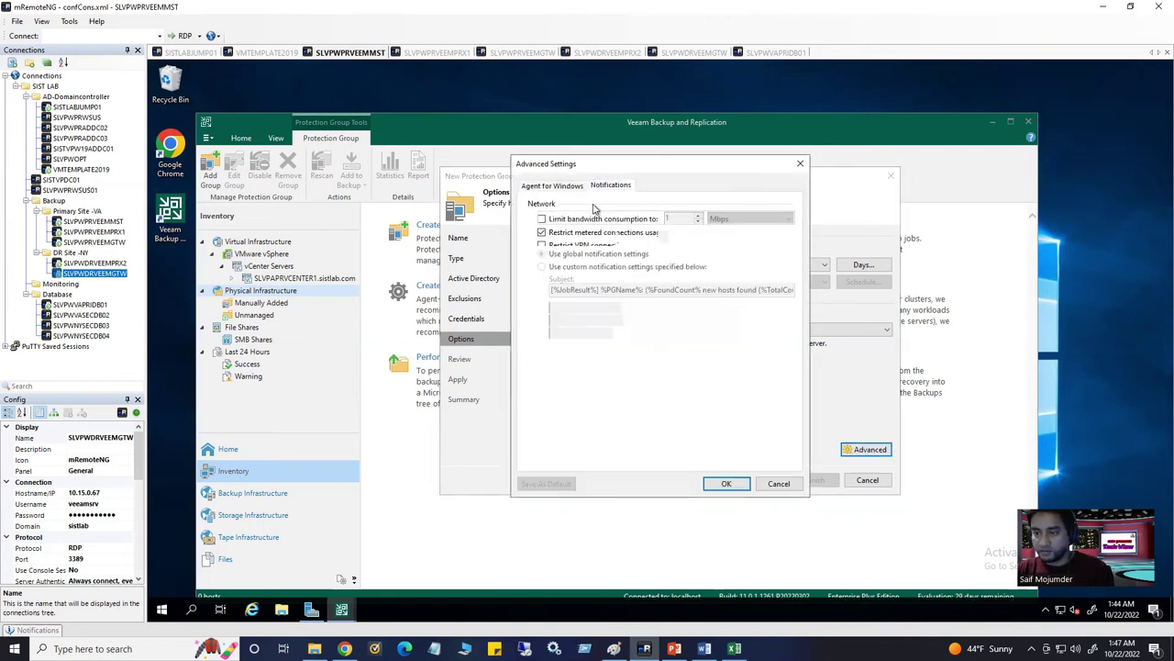
left_click(778, 484)
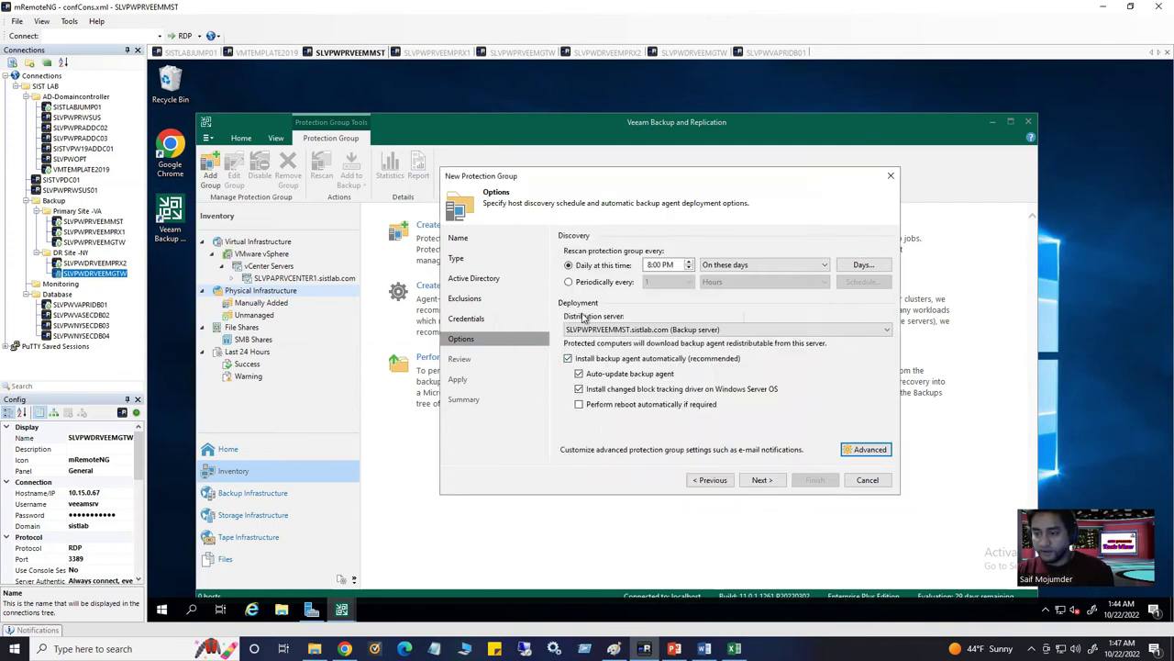
left_click(764, 483)
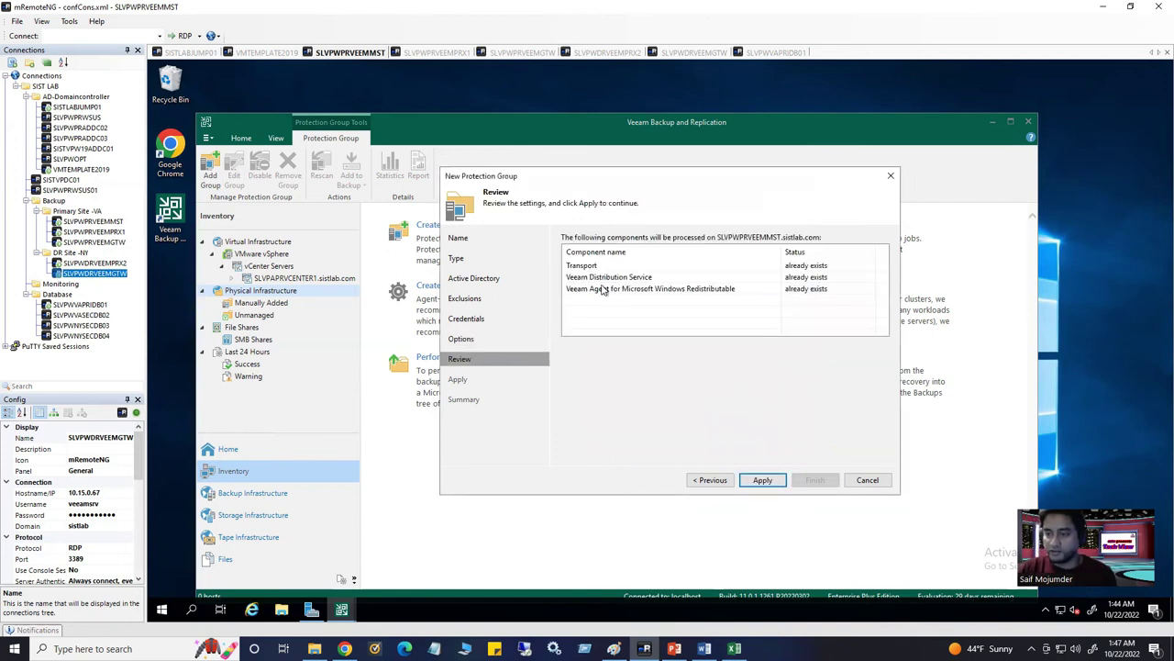
Apply and finish SISTLABINFPPRDPRTG with 'Run discovery when I click Finish' left enabled
left_click(776, 480)
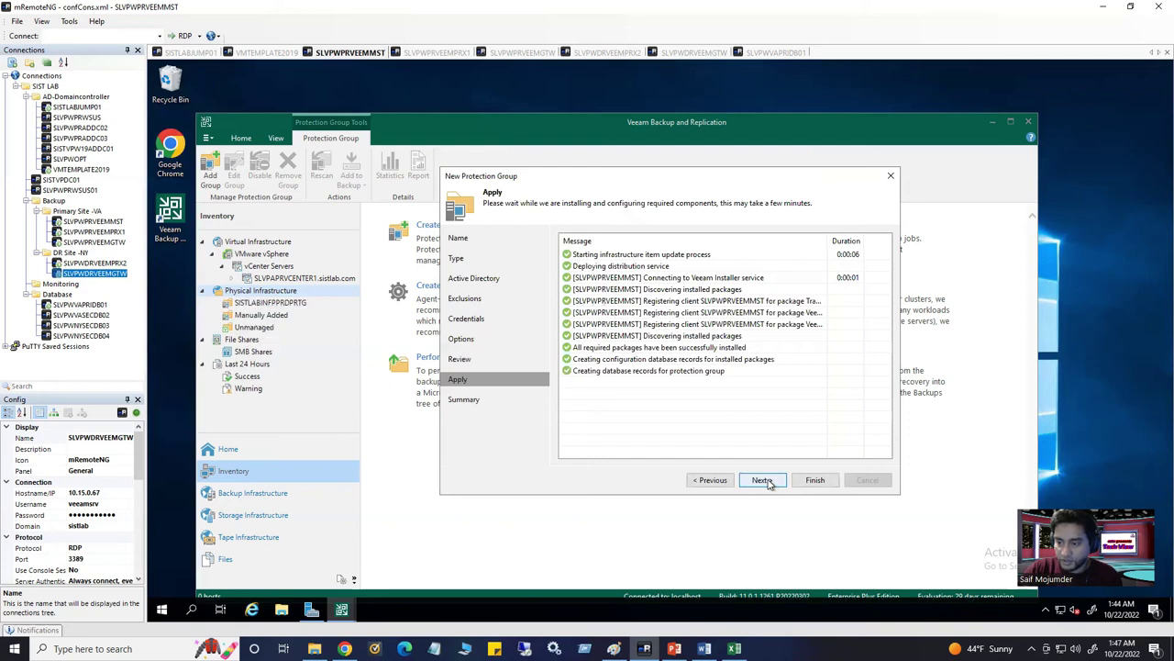
left_click(762, 480)
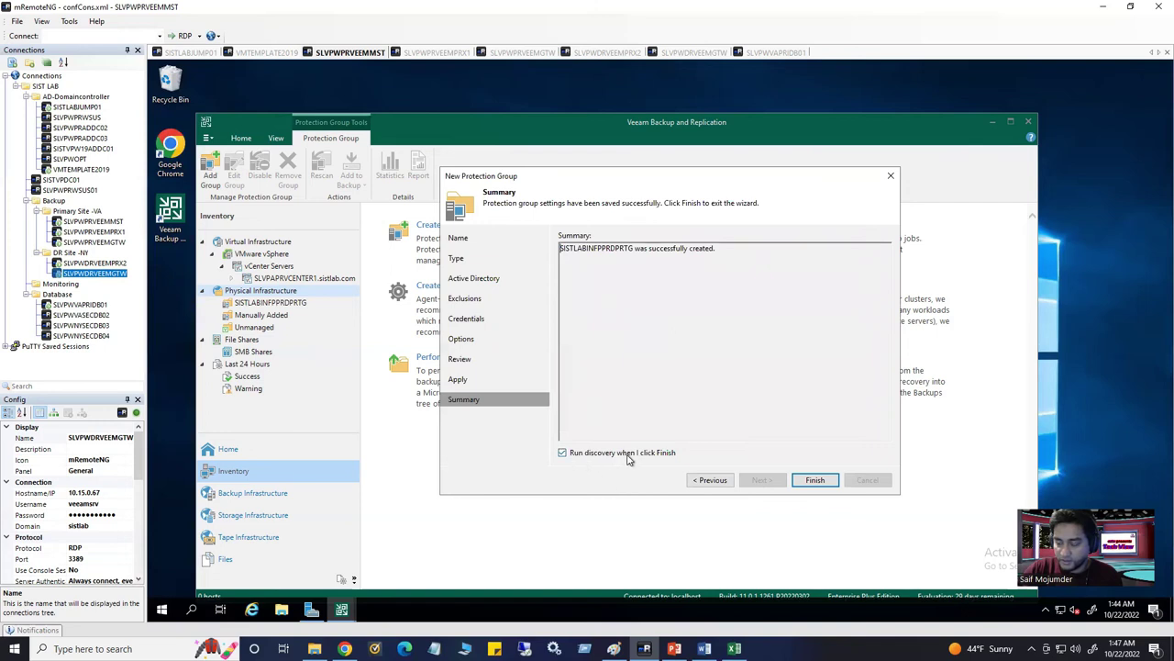
left_click(813, 479)
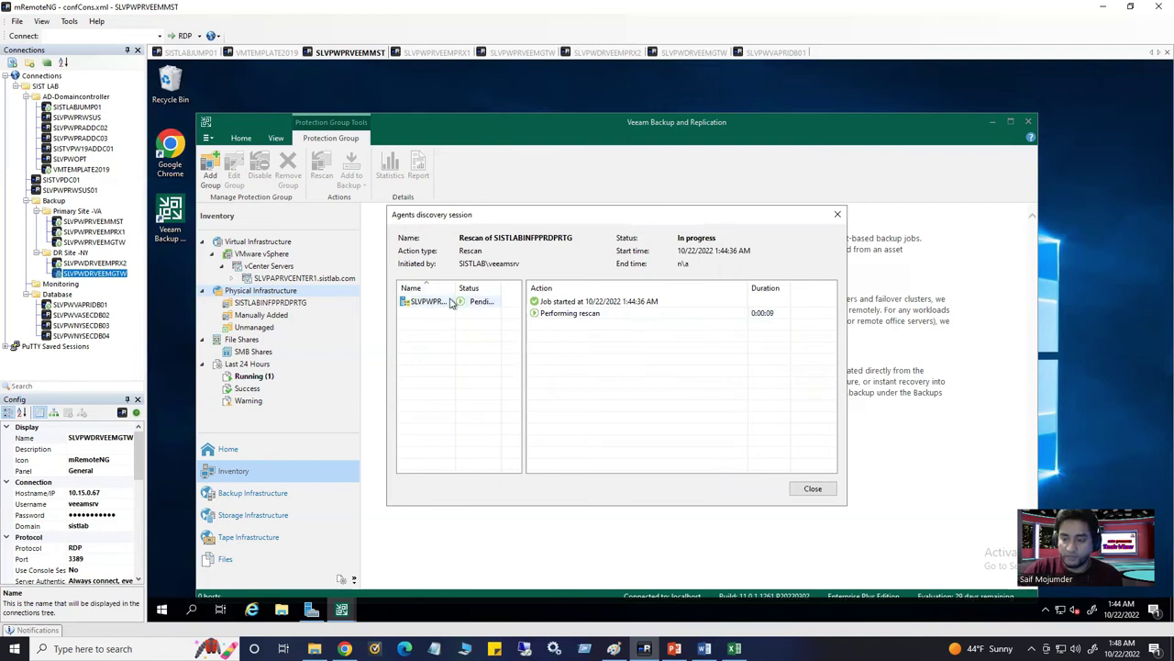
Widen the session's Name column to read the WSUS host, then select the SLVPWPRWSUS connection in mRemoteNG
left_click_drag(456, 287, 496, 288)
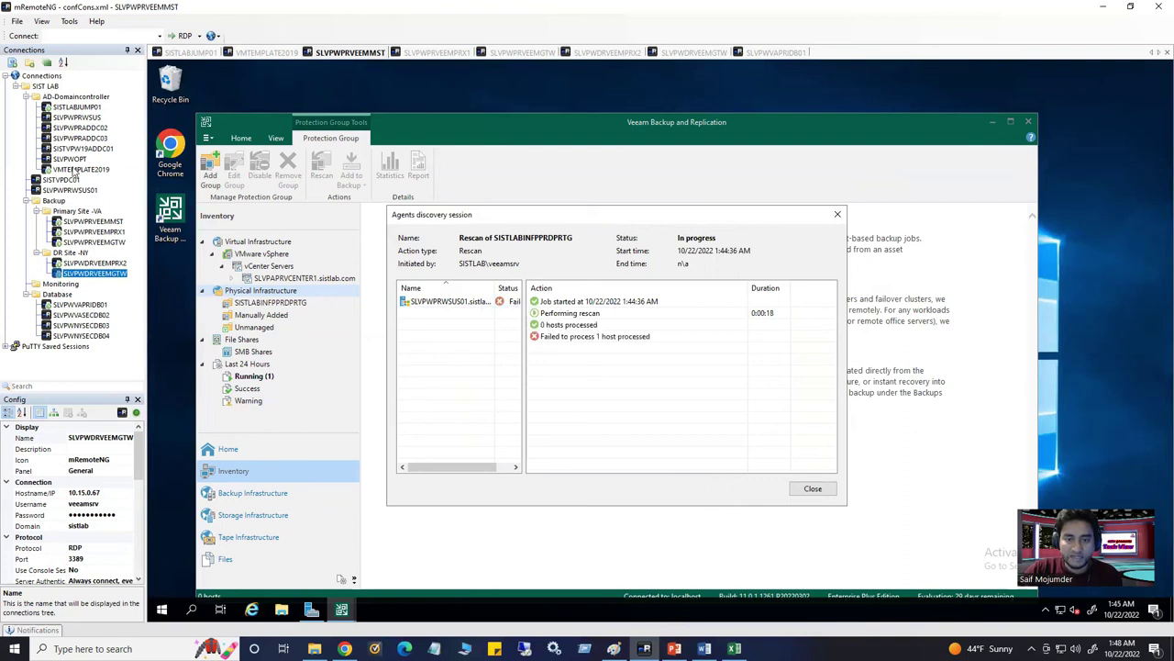
left_click(78, 118)
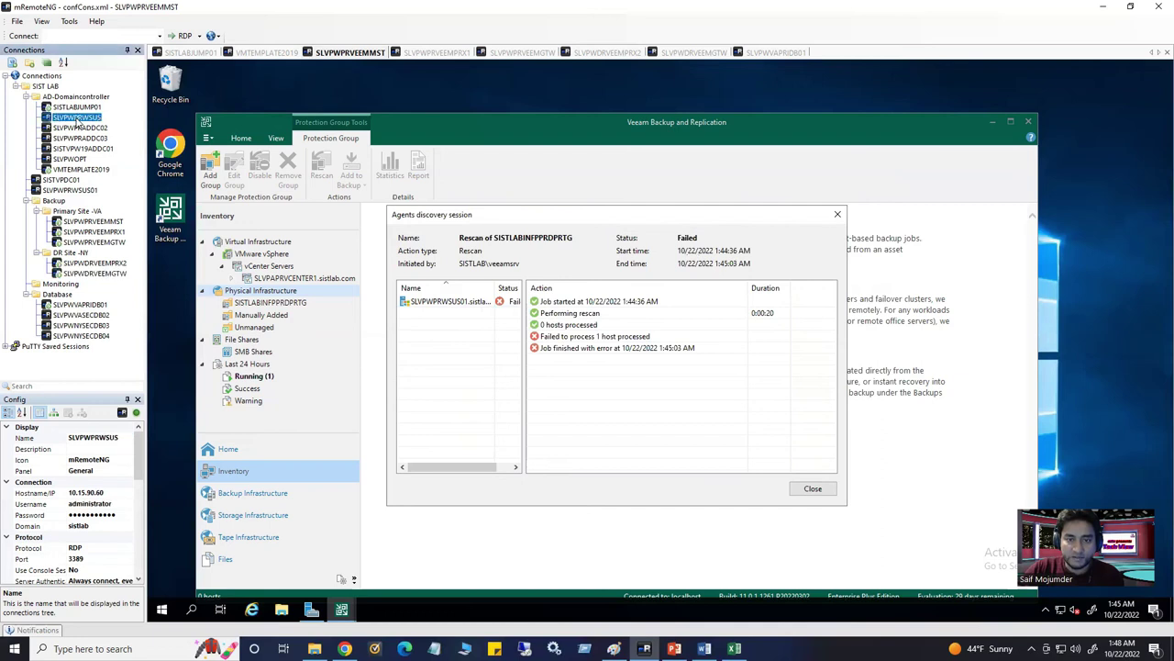
Connect to SLVPWPRWSUS to view its Server Manager dashboard, then return to the SLVPWPRVEEMMST session
double_click(81, 119)
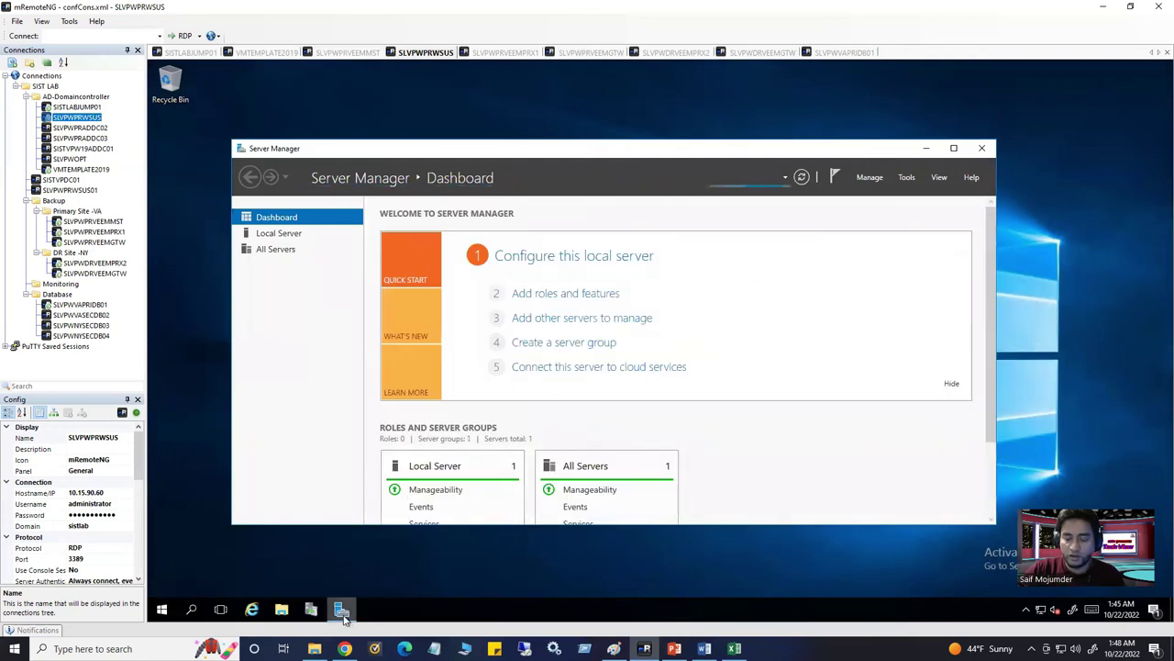
mouse_move(343, 620)
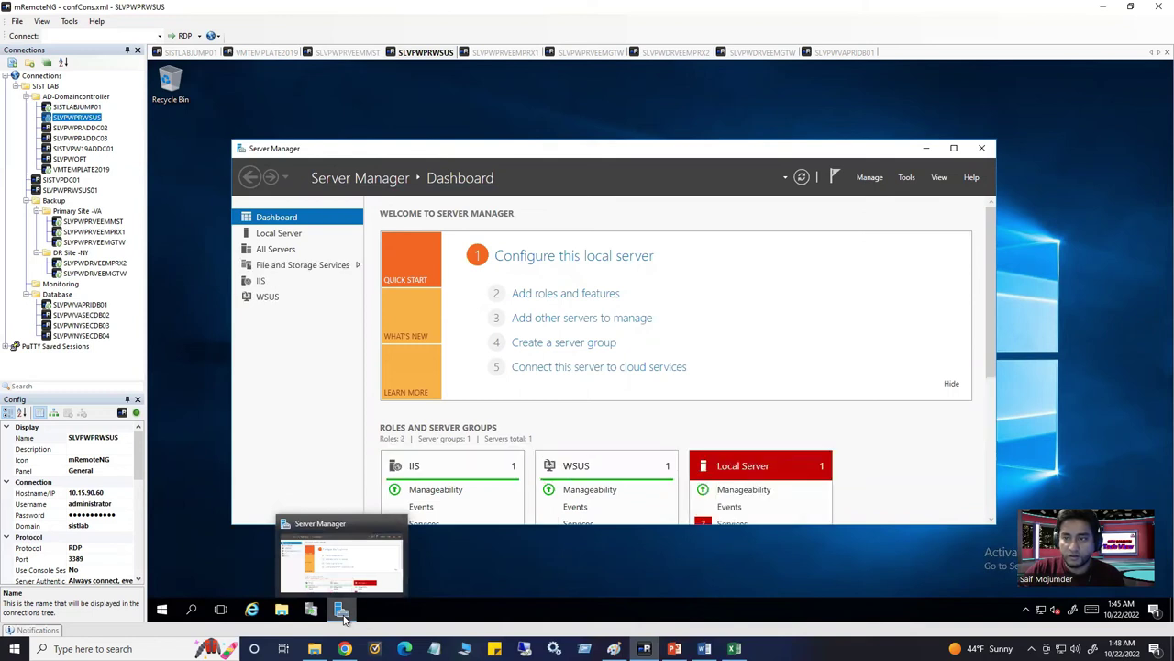
left_click(358, 55)
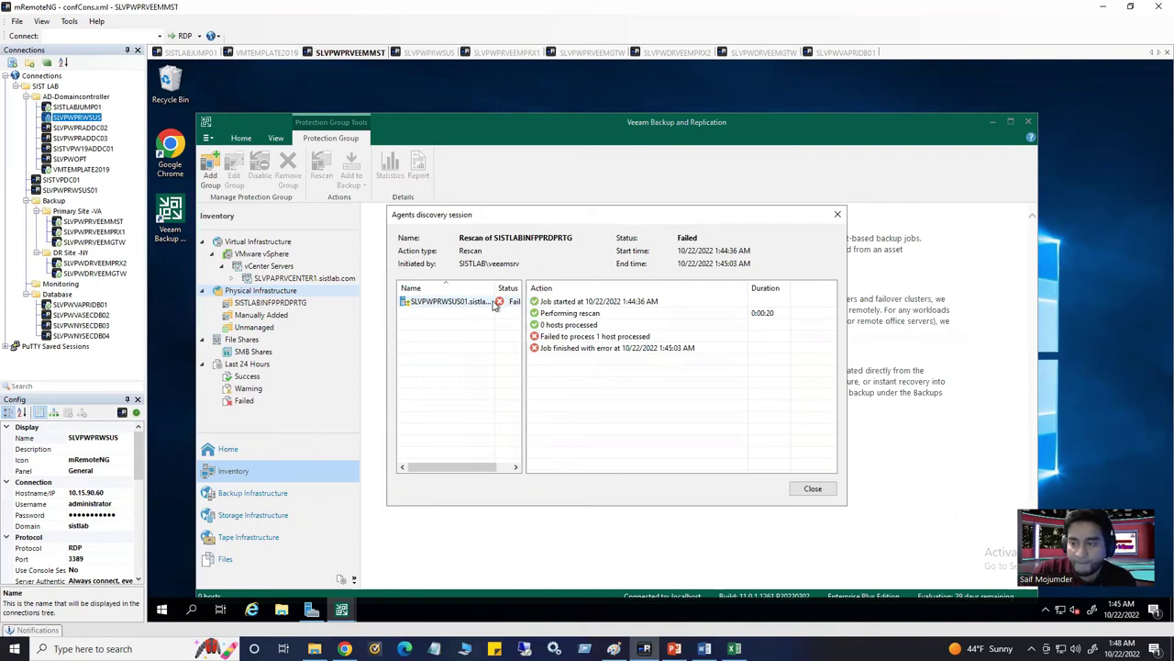
Close the discovery results and inspect the SLVPWPRWSUS01 agent details in SISTLABINFPPRDPRTG
left_click(813, 489)
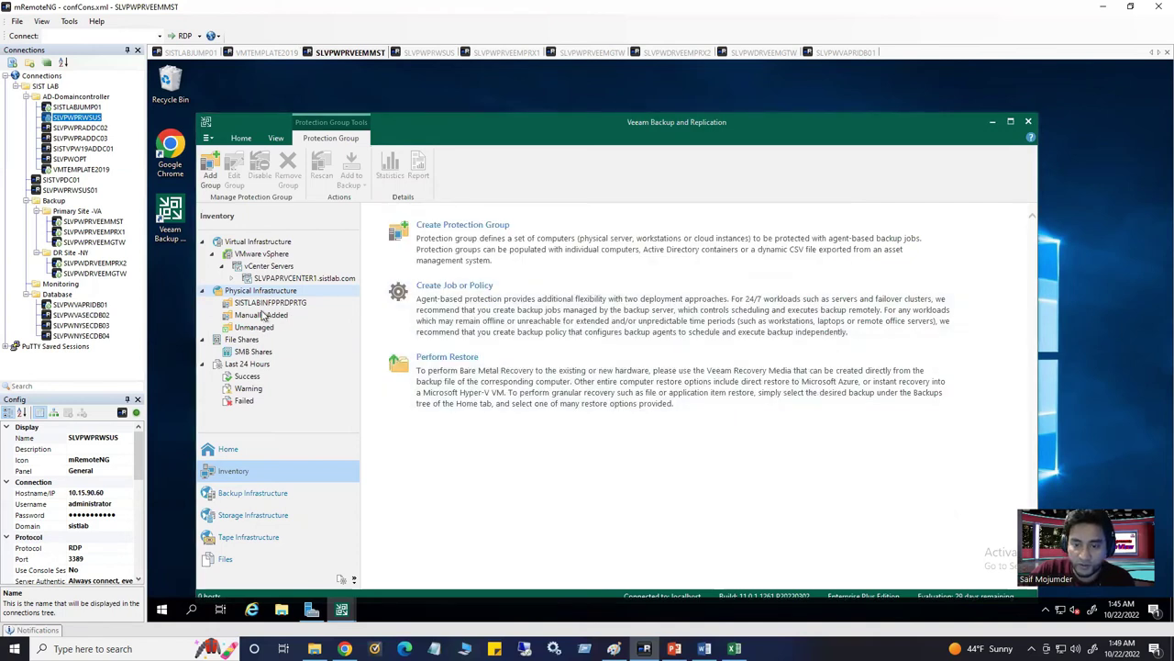
left_click(265, 307)
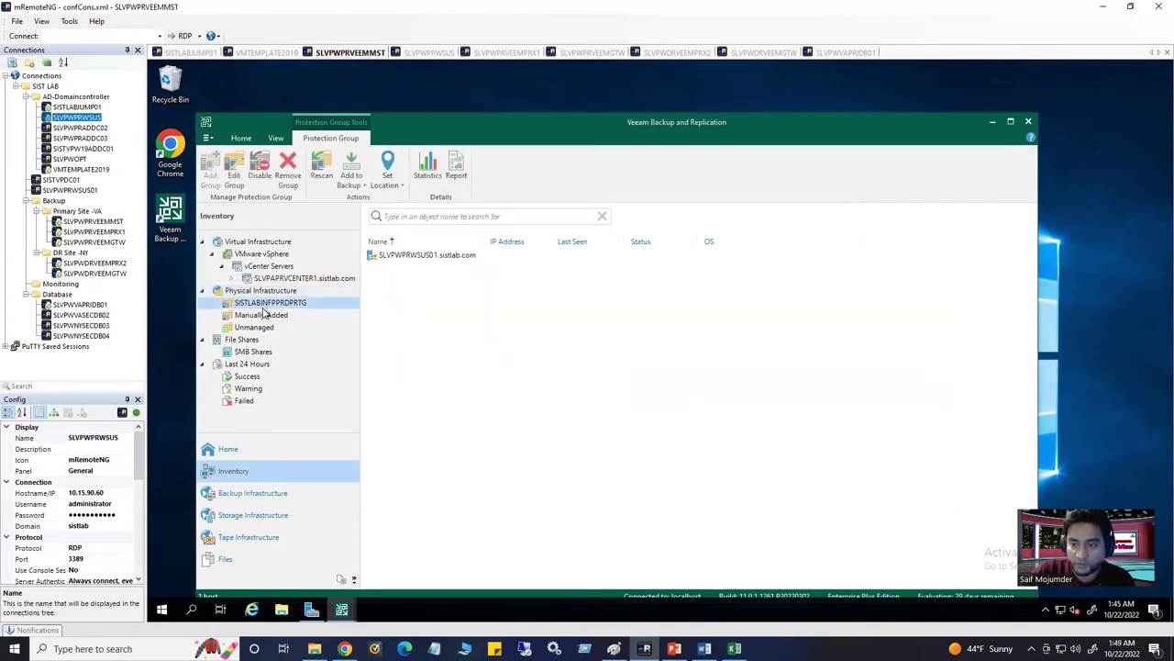
left_click(418, 257)
right_click(418, 258)
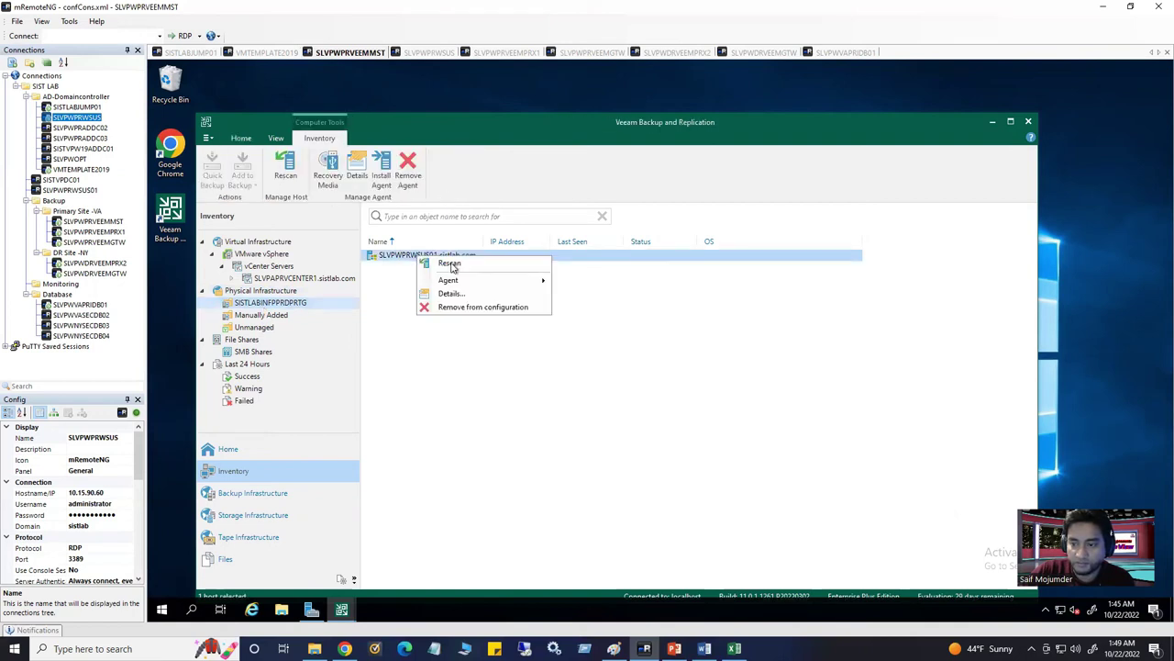
left_click(449, 294)
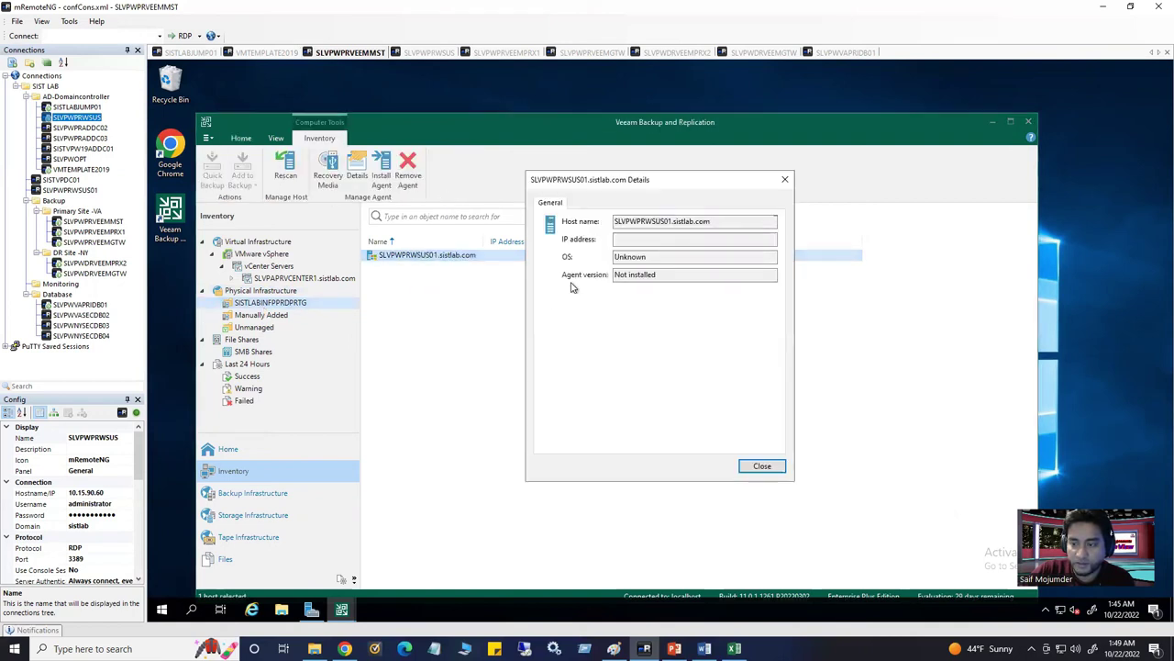
left_click(785, 179)
Remove SLVPWPRWSUS01 from configuration and open the SISTLABINFPPRDPRTG protection group's properties
right_click(448, 259)
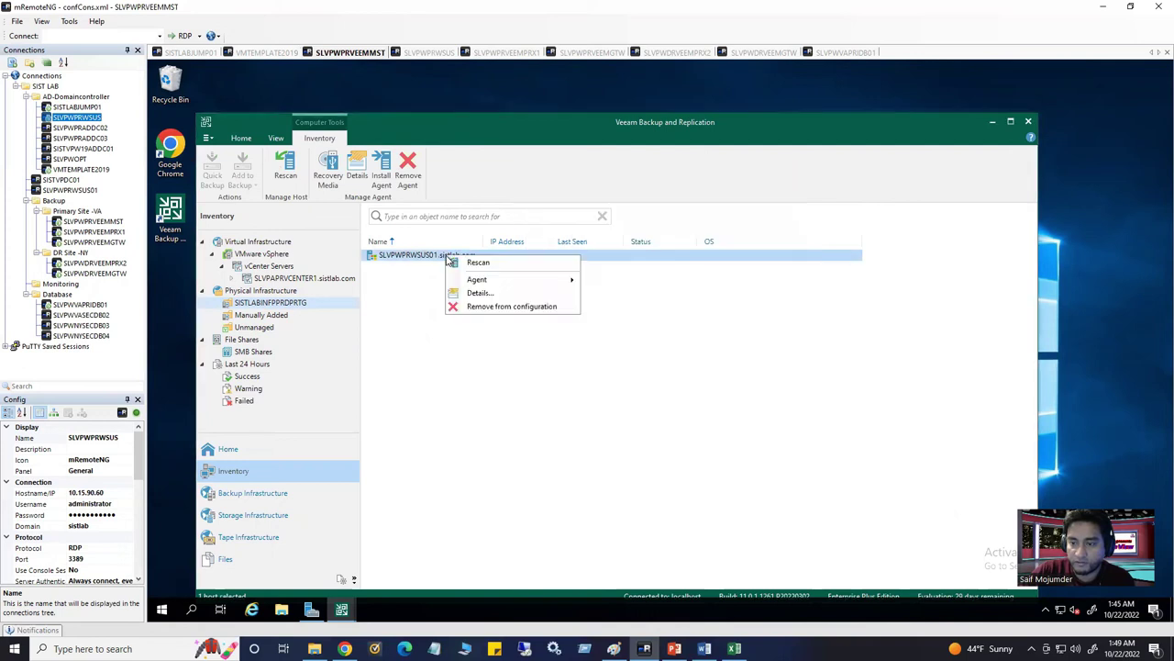
left_click(484, 308)
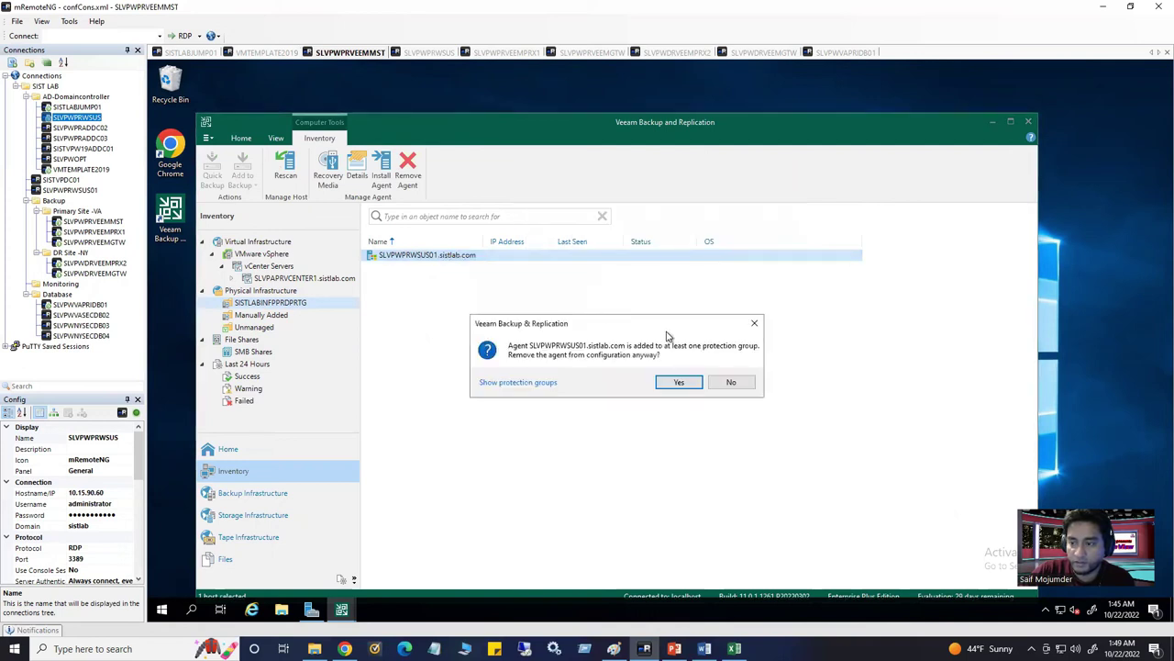
left_click(677, 384)
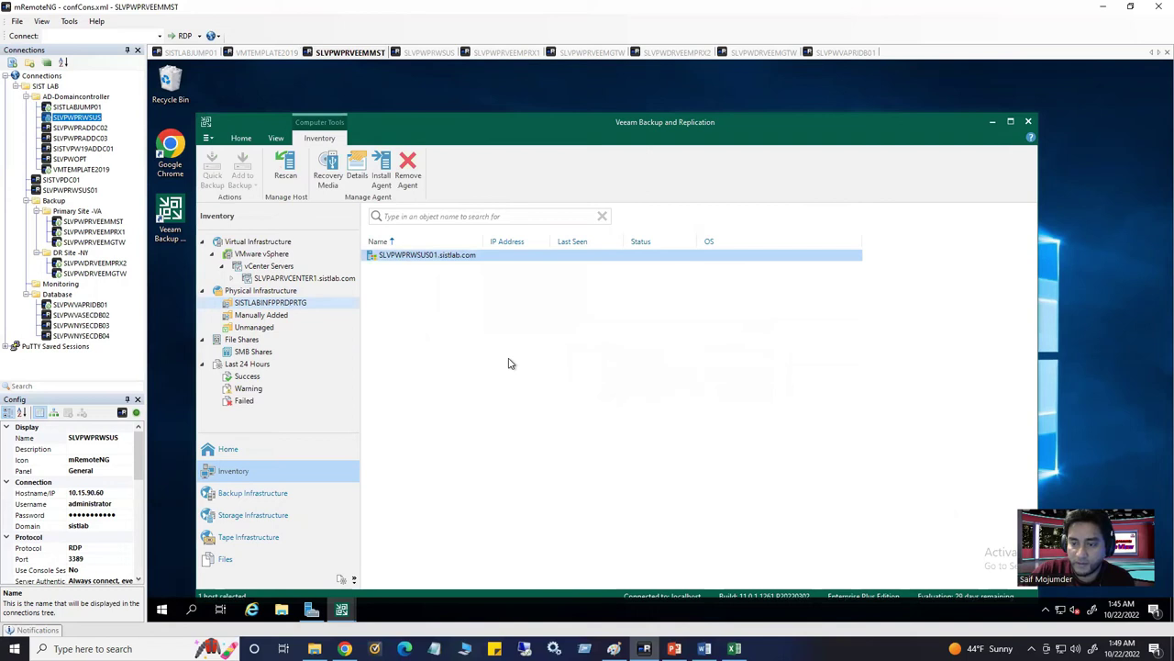
right_click(297, 306)
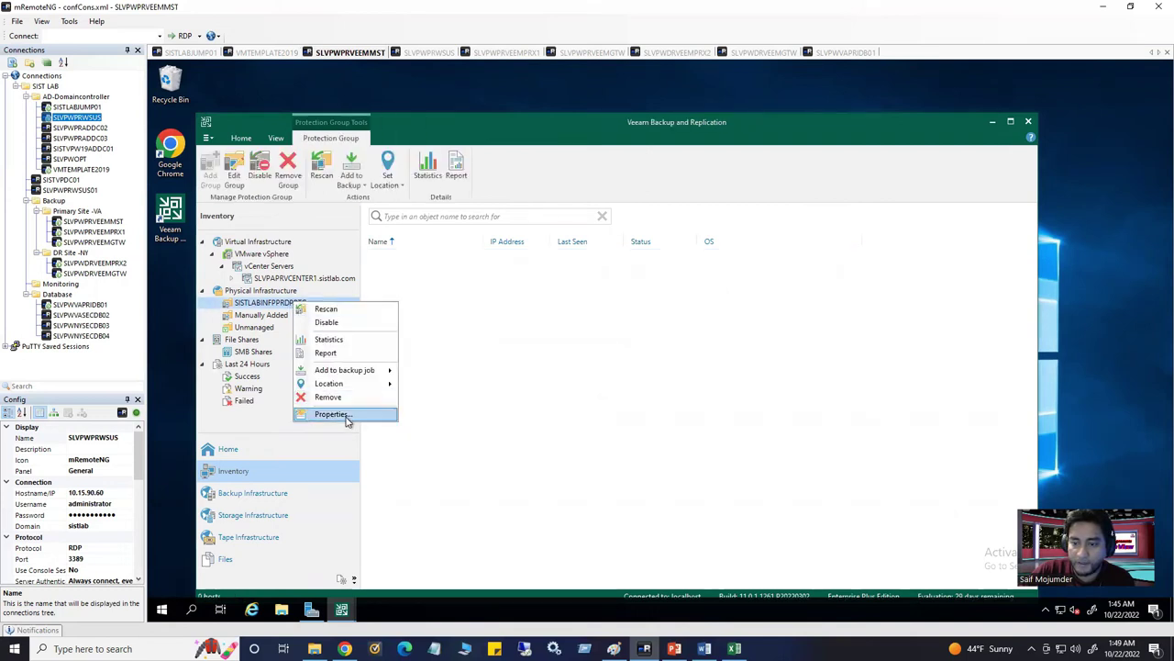
left_click(344, 414)
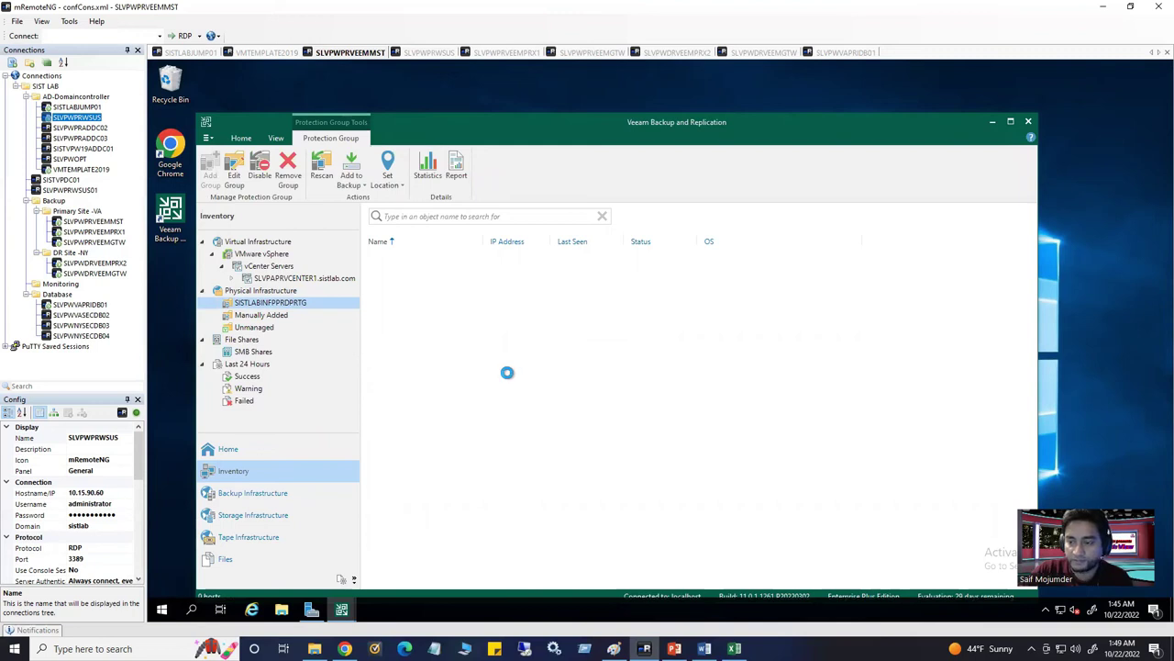
Open the Active Directory picker with sistlab.com > Computer Objects expanded, copy SLVPWPRWSUS, and go to VMTEMPLATE2019
left_click(760, 480)
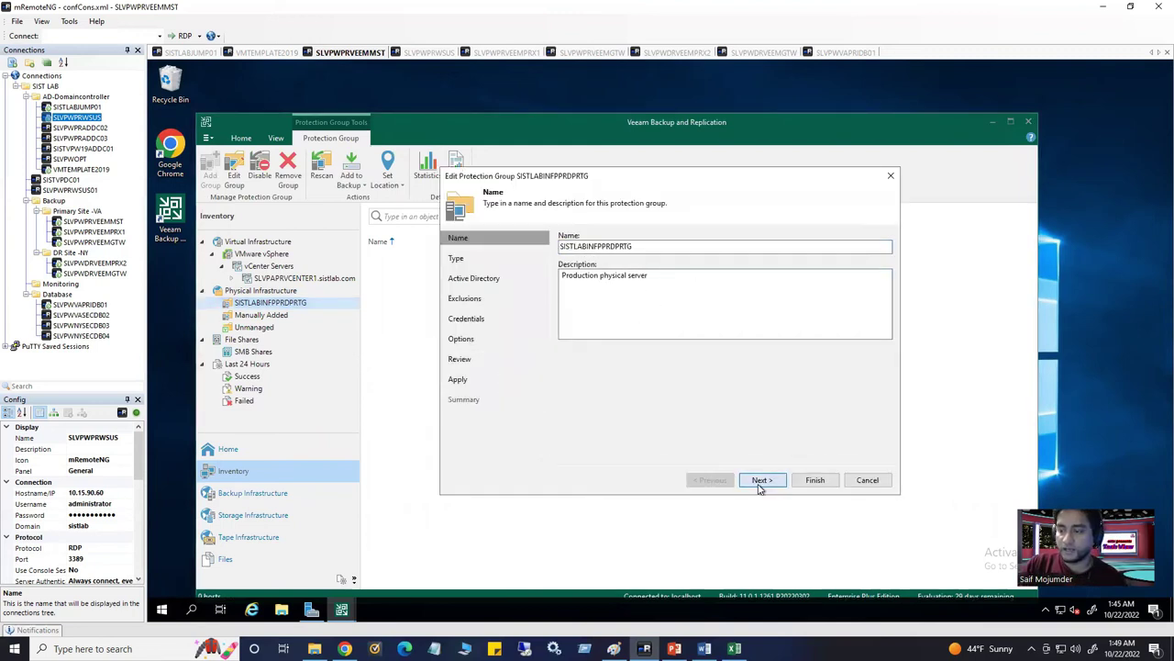
left_click(761, 481)
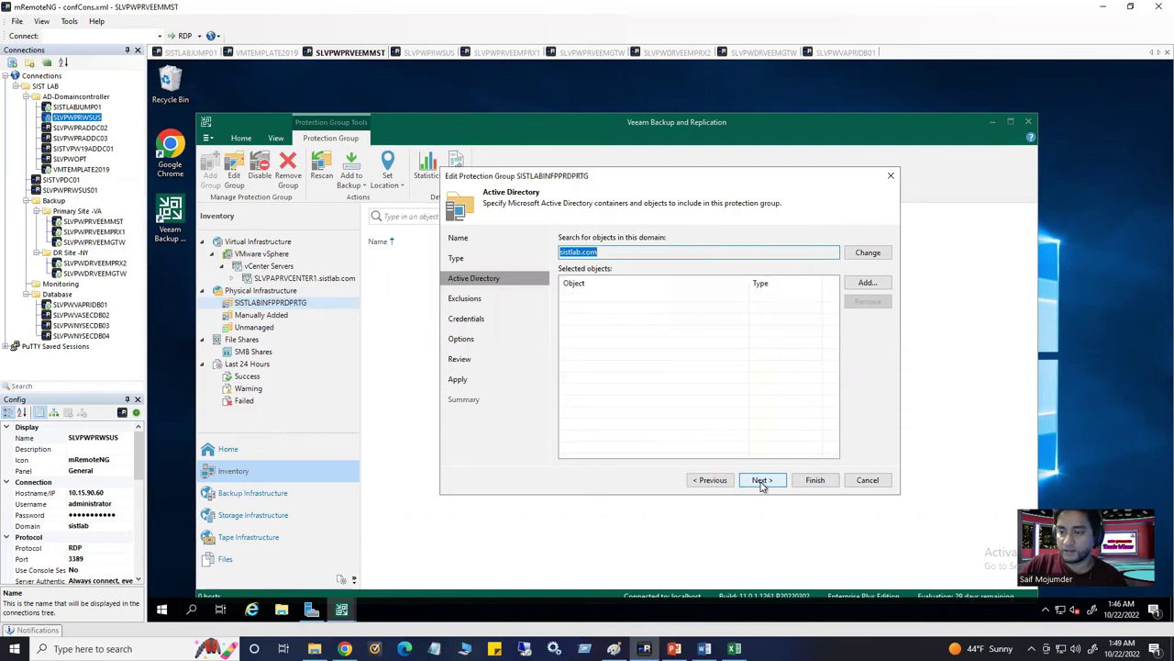
left_click(864, 283)
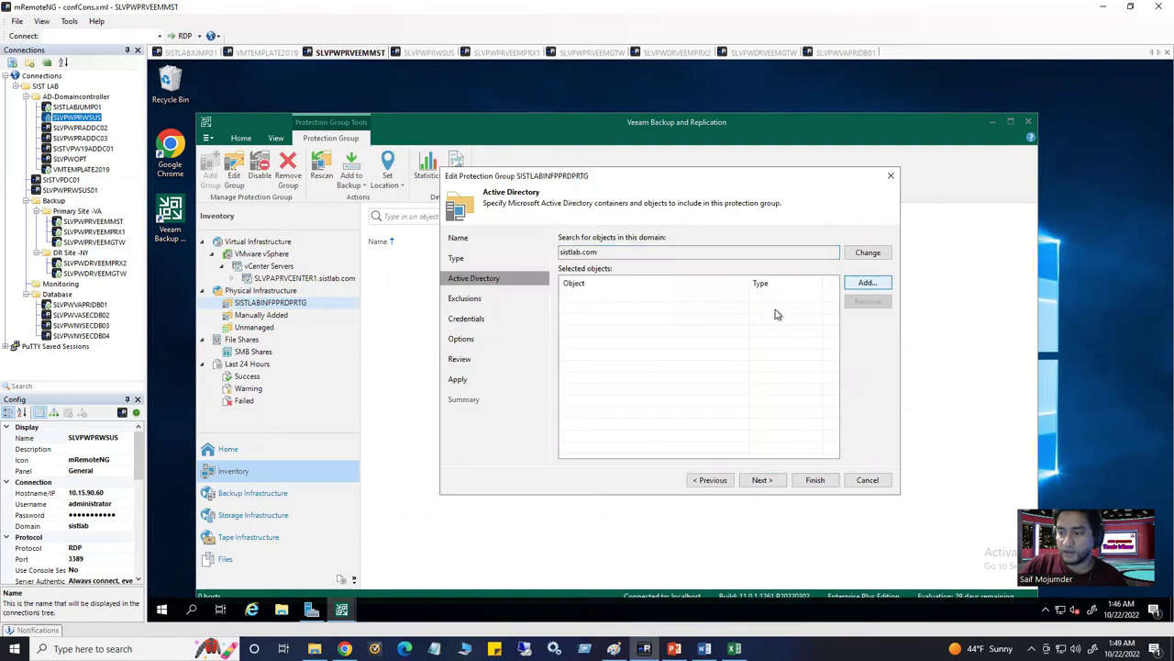
left_click(552, 216)
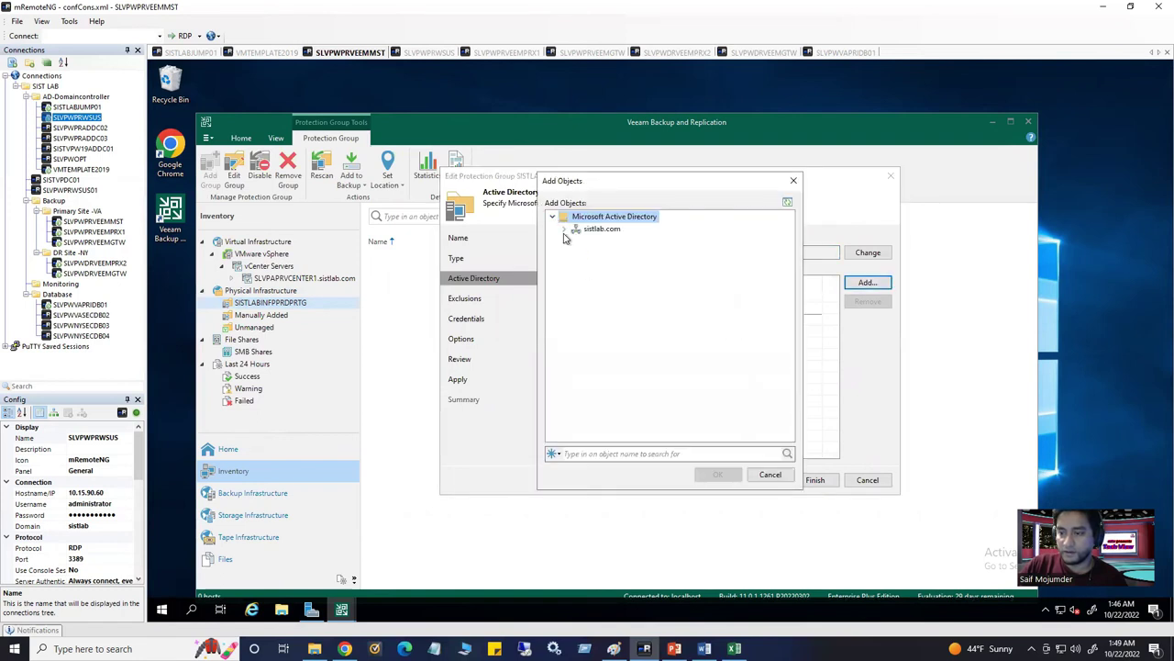
left_click(565, 228)
left_click(576, 253)
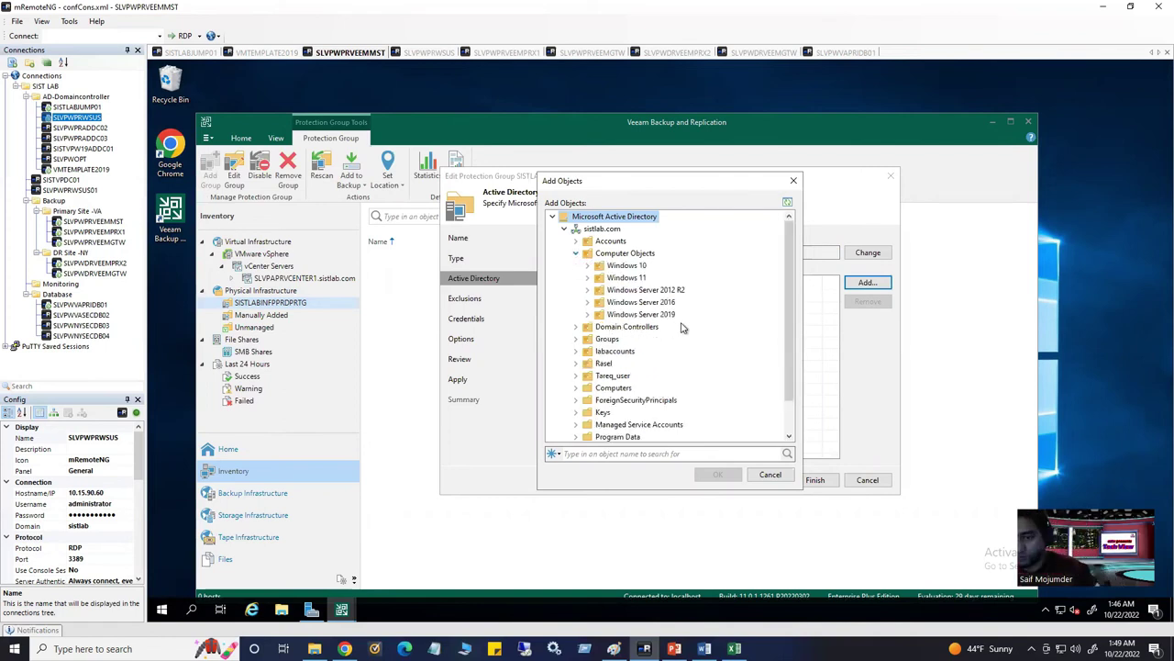
left_click(96, 437)
key("ctrl+c")
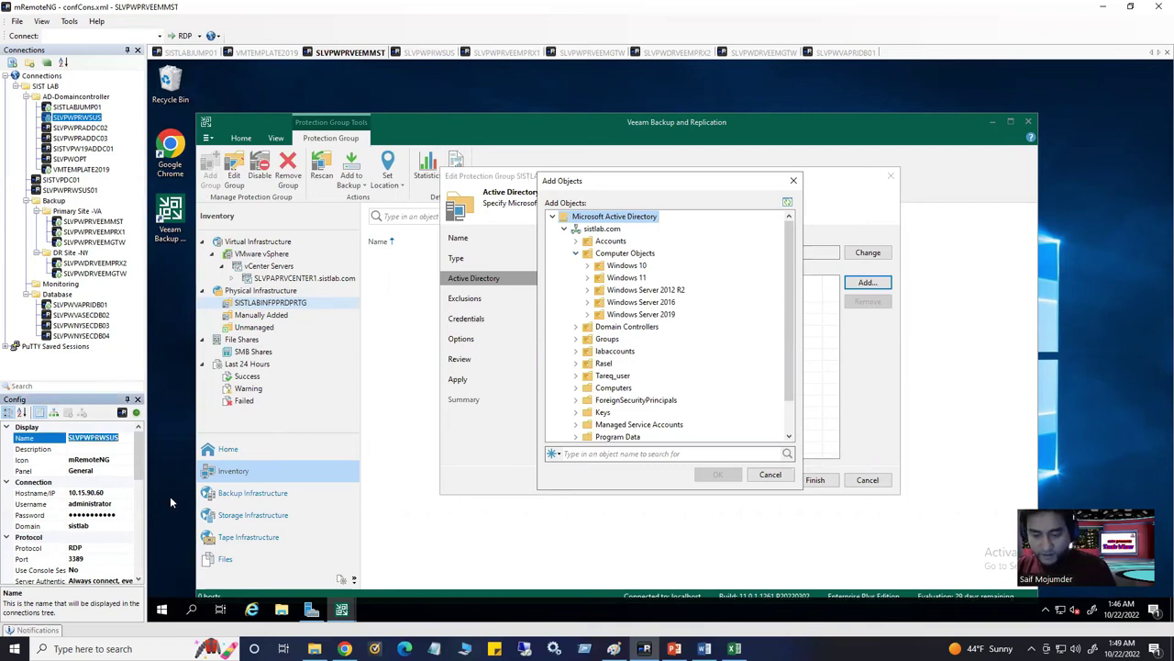
left_click(275, 53)
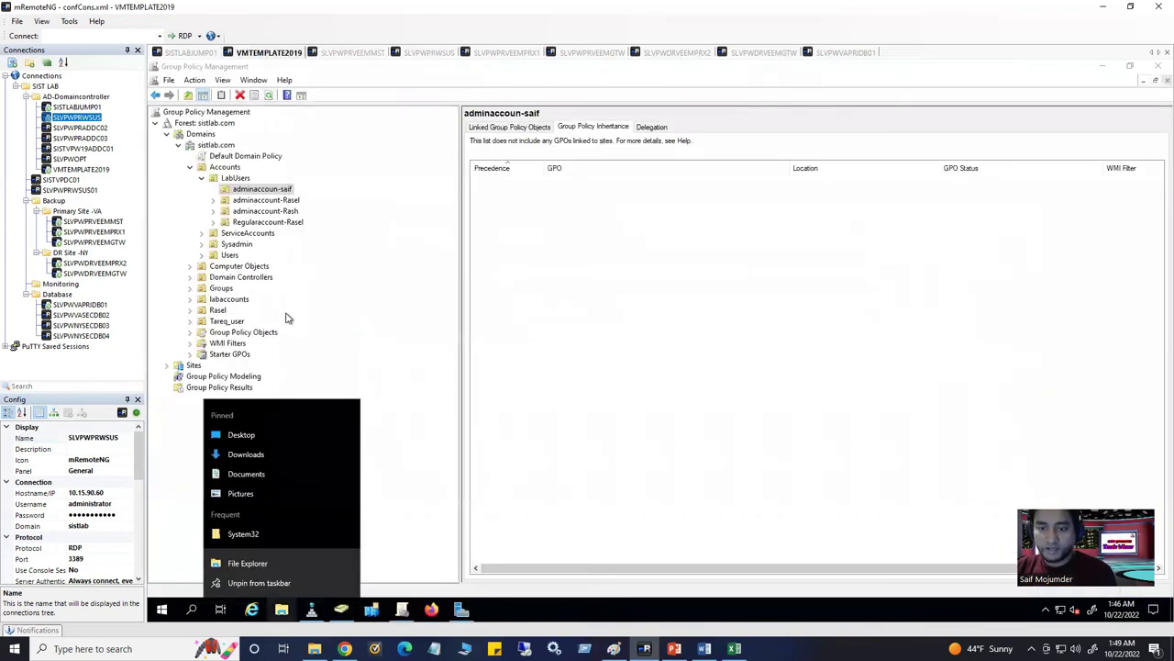
Search the sistlab.com domain for computers named SLVPWPRWSUS in Active Directory Users and Computers
left_click(342, 609)
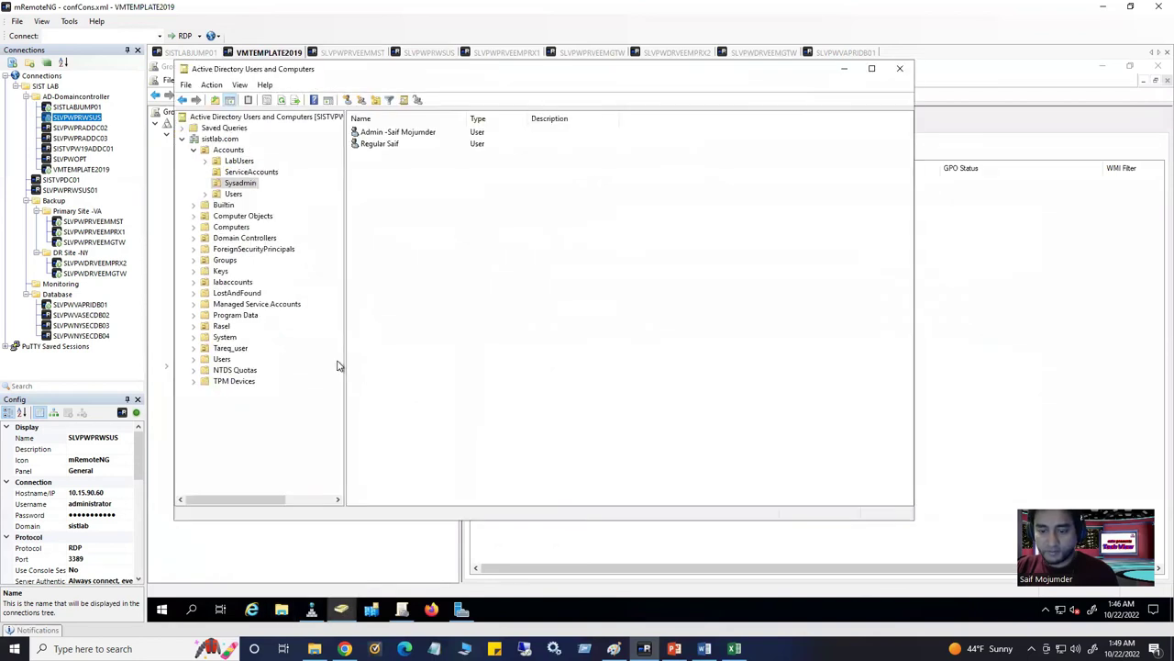
left_click(342, 610)
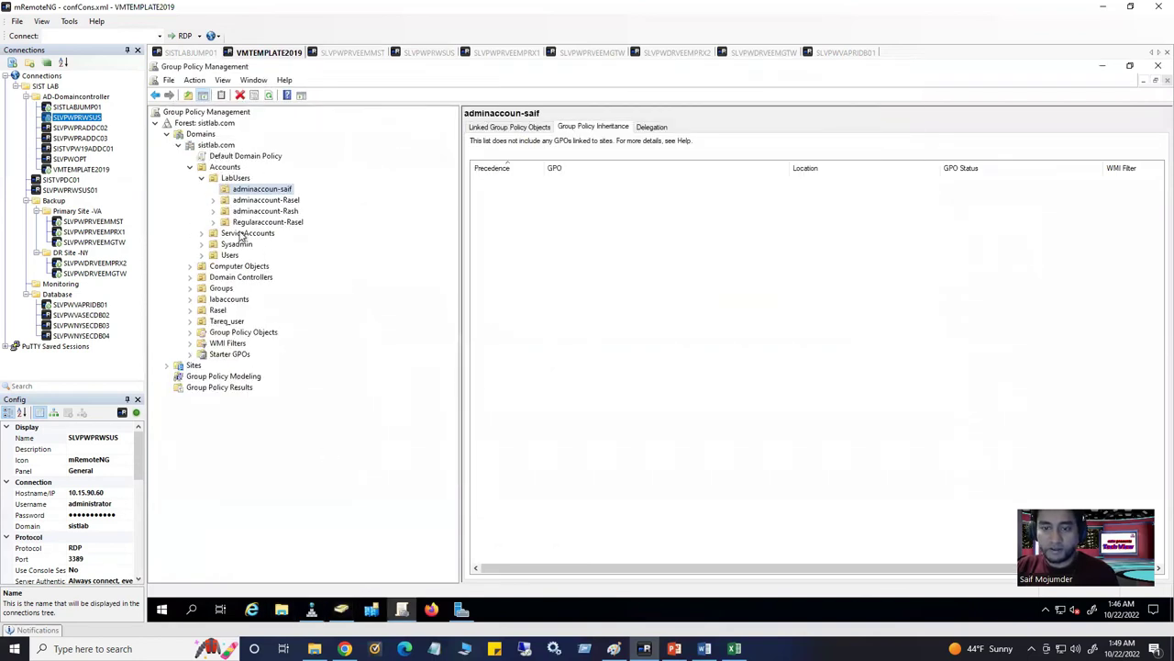
left_click(341, 610)
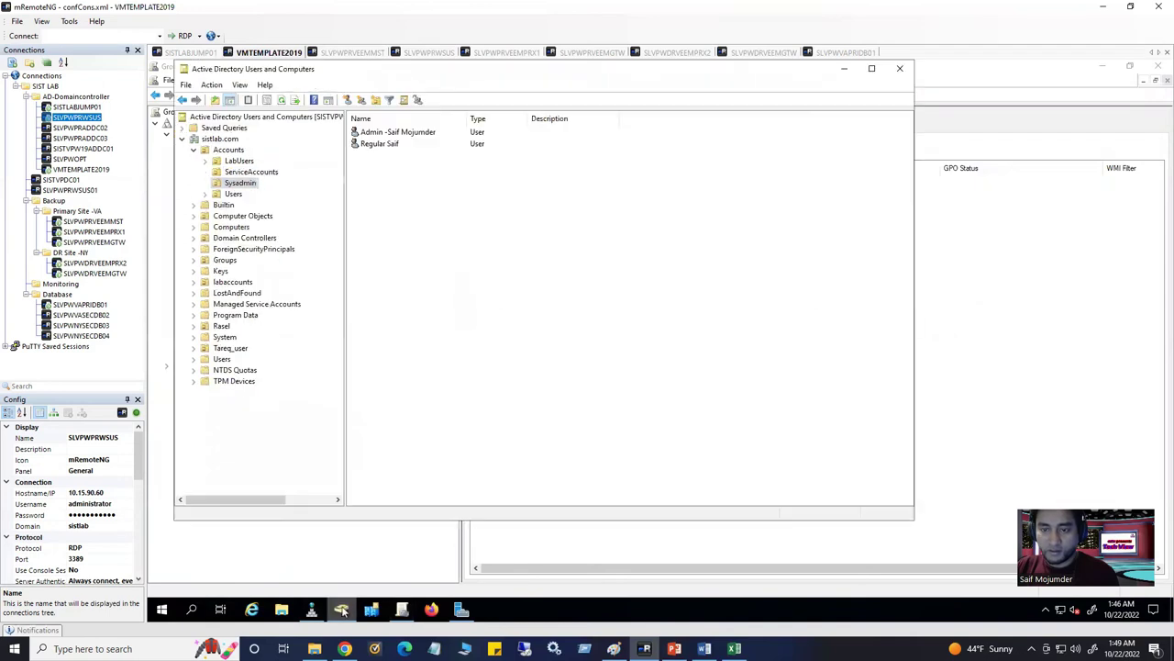
left_click(227, 140)
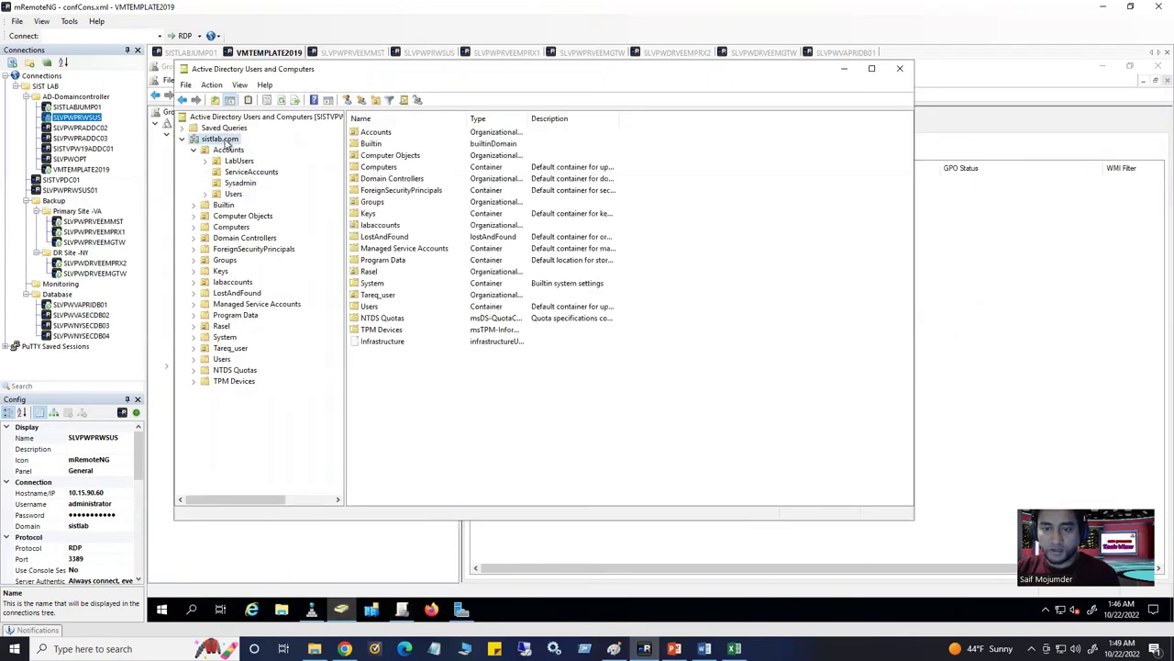
right_click(236, 141)
left_click(271, 160)
left_click(285, 145)
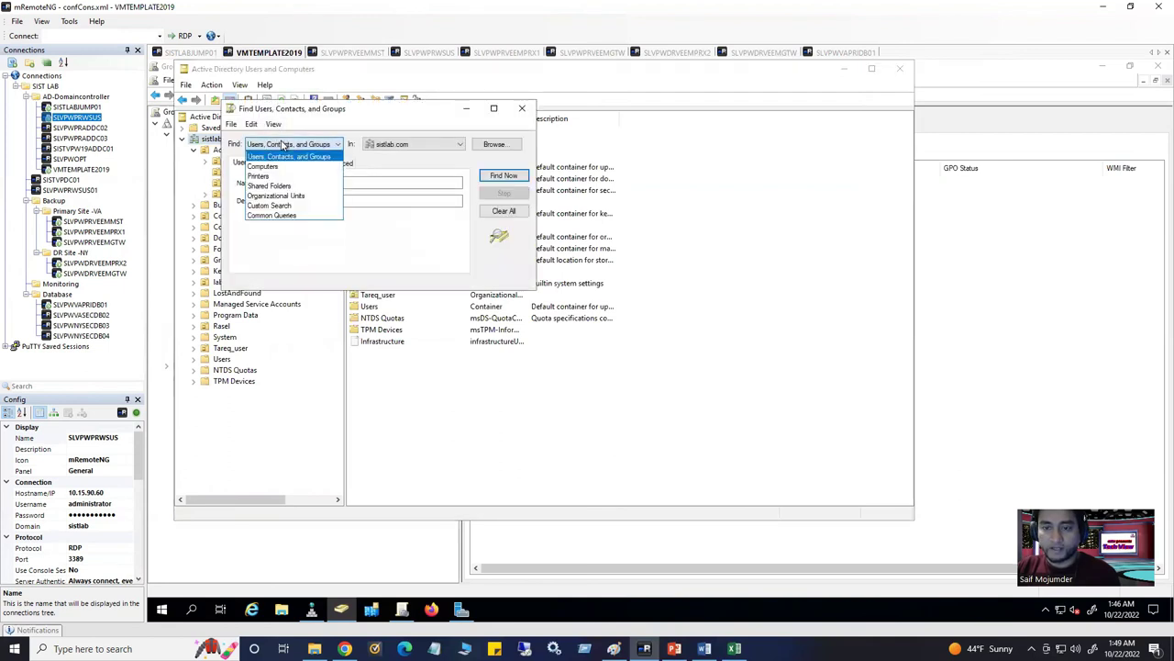
left_click(266, 166)
left_click(314, 183)
key("ctrl+v")
left_click(504, 176)
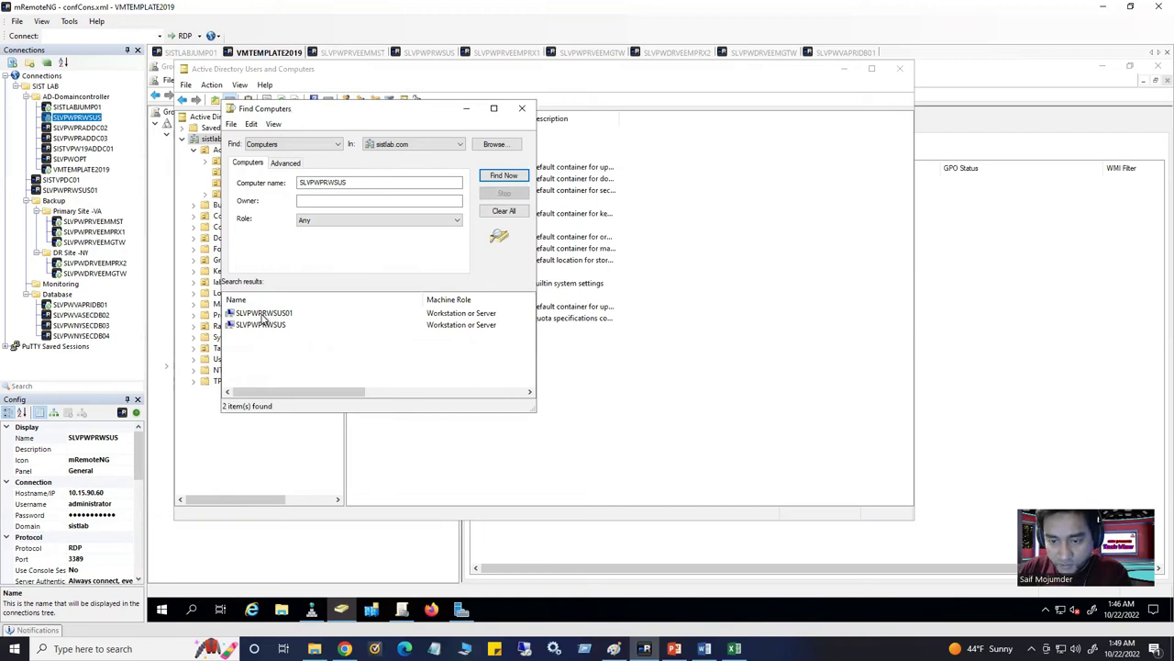
Disable the SLVPWPRWSUS01 computer account
left_click(264, 317)
right_click(266, 314)
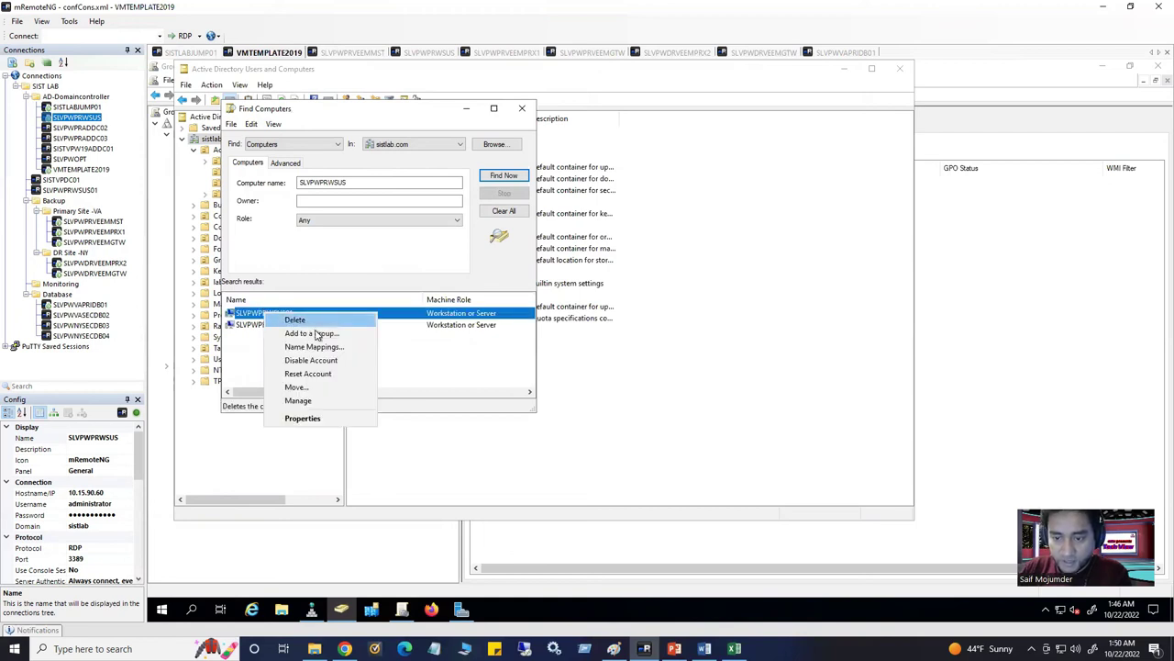
left_click(311, 361)
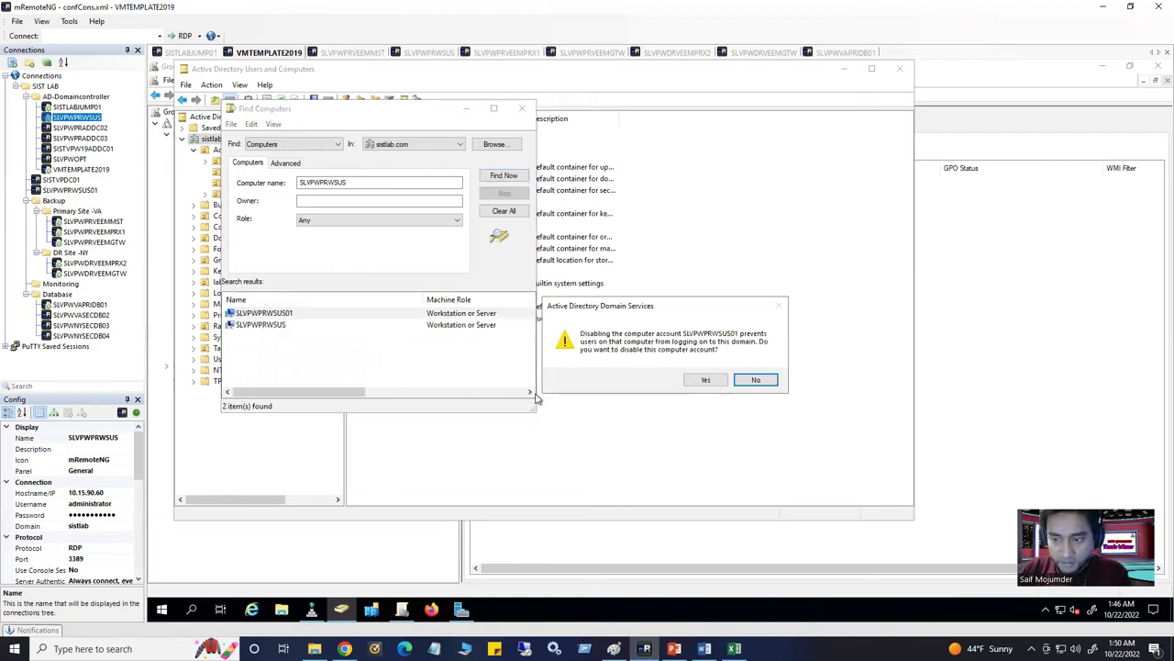
left_click(708, 379)
left_click(731, 379)
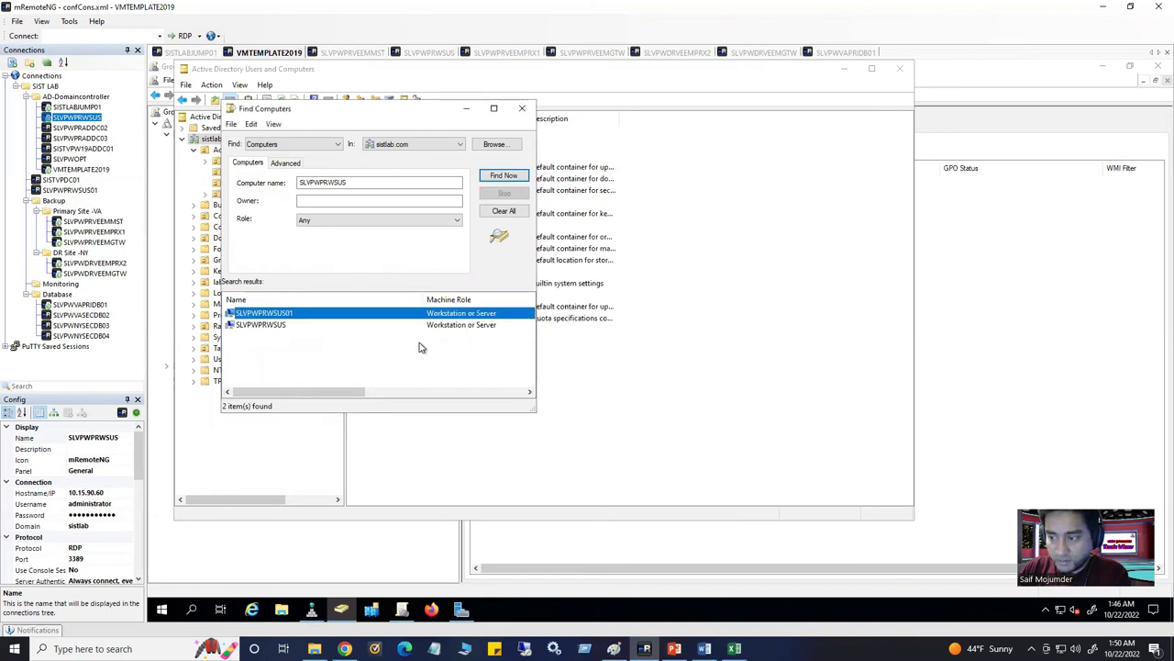
Check SLVPWPRWSUS's location on its Object tab: Computer Objects, Windows Server 2016, Prod
left_click(268, 327)
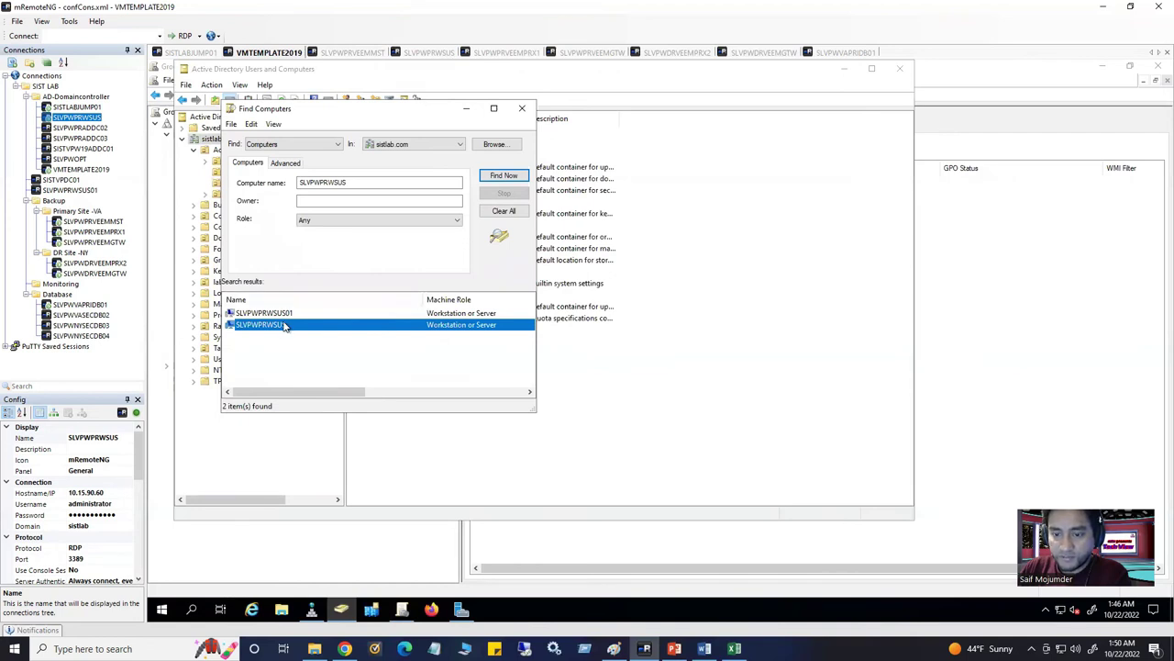
right_click(286, 331)
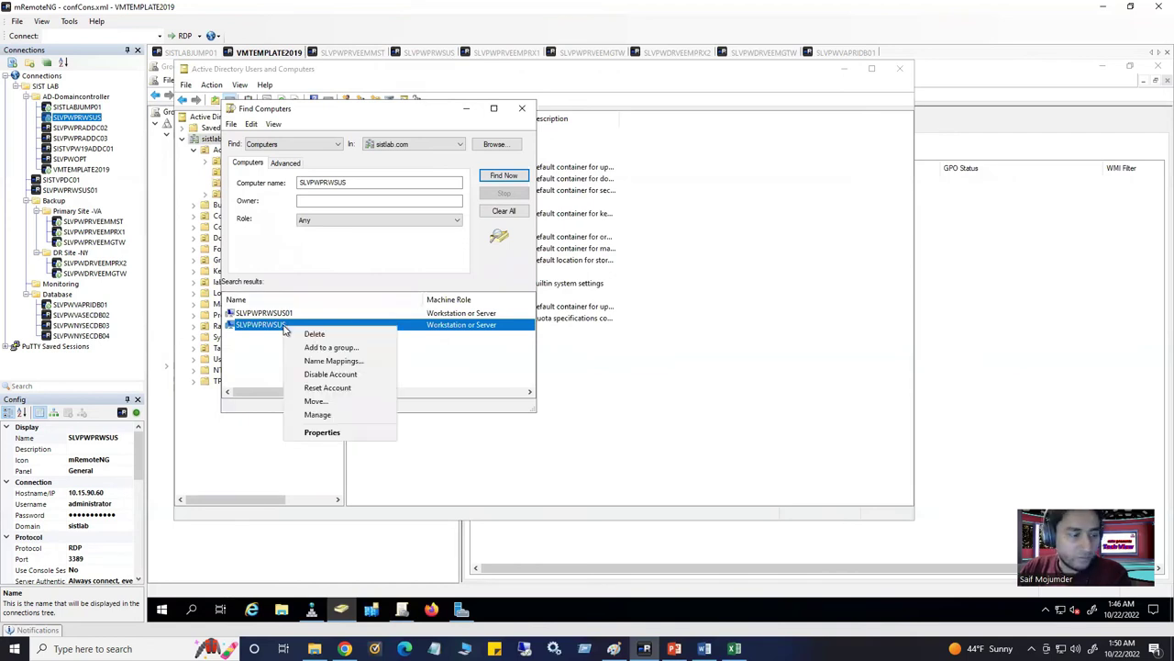
left_click(322, 432)
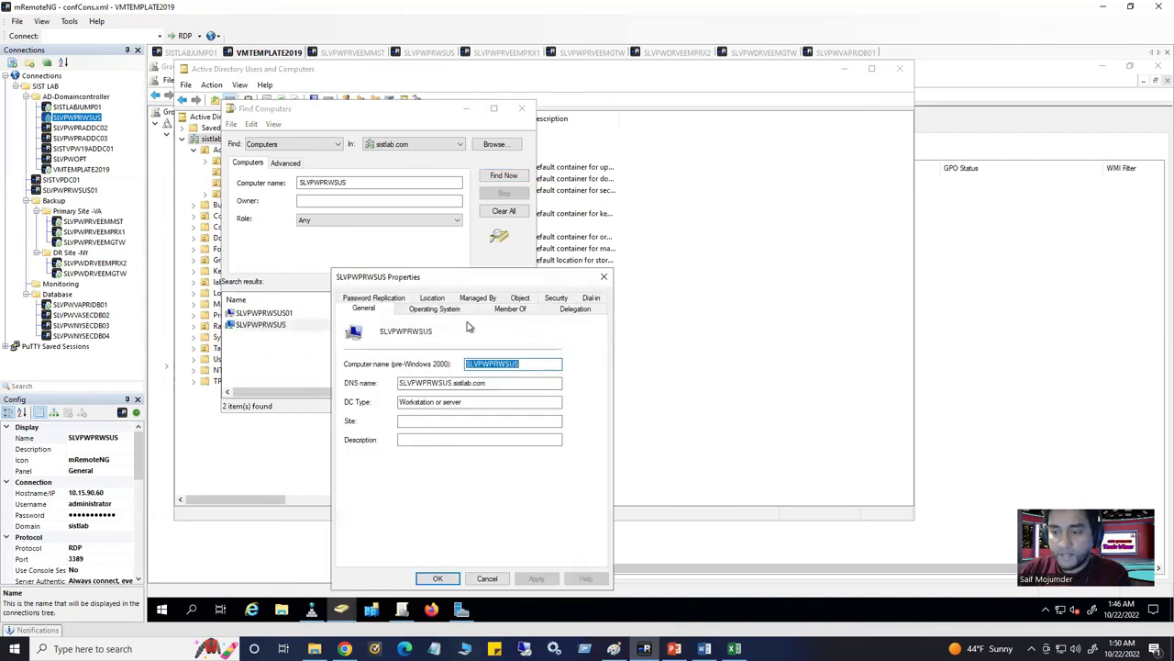
left_click(520, 308)
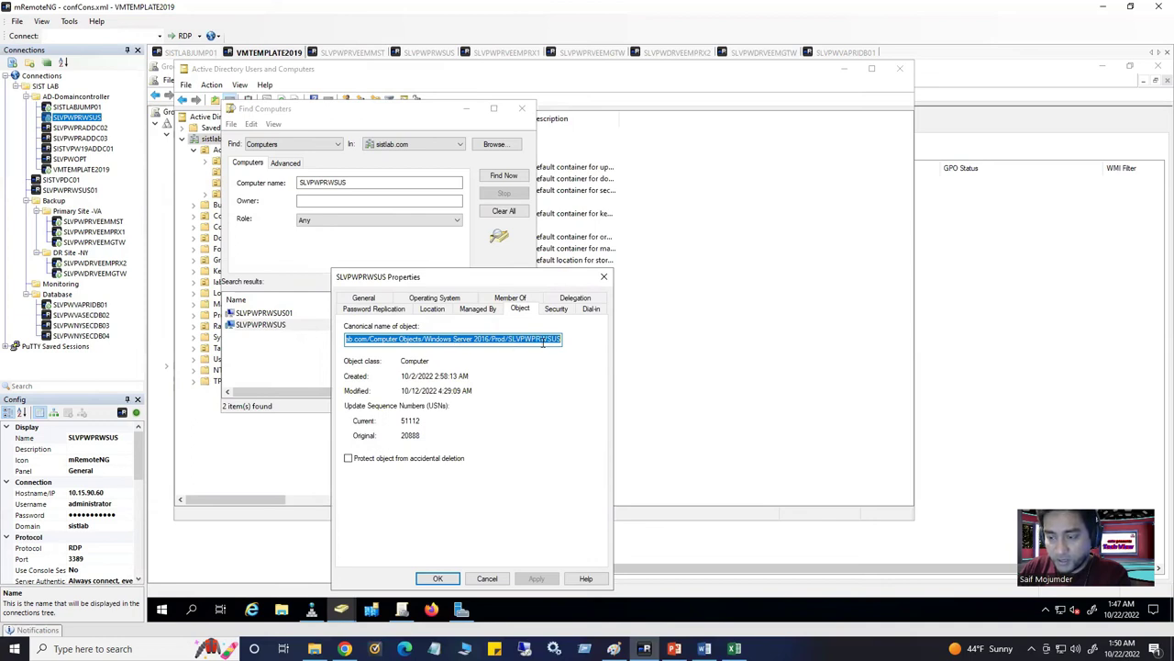
left_click(604, 276)
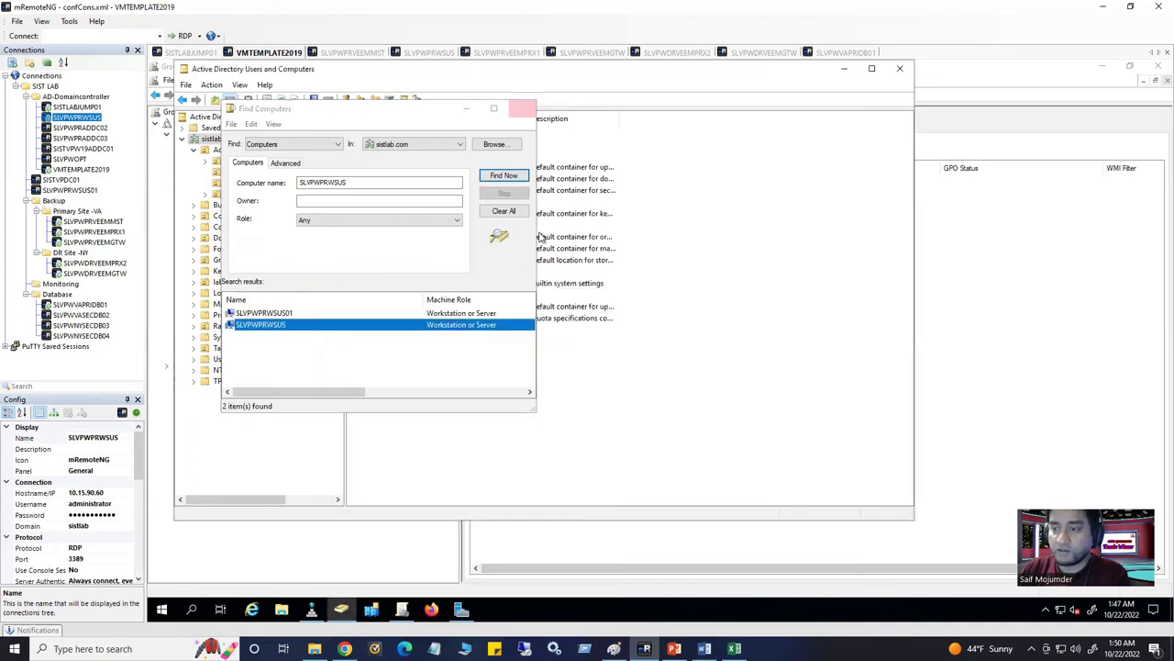
key("Escape")
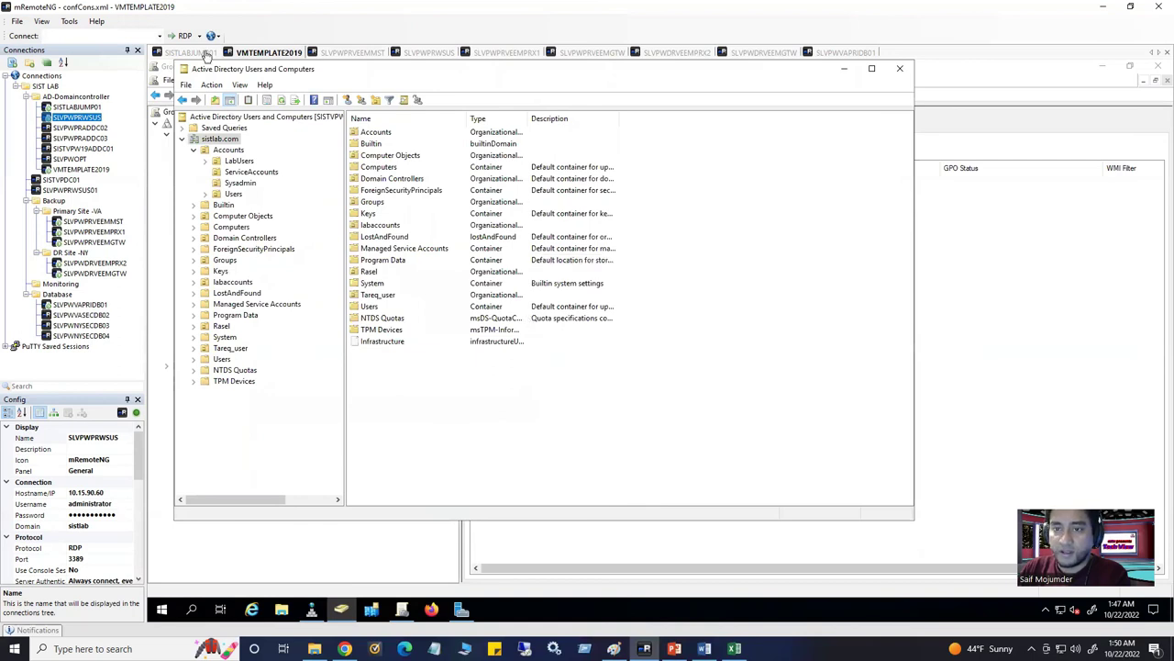
Add SLVPWPRWSUS.sistlab.com from Windows Server 2016 > Prod to the protection group
left_click(352, 52)
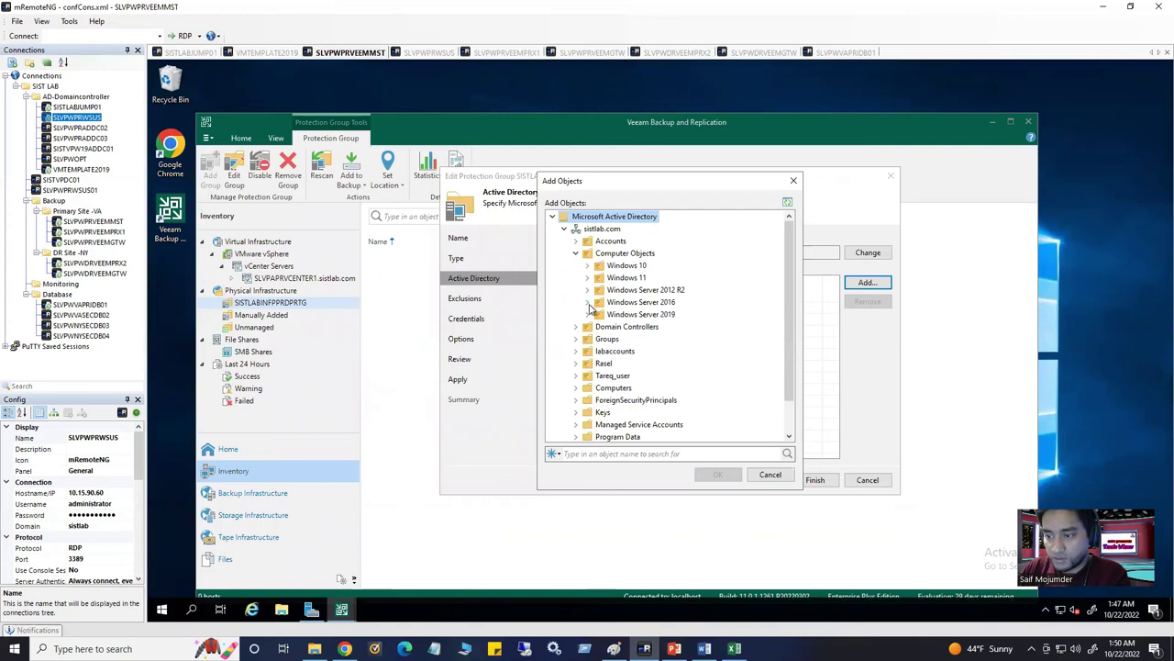
left_click(588, 303)
left_click(599, 327)
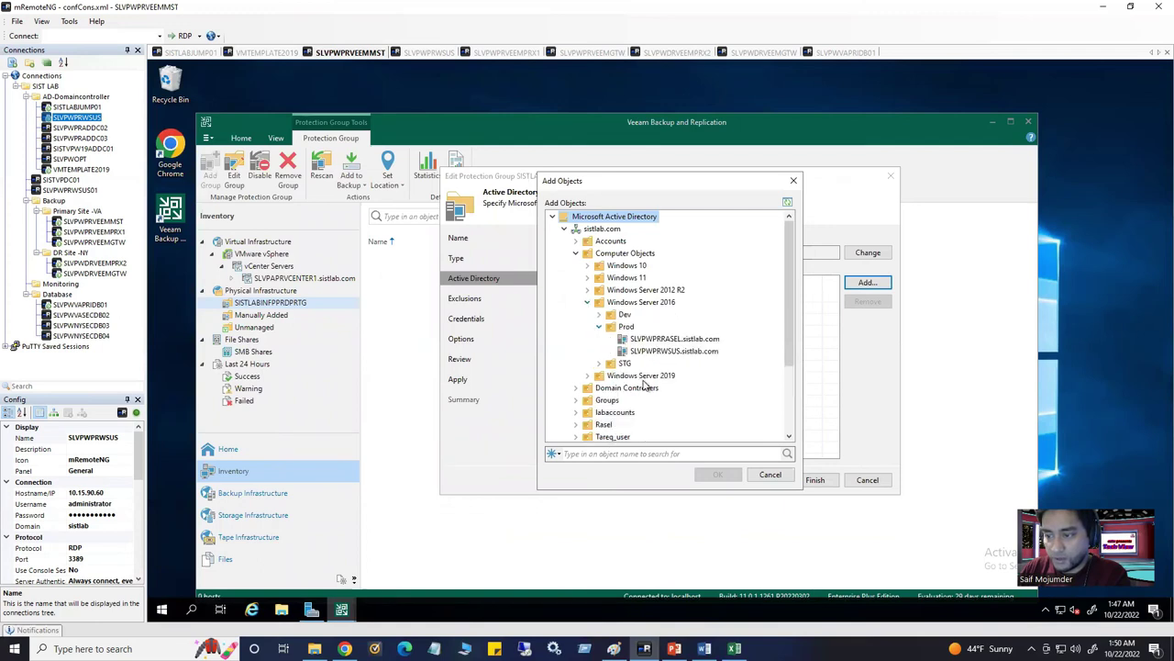
left_click(657, 354)
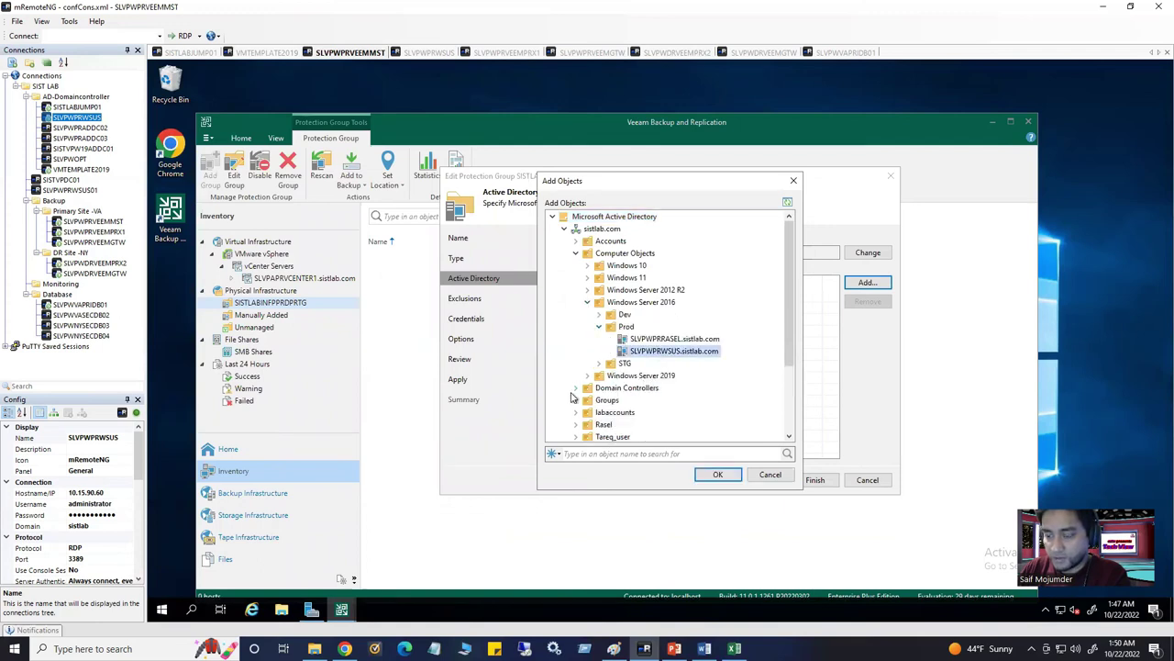
left_click(719, 476)
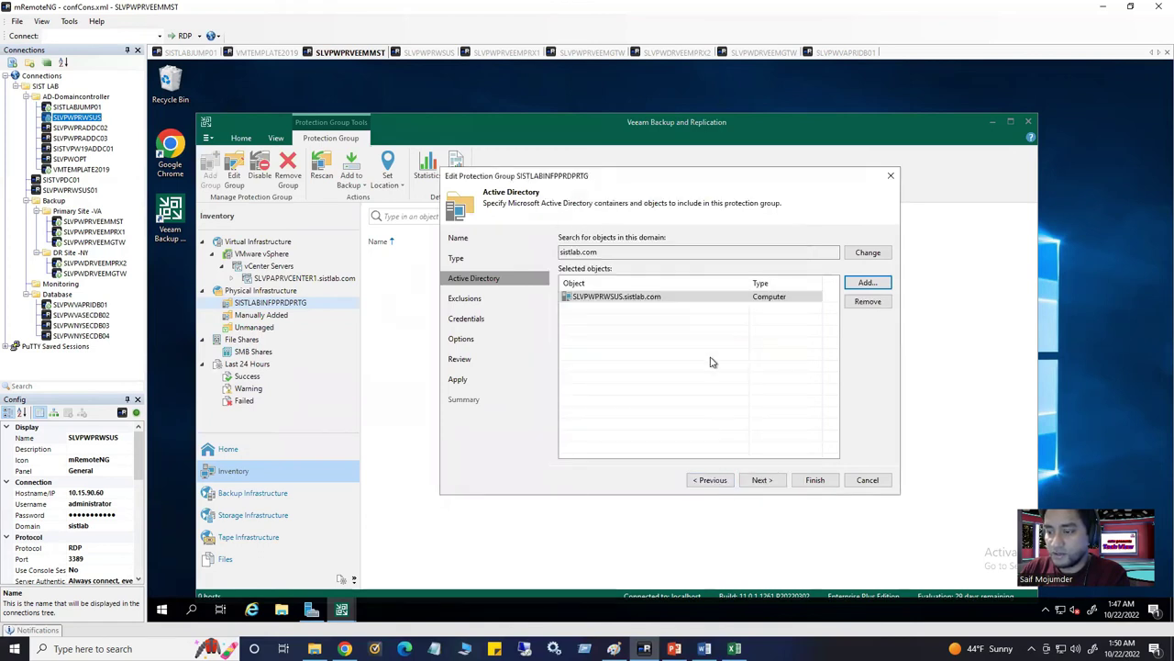
Apply the group changes and finish to start the rescan, then switch to the SLVPWPRWSUS session
left_click(761, 482)
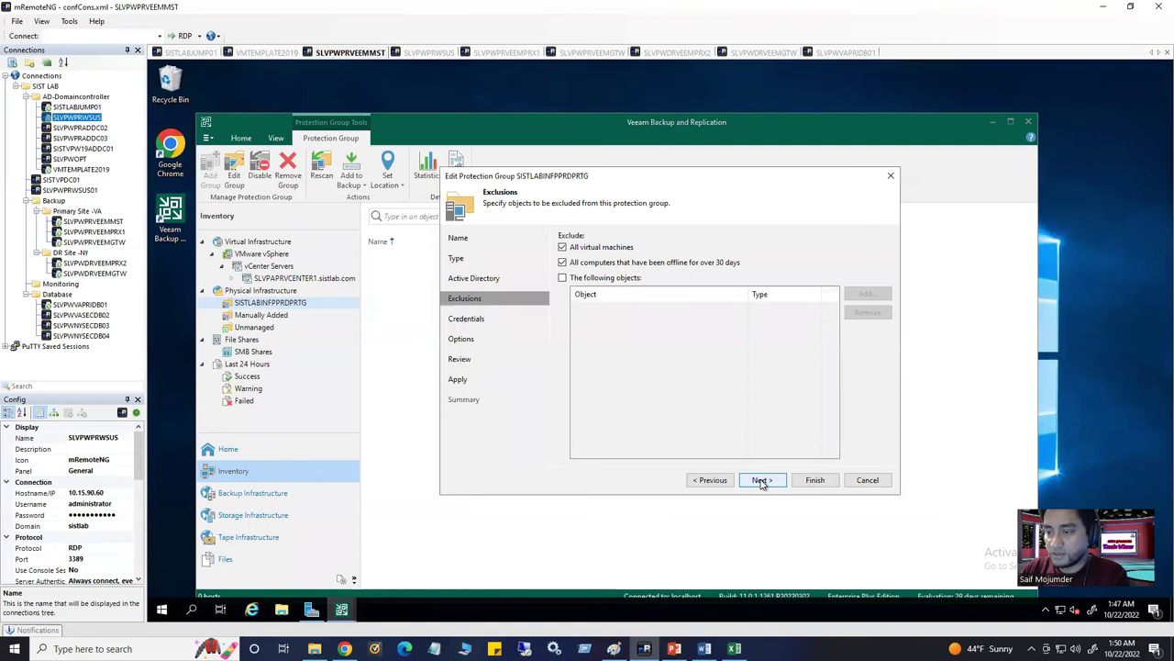
left_click(760, 482)
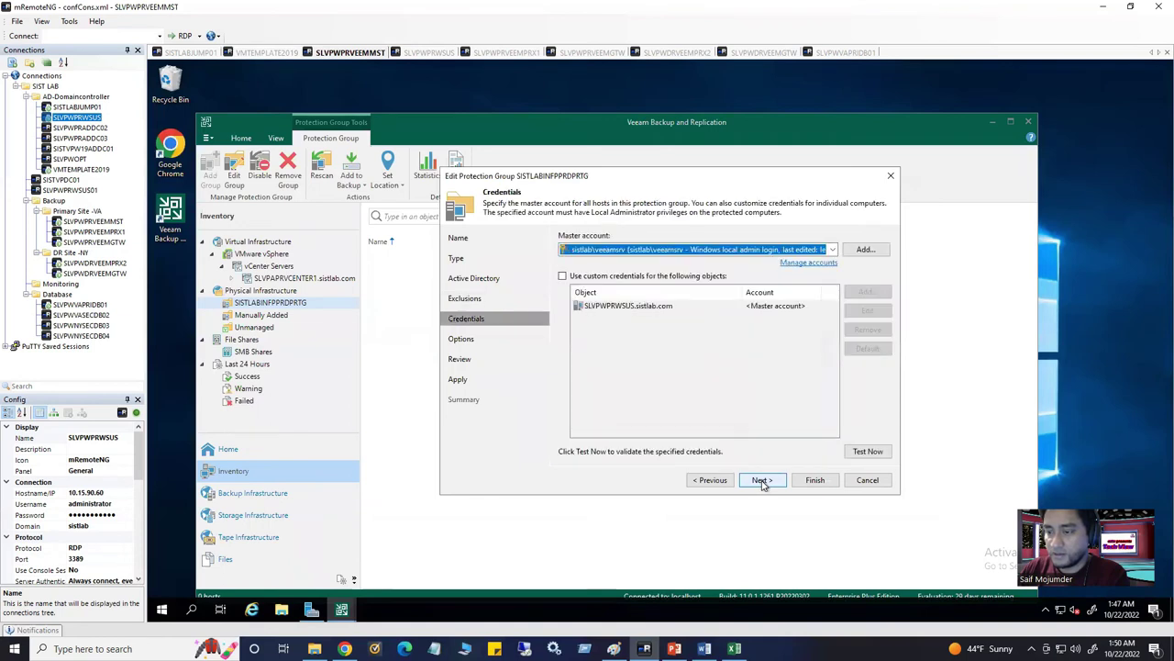
left_click(761, 481)
left_click(762, 481)
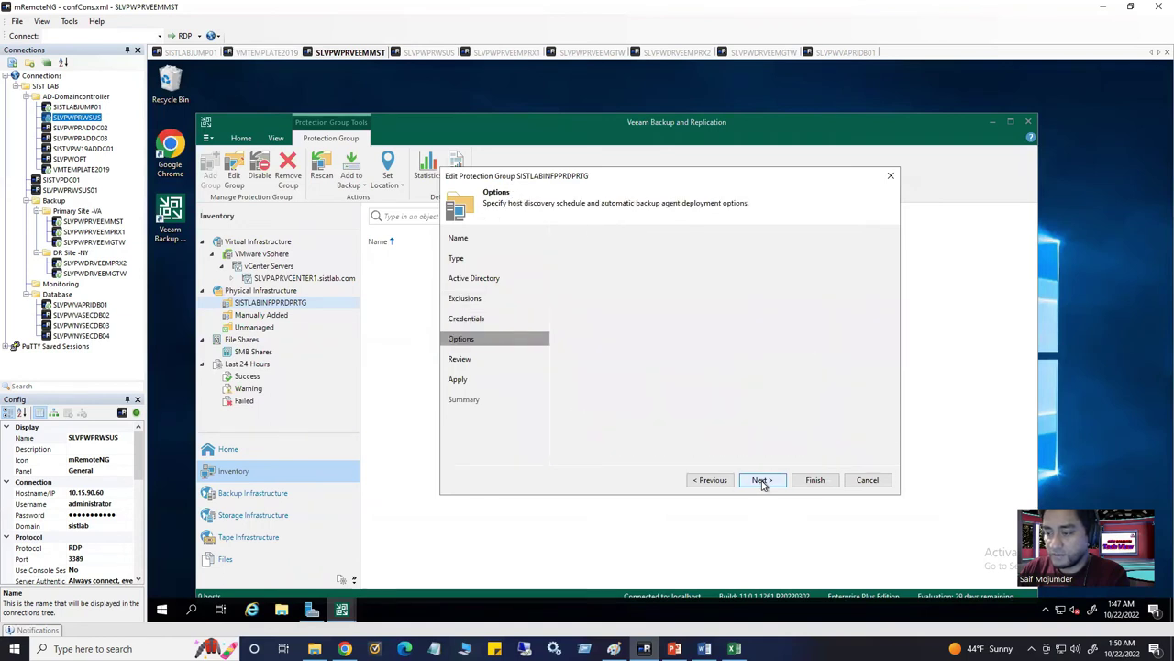
left_click(764, 481)
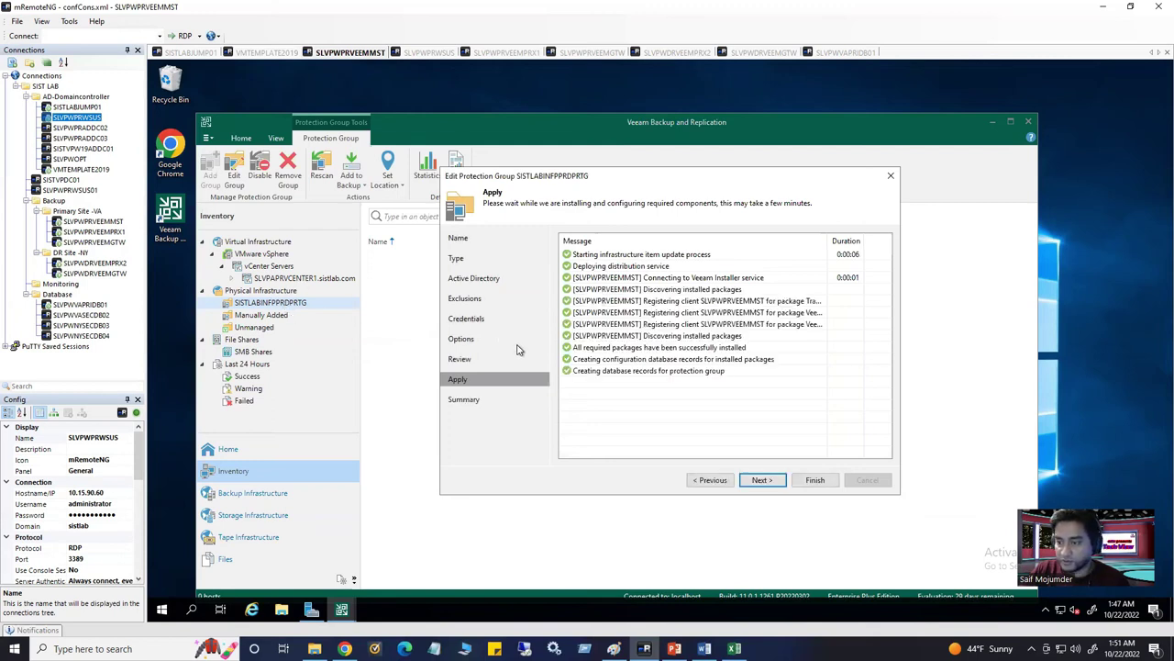
left_click(762, 480)
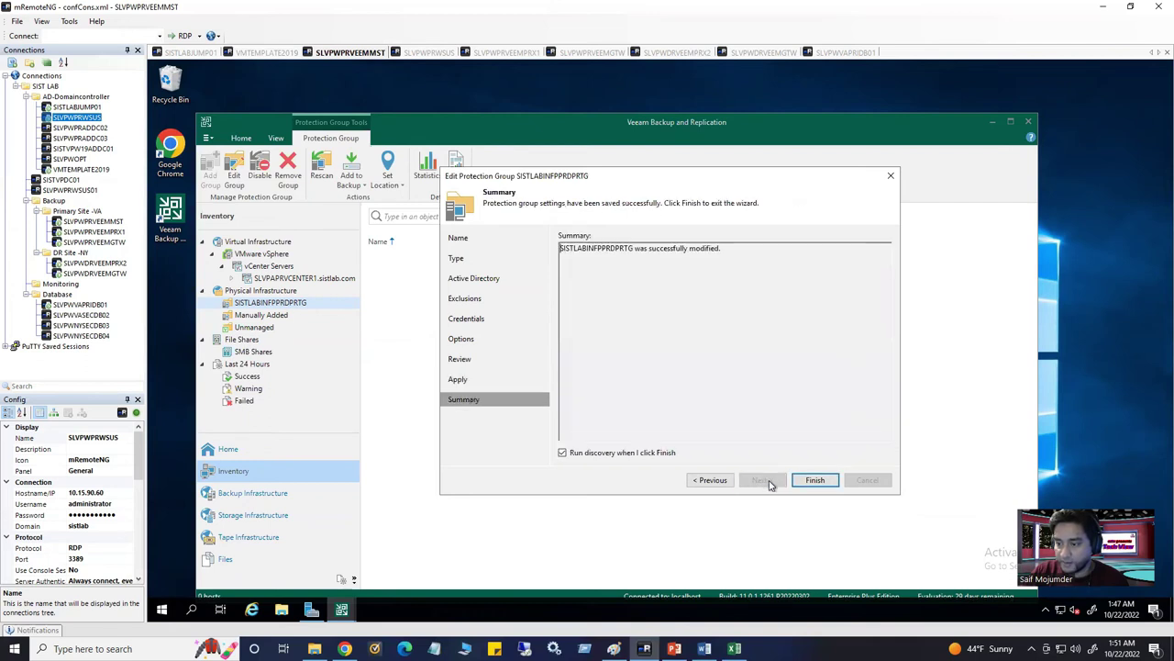
left_click(824, 480)
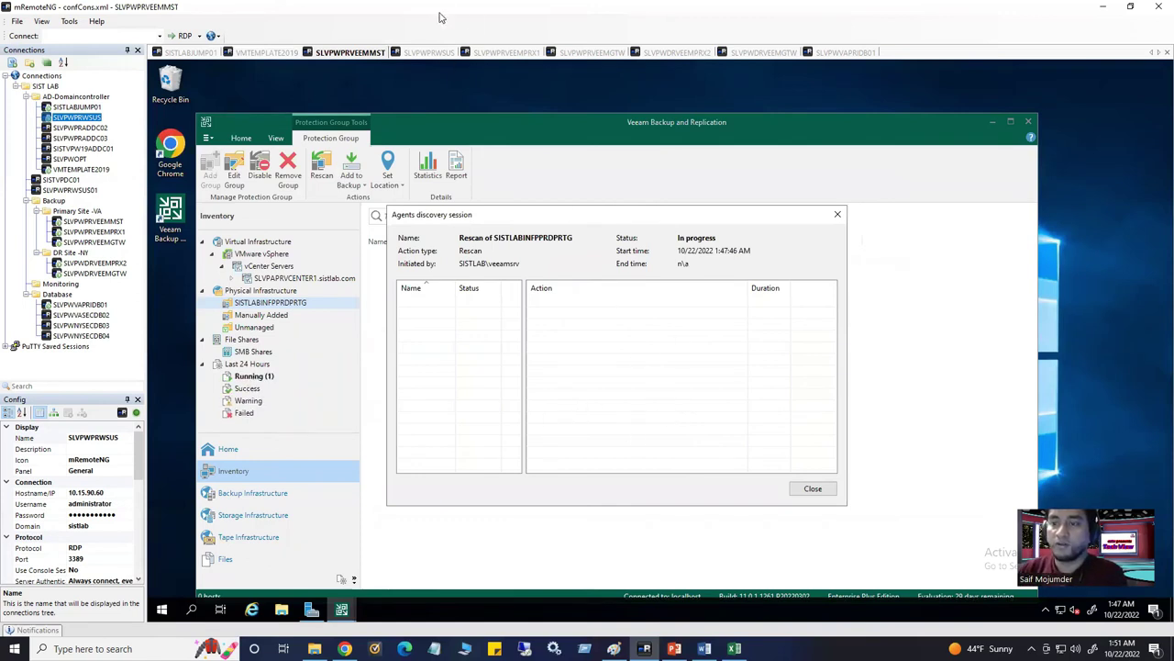
left_click(433, 53)
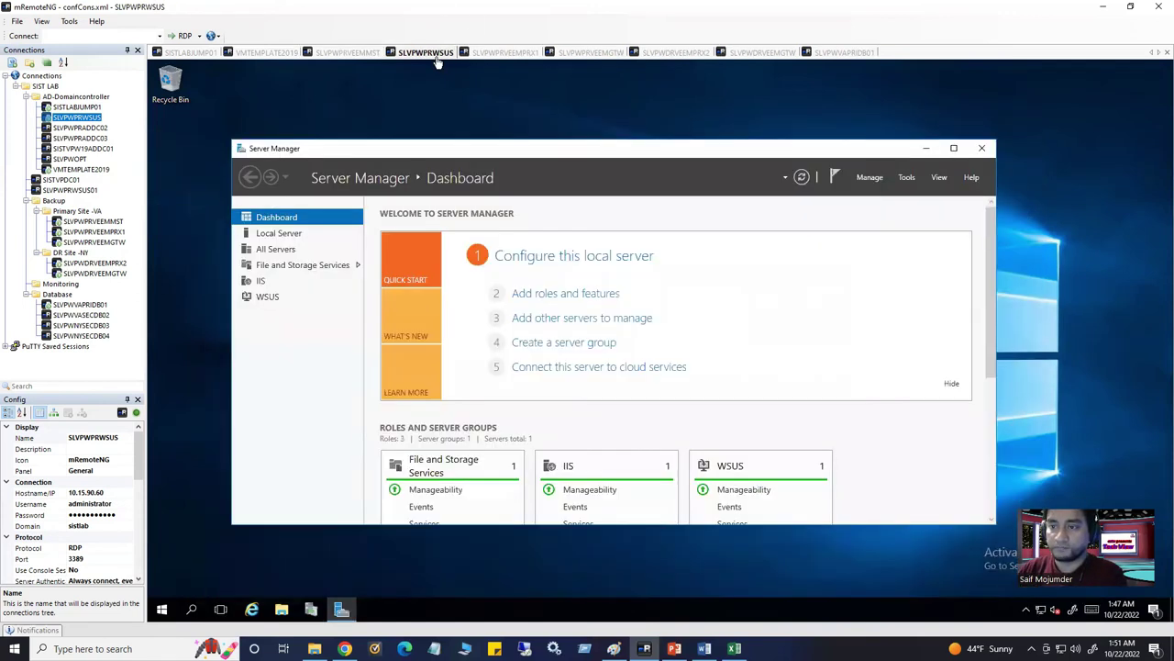
View the WSUS server's installed programs in Control Panel (small icons), then return to the Veeam session
left_click(192, 610)
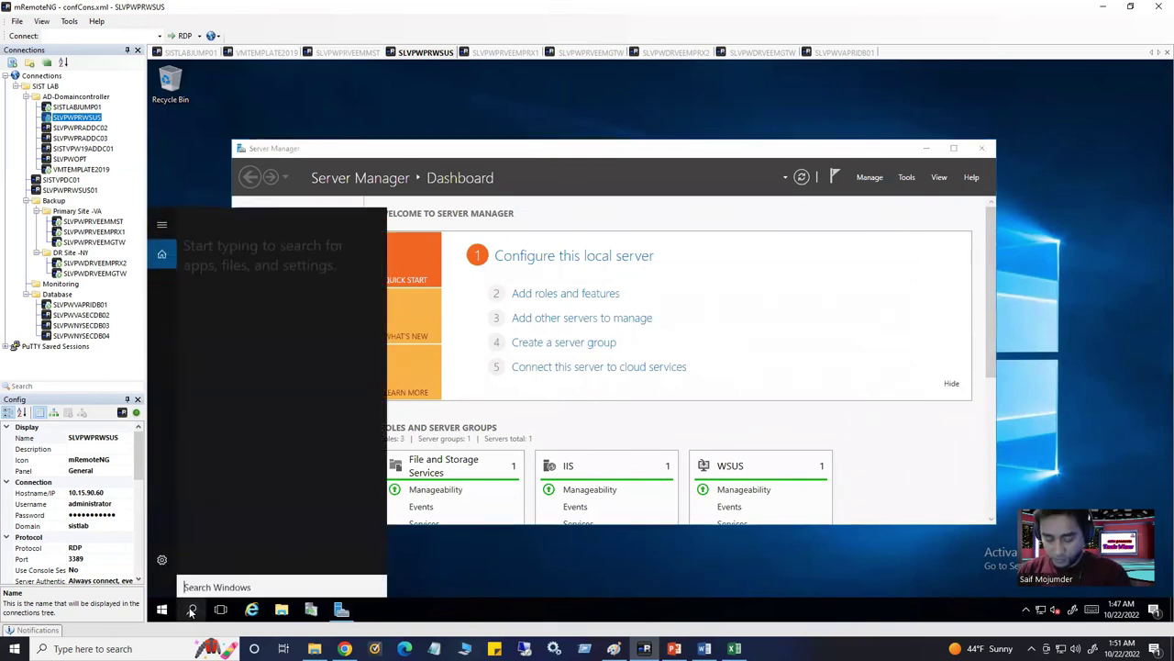
type("c")
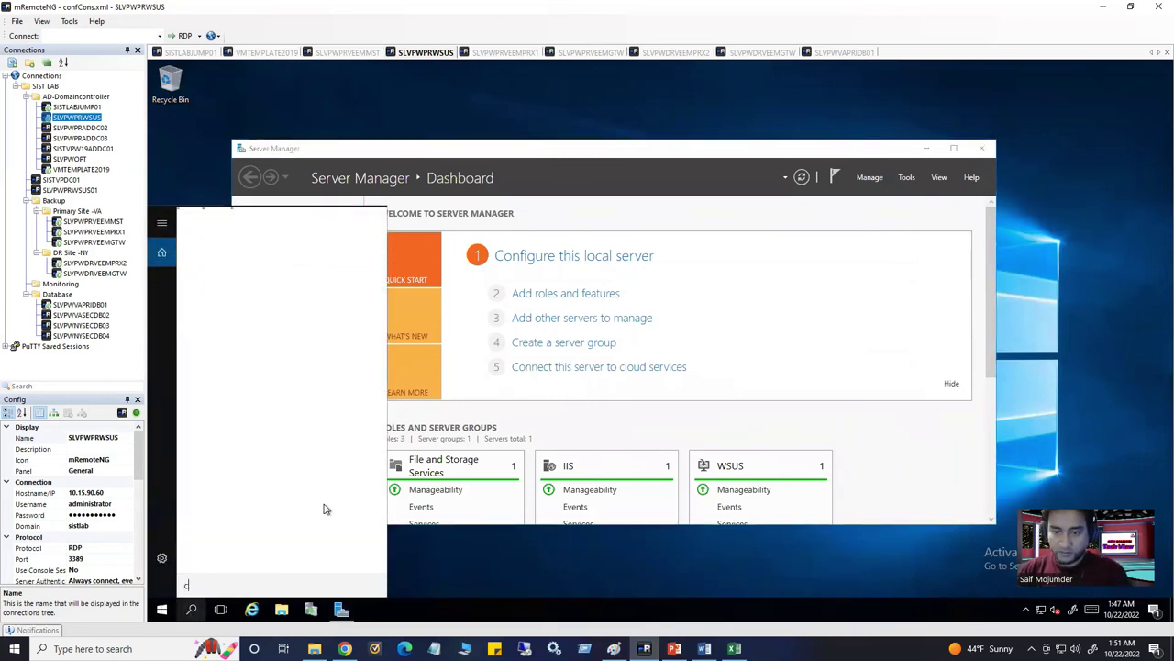
type("ont")
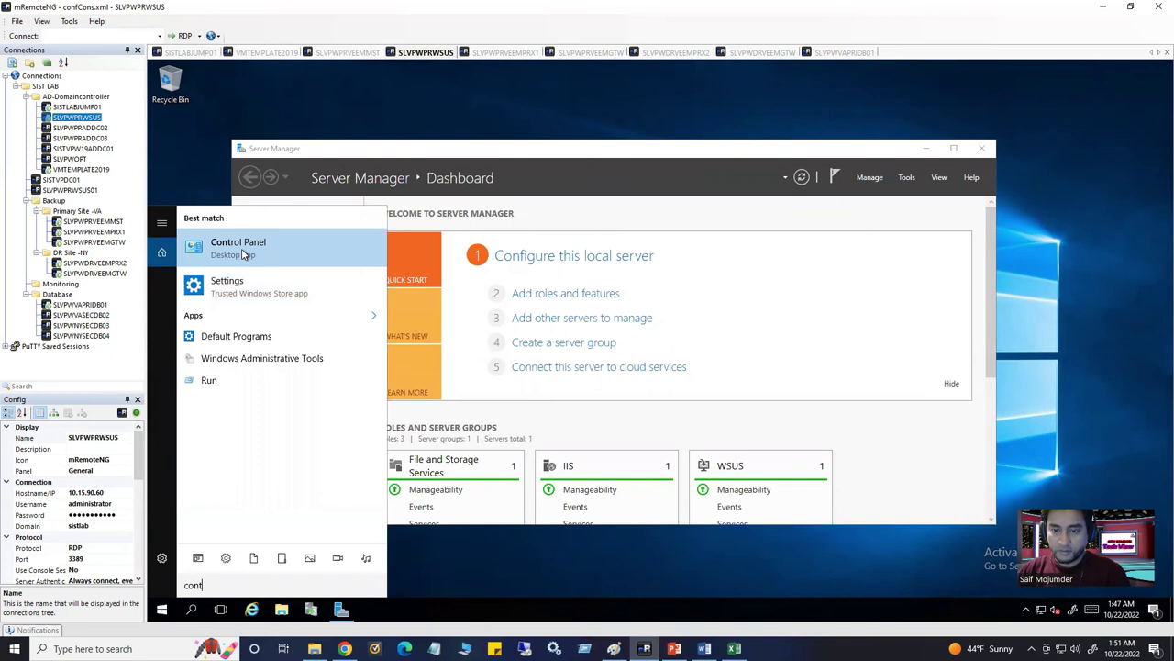
left_click(243, 255)
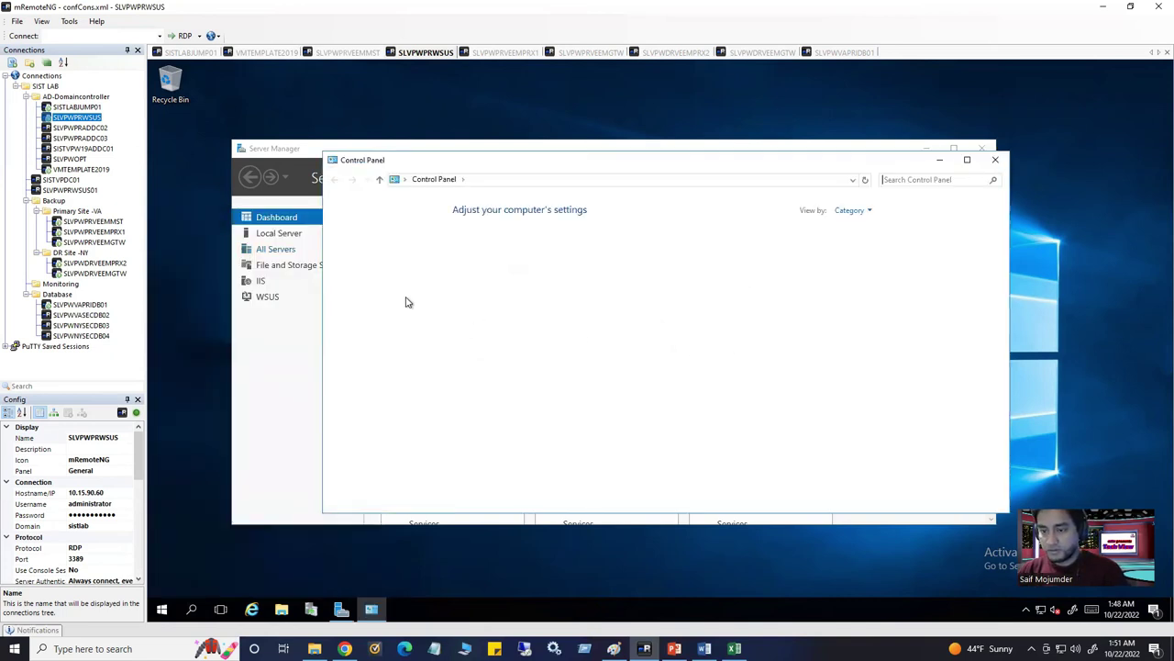
left_click(861, 210)
left_click(855, 258)
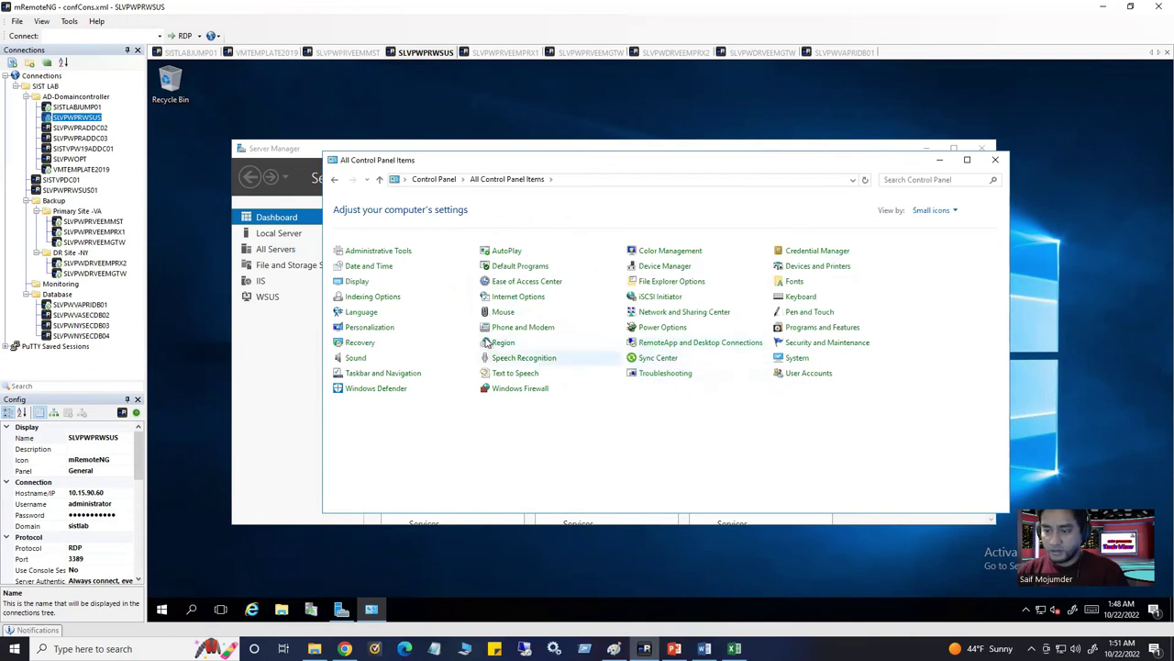
left_click(814, 328)
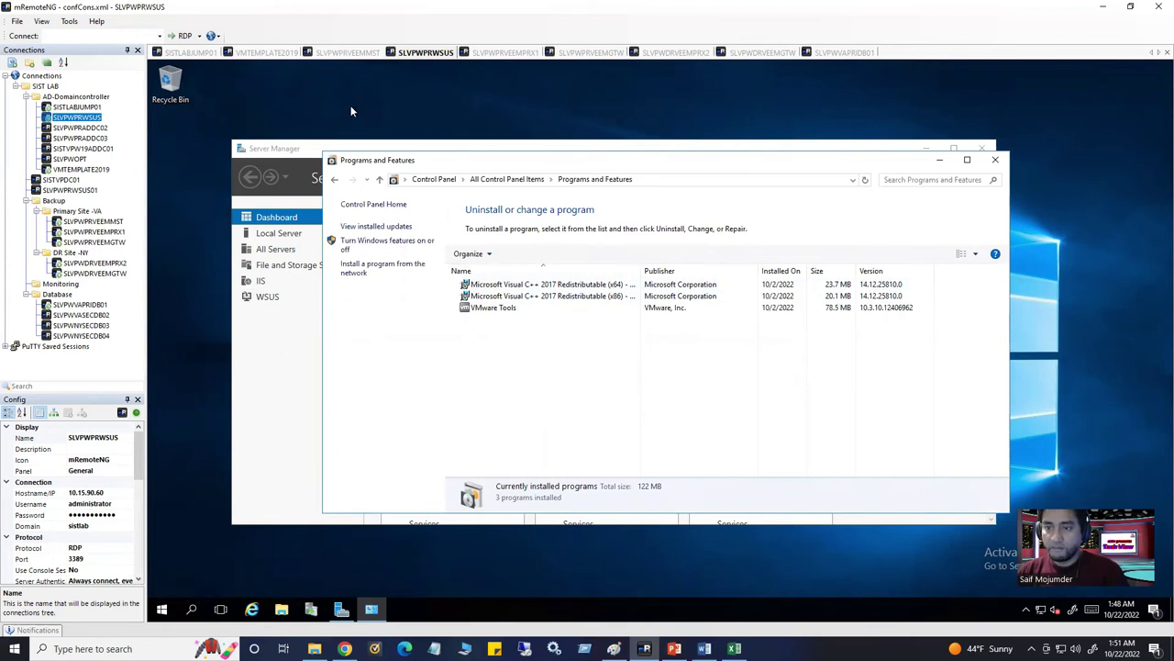
left_click(370, 53)
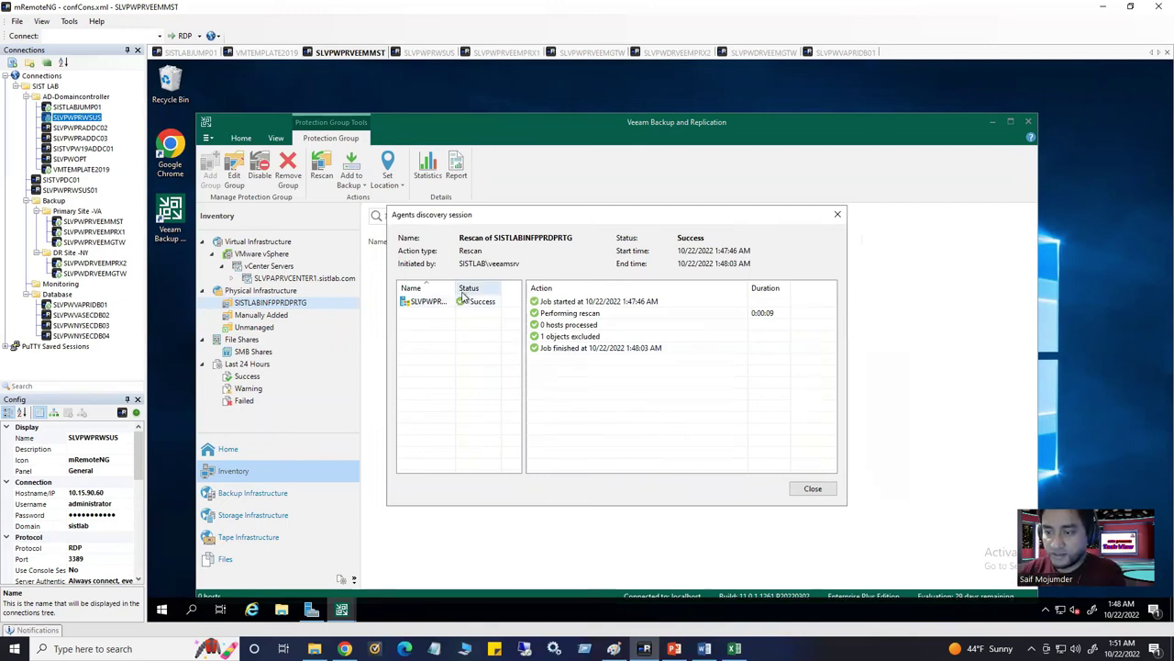
Close the discovery session details and review the SISTLABINFPPRDPRTG protection group in Inventory
left_click_drag(491, 290, 492, 290)
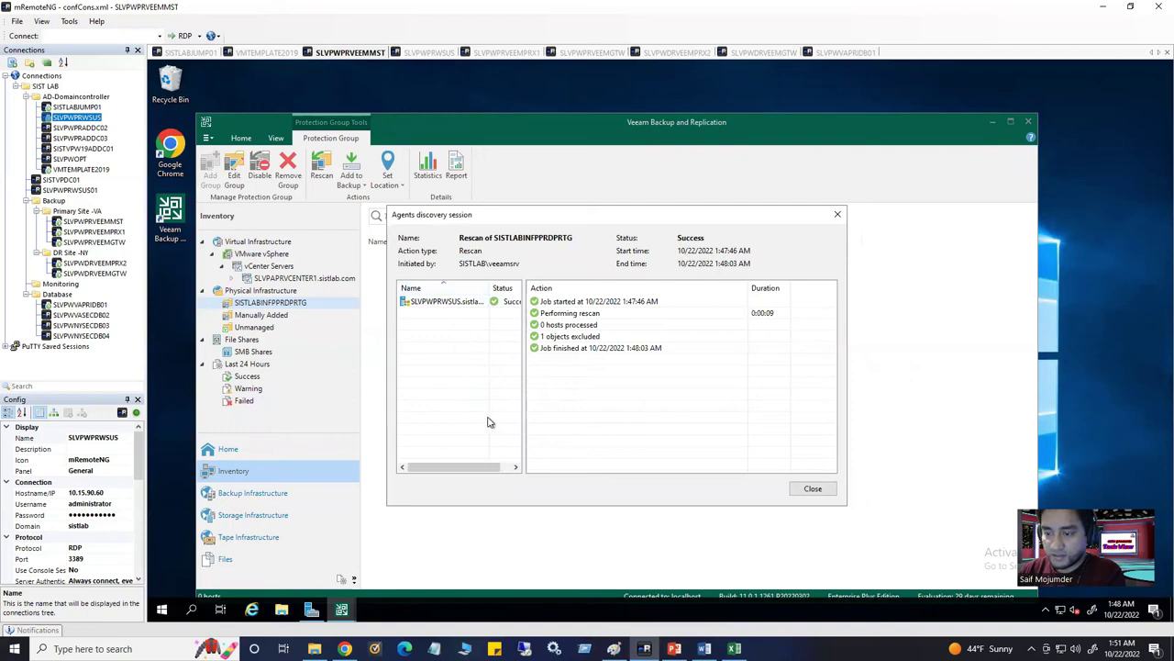
left_click(812, 490)
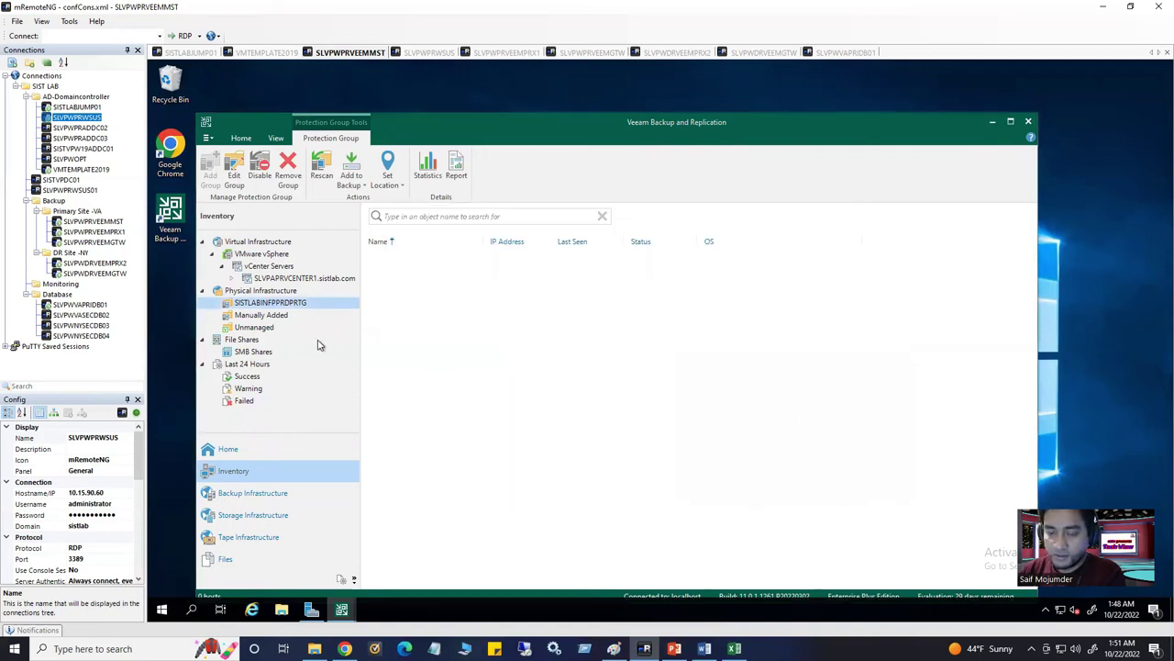
left_click(271, 304)
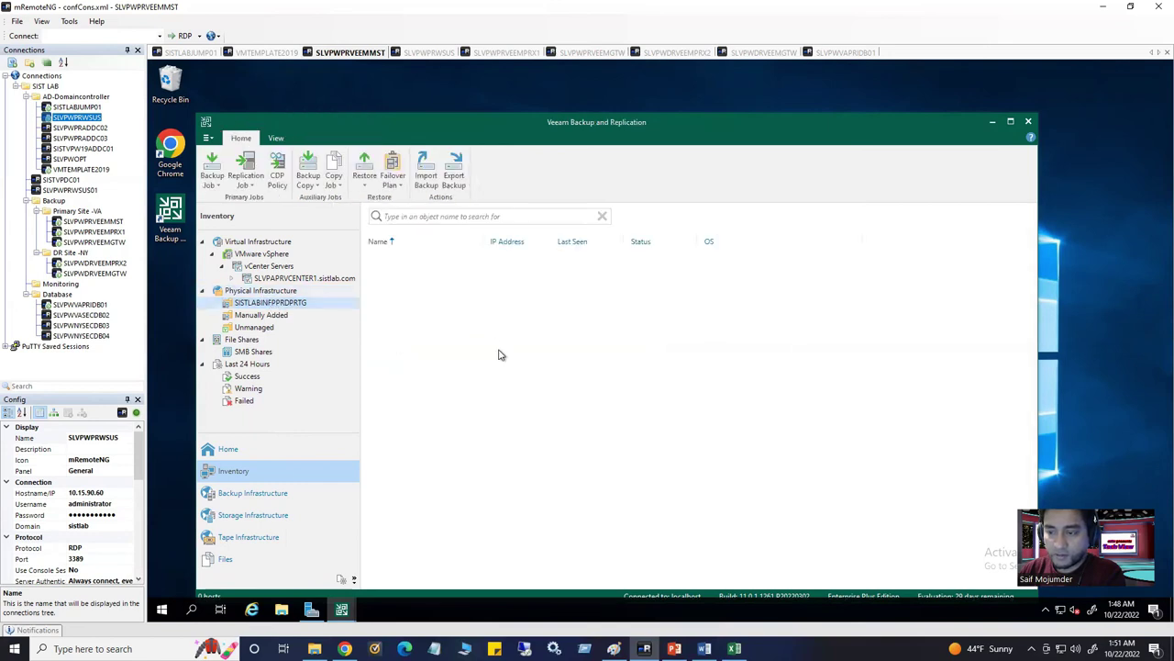
right_click(500, 352)
left_click(418, 404)
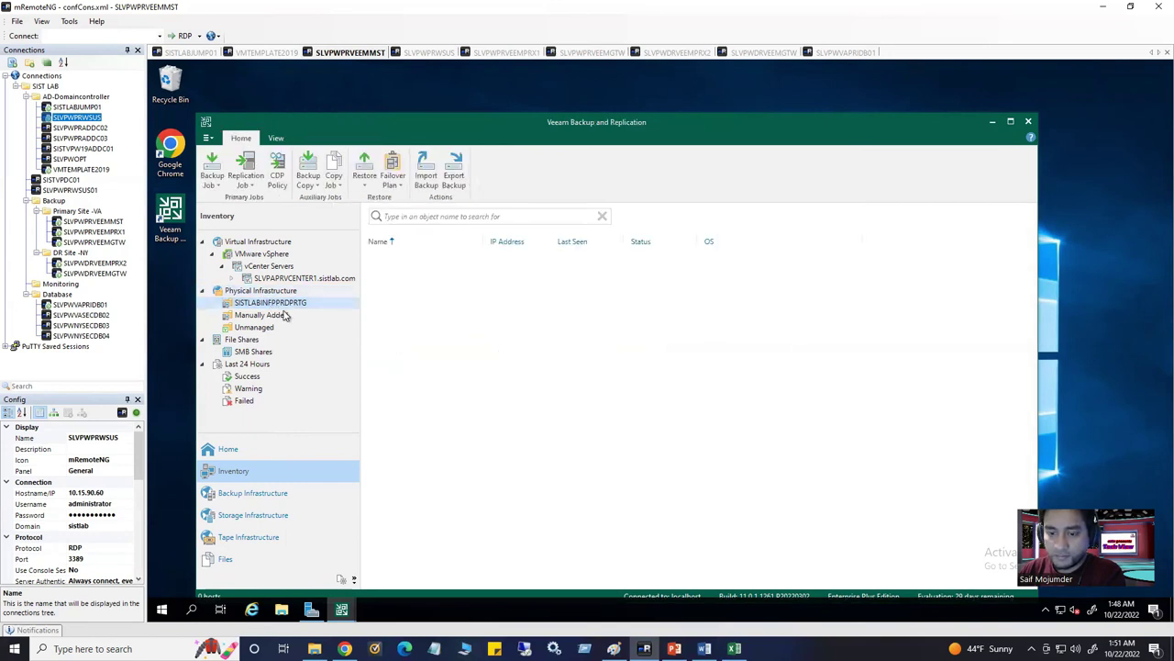
left_click(274, 318)
left_click(286, 304)
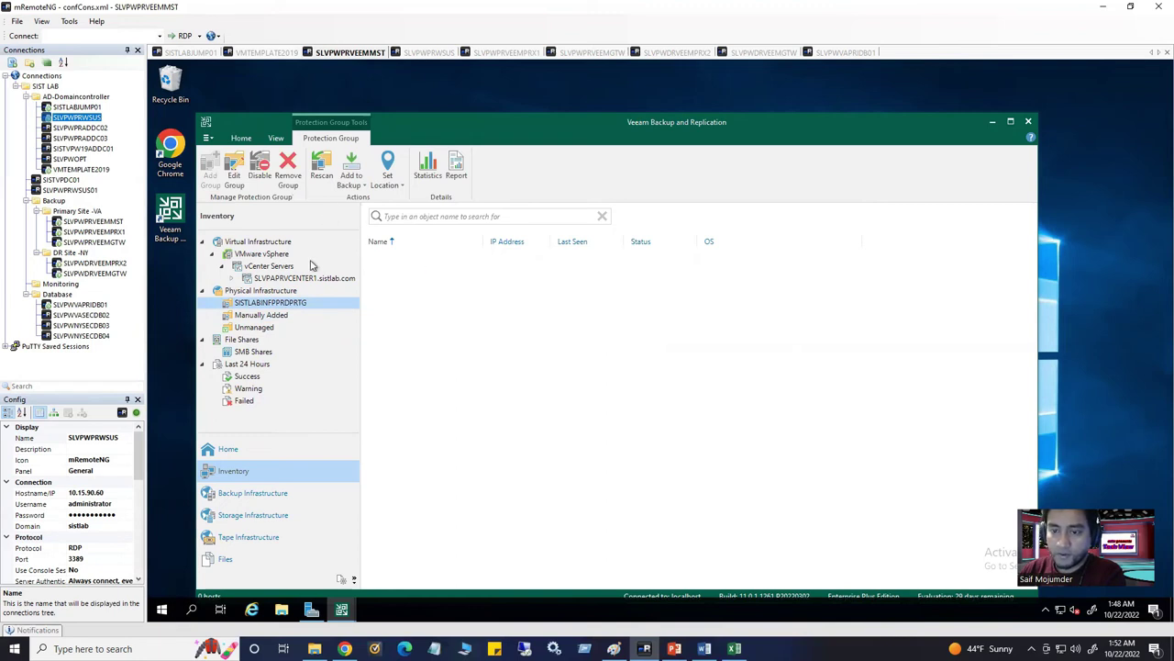
left_click(261, 290)
left_click(270, 306)
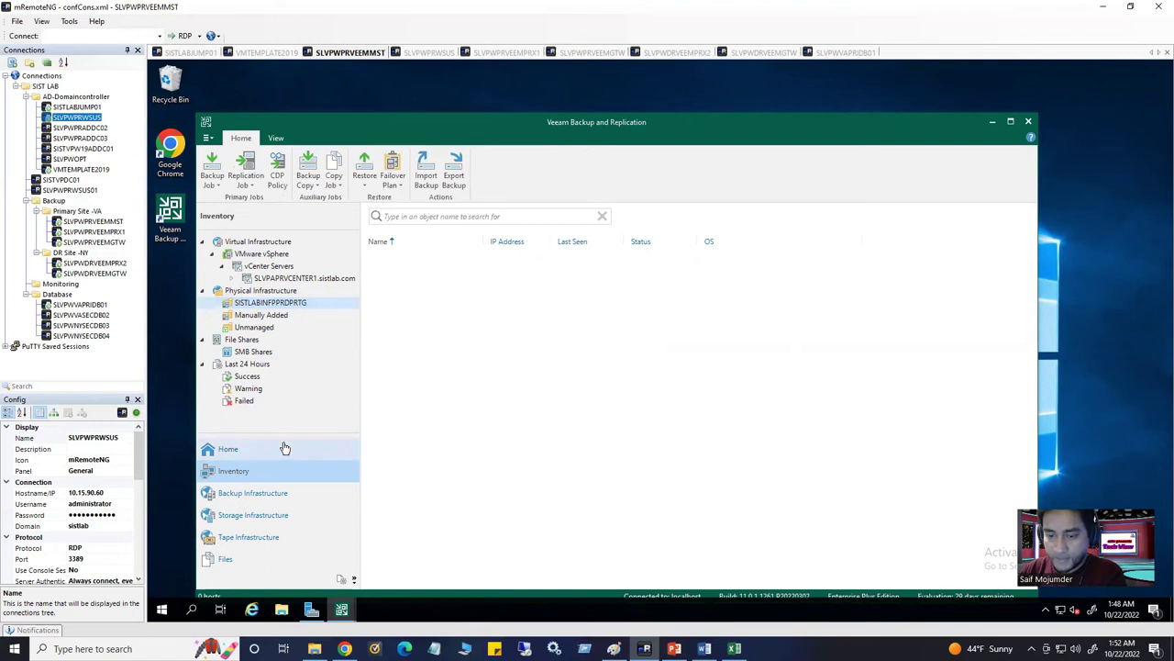
Confirm the SISTLABINFPPRDPRTG rescan under Home > Last 24 Hours > Success, then return to Inventory
left_click(229, 448)
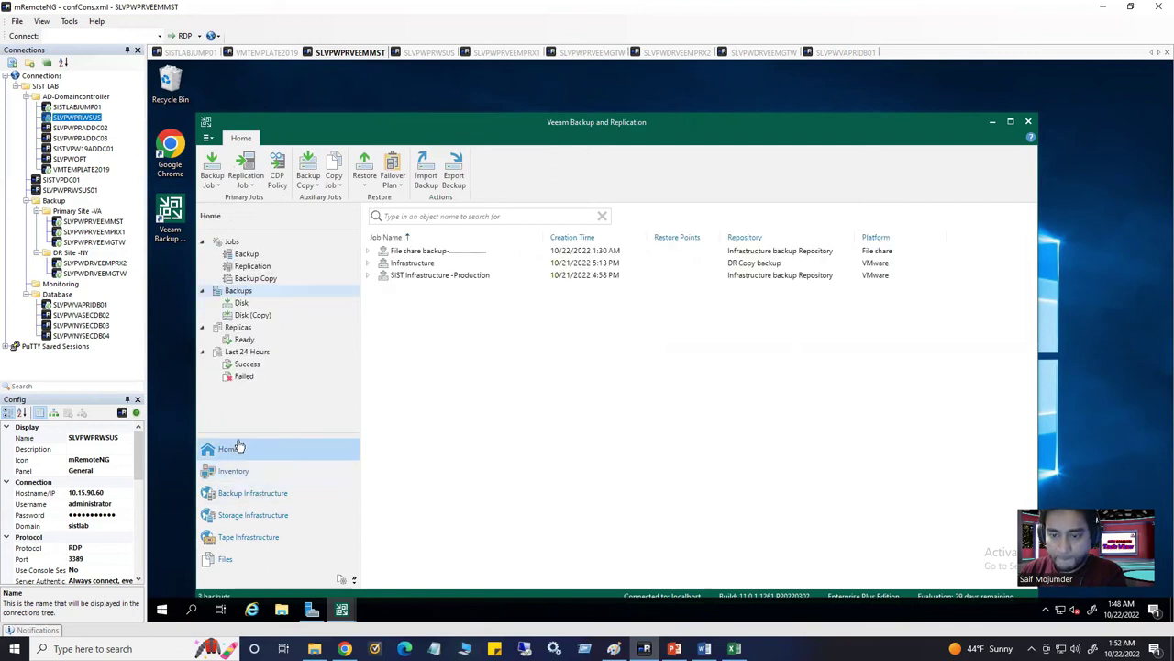
left_click(246, 365)
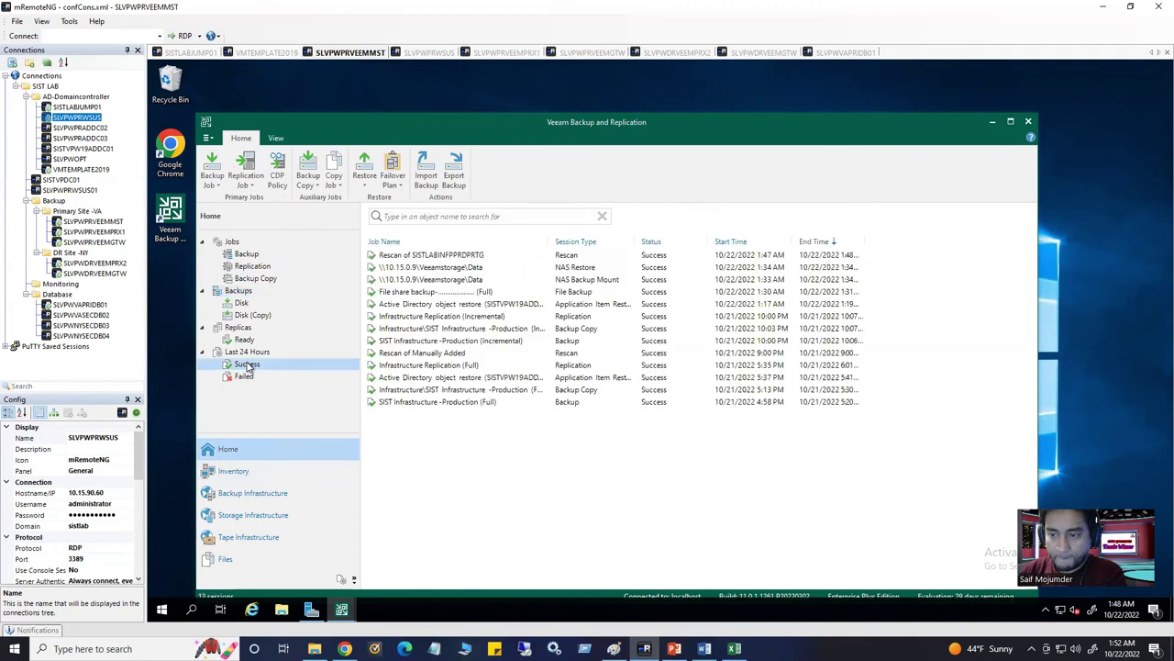
left_click(436, 257)
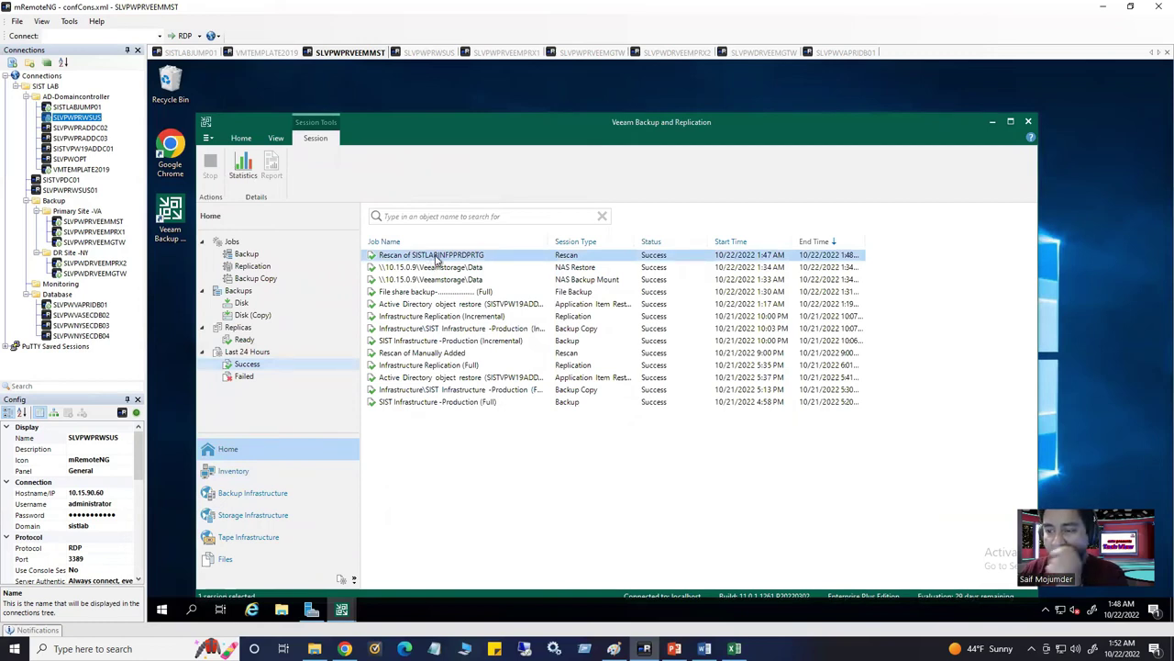
left_click(236, 474)
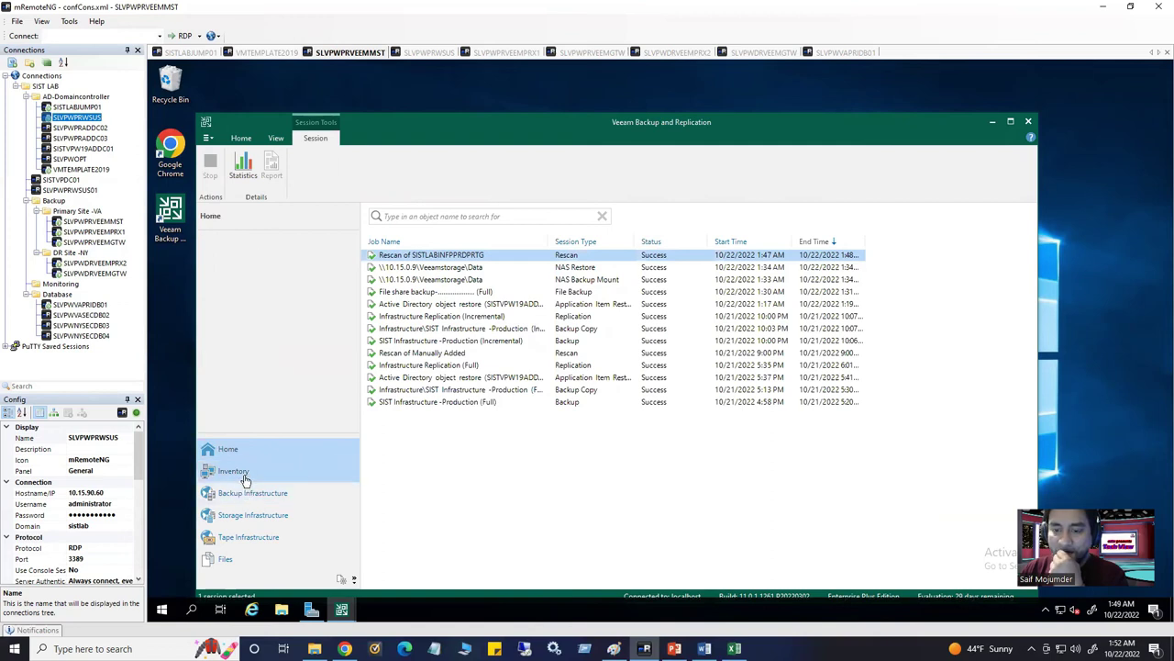
left_click(436, 327)
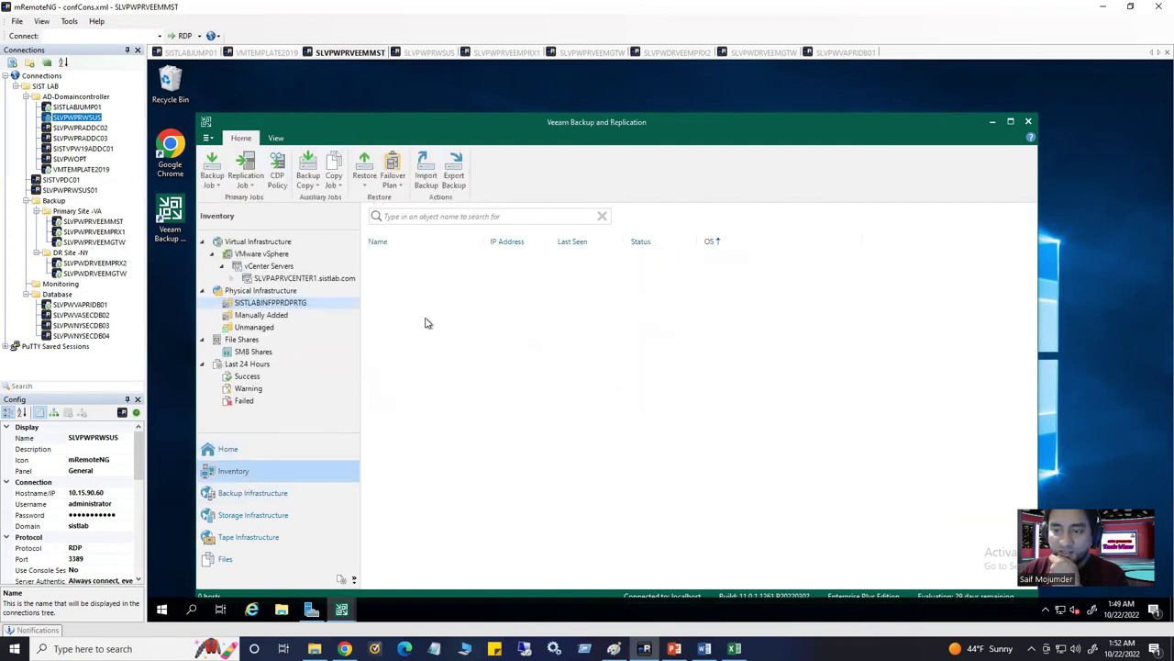
Open the SISTLABINFPPRDPRTG protection group for editing and step past its name and Active Directory objects pages
right_click(284, 307)
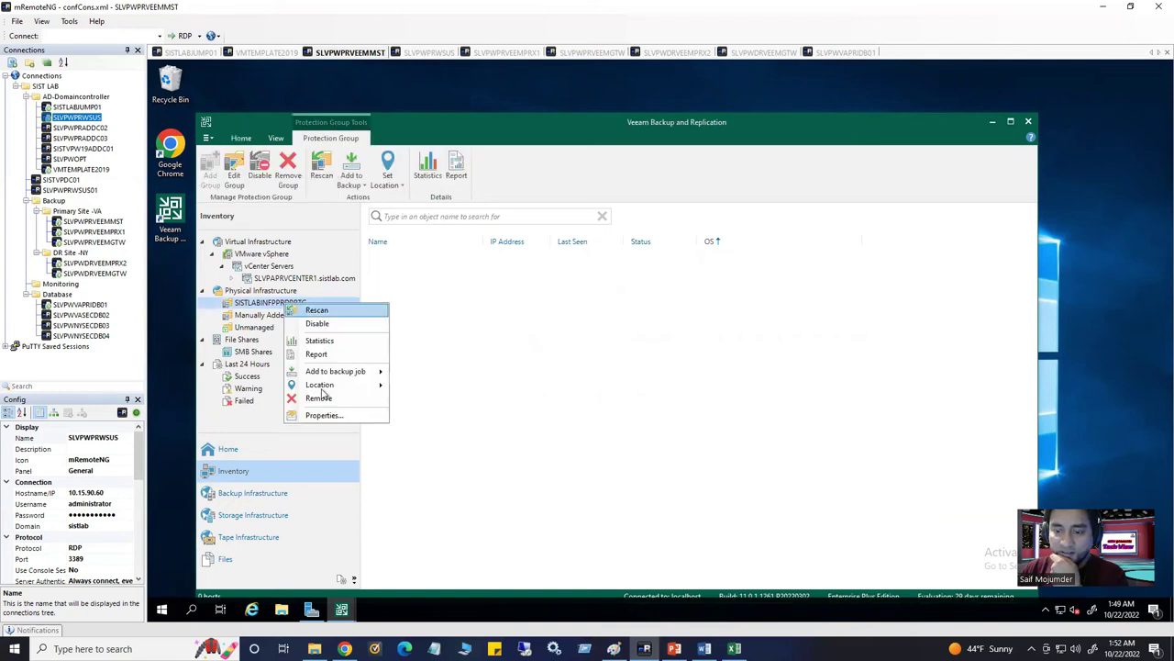
left_click(331, 415)
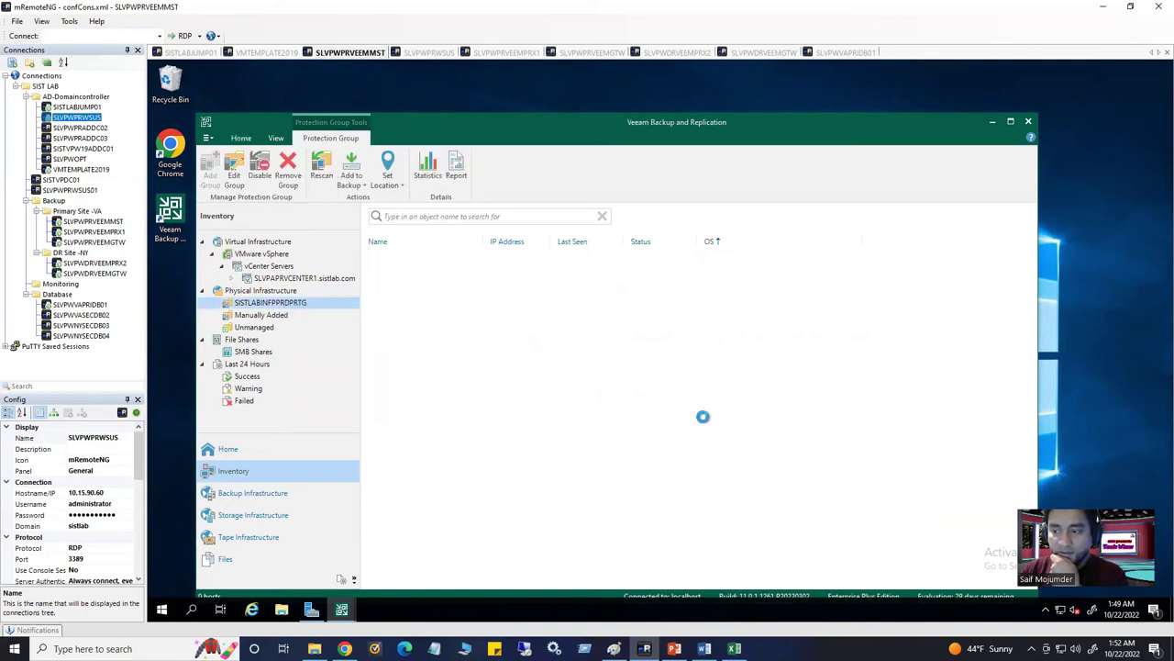
left_click(760, 480)
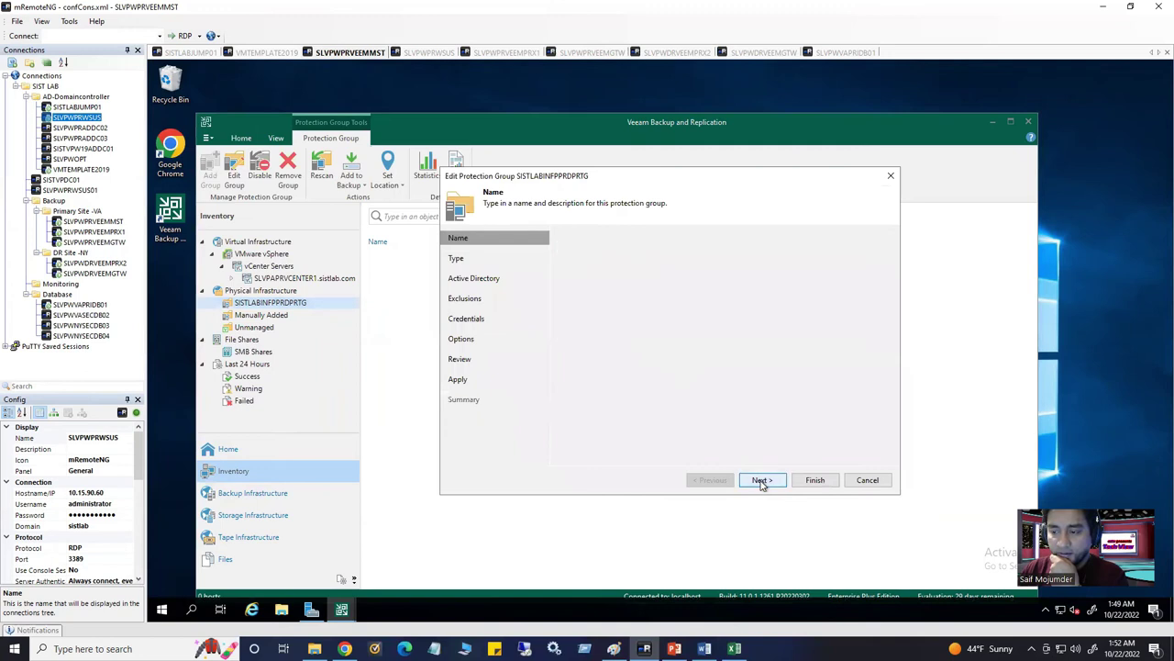
left_click(761, 480)
left_click(663, 299)
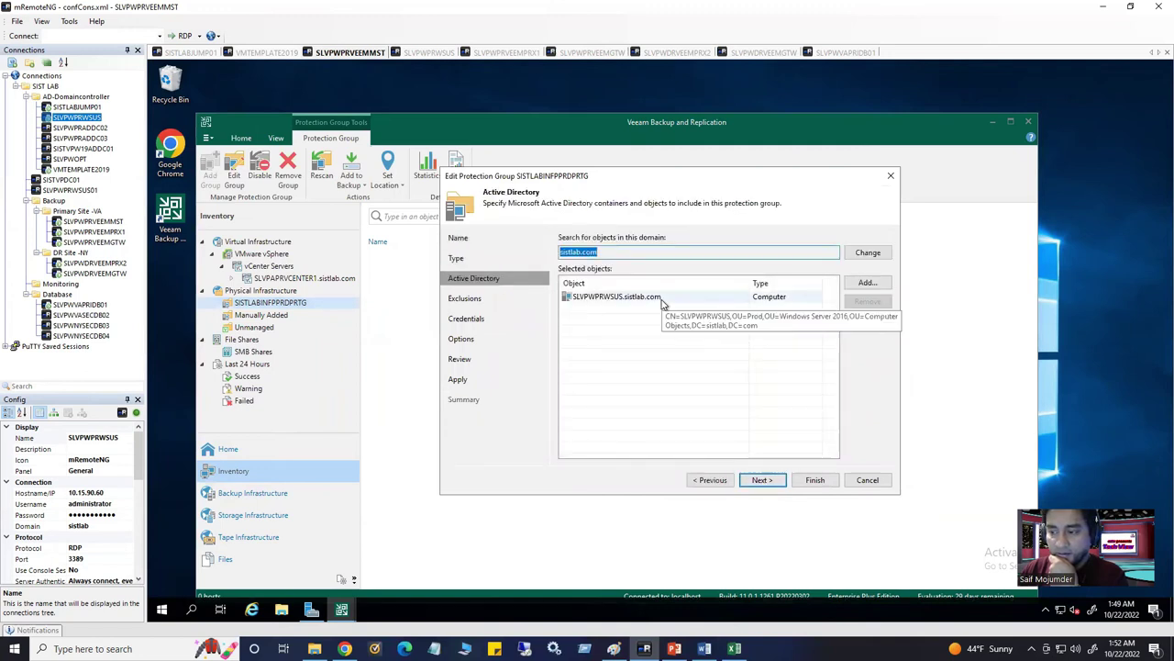
left_click(761, 480)
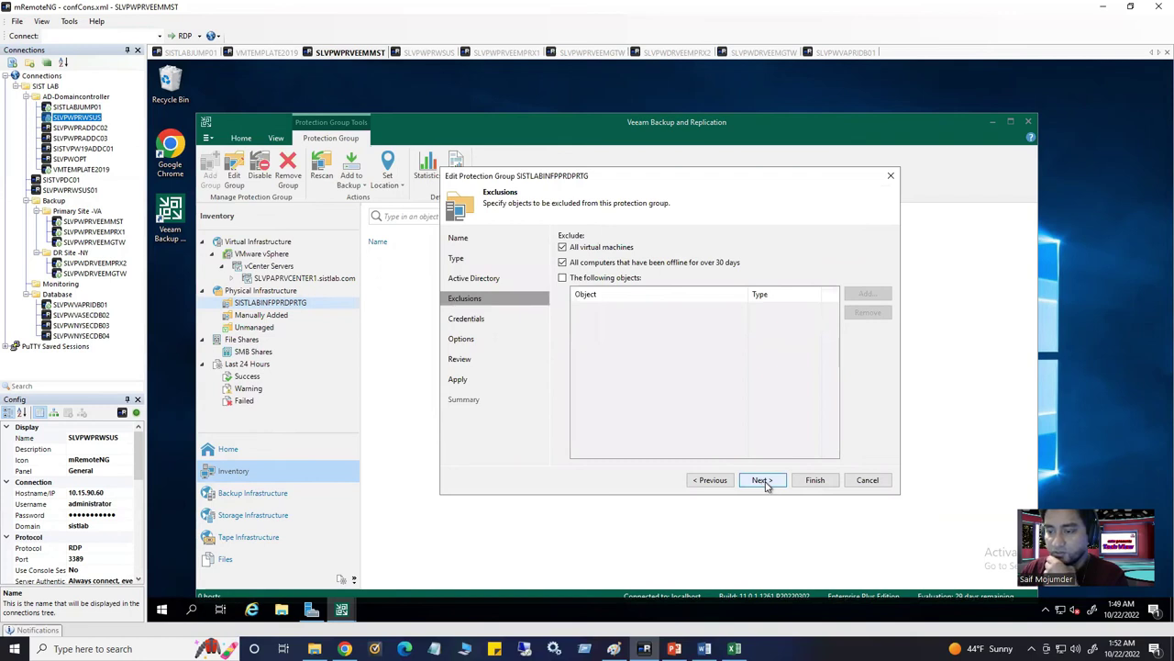
left_click(761, 480)
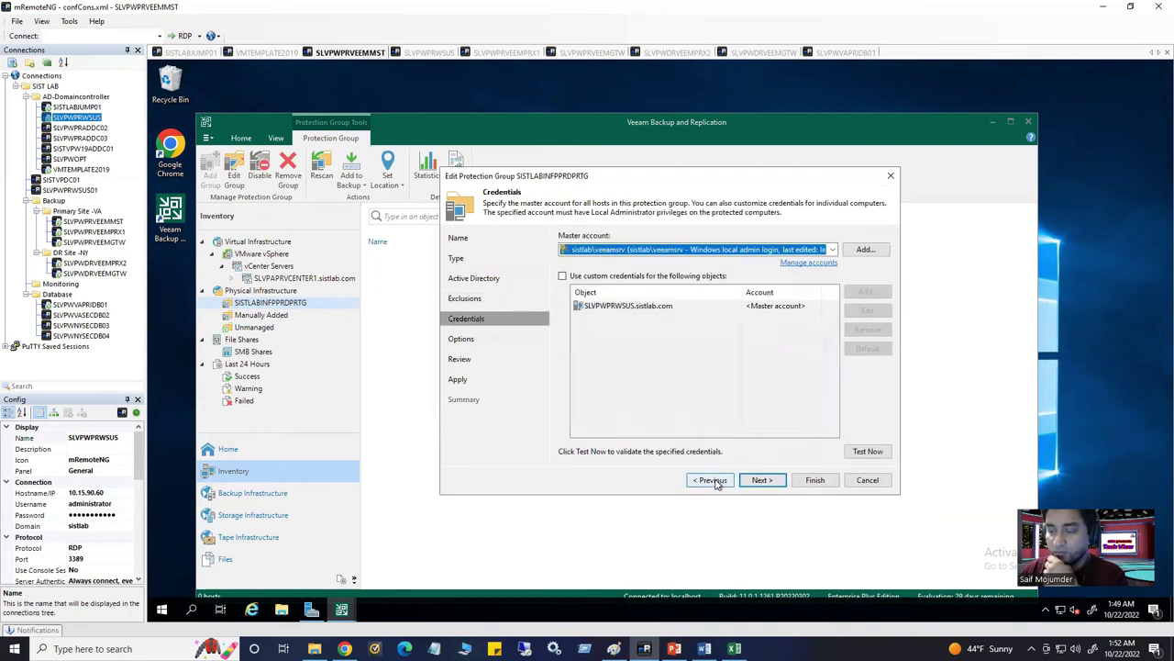
Clear the All virtual machines exclusion, apply the changes, and finish with Run discovery enabled
left_click(709, 480)
left_click(563, 249)
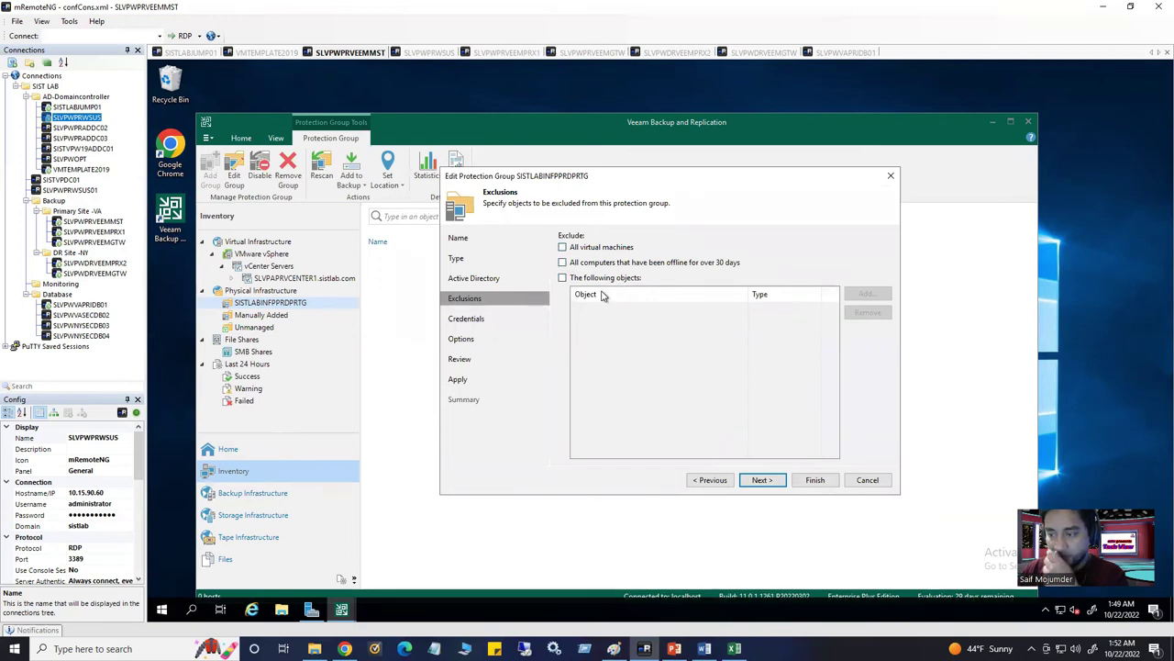
left_click(761, 480)
left_click(761, 480)
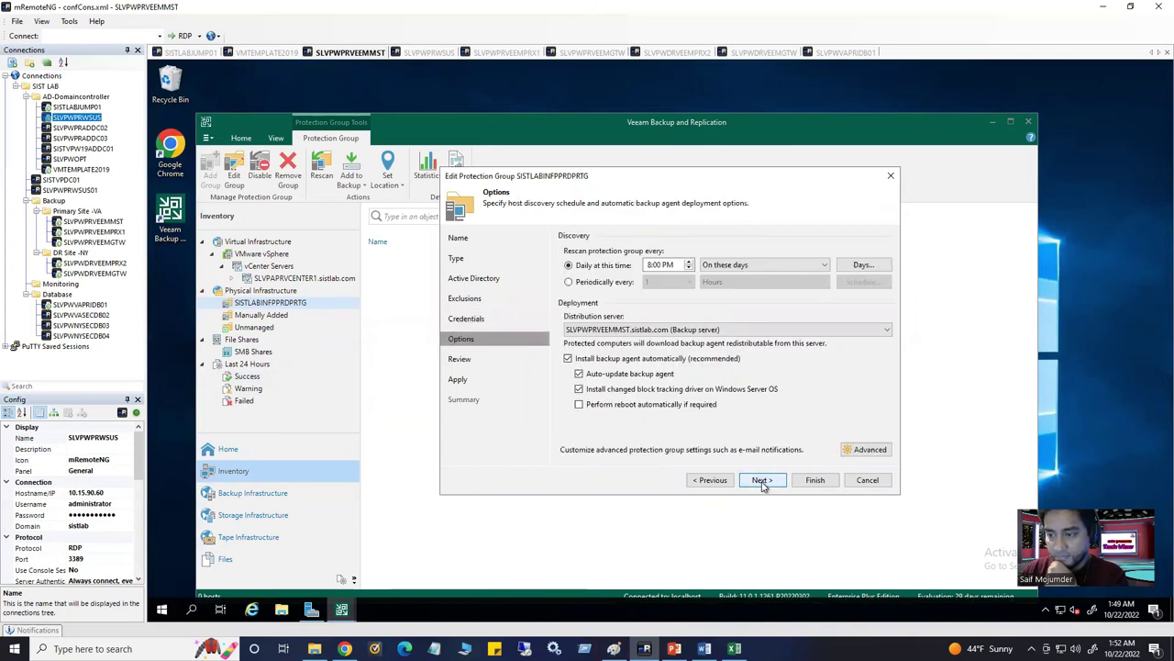
left_click(762, 480)
left_click(762, 480)
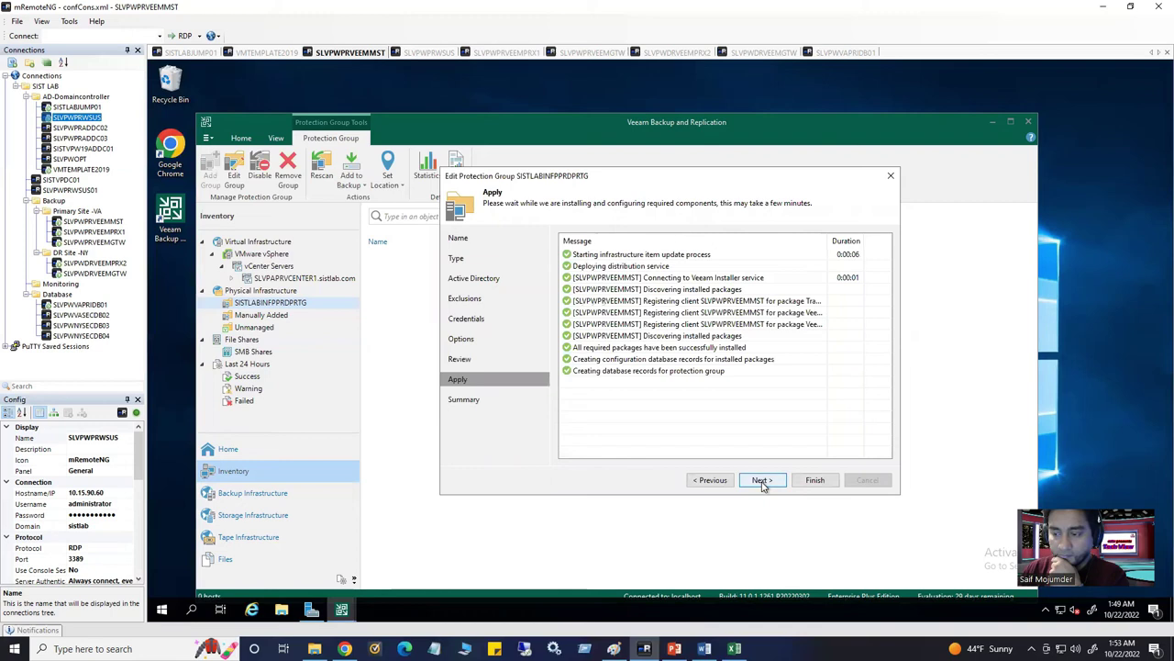
left_click(762, 480)
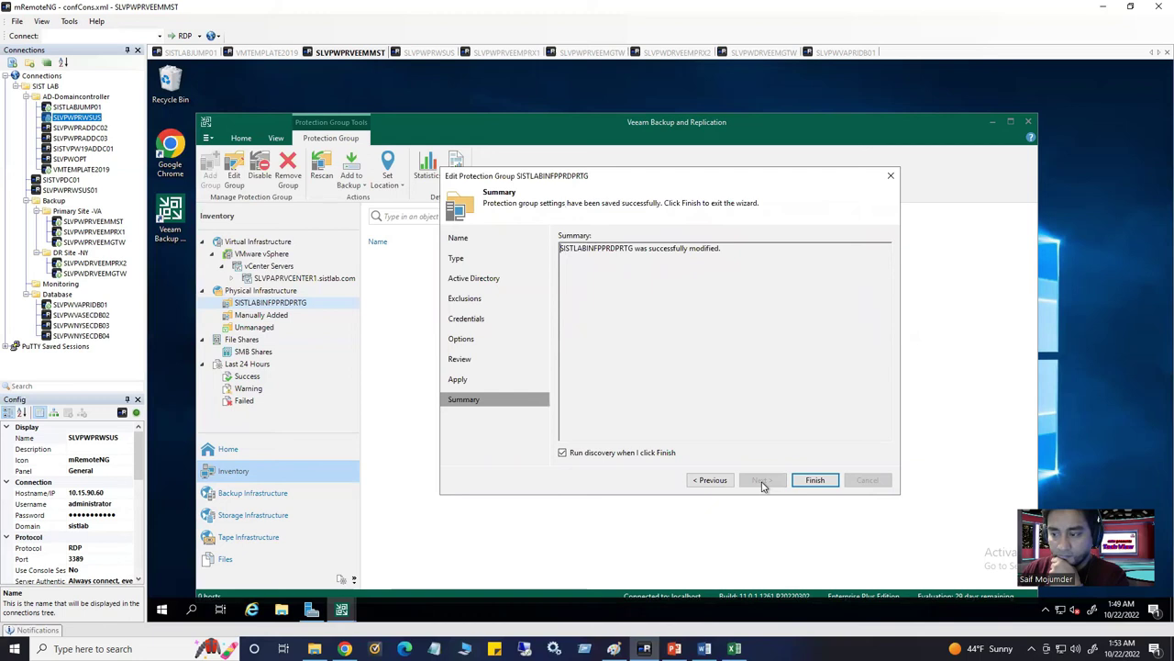
left_click(814, 480)
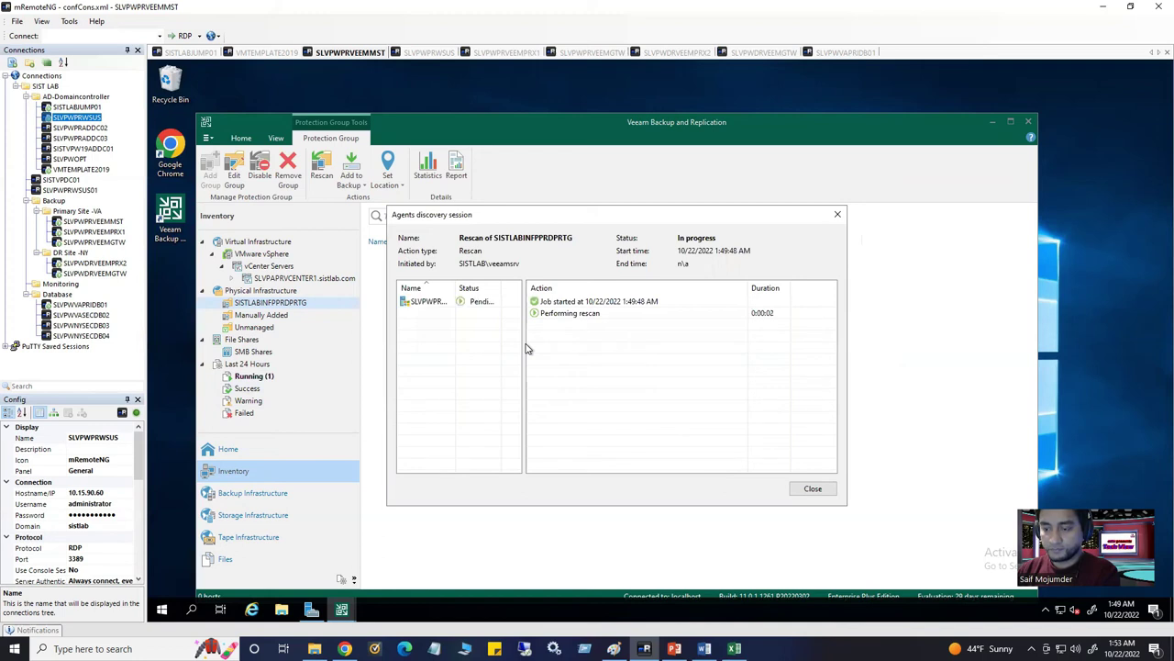
Watch the Agents discovery session until the rescan ends Failed, widening the name column and moving the window aside
left_click_drag(456, 288, 483, 290)
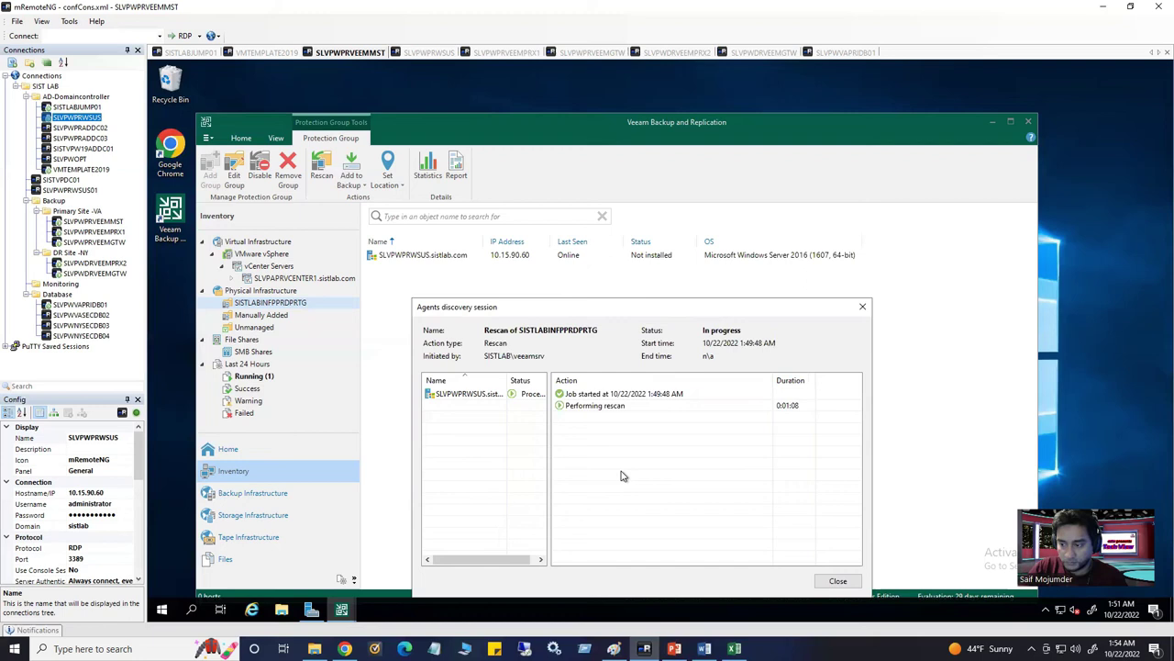
left_click_drag(602, 306, 639, 282)
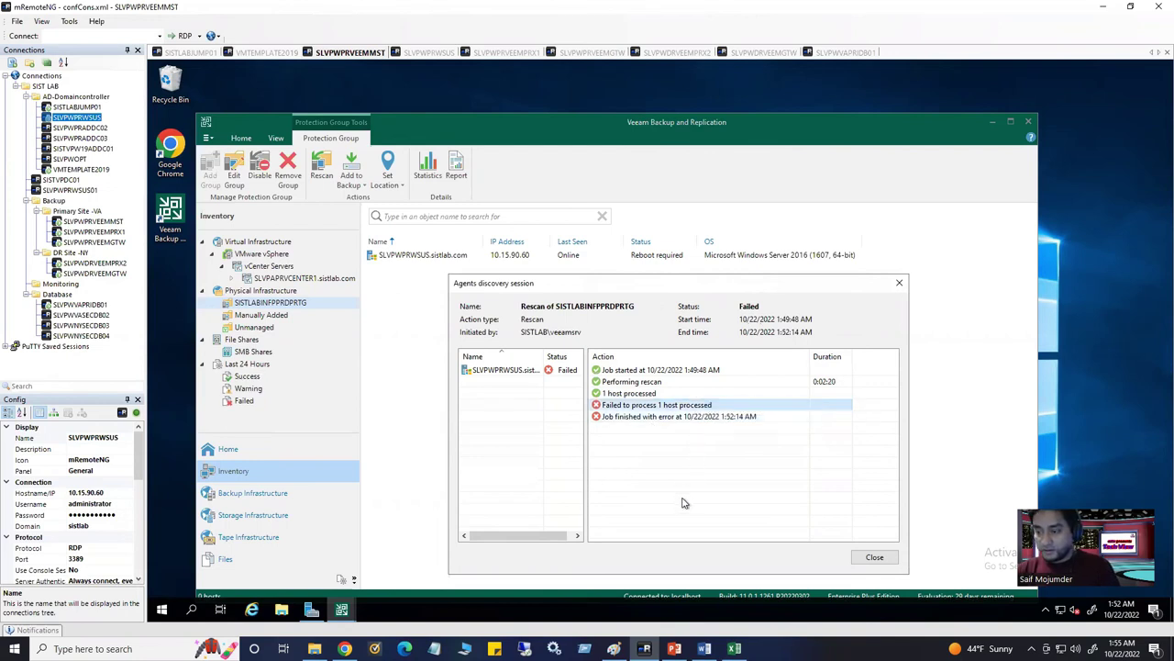
left_click(429, 52)
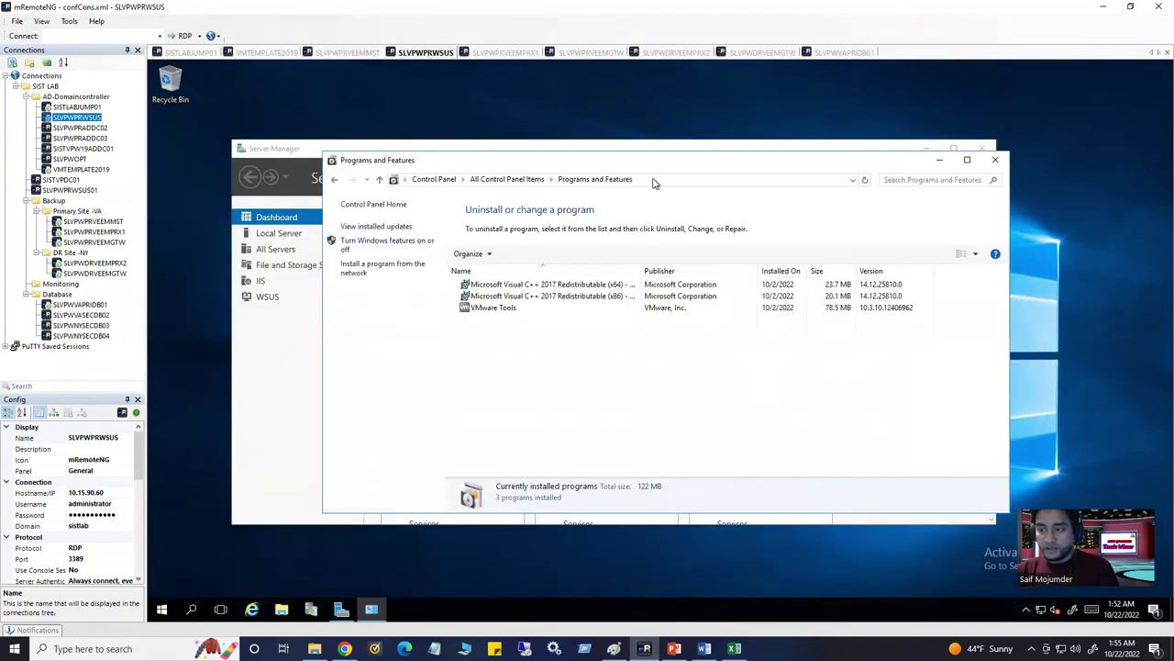
Refresh Programs and Features to confirm the Veeam agent, CBT driver and installer service, then close it and Server Manager
left_click(655, 178)
key("Return")
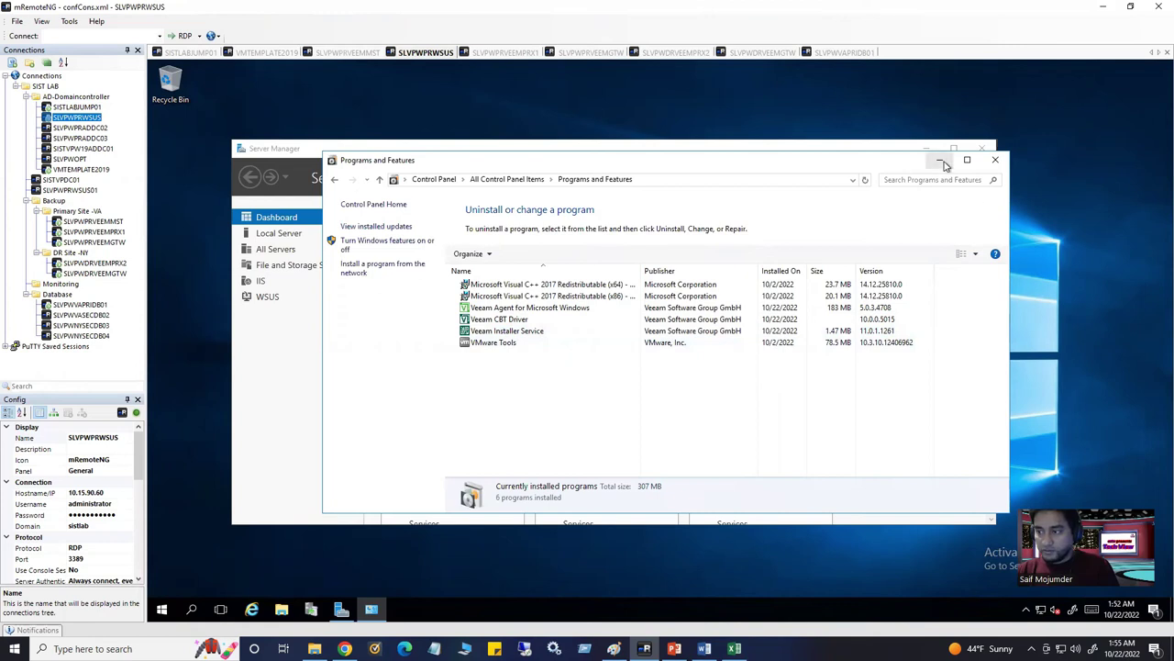
left_click(995, 162)
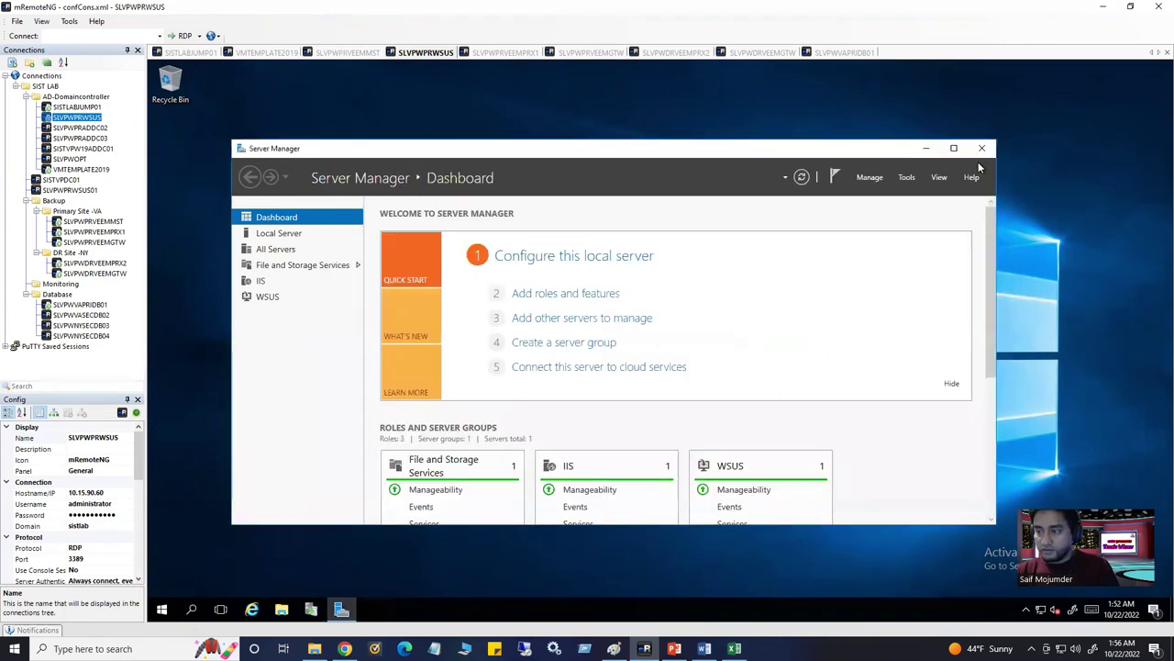
left_click(985, 149)
Begin restarting the WSUS server with Other (Planned) as the shutdown reason
left_click(161, 609)
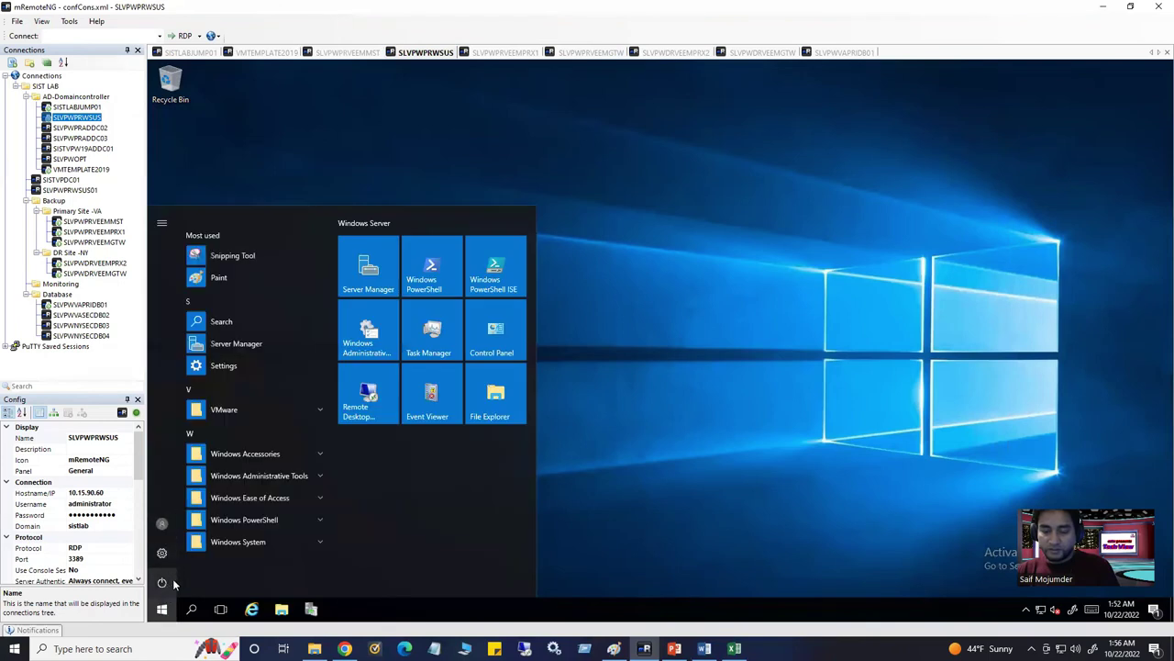
left_click(169, 585)
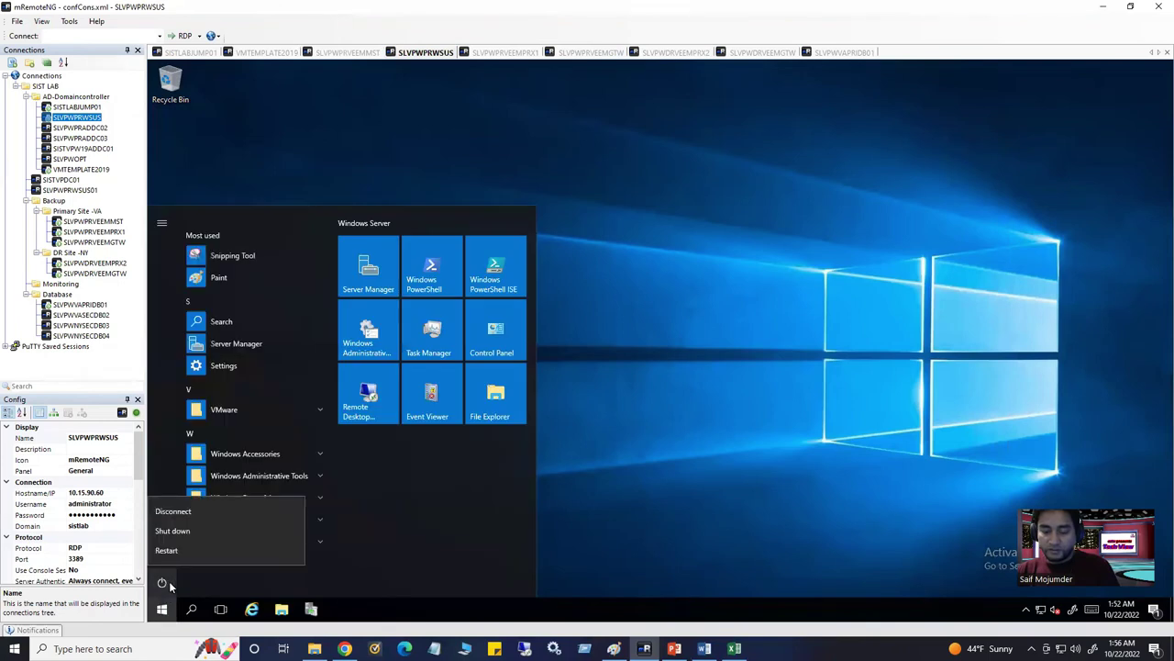
left_click(212, 549)
left_click(248, 520)
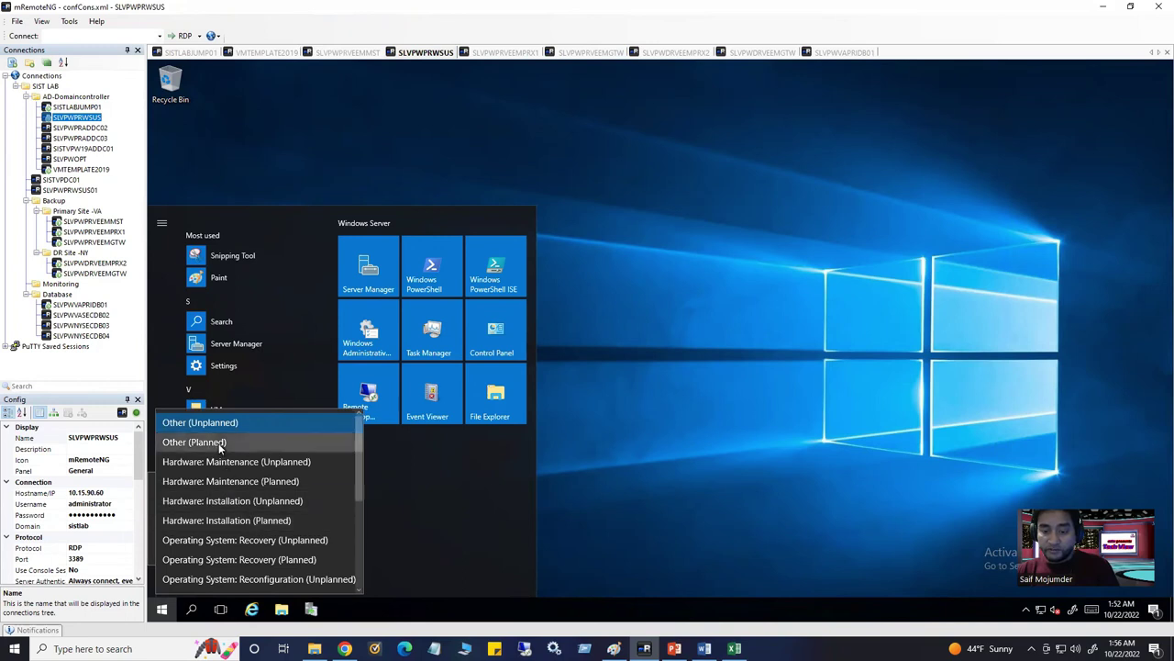
left_click(220, 441)
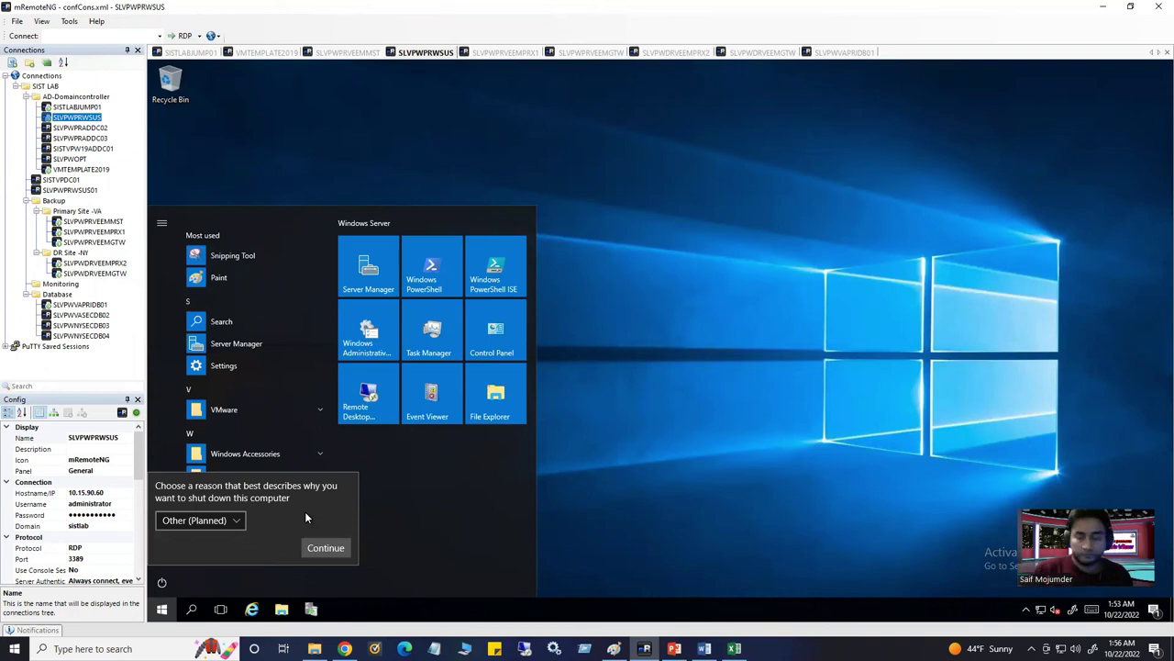
left_click(232, 521)
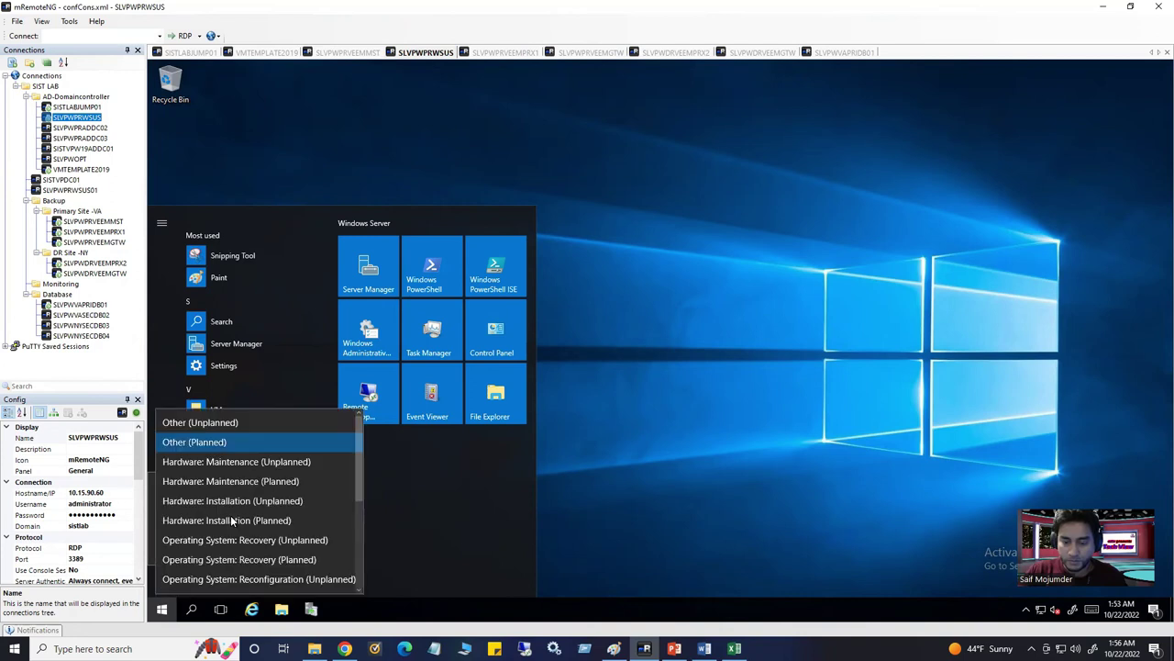
left_click(223, 425)
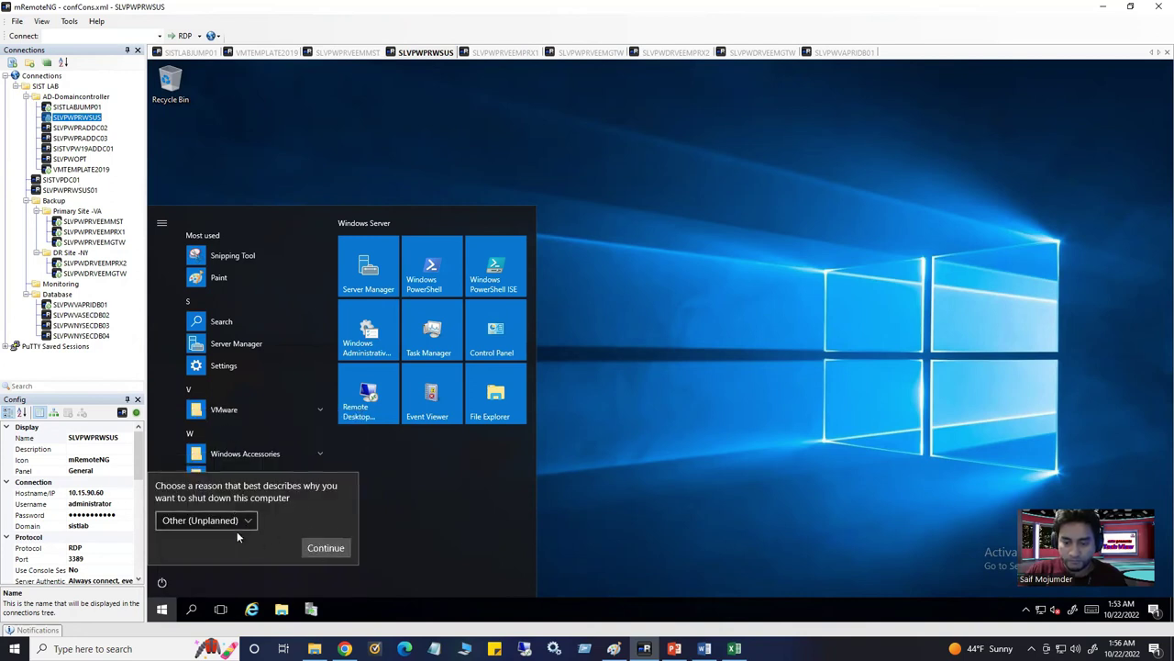
left_click(229, 521)
left_click(218, 443)
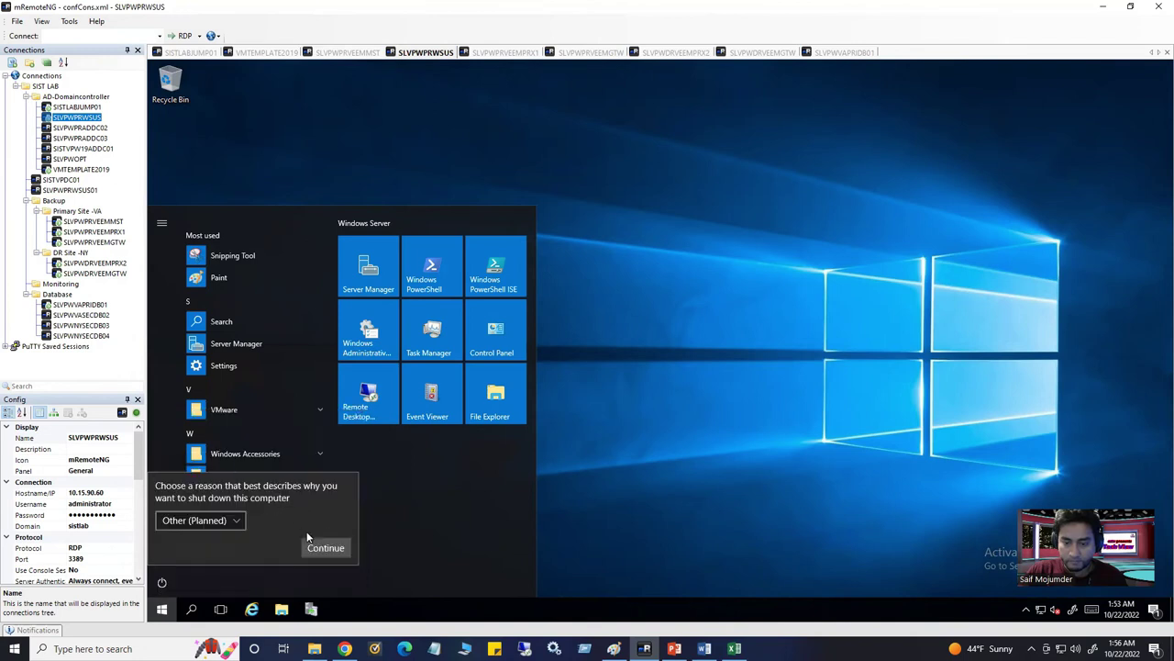
left_click(325, 550)
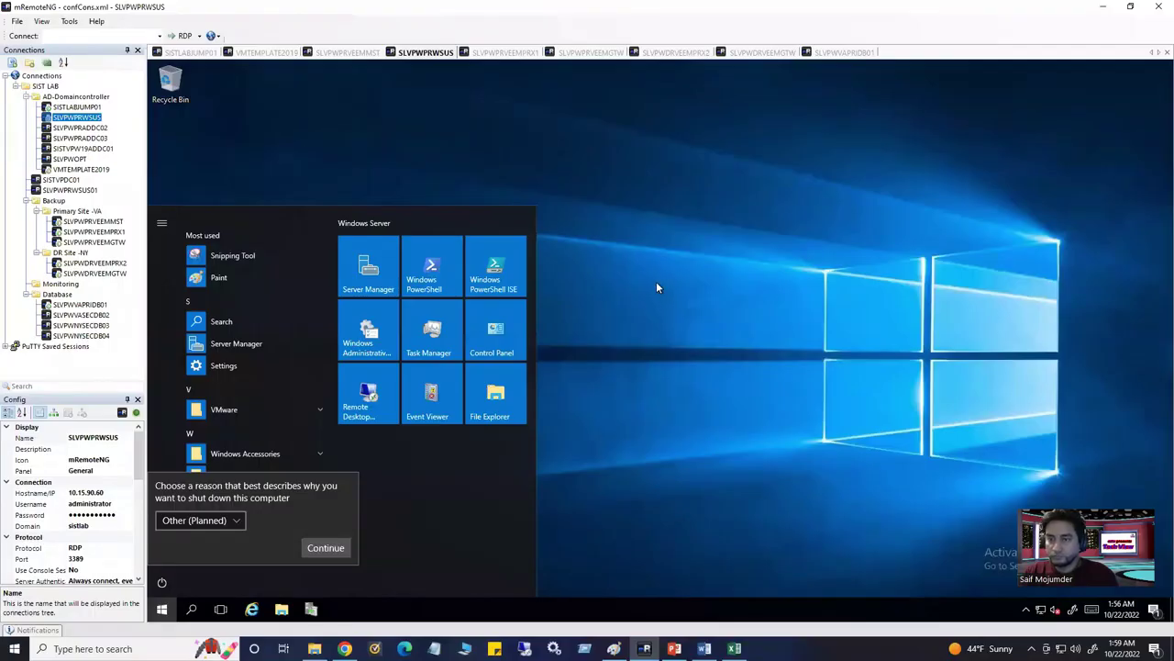
left_click(656, 287)
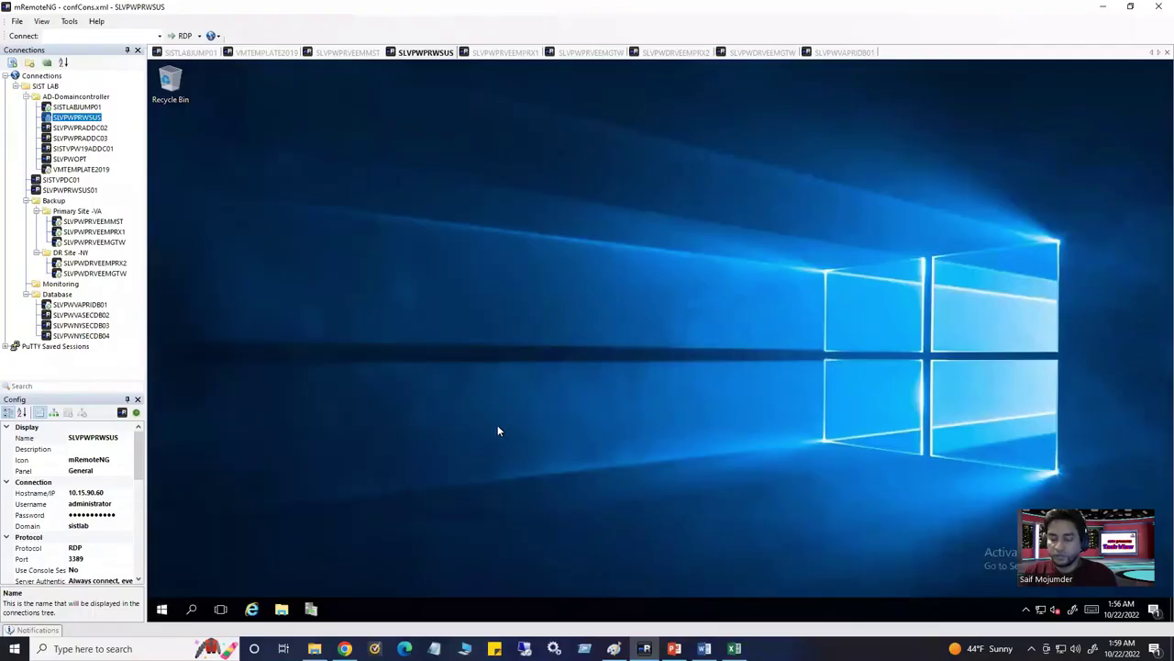
Restart the WSUS server again, choosing Other (Planned) and confirming
left_click(162, 609)
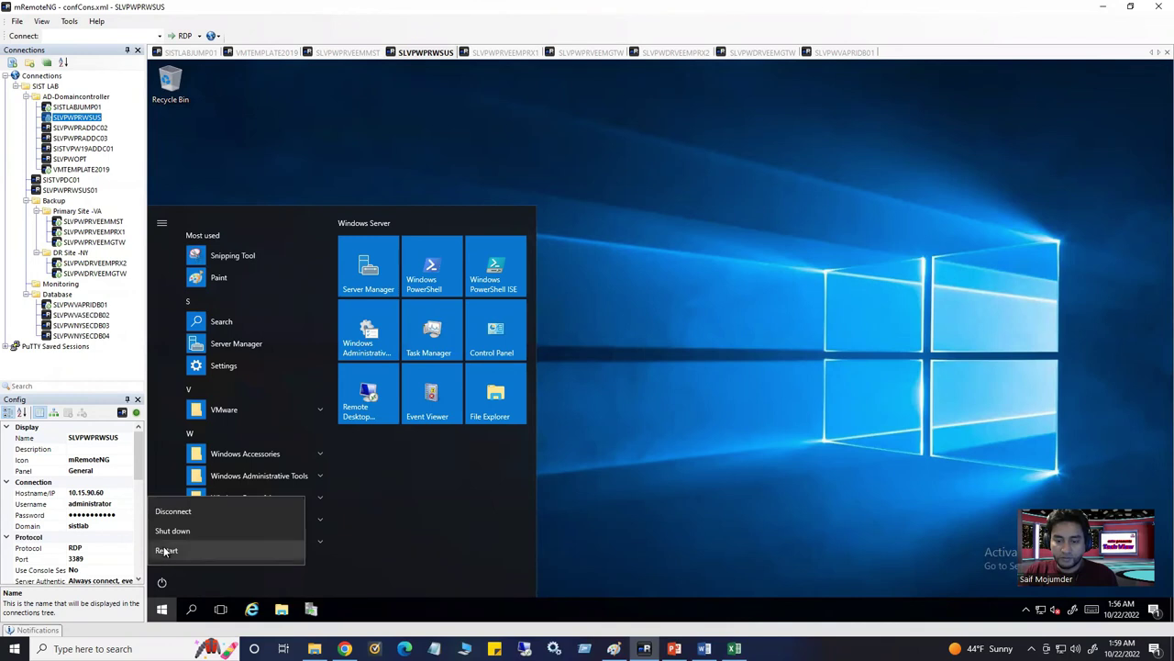
left_click(173, 530)
left_click(190, 522)
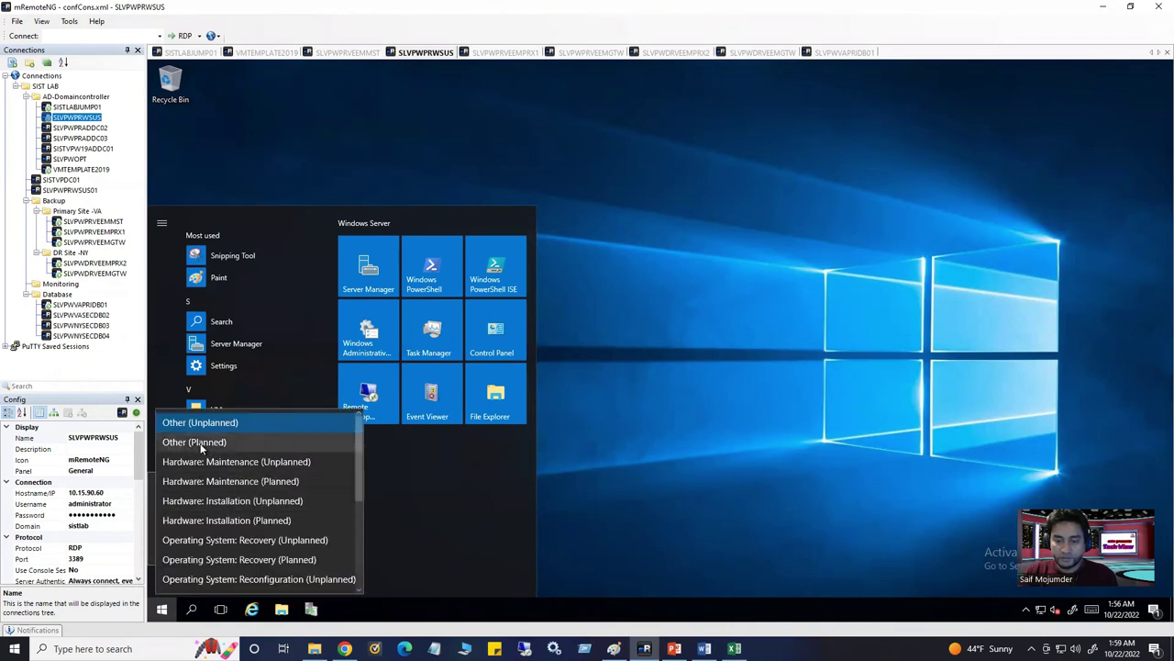
left_click(195, 442)
left_click(326, 548)
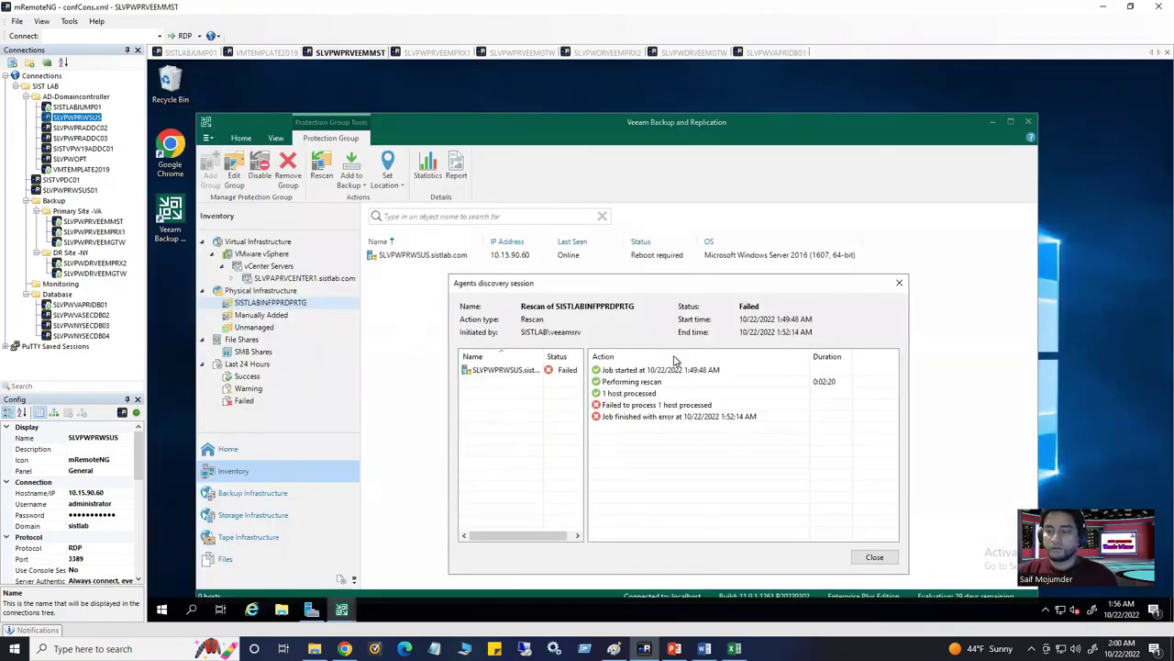
Close the failed Agents discovery session and select SLVPWPRWSUS.sistlab.com in the inventory
left_click(874, 557)
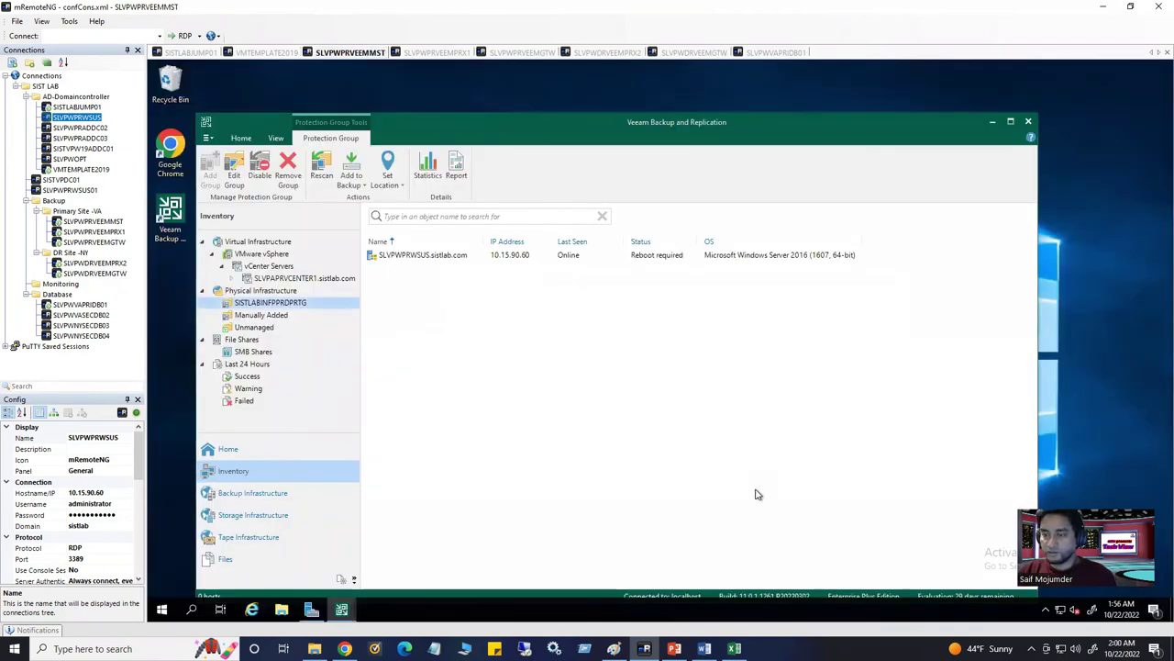
left_click(429, 257)
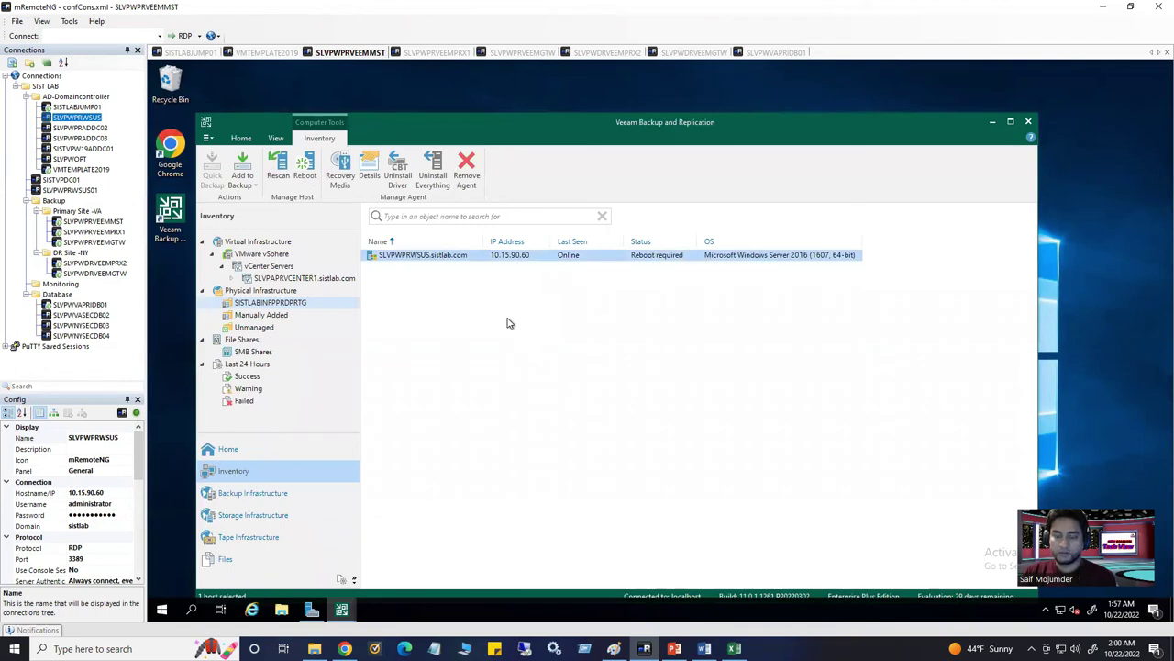
Open the SLVPWPRWSUS virtual machine's web console from vSphere Client to watch it restart
left_click(191, 53)
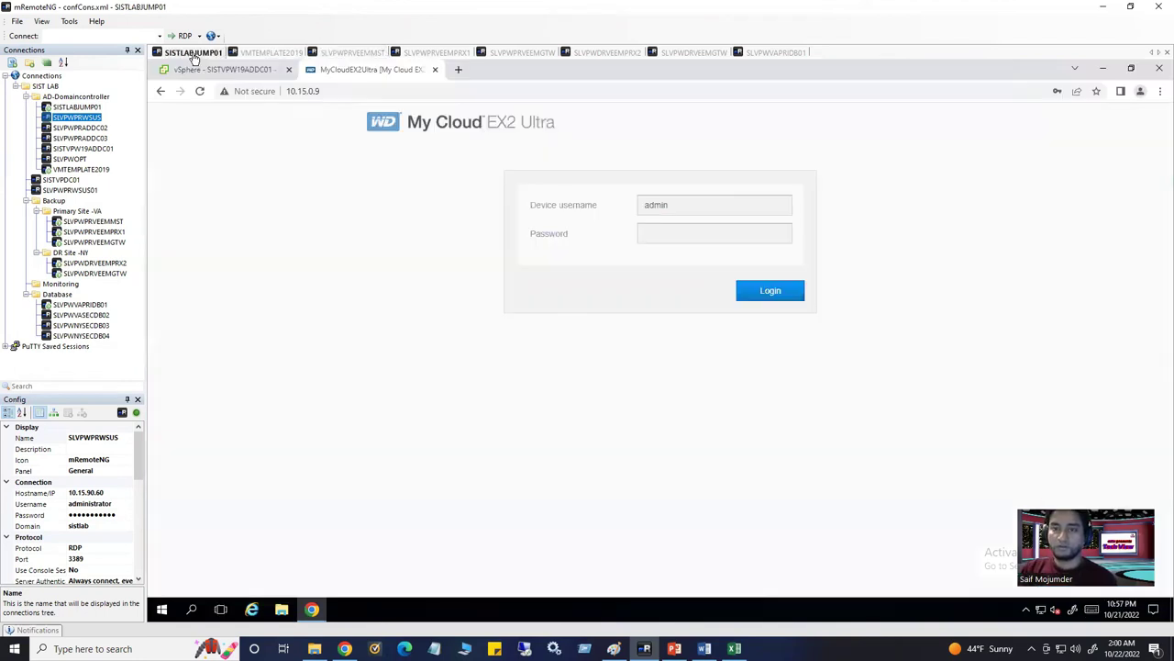
left_click(242, 71)
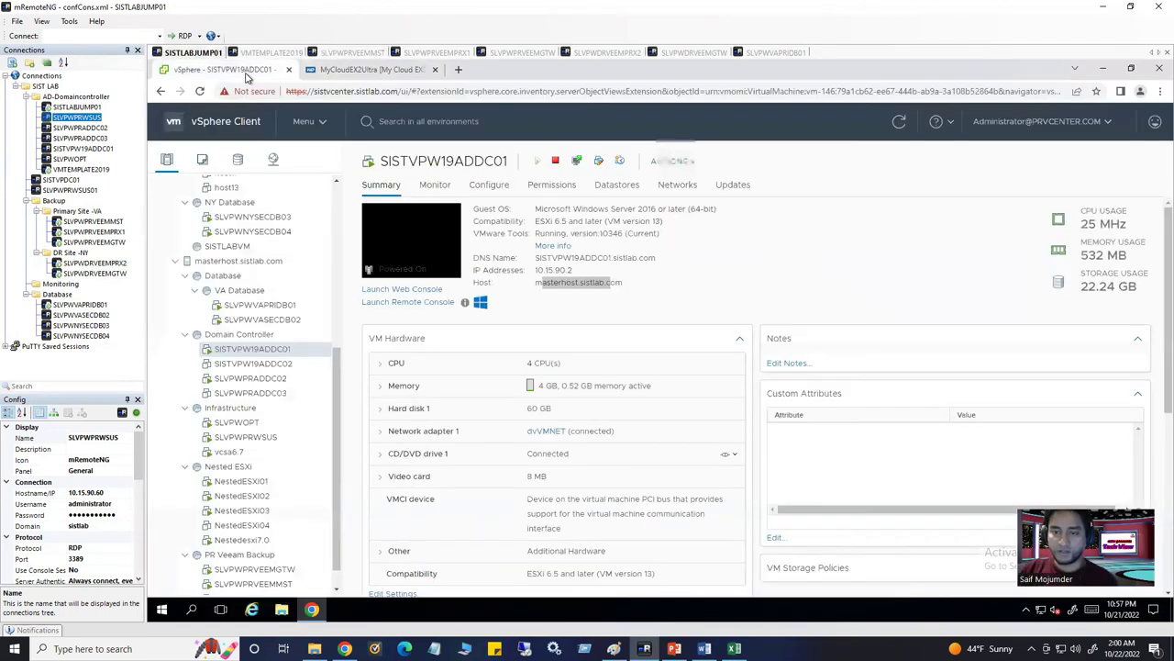
left_click(267, 439)
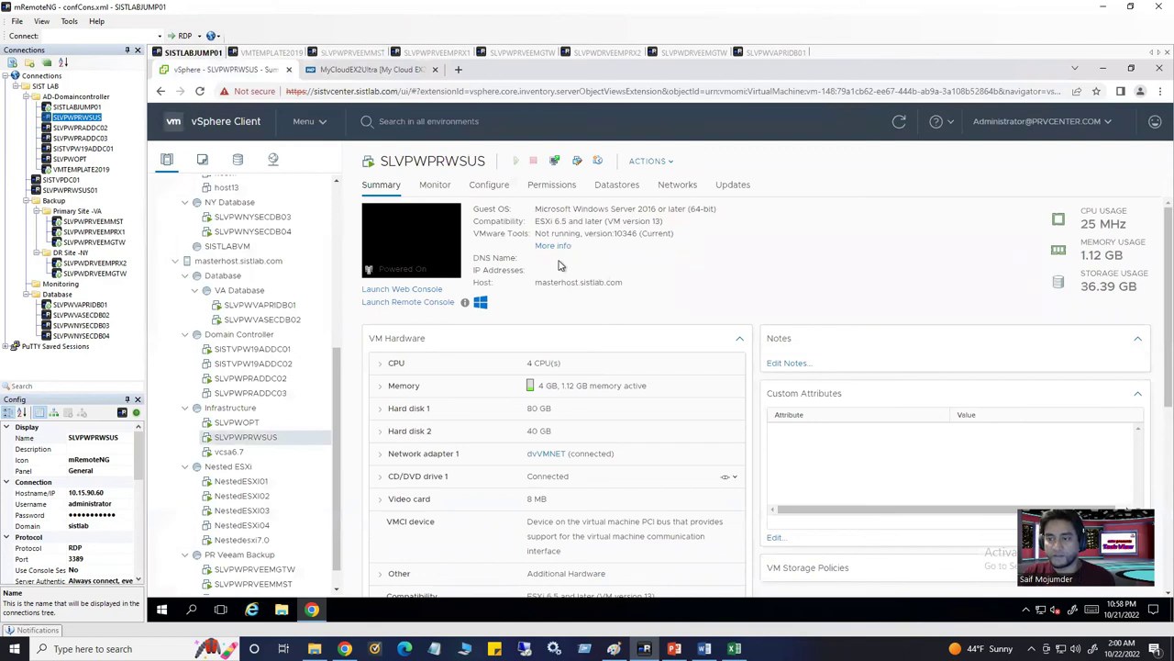
left_click(430, 235)
left_click(800, 413)
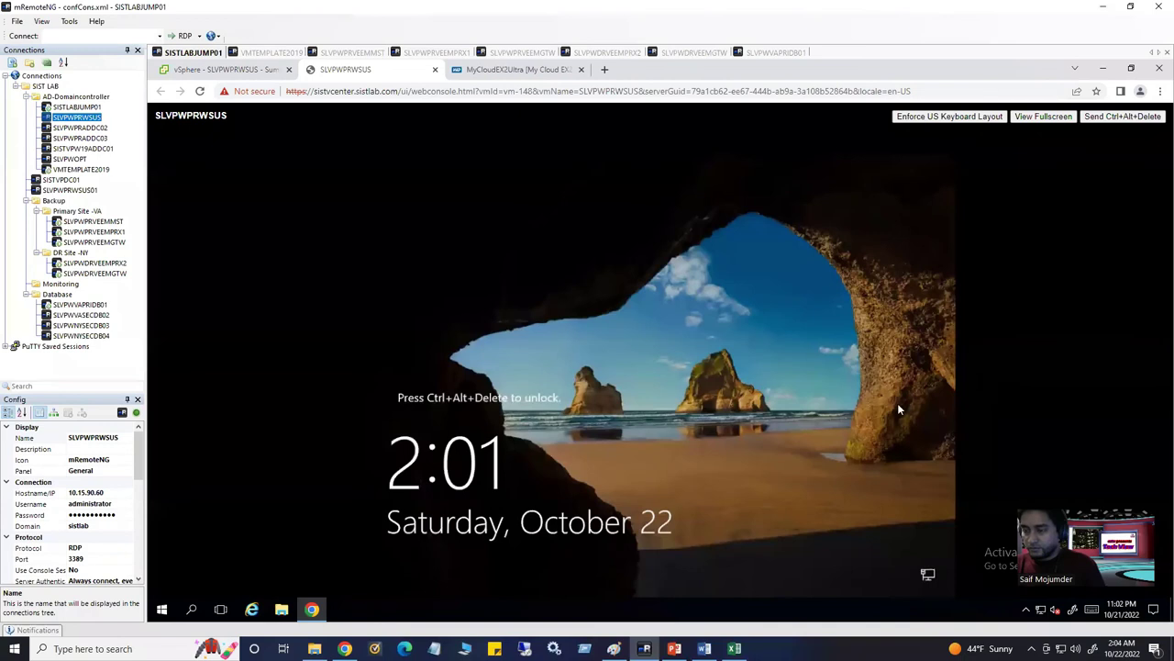
Close the SLVPWPRWSUS console, connect to it over RDP in mRemoteNG, and return to SLVPWPRVEEMMST
left_click(435, 71)
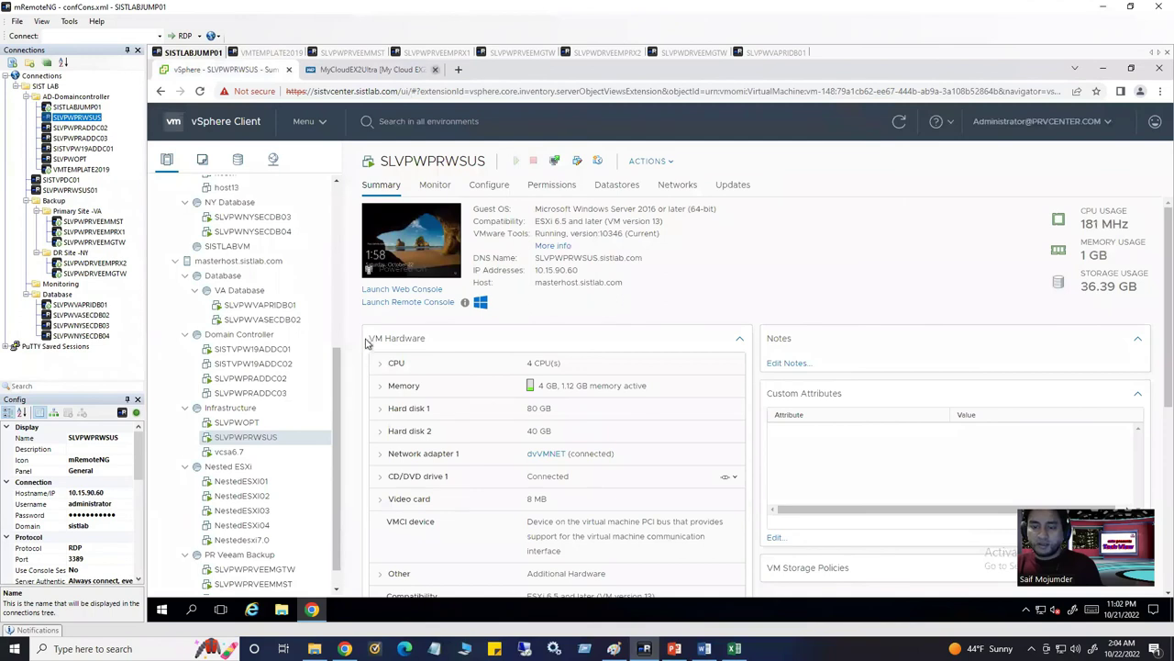
double_click(92, 118)
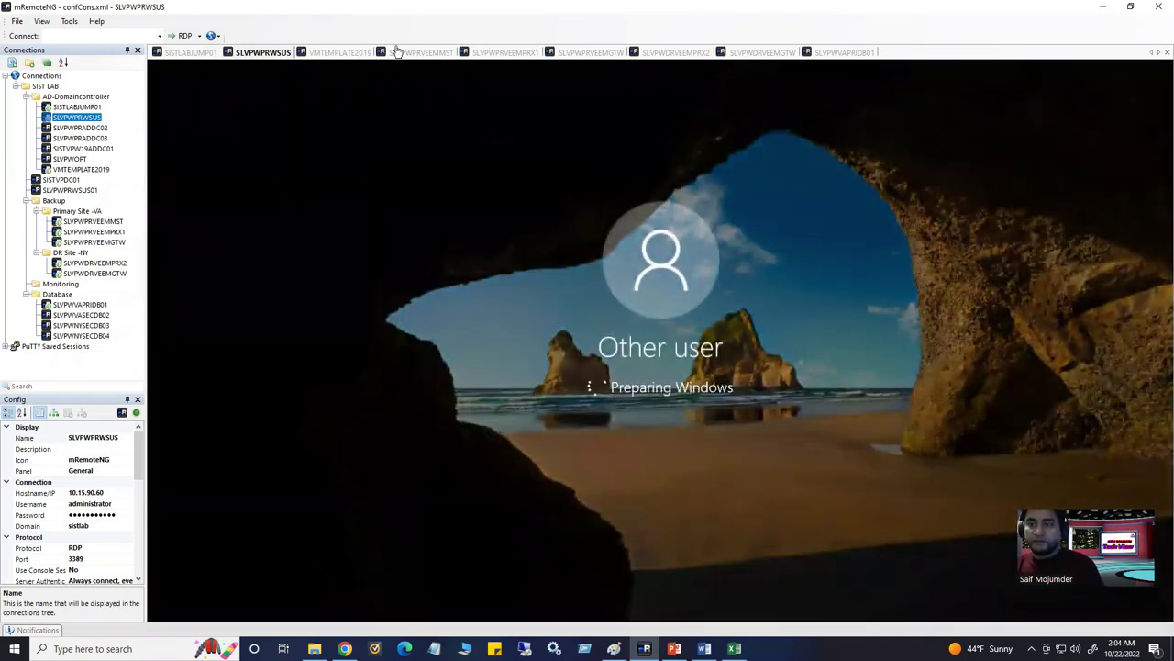
left_click(414, 54)
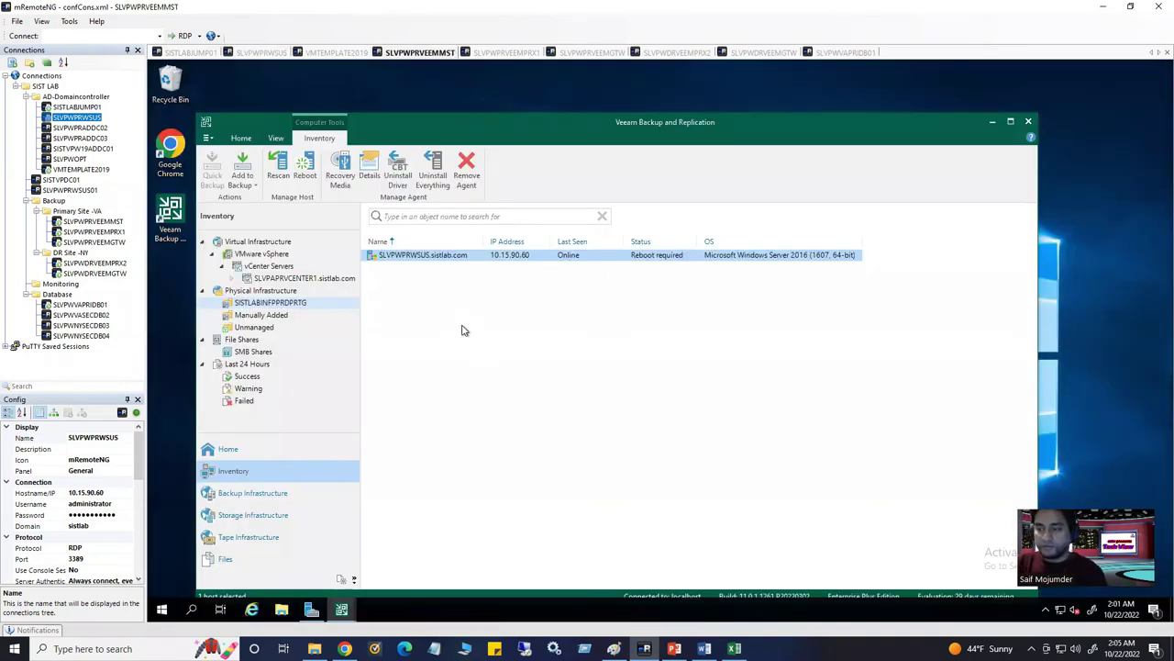
Rescan SLVPWPRWSUS.sistlab.com in the SISTLABINFPPRDPRTG group and close the successful session
left_click(268, 291)
left_click(271, 306)
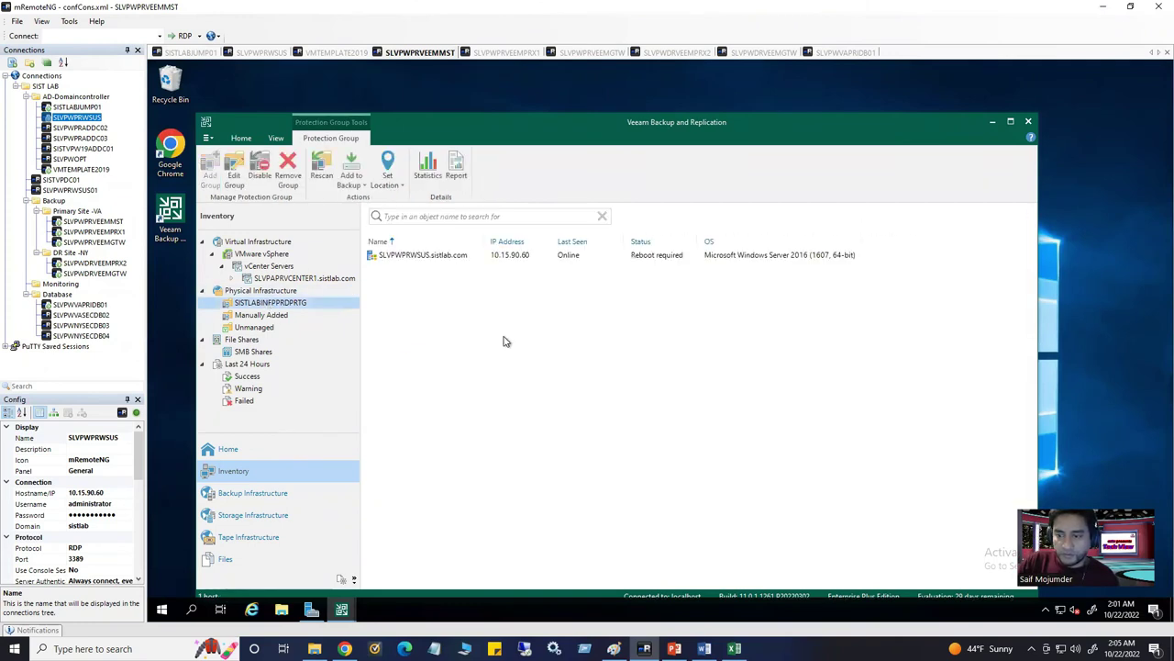
left_click(444, 257)
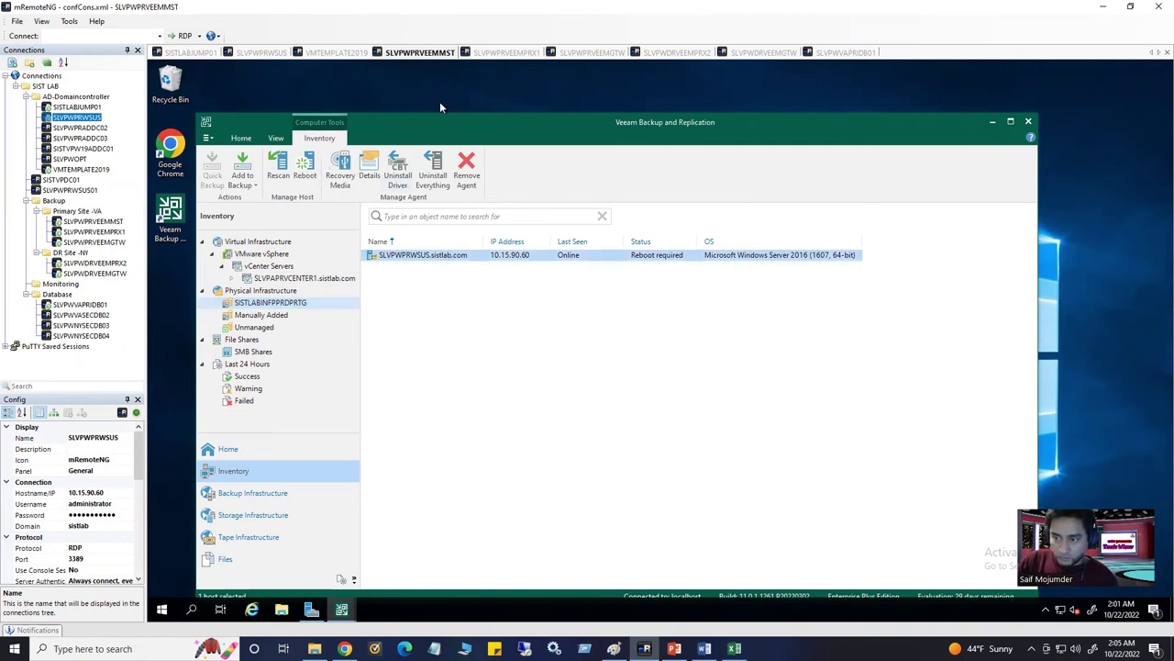
right_click(431, 260)
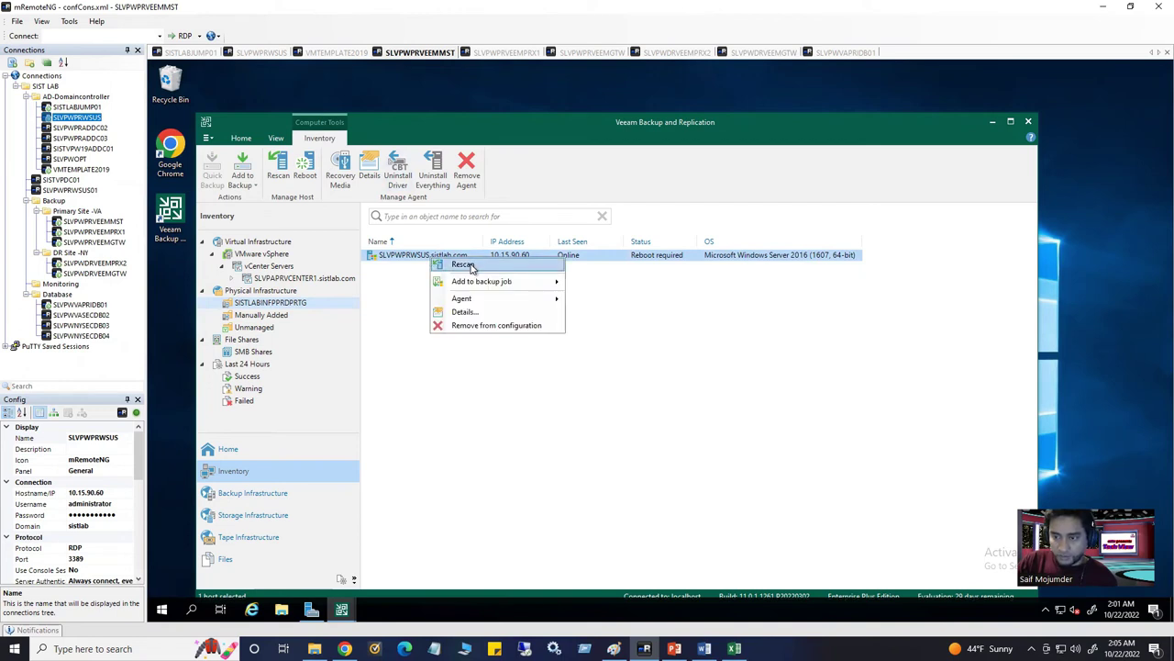
left_click(463, 265)
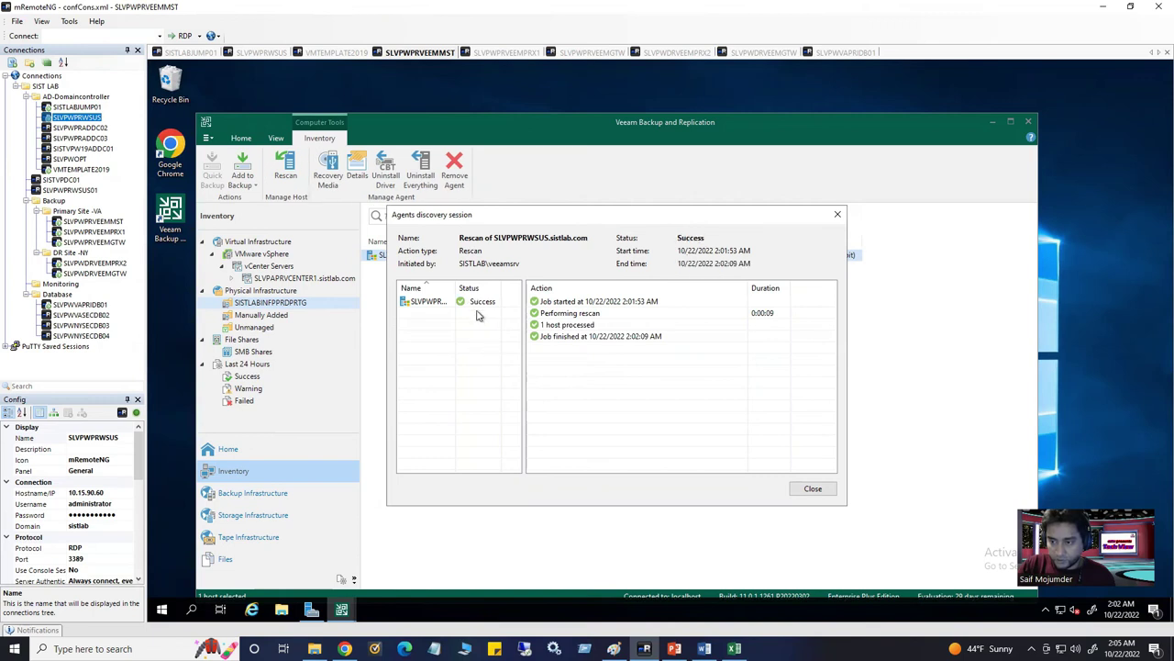
left_click(813, 490)
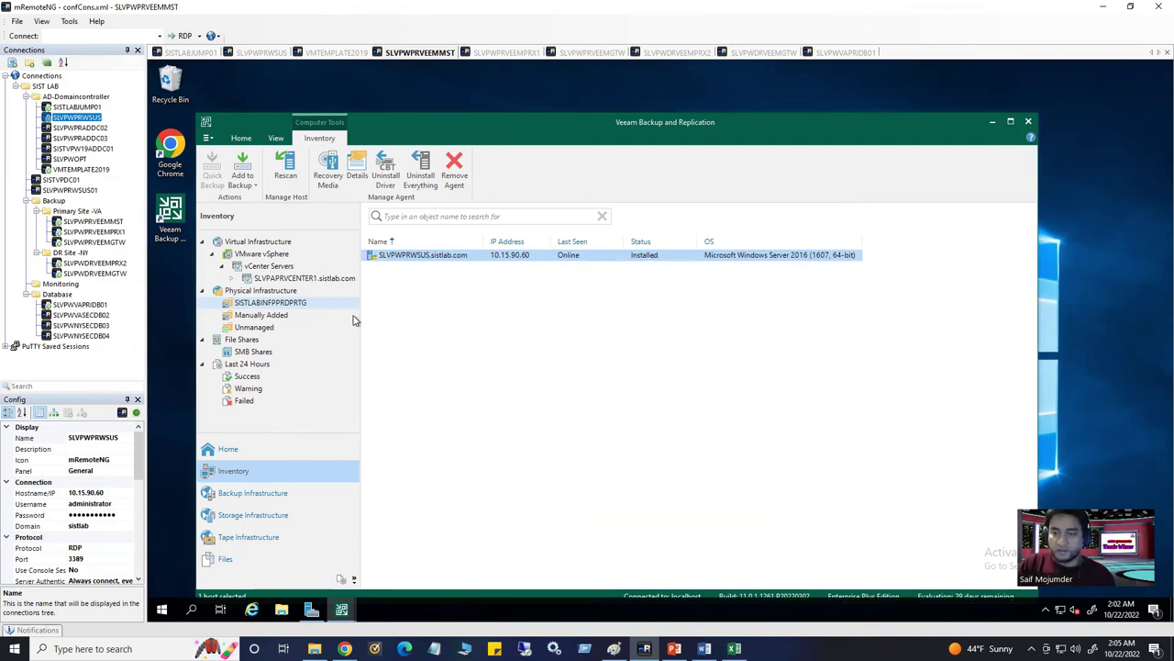
right_click(282, 308)
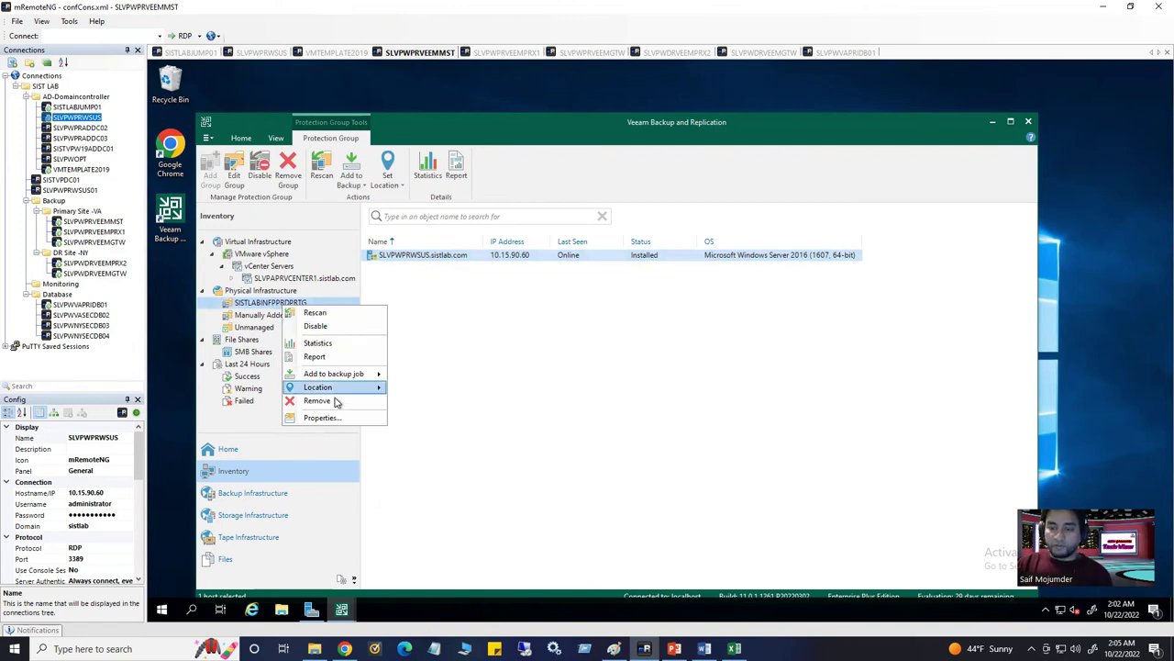
left_click(323, 419)
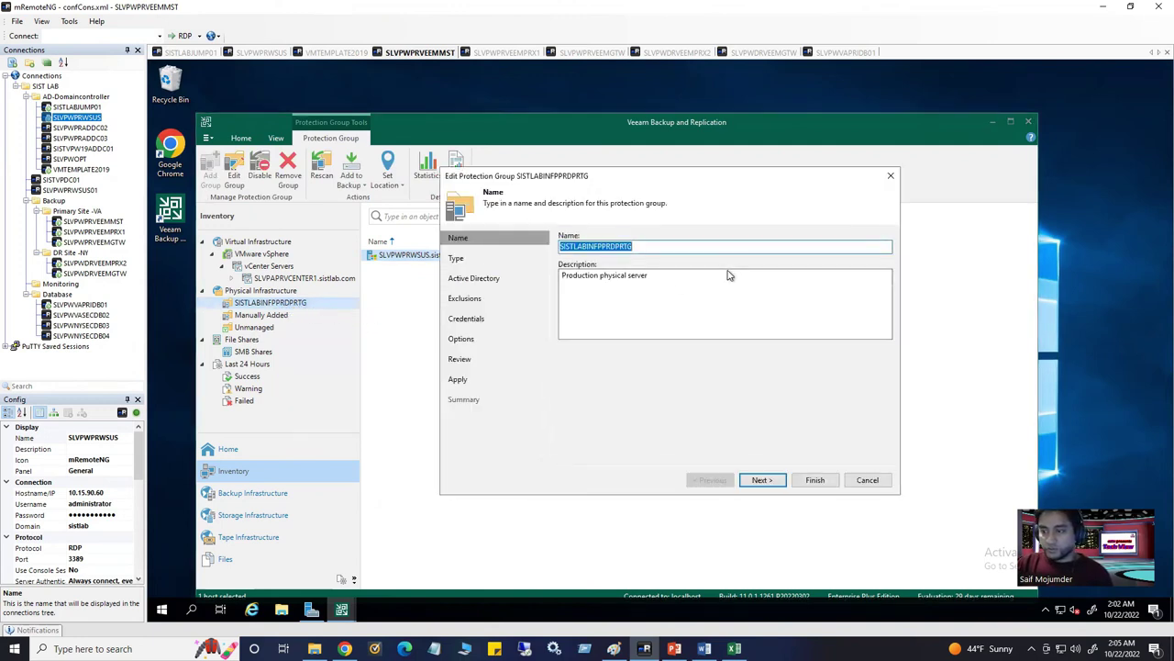
left_click(762, 481)
left_click(762, 480)
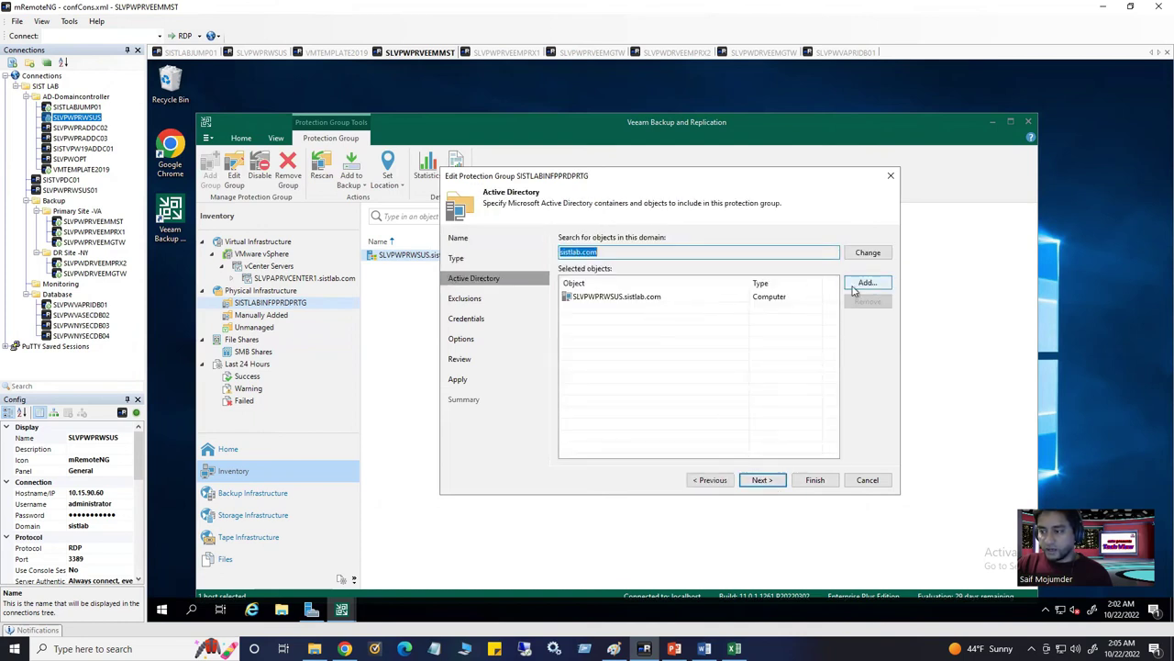
left_click(853, 286)
left_click(552, 217)
left_click(563, 229)
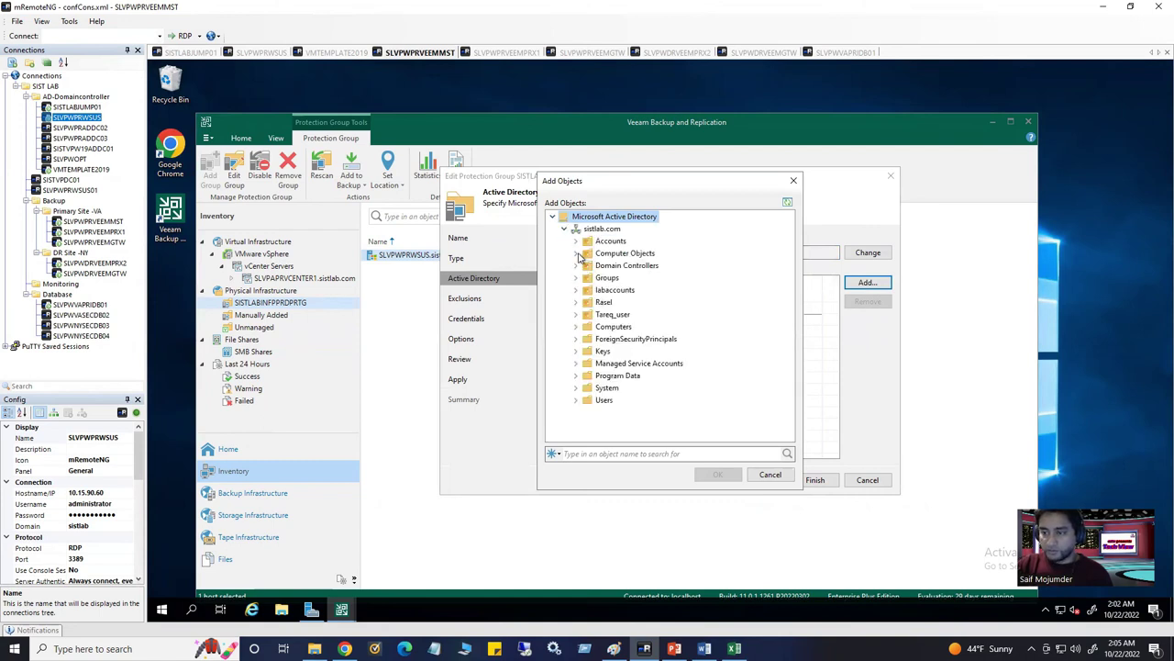
left_click(576, 253)
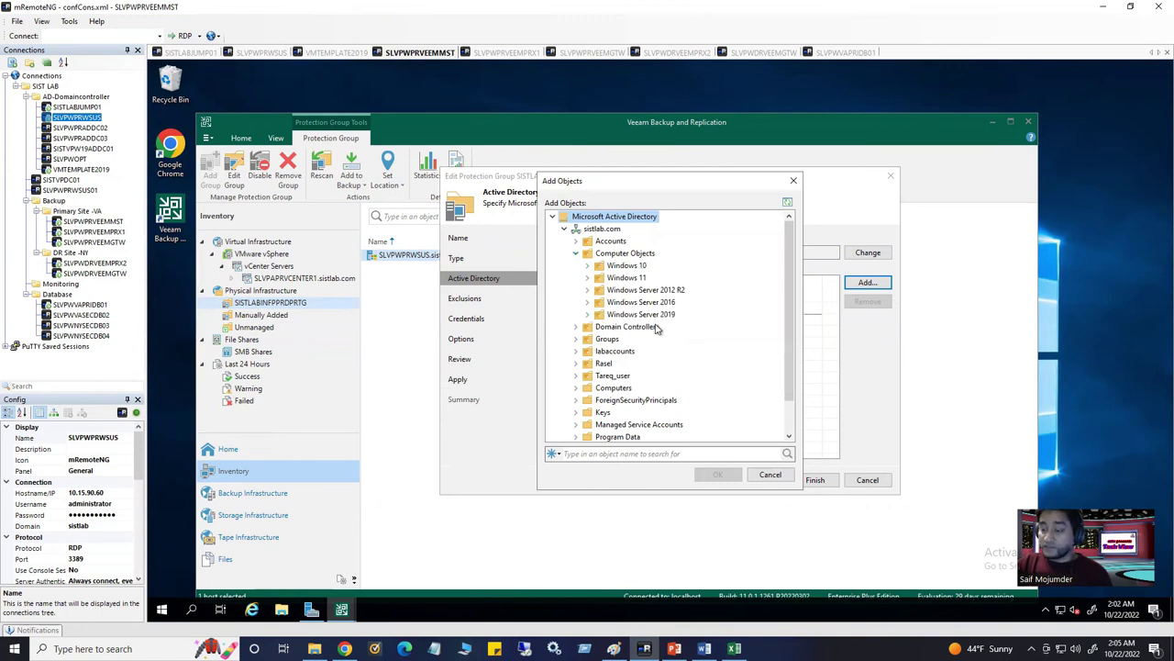
left_click(588, 304)
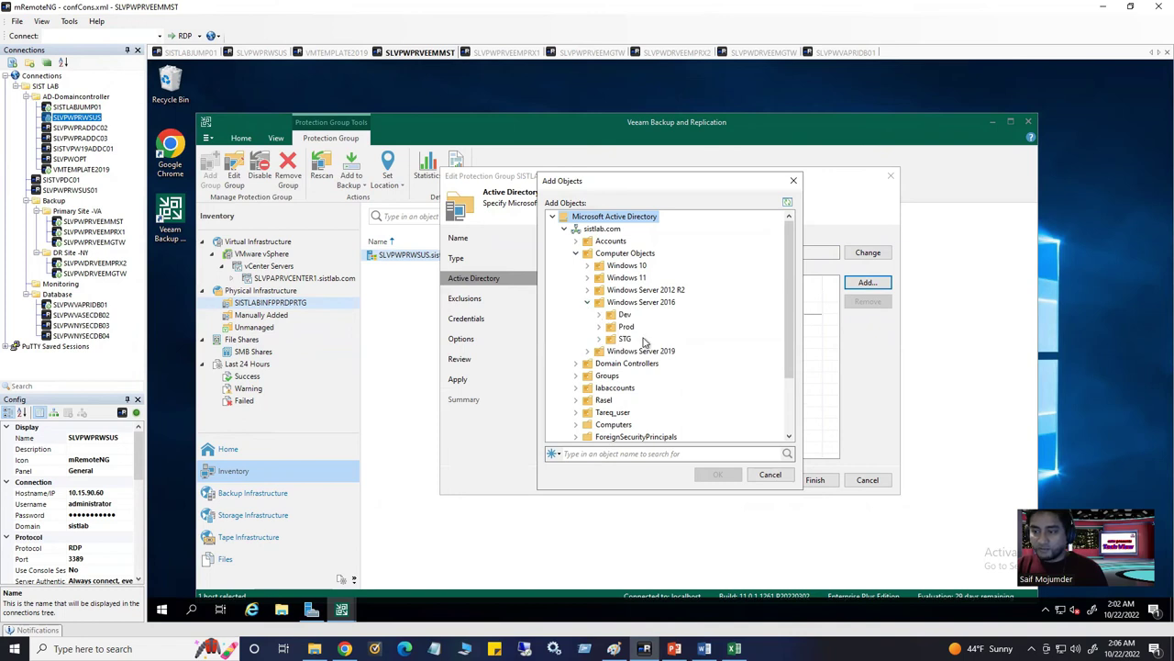
left_click(600, 328)
left_click(601, 315)
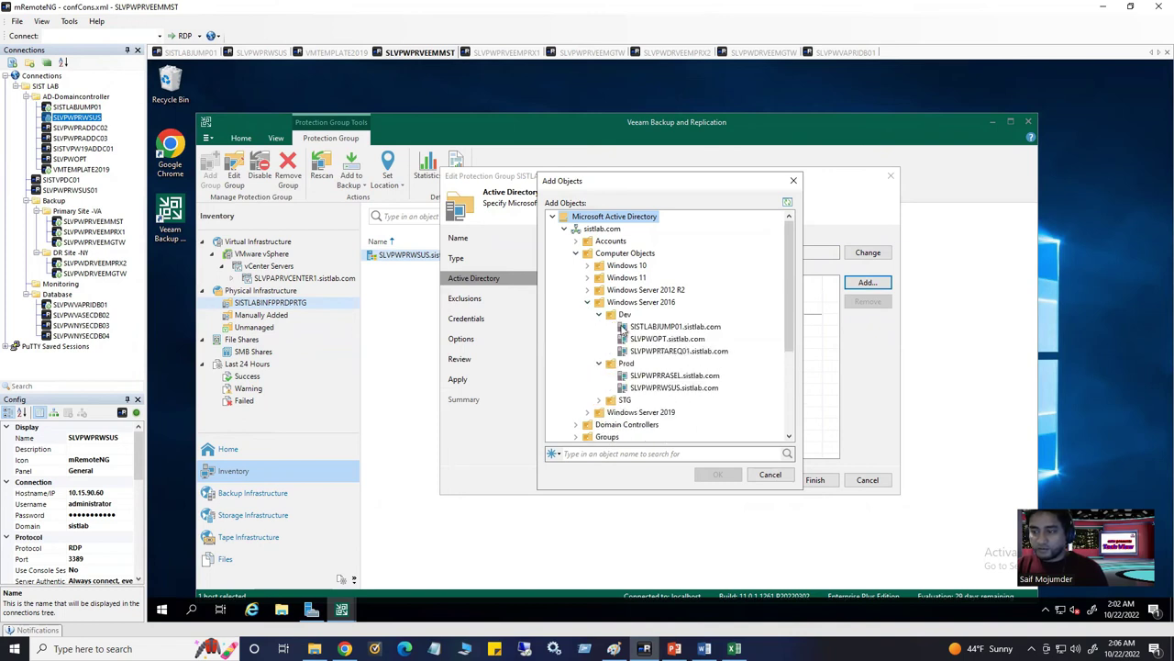
left_click(661, 328)
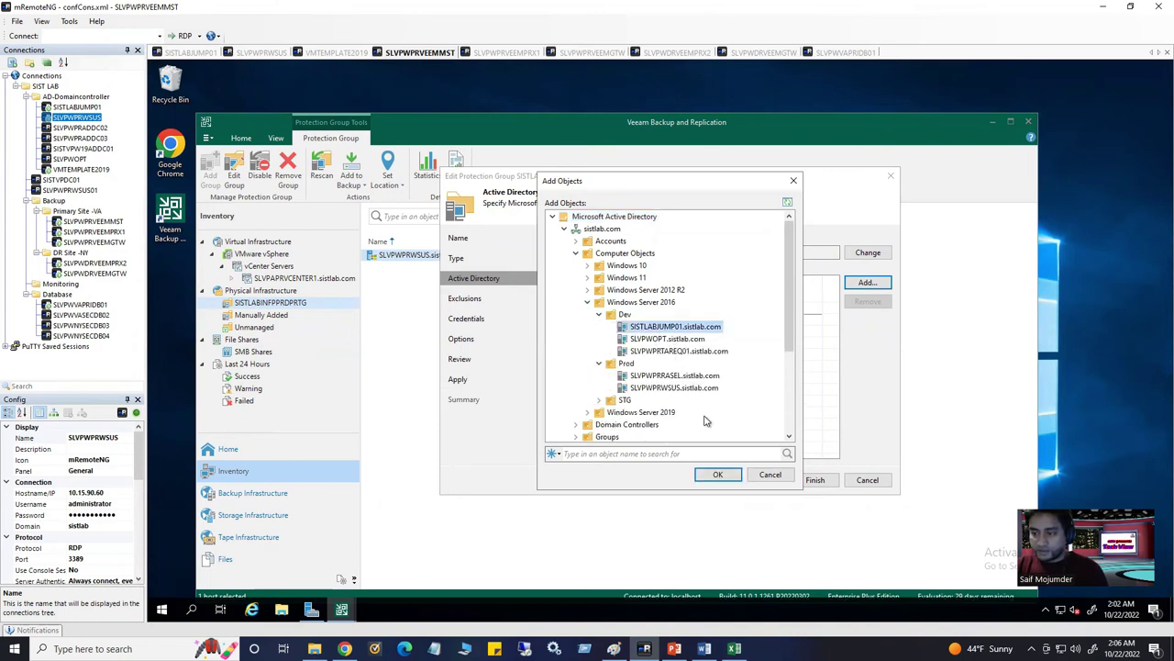
left_click(720, 477)
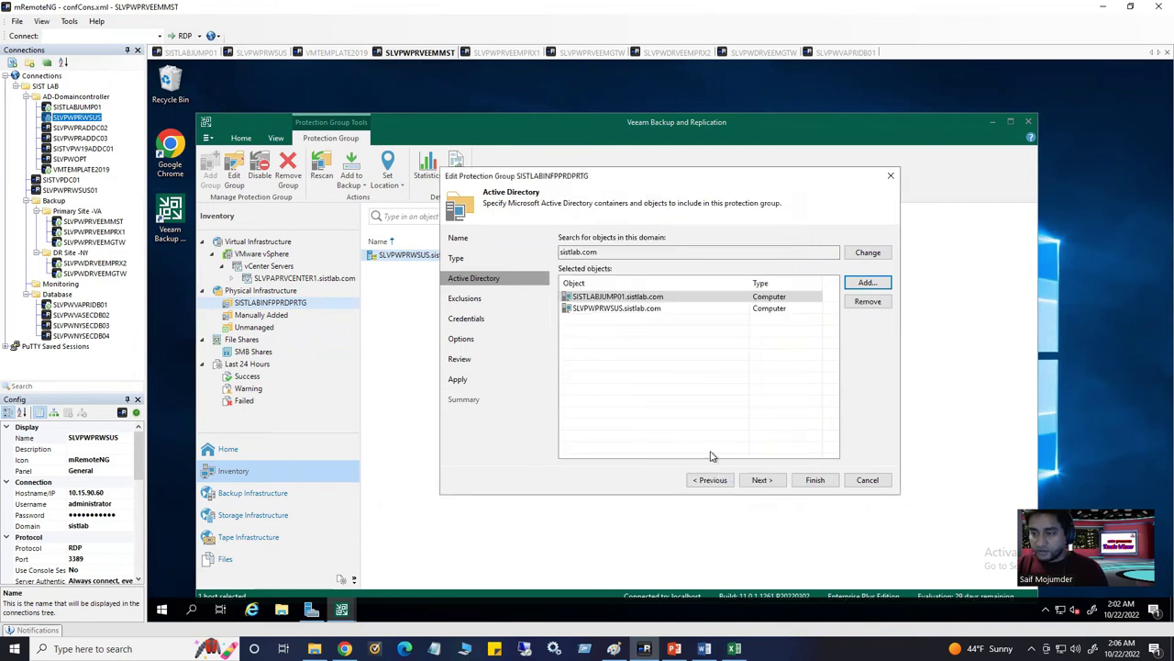
left_click(762, 479)
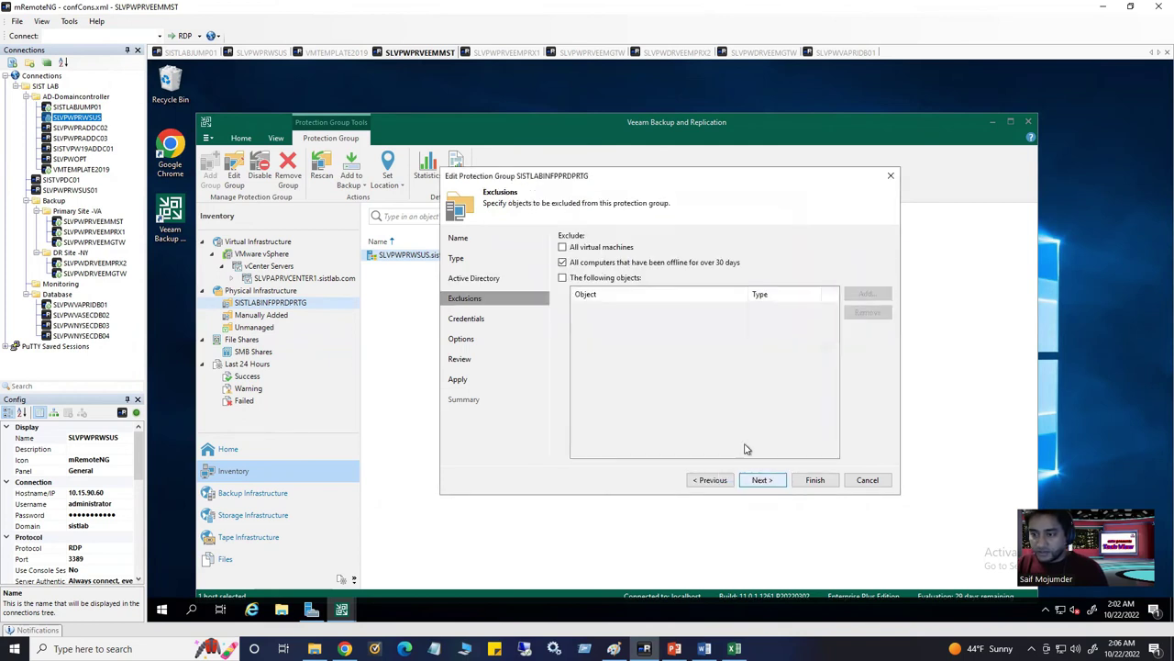
left_click(563, 248)
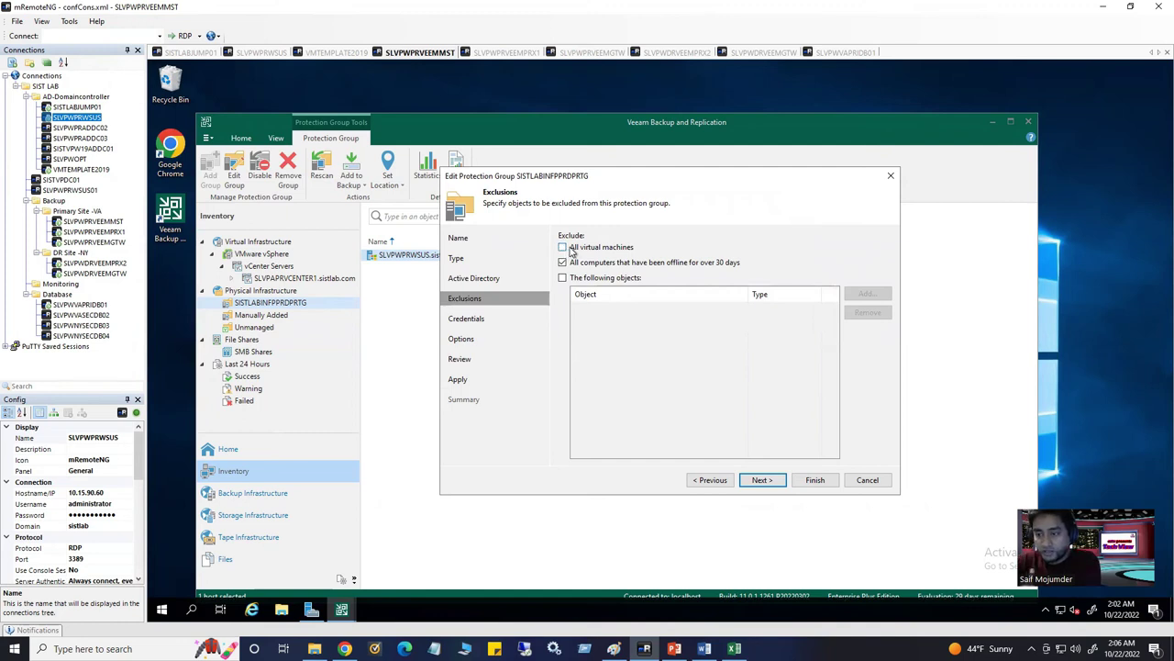
left_click(564, 248)
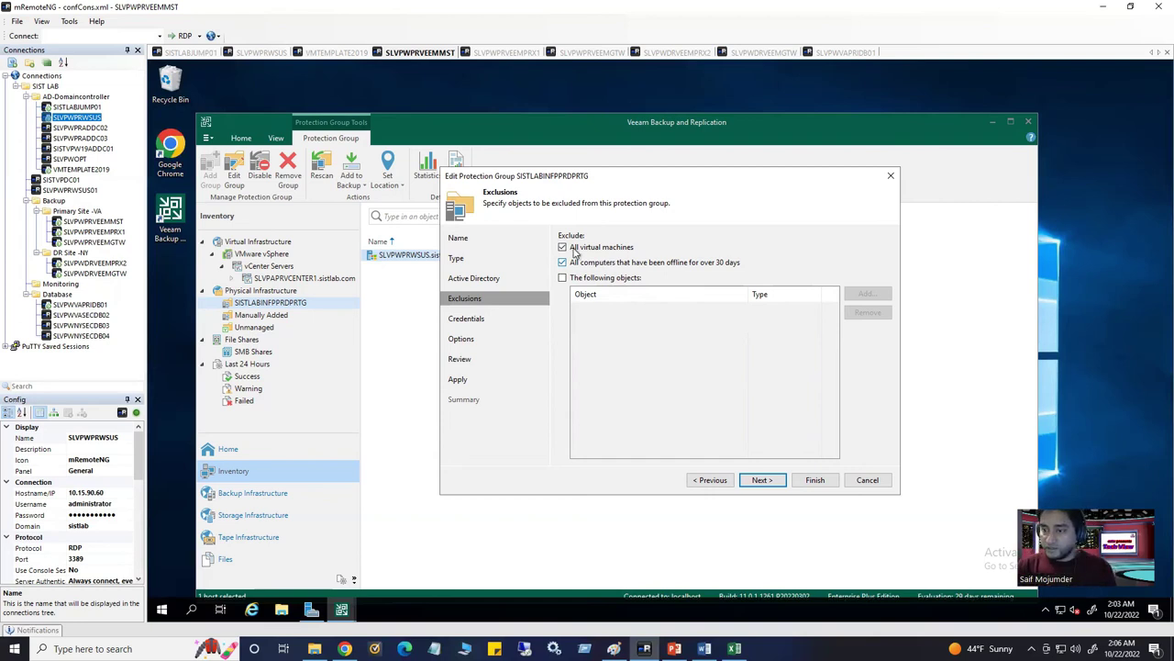
left_click(563, 248)
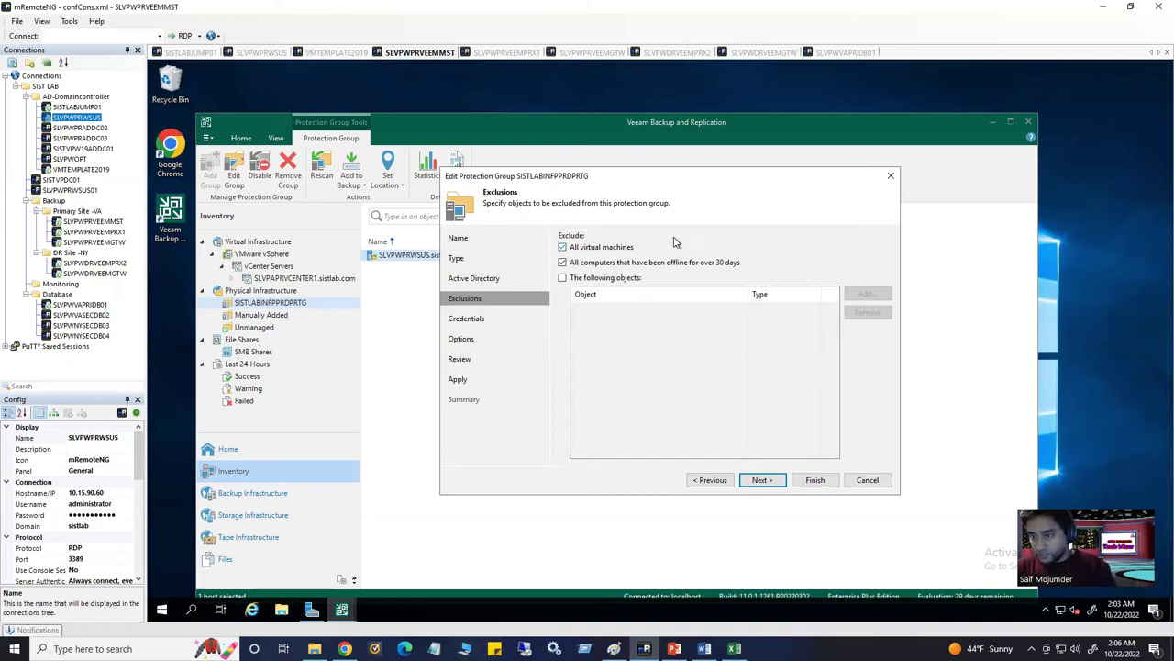
left_click(864, 483)
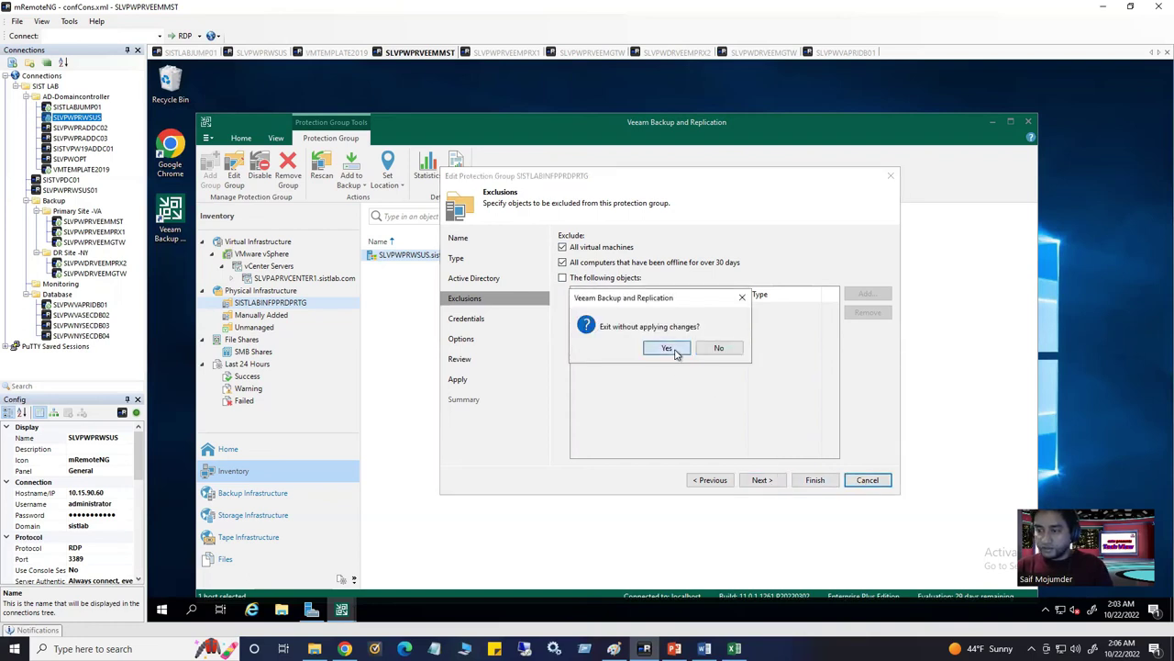
left_click(669, 349)
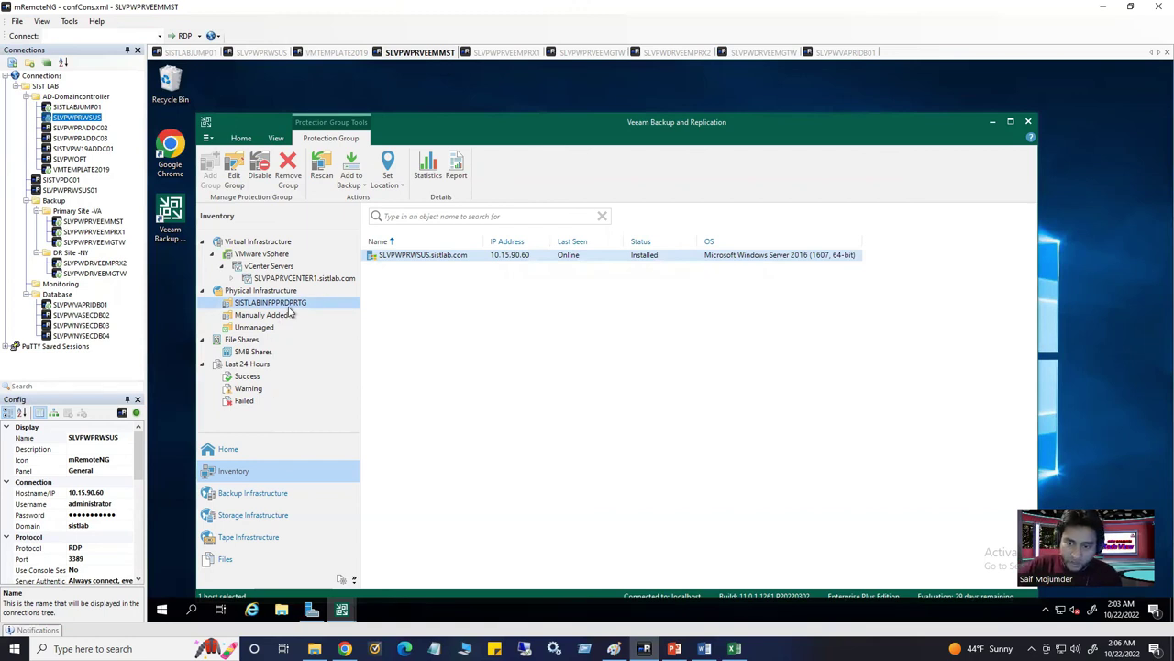
From Home > Jobs > Backup, start a new Backup > Windows computer job
left_click(240, 462)
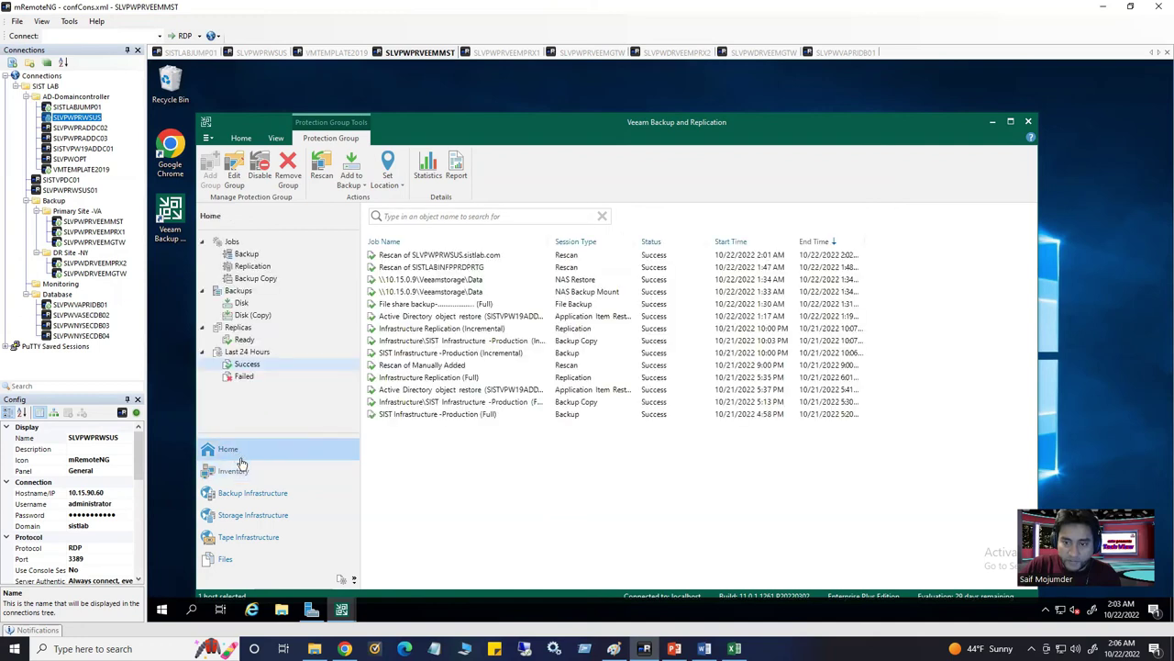
left_click(256, 256)
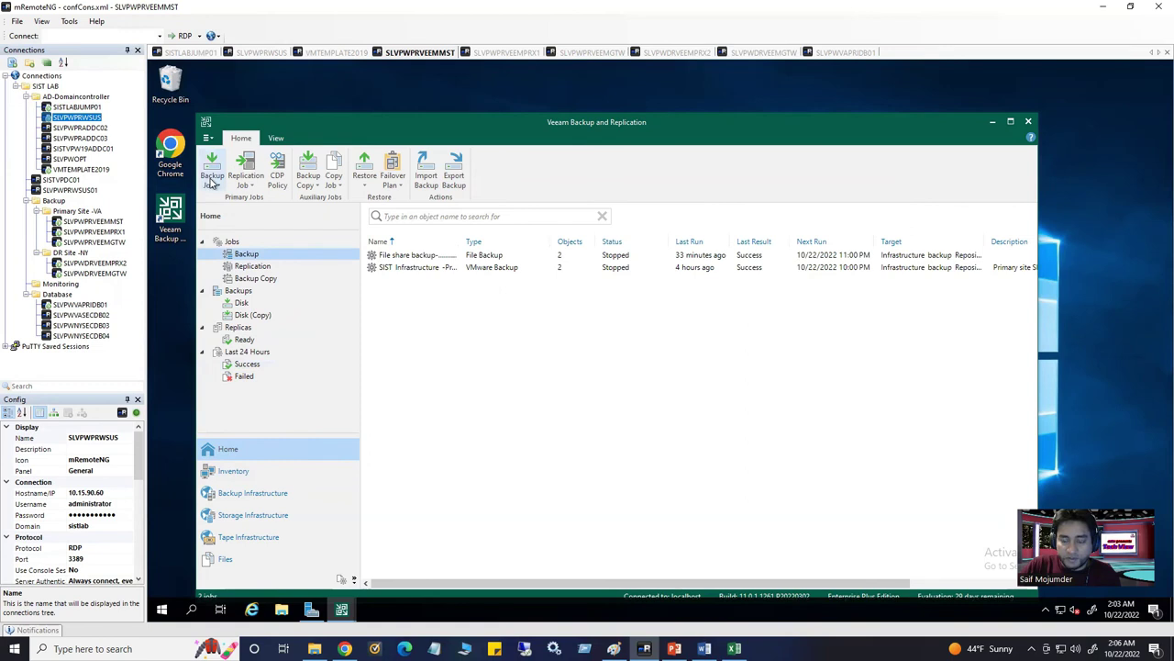
right_click(258, 260)
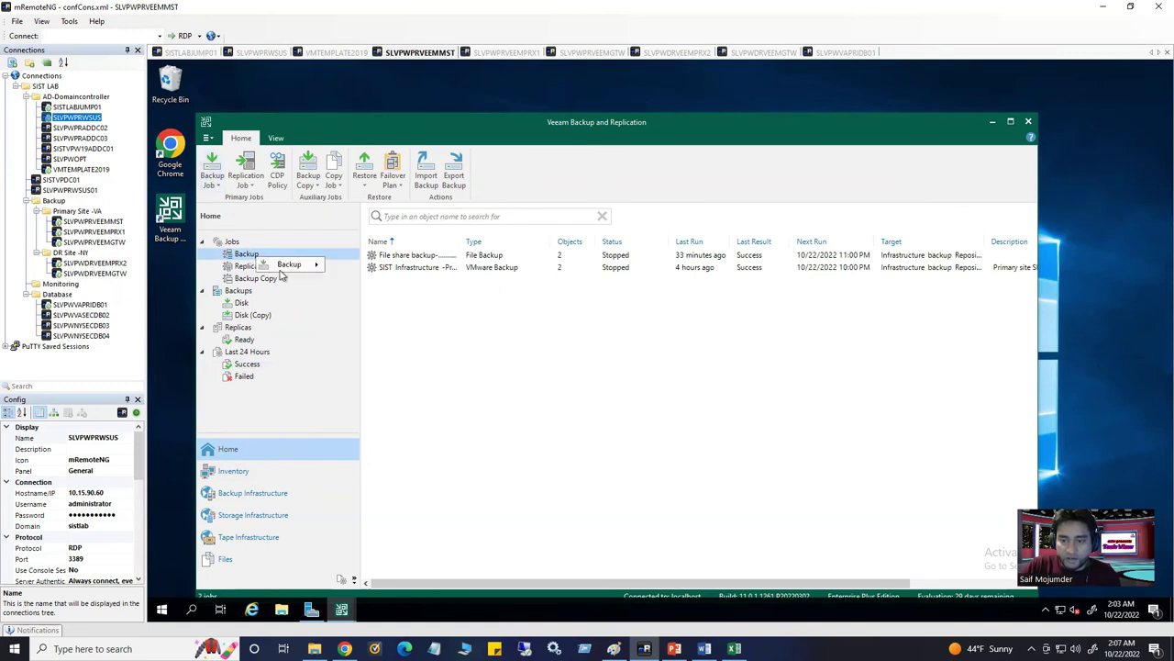
mouse_move(290, 267)
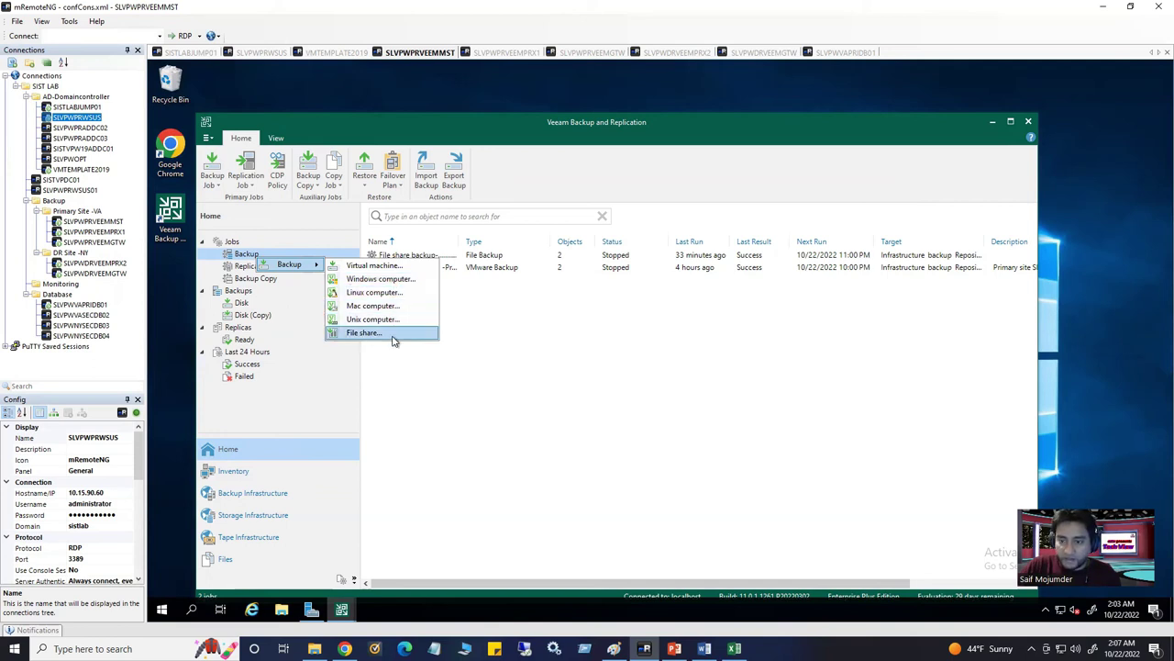
left_click(392, 279)
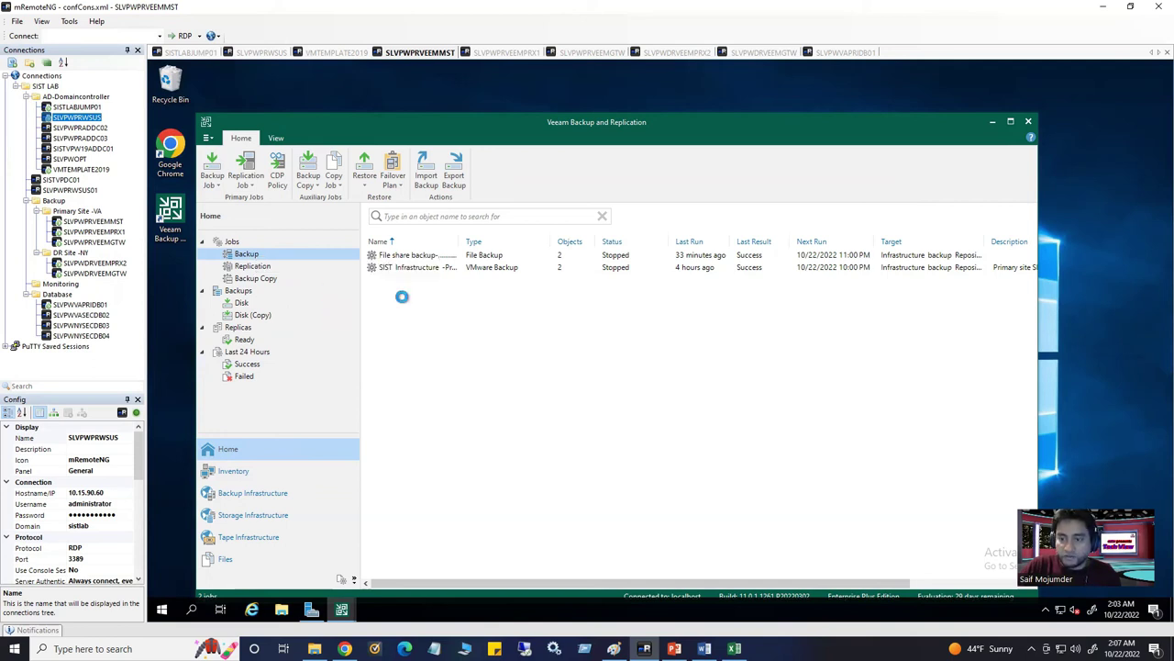
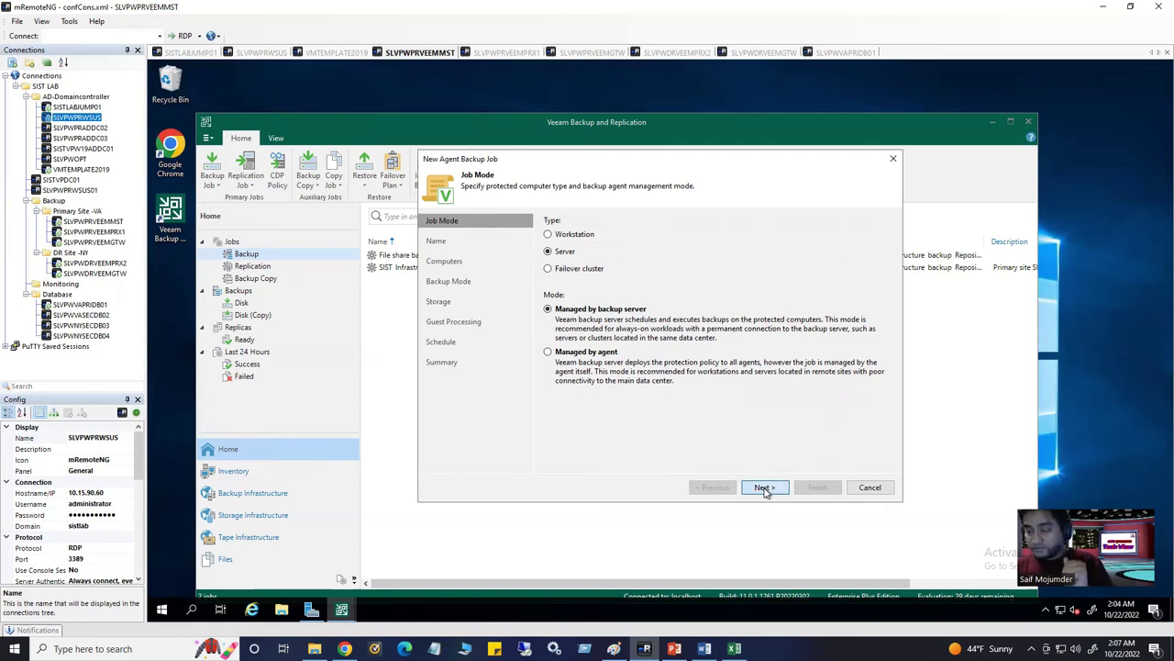
Name the job 'SIST Production -Physical' and copy that name into the Description
left_click(765, 489)
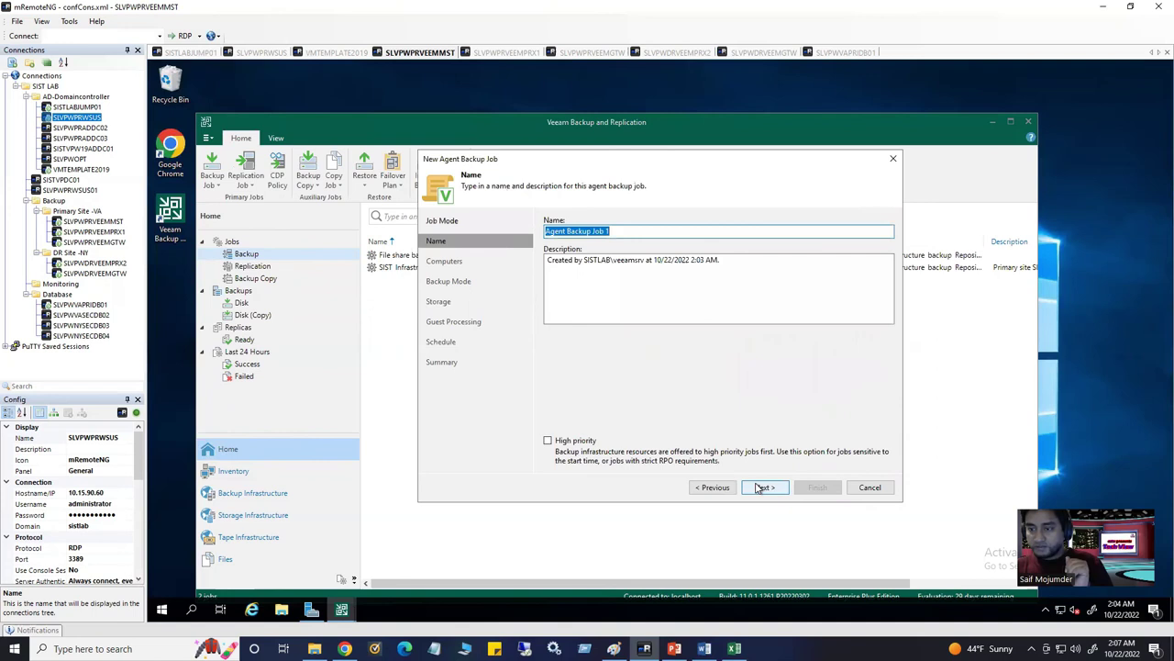
left_click(758, 485)
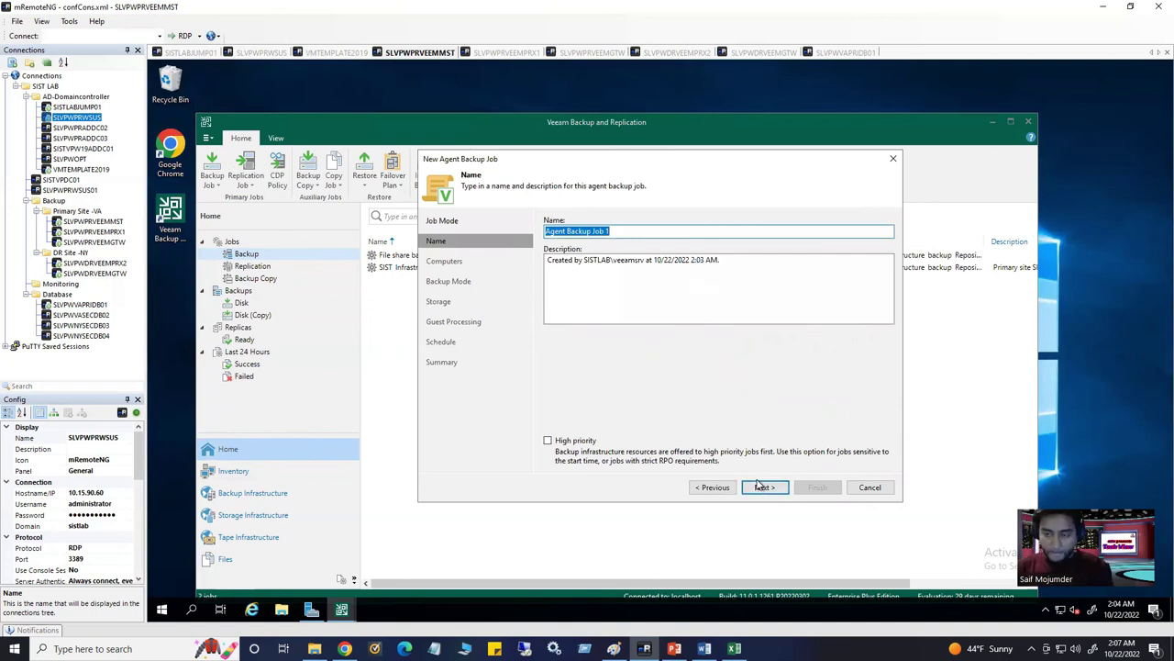
type("SIST Production -P")
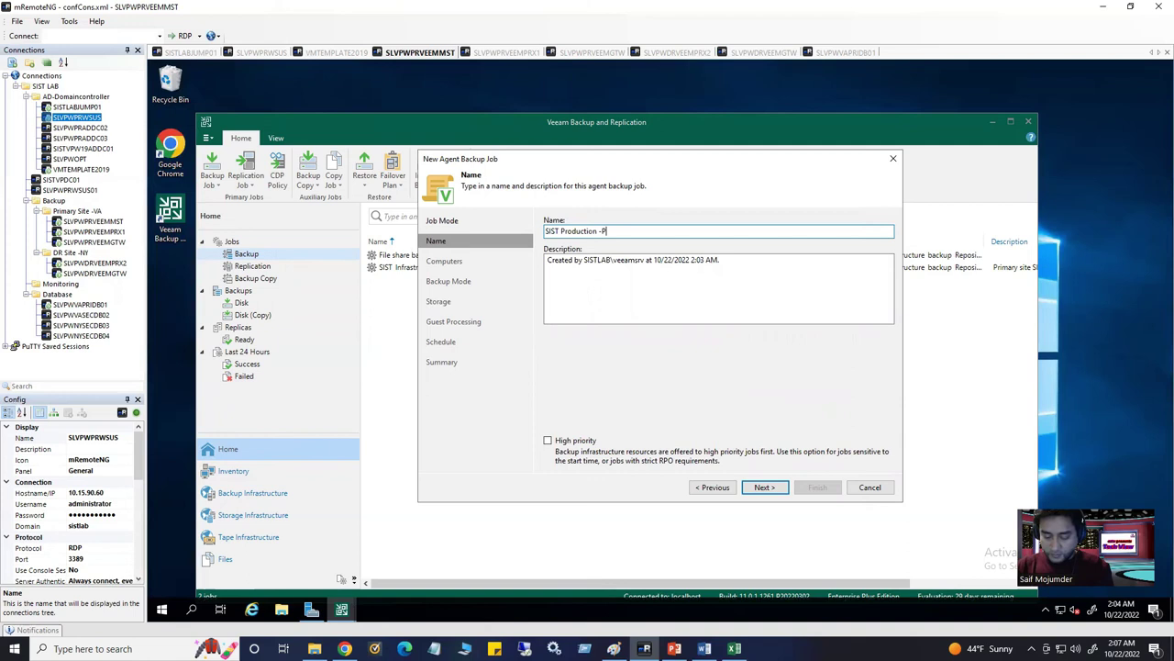
type("l")
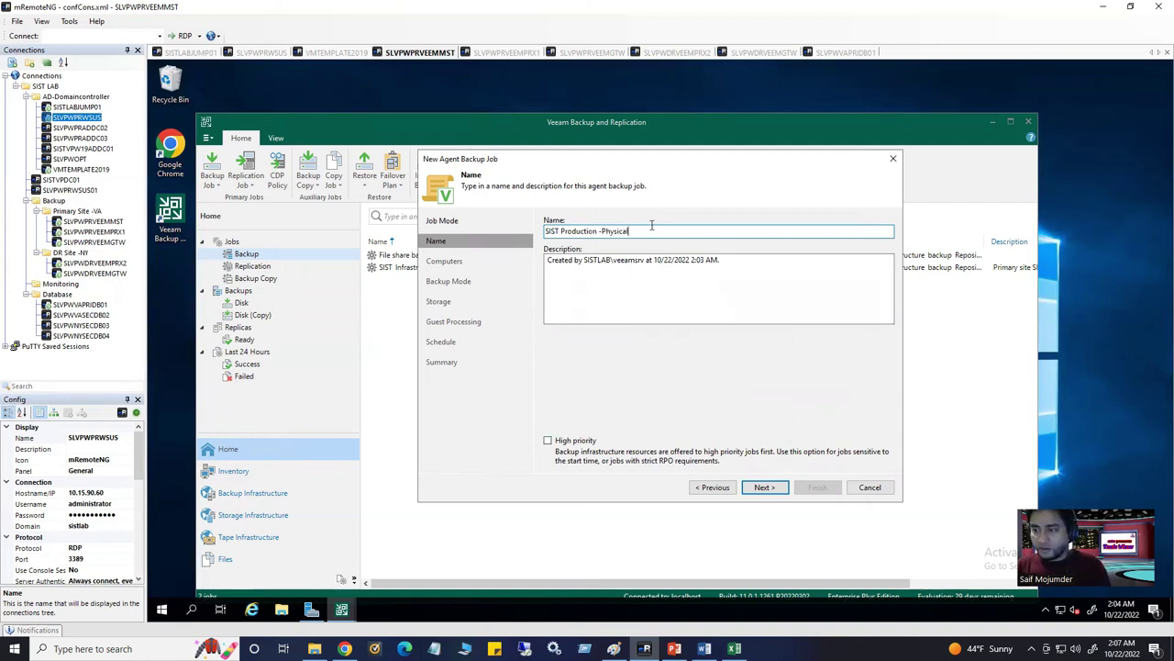
left_click_drag(652, 230, 492, 229)
key("ctrl+c")
left_click(744, 268)
key("ctrl+a")
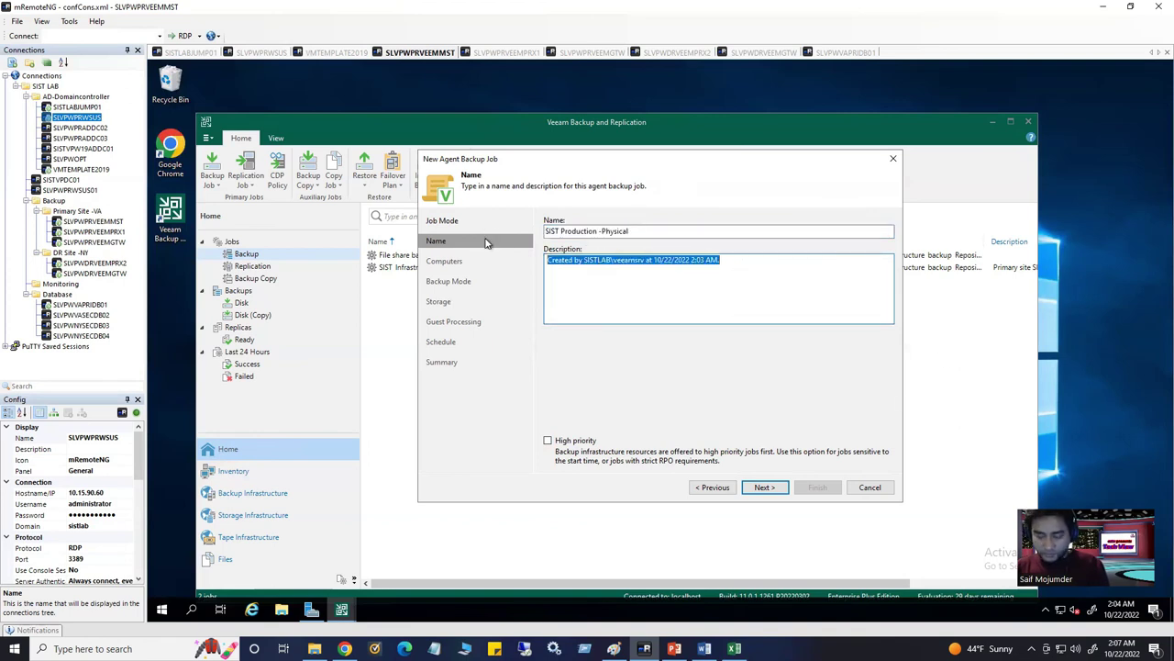
key("ctrl+v")
left_click(764, 488)
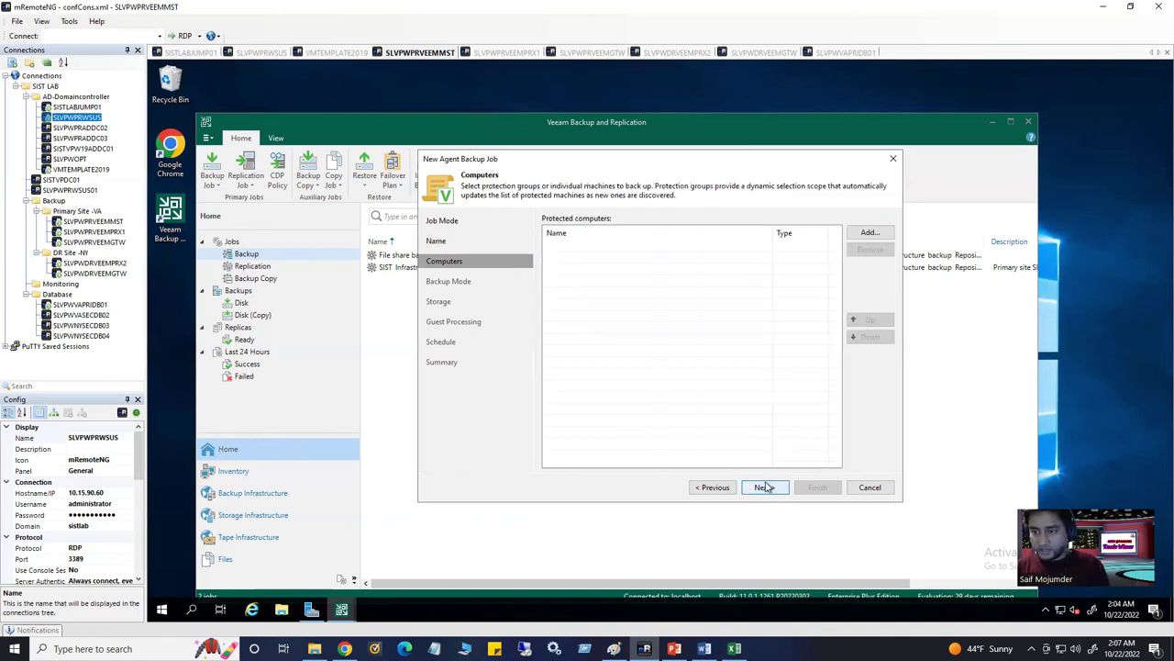
Protect the whole SISTLABINFPPRDPRTG protection group rather than only the SLVPWPRWSUS machine
left_click(877, 236)
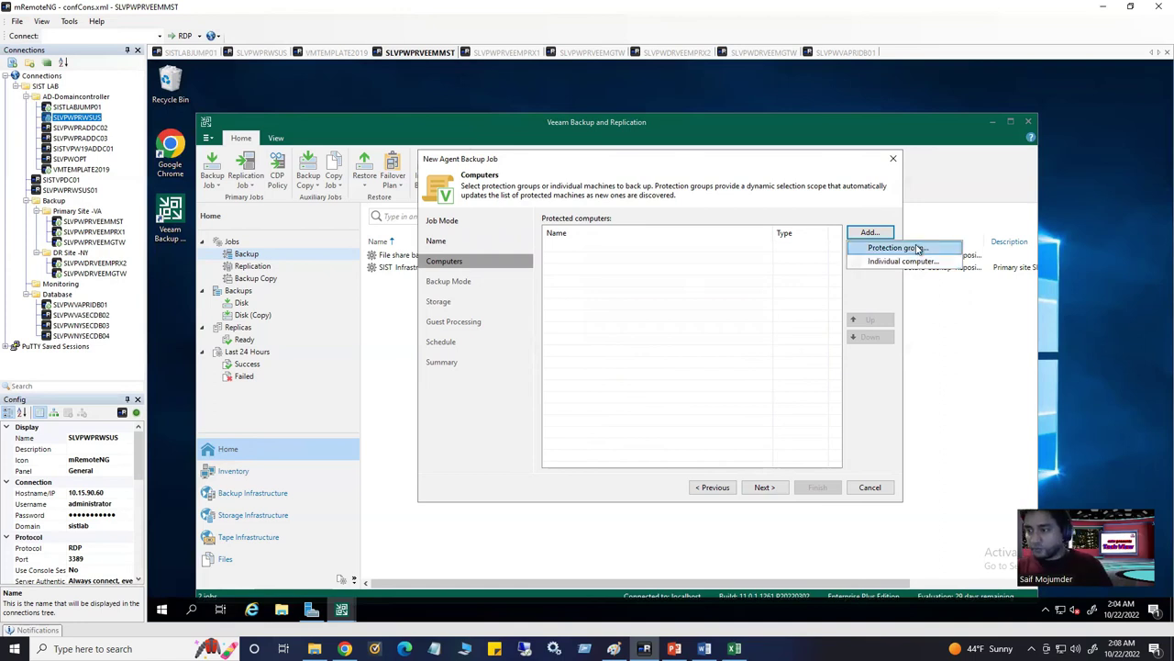
left_click(918, 248)
left_click(554, 224)
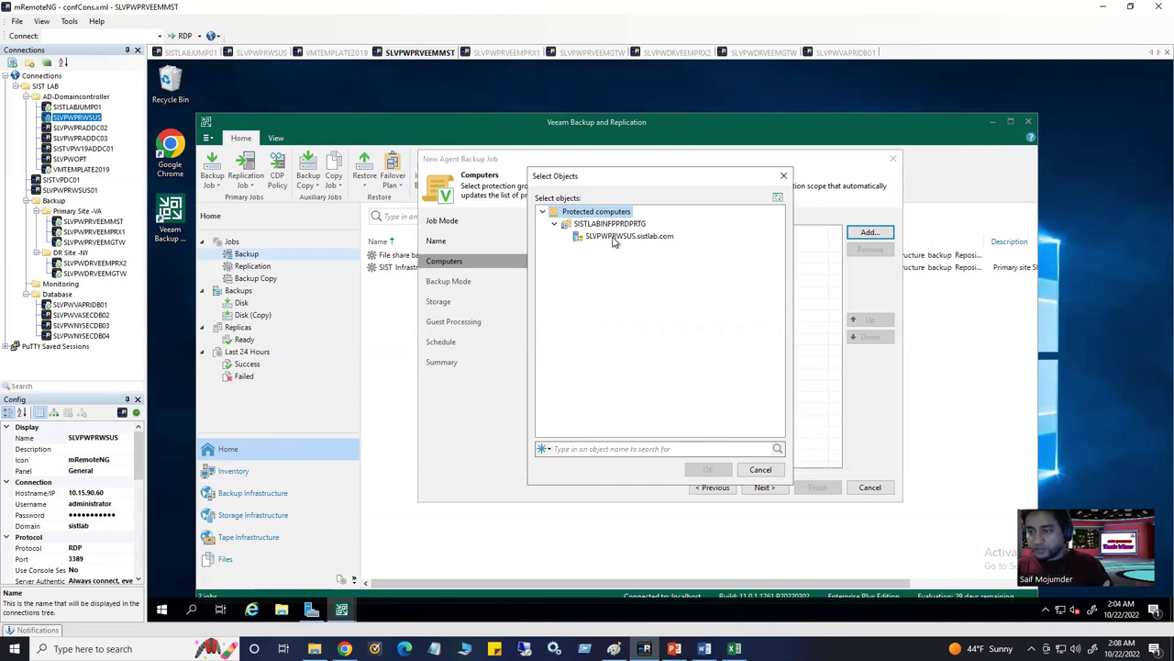
left_click(616, 239)
left_click(613, 225)
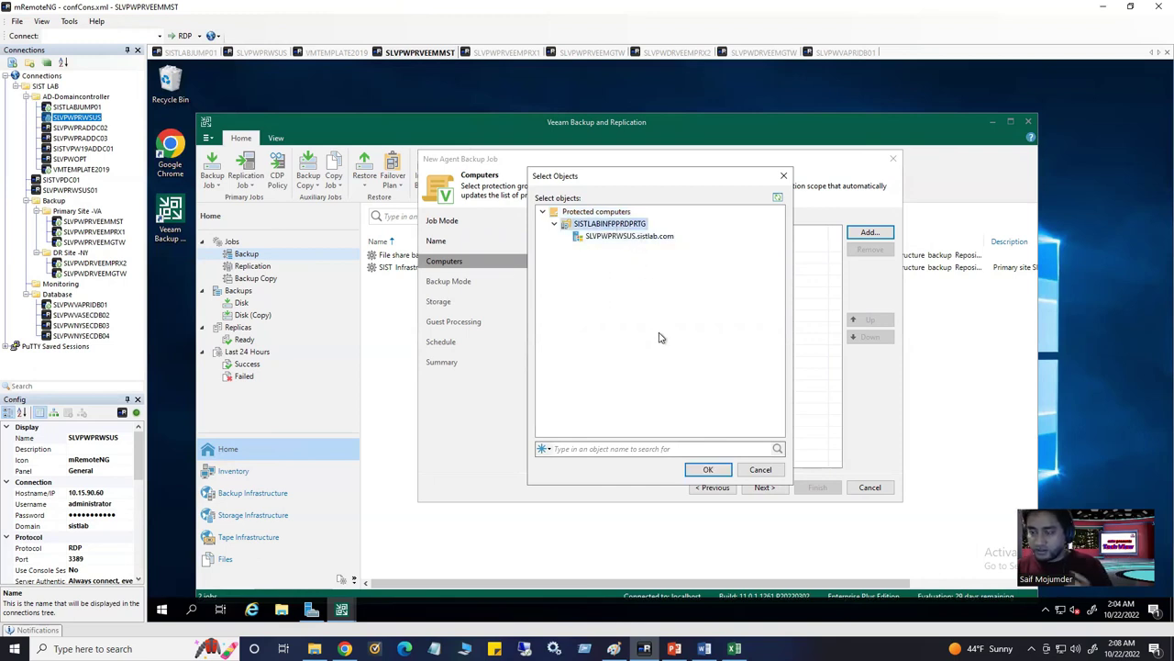
left_click(707, 470)
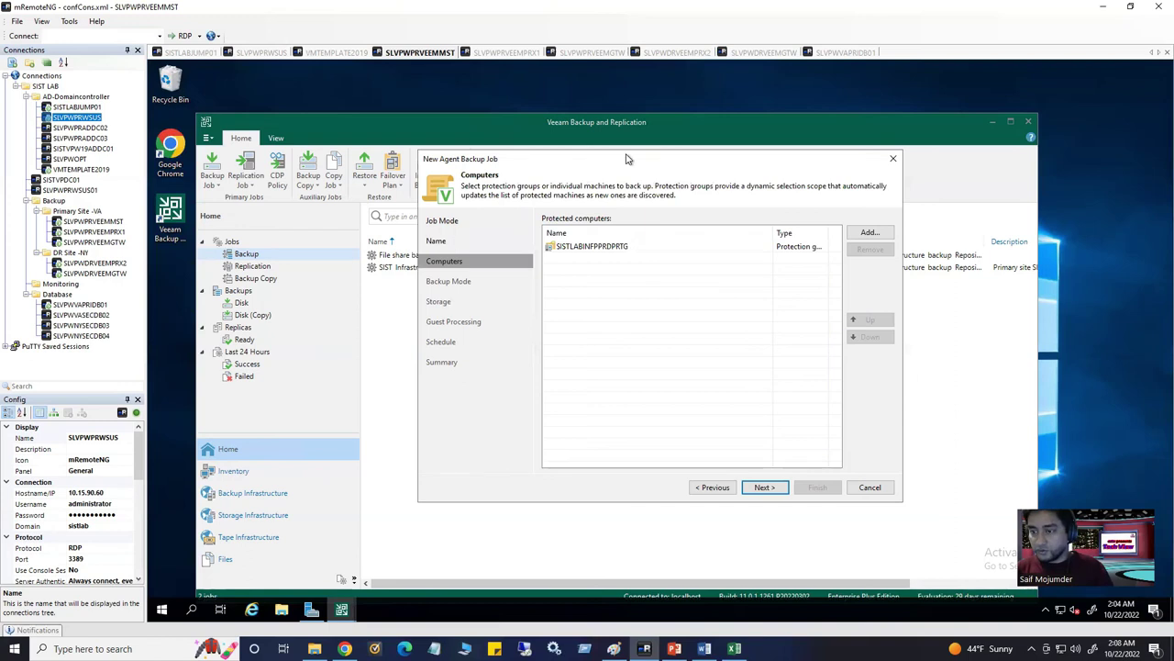
left_click(764, 488)
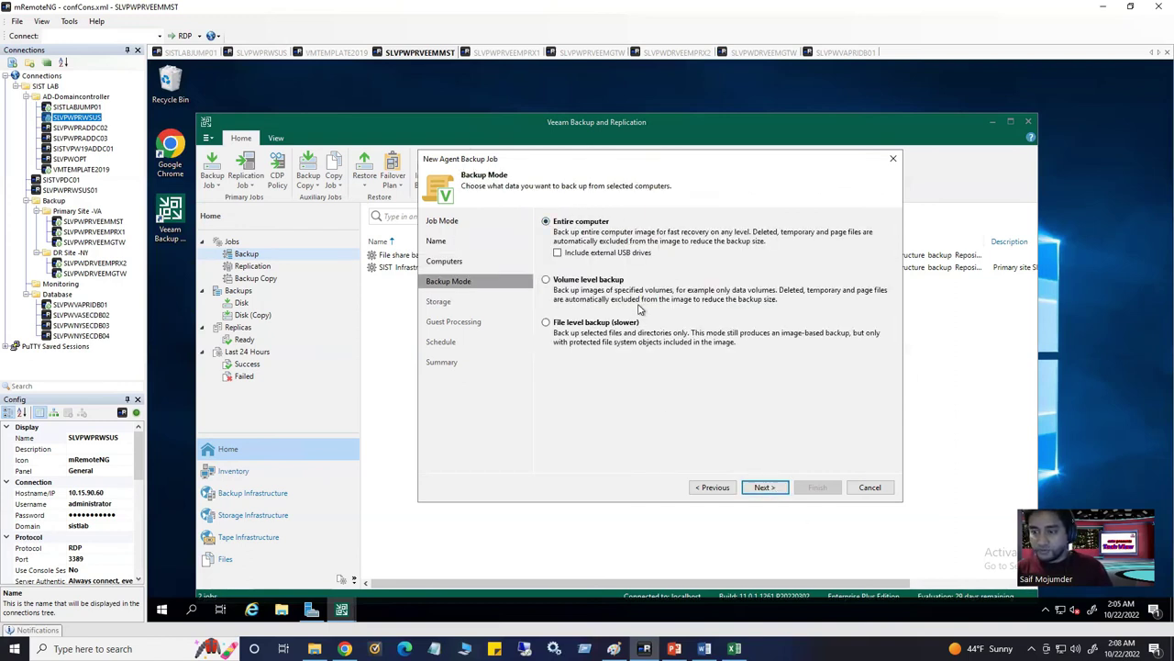
Try file-level backup and its Objects page, then return and keep Entire computer backup
left_click(547, 324)
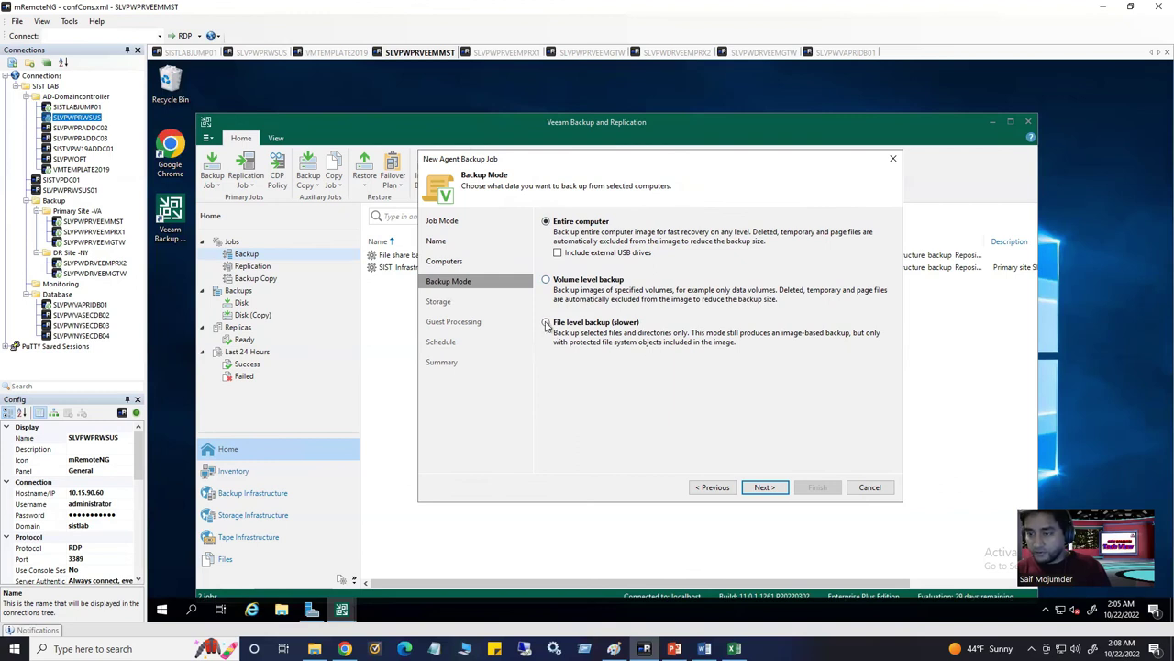
left_click(764, 487)
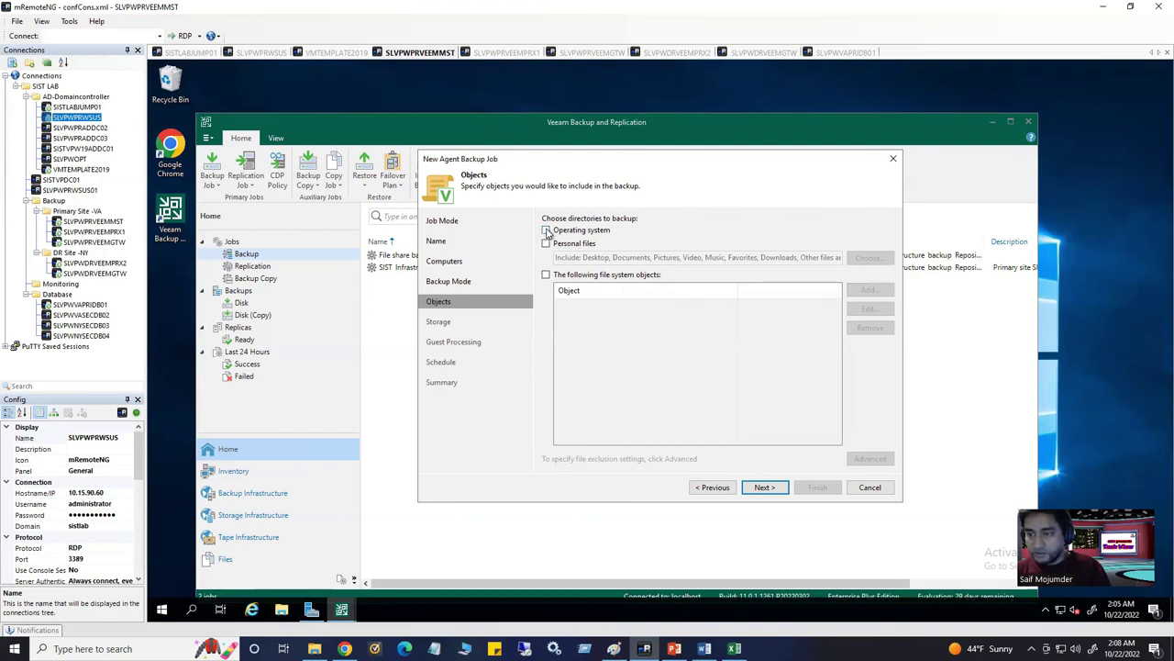
left_click(546, 230)
left_click(546, 274)
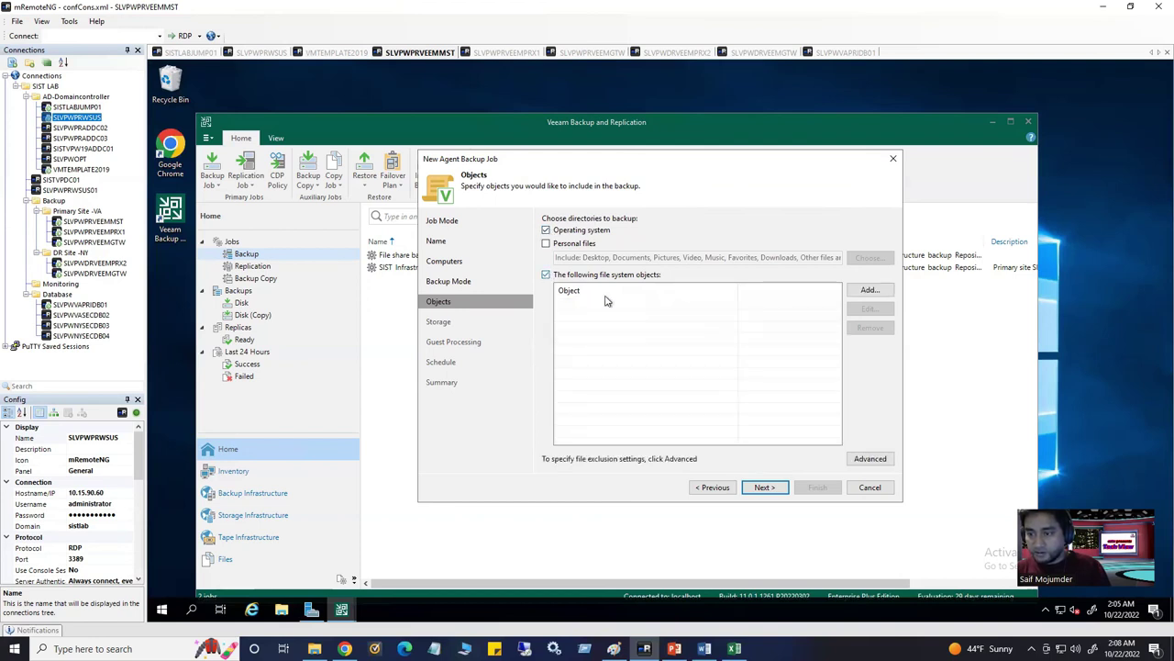
left_click(868, 290)
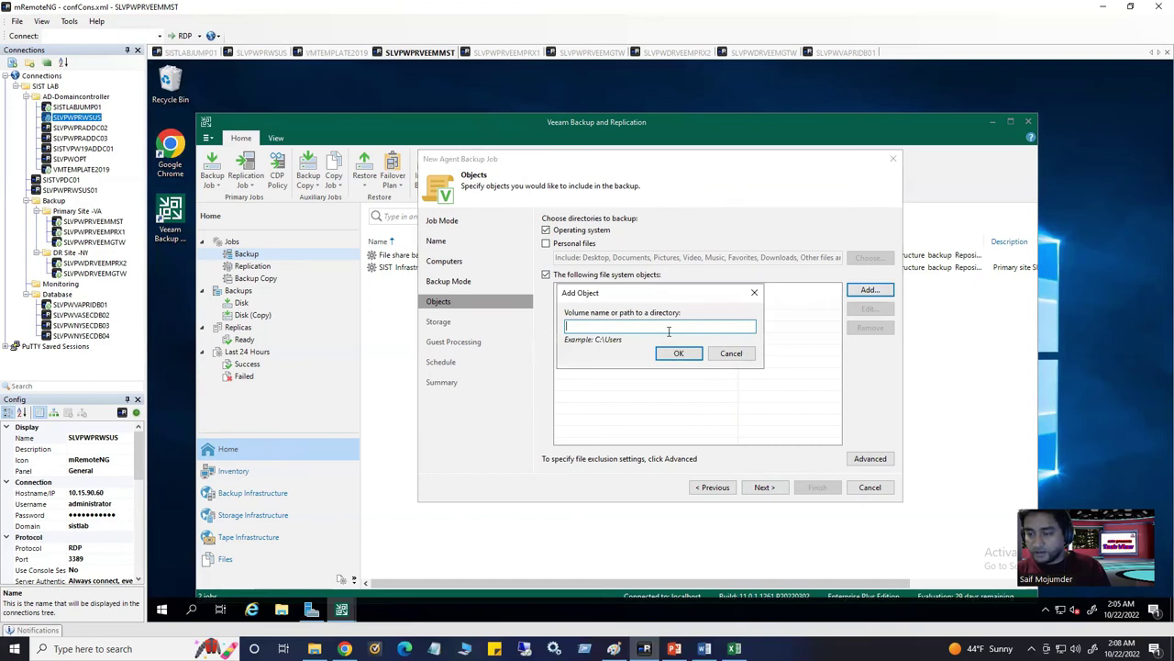
left_click(755, 292)
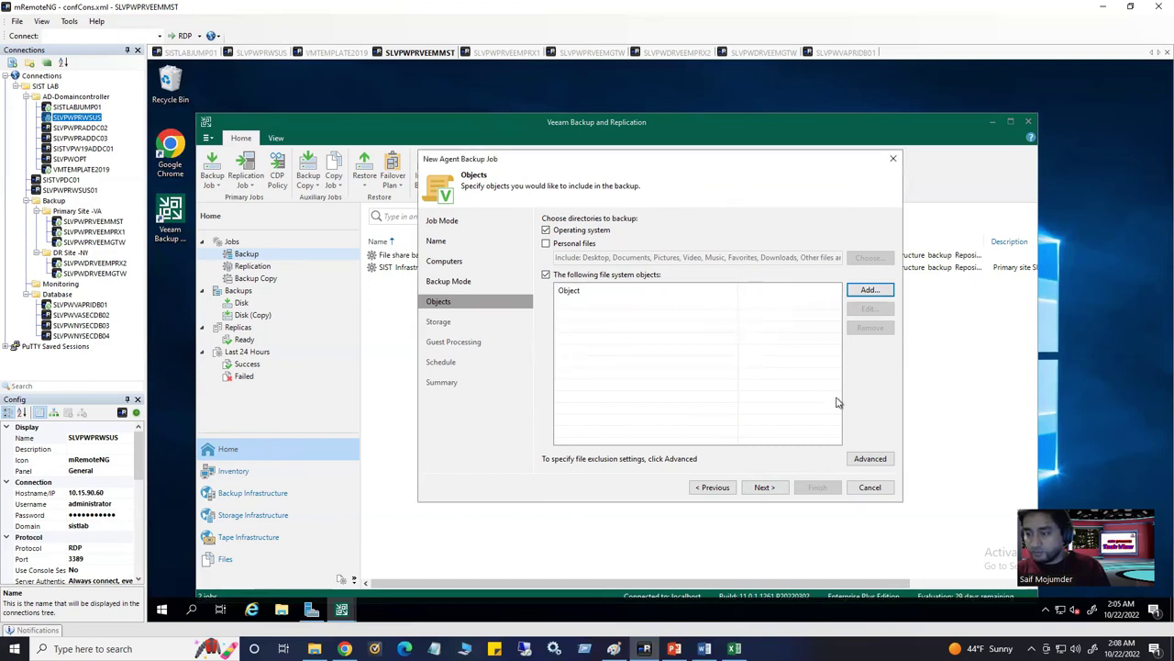
left_click(718, 491)
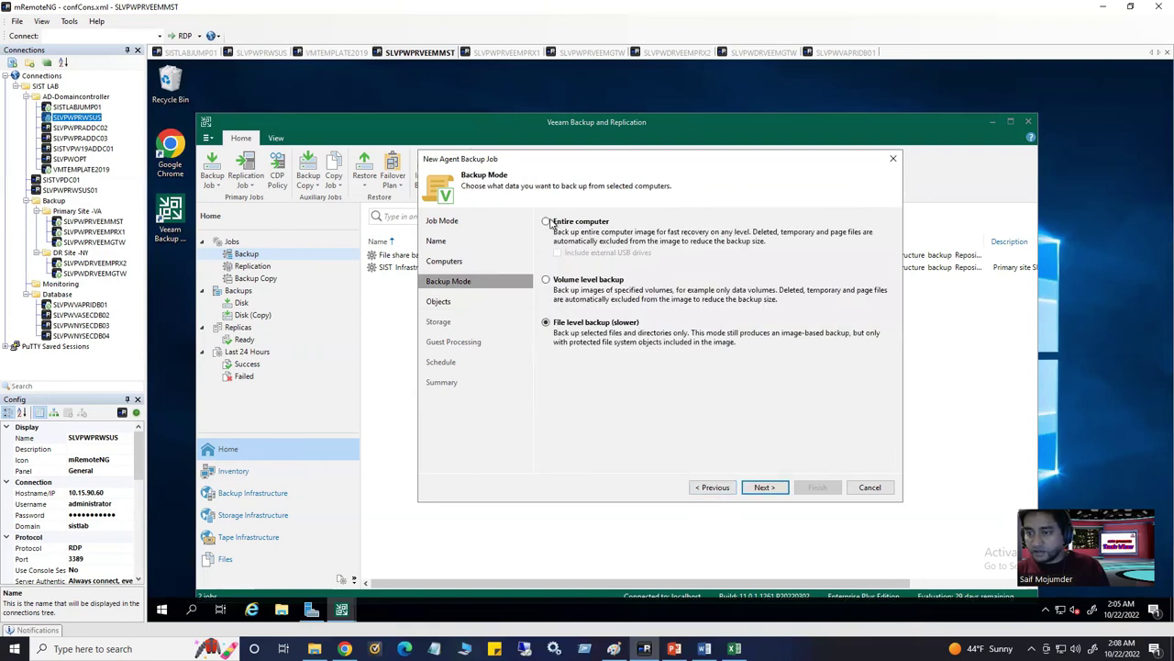
left_click(761, 487)
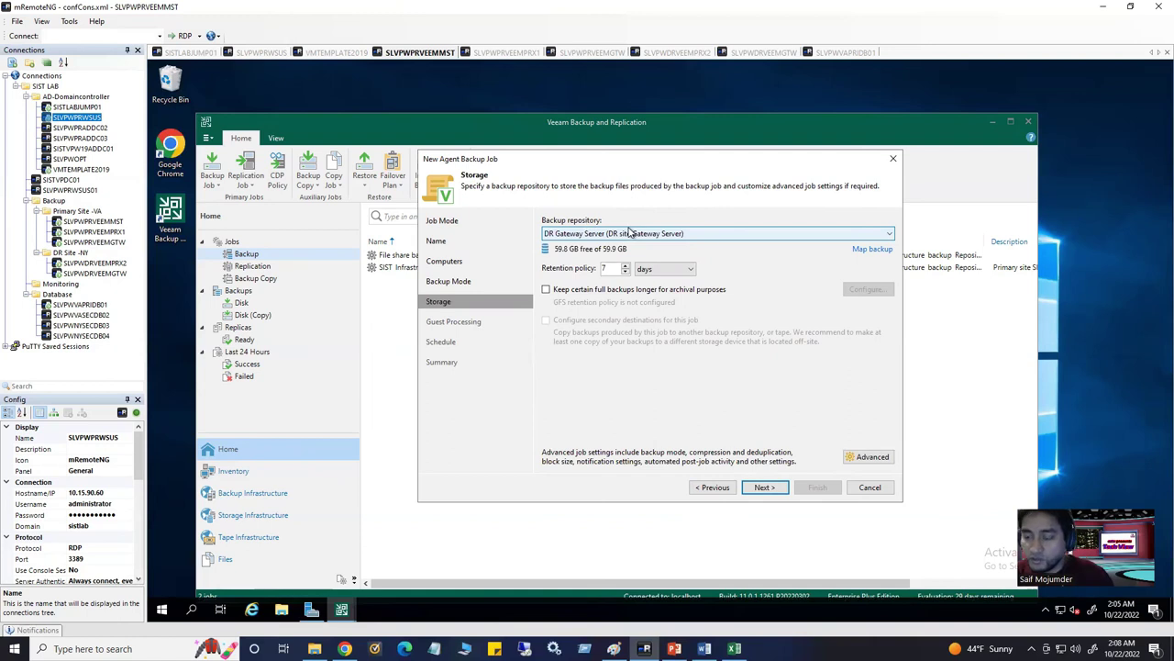
Target the Infrastructure backup Repository and set the retention policy to 30 days
left_click(601, 233)
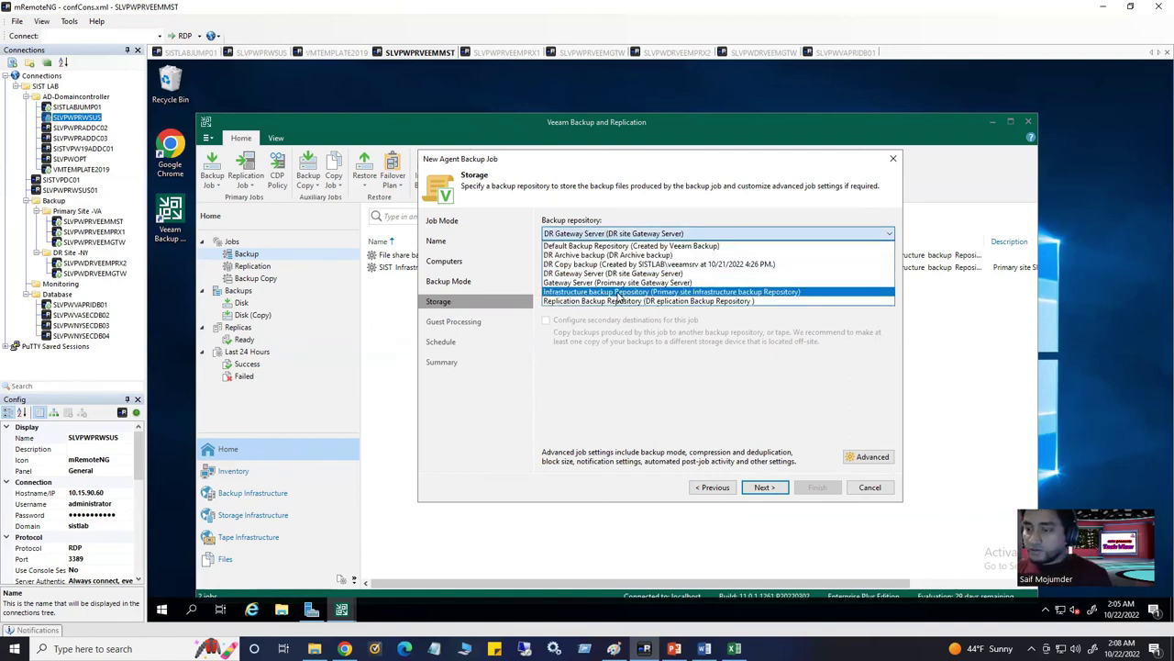
left_click(620, 293)
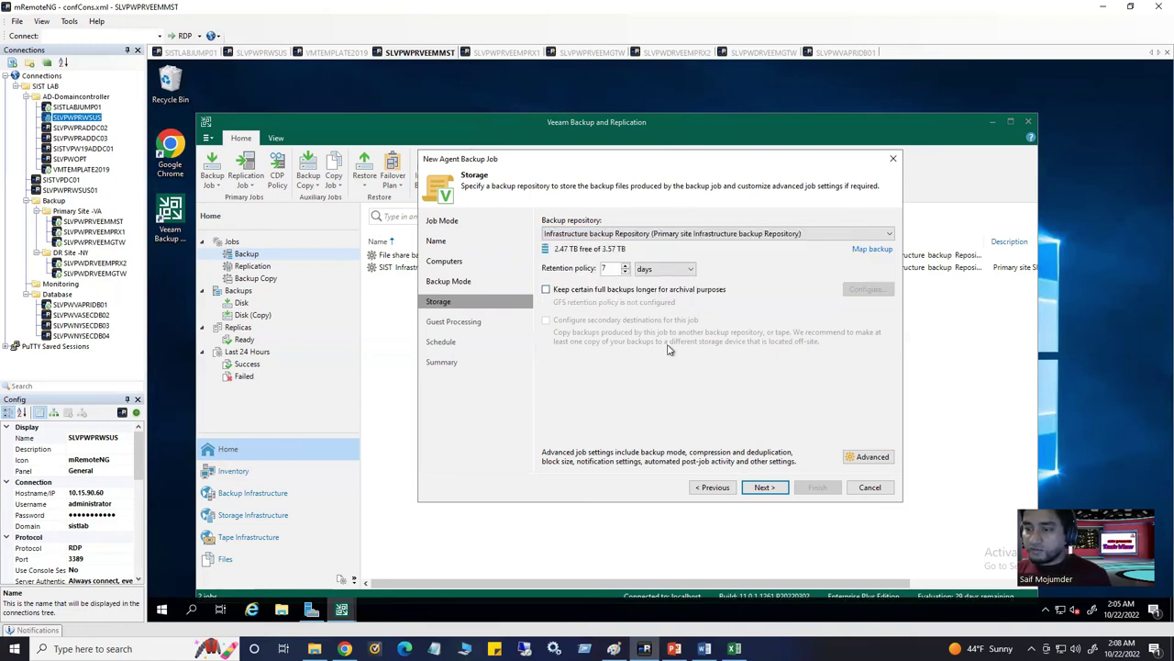
double_click(605, 269)
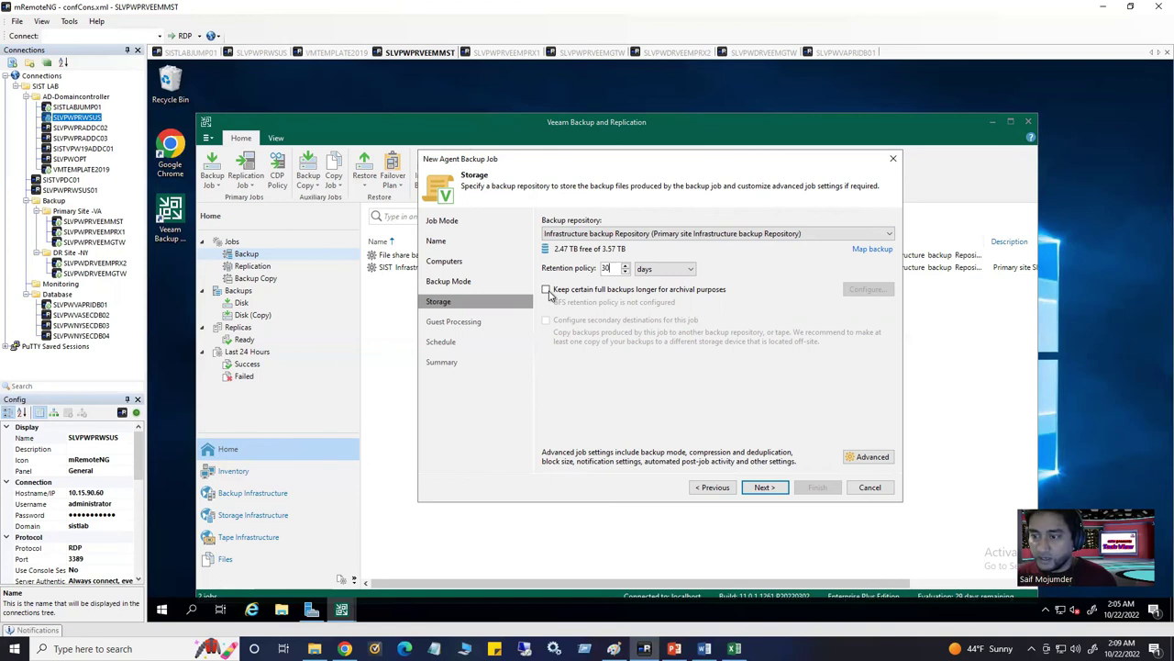
Try the GFS monthly and yearly options, then leave archival full backups disabled
left_click(547, 290)
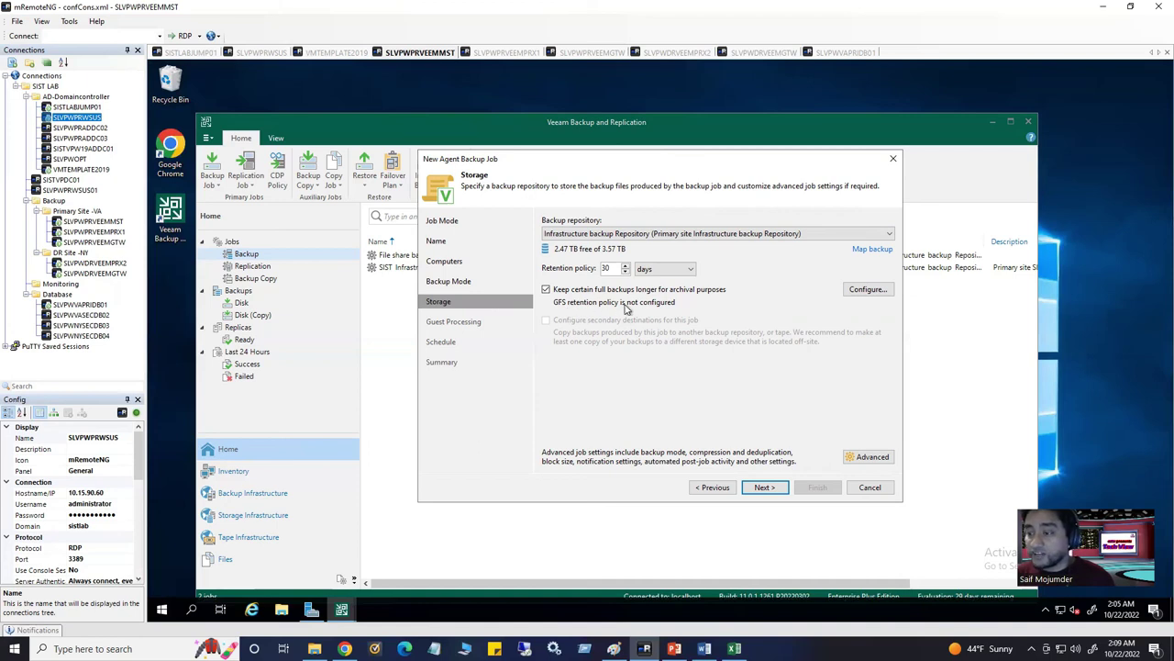
left_click(858, 290)
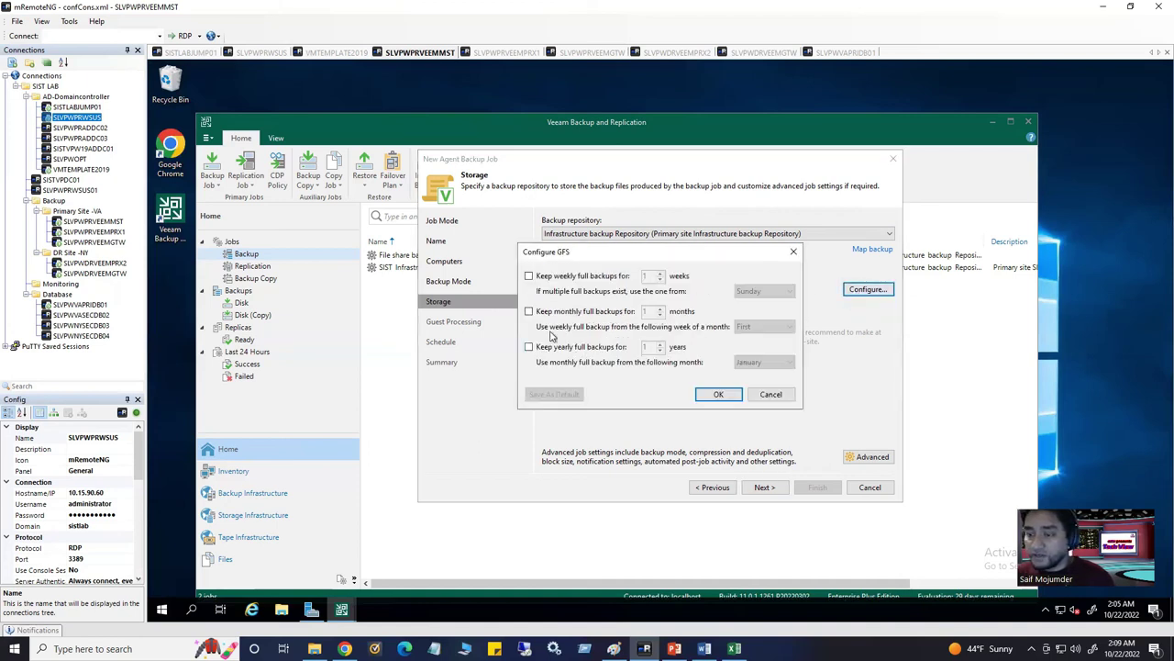
left_click(537, 312)
left_click(529, 312)
left_click(563, 350)
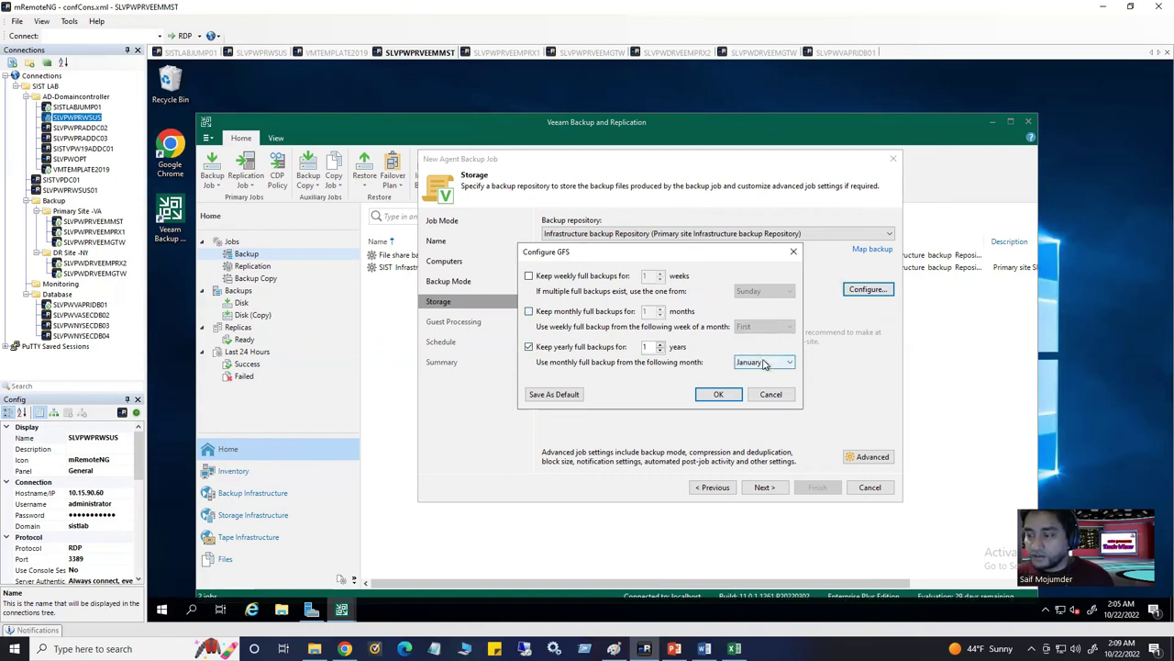
left_click(528, 347)
left_click(529, 312)
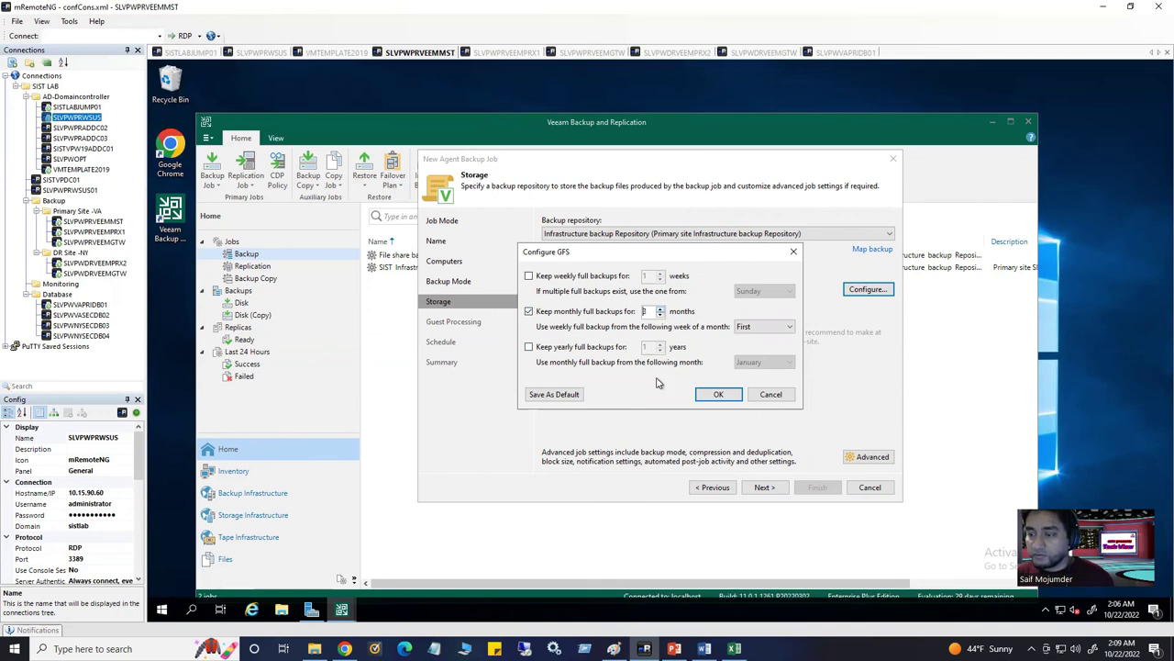
left_click(660, 310)
left_click(528, 312)
left_click(717, 393)
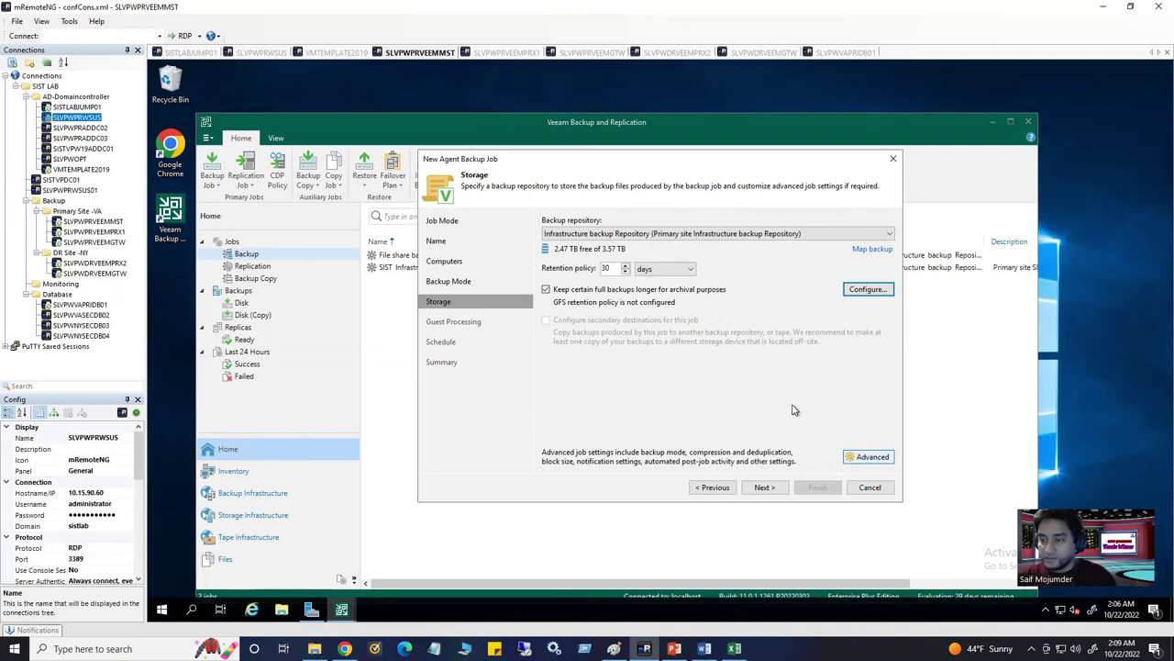
left_click(547, 289)
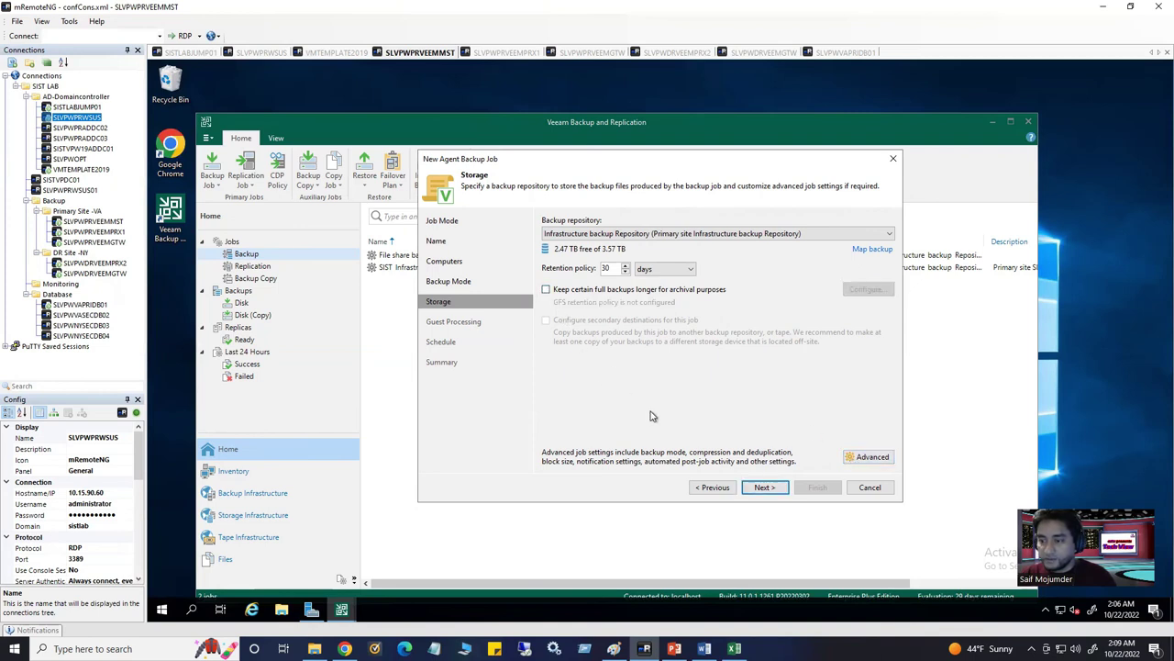
left_click(866, 456)
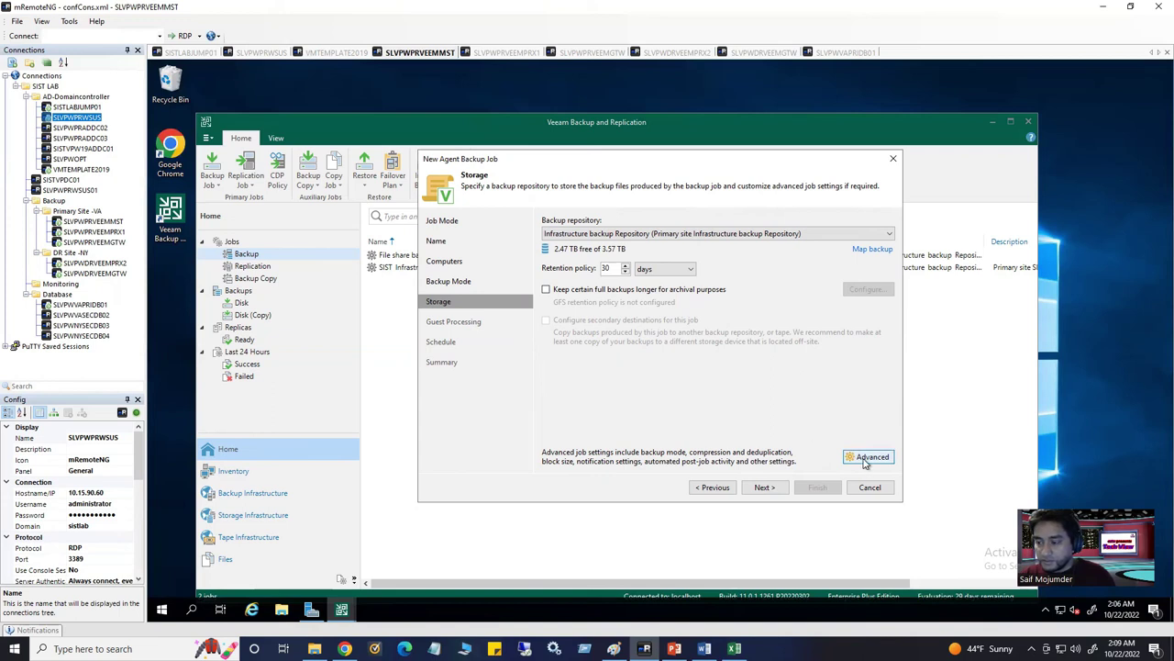
In Advanced Settings, enable periodic backup file health checks on the Maintenance tab
left_click(865, 459)
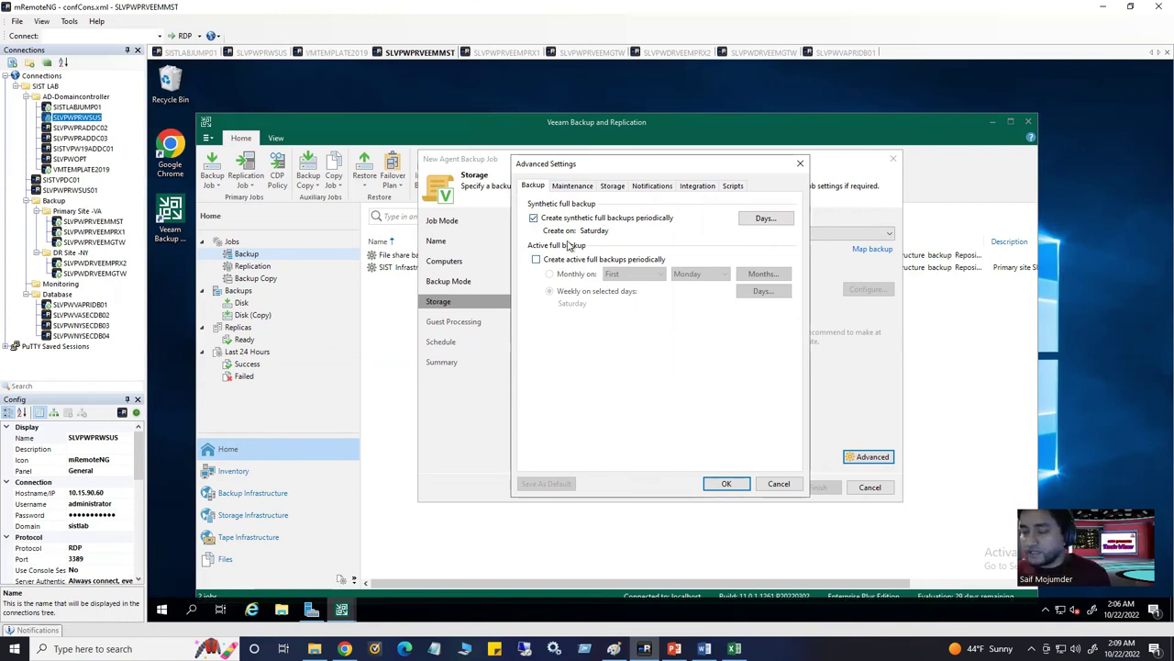
left_click(578, 187)
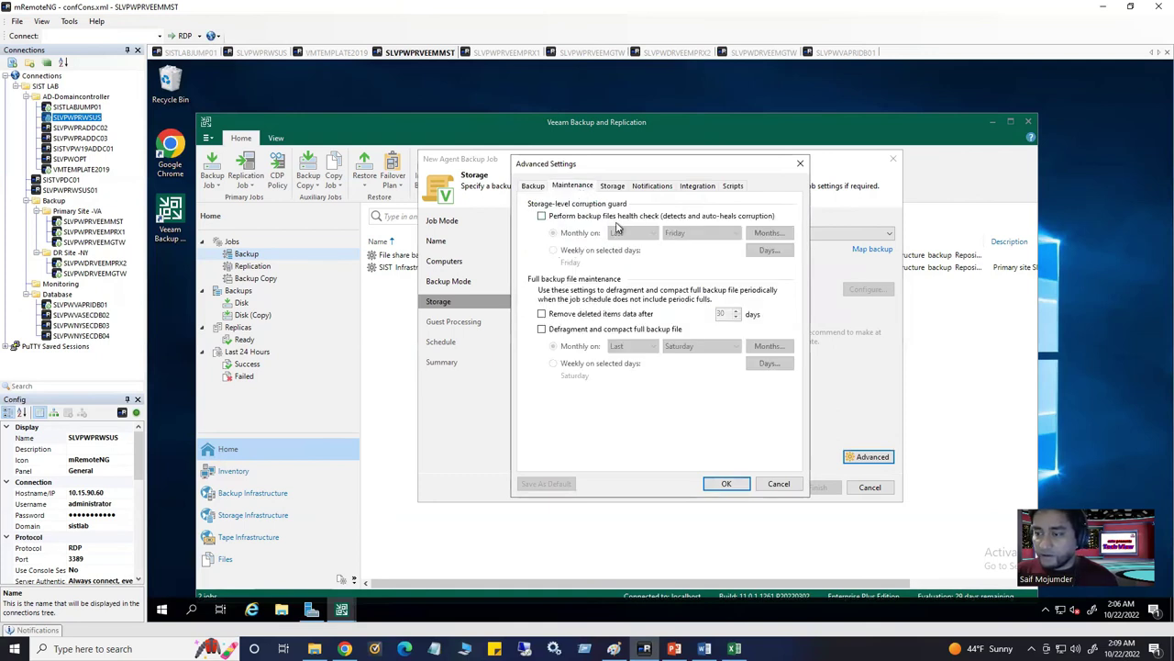
left_click(541, 216)
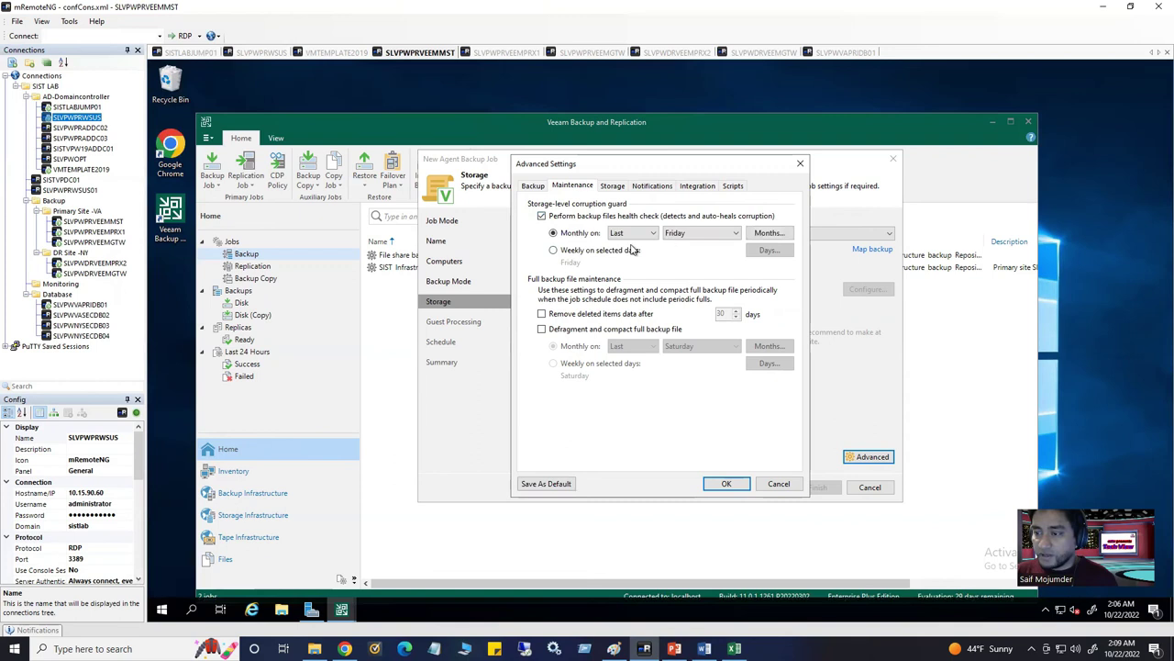
left_click(613, 186)
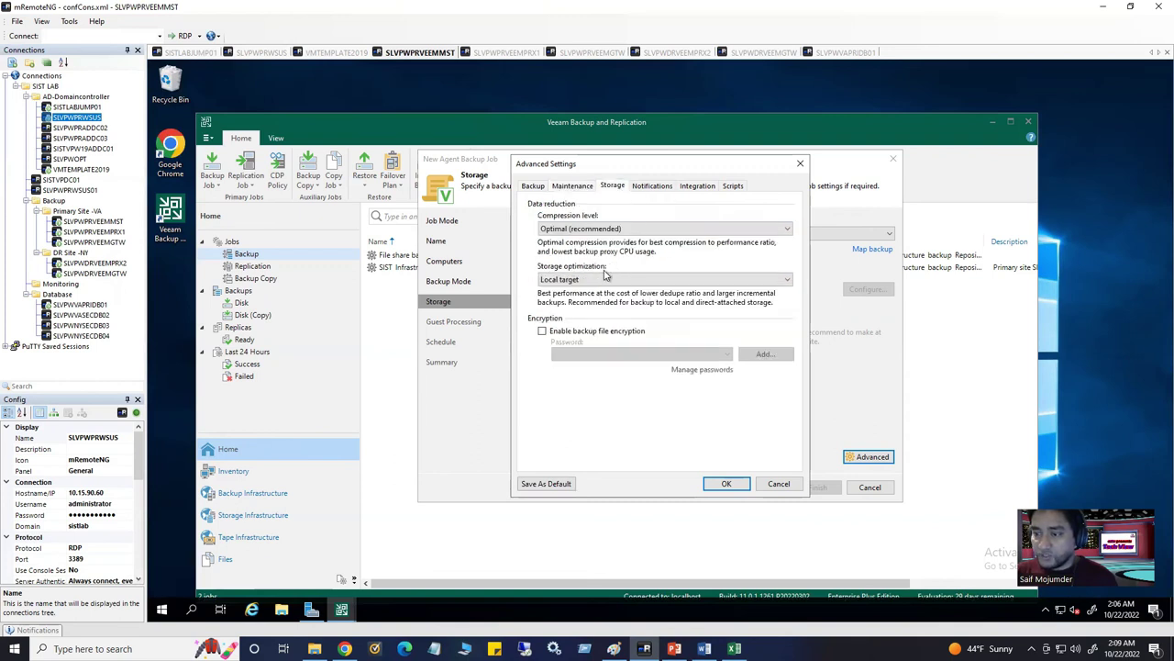
Leave e-mail notifications off and save the advanced settings before continuing
left_click(649, 186)
left_click(541, 233)
left_click(621, 247)
type("hhgfhgf")
key("BackSpace")
key("BackSpace")
key("BackSpace")
key("BackSpace")
key("BackSpace")
key("BackSpace")
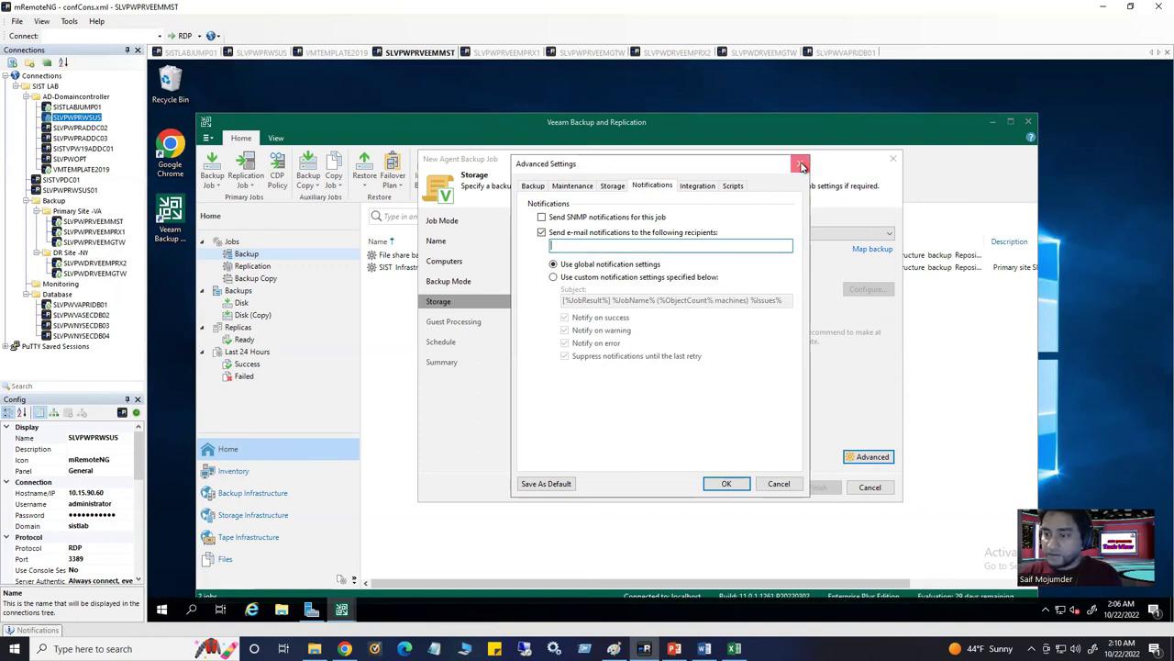
left_click(726, 483)
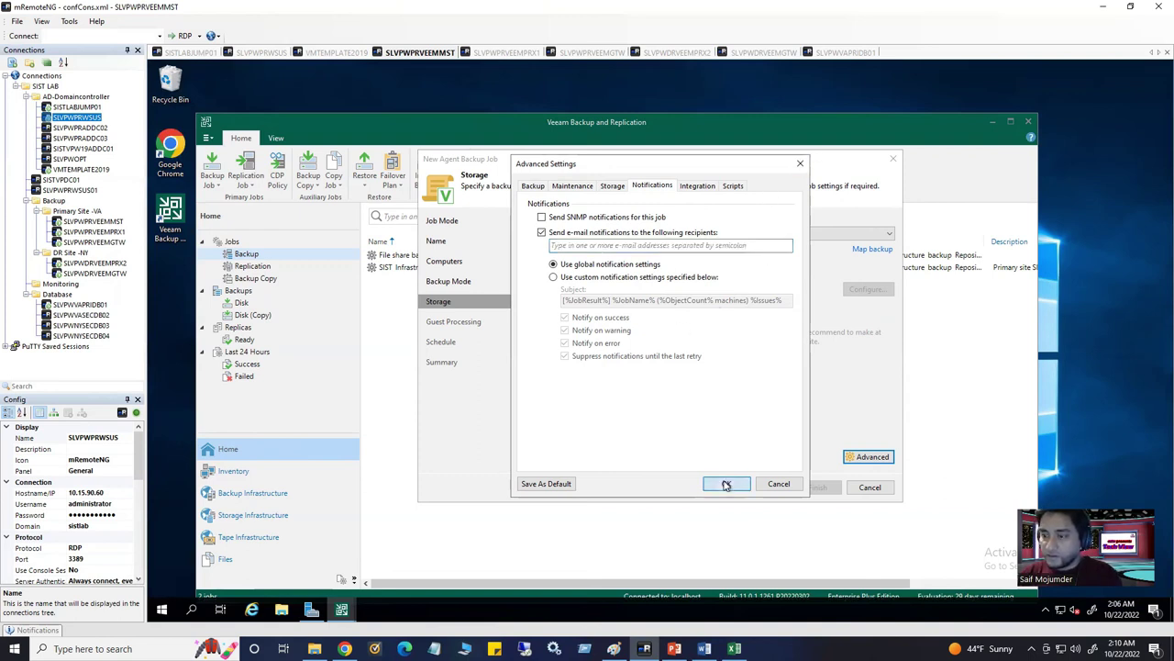
left_click(541, 232)
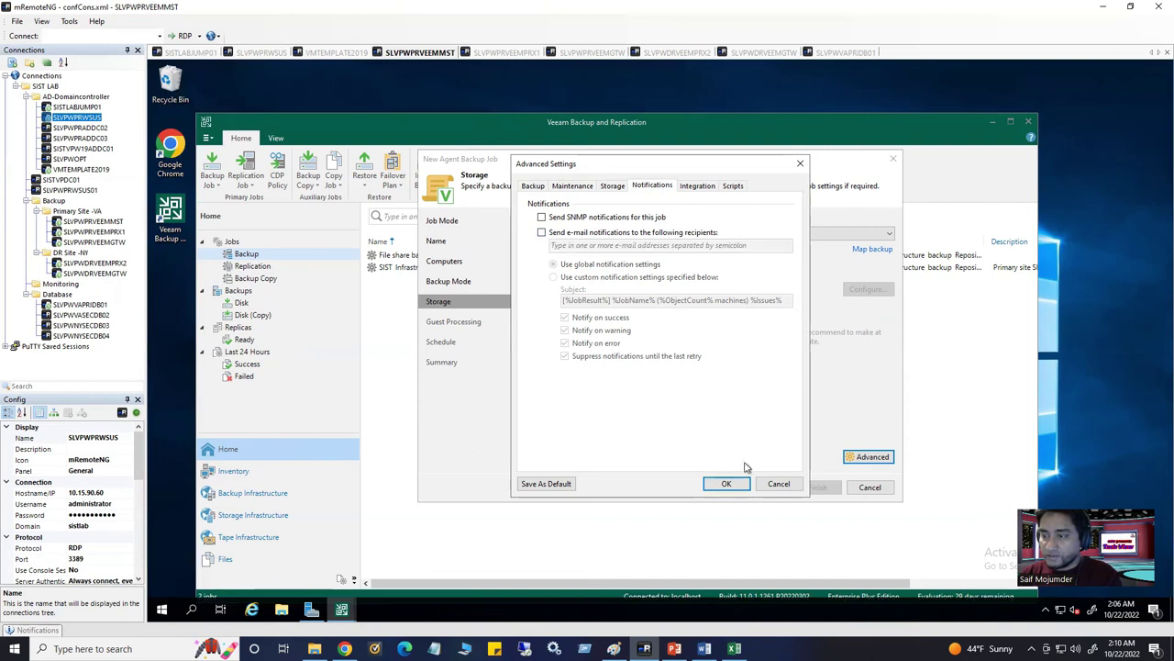
left_click(725, 484)
left_click(766, 487)
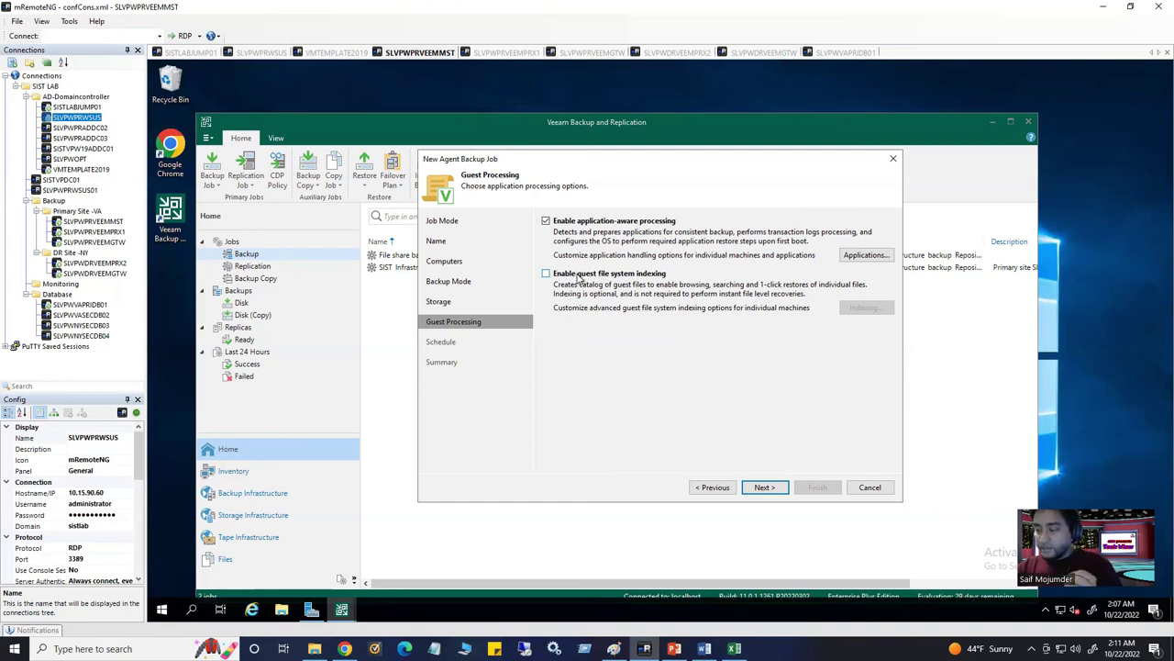
Keep application-aware processing on with guest file system indexing left unchecked
left_click(579, 278)
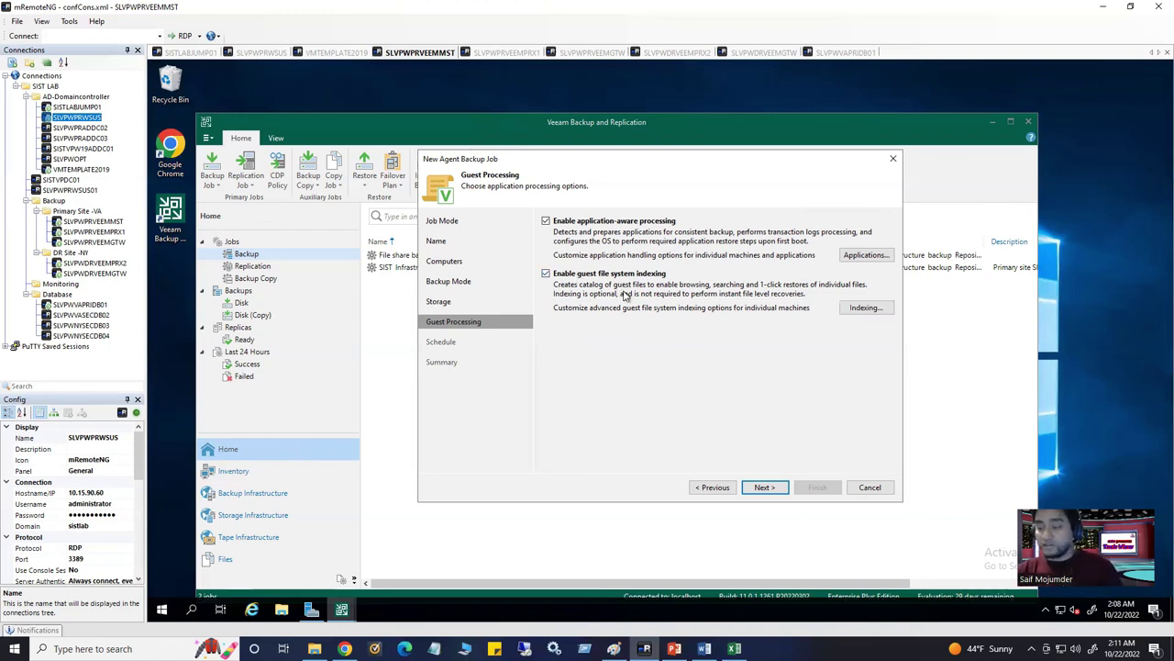
left_click(547, 275)
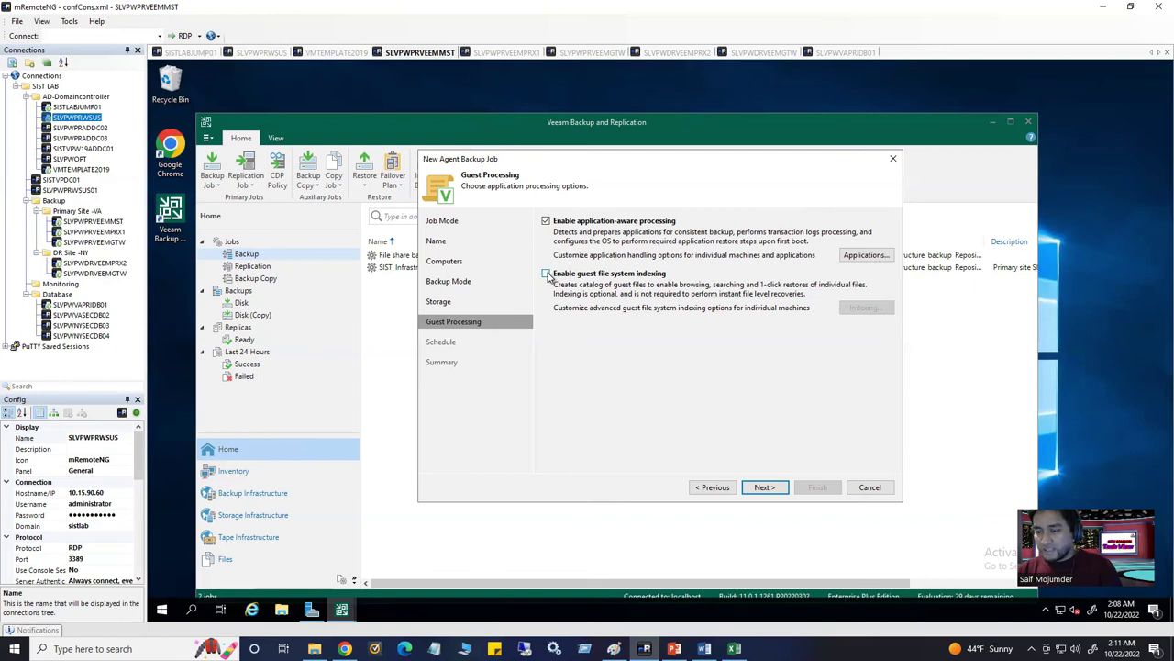
left_click(547, 274)
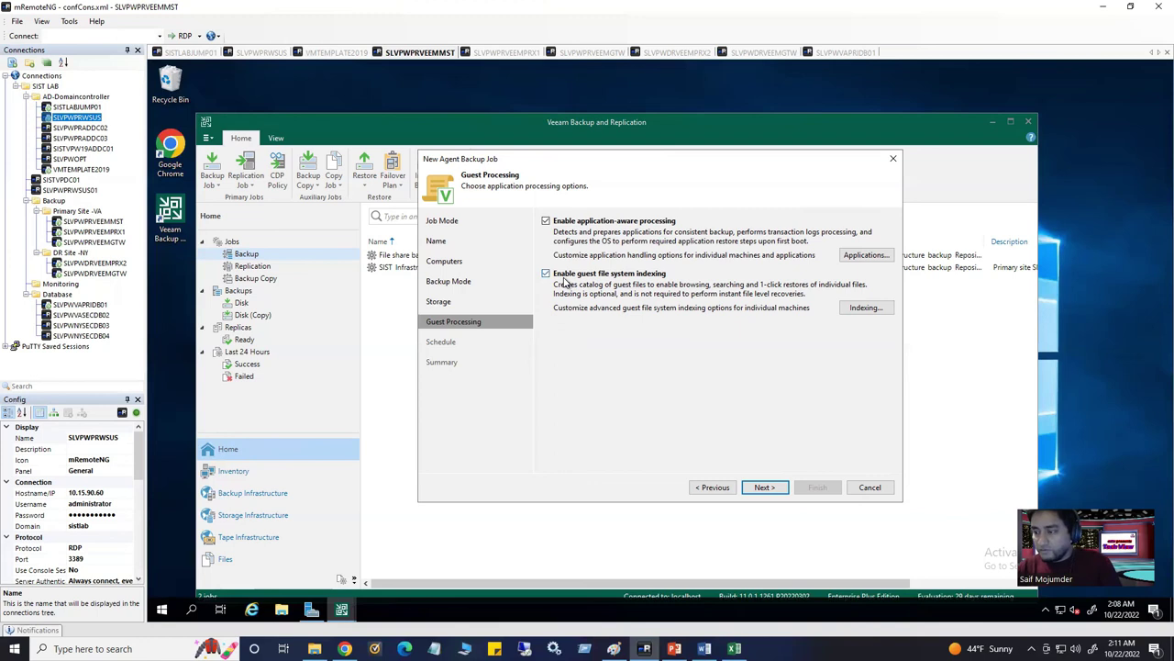
left_click(547, 274)
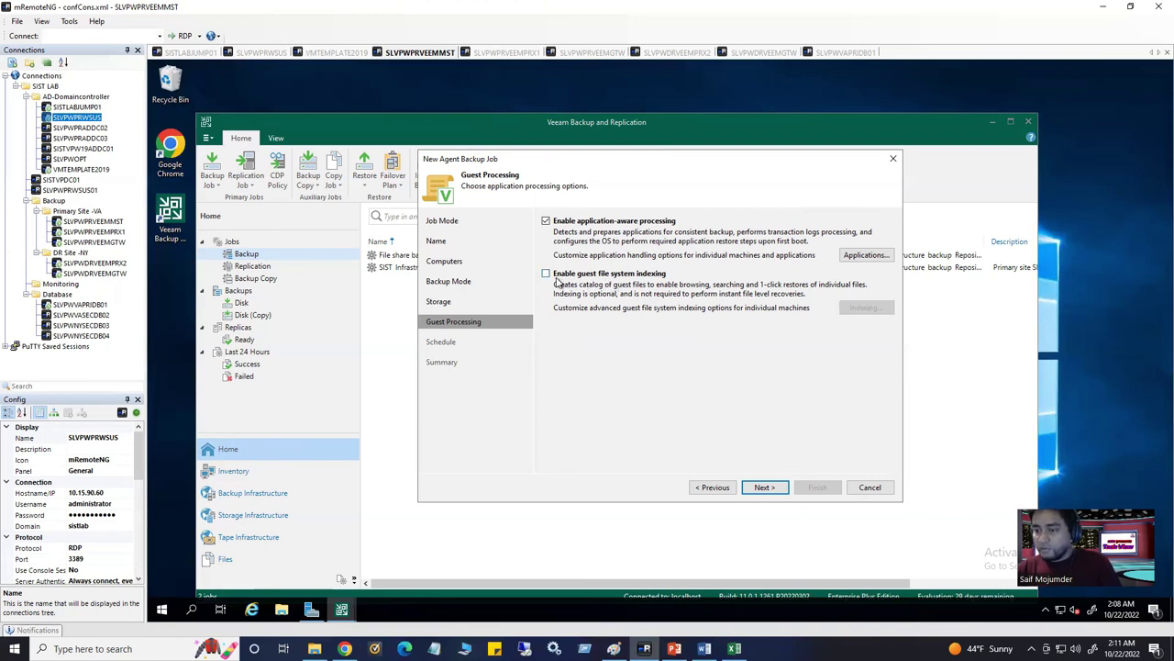
left_click(760, 487)
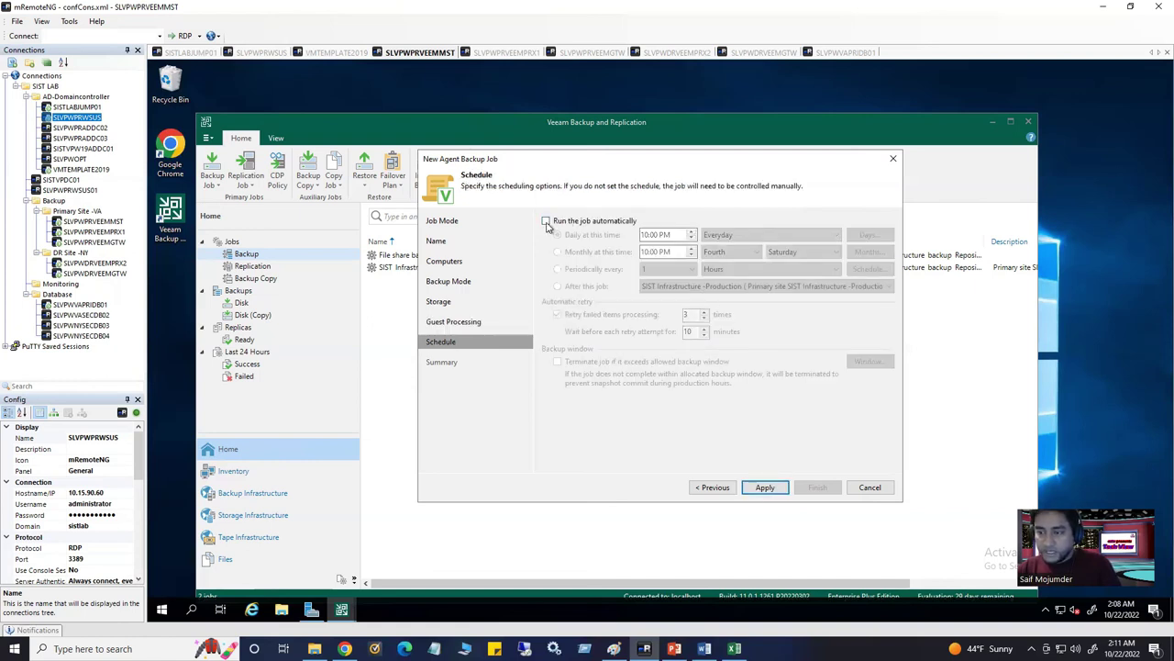
Run the job daily at 10:00 PM without terminating it outside the backup window
left_click(547, 222)
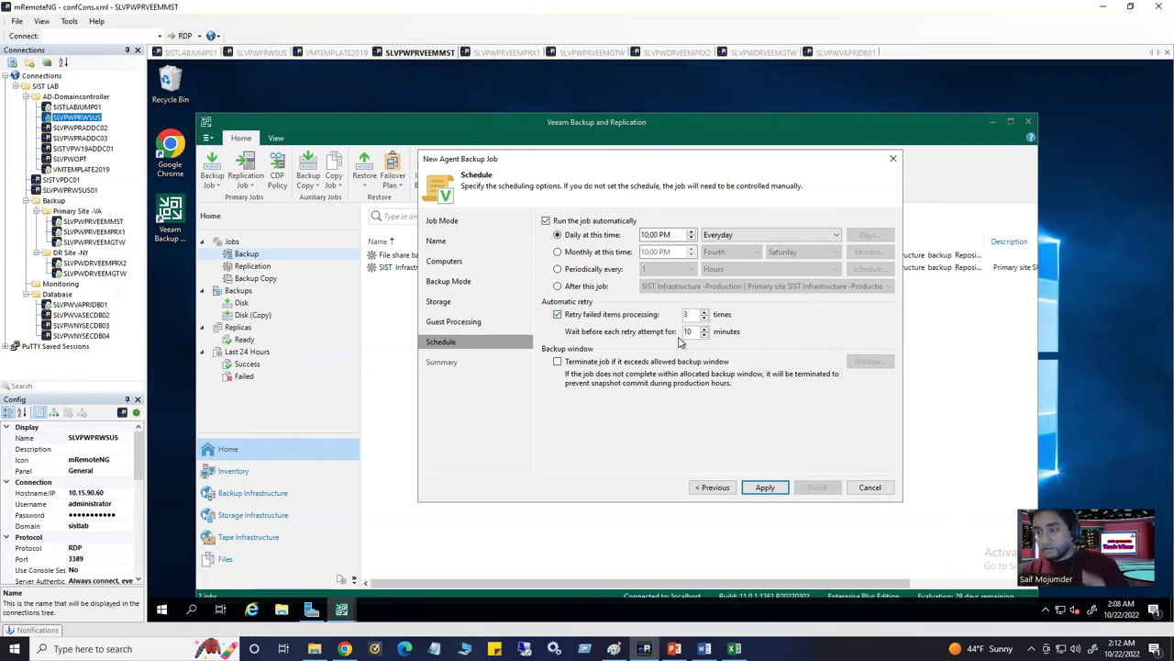
left_click(558, 361)
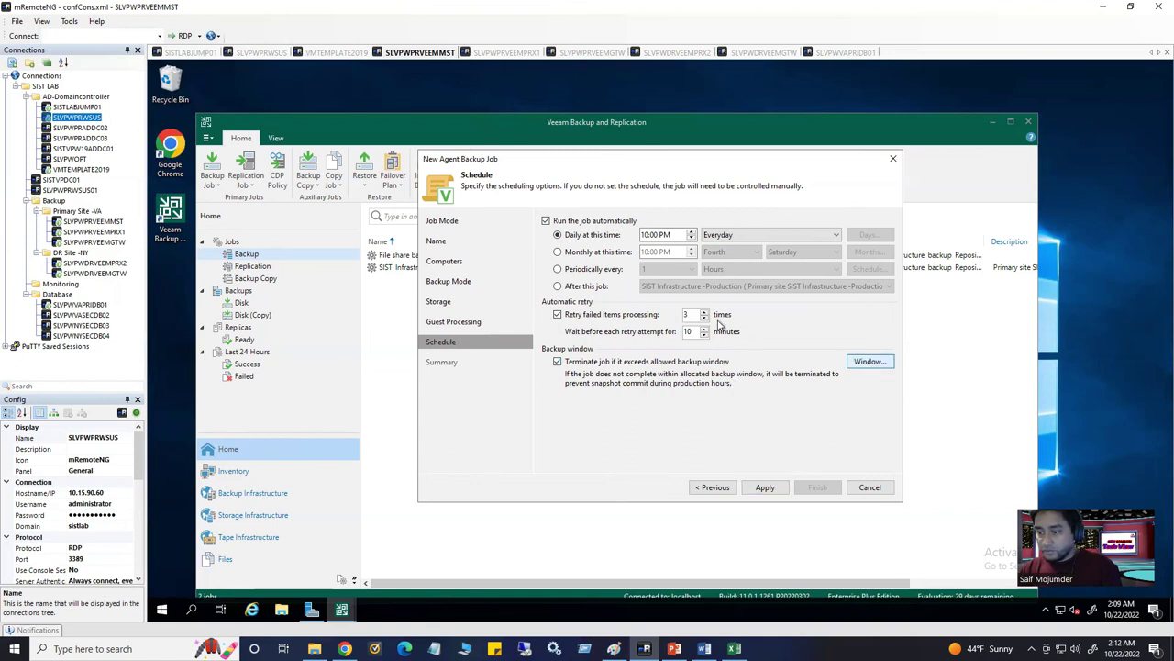
left_click(765, 431)
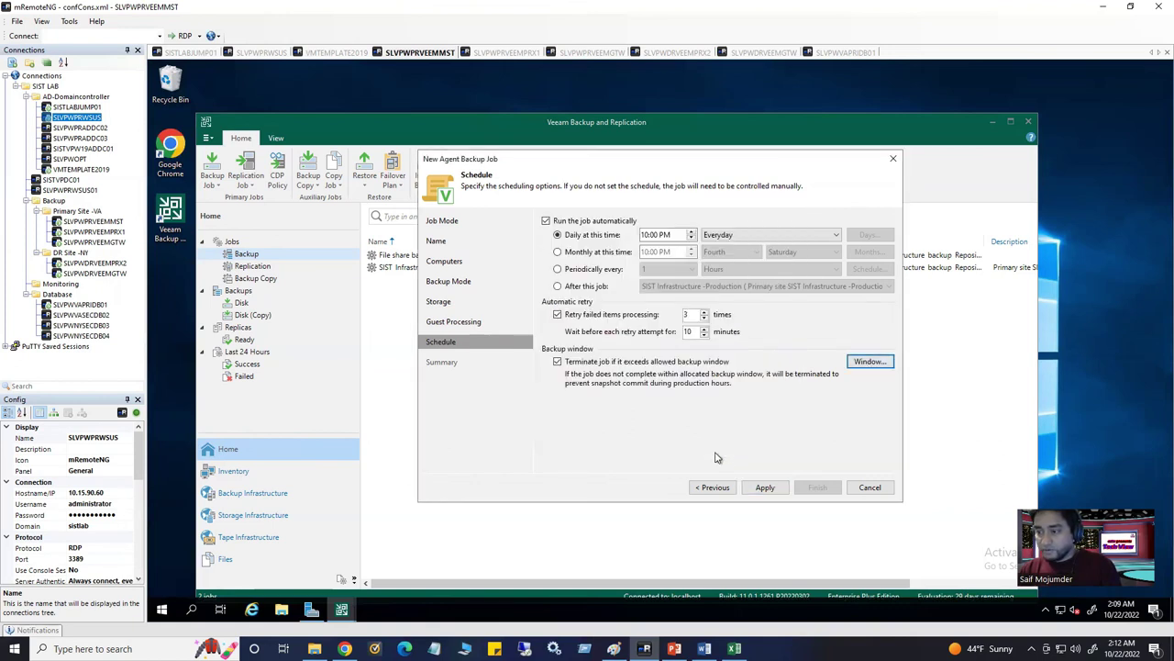
left_click(558, 361)
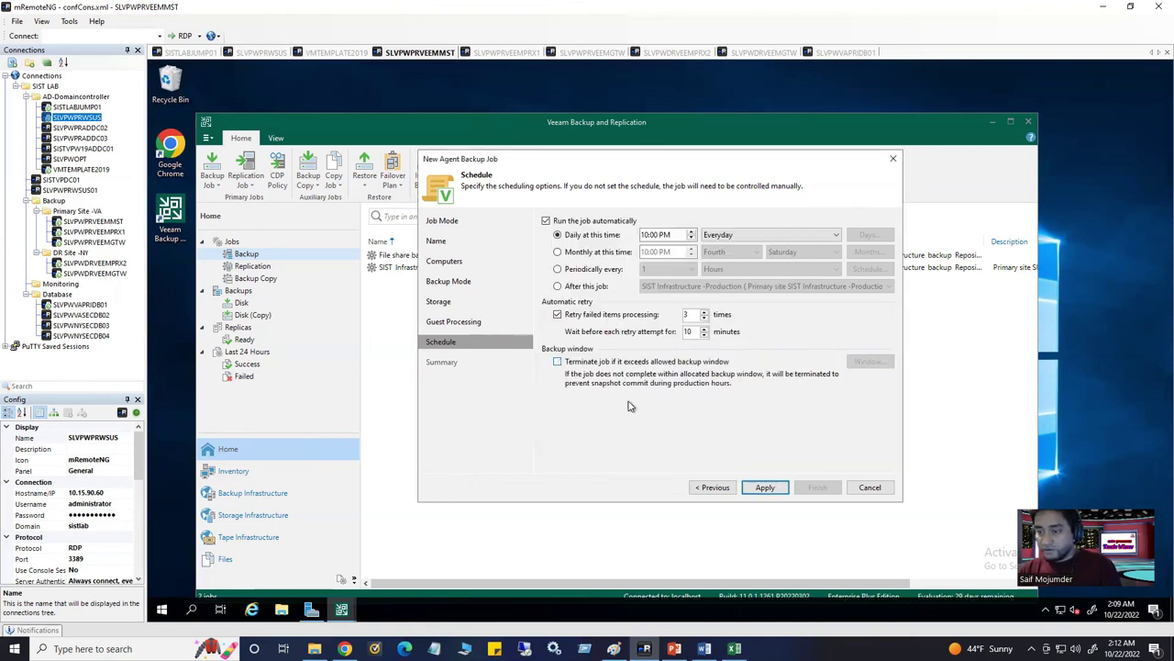
left_click(763, 488)
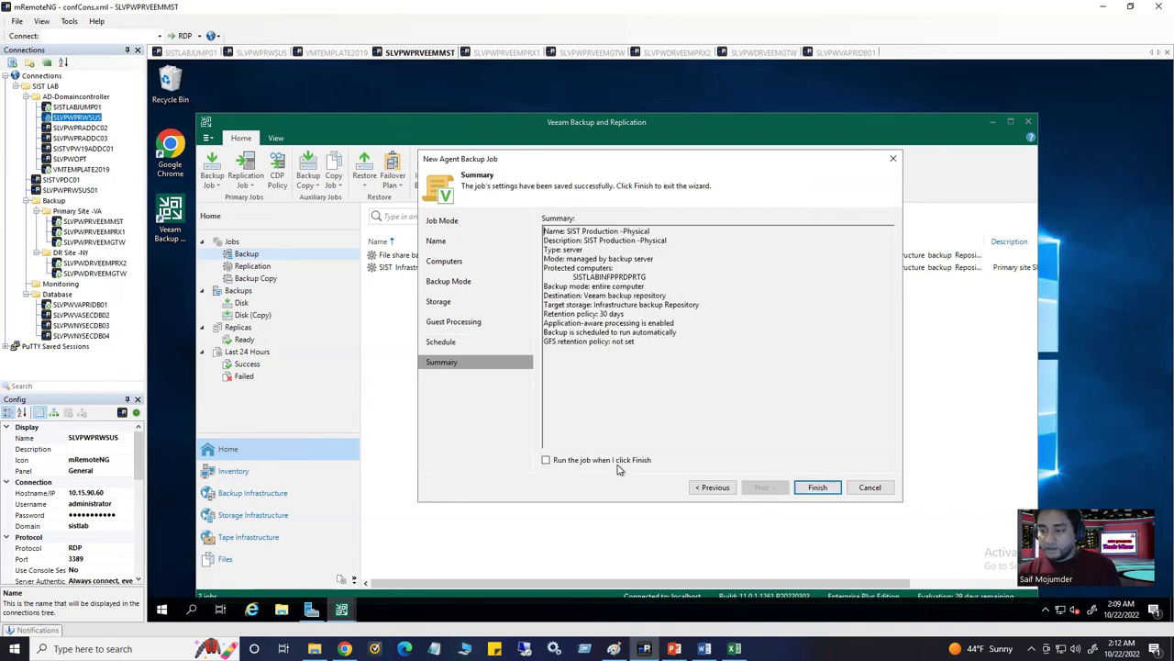
Finish the wizard so SIST Production -Physical appears with next run 10/22/2022 10:00 PM
left_click(816, 487)
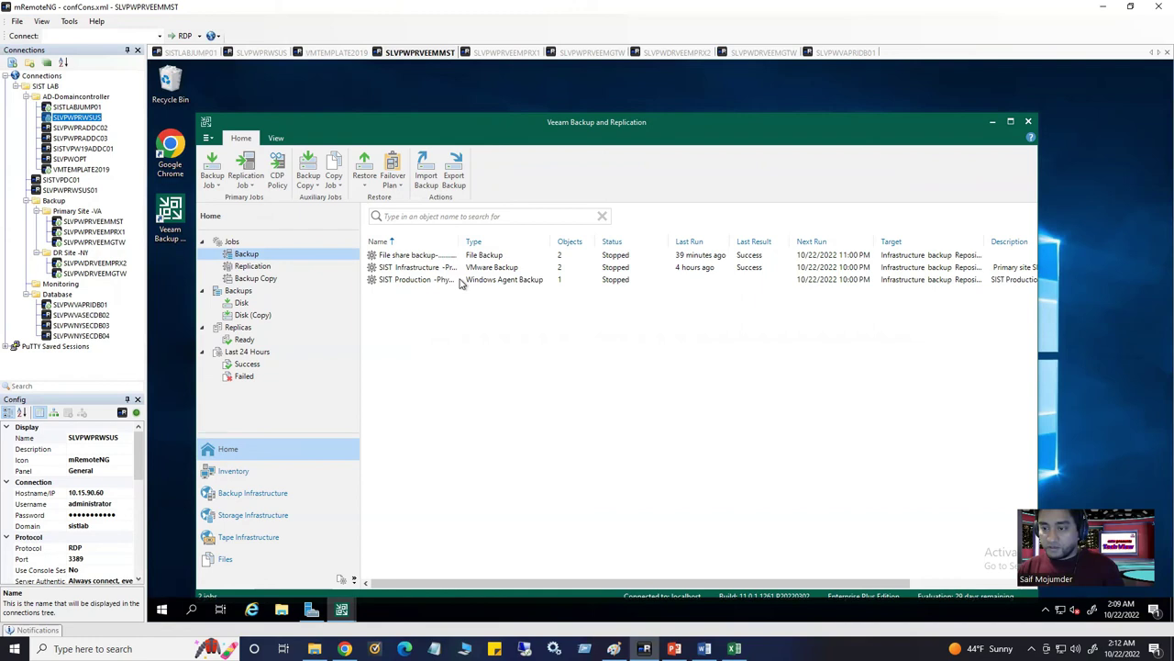
left_click(462, 281)
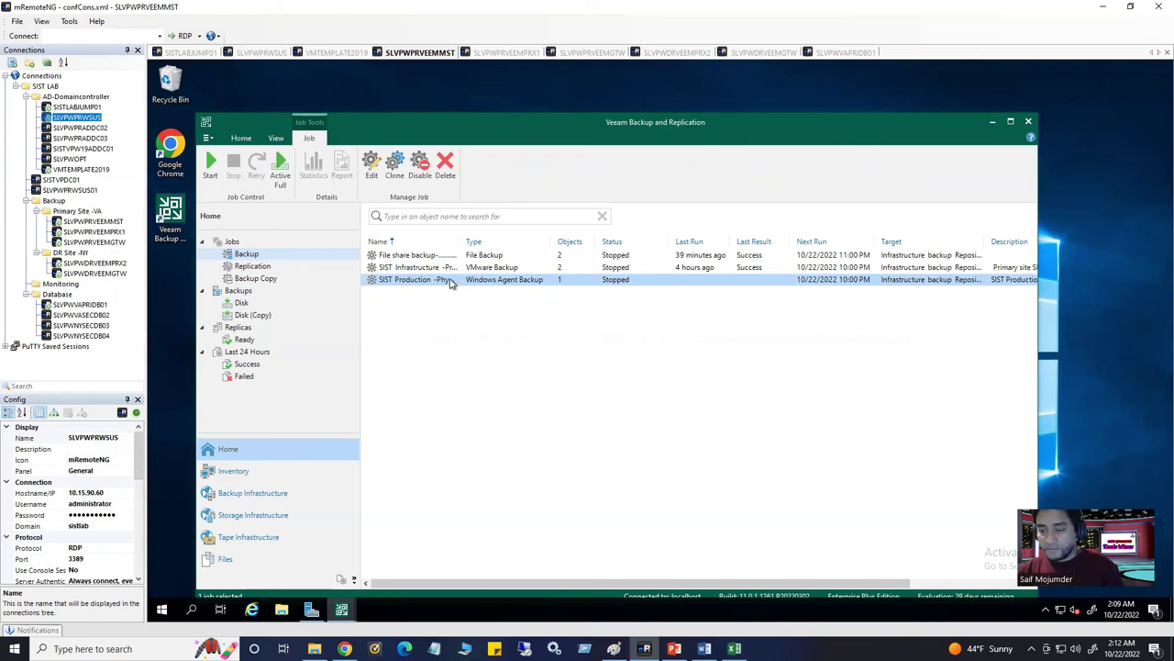
right_click(450, 281)
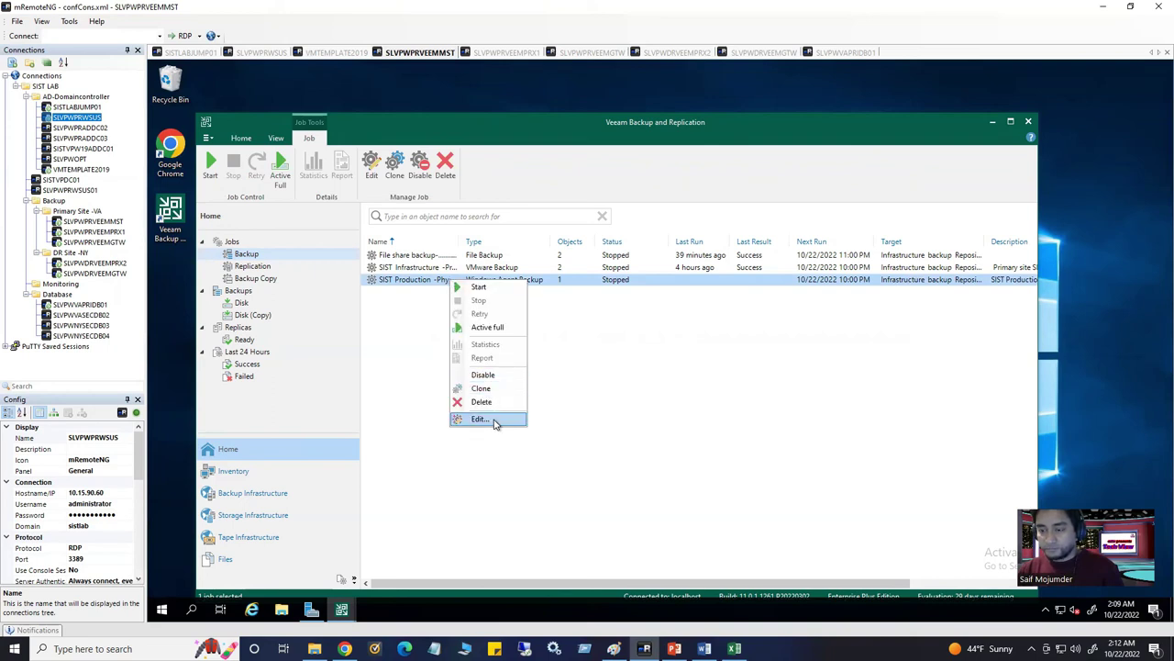
left_click(734, 365)
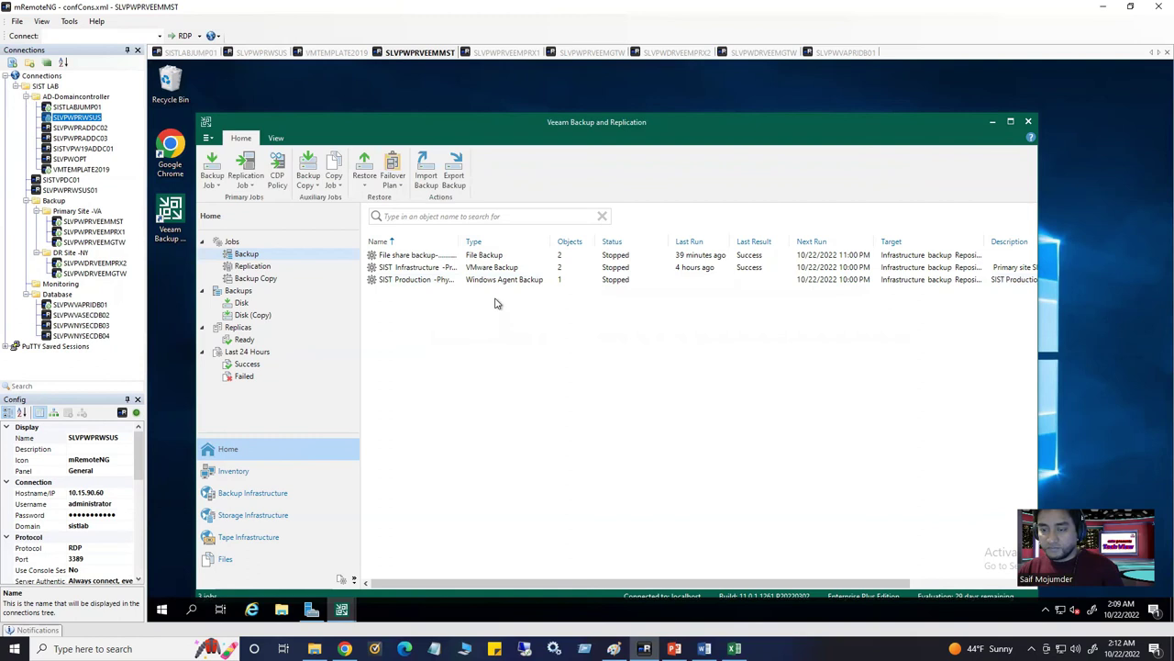
Bring up the context menu of the SIST Production -Physical job
left_click(469, 280)
right_click(469, 281)
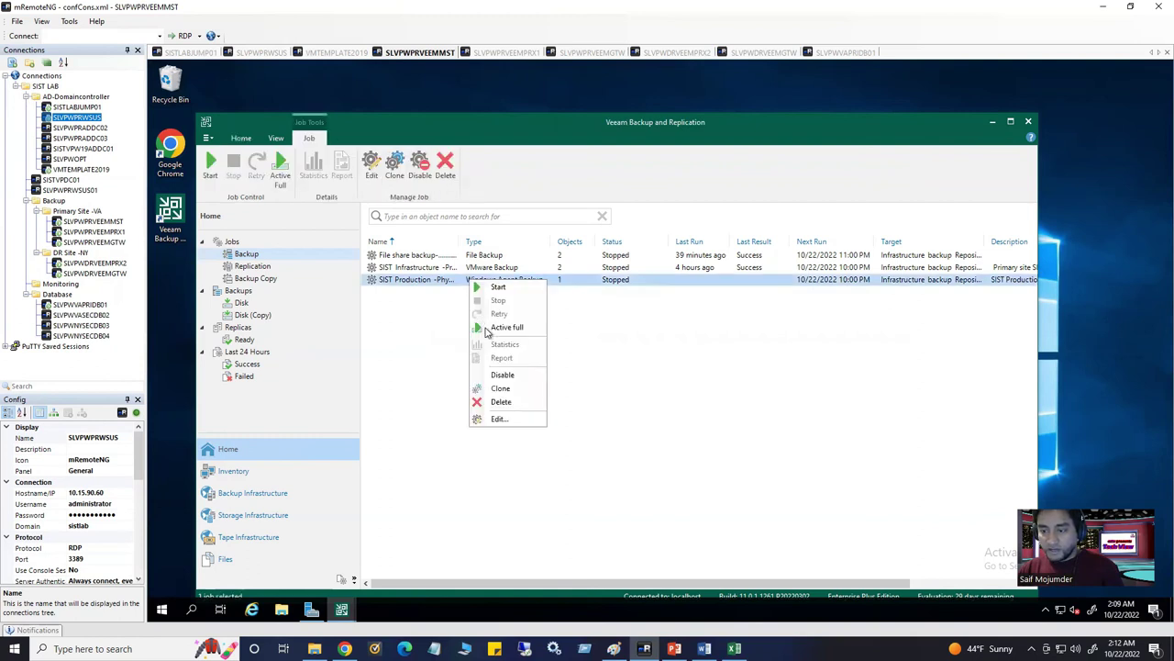
left_click(645, 382)
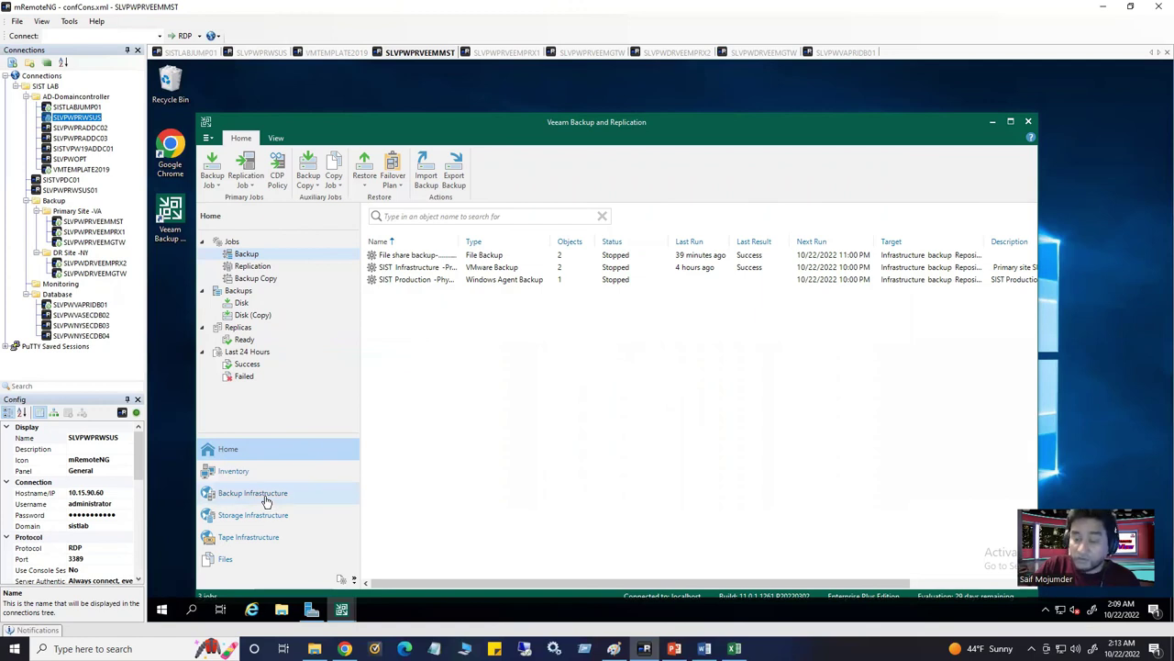
left_click(459, 282)
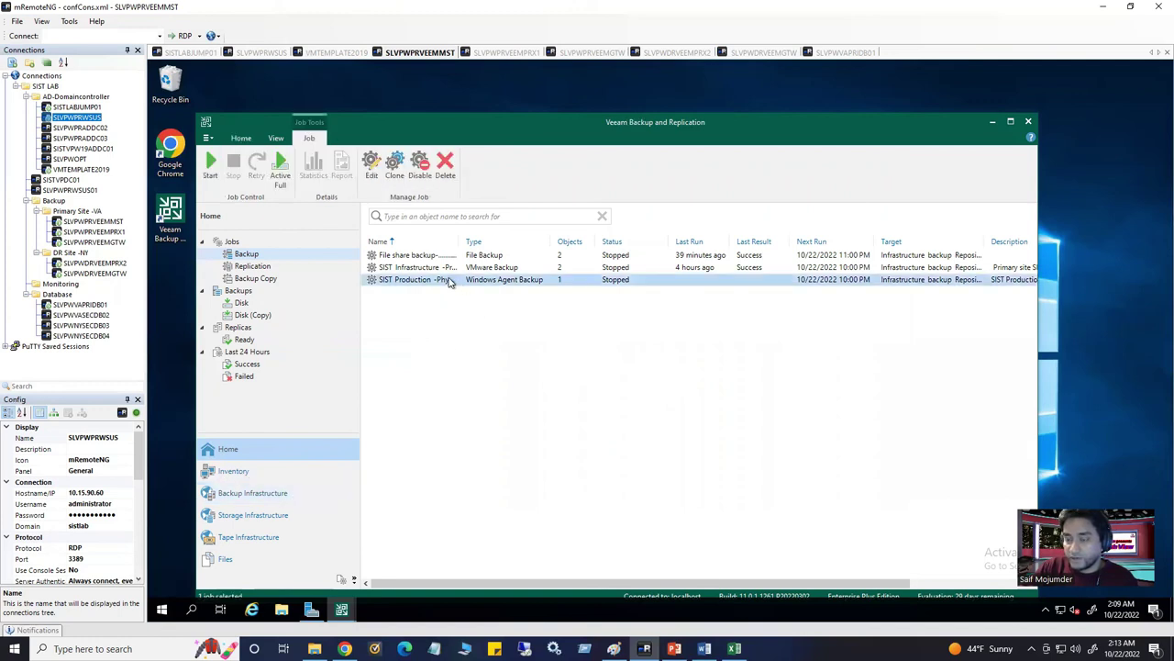
right_click(450, 286)
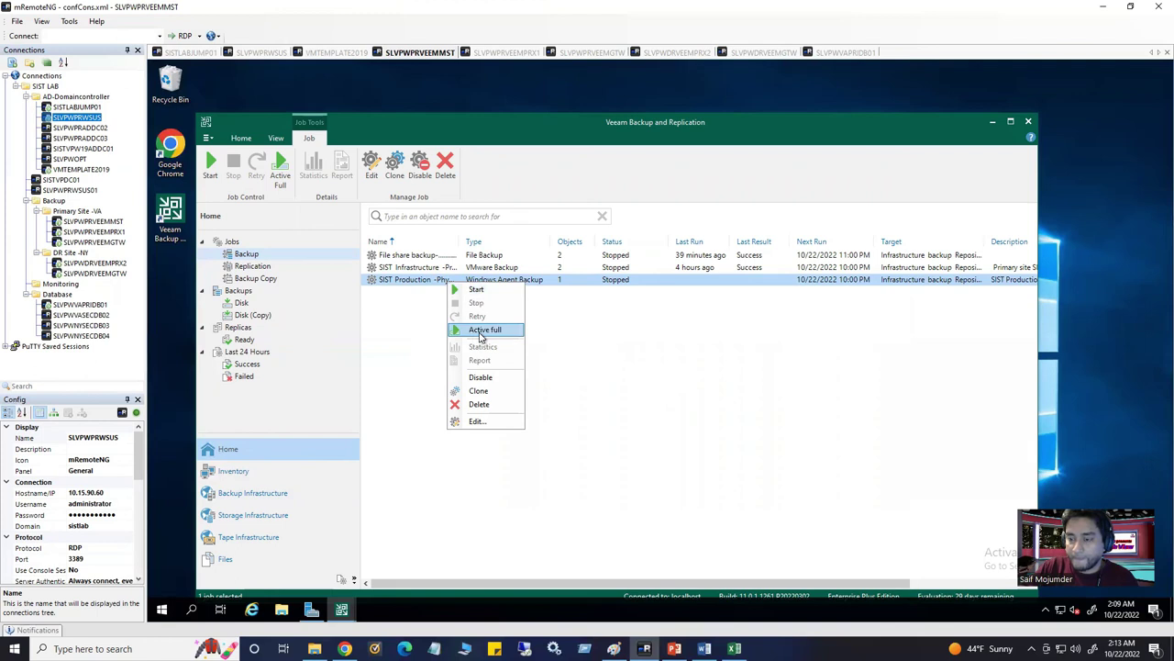
Run an active full backup of SIST Production -Physical, then open its Edit settings
left_click(482, 331)
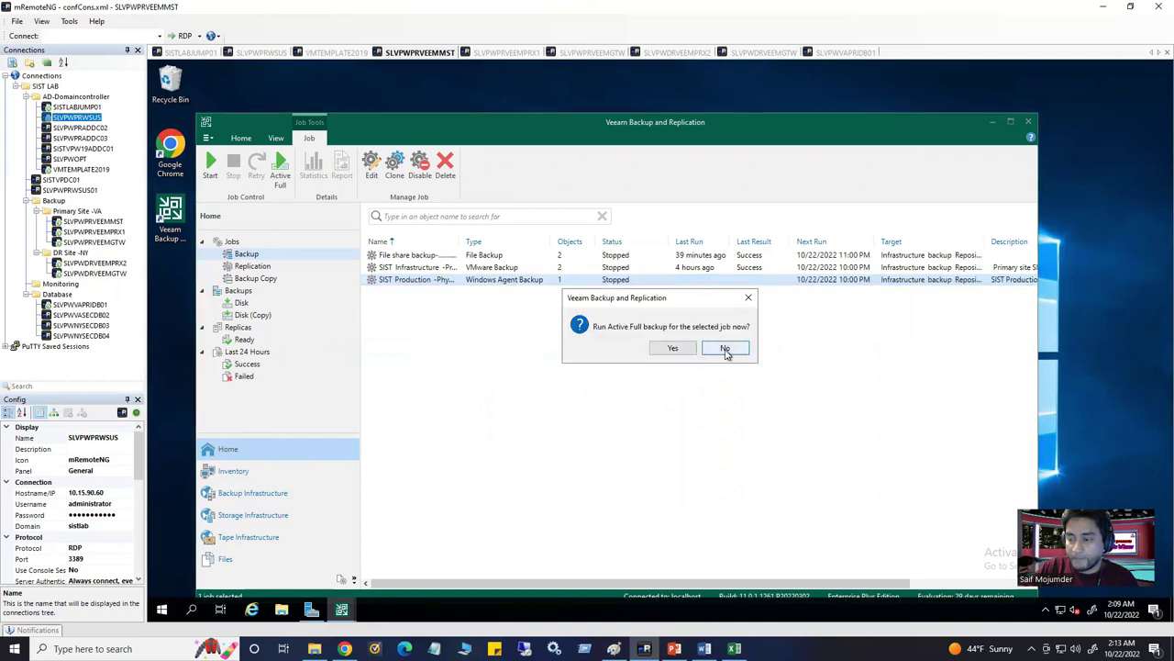
left_click(676, 351)
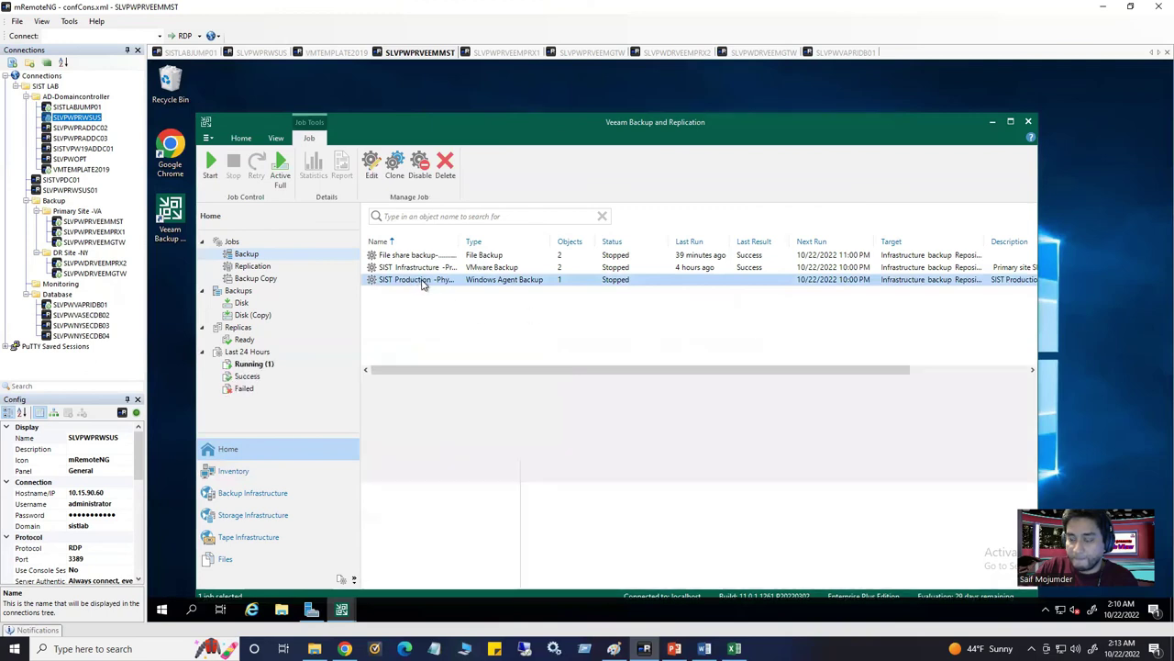
right_click(420, 280)
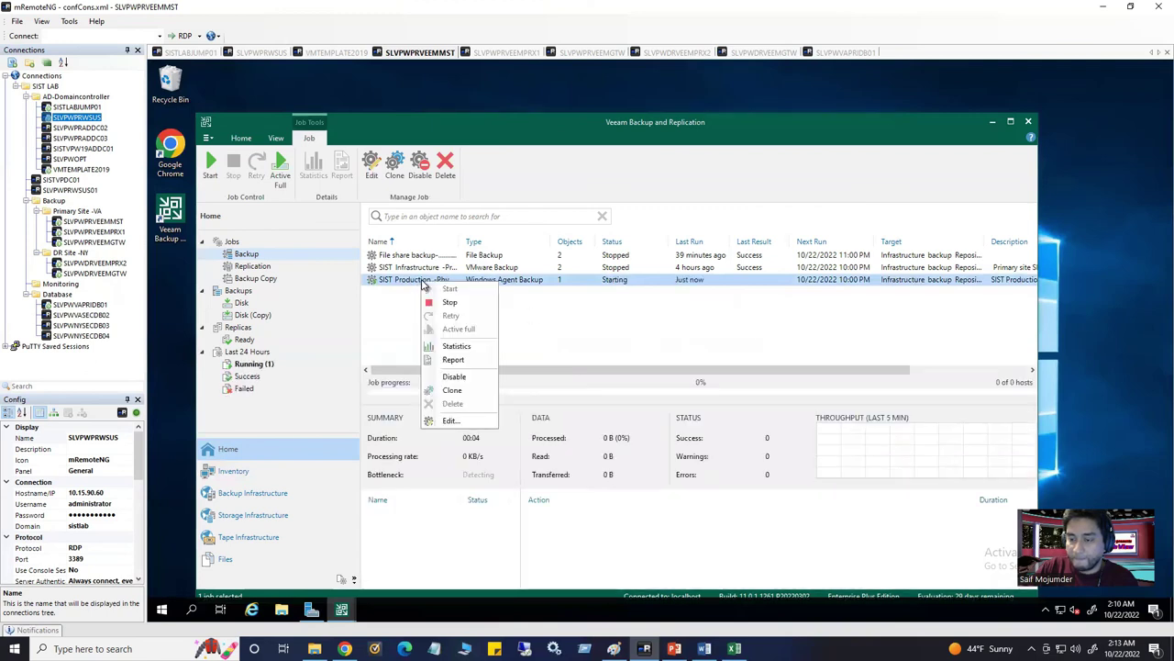
left_click(400, 280)
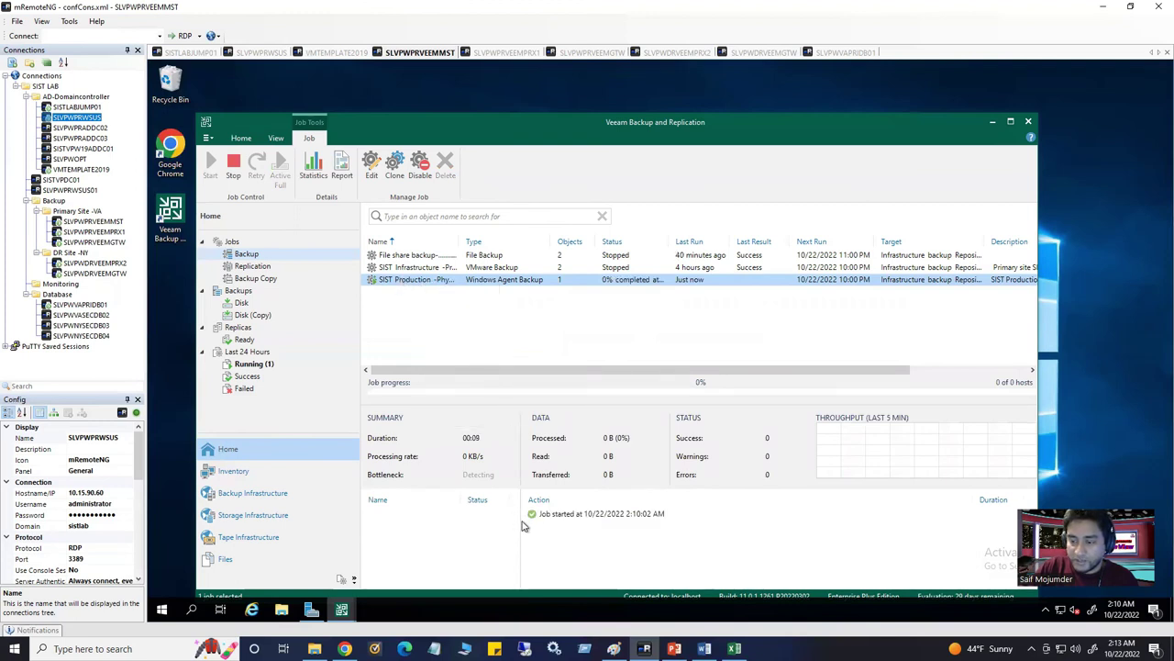
right_click(418, 281)
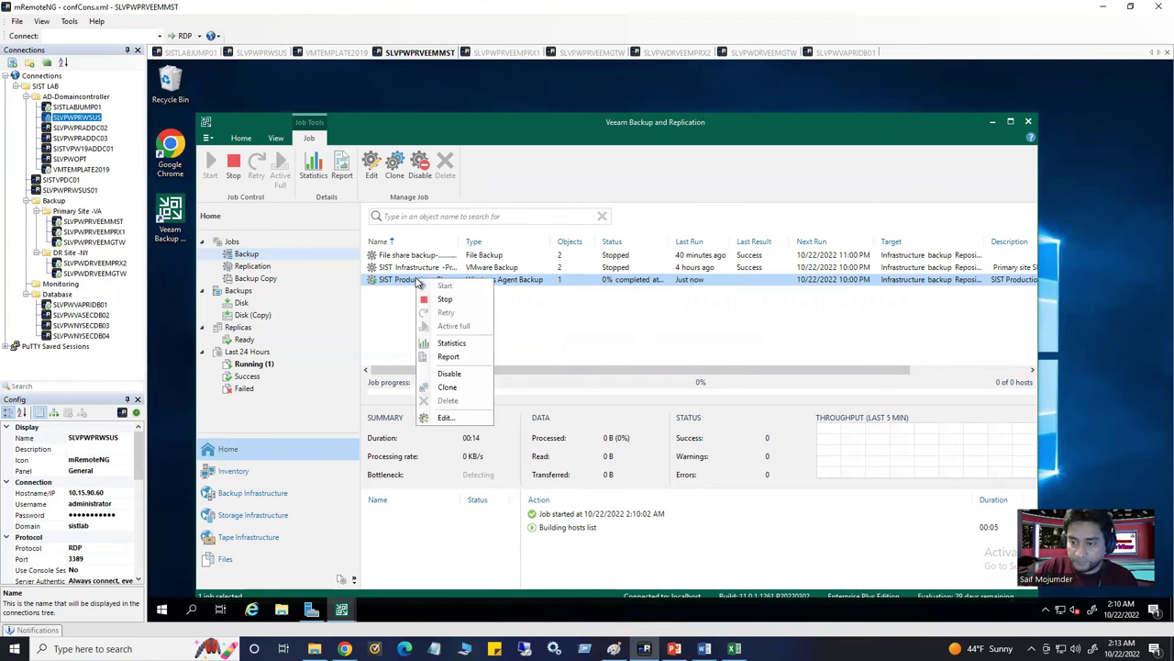
left_click(445, 417)
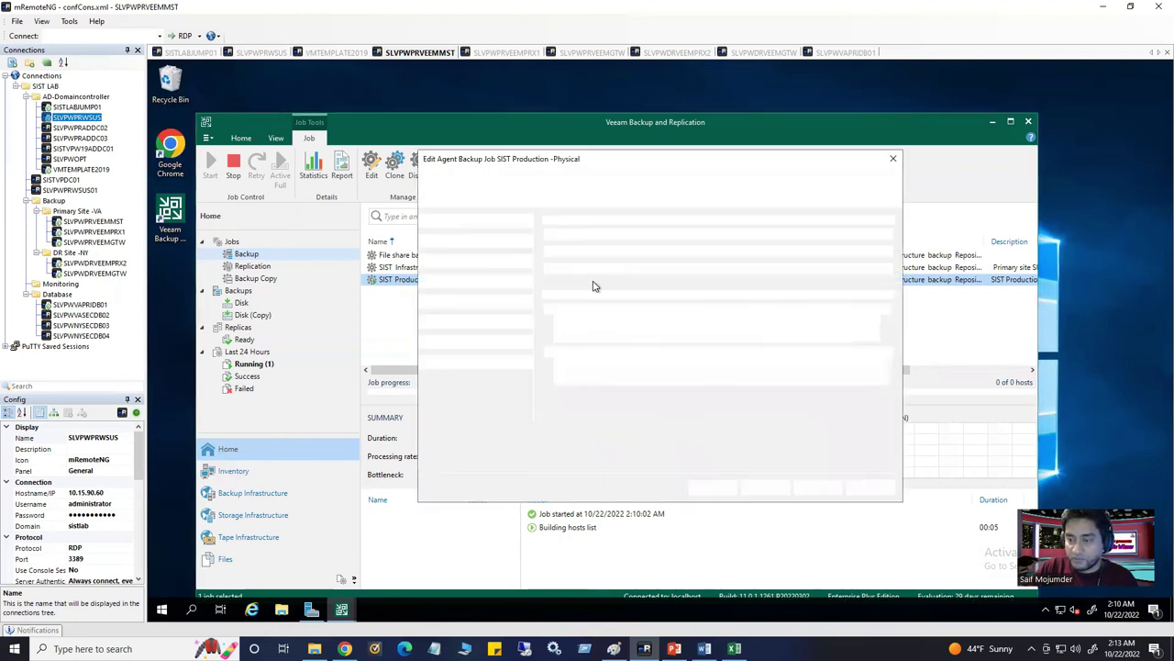
Step forward through the job's pages to Schedule and back to the name page
left_click(765, 487)
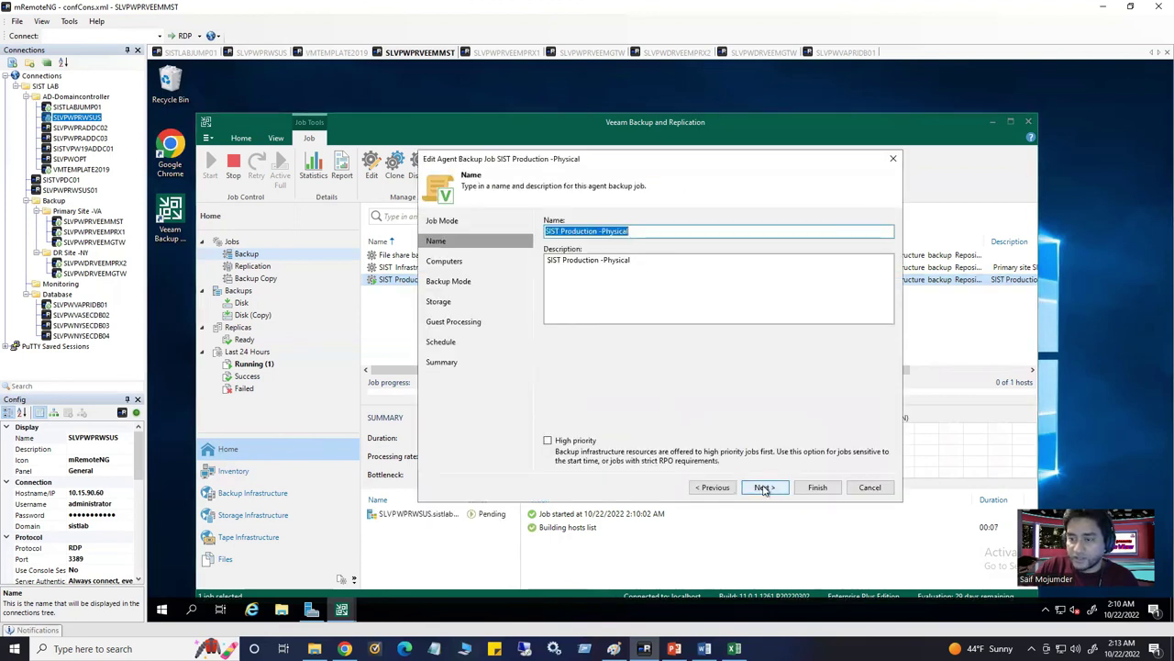
left_click(764, 488)
left_click(763, 487)
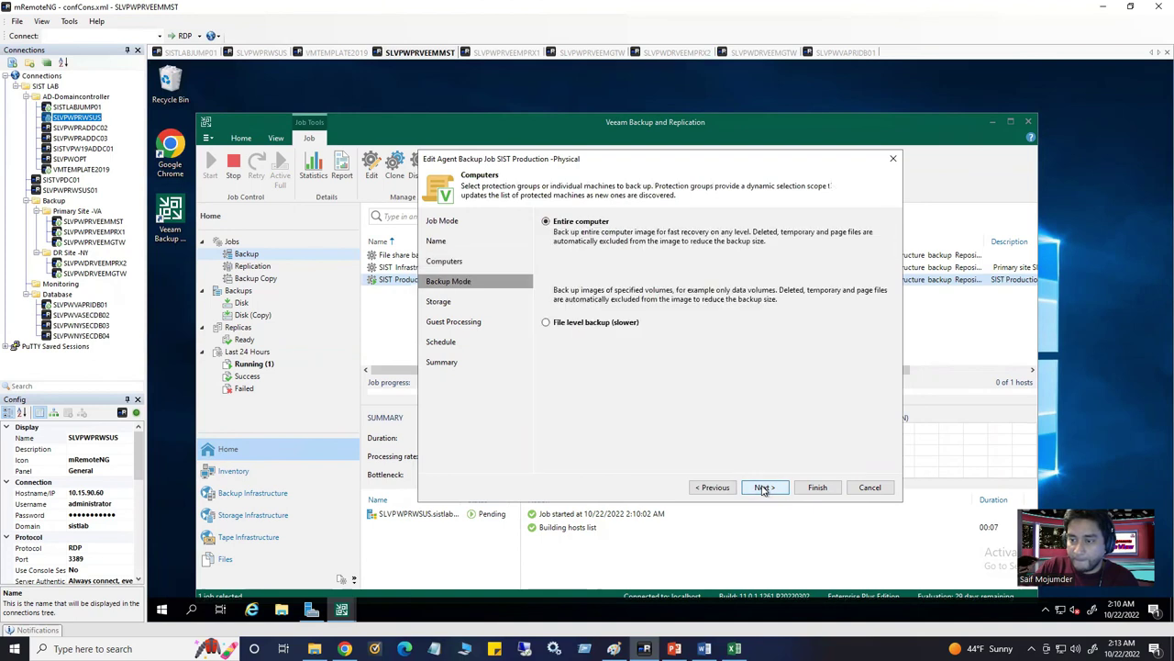
left_click(763, 488)
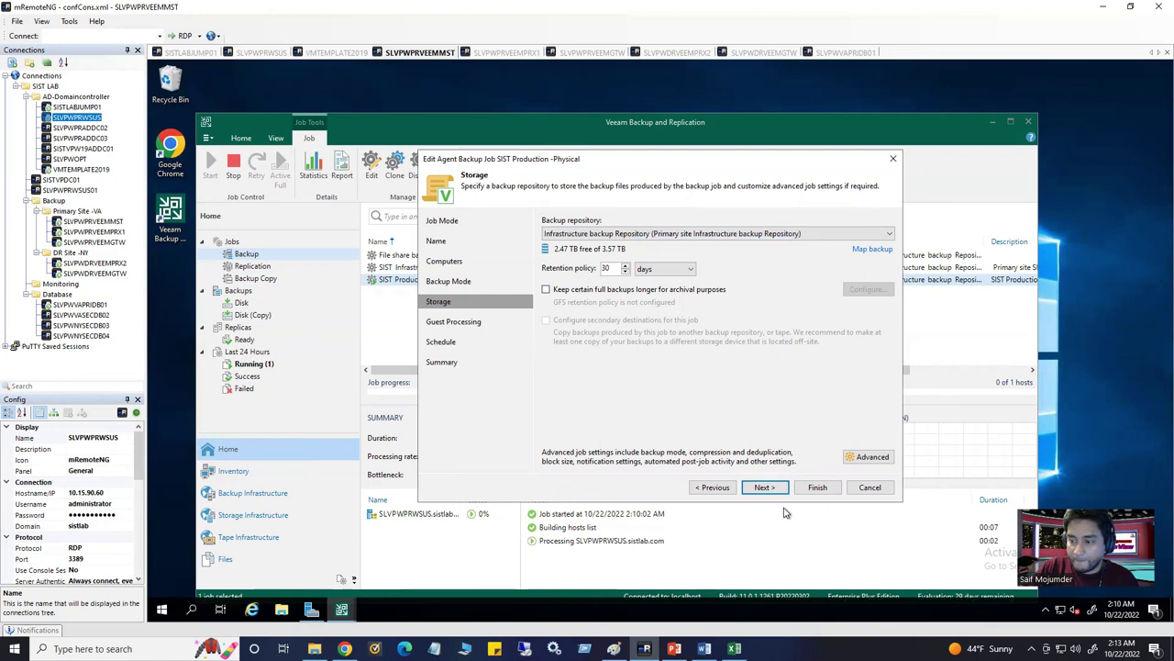
left_click(765, 488)
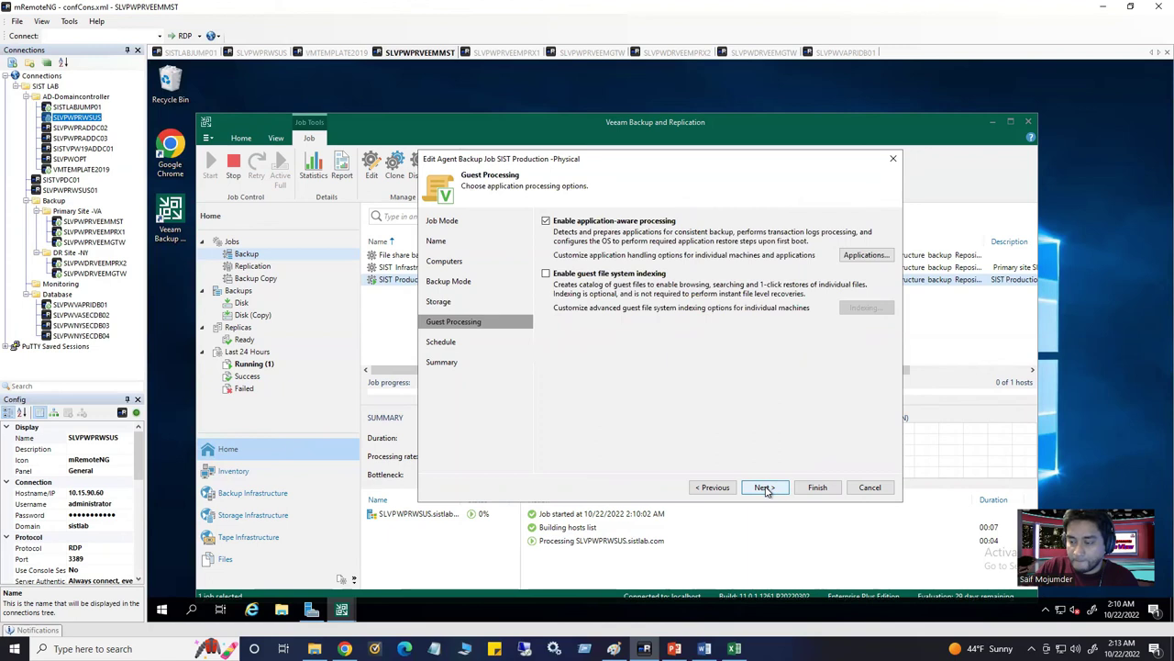
left_click(765, 489)
left_click(725, 488)
left_click(720, 488)
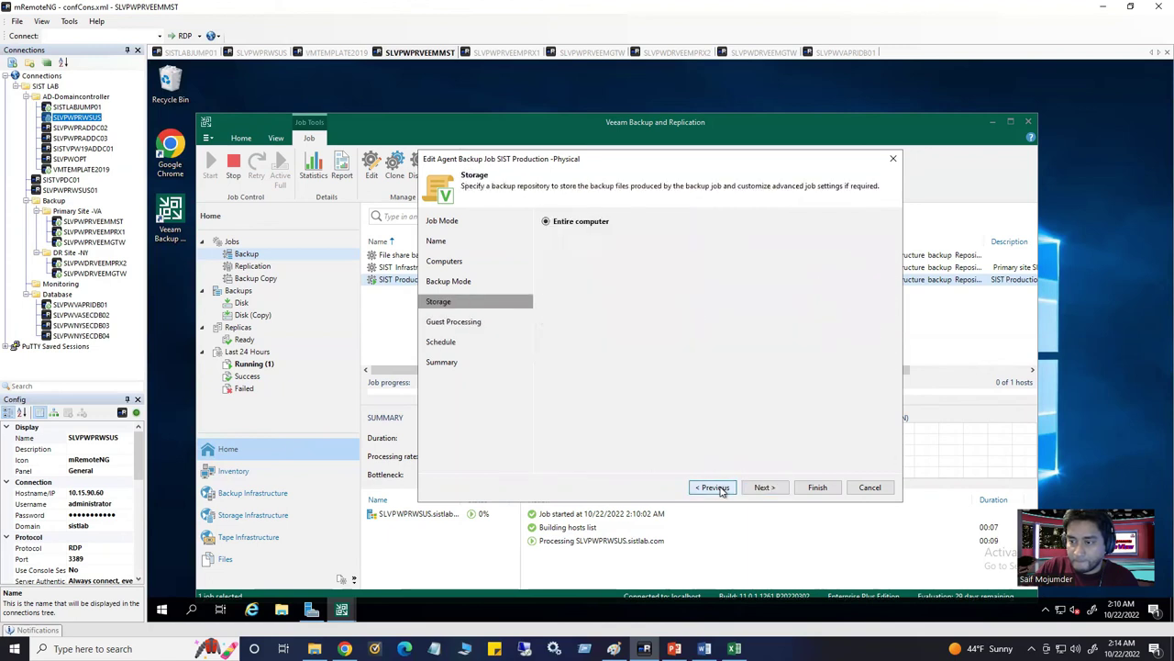
left_click(714, 487)
left_click(715, 487)
left_click(715, 487)
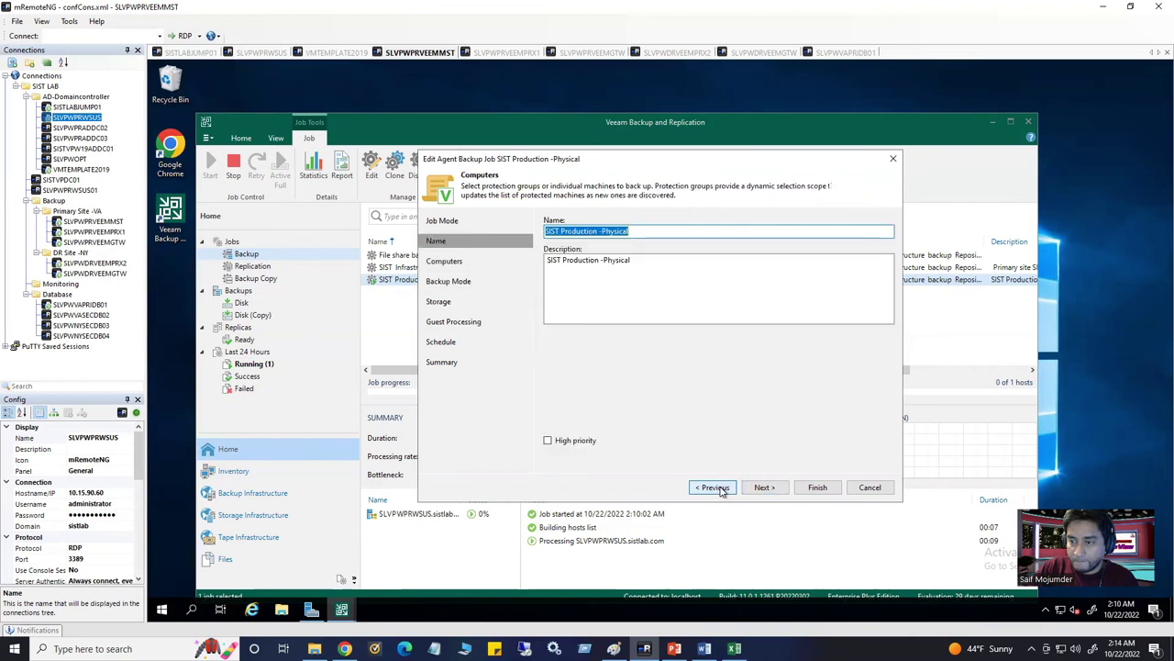
Revisit the pages, then cancel the edit without applying any changes
left_click(750, 491)
left_click(758, 490)
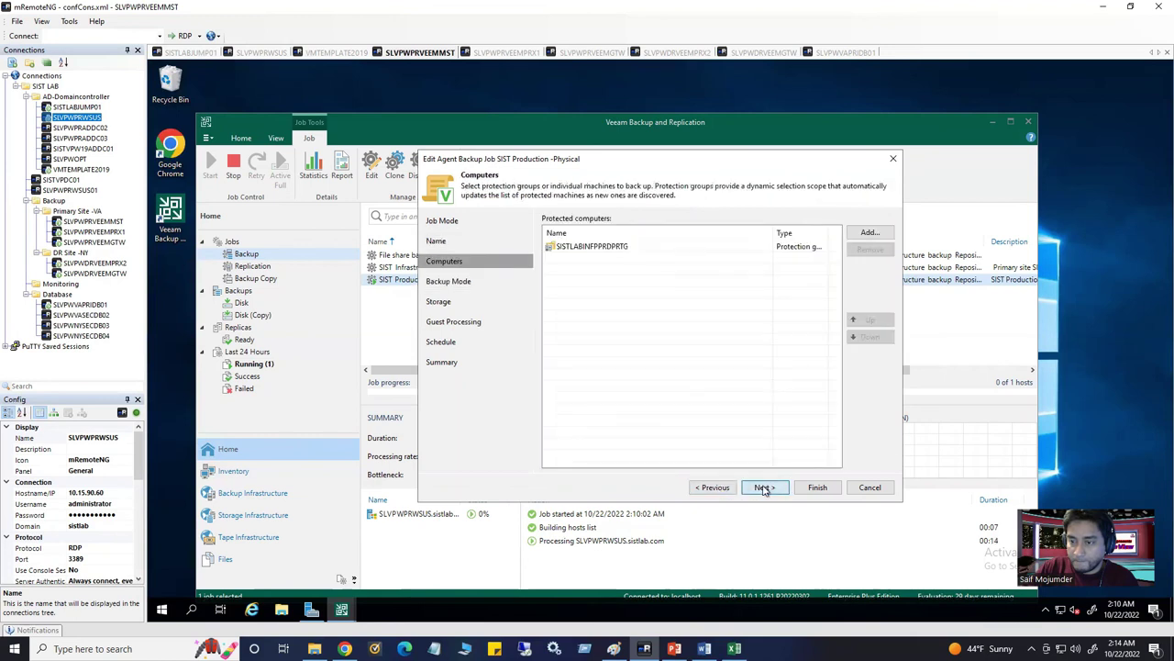
left_click(763, 487)
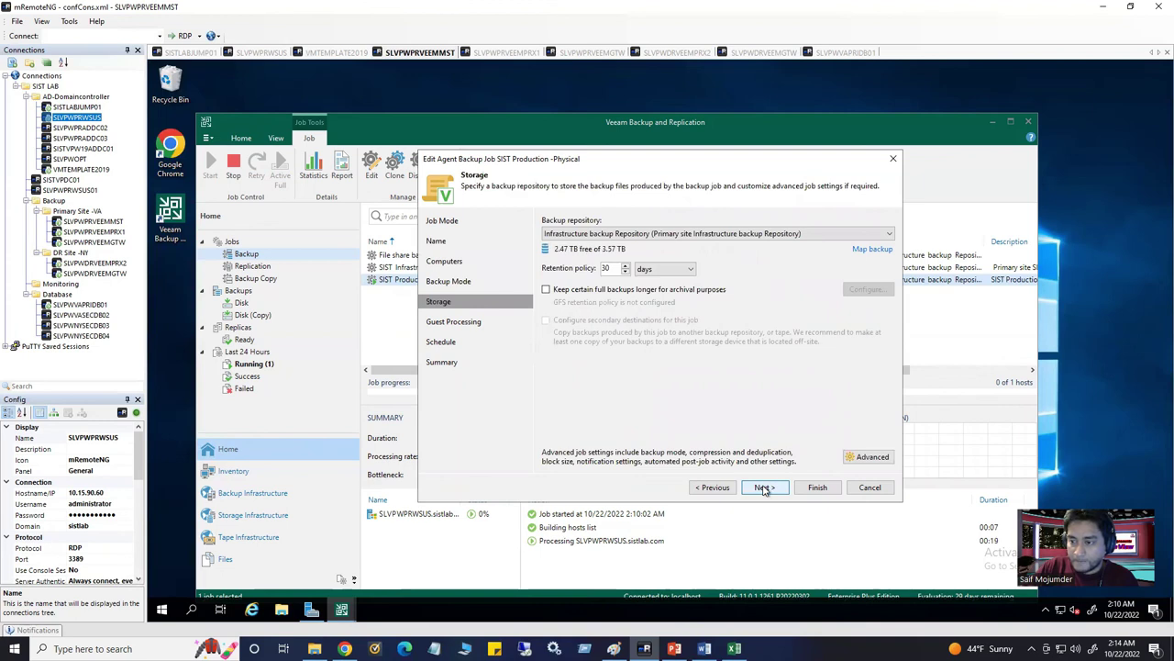
left_click(763, 487)
left_click(721, 490)
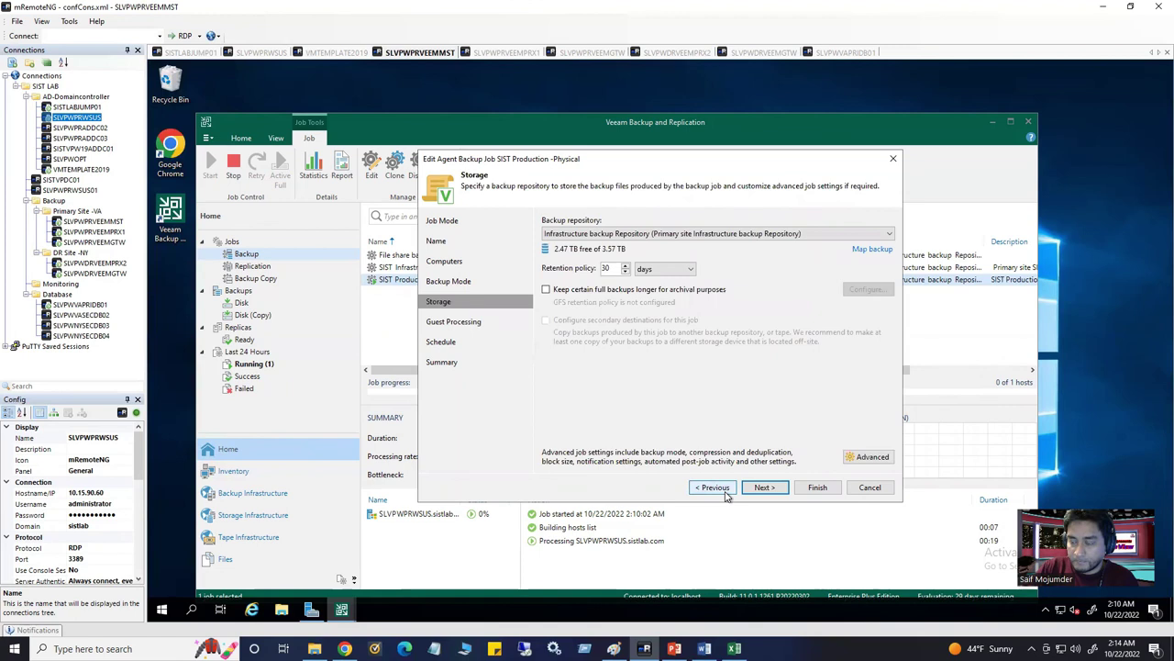
left_click(547, 290)
left_click(765, 488)
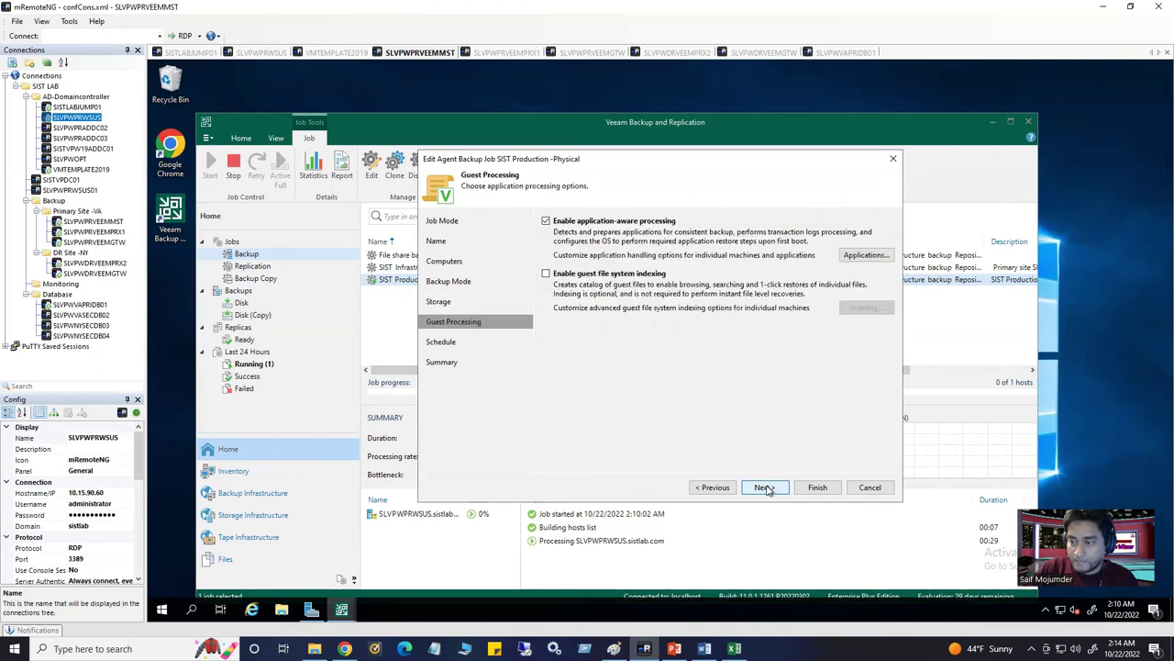
left_click(766, 487)
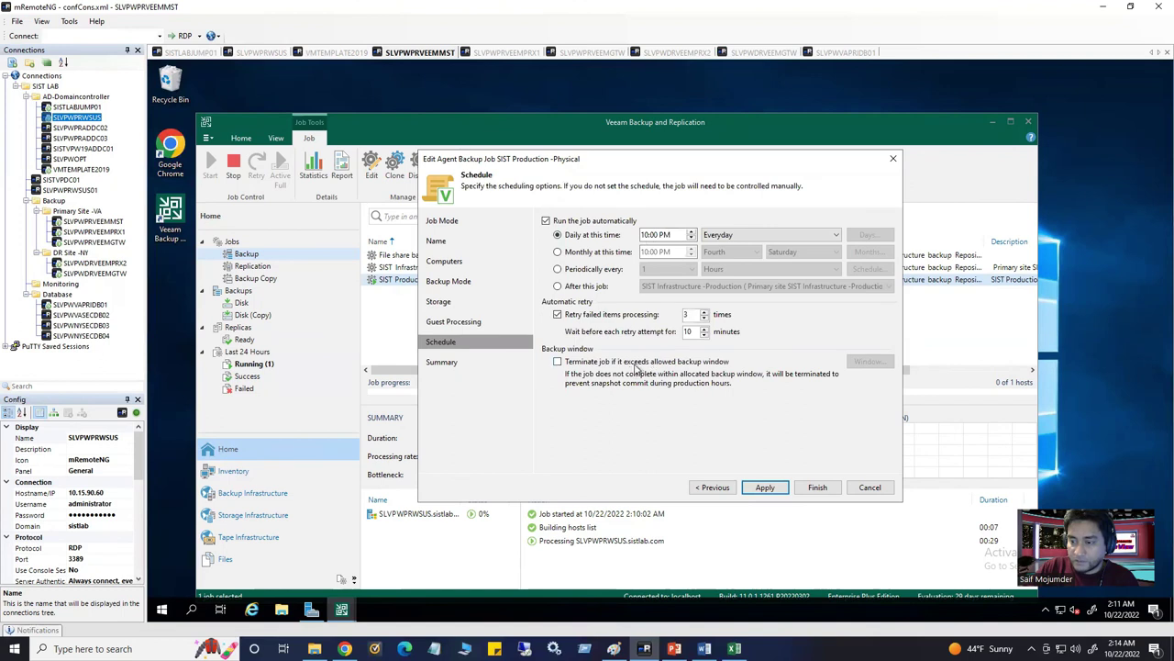
left_click(870, 489)
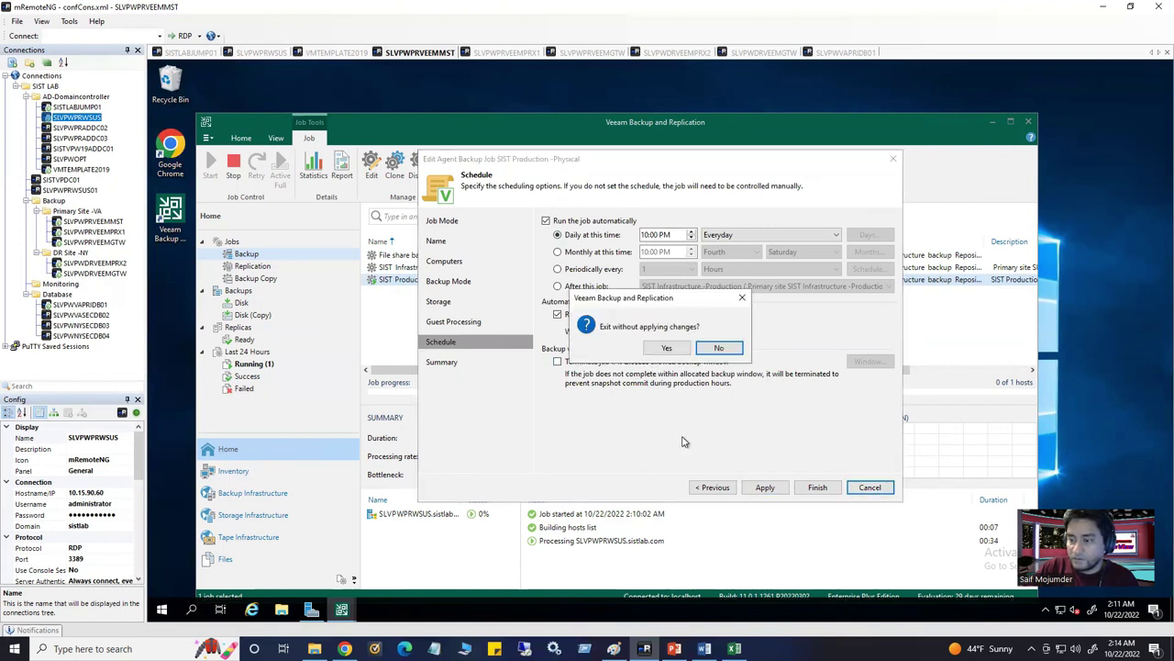
left_click(670, 350)
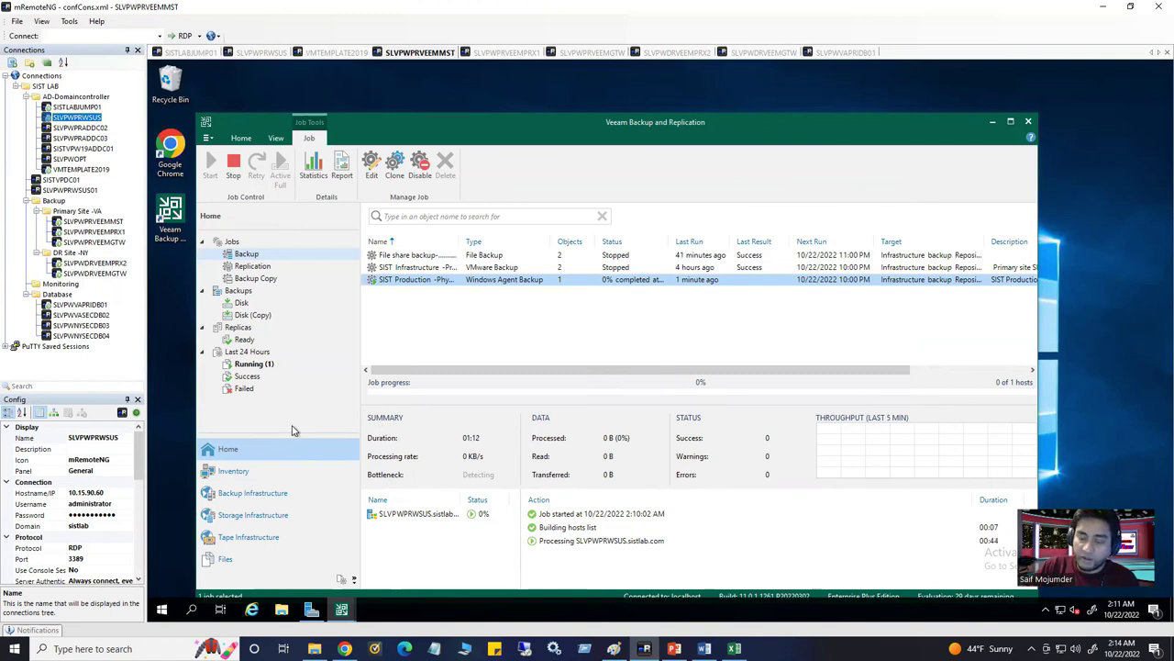
Select the SLVPWPRWSUS ready replica, then the Infrastructure Replication job under Replication jobs
left_click(256, 345)
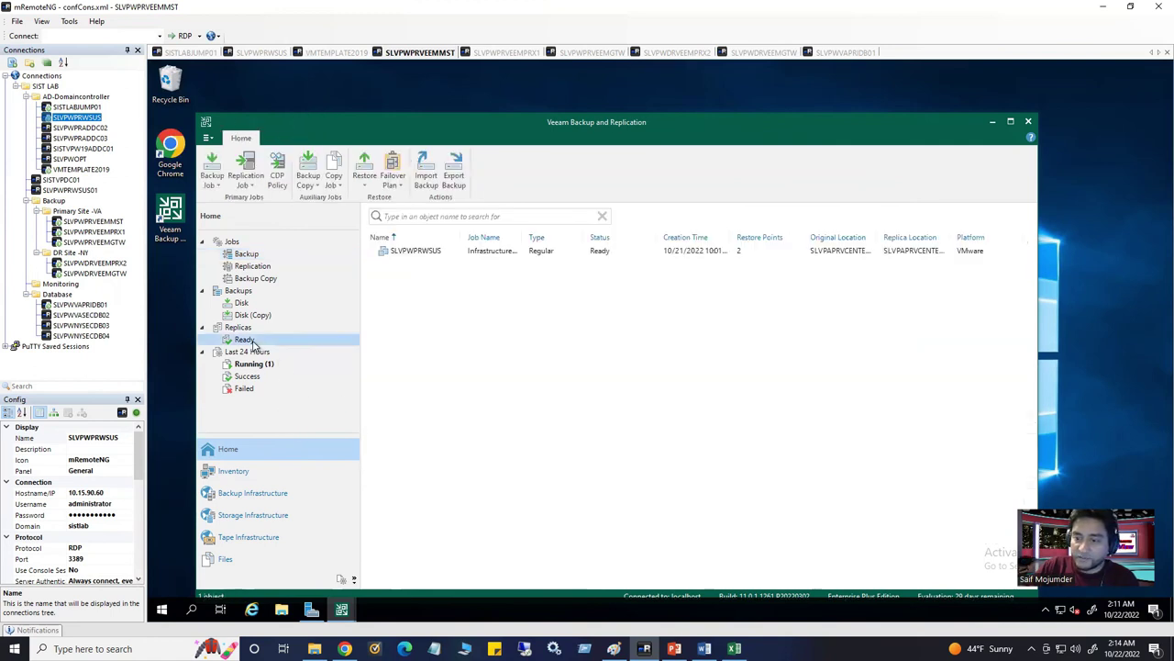
left_click(417, 252)
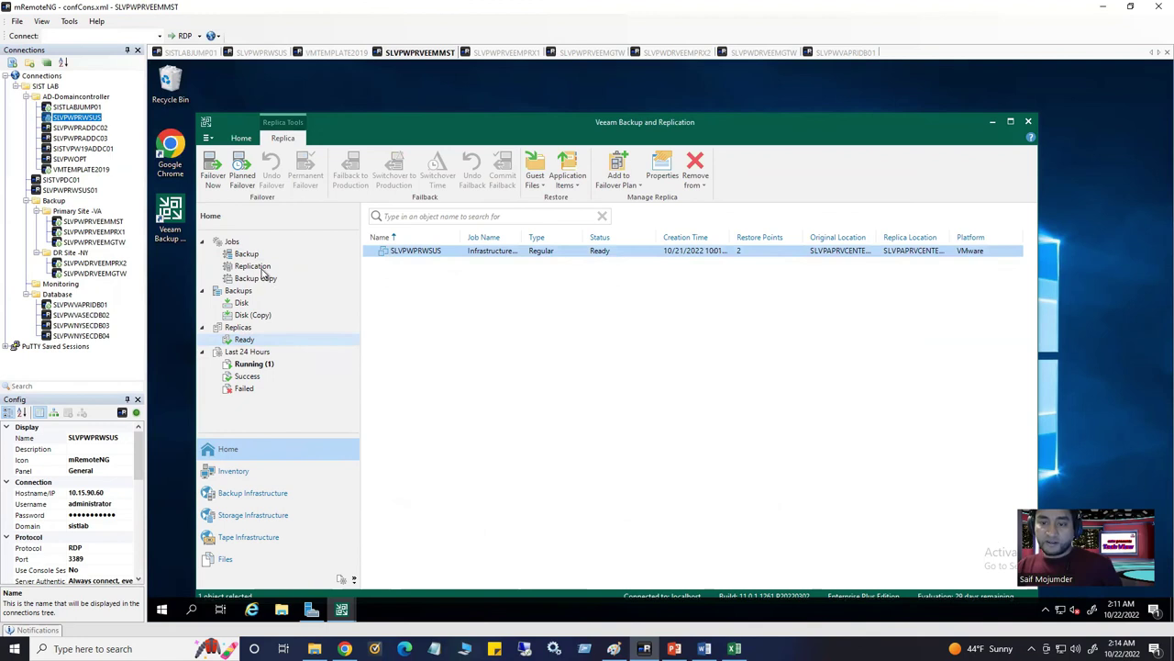
left_click(253, 266)
left_click(398, 257)
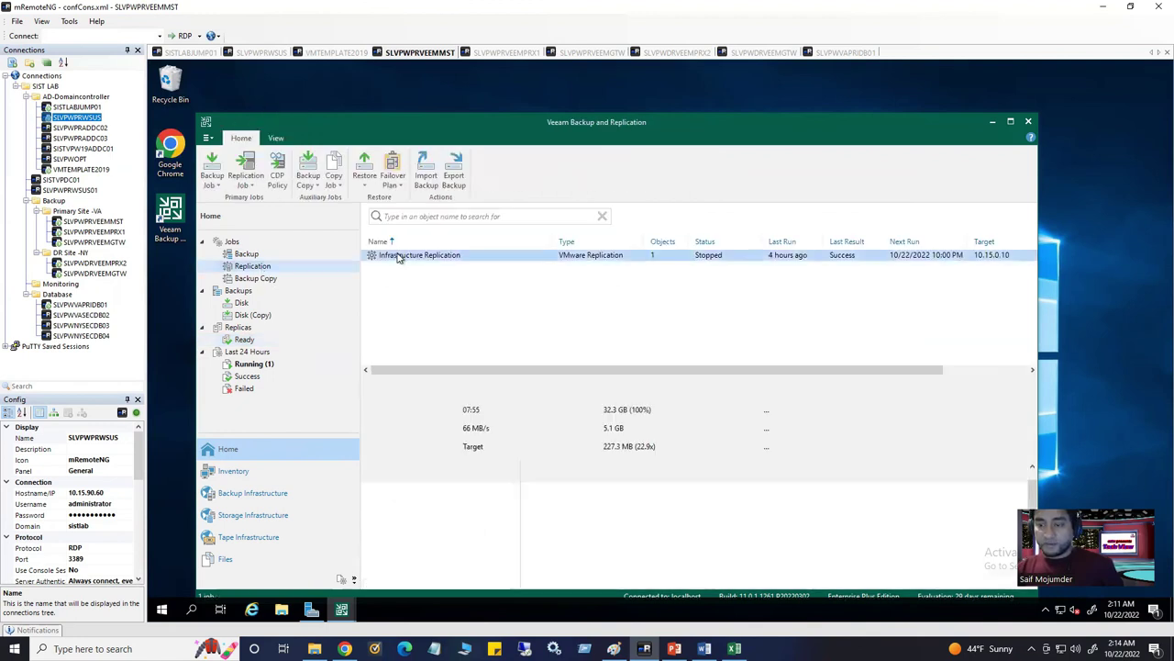
Open the Infrastructure Replication job for editing, then switch to the vSphere jump host session
right_click(398, 257)
left_click(459, 378)
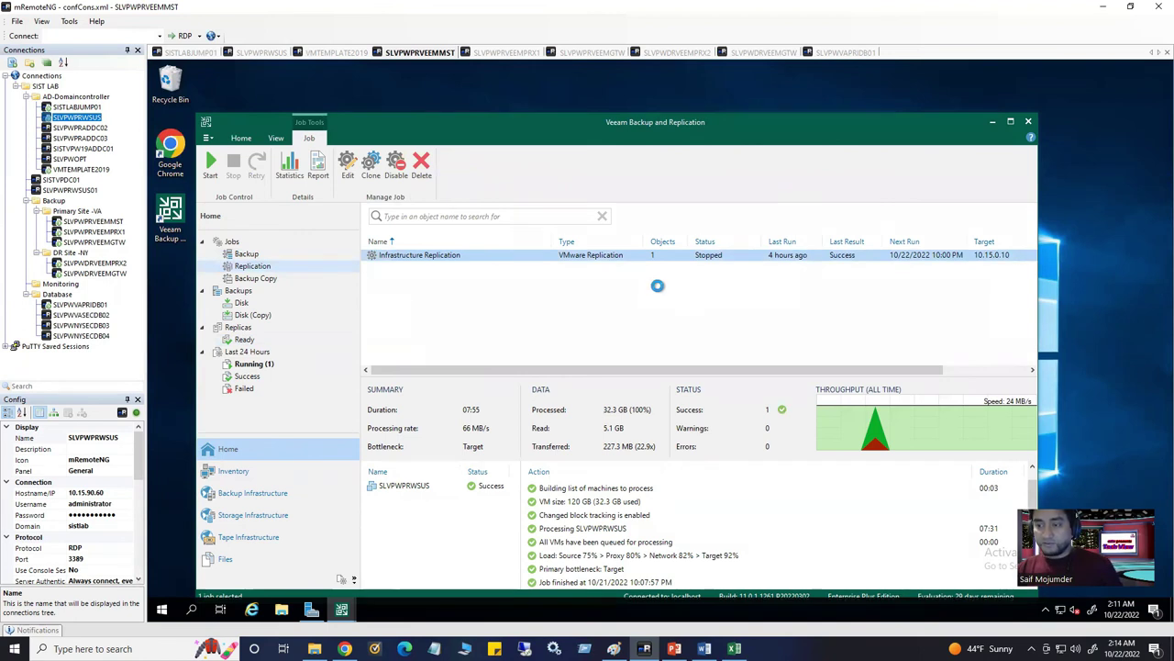
left_click(197, 54)
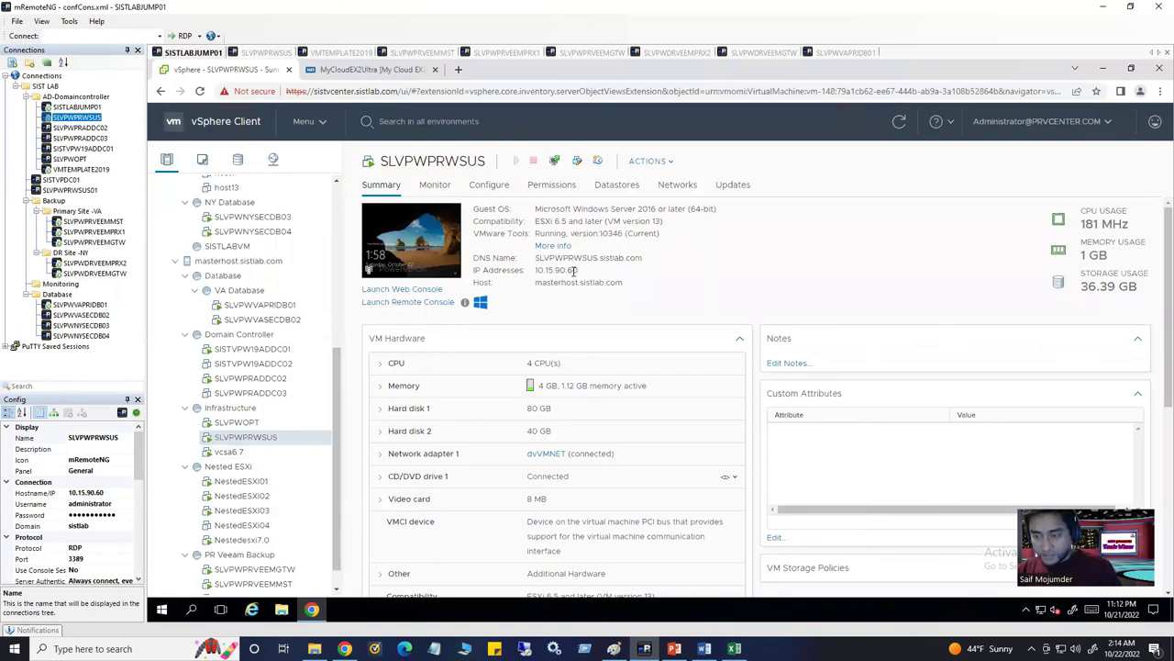
left_click_drag(578, 276, 528, 270)
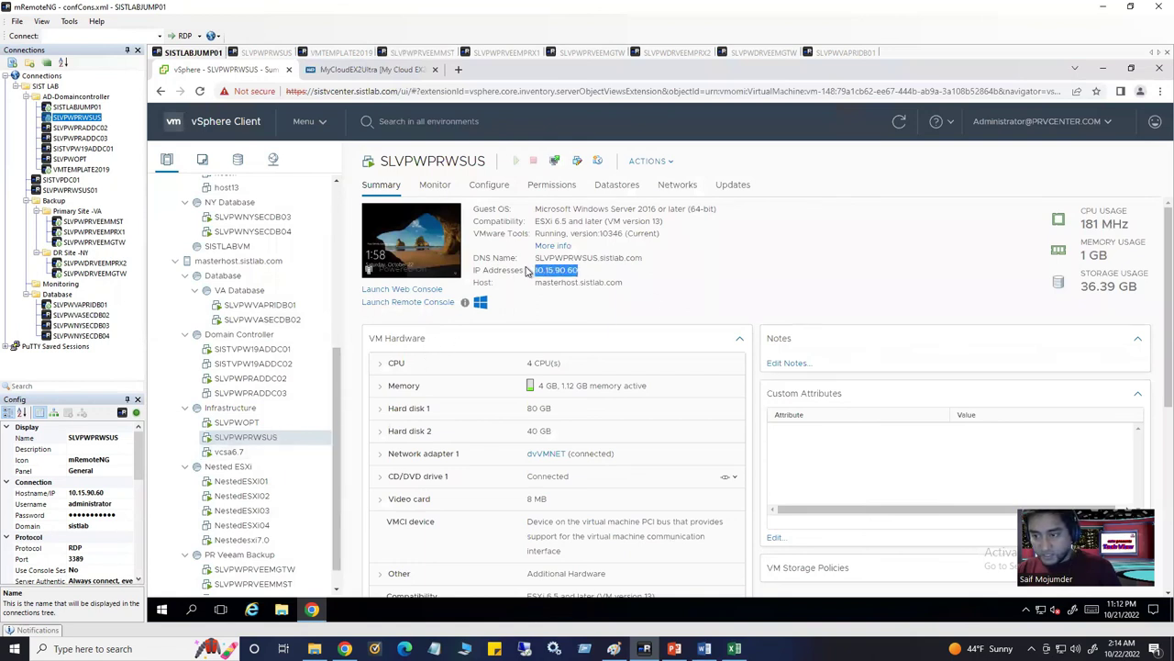
double_click(585, 285)
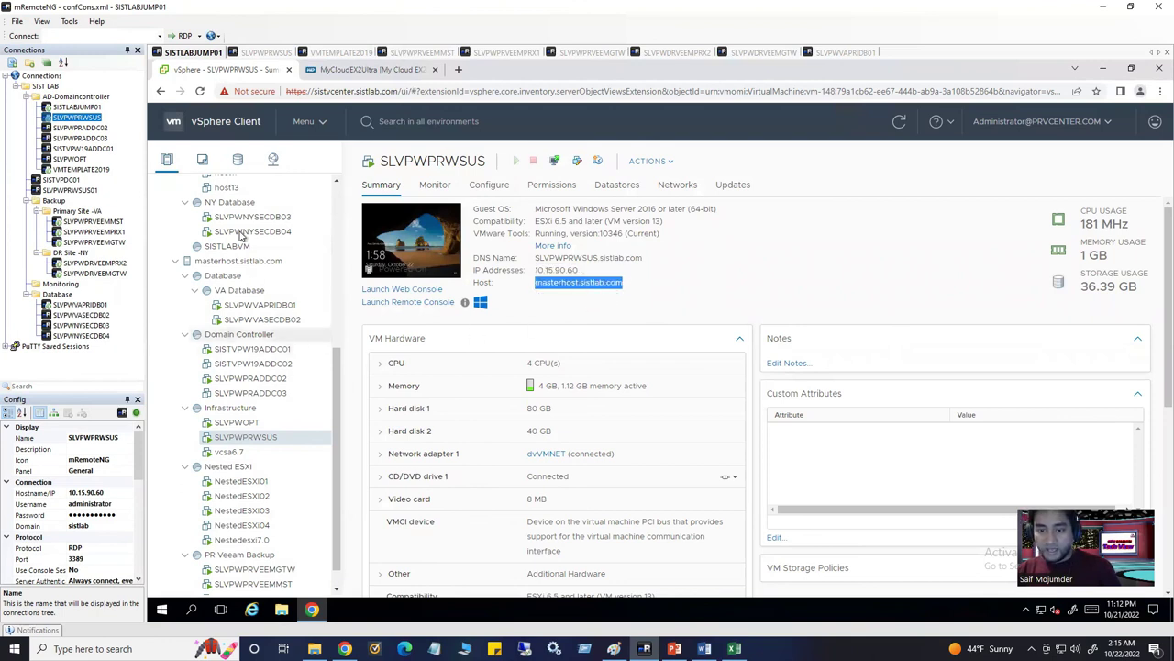
scroll(255, 336, "up", 3)
scroll(257, 336, "up", 3)
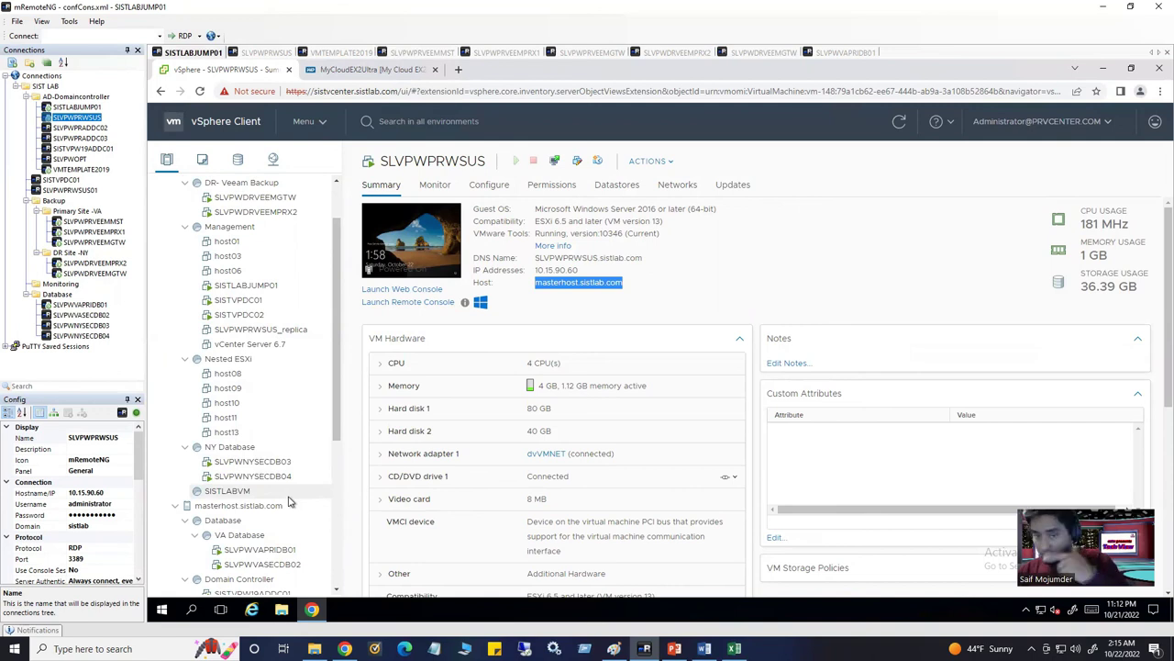
scroll(291, 496, "up", 2)
left_click(217, 234)
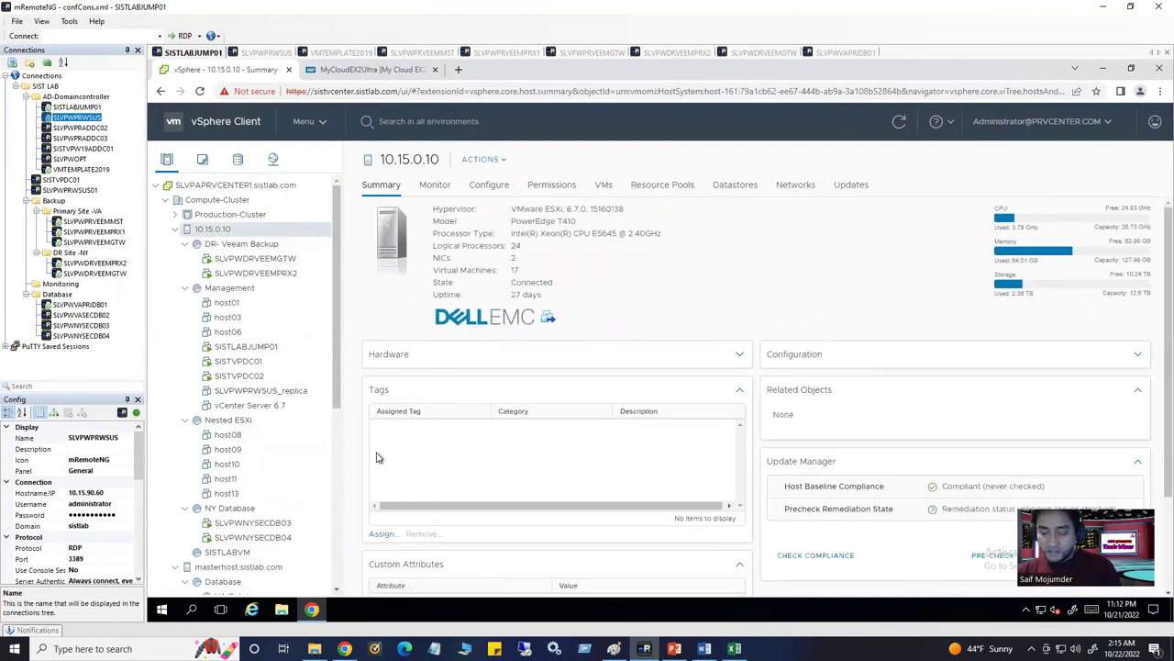
scroll(267, 385, "down", 3)
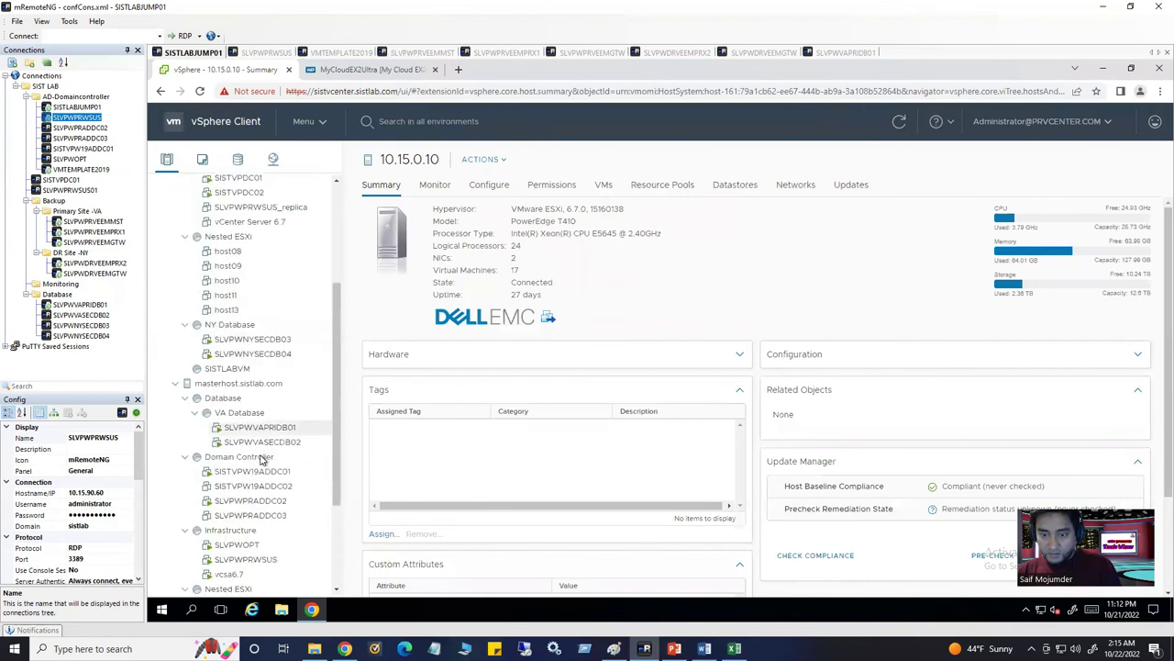
scroll(282, 459, "down", 3)
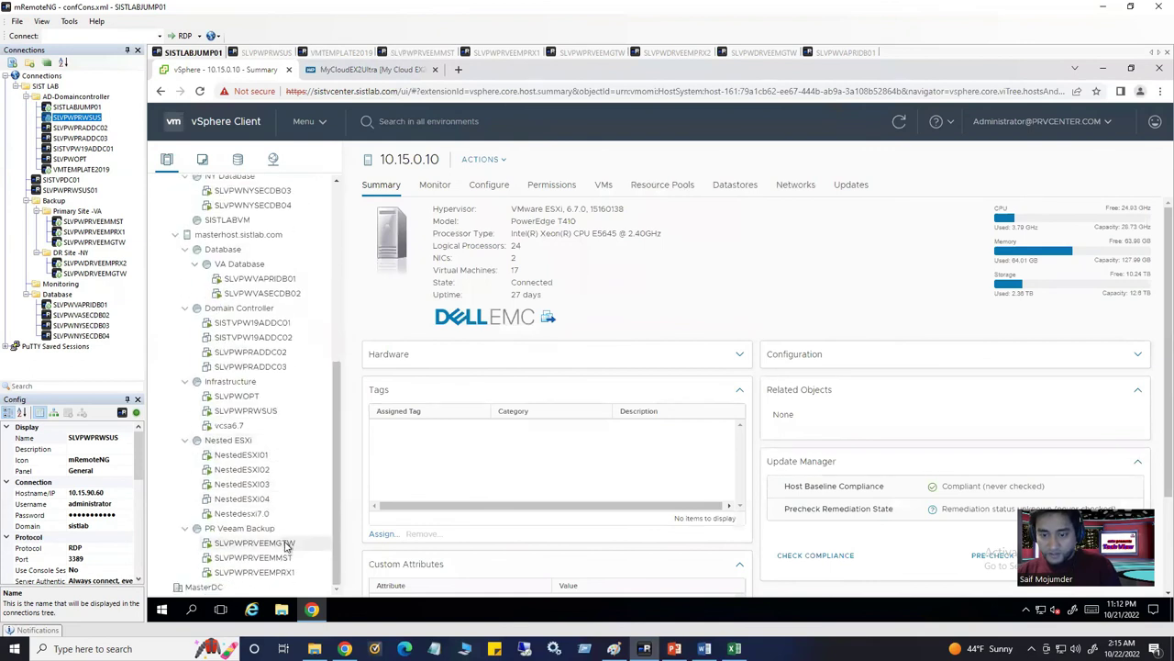
scroll(291, 523, "up", 2)
scroll(296, 511, "up", 3)
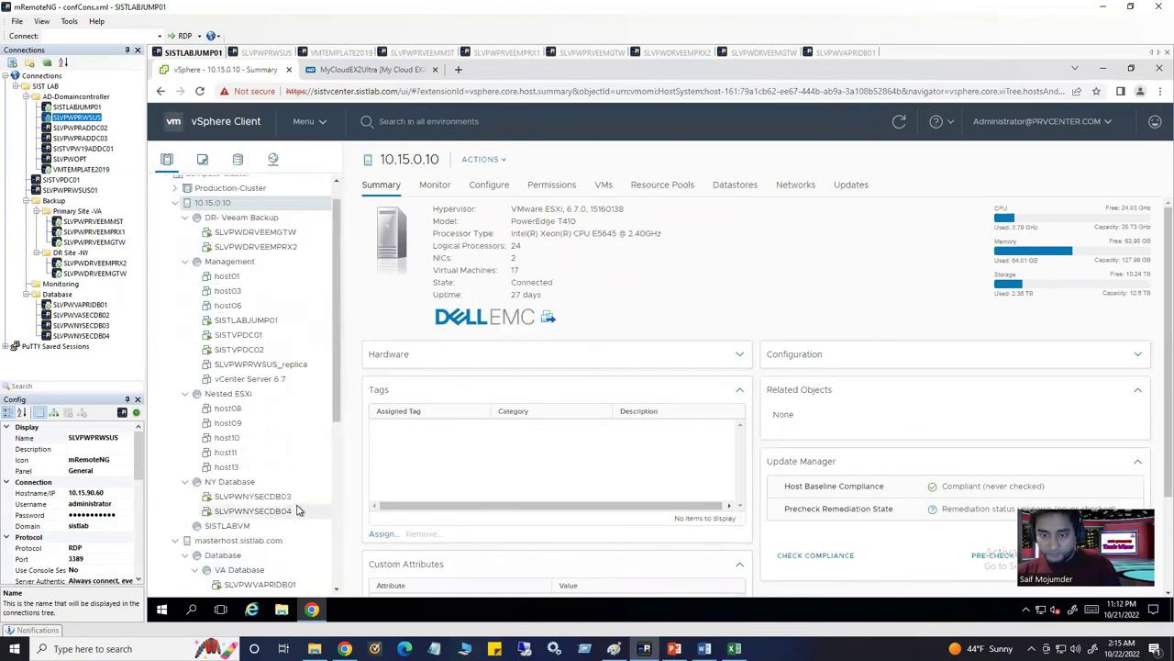
scroll(291, 523, "down", 5)
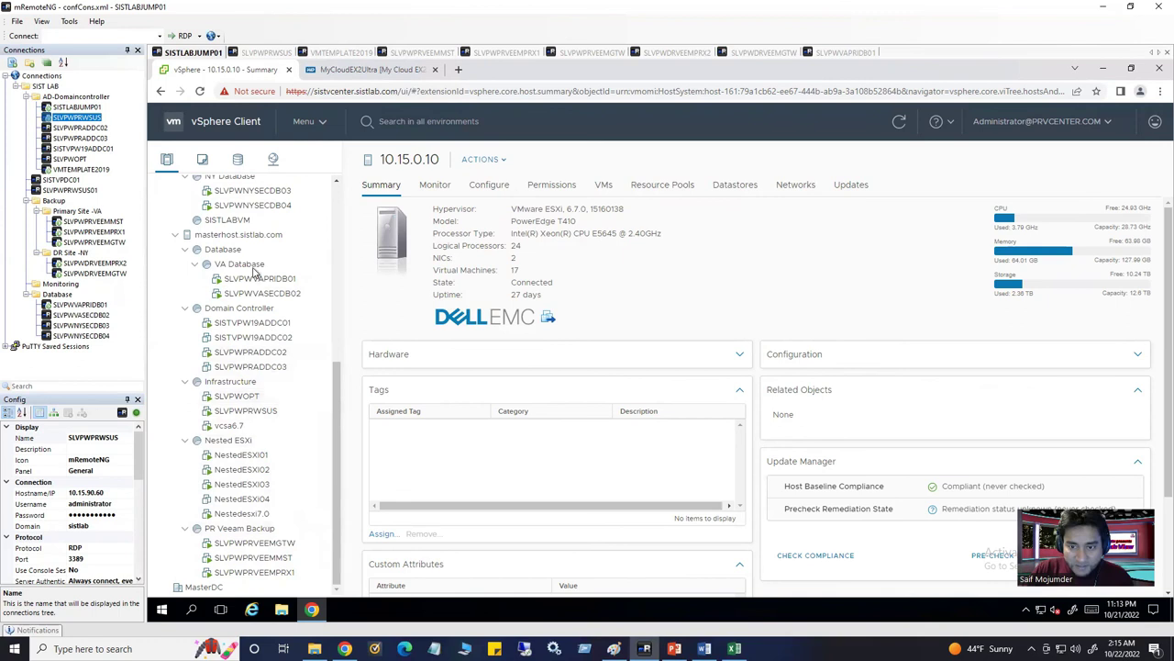
left_click(261, 413)
left_click_drag(494, 282, 643, 285)
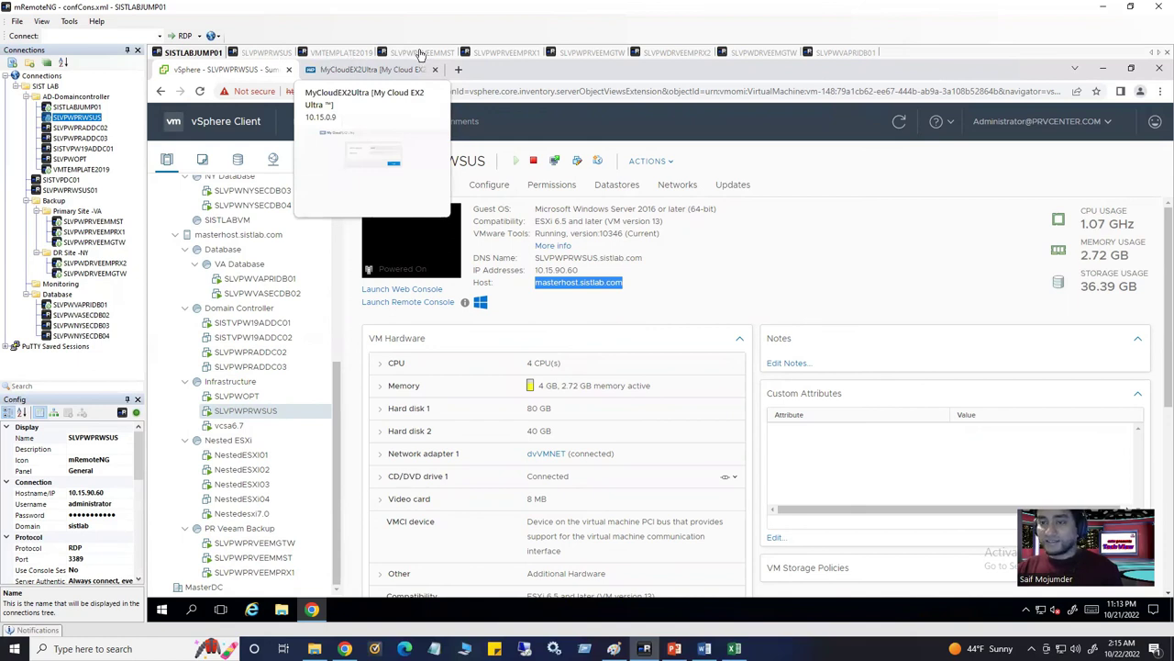
Back in Veeam, step the job wizard past SLVPWPRWSUS, destination, network mapping and re-IP pages
left_click(419, 53)
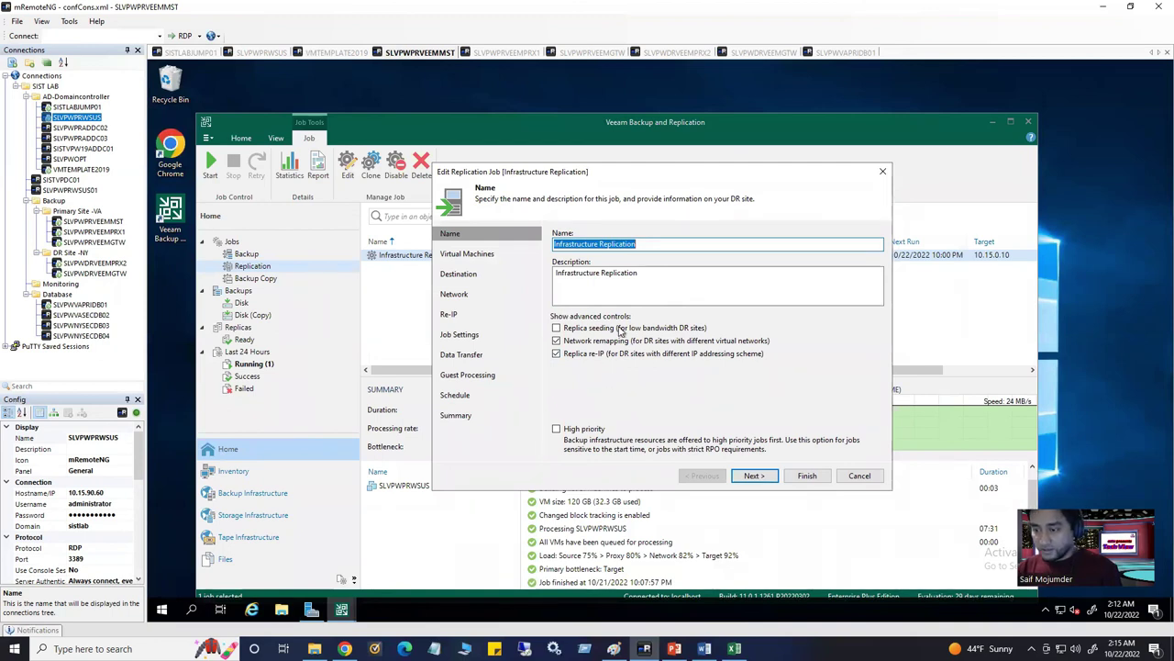
left_click(750, 472)
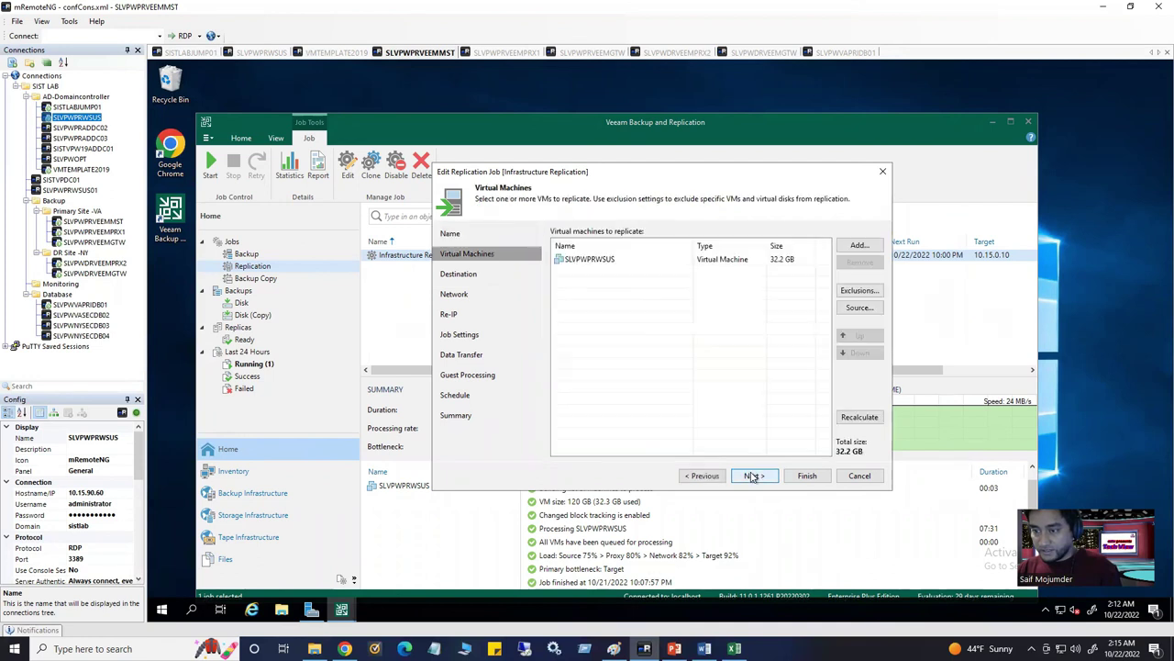
left_click(720, 261)
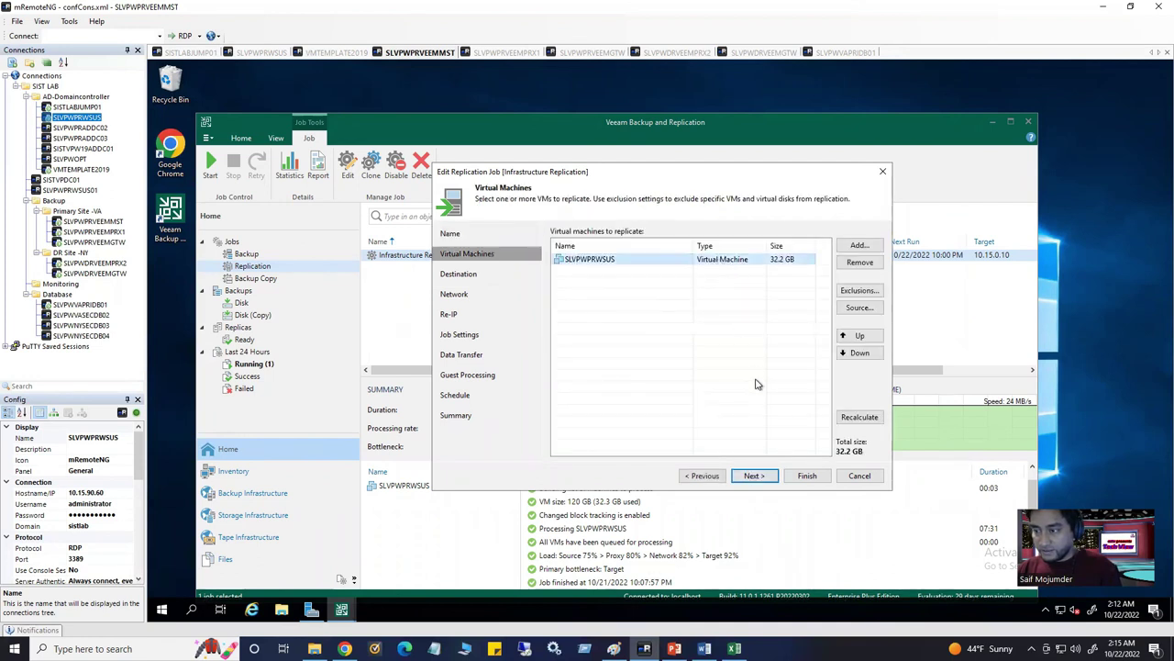
left_click(754, 475)
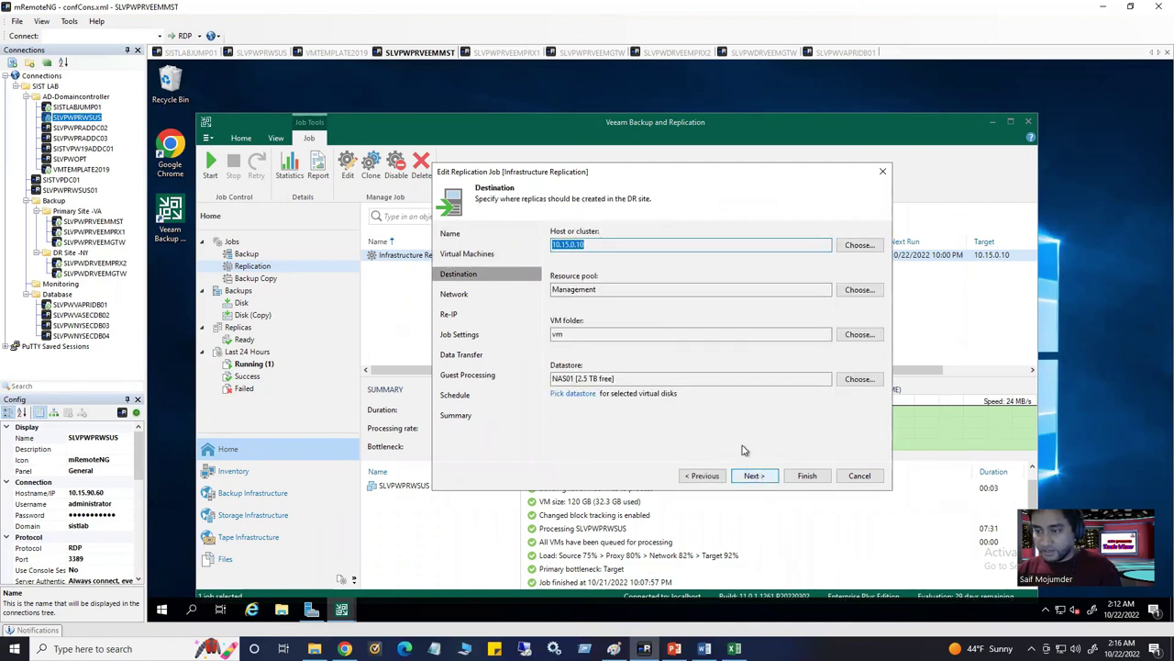
left_click(752, 476)
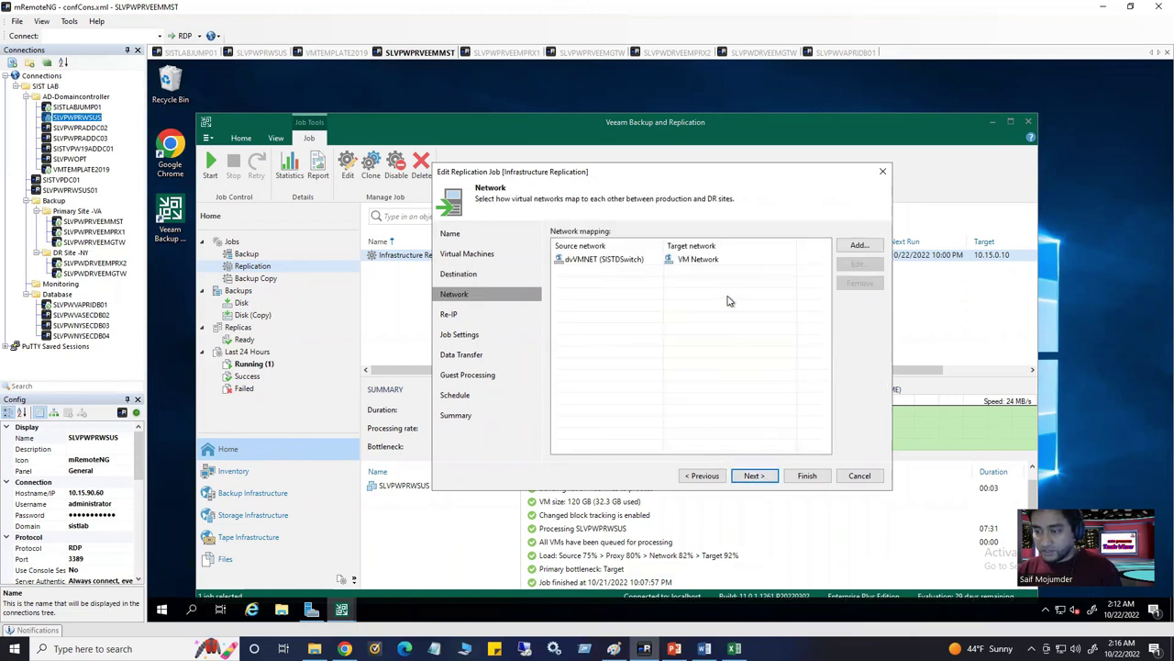
left_click(754, 475)
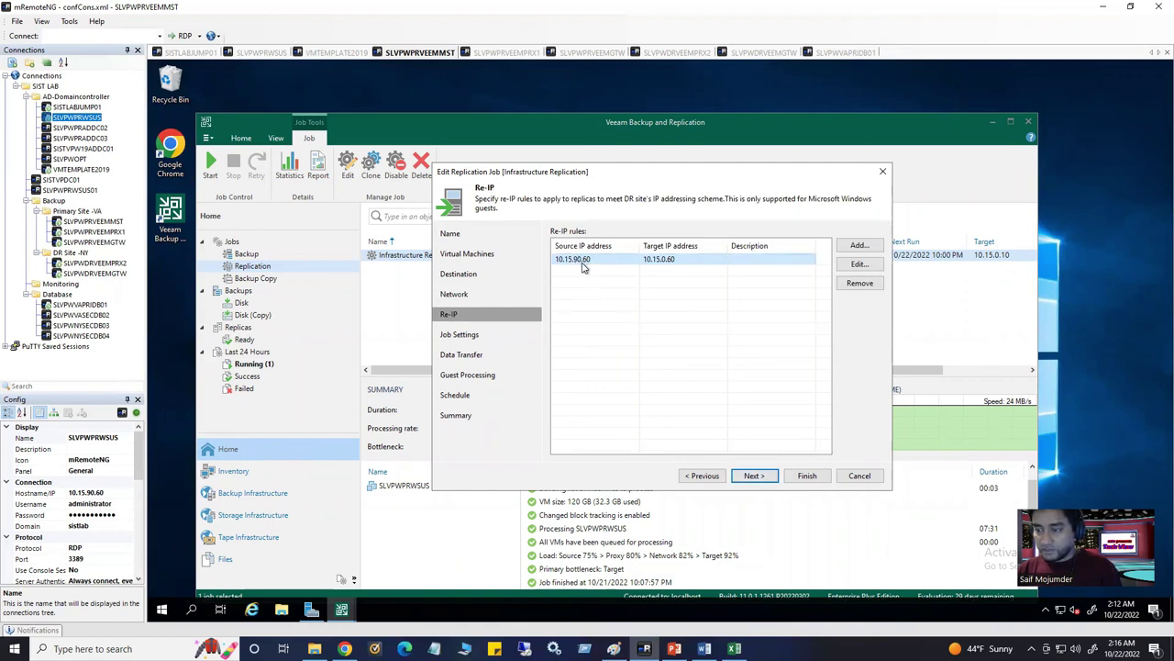
mouse_move(579, 264)
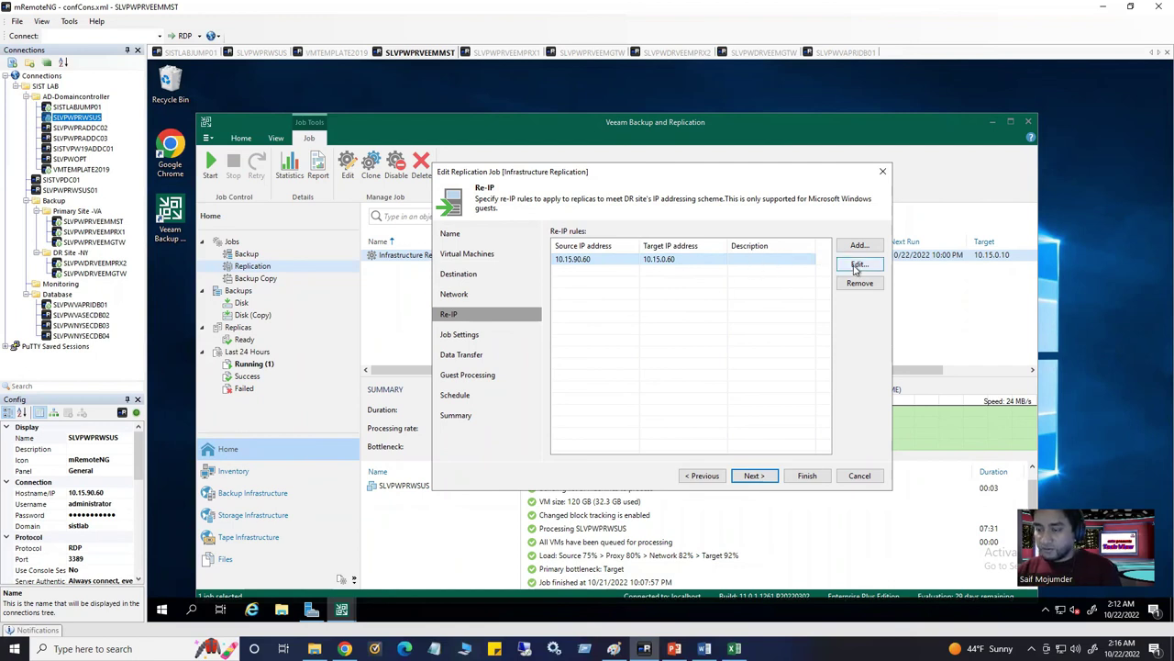
Cancel the Edit Replication Job wizard from Job Settings and discard the edits
left_click(752, 475)
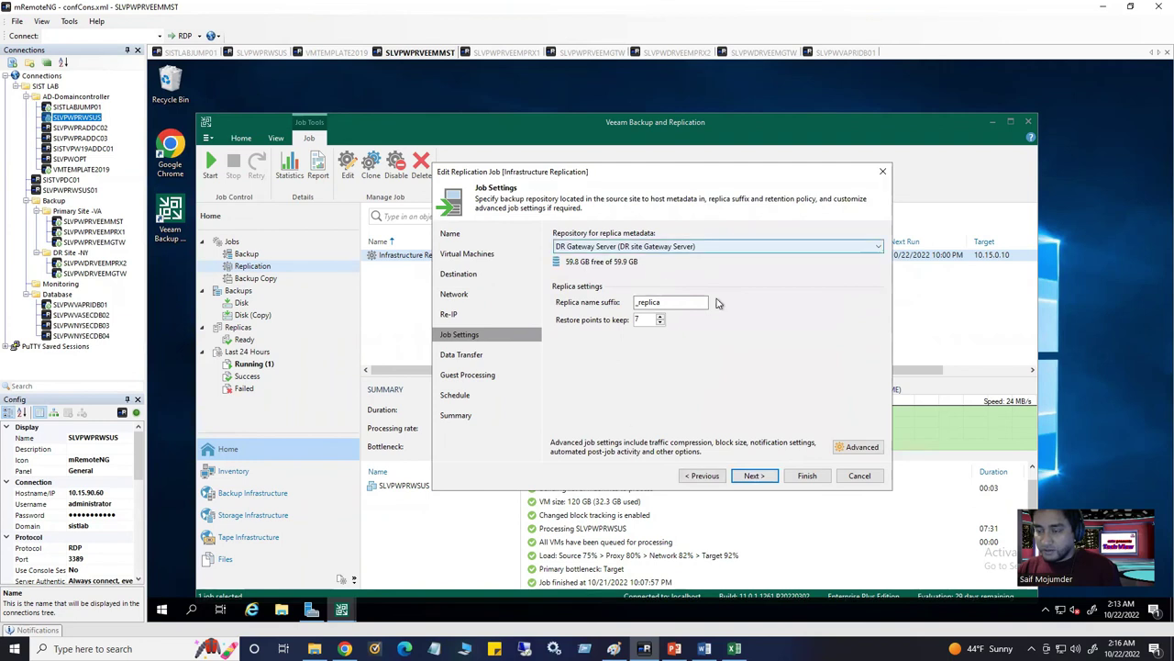
left_click(860, 477)
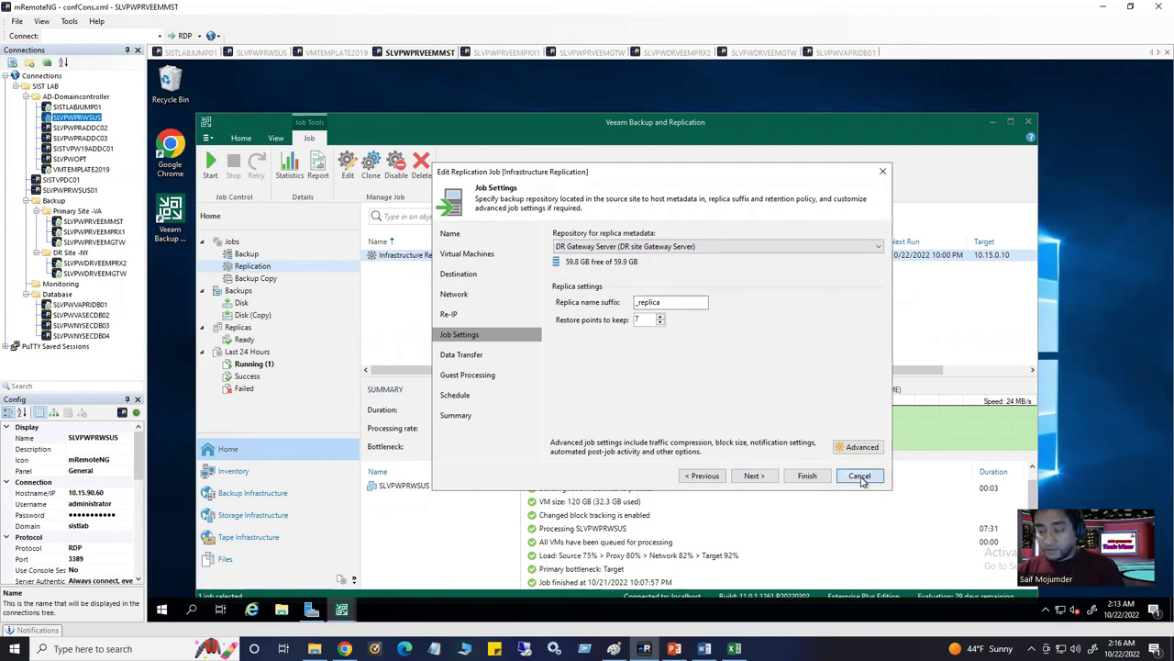
left_click(860, 477)
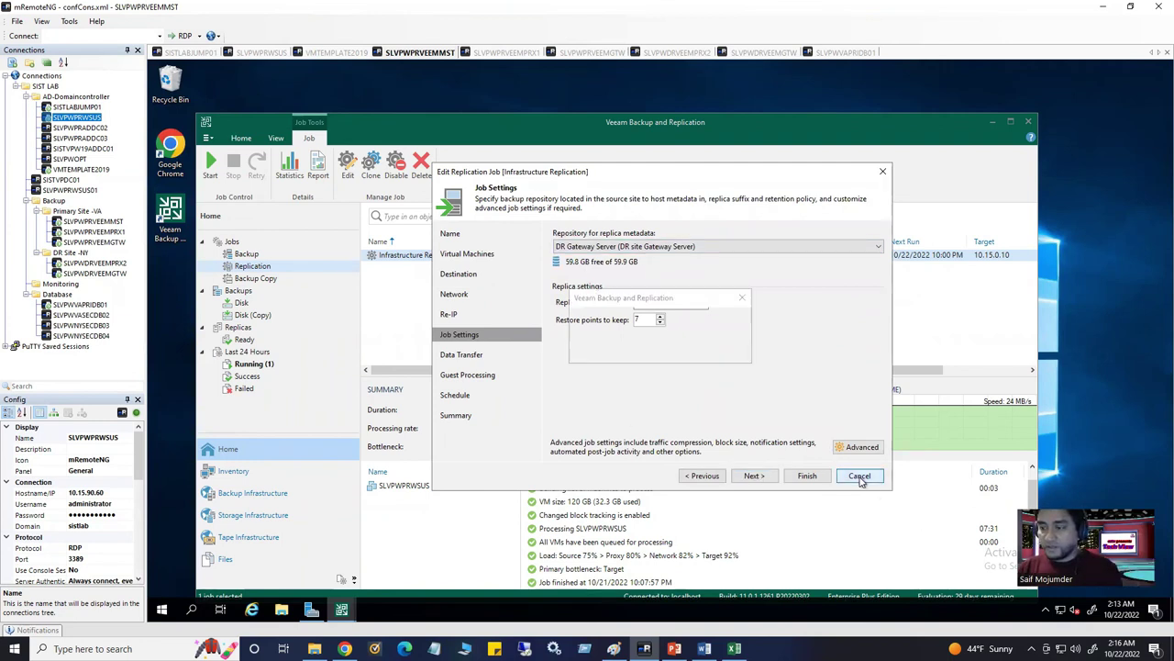
Confirm the discard, then start Failover Now for the ready SLVPWPRWSUS replica
left_click(667, 350)
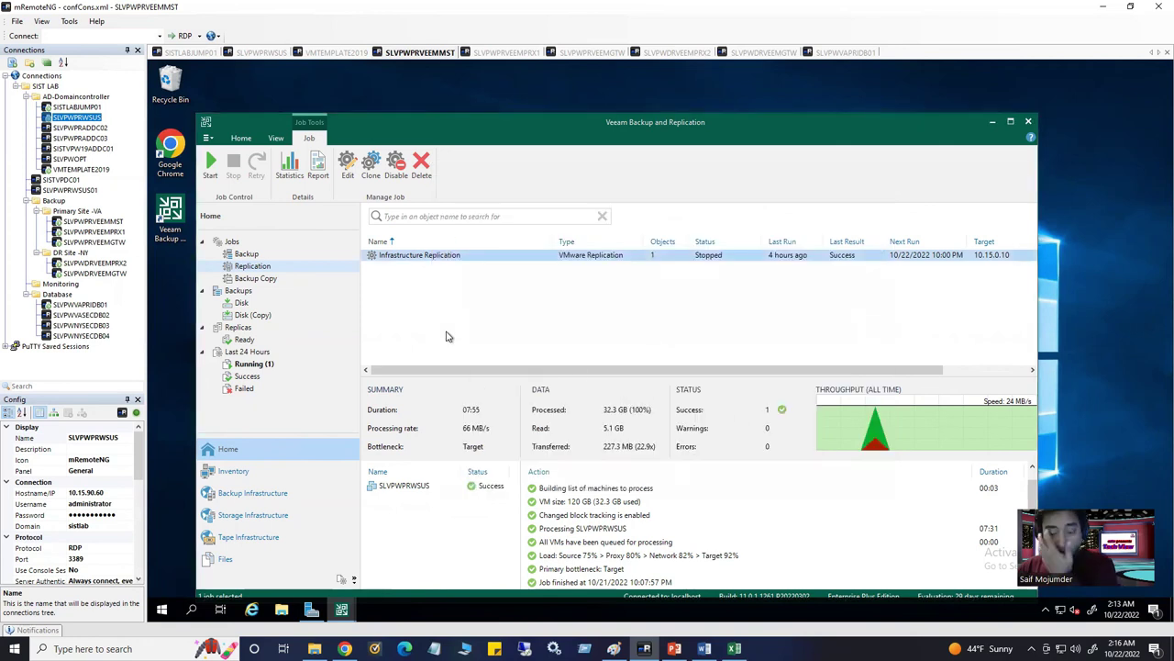
left_click(250, 340)
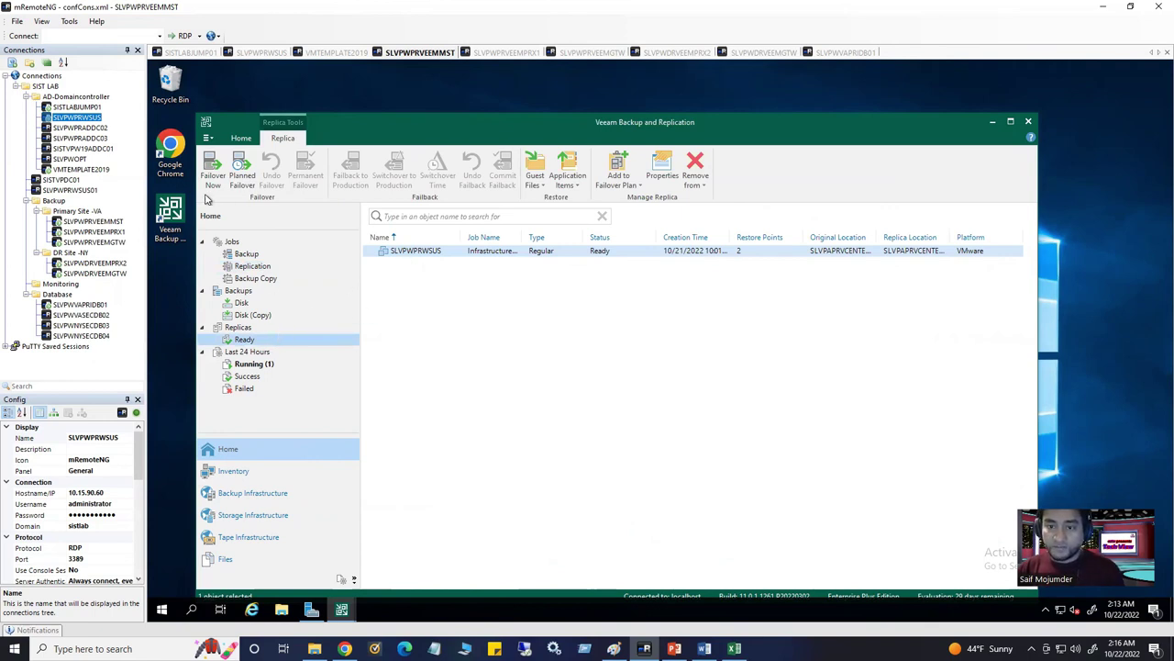
left_click(428, 256)
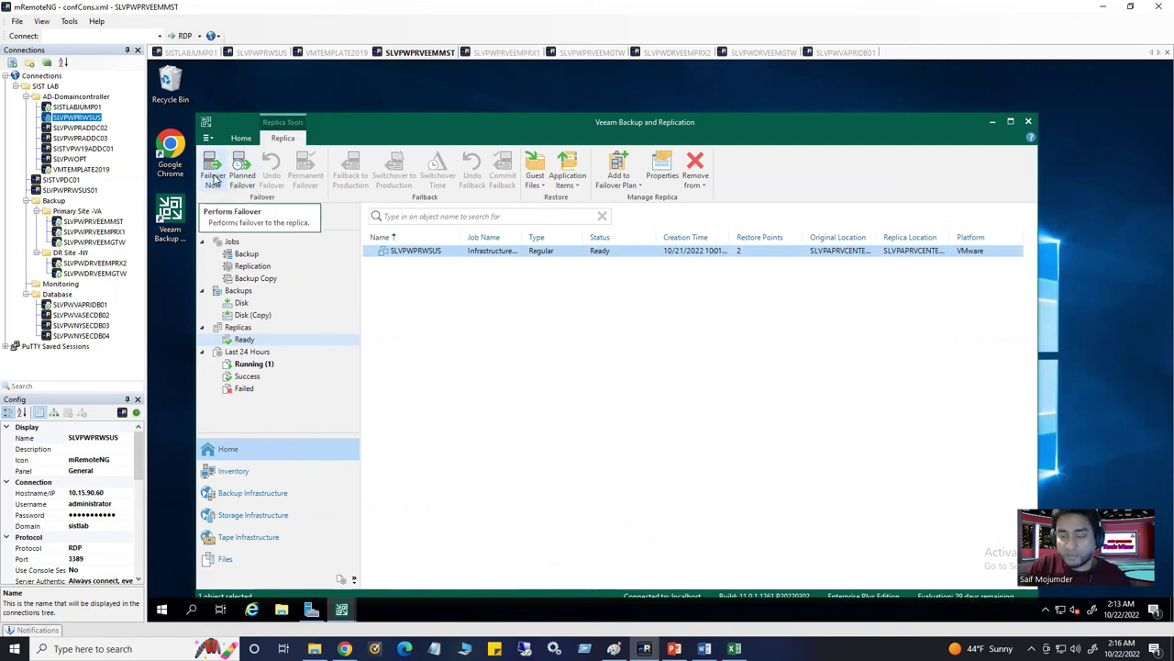
left_click(213, 181)
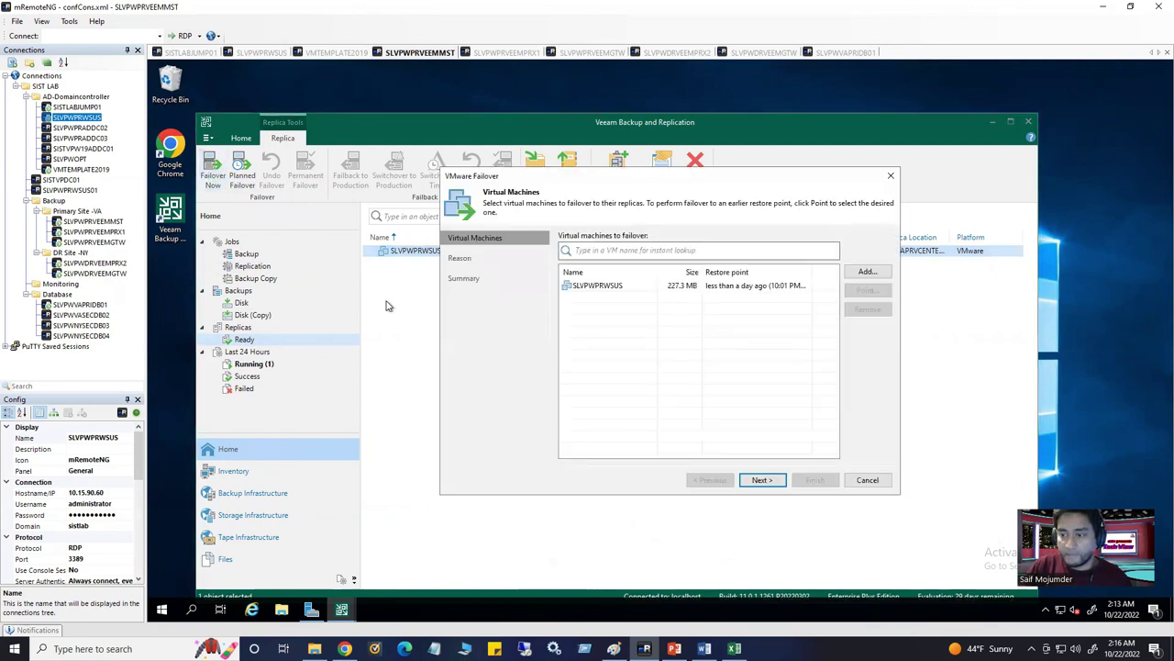
left_click(582, 288)
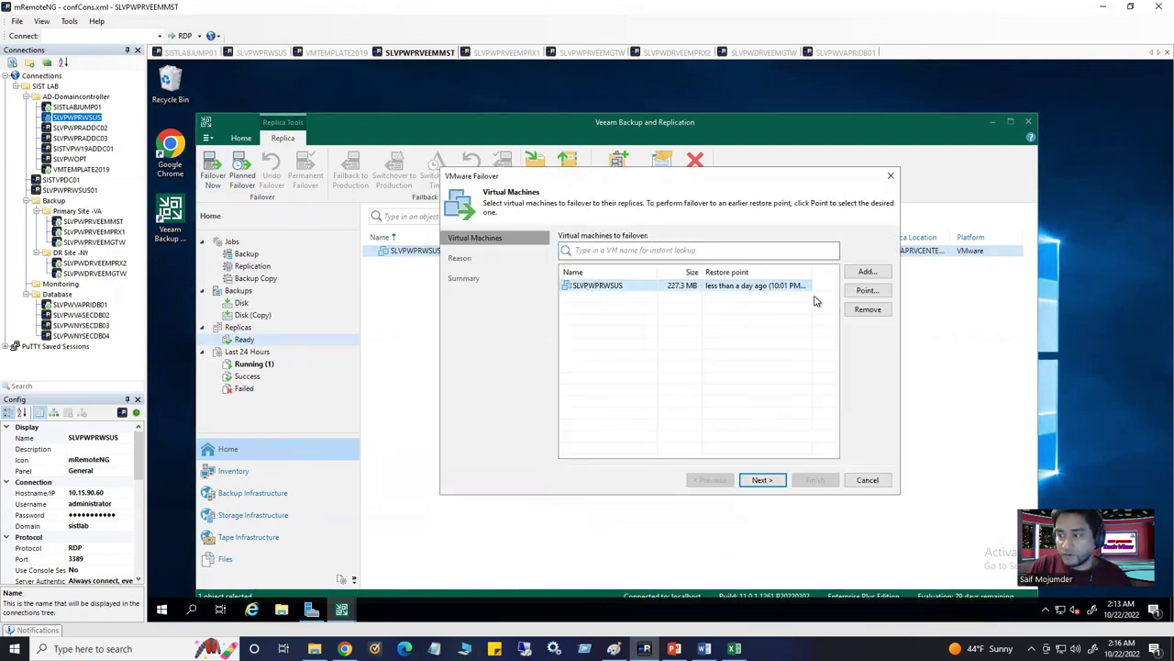
Choose the 10:01 PM 10/21/2022 restore point and advance through the reason and summary pages
left_click(867, 291)
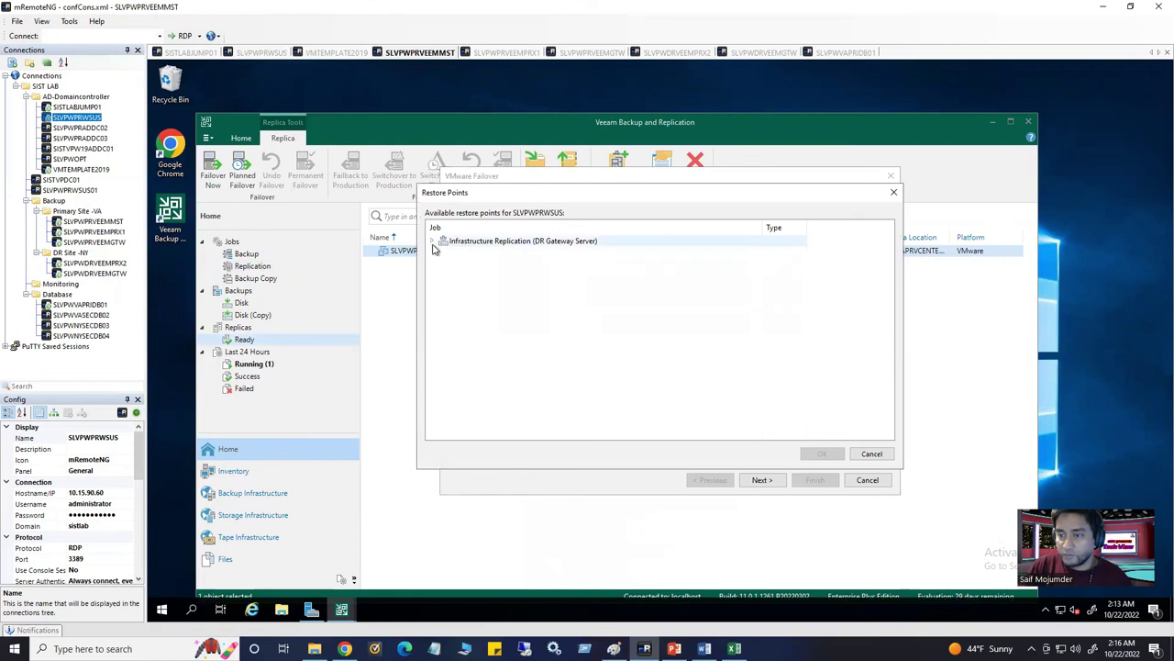
left_click(432, 240)
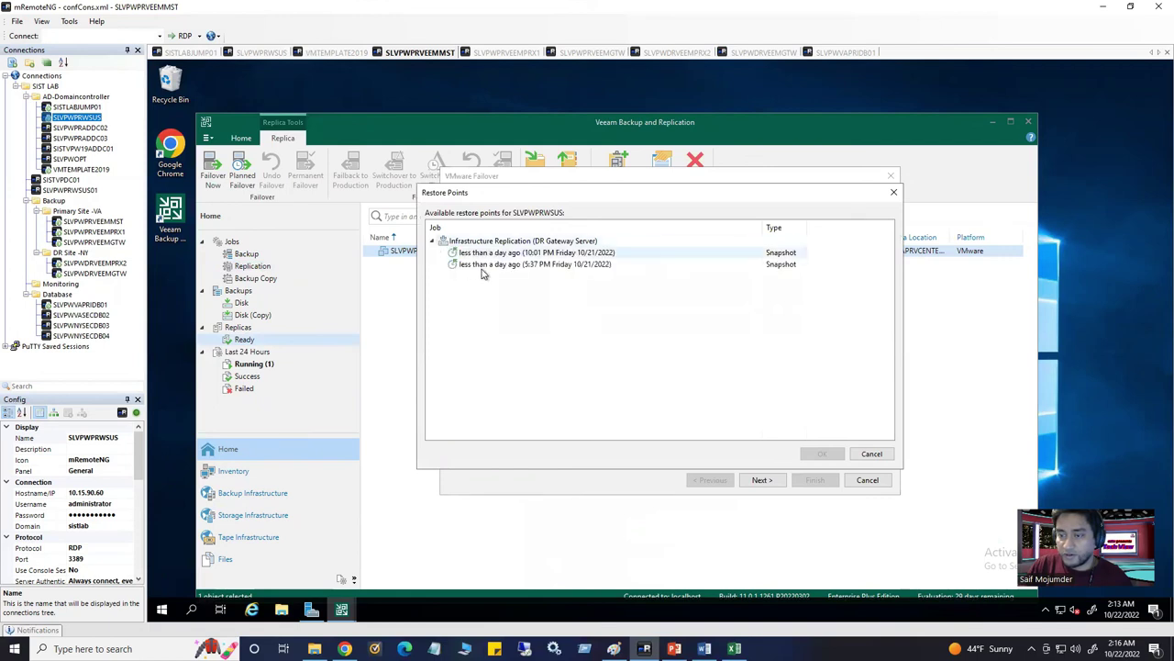
left_click(571, 254)
left_click(821, 453)
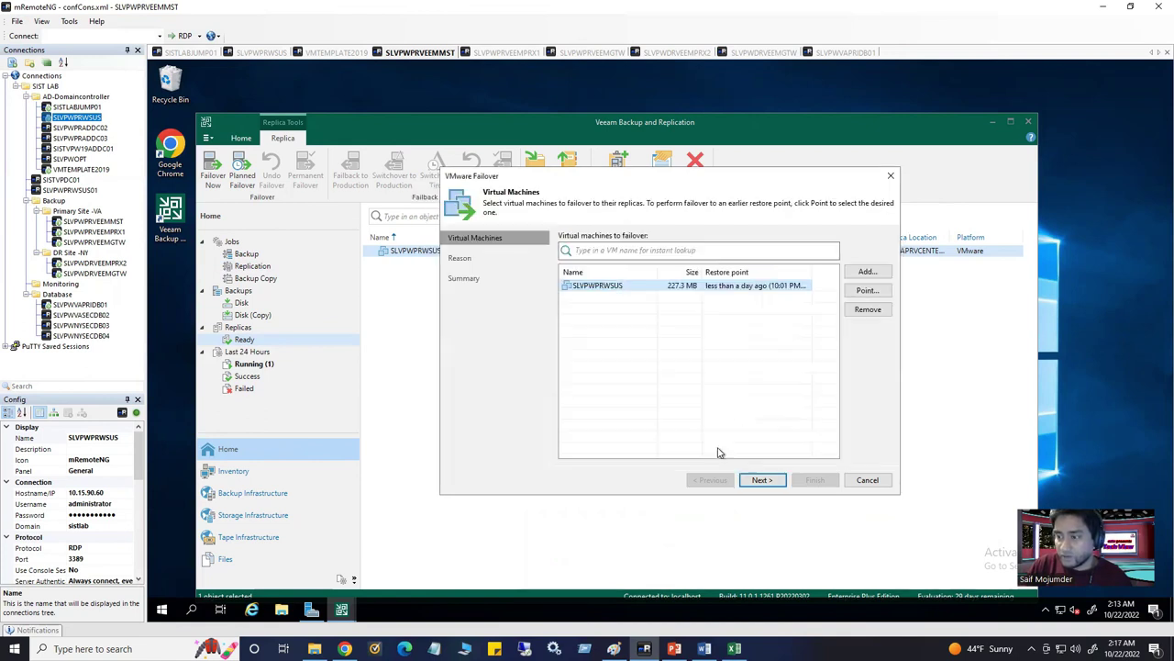
left_click(763, 482)
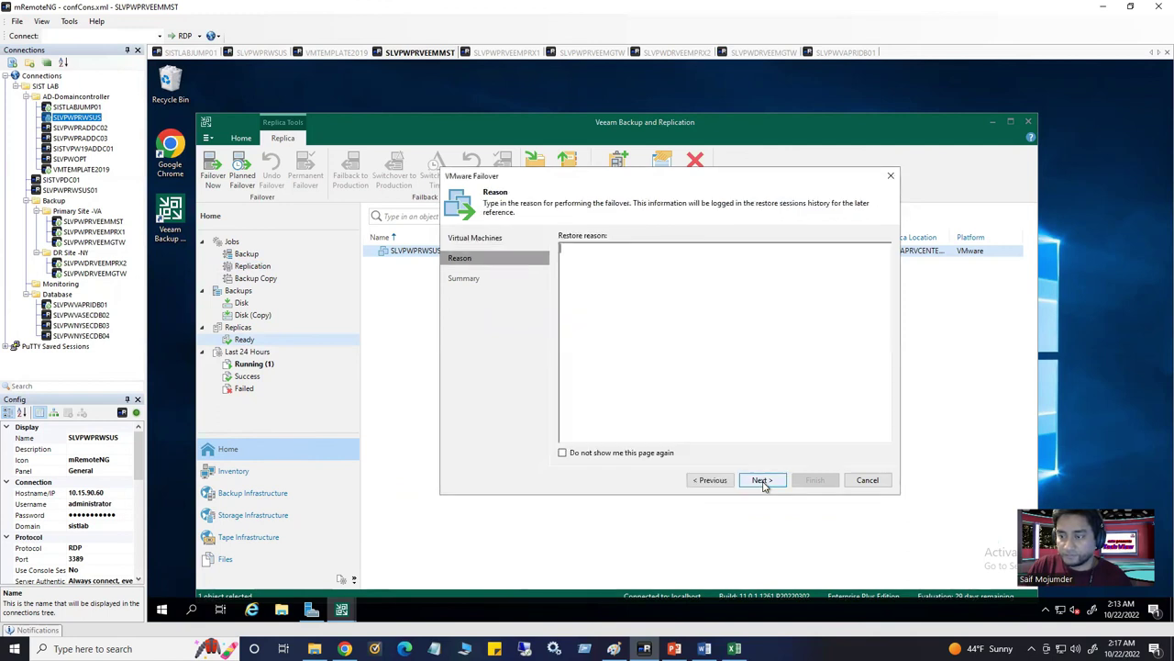
left_click(762, 481)
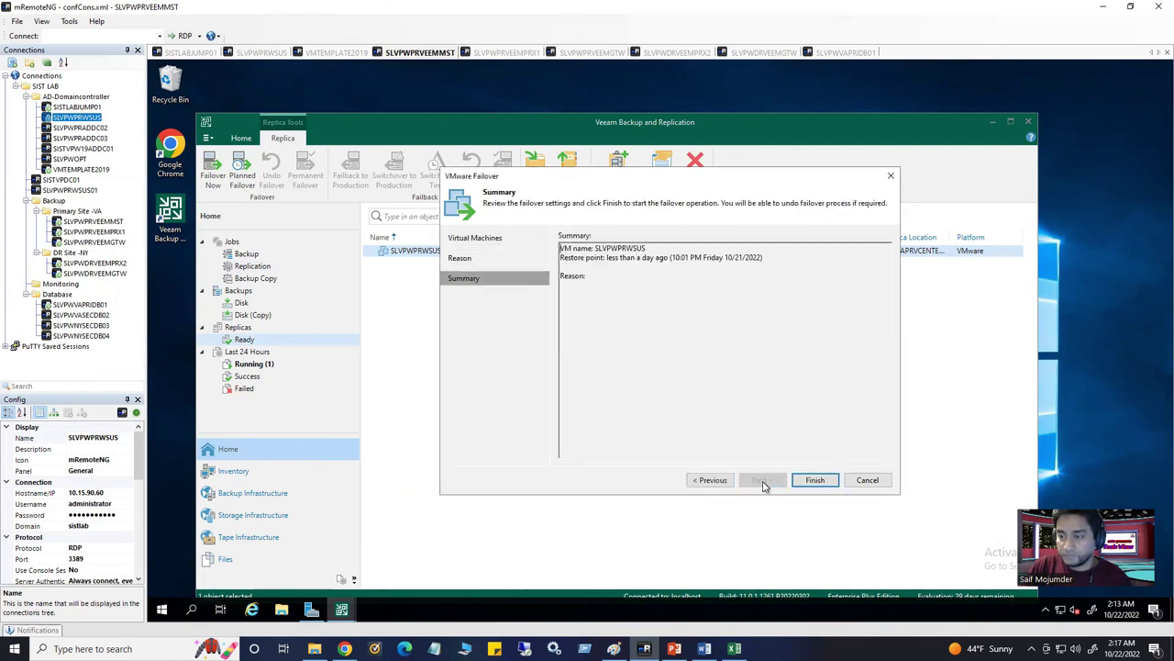
left_click(814, 481)
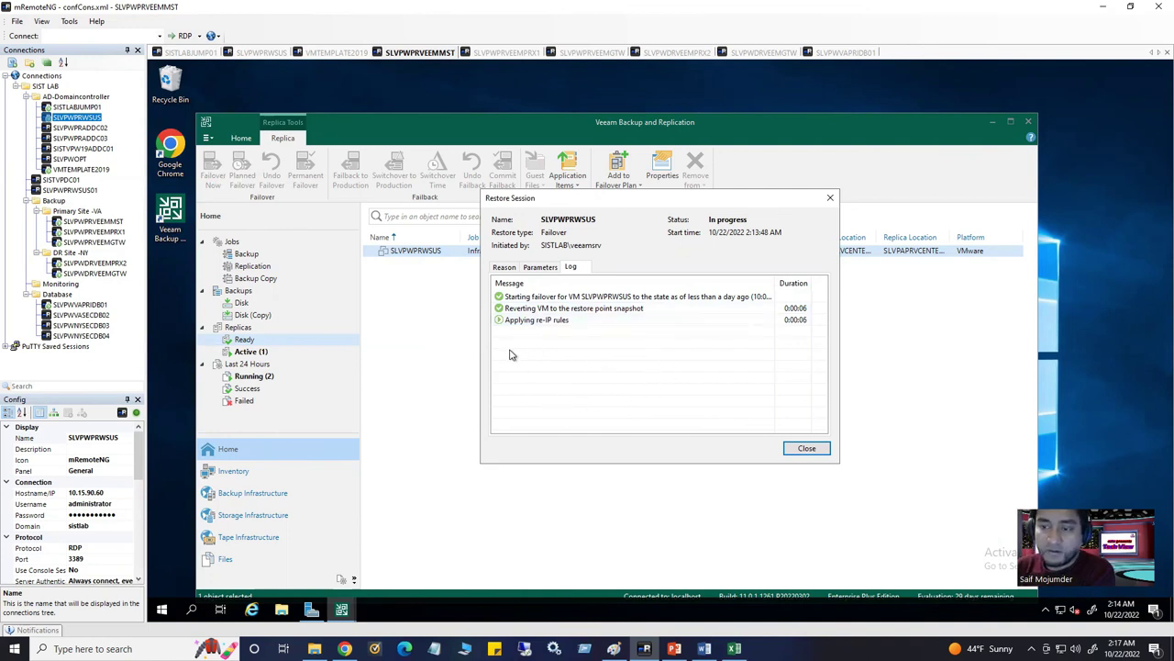
Switch to the SISTLABJUMP01 jump host tab showing the vSphere Client
left_click(191, 53)
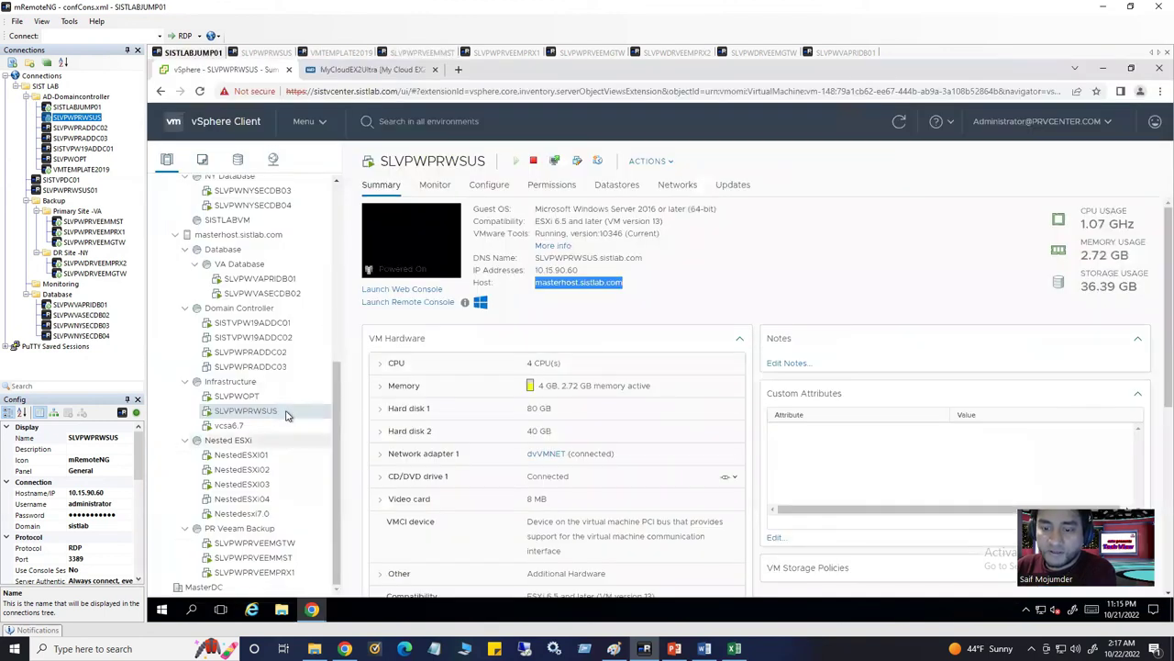
left_click(899, 121)
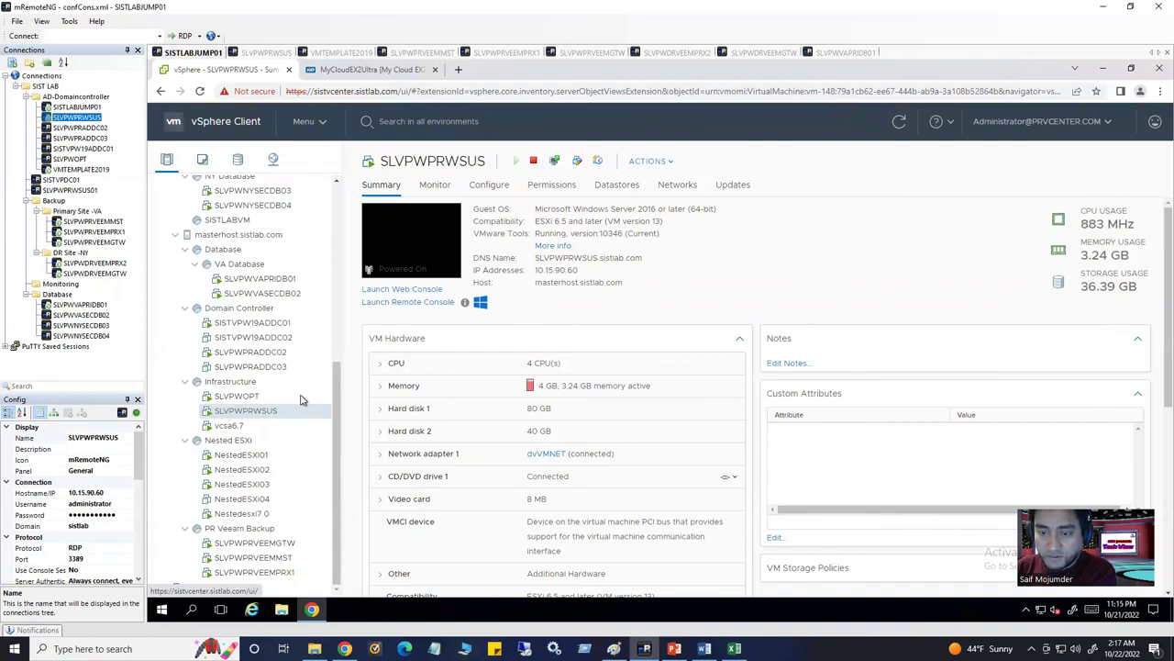
left_click_drag(337, 362, 333, 197)
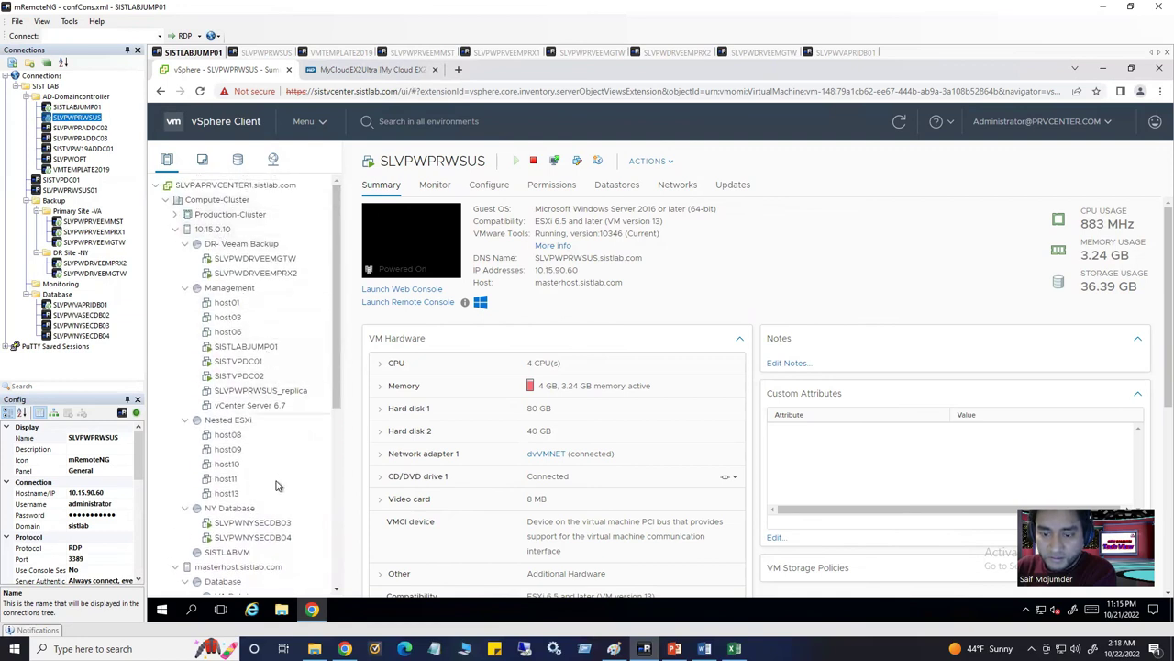
left_click(209, 230)
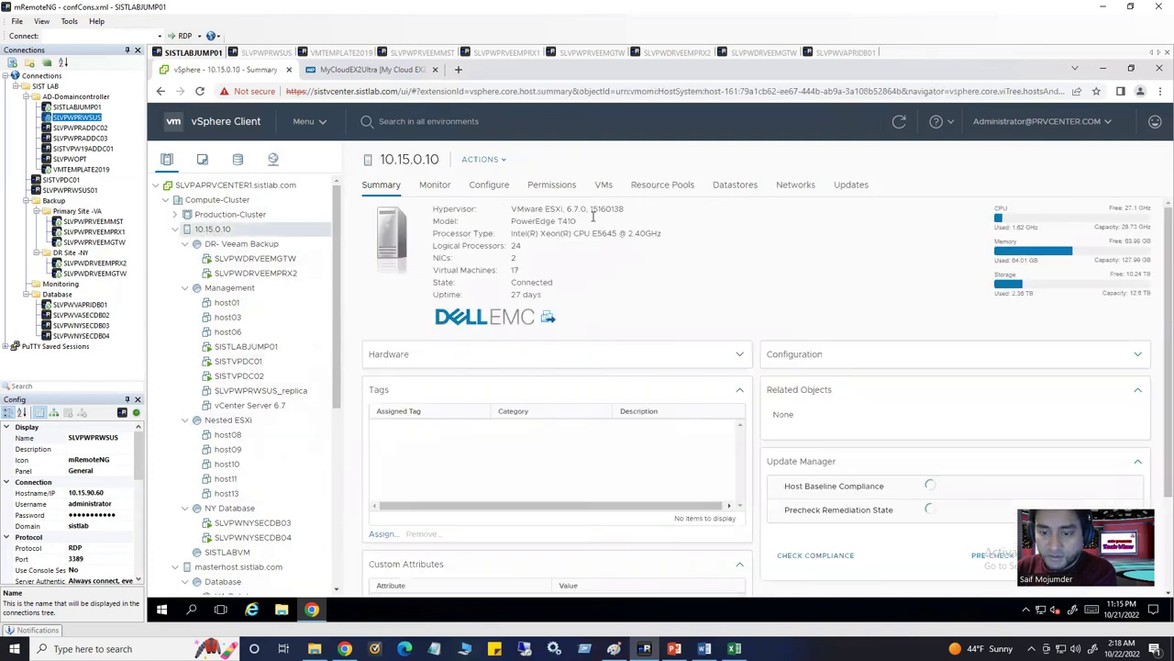
left_click(899, 121)
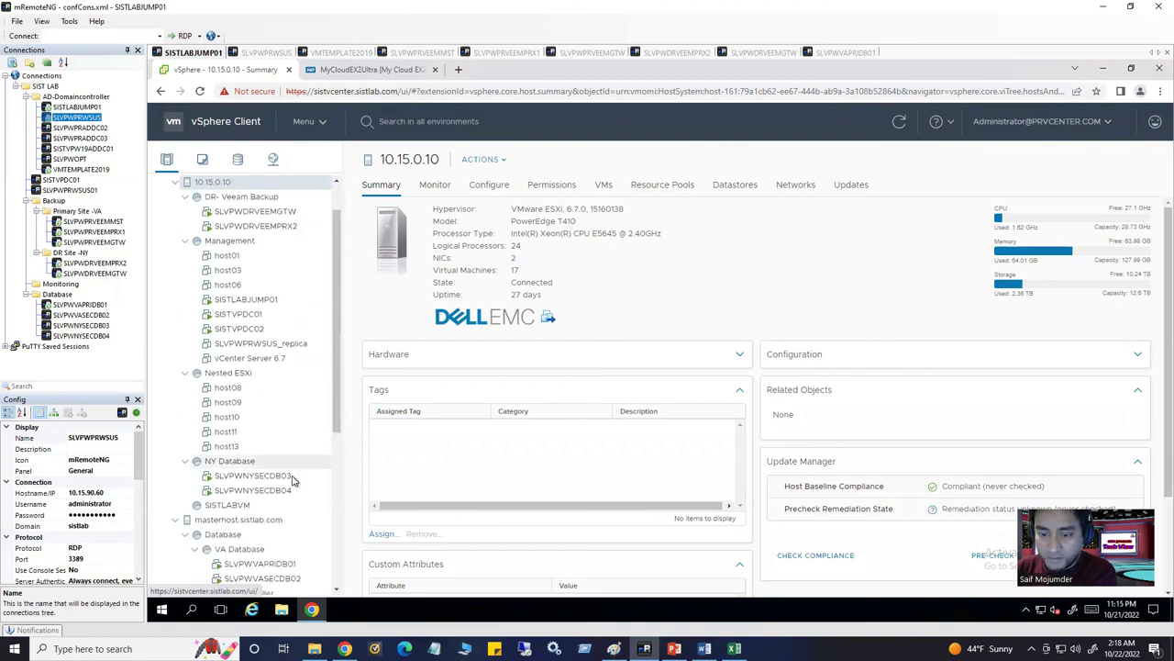
scroll(292, 514, "down", 5)
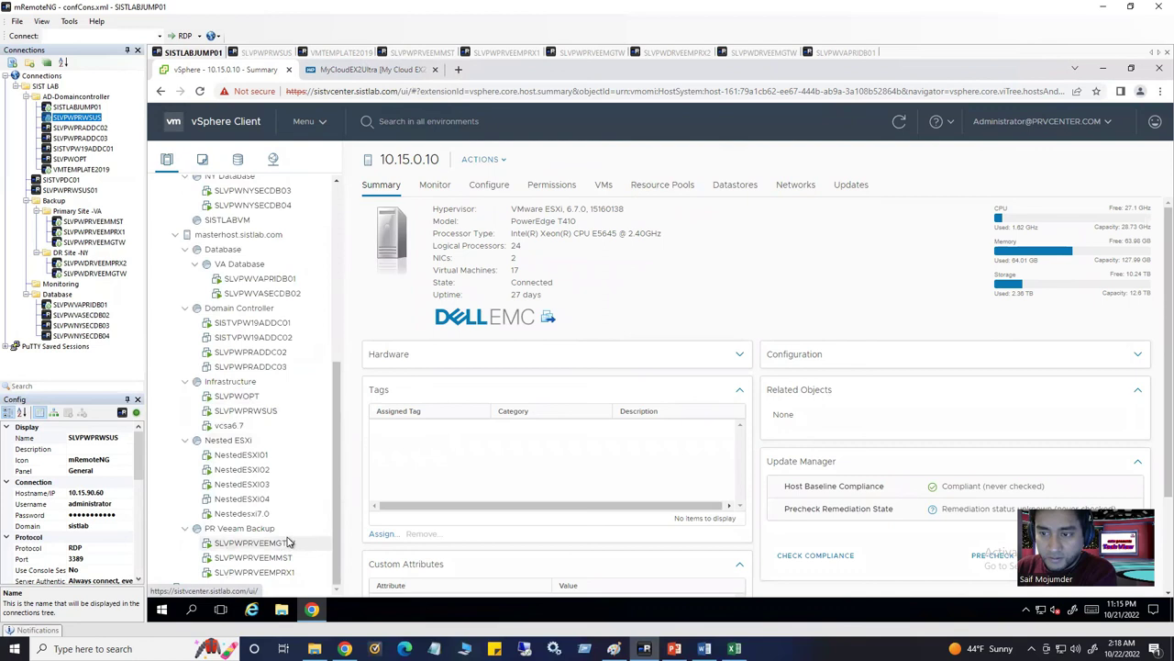
left_click(271, 412)
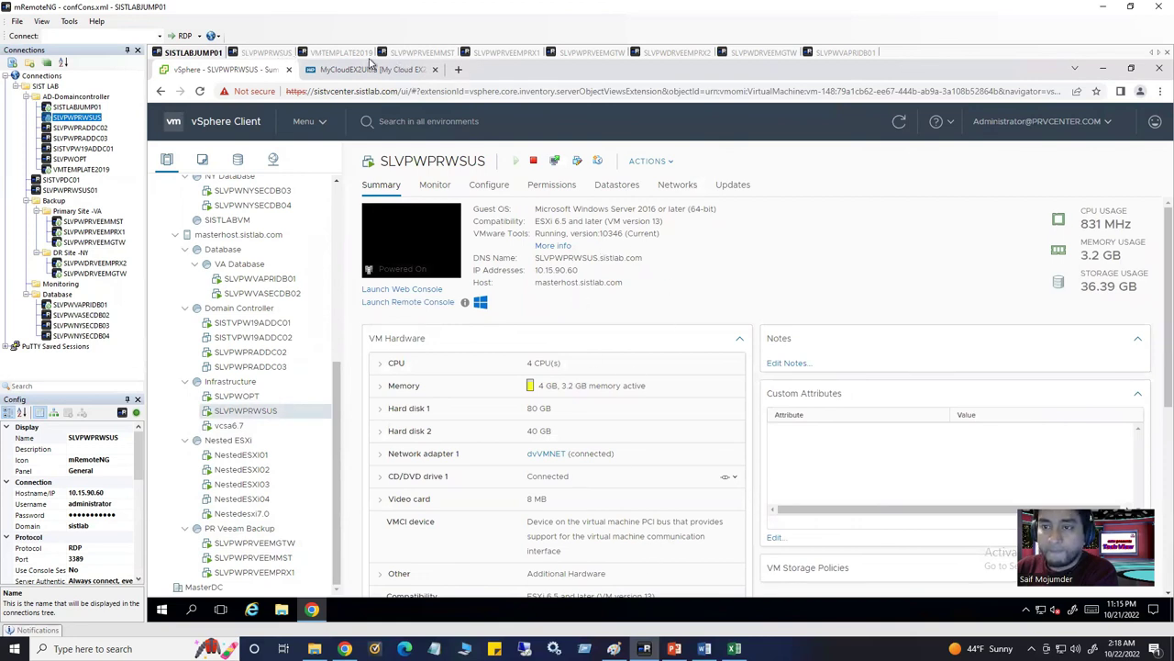
Check the Success result in Veeam's Restore Session log, then return to the SISTLABJUMP01 vSphere Client
left_click(425, 54)
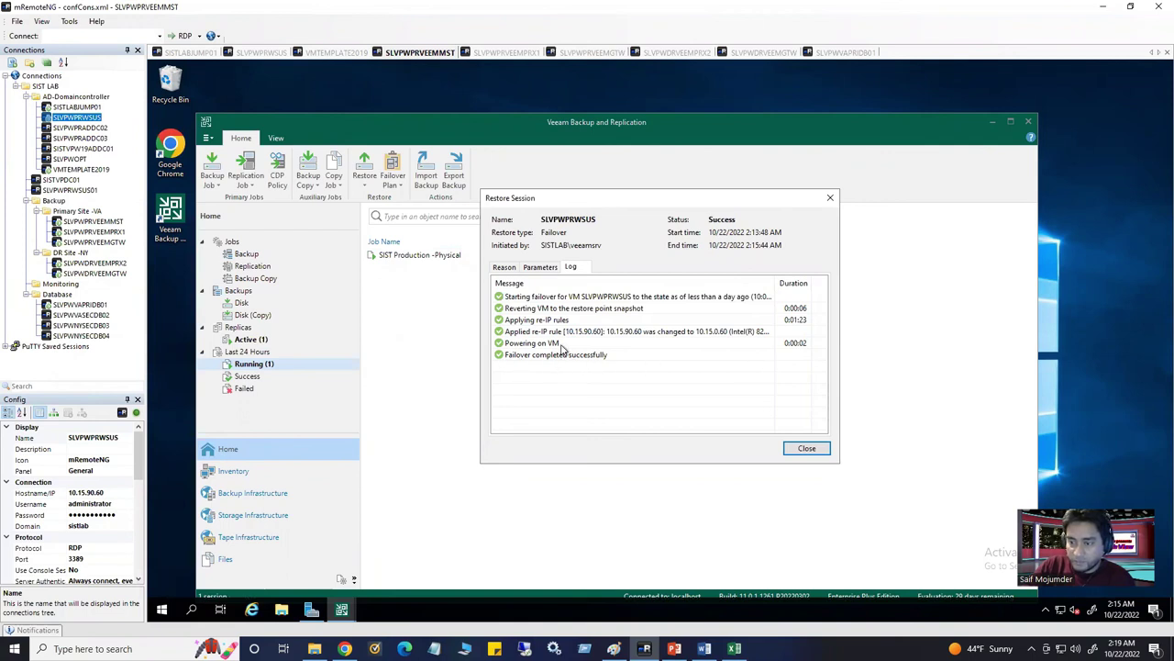
left_click(264, 52)
left_click(195, 53)
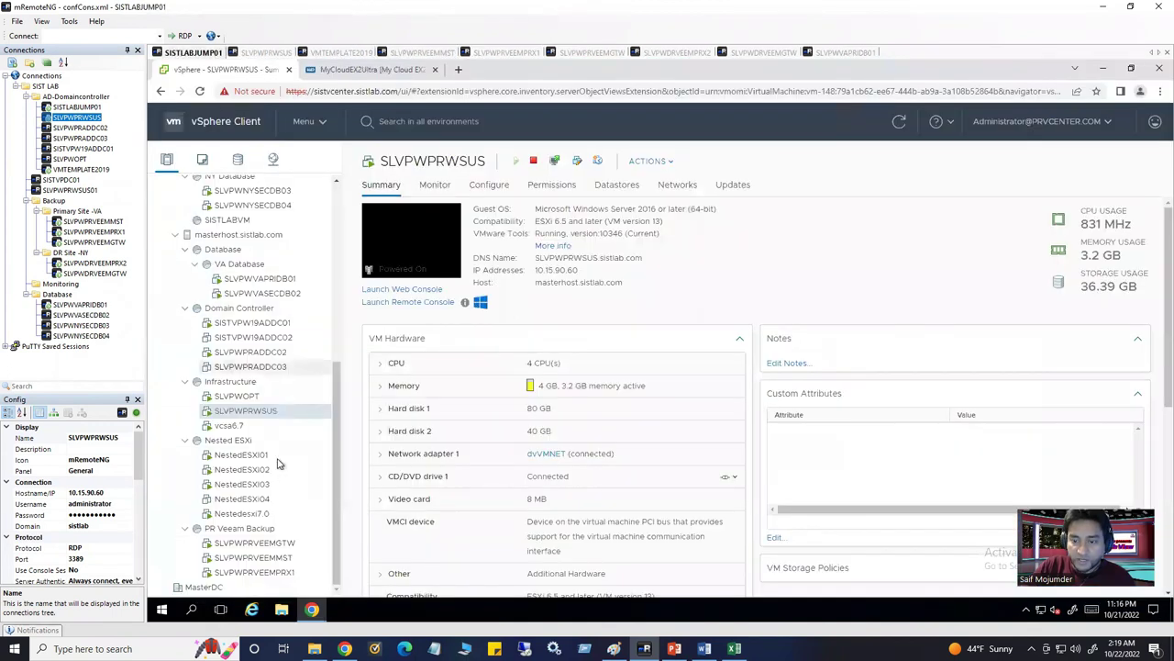
Refresh vSphere, select SLVPWPRWSUS_replica and launch its Web Console
left_click(900, 123)
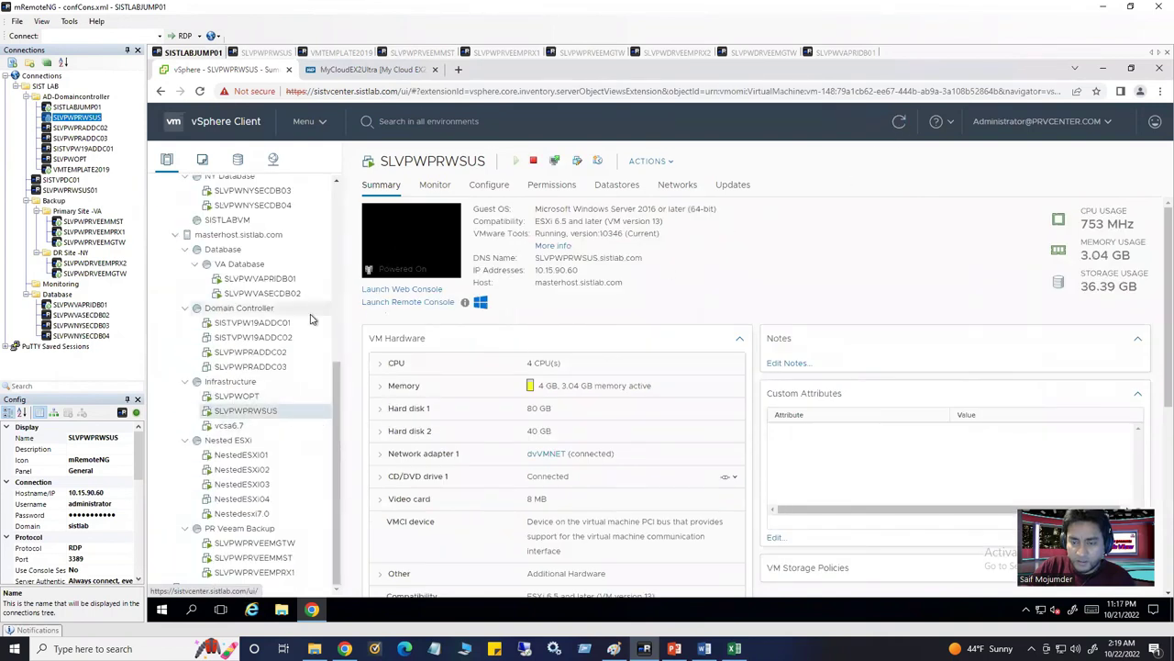
scroll(309, 320, "up", 5)
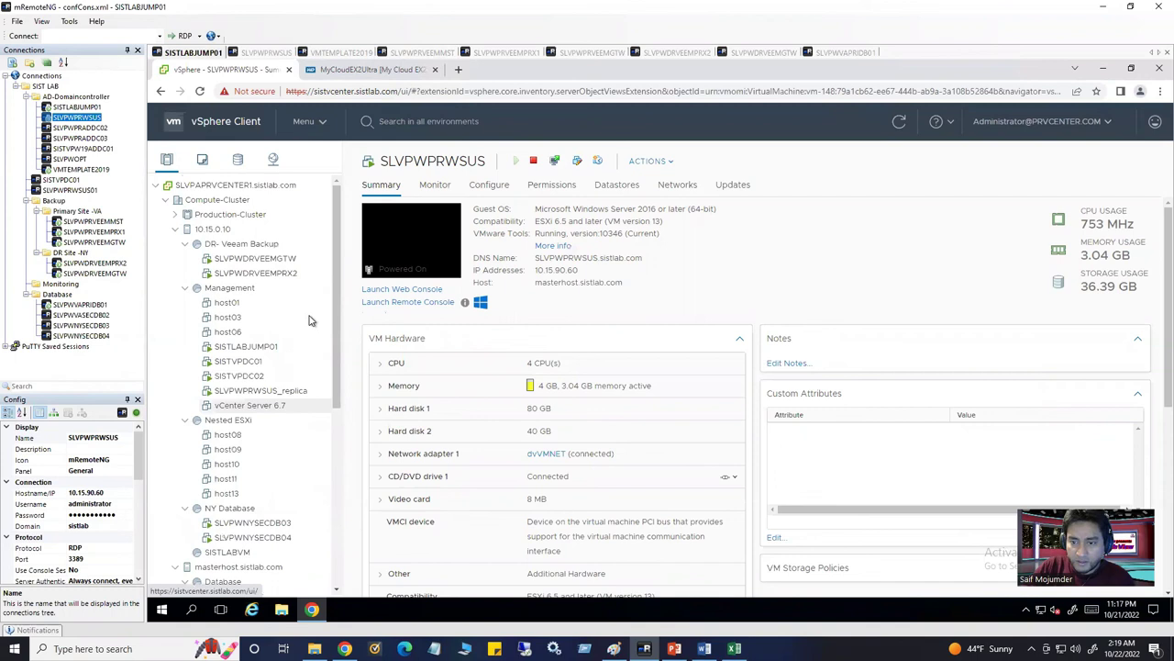
left_click(275, 391)
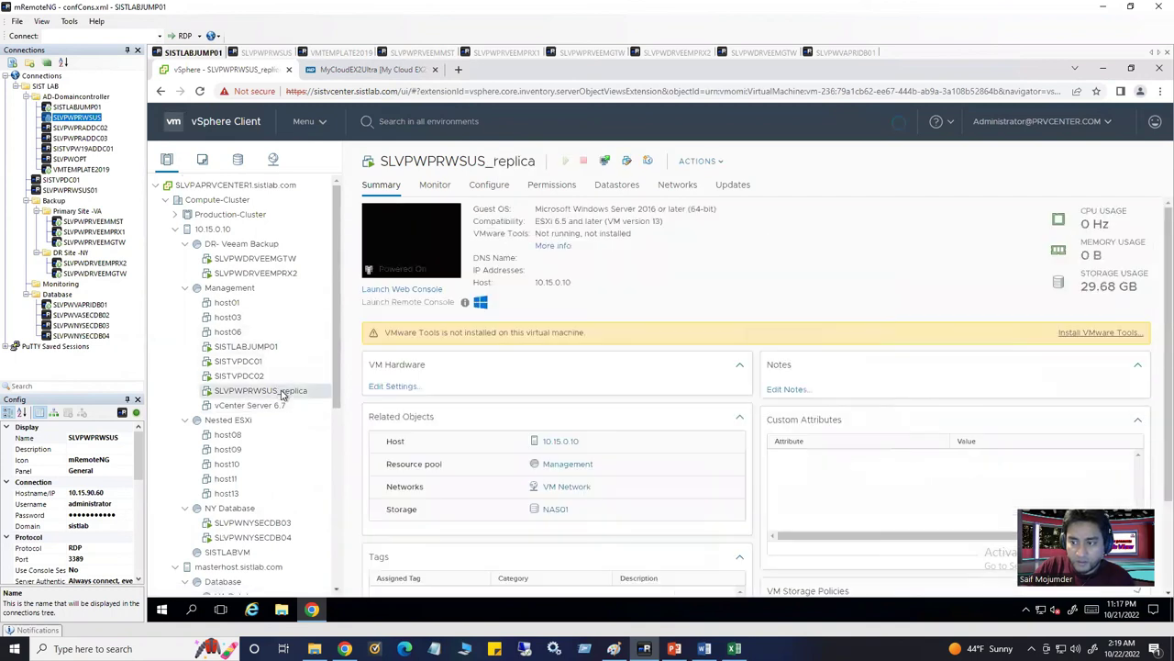
left_click(421, 244)
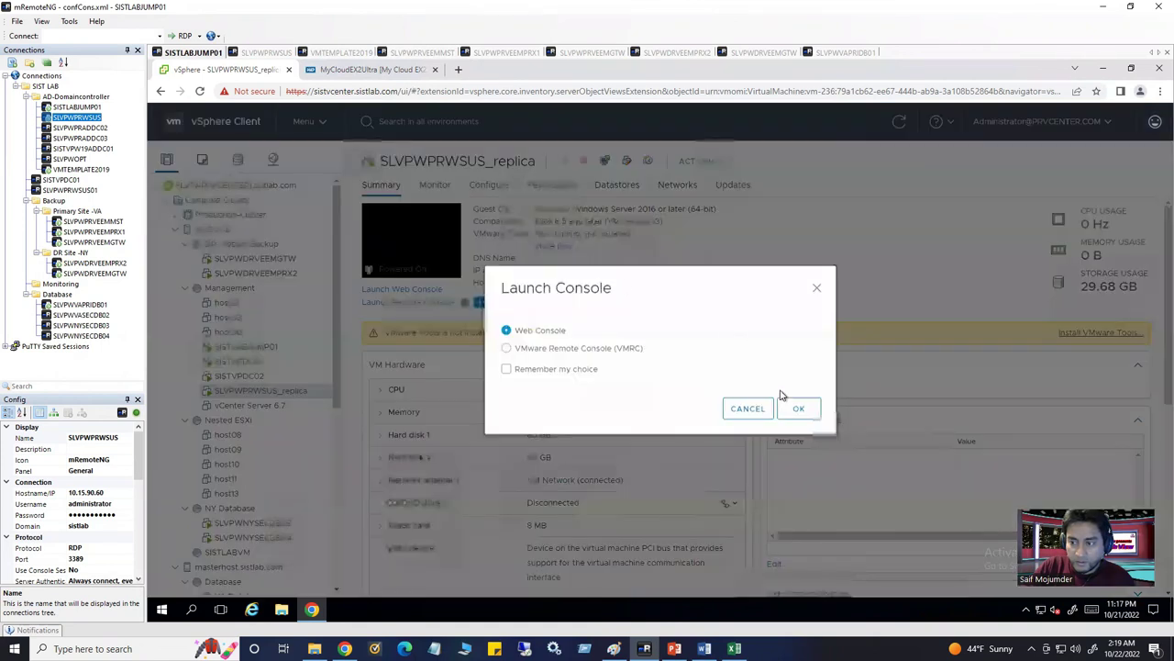
left_click(799, 410)
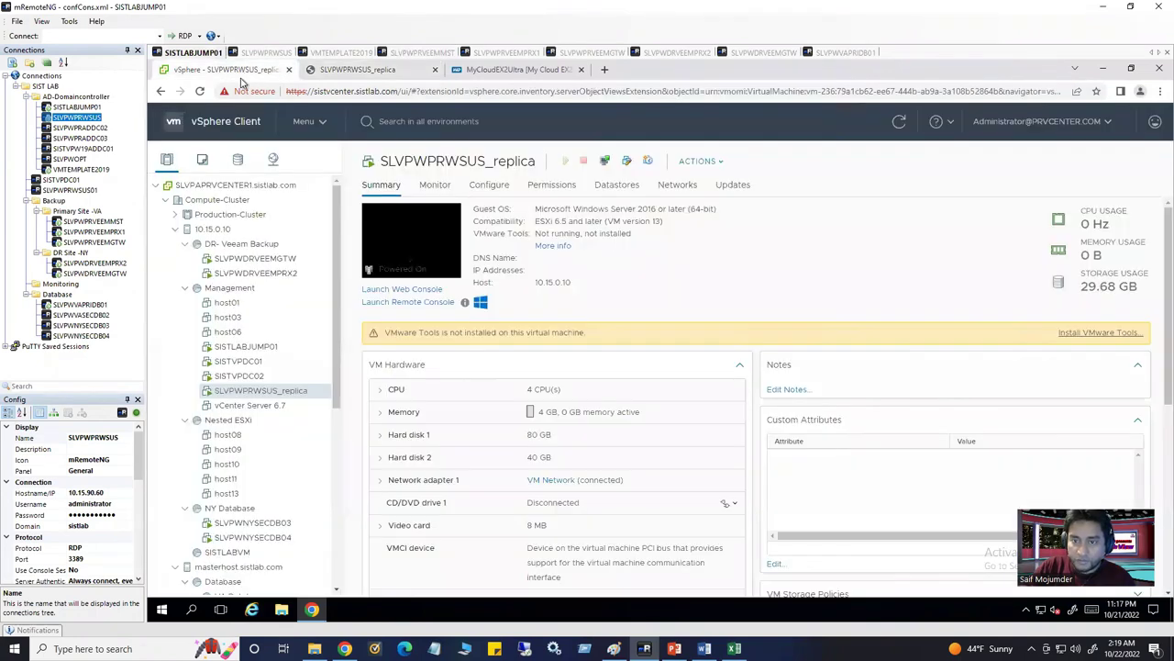
Return to the SLVPWPRVEEMMST session showing the Veeam restore results
left_click(241, 70)
left_click(349, 53)
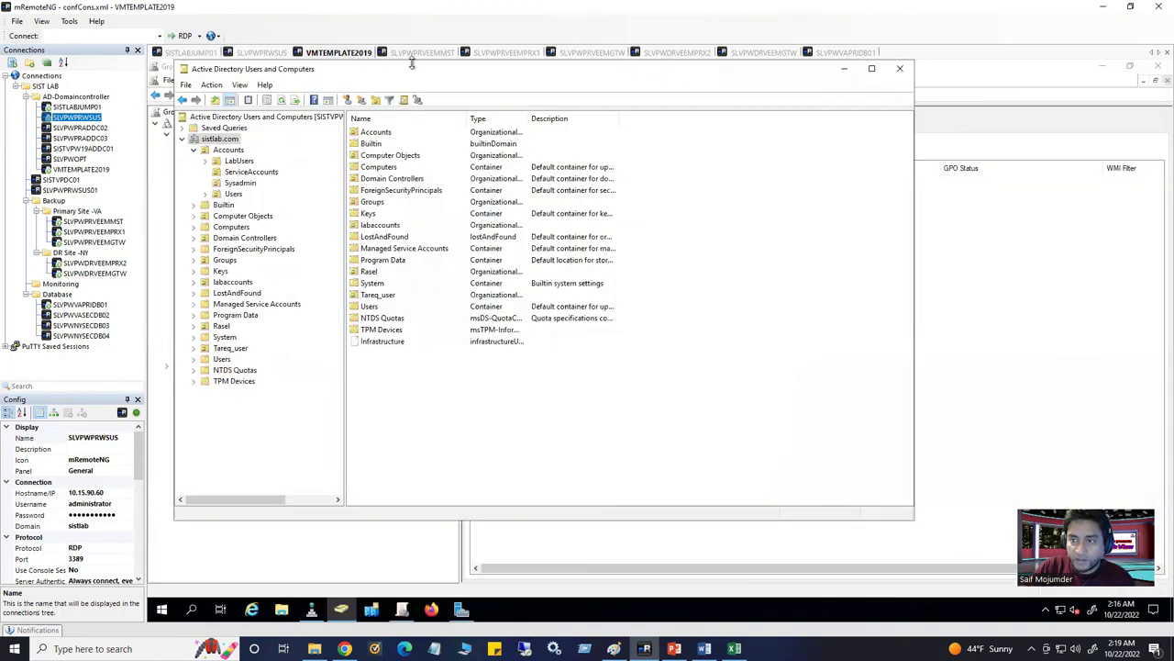
left_click(415, 53)
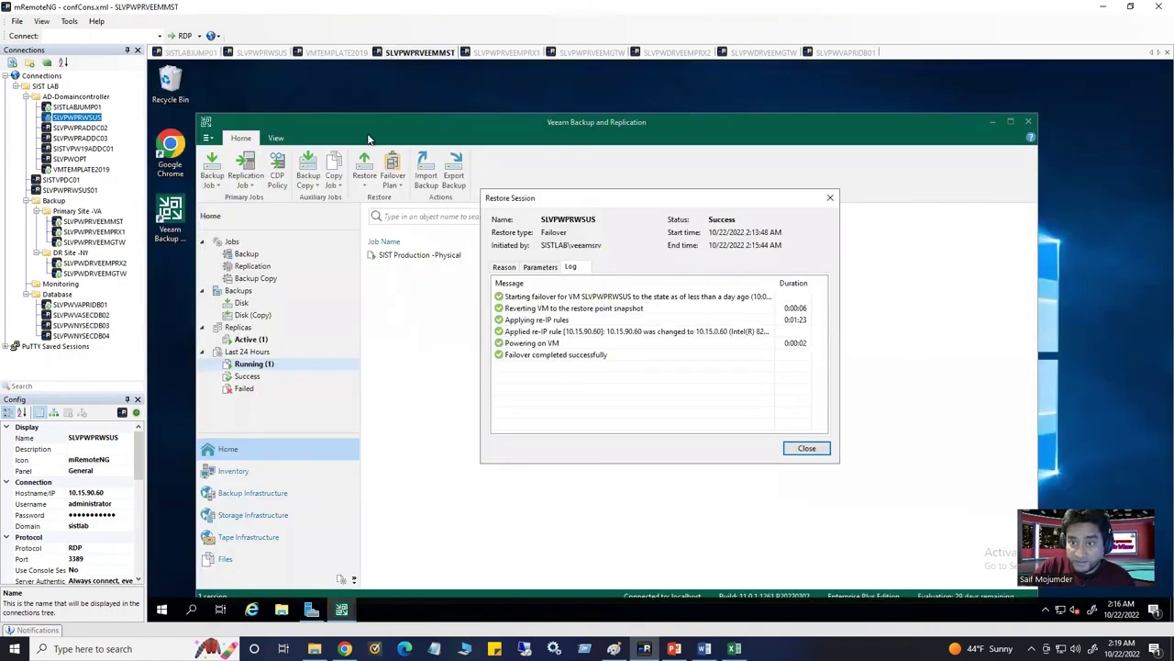
Close the restore log, select the active SLVPWPRWSUS replica, then switch to its remote desktop
left_click(267, 360)
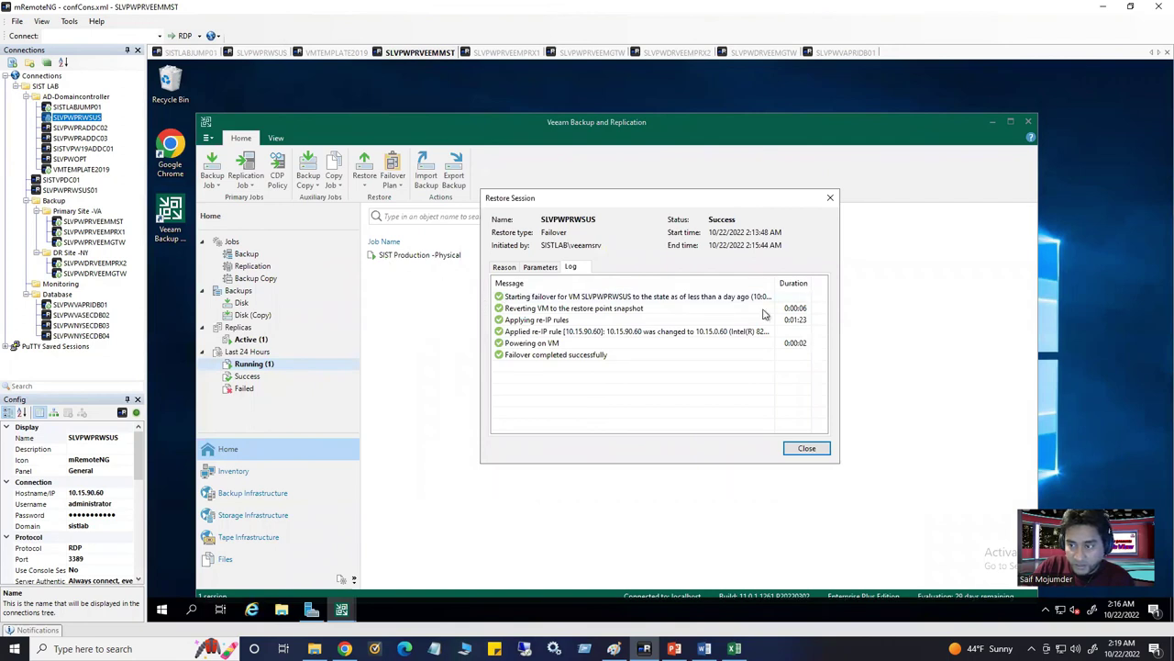
left_click(806, 447)
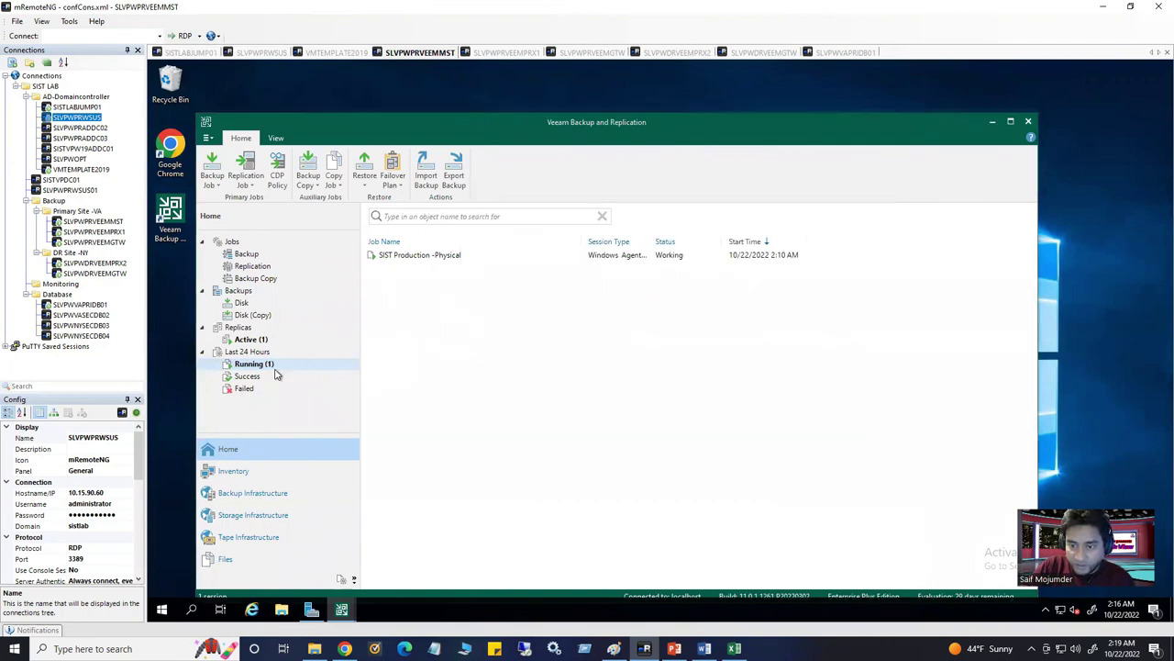
left_click(263, 342)
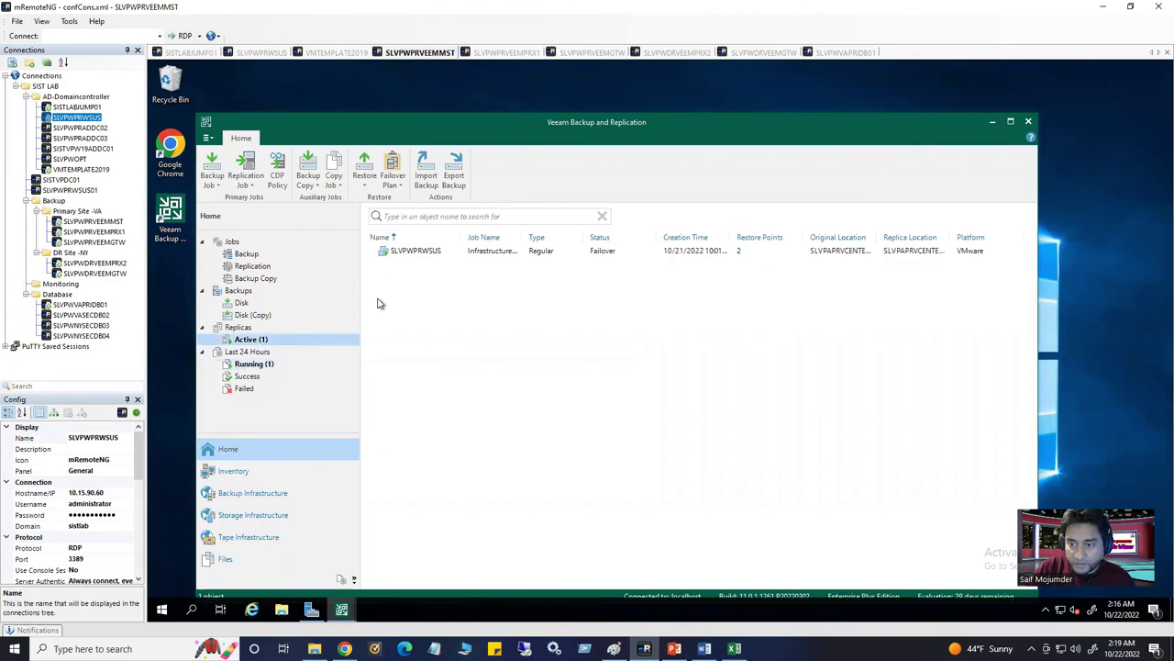
left_click(431, 254)
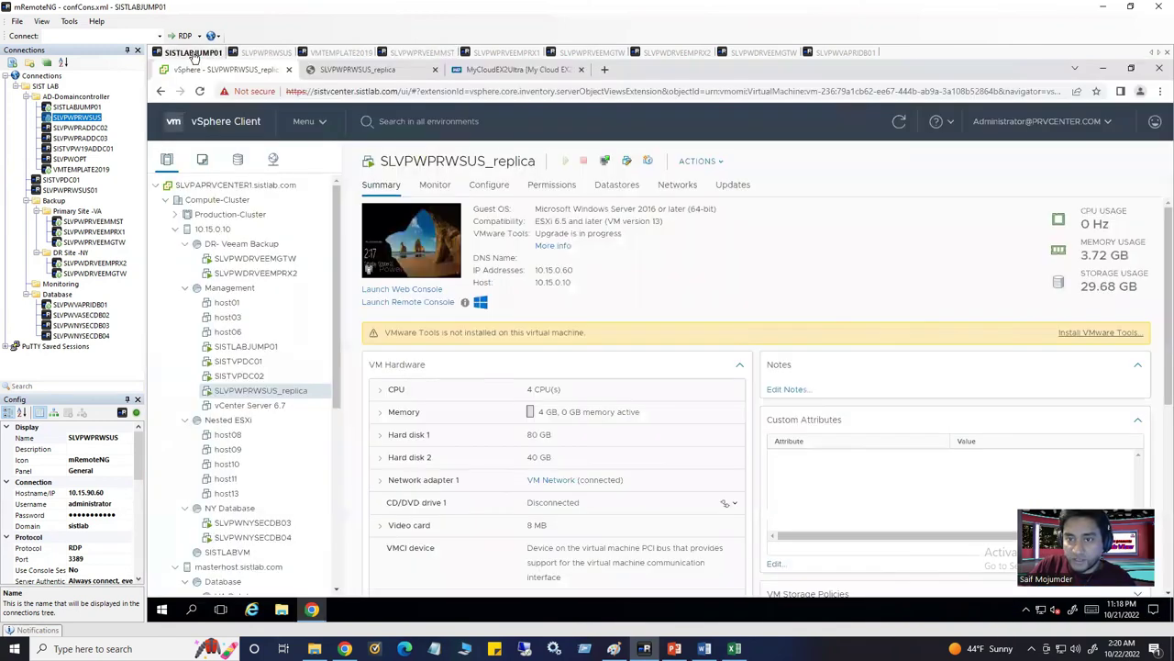
left_click(195, 53)
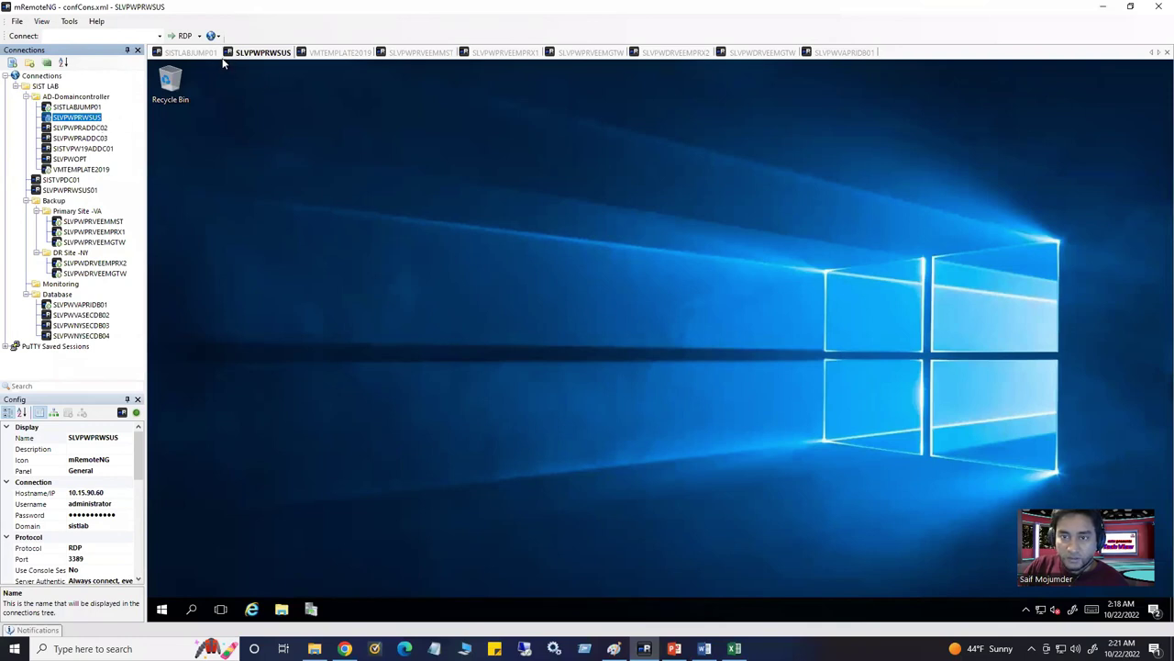
Launch a Web Console for SLVPWPRWSUS_replica from the jump host and dismiss its lock screen
left_click(193, 53)
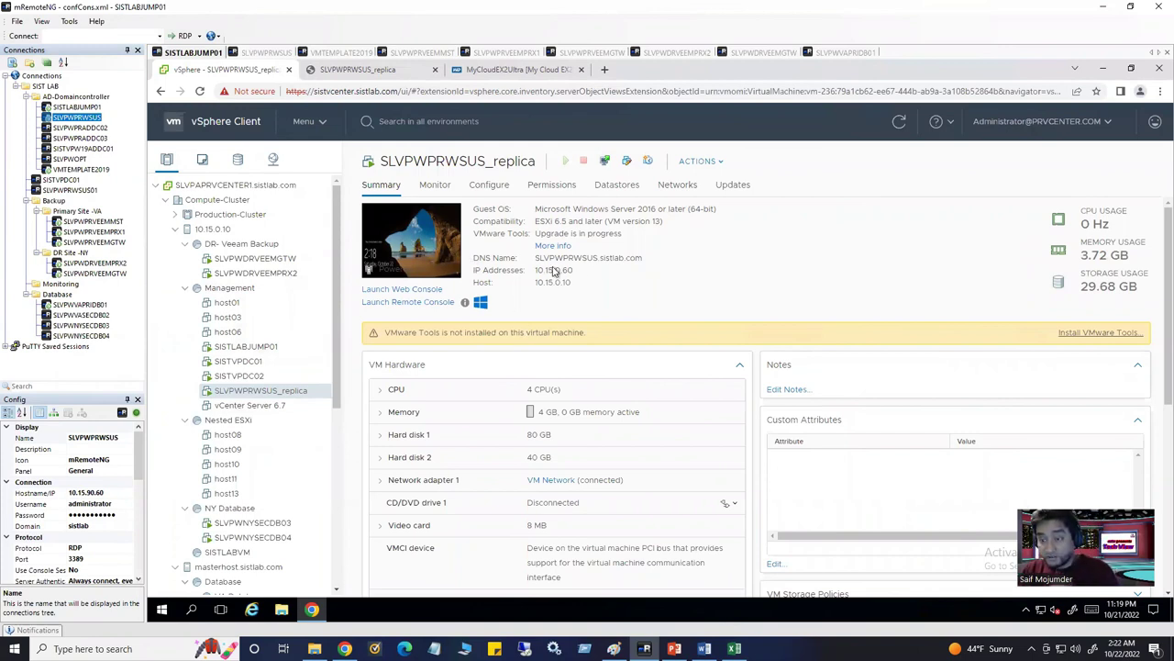
left_click(411, 240)
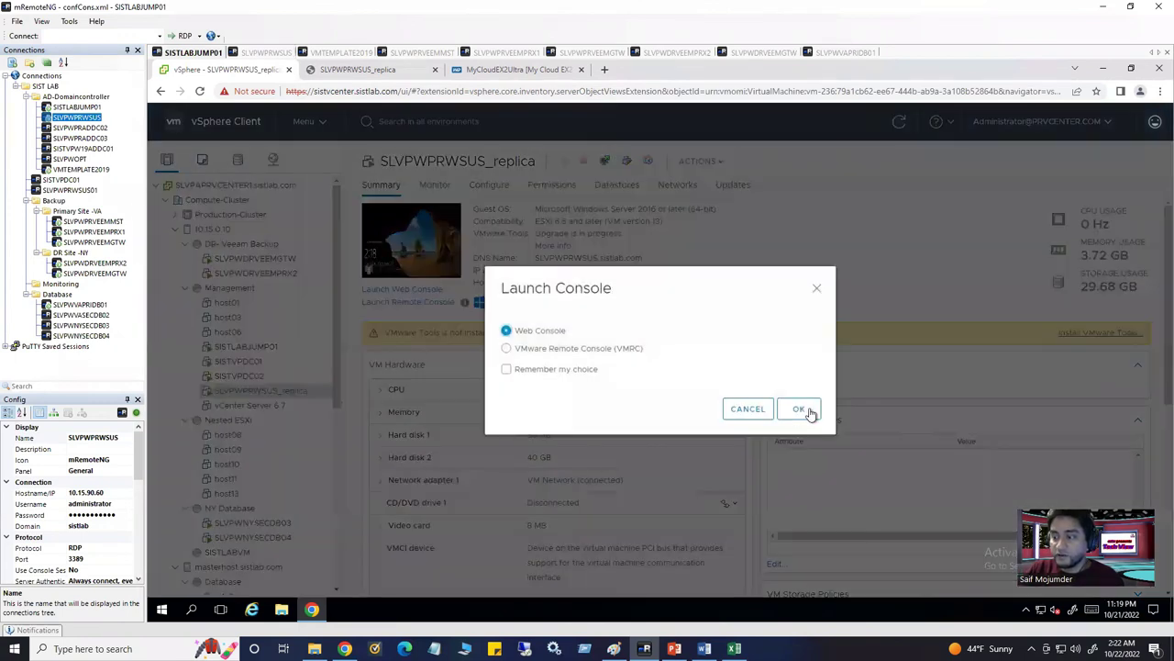
left_click(798, 408)
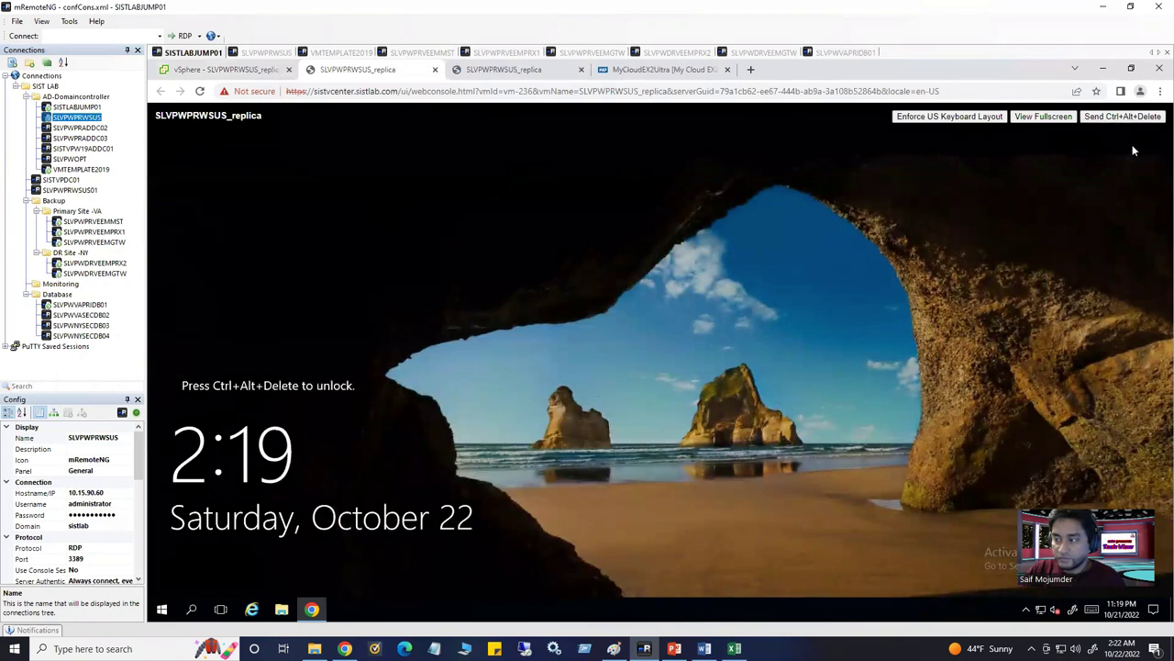
left_click(1120, 119)
left_click(261, 70)
left_click(365, 72)
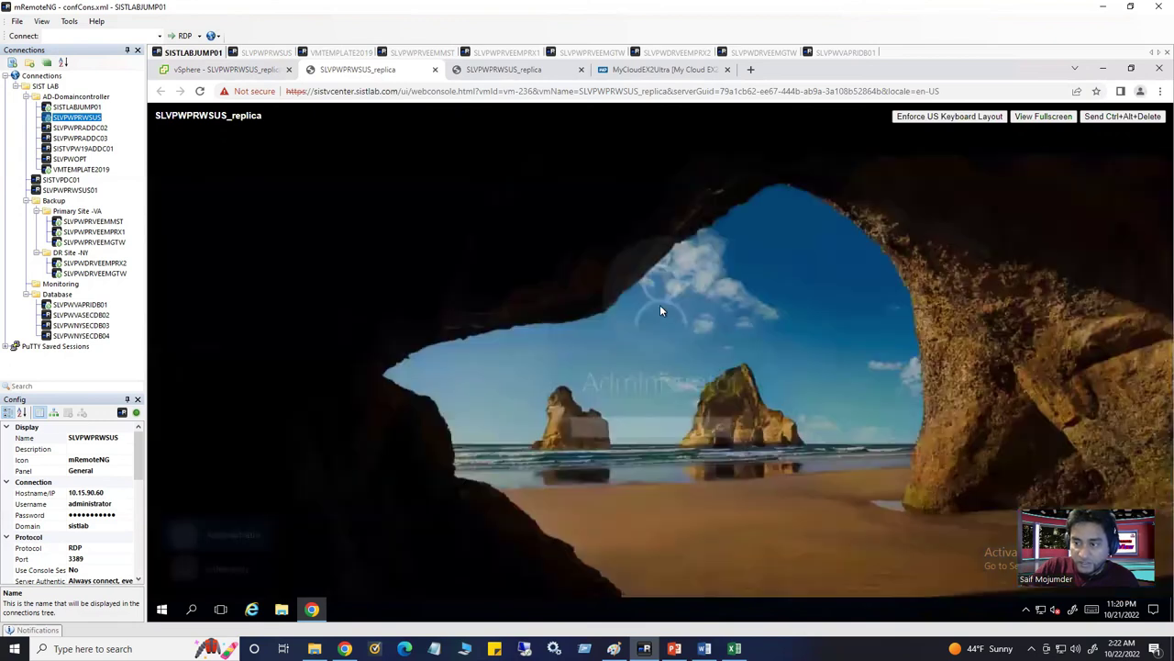
left_click(624, 420)
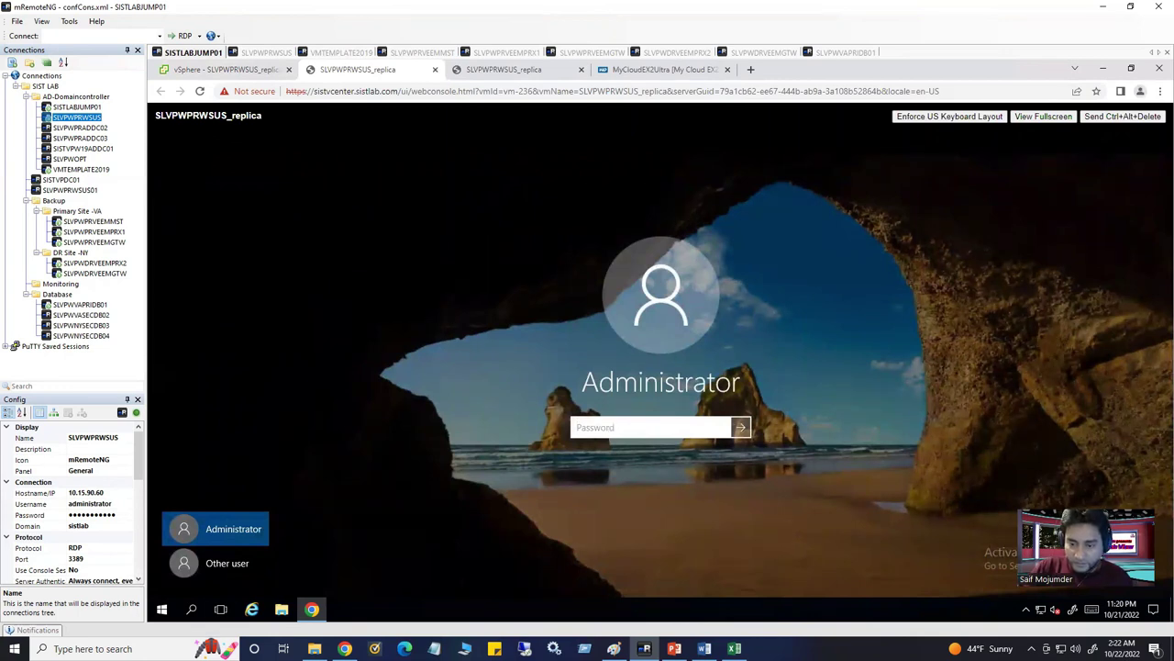
Choose Other user, enter the sistlab.com administrator user name and the account password, and submit
left_click(245, 562)
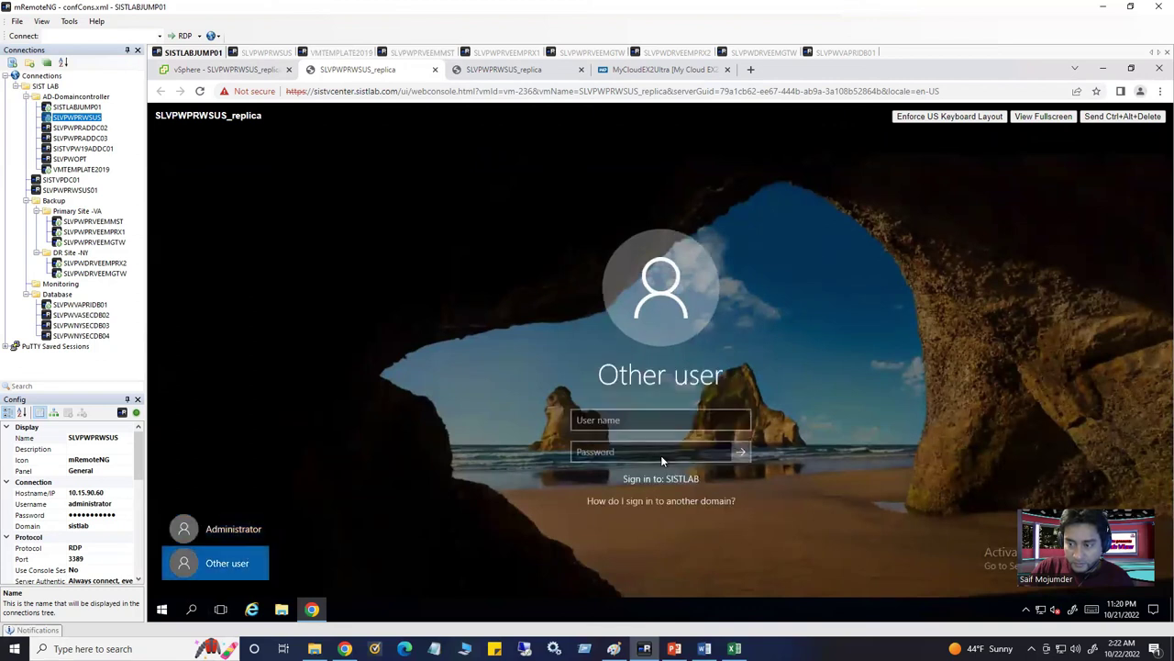
left_click(620, 424)
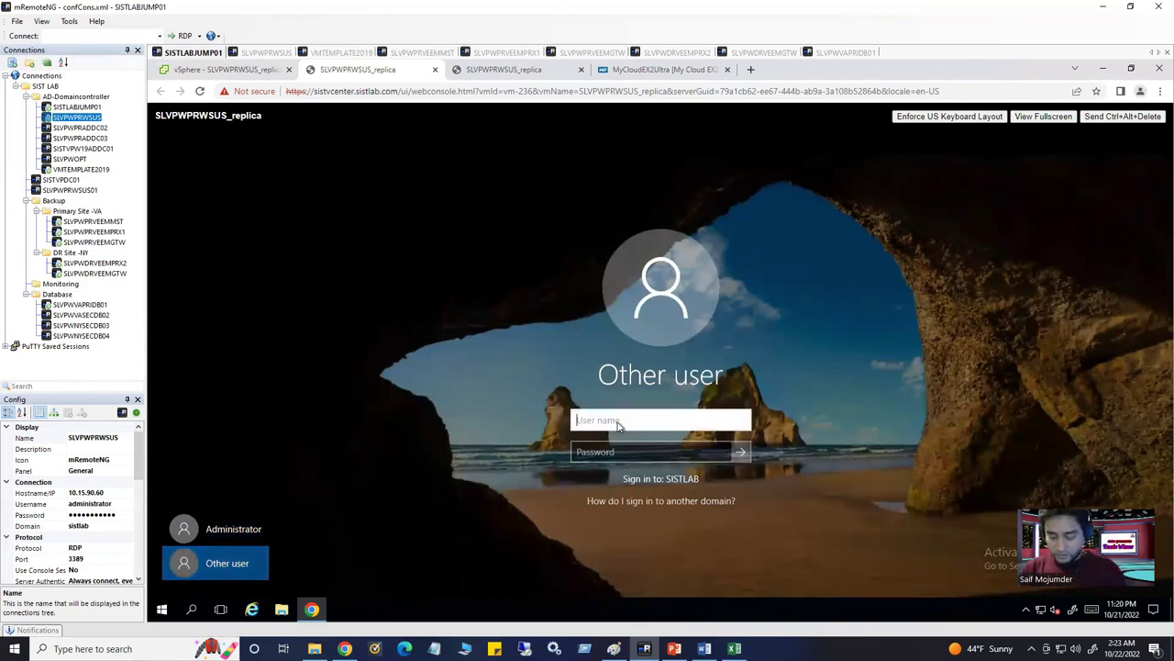
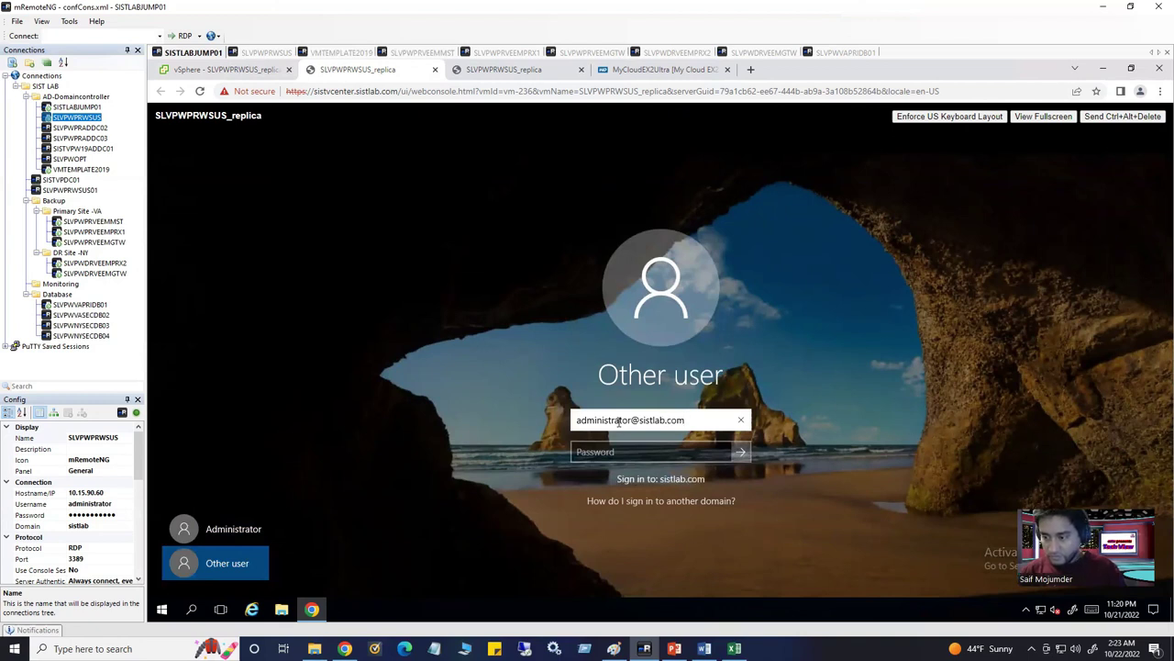
left_click(617, 458)
type("***********")
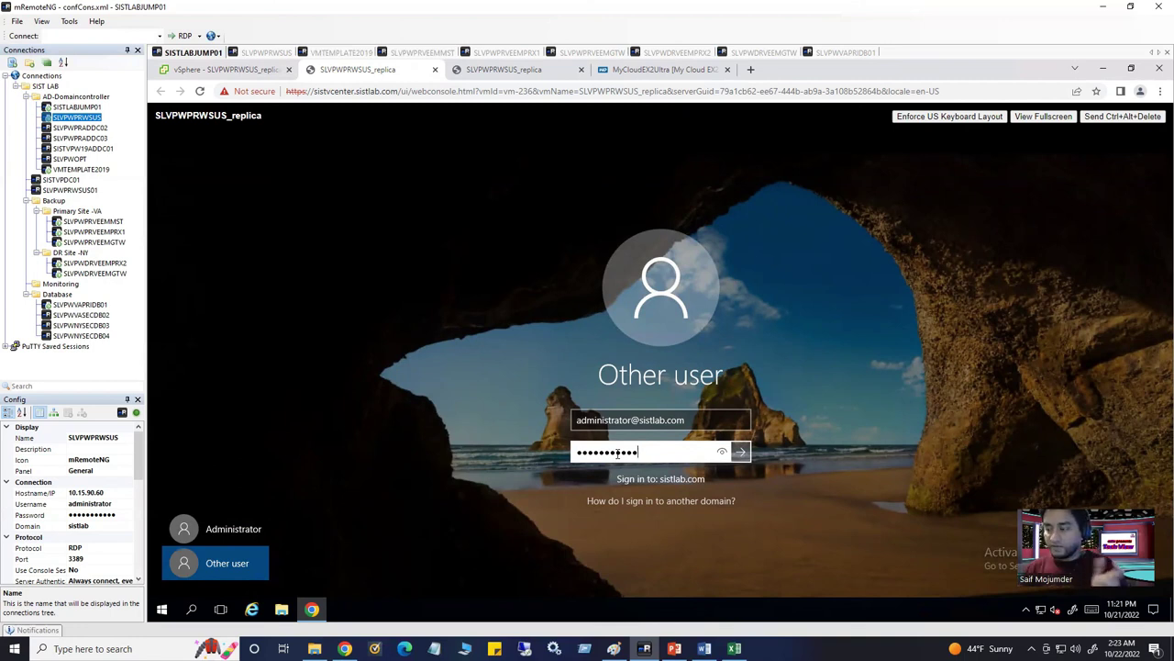
key("Return")
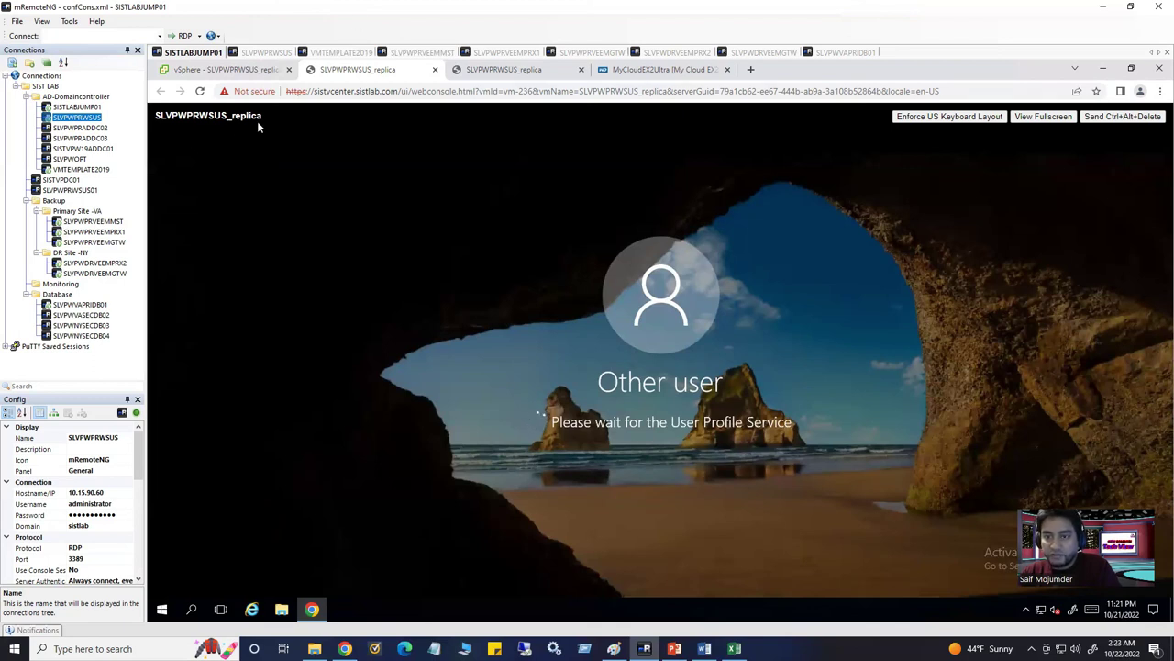
Select the replica's IP address 10.15.90.60 on its vSphere Summary page
left_click(239, 72)
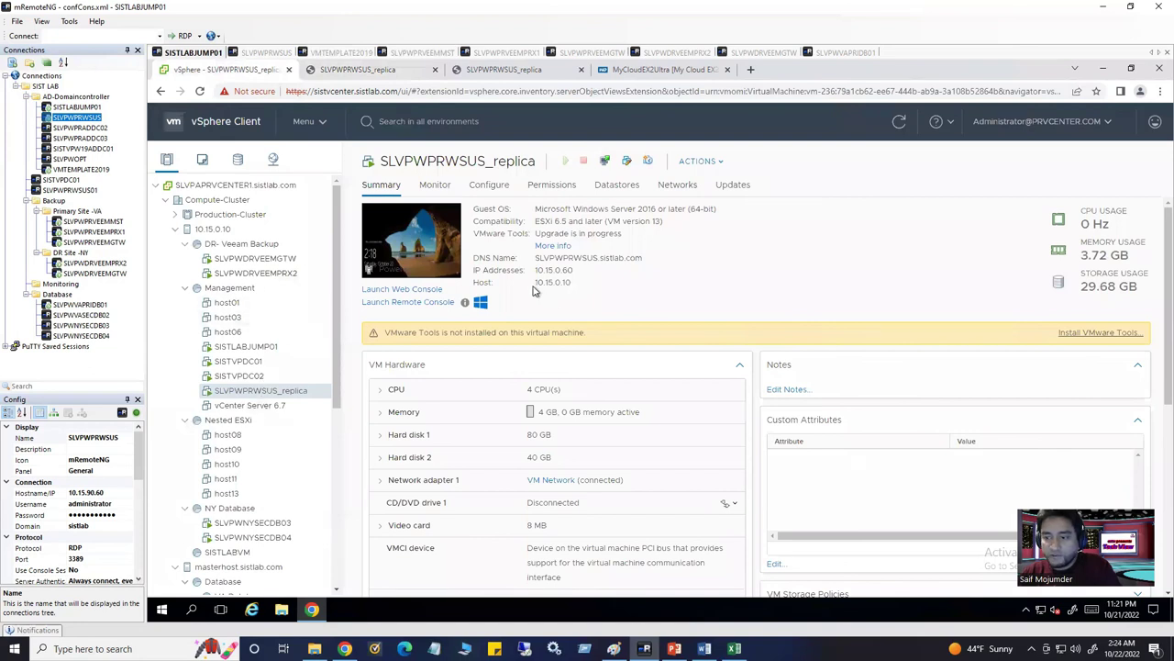
mouse_move(536, 281)
left_mouse_down()
mouse_move(585, 285)
mouse_move(534, 272)
left_mouse_up()
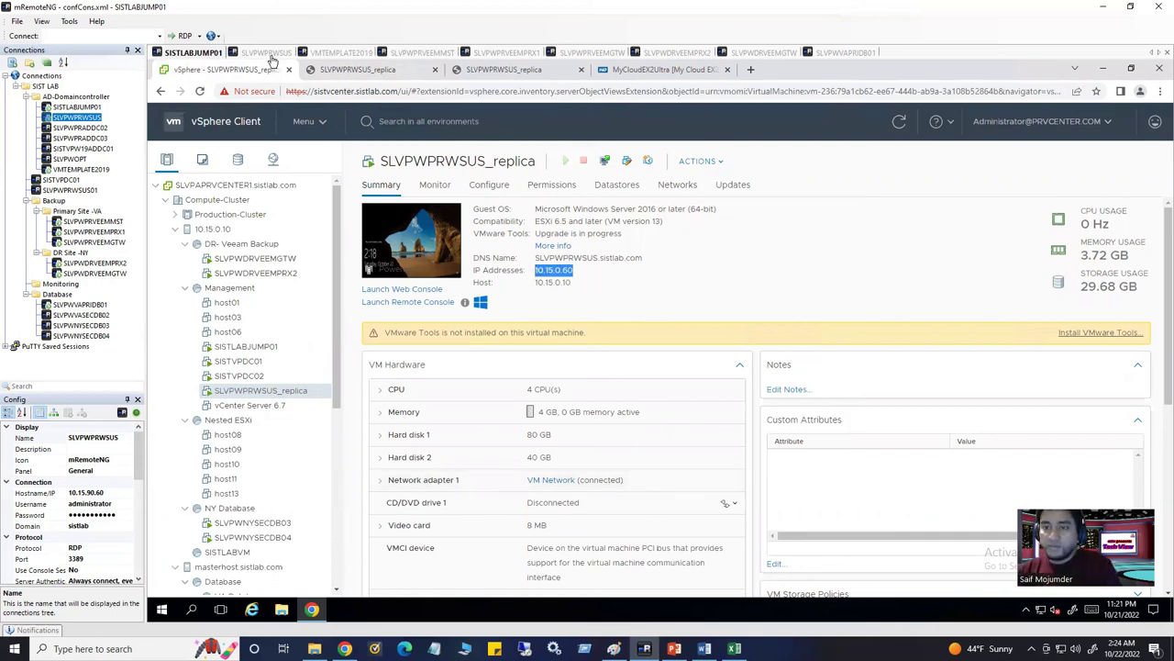
left_click(338, 56)
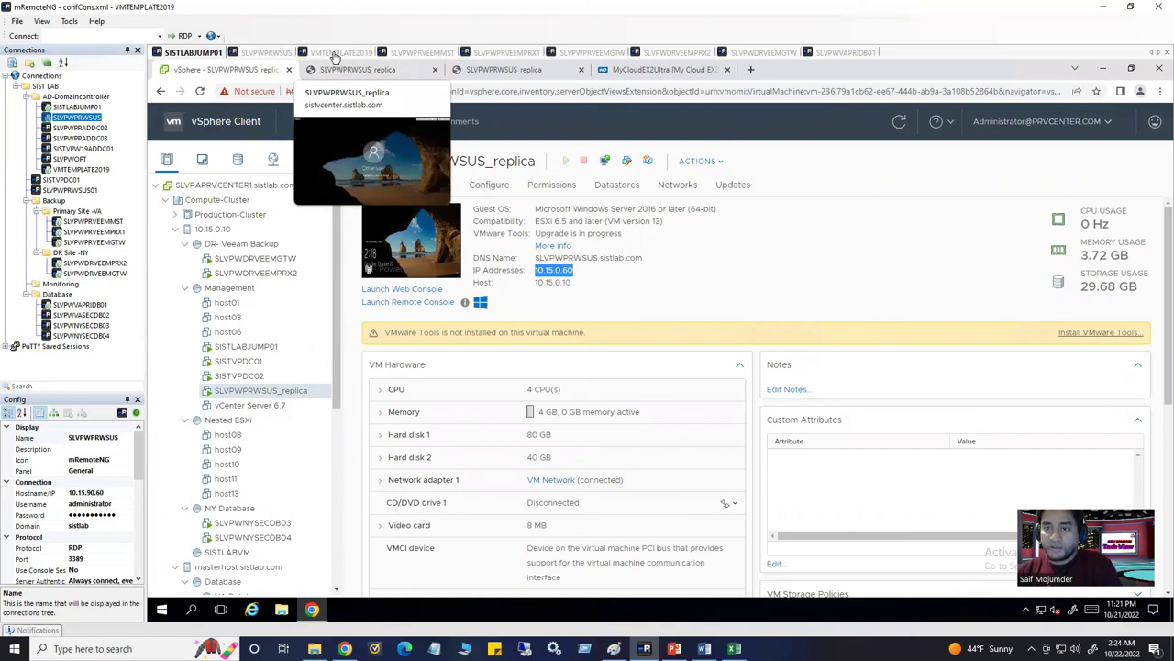
left_click(406, 52)
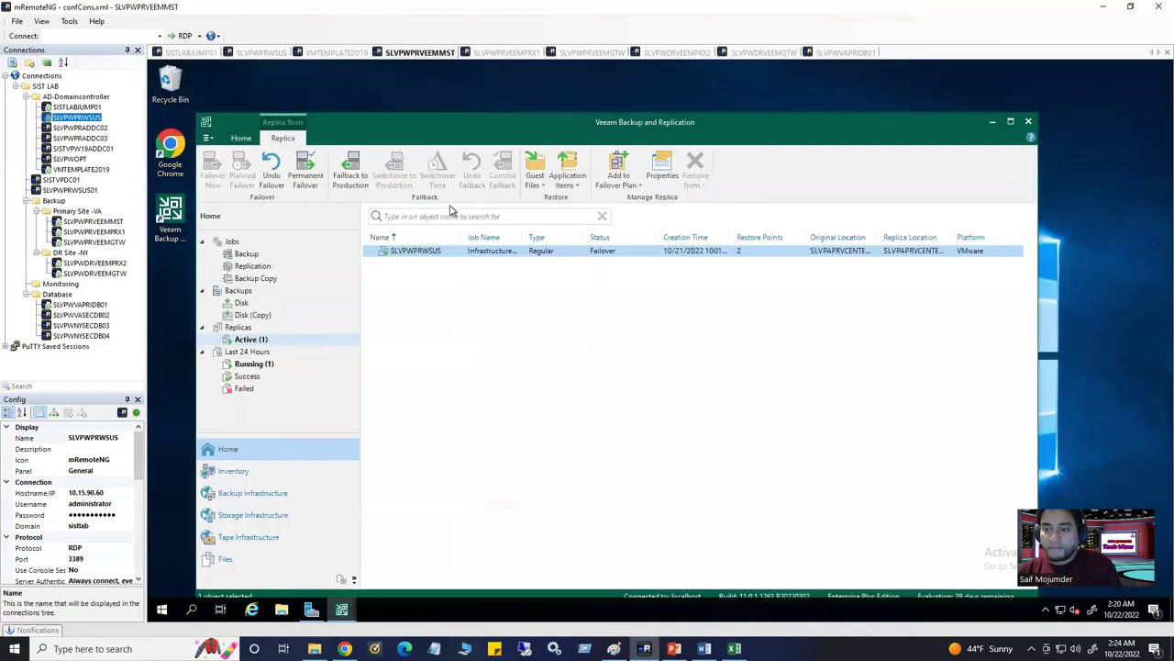
left_click(193, 52)
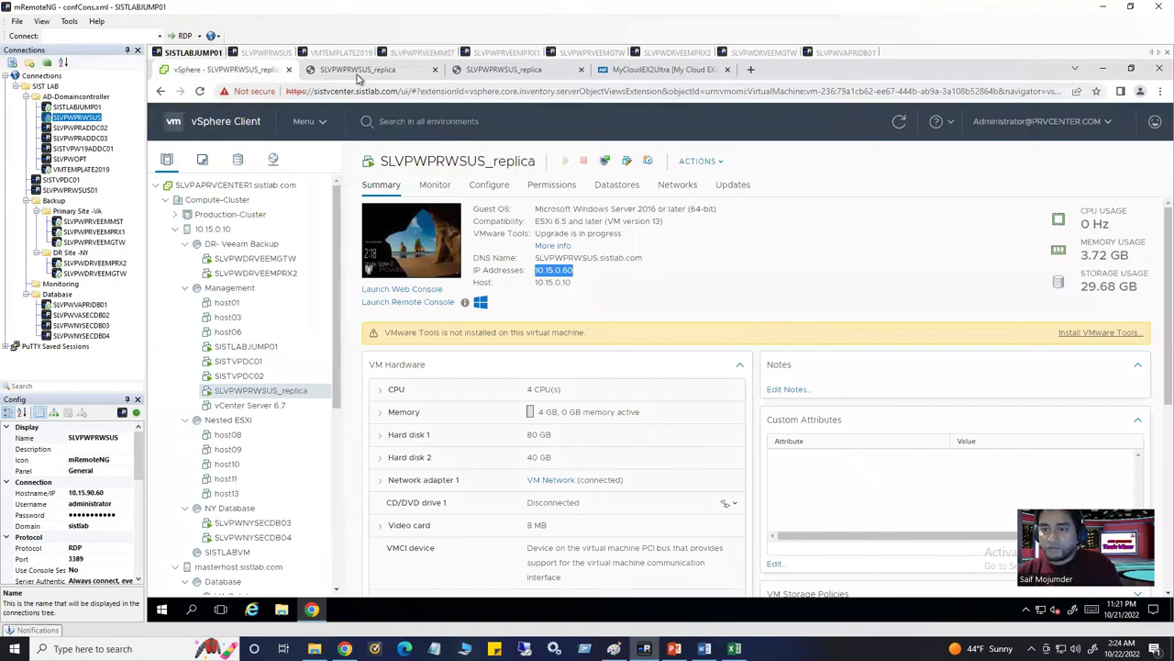
Check both replica web consoles, then bring up the SLVPWPRWSUS remote desktop
left_click(367, 70)
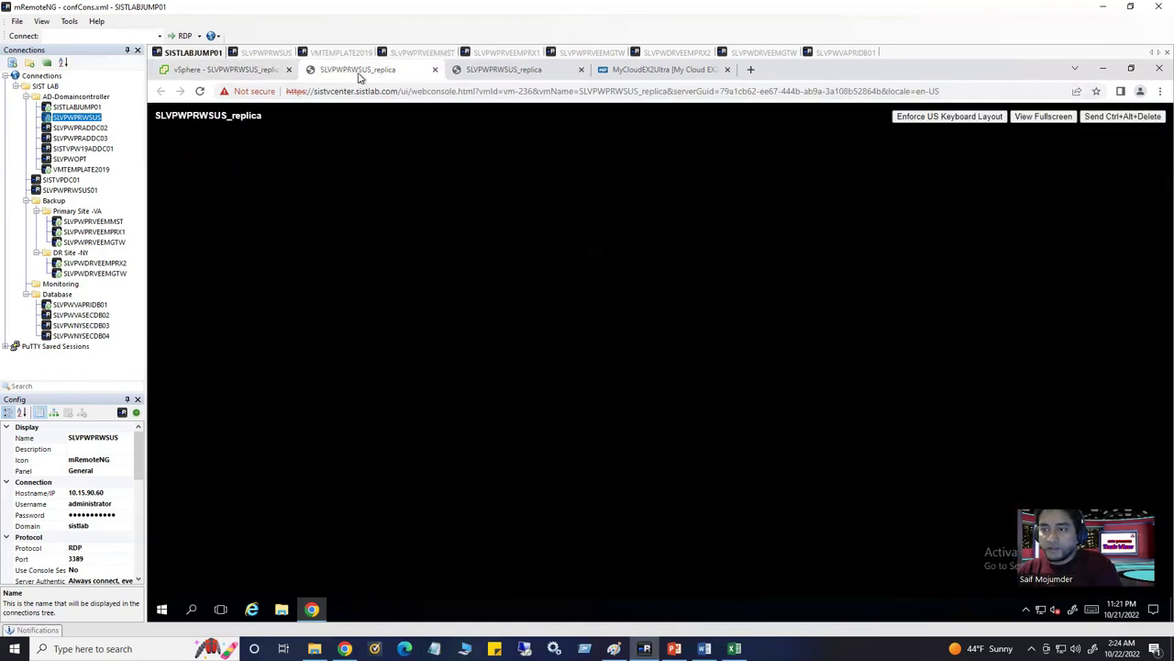
left_click(517, 70)
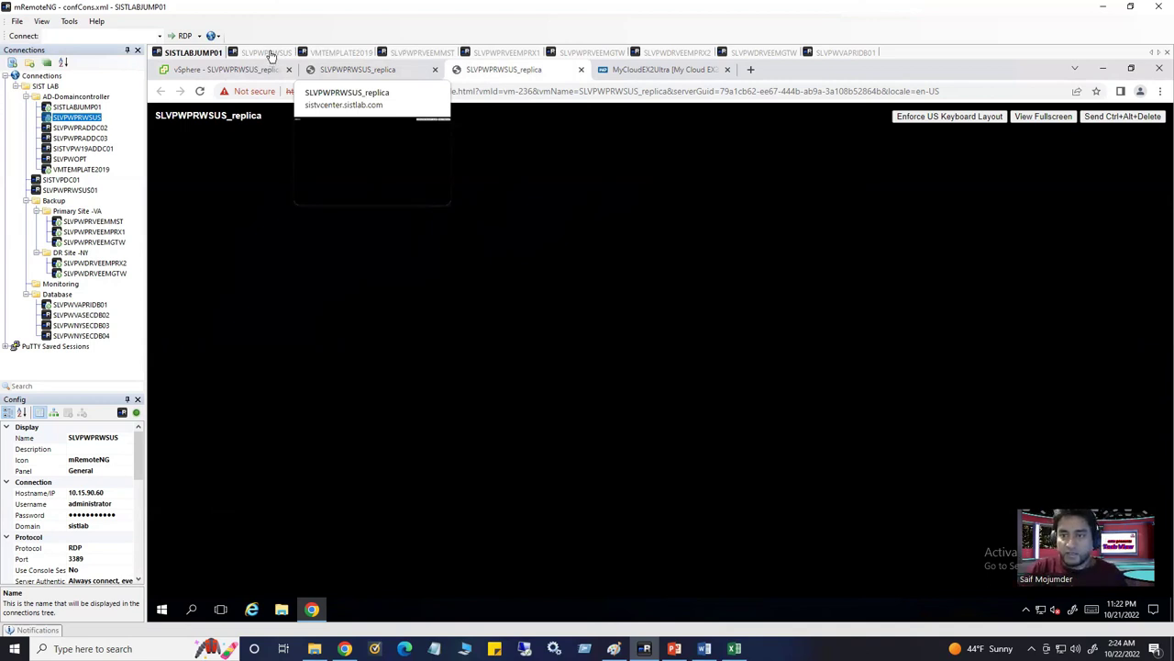
left_click(271, 57)
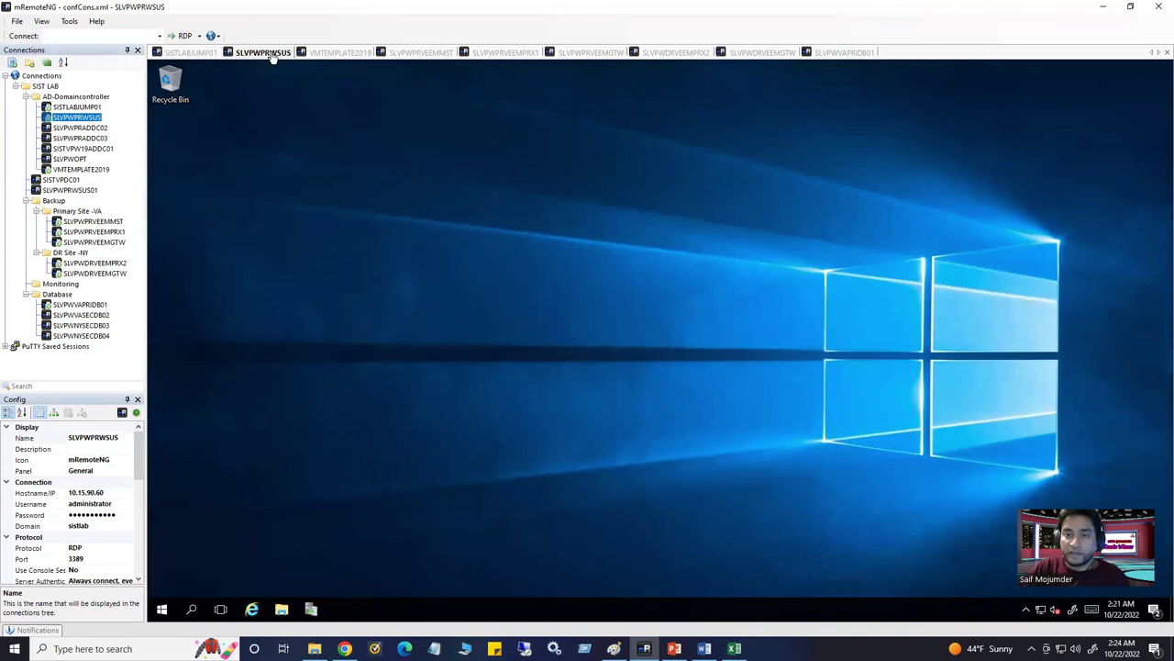
left_click(346, 57)
left_click(261, 53)
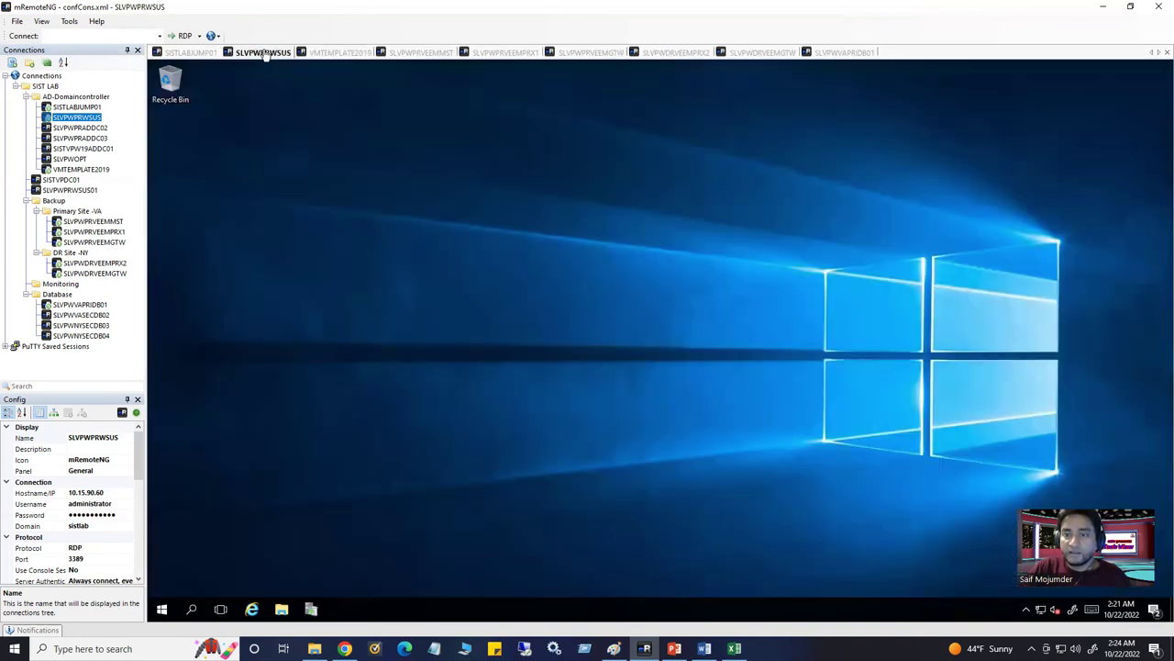
On the SLVPWPRVEEMMST Veeam server, start Failback to Production for the SLVPWPRWSUS replica
left_click(344, 53)
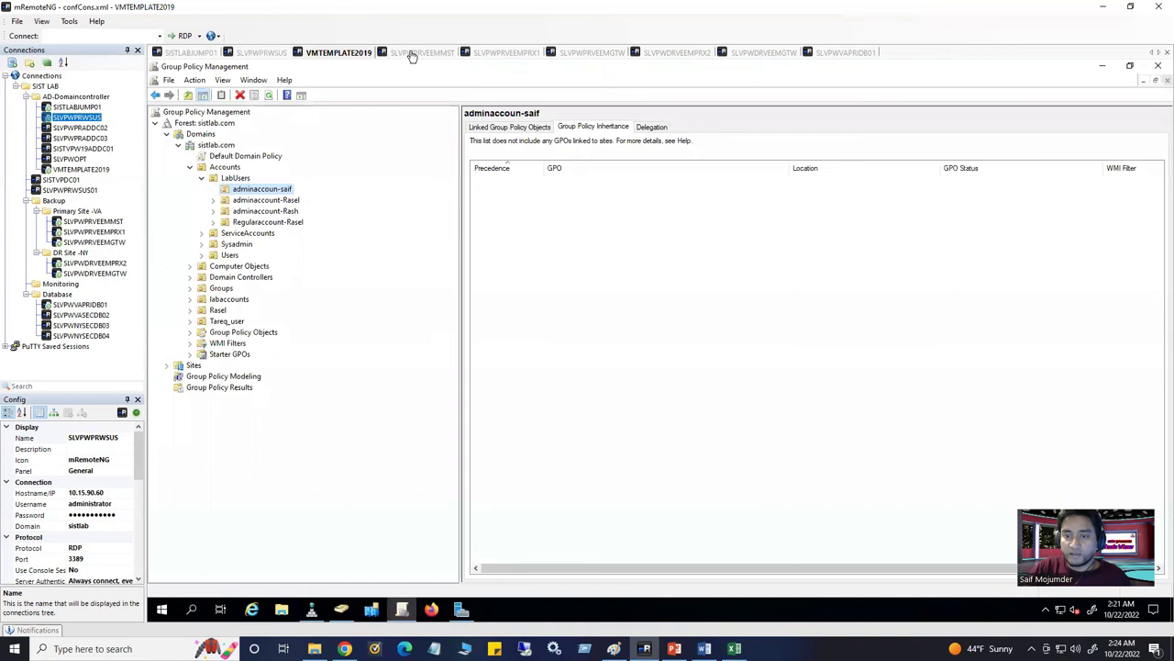
left_click(412, 53)
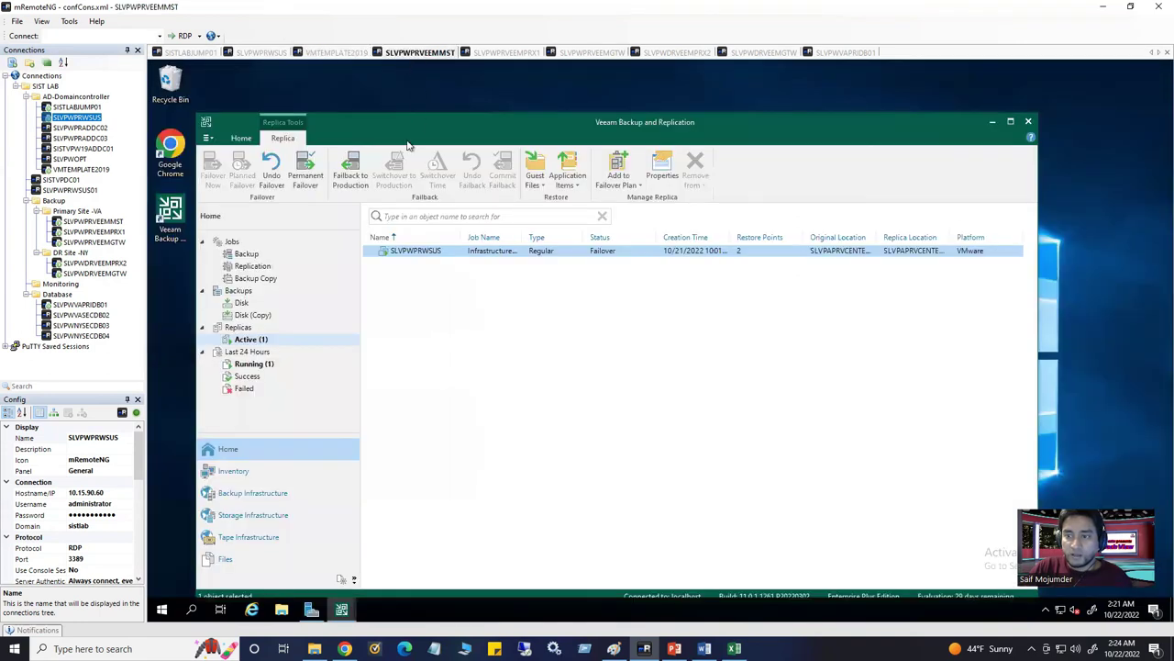
right_click(434, 256)
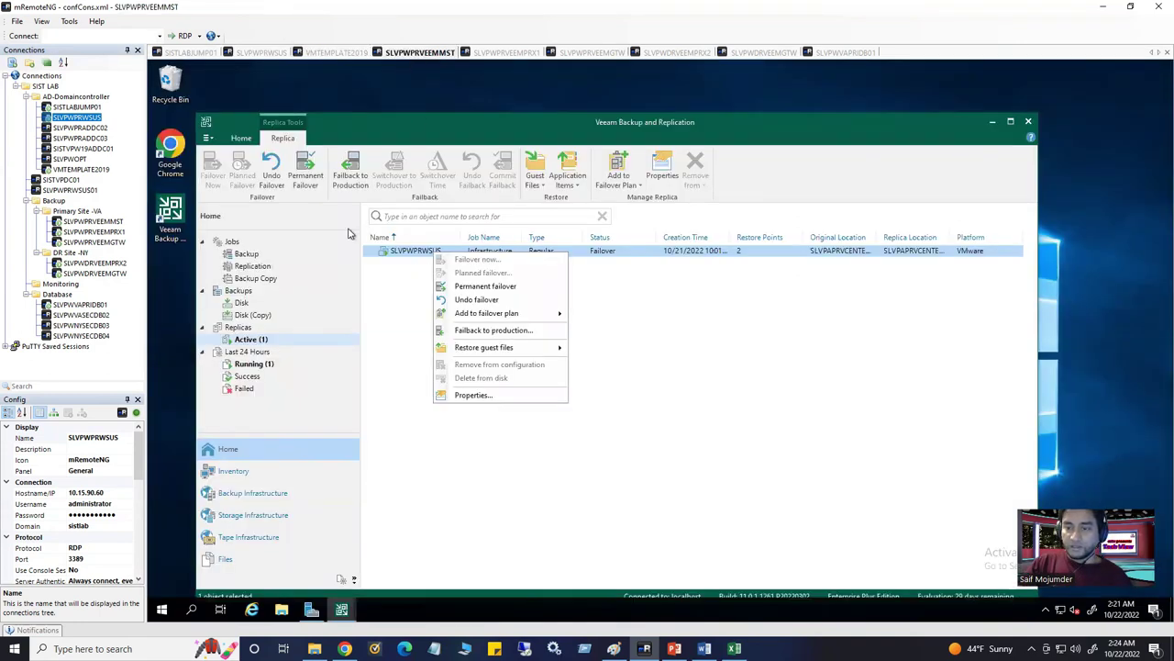
left_click(351, 179)
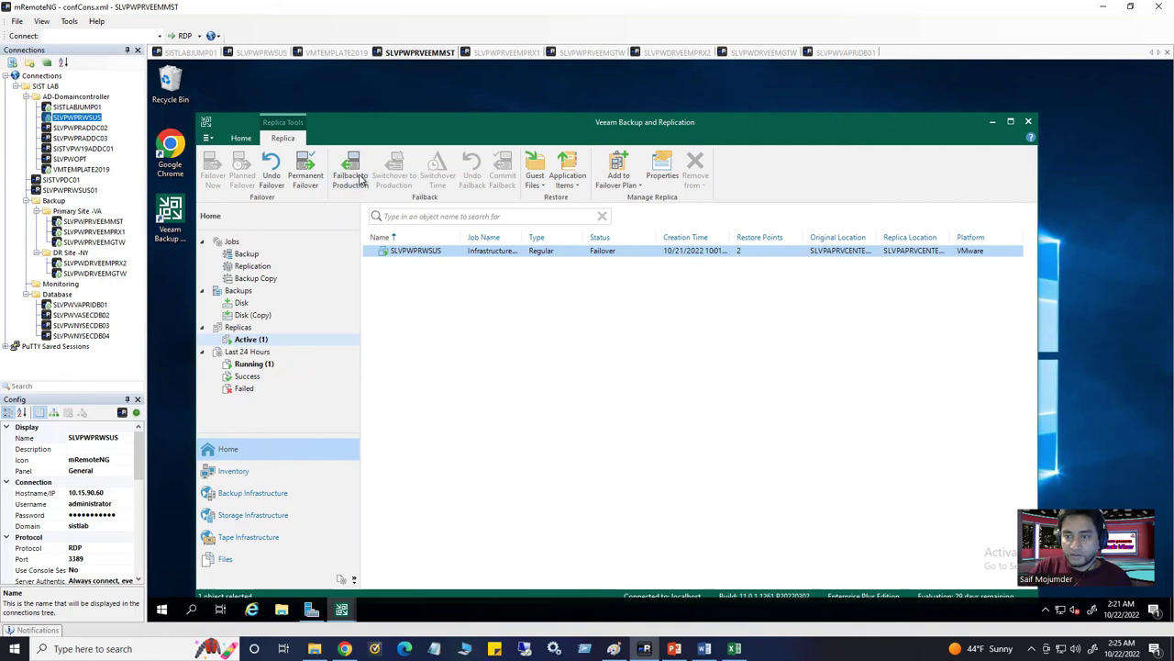
left_click(362, 180)
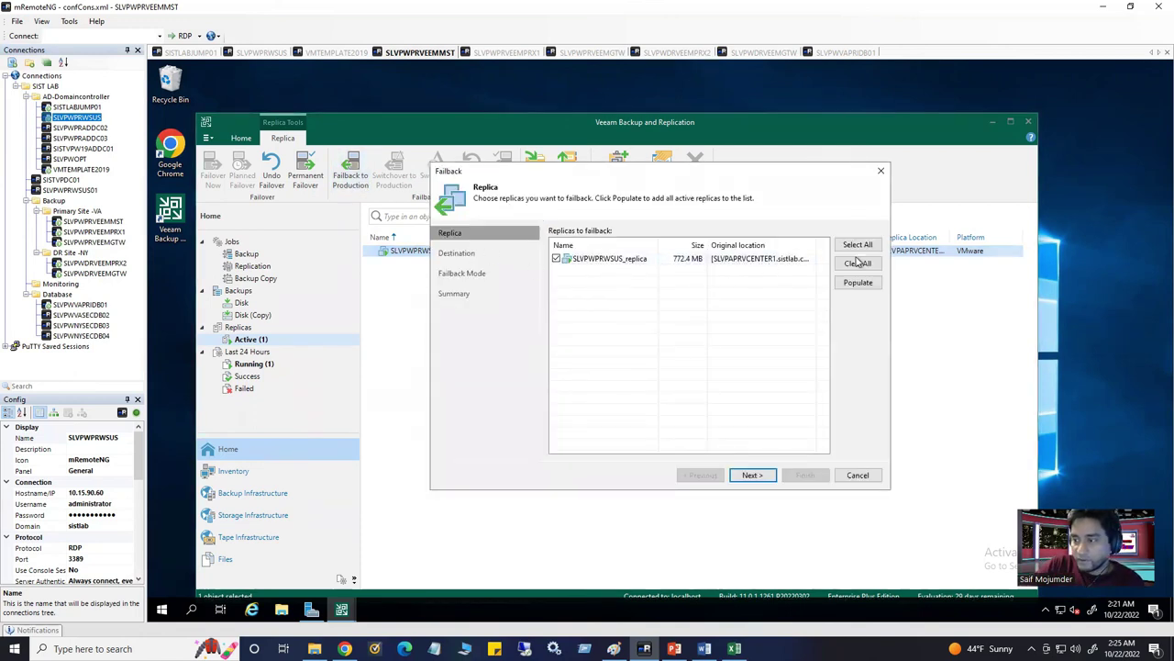
Fail back SLVPWPRWSUS_replica to the original VM in auto mode and finish the wizard
left_click(636, 262)
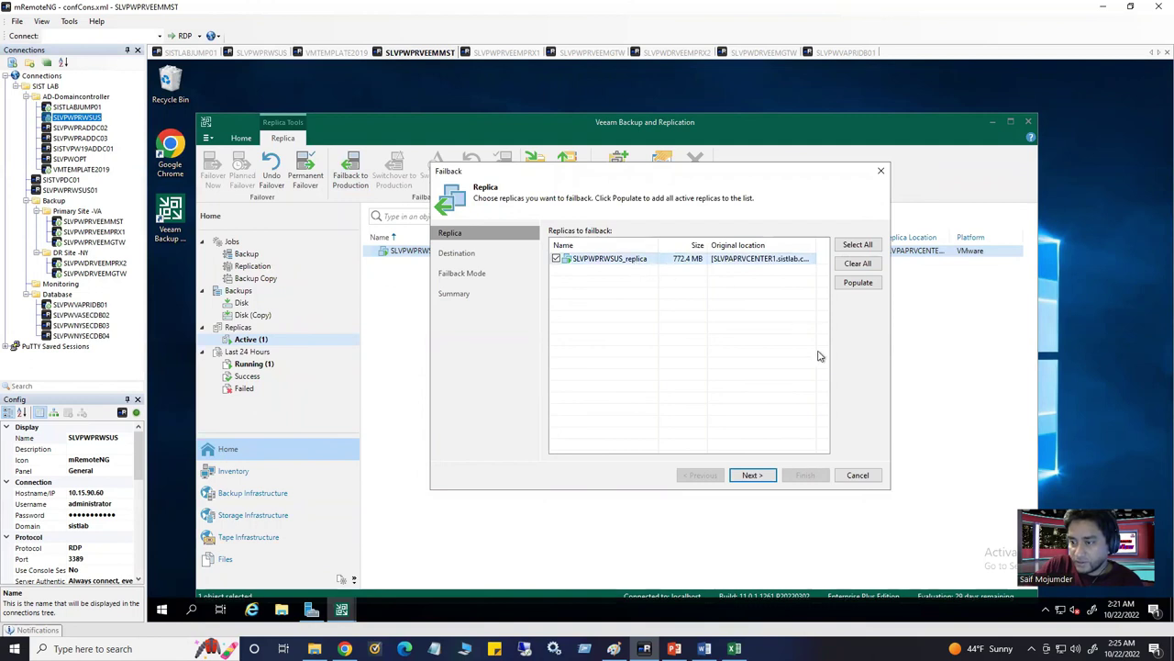
left_click(756, 475)
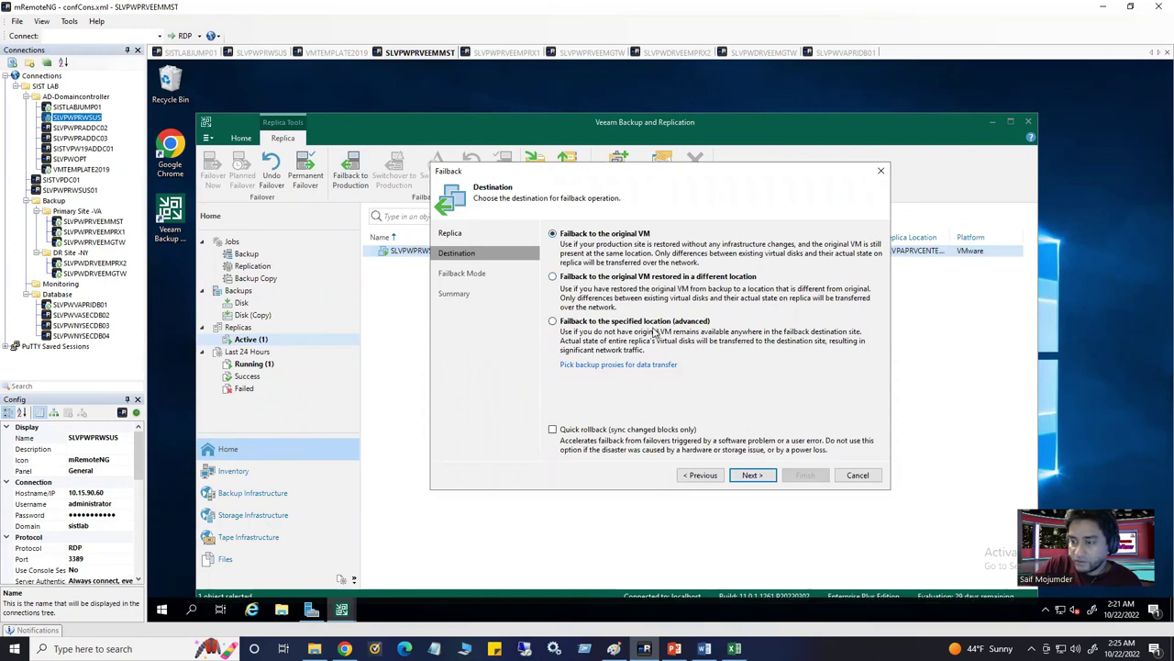
left_click(758, 472)
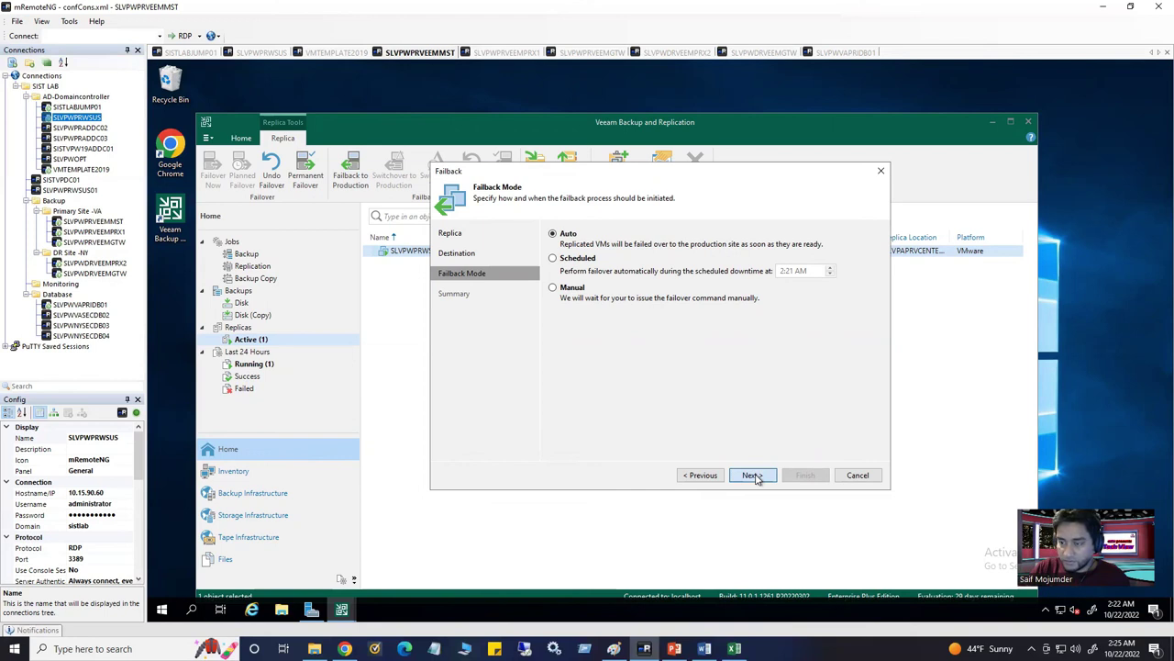
left_click(754, 476)
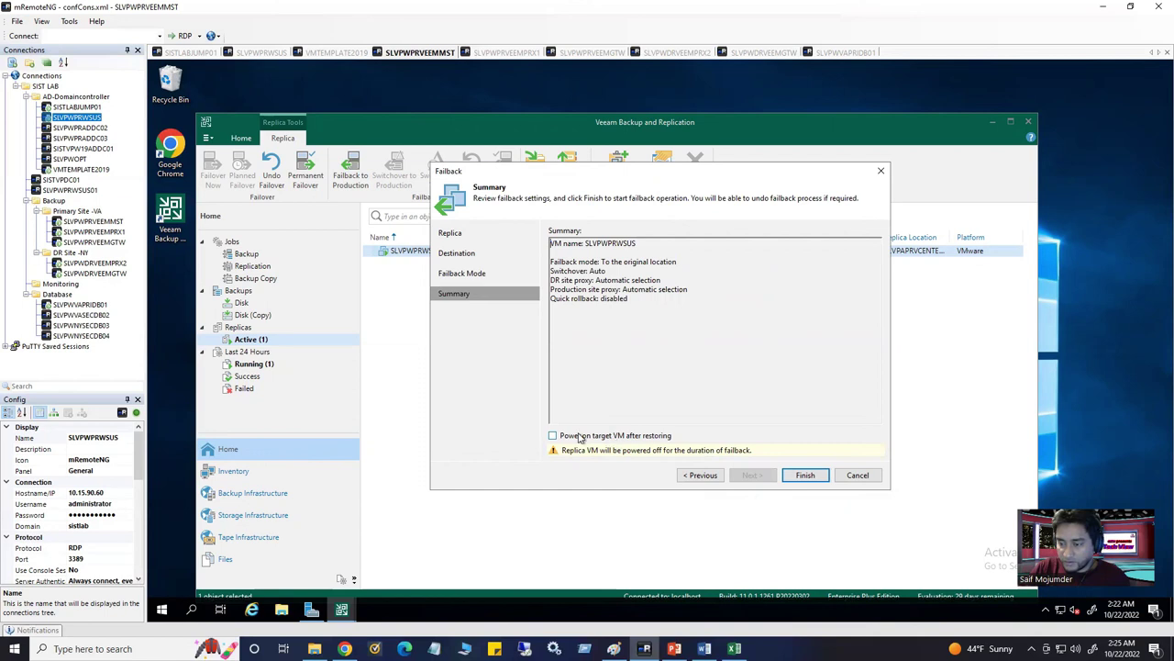
left_click(805, 482)
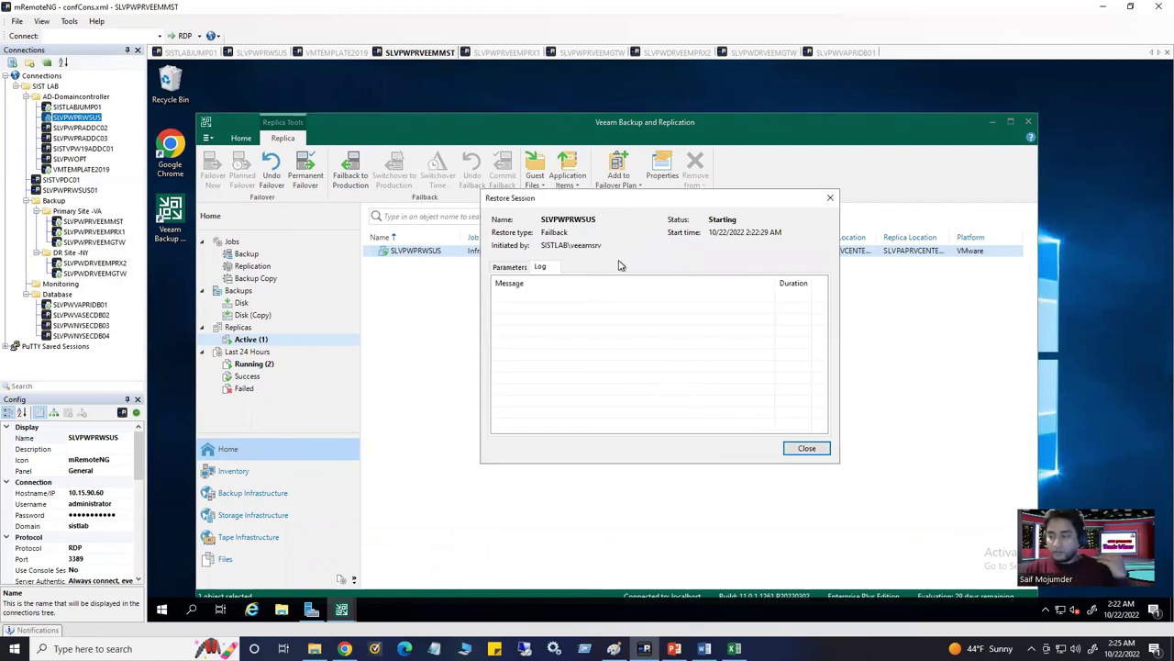
Review the restore session's Parameters and Log, then move to the SISTLABJUMP01 jump host
left_click(510, 267)
left_click(541, 267)
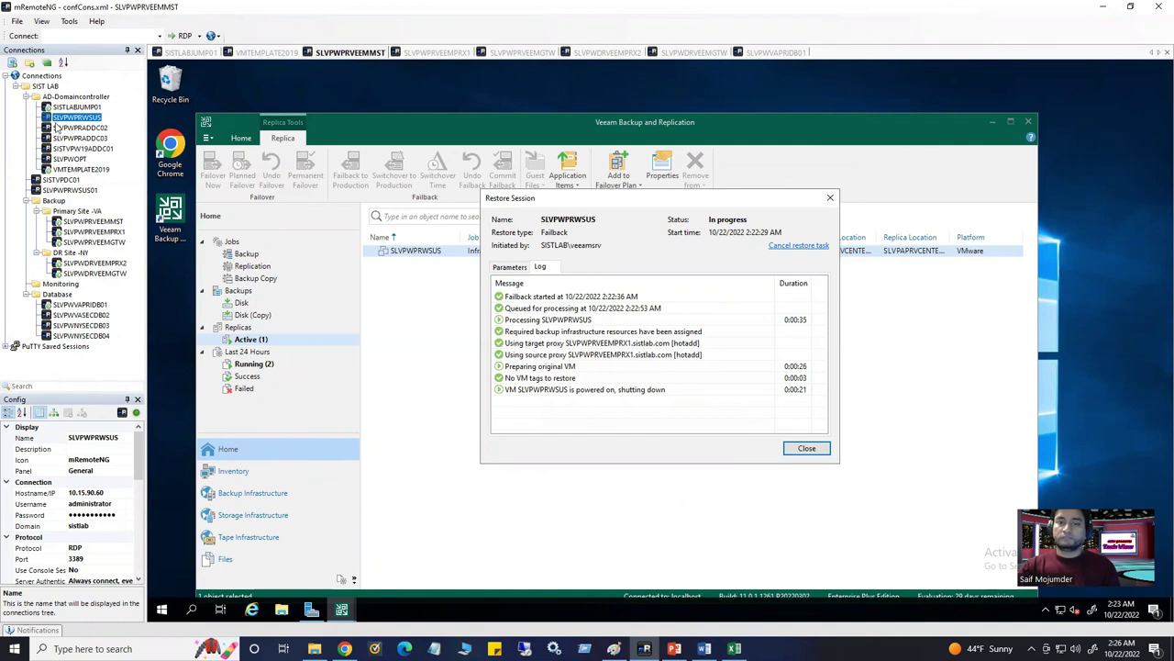
left_click(190, 53)
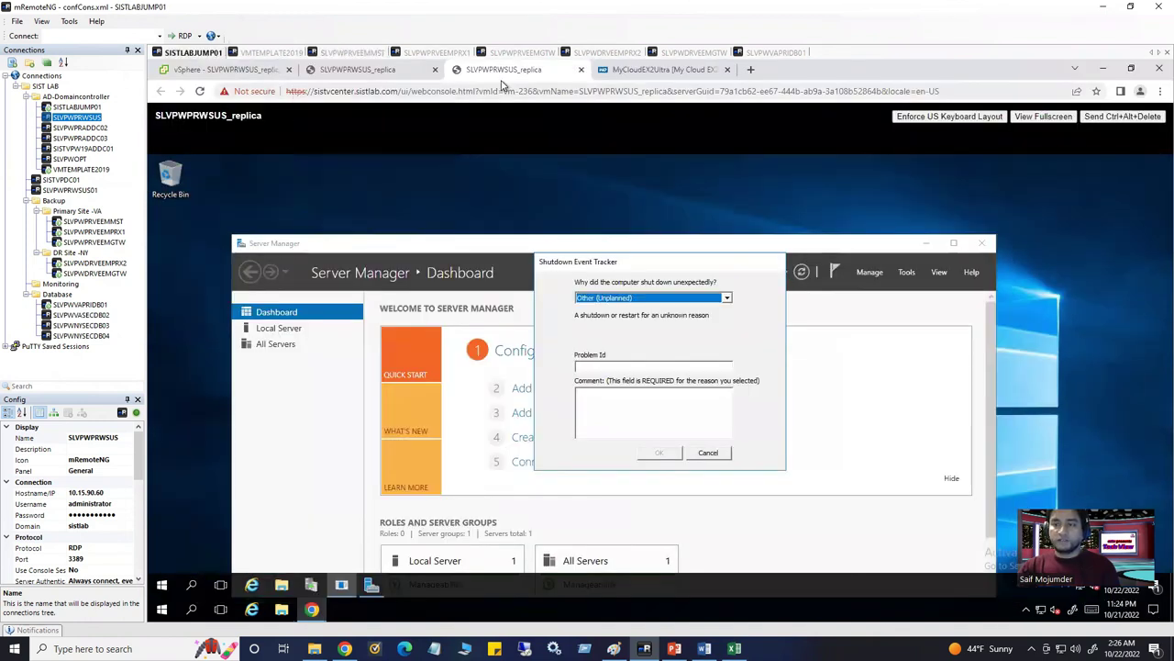
Dismiss the replica's Shutdown Event Tracker with the comment 'fsdf'
left_click(288, 195)
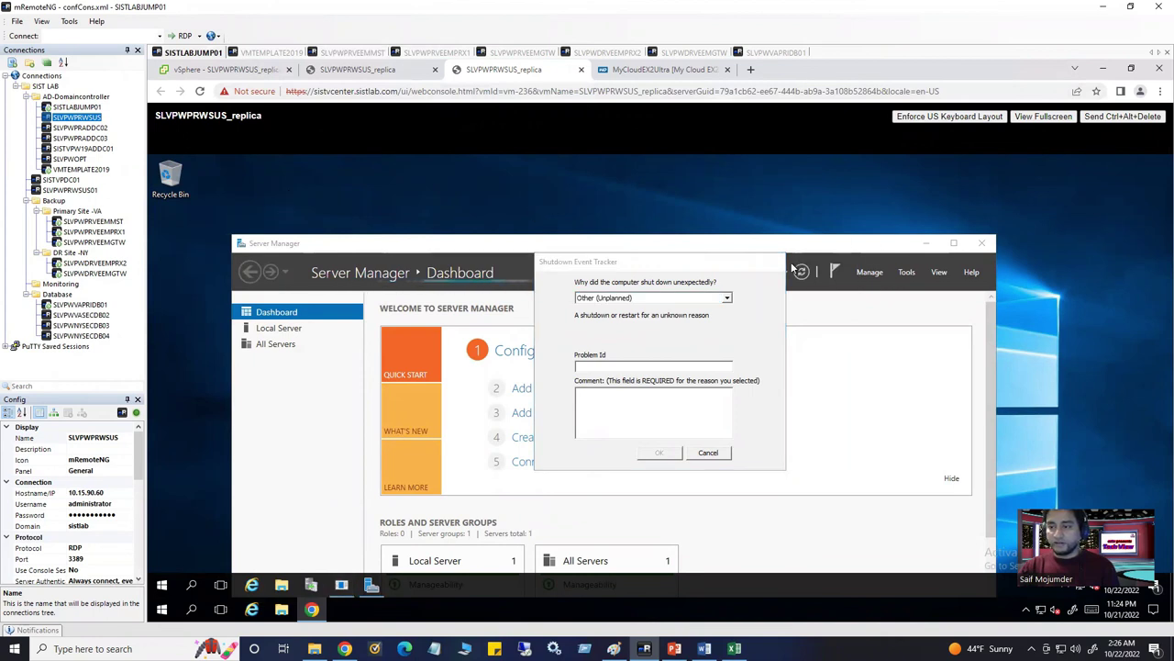
left_click(665, 406)
type("fsdf")
left_click(659, 453)
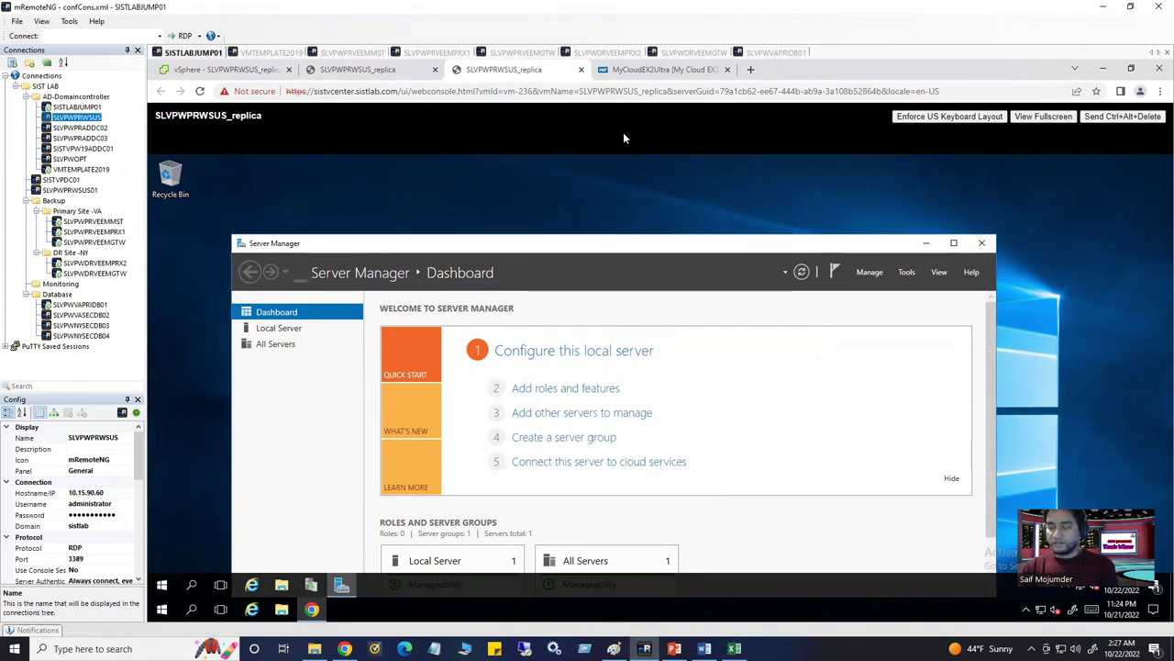
Close both replica console tabs, refresh the vSphere VM summary, and return to the Veeam session
left_click(580, 70)
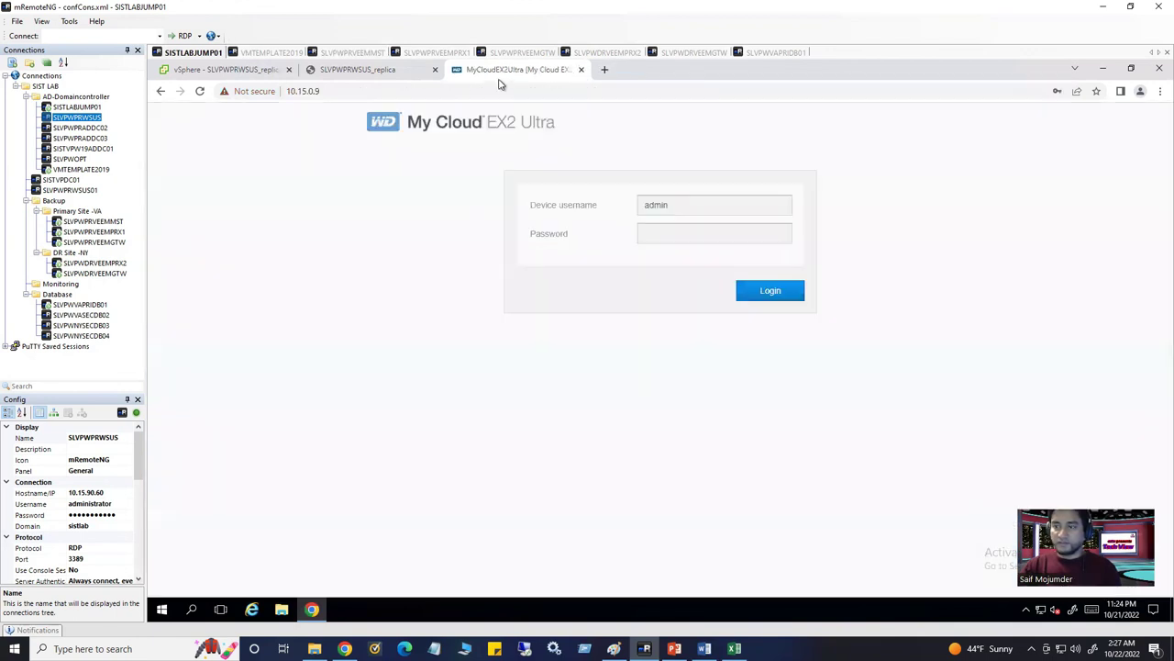
left_click(435, 70)
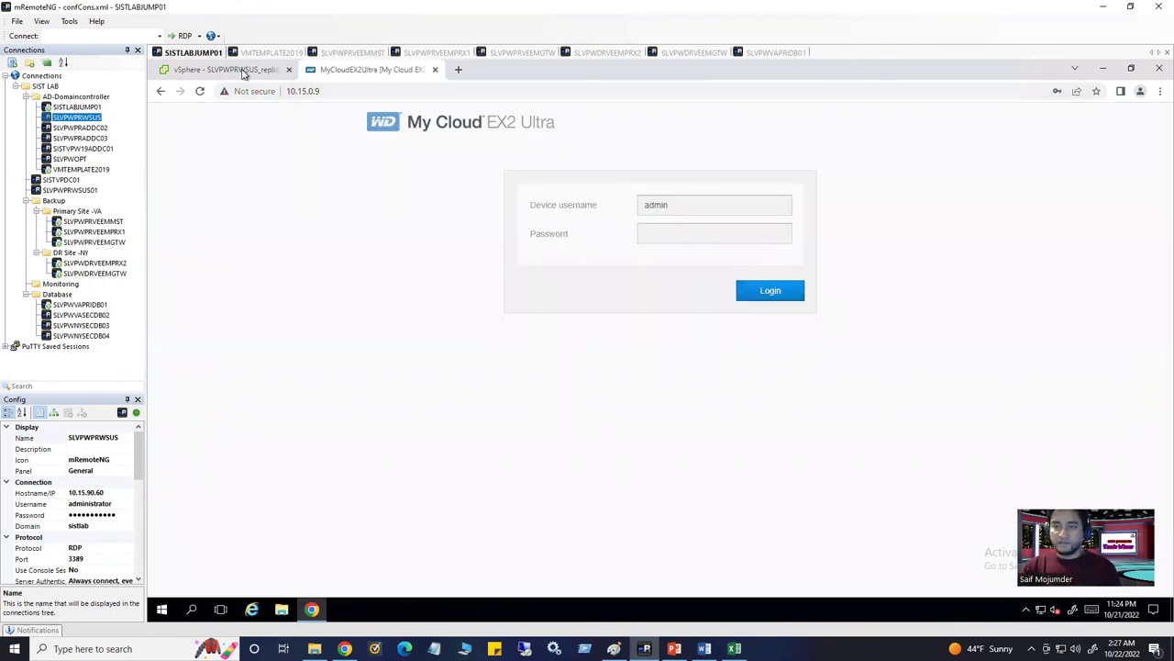
left_click(244, 71)
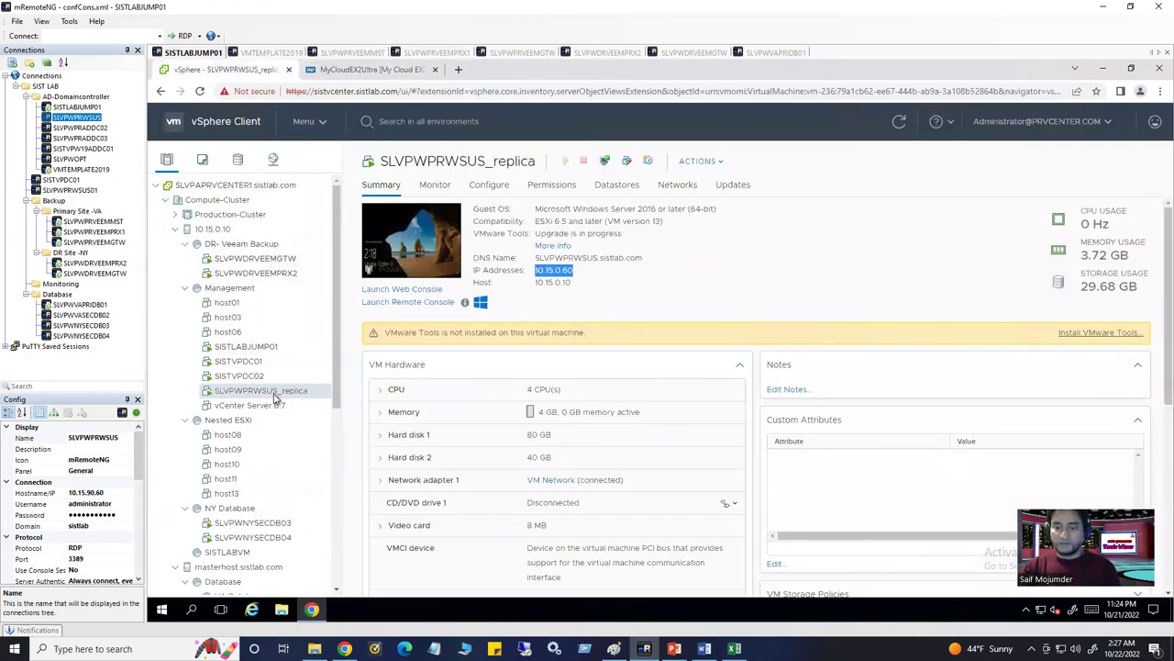
left_click(898, 125)
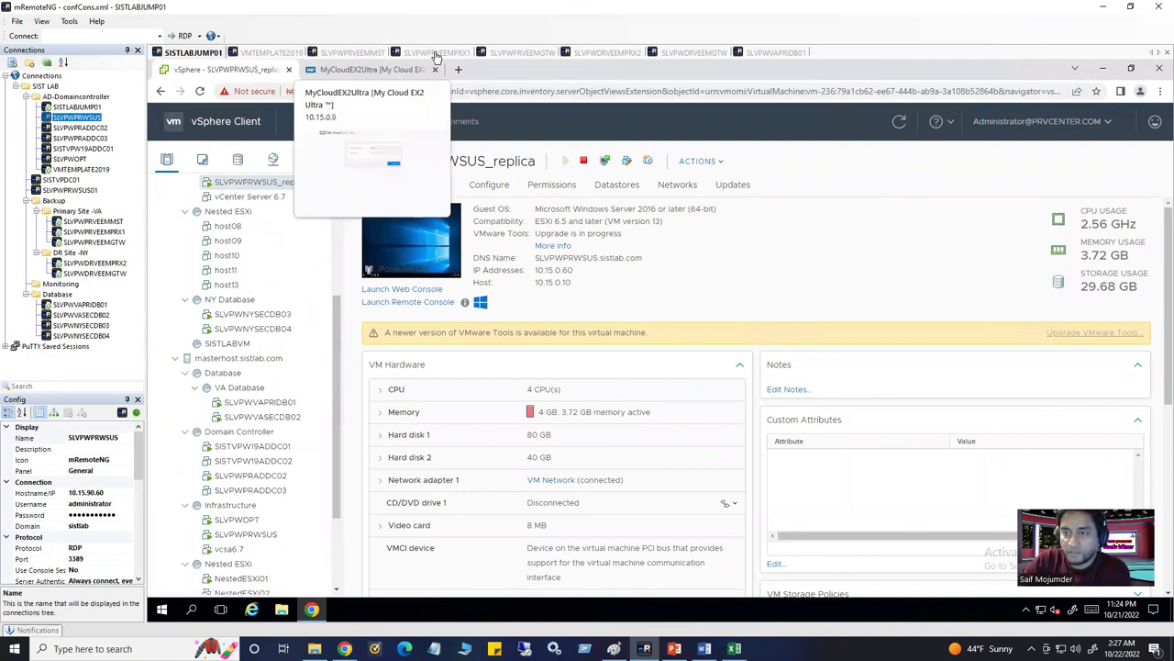
left_click(365, 52)
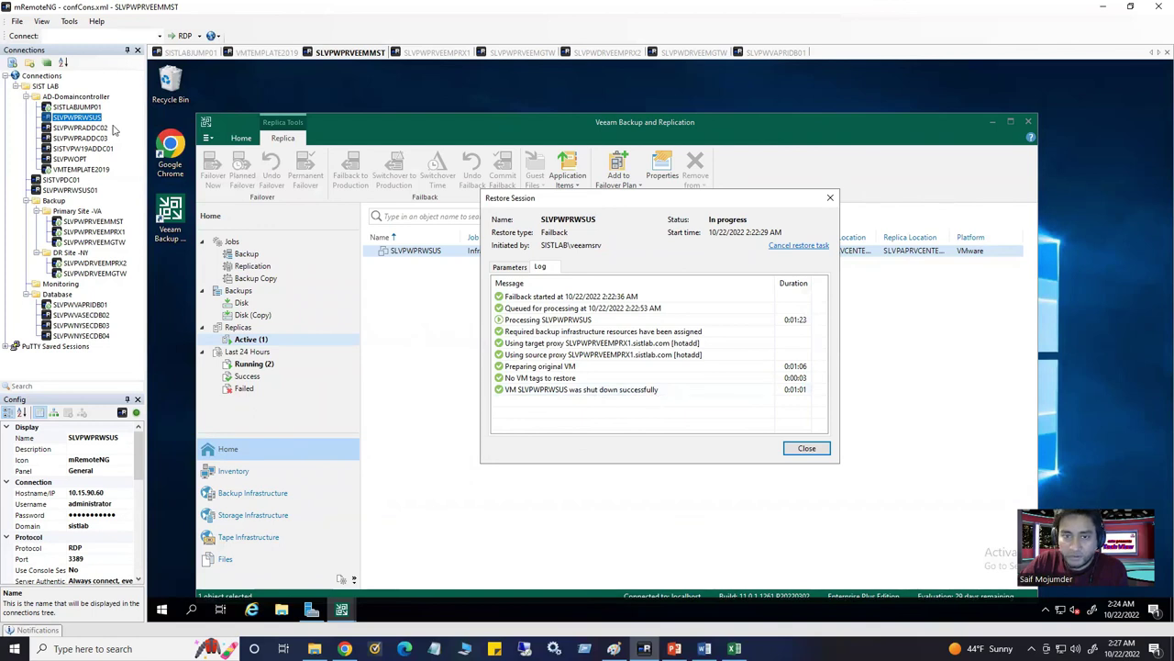
Refresh vSphere, open the powered-off original SLVPWPRWSUS VM, then go back to Veeam
left_click(195, 52)
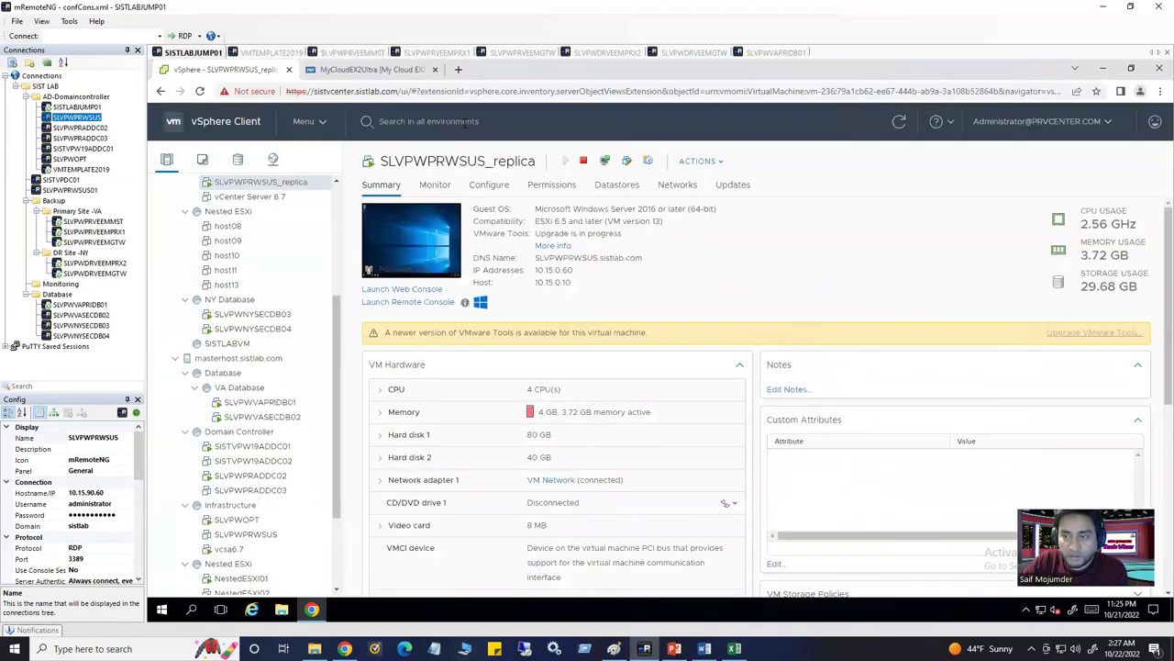
left_click(900, 123)
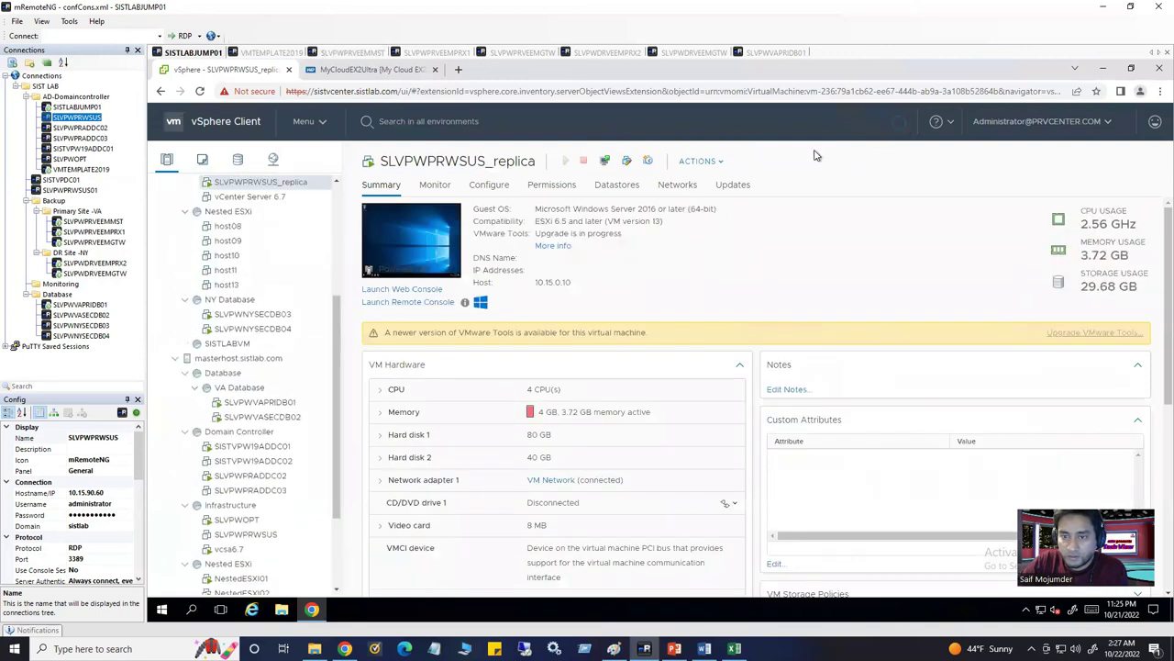
scroll(223, 497, "down", 5)
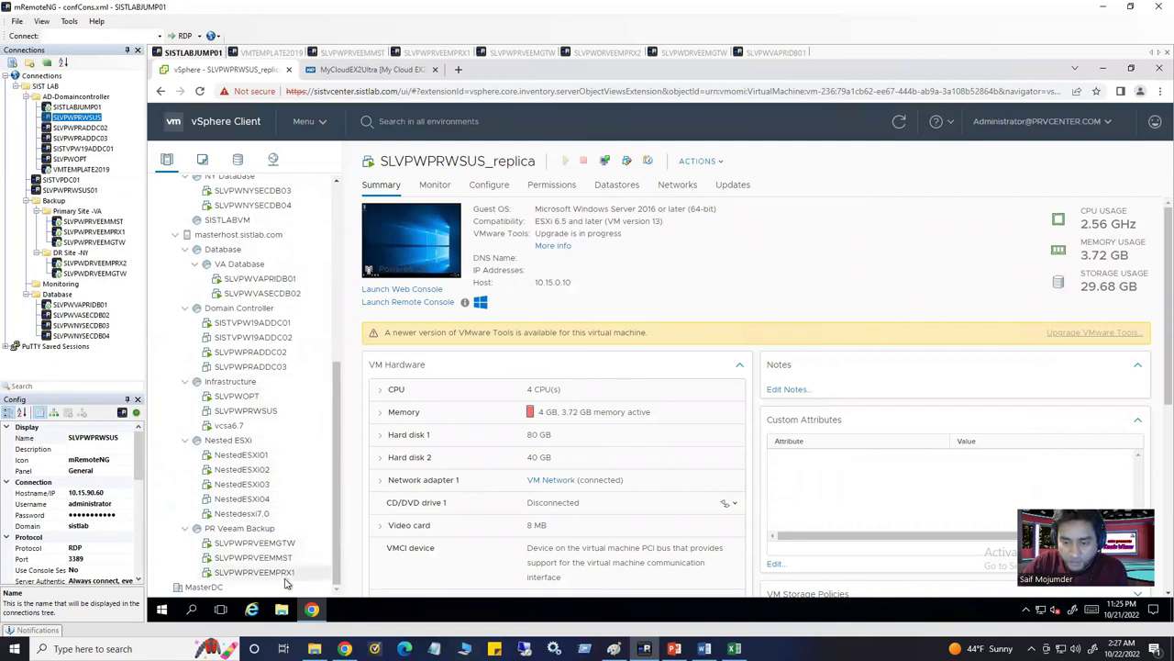
left_click(246, 414)
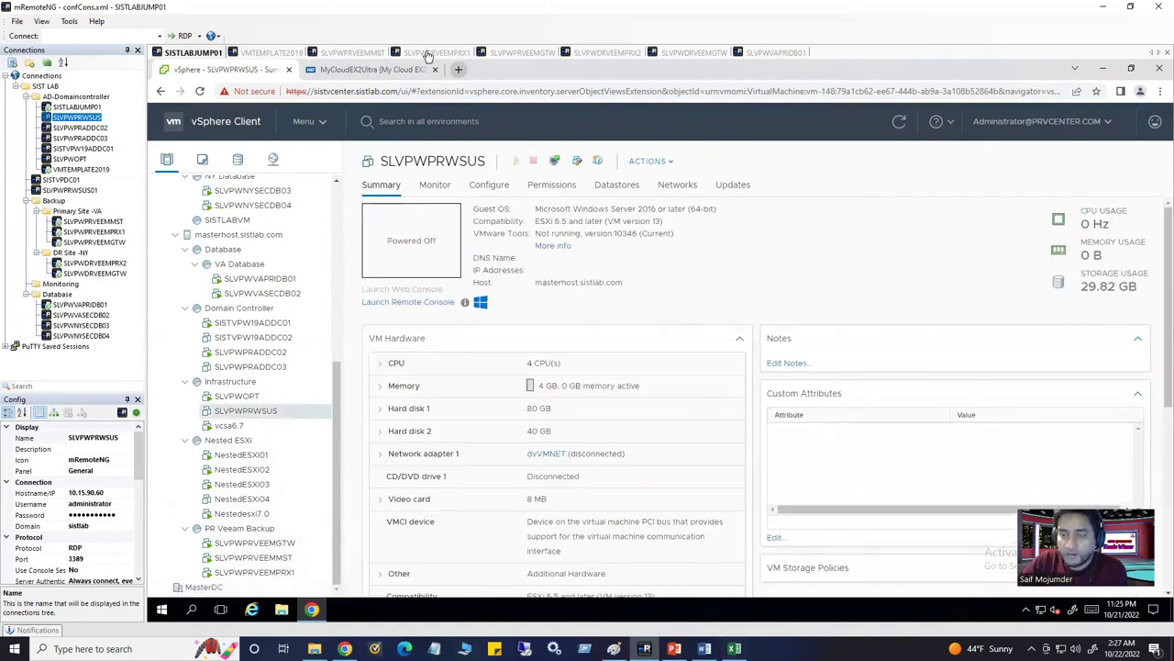
left_click(374, 55)
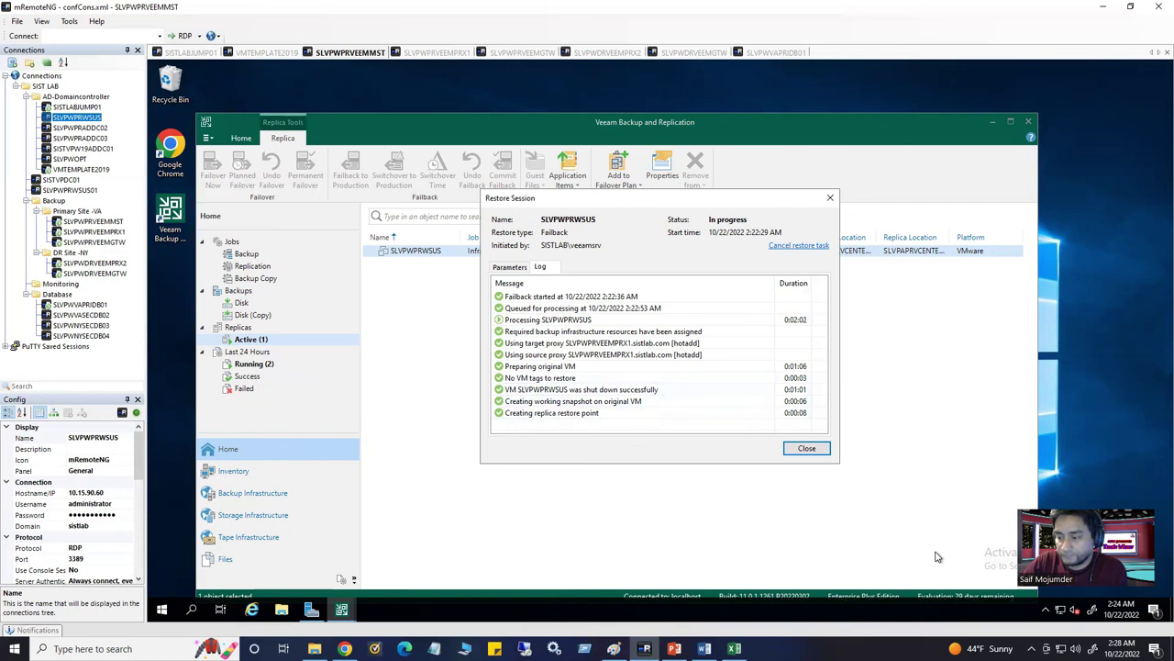
left_click(193, 52)
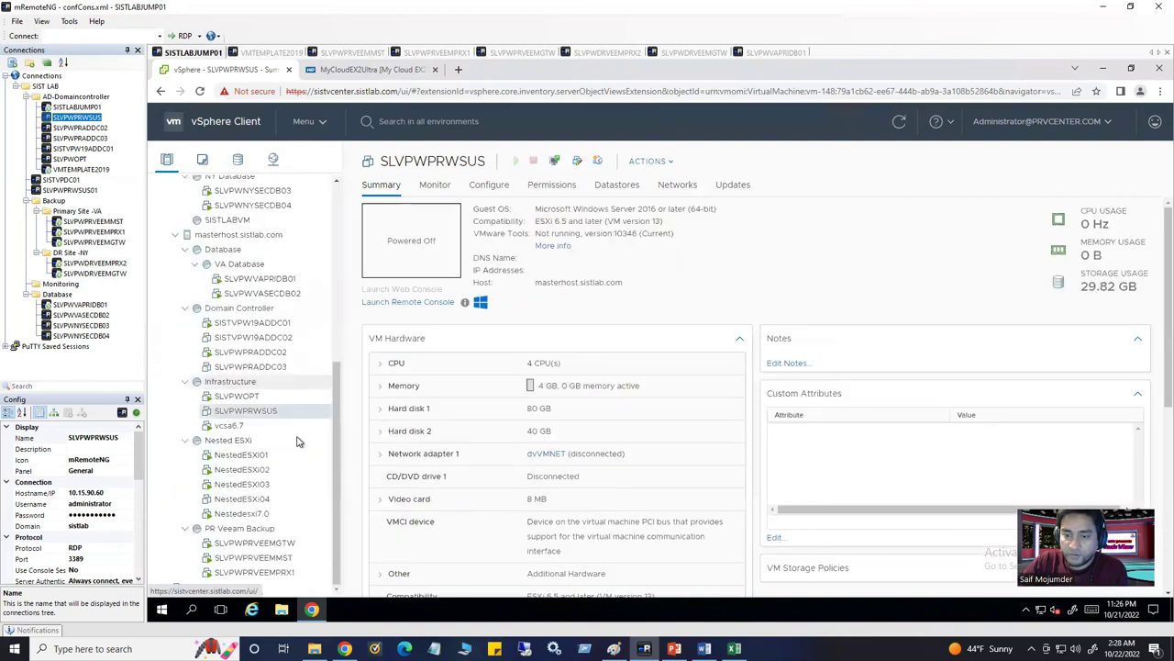
left_click_drag(337, 372, 322, 176)
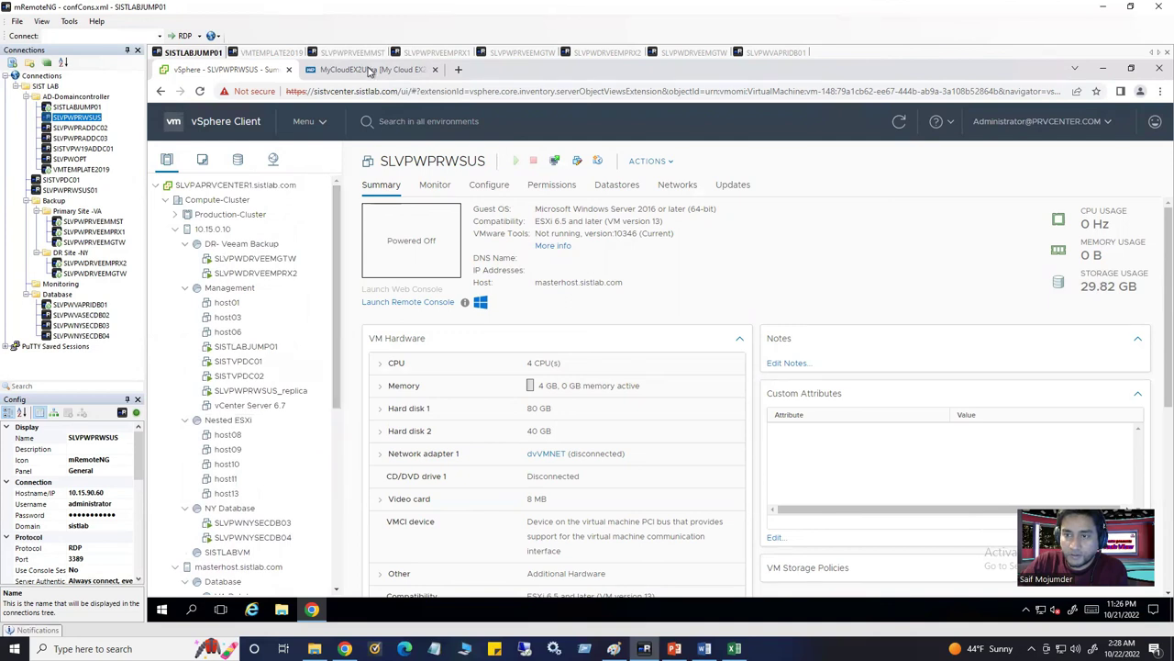
left_click(351, 52)
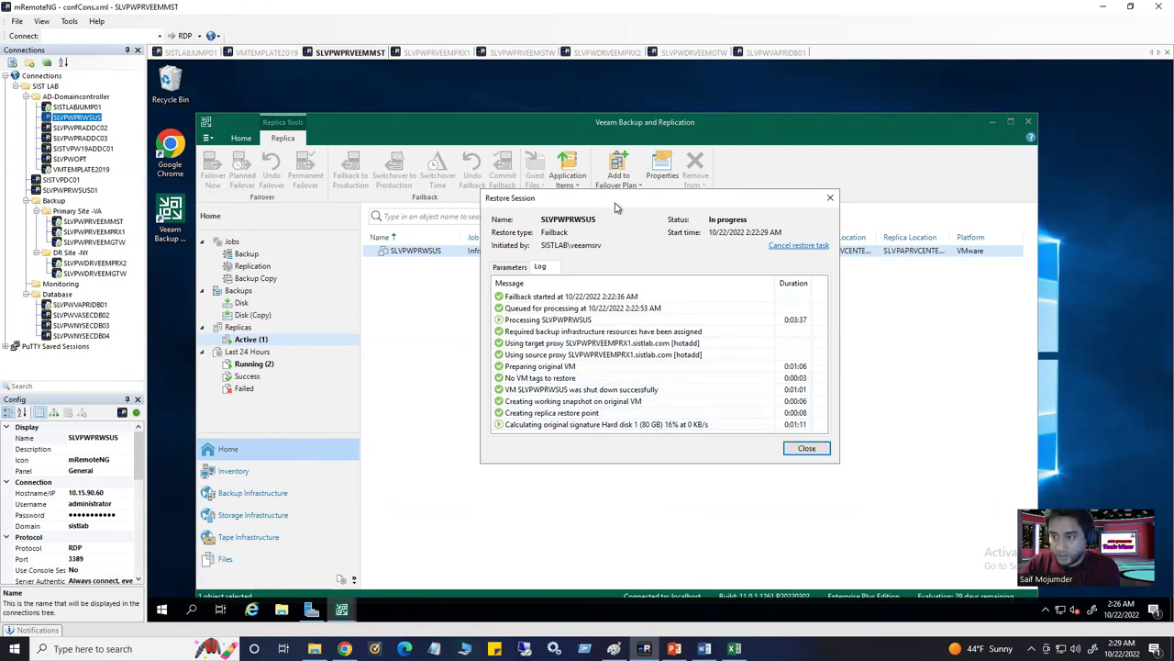
Reposition the Restore Session window and return to the SLVPWPRVEEMMST Veeam session
left_click_drag(605, 200, 472, 223)
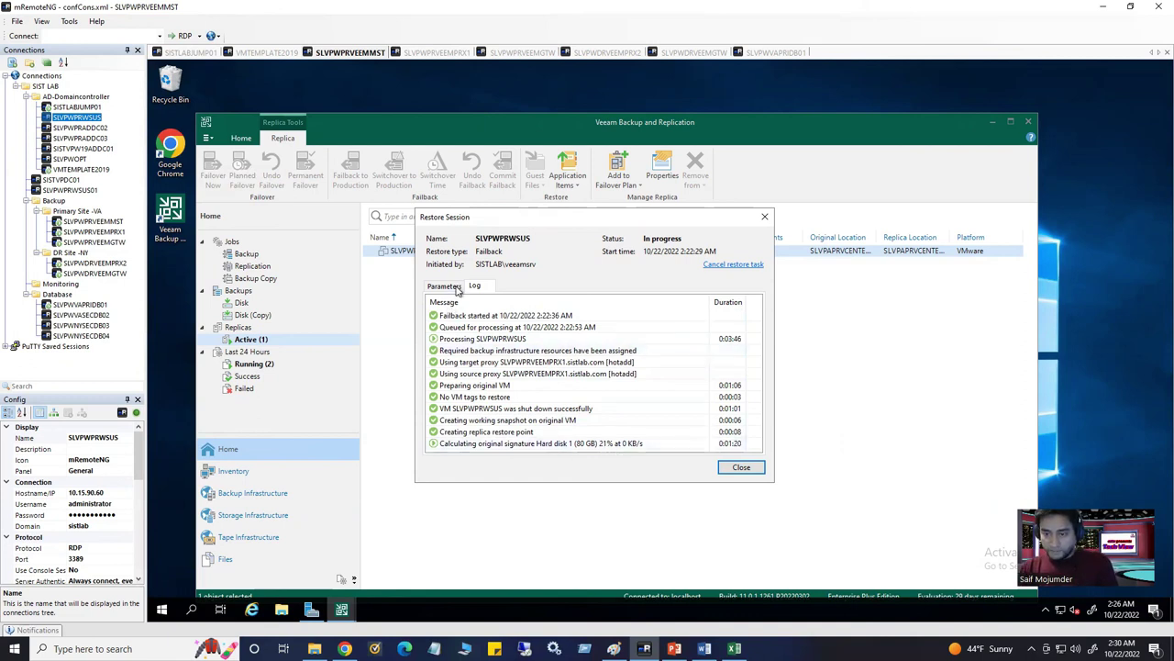
left_click_drag(519, 220, 679, 218)
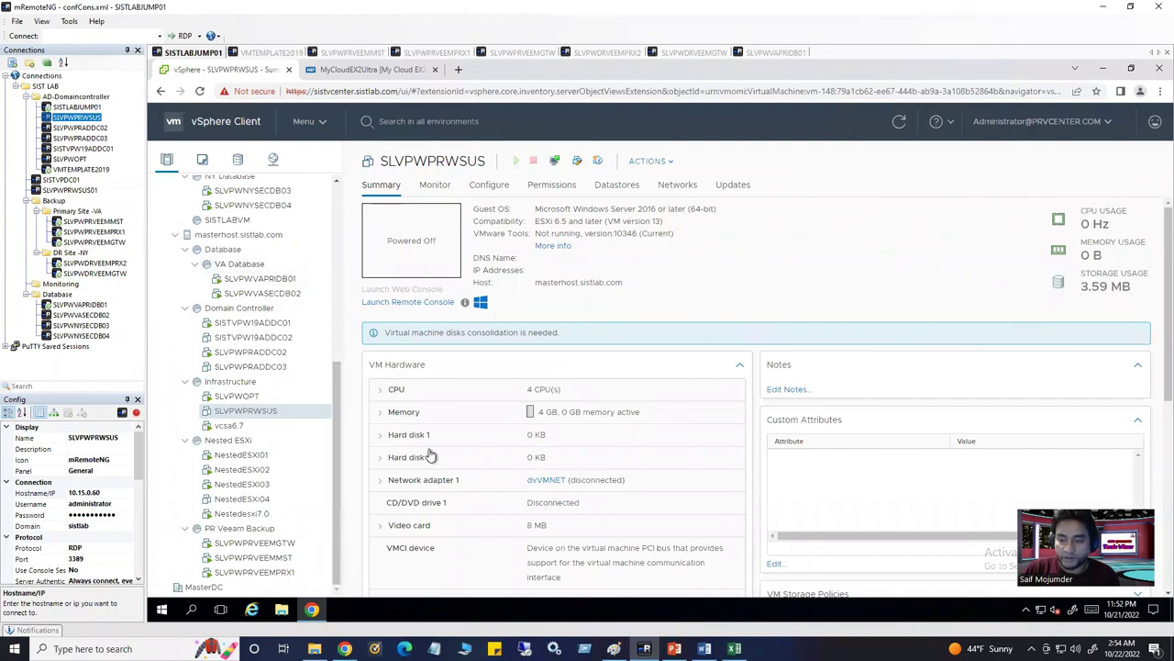
left_click(347, 53)
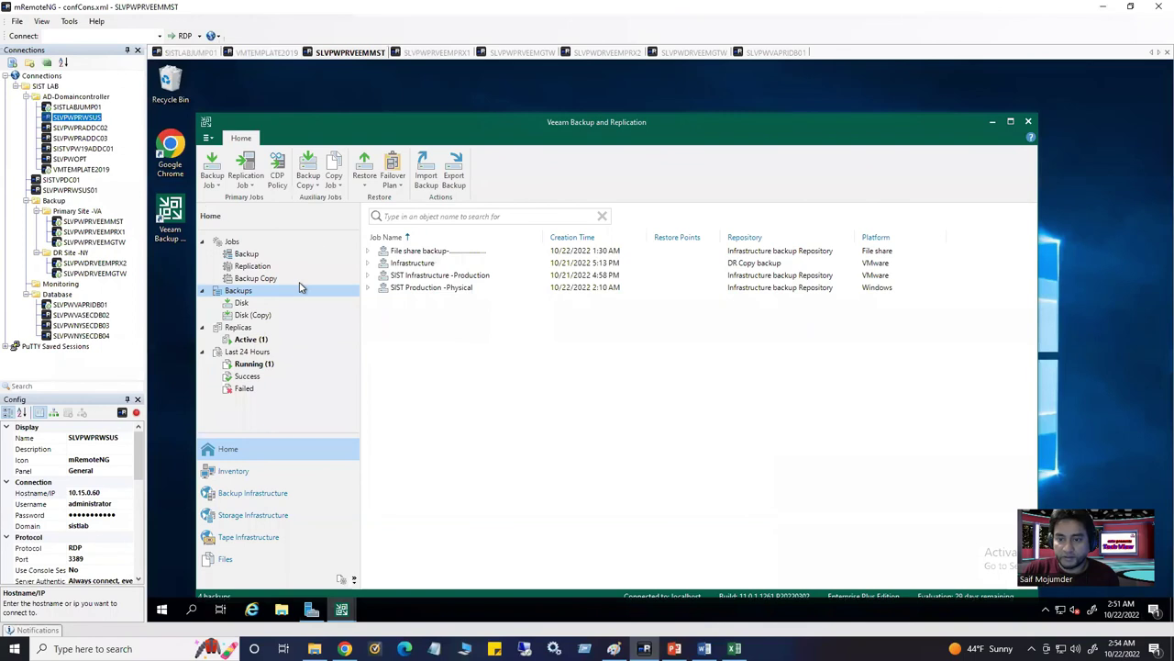
Browse the Backup and Backup Copy job lists and show File share backup's last session
left_click(248, 254)
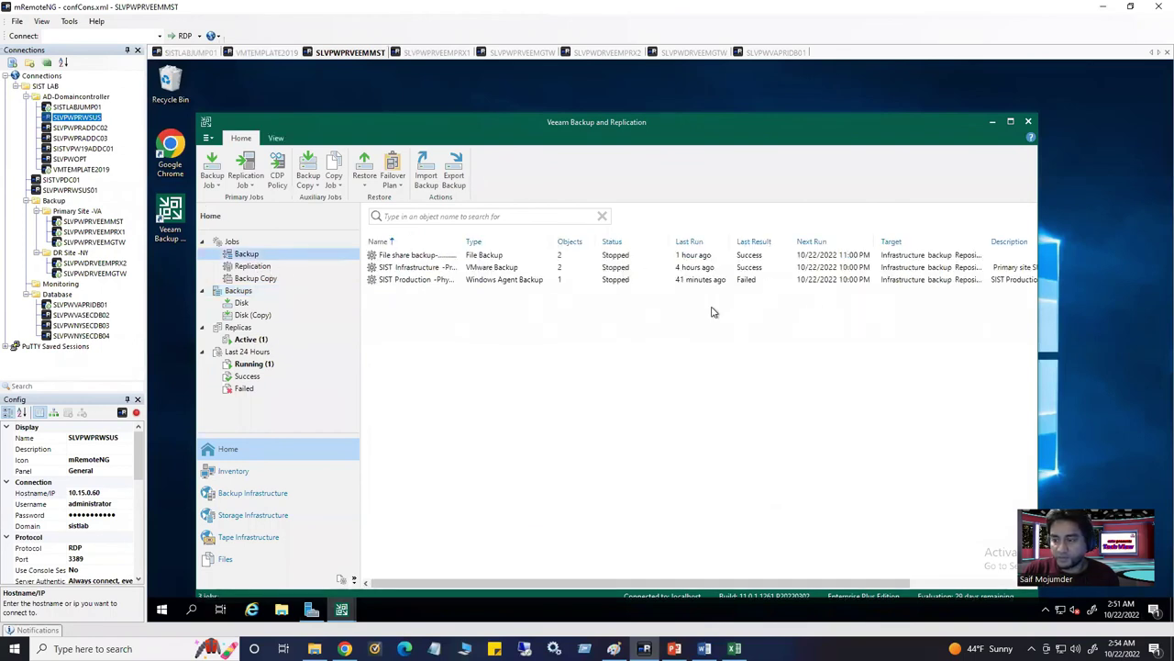
left_click(266, 281)
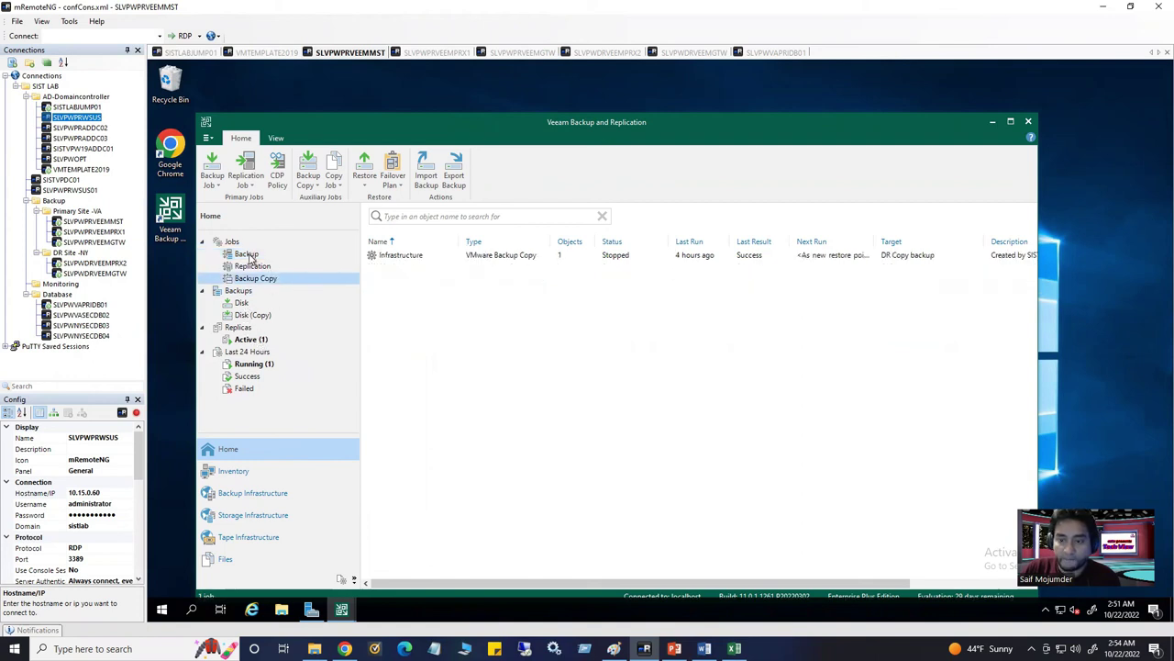
left_click(252, 257)
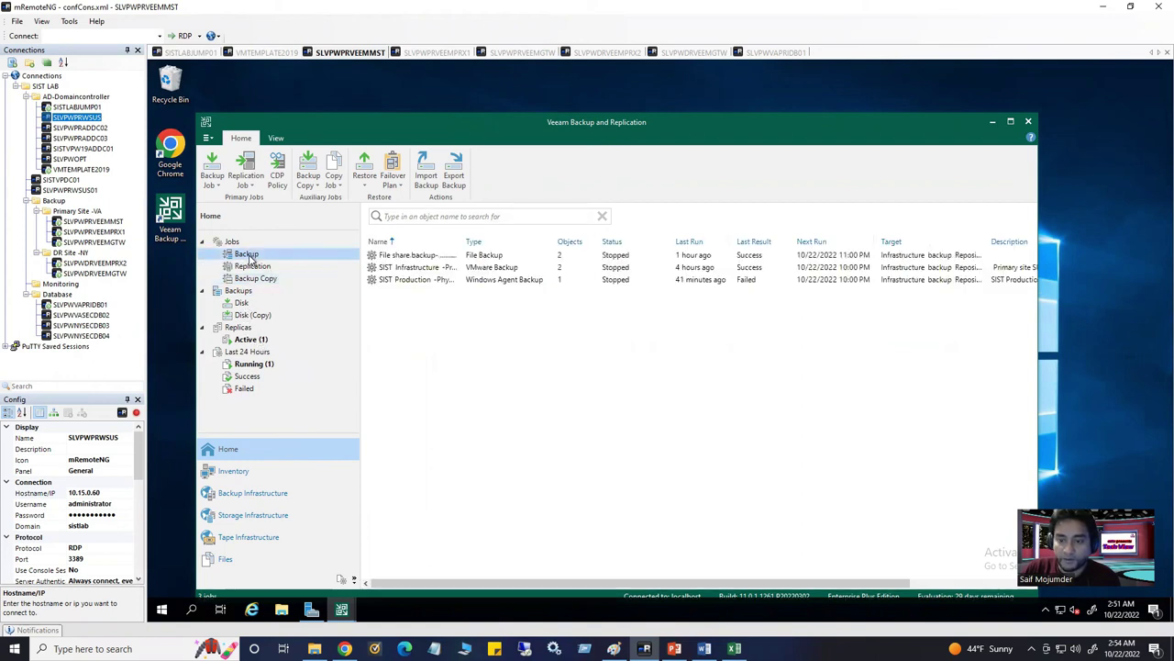
left_click(415, 256)
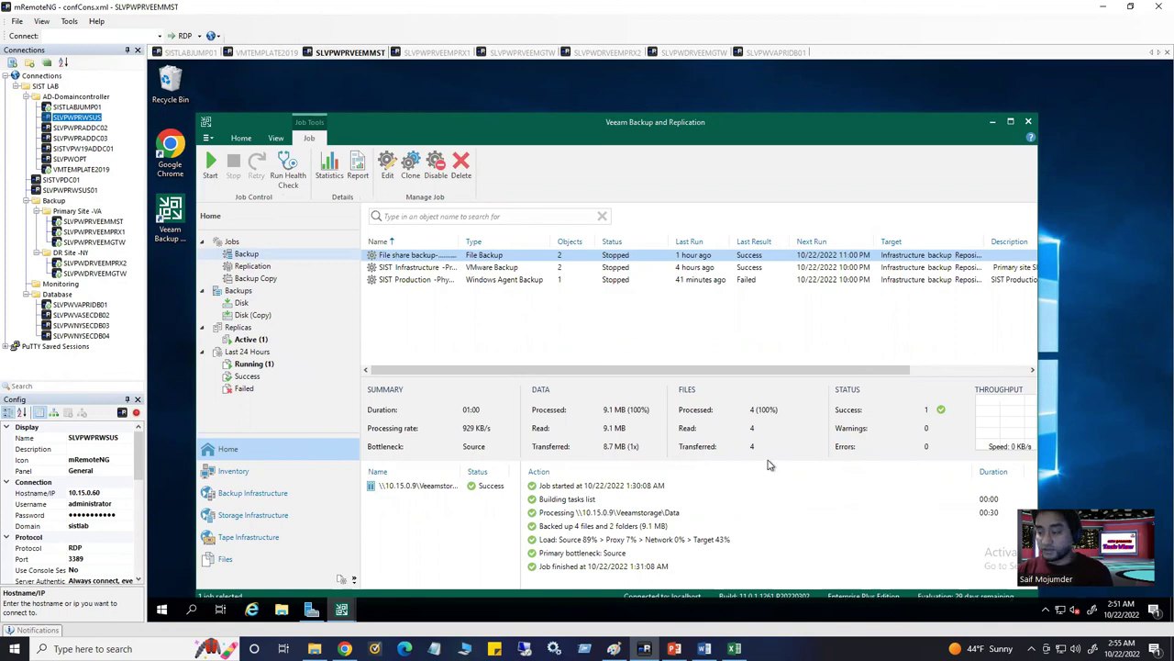
left_click_drag(427, 127, 446, 117)
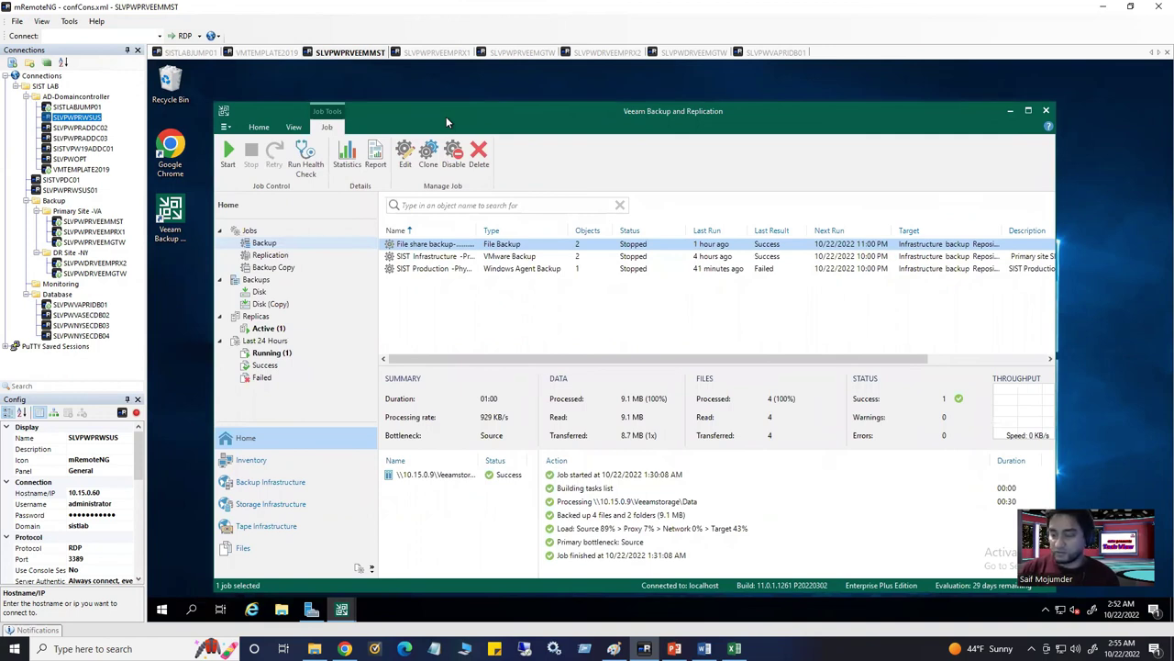
mouse_move(446, 117)
left_mouse_down()
mouse_move(477, 105)
mouse_move(472, 96)
mouse_move(466, 110)
left_mouse_up()
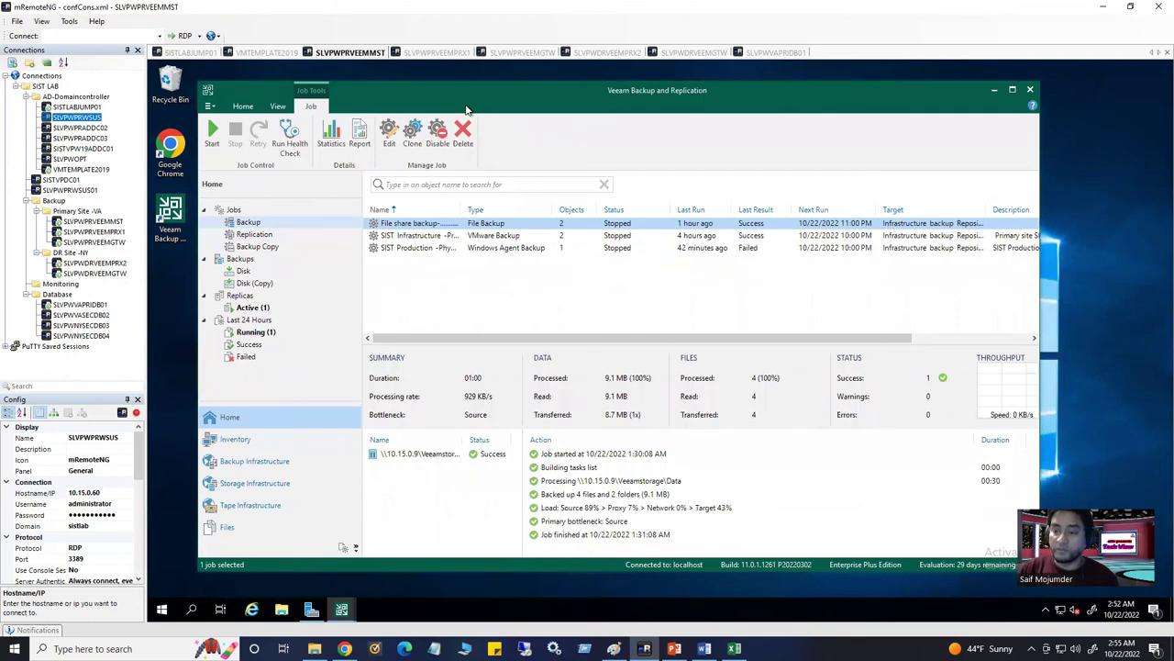